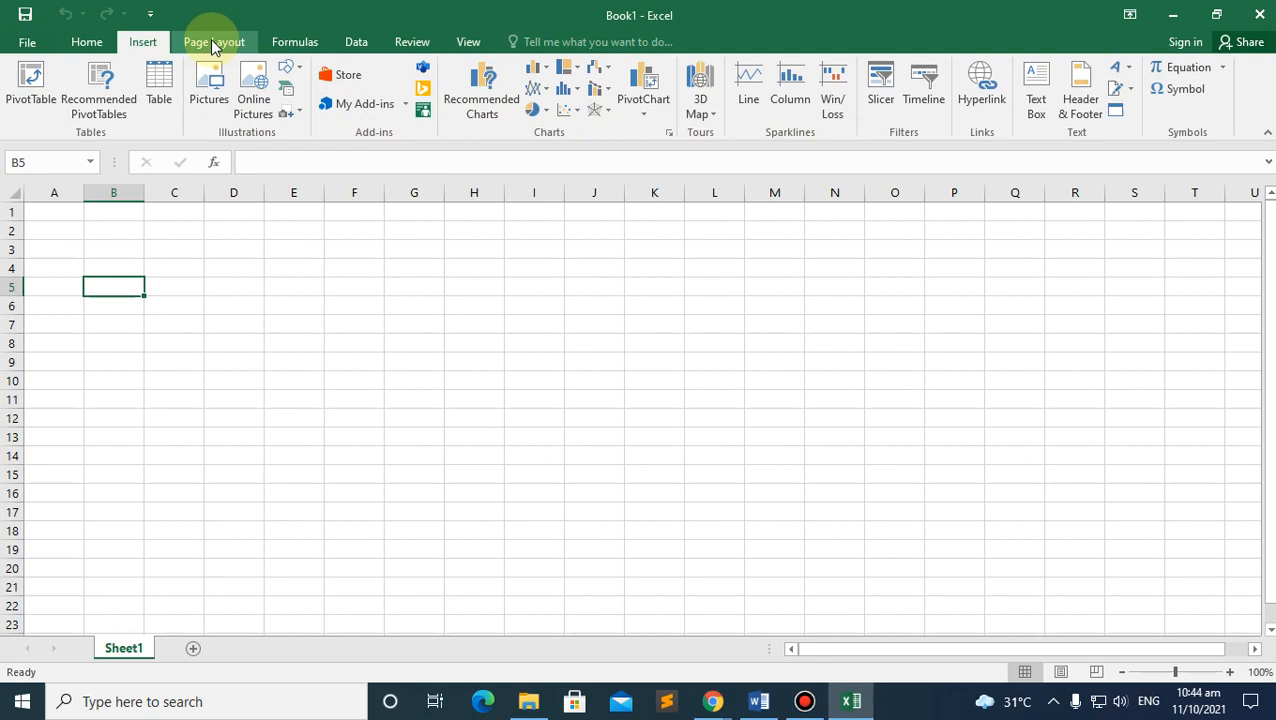
# Step: Browse the Page Layout, Formulas, Data, Review, View and File tabs, ending back on Home
pyautogui.click(213, 45)
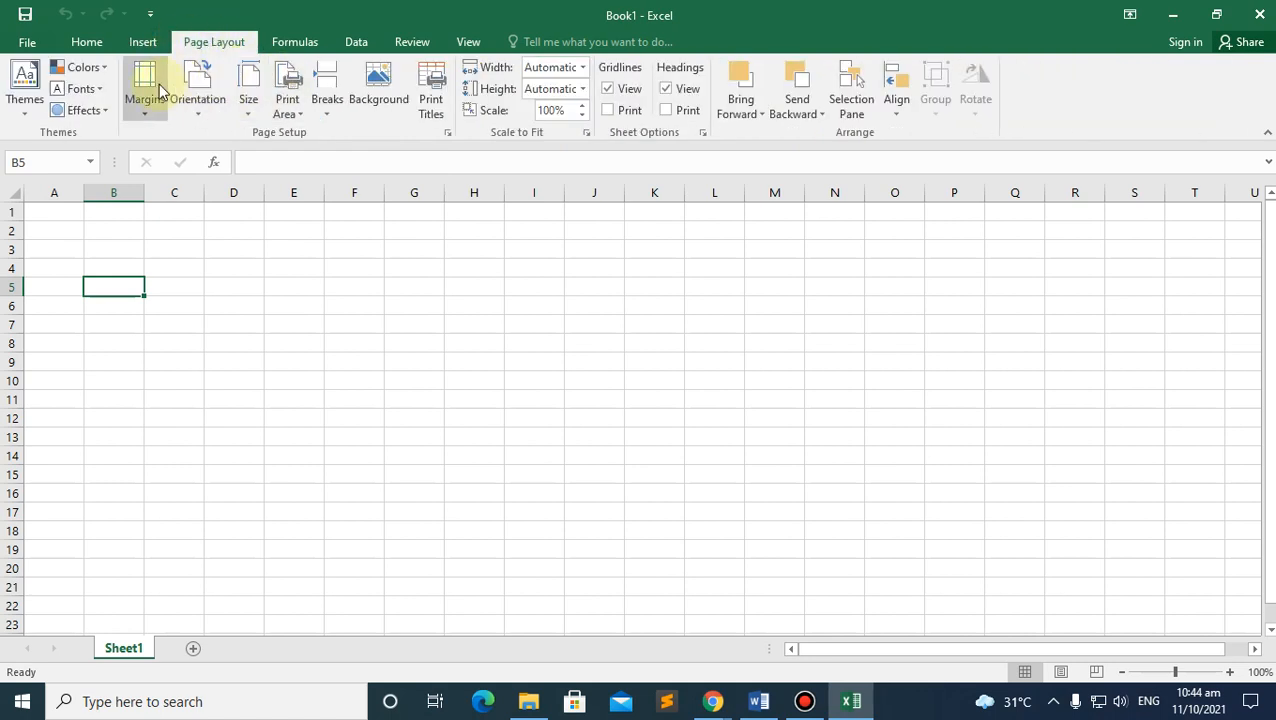
pyautogui.click(294, 43)
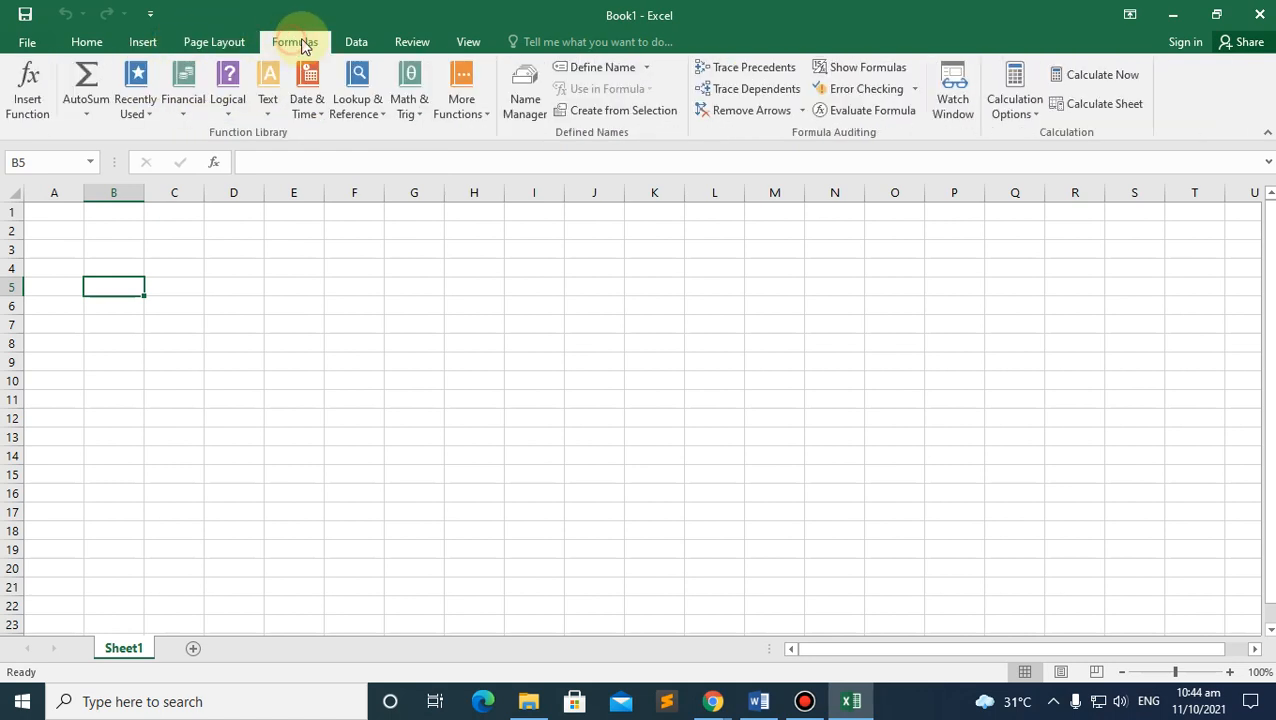
pyautogui.click(366, 41)
pyautogui.click(423, 41)
pyautogui.click(470, 42)
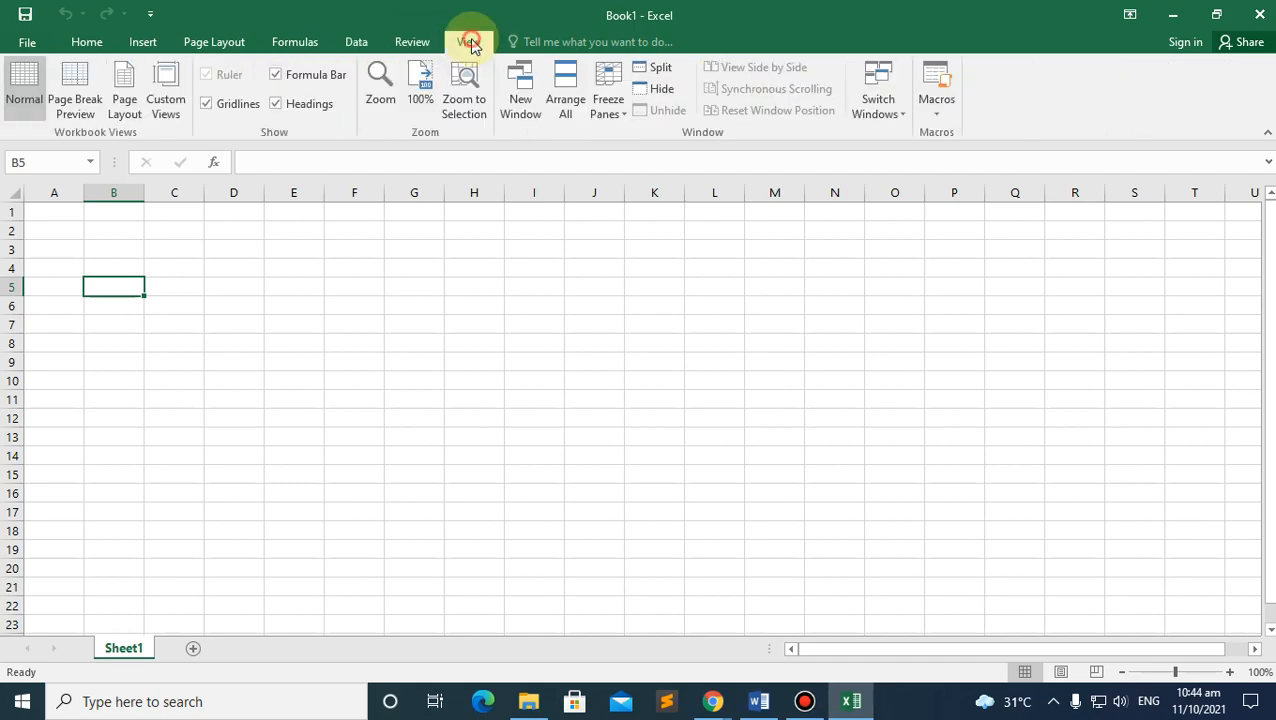
pyautogui.click(27, 41)
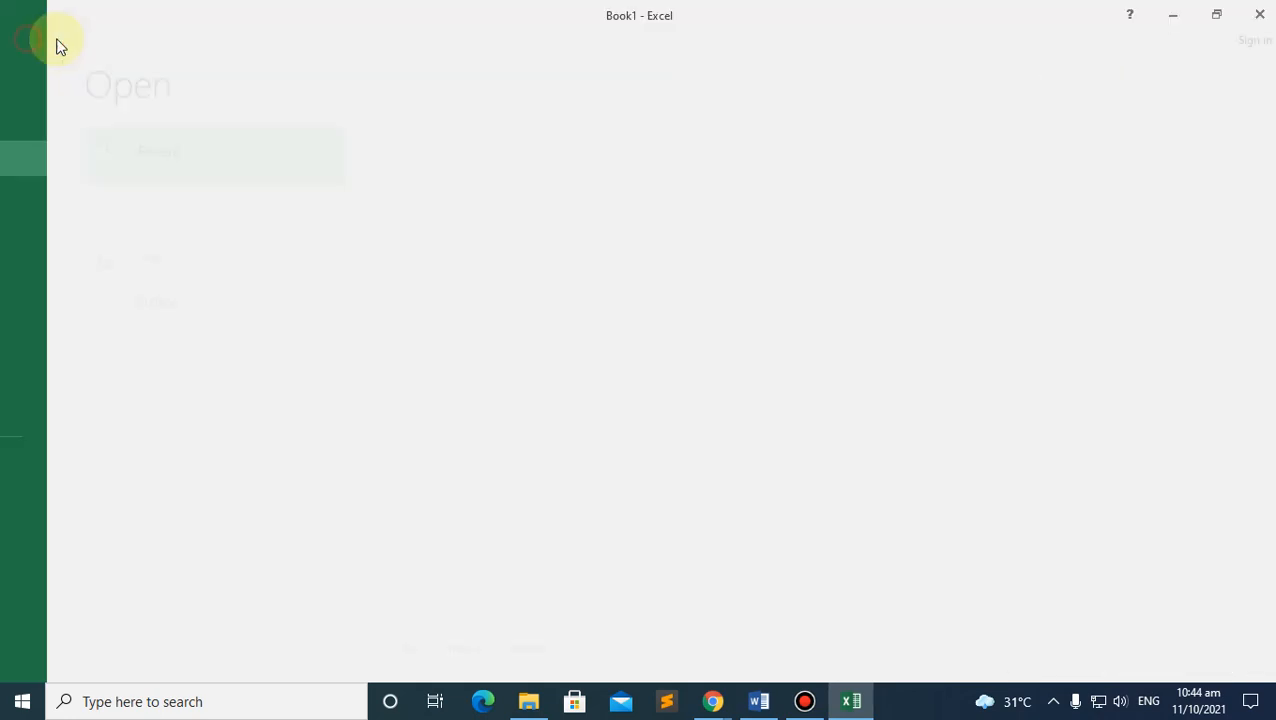
pyautogui.click(29, 37)
pyautogui.click(87, 41)
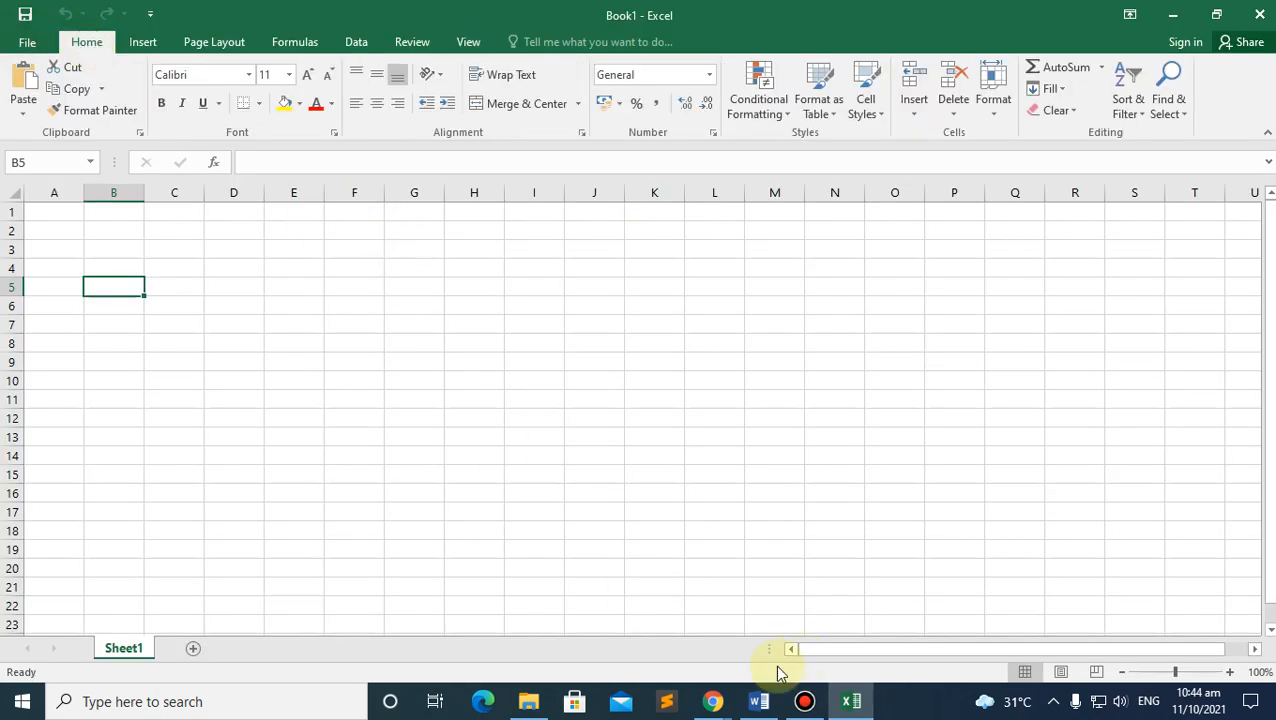
# Step: Read the Toolbar notes on page 4 of the ICT module PDF, then return to Excel
pyautogui.moveTo(716, 695)
pyautogui.click(605, 625)
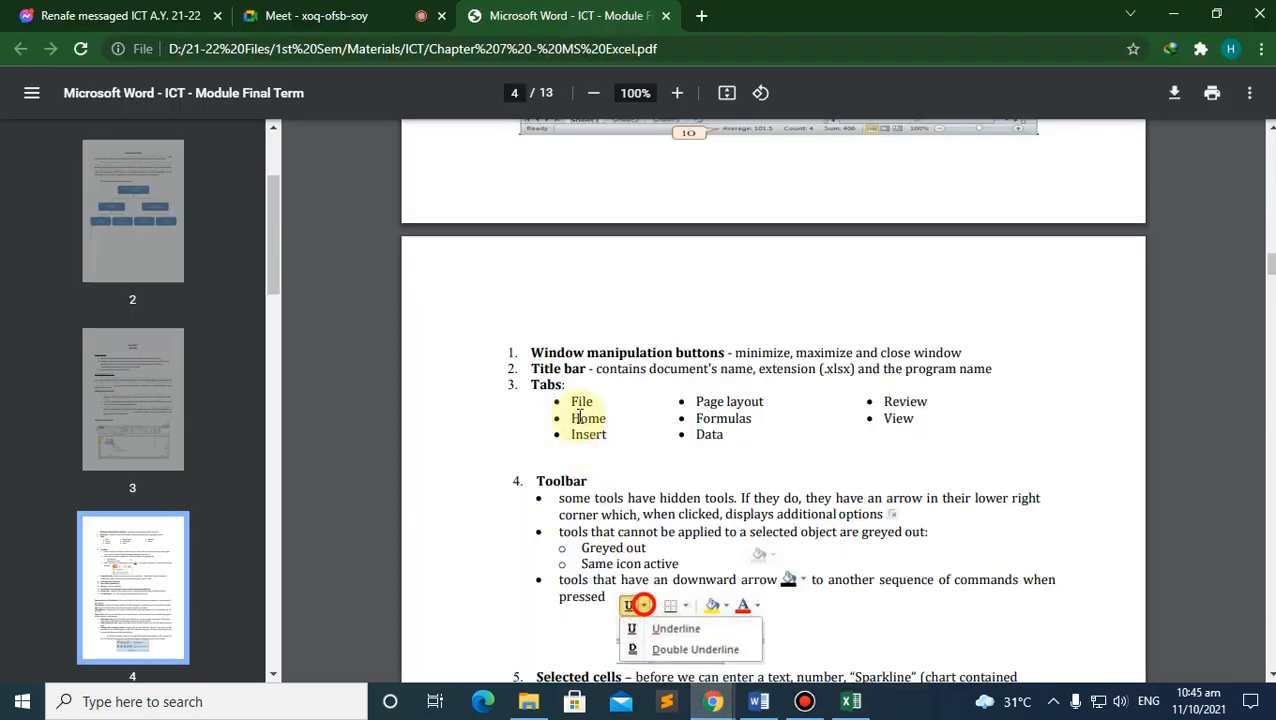
pyautogui.scroll(-3, 675, 410)
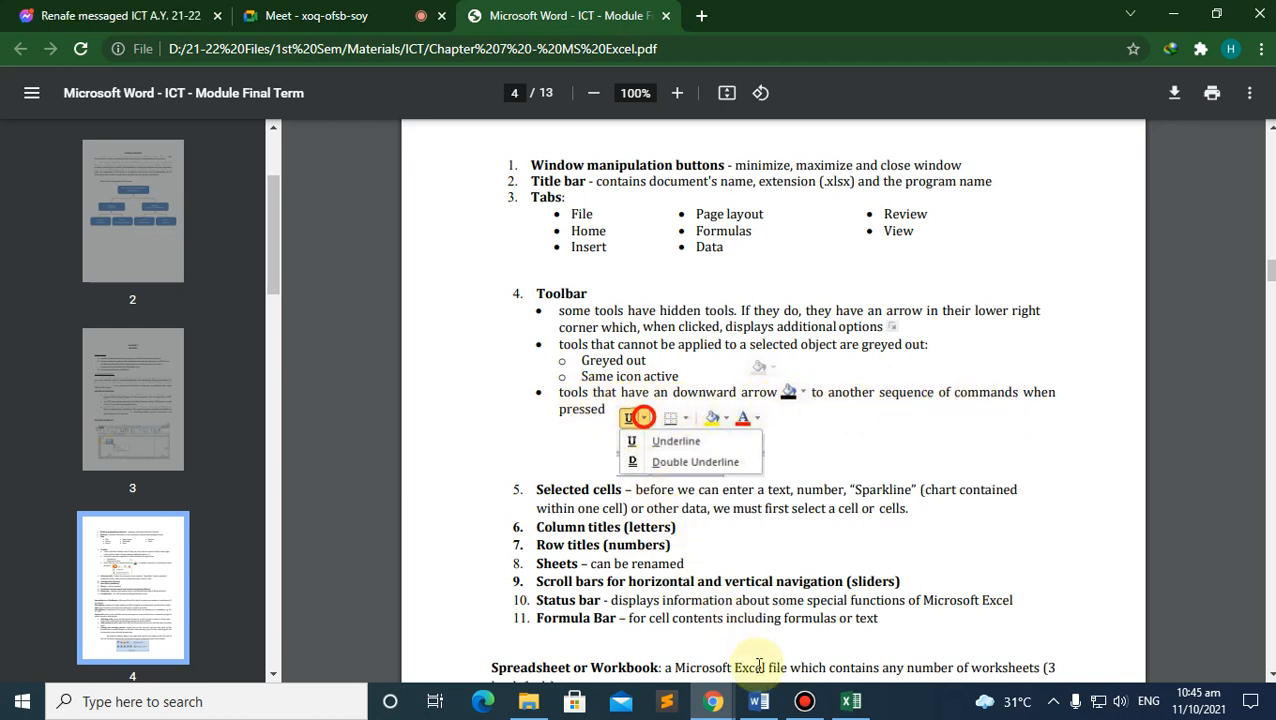
pyautogui.click(853, 685)
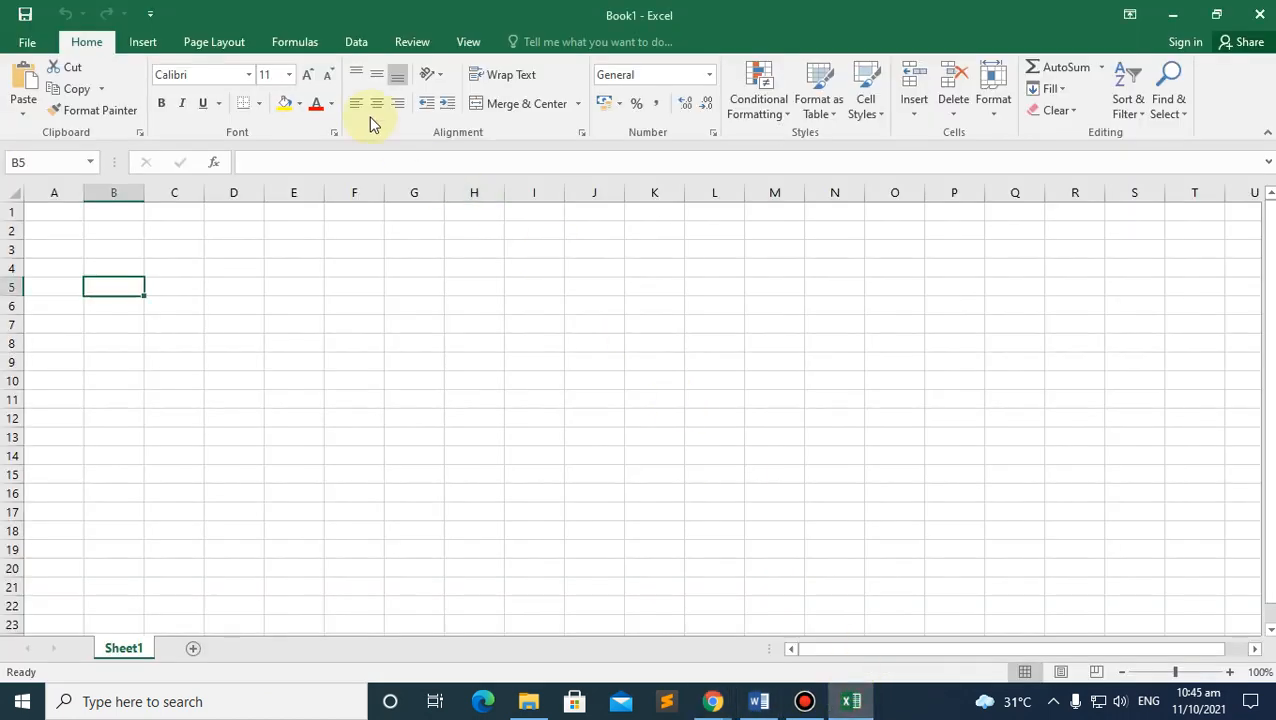
pyautogui.click(249, 75)
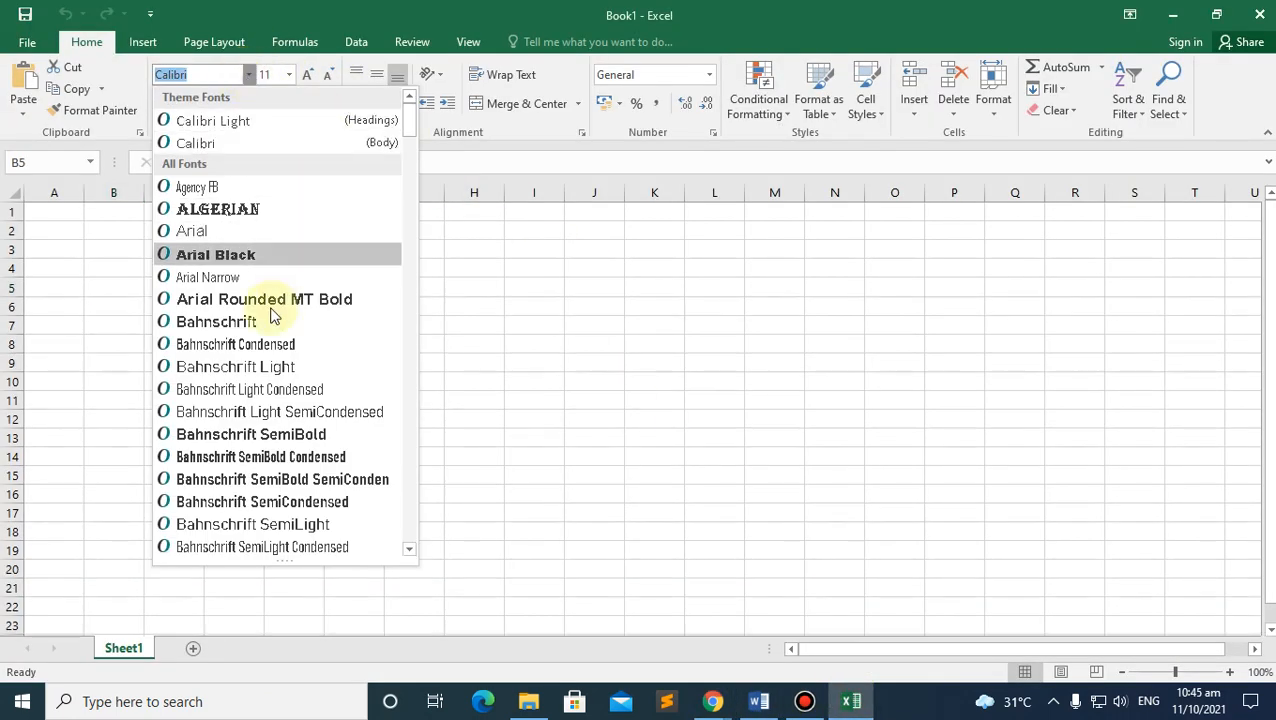
pyautogui.click(447, 222)
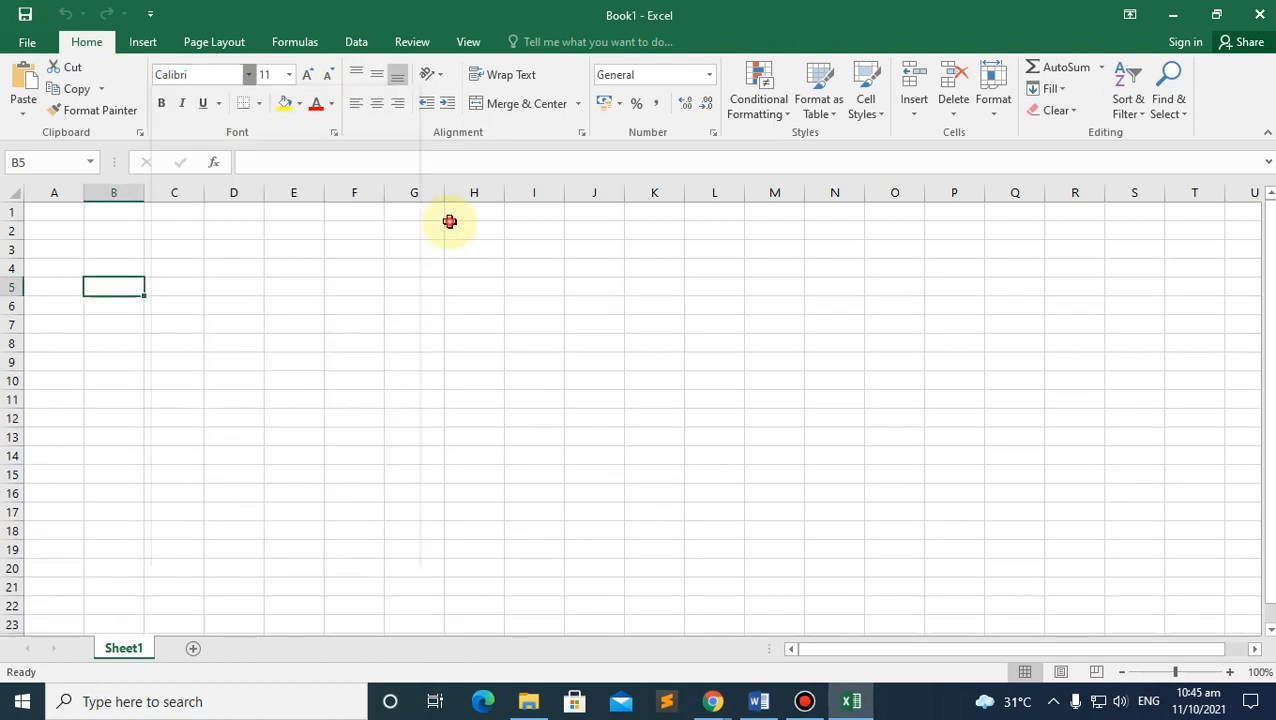
pyautogui.click(249, 75)
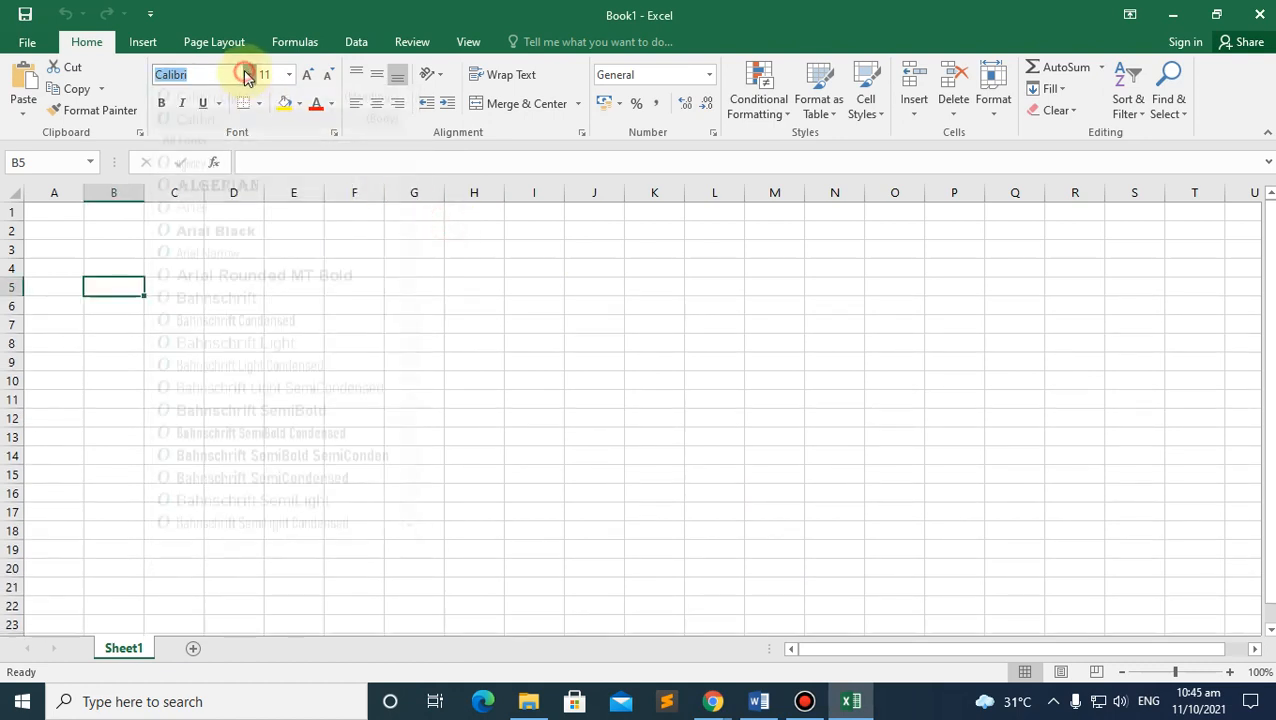
pyautogui.click(288, 76)
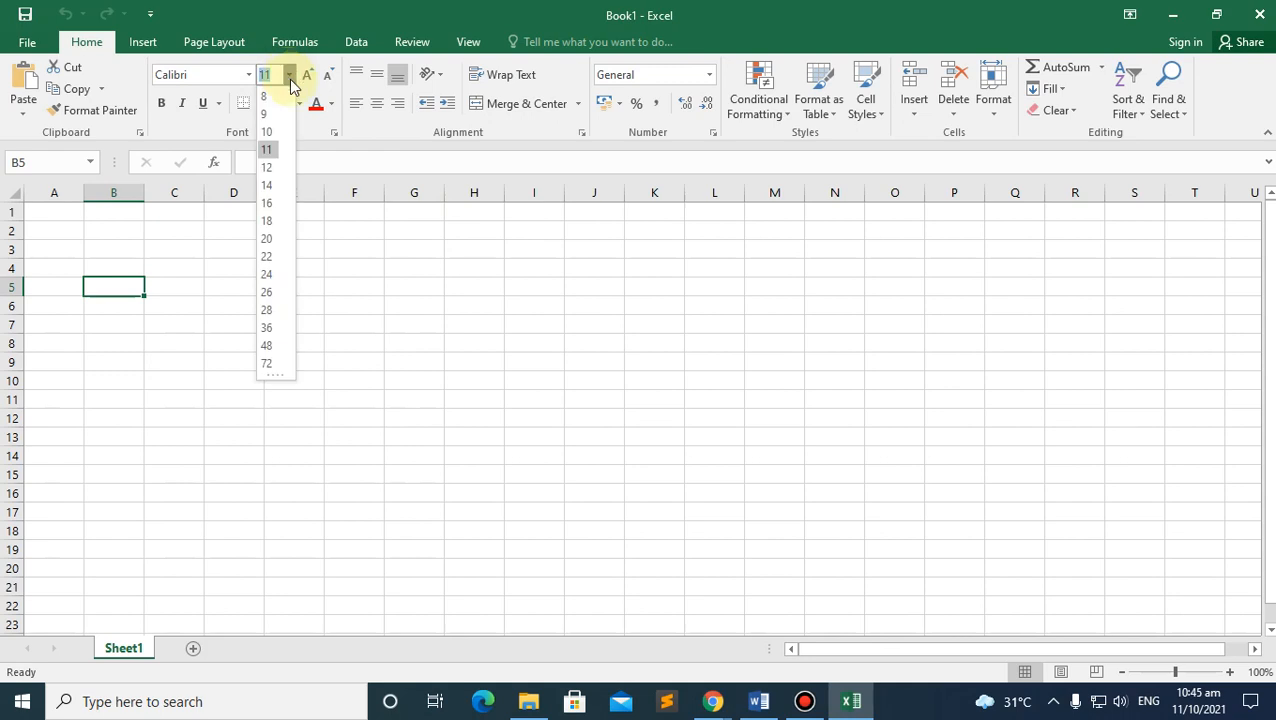
pyautogui.click(340, 232)
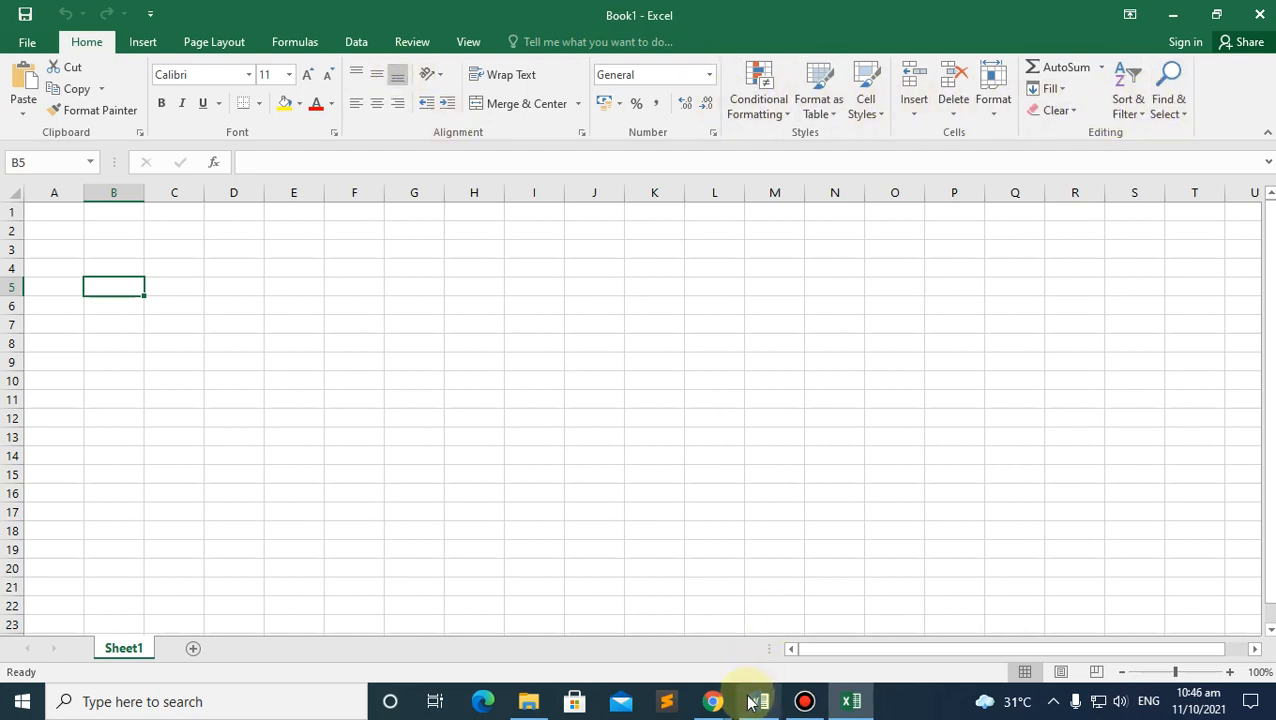
# Step: View the MS Excel Interface diagram on page 3 of the module PDF, then return to Excel
pyautogui.moveTo(720, 702)
pyautogui.click(689, 640)
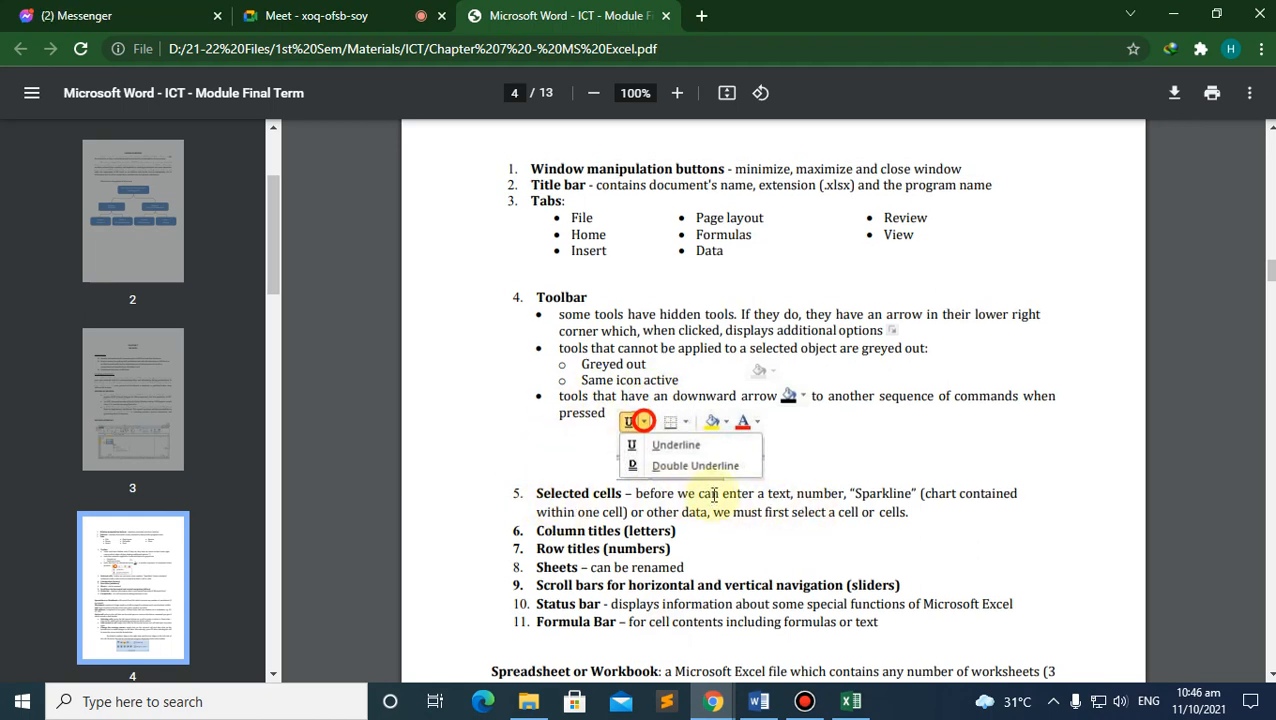
pyautogui.scroll(6, 714, 494)
pyautogui.scroll(1, 714, 495)
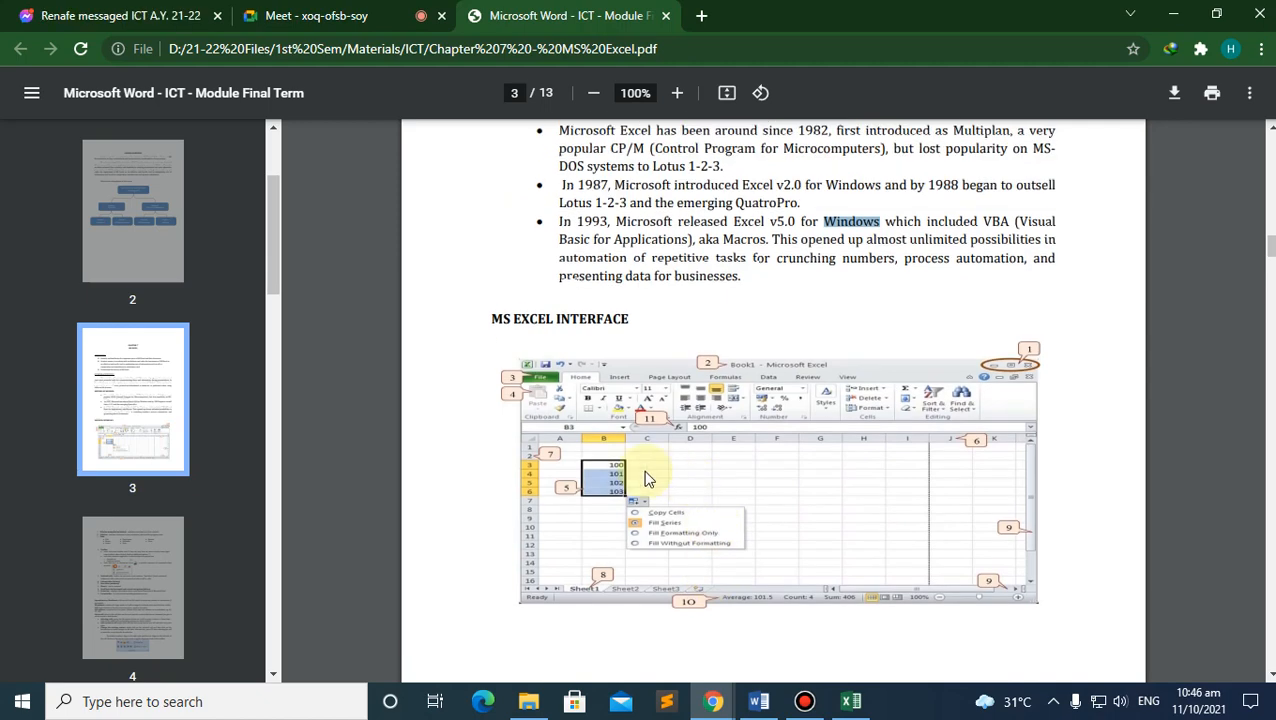
pyautogui.scroll(-1, 645, 472)
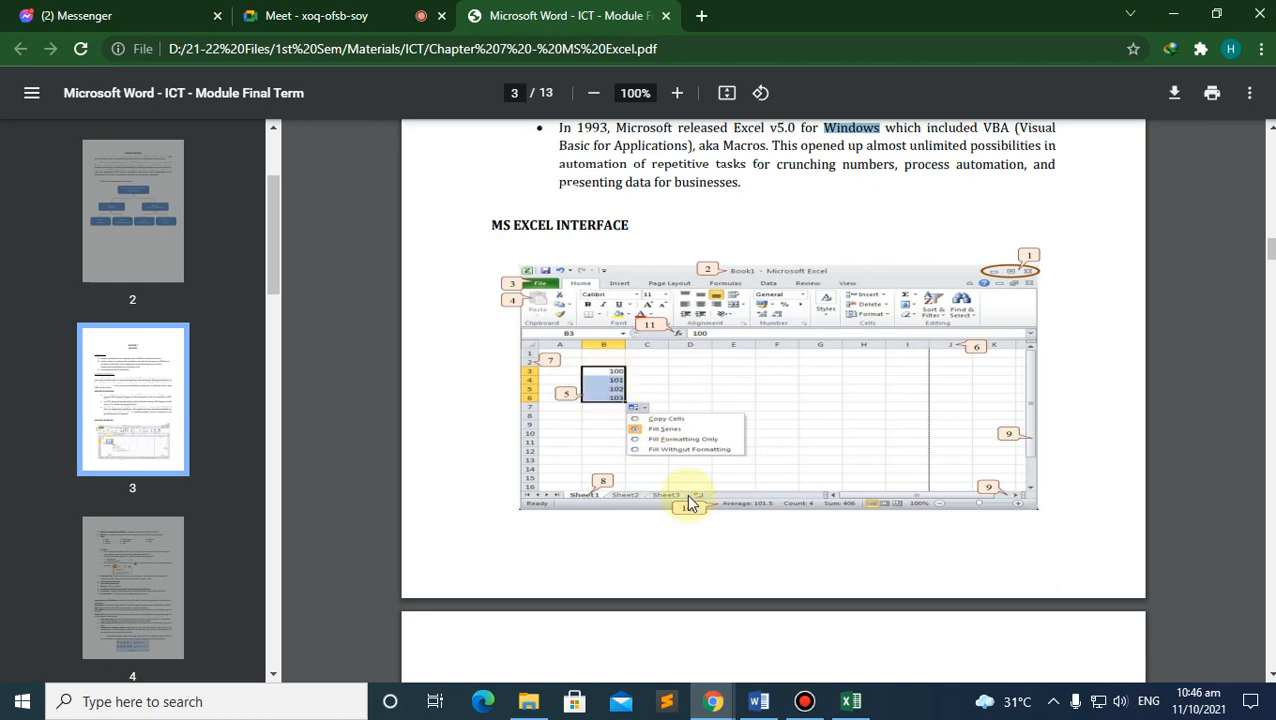
pyautogui.click(851, 700)
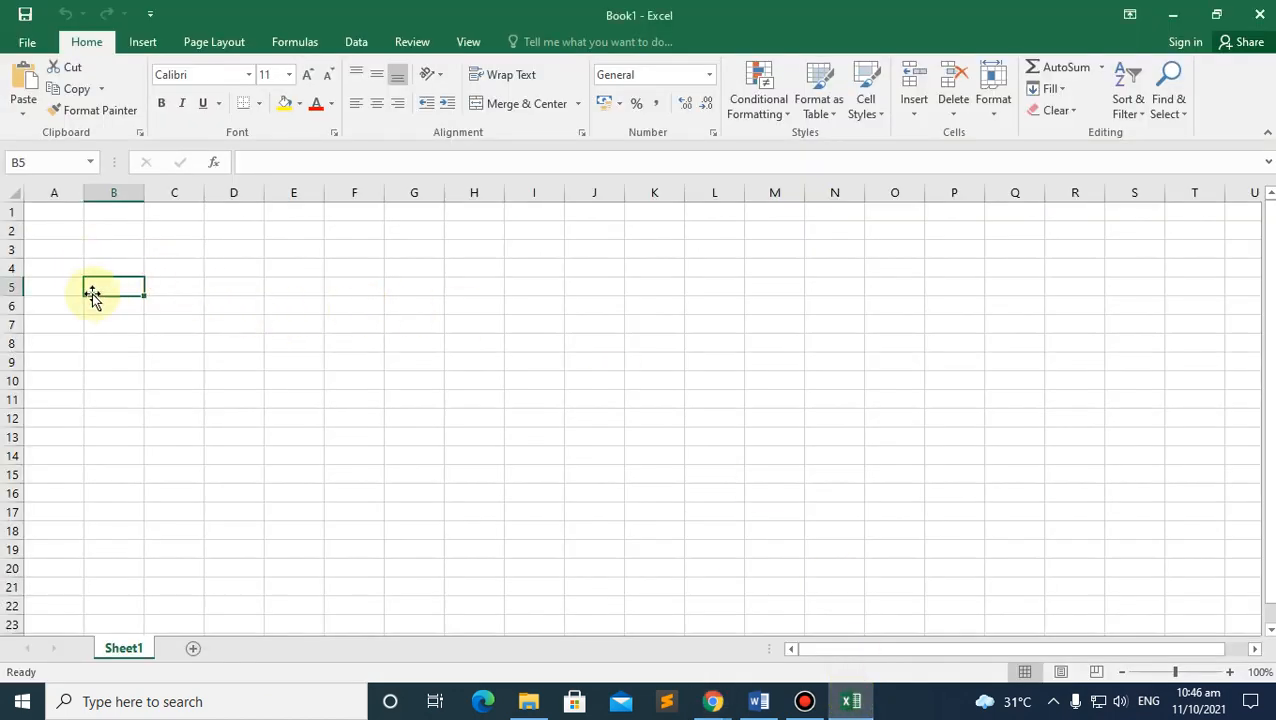
# Step: Enter a, 1, 2 in B5:B7 and 3 in B9
pyautogui.write('a')
pyautogui.press('Return')
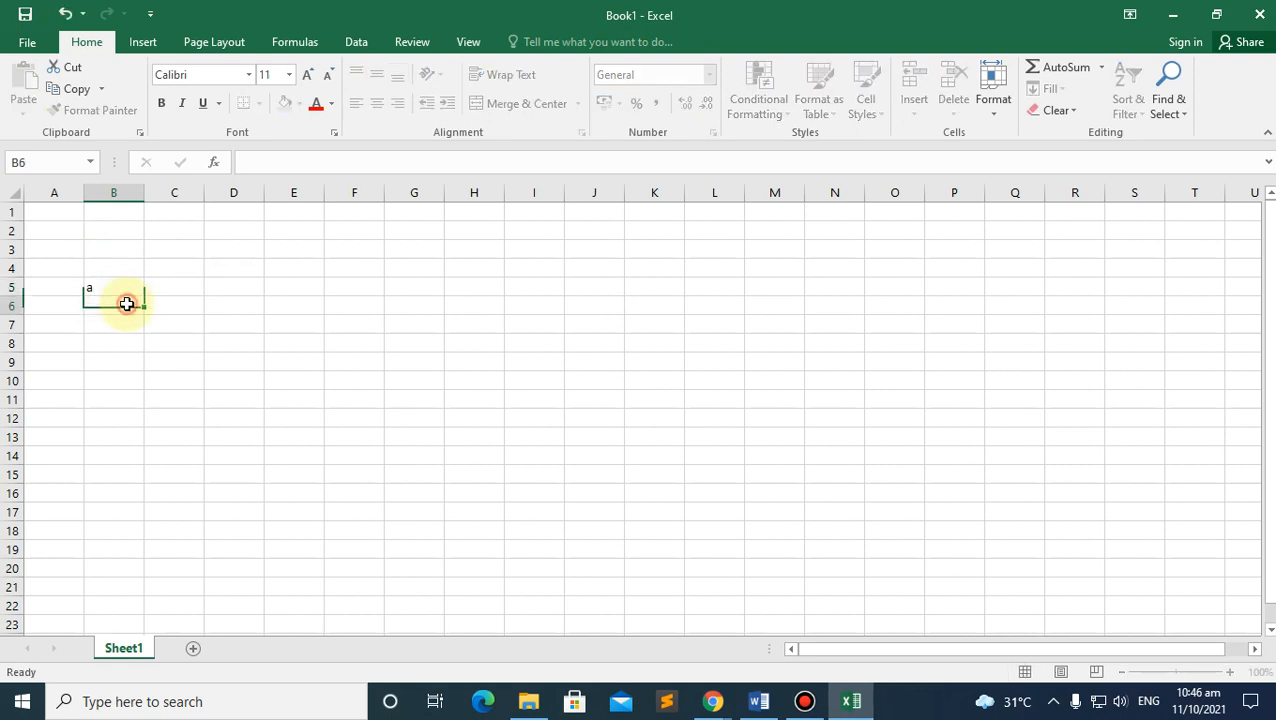
pyautogui.write('1')
pyautogui.press('Return')
pyautogui.write('2')
pyautogui.click(135, 360)
pyautogui.write('3')
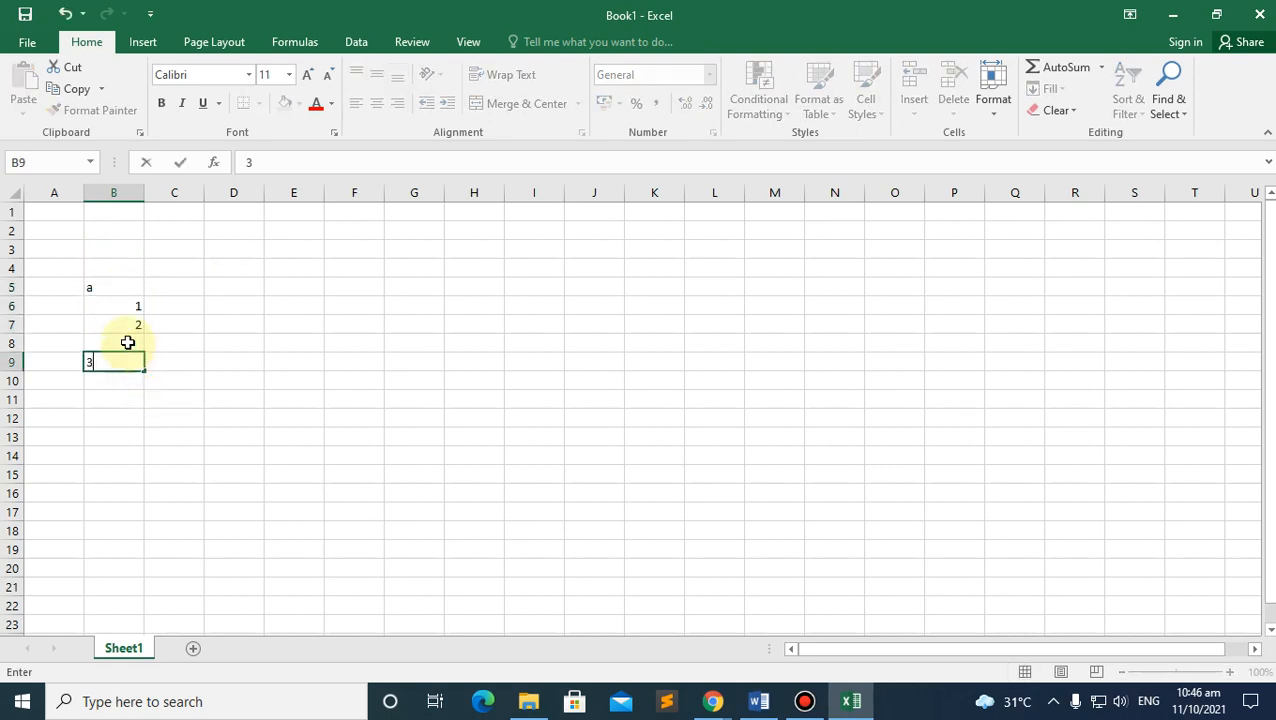
pyautogui.click(172, 358)
# Step: Enter 3, 4 and 5 upward in C9, C8 and C7
pyautogui.write('3')
pyautogui.click(171, 341)
pyautogui.write('4')
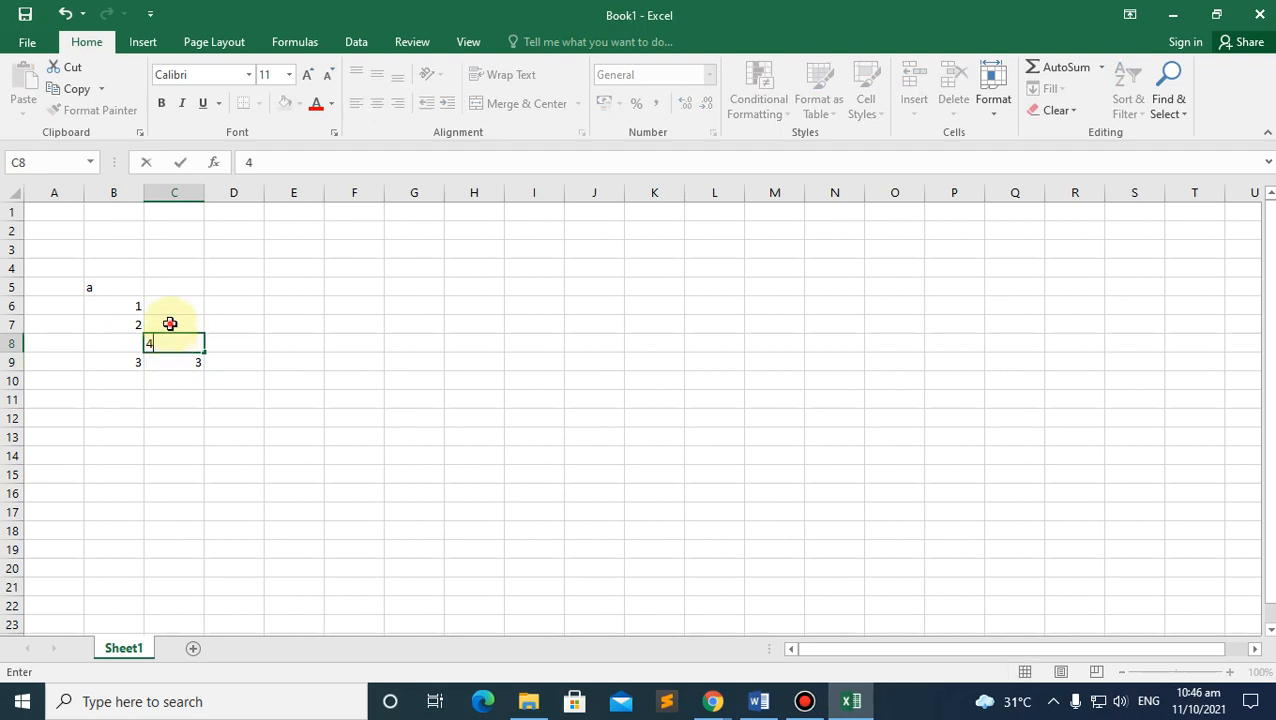
pyautogui.click(171, 323)
pyautogui.write('5')
pyautogui.click(174, 303)
# Step: Type a first name in C5 and a surname in D5
pyautogui.click(173, 283)
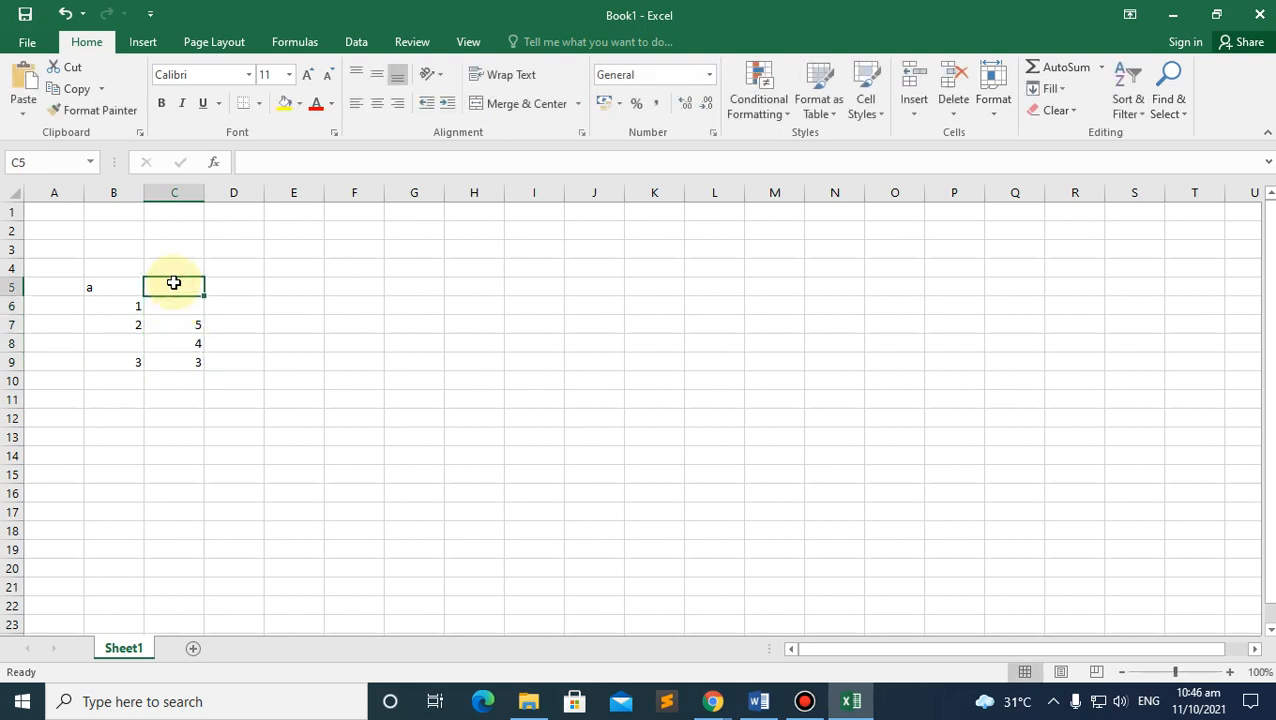
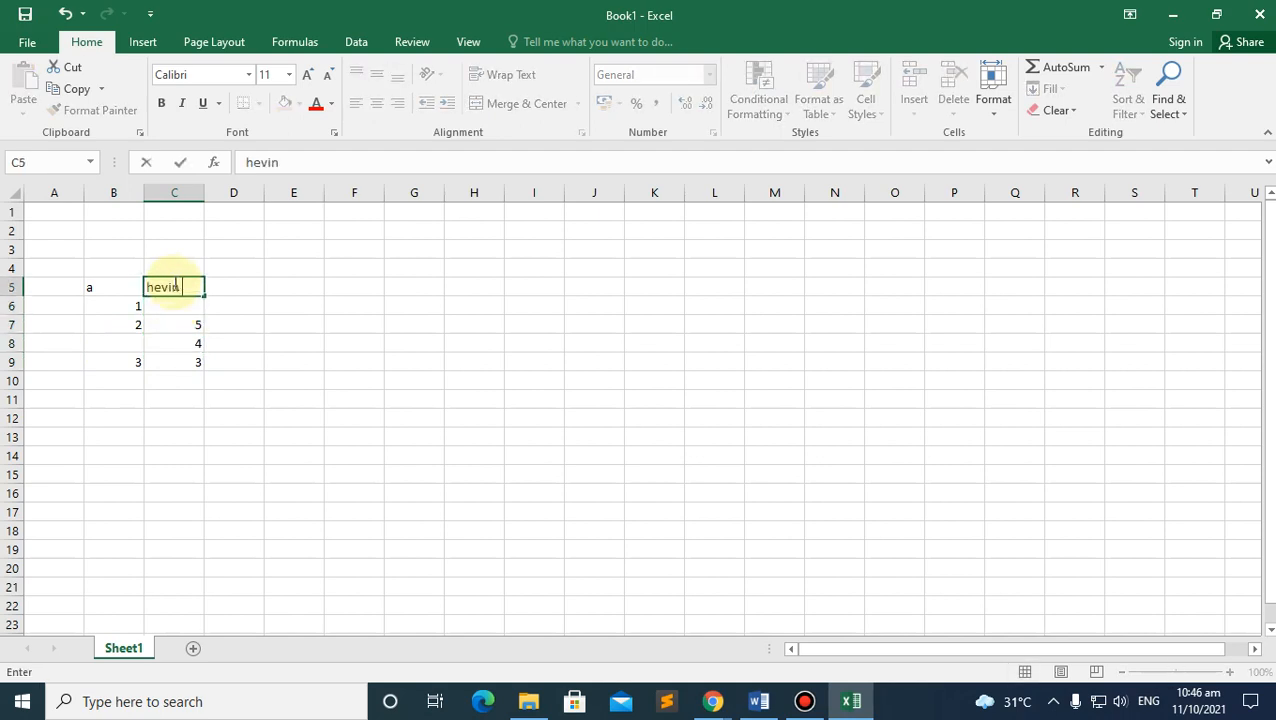
pyautogui.press('Tab')
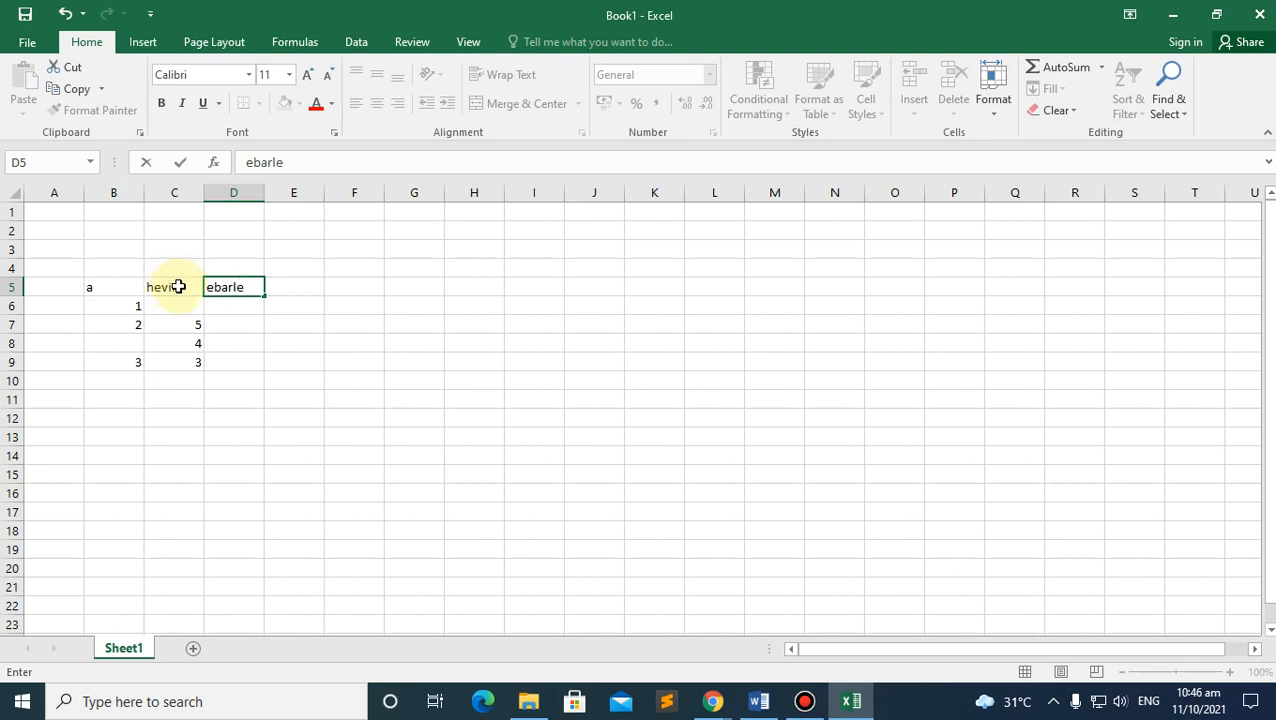
pyautogui.click(114, 530)
# Step: Select the B5:D9 data block, then deselect it
pyautogui.moveTo(98, 287); pyautogui.dragTo(231, 361)
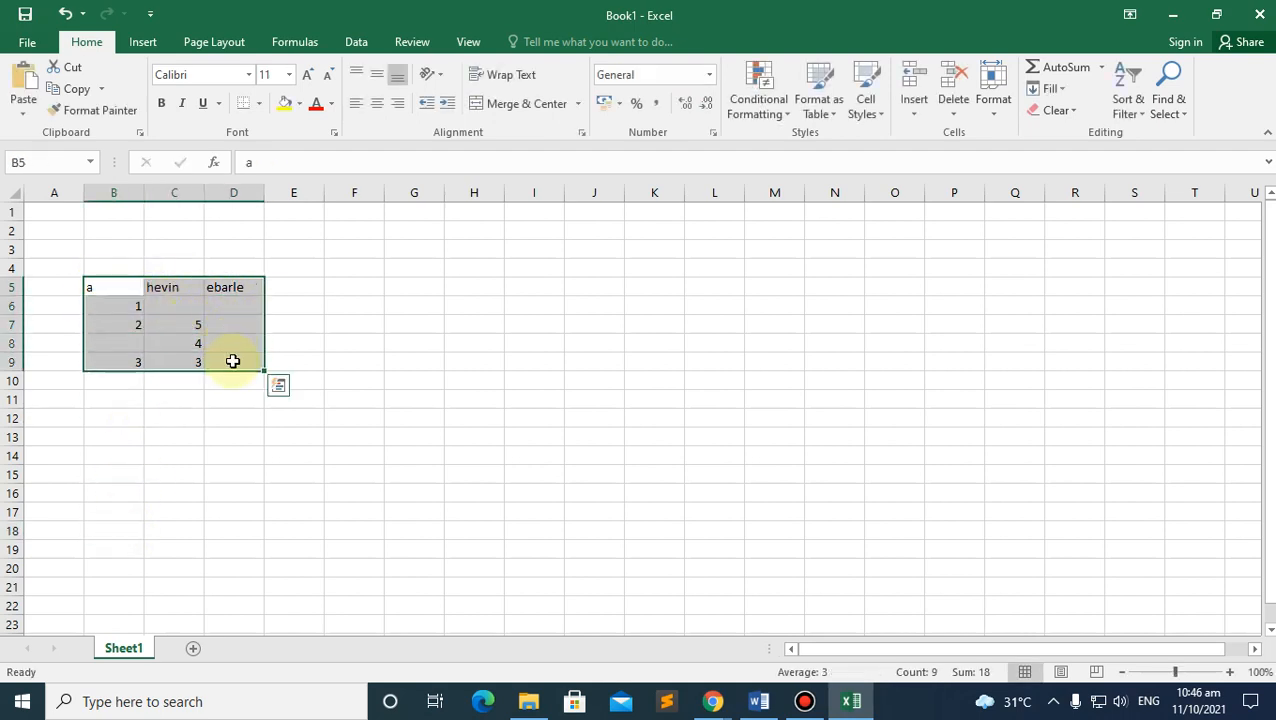
pyautogui.click(118, 387)
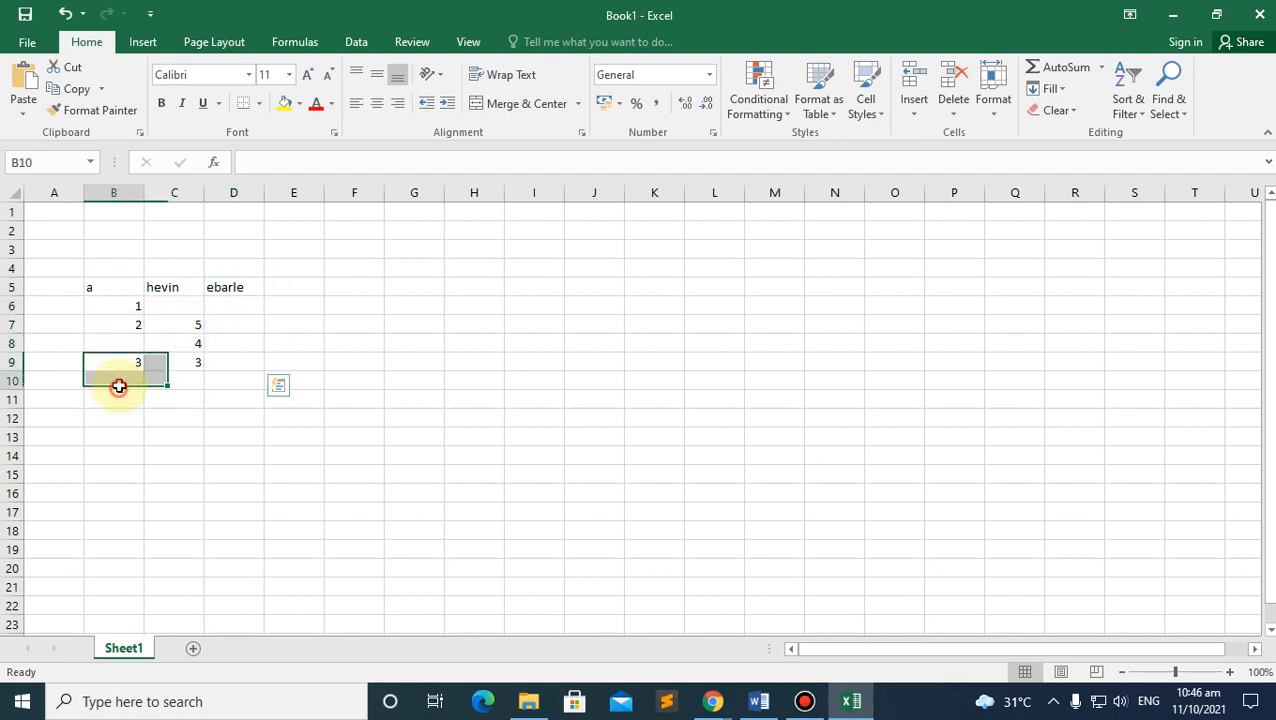
pyautogui.moveTo(105, 285); pyautogui.dragTo(228, 367)
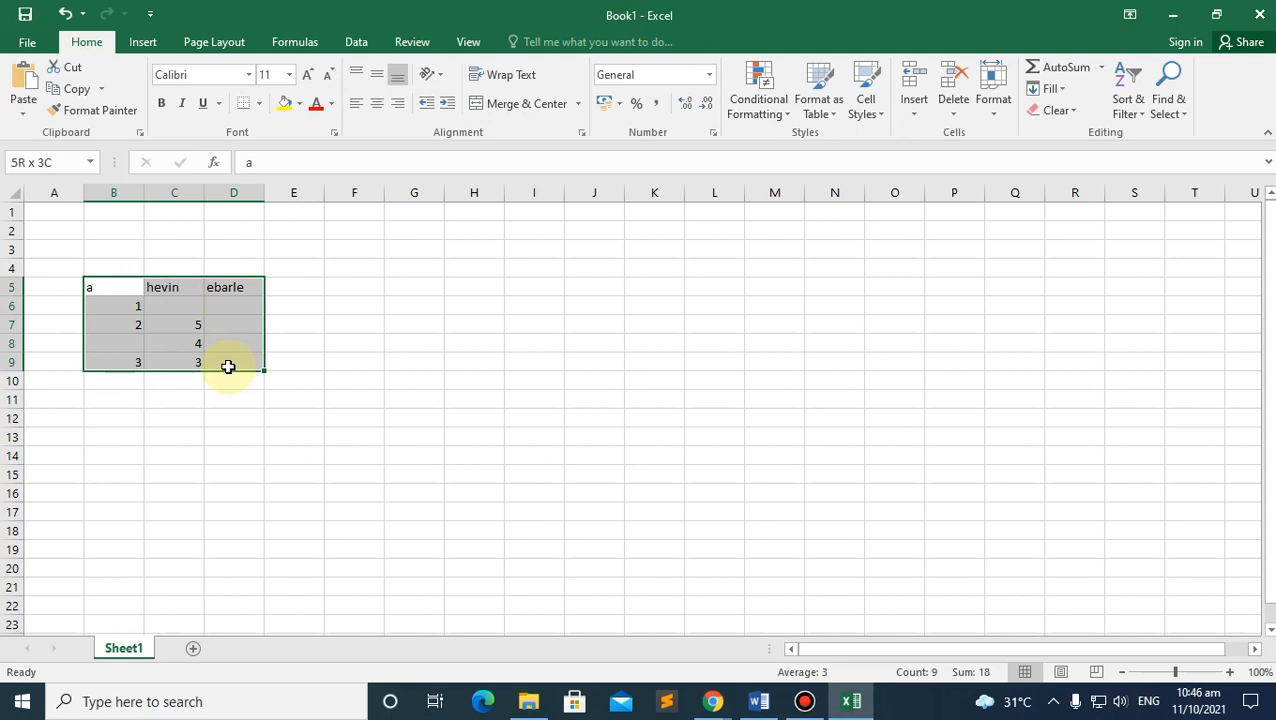
pyautogui.moveTo(228, 367)
pyautogui.mouseDown()
pyautogui.moveTo(191, 327)
pyautogui.moveTo(202, 367)
pyautogui.moveTo(222, 365)
pyautogui.moveTo(222, 339)
pyautogui.moveTo(214, 366)
pyautogui.mouseUp()
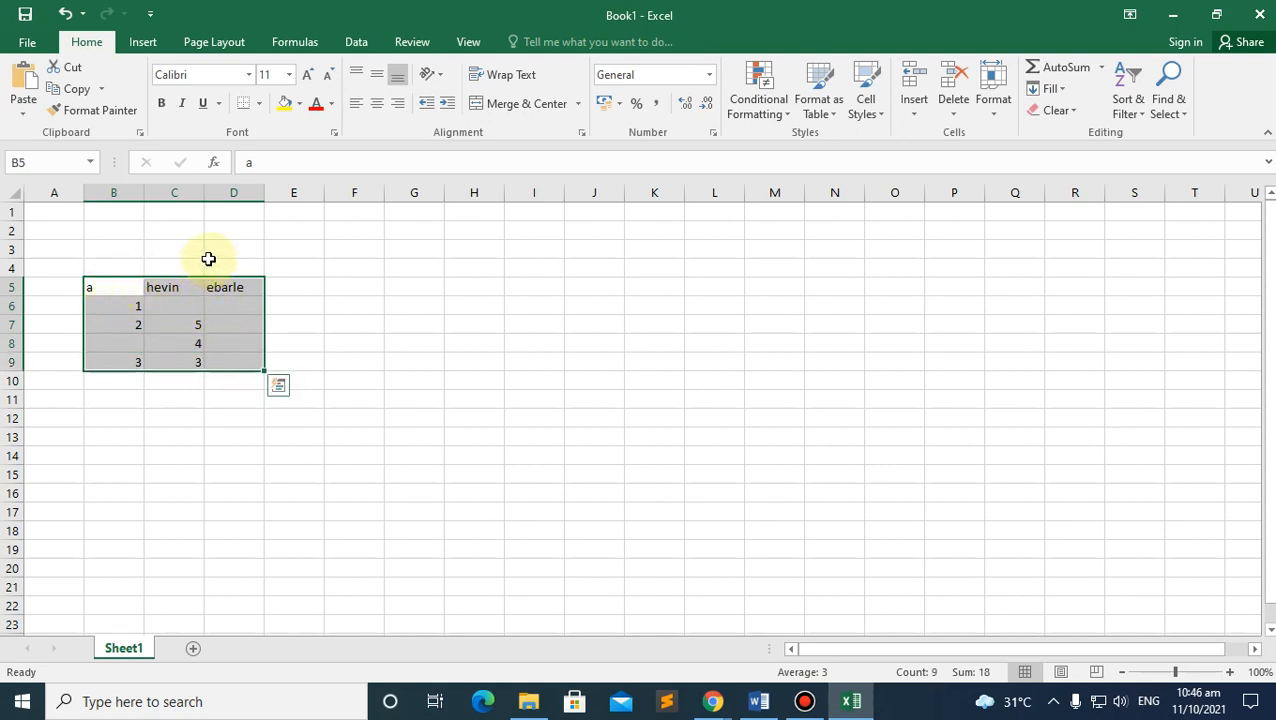
pyautogui.click(288, 323)
# Step: Scroll through the module PDF in Chrome, then bring the Book1 workbook back to the front
pyautogui.moveTo(712, 701)
pyautogui.click(604, 621)
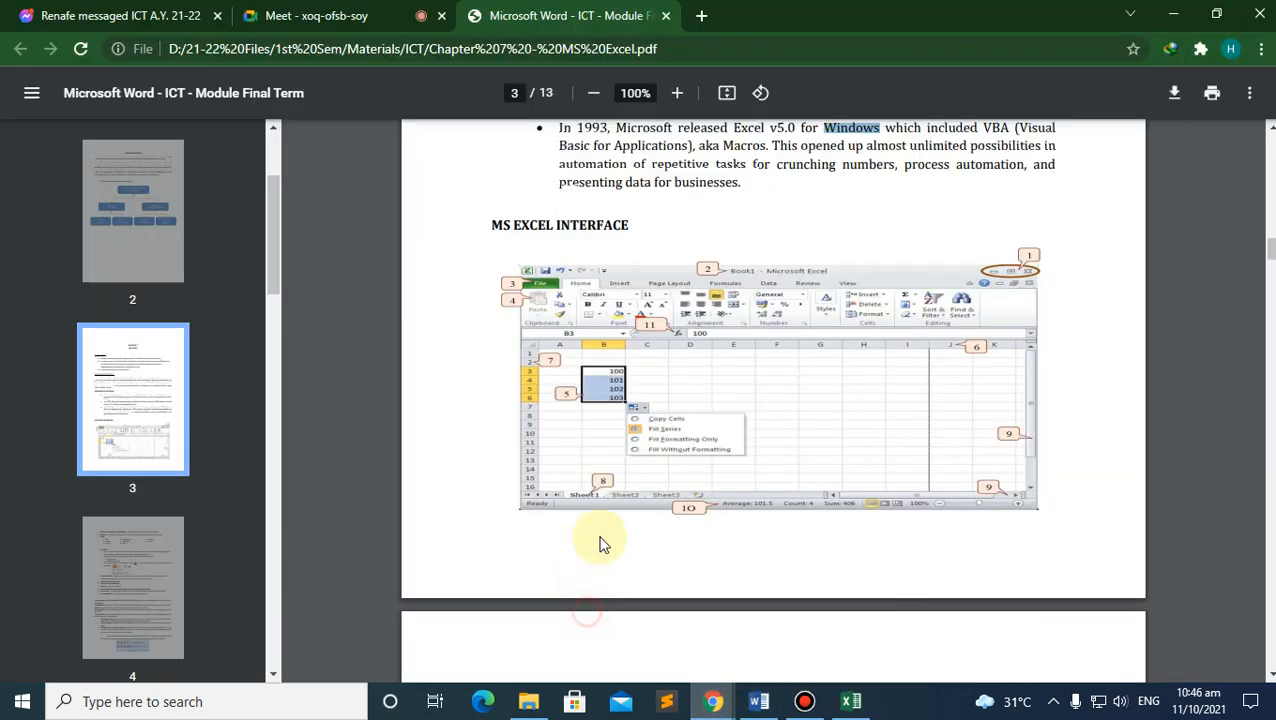
pyautogui.scroll(-5, 605, 521)
pyautogui.scroll(-3, 604, 521)
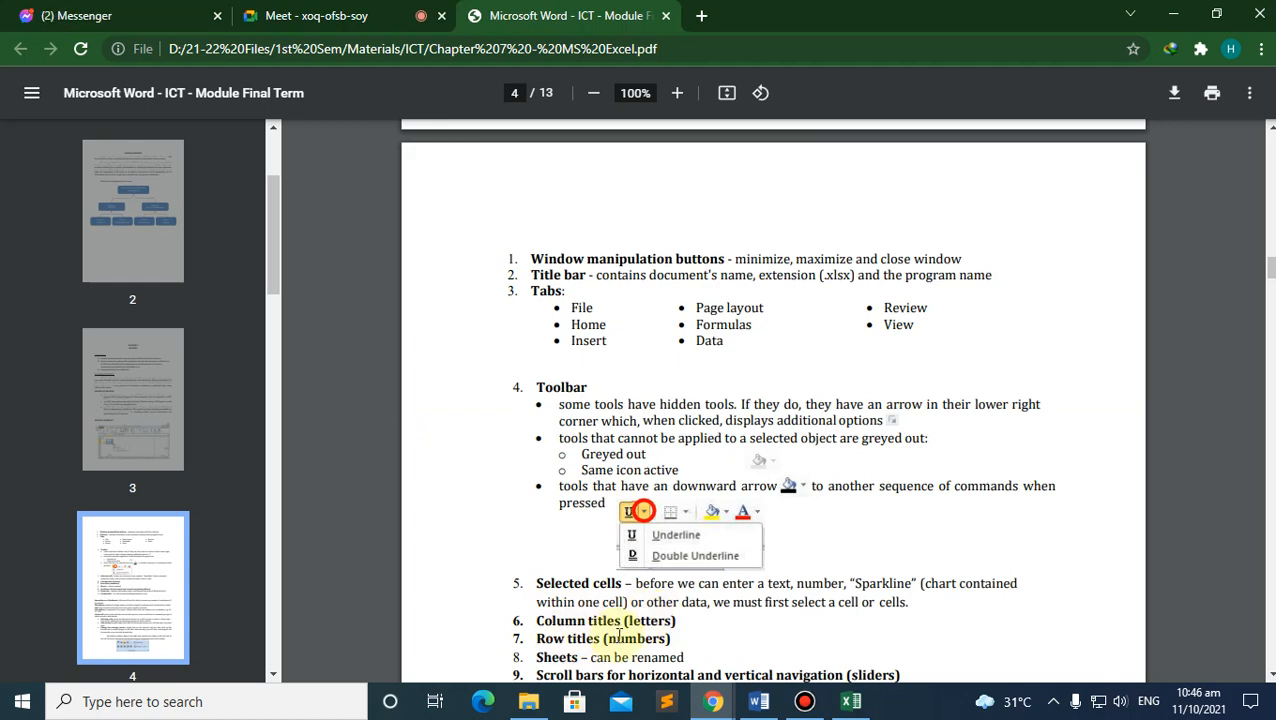
pyautogui.scroll(5, 620, 636)
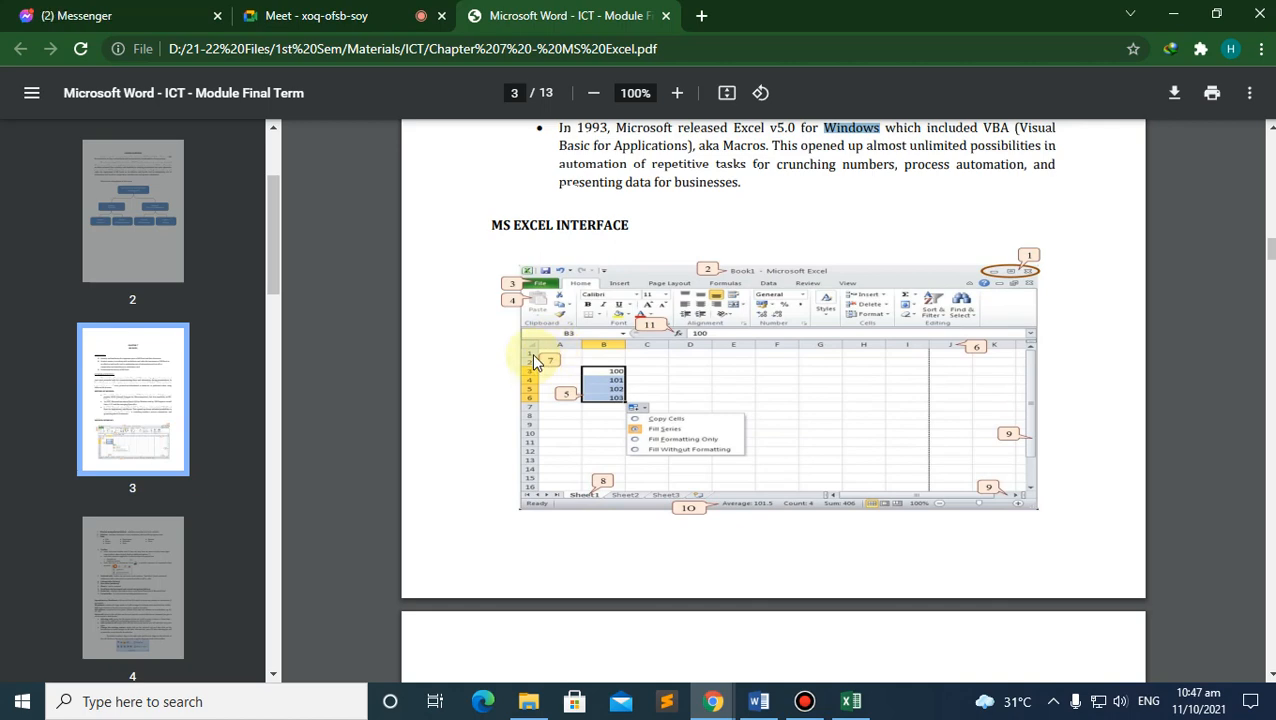
pyautogui.click(851, 701)
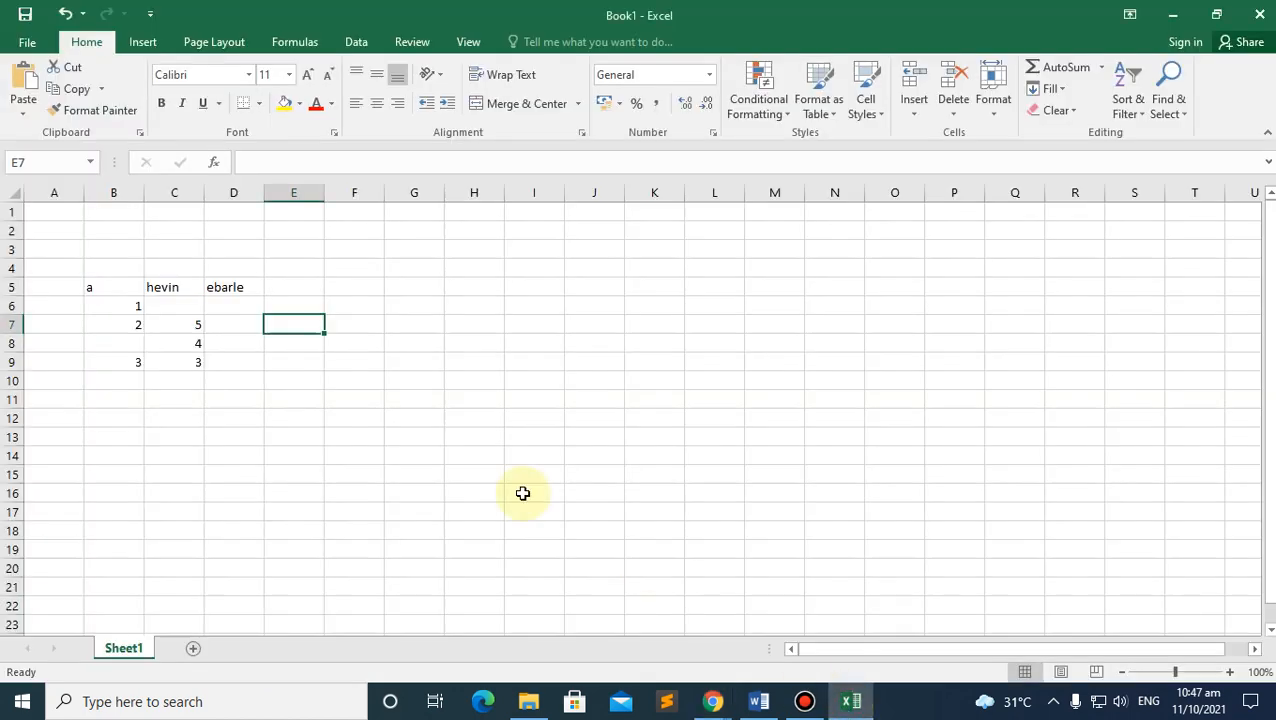
# Step: Zoom Sheet1 to 220% and scroll across the columns and rows
pyautogui.keyDown('ctrl'); pyautogui.scroll(8, 134, 316); pyautogui.keyUp('ctrl')
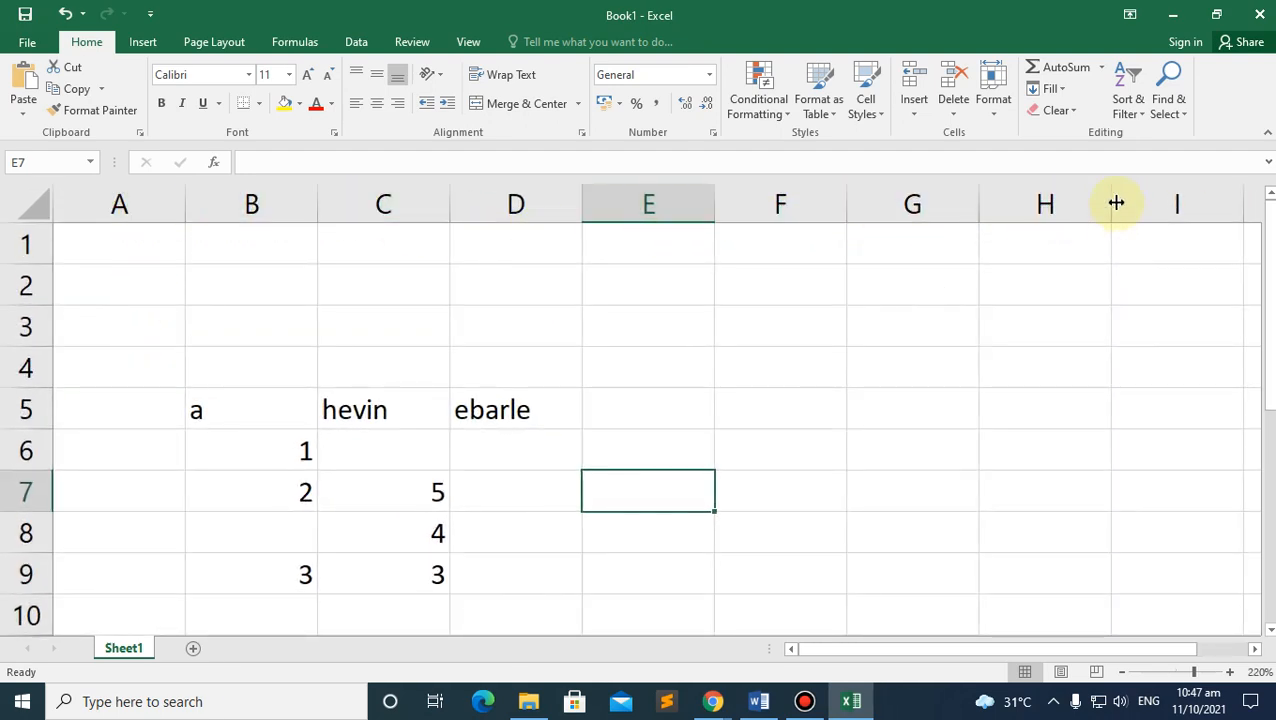
pyautogui.moveTo(975, 655); pyautogui.dragTo(995, 652)
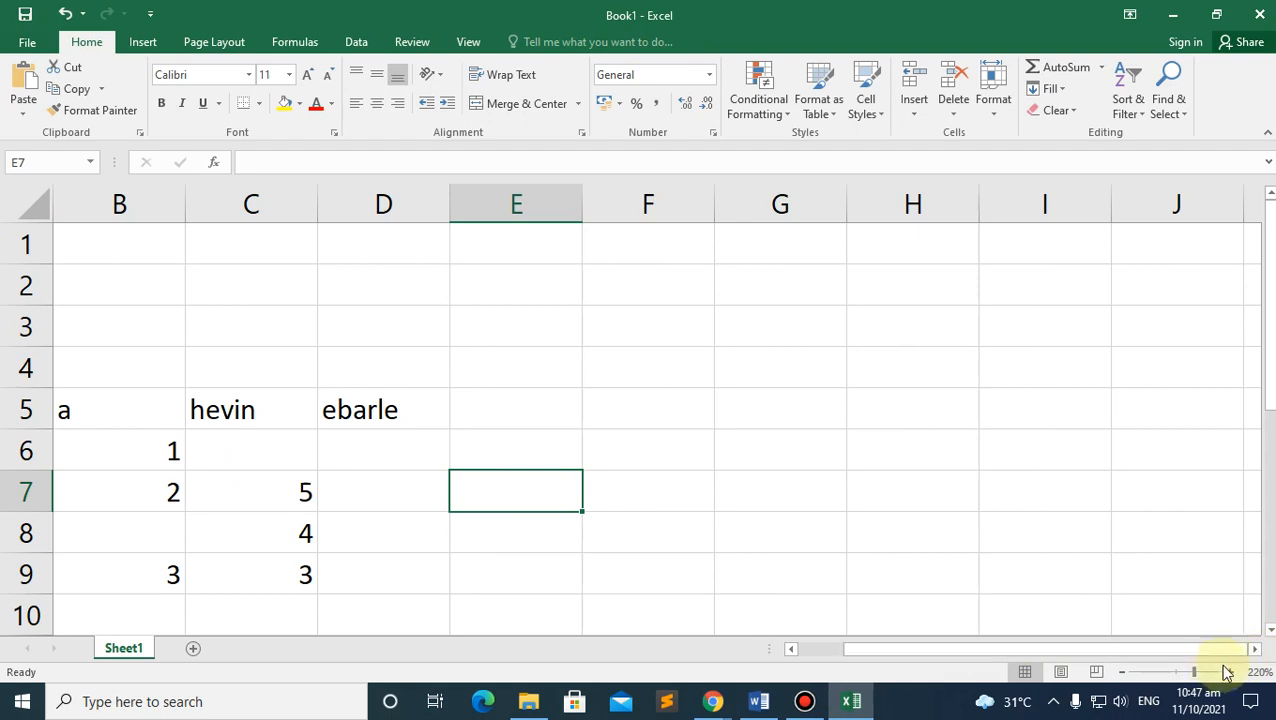
pyautogui.click(1256, 652)
pyautogui.click(1256, 652)
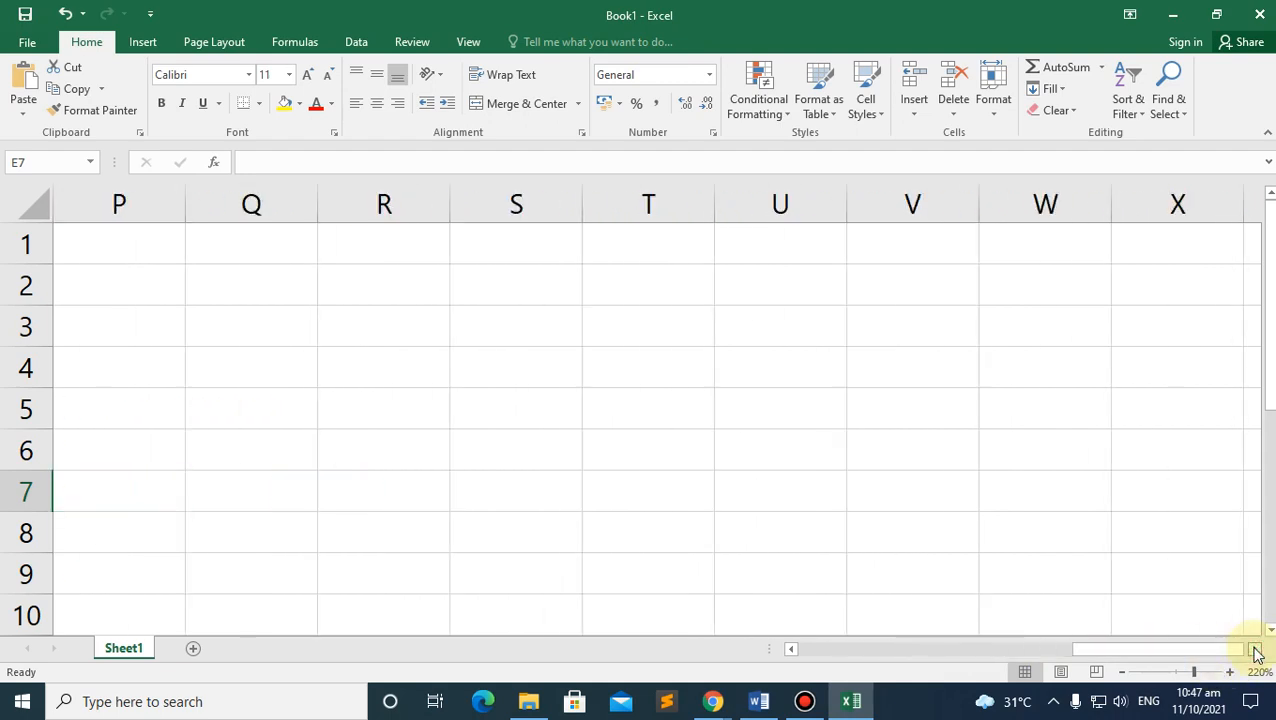
pyautogui.moveTo(1200, 660); pyautogui.dragTo(780, 655)
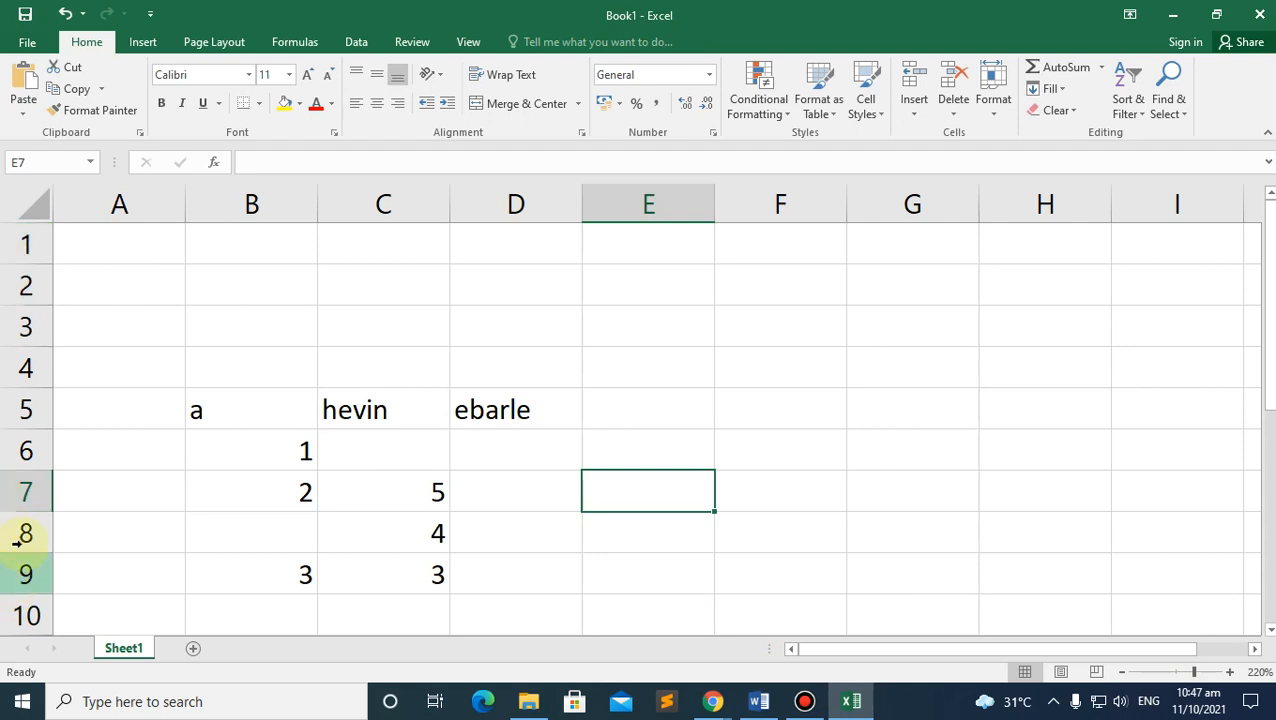
pyautogui.scroll(-20, 27, 533)
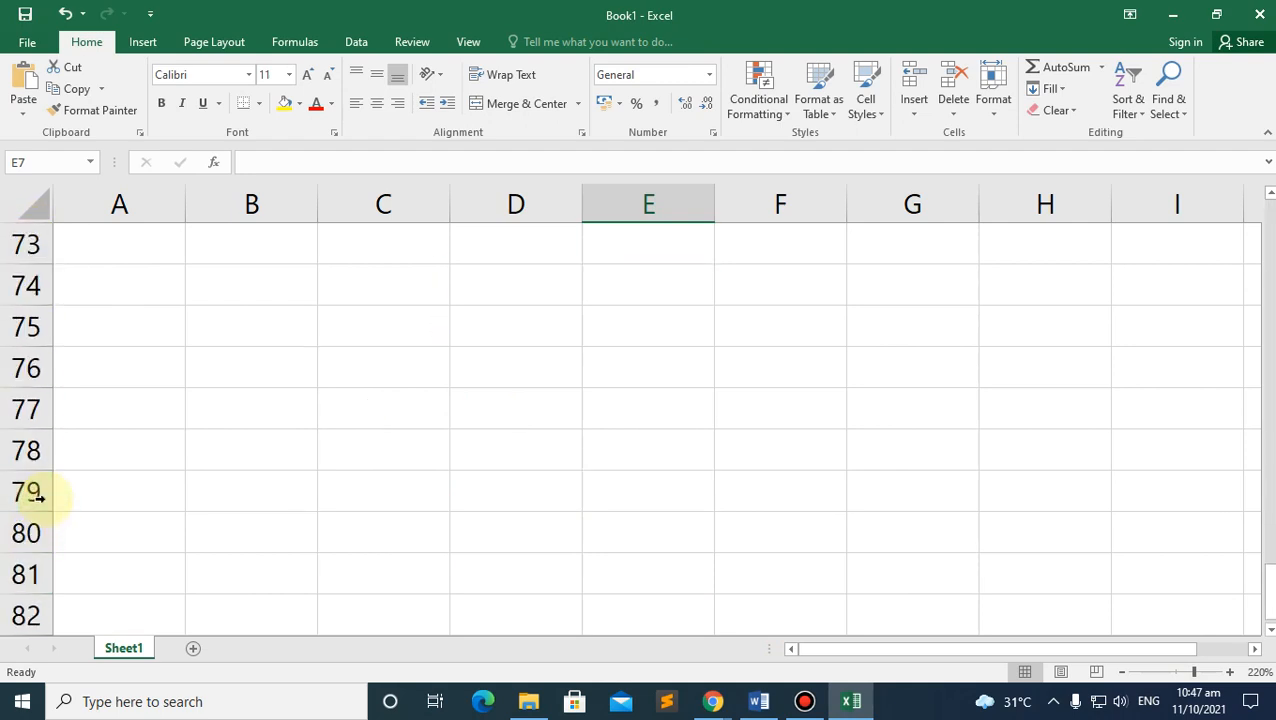
pyautogui.scroll(20, 40, 492)
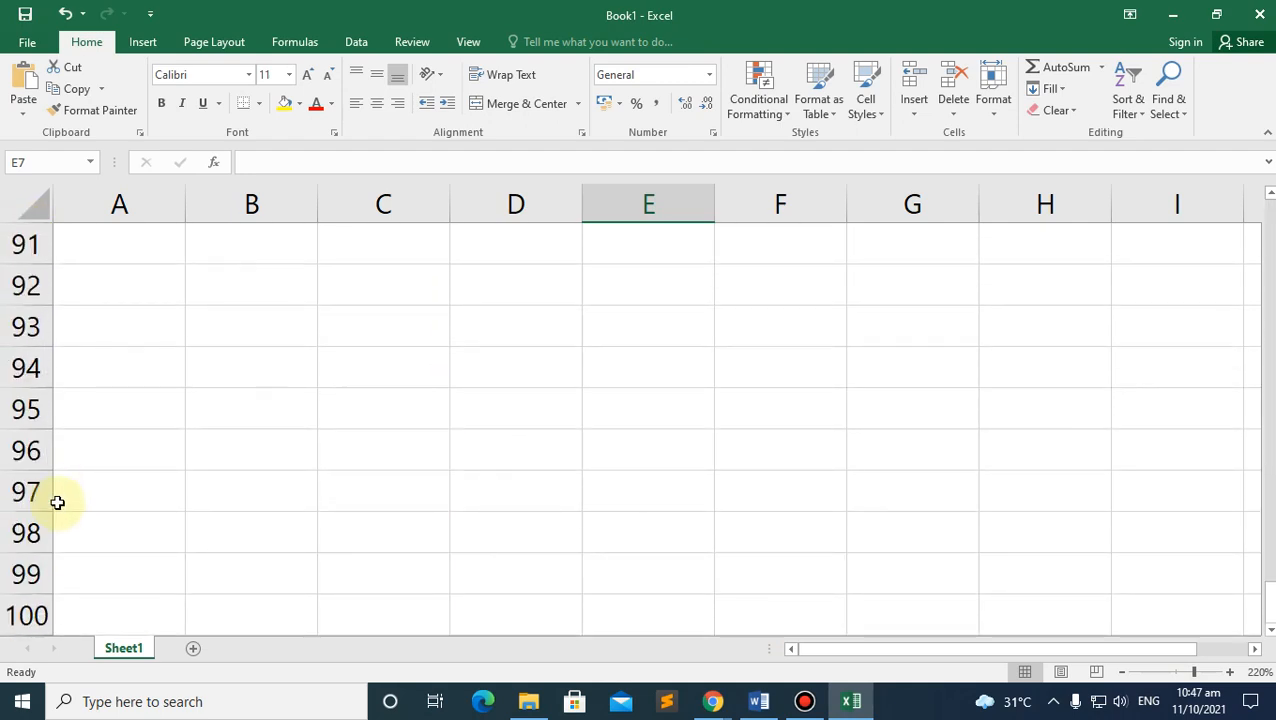
pyautogui.scroll(5, 43, 503)
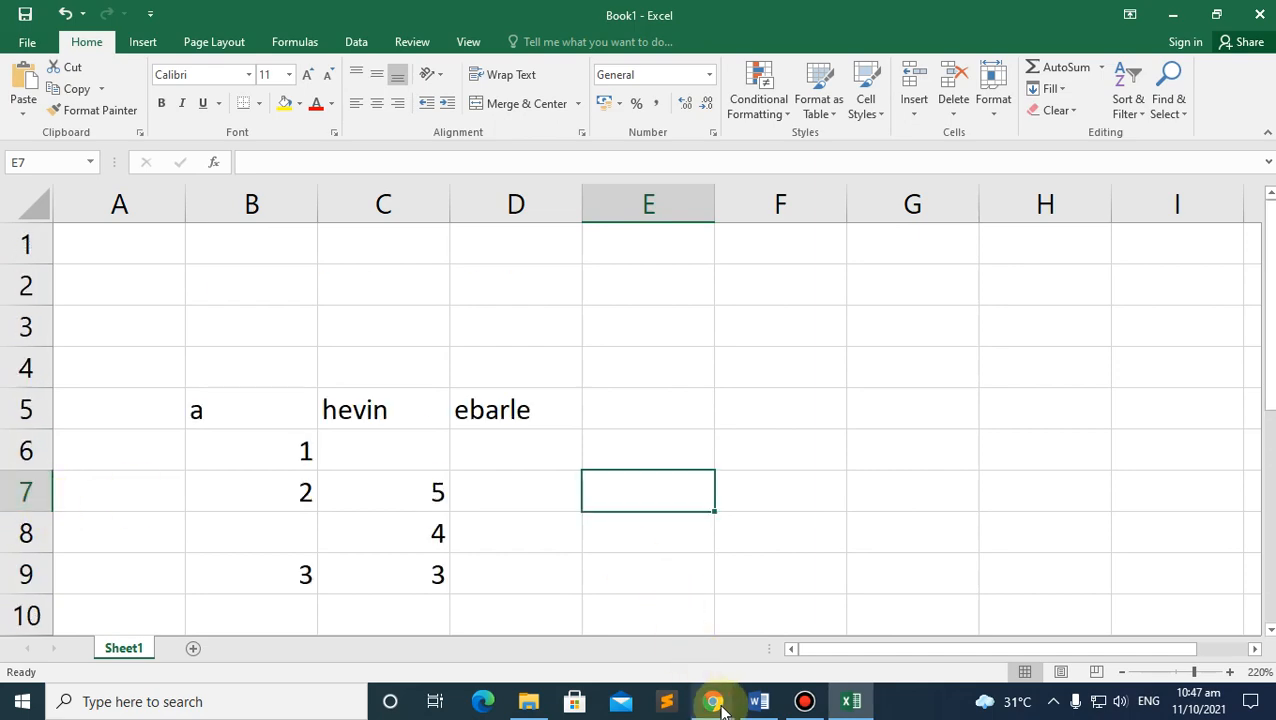
# Step: Check page 4 of the module PDF, then return to the Excel workbook
pyautogui.moveTo(714, 700)
pyautogui.click(604, 600)
pyautogui.scroll(-9, 541, 477)
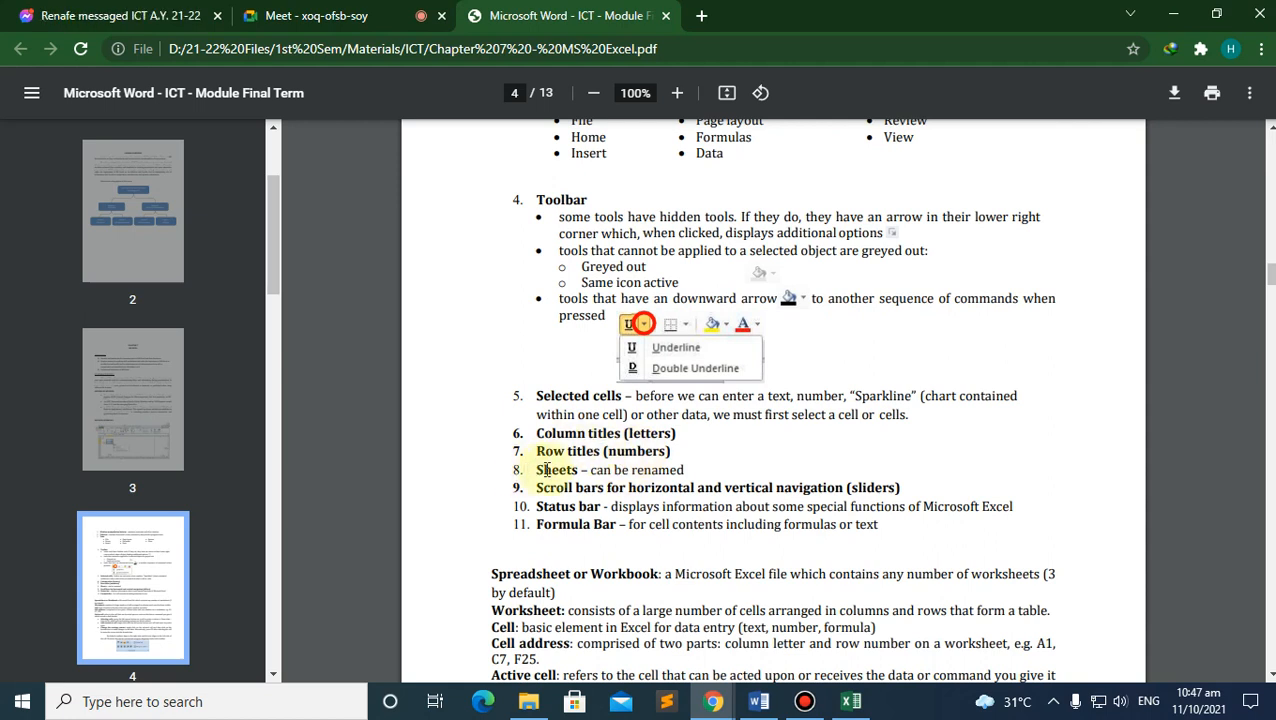
pyautogui.click(851, 701)
pyautogui.scroll(-1, 168, 512)
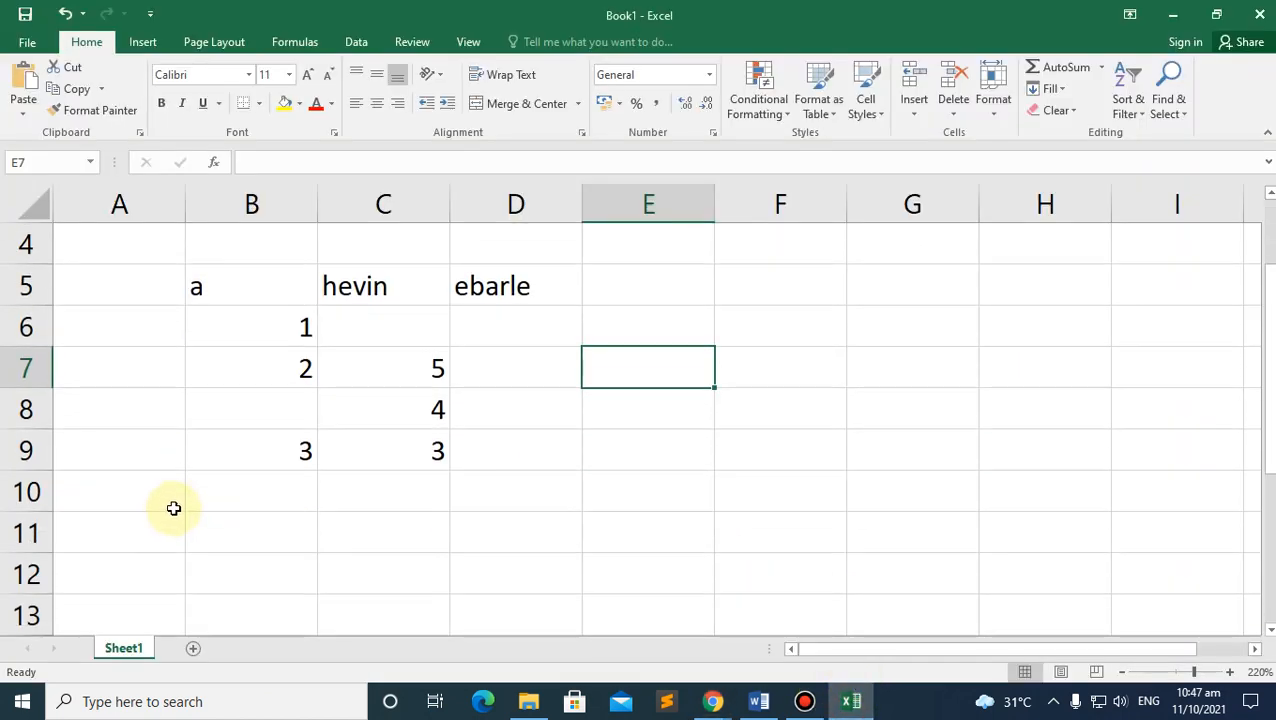
pyautogui.scroll(1, 173, 509)
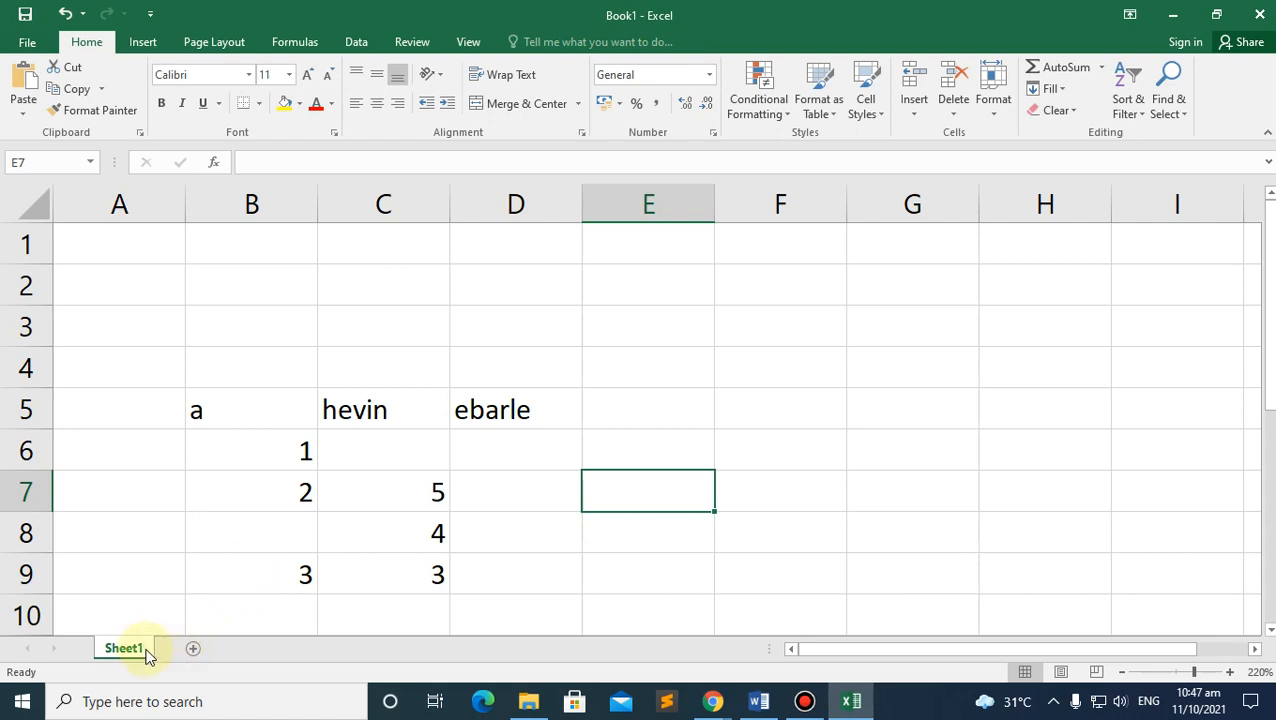
# Step: Add two new worksheets, Sheet2 and Sheet3, and view Sheet3 on its own
pyautogui.click(193, 649)
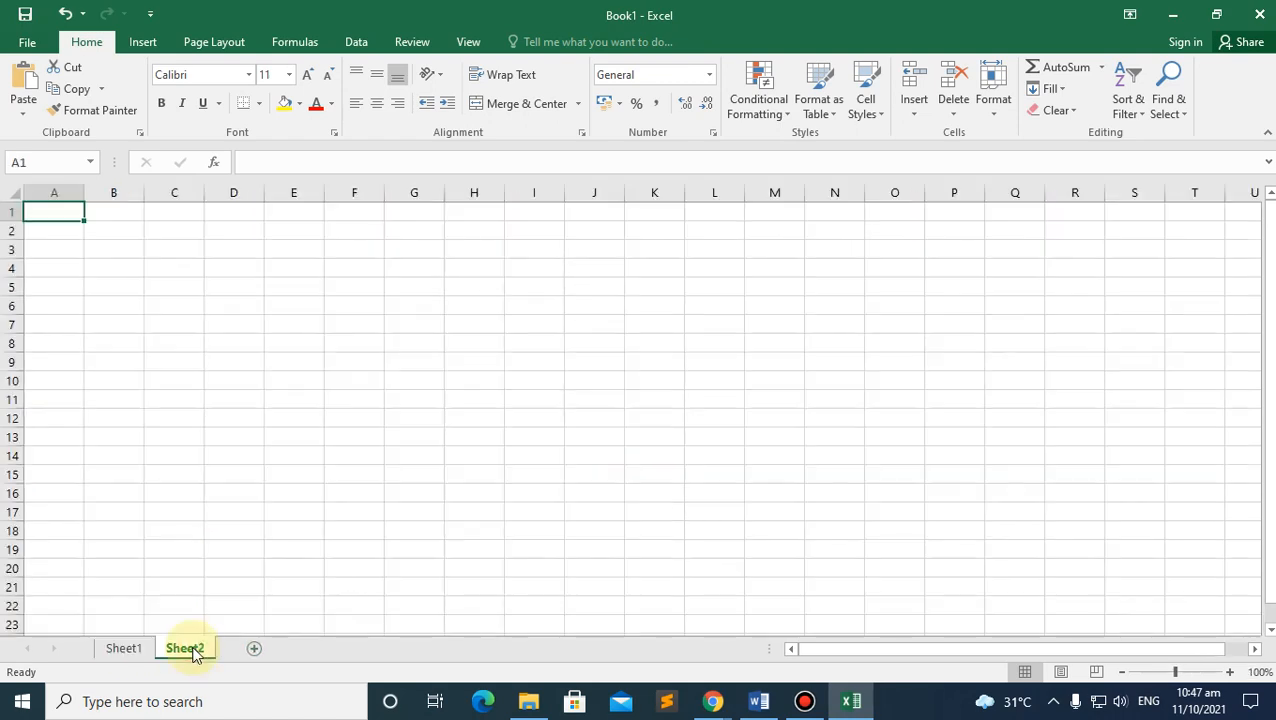
pyautogui.click(250, 649)
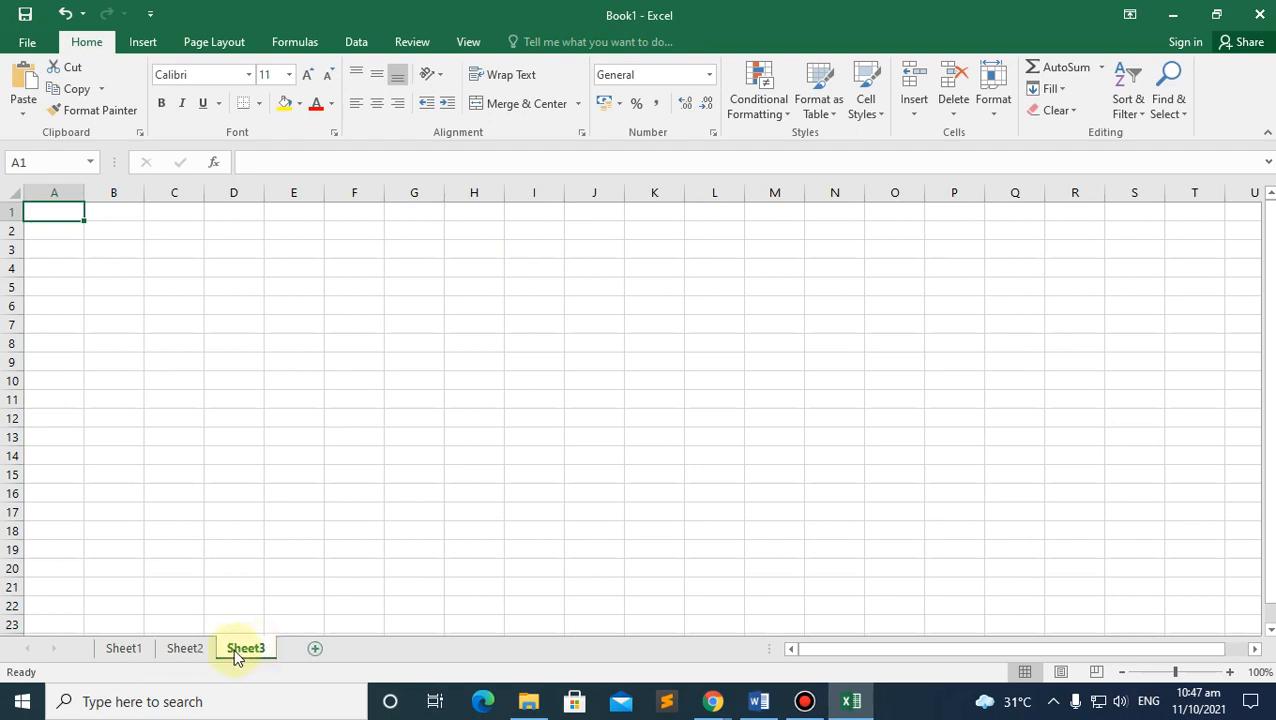
pyautogui.click(246, 649)
pyautogui.keyDown('ctrl'); pyautogui.click(165, 649); pyautogui.keyUp('ctrl')
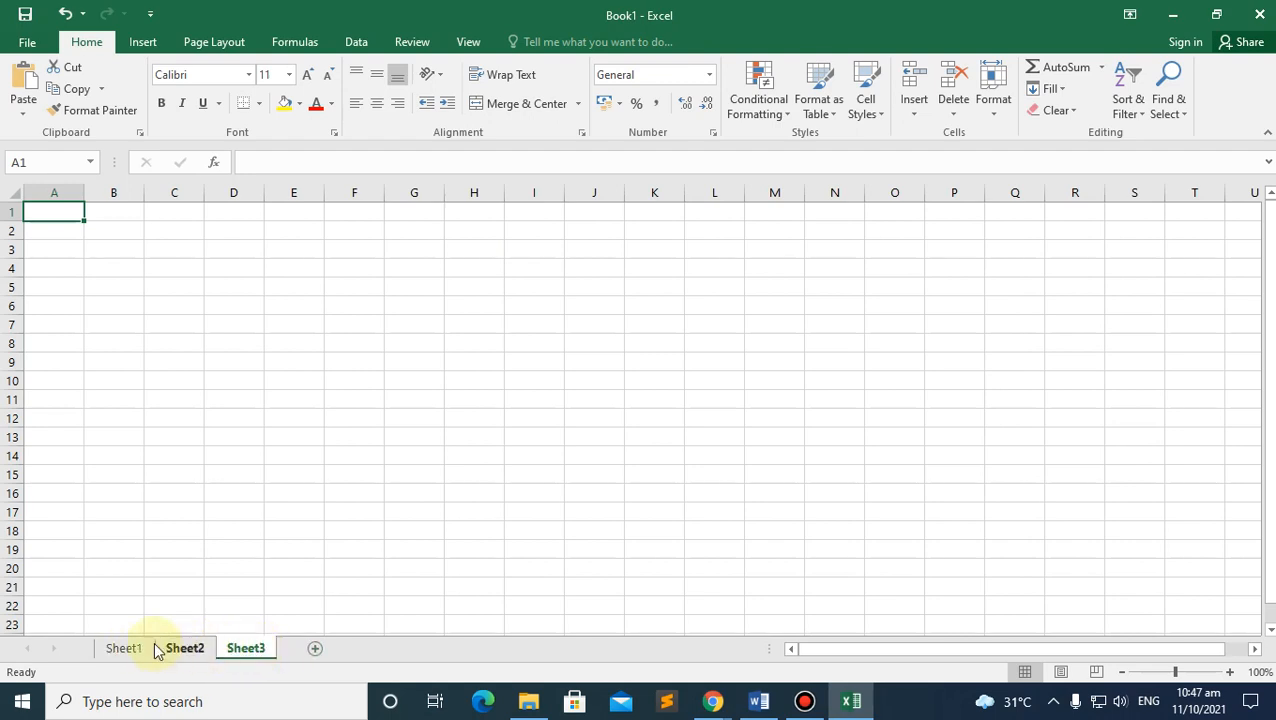
pyautogui.click(241, 649)
# Step: Switch through Sheet2, Sheet1 and Sheet3, then open Sheet3's tab menu
pyautogui.click(193, 649)
pyautogui.click(123, 649)
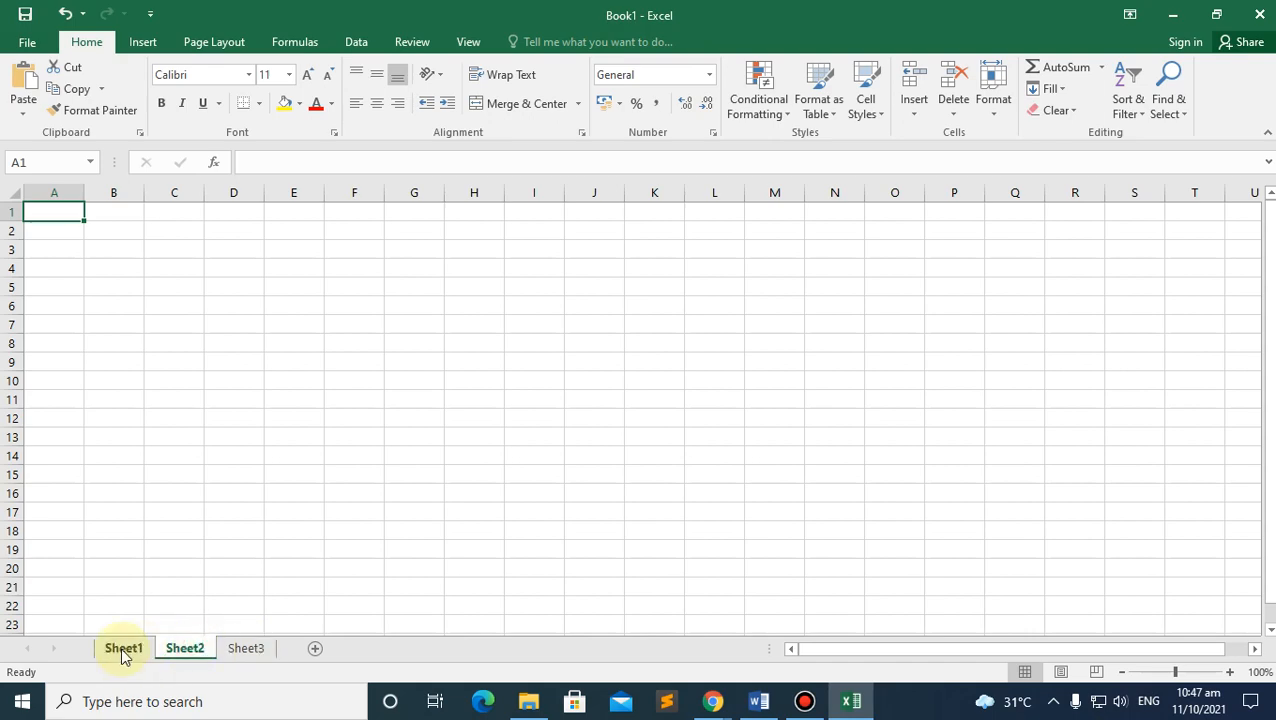
pyautogui.click(183, 649)
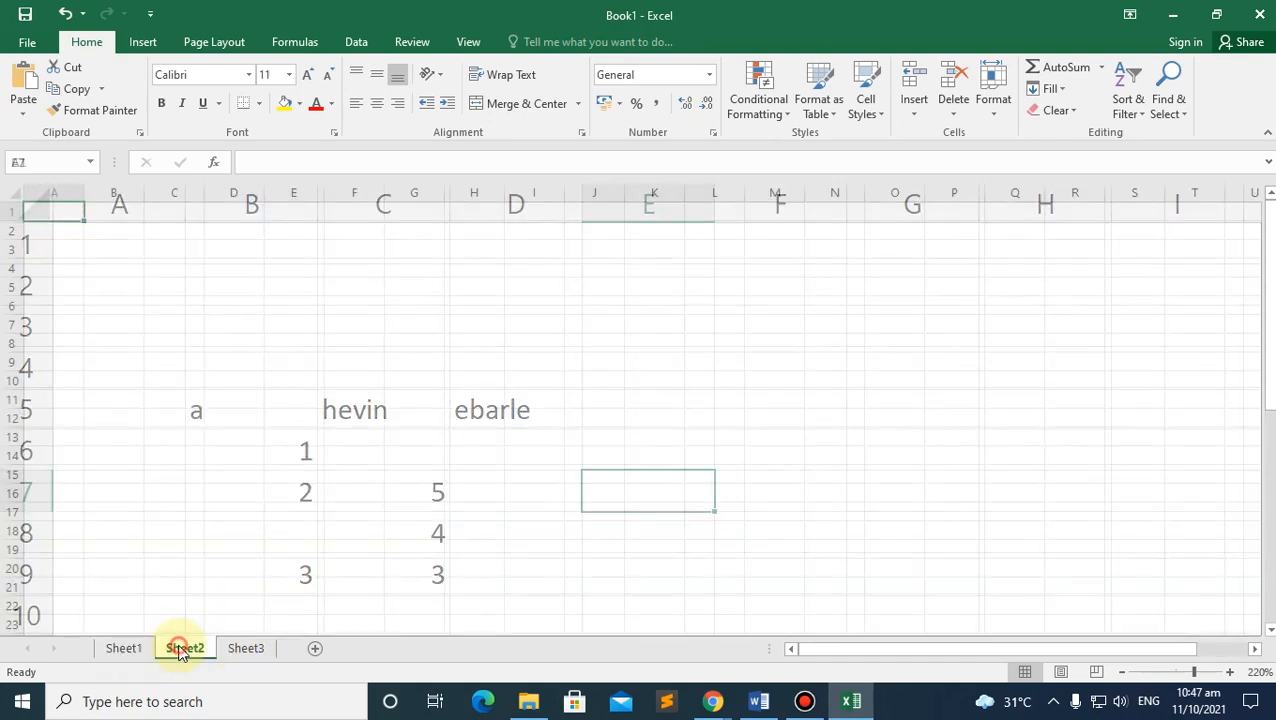
pyautogui.click(240, 649)
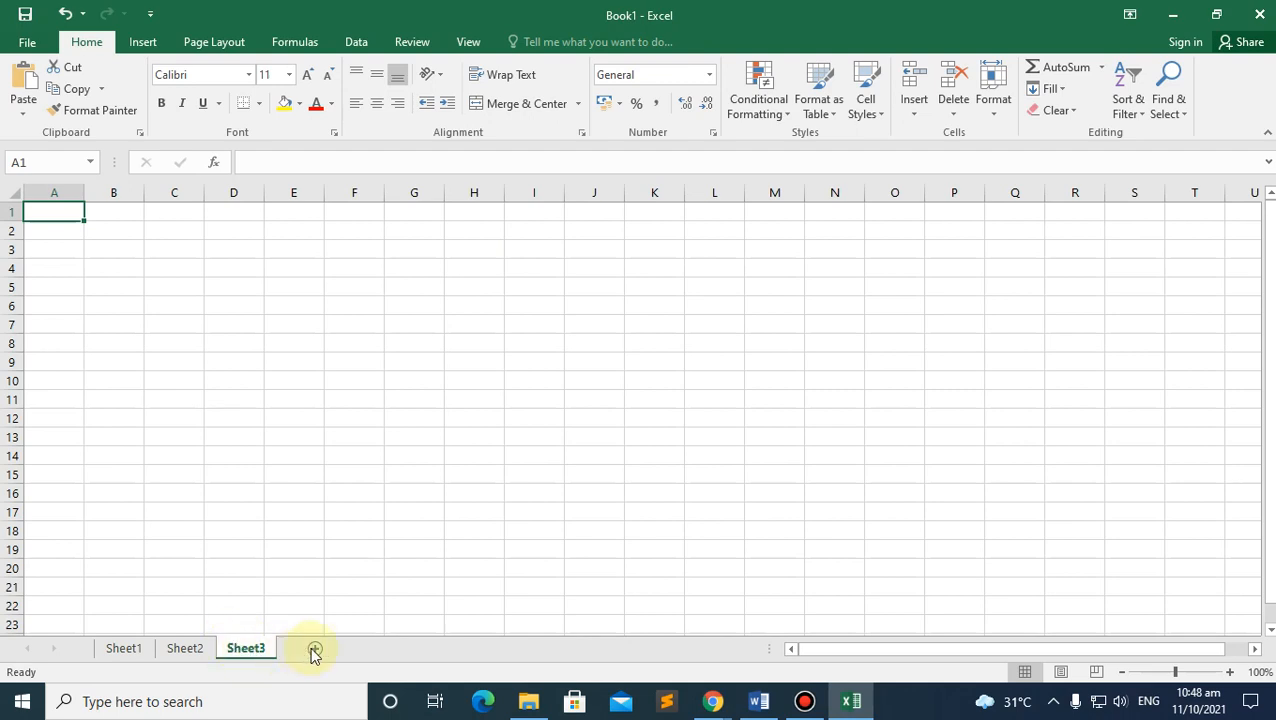
pyautogui.rightClick(254, 646)
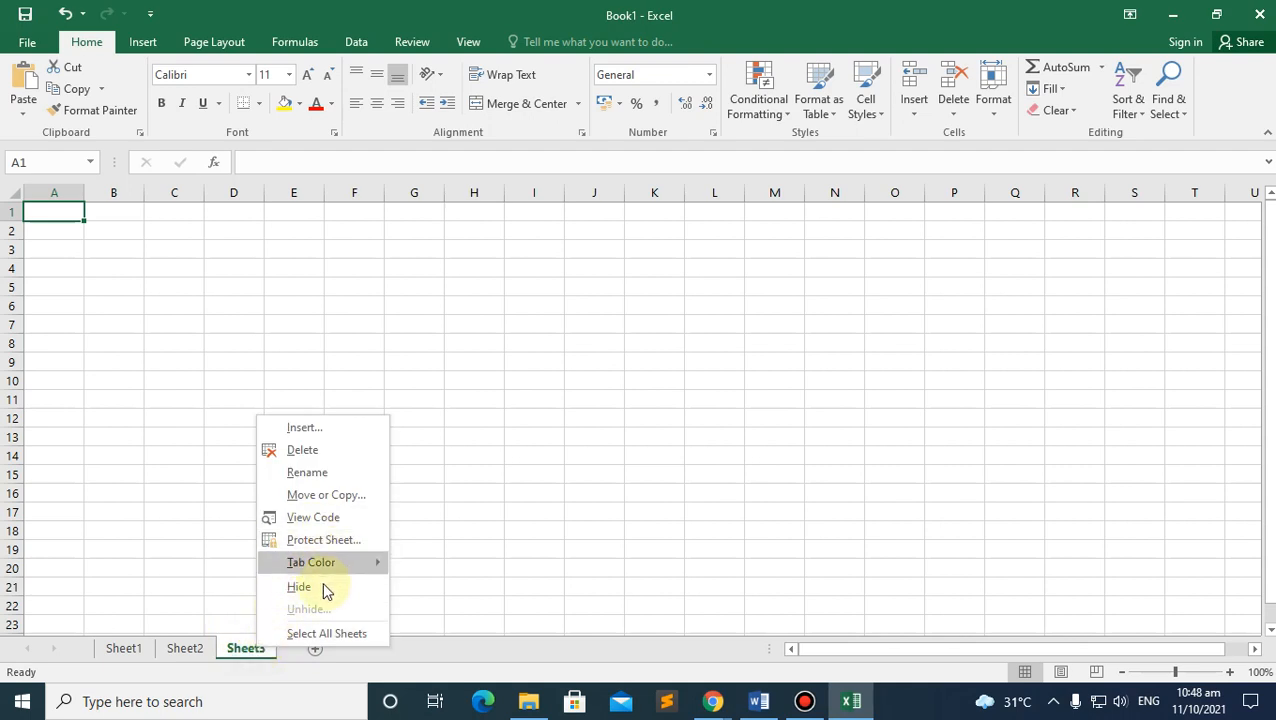
# Step: Delete Sheet2 from its tab's right-click menu
pyautogui.rightClick(186, 648)
pyautogui.click(238, 453)
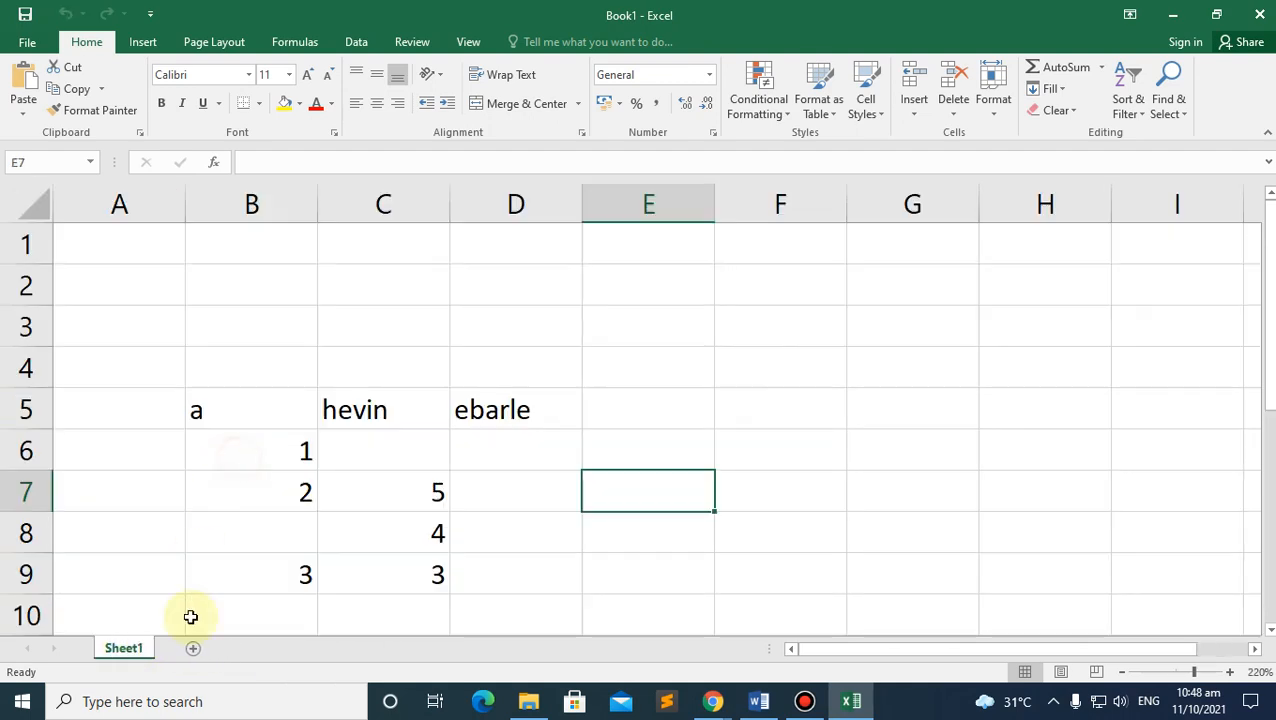
# Step: Rename Sheet1 to Midterm
pyautogui.rightClick(123, 651)
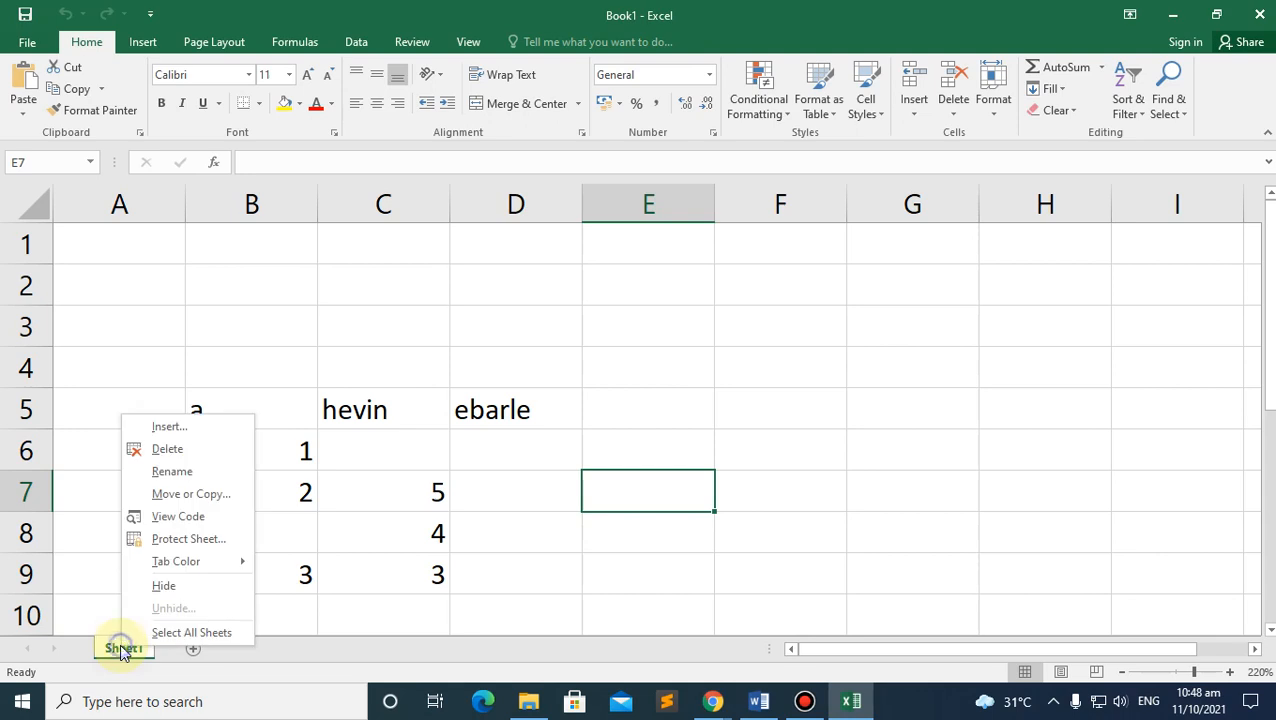
pyautogui.click(175, 470)
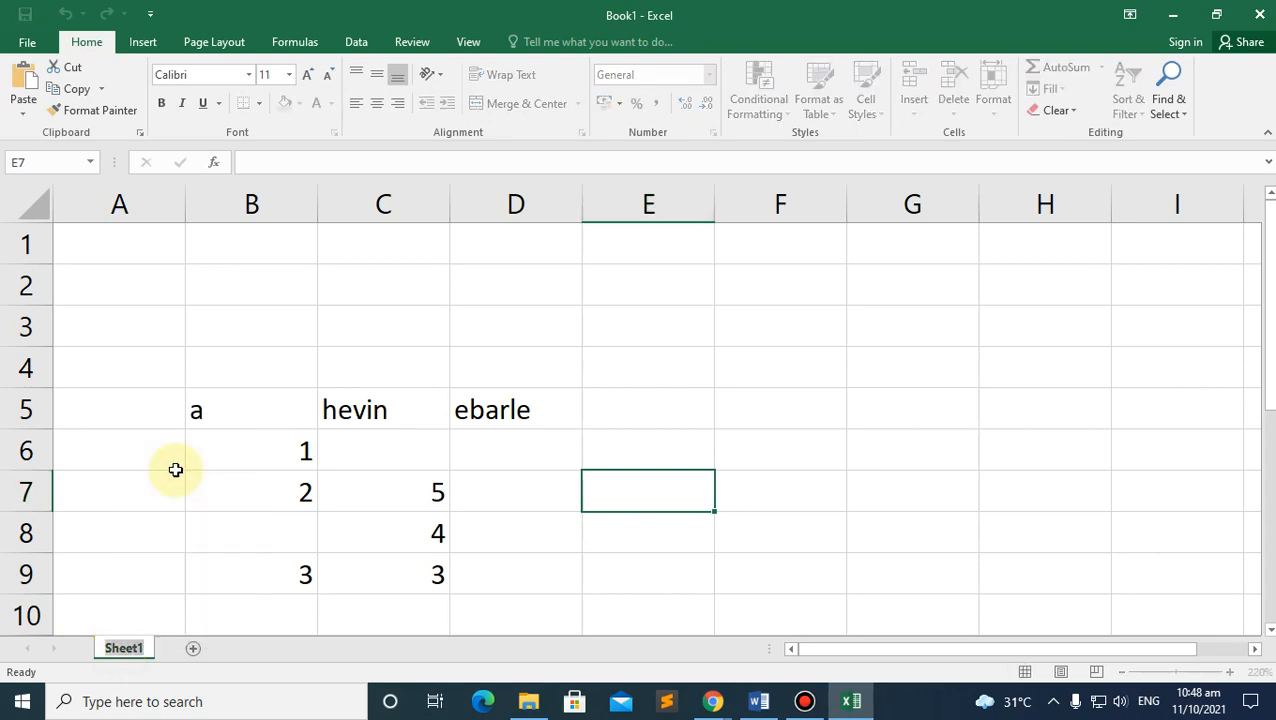
pyautogui.write('Mi')
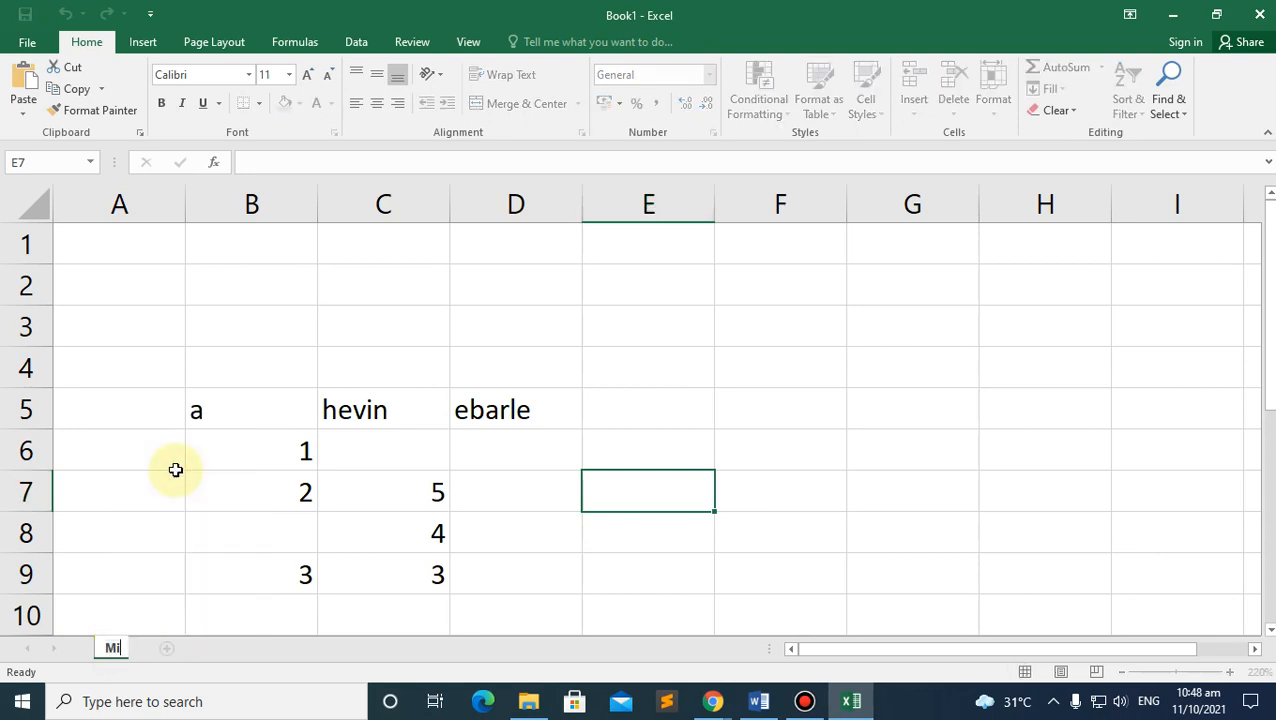
pyautogui.write('dterm')
pyautogui.press('Return')
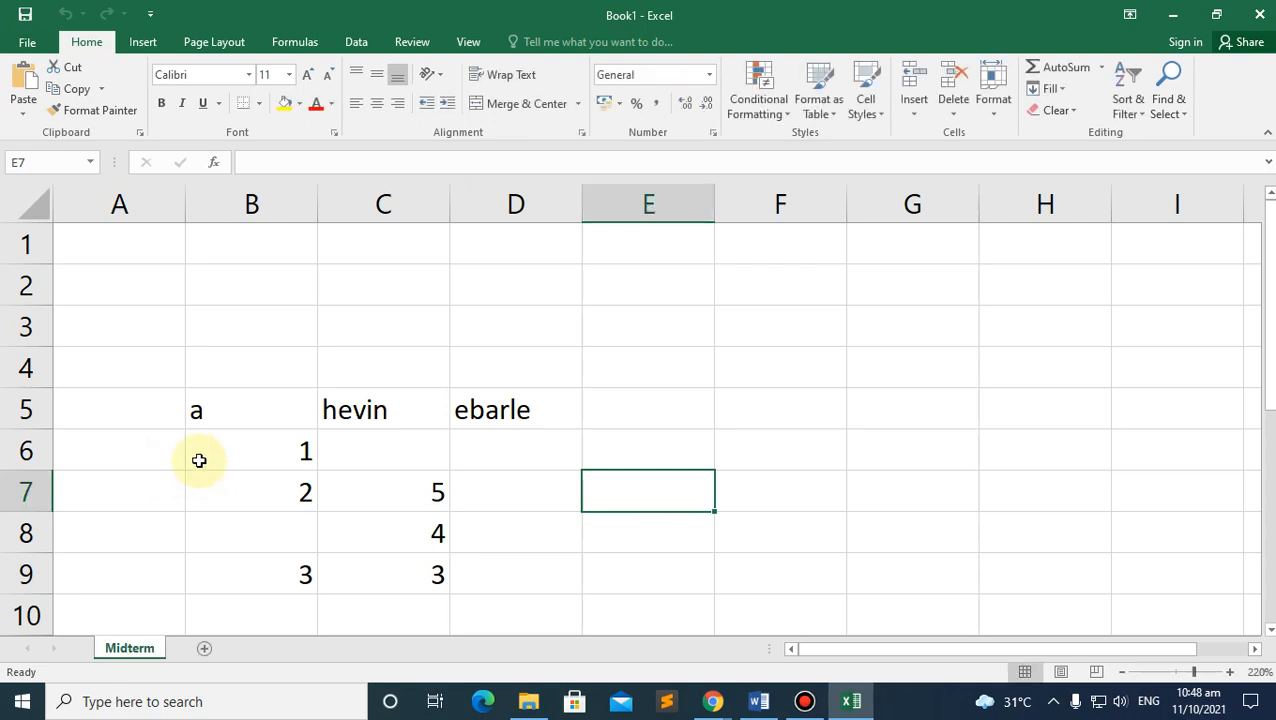
pyautogui.scroll(-2, 140, 610)
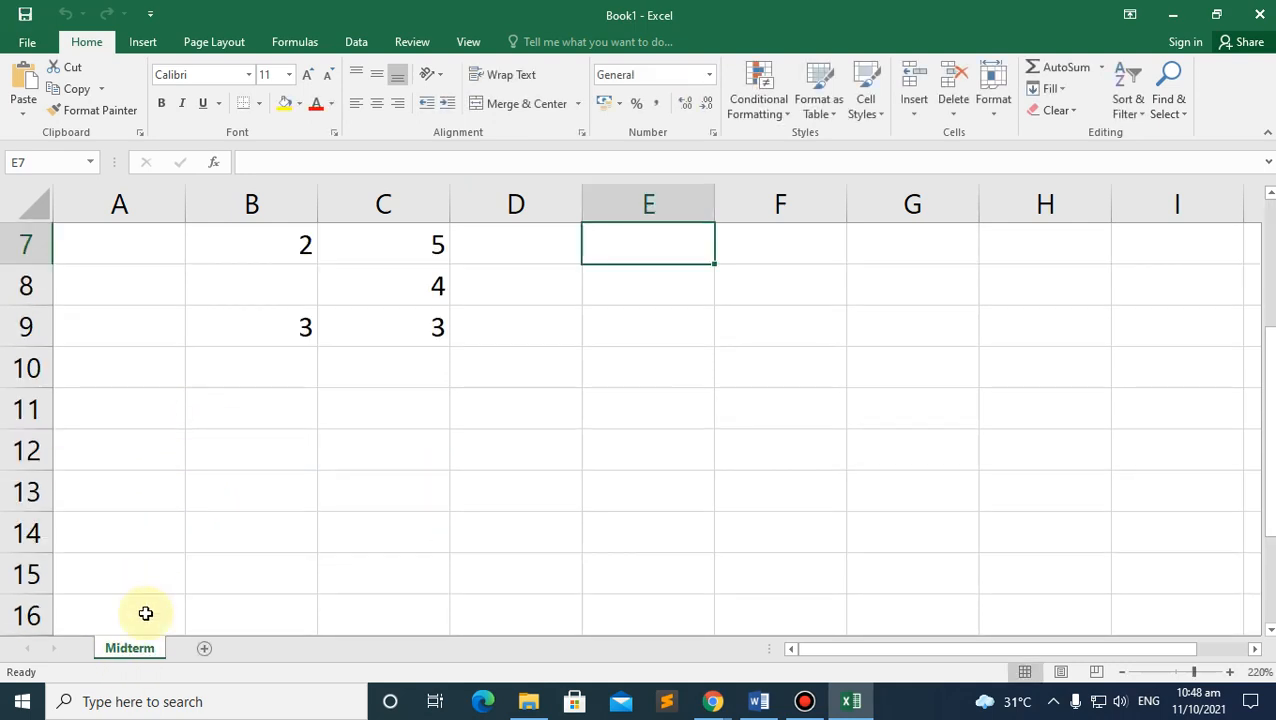
# Step: Rename the Midterm sheet to eqeq
pyautogui.rightClick(130, 648)
pyautogui.click(188, 467)
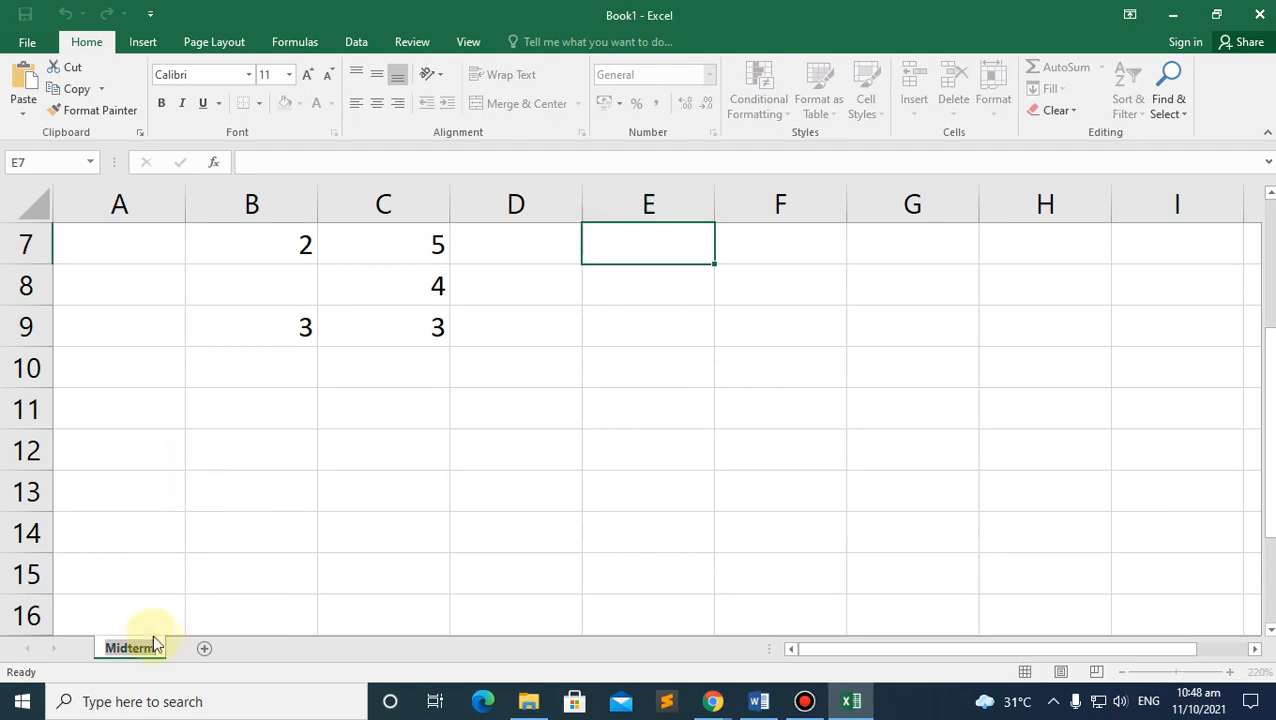
pyautogui.write('e')
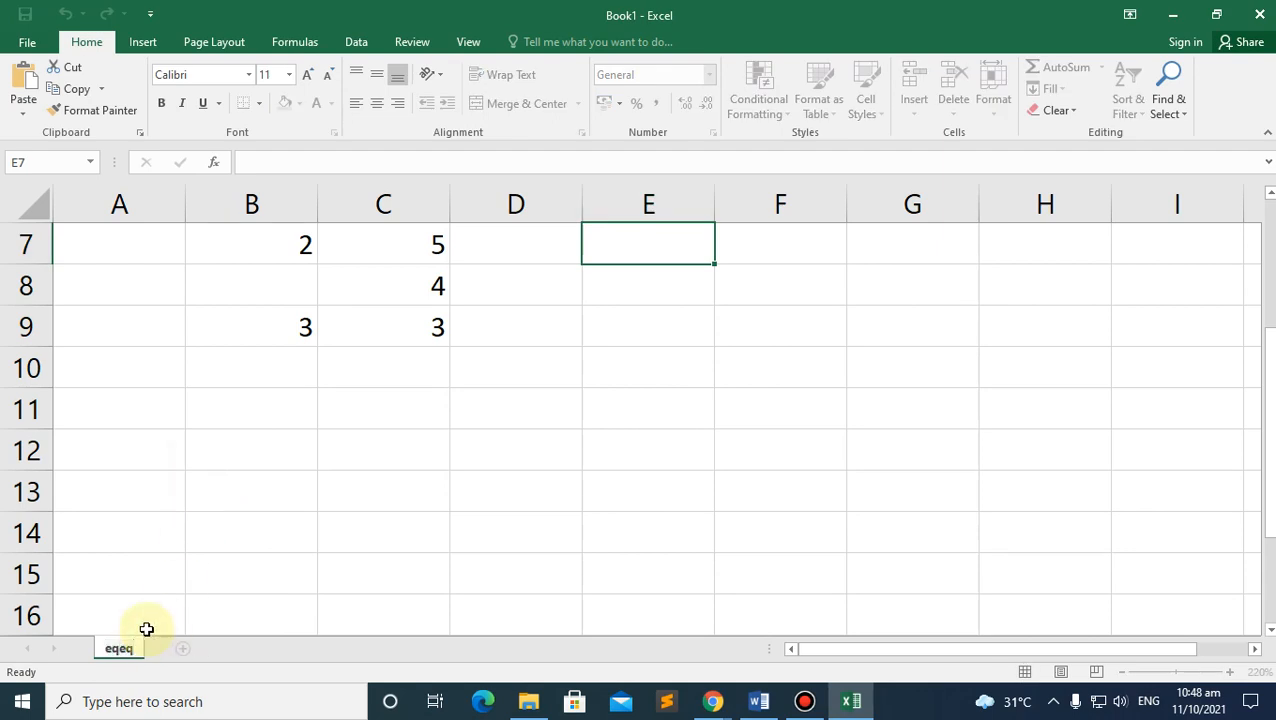
pyautogui.write('qeq')
pyautogui.press('Return')
pyautogui.scroll(2, 159, 501)
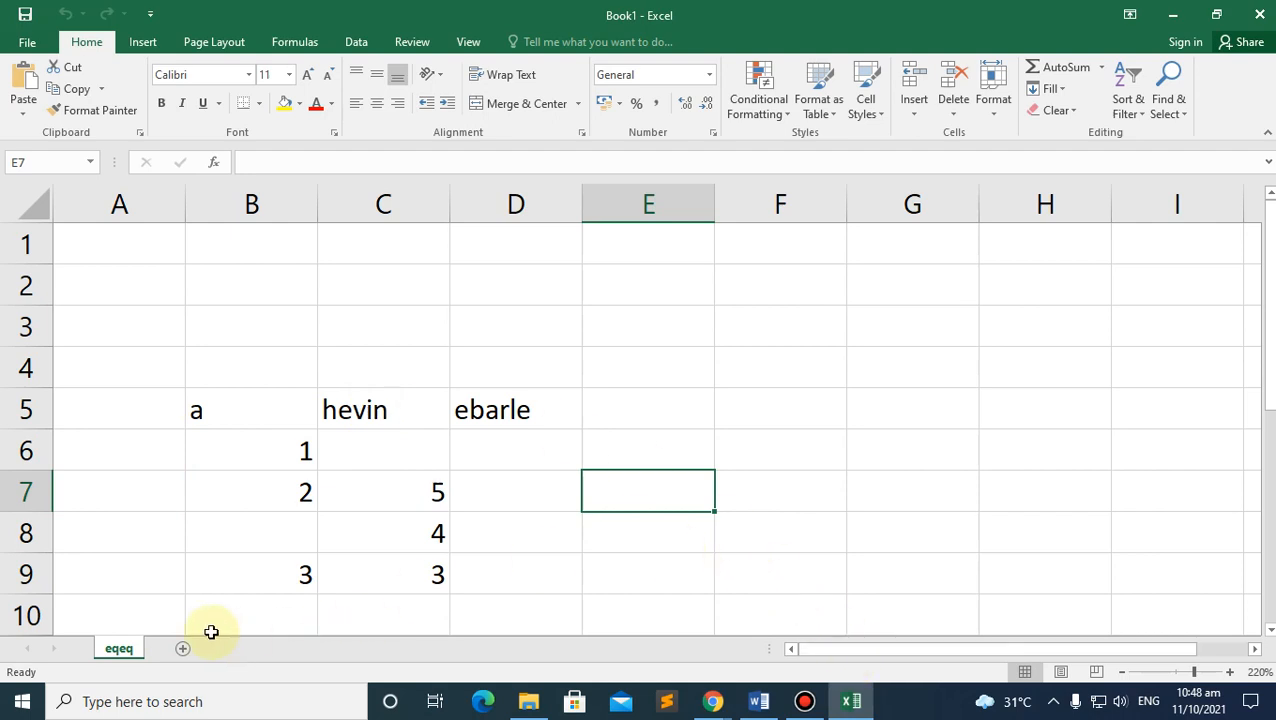
# Step: Add two new blank worksheets, Sheet4 and Sheet5
pyautogui.click(185, 650)
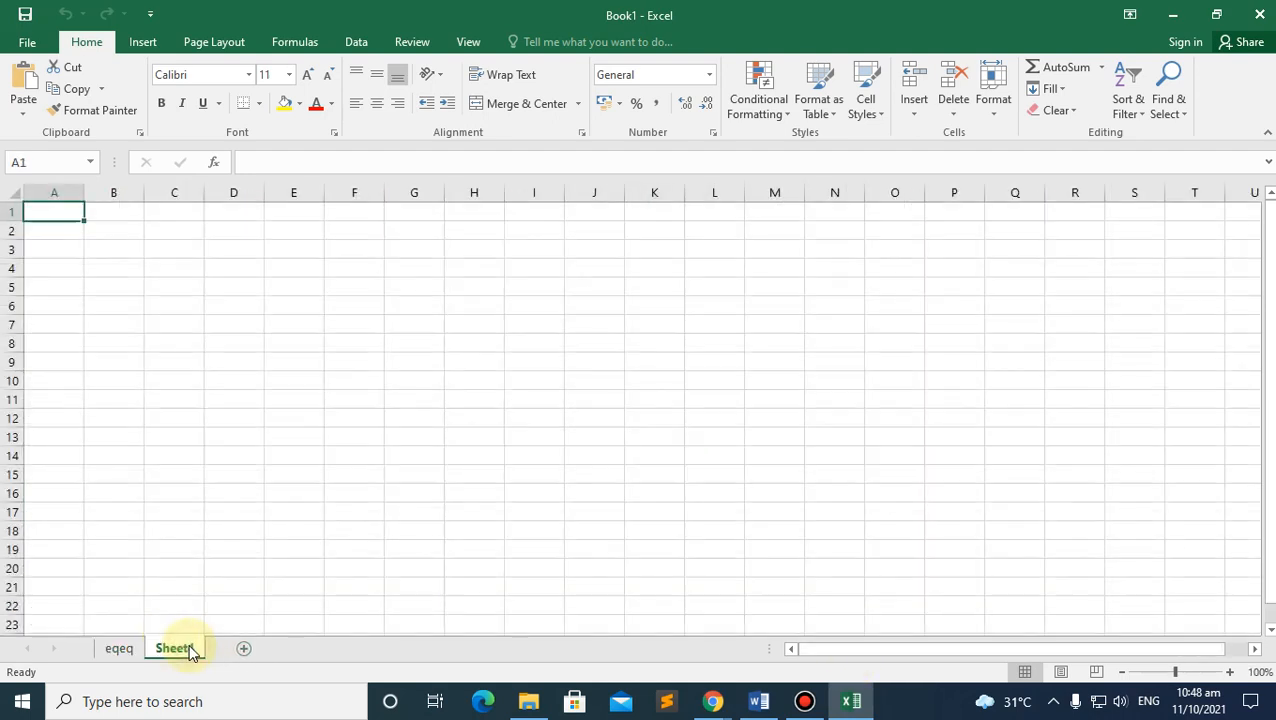
pyautogui.click(243, 650)
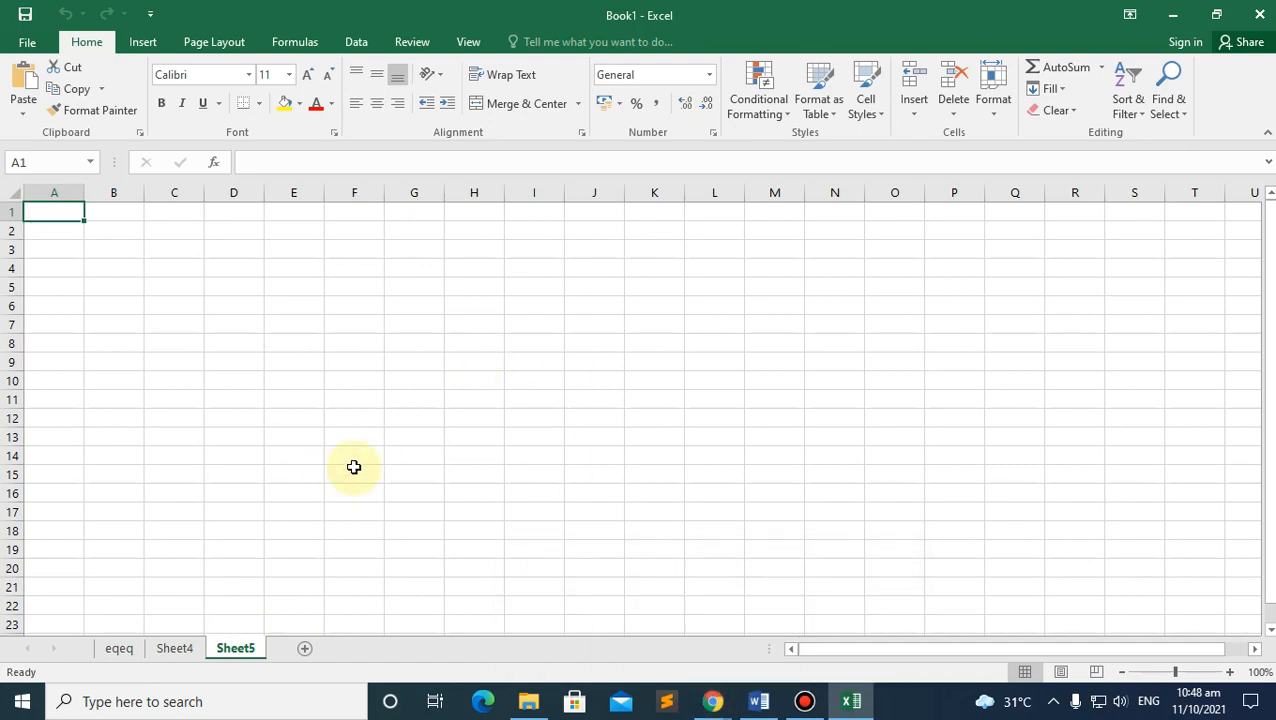
pyautogui.click(716, 701)
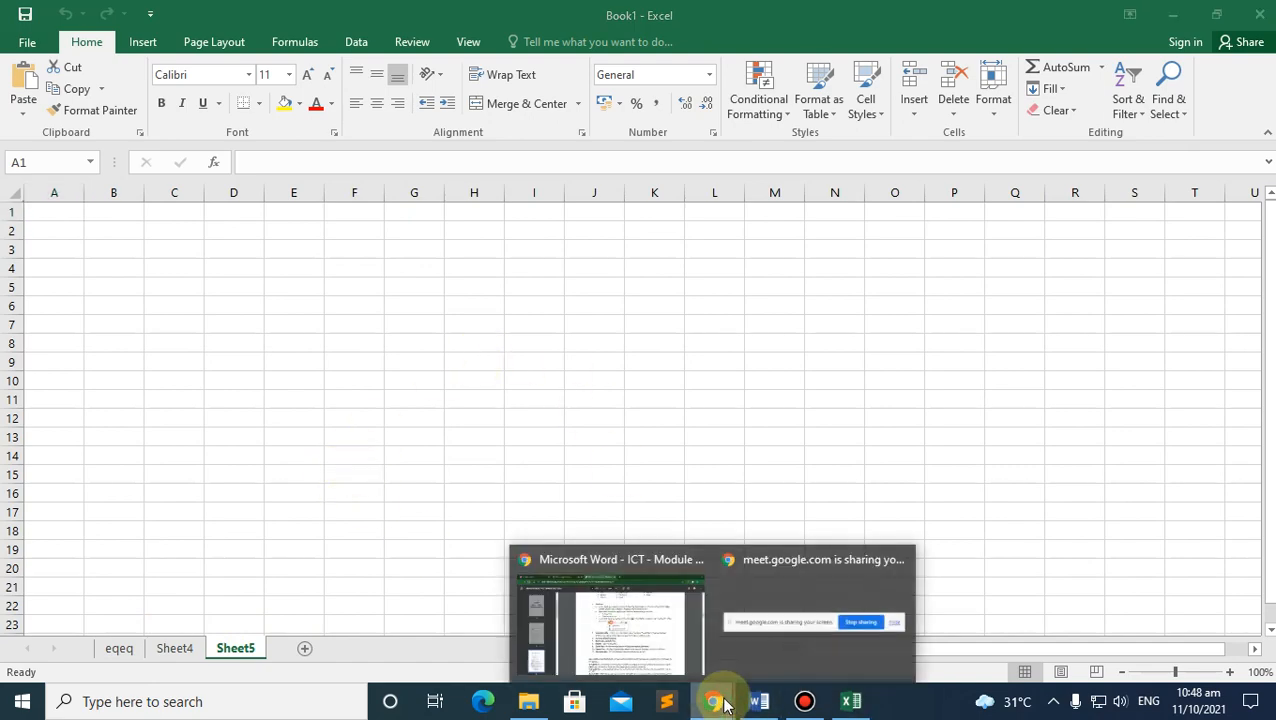
pyautogui.click(656, 651)
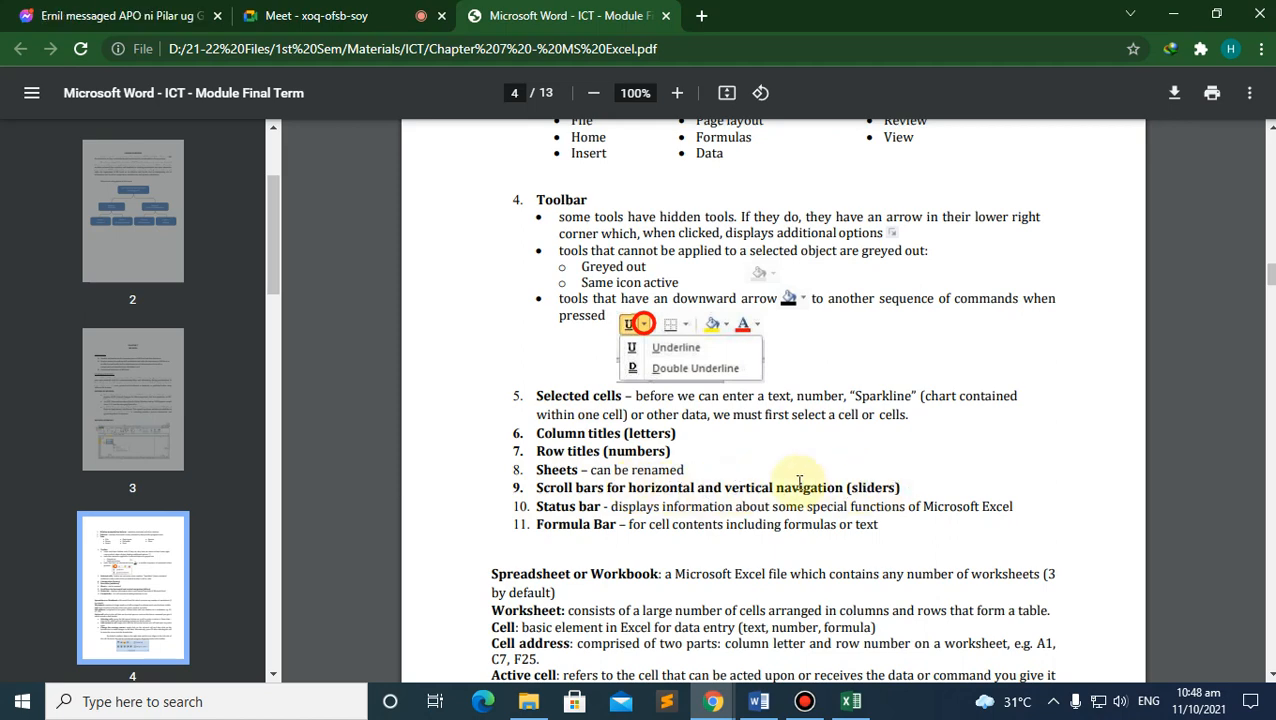
pyautogui.click(851, 701)
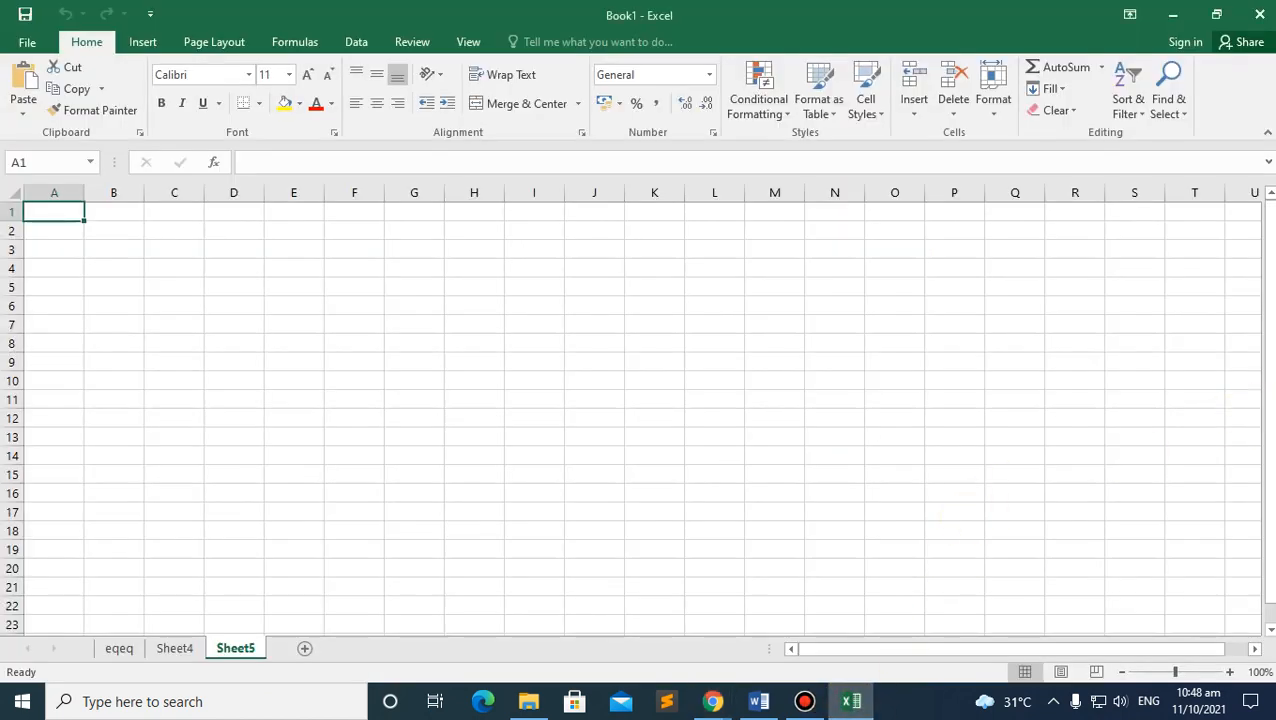
pyautogui.moveTo(1270, 243); pyautogui.dragTo(1270, 425)
pyautogui.moveTo(1268, 236); pyautogui.dragTo(1268, 212)
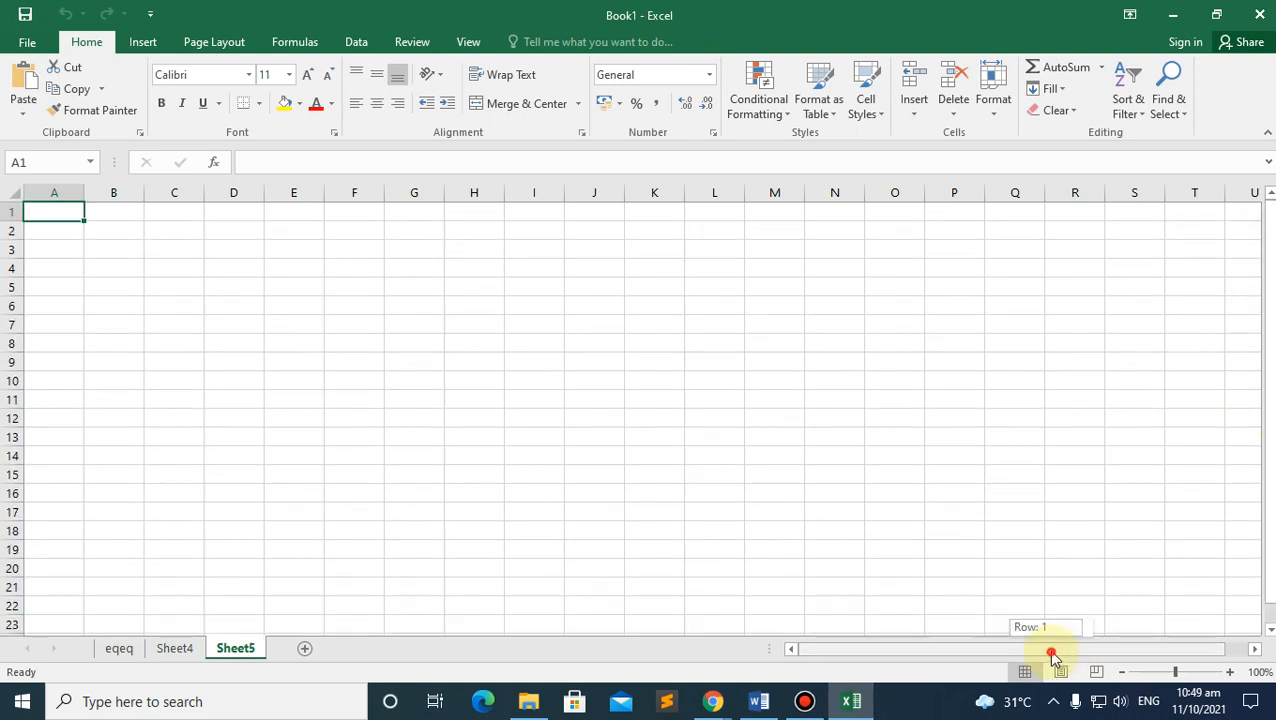
pyautogui.moveTo(1051, 652); pyautogui.dragTo(890, 636)
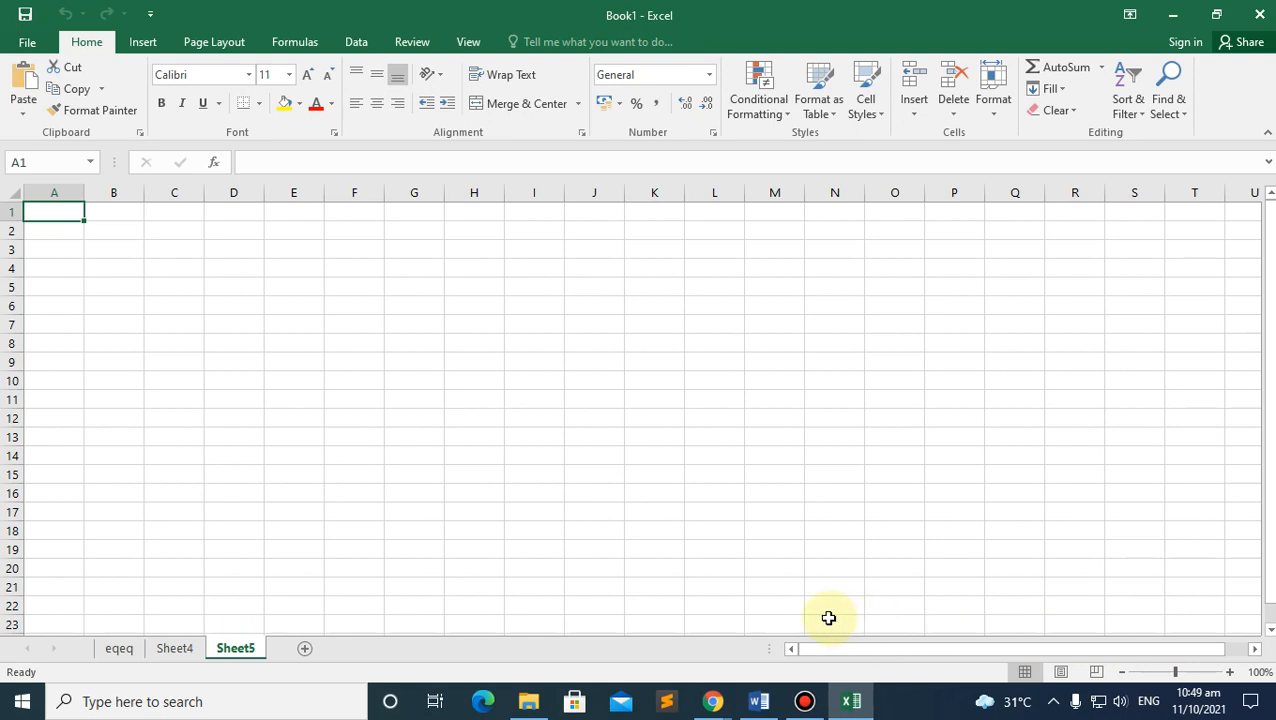
pyautogui.click(1242, 229)
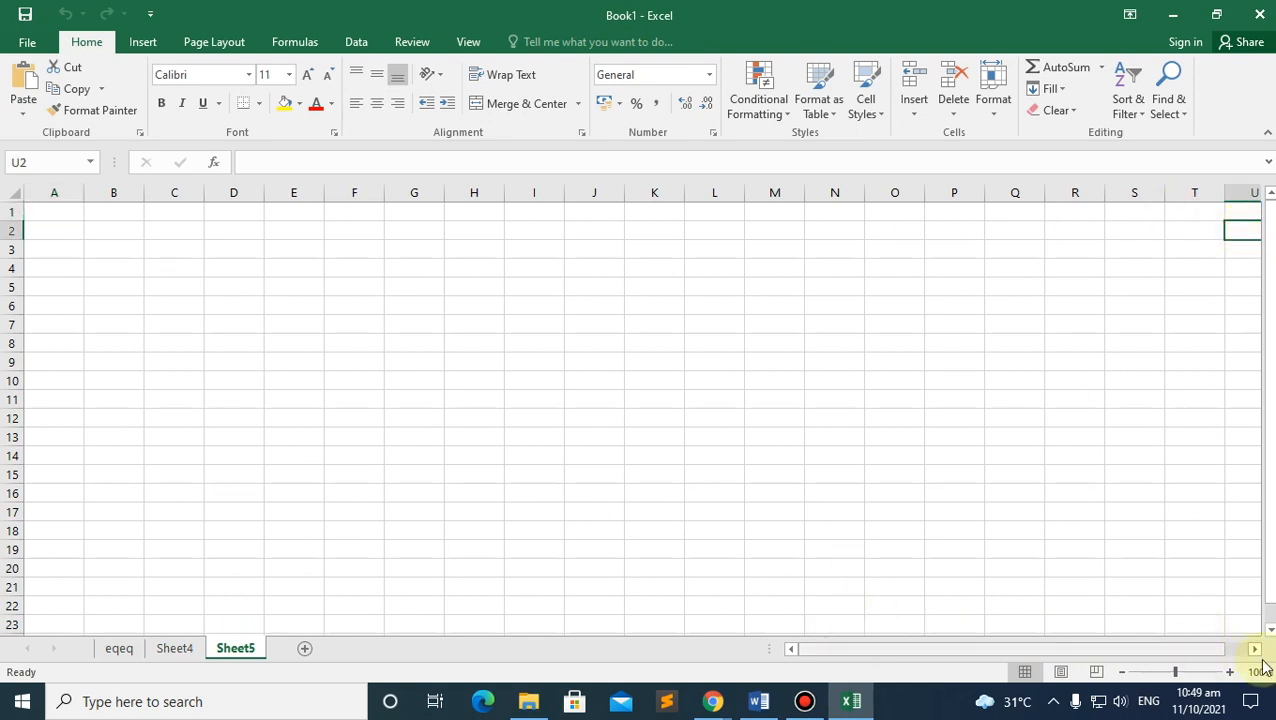
pyautogui.click(1255, 649)
pyautogui.click(963, 264)
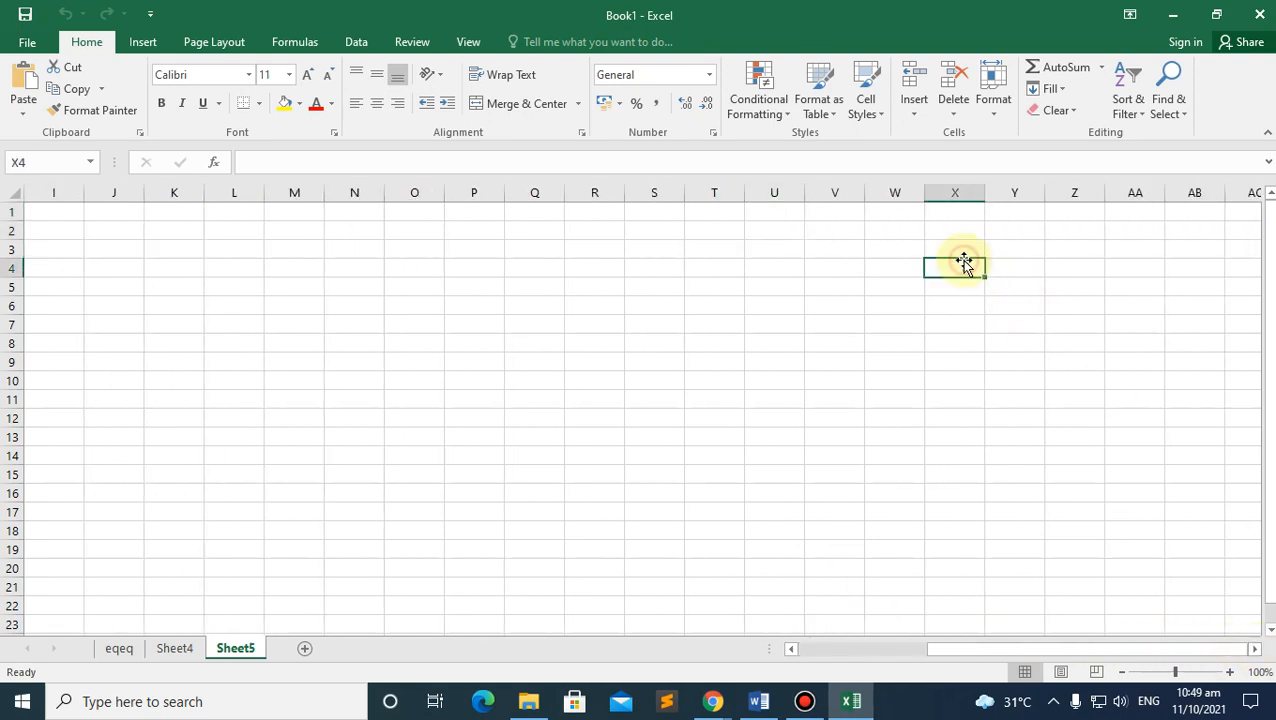
pyautogui.moveTo(1004, 650); pyautogui.dragTo(738, 652)
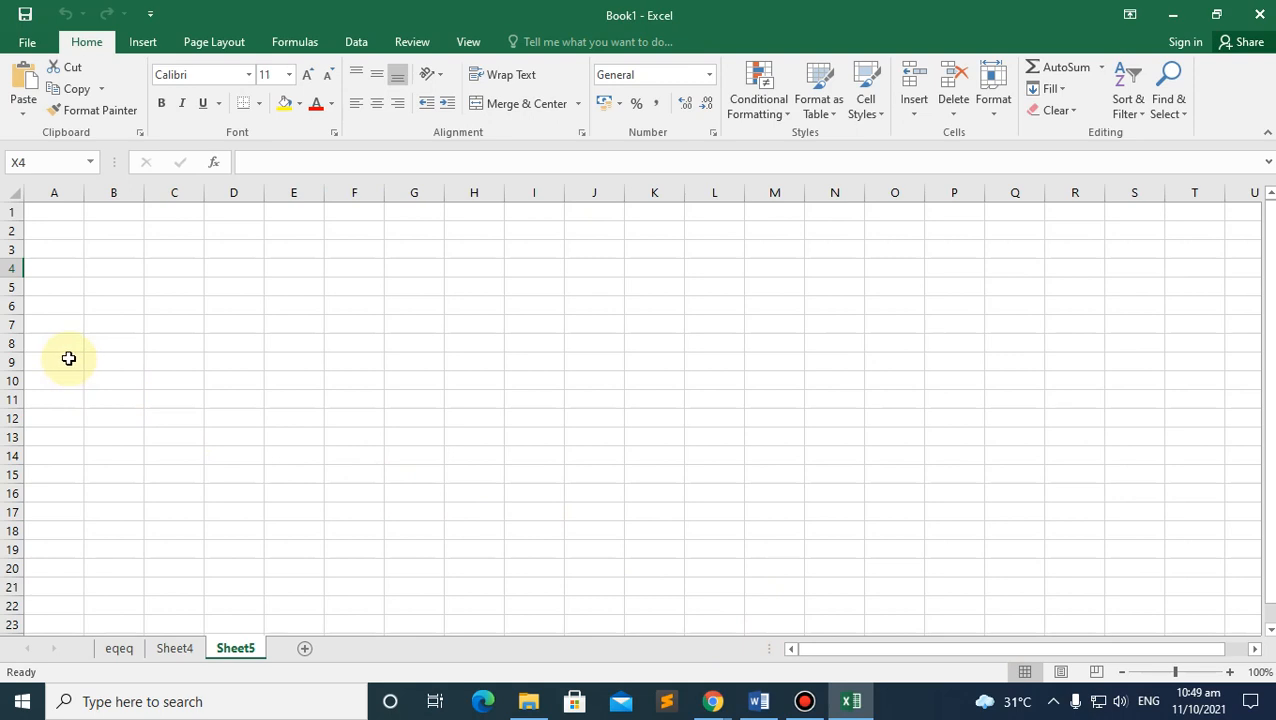
pyautogui.click(62, 272)
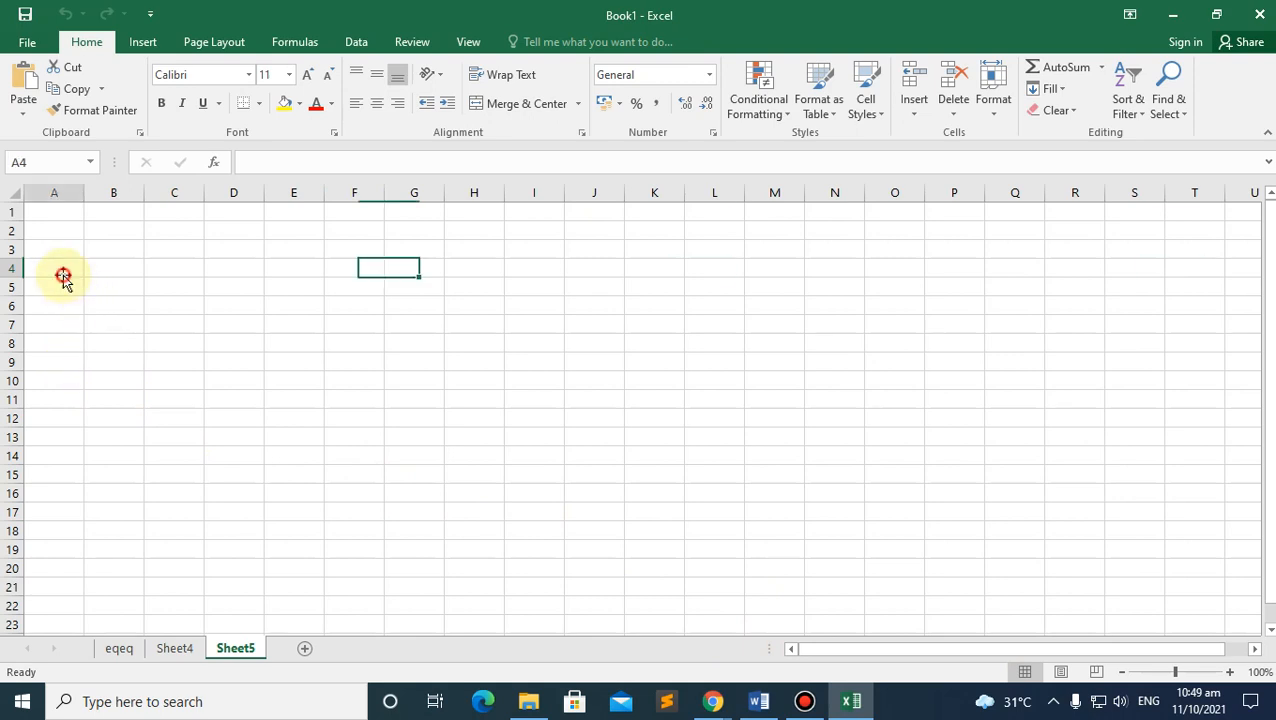
pyautogui.click(56, 236)
pyautogui.click(117, 250)
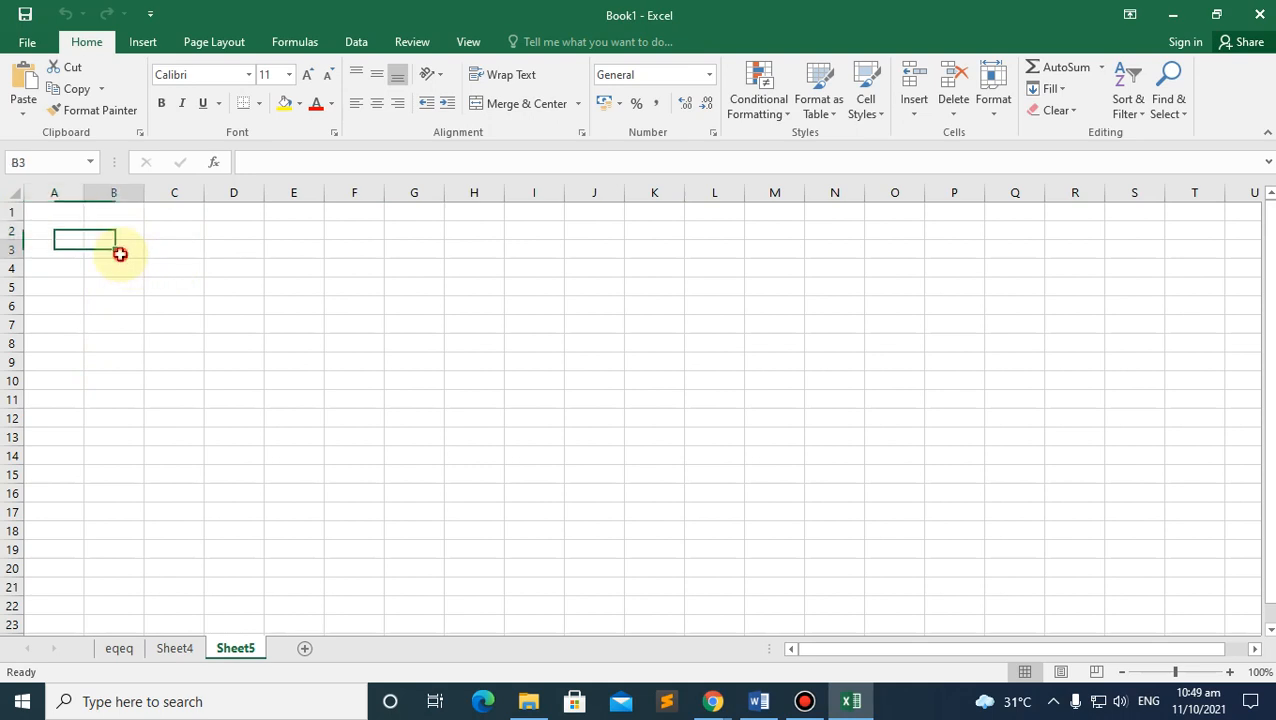
pyautogui.click(79, 274)
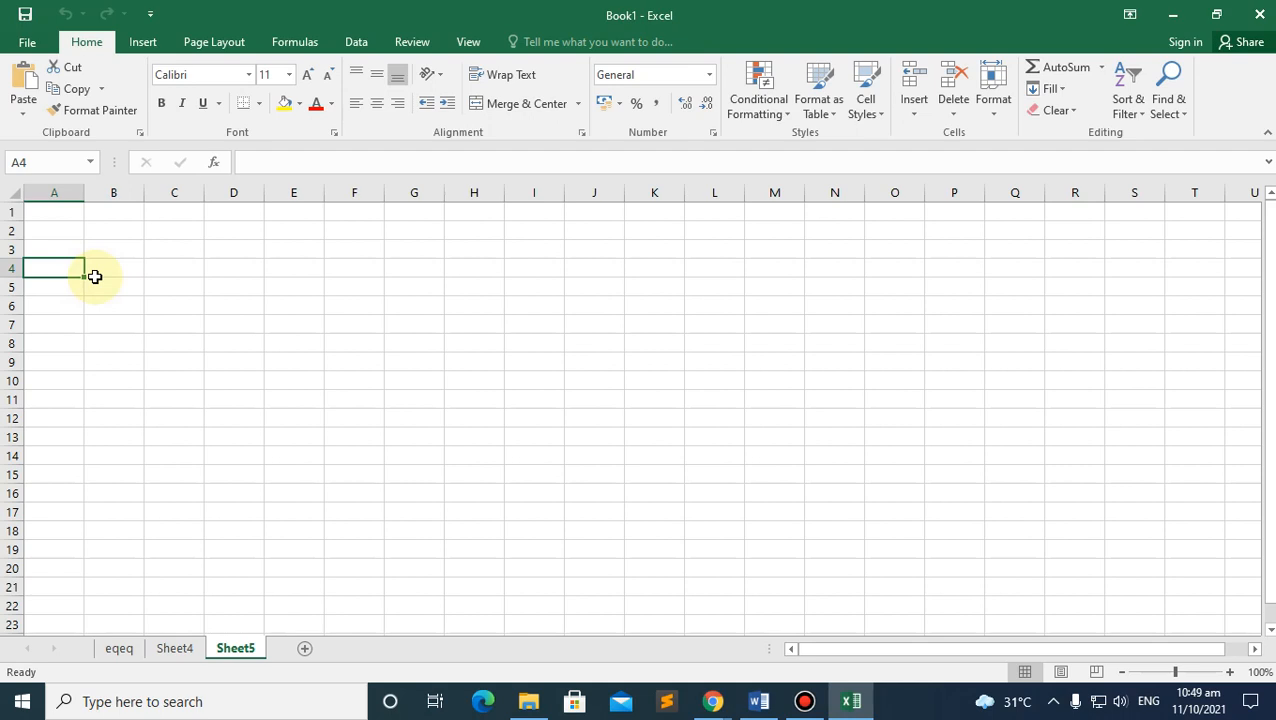
pyautogui.click(67, 286)
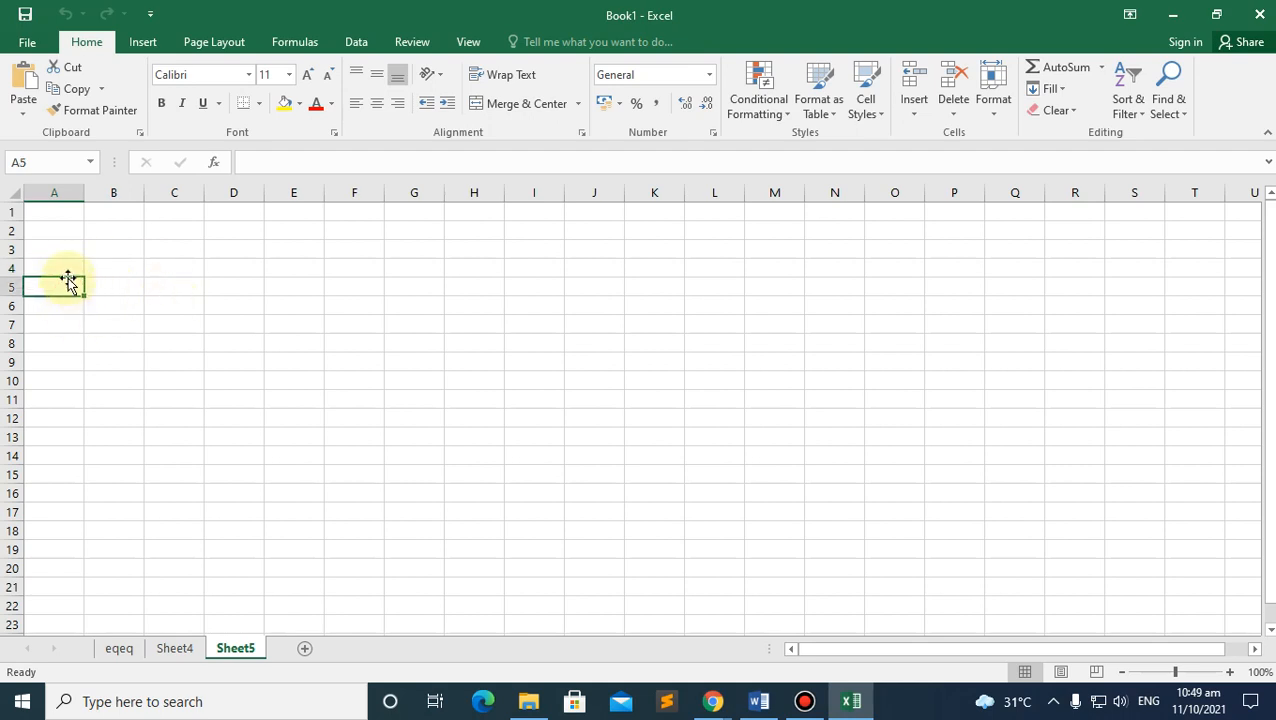
pyautogui.click(67, 265)
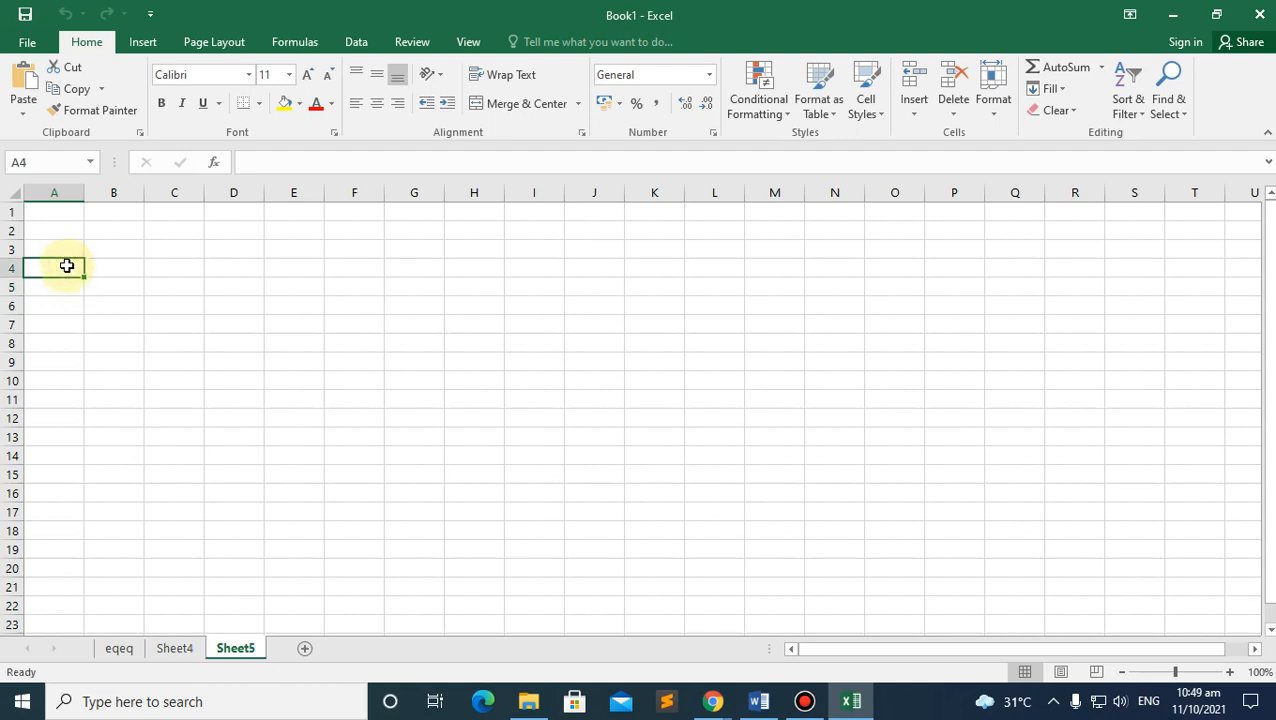
pyautogui.click(103, 251)
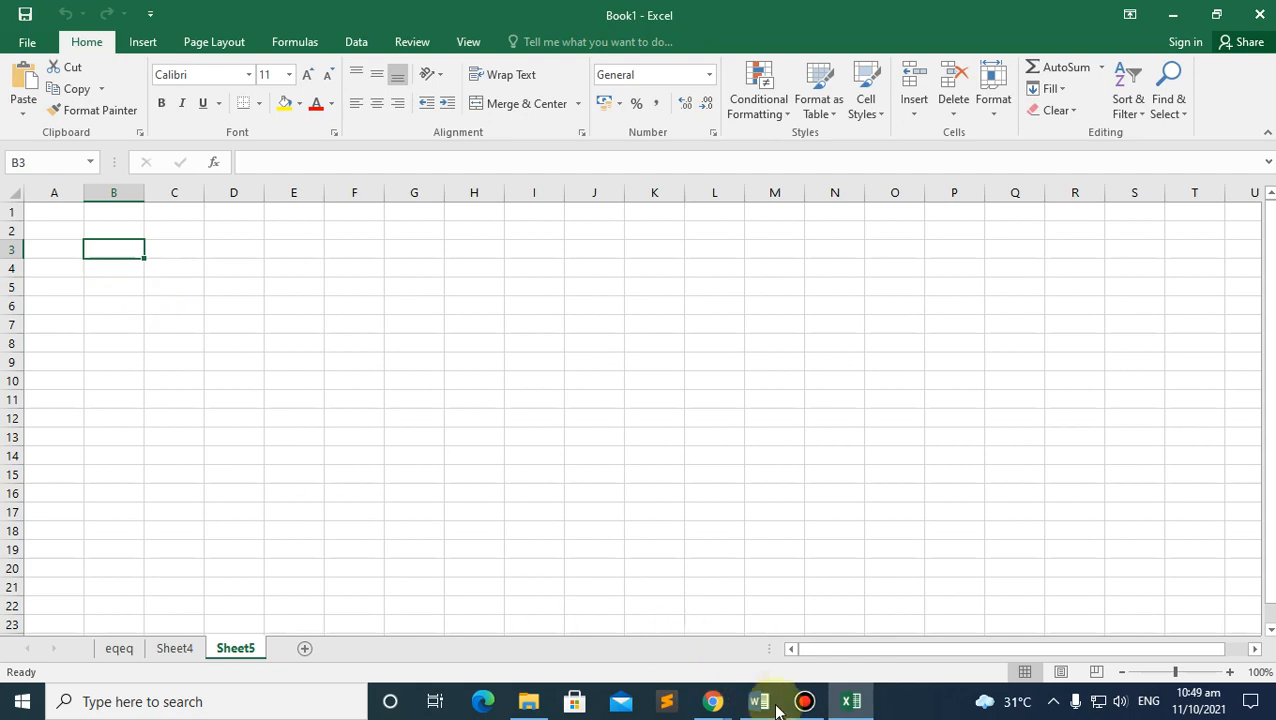
pyautogui.click(712, 701)
# Step: Admit the first join request in Google Meet, turn the camera off, and return to Excel
pyautogui.click(676, 652)
pyautogui.click(425, 16)
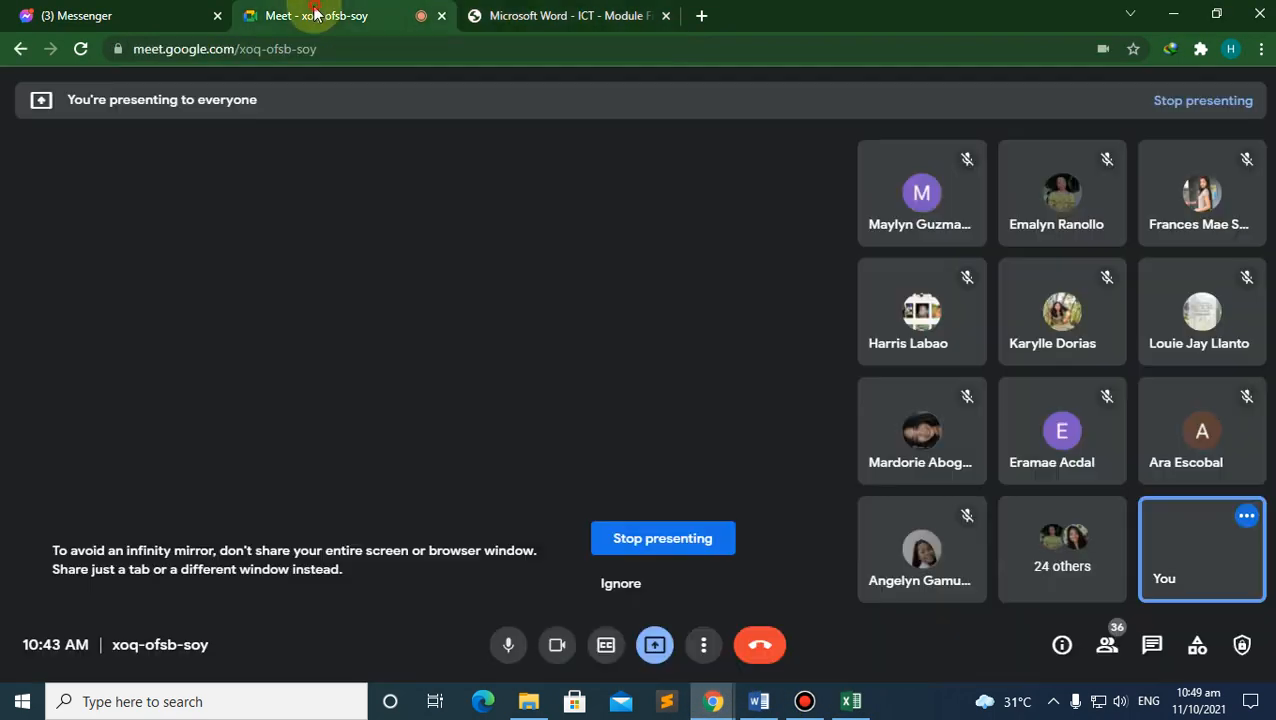
pyautogui.click(836, 179)
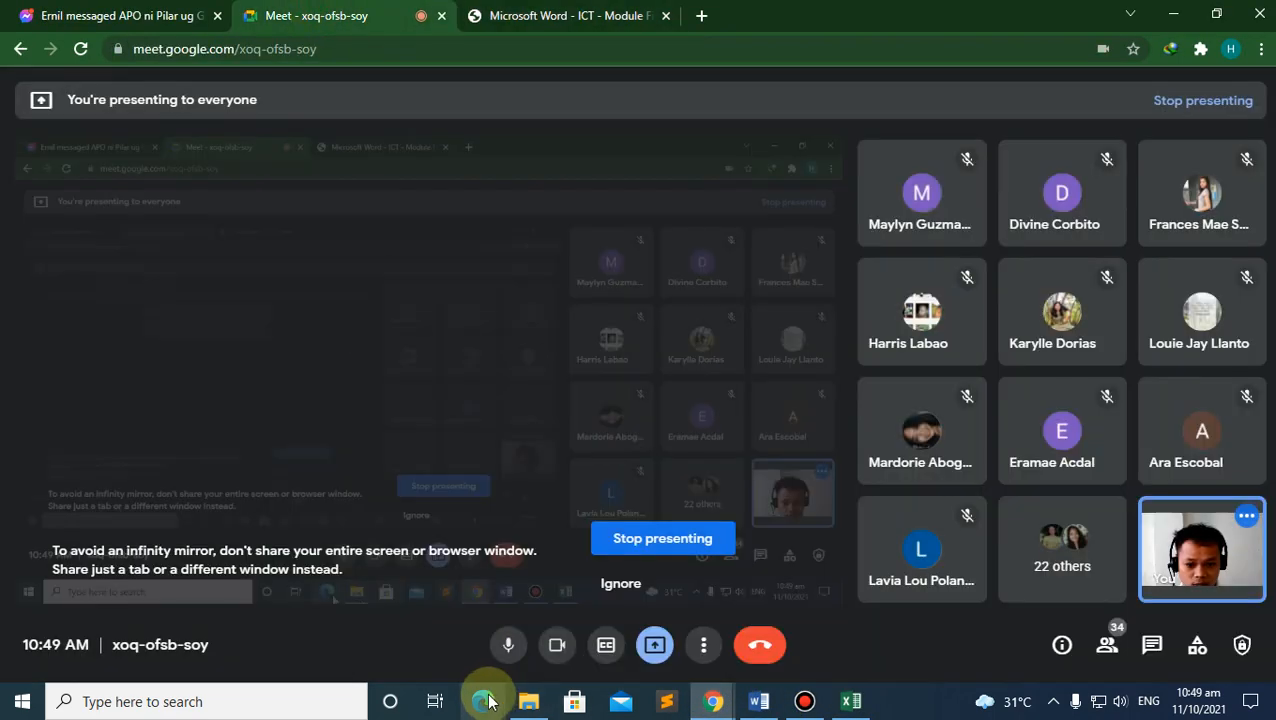
pyautogui.click(508, 645)
pyautogui.click(557, 647)
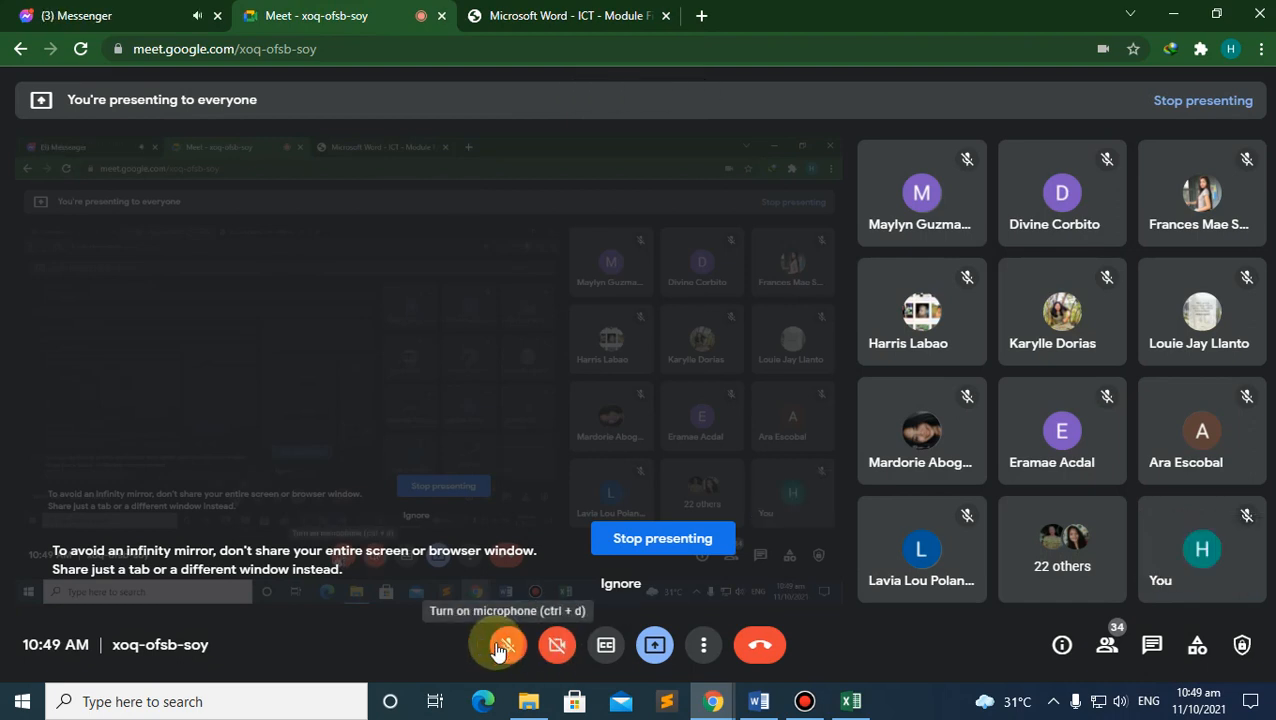
pyautogui.click(502, 647)
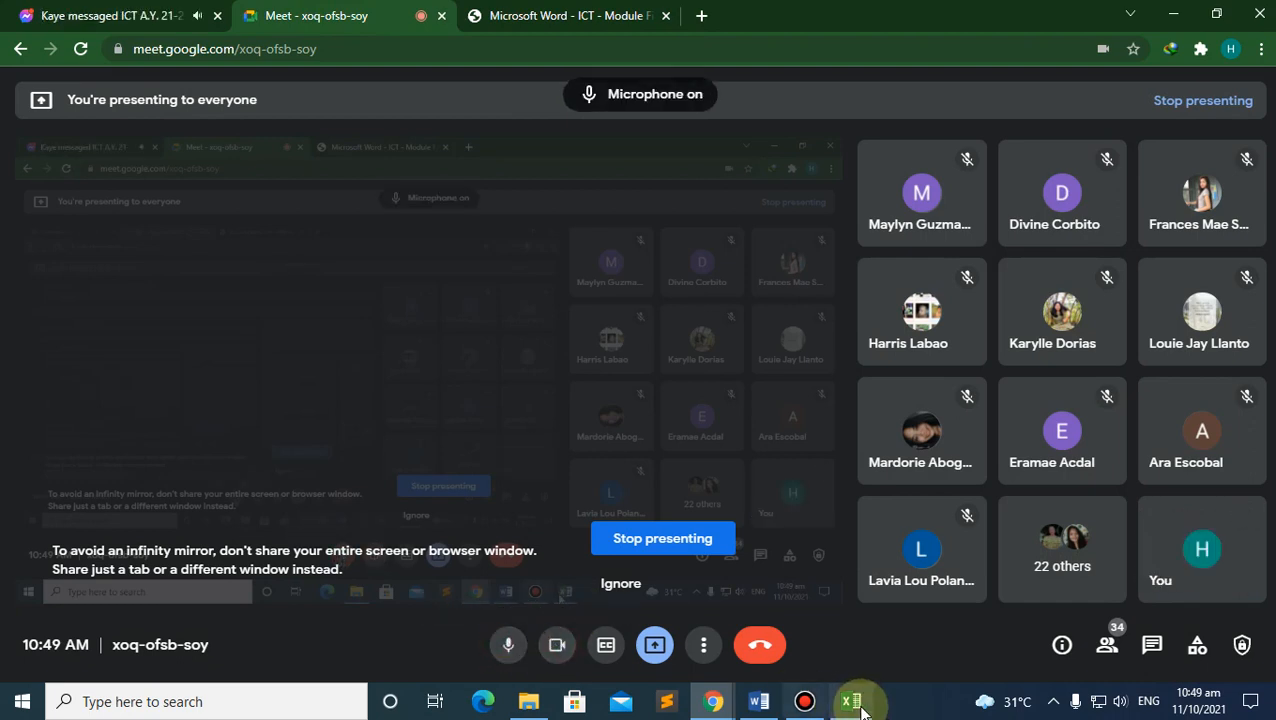
pyautogui.click(851, 701)
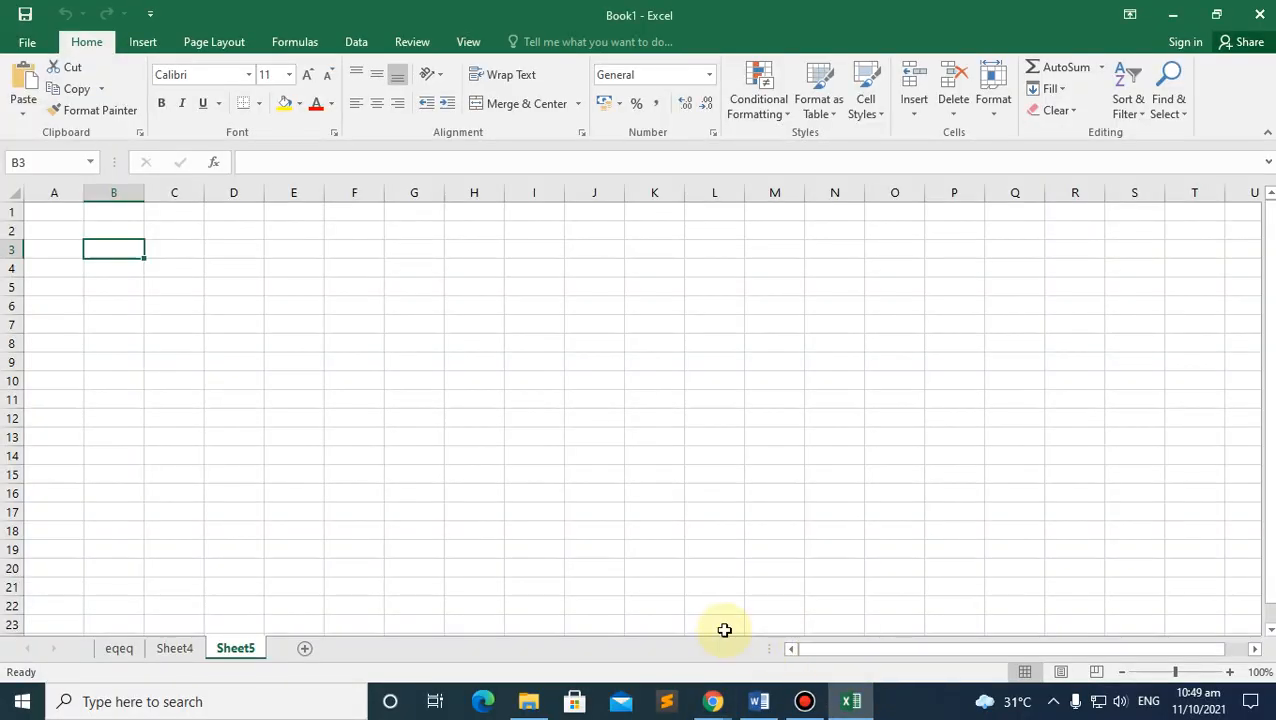
# Step: Admit all four people waiting to join the Meet call via View all
pyautogui.moveTo(712, 698)
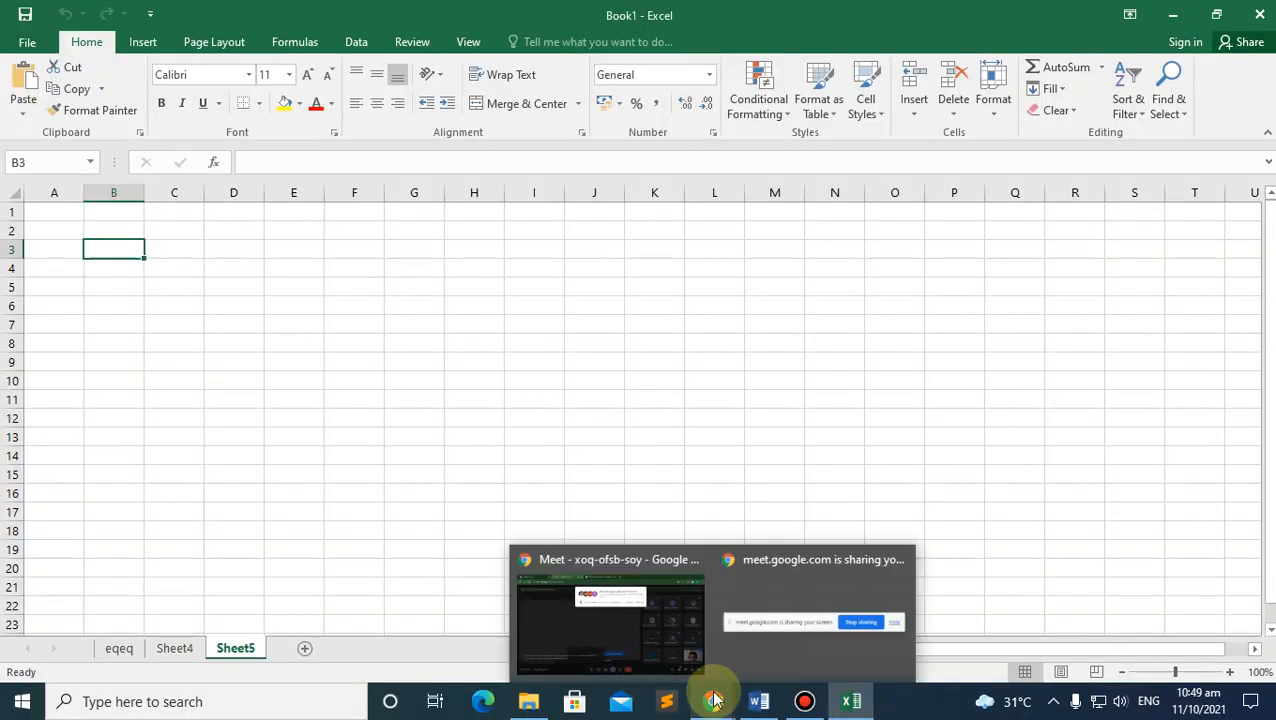
pyautogui.click(625, 615)
pyautogui.click(834, 188)
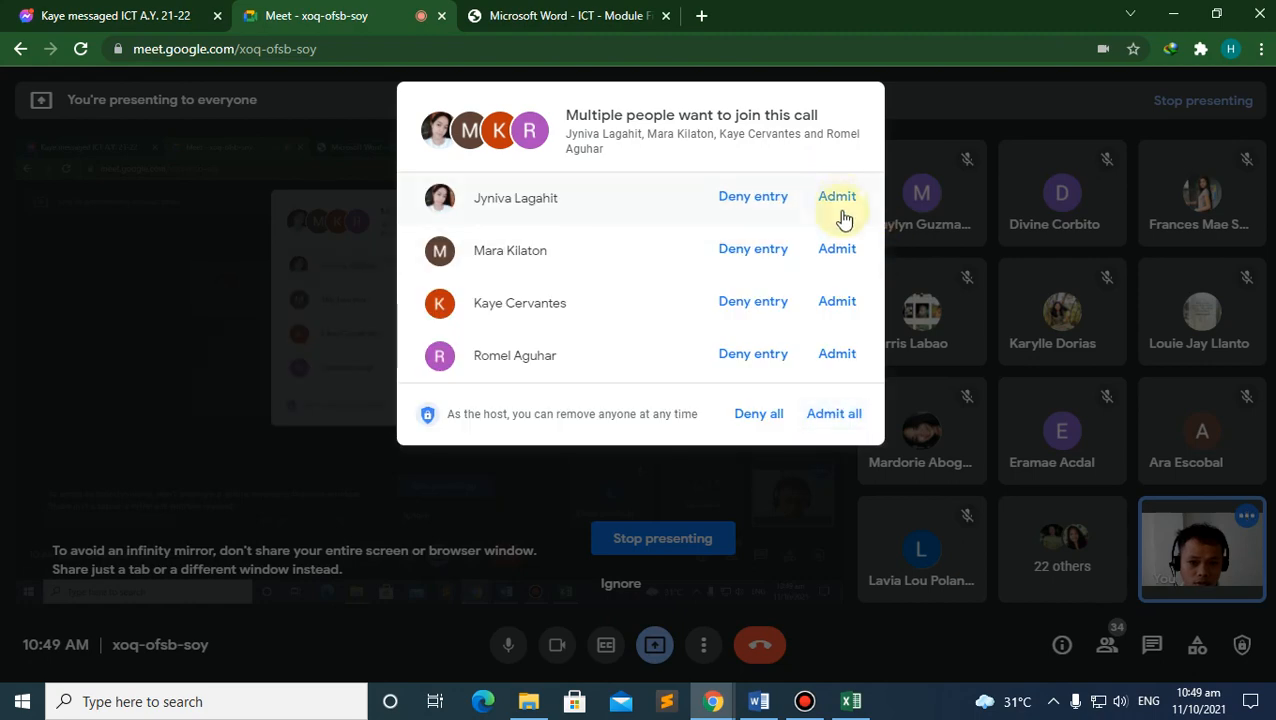
pyautogui.click(846, 212)
pyautogui.click(834, 198)
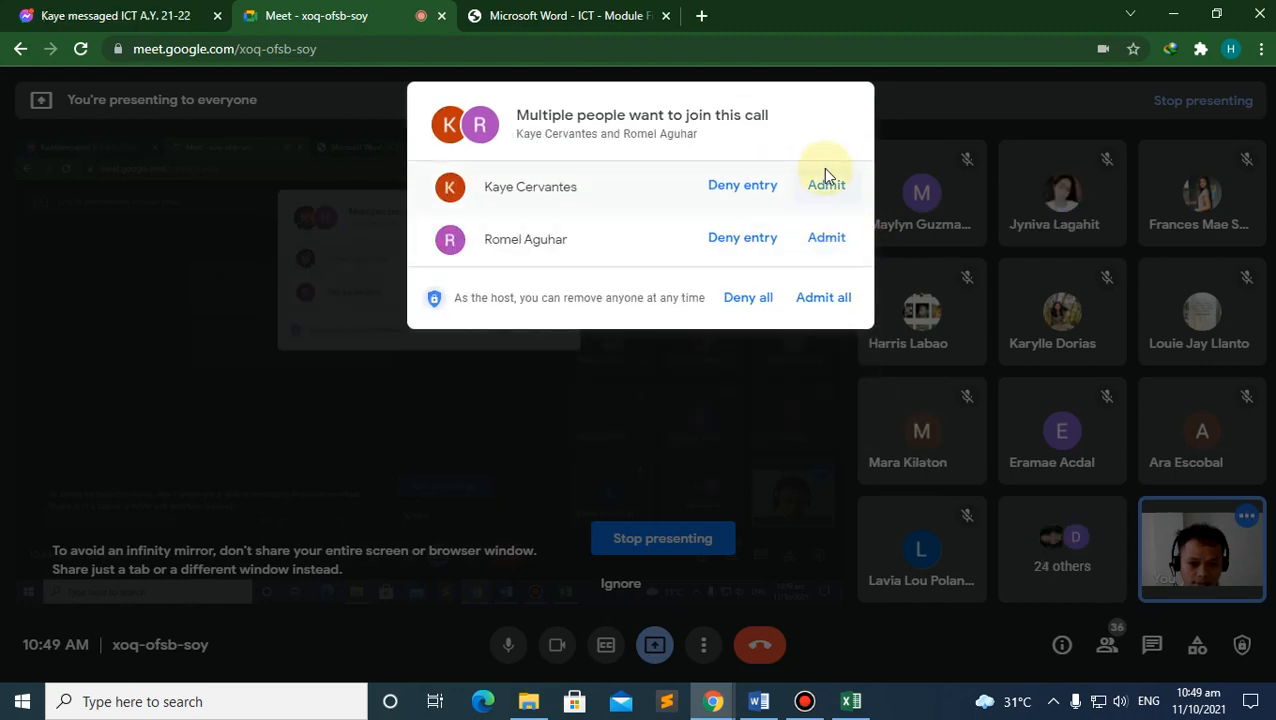
pyautogui.click(830, 190)
pyautogui.click(832, 187)
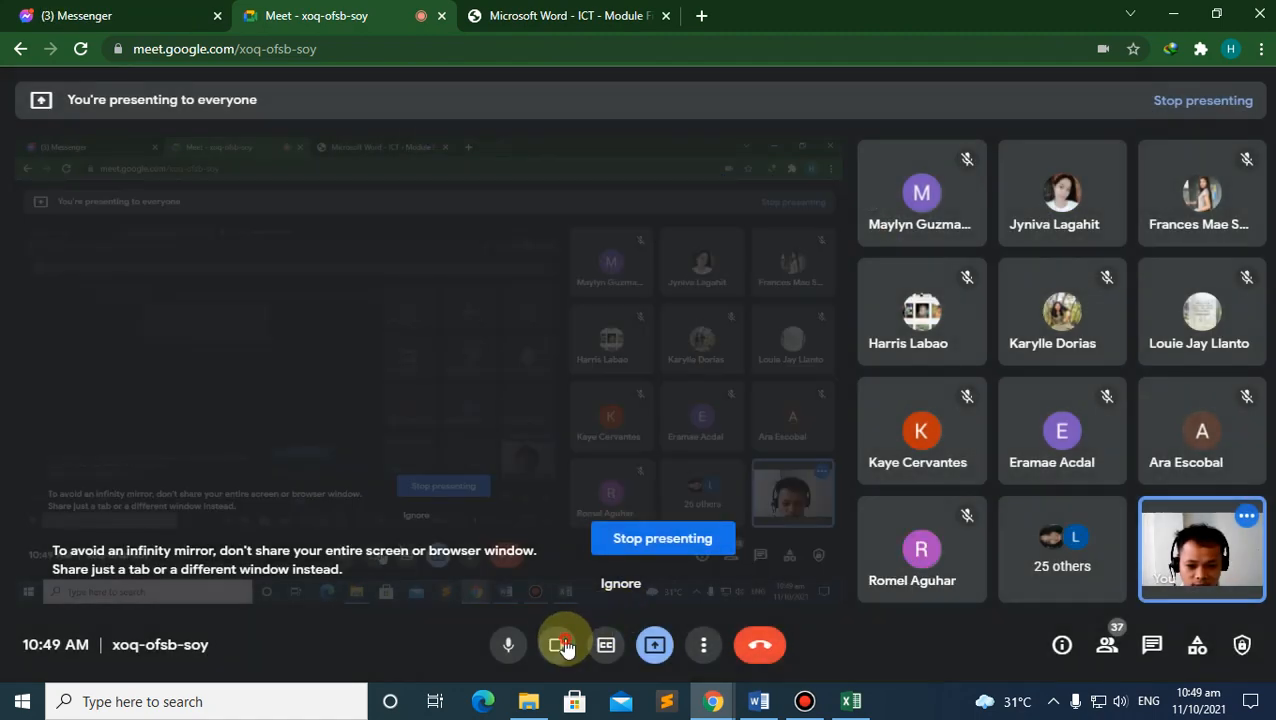
# Step: Turn the camera off and return to Excel with cell B4 selected
pyautogui.click(557, 645)
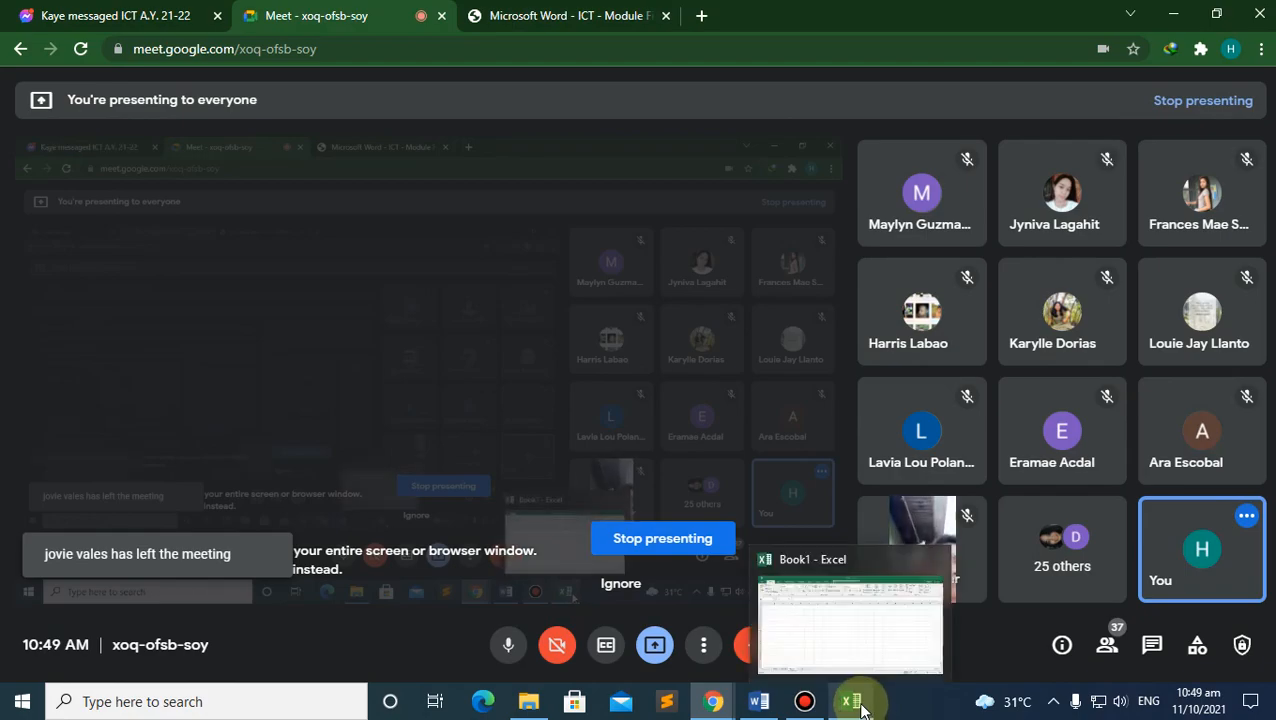
pyautogui.click(855, 703)
pyautogui.click(135, 268)
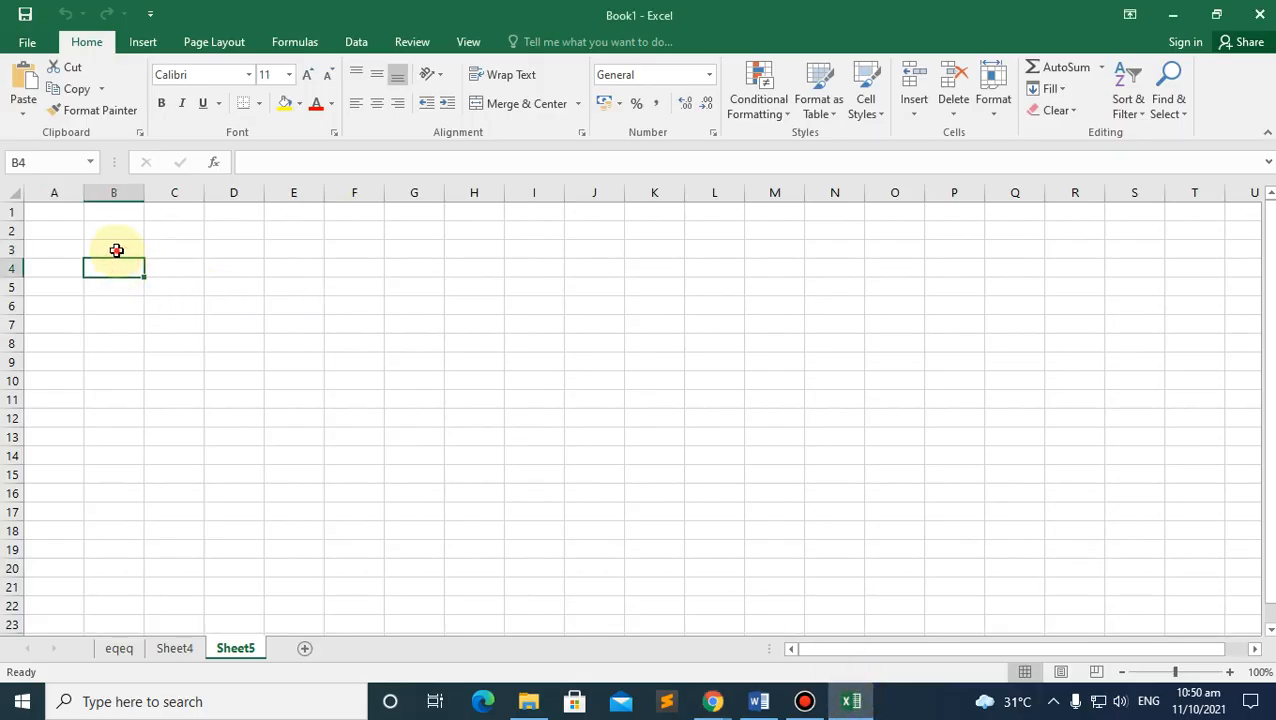
# Step: Enter 10234, 23456, 2323 and 2132 down column B from B3 to B6
pyautogui.click(116, 250)
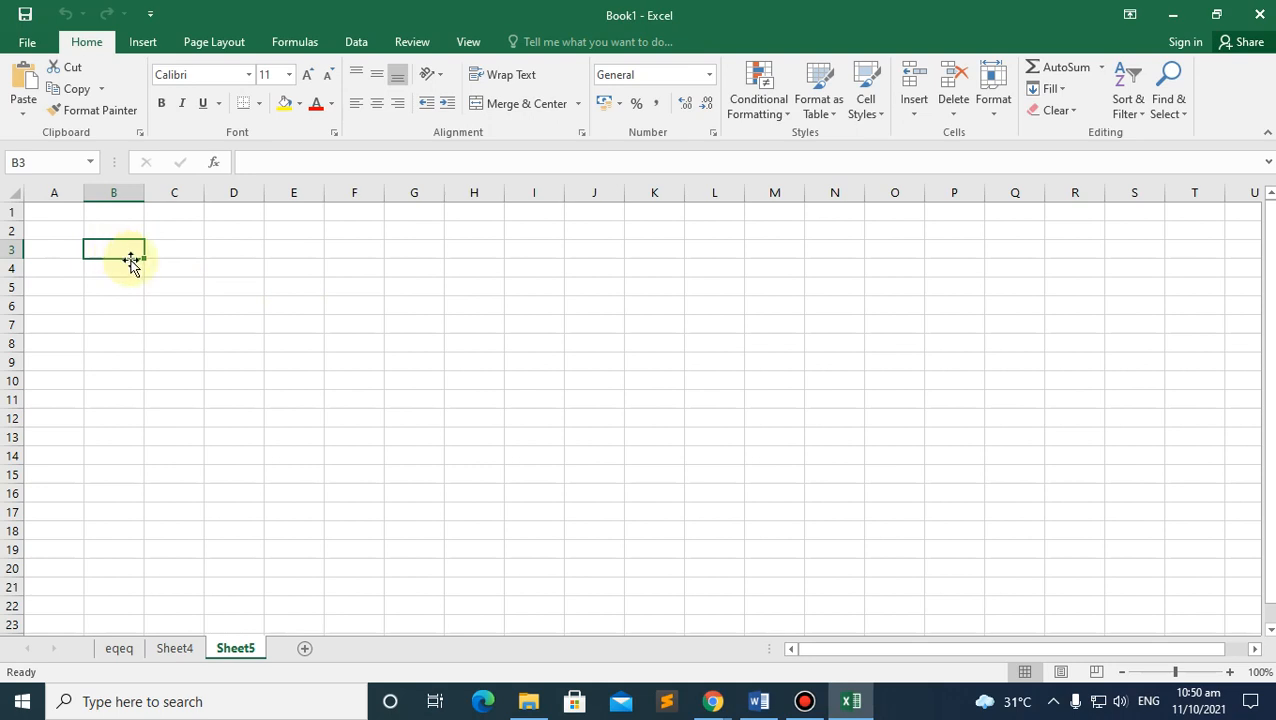
pyautogui.write('10234')
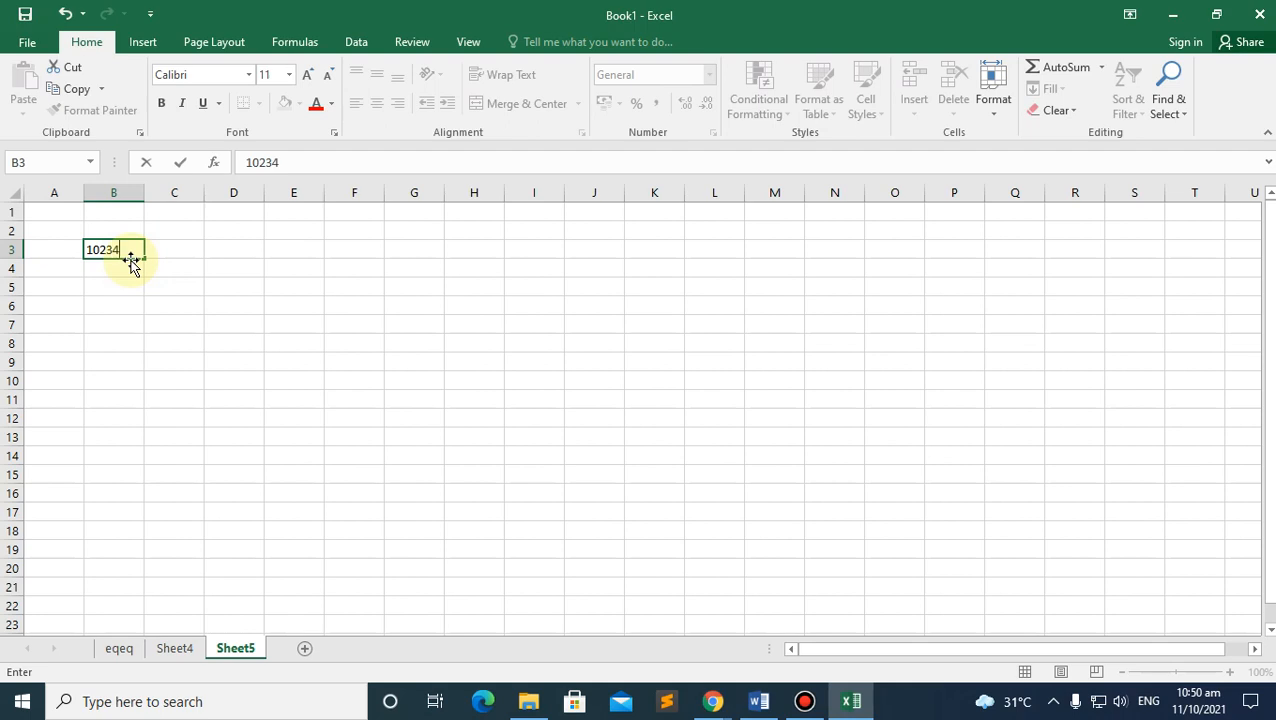
pyautogui.press('Return')
pyautogui.write('23456')
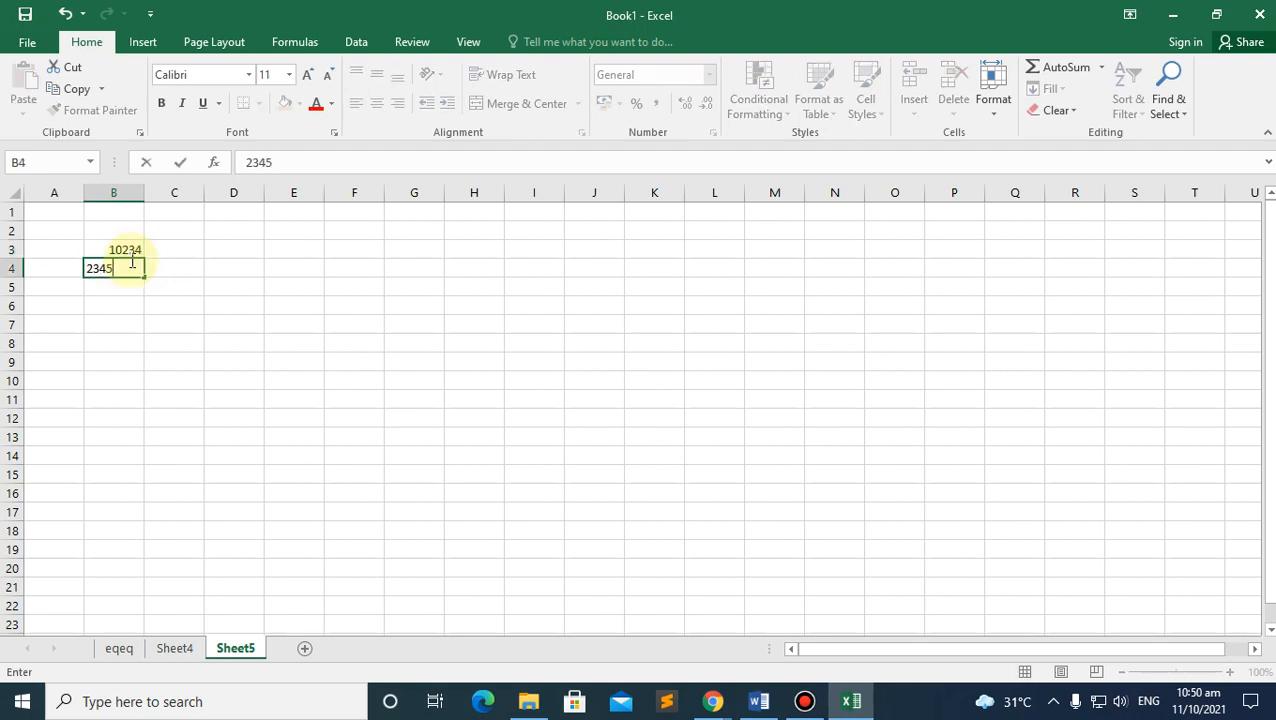
pyautogui.press('Return')
pyautogui.write('2323')
pyautogui.press('Return')
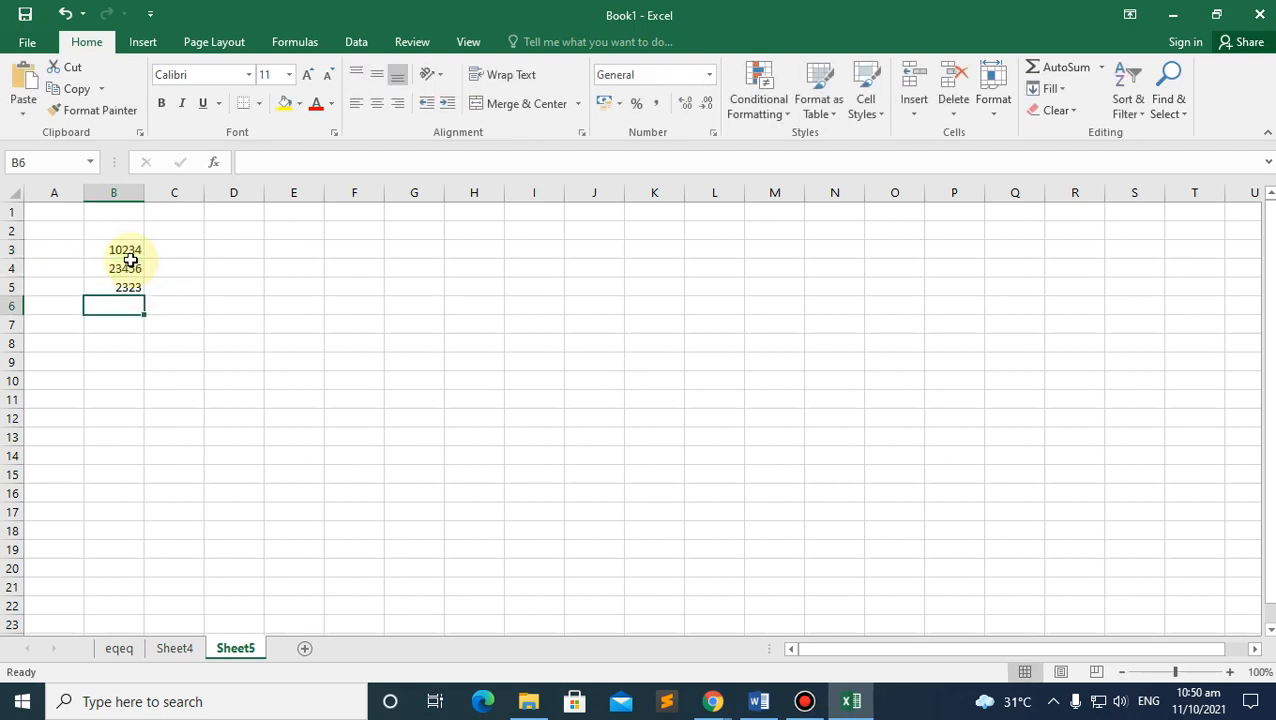
pyautogui.write('2132')
pyautogui.press('Return')
# Step: Enter 342 in B7, select B8 and start a Windows search
pyautogui.write('342')
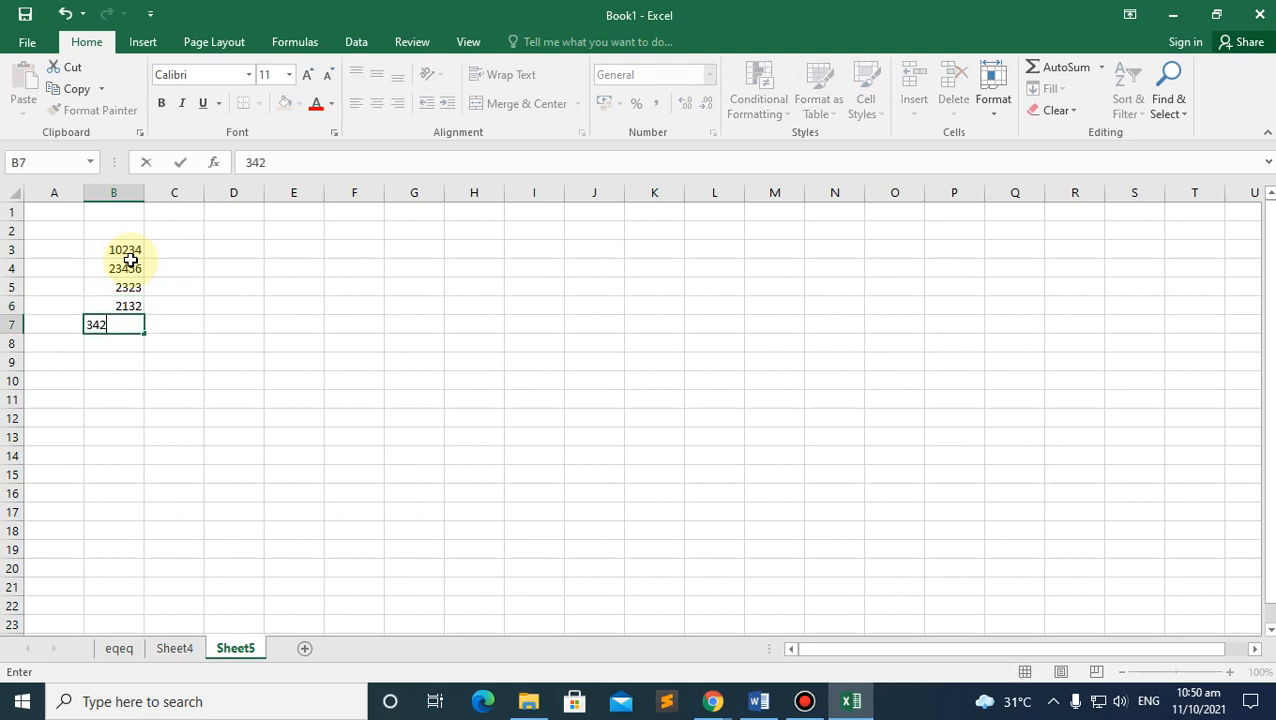
pyautogui.click(139, 378)
pyautogui.click(134, 344)
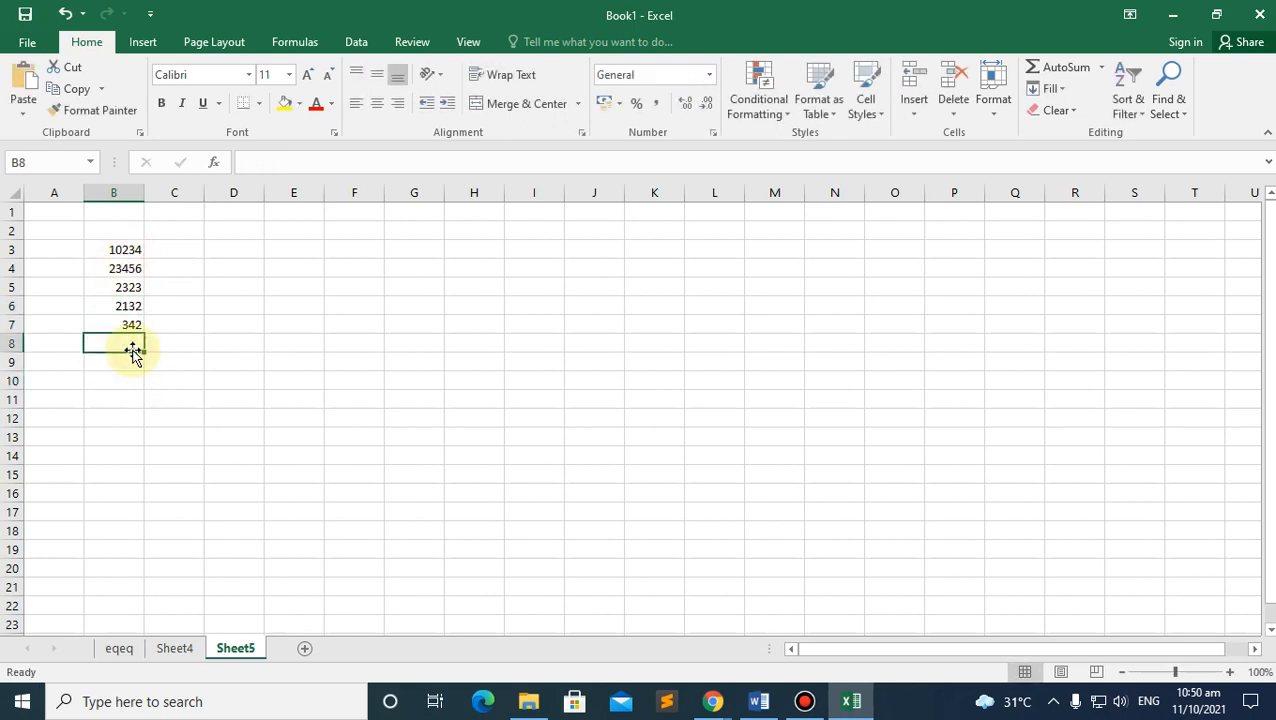
pyautogui.click(190, 702)
# Step: Launch Calculator from a 'calc' search and move it beside the column B numbers
pyautogui.write('calc')
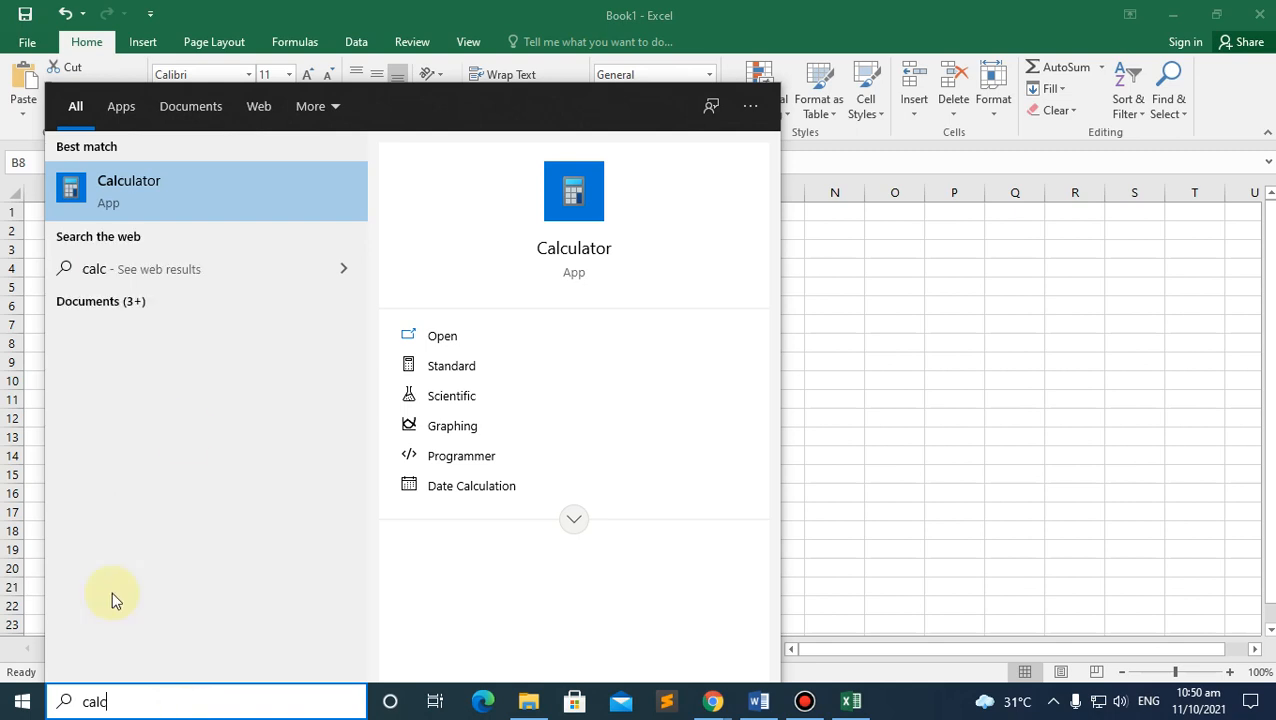
pyautogui.click(194, 191)
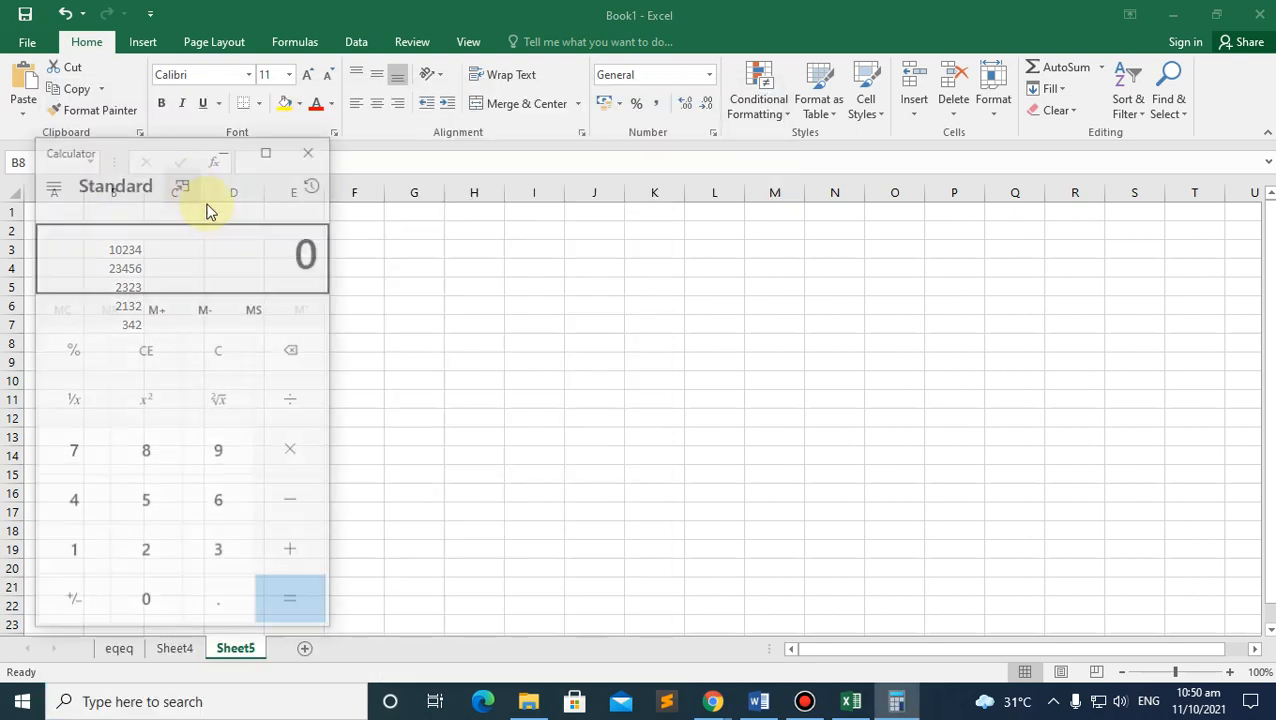
pyautogui.moveTo(166, 150); pyautogui.dragTo(674, 165)
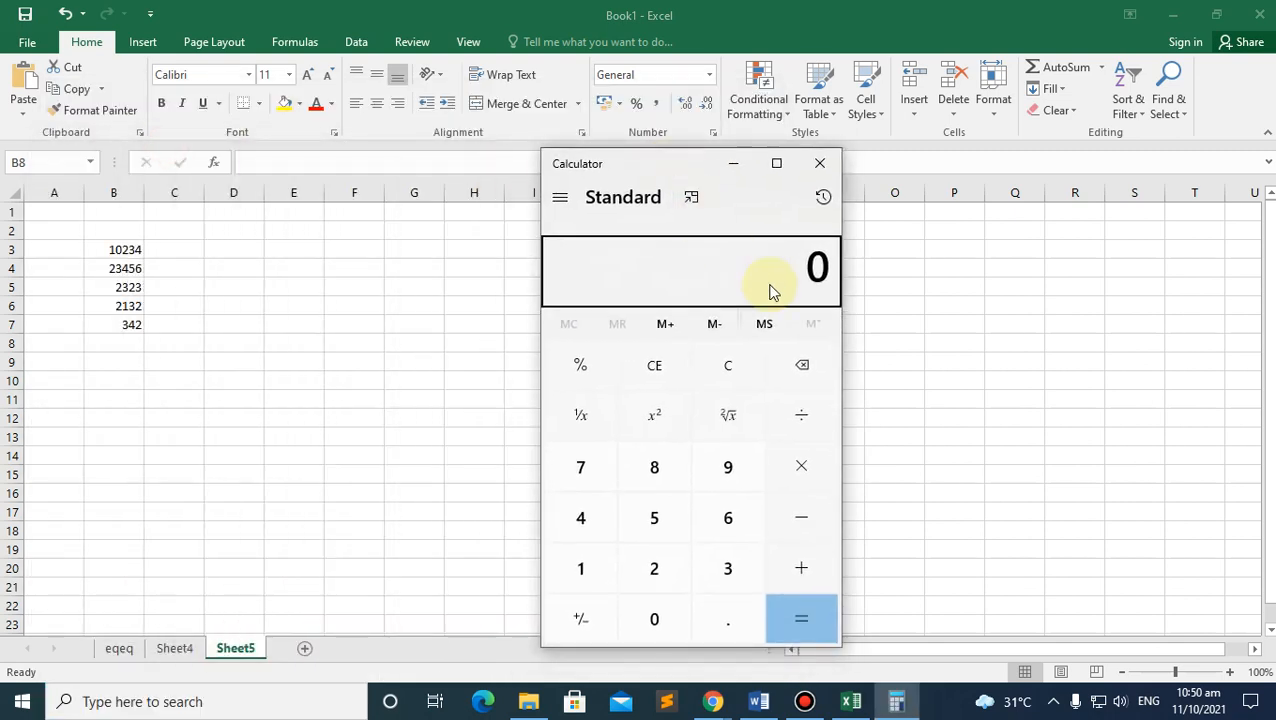
# Step: Select B3's value 10234 in Excel for copying and bring Calculator back in front
pyautogui.click(120, 250)
pyautogui.doubleClick(124, 249)
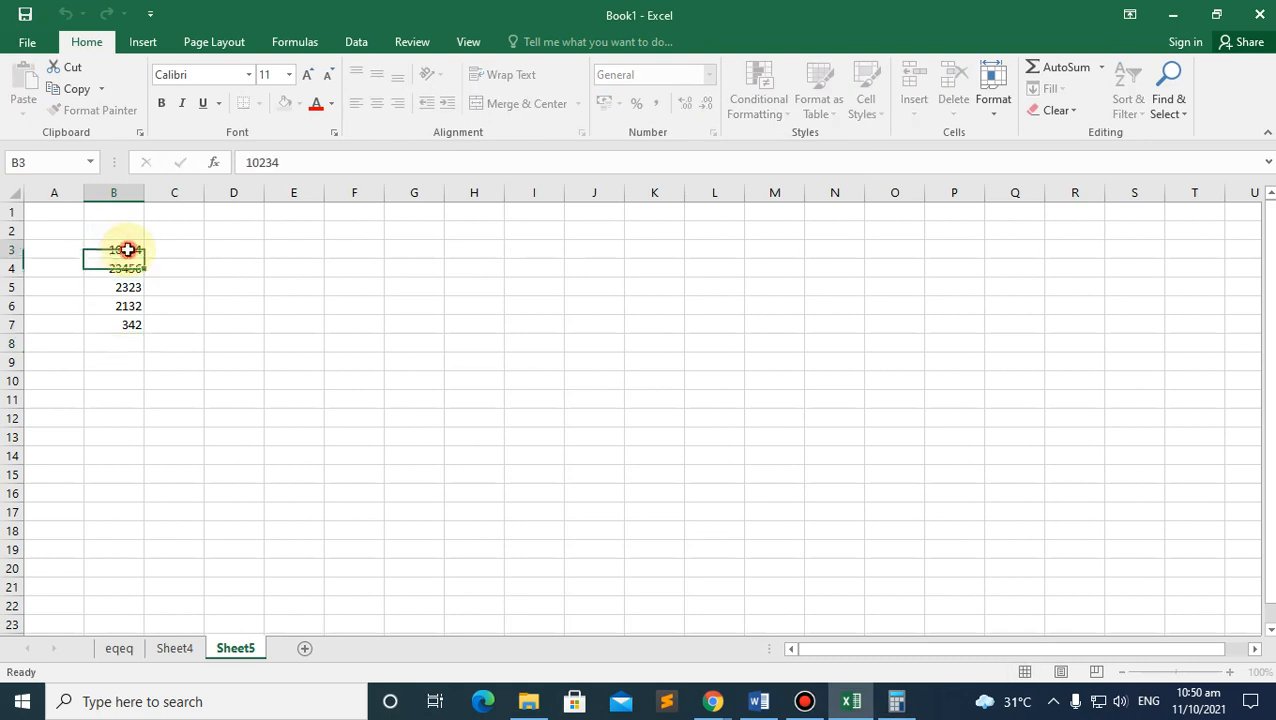
pyautogui.doubleClick(124, 249)
pyautogui.hotkey('ctrl', 'c')
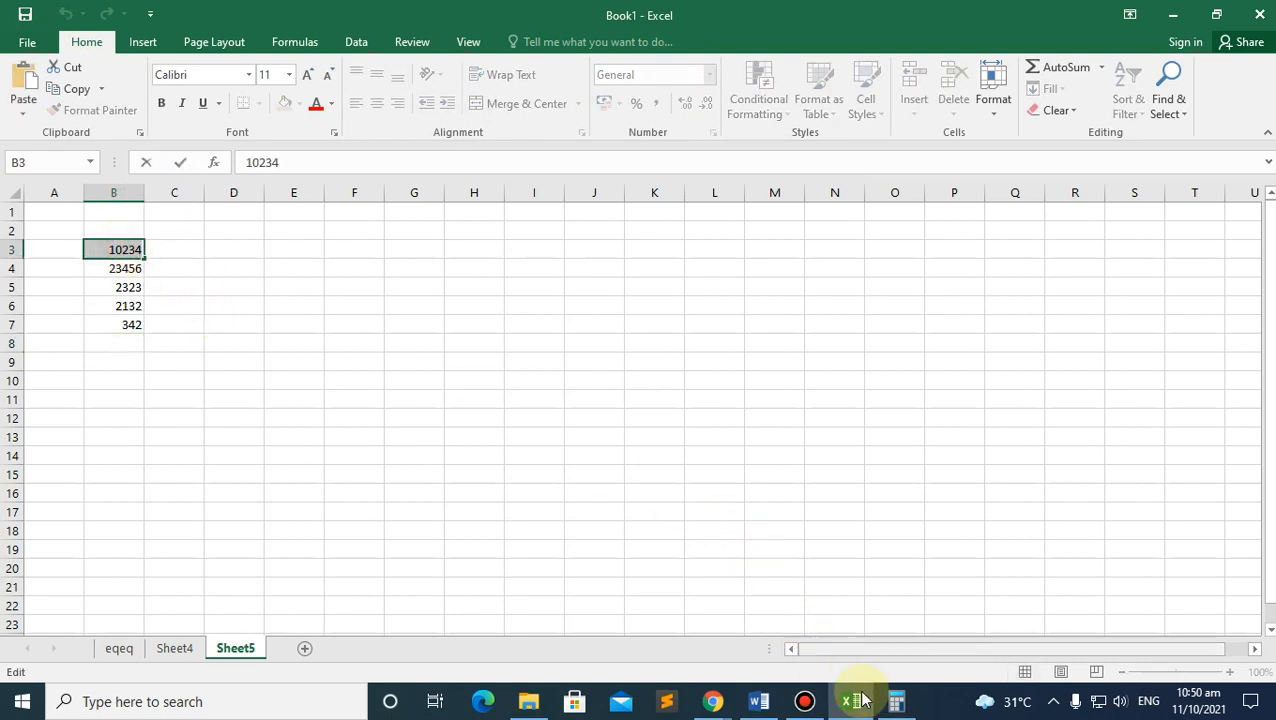
pyautogui.click(896, 701)
# Step: Paste 10234 and add 23456, 2323, 2132 and 342, correcting a mistyped entry
pyautogui.hotkey('ctrl', 'v')
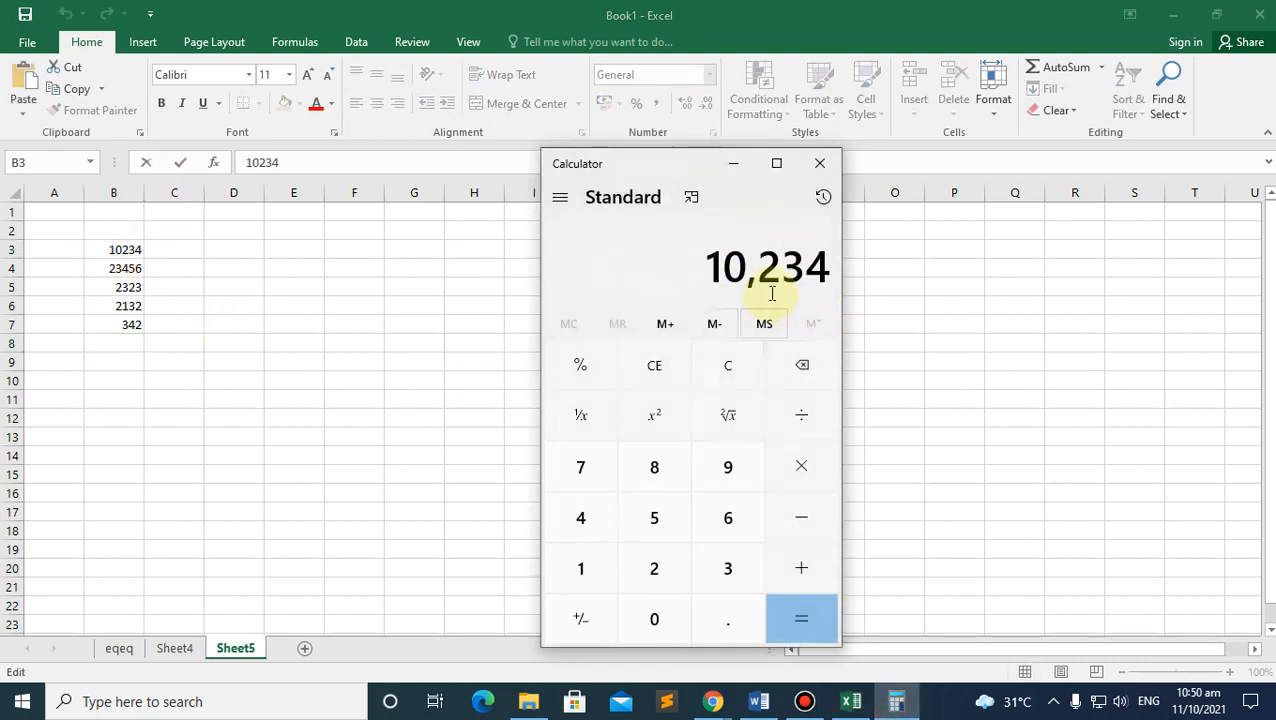
pyautogui.click(801, 566)
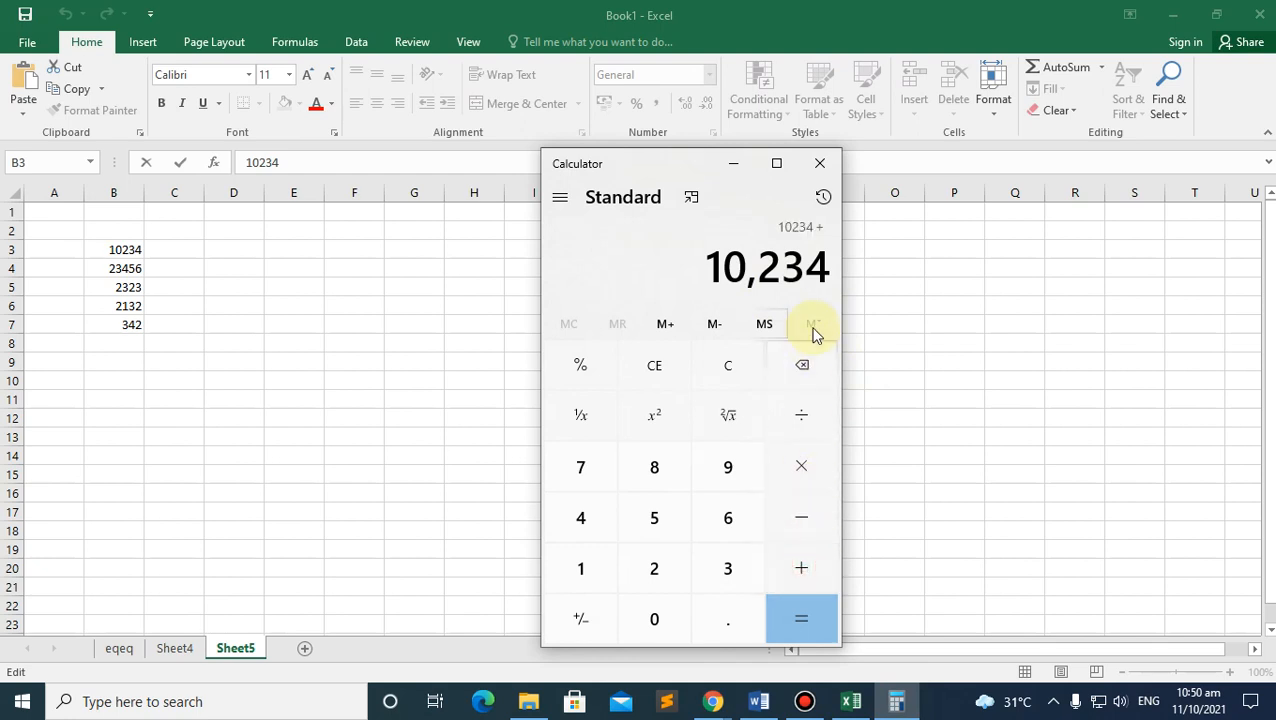
pyautogui.write('23456')
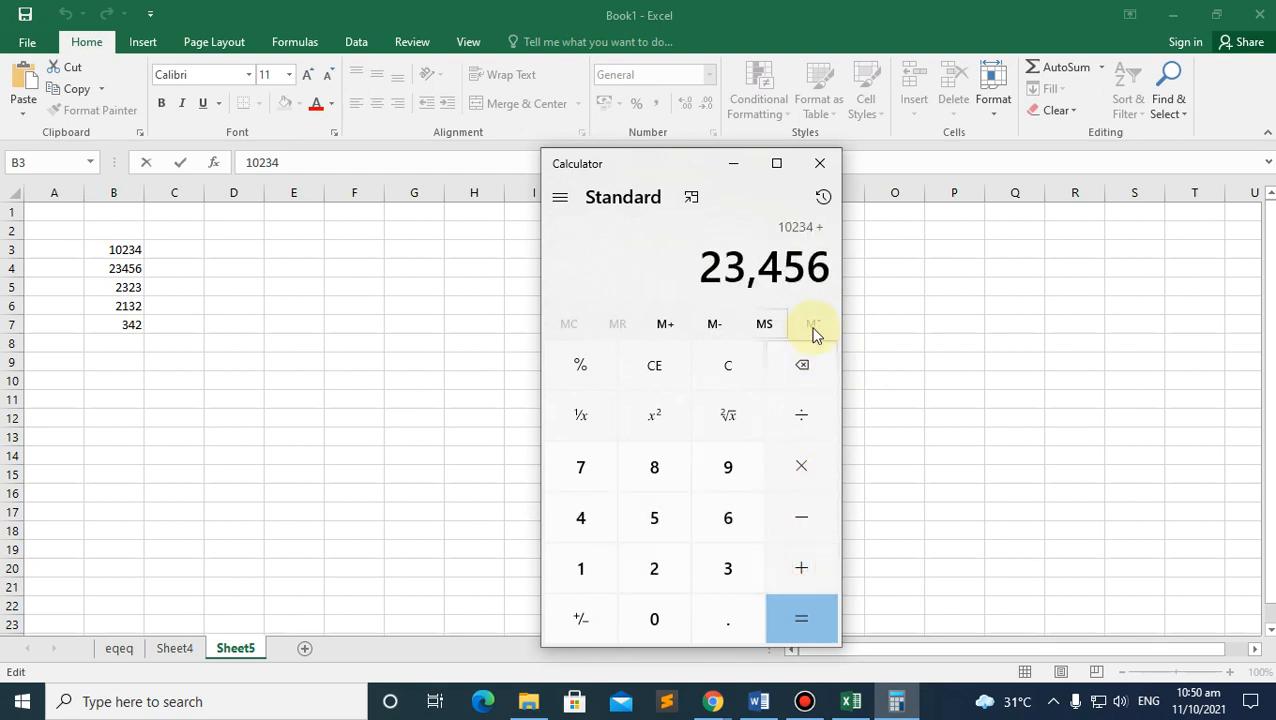
pyautogui.press('+')
pyautogui.write('2323')
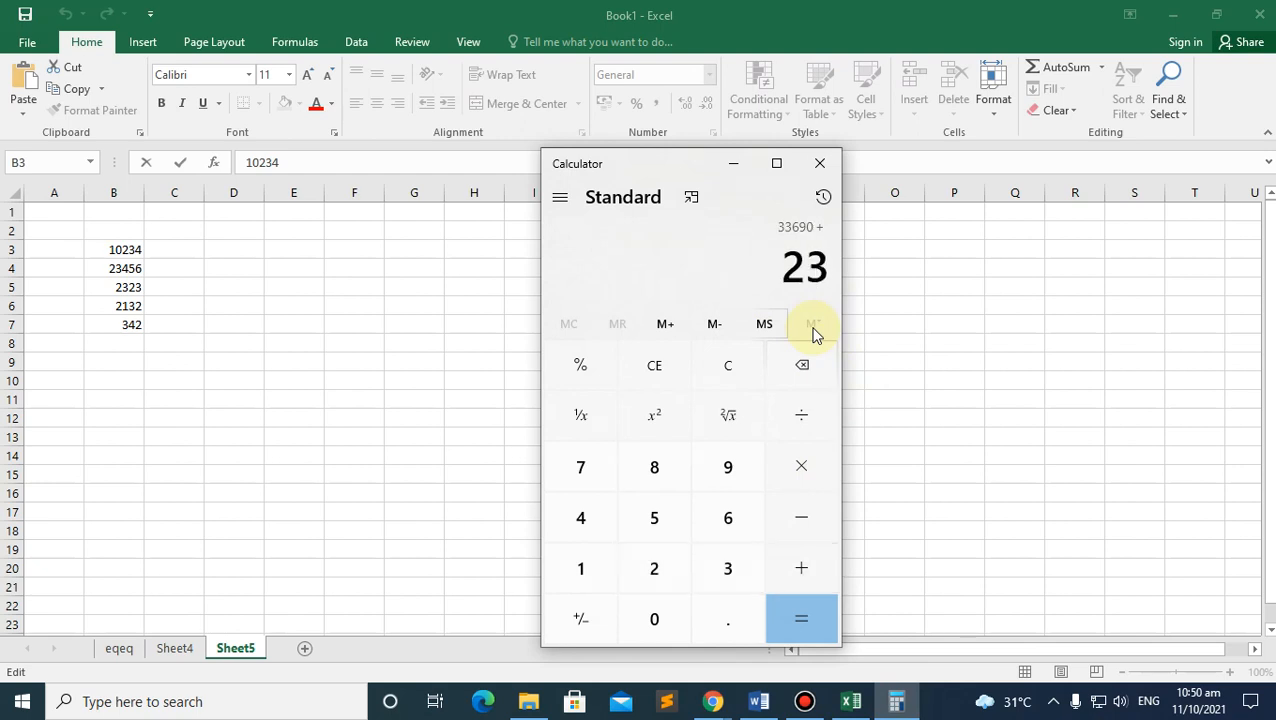
pyautogui.press('Return')
pyautogui.write('2132')
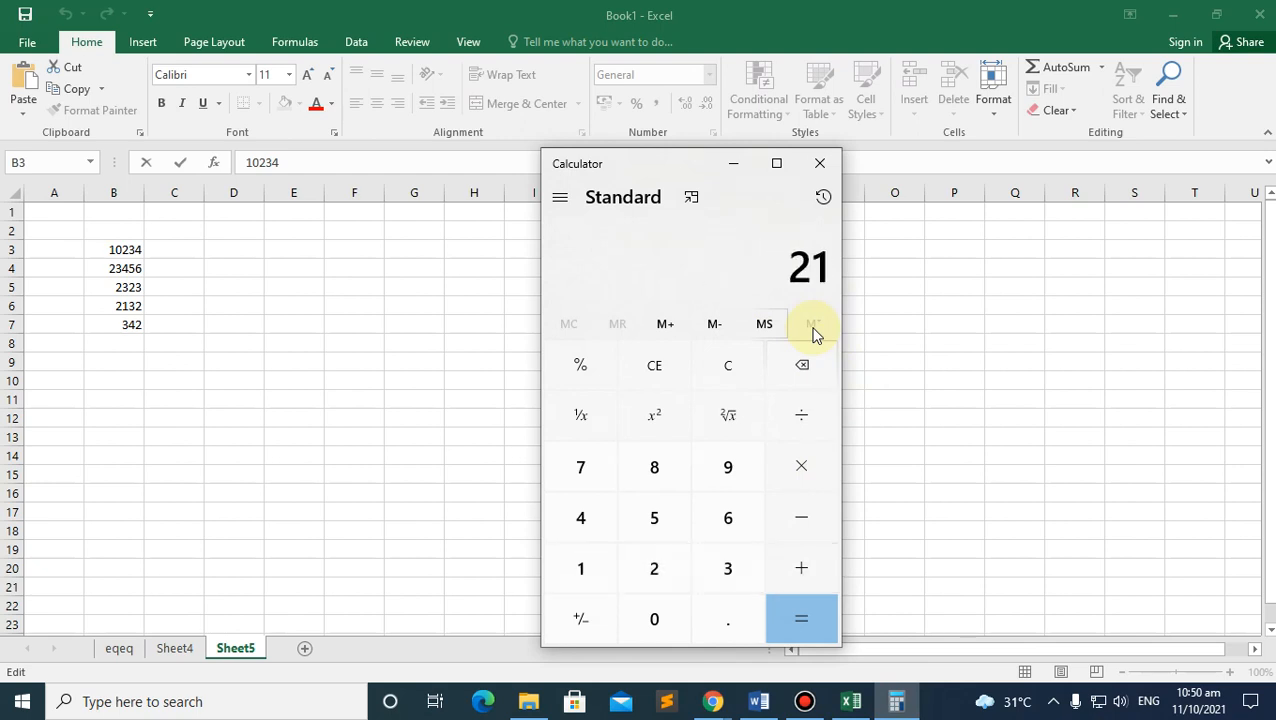
pyautogui.press('Return')
pyautogui.write('24')
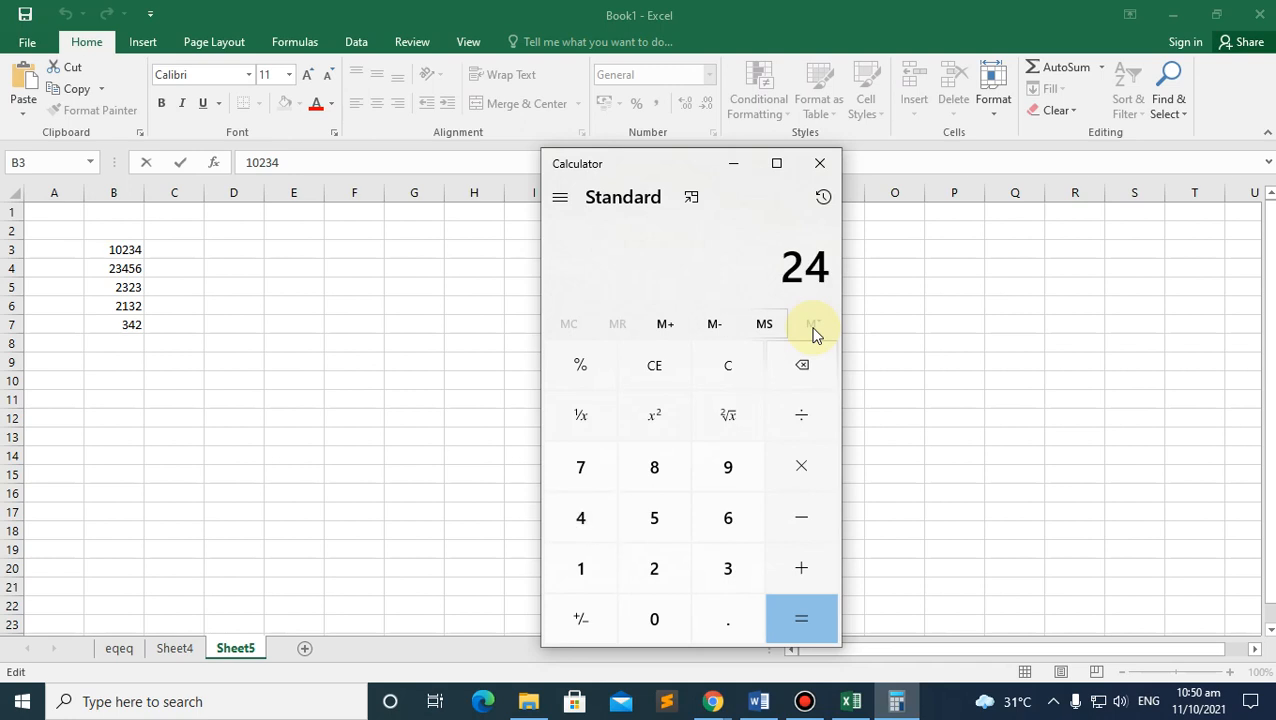
pyautogui.press('BackSpace')
pyautogui.press('BackSpace')
pyautogui.write('342')
pyautogui.press('Return')
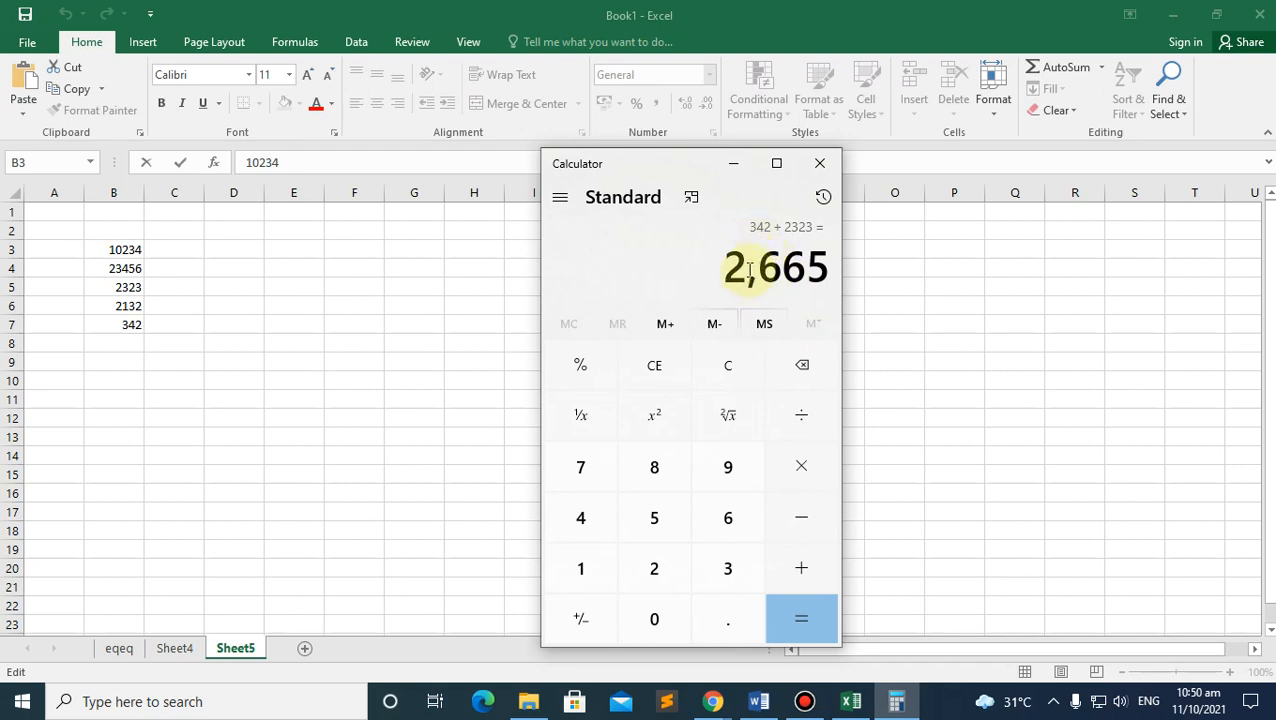
# Step: Clear Calculator and re-add 10234+23456+2323+2132+342 to get 38,487, then minimize it
pyautogui.click(734, 366)
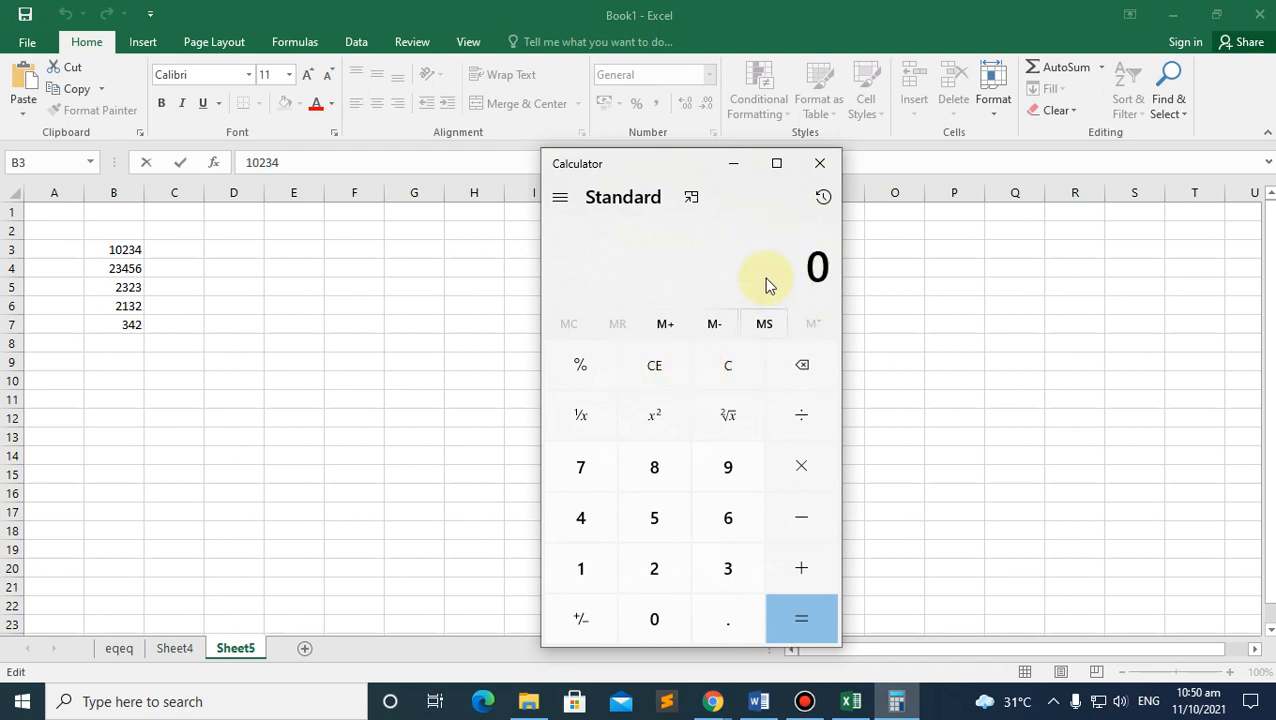
pyautogui.write('10234')
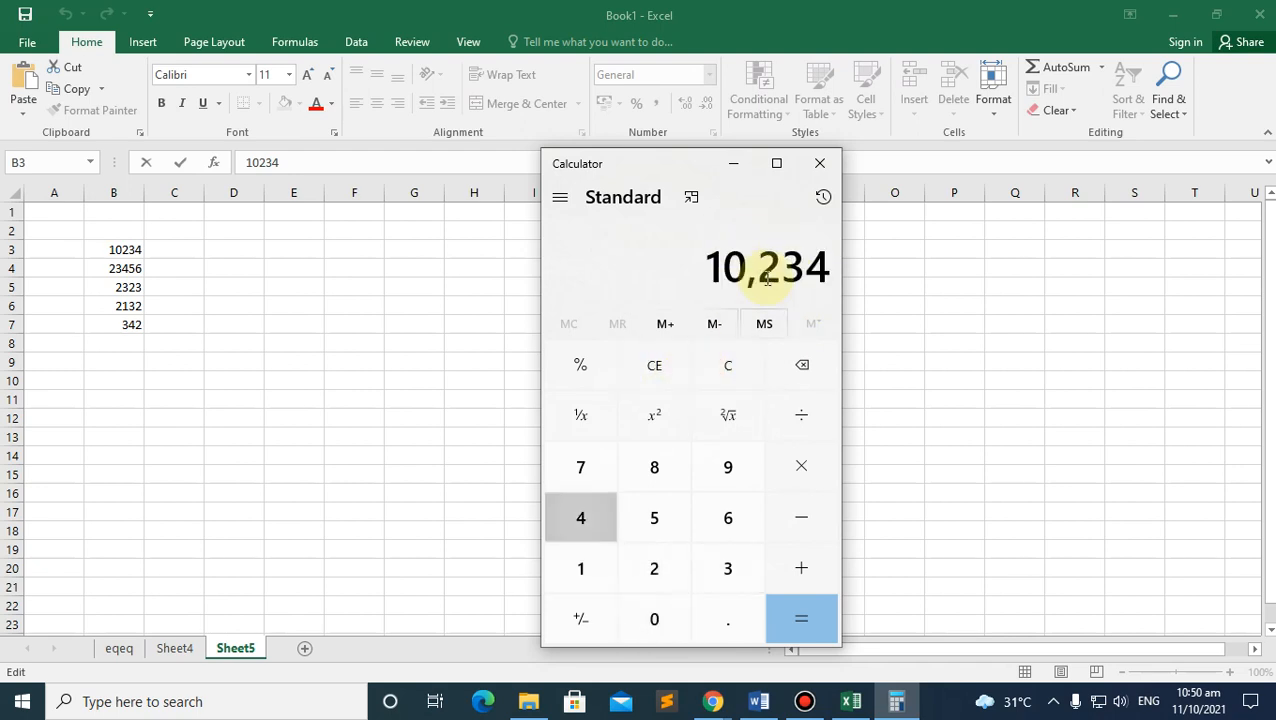
pyautogui.press('+')
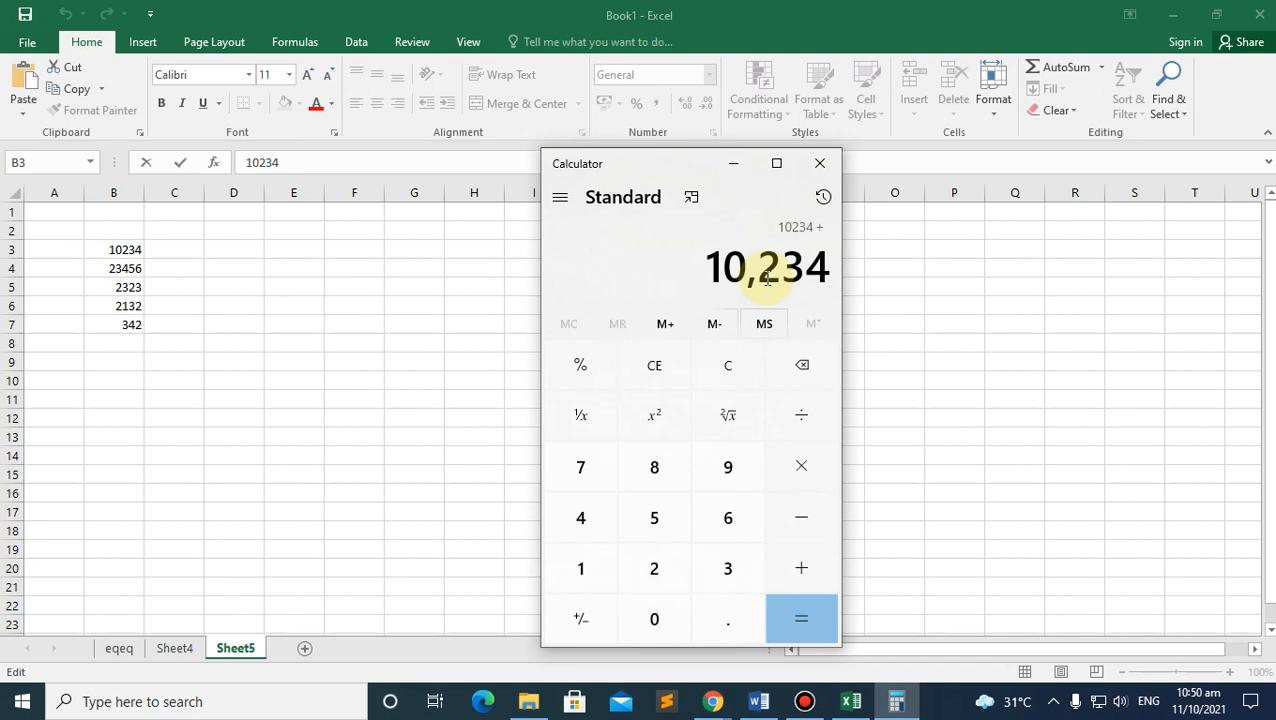
pyautogui.write('23456')
pyautogui.press('+')
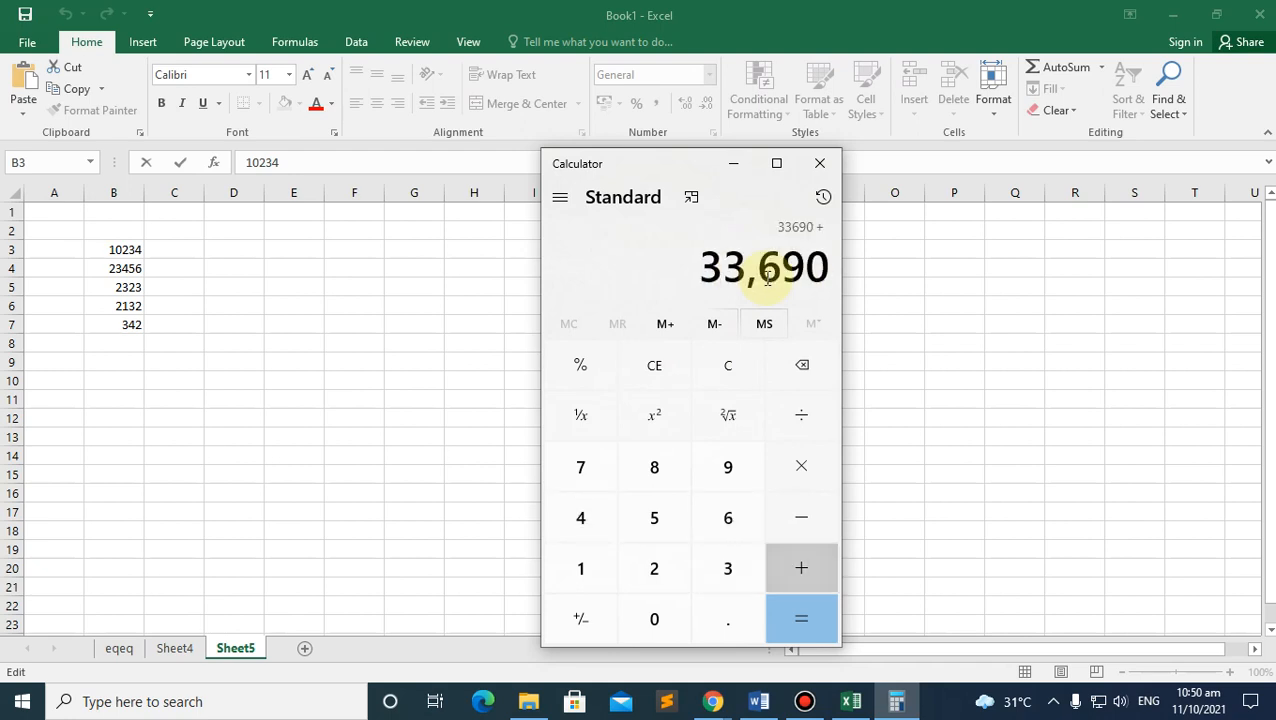
pyautogui.write('2323')
pyautogui.press('+')
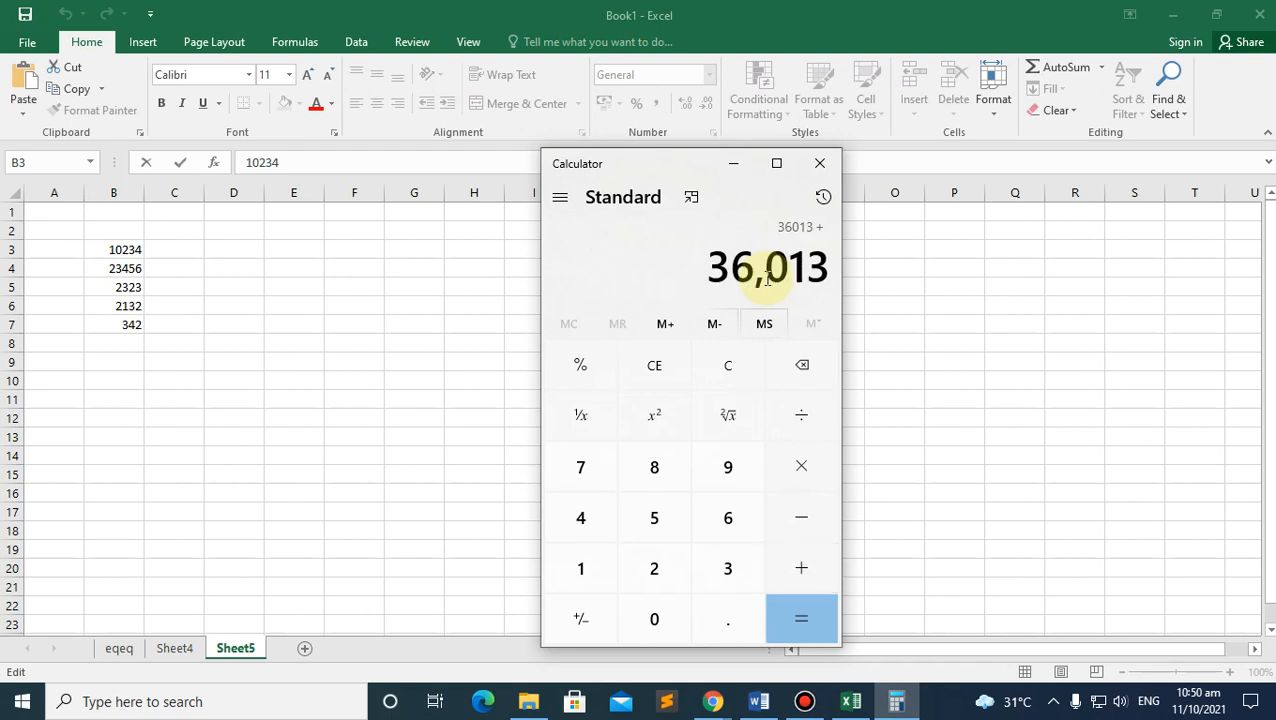
pyautogui.write('2132')
pyautogui.press('+')
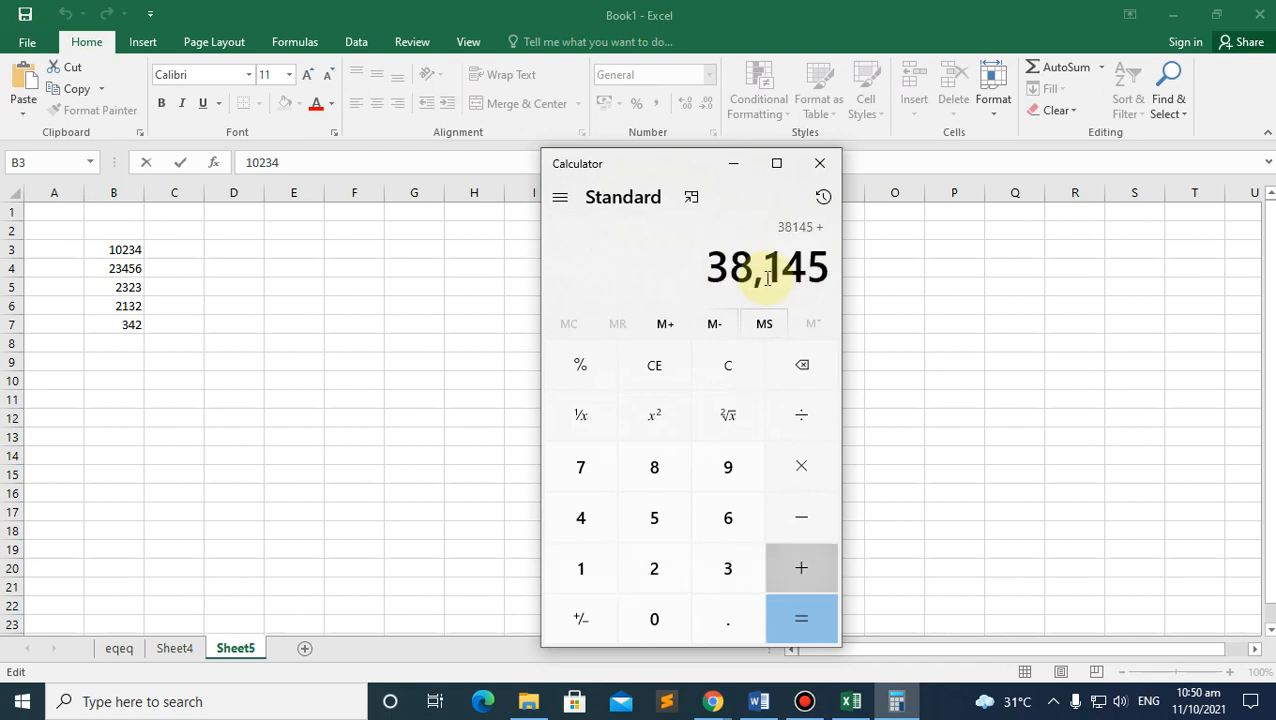
pyautogui.write('342')
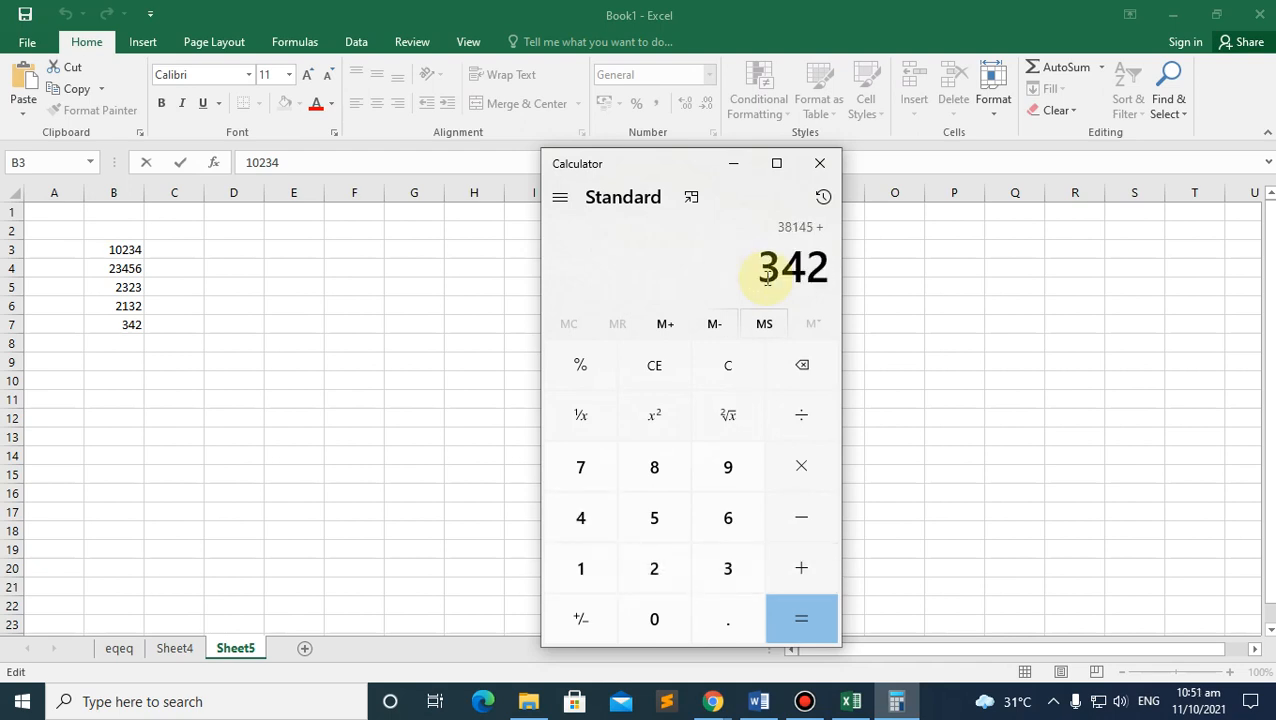
pyautogui.press('Return')
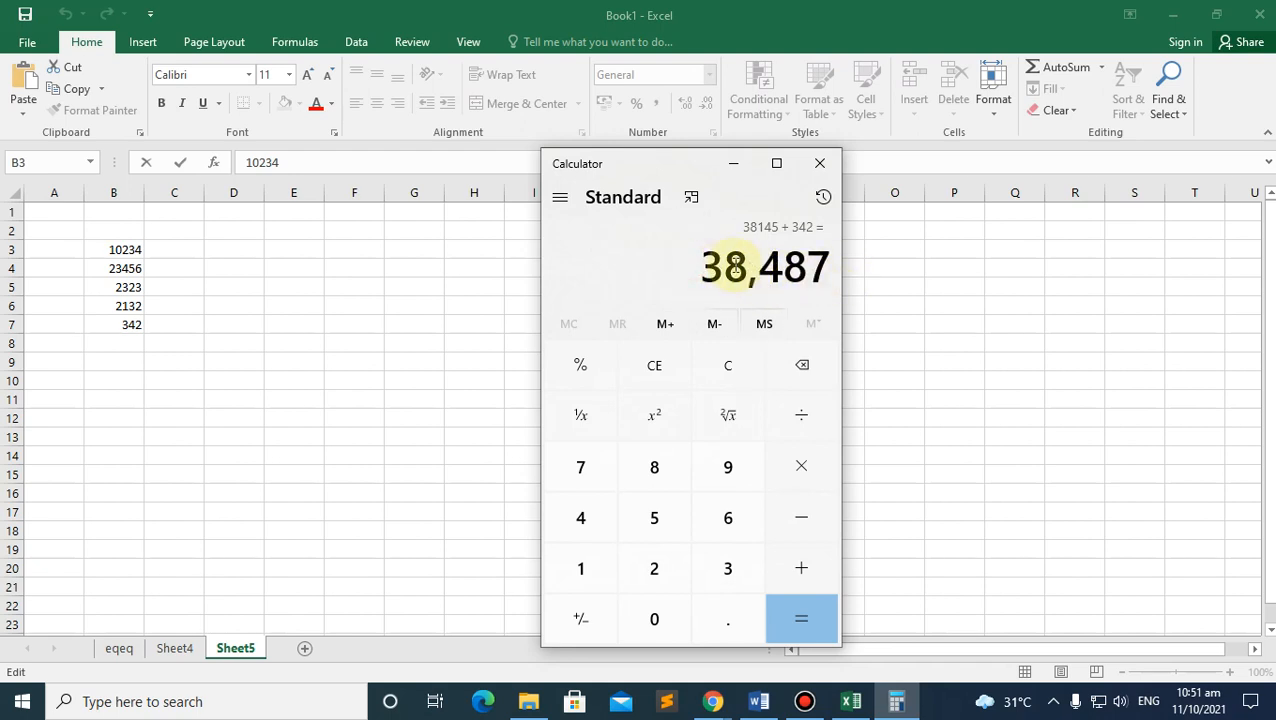
pyautogui.click(736, 166)
# Step: AutoSum B3:B7 into B8 as =SUM(B3:B7) and compare its 38487 with Calculator's total
pyautogui.click(133, 342)
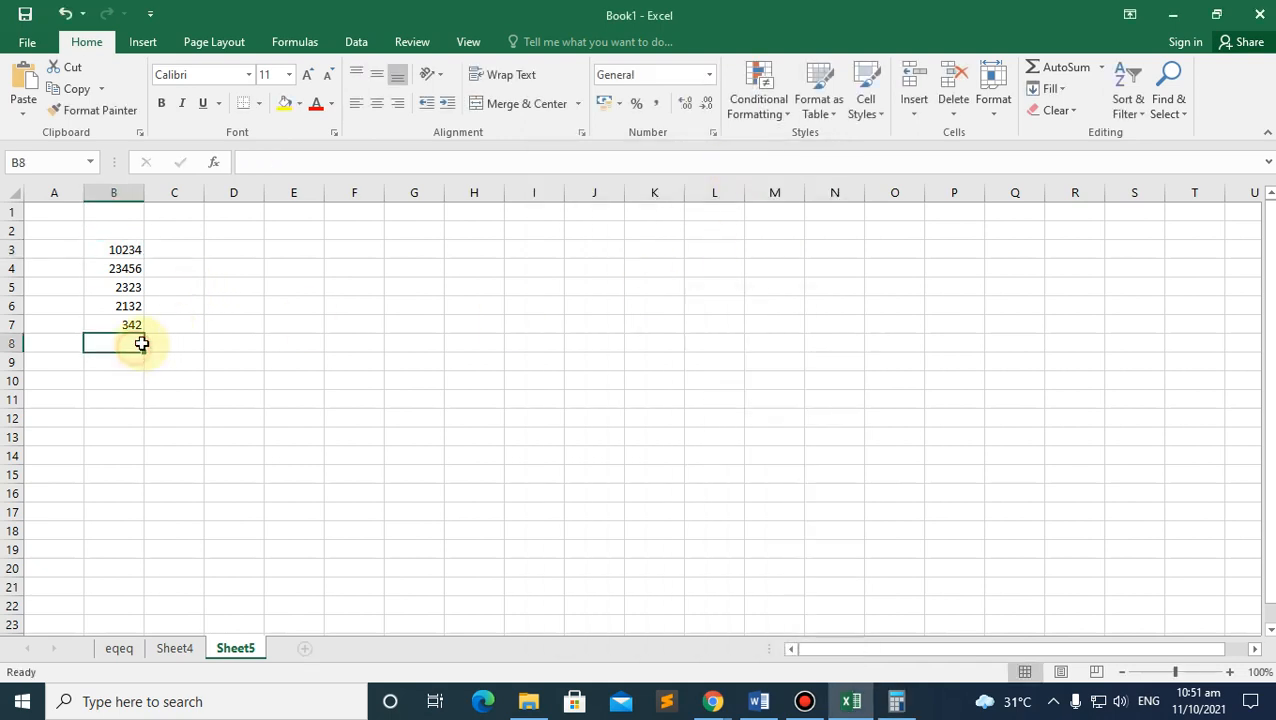
pyautogui.moveTo(113, 248); pyautogui.dragTo(106, 342)
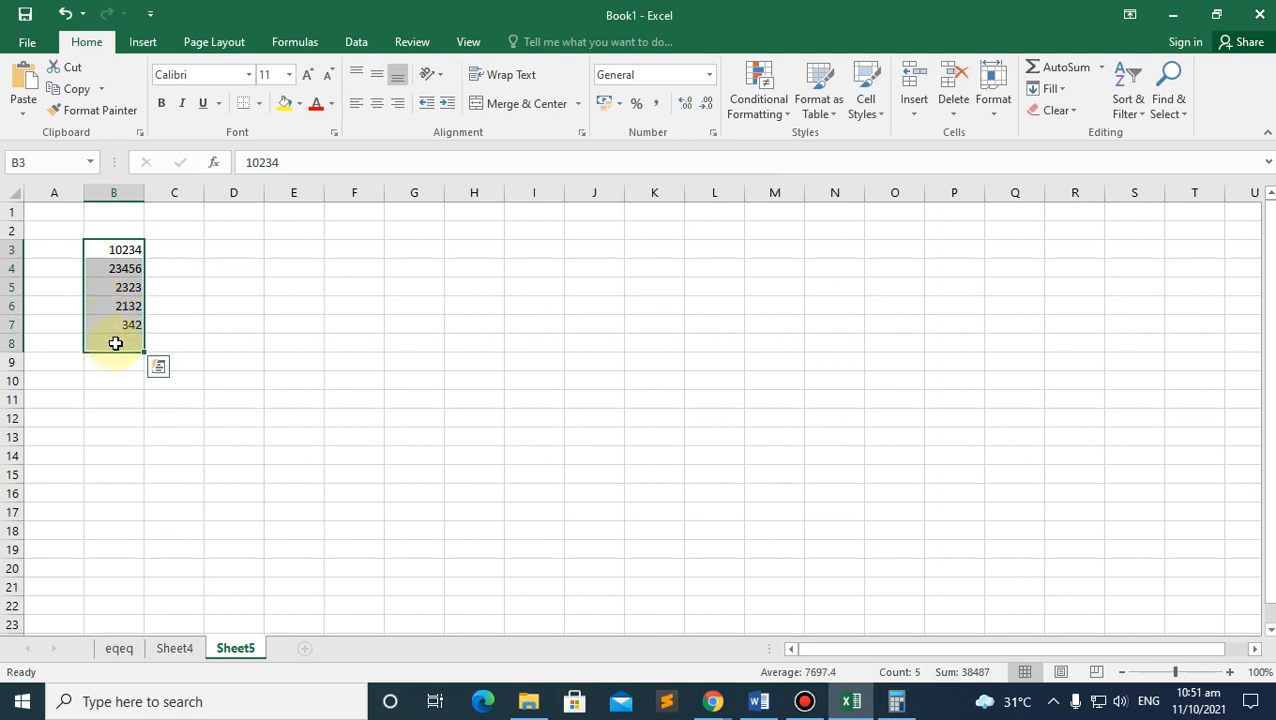
pyautogui.click(1077, 73)
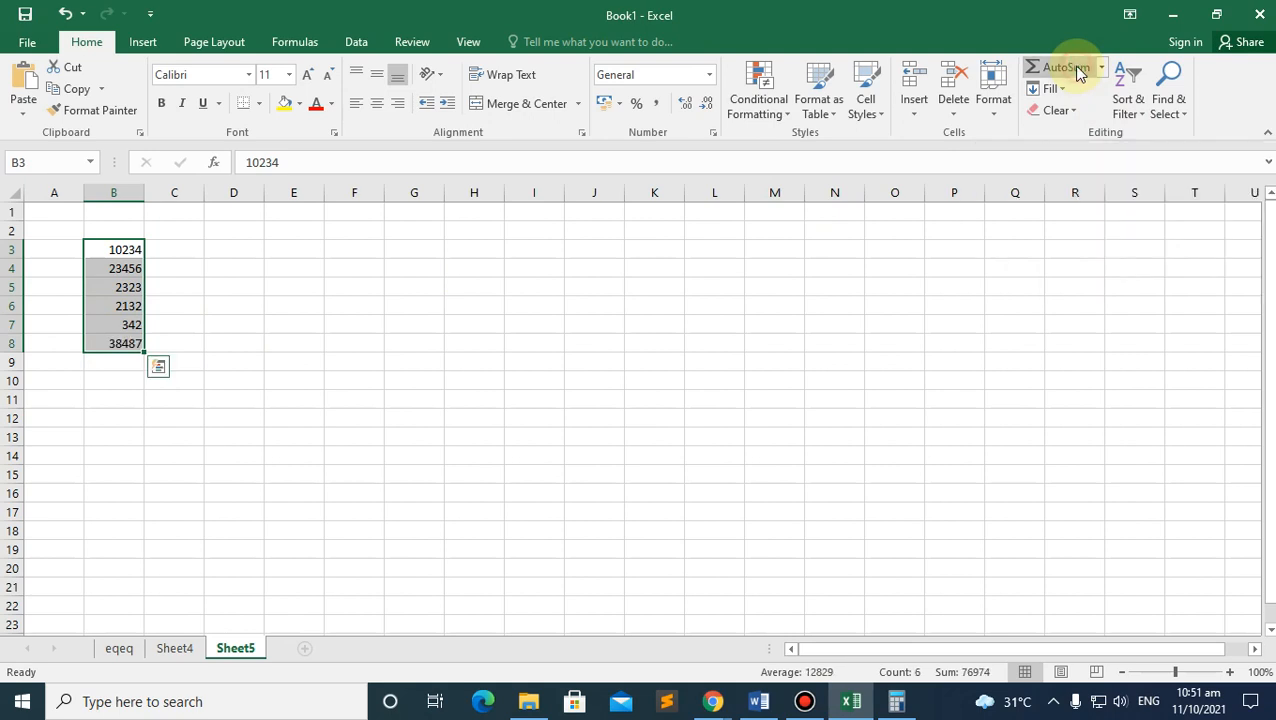
pyautogui.click(122, 366)
pyautogui.click(122, 350)
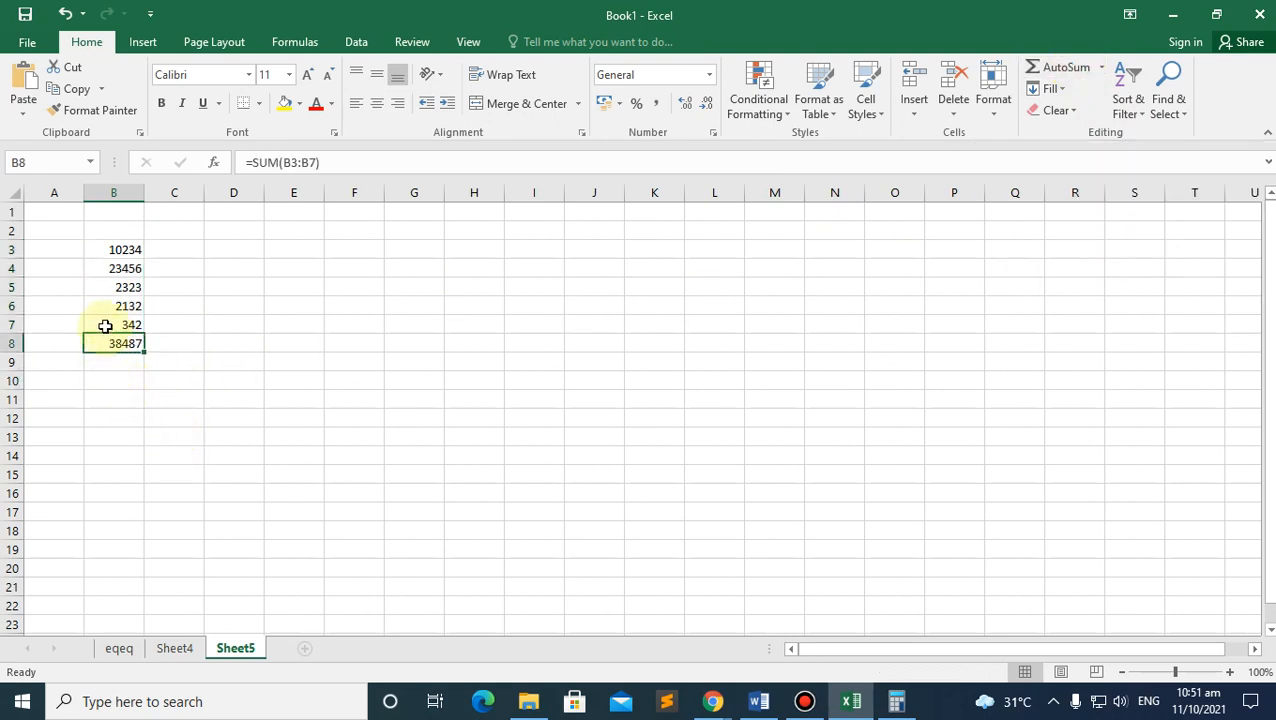
pyautogui.click(898, 702)
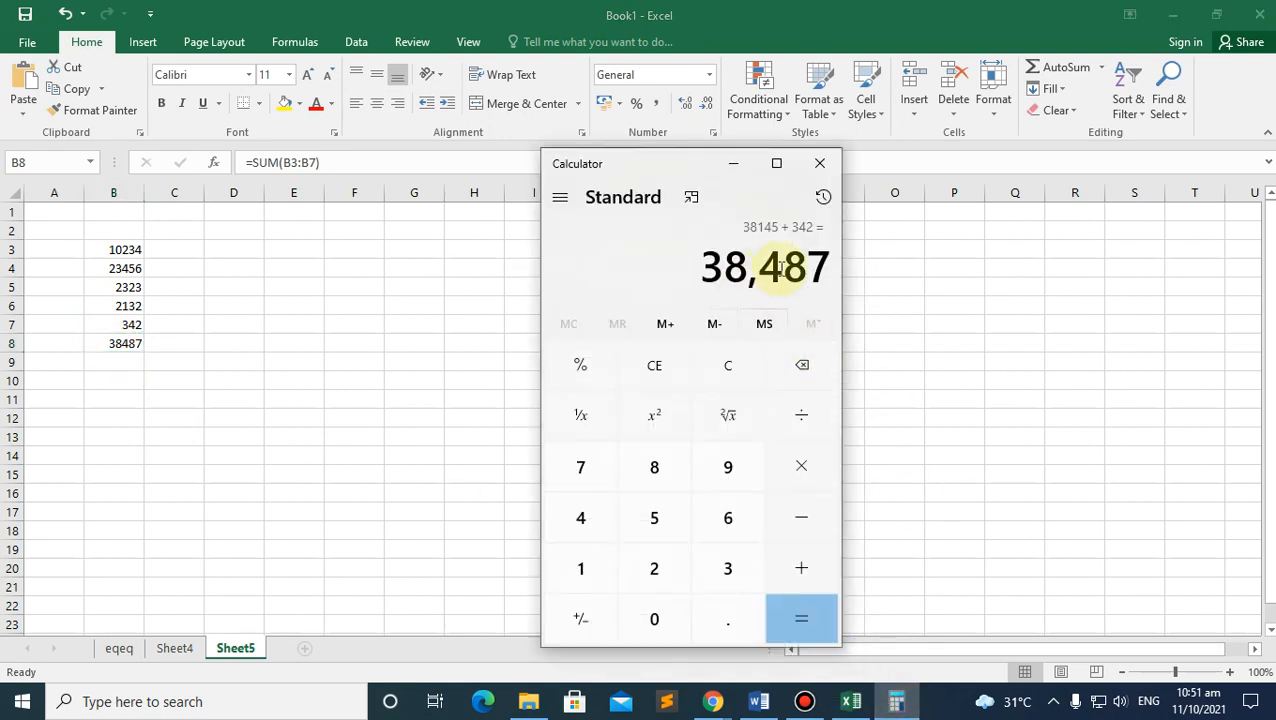
pyautogui.click(131, 342)
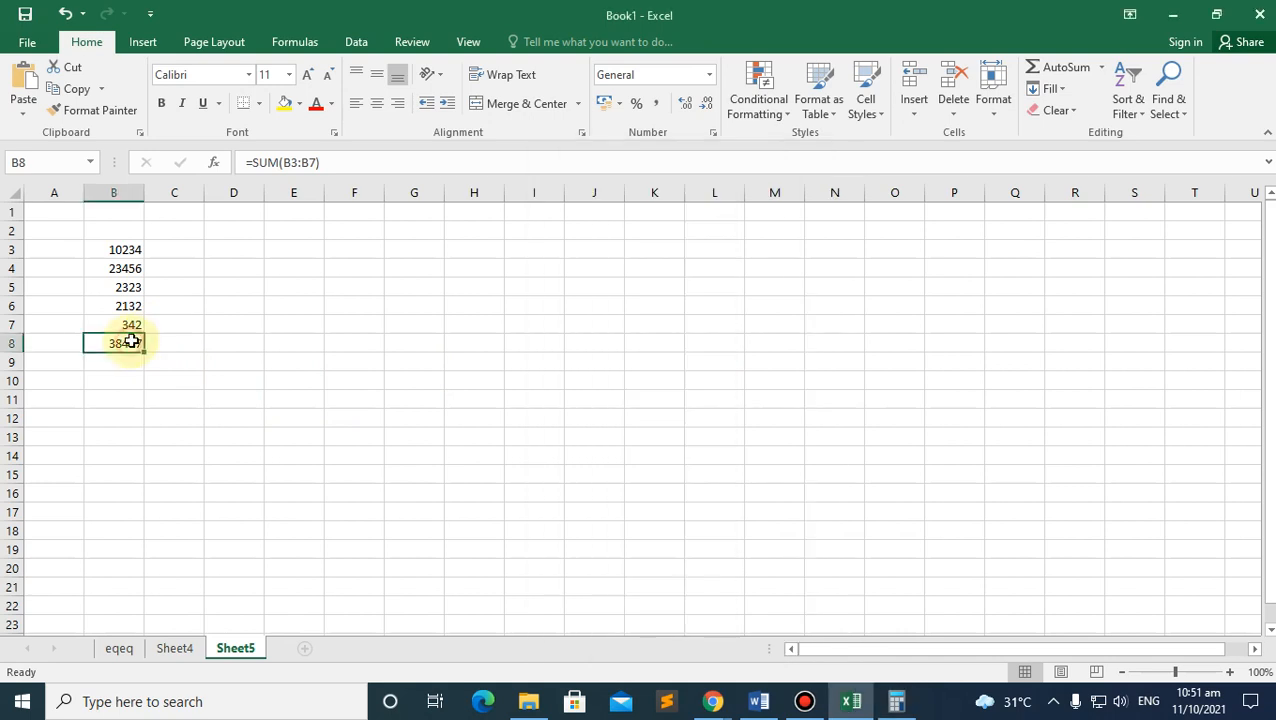
# Step: Try the ribbon number formats on B8's total, applying and then undoing Accounting format
pyautogui.click(675, 79)
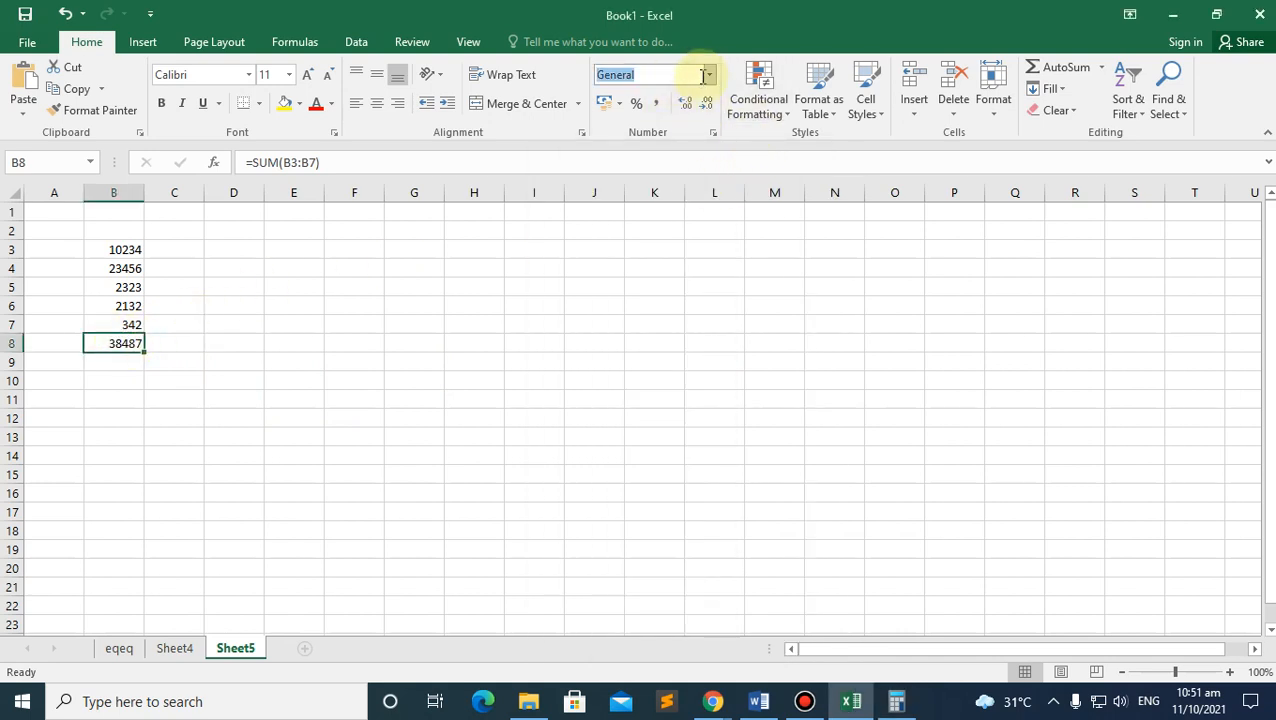
pyautogui.click(713, 77)
pyautogui.click(823, 248)
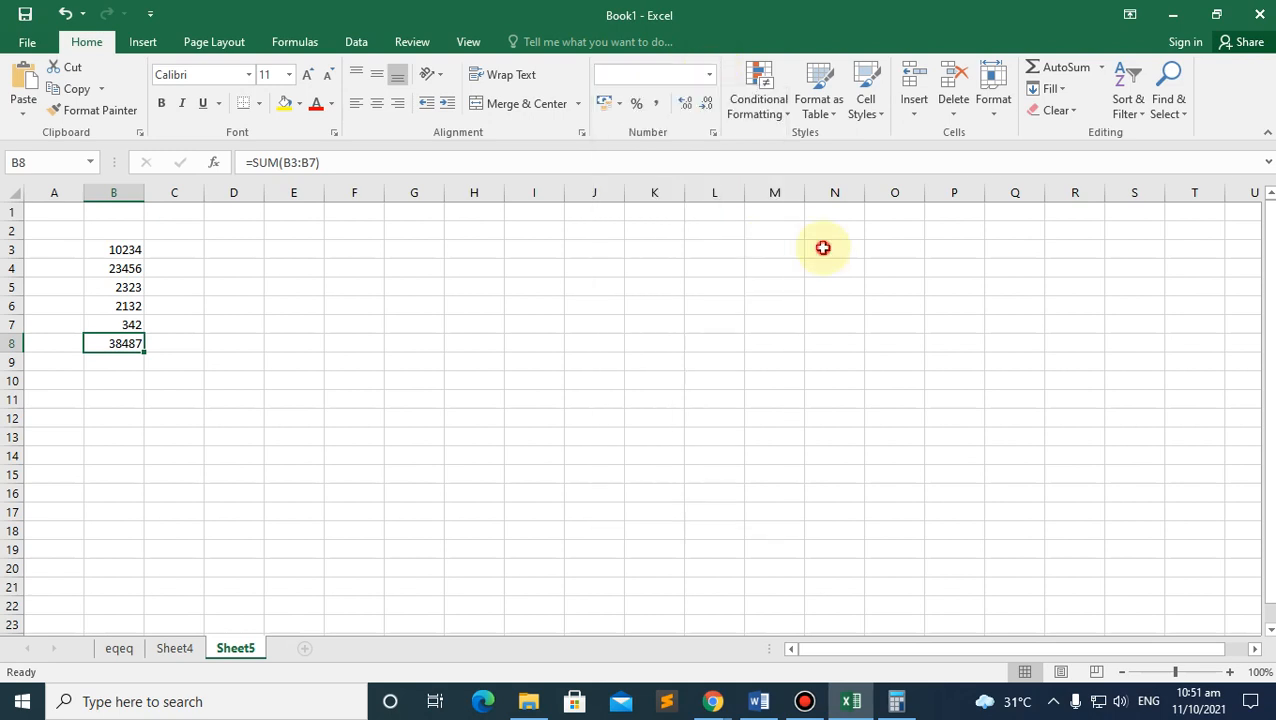
pyautogui.click(657, 104)
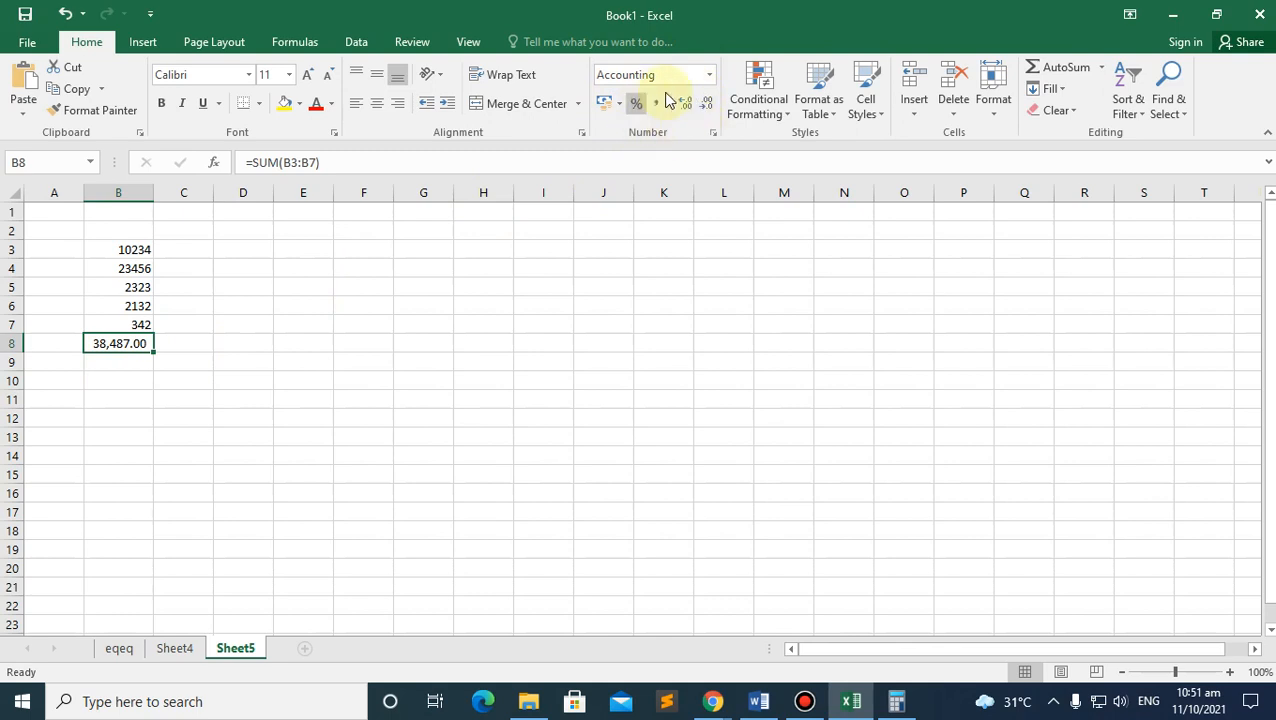
pyautogui.hotkey('ctrl', 'z')
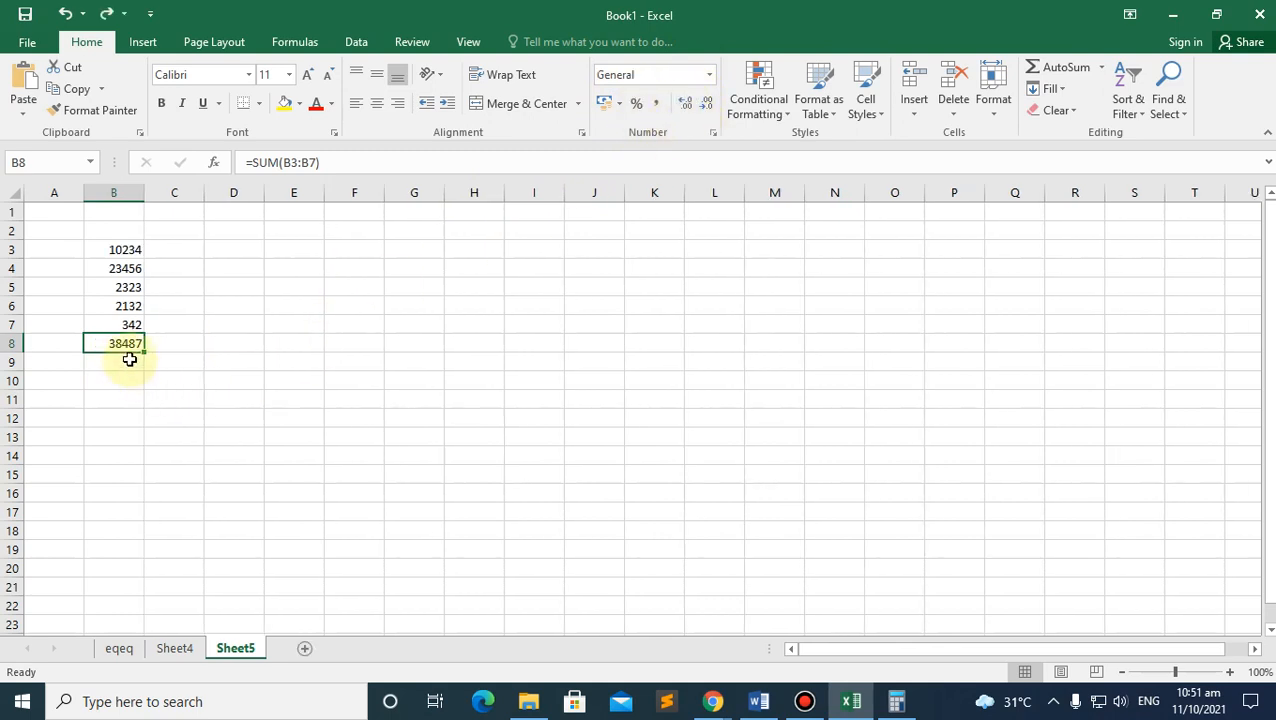
# Step: Format B8 as Number with 1000 separator via Format Cells, then delete its SUM formula
pyautogui.rightClick(124, 341)
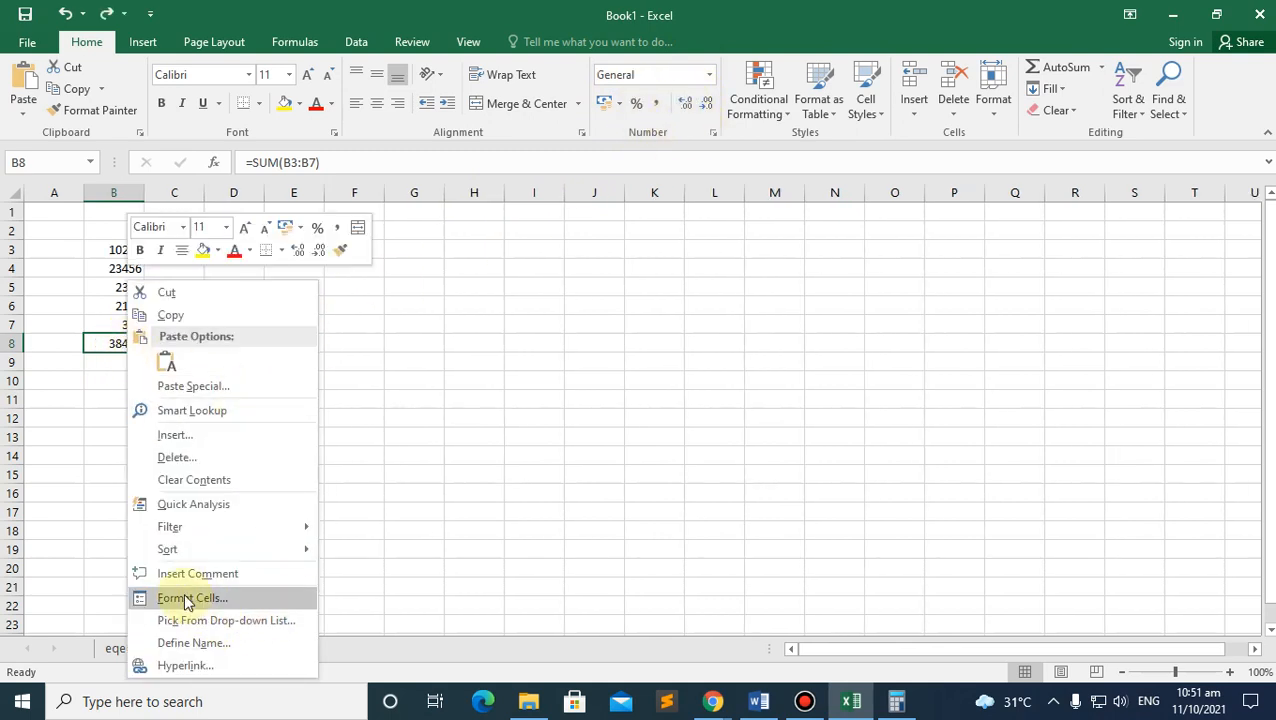
pyautogui.click(187, 599)
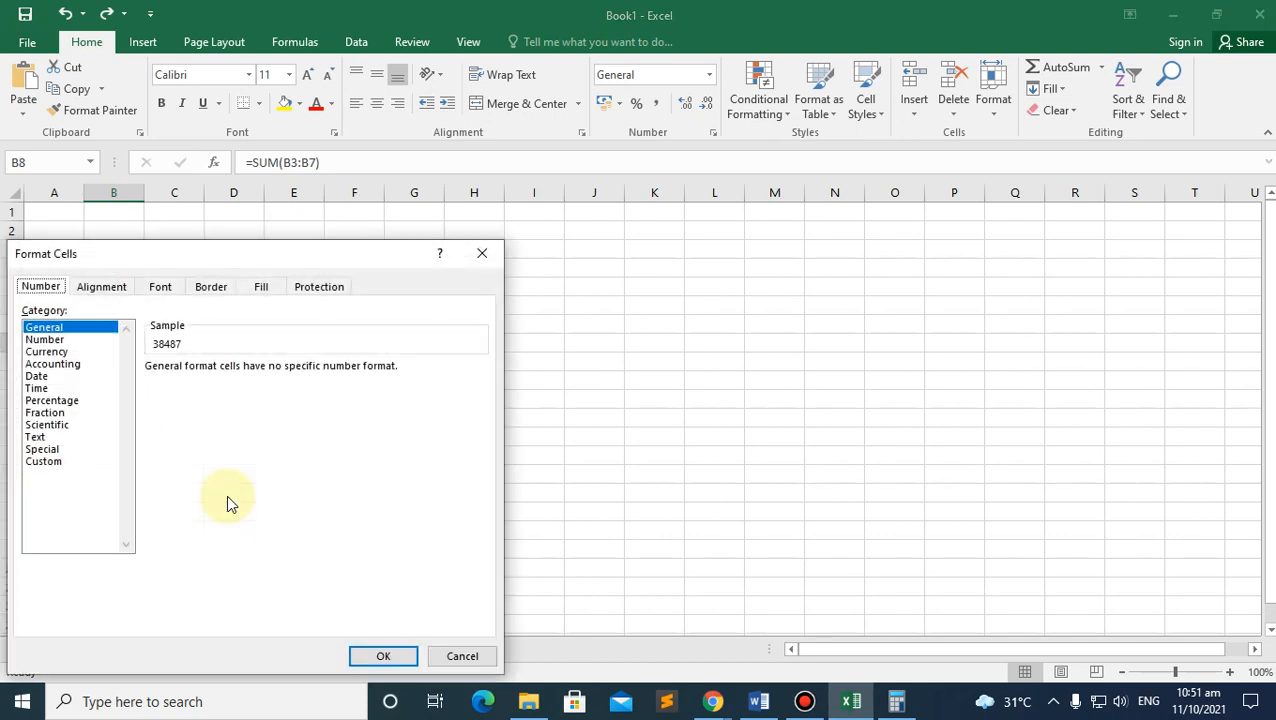
pyautogui.click(52, 329)
pyautogui.click(55, 341)
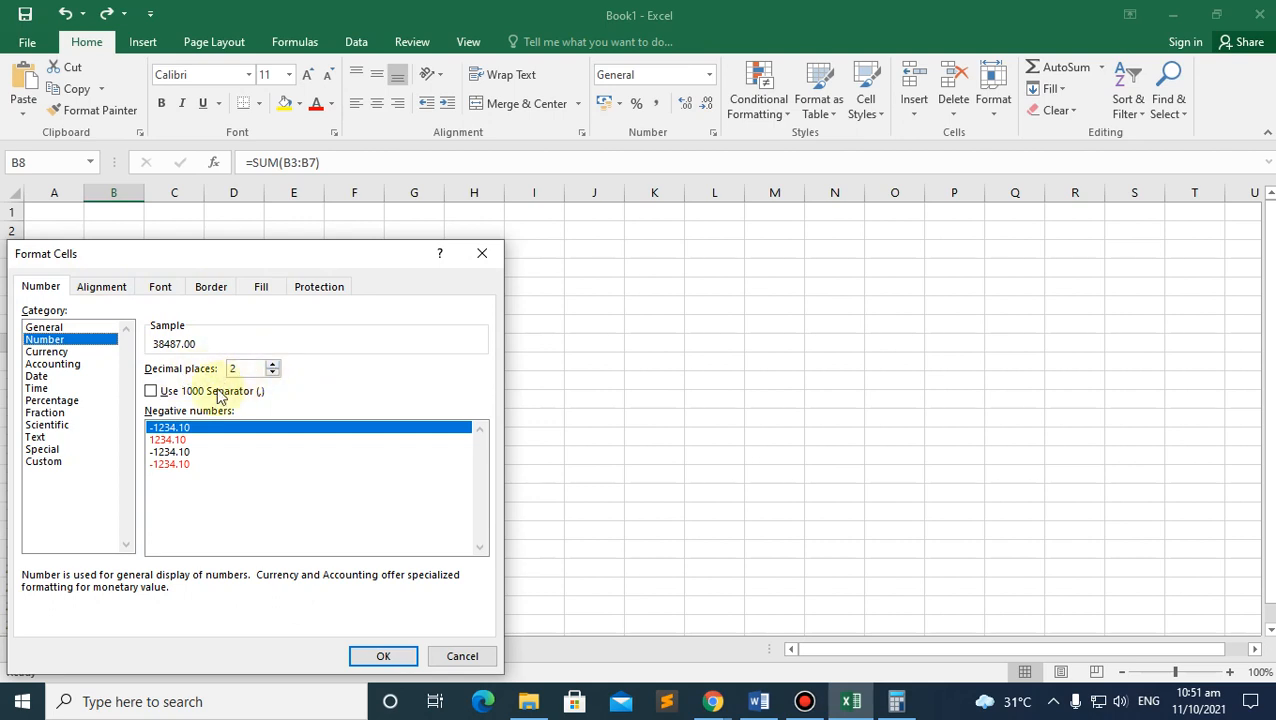
pyautogui.click(150, 391)
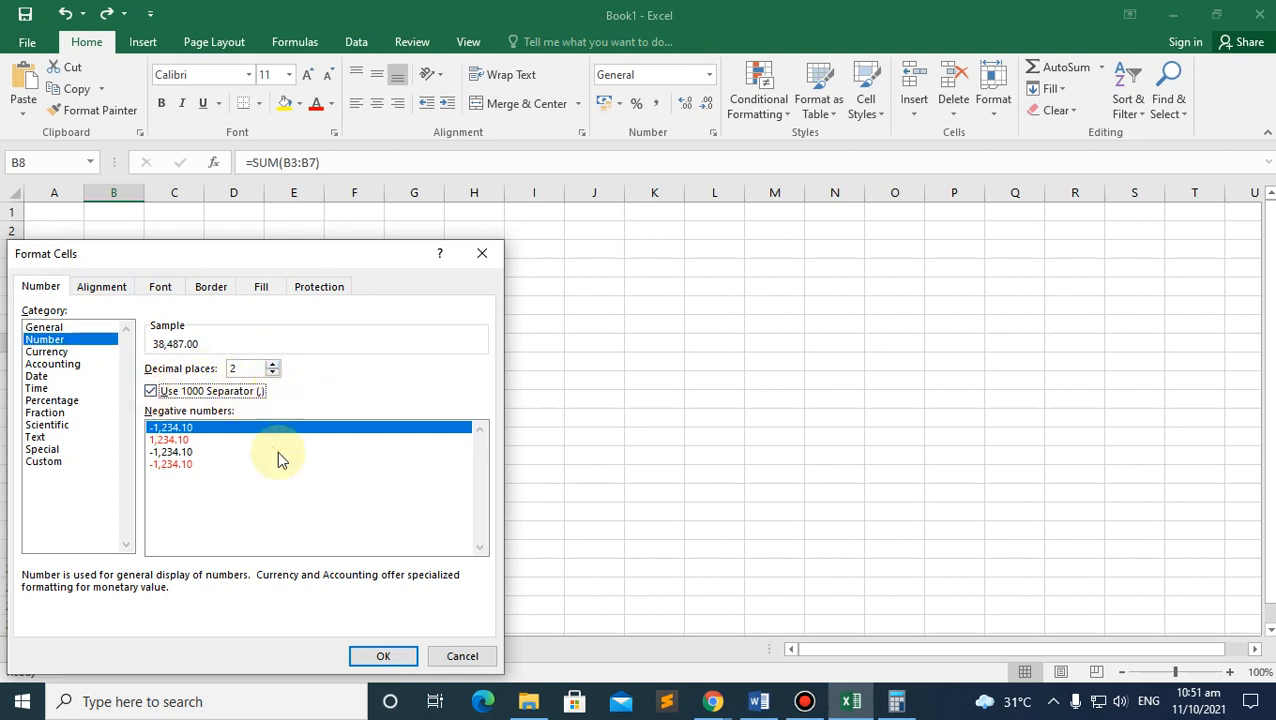
pyautogui.click(383, 657)
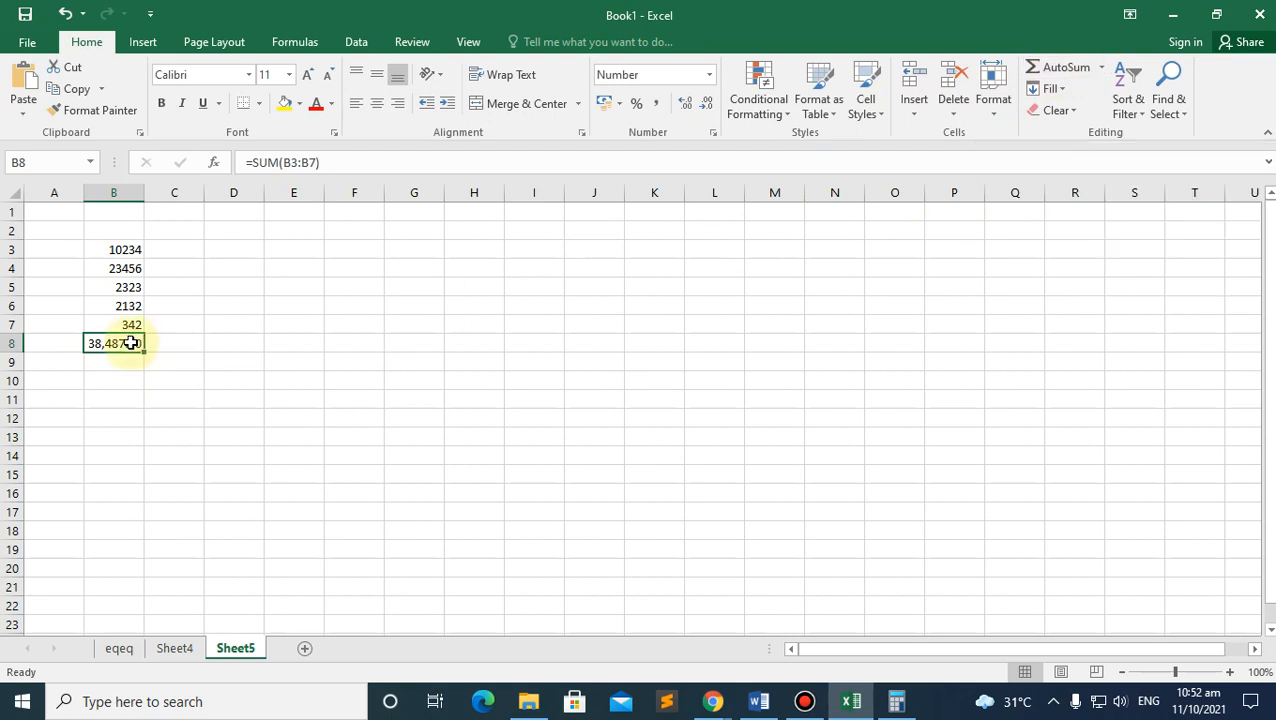
pyautogui.press('Delete')
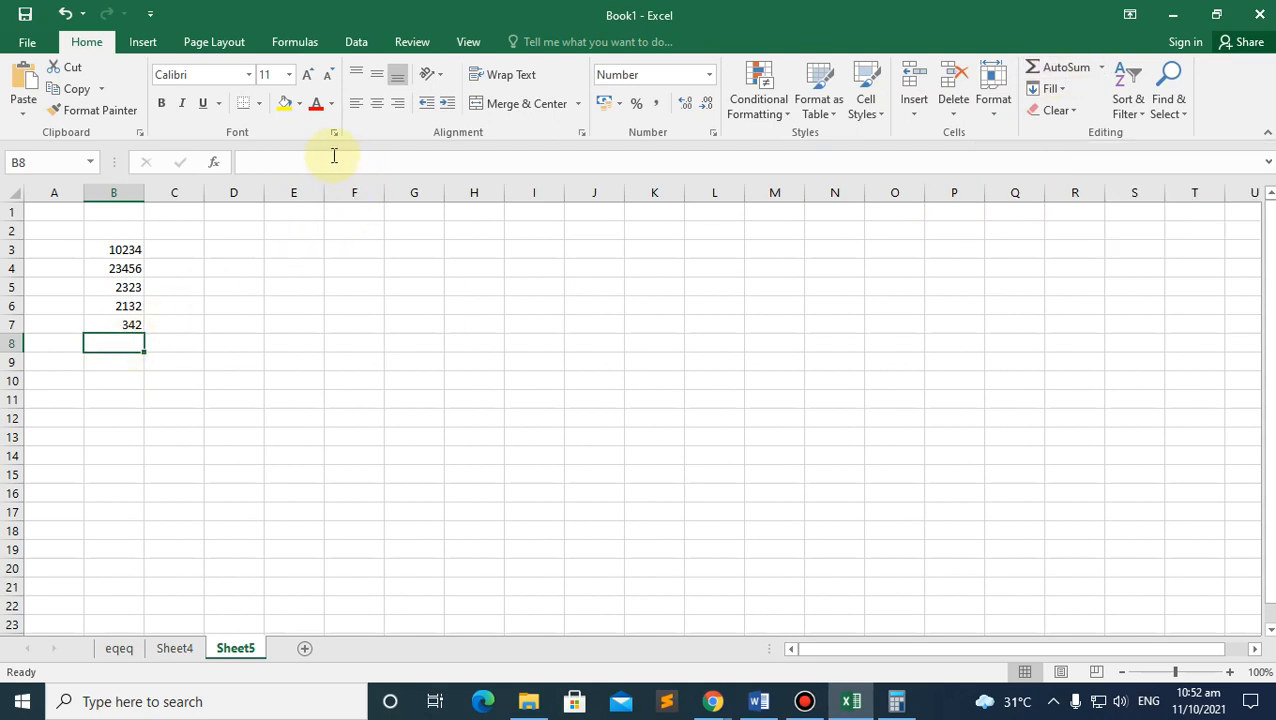
# Step: Build a formula in B8 pointing at empty cell B13, so it displays 0.00
pyautogui.click(293, 160)
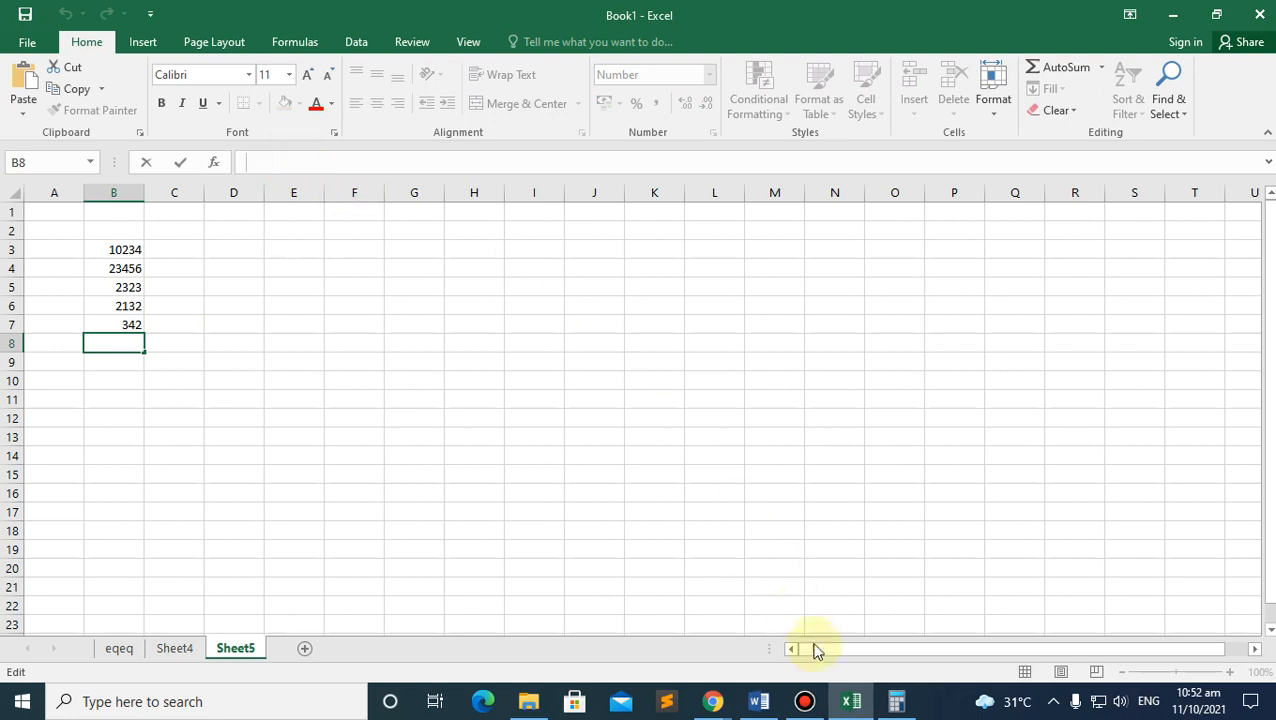
pyautogui.write('=')
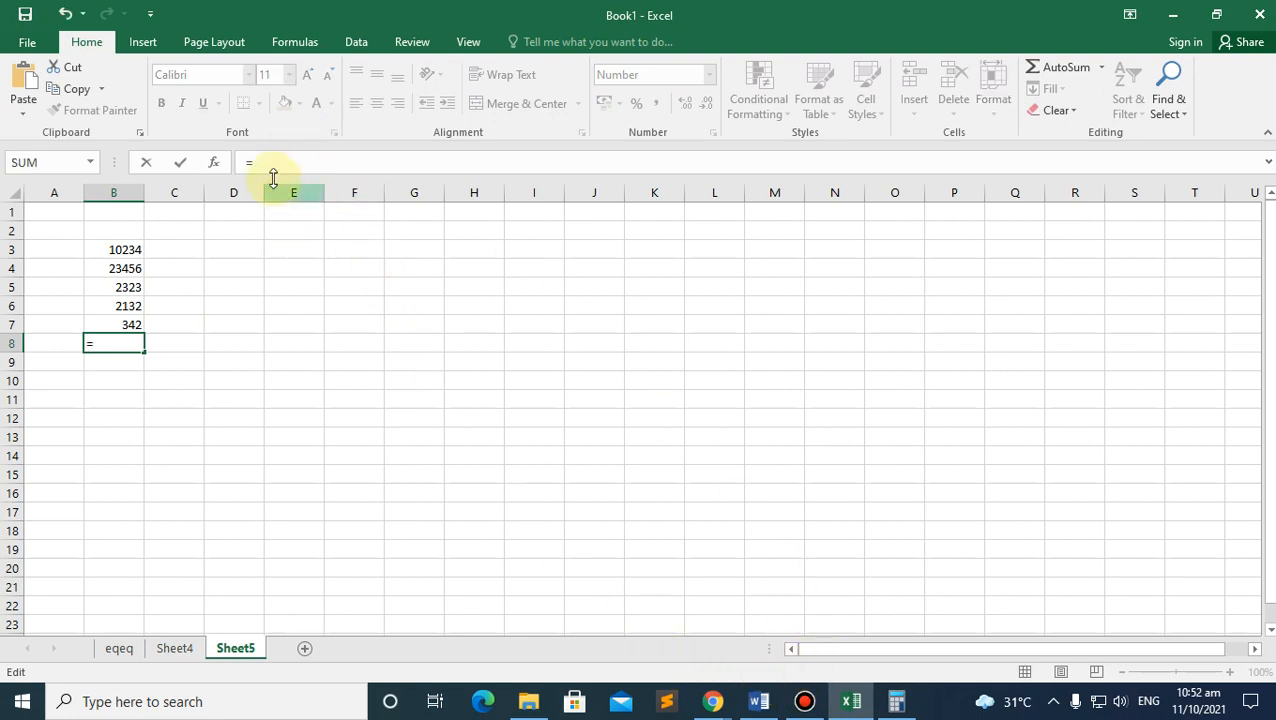
pyautogui.click(119, 250)
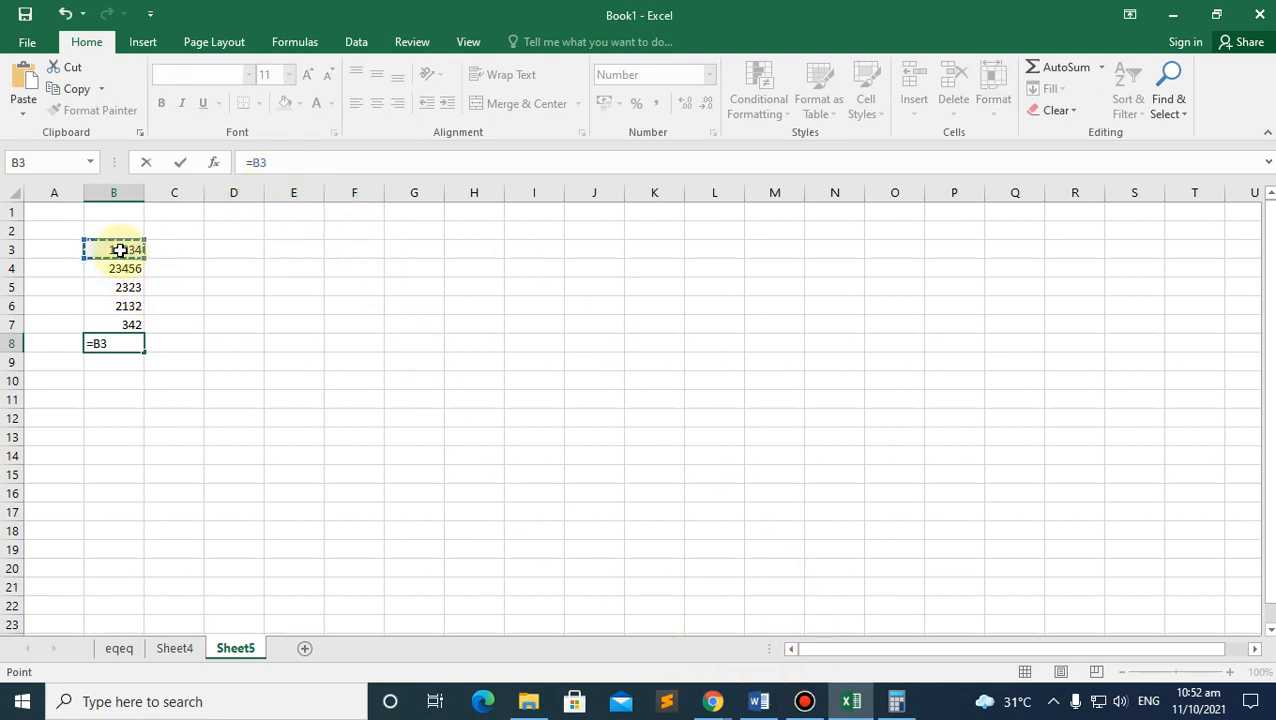
pyautogui.click(255, 158)
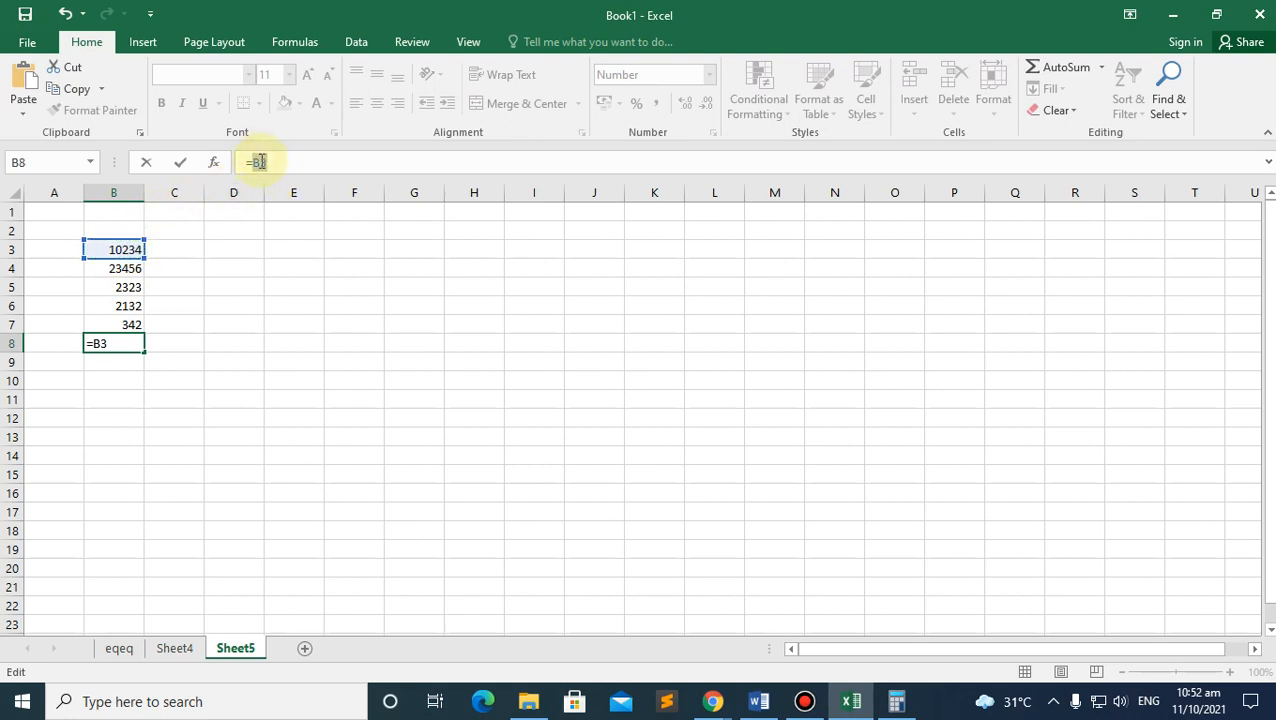
pyautogui.click(117, 252)
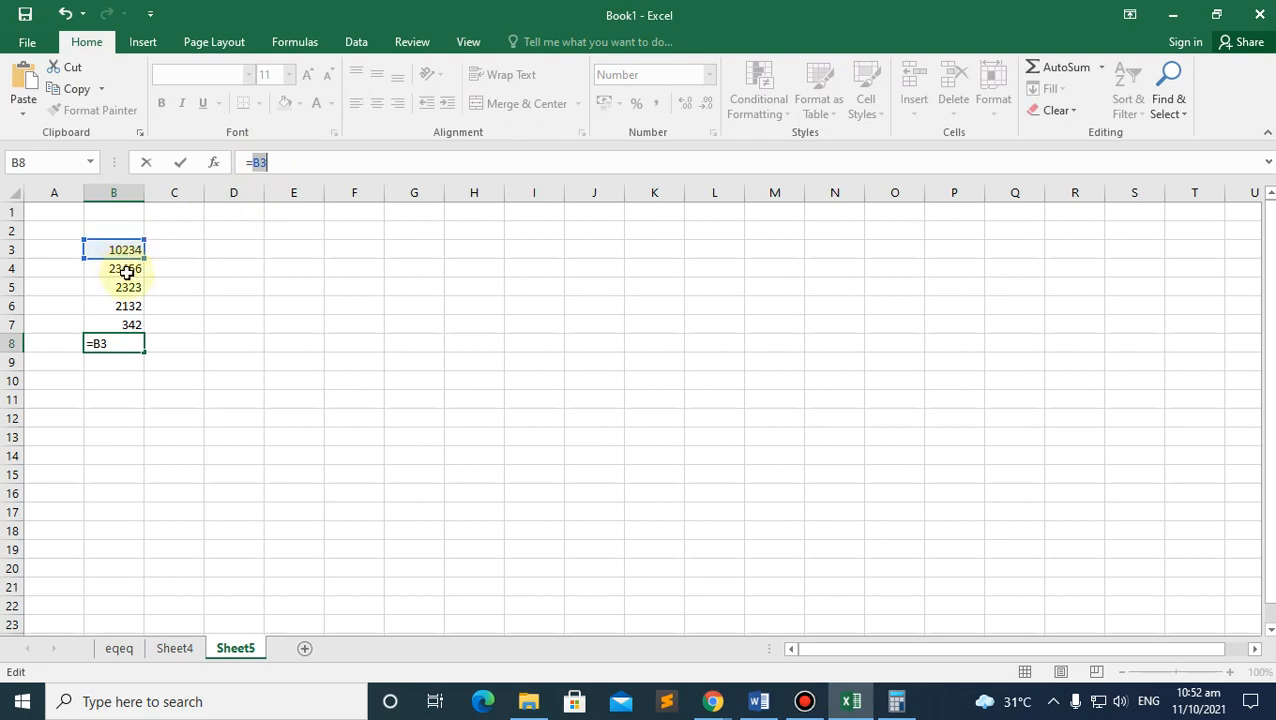
pyautogui.click(150, 288)
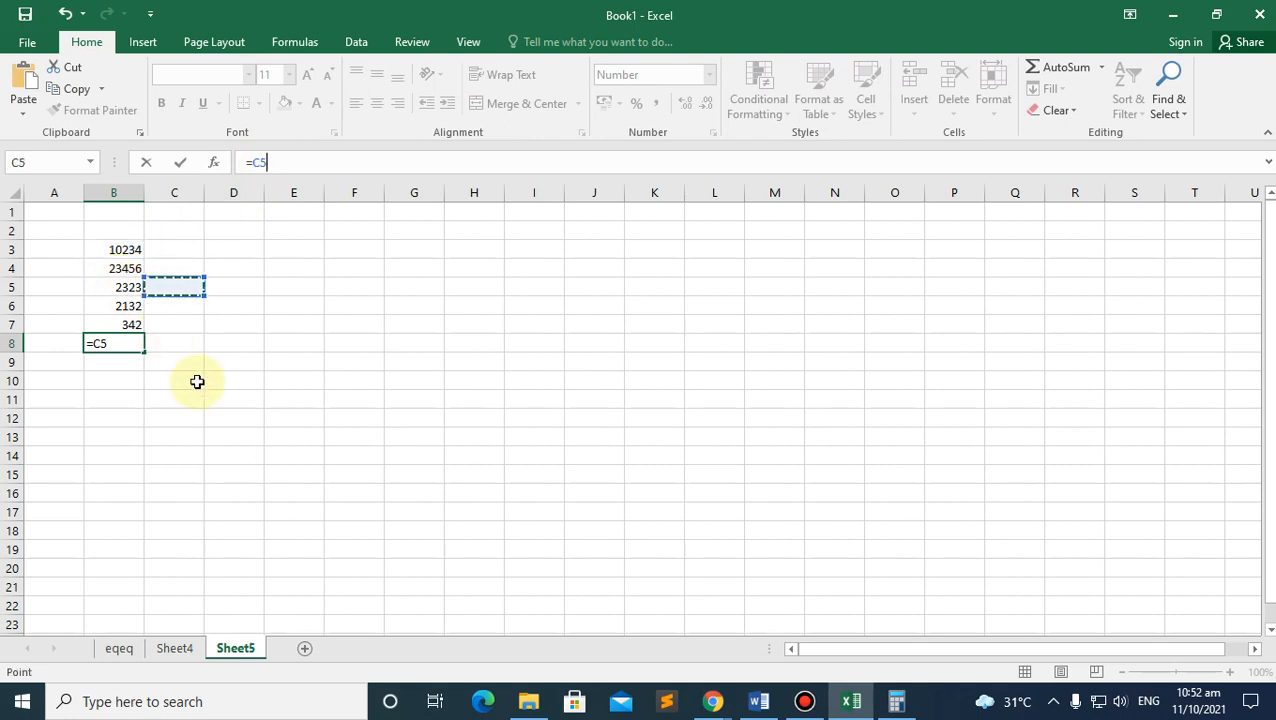
pyautogui.click(133, 437)
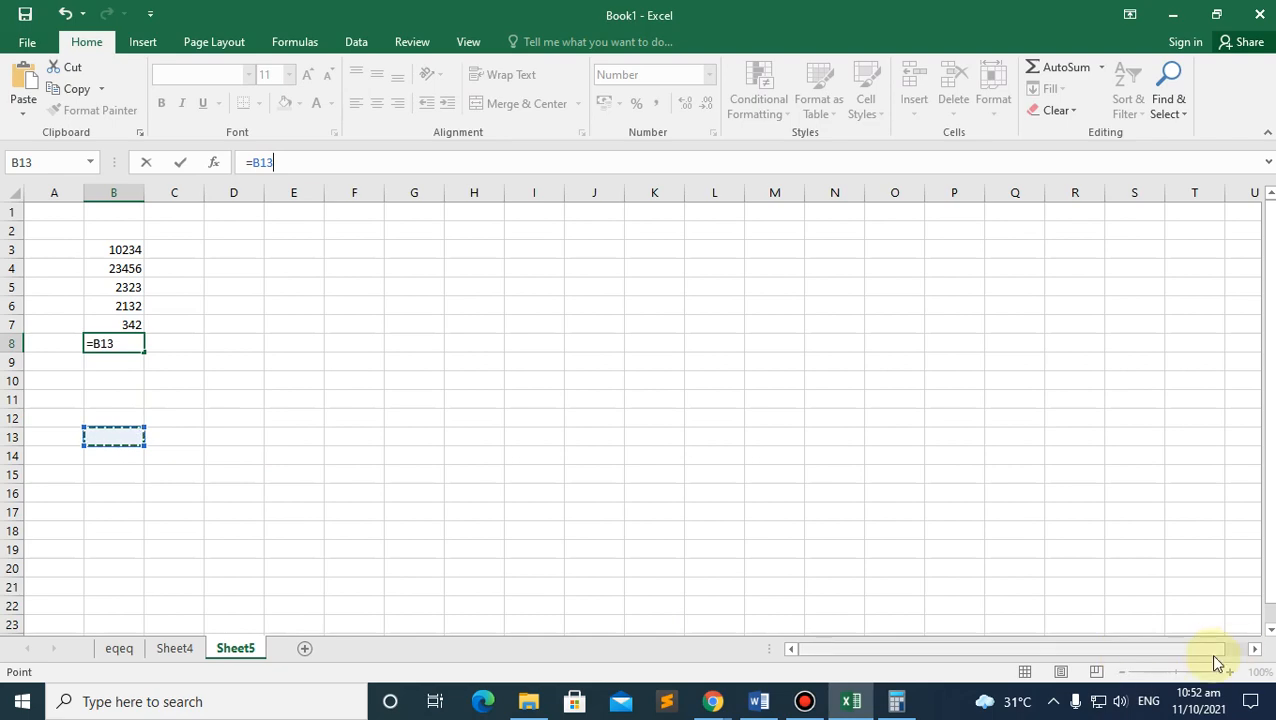
pyautogui.press('Return')
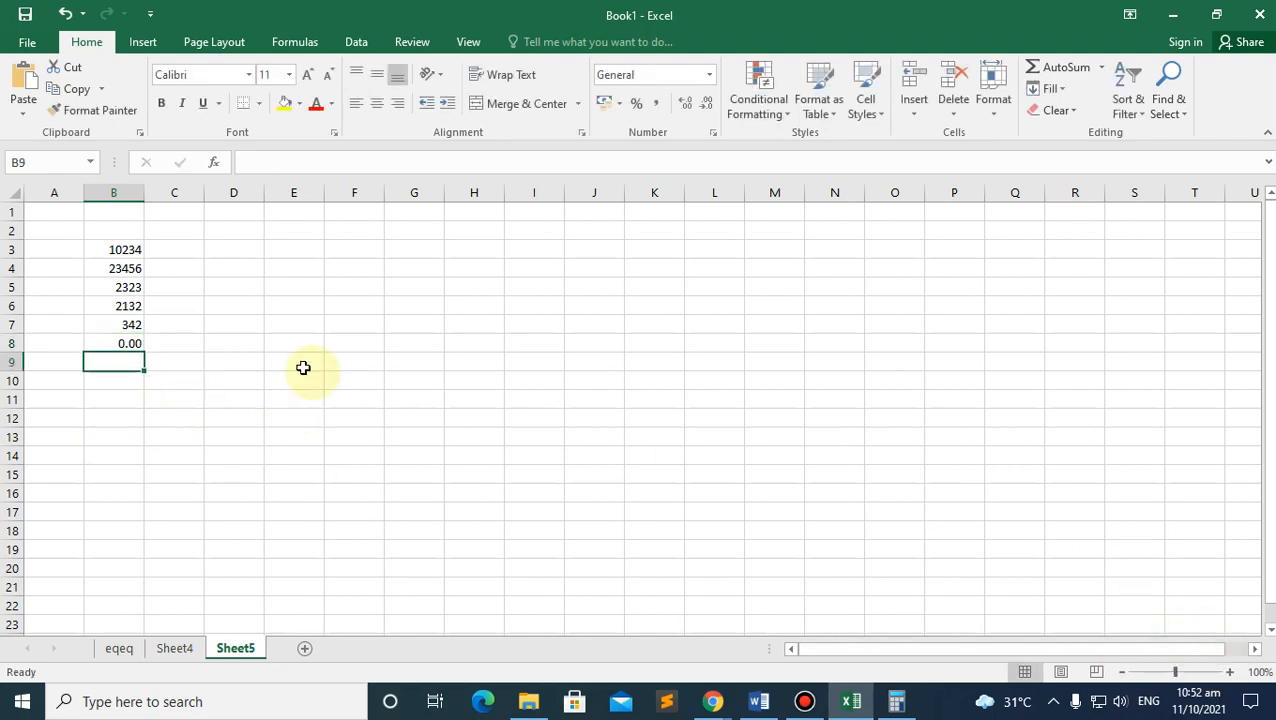
pyautogui.keyDown('ctrl'); pyautogui.scroll(6, 205, 342); pyautogui.keyUp('ctrl')
# Step: Edit B8's formula so it starts with a reference to B3
pyautogui.click(228, 308)
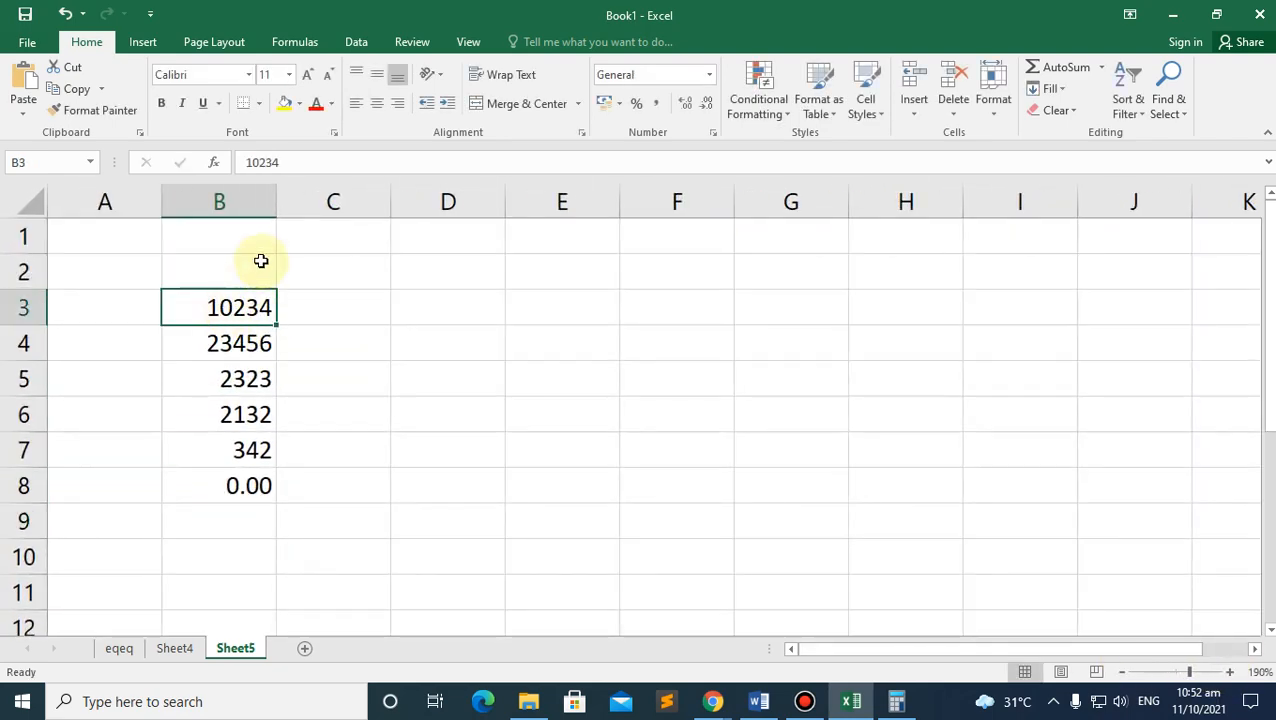
pyautogui.click(241, 487)
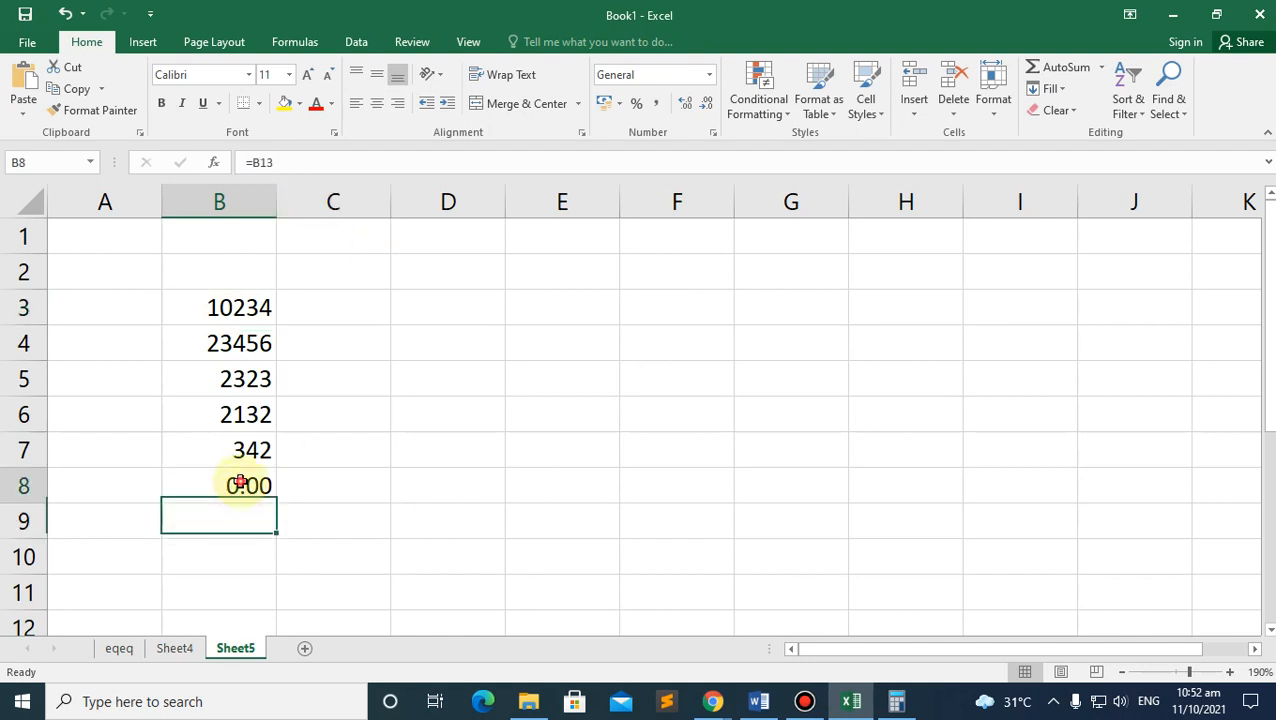
pyautogui.click(287, 161)
pyautogui.press('BackSpace')
pyautogui.press('BackSpace')
pyautogui.press('BackSpace')
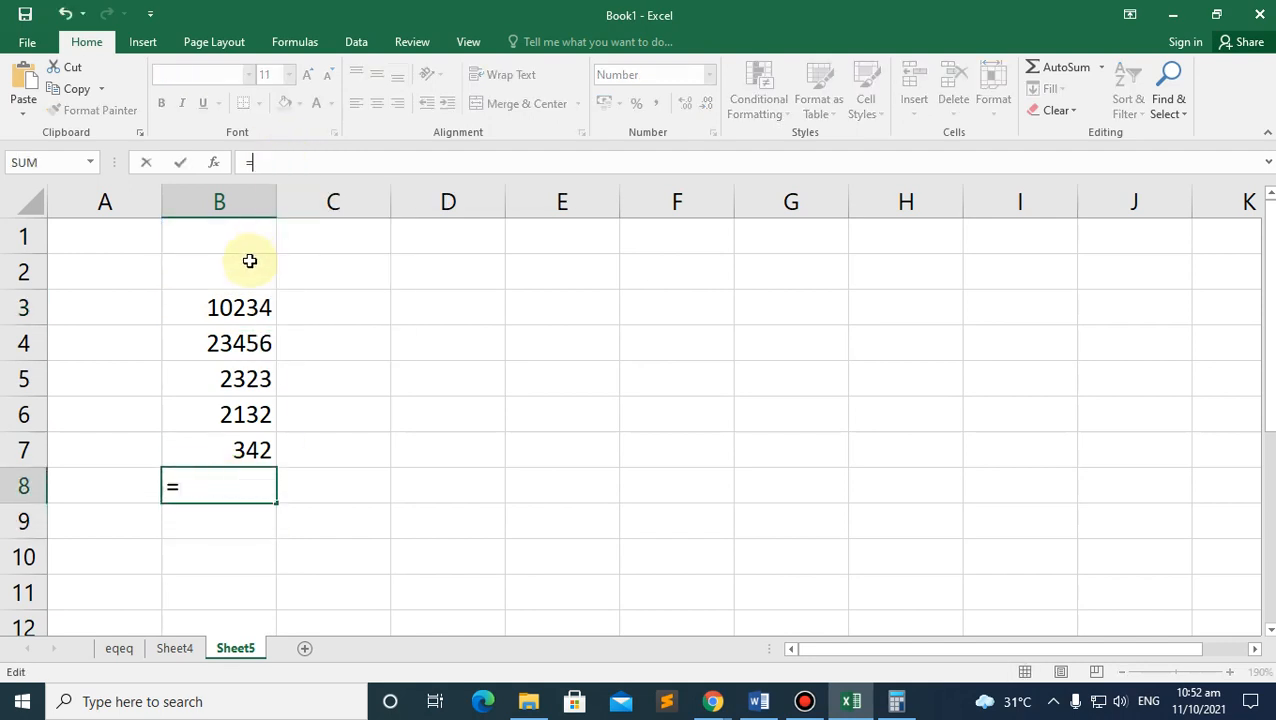
pyautogui.click(225, 299)
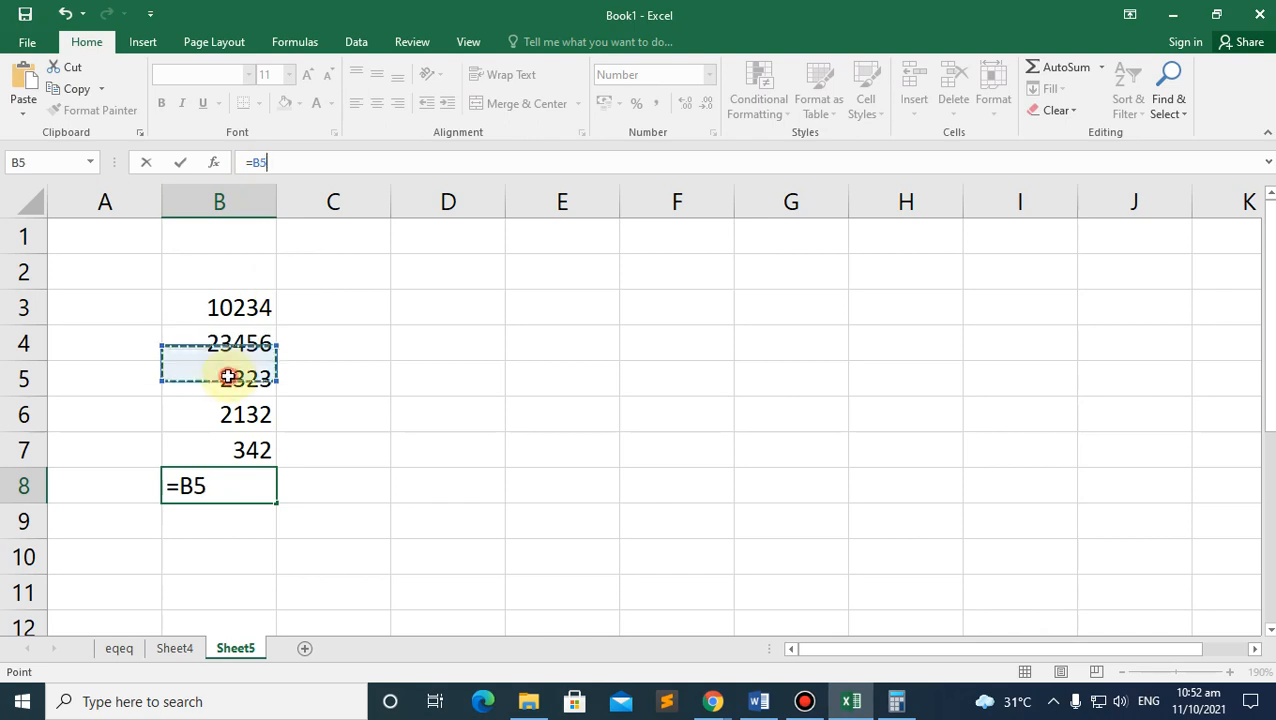
pyautogui.click(227, 307)
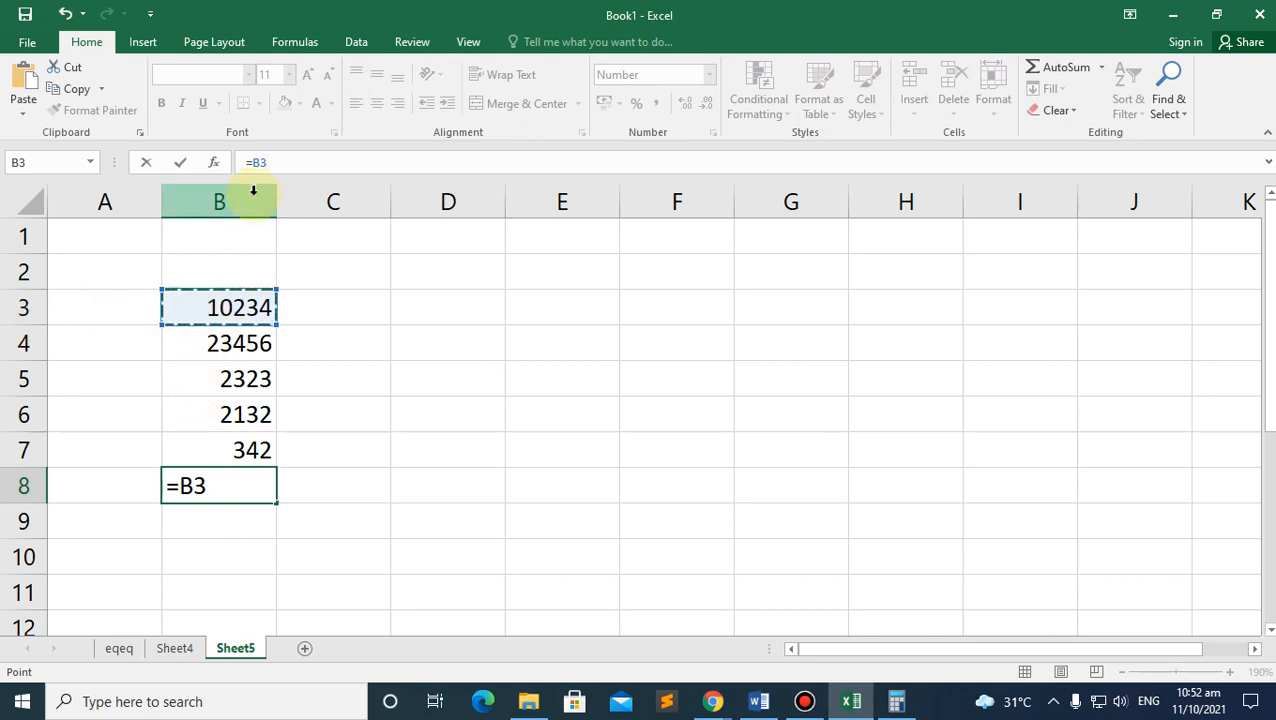
# Step: Extend B8's formula with +B4, +B5, +B6 and +B7 and commit it
pyautogui.write('+')
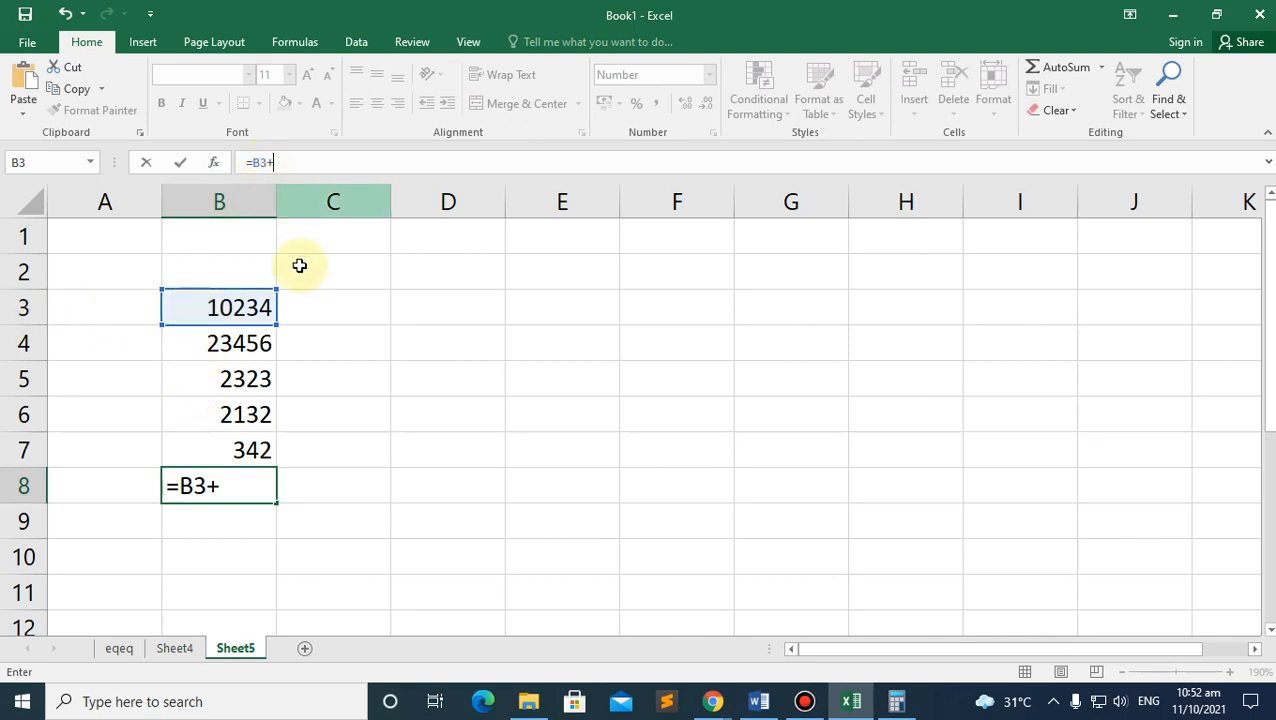
pyautogui.click(228, 350)
pyautogui.write('+')
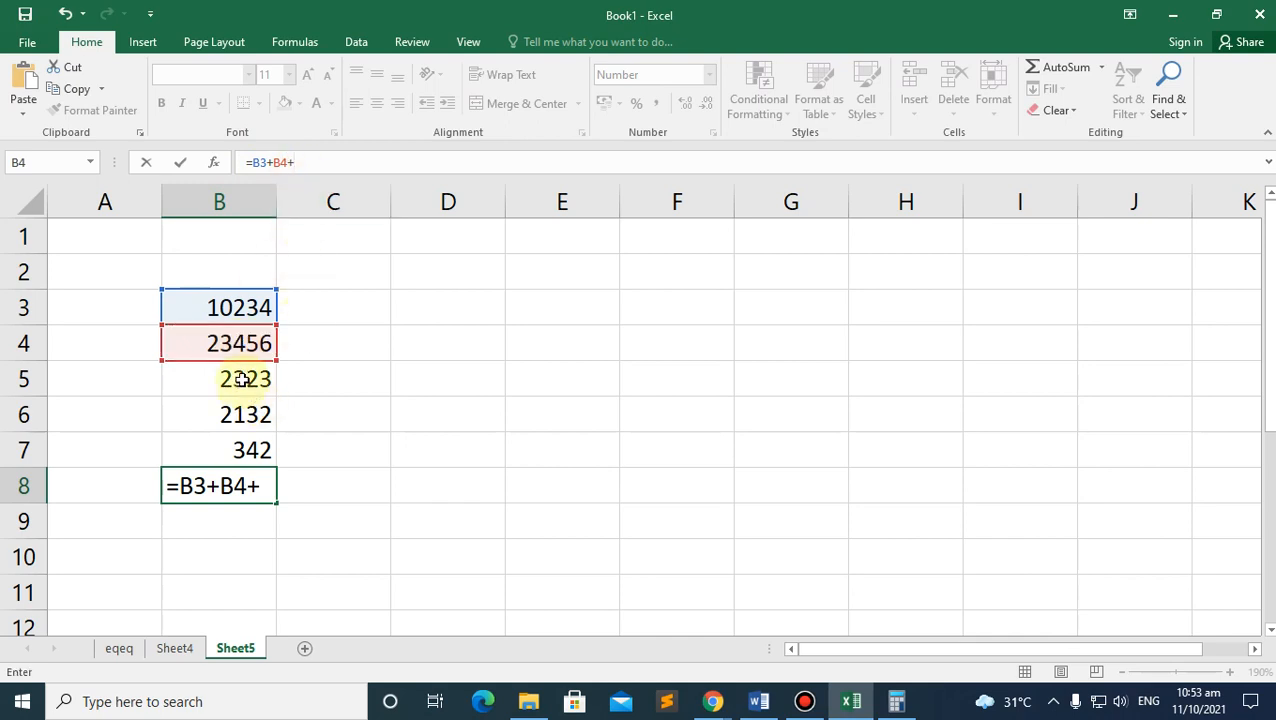
pyautogui.click(242, 379)
pyautogui.write('+')
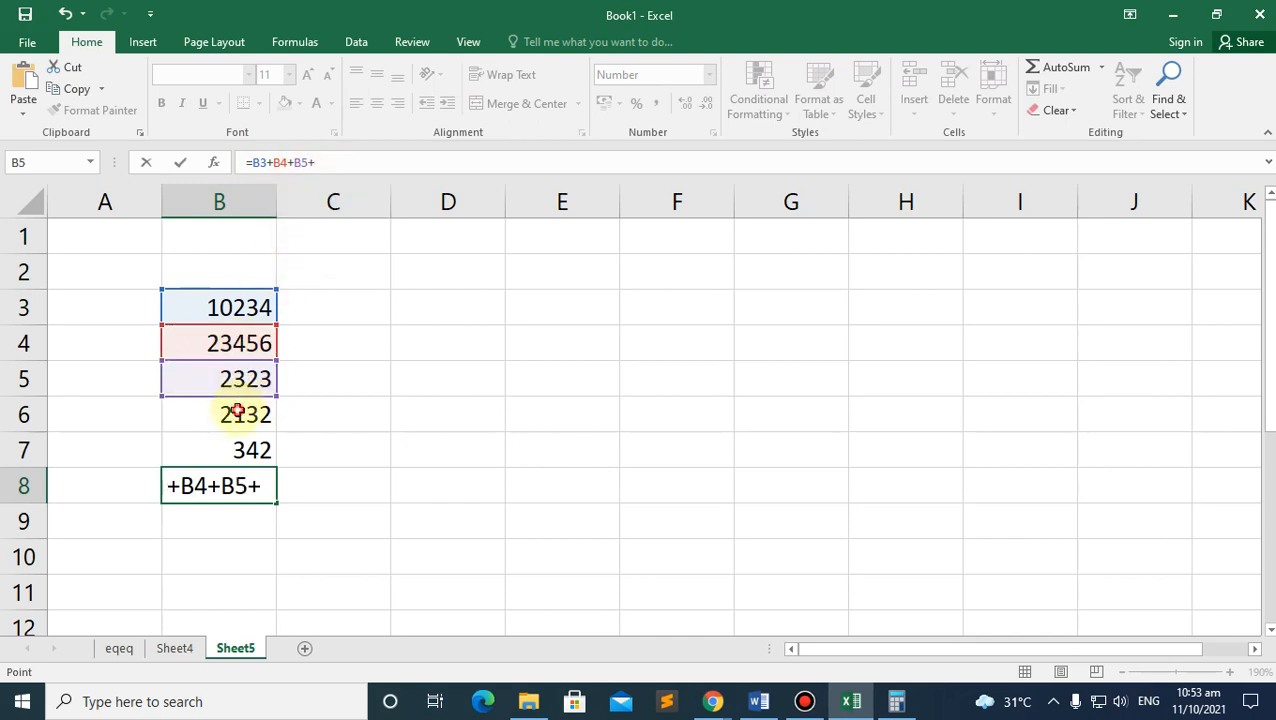
pyautogui.click(234, 413)
pyautogui.write('+')
pyautogui.click(250, 452)
pyautogui.write('+')
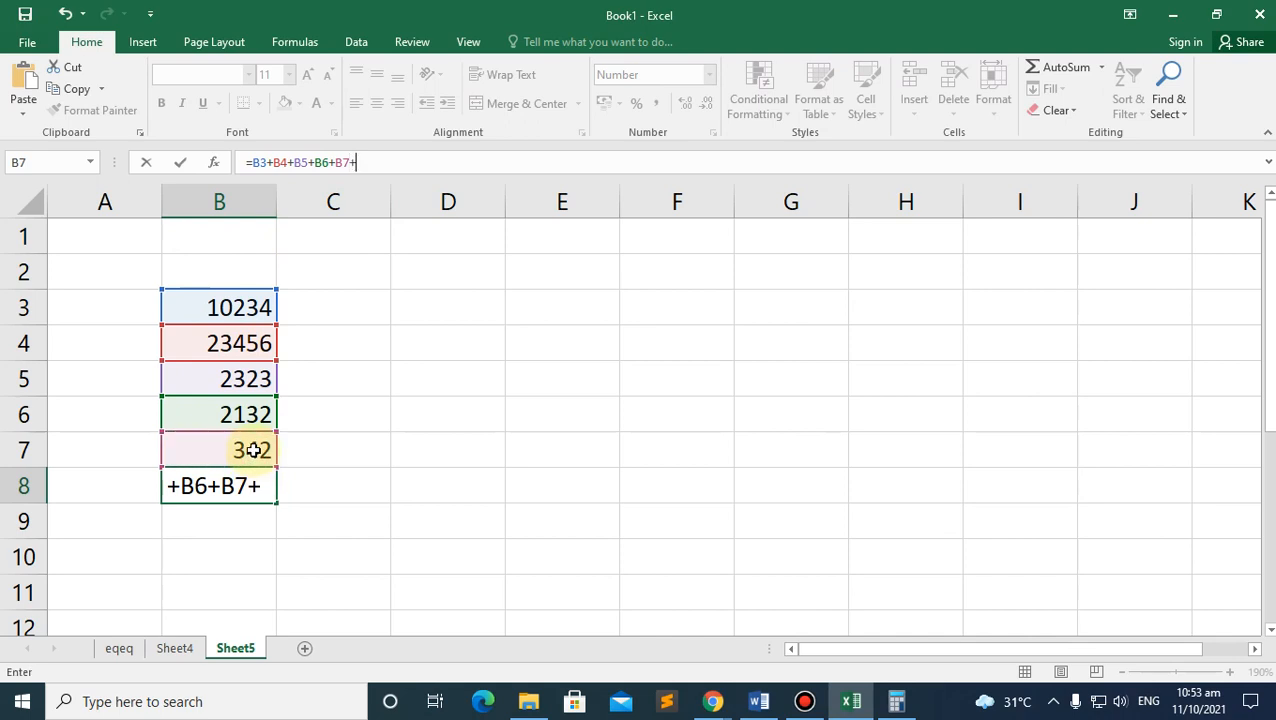
pyautogui.press('Return')
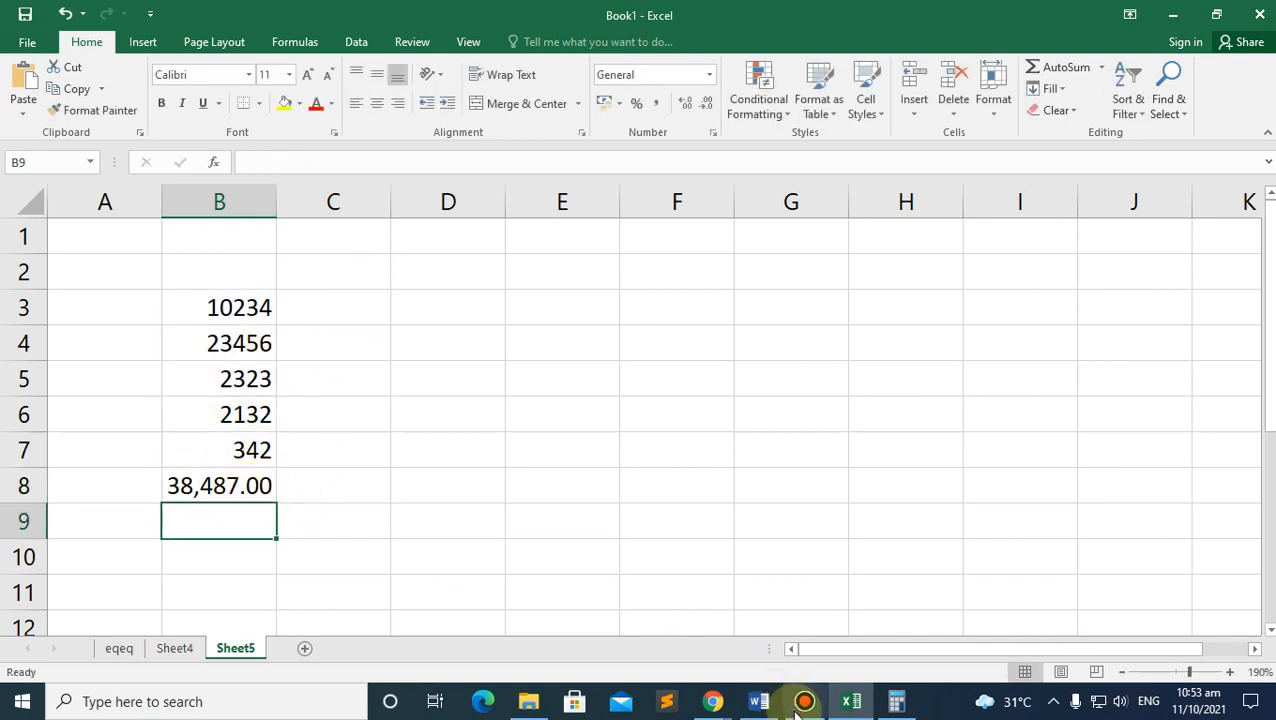
# Step: Bring up the Google Meet call and admit the person waiting to join
pyautogui.moveTo(714, 705)
pyautogui.click(649, 612)
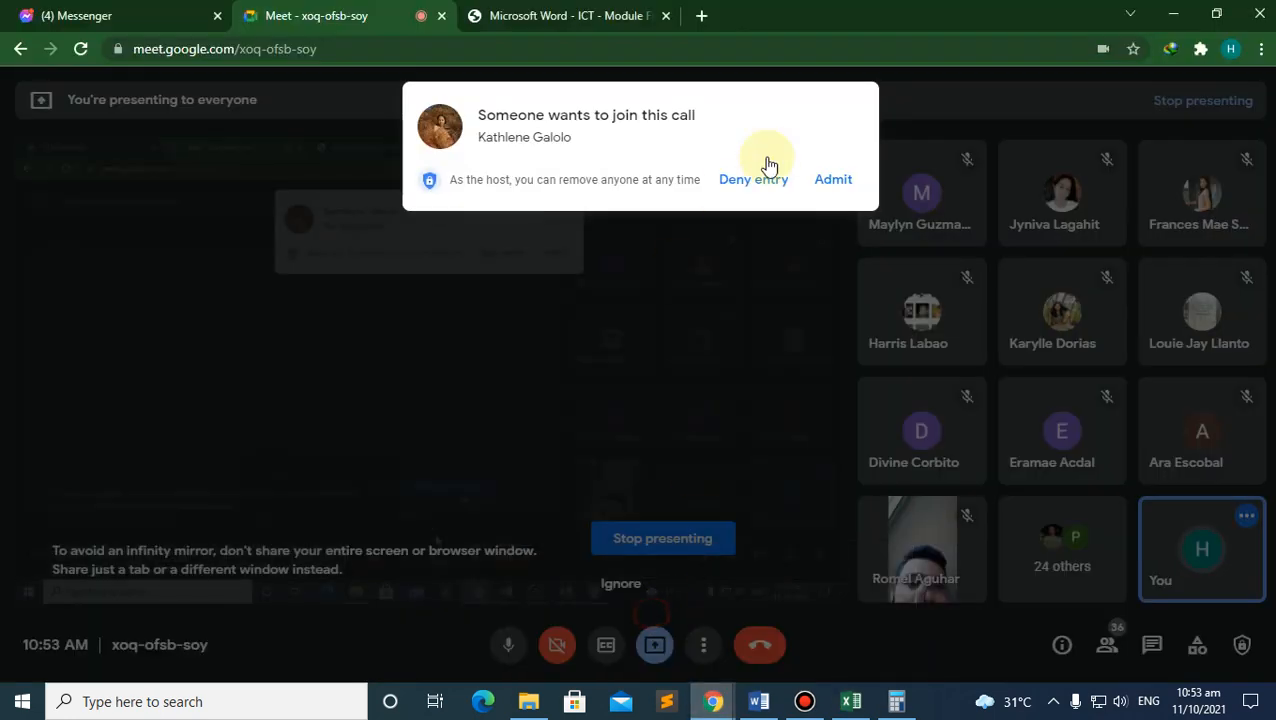
pyautogui.click(833, 181)
# Step: Scroll through the Excel module PDF in Chrome, switching back and forth with the workbook
pyautogui.click(533, 14)
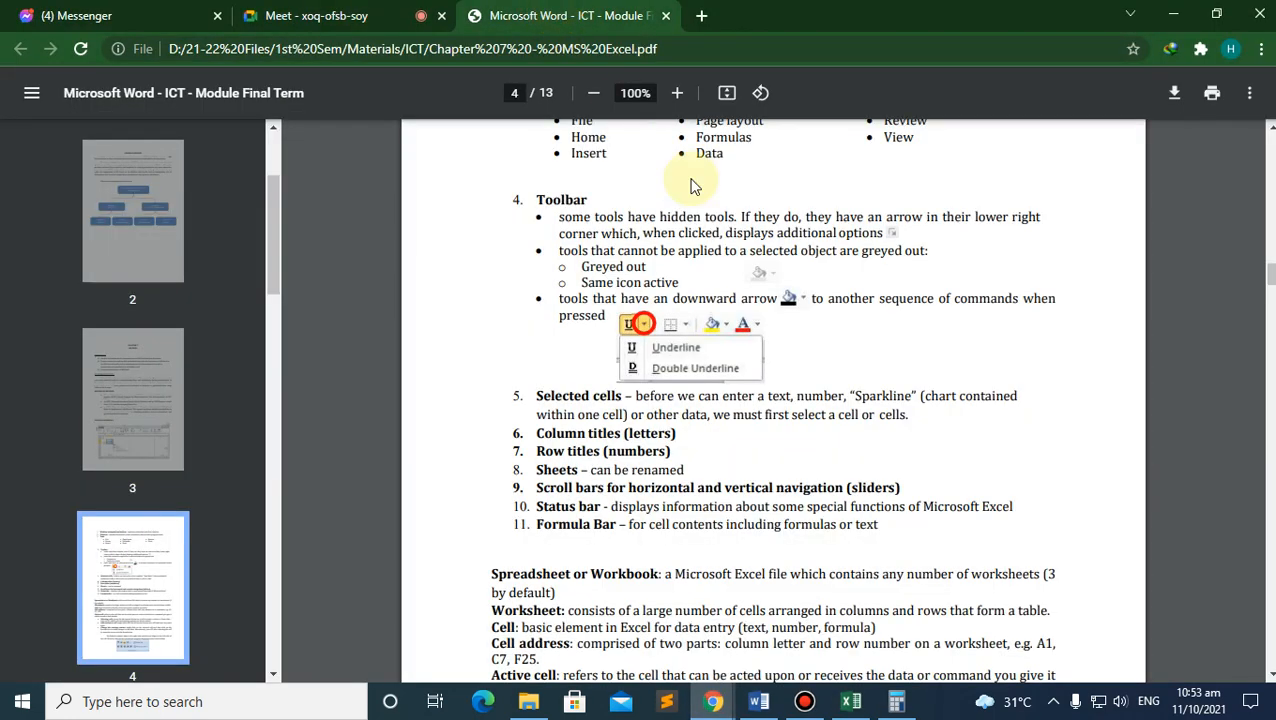
pyautogui.scroll(-1, 551, 489)
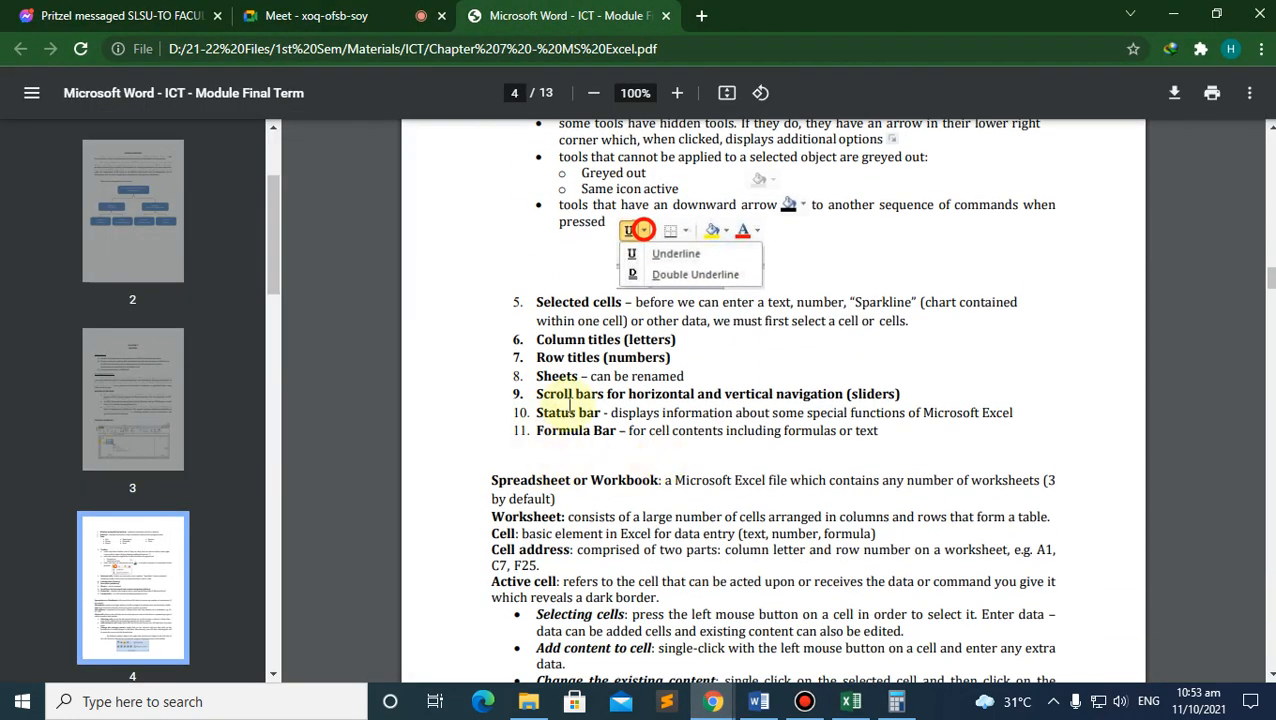
pyautogui.click(851, 701)
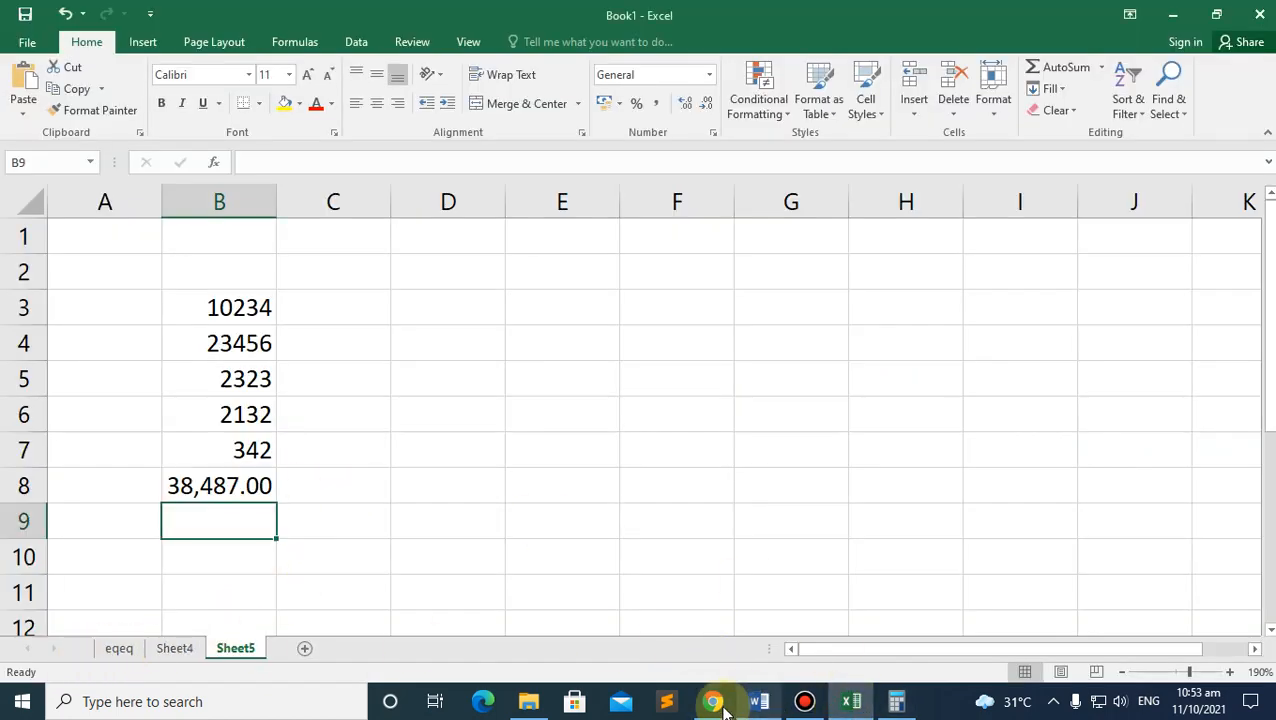
pyautogui.moveTo(713, 701)
pyautogui.click(691, 627)
pyautogui.scroll(5, 590, 510)
pyautogui.scroll(4, 588, 500)
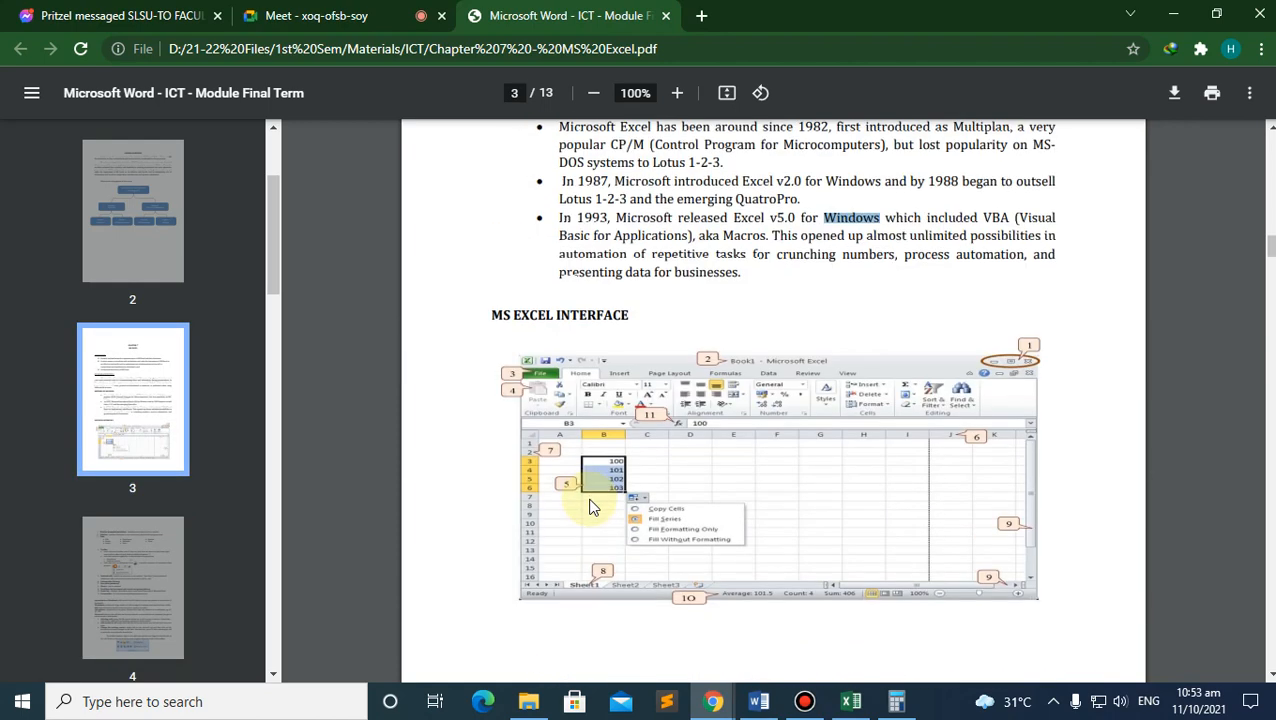
pyautogui.scroll(-2, 582, 452)
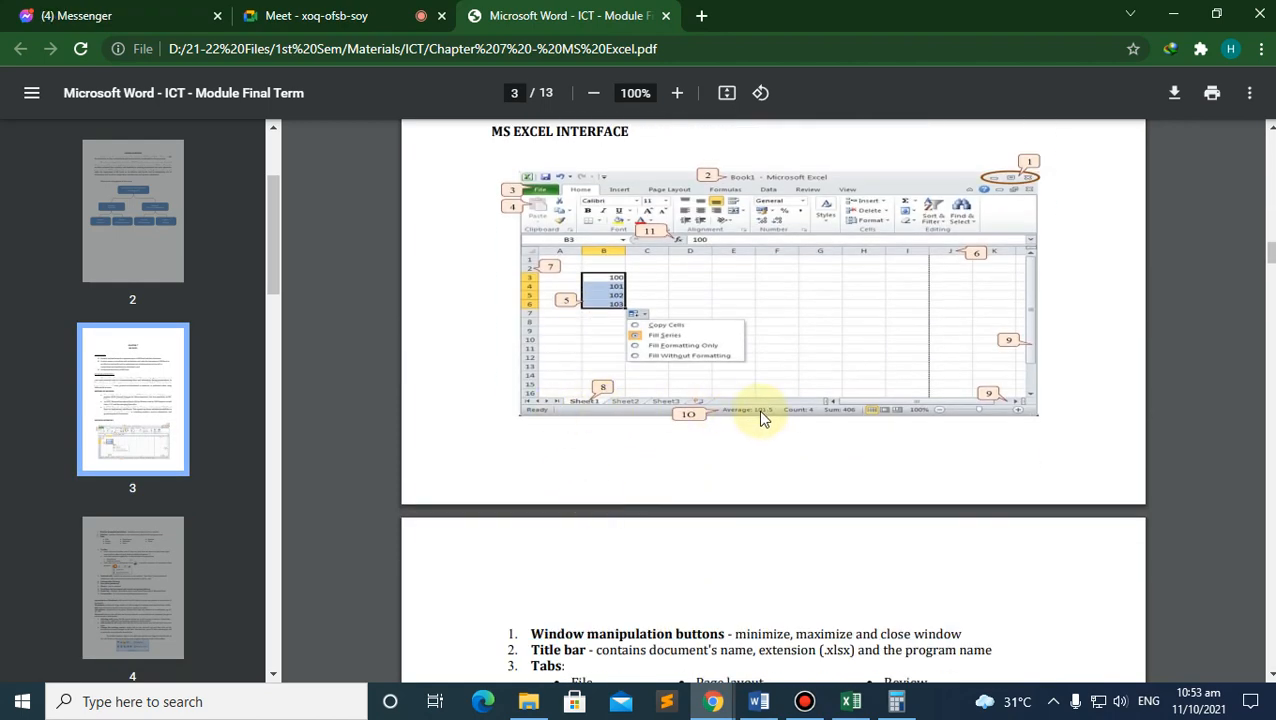
pyautogui.click(854, 703)
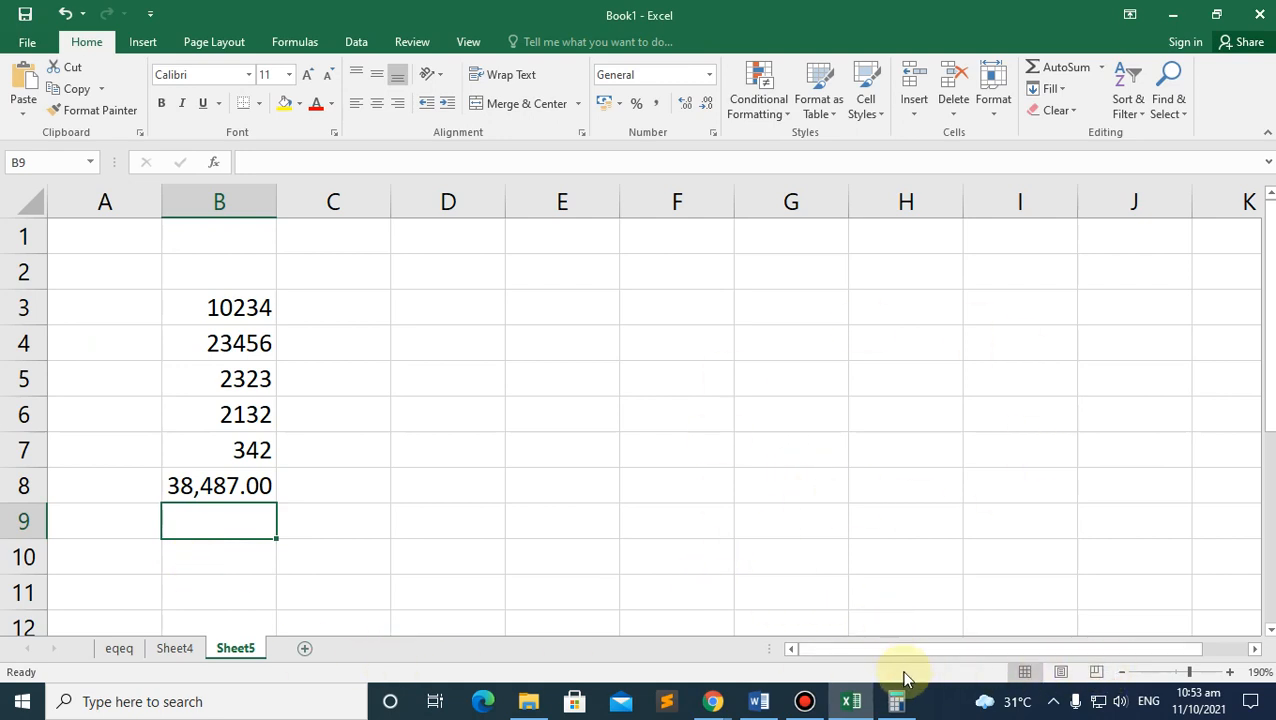
# Step: Compare ribbon tabs with the PDF screenshot, then select B3:B7 to show Average 7697.4, Count 5, Sum 38487
pyautogui.click(457, 47)
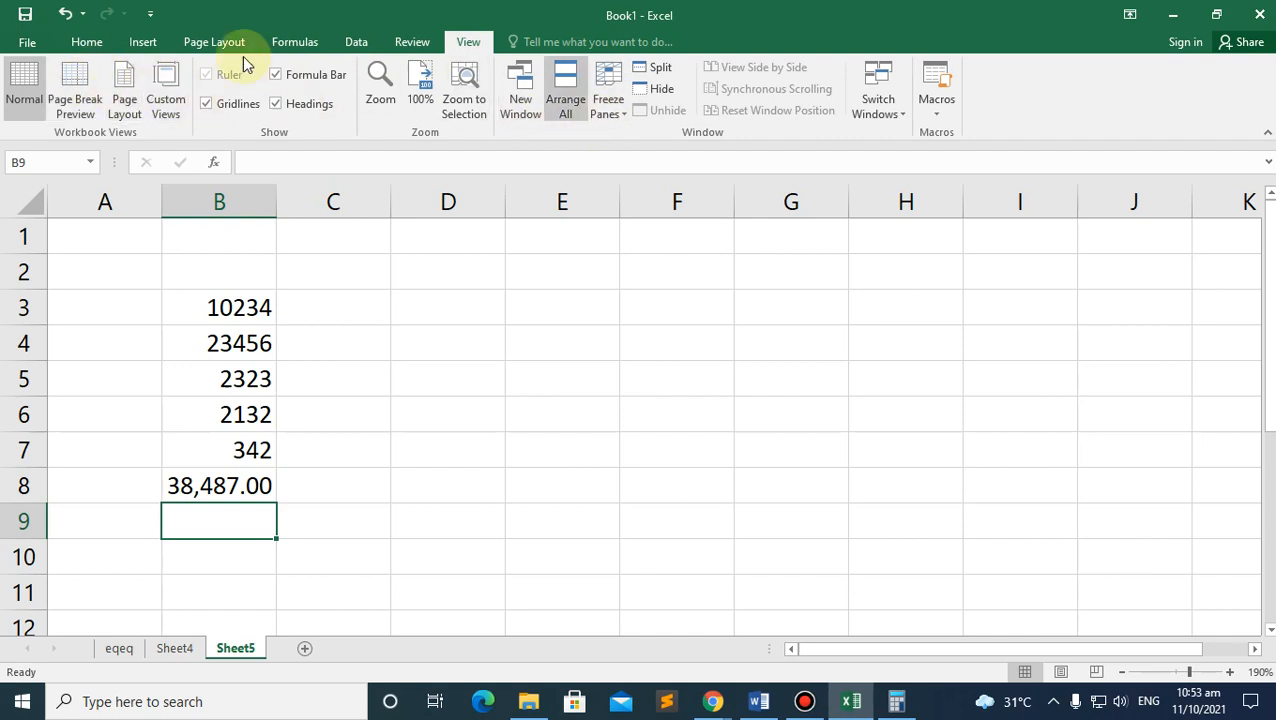
pyautogui.click(86, 41)
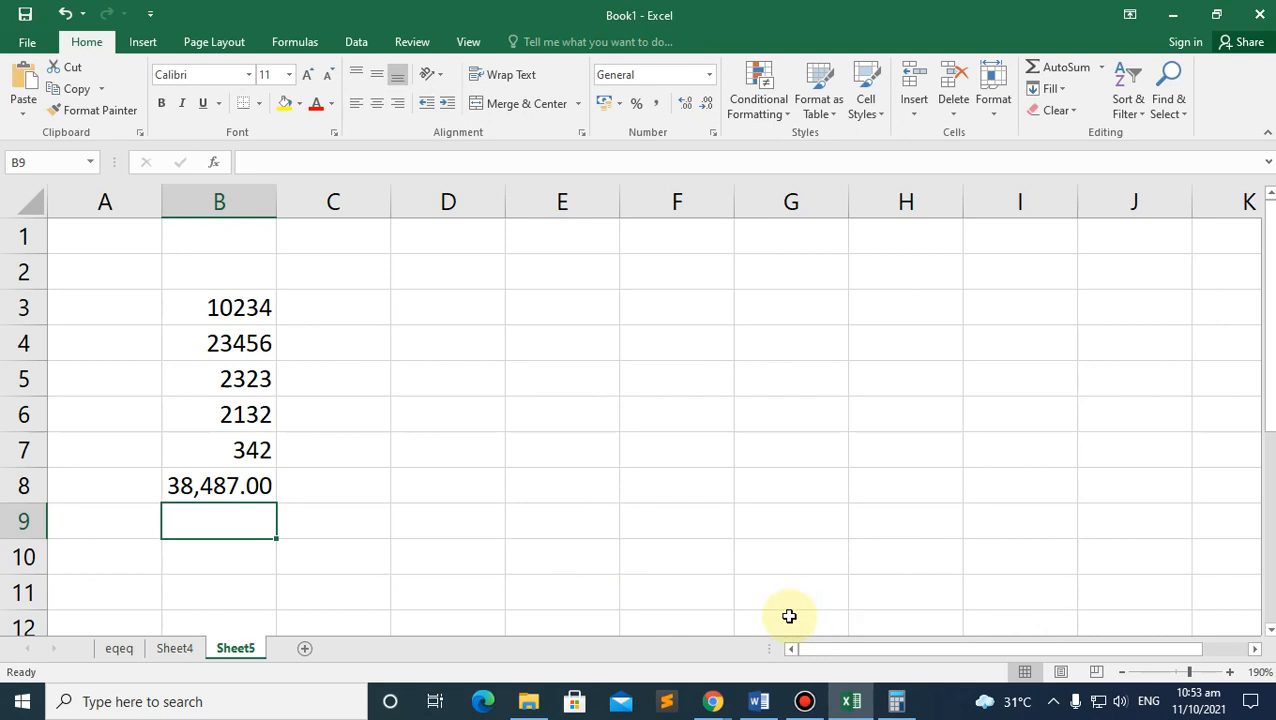
pyautogui.click(713, 703)
pyautogui.click(658, 637)
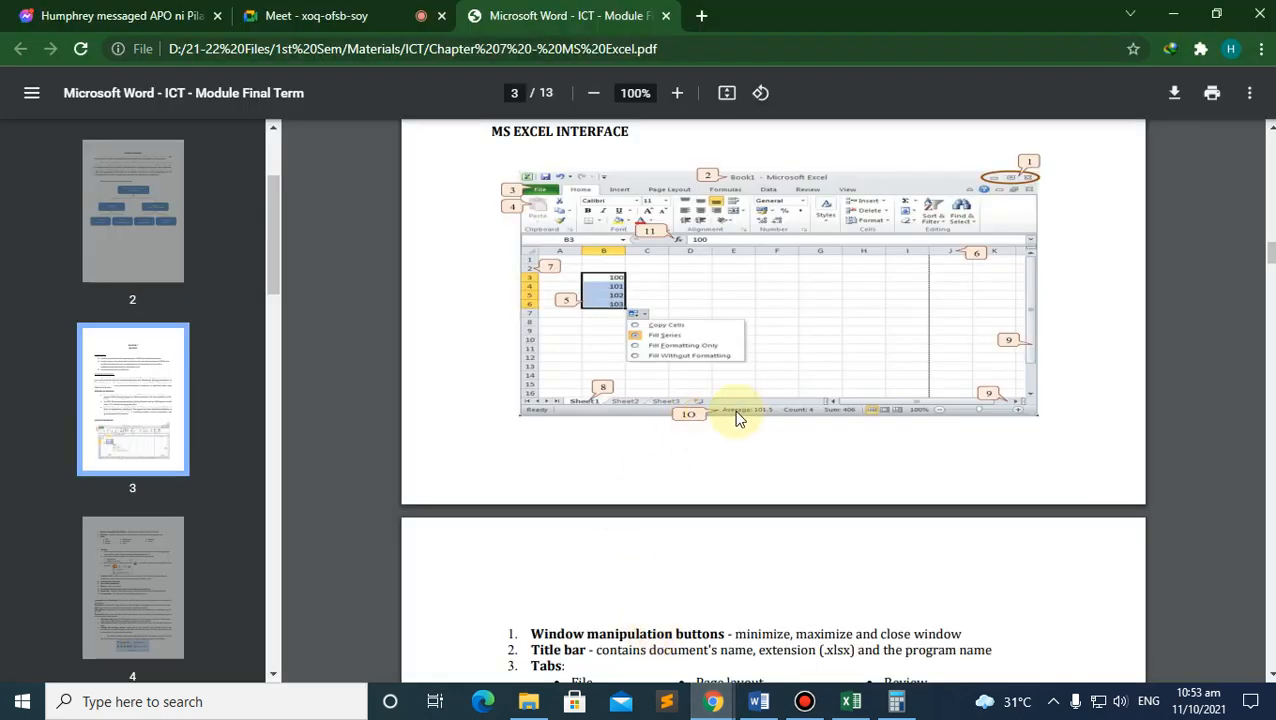
pyautogui.keyDown('ctrl'); pyautogui.scroll(3, 740, 445); pyautogui.keyUp('ctrl')
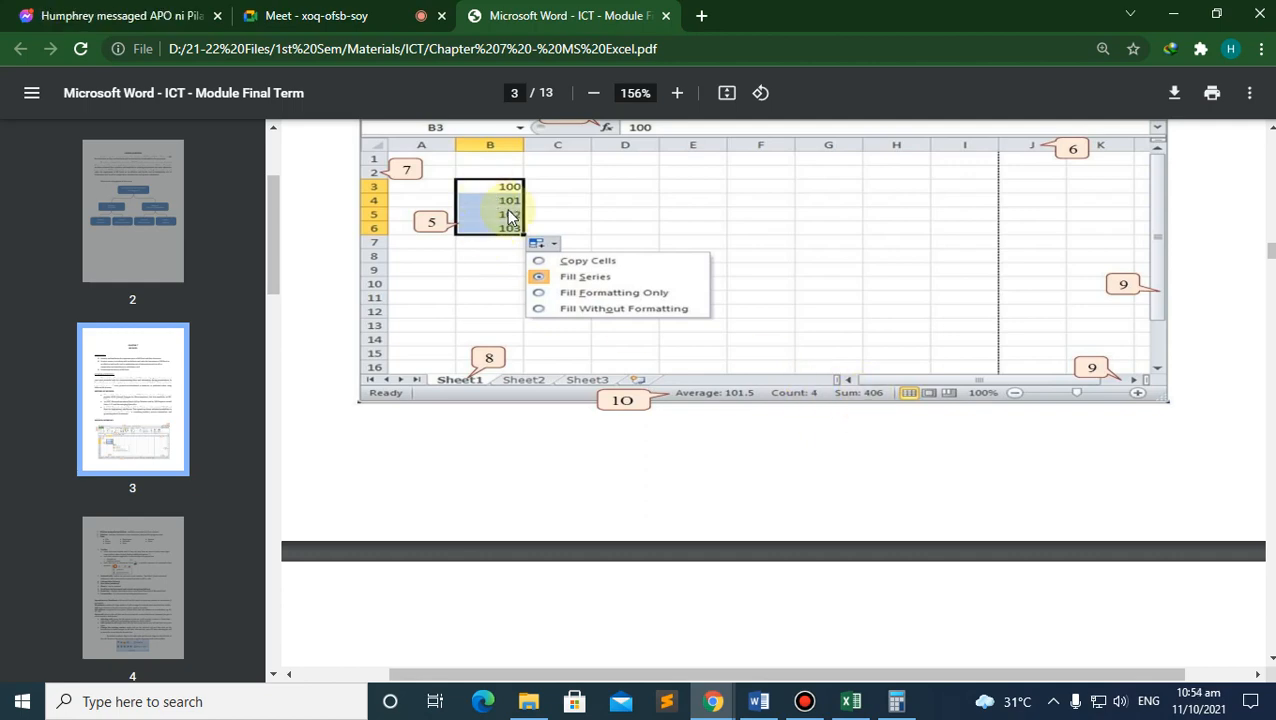
pyautogui.click(850, 690)
pyautogui.moveTo(256, 315); pyautogui.dragTo(240, 459)
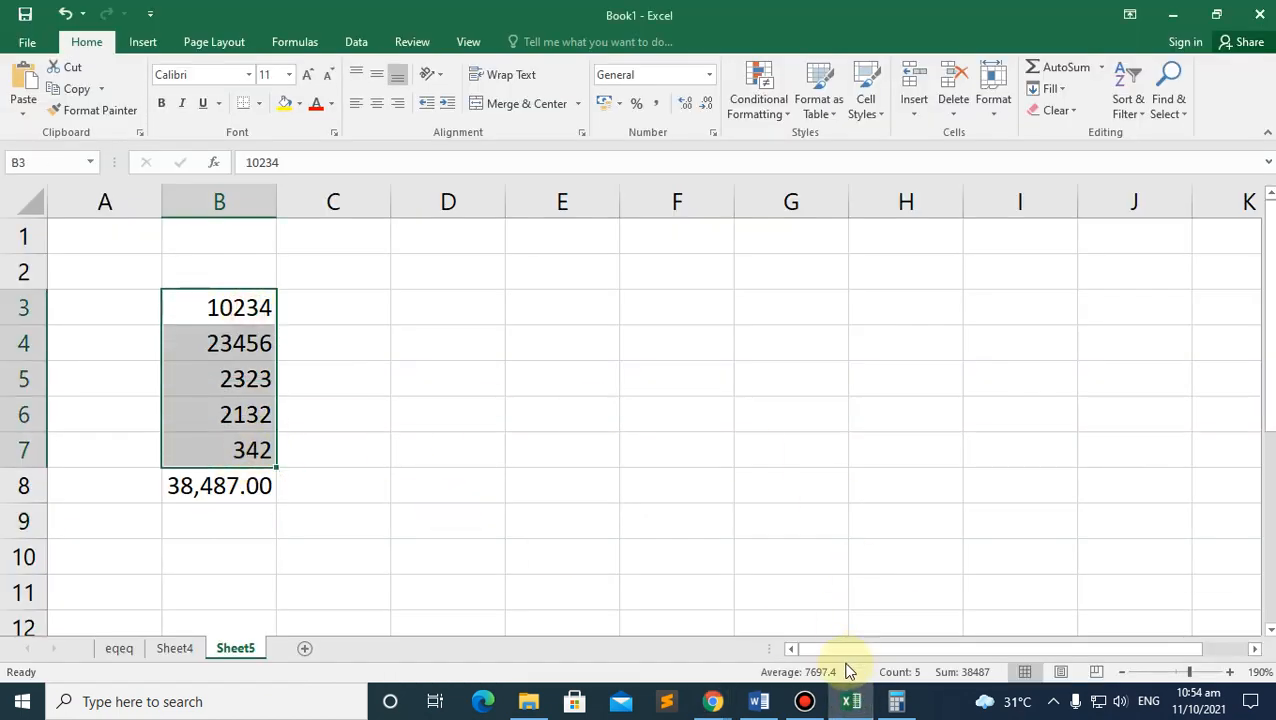
pyautogui.scroll(2, 847, 607)
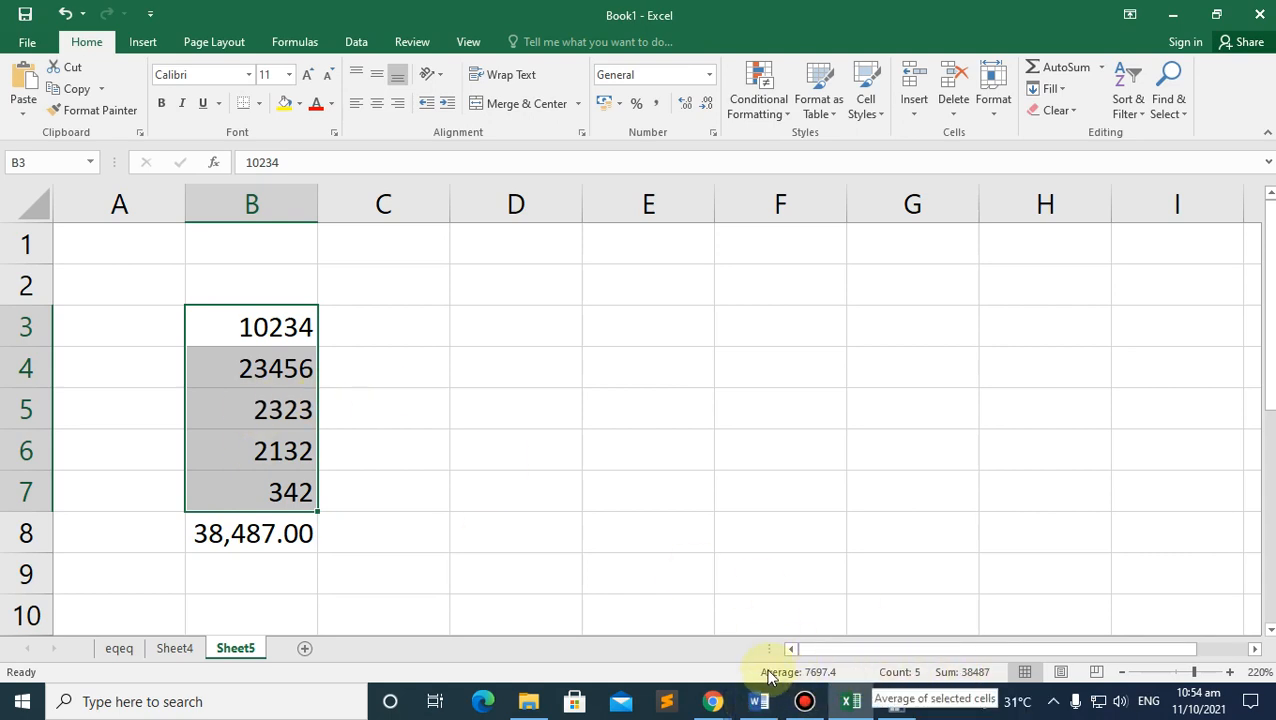
pyautogui.moveTo(712, 699)
pyautogui.click(547, 590)
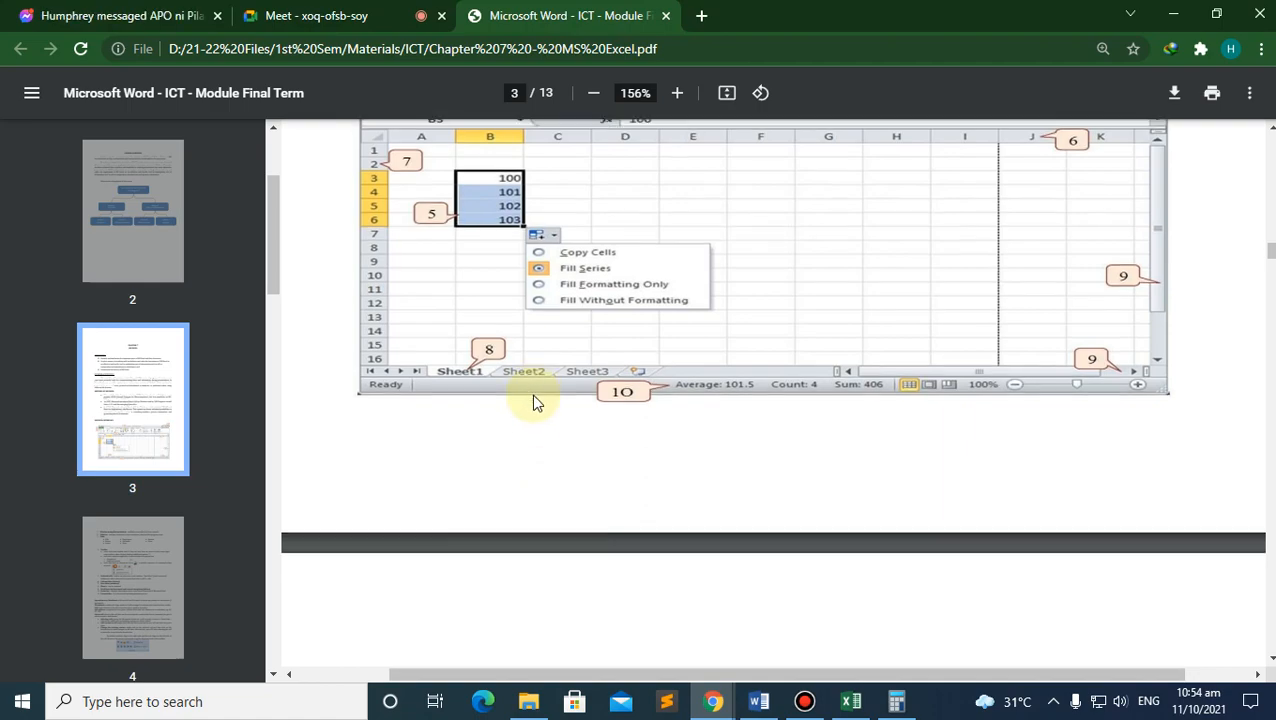
pyautogui.scroll(-12, 533, 400)
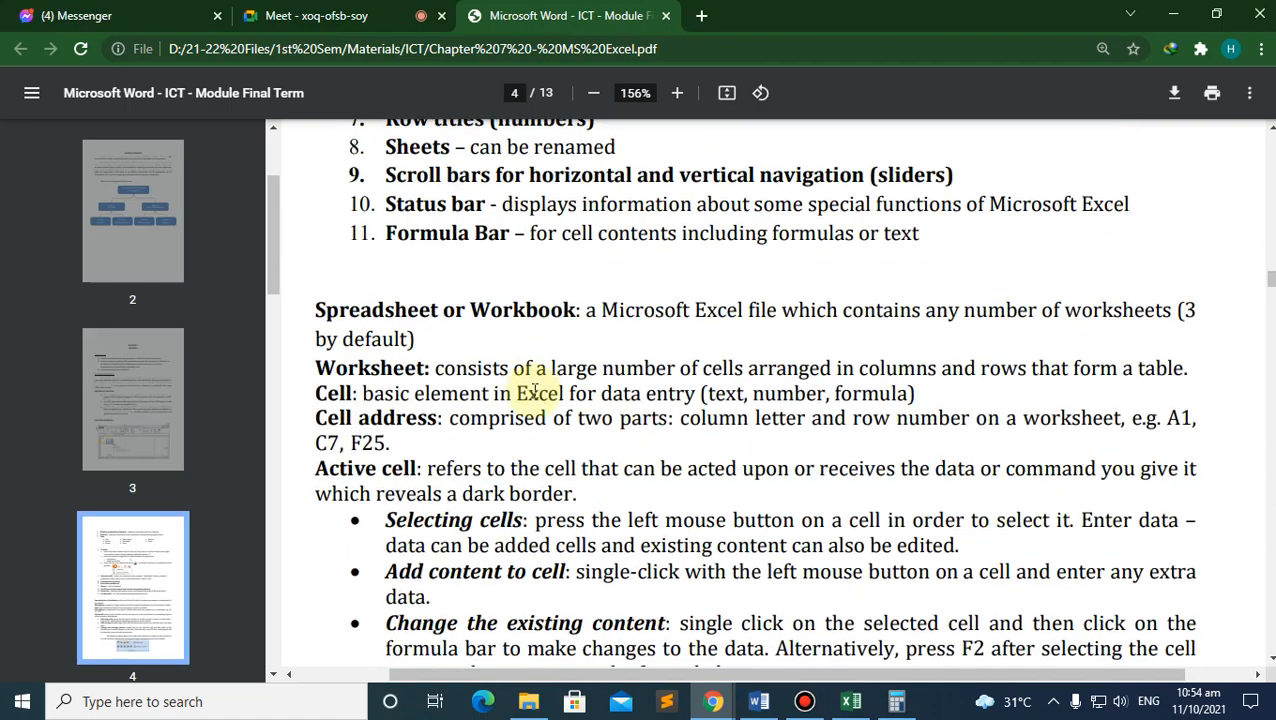
pyautogui.scroll(3, 535, 392)
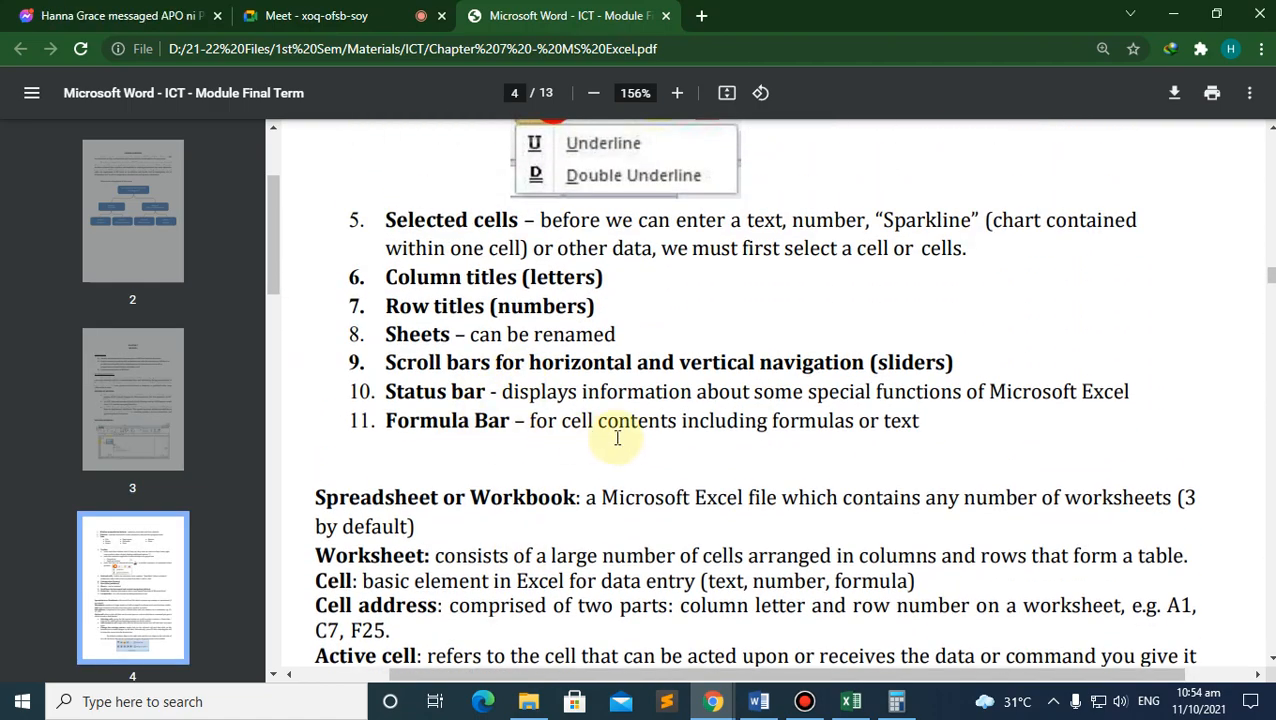
pyautogui.scroll(18, 612, 434)
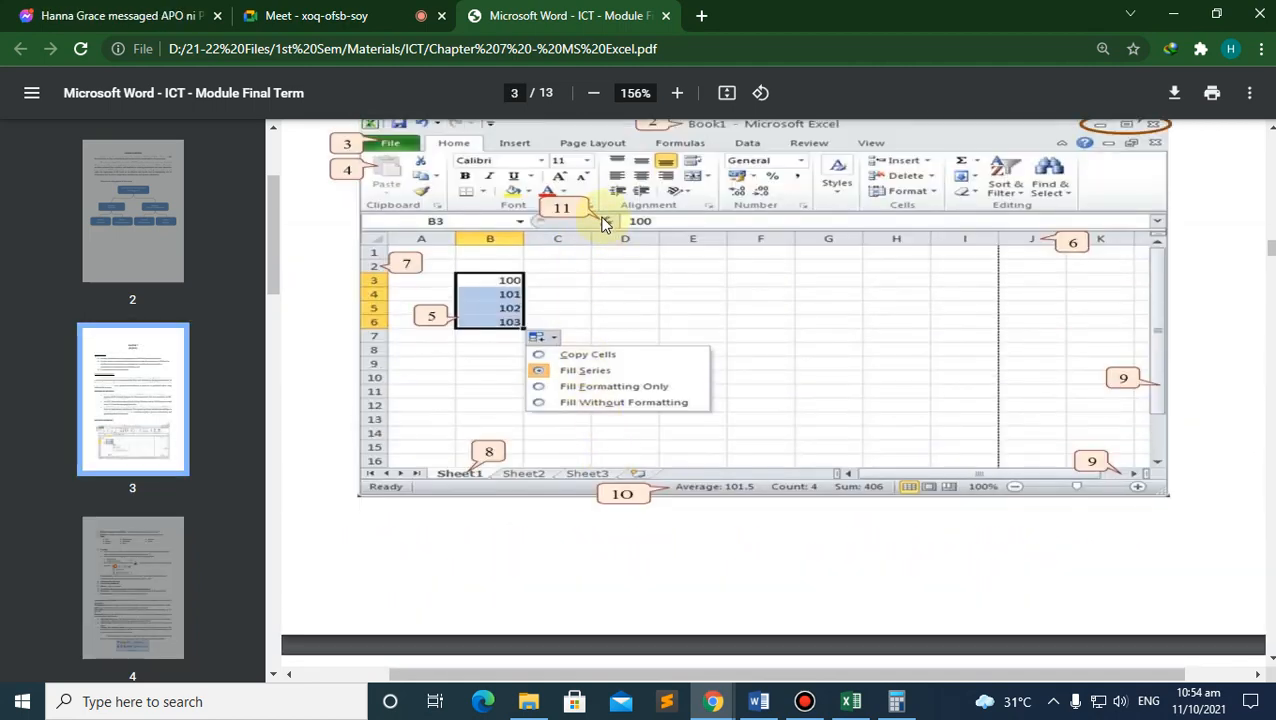
pyautogui.click(851, 701)
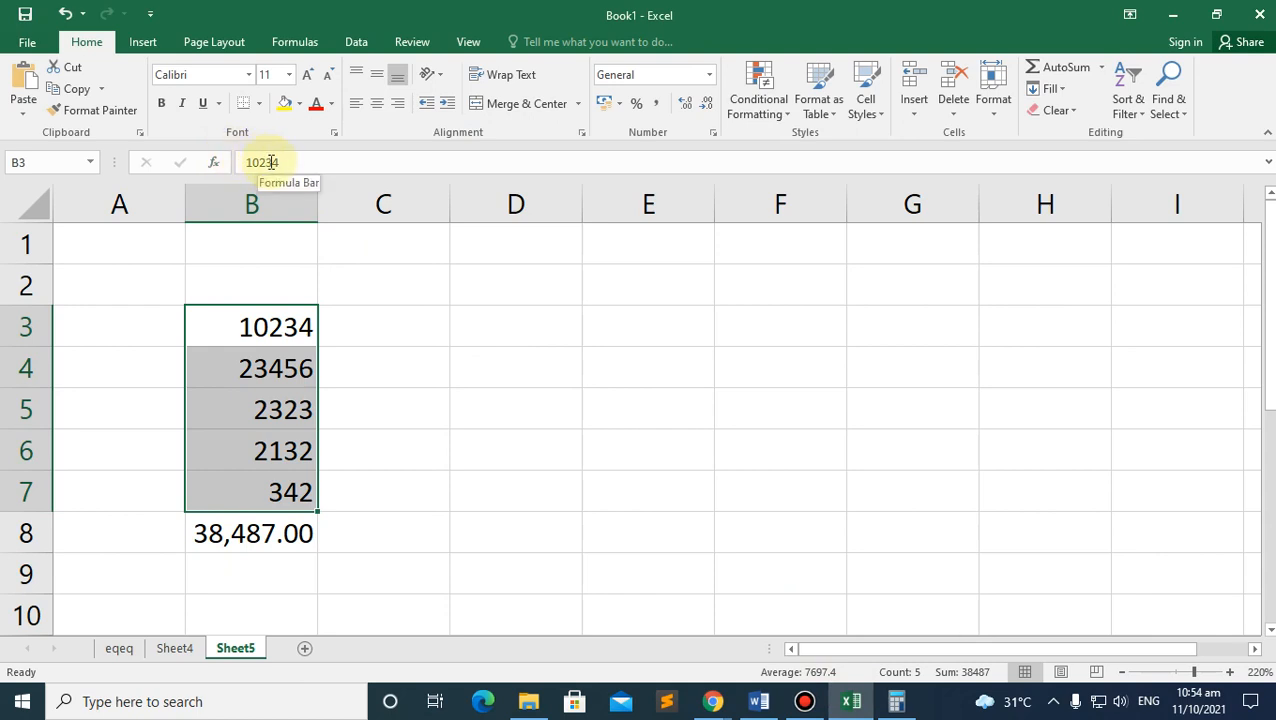
# Step: Overwrite B3's 10234 with the text 'dsadaa', so B8 shows #VALUE!
pyautogui.moveTo(295, 158); pyautogui.dragTo(230, 158)
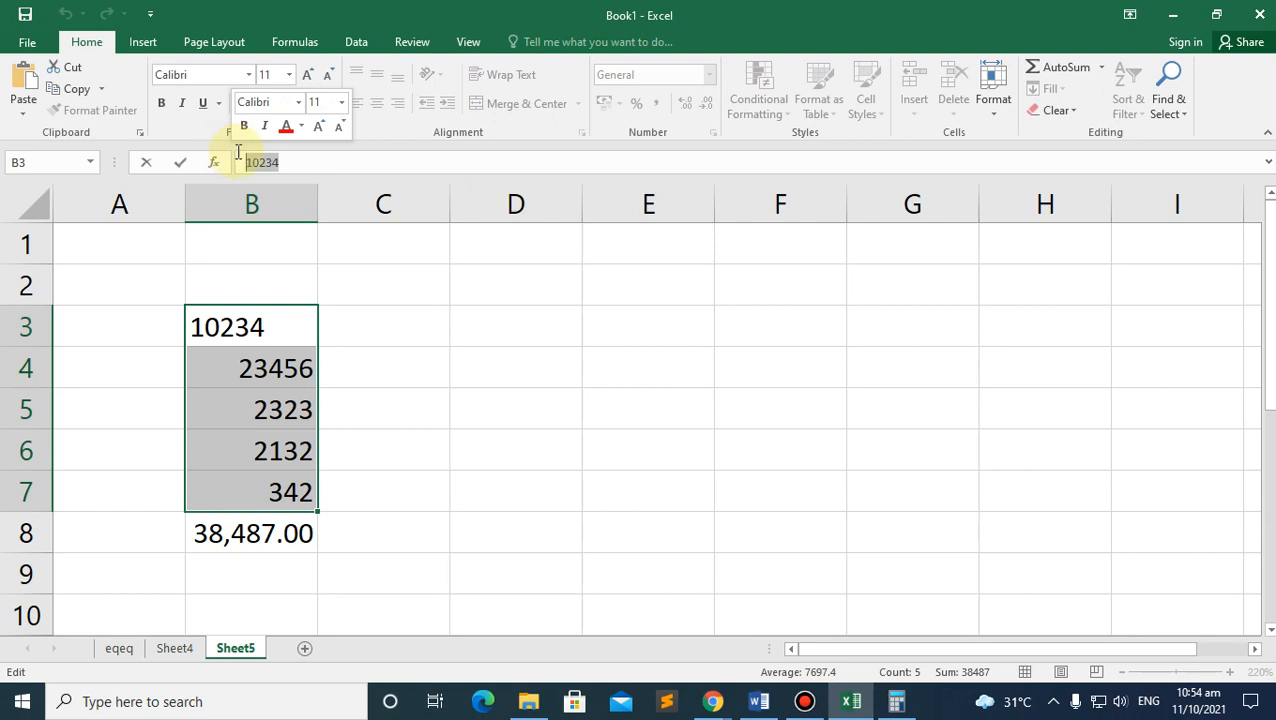
pyautogui.write('dsadaa')
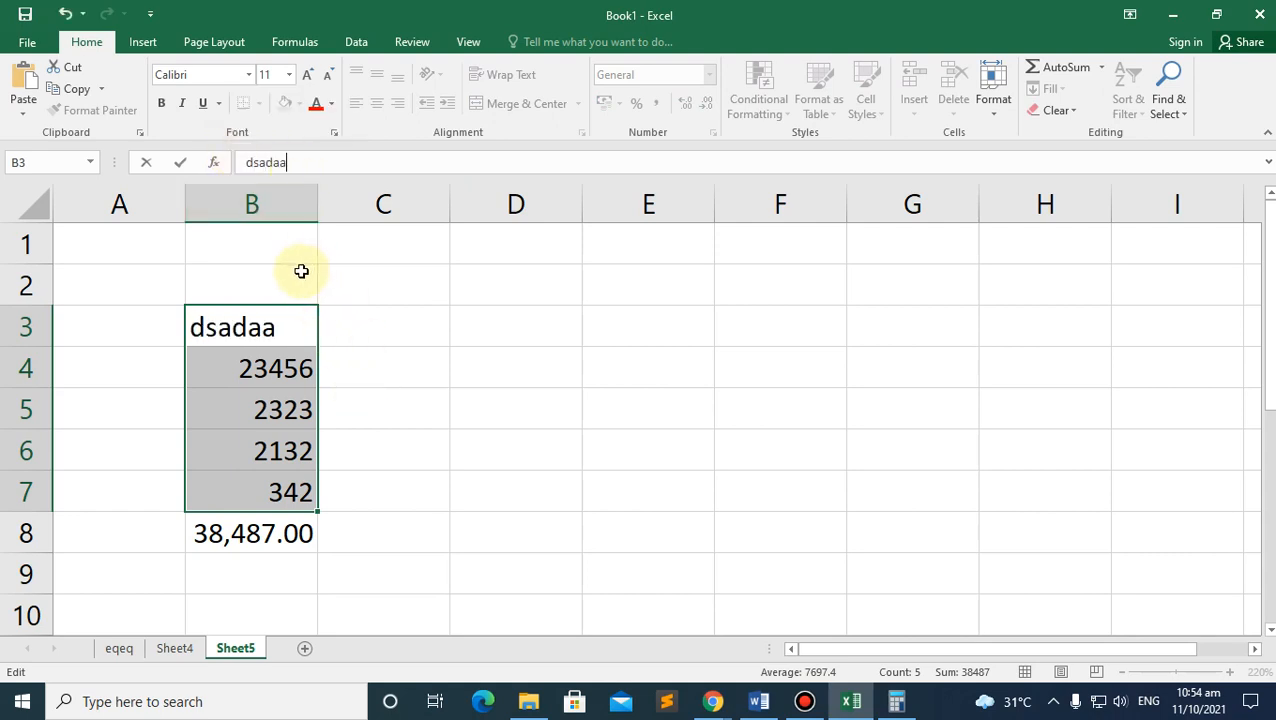
pyautogui.click(297, 273)
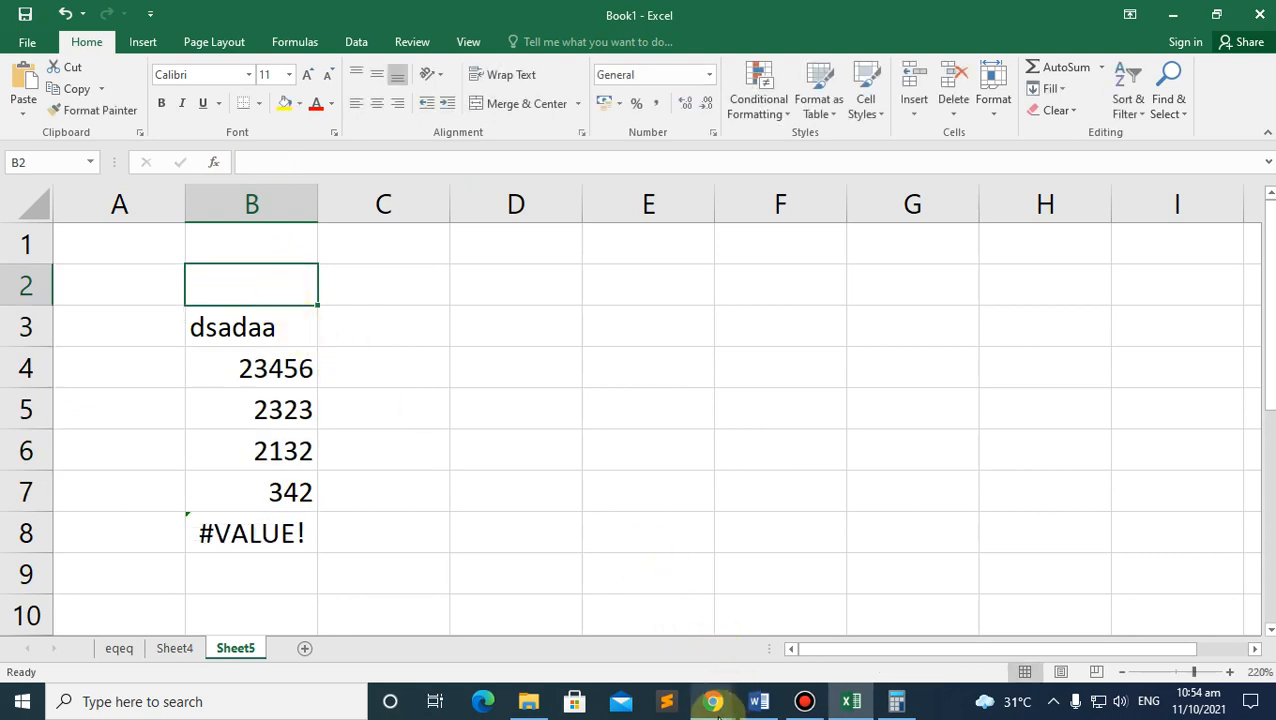
# Step: Highlight the C7 and F25 cell address examples in the PDF module, then return to Excel
pyautogui.click(716, 707)
pyautogui.click(637, 630)
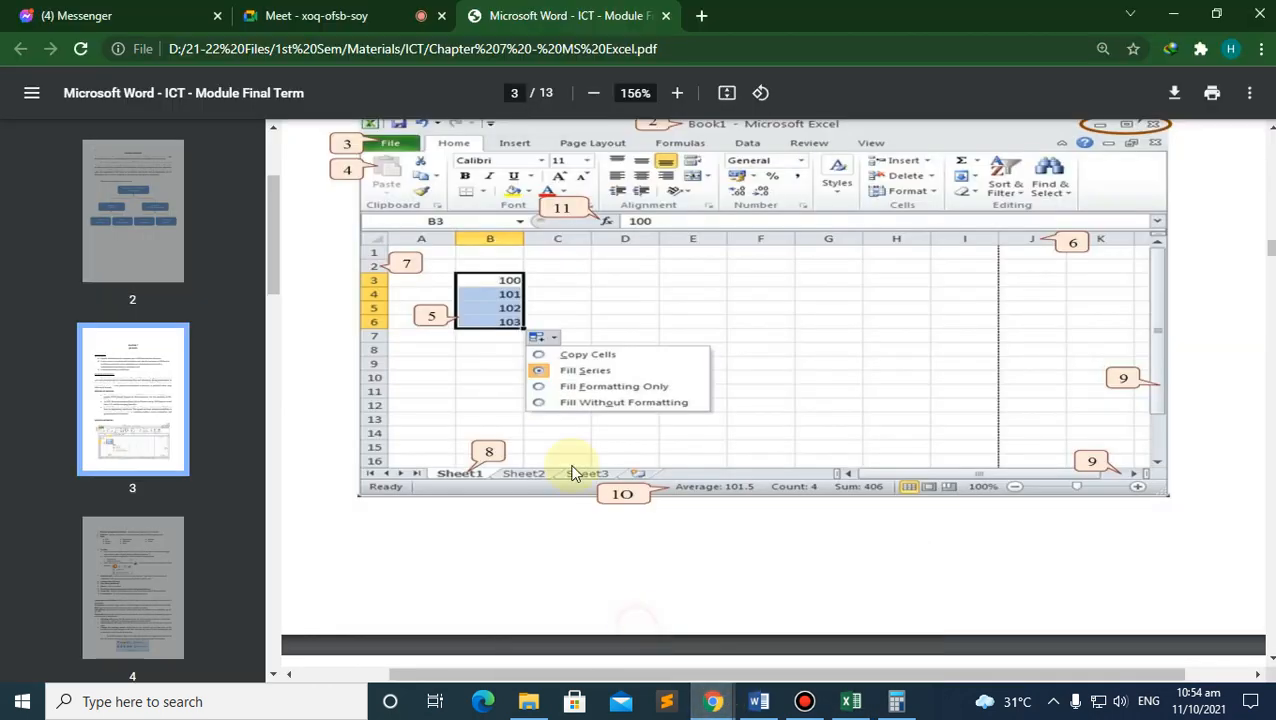
pyautogui.scroll(-15, 584, 495)
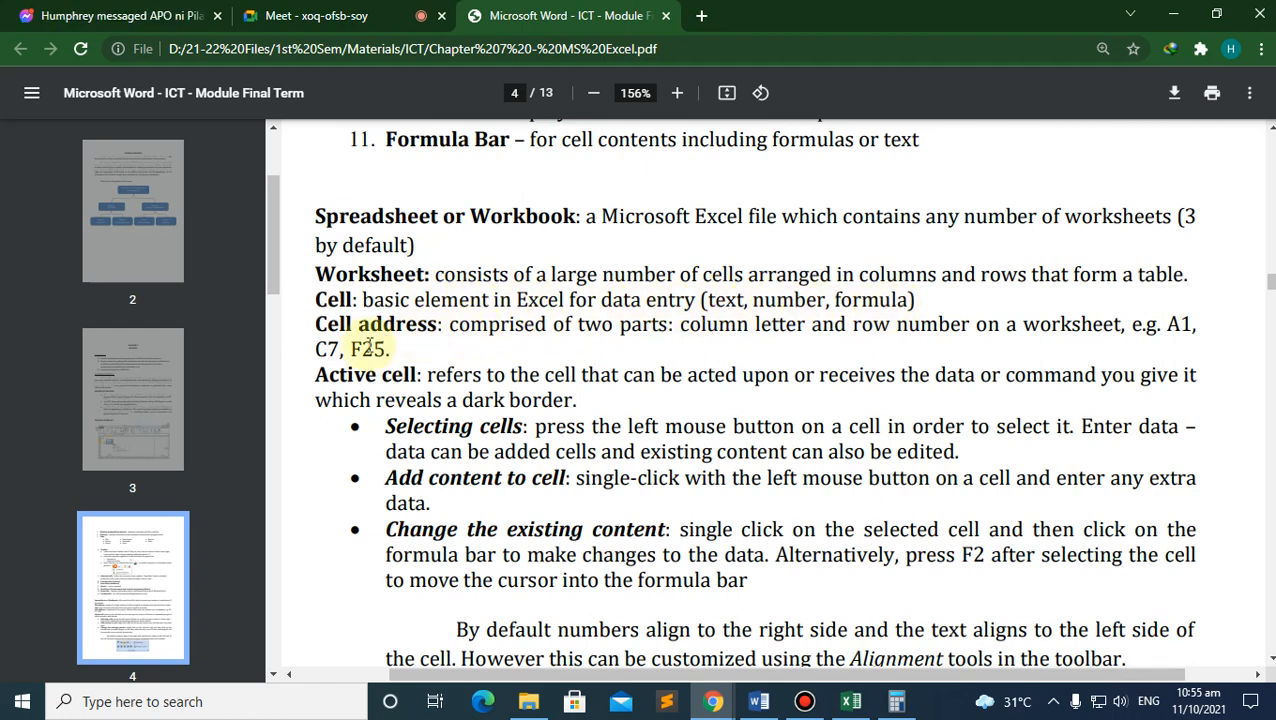
pyautogui.doubleClick(327, 348)
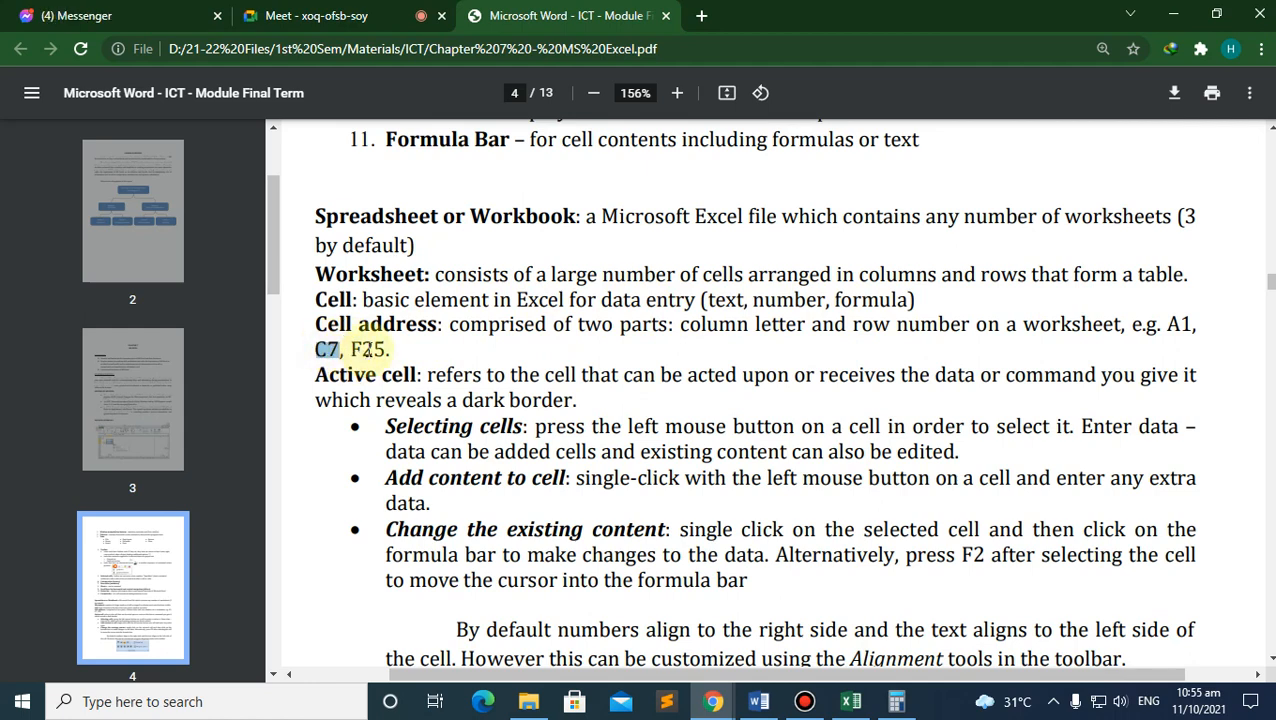
pyautogui.doubleClick(368, 348)
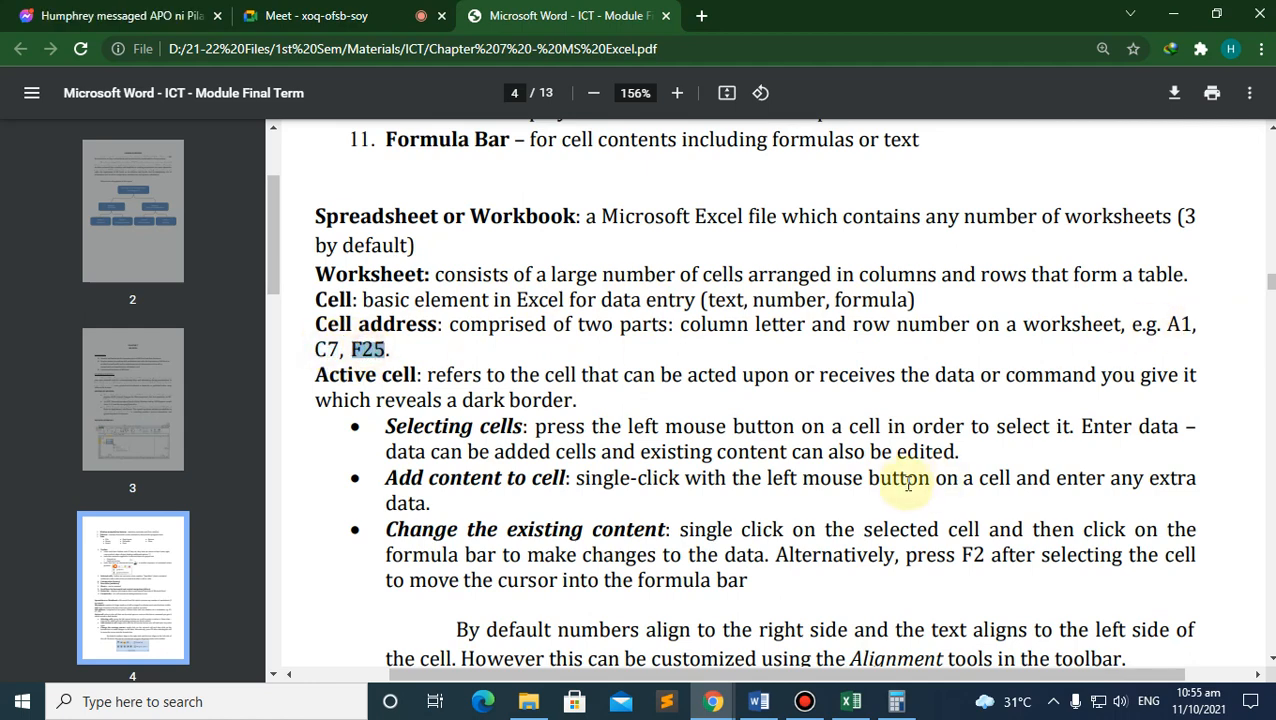
pyautogui.click(855, 703)
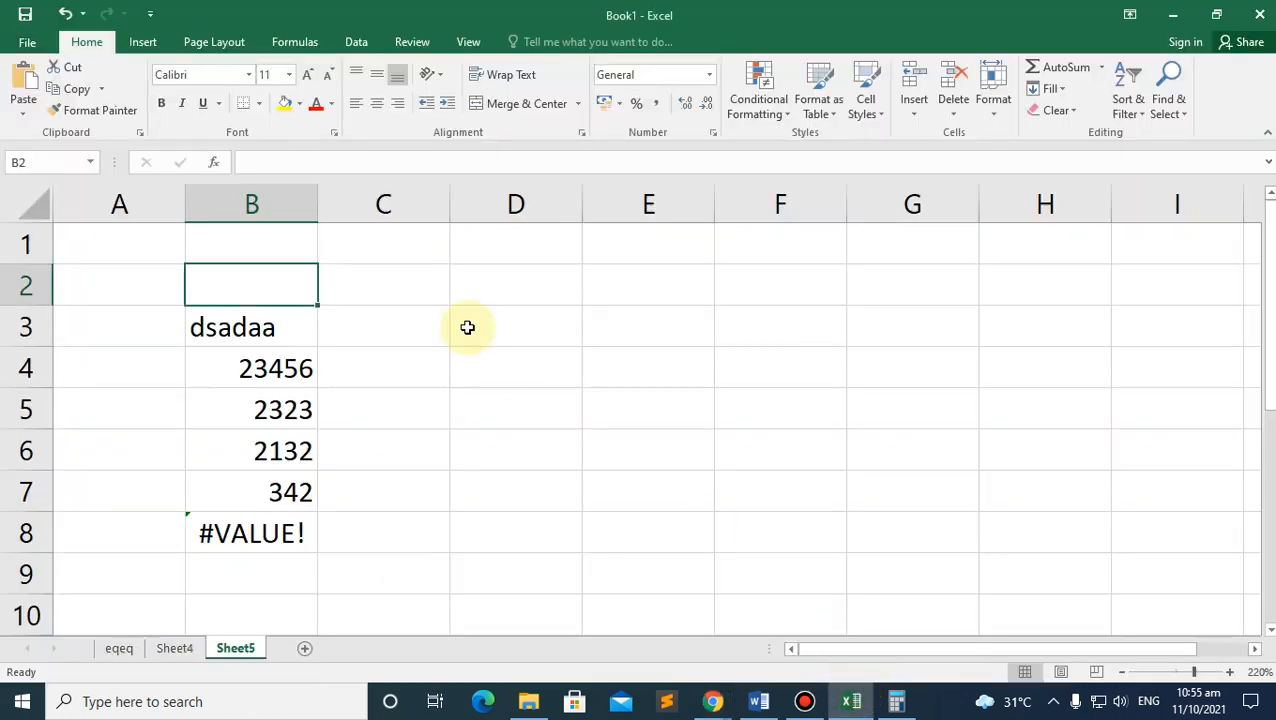
# Step: Select cells B4, B6, B8, C7 and E7, pointing out E7's cell address
pyautogui.click(277, 369)
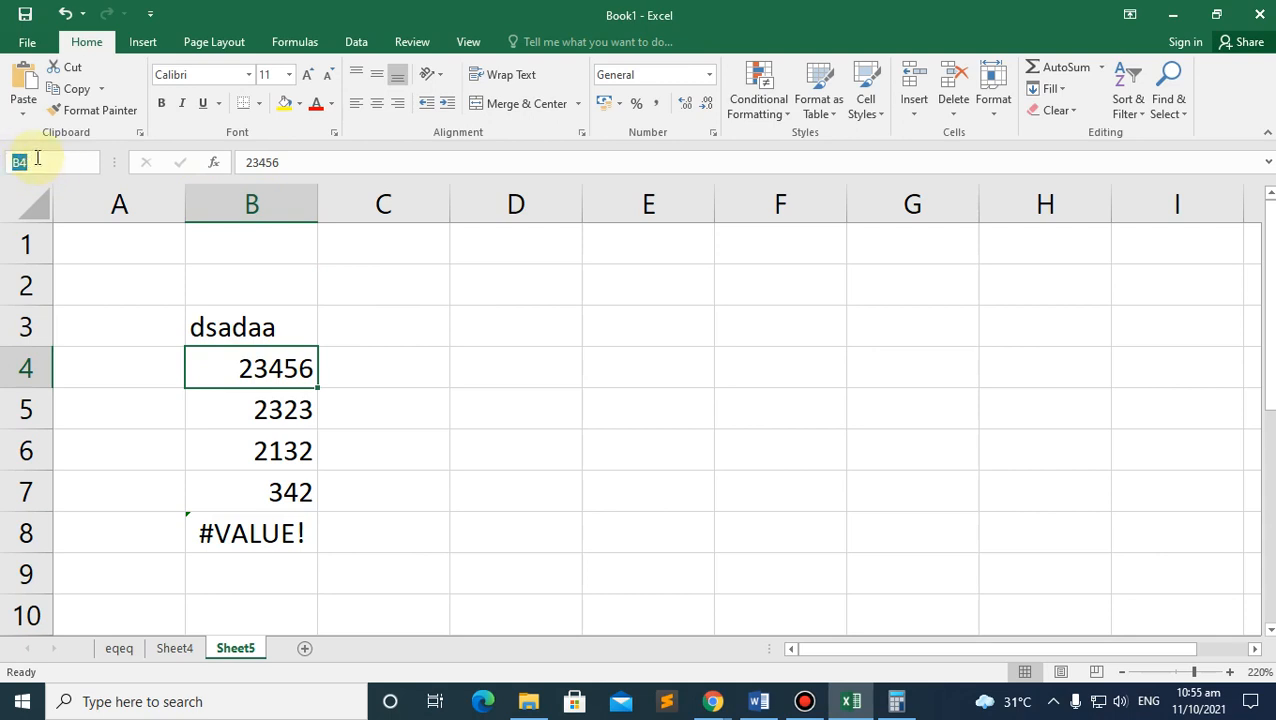
pyautogui.click(295, 455)
pyautogui.click(277, 533)
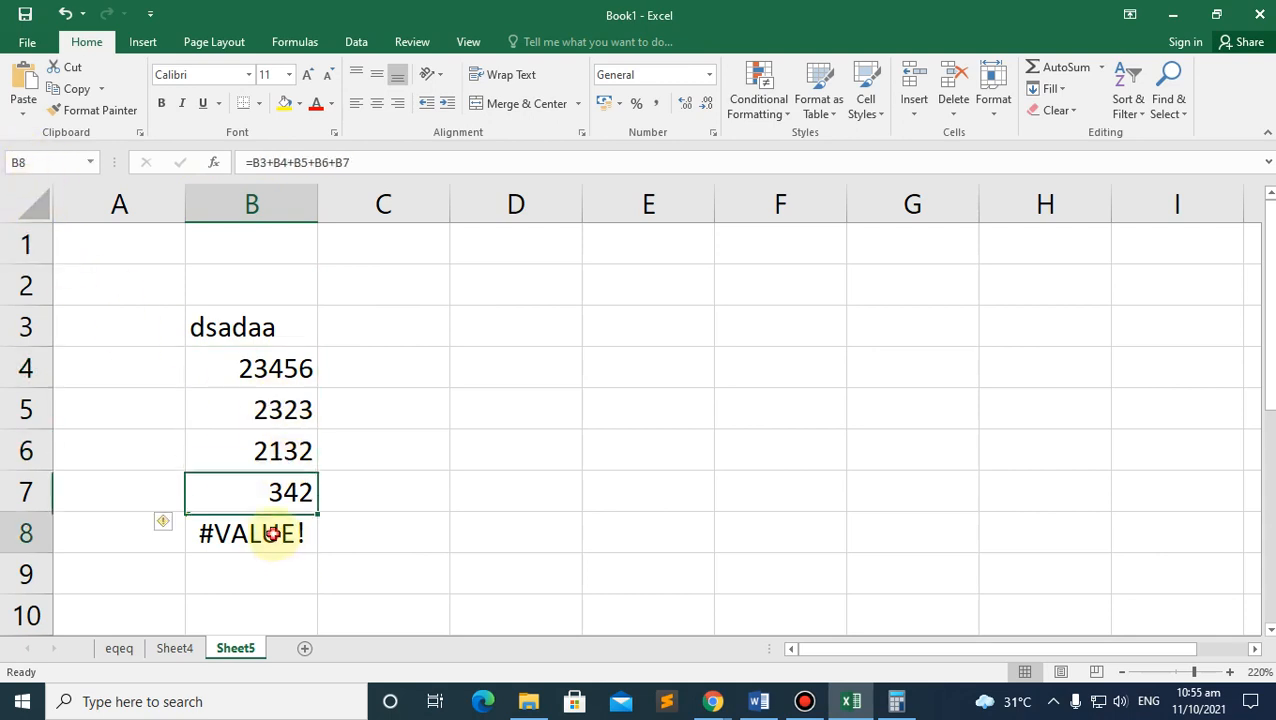
pyautogui.click(421, 507)
pyautogui.click(609, 501)
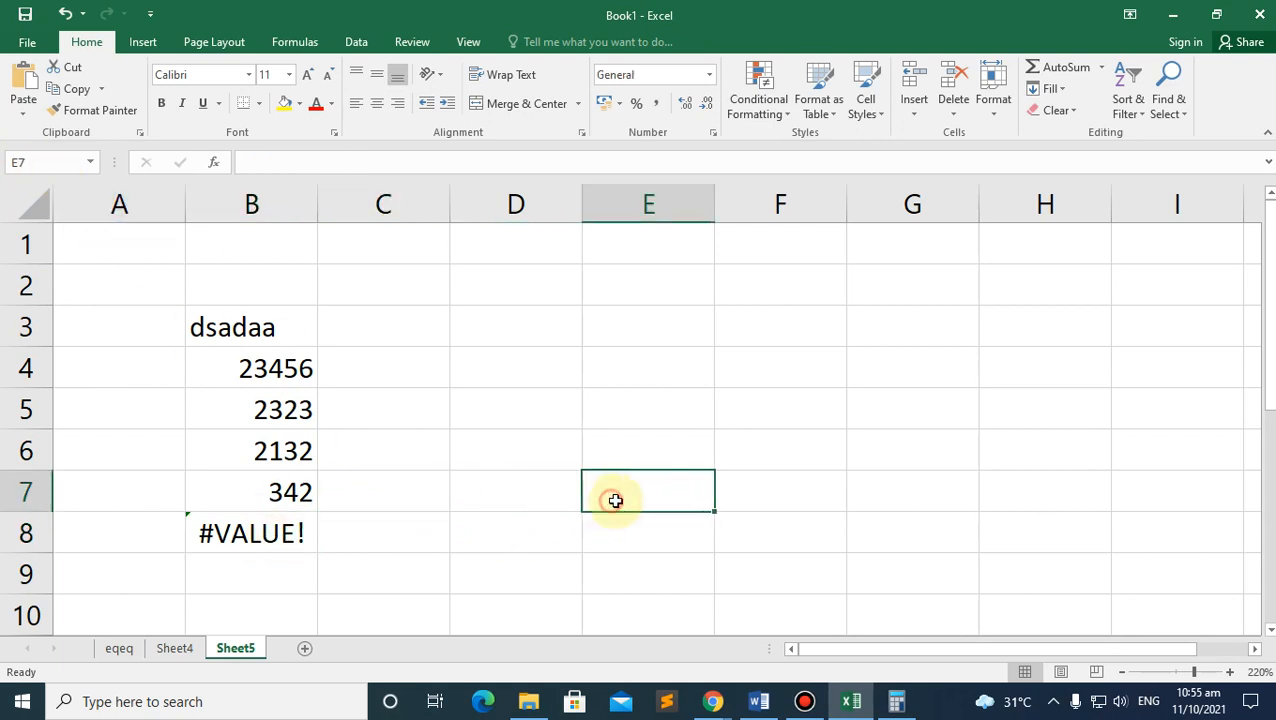
pyautogui.click(43, 160)
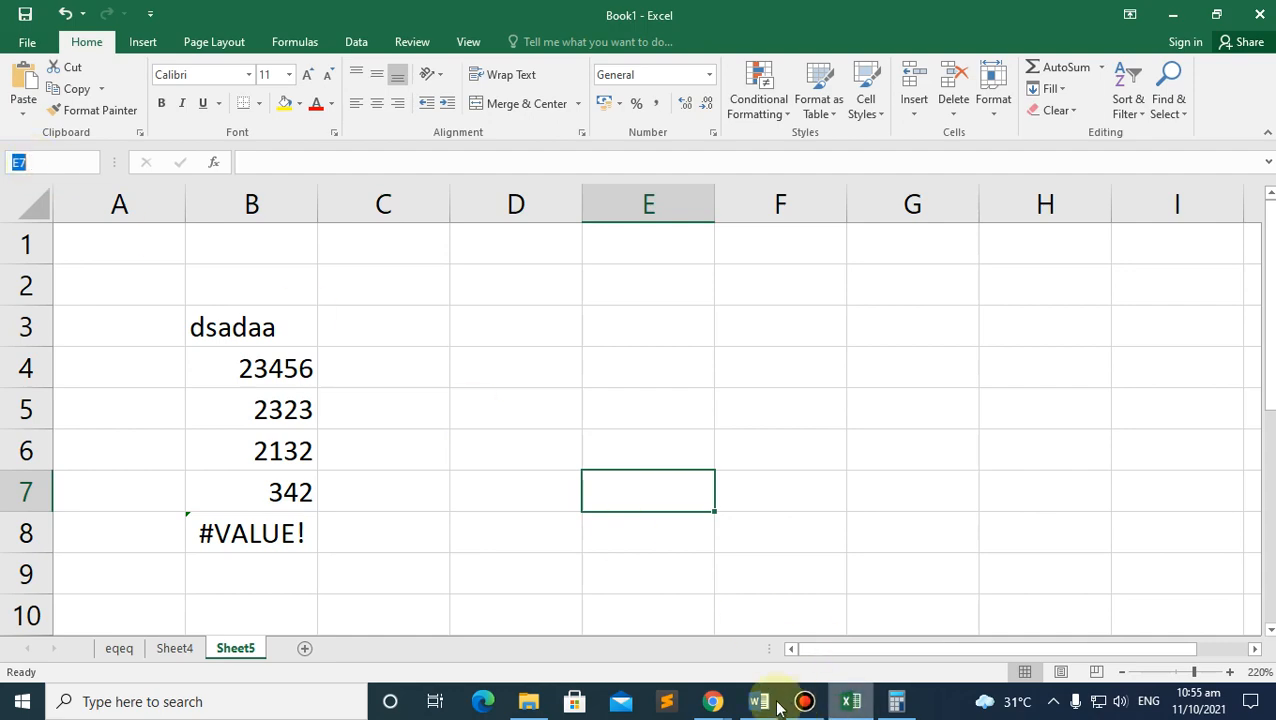
# Step: Scroll further through the PDF module notes and return to the workbook
pyautogui.click(716, 690)
pyautogui.click(655, 626)
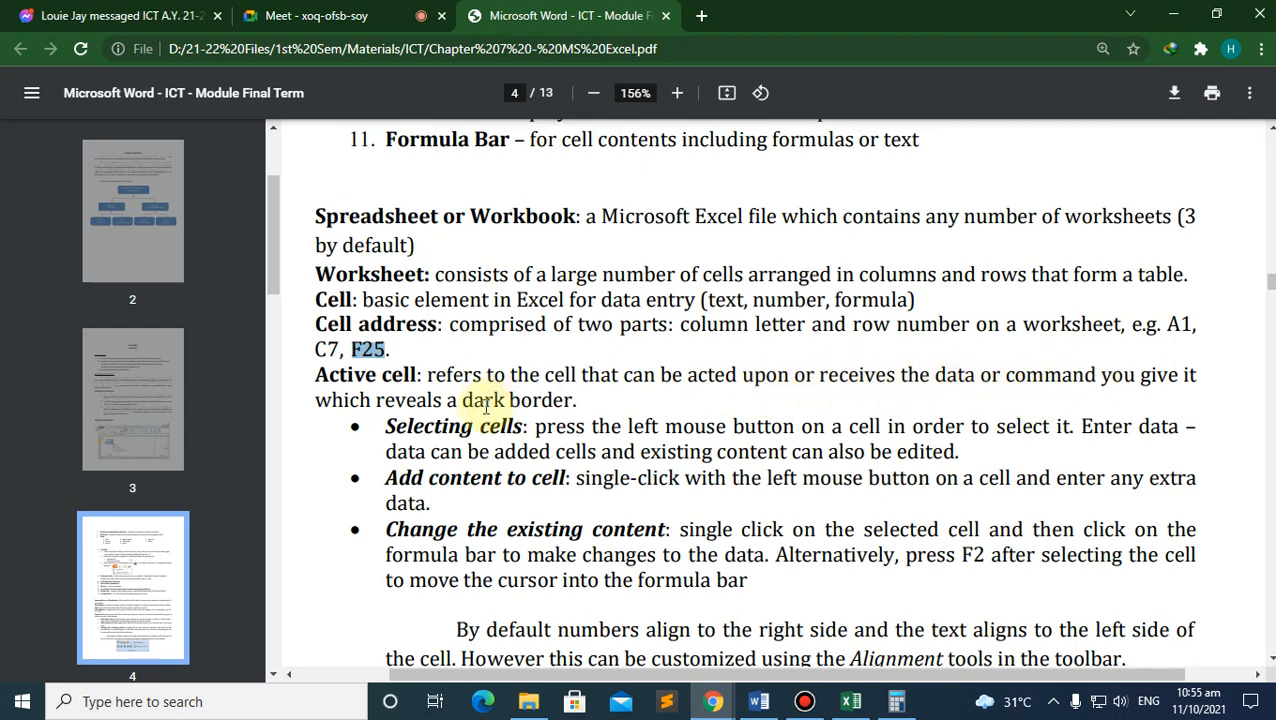
pyautogui.scroll(-2, 541, 450)
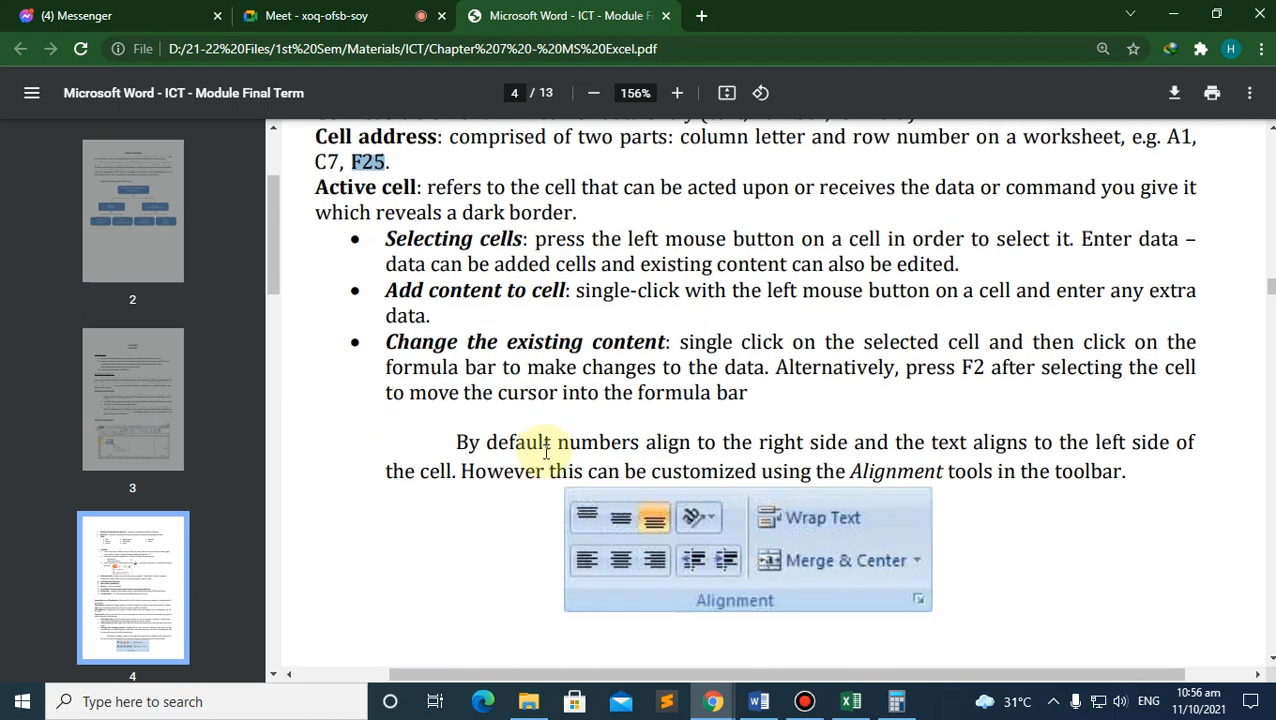
pyautogui.click(851, 701)
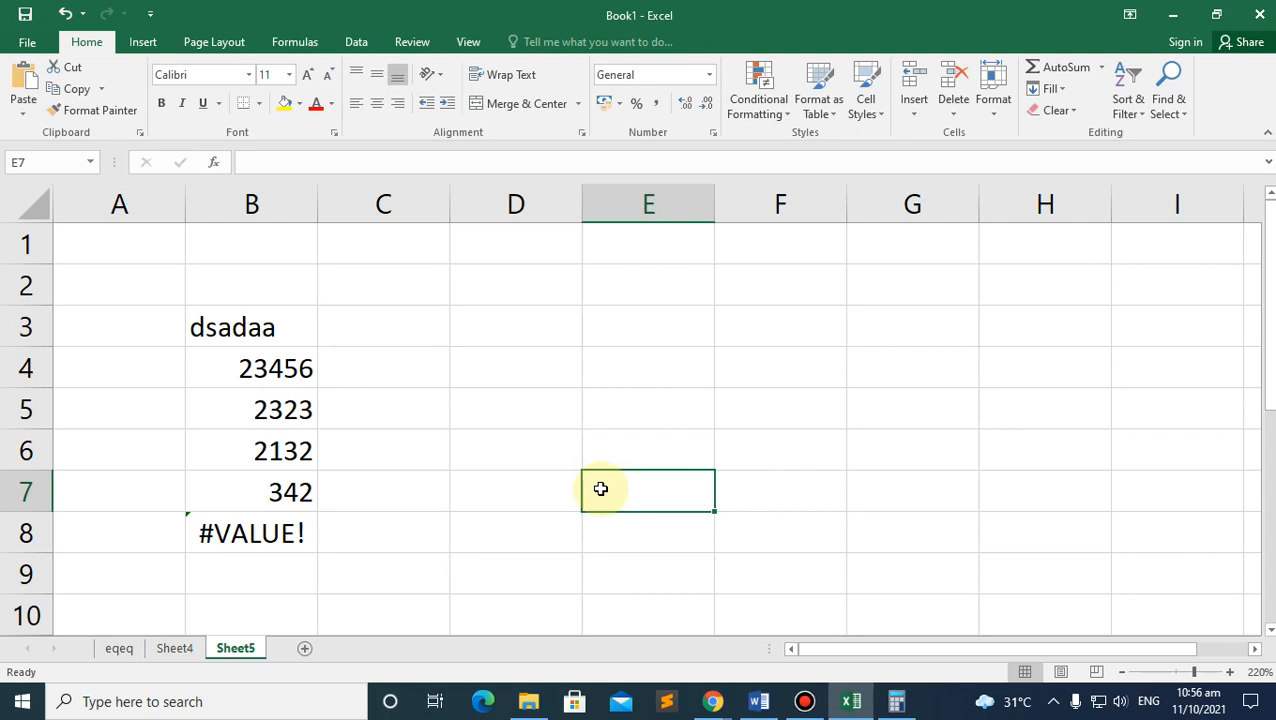
# Step: Select D6 and B6, then delete the #VALUE! total from B8
pyautogui.click(505, 452)
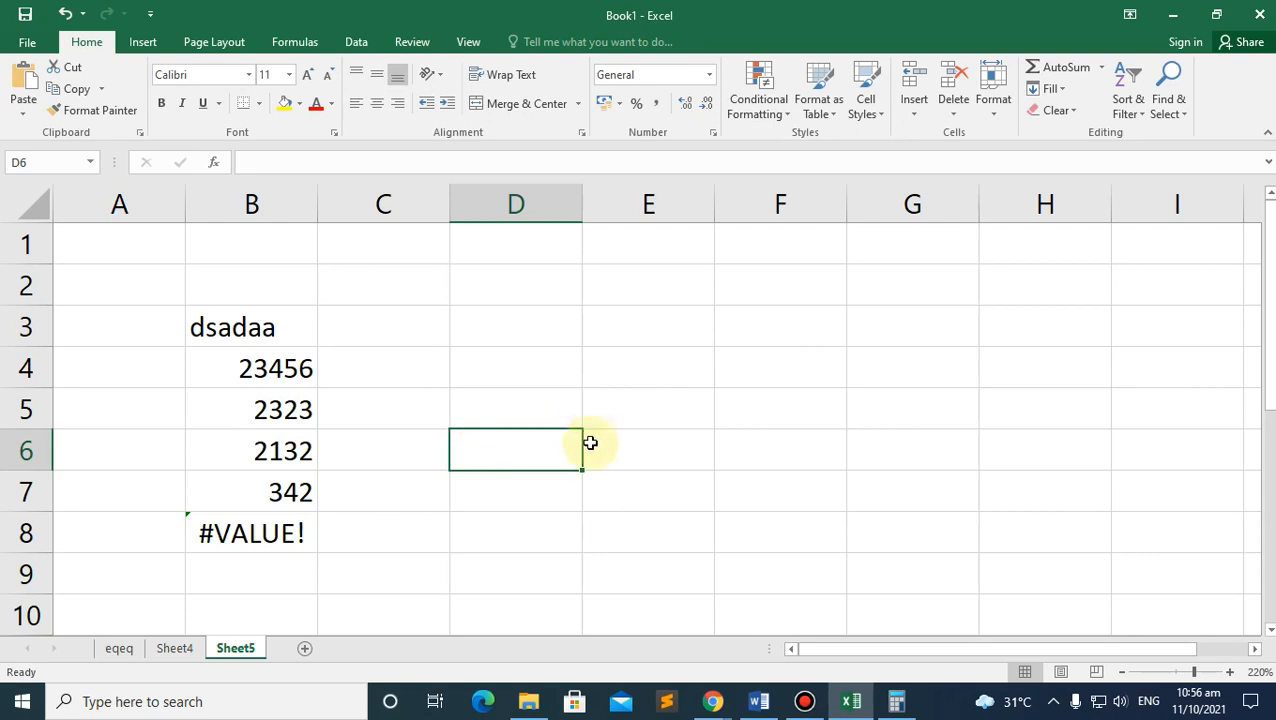
pyautogui.click(276, 451)
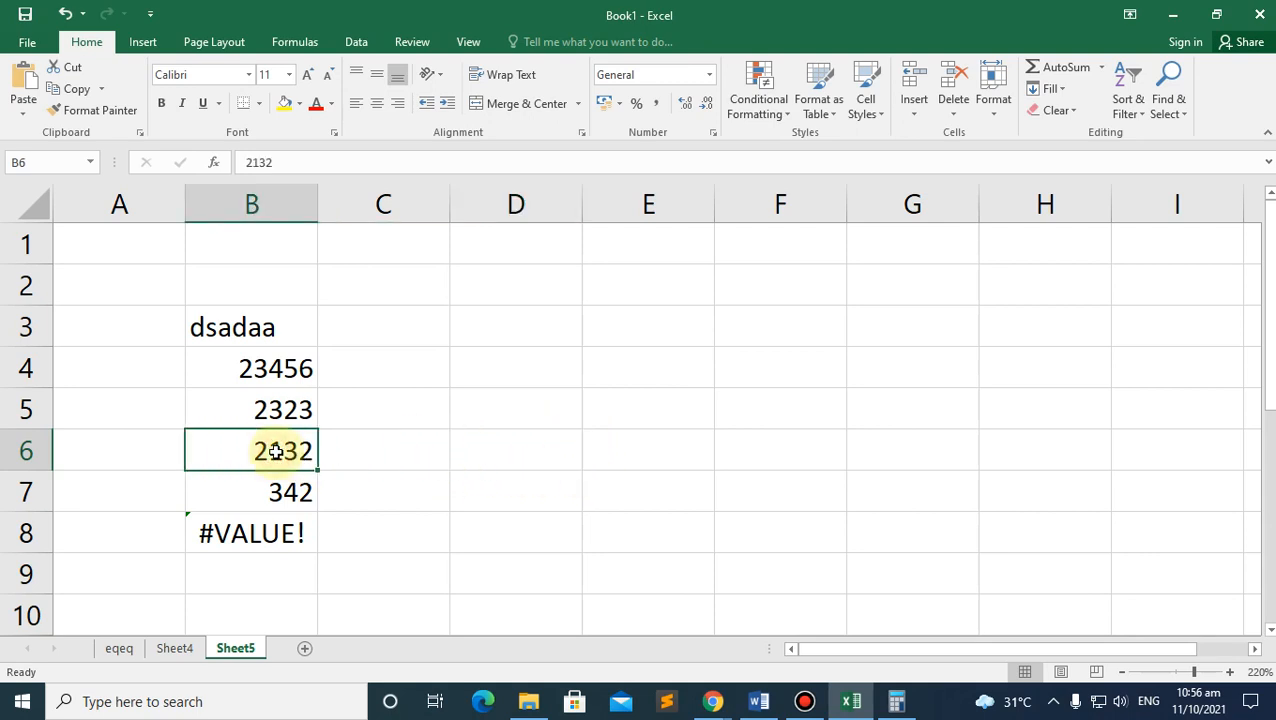
pyautogui.click(268, 533)
pyautogui.press('Delete')
pyautogui.click(390, 498)
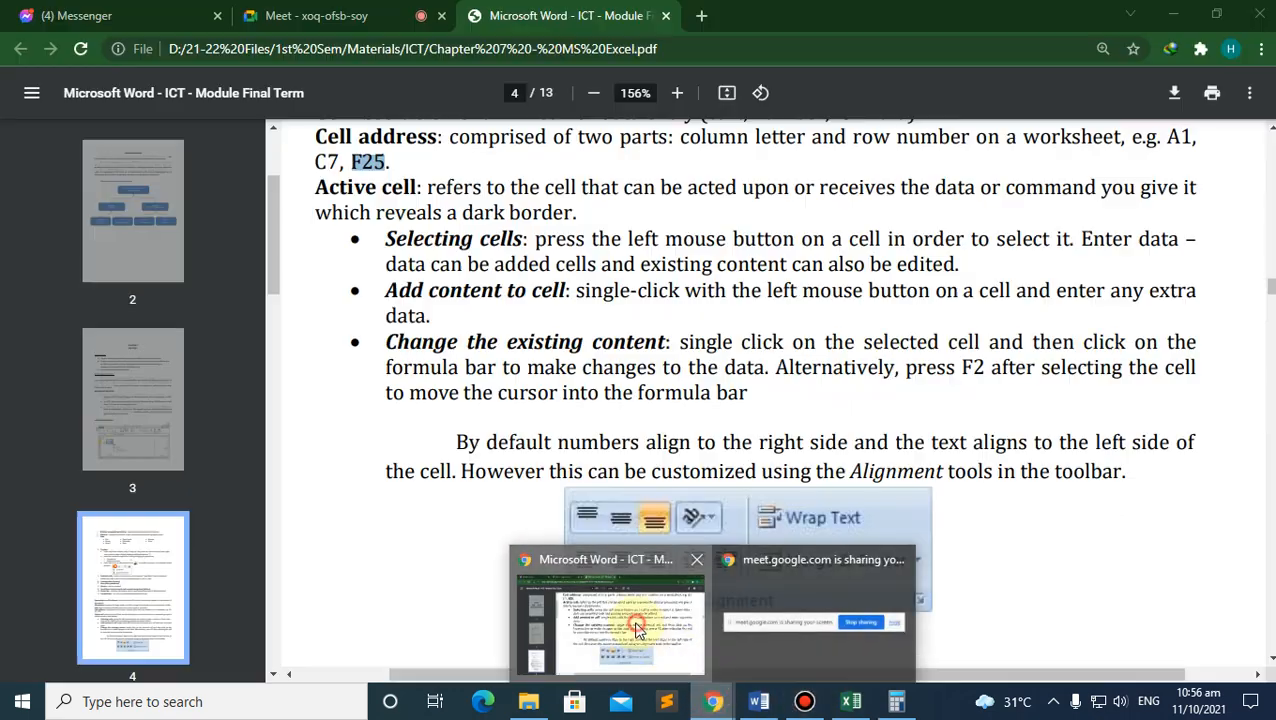
# Step: Clear the highlighted text in the PDF module and switch back to Excel
pyautogui.click(655, 645)
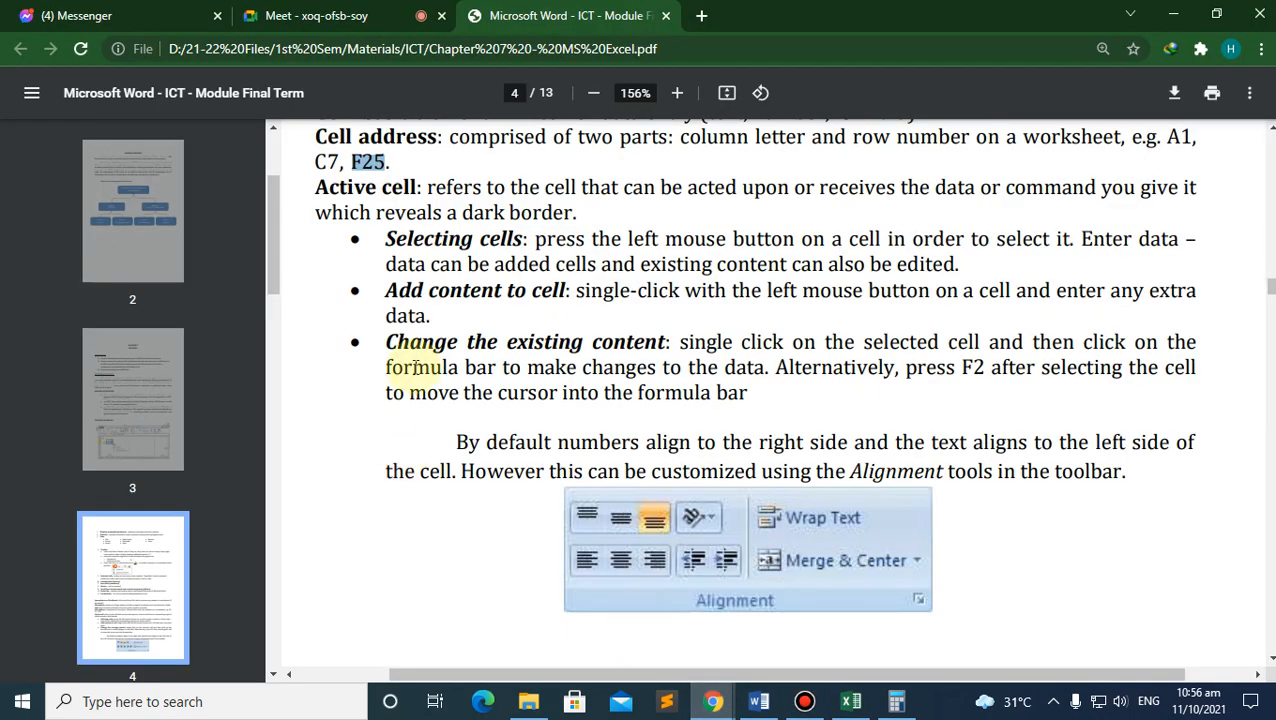
pyautogui.click(425, 236)
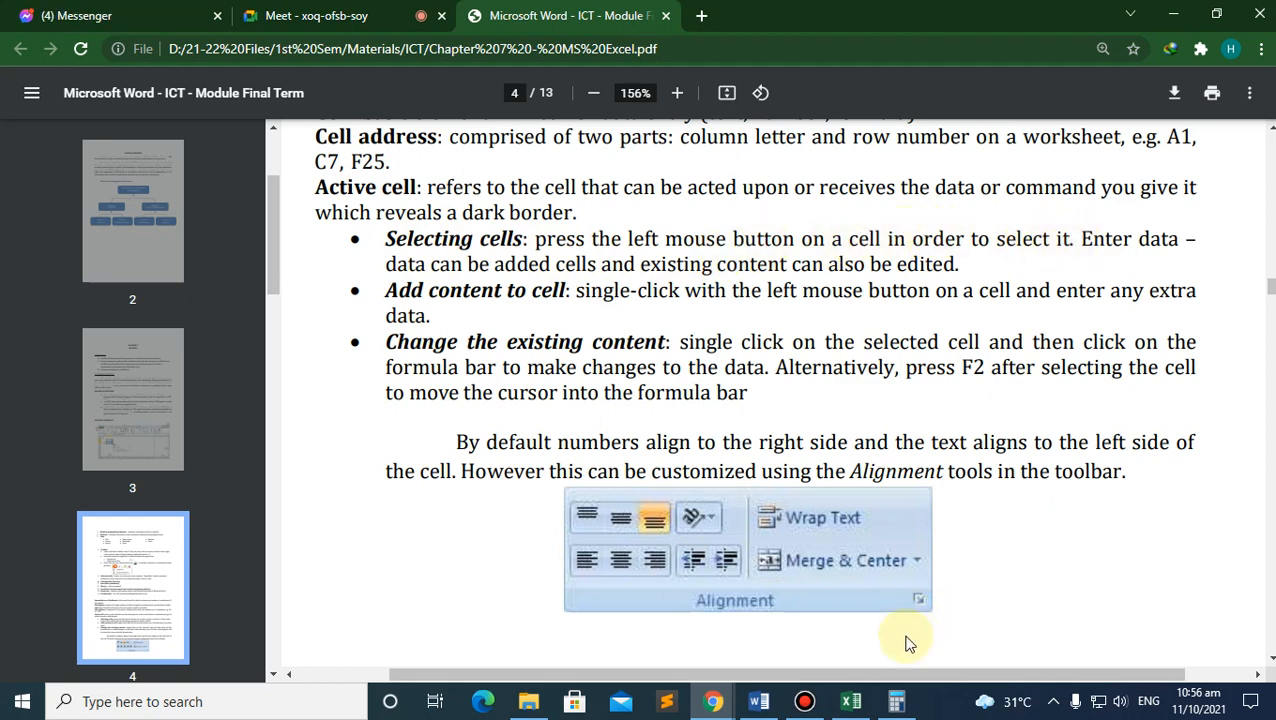
pyautogui.click(851, 701)
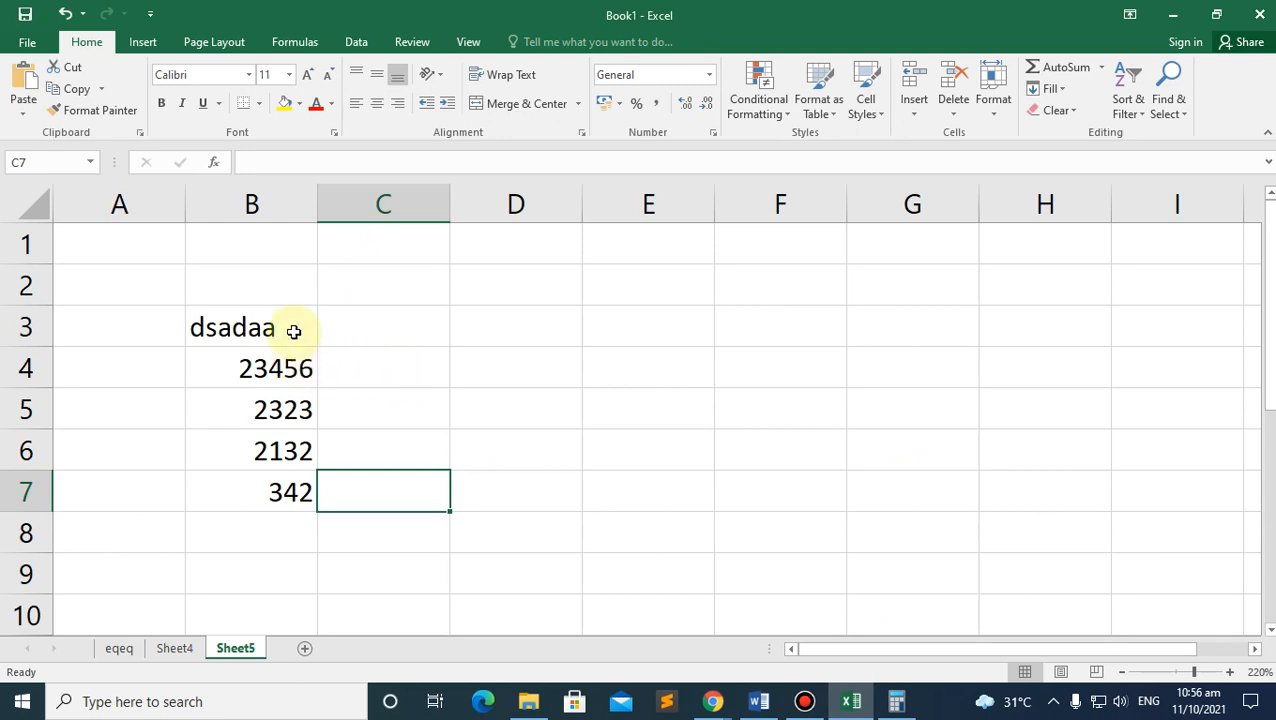
# Step: Enter 'as' in cell E3
pyautogui.click(646, 325)
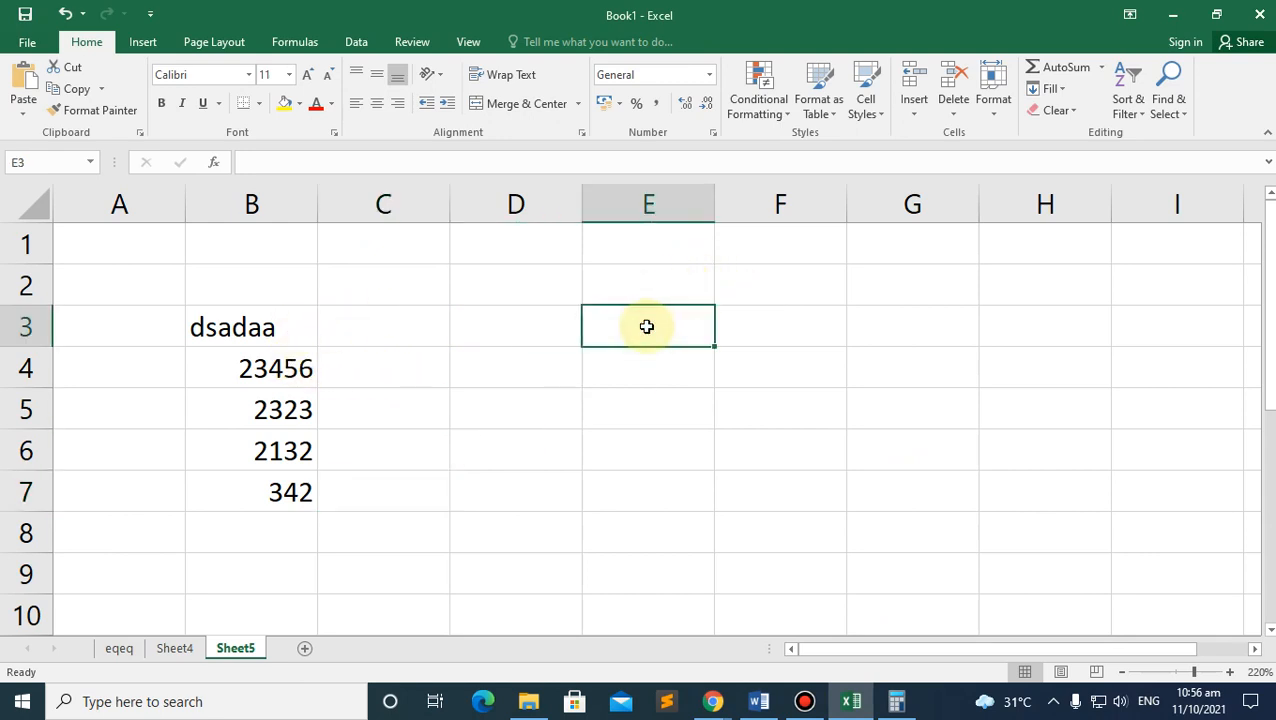
pyautogui.write('Hei')
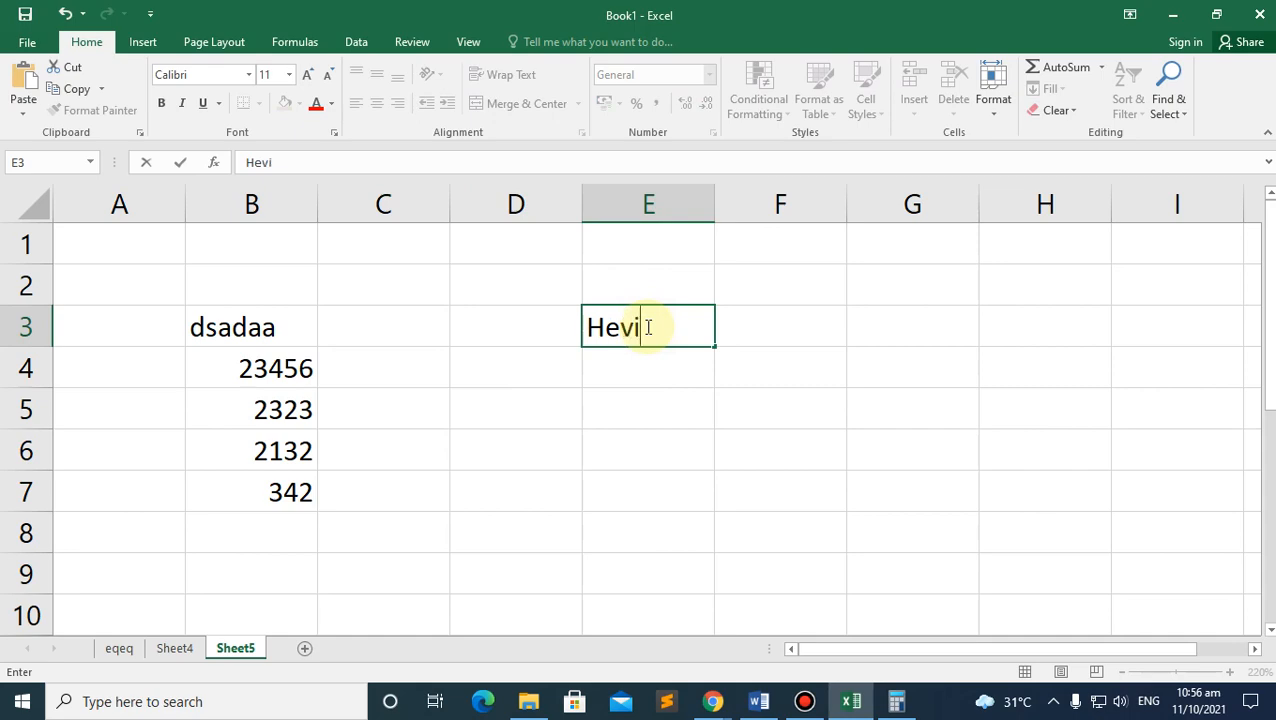
pyautogui.write('in')
pyautogui.press('BackSpace')
pyautogui.press('BackSpace')
pyautogui.press('BackSpace')
pyautogui.press('BackSpace')
pyautogui.press('BackSpace')
pyautogui.press('BackSpace')
pyautogui.hotkey('alt', 'Tab')
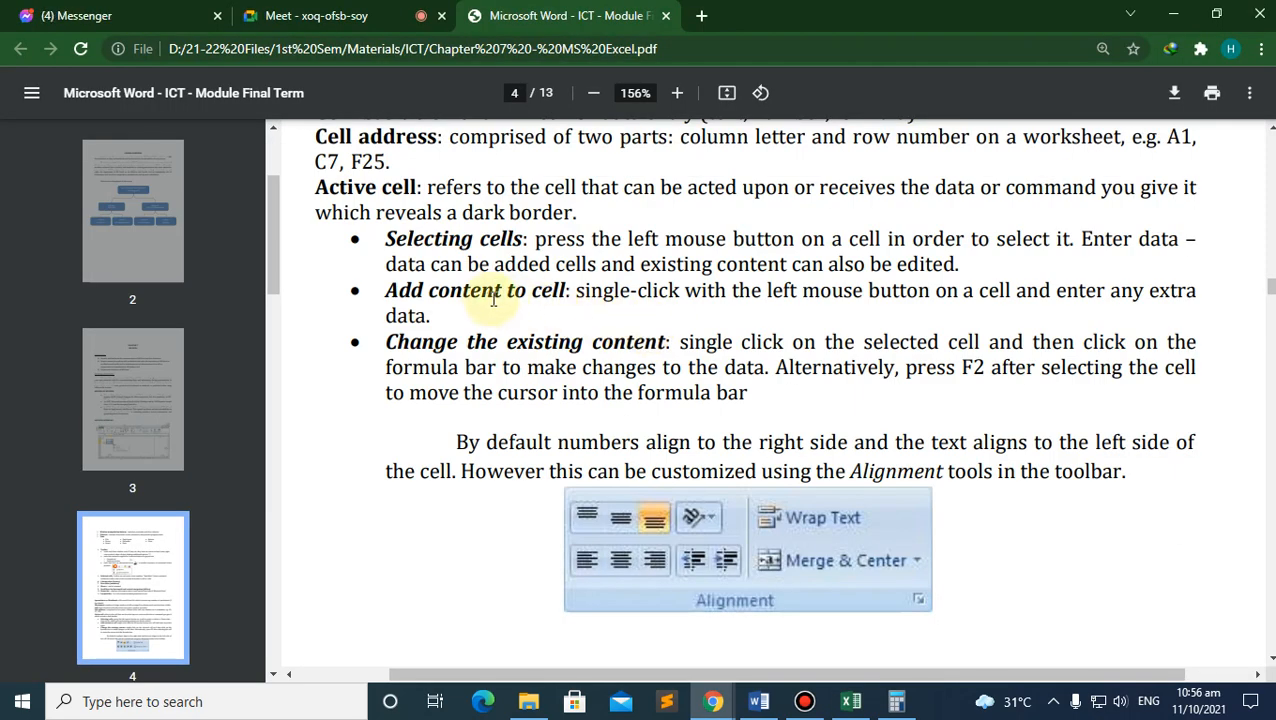
pyautogui.hotkey('alt', 'Tab')
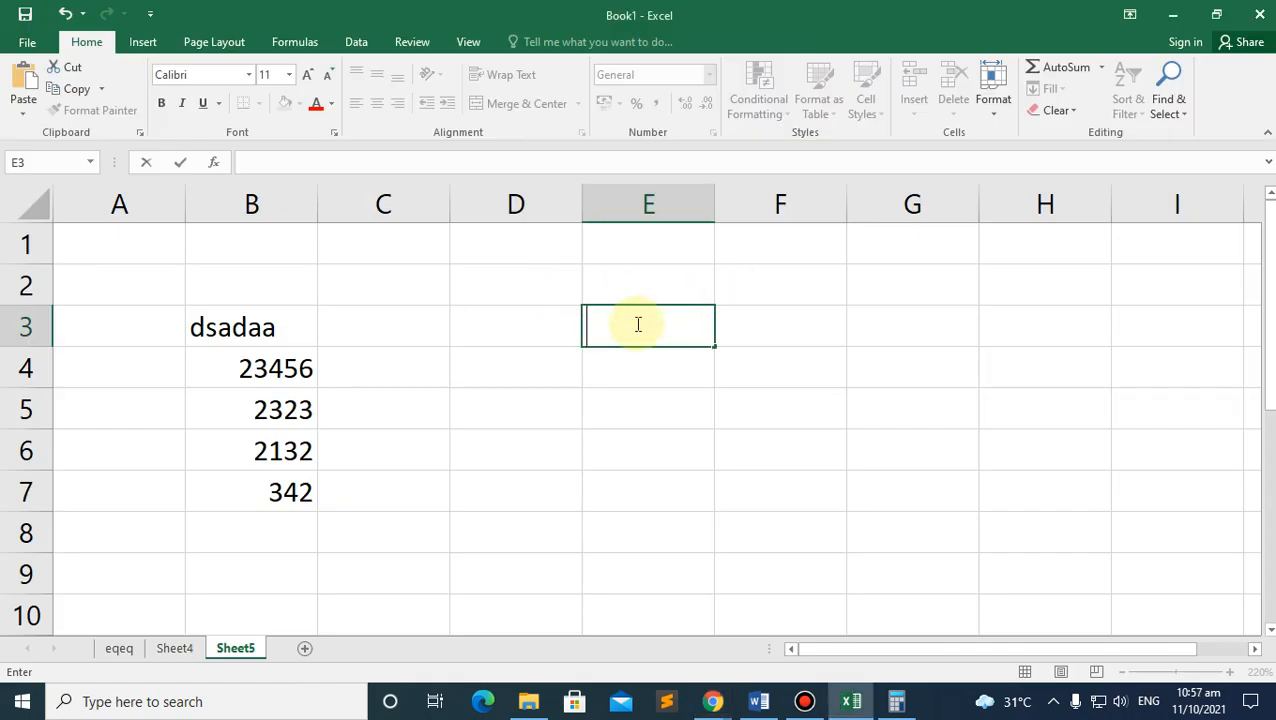
pyautogui.write('as')
pyautogui.hotkey('alt', 'Tab')
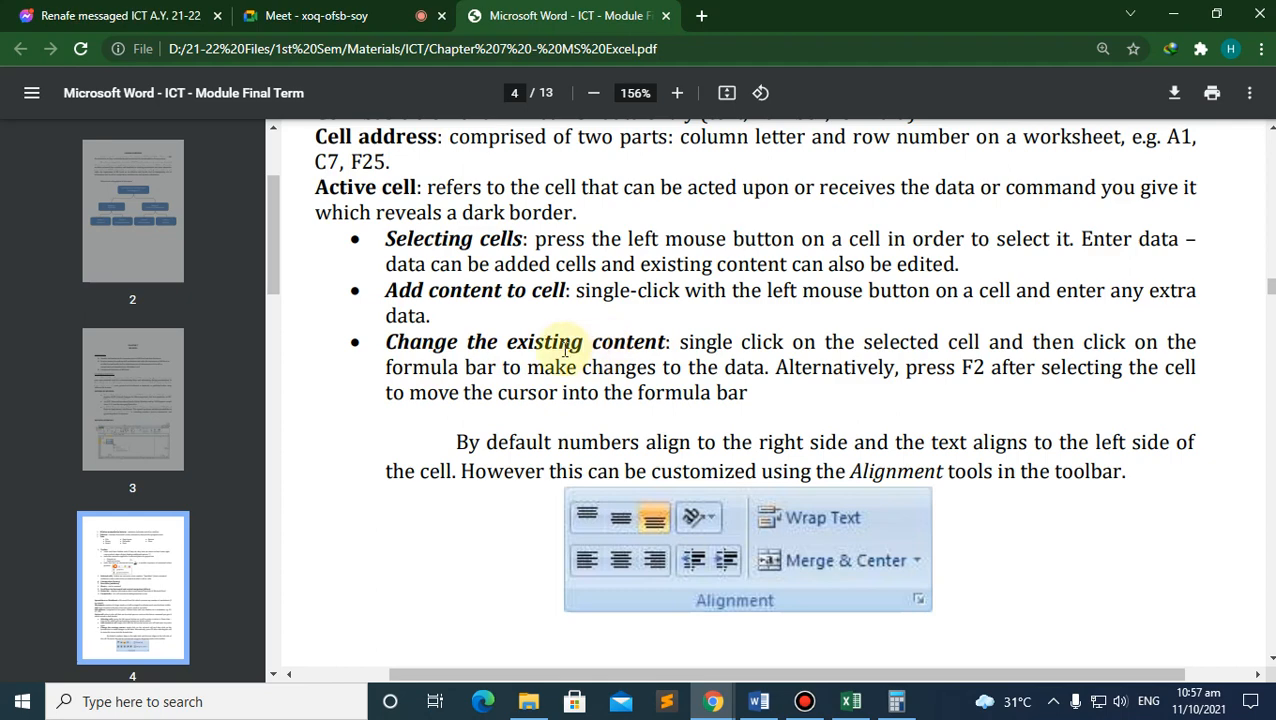
pyautogui.hotkey('alt', 'Tab')
pyautogui.click(687, 400)
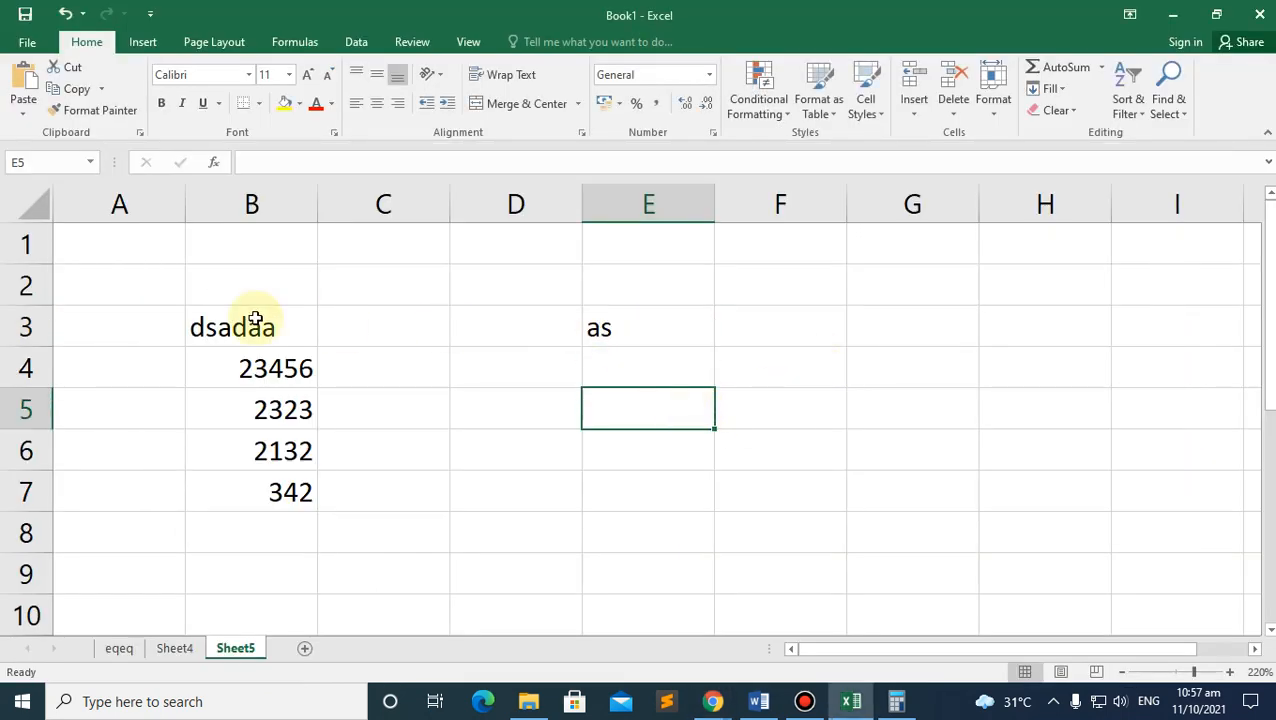
# Step: Type the person's first name over the 'dsadaa' placeholder in B3
pyautogui.click(232, 327)
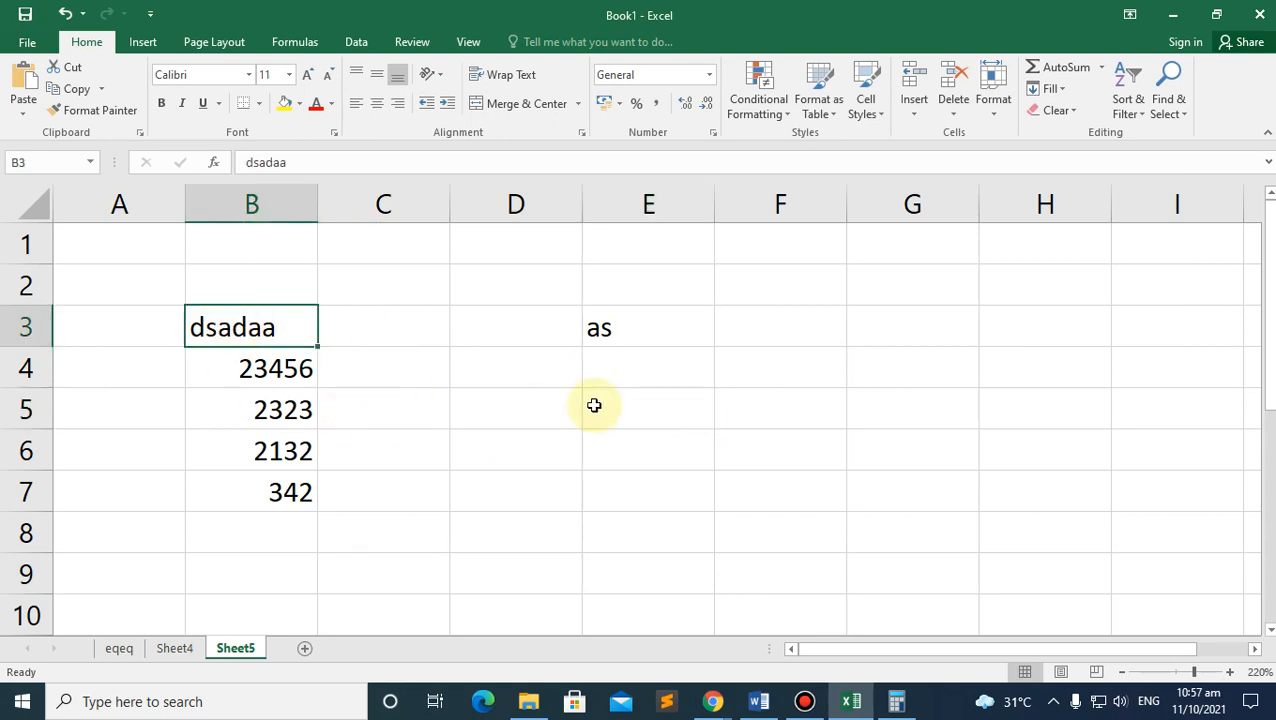
pyautogui.click(612, 339)
pyautogui.click(245, 338)
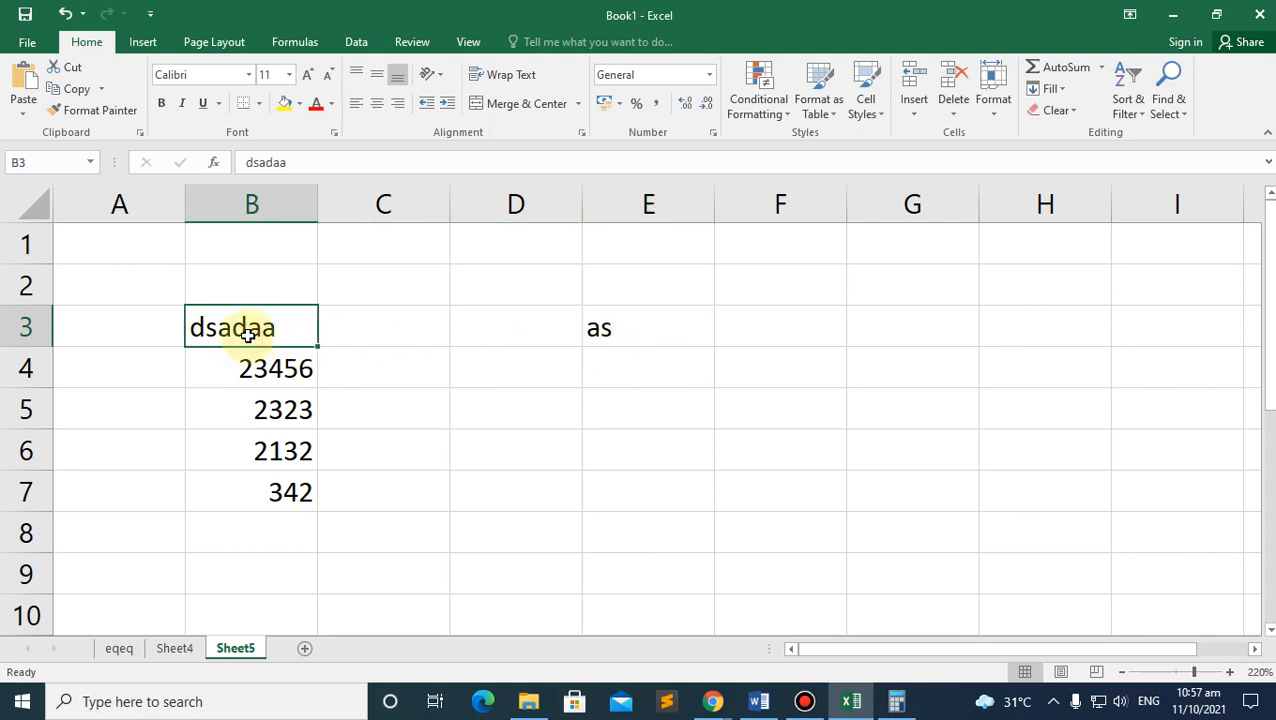
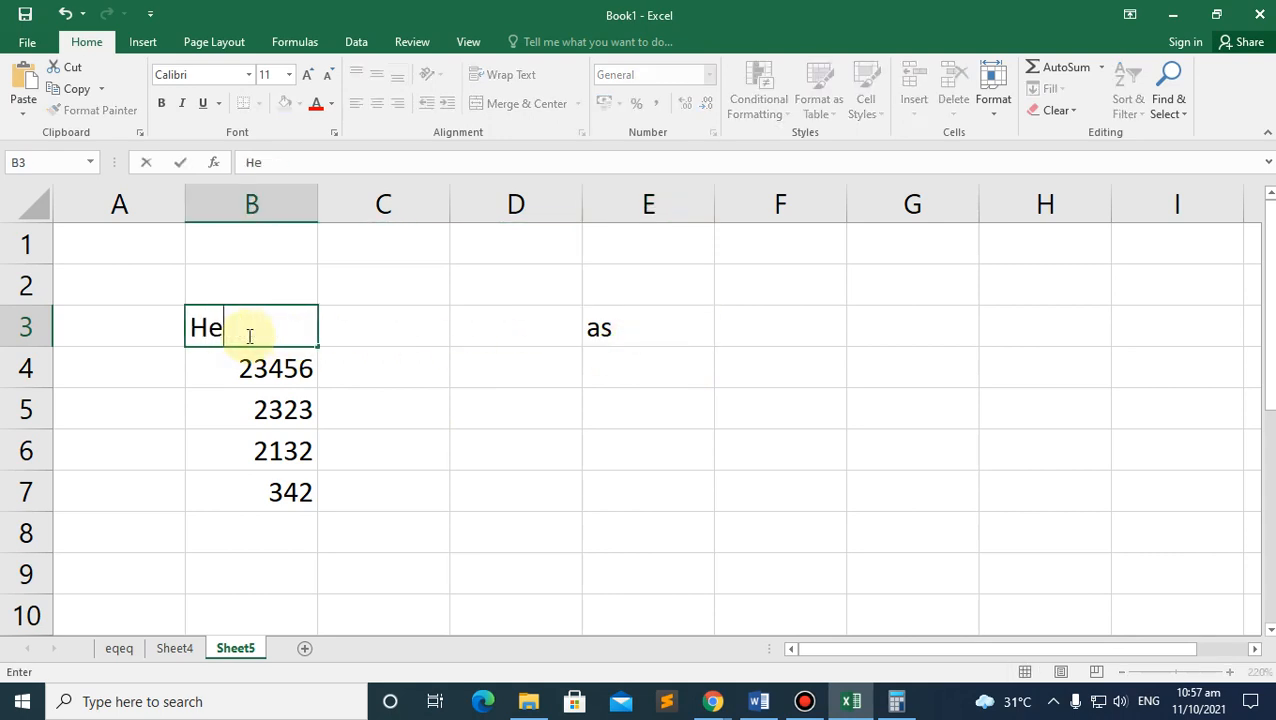
pyautogui.click(284, 408)
pyautogui.hotkey('ctrl', 'z')
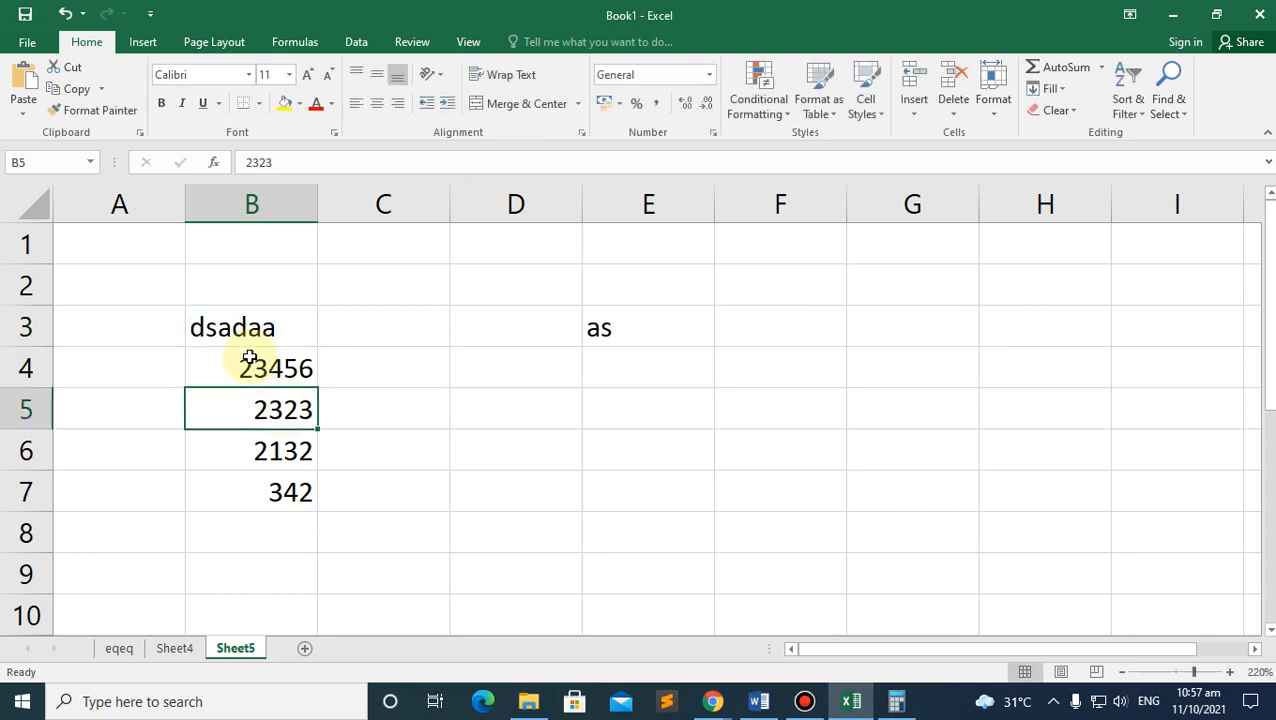
pyautogui.click(327, 376)
pyautogui.click(238, 325)
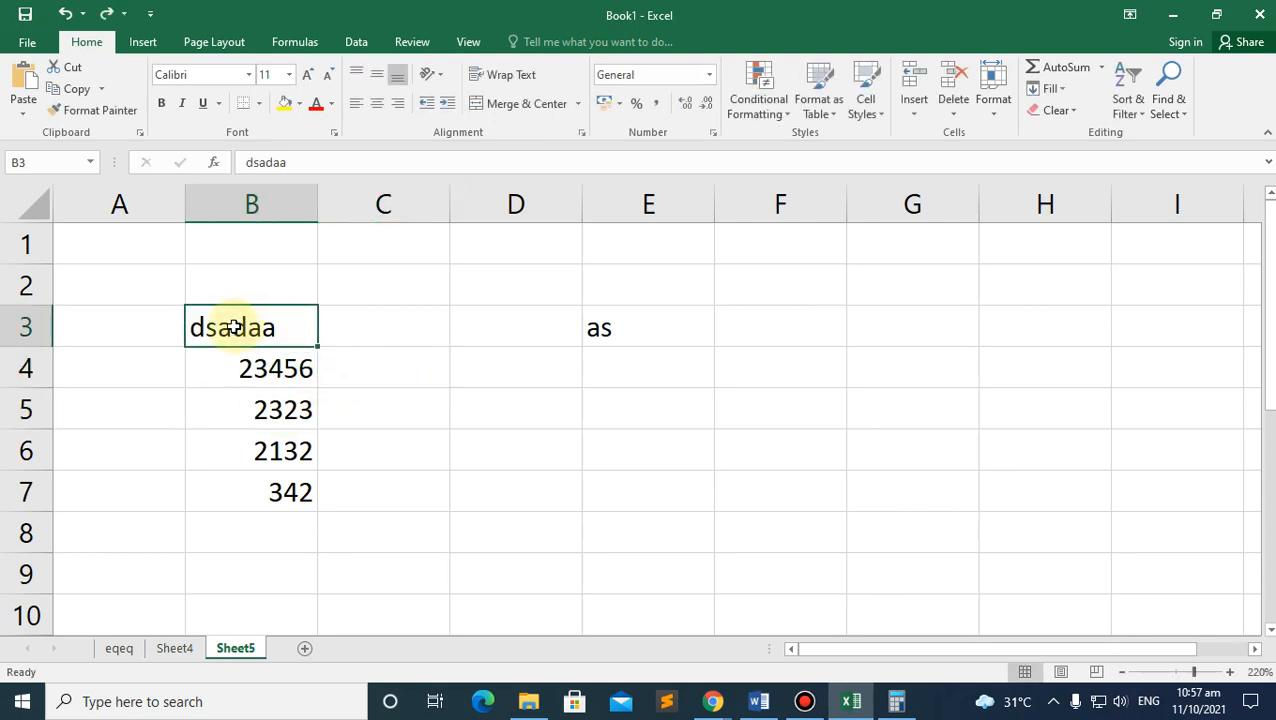
pyautogui.hotkey('ctrl', 'y')
# Step: Add the surname to B3, fix the typo, and widen column B to fit
pyautogui.click(256, 367)
pyautogui.click(262, 330)
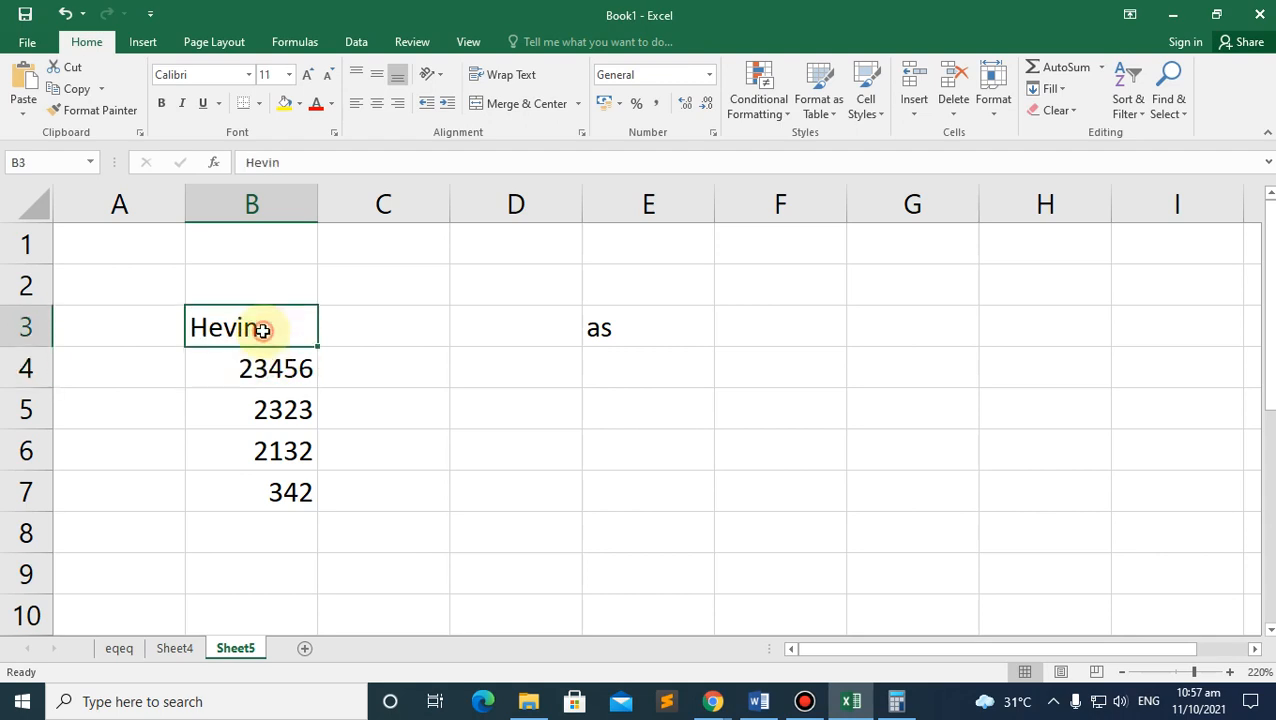
pyautogui.doubleClick(262, 330)
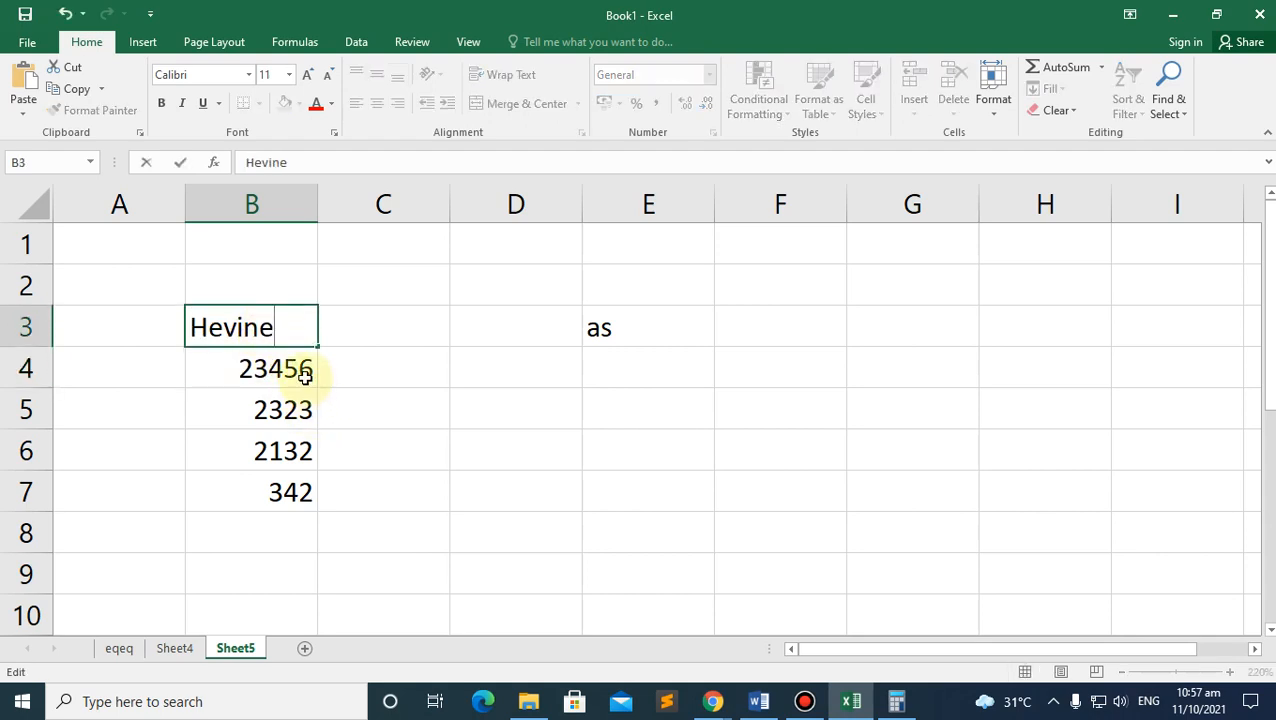
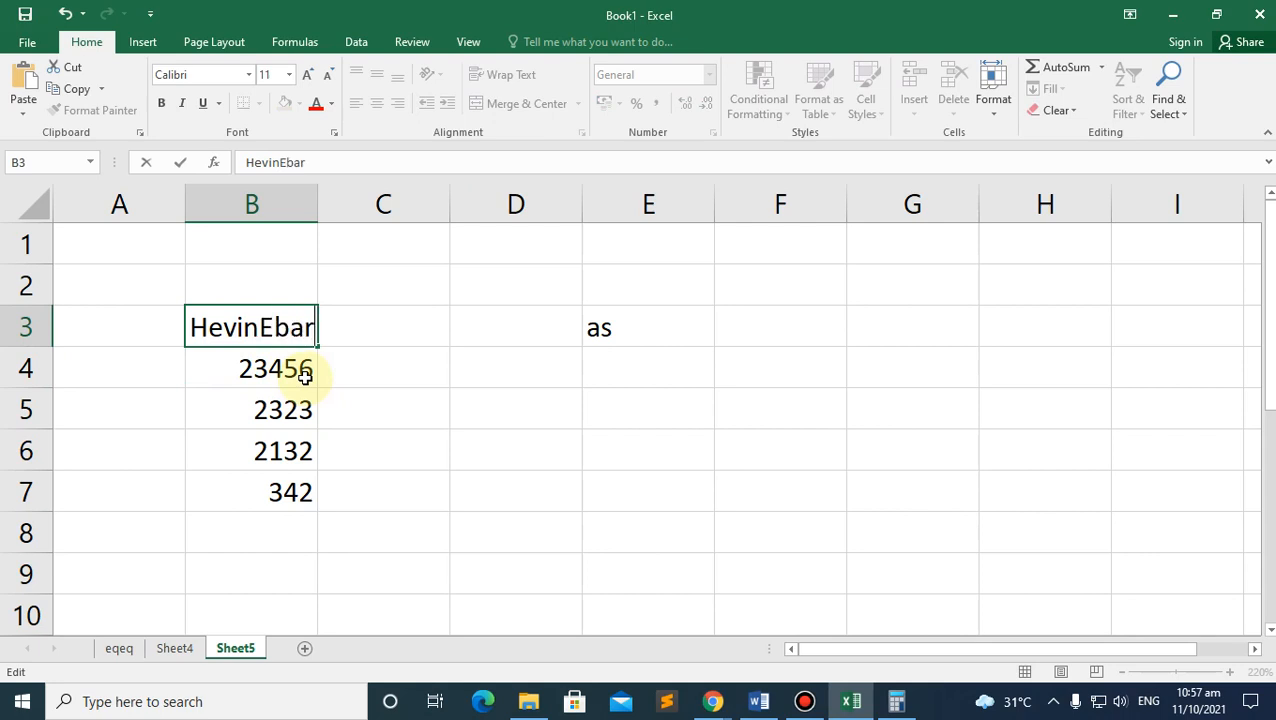
pyautogui.click(371, 396)
pyautogui.moveTo(317, 198); pyautogui.dragTo(373, 199)
pyautogui.click(268, 330)
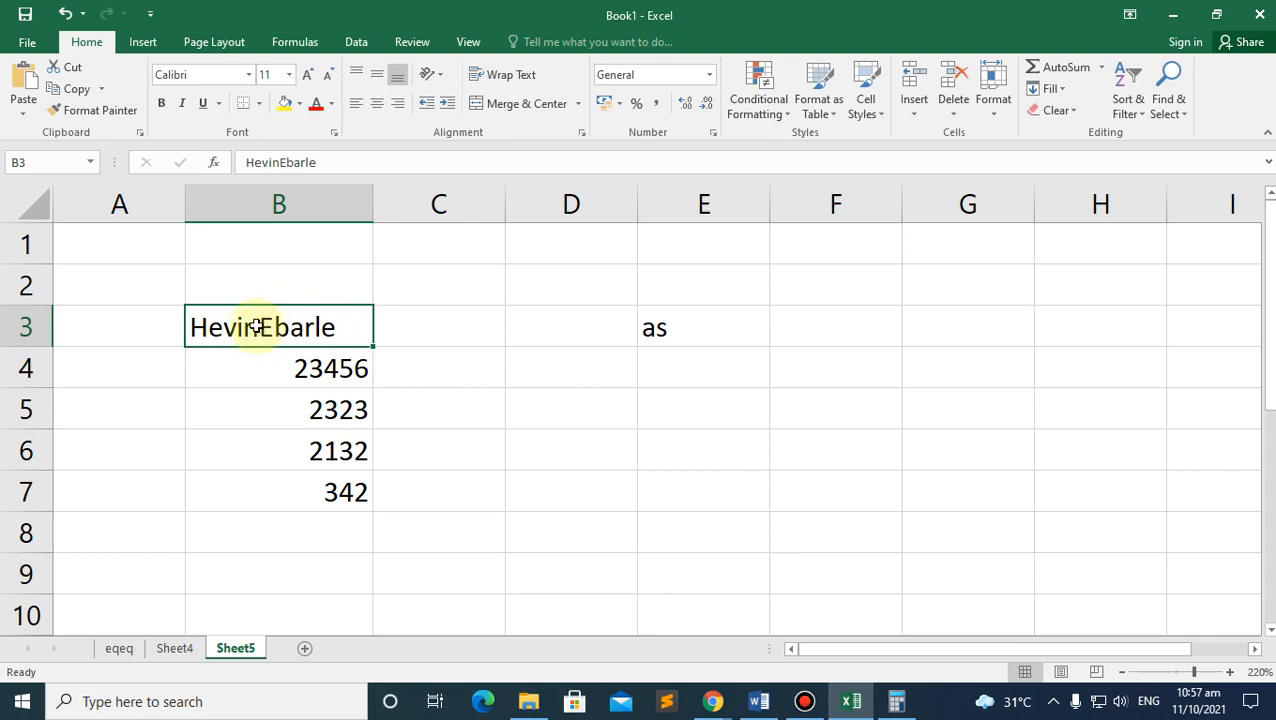
# Step: Cancel the accidental overwrite of B3 and edit the name in place
pyautogui.write('a')
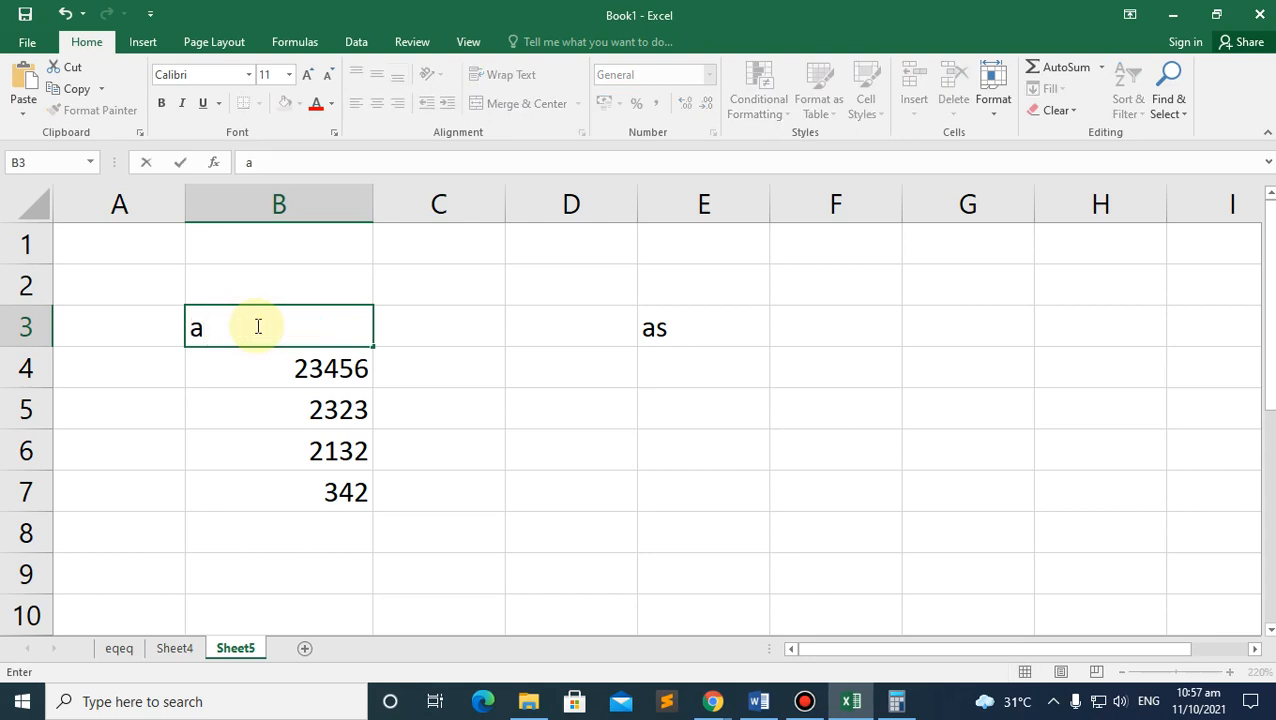
pyautogui.press('Escape')
pyautogui.click(256, 362)
pyautogui.click(258, 328)
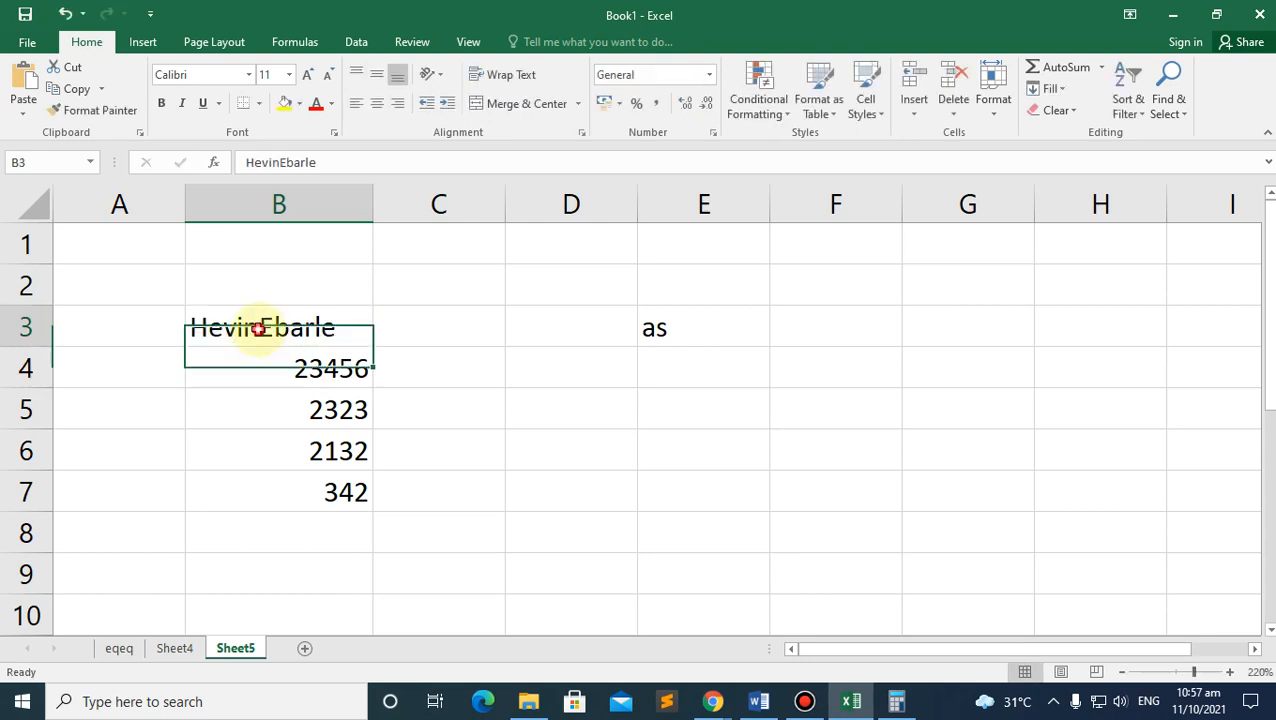
pyautogui.doubleClick(258, 328)
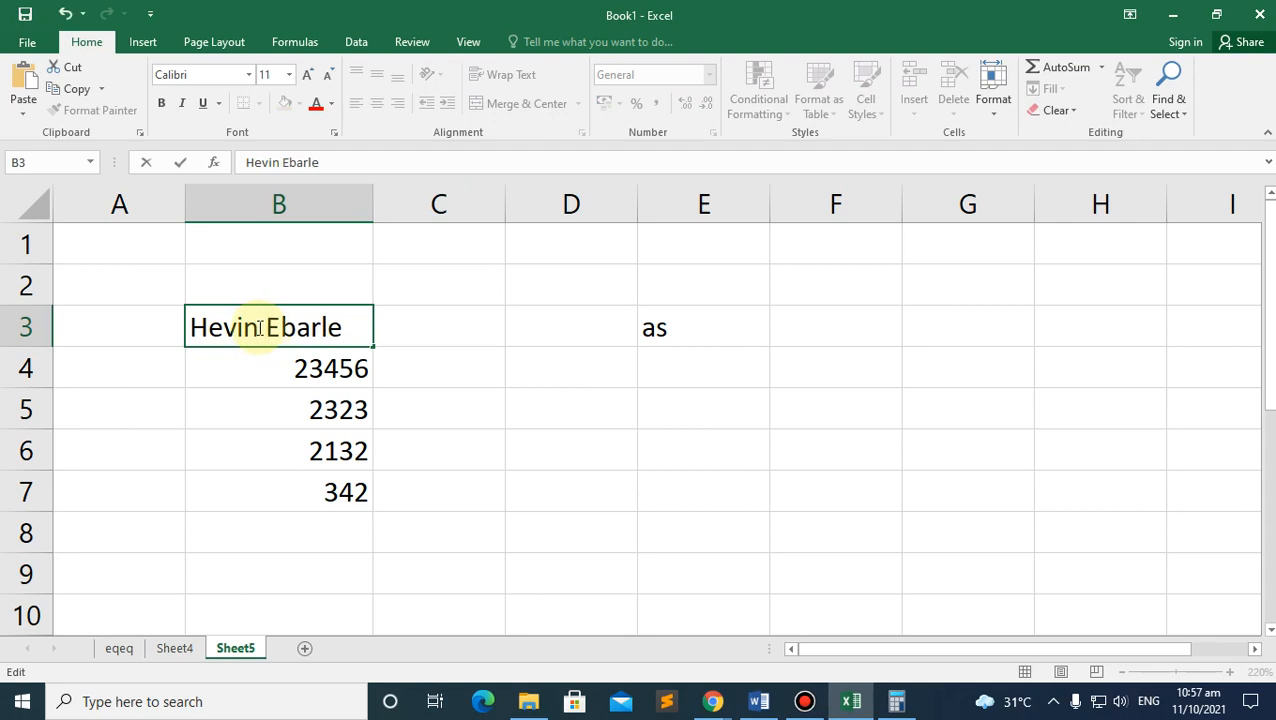
pyautogui.click(259, 365)
# Step: Position the cursor before the last name in B3 to insert the separating space
pyautogui.click(270, 325)
pyautogui.doubleClick(271, 325)
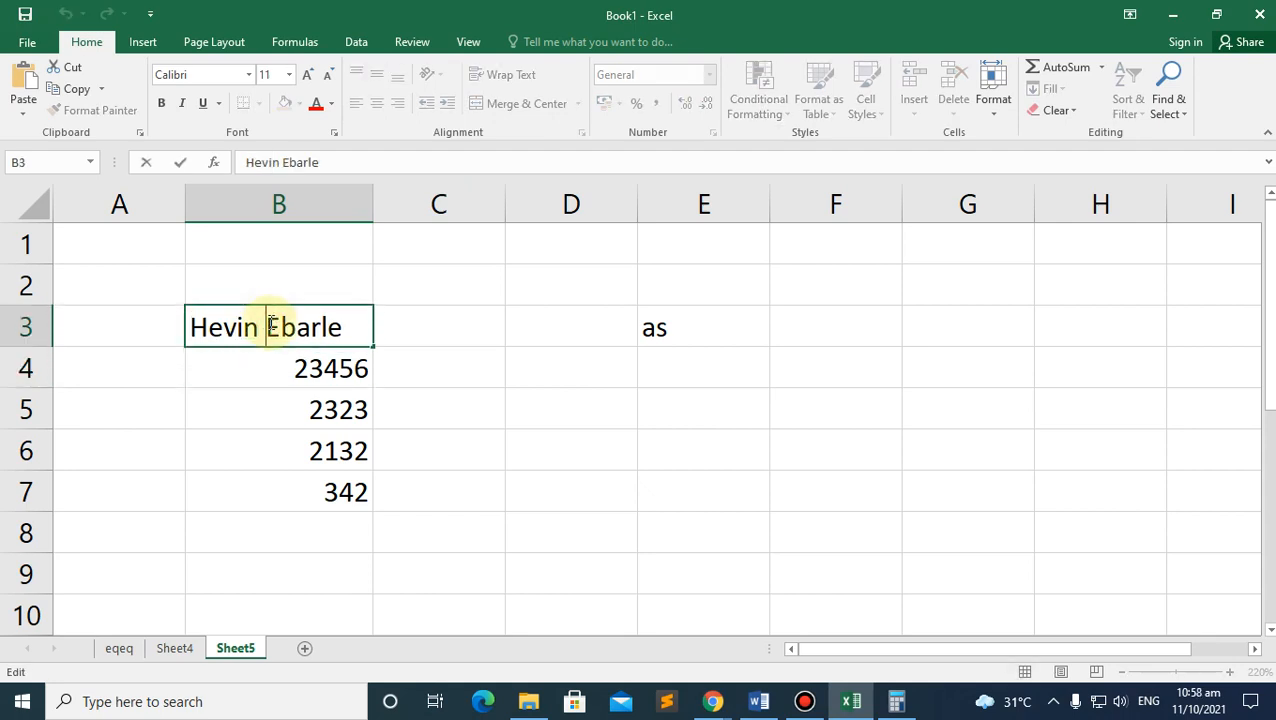
pyautogui.press('BackSpace')
pyautogui.click(255, 368)
pyautogui.click(258, 334)
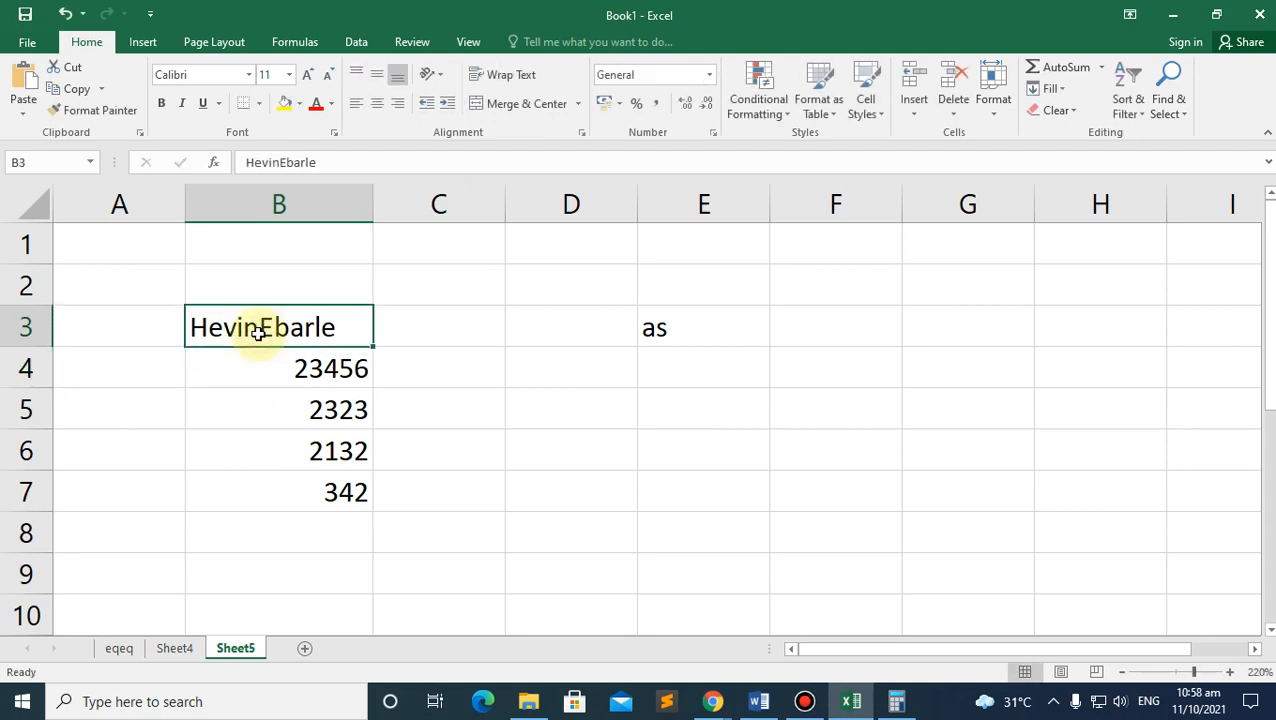
pyautogui.click(280, 162)
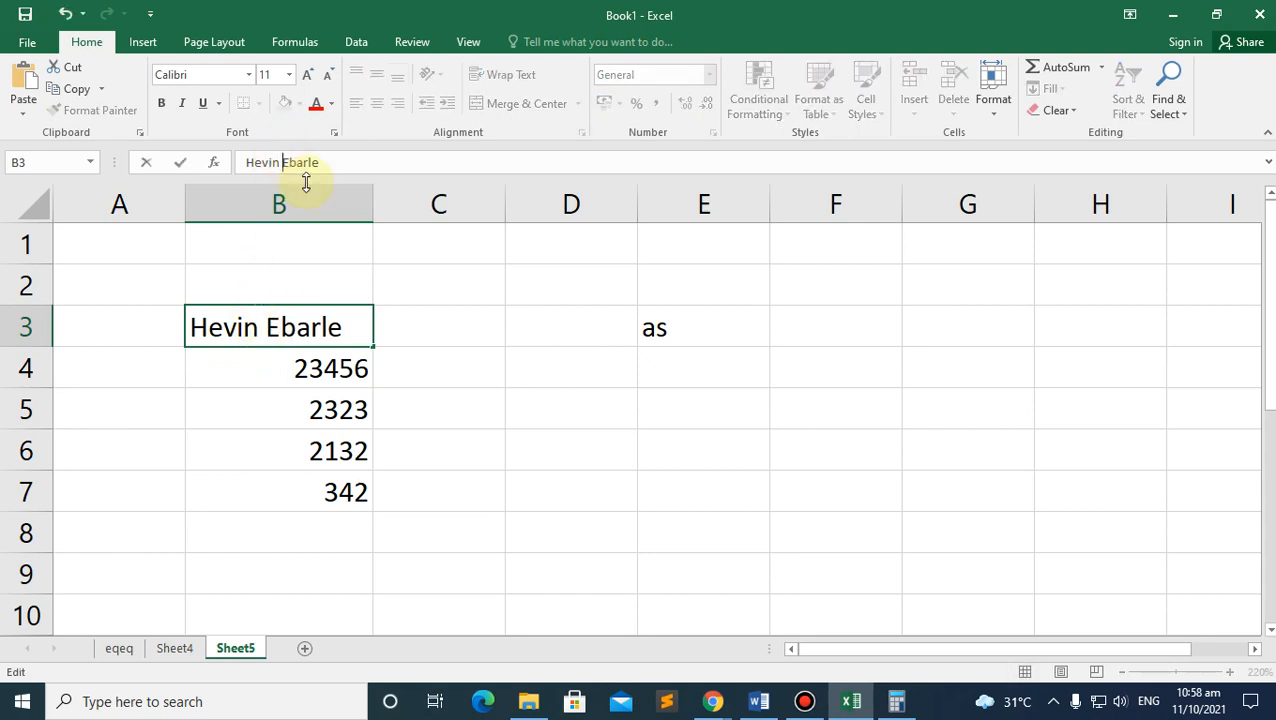
pyautogui.click(279, 327)
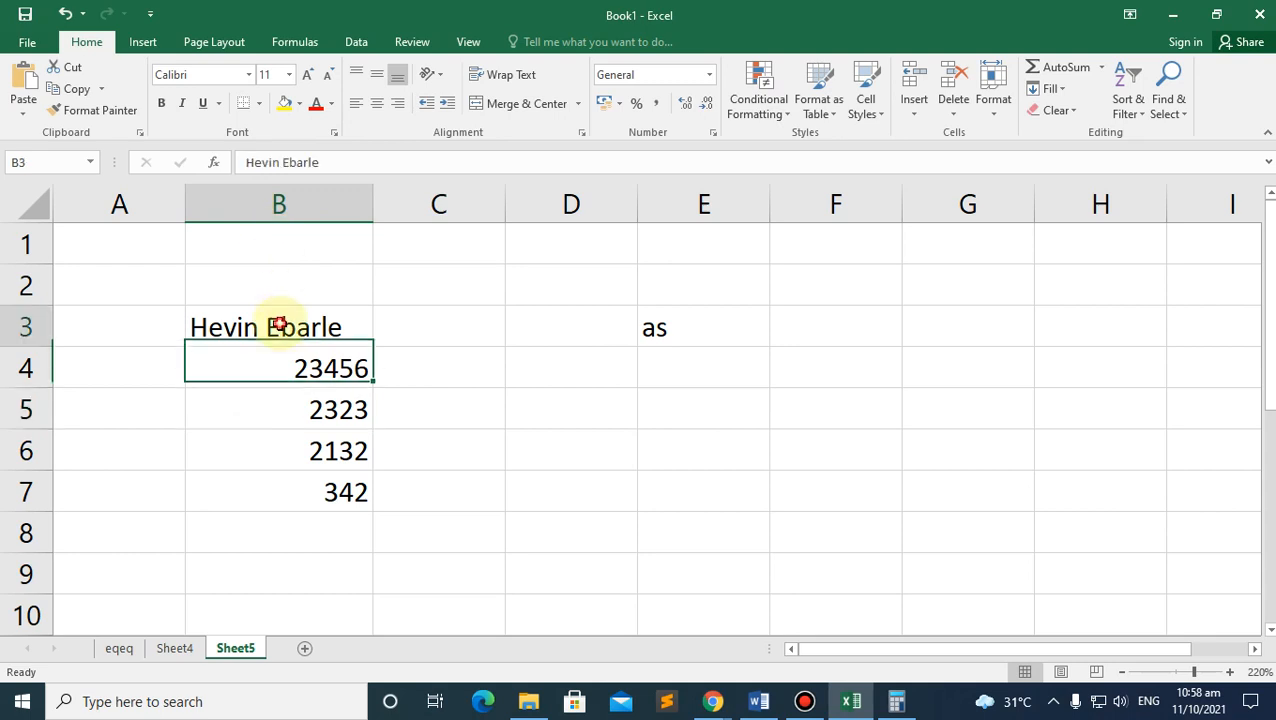
pyautogui.click(281, 162)
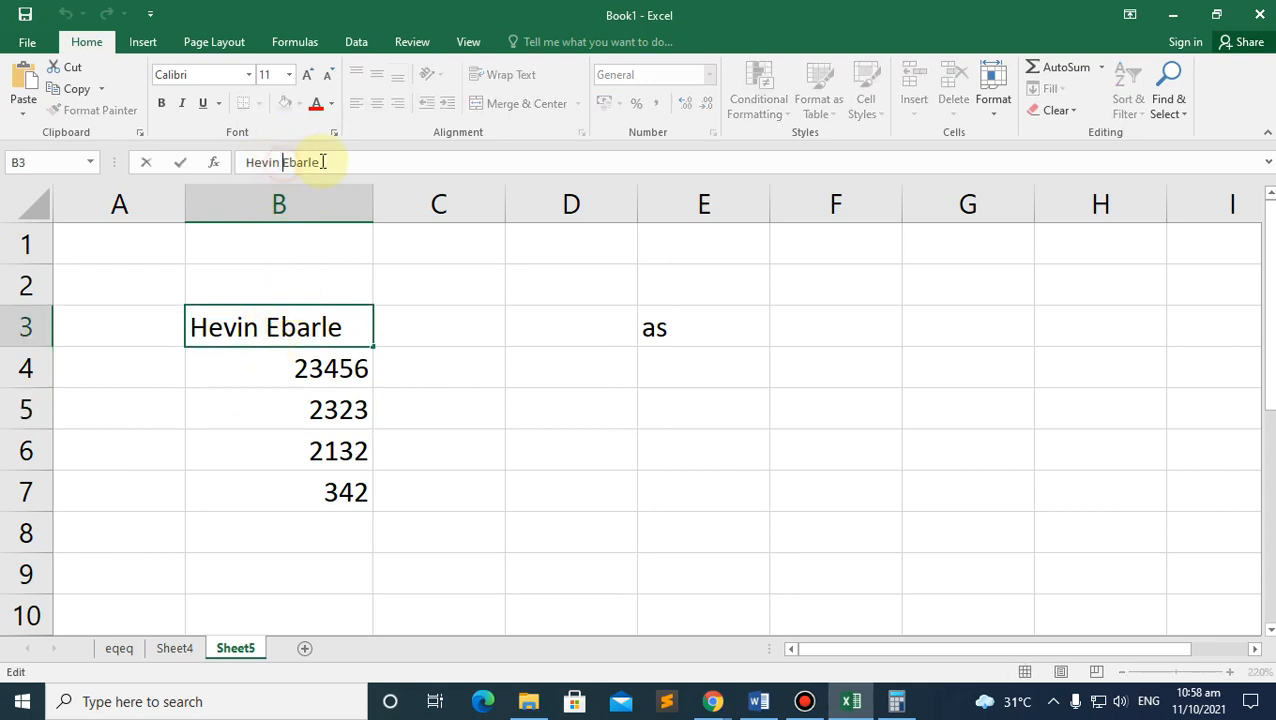
pyautogui.doubleClick(270, 327)
pyautogui.click(262, 330)
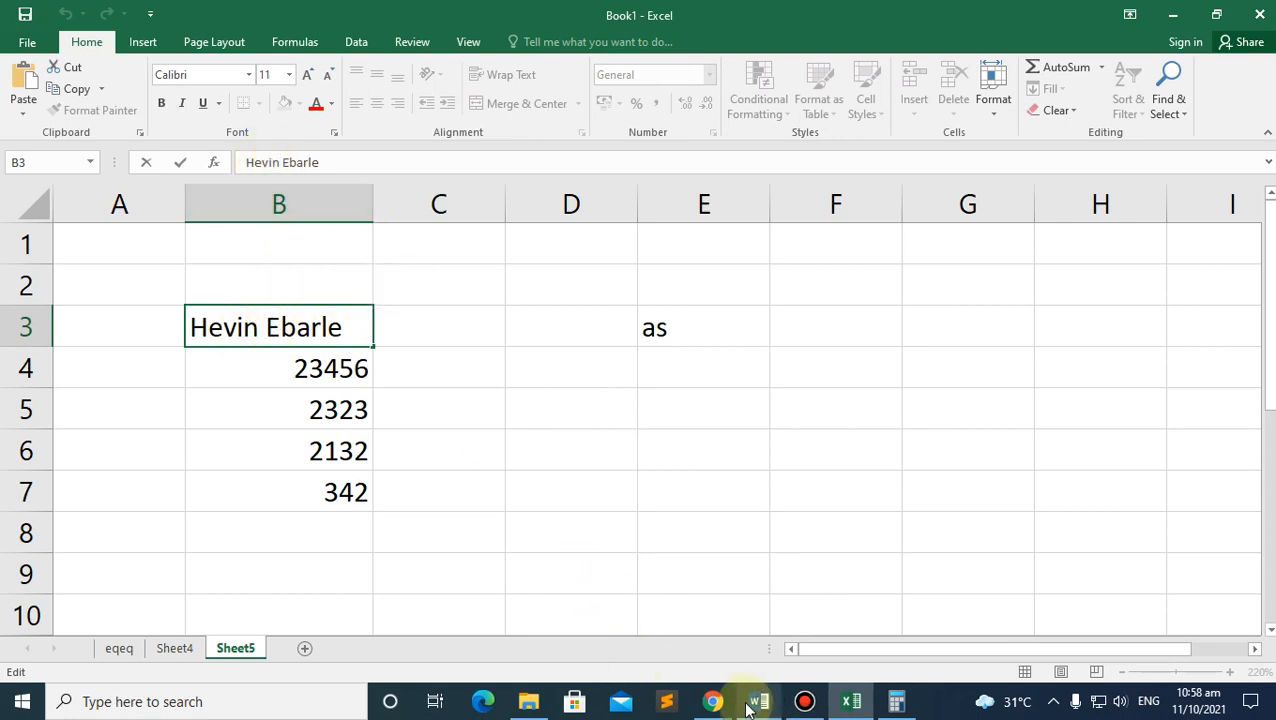
pyautogui.moveTo(718, 700)
pyautogui.click(642, 615)
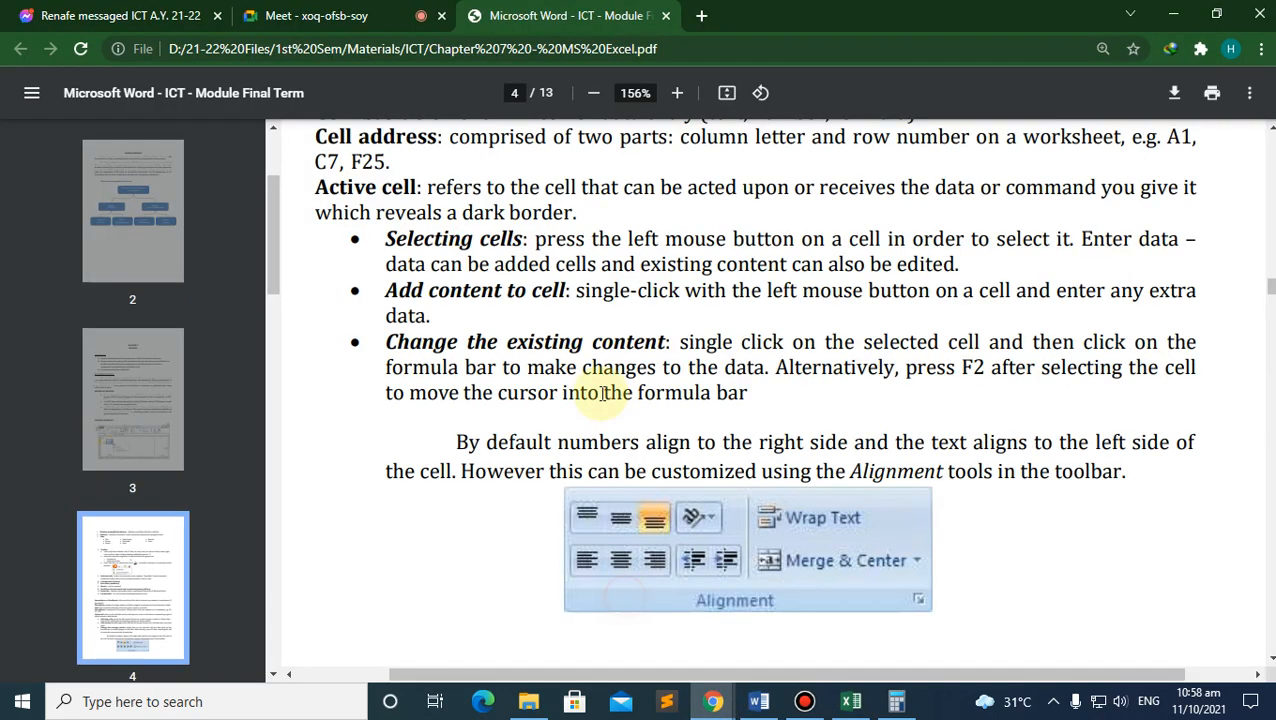
pyautogui.scroll(-4, 492, 378)
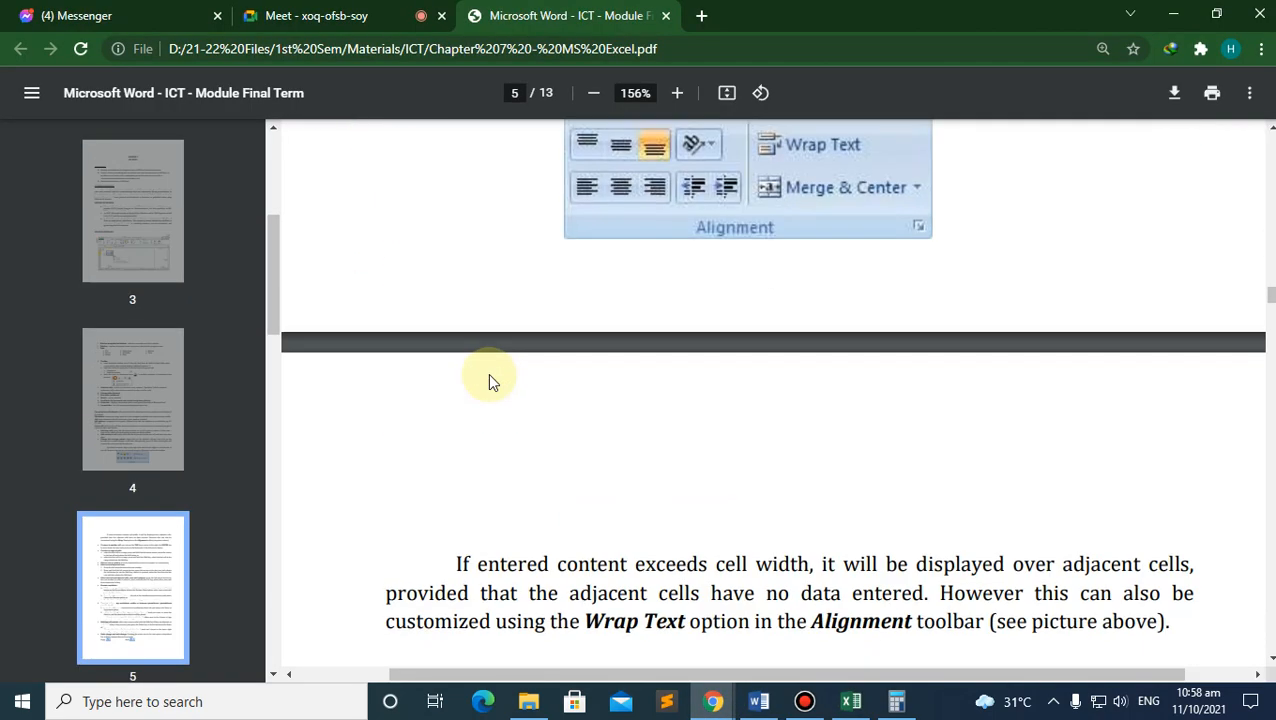
pyautogui.scroll(3, 490, 380)
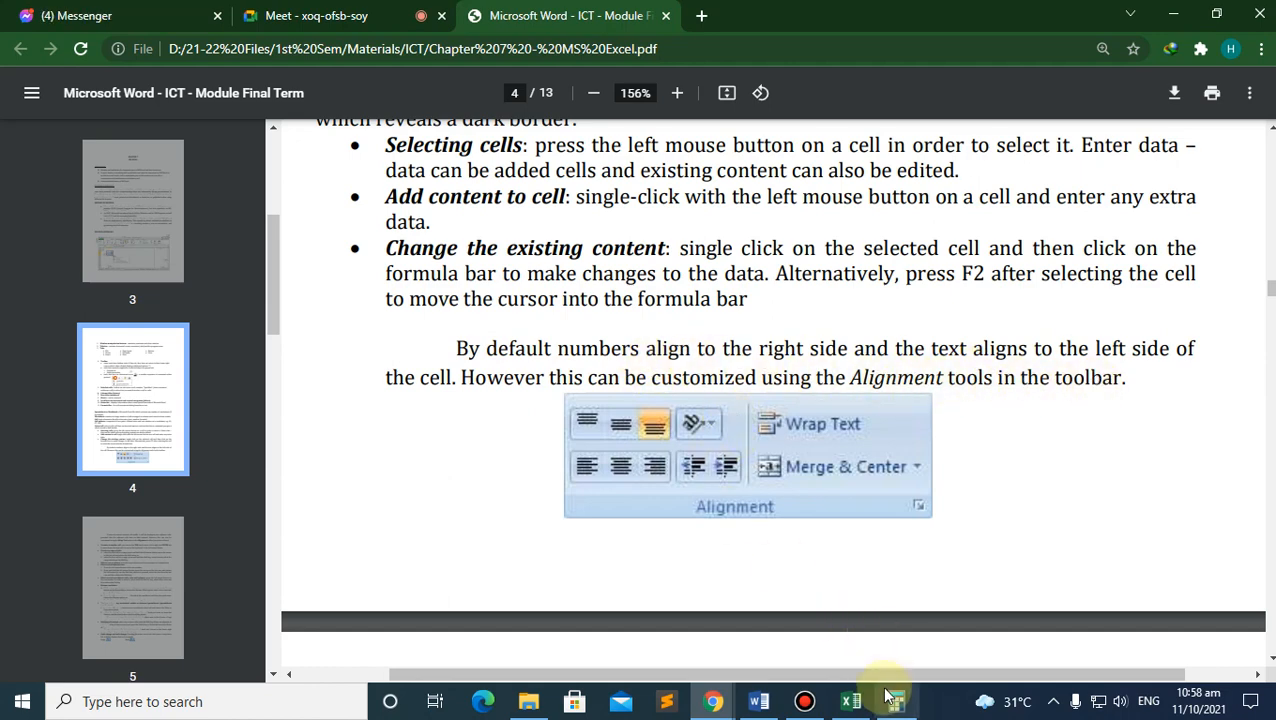
pyautogui.click(848, 699)
pyautogui.click(249, 352)
pyautogui.click(255, 328)
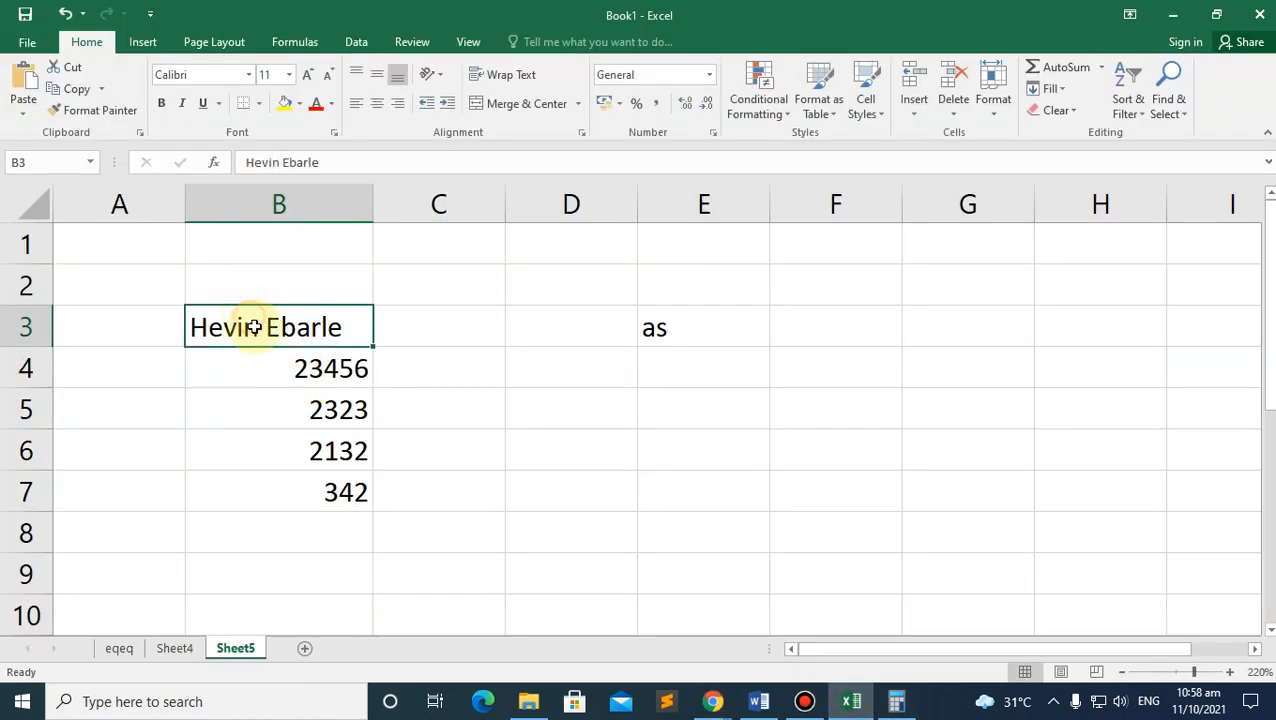
# Step: Make rows 3, 4 and 6 taller by dragging their row borders down
pyautogui.moveTo(37, 347); pyautogui.dragTo(33, 476)
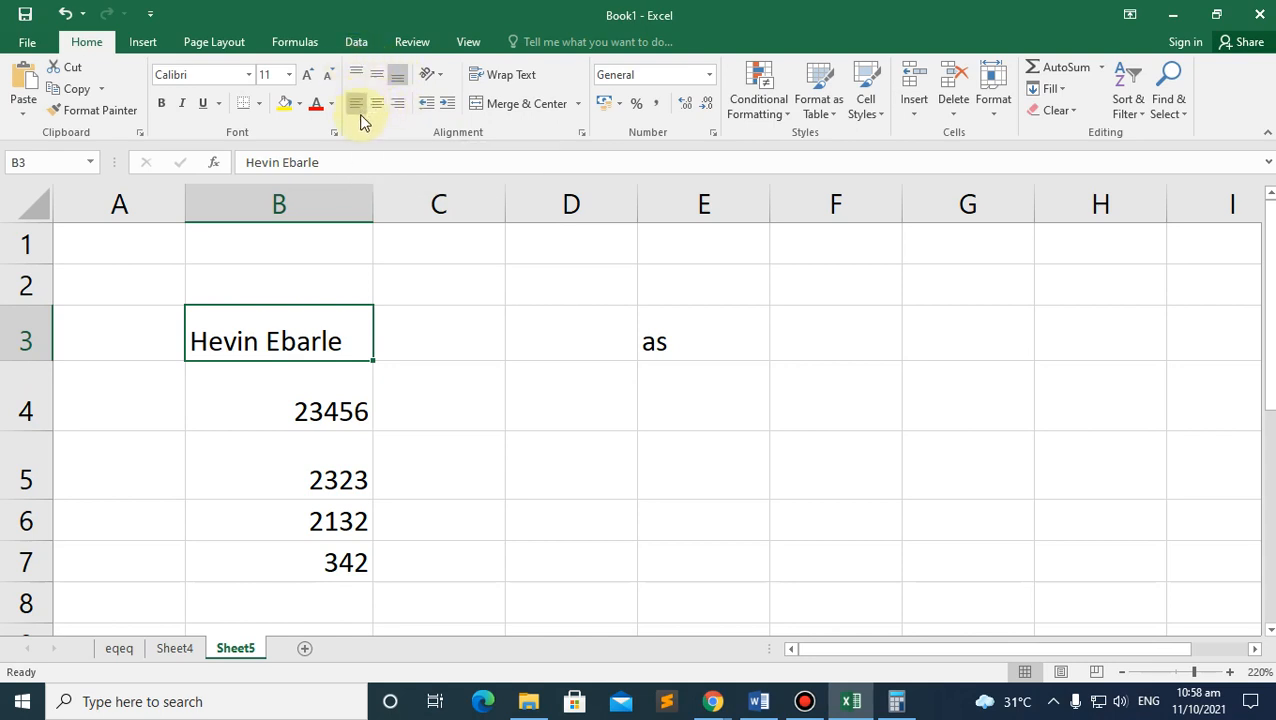
pyautogui.keyDown('shift'); pyautogui.click(292, 563); pyautogui.keyUp('shift')
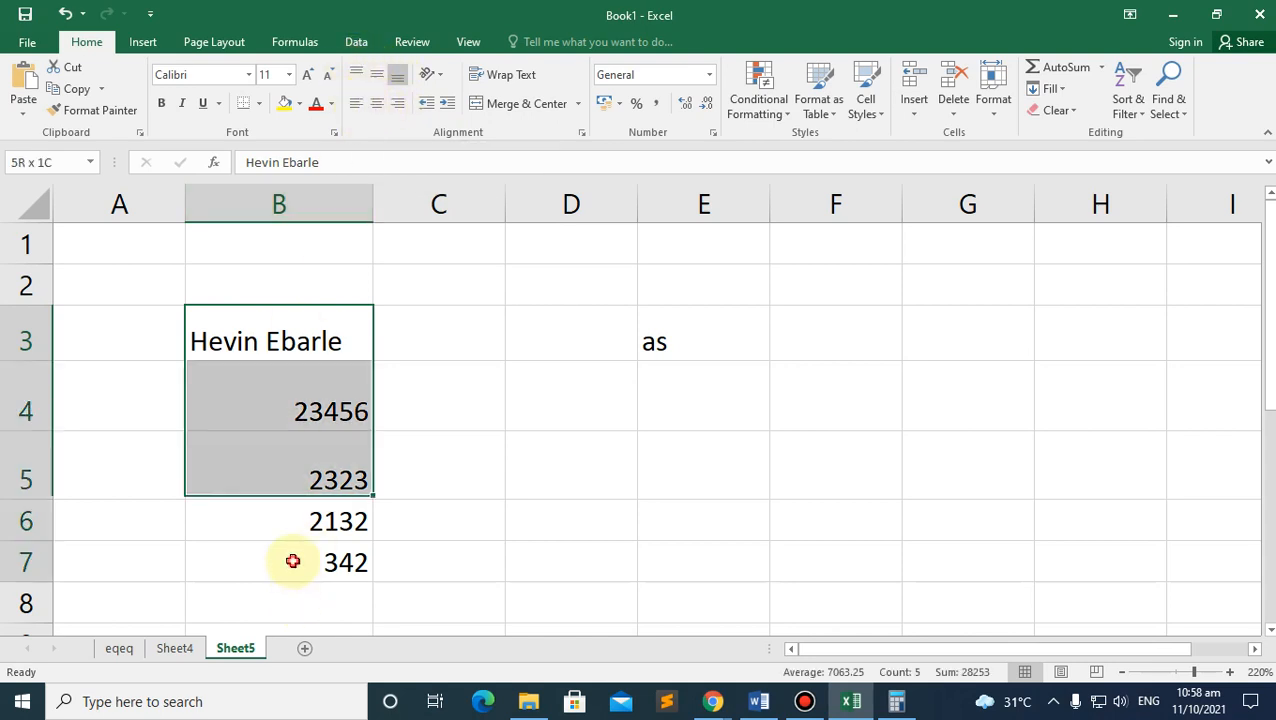
pyautogui.click(59, 564)
pyautogui.moveTo(21, 541); pyautogui.dragTo(20, 572)
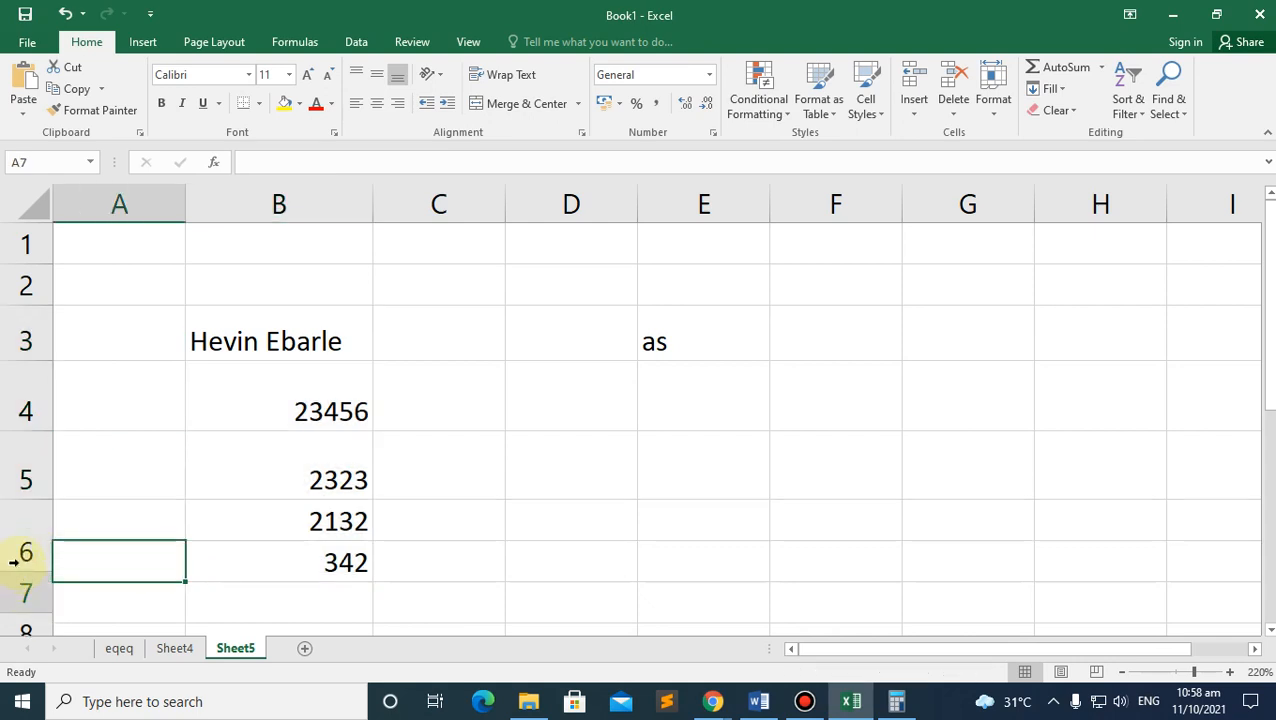
pyautogui.scroll(-3, 74, 524)
pyautogui.scroll(2, 71, 419)
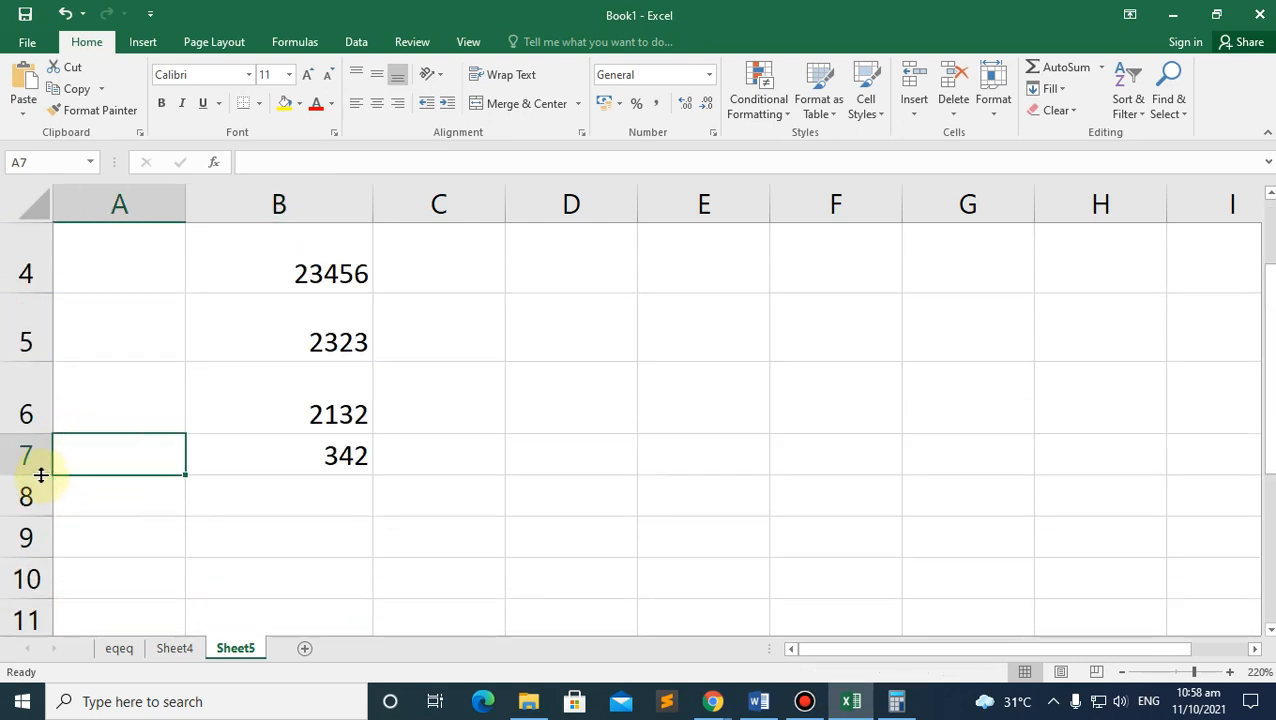
pyautogui.moveTo(41, 475); pyautogui.dragTo(23, 514)
pyautogui.scroll(1, 280, 482)
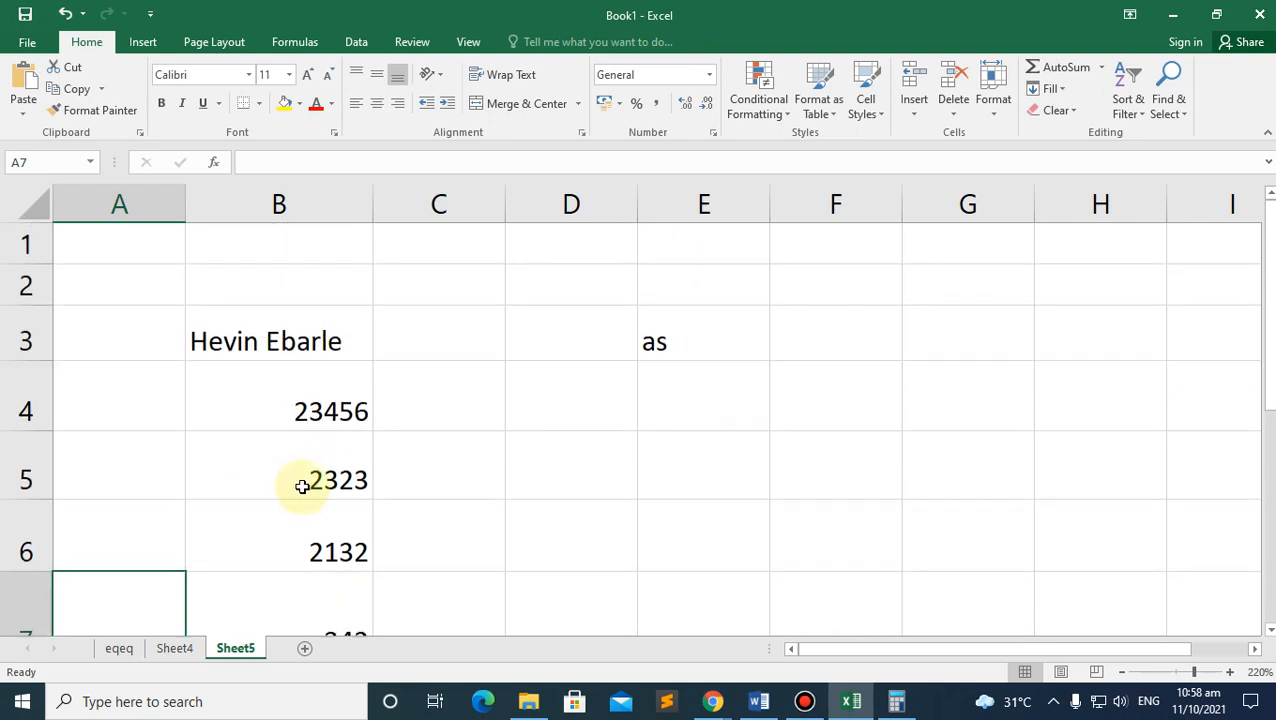
# Step: Check the name in B3 and 23456 in B4, and zoom the sheet out slightly
pyautogui.click(290, 345)
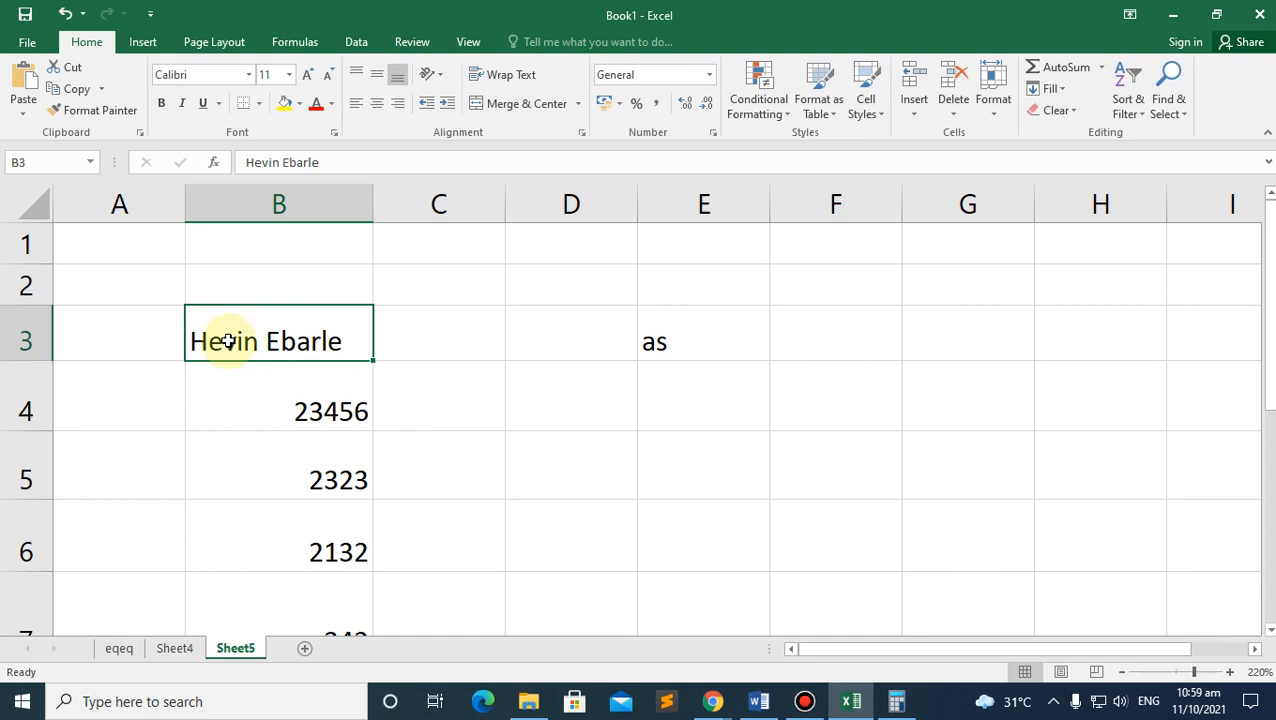
pyautogui.click(330, 413)
pyautogui.click(251, 333)
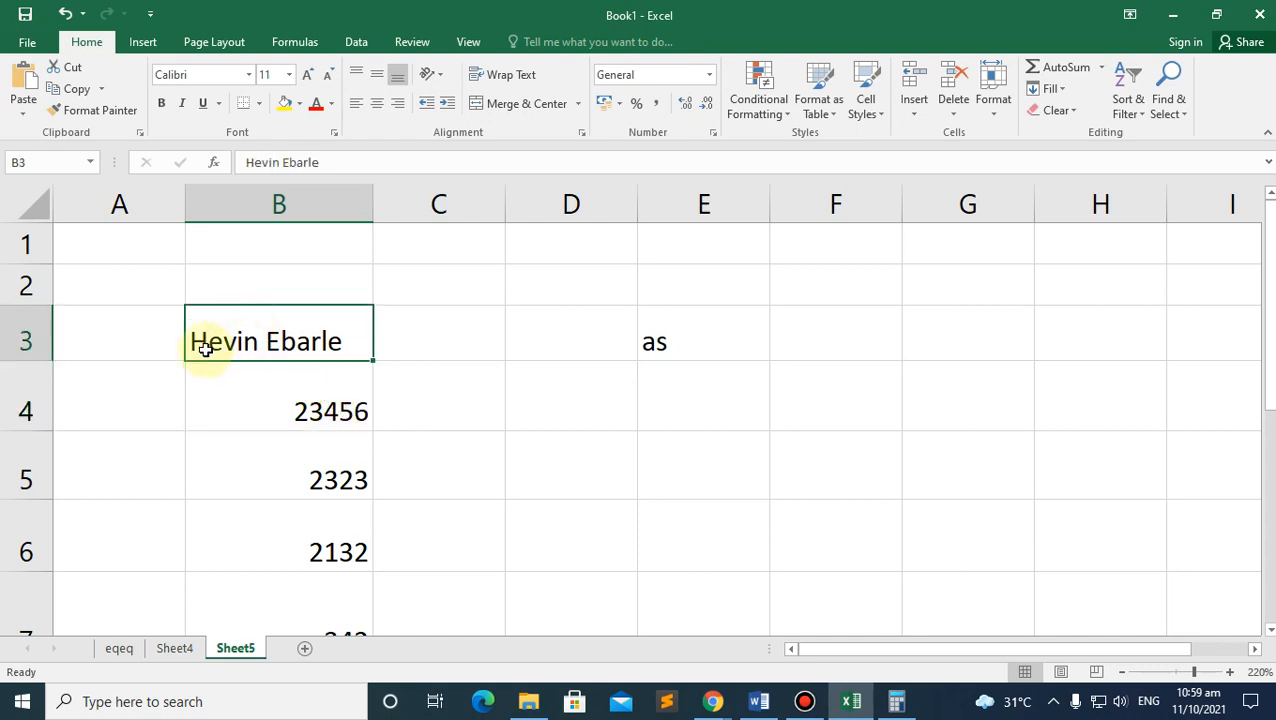
pyautogui.click(332, 404)
pyautogui.scroll(-2, 330, 395)
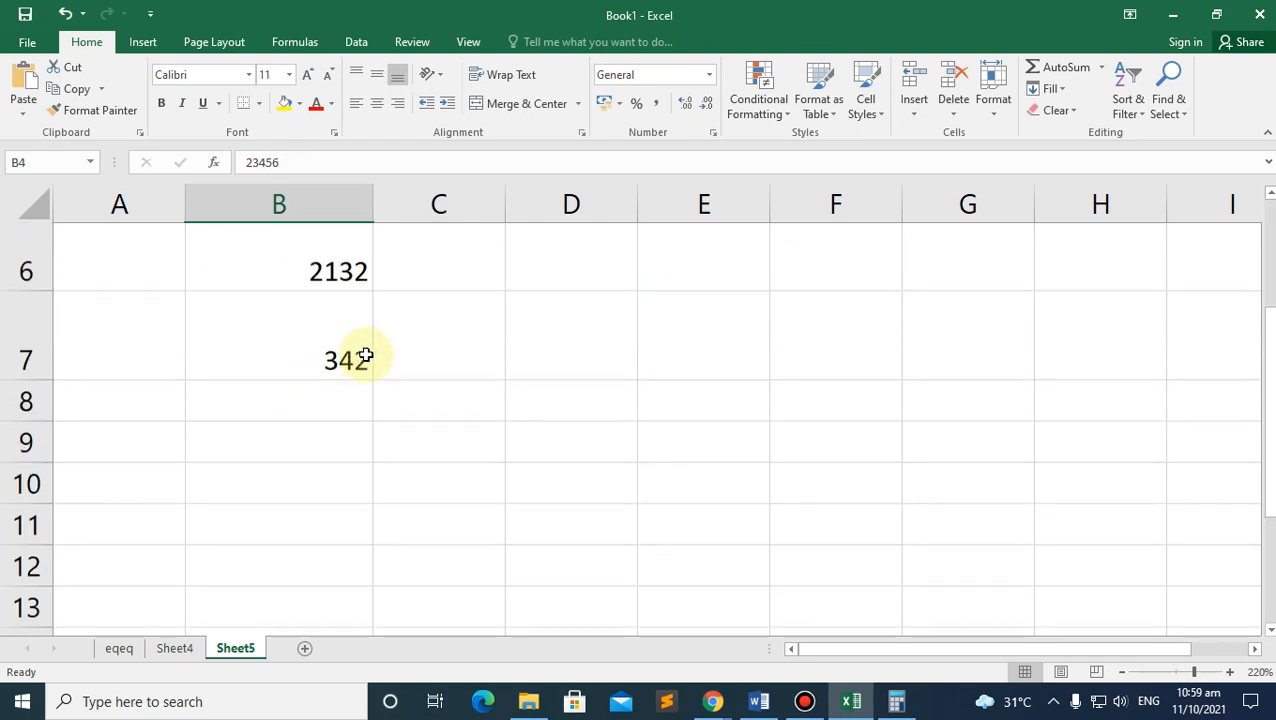
pyautogui.scroll(2, 364, 374)
pyautogui.scroll(3, 393, 404)
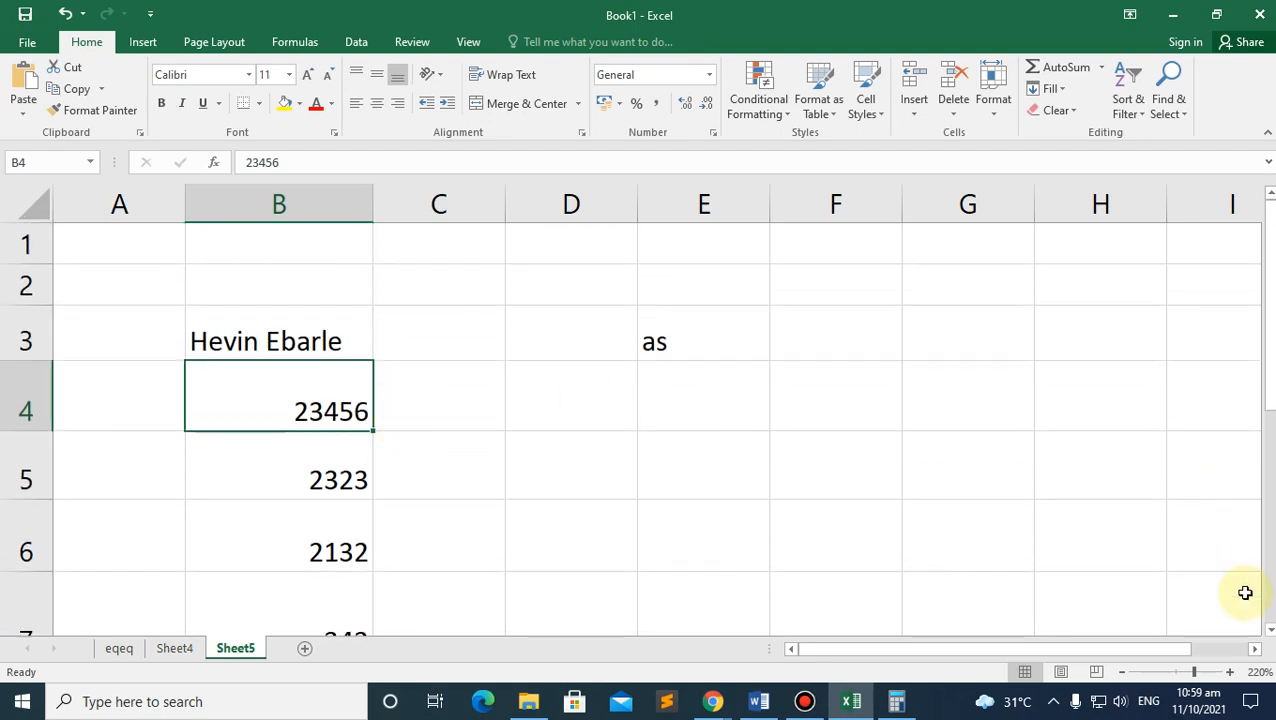
pyautogui.click(1121, 673)
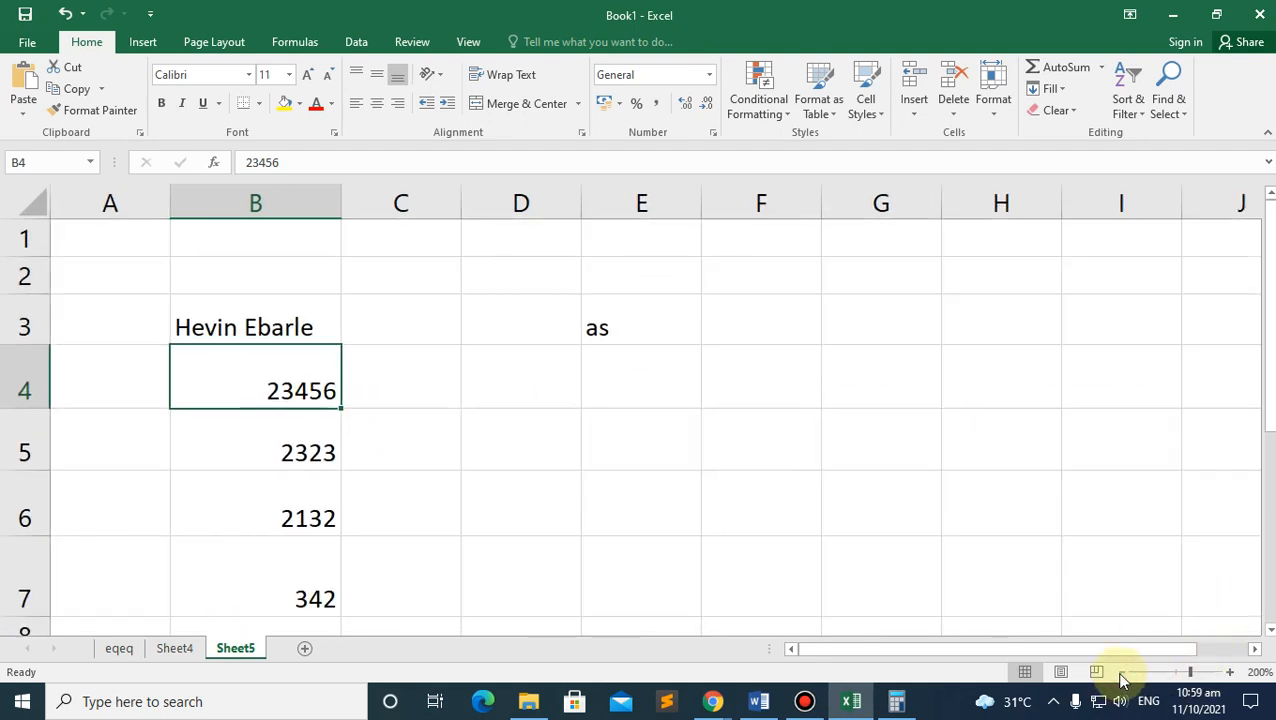
pyautogui.scroll(-1, 373, 350)
pyautogui.scroll(1, 307, 302)
pyautogui.scroll(1, 307, 302)
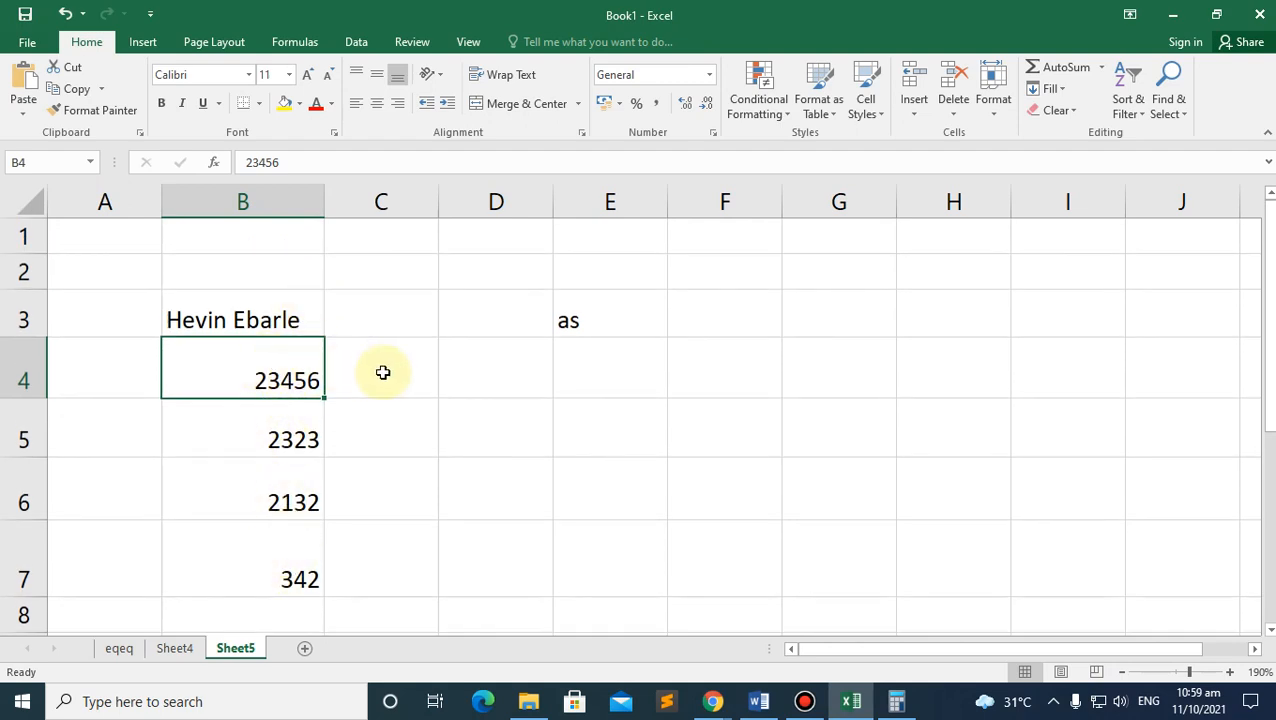
# Step: Left-align 23456 in B4, centre 2323 in B5, and right-align 2132 in B6
pyautogui.keyDown('shift'); pyautogui.click(302, 578); pyautogui.keyUp('shift')
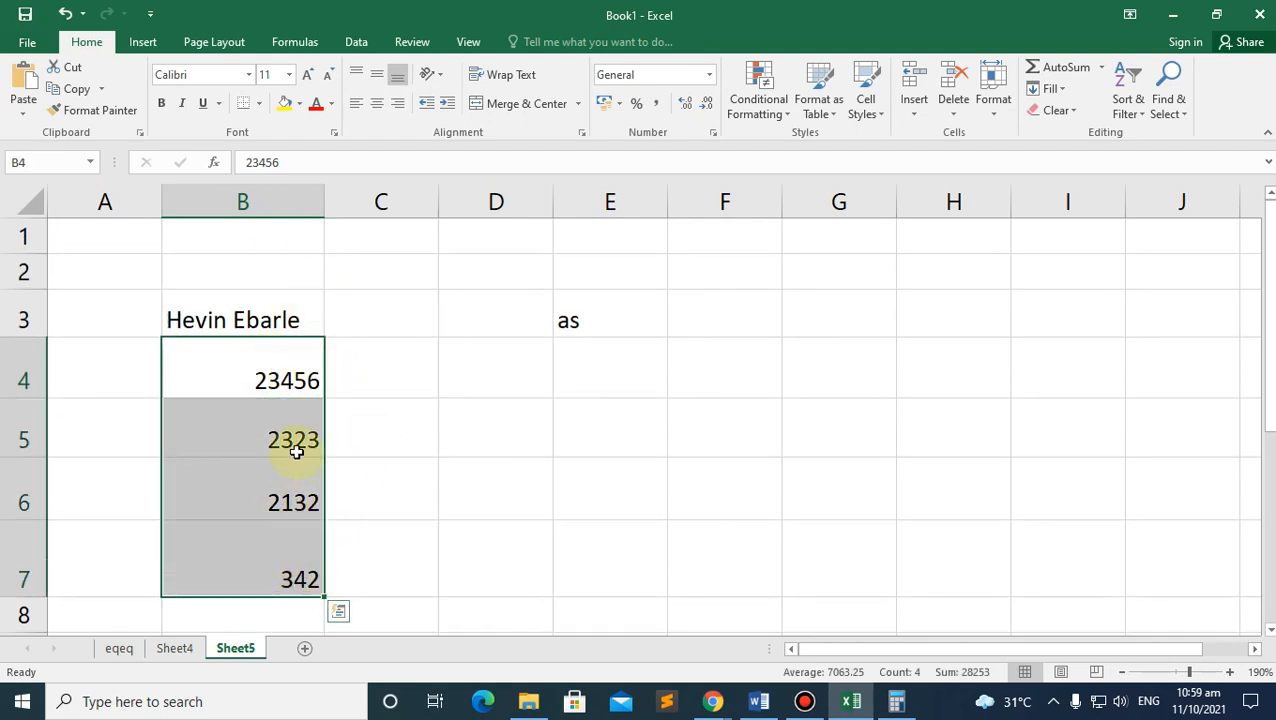
pyautogui.moveTo(296, 447); pyautogui.dragTo(286, 397)
pyautogui.click(293, 375)
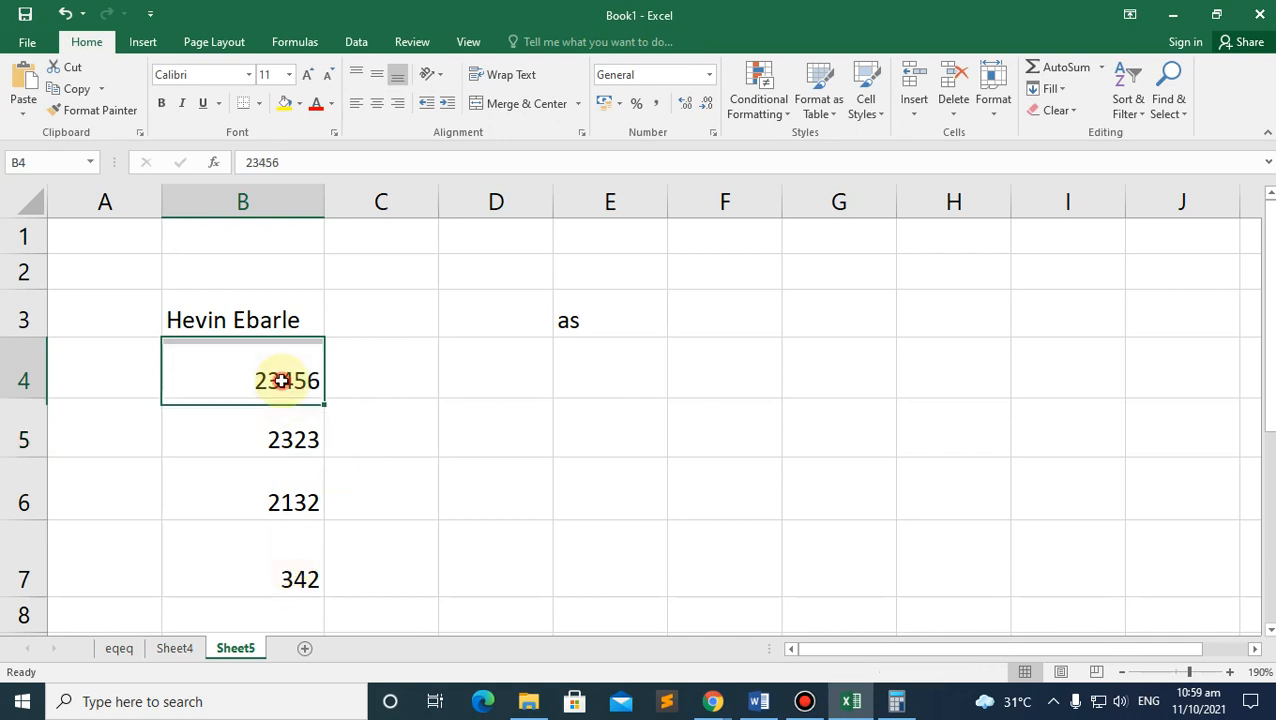
pyautogui.click(357, 106)
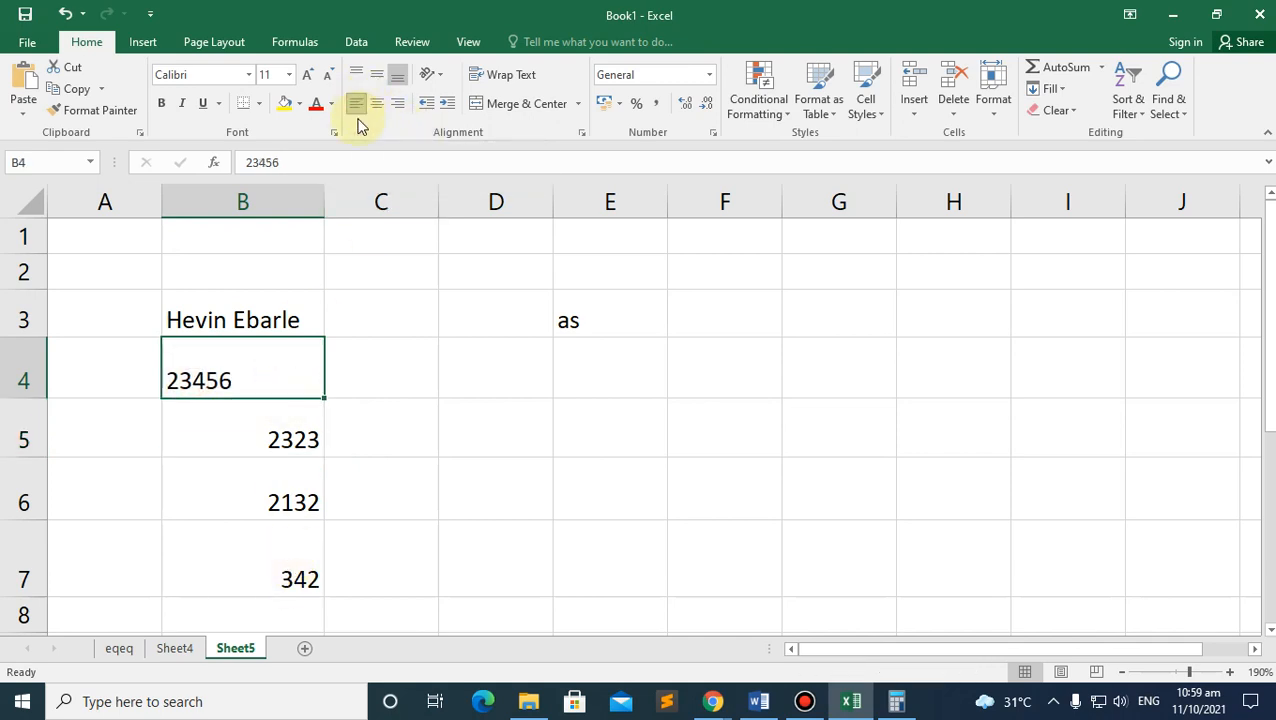
pyautogui.click(279, 436)
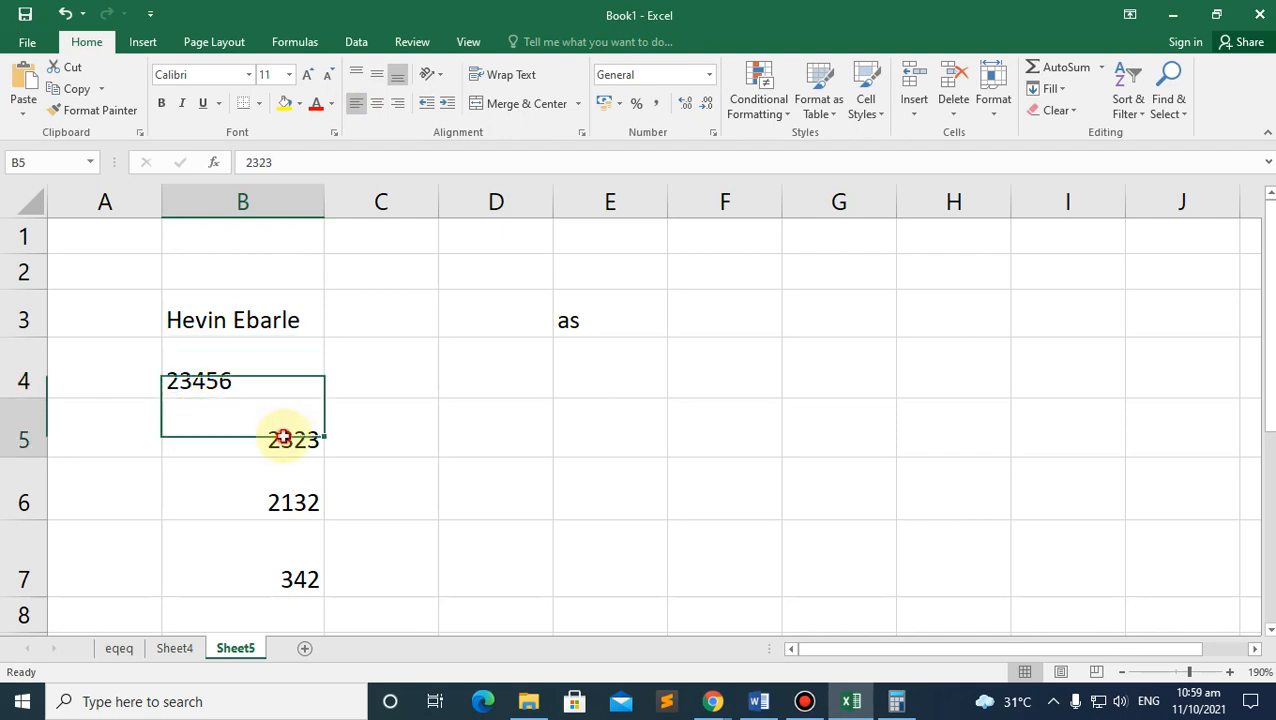
pyautogui.click(377, 106)
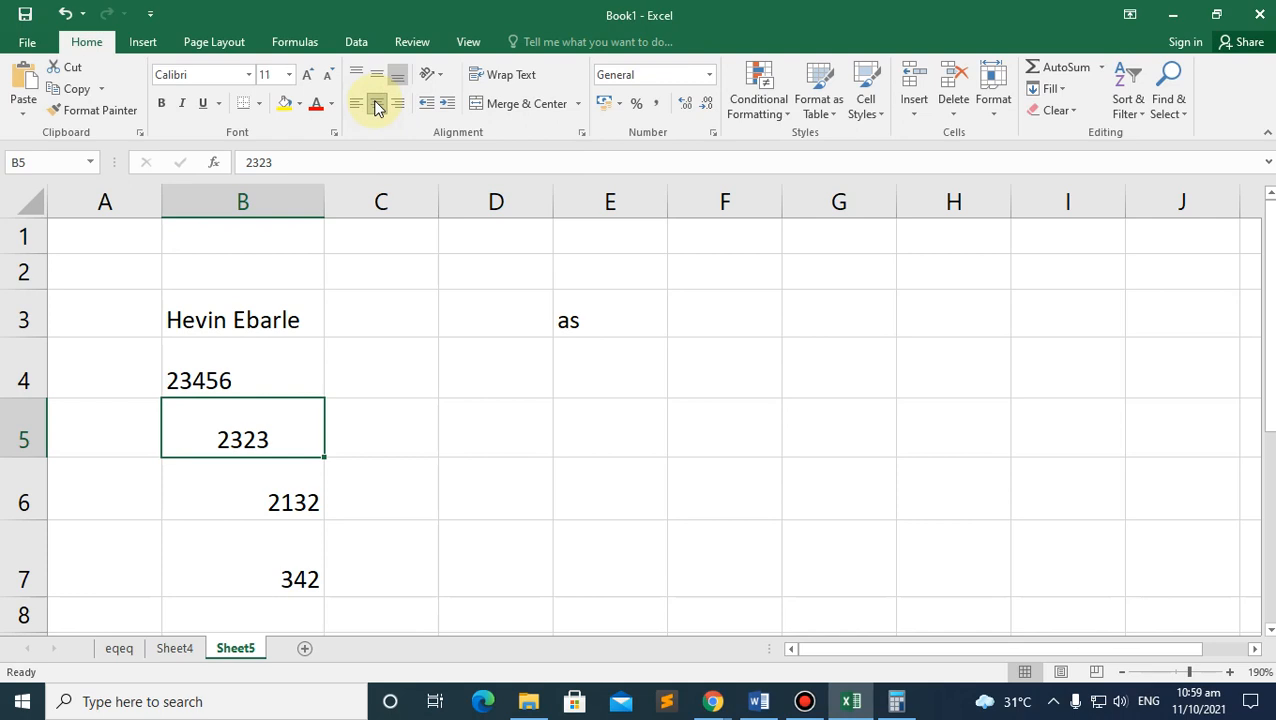
pyautogui.click(285, 501)
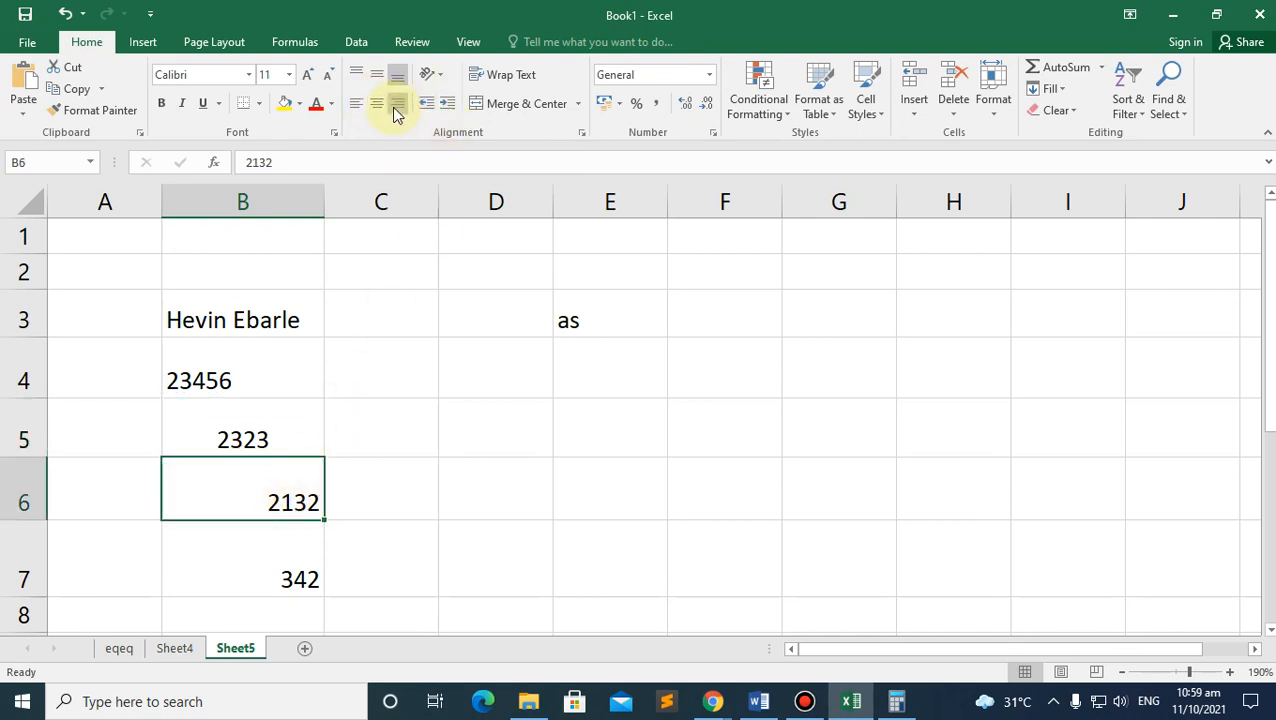
pyautogui.click(396, 105)
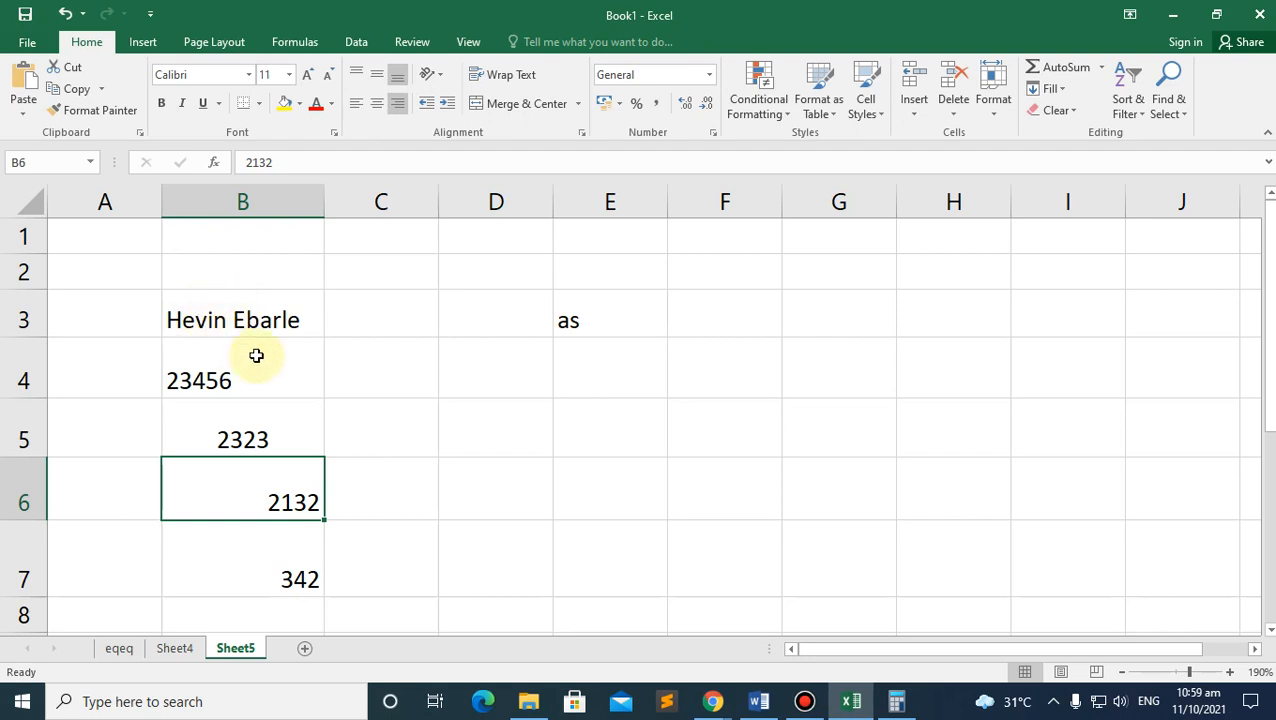
# Step: Browse the Insert shapes gallery, return to Home, and select B3
pyautogui.click(152, 42)
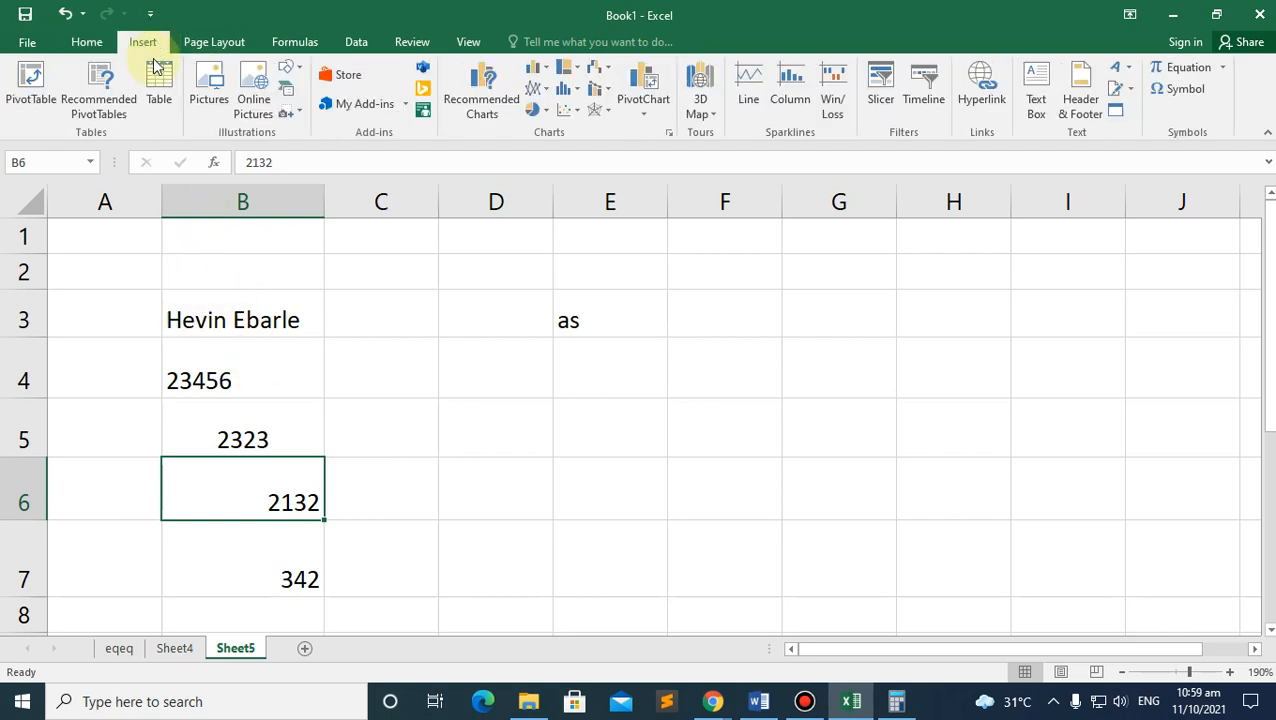
pyautogui.click(292, 68)
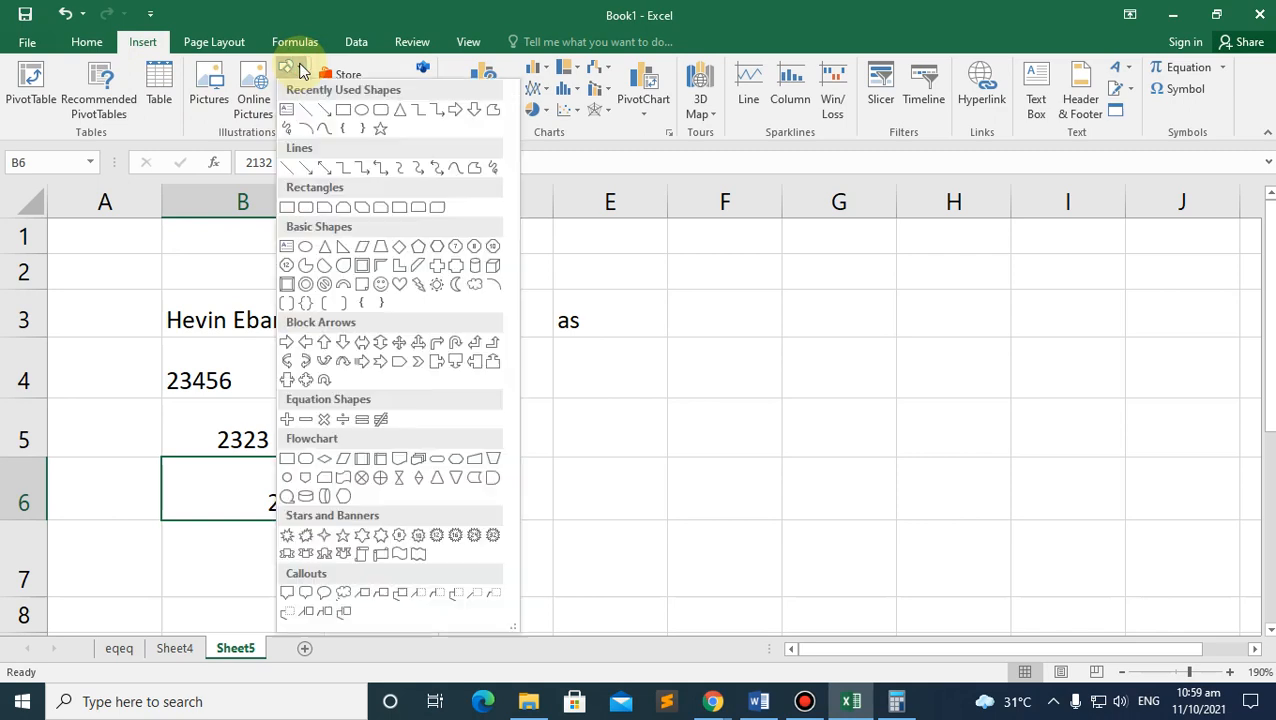
pyautogui.click(86, 41)
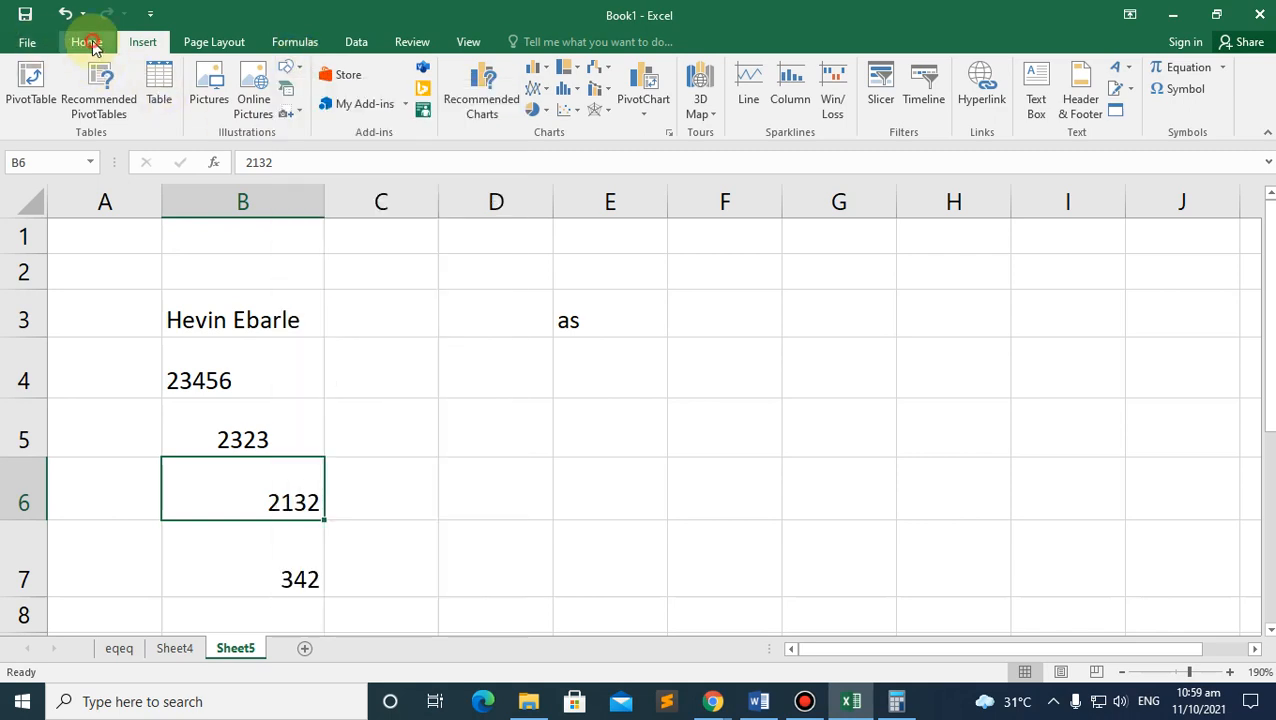
pyautogui.click(86, 41)
pyautogui.click(234, 321)
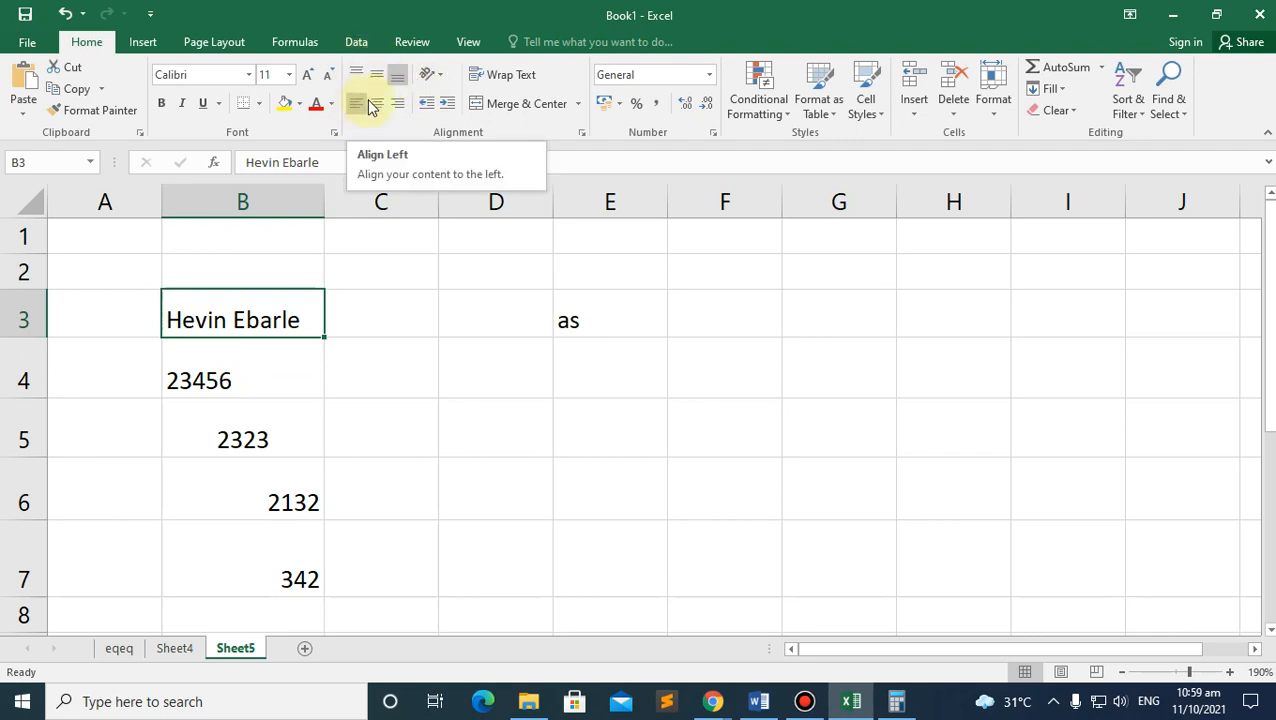
# Step: Clear B3, top-align 23456 in B4, and middle-align 2323 vertically in B5
pyautogui.click(222, 379)
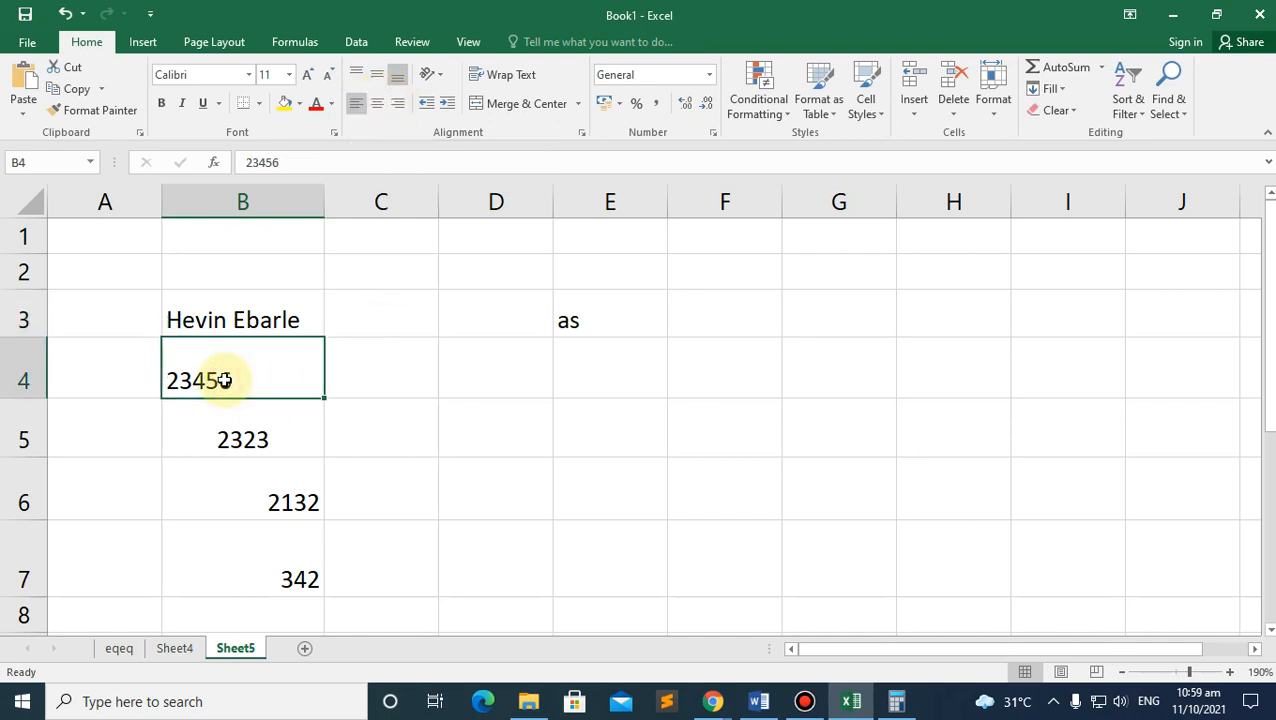
pyautogui.click(249, 315)
pyautogui.press('Delete')
pyautogui.click(238, 371)
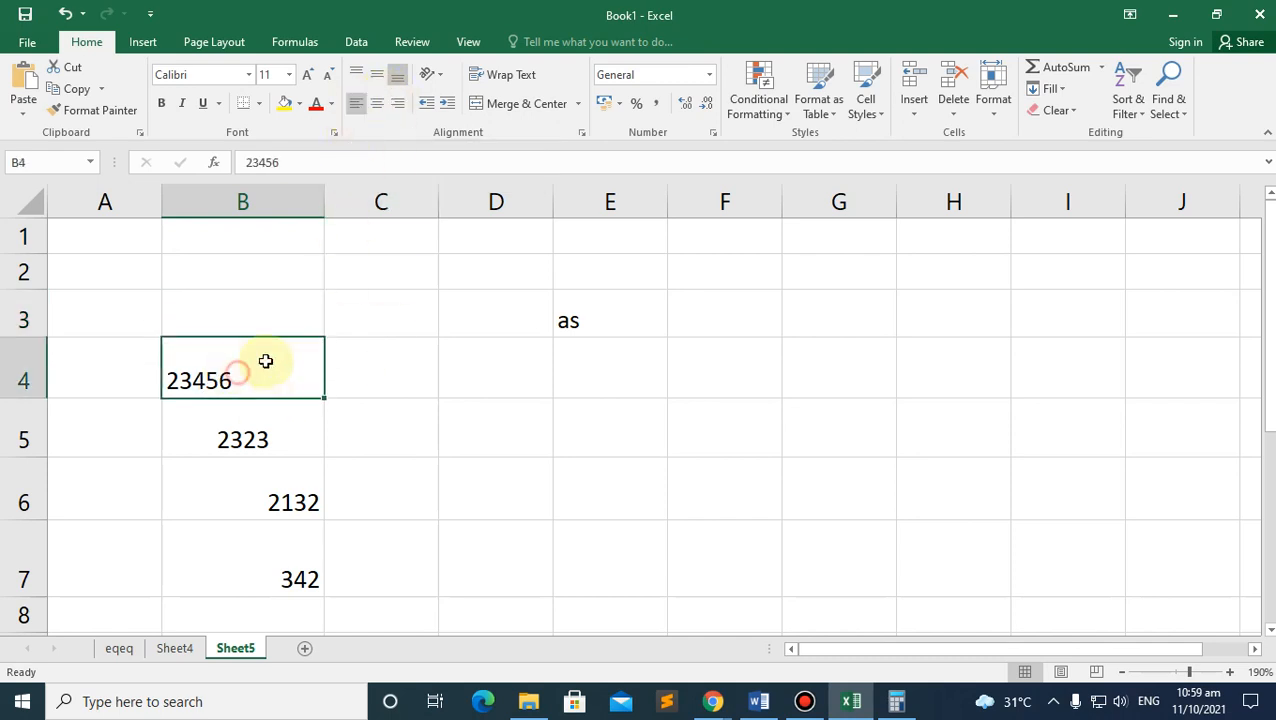
pyautogui.click(357, 77)
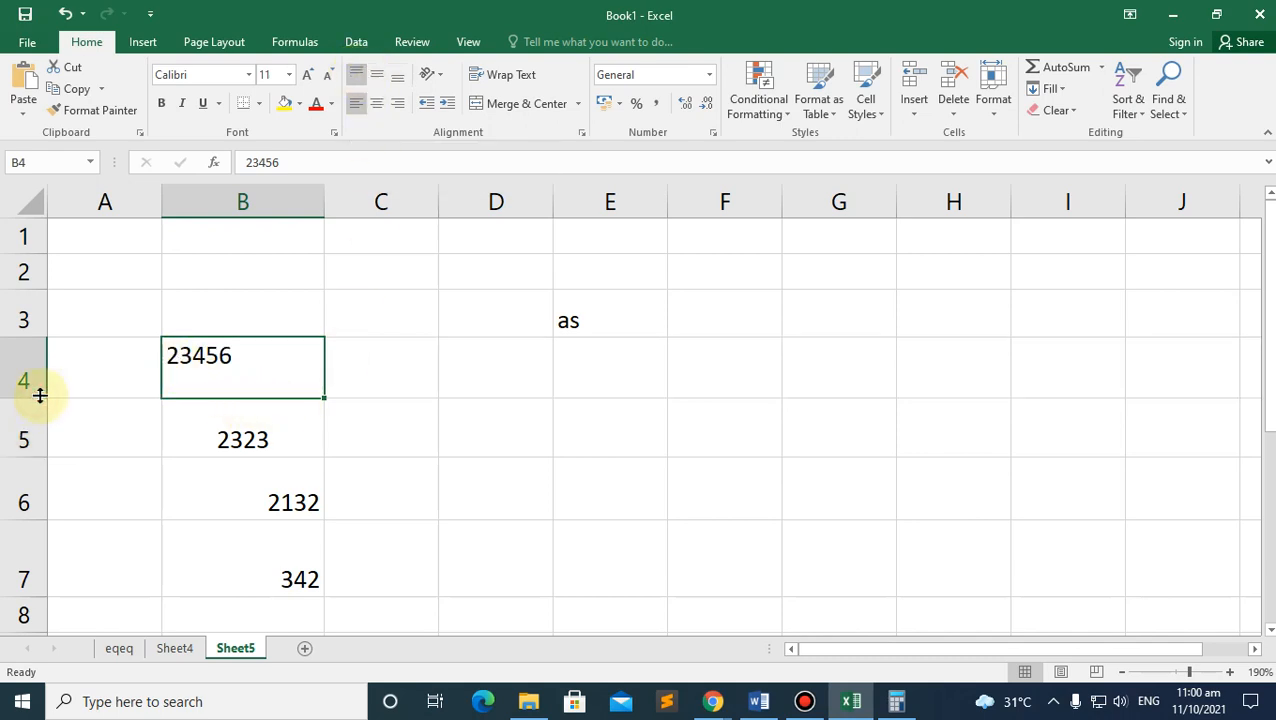
pyautogui.moveTo(30, 395)
pyautogui.mouseDown()
pyautogui.moveTo(26, 436)
pyautogui.moveTo(32, 403)
pyautogui.mouseUp()
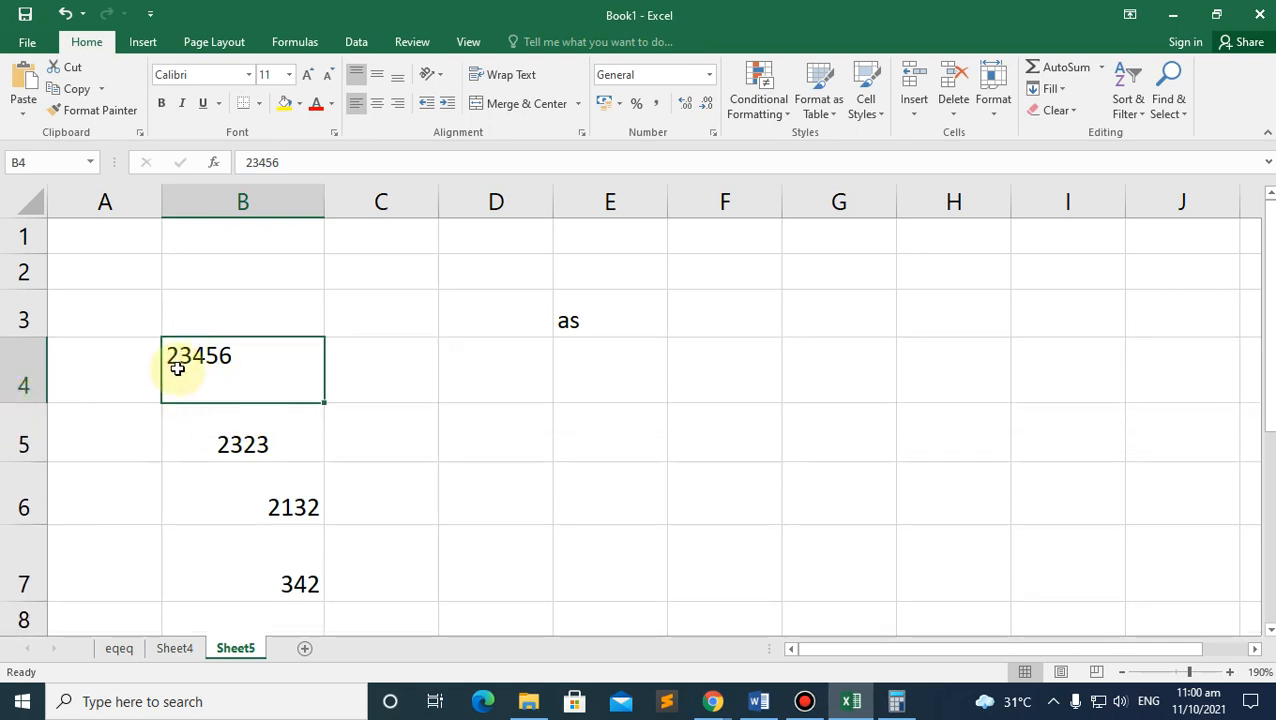
pyautogui.click(242, 444)
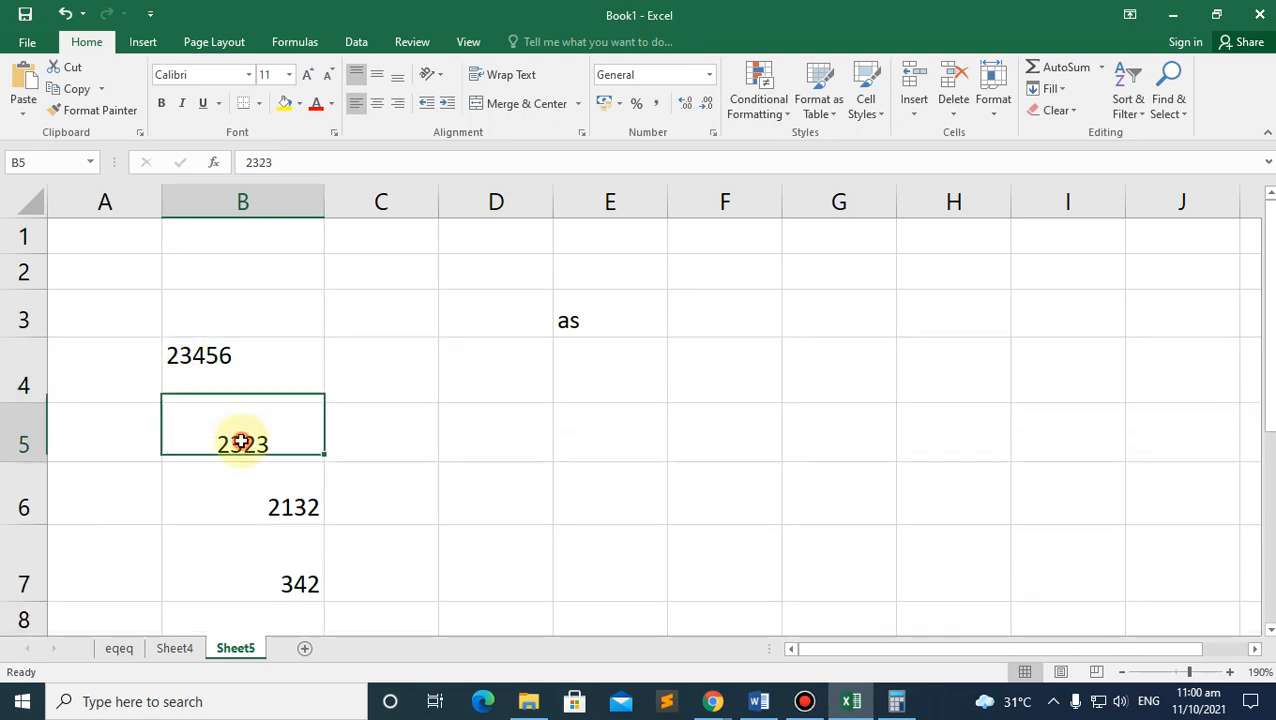
pyautogui.click(379, 75)
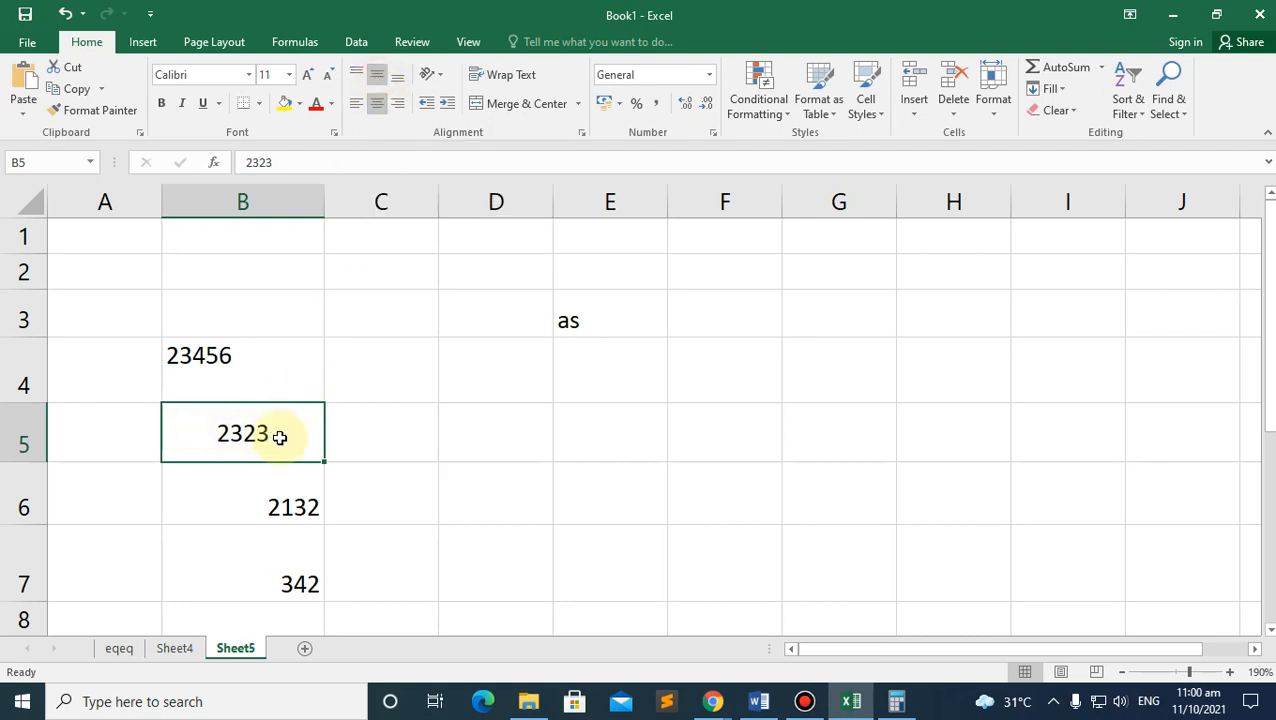
pyautogui.click(289, 501)
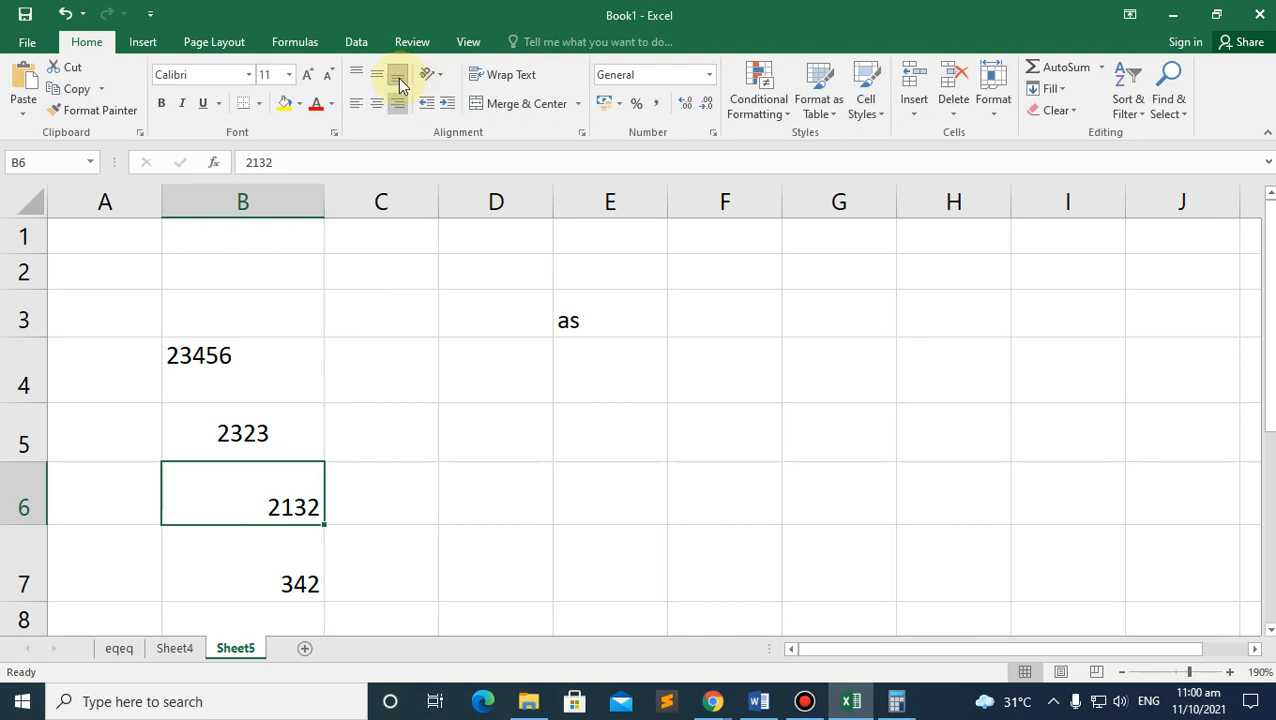
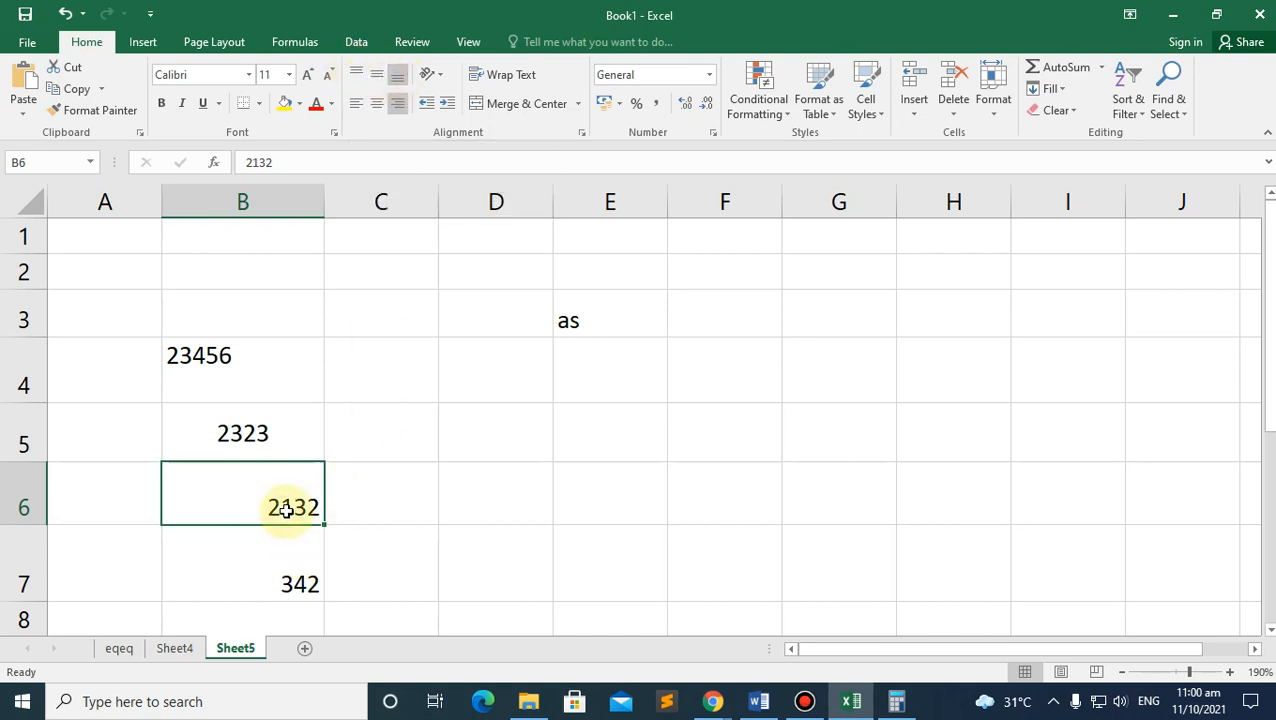
# Step: Drag row 4's lower border down so 23456 in B4 has more vertical room
pyautogui.scroll(-1, 285, 503)
pyautogui.scroll(1, 245, 393)
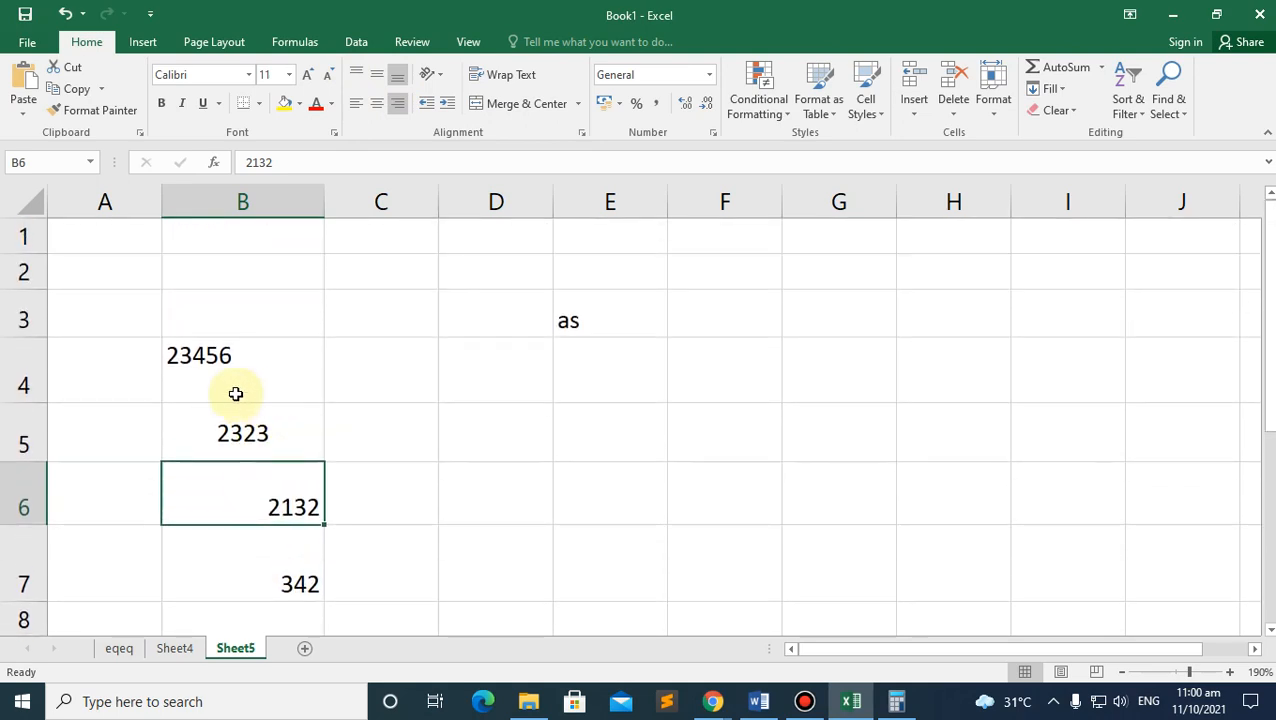
pyautogui.click(203, 360)
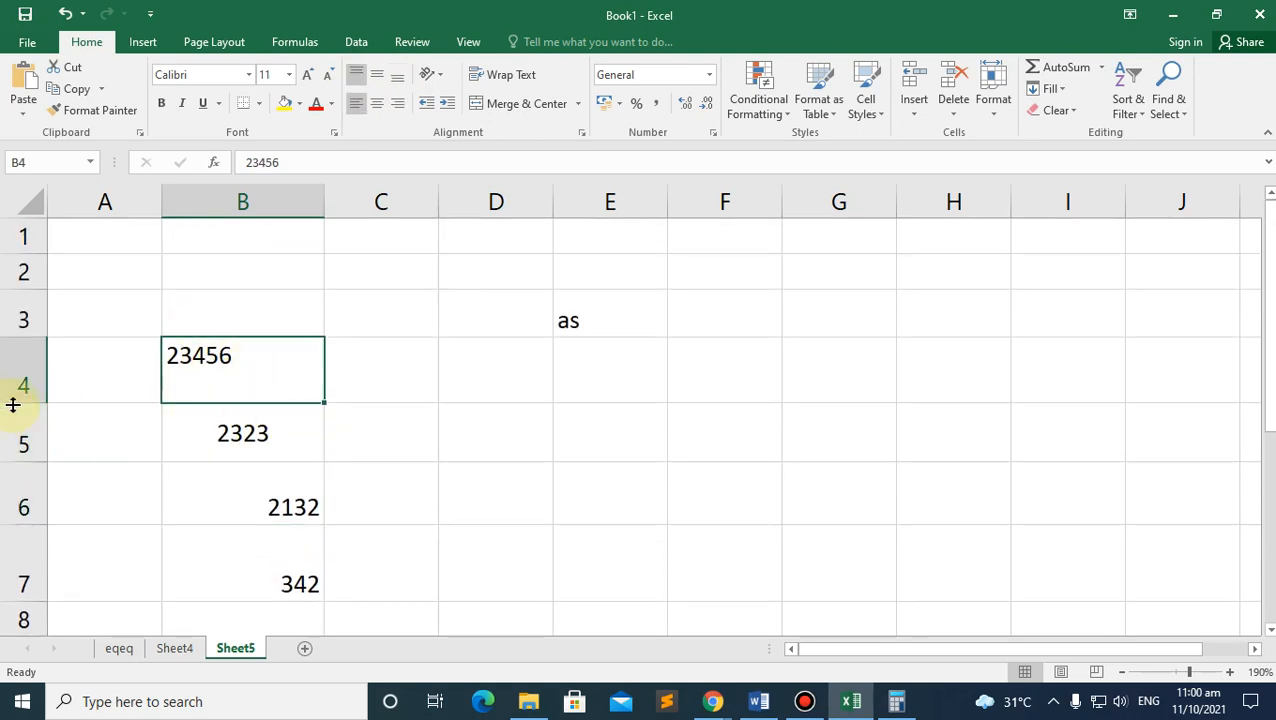
pyautogui.moveTo(14, 401); pyautogui.dragTo(14, 412)
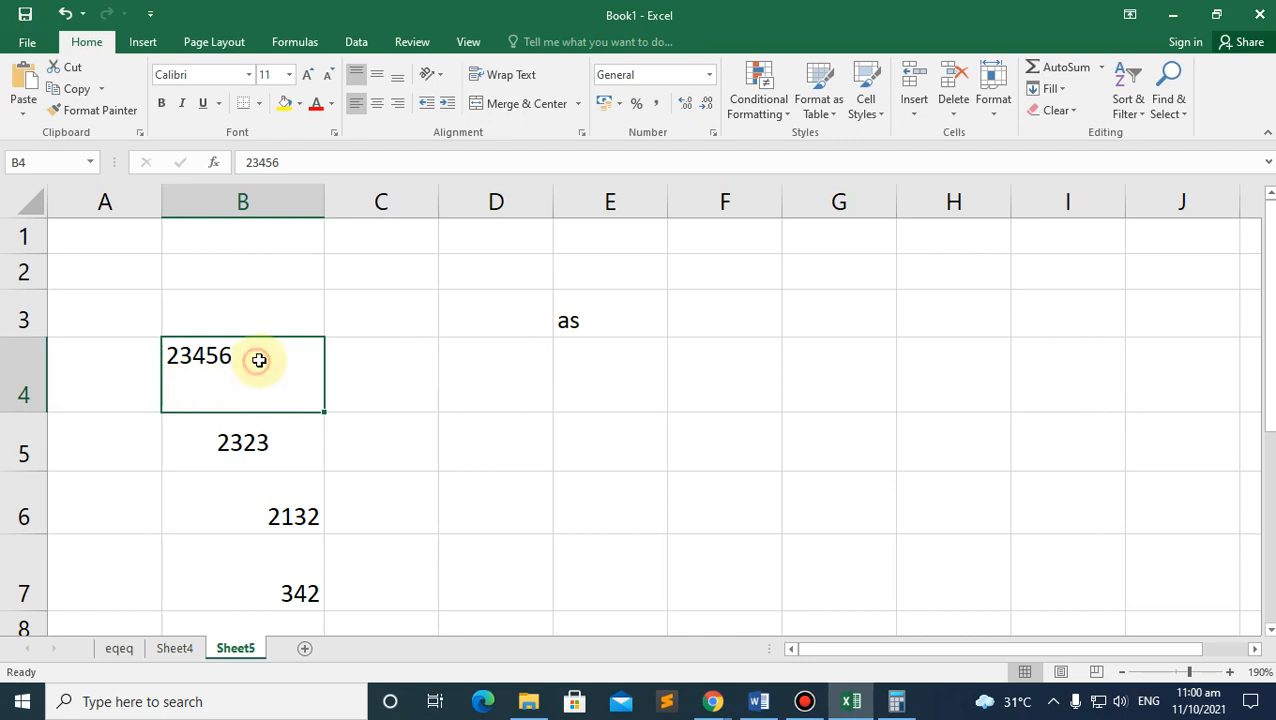
pyautogui.click(363, 355)
# Step: Enter 'adadaas' in C4 and top-align it
pyautogui.write('adadaas')
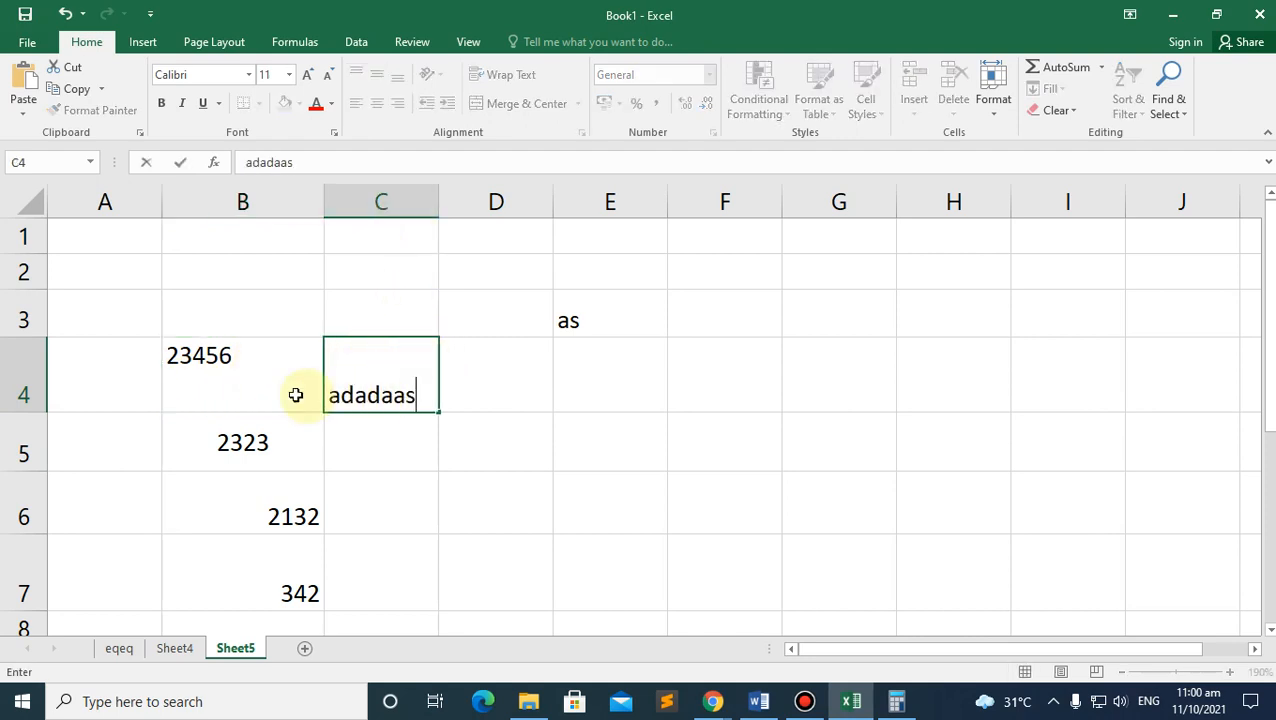
pyautogui.click(203, 358)
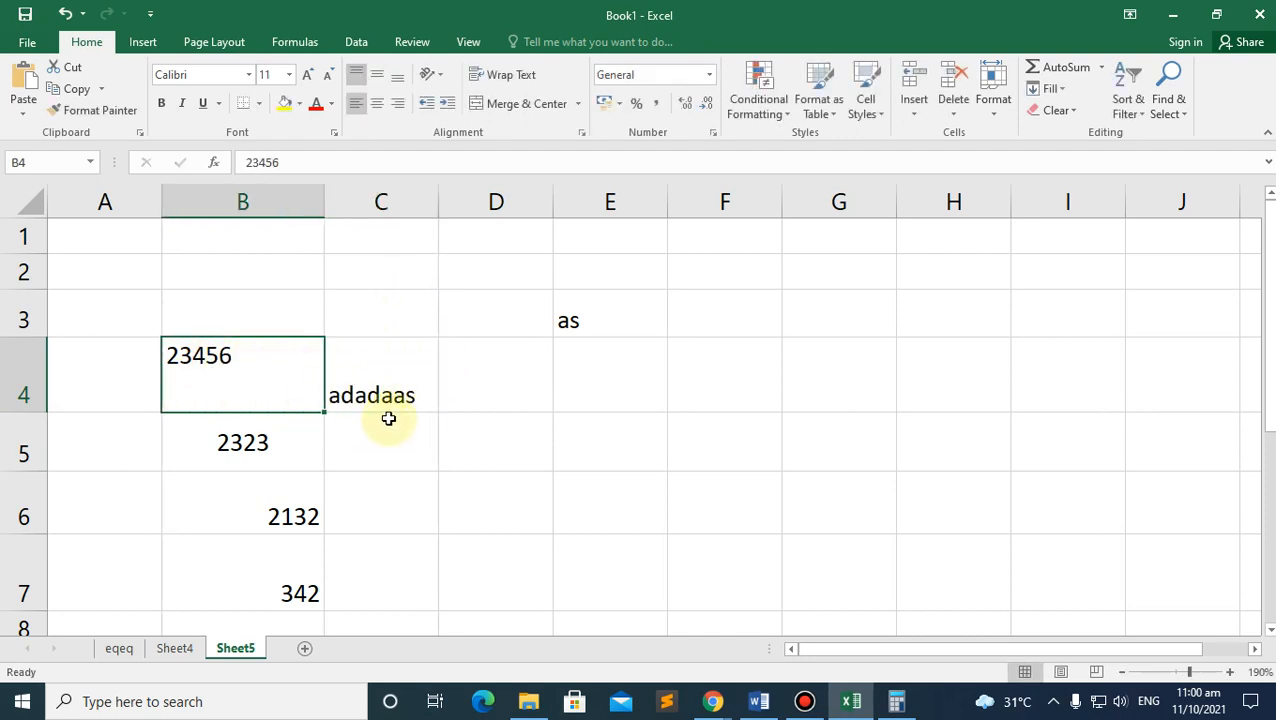
pyautogui.click(368, 394)
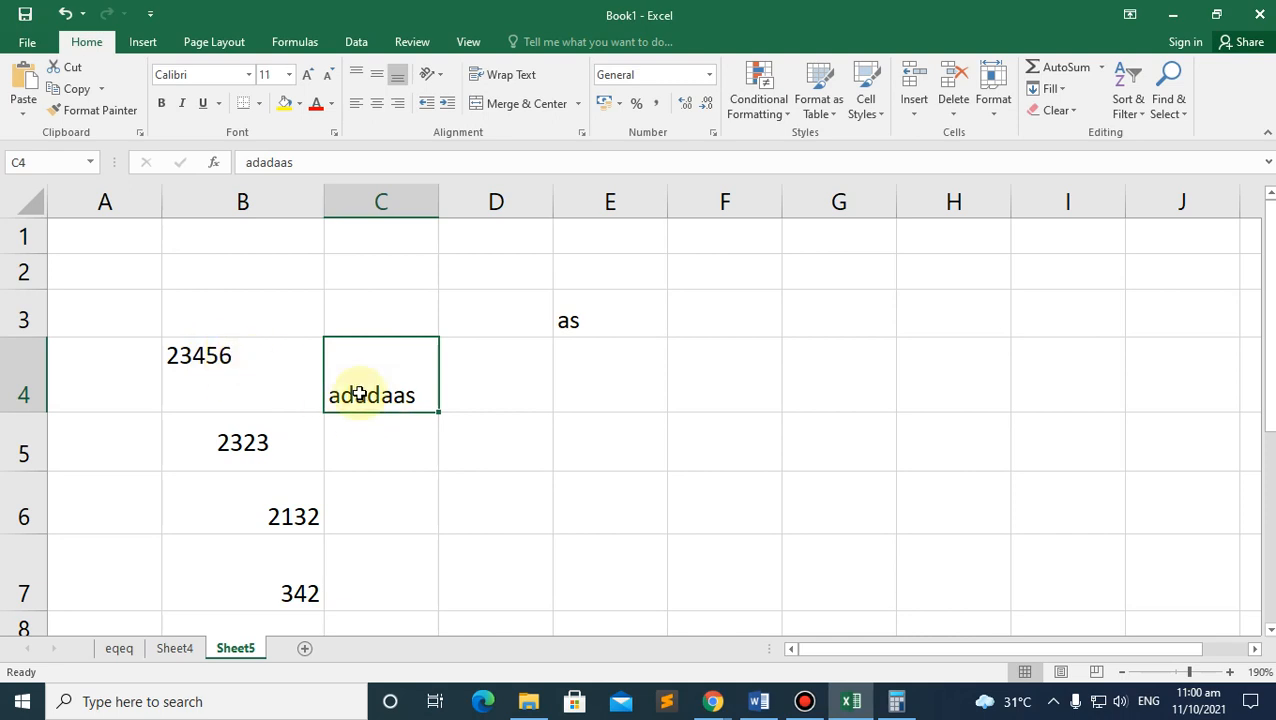
pyautogui.click(360, 78)
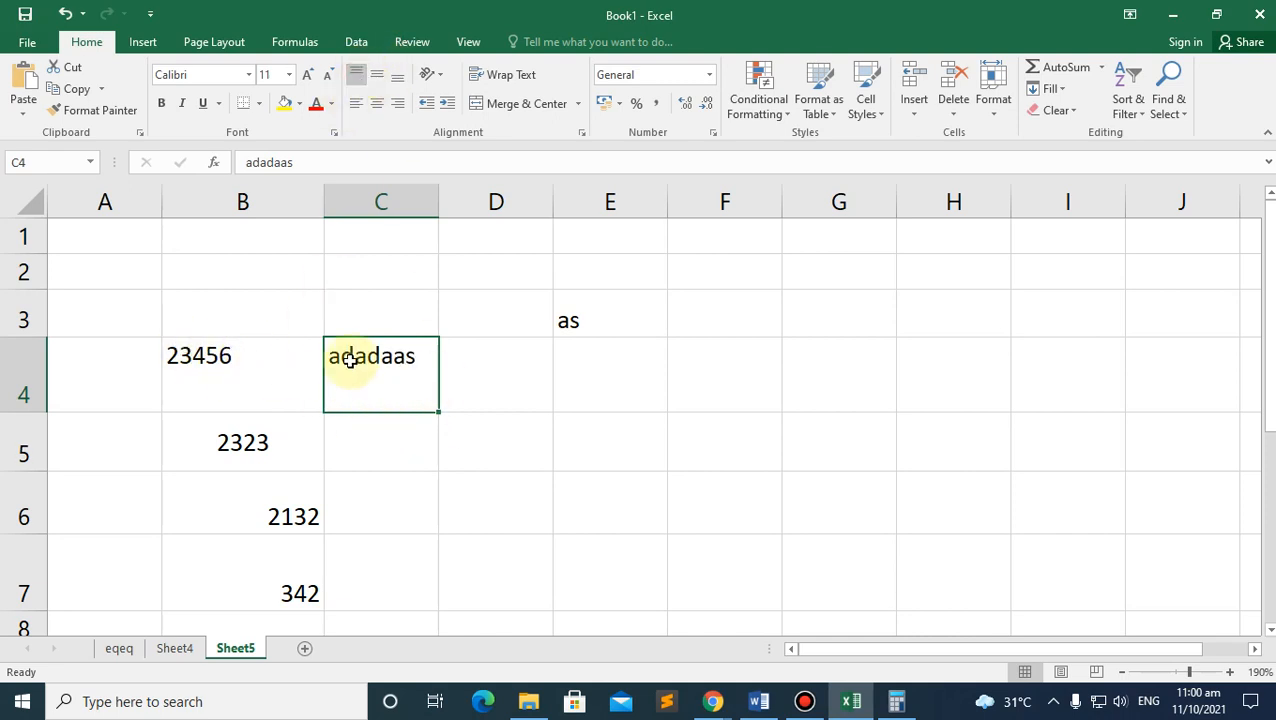
# Step: Shrink row 4 back to 18.00 height and resize row 2 to about 15
pyautogui.click(205, 358)
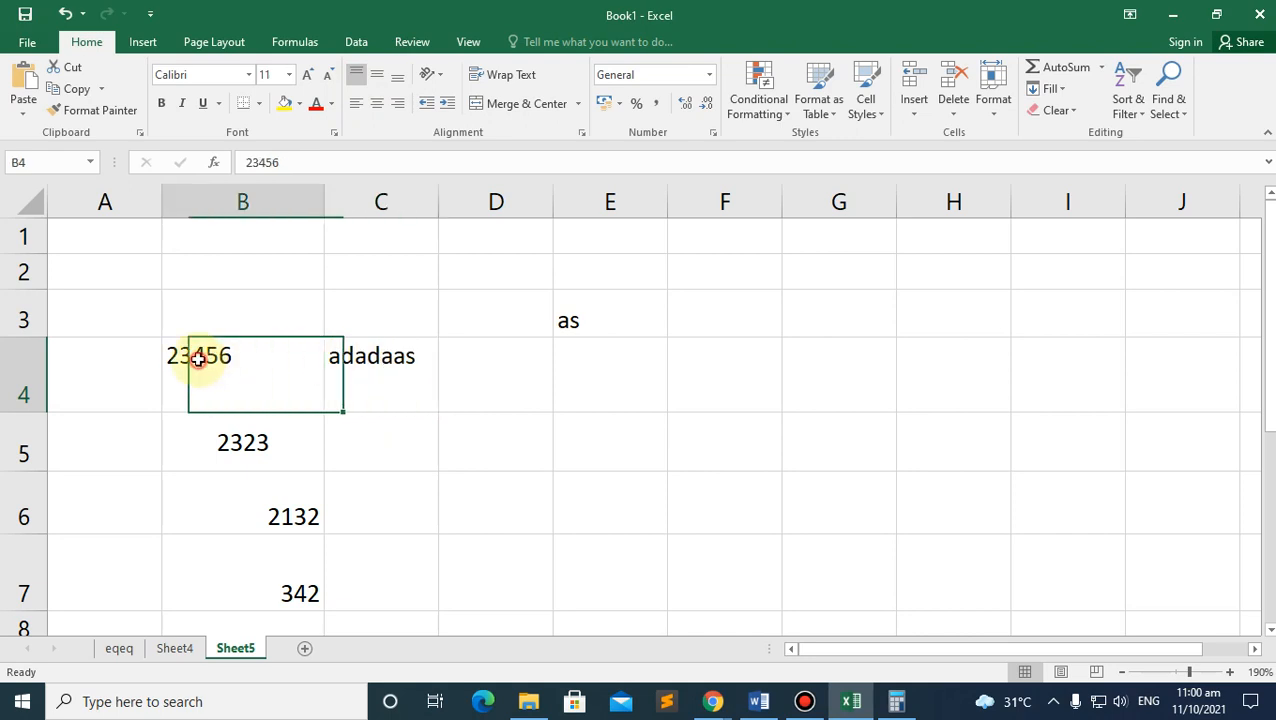
pyautogui.click(390, 364)
pyautogui.moveTo(35, 411); pyautogui.dragTo(44, 373)
pyautogui.moveTo(42, 294); pyautogui.dragTo(43, 285)
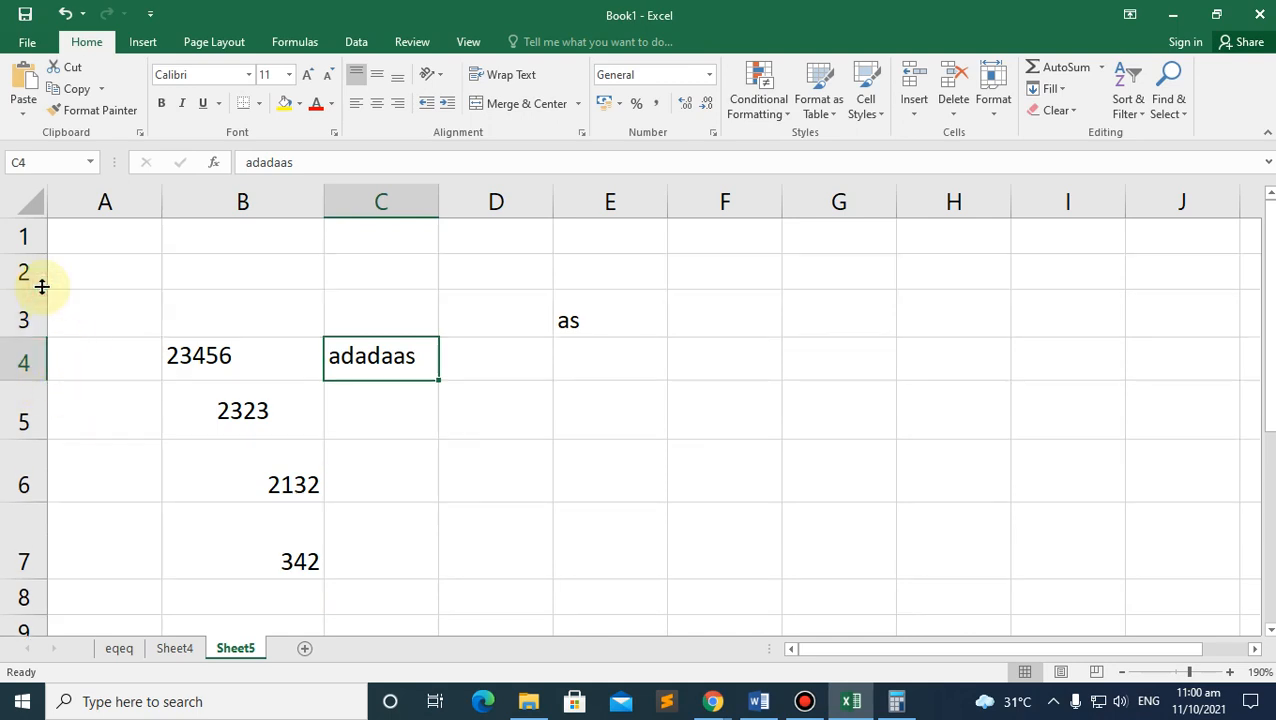
# Step: Set rows 4 through 7 to a row height of 20
pyautogui.click(37, 365)
pyautogui.moveTo(37, 365); pyautogui.dragTo(18, 545)
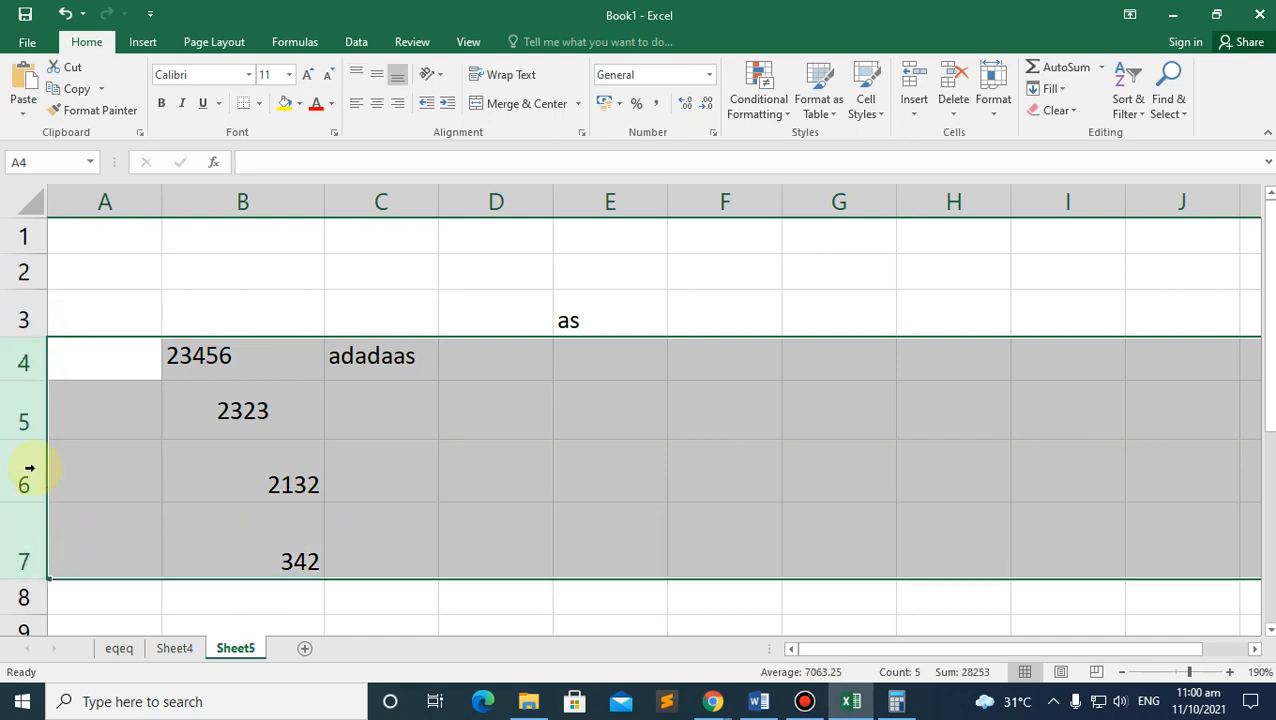
pyautogui.rightClick(42, 545)
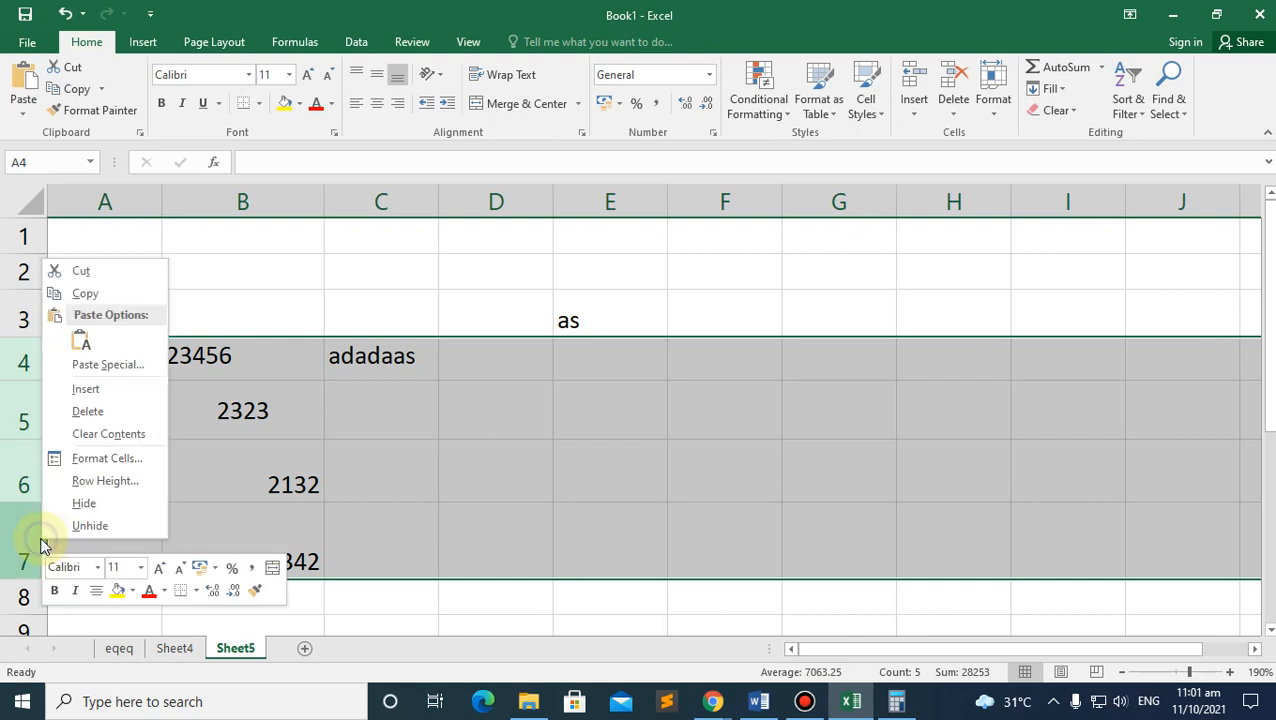
pyautogui.click(103, 480)
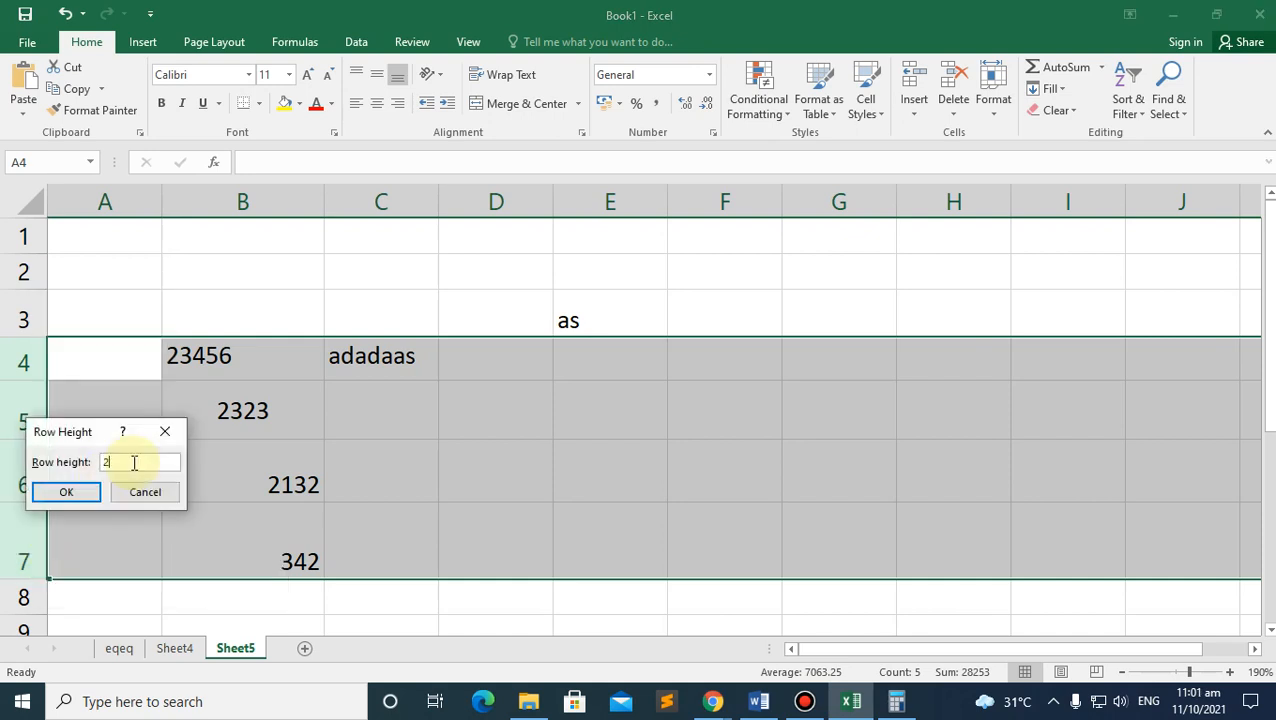
pyautogui.click(66, 491)
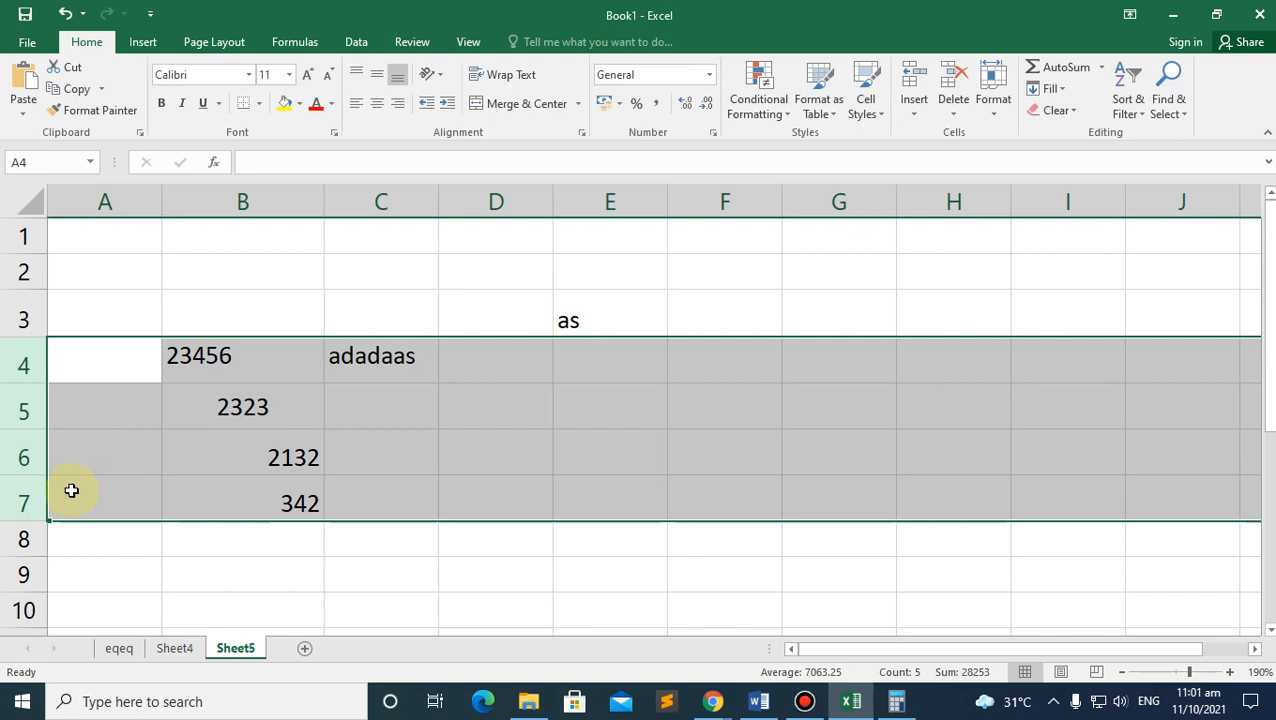
# Step: Shrink row 3 to a standard height of 15
pyautogui.click(22, 310)
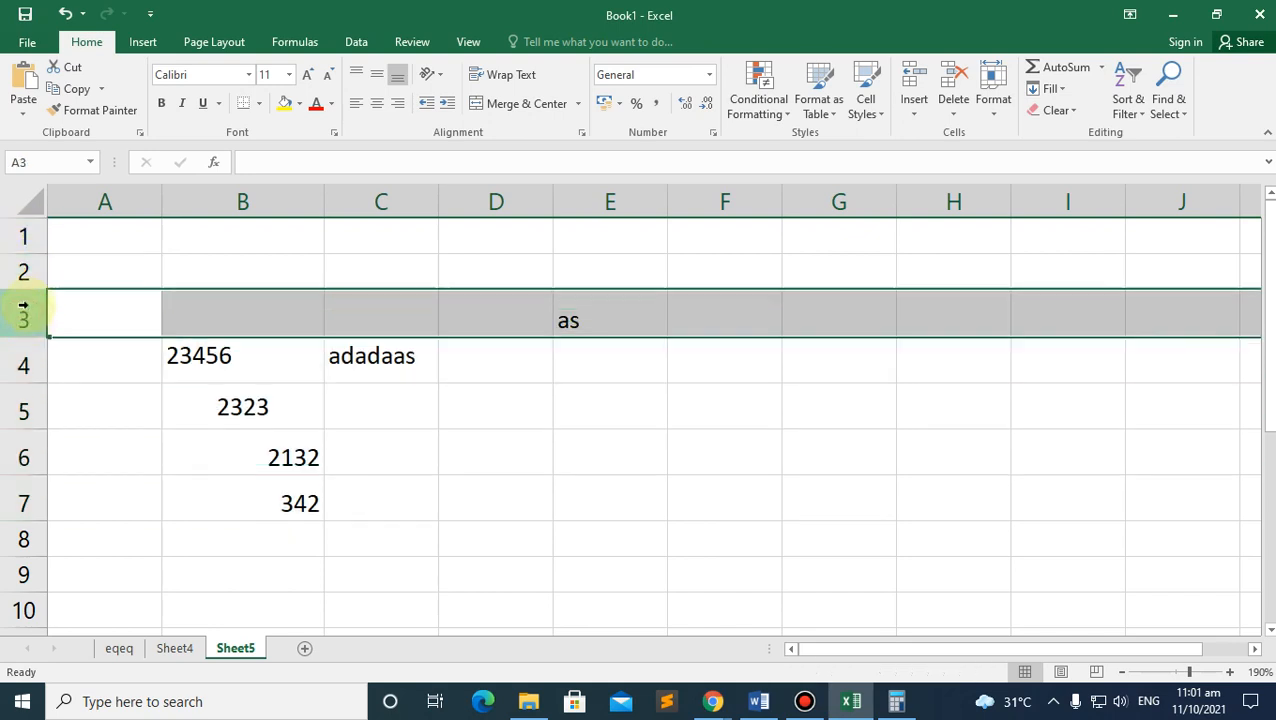
pyautogui.moveTo(34, 338); pyautogui.dragTo(35, 328)
pyautogui.click(94, 360)
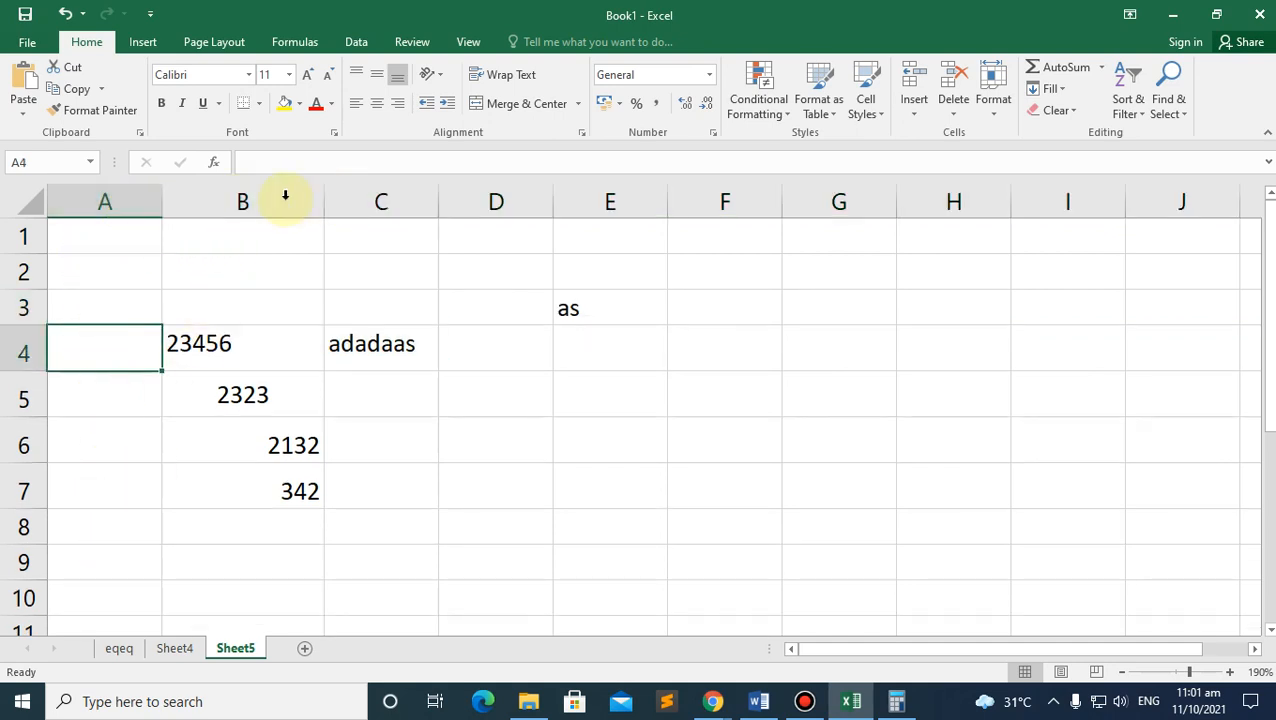
# Step: Widen columns C and D by dragging their header borders
pyautogui.moveTo(139, 190); pyautogui.dragTo(493, 194)
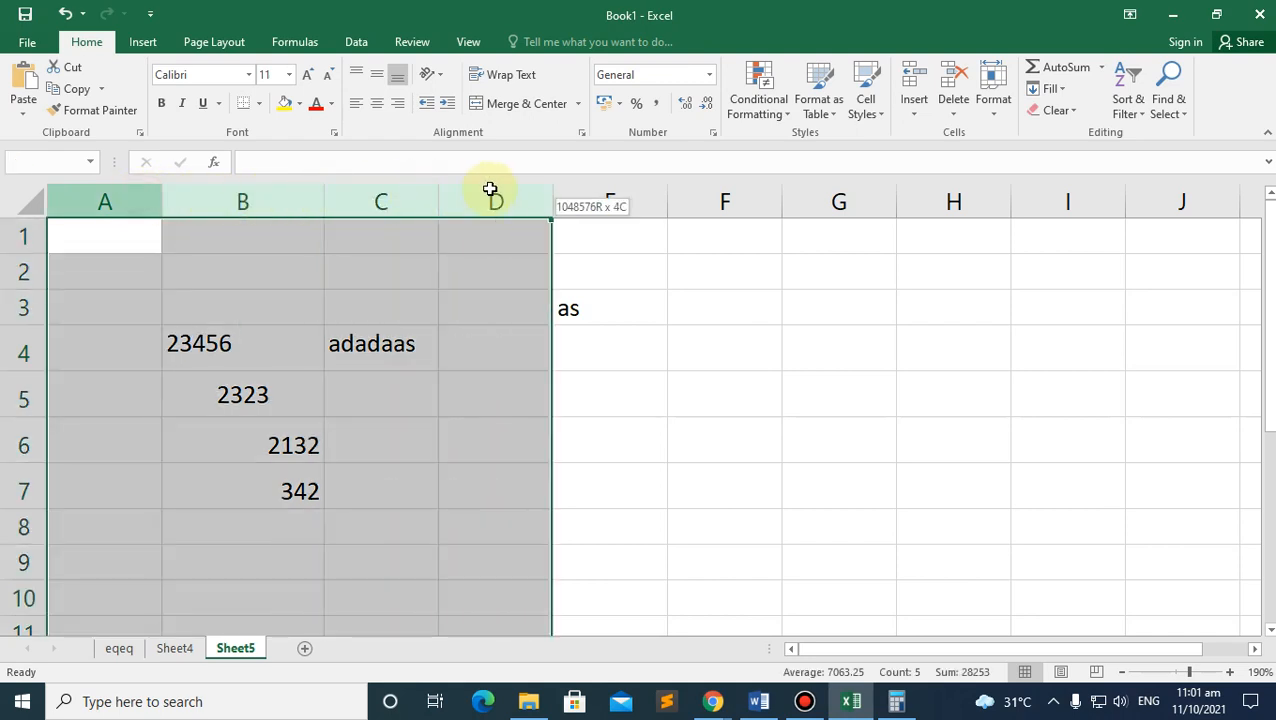
pyautogui.click(239, 196)
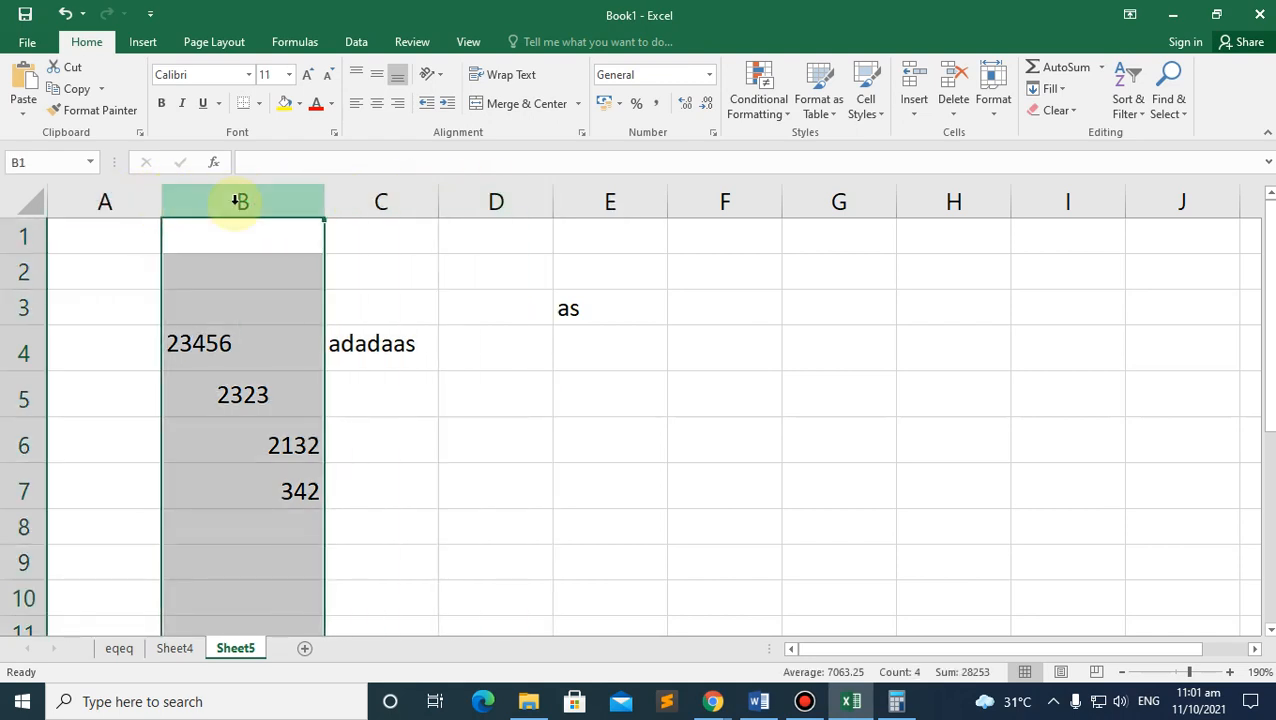
pyautogui.click(431, 239)
pyautogui.moveTo(436, 200); pyautogui.dragTo(437, 200)
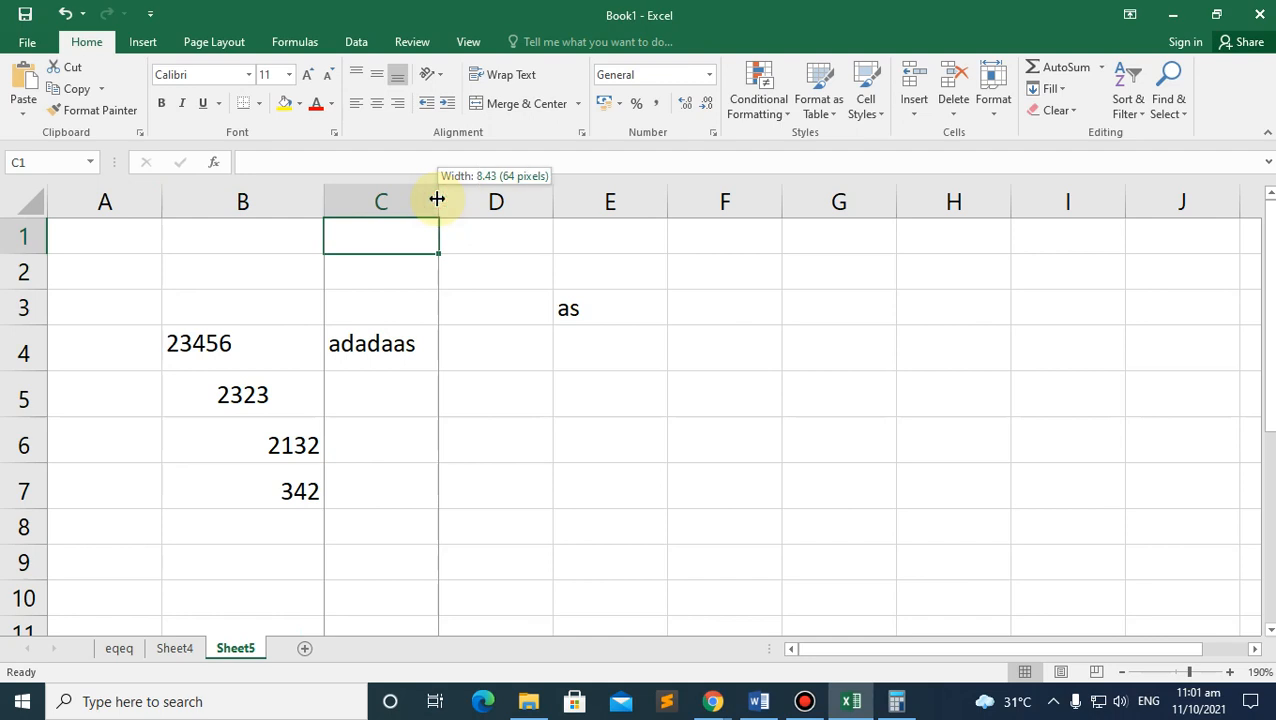
pyautogui.moveTo(437, 200); pyautogui.dragTo(625, 196)
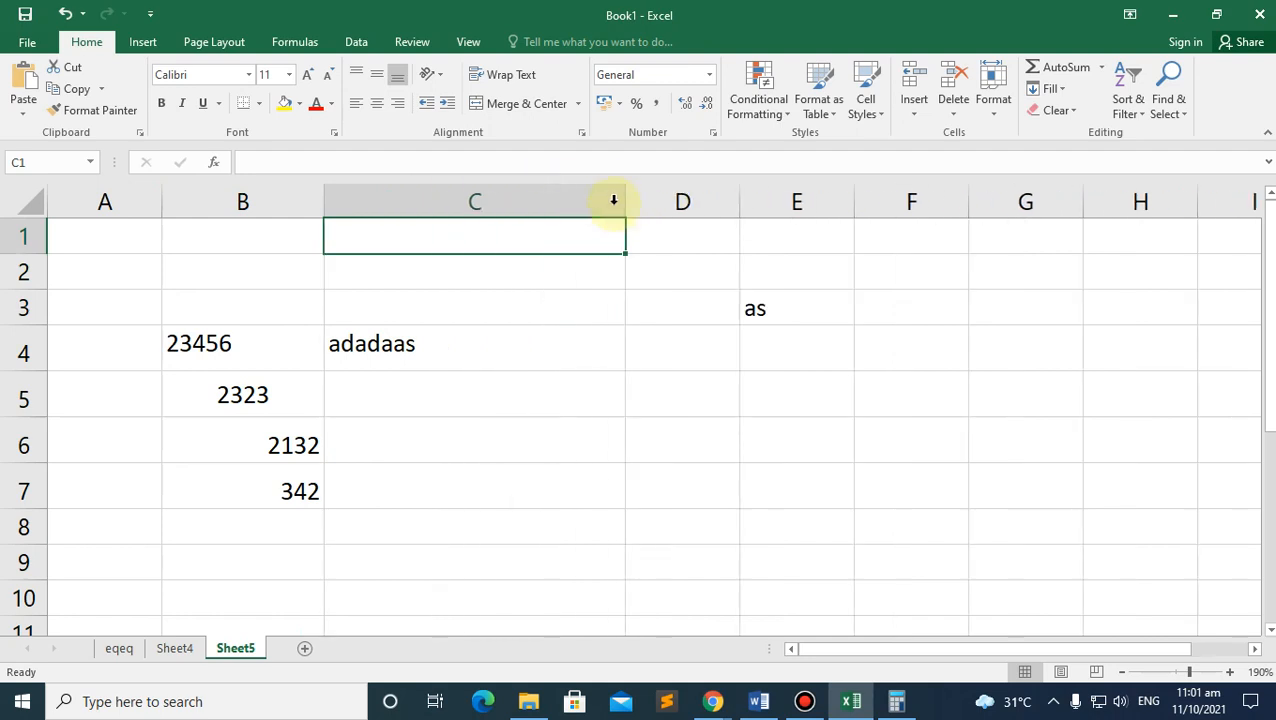
pyautogui.click(578, 198)
pyautogui.moveTo(740, 202); pyautogui.dragTo(860, 202)
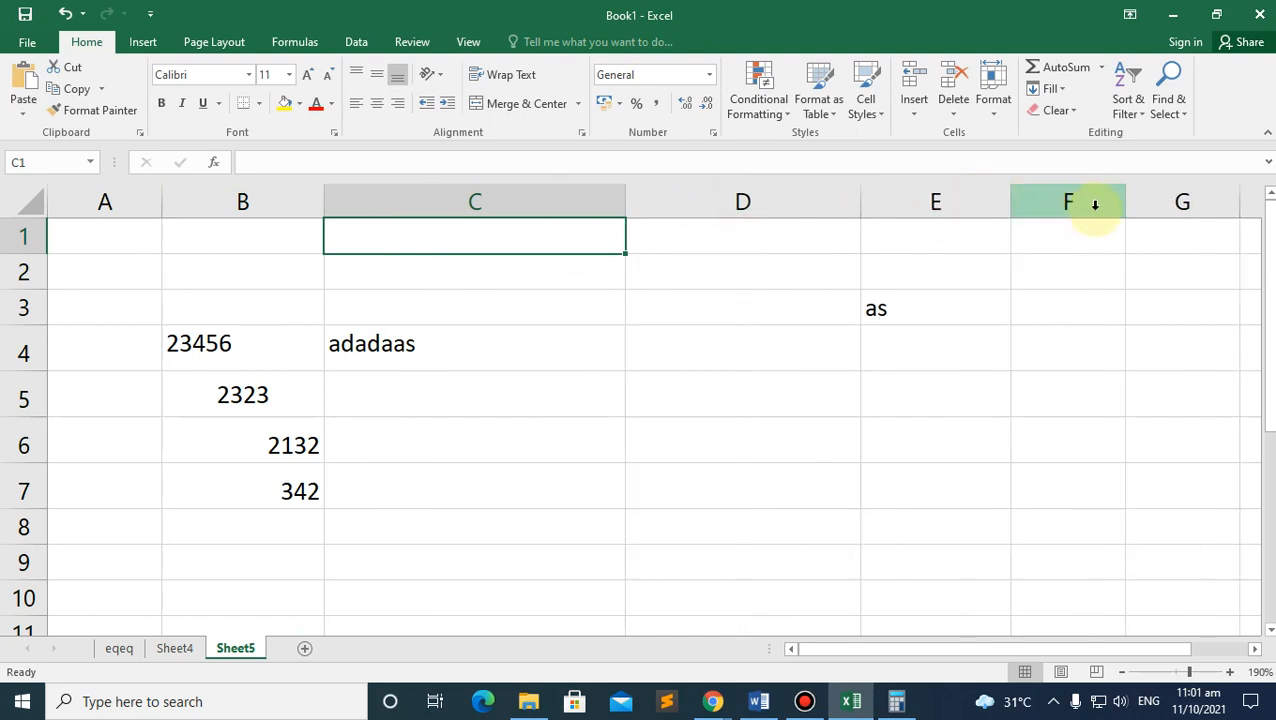
# Step: Set columns C through F to a column width of 64
pyautogui.moveTo(1092, 203); pyautogui.dragTo(413, 197)
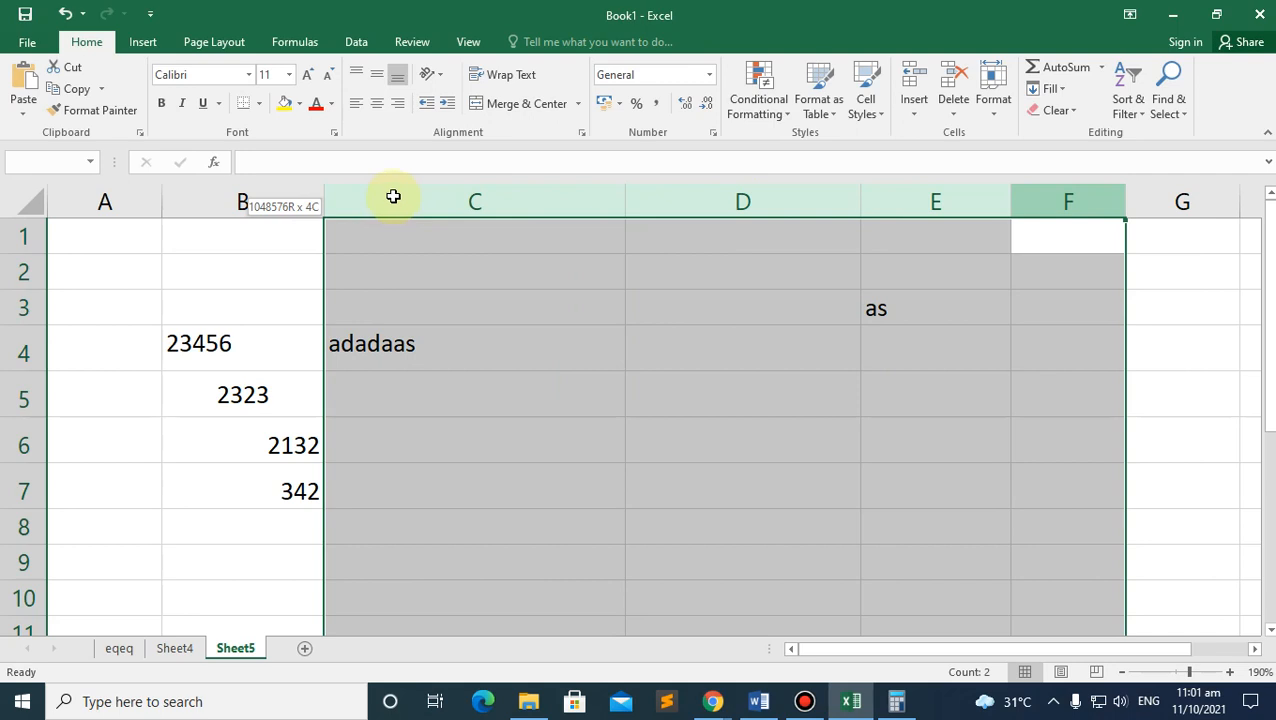
pyautogui.moveTo(393, 196); pyautogui.dragTo(393, 197)
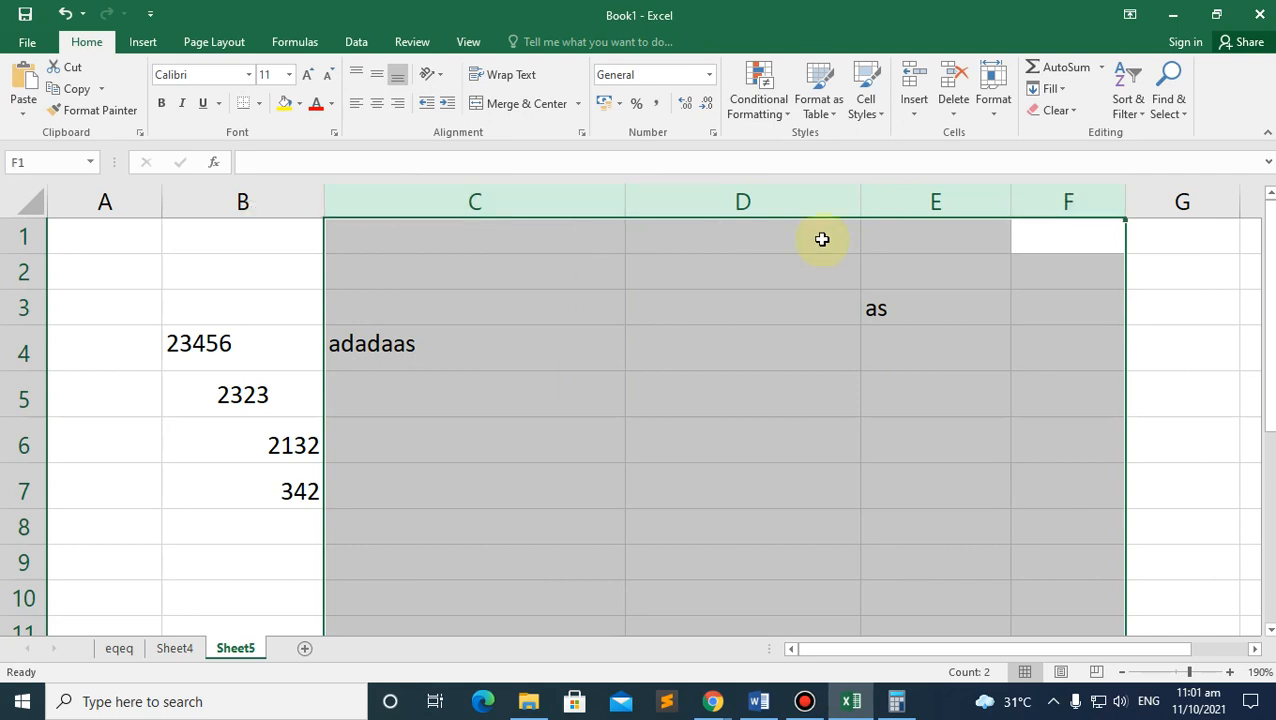
pyautogui.rightClick(966, 203)
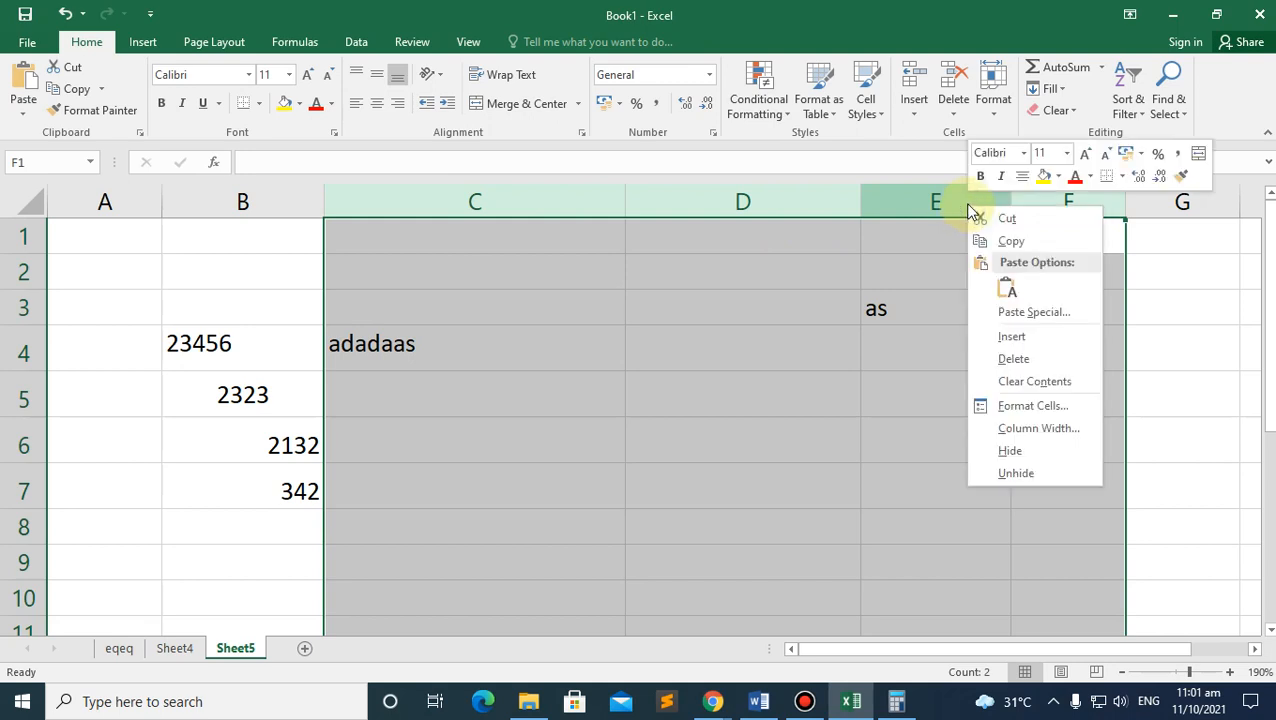
pyautogui.click(1041, 430)
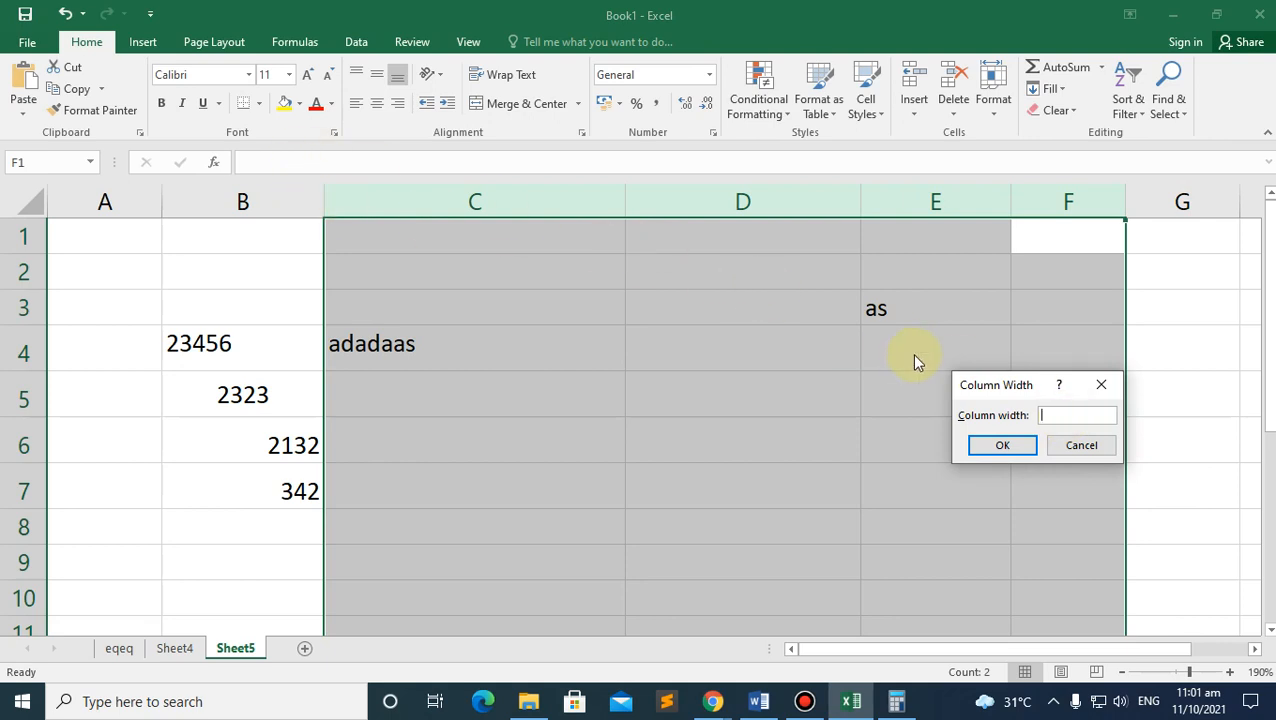
pyautogui.write('64')
pyautogui.press('Return')
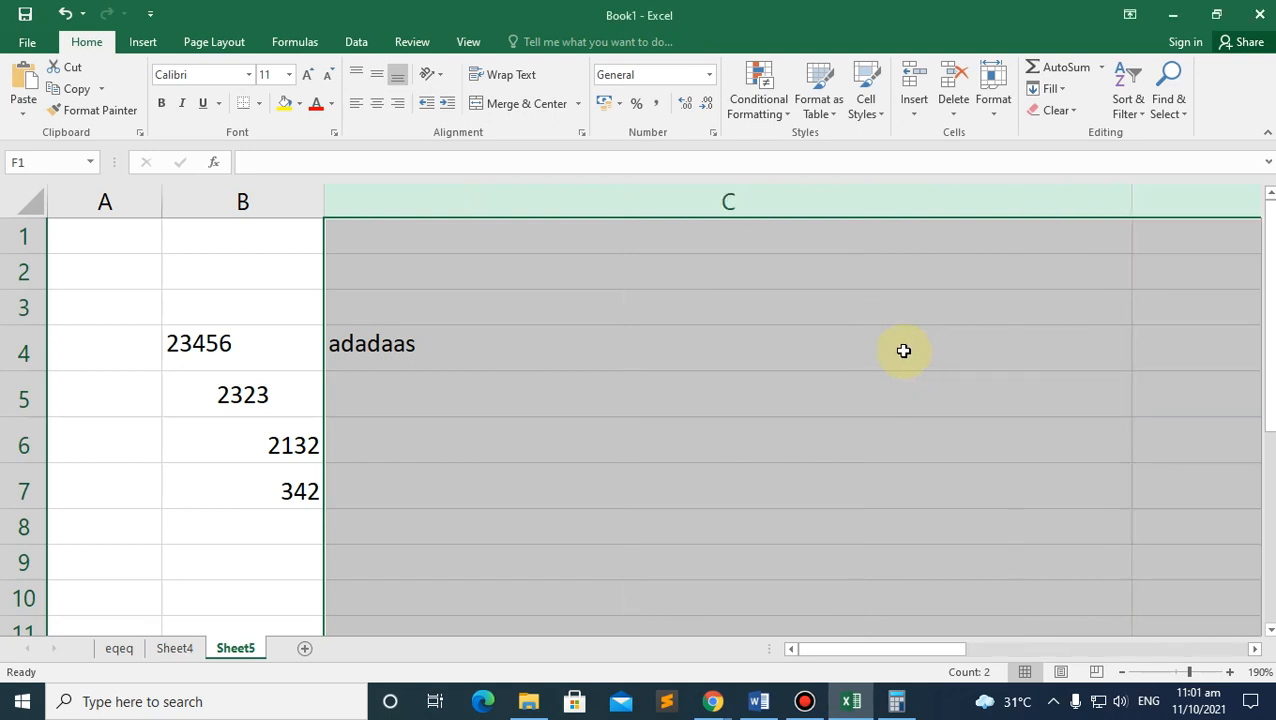
# Step: Check column C's width, then set column F's width to 8.4
pyautogui.rightClick(858, 199)
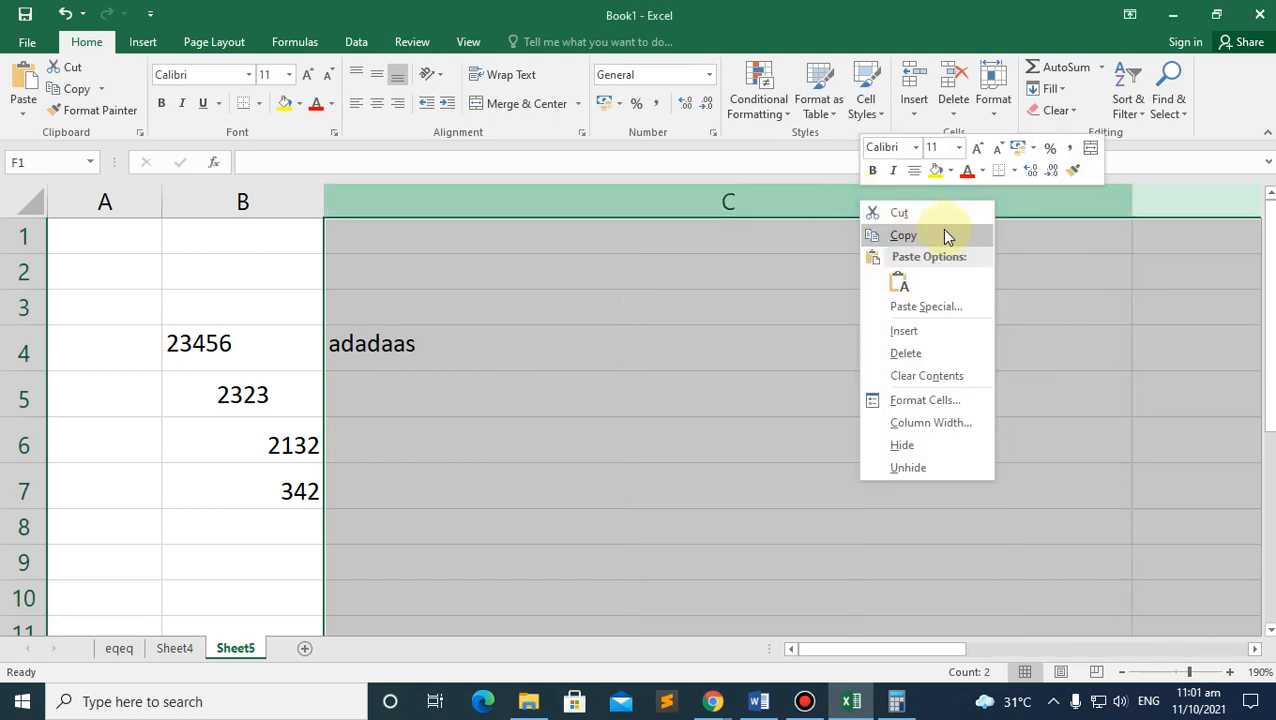
pyautogui.click(925, 422)
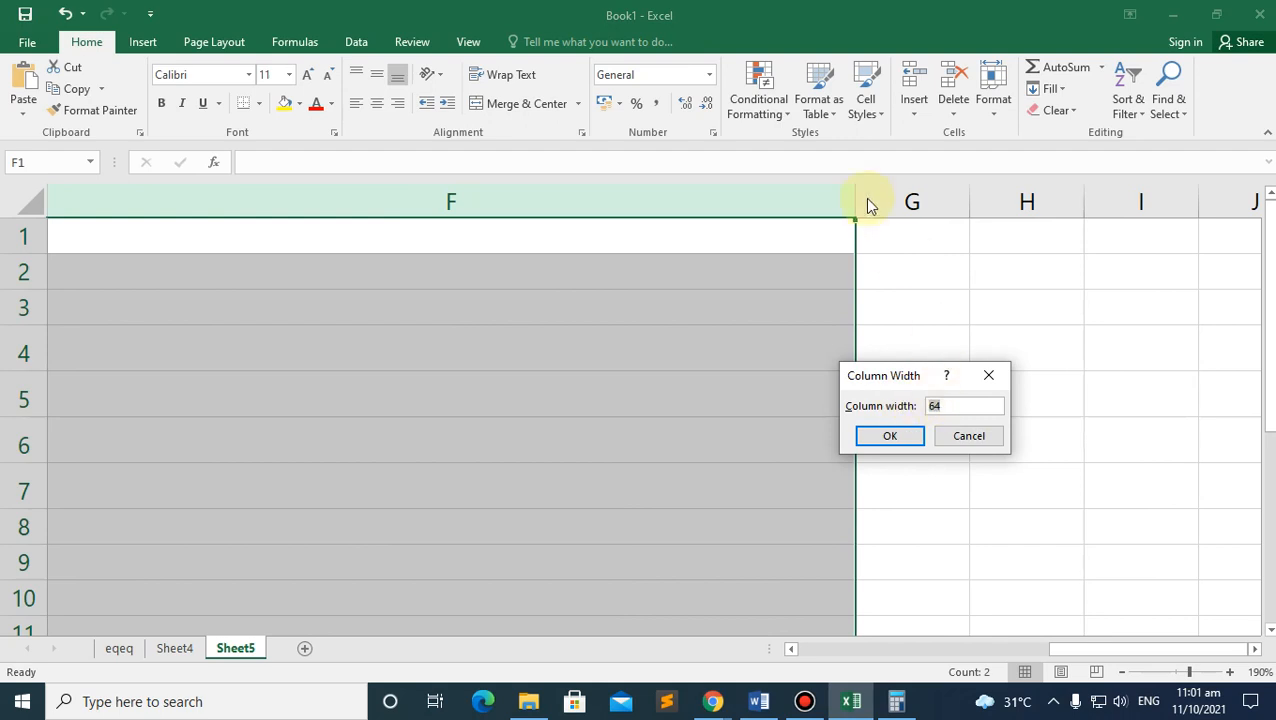
pyautogui.click(988, 375)
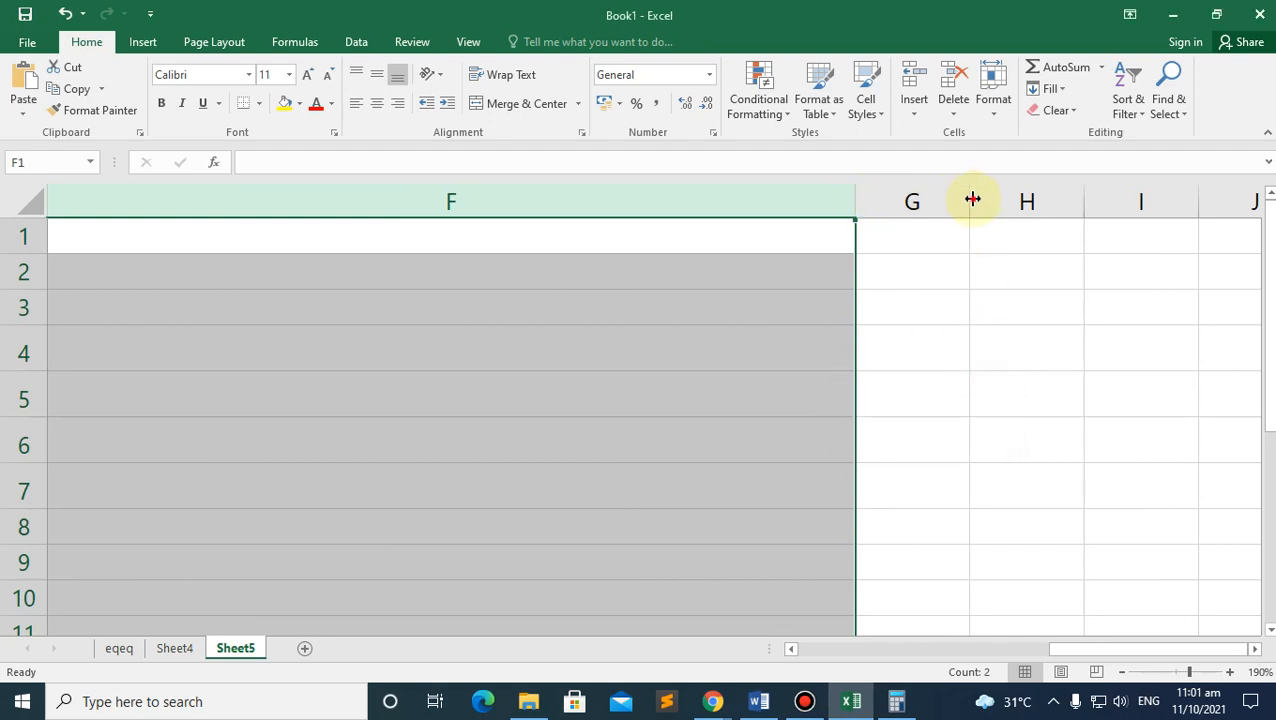
pyautogui.moveTo(972, 199); pyautogui.dragTo(972, 199)
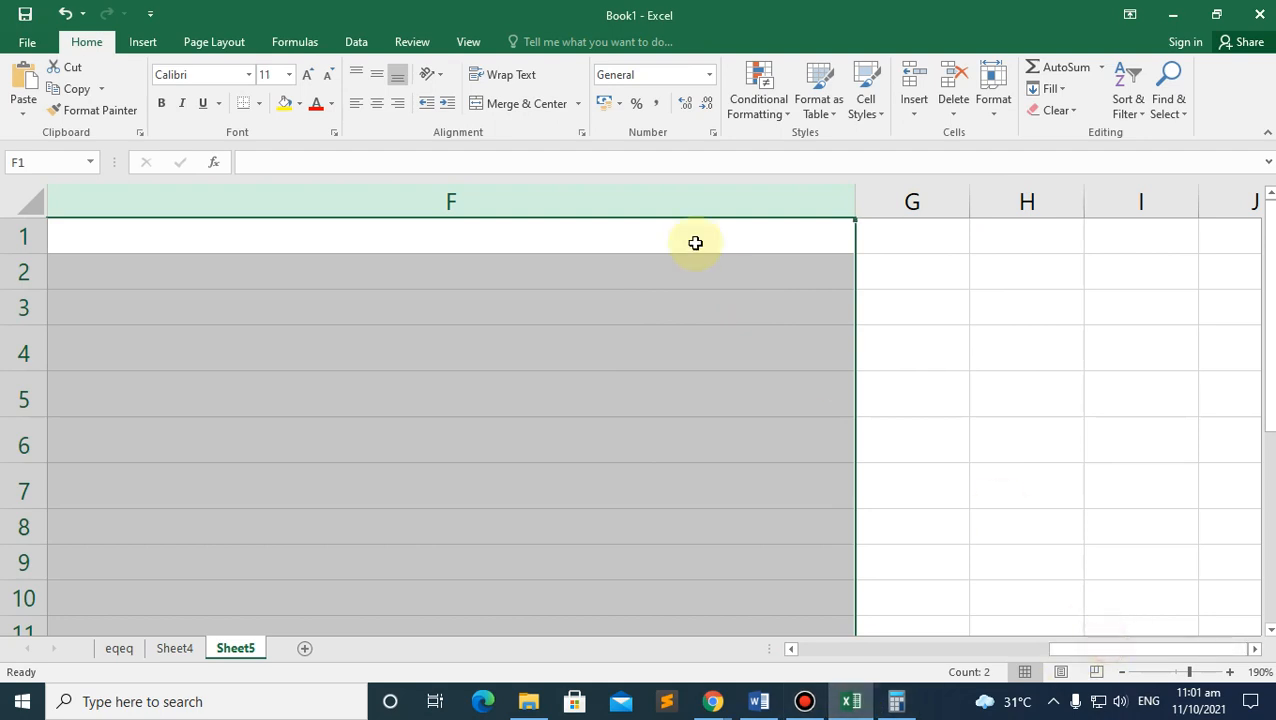
pyautogui.rightClick(694, 201)
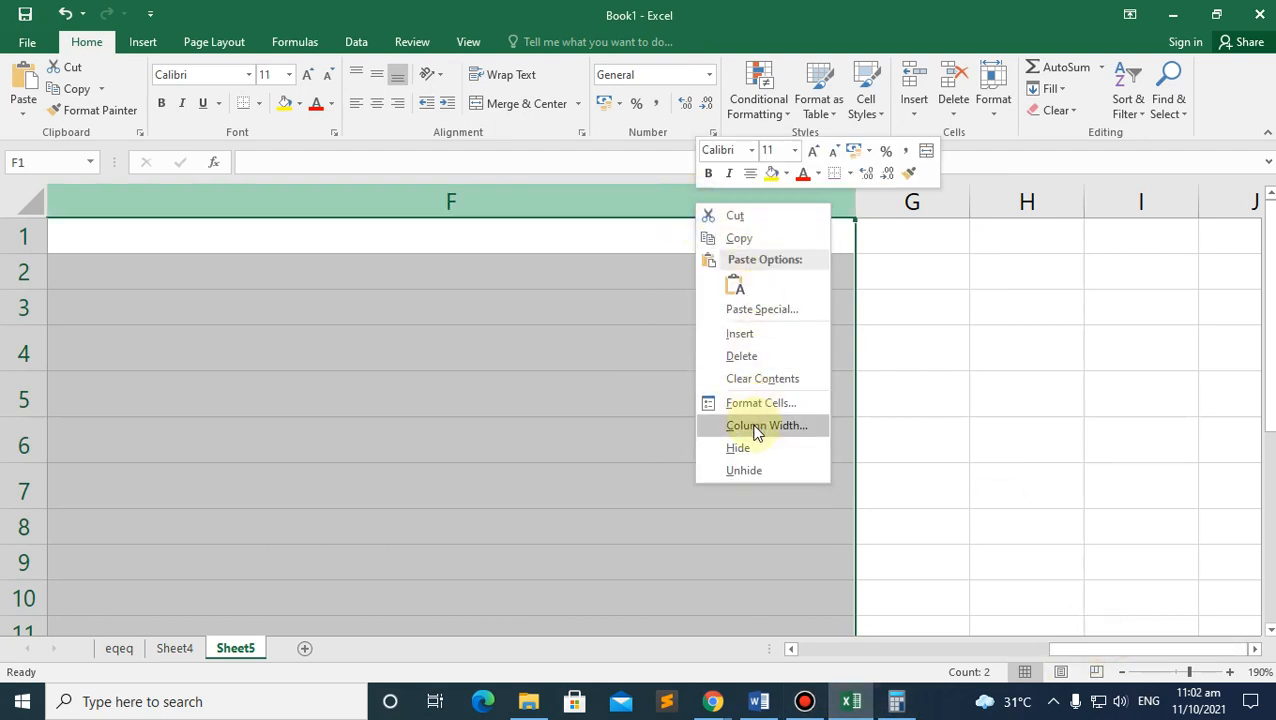
pyautogui.click(757, 428)
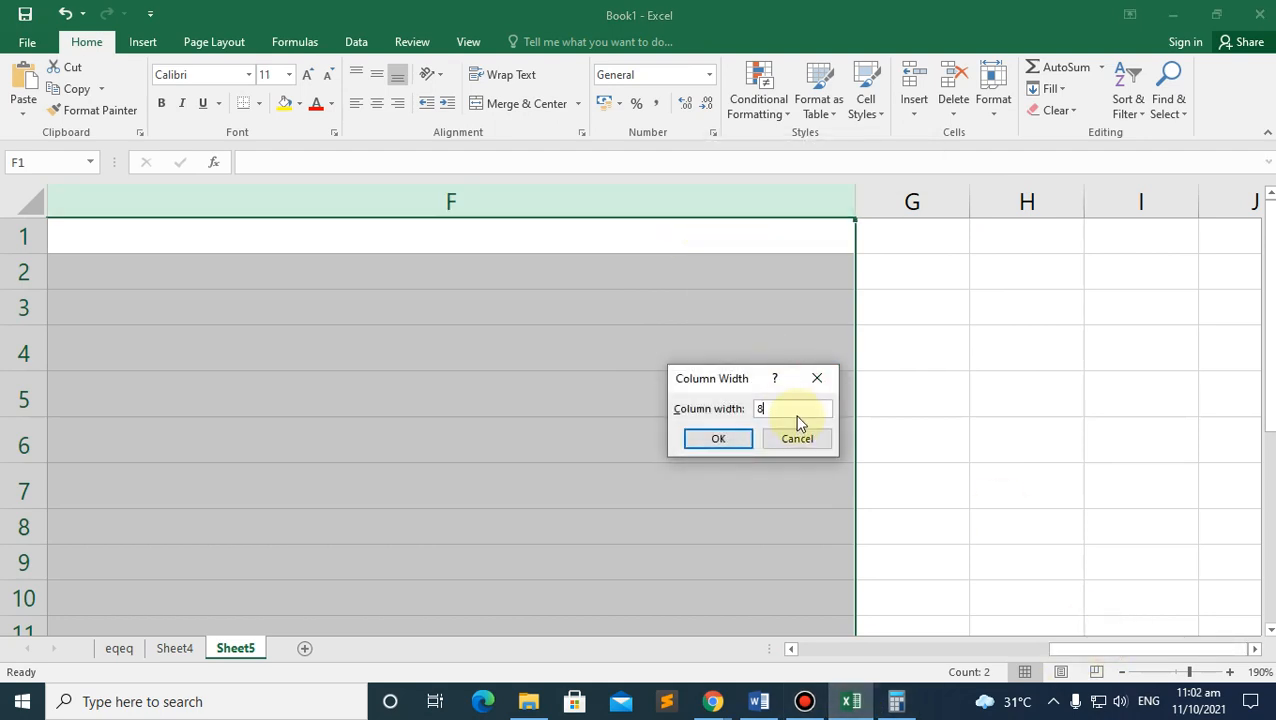
pyautogui.write('8.4')
pyautogui.press('Return')
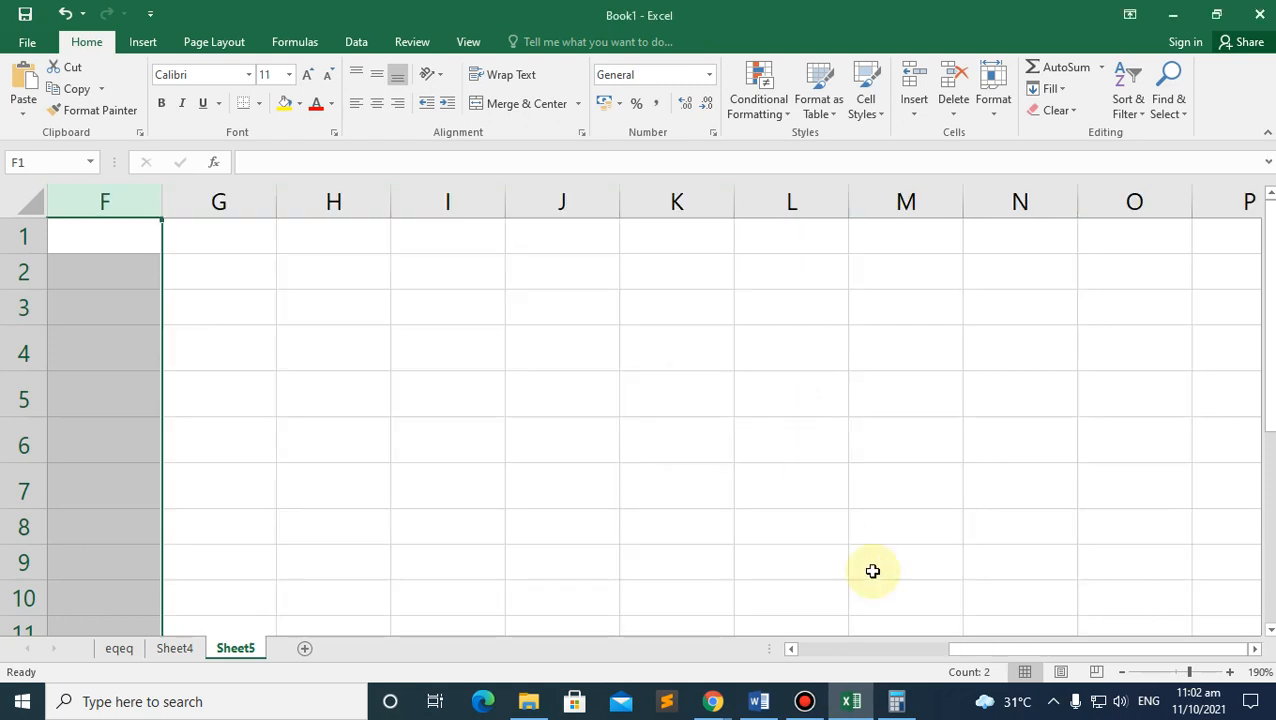
# Step: Confirm columns C–F are at width 8.43 and fine-tune column G's width
pyautogui.moveTo(984, 652); pyautogui.dragTo(980, 651)
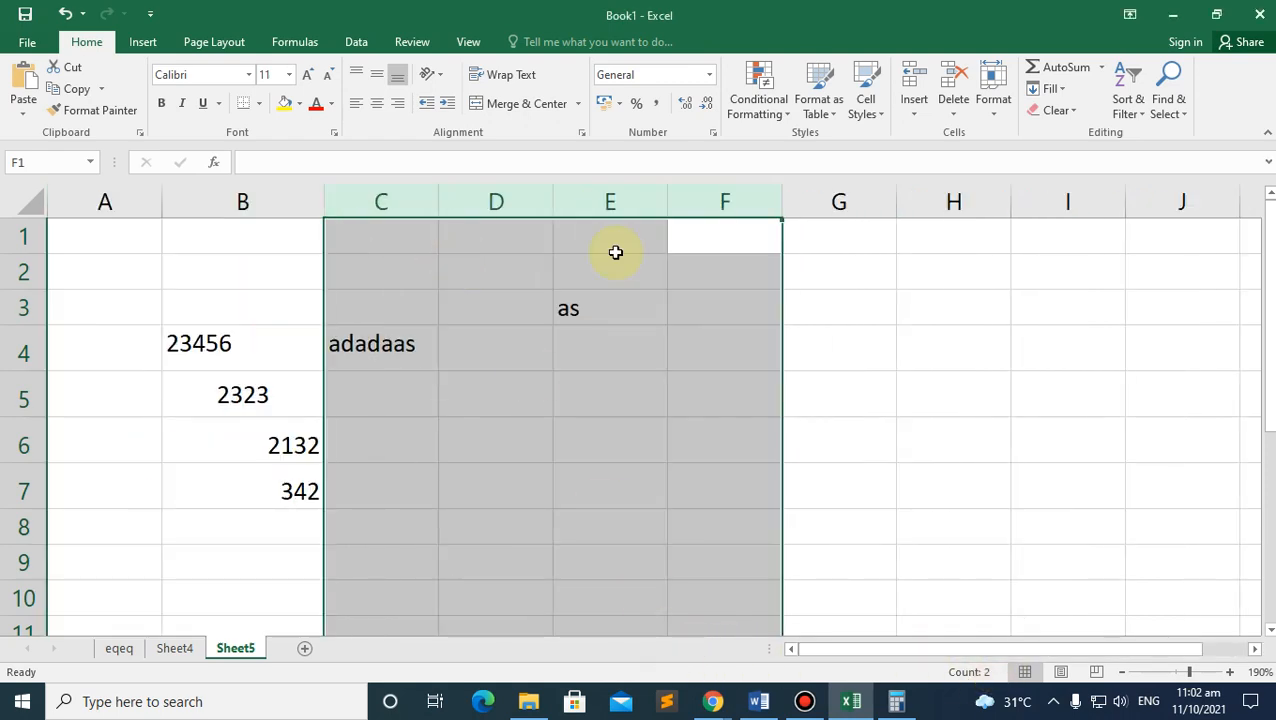
pyautogui.rightClick(750, 202)
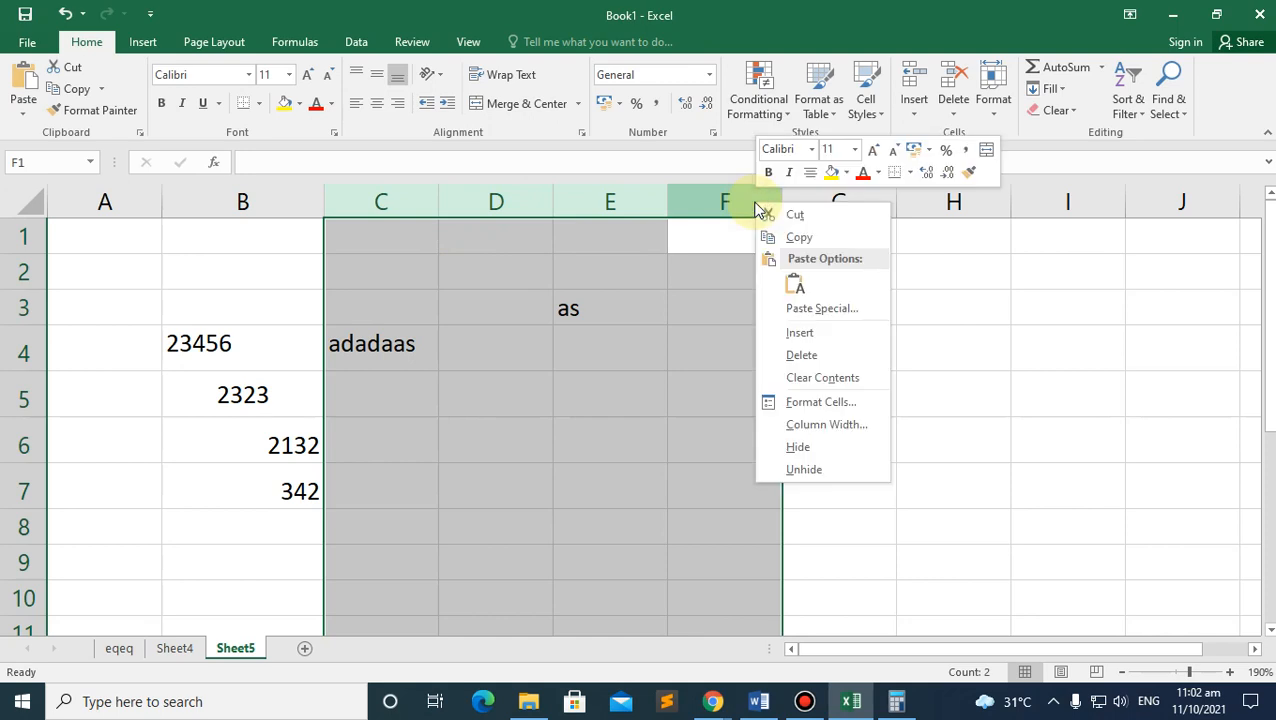
pyautogui.click(840, 426)
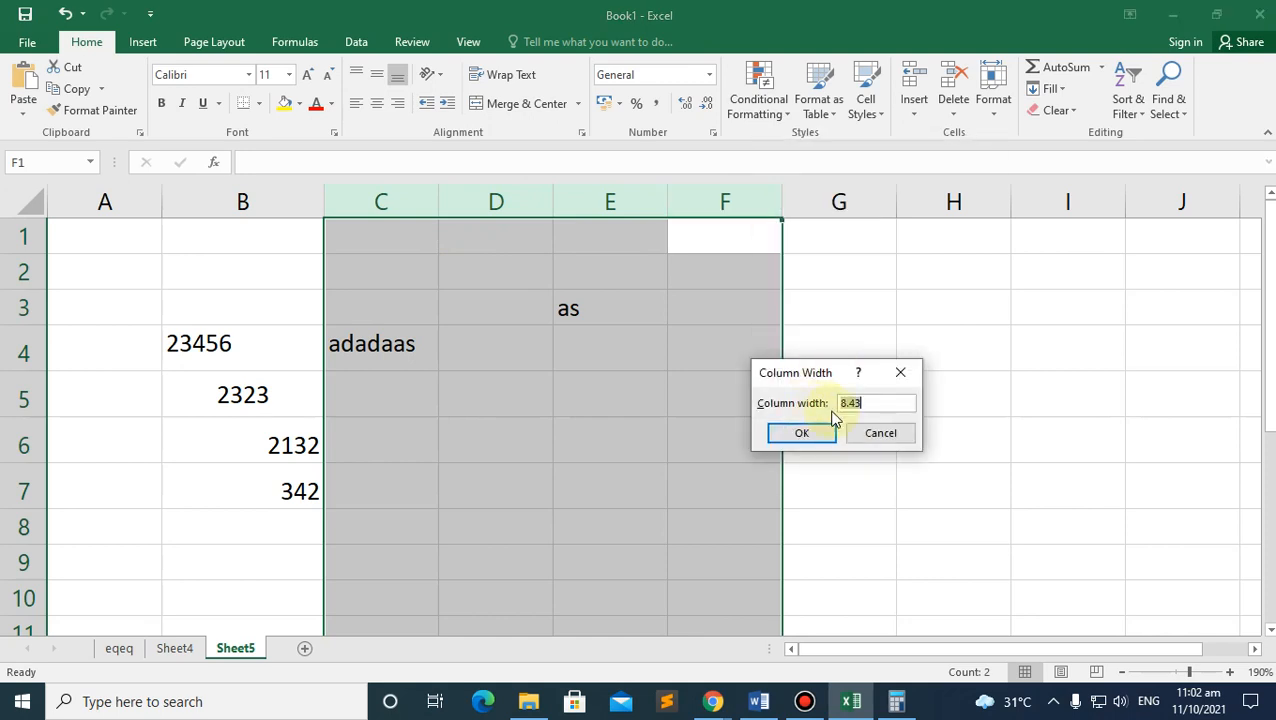
pyautogui.click(900, 372)
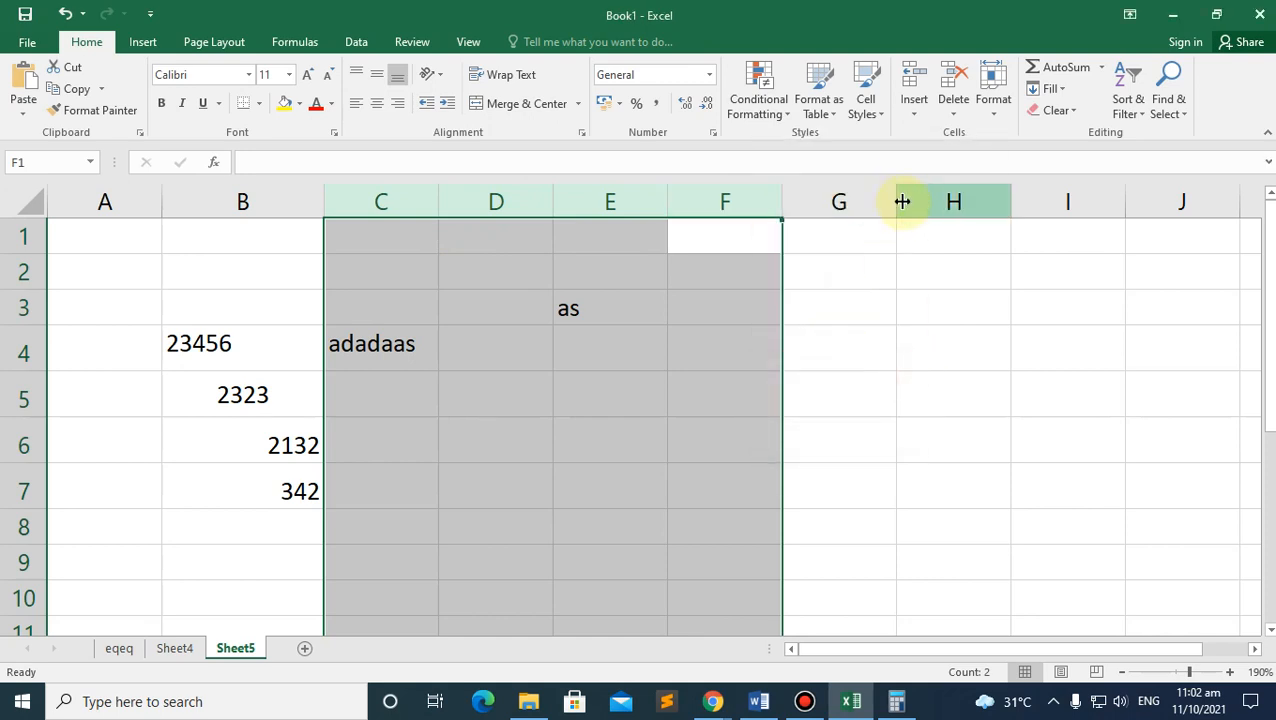
pyautogui.moveTo(902, 202); pyautogui.dragTo(899, 202)
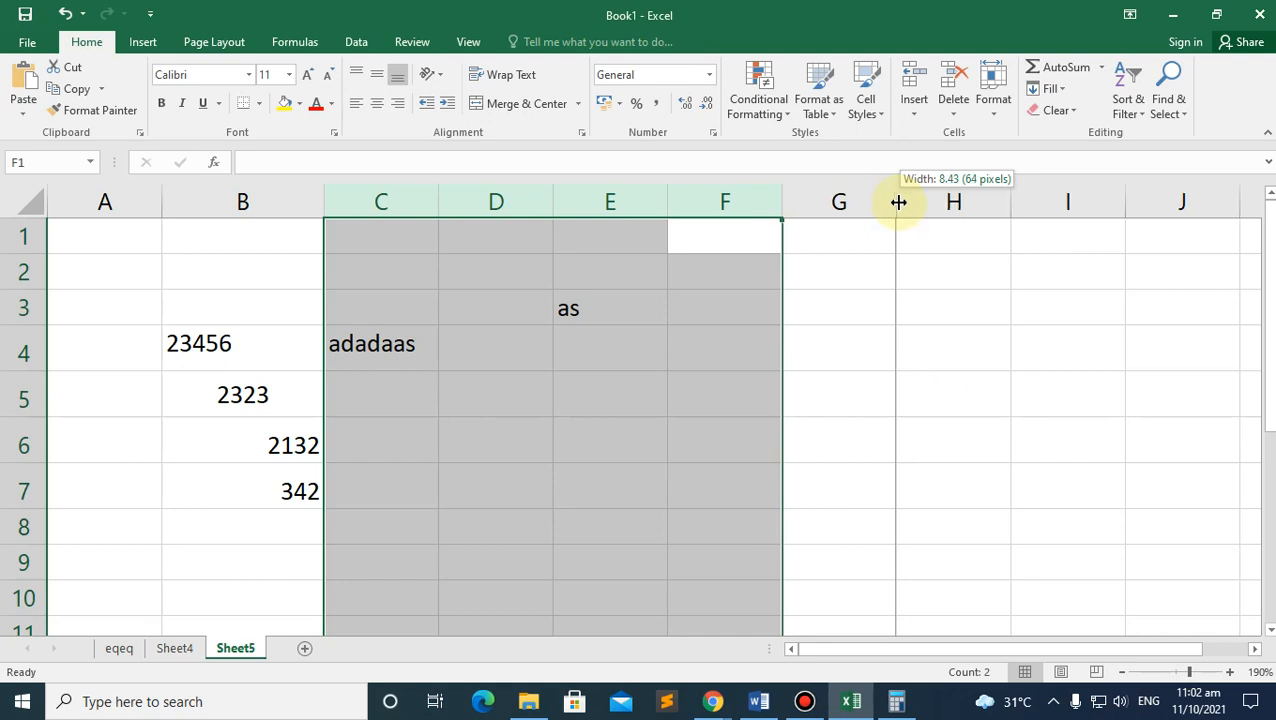
pyautogui.moveTo(899, 202); pyautogui.dragTo(897, 202)
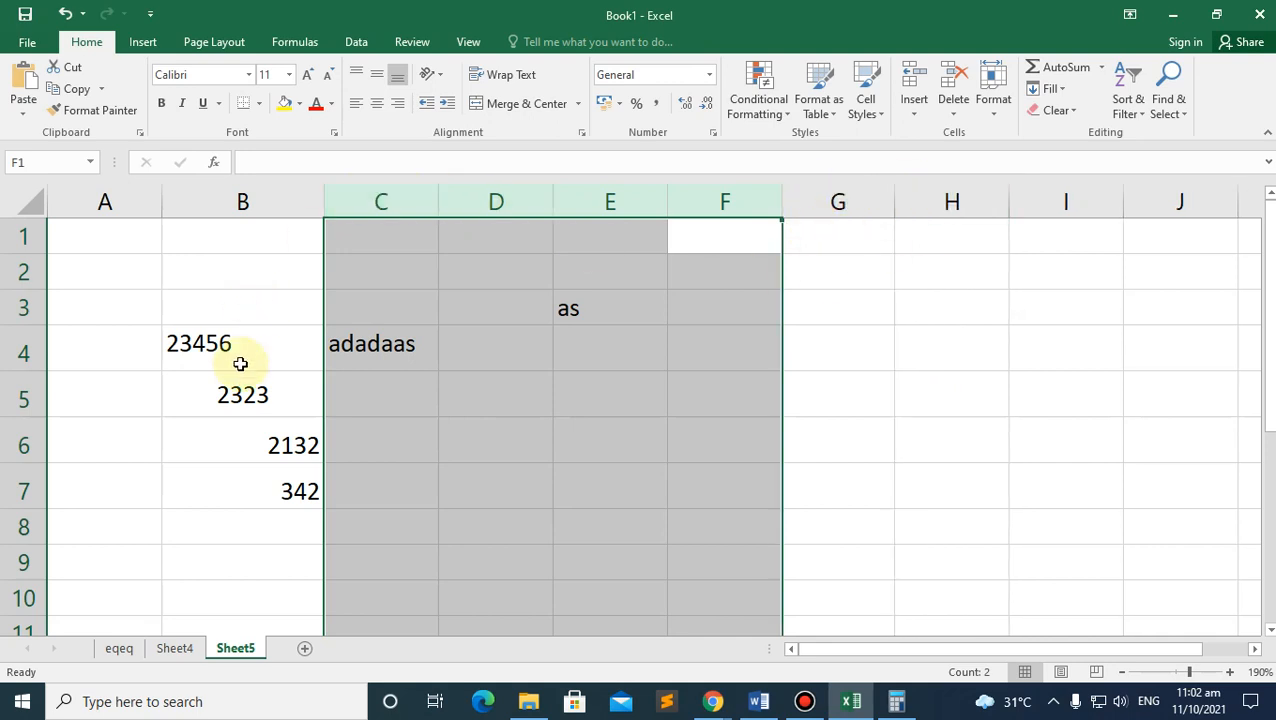
pyautogui.click(17, 444)
pyautogui.rightClick(17, 444)
pyautogui.click(62, 393)
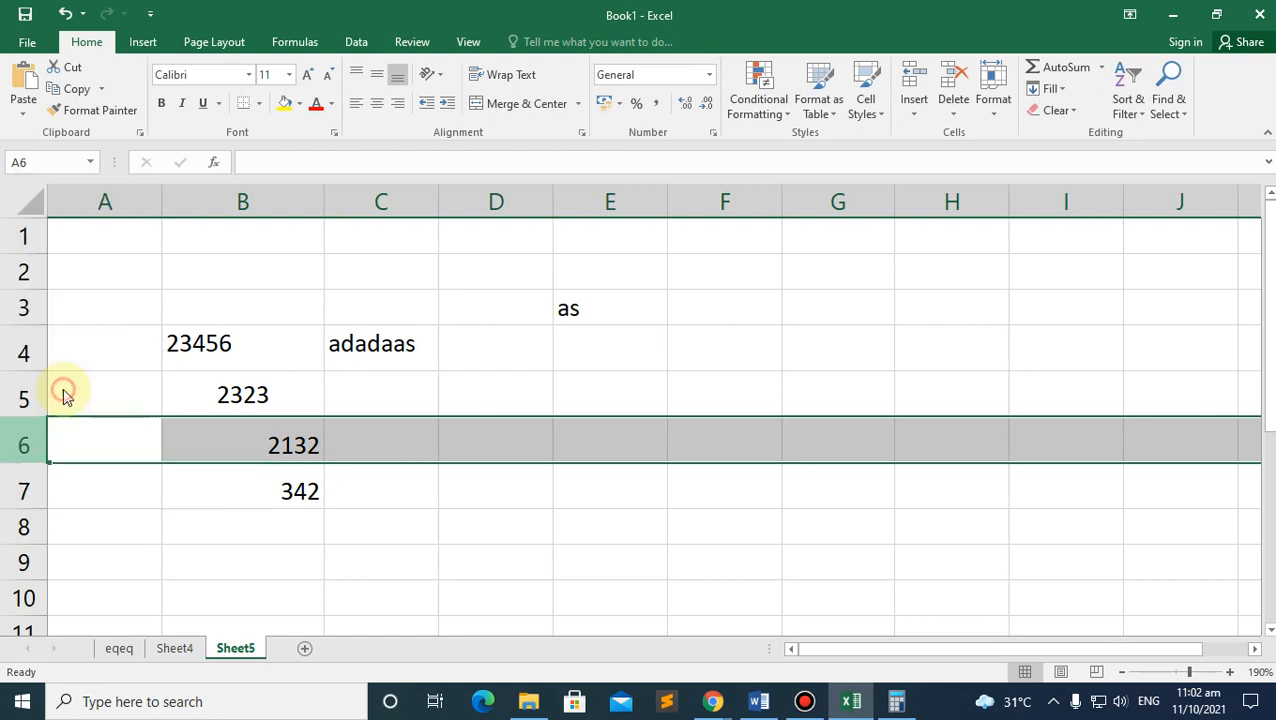
pyautogui.click(146, 342)
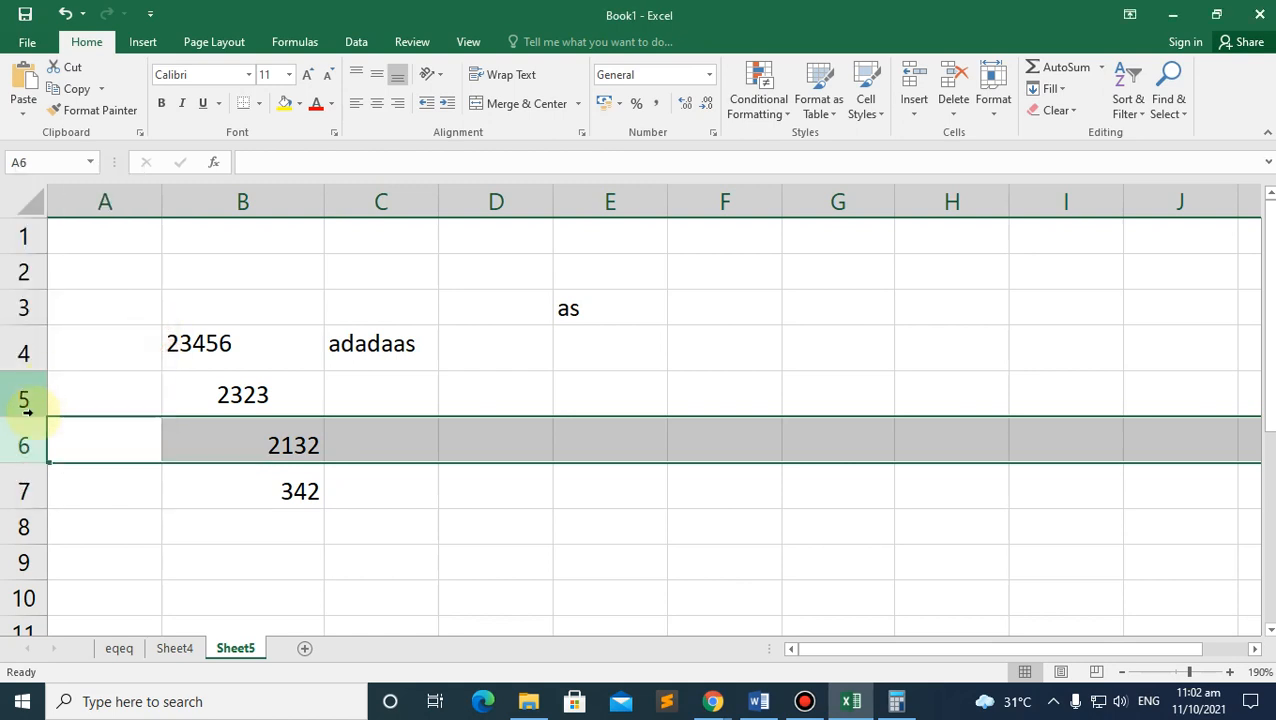
pyautogui.moveTo(28, 418); pyautogui.dragTo(28, 418)
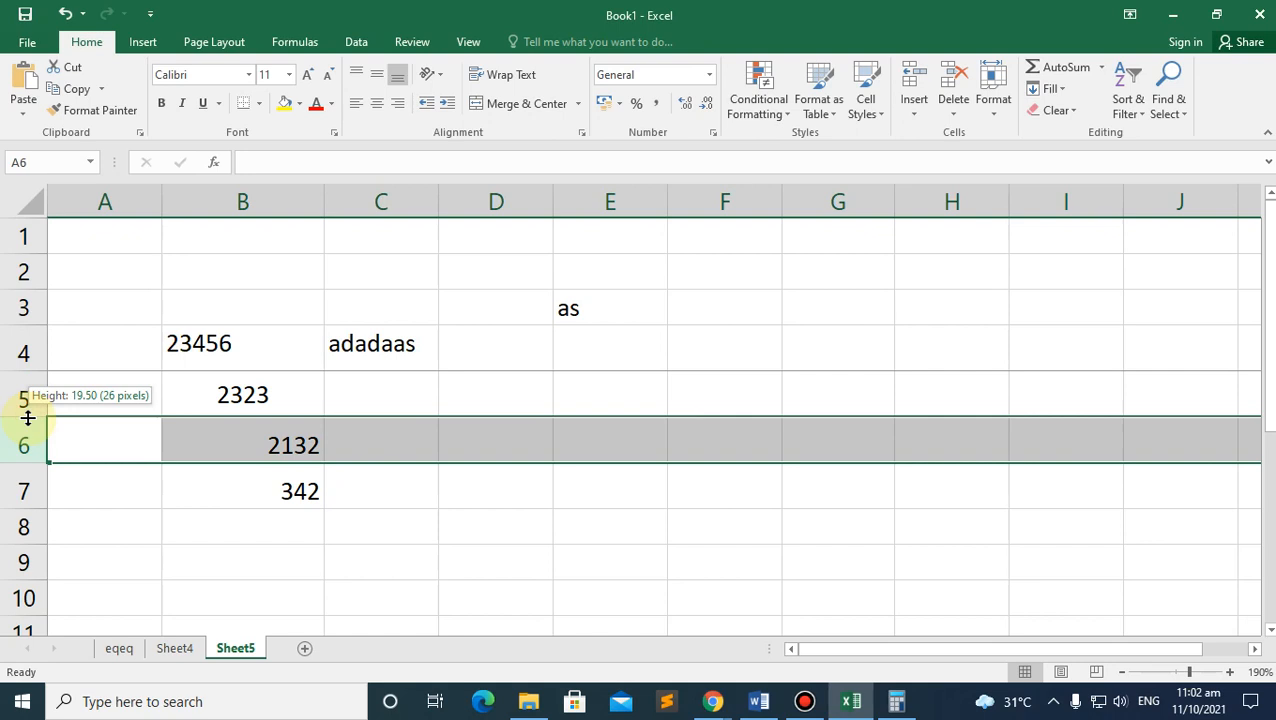
pyautogui.moveTo(28, 418); pyautogui.dragTo(28, 418)
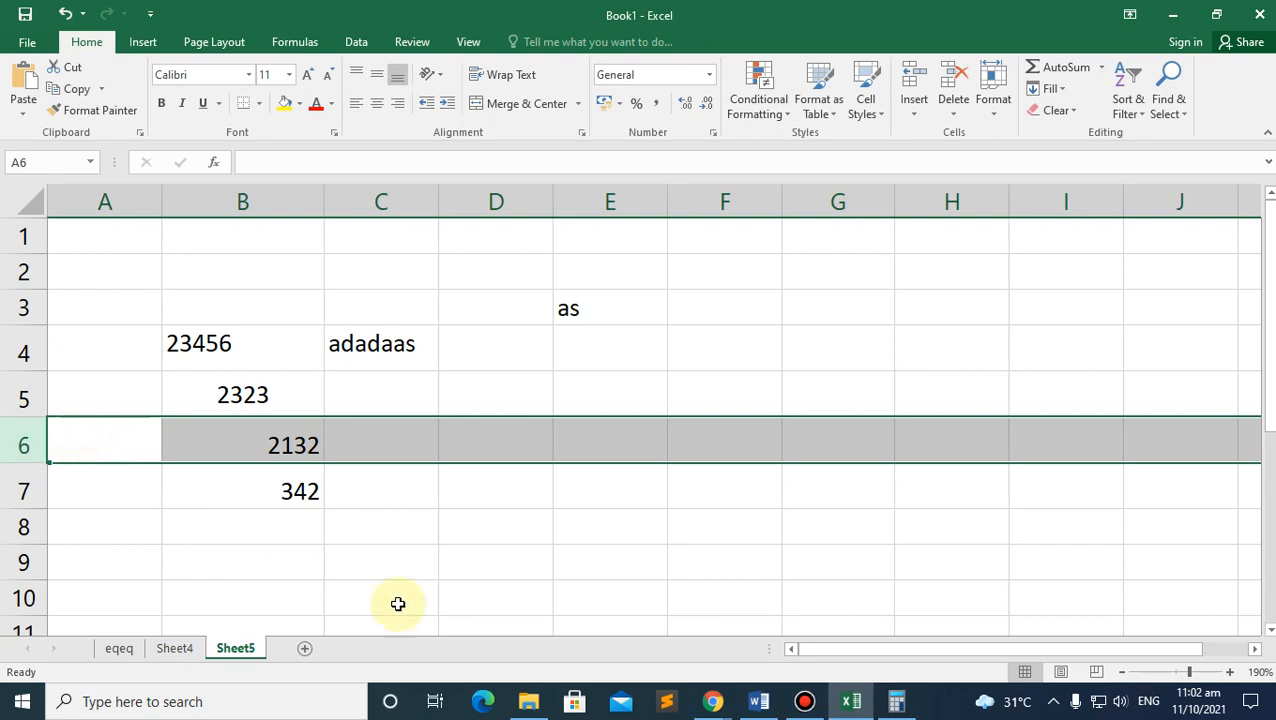
pyautogui.moveTo(722, 705)
pyautogui.click(672, 655)
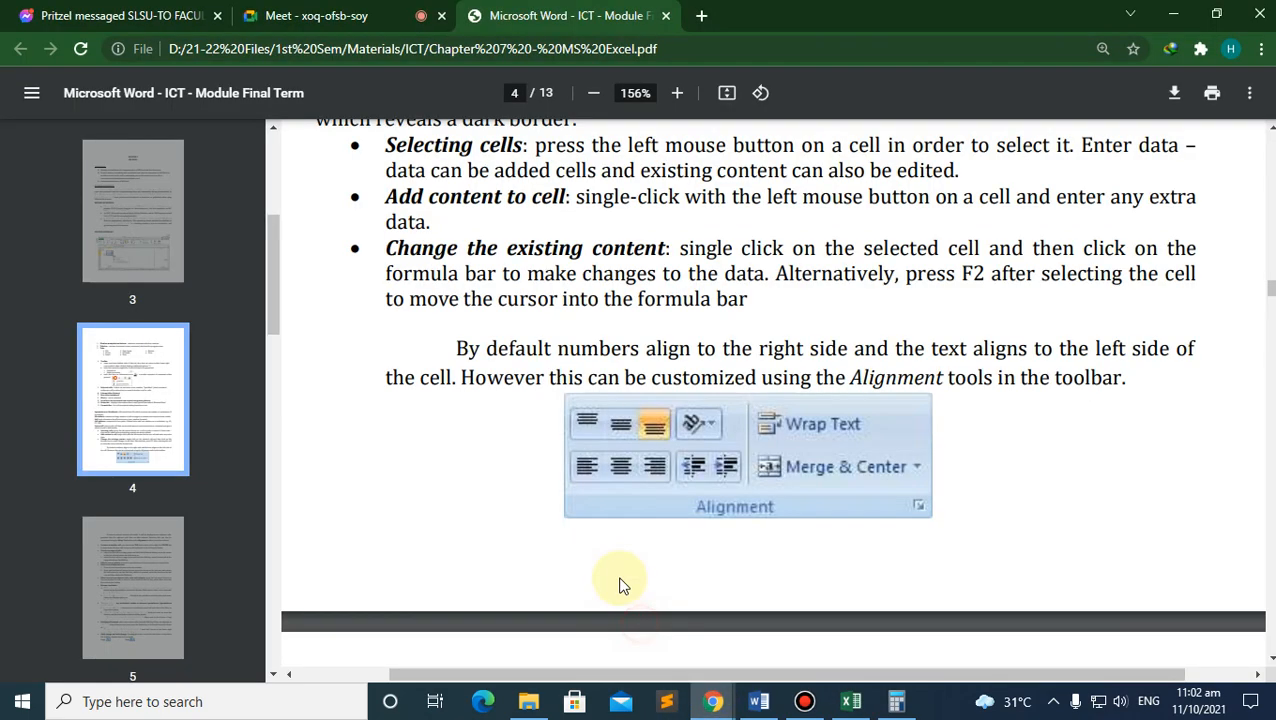
pyautogui.scroll(-5, 413, 375)
pyautogui.scroll(-1, 416, 380)
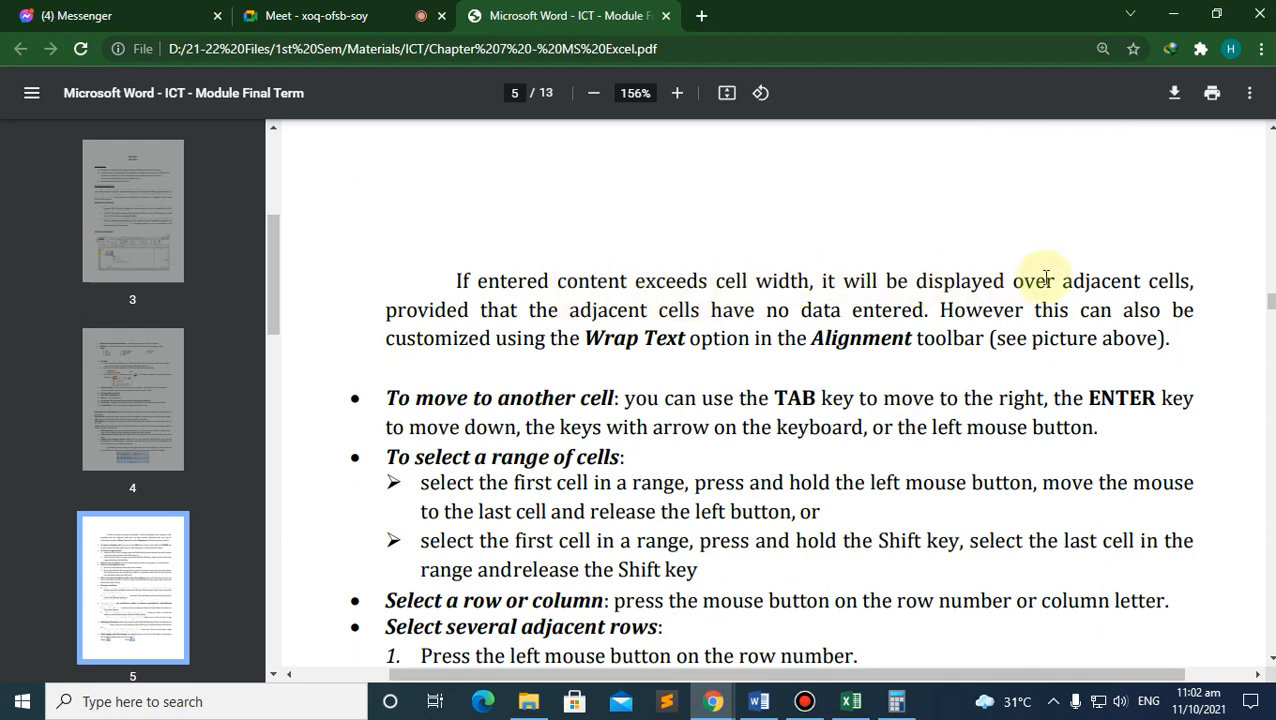
pyautogui.click(851, 701)
pyautogui.click(250, 284)
pyautogui.click(216, 358)
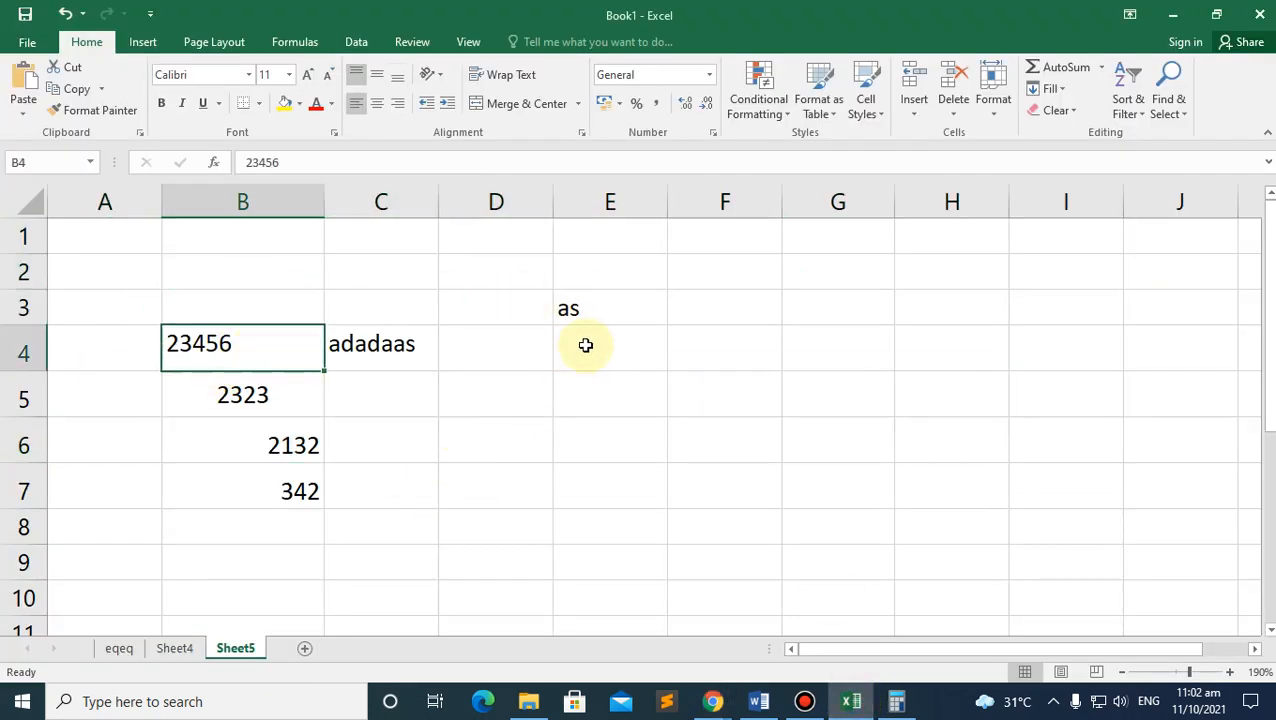
pyautogui.moveTo(227, 309); pyautogui.dragTo(584, 468)
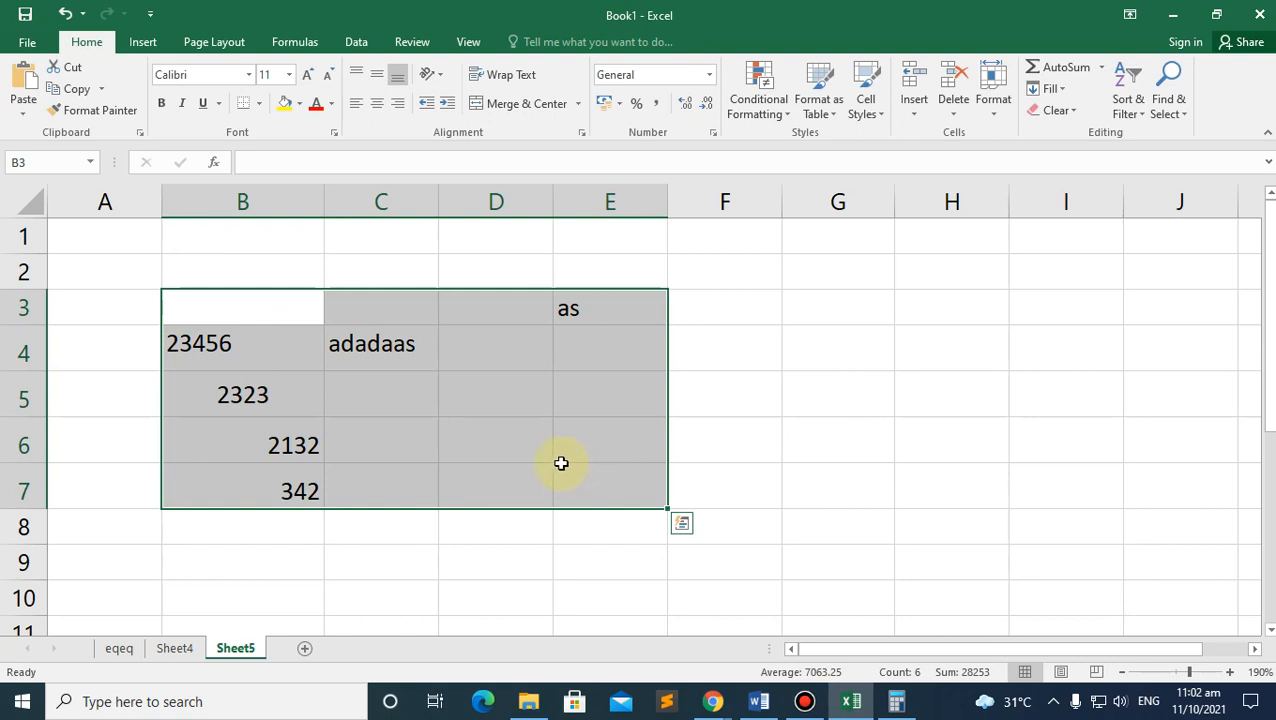
# Step: Delete B3:E7's contents and paste 'If entered content exceeds cell width' from the ICT module PDF into B3
pyautogui.press('Delete')
pyautogui.click(225, 317)
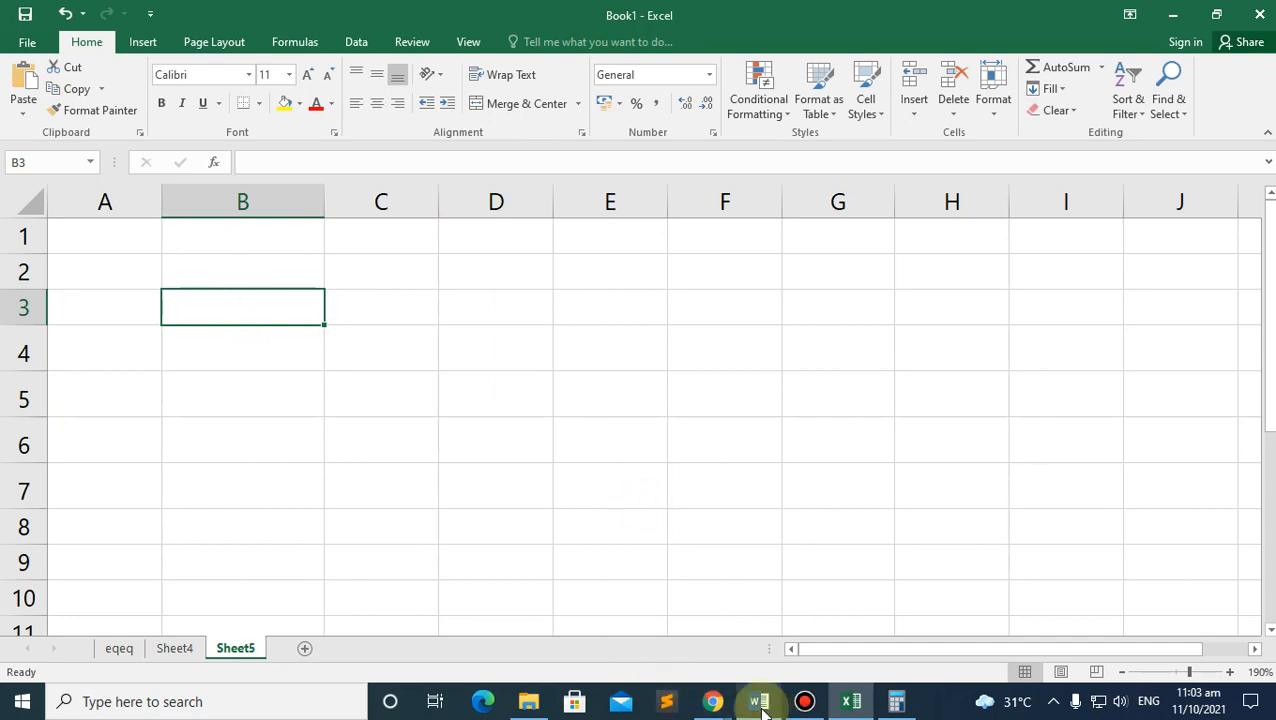
pyautogui.click(714, 704)
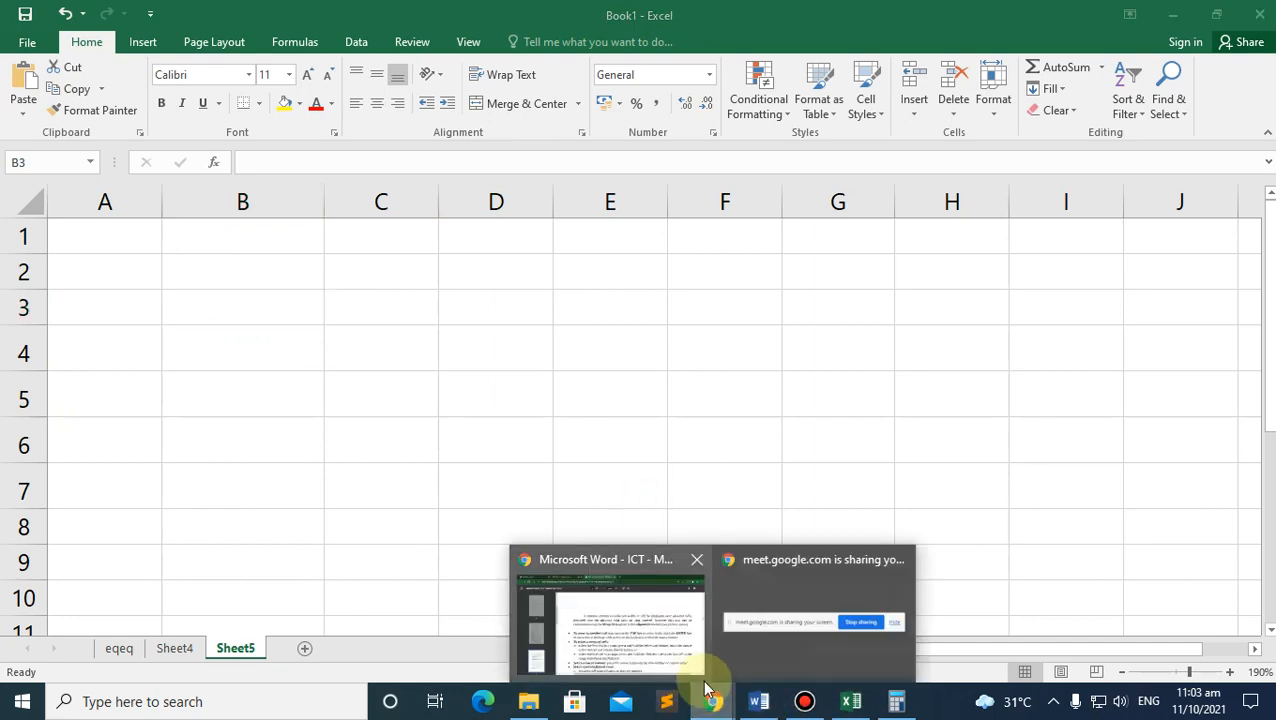
pyautogui.click(645, 640)
pyautogui.moveTo(455, 285); pyautogui.dragTo(810, 281)
pyautogui.hotkey('ctrl', 'c')
pyautogui.click(851, 700)
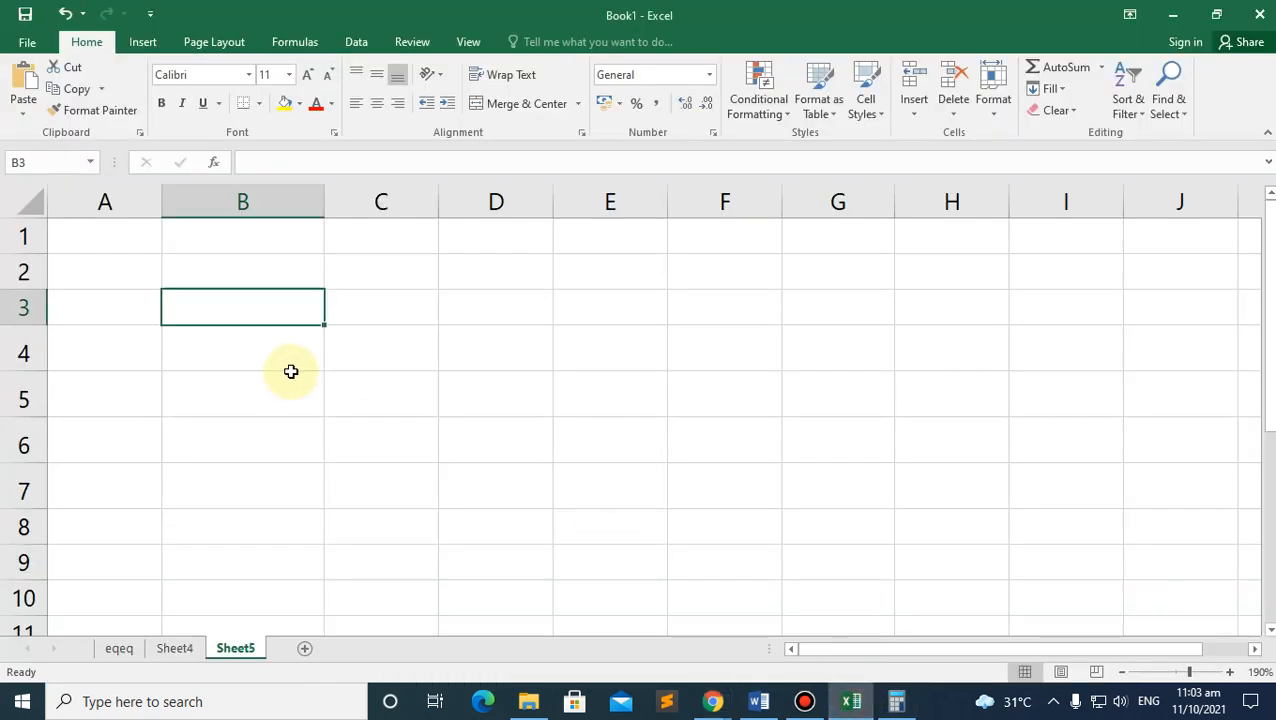
pyautogui.hotkey('ctrl', 'v')
pyautogui.click(487, 336)
pyautogui.click(225, 297)
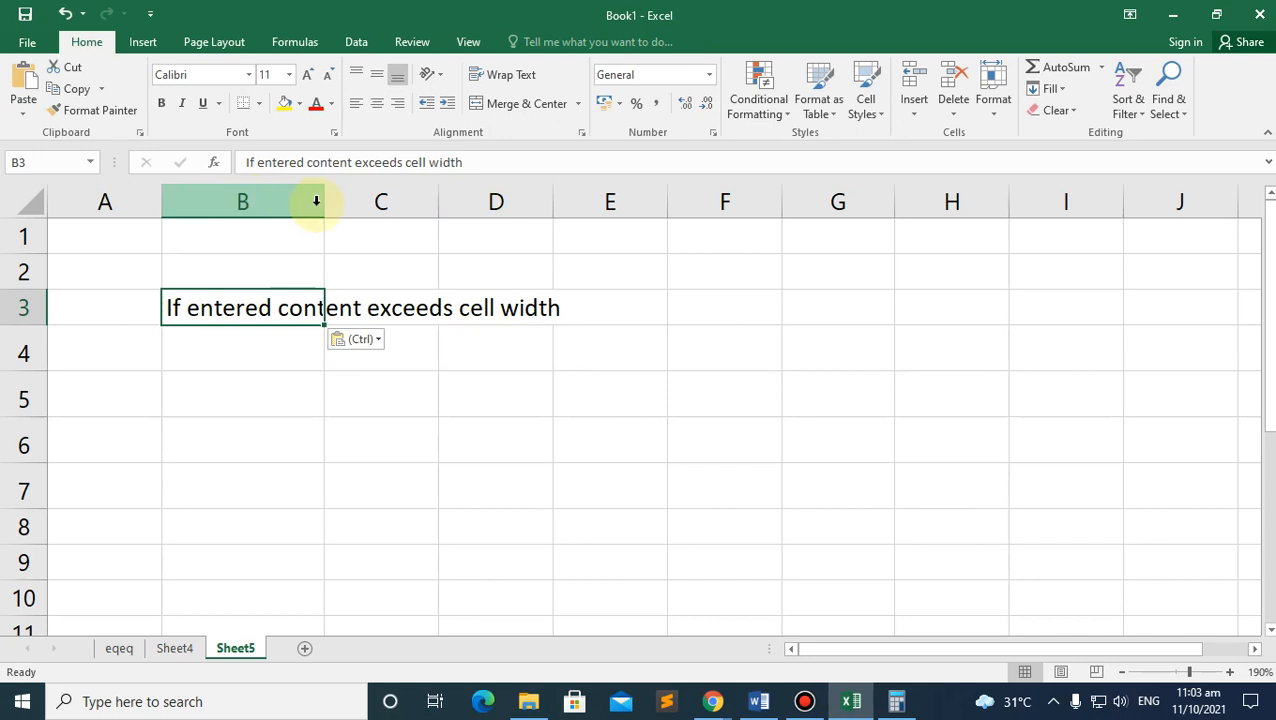
# Step: Enter 'saa' in C3, then replace it with 100 so B3's sentence gets cut off
pyautogui.click(395, 292)
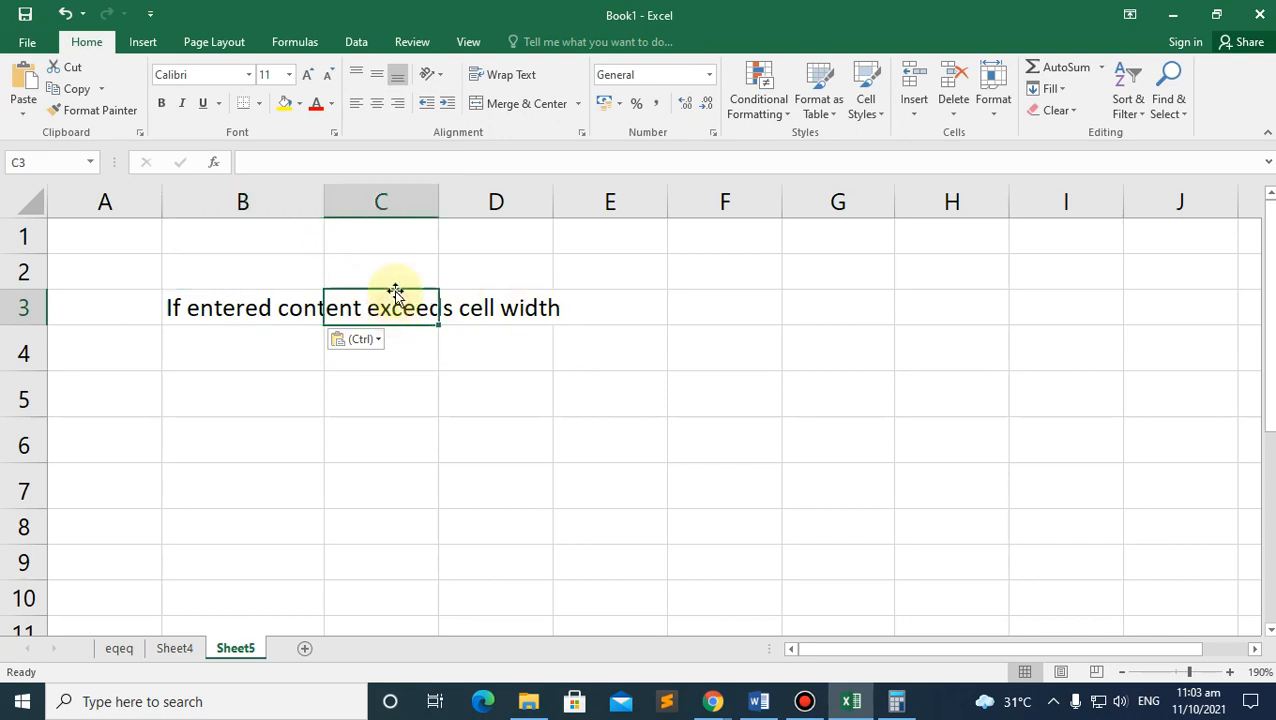
pyautogui.write('saa')
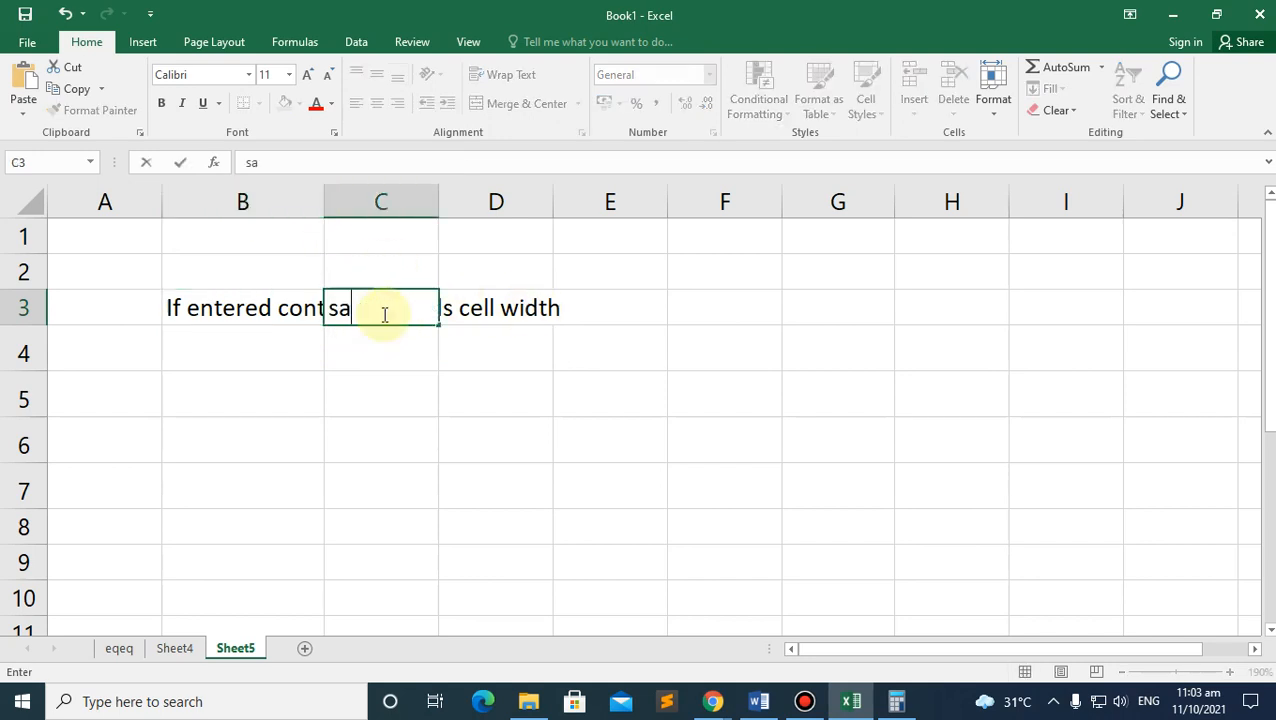
pyautogui.click(398, 348)
pyautogui.click(374, 309)
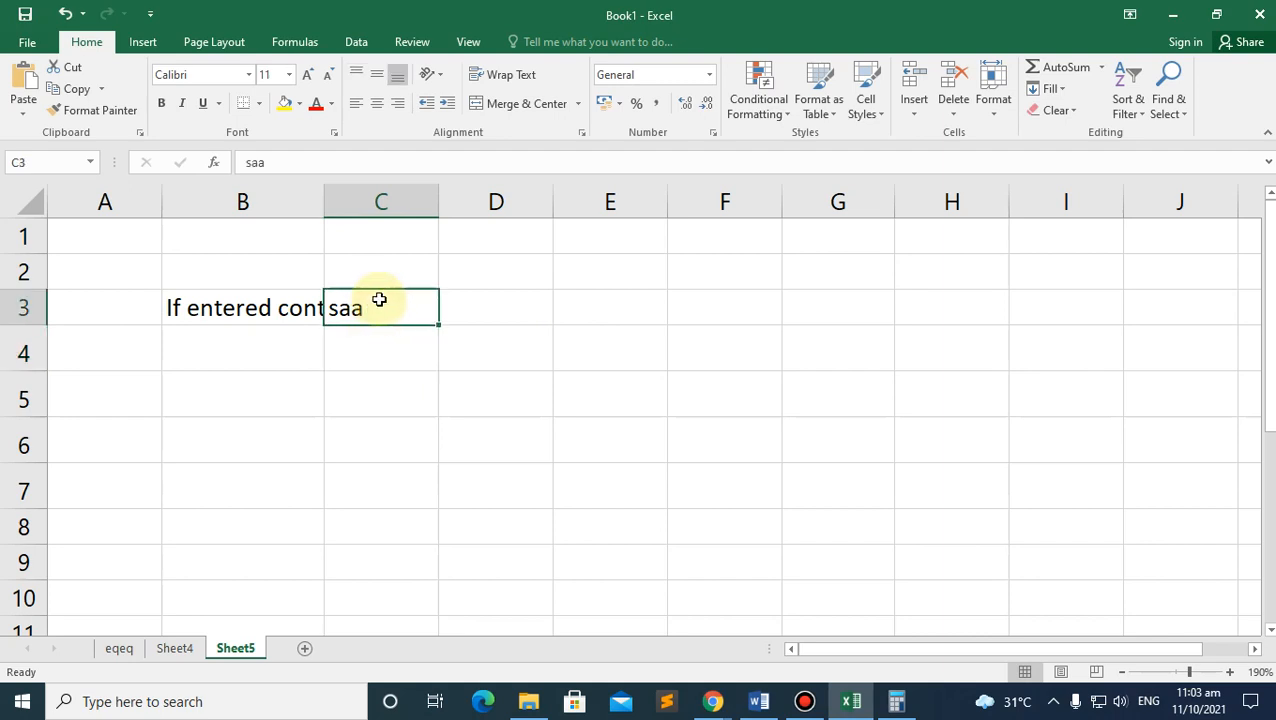
pyautogui.write('100')
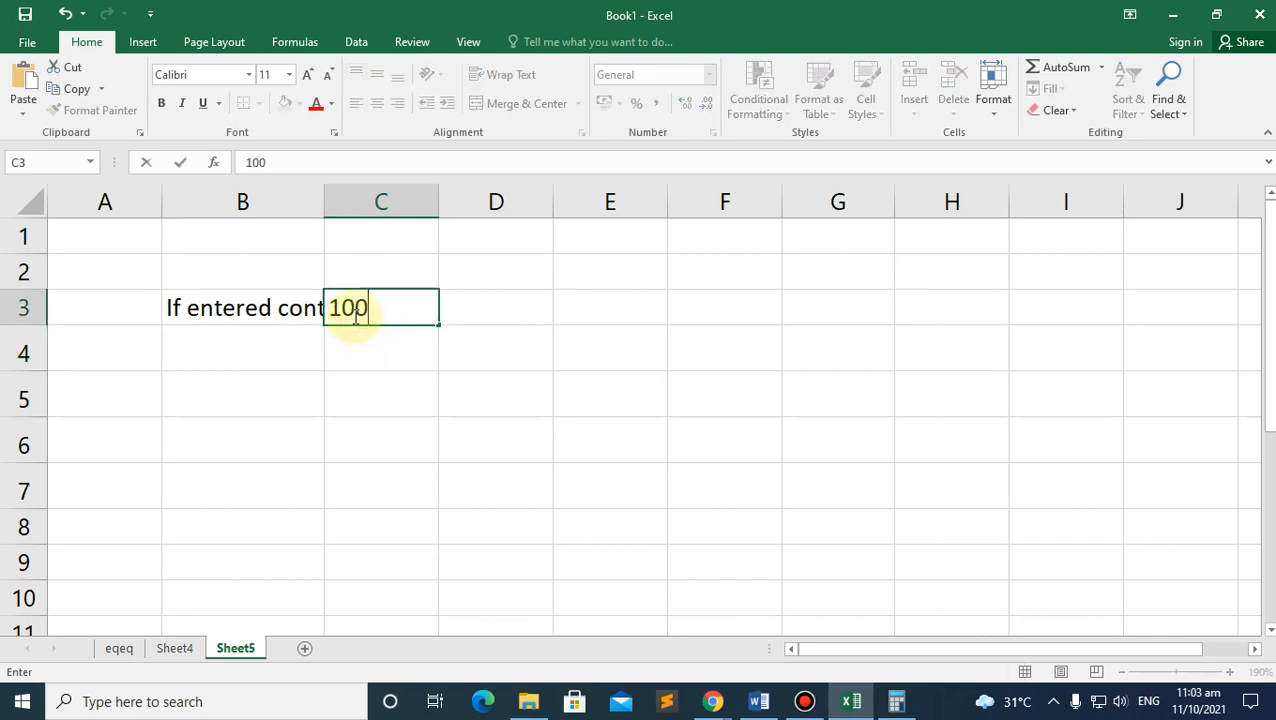
pyautogui.click(314, 428)
pyautogui.click(253, 310)
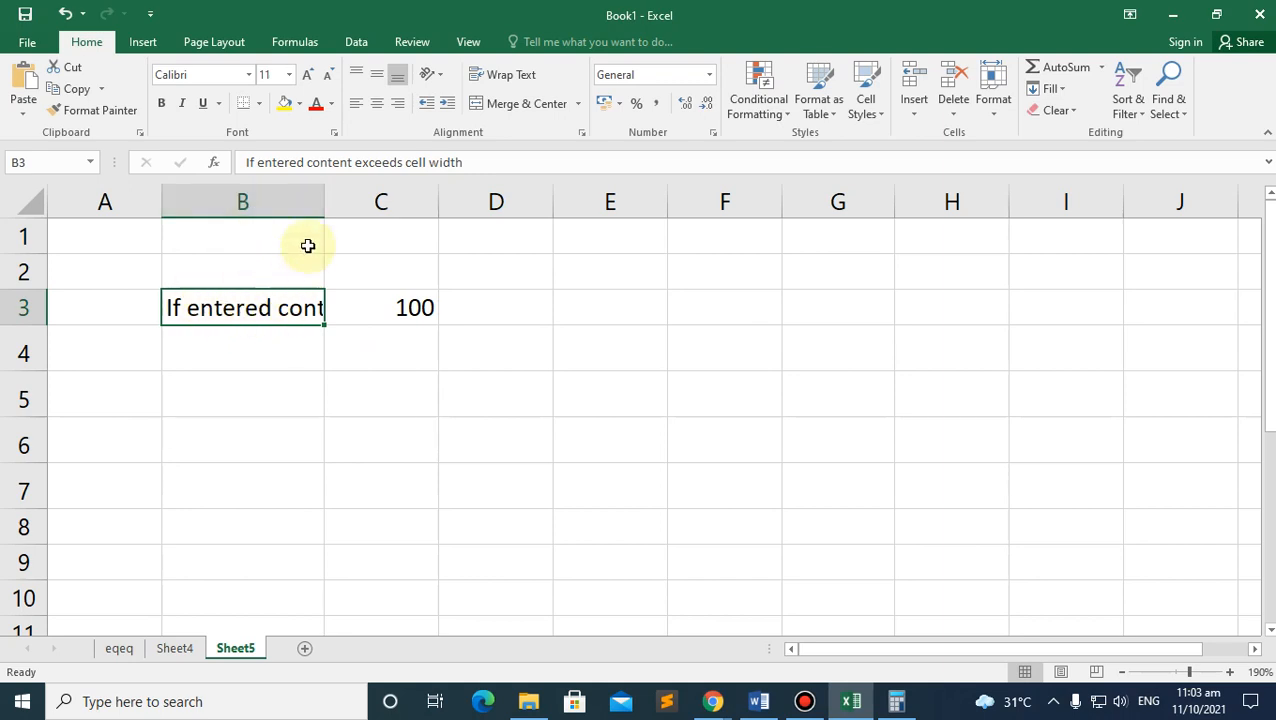
# Step: Widen column B to show the whole sentence, then narrow it to show 'If entered content ex'
pyautogui.moveTo(326, 199); pyautogui.dragTo(326, 199)
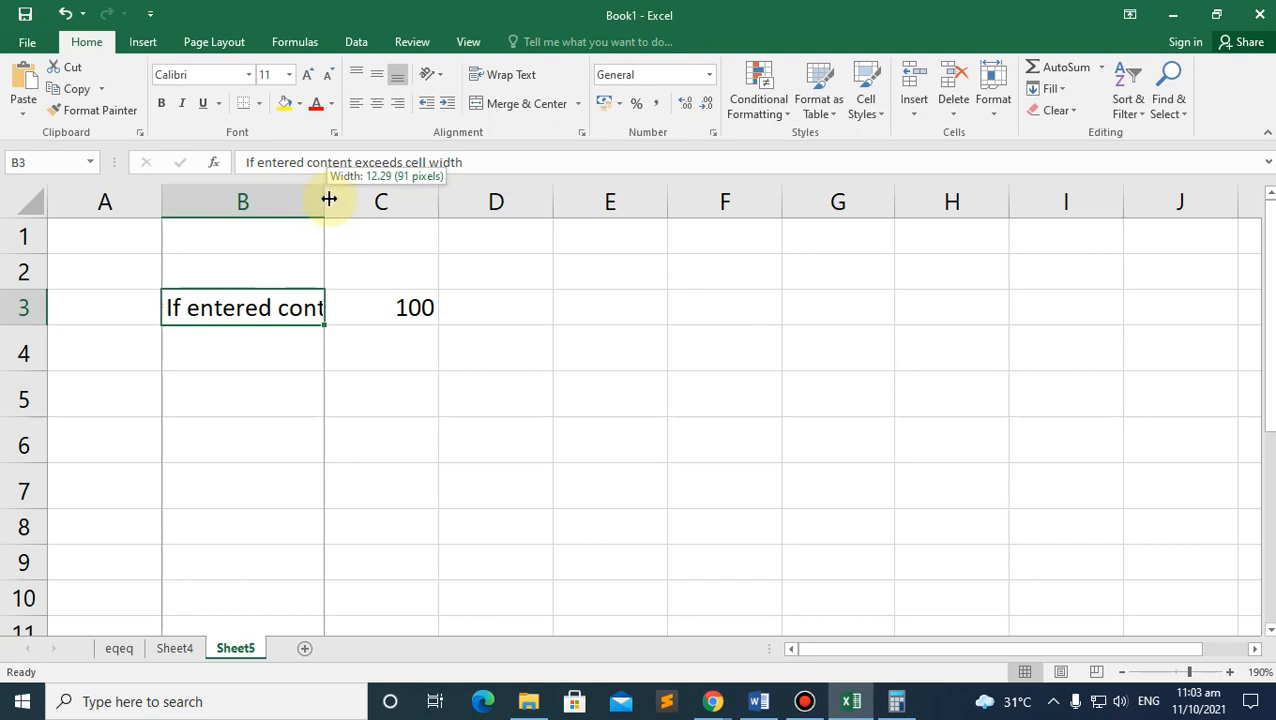
pyautogui.moveTo(328, 199); pyautogui.dragTo(691, 199)
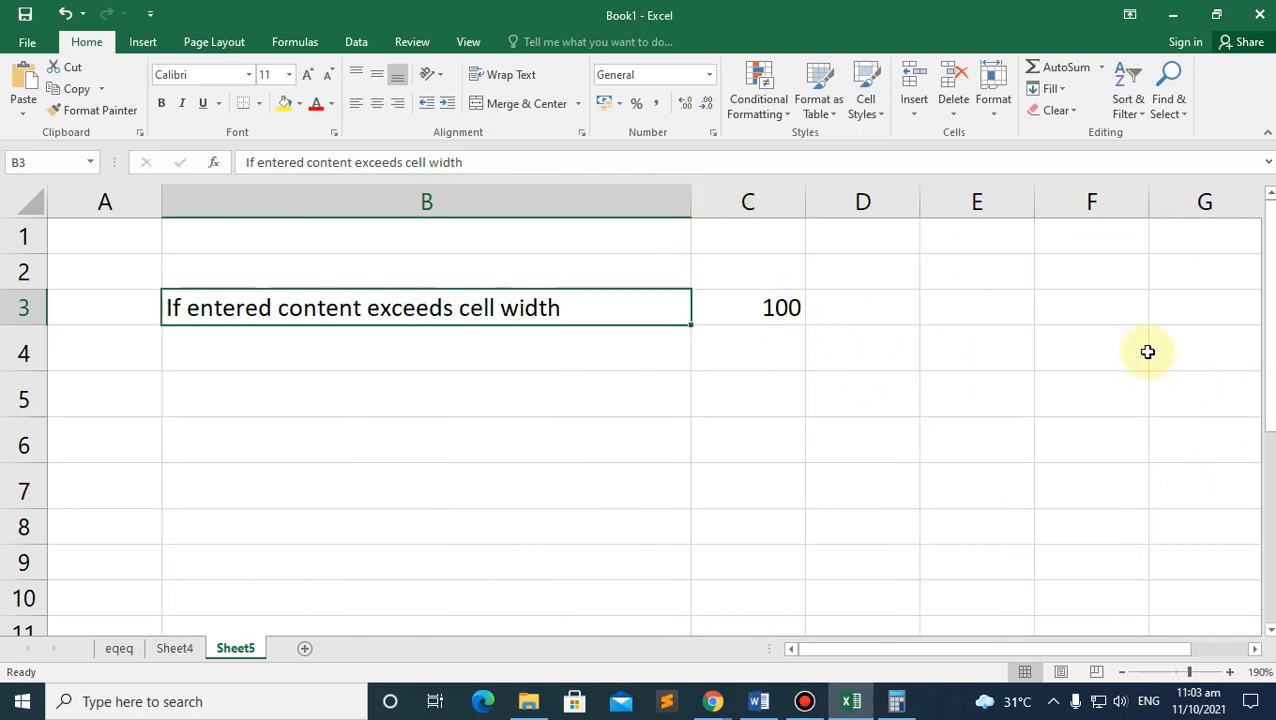
pyautogui.moveTo(692, 203); pyautogui.dragTo(393, 197)
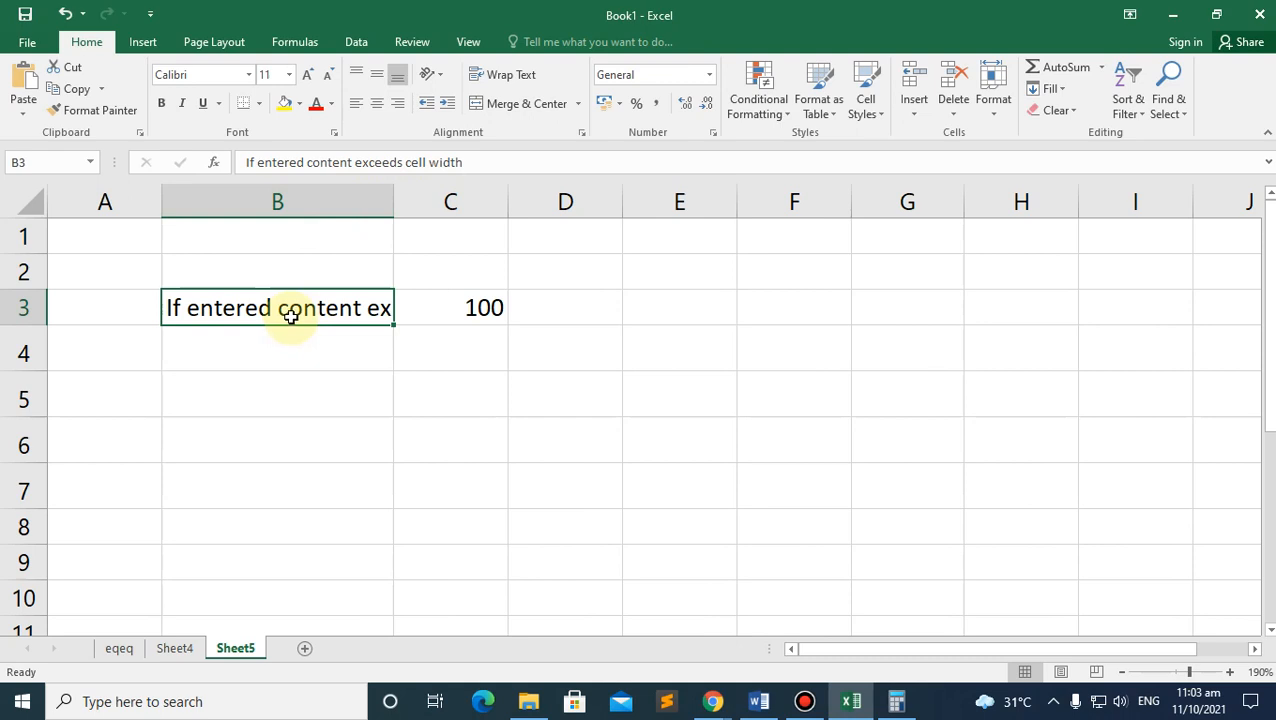
# Step: Turn on Wrap Text for B3 and resize column B and row 3 around the wrapped sentence
pyautogui.click(488, 75)
pyautogui.click(171, 335)
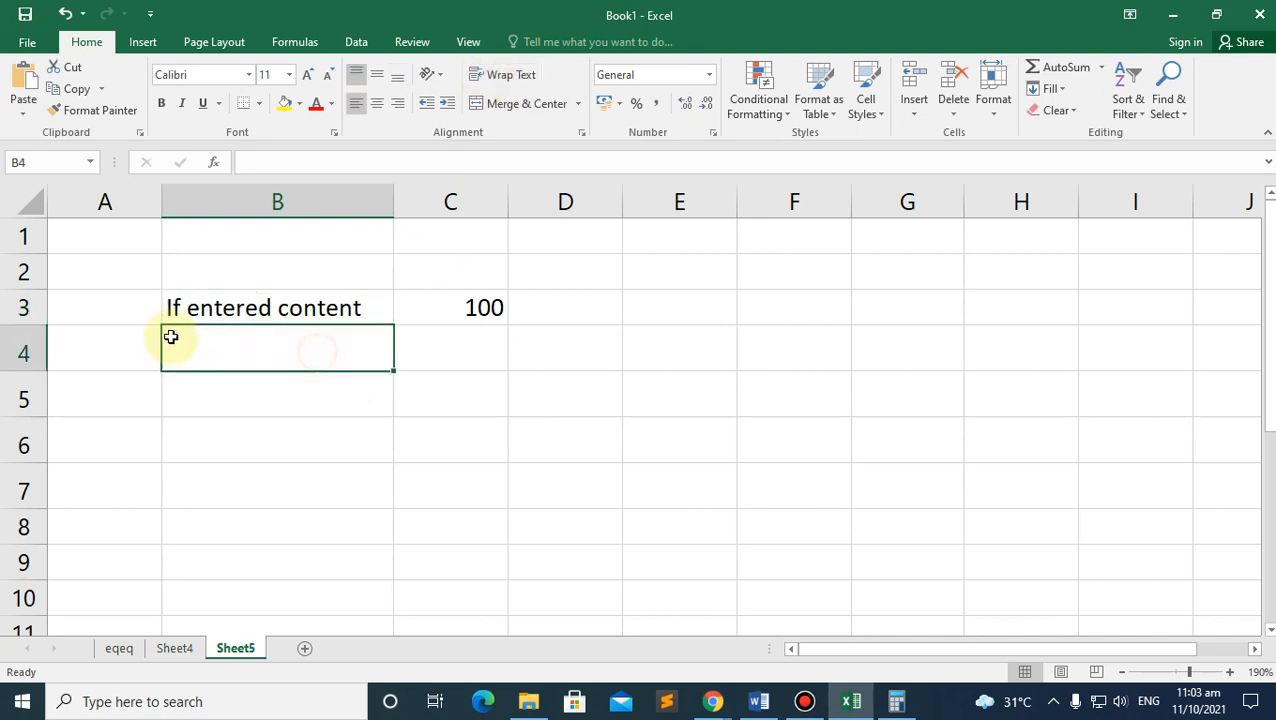
pyautogui.click(205, 312)
pyautogui.moveTo(396, 203); pyautogui.dragTo(367, 202)
pyautogui.moveTo(25, 328); pyautogui.dragTo(28, 373)
pyautogui.click(242, 416)
pyautogui.click(228, 330)
pyautogui.click(377, 75)
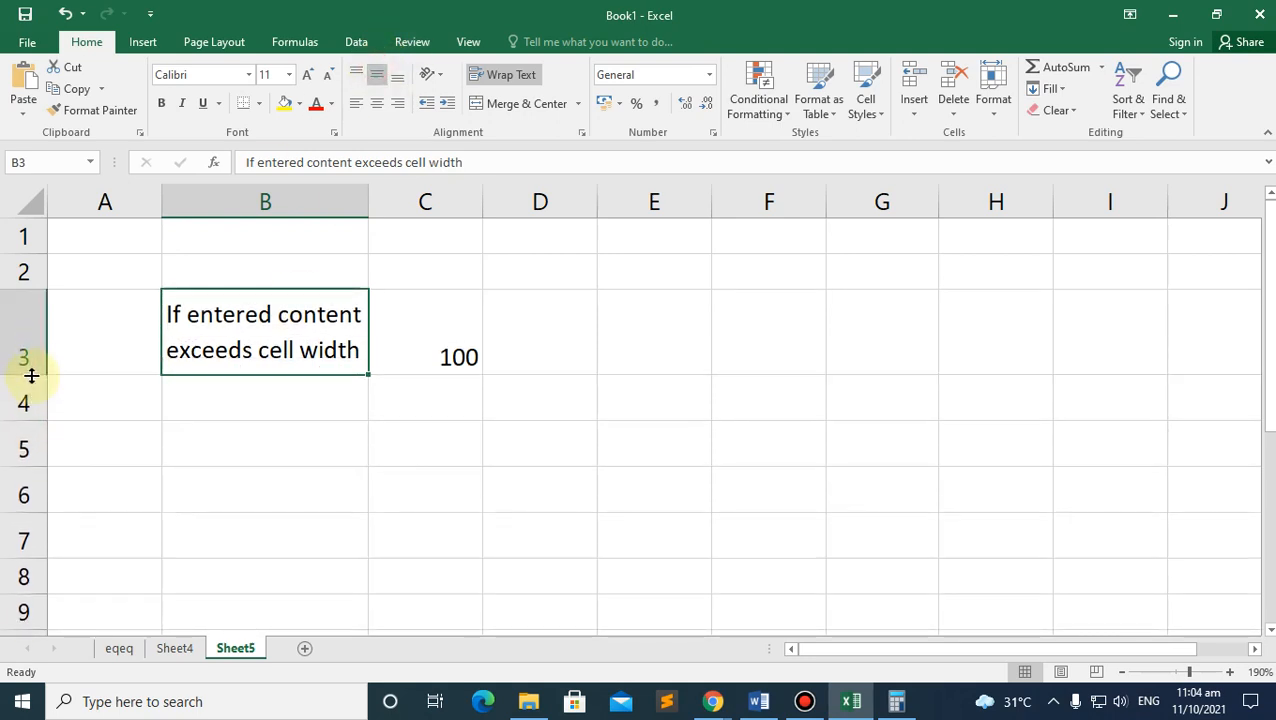
pyautogui.click(327, 421)
pyautogui.click(282, 352)
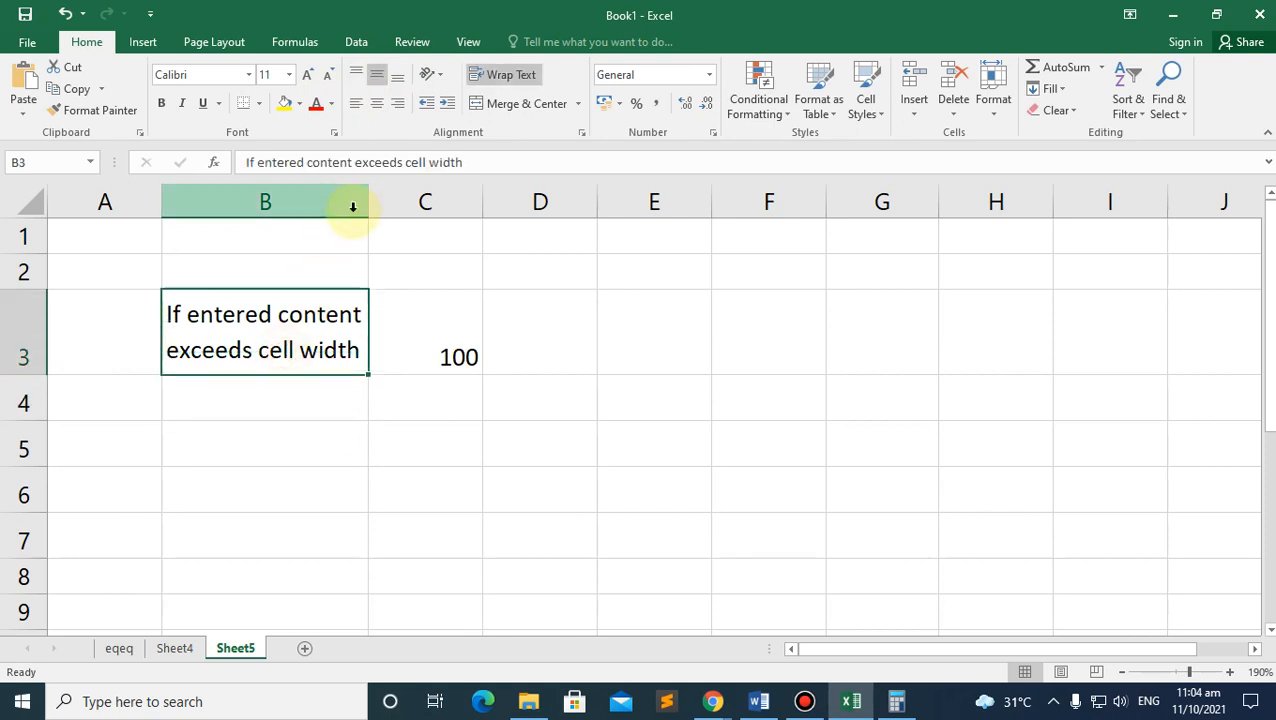
# Step: Adjust column B's width, toggle Wrap Text off and back on, and bring the module PDF forward
pyautogui.moveTo(366, 194); pyautogui.dragTo(439, 195)
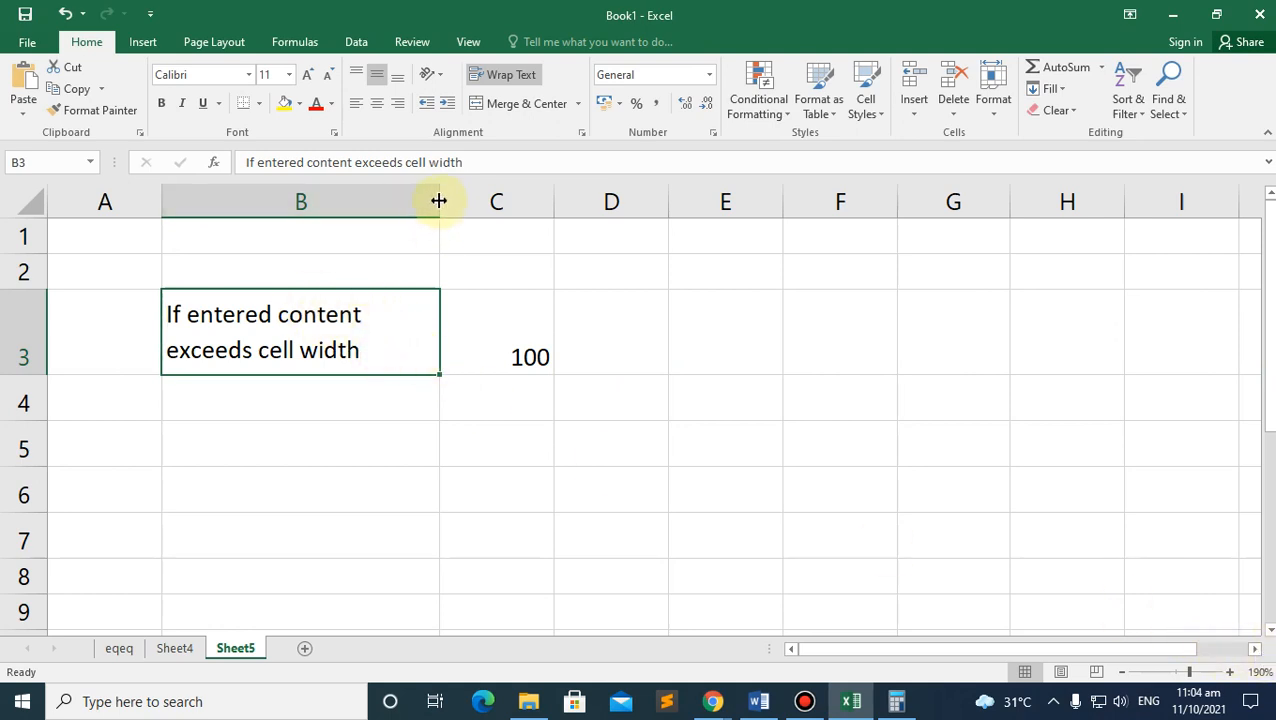
pyautogui.moveTo(439, 201); pyautogui.dragTo(407, 201)
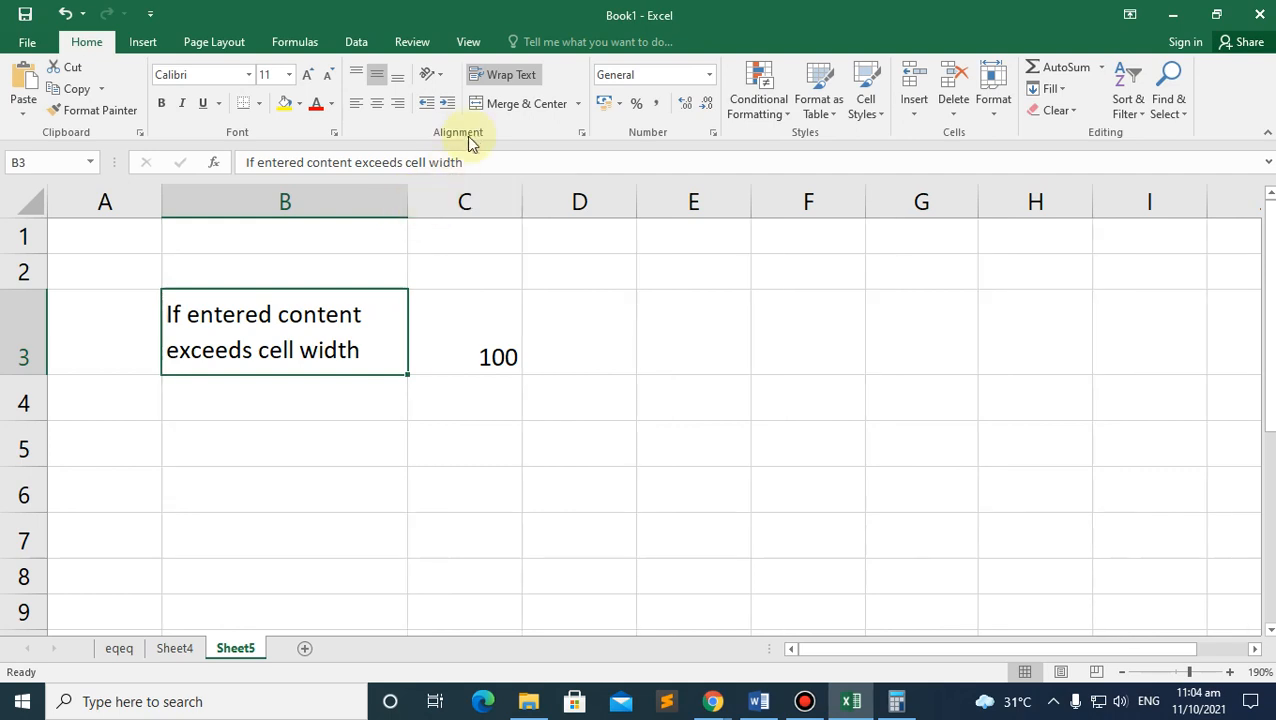
pyautogui.click(500, 76)
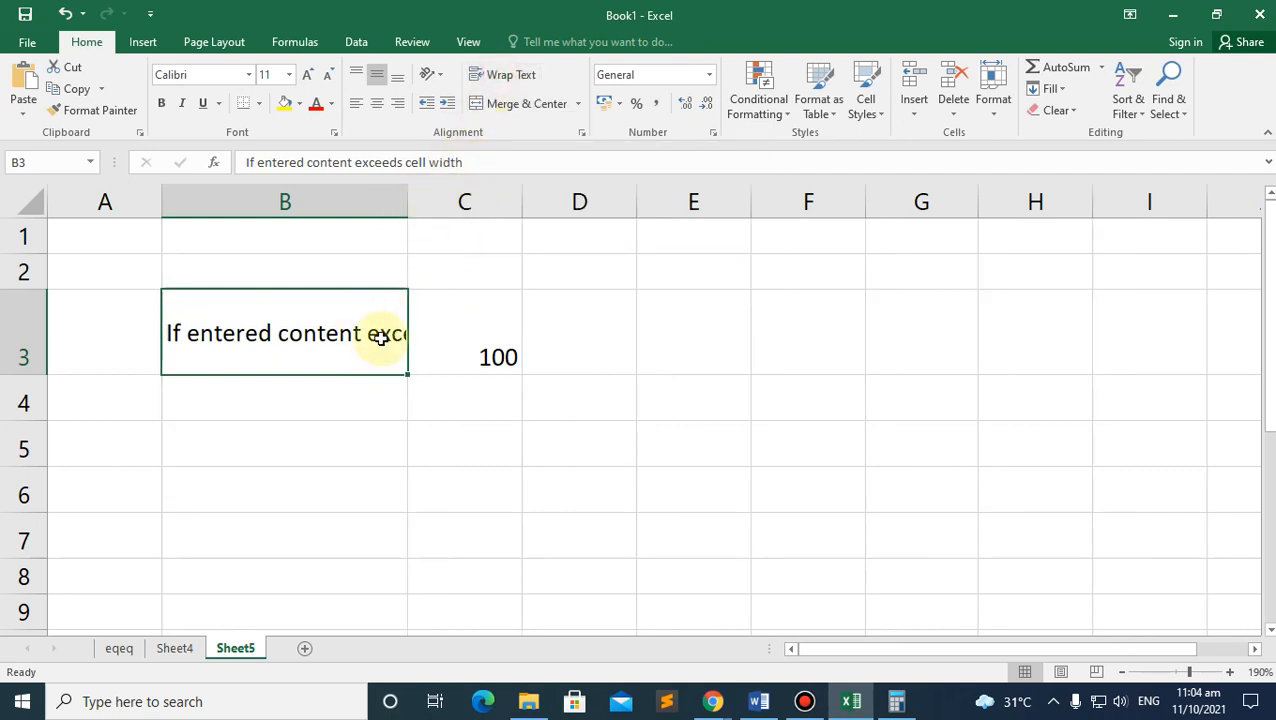
pyautogui.click(490, 348)
pyautogui.click(364, 348)
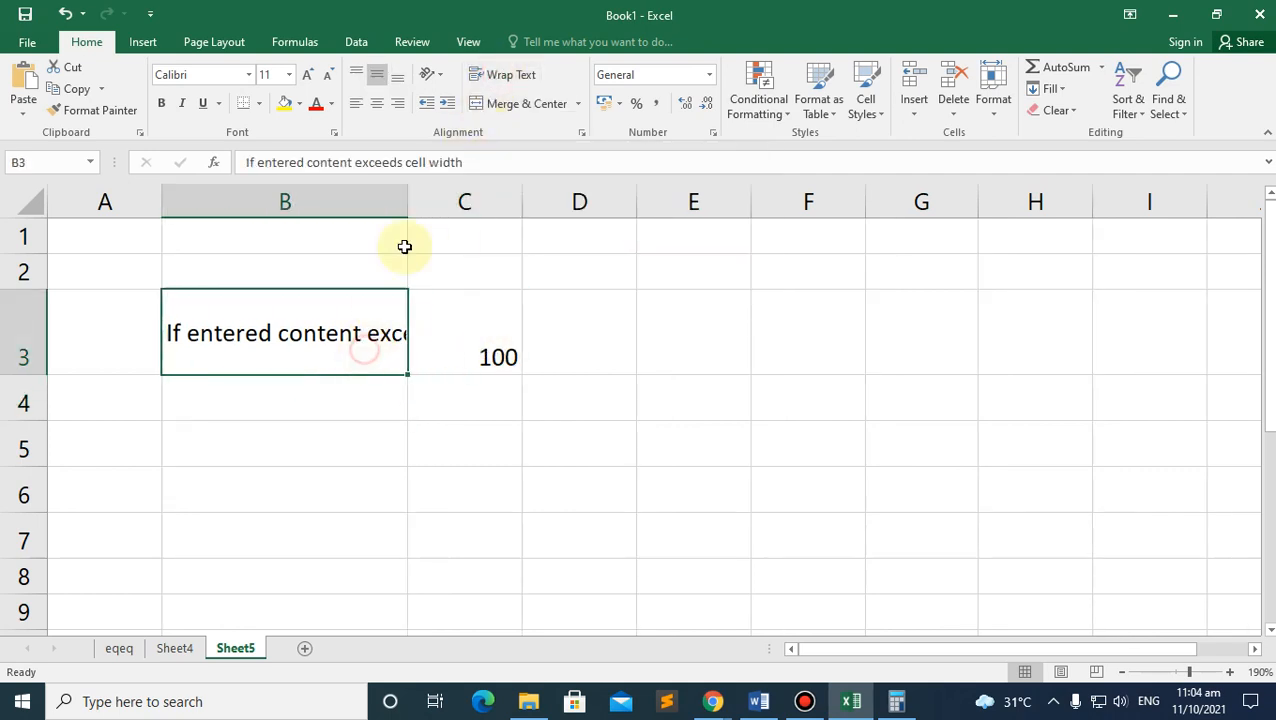
pyautogui.click(505, 78)
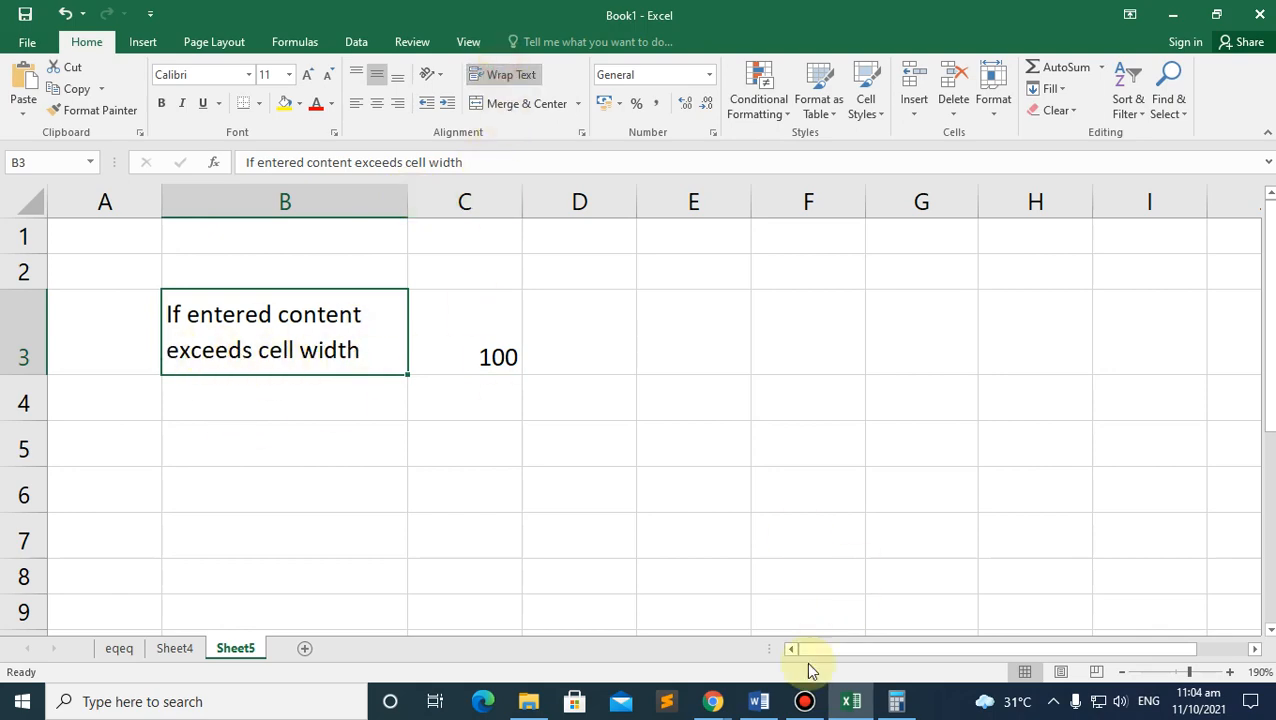
pyautogui.moveTo(718, 703)
pyautogui.click(661, 658)
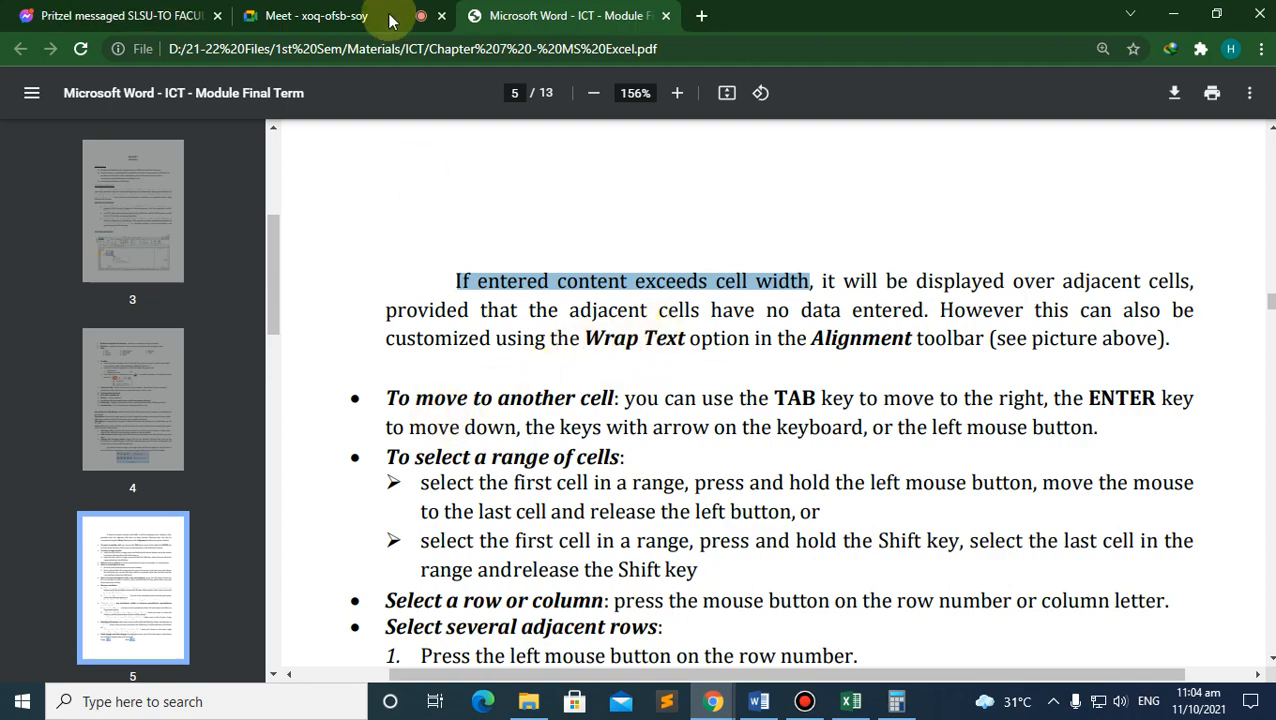
# Step: Admit the waiting participant in the Meet tab, then go back through the PDF tab to Excel
pyautogui.click(352, 14)
pyautogui.click(836, 180)
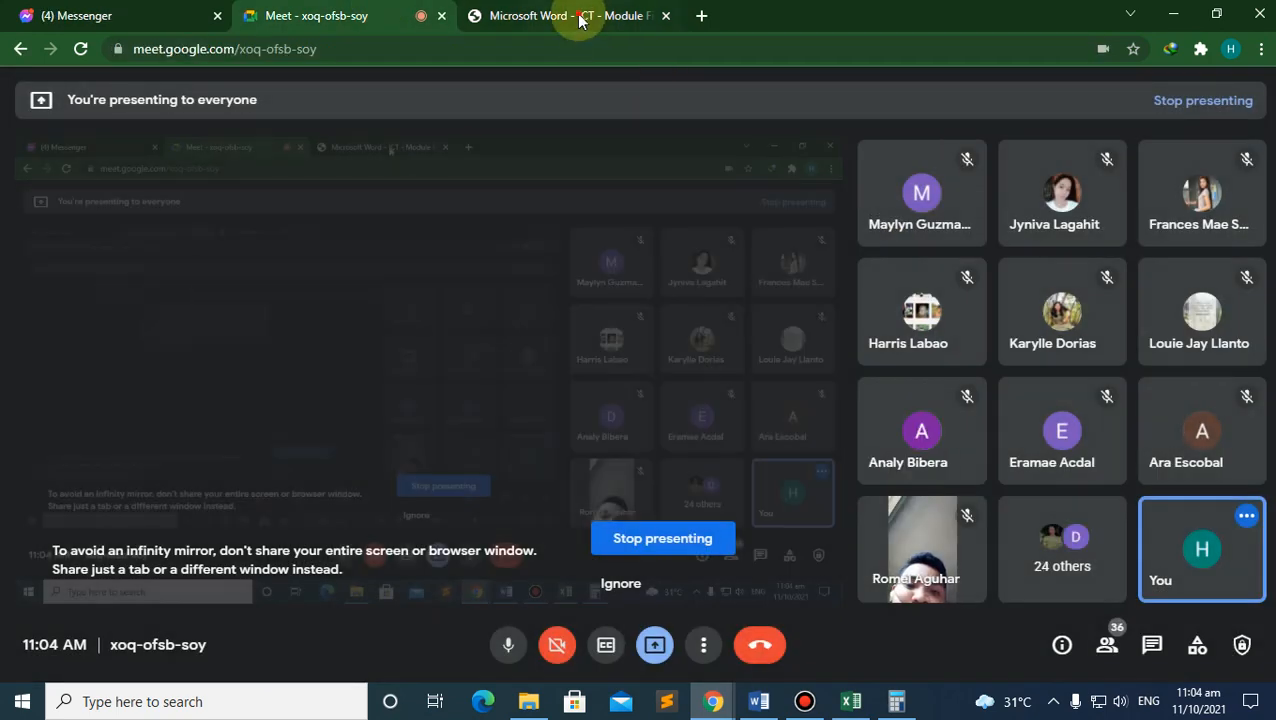
pyautogui.click(572, 16)
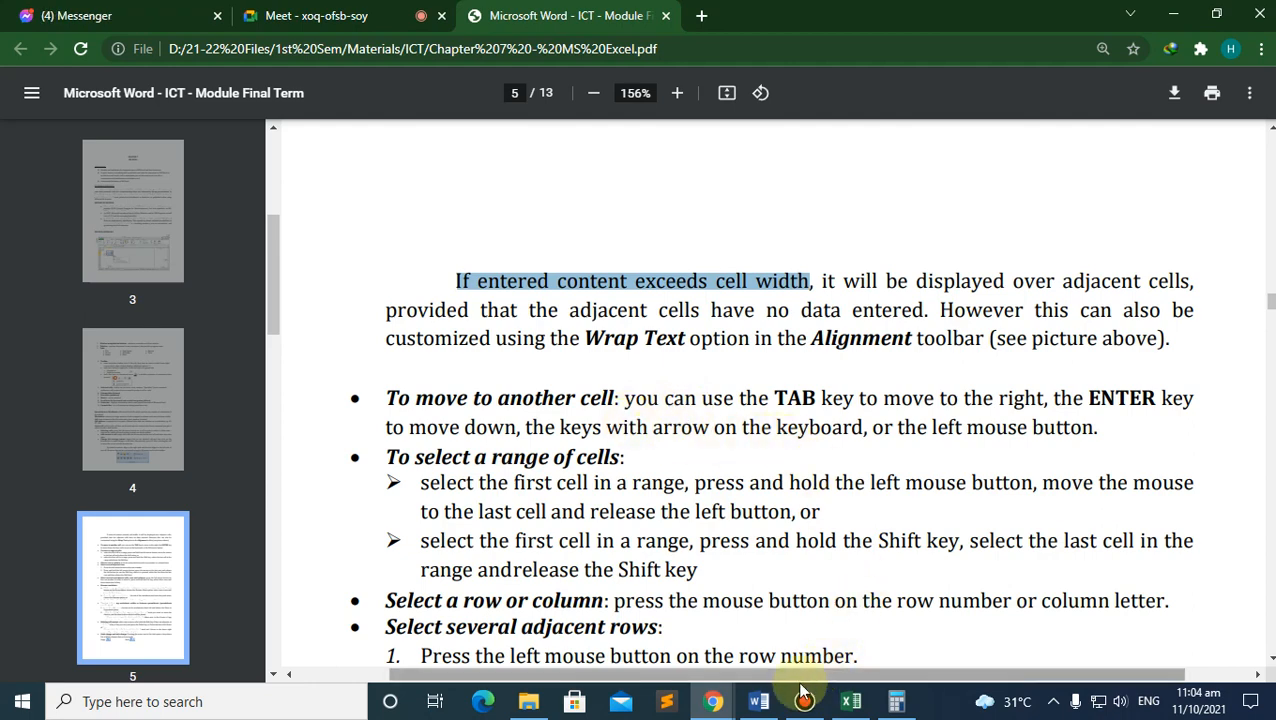
pyautogui.click(852, 703)
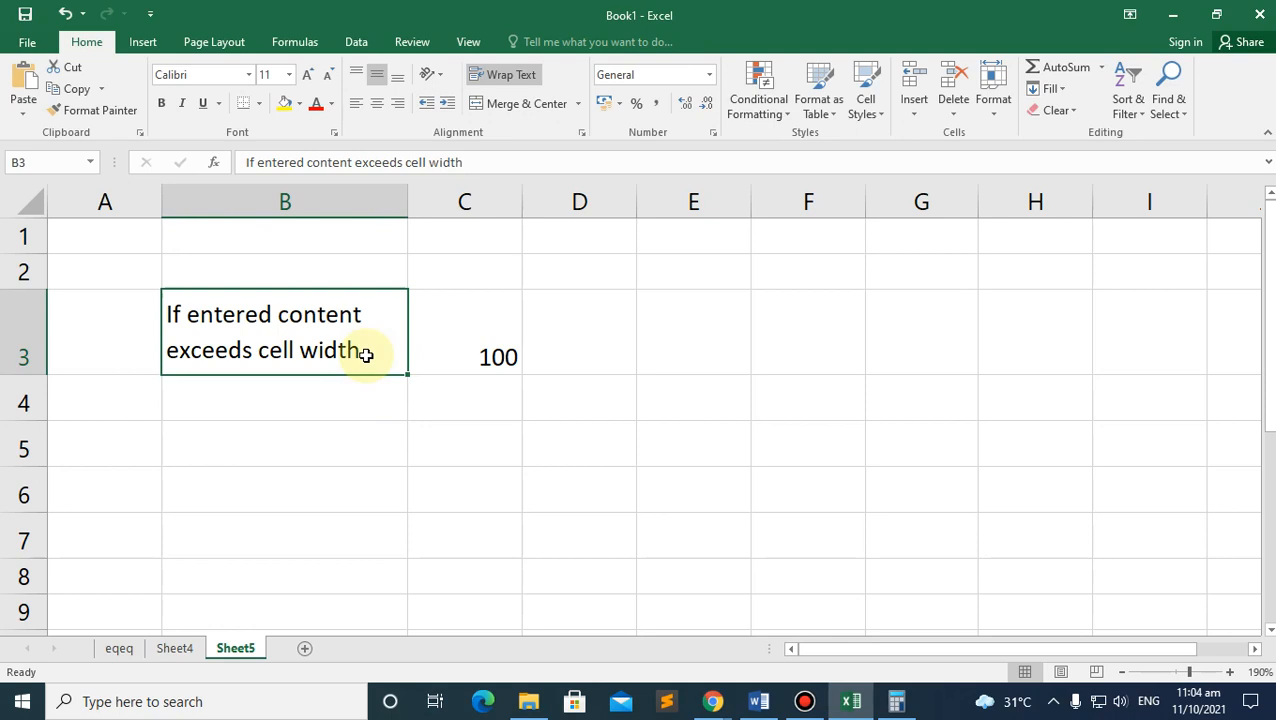
# Step: Move right along row 3, then admit the next participant in the Meet tab
pyautogui.press('Right')
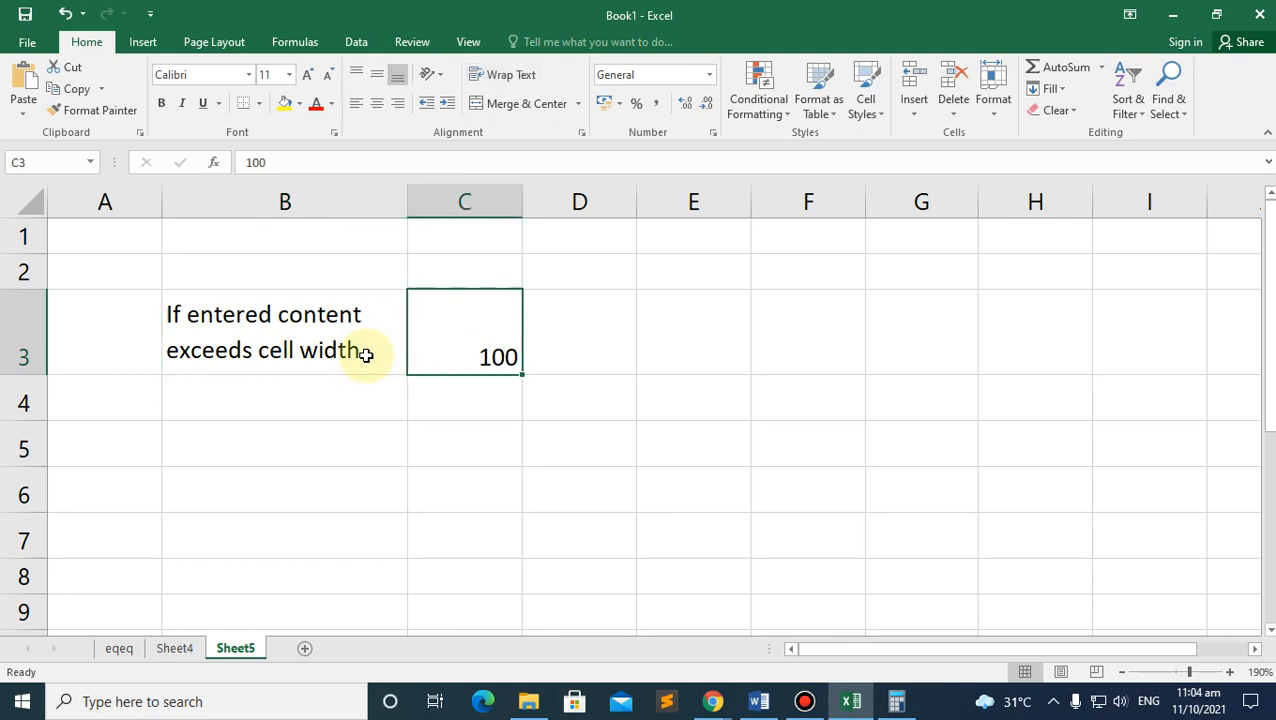
pyautogui.press('Right')
pyautogui.press('Right')
pyautogui.press('Right')
pyautogui.press('Right')
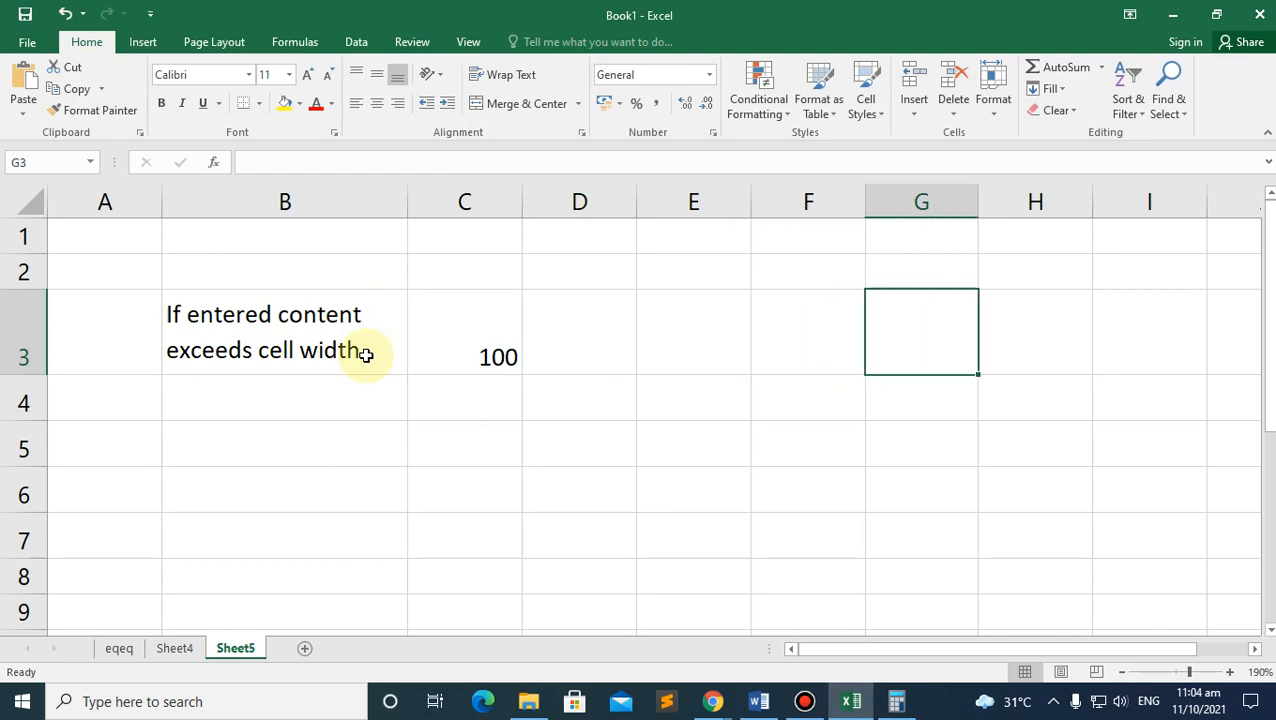
pyautogui.moveTo(712, 700)
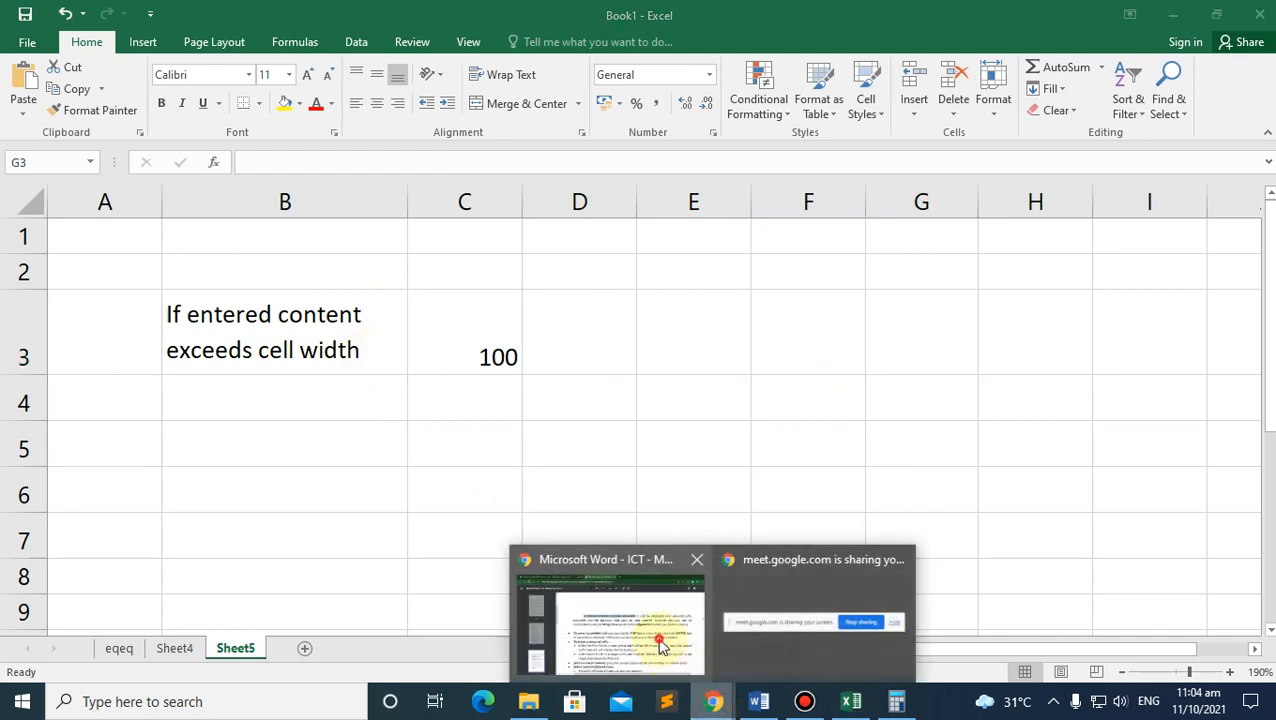
pyautogui.click(625, 620)
pyautogui.click(418, 28)
pyautogui.click(826, 188)
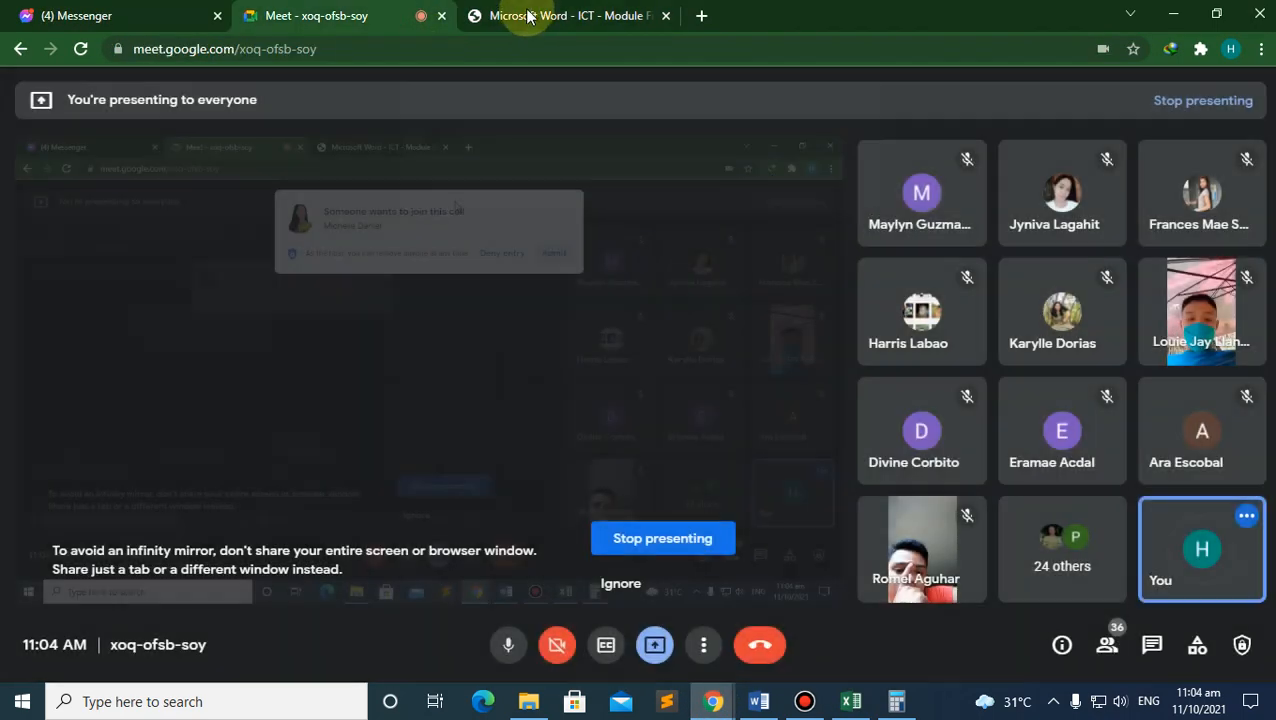
pyautogui.click(570, 16)
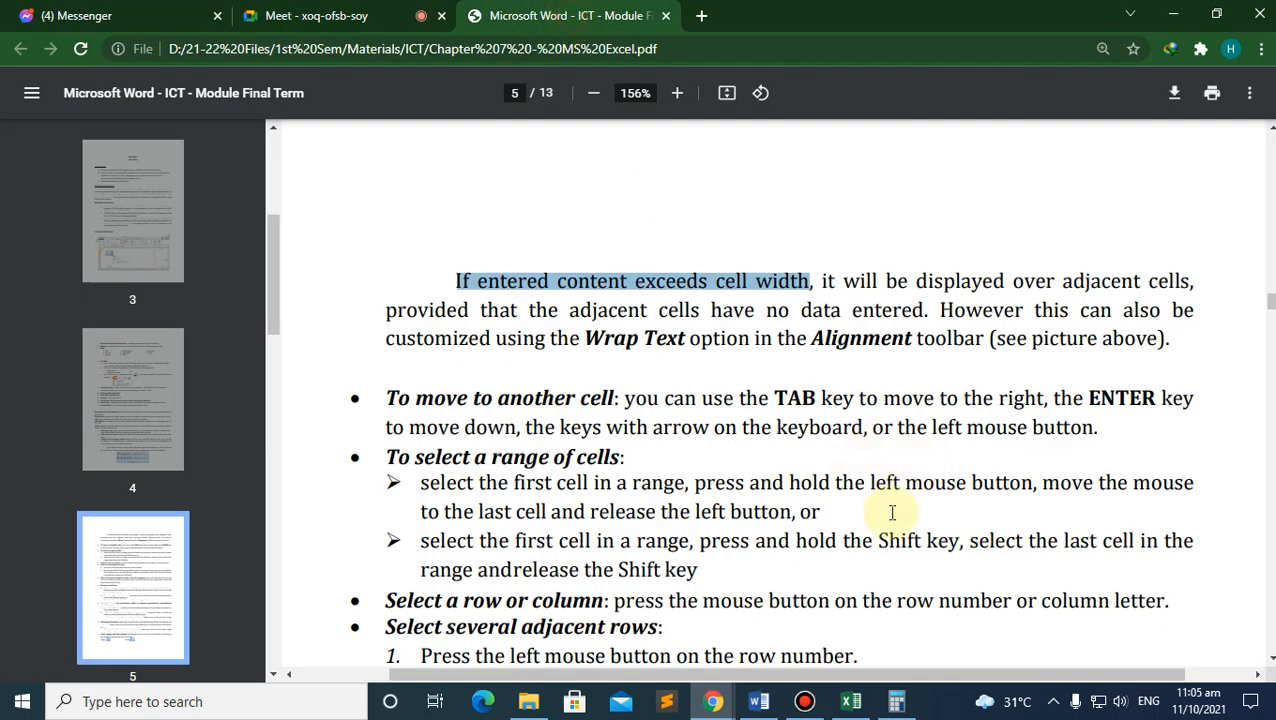
# Step: Back in Excel, step down column B from B4, then Alt+Tab to the module PDF
pyautogui.click(851, 702)
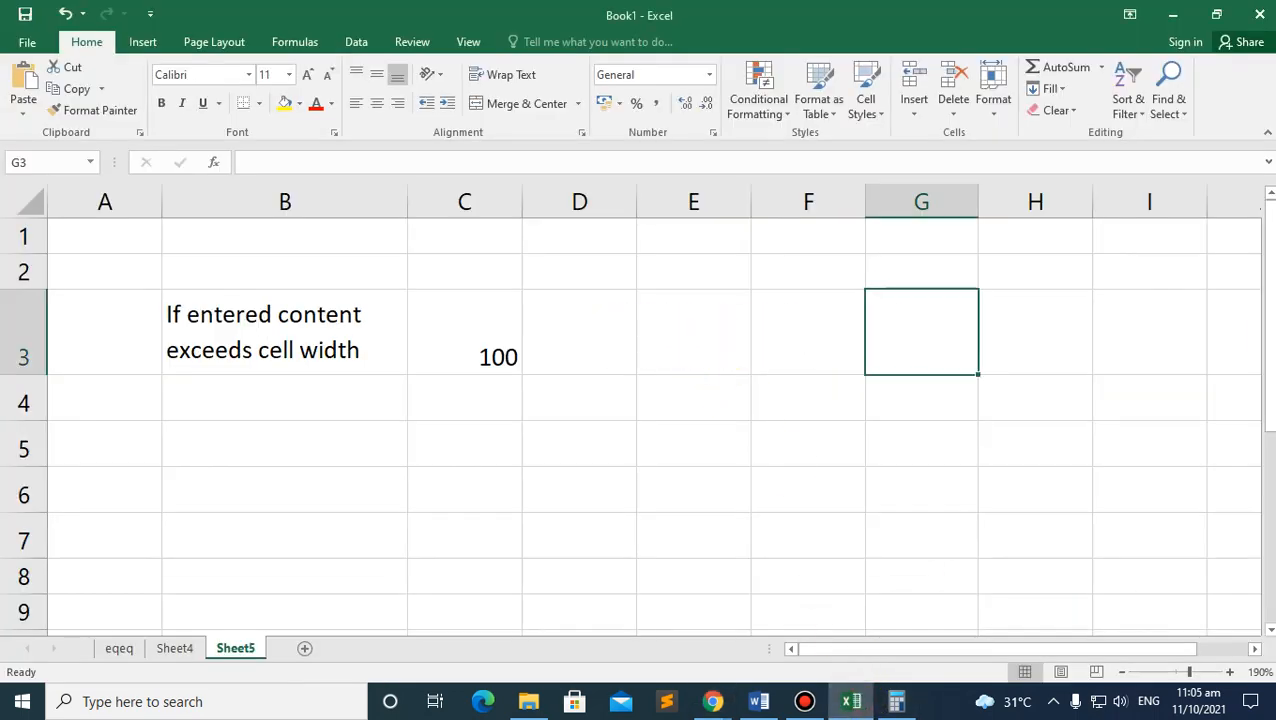
pyautogui.click(327, 398)
pyautogui.press('Down')
pyautogui.press('Down')
pyautogui.press('Down')
pyautogui.press('Down')
pyautogui.press('Down')
pyautogui.press('Down')
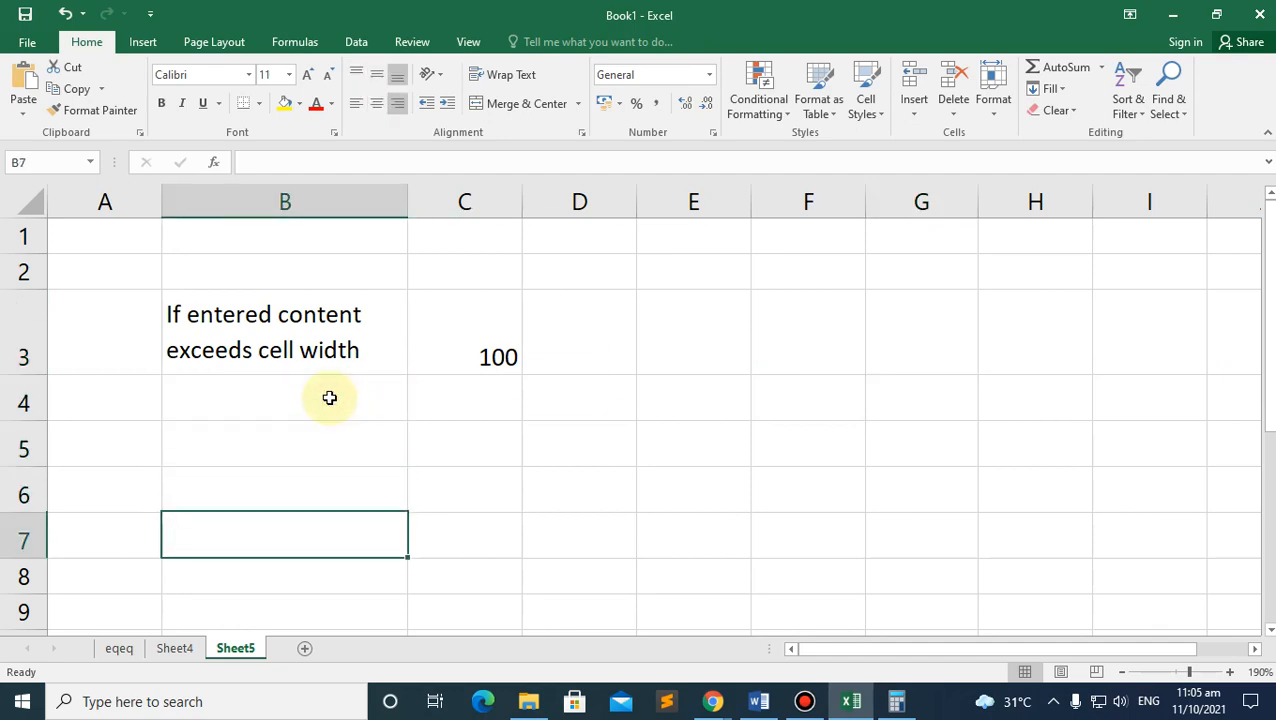
pyautogui.press('Down')
pyautogui.scroll(2, 353, 419)
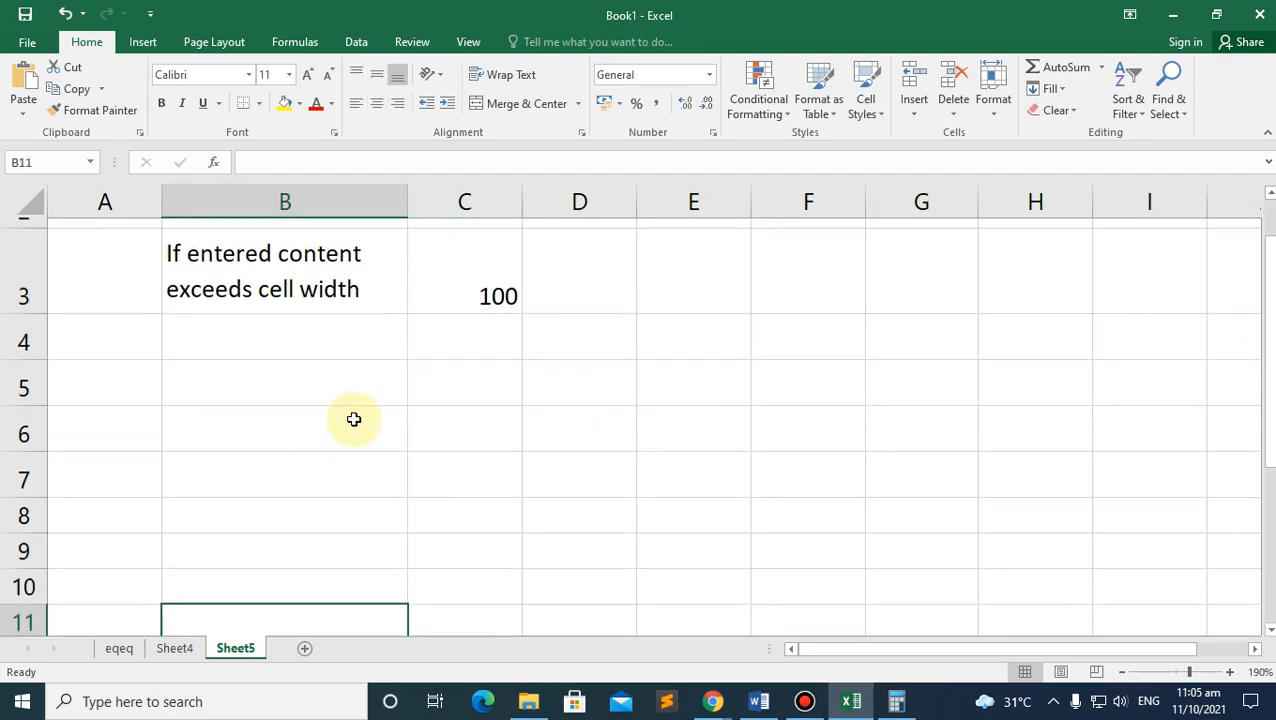
pyautogui.hotkey('alt', 'Tab')
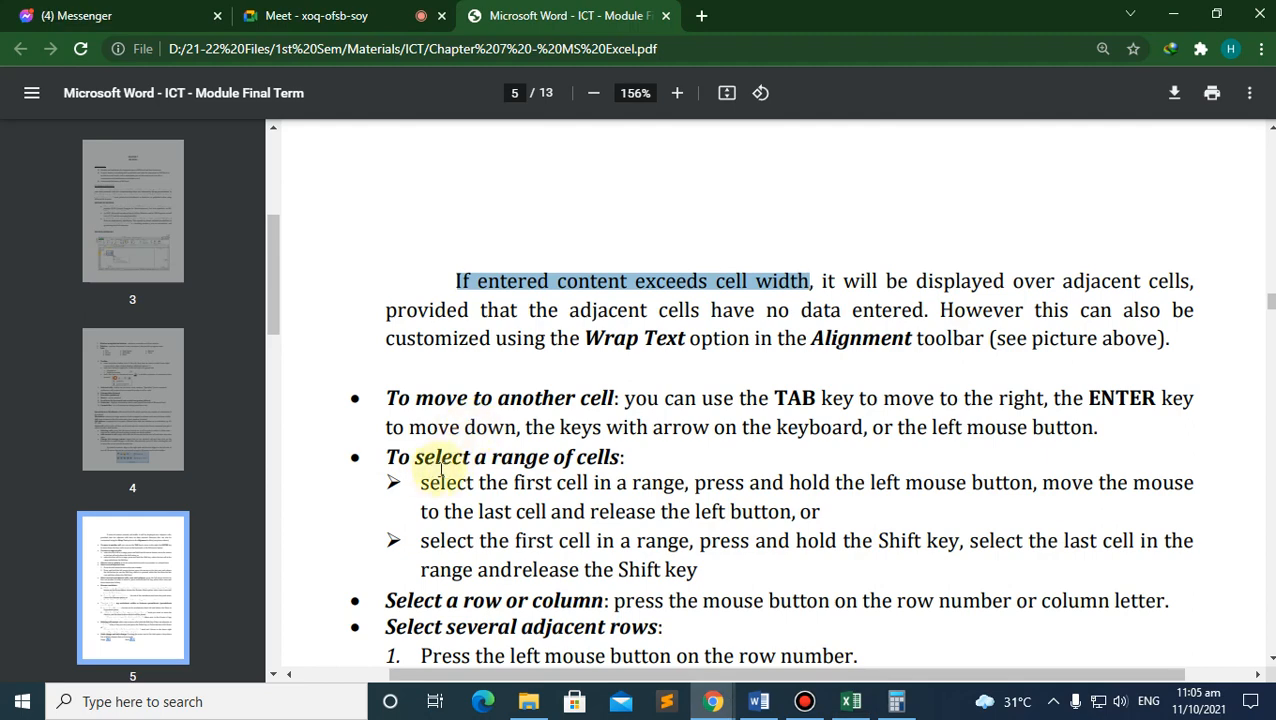
# Step: Scroll the PDF down to the numbered steps for selecting several adjacent rows
pyautogui.scroll(-1, 440, 470)
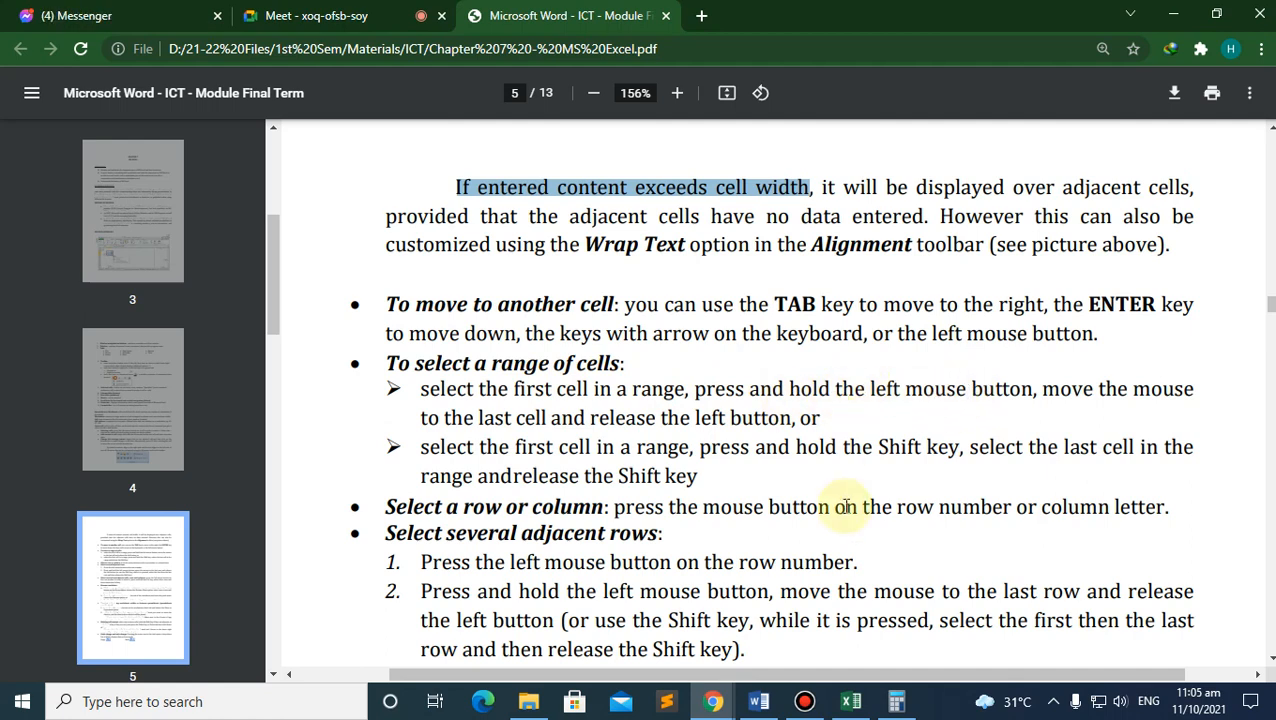
# Step: Back in Excel, enter 120 in B4 and 230 in C4
pyautogui.click(850, 701)
pyautogui.click(321, 388)
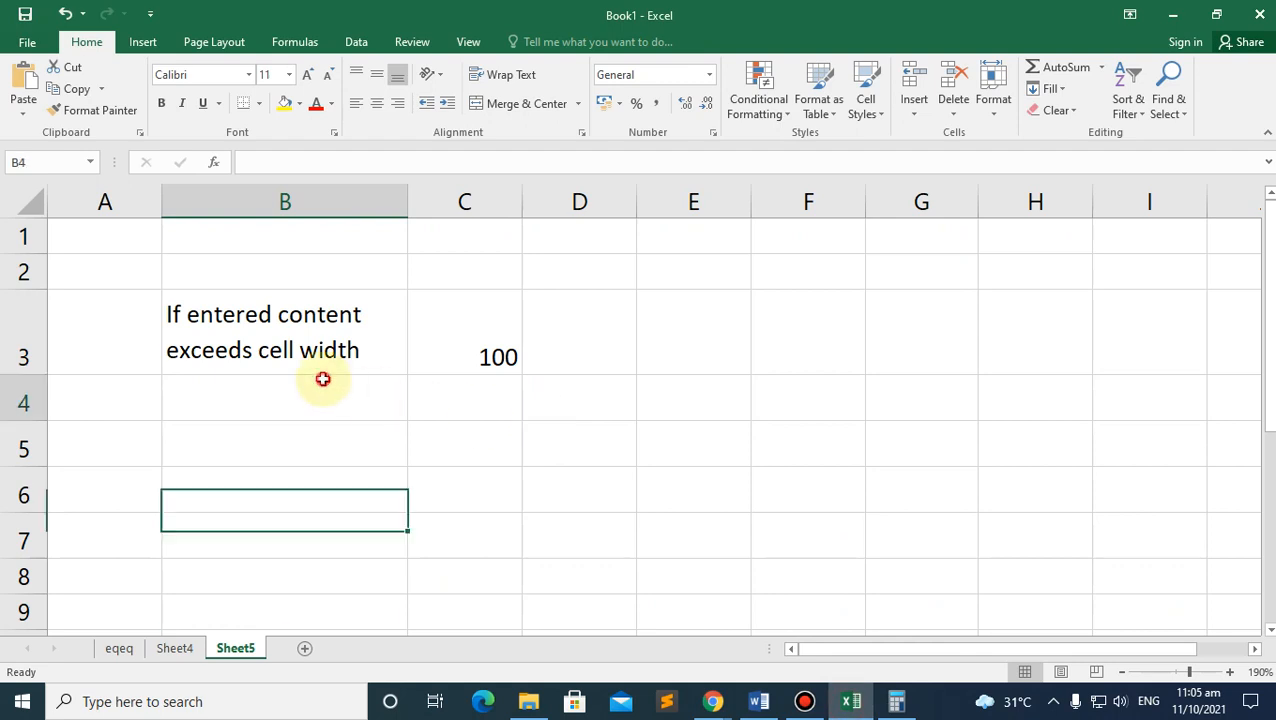
pyautogui.write('120')
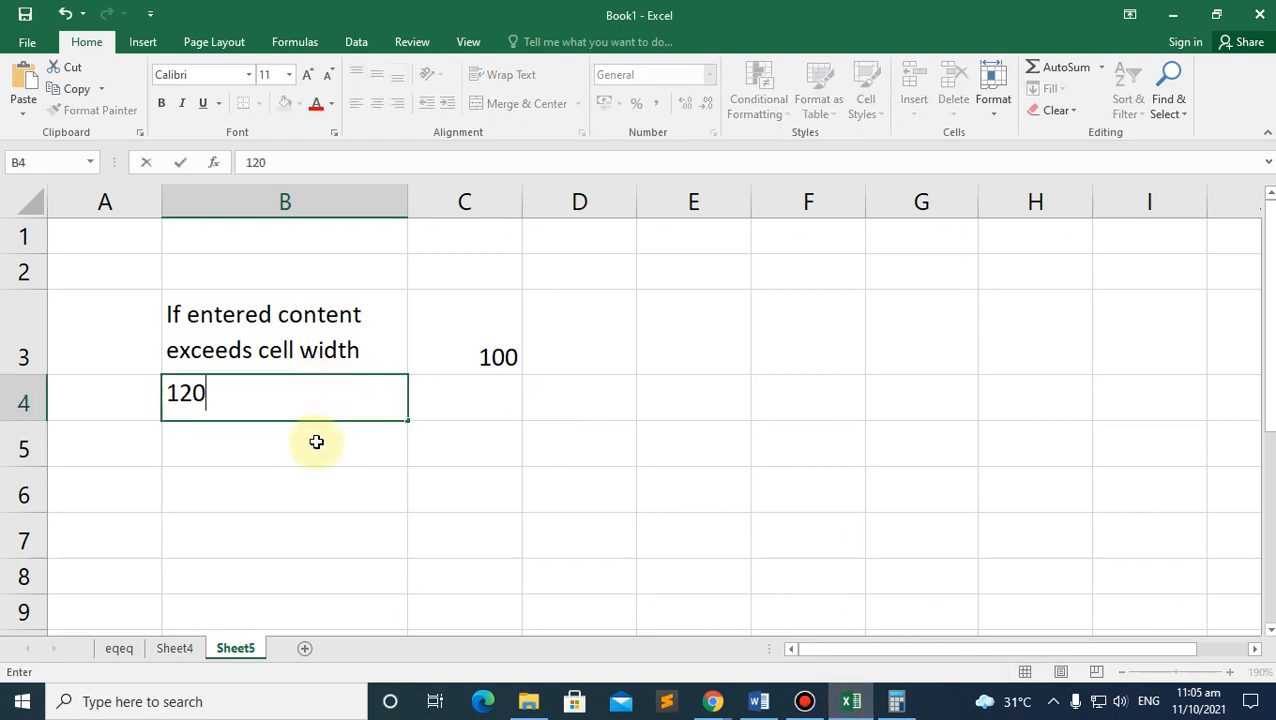
pyautogui.press('Tab')
pyautogui.write('230')
# Step: Enter 254 in B5, 265 in B6 and 254 in C6, then select B3:C6
pyautogui.click(355, 452)
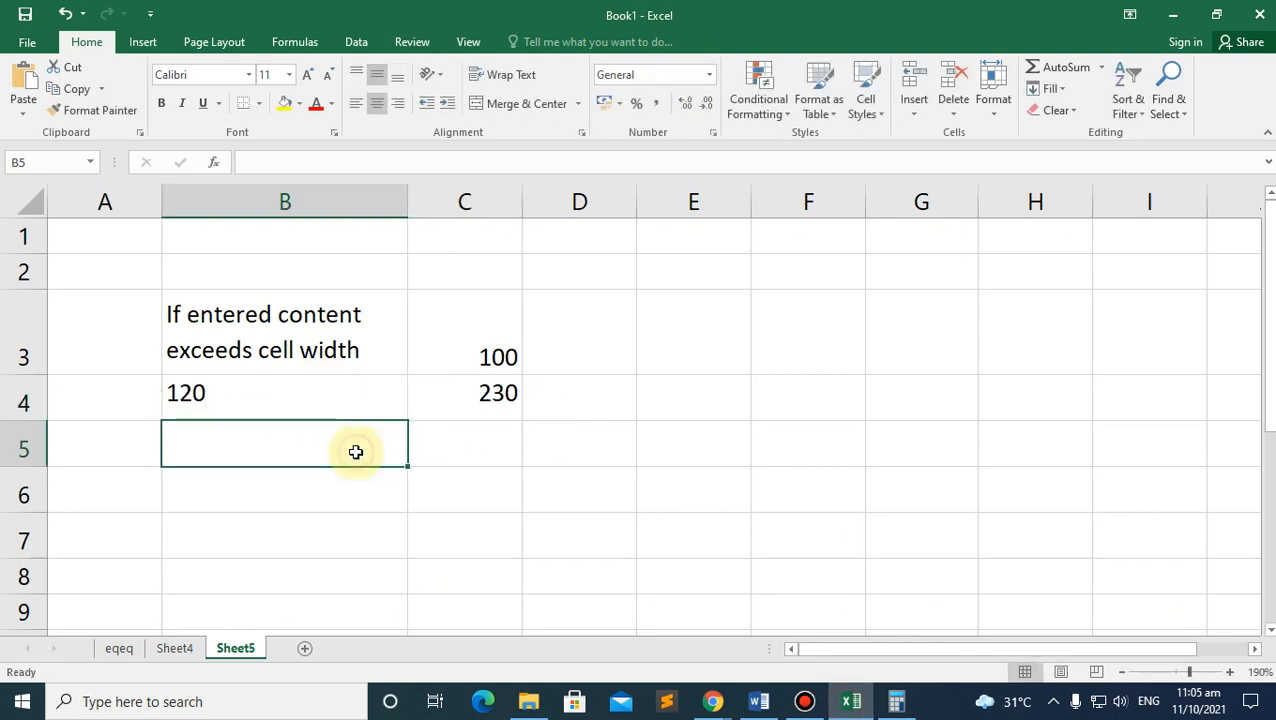
pyautogui.write('254')
pyautogui.click(342, 487)
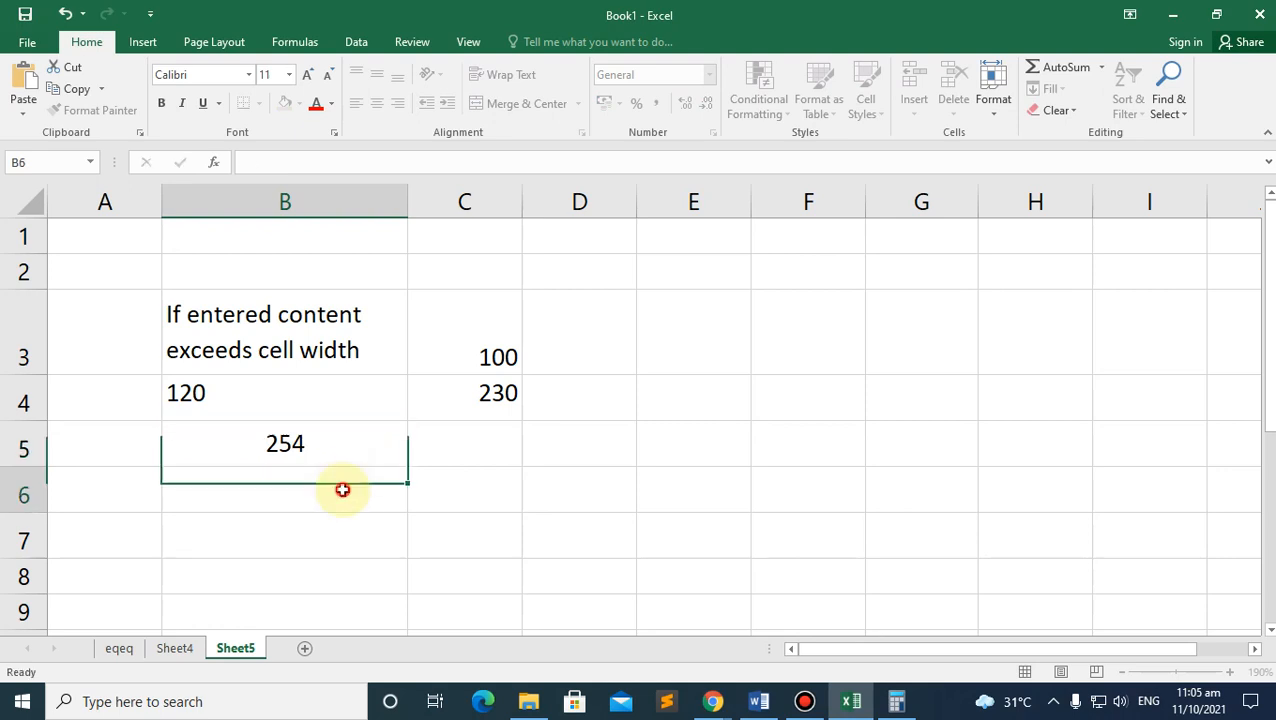
pyautogui.write('265')
pyautogui.click(476, 529)
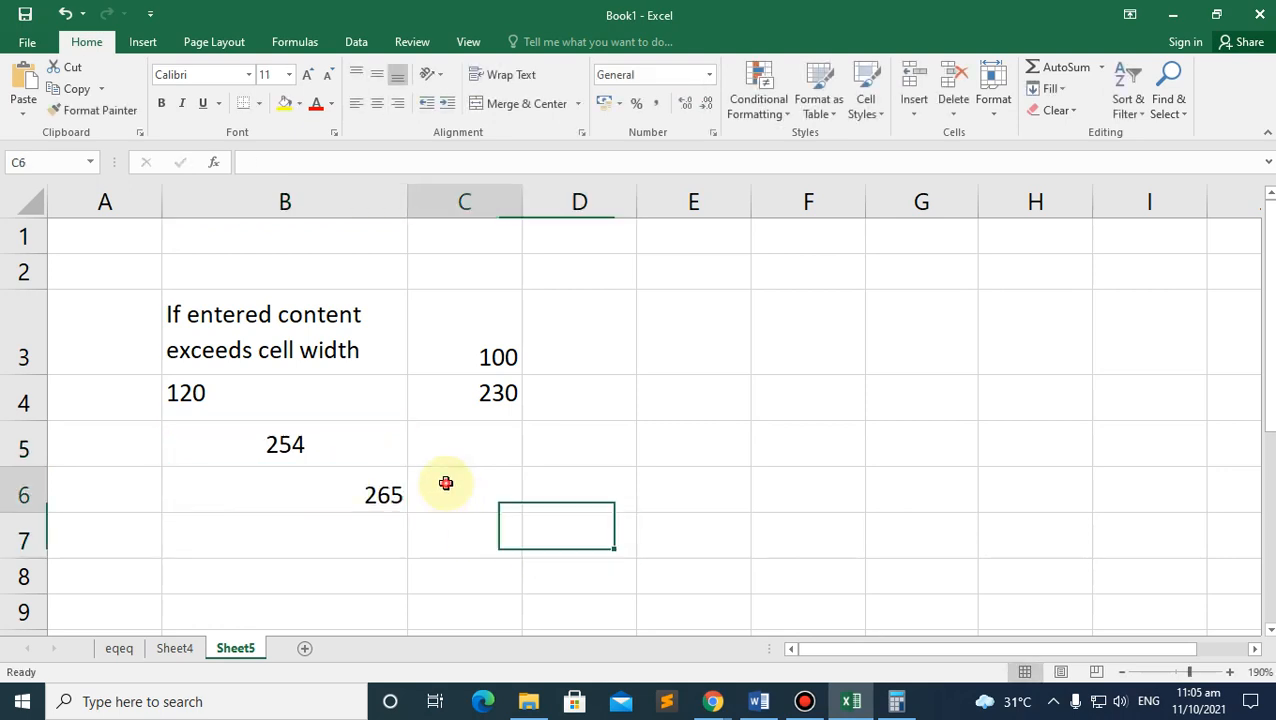
pyautogui.click(444, 487)
pyautogui.write('254')
pyautogui.click(288, 536)
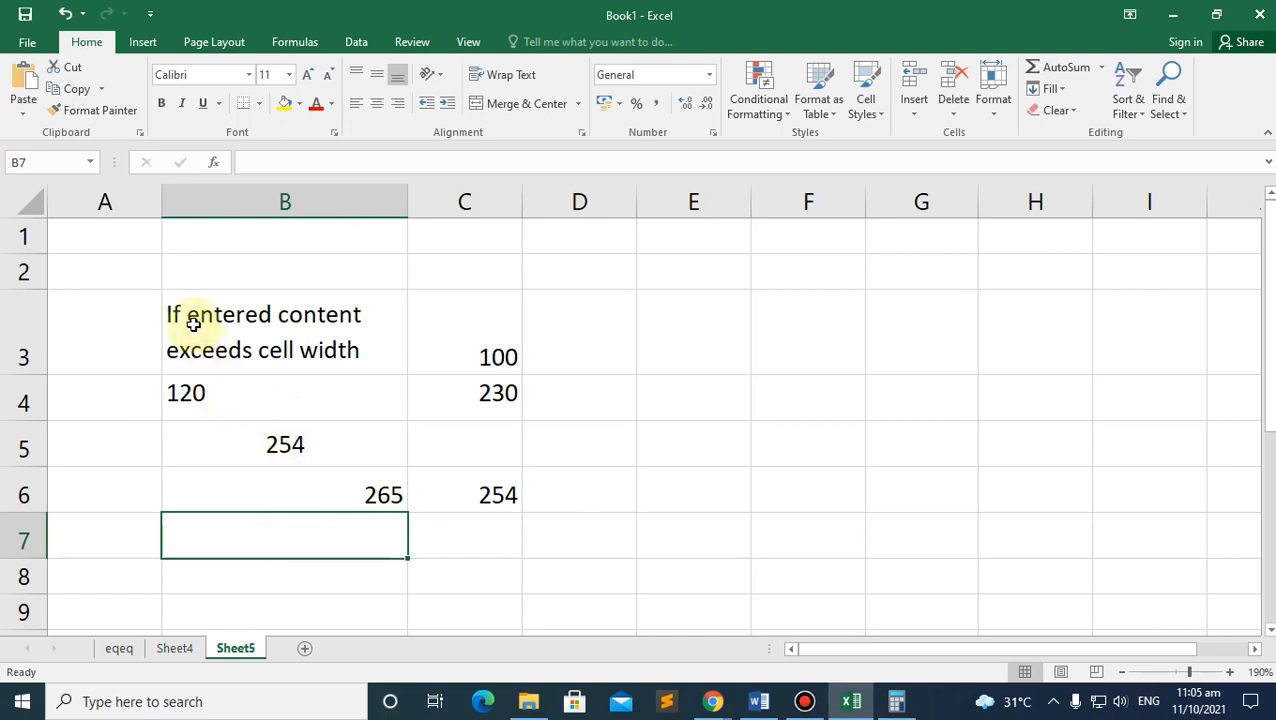
pyautogui.moveTo(193, 323); pyautogui.dragTo(482, 511)
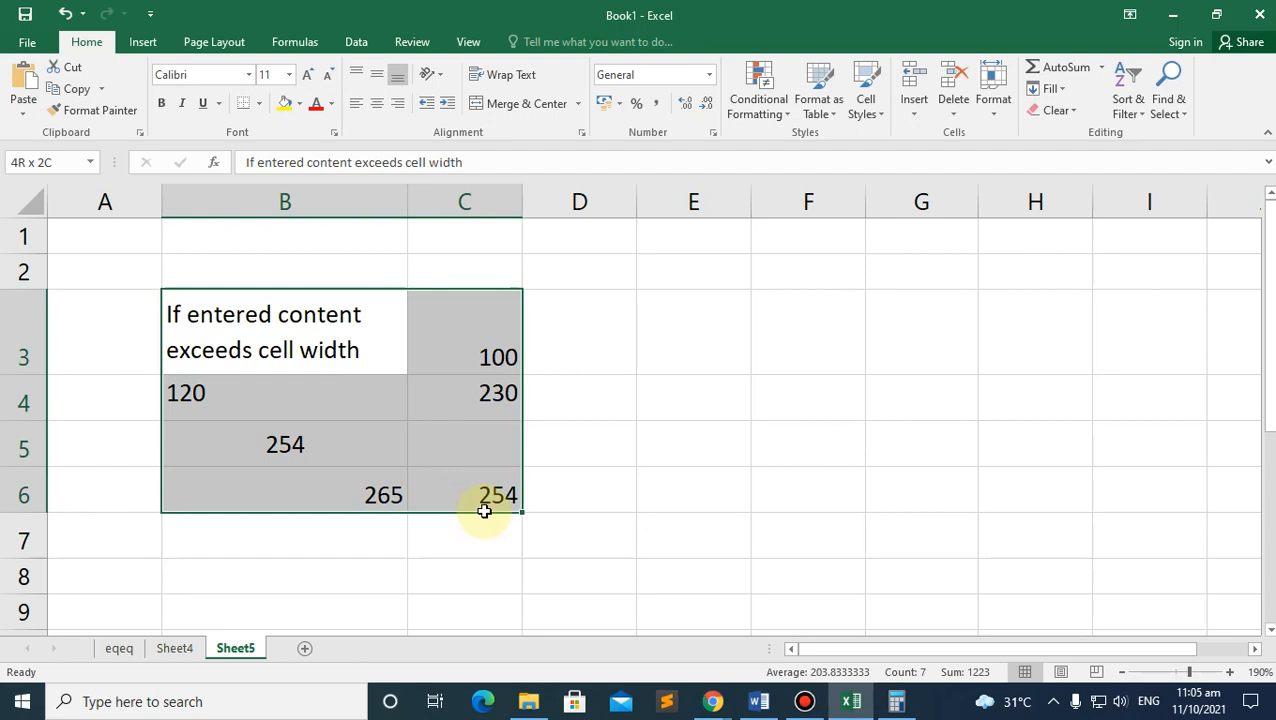
# Step: Scroll the PDF notes on moving between and selecting cells
pyautogui.moveTo(714, 699)
pyautogui.click(633, 603)
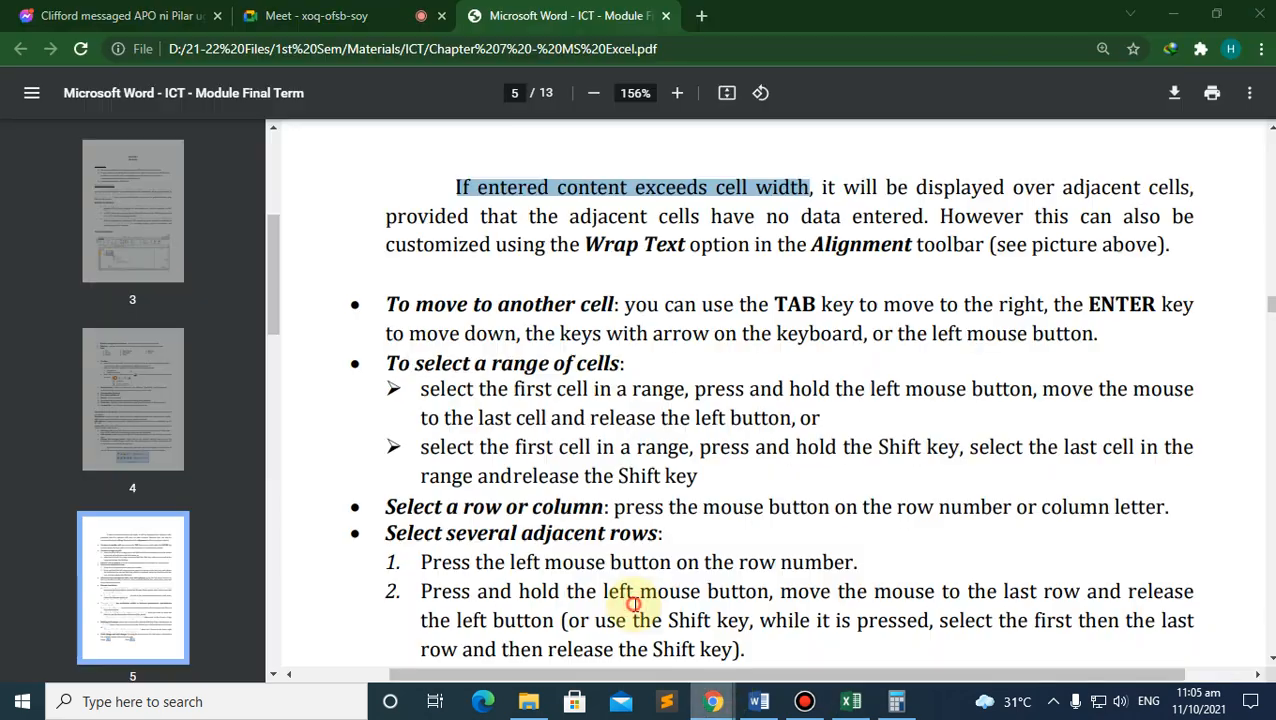
pyautogui.scroll(-3, 462, 444)
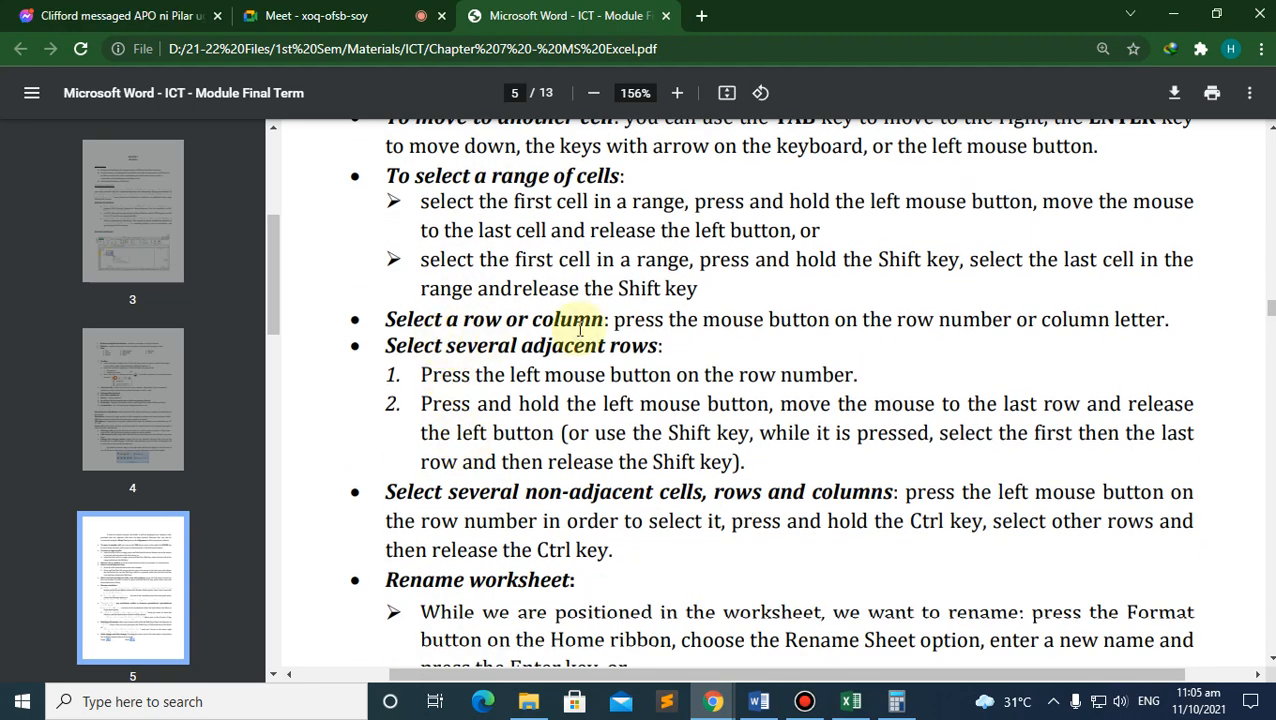
# Step: Back in Excel, enter 'sad' in cell D6 beside the 254
pyautogui.click(849, 700)
pyautogui.click(216, 520)
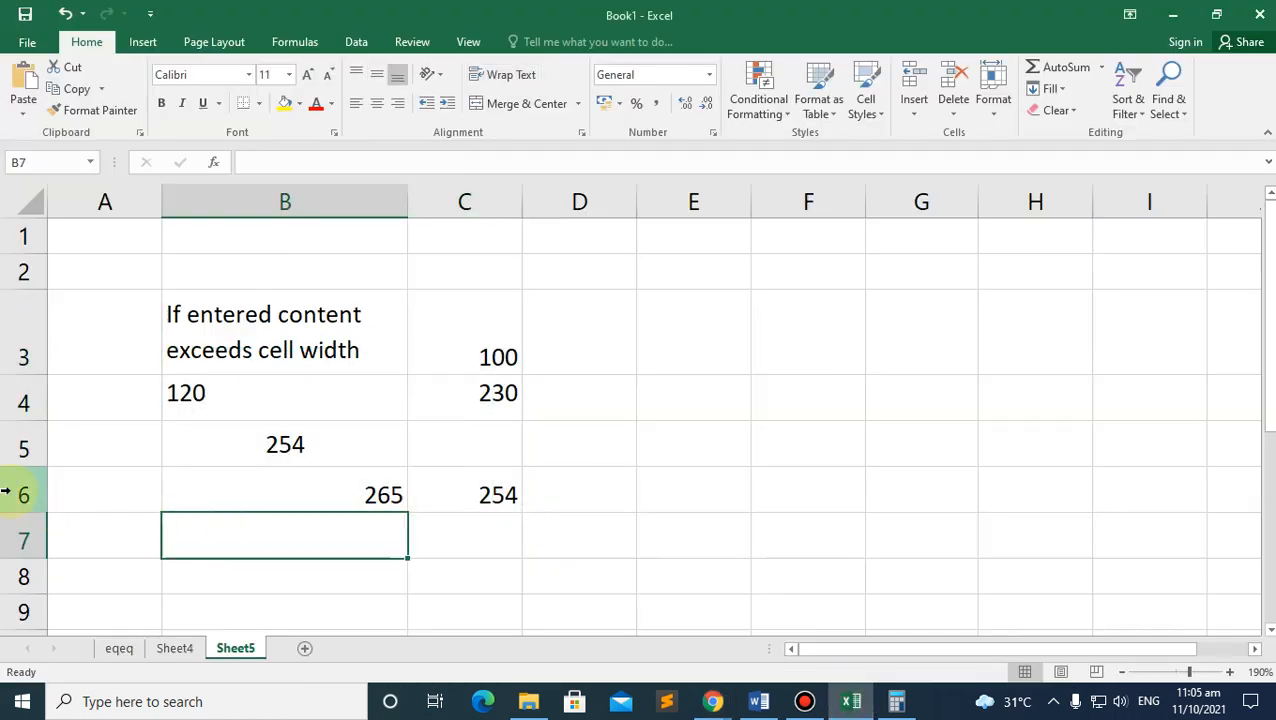
pyautogui.click(572, 496)
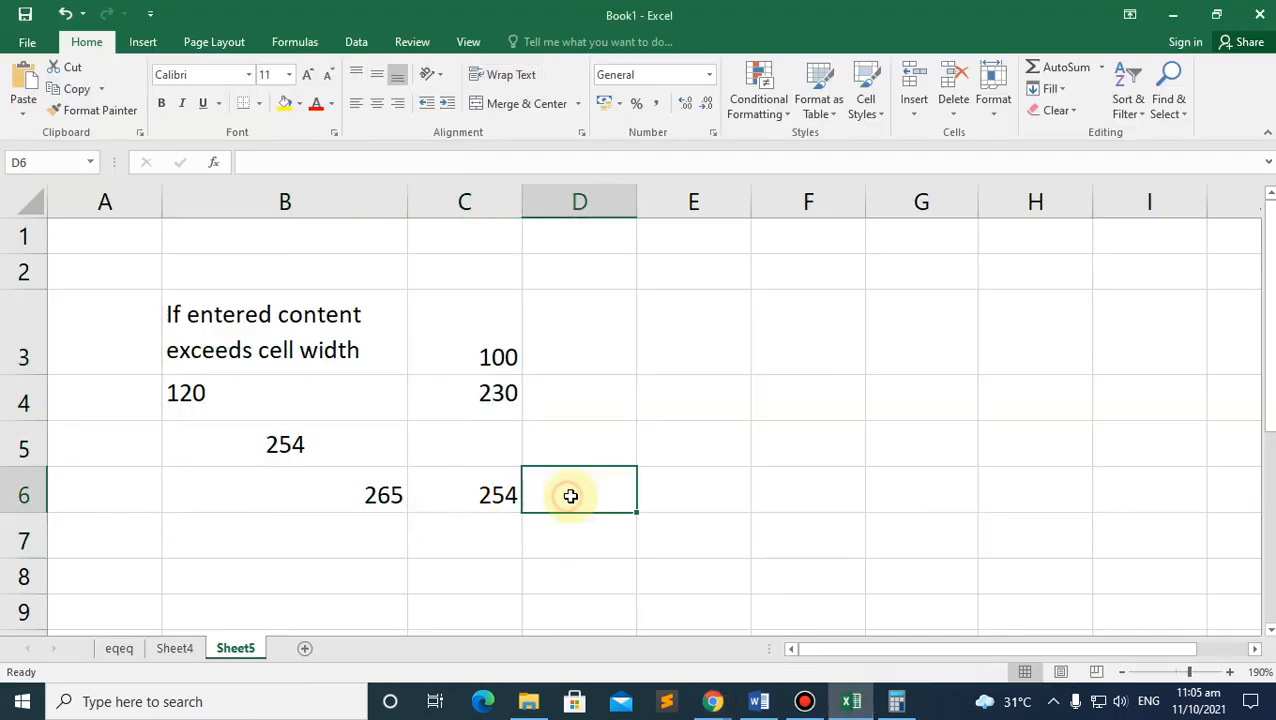
pyautogui.write('sad')
pyautogui.click(709, 494)
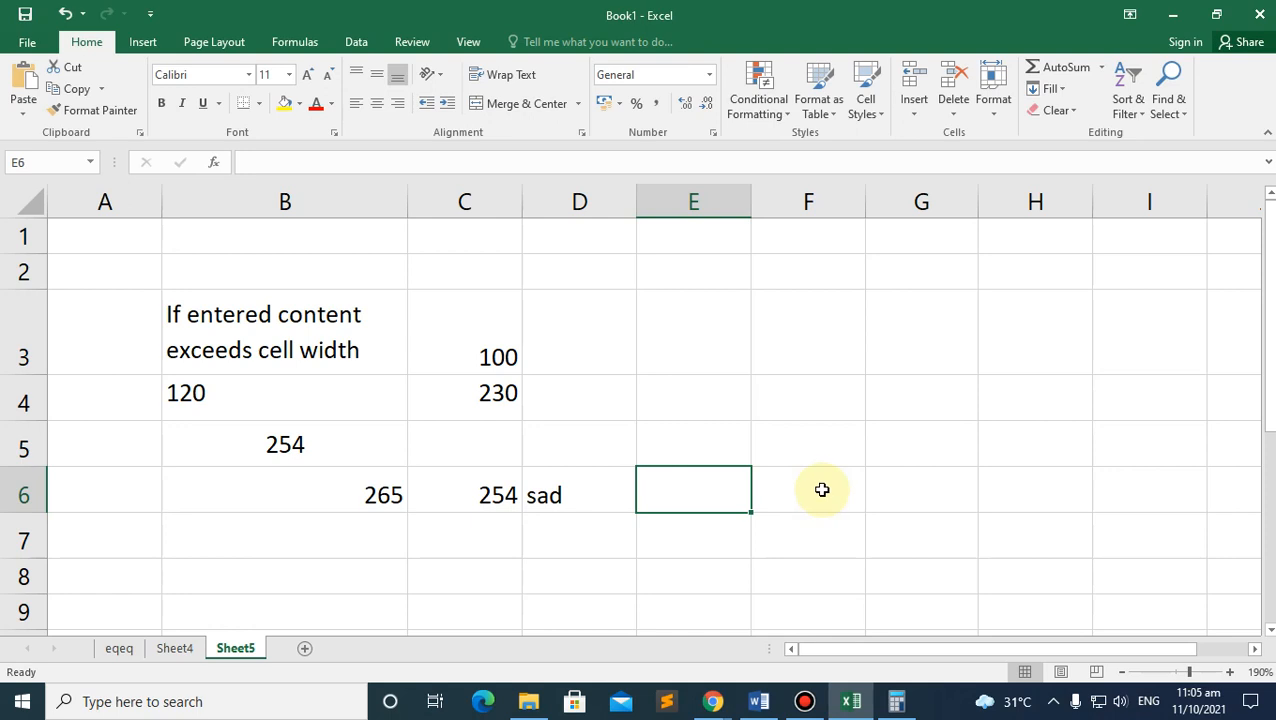
# Step: Enter 1, 2, 3 and 4 across cells E6 to H6
pyautogui.write('1')
pyautogui.press('Tab')
pyautogui.write('2')
pyautogui.press('Tab')
pyautogui.write('3')
pyautogui.press('Tab')
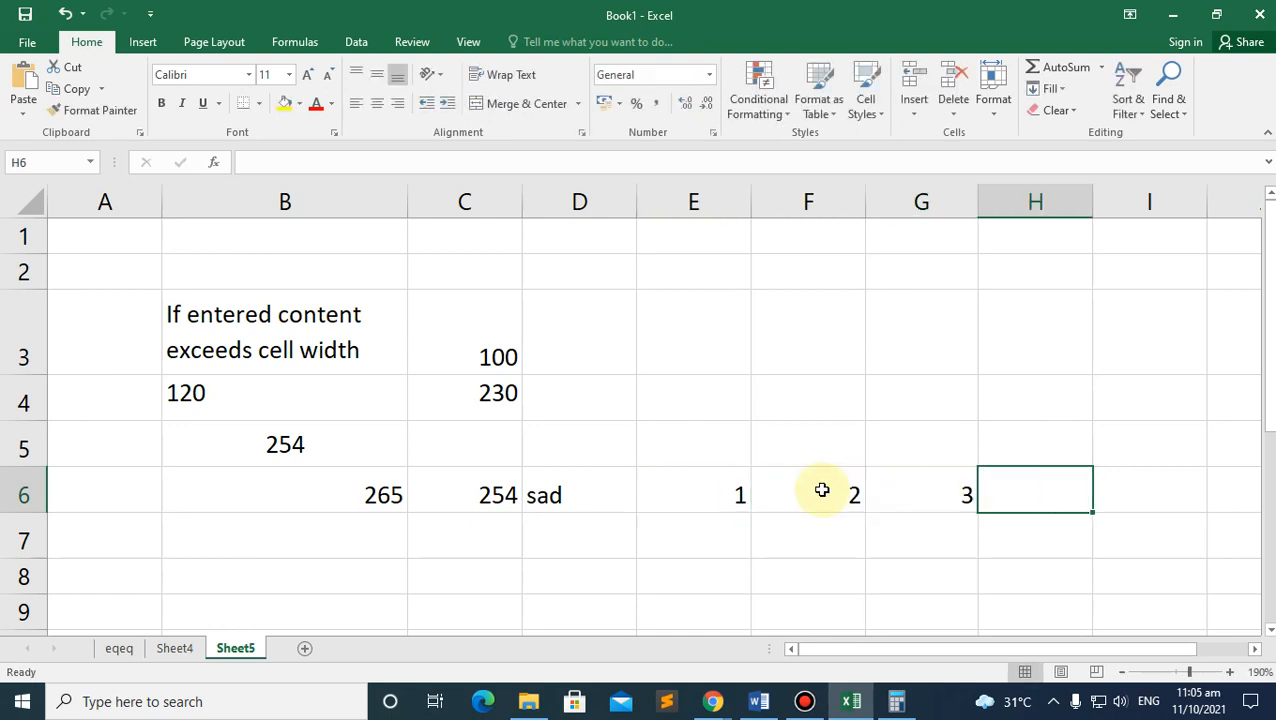
pyautogui.write('4')
pyautogui.press('Tab')
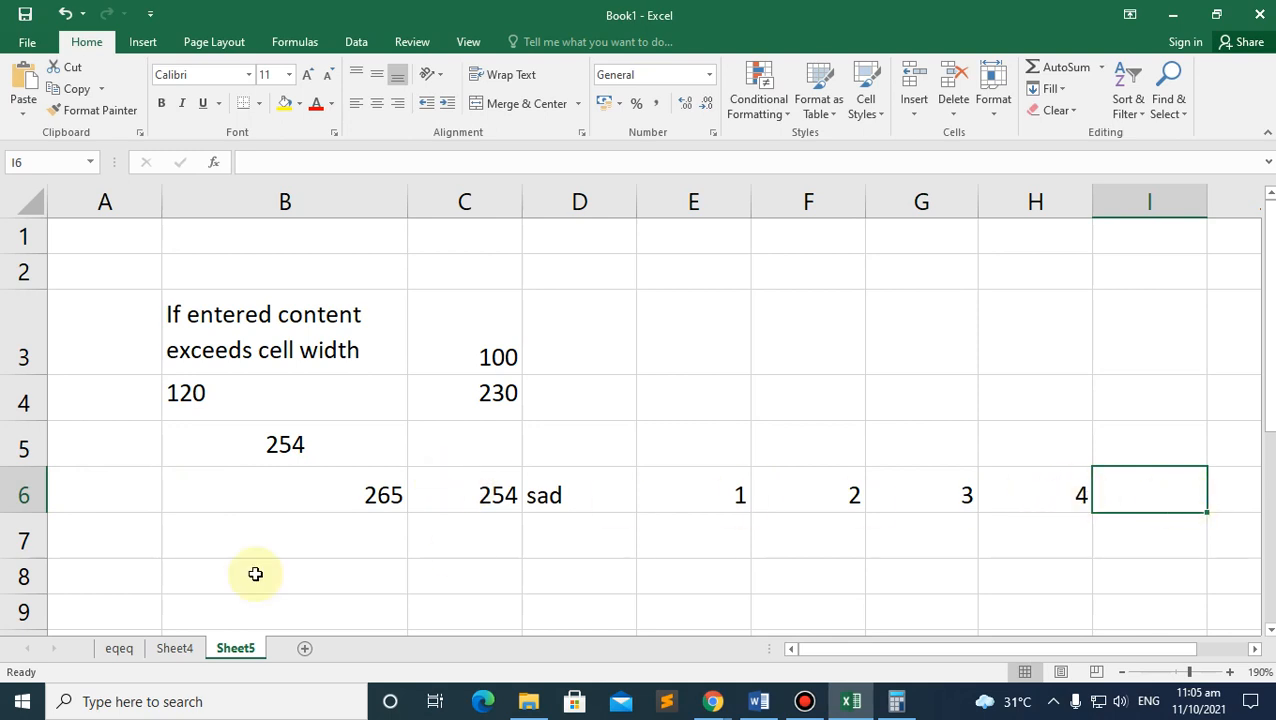
# Step: Make the whole of row 6 bold and italic
pyautogui.click(23, 493)
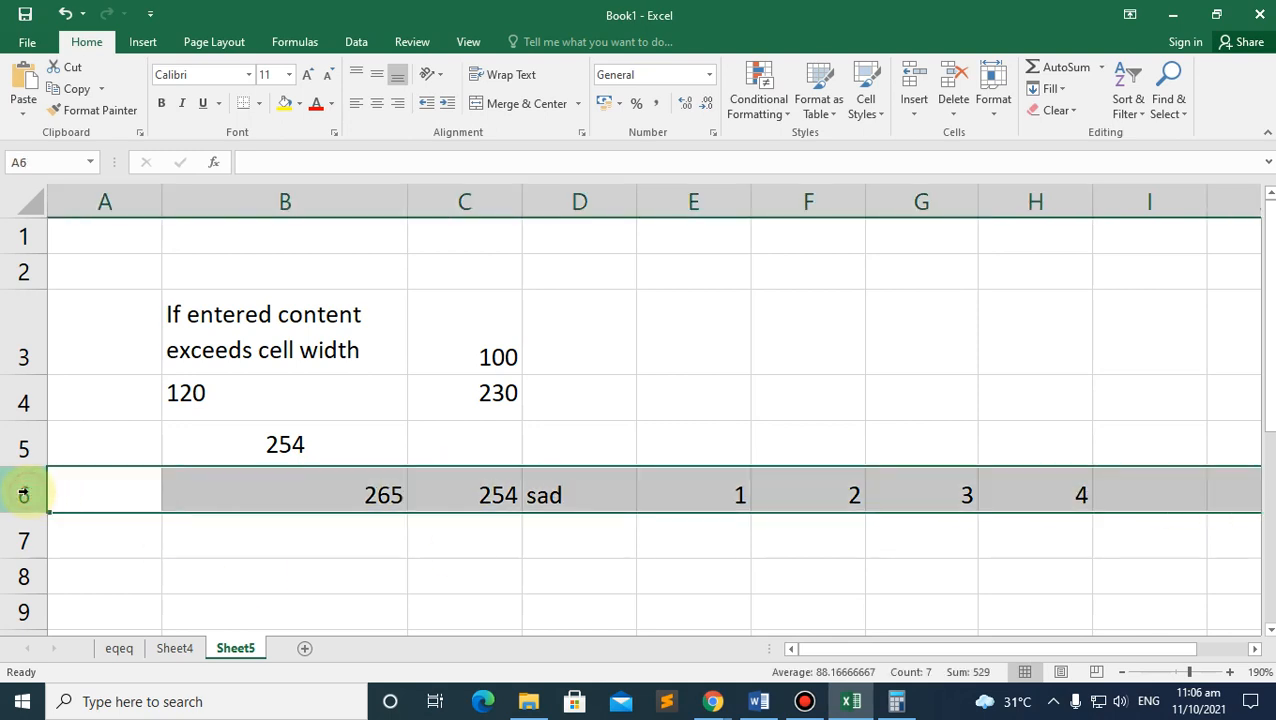
pyautogui.click(160, 106)
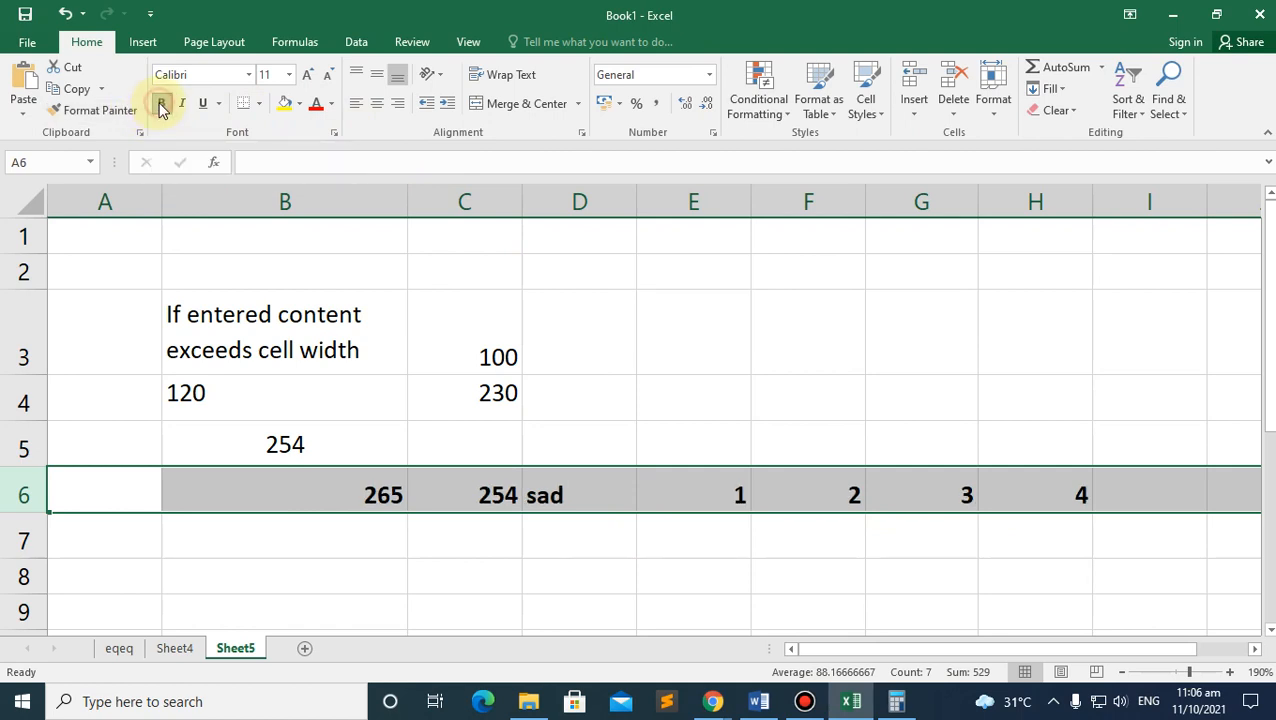
pyautogui.click(183, 105)
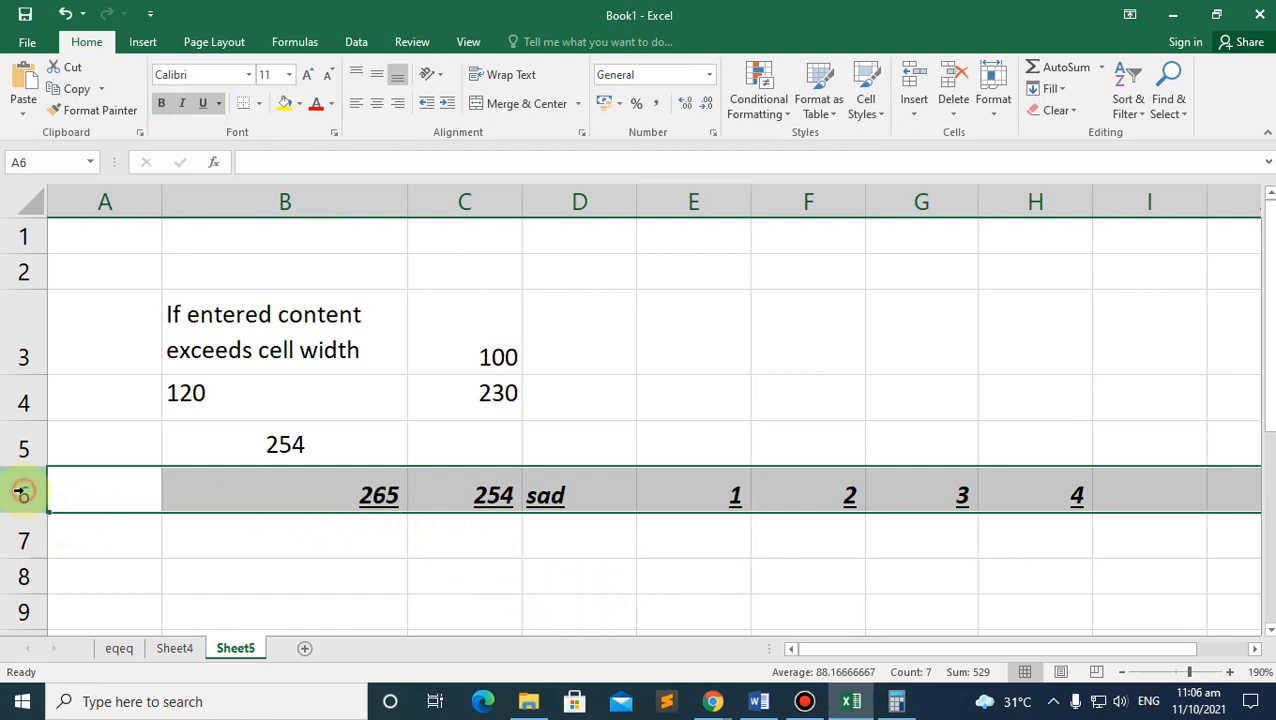
pyautogui.click(260, 195)
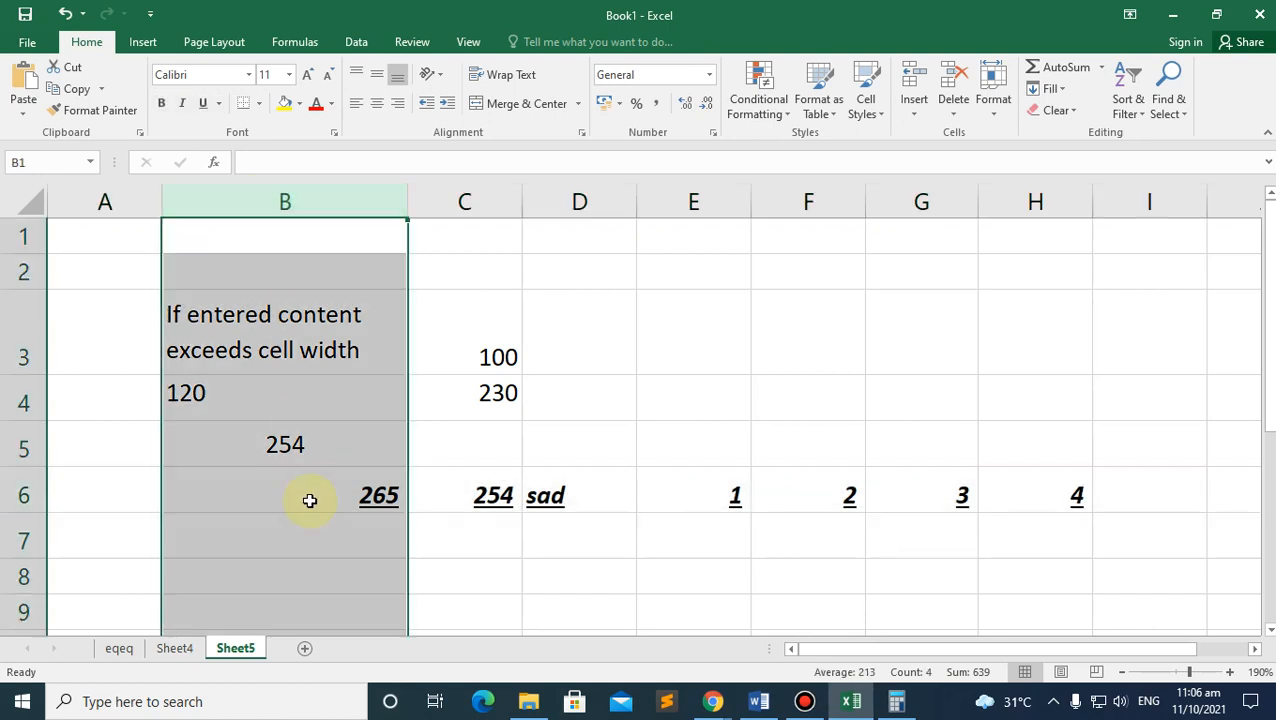
pyautogui.scroll(-20, 320, 494)
pyautogui.scroll(-20, 320, 494)
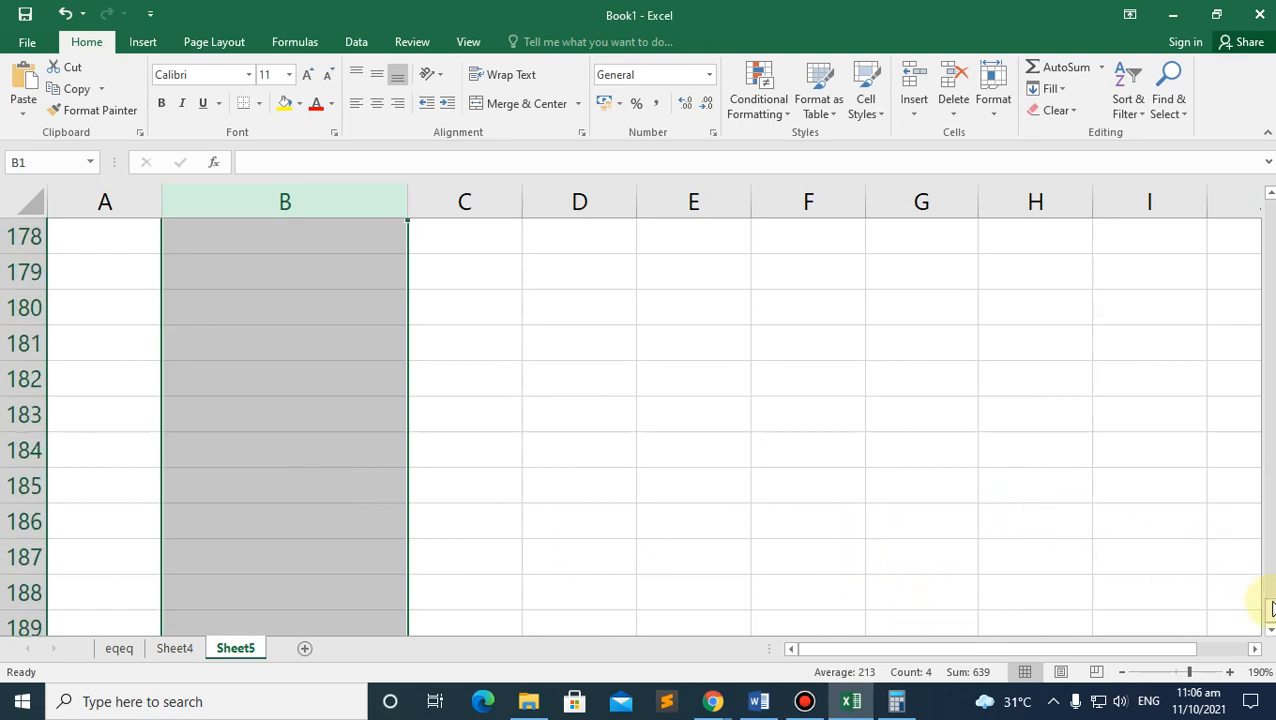
pyautogui.moveTo(1268, 605); pyautogui.dragTo(1265, 215)
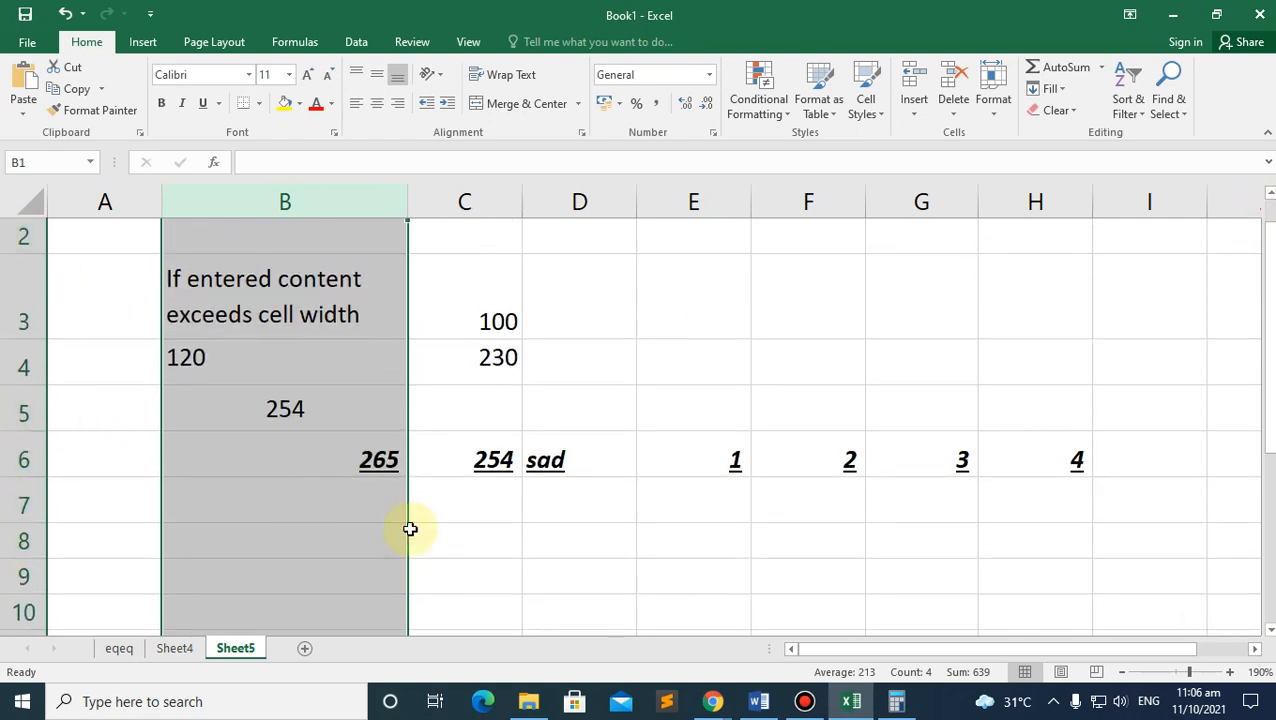
pyautogui.click(281, 469)
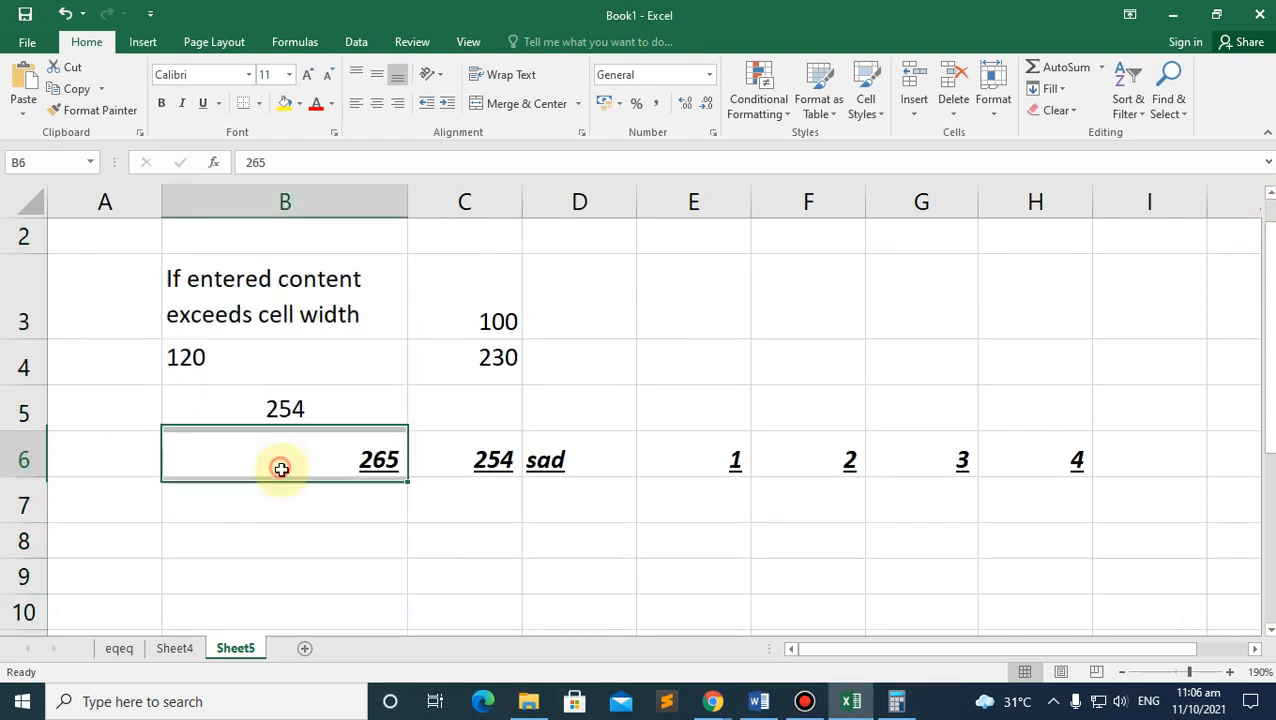
pyautogui.click(285, 200)
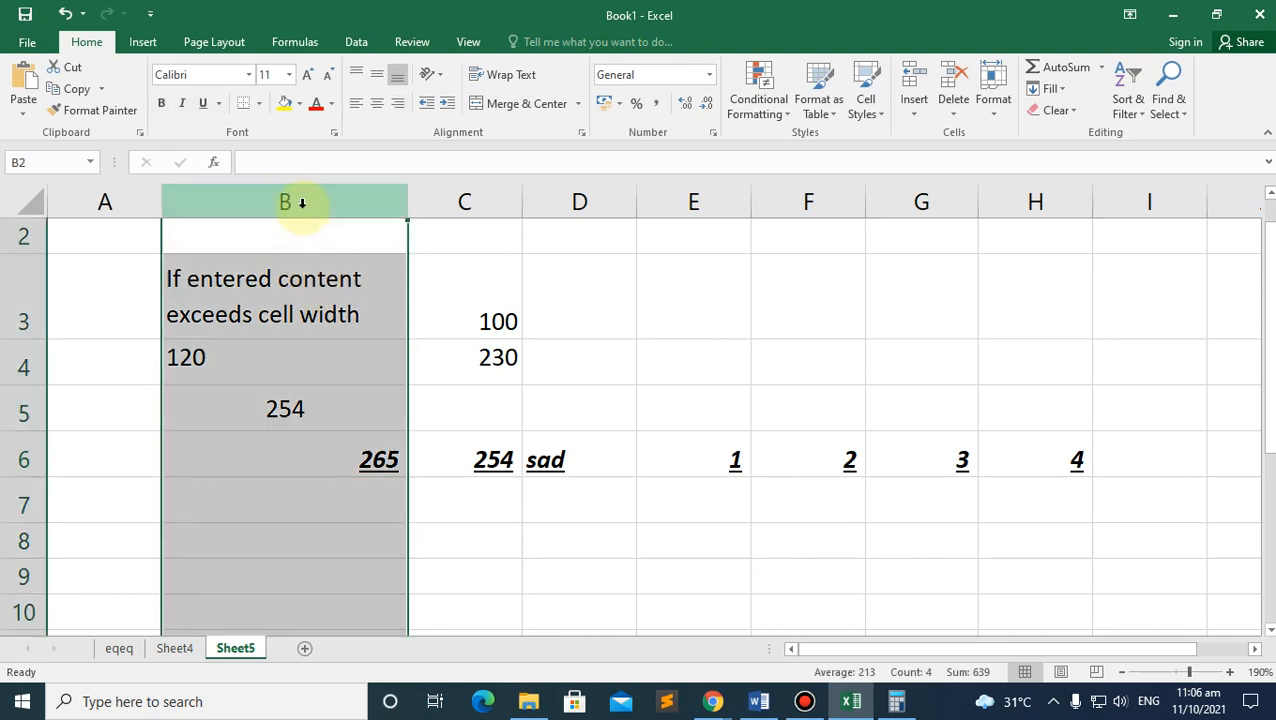
pyautogui.click(23, 503)
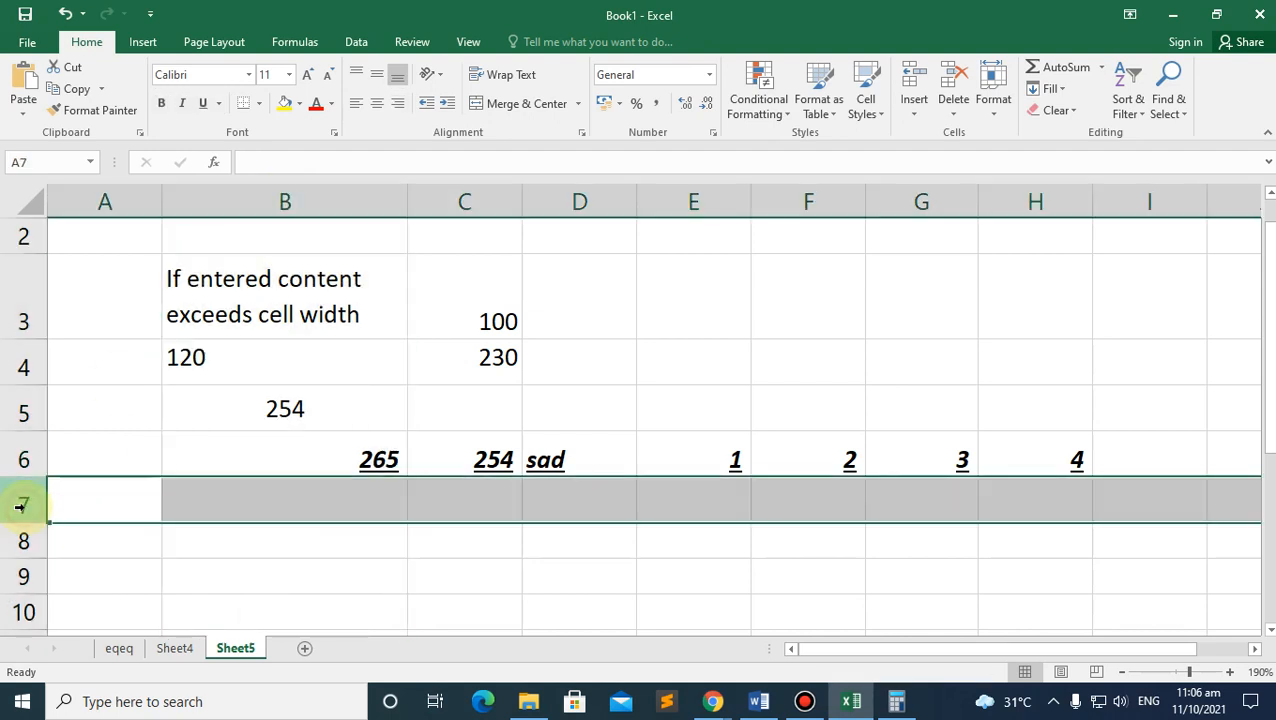
pyautogui.click(22, 462)
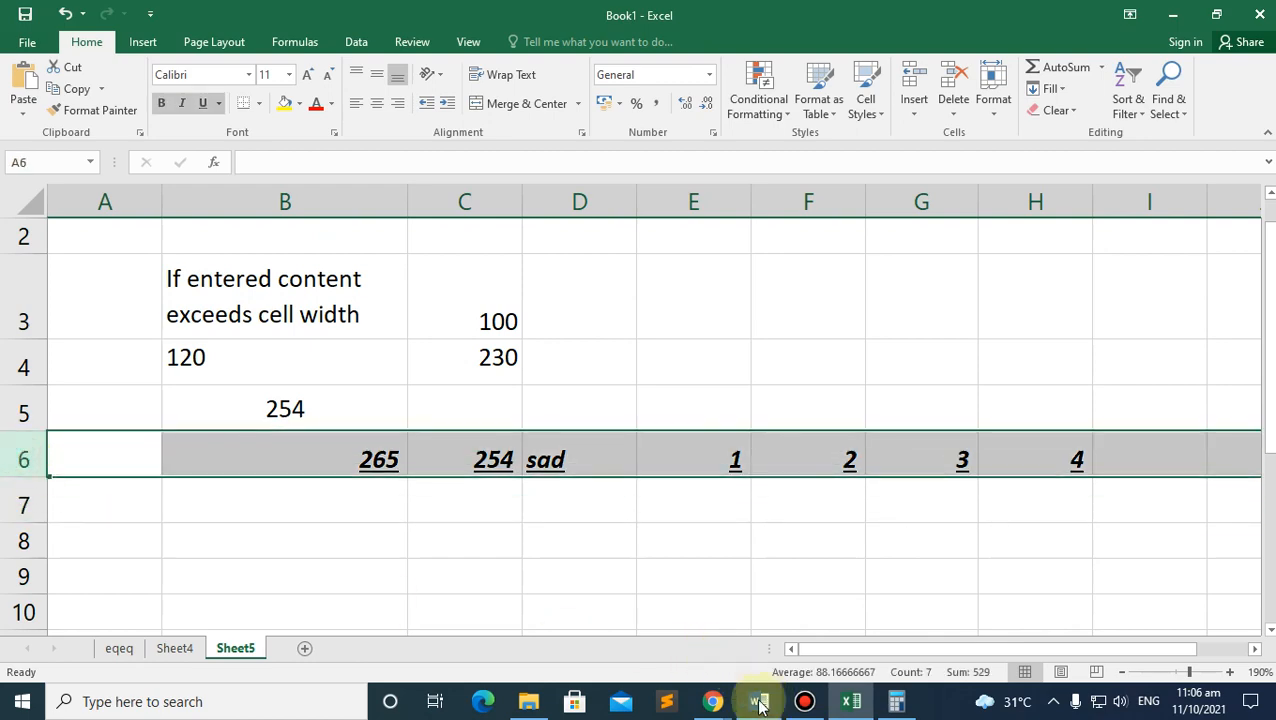
pyautogui.moveTo(713, 701)
pyautogui.click(651, 601)
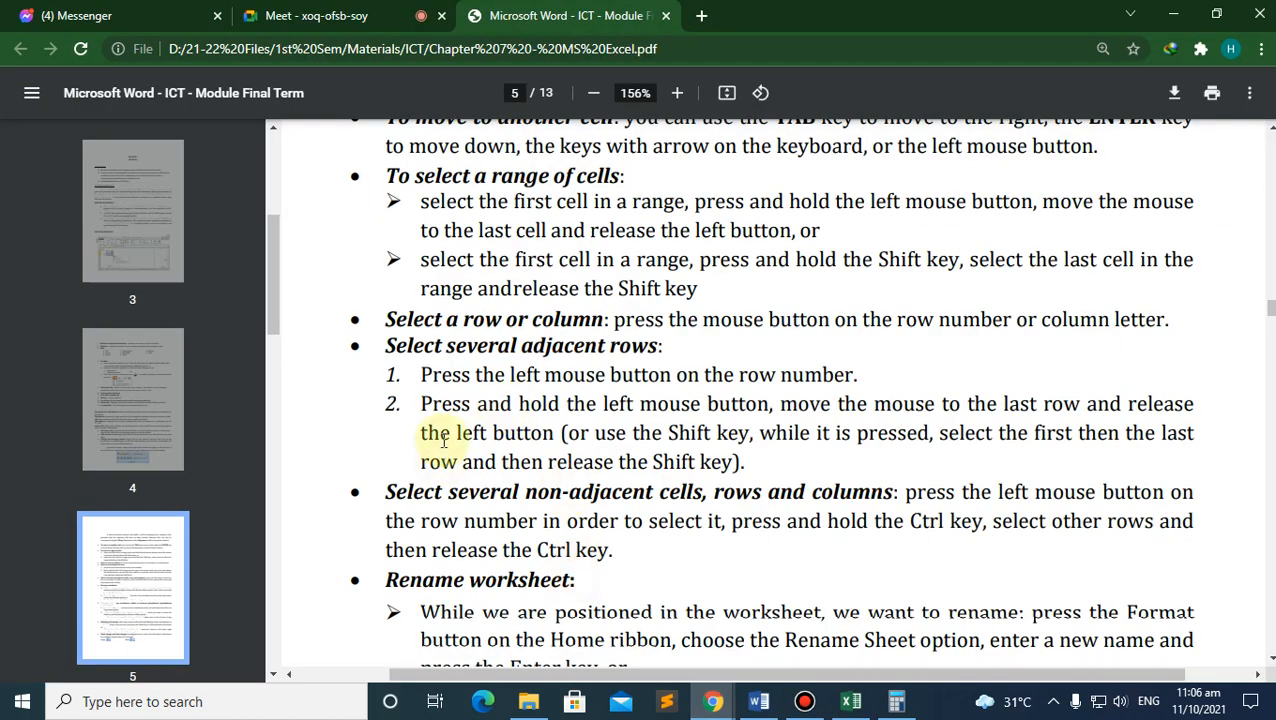
pyautogui.scroll(-3, 443, 440)
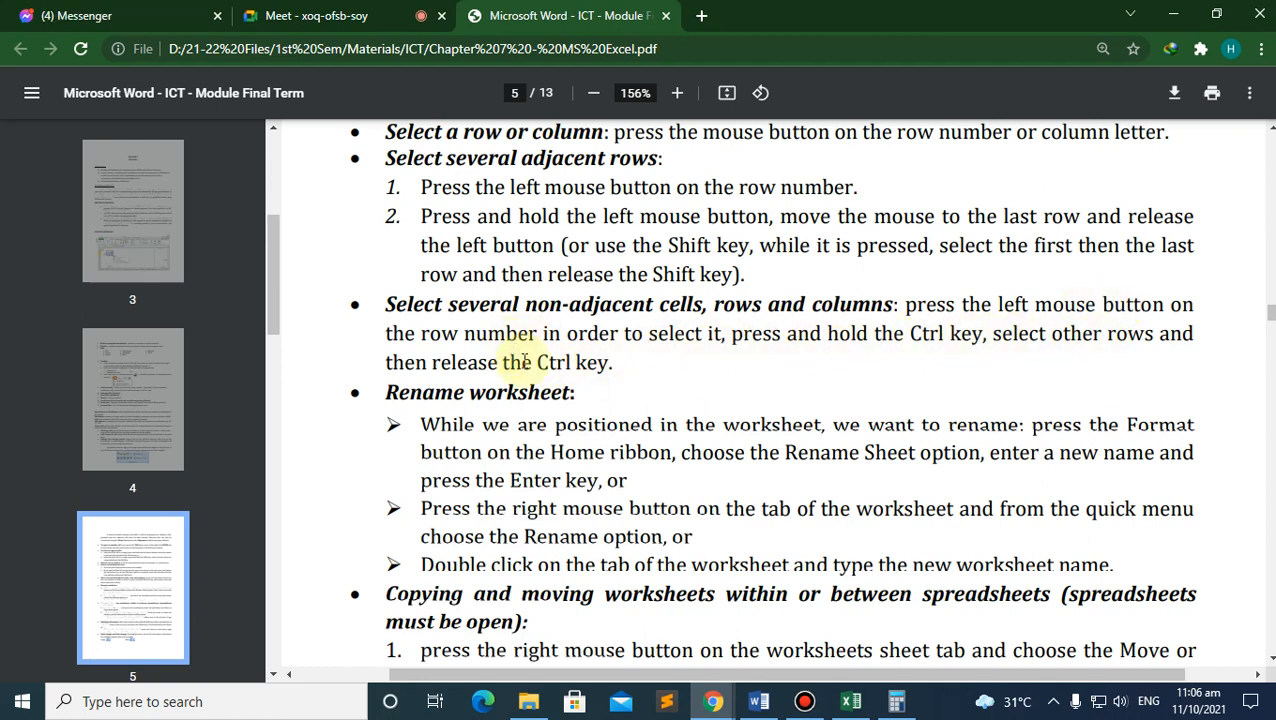
pyautogui.click(849, 701)
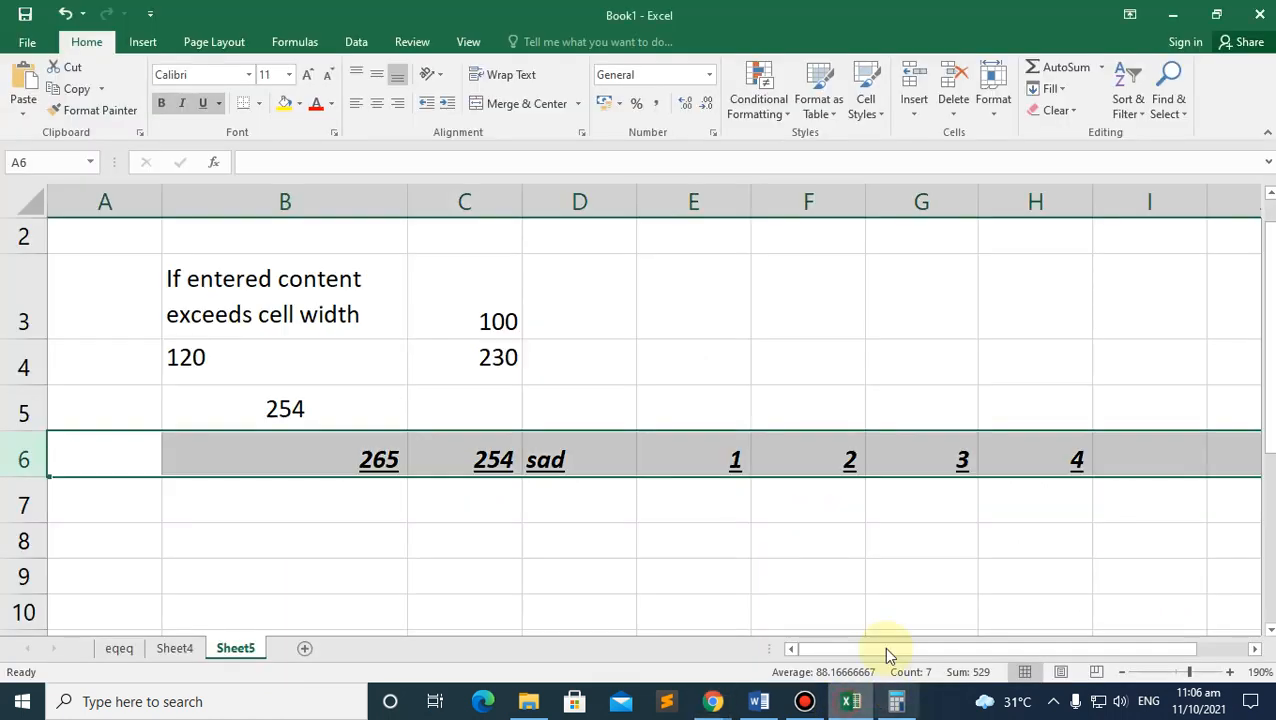
# Step: Try out range selections across rows 6-7 and B3:H6 by dragging and Shift-clicking
pyautogui.click(436, 512)
pyautogui.moveTo(333, 464); pyautogui.dragTo(1025, 488)
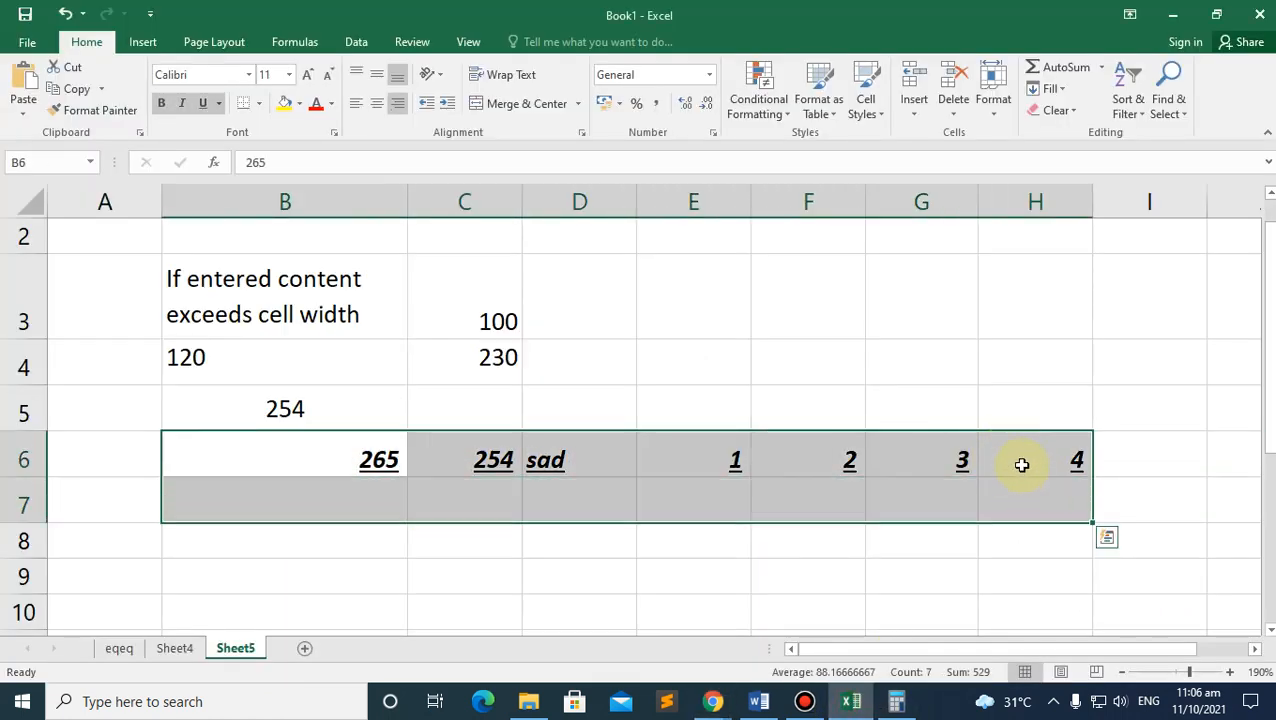
pyautogui.click(1055, 460)
pyautogui.keyDown('shift'); pyautogui.click(223, 309); pyautogui.keyUp('shift')
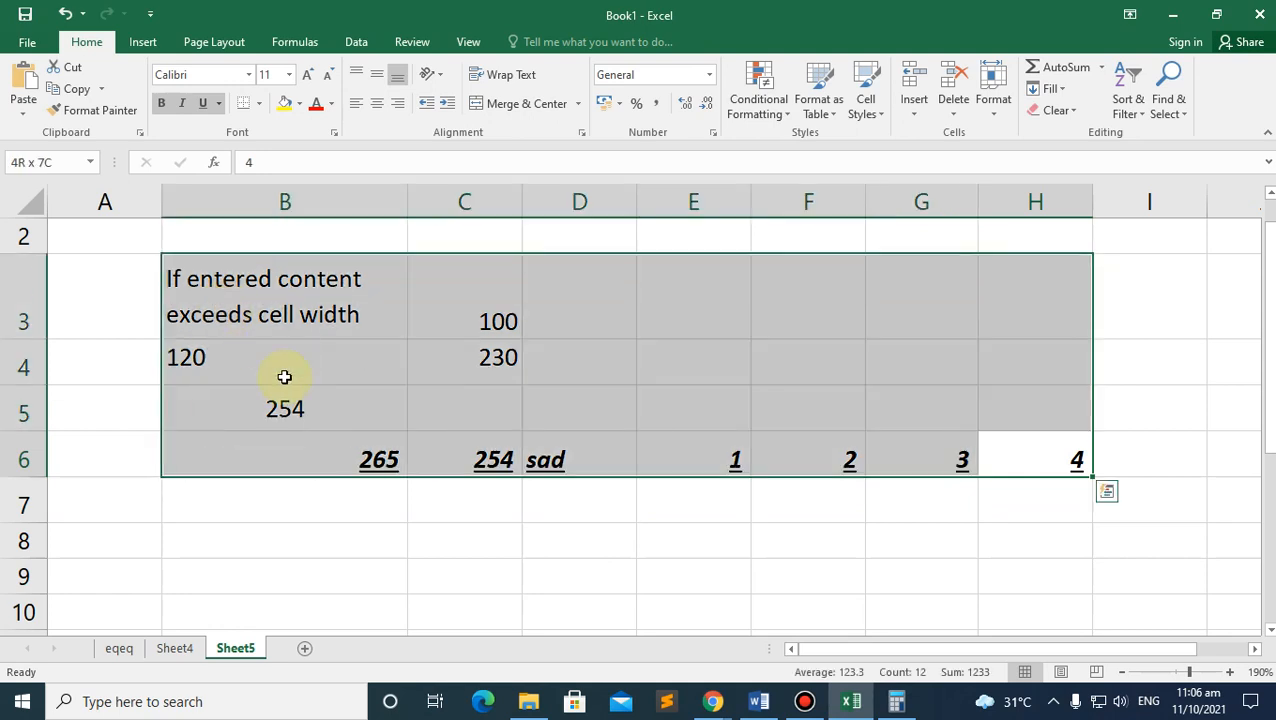
# Step: Select B6:H6 and remove its bold, underline and italic with Ctrl+B, Ctrl+U, Ctrl+I
pyautogui.click(340, 465)
pyautogui.keyDown('shift'); pyautogui.click(1045, 465); pyautogui.keyUp('shift')
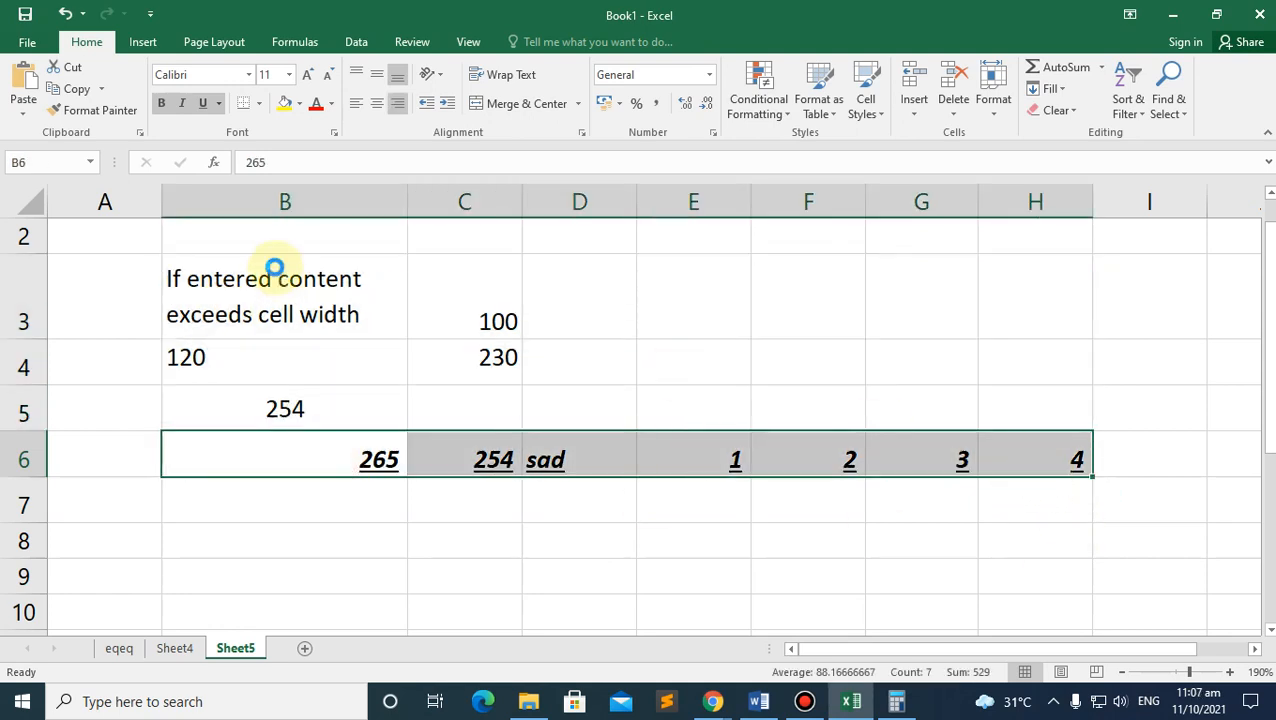
pyautogui.hotkey('ctrl', 'b')
pyautogui.hotkey('ctrl', 'u')
pyautogui.hotkey('ctrl', 'i')
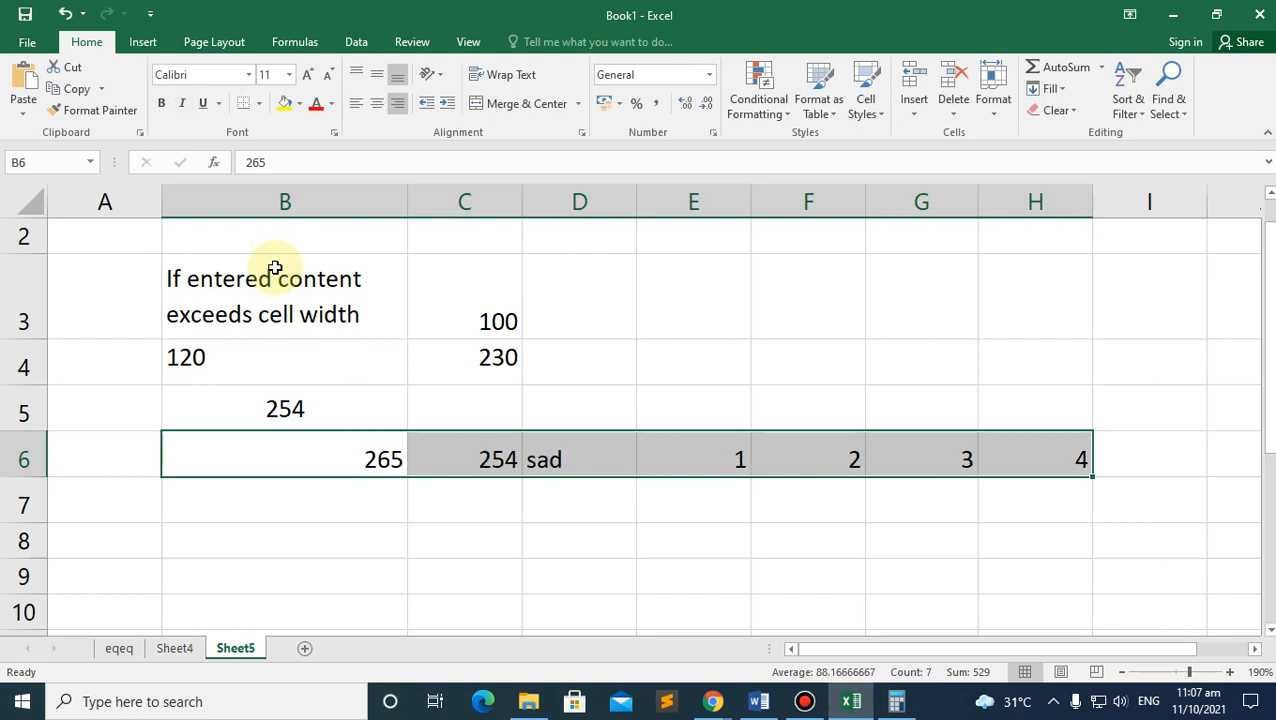
pyautogui.click(290, 505)
pyautogui.click(258, 401)
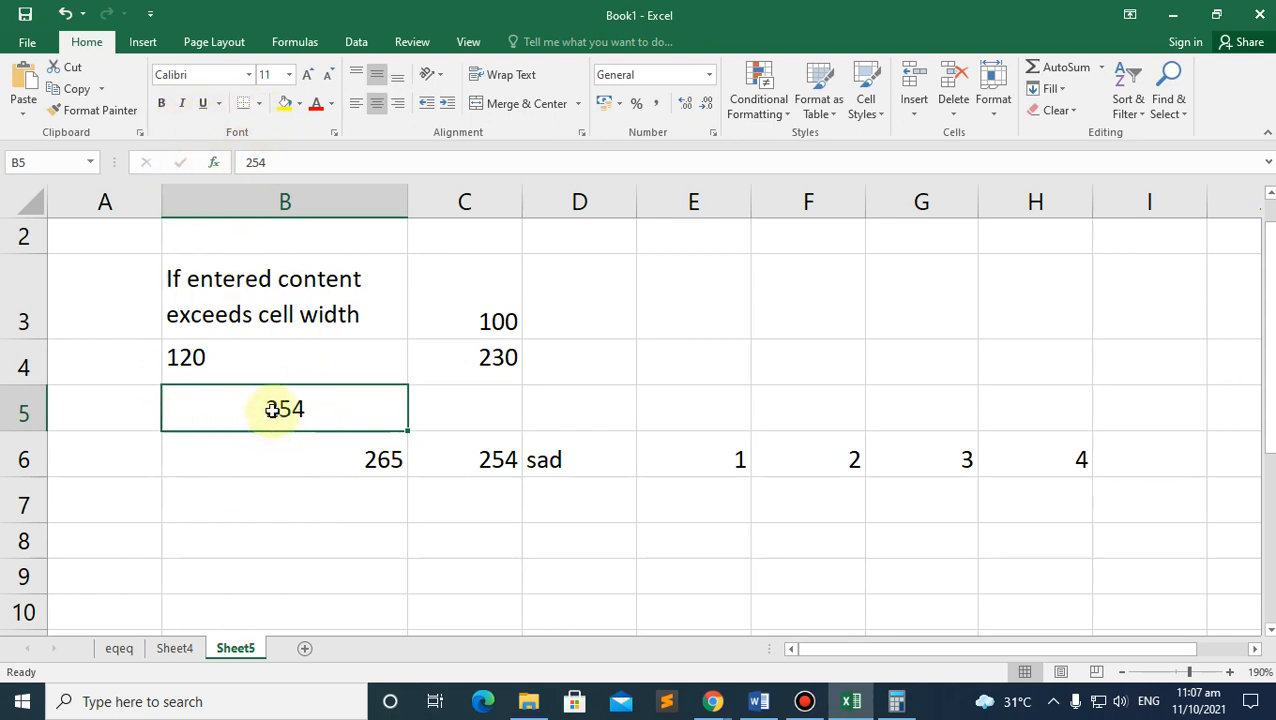
# Step: Enter 254 in cell E3
pyautogui.click(696, 318)
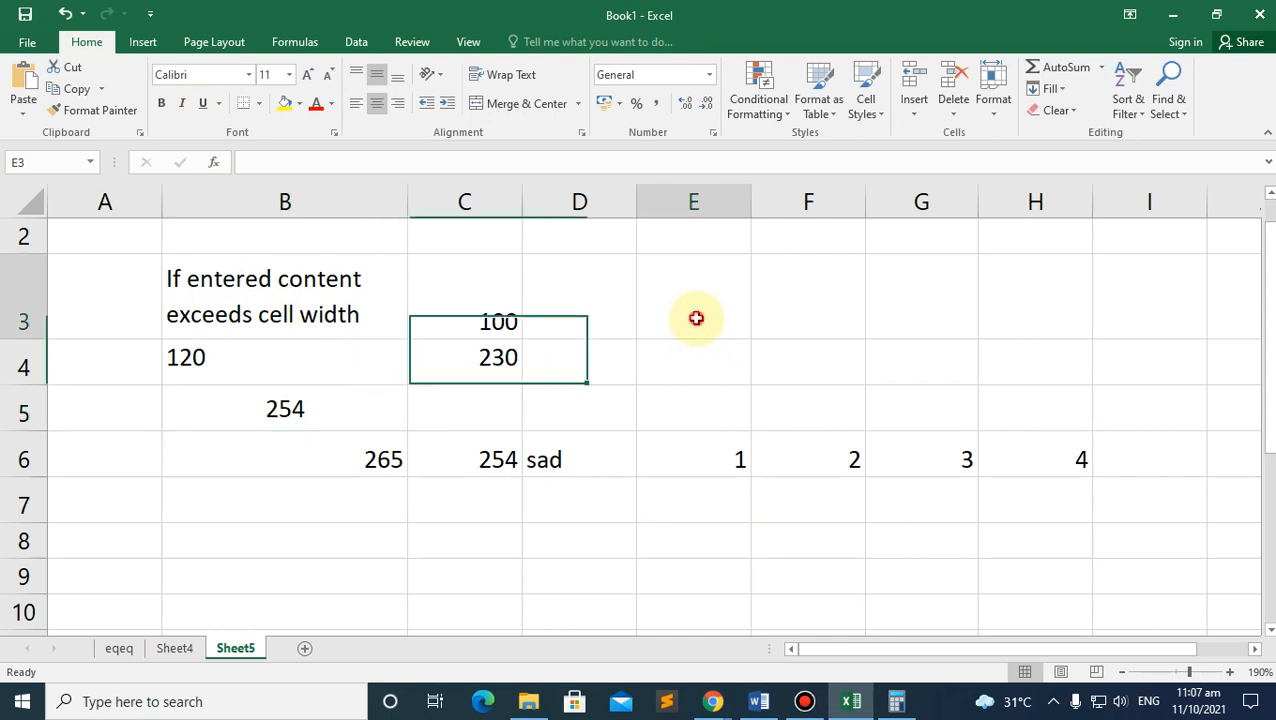
pyautogui.write('254')
pyautogui.click(672, 421)
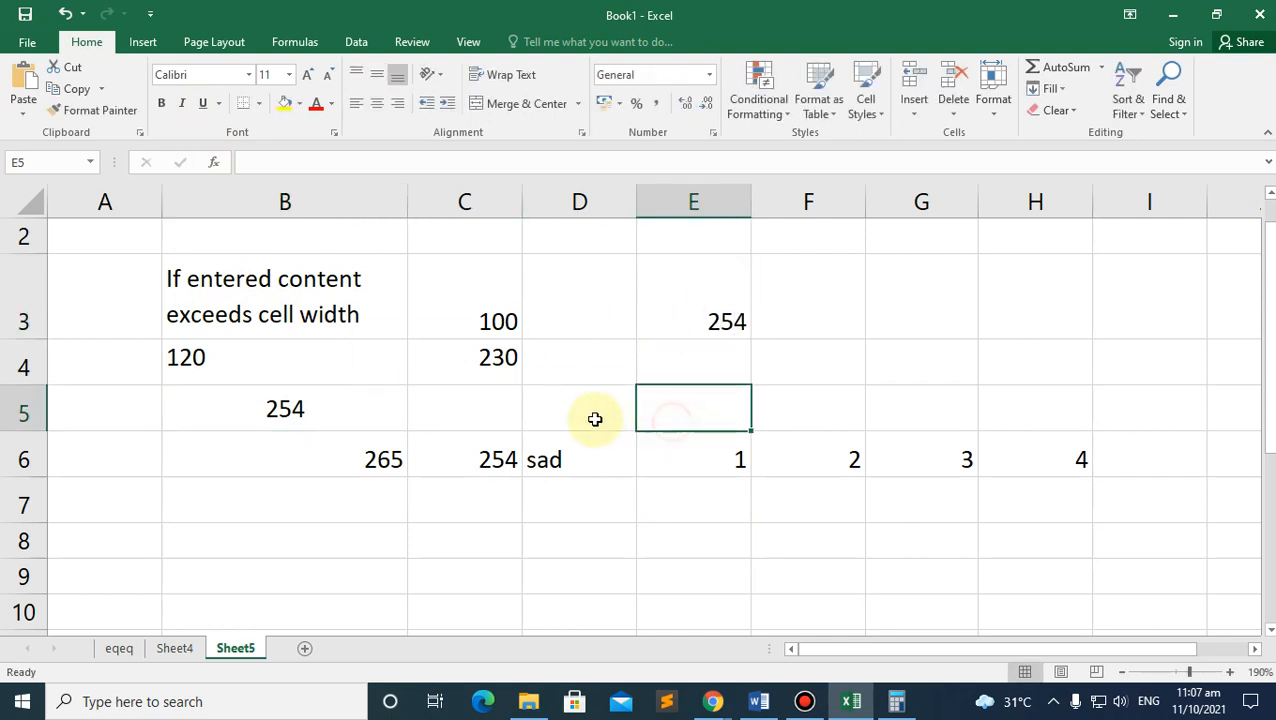
# Step: Demonstrate selecting single cells, the range B5:C6 and the block B3:E6
pyautogui.click(345, 407)
pyautogui.click(695, 313)
pyautogui.click(487, 459)
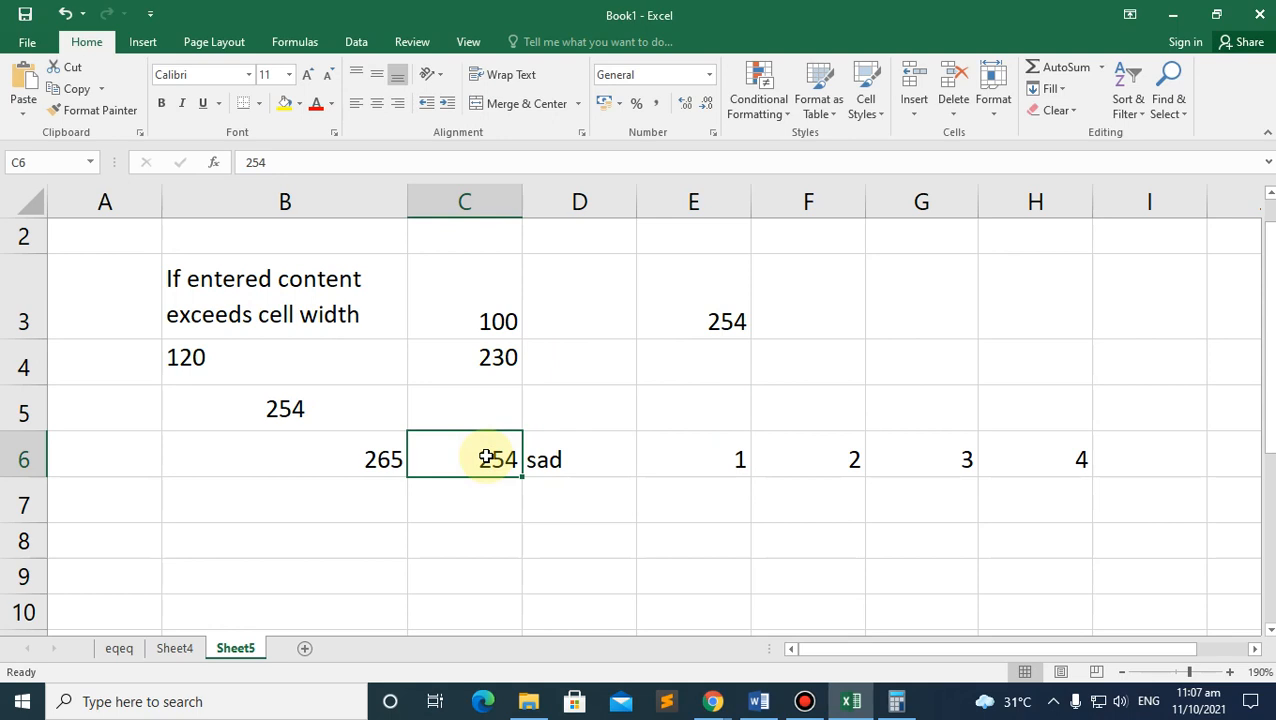
pyautogui.click(292, 407)
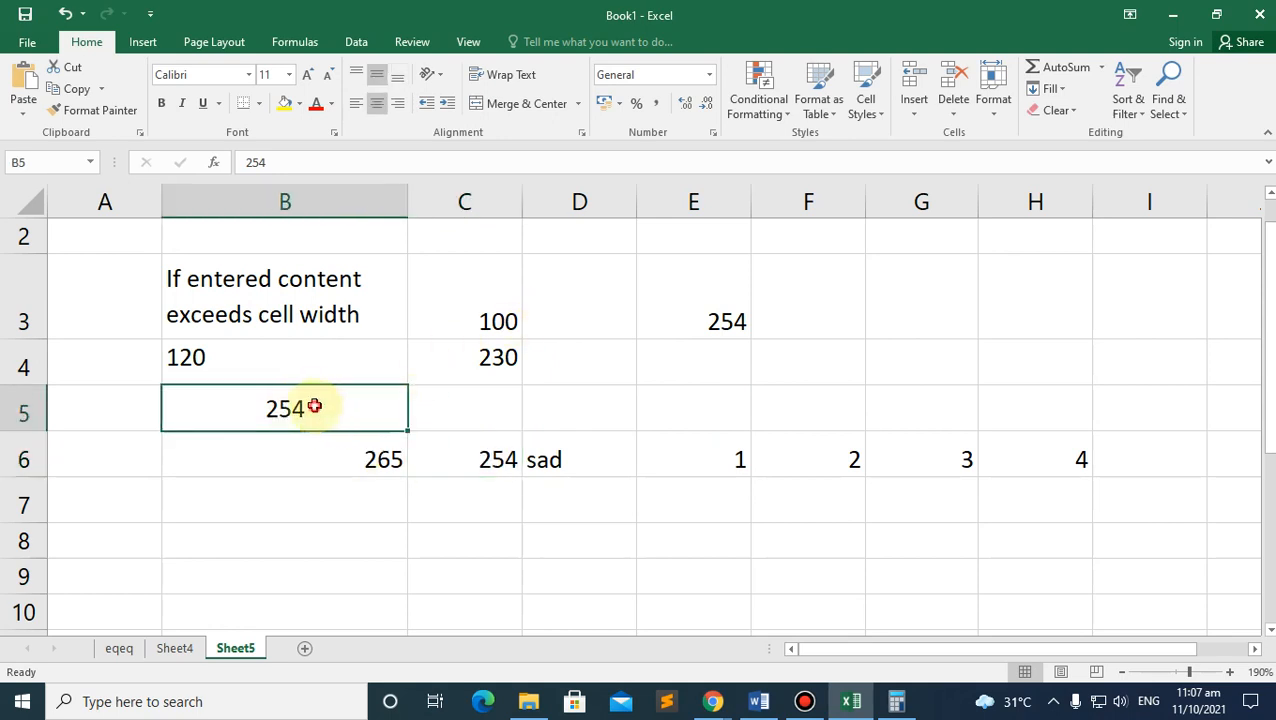
pyautogui.moveTo(313, 407); pyautogui.dragTo(709, 470)
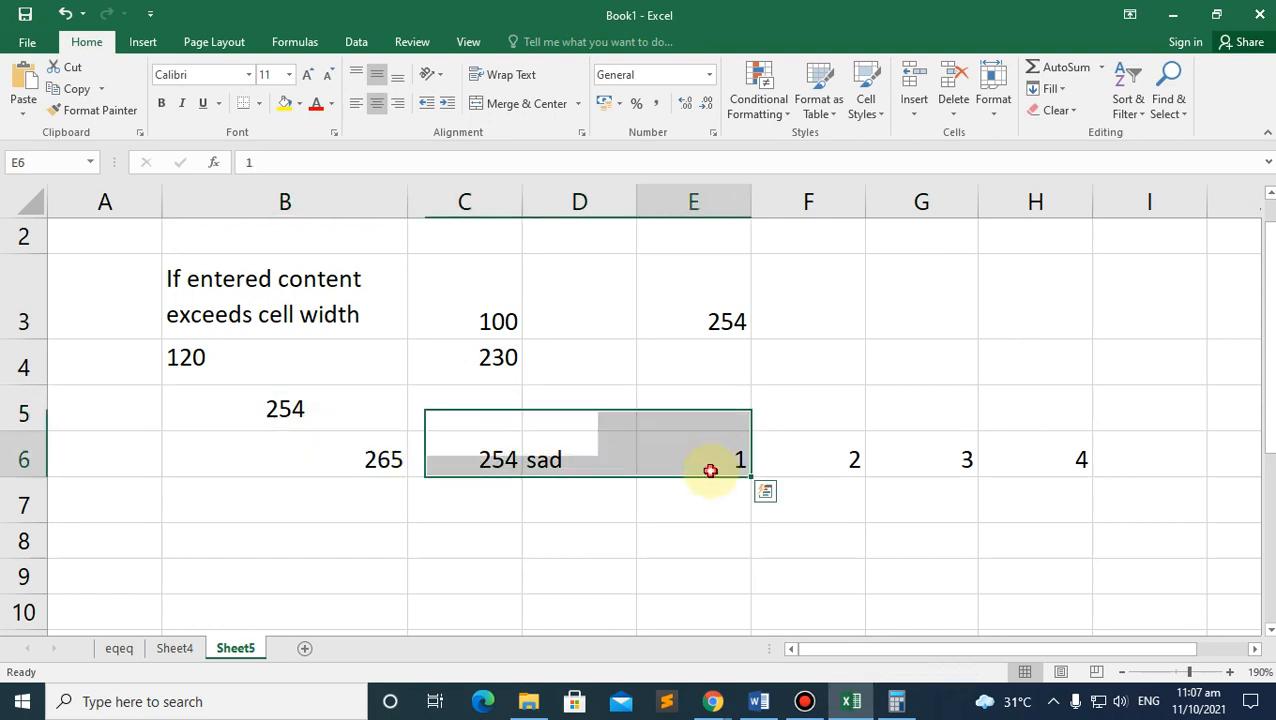
pyautogui.click(708, 303)
pyautogui.moveTo(708, 303); pyautogui.dragTo(276, 461)
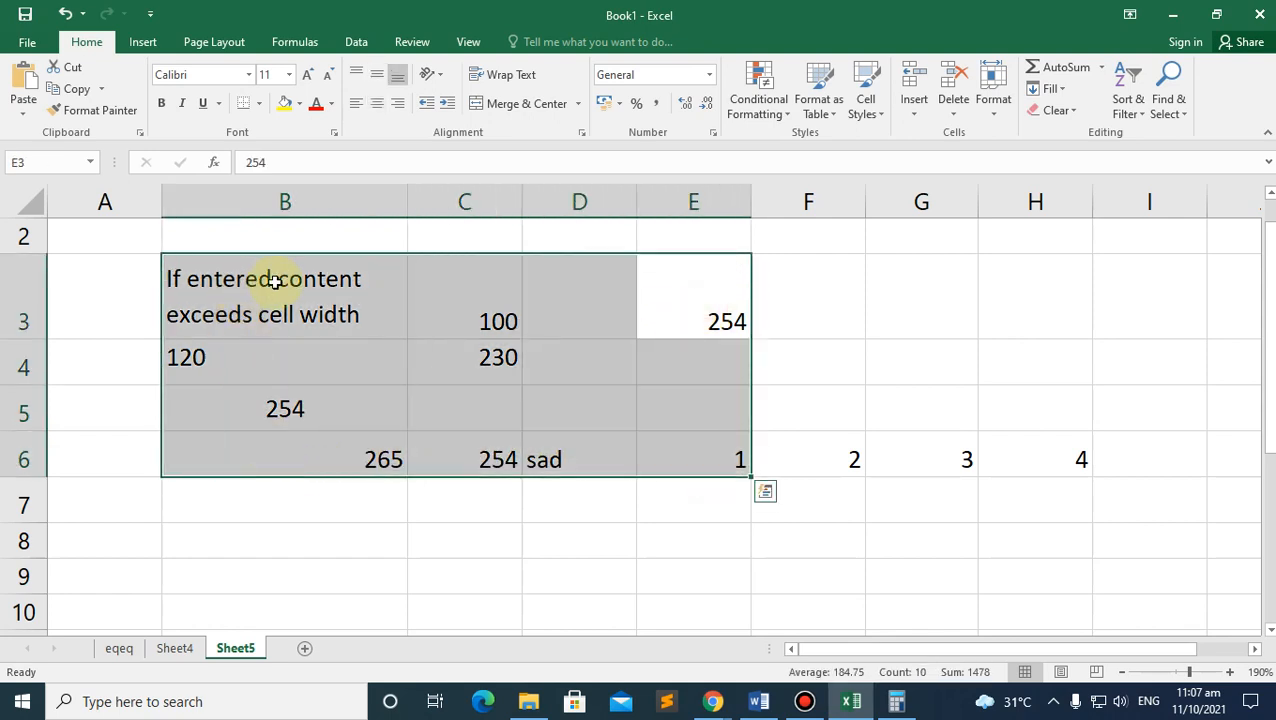
pyautogui.click(342, 515)
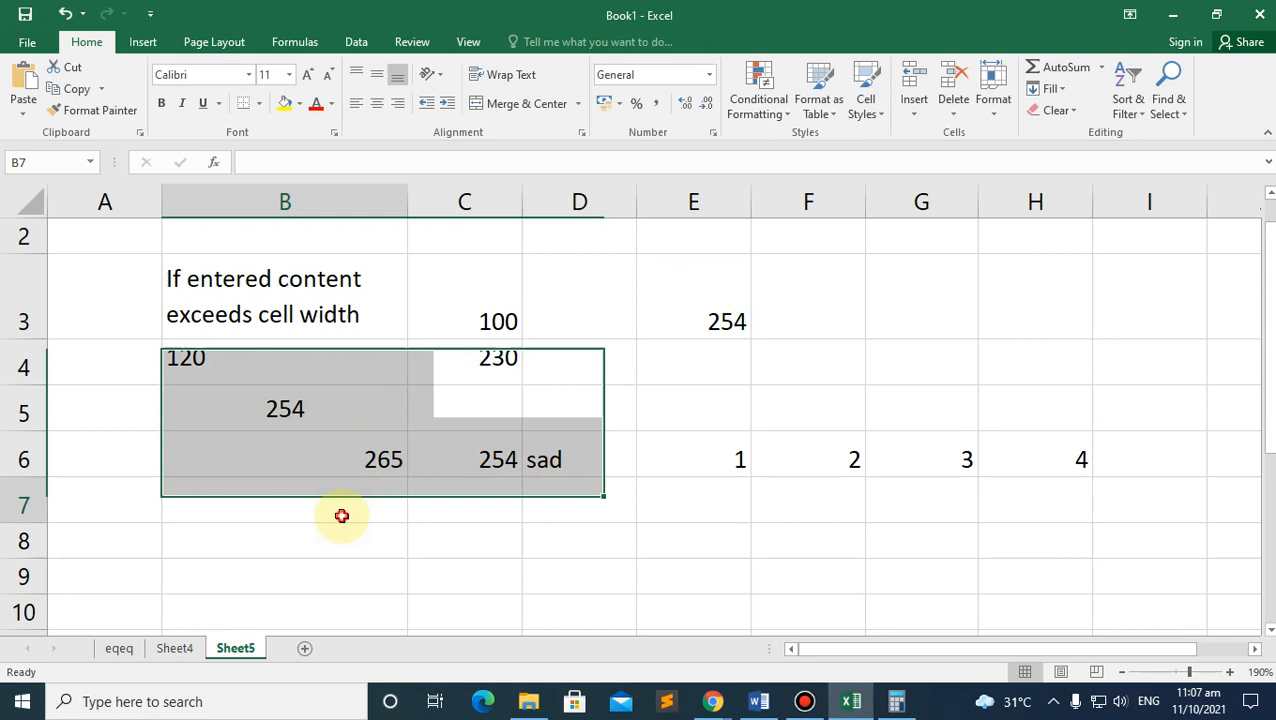
# Step: Select B5, C6 and E3 together with Ctrl-clicks
pyautogui.click(285, 408)
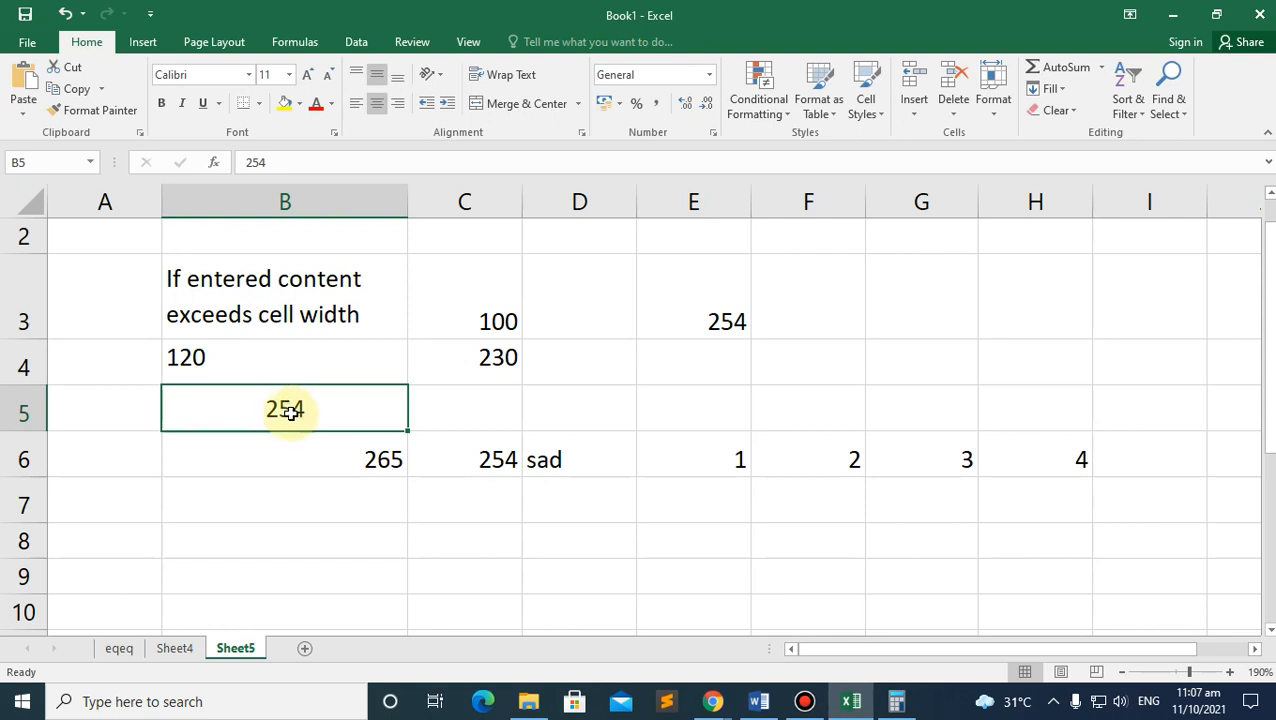
pyautogui.keyDown('ctrl'); pyautogui.click(485, 459); pyautogui.keyUp('ctrl')
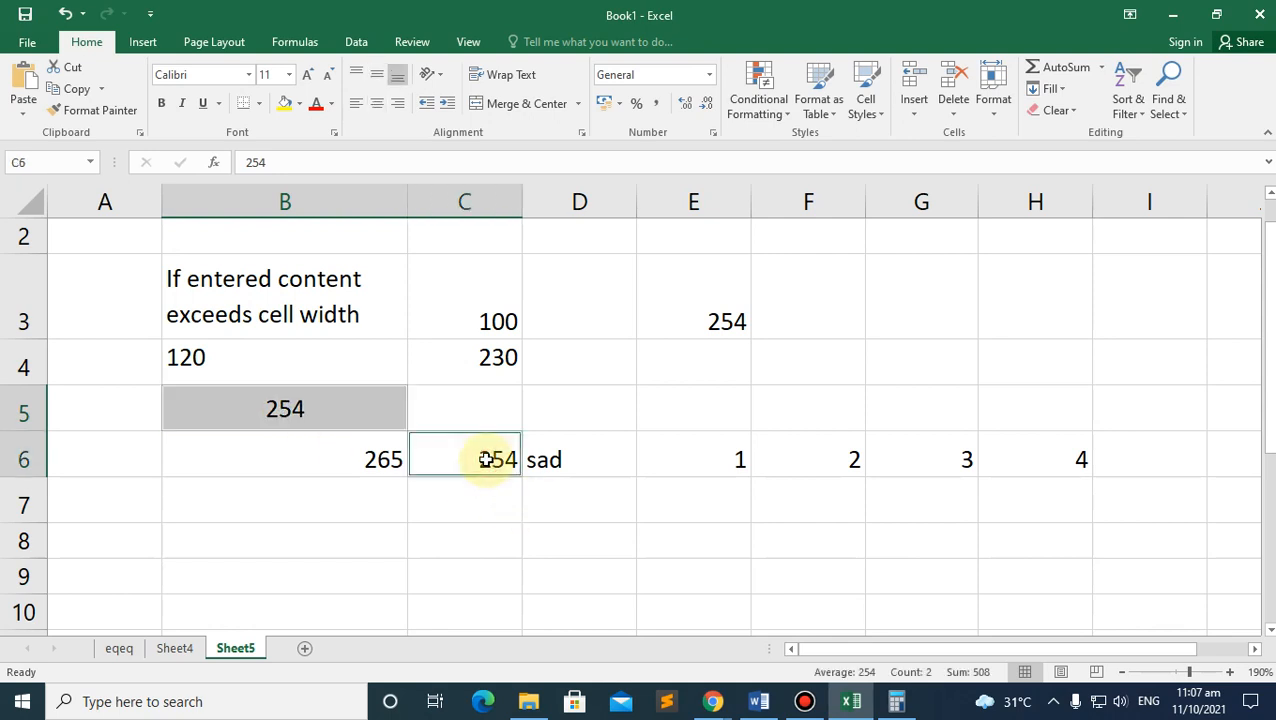
pyautogui.keyDown('ctrl'); pyautogui.click(713, 318); pyautogui.keyUp('ctrl')
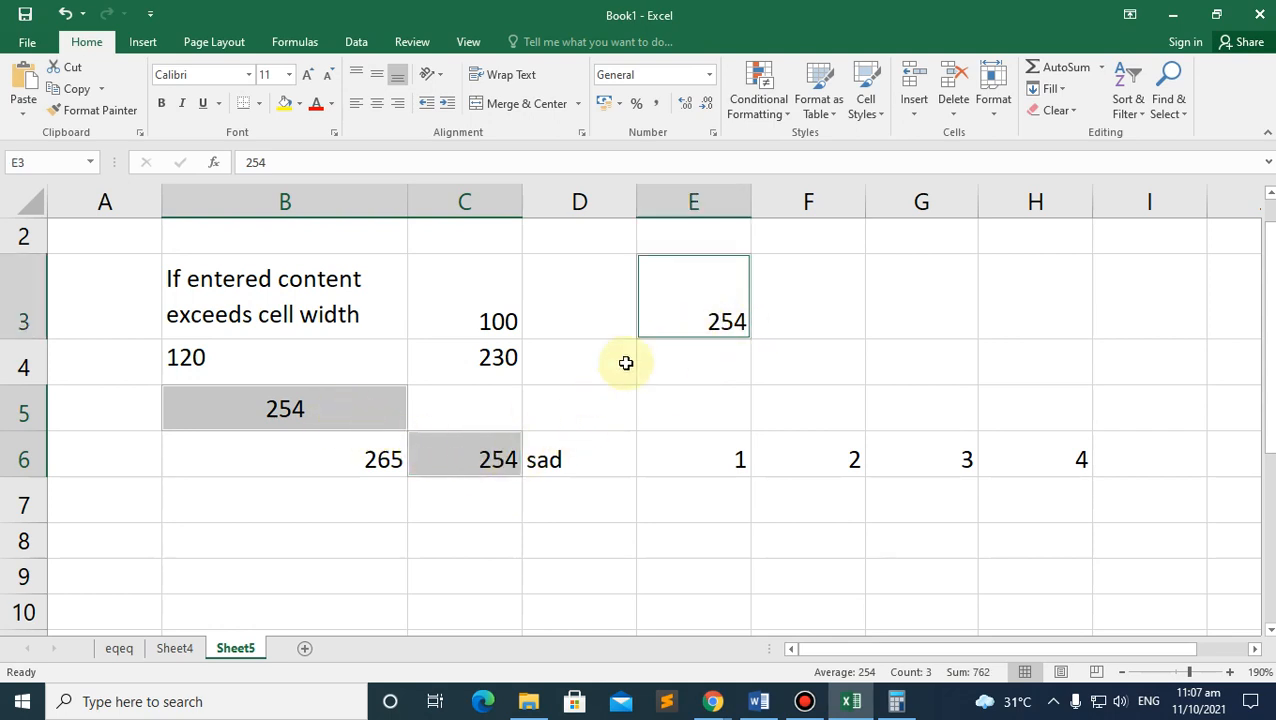
# Step: Make the three 254 values bold, italic and Algerian font
pyautogui.click(161, 104)
pyautogui.click(182, 104)
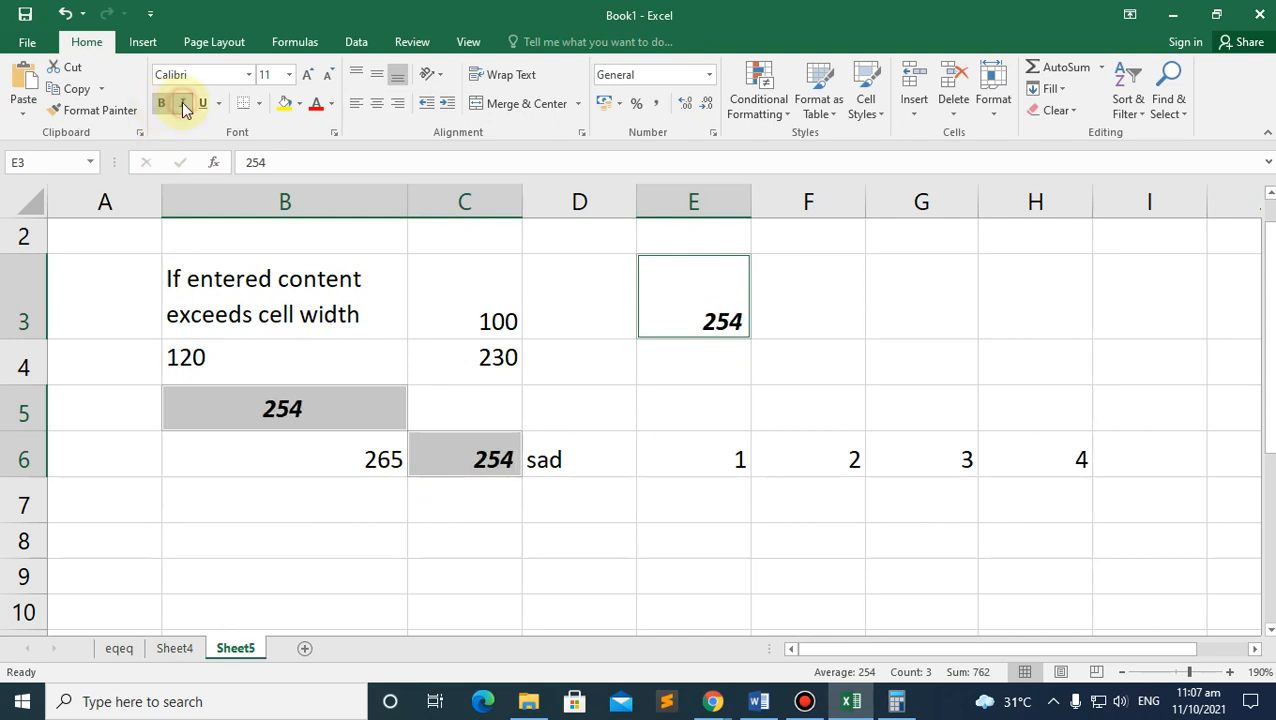
pyautogui.click(248, 74)
pyautogui.click(210, 209)
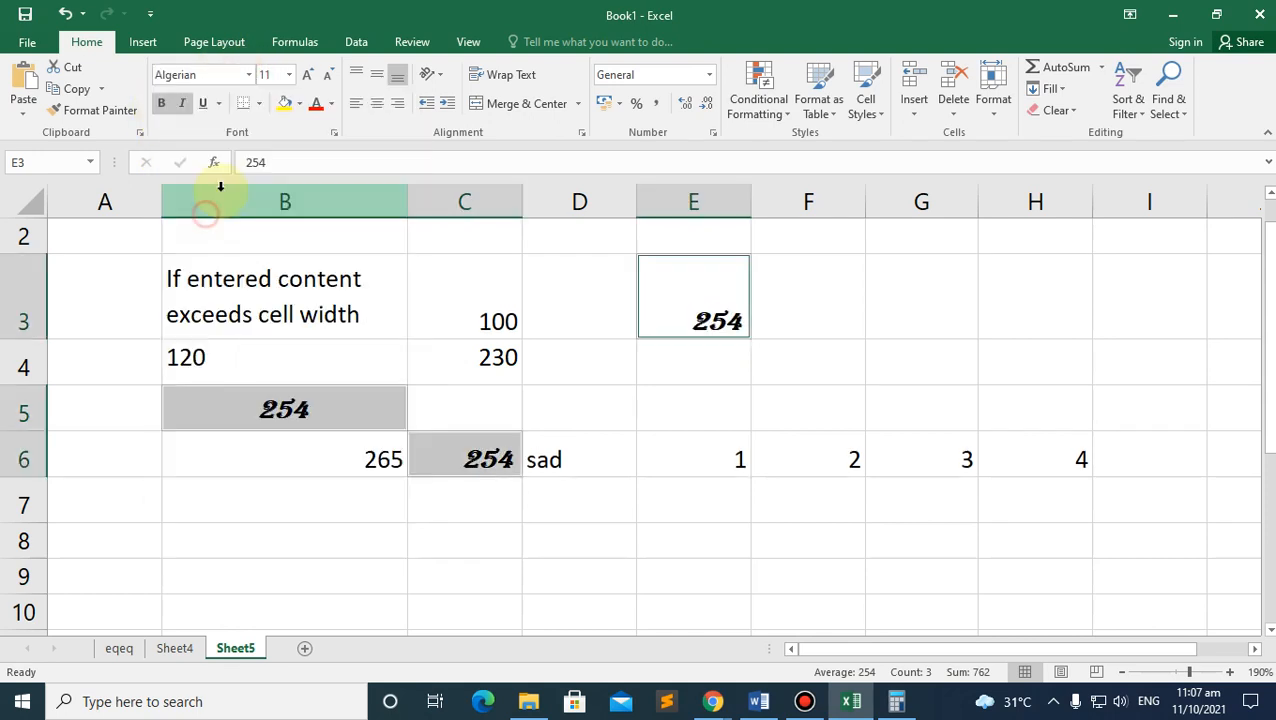
# Step: Enlarge them to font size 12, then bring the Excel module PDF up in Chrome
pyautogui.click(289, 75)
pyautogui.click(311, 76)
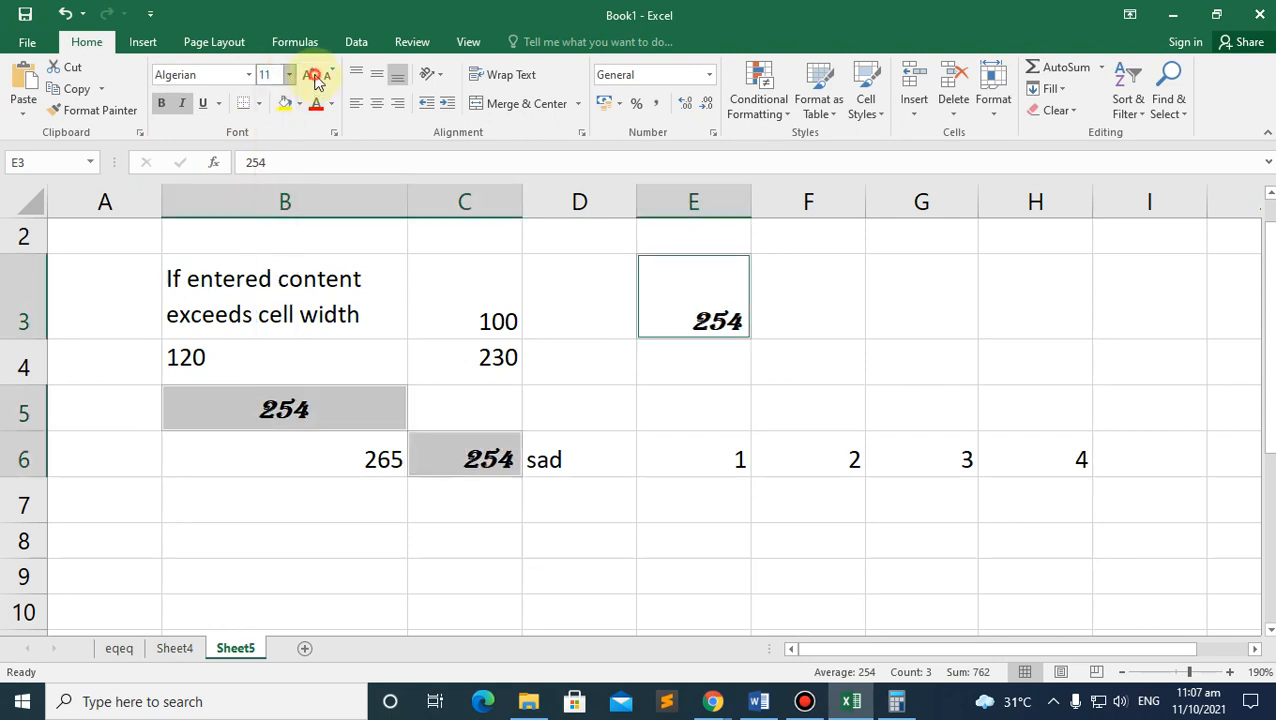
pyautogui.click(325, 75)
pyautogui.click(307, 75)
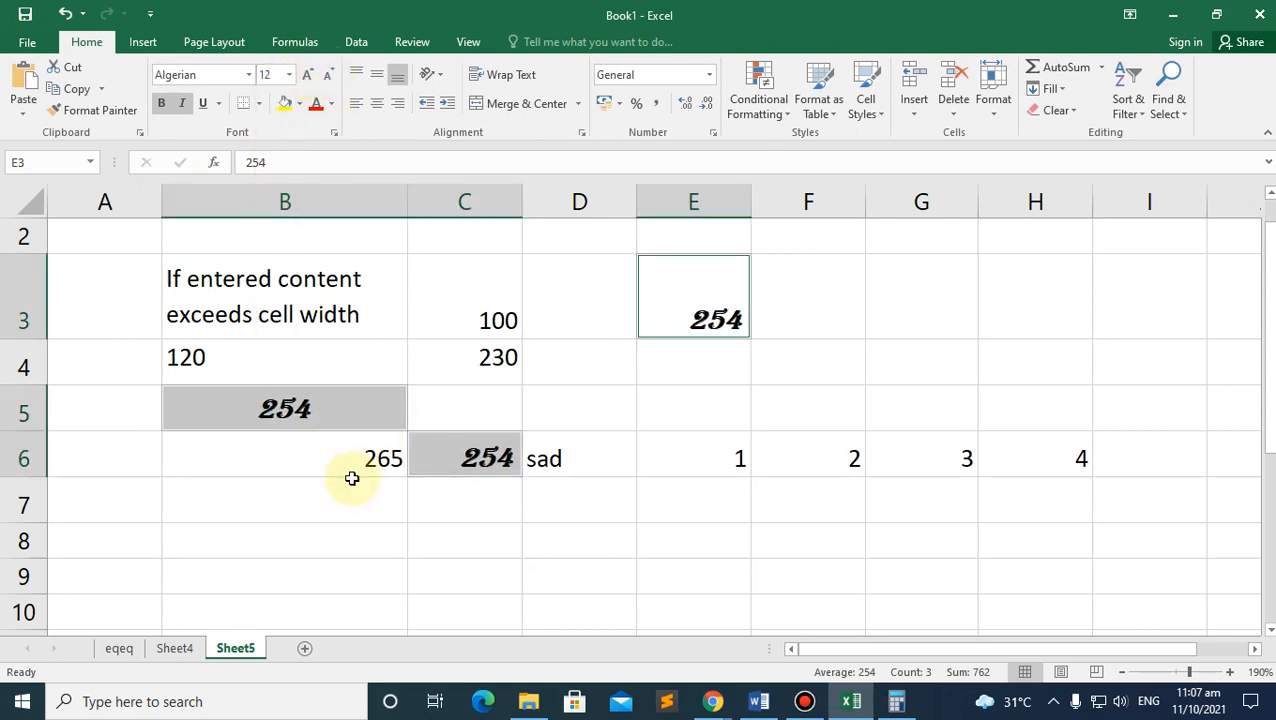
pyautogui.click(301, 488)
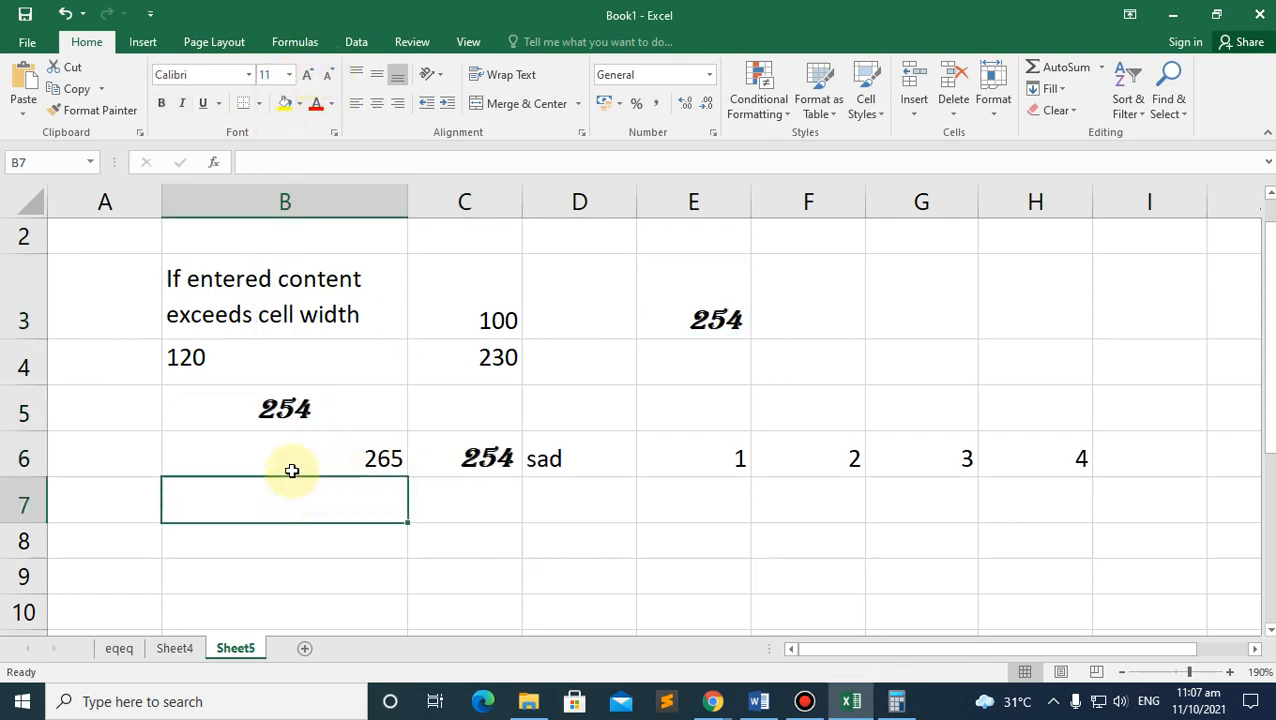
pyautogui.moveTo(712, 698)
pyautogui.click(635, 633)
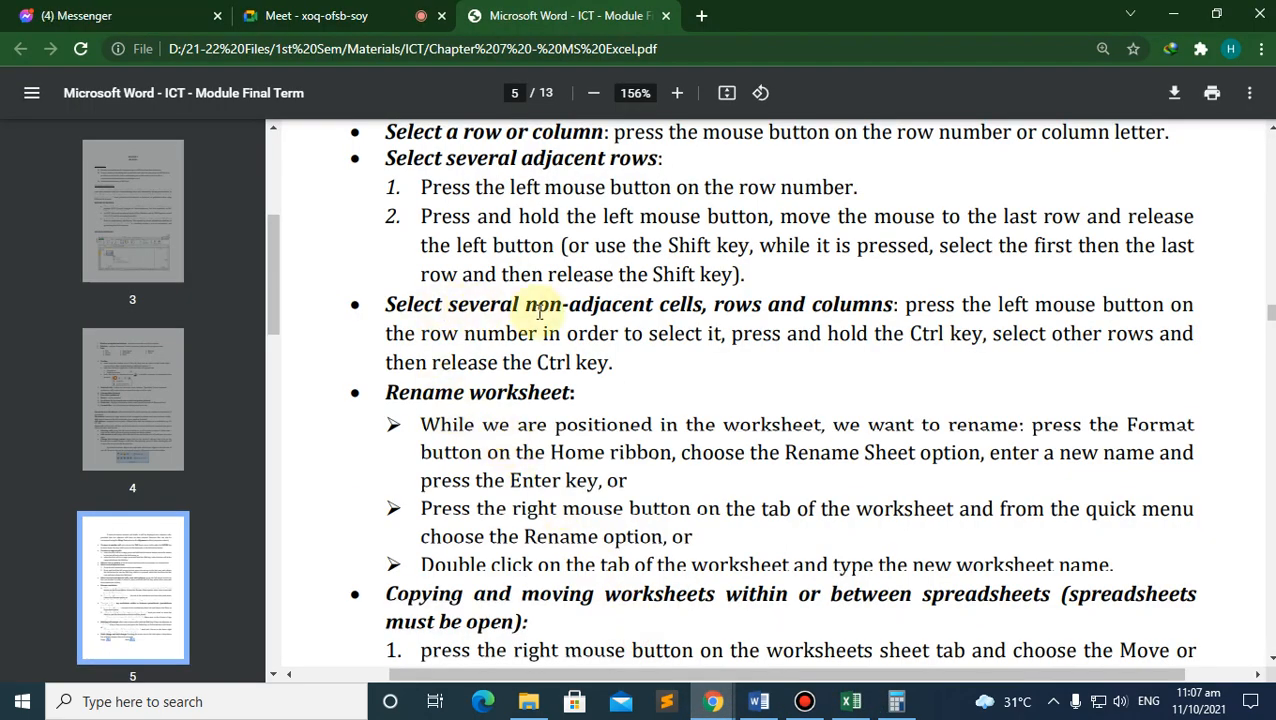
# Step: Reselect the 254 cells in Excel and remove their bold and italic
pyautogui.click(850, 701)
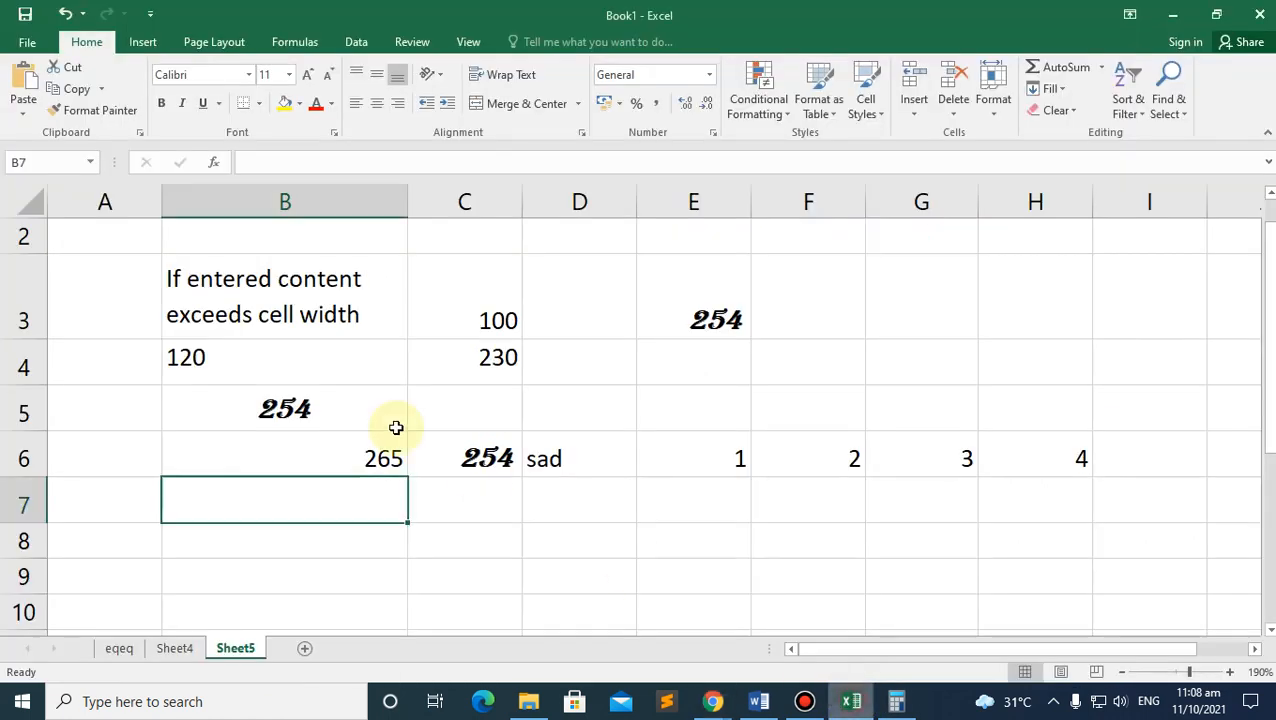
pyautogui.click(285, 410)
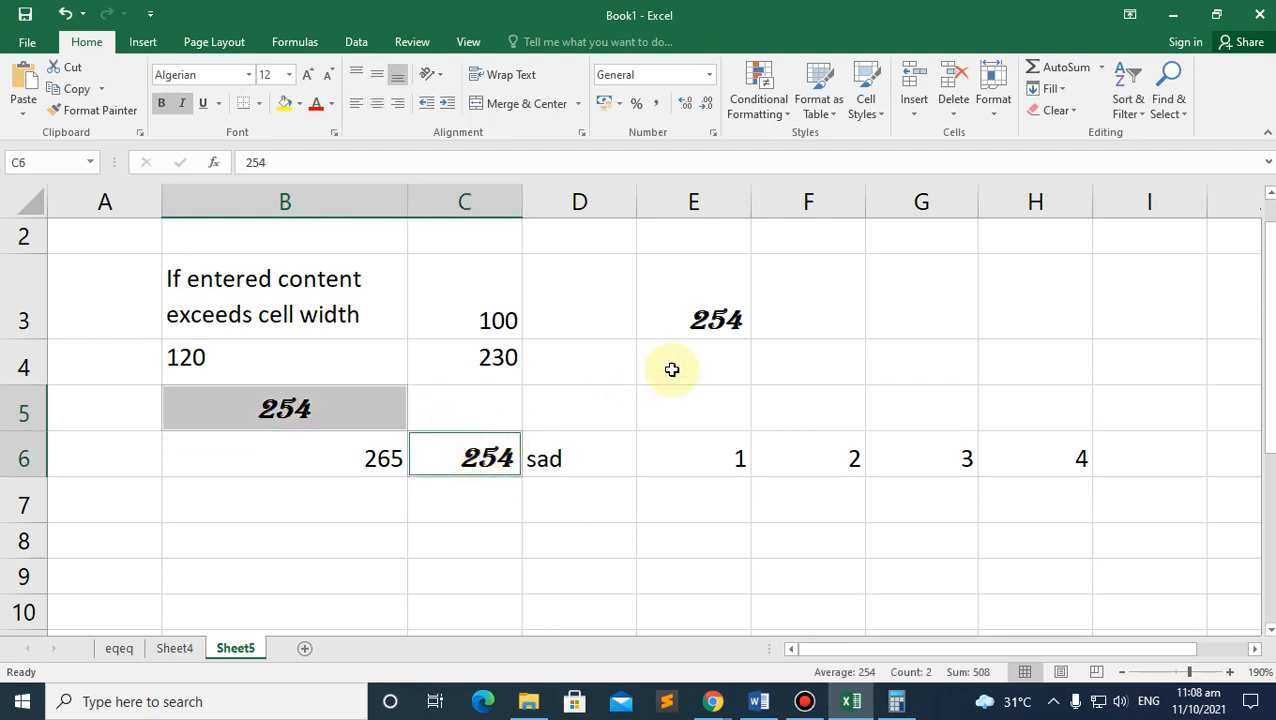
pyautogui.keyDown('ctrl'); pyautogui.click(717, 307); pyautogui.keyUp('ctrl')
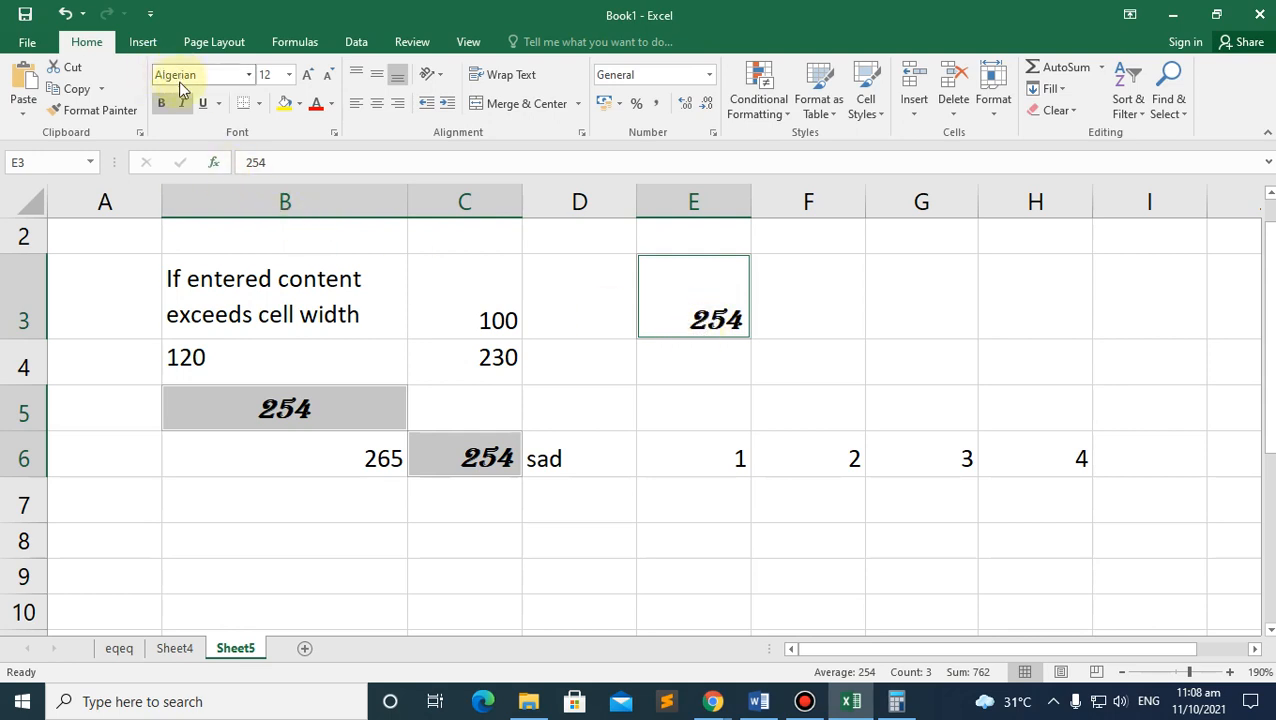
pyautogui.click(165, 110)
pyautogui.click(184, 108)
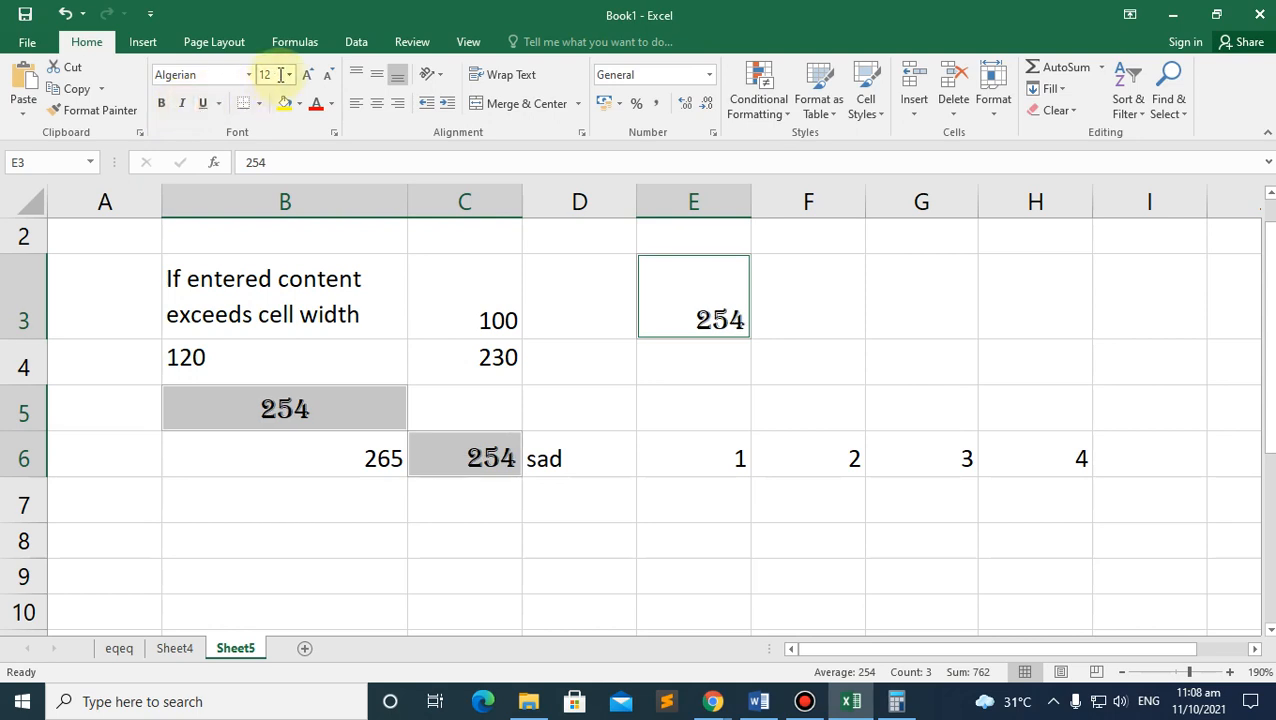
# Step: Switch them back to Calibri at size 11, then return to the module PDF
pyautogui.click(247, 76)
pyautogui.click(200, 140)
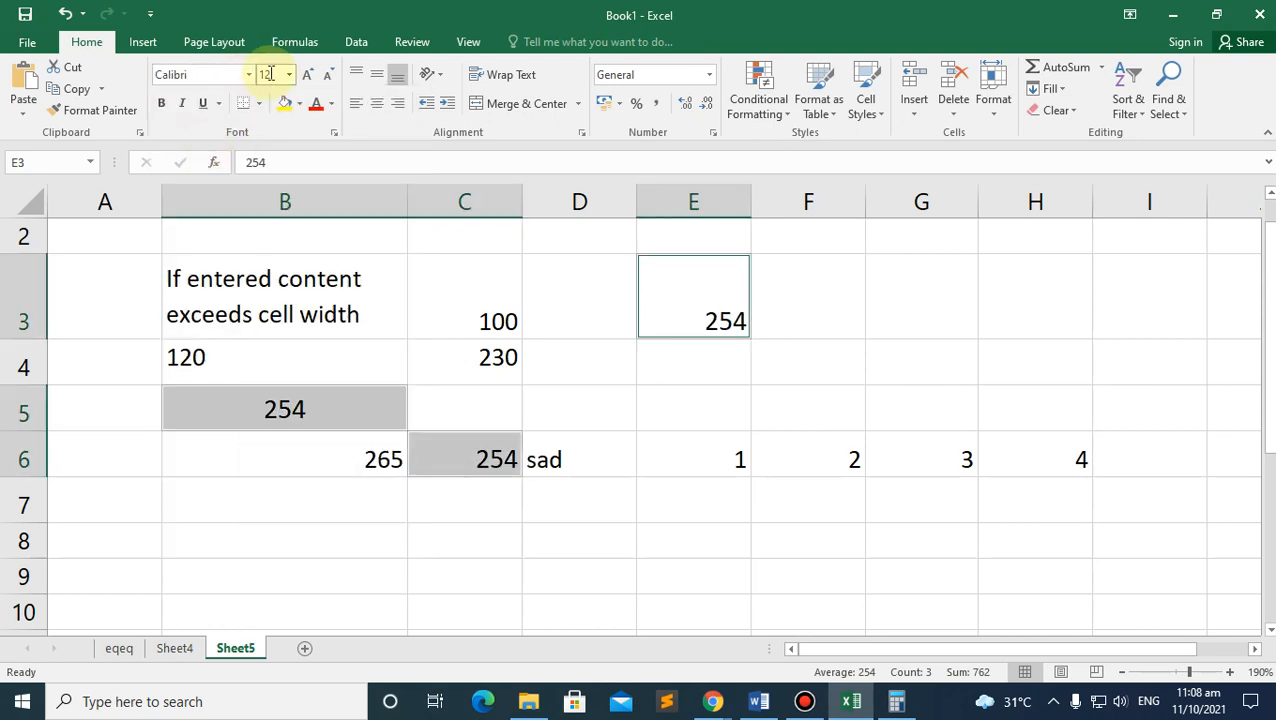
pyautogui.click(327, 78)
pyautogui.click(336, 498)
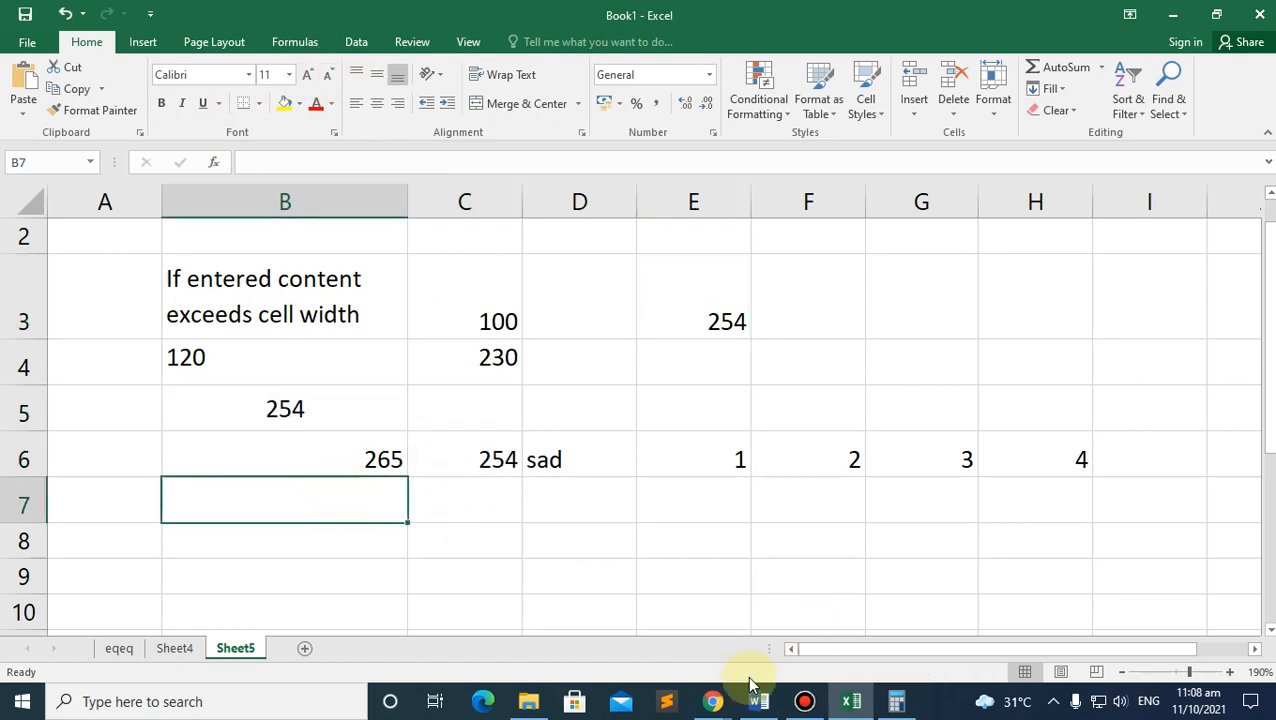
pyautogui.moveTo(713, 701)
pyautogui.click(664, 659)
# Step: Scroll the PDF to the Deleting cell content notes, then return to Excel's Sheet5 via eqeq
pyautogui.scroll(-2, 470, 478)
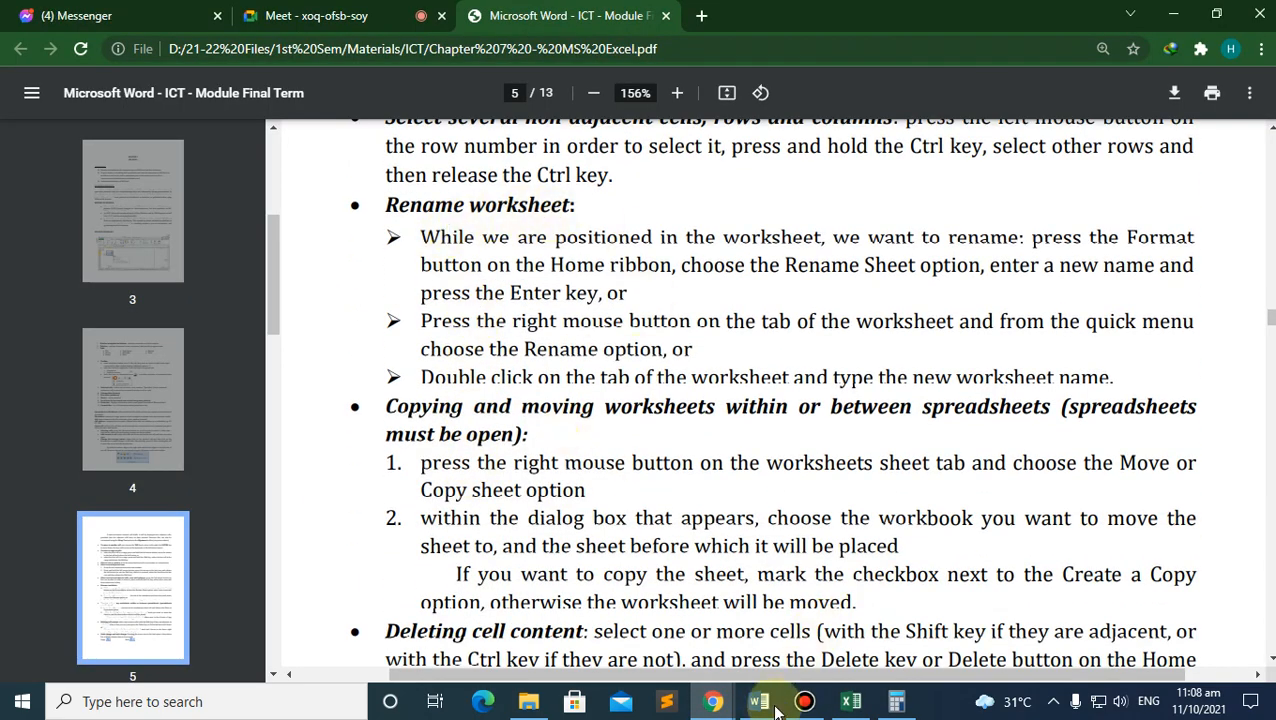
pyautogui.moveTo(713, 701)
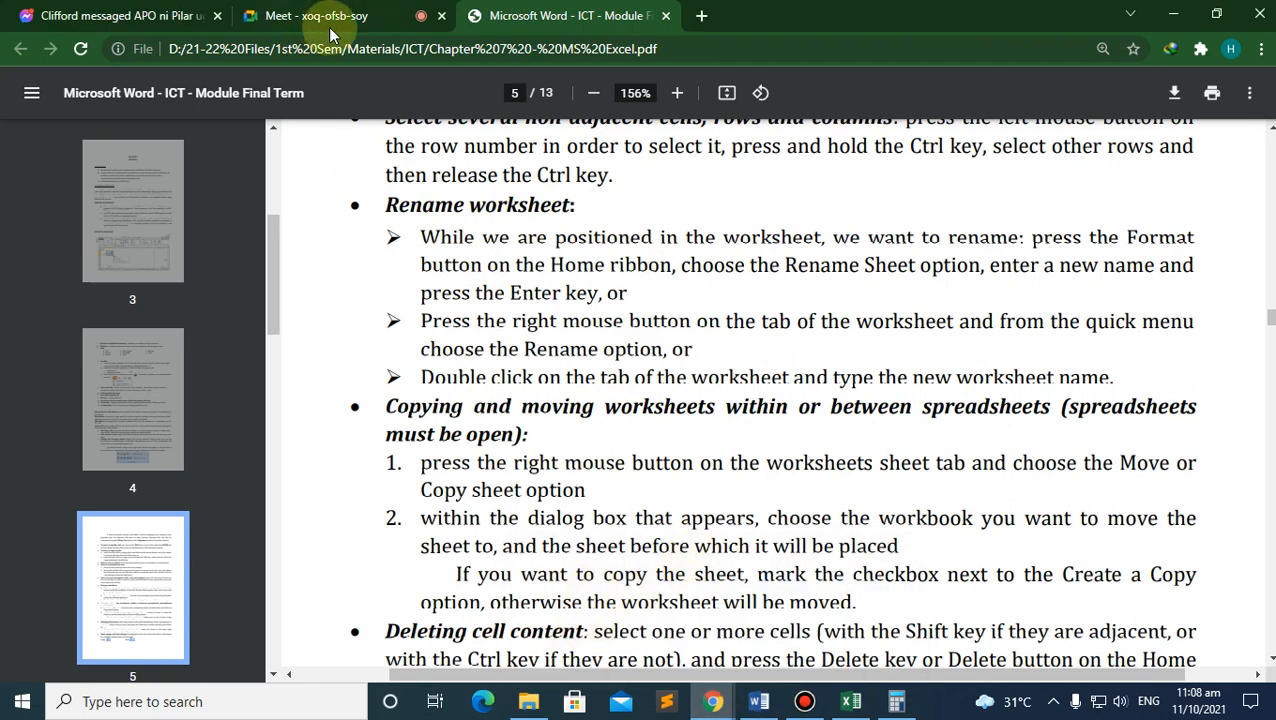
pyautogui.click(851, 701)
pyautogui.click(117, 648)
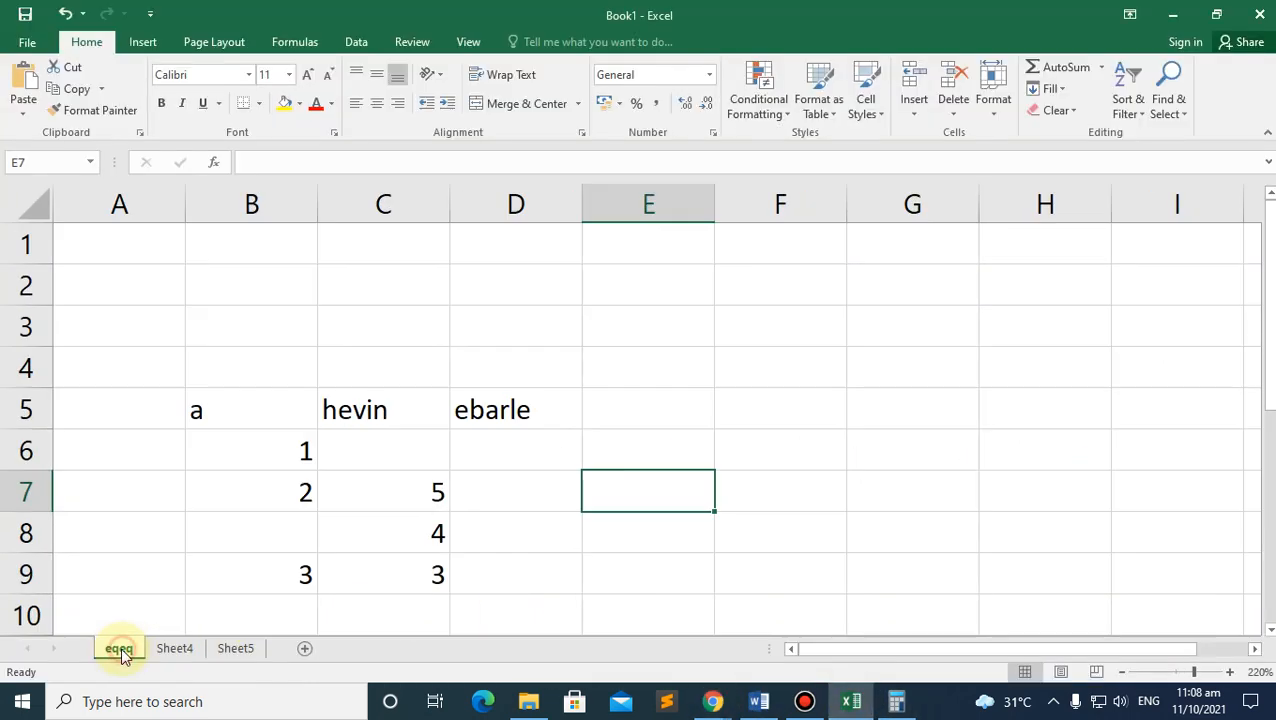
pyautogui.click(235, 649)
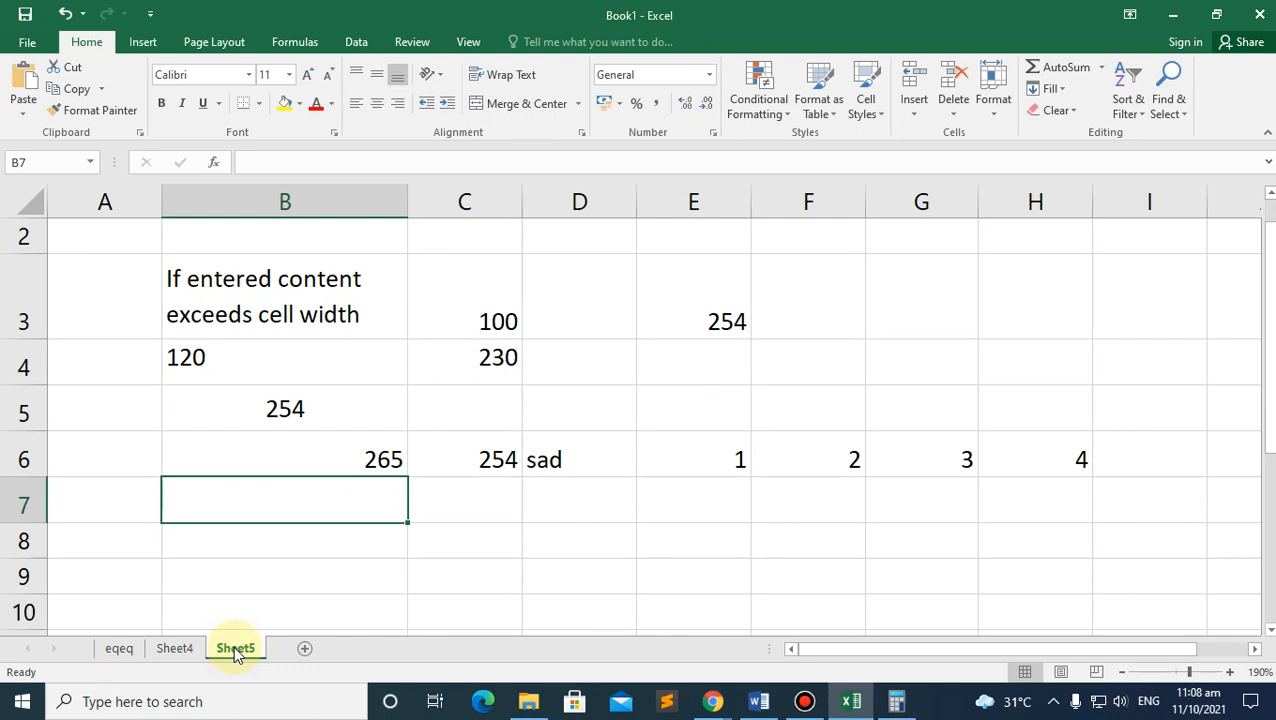
# Step: Rename the Sheet5 worksheet tab to 'Sample' from its right-click menu
pyautogui.rightClick(235, 650)
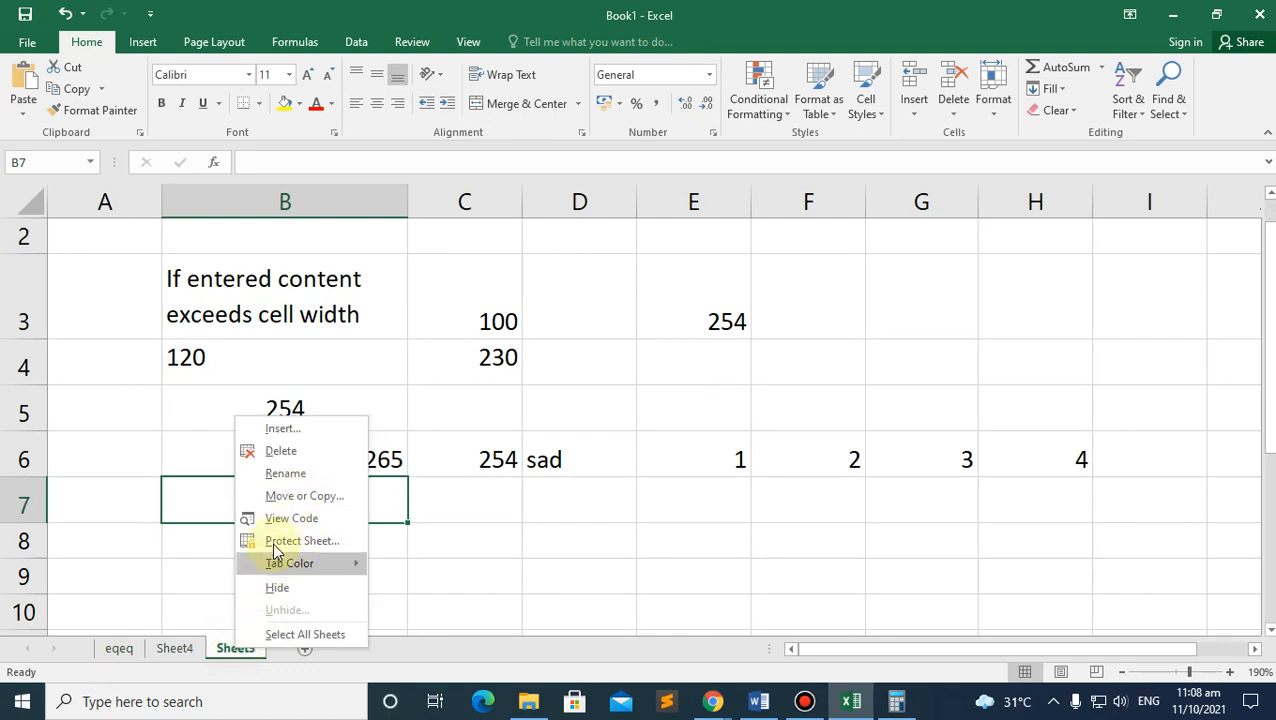
pyautogui.click(283, 474)
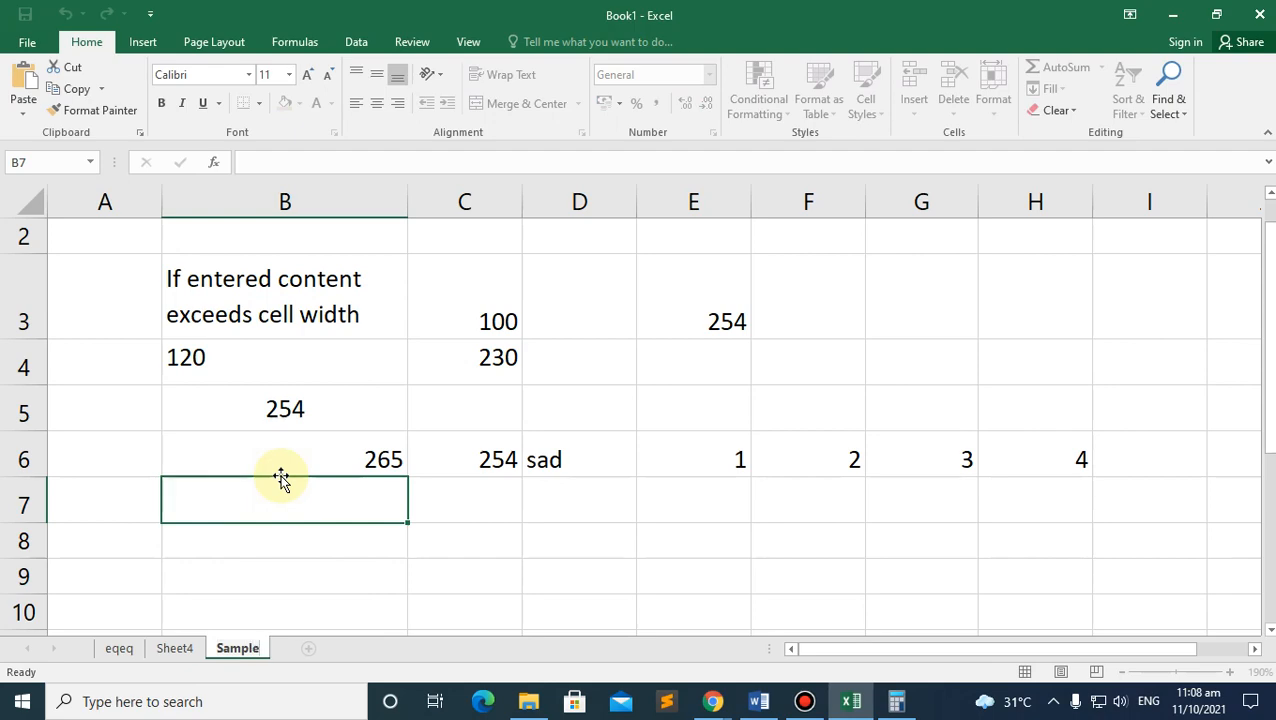
pyautogui.press('Return')
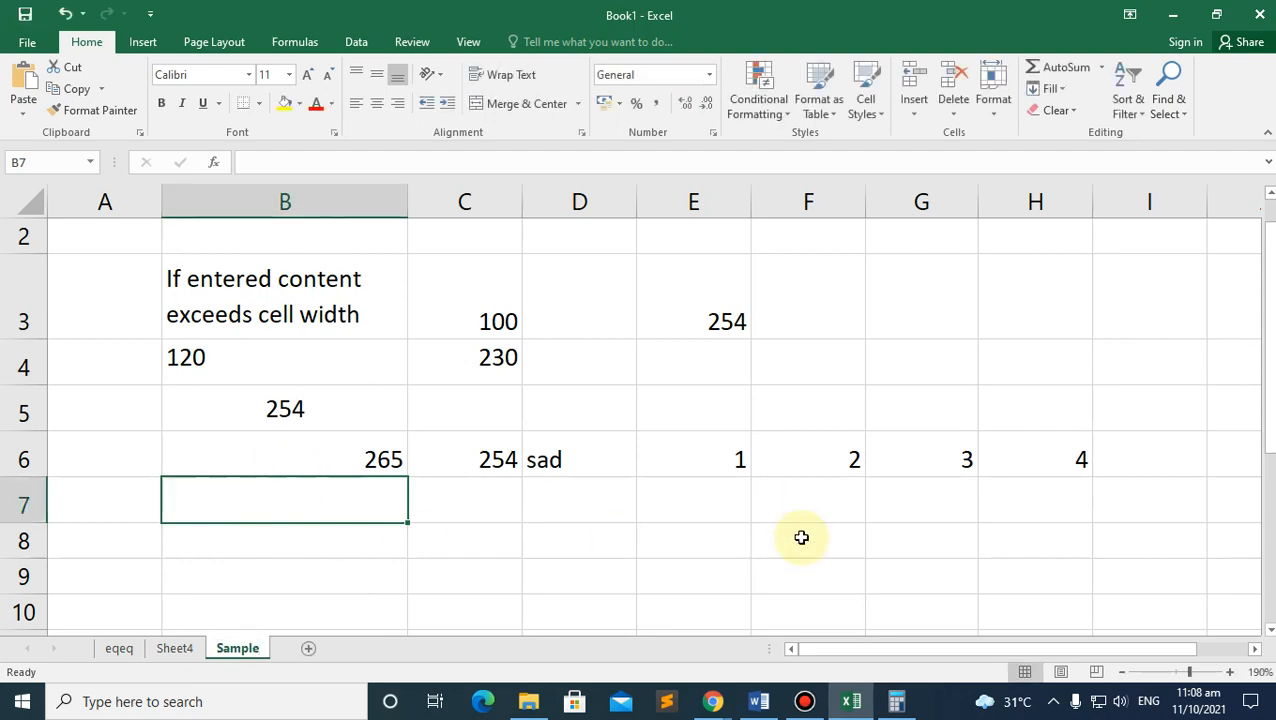
# Step: Show the ICT module PDF in Chrome at page 5's Move or Copy worksheet steps
pyautogui.moveTo(712, 690)
pyautogui.click(668, 632)
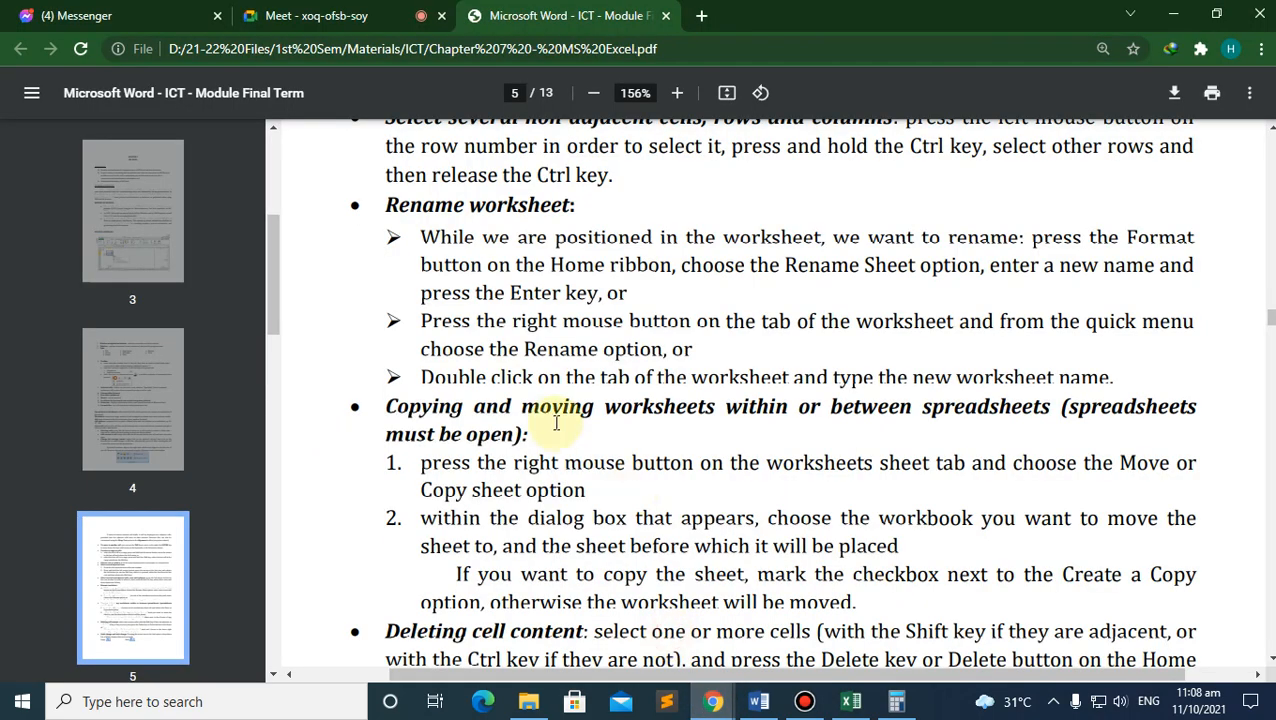
pyautogui.scroll(-2, 550, 492)
pyautogui.scroll(2, 456, 569)
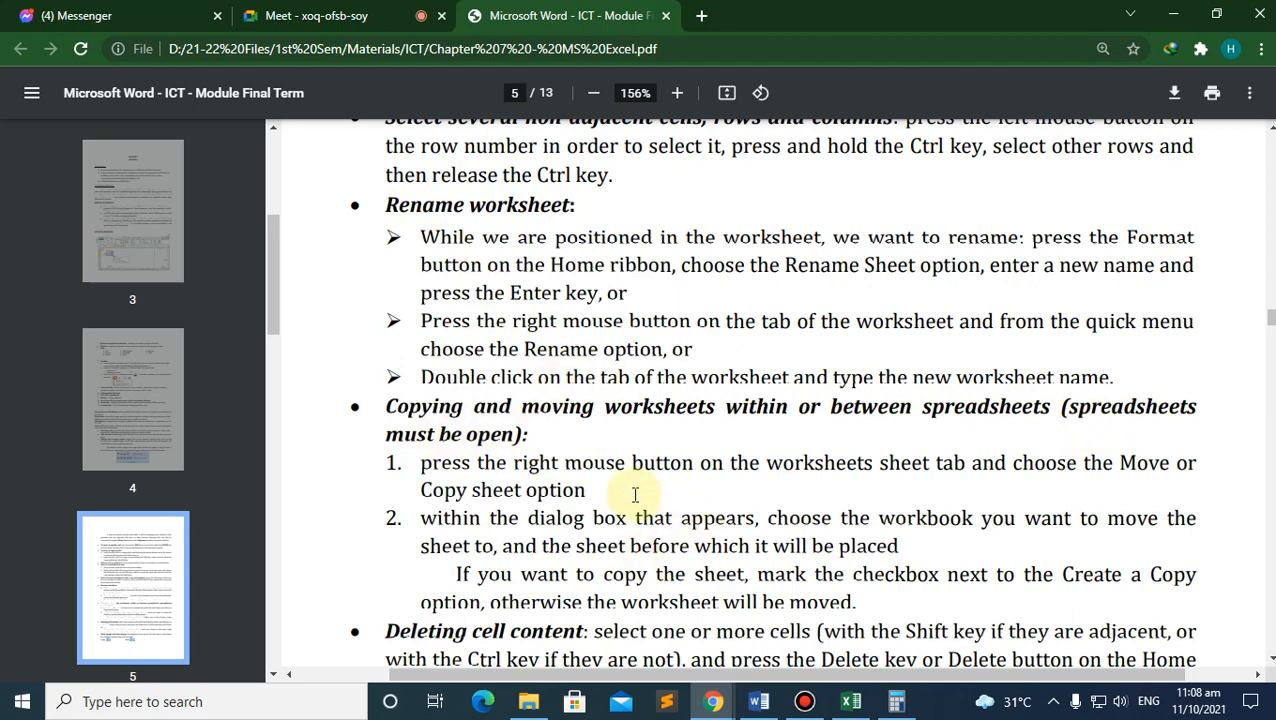
pyautogui.scroll(-1, 634, 494)
# Step: Back in Excel, select B4:B6 and copy its values 120, 254 and 265
pyautogui.click(848, 700)
pyautogui.click(450, 486)
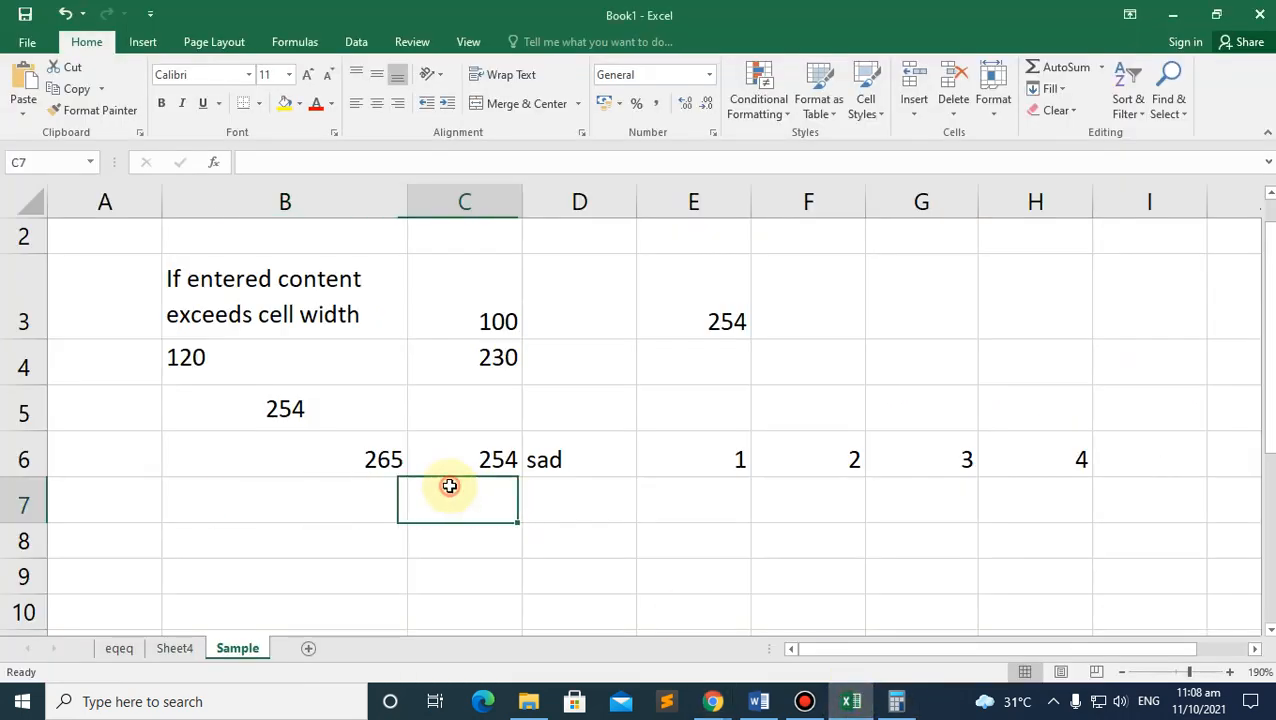
pyautogui.click(298, 408)
pyautogui.keyDown('ctrl'); pyautogui.click(495, 459); pyautogui.keyUp('ctrl')
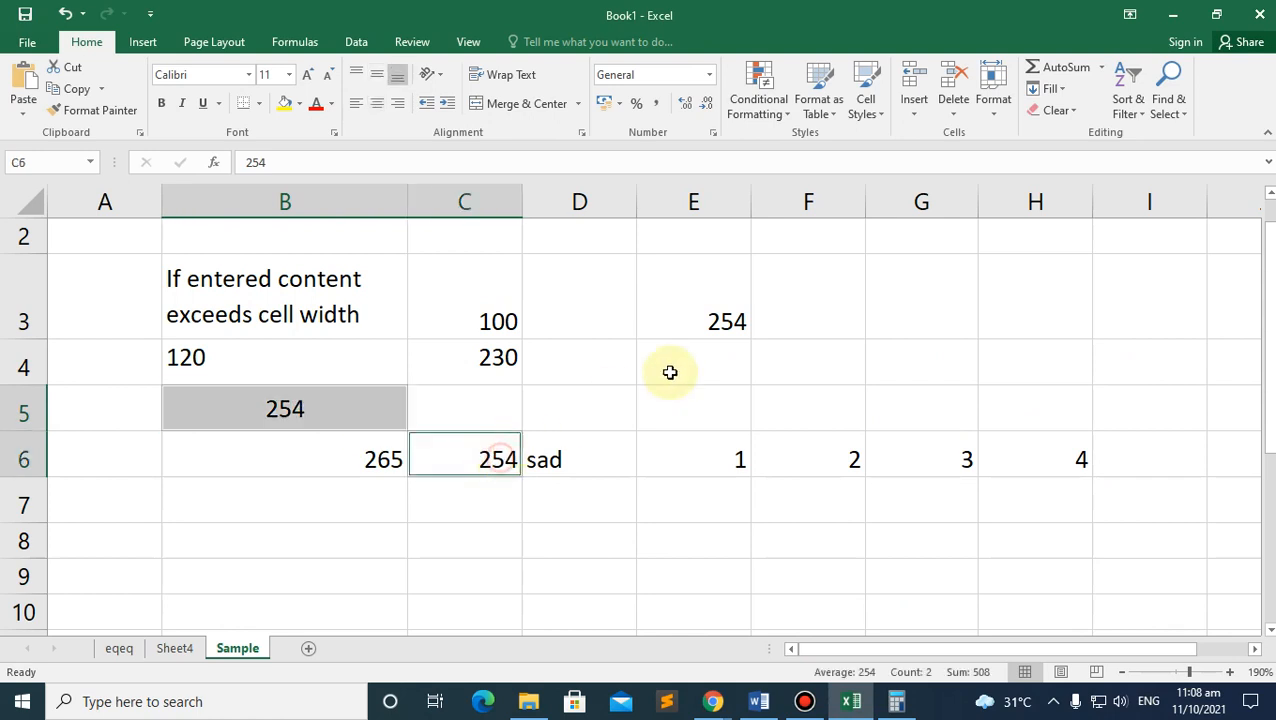
pyautogui.click(330, 455)
pyautogui.click(255, 376)
pyautogui.keyDown('shift'); pyautogui.click(294, 465); pyautogui.keyUp('shift')
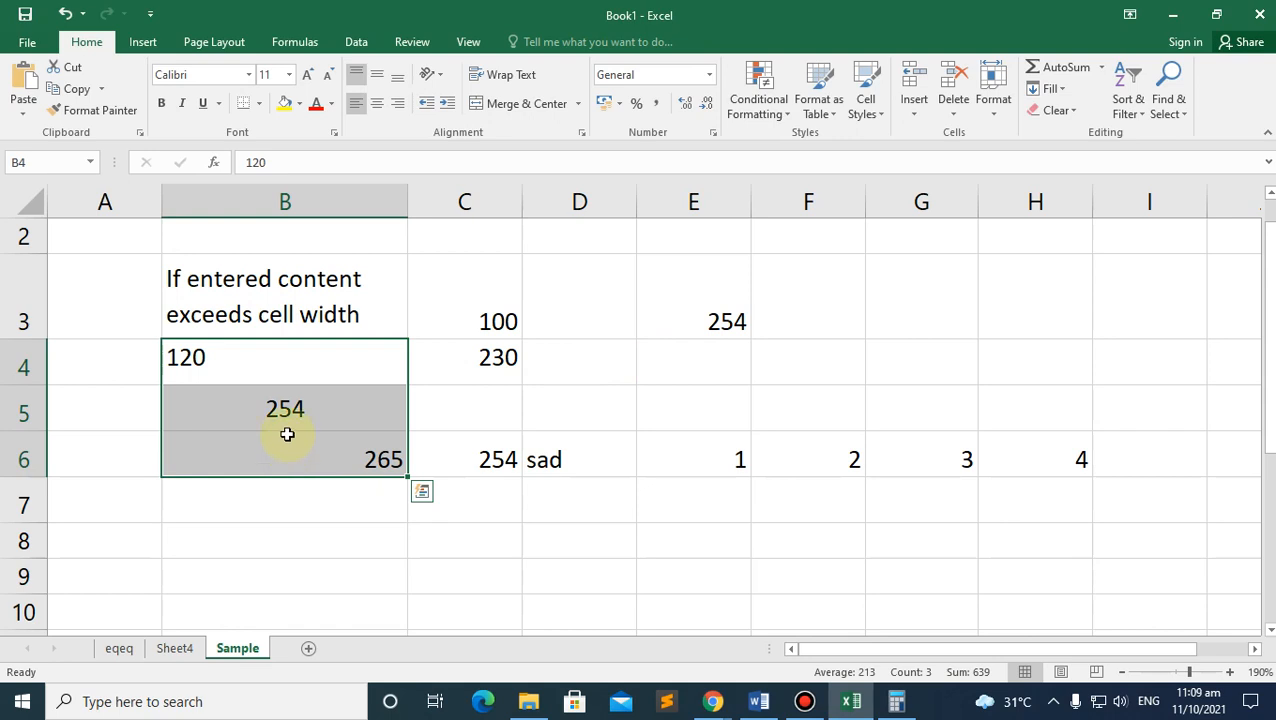
pyautogui.rightClick(287, 434)
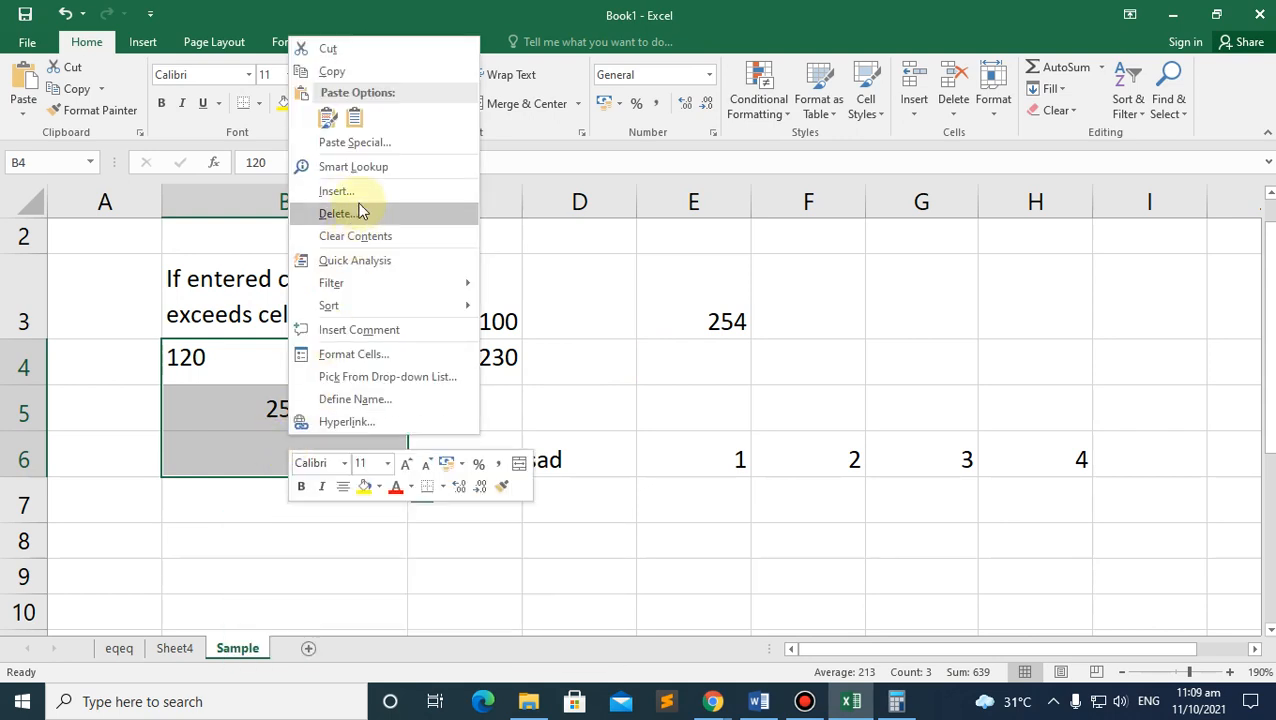
pyautogui.click(333, 72)
# Step: Paste the copied values into C7:C9 and target D7 for the next paste
pyautogui.click(253, 509)
pyautogui.scroll(-2, 559, 481)
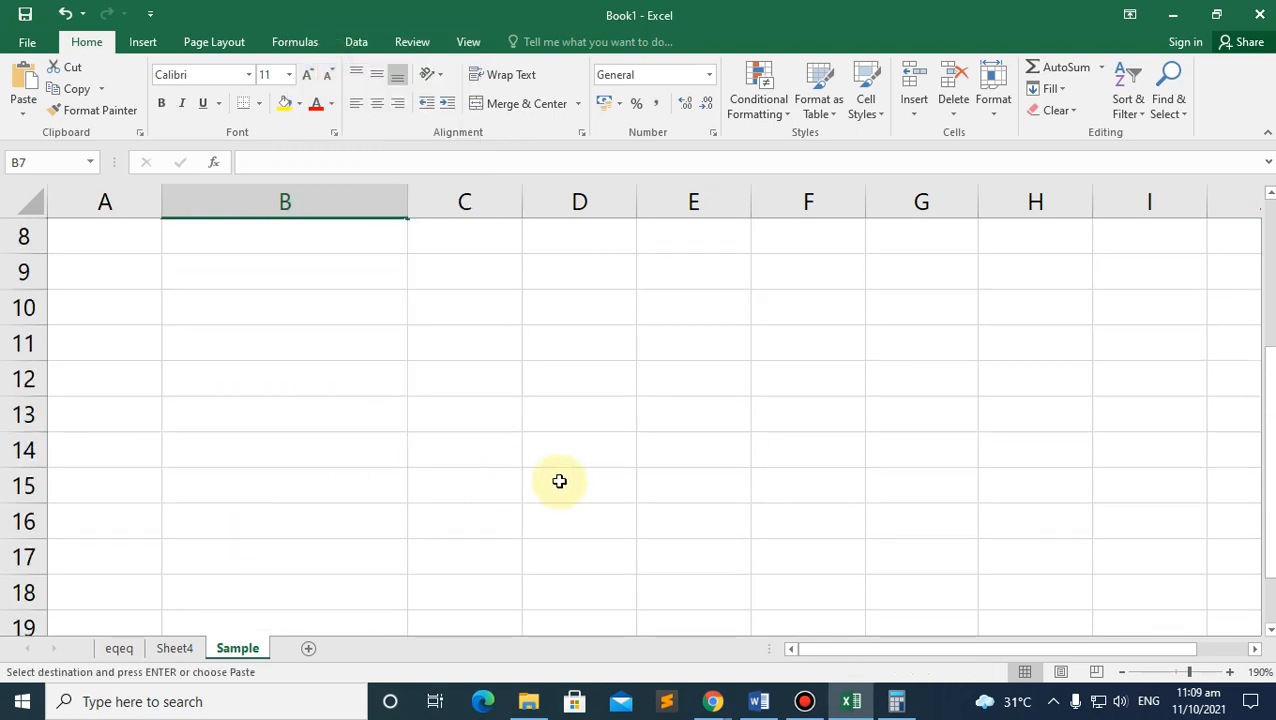
pyautogui.scroll(2, 559, 481)
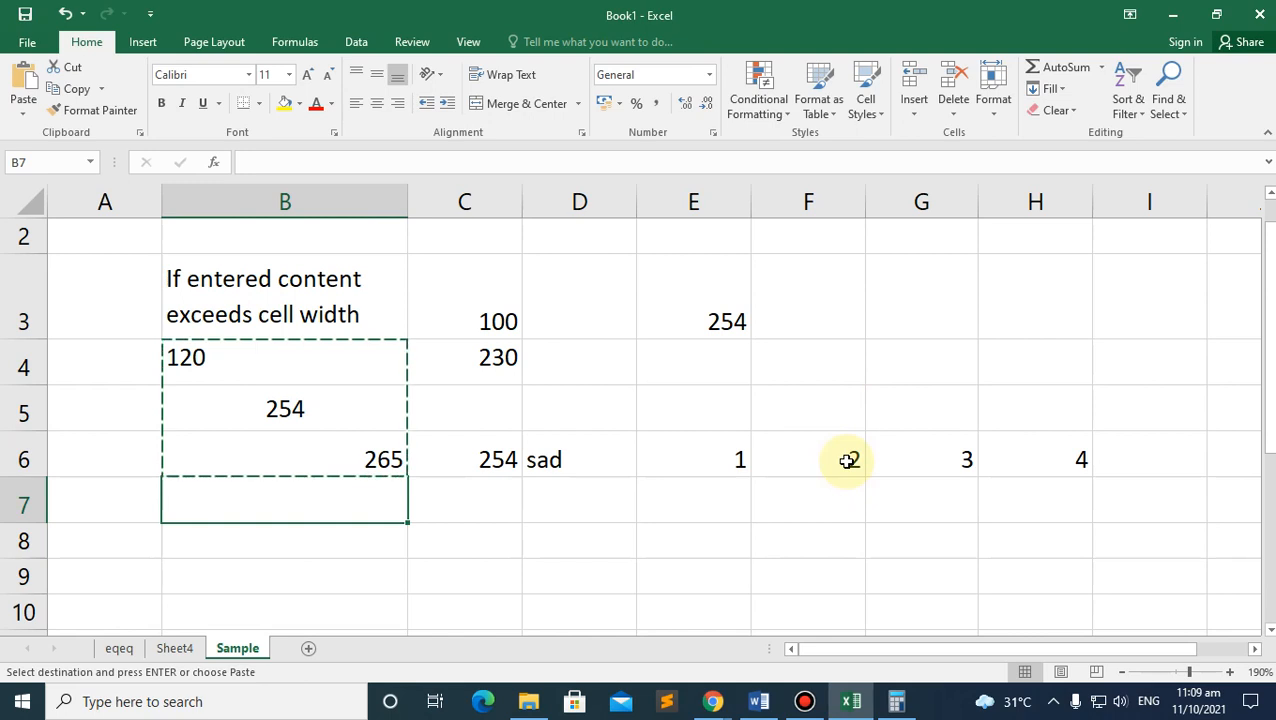
pyautogui.click(495, 500)
pyautogui.rightClick(478, 497)
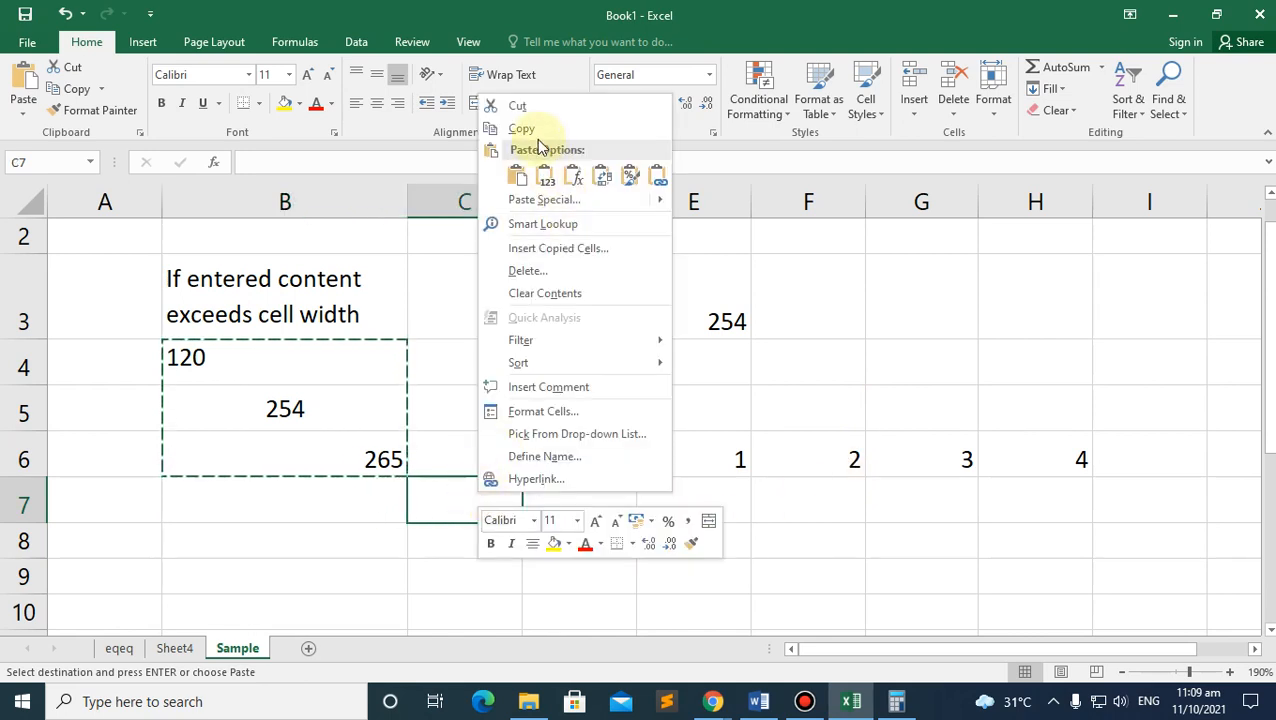
pyautogui.moveTo(548, 208)
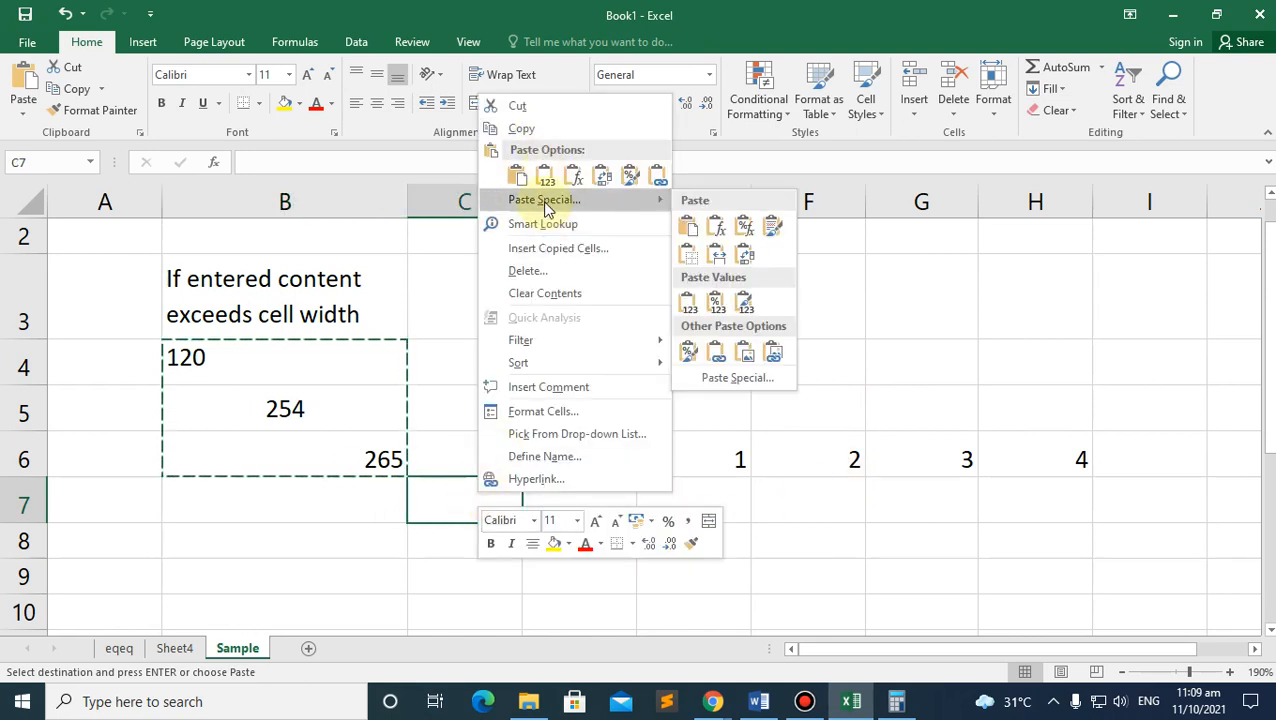
pyautogui.click(545, 204)
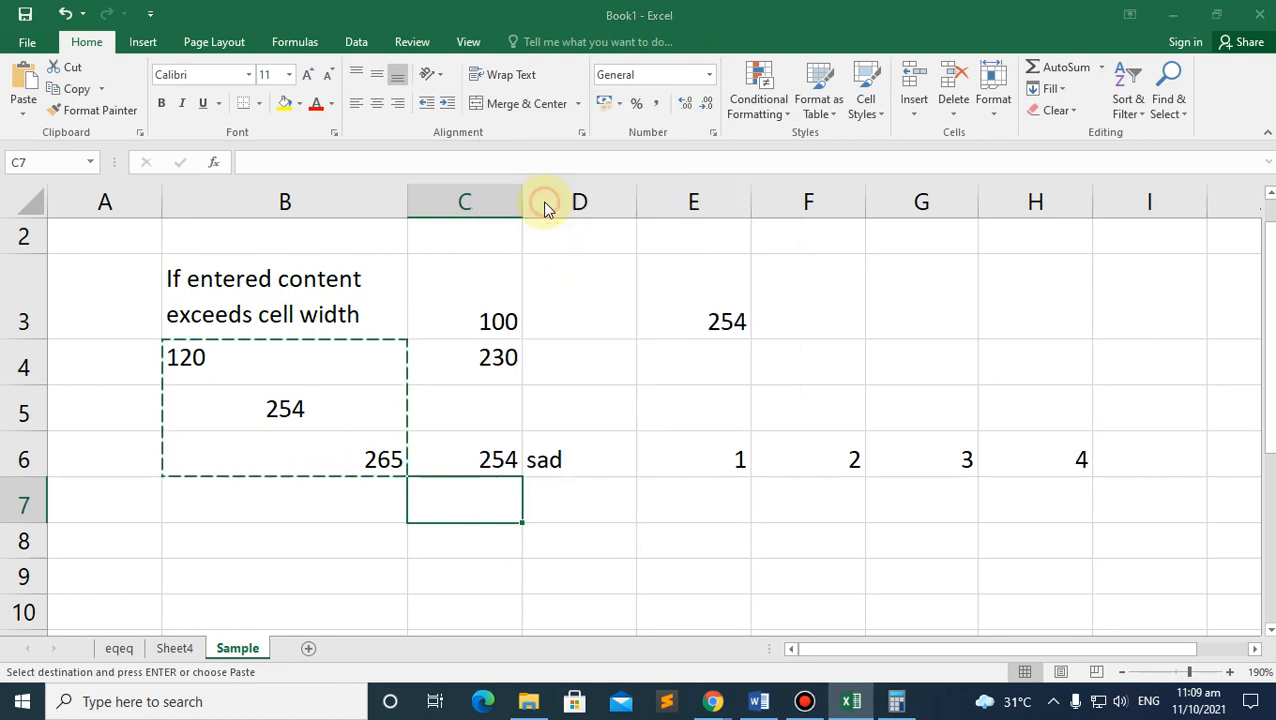
pyautogui.click(708, 47)
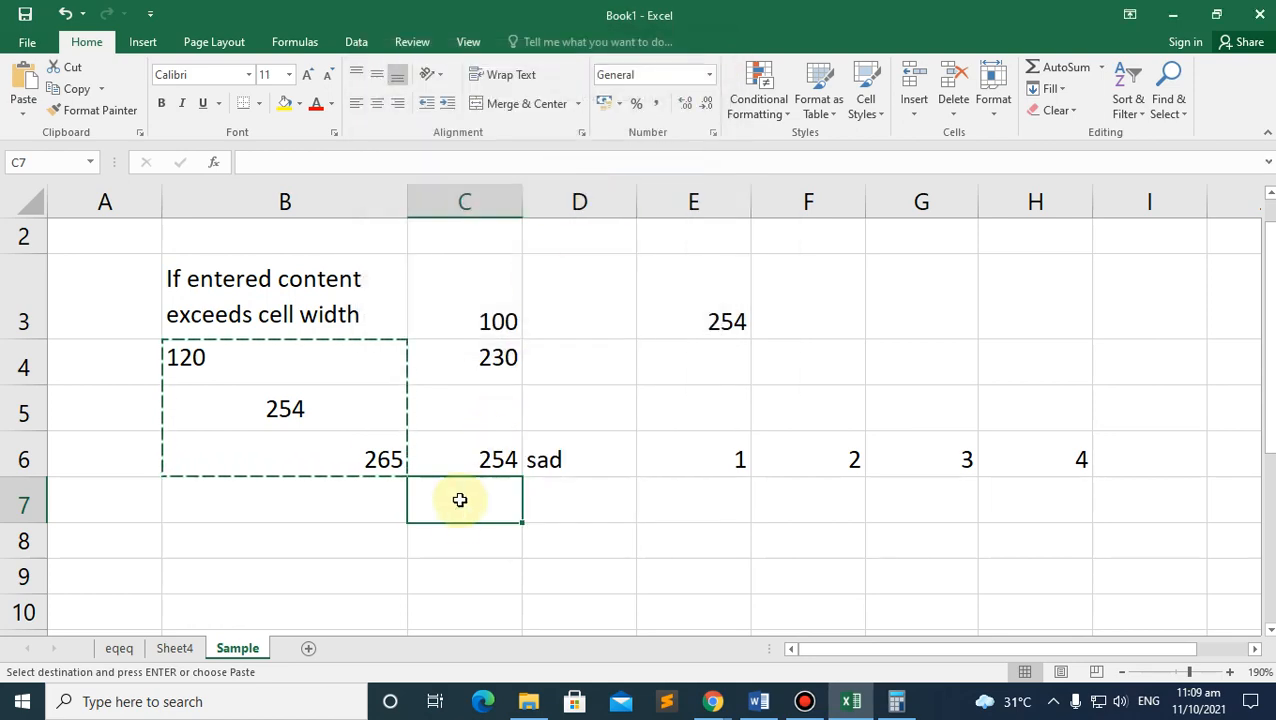
pyautogui.hotkey('ctrl', 'v')
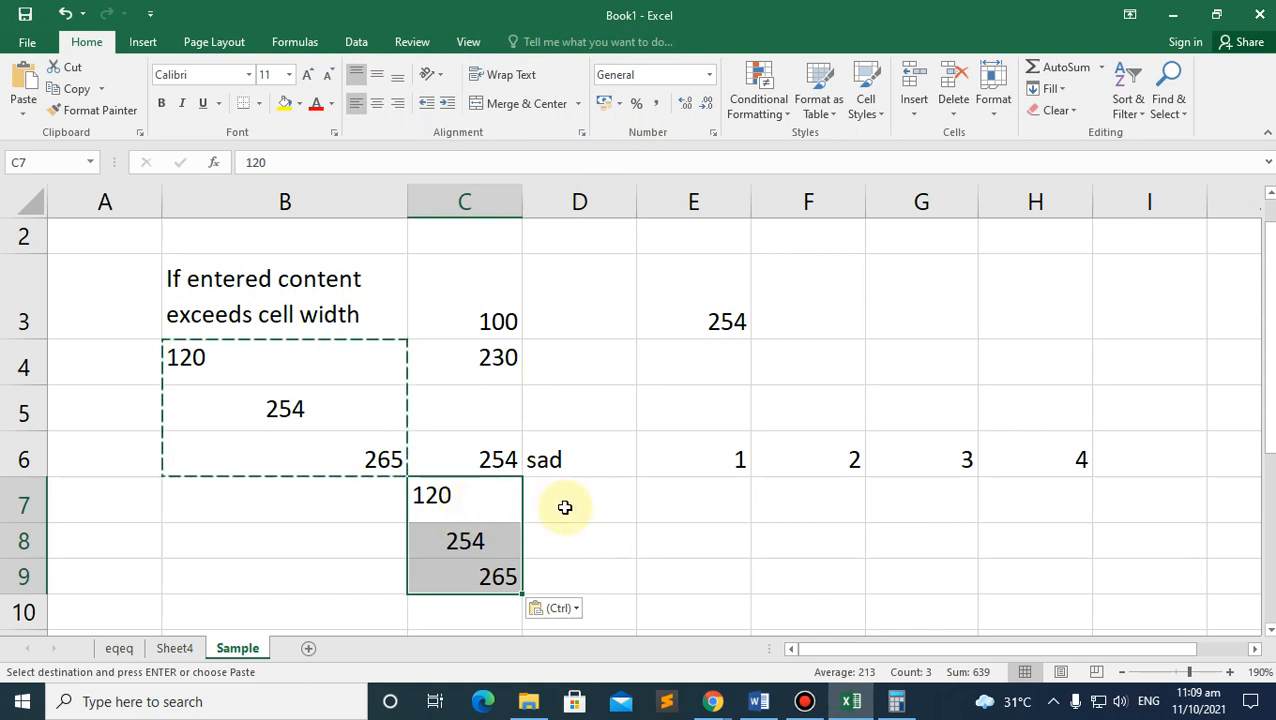
pyautogui.rightClick(486, 512)
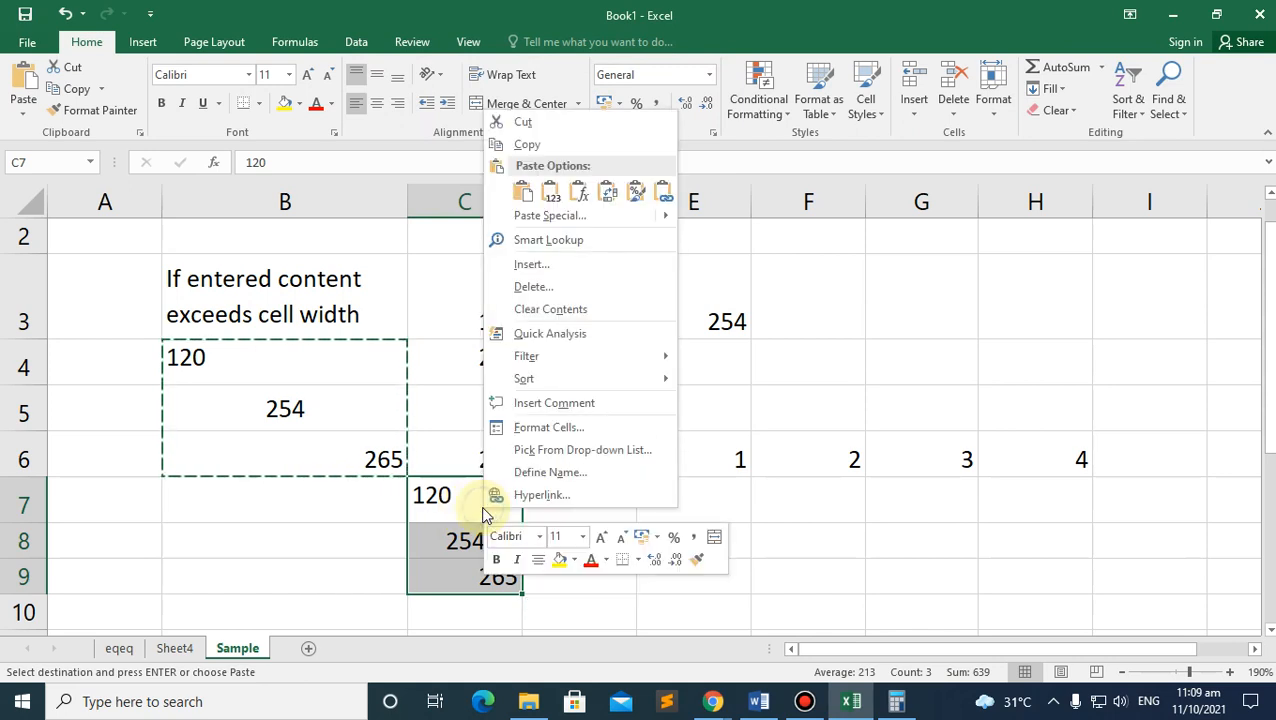
pyautogui.click(523, 195)
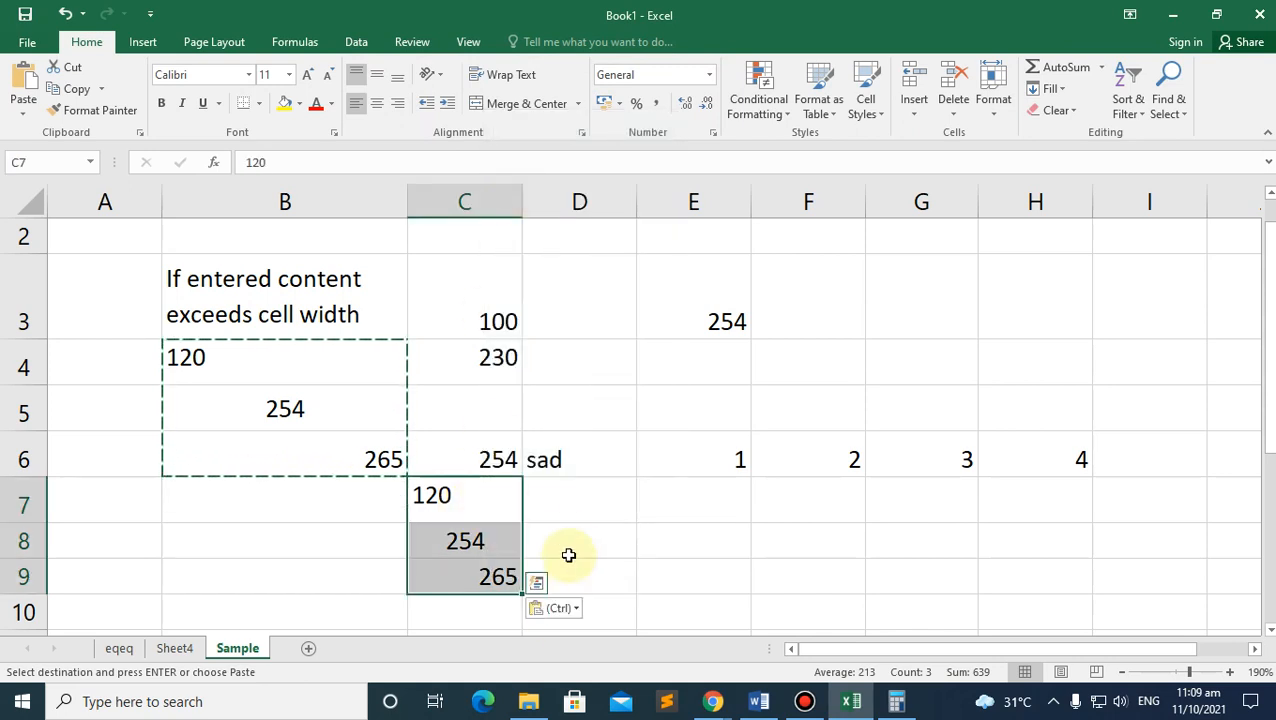
pyautogui.click(564, 514)
pyautogui.rightClick(564, 514)
# Step: Paste the values into D7:D9 and narrow column B so its heading wraps
pyautogui.click(603, 195)
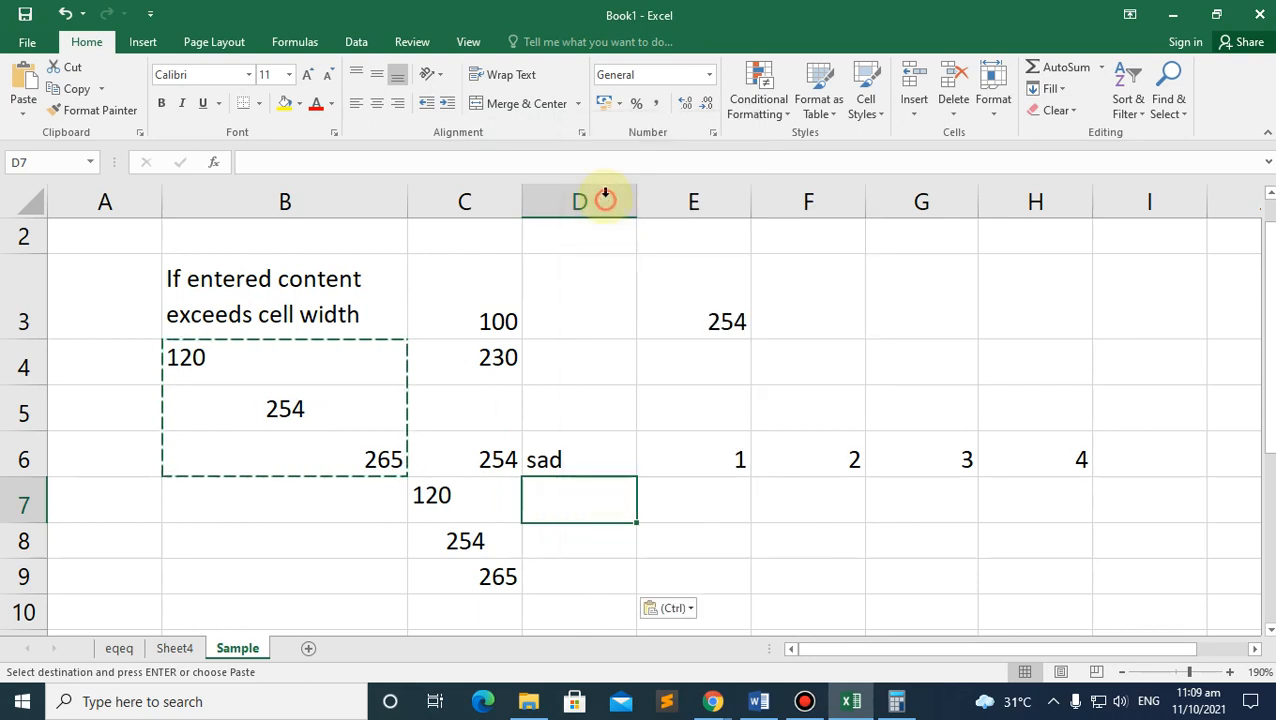
pyautogui.click(465, 540)
pyautogui.click(415, 500)
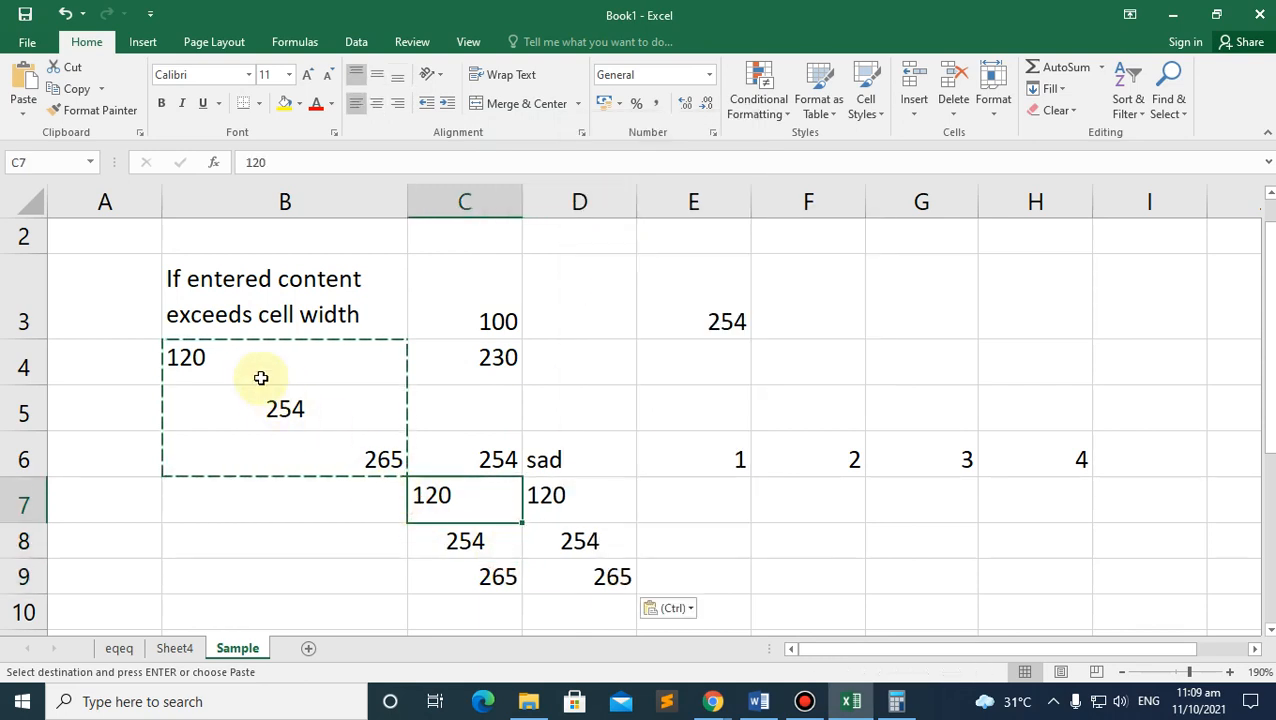
pyautogui.moveTo(407, 202); pyautogui.dragTo(345, 205)
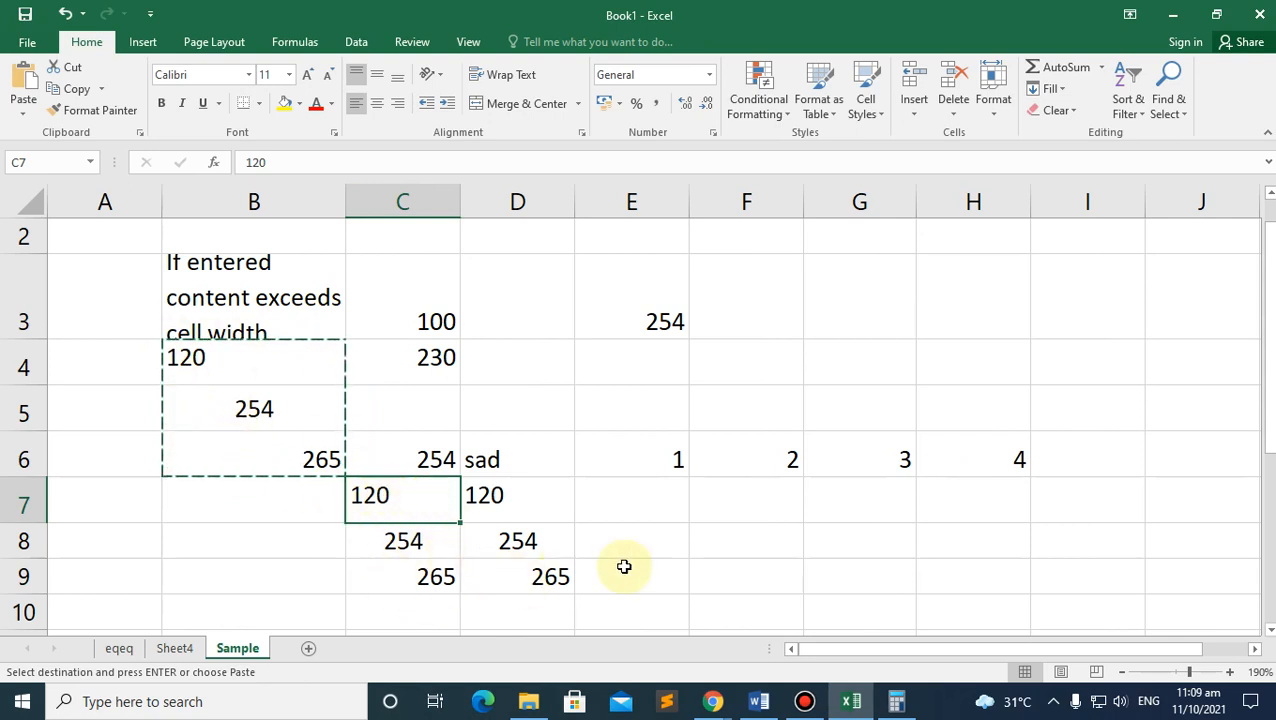
pyautogui.click(648, 530)
pyautogui.click(621, 486)
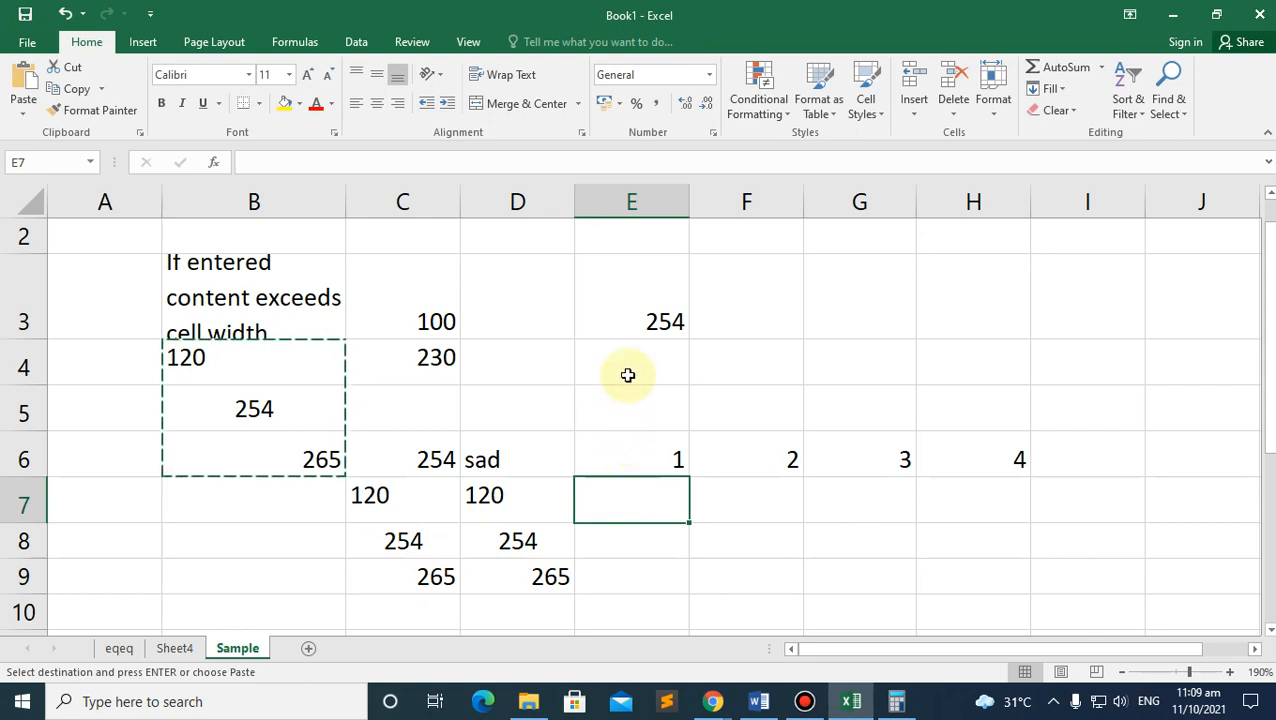
# Step: Paste 120, 254 and 265 over C2:C4, undo that paste, then paste again
pyautogui.click(386, 240)
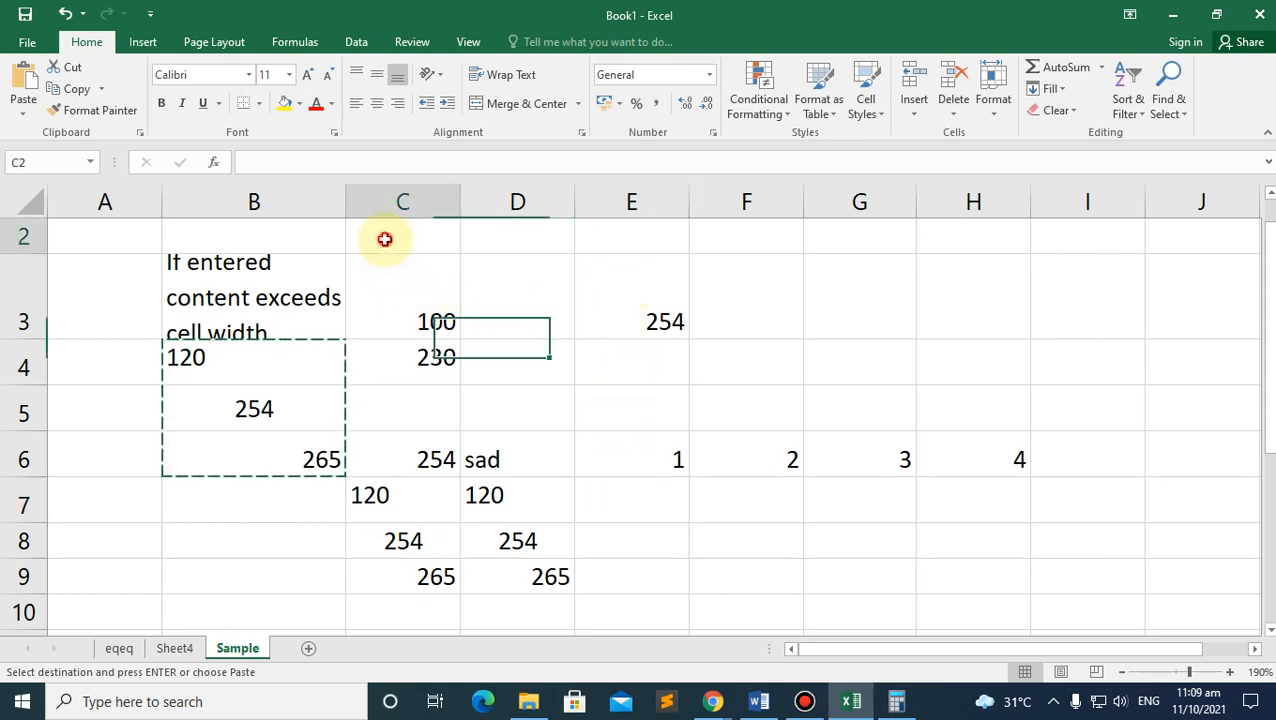
pyautogui.click(415, 307)
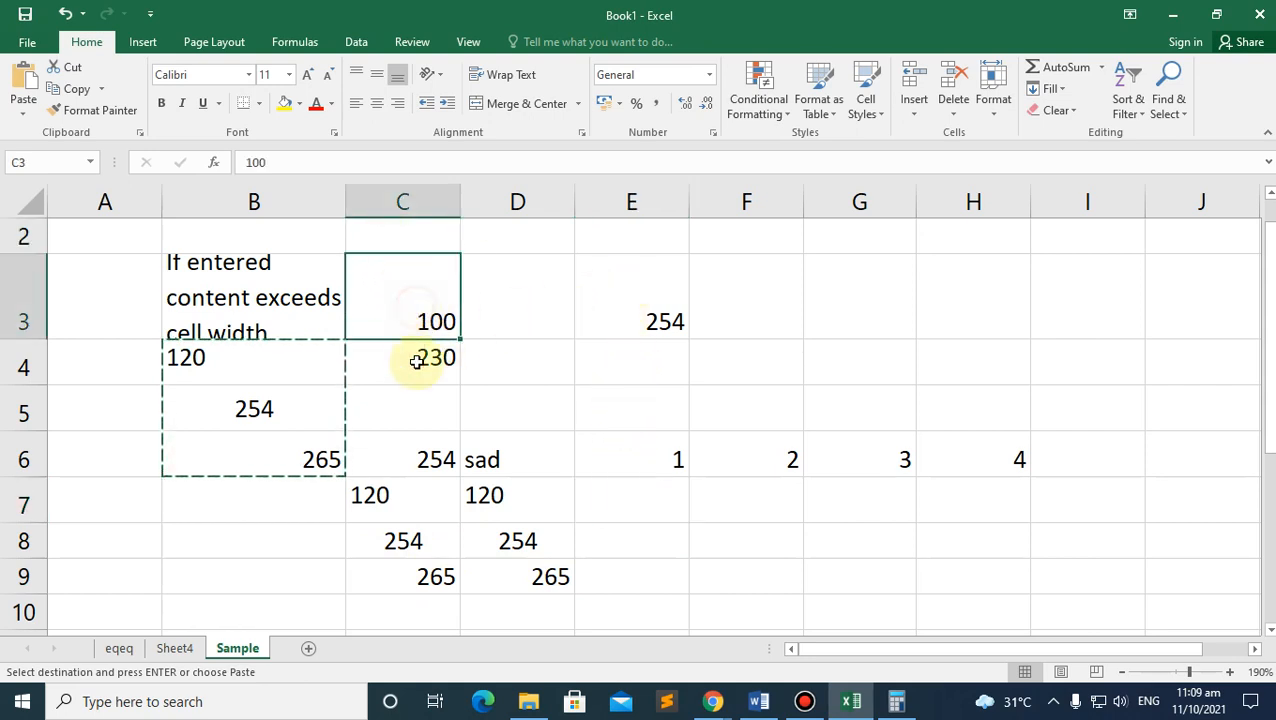
pyautogui.click(413, 362)
pyautogui.click(389, 235)
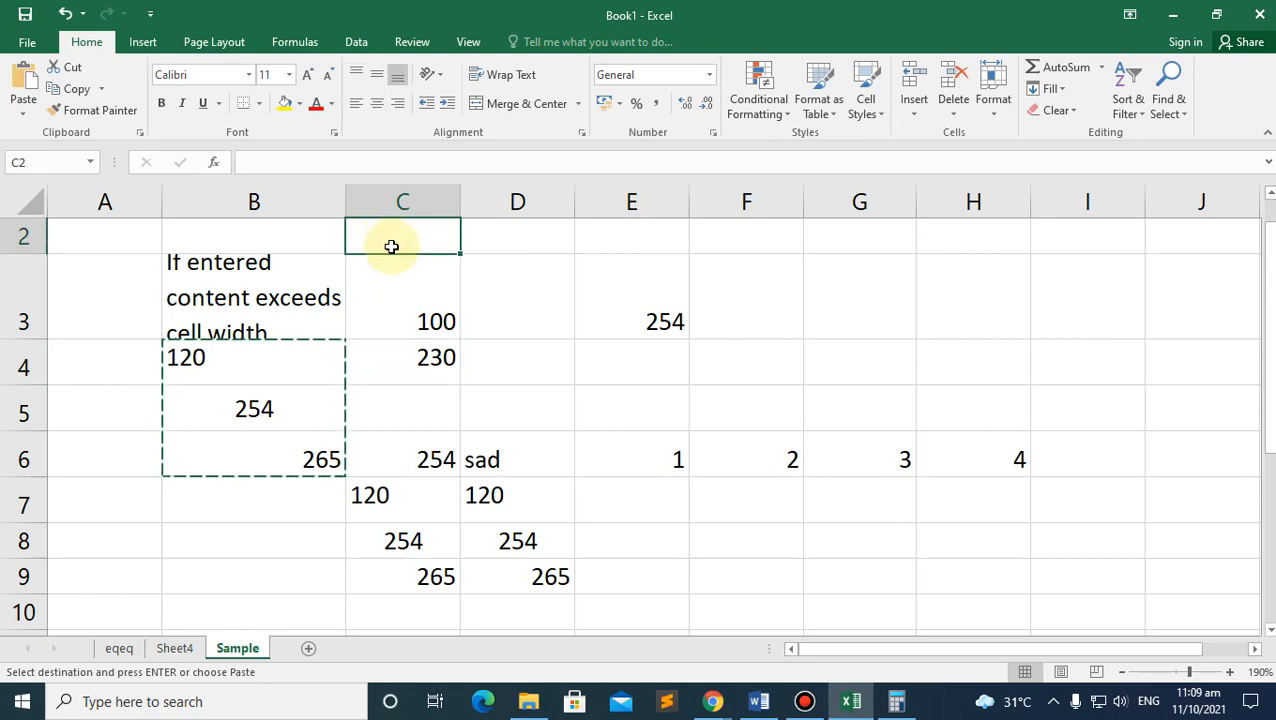
pyautogui.write('120 254 265')
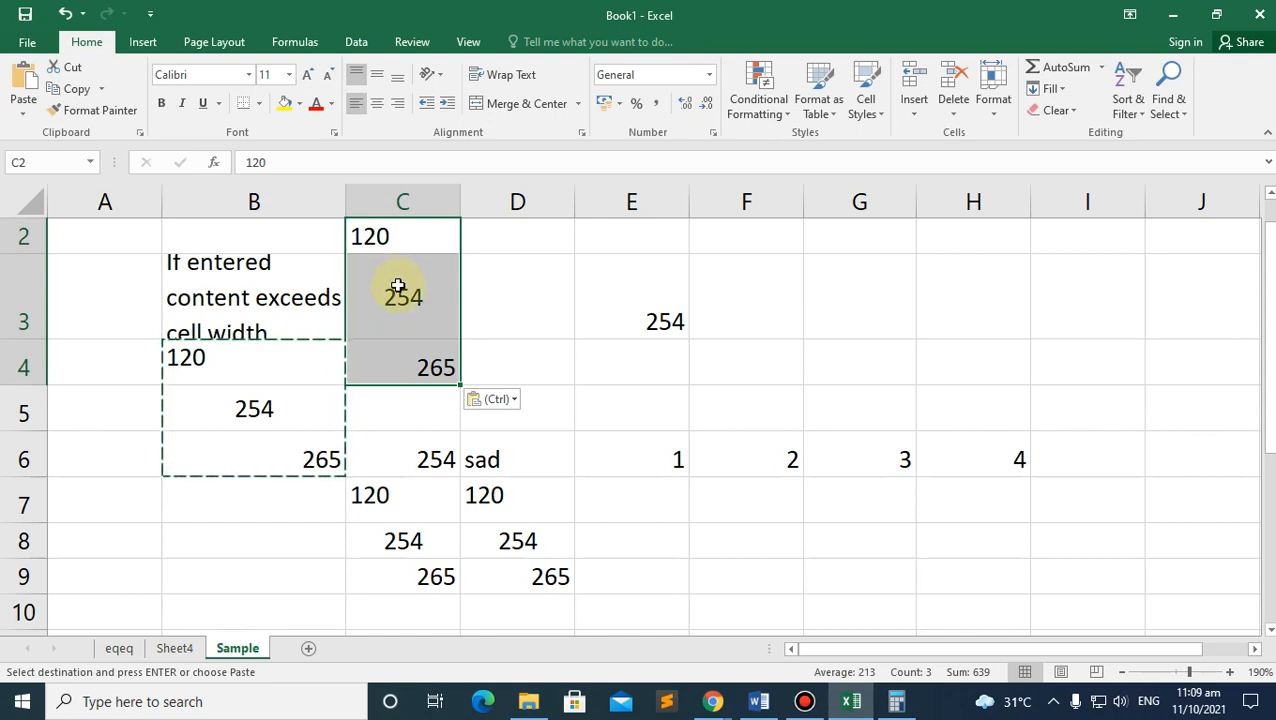
pyautogui.click(493, 316)
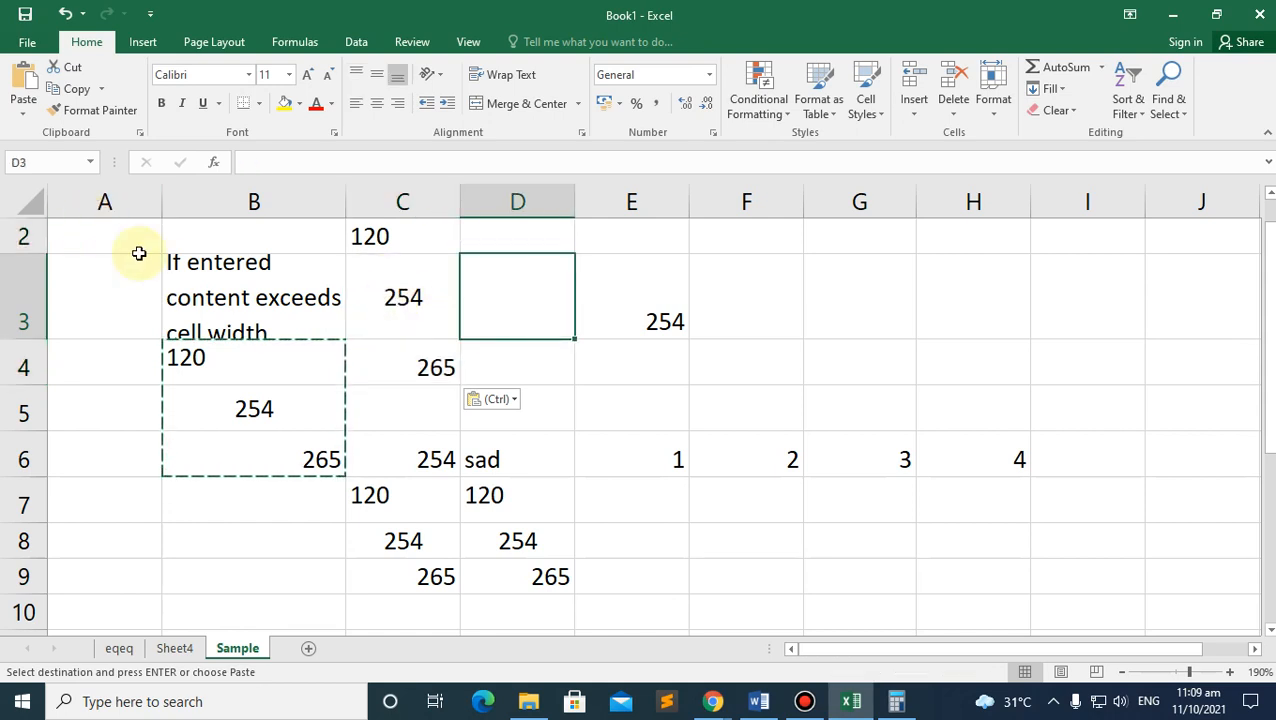
pyautogui.hotkey('ctrl', 'z')
pyautogui.click(489, 327)
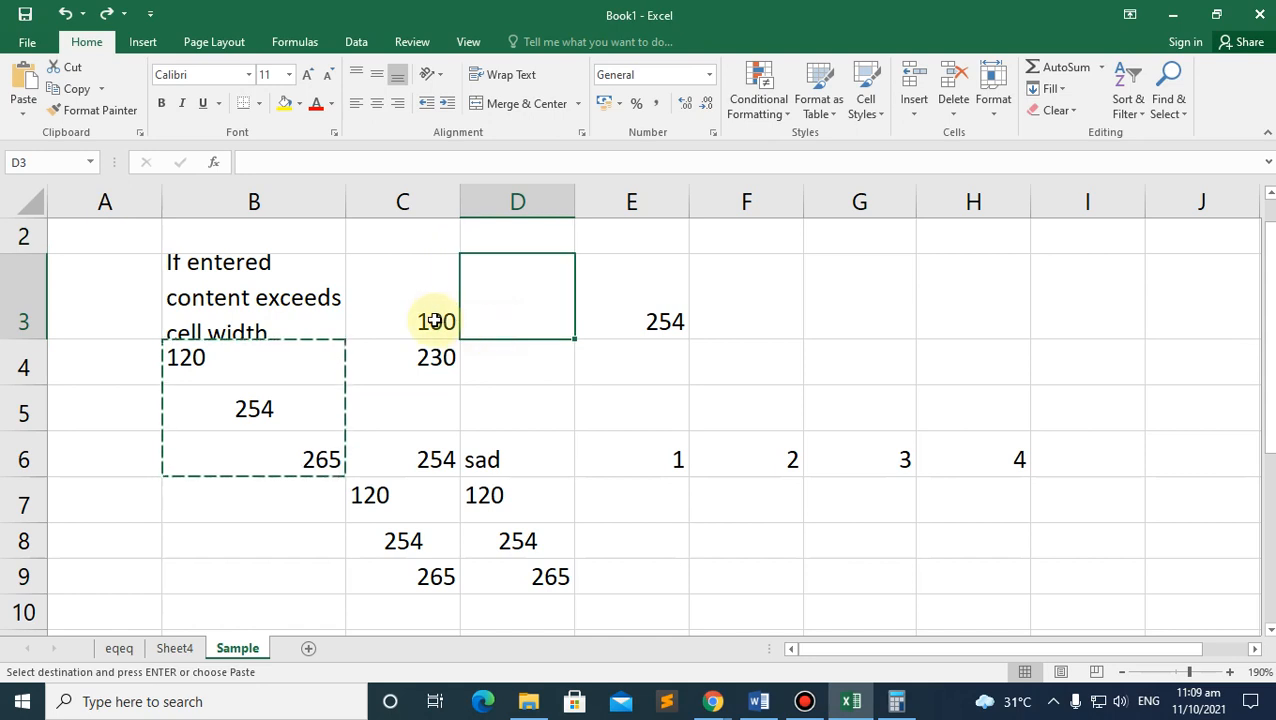
pyautogui.click(379, 233)
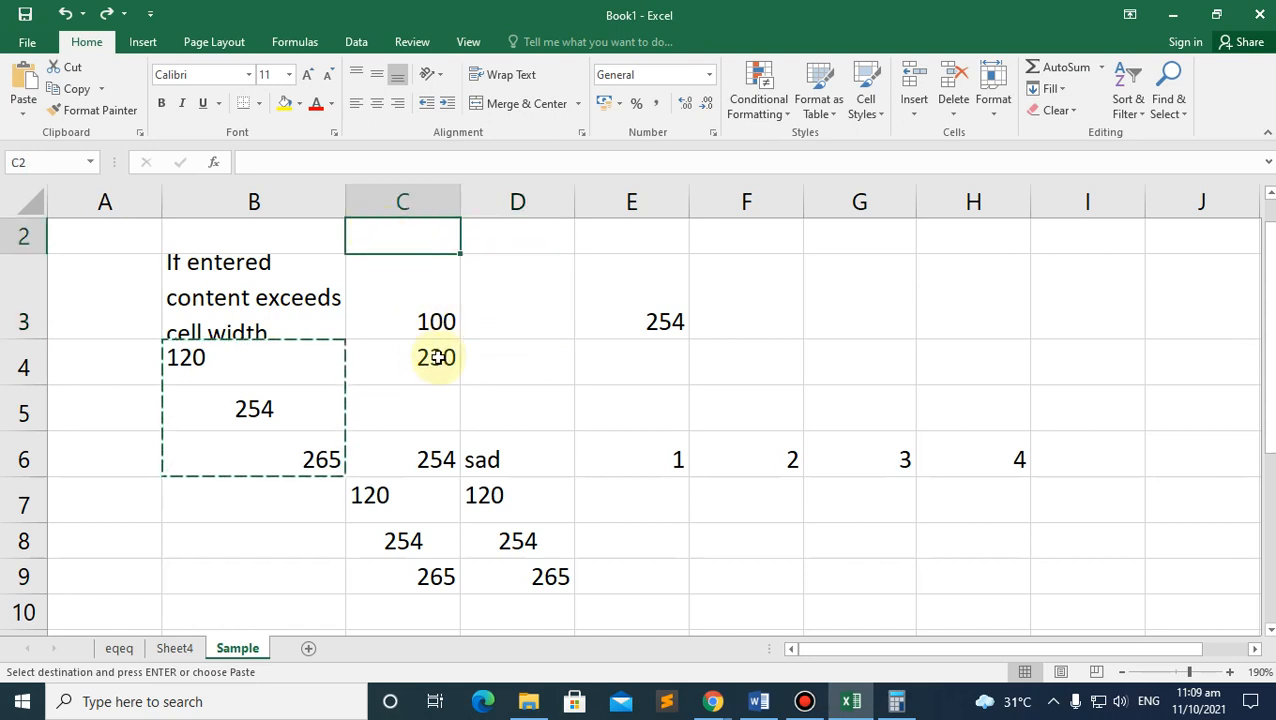
pyautogui.write('120 254 265')
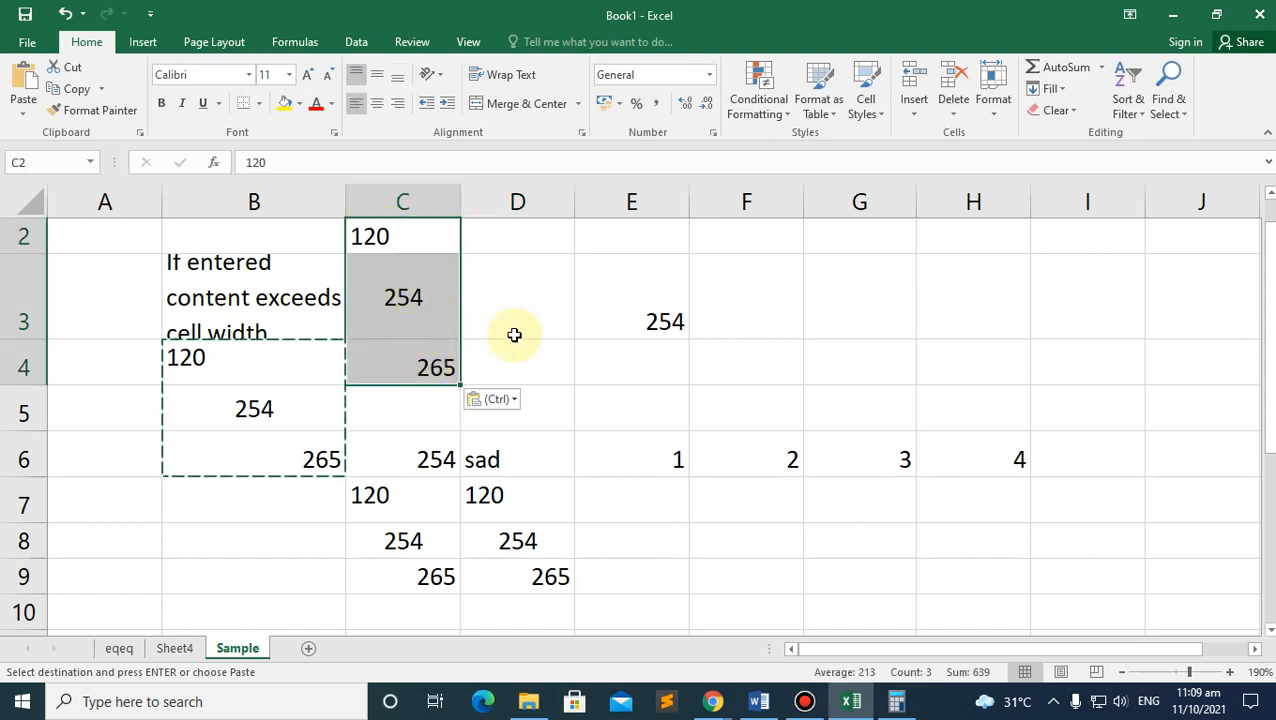
pyautogui.click(647, 545)
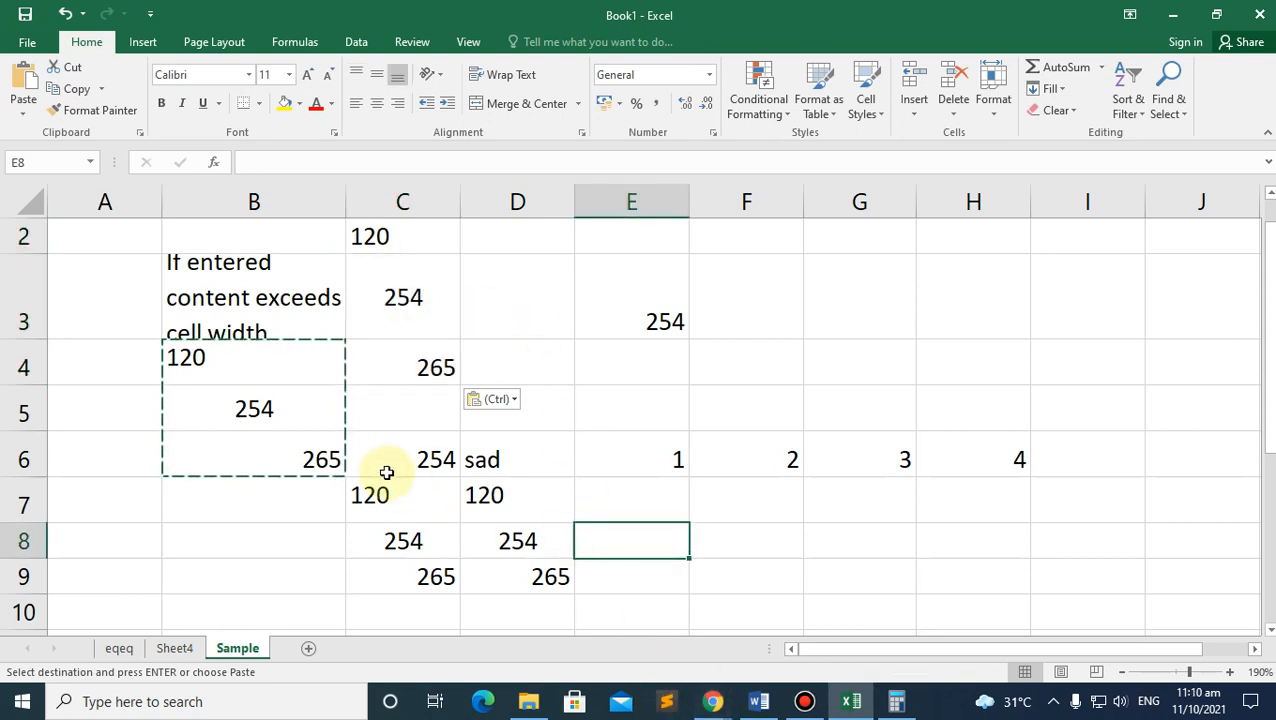
pyautogui.click(286, 389)
pyautogui.click(300, 380)
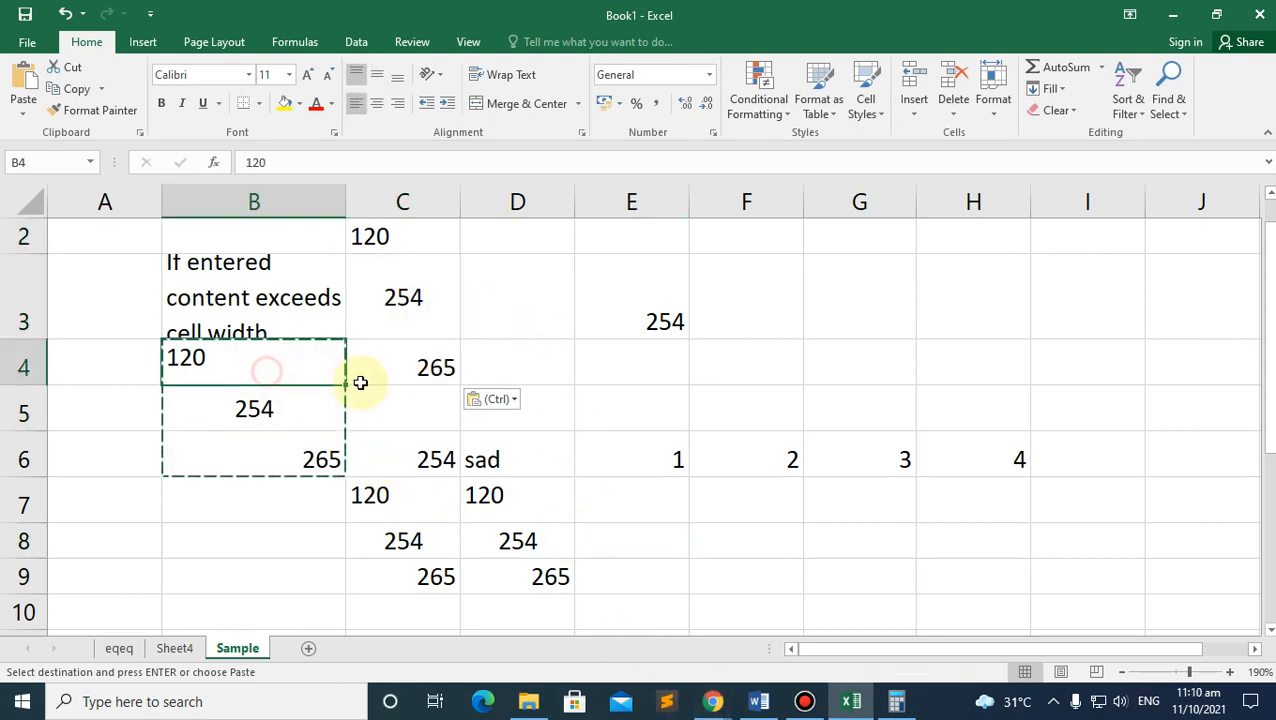
pyautogui.click(270, 407)
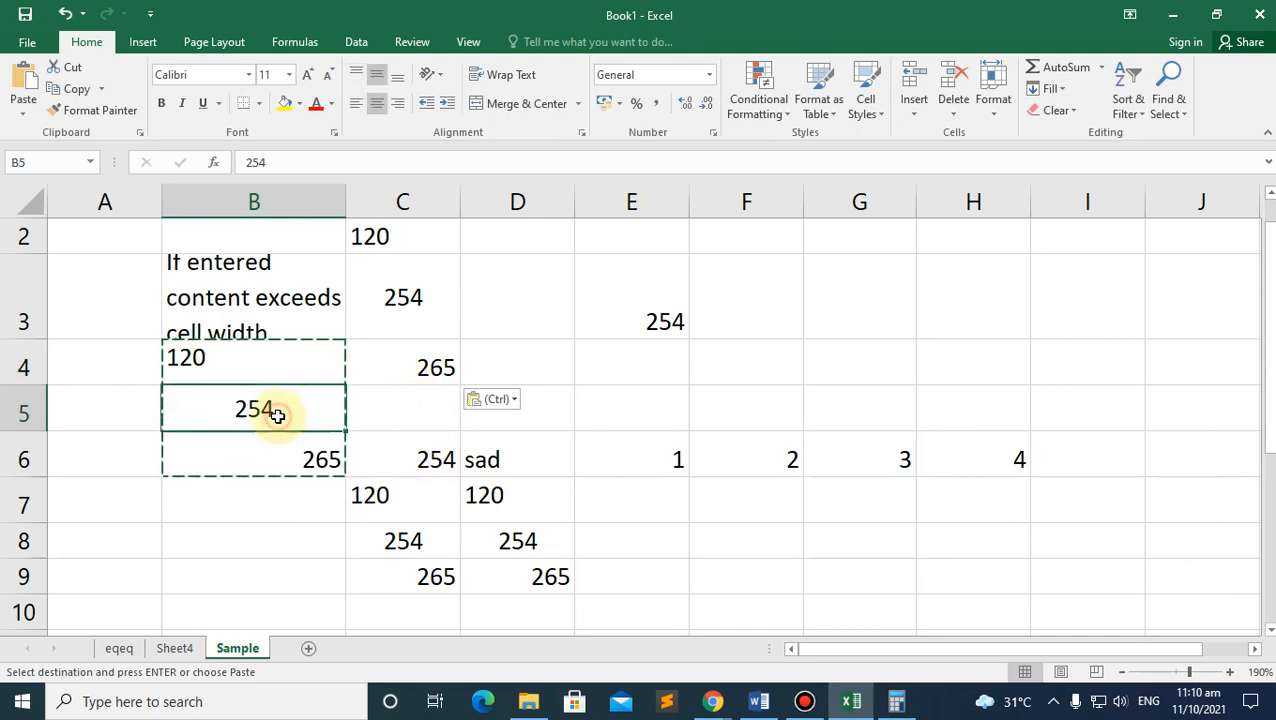
pyautogui.click(303, 377)
pyautogui.keyDown('ctrl'); pyautogui.click(676, 458); pyautogui.keyUp('ctrl')
pyautogui.keyDown('ctrl'); pyautogui.click(808, 462); pyautogui.keyUp('ctrl')
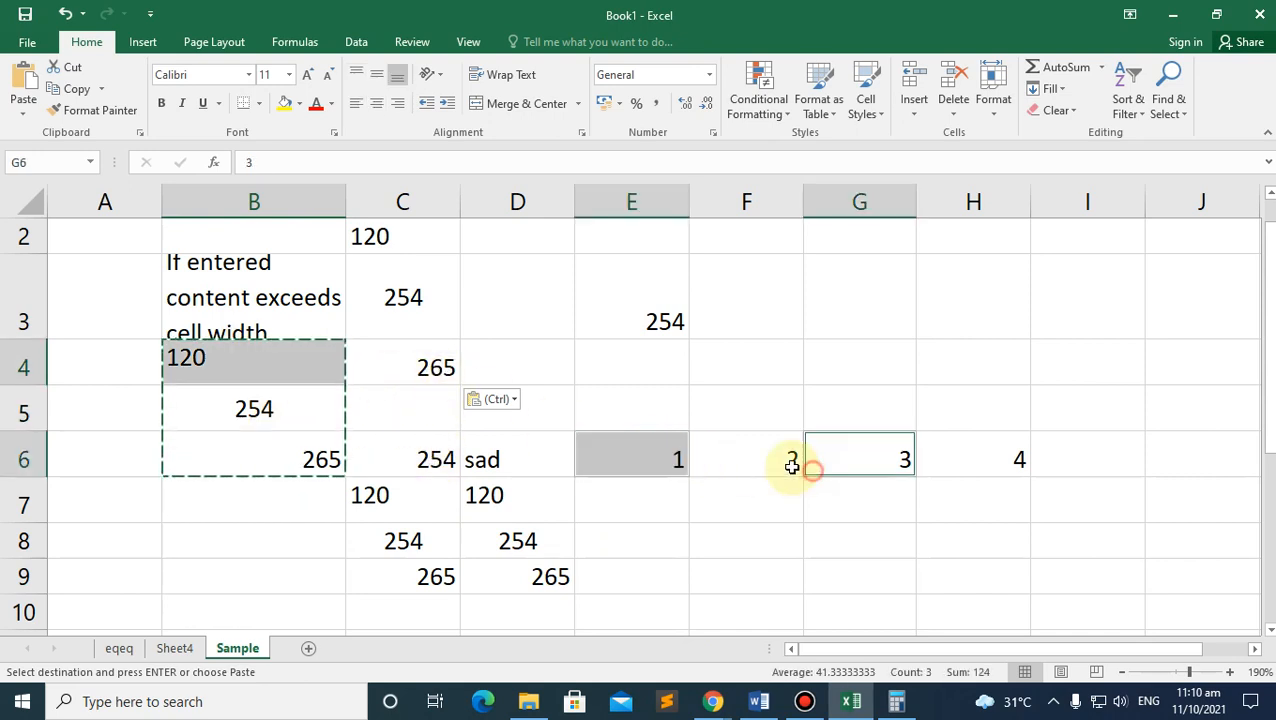
pyautogui.click(711, 700)
pyautogui.click(641, 597)
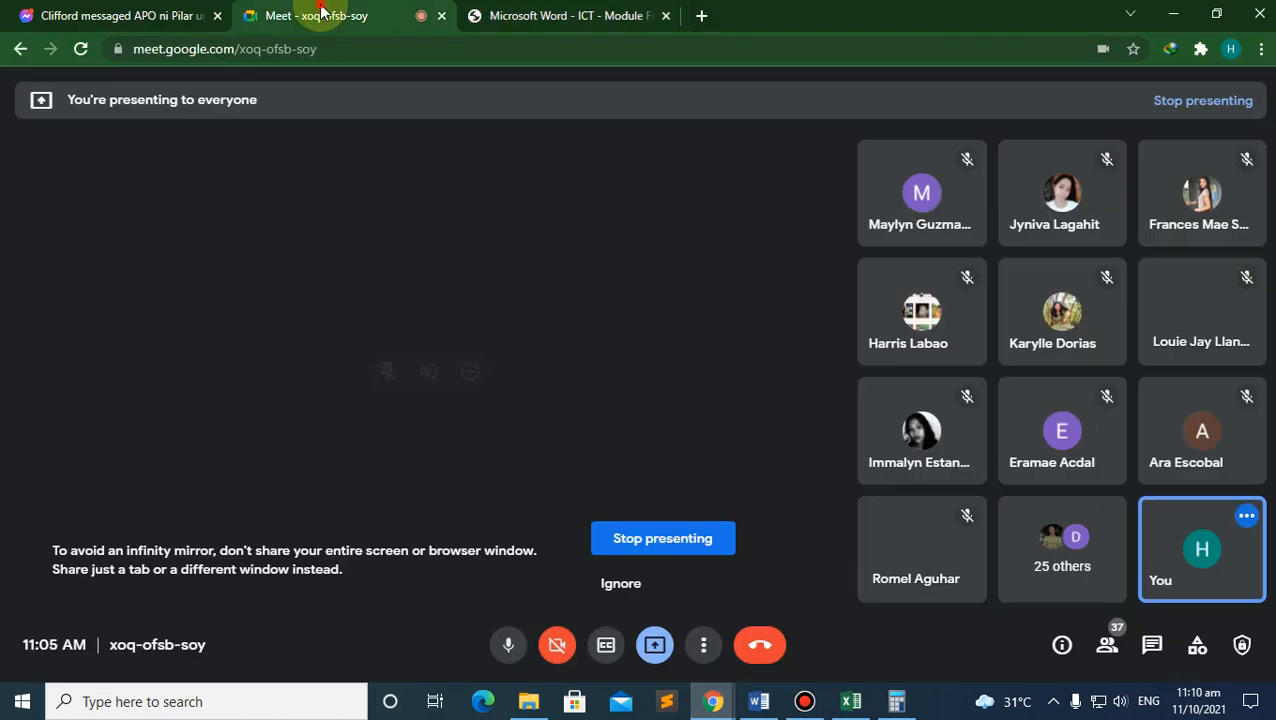
pyautogui.click(826, 179)
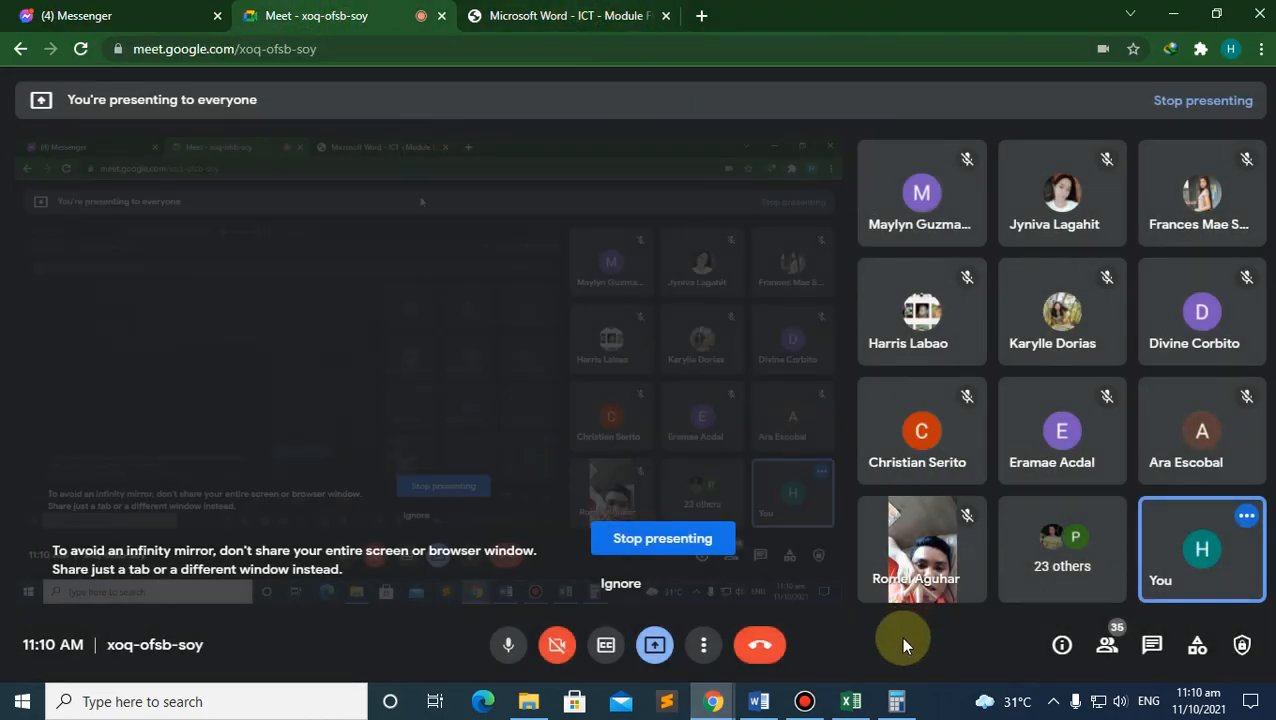
pyautogui.click(850, 701)
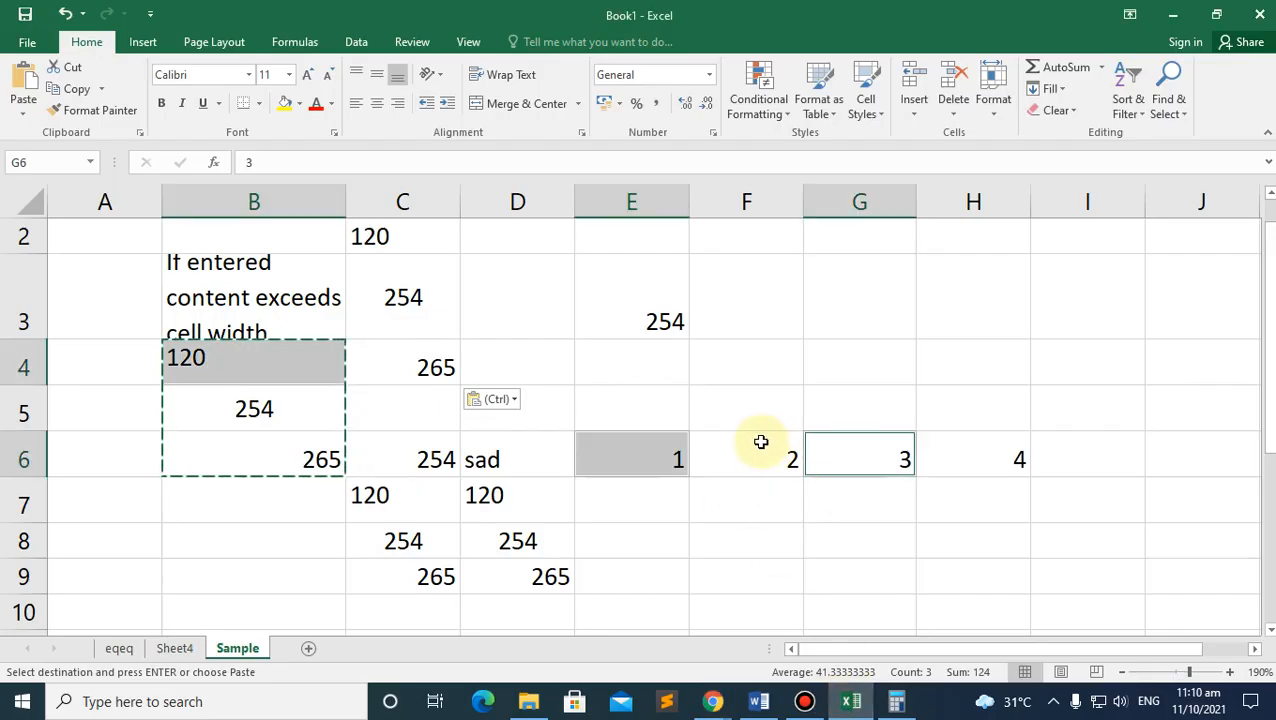
pyautogui.press('ctrl')
pyautogui.rightClick(818, 466)
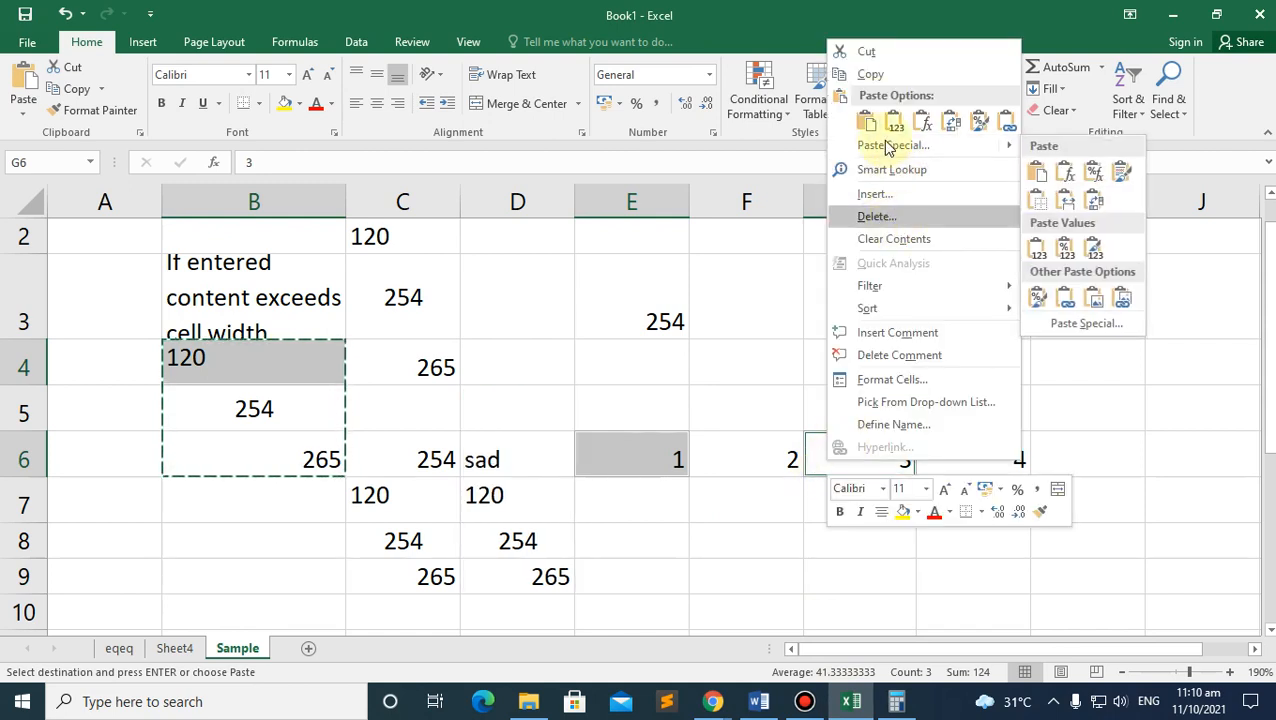
pyautogui.click(872, 75)
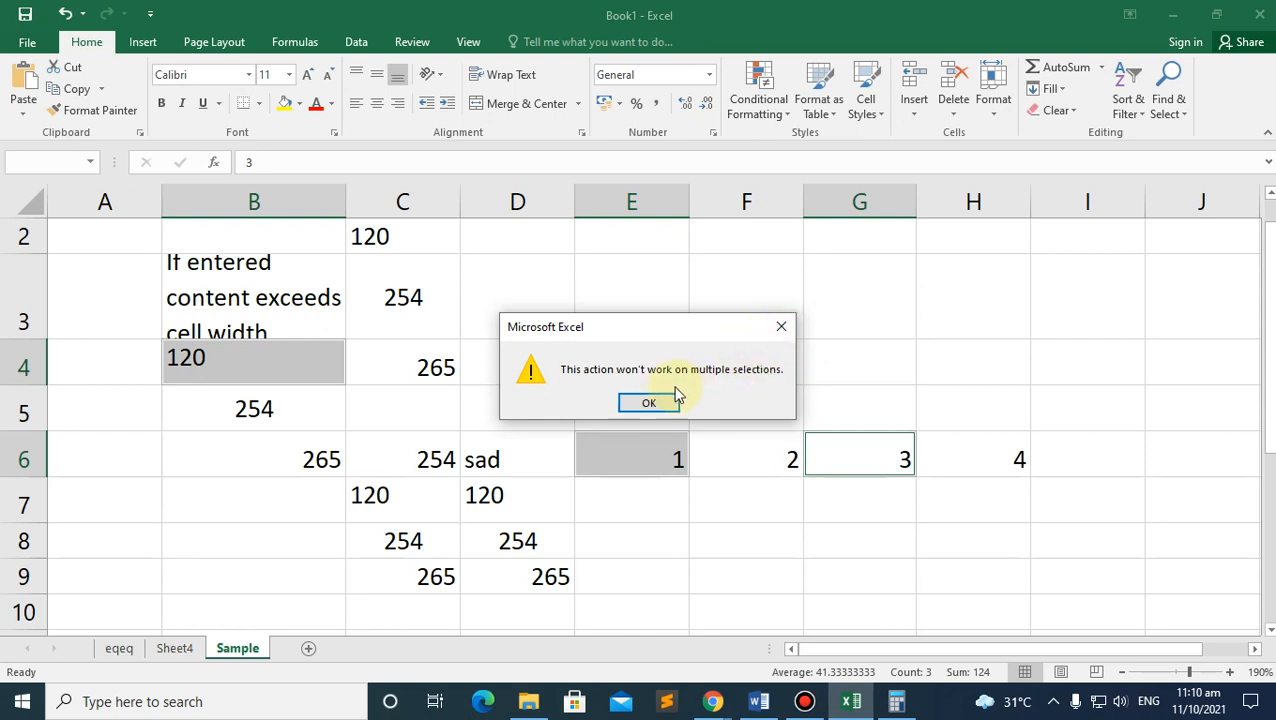
pyautogui.click(648, 406)
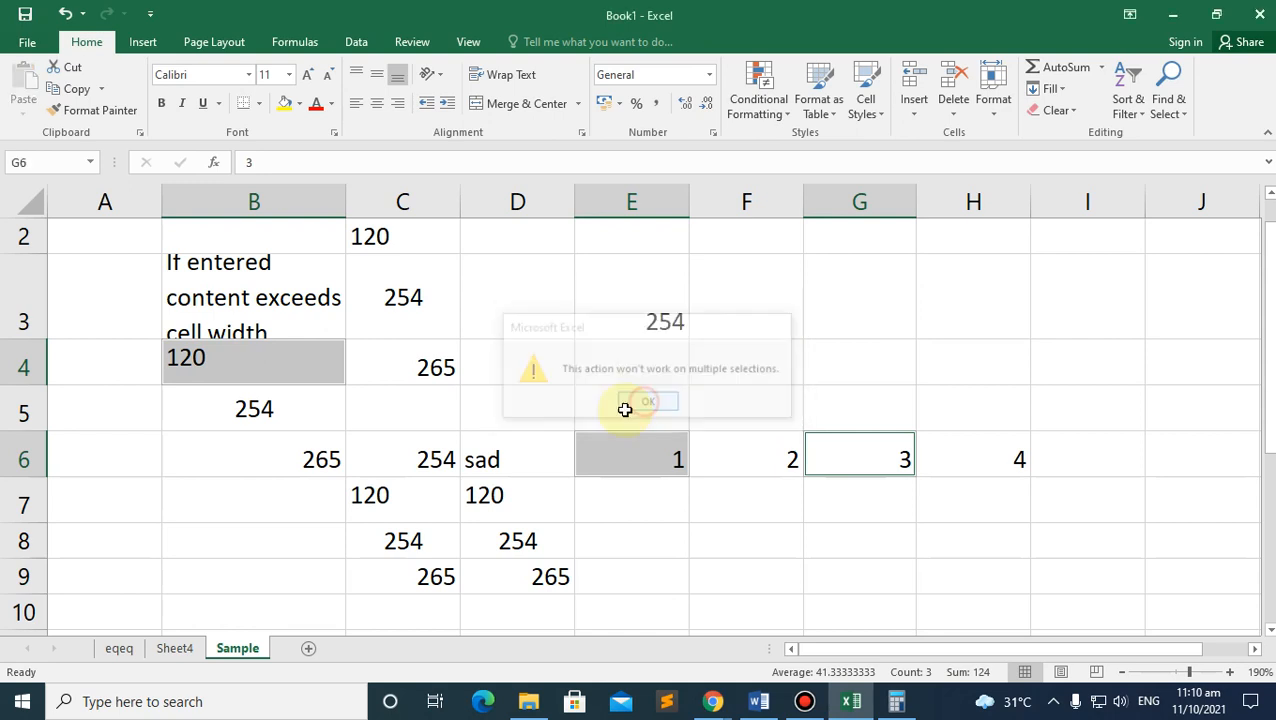
pyautogui.click(222, 456)
# Step: Copy the B4:C9 block and paste it starting at E3
pyautogui.moveTo(212, 358); pyautogui.dragTo(435, 578)
pyautogui.scroll(-2, 350, 473)
pyautogui.scroll(2, 352, 469)
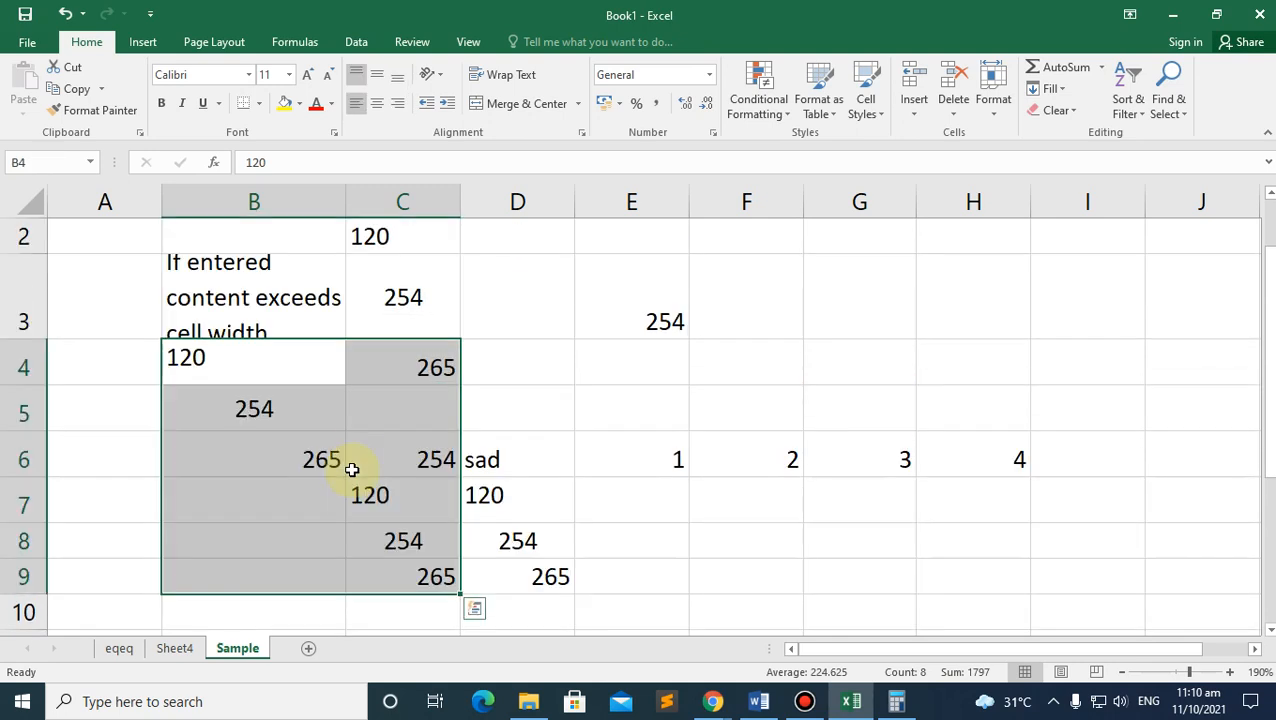
pyautogui.rightClick(352, 469)
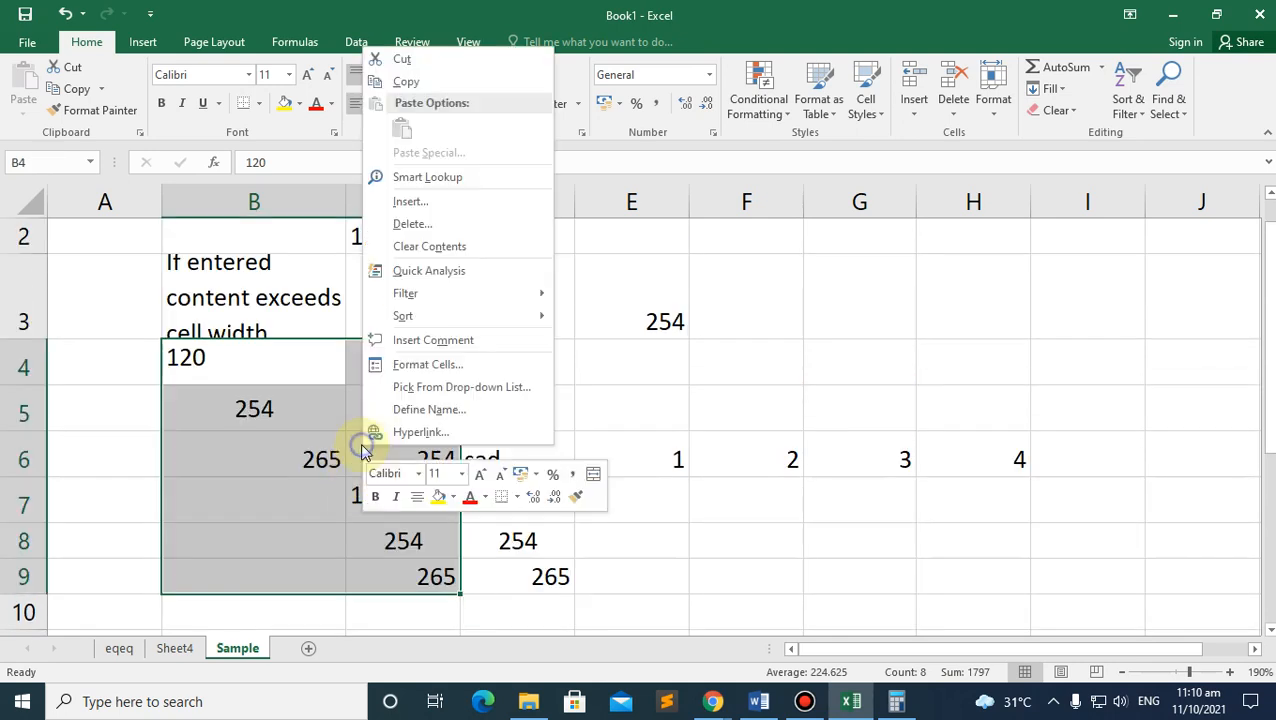
pyautogui.click(405, 82)
pyautogui.scroll(-3, 325, 359)
pyautogui.scroll(3, 365, 356)
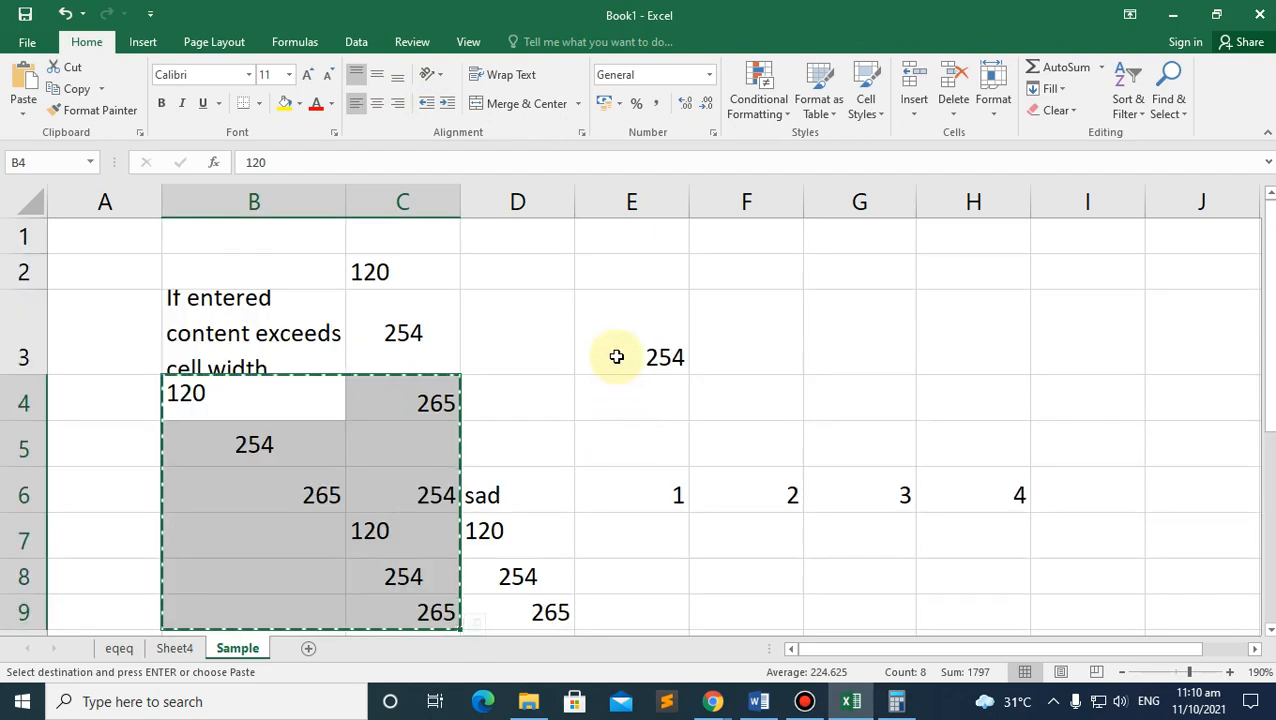
pyautogui.click(616, 357)
pyautogui.rightClick(616, 357)
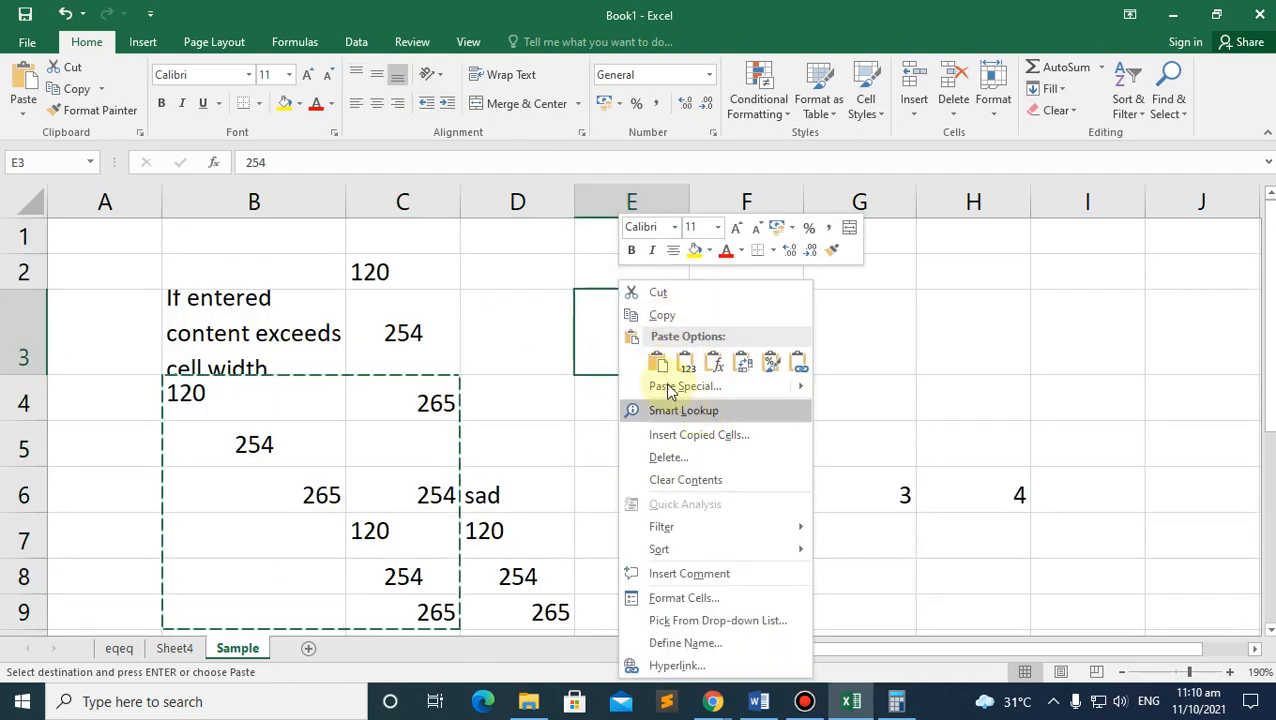
pyautogui.click(657, 362)
pyautogui.scroll(-1, 700, 420)
pyautogui.scroll(1, 678, 384)
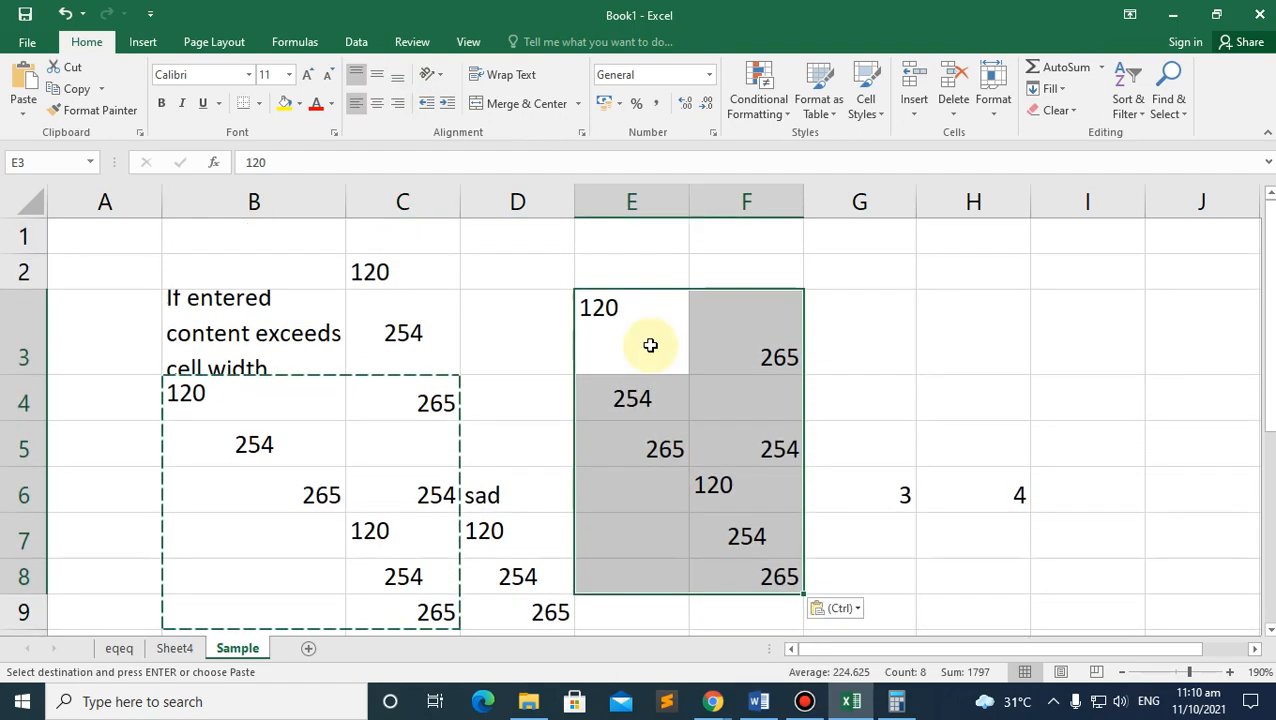
pyautogui.click(868, 356)
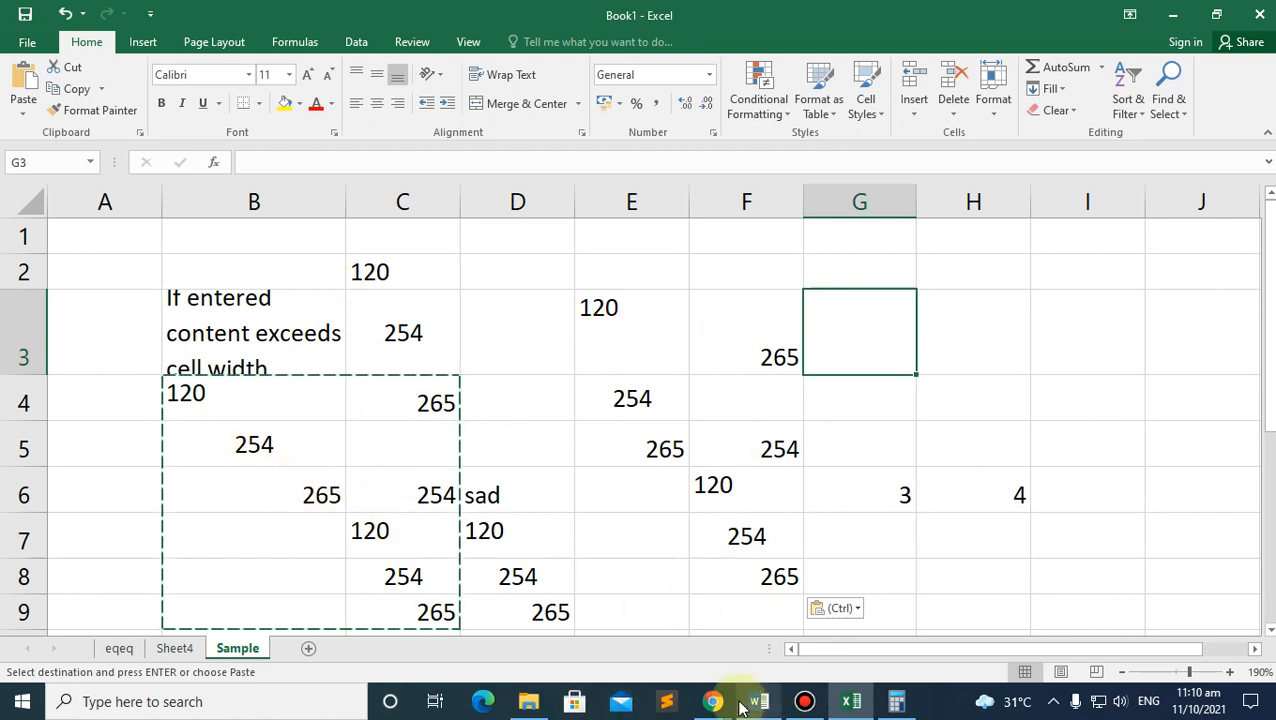
# Step: Bring up the Google Meet call and admit the person asking to join
pyautogui.moveTo(712, 701)
pyautogui.click(655, 632)
pyautogui.click(833, 181)
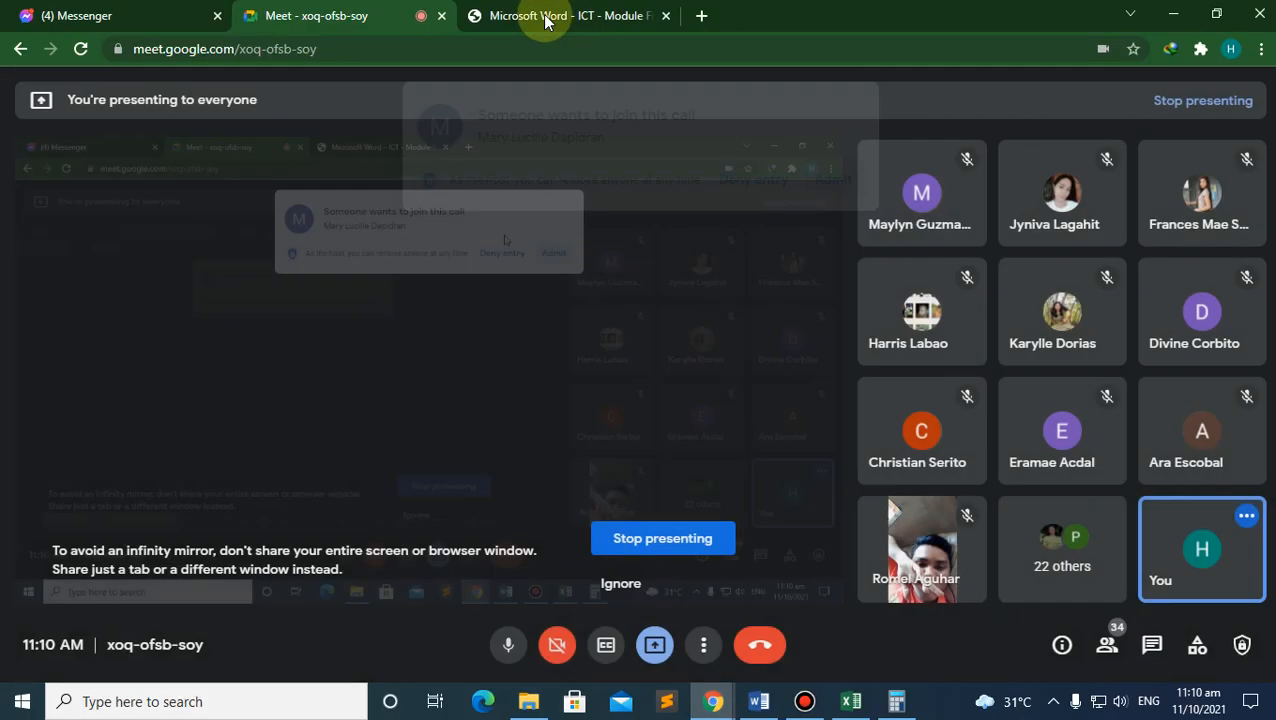
# Step: Scroll the ICT module PDF to its notes on deleting cell content and undo/redo, then return to Excel
pyautogui.click(540, 18)
pyautogui.scroll(-2, 487, 365)
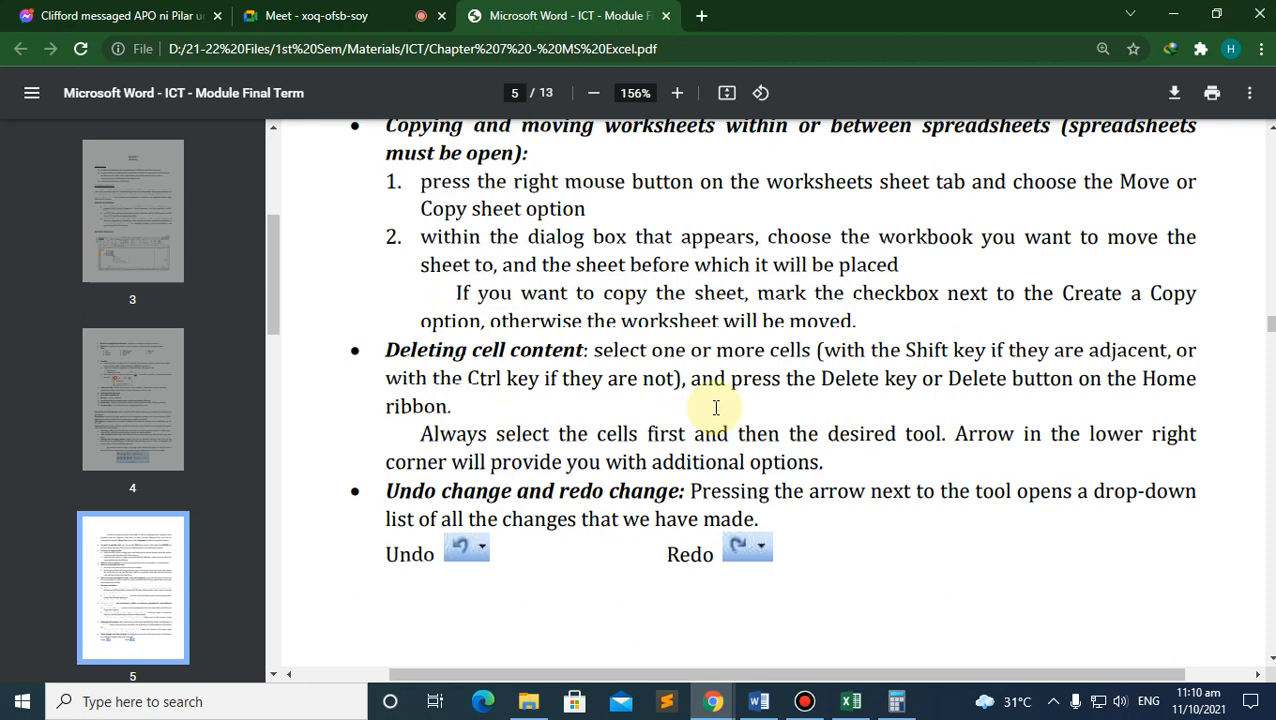
pyautogui.scroll(-1, 716, 407)
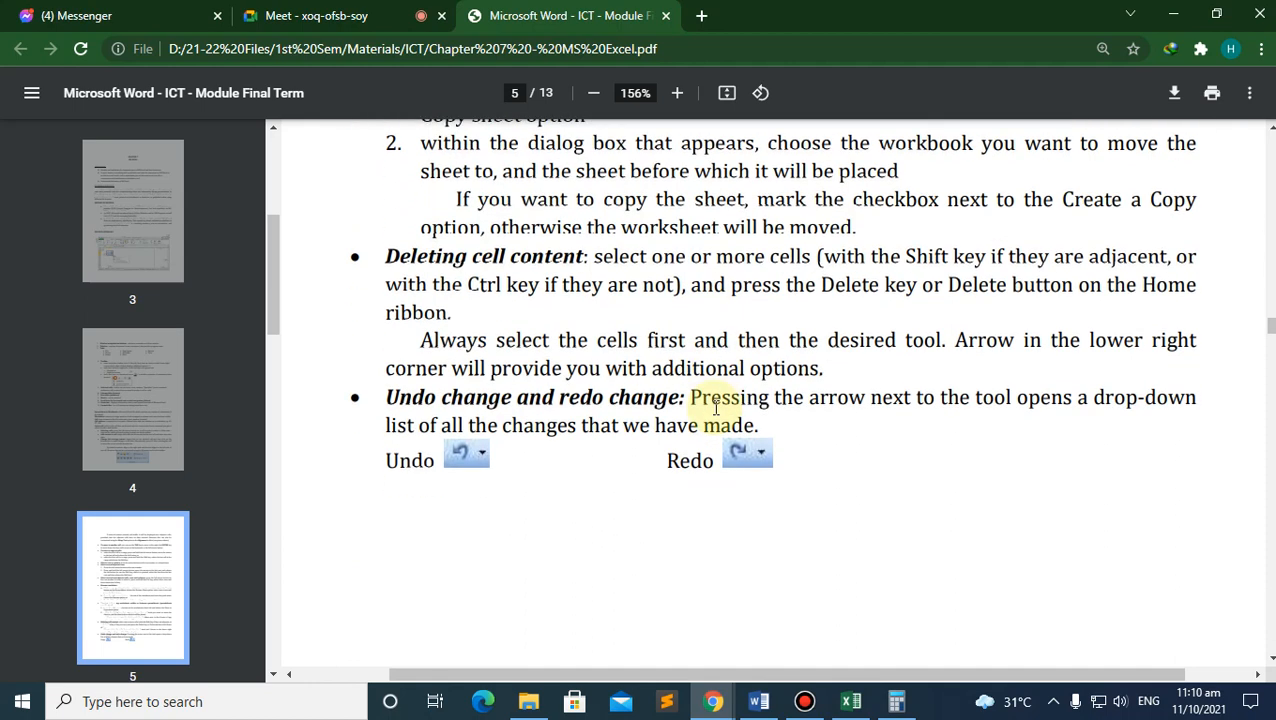
pyautogui.click(849, 701)
pyautogui.click(628, 527)
# Step: Clear the 120 in E3 and 254 in F5, undo, then clear them again
pyautogui.click(614, 329)
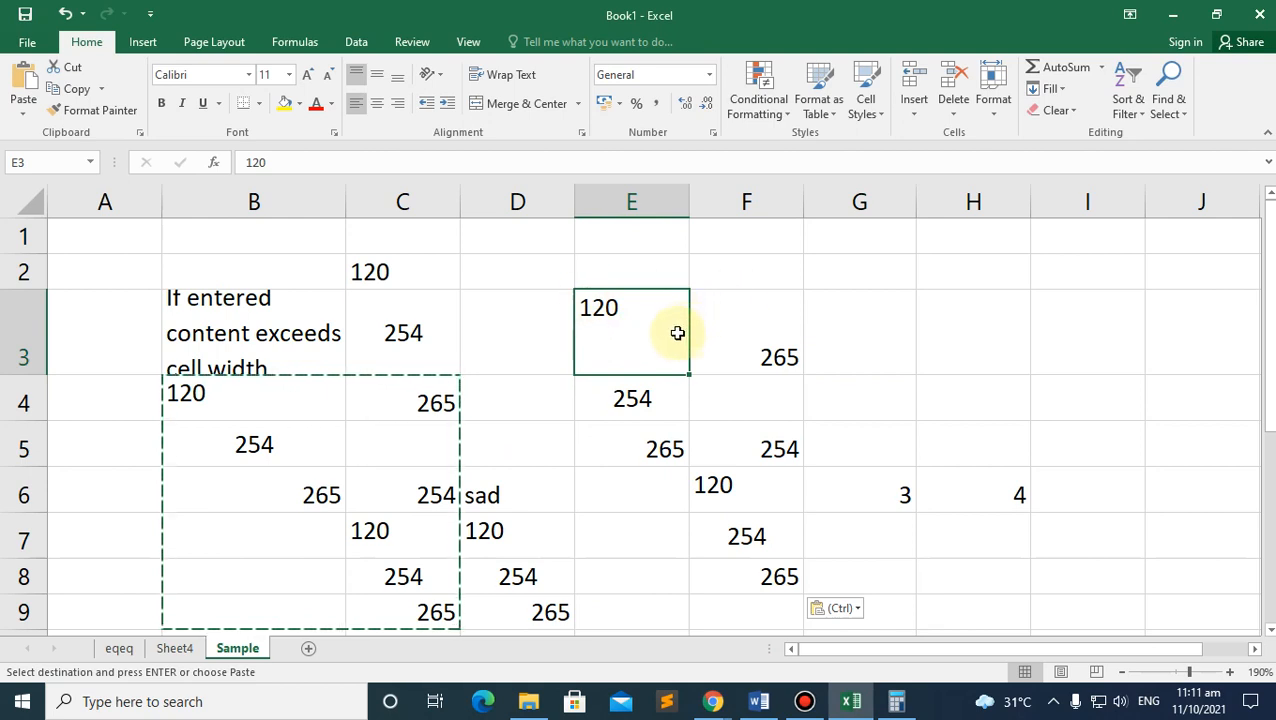
pyautogui.press('Delete')
pyautogui.click(658, 396)
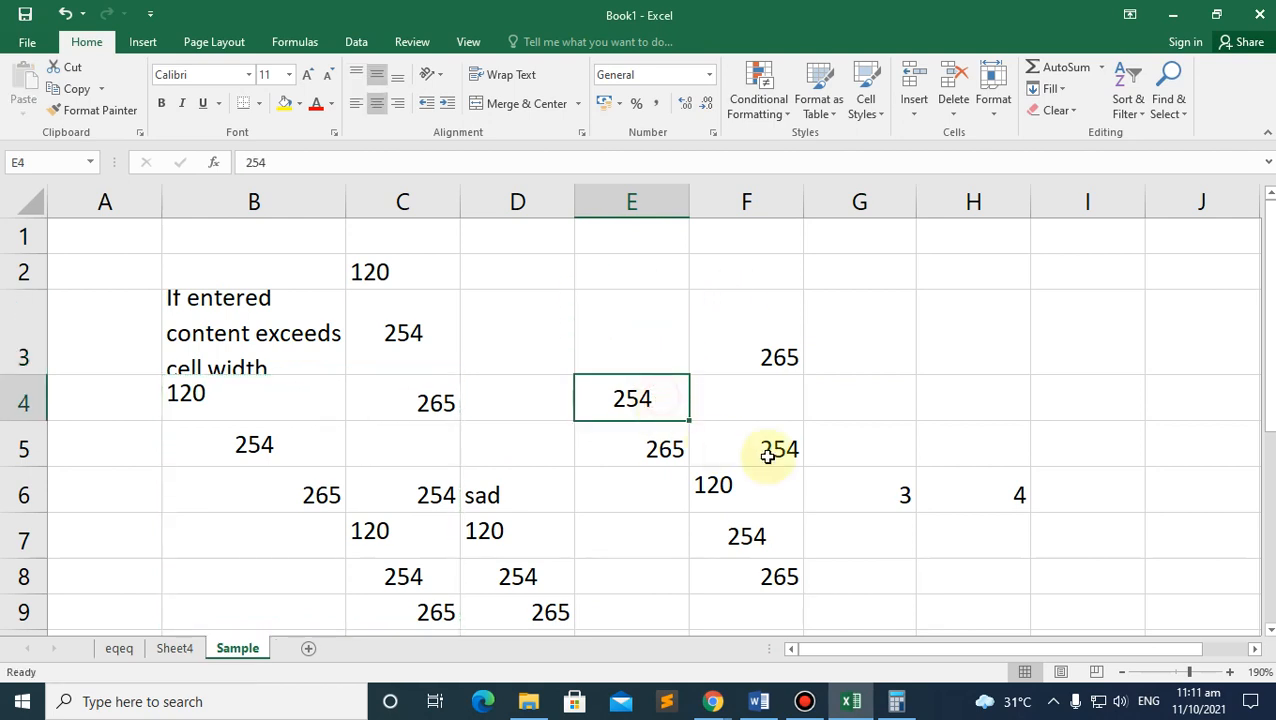
pyautogui.click(769, 450)
pyautogui.press('Delete')
pyautogui.click(890, 490)
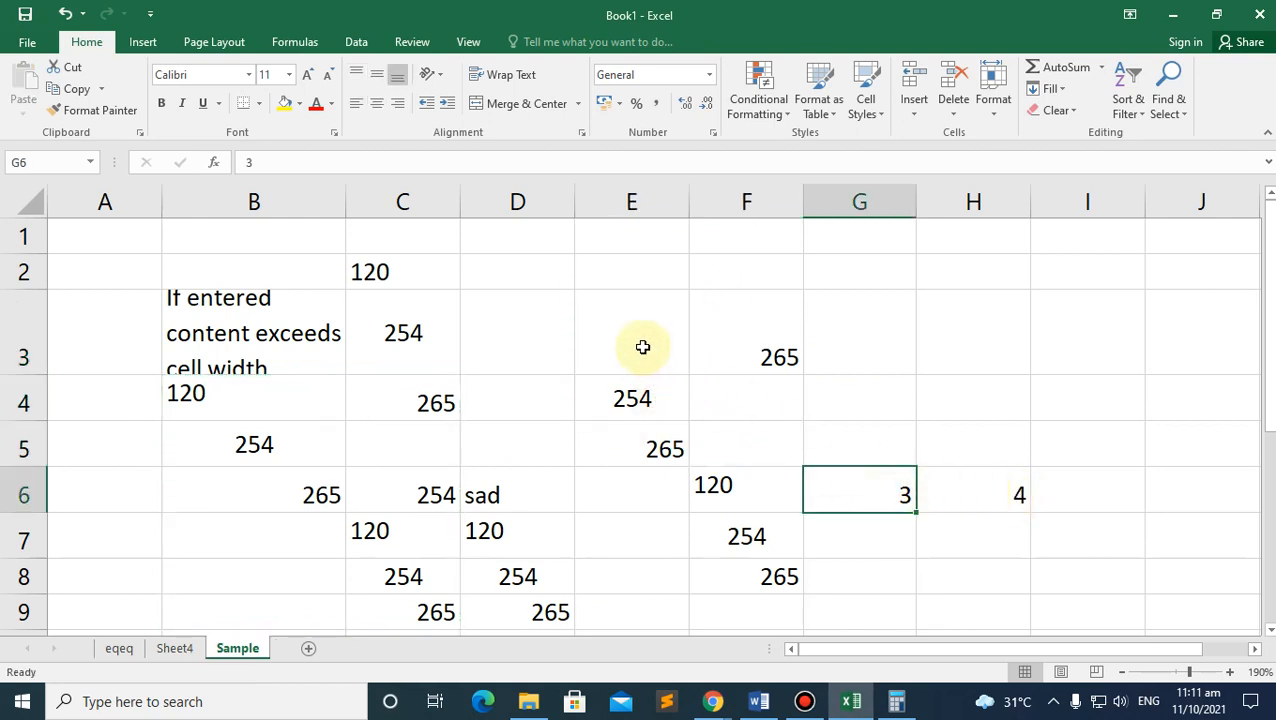
pyautogui.hotkey('ctrl', 'z')
pyautogui.hotkey('ctrl', 'z')
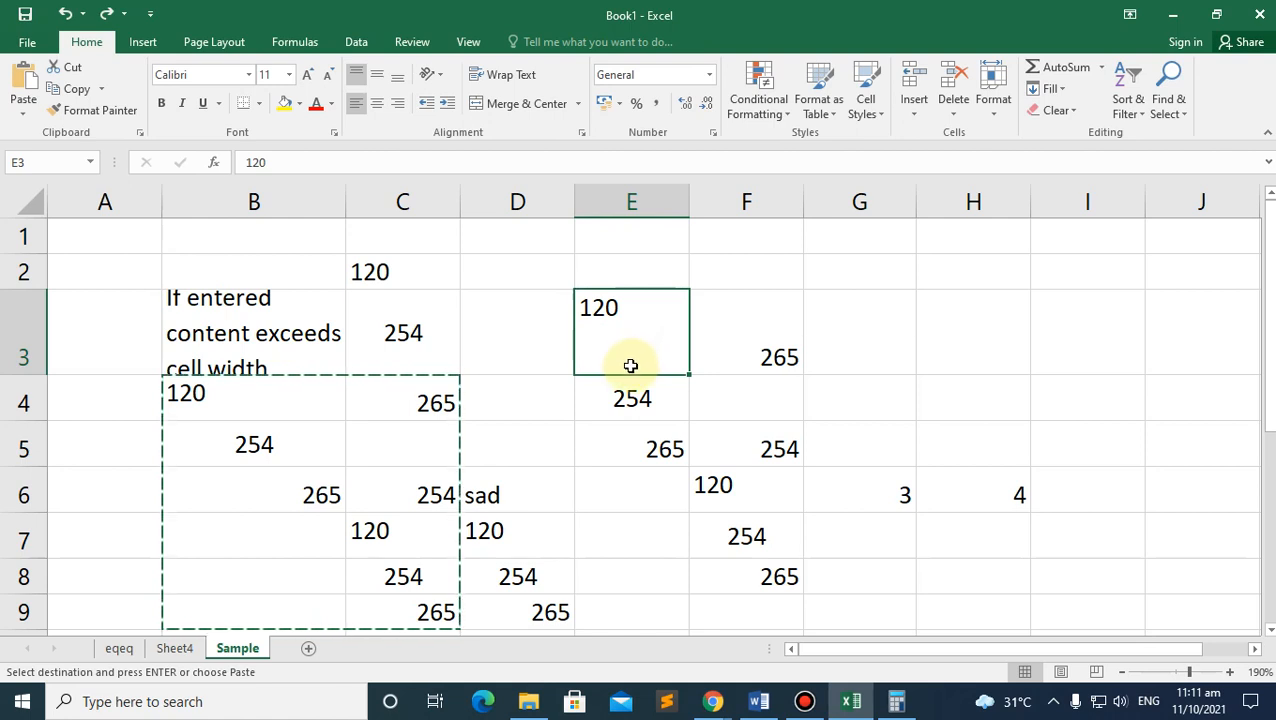
pyautogui.press('BackSpace')
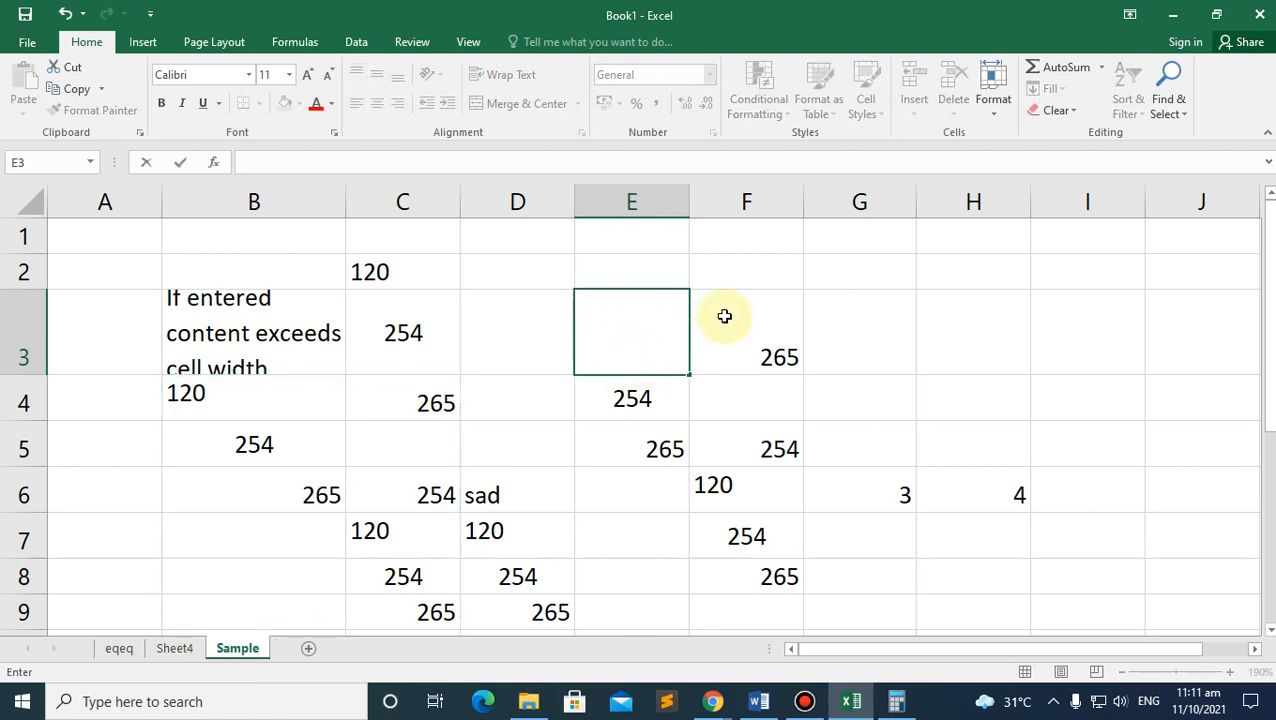
pyautogui.click(723, 319)
pyautogui.click(647, 328)
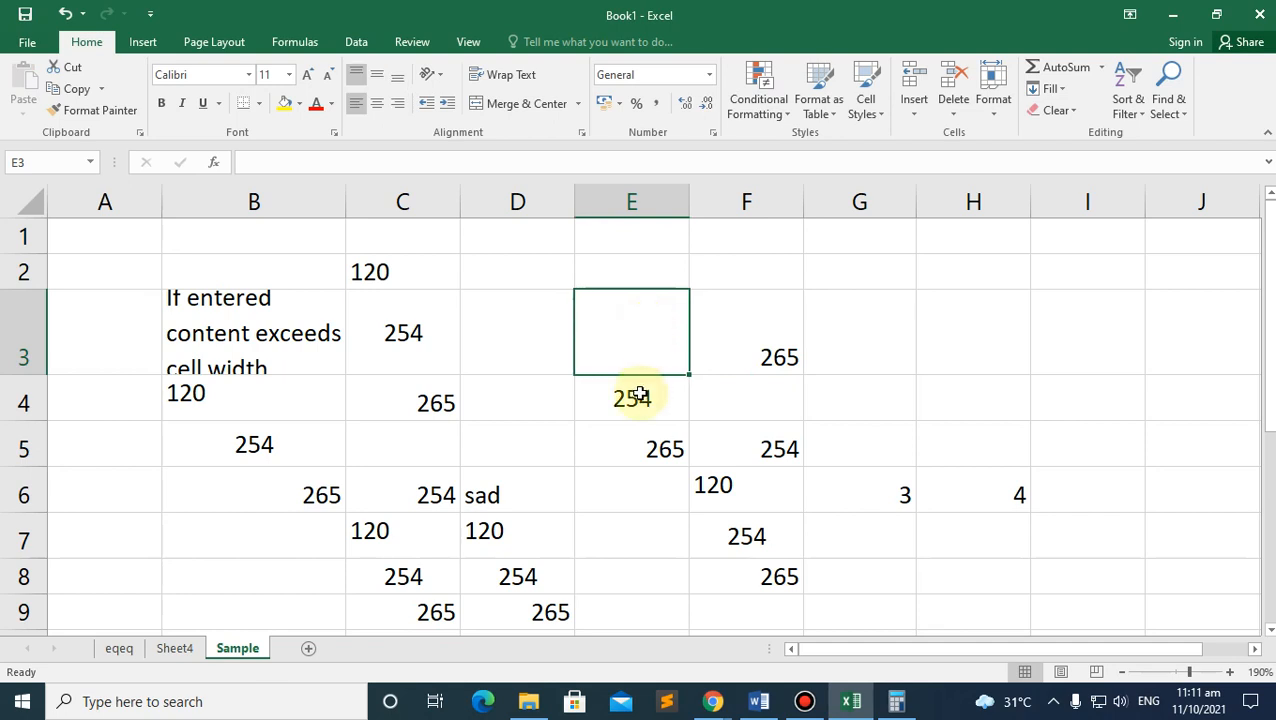
pyautogui.click(776, 450)
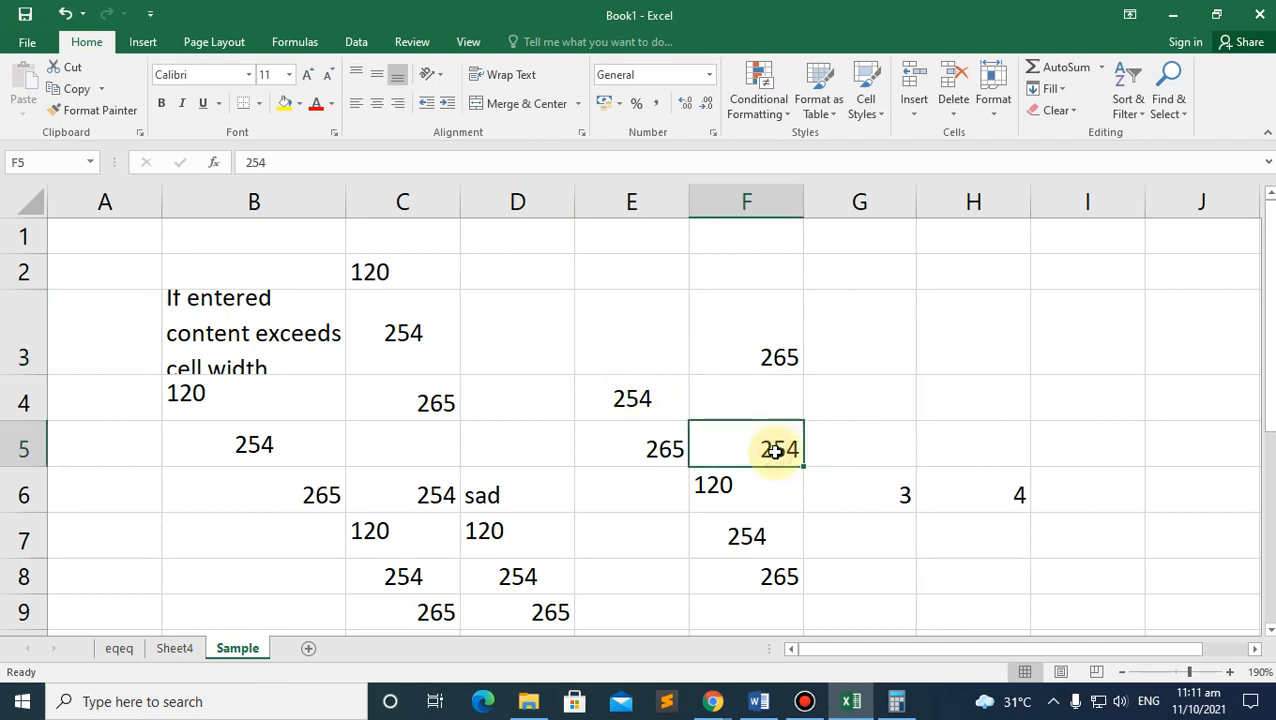
pyautogui.press('Delete')
pyautogui.click(880, 447)
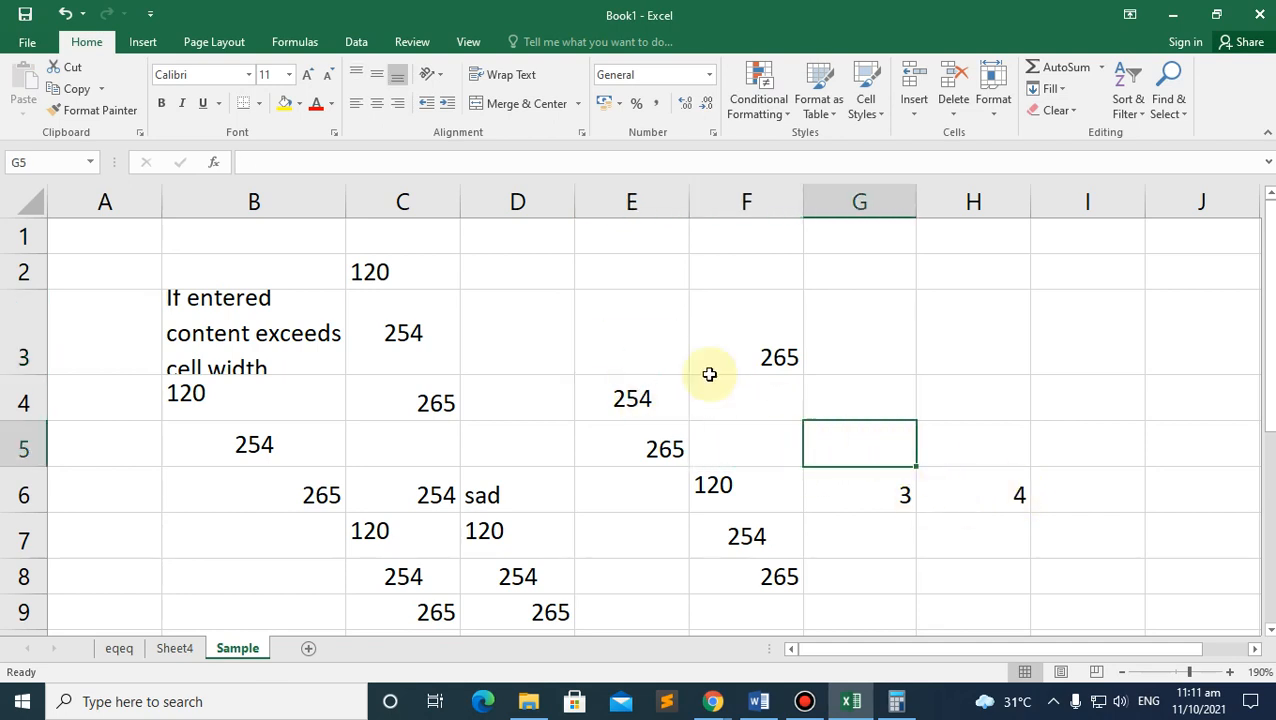
pyautogui.click(629, 331)
# Step: Select B7:H9 and delete all its values
pyautogui.click(208, 284)
pyautogui.scroll(-1, 595, 450)
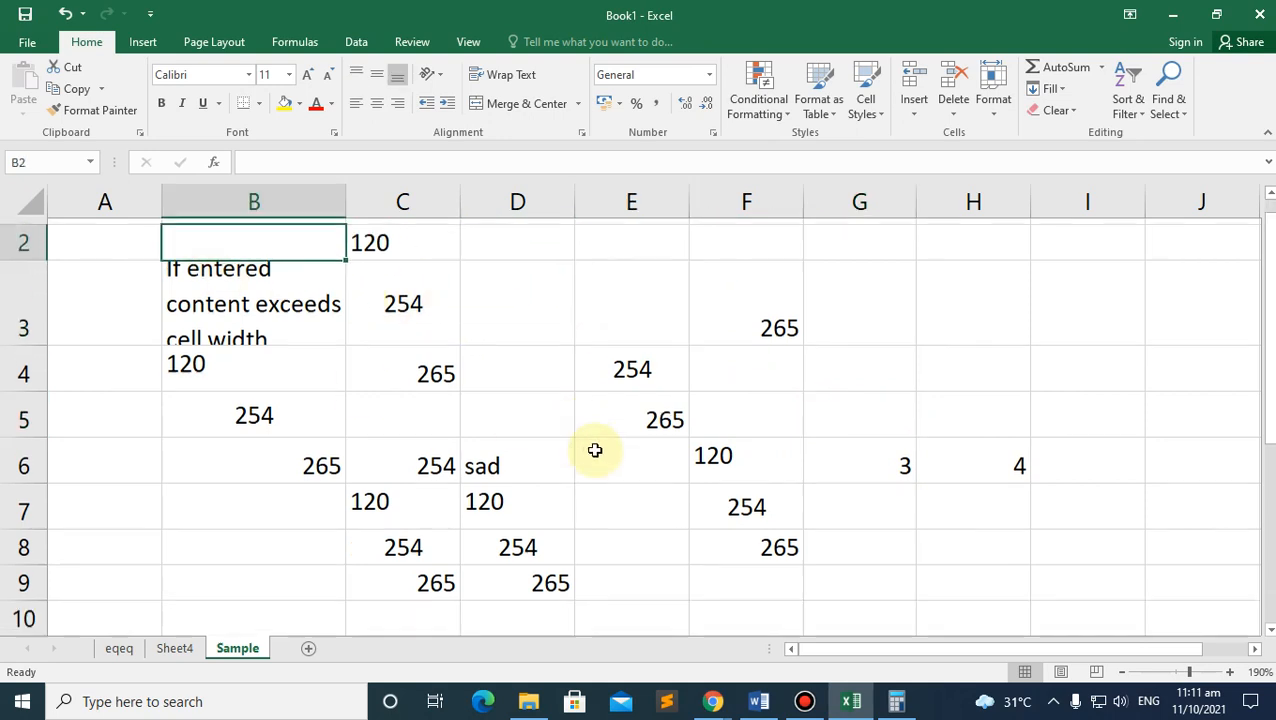
pyautogui.scroll(-1, 610, 443)
pyautogui.scroll(2, 640, 430)
pyautogui.click(292, 272)
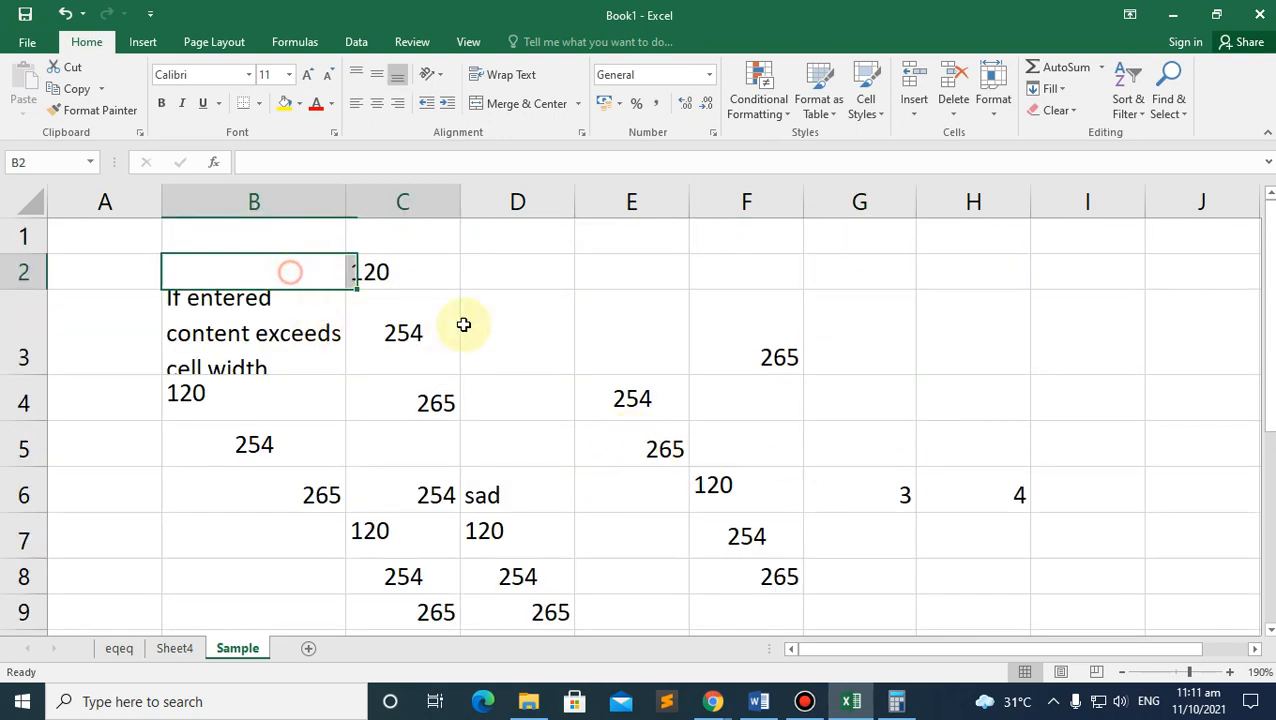
pyautogui.moveTo(463, 325); pyautogui.dragTo(997, 627)
pyautogui.moveTo(1000, 614); pyautogui.dragTo(863, 376)
pyautogui.scroll(2, 641, 413)
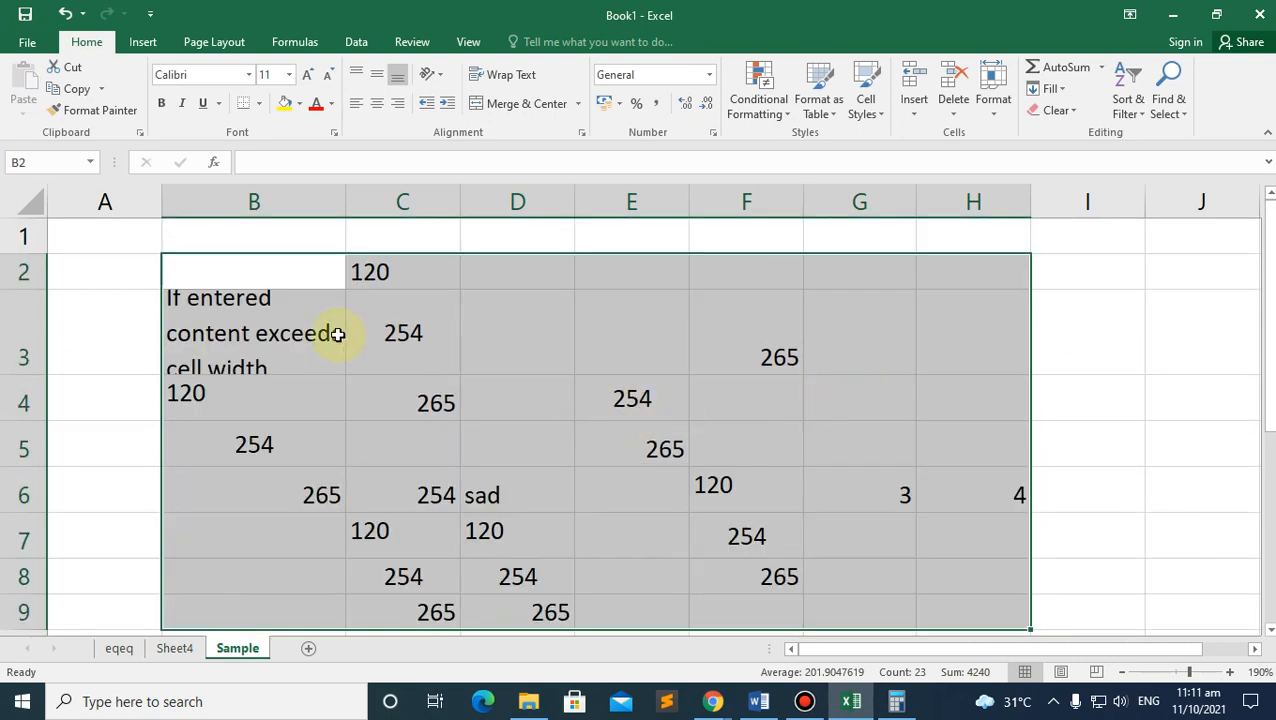
pyautogui.click(199, 273)
pyautogui.scroll(-1, 288, 404)
pyautogui.moveTo(215, 368); pyautogui.dragTo(942, 456)
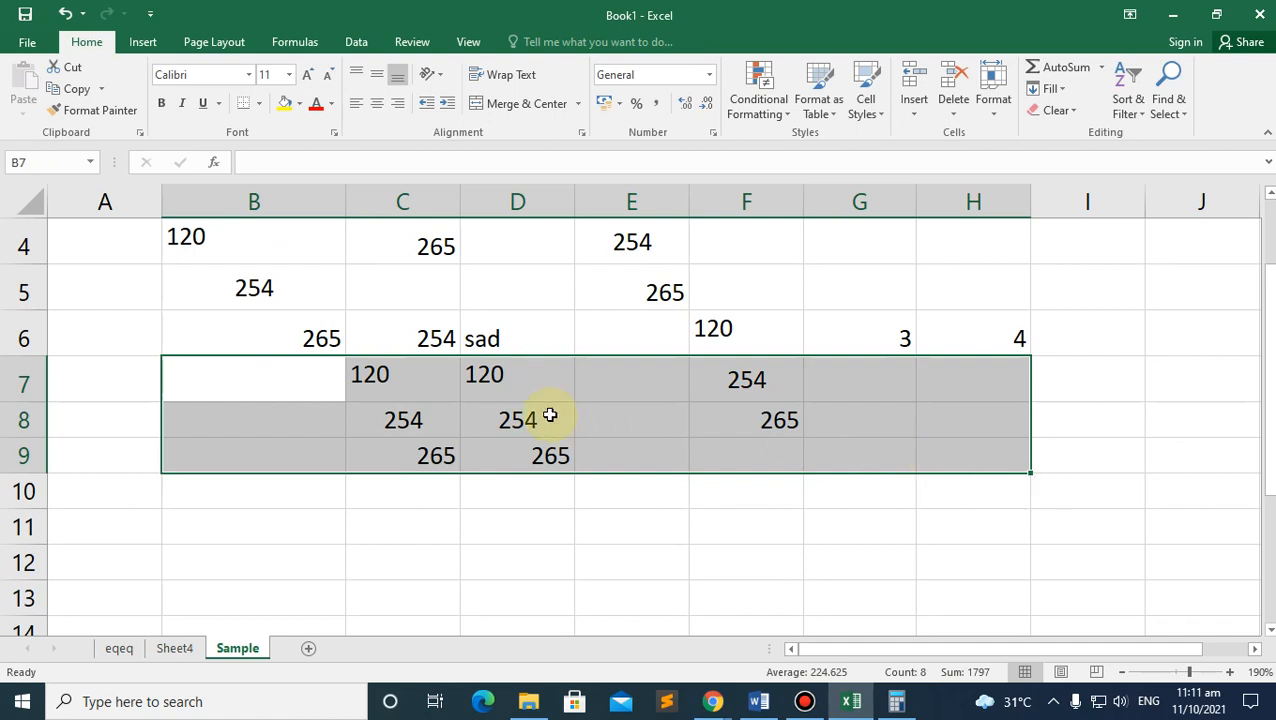
pyautogui.press('Delete')
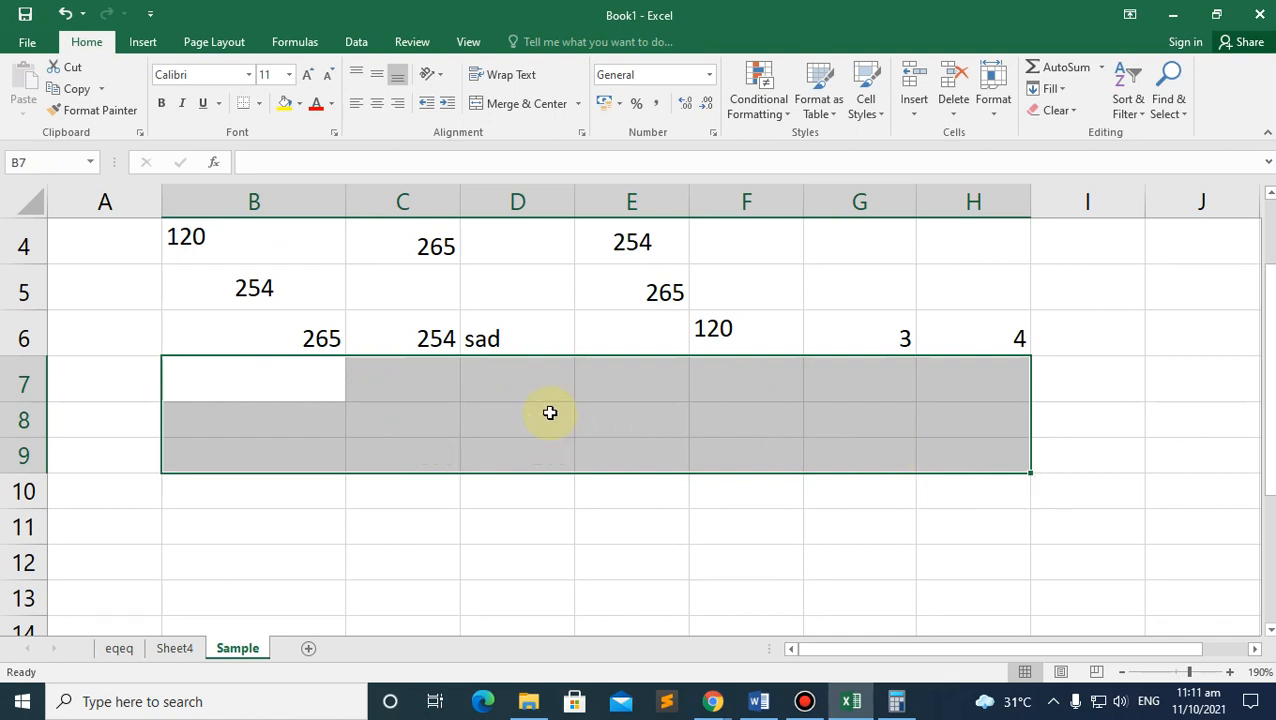
pyautogui.scroll(1, 550, 411)
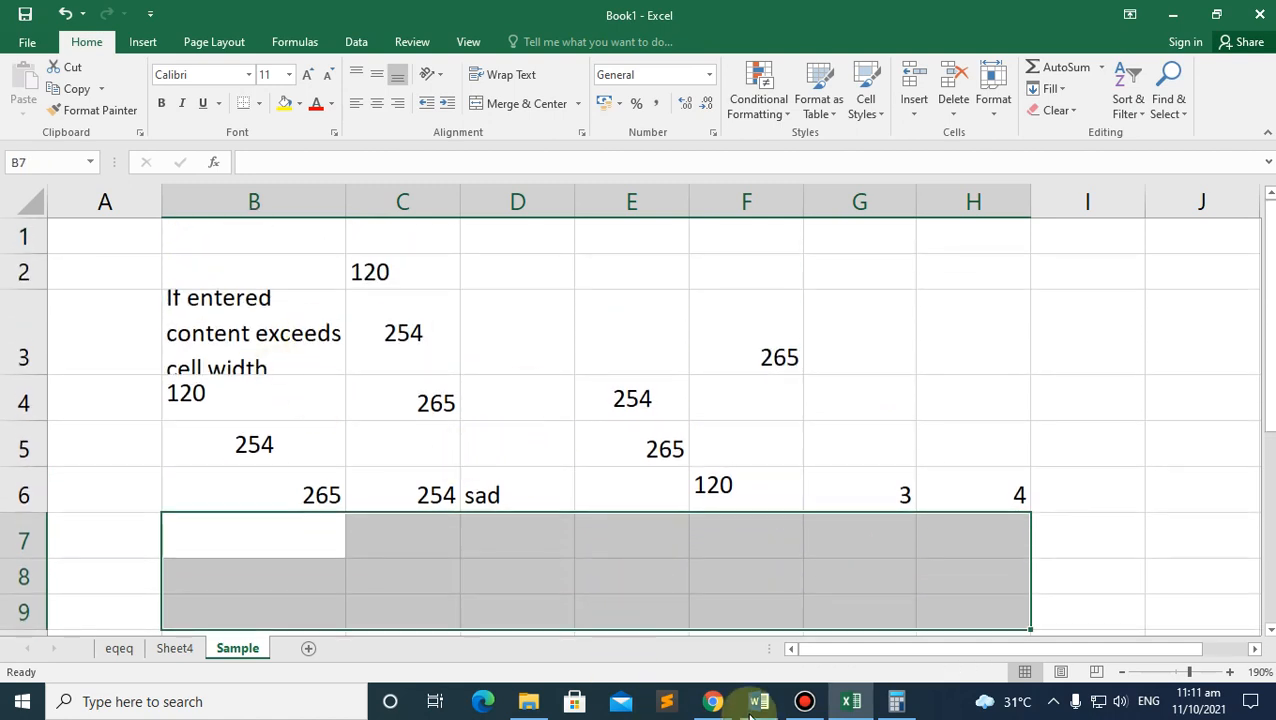
# Step: Glance at the ICT module PDF, then return to Excel at cell D6
pyautogui.moveTo(712, 703)
pyautogui.click(607, 627)
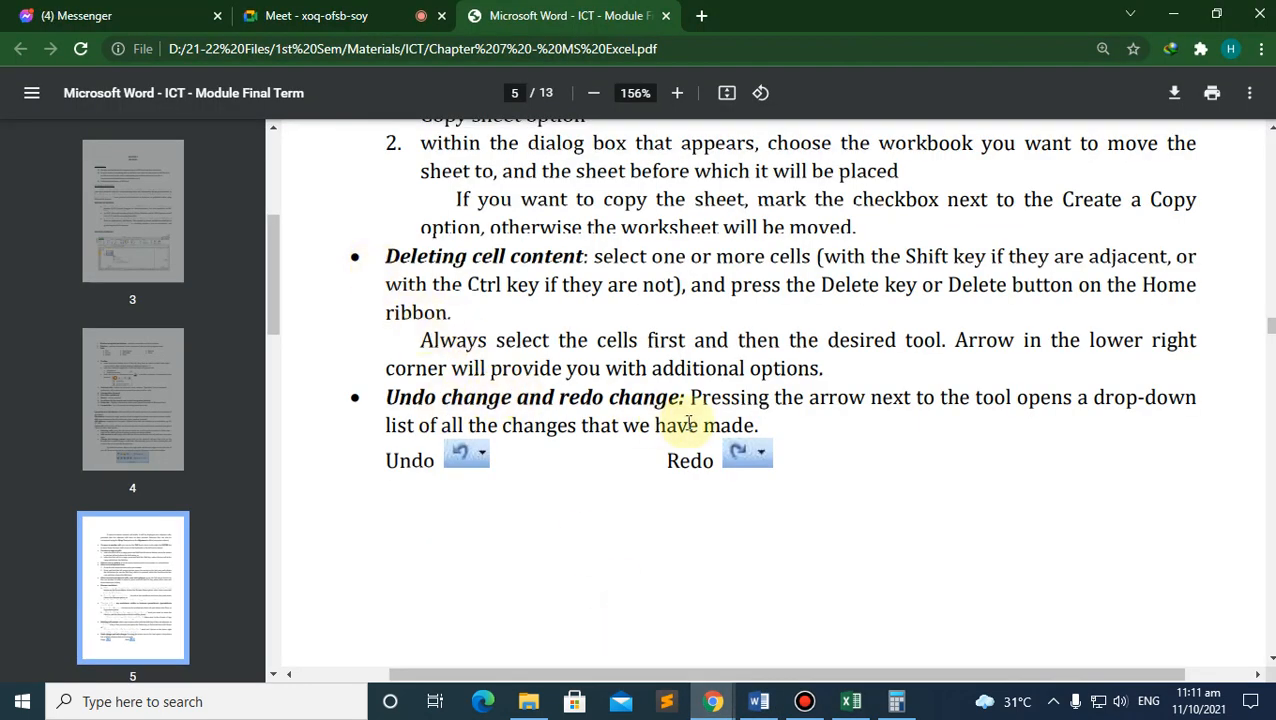
pyautogui.click(851, 703)
pyautogui.click(561, 486)
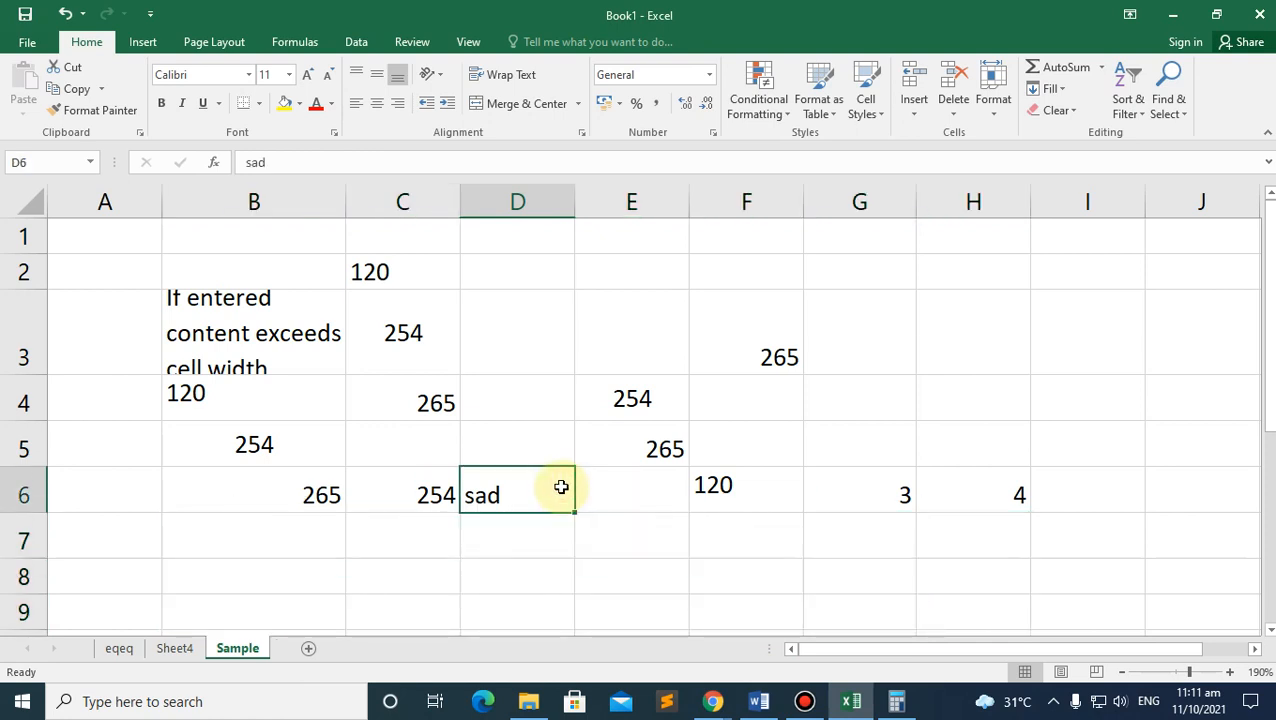
# Step: Delete 'sad' from D6, undo with Ctrl+Z to restore values, then redo with Ctrl+Y
pyautogui.press('Delete')
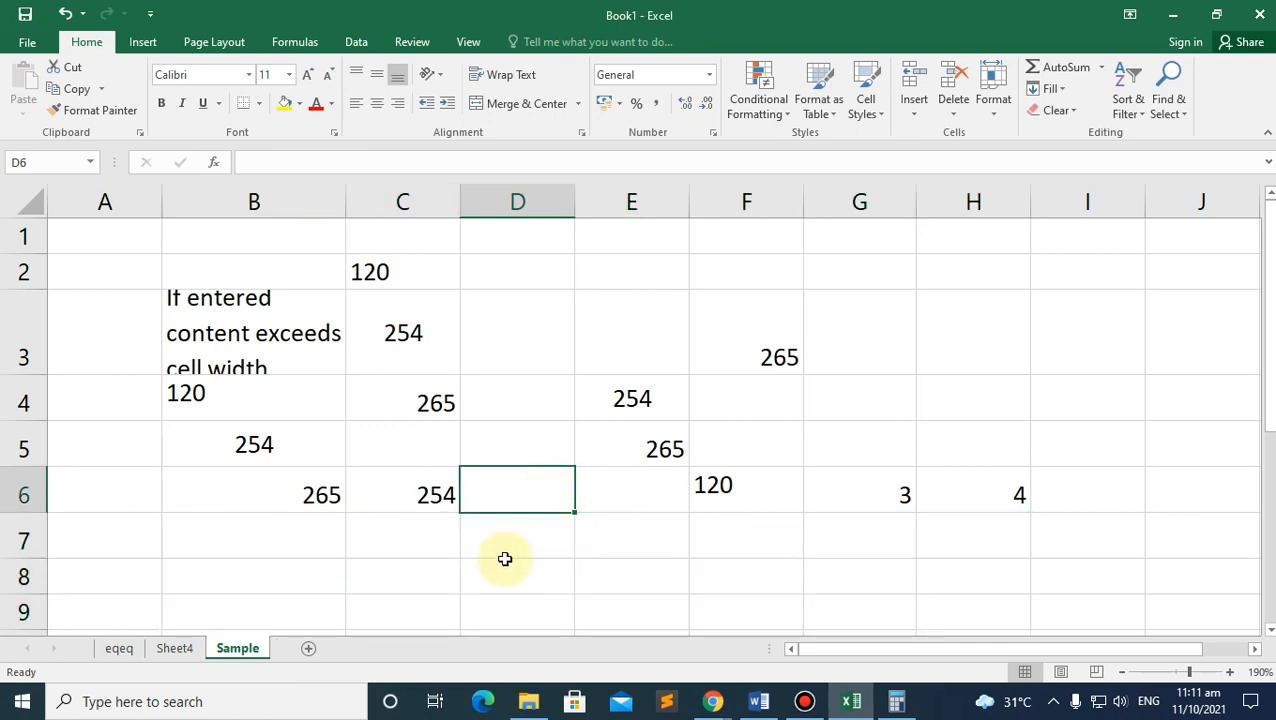
pyautogui.hotkey('ctrl', 'z')
pyautogui.hotkey('ctrl', 'z')
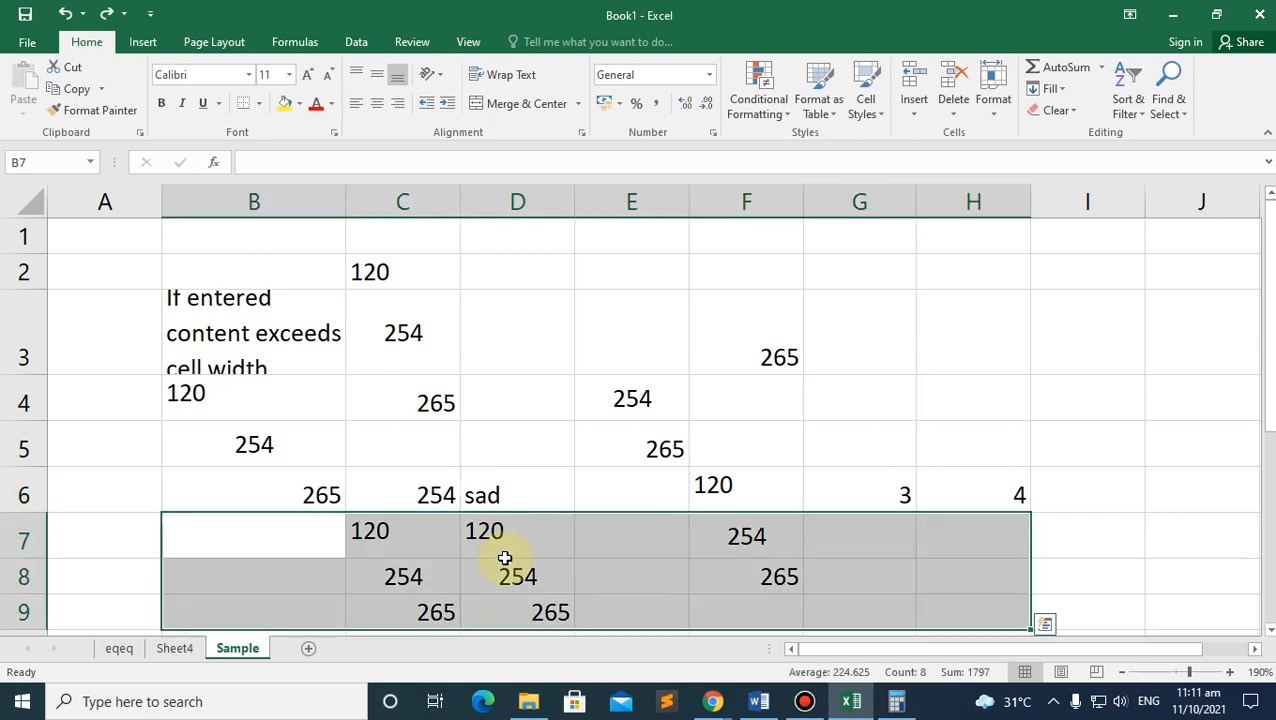
pyautogui.hotkey('ctrl', 'y')
pyautogui.hotkey('ctrl', 'y')
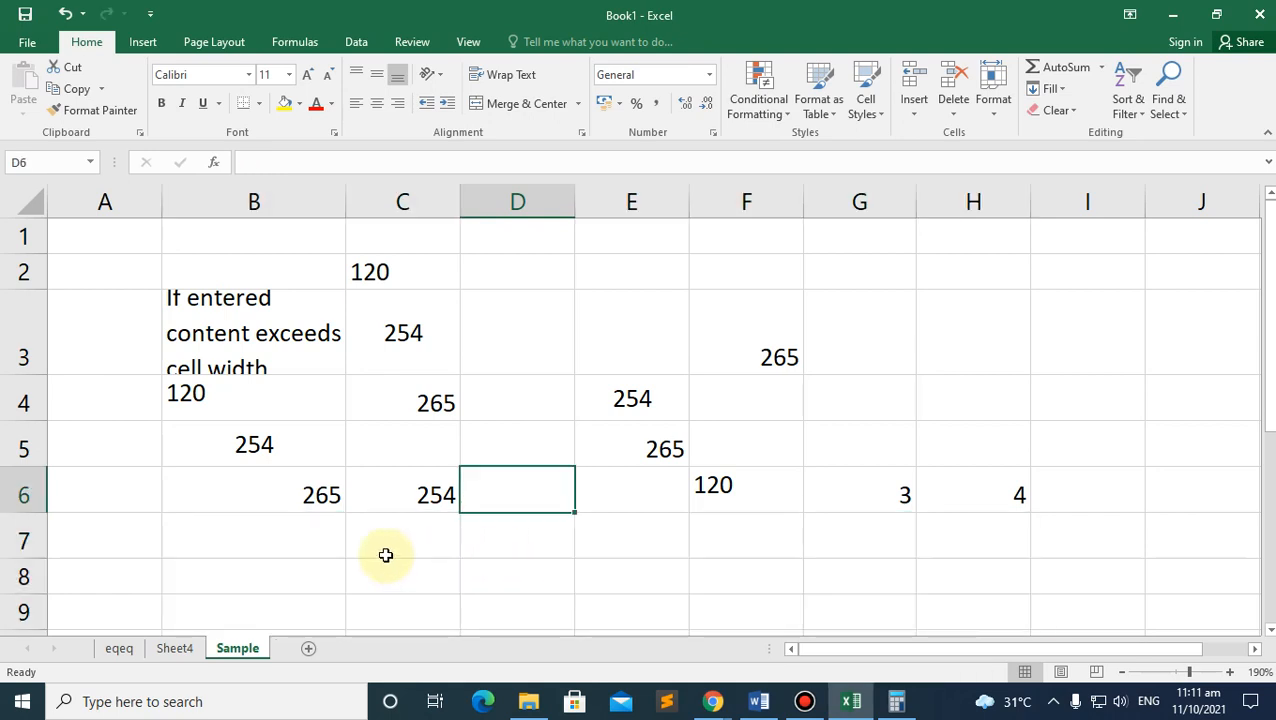
pyautogui.click(299, 542)
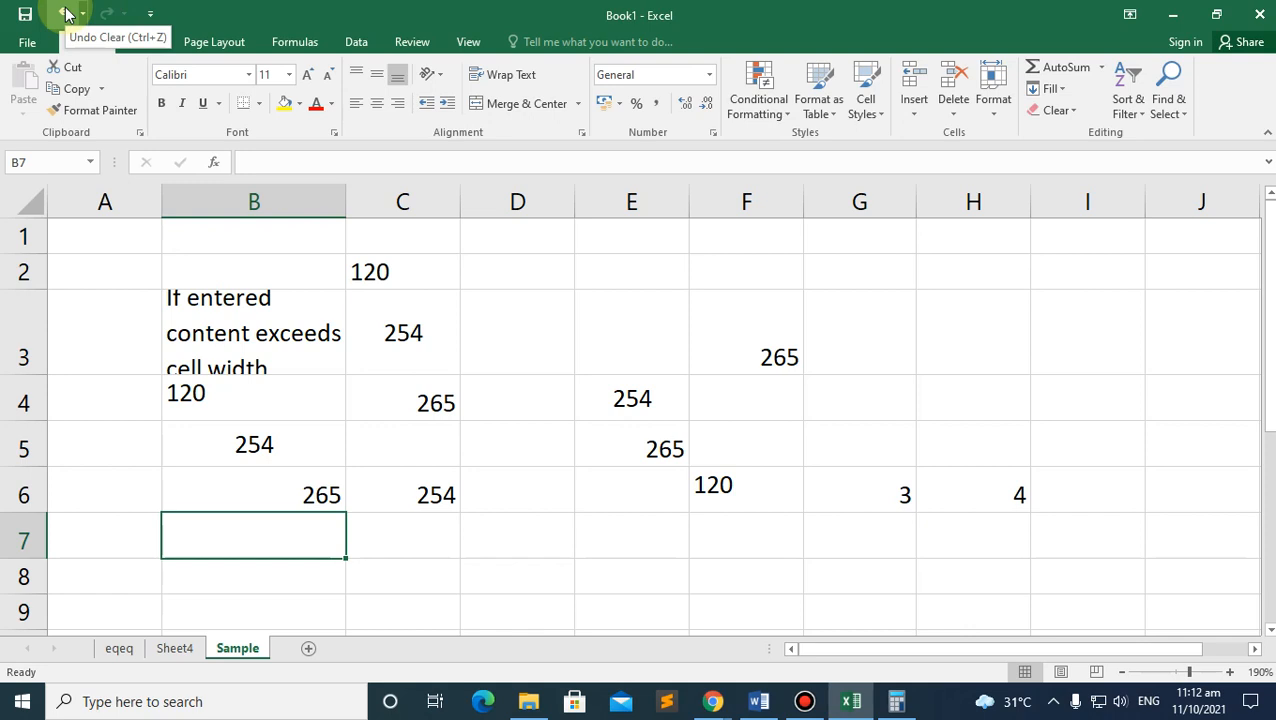
# Step: Enter the label 'Ctrl + Z' in cell B8
pyautogui.click(266, 578)
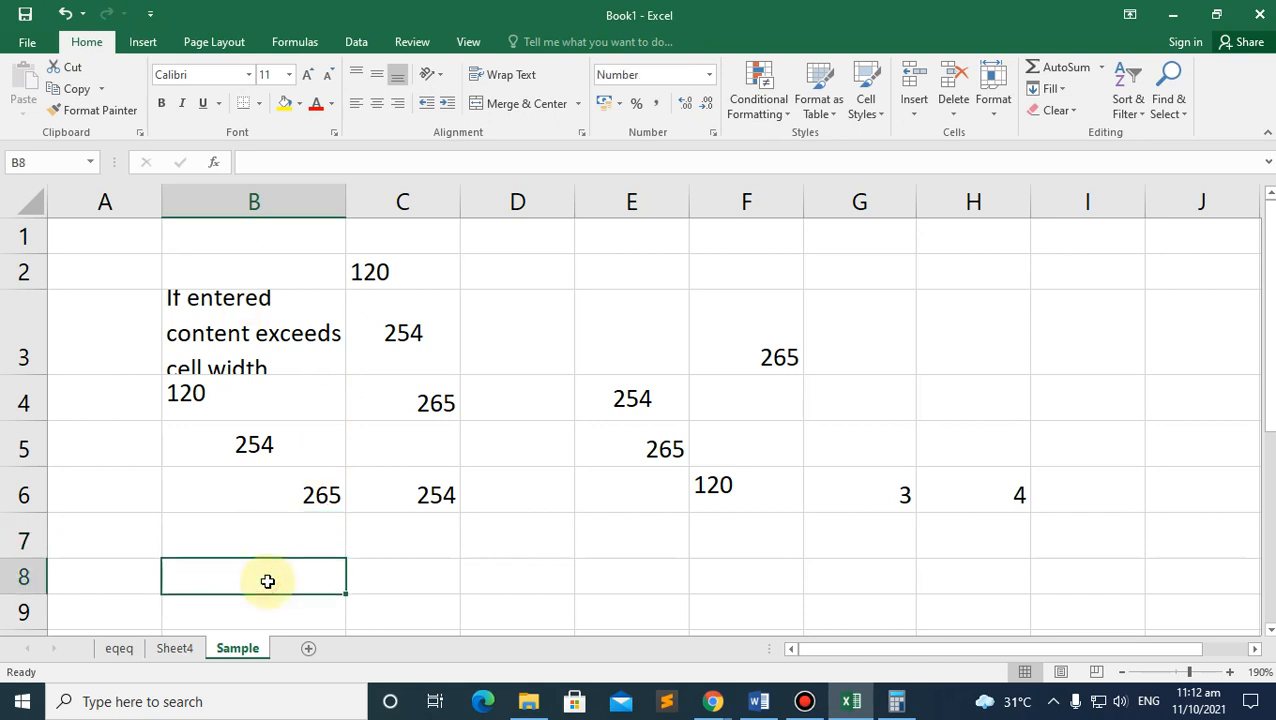
pyautogui.write('Ctrl +')
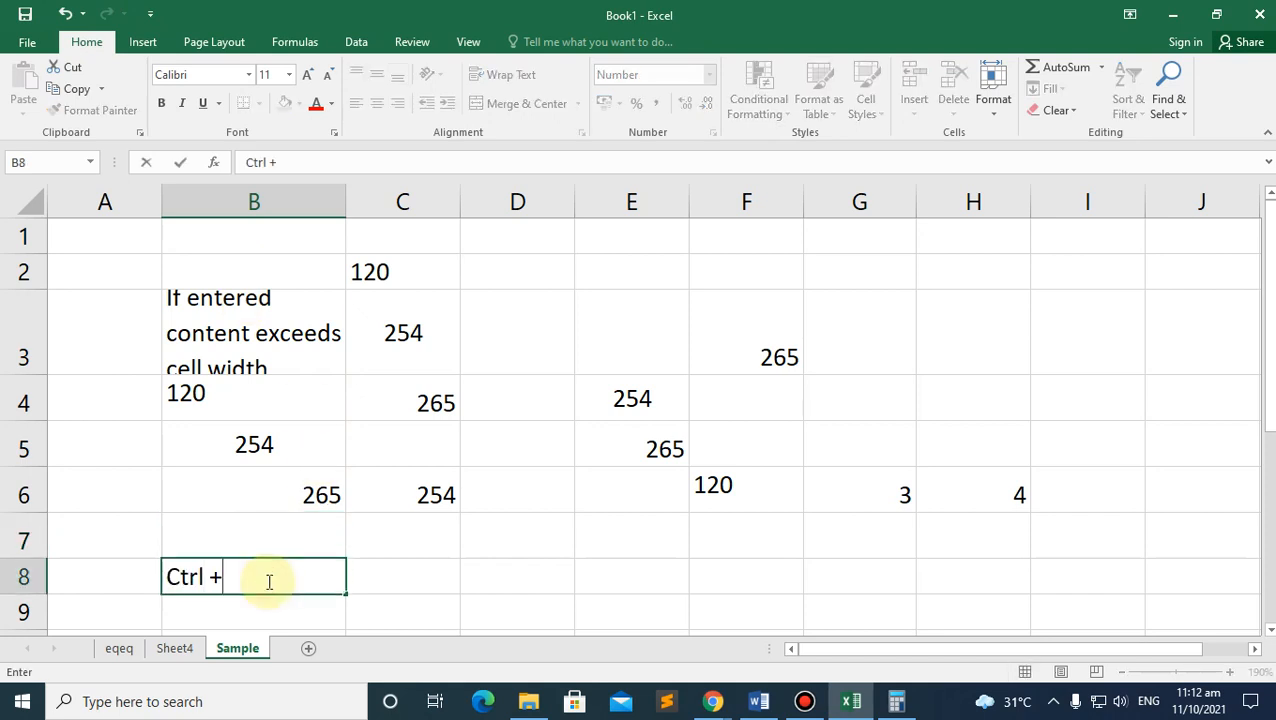
pyautogui.write(' Z')
pyautogui.press('Return')
pyautogui.write('X')
pyautogui.press('BackSpace')
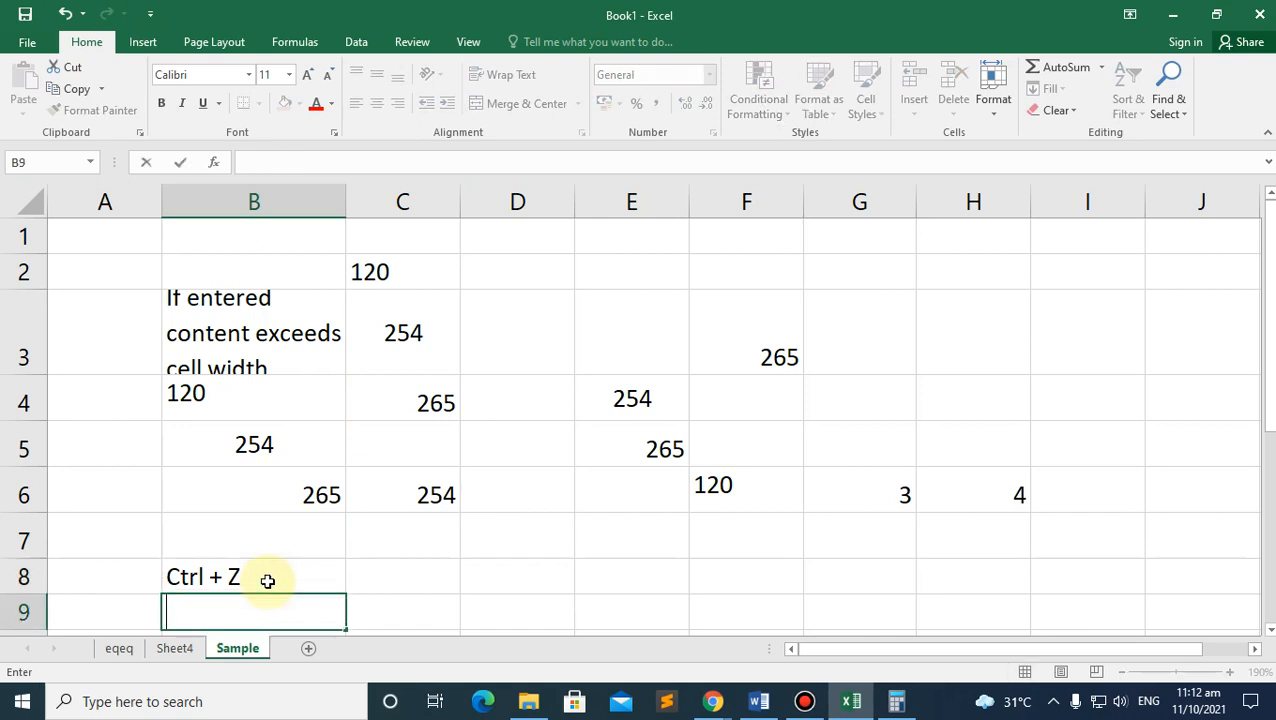
# Step: Fill the label down to B9 and change it to 'Ctrl + Y'
pyautogui.scroll(-1, 271, 581)
pyautogui.click(224, 417)
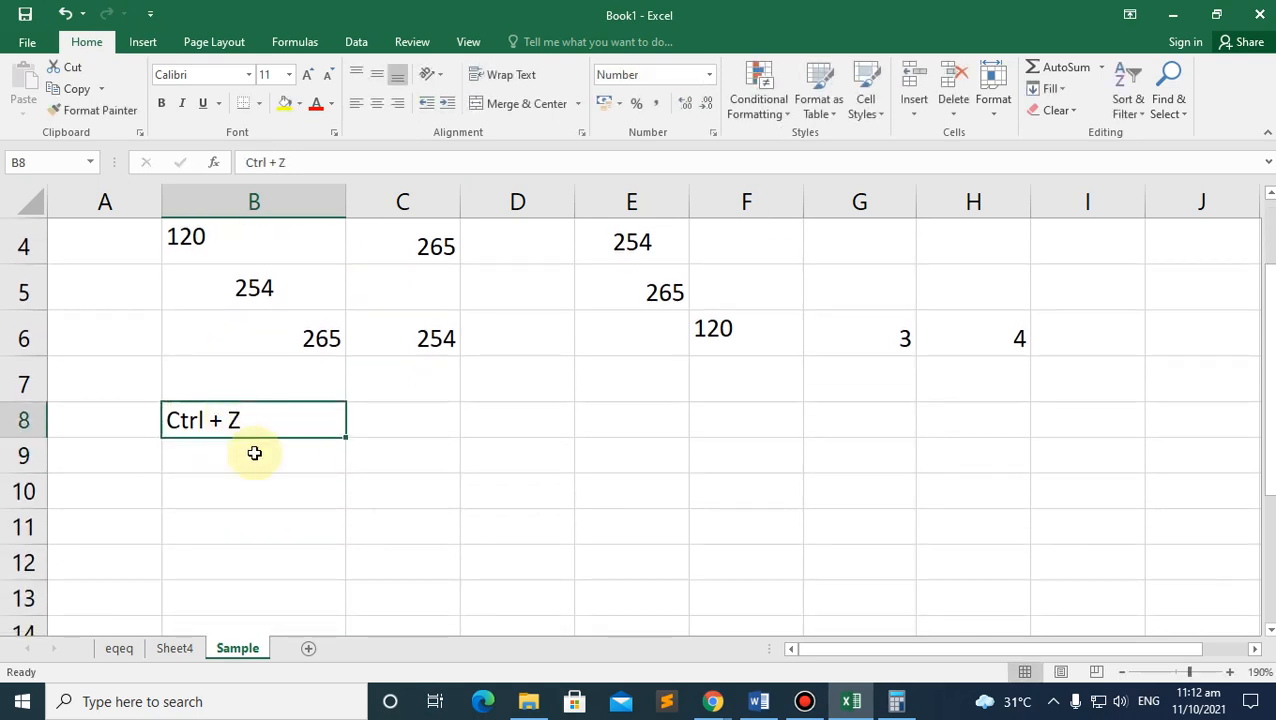
pyautogui.moveTo(343, 436); pyautogui.dragTo(255, 455)
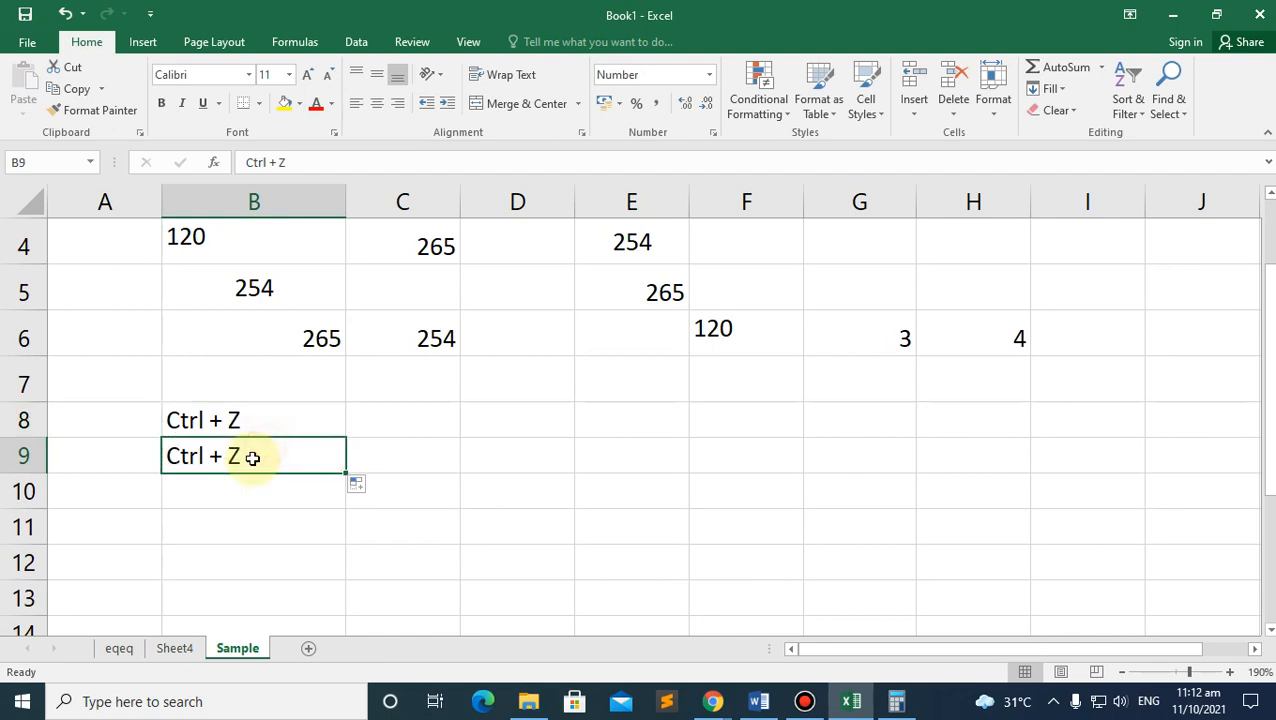
pyautogui.doubleClick(251, 457)
pyautogui.press('BackSpace')
pyautogui.write('Y')
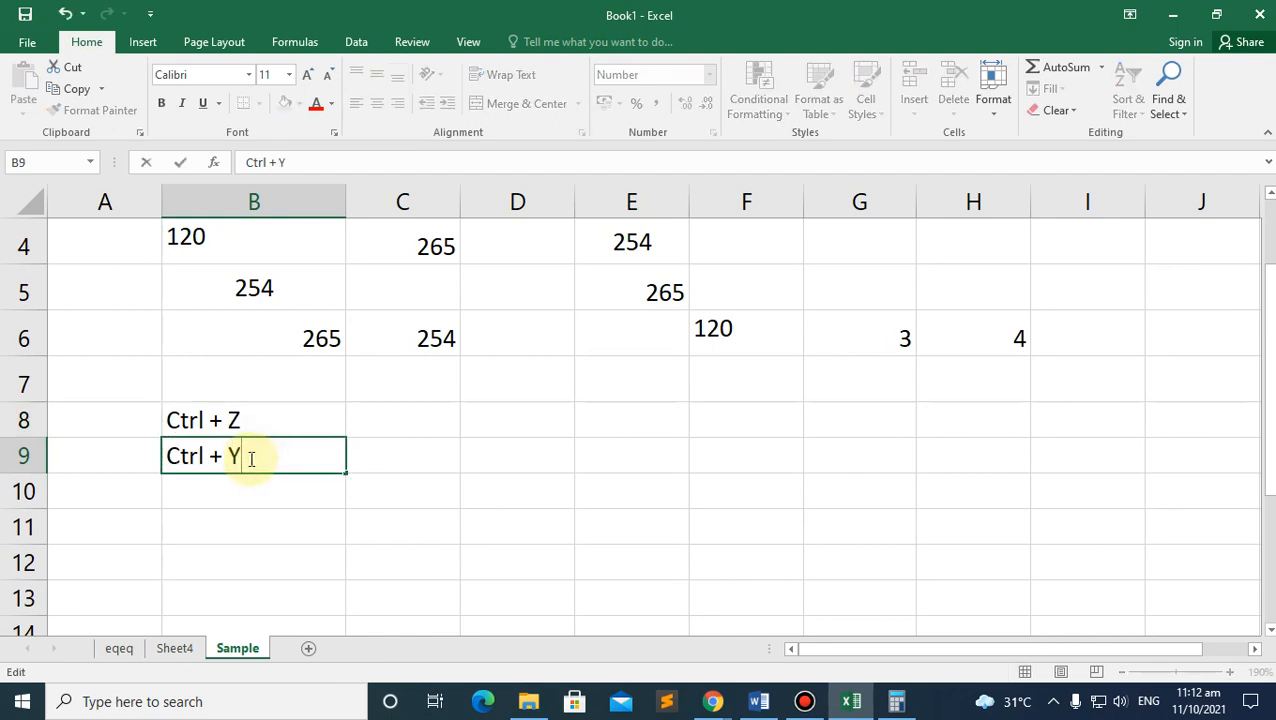
pyautogui.click(250, 481)
pyautogui.click(240, 458)
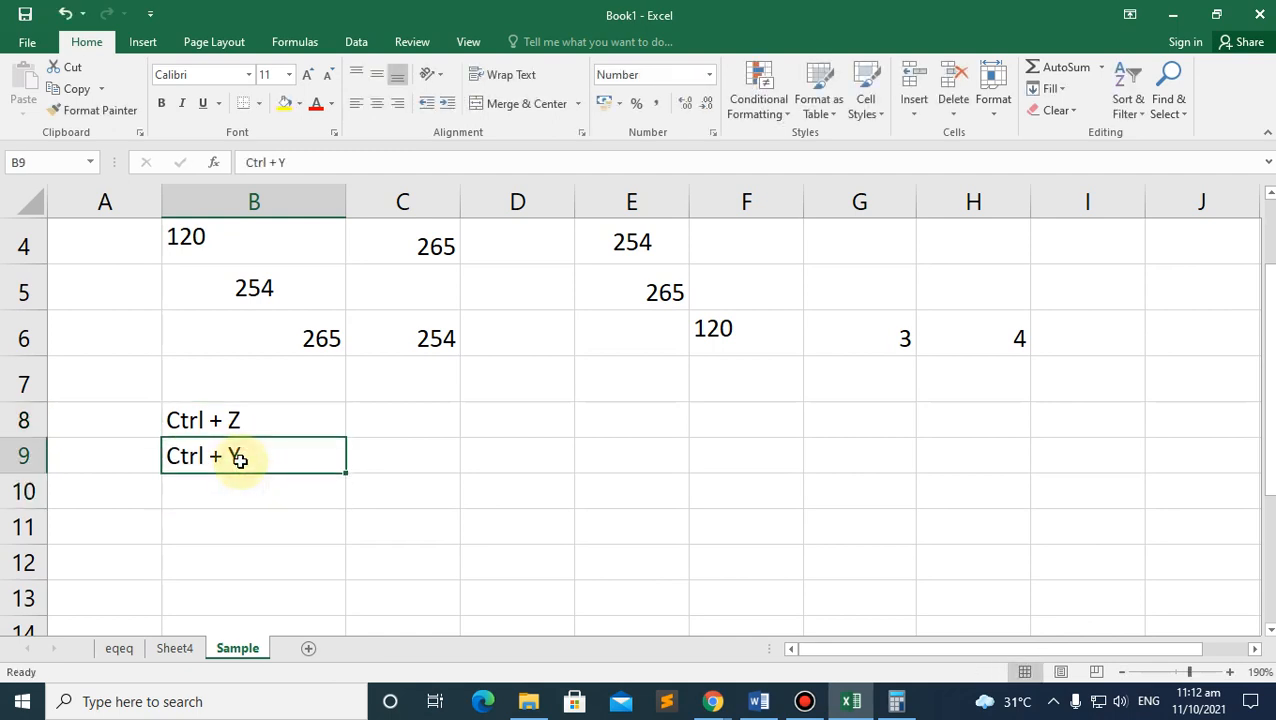
pyautogui.click(212, 416)
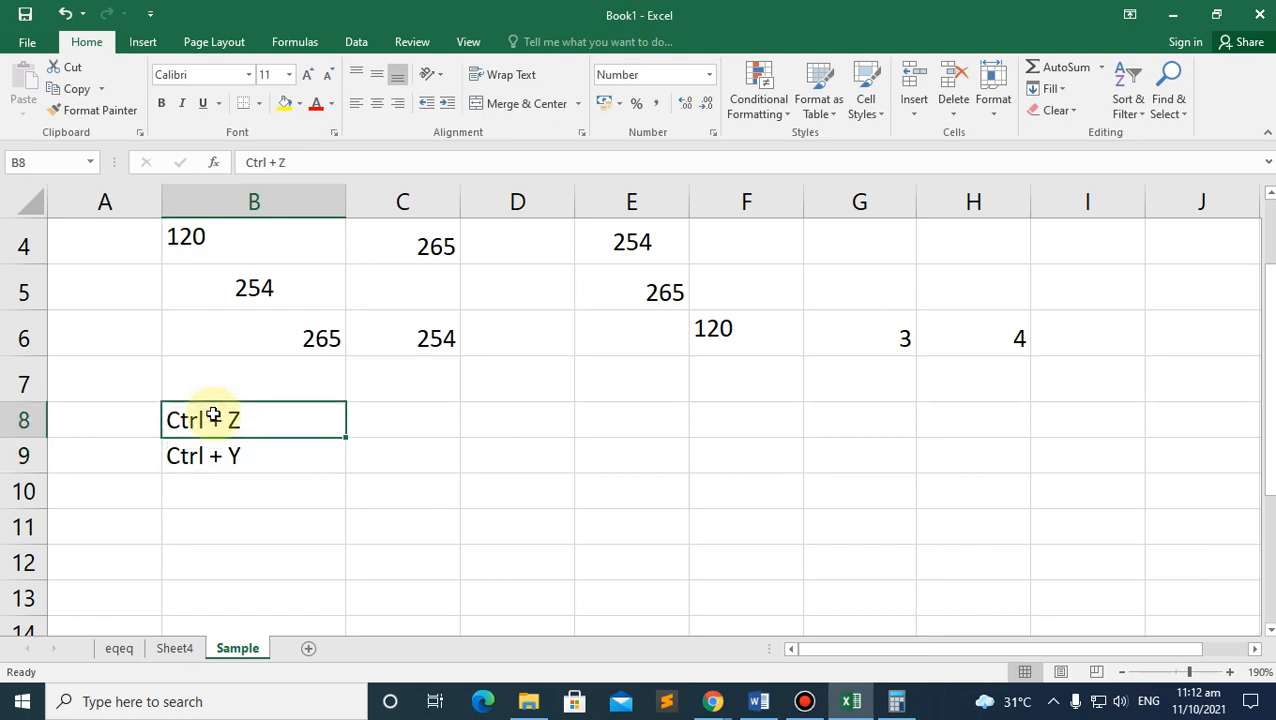
pyautogui.click(240, 460)
pyautogui.click(712, 700)
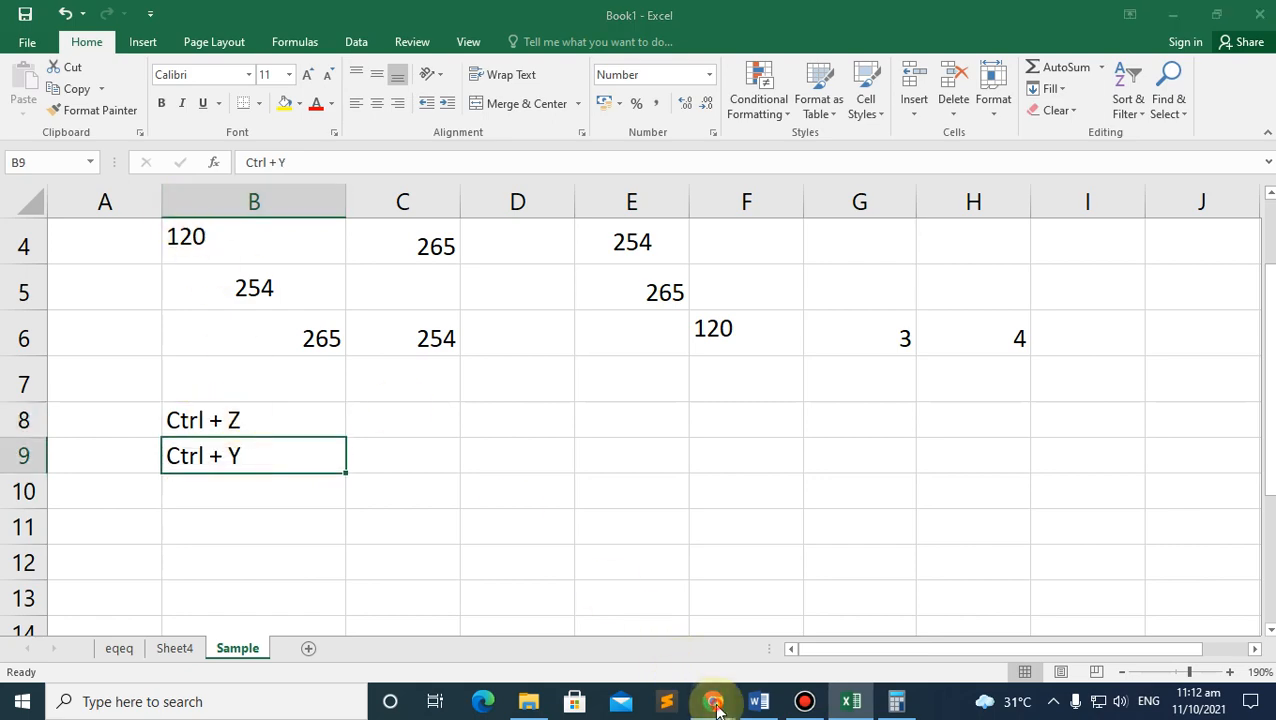
# Step: Scroll the ICT module PDF to page 6's File Menu section
pyautogui.click(657, 636)
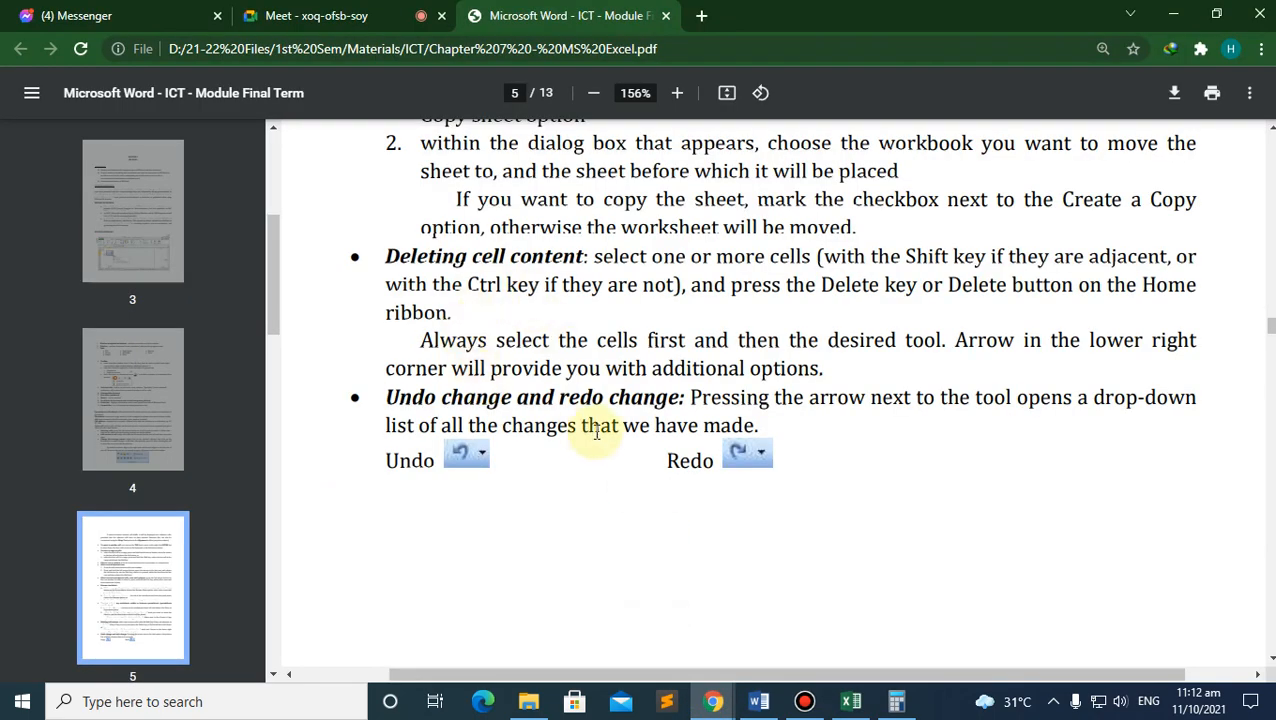
pyautogui.scroll(-1, 595, 430)
pyautogui.scroll(-4, 600, 435)
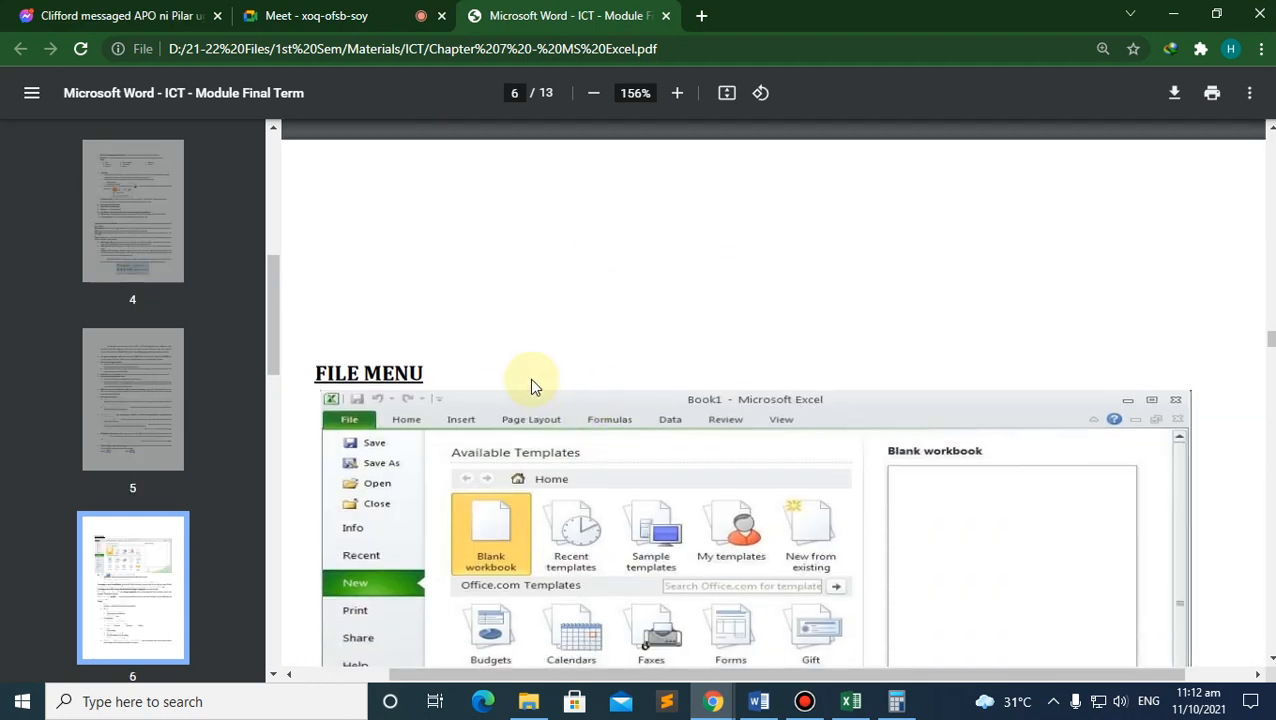
pyautogui.scroll(-2, 586, 443)
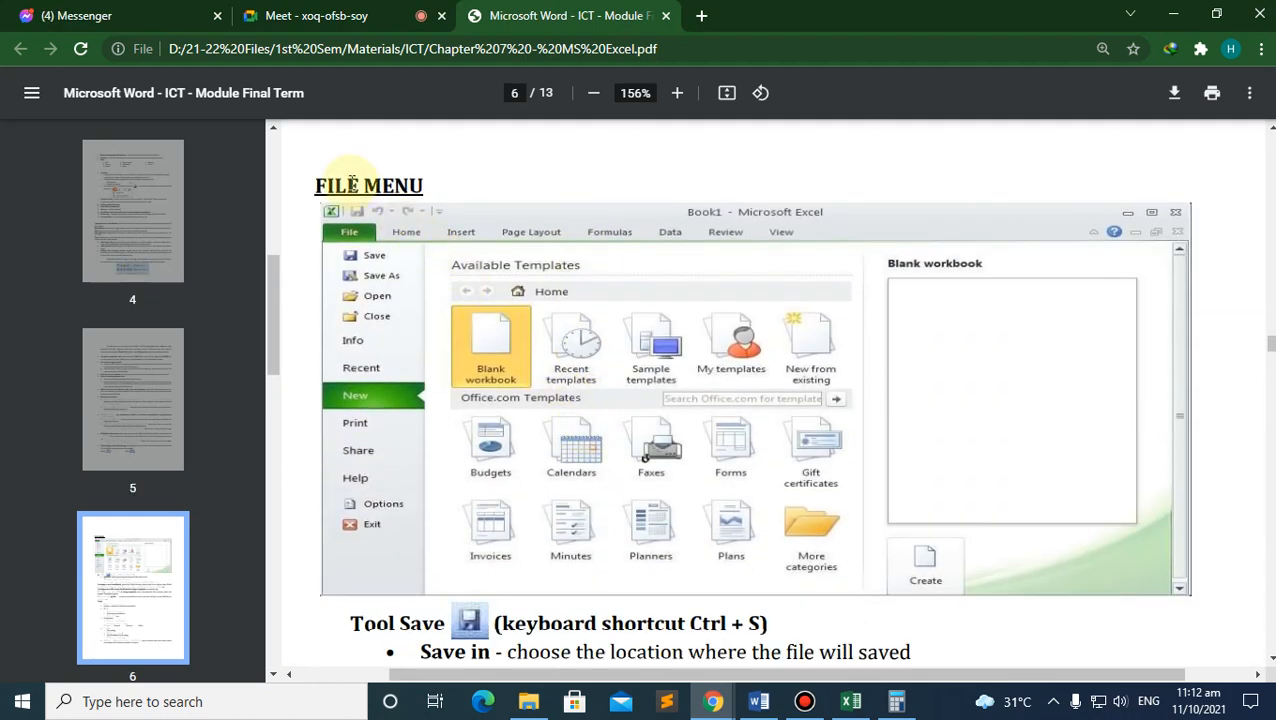
pyautogui.scroll(-1, 442, 298)
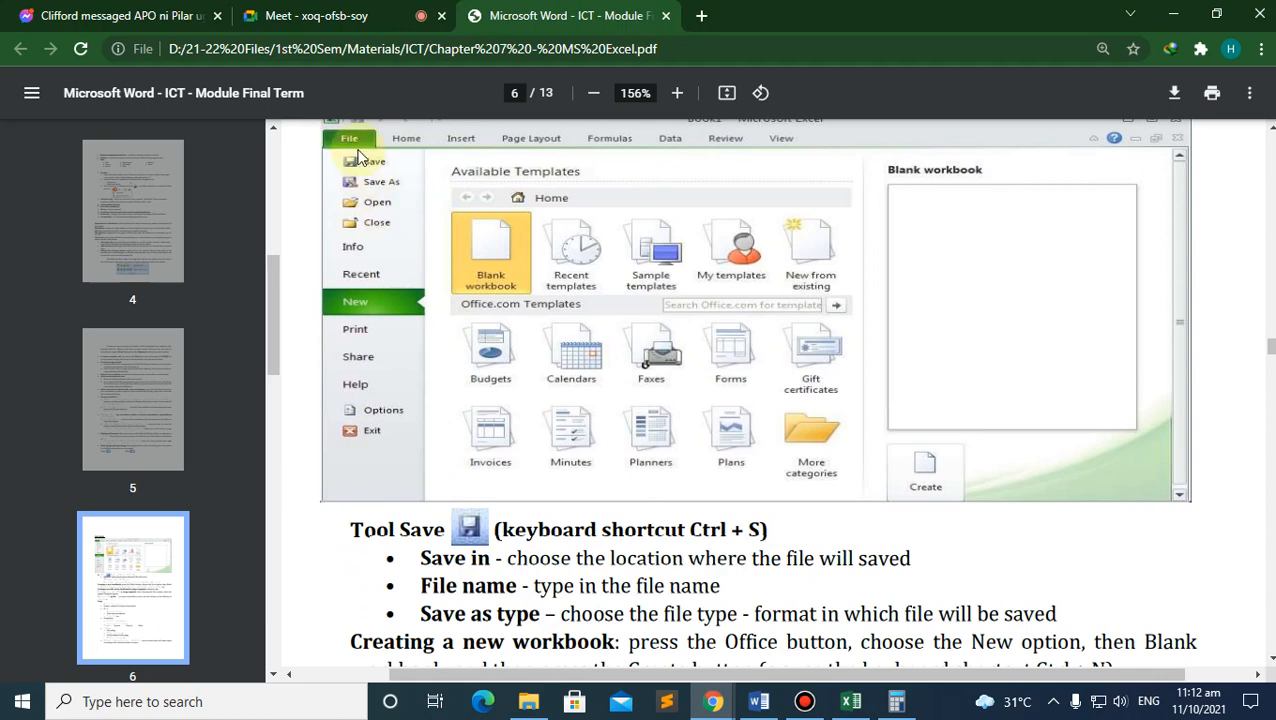
pyautogui.scroll(1, 667, 474)
# Step: Check Excel's File info view, then return to the PDF
pyautogui.click(851, 701)
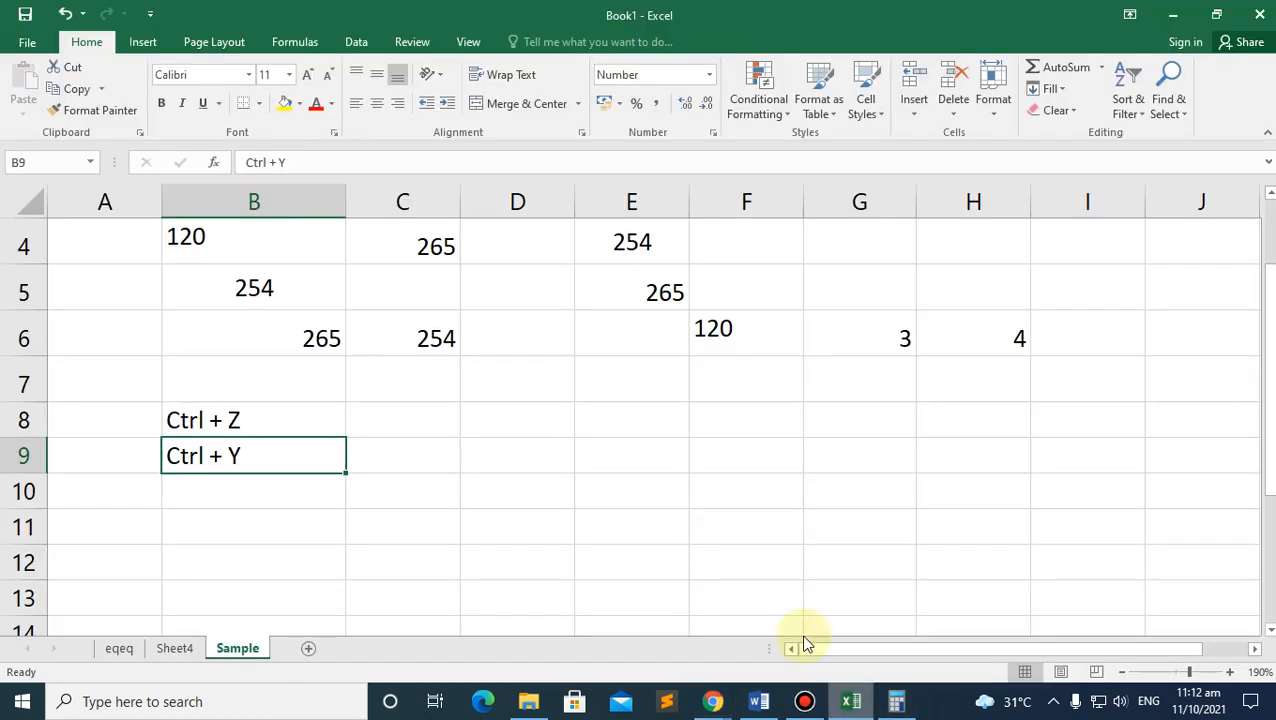
pyautogui.click(27, 47)
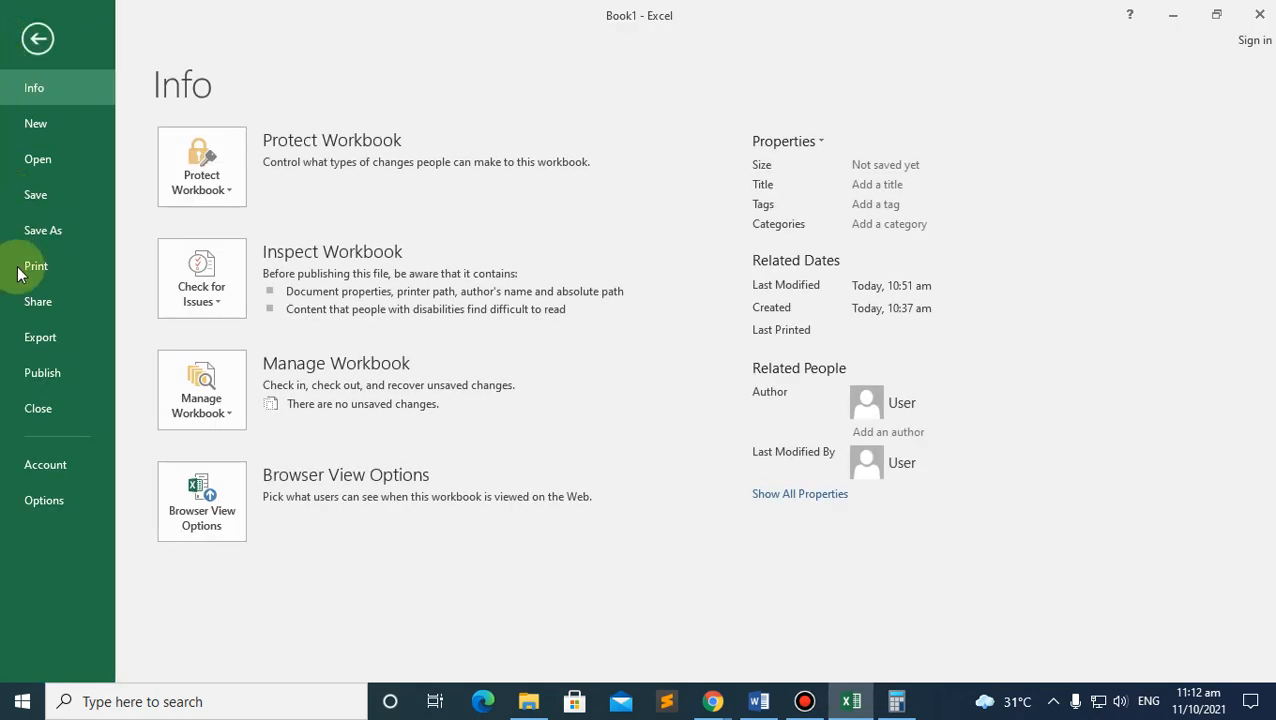
pyautogui.click(37, 39)
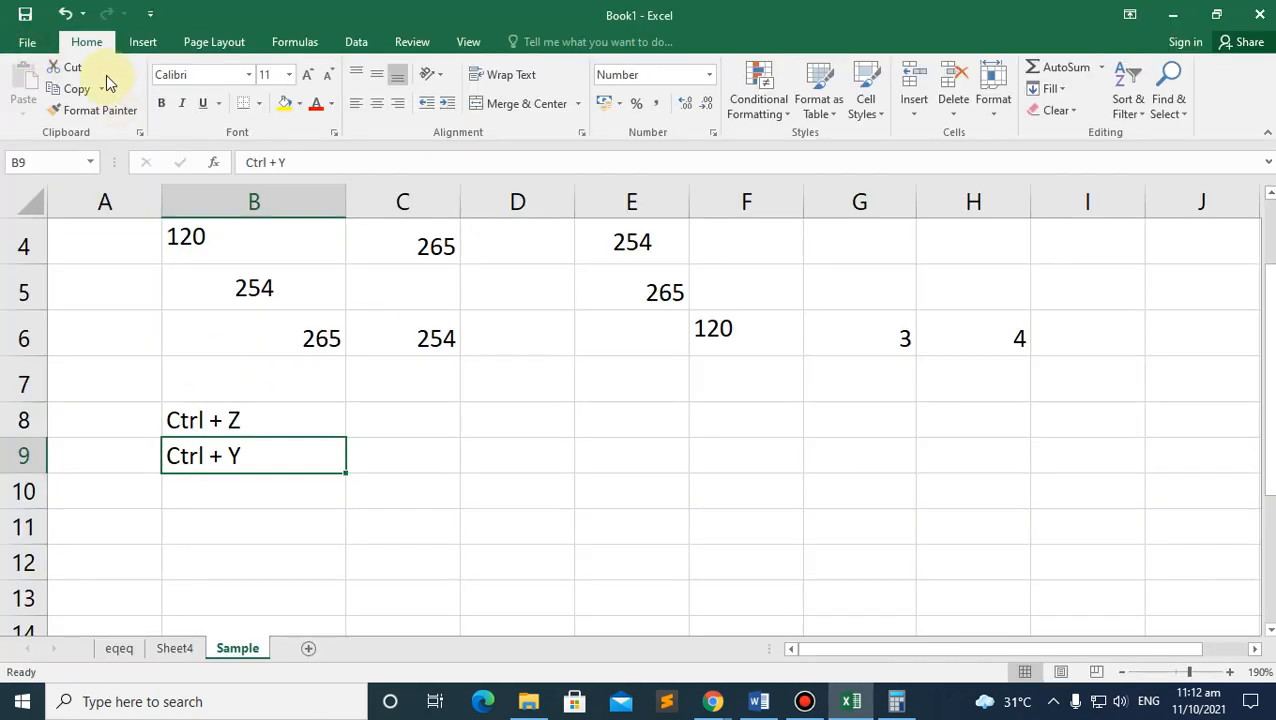
pyautogui.click(637, 651)
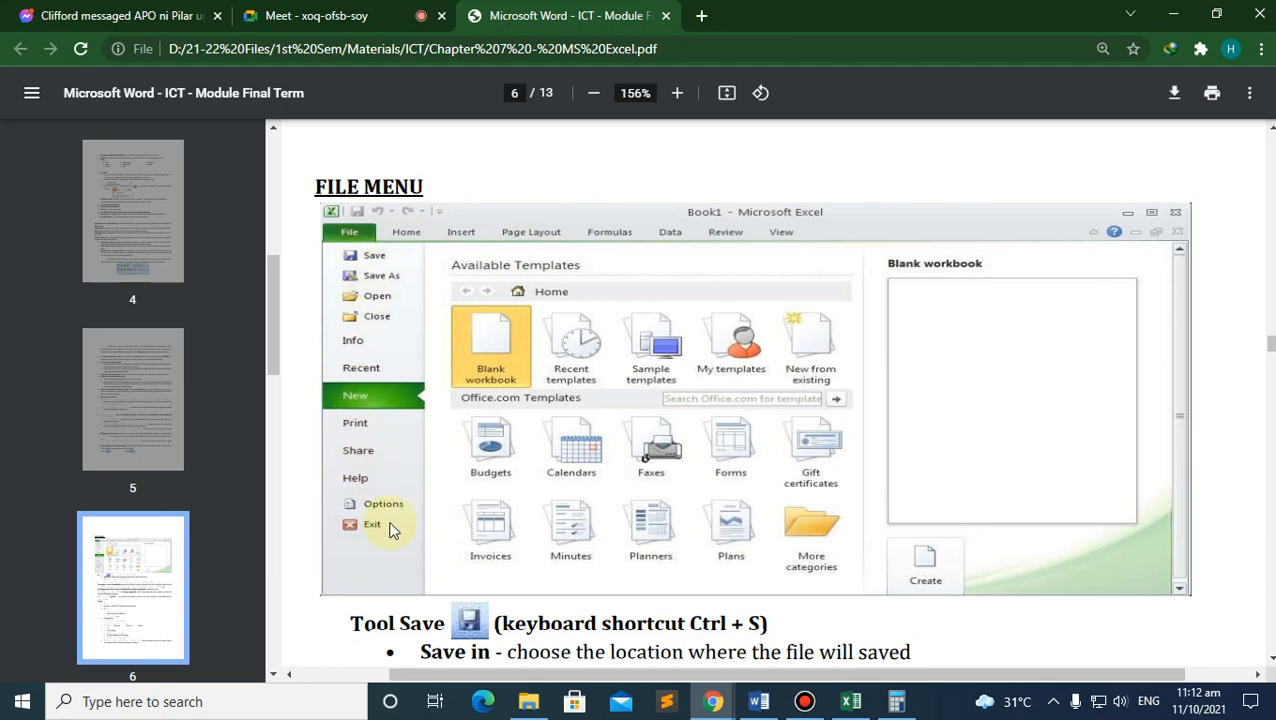
# Step: Switch back to the Excel workbook showing the Sample sheet
pyautogui.click(851, 701)
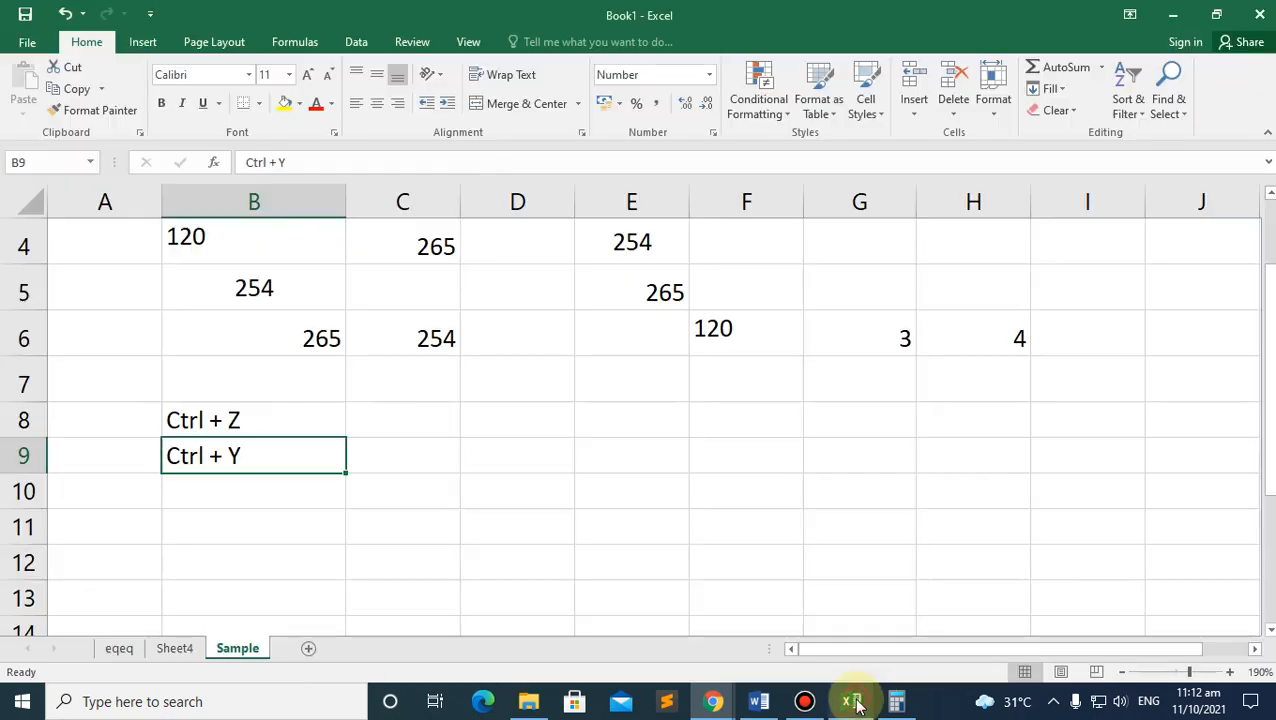
# Step: Open the File backstage Info page for Book1, showing its protection options and properties
pyautogui.click(27, 47)
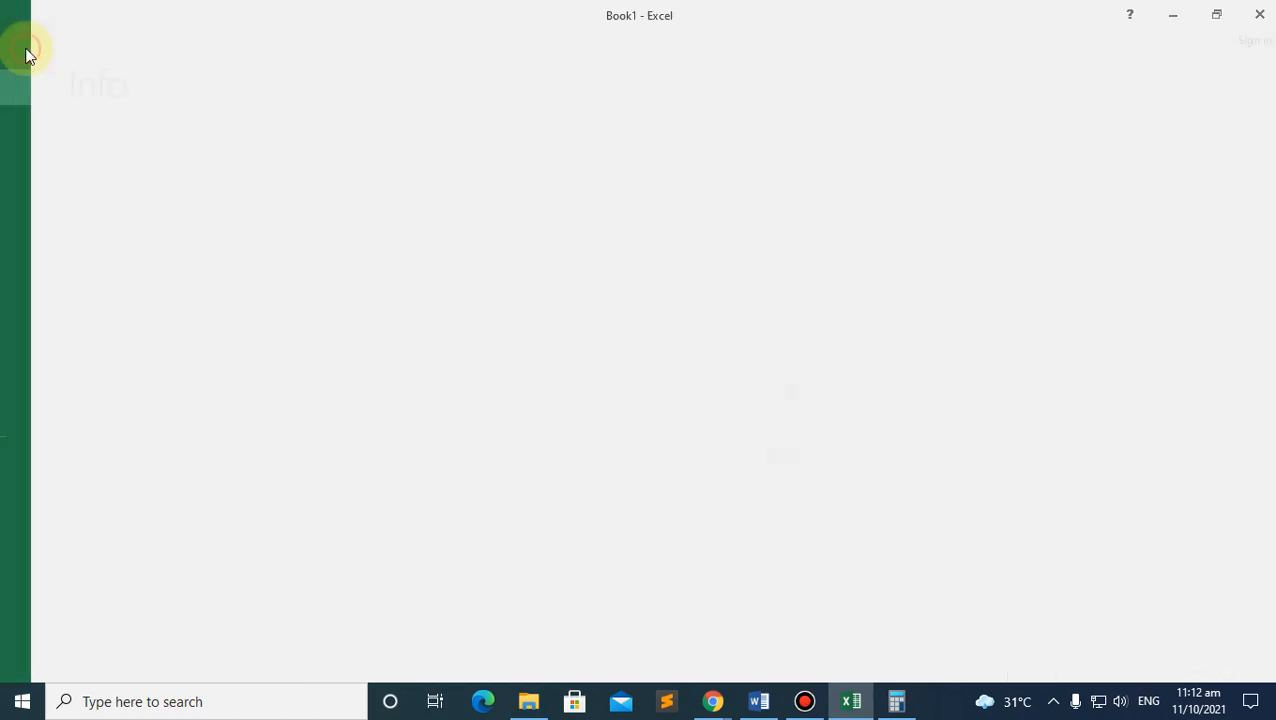
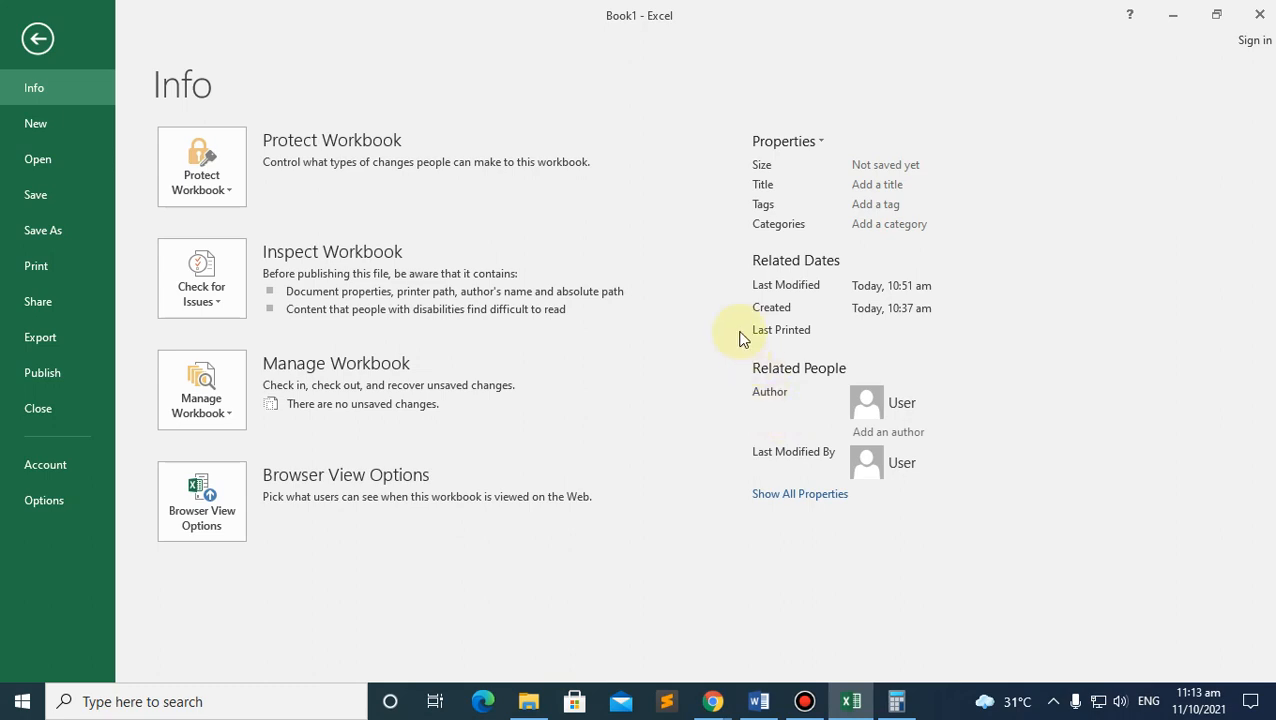
# Step: Bring up the author's contact card on the Info page and dismiss it
pyautogui.moveTo(748, 340)
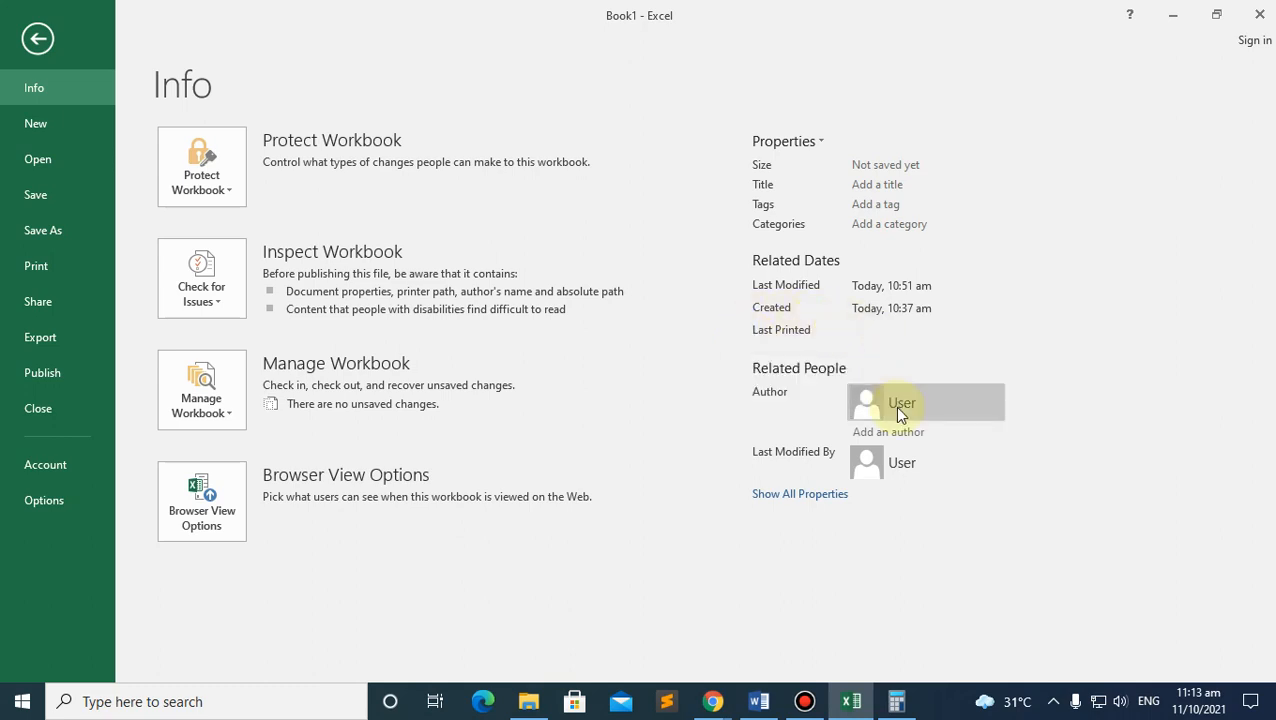
pyautogui.moveTo(898, 410)
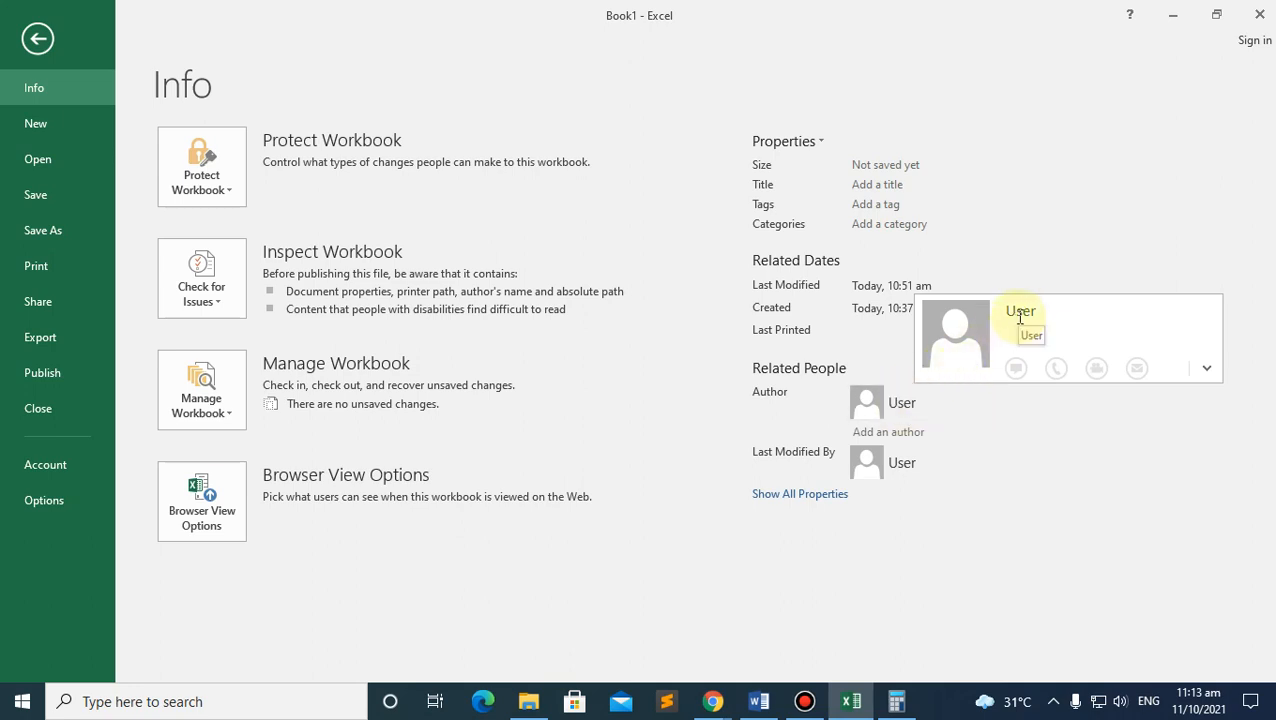
pyautogui.click(1012, 314)
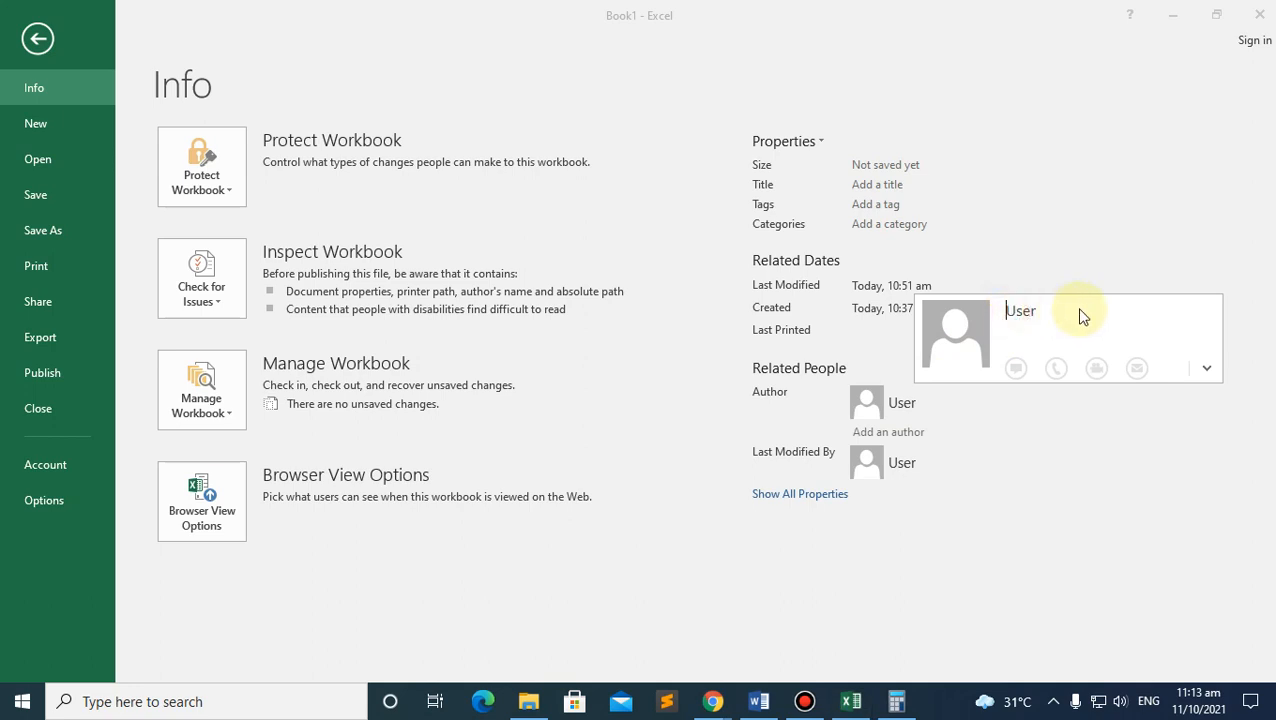
pyautogui.click(921, 429)
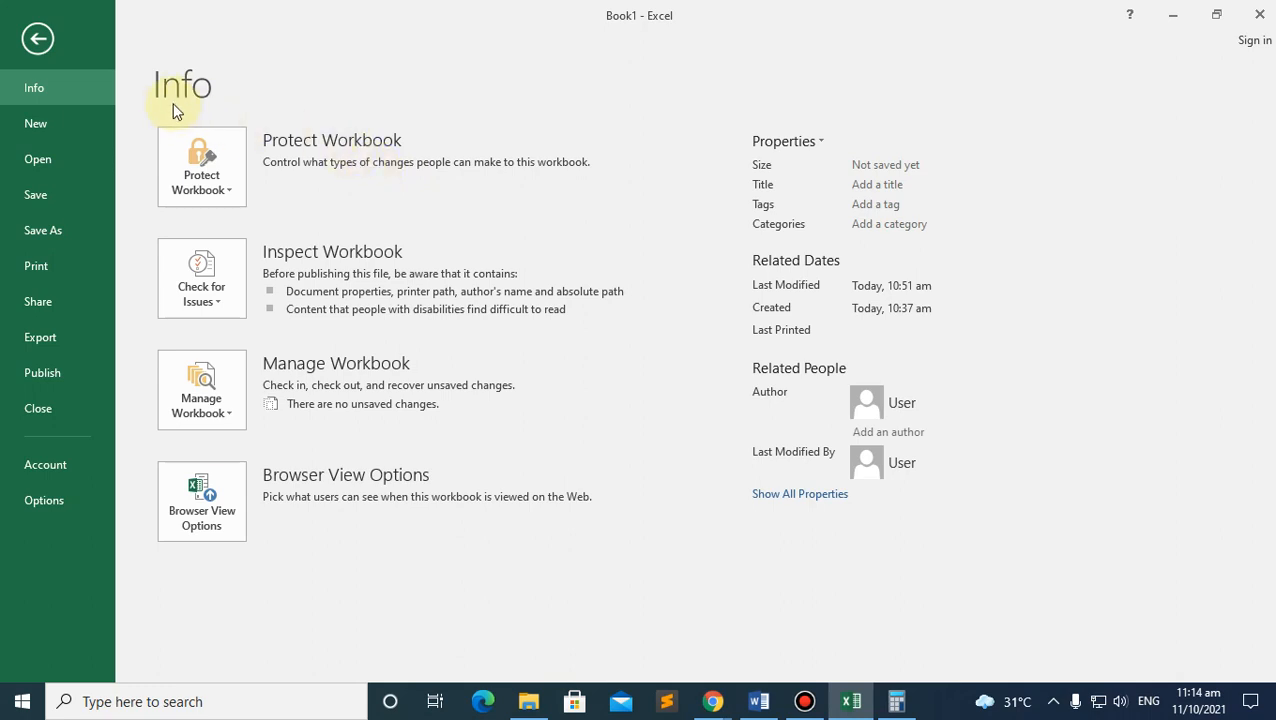
# Step: Browse the New workbook page in Backstage
pyautogui.click(60, 127)
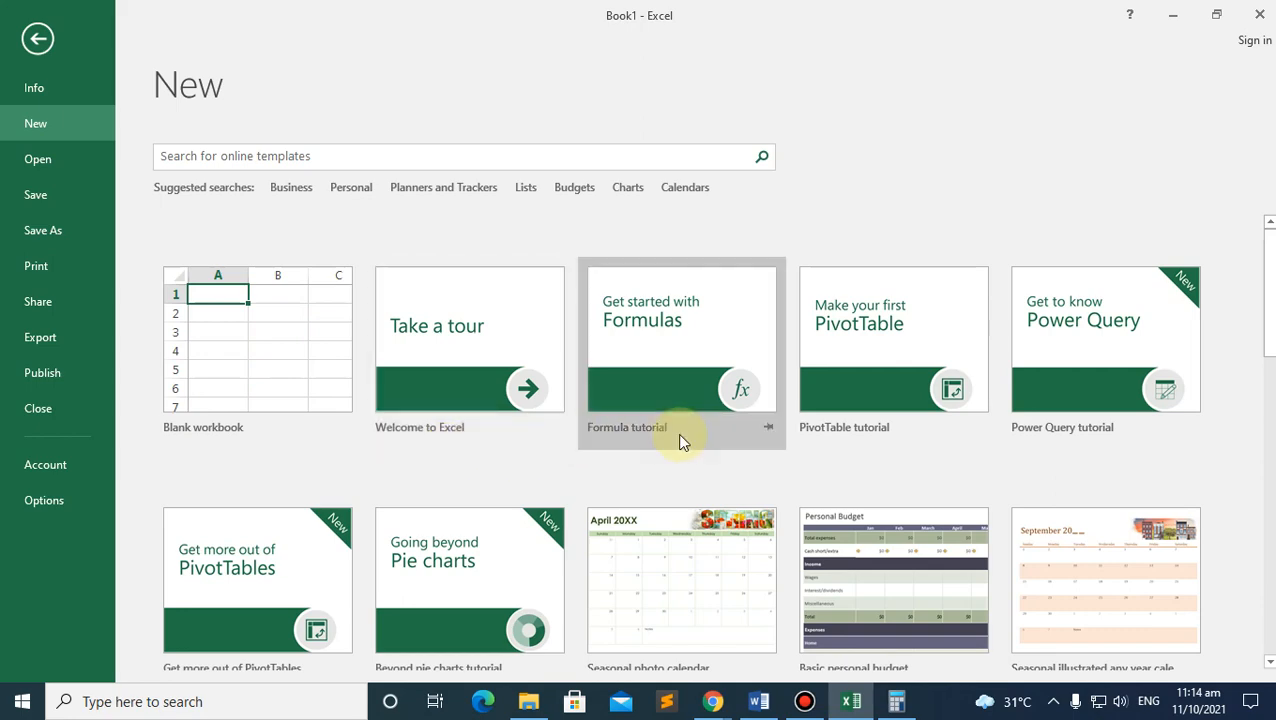
pyautogui.scroll(-2, 920, 450)
pyautogui.moveTo(712, 702)
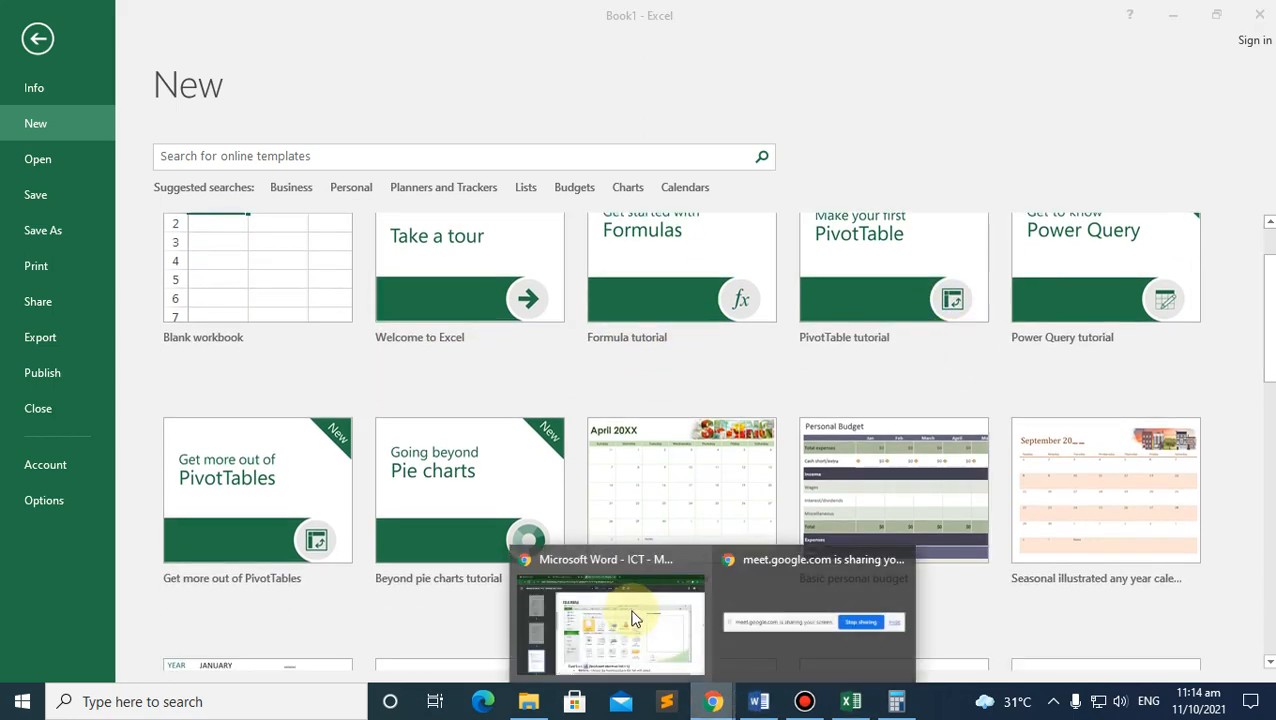
# Step: Admit the waiting participant into the Google Meet call, then return to Excel
pyautogui.click(627, 598)
pyautogui.click(332, 17)
pyautogui.click(832, 186)
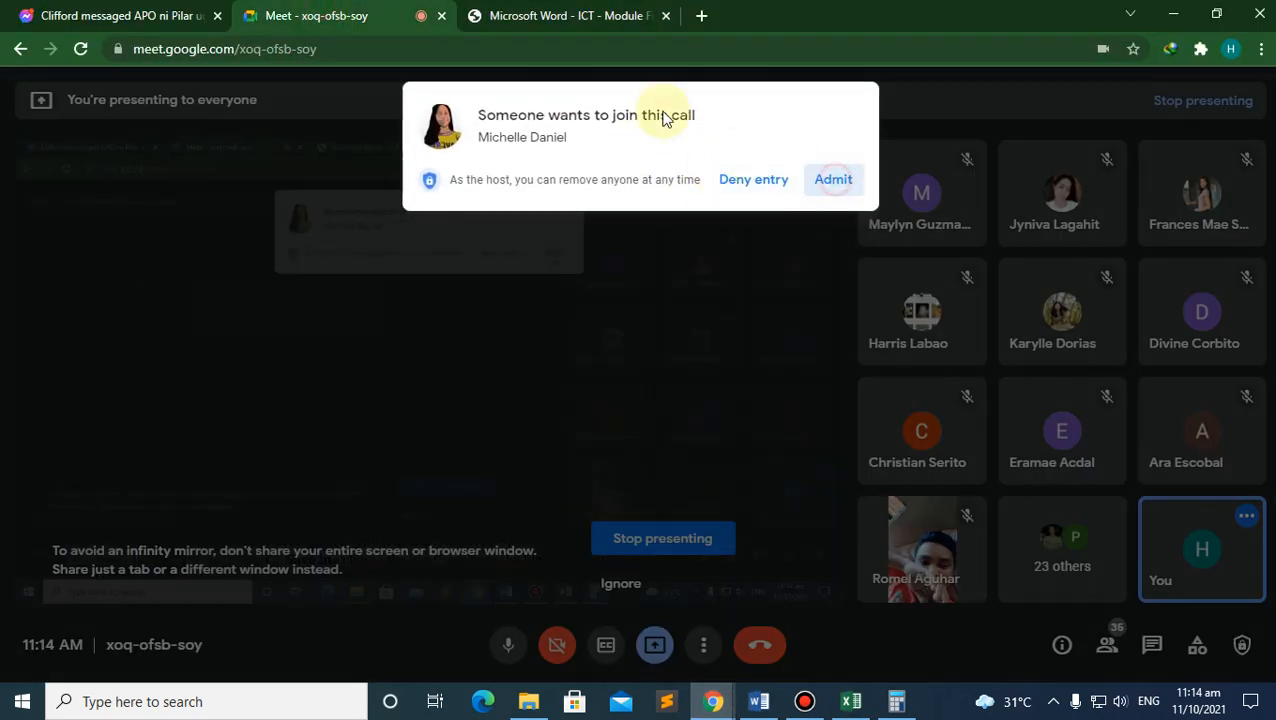
pyautogui.click(851, 701)
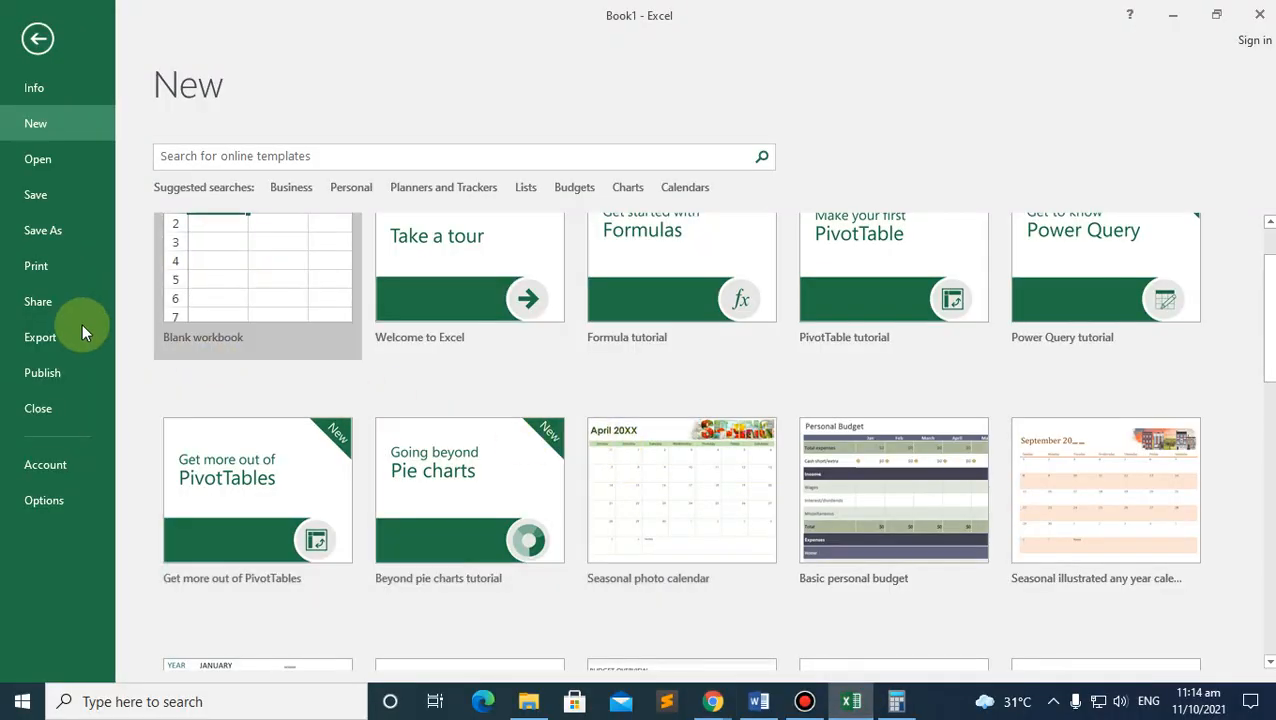
# Step: Look over the recent workbooks list, then go to Save As for Book1
pyautogui.click(33, 157)
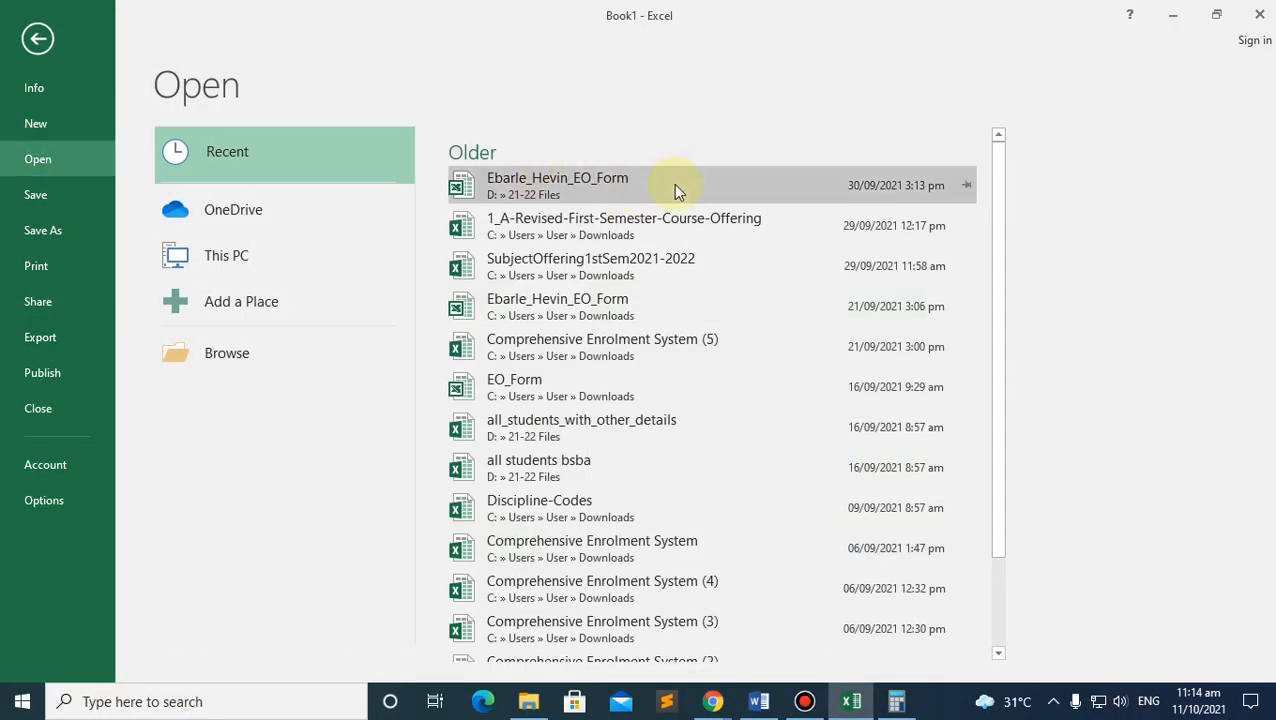
pyautogui.scroll(-2, 579, 487)
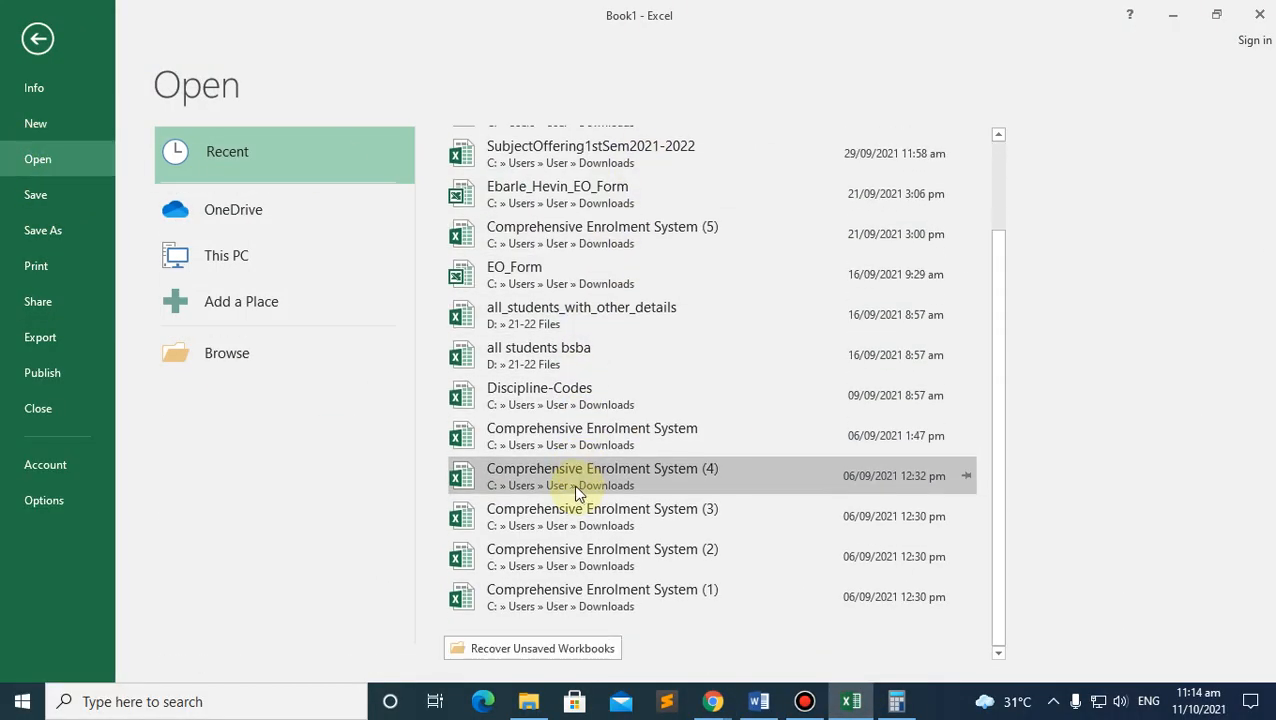
pyautogui.scroll(3, 577, 488)
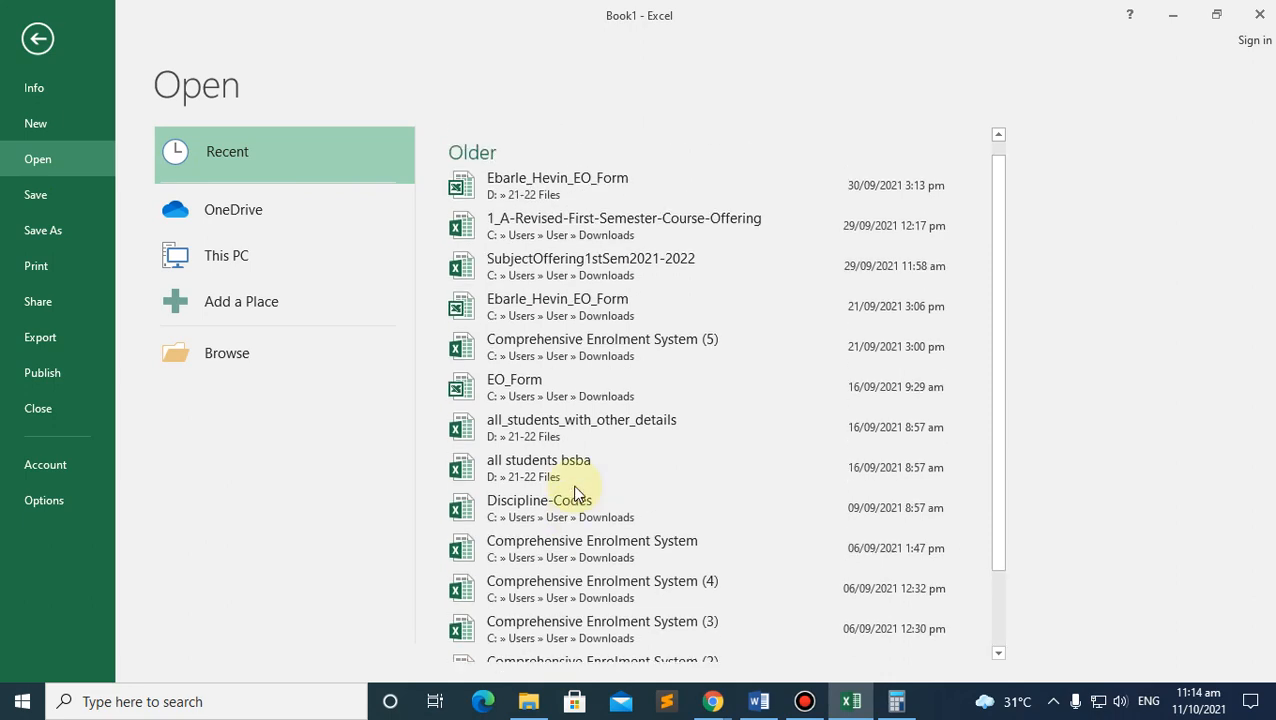
pyautogui.click(35, 197)
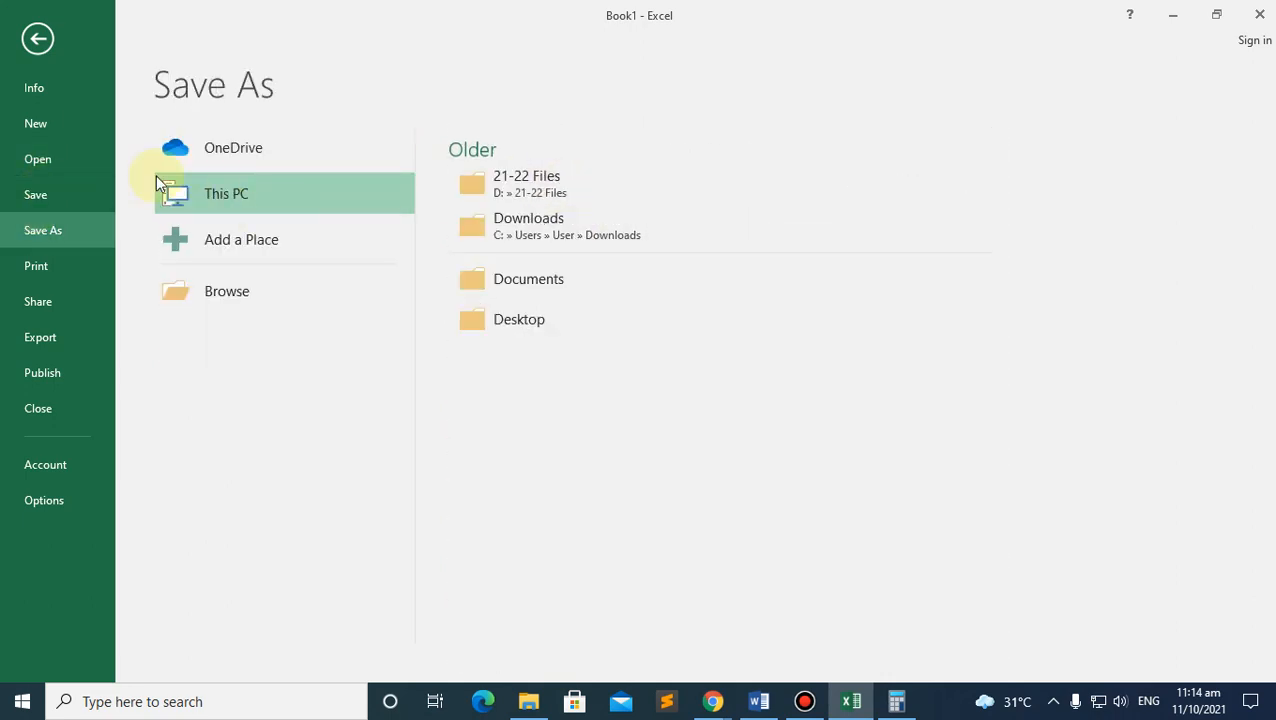
# Step: Browse the Print, Share, Export and Publish pages, then close Book1 to trigger the save prompt
pyautogui.click(33, 266)
pyautogui.click(31, 310)
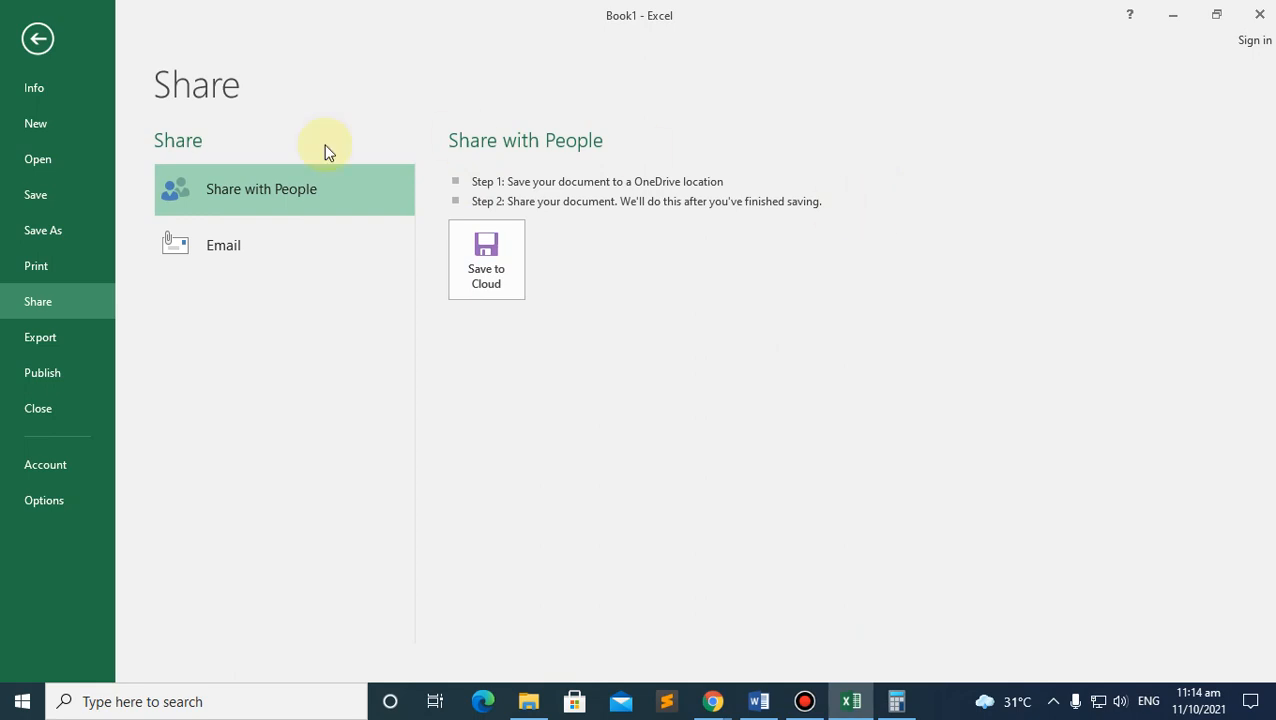
pyautogui.click(46, 336)
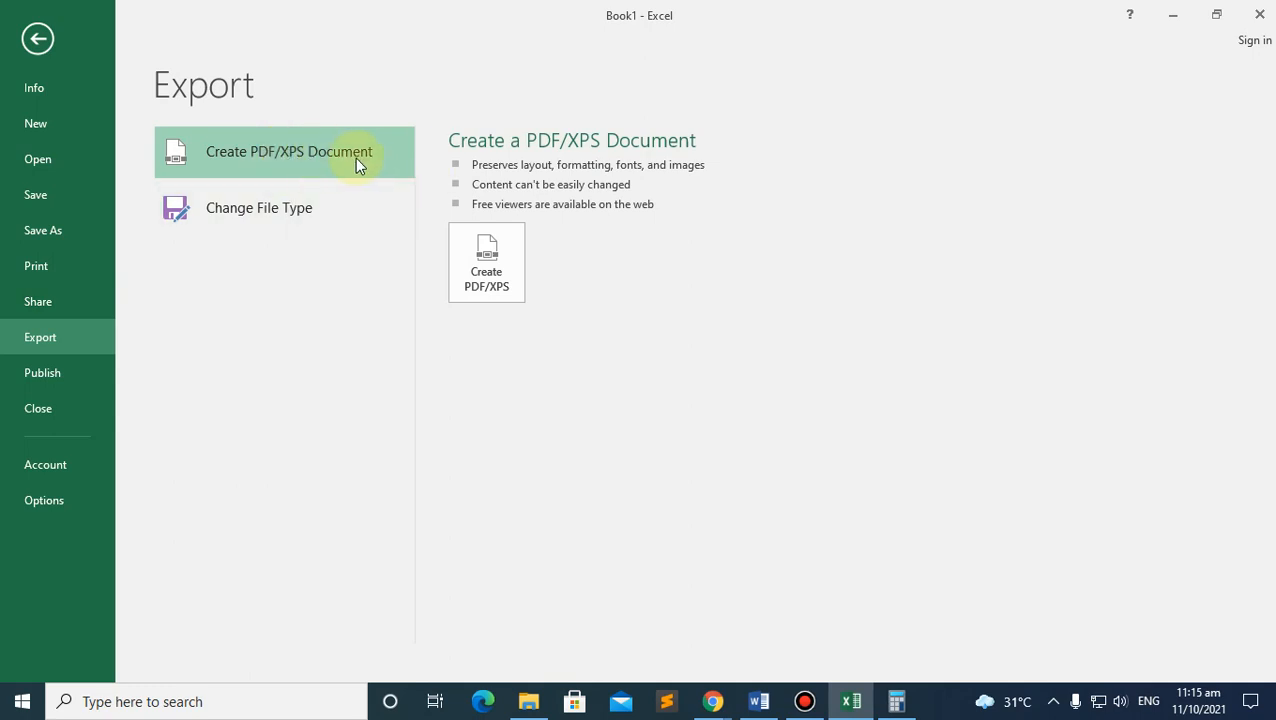
pyautogui.click(61, 371)
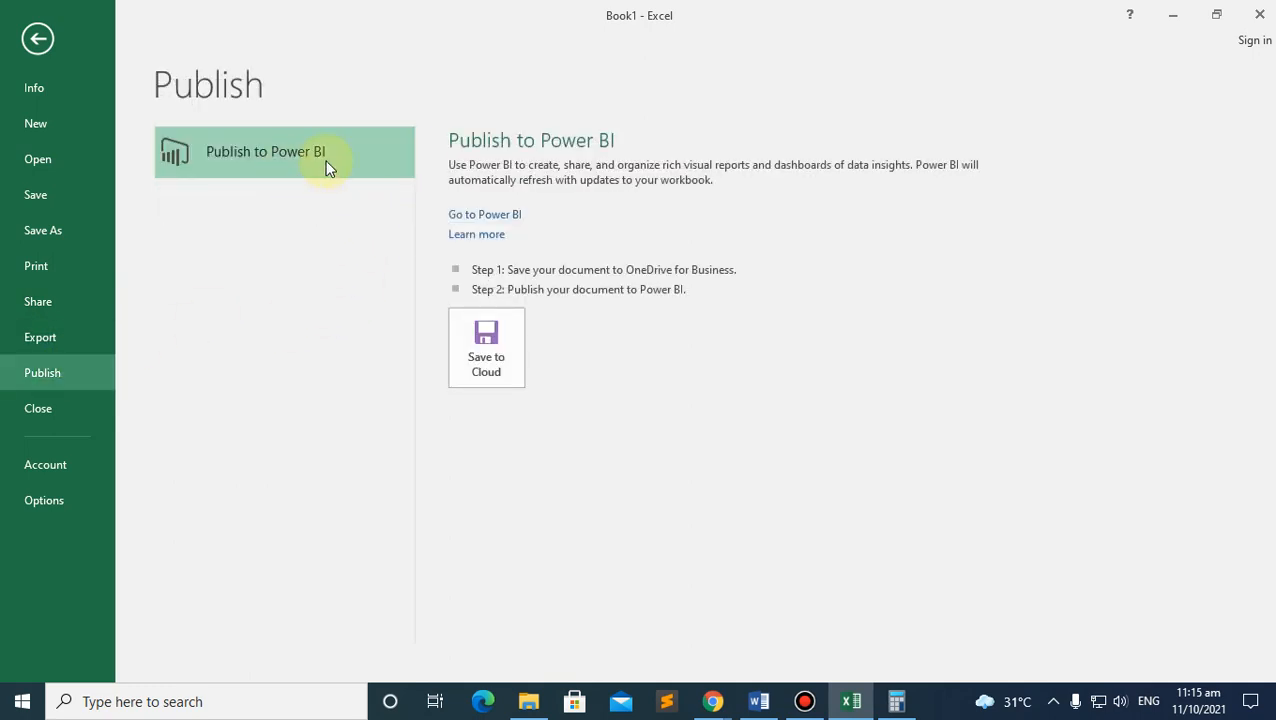
pyautogui.click(30, 407)
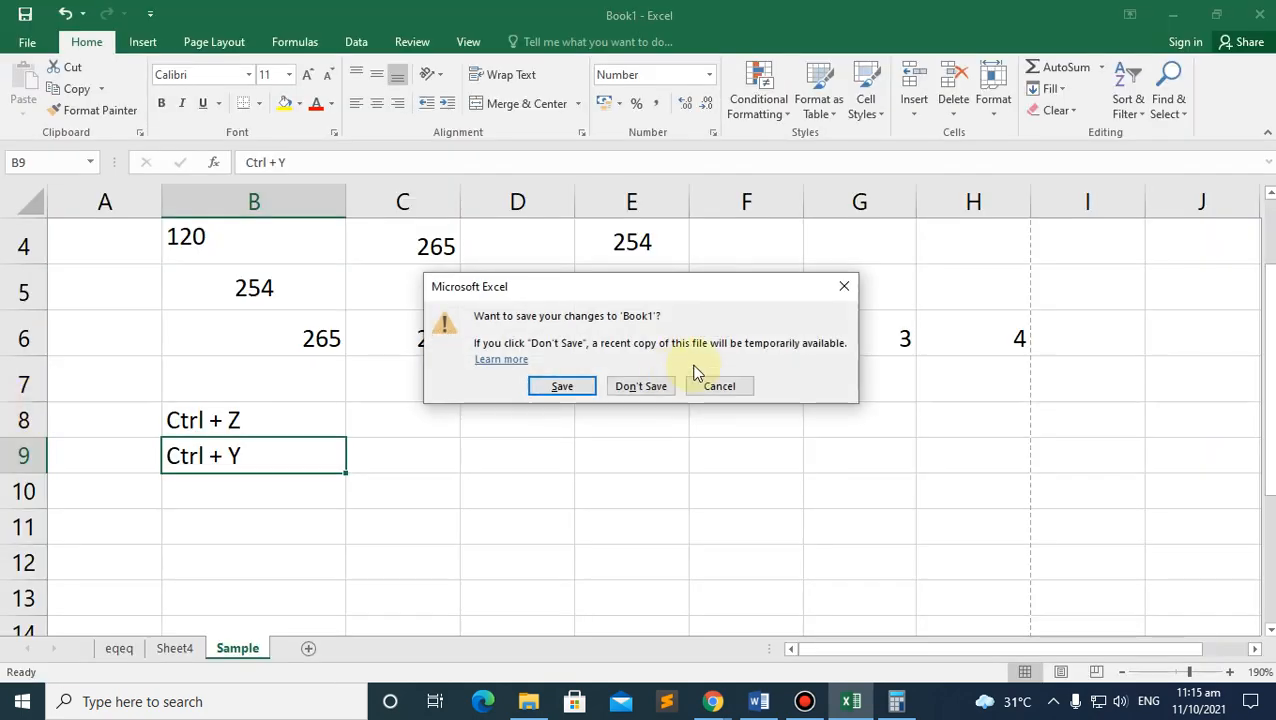
# Step: Cancel the save prompt and view the Account page showing Office Professional Plus 2016
pyautogui.click(745, 389)
pyautogui.click(22, 43)
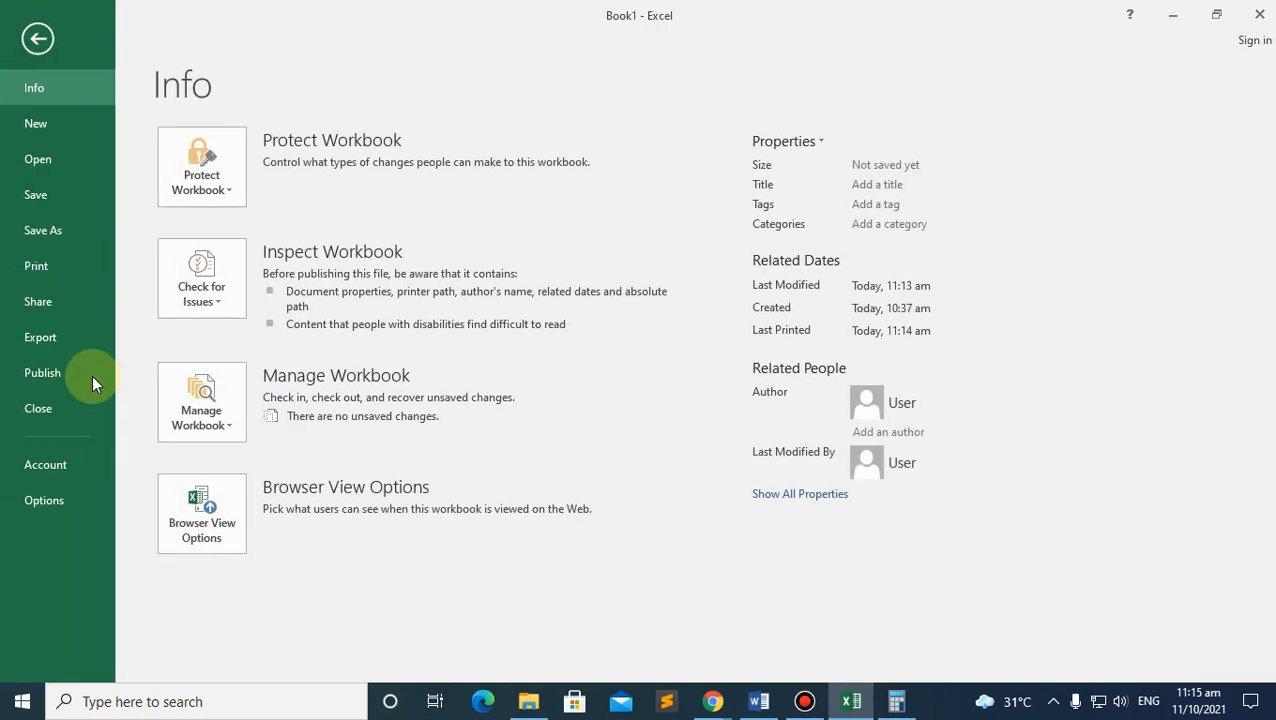
pyautogui.click(54, 480)
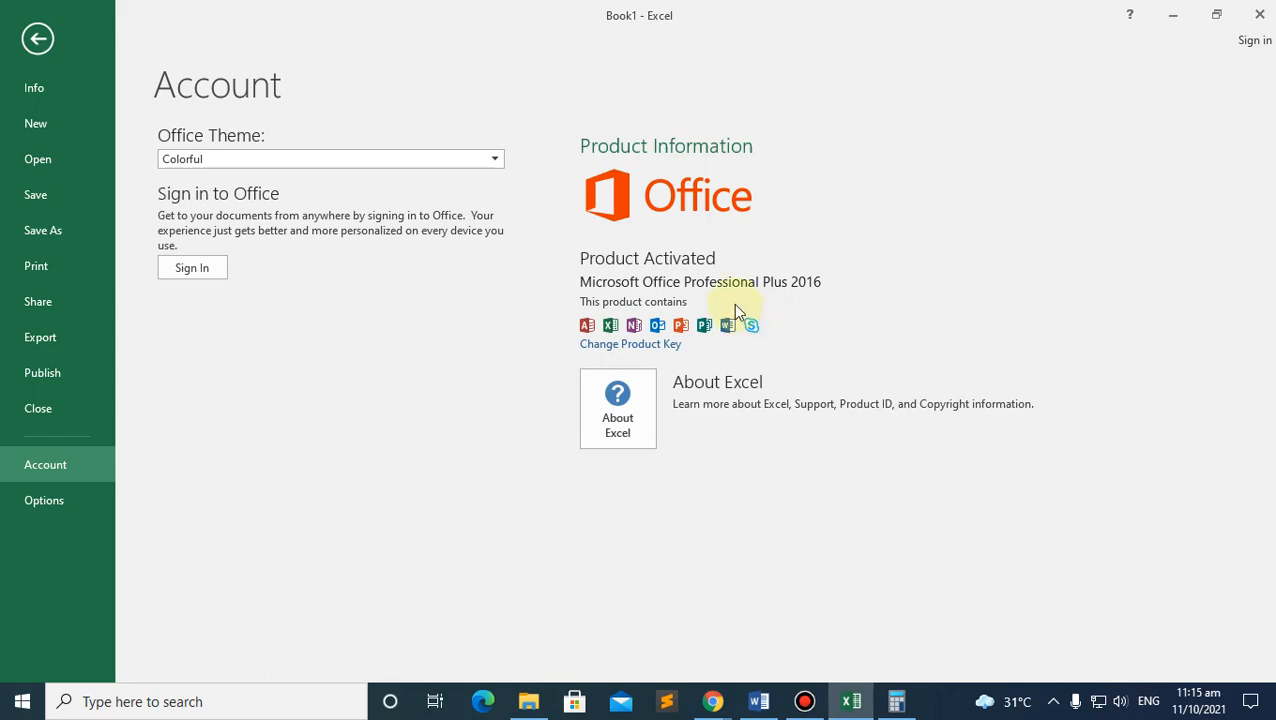
# Step: Scroll through Excel Options' Advanced settings and close the dialog without changes
pyautogui.click(41, 500)
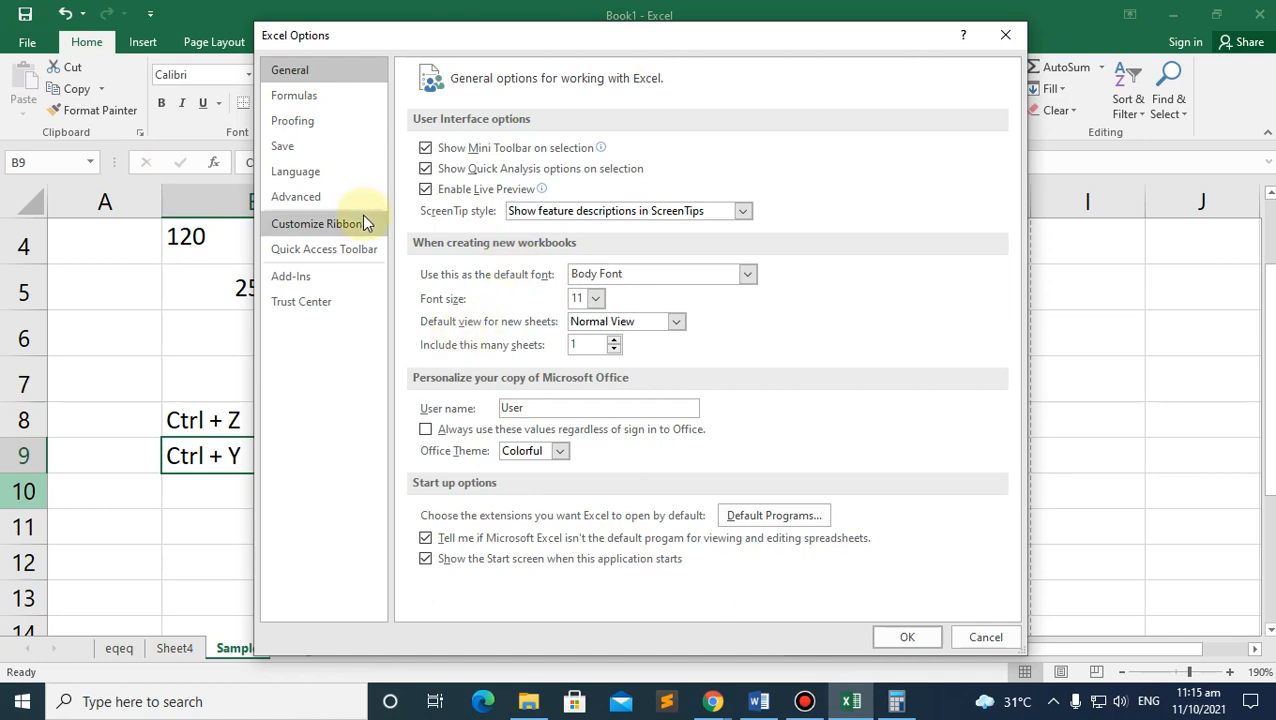
pyautogui.click(316, 199)
pyautogui.scroll(-2, 611, 385)
pyautogui.scroll(-10, 609, 383)
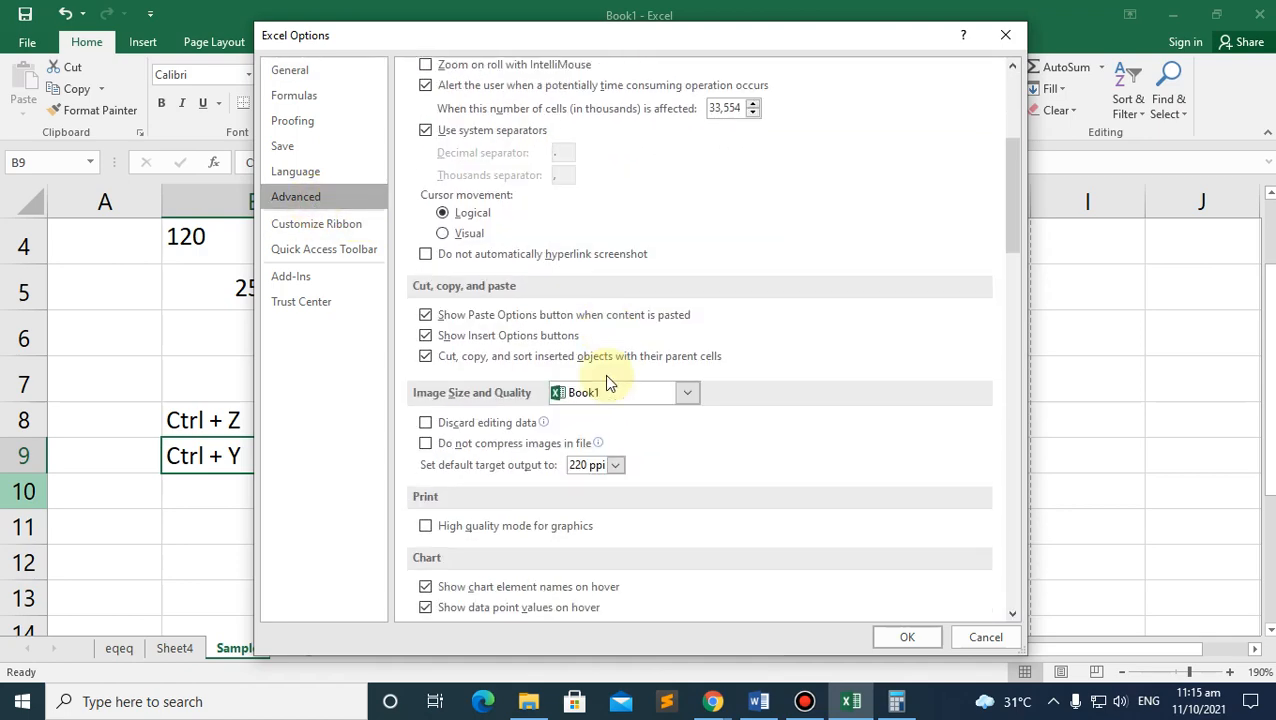
pyautogui.scroll(-3, 609, 378)
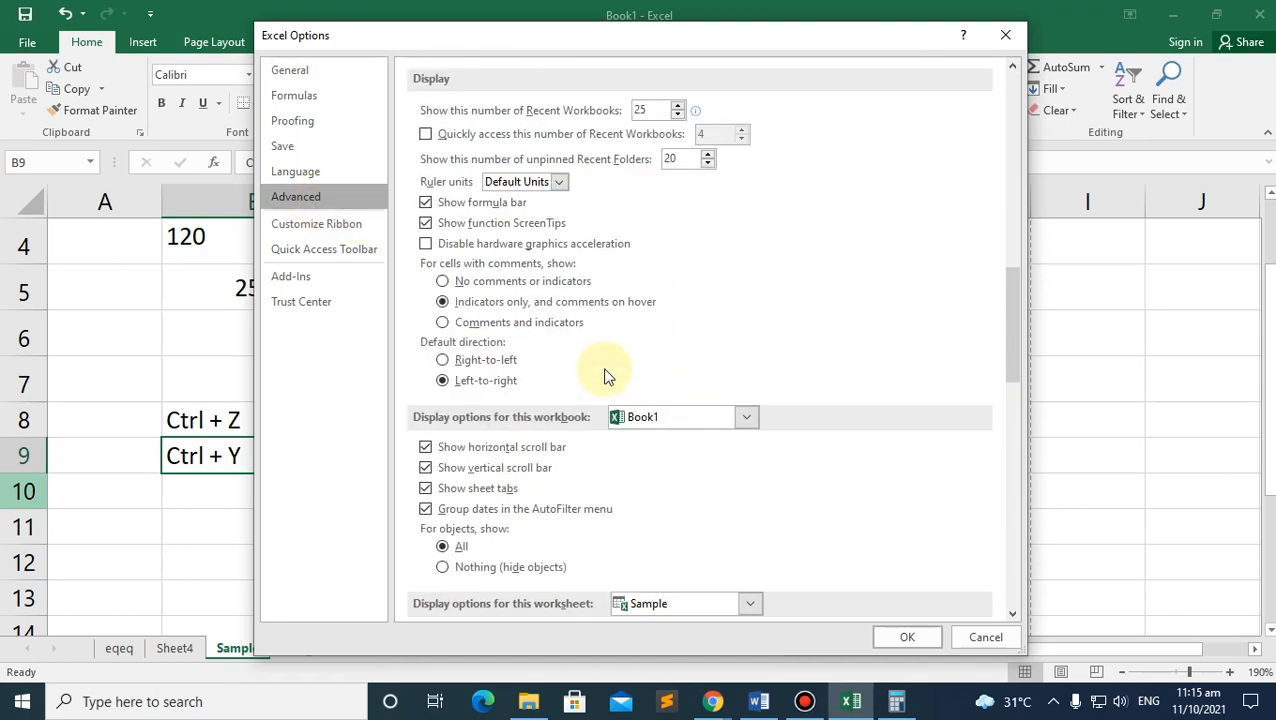
pyautogui.scroll(2, 604, 376)
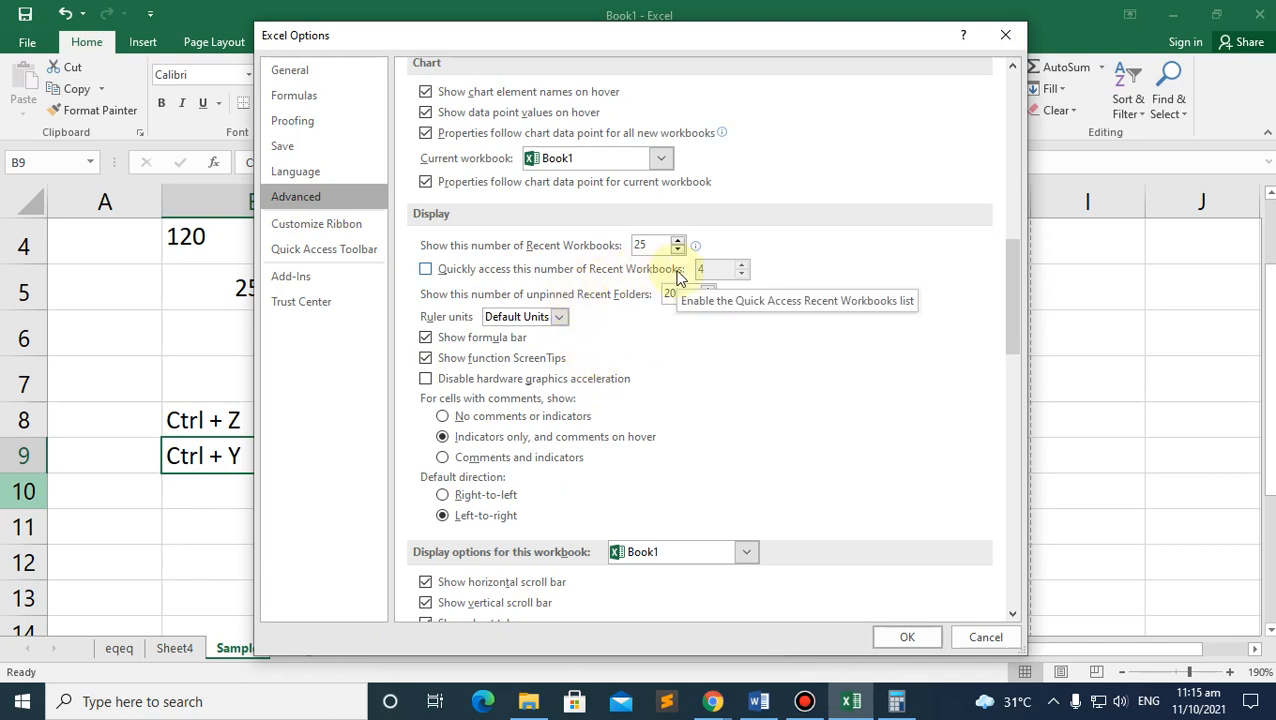
pyautogui.scroll(4, 877, 158)
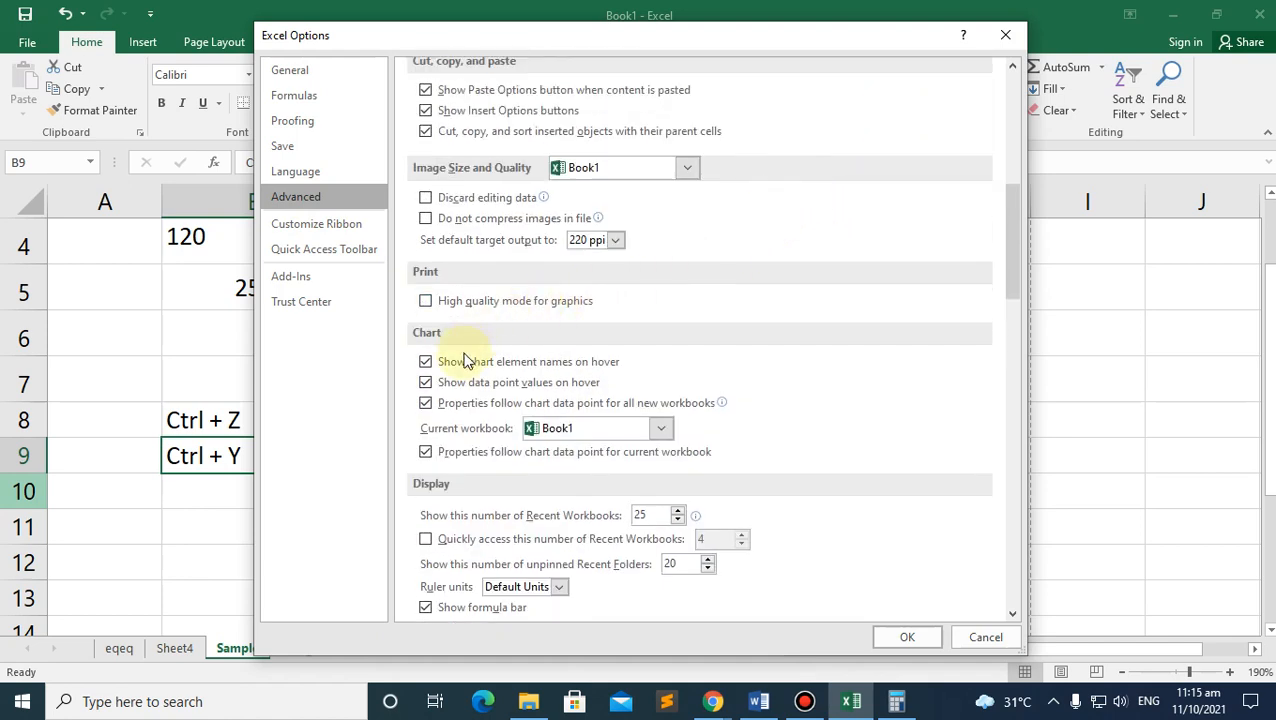
pyautogui.click(1005, 35)
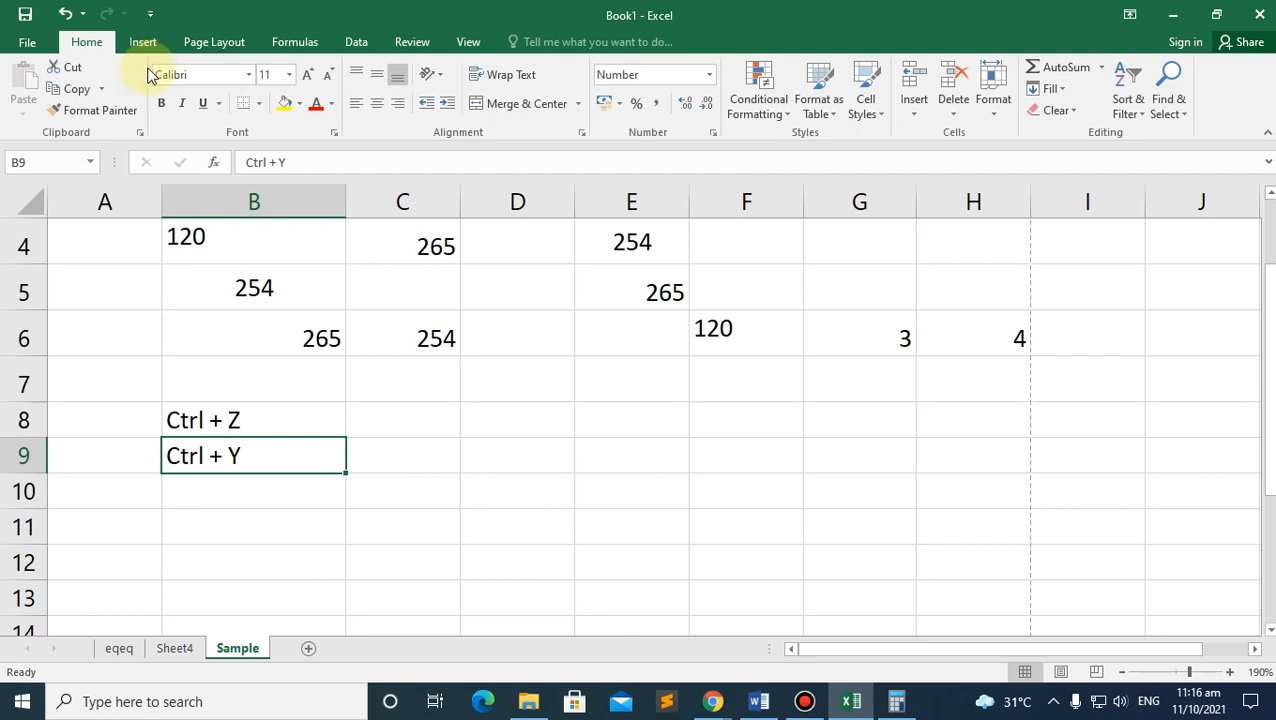
# Step: In Word's blank document, check the left indent value on the Layout ribbon
pyautogui.click(758, 701)
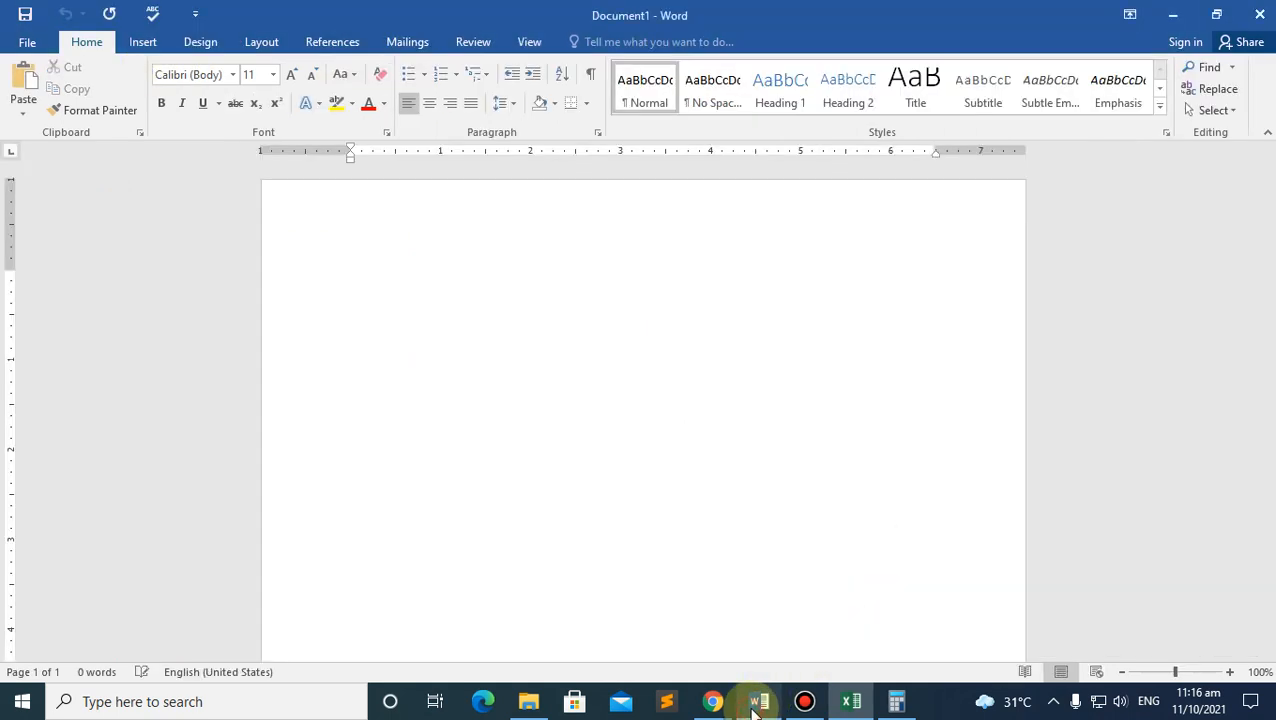
pyautogui.click(287, 281)
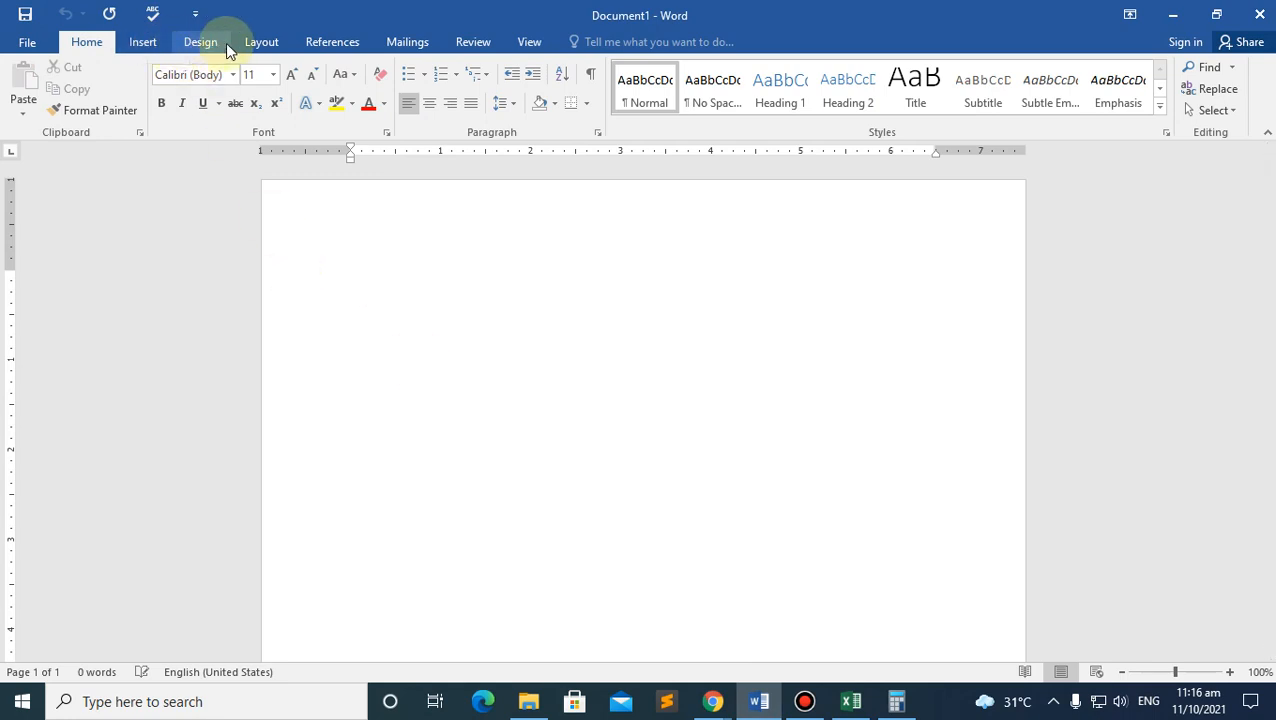
pyautogui.click(255, 43)
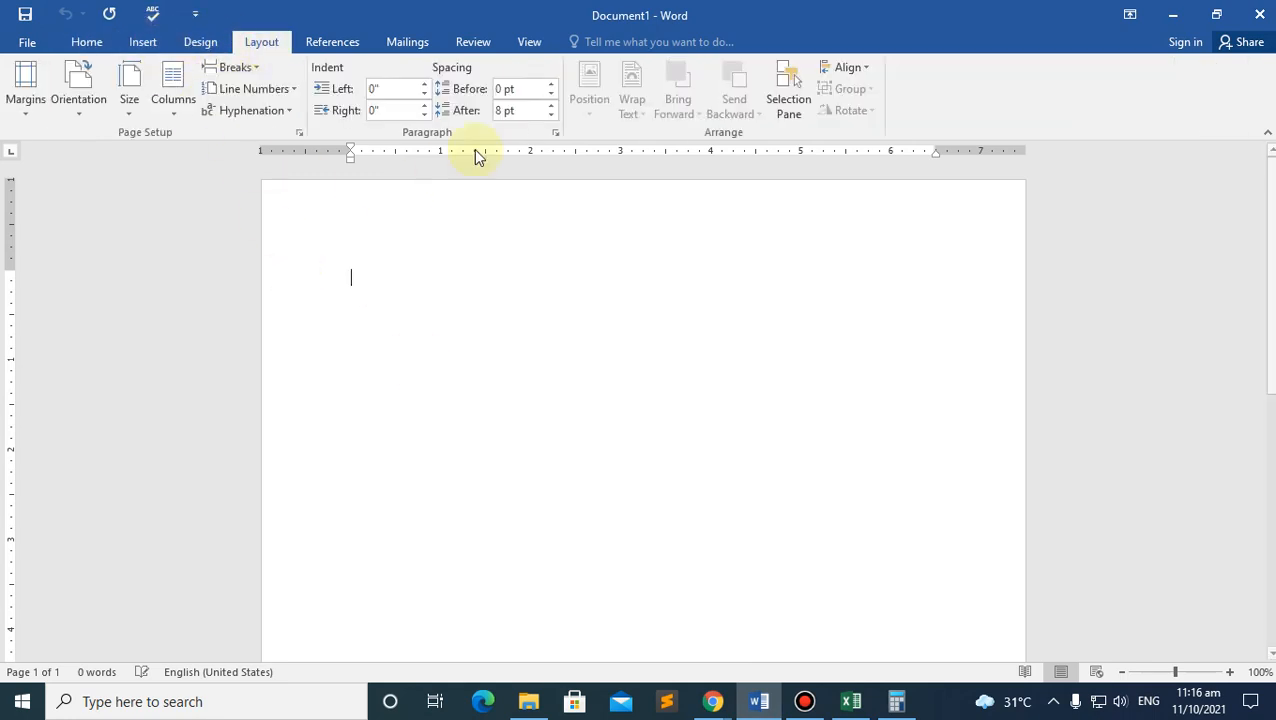
pyautogui.click(379, 92)
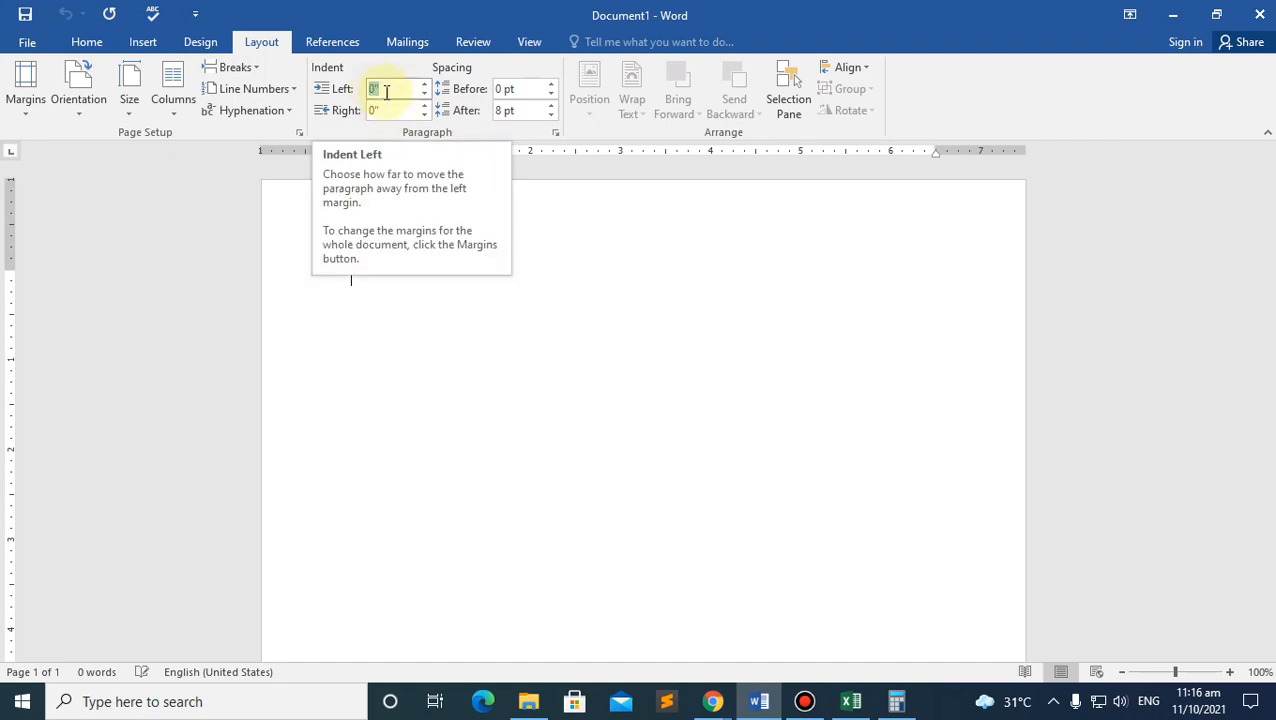
# Step: Set Word's 'Show measurements in units of' option to Centimeters and apply it
pyautogui.click(27, 44)
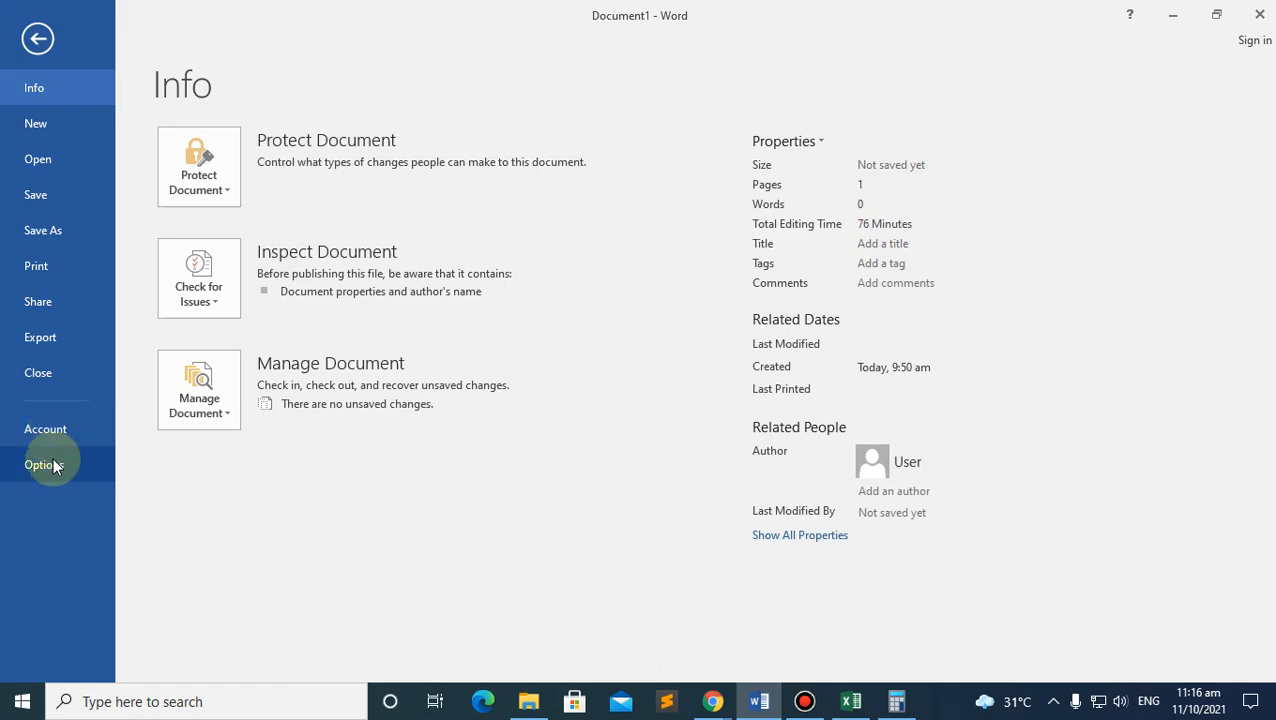
pyautogui.click(54, 466)
pyautogui.click(297, 205)
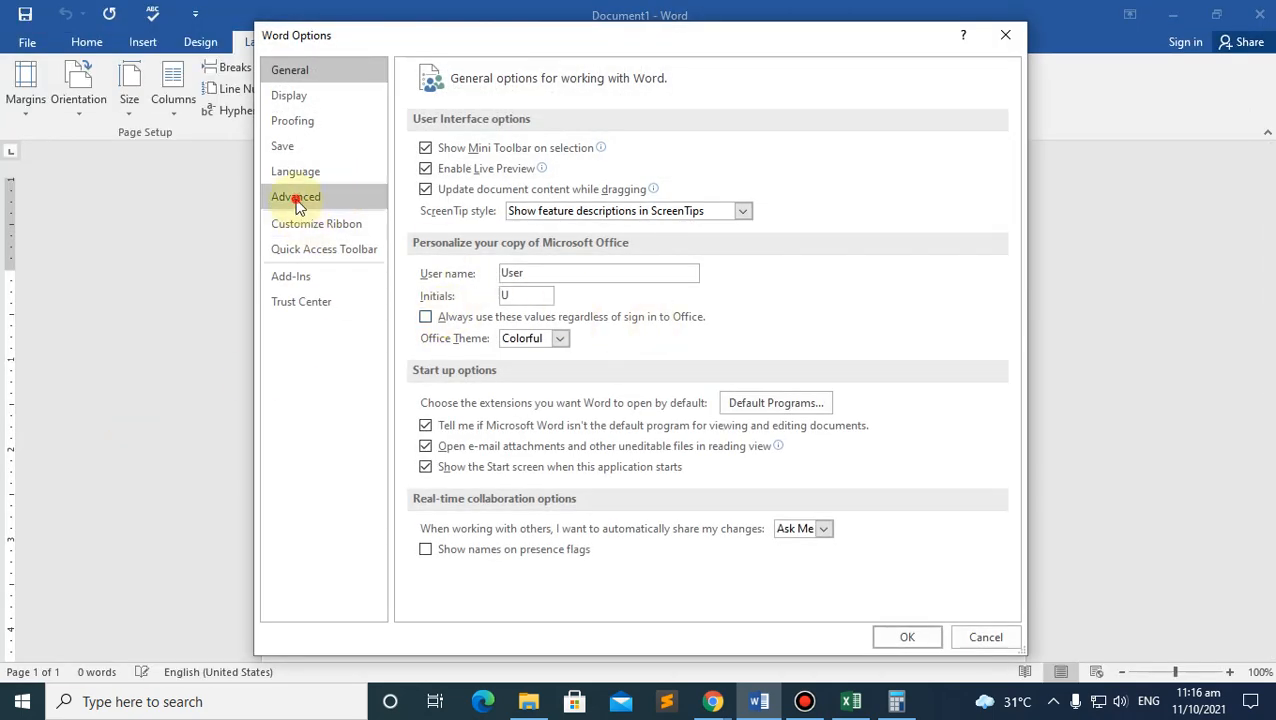
pyautogui.scroll(-15, 584, 285)
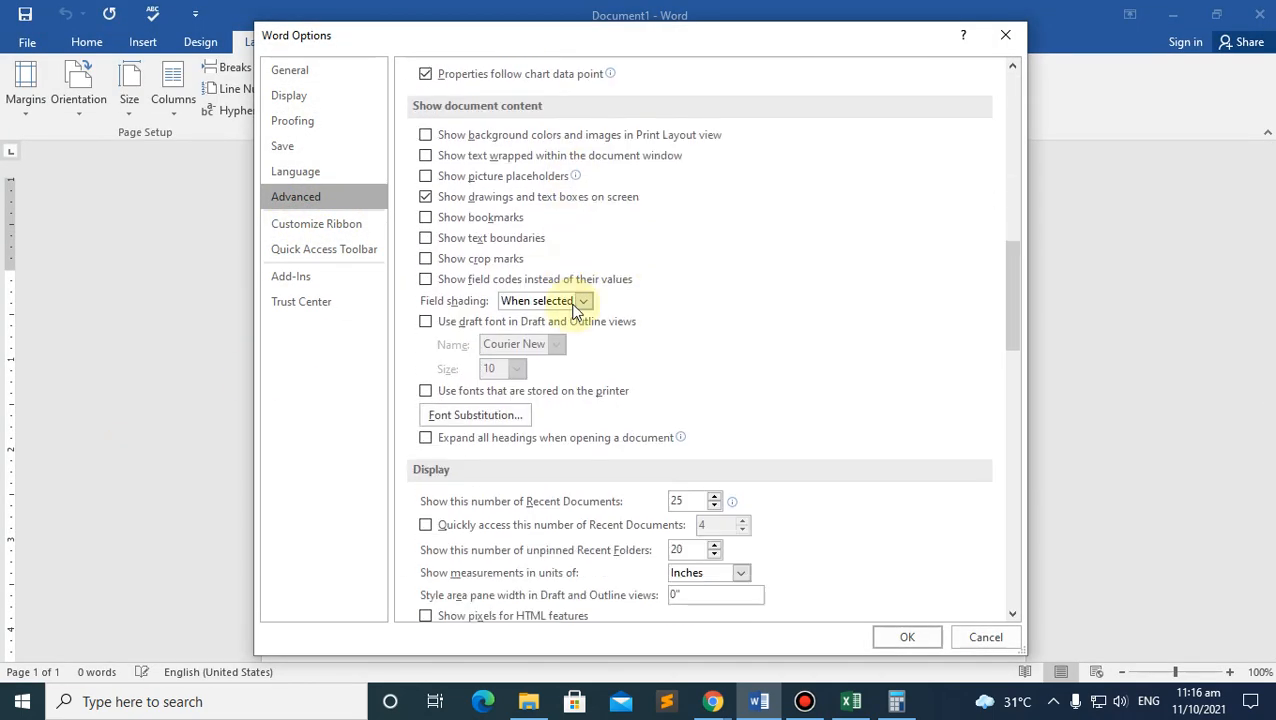
pyautogui.scroll(-6, 576, 312)
pyautogui.click(740, 212)
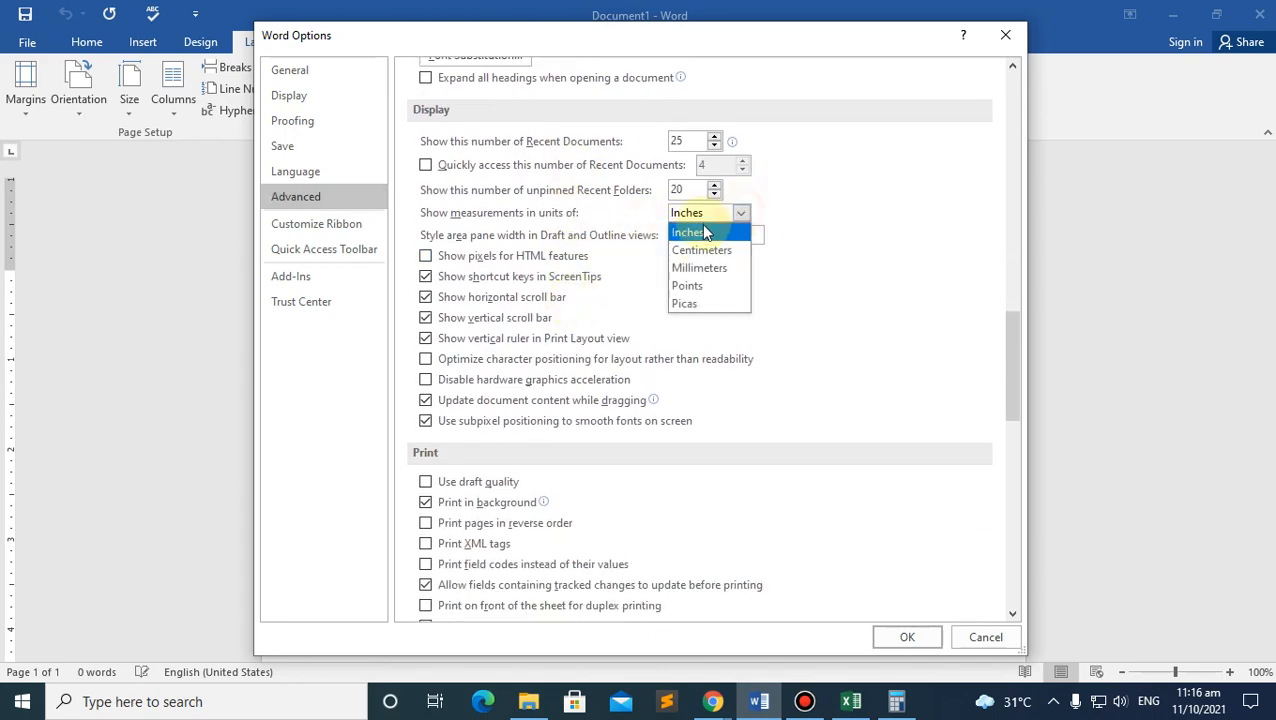
pyautogui.click(701, 250)
pyautogui.click(907, 637)
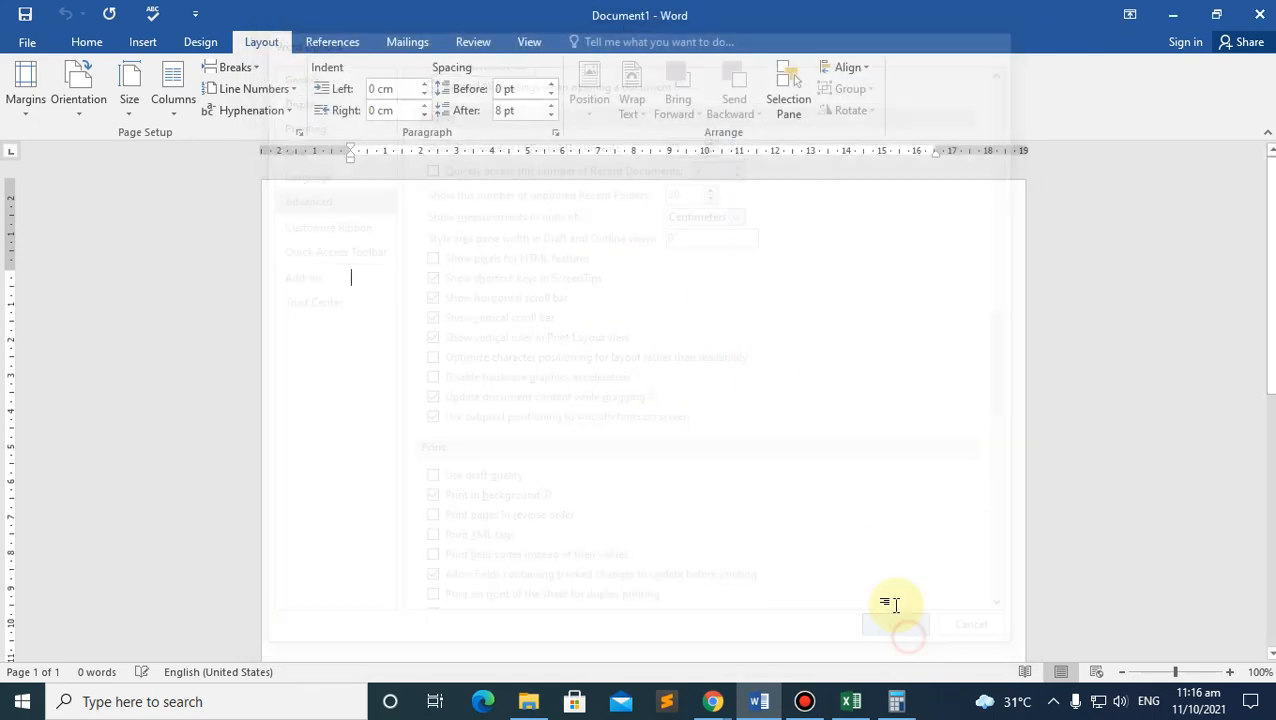
# Step: Point out the left and right indent values now shown in centimeters
pyautogui.doubleClick(383, 88)
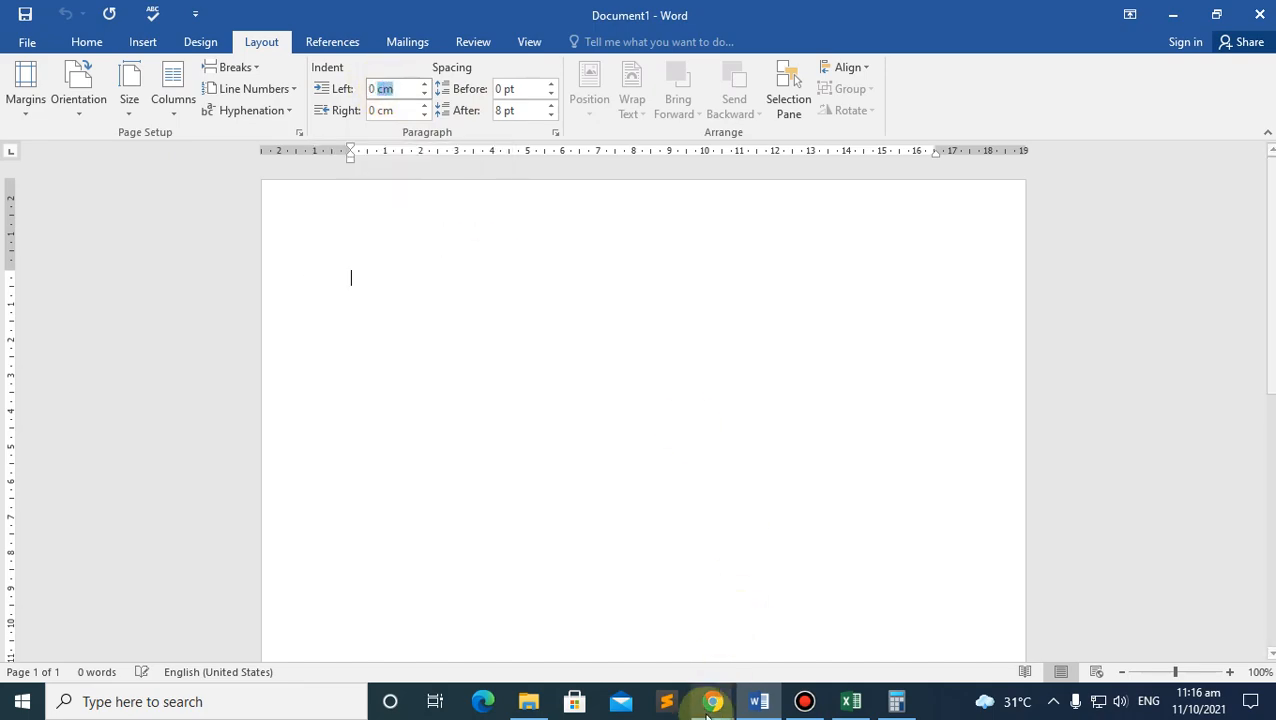
pyautogui.moveTo(710, 703)
pyautogui.click(655, 608)
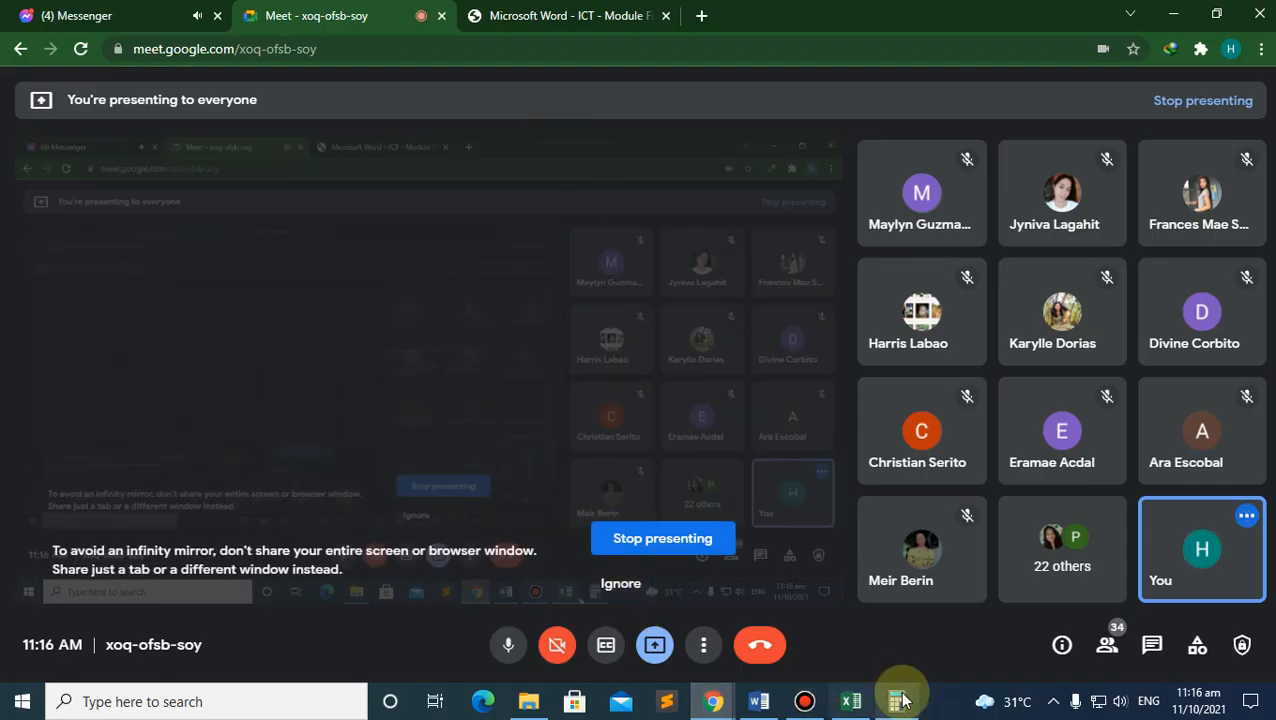
pyautogui.click(757, 701)
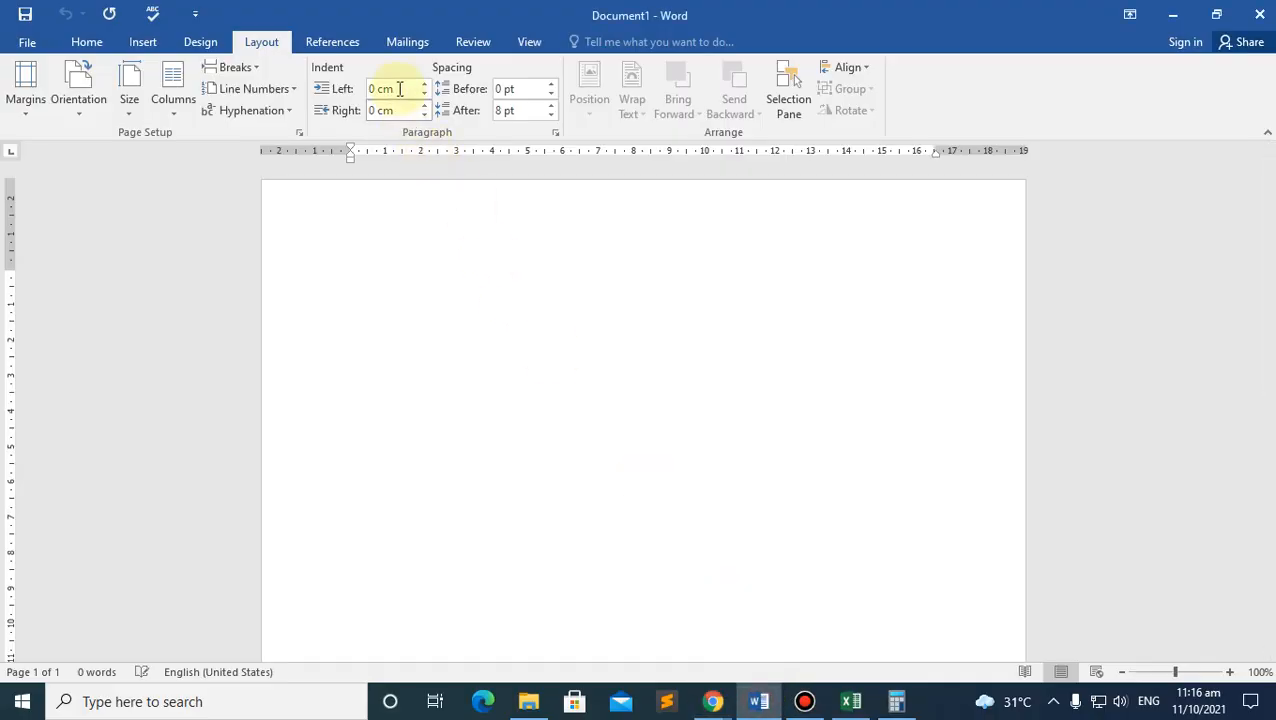
pyautogui.click(399, 89)
pyautogui.click(396, 112)
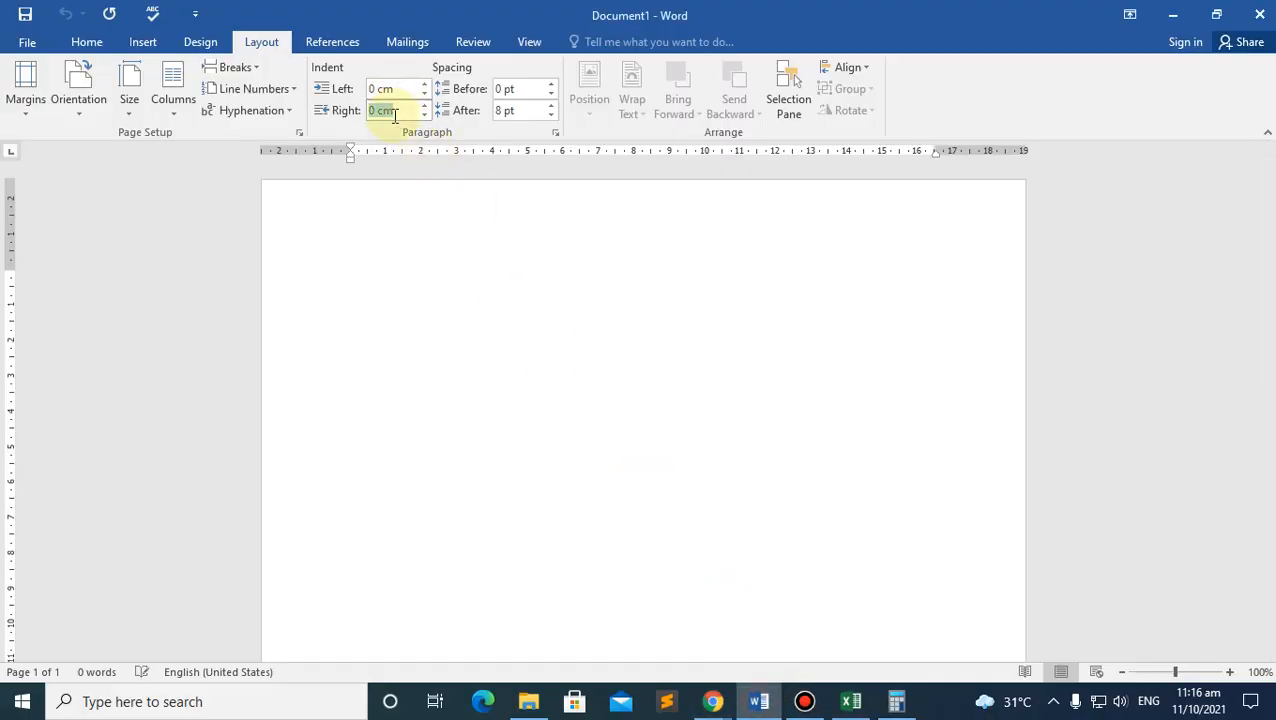
pyautogui.click(374, 89)
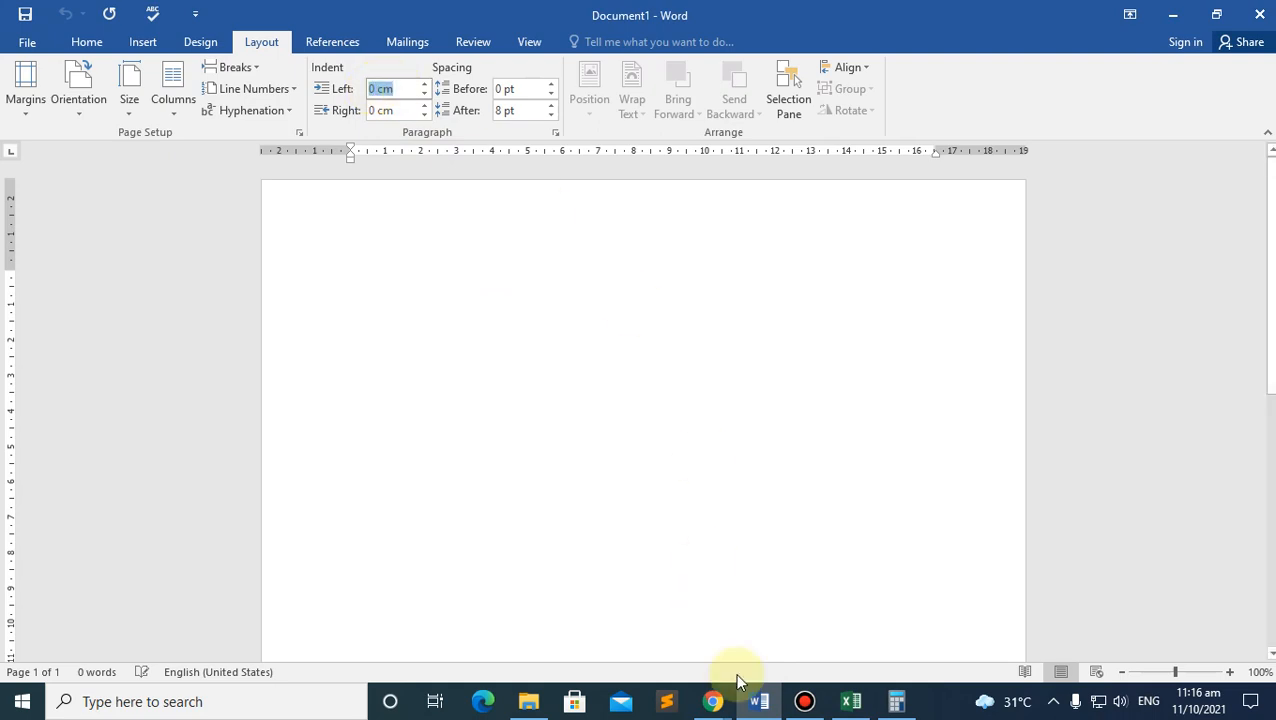
pyautogui.click(718, 703)
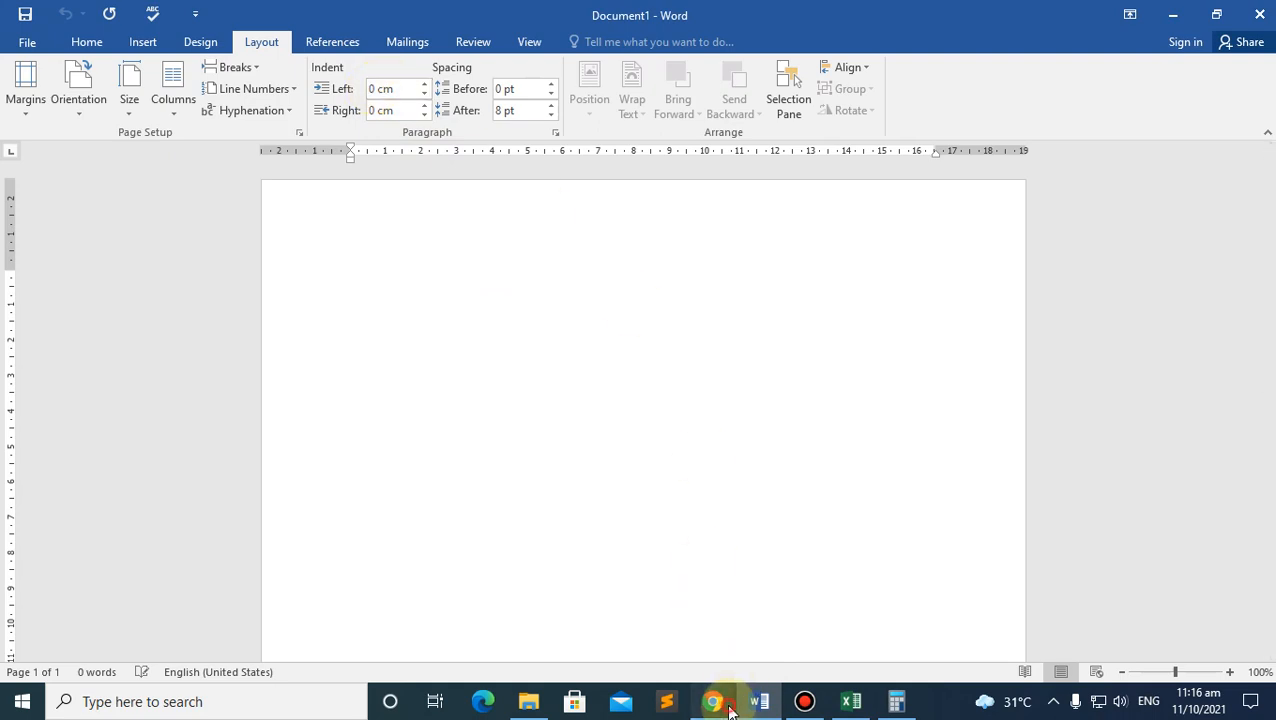
pyautogui.click(379, 73)
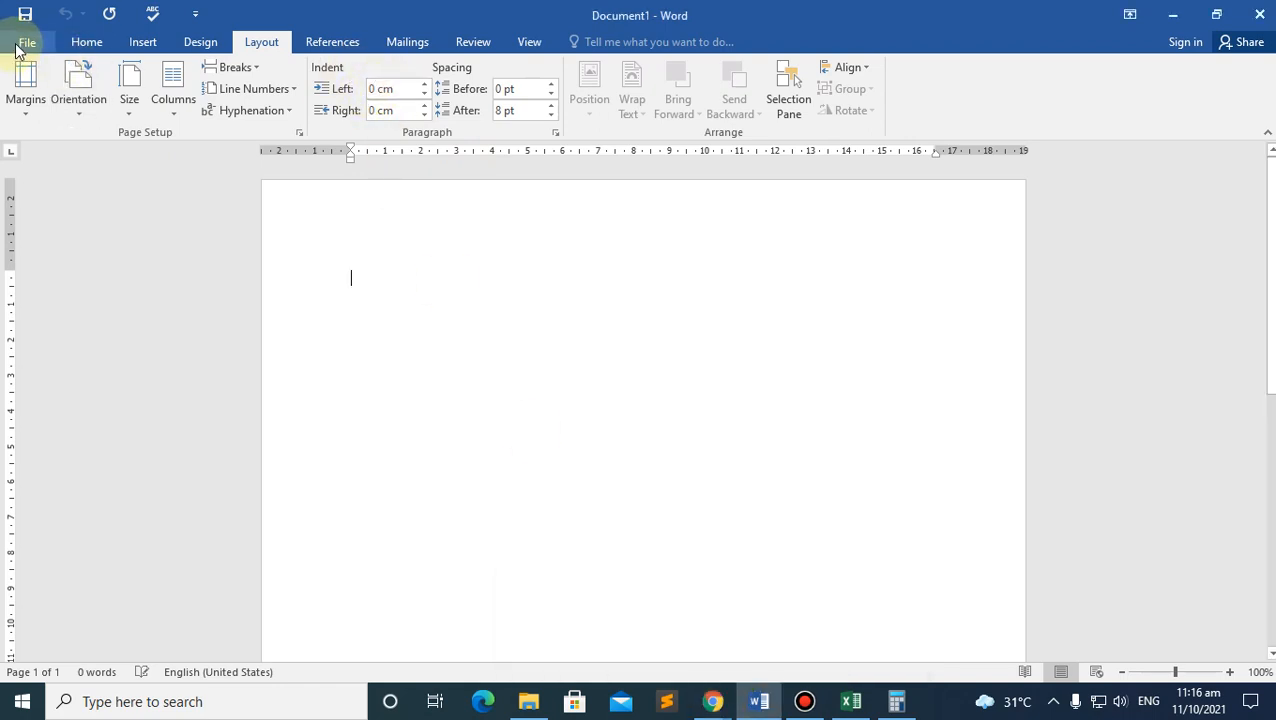
pyautogui.click(382, 88)
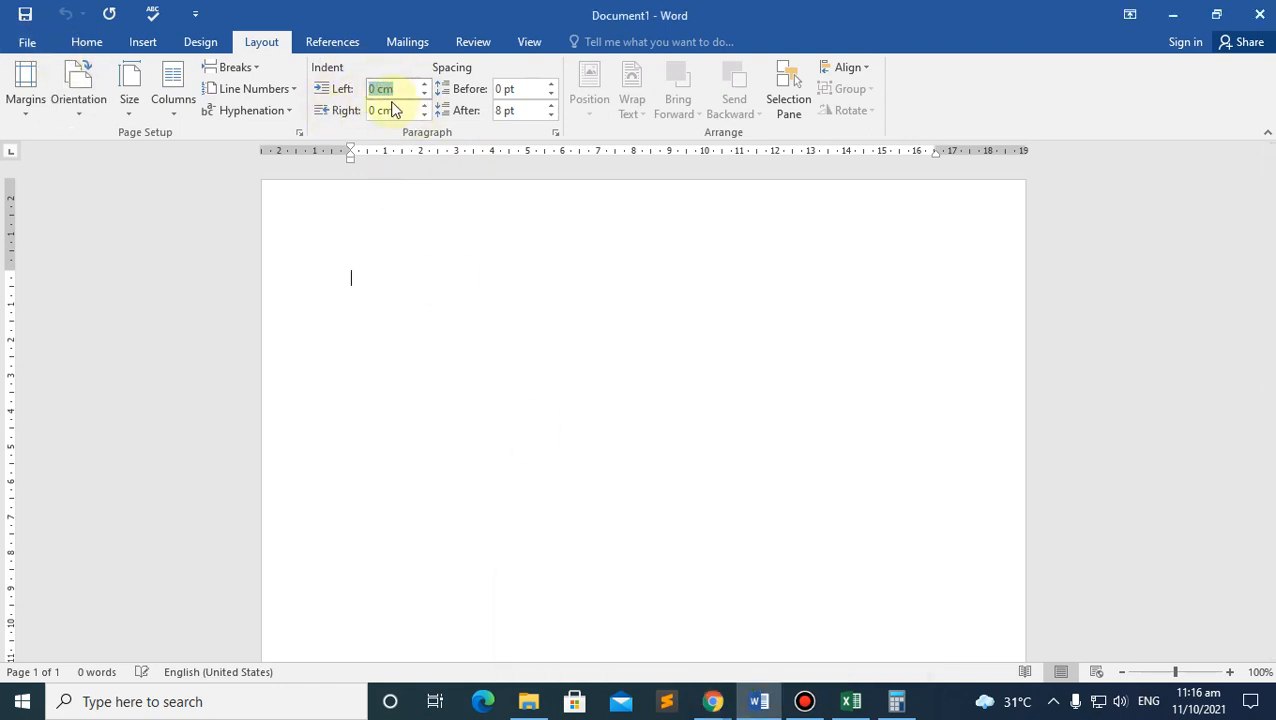
# Step: Switch Word's 'Show measurements in units of' option back to Inches
pyautogui.click(28, 42)
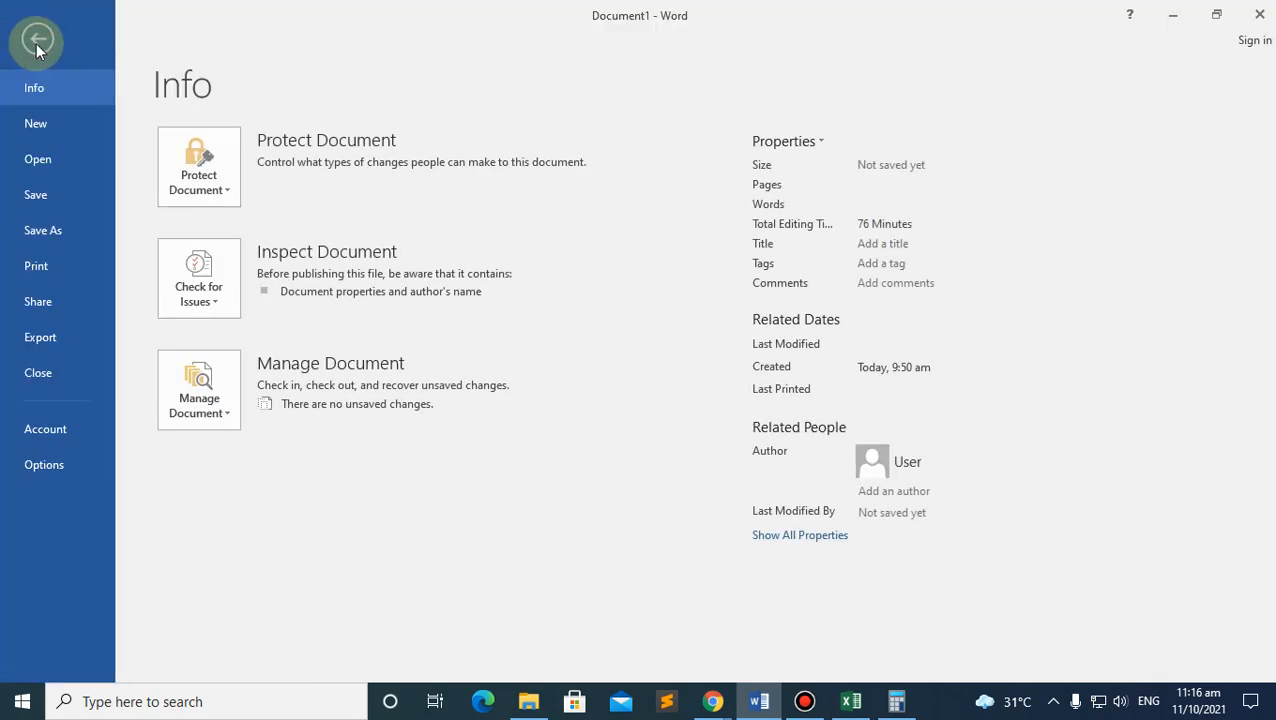
pyautogui.click(36, 40)
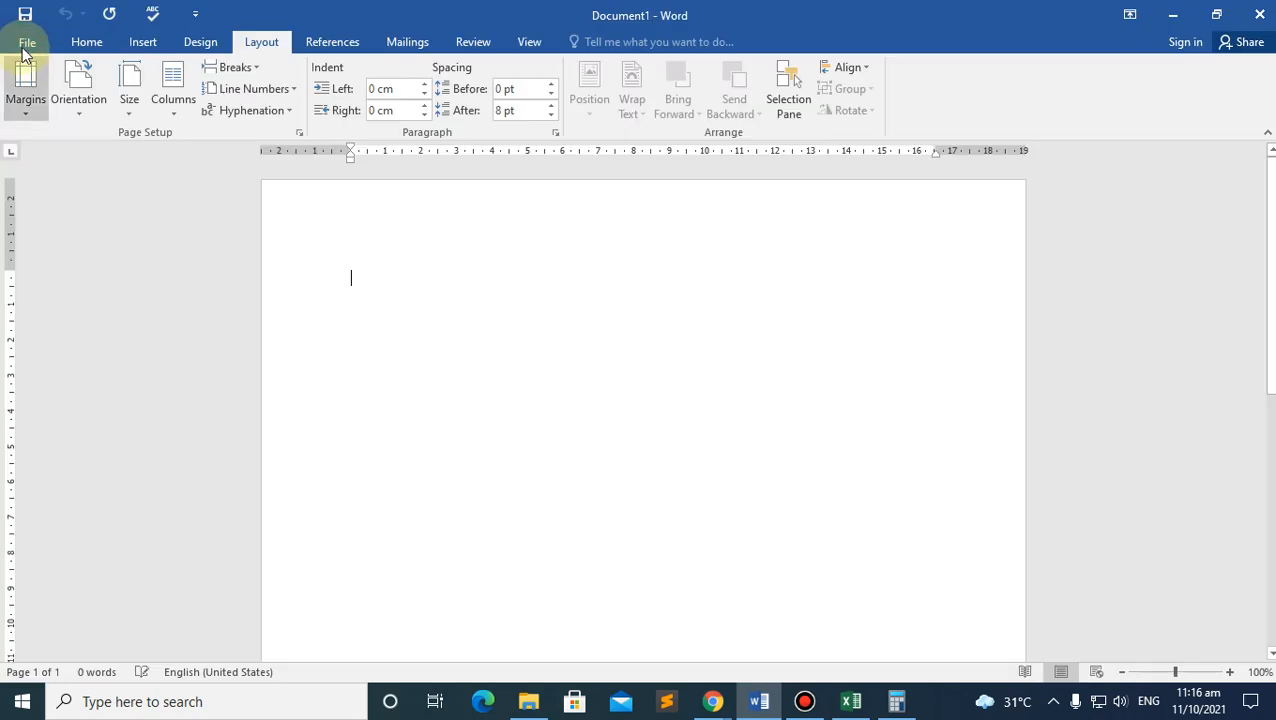
pyautogui.click(22, 44)
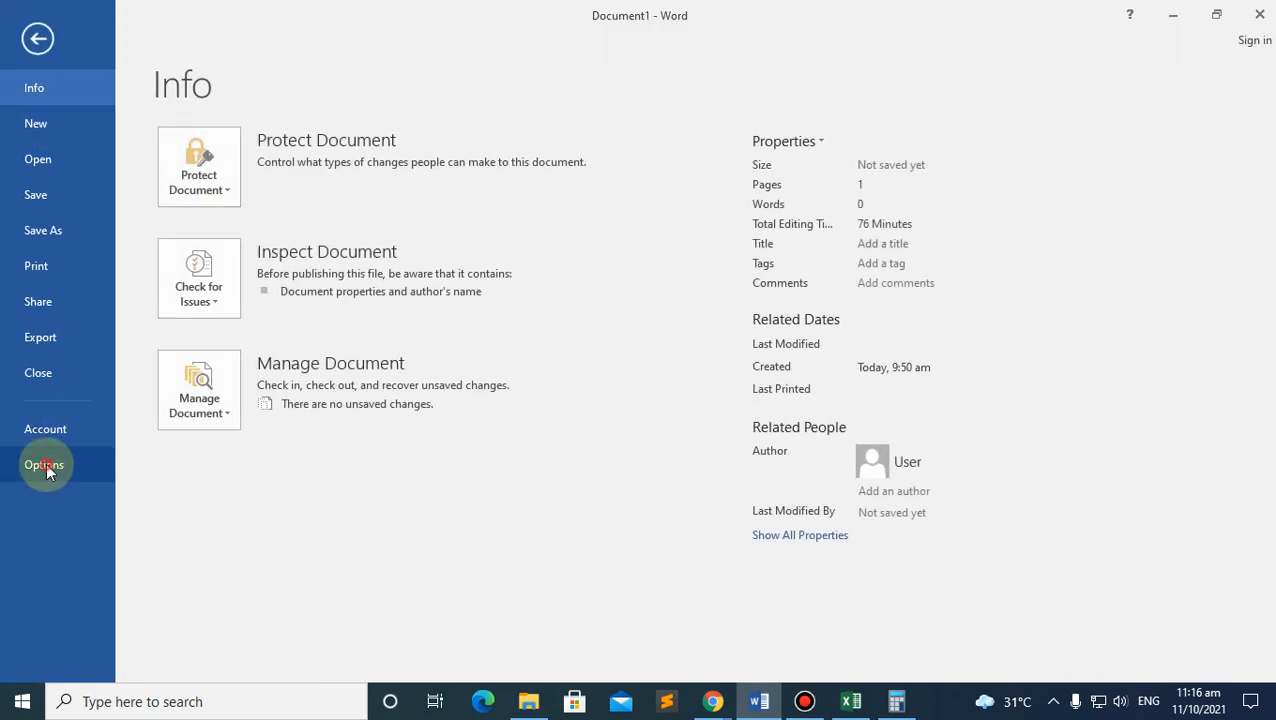
pyautogui.click(46, 465)
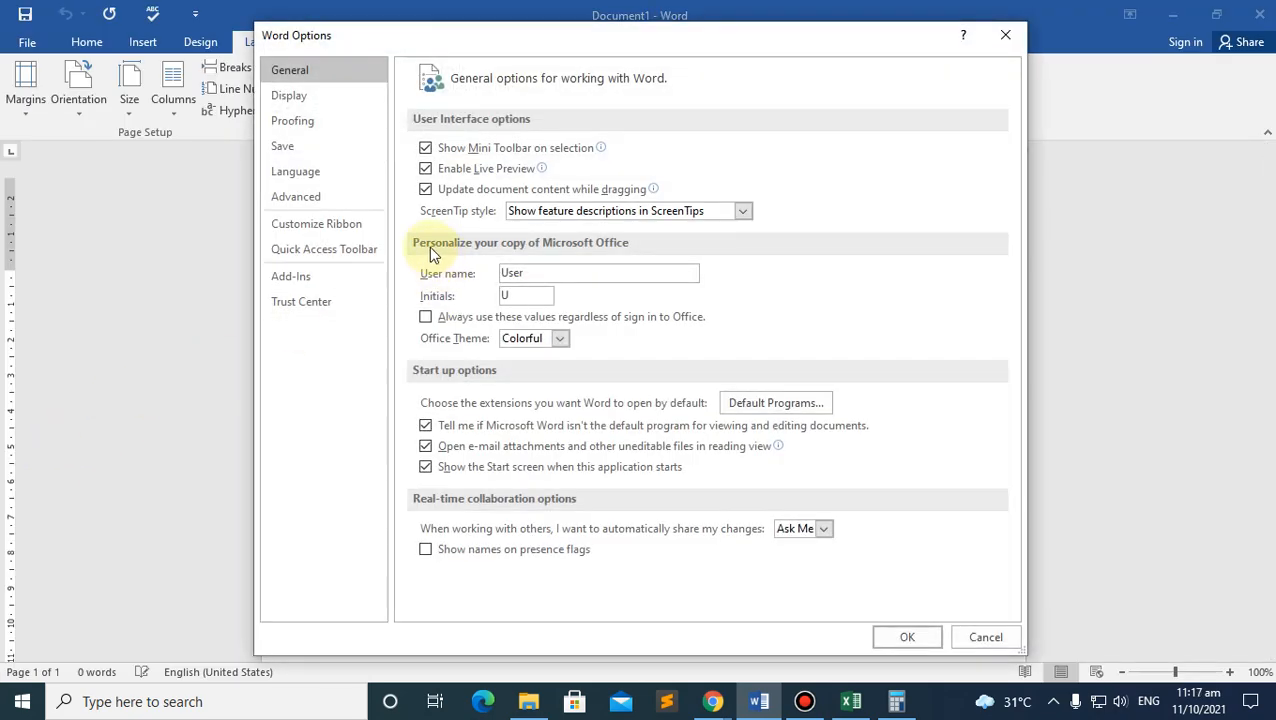
pyautogui.click(317, 202)
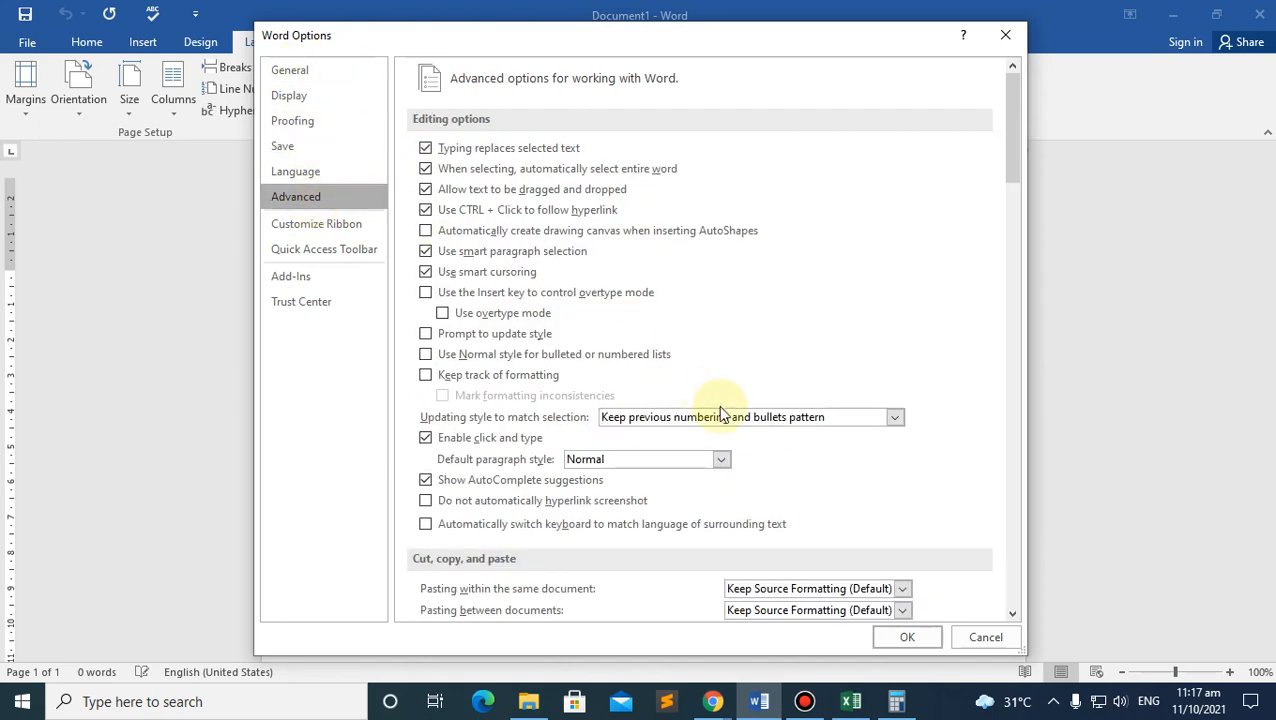
pyautogui.scroll(-10, 715, 403)
pyautogui.scroll(-8, 713, 403)
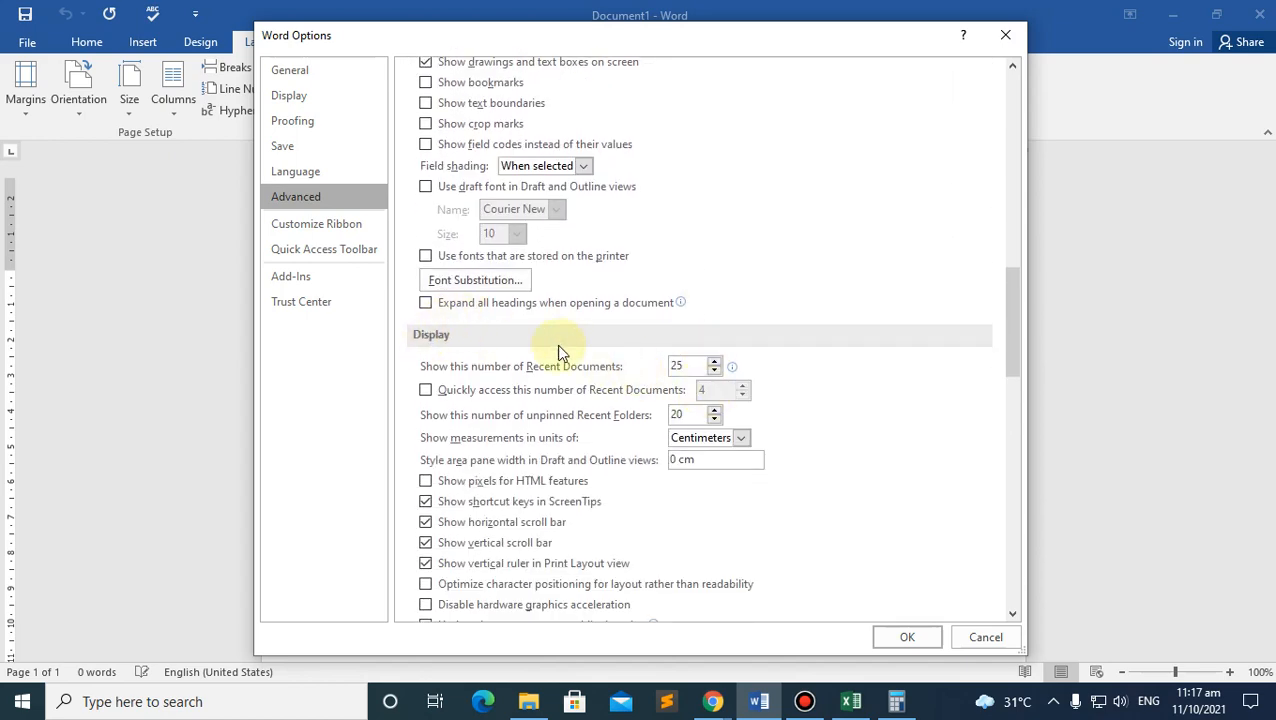
pyautogui.click(741, 438)
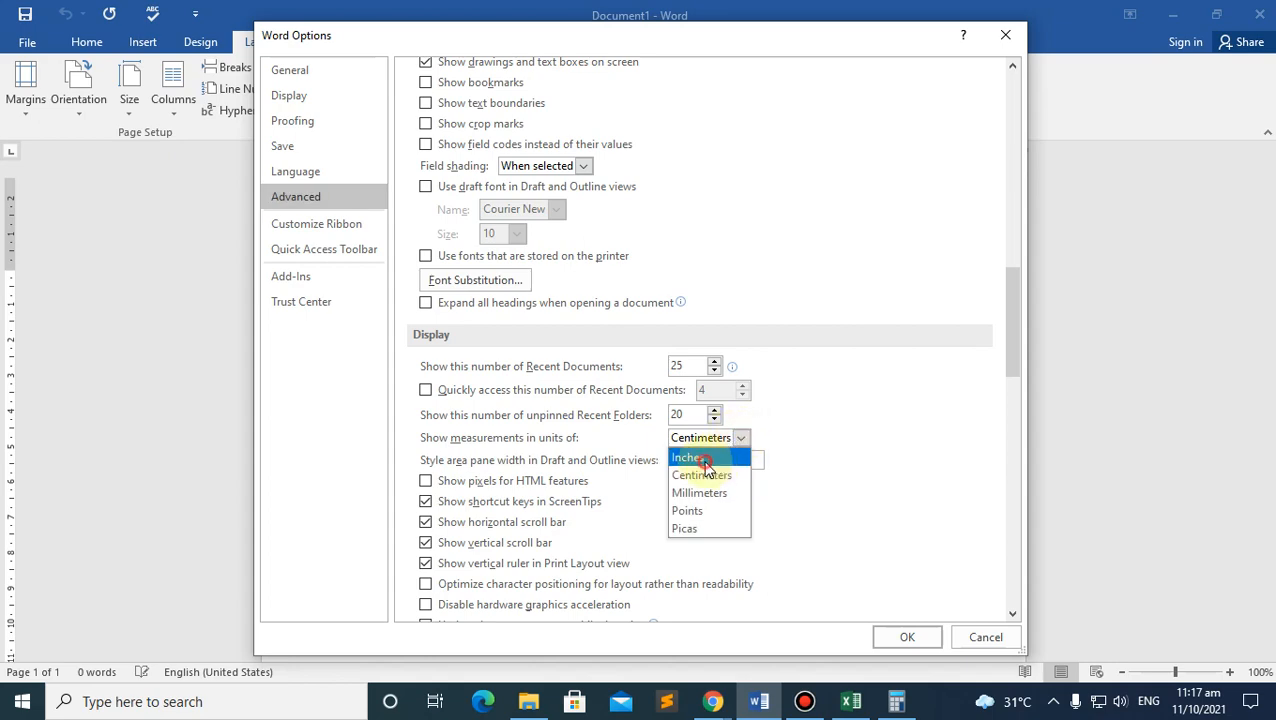
pyautogui.click(705, 458)
pyautogui.scroll(-3, 878, 444)
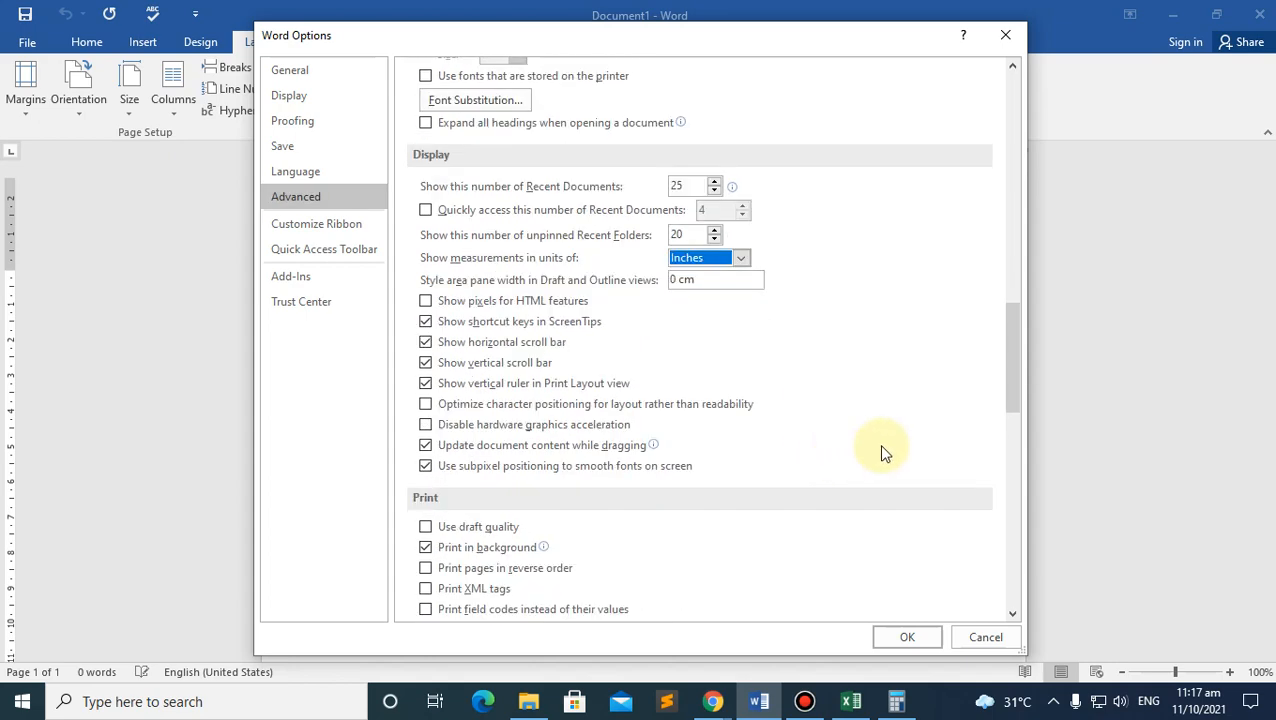
pyautogui.click(908, 637)
# Step: Check the left indent now reads in inches, glancing briefly at the Meet call
pyautogui.click(374, 88)
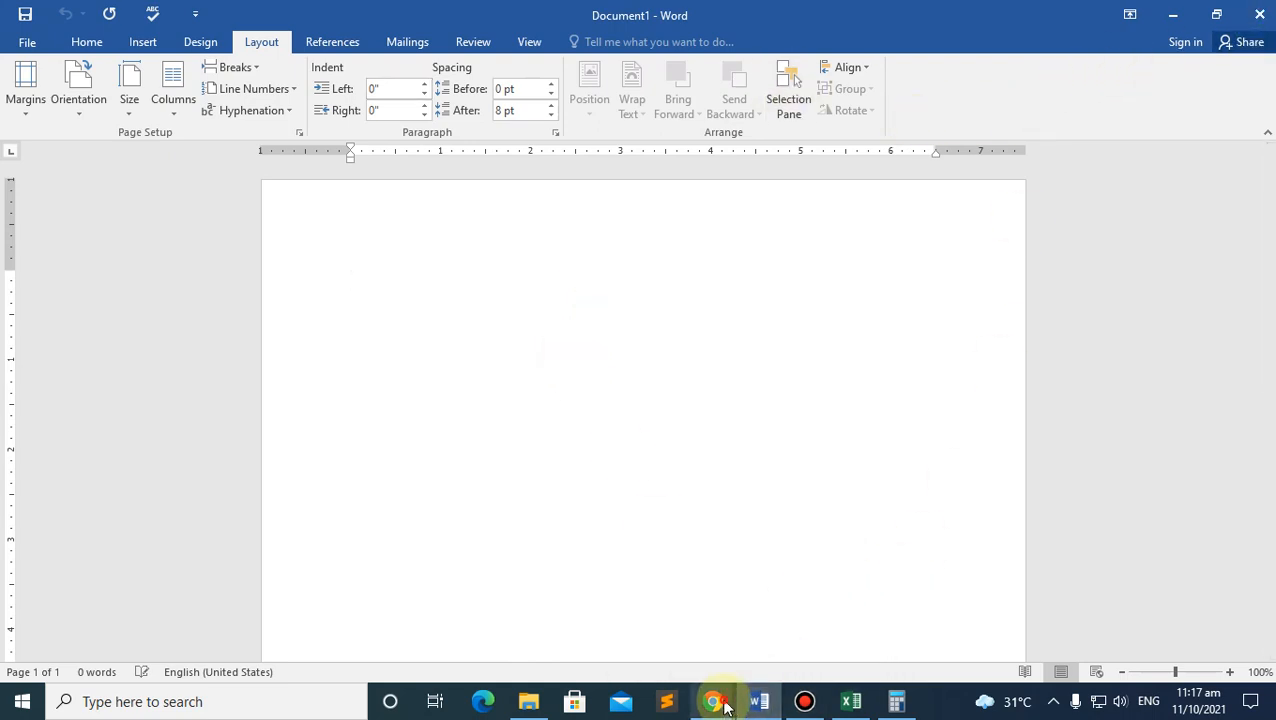
pyautogui.moveTo(727, 706)
pyautogui.click(616, 601)
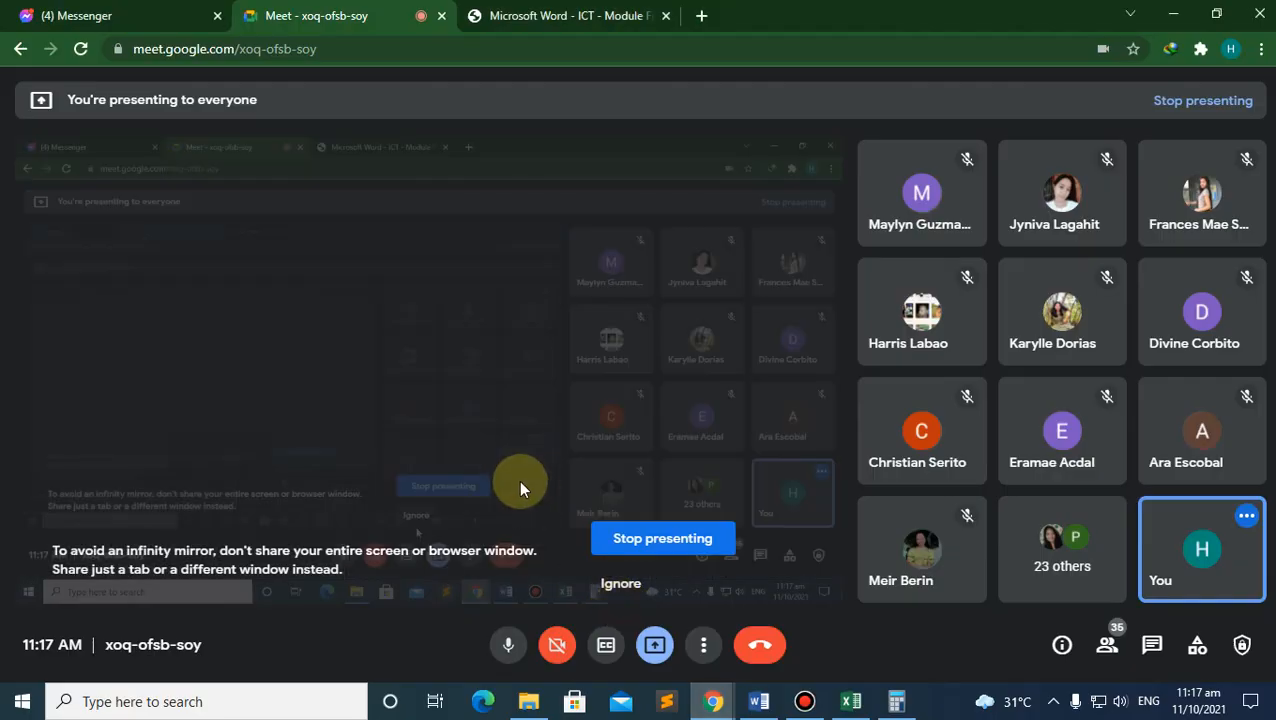
pyautogui.click(757, 698)
pyautogui.click(845, 704)
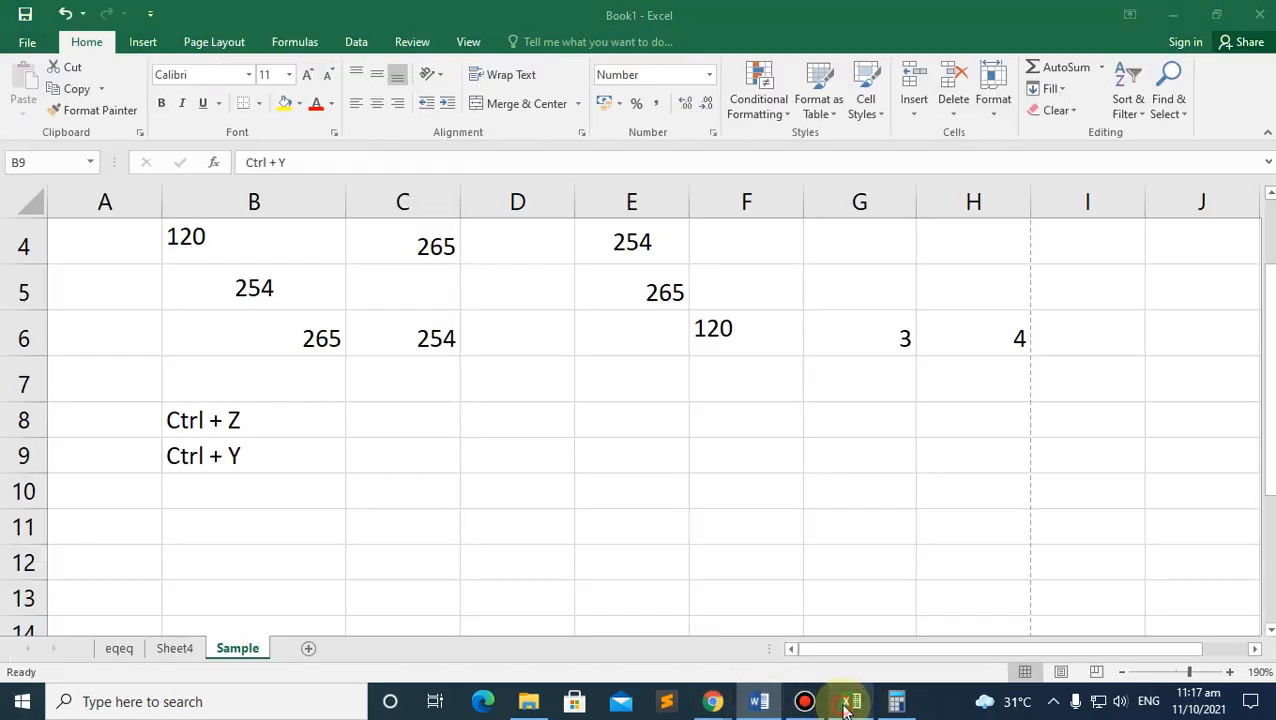
pyautogui.click(27, 42)
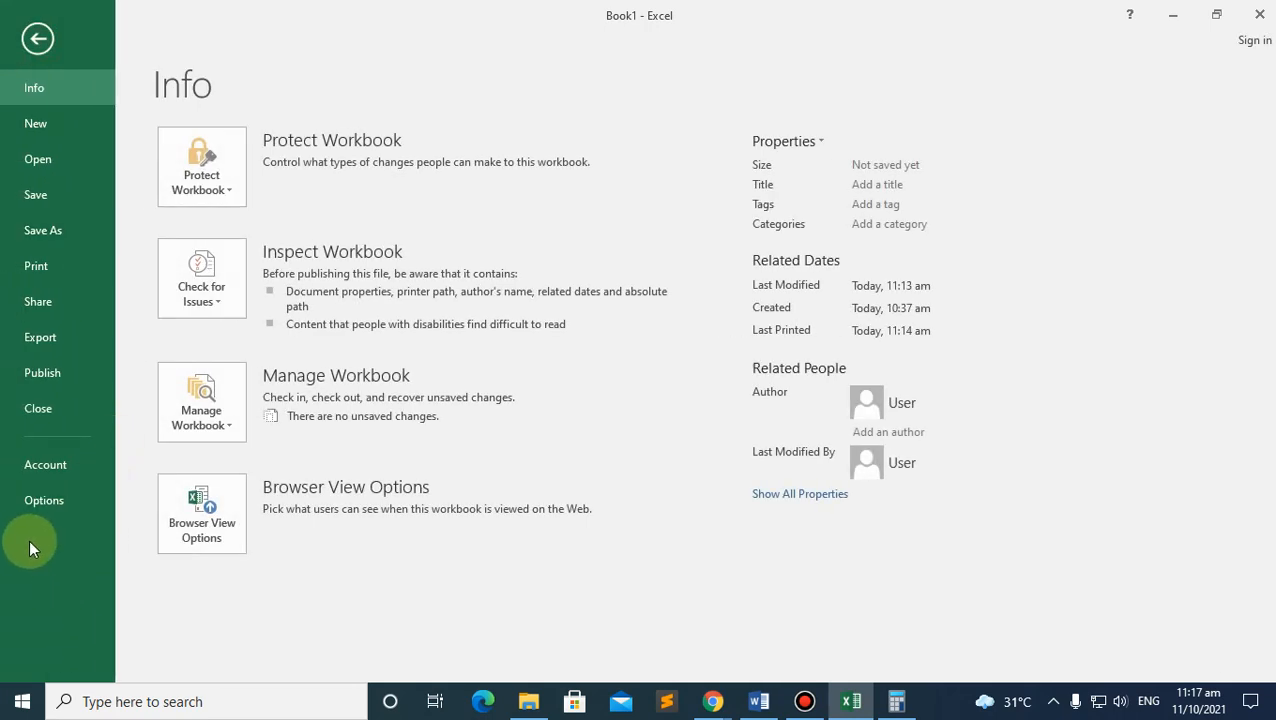
pyautogui.click(40, 500)
pyautogui.click(293, 96)
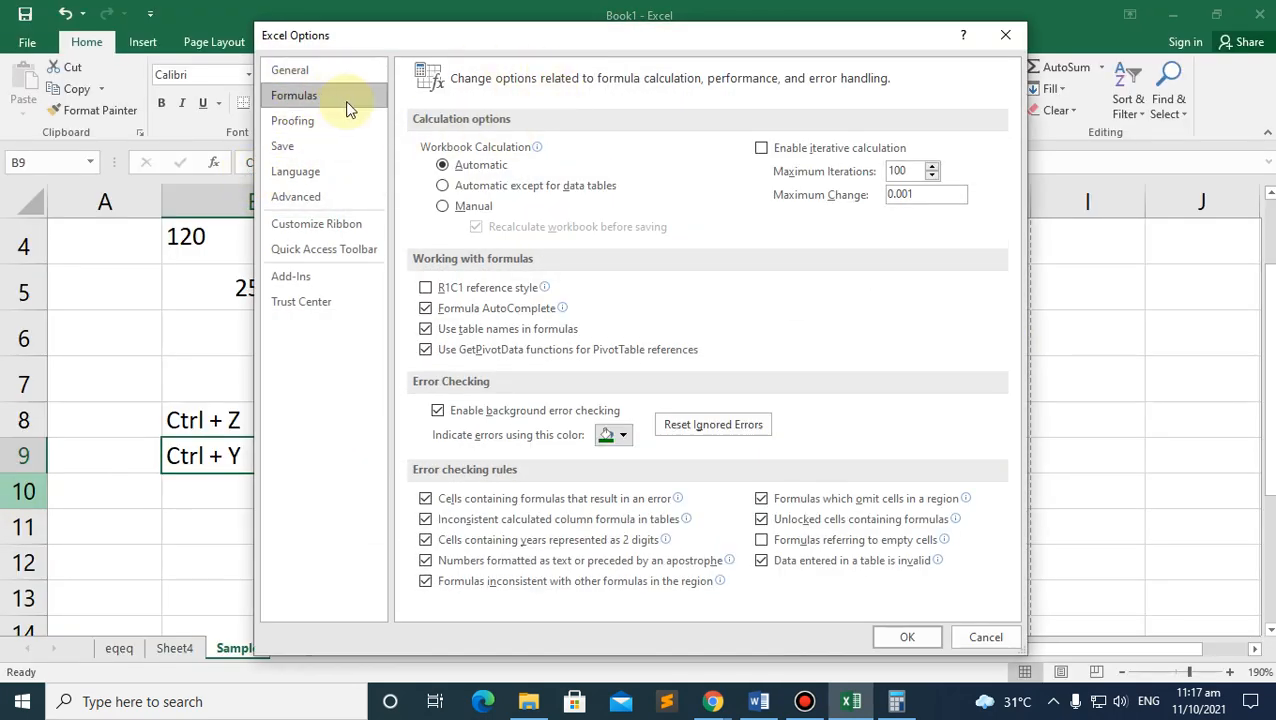
pyautogui.click(305, 122)
pyautogui.click(296, 151)
pyautogui.click(300, 170)
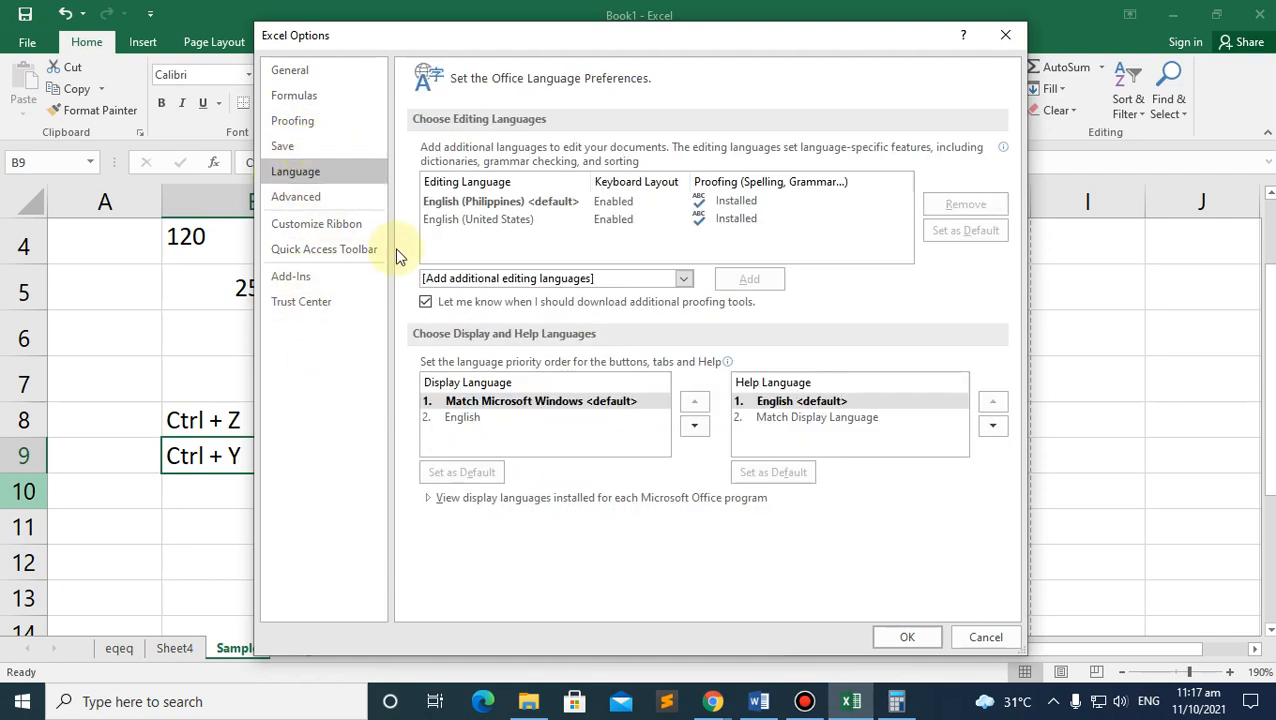
pyautogui.click(1008, 40)
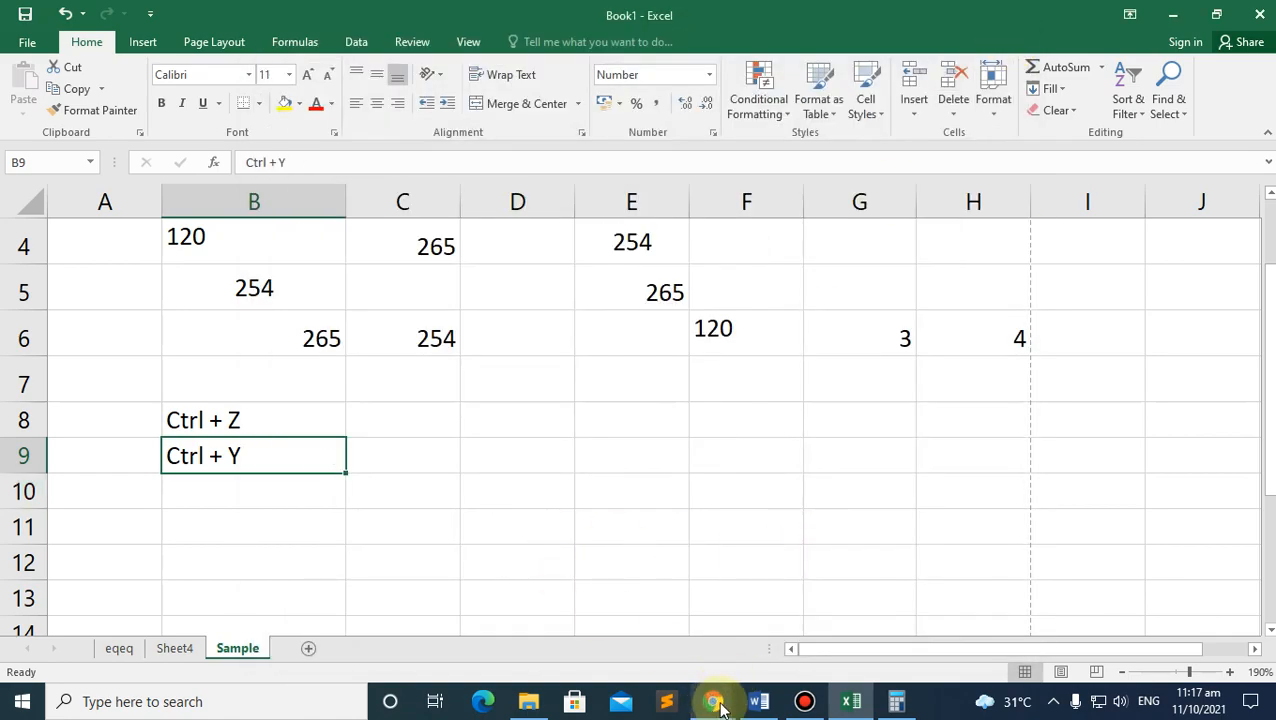
# Step: Scroll through the new-workbook and print notes on page 6 of the ICT module PDF, then return to Excel
pyautogui.moveTo(712, 702)
pyautogui.click(643, 568)
pyautogui.click(590, 14)
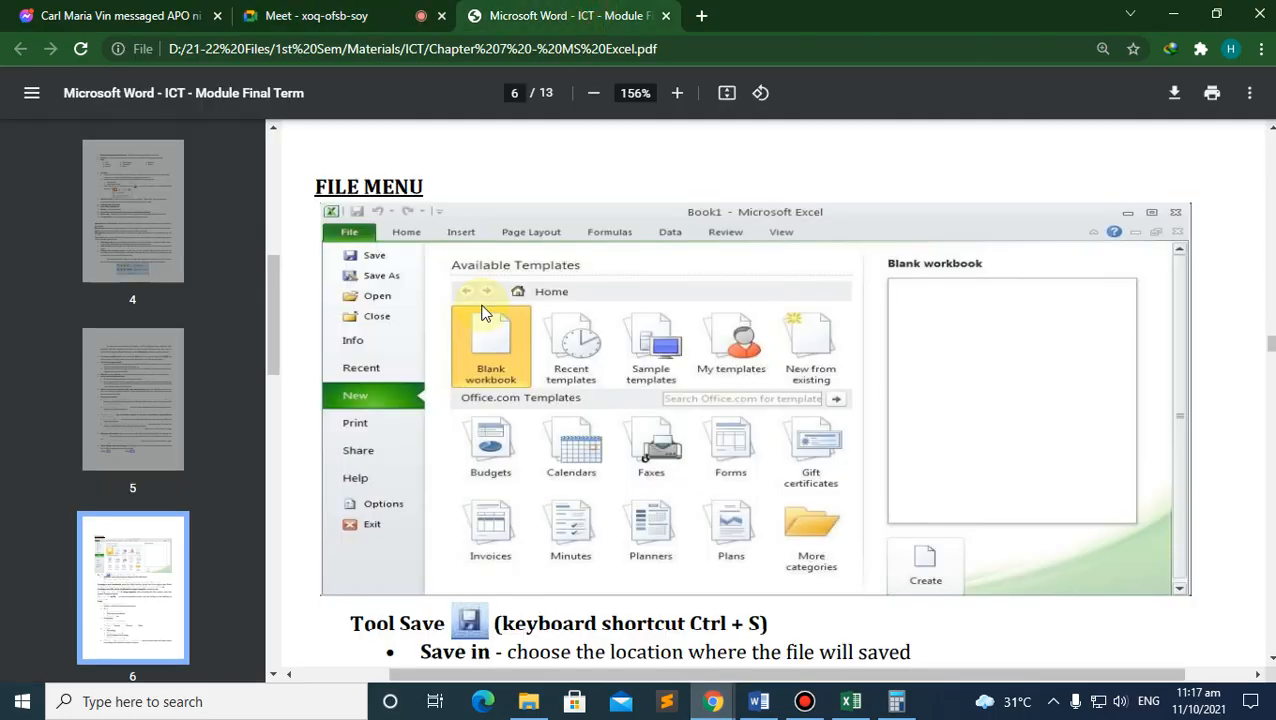
pyautogui.scroll(-5, 481, 302)
pyautogui.scroll(-2, 481, 302)
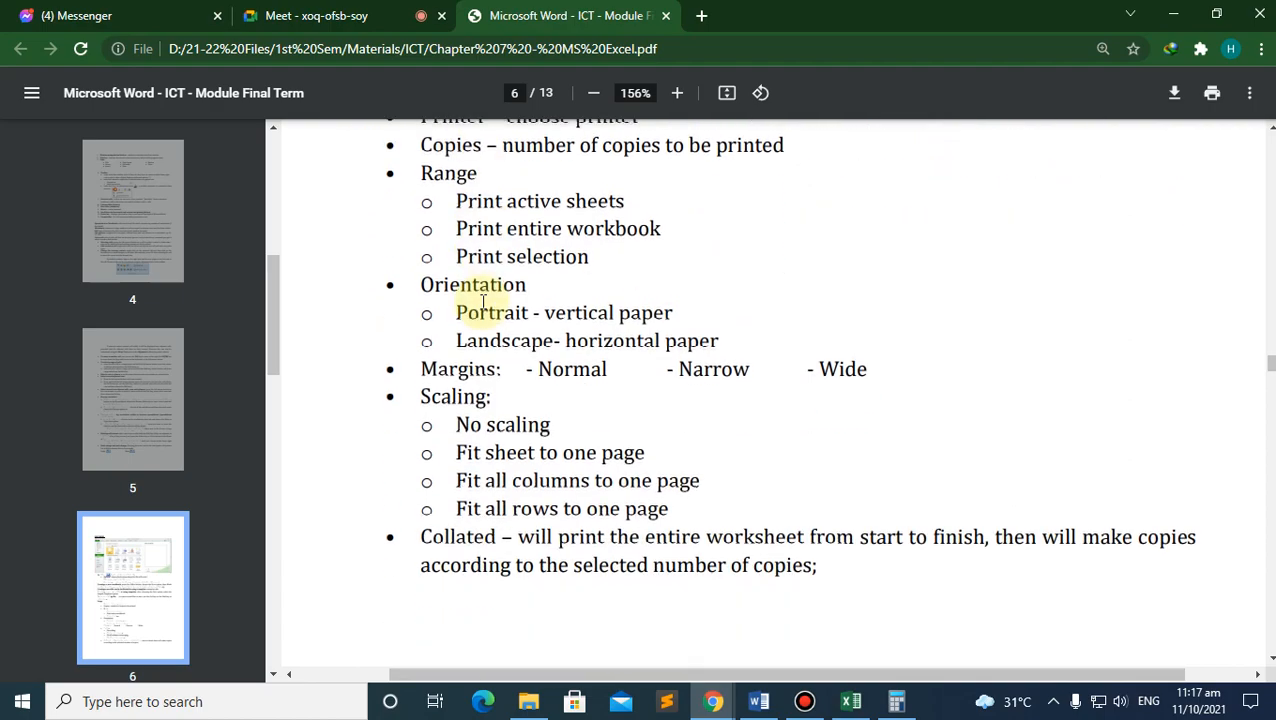
pyautogui.scroll(5, 479, 285)
pyautogui.scroll(4, 401, 244)
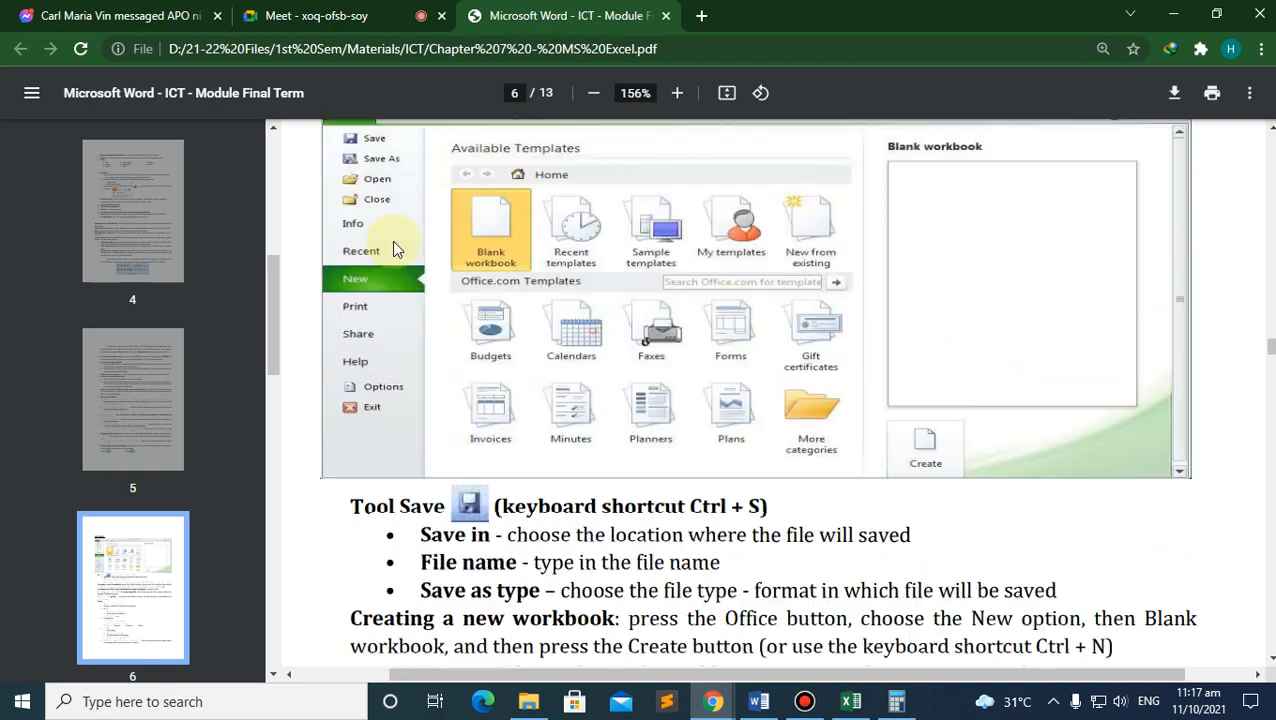
pyautogui.scroll(-12, 445, 285)
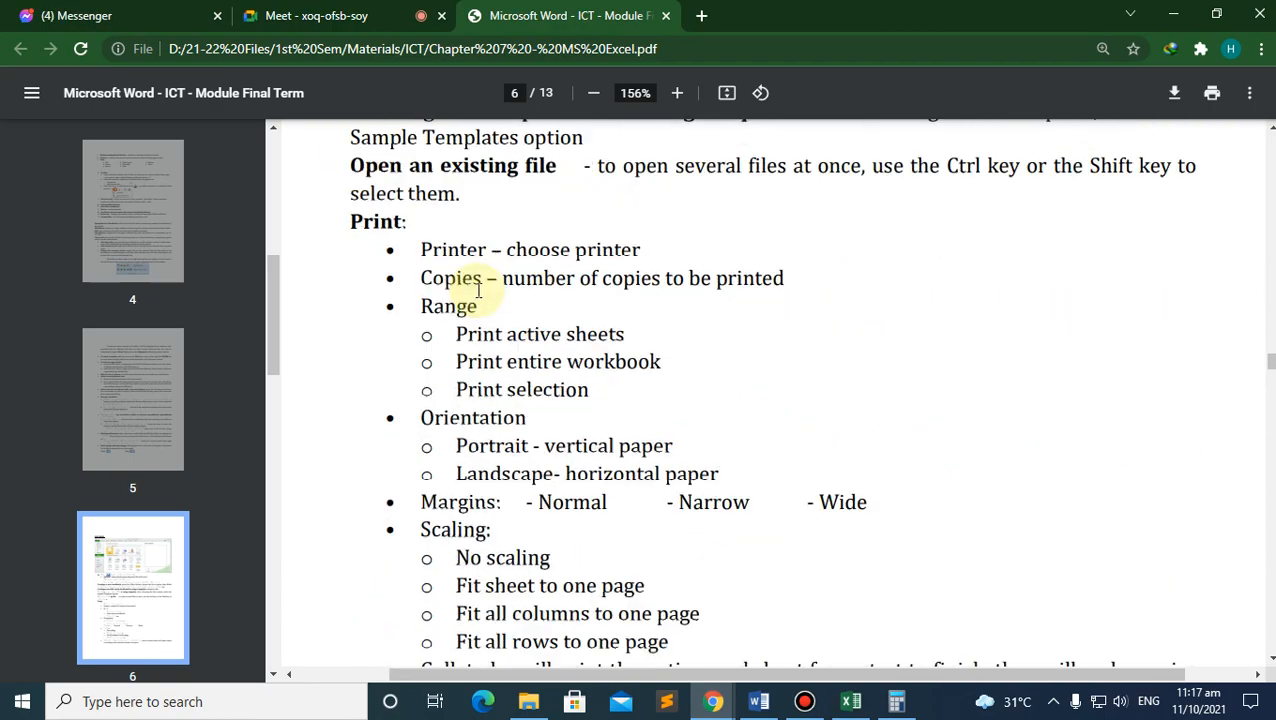
pyautogui.scroll(3, 472, 290)
pyautogui.scroll(9, 473, 295)
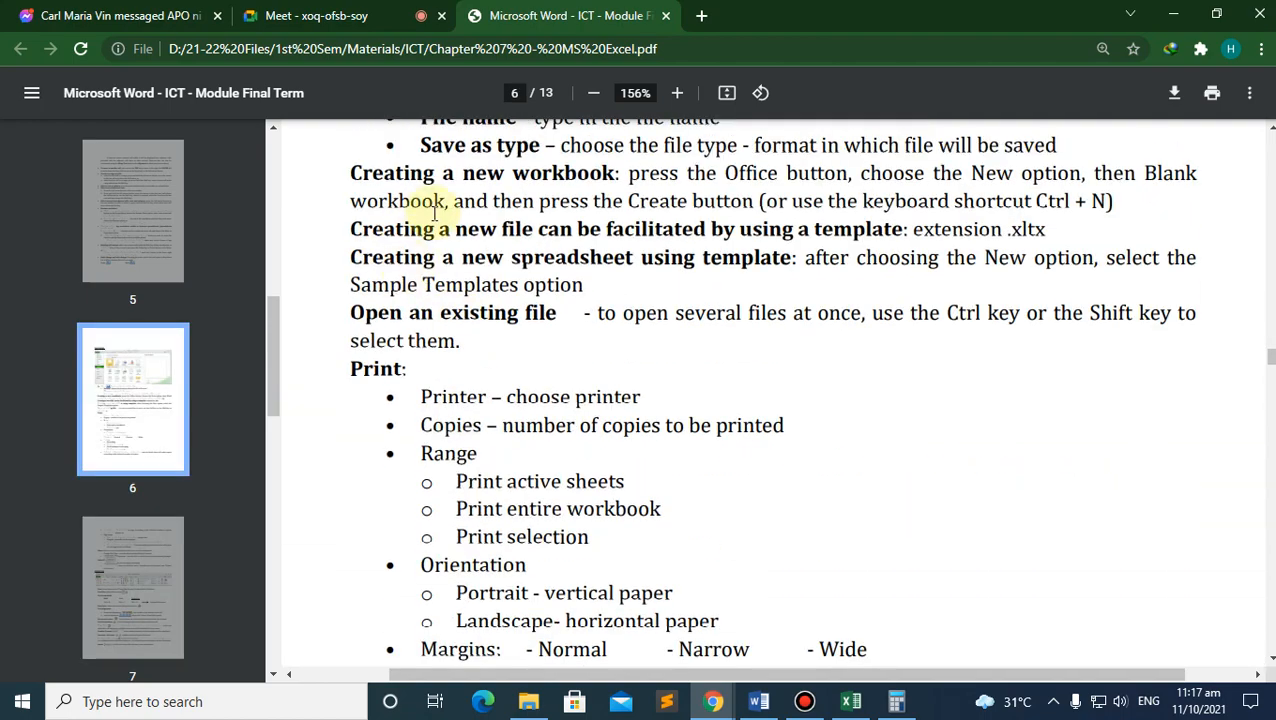
pyautogui.scroll(-4, 381, 330)
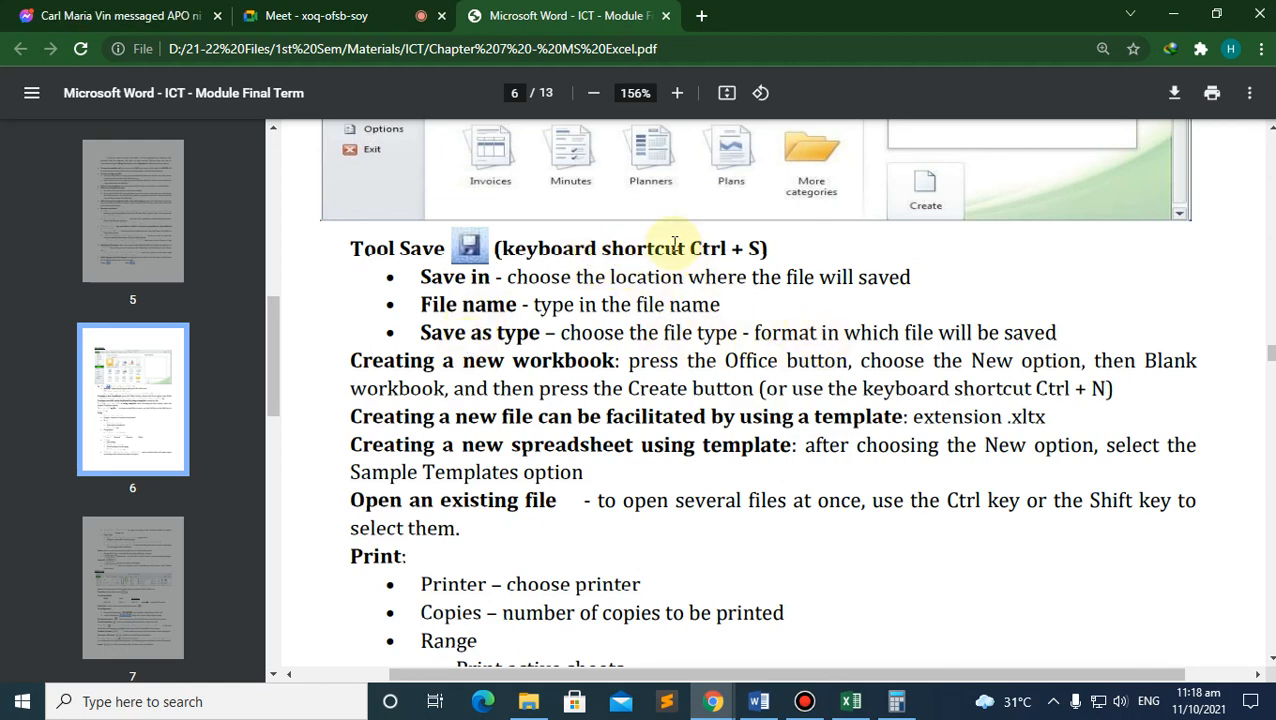
pyautogui.scroll(-1, 541, 333)
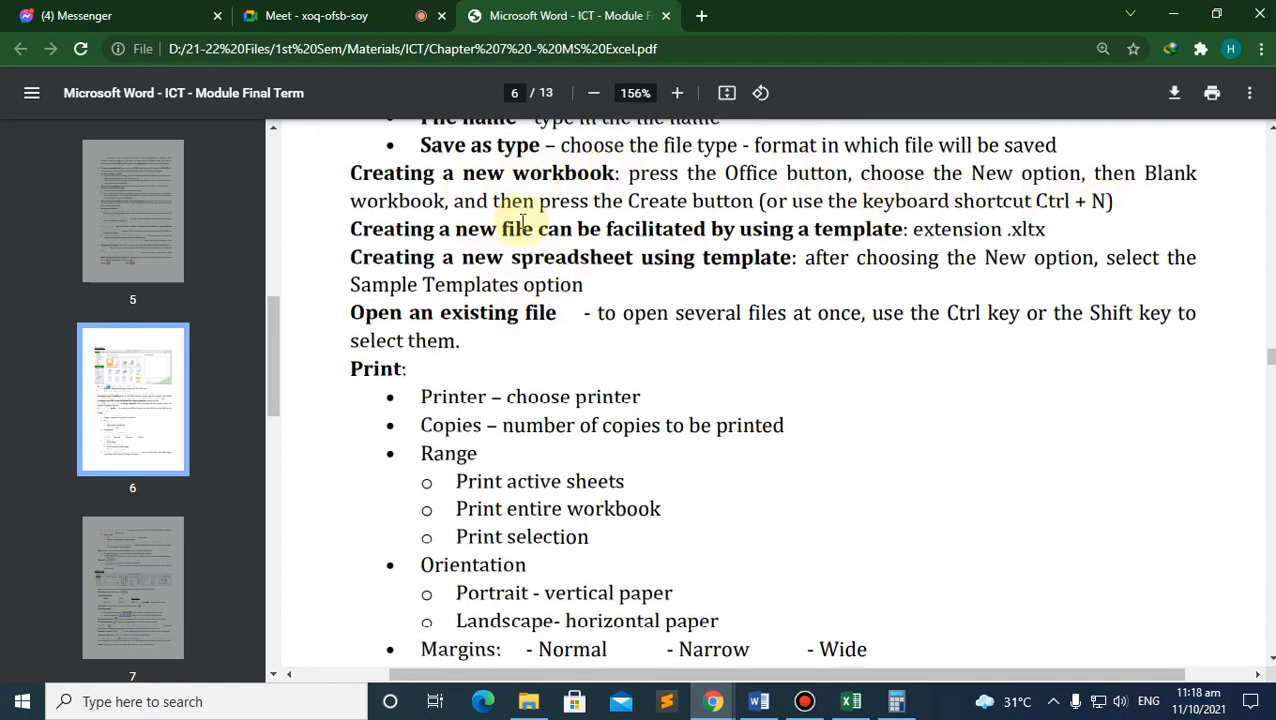
pyautogui.scroll(2, 543, 290)
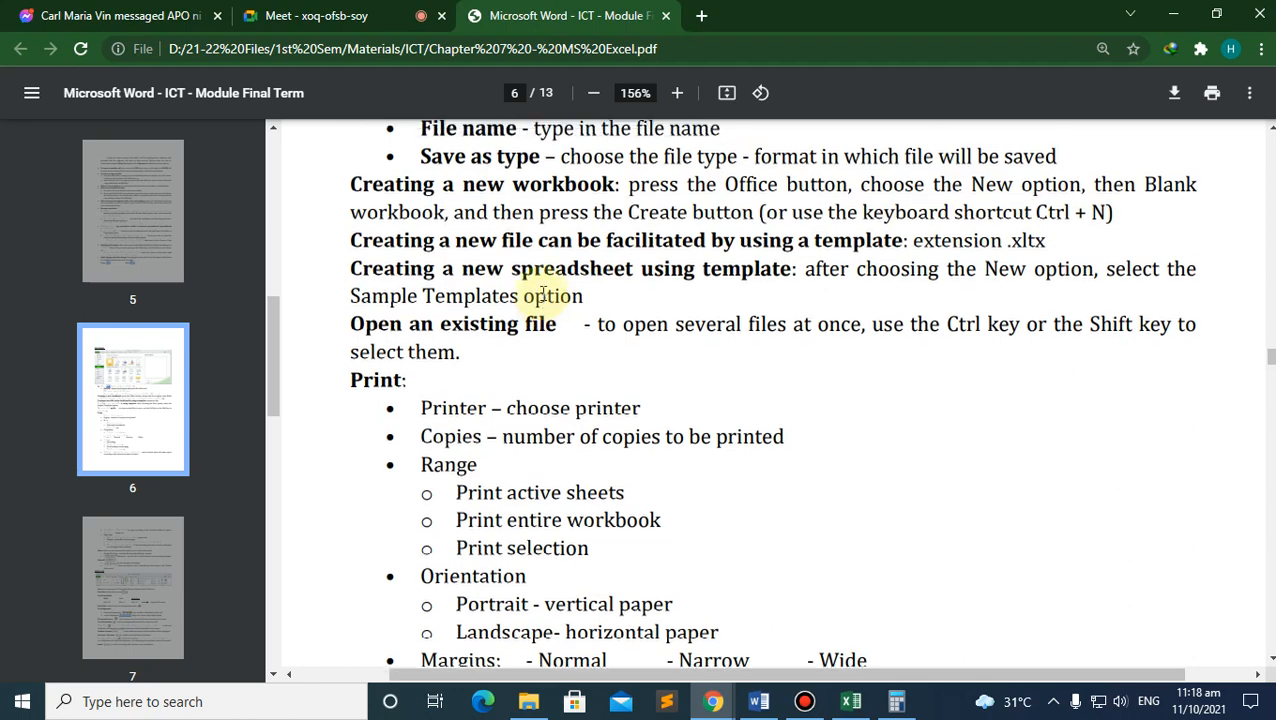
pyautogui.scroll(-4, 444, 287)
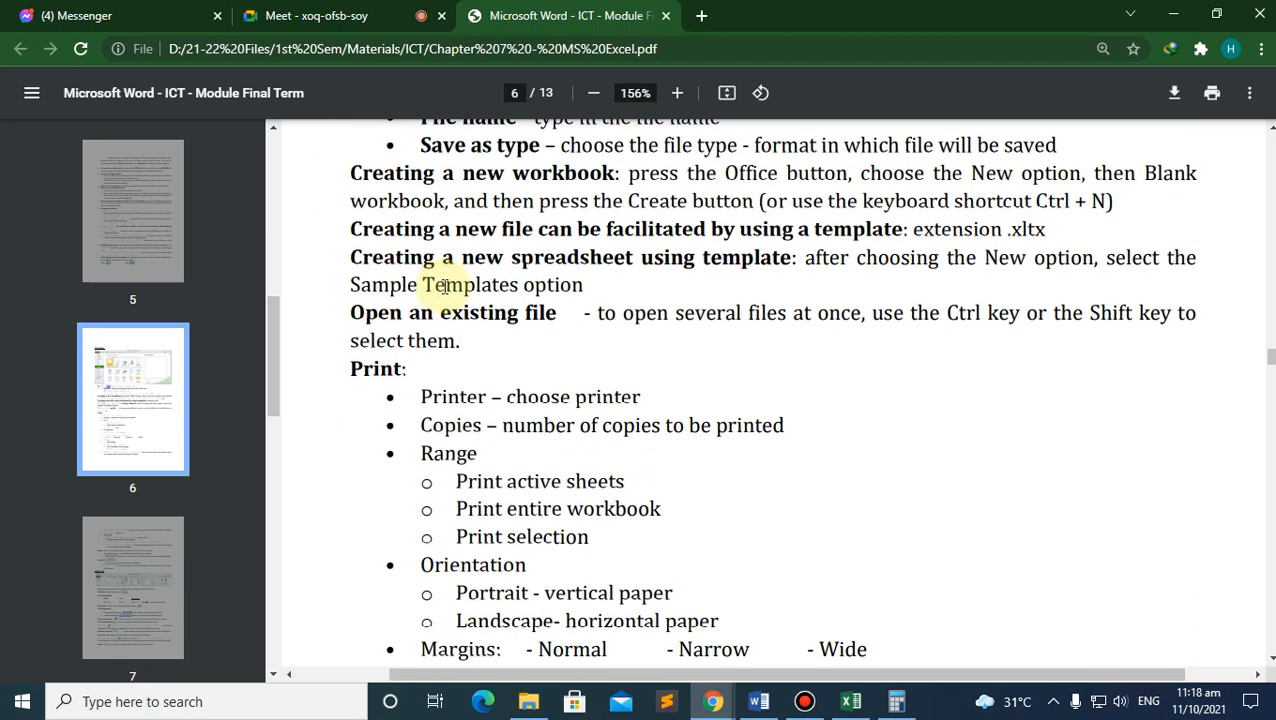
pyautogui.scroll(2, 449, 293)
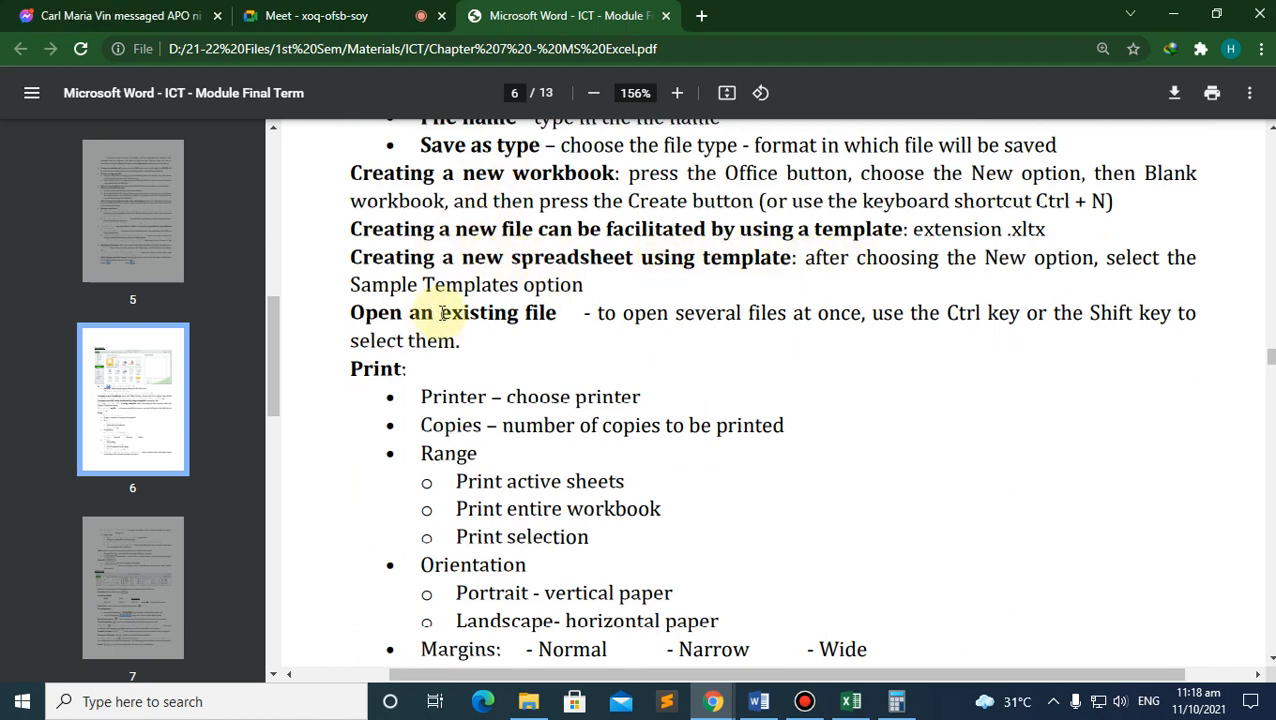
pyautogui.scroll(-1, 399, 329)
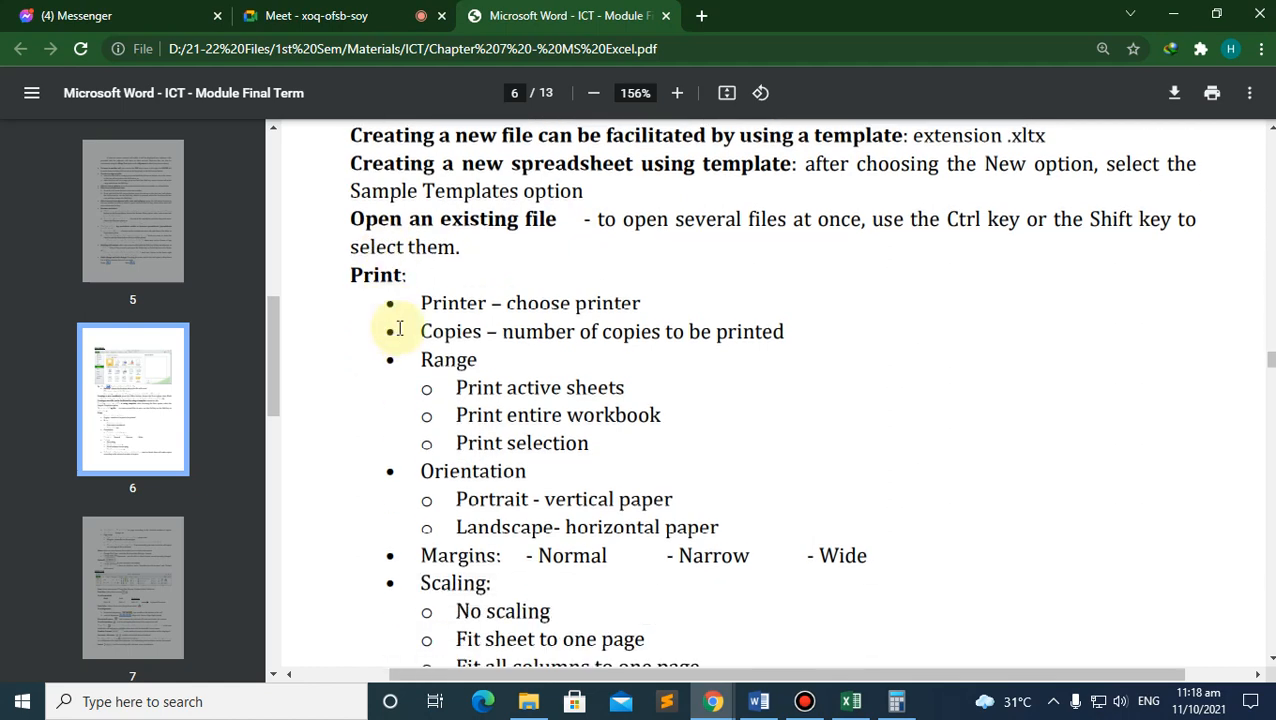
pyautogui.scroll(-3, 399, 325)
pyautogui.scroll(2, 401, 322)
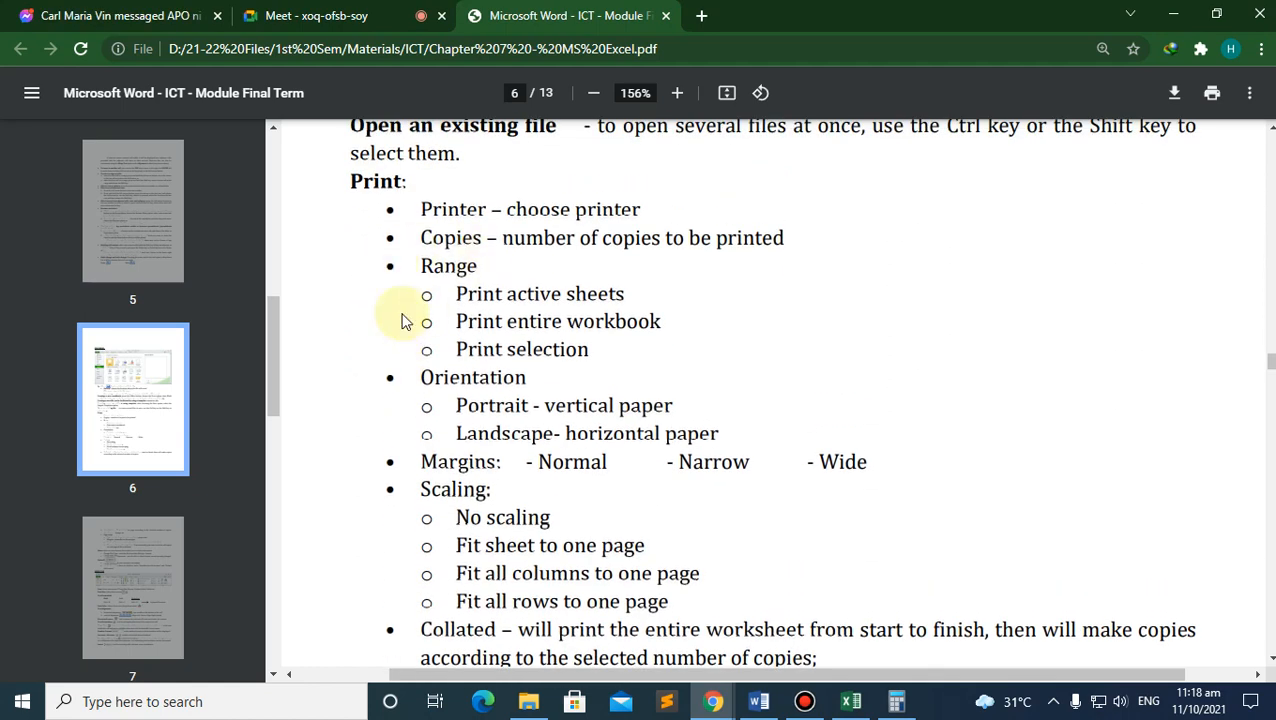
pyautogui.click(850, 701)
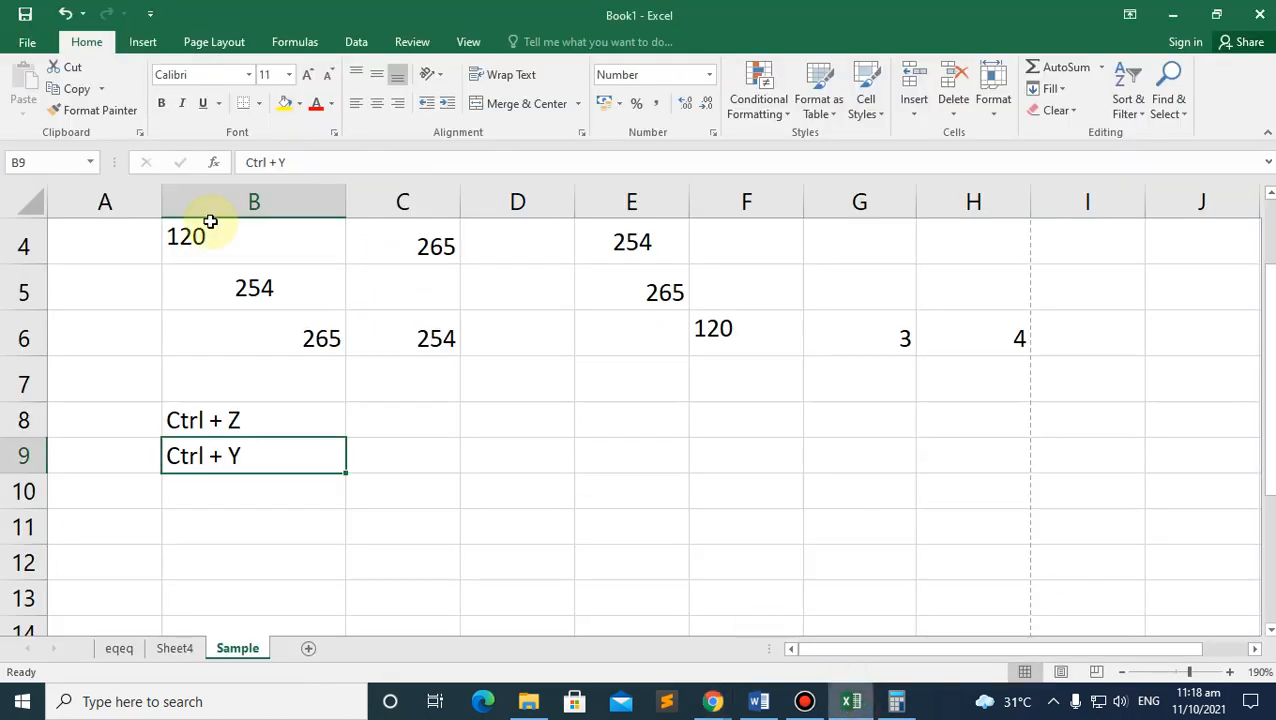
pyautogui.click(25, 42)
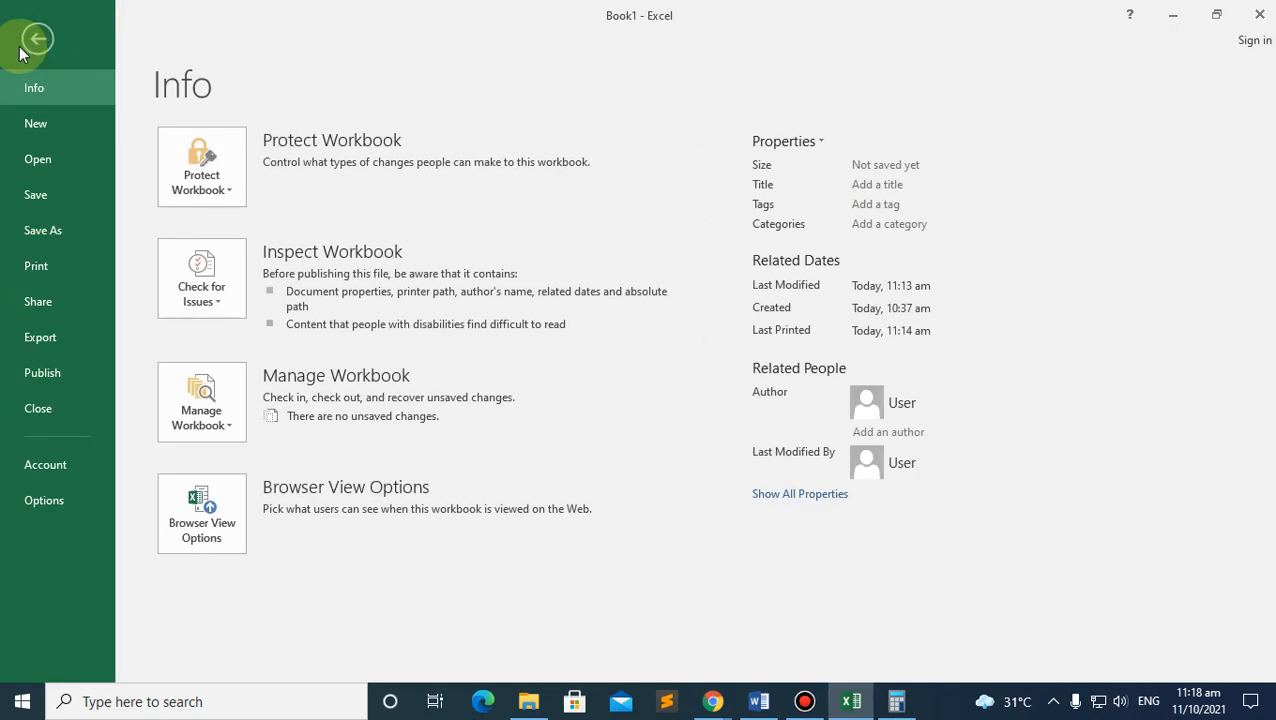
pyautogui.click(37, 40)
pyautogui.scroll(1, 554, 455)
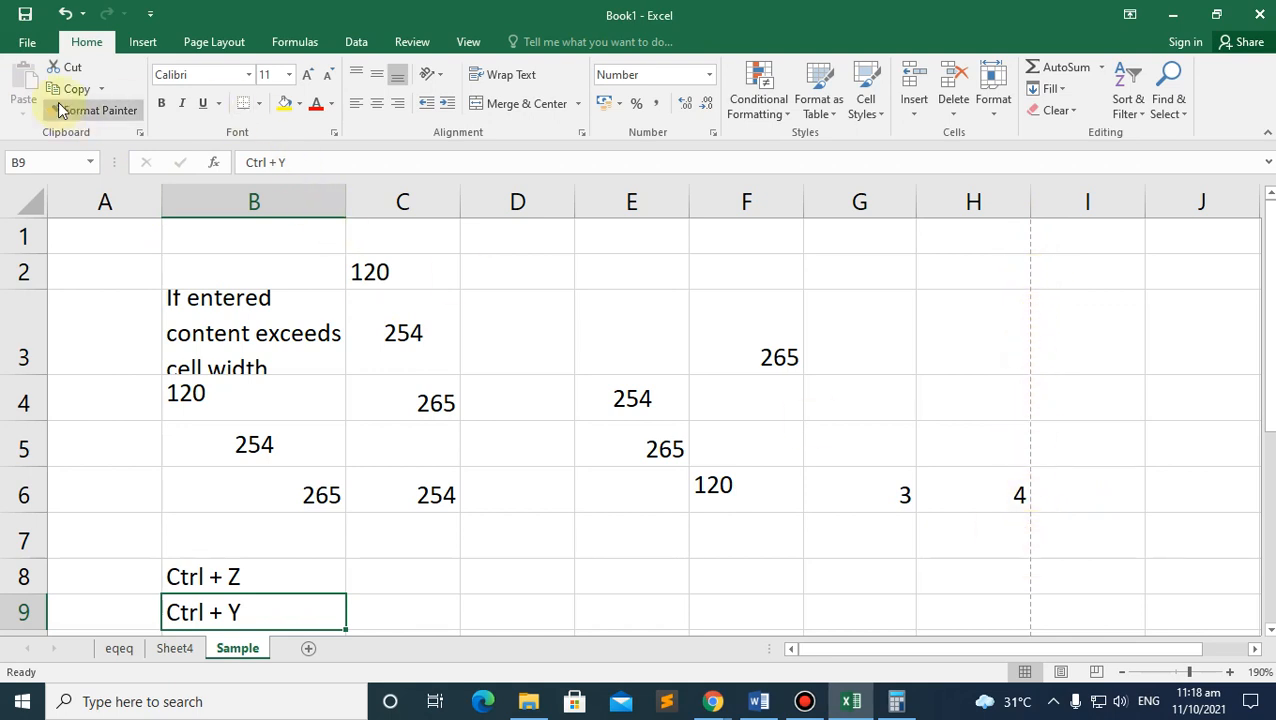
pyautogui.click(28, 44)
pyautogui.click(46, 270)
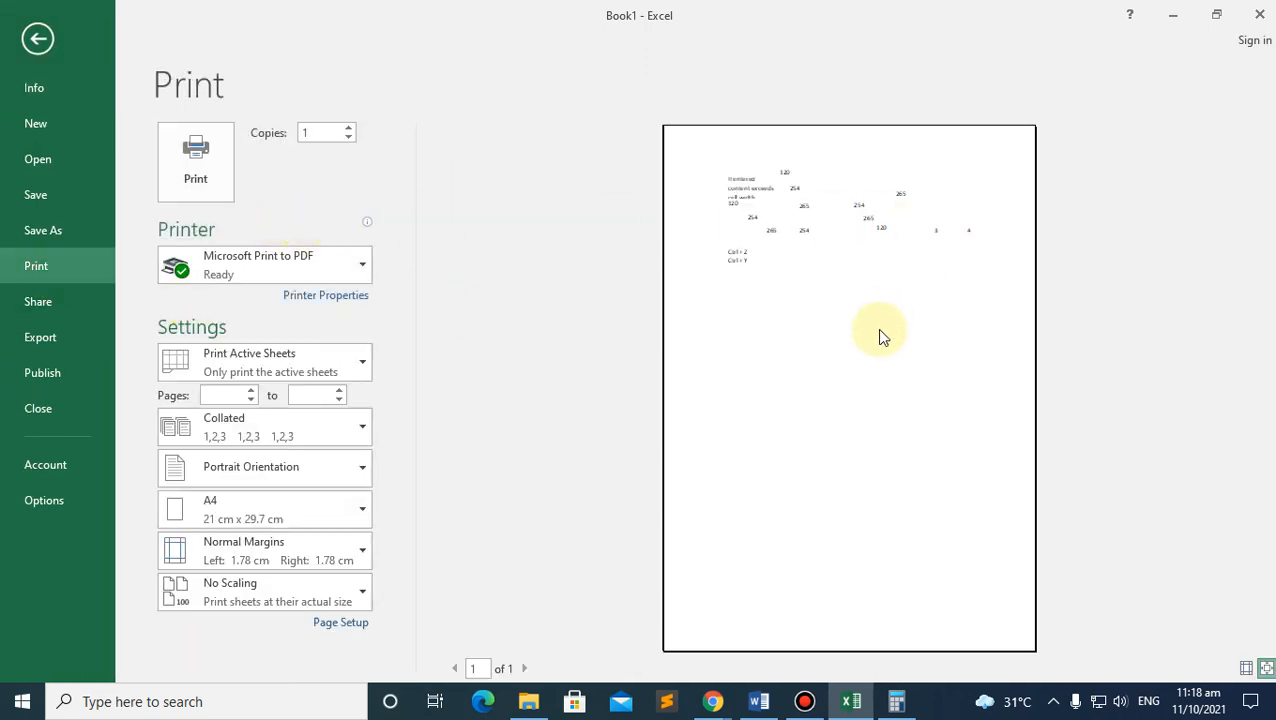
pyautogui.click(886, 396)
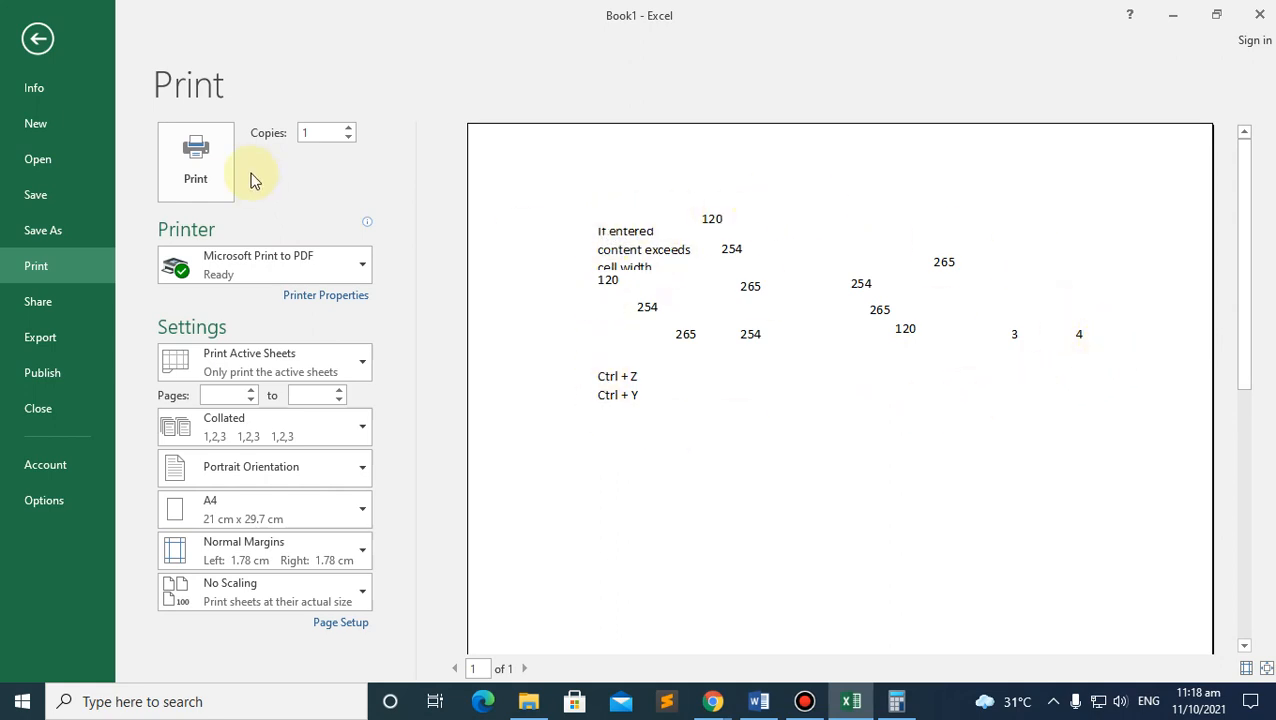
pyautogui.click(37, 38)
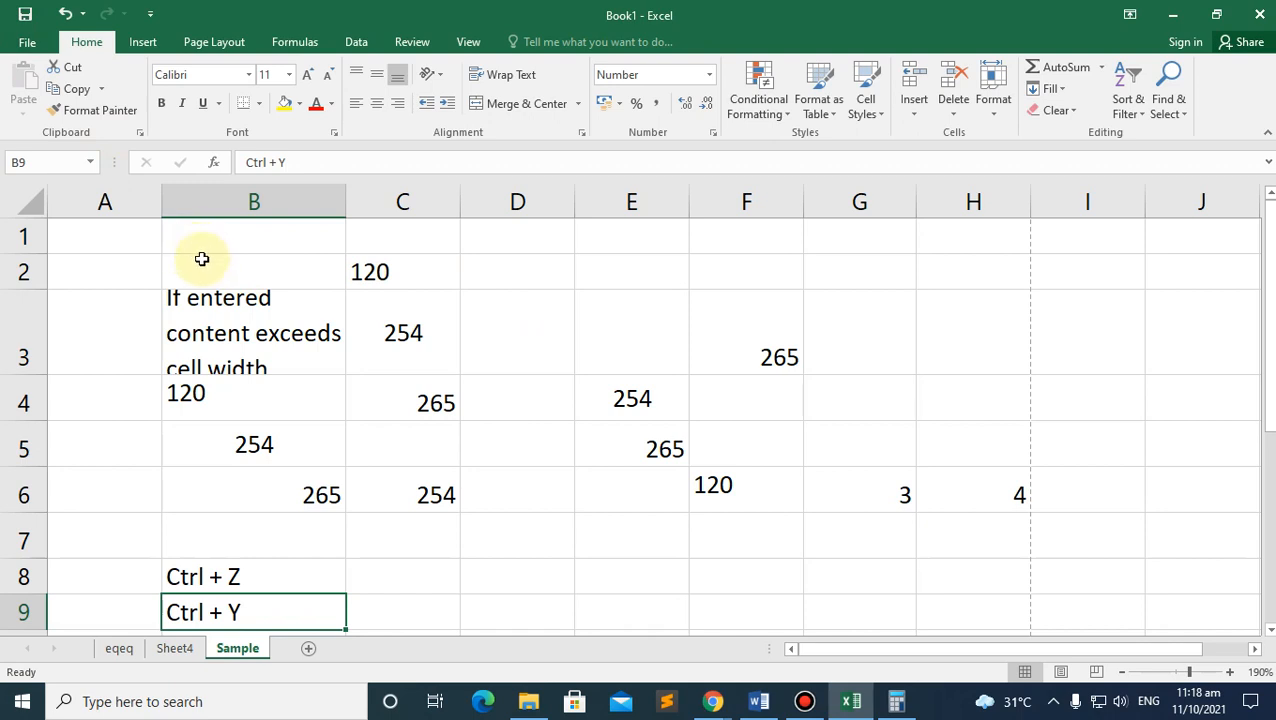
pyautogui.click(28, 48)
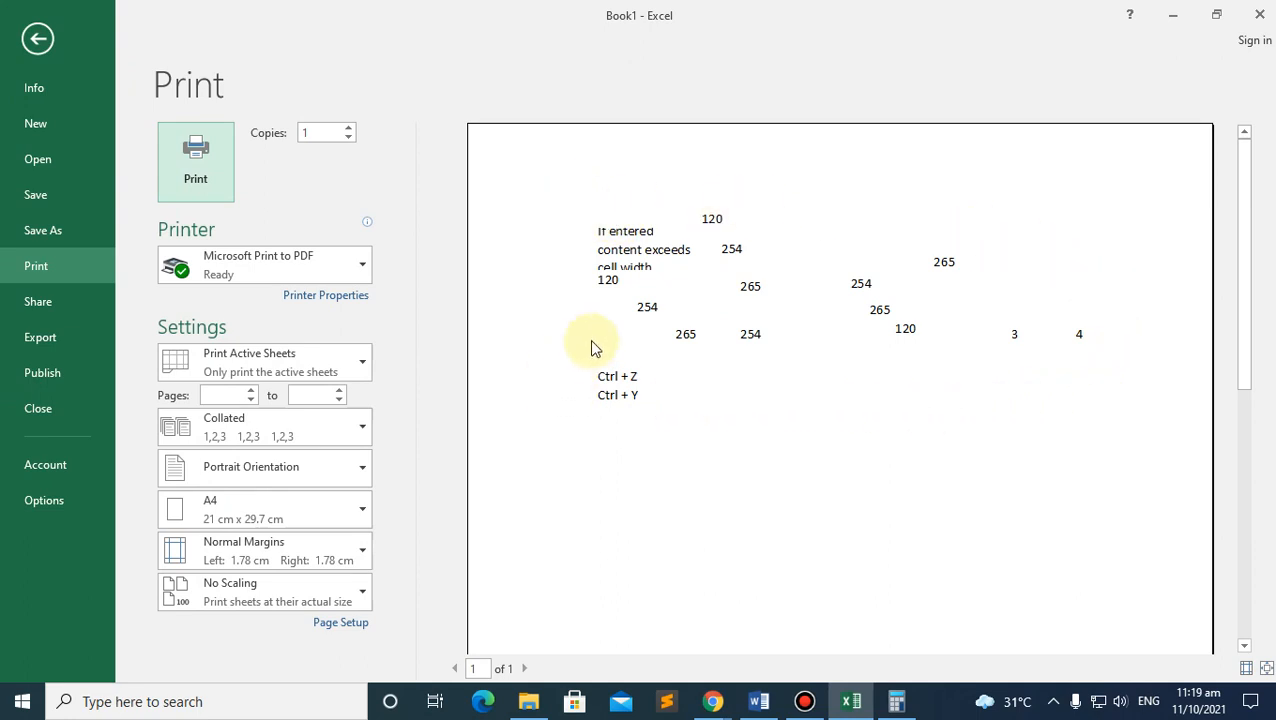
pyautogui.click(30, 44)
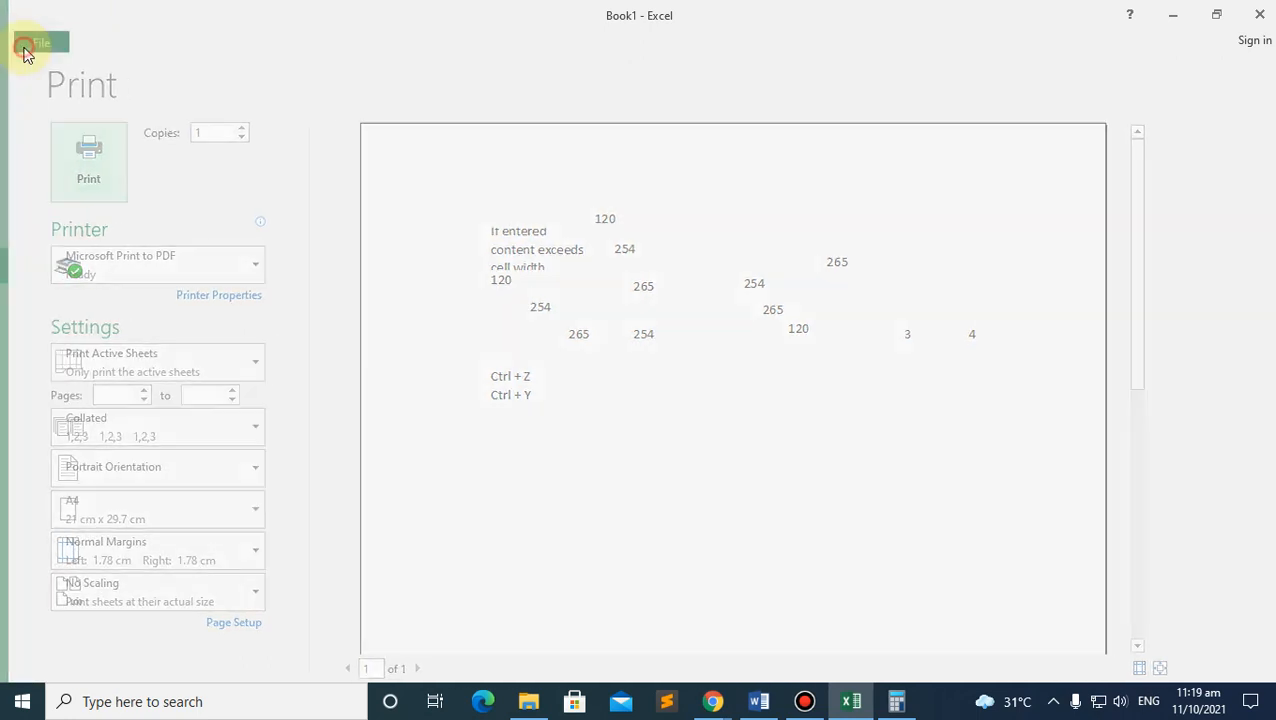
pyautogui.click(1105, 499)
# Step: Enter 'as' in cells I6 and J7
pyautogui.write('as')
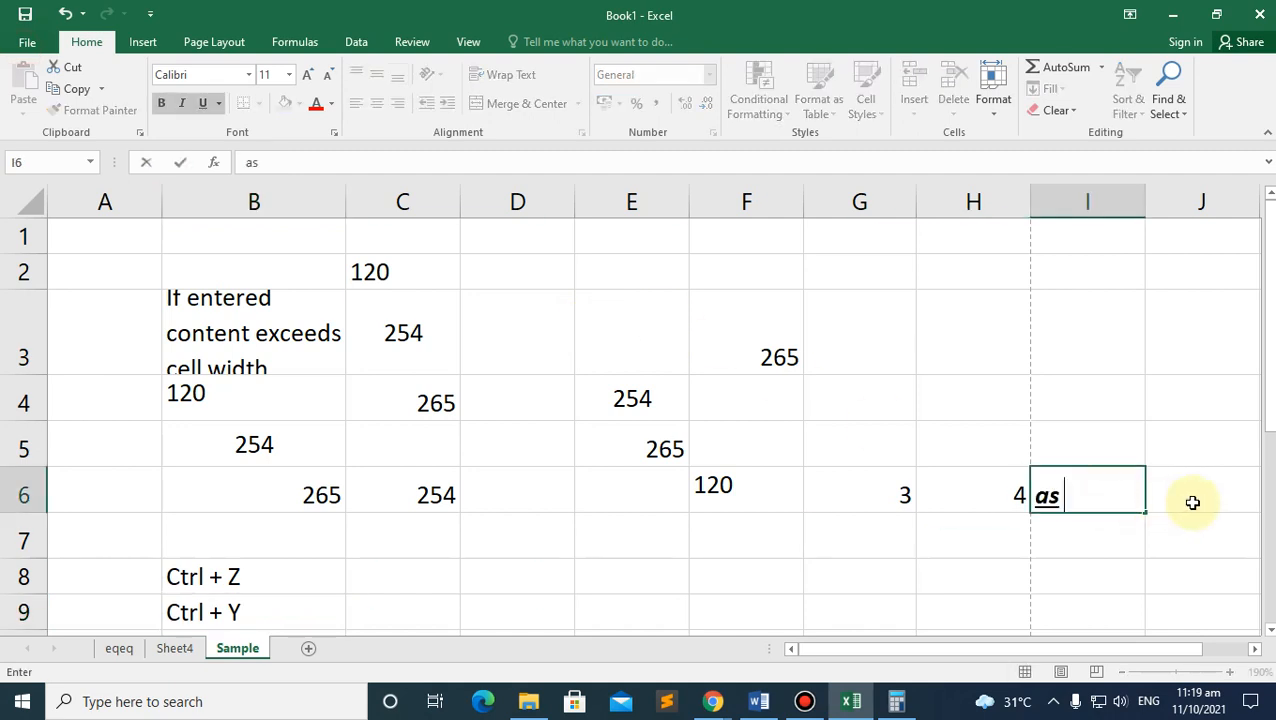
pyautogui.click(1192, 501)
pyautogui.click(1201, 545)
pyautogui.write('as')
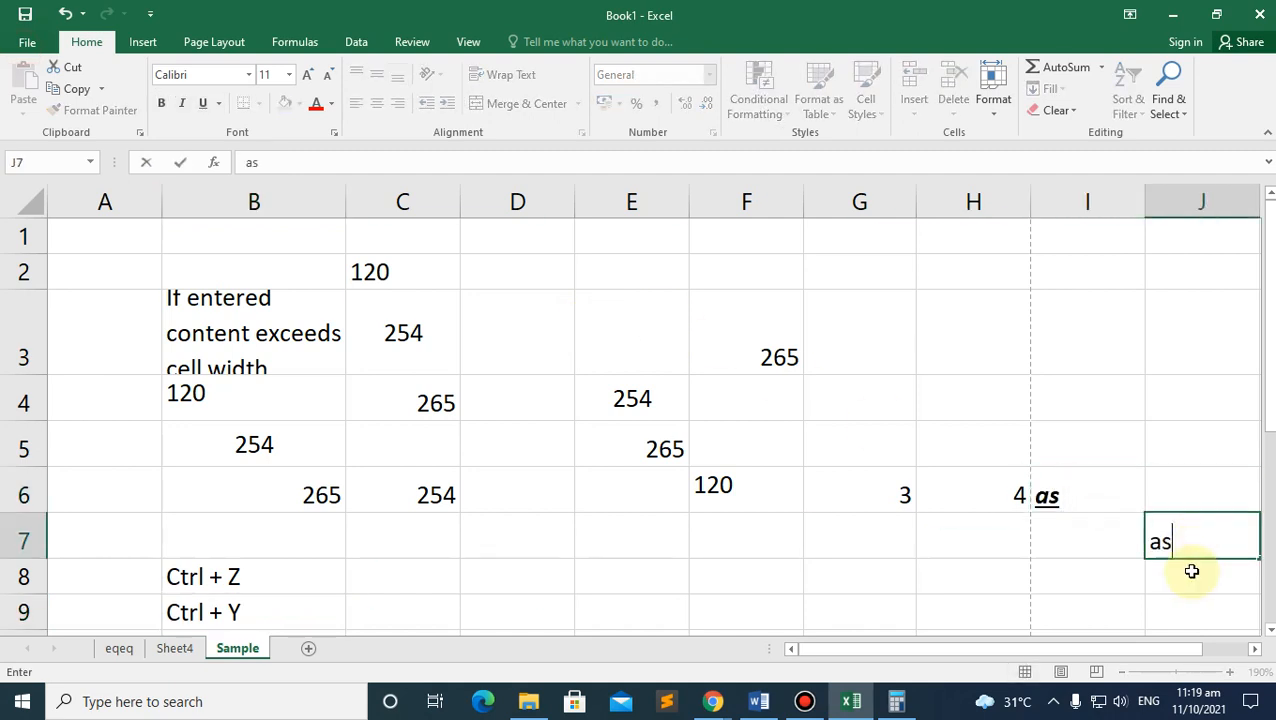
pyautogui.click(1137, 588)
# Step: Enter 123 in J4 and 23 in I3, then preview the now two-page printout
pyautogui.click(1115, 365)
pyautogui.click(1193, 387)
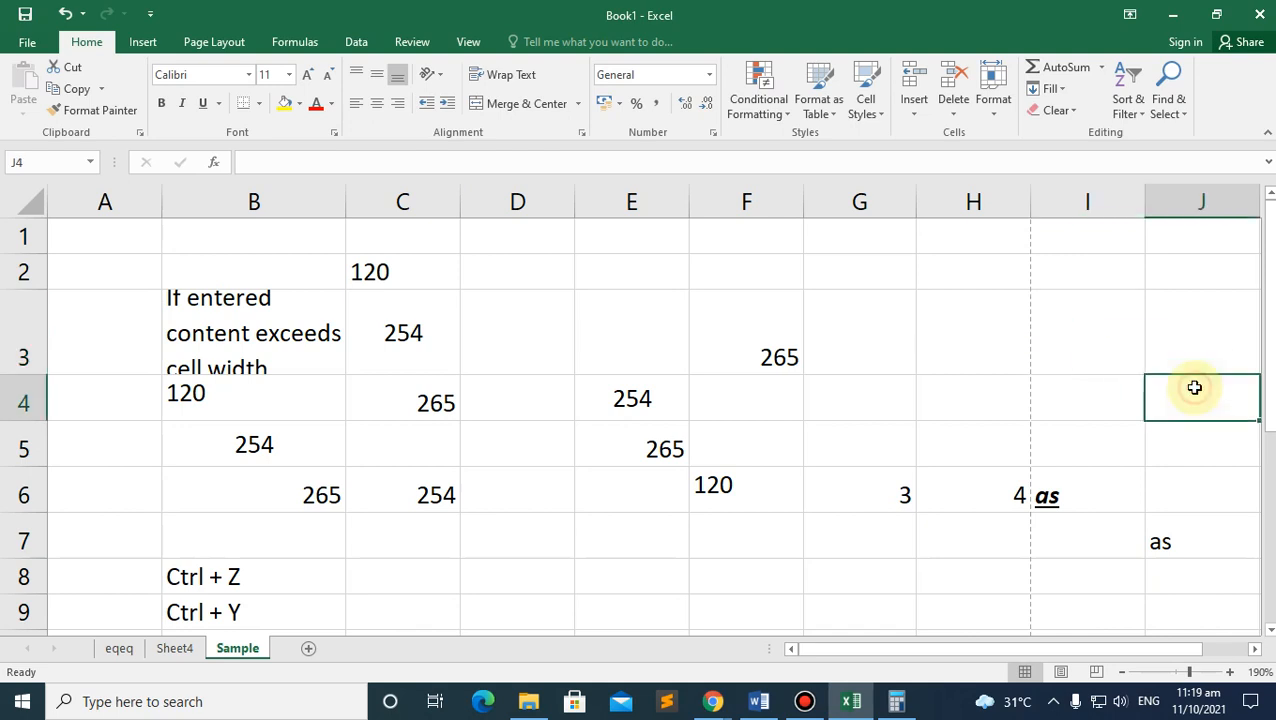
pyautogui.write('123')
pyautogui.click(1119, 329)
pyautogui.write('23')
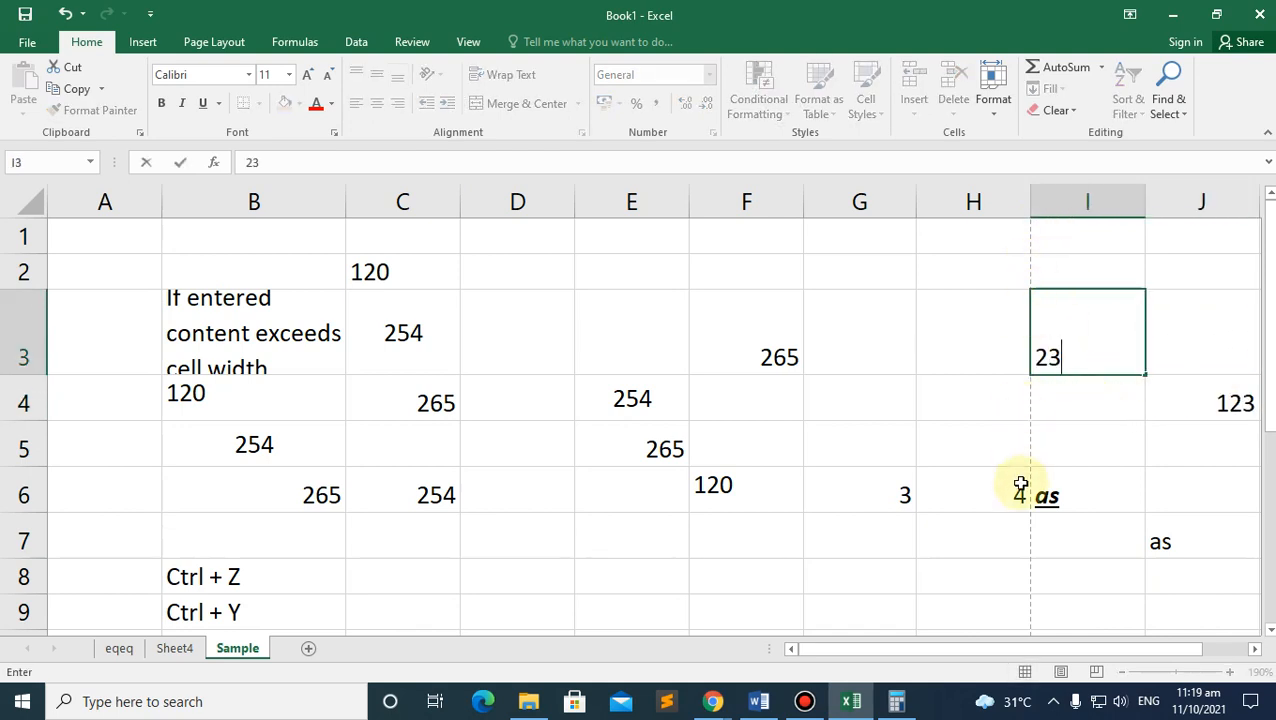
pyautogui.click(948, 432)
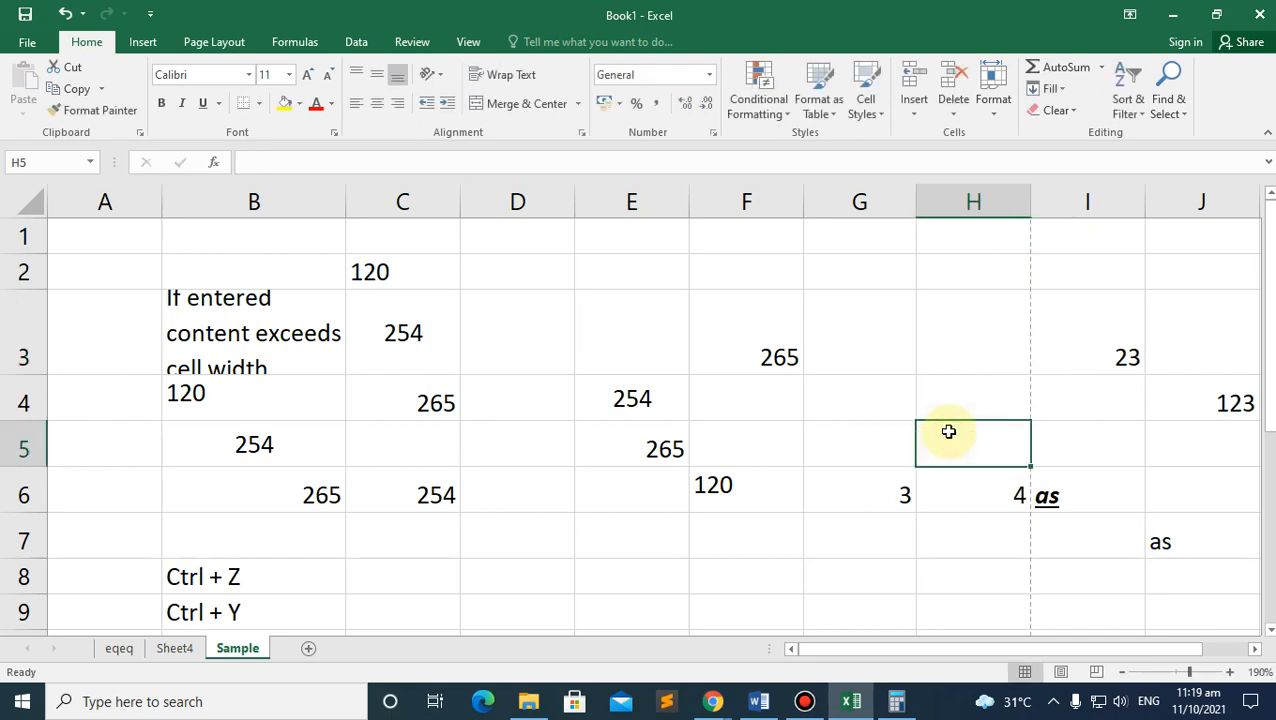
pyautogui.hotkey('ctrl', 'p')
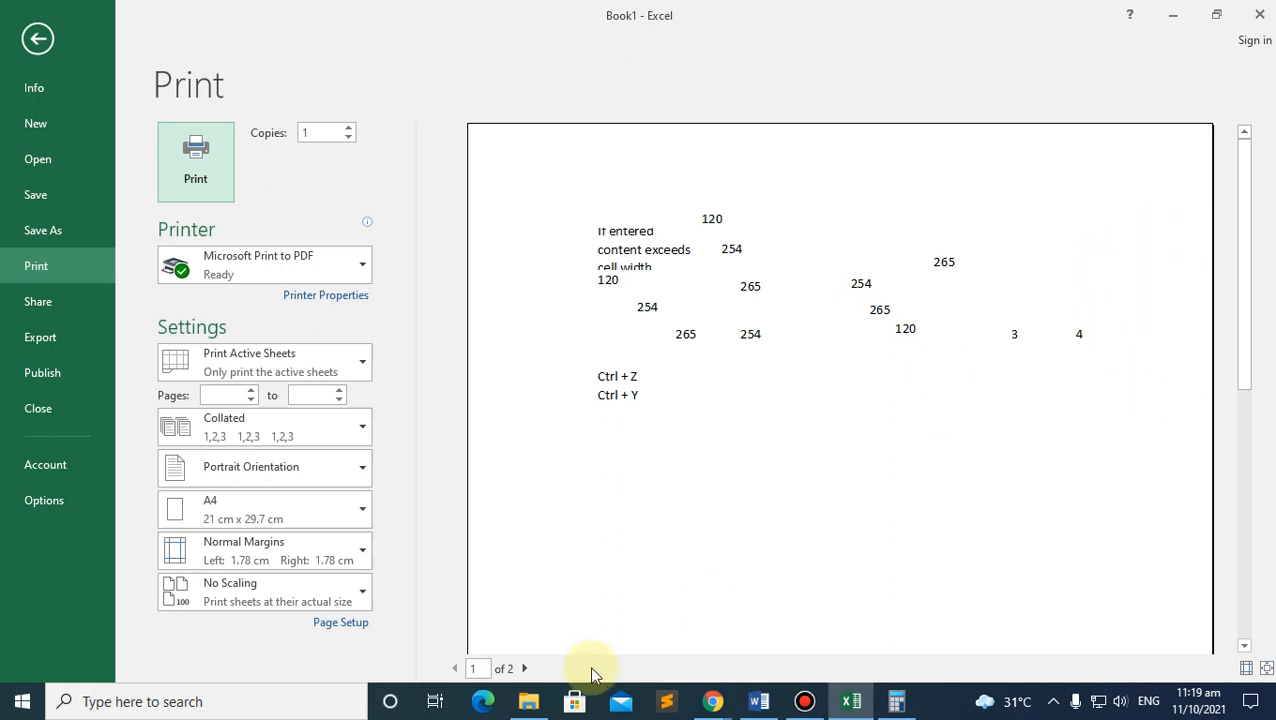
# Step: Review both preview pages and set Page Setup scaling to 90% normal size
pyautogui.click(526, 670)
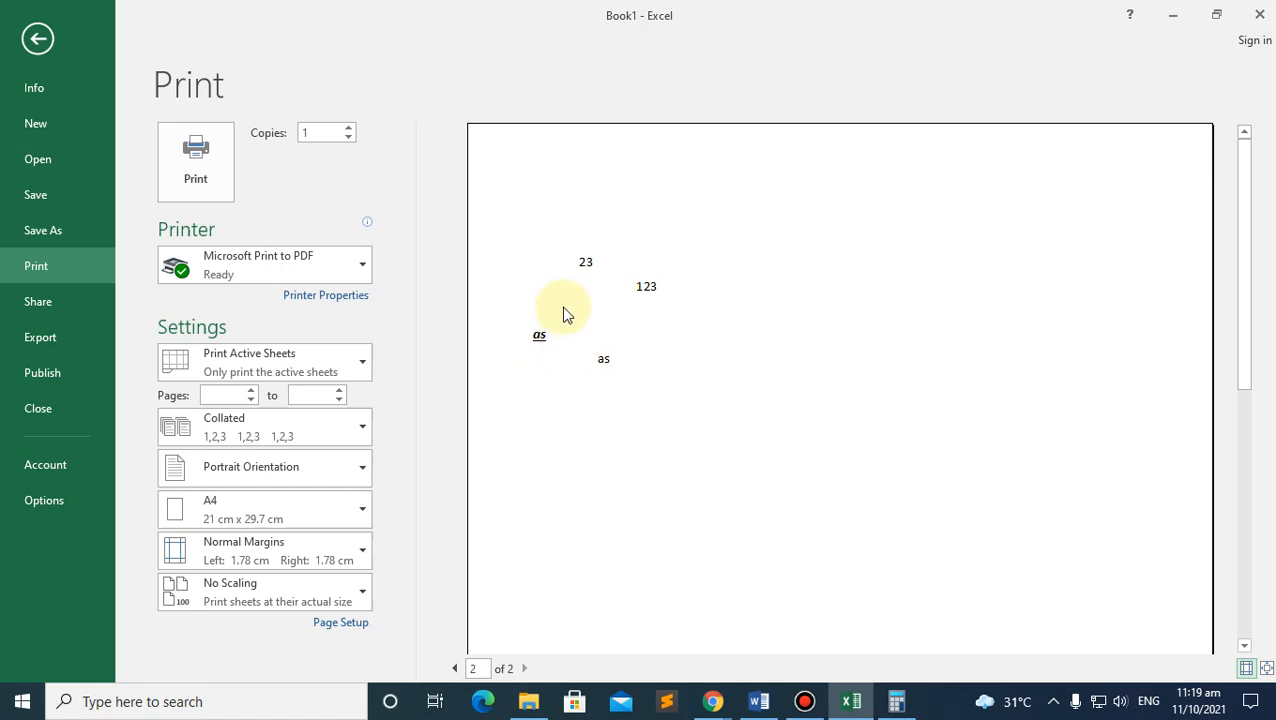
pyautogui.click(454, 668)
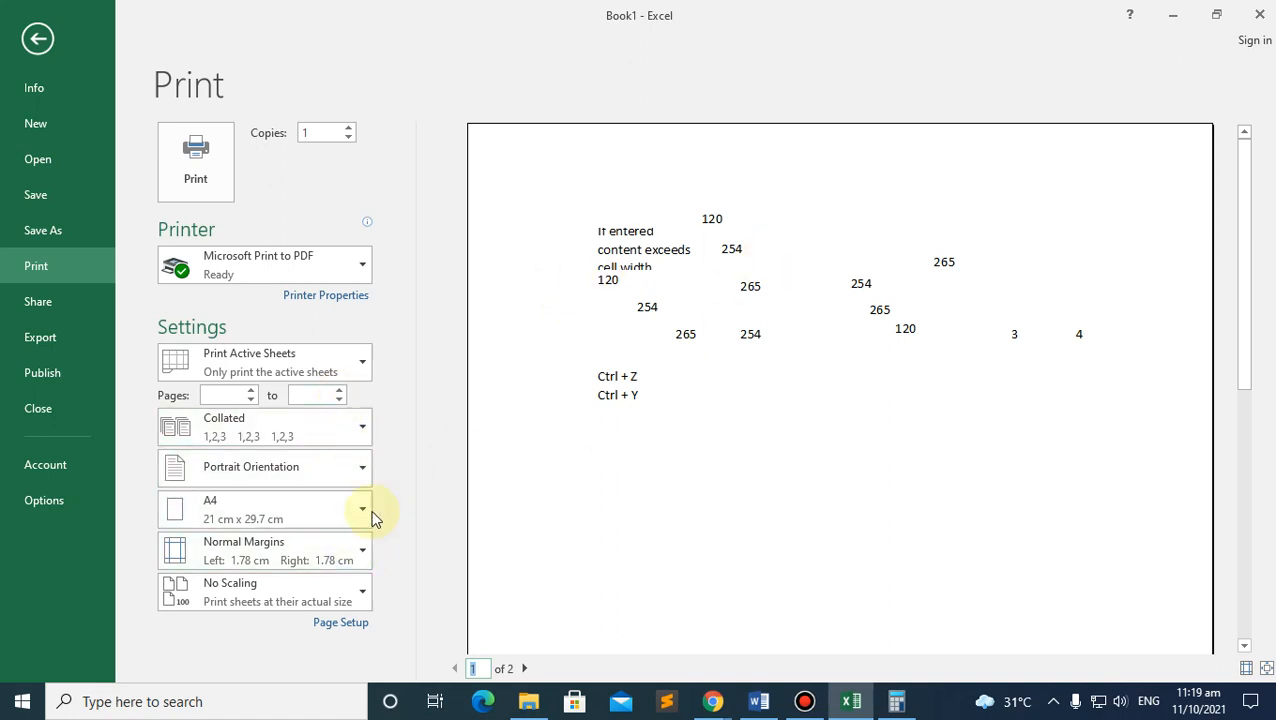
pyautogui.click(348, 622)
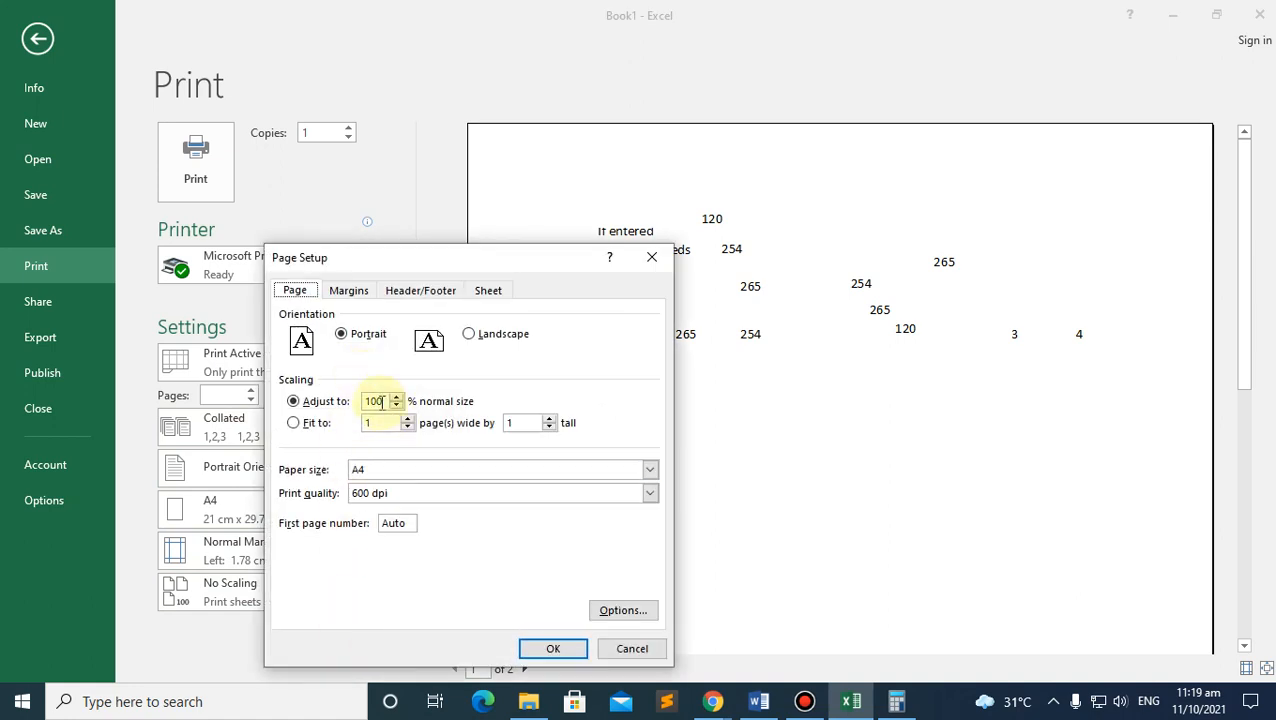
pyautogui.click(377, 400)
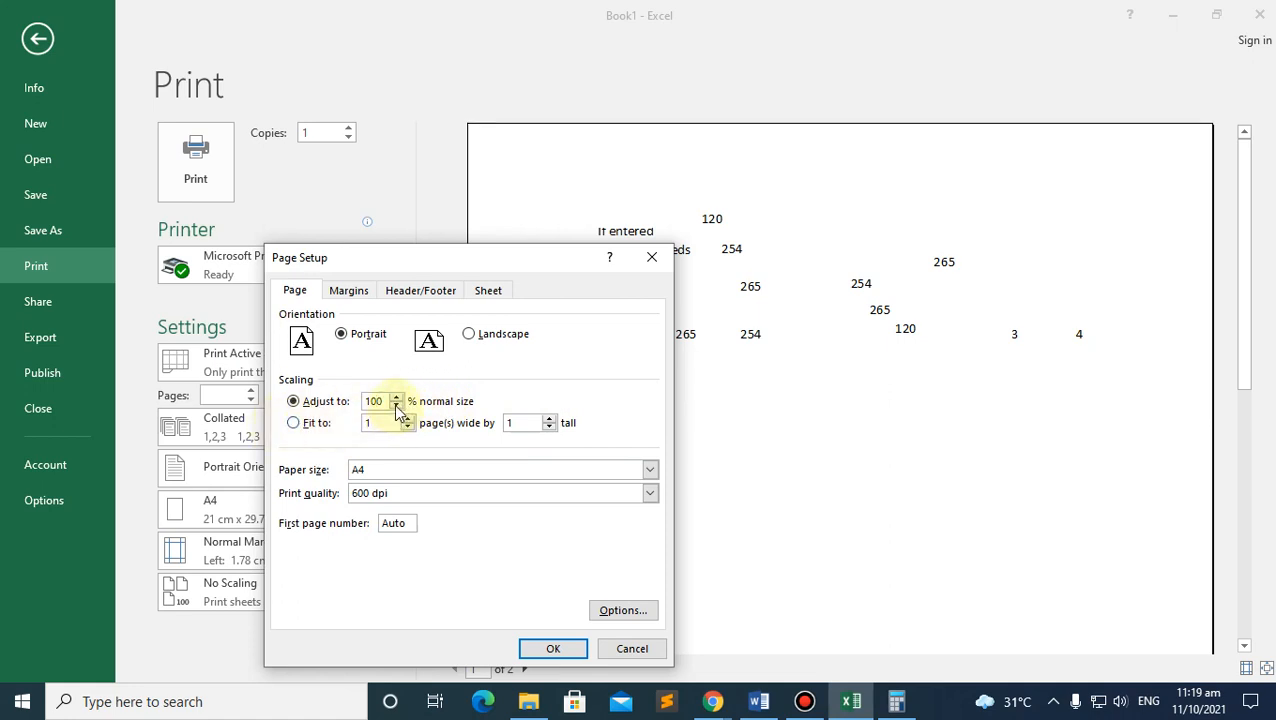
pyautogui.click(549, 645)
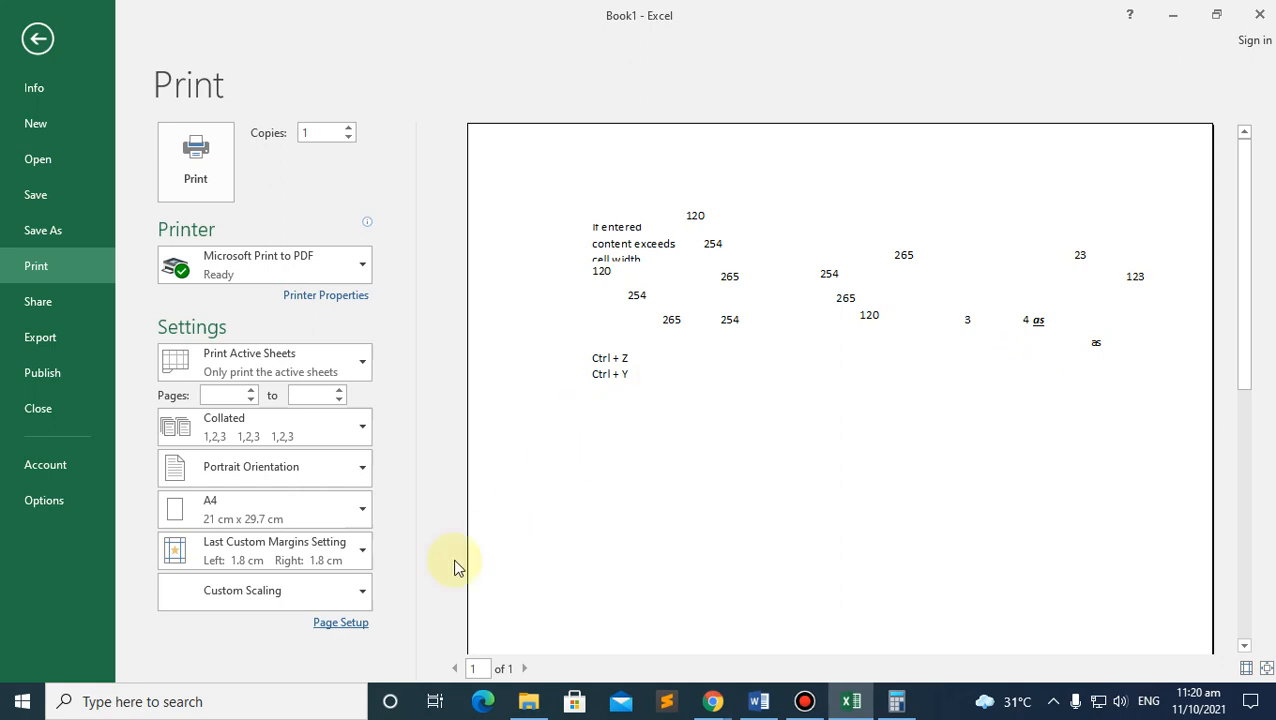
# Step: Reopen Page Setup to confirm the 90% scaling, then leave the print preview
pyautogui.click(341, 622)
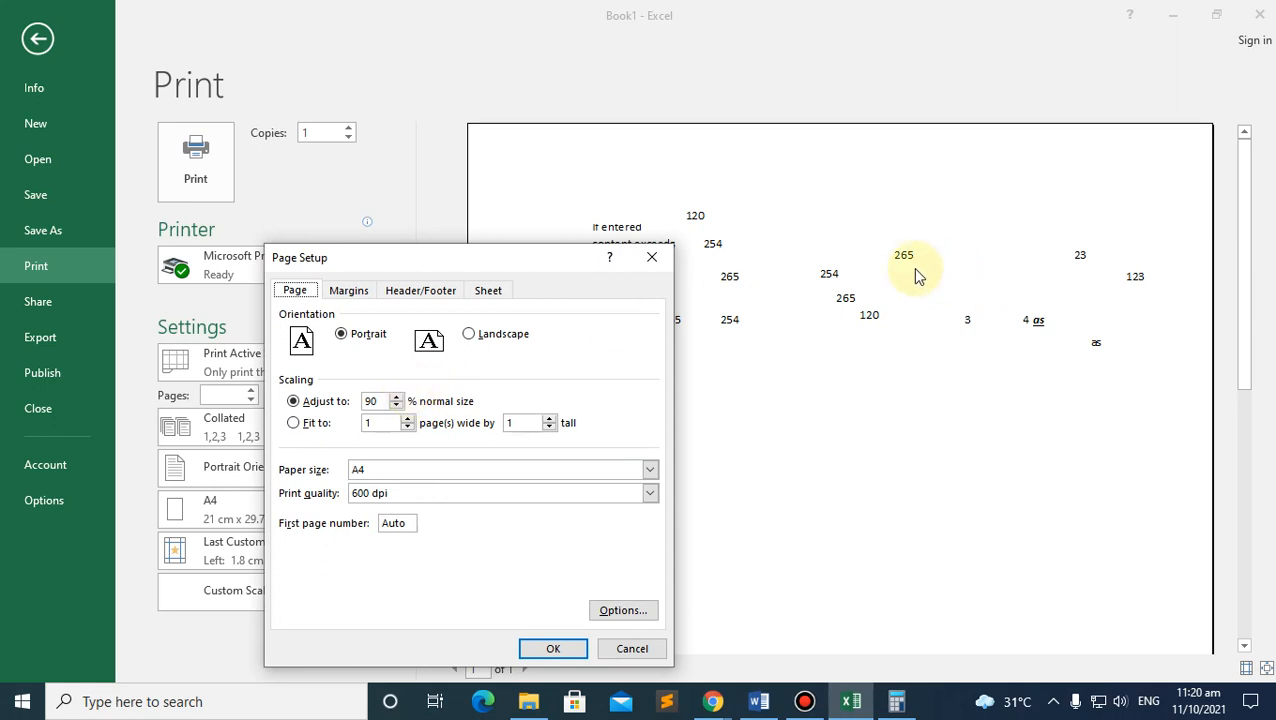
pyautogui.click(650, 258)
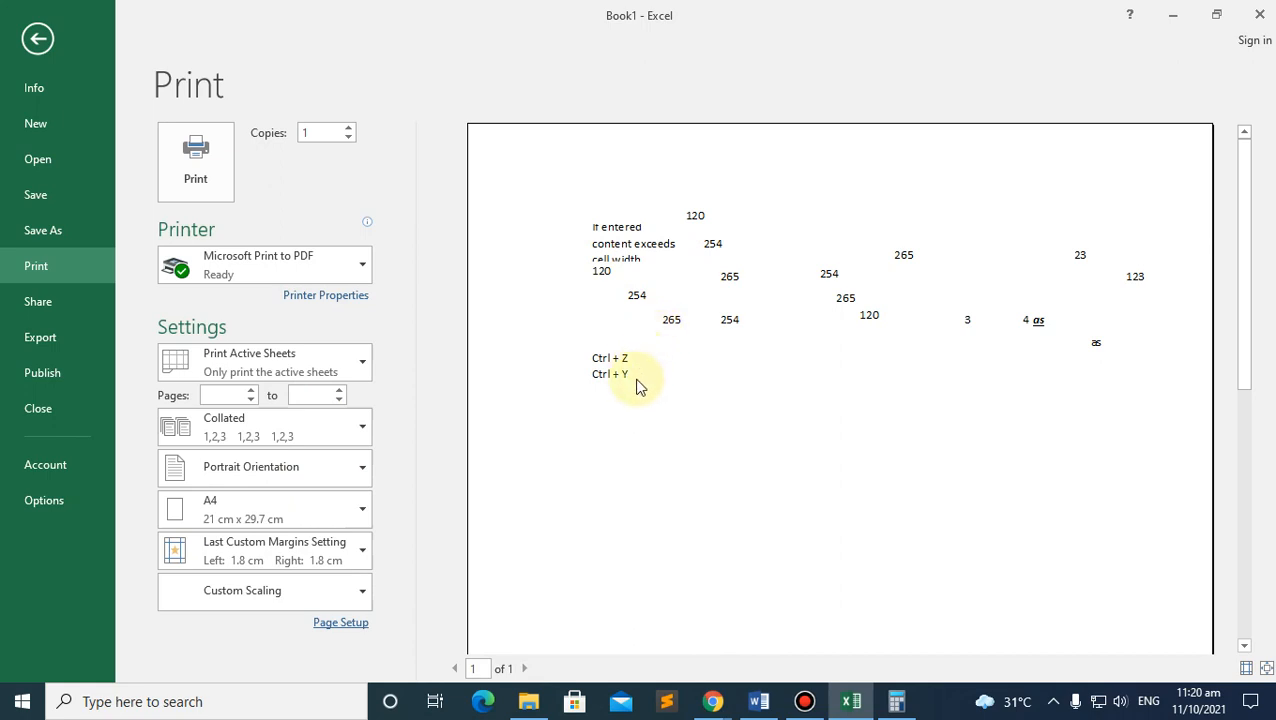
pyautogui.click(337, 624)
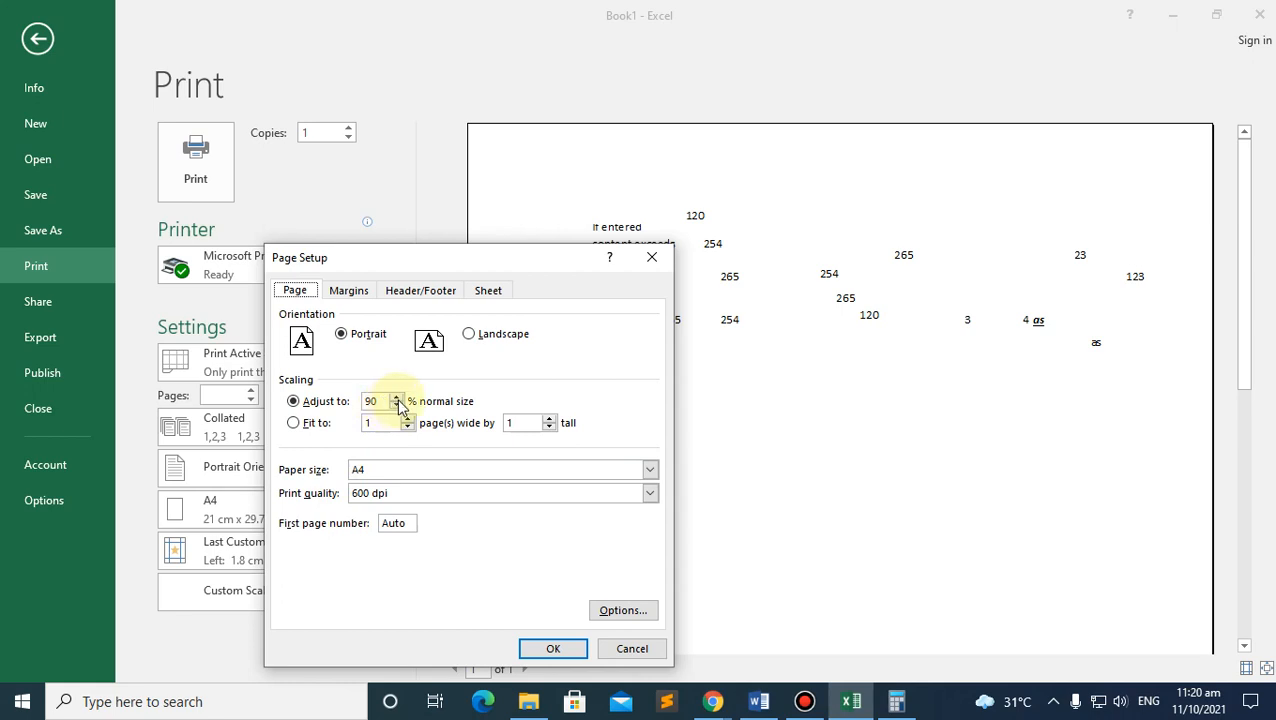
pyautogui.click(540, 648)
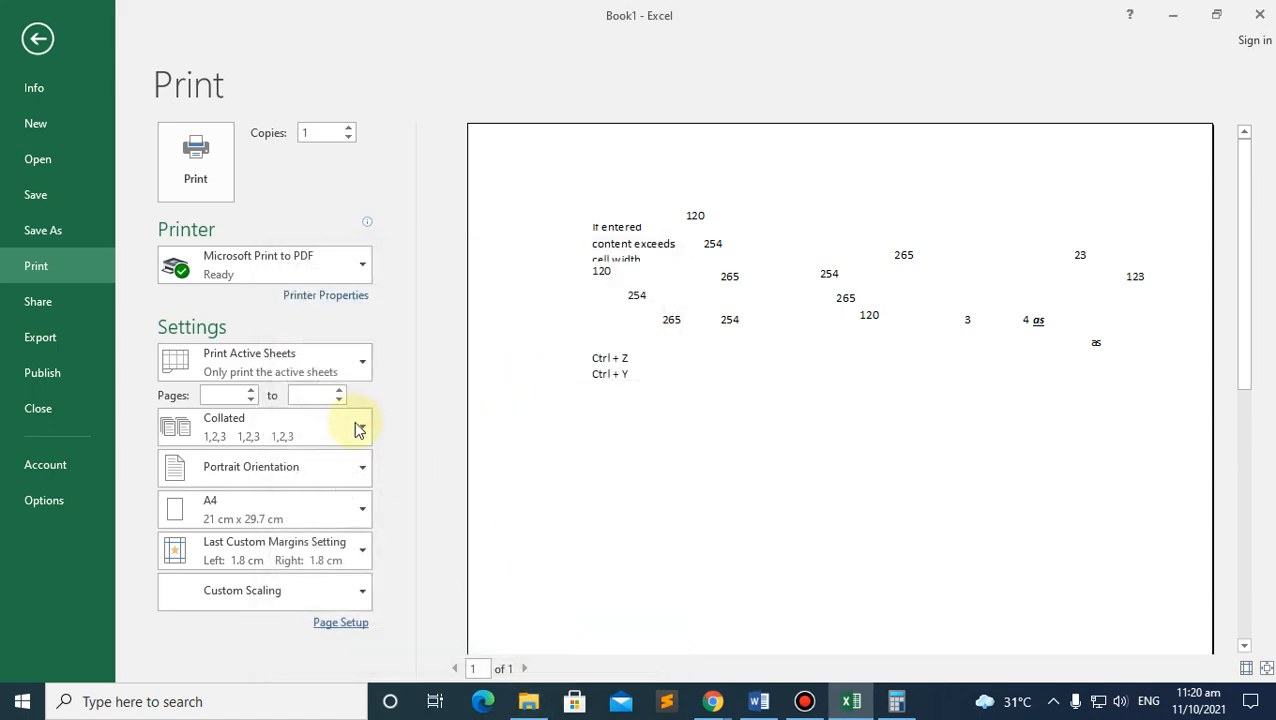
pyautogui.click(38, 40)
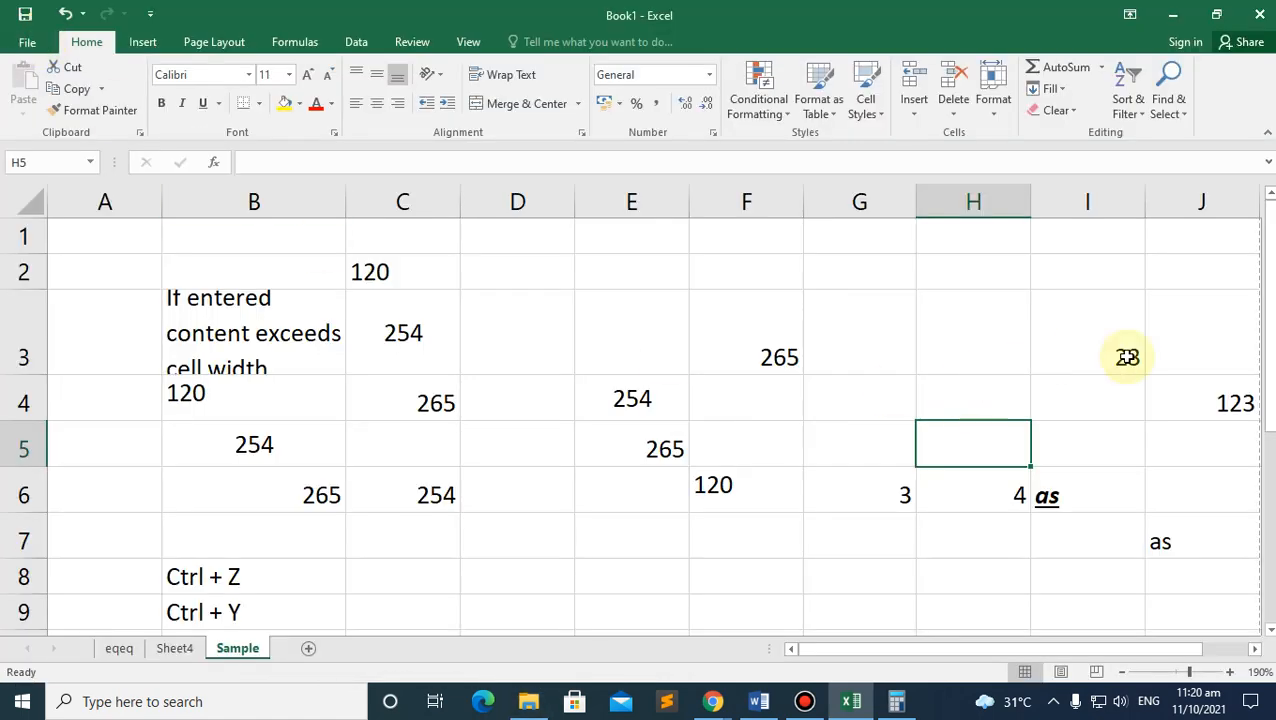
# Step: Scroll down and type 'dada' into cell F54
pyautogui.moveTo(1045, 646); pyautogui.dragTo(1172, 630)
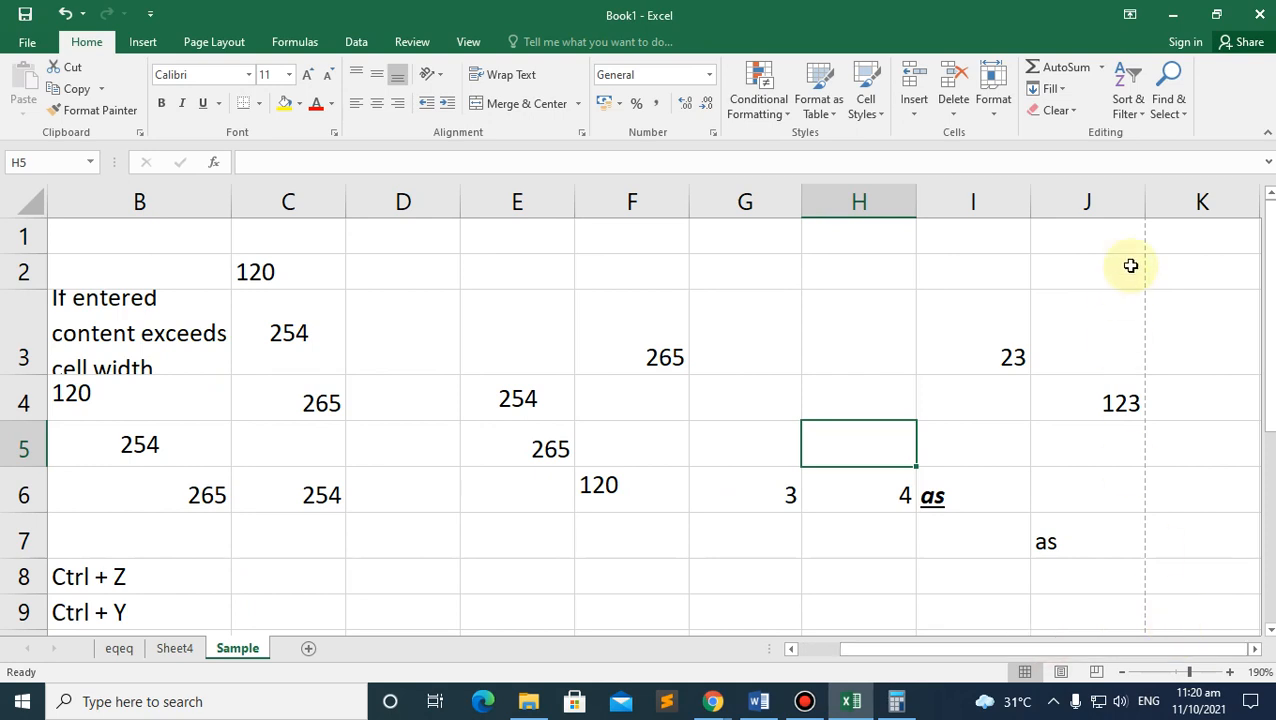
pyautogui.click(1148, 247)
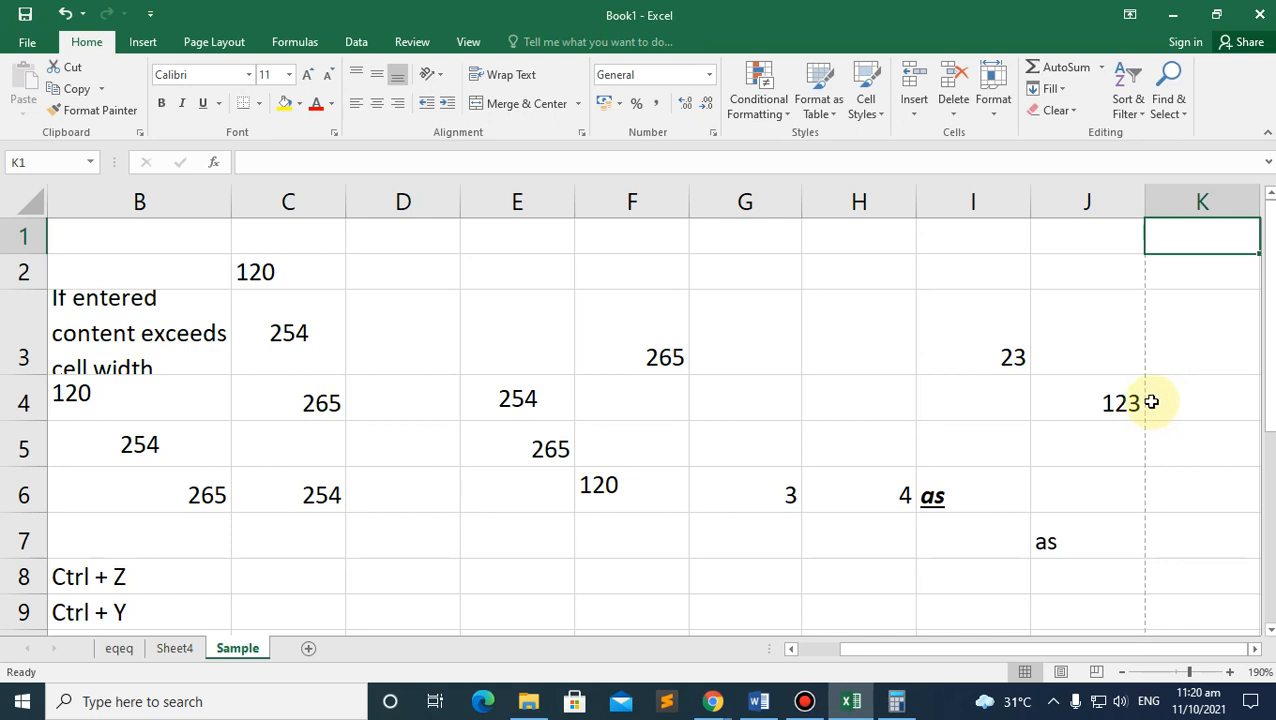
pyautogui.scroll(-14, 1141, 402)
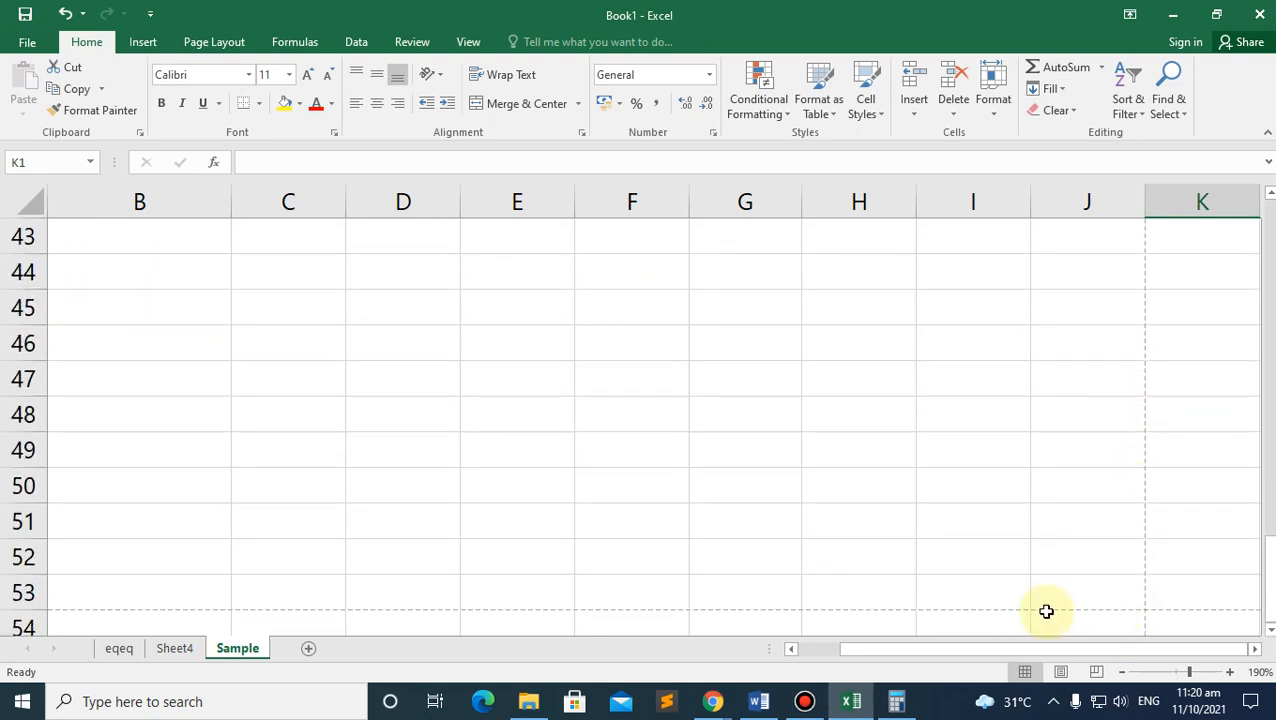
pyautogui.click(610, 619)
pyautogui.scroll(-1, 615, 600)
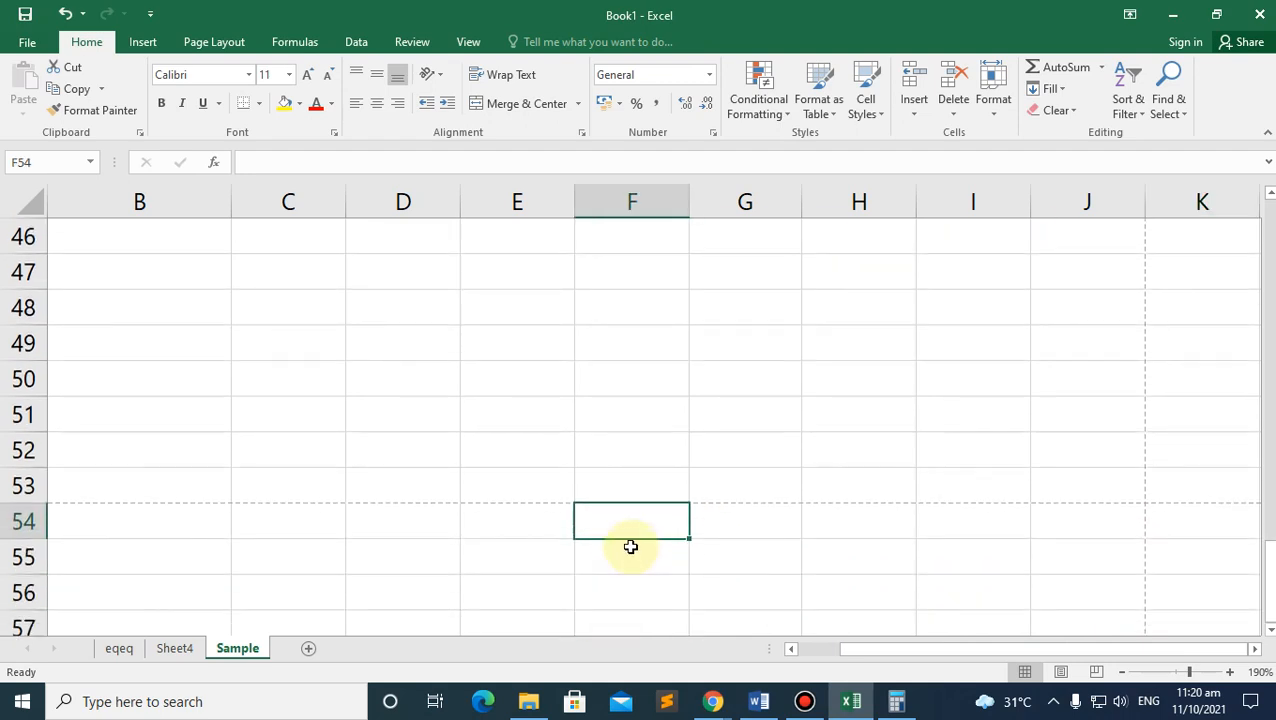
pyautogui.write('dada')
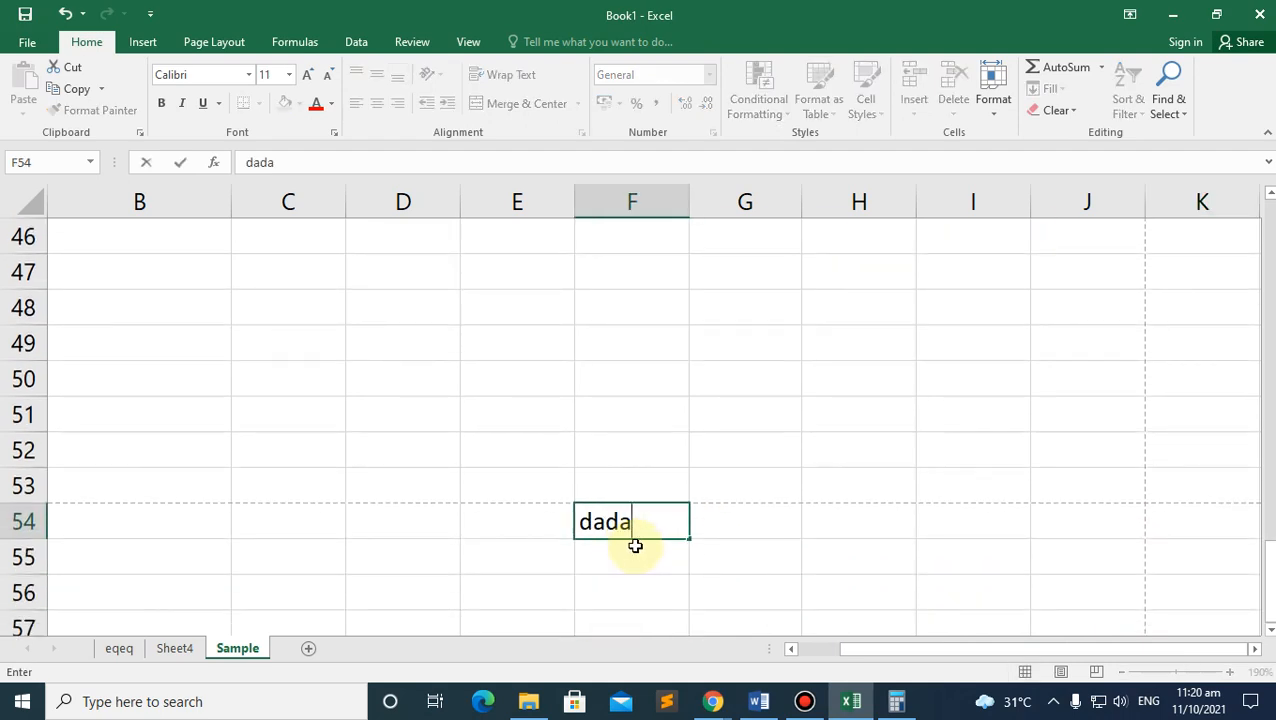
pyautogui.click(592, 555)
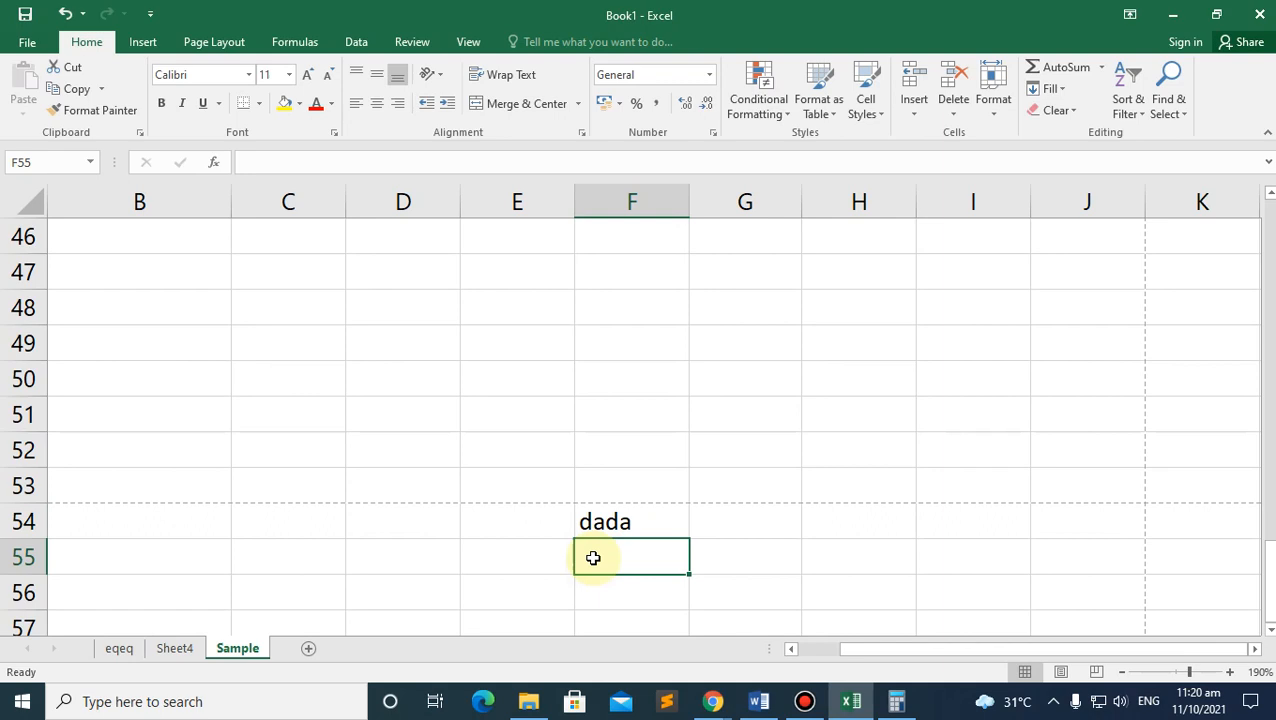
# Step: Select cells E54 and D54, then open the print preview spanning 2 pages
pyautogui.click(533, 525)
pyautogui.click(380, 529)
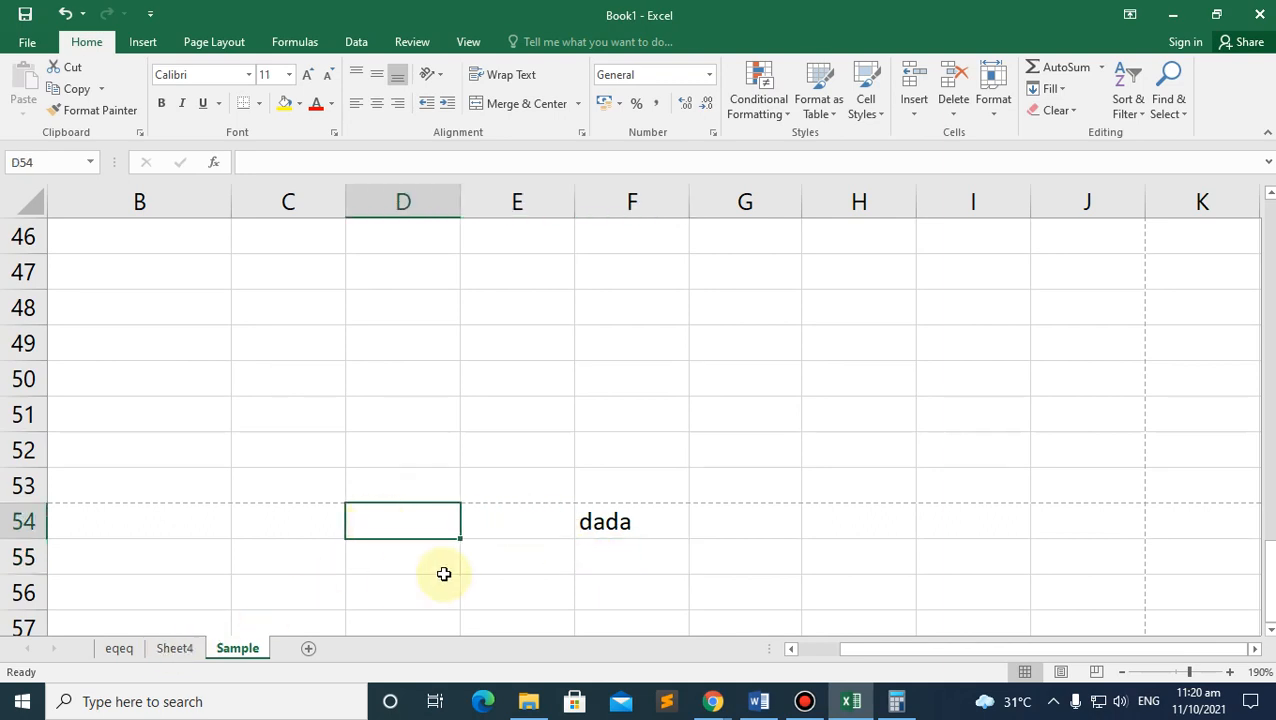
pyautogui.hotkey('ctrl', 'p')
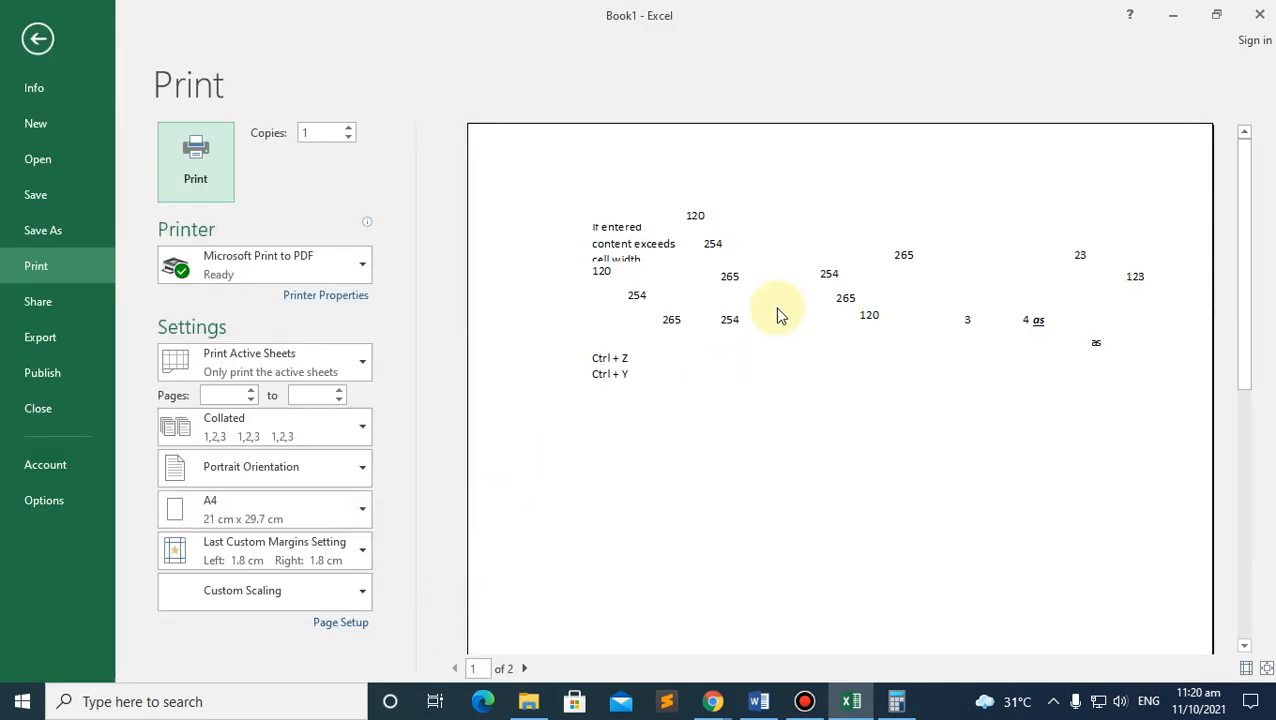
pyautogui.moveTo(1244, 230); pyautogui.dragTo(1216, 524)
pyautogui.click(1076, 427)
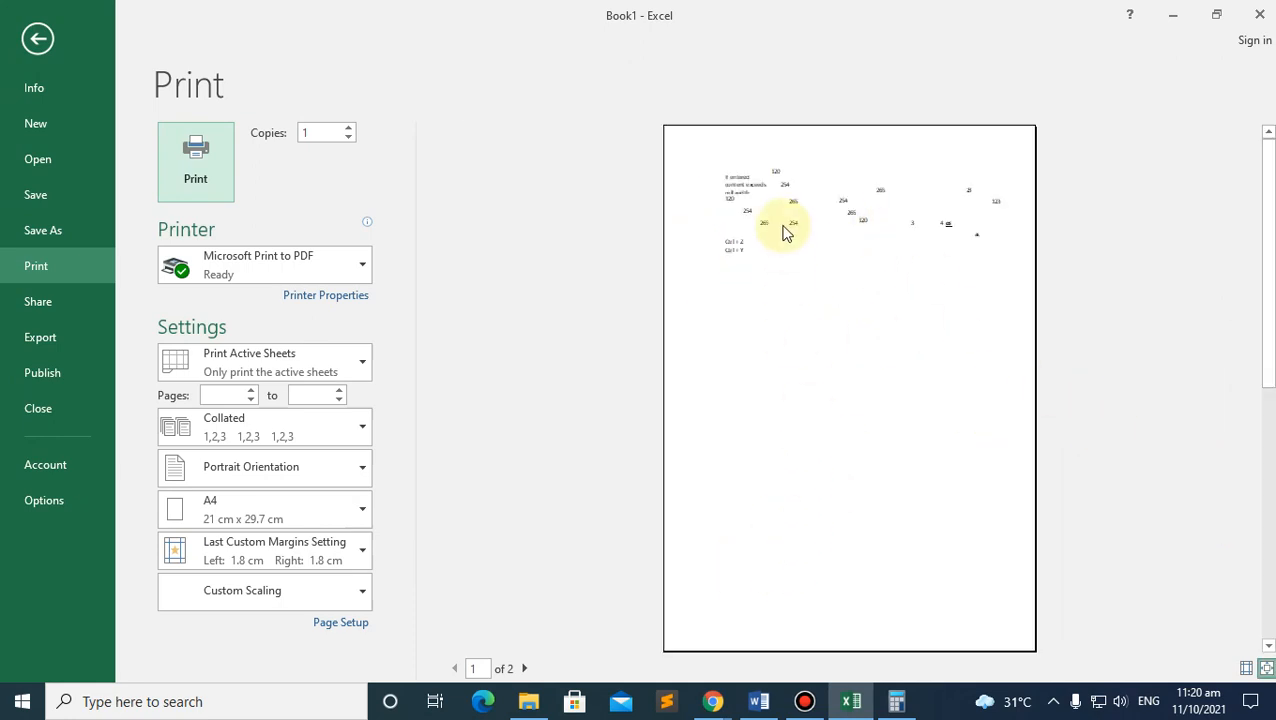
pyautogui.click(522, 668)
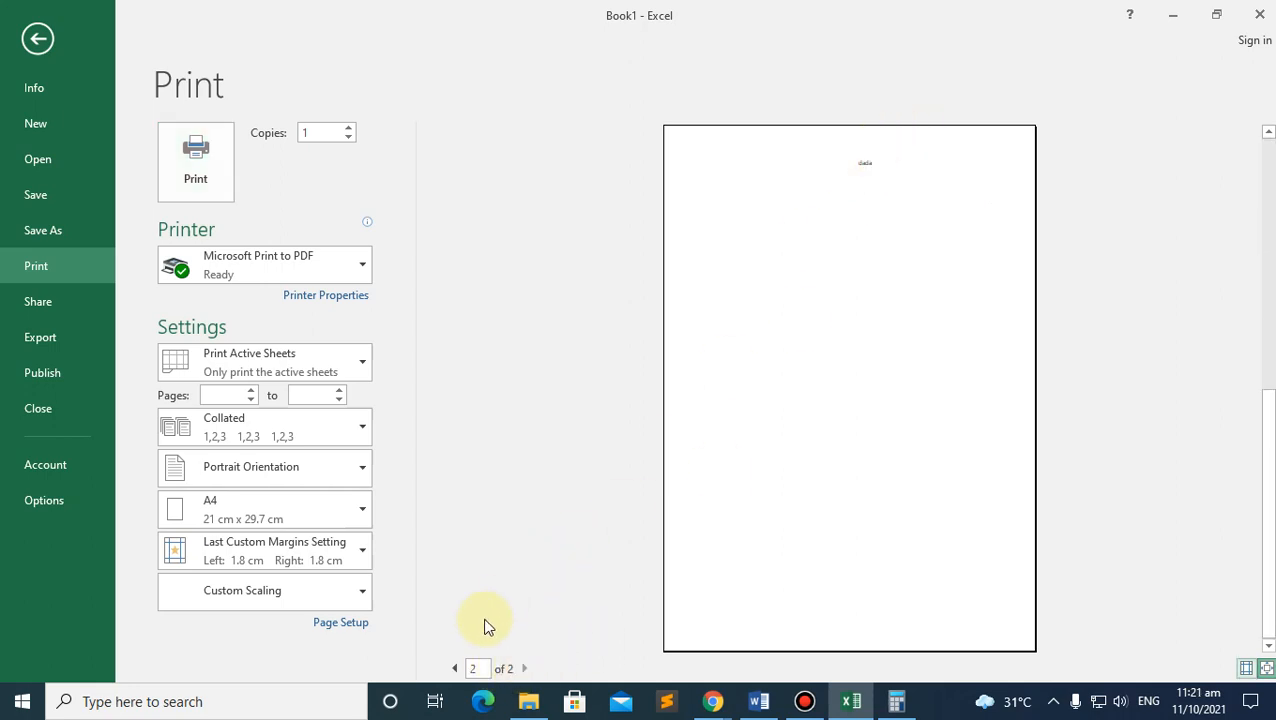
pyautogui.click(455, 668)
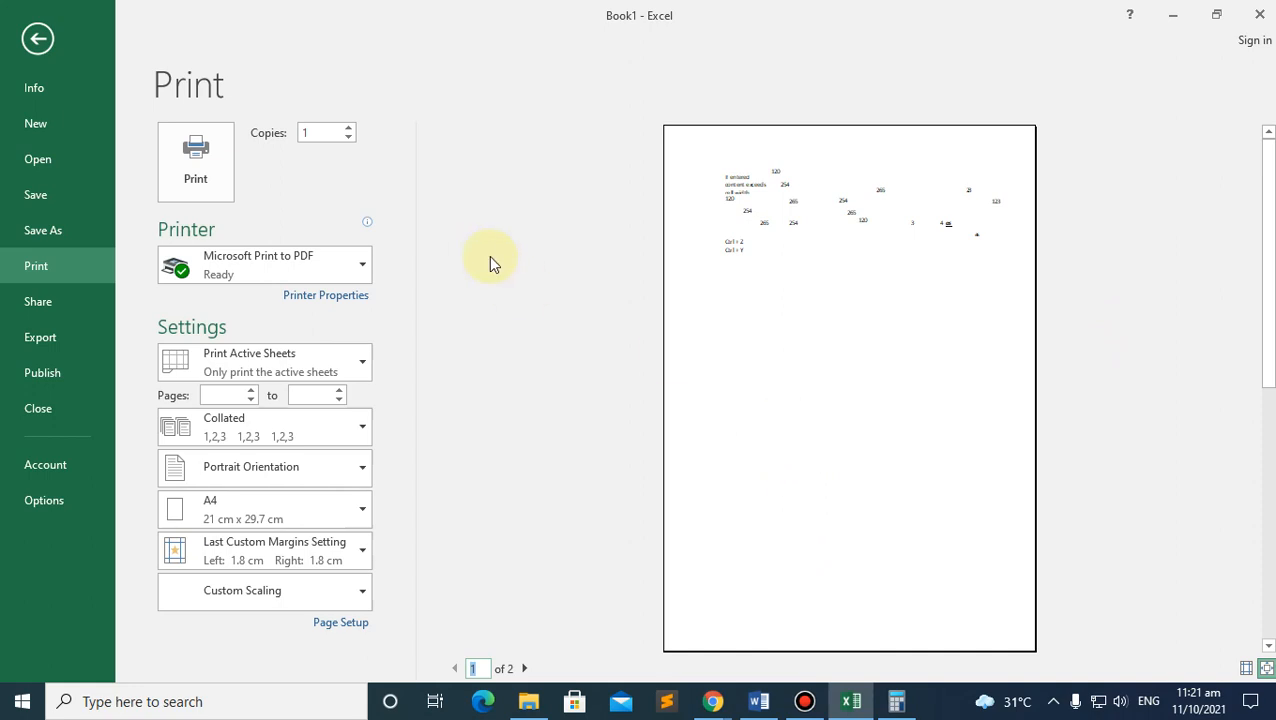
pyautogui.click(38, 40)
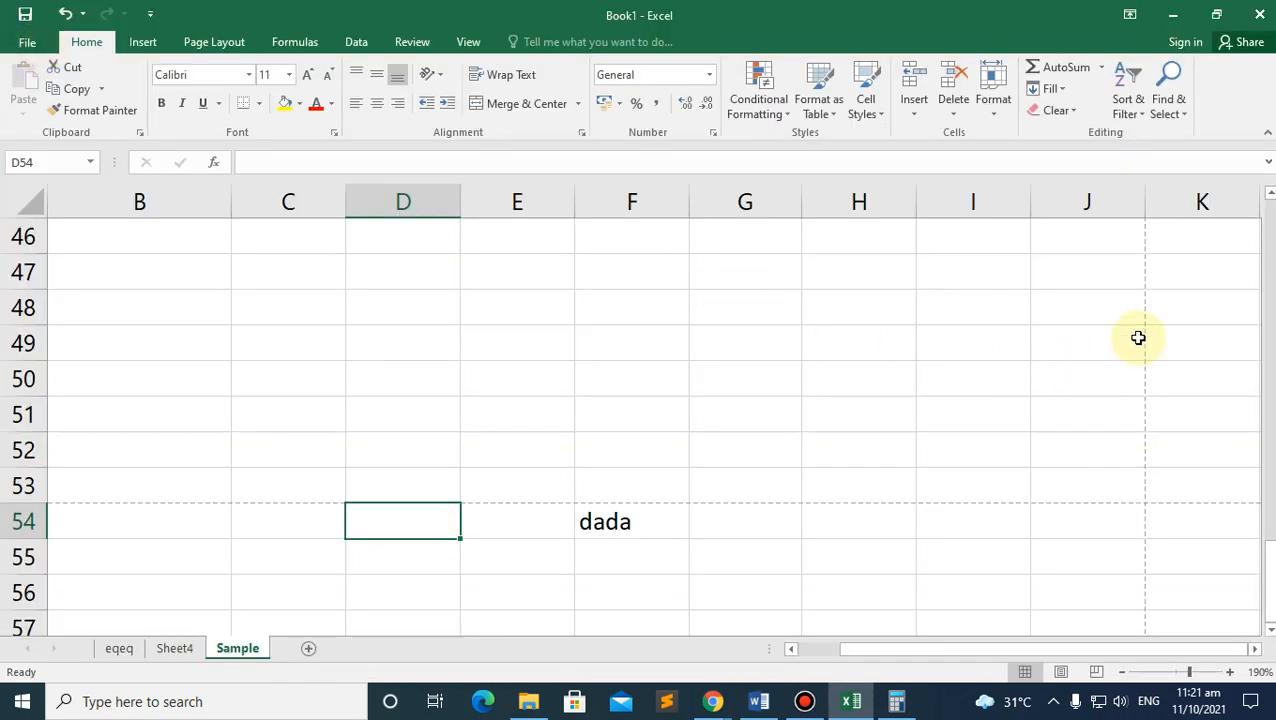
# Step: Select cells J47 and J53 and briefly view the workbook's file info page
pyautogui.click(1141, 262)
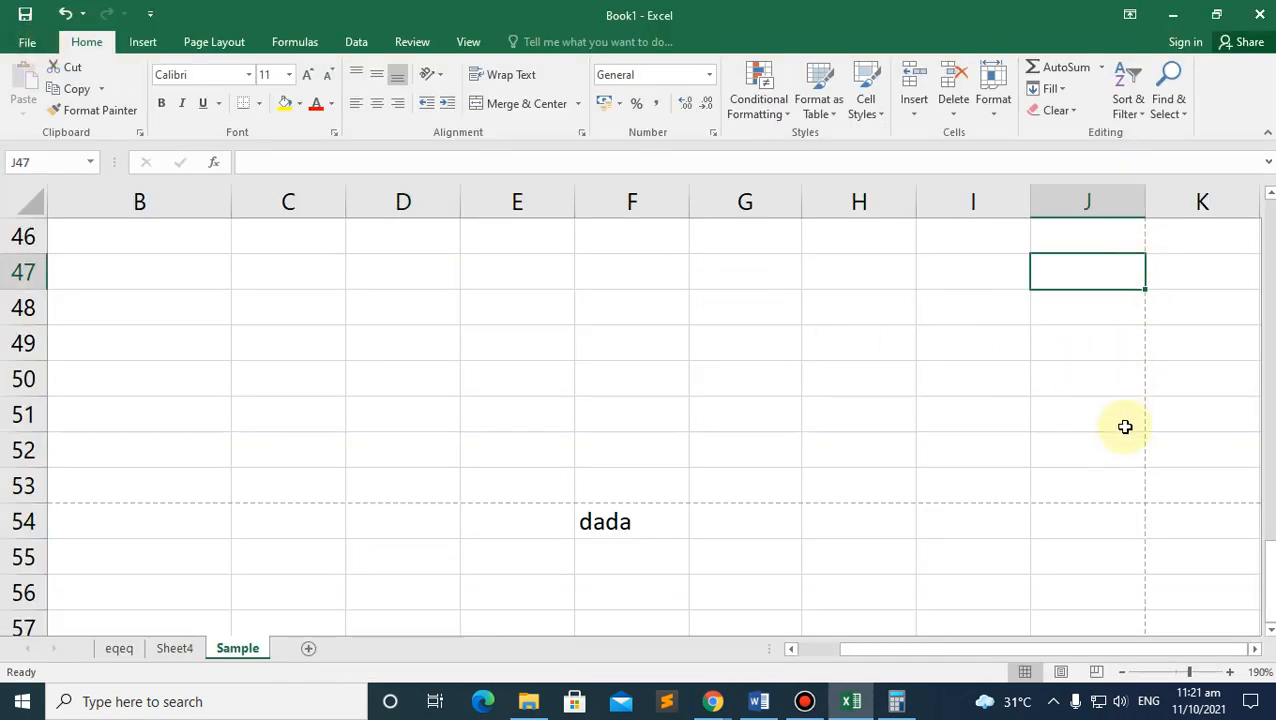
pyautogui.click(1131, 486)
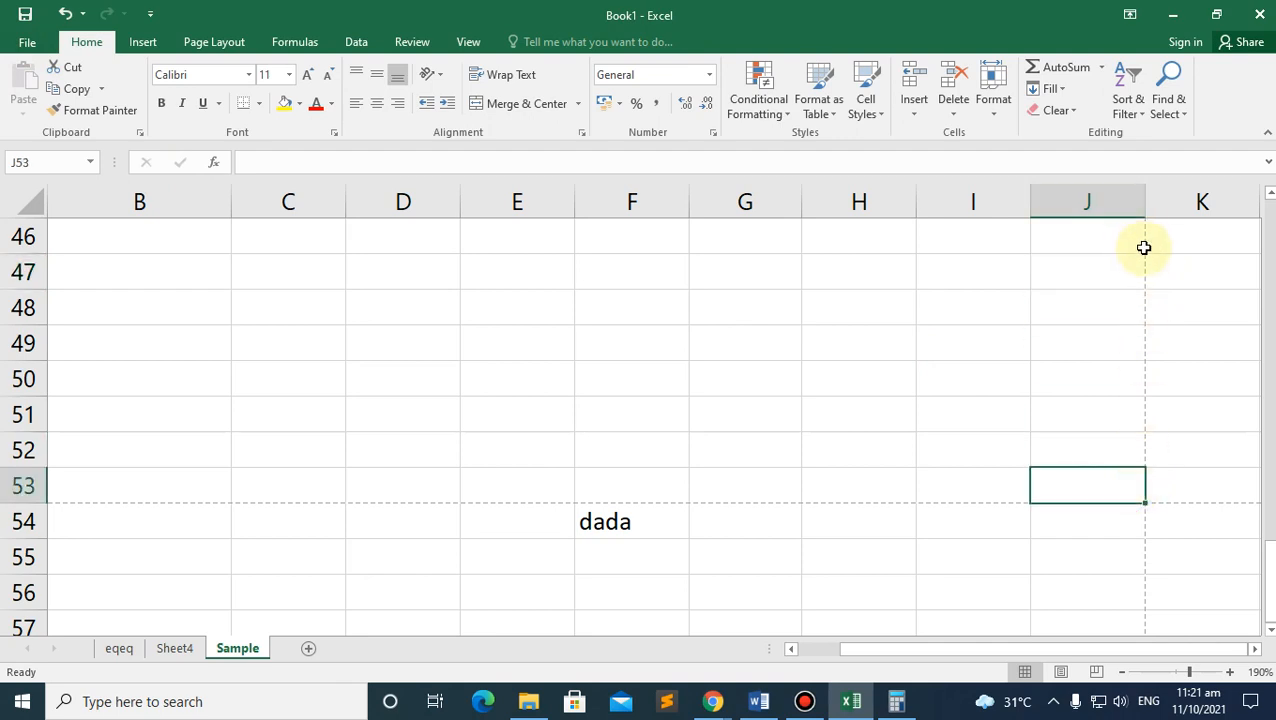
pyautogui.click(24, 42)
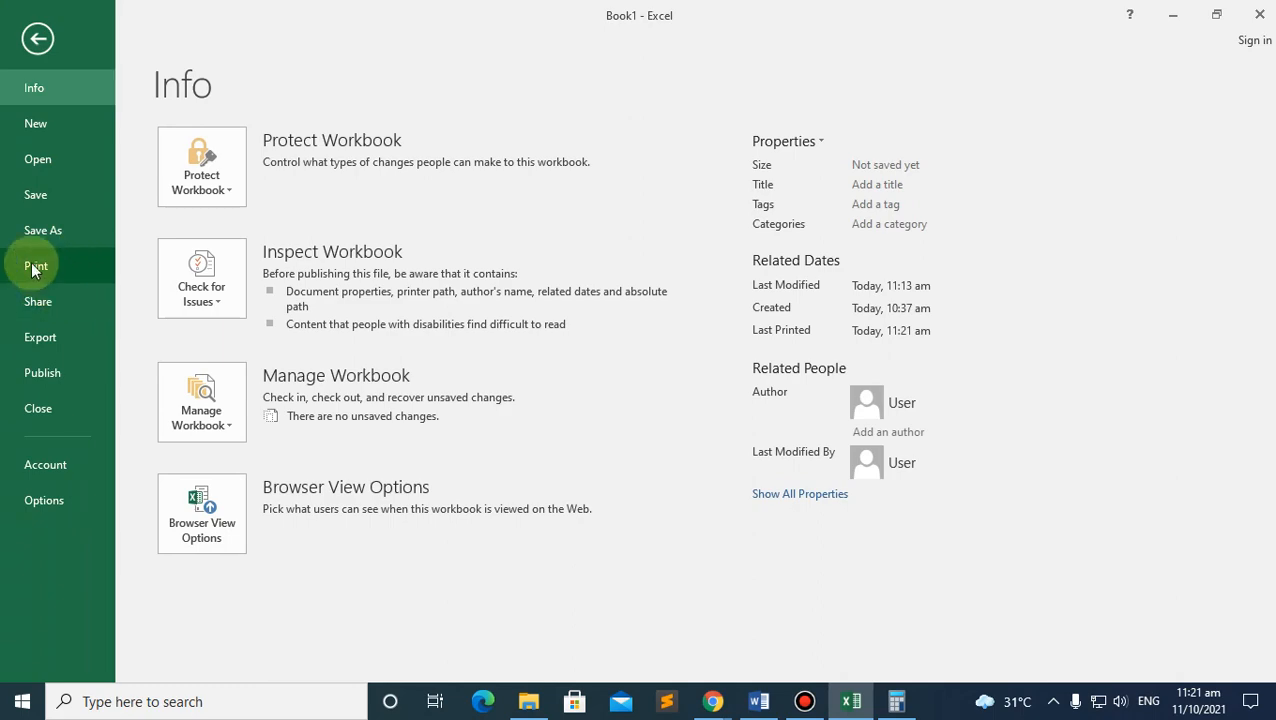
pyautogui.click(38, 38)
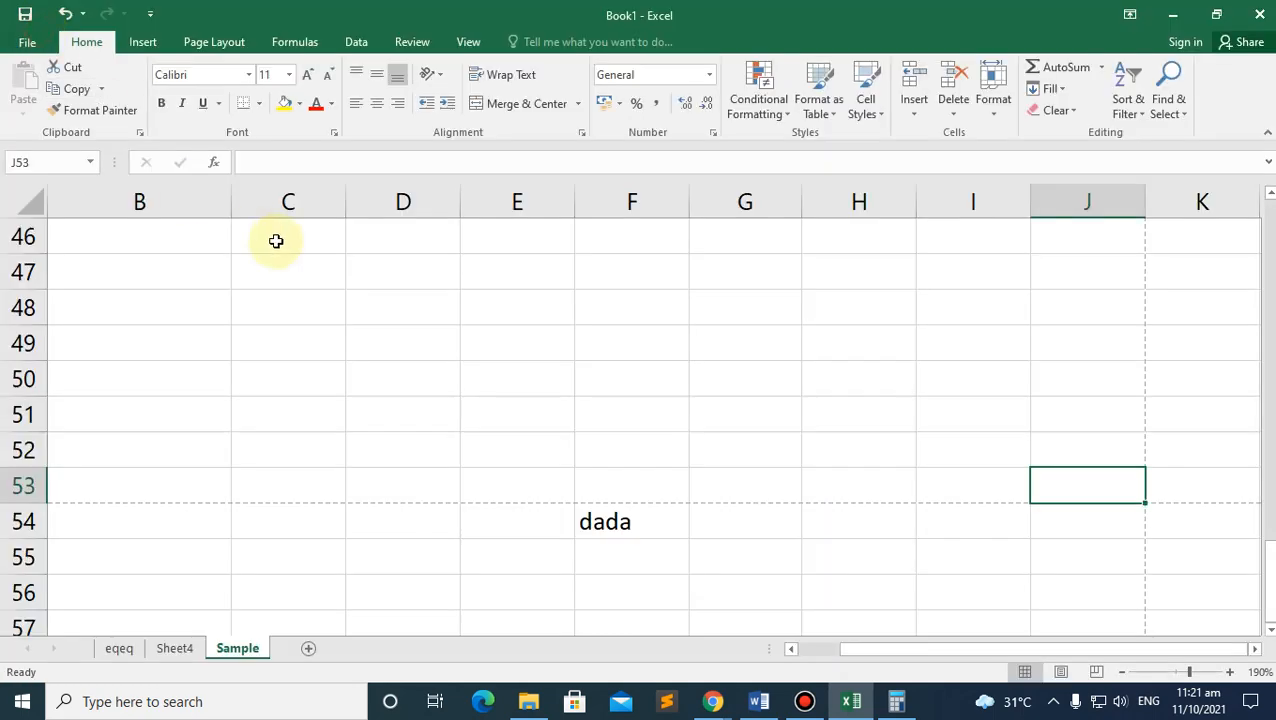
pyautogui.scroll(15, 490, 376)
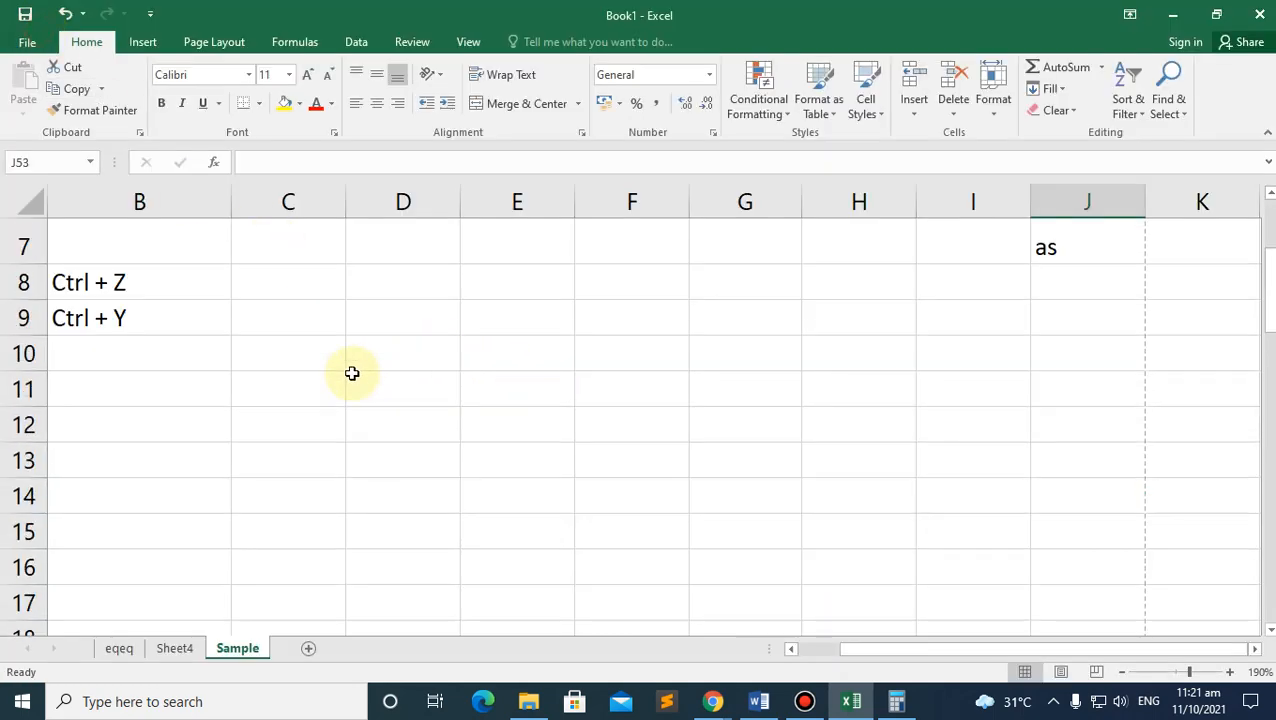
pyautogui.scroll(-2, 497, 515)
pyautogui.moveTo(983, 650); pyautogui.dragTo(612, 629)
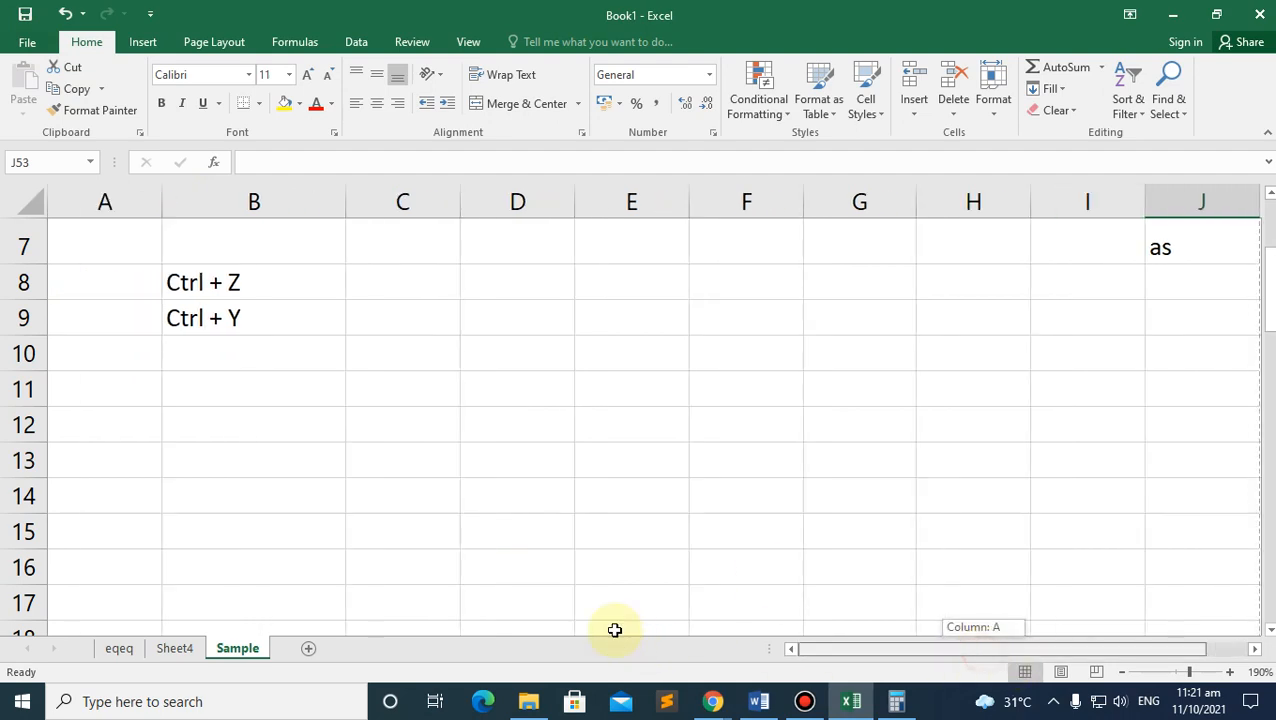
# Step: Enter 'Ctrl + P' in cell B10, beneath the Ctrl + Y note
pyautogui.click(259, 375)
pyautogui.click(225, 356)
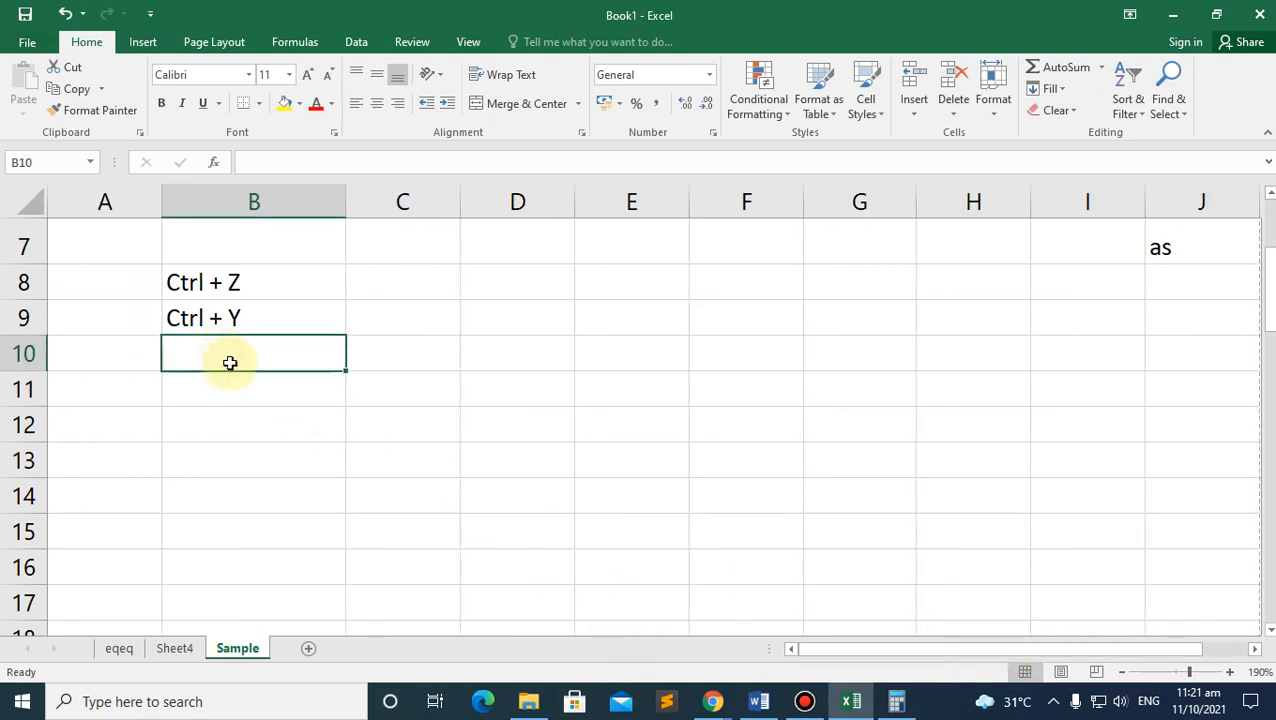
pyautogui.write('Ctrl + P')
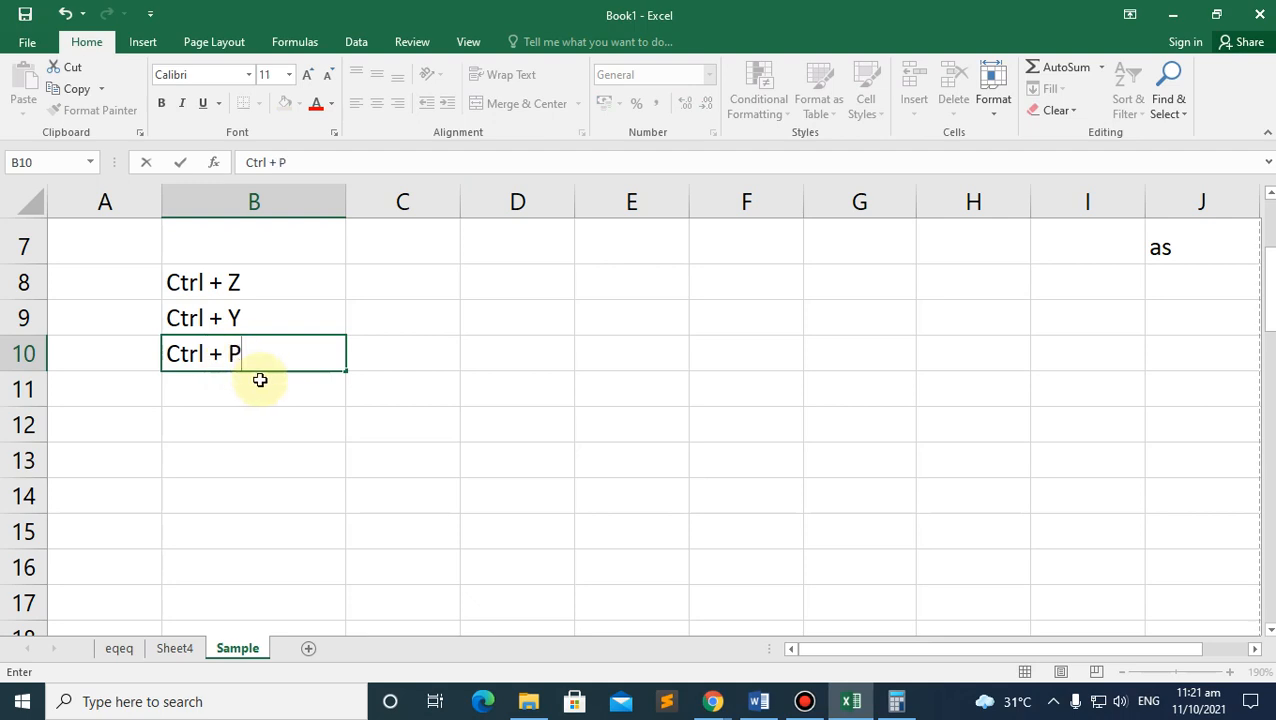
pyautogui.click(262, 381)
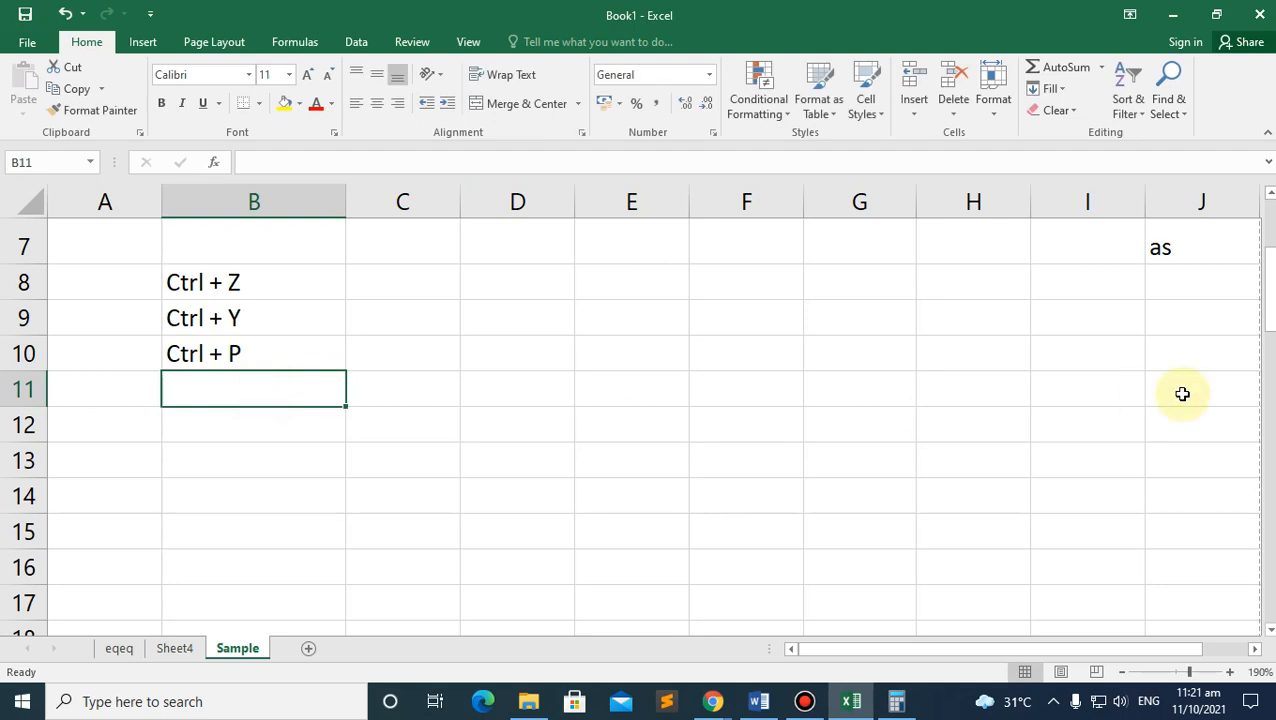
pyautogui.scroll(2, 1160, 400)
pyautogui.scroll(-15, 1156, 414)
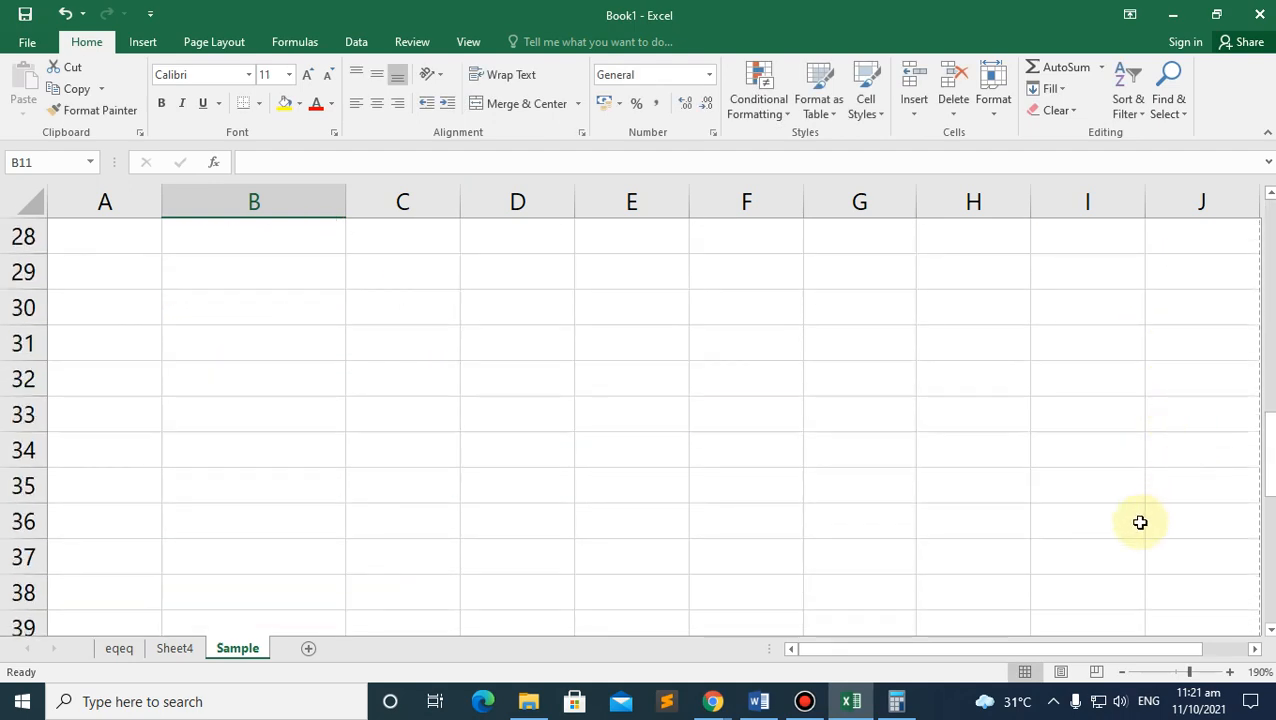
pyautogui.click(1196, 524)
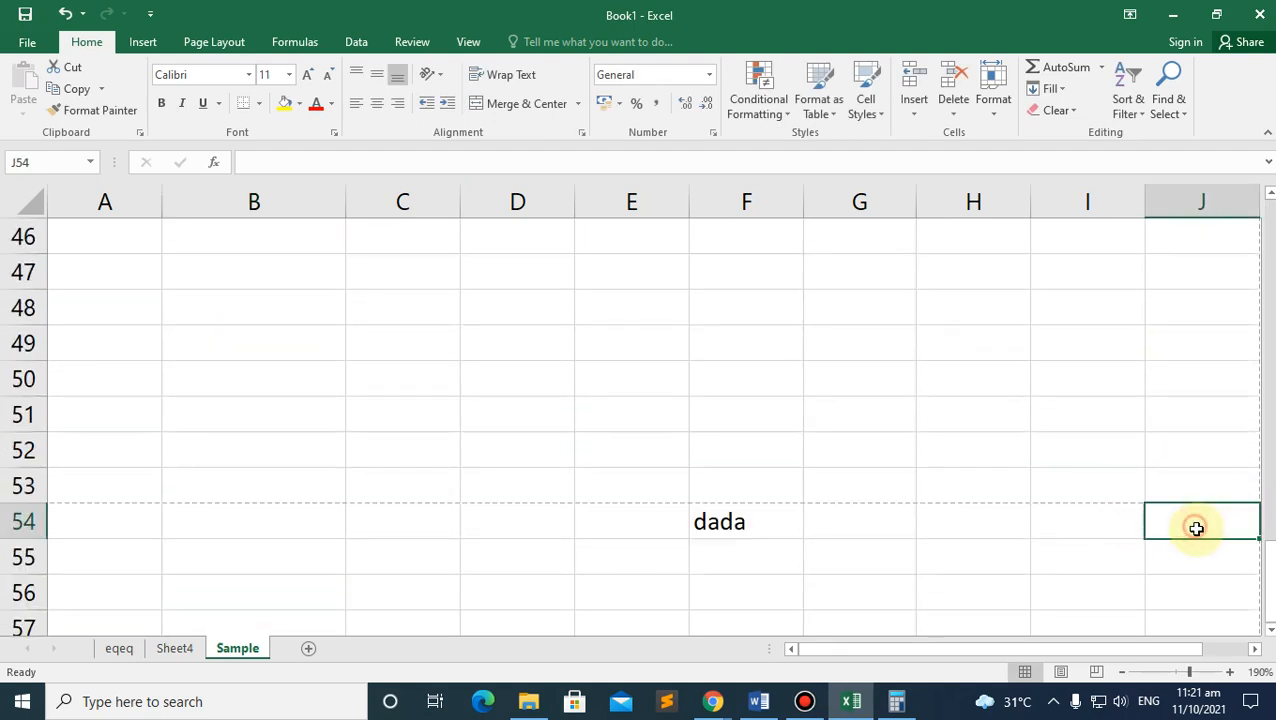
pyautogui.moveTo(1094, 649); pyautogui.dragTo(1145, 652)
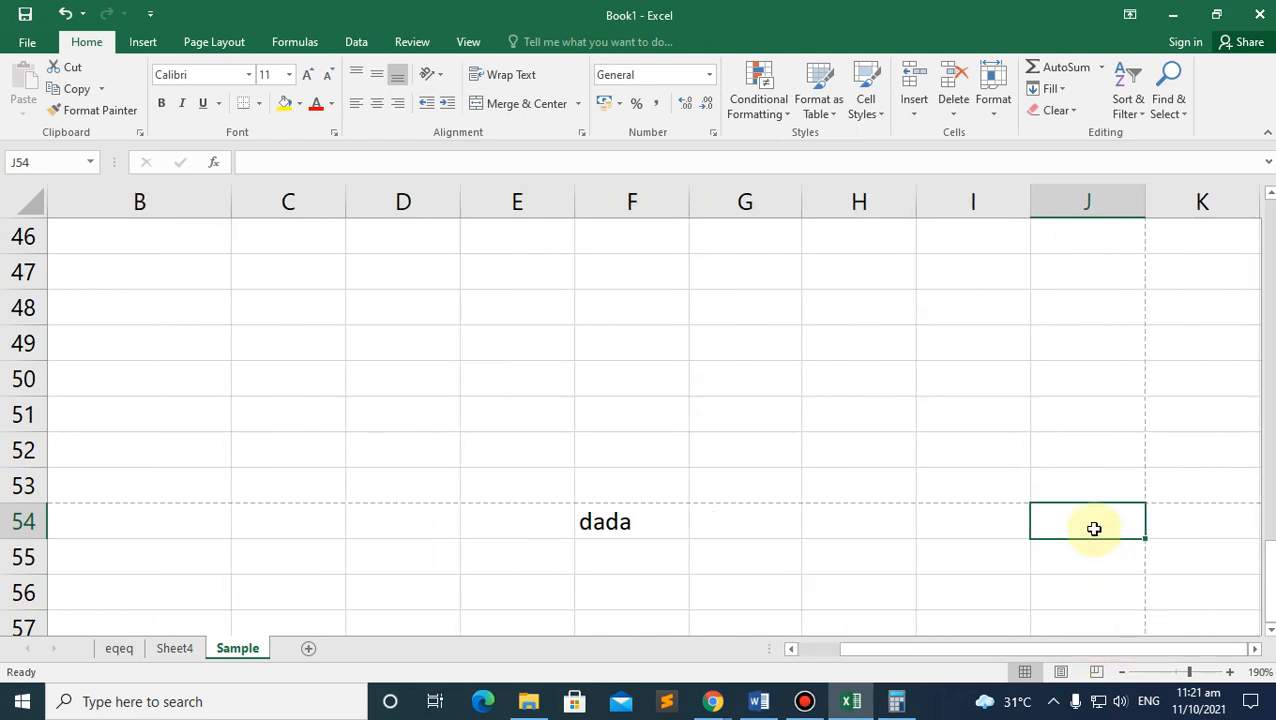
pyautogui.click(1209, 366)
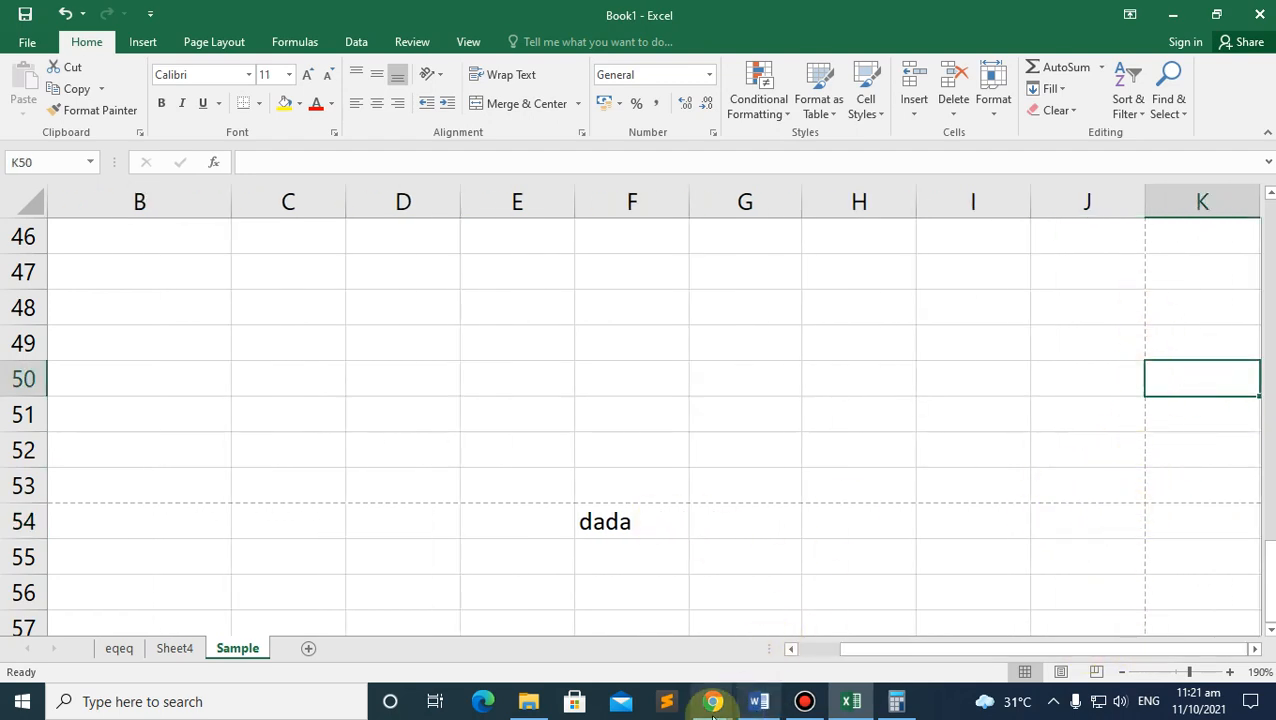
# Step: Show page 6 of the ICT module PDF, with its Print notes on range, orientation, margins and scaling
pyautogui.moveTo(713, 701)
pyautogui.click(664, 643)
pyautogui.scroll(-2, 431, 294)
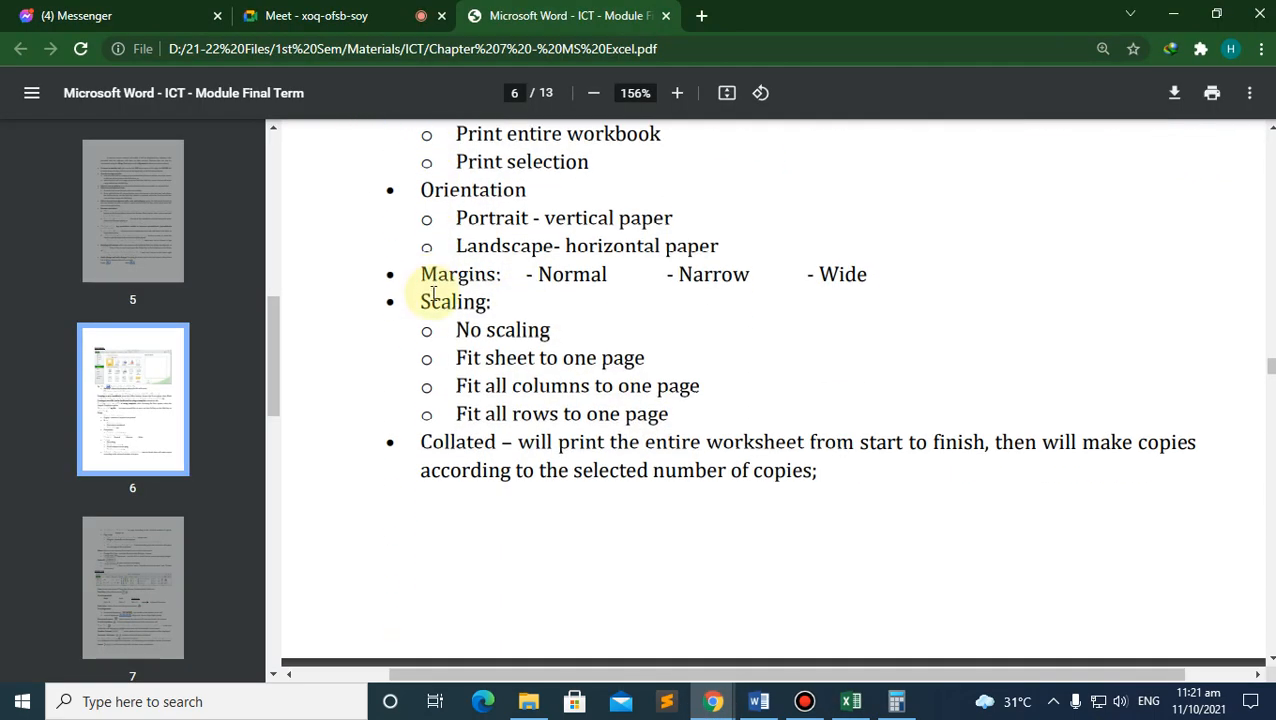
pyautogui.scroll(-2, 431, 290)
pyautogui.scroll(3, 433, 290)
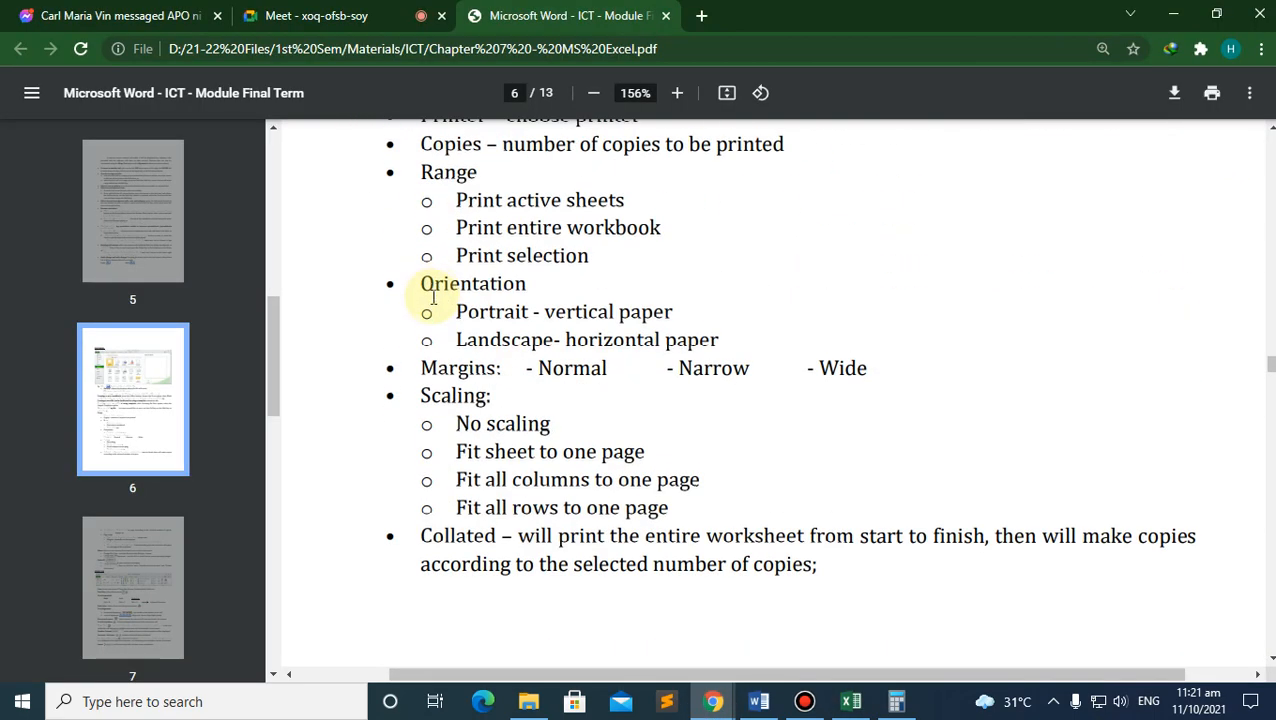
pyautogui.scroll(1, 490, 230)
pyautogui.click(456, 260)
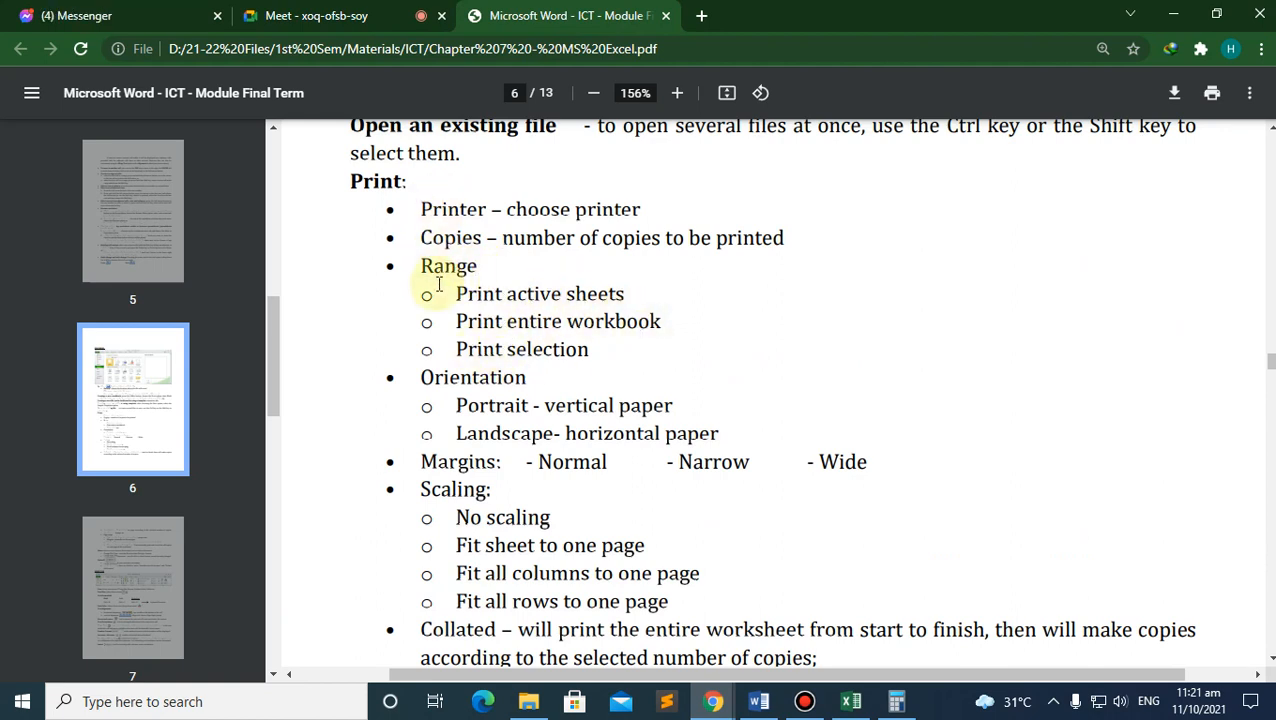
pyautogui.click(850, 700)
# Step: Set the sheet's print orientation to Landscape in the print settings
pyautogui.hotkey('ctrl', 'p')
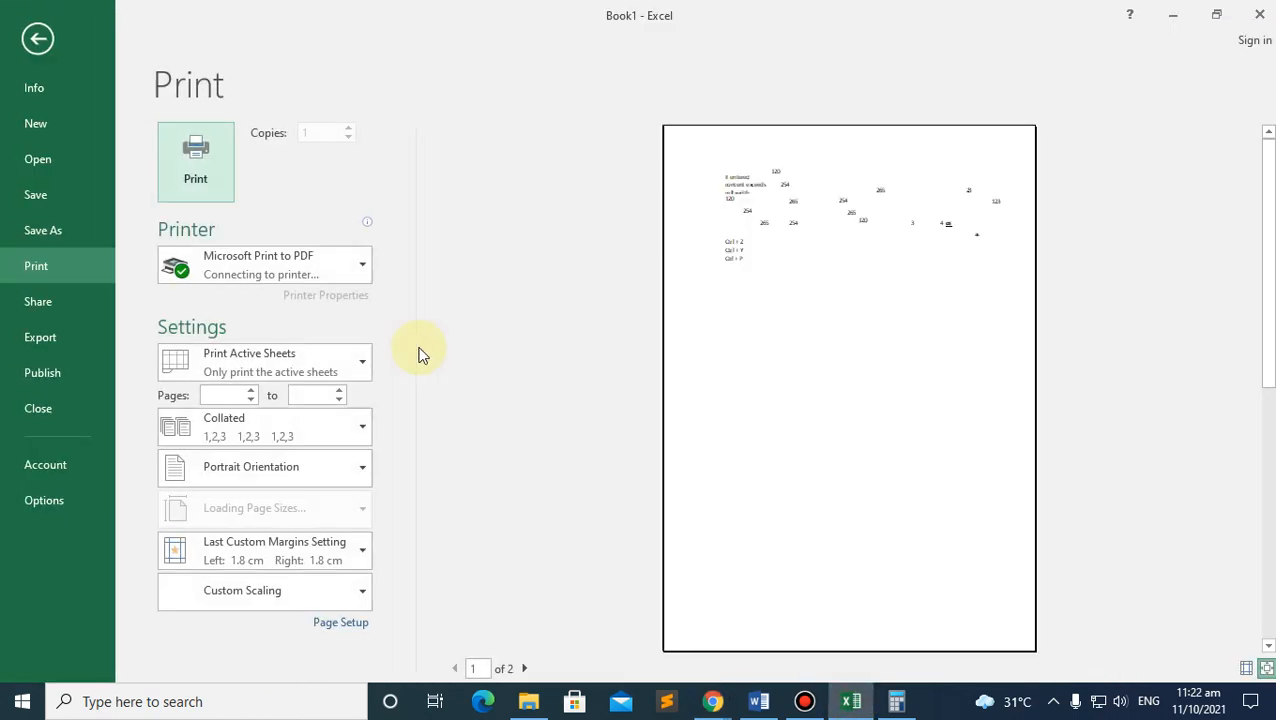
pyautogui.click(224, 398)
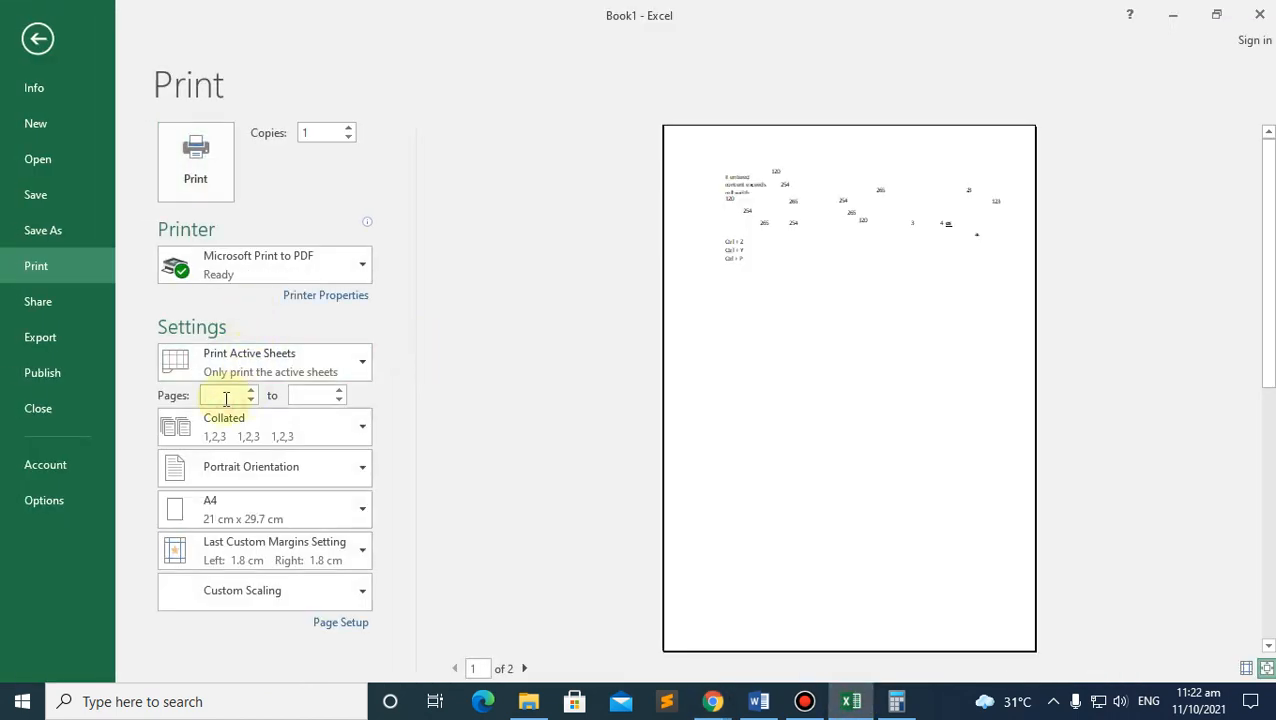
pyautogui.click(285, 472)
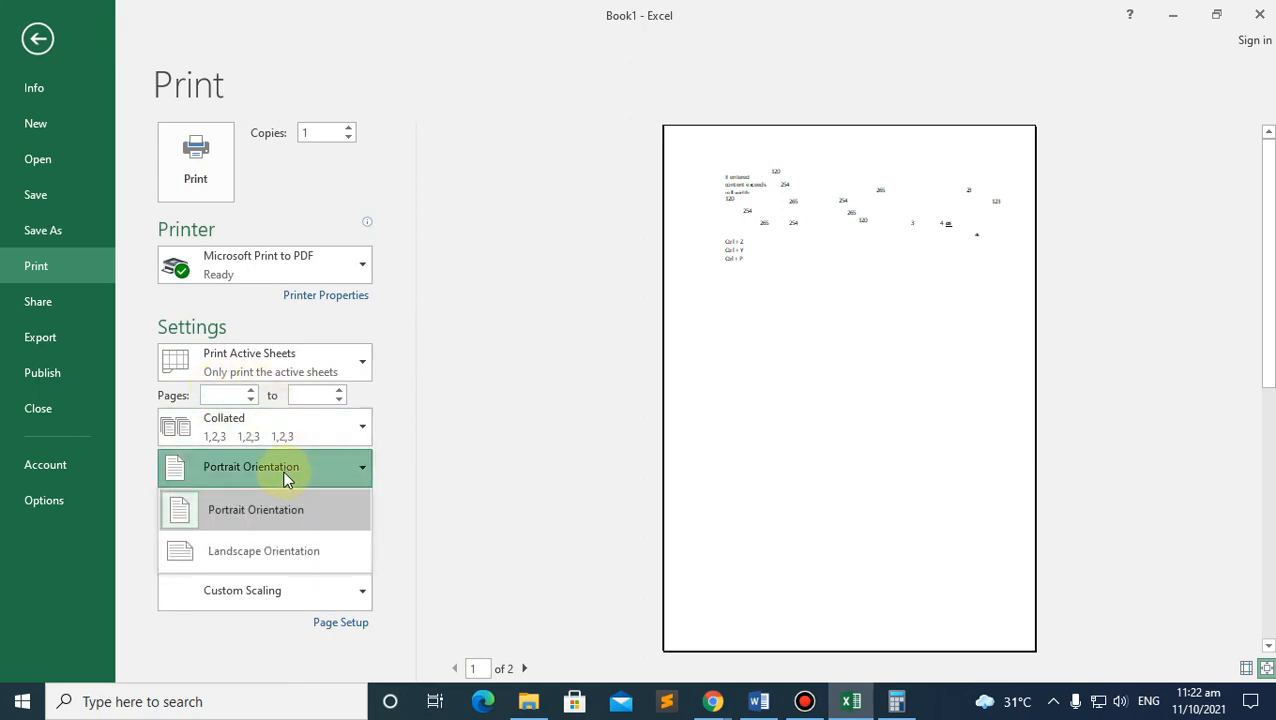
pyautogui.click(249, 561)
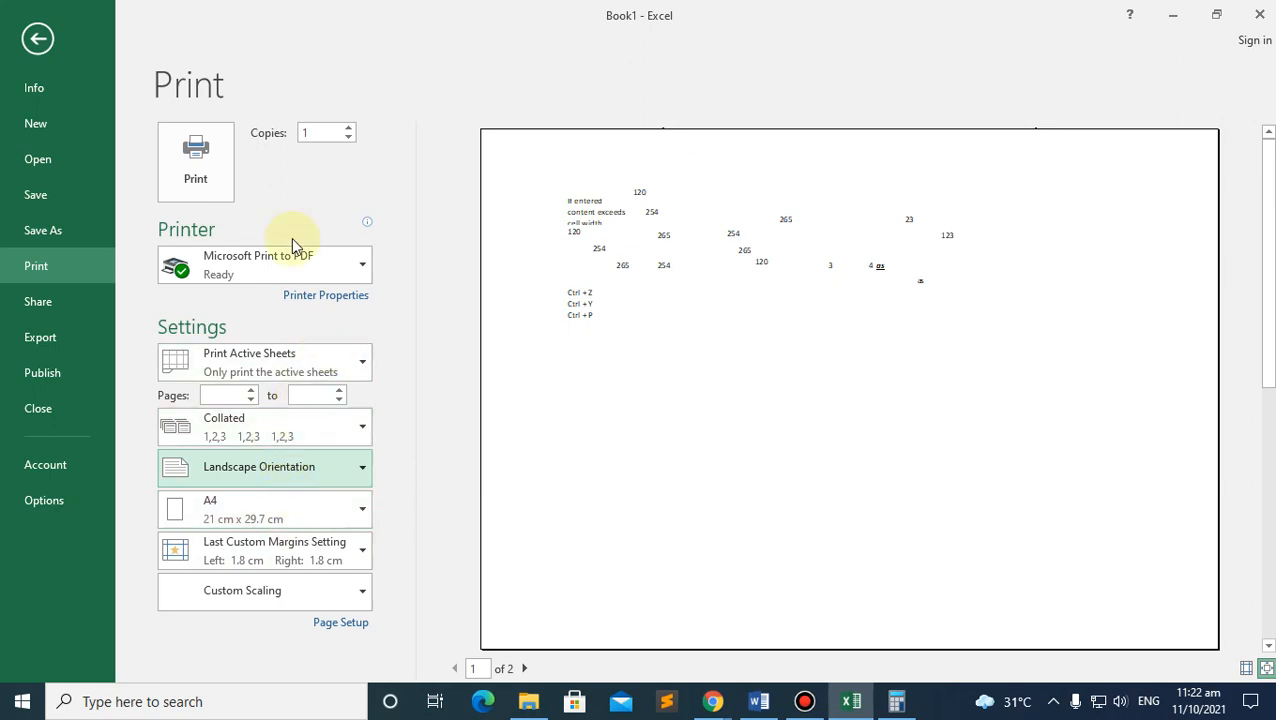
pyautogui.click(38, 40)
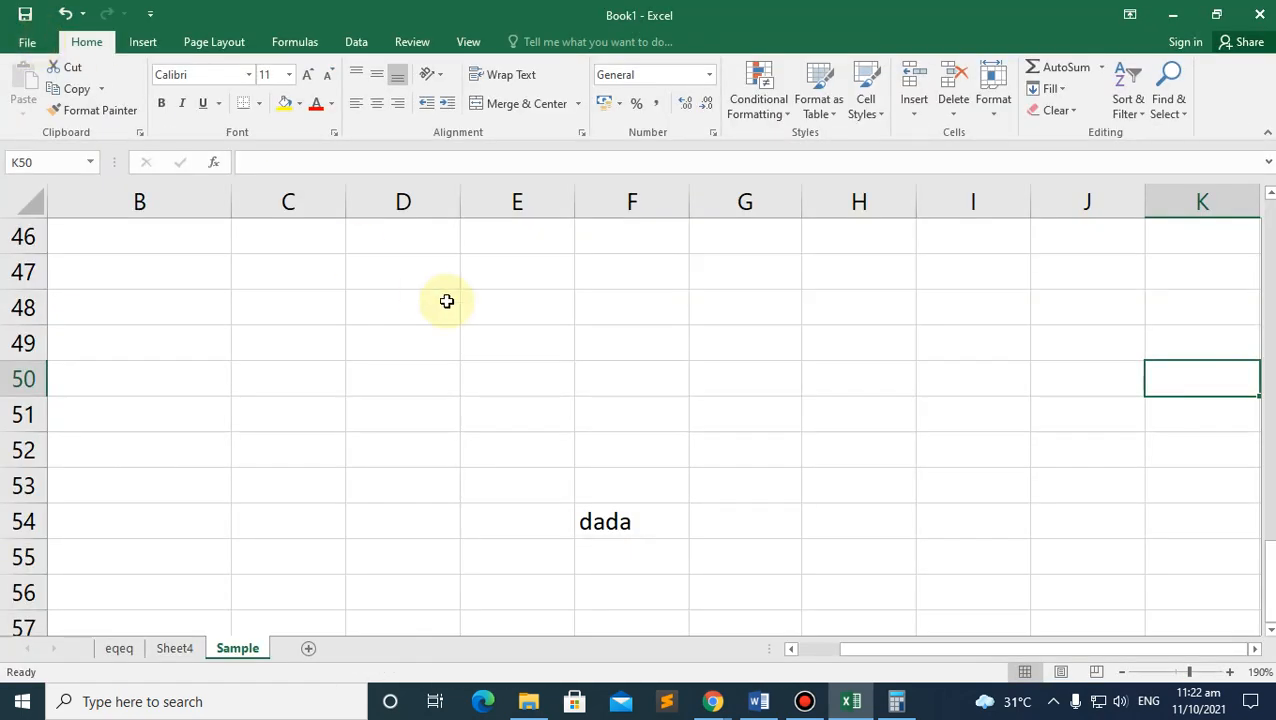
# Step: Return to the ICT module PDF at page 7's Page setup, Share and Options notes
pyautogui.scroll(-3, 445, 302)
pyautogui.scroll(-1, 445, 302)
pyautogui.moveTo(712, 690)
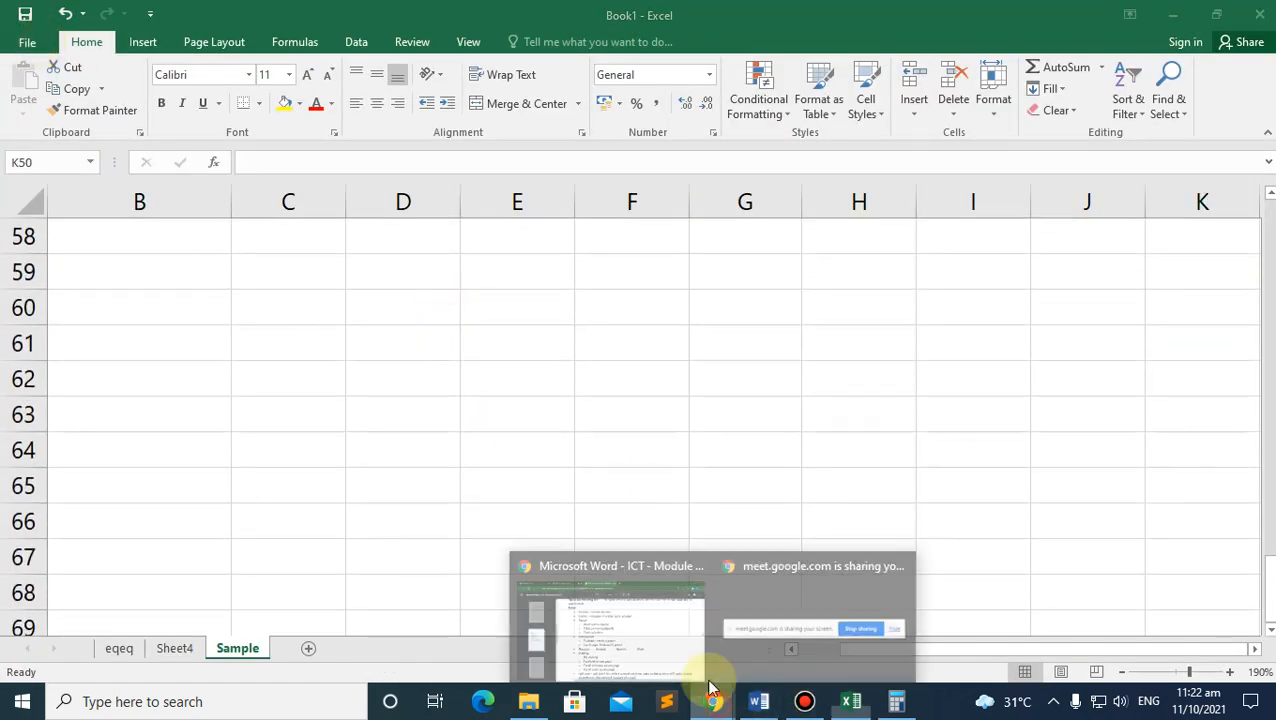
pyautogui.click(600, 545)
pyautogui.scroll(-15, 527, 405)
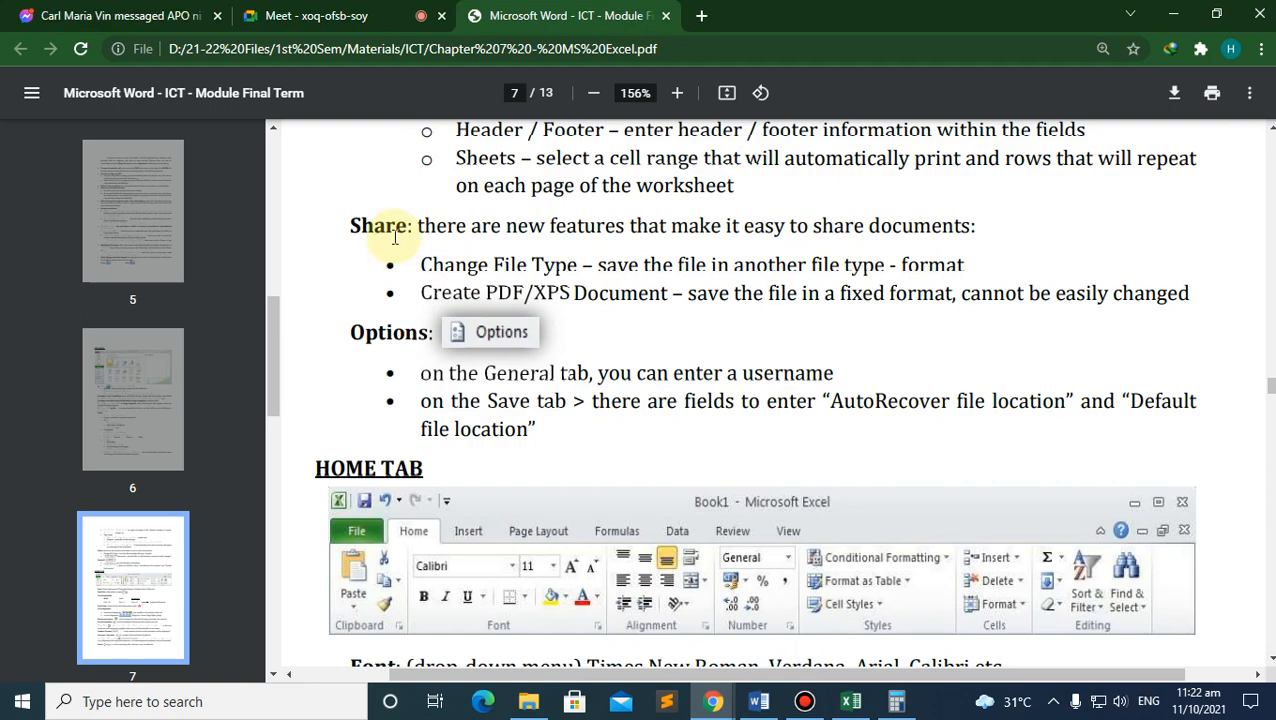
# Step: Scroll from page 7's Home Tab notes back to page 6's File Menu, then go back to Excel
pyautogui.scroll(-3, 498, 270)
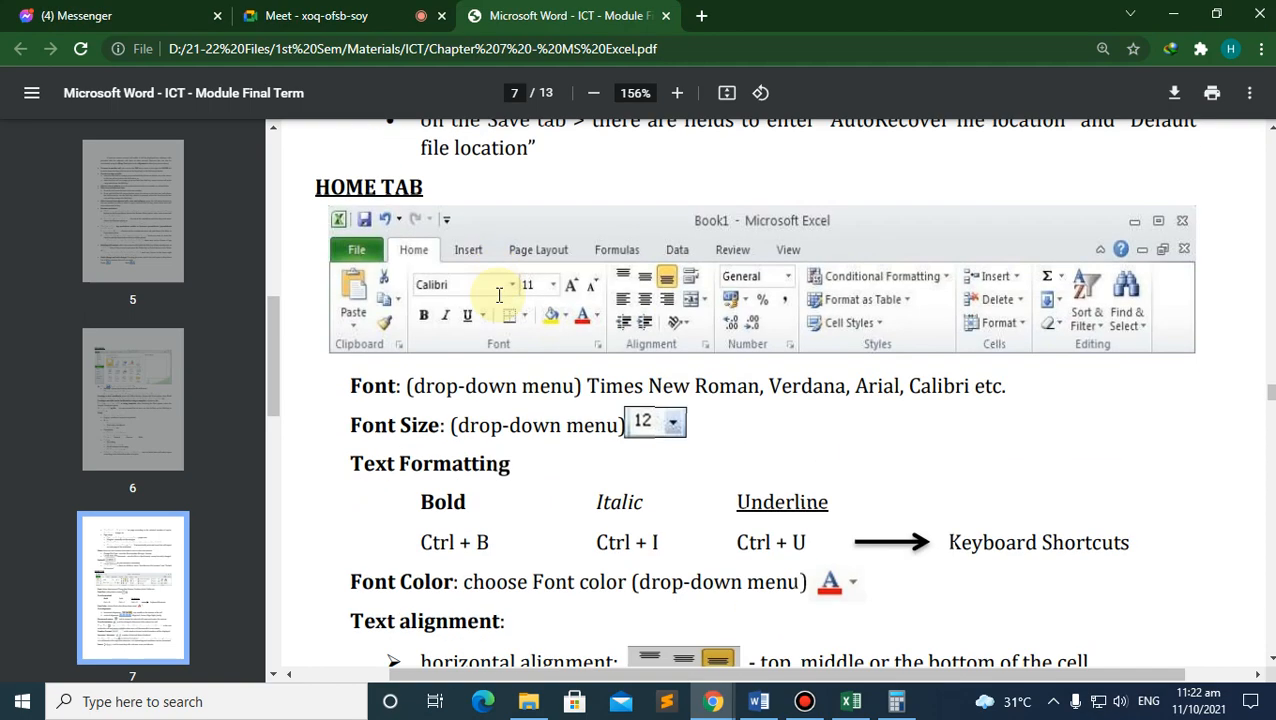
pyautogui.scroll(20, 498, 295)
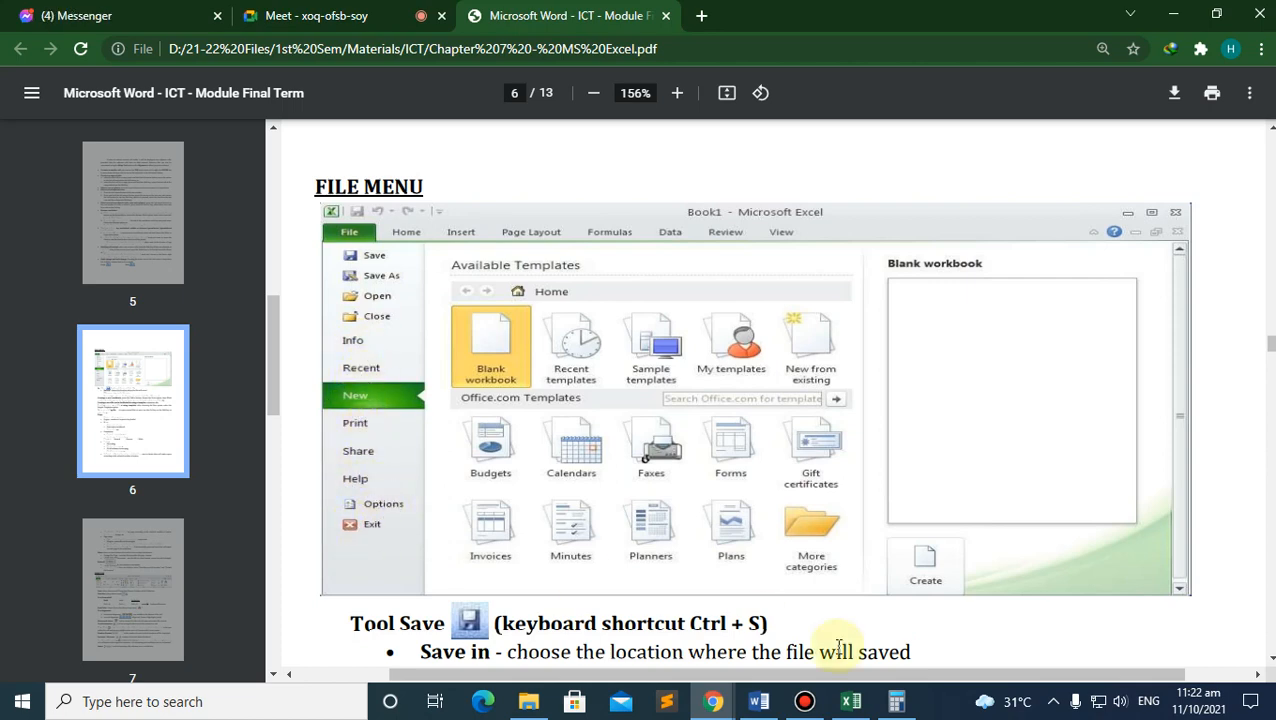
pyautogui.click(849, 701)
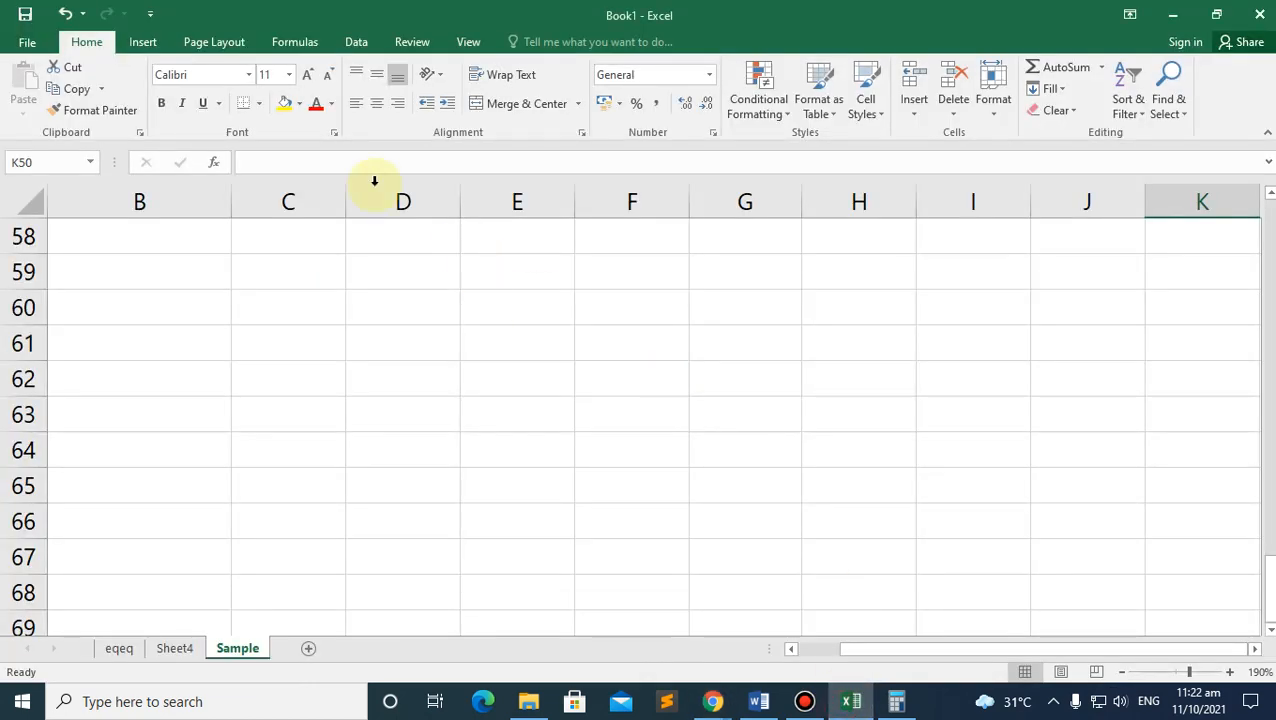
# Step: View Excel's Backstage Info page, then return to the PDF's File Menu page
pyautogui.click(27, 42)
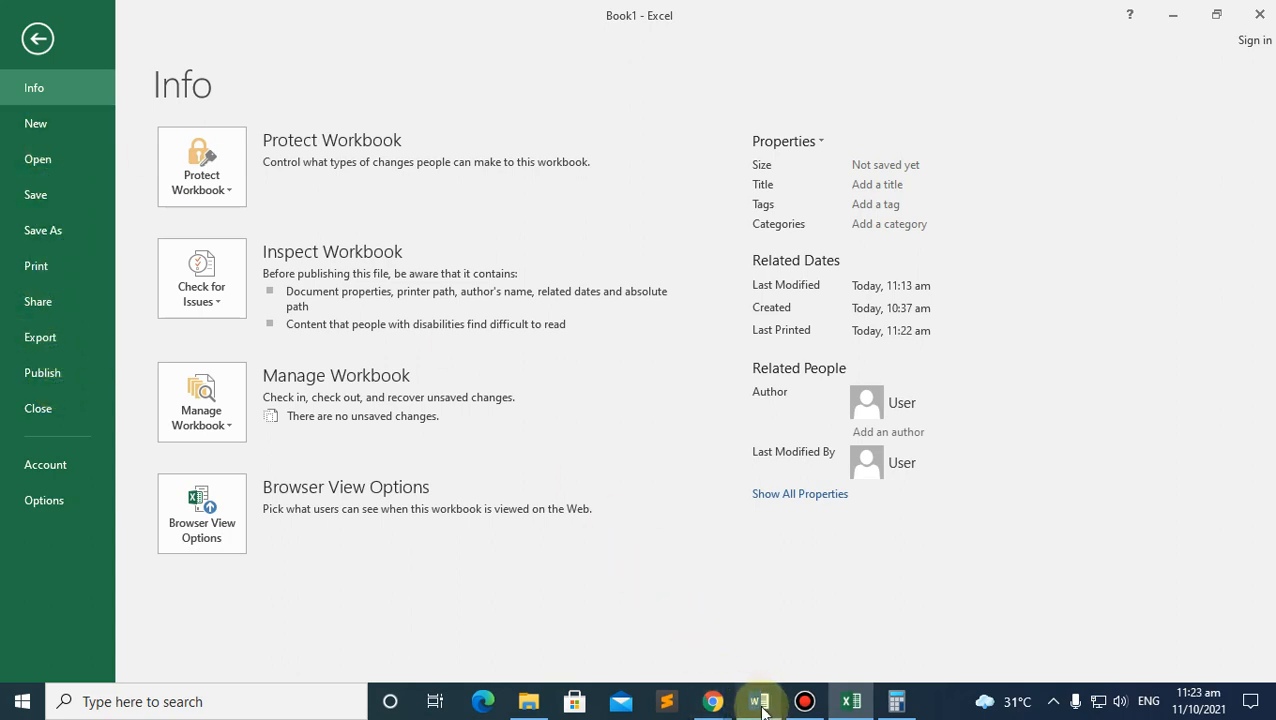
pyautogui.moveTo(712, 700)
pyautogui.click(605, 545)
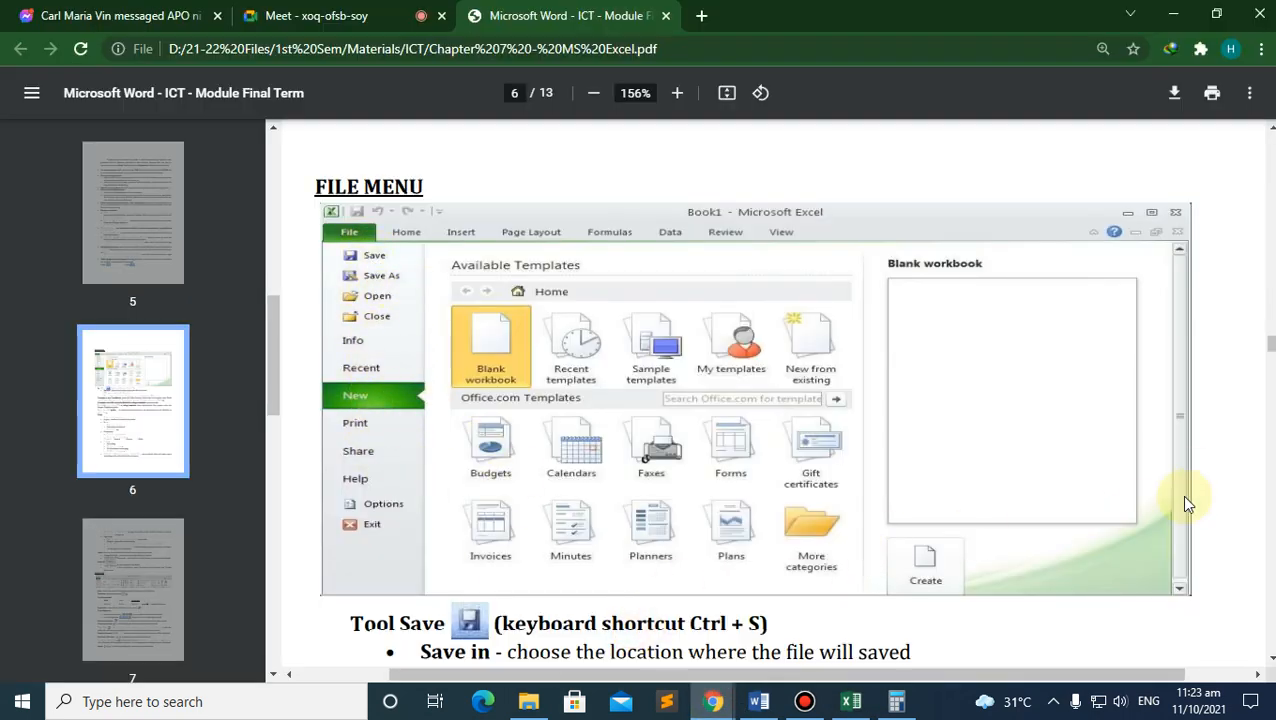
# Step: Read page 7's Home Tab notes on font colour, alignment, merging, wrap text and number formats
pyautogui.scroll(-15, 1163, 464)
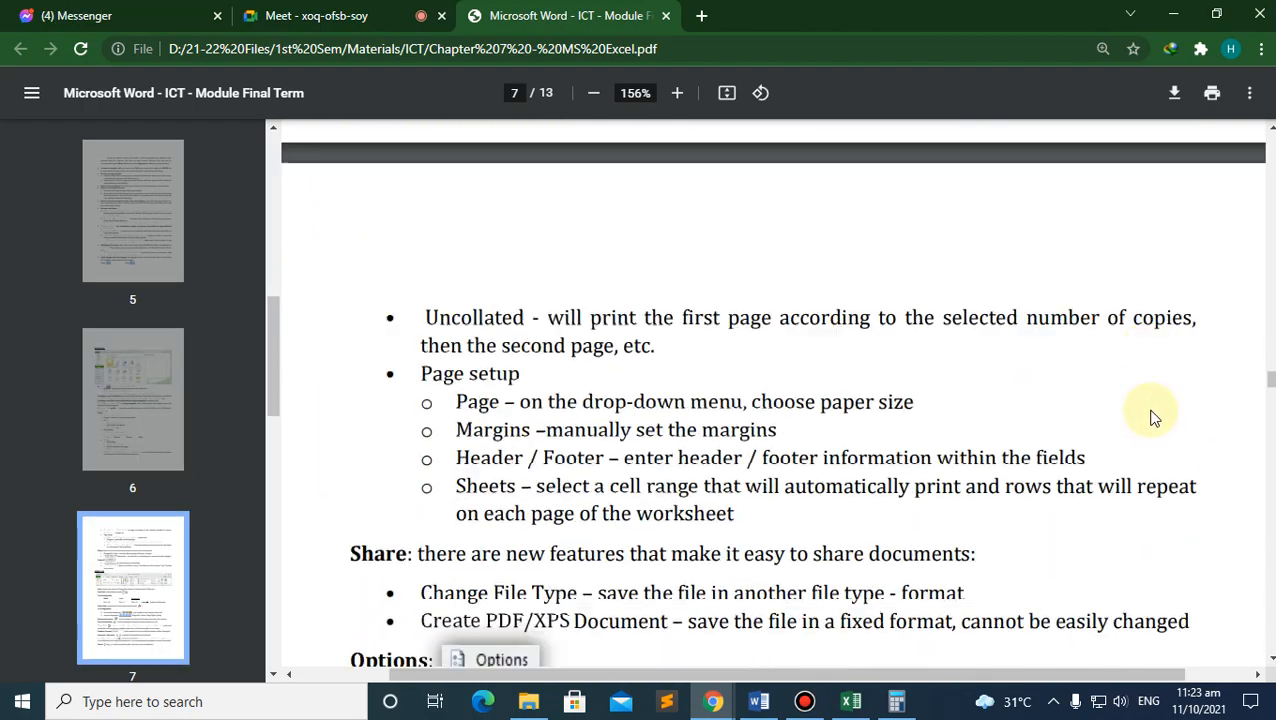
pyautogui.scroll(-12, 1150, 415)
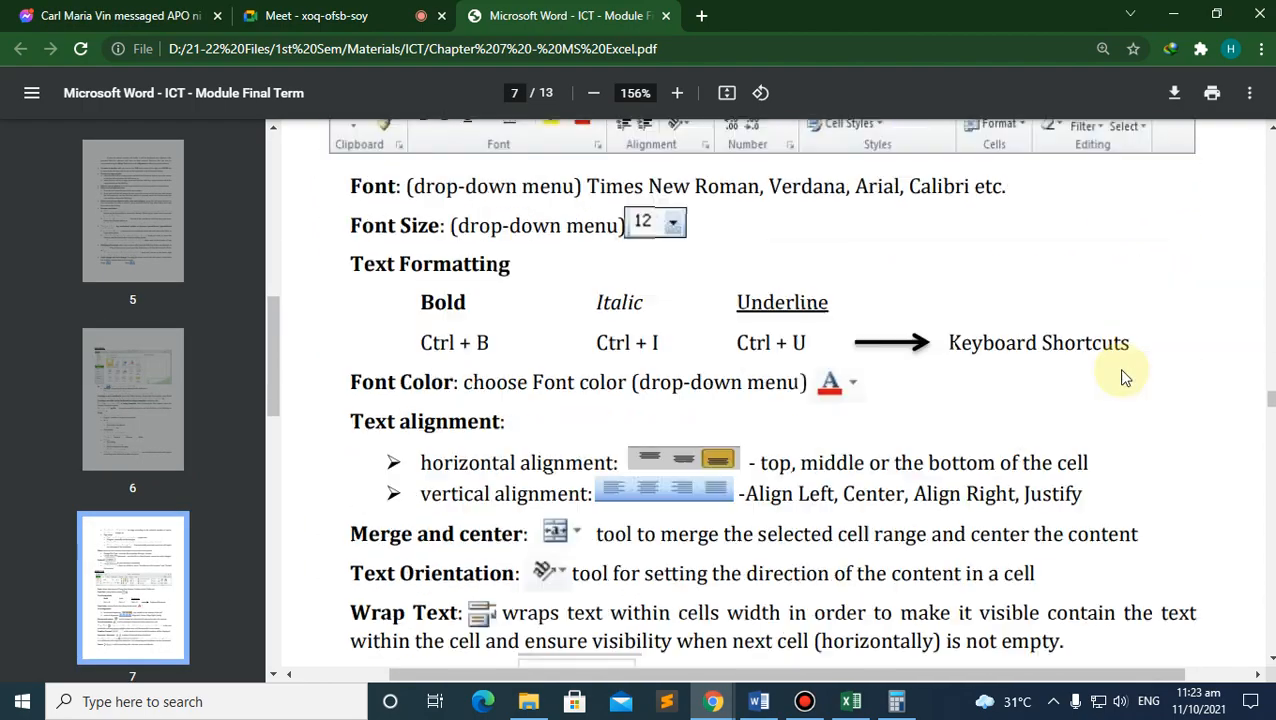
pyautogui.scroll(-6, 1115, 366)
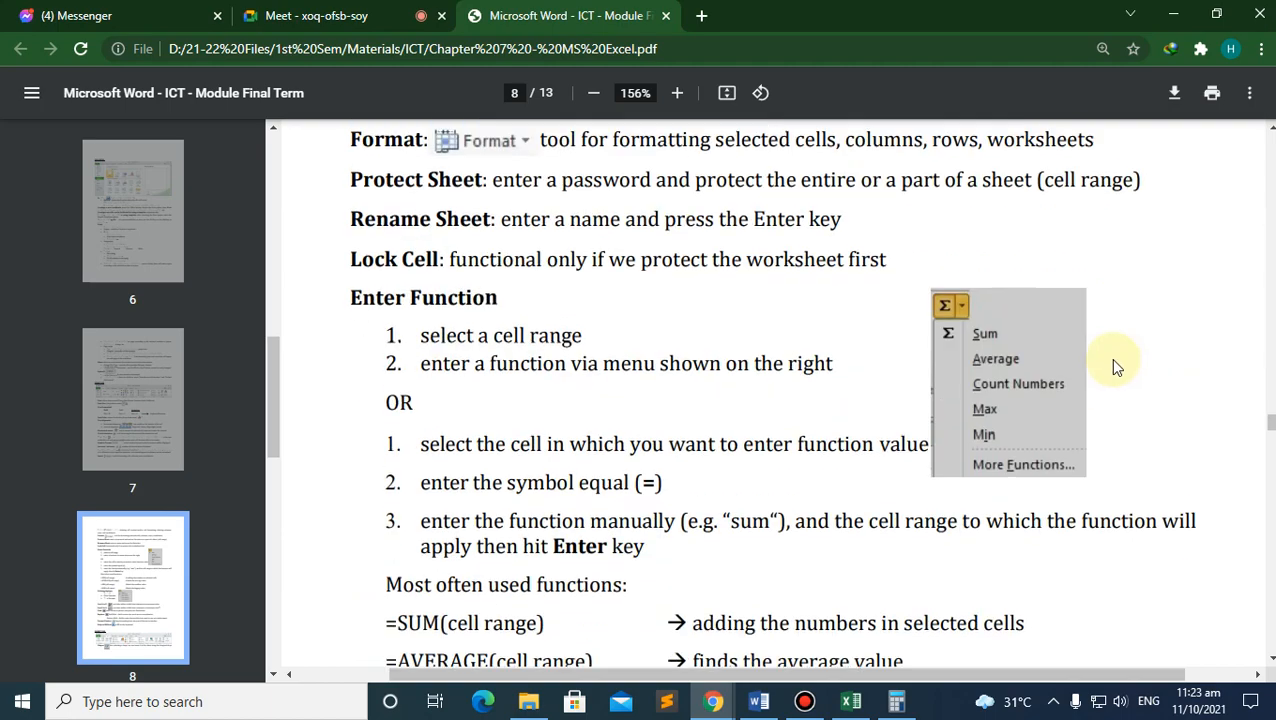
pyautogui.scroll(7, 1115, 366)
pyautogui.scroll(5, 1113, 362)
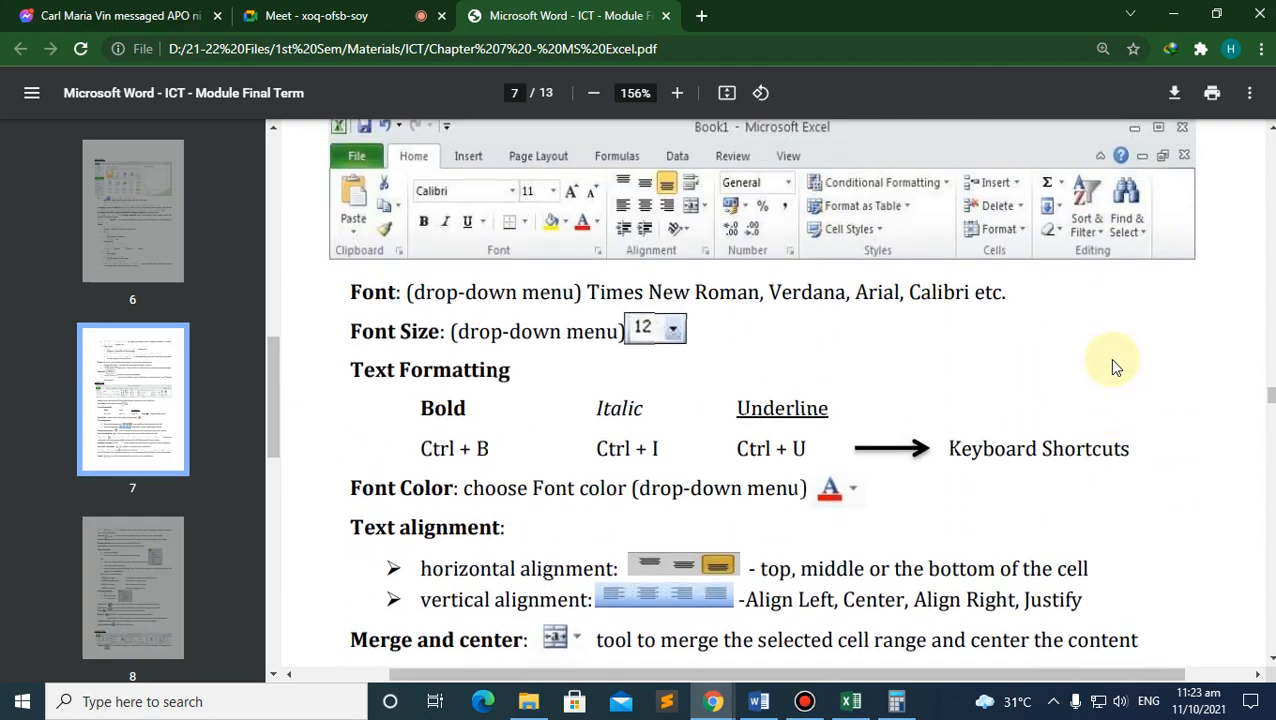
pyautogui.scroll(2, 1112, 362)
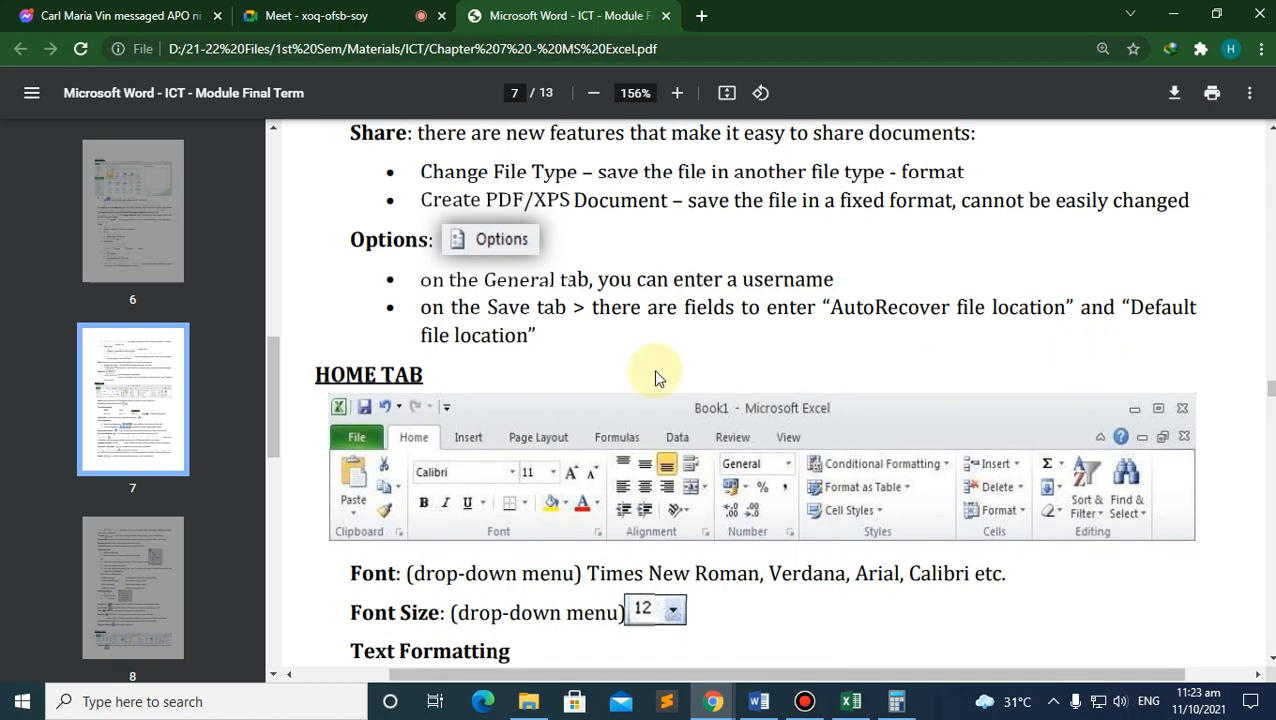
pyautogui.scroll(-2, 612, 365)
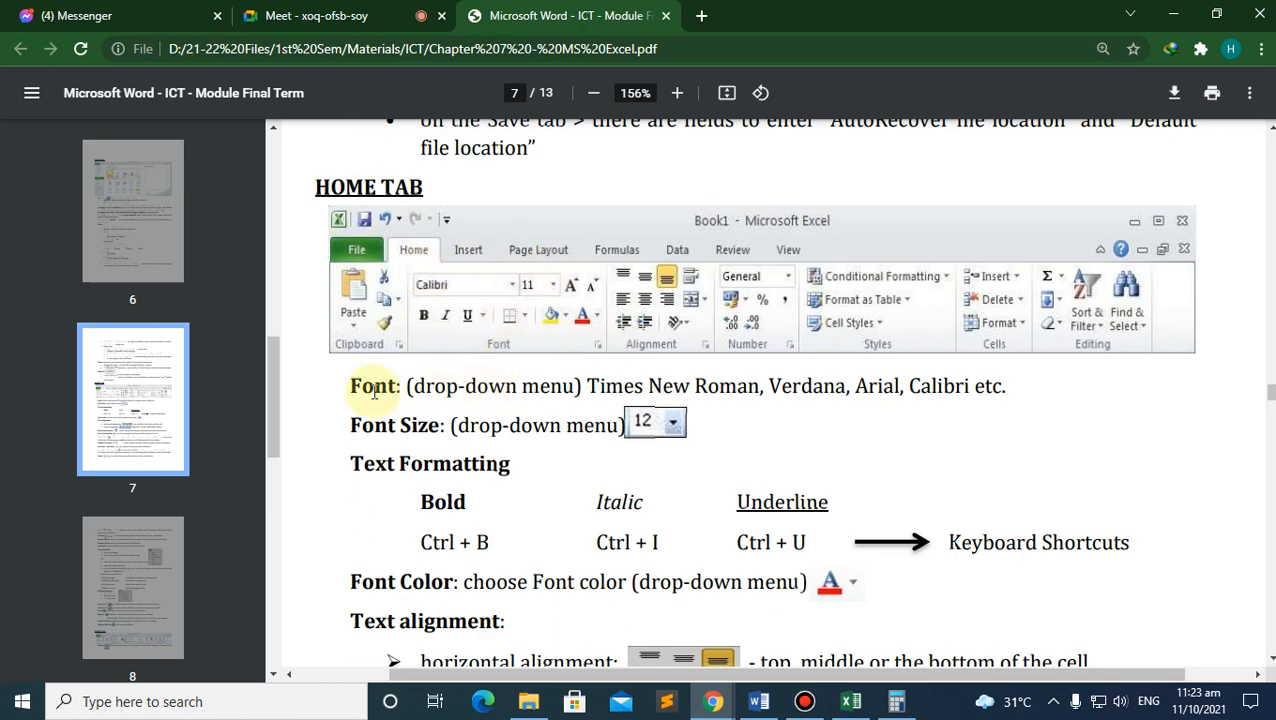
pyautogui.scroll(-1, 443, 487)
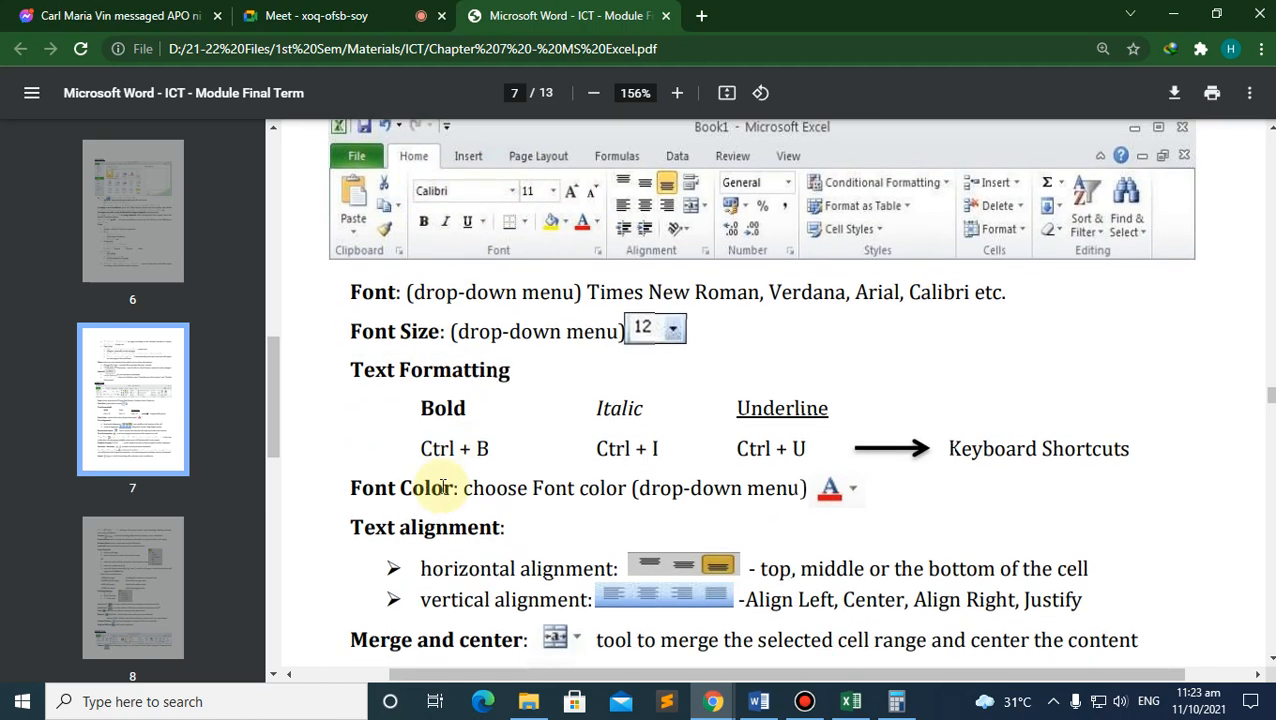
pyautogui.scroll(-3, 450, 485)
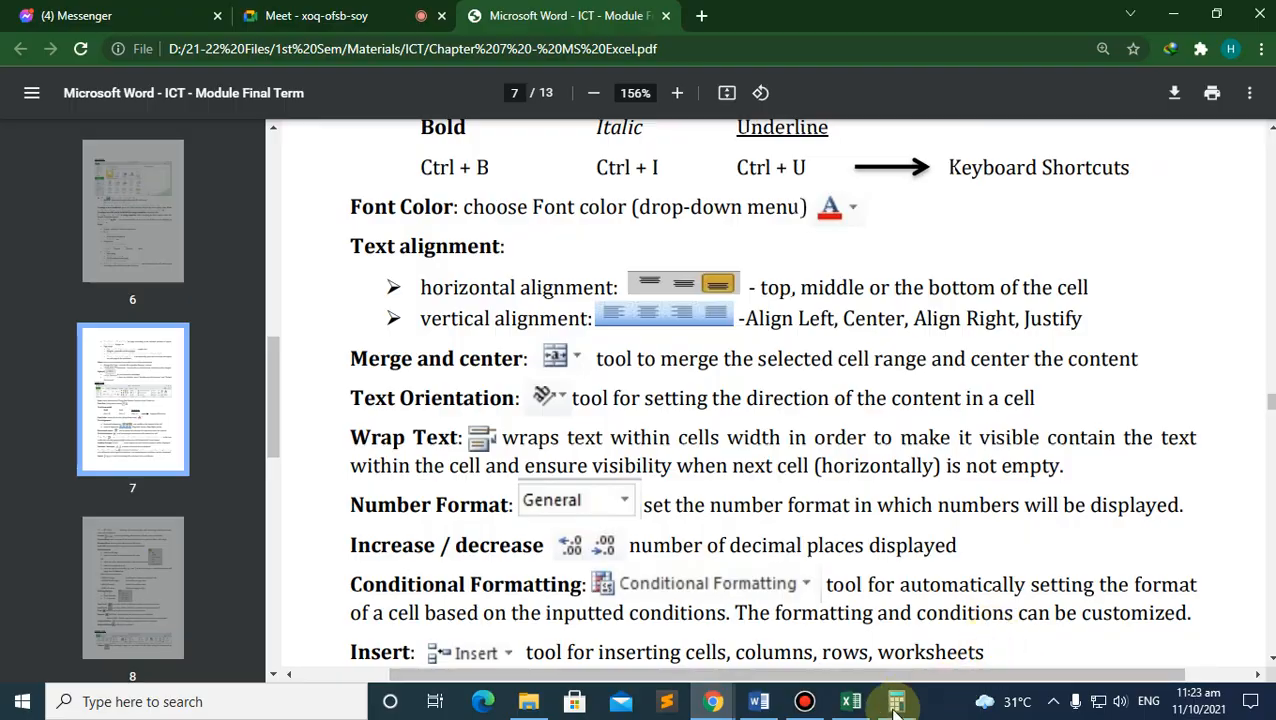
pyautogui.click(851, 701)
# Step: Back on the Sample sheet, check the Font size and Borders controls, then open the landscape print preview
pyautogui.click(22, 26)
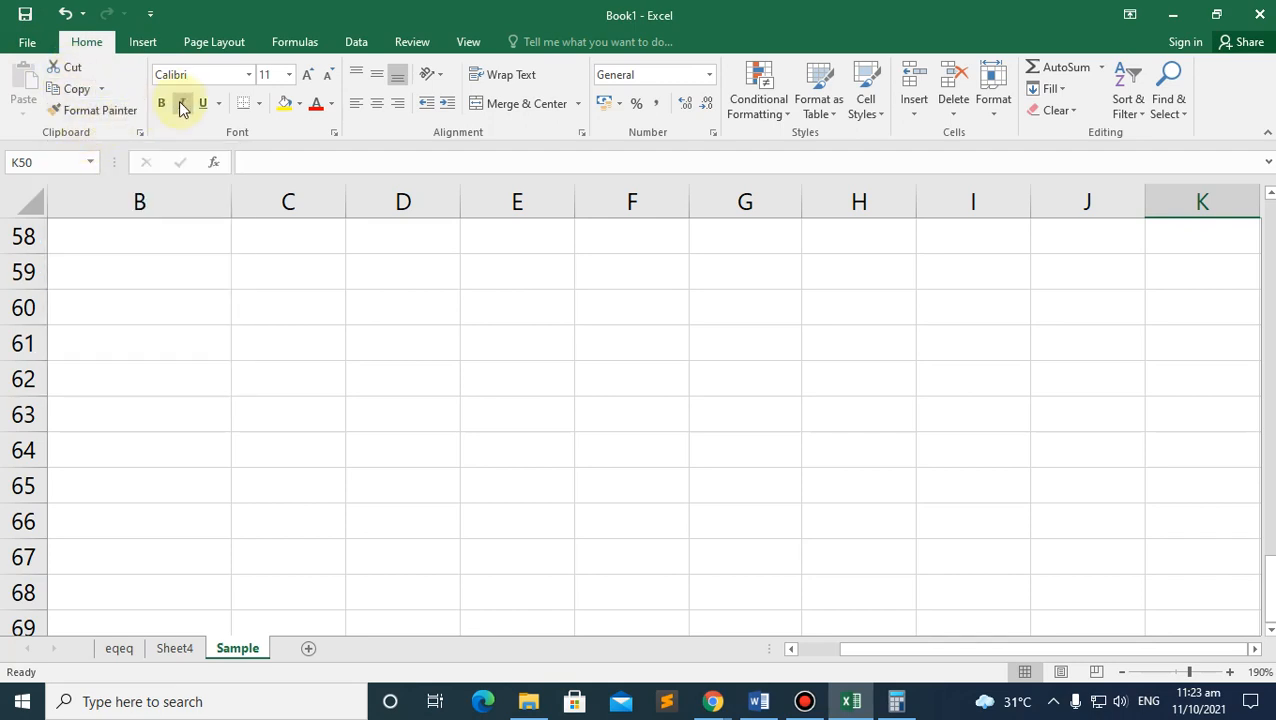
pyautogui.click(264, 74)
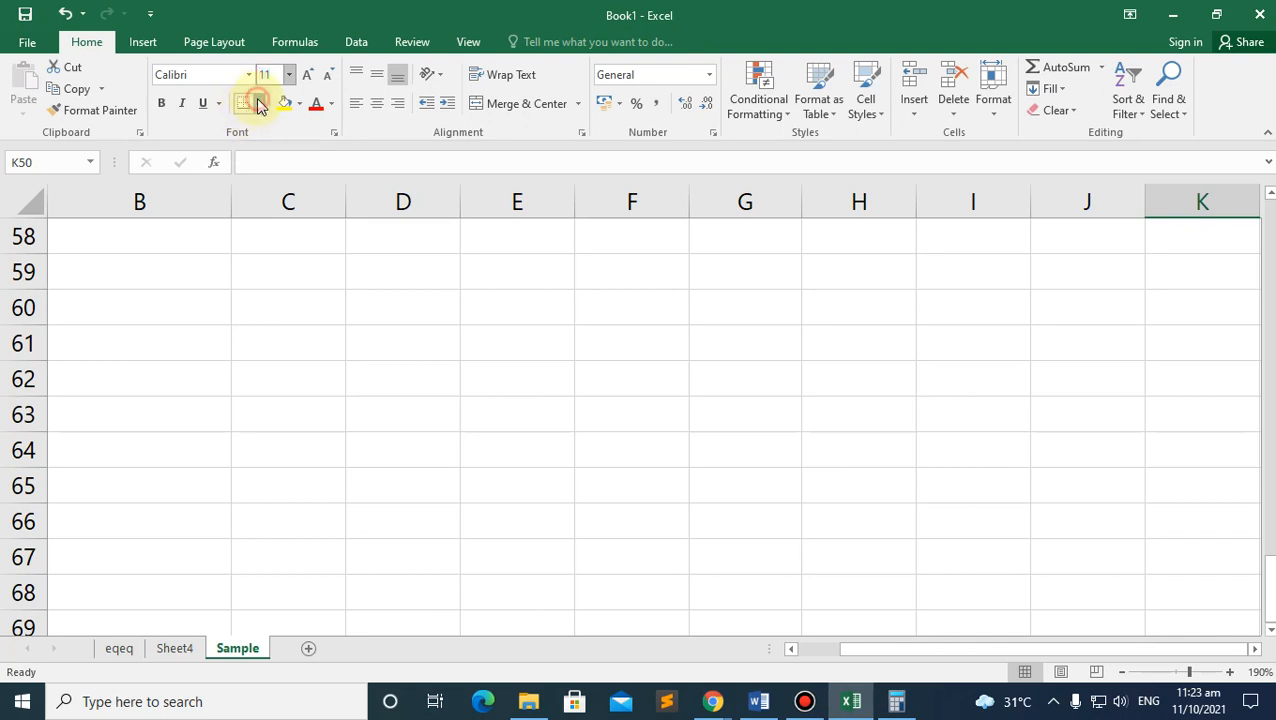
pyautogui.click(258, 105)
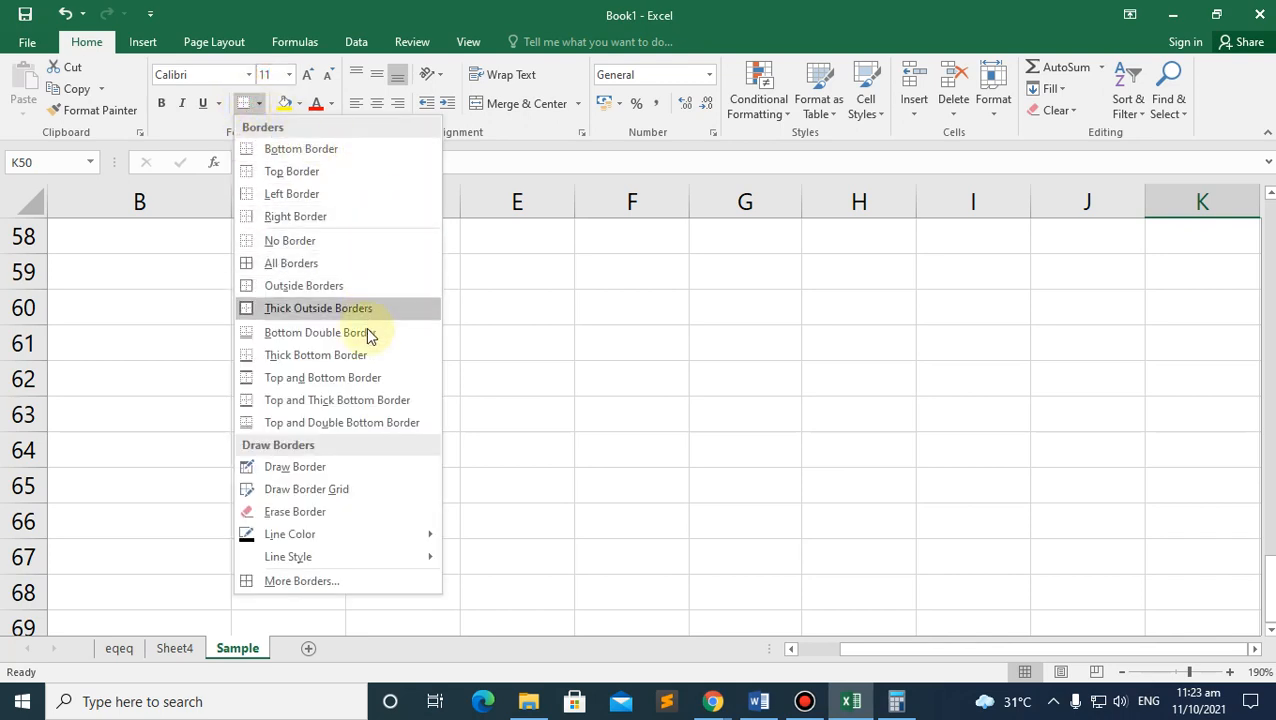
pyautogui.click(534, 451)
pyautogui.scroll(19, 267, 397)
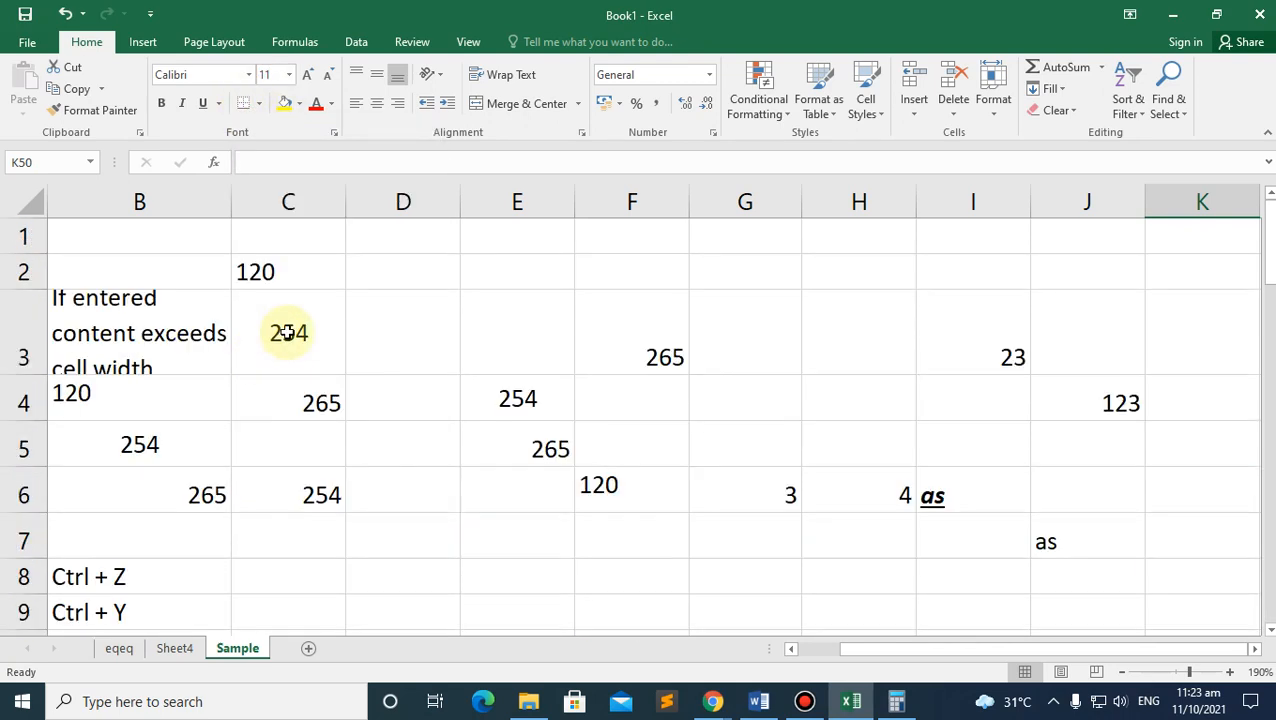
pyautogui.moveTo(872, 650); pyautogui.dragTo(758, 648)
pyautogui.hotkey('ctrl', 'p')
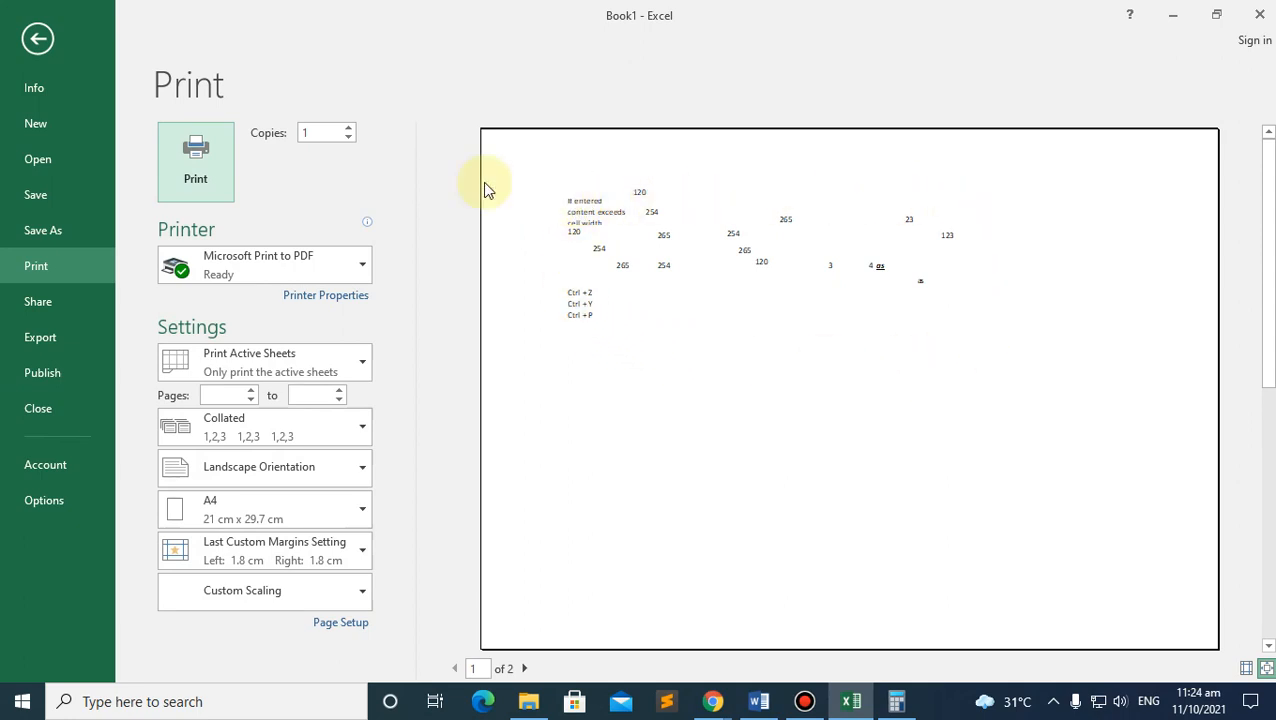
# Step: Close the print preview and make row 3 taller so B3's wrapped text shows fully
pyautogui.click(30, 37)
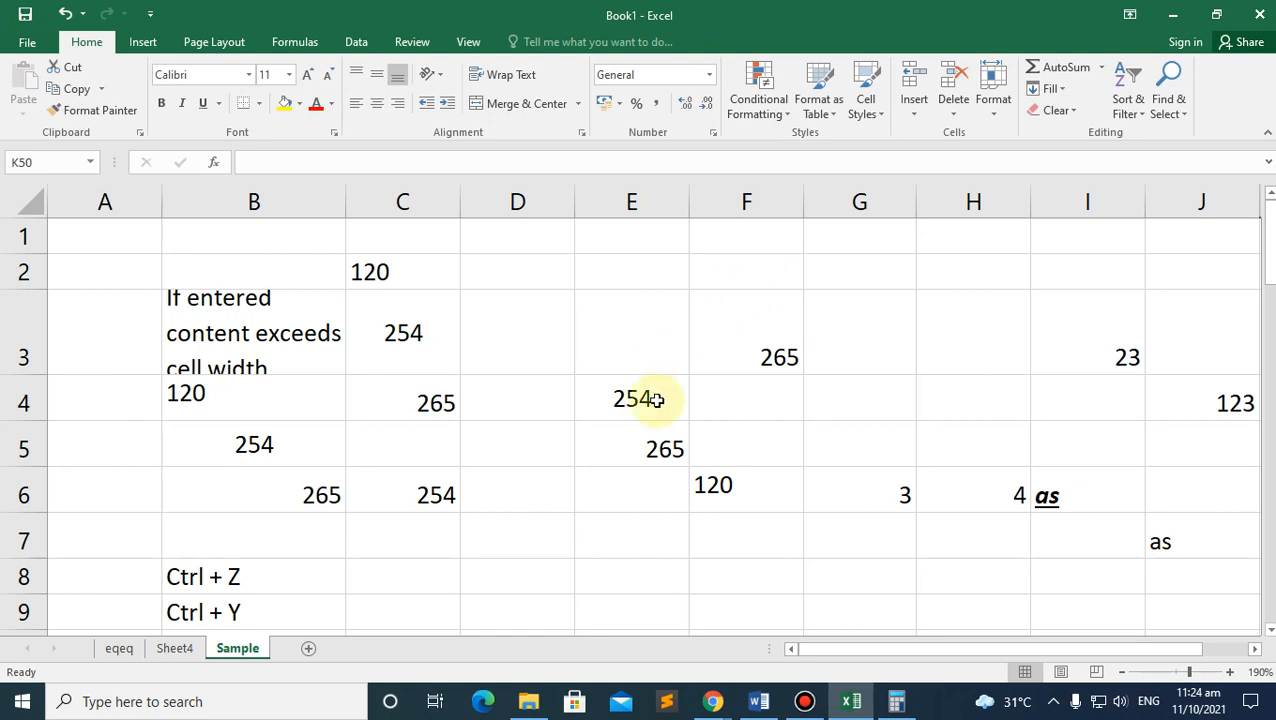
pyautogui.click(306, 362)
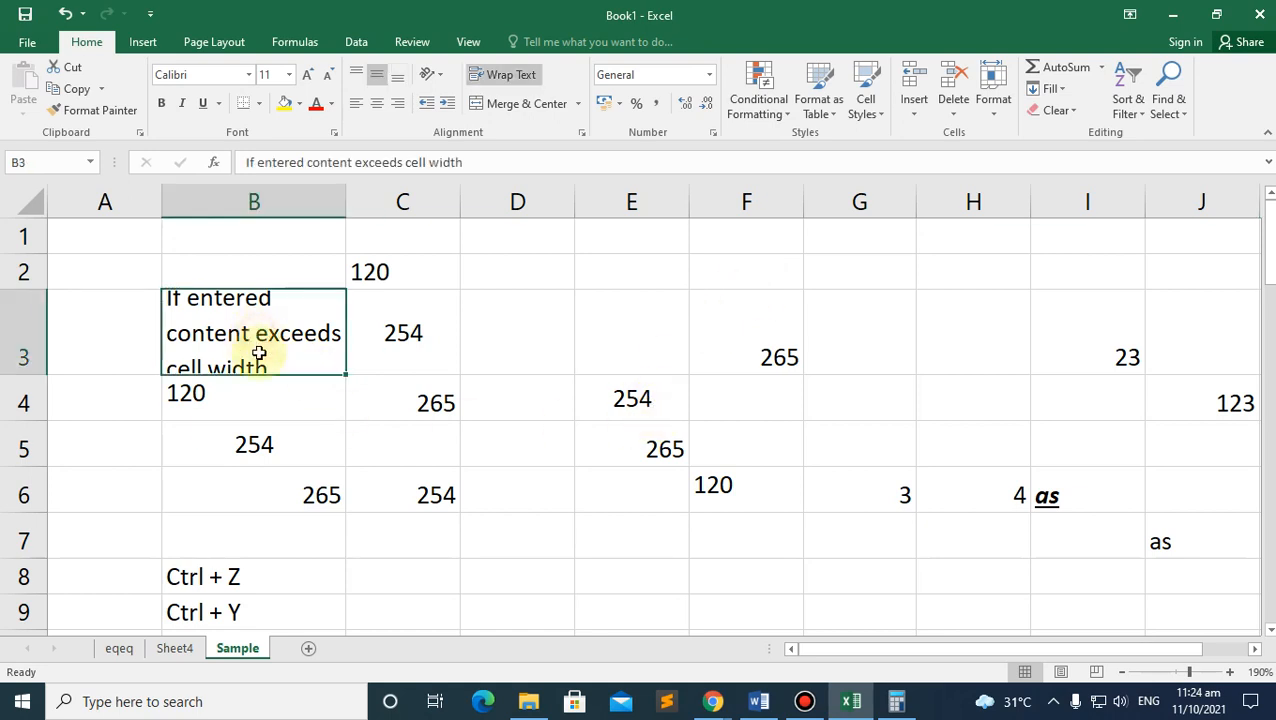
pyautogui.moveTo(28, 386)
pyautogui.mouseDown()
pyautogui.moveTo(34, 370)
pyautogui.moveTo(40, 388)
pyautogui.mouseUp()
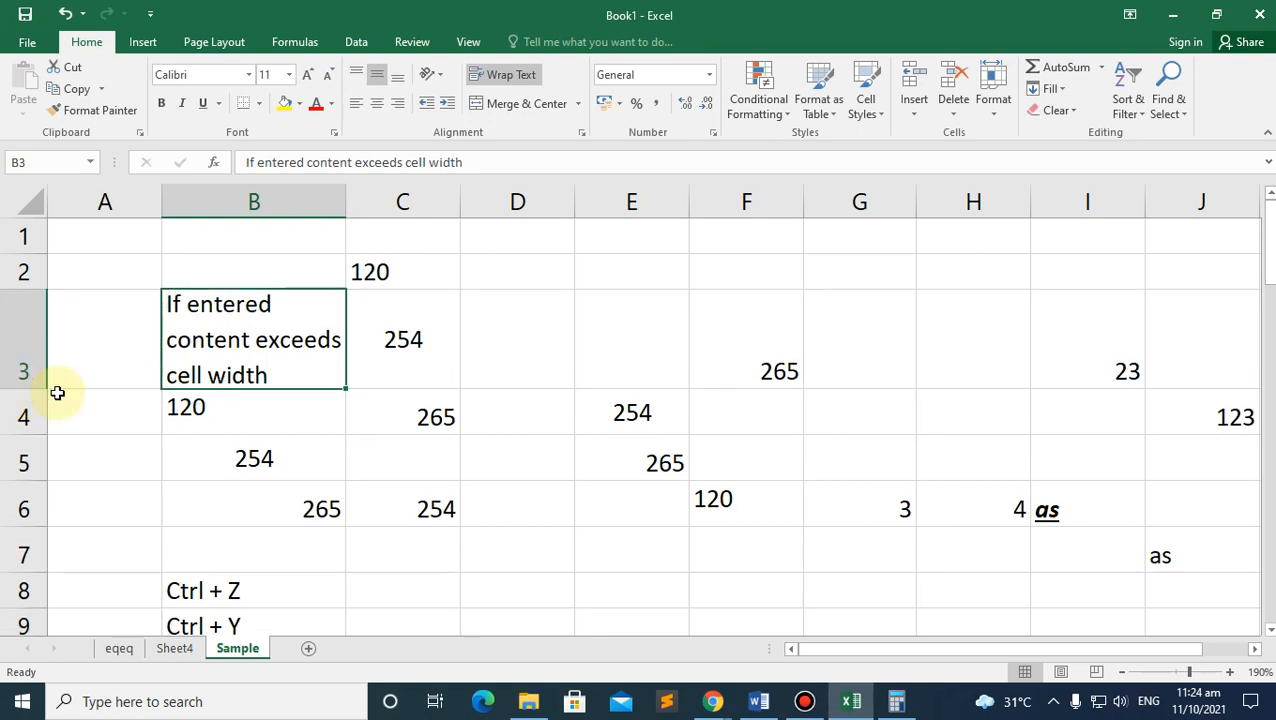
pyautogui.click(210, 284)
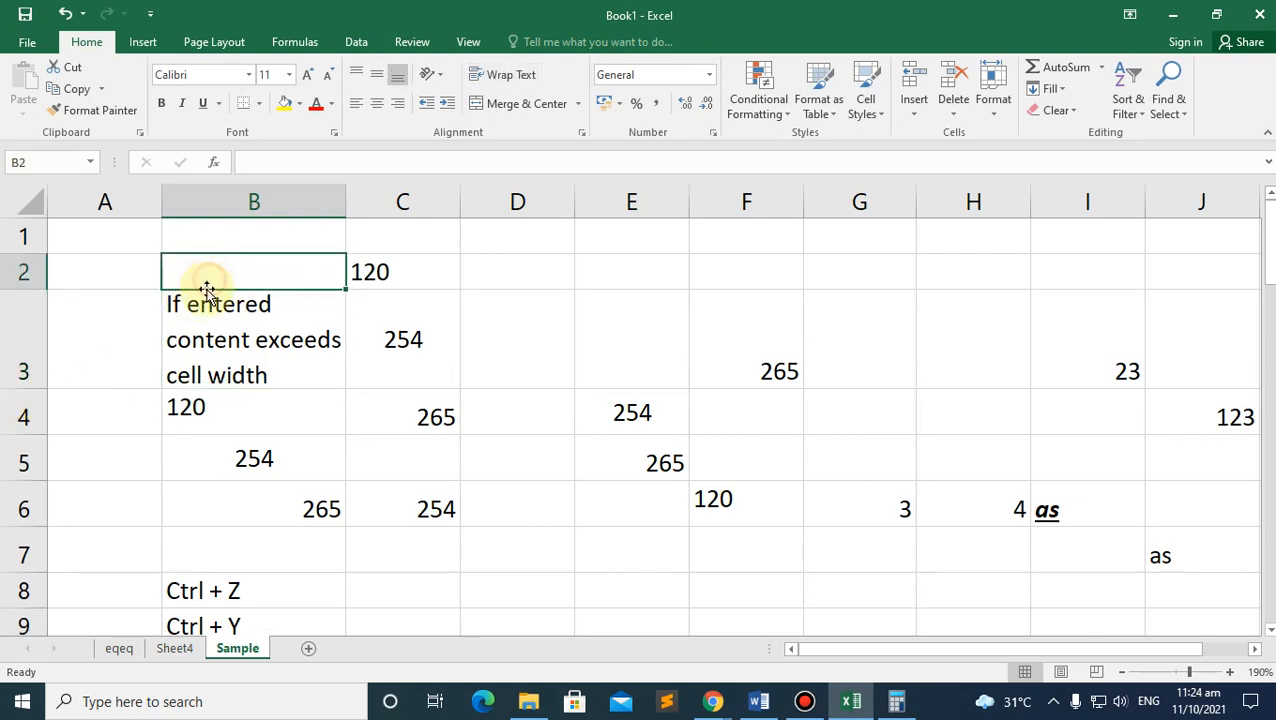
pyautogui.click(216, 350)
# Step: Select the whole block B2:J10 using Ctrl+Shift+End from B2
pyautogui.scroll(-1, 293, 433)
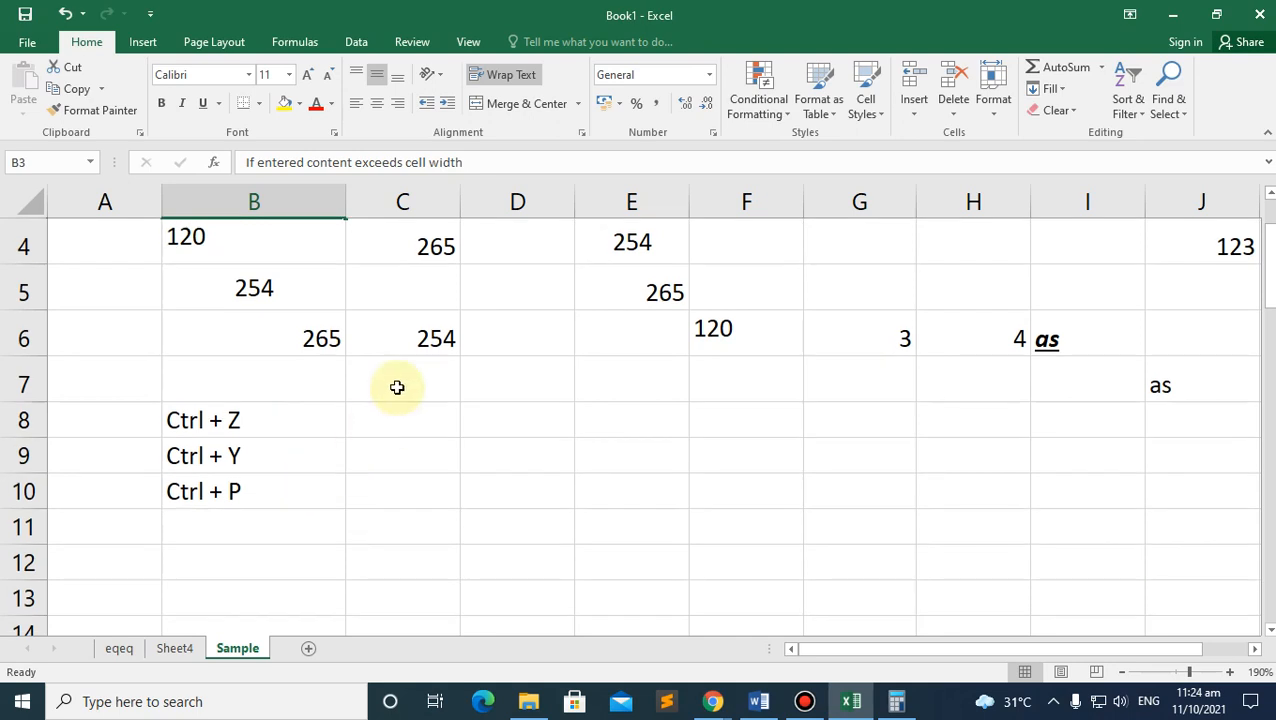
pyautogui.scroll(1, 387, 402)
pyautogui.scroll(-1, 287, 559)
pyautogui.scroll(1, 388, 519)
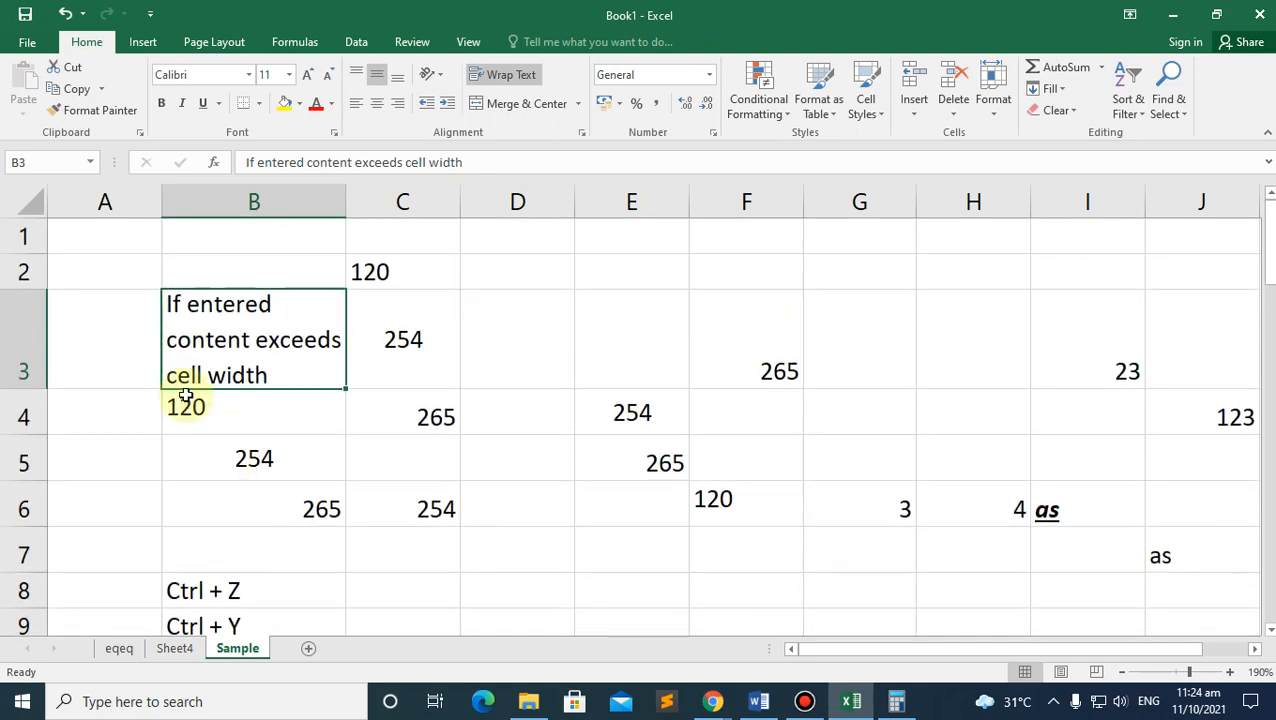
pyautogui.click(71, 276)
pyautogui.click(283, 272)
pyautogui.scroll(-1, 891, 416)
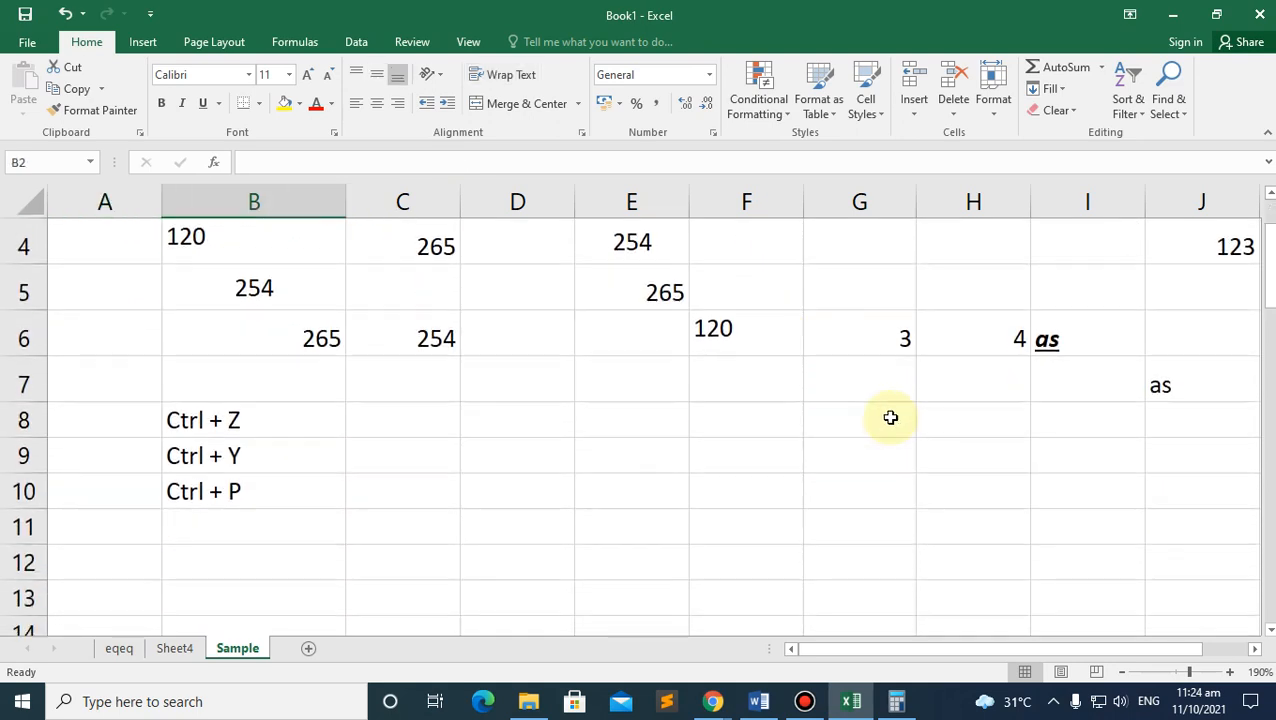
pyautogui.moveTo(913, 649)
pyautogui.mouseDown()
pyautogui.moveTo(990, 655)
pyautogui.moveTo(922, 648)
pyautogui.mouseUp()
pyautogui.hotkey('ctrl', 'shift', 'End')
pyautogui.scroll(1, 420, 390)
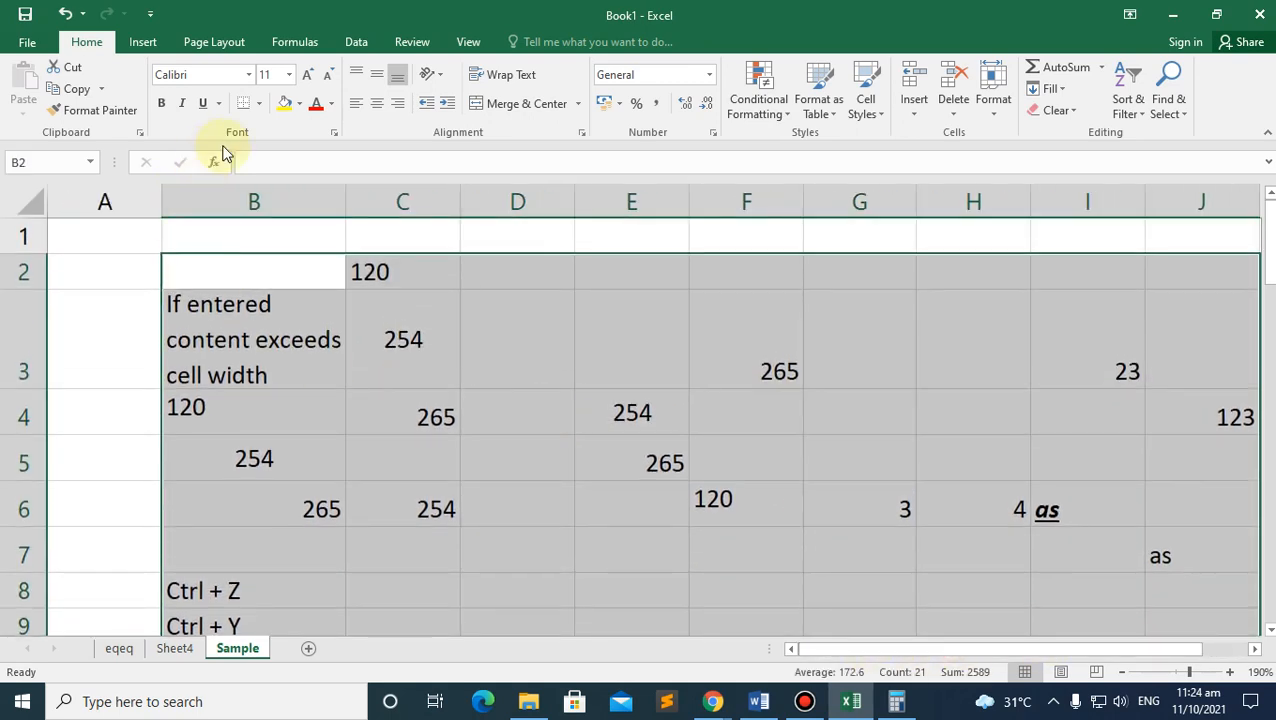
# Step: Apply All Borders to every cell in B2:J10
pyautogui.click(259, 106)
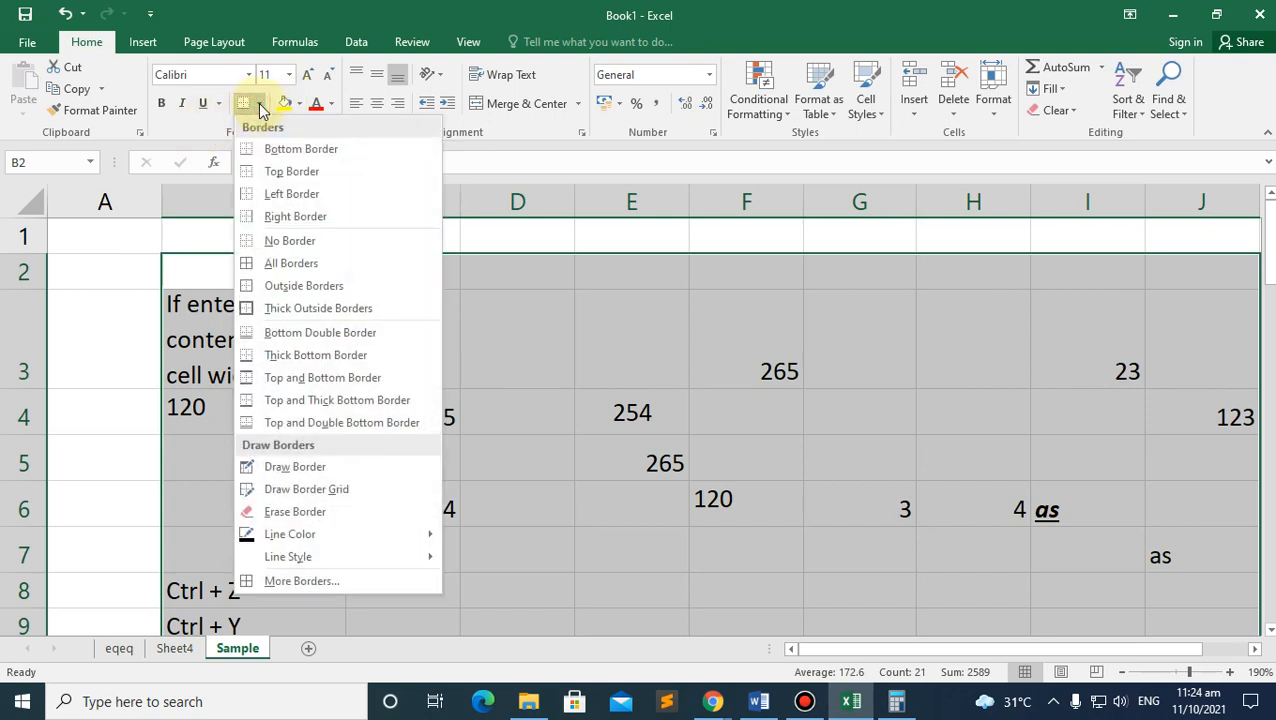
pyautogui.click(288, 266)
pyautogui.click(507, 336)
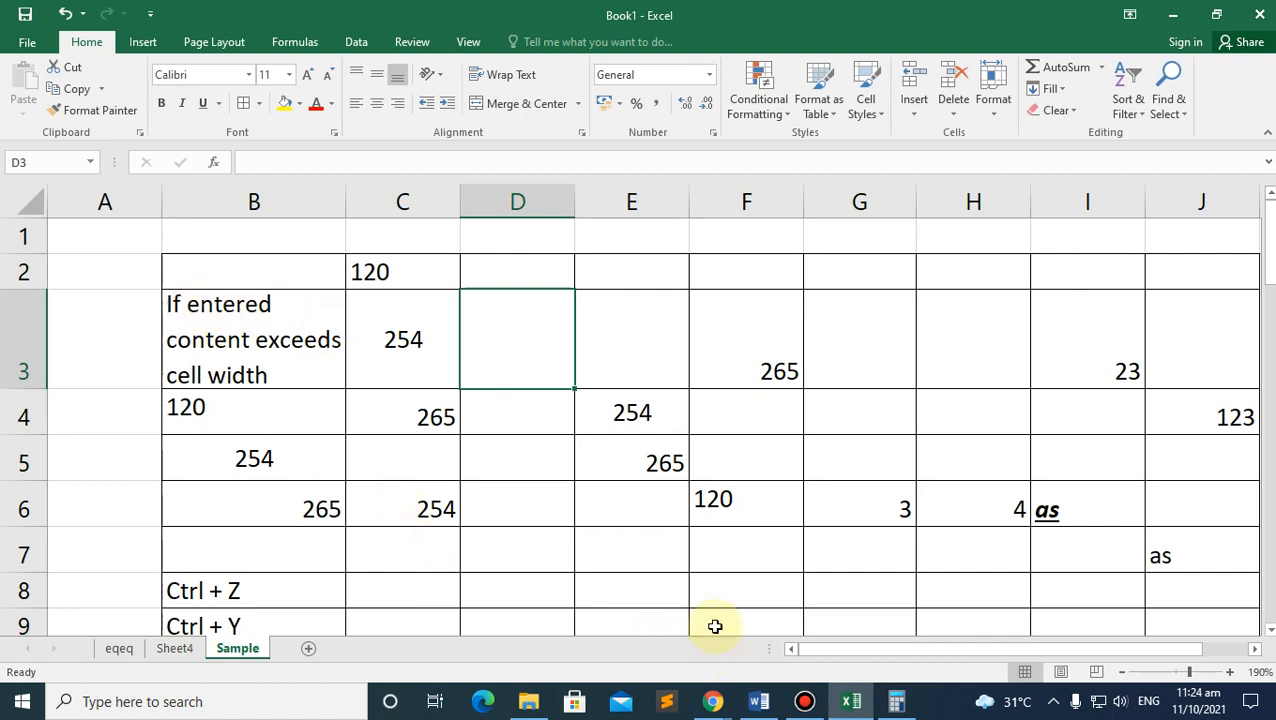
# Step: Preview the bordered table in print preview, zoomed in, then return to the sheet
pyautogui.hotkey('ctrl', 'p')
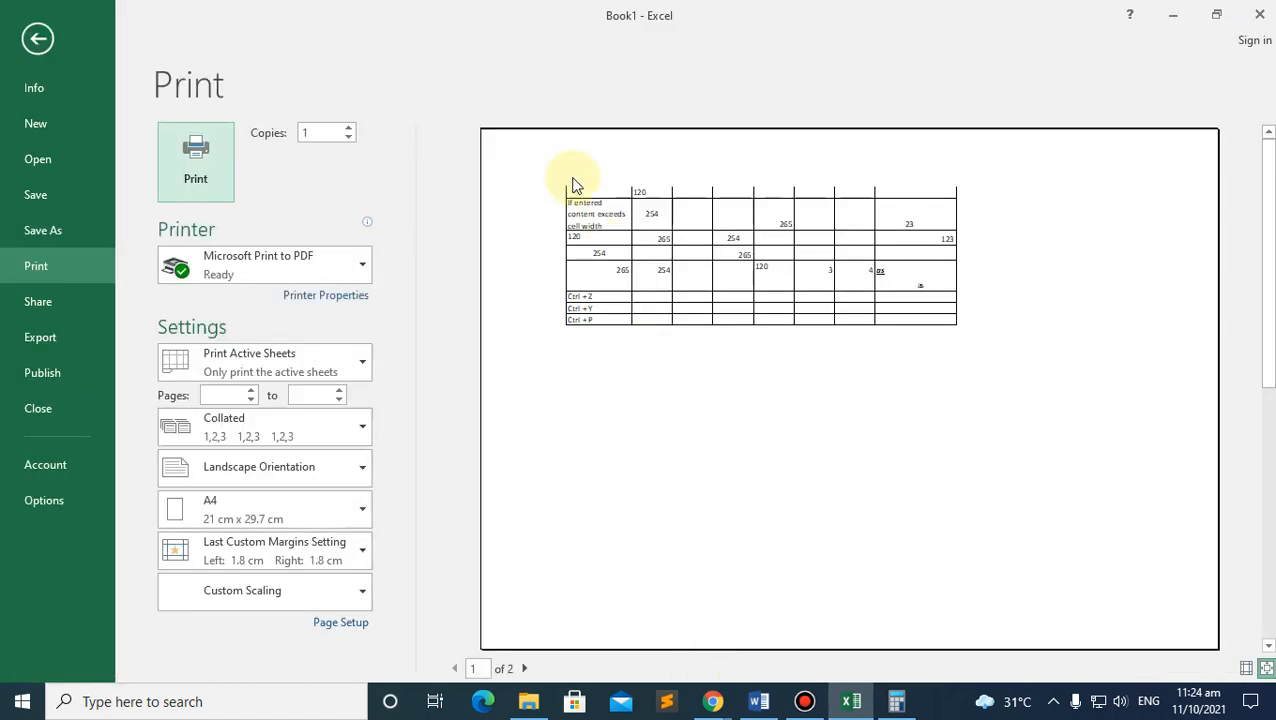
pyautogui.click(694, 367)
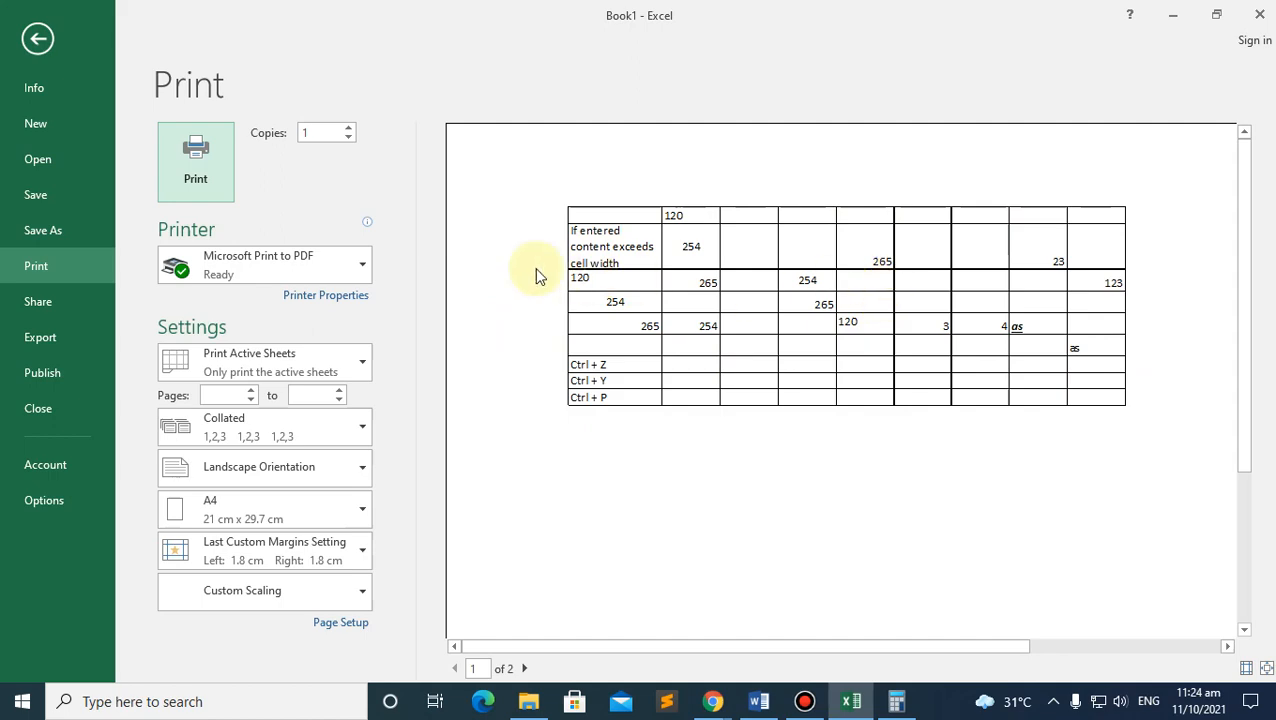
pyautogui.click(38, 38)
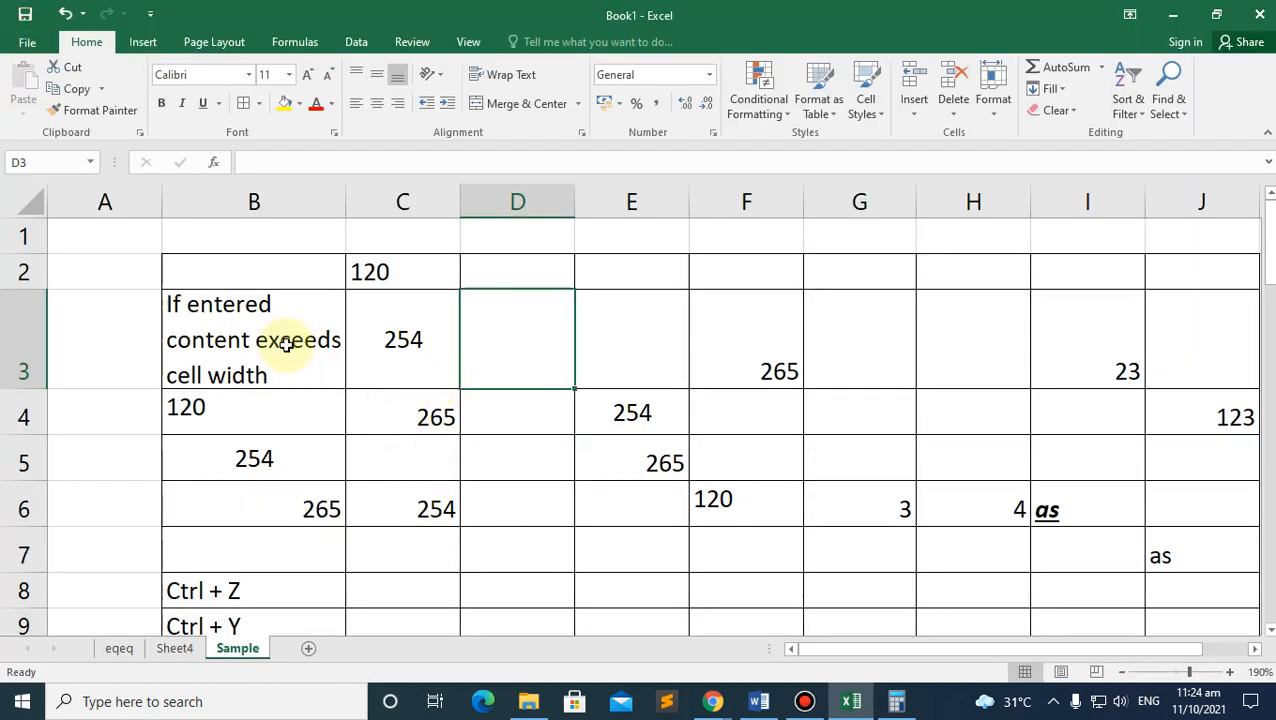
pyautogui.click(207, 268)
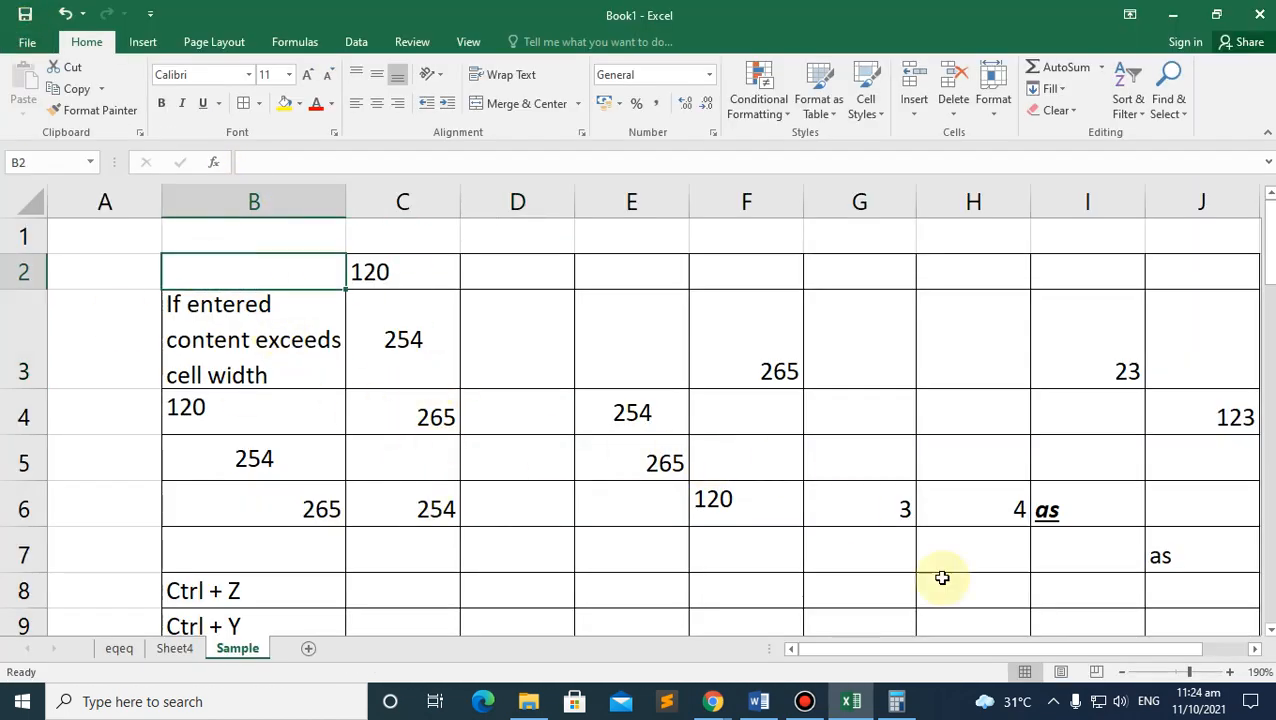
pyautogui.scroll(-2, 1091, 538)
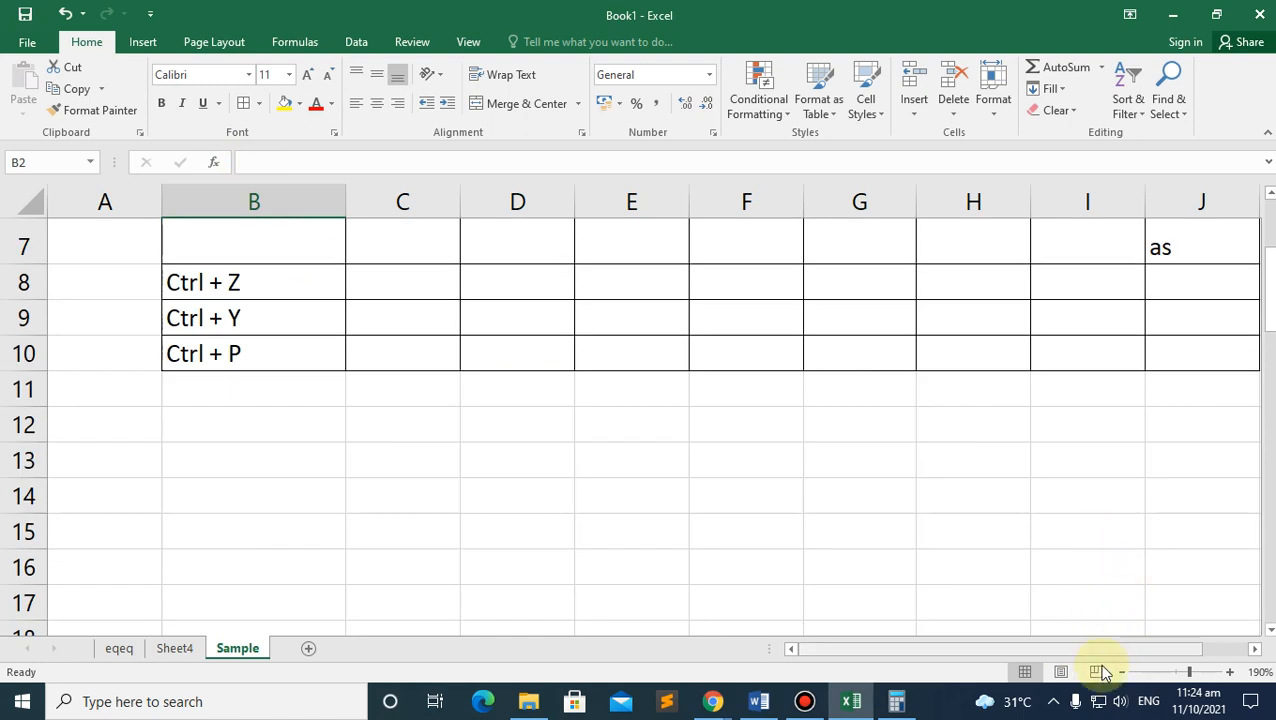
# Step: Select B2:J10 and choose a dashed line style from the Borders menu
pyautogui.moveTo(1071, 649); pyautogui.dragTo(1127, 637)
pyautogui.keyDown('shift'); pyautogui.click(1099, 359); pyautogui.keyUp('shift')
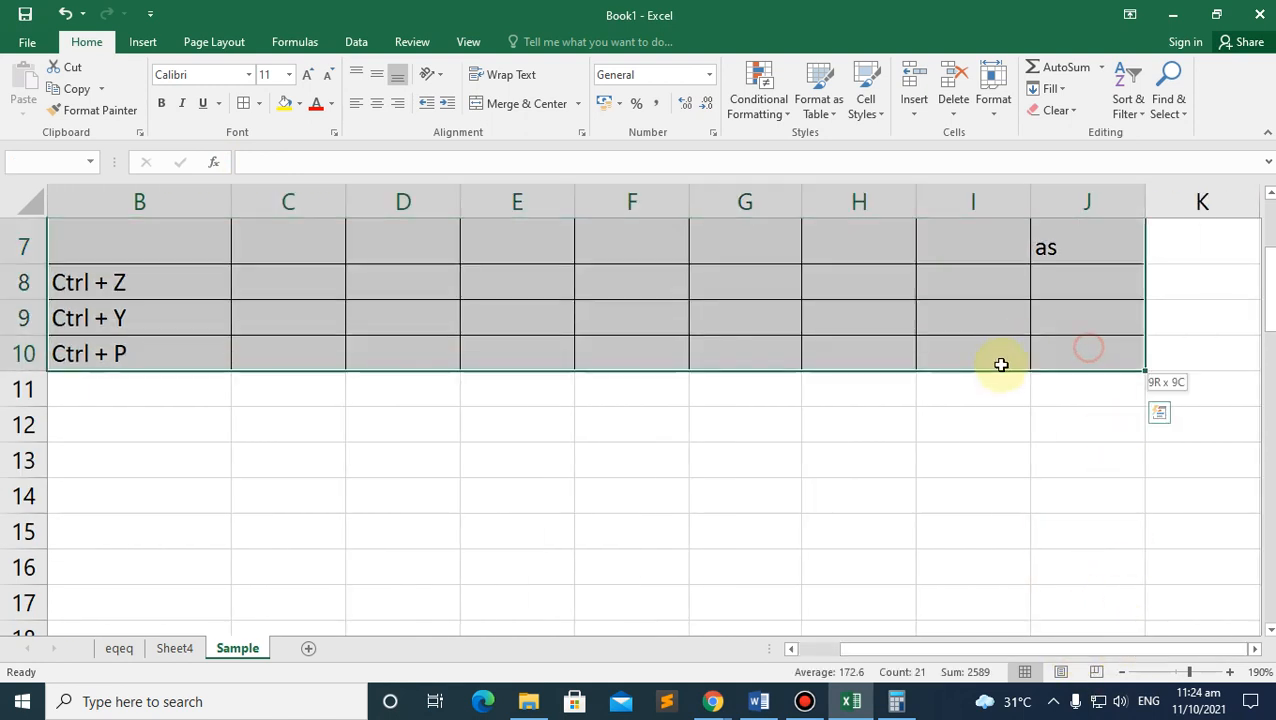
pyautogui.click(259, 104)
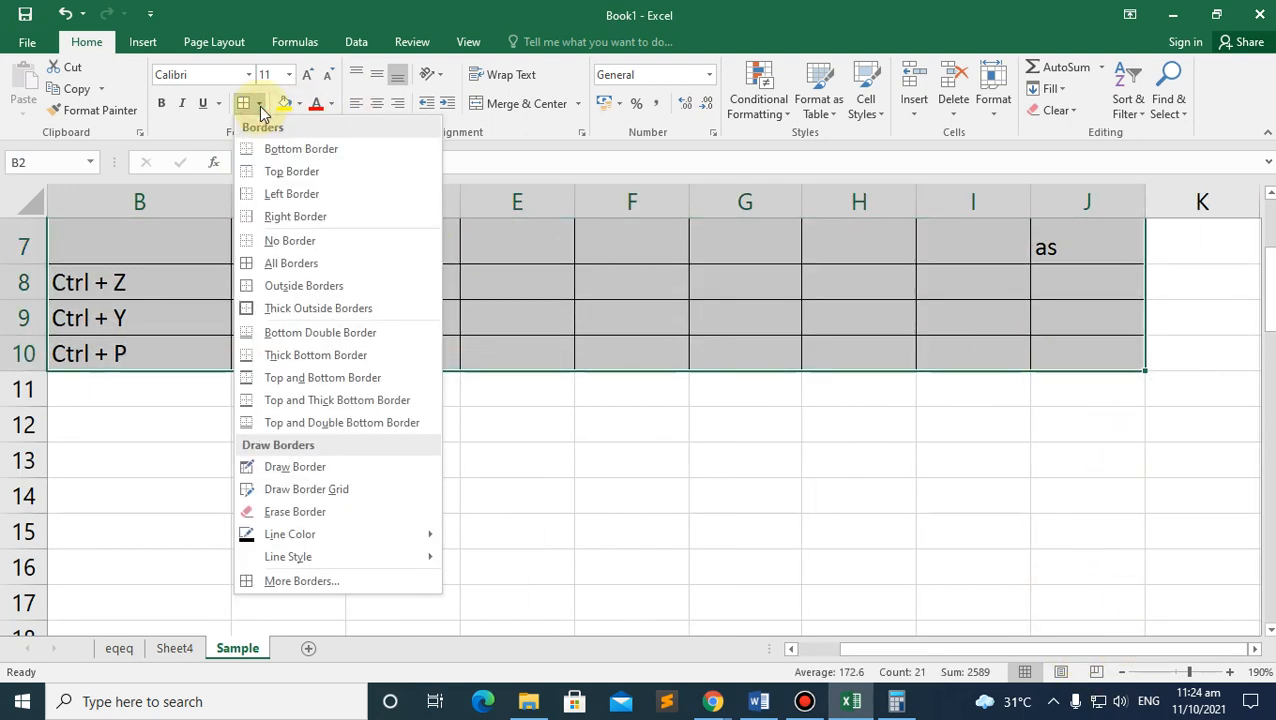
pyautogui.moveTo(352, 536)
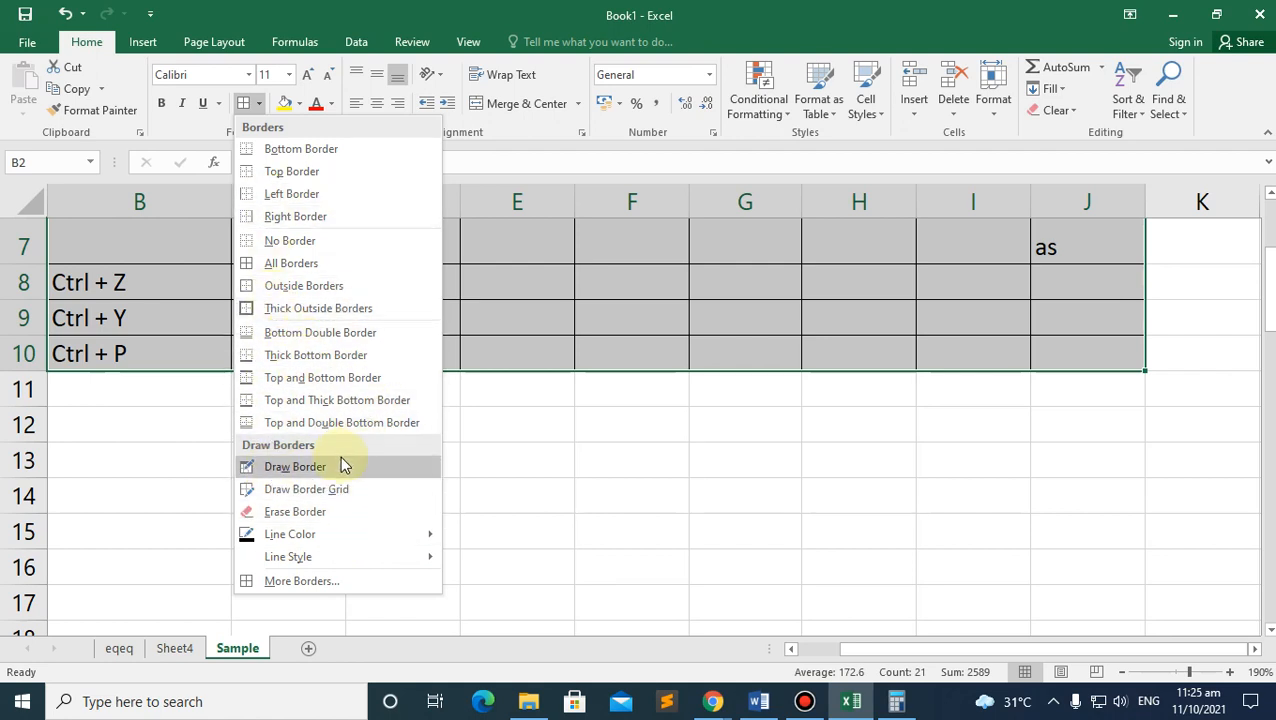
pyautogui.moveTo(405, 558)
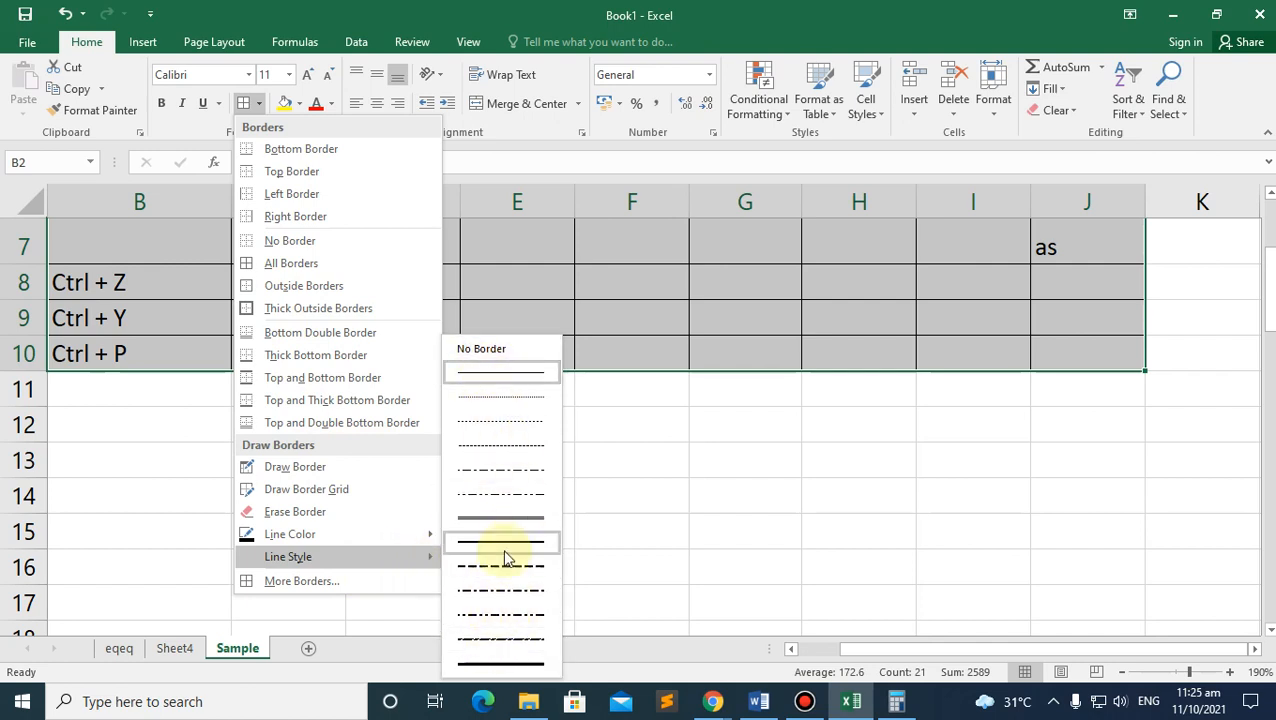
pyautogui.click(501, 638)
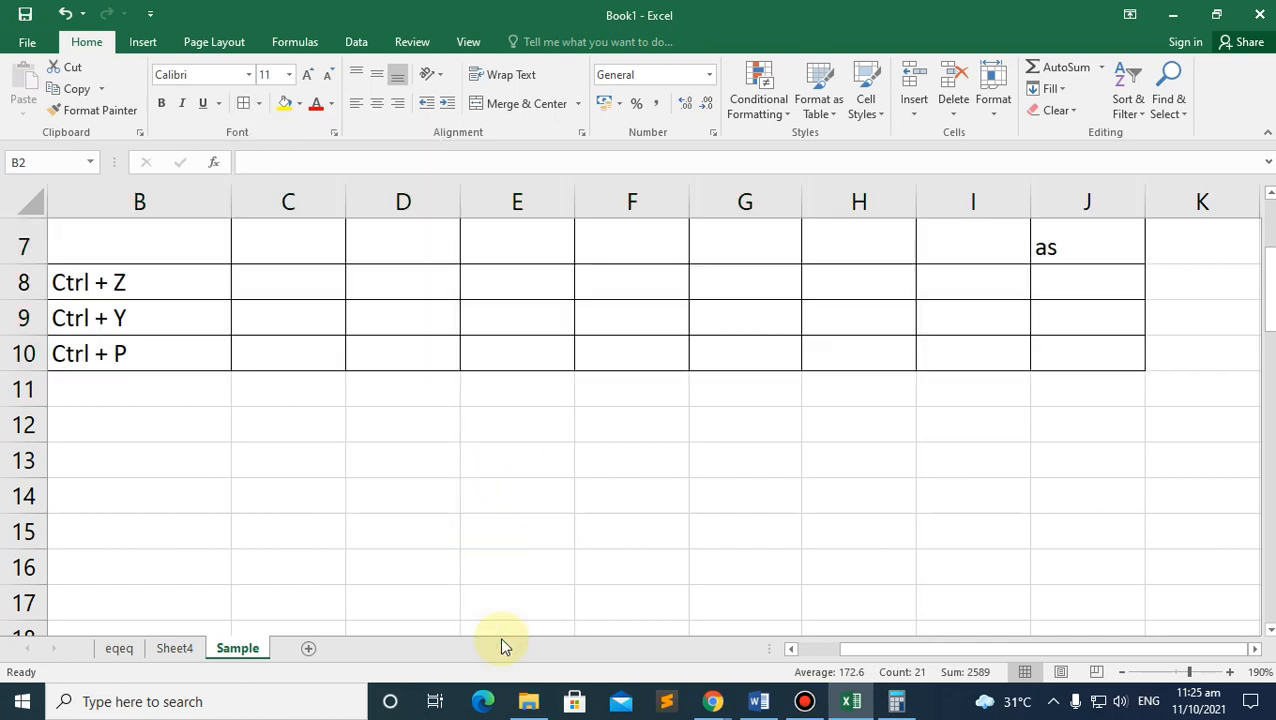
pyautogui.scroll(1, 322, 452)
pyautogui.scroll(2, 322, 452)
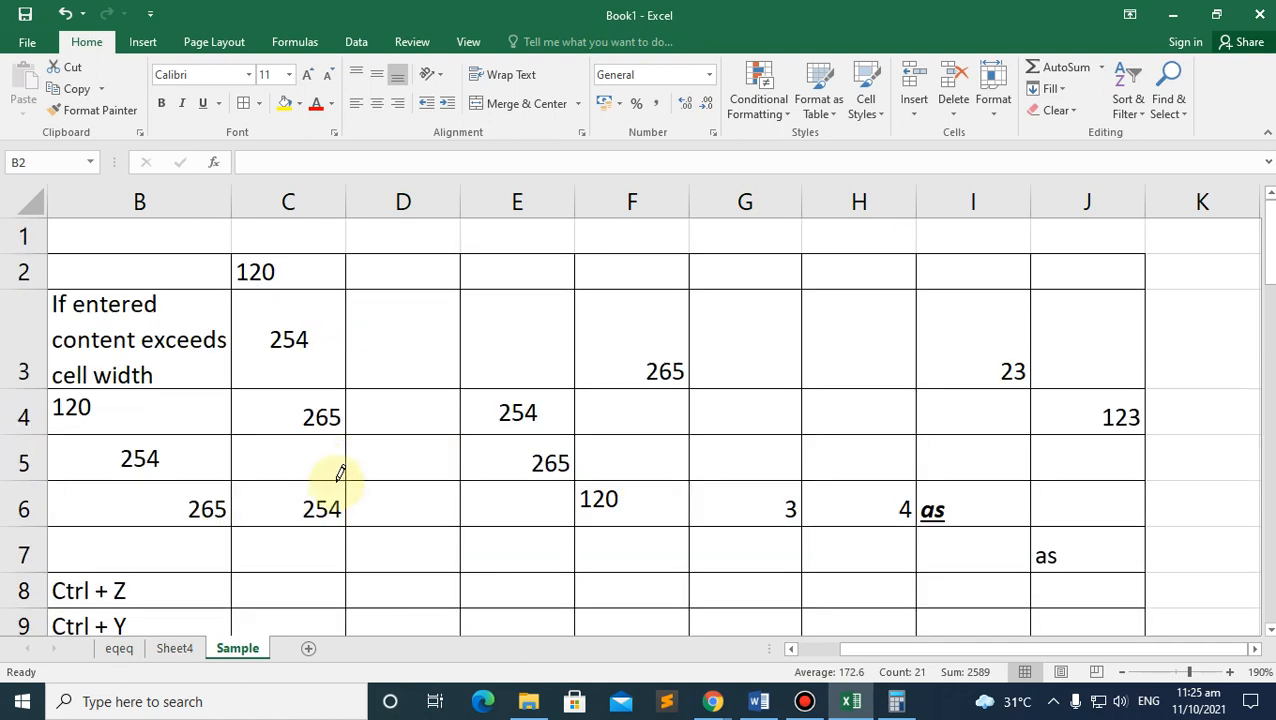
# Step: Draw dashed borders along B2:D2 and around E2:J7 and H8:J9, then apply them to every cell
pyautogui.click(135, 246)
pyautogui.click(277, 246)
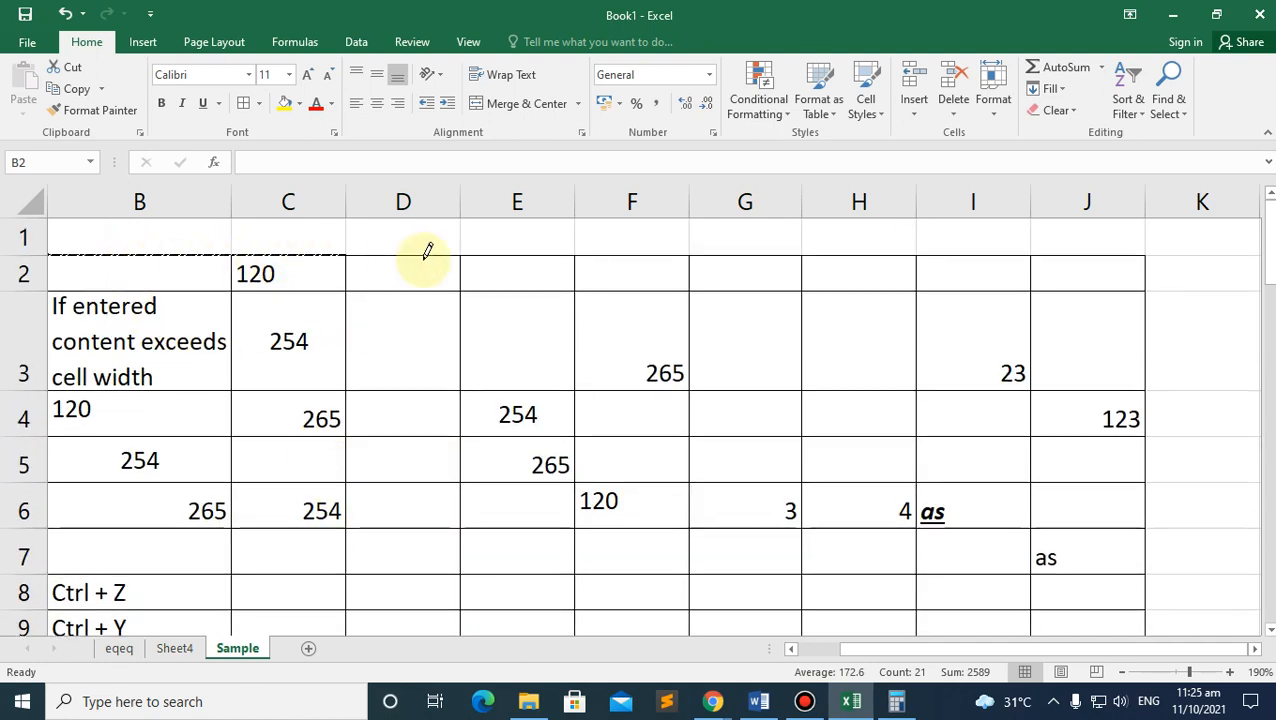
pyautogui.click(416, 254)
pyautogui.moveTo(463, 250)
pyautogui.mouseDown()
pyautogui.moveTo(726, 236)
pyautogui.moveTo(1068, 245)
pyautogui.moveTo(1111, 421)
pyautogui.moveTo(1080, 671)
pyautogui.moveTo(988, 245)
pyautogui.moveTo(1043, 560)
pyautogui.mouseUp()
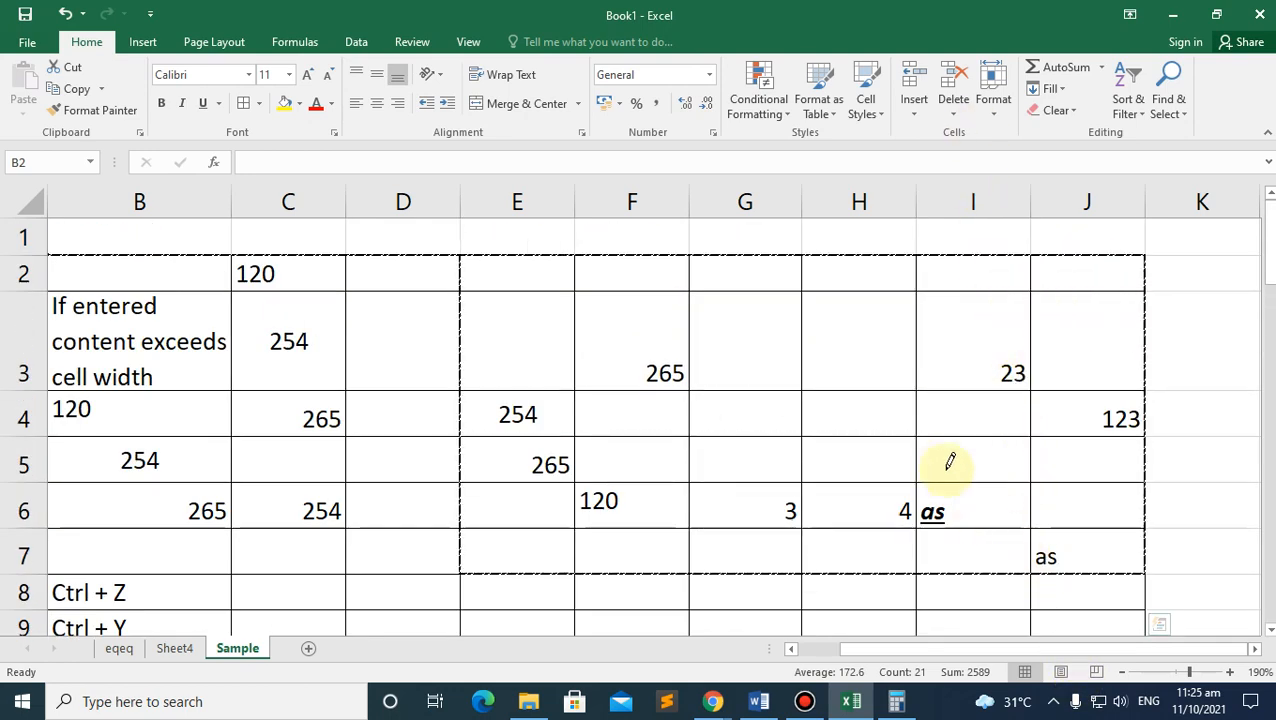
pyautogui.scroll(-3, 903, 398)
pyautogui.moveTo(886, 403); pyautogui.dragTo(893, 472)
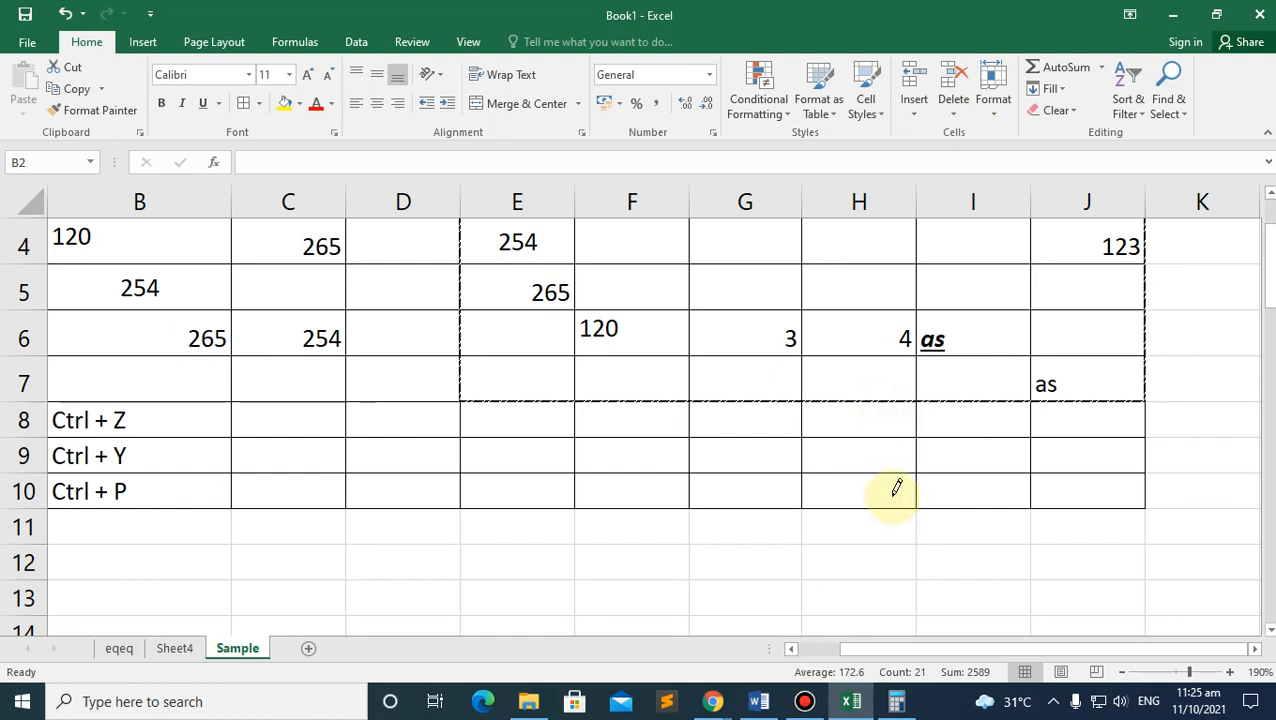
pyautogui.moveTo(806, 399)
pyautogui.mouseDown()
pyautogui.moveTo(812, 484)
pyautogui.moveTo(1202, 490)
pyautogui.moveTo(1127, 472)
pyautogui.moveTo(1125, 498)
pyautogui.moveTo(1083, 467)
pyautogui.moveTo(303, 458)
pyautogui.mouseUp()
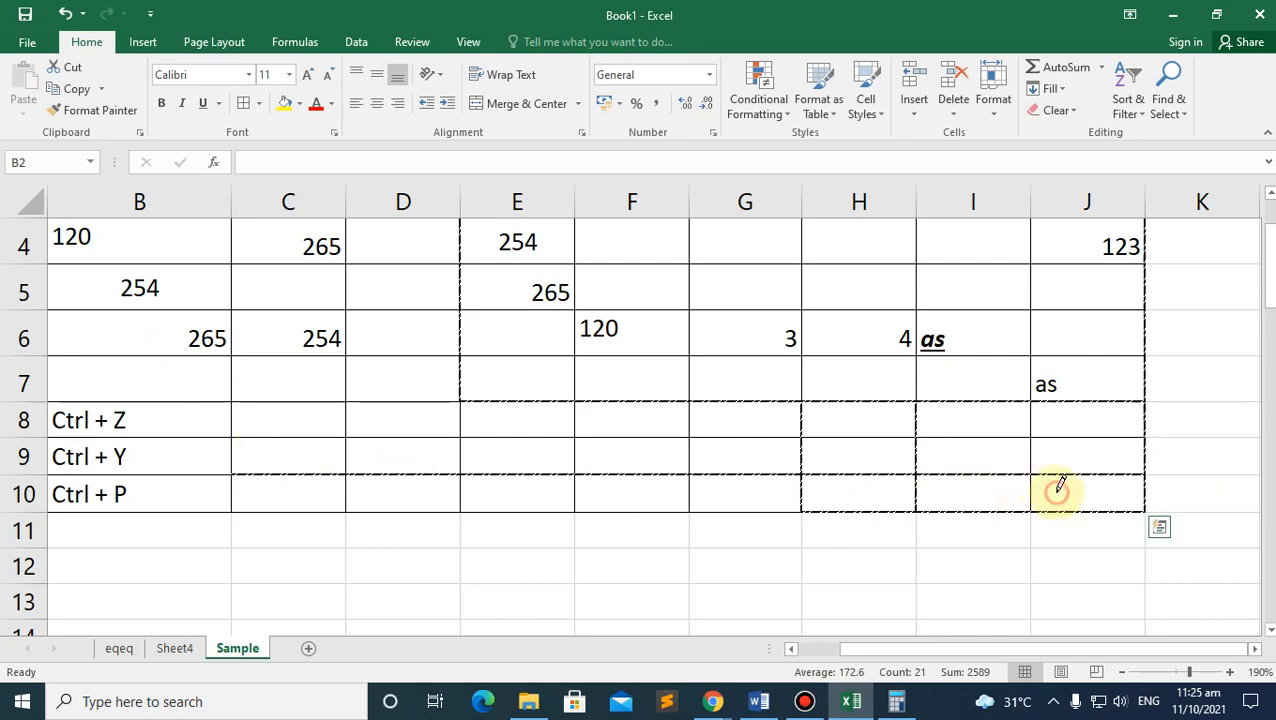
pyautogui.click(250, 100)
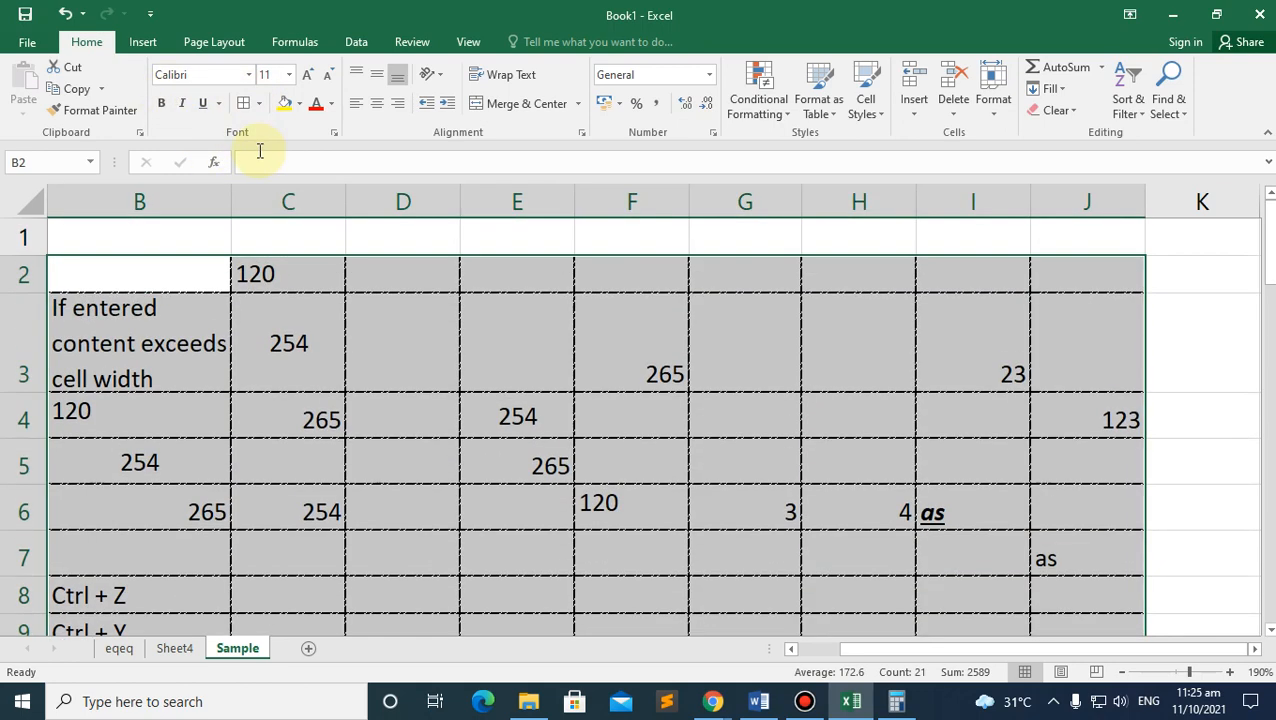
# Step: Check the PDF lesson notes in Chrome, then return to the Excel workbook
pyautogui.click(713, 701)
pyautogui.click(630, 620)
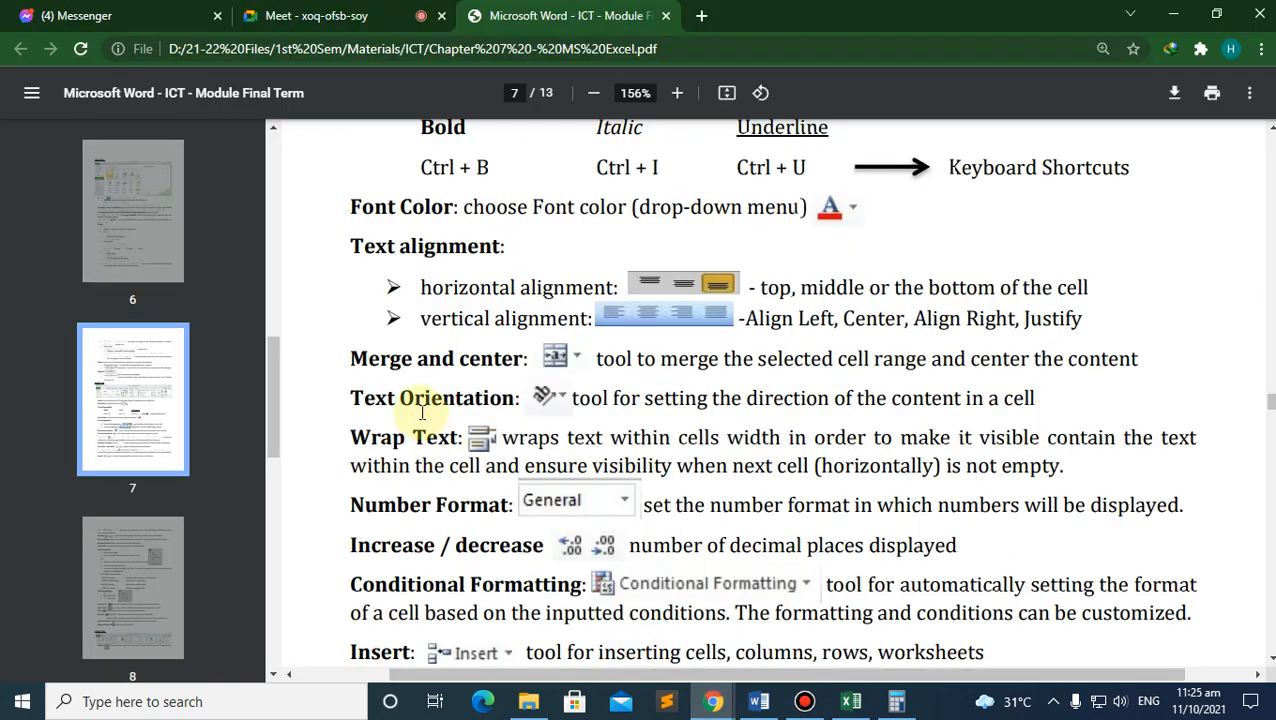
pyautogui.scroll(1, 410, 295)
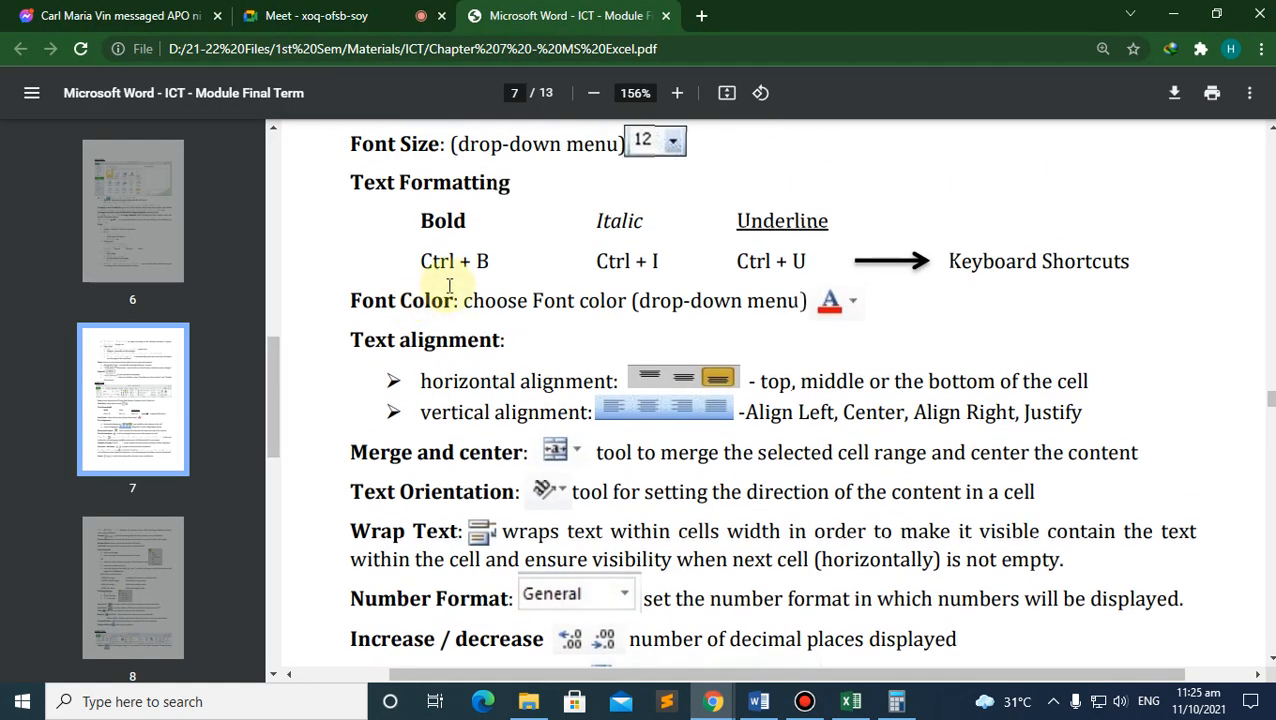
pyautogui.scroll(-1, 390, 340)
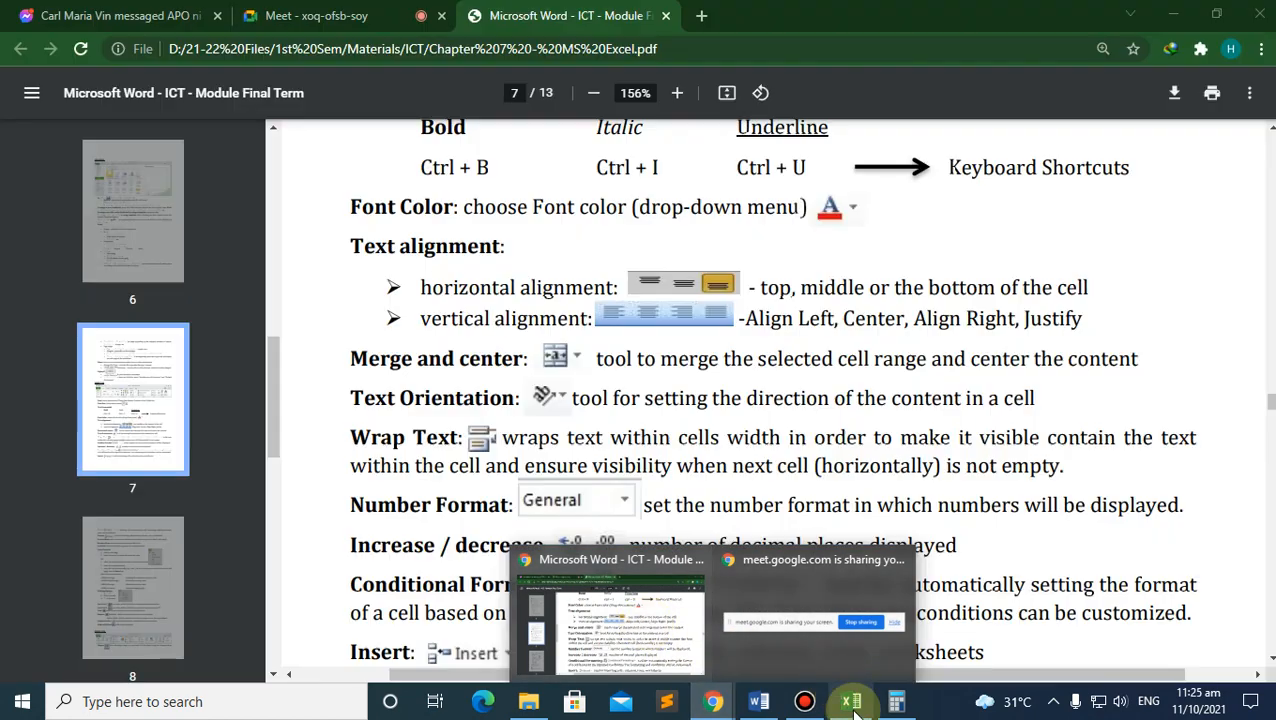
pyautogui.click(851, 703)
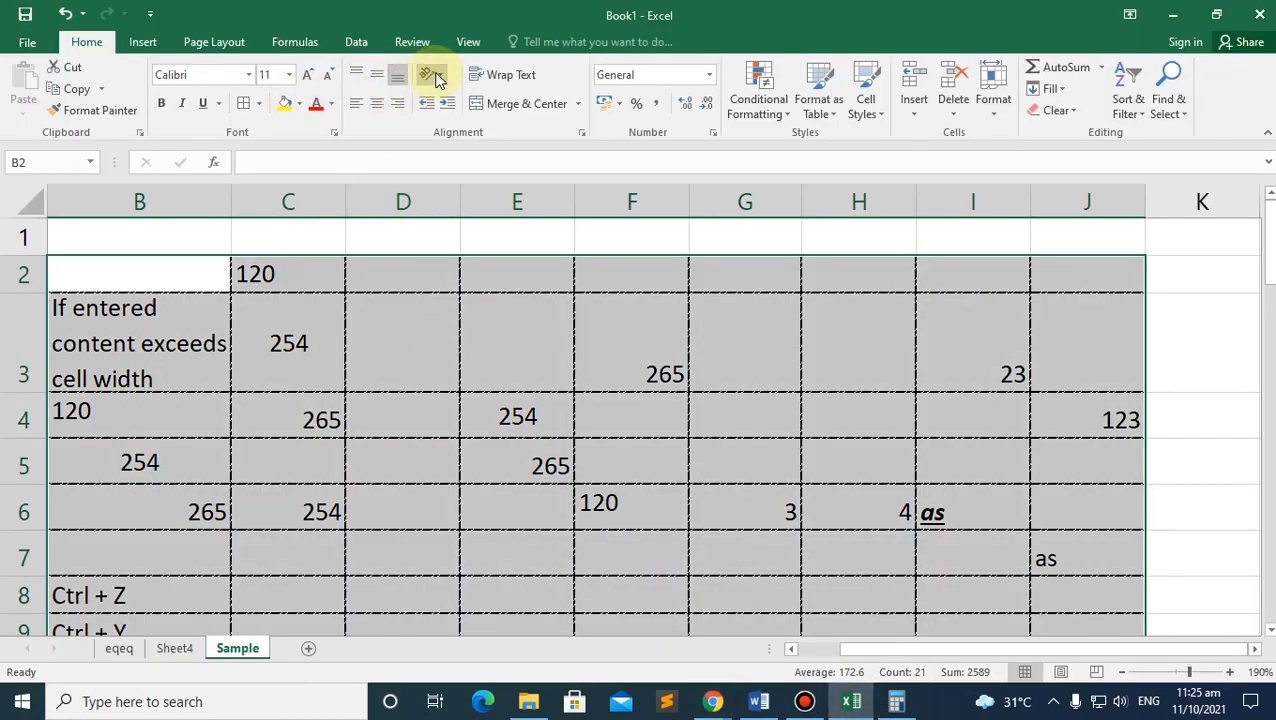
# Step: Enter the word Sample in cell D3
pyautogui.click(103, 438)
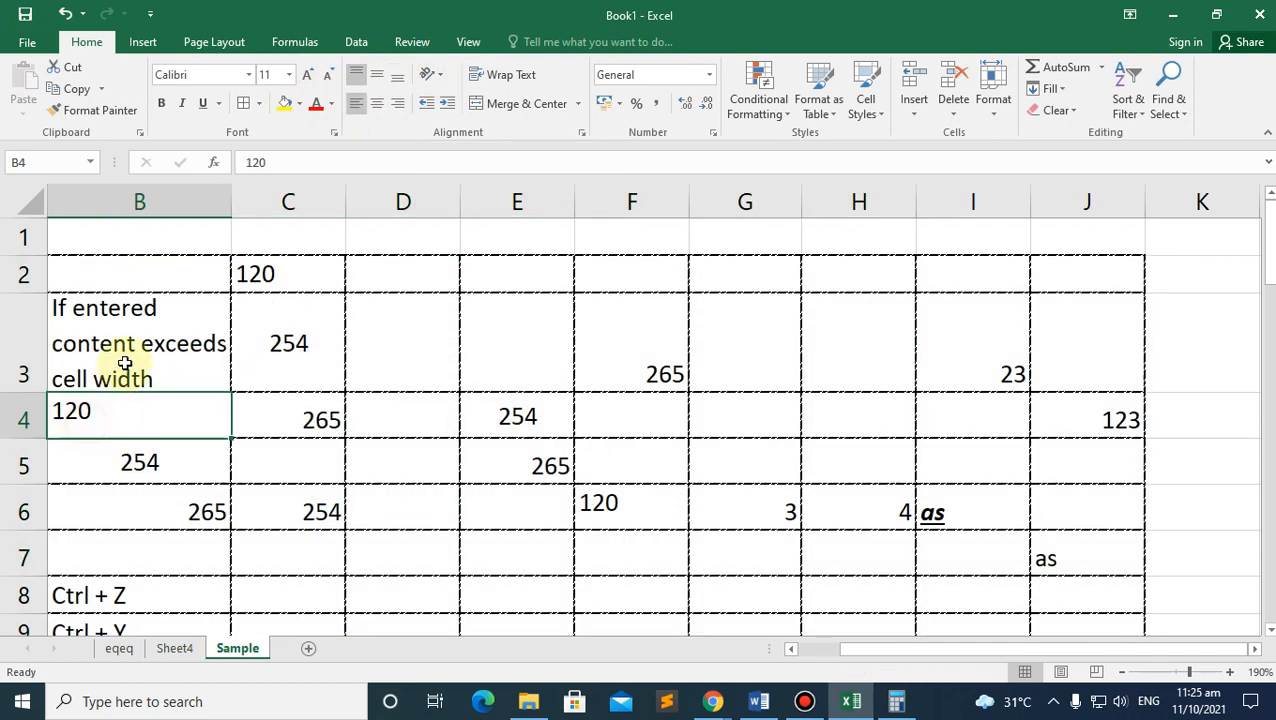
pyautogui.click(125, 365)
pyautogui.click(384, 349)
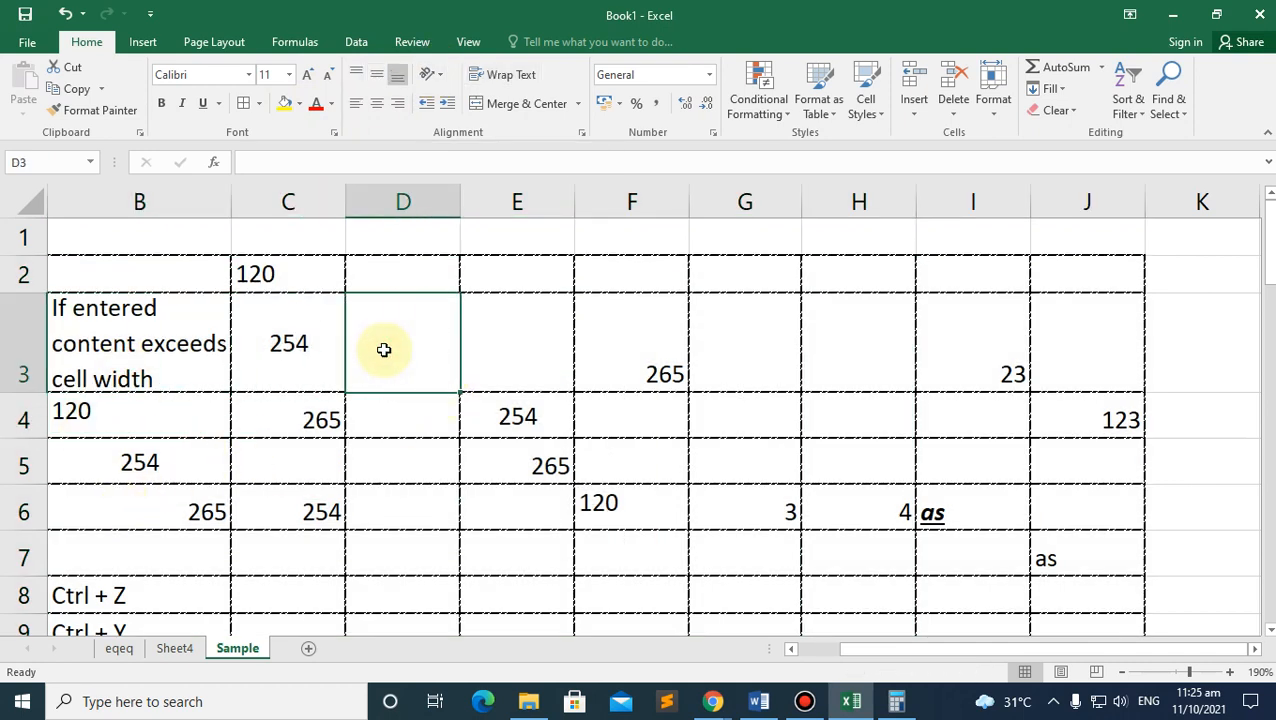
pyautogui.write('Sample')
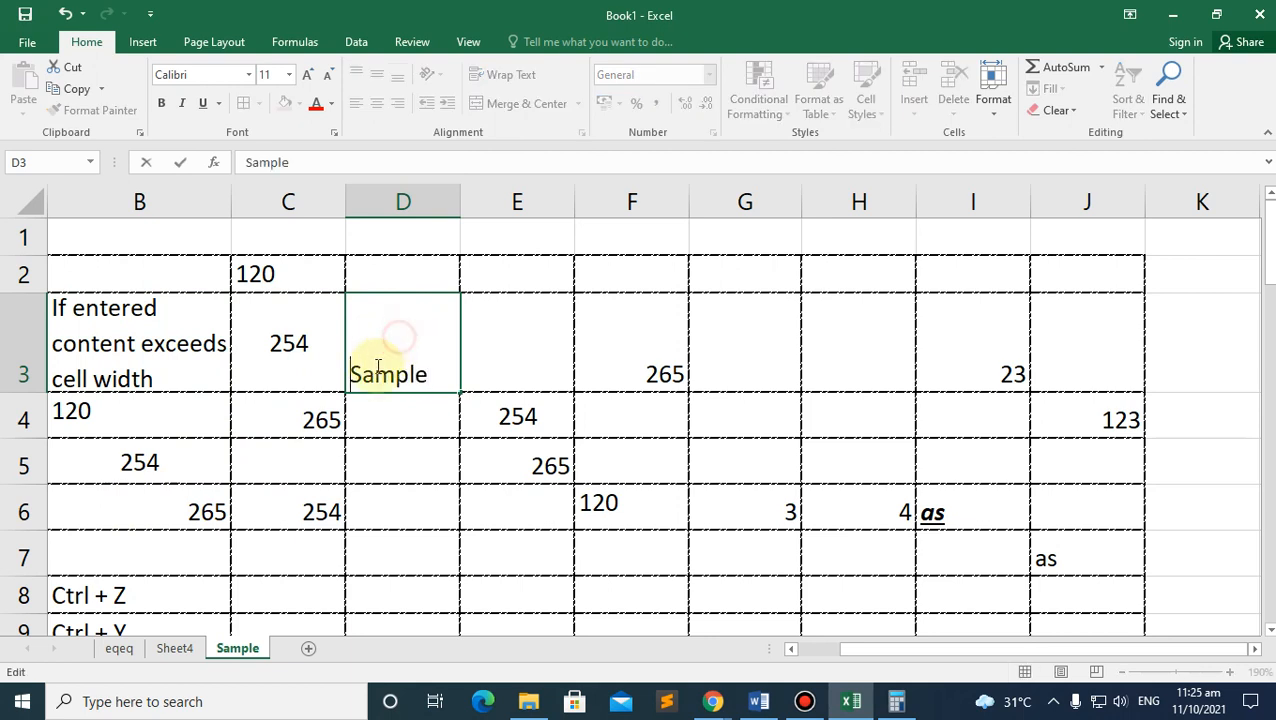
pyautogui.click(407, 435)
pyautogui.click(402, 359)
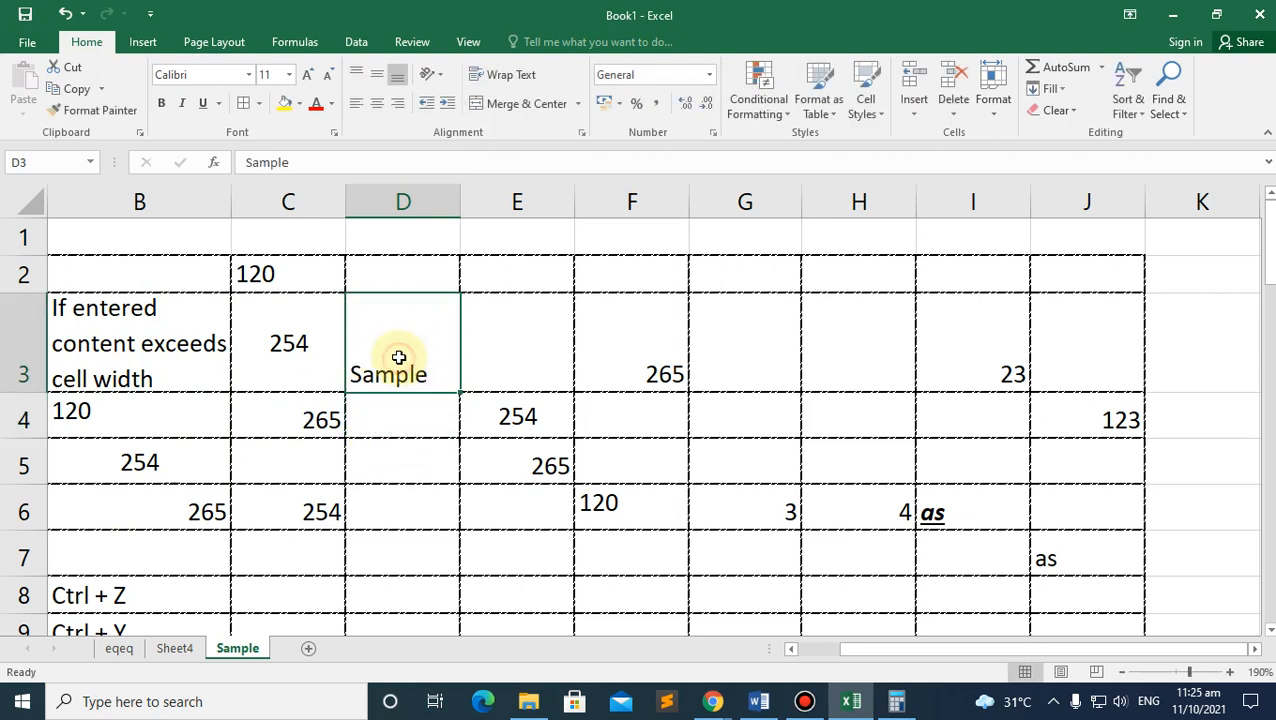
# Step: Try Angle Counterclockwise and then Angle Clockwise orientation on D3's Sample text
pyautogui.click(442, 73)
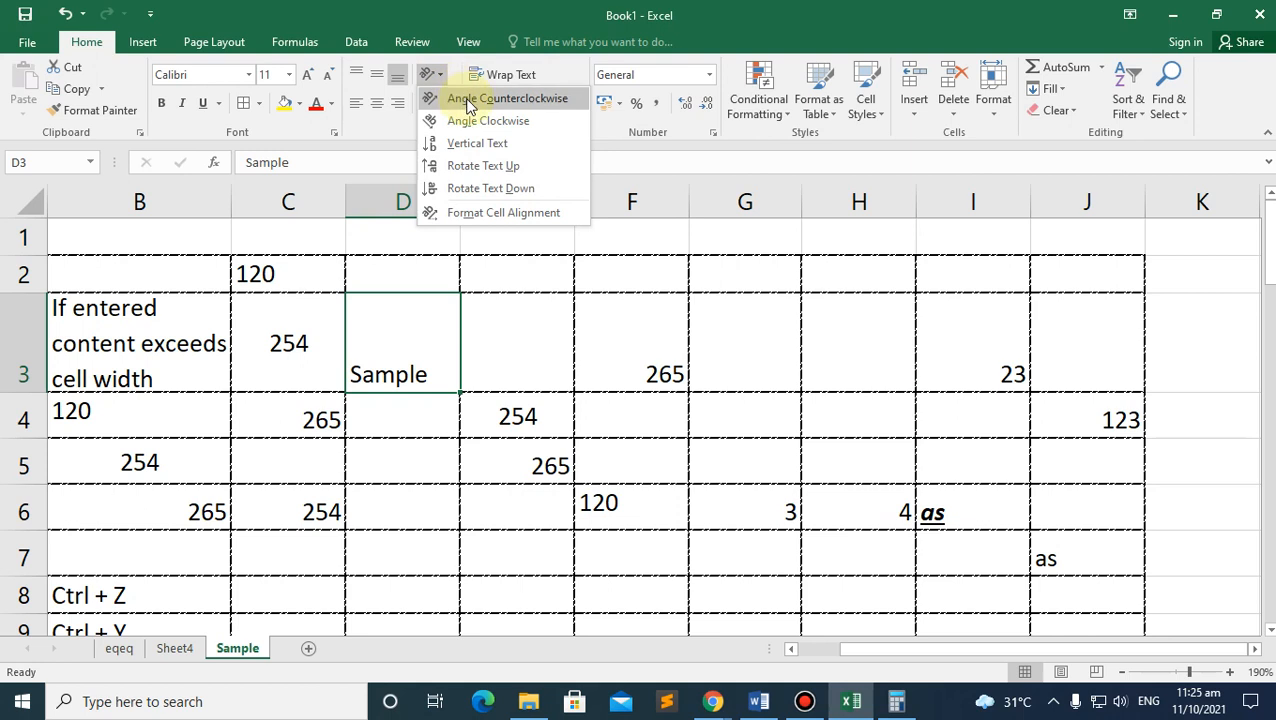
pyautogui.click(469, 102)
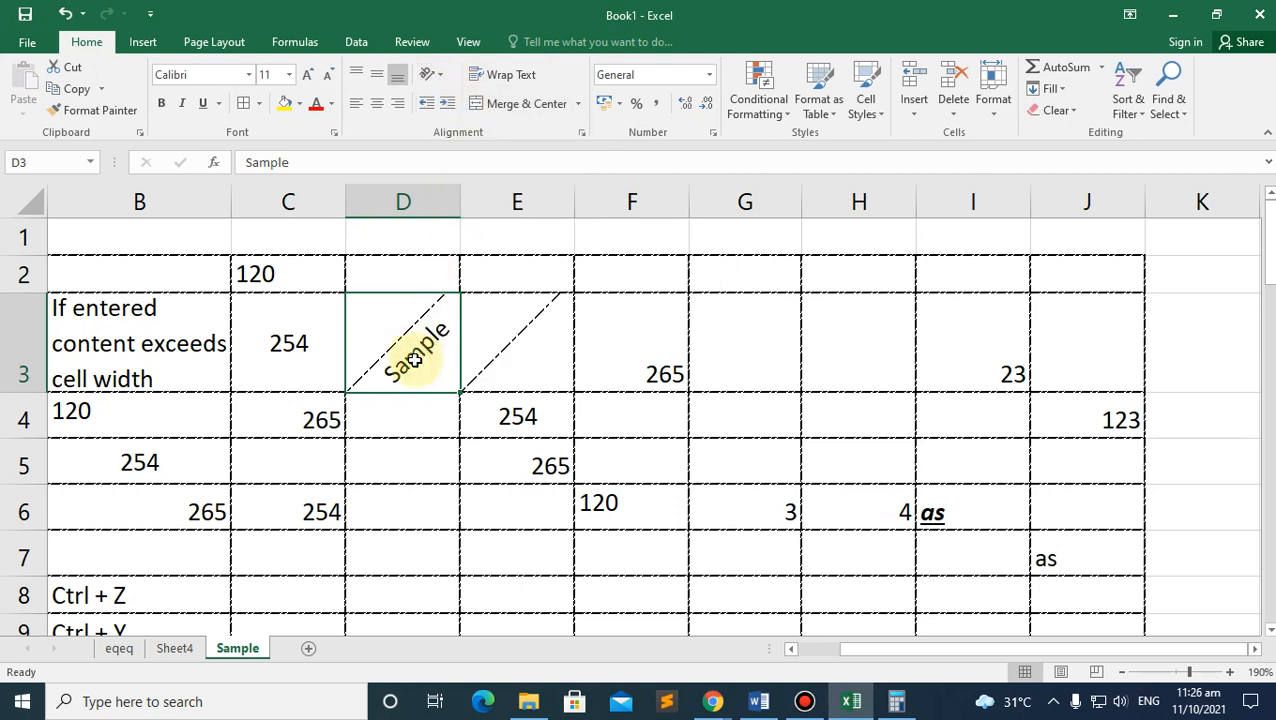
pyautogui.click(387, 487)
pyautogui.click(401, 345)
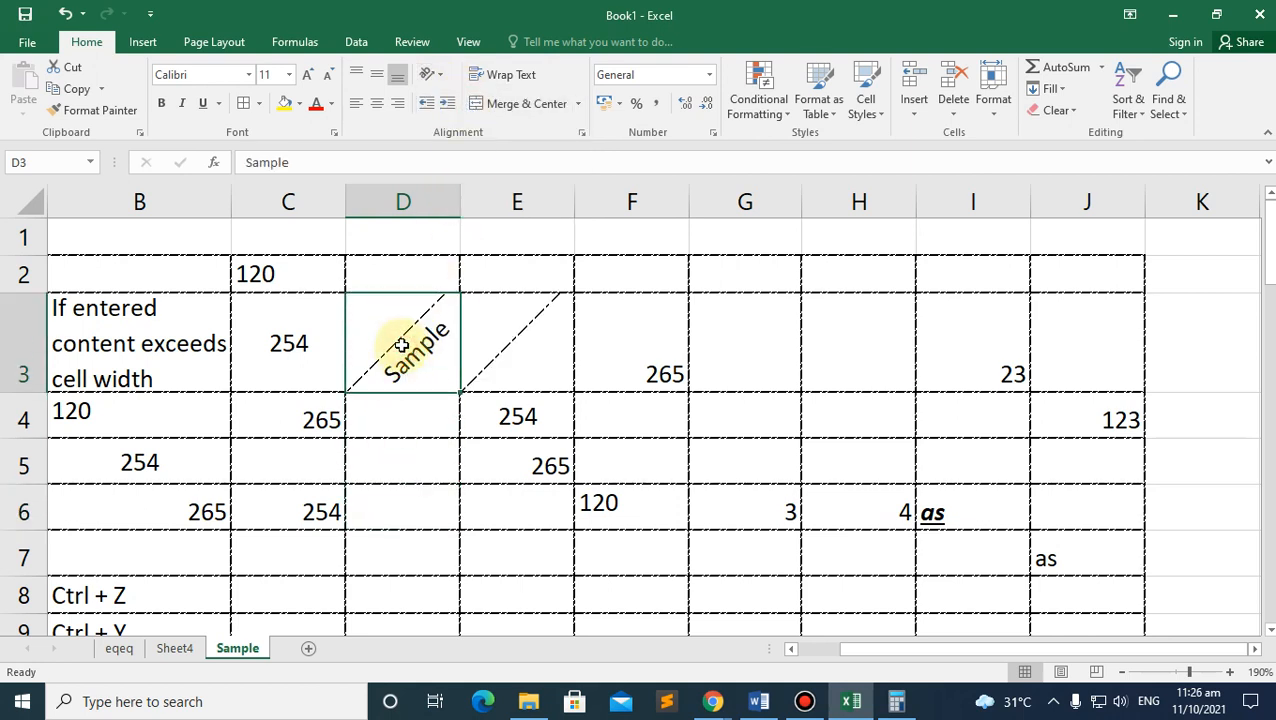
pyautogui.click(498, 321)
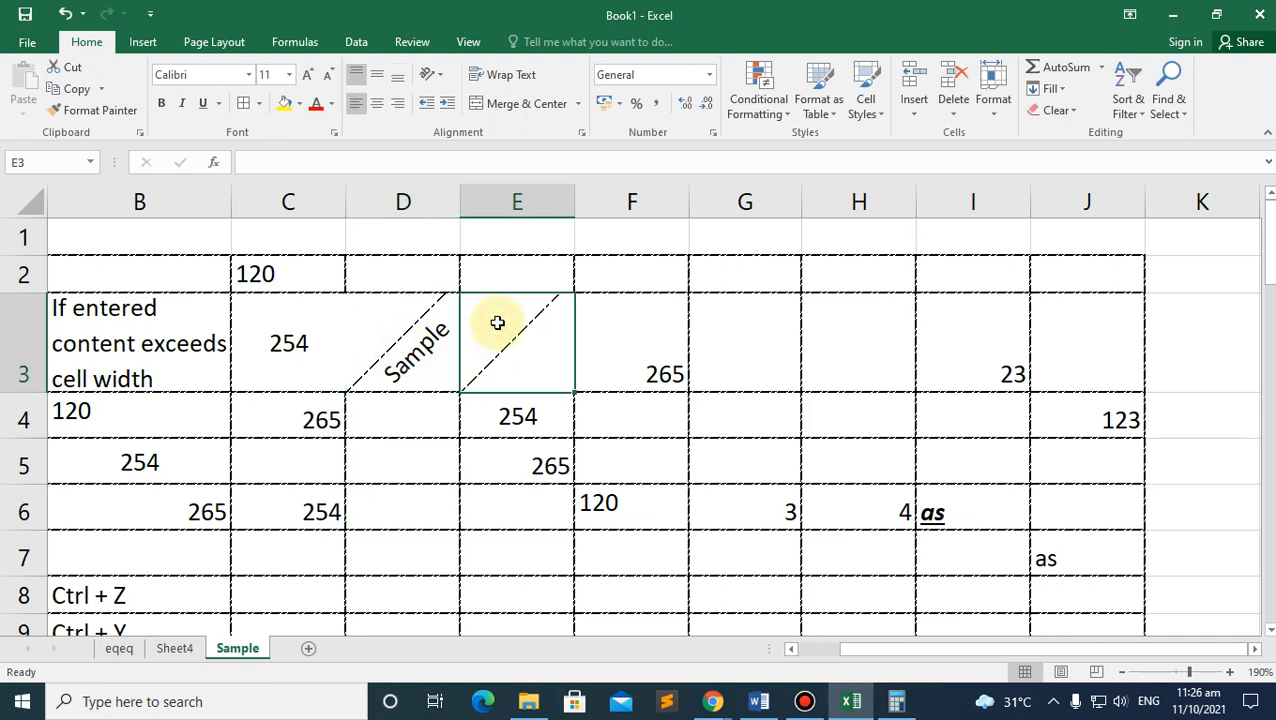
pyautogui.click(439, 634)
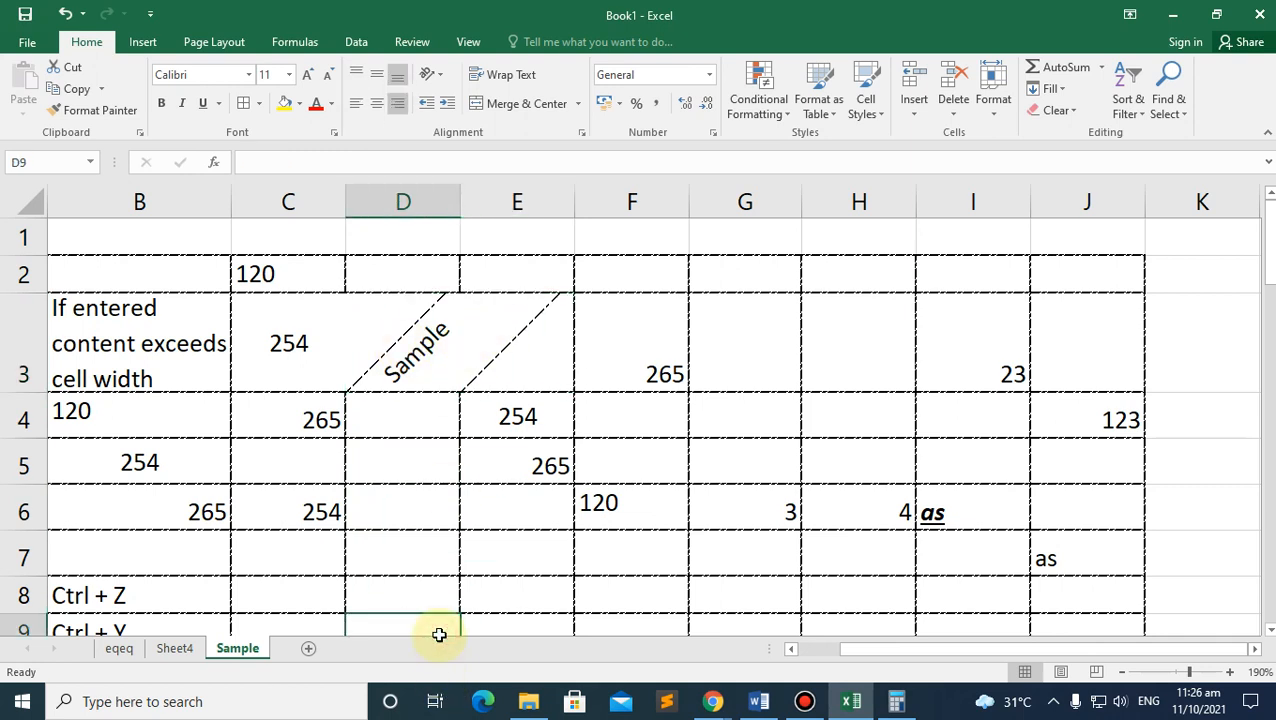
pyautogui.click(428, 338)
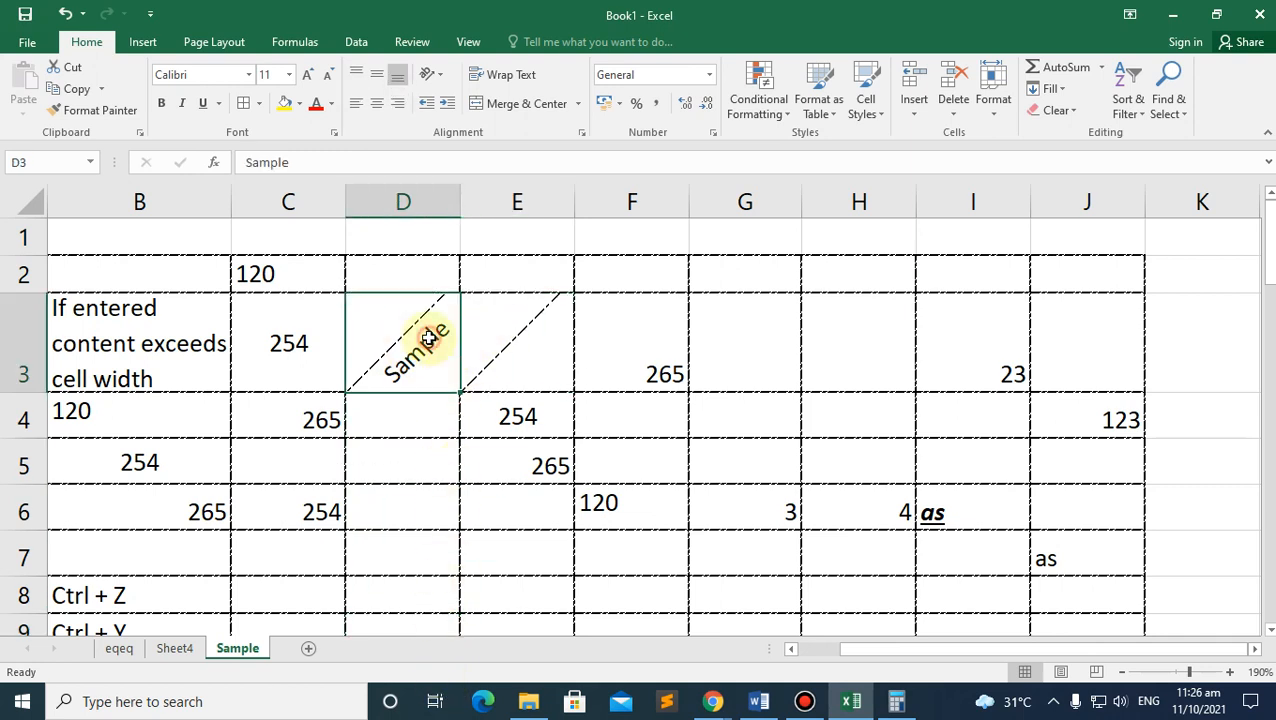
pyautogui.click(432, 76)
pyautogui.click(456, 121)
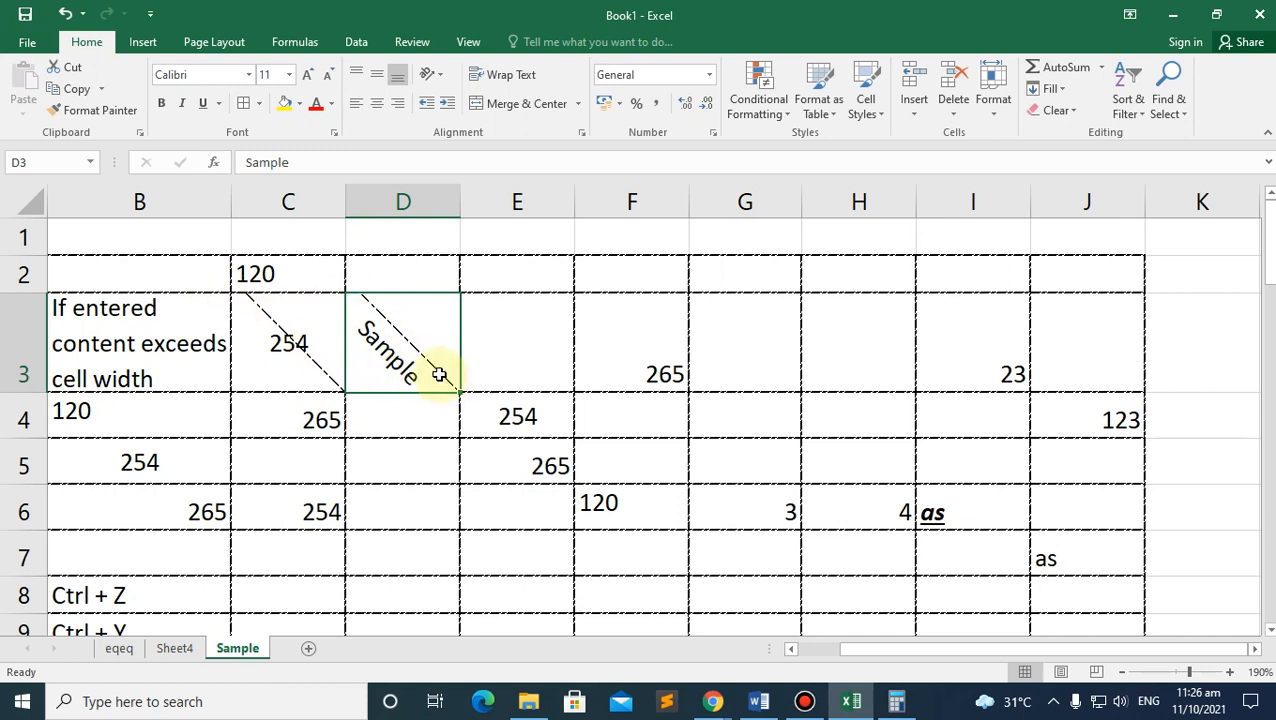
# Step: Stack Sample as Vertical Text, make row 3 taller, then try Rotate Text Up and Rotate Text Down
pyautogui.click(440, 77)
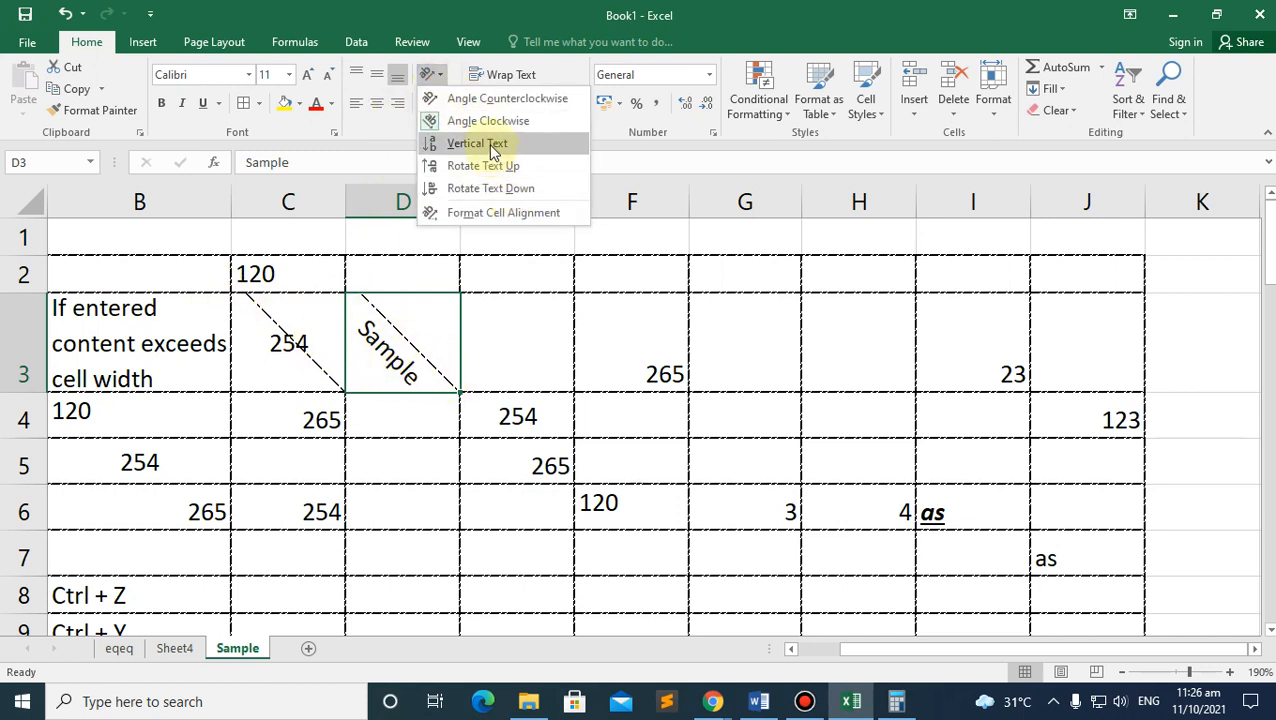
pyautogui.click(491, 147)
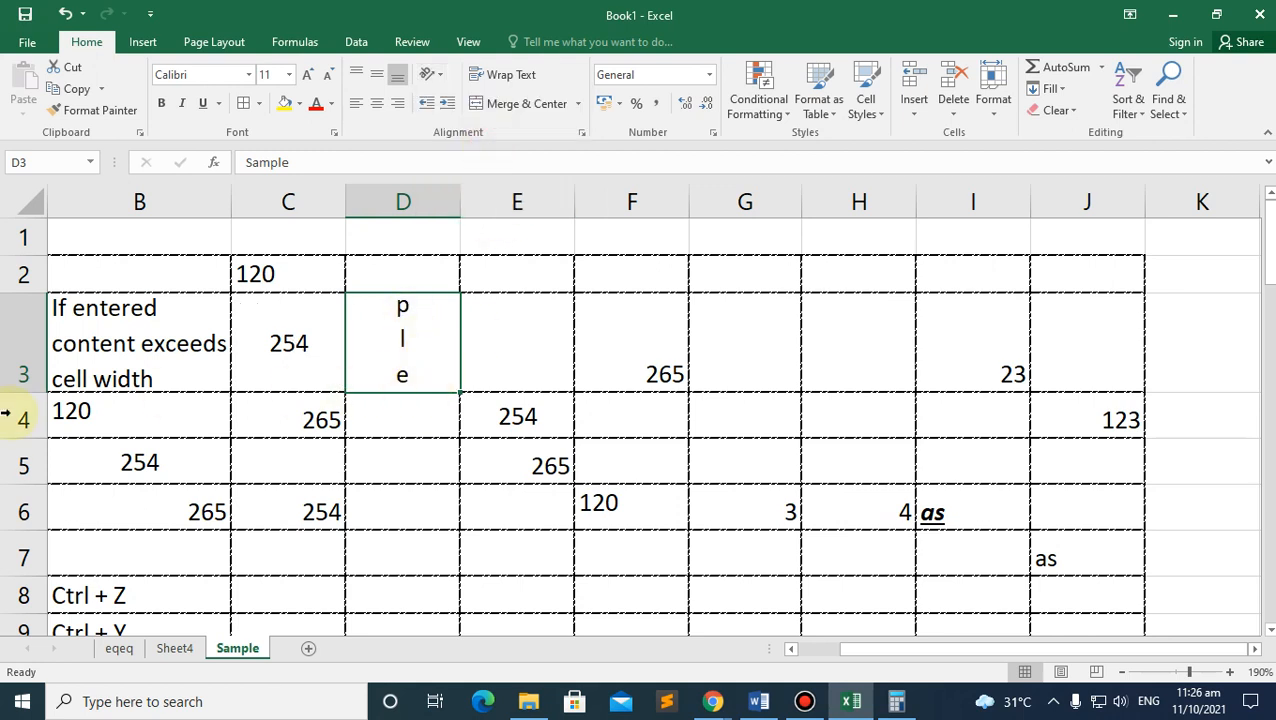
pyautogui.moveTo(16, 400); pyautogui.dragTo(22, 527)
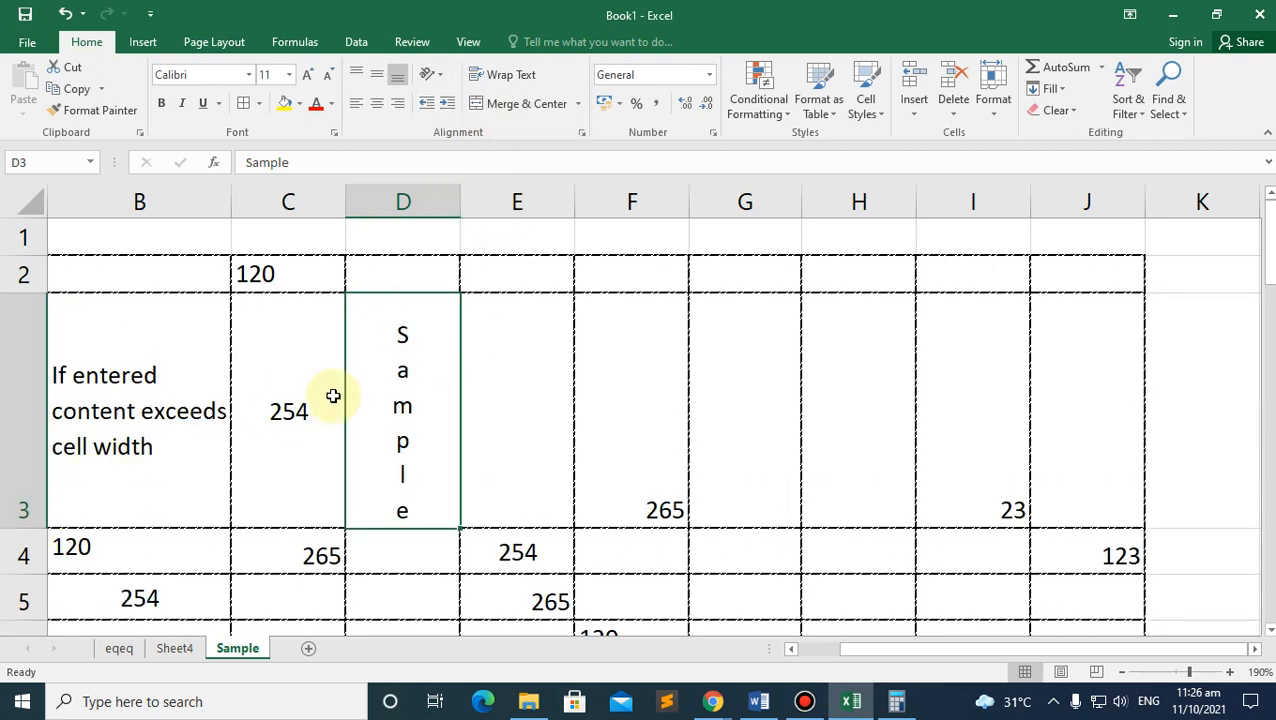
pyautogui.click(441, 78)
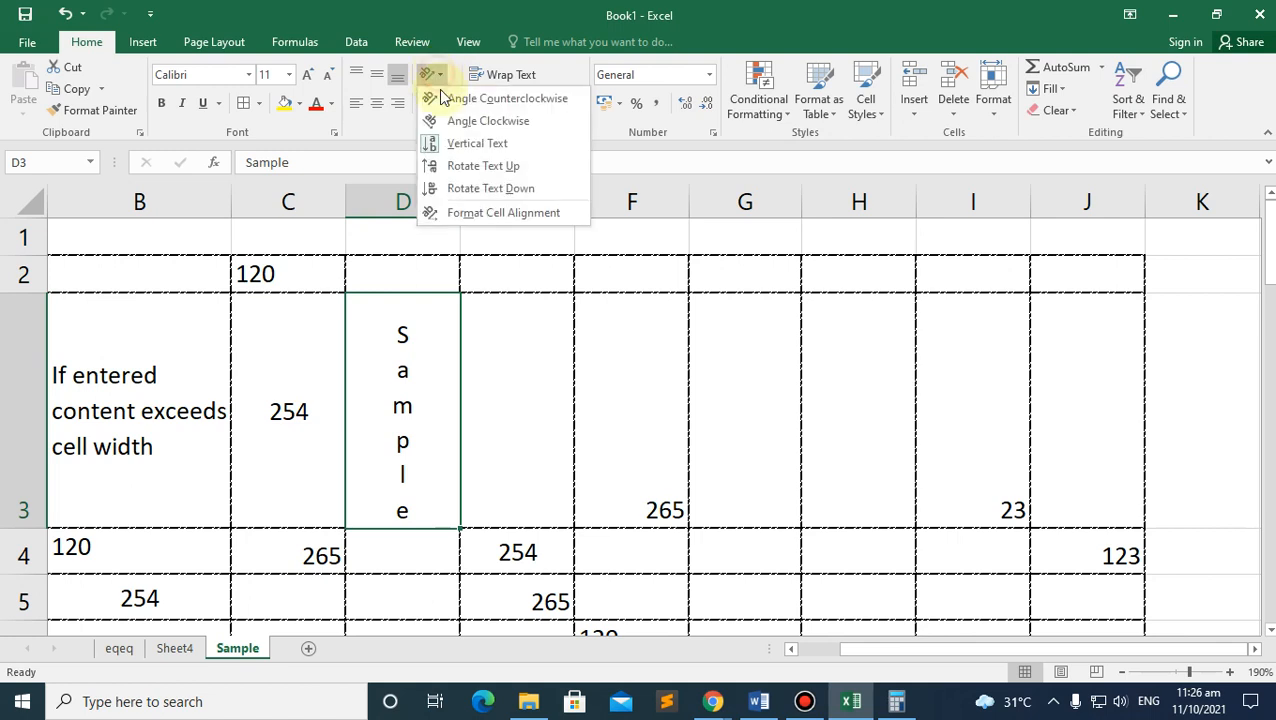
pyautogui.click(441, 399)
pyautogui.click(437, 74)
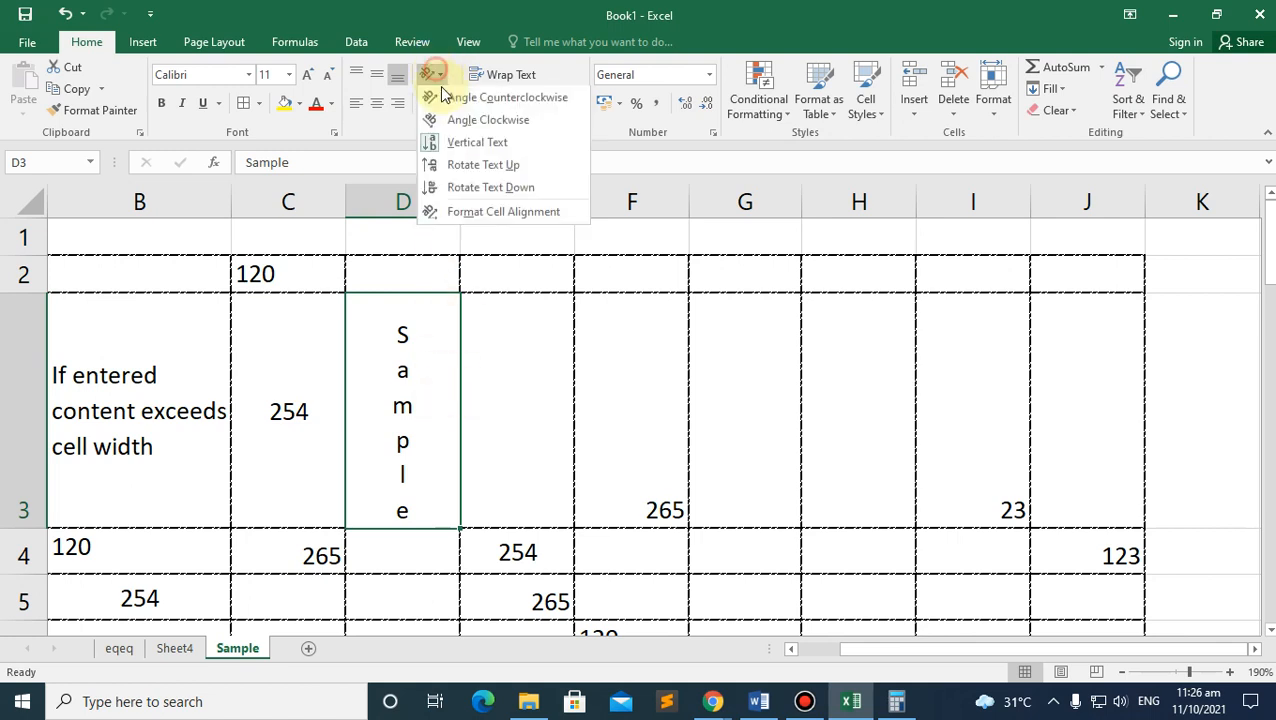
pyautogui.click(478, 170)
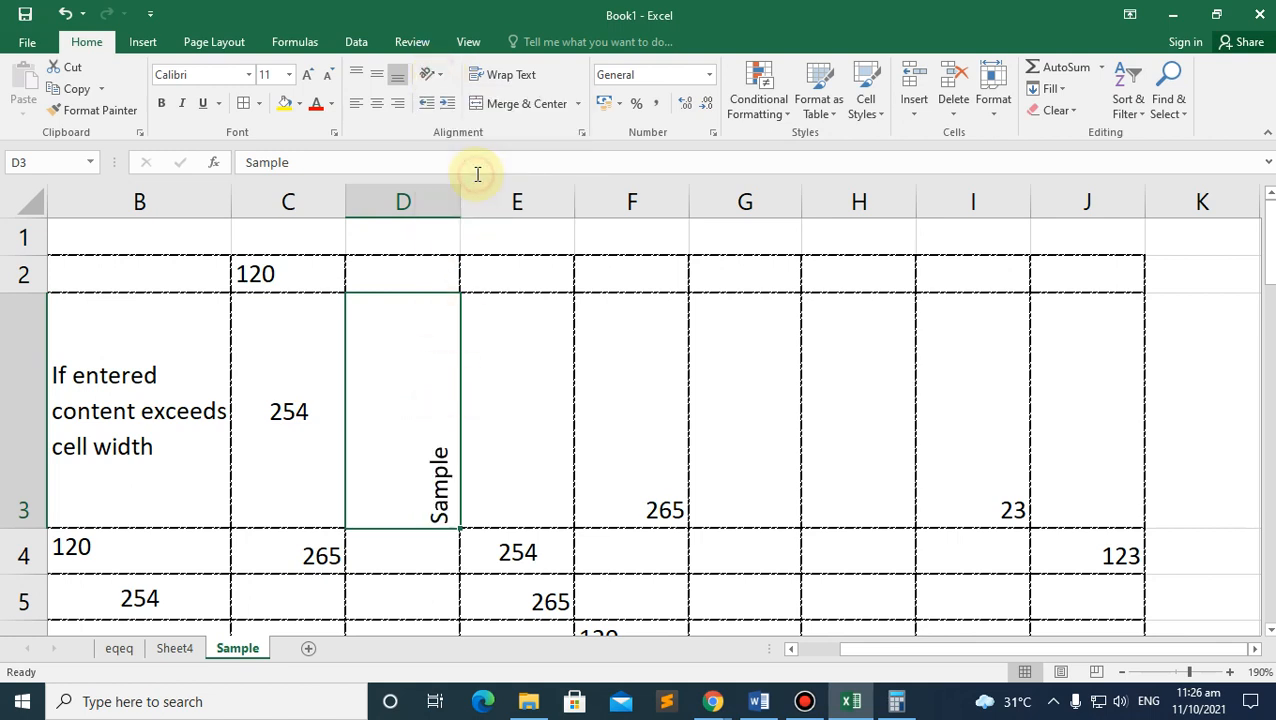
pyautogui.click(441, 78)
pyautogui.click(478, 190)
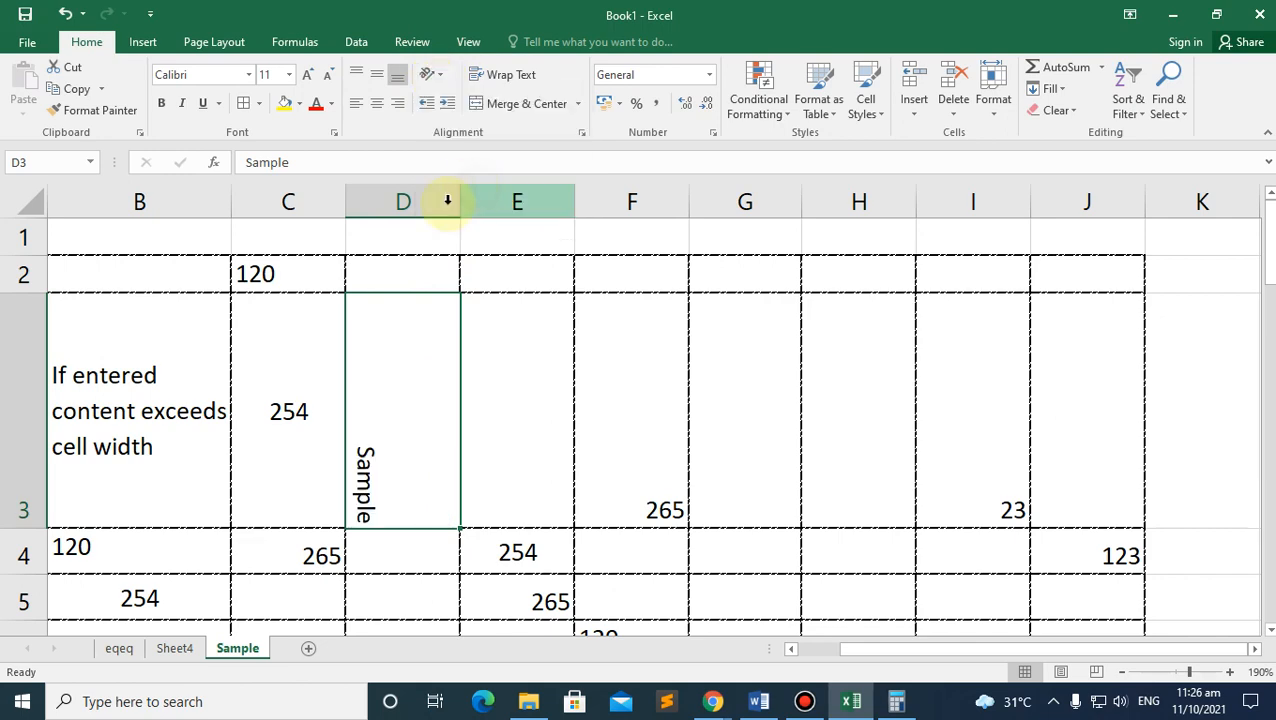
pyautogui.click(428, 76)
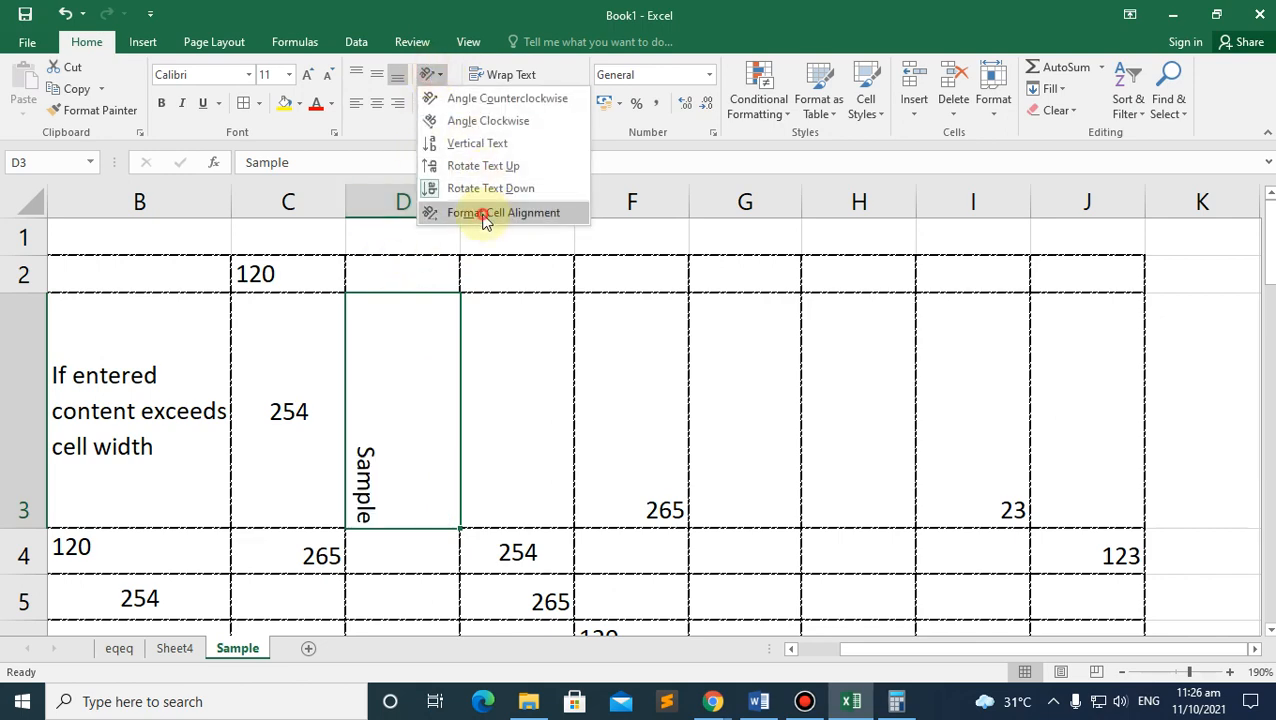
# Step: Set D3's text angle to -60 degrees in the Format Cells alignment settings
pyautogui.click(483, 216)
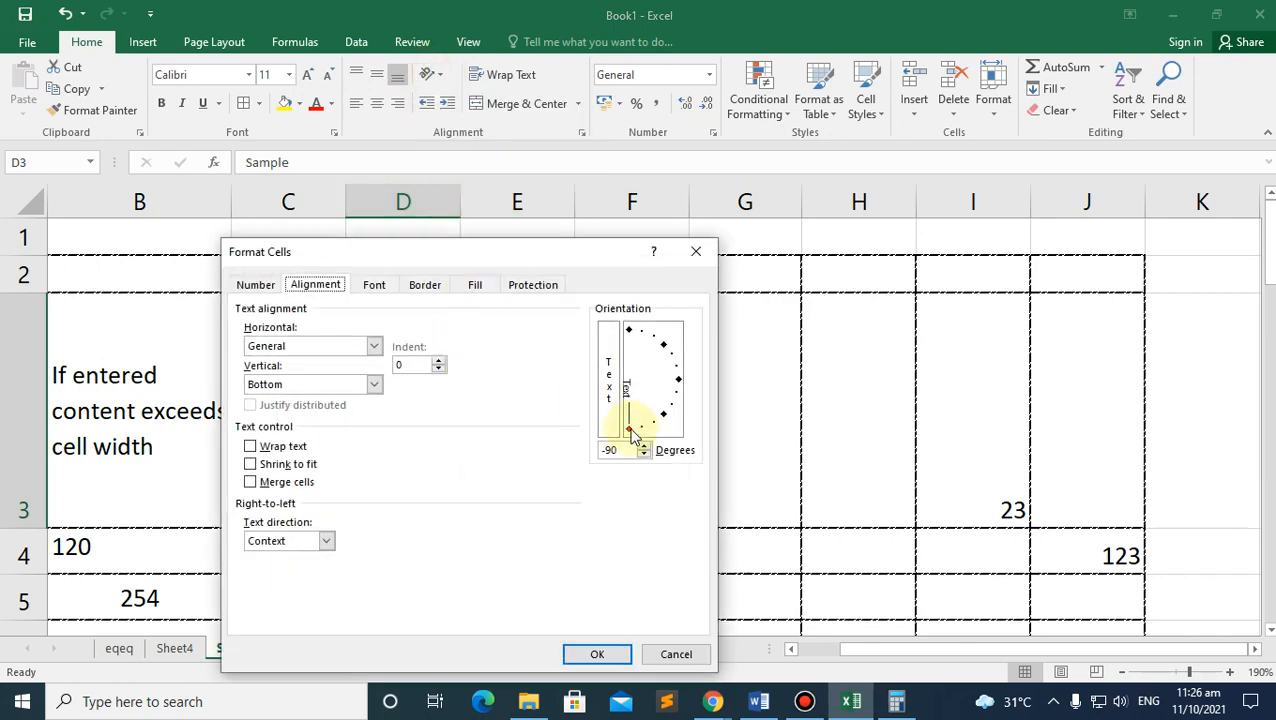
pyautogui.click(696, 251)
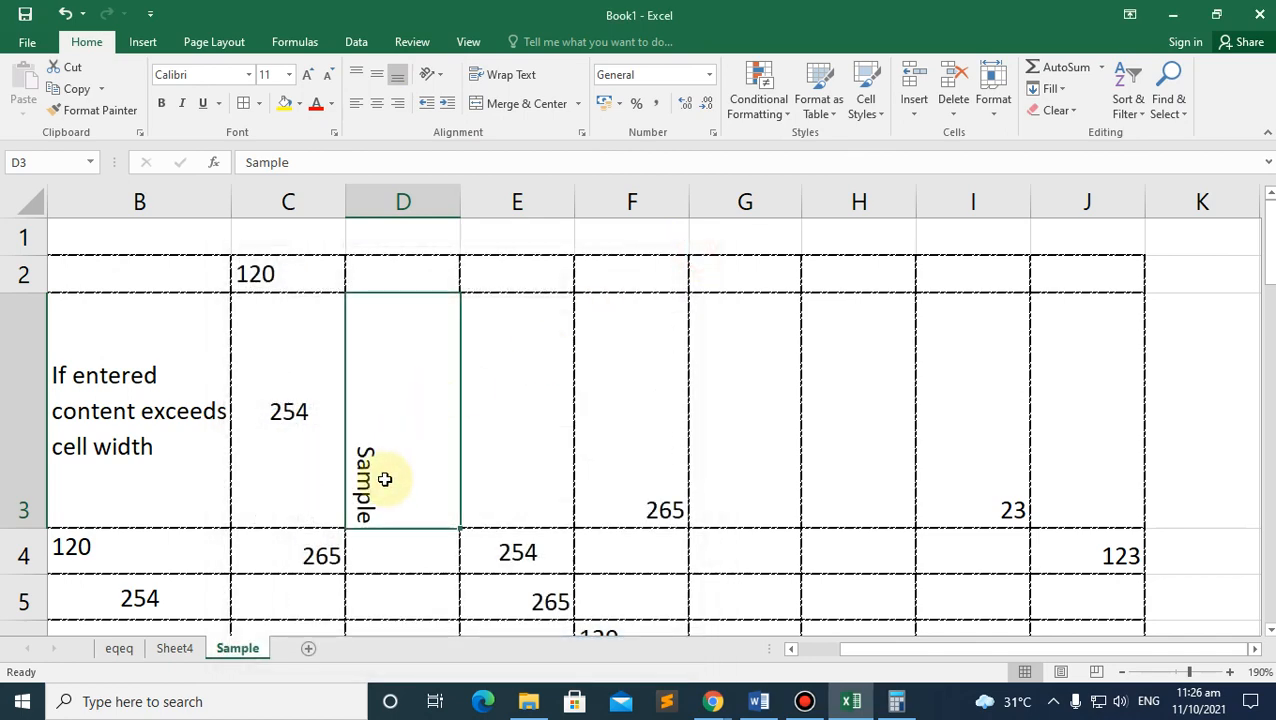
pyautogui.click(432, 75)
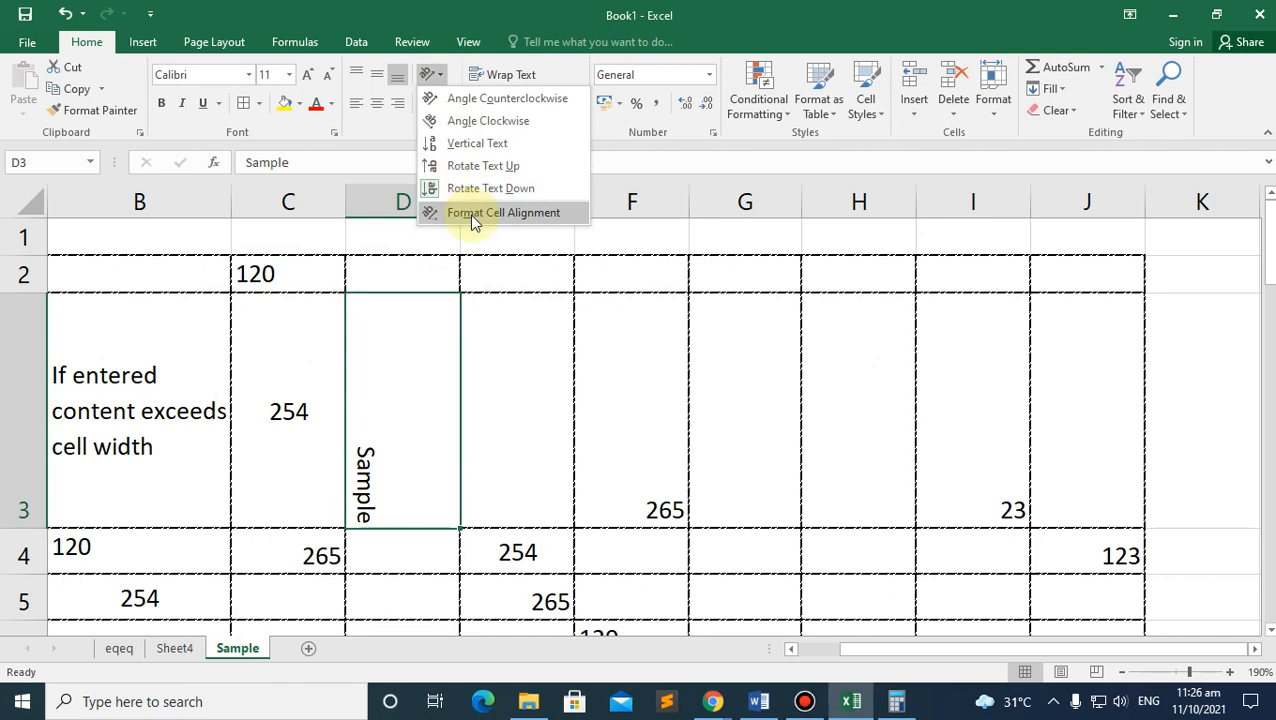
pyautogui.click(503, 212)
pyautogui.click(631, 429)
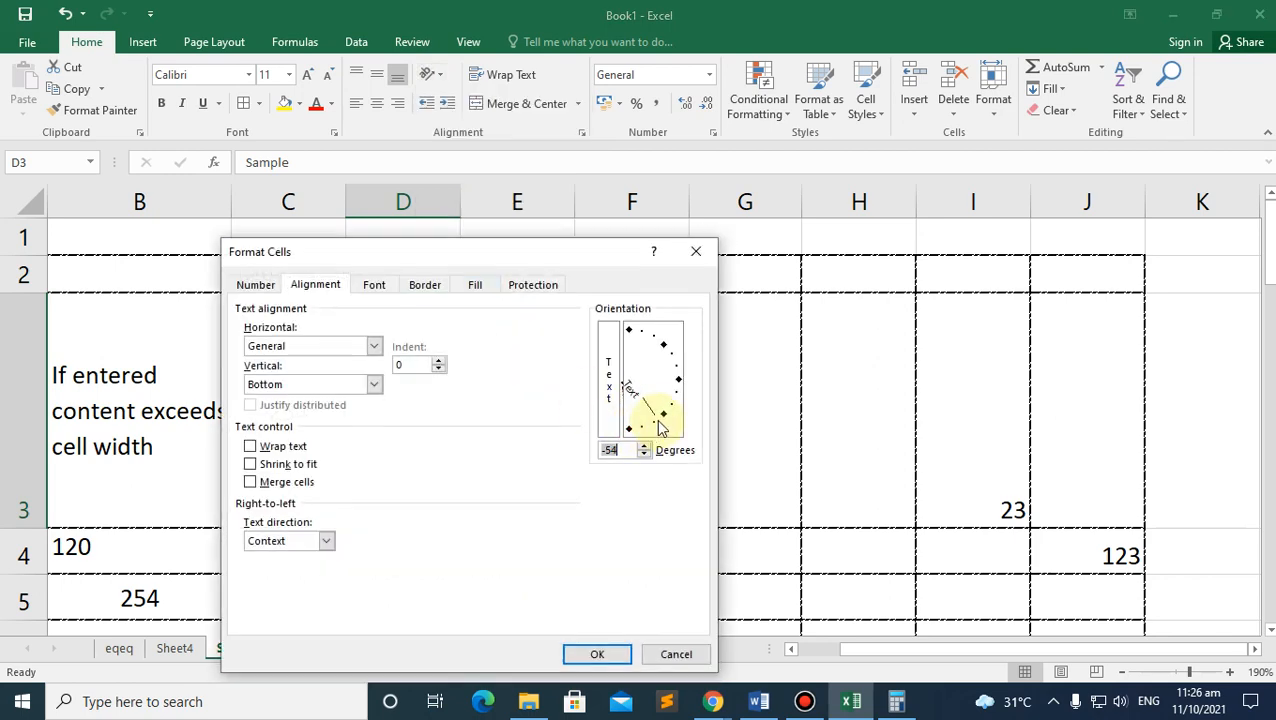
pyautogui.click(594, 653)
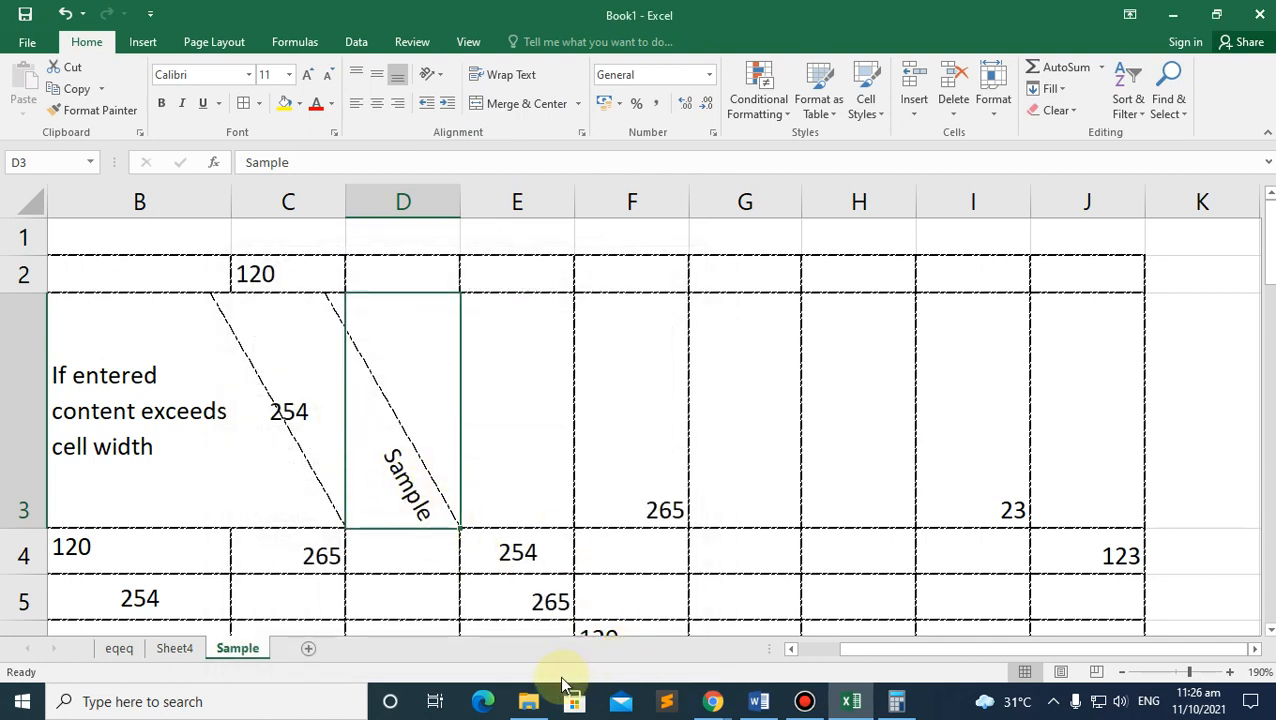
# Step: Change D3's text angle to 15 degrees, then select cell C3
pyautogui.click(443, 78)
pyautogui.click(507, 212)
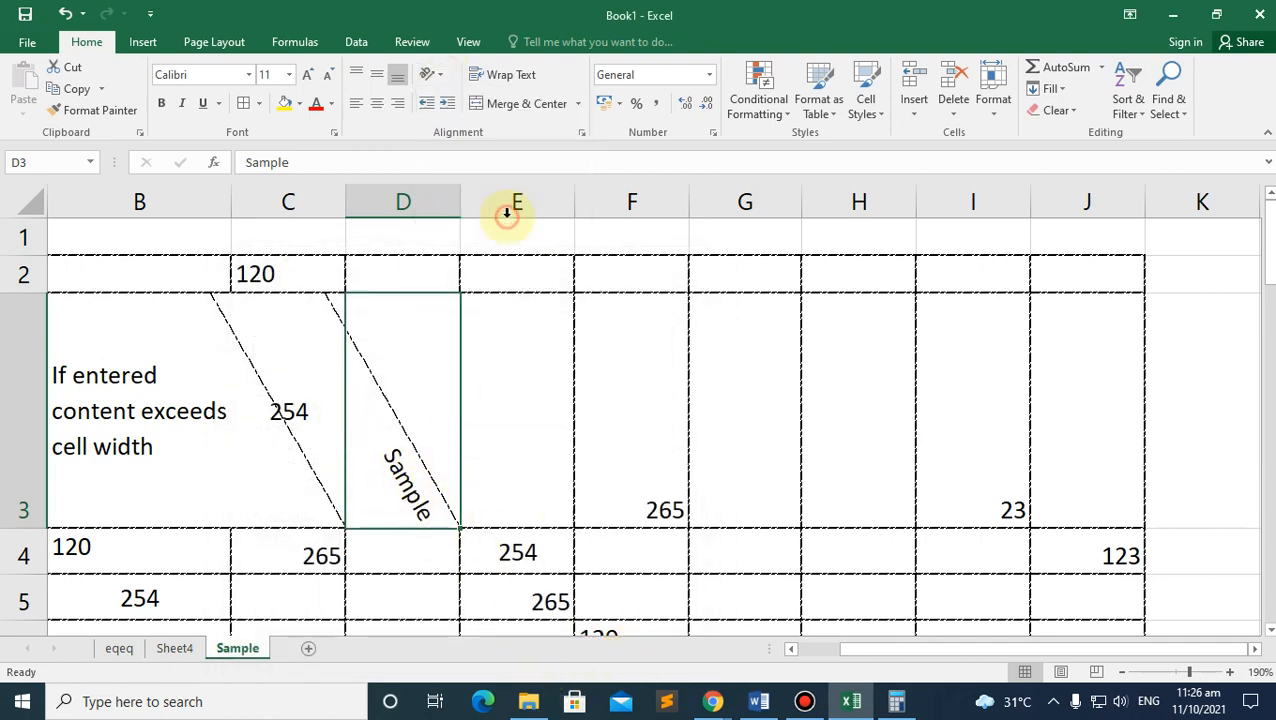
pyautogui.moveTo(657, 428); pyautogui.dragTo(663, 388)
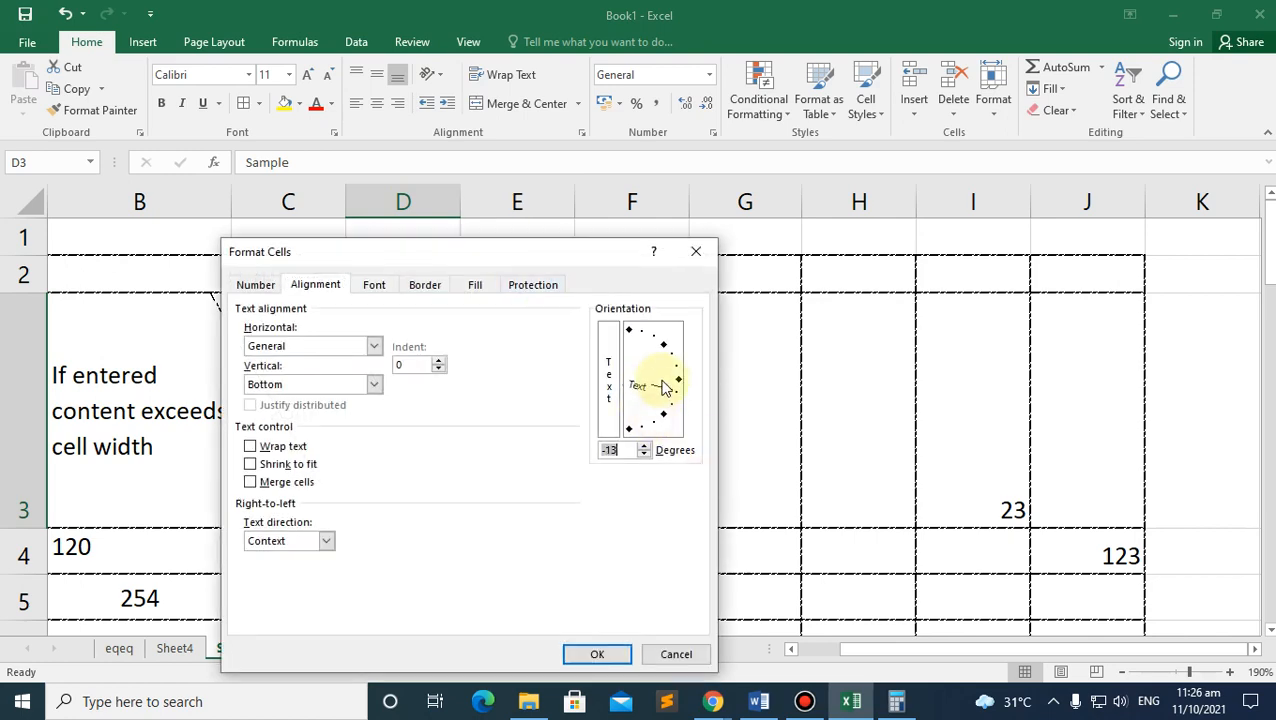
pyautogui.click(598, 653)
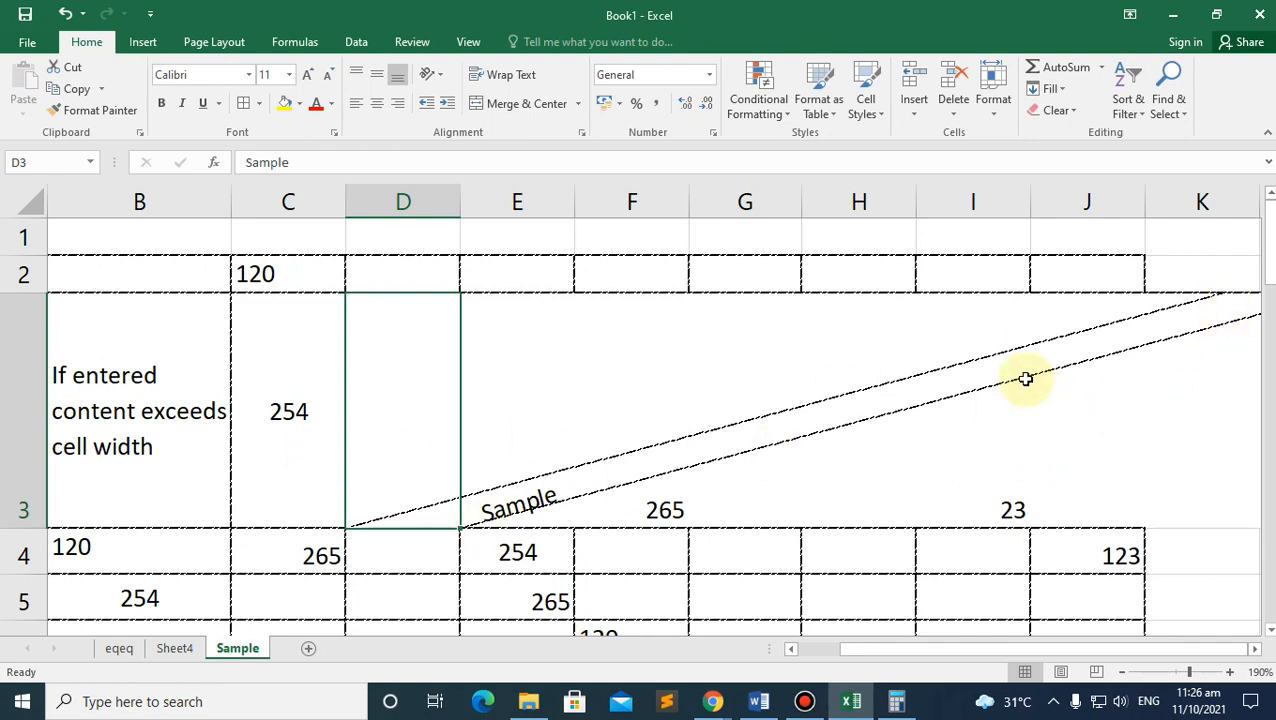
pyautogui.click(444, 80)
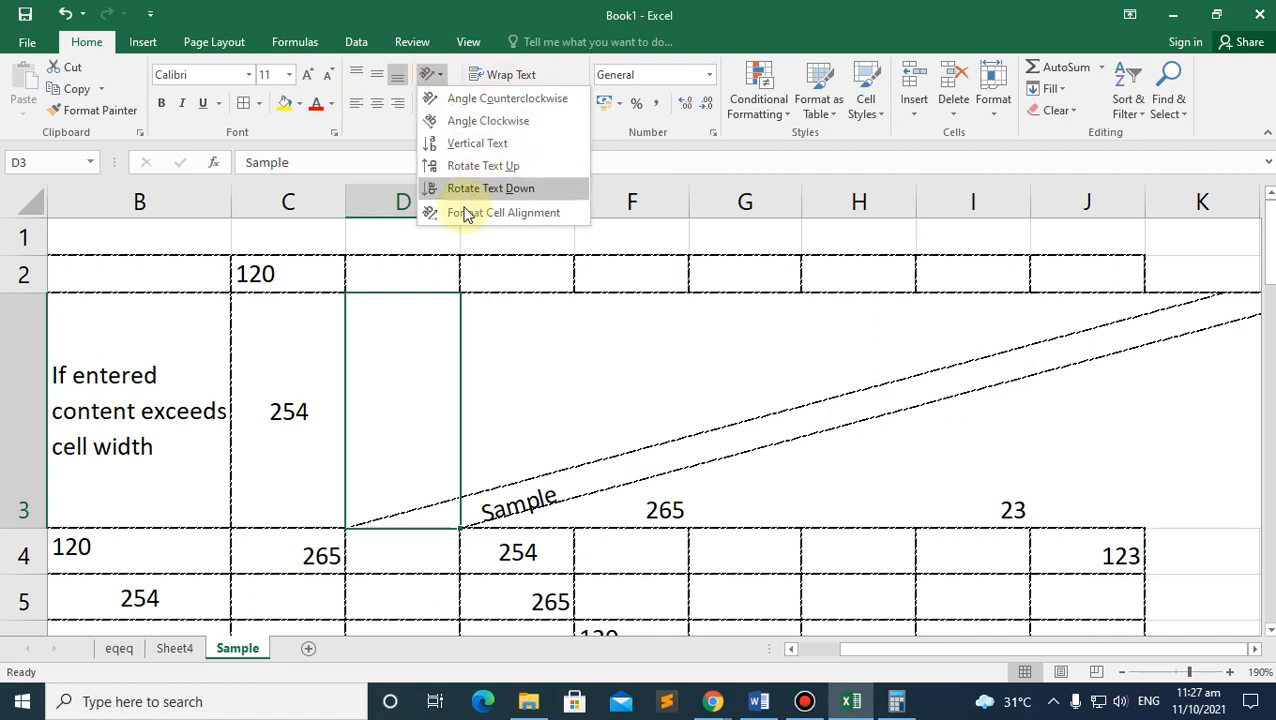
pyautogui.click(449, 75)
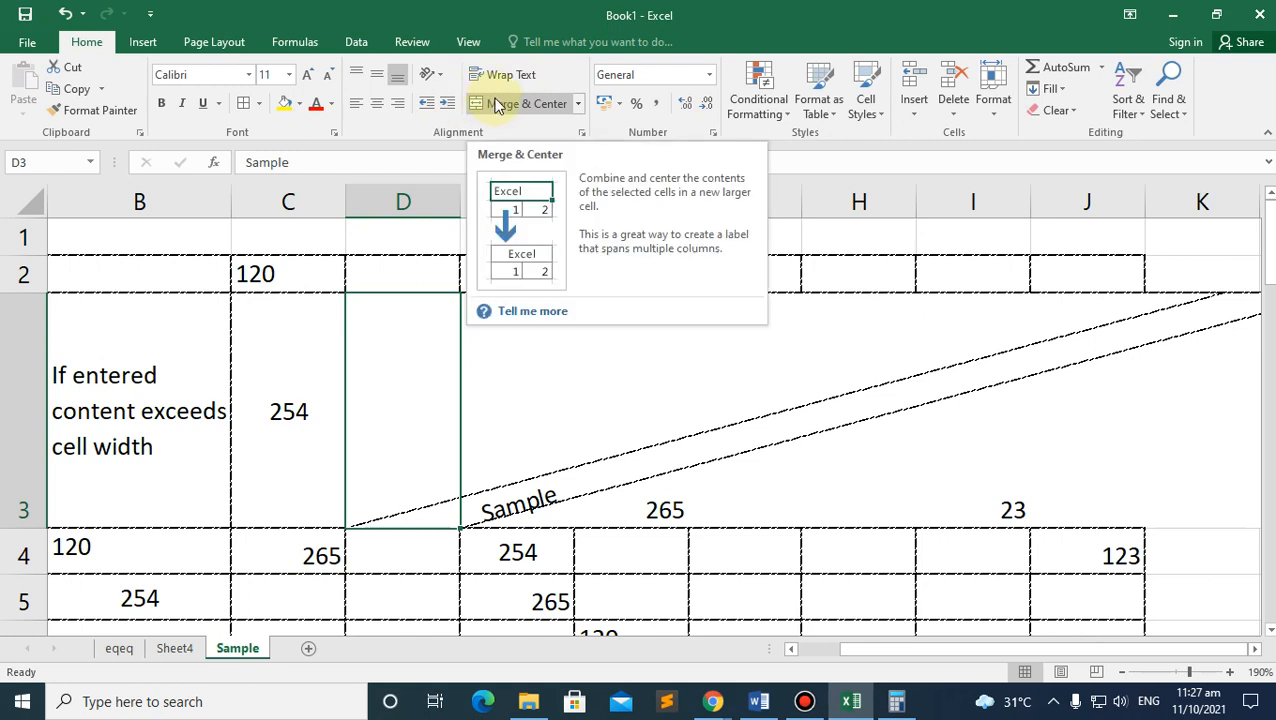
pyautogui.click(262, 313)
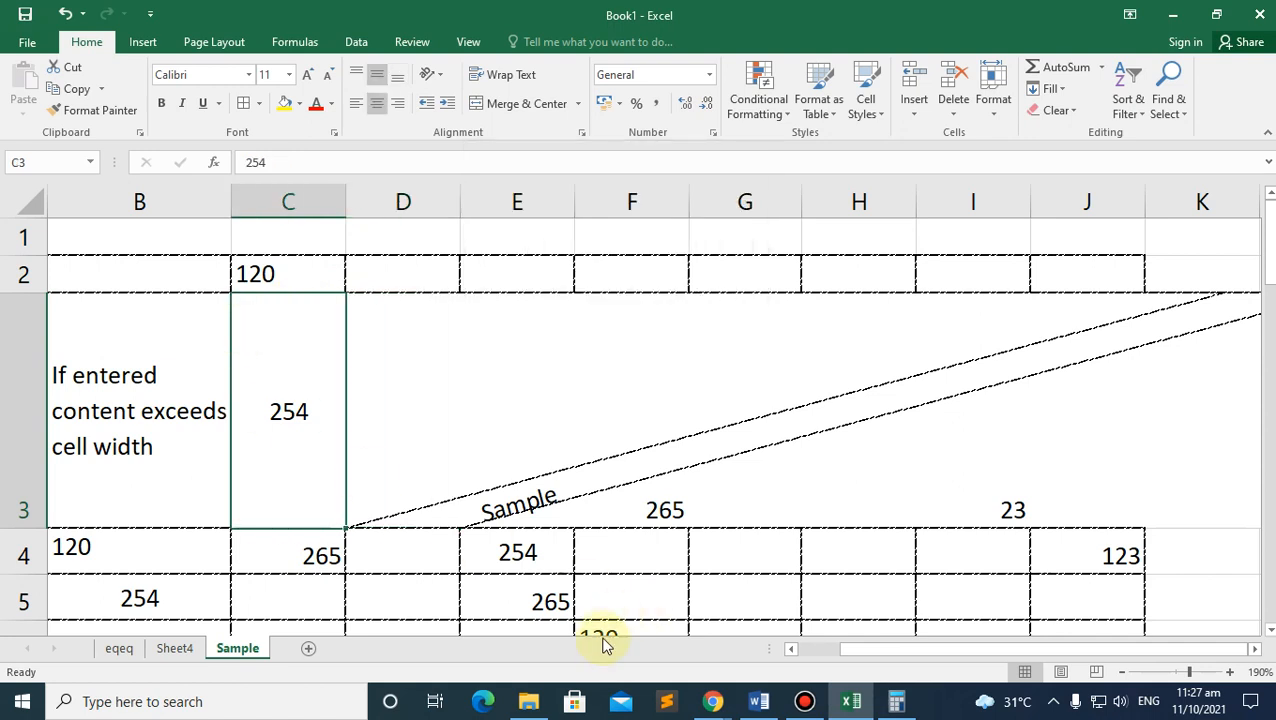
# Step: Turn D3's Sample text vertical with Rotate Text Up, then select cell C5
pyautogui.press('Right')
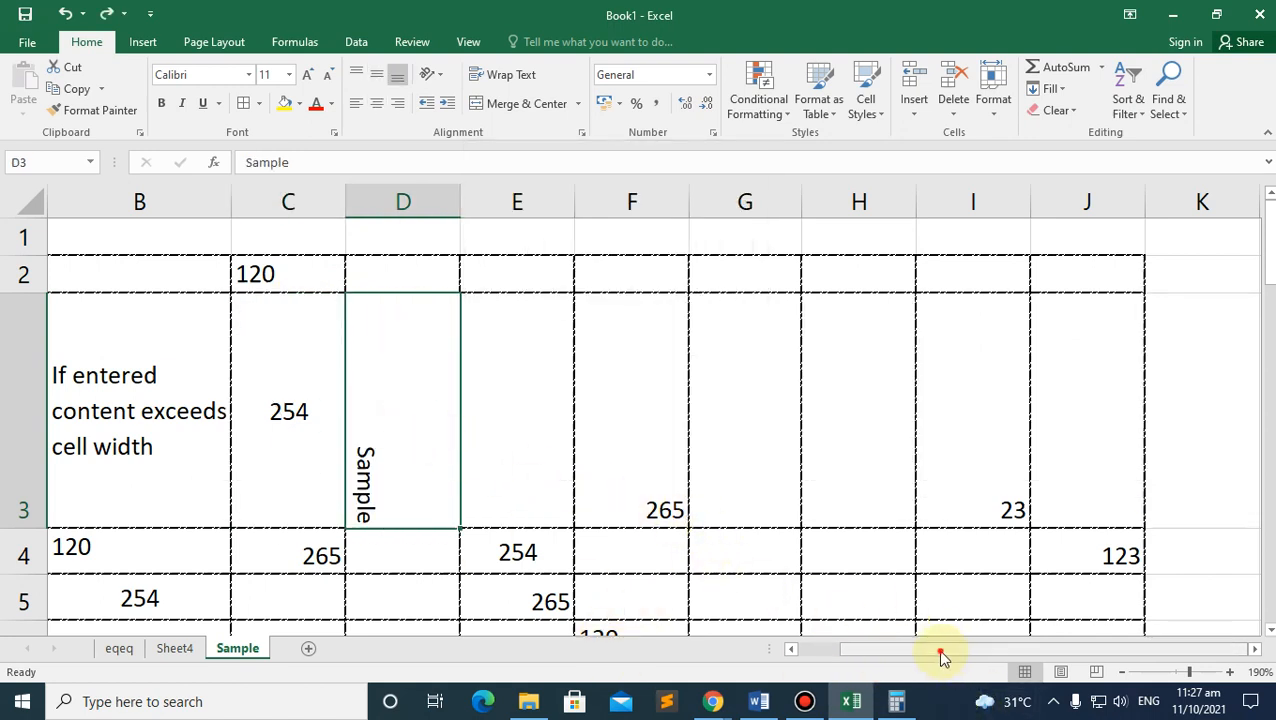
pyautogui.moveTo(940, 650); pyautogui.dragTo(798, 651)
pyautogui.scroll(-2, 498, 465)
pyautogui.scroll(2, 470, 430)
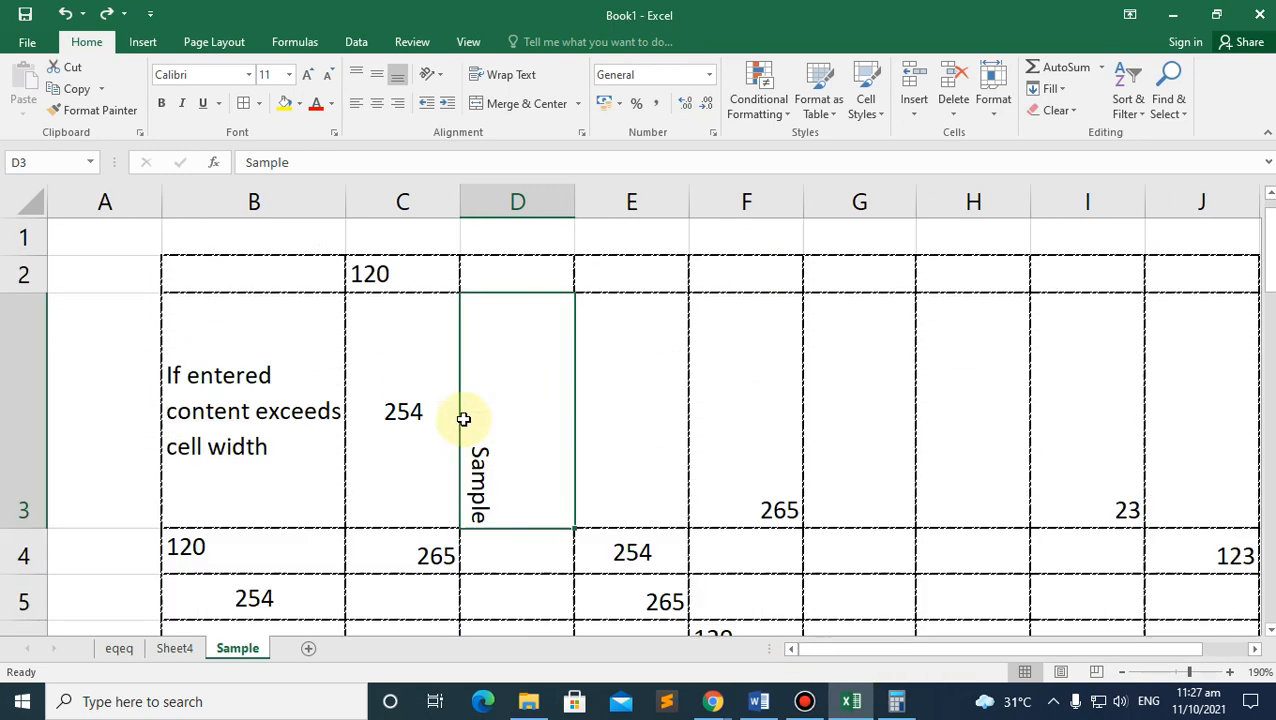
pyautogui.scroll(-3, 450, 455)
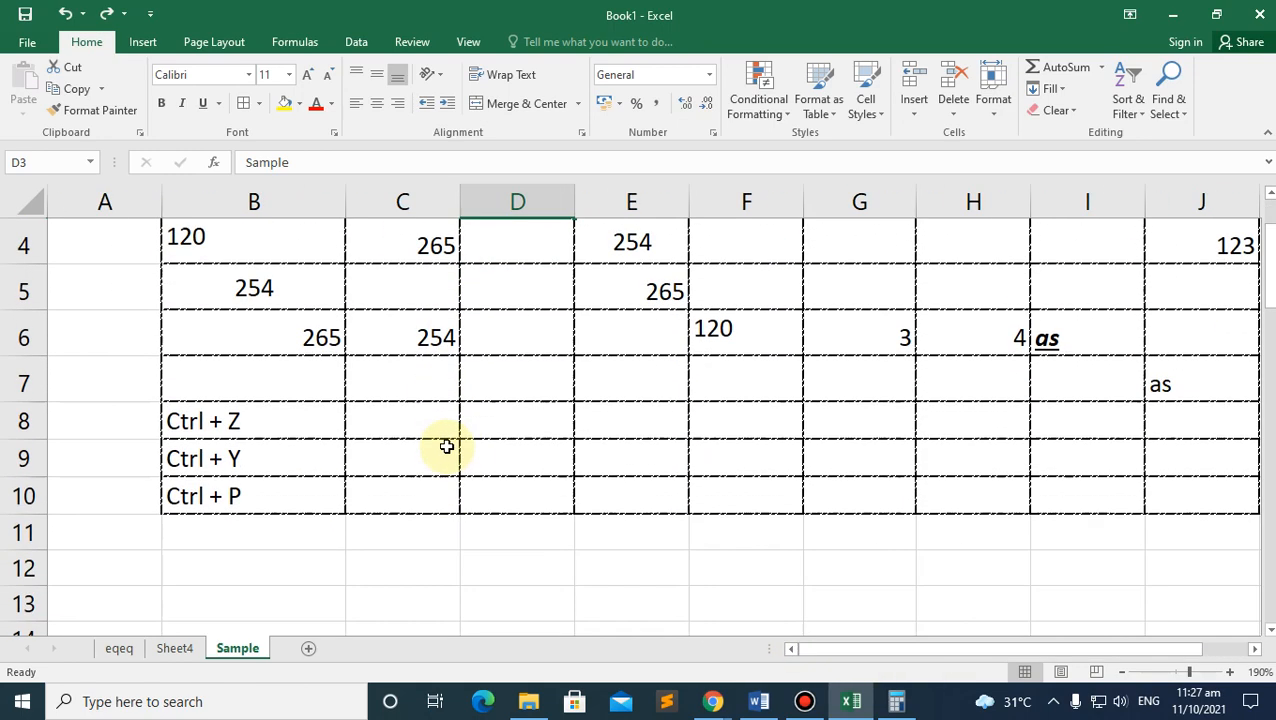
pyautogui.click(390, 300)
pyautogui.scroll(3, 413, 308)
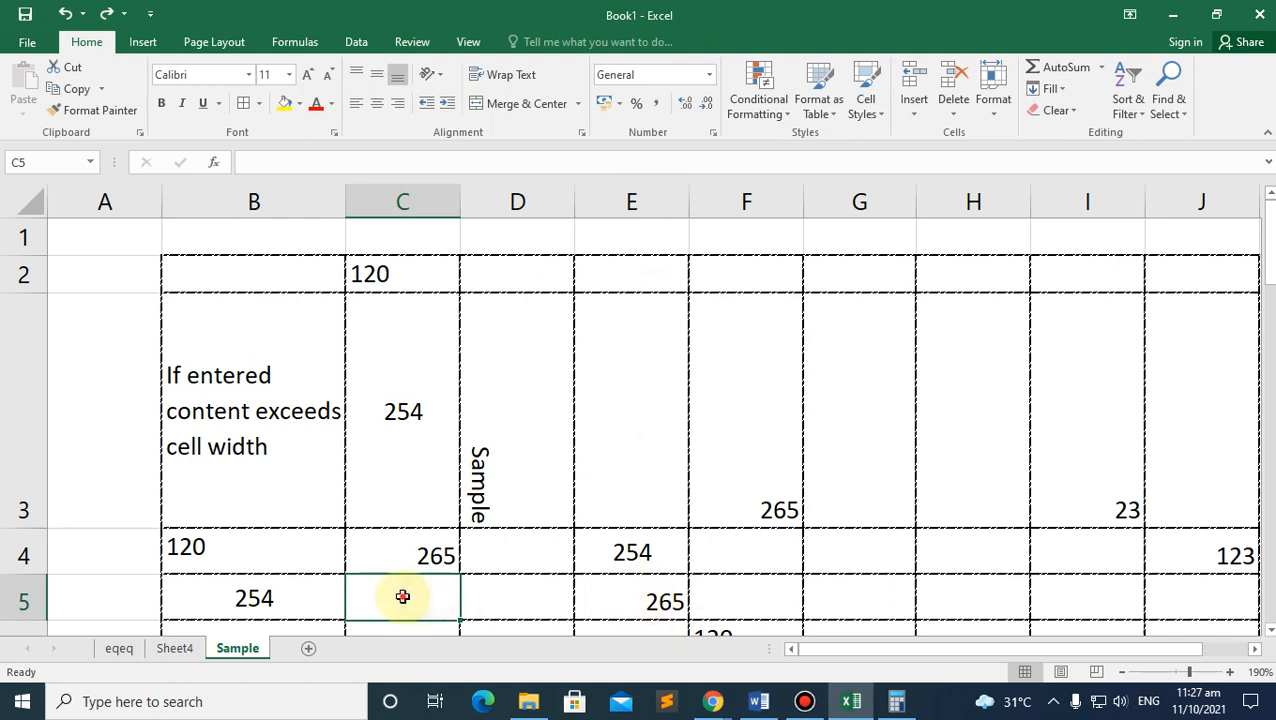
# Step: Merge C5:E5 with Merge & Center so 265 sits centred across them
pyautogui.moveTo(402, 596); pyautogui.dragTo(626, 601)
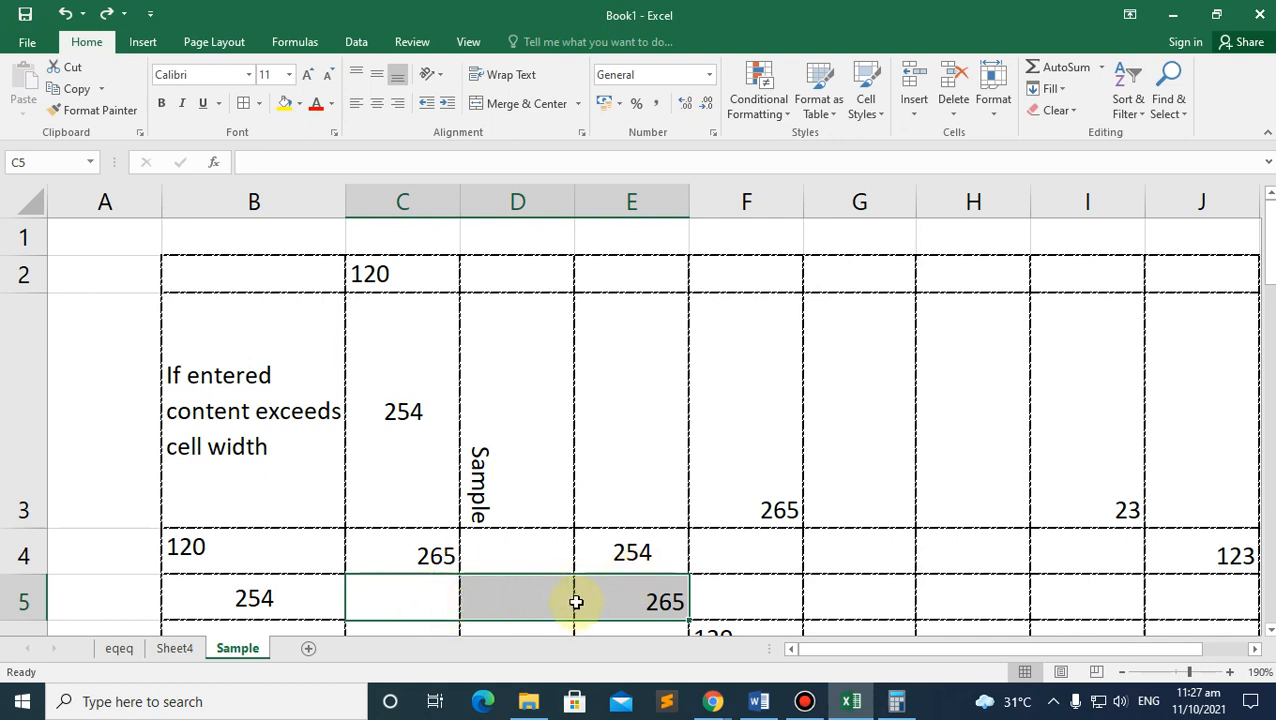
pyautogui.click(513, 104)
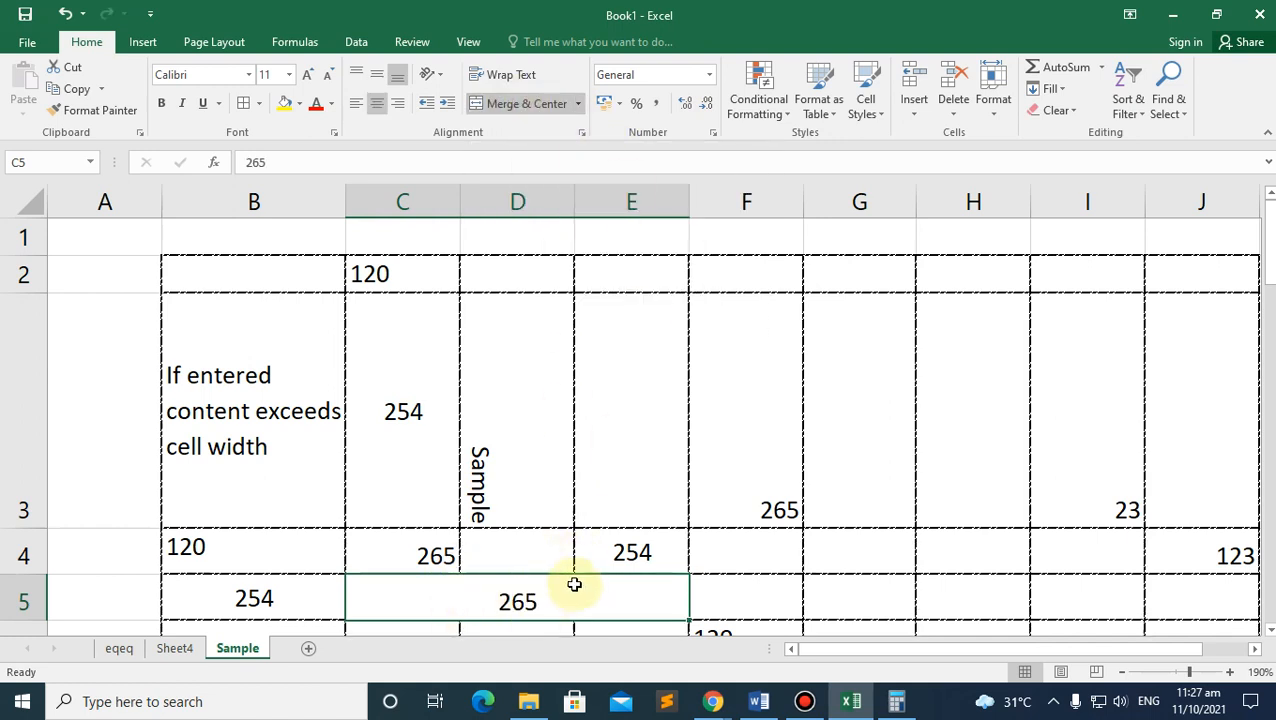
pyautogui.scroll(-2, 489, 581)
pyautogui.scroll(2, 484, 558)
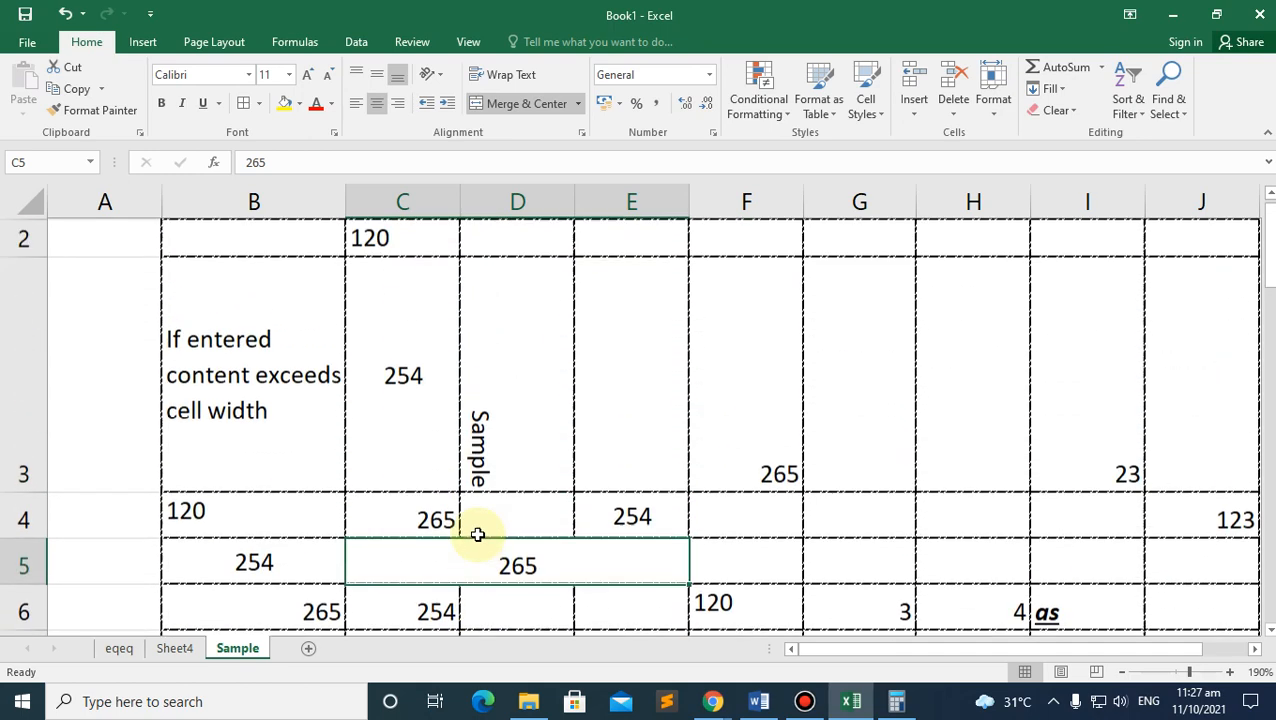
pyautogui.click(535, 585)
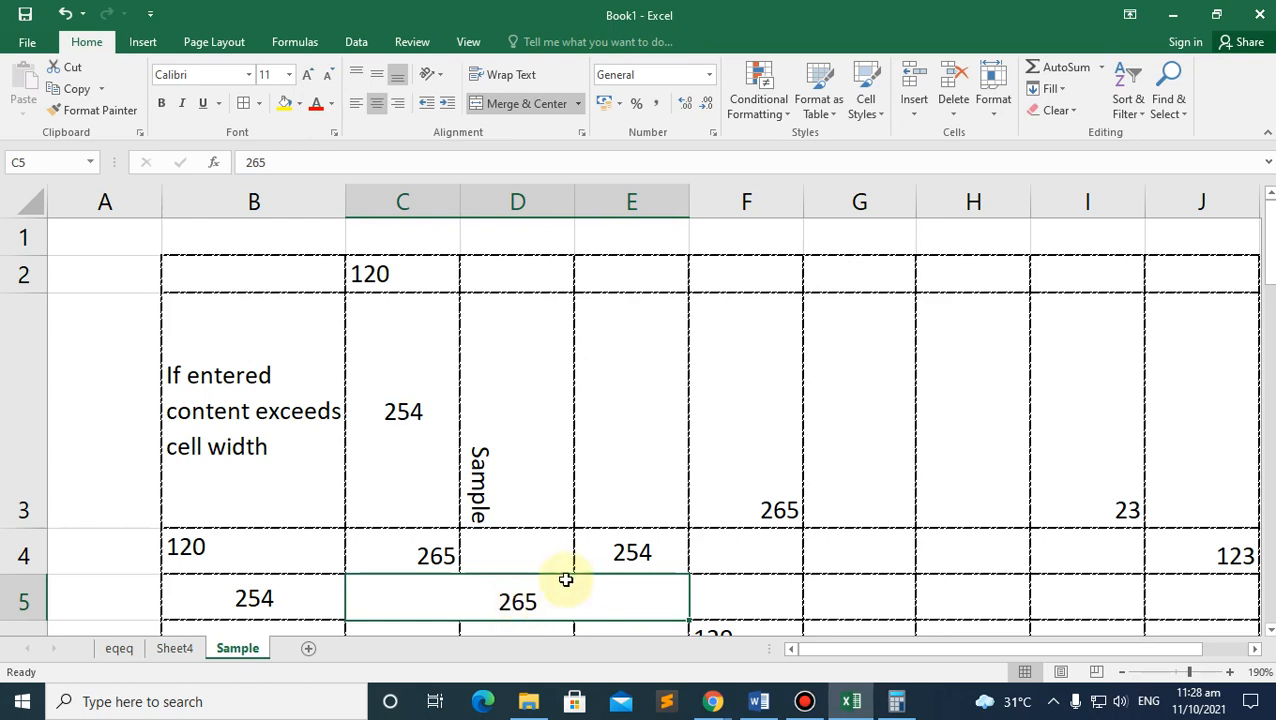
pyautogui.click(456, 605)
pyautogui.scroll(-3, 456, 604)
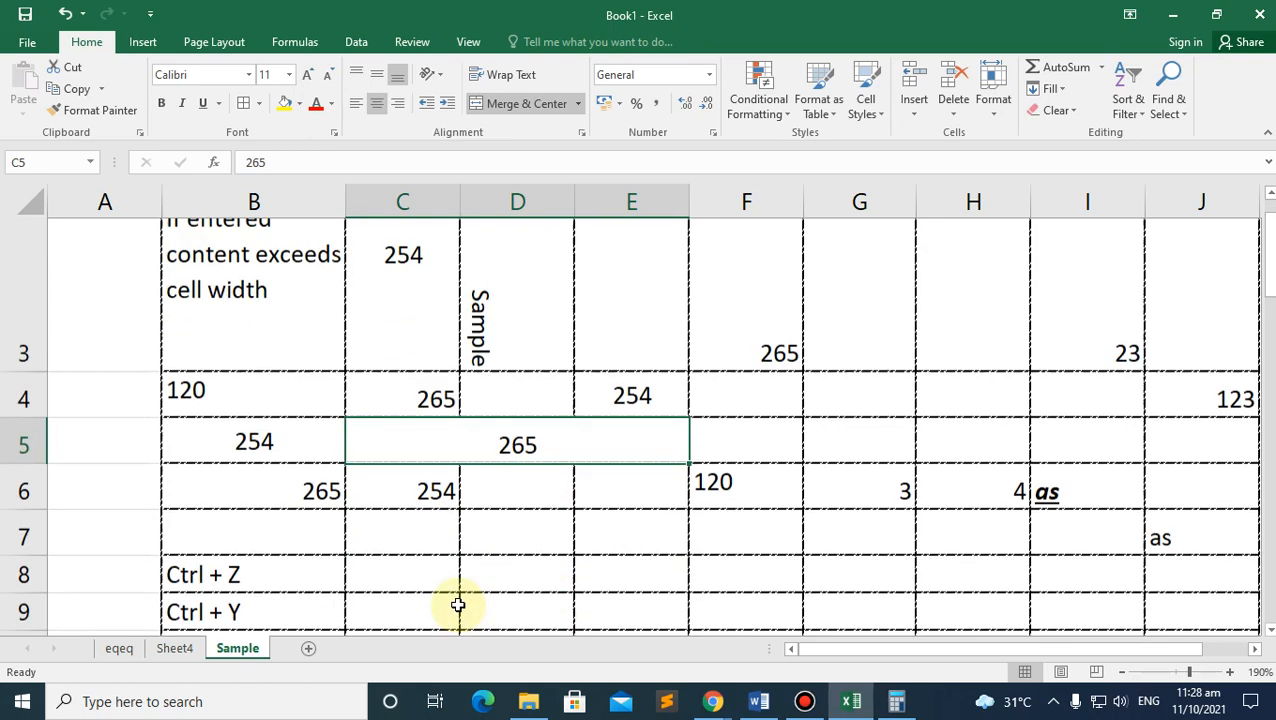
pyautogui.scroll(3, 473, 563)
# Step: Format the 120 in C2 as a percentage and trim the extra zeros from its entry
pyautogui.click(421, 433)
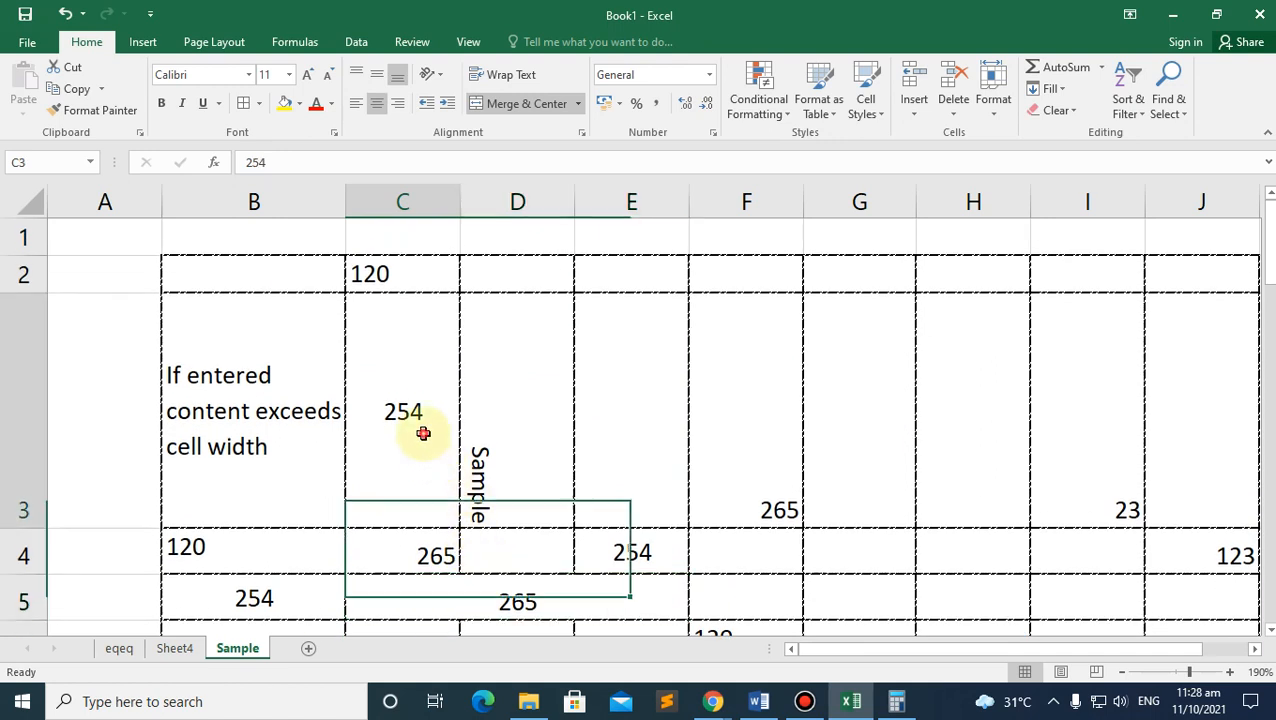
pyautogui.click(710, 75)
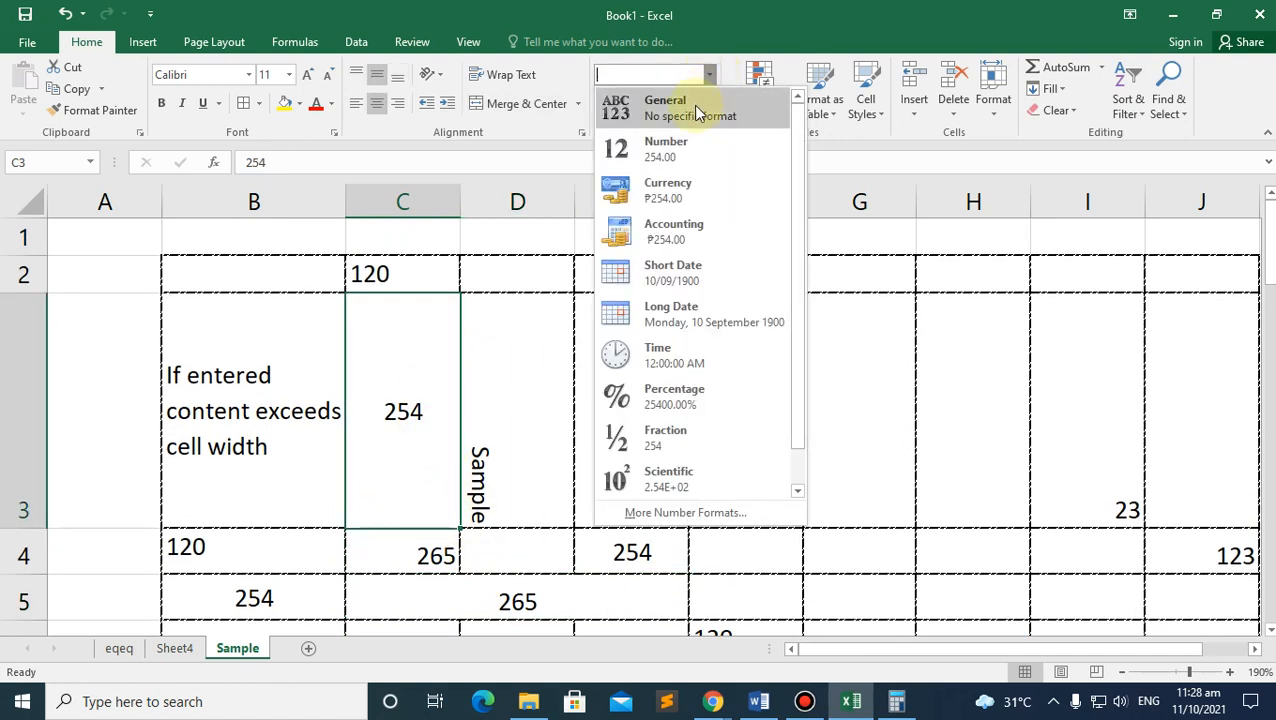
pyautogui.click(705, 78)
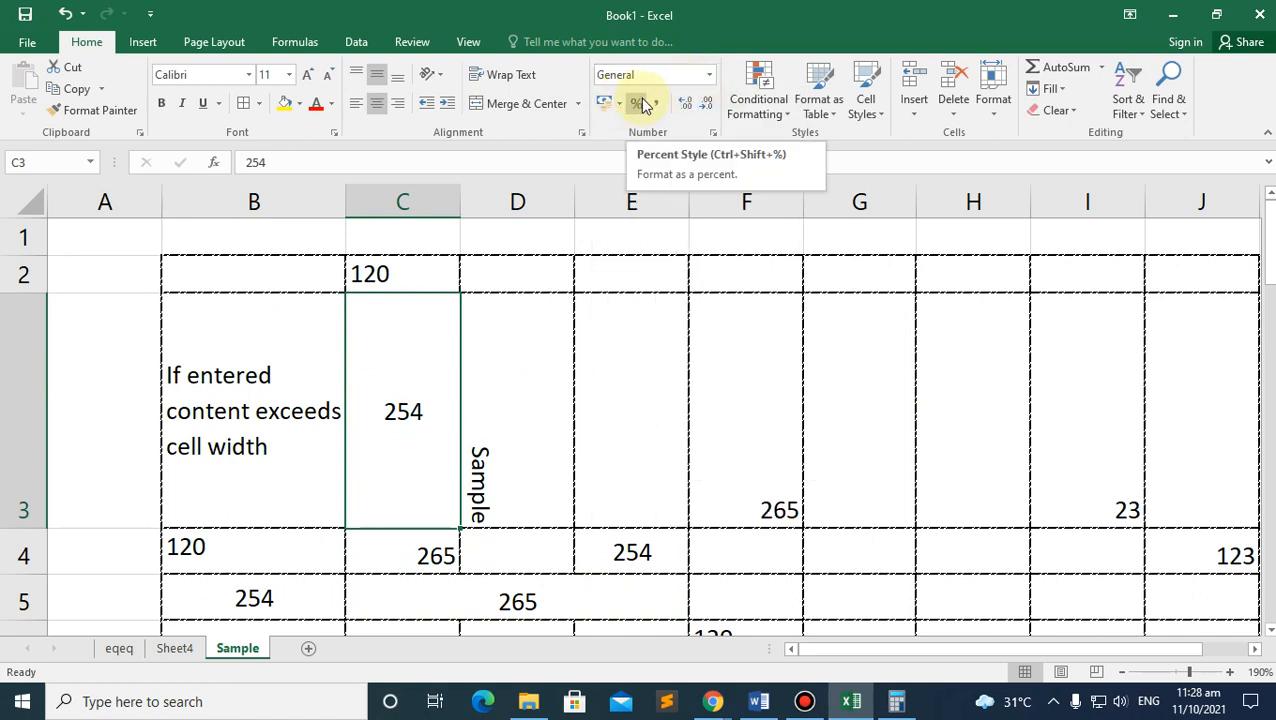
pyautogui.click(393, 273)
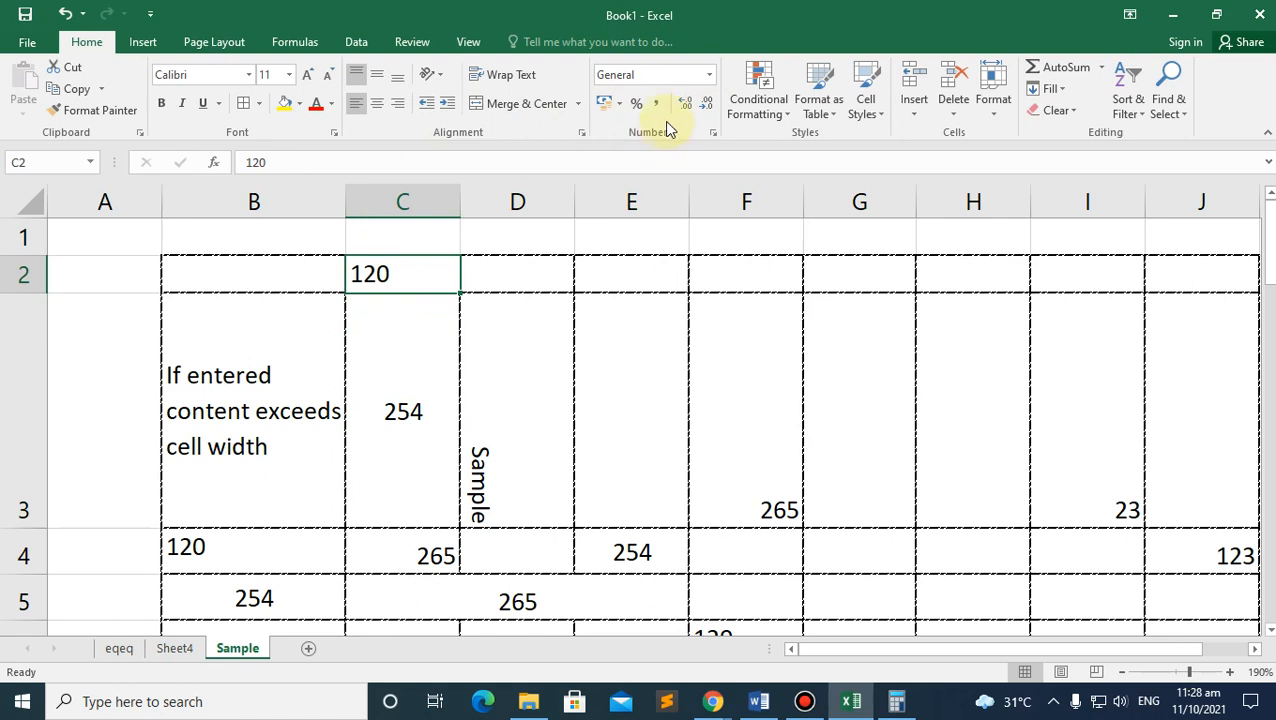
pyautogui.click(639, 101)
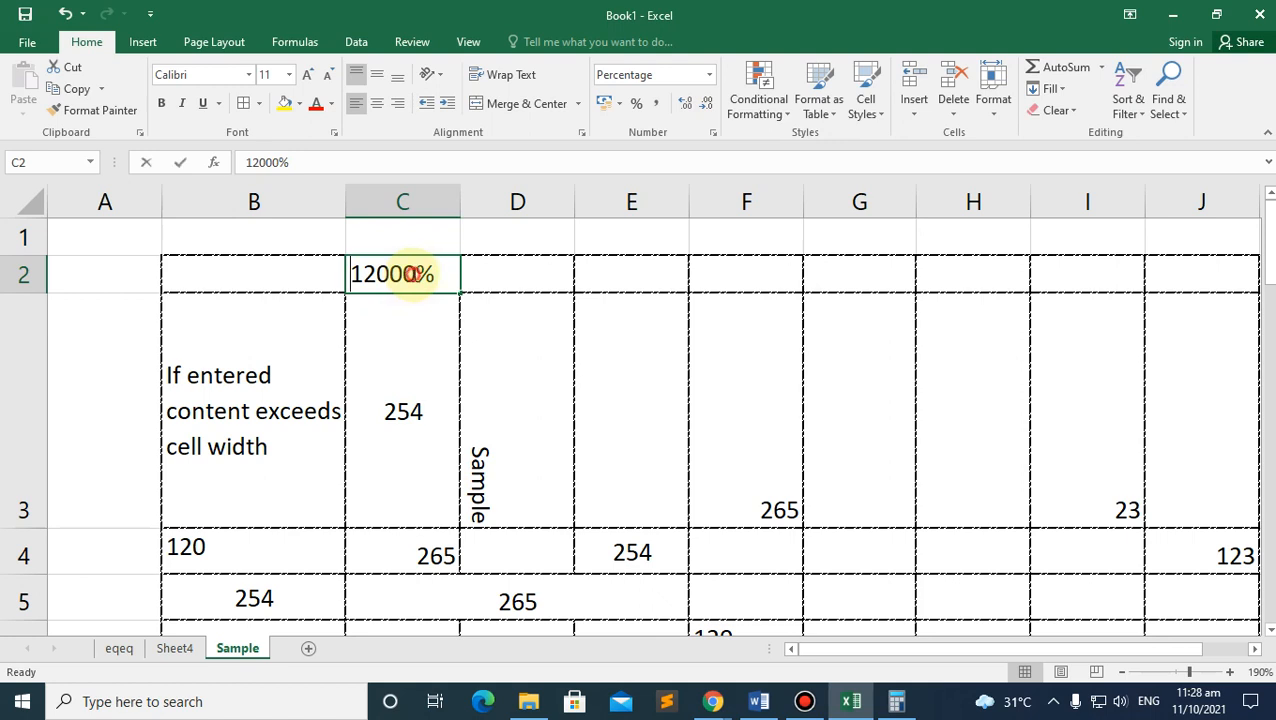
pyautogui.doubleClick(410, 274)
pyautogui.press('BackSpace')
pyautogui.press('BackSpace')
pyautogui.press('BackSpace')
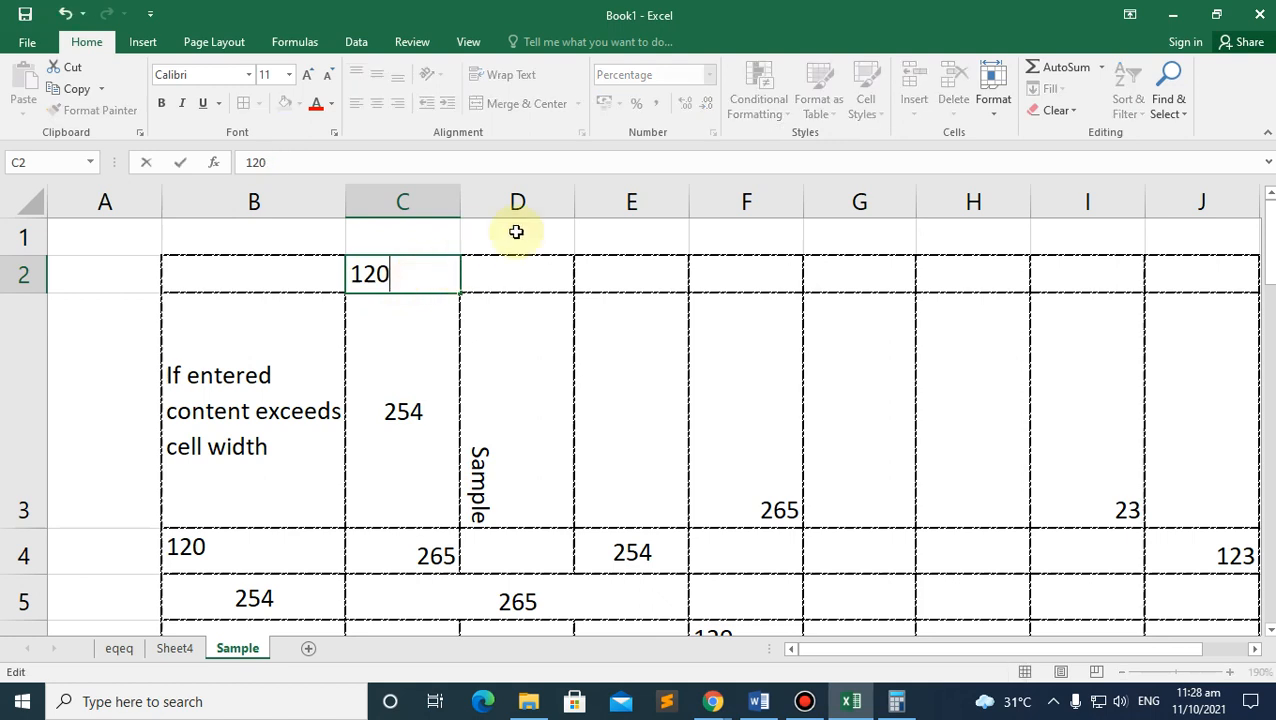
pyautogui.click(407, 316)
# Step: Apply Comma Style Accounting format to C2 and begin editing its value
pyautogui.click(401, 268)
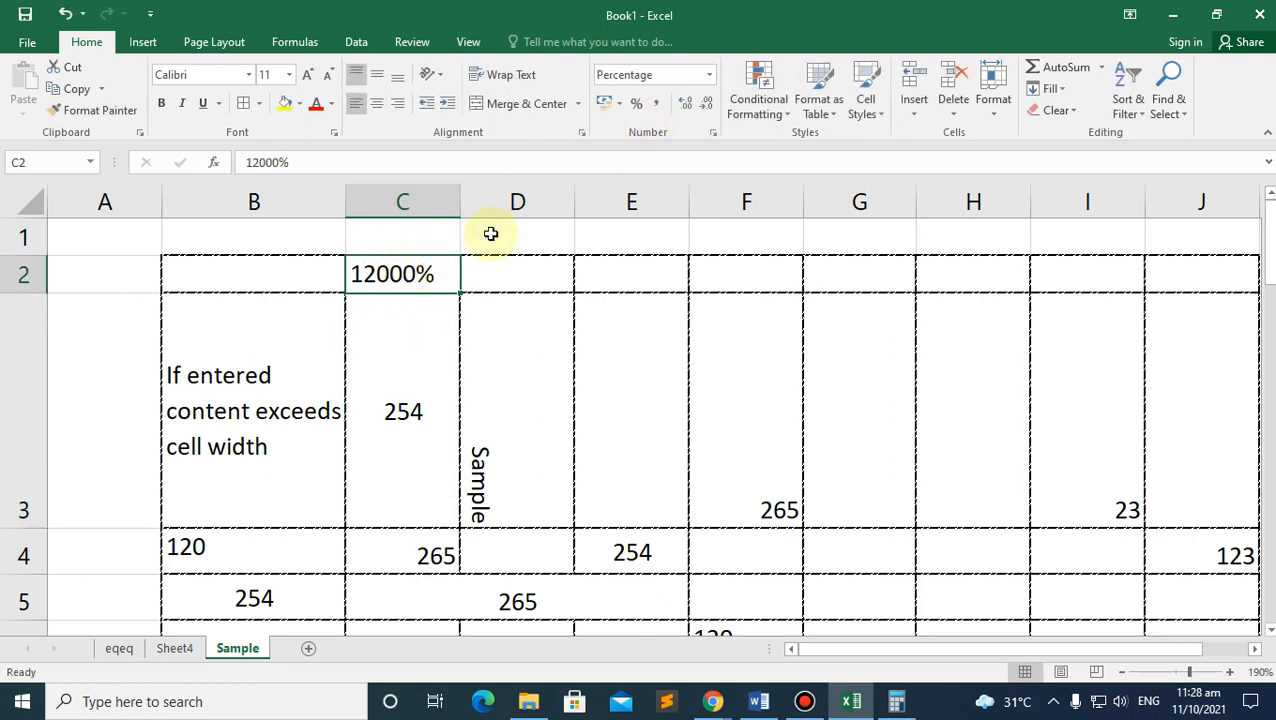
pyautogui.click(656, 106)
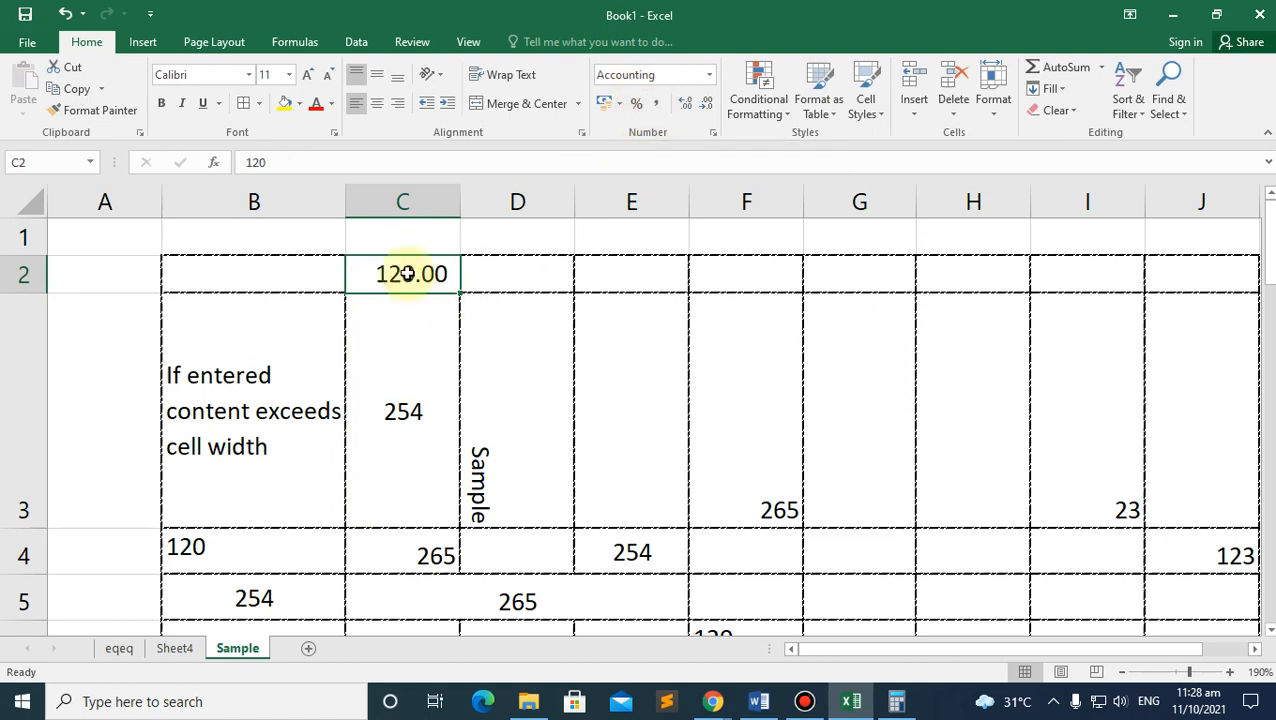
pyautogui.click(336, 166)
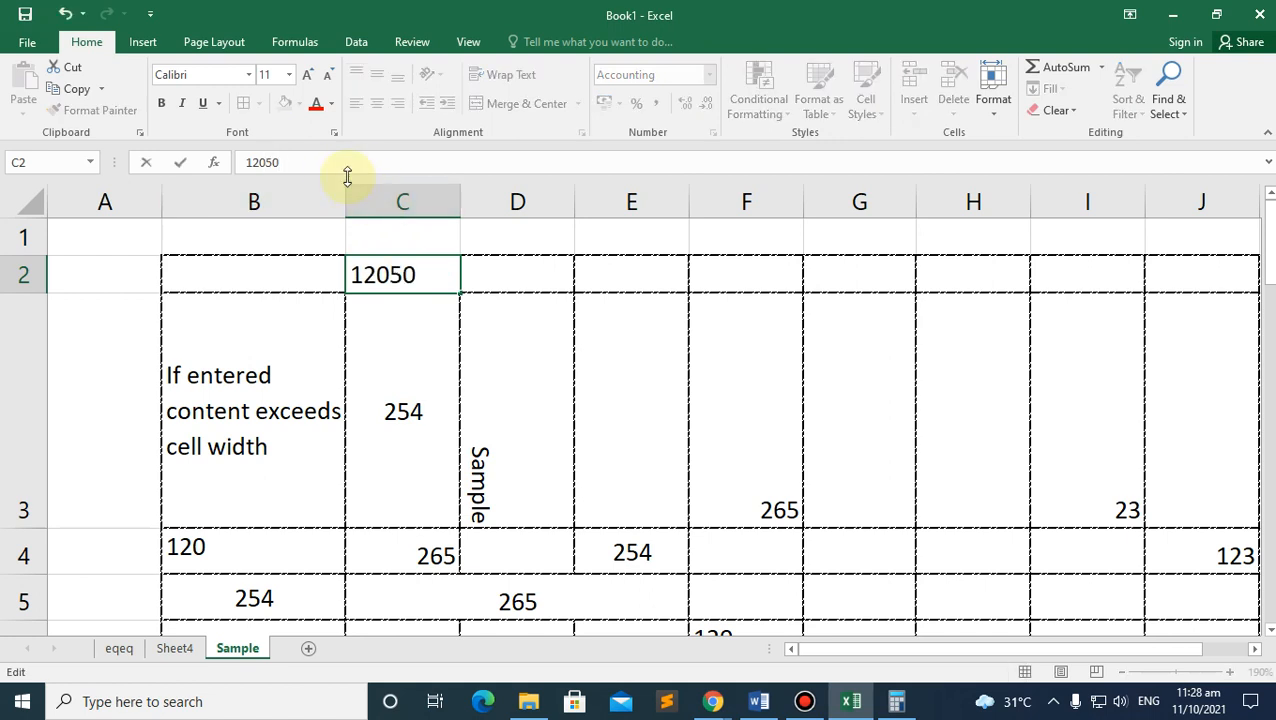
# Step: Enter 120500 in C2, widen column C to show 120,500.00, then narrow it to ########
pyautogui.press('Return')
pyautogui.click(438, 268)
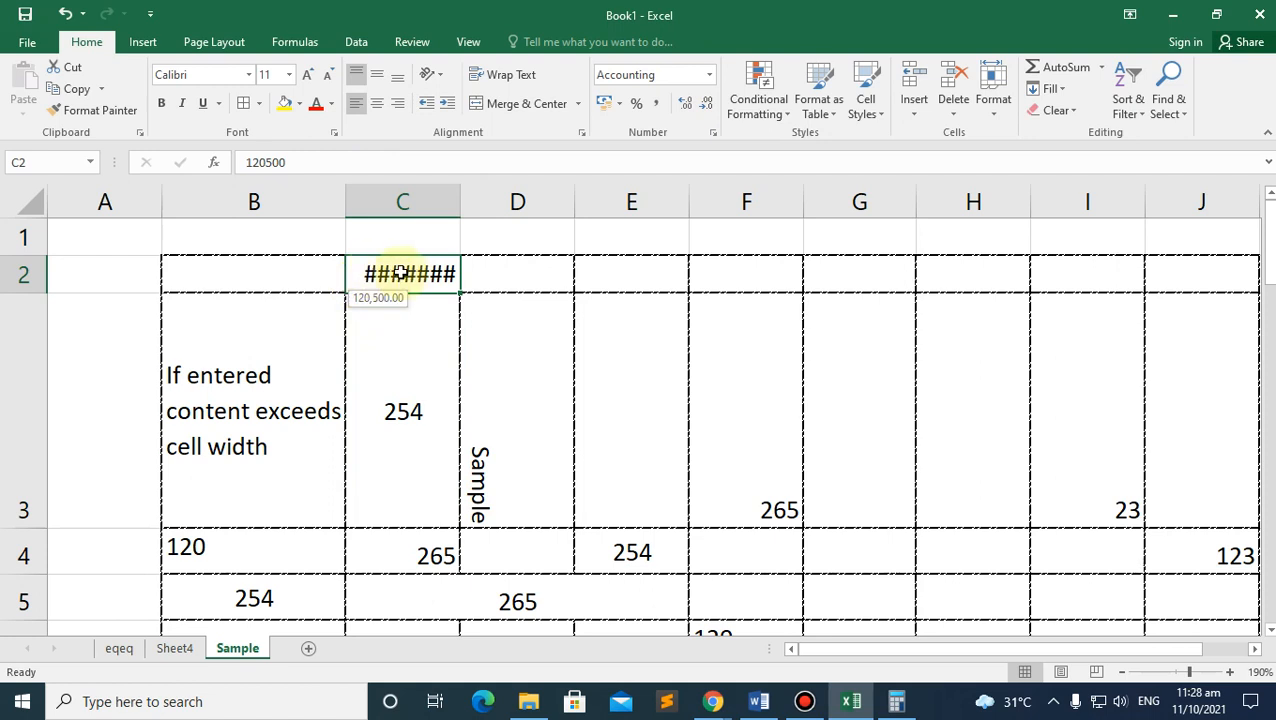
pyautogui.moveTo(462, 190); pyautogui.dragTo(534, 195)
pyautogui.click(432, 297)
pyautogui.click(430, 278)
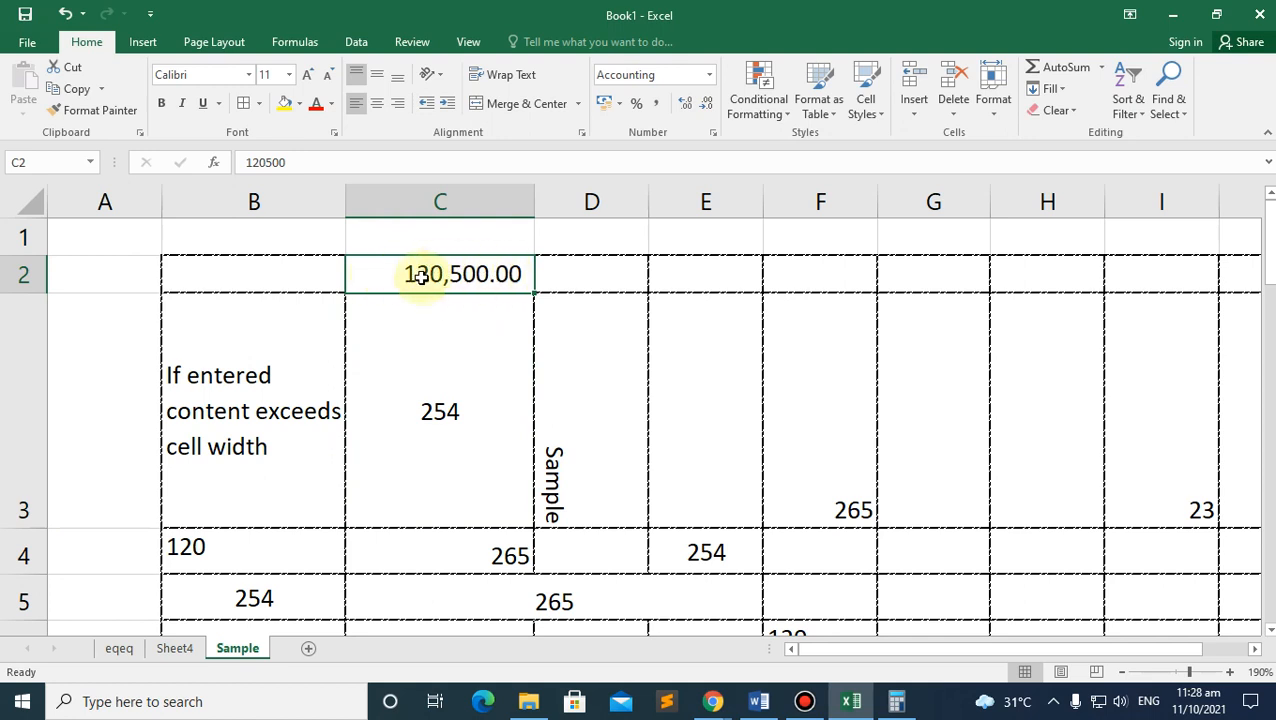
pyautogui.moveTo(533, 205); pyautogui.dragTo(481, 198)
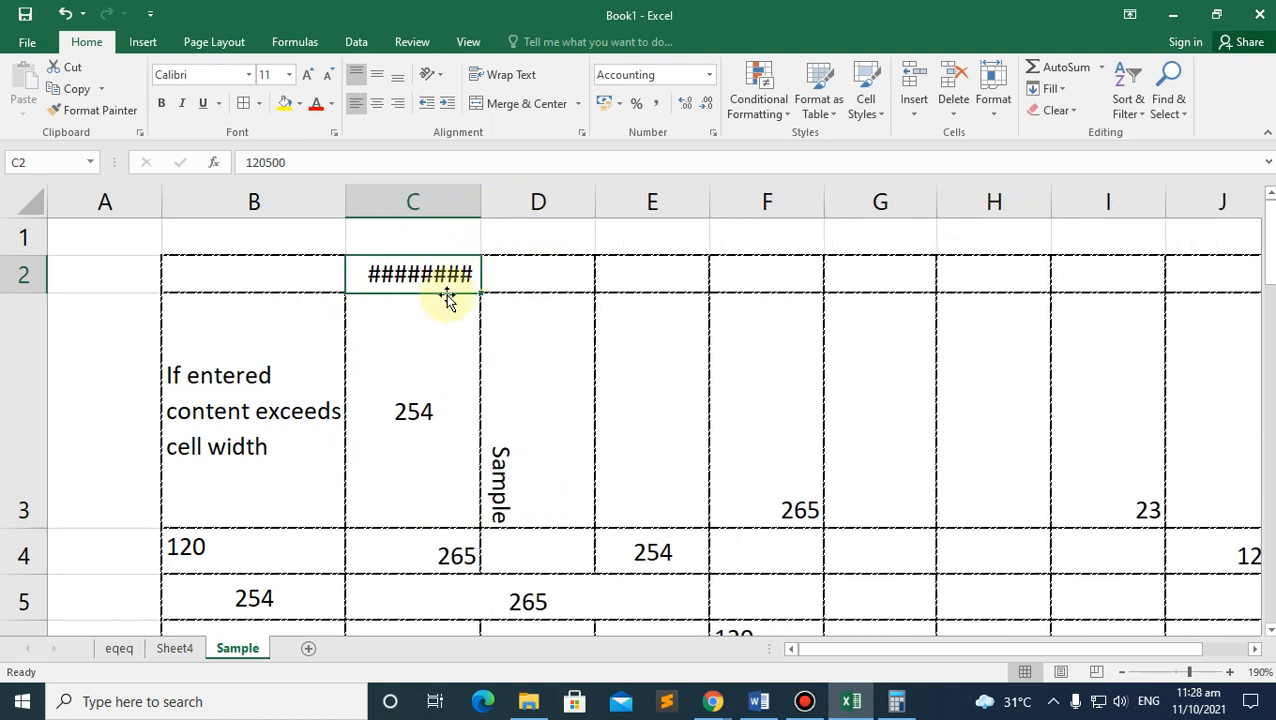
pyautogui.moveTo(372, 274)
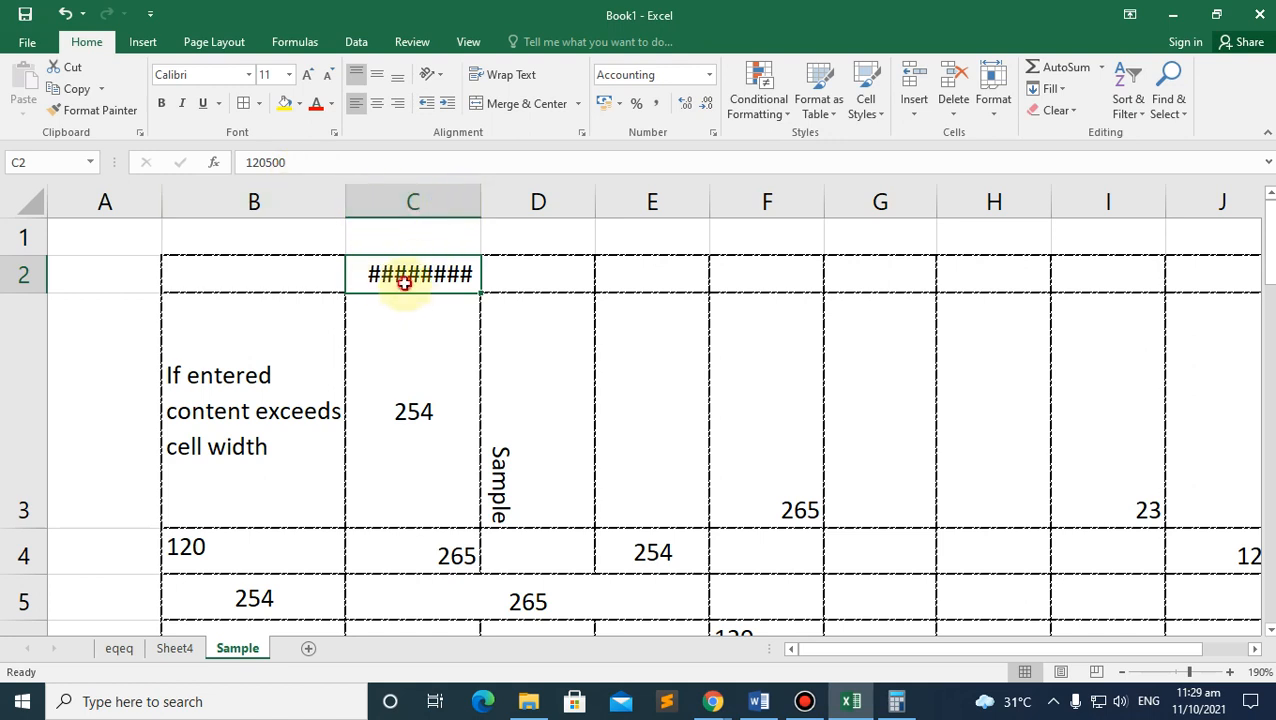
# Step: Narrow column C until its values show hash marks, and narrow column B so its text rewraps
pyautogui.click(265, 404)
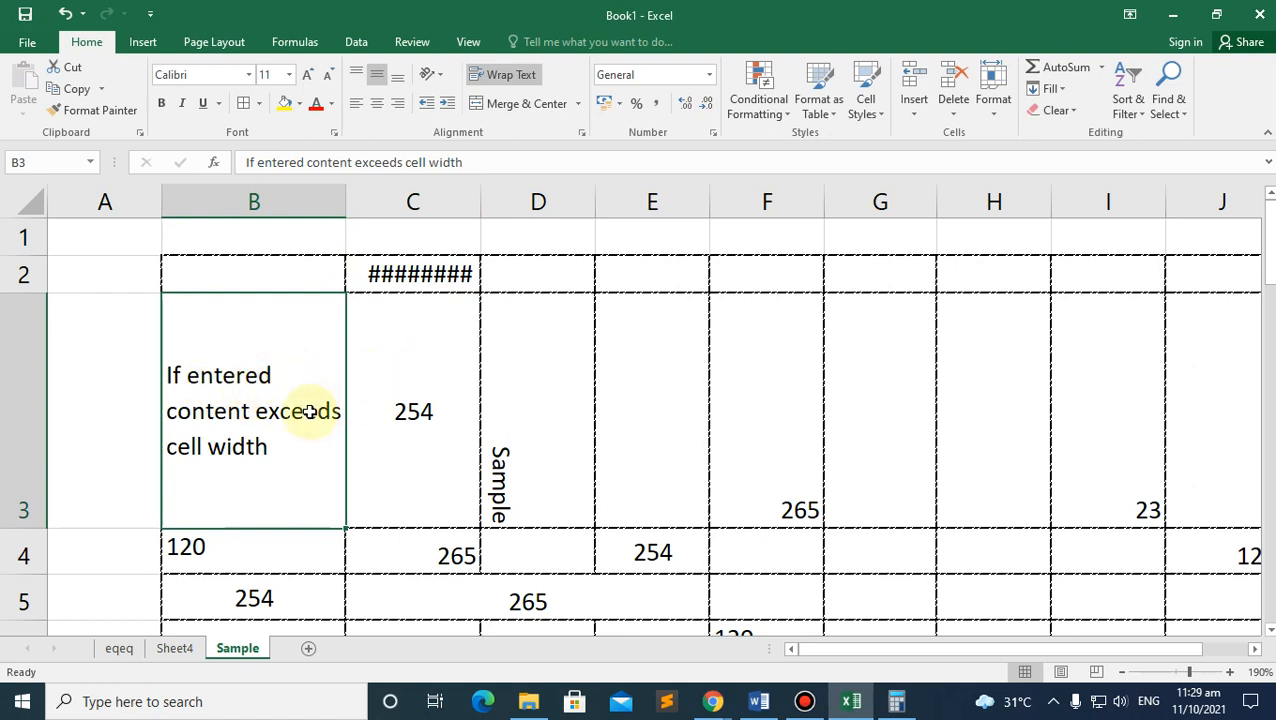
pyautogui.click(426, 278)
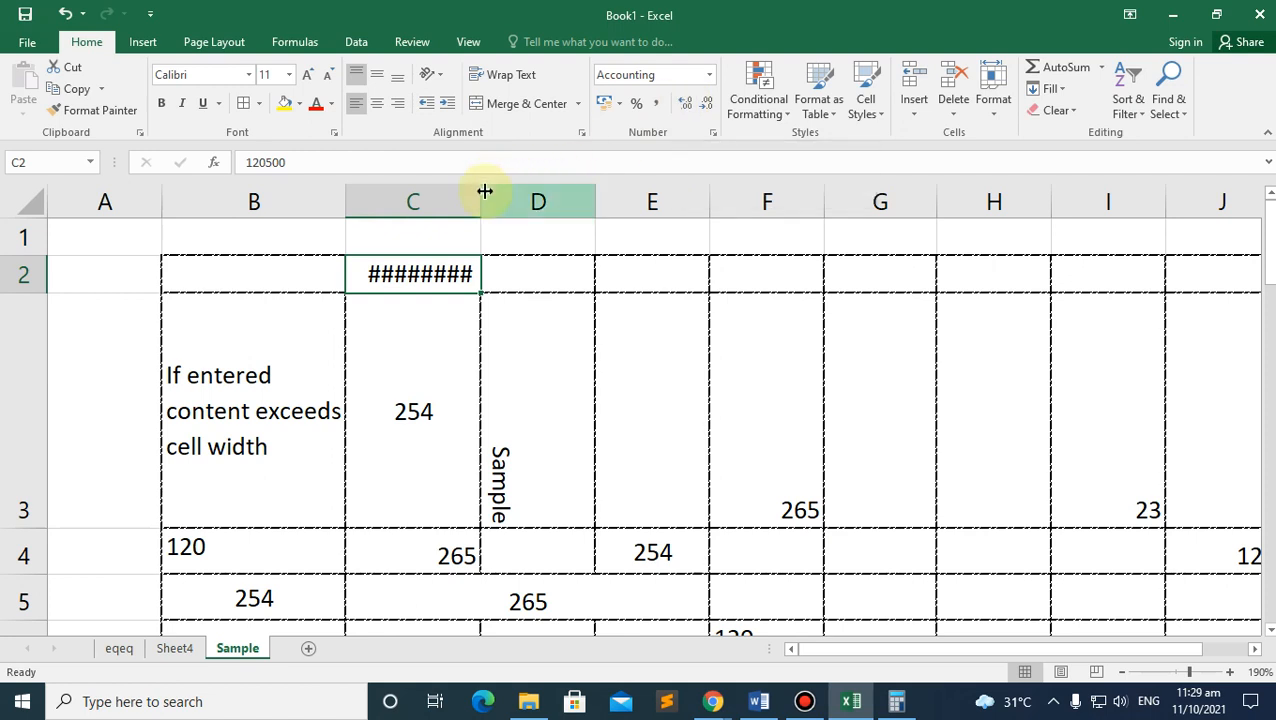
pyautogui.click(427, 395)
pyautogui.moveTo(480, 205); pyautogui.dragTo(379, 207)
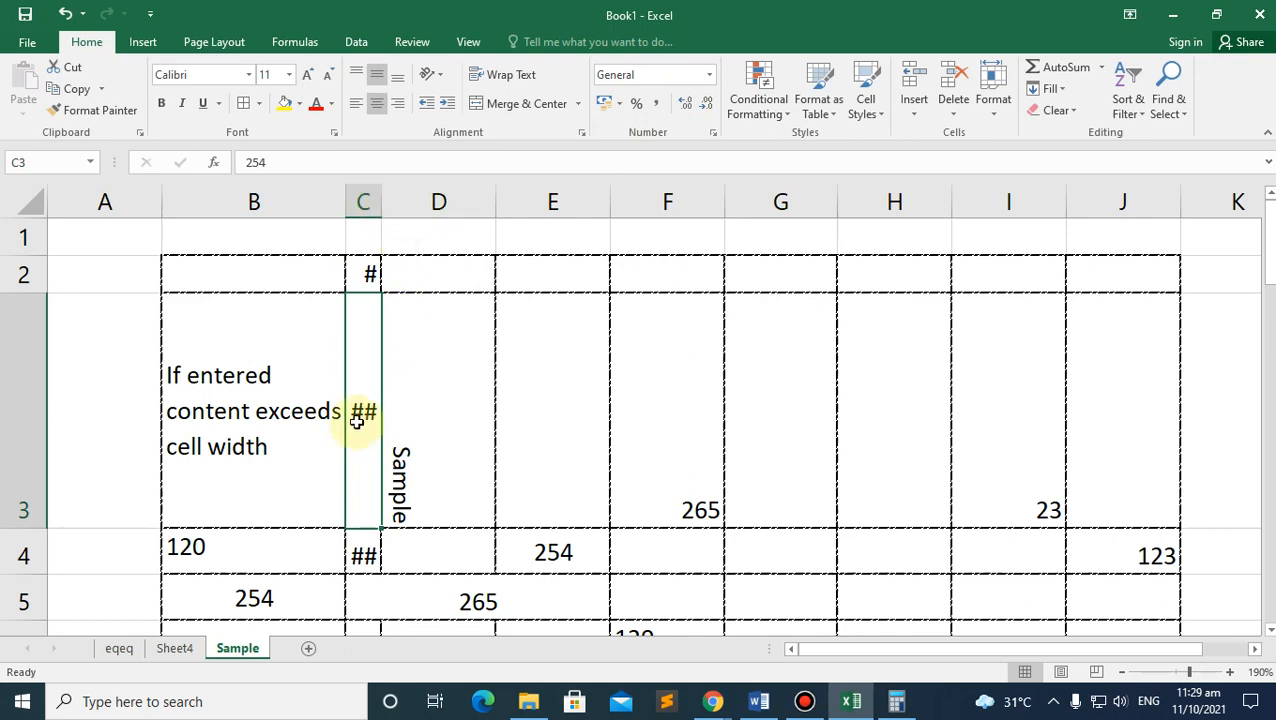
pyautogui.scroll(-2, 359, 416)
pyautogui.scroll(2, 358, 400)
pyautogui.moveTo(346, 197); pyautogui.dragTo(314, 197)
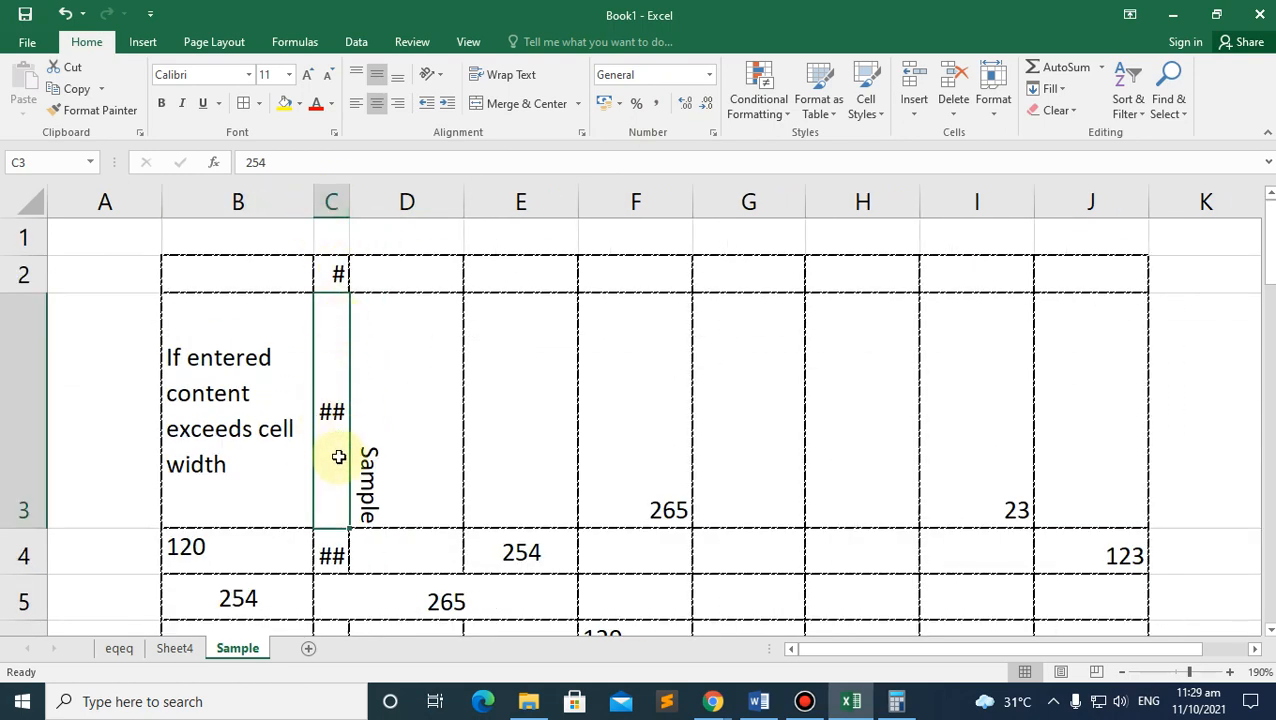
# Step: Widen column C again so C2 displays 120,500.00
pyautogui.click(336, 556)
pyautogui.scroll(-2, 330, 533)
pyautogui.scroll(2, 328, 523)
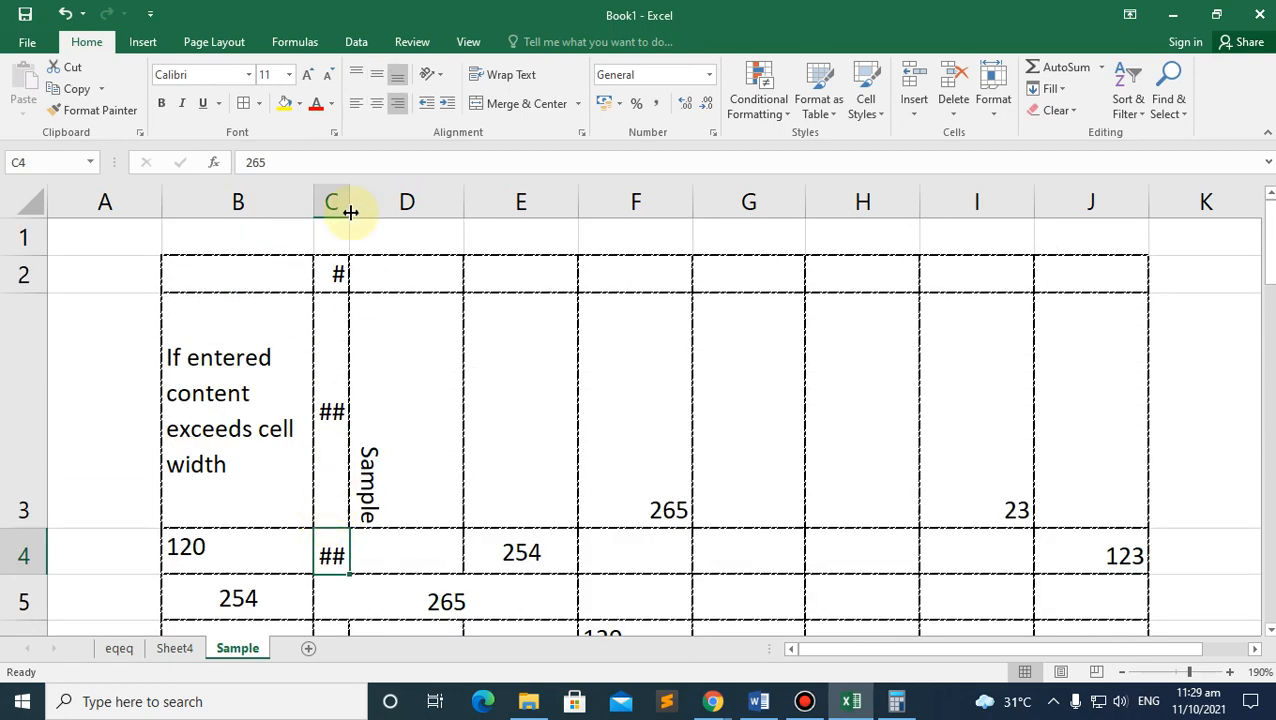
pyautogui.moveTo(349, 197); pyautogui.dragTo(464, 194)
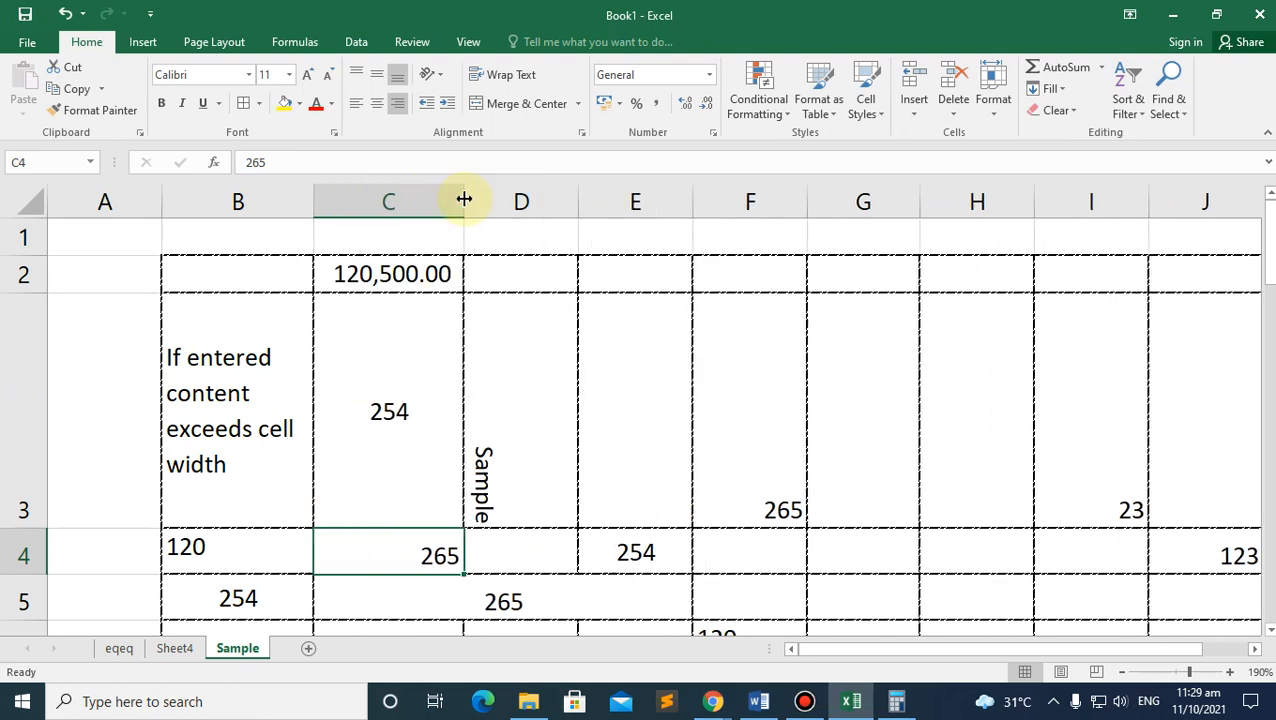
pyautogui.click(414, 281)
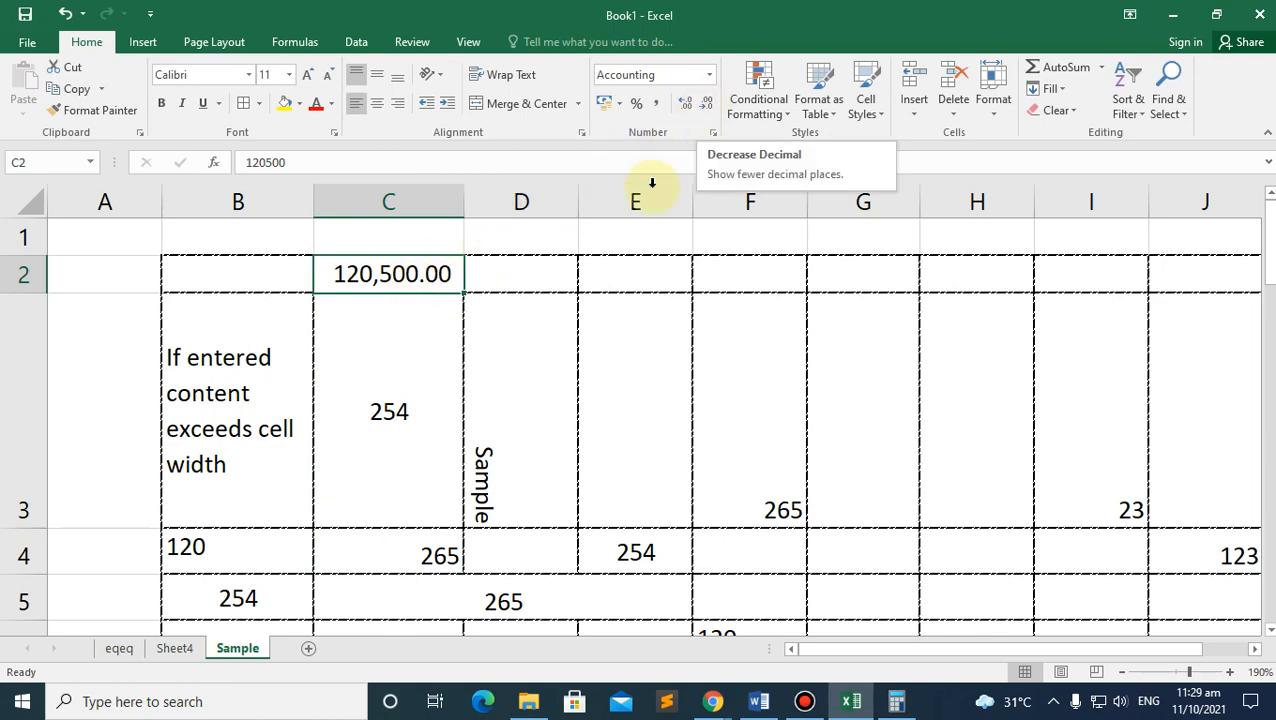
pyautogui.moveTo(712, 694)
pyautogui.click(620, 627)
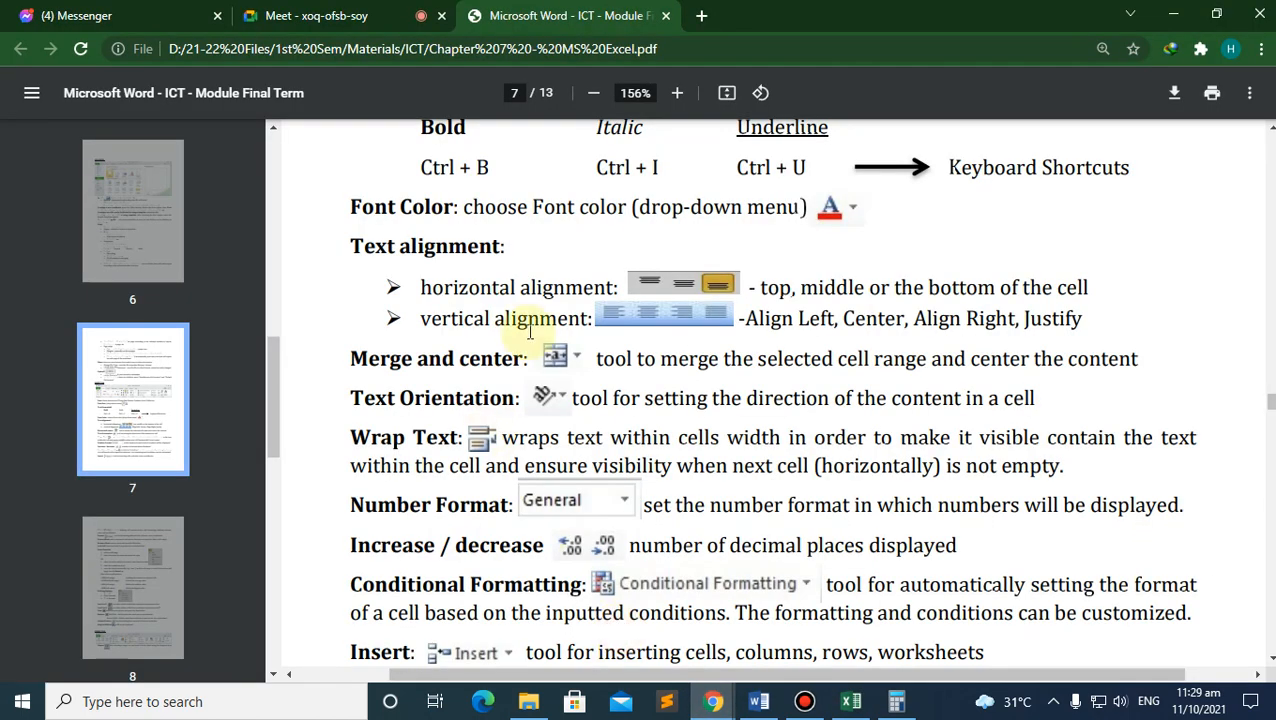
pyautogui.scroll(-2, 513, 356)
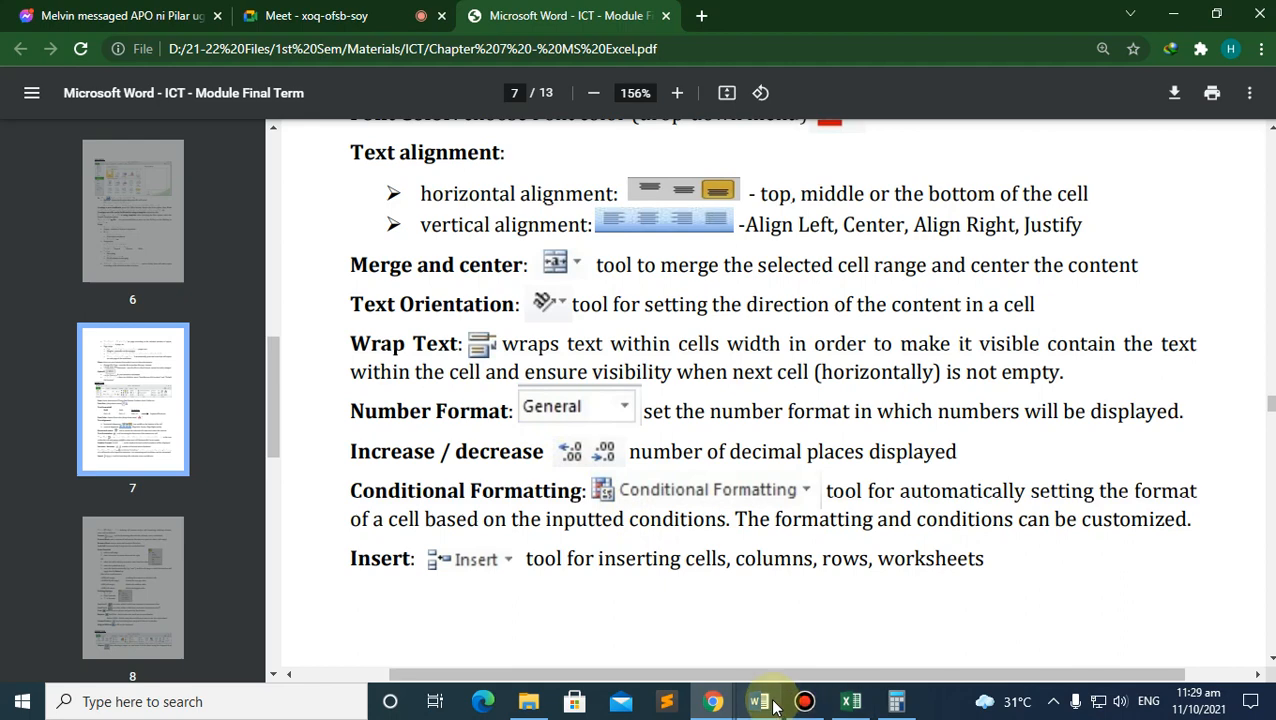
pyautogui.moveTo(772, 700)
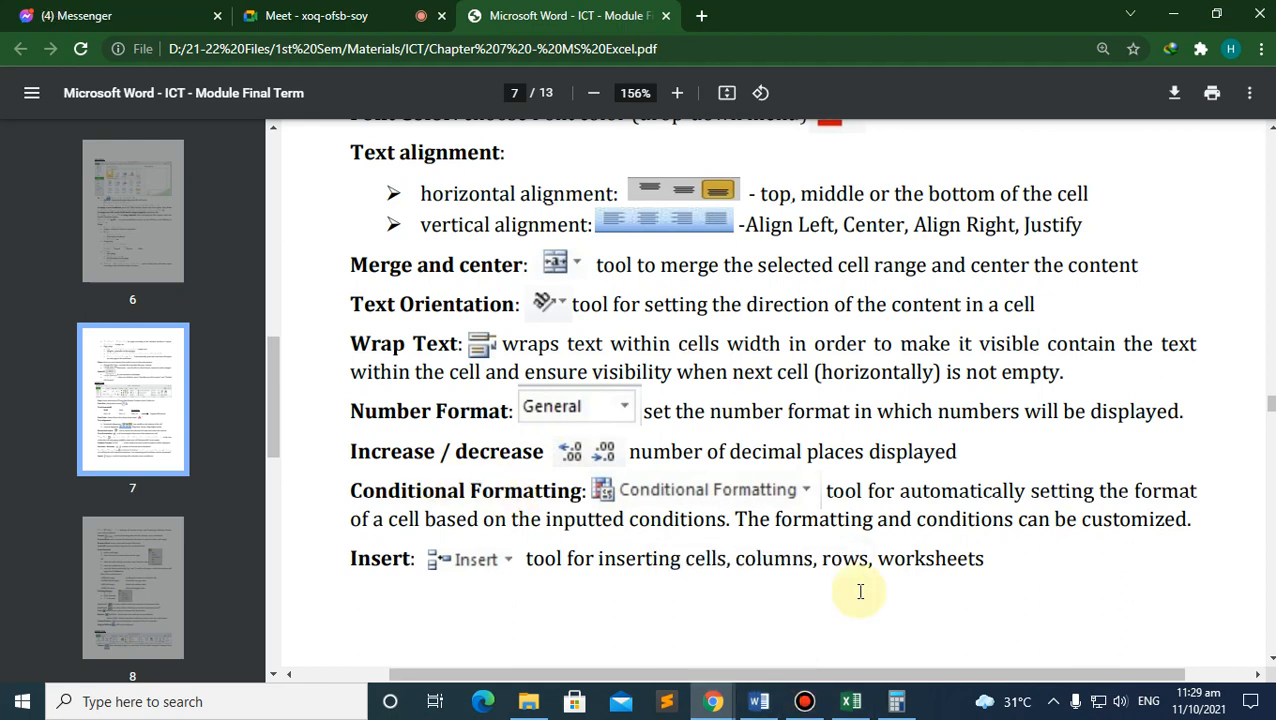
pyautogui.click(851, 701)
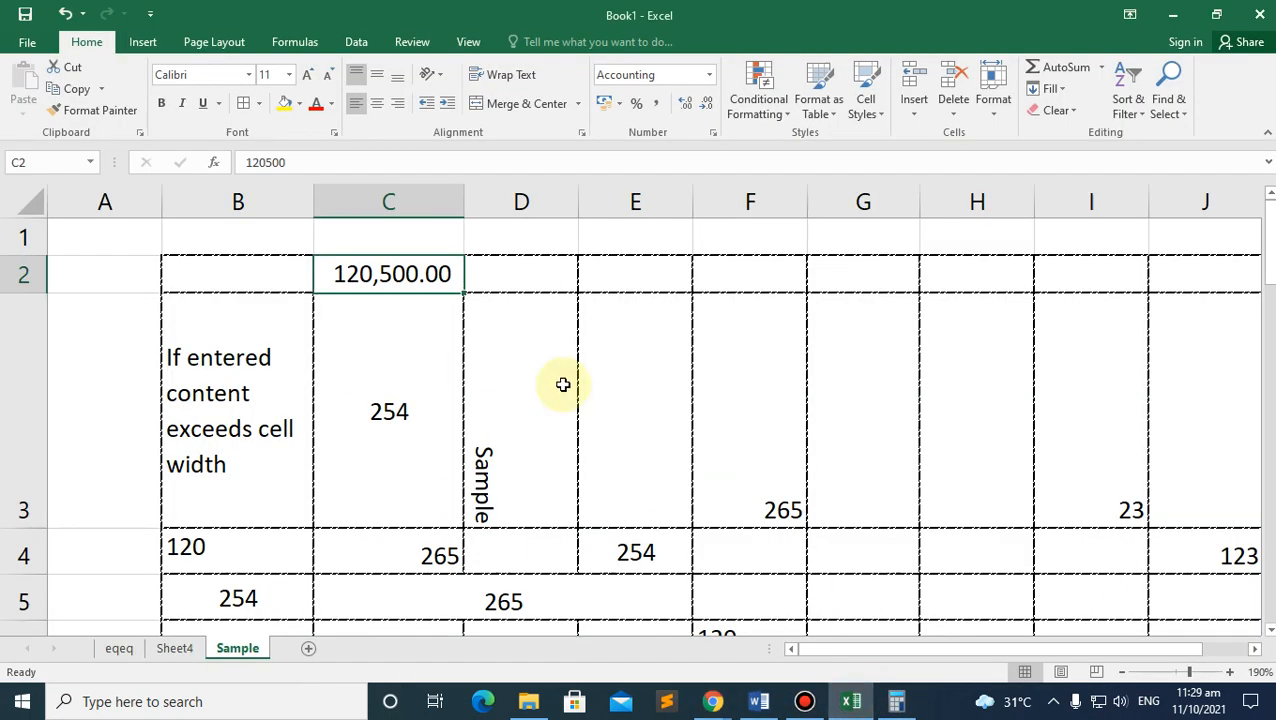
pyautogui.click(770, 118)
pyautogui.click(670, 165)
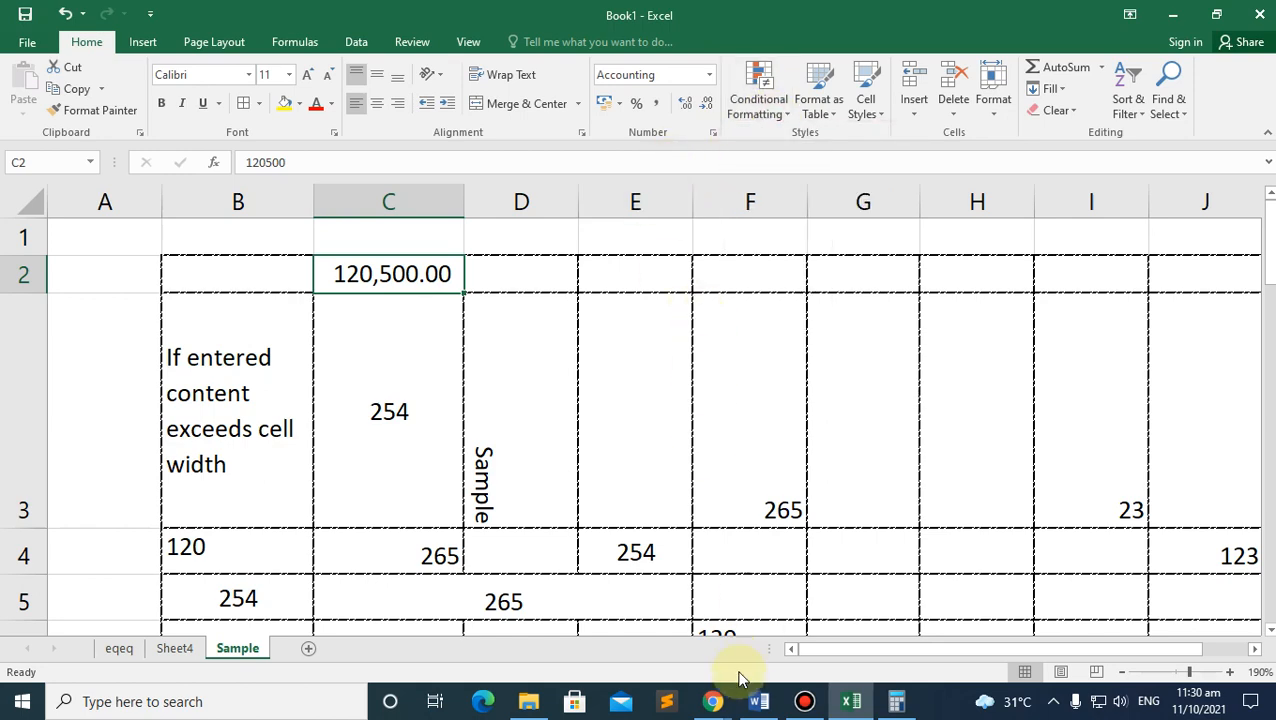
pyautogui.moveTo(724, 697)
pyautogui.click(648, 615)
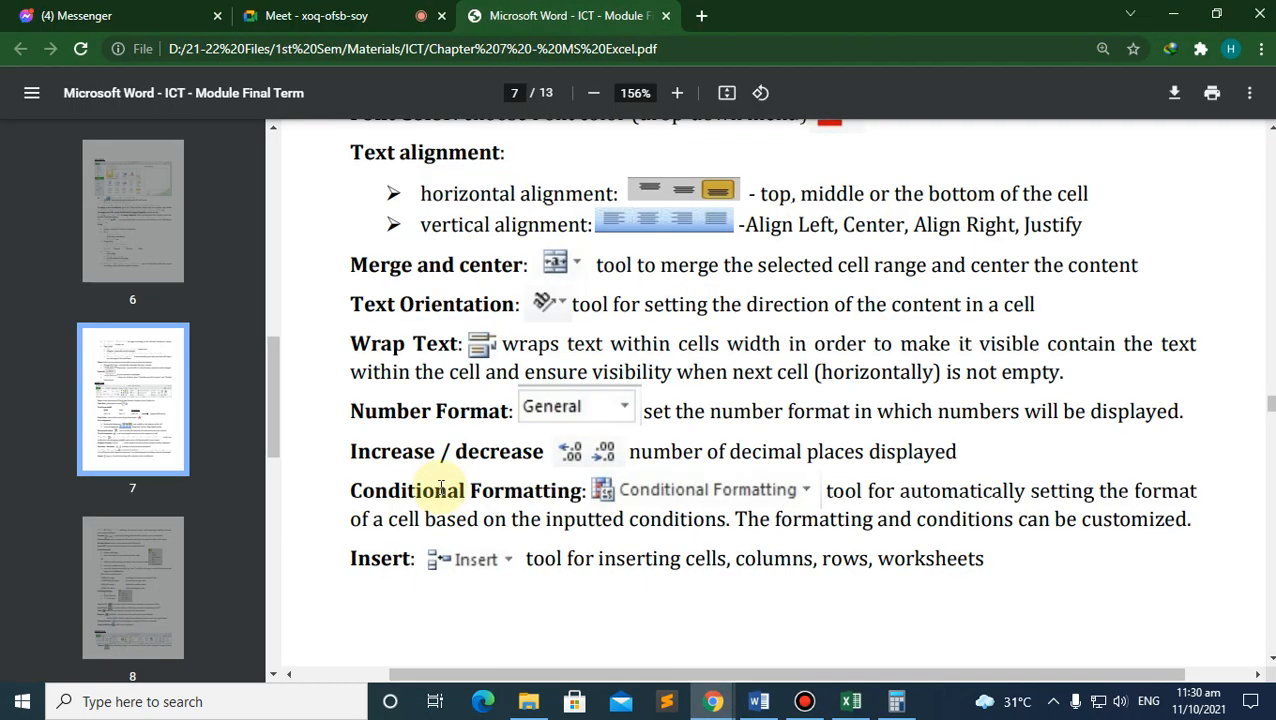
pyautogui.scroll(-3, 430, 456)
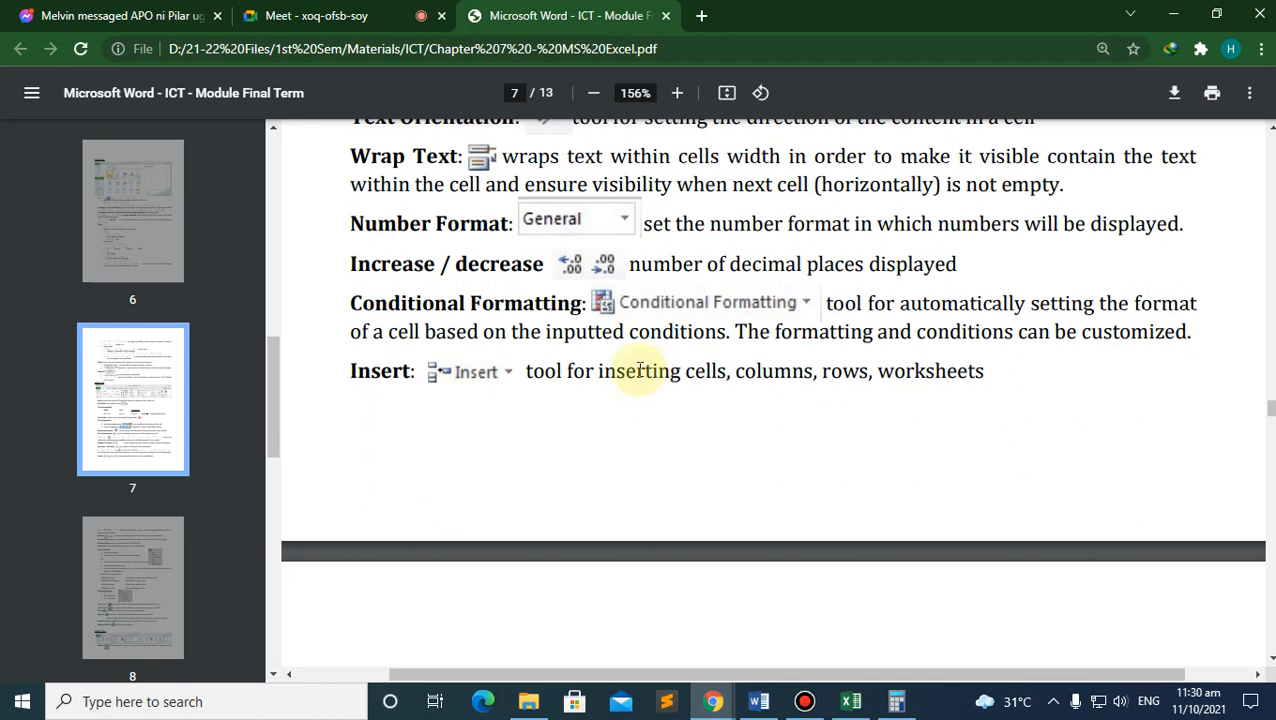
pyautogui.click(848, 695)
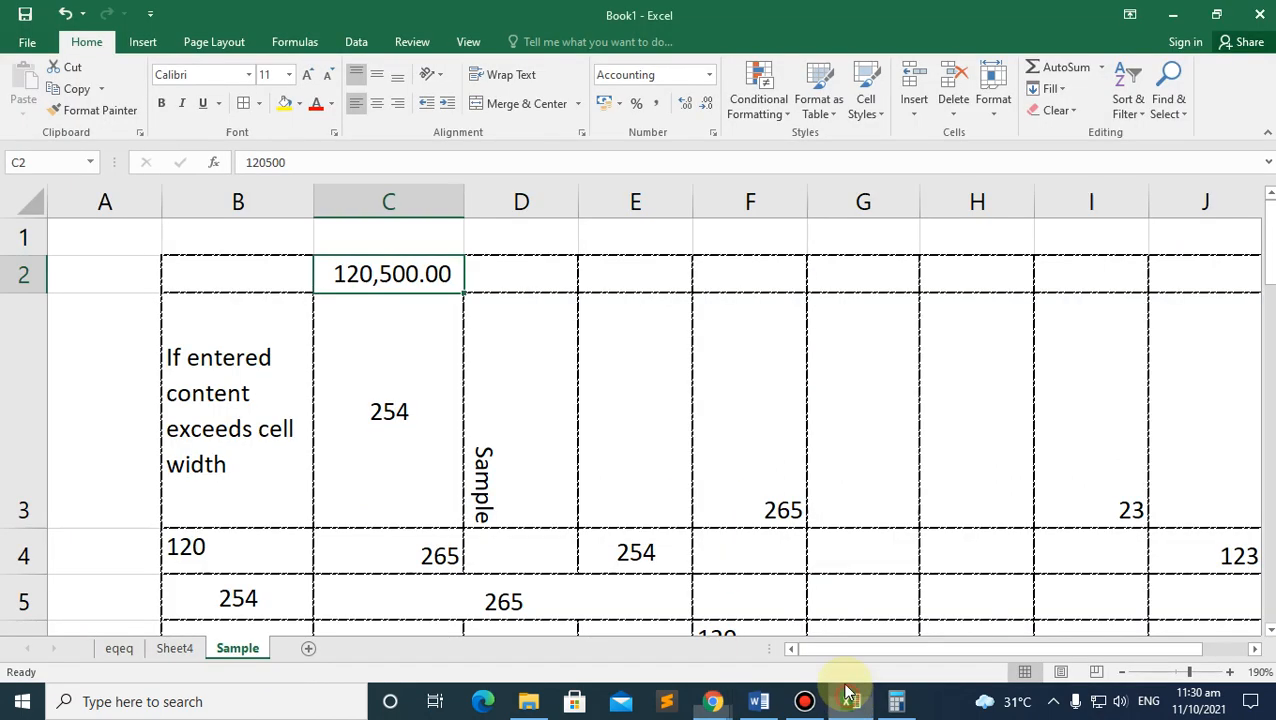
# Step: Clear the 120,500.00 value from C2 on the Sample sheet
pyautogui.click(440, 395)
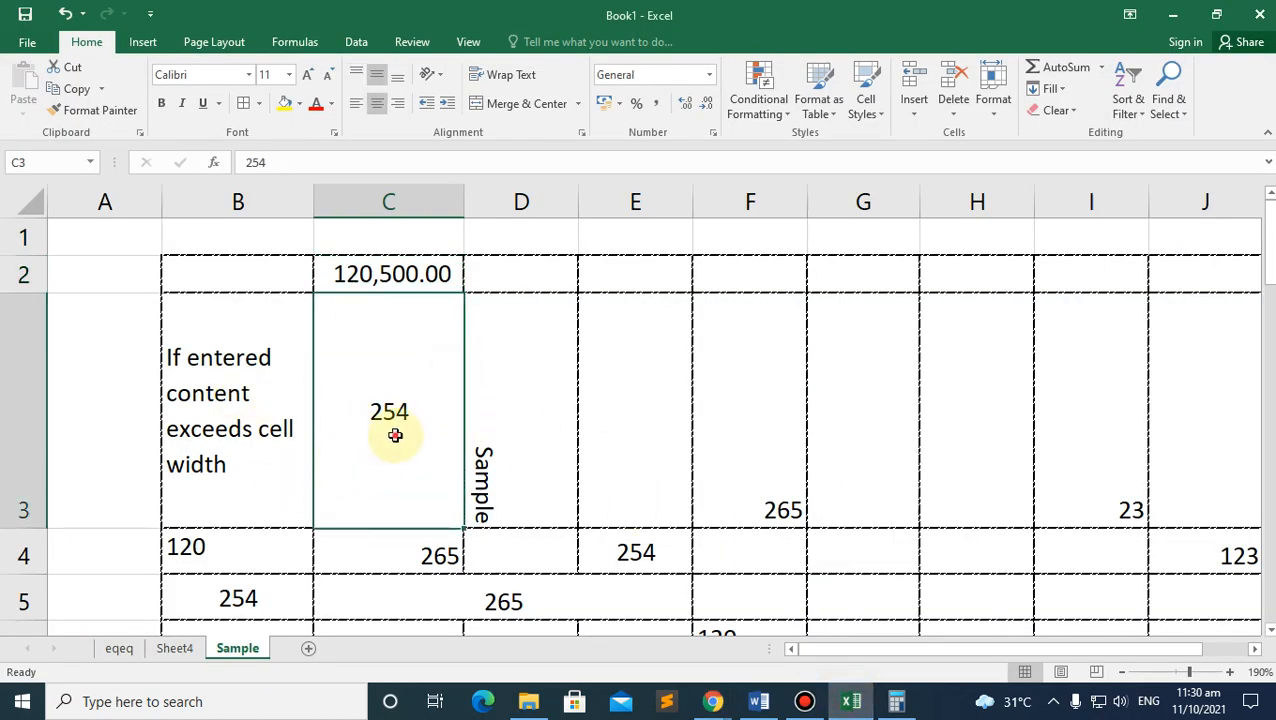
pyautogui.click(252, 357)
pyautogui.click(274, 277)
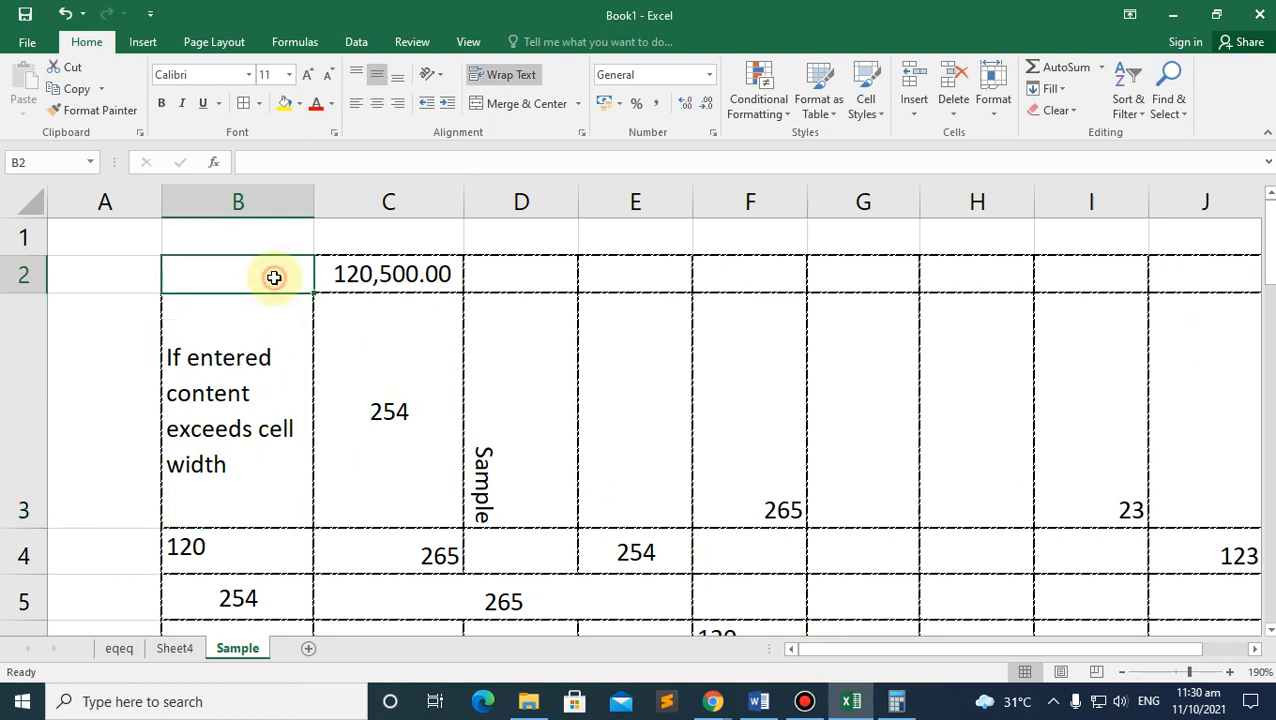
pyautogui.click(415, 267)
pyautogui.press('BackSpace')
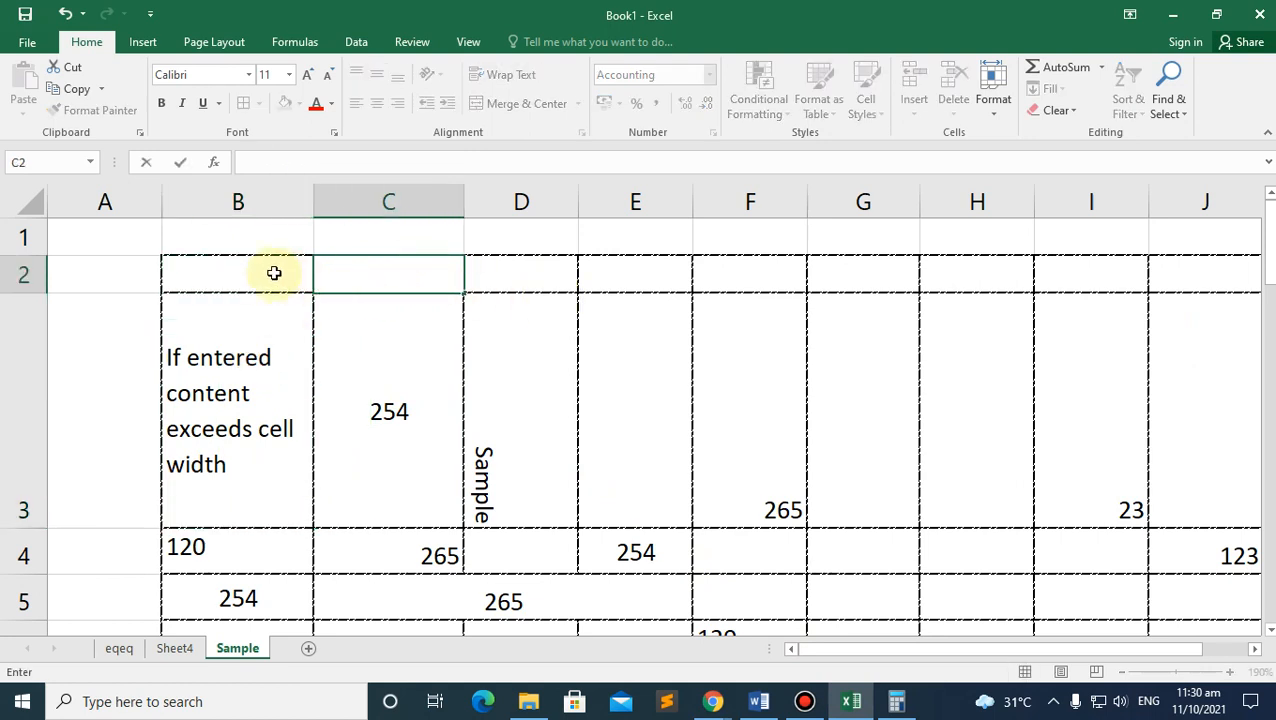
pyautogui.click(274, 273)
# Step: Switch to the blank Sheet4 worksheet
pyautogui.click(342, 265)
pyautogui.click(259, 262)
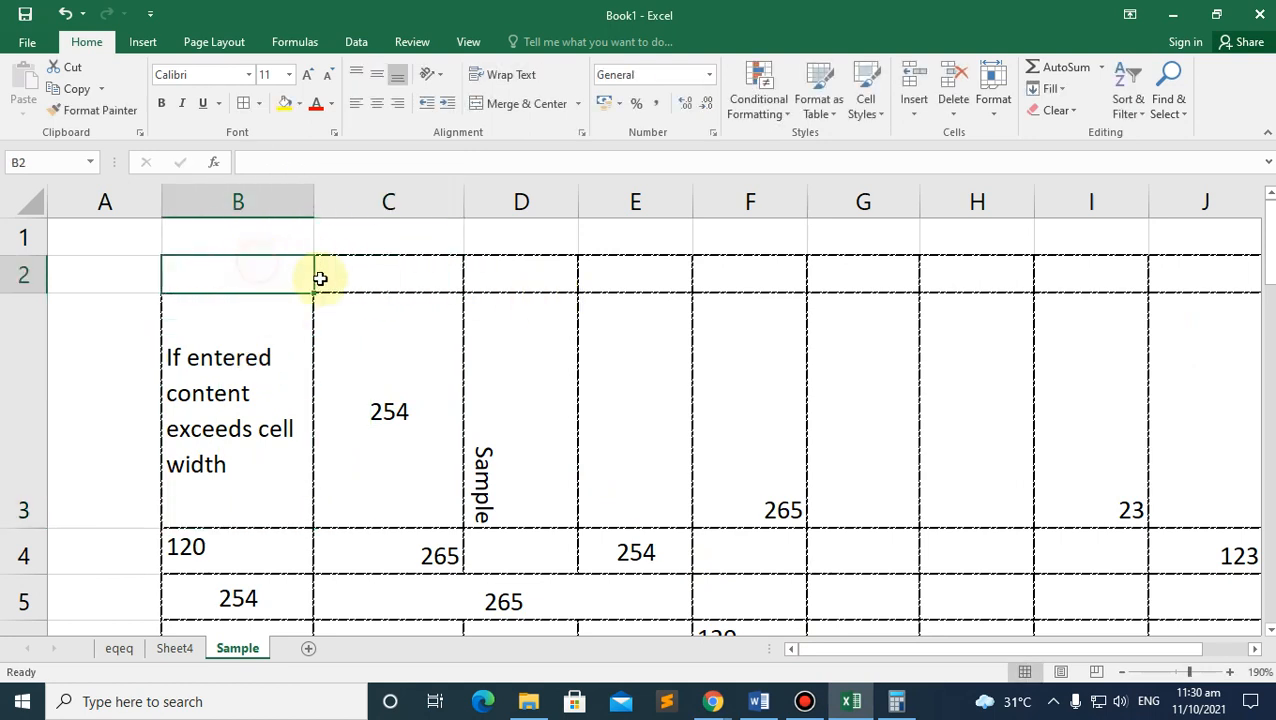
pyautogui.click(376, 277)
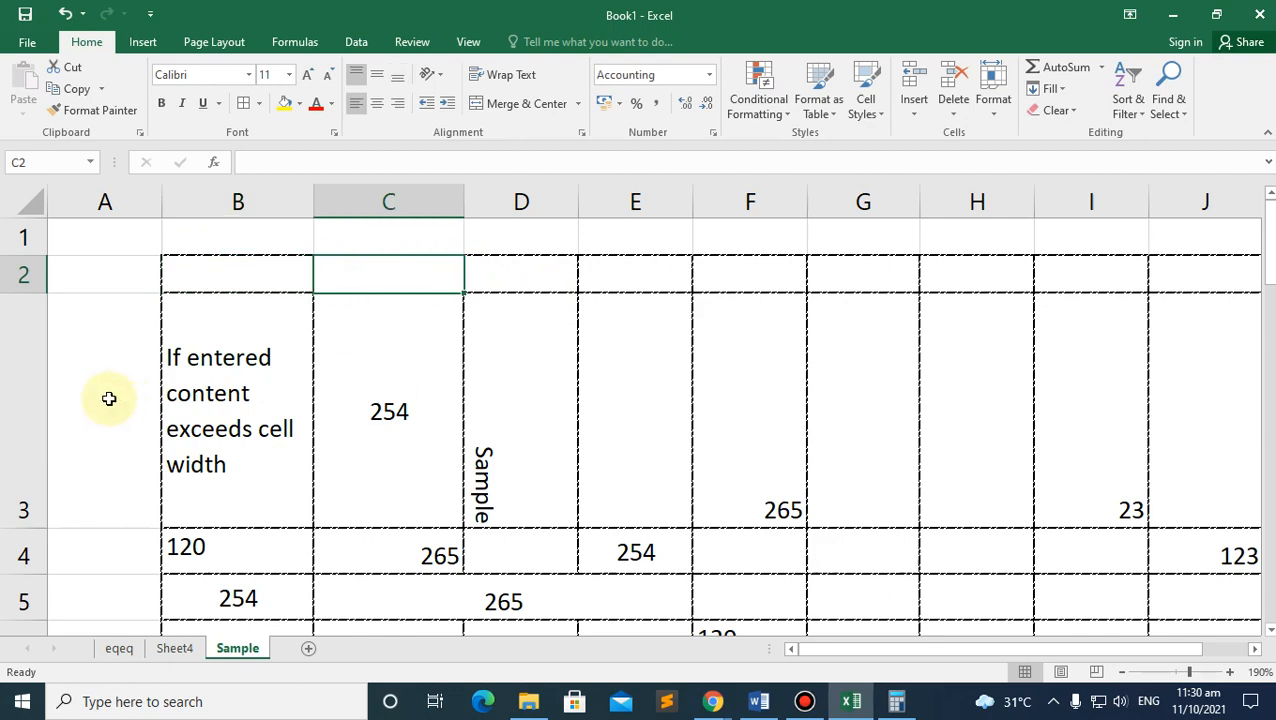
pyautogui.click(178, 650)
pyautogui.scroll(6, 307, 455)
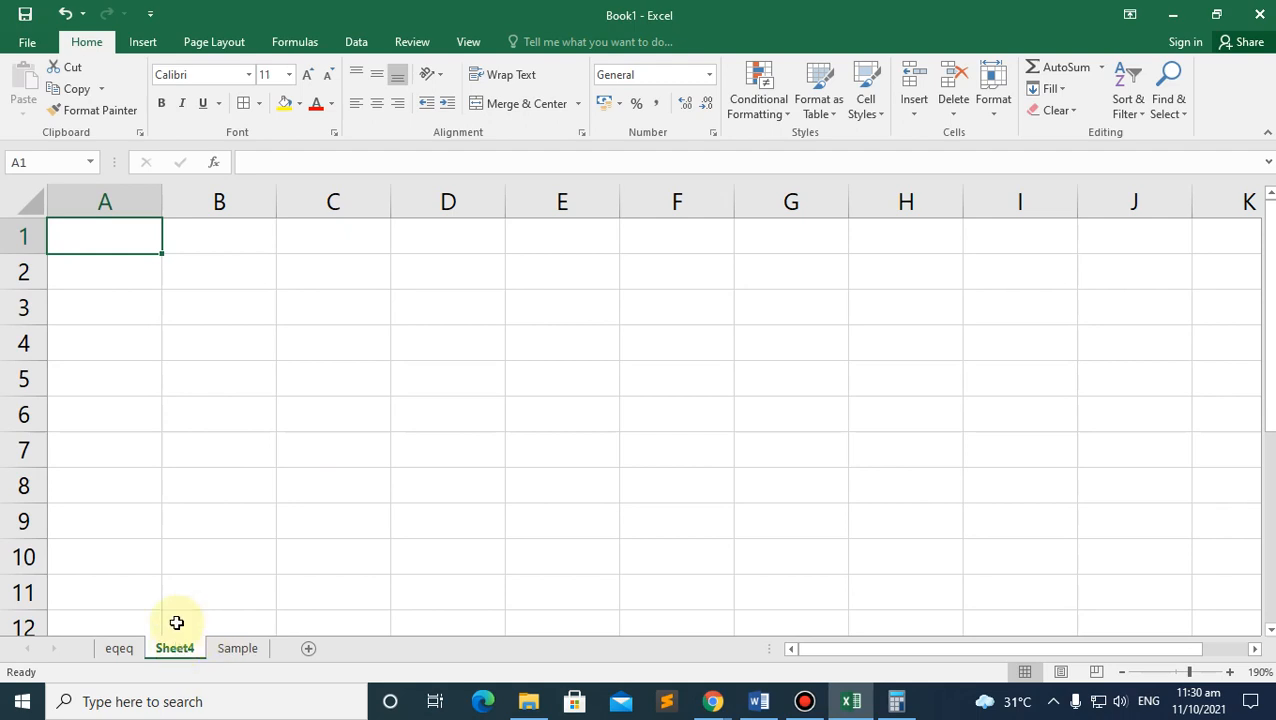
# Step: Enter the heading 'Name of Students' in A1 and widen column A to fit it
pyautogui.click(219, 278)
pyautogui.click(127, 235)
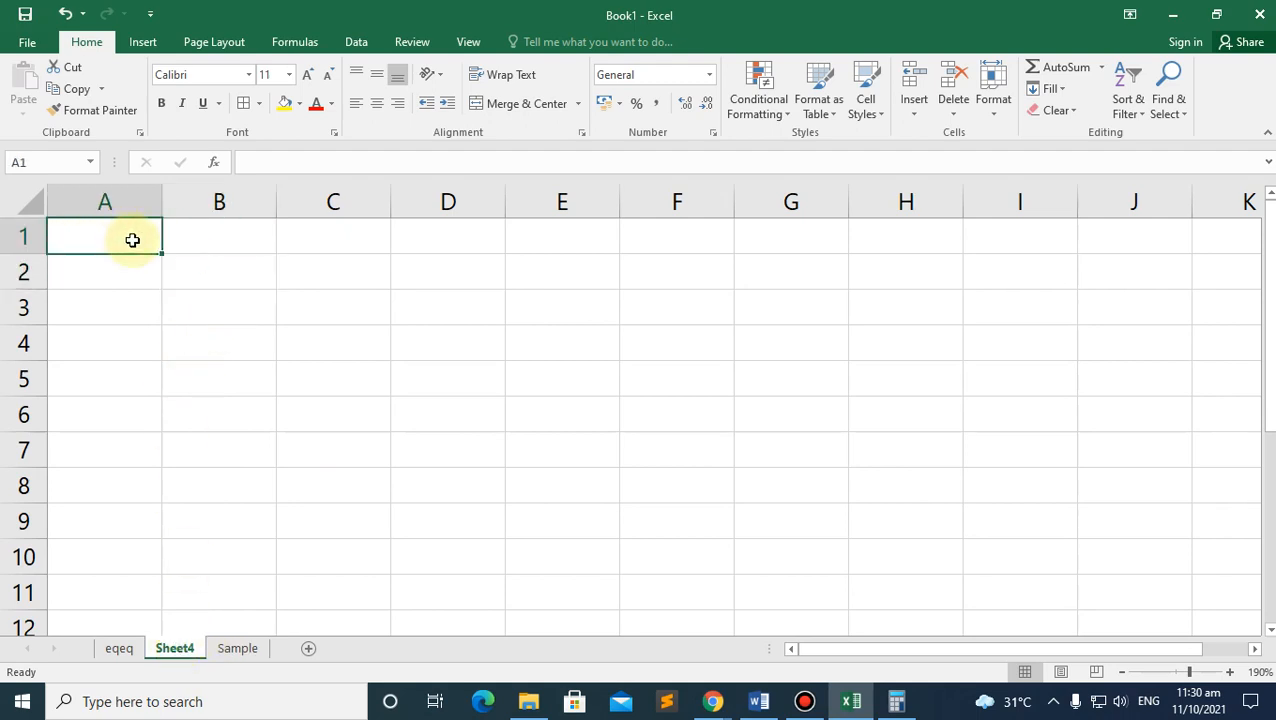
pyautogui.write('Name of Students')
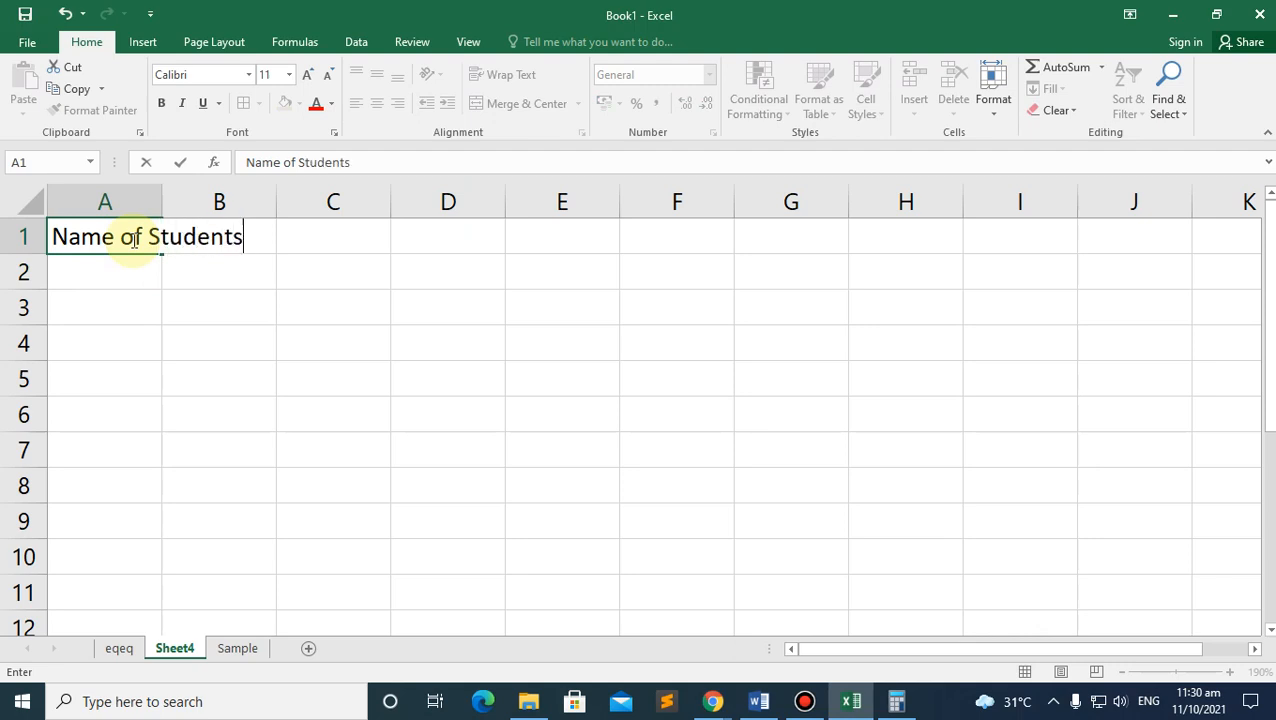
pyautogui.click(231, 312)
pyautogui.moveTo(162, 203); pyautogui.dragTo(275, 216)
# Step: Try Flash Fill on A1 and dismiss the warning that no pattern was found
pyautogui.click(234, 238)
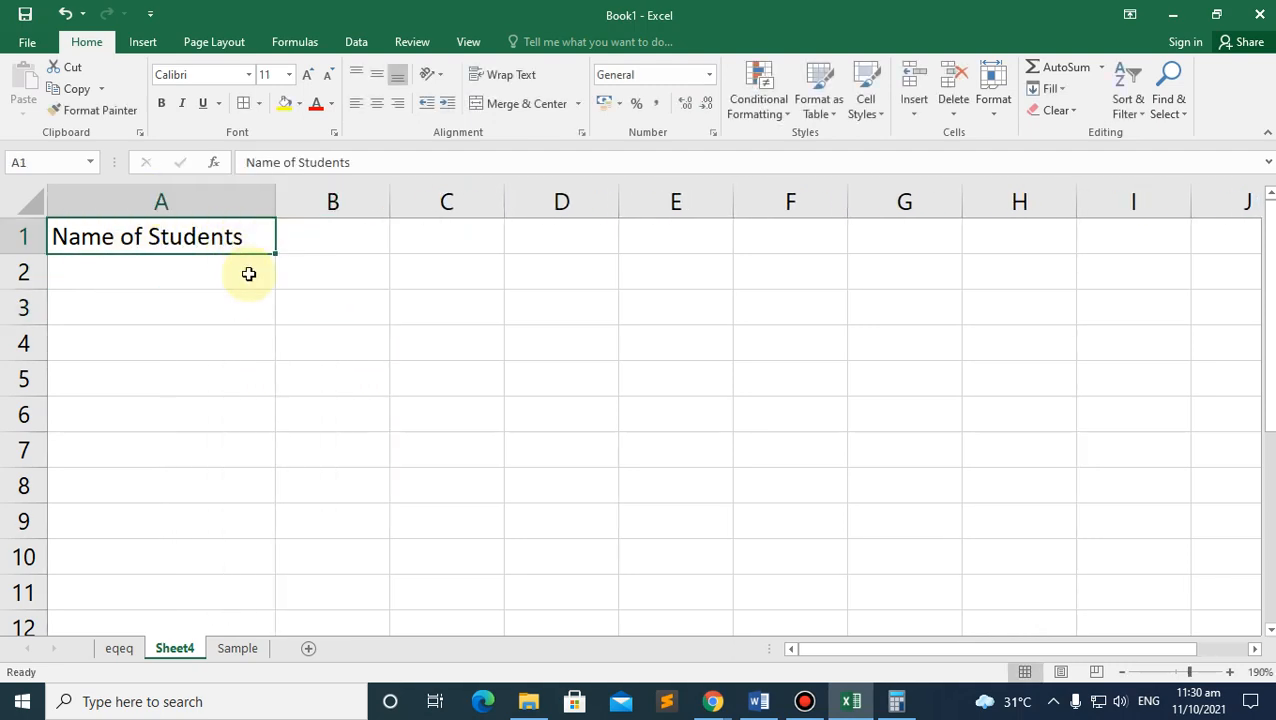
pyautogui.hotkey('ctrl', 'e')
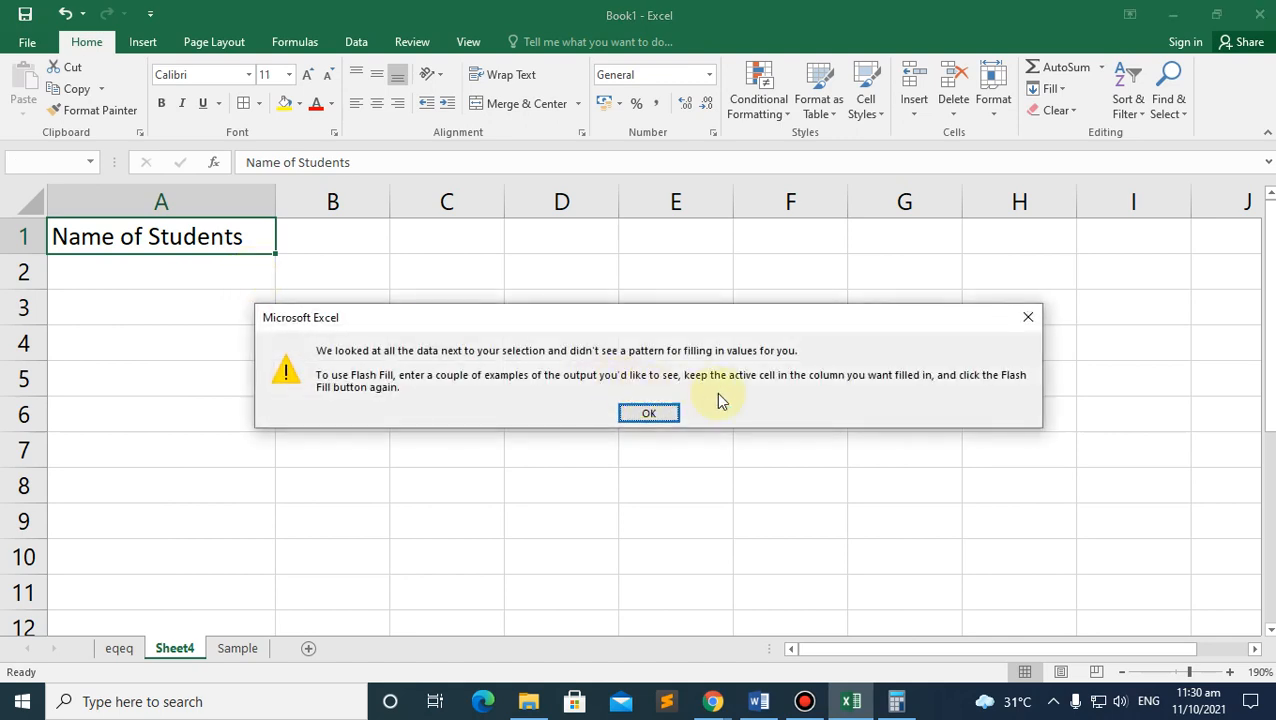
pyautogui.click(1030, 320)
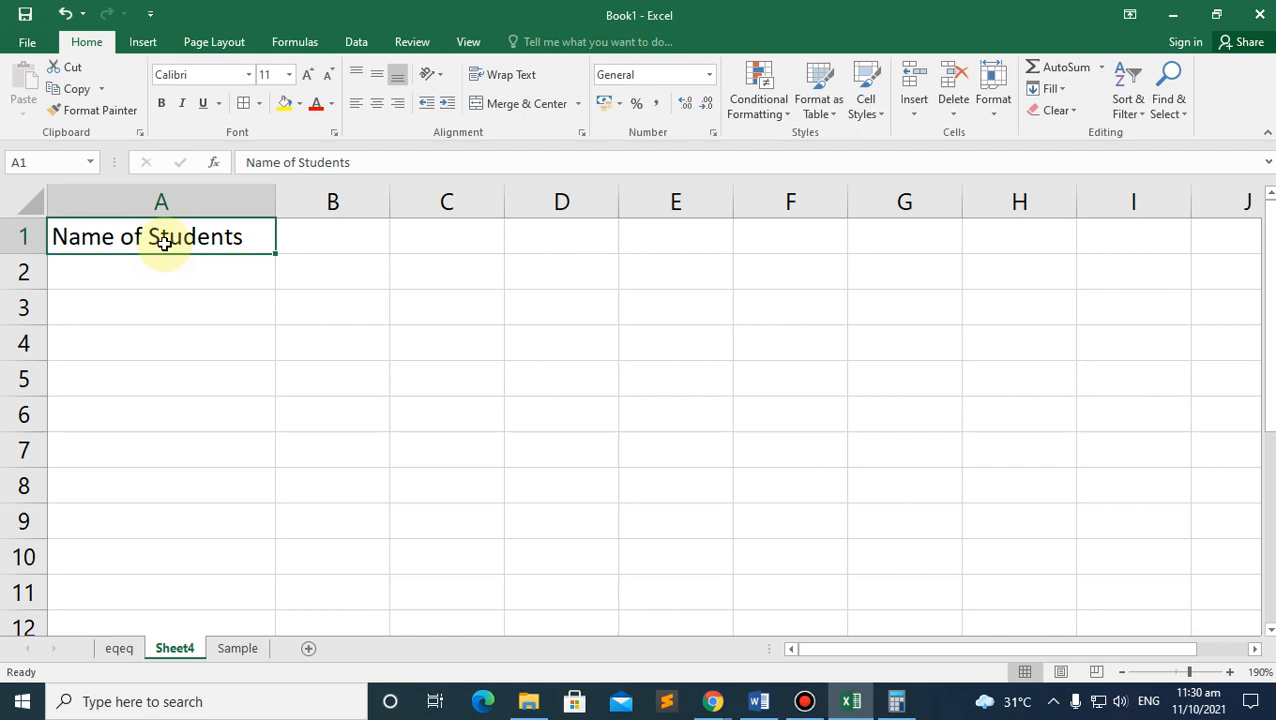
pyautogui.click(319, 240)
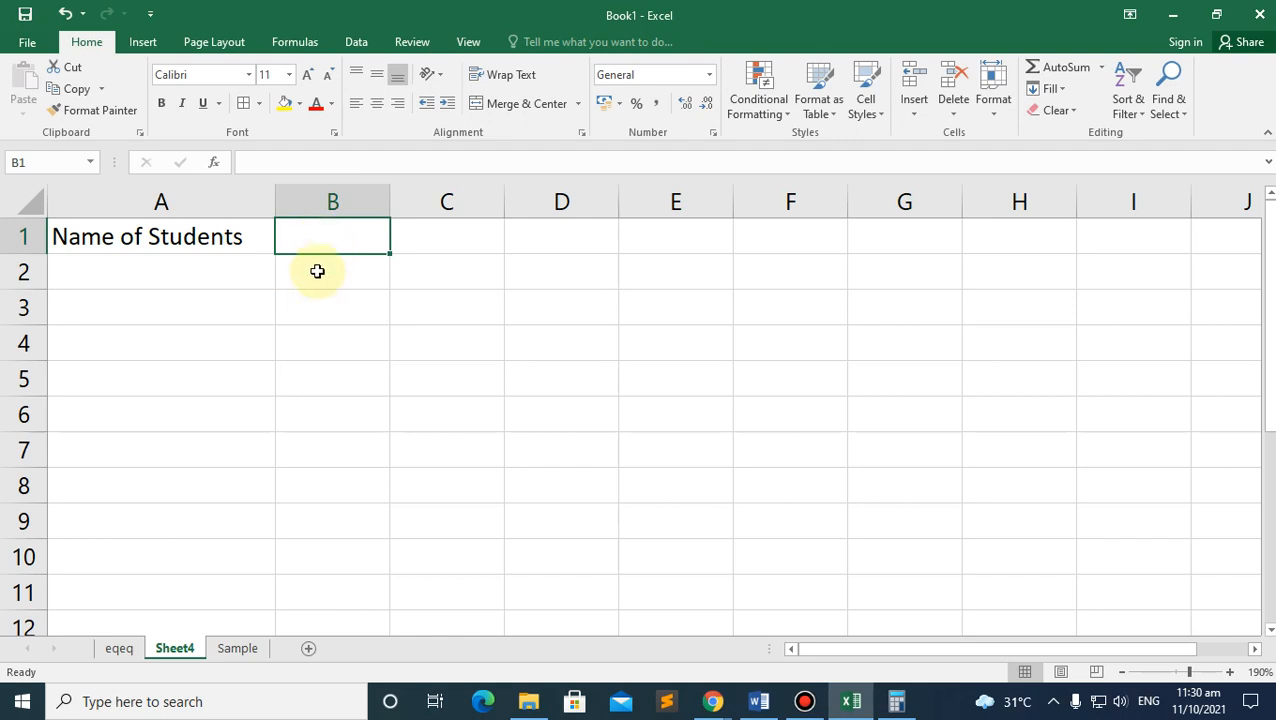
pyautogui.click(313, 281)
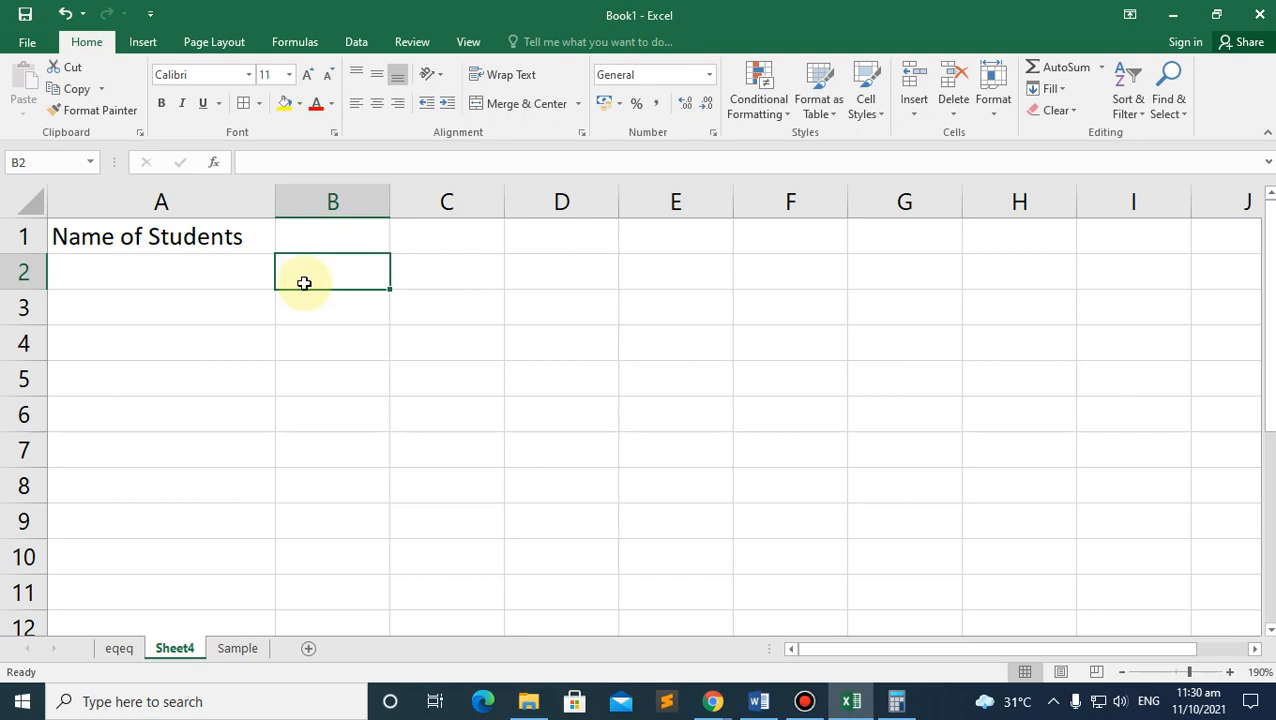
# Step: Enter the headers Quiz1 in B1 and Quiz3 in C1
pyautogui.click(326, 236)
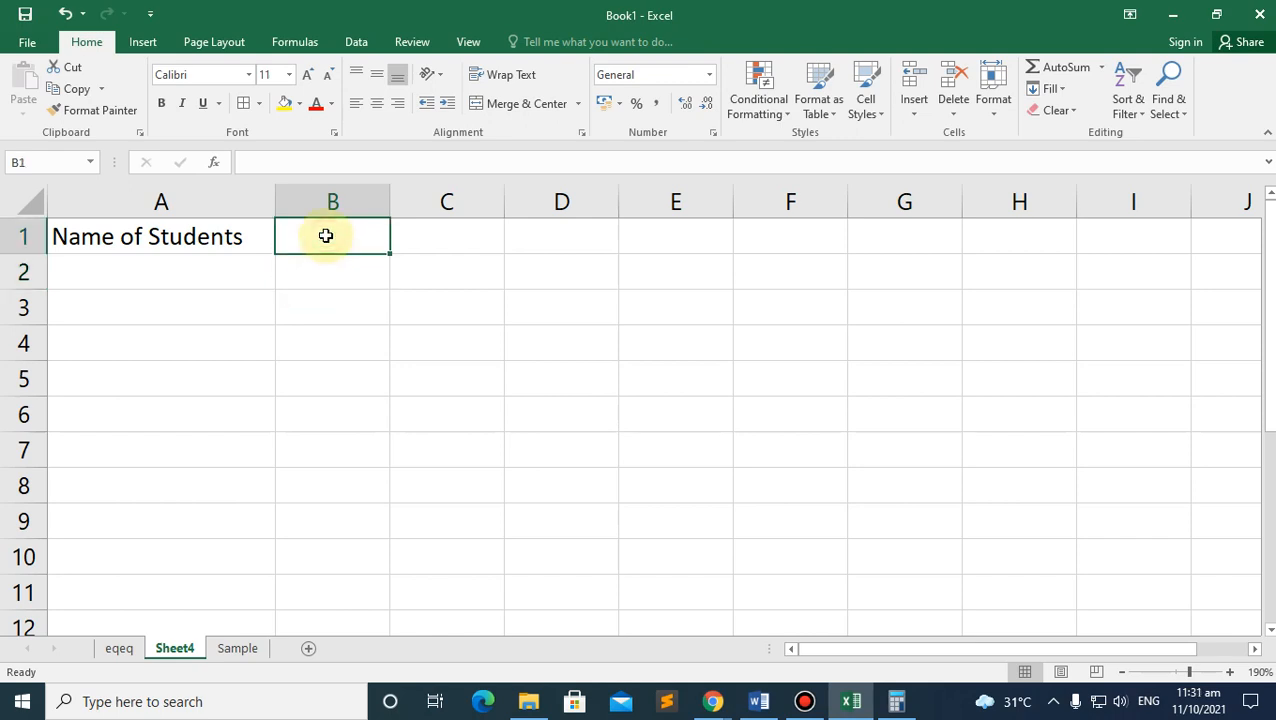
pyautogui.write('Ac')
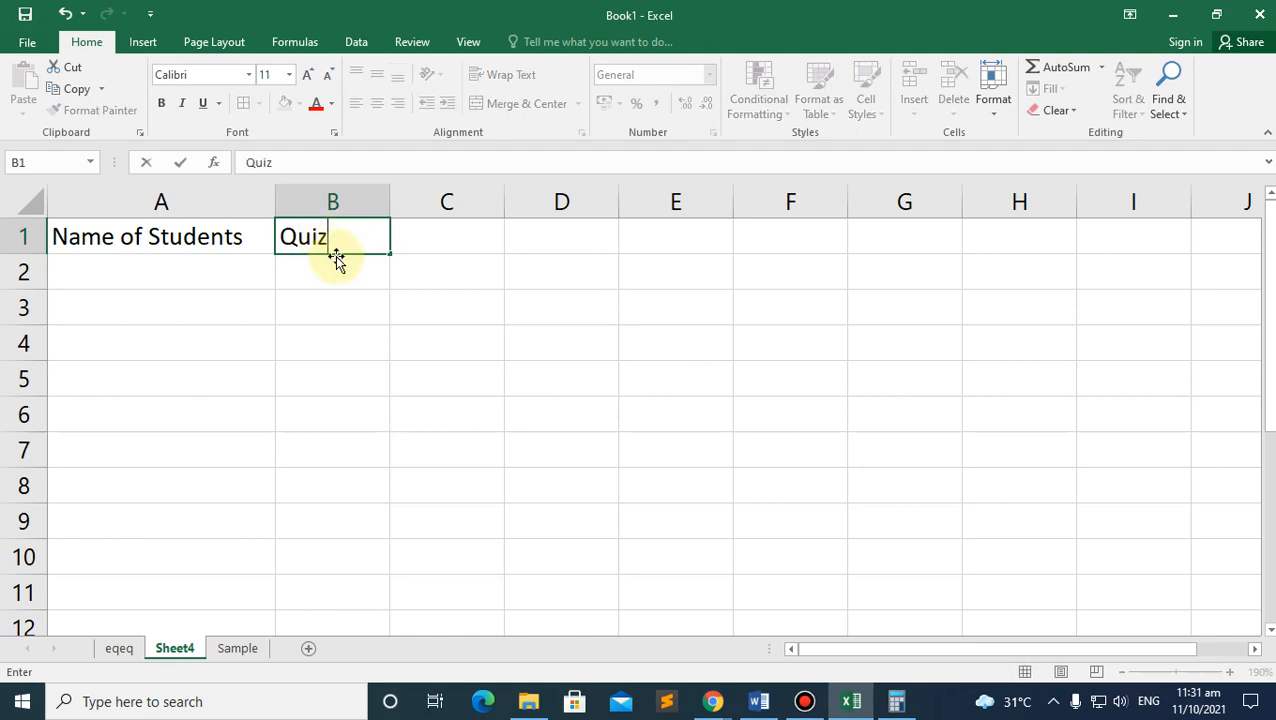
pyautogui.press('Return')
pyautogui.click(347, 236)
pyautogui.click(305, 161)
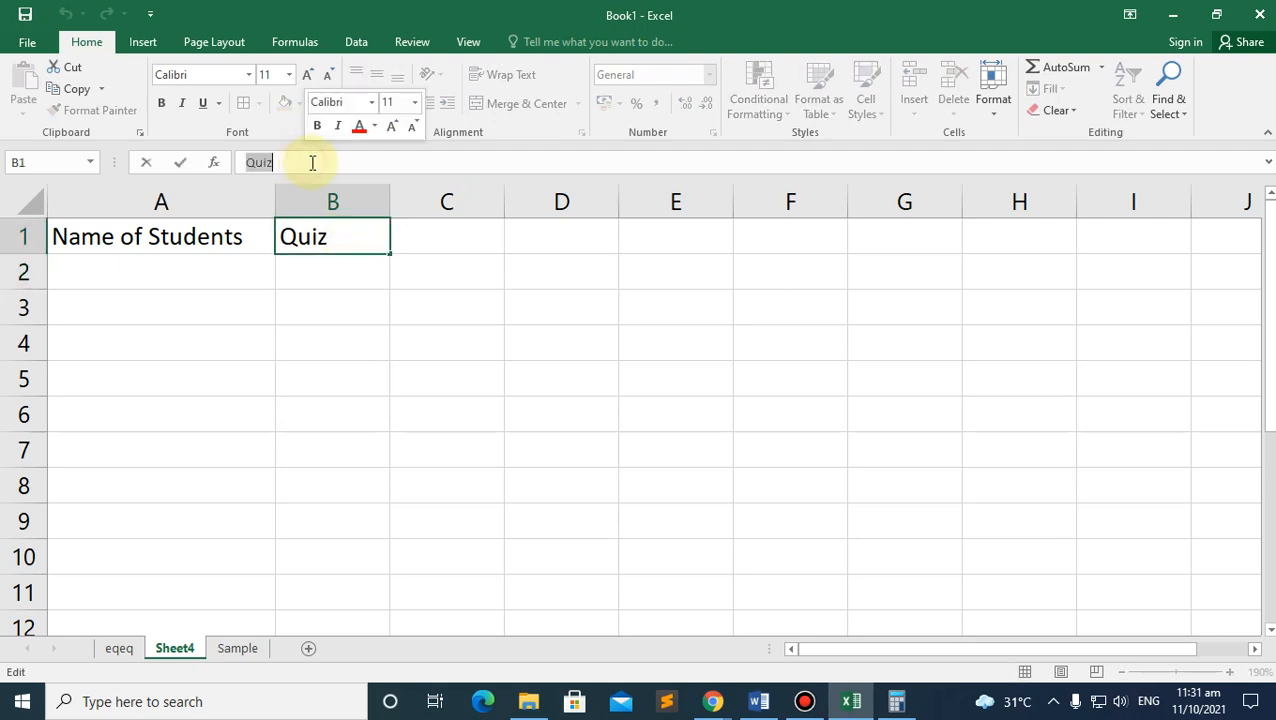
pyautogui.write('1')
pyautogui.click(413, 274)
pyautogui.click(438, 236)
pyautogui.write('Qu')
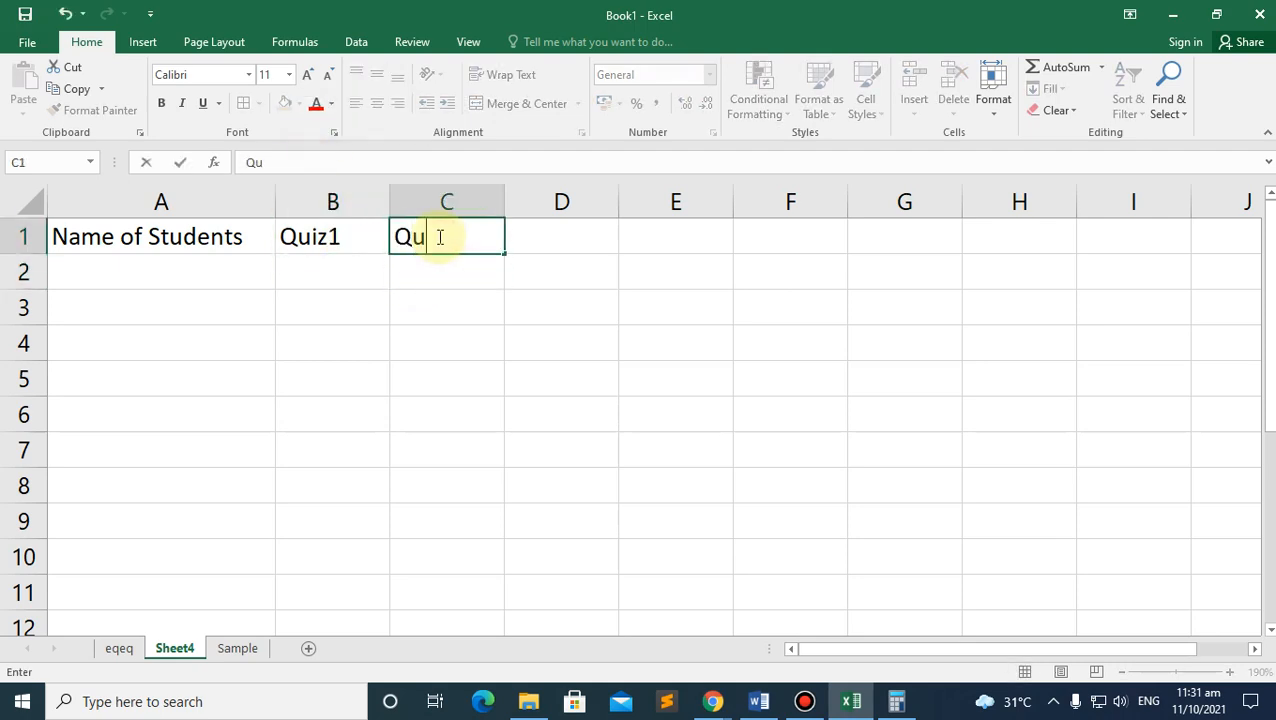
pyautogui.write('iz3')
pyautogui.click(494, 329)
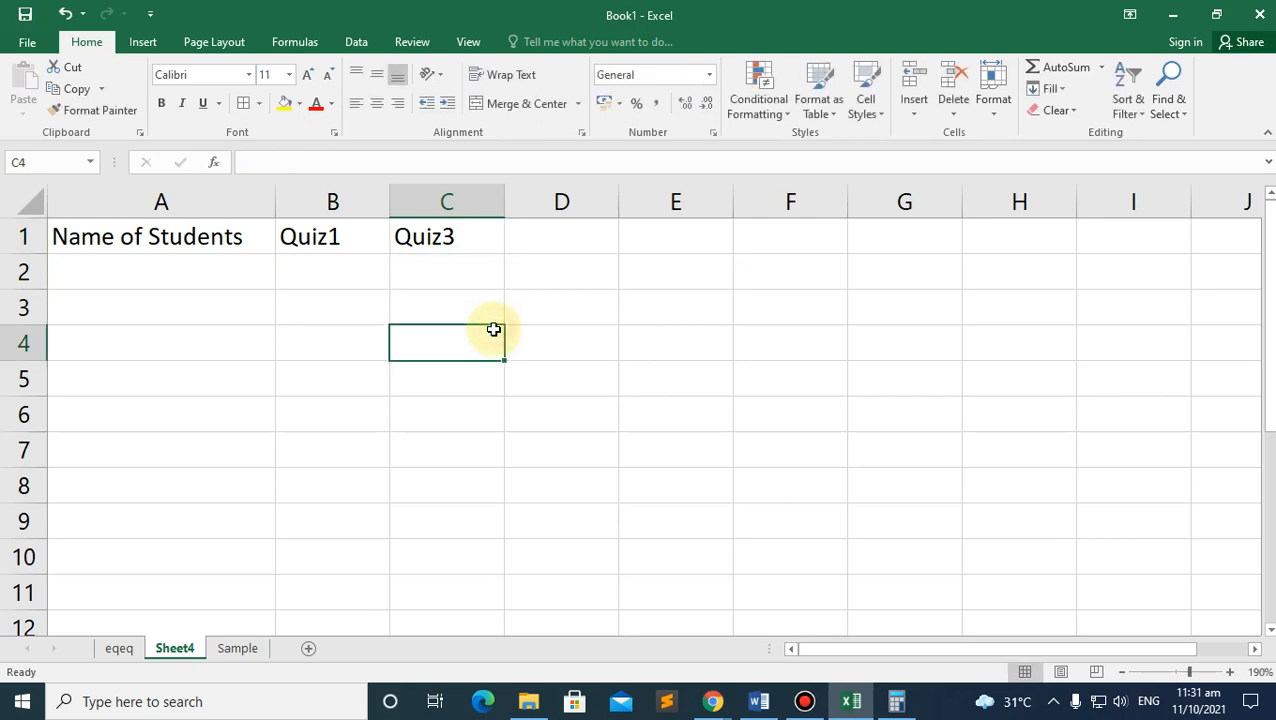
# Step: Type Activity1 in D1 and paste copies of it across E1:H1
pyautogui.click(518, 238)
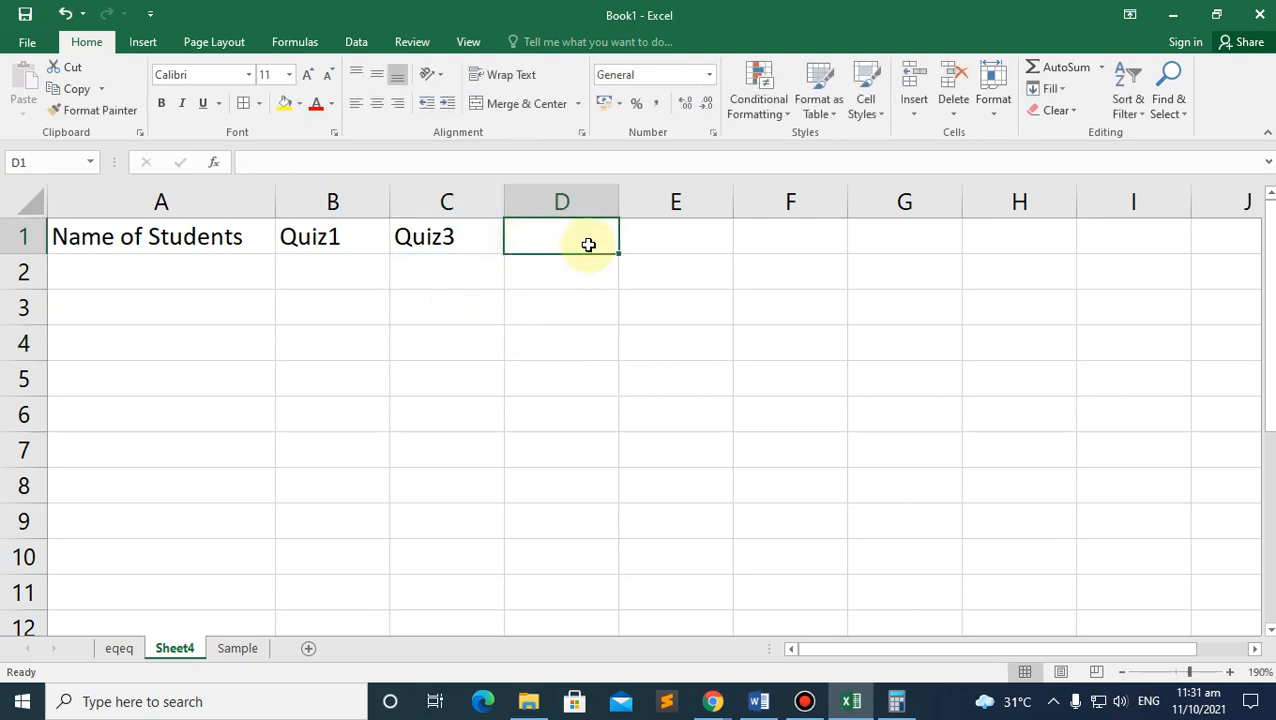
pyautogui.write('Activity1')
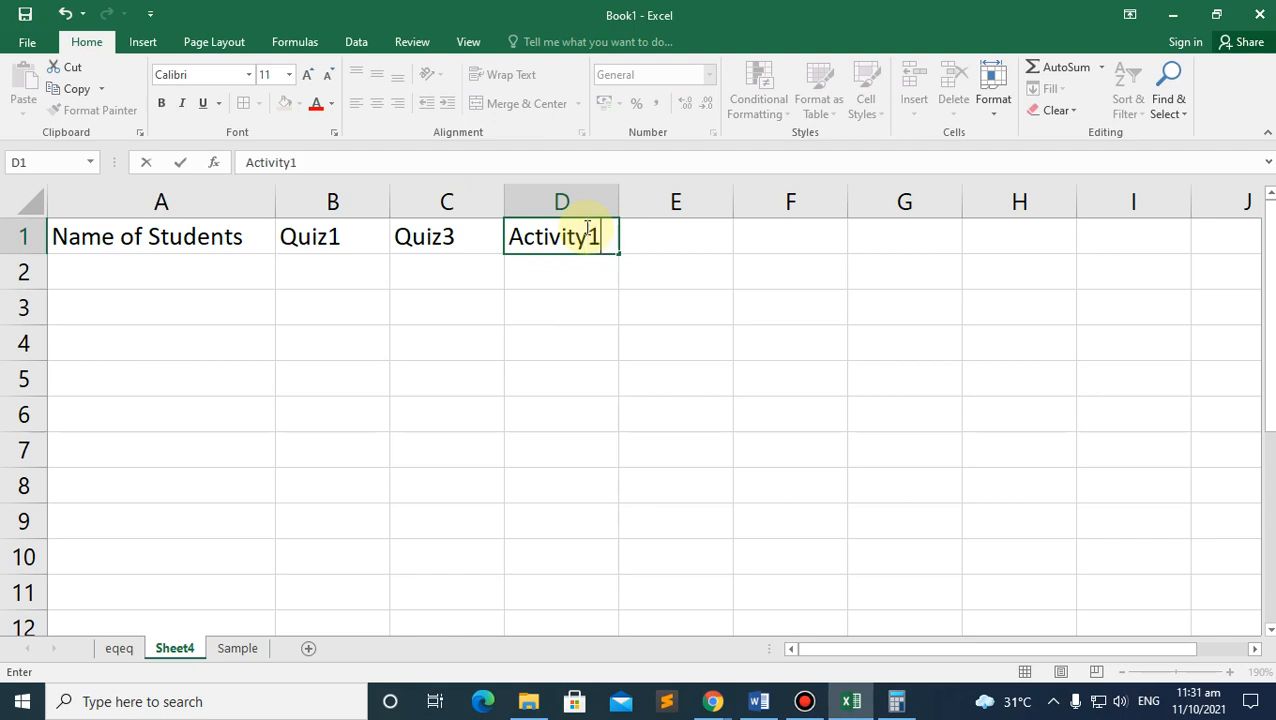
pyautogui.click(609, 287)
pyautogui.click(600, 241)
pyautogui.hotkey('ctrl', 'c')
pyautogui.click(662, 243)
pyautogui.hotkey('ctrl', 'v')
pyautogui.click(793, 237)
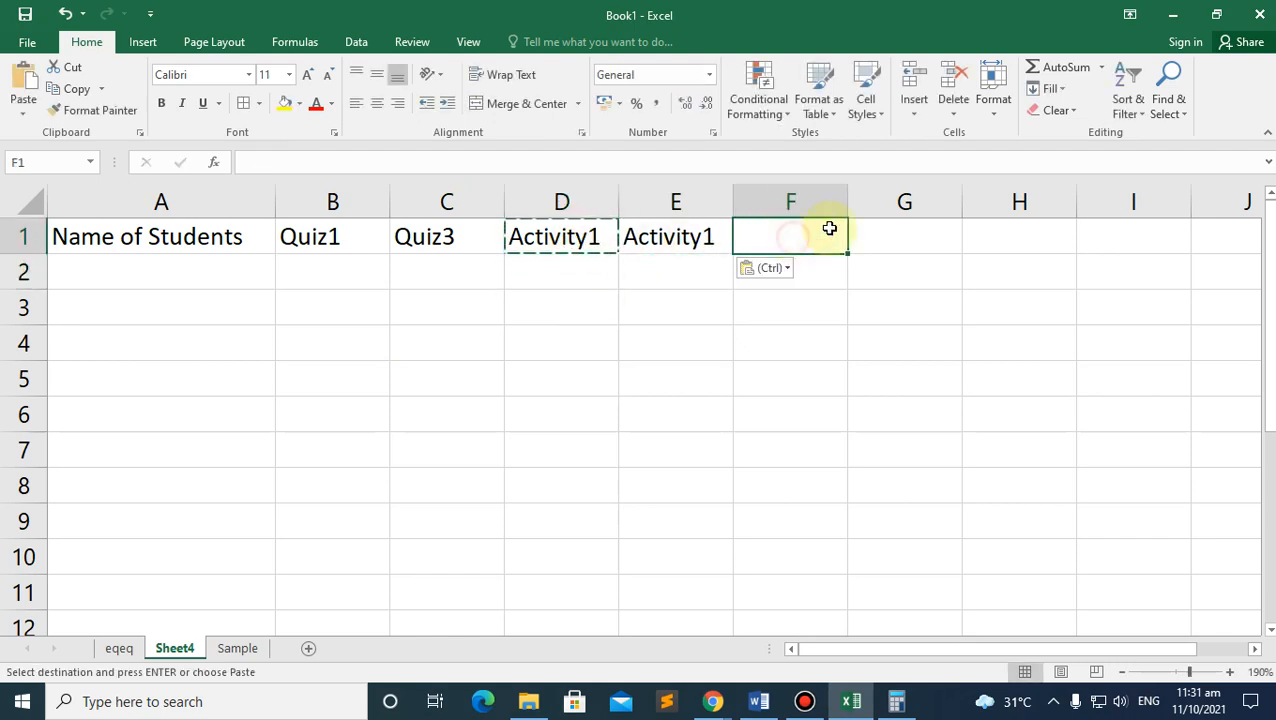
pyautogui.hotkey('ctrl', 'v')
pyautogui.click(930, 237)
pyautogui.hotkey('ctrl', 'v')
pyautogui.click(1030, 237)
pyautogui.hotkey('ctrl', 'v')
pyautogui.click(1113, 237)
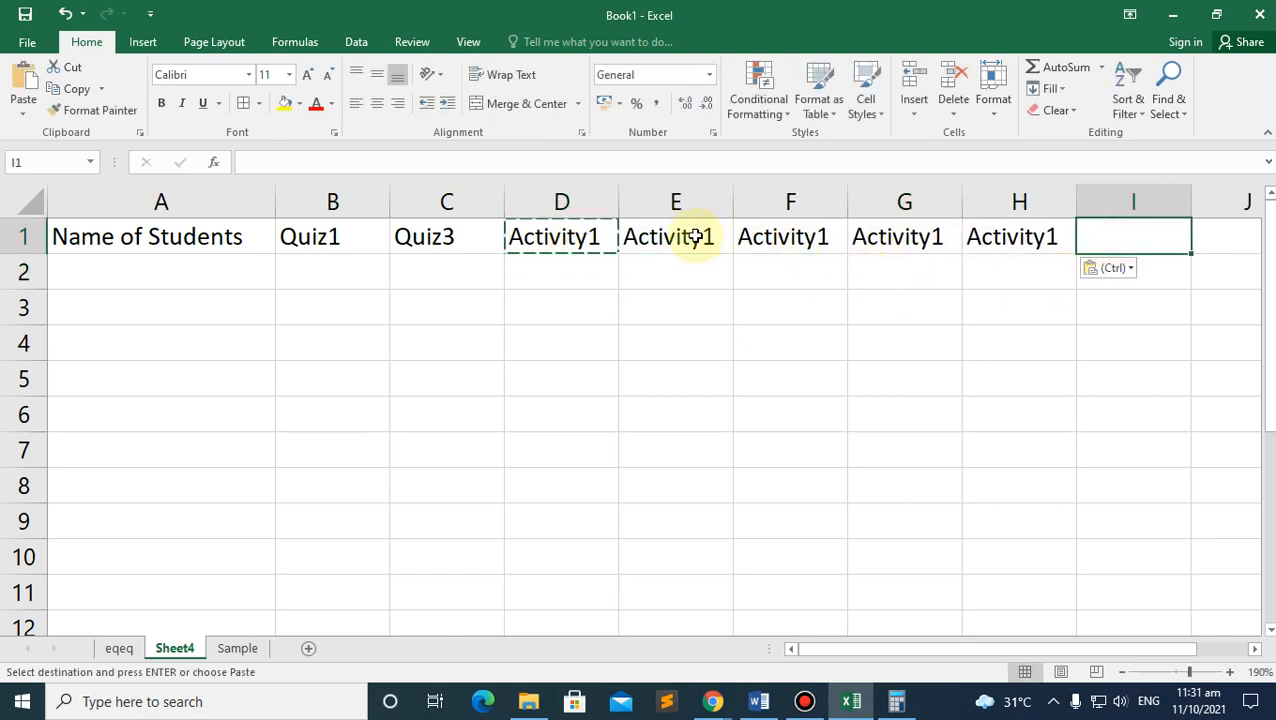
# Step: Renumber the copied headers in E1:H1 to Activity2 through Activity5
pyautogui.click(697, 240)
pyautogui.click(601, 246)
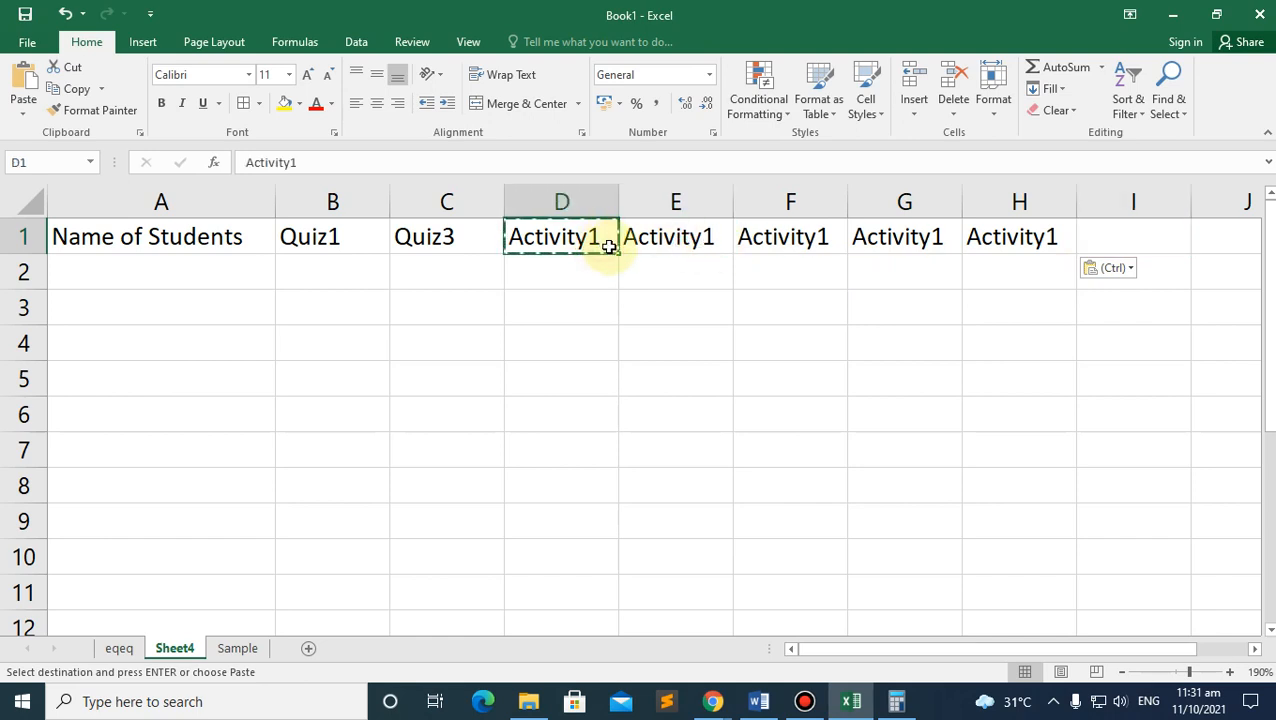
pyautogui.click(661, 242)
pyautogui.doubleClick(663, 241)
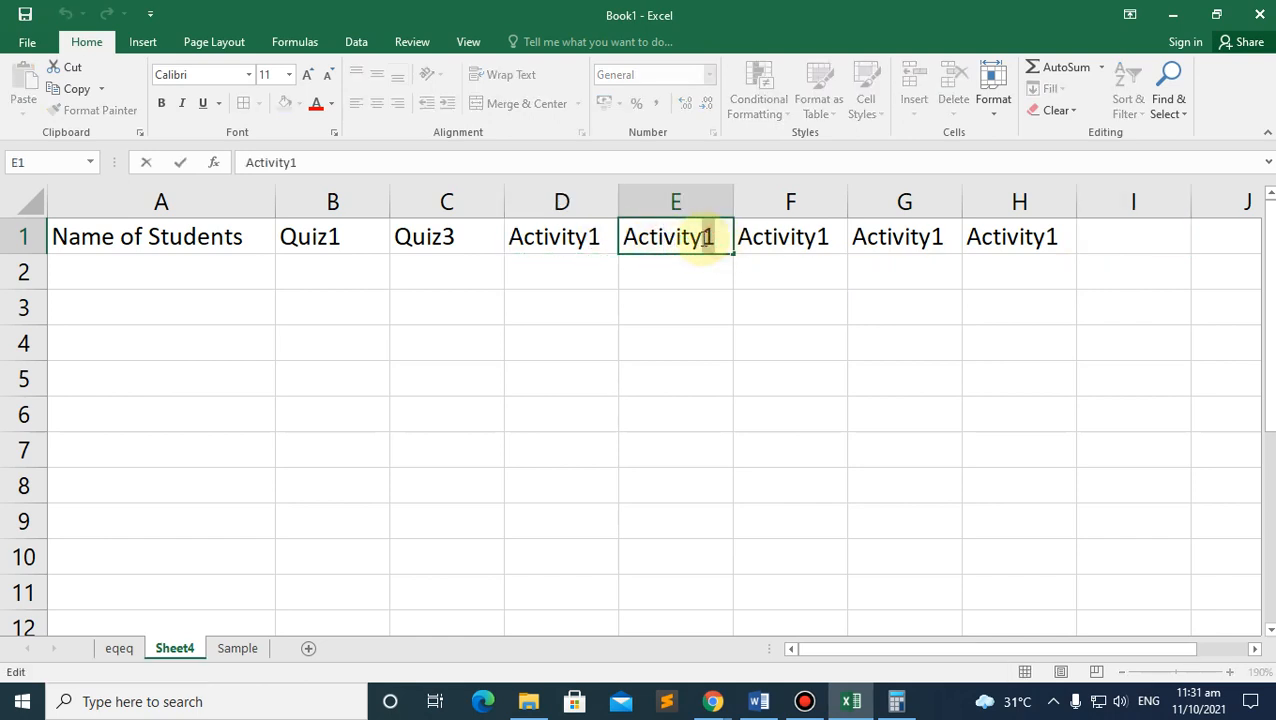
pyautogui.press('BackSpace')
pyautogui.write('2')
pyautogui.click(812, 237)
pyautogui.doubleClick(826, 235)
pyautogui.doubleClick(940, 237)
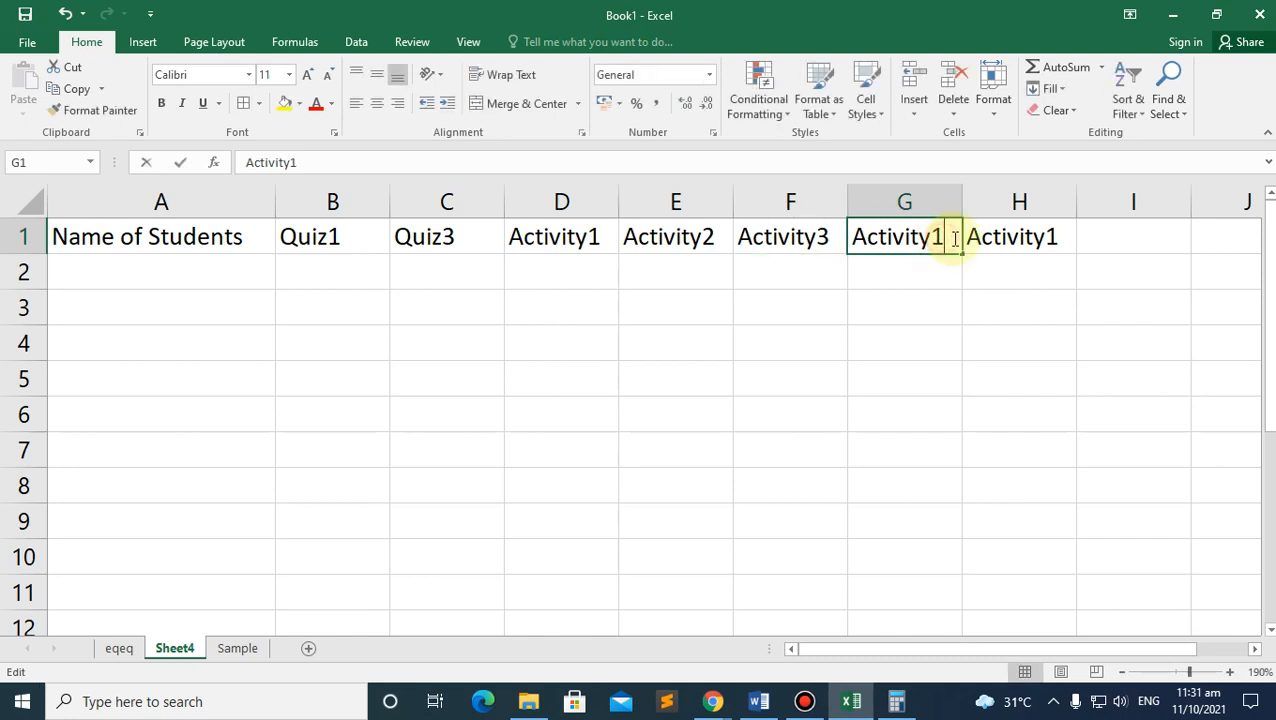
pyautogui.press('BackSpace')
pyautogui.write('4')
pyautogui.click(1017, 239)
pyautogui.doubleClick(1018, 237)
pyautogui.moveTo(1066, 236); pyautogui.dragTo(1046, 236)
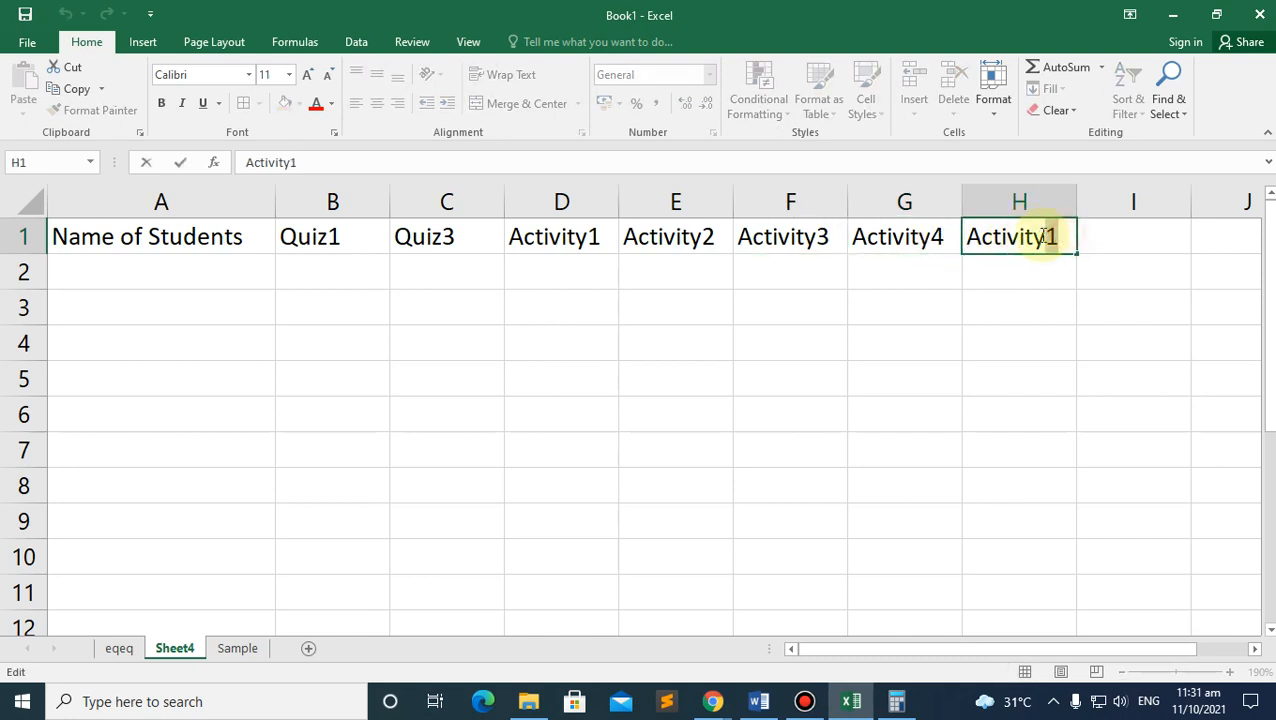
pyautogui.write('5')
pyautogui.click(1037, 353)
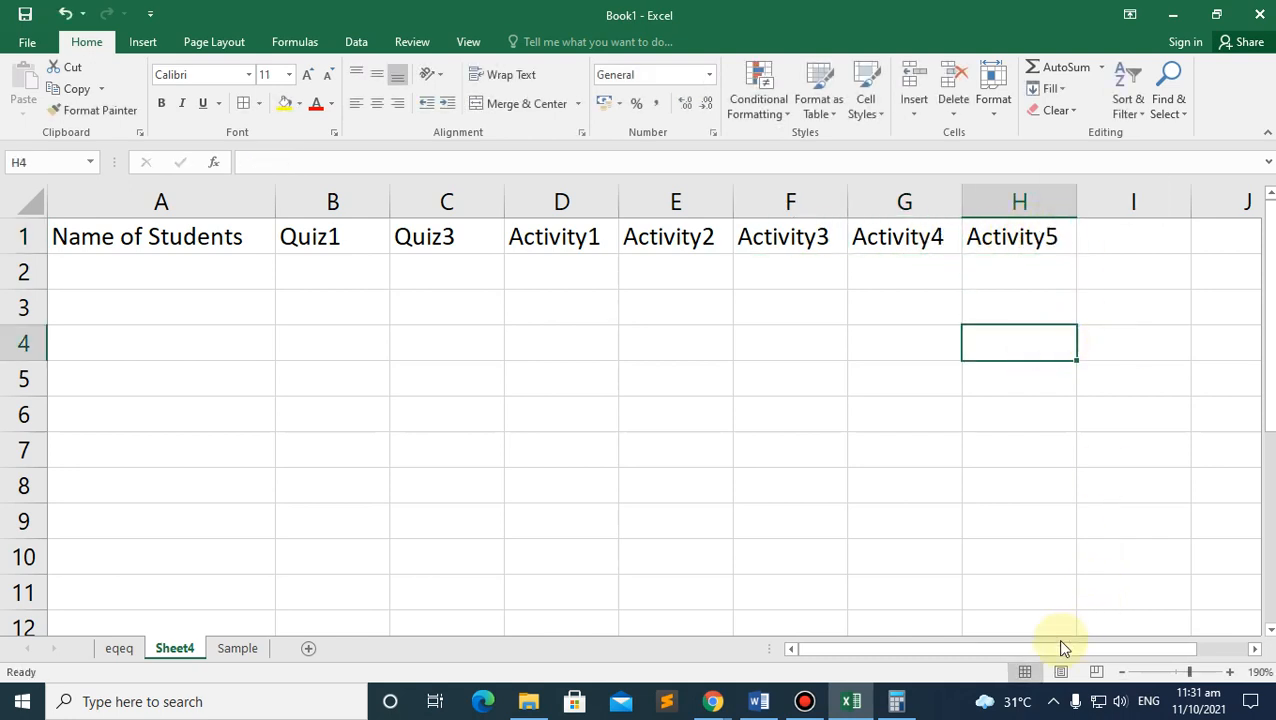
pyautogui.click(545, 240)
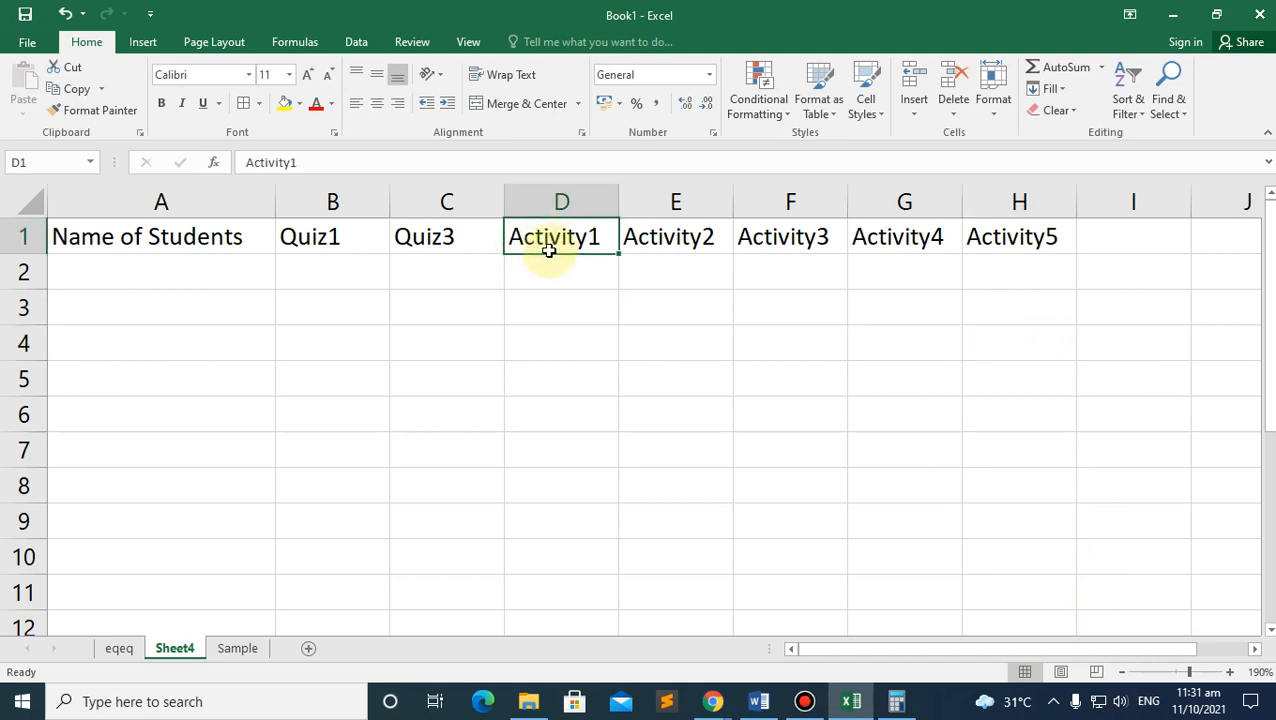
pyautogui.click(447, 250)
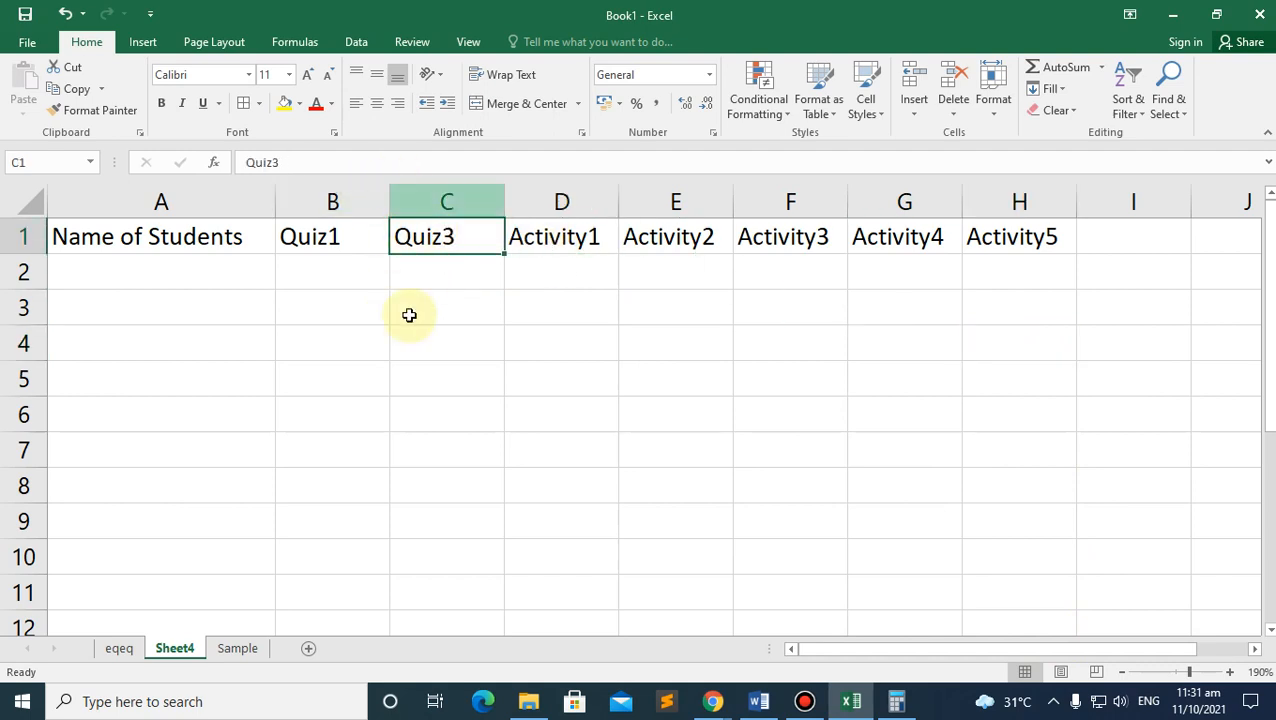
pyautogui.keyDown('shift'); pyautogui.click(1026, 237); pyautogui.keyUp('shift')
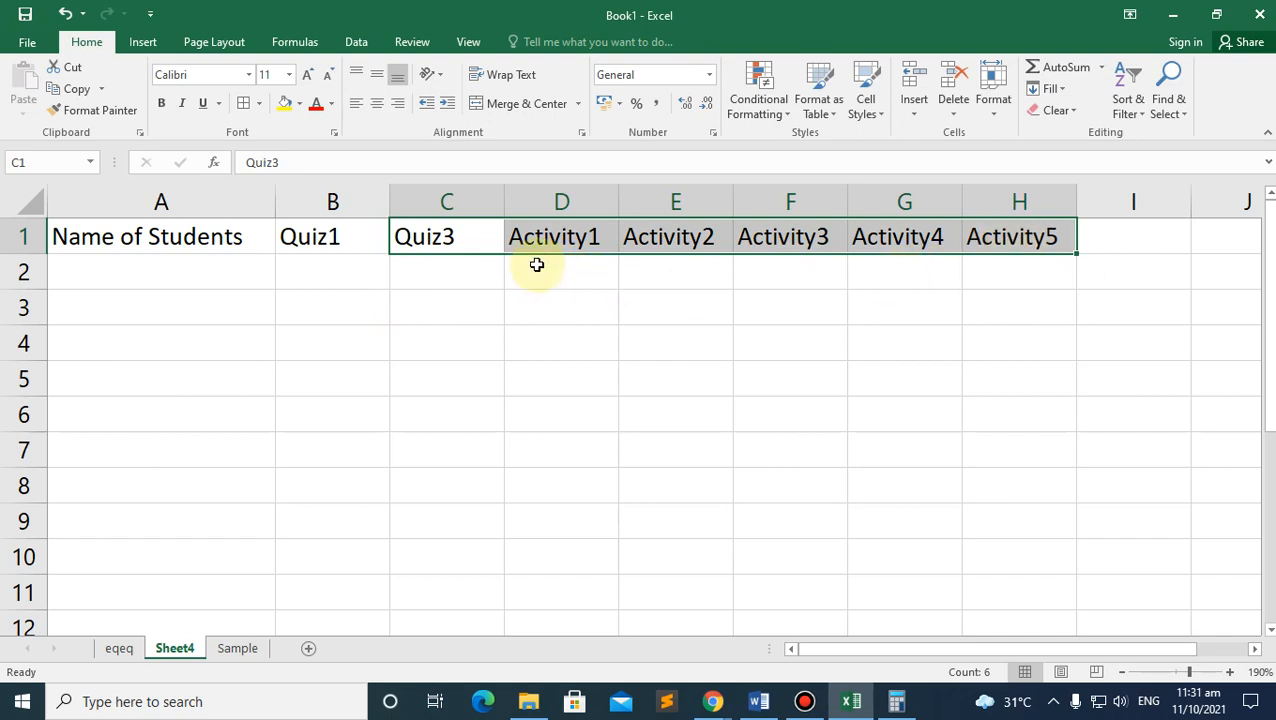
pyautogui.hotkey('ctrl', 'c')
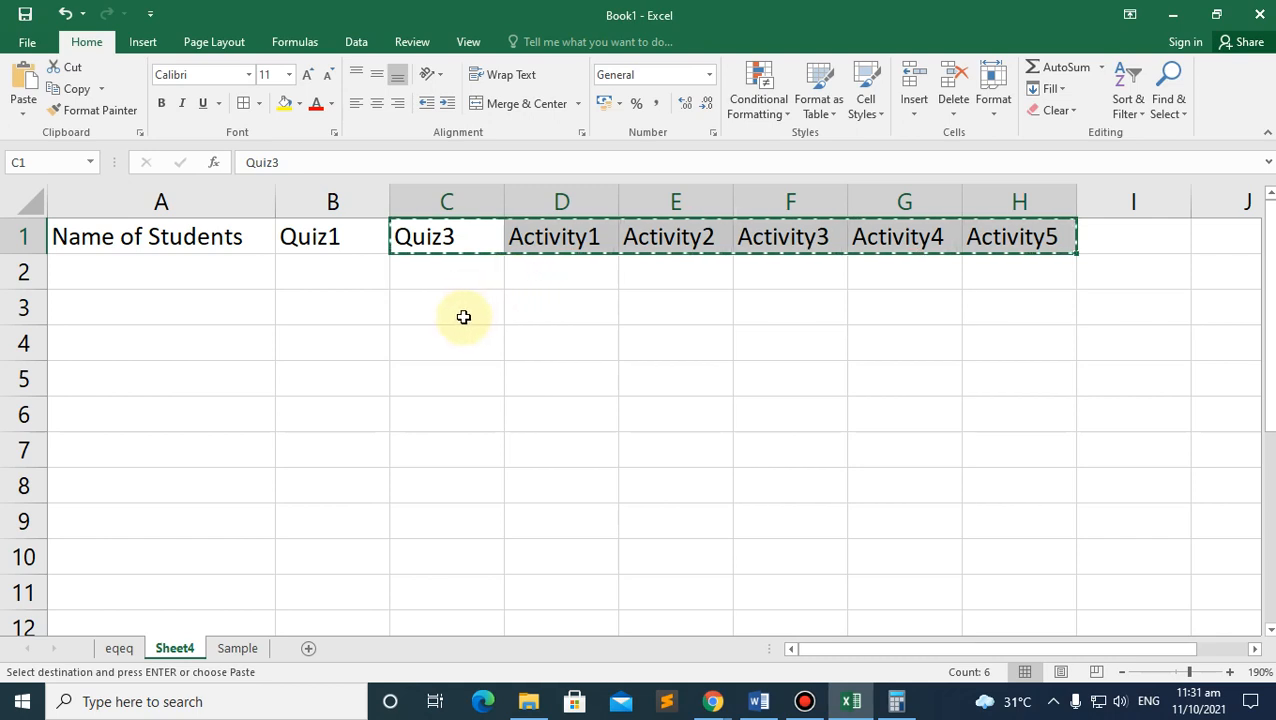
pyautogui.click(549, 240)
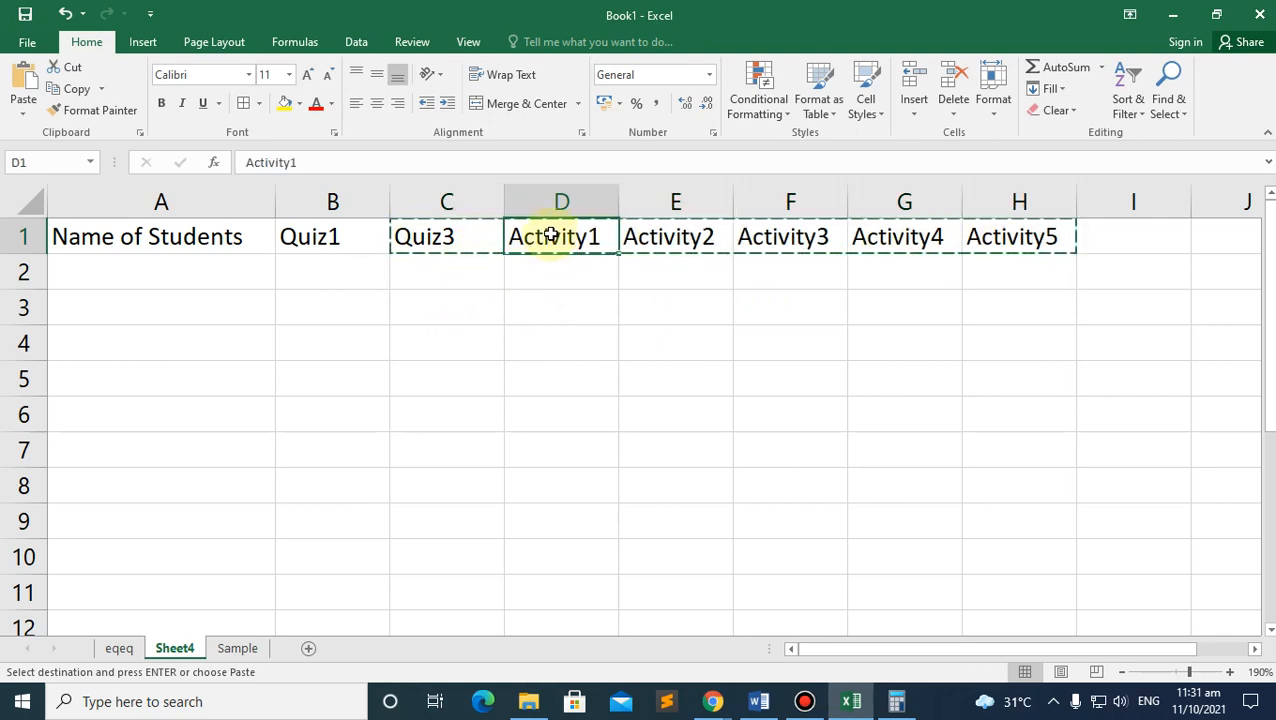
pyautogui.hotkey('ctrl', 'v')
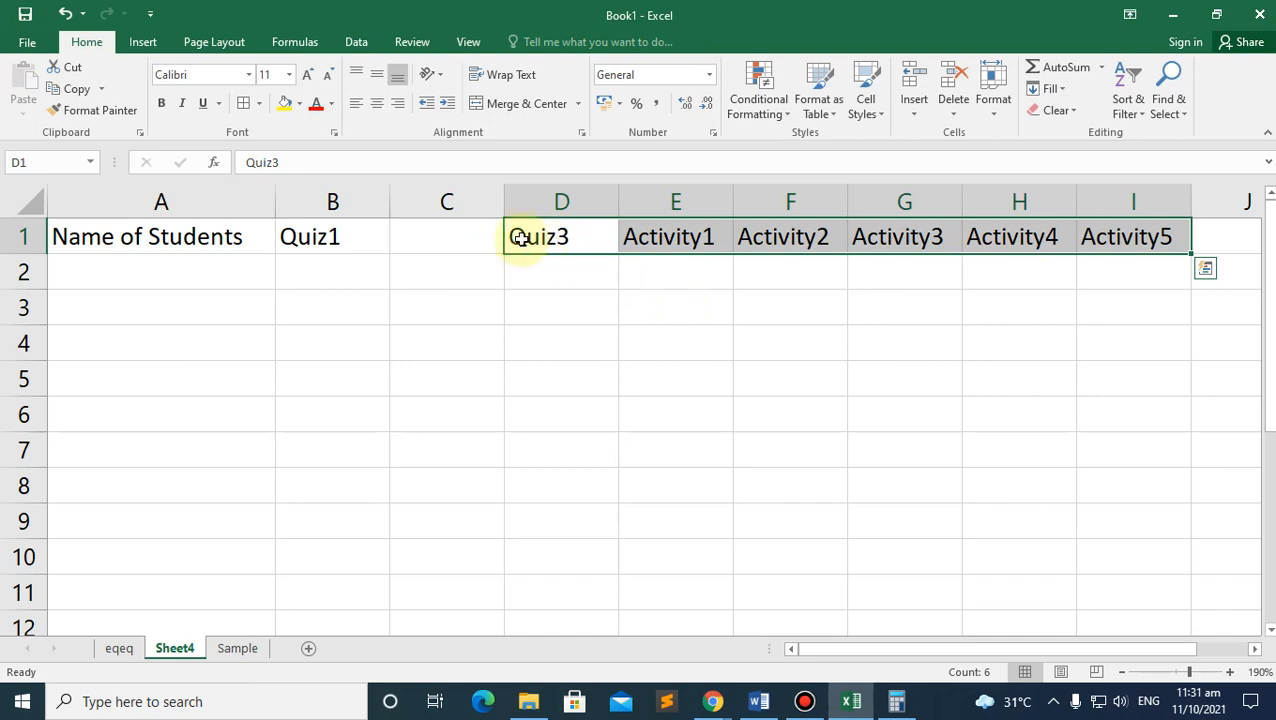
pyautogui.click(442, 234)
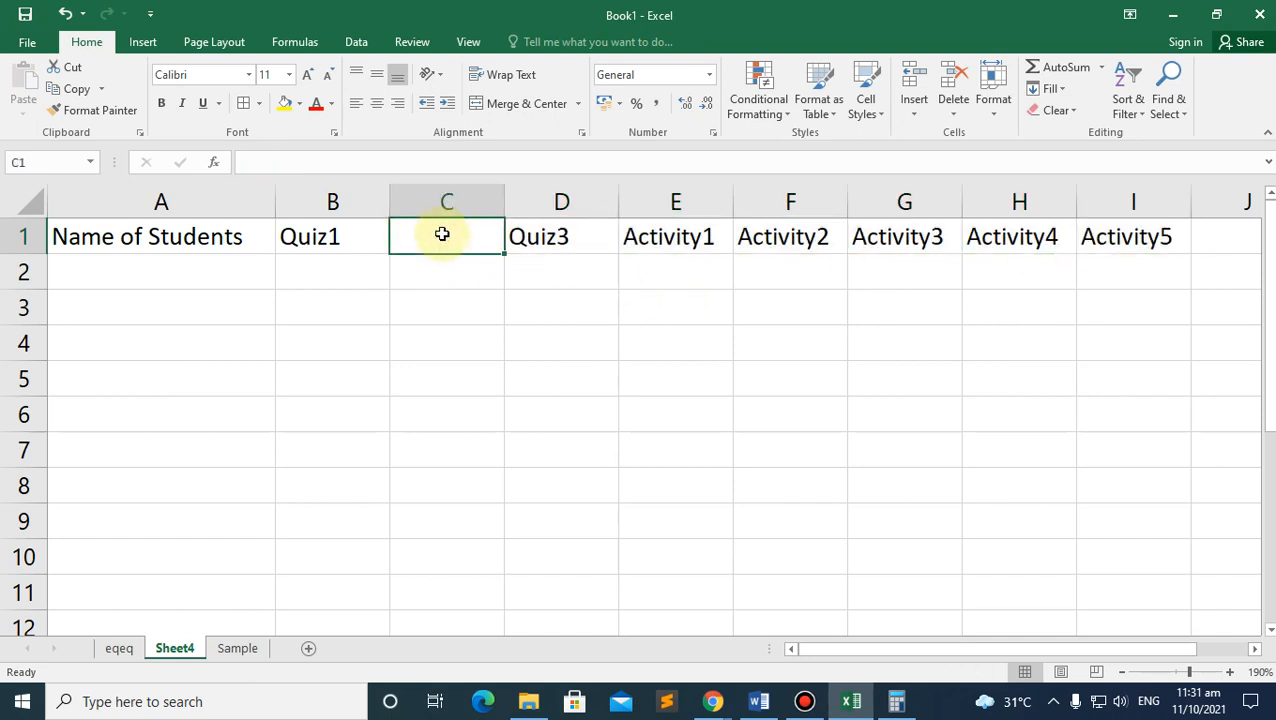
pyautogui.write('Qu')
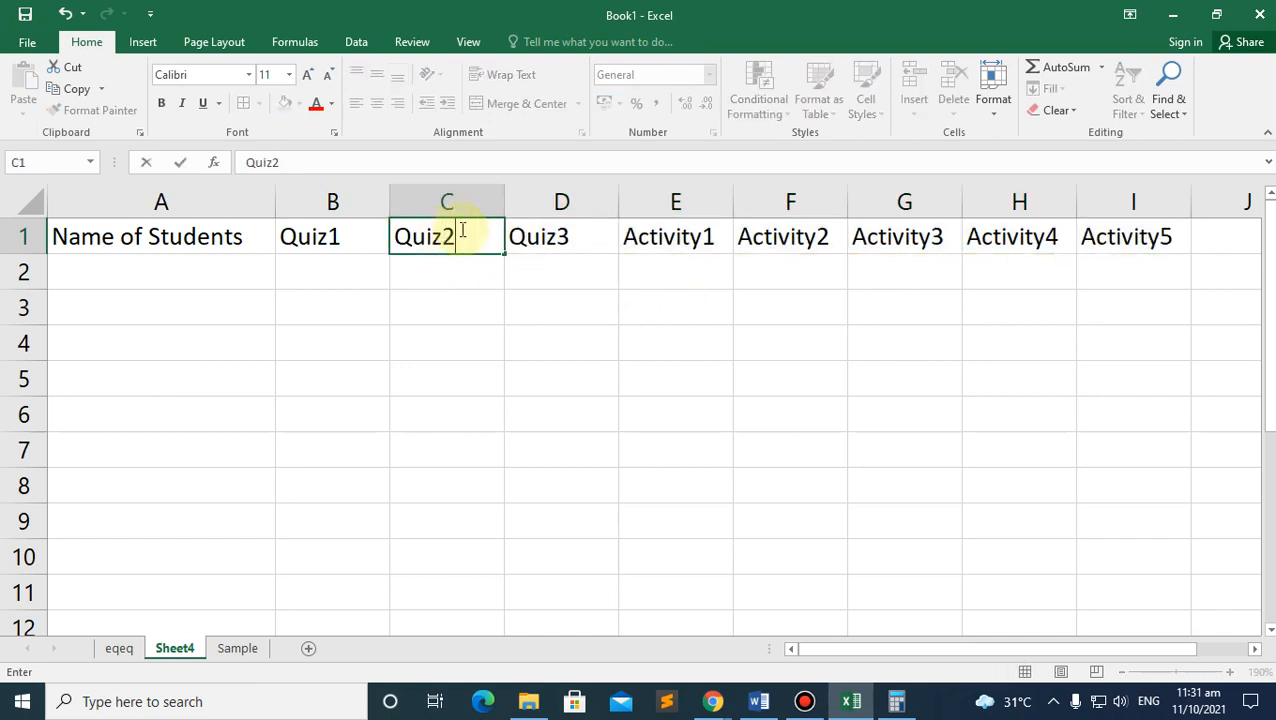
pyautogui.write('iz2')
pyautogui.click(480, 313)
pyautogui.click(456, 258)
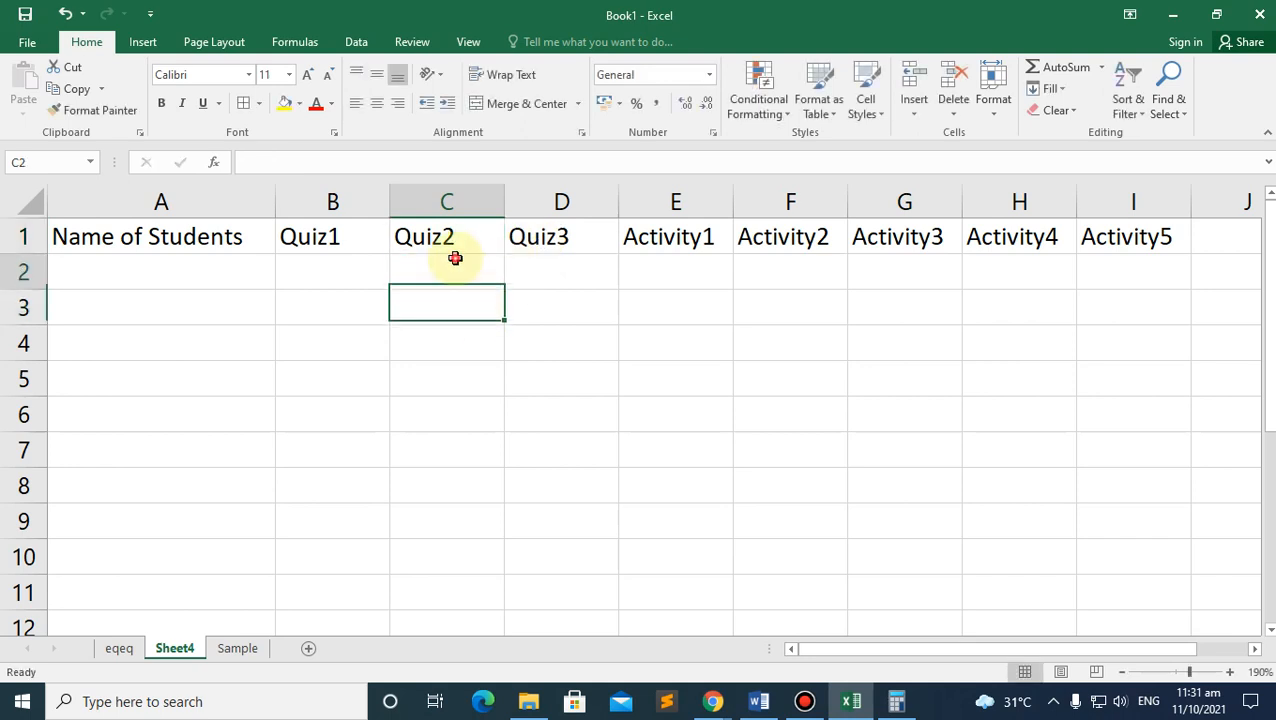
pyautogui.hotkey('ctrl', 'z')
pyautogui.hotkey('ctrl', 'z')
pyautogui.click(453, 273)
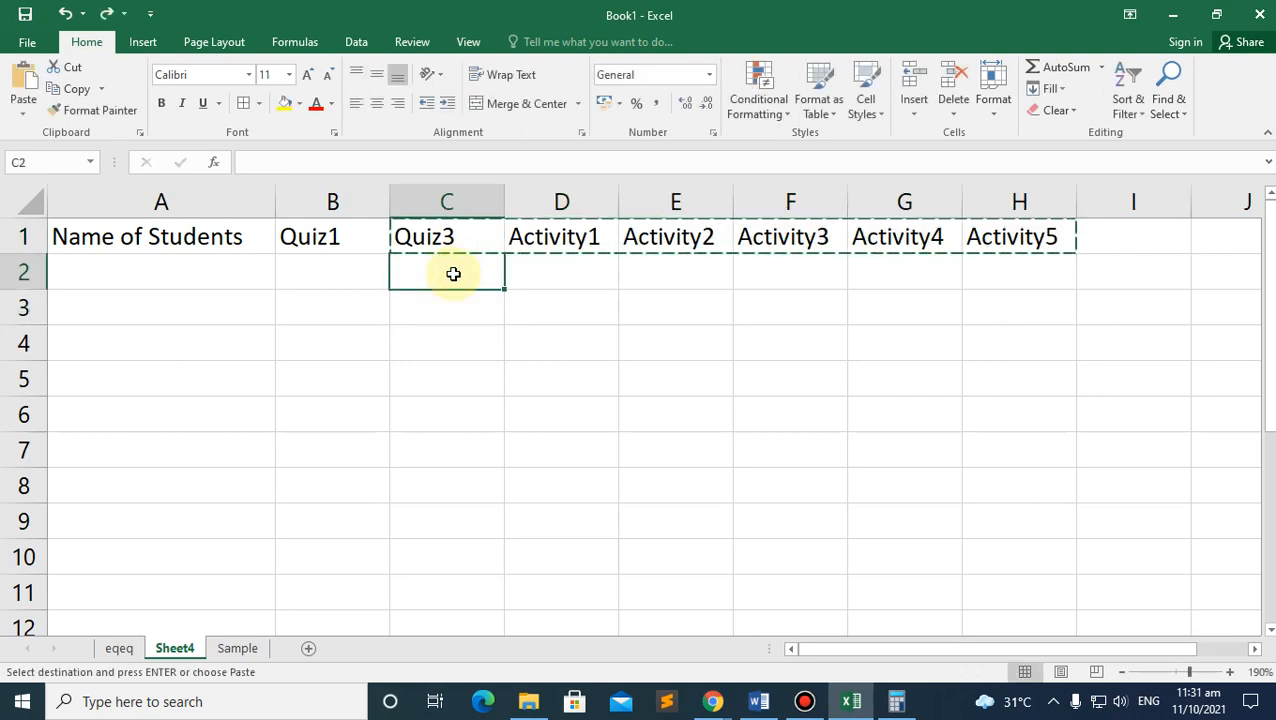
# Step: Enter 20 in D2 and fill it down the Activity1 column to row 7
pyautogui.click(441, 235)
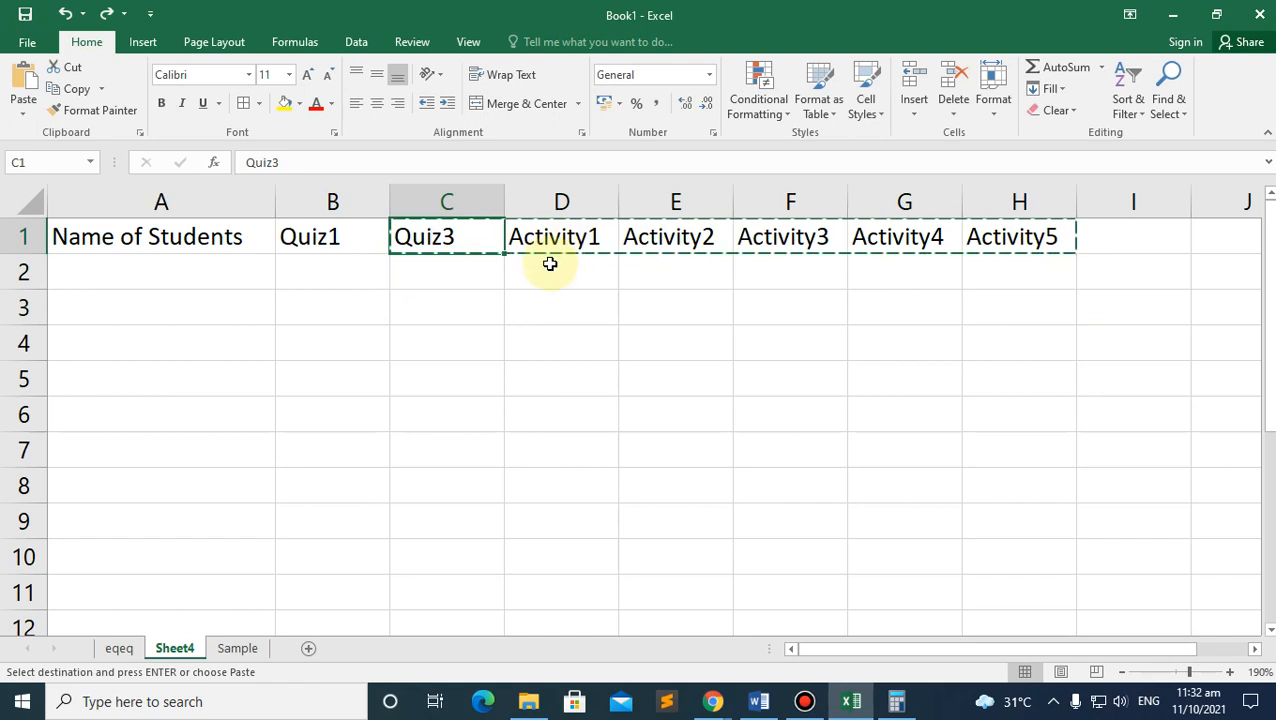
pyautogui.click(474, 278)
pyautogui.click(461, 302)
pyautogui.click(530, 273)
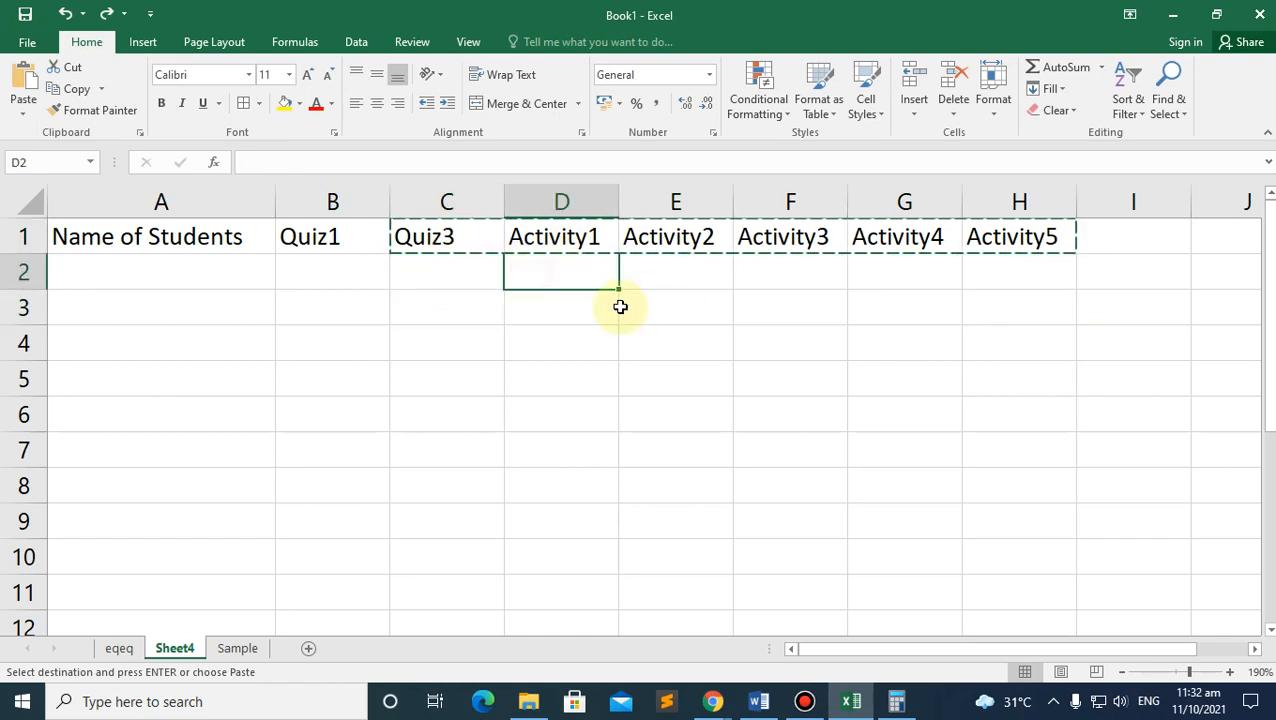
pyautogui.press('Escape')
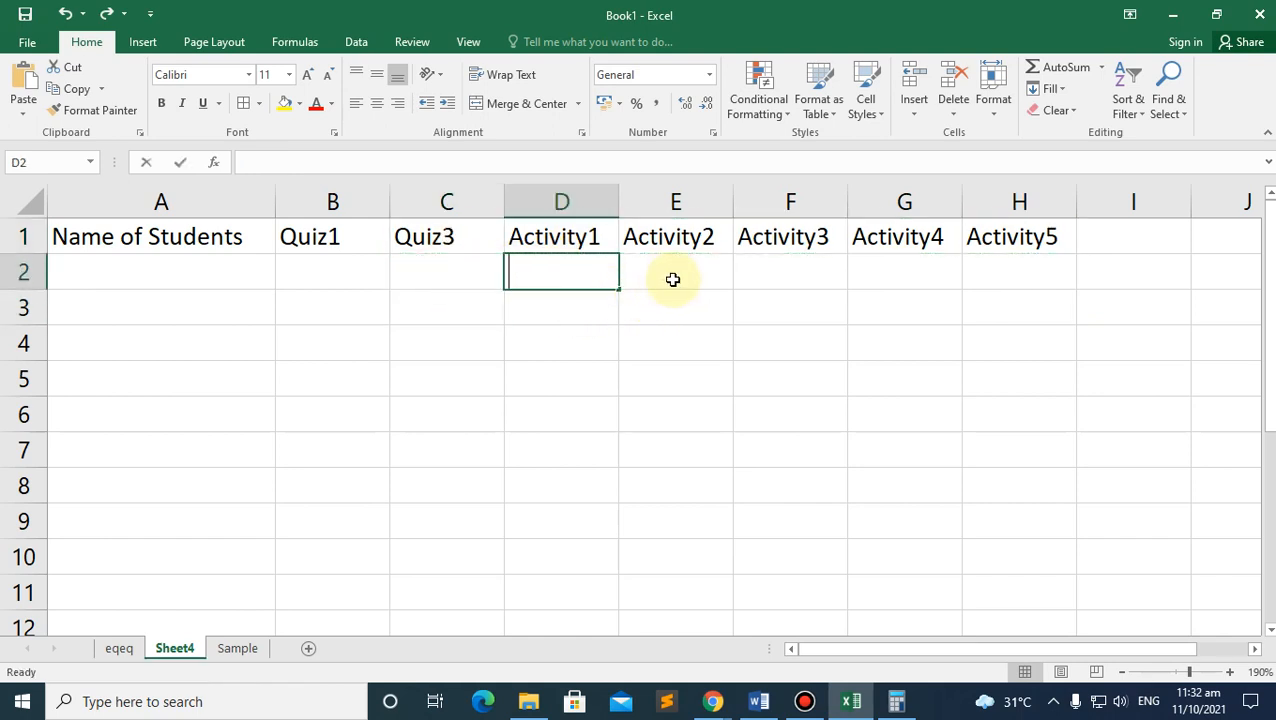
pyautogui.write('20')
pyautogui.click(680, 273)
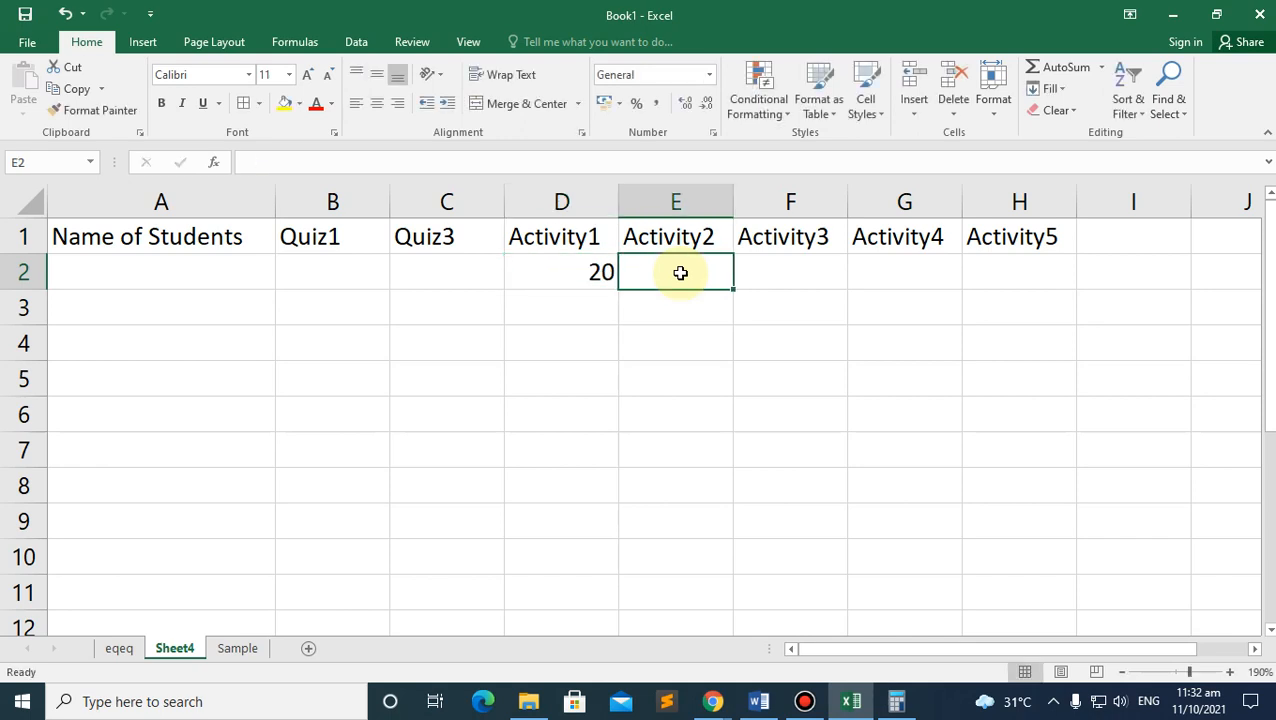
pyautogui.click(596, 277)
pyautogui.moveTo(620, 290); pyautogui.dragTo(616, 466)
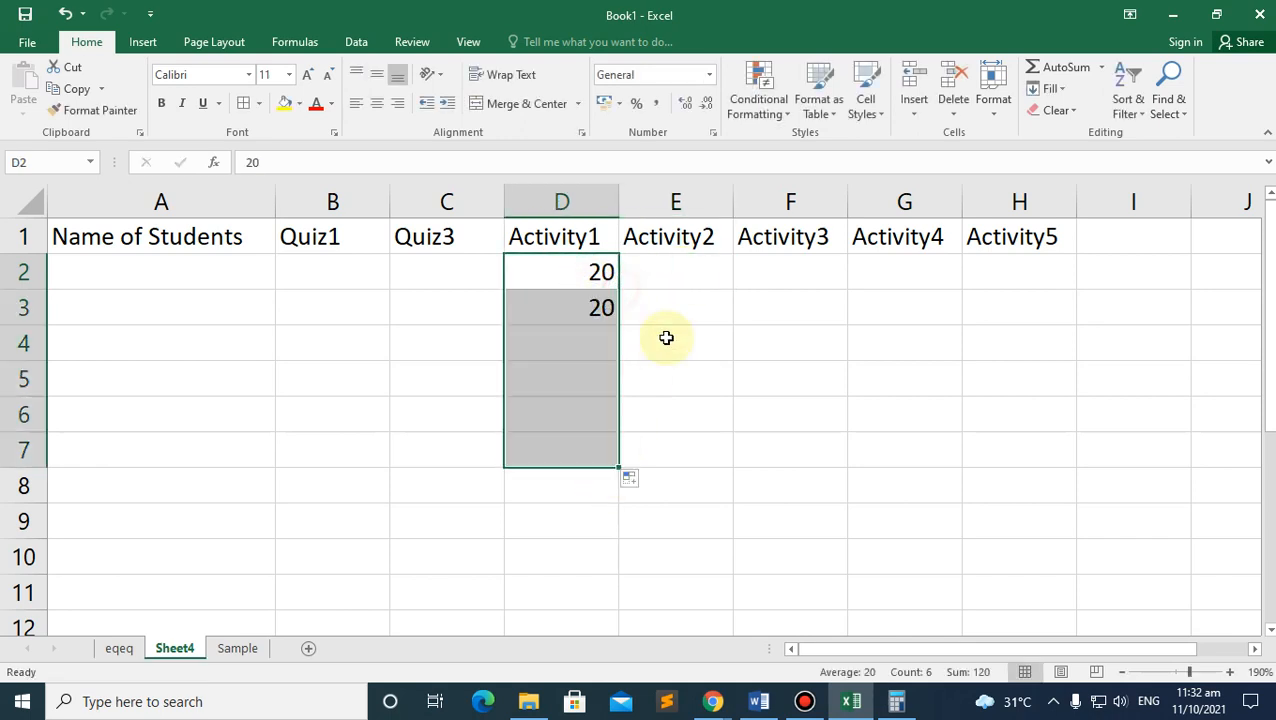
# Step: Enter 23 in E2 and fill it across Activity2 to Activity5 for rows 2–7
pyautogui.click(695, 273)
pyautogui.write('23')
pyautogui.moveTo(734, 289); pyautogui.dragTo(732, 468)
pyautogui.click(809, 282)
pyautogui.click(720, 272)
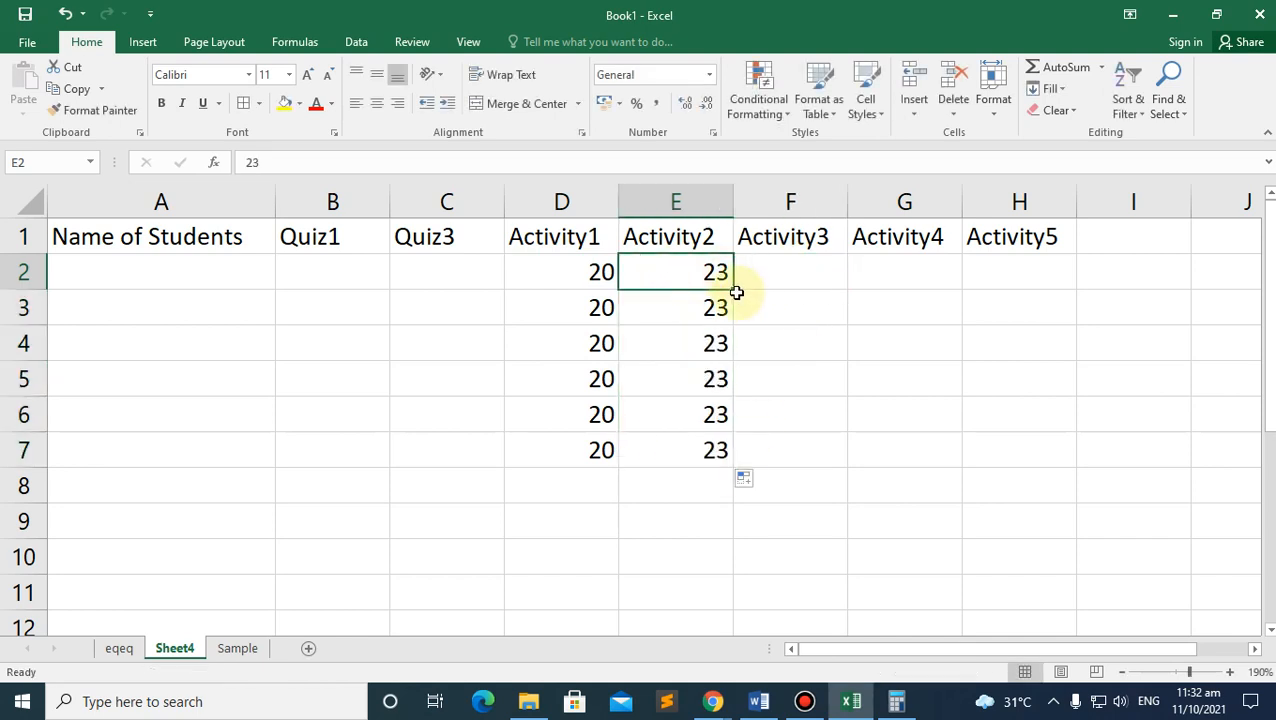
pyautogui.moveTo(735, 288); pyautogui.dragTo(1060, 466)
pyautogui.click(528, 352)
# Step: Enter 50 in C2 and fill it down the Quiz3 column to C7
pyautogui.click(441, 285)
pyautogui.click(427, 230)
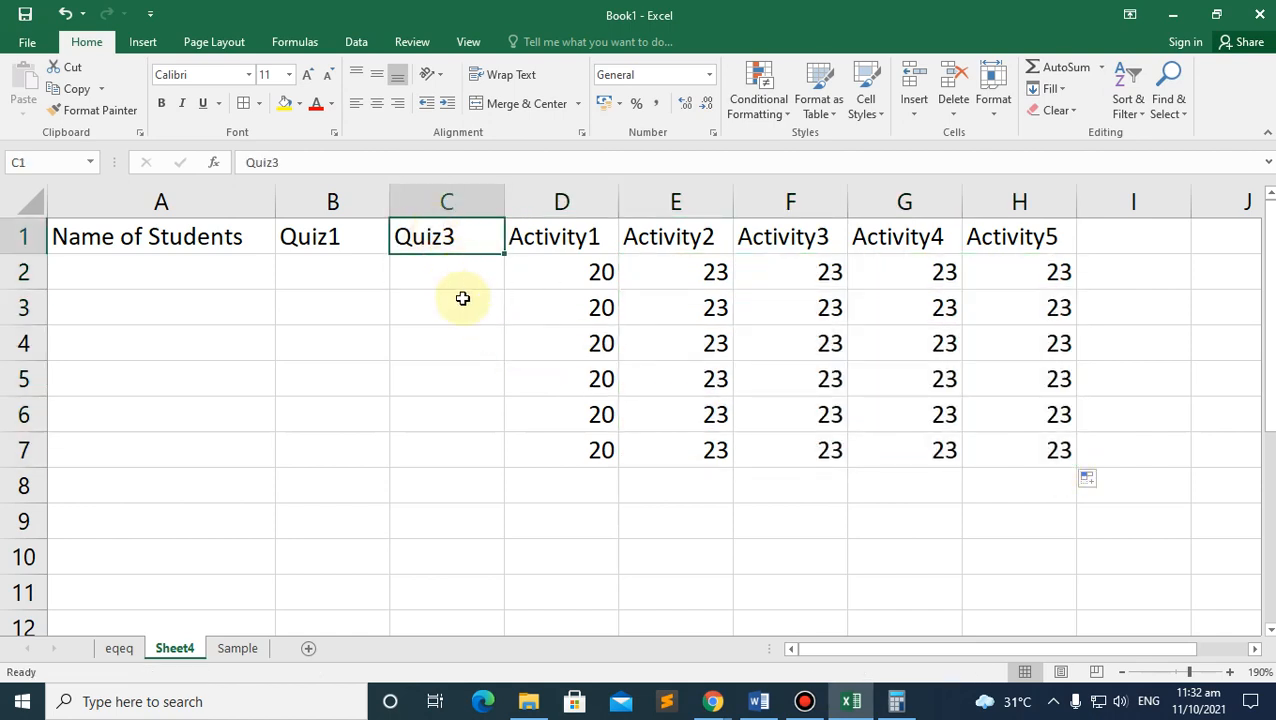
pyautogui.click(444, 282)
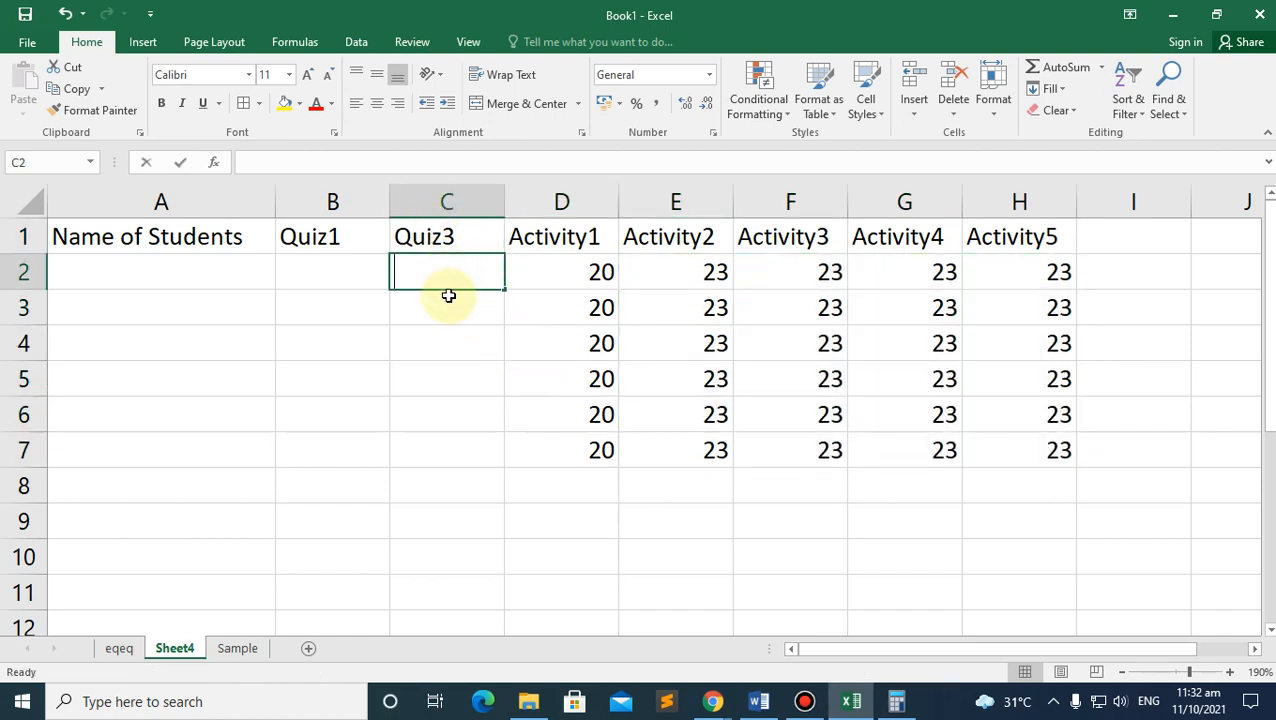
pyautogui.write('50')
pyautogui.click(456, 285)
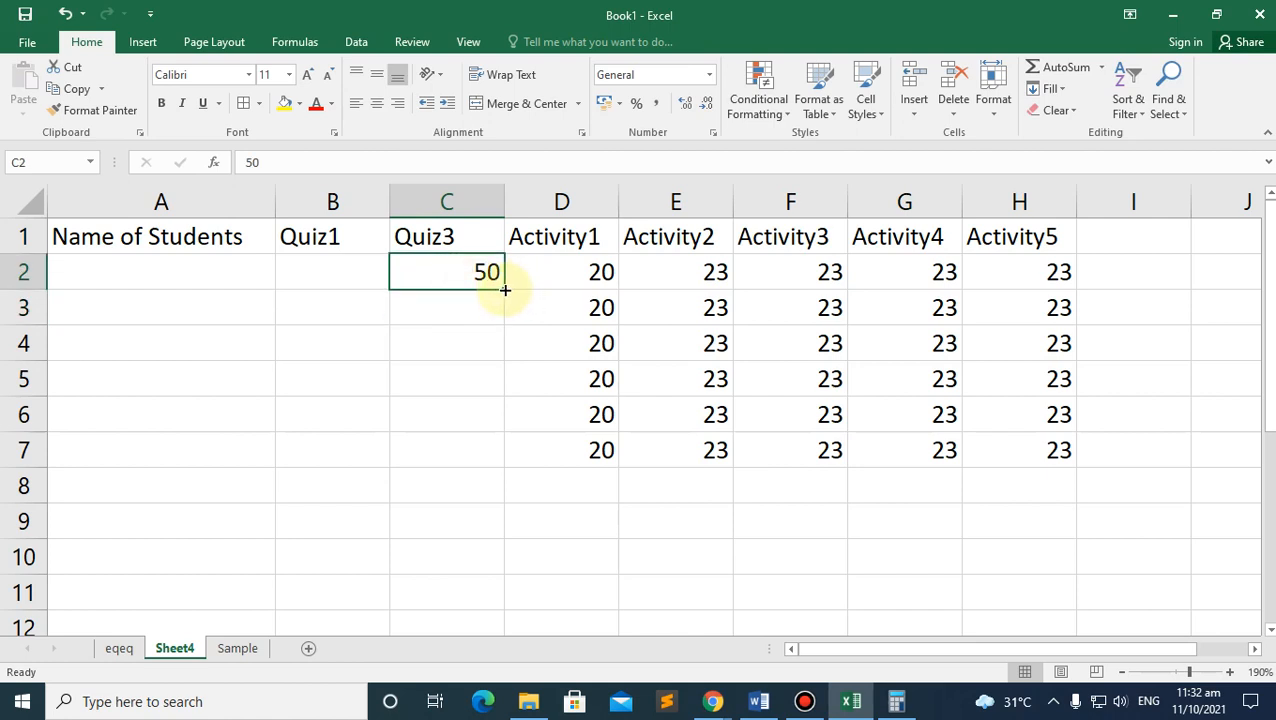
pyautogui.moveTo(505, 290); pyautogui.dragTo(490, 468)
pyautogui.click(435, 274)
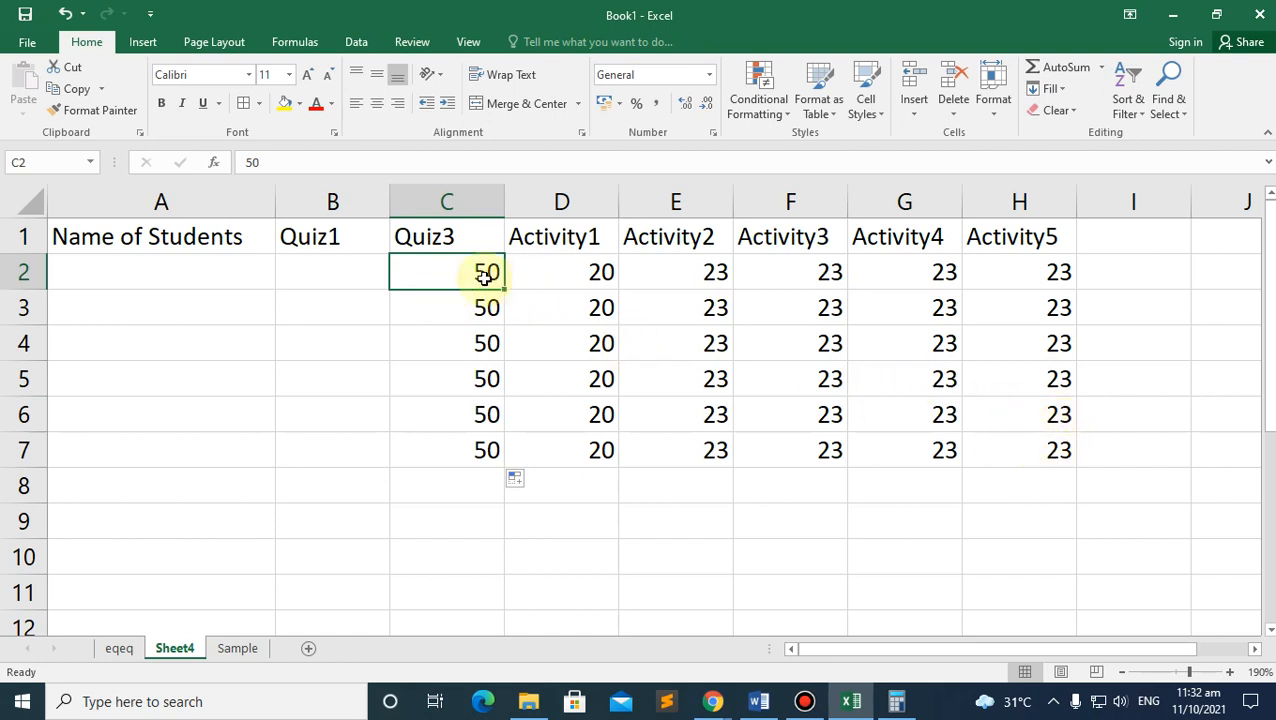
pyautogui.click(457, 238)
pyautogui.click(464, 276)
pyautogui.click(447, 248)
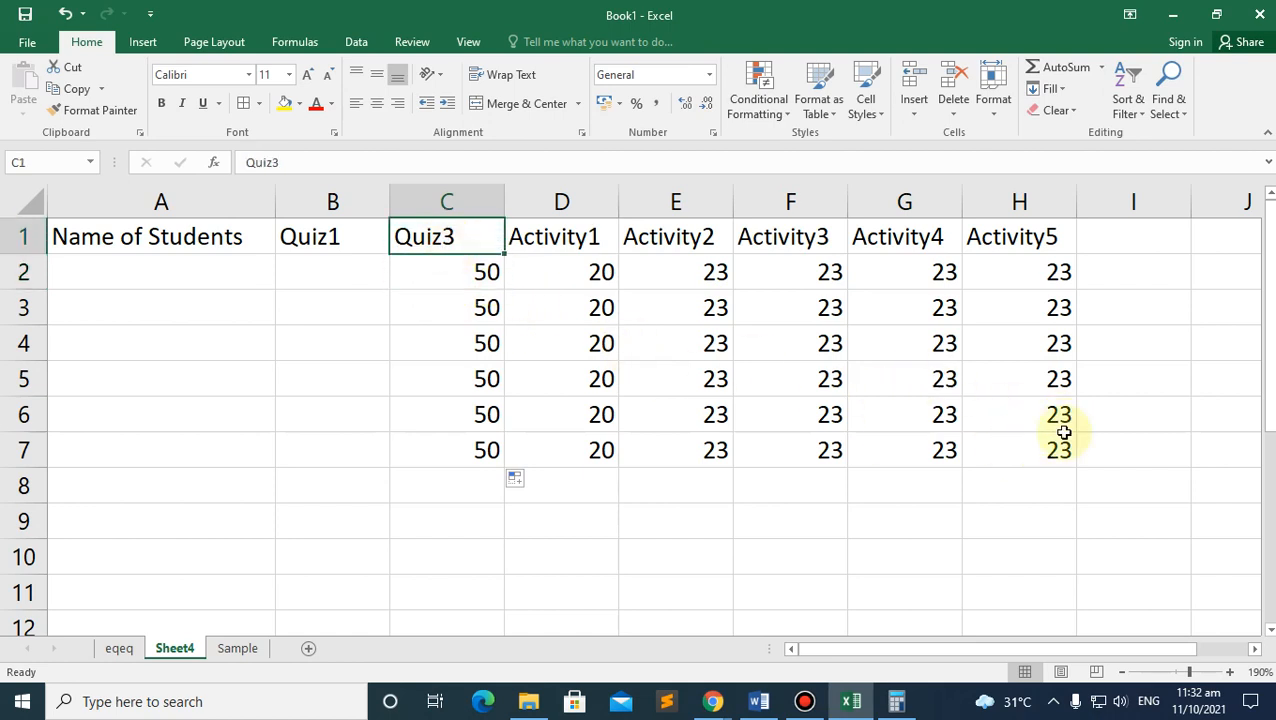
pyautogui.keyDown('shift'); pyautogui.click(1017, 238); pyautogui.keyUp('shift')
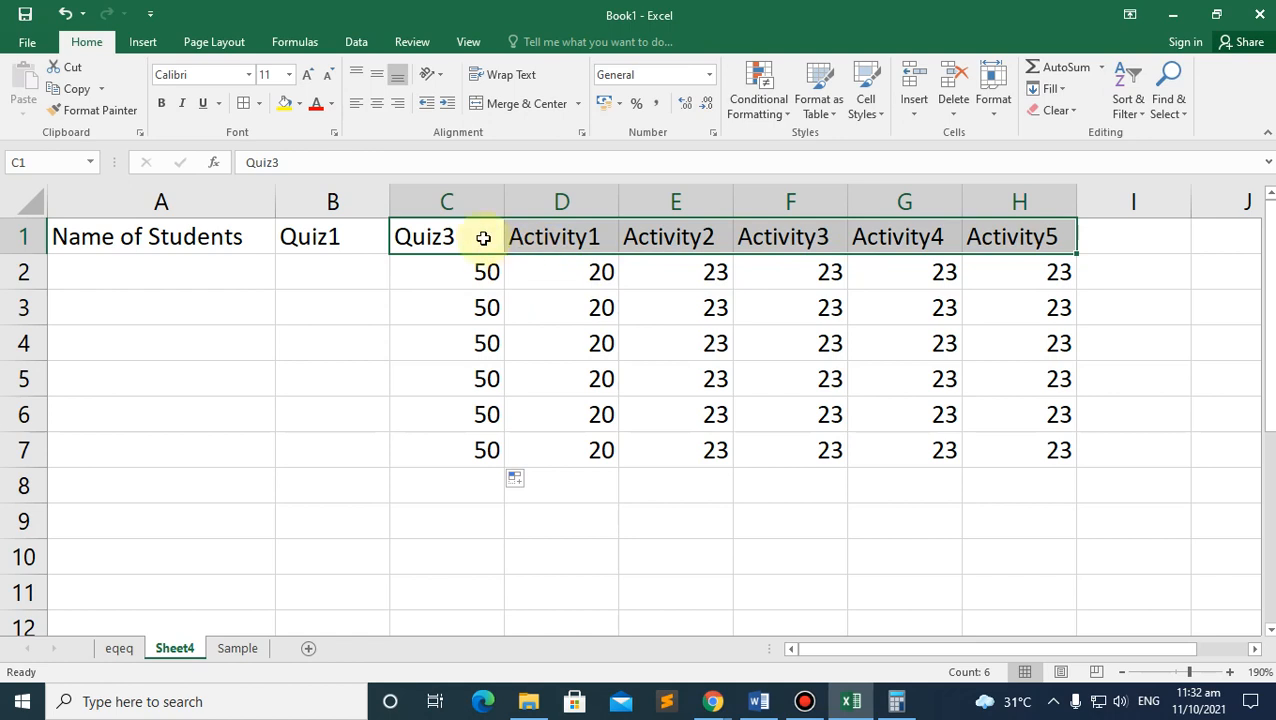
pyautogui.hotkey('ctrl', 'x')
pyautogui.click(550, 242)
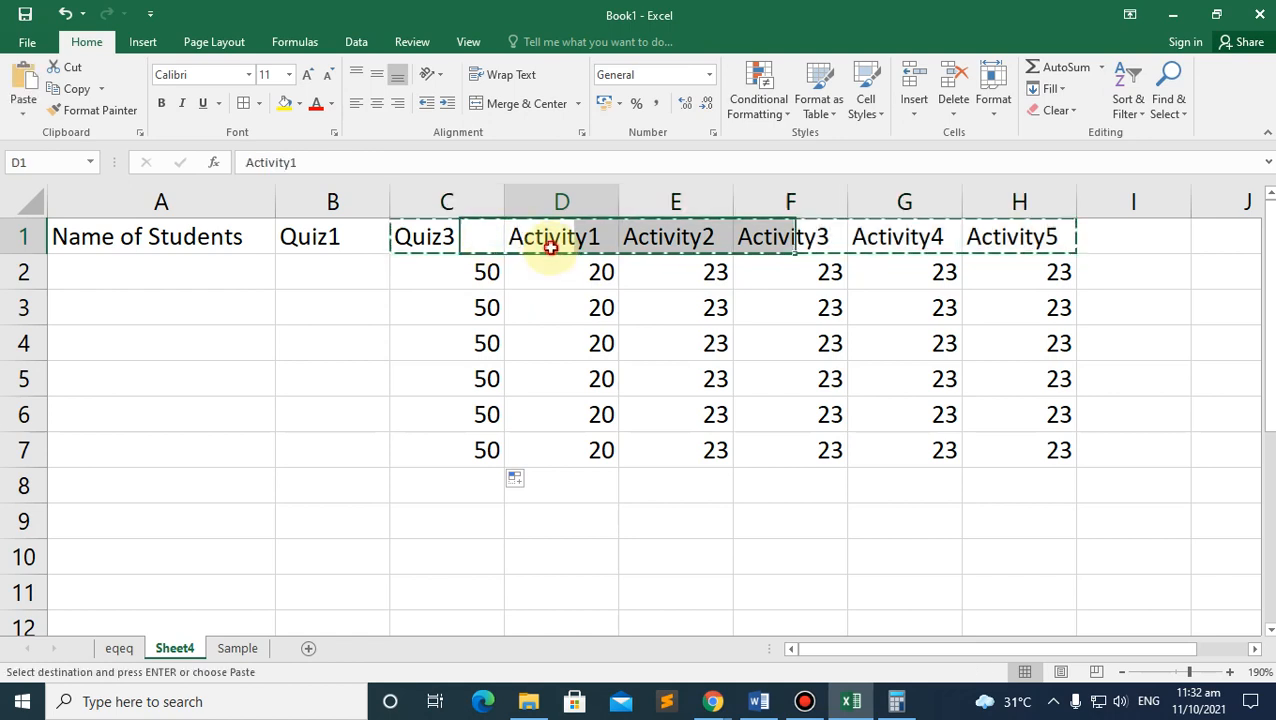
pyautogui.hotkey('ctrl', 'v')
pyautogui.click(440, 288)
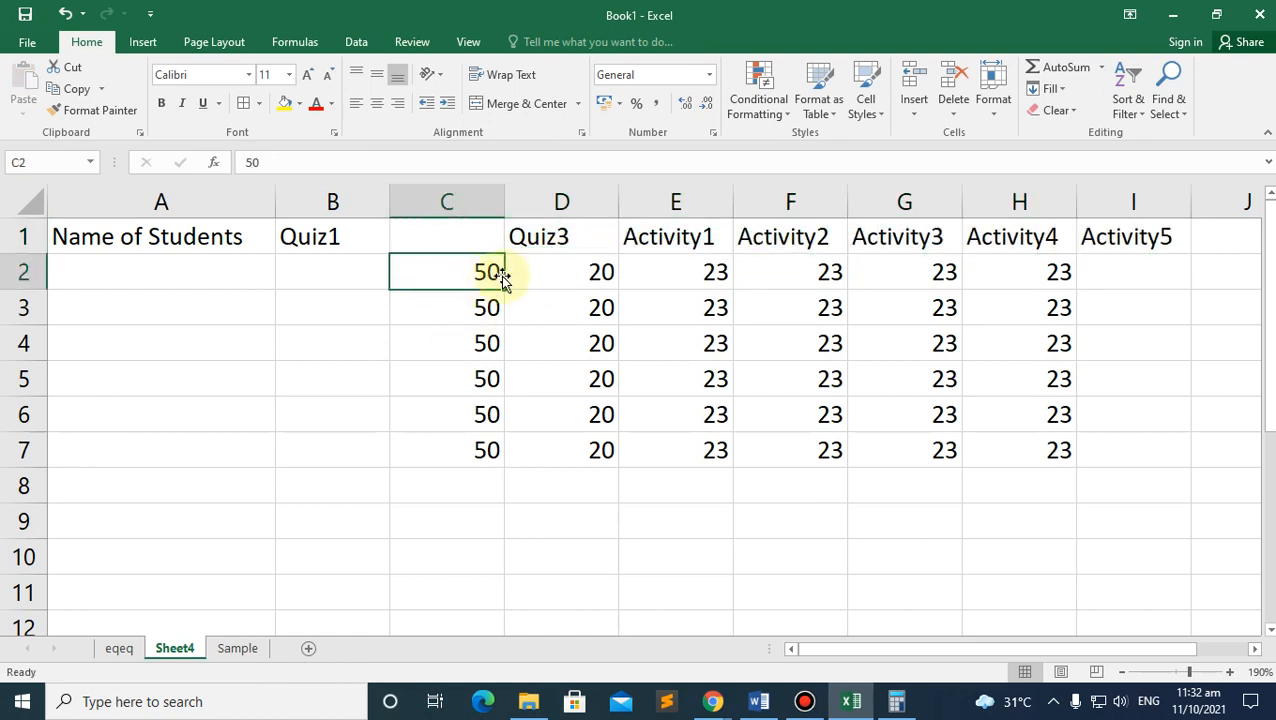
pyautogui.hotkey('ctrl', 'z')
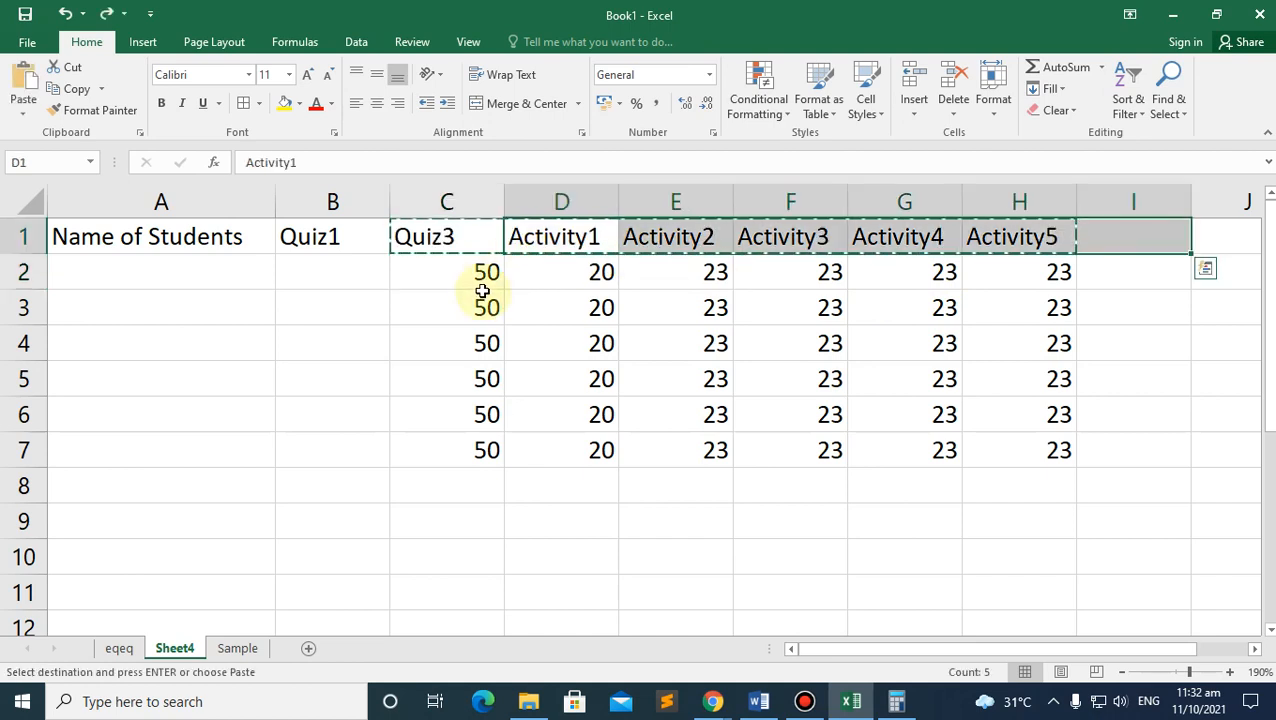
pyautogui.scroll(-9, 480, 280)
pyautogui.scroll(-4, 443, 506)
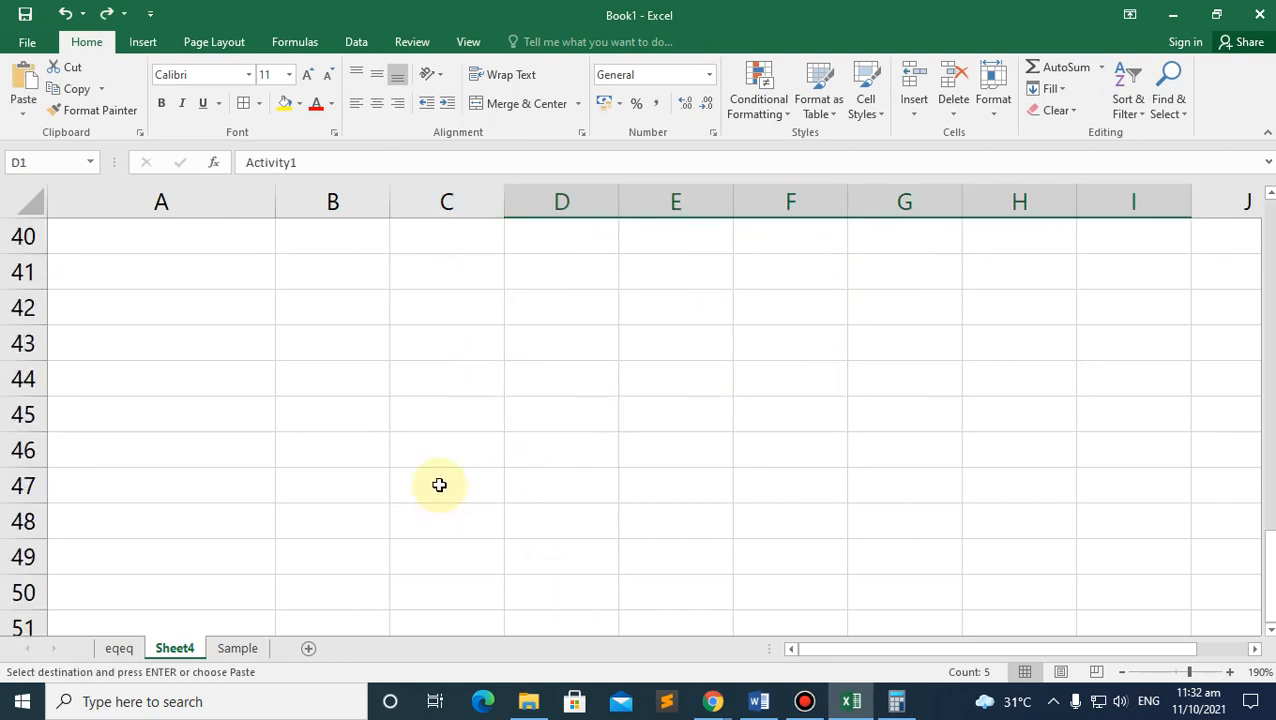
pyautogui.scroll(11, 438, 486)
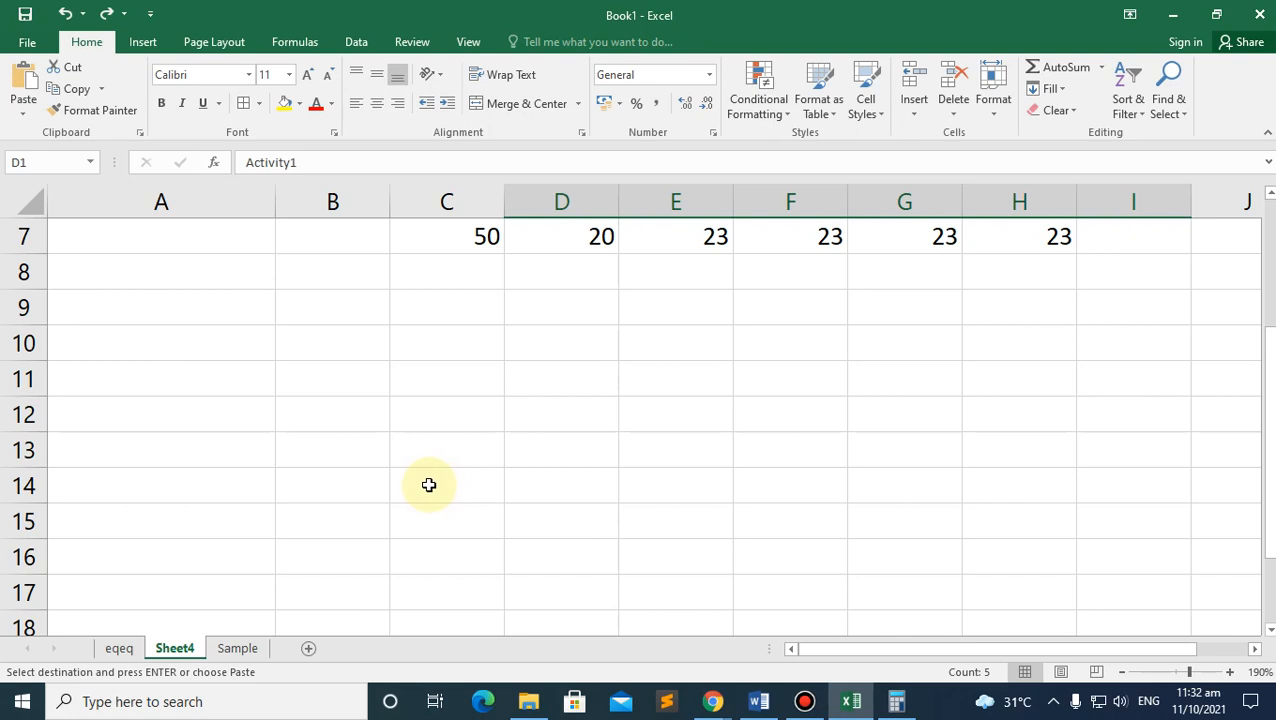
pyautogui.scroll(2, 428, 486)
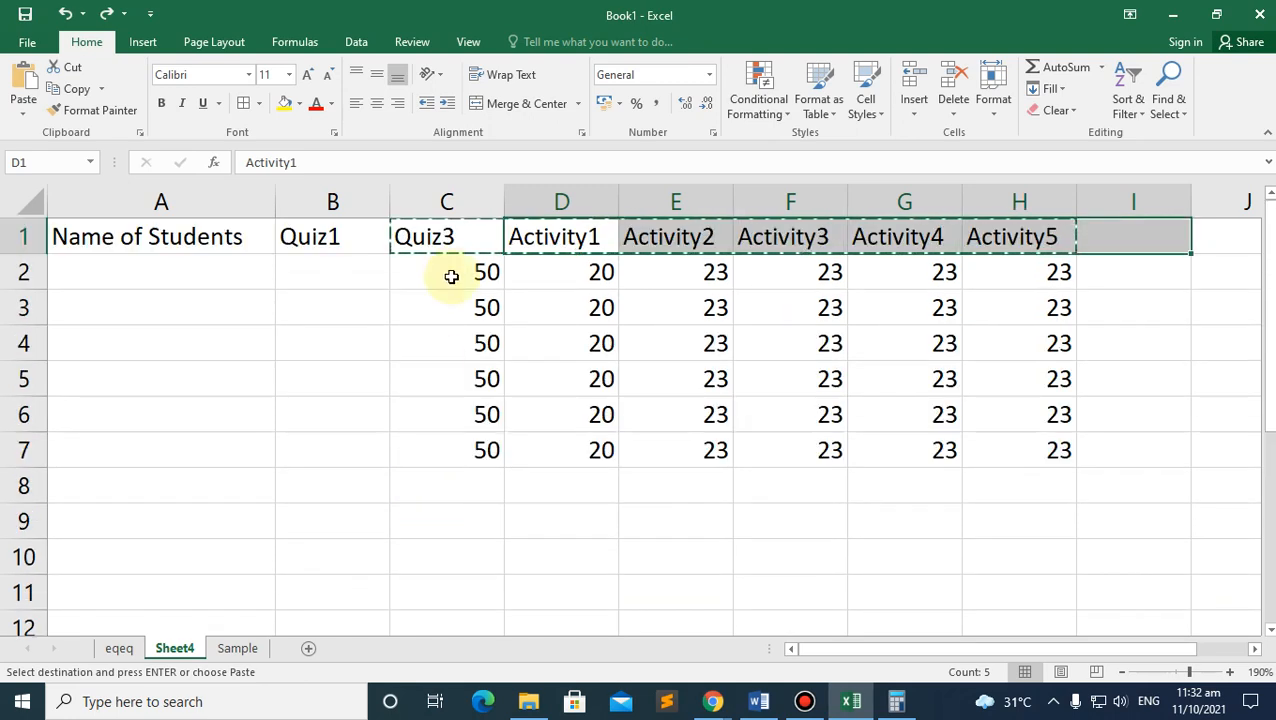
pyautogui.scroll(-9, 490, 376)
pyautogui.scroll(-6, 490, 376)
pyautogui.scroll(15, 473, 530)
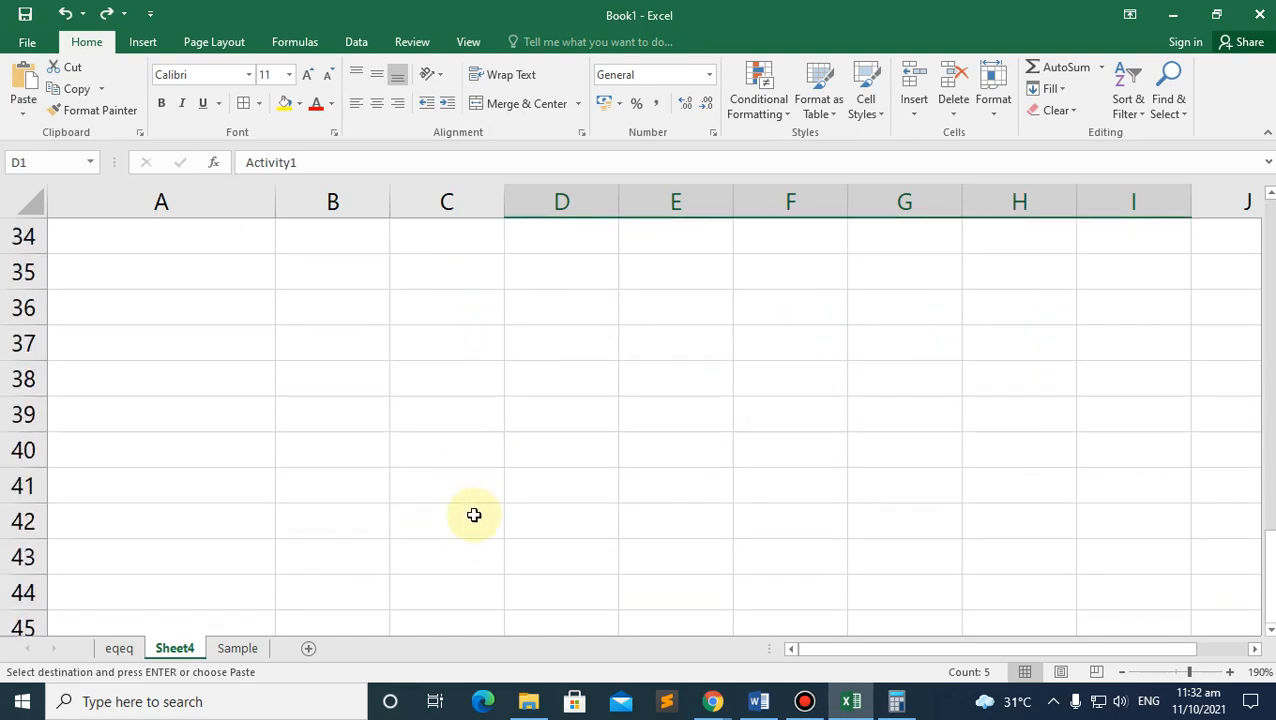
pyautogui.click(464, 292)
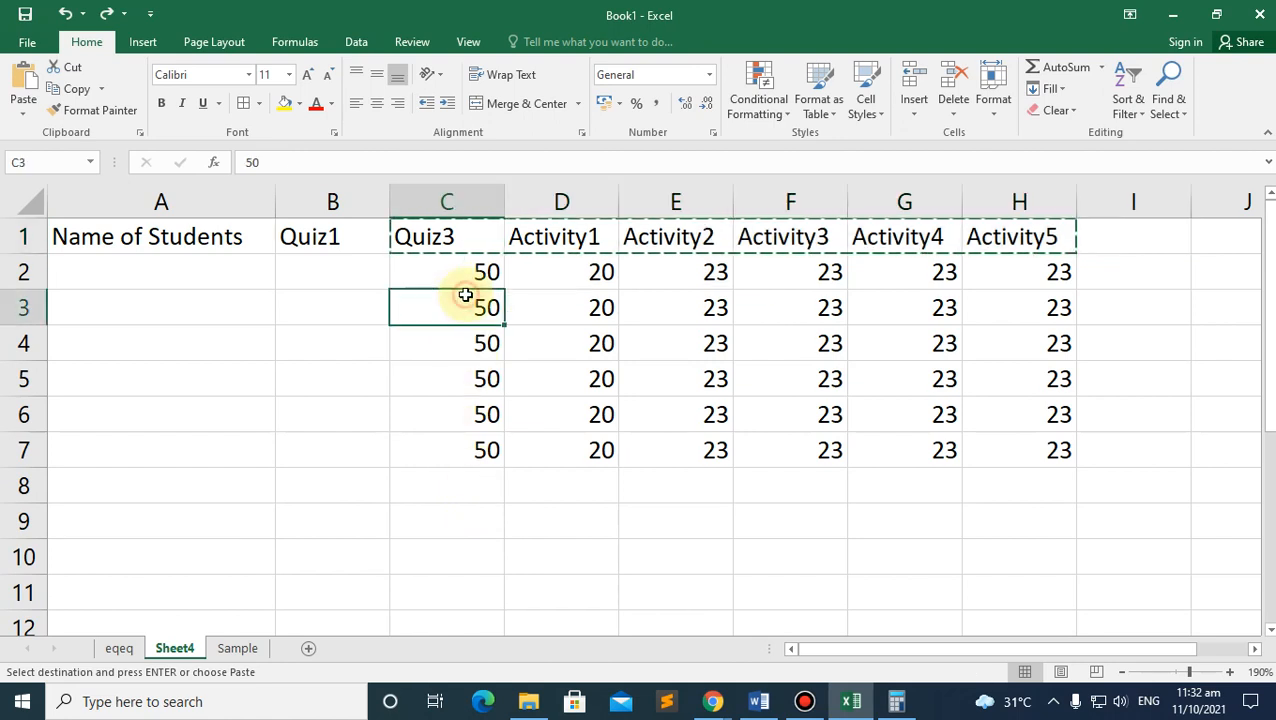
pyautogui.click(450, 242)
pyautogui.click(420, 201)
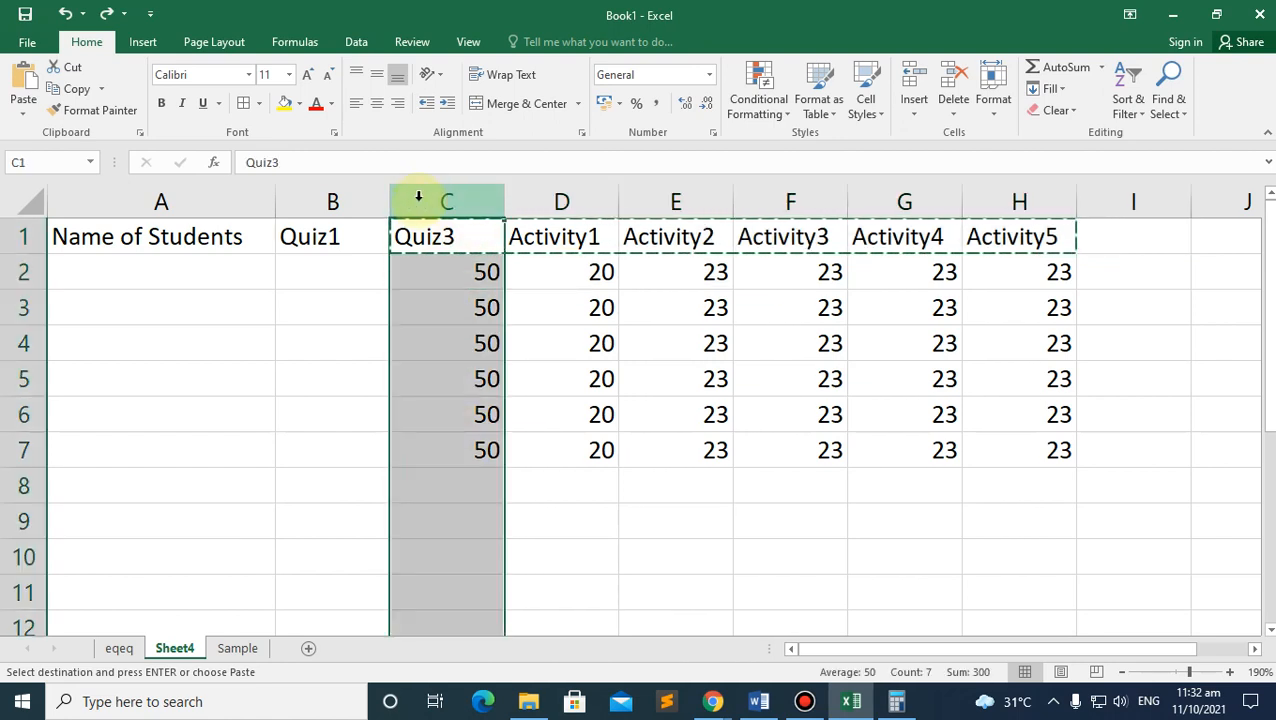
pyautogui.rightClick(418, 198)
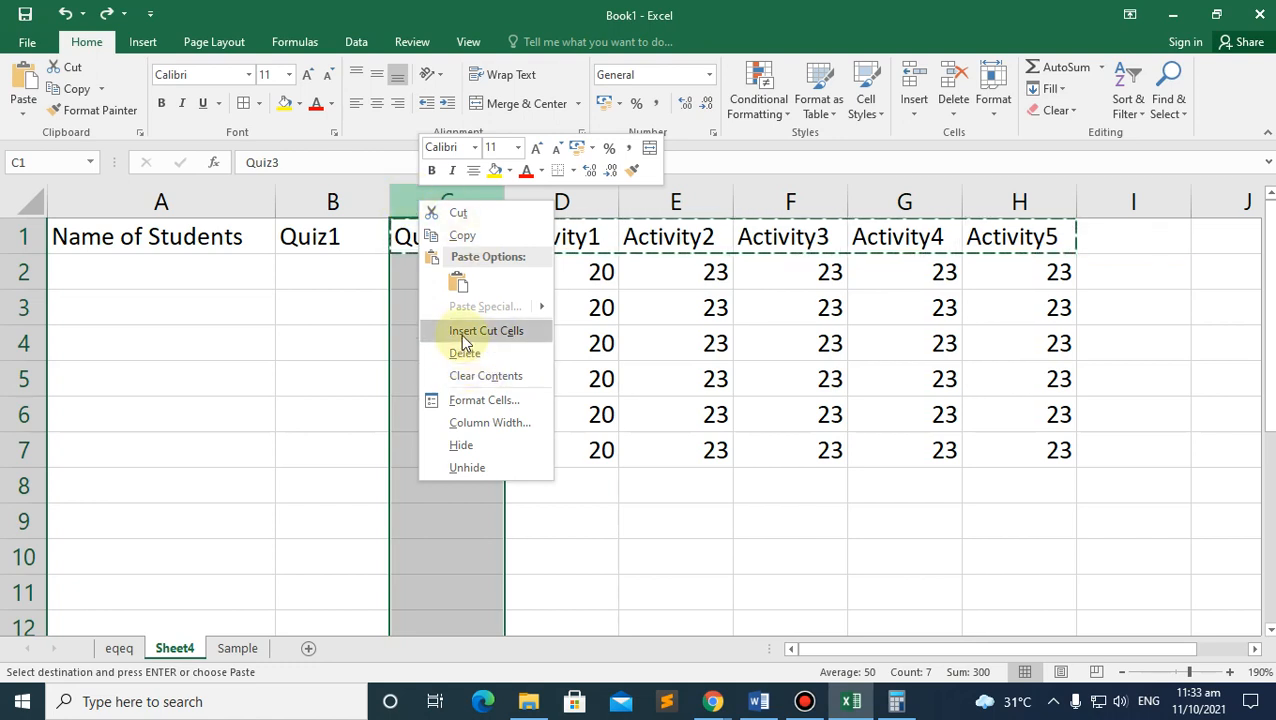
pyautogui.click(934, 498)
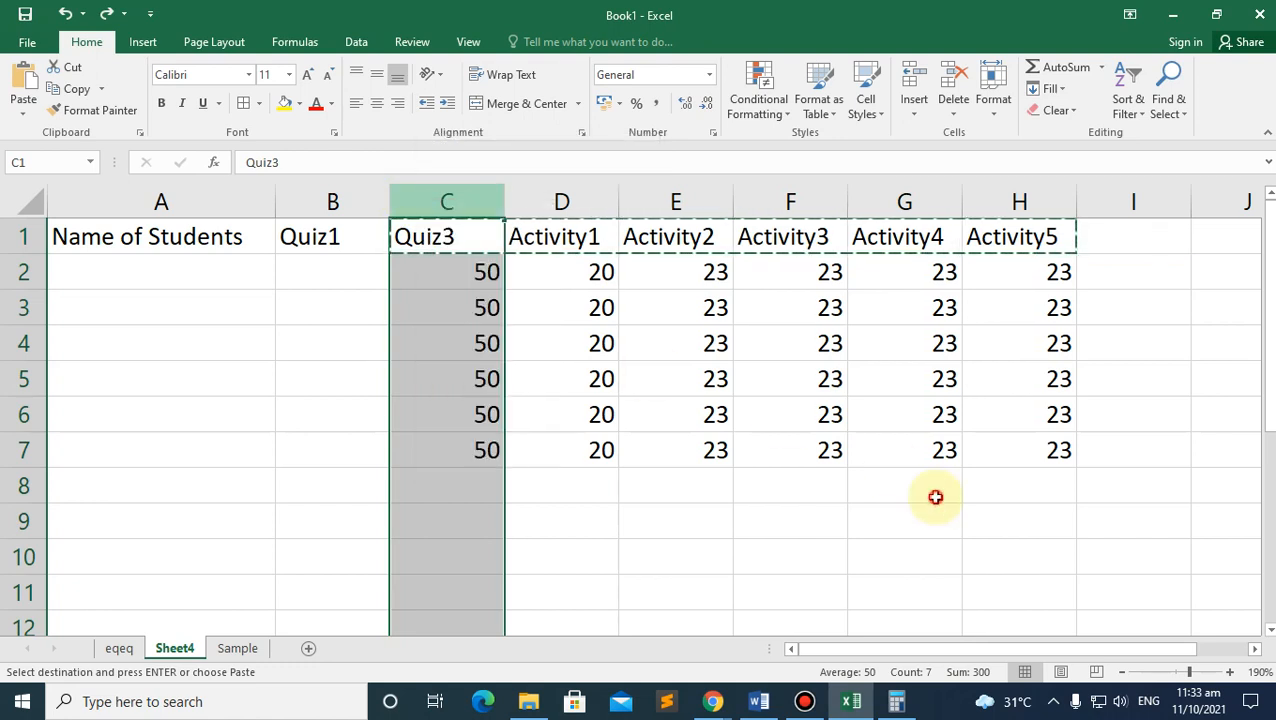
pyautogui.click(452, 230)
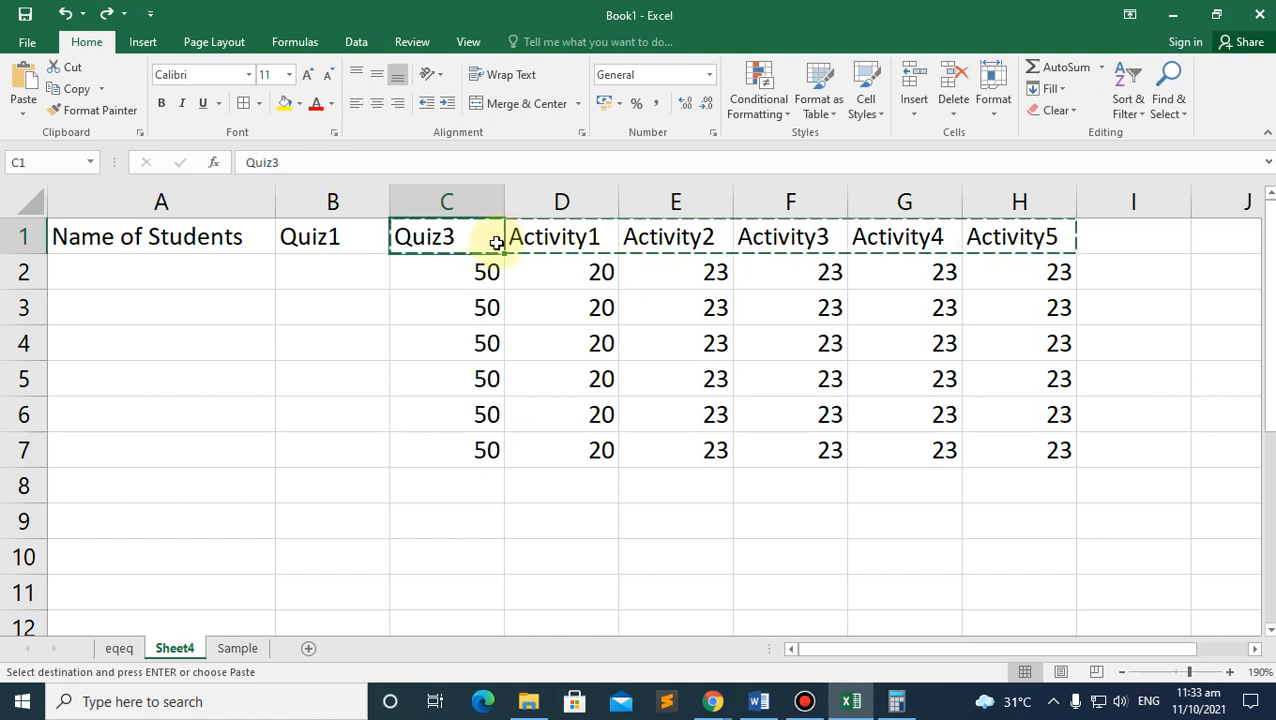
# Step: Insert a blank column at C, shifting Quiz3 and its scores into column D
pyautogui.moveTo(527, 270); pyautogui.dragTo(533, 322)
pyautogui.press('Escape')
pyautogui.click(465, 230)
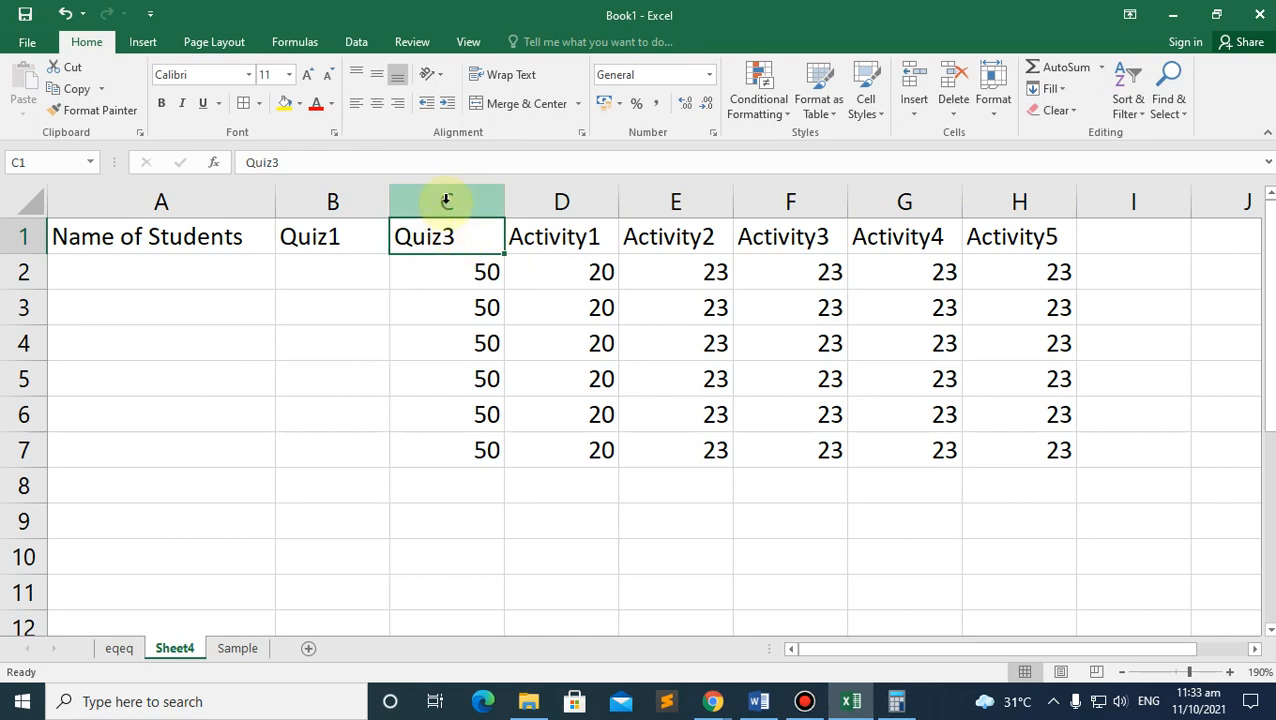
pyautogui.click(444, 201)
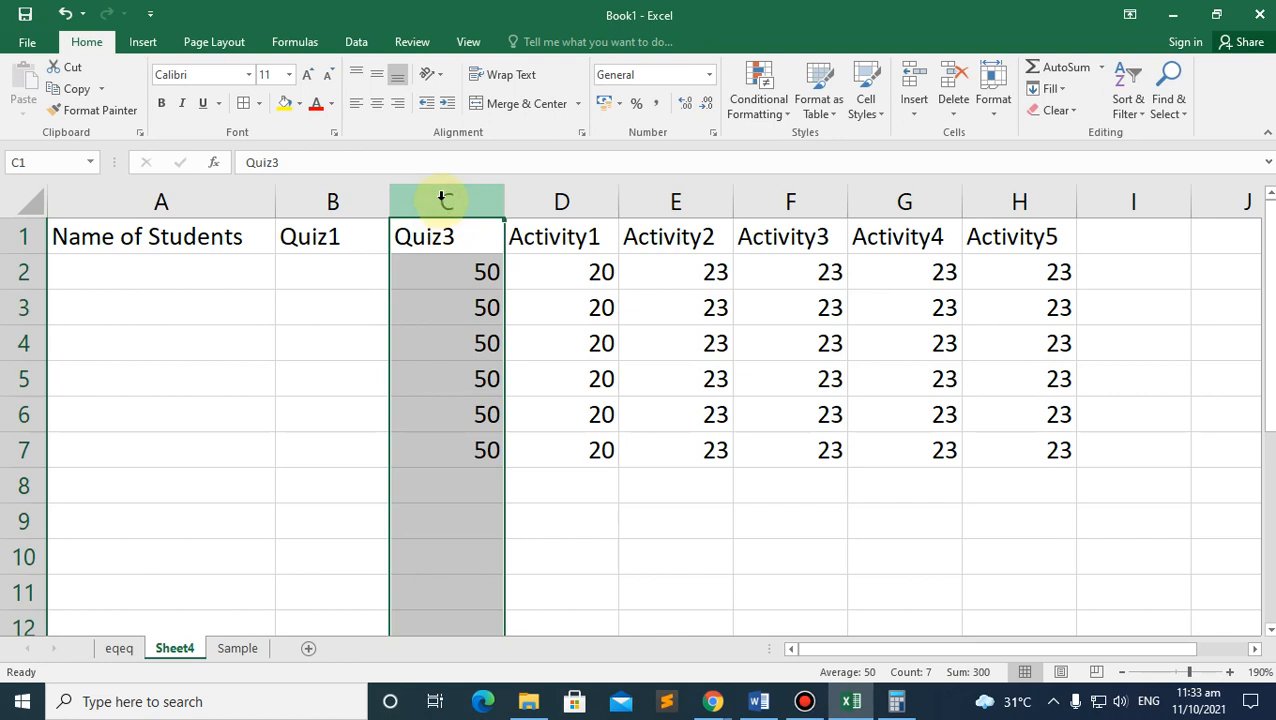
pyautogui.rightClick(444, 201)
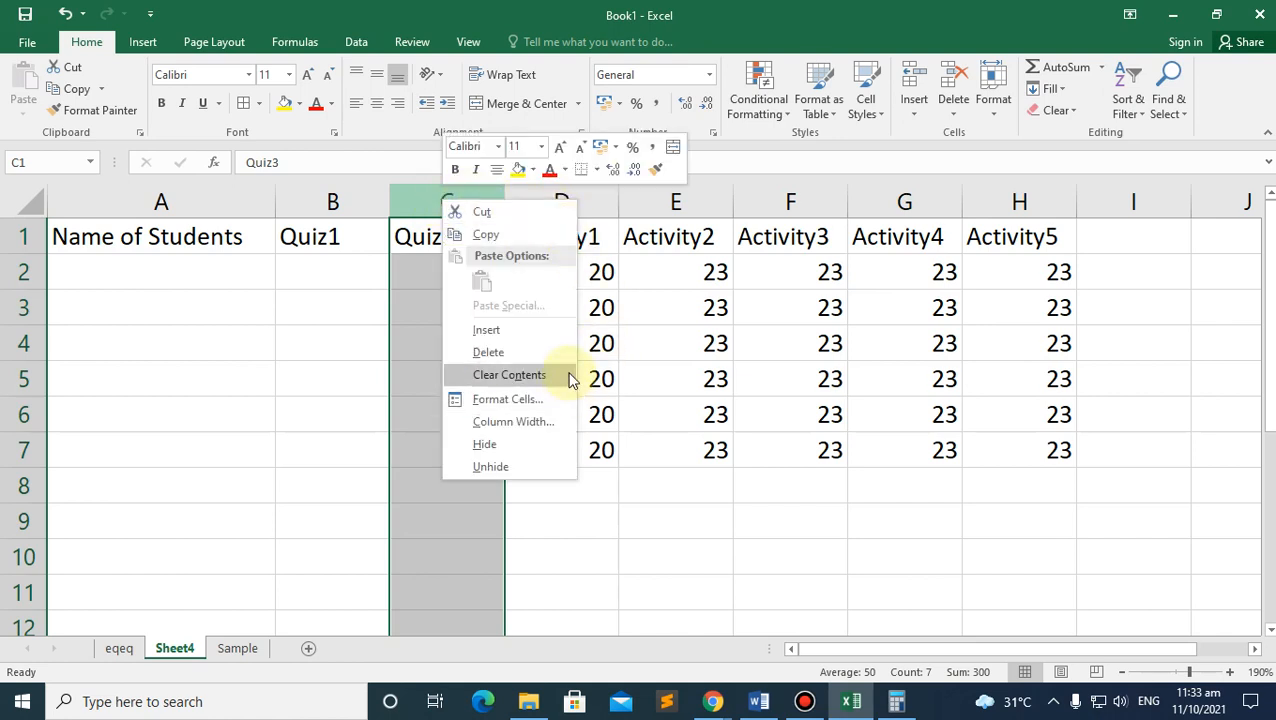
pyautogui.click(518, 329)
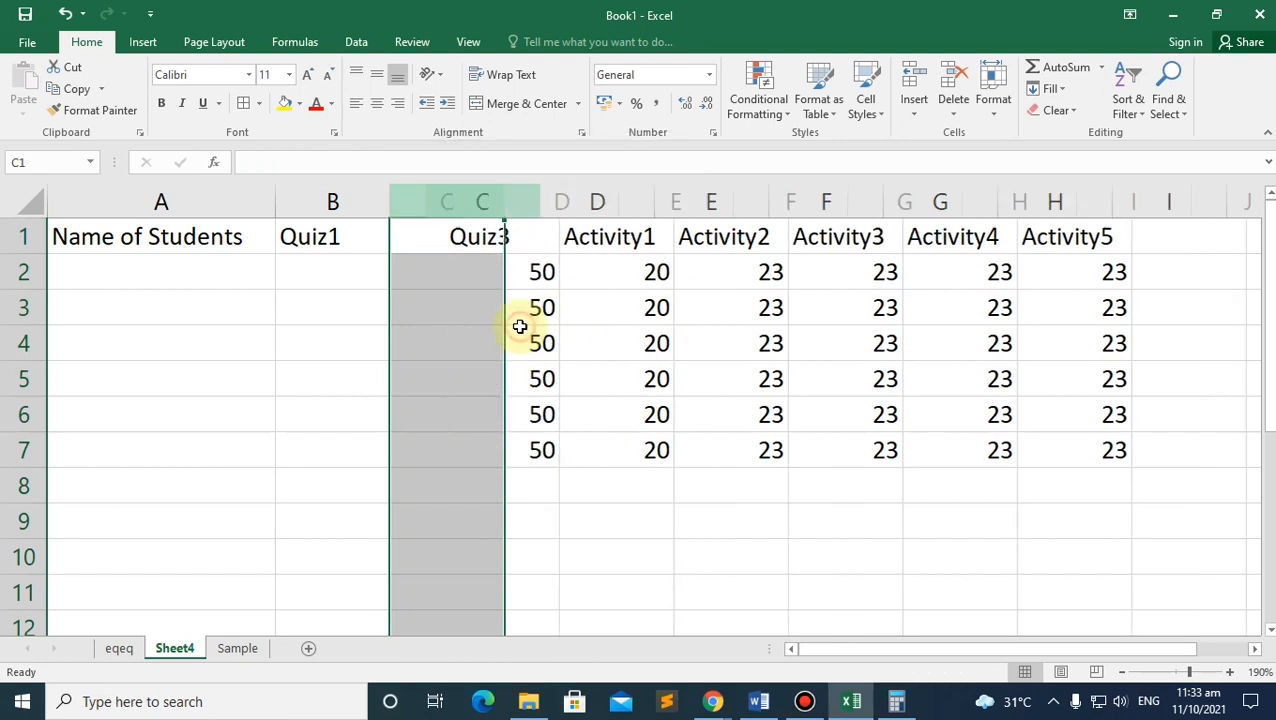
# Step: Type the header Quiz2 in the new cell C1
pyautogui.click(451, 244)
pyautogui.click(447, 268)
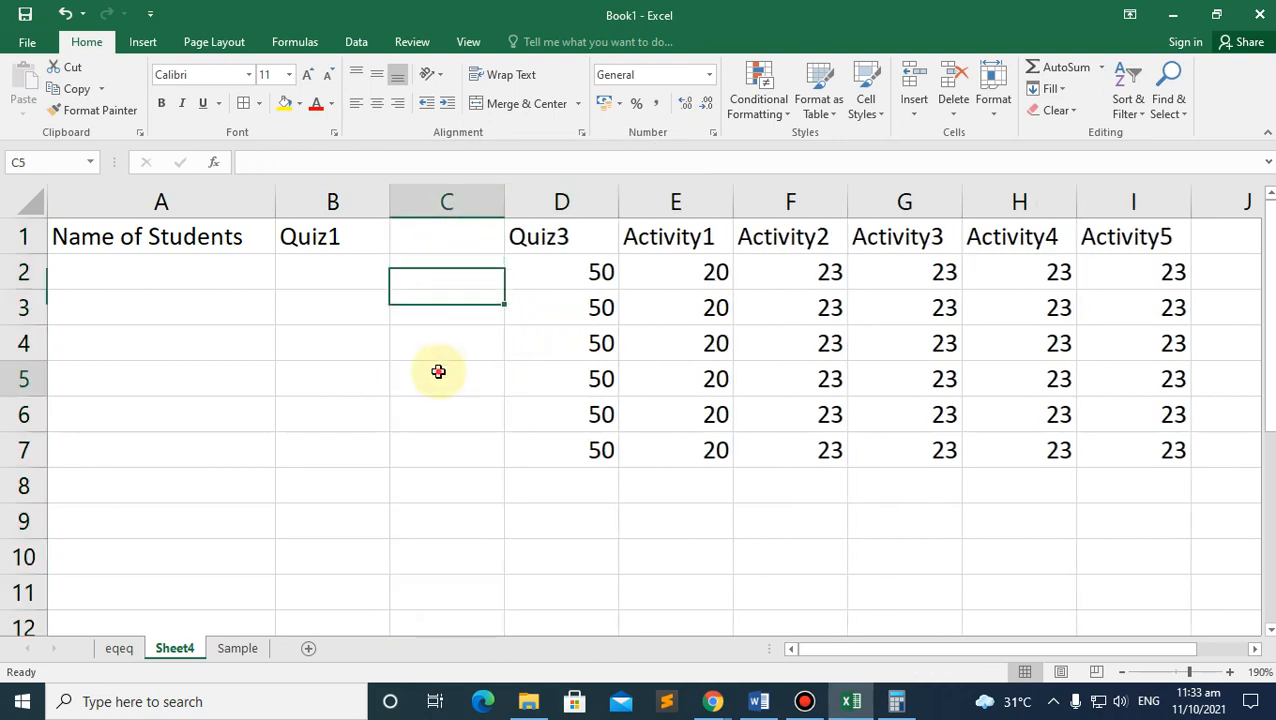
pyautogui.click(431, 228)
pyautogui.write('Quiz')
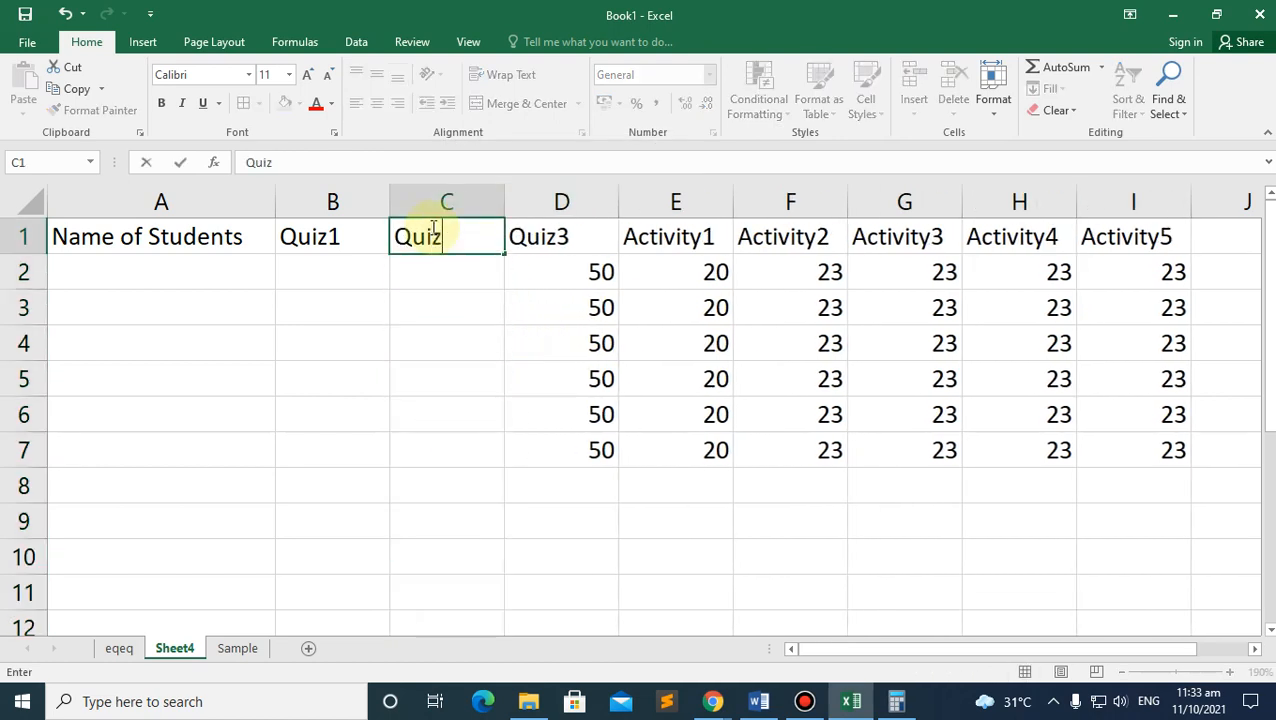
pyautogui.write('2')
pyautogui.click(157, 284)
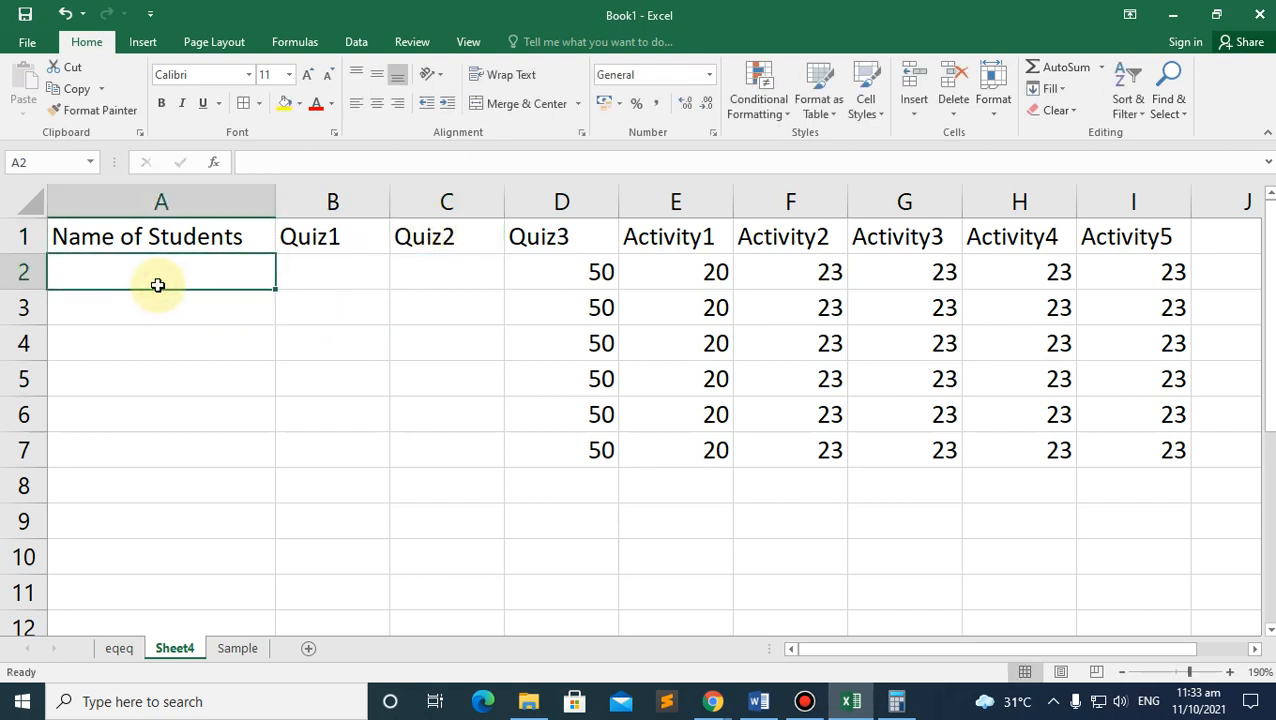
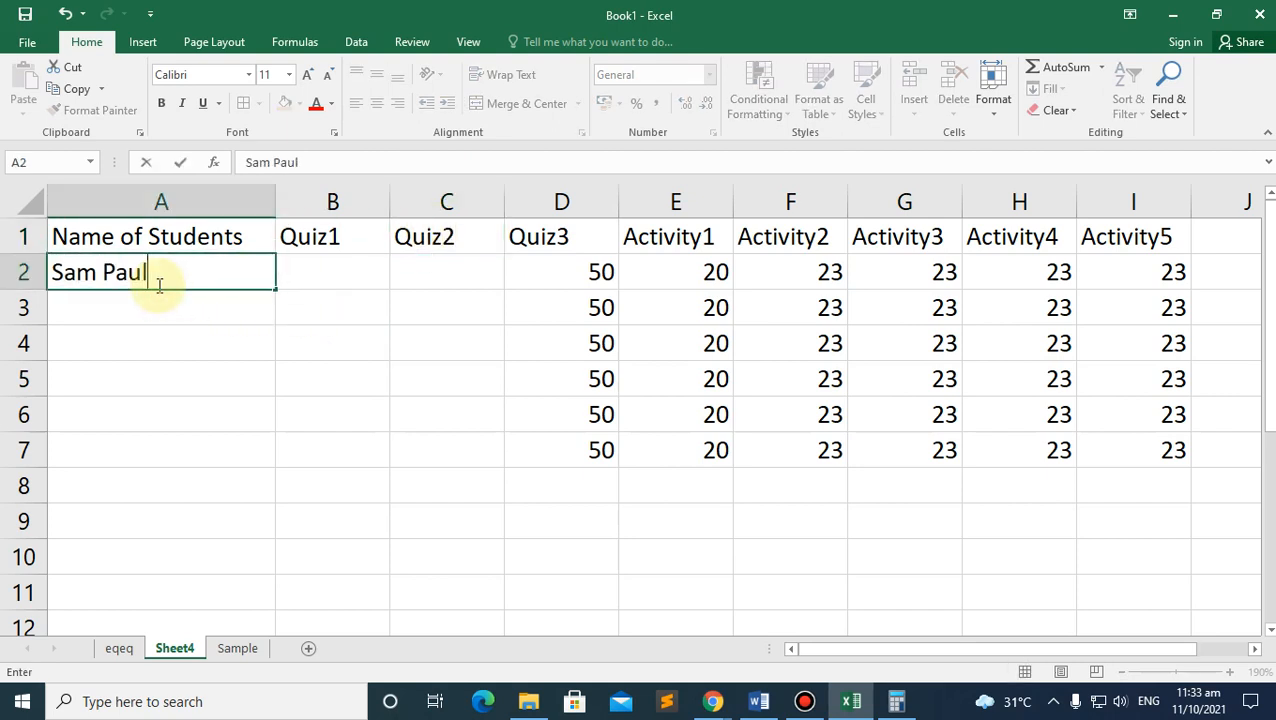
# Step: Enter three student names in A2 to A4, then select the unused score rows 5–7
pyautogui.press('Return')
pyautogui.write('Juan Dela Cruz')
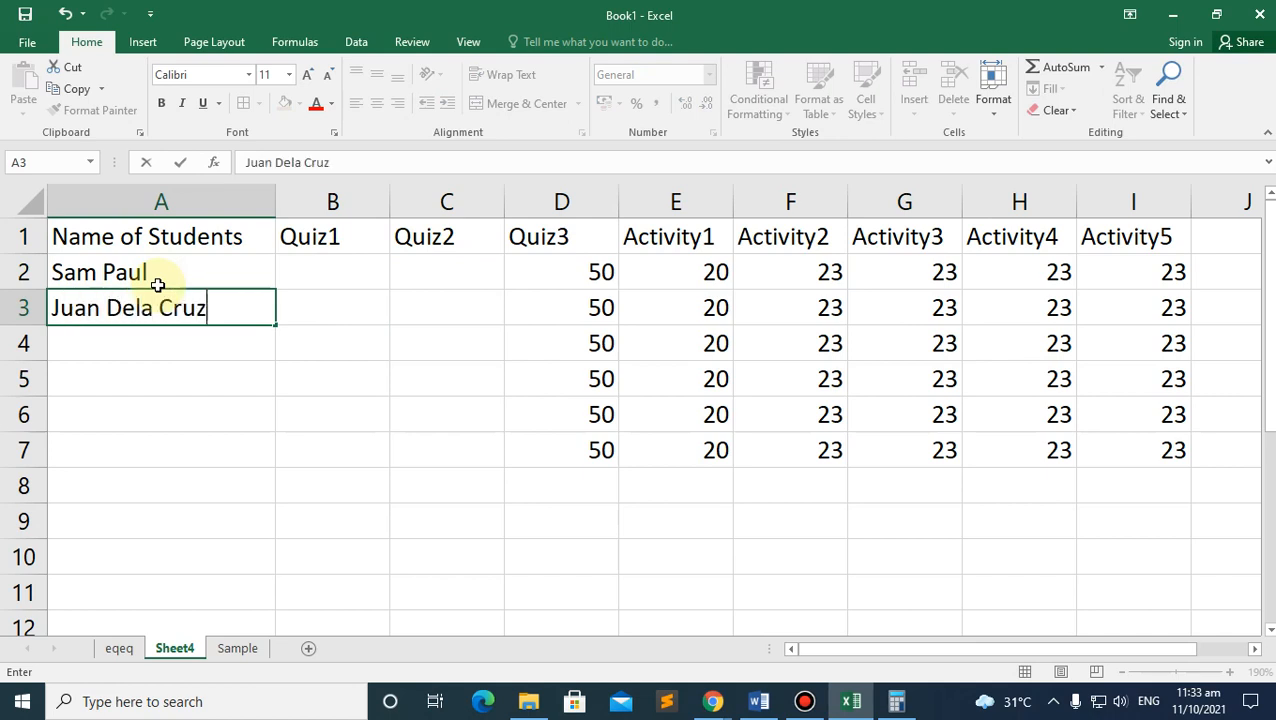
pyautogui.press('Return')
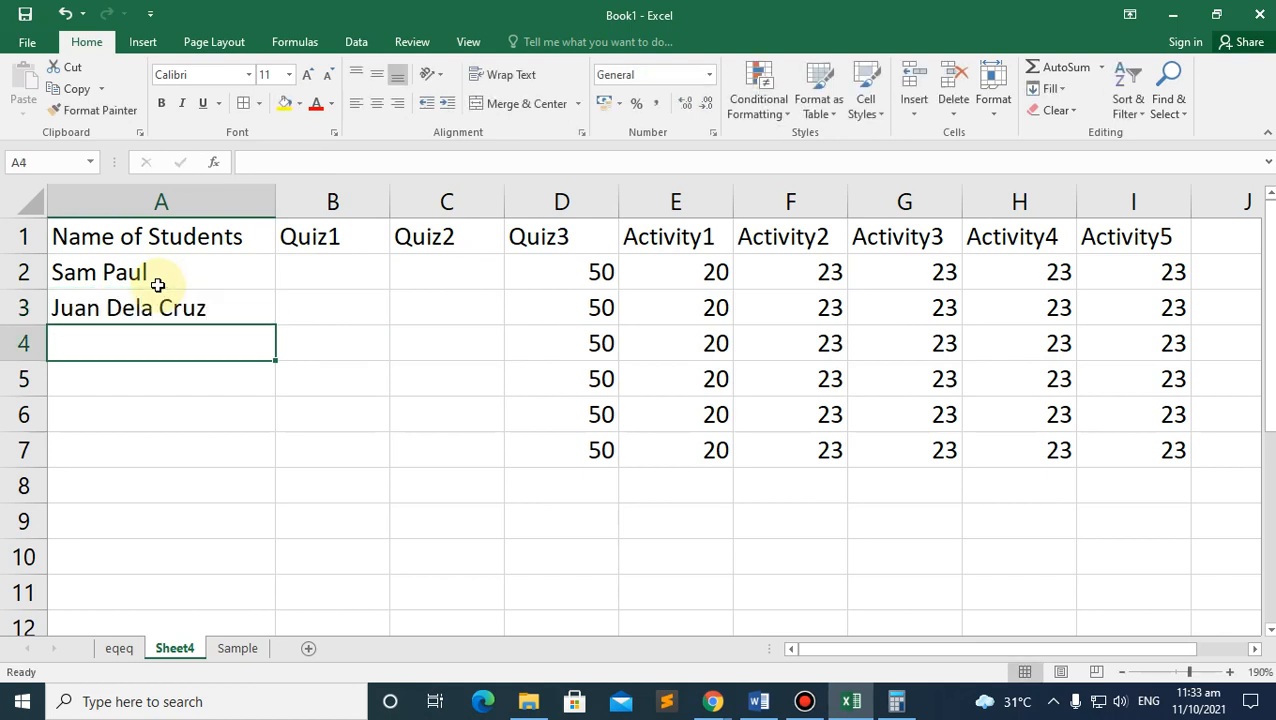
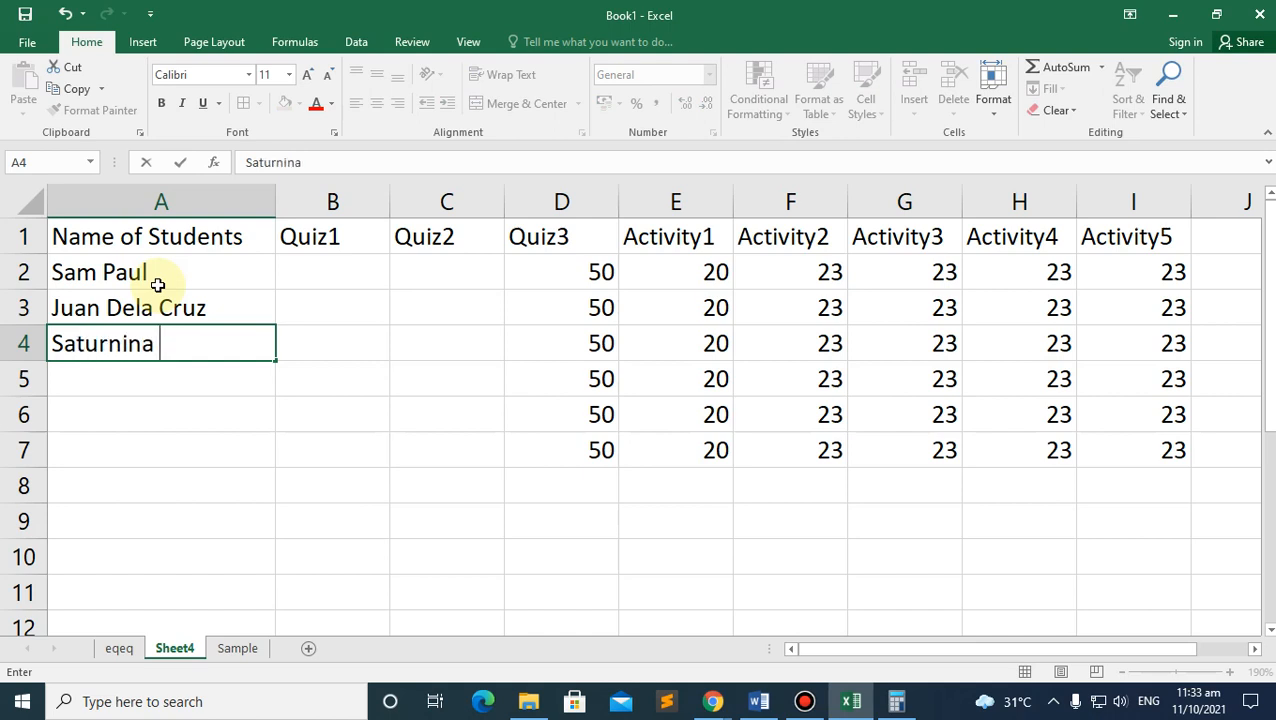
pyautogui.press('Return')
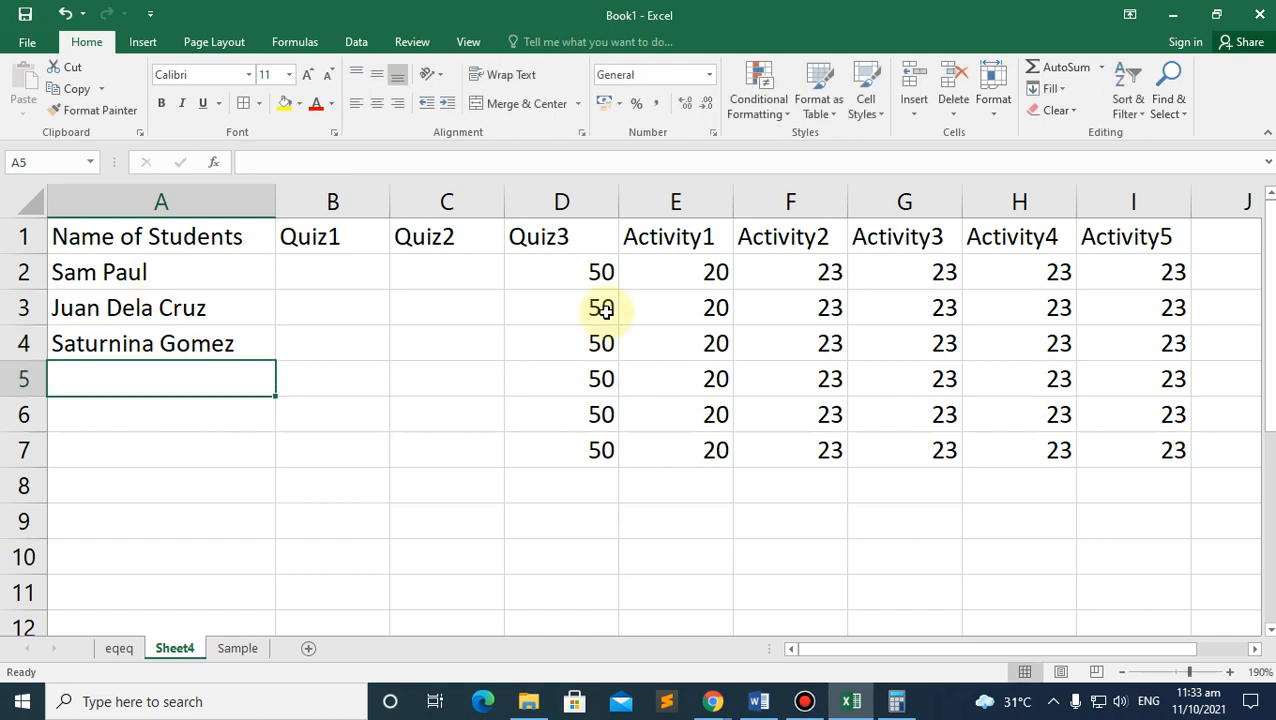
pyautogui.click(567, 390)
pyautogui.keyDown('shift'); pyautogui.click(1151, 452); pyautogui.keyUp('shift')
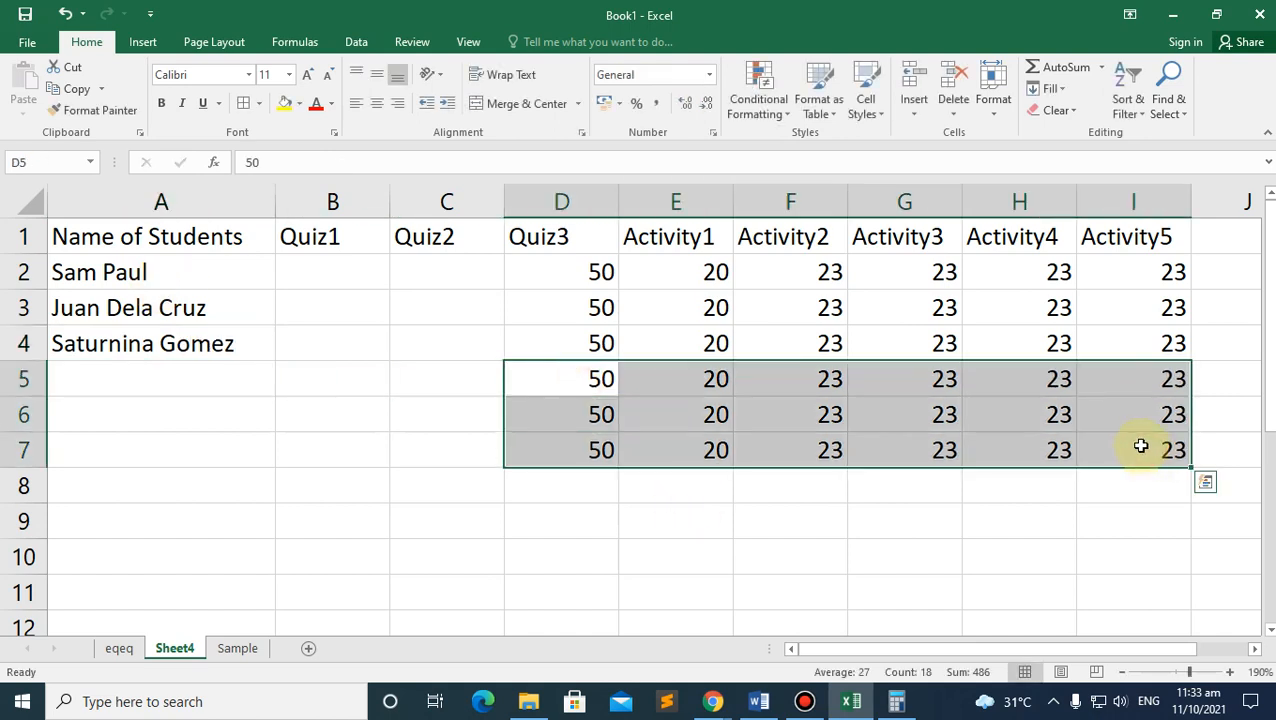
# Step: Delete the surplus scores in rows 5 to 7 of the grade table
pyautogui.press('Delete')
pyautogui.click(705, 446)
pyautogui.click(396, 273)
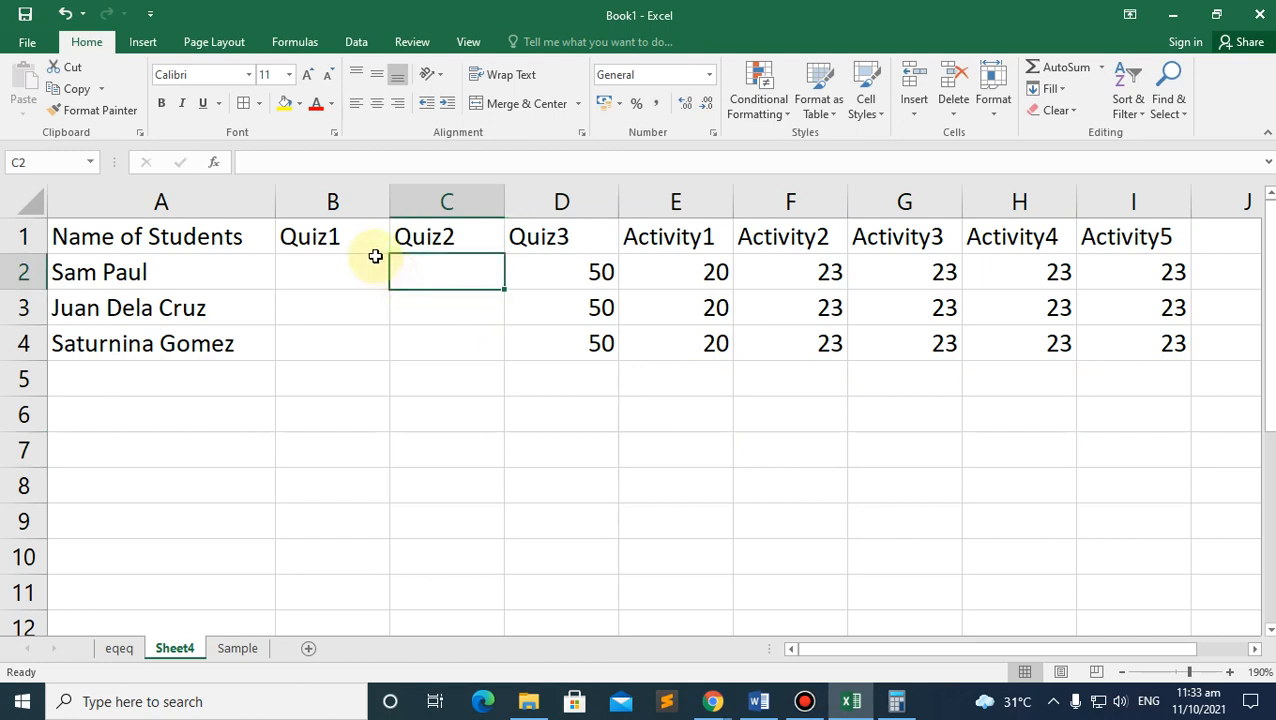
pyautogui.click(430, 197)
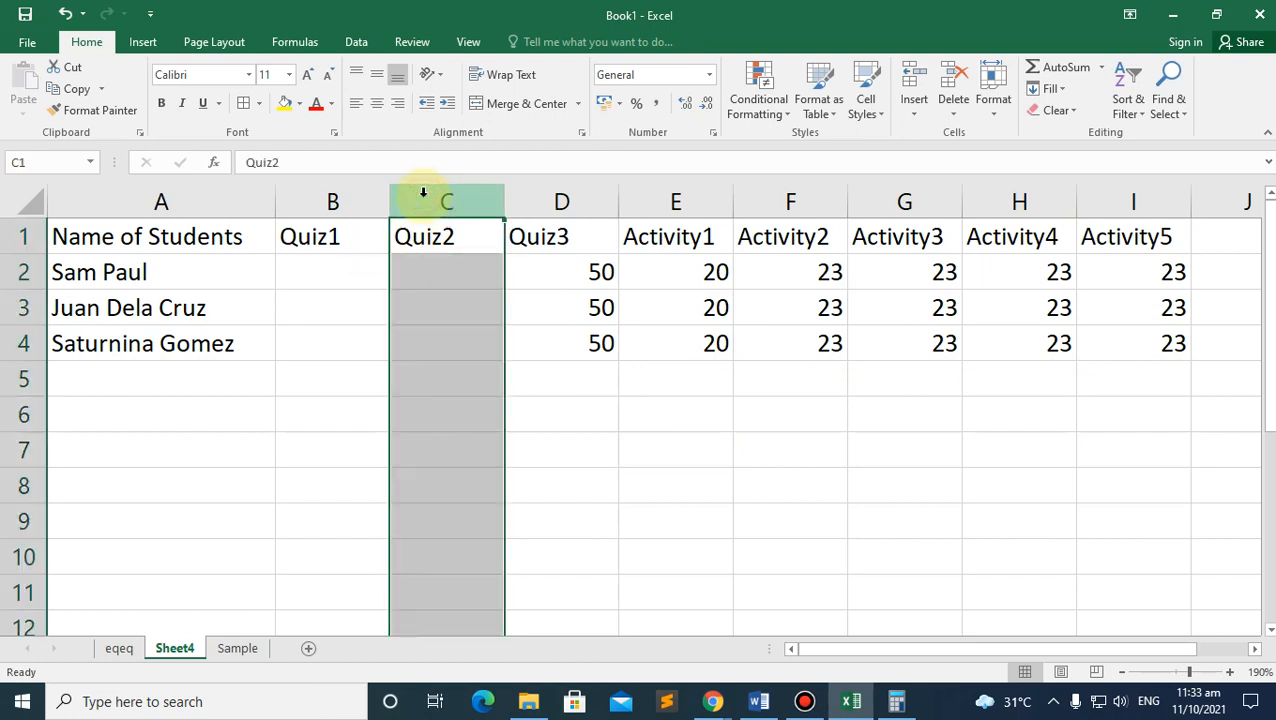
pyautogui.rightClick(423, 193)
pyautogui.click(577, 381)
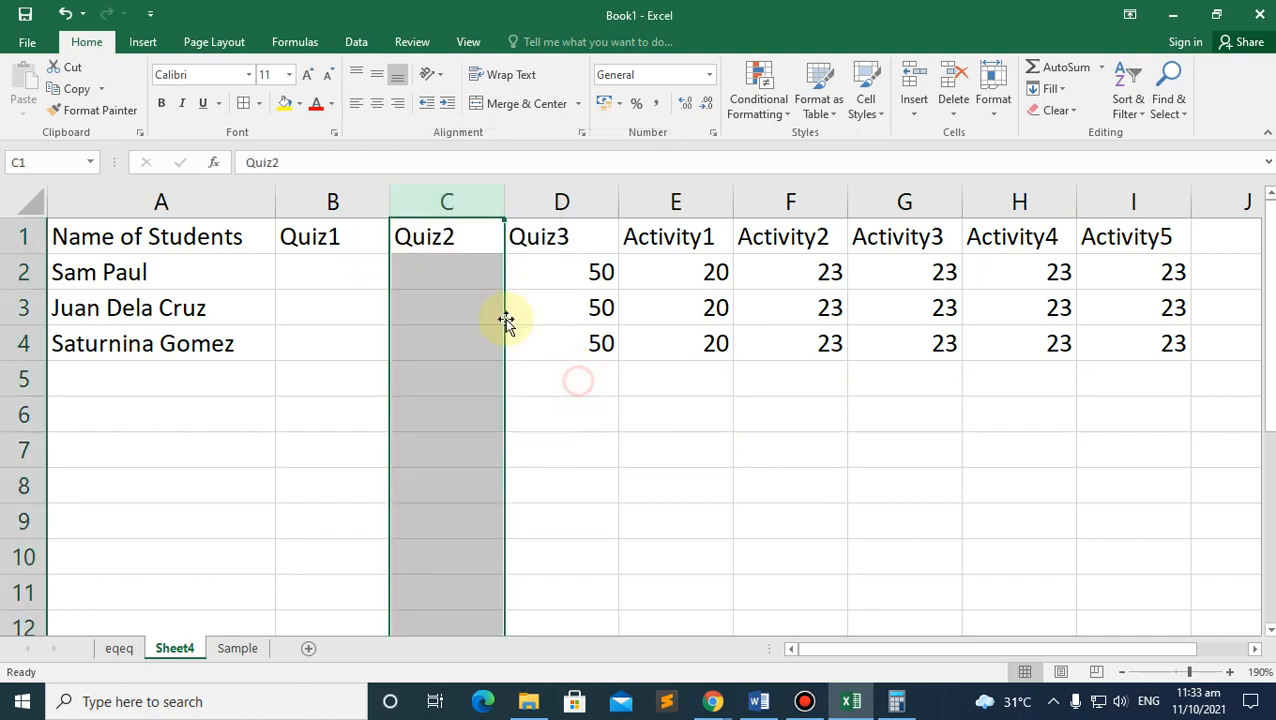
# Step: Insert cells at C1:C4 shifting down, moving Quiz2 to C5, then undo it
pyautogui.click(470, 241)
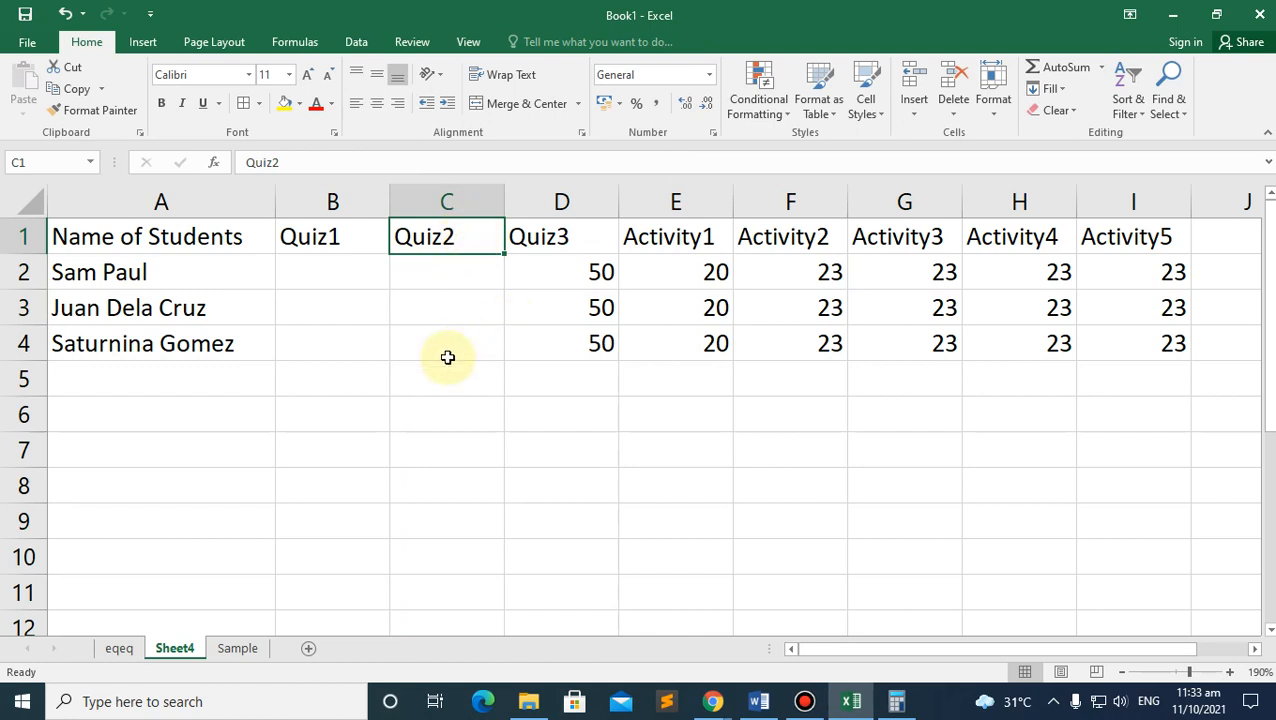
pyautogui.moveTo(447, 357); pyautogui.dragTo(447, 358)
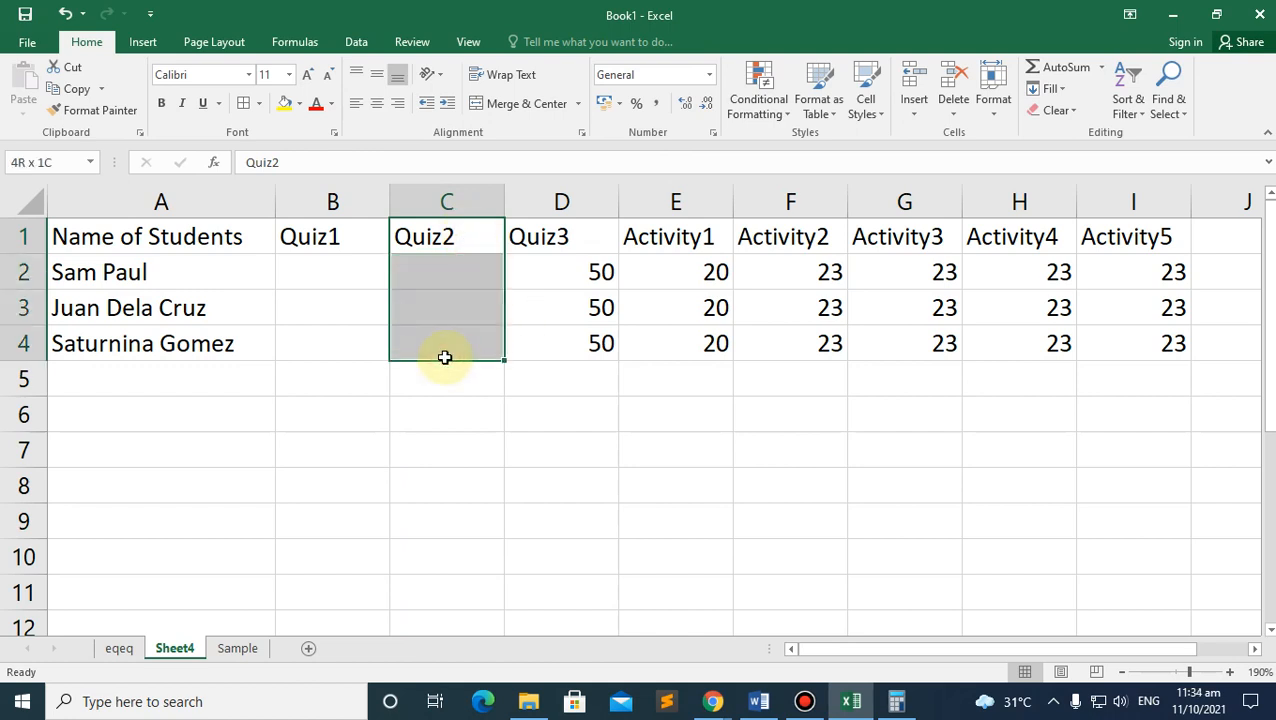
pyautogui.rightClick(437, 322)
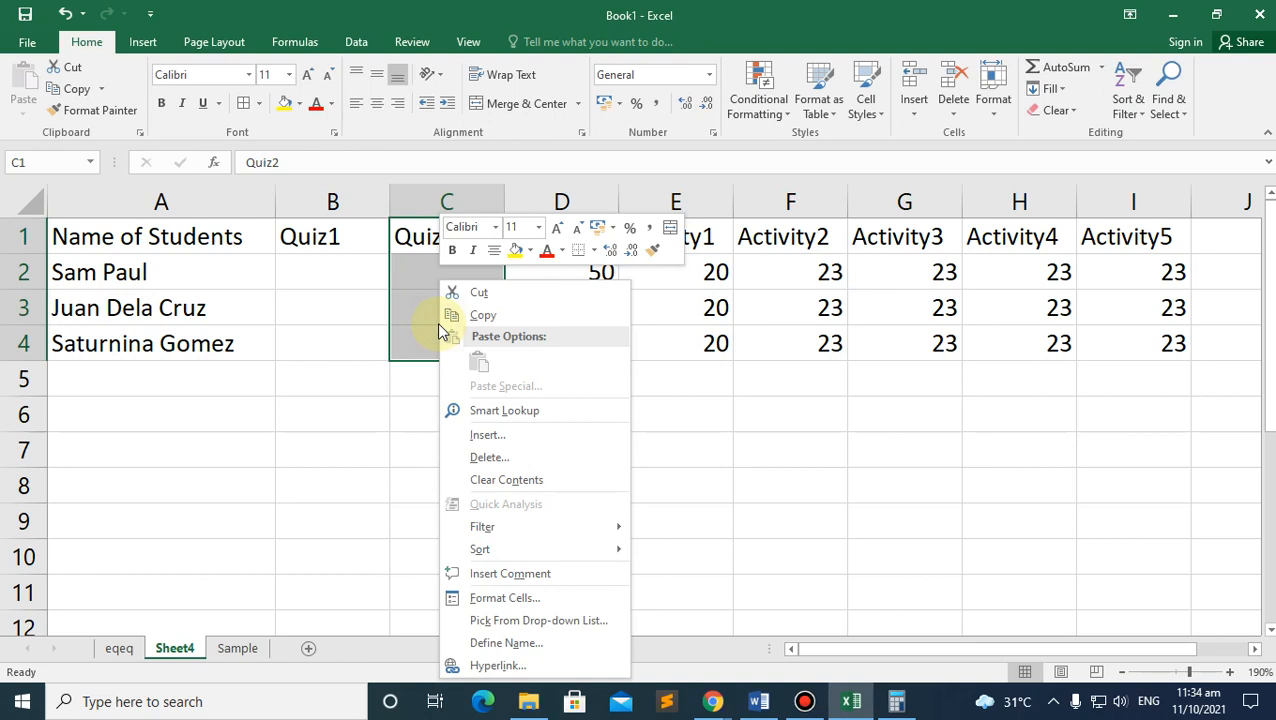
pyautogui.click(488, 436)
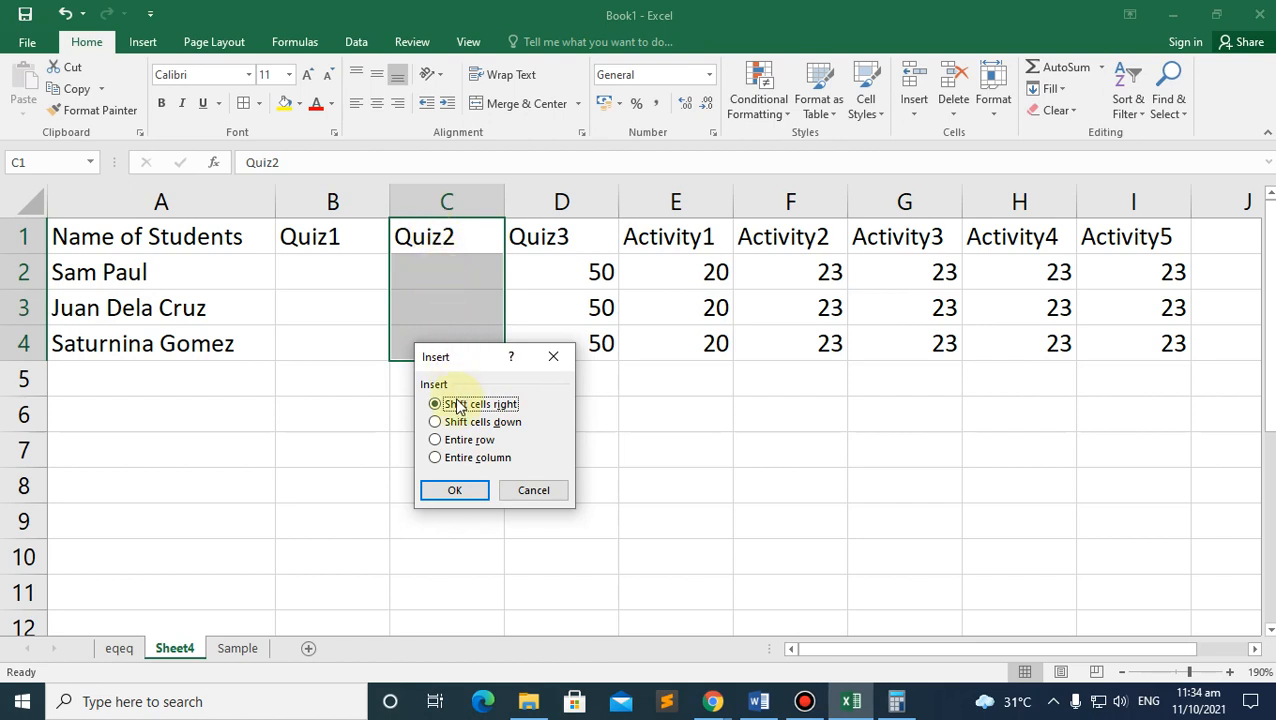
pyautogui.click(452, 424)
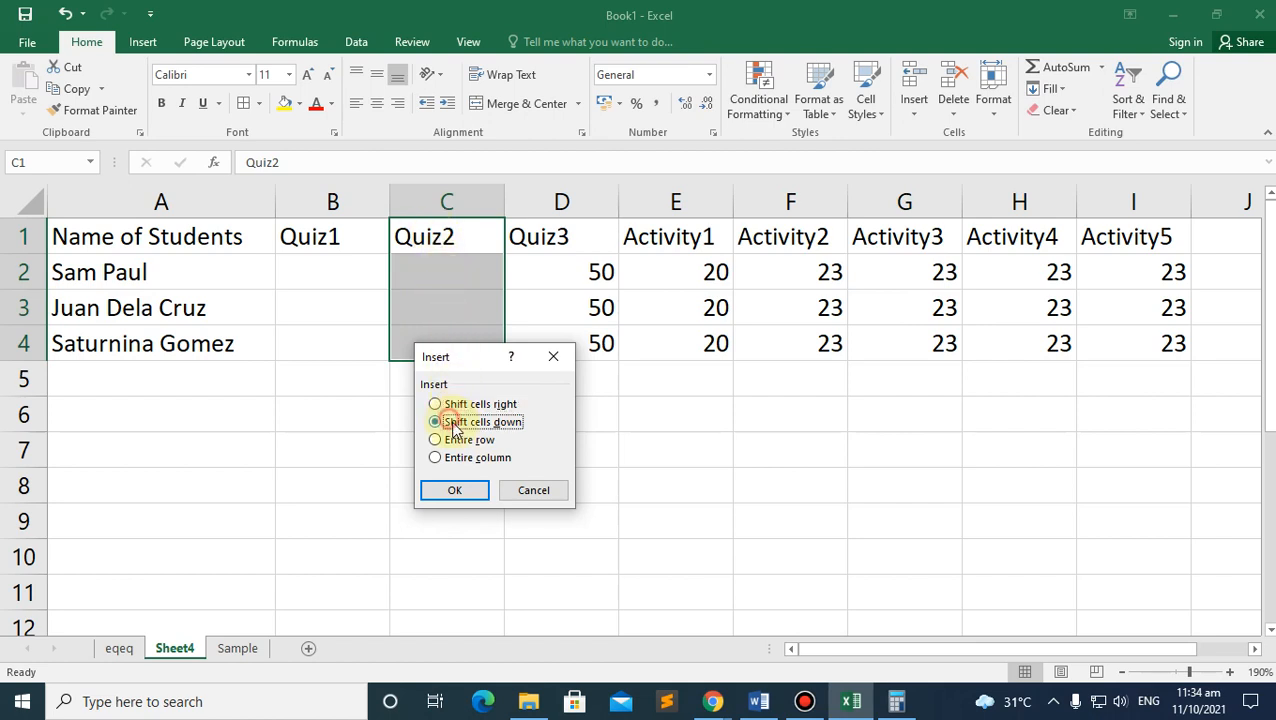
pyautogui.click(455, 490)
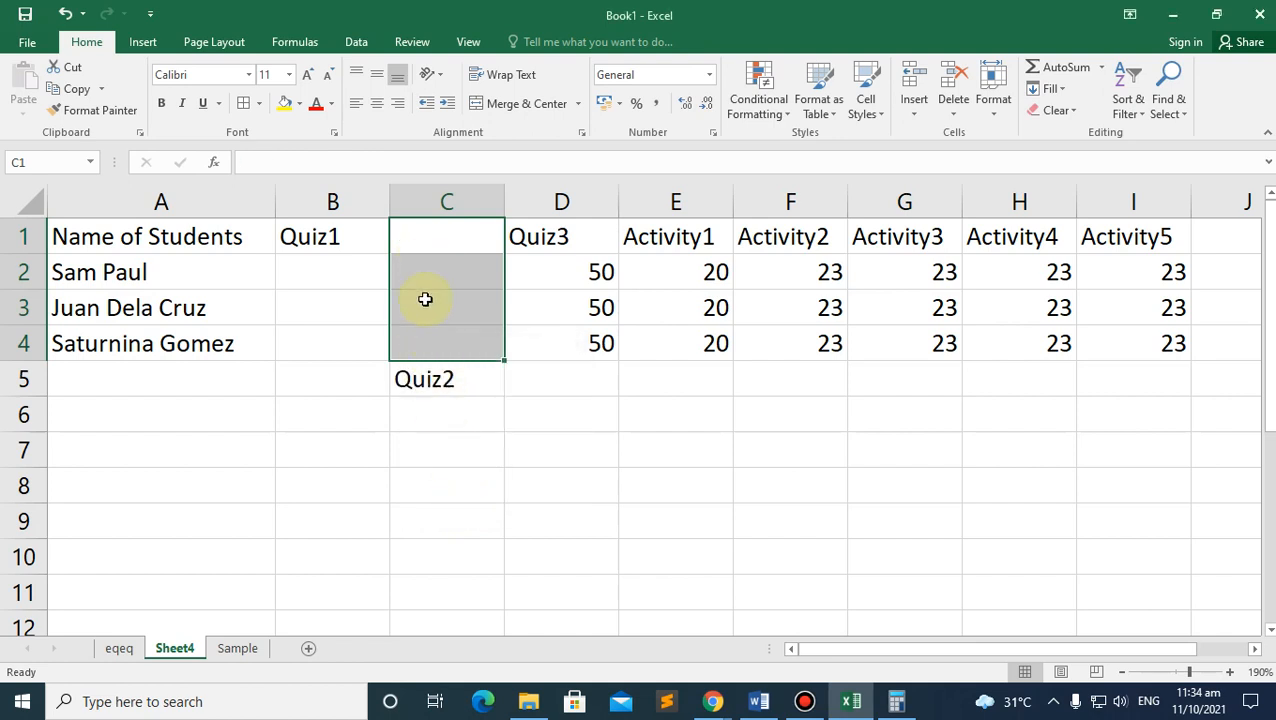
pyautogui.click(417, 393)
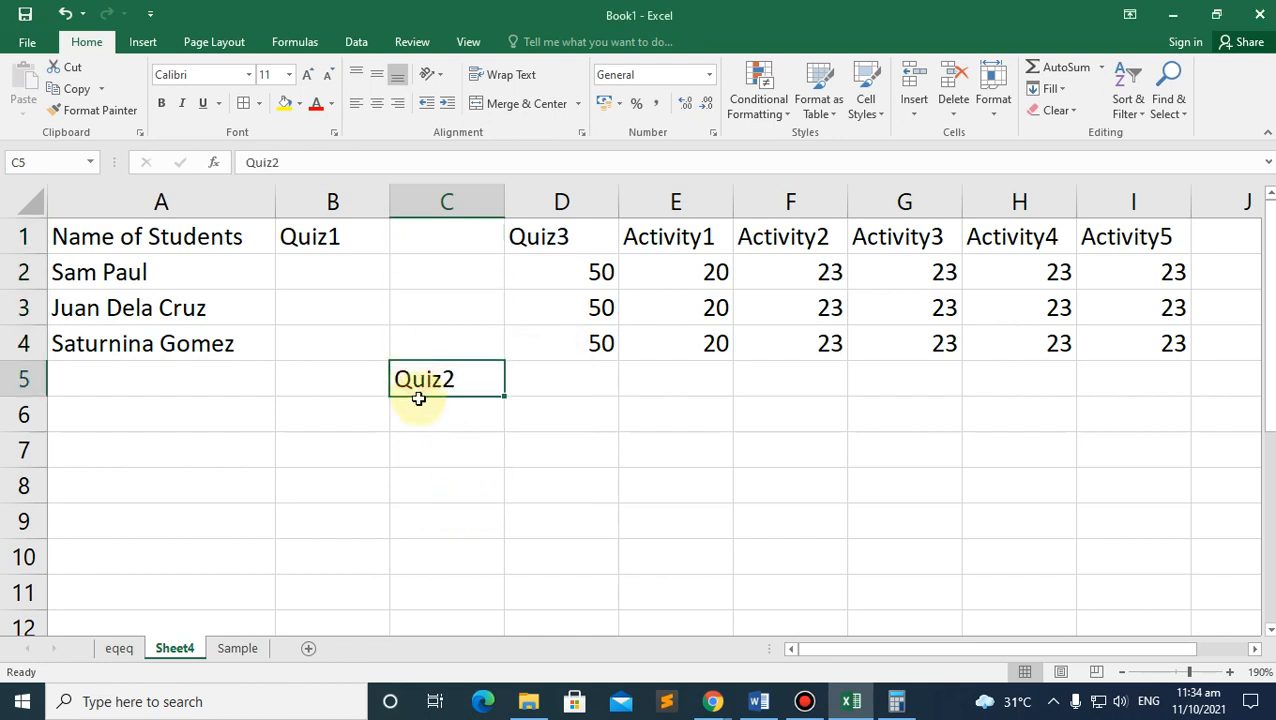
pyautogui.hotkey('ctrl', 'z')
pyautogui.rightClick(436, 336)
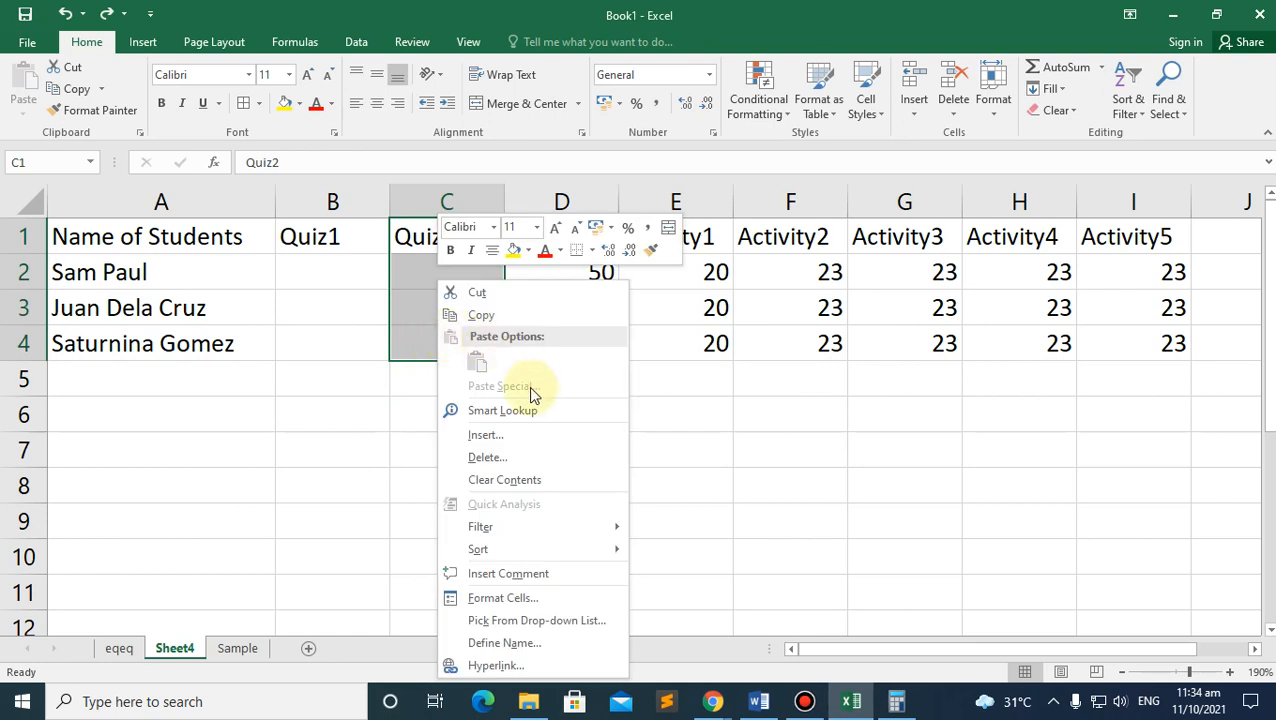
pyautogui.click(486, 435)
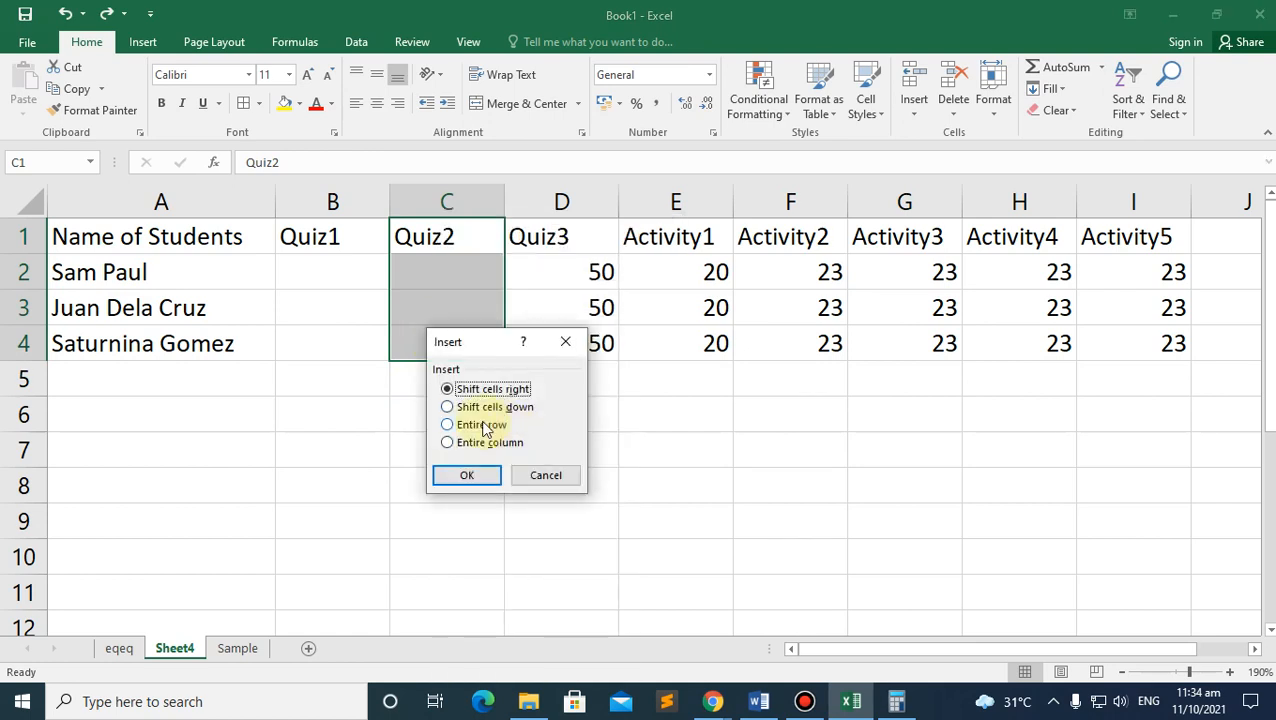
pyautogui.click(483, 425)
pyautogui.click(480, 475)
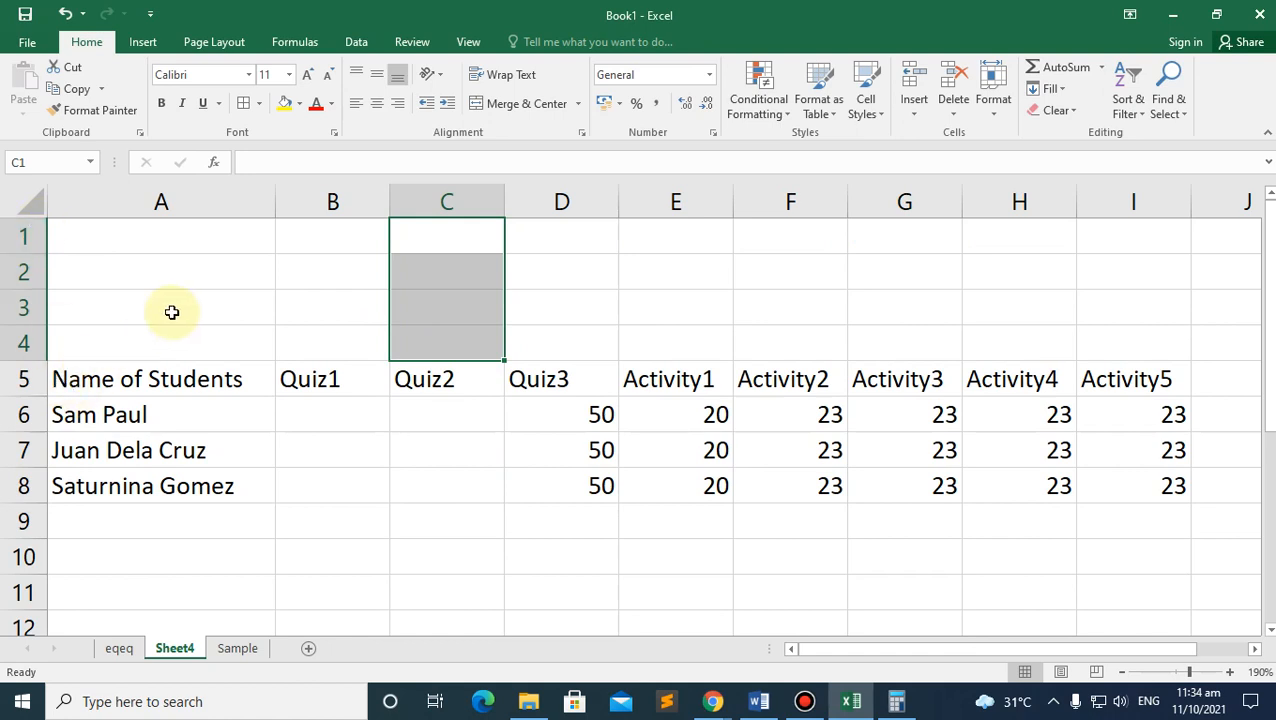
pyautogui.hotkey('ctrl', 'z')
pyautogui.rightClick(432, 249)
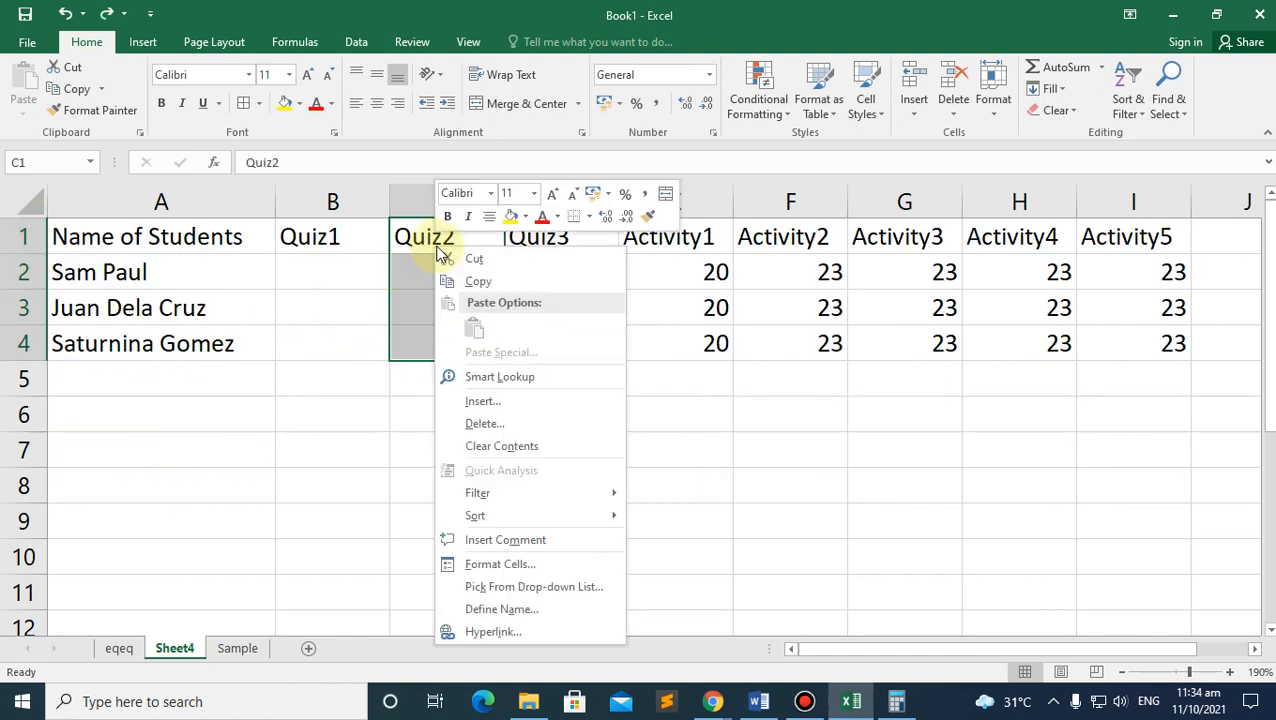
pyautogui.click(485, 401)
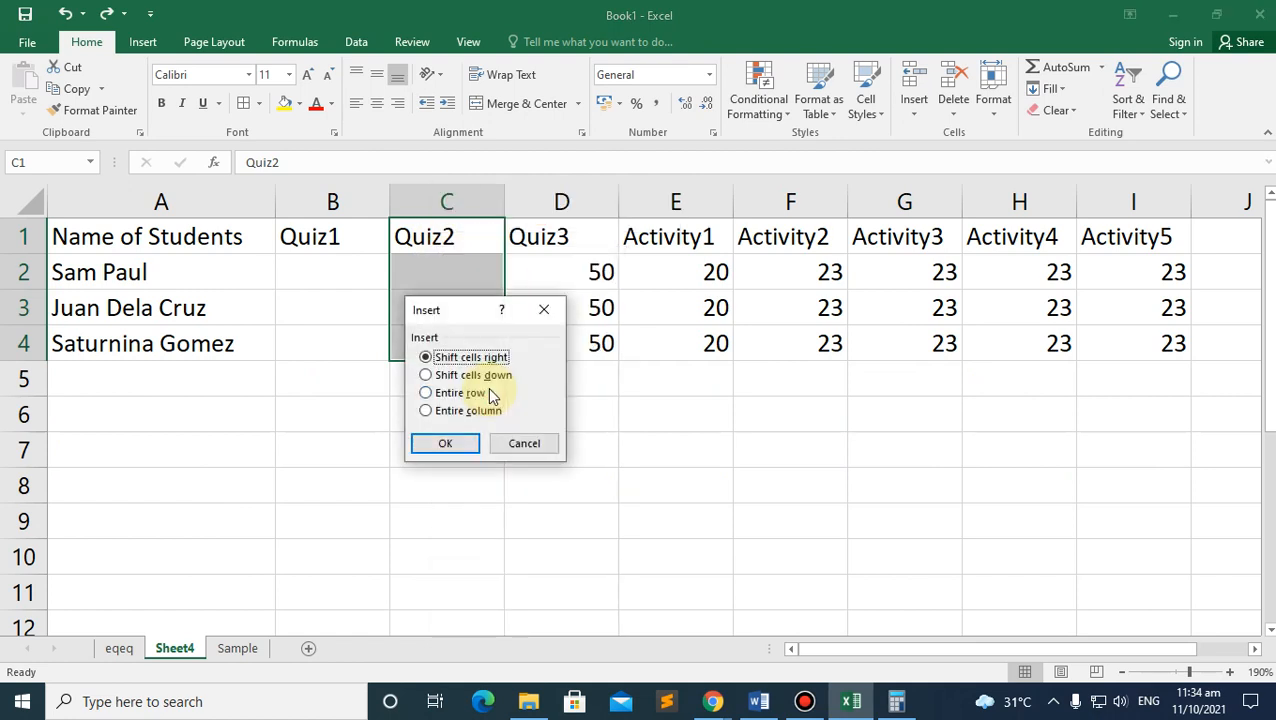
pyautogui.click(440, 410)
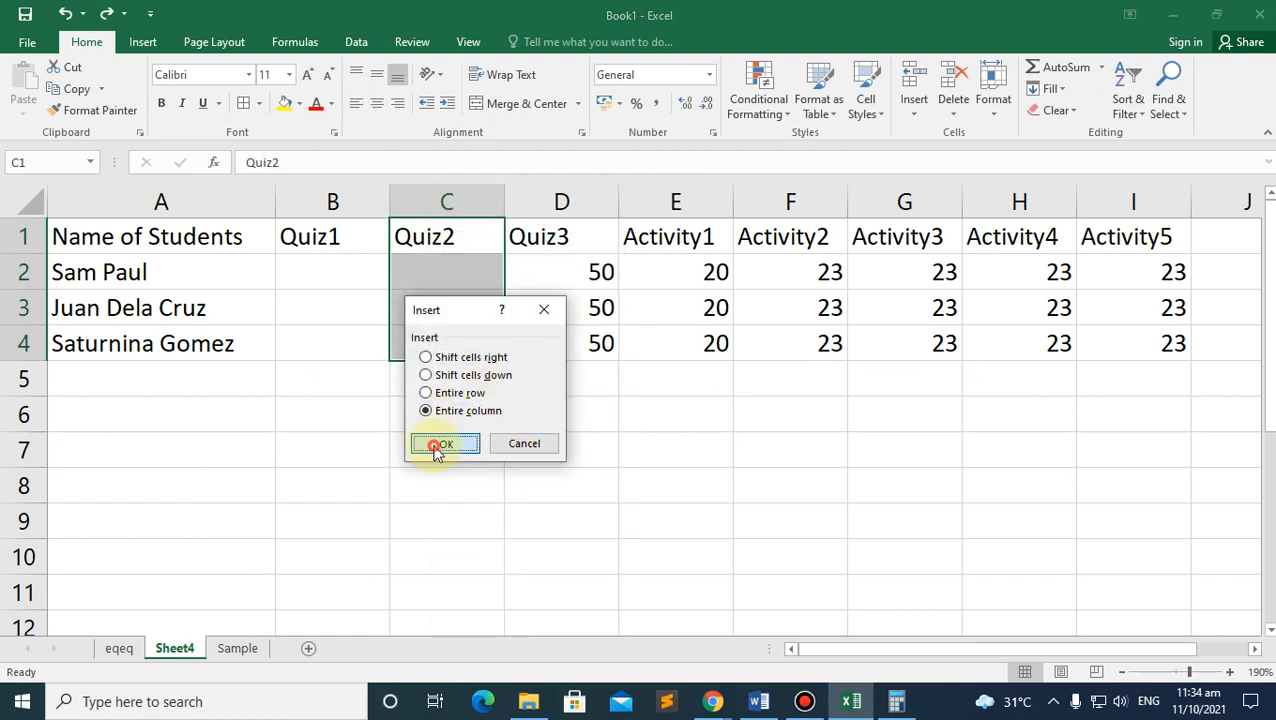
pyautogui.click(441, 443)
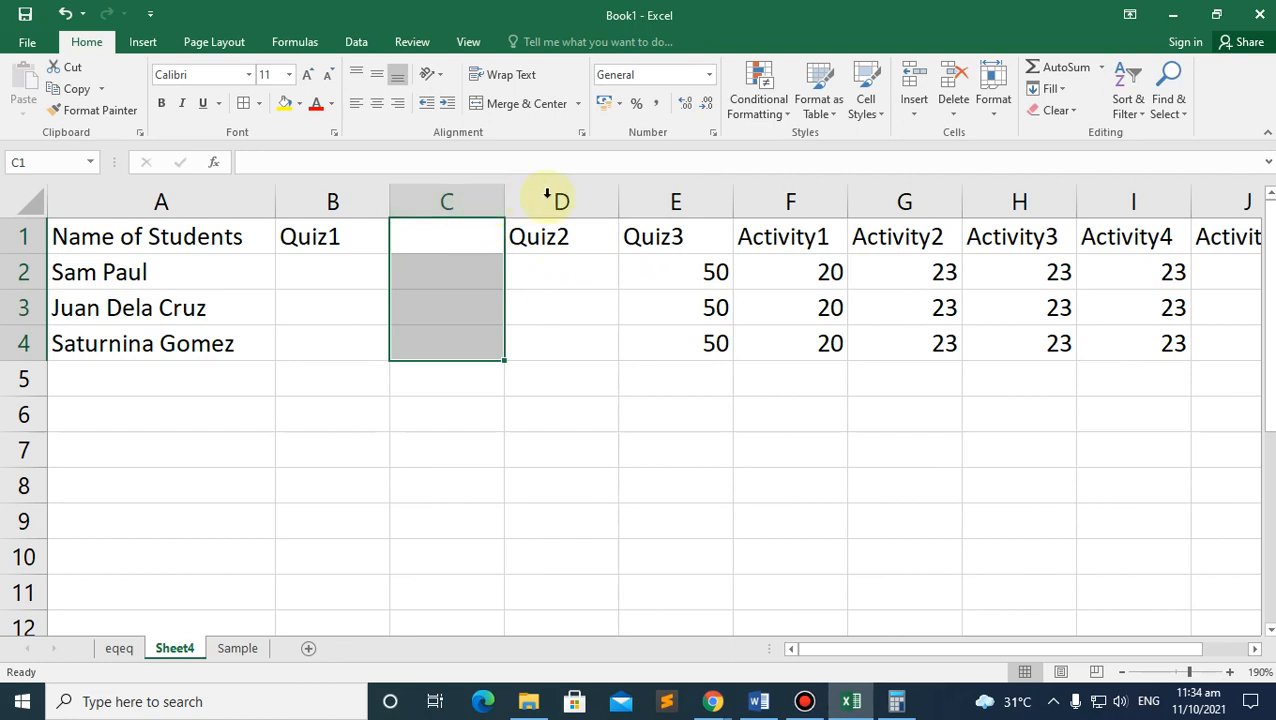
pyautogui.click(477, 314)
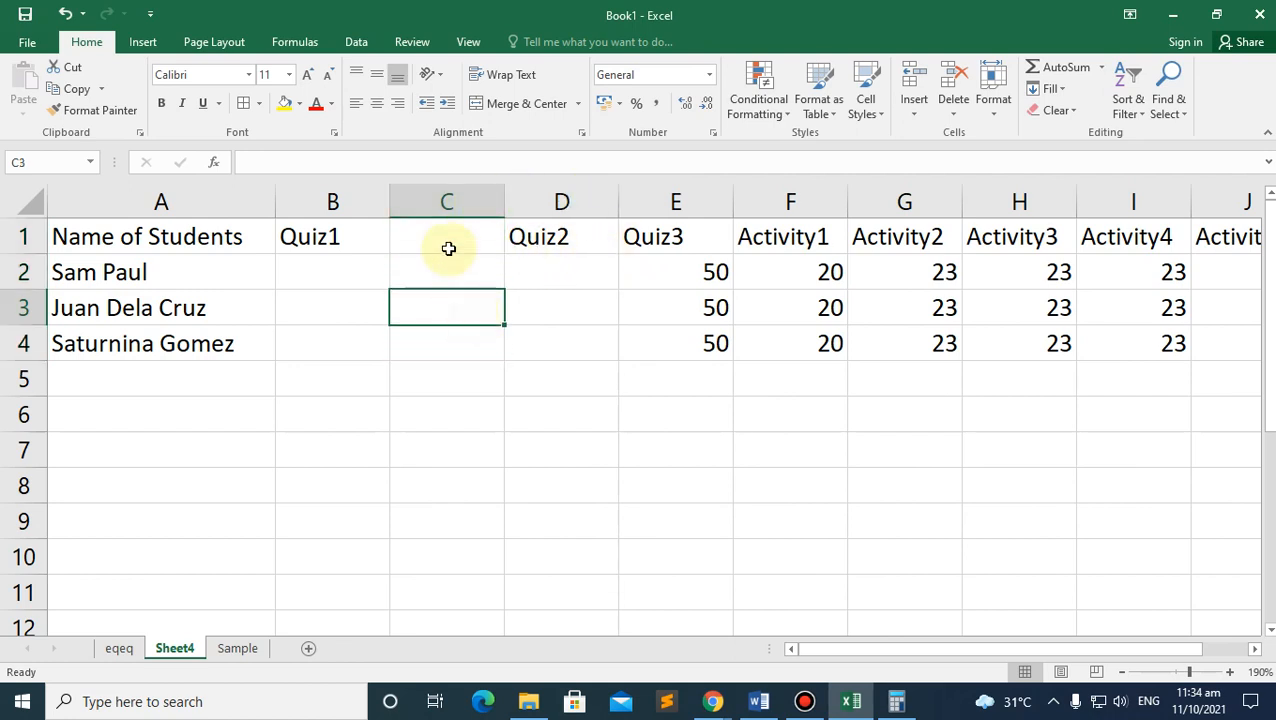
pyautogui.click(473, 239)
pyautogui.moveTo(555, 240); pyautogui.dragTo(545, 345)
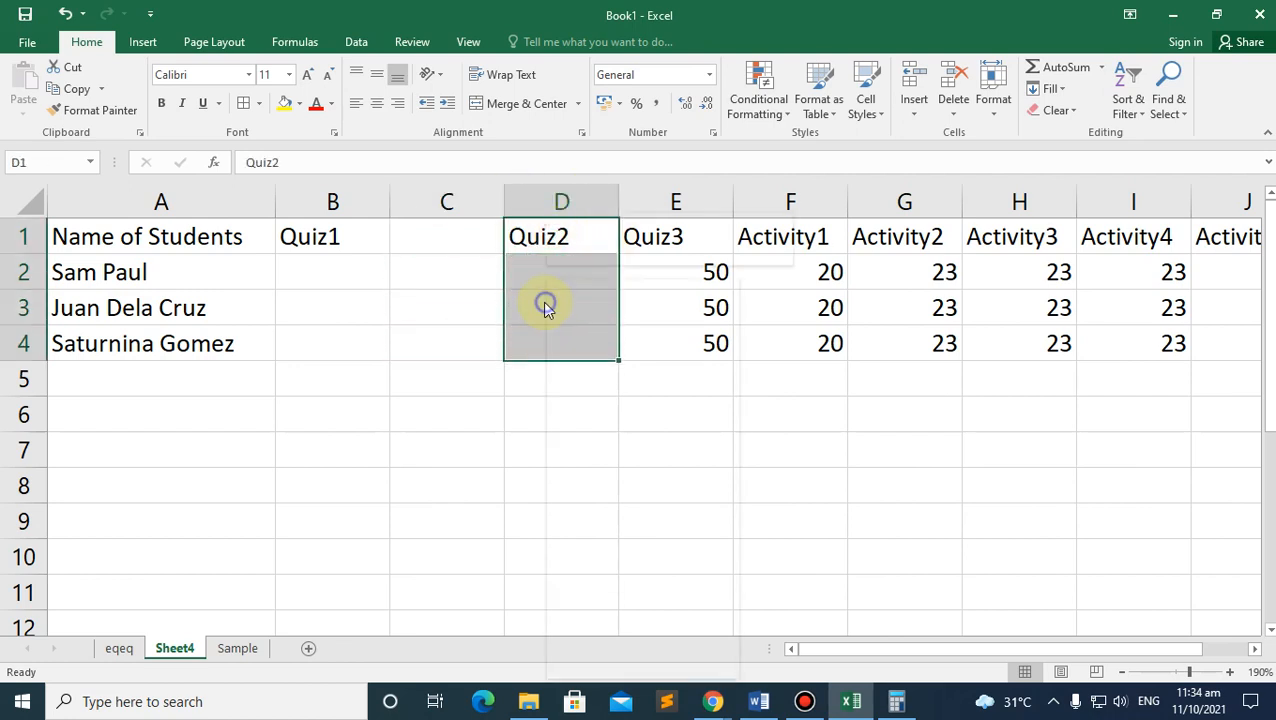
pyautogui.rightClick(547, 299)
pyautogui.click(620, 444)
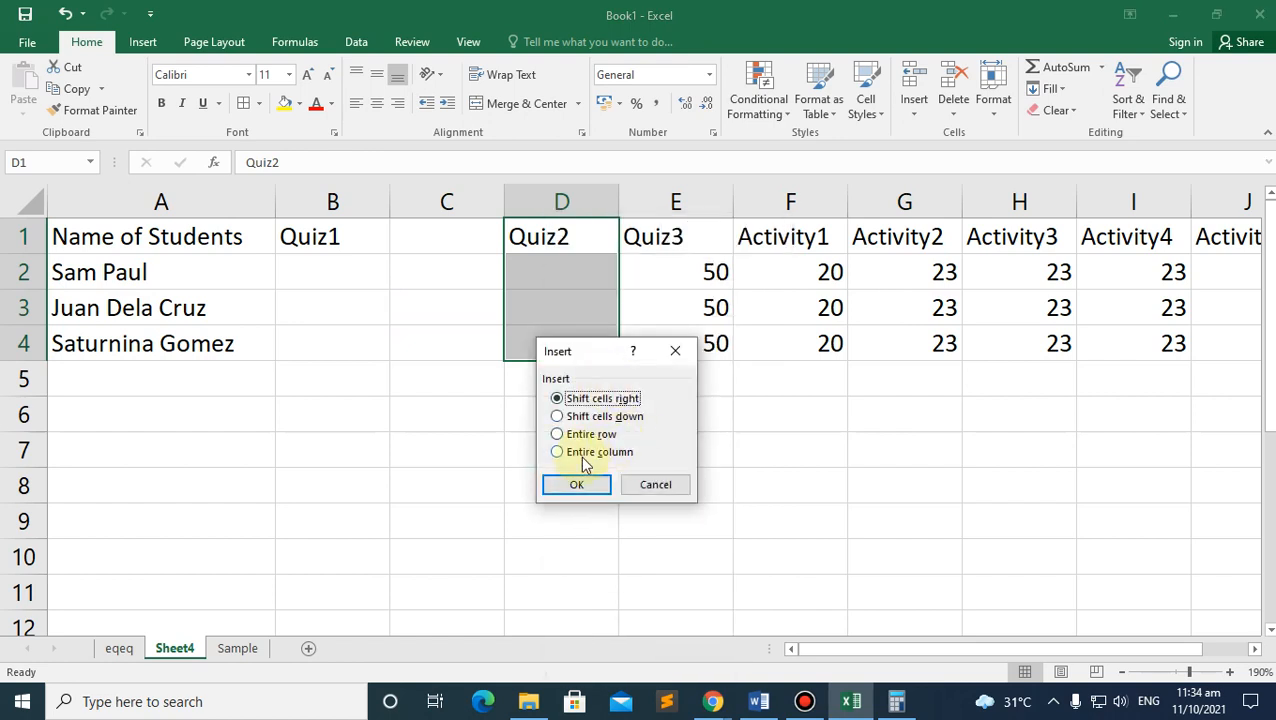
pyautogui.click(565, 483)
pyautogui.click(470, 225)
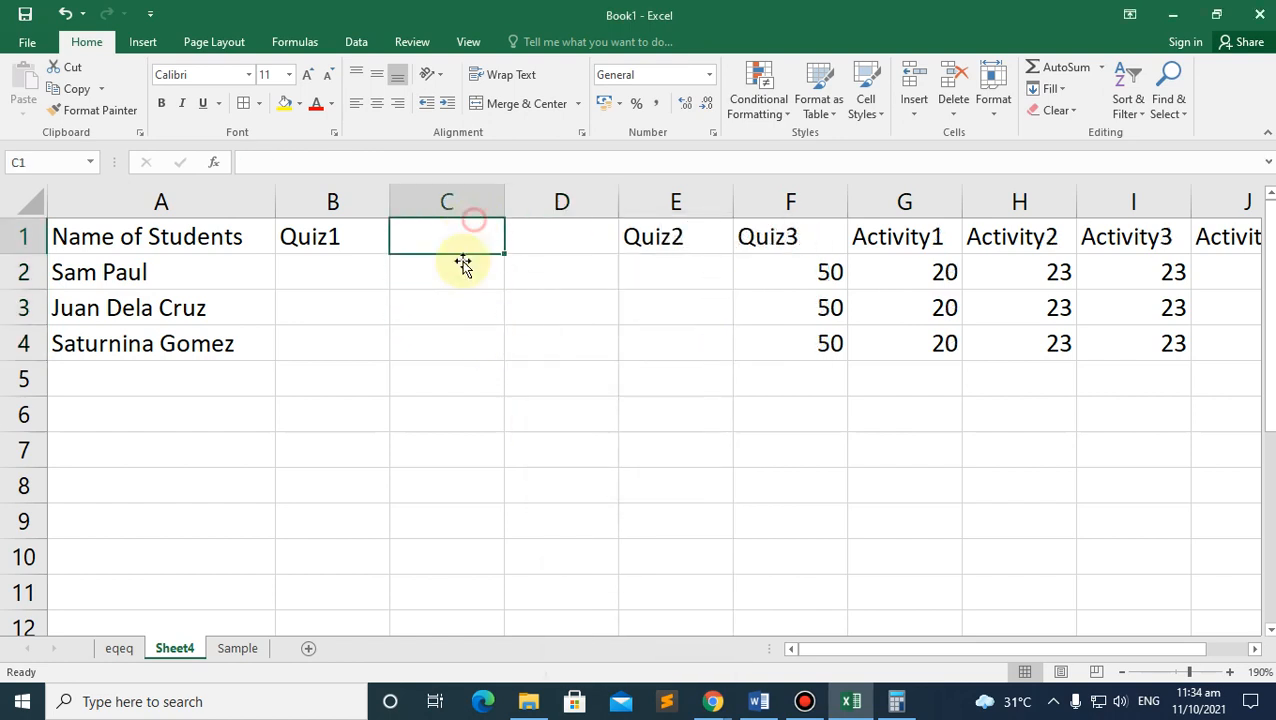
pyautogui.moveTo(455, 236); pyautogui.dragTo(579, 345)
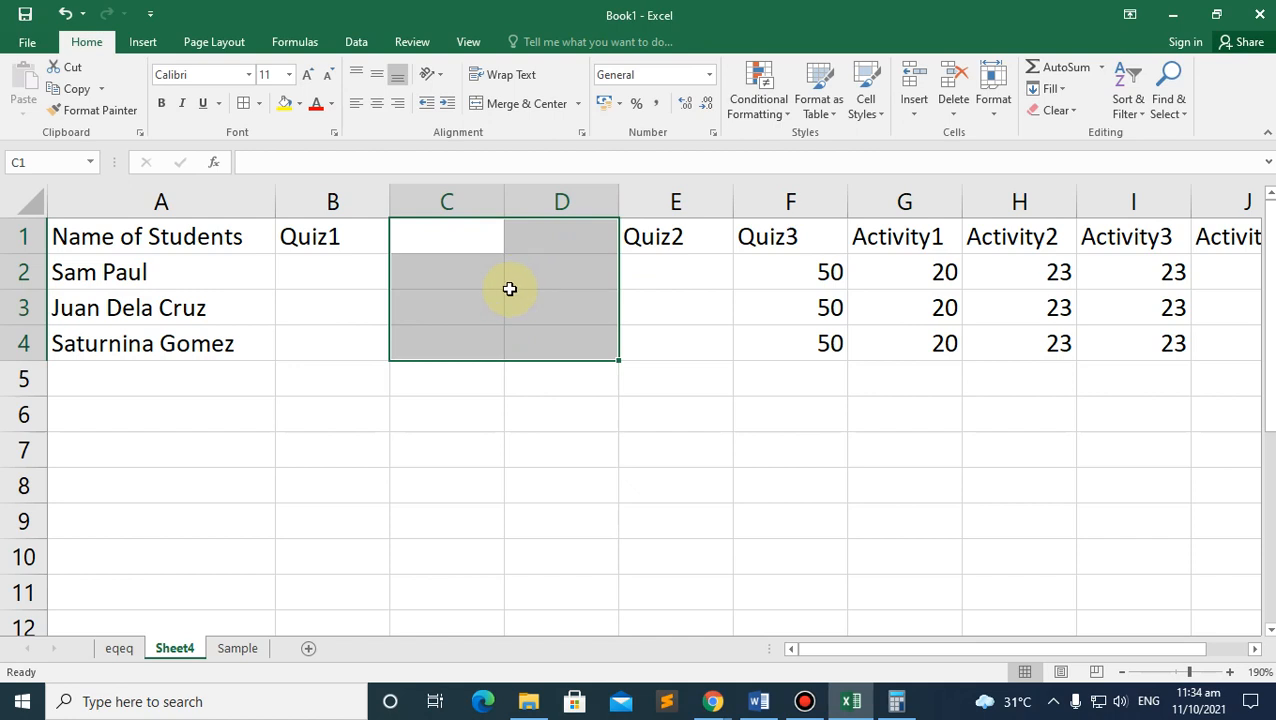
pyautogui.moveTo(471, 198); pyautogui.dragTo(541, 194)
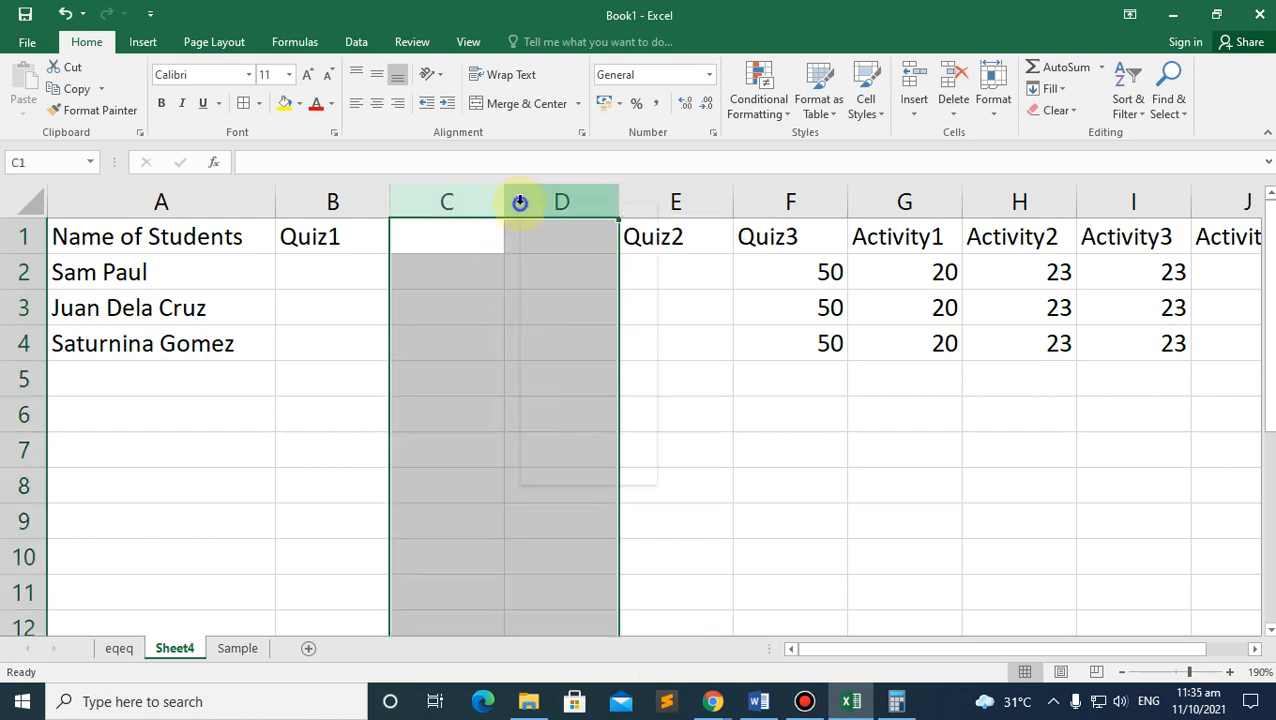
pyautogui.rightClick(520, 203)
pyautogui.click(570, 358)
pyautogui.click(398, 338)
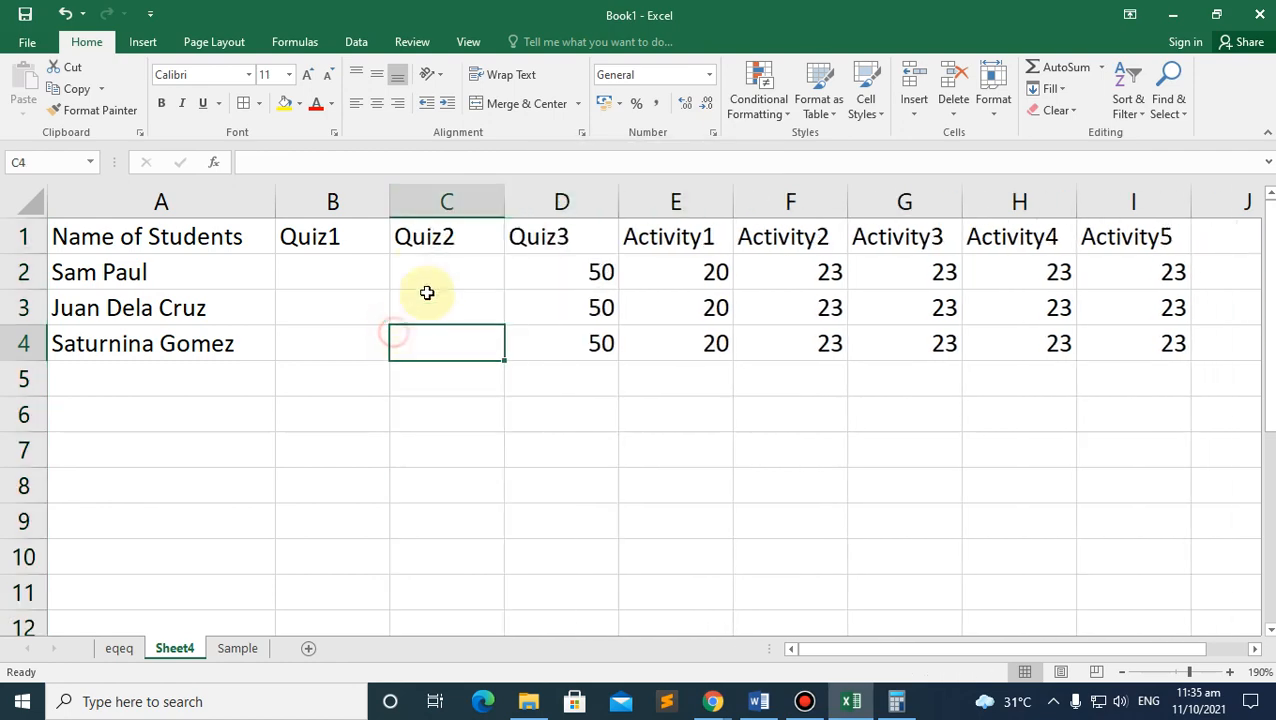
pyautogui.click(713, 701)
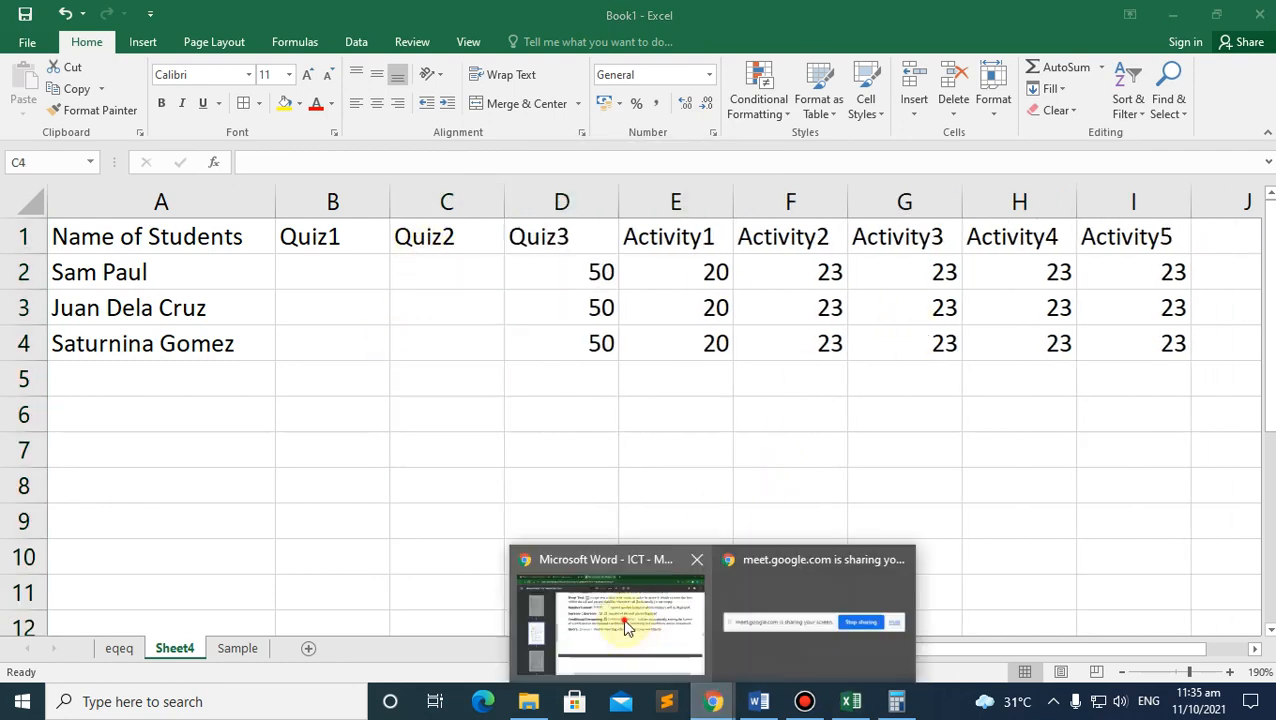
pyautogui.click(627, 626)
pyautogui.scroll(-4, 430, 365)
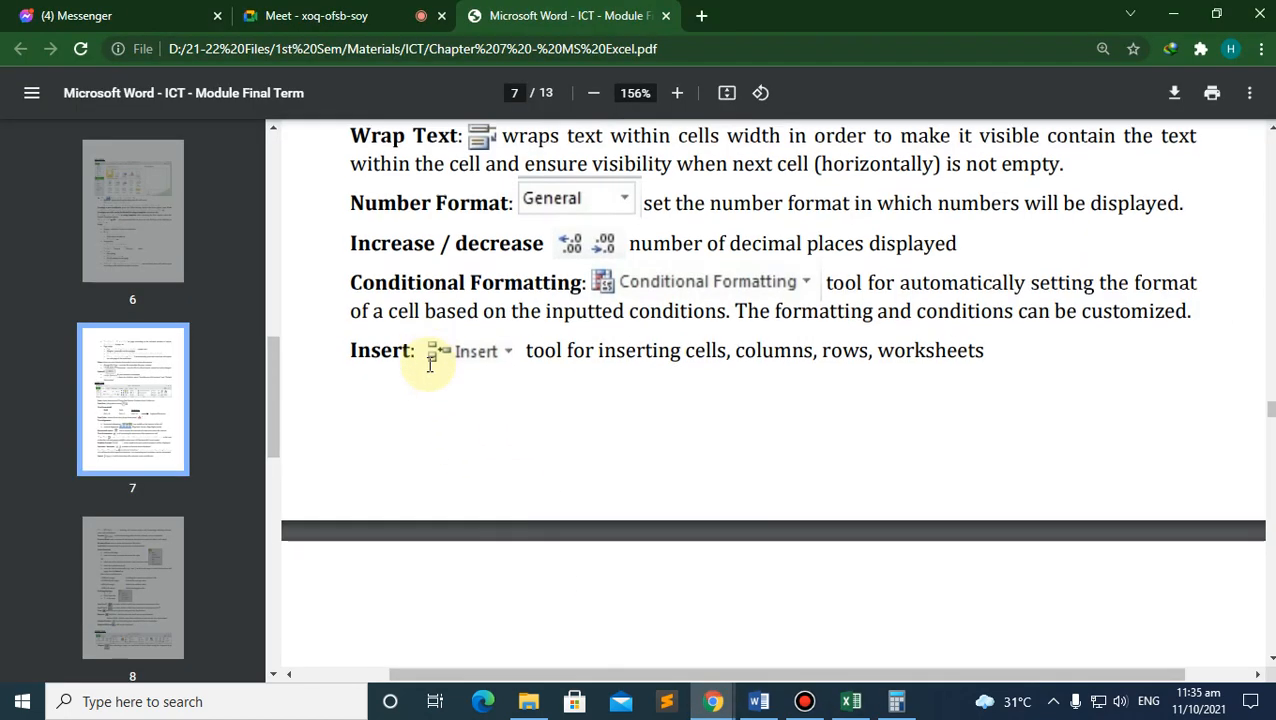
pyautogui.scroll(-2, 413, 437)
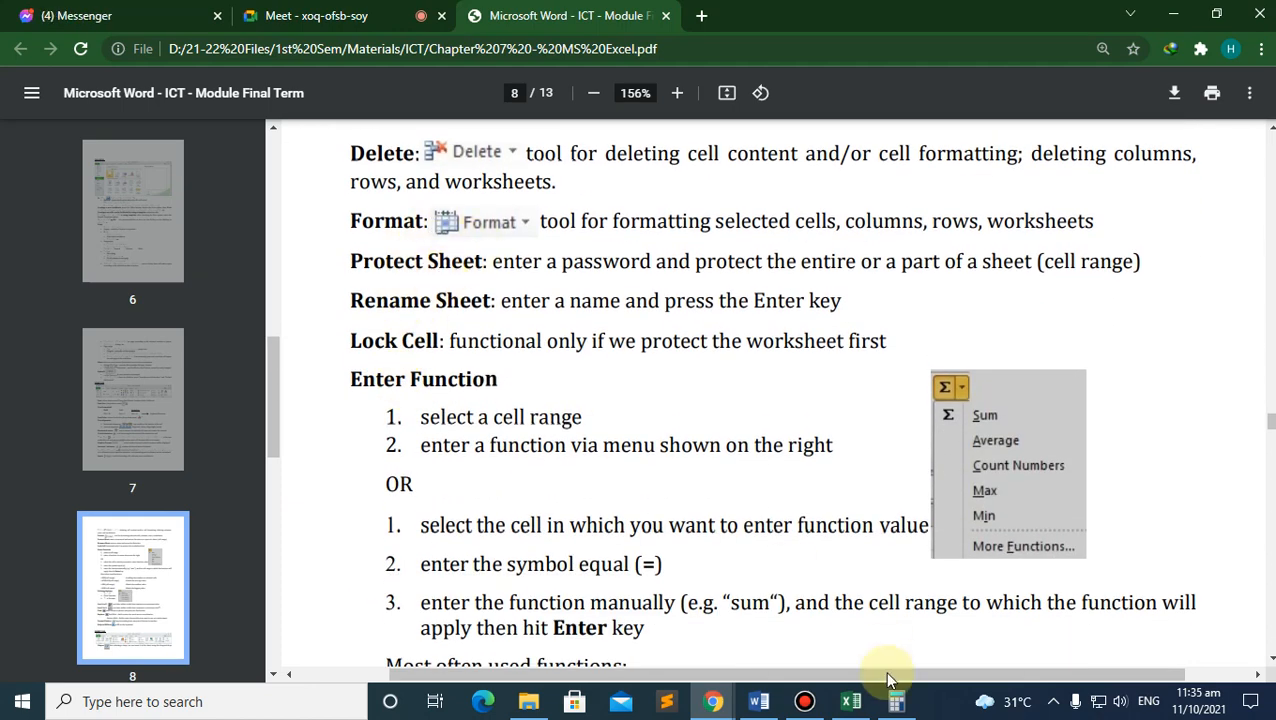
pyautogui.click(851, 701)
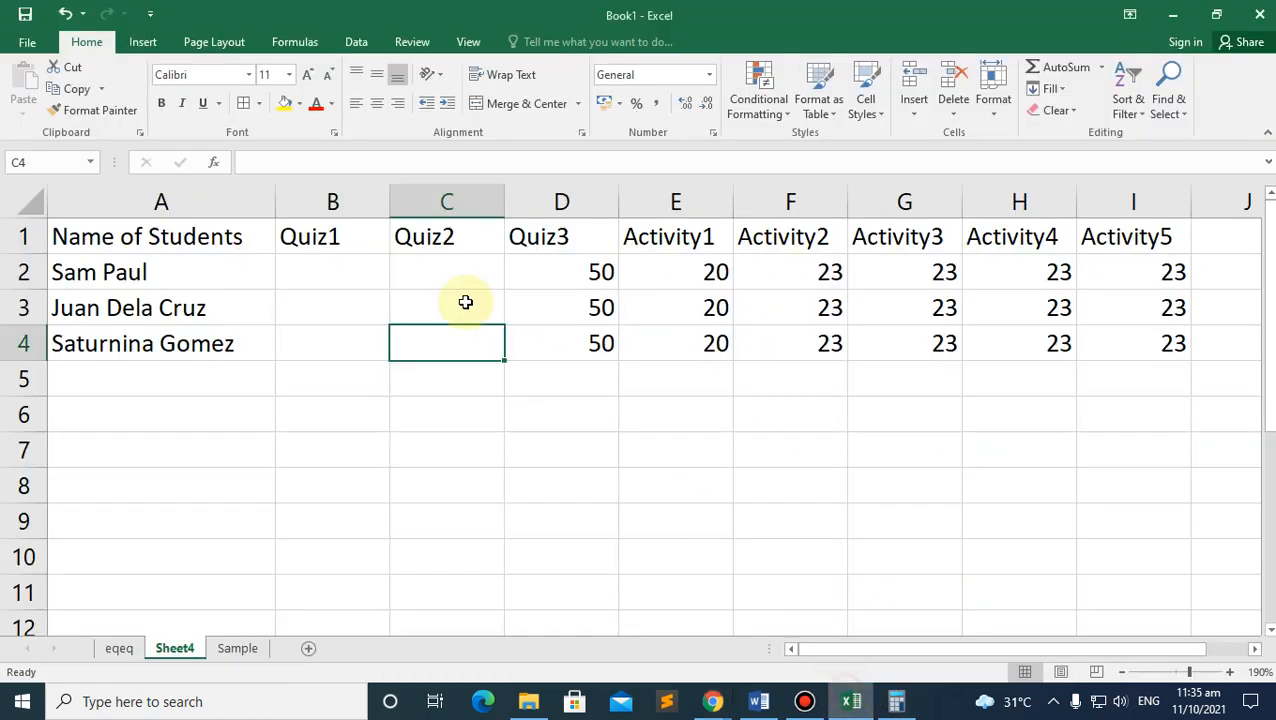
# Step: Switch to the Sample sheet and open Protect Sheet from its tab menu
pyautogui.click(232, 656)
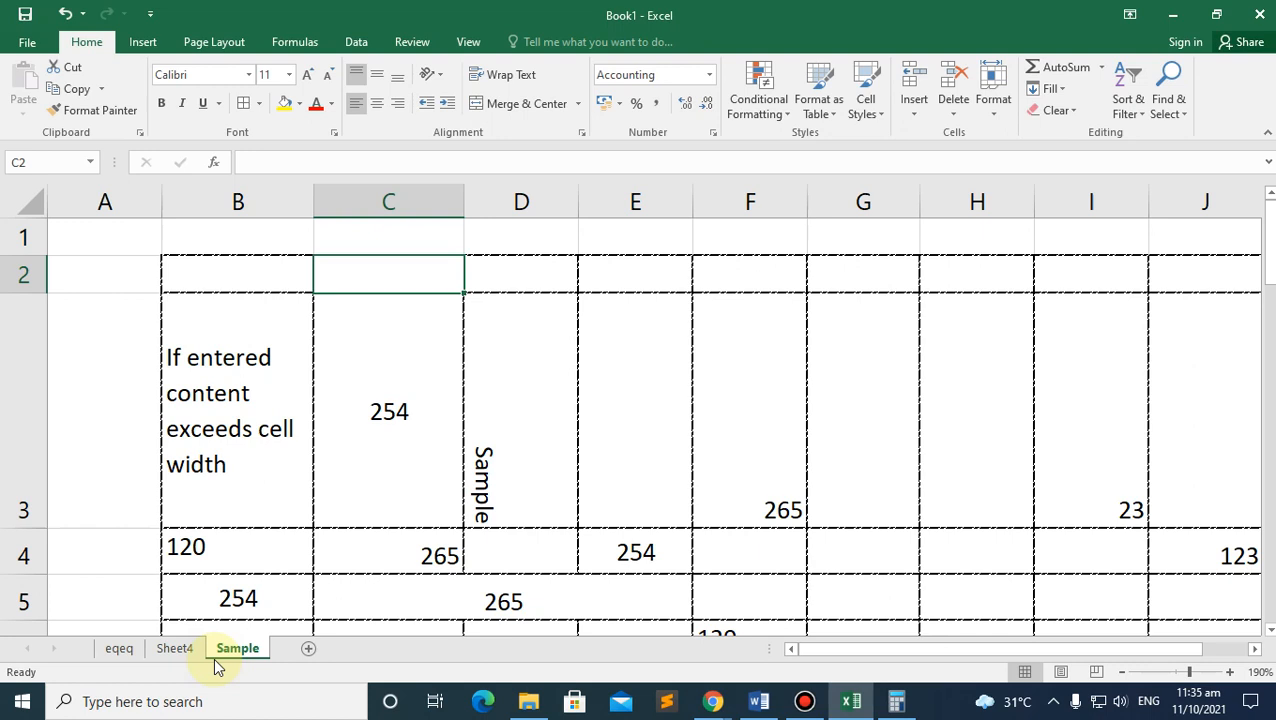
pyautogui.rightClick(213, 657)
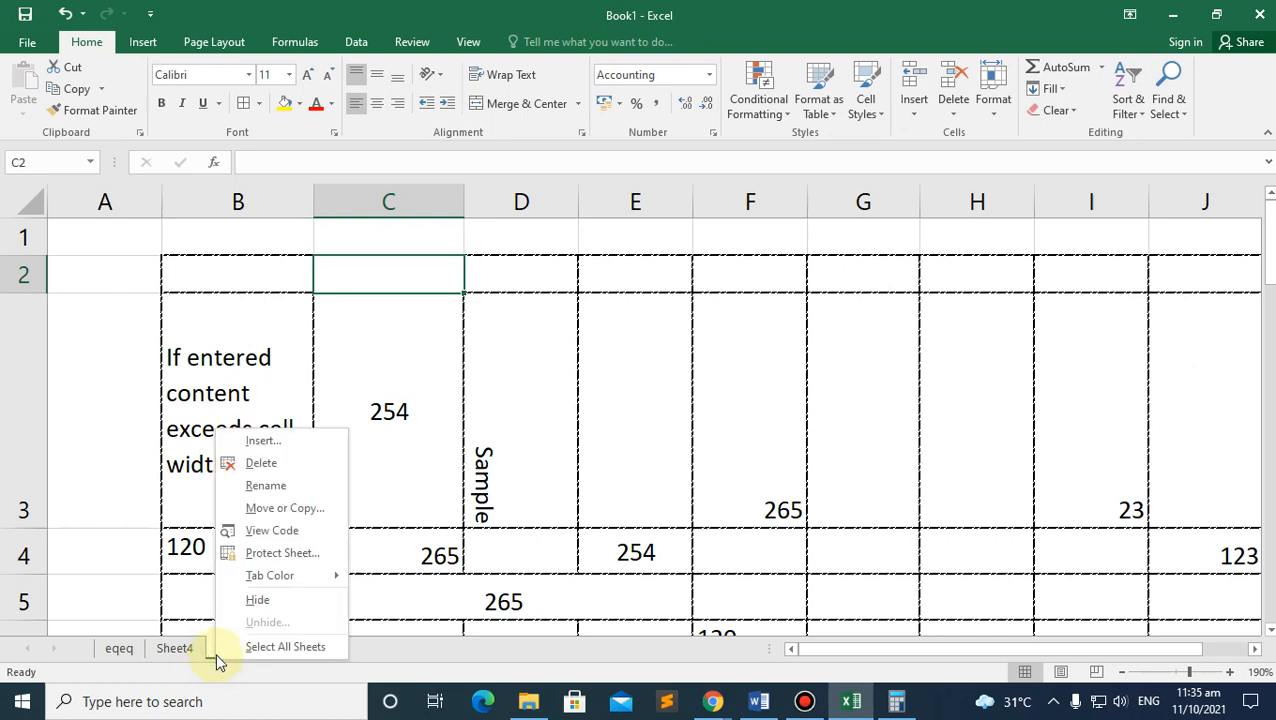
pyautogui.click(224, 664)
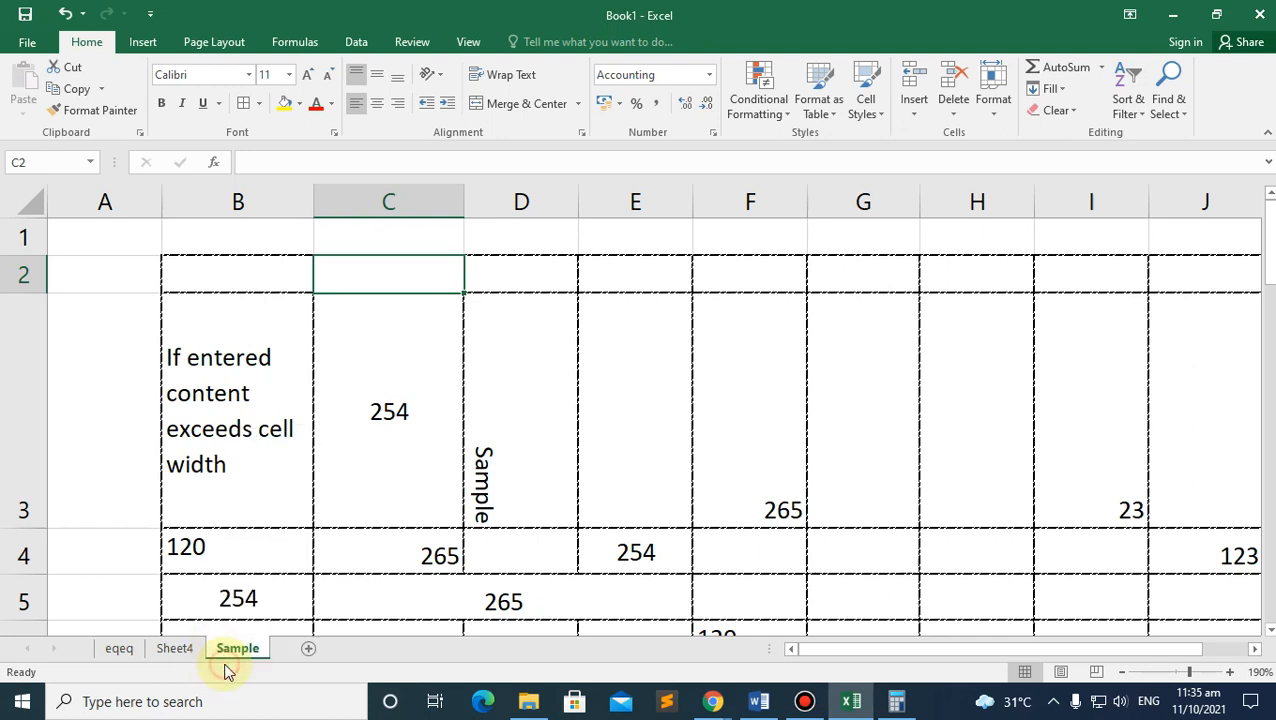
pyautogui.scroll(-3, 242, 454)
pyautogui.scroll(3, 244, 452)
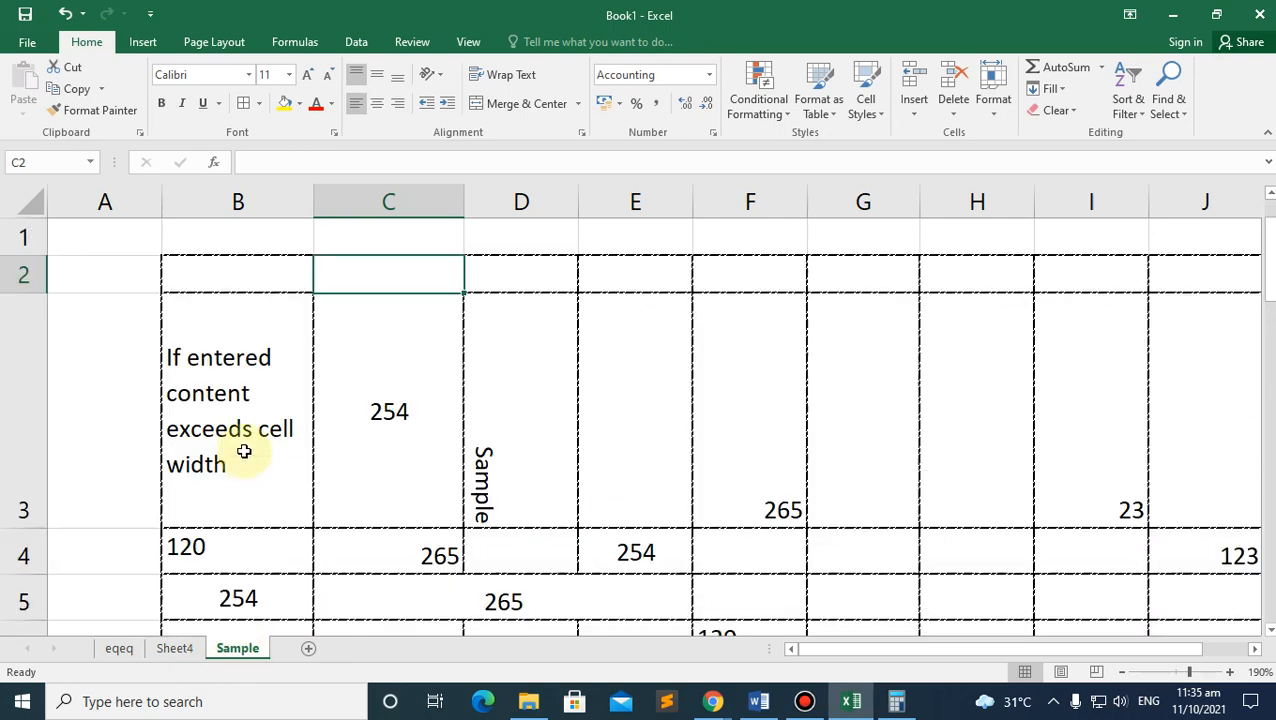
pyautogui.rightClick(240, 651)
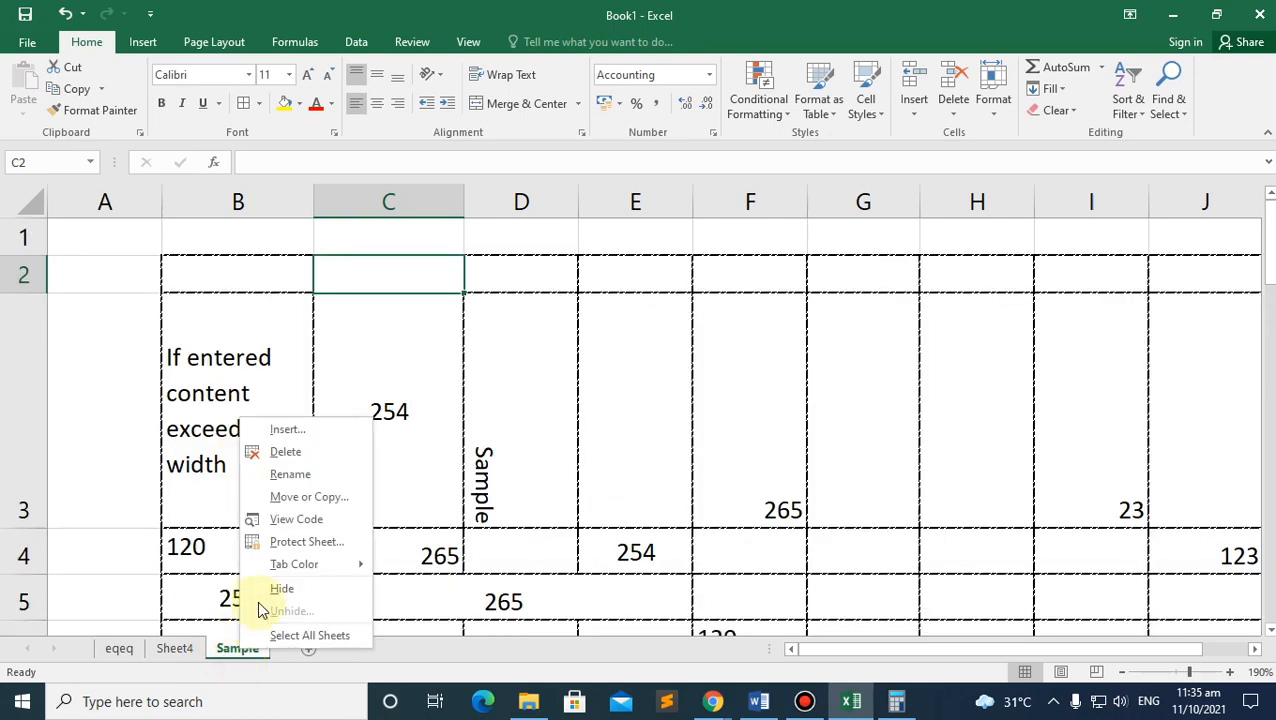
pyautogui.click(313, 543)
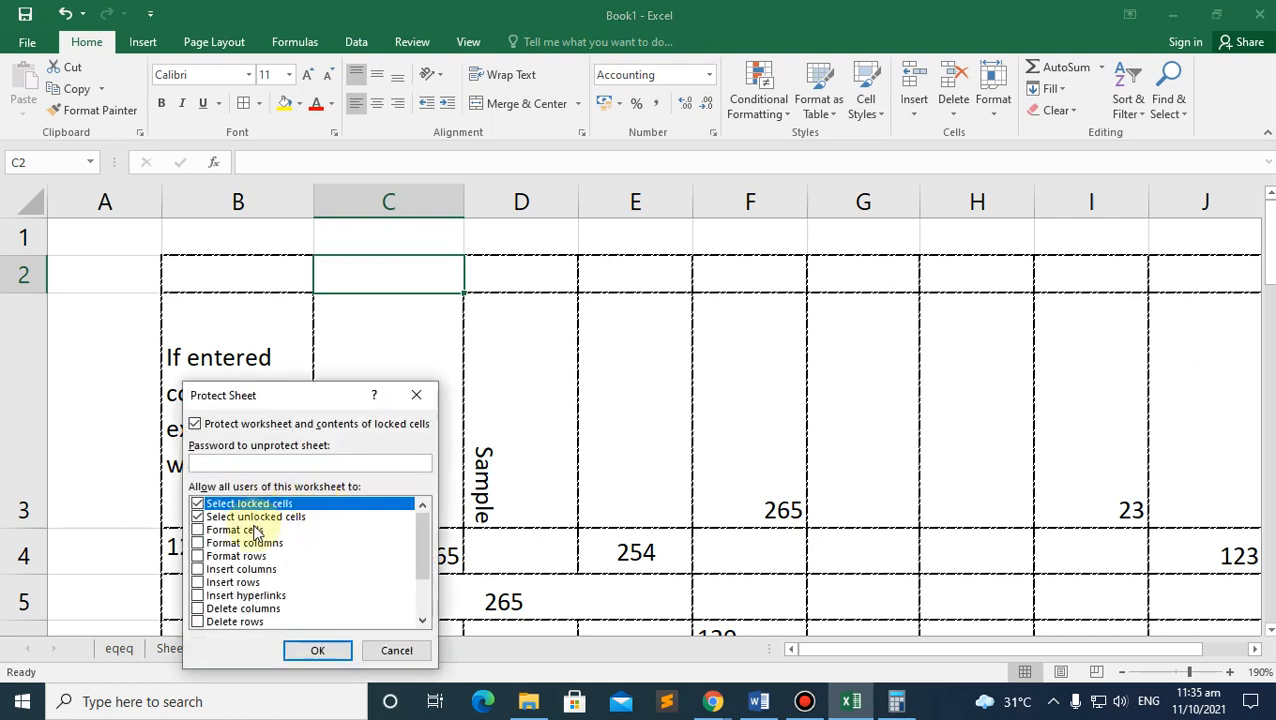
# Step: Protect the Sample sheet without a password, then unprotect it again
pyautogui.click(216, 460)
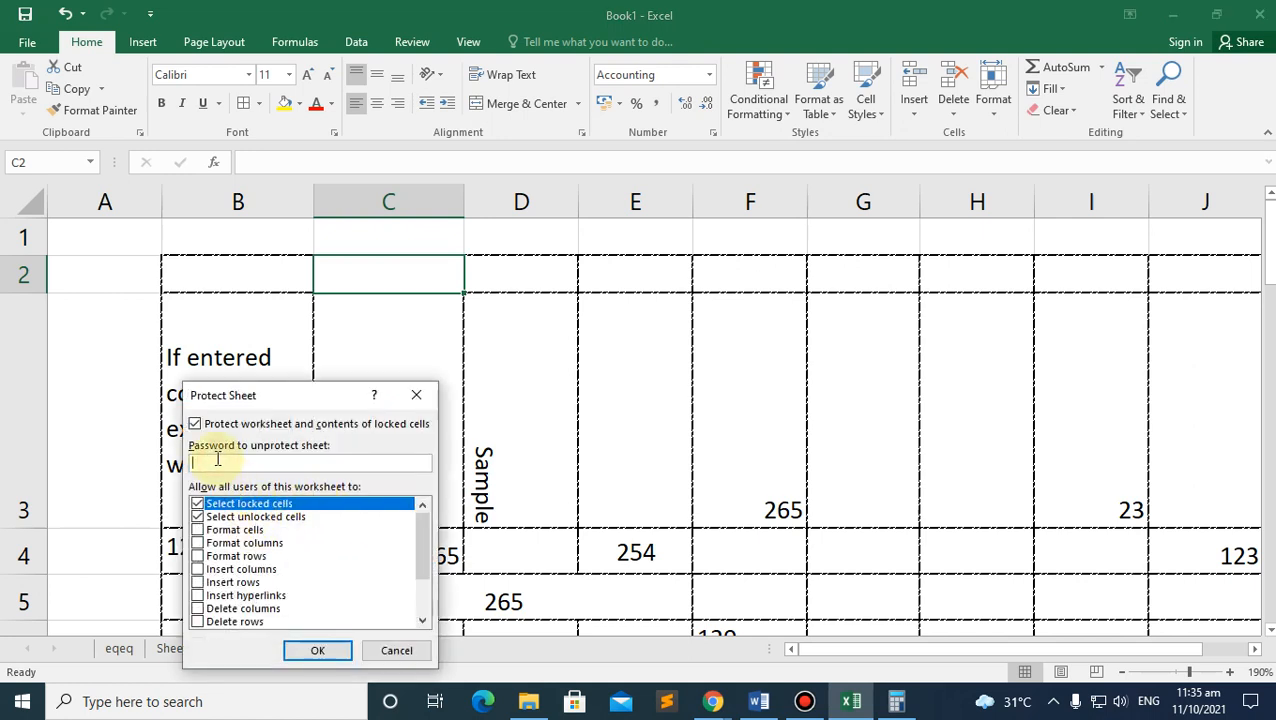
pyautogui.moveTo(283, 395); pyautogui.dragTo(285, 279)
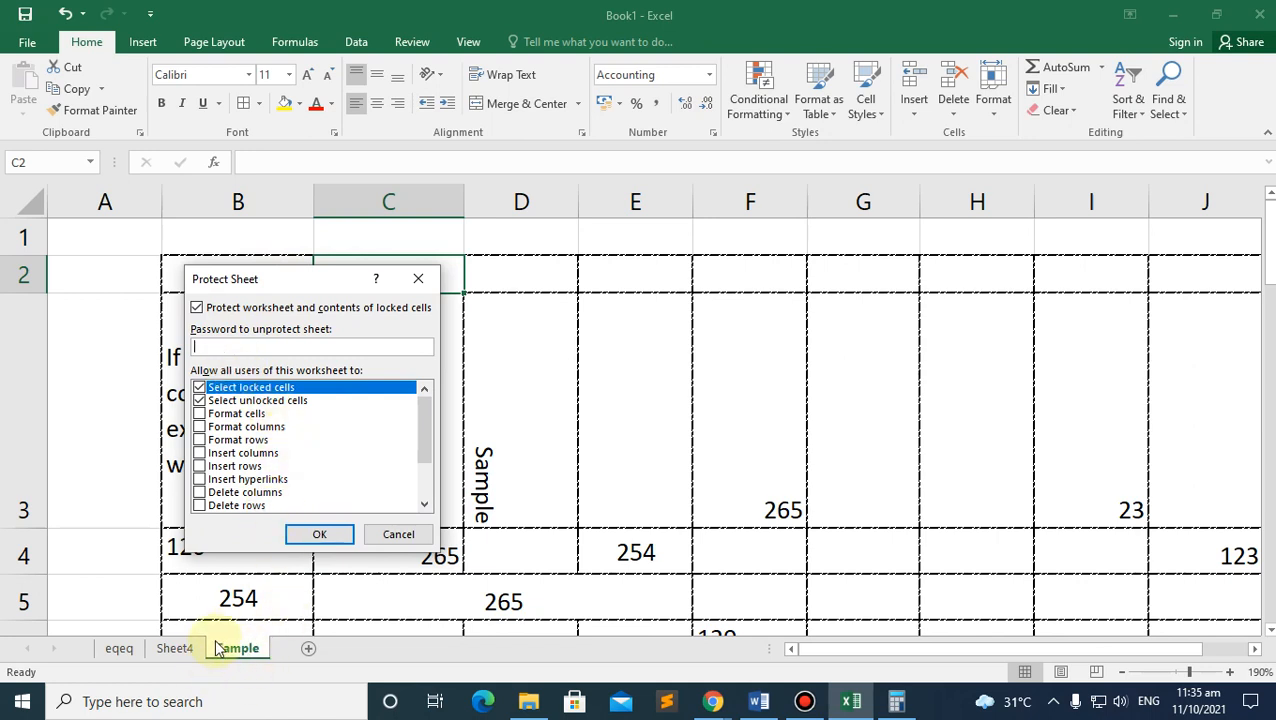
pyautogui.click(320, 536)
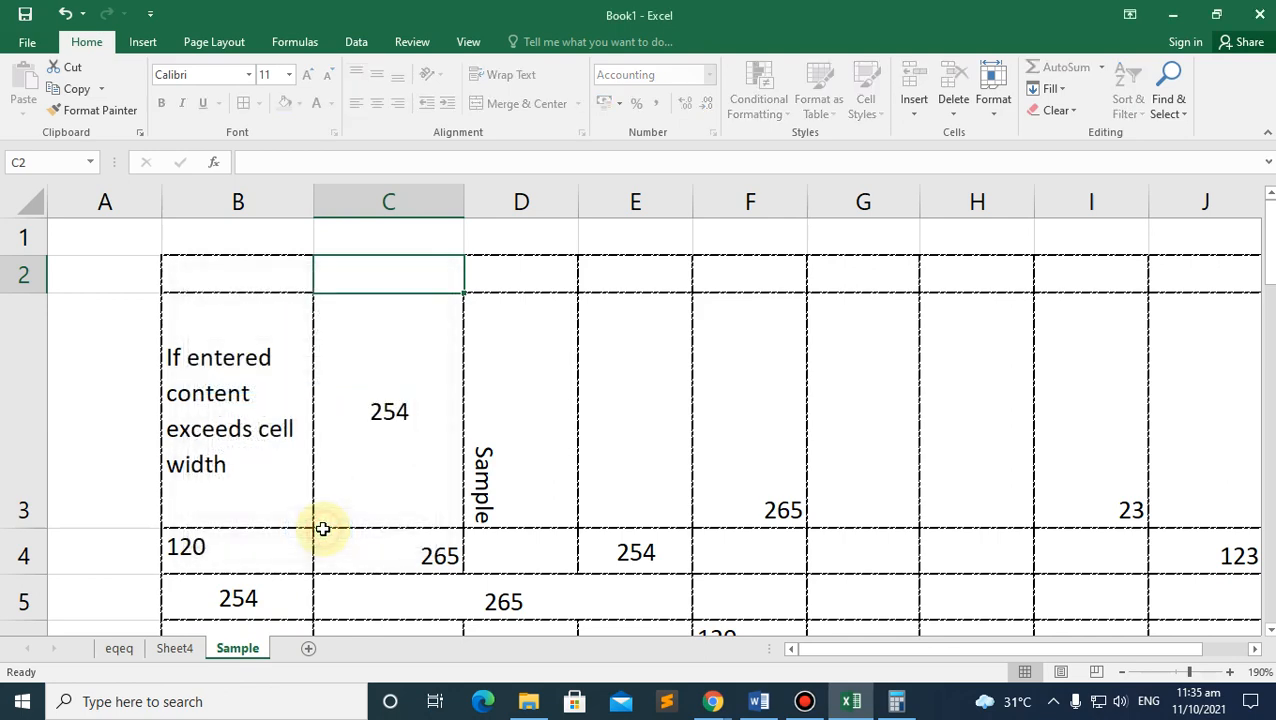
pyautogui.click(171, 655)
pyautogui.click(243, 652)
pyautogui.rightClick(243, 652)
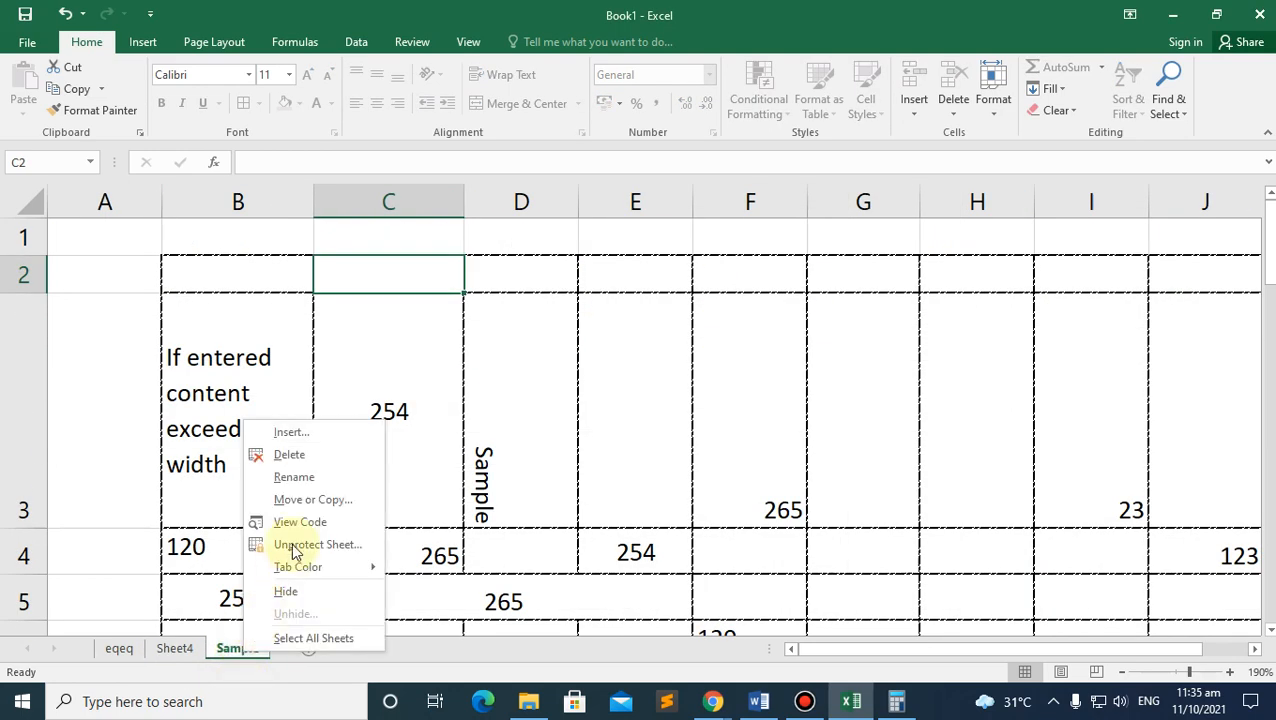
pyautogui.click(308, 544)
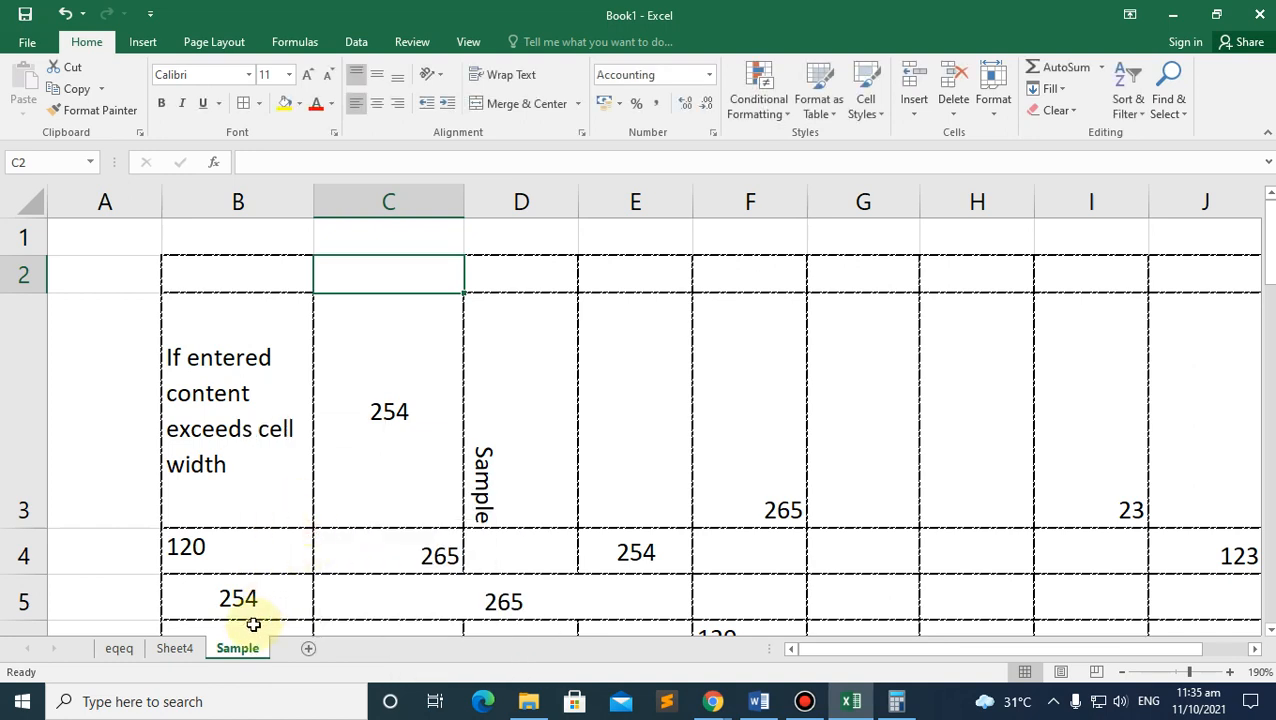
# Step: Re-protect the Sample sheet with a confirmed password, then switch to Sheet4
pyautogui.rightClick(250, 648)
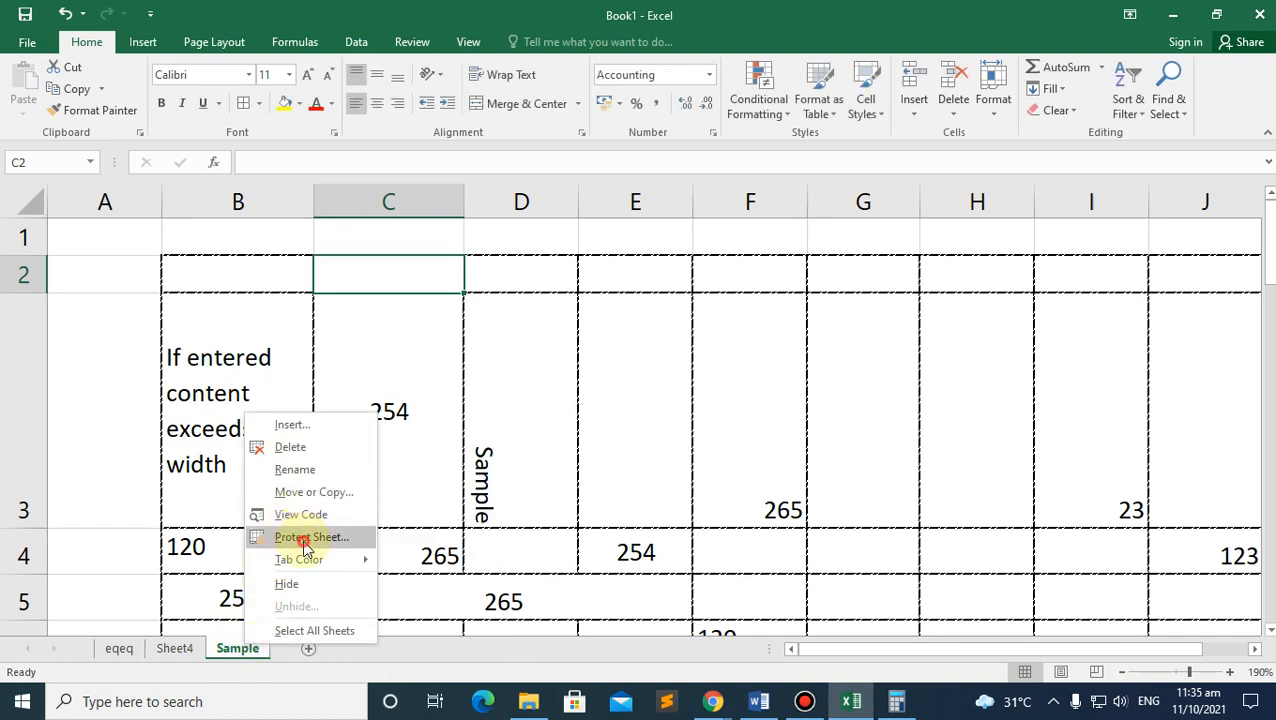
pyautogui.click(302, 538)
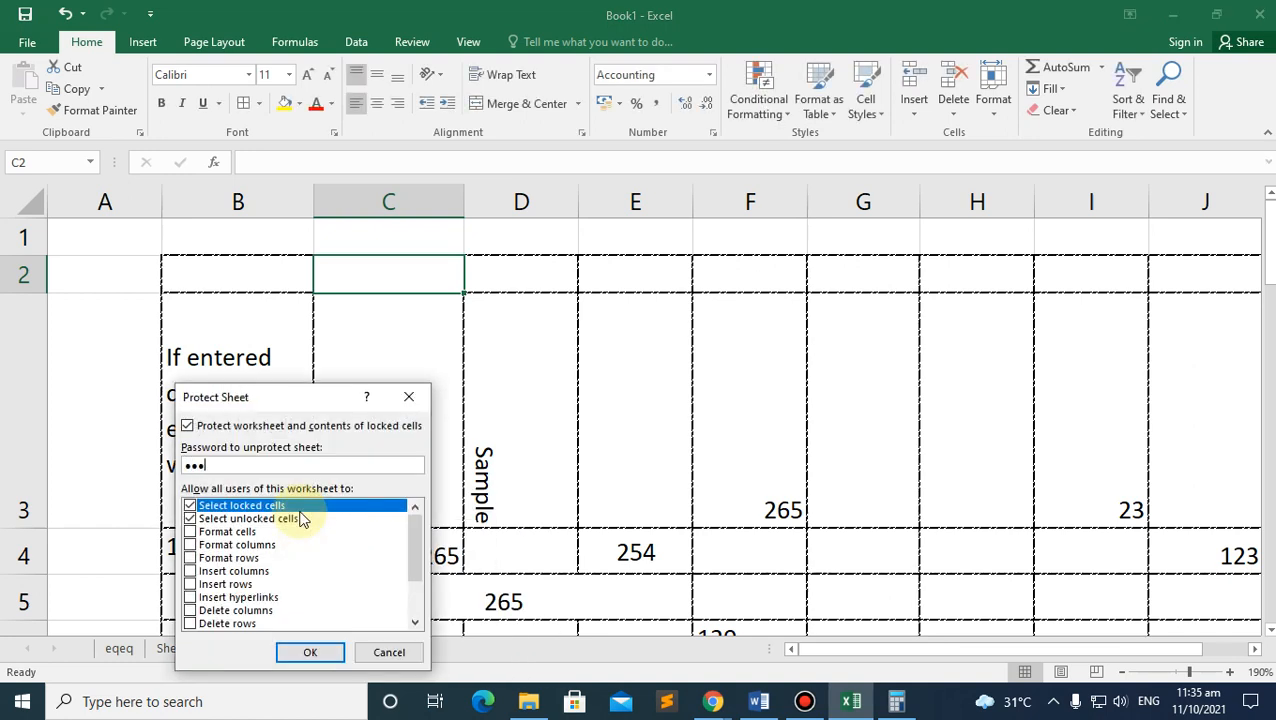
pyautogui.press('Return')
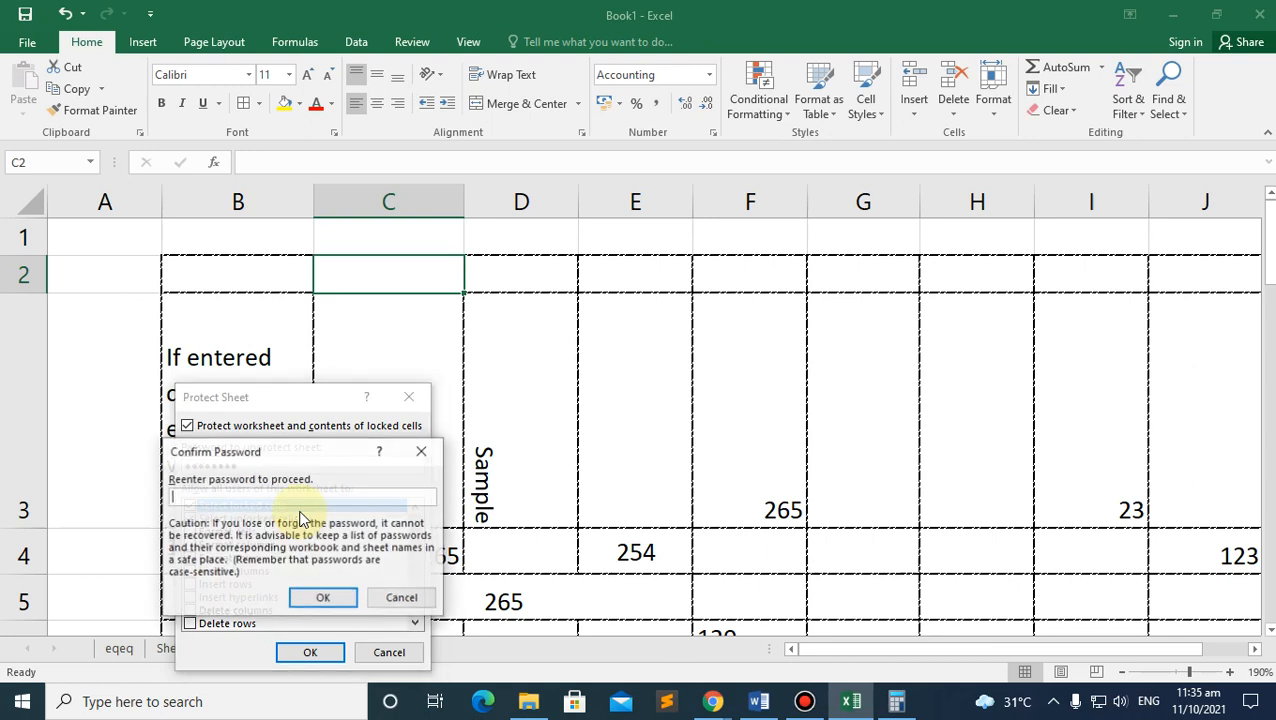
pyautogui.click(268, 492)
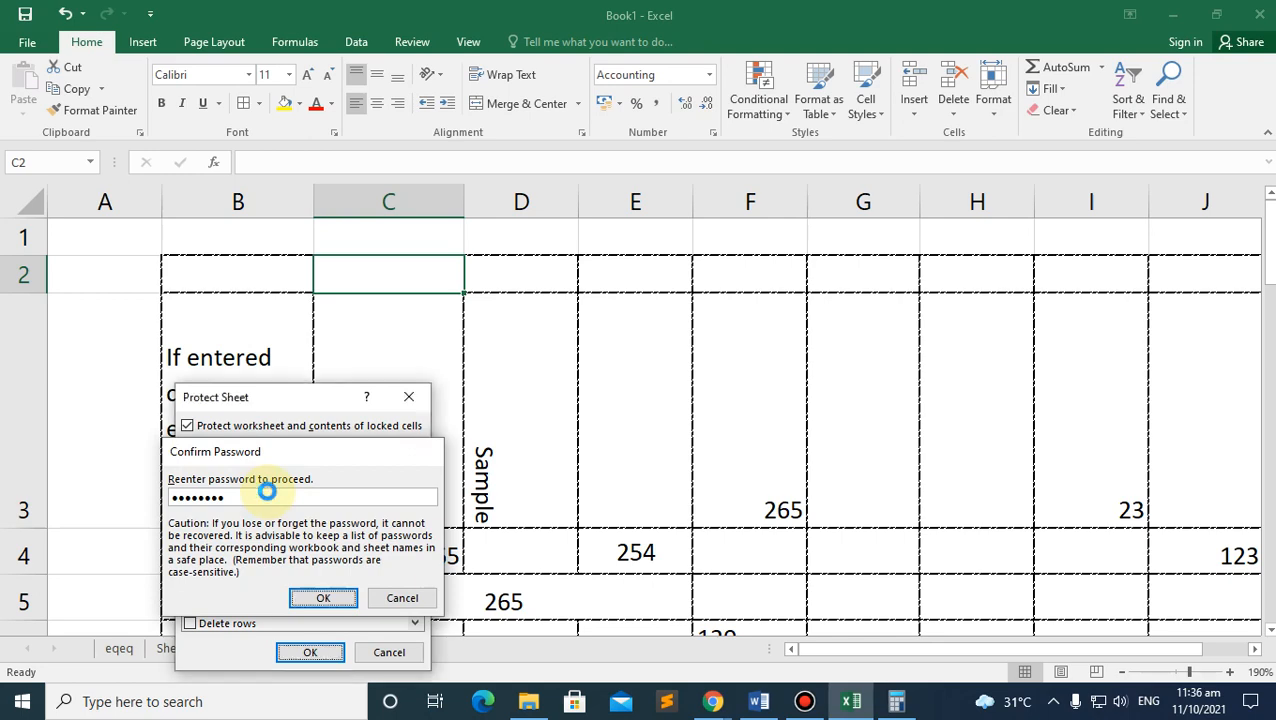
pyautogui.press('Return')
pyautogui.click(180, 651)
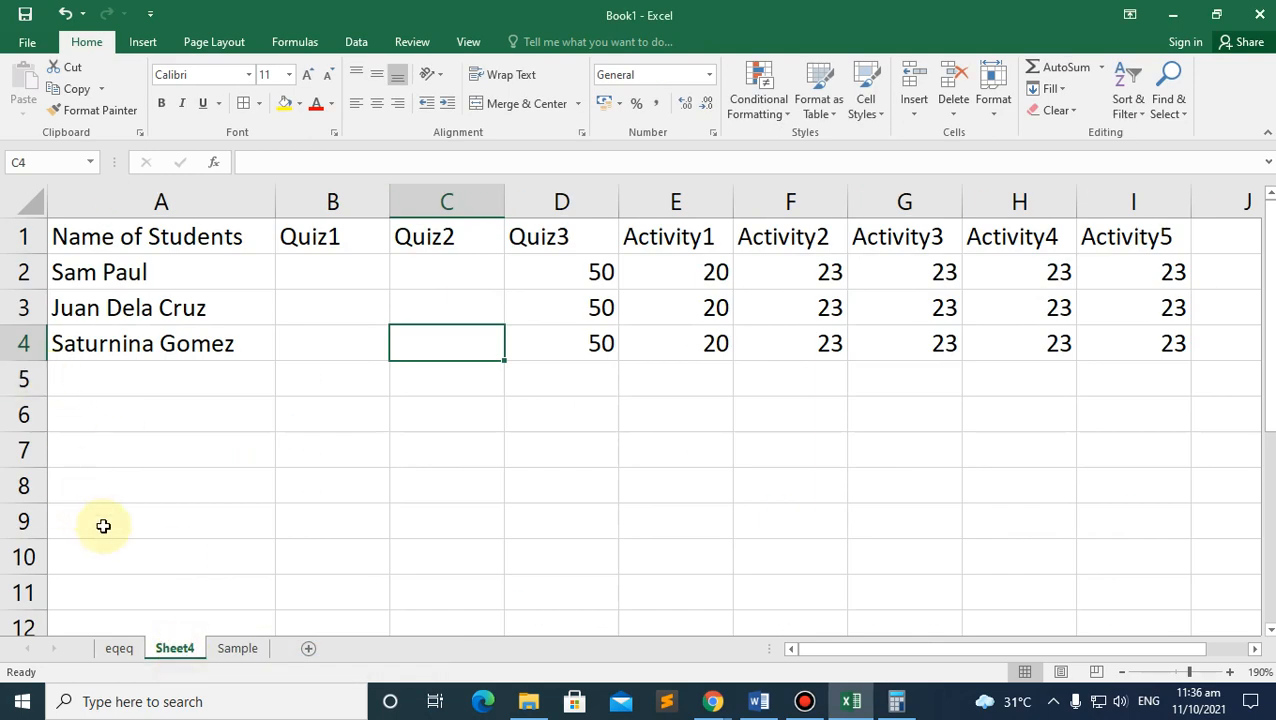
# Step: On the Sample sheet, confirm that editing D3 and B3 triggers the protected-sheet warning
pyautogui.click(236, 655)
pyautogui.scroll(-5, 228, 441)
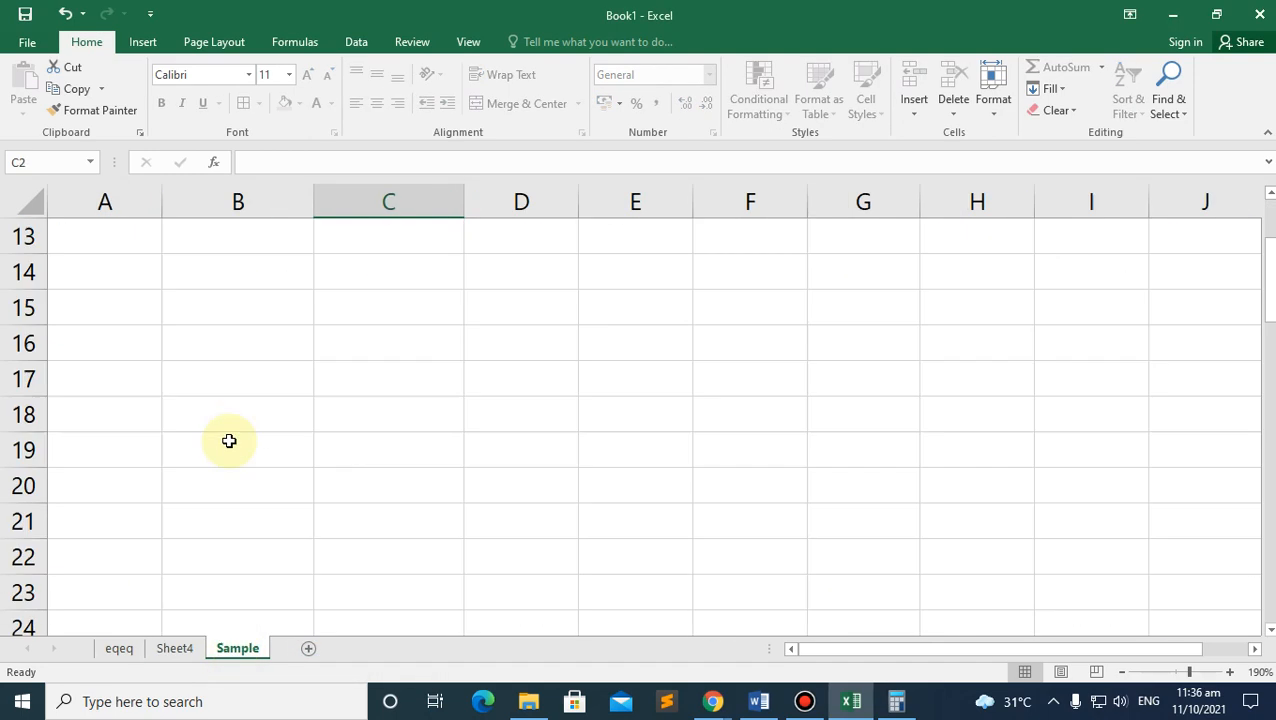
pyautogui.scroll(5, 305, 393)
pyautogui.click(400, 440)
pyautogui.click(501, 423)
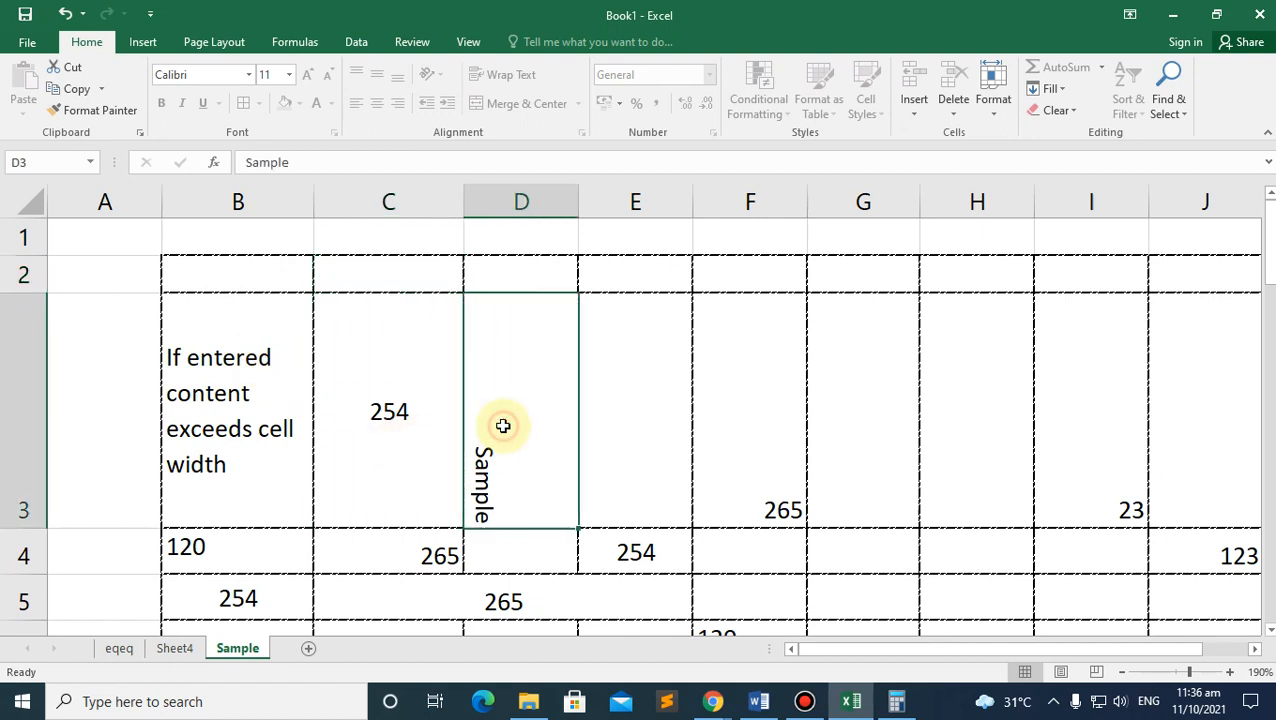
pyautogui.doubleClick(501, 423)
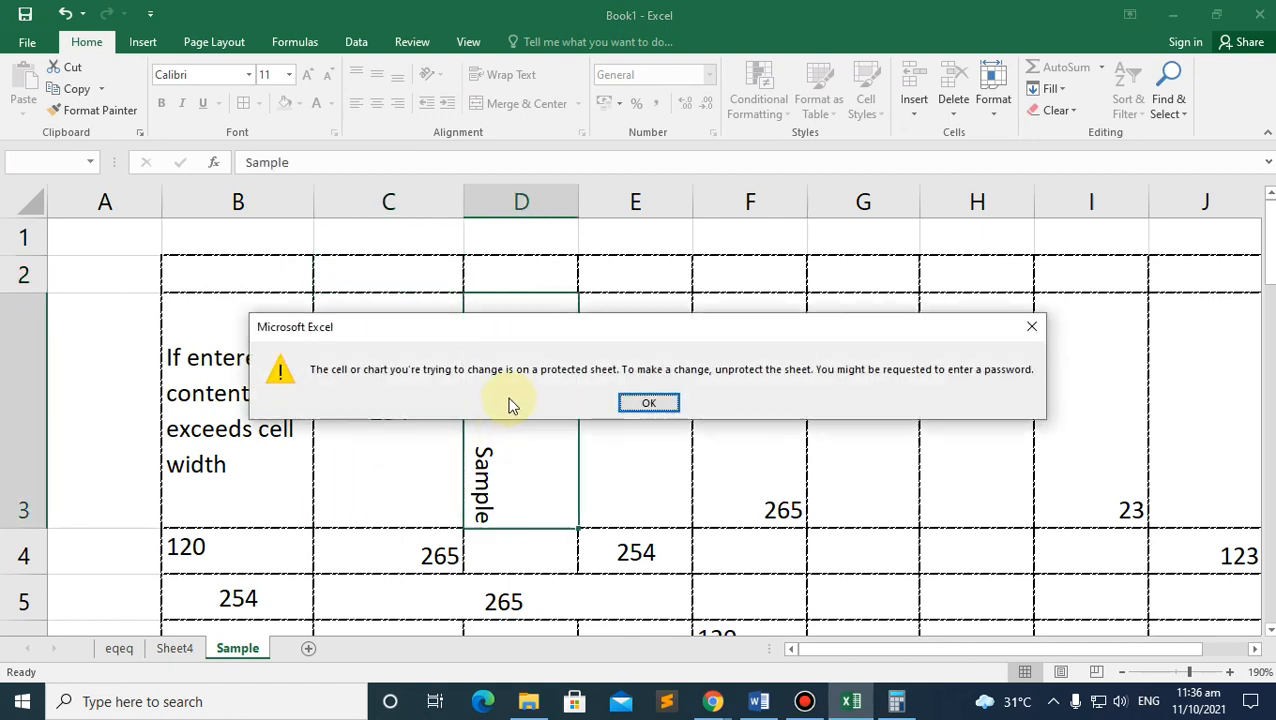
pyautogui.click(647, 403)
pyautogui.click(390, 410)
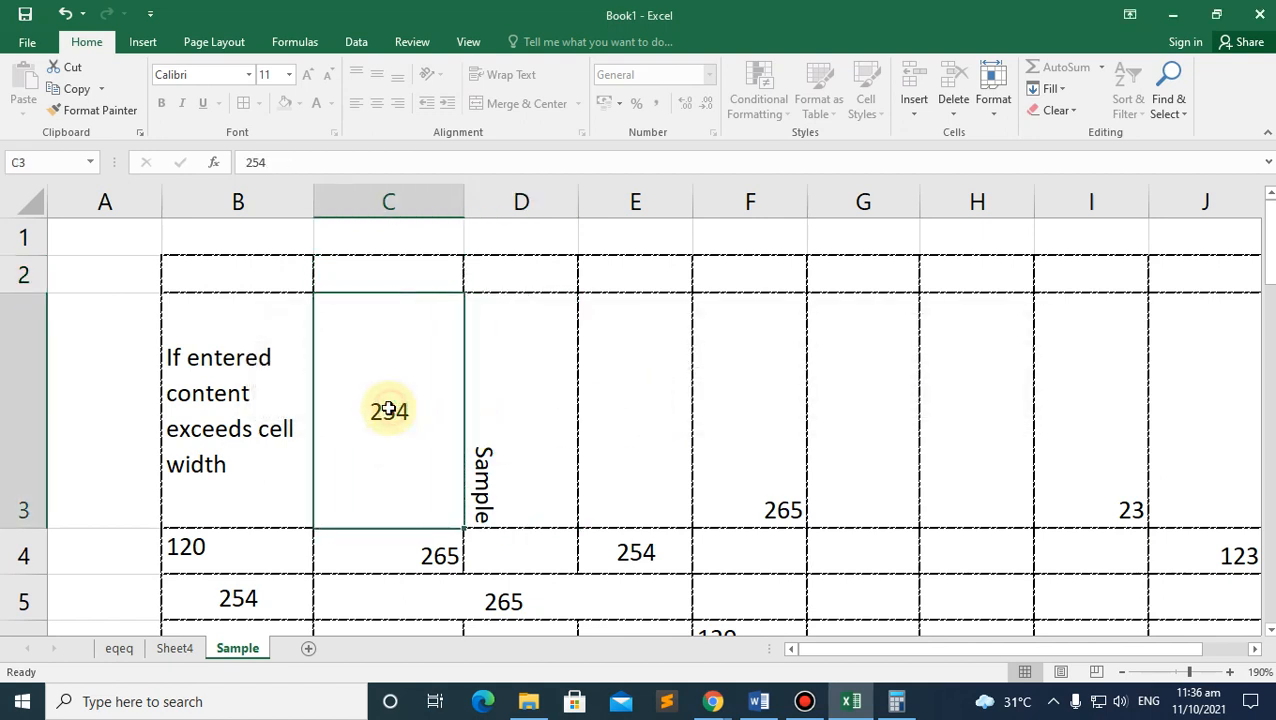
pyautogui.click(276, 404)
pyautogui.doubleClick(265, 403)
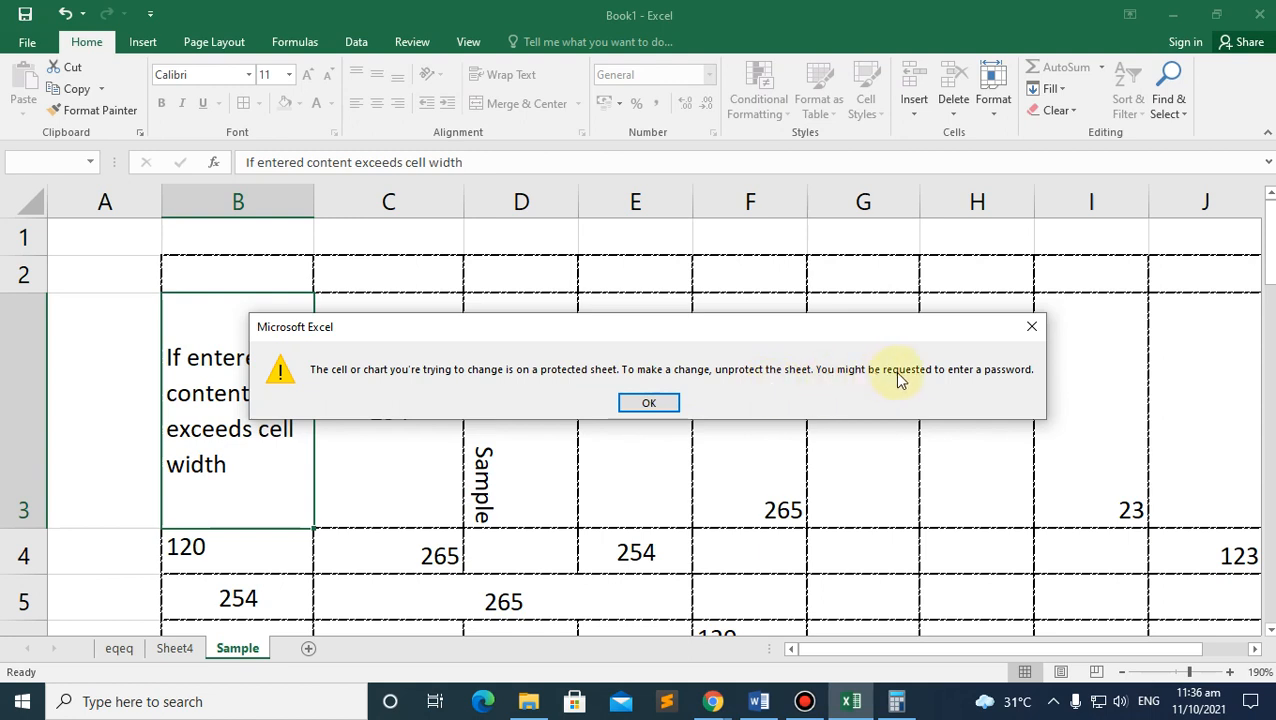
pyautogui.click(647, 402)
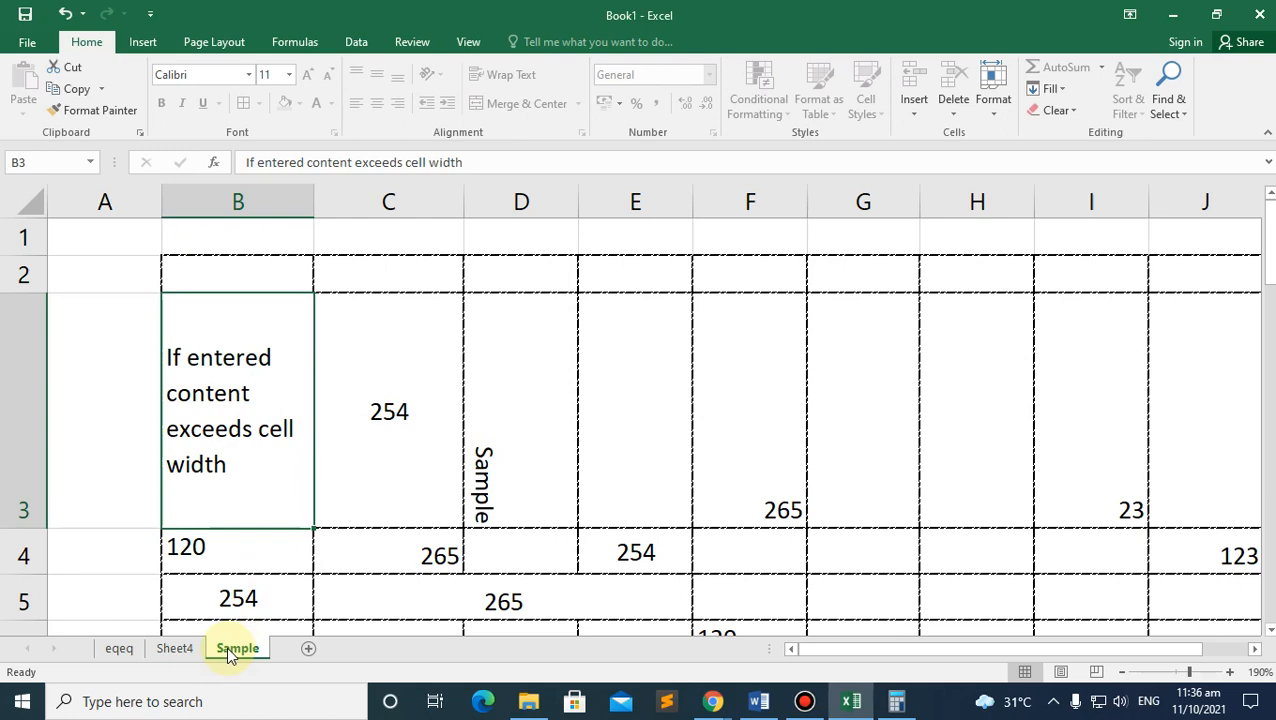
# Step: Confirm B2 is also locked, then view the landscape A4 print preview
pyautogui.scroll(-3, 242, 501)
pyautogui.scroll(2, 242, 501)
pyautogui.click(262, 448)
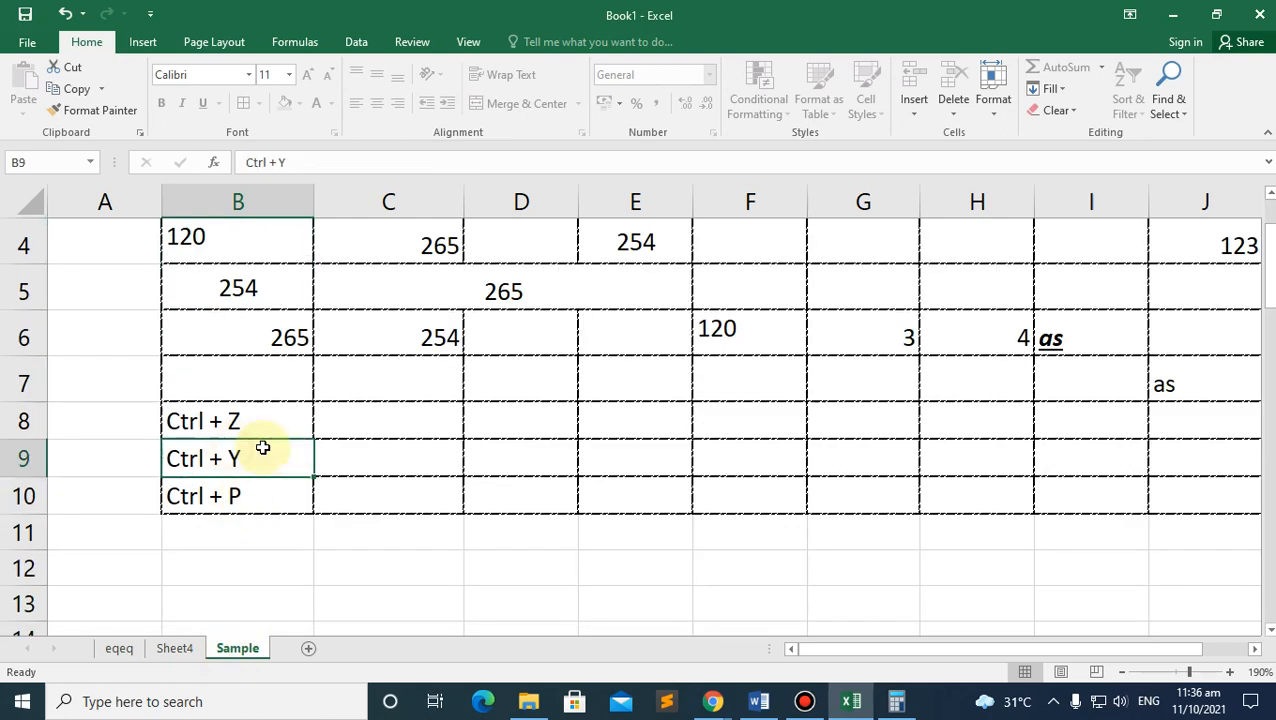
pyautogui.scroll(3, 270, 449)
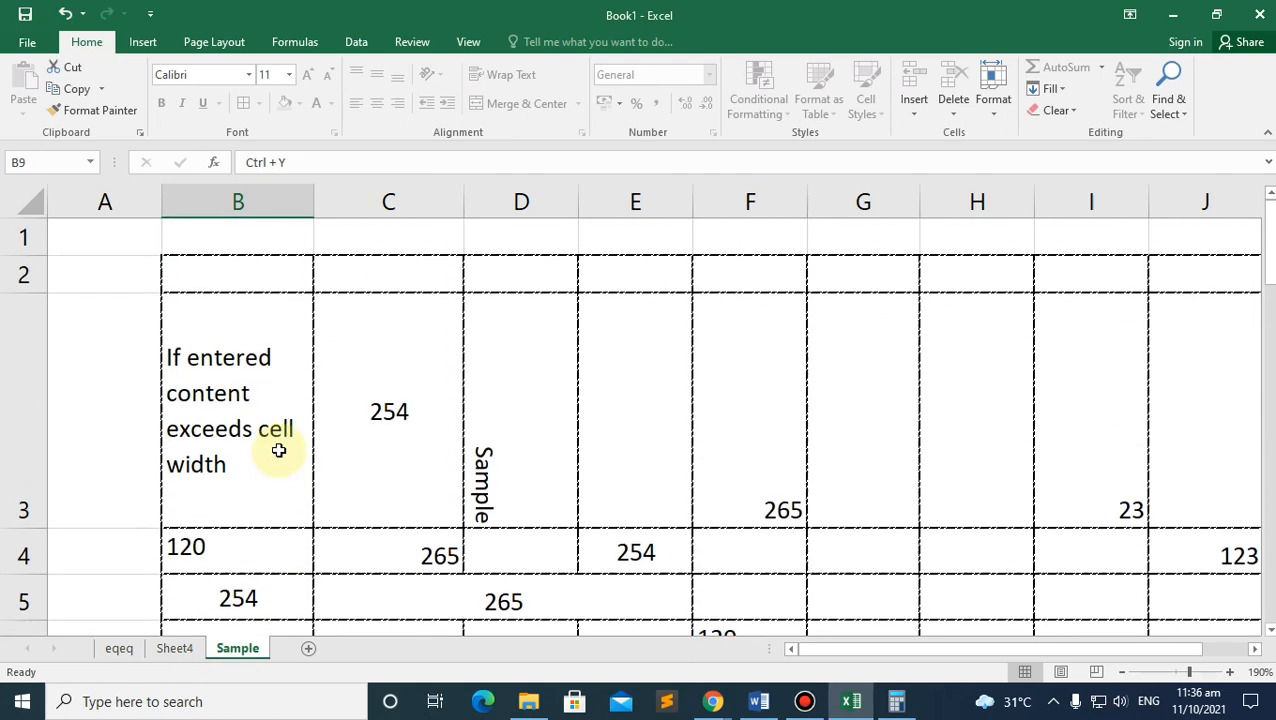
pyautogui.click(275, 360)
pyautogui.doubleClick(305, 276)
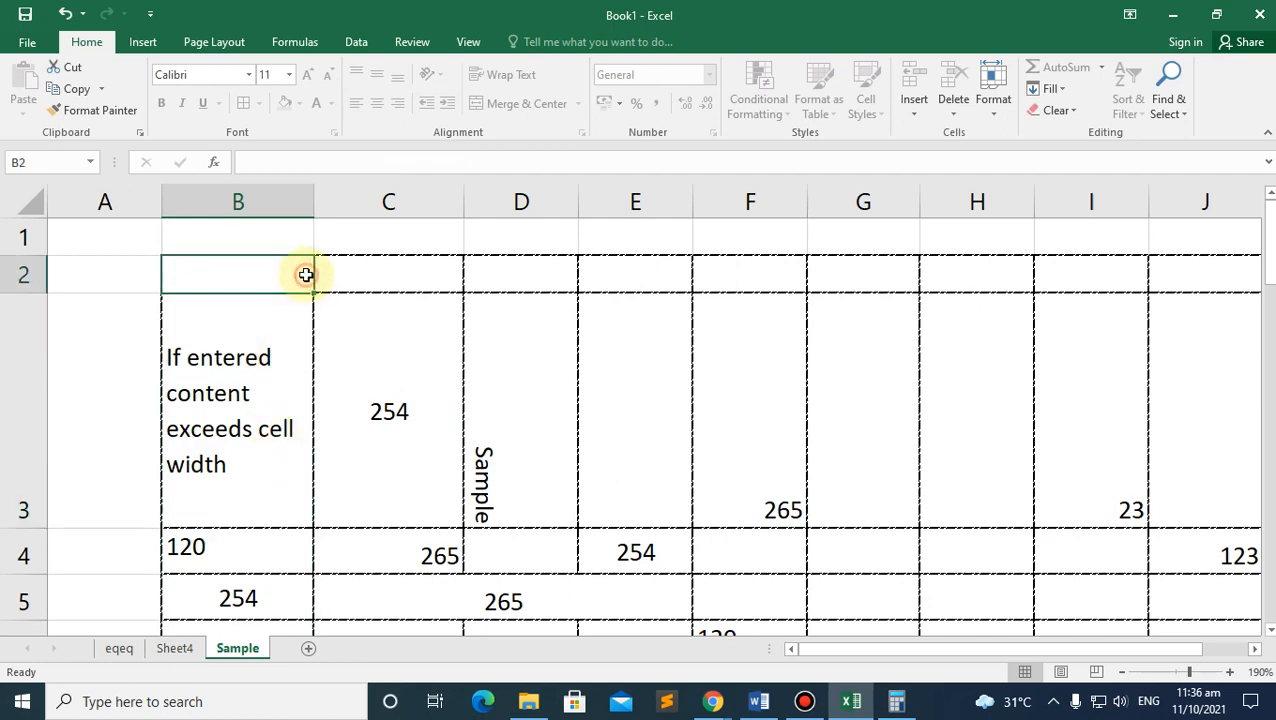
pyautogui.click(648, 401)
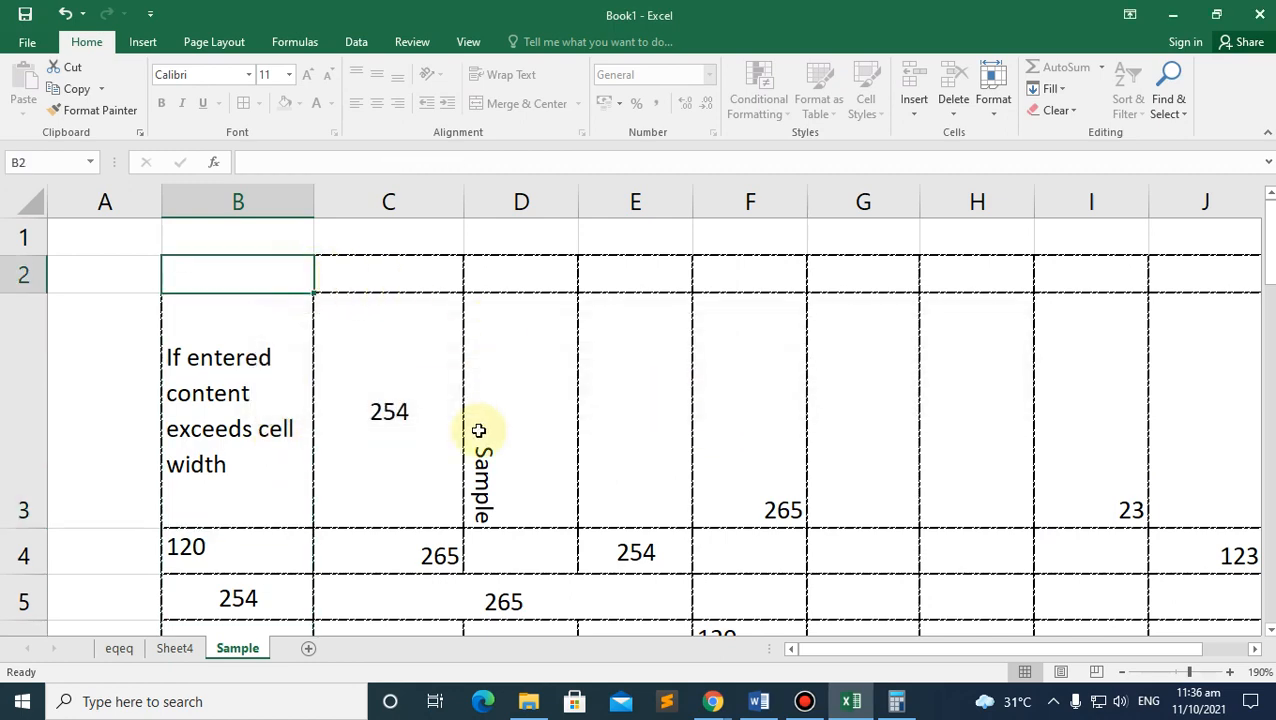
pyautogui.scroll(-3, 465, 426)
pyautogui.scroll(3, 465, 426)
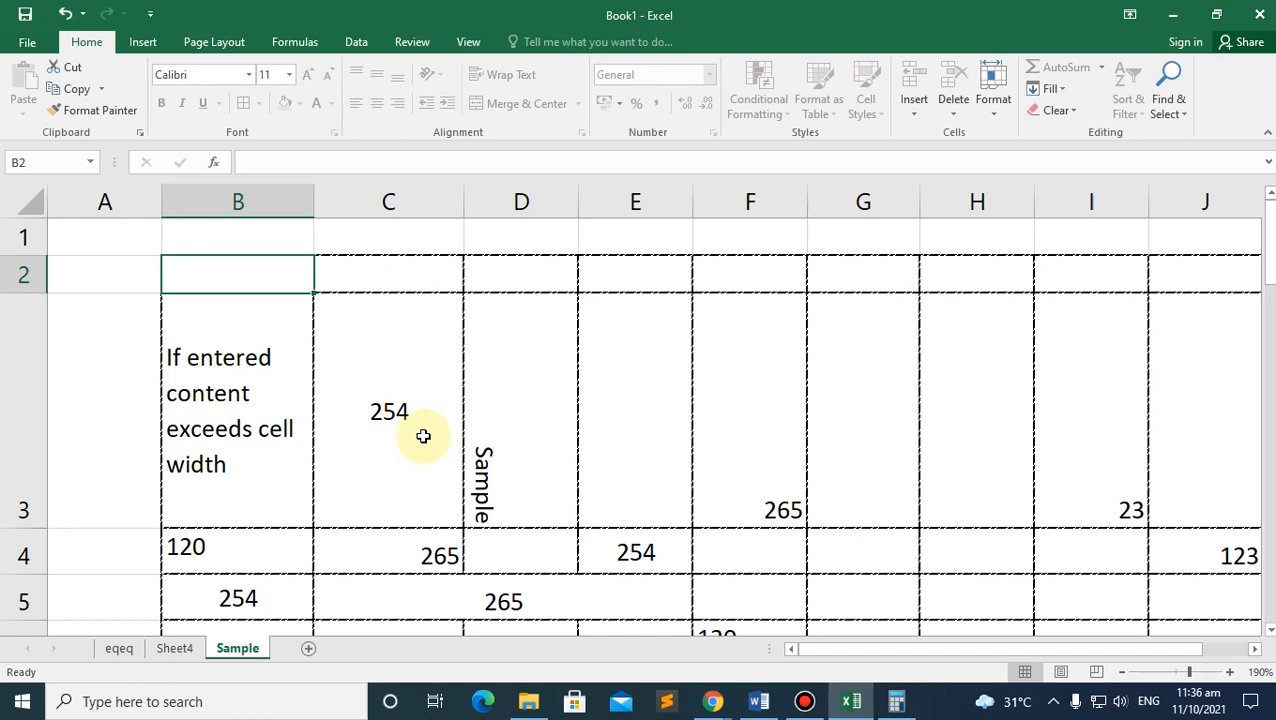
pyautogui.hotkey('ctrl', 'p')
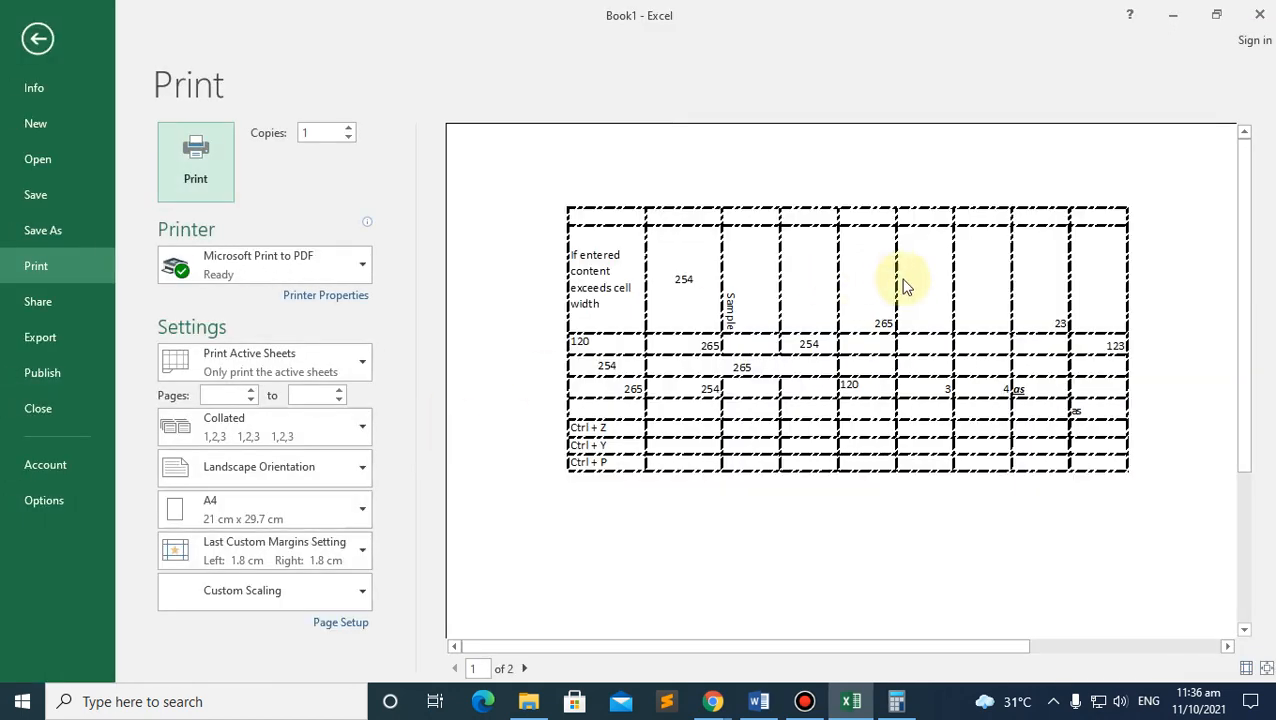
pyautogui.click(37, 38)
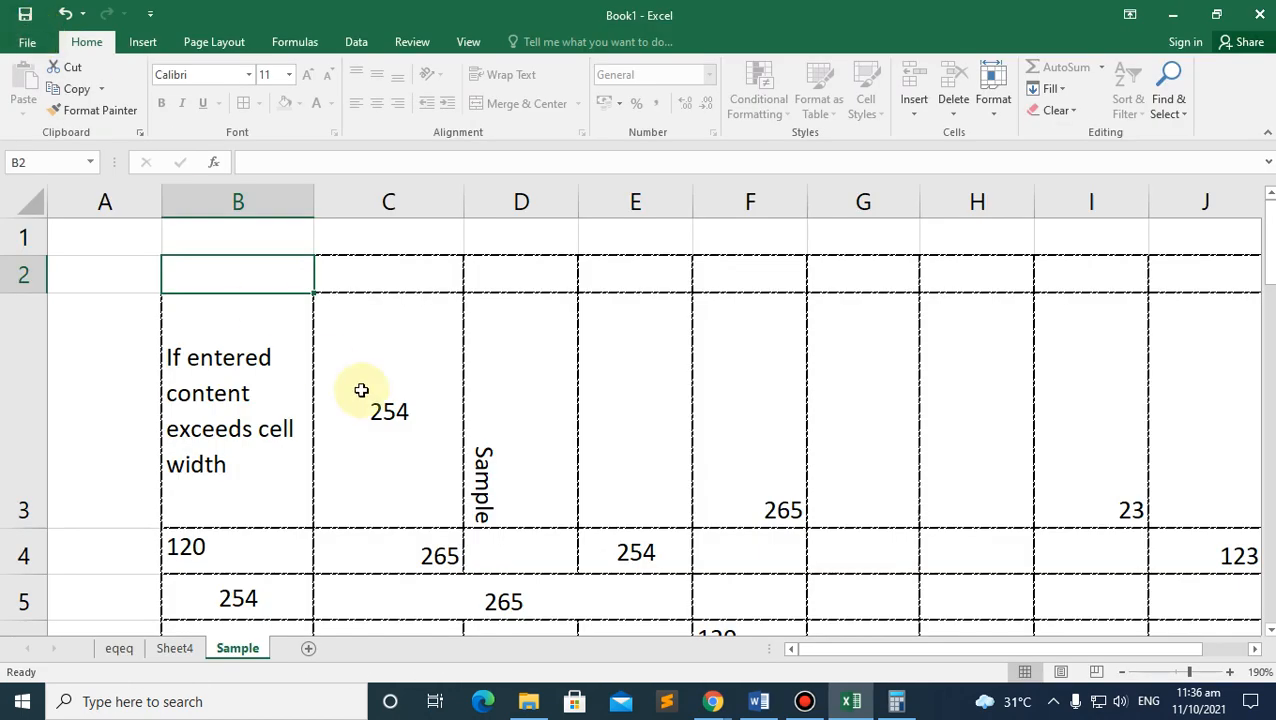
# Step: Unprotect the Sample sheet by entering its password
pyautogui.rightClick(240, 649)
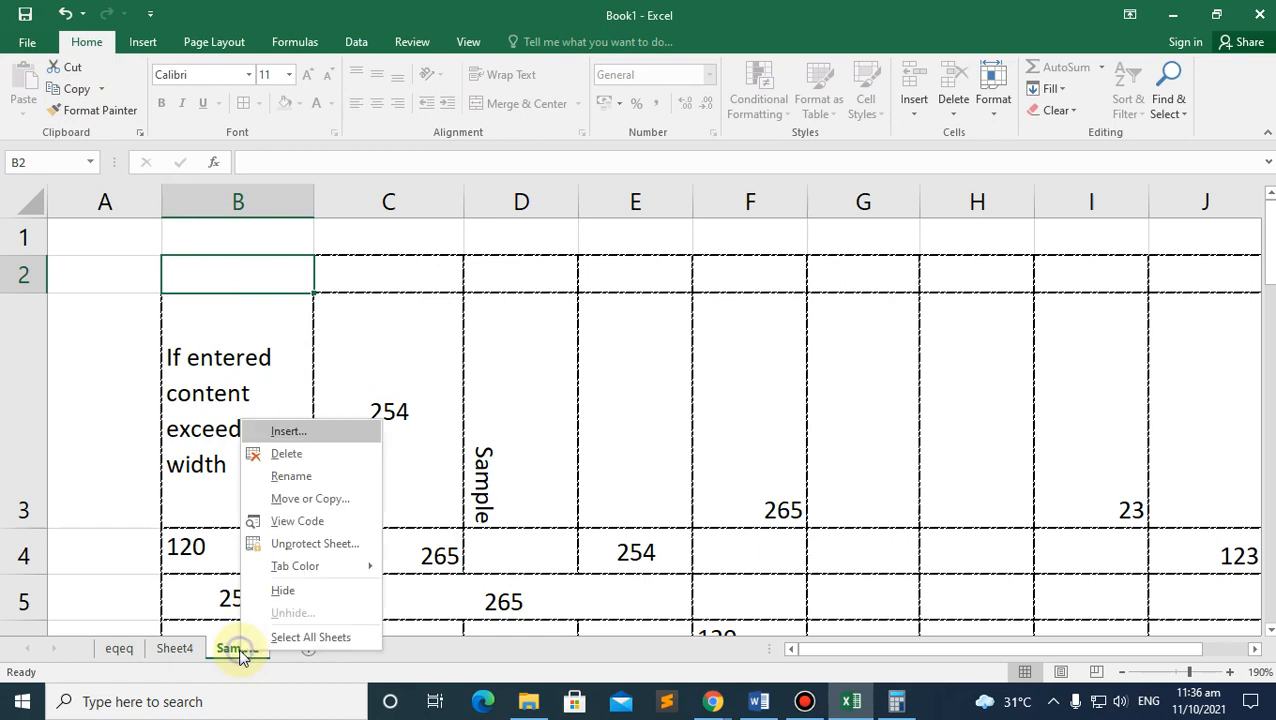
pyautogui.click(302, 544)
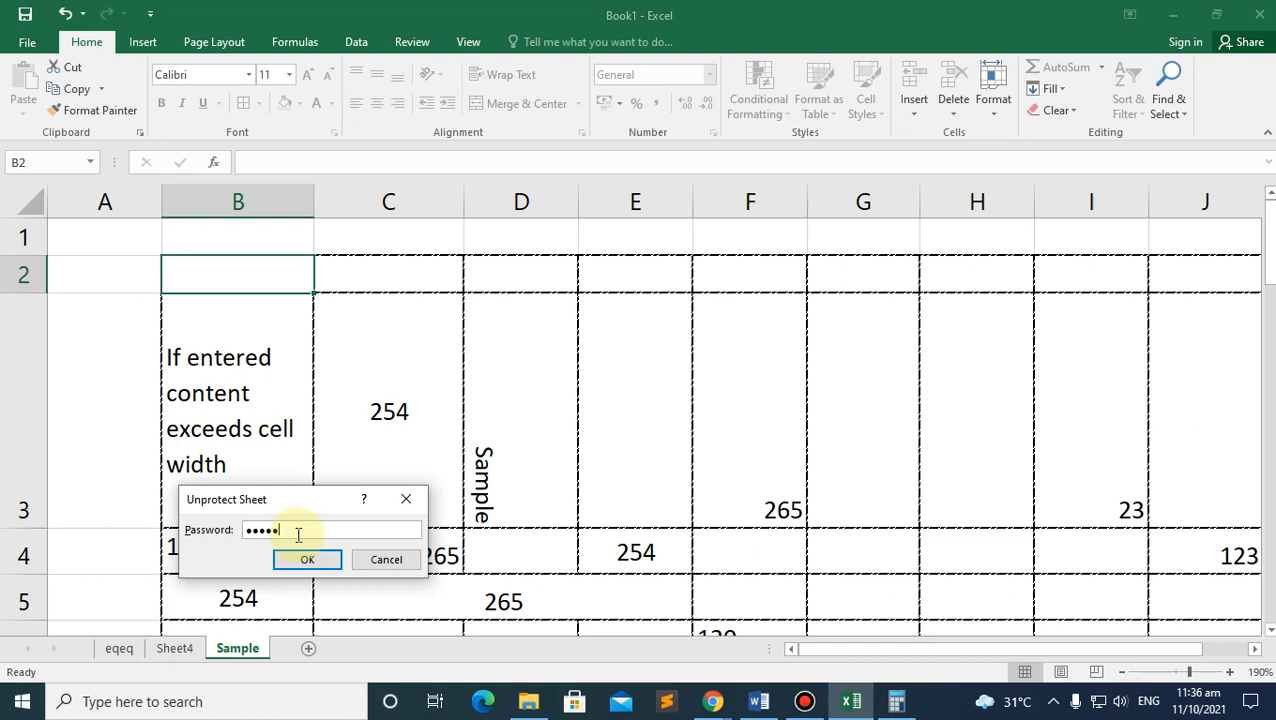
pyautogui.press('Return')
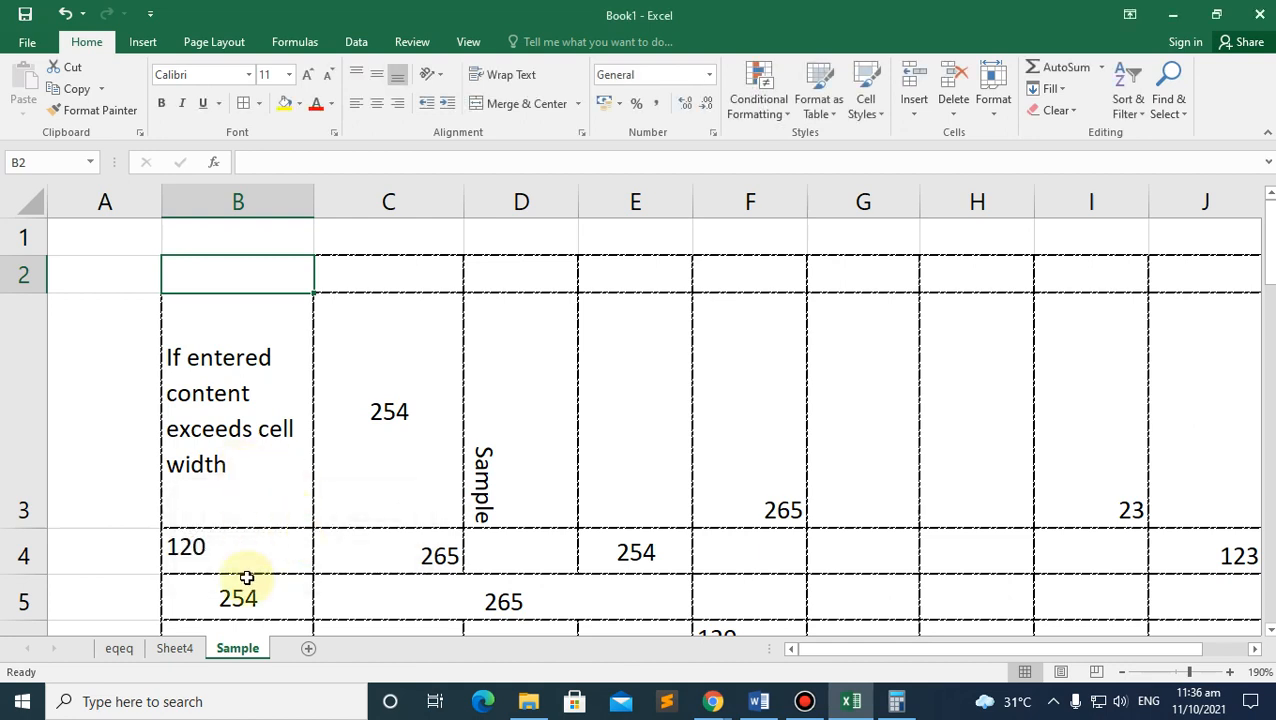
# Step: Type 2 in B2, erase it, and return to the Sheet4 grade table
pyautogui.write('2')
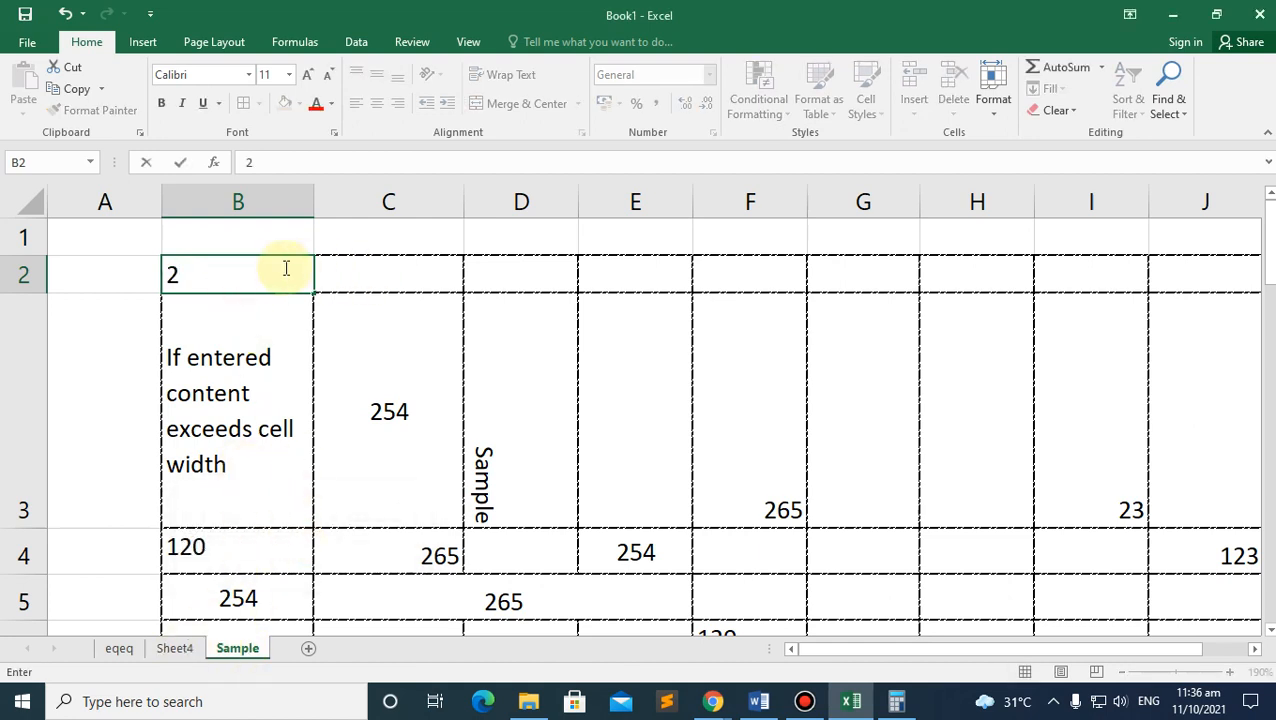
pyautogui.press('BackSpace')
pyautogui.click(177, 647)
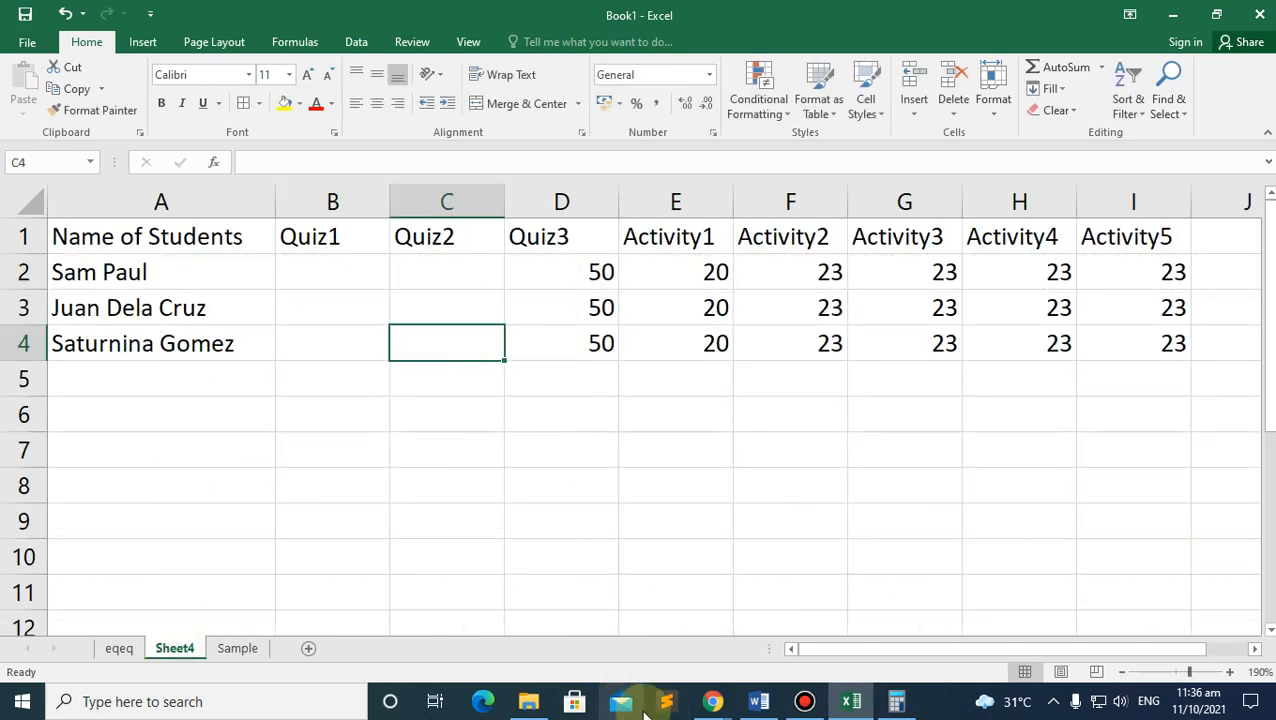
# Step: Bring the ICT module PDF forward and scroll to page 8's Enter Function section
pyautogui.moveTo(716, 700)
pyautogui.click(644, 620)
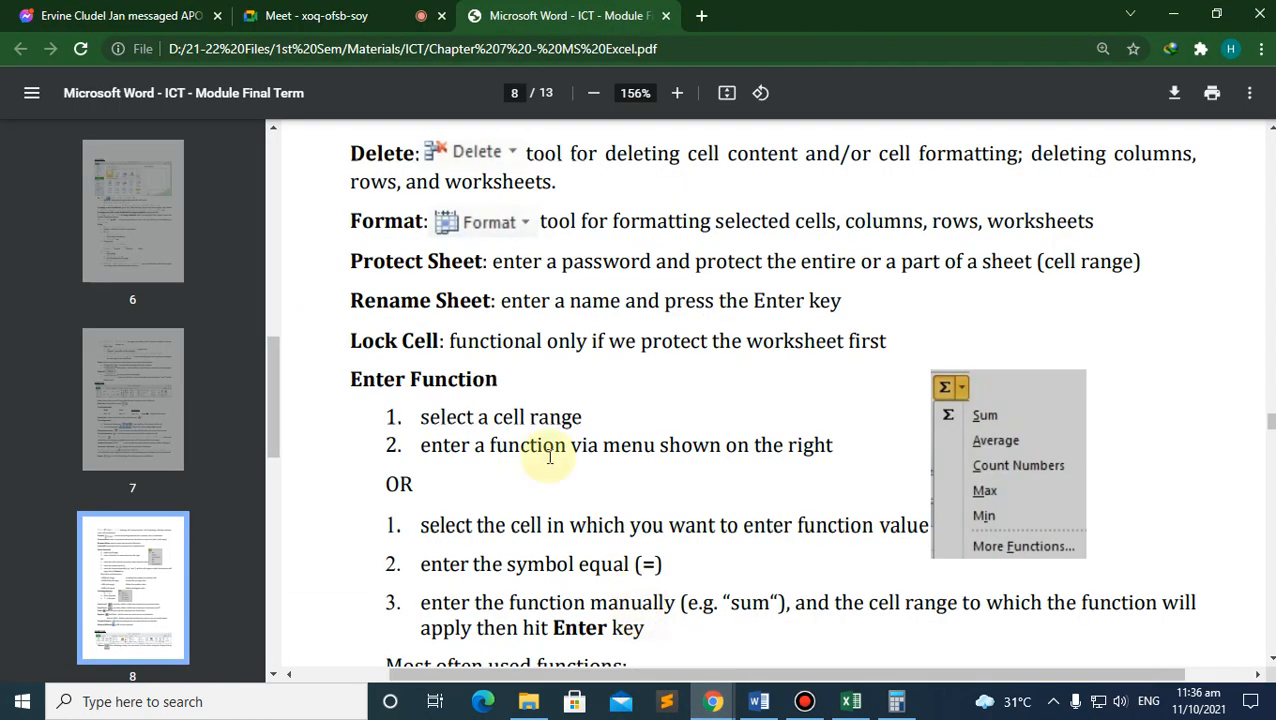
pyautogui.scroll(-3, 425, 310)
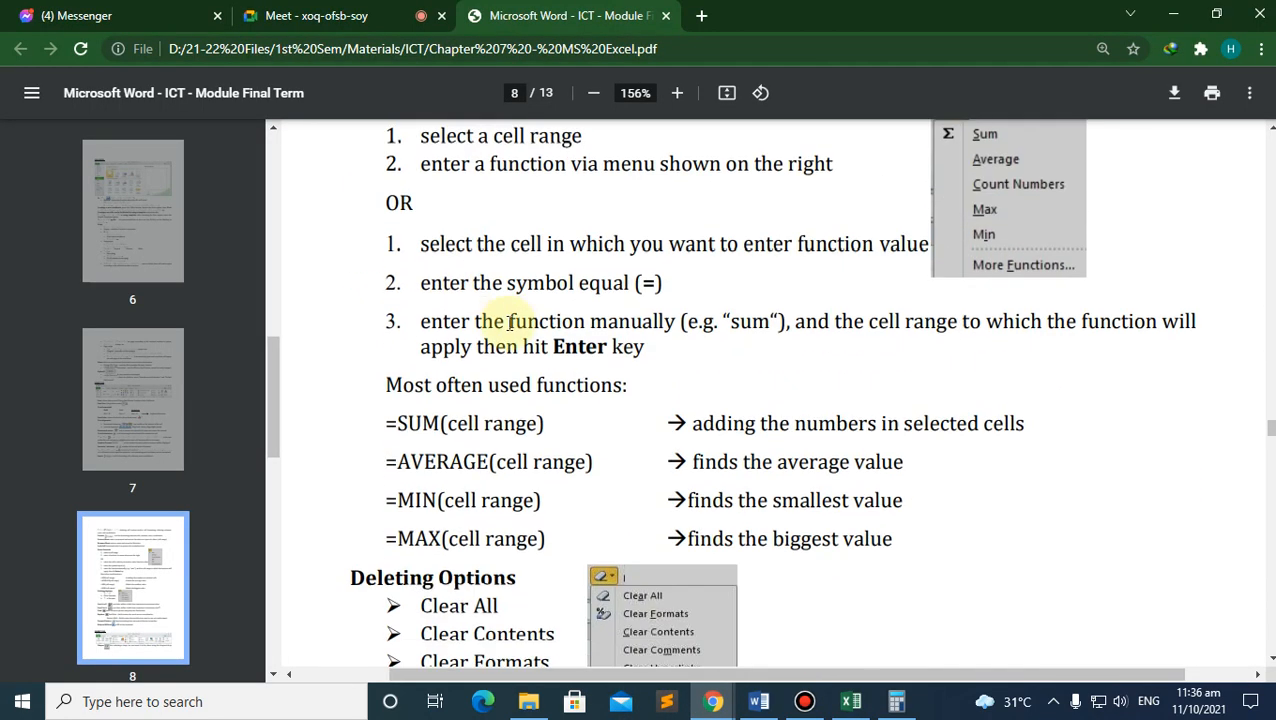
pyautogui.scroll(-3, 490, 320)
pyautogui.scroll(5, 473, 322)
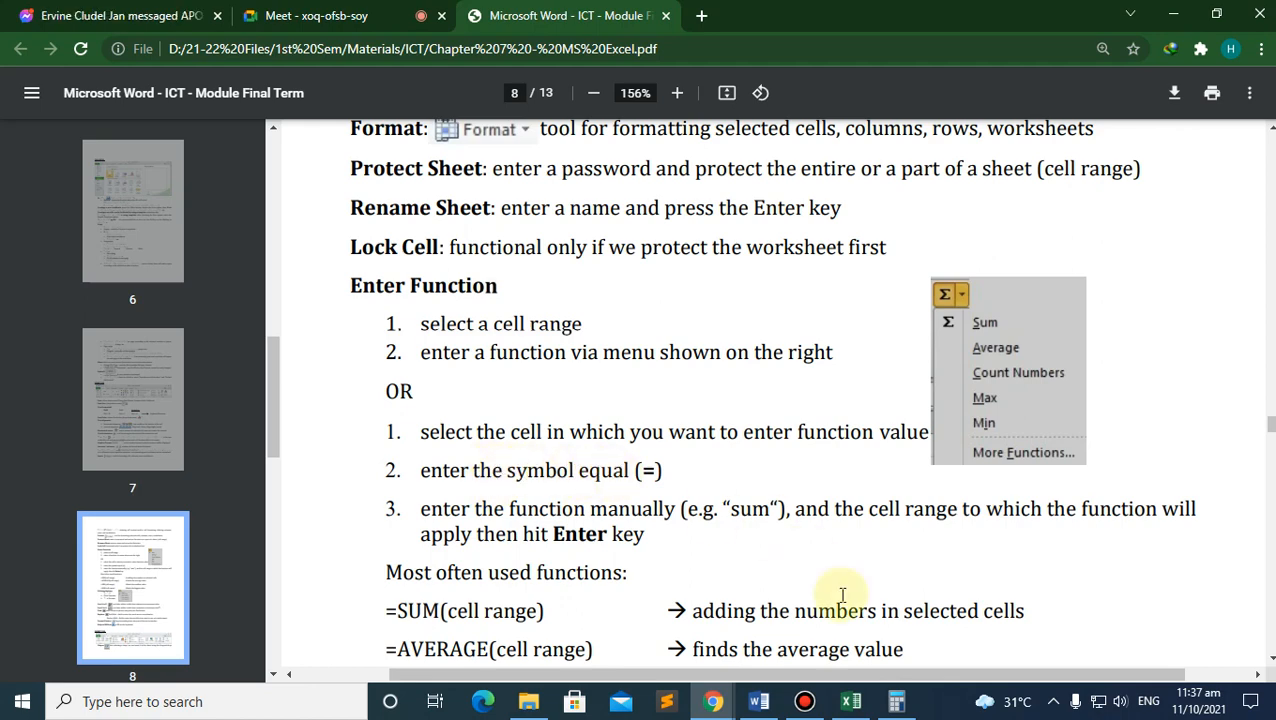
# Step: Back in Excel, try formula entries in C4, ending with =24
pyautogui.click(851, 701)
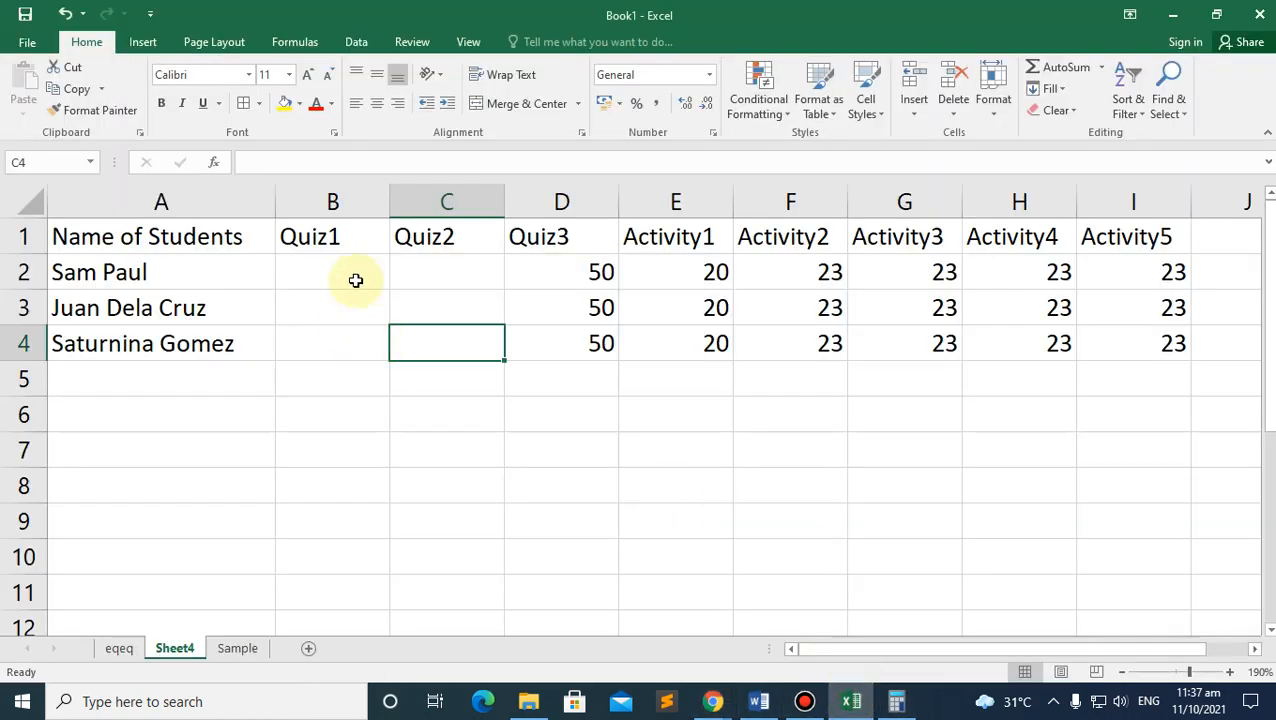
pyautogui.click(276, 162)
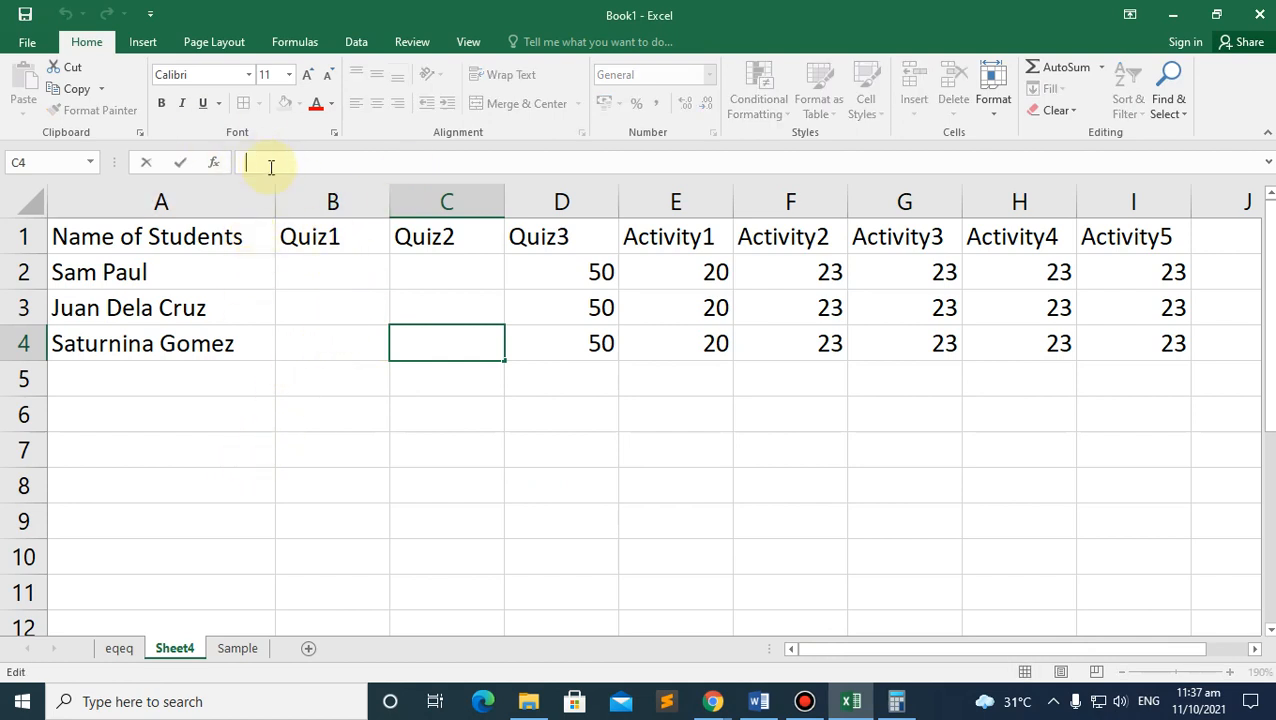
pyautogui.write('=')
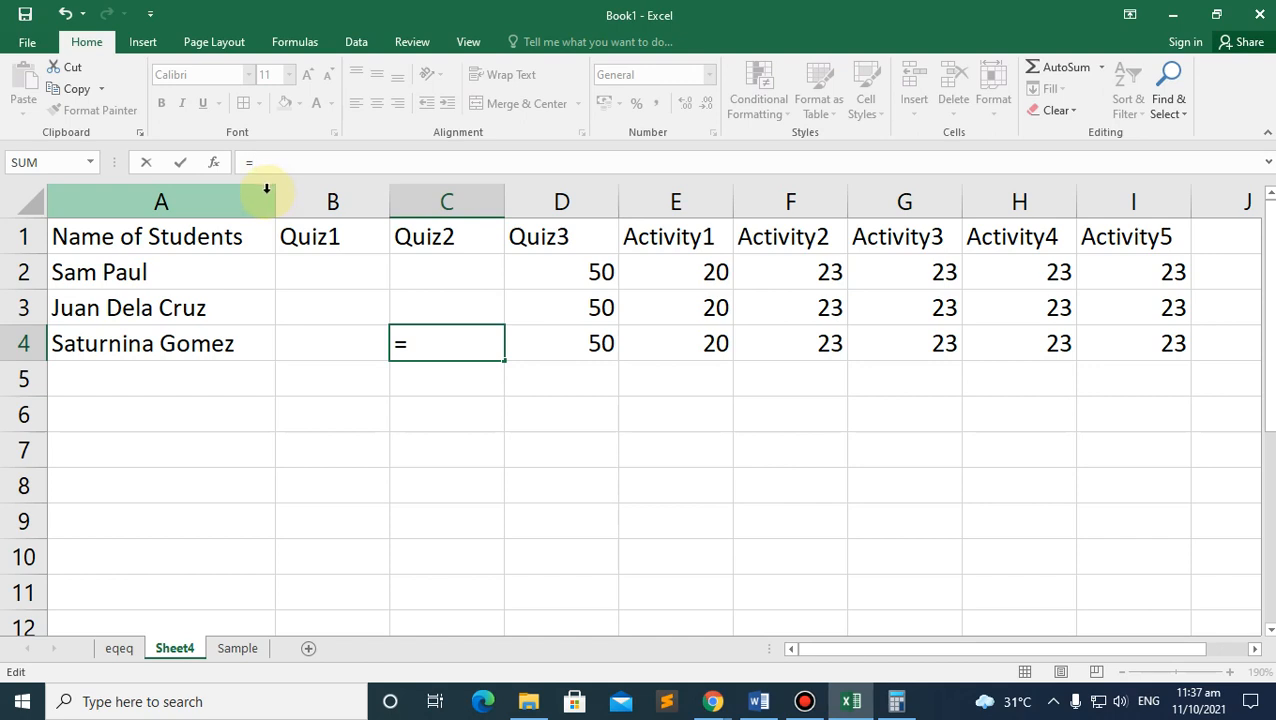
pyautogui.click(484, 435)
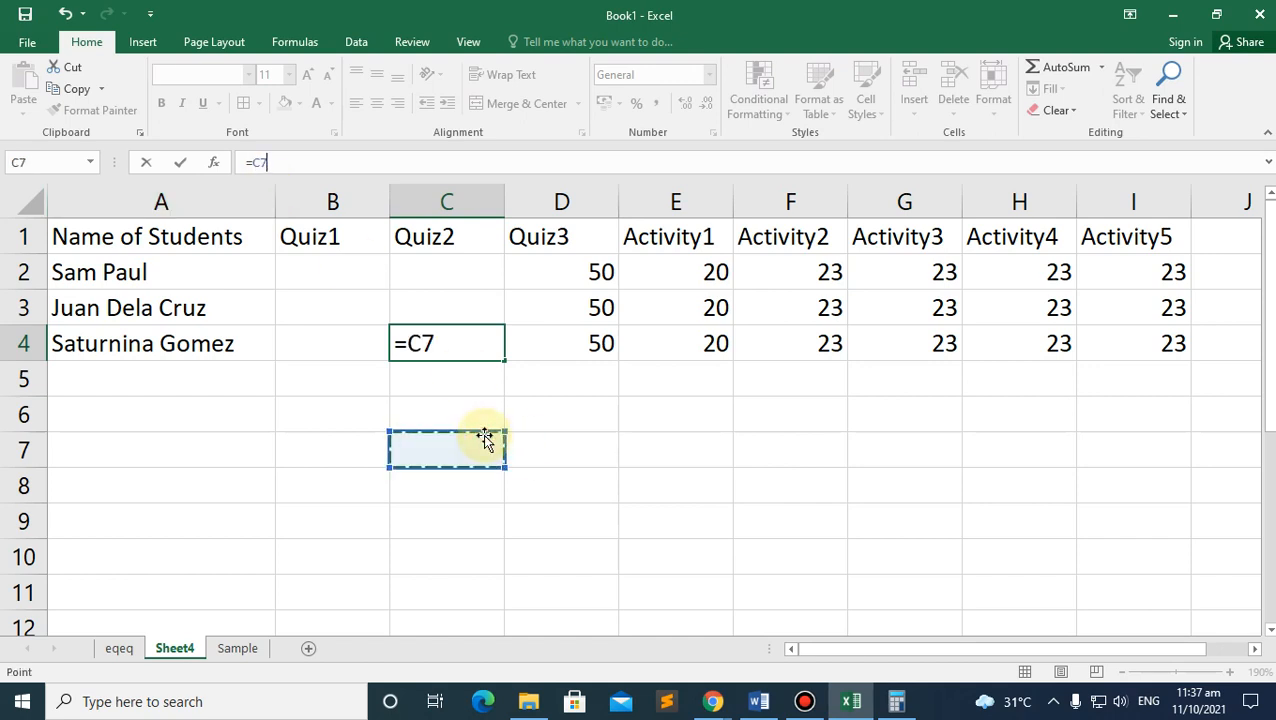
pyautogui.press('BackSpace')
pyautogui.press('BackSpace')
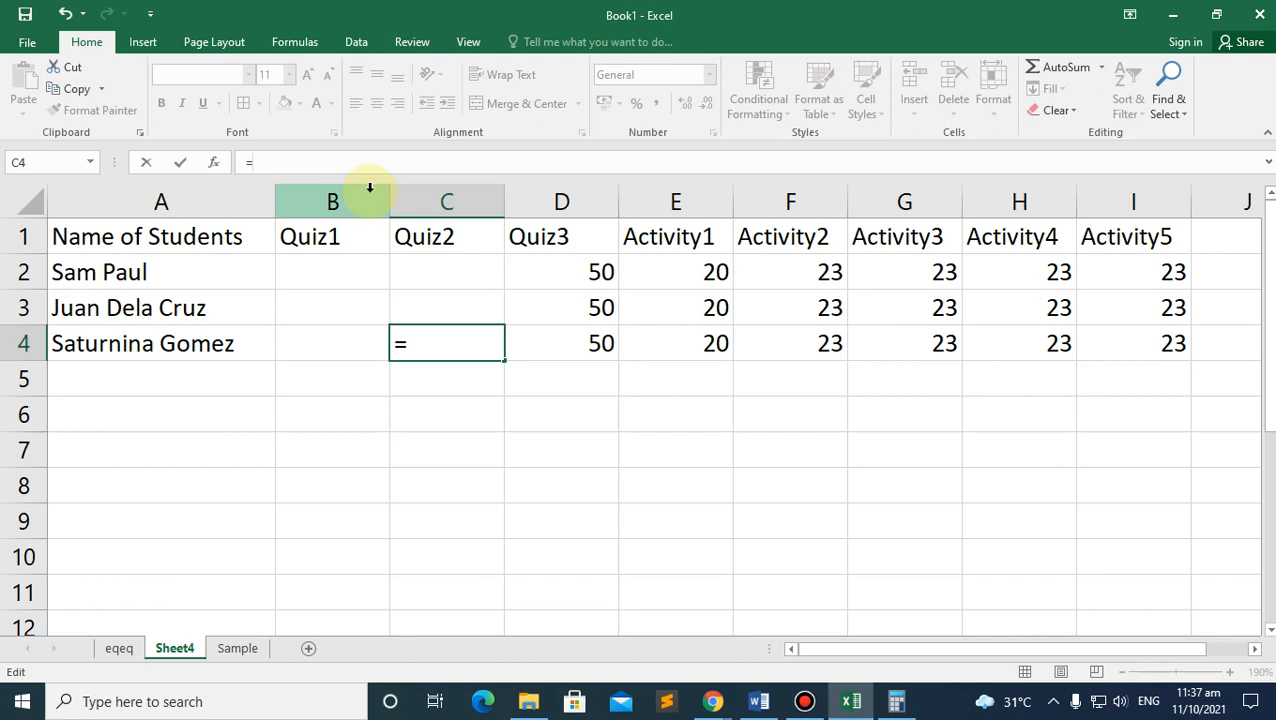
pyautogui.press('Return')
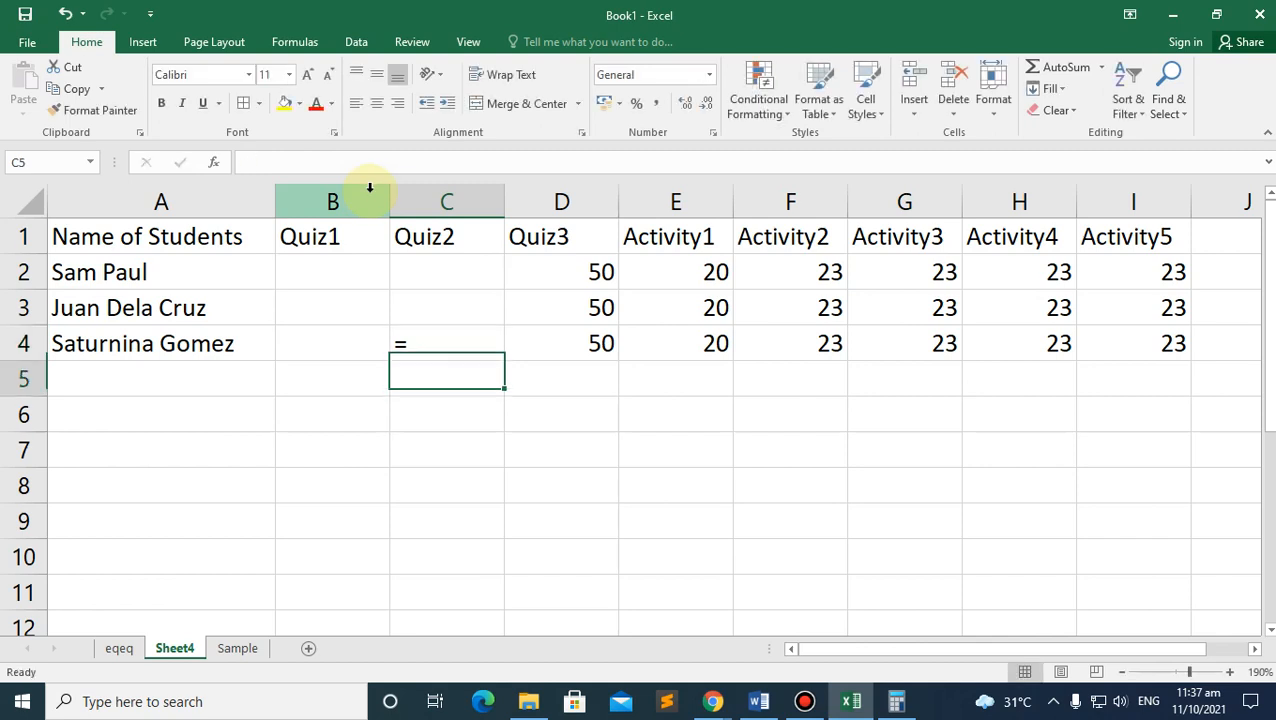
pyautogui.click(425, 338)
pyautogui.click(301, 164)
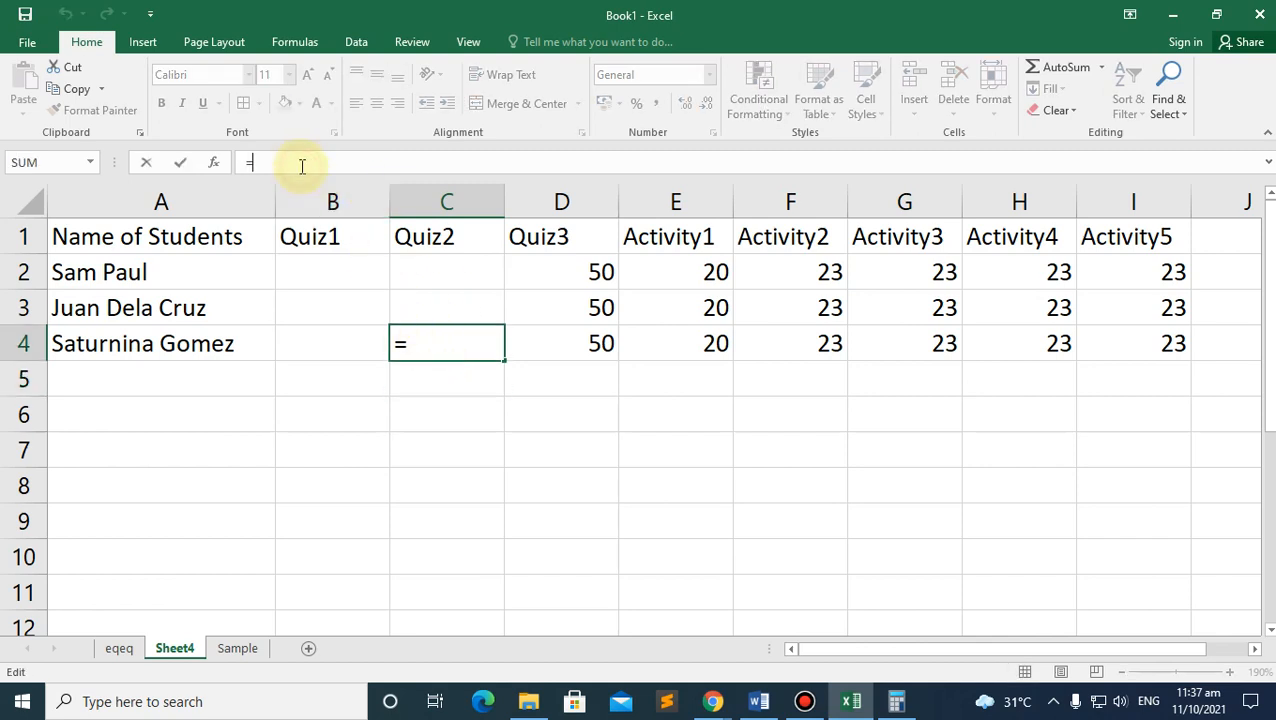
pyautogui.write('24')
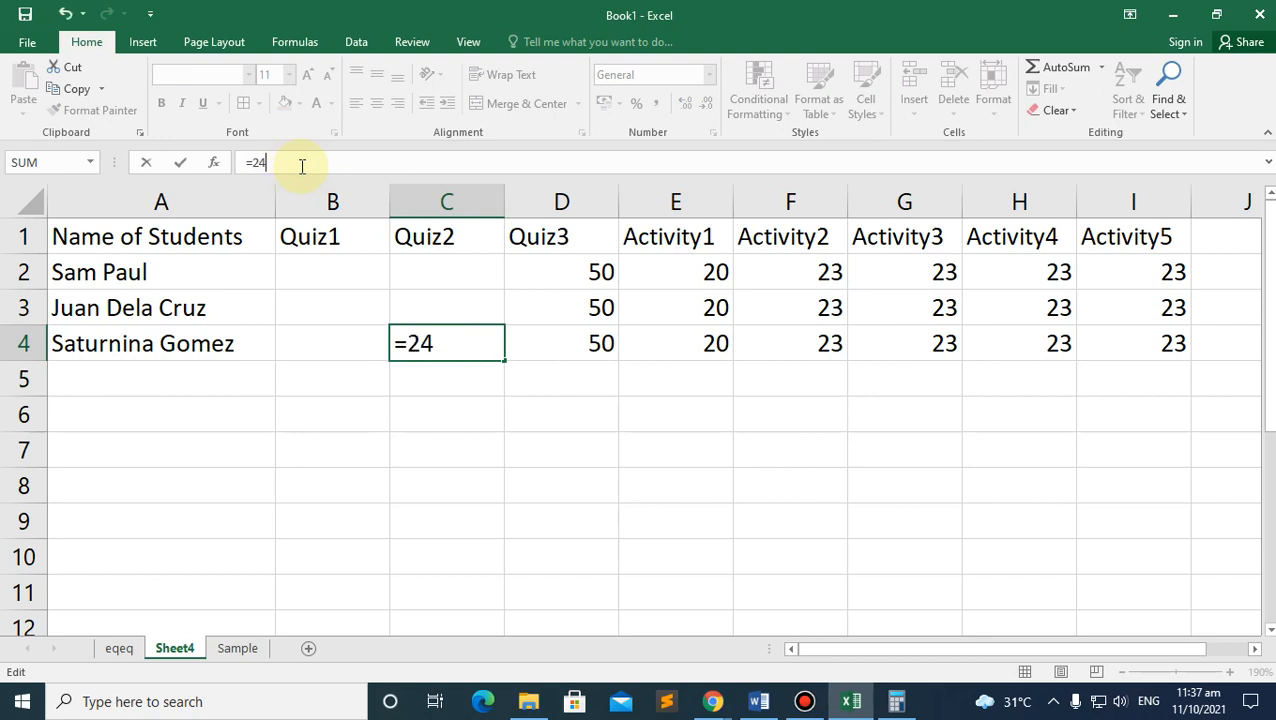
pyautogui.press('Return')
# Step: Replace C4's =24 entry with 50+50
pyautogui.click(436, 342)
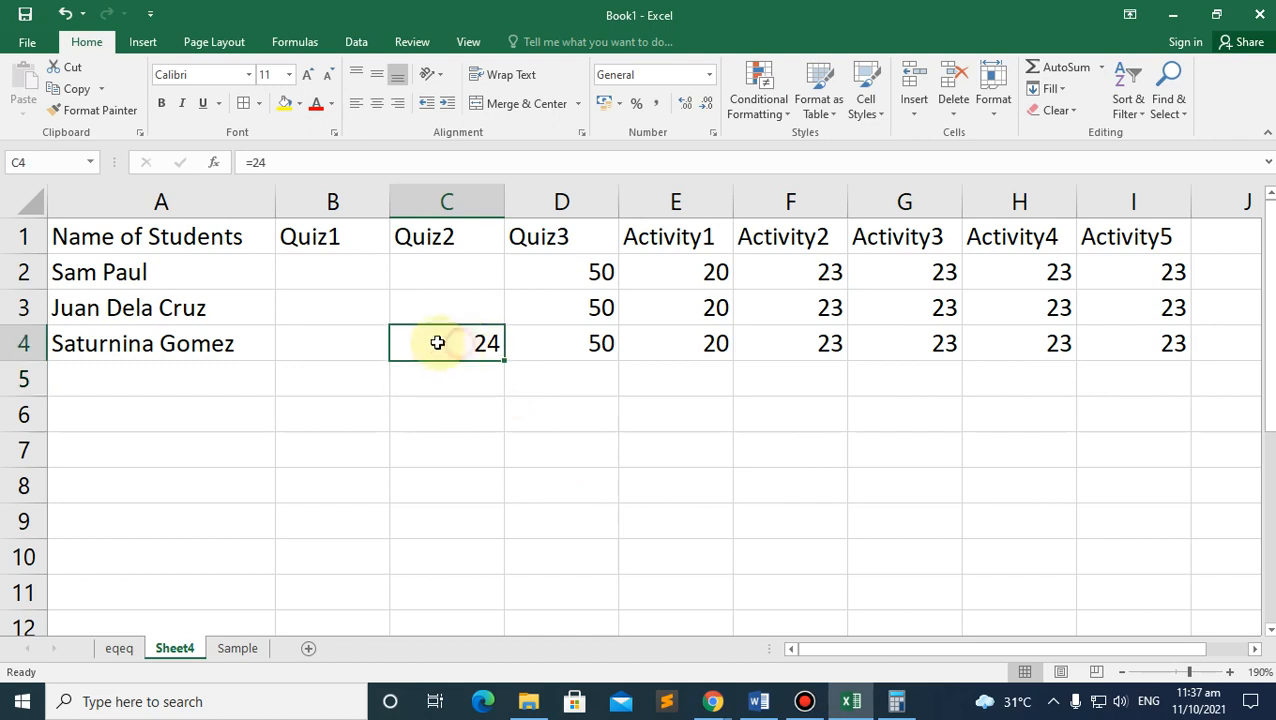
pyautogui.click(279, 160)
pyautogui.moveTo(285, 162); pyautogui.dragTo(208, 164)
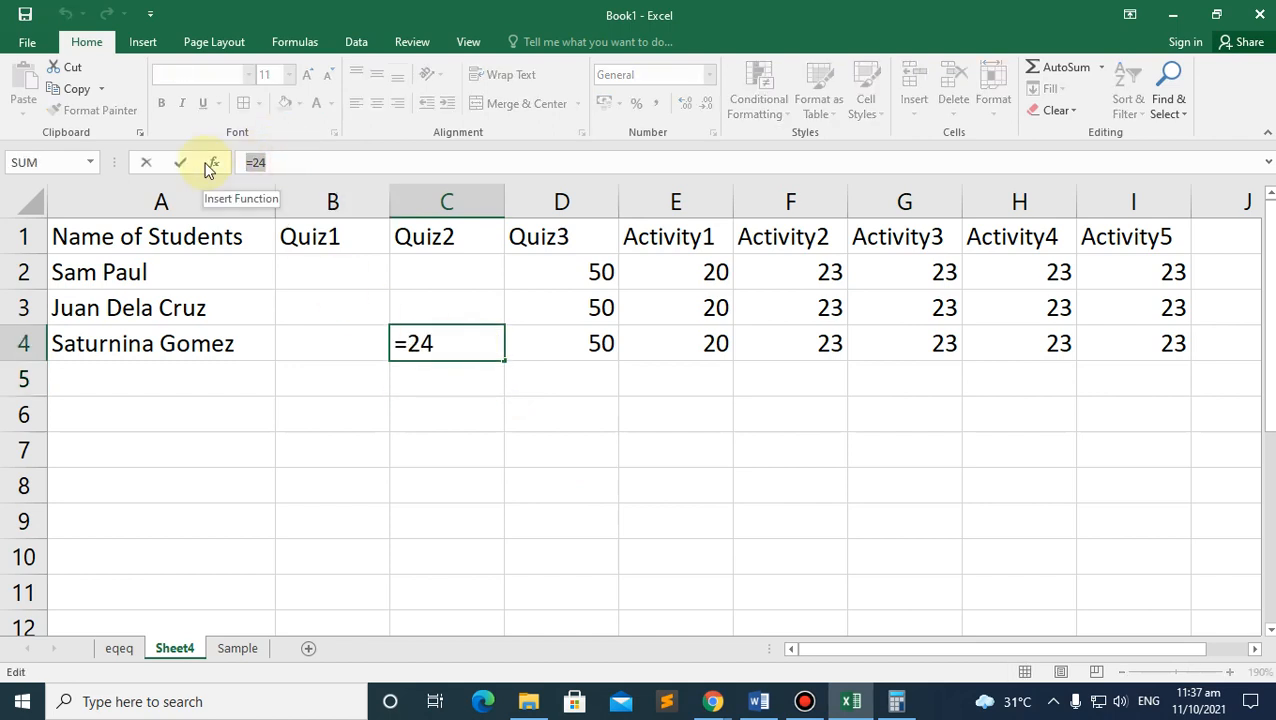
pyautogui.click(590, 338)
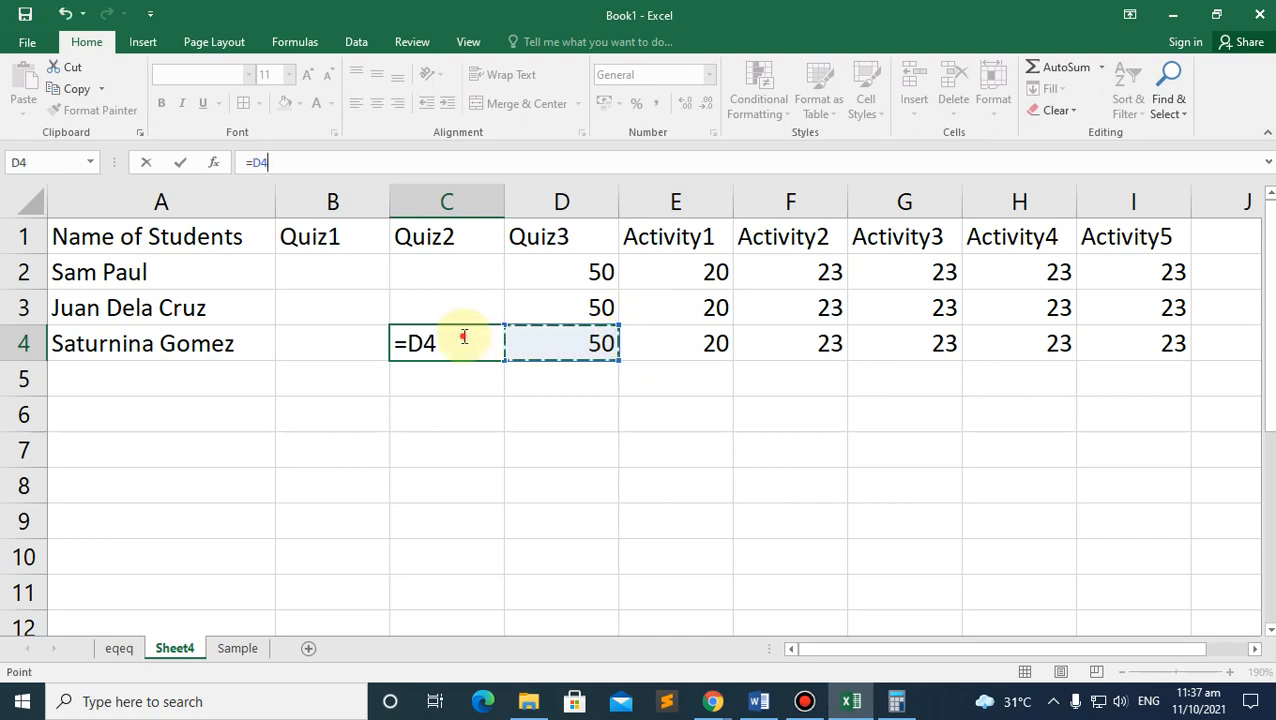
pyautogui.moveTo(446, 343); pyautogui.dragTo(185, 350)
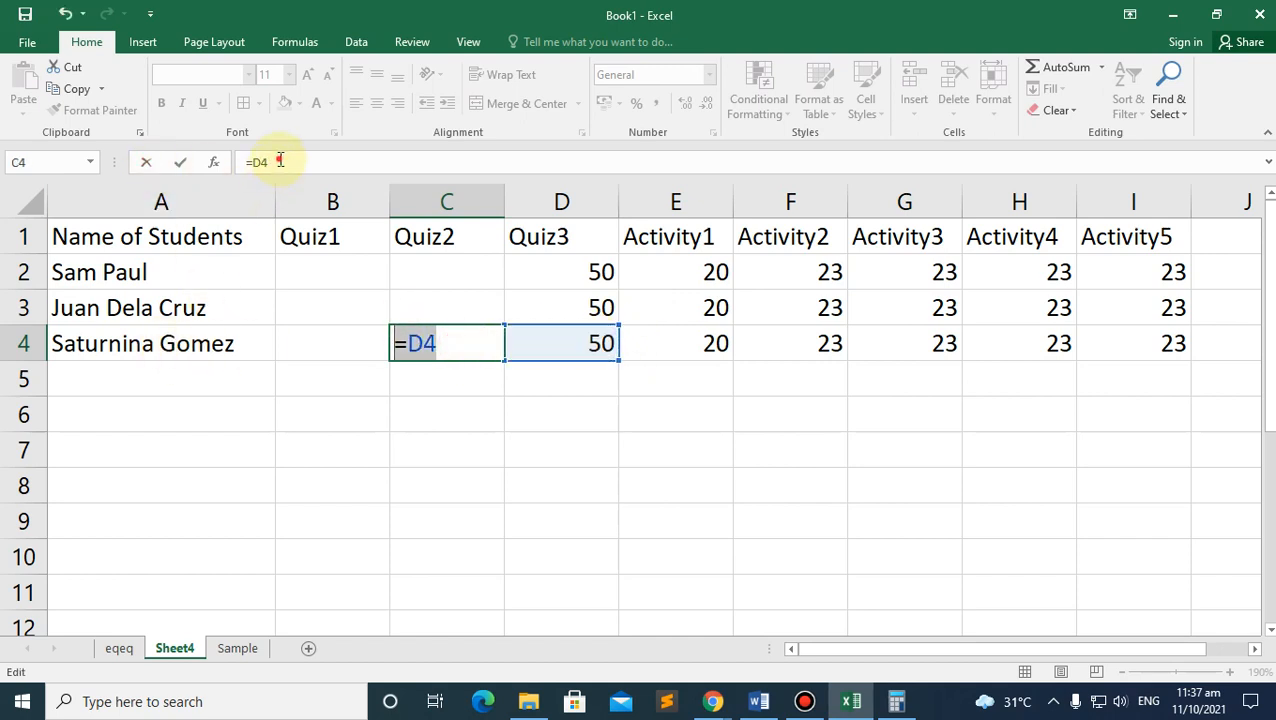
pyautogui.moveTo(280, 160); pyautogui.dragTo(136, 165)
pyautogui.write('50')
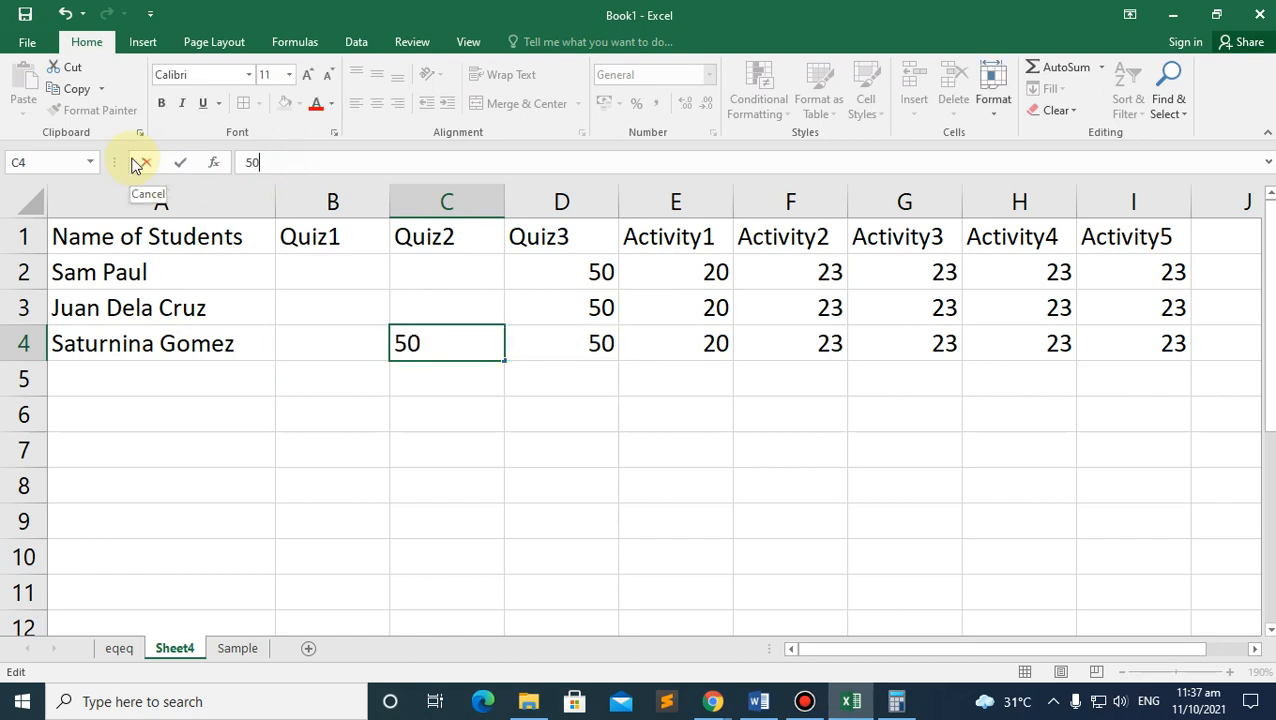
pyautogui.write('+50')
pyautogui.press('Return')
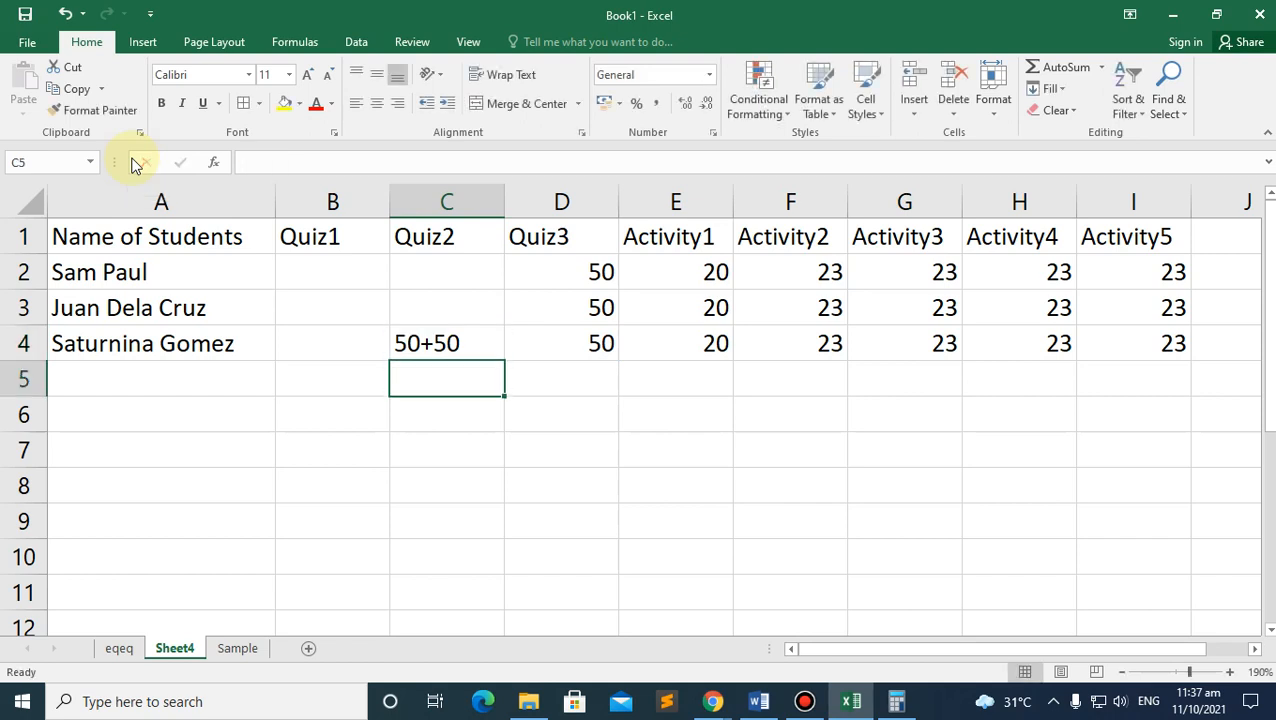
# Step: Add an equals sign so C4 holds the formula =50+50, showing 100
pyautogui.click(409, 343)
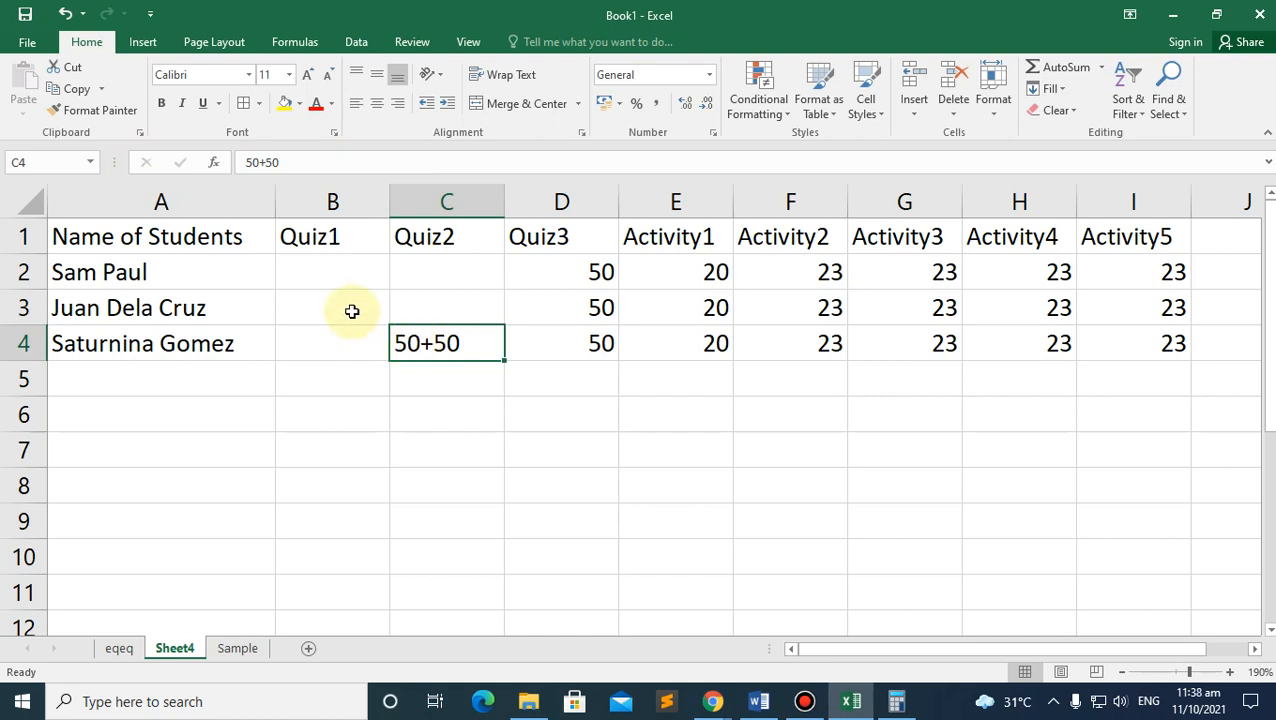
pyautogui.click(248, 162)
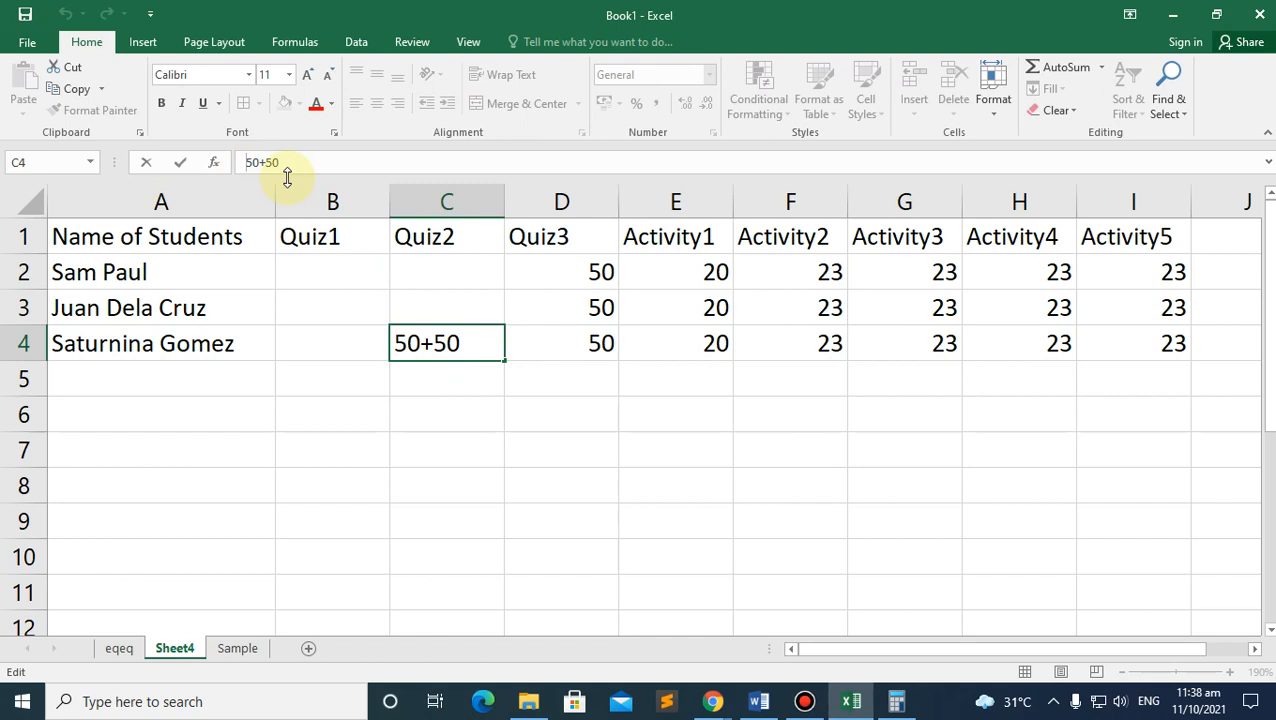
pyautogui.write('=')
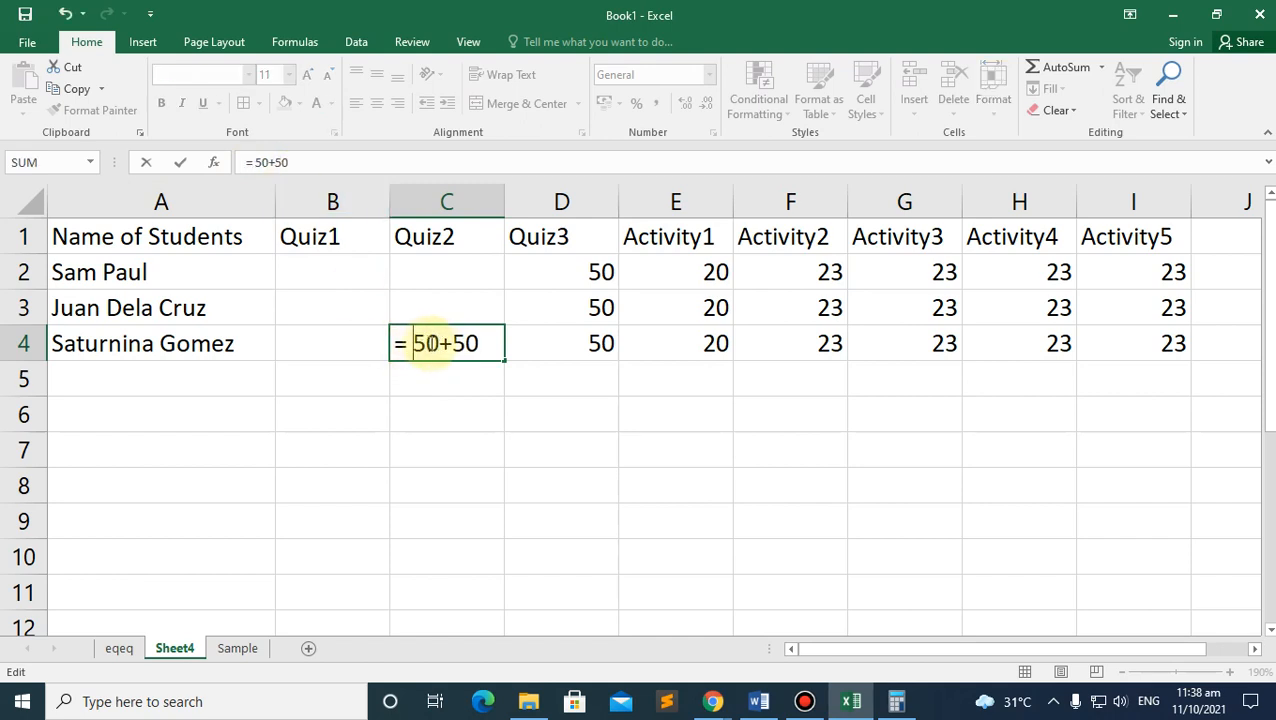
pyautogui.press('BackSpace')
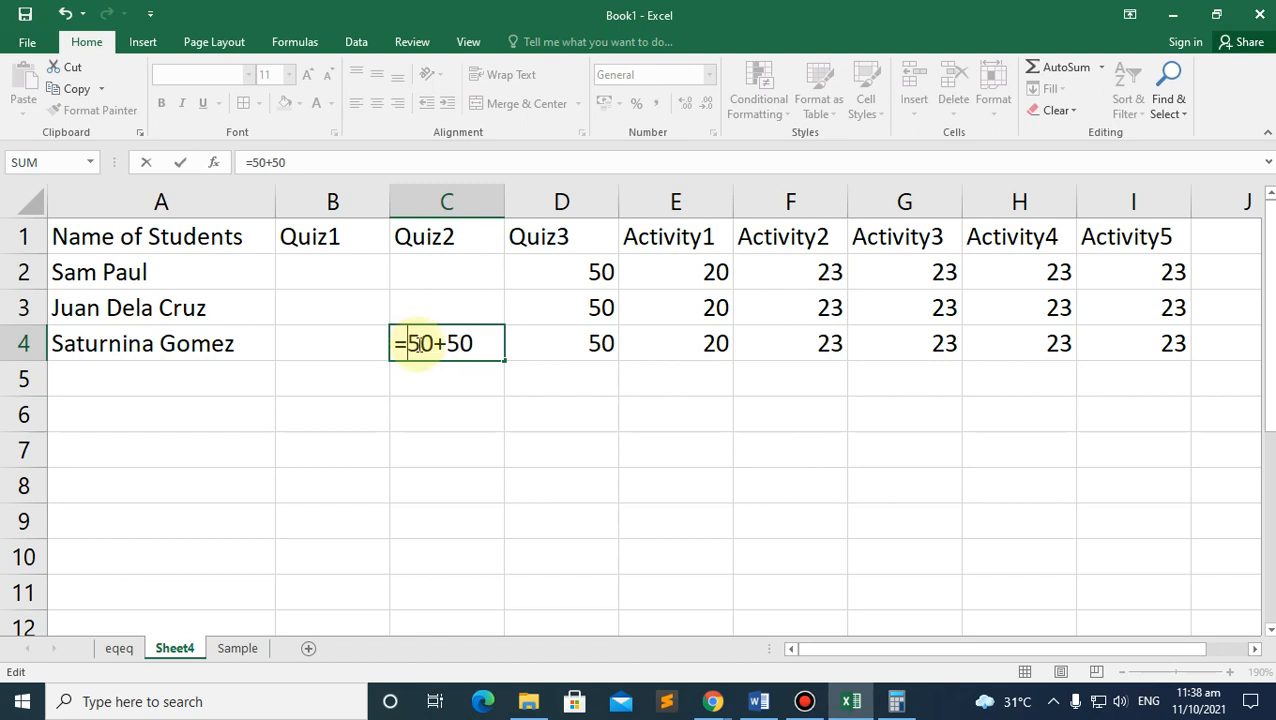
pyautogui.press('Return')
pyautogui.click(476, 343)
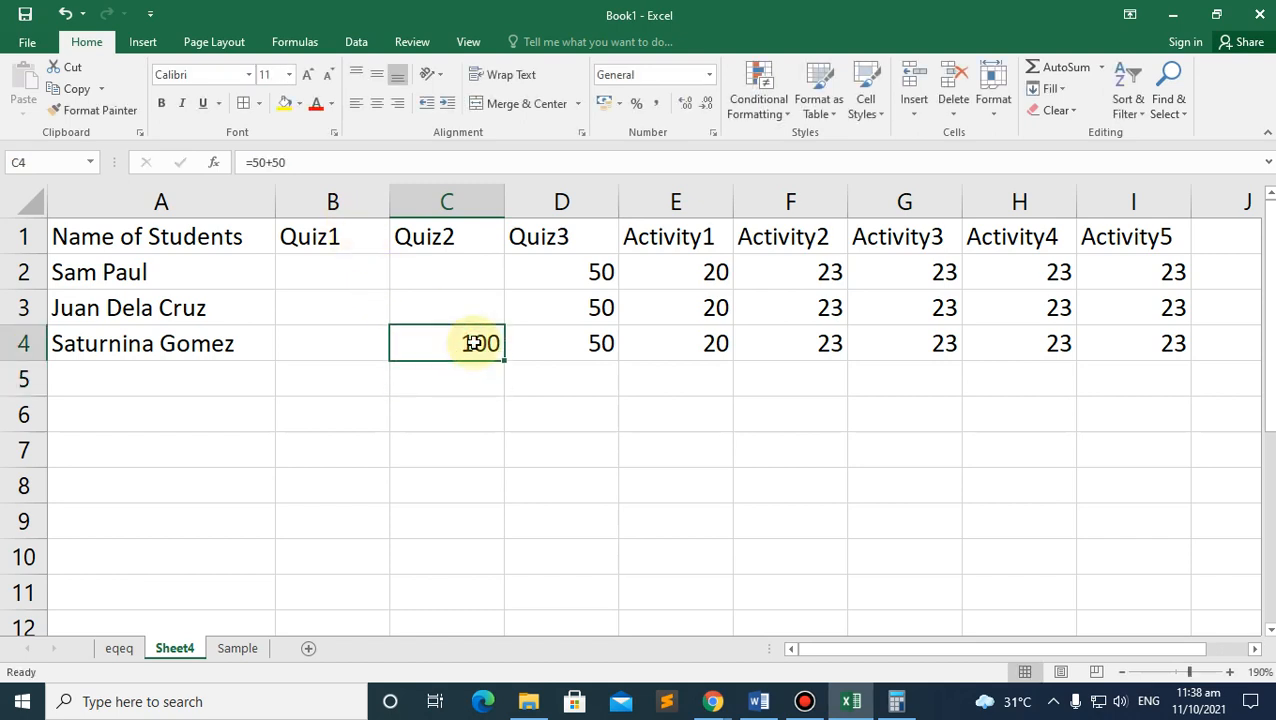
pyautogui.click(250, 162)
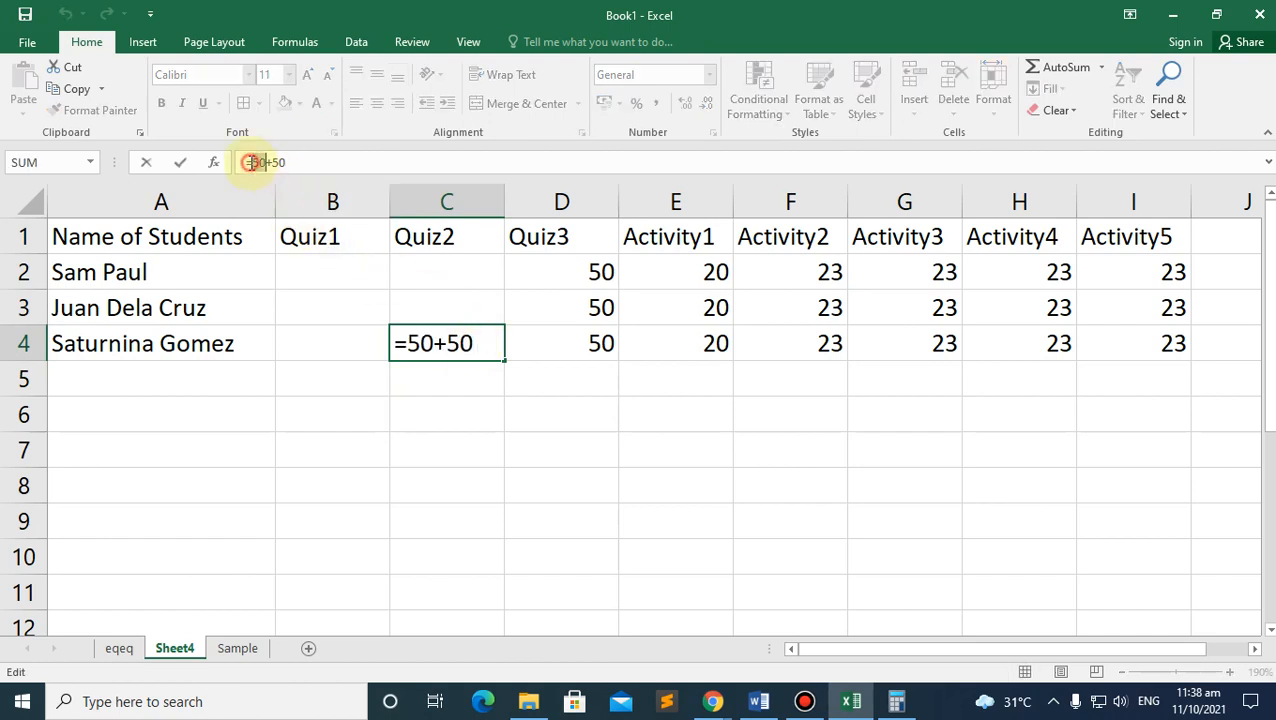
# Step: Edit C4's formula in place to =50%2 and dismiss the formula warning
pyautogui.click(405, 343)
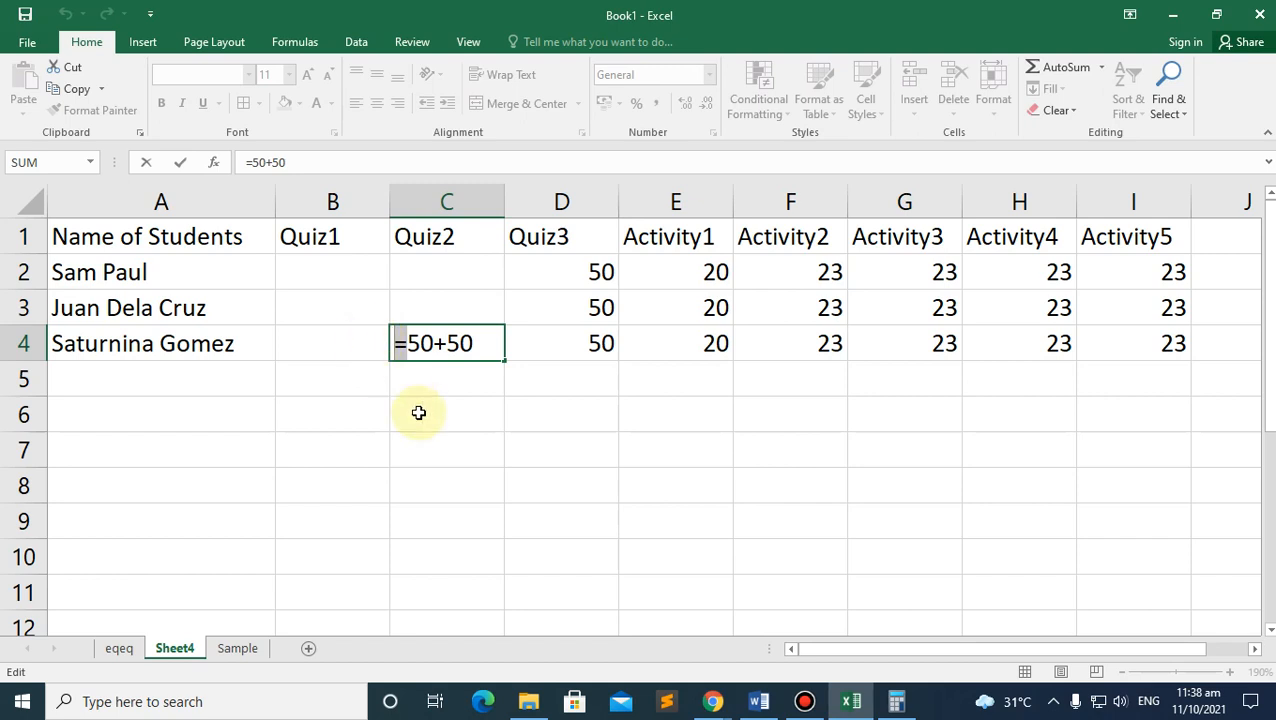
pyautogui.moveTo(449, 346); pyautogui.dragTo(439, 345)
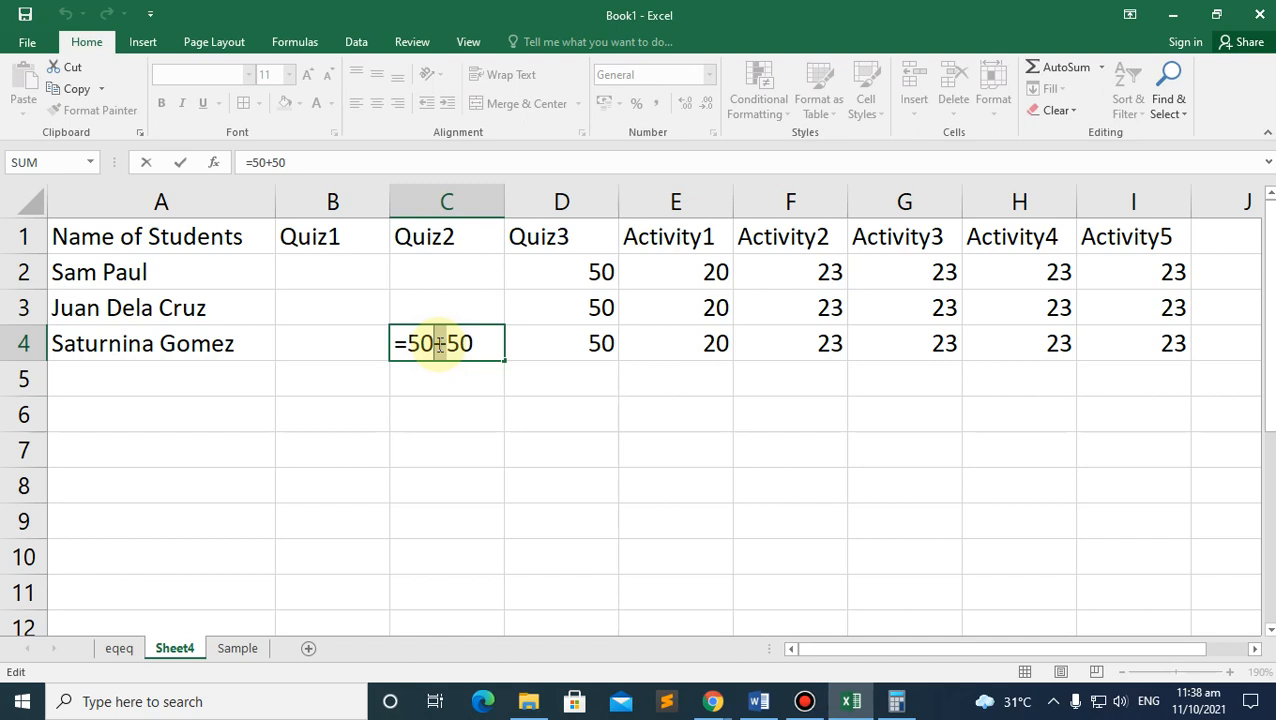
pyautogui.write('%')
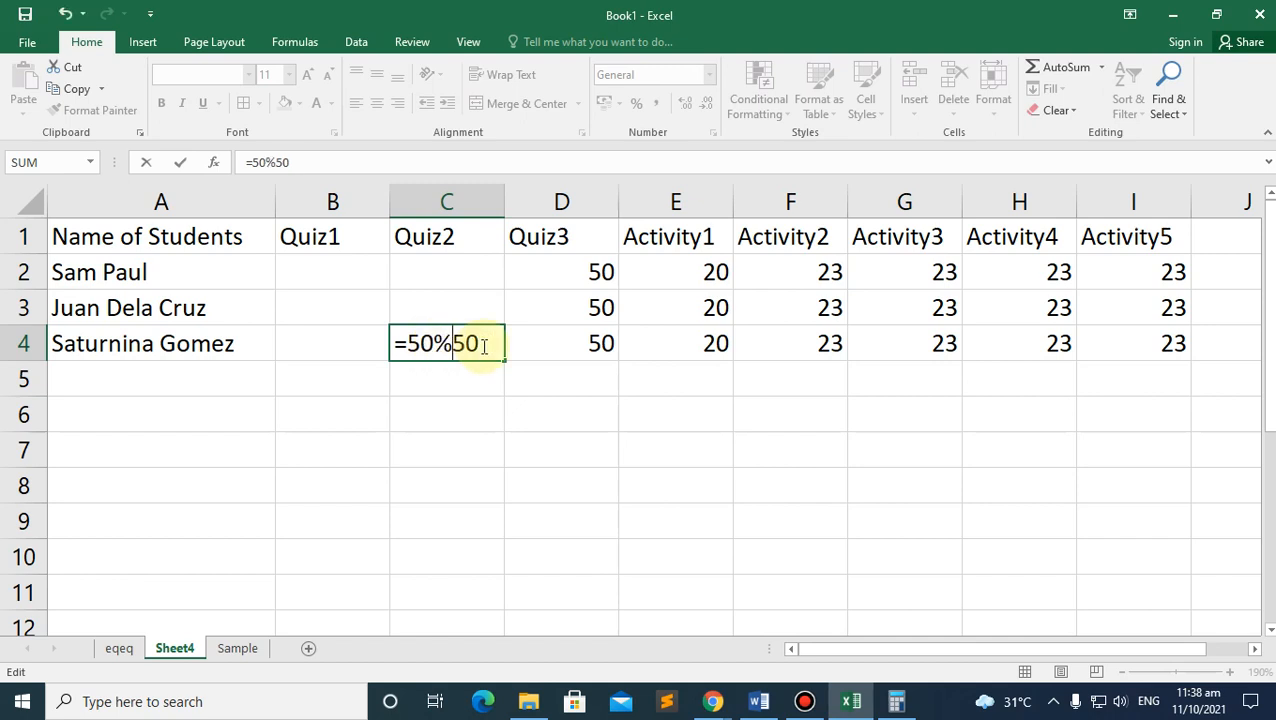
pyautogui.moveTo(480, 344); pyautogui.dragTo(455, 344)
pyautogui.write('2')
pyautogui.press('Return')
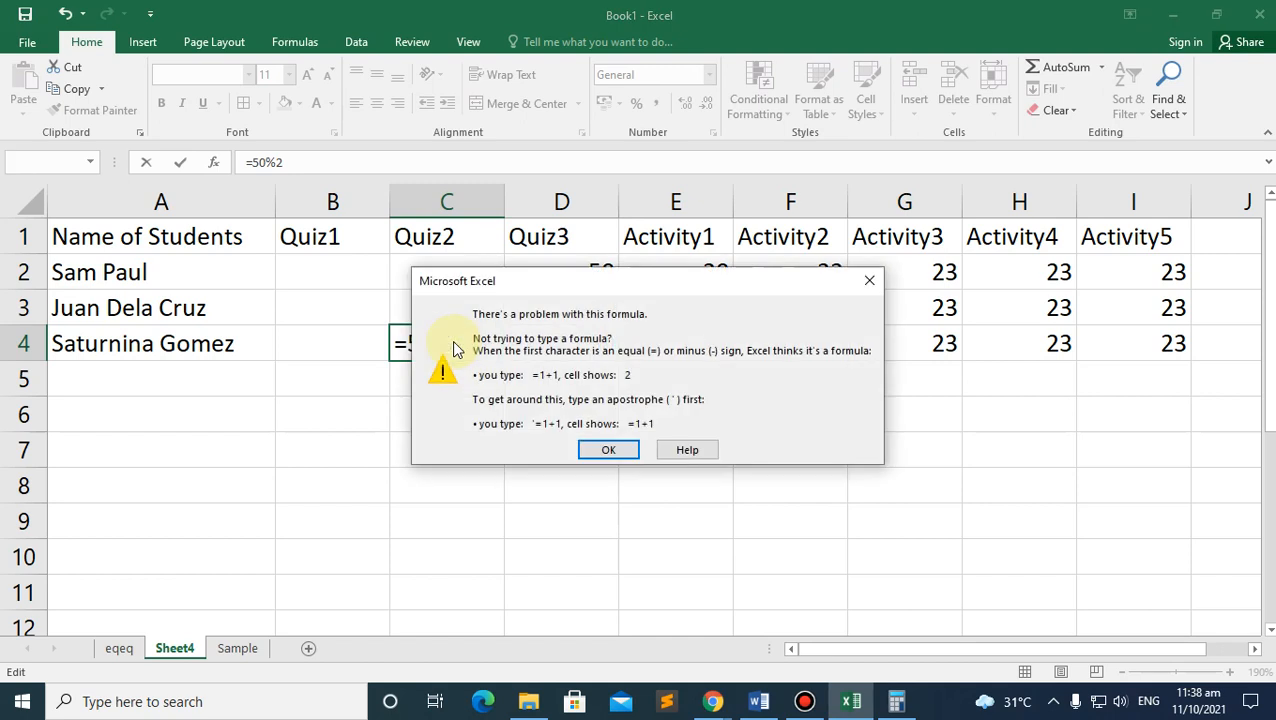
pyautogui.click(868, 277)
# Step: Replace the % with / and extend C4's formula with 1 and *7
pyautogui.click(433, 343)
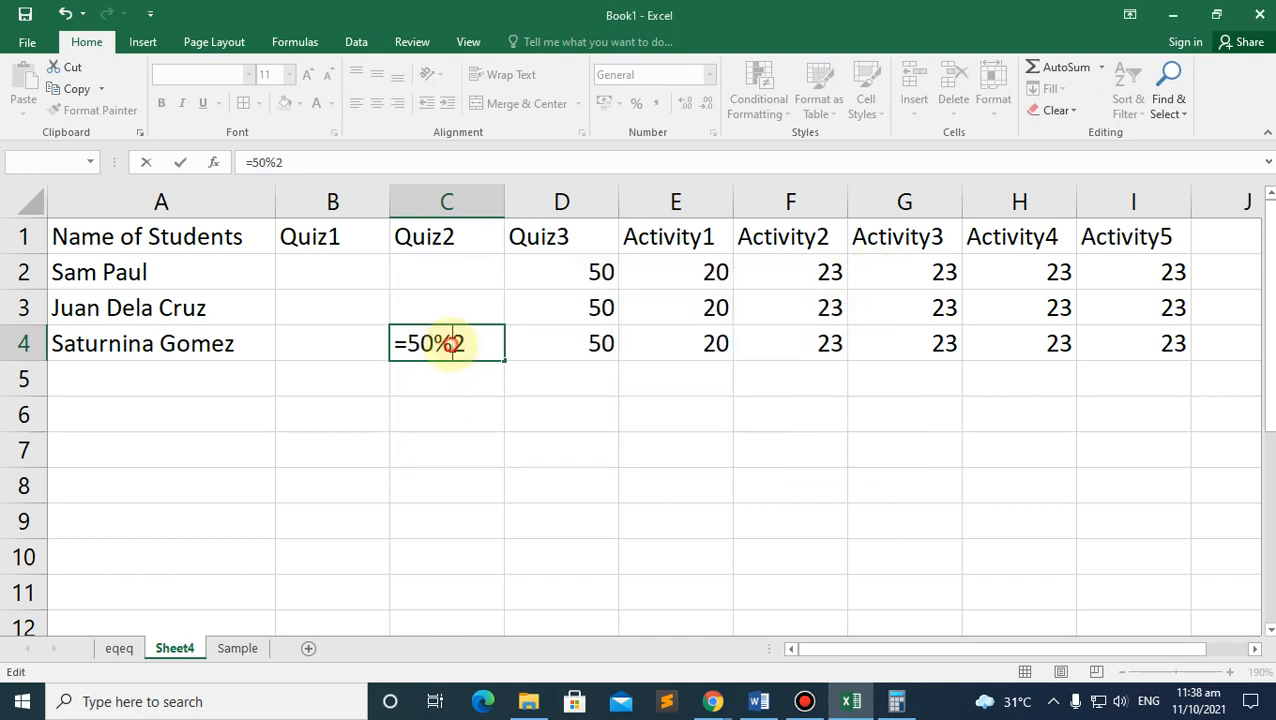
pyautogui.moveTo(450, 342); pyautogui.dragTo(435, 342)
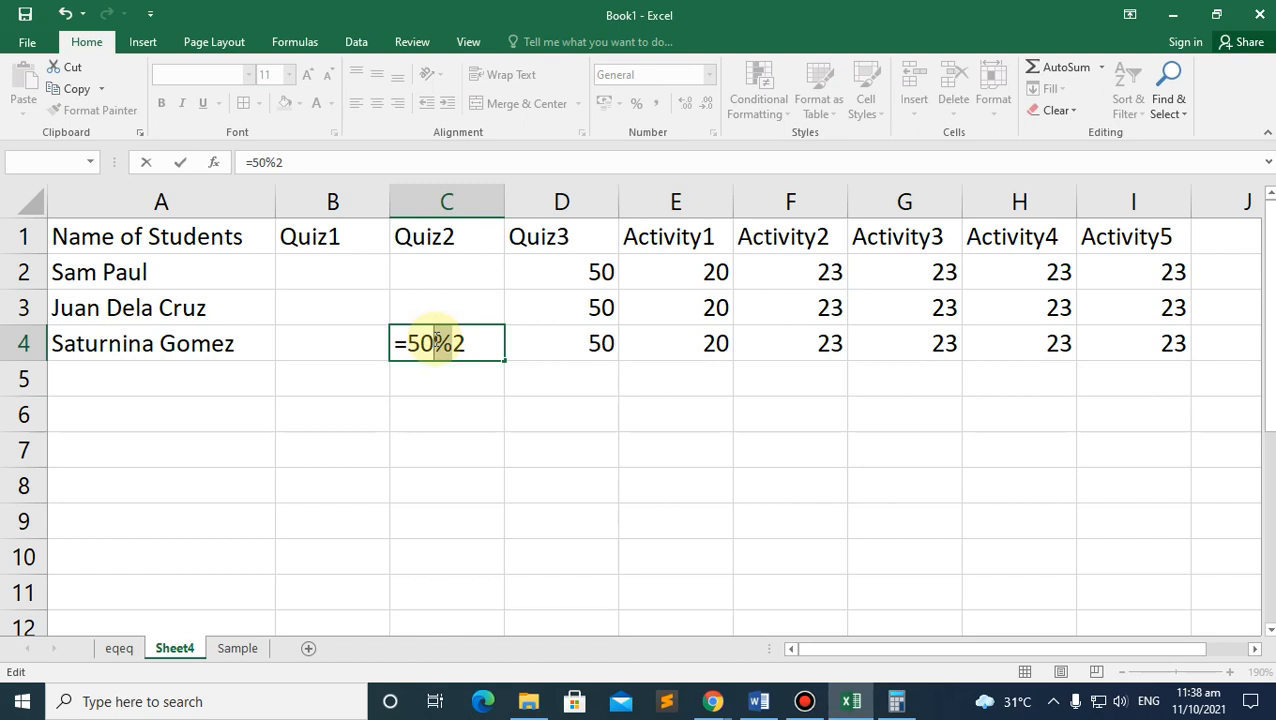
pyautogui.write('/2+3-')
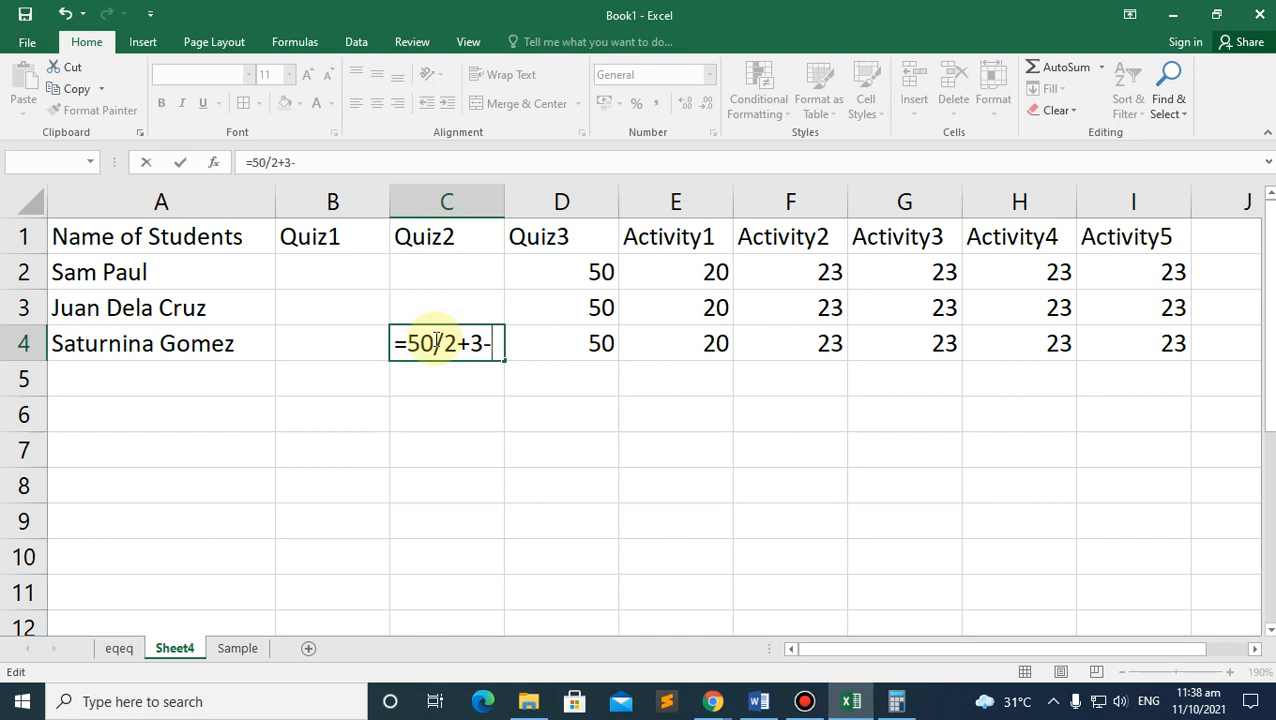
pyautogui.write('1')
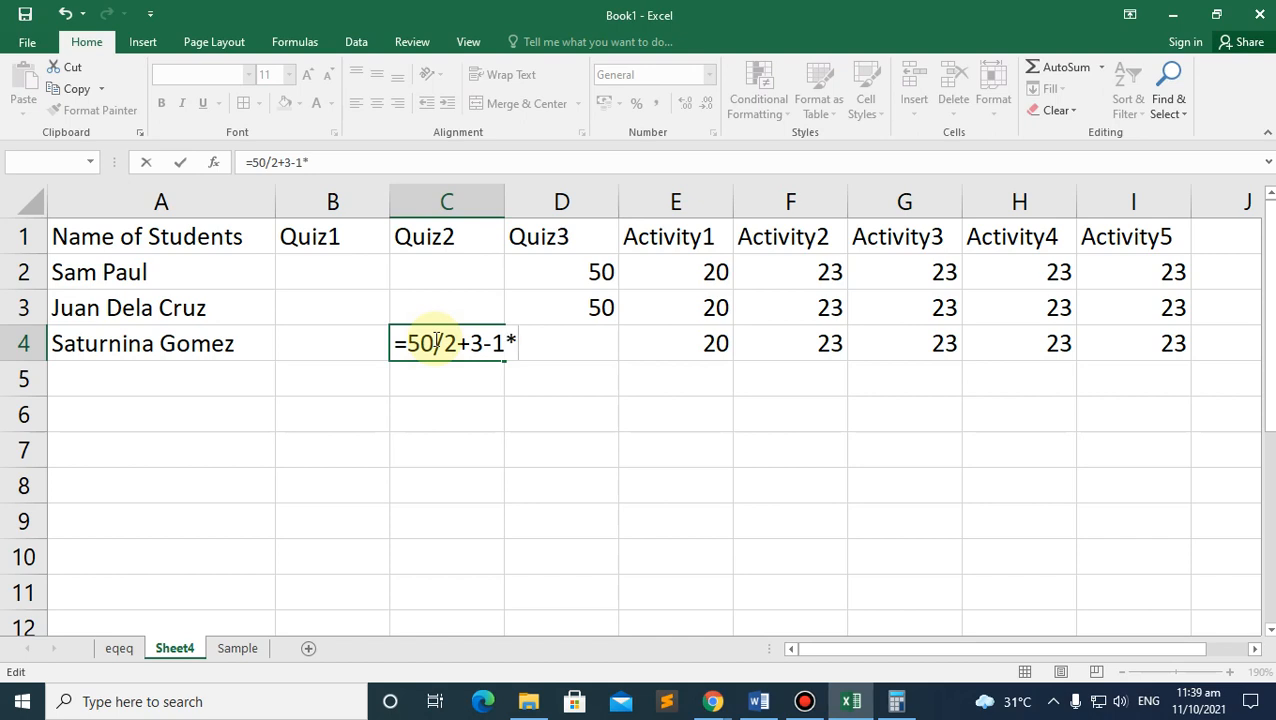
pyautogui.write('*7')
pyautogui.press('Return')
# Step: Correct C4's formula to =50/2+-1*7 and bring the ICT module PDF forward
pyautogui.click(458, 333)
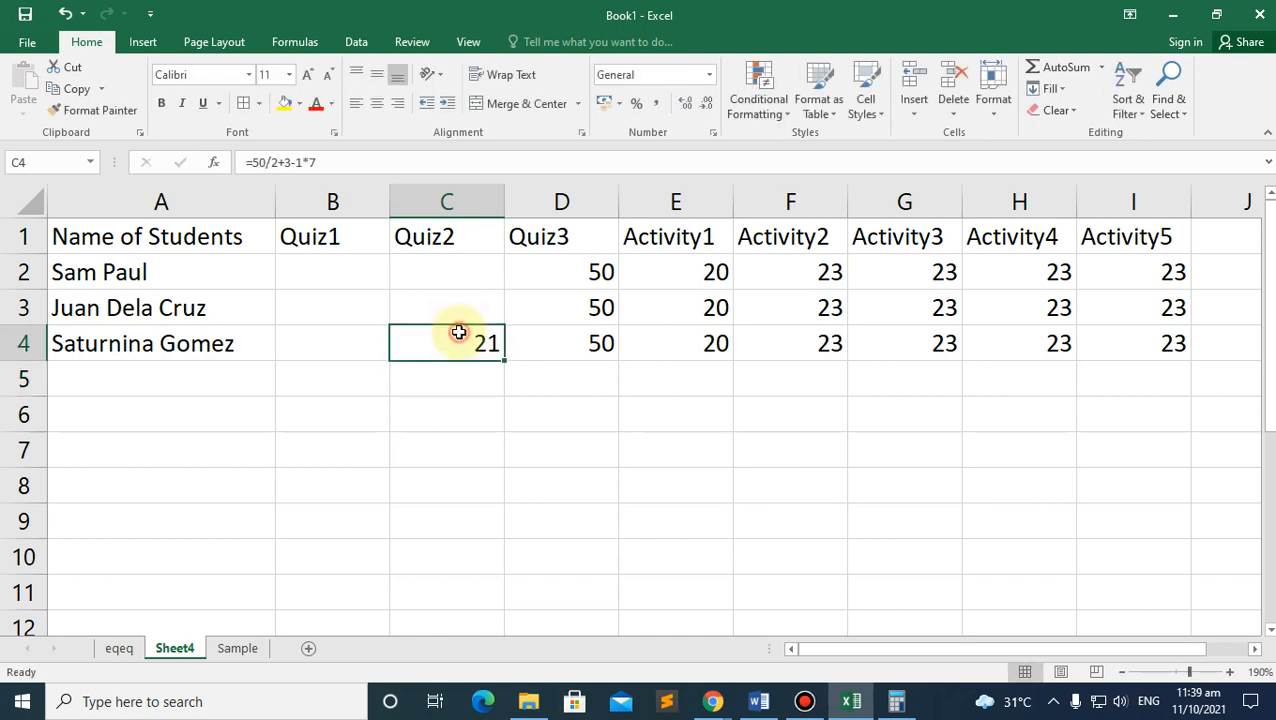
pyautogui.doubleClick(465, 344)
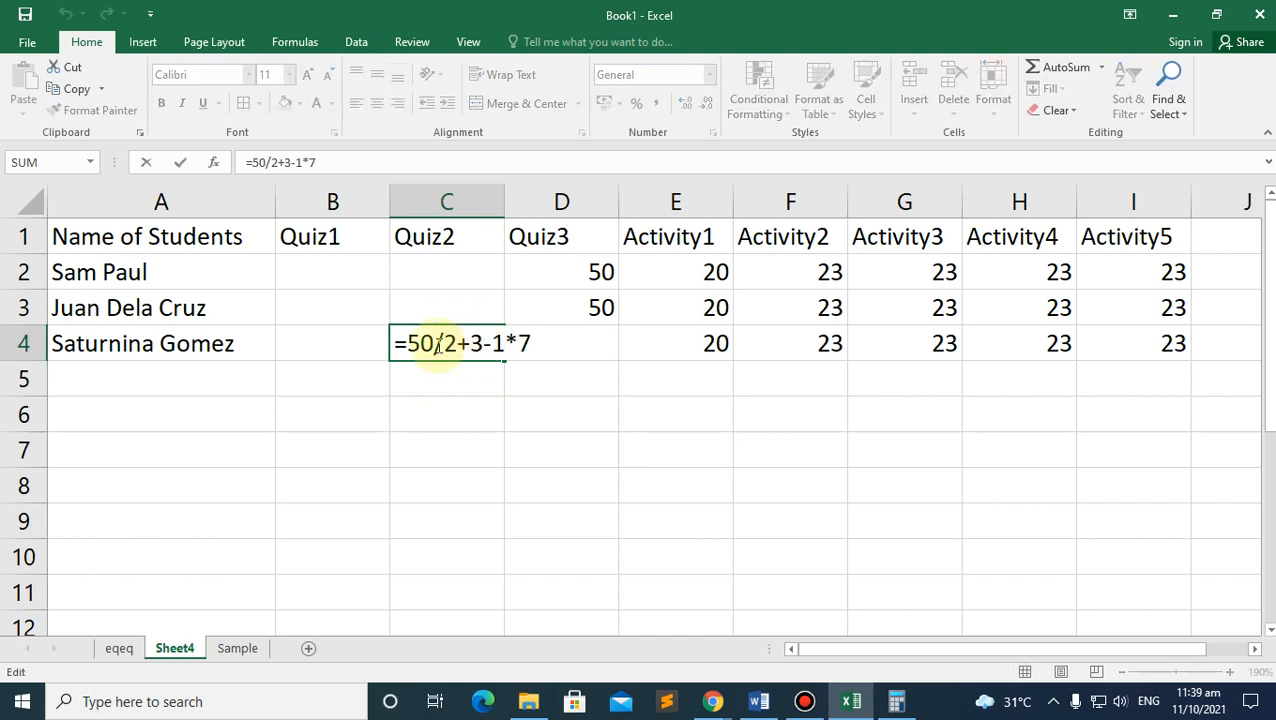
pyautogui.click(480, 372)
pyautogui.click(508, 344)
pyautogui.press('BackSpace')
pyautogui.press('BackSpace')
pyautogui.press('BackSpace')
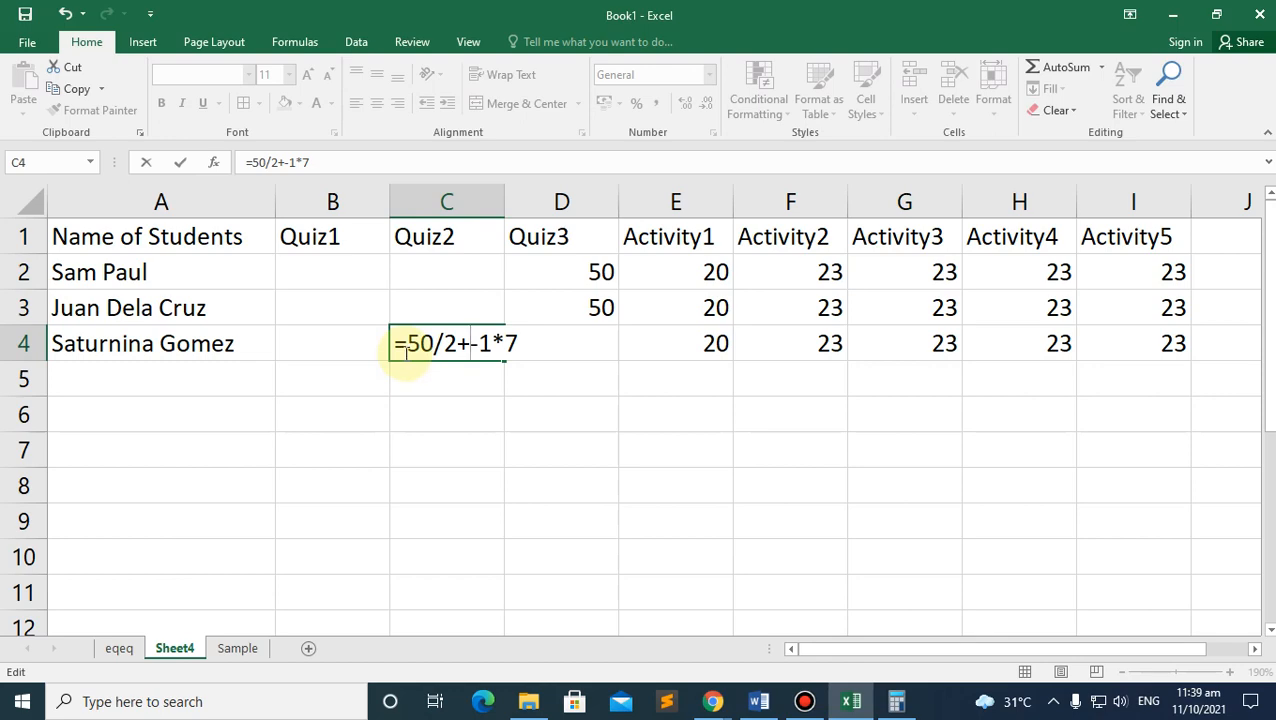
pyautogui.moveTo(407, 342); pyautogui.dragTo(378, 342)
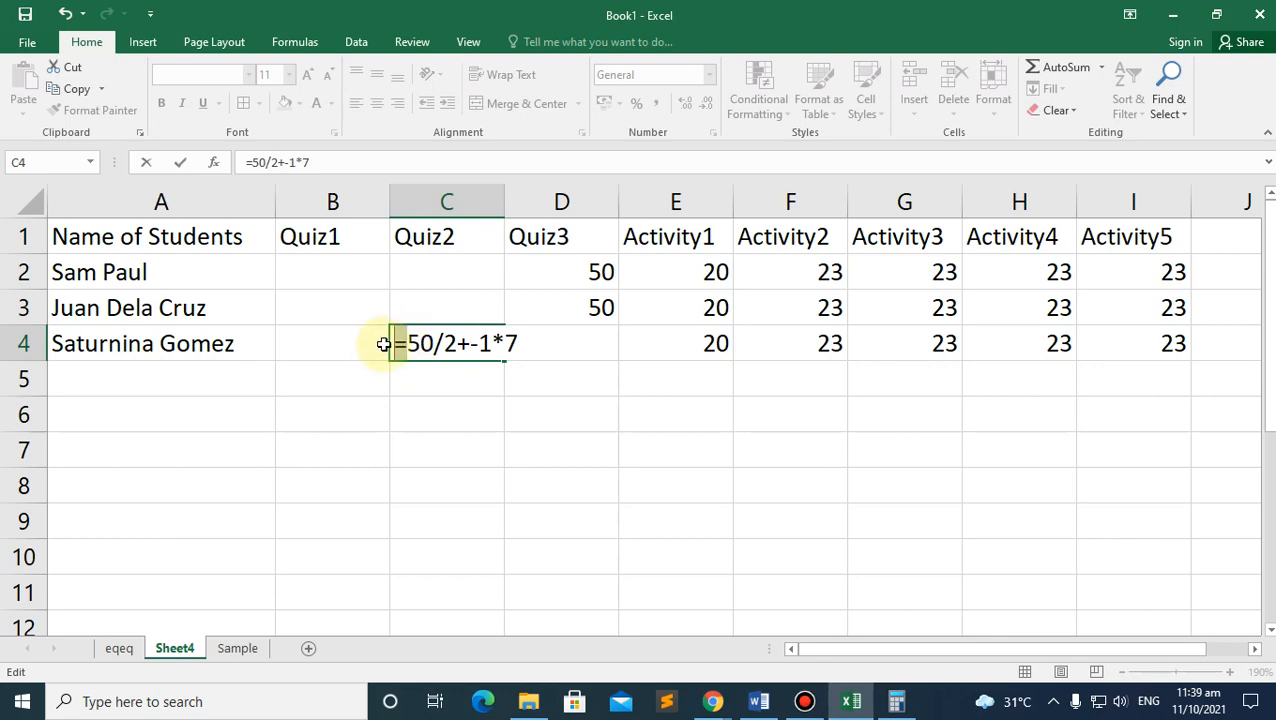
pyautogui.press('Return')
pyautogui.moveTo(720, 691)
pyautogui.click(643, 636)
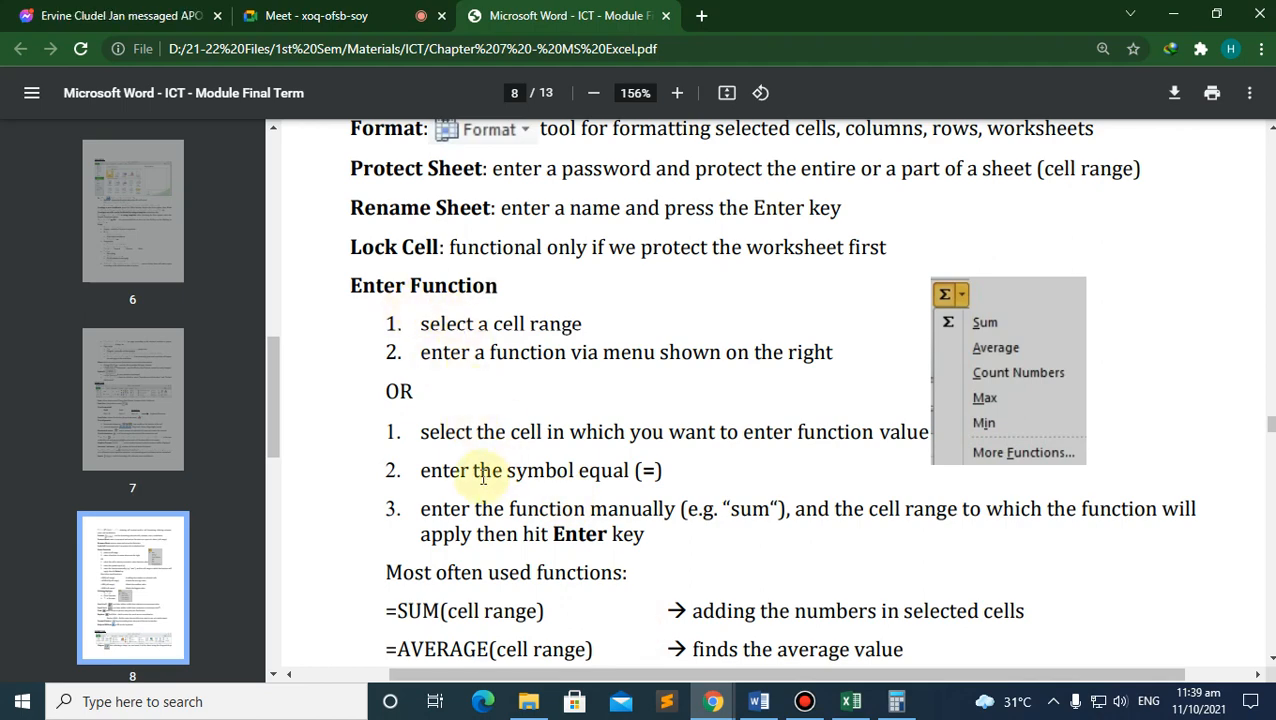
# Step: Highlight SUM, AVERAGE, MIN and MAX in the PDF's function list, then return to Excel's C4
pyautogui.scroll(-1, 611, 475)
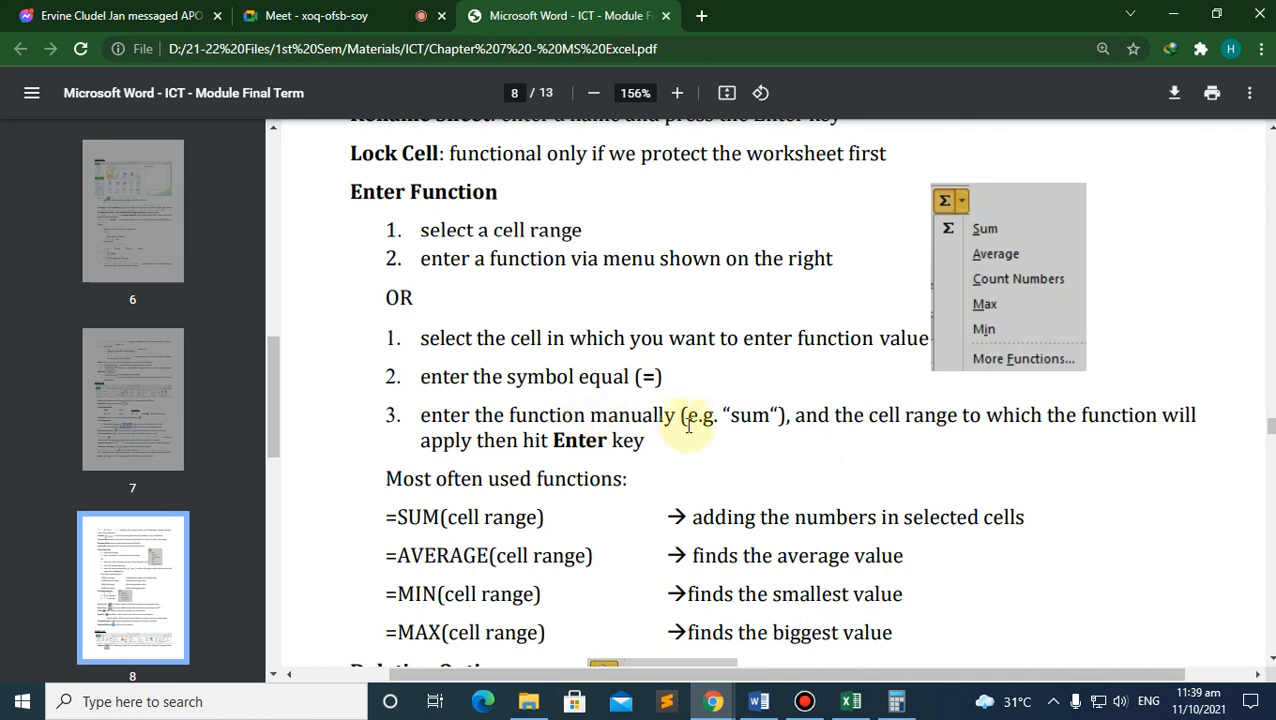
pyautogui.scroll(-1, 408, 519)
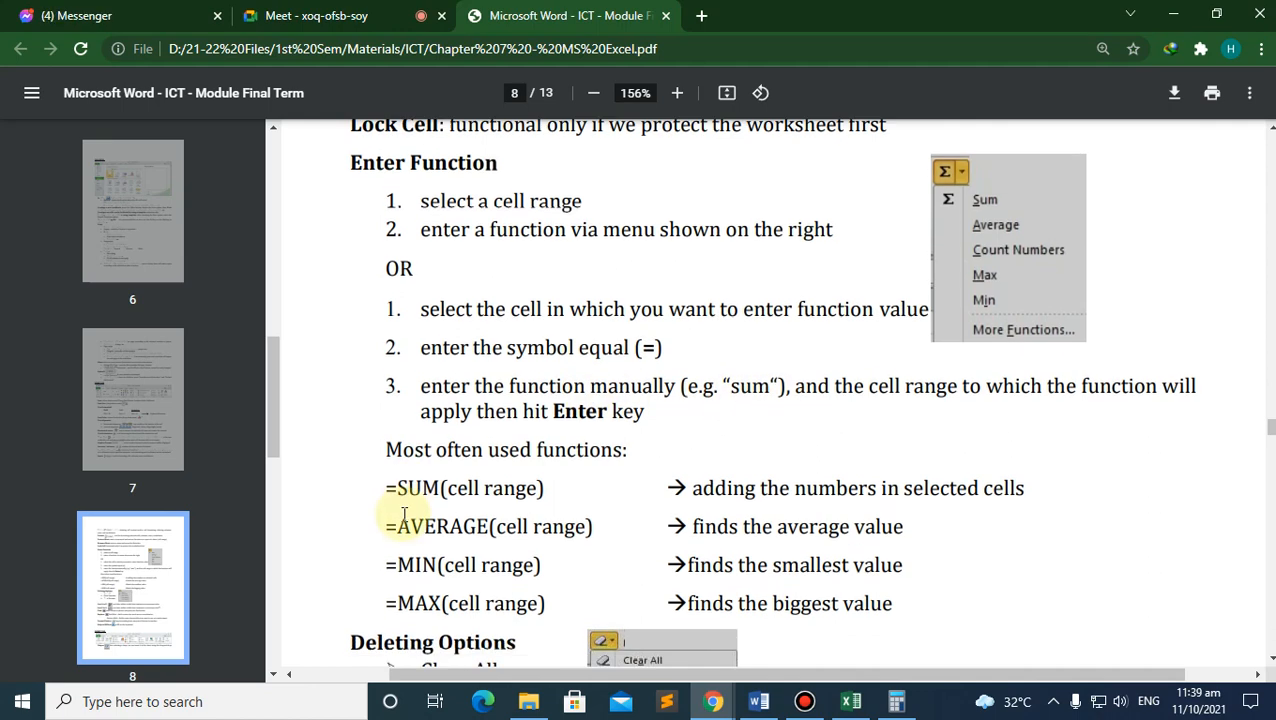
pyautogui.doubleClick(412, 425)
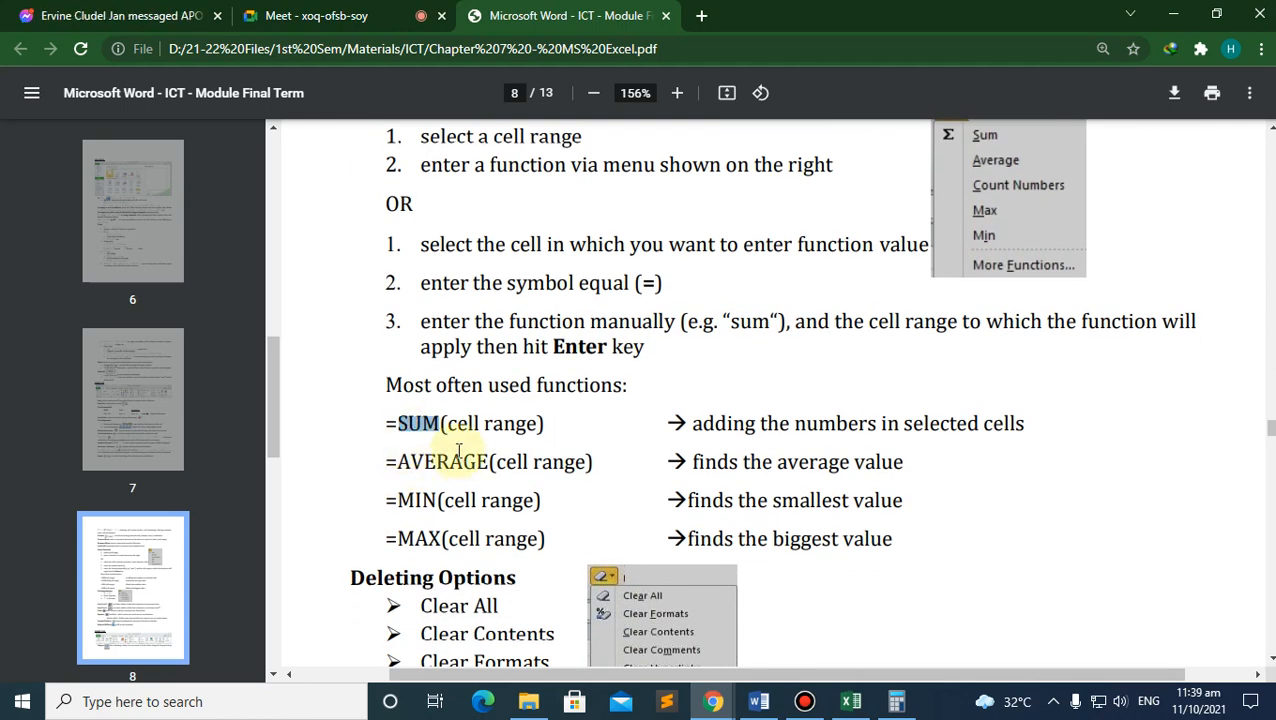
pyautogui.doubleClick(440, 462)
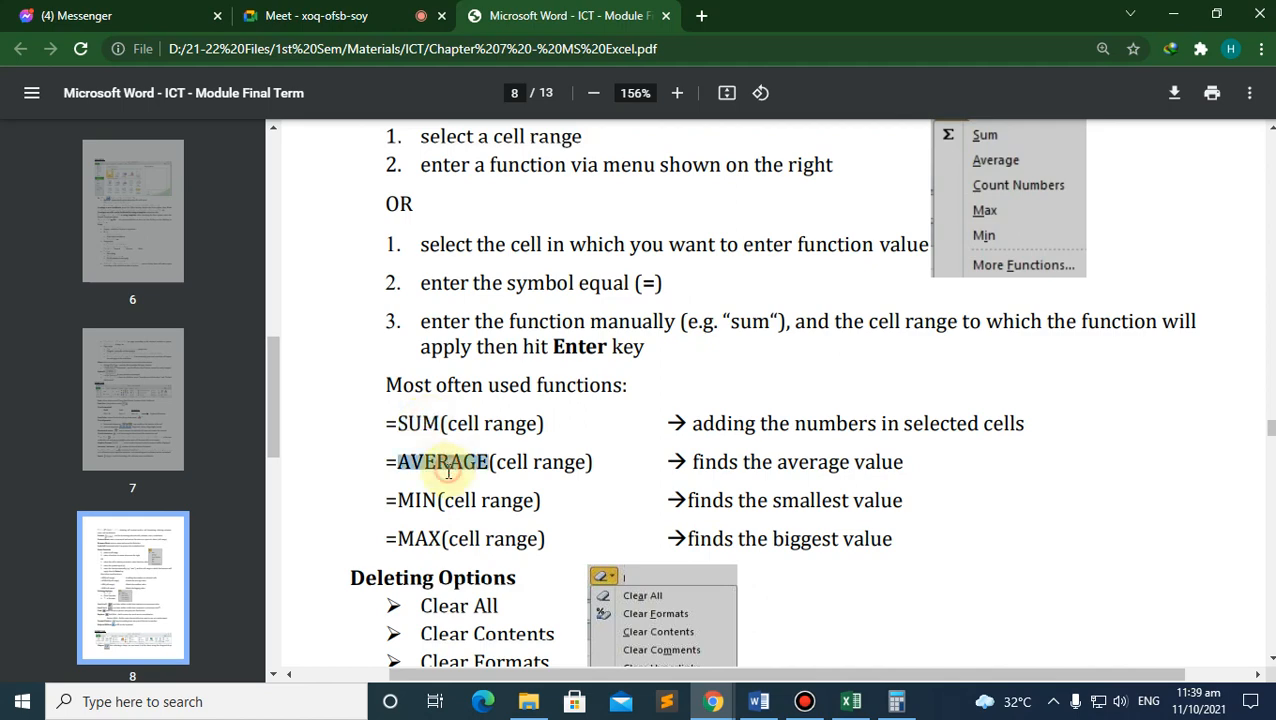
pyautogui.click(415, 500)
pyautogui.doubleClick(415, 500)
pyautogui.doubleClick(413, 538)
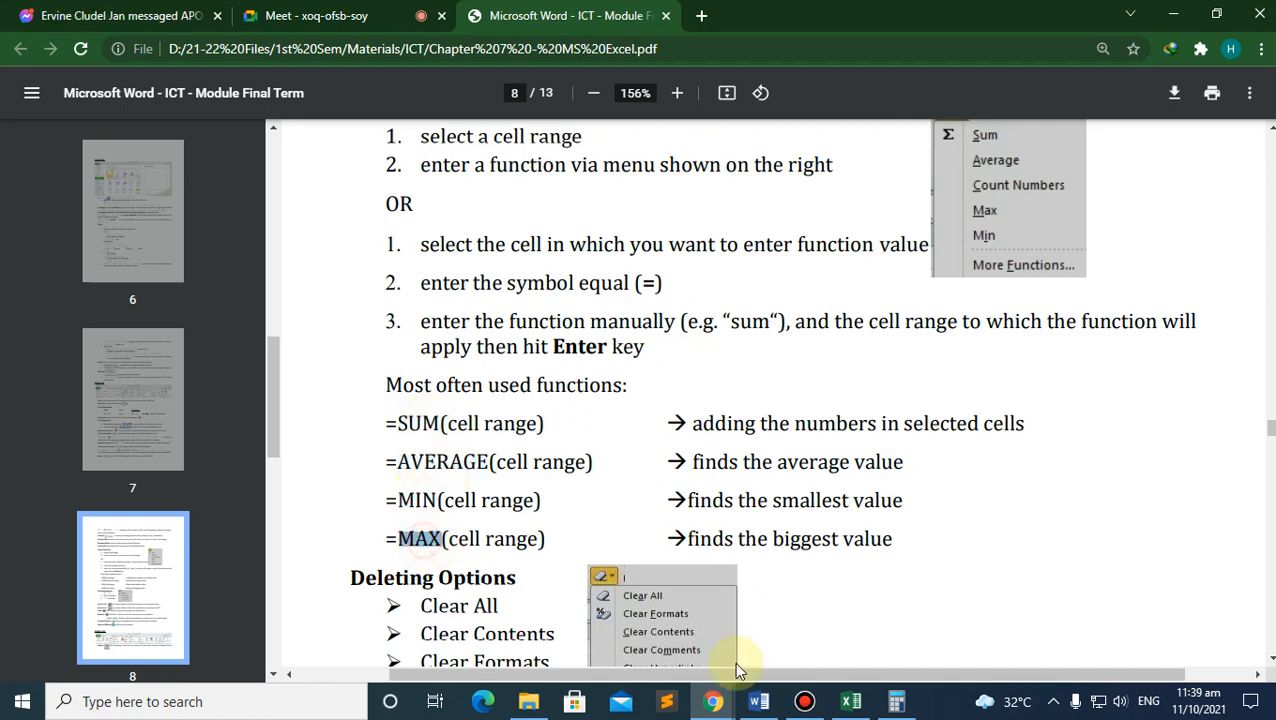
pyautogui.click(851, 701)
pyautogui.click(474, 344)
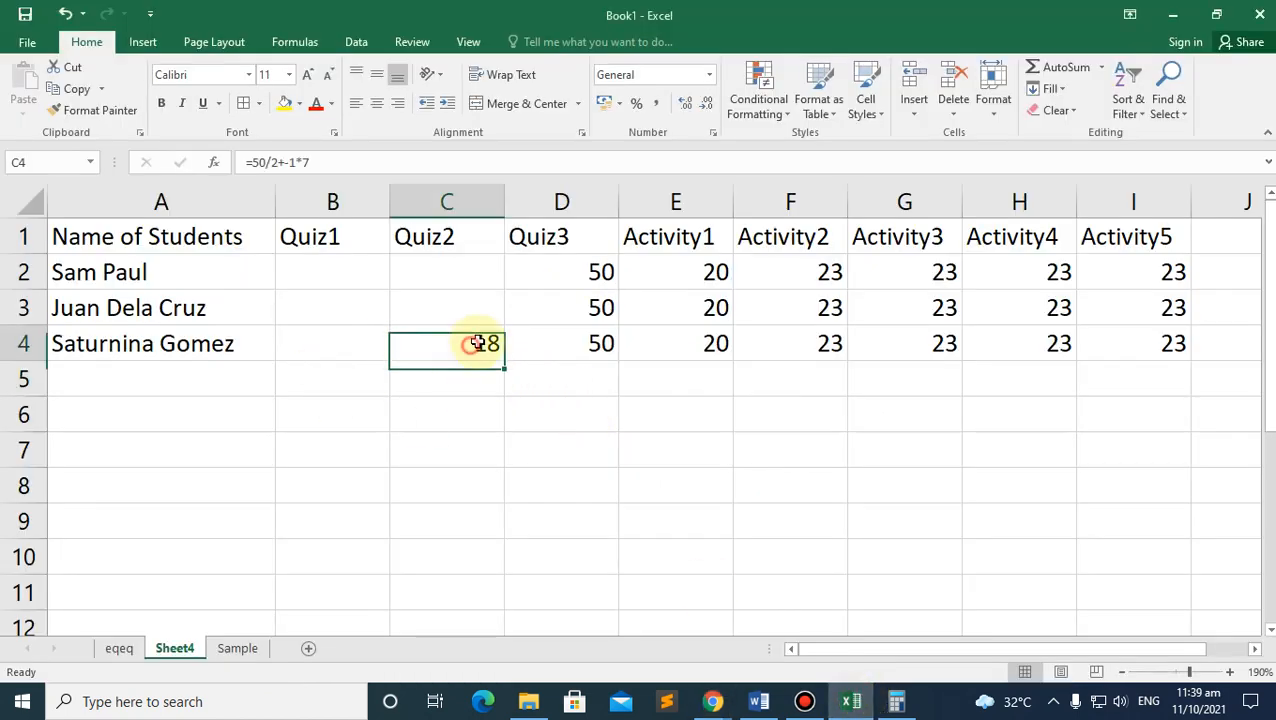
# Step: Clear C4, enter 40 in B2, and fill 40 into Quiz1 and Quiz2 for all three students
pyautogui.press('Delete')
pyautogui.click(462, 390)
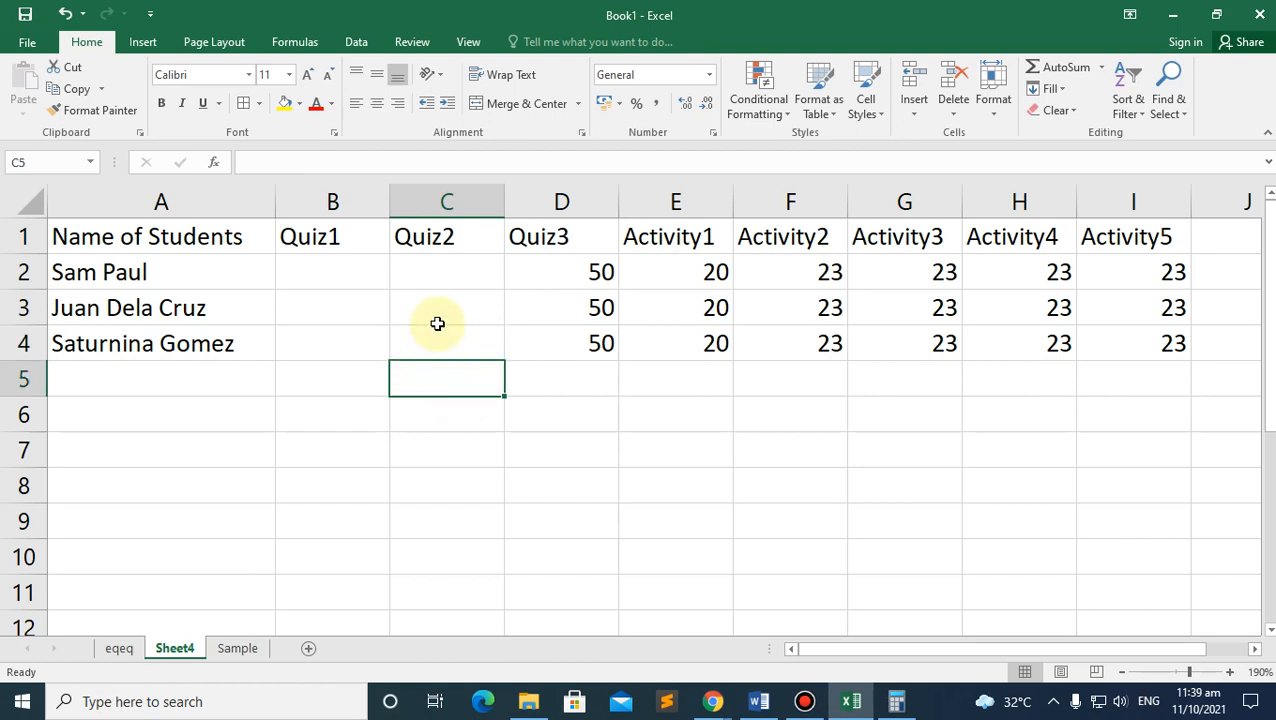
pyautogui.click(340, 277)
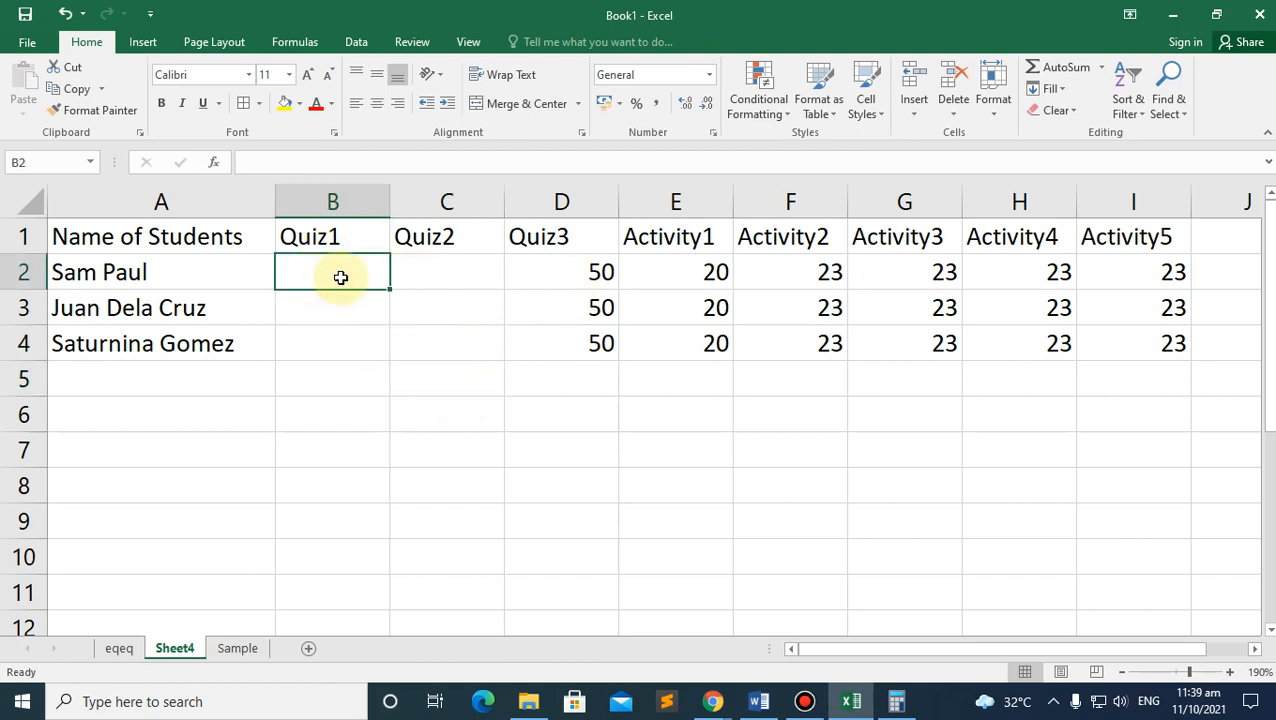
pyautogui.write('40')
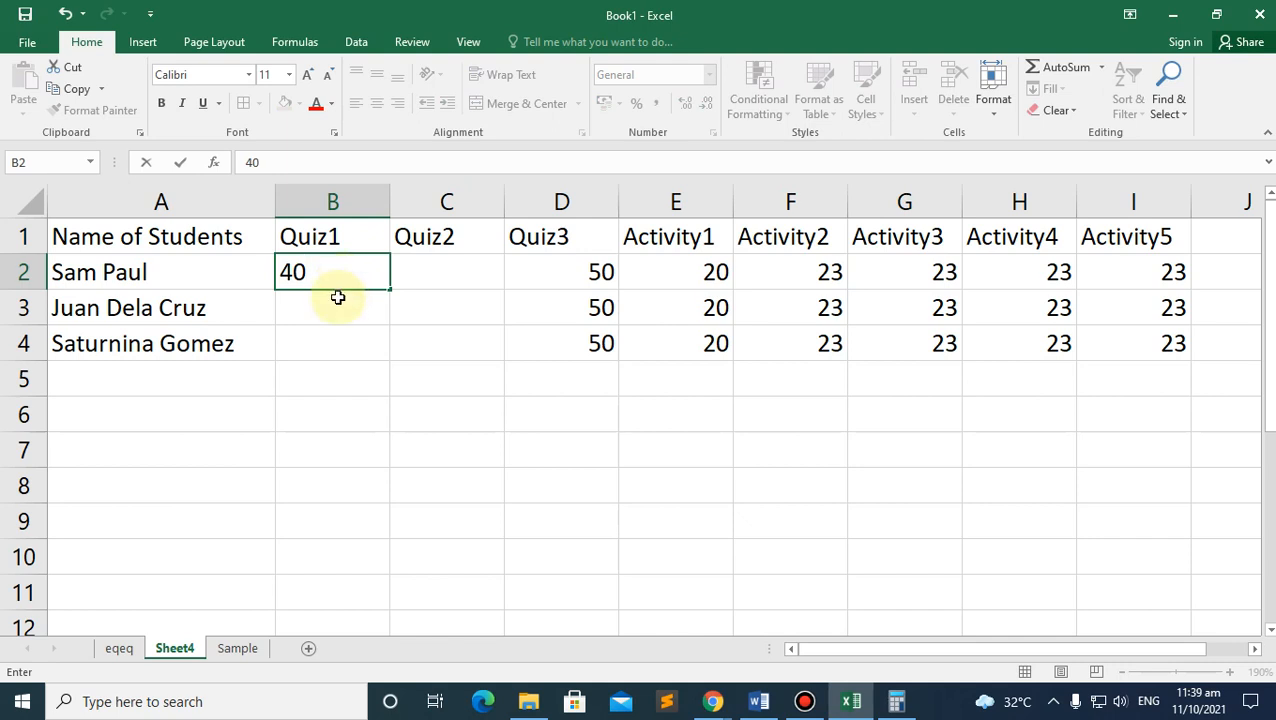
pyautogui.moveTo(393, 295); pyautogui.dragTo(498, 363)
pyautogui.click(352, 279)
pyautogui.click(498, 424)
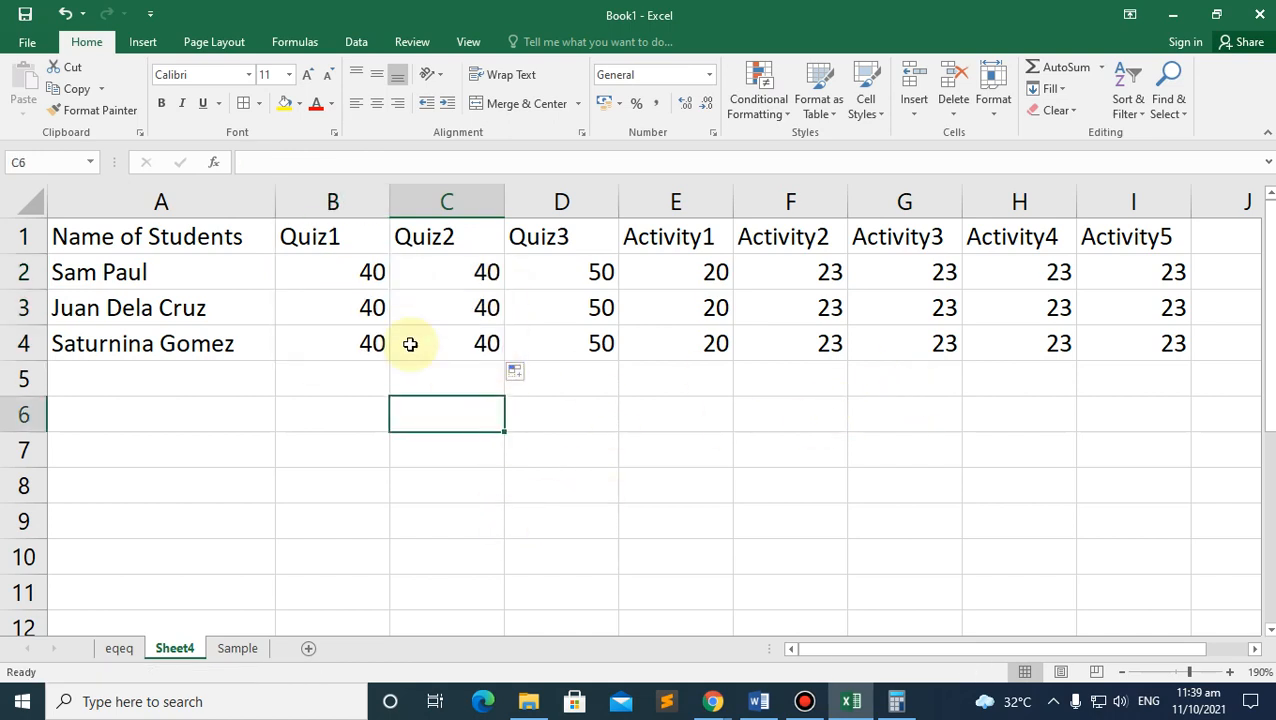
pyautogui.click(330, 385)
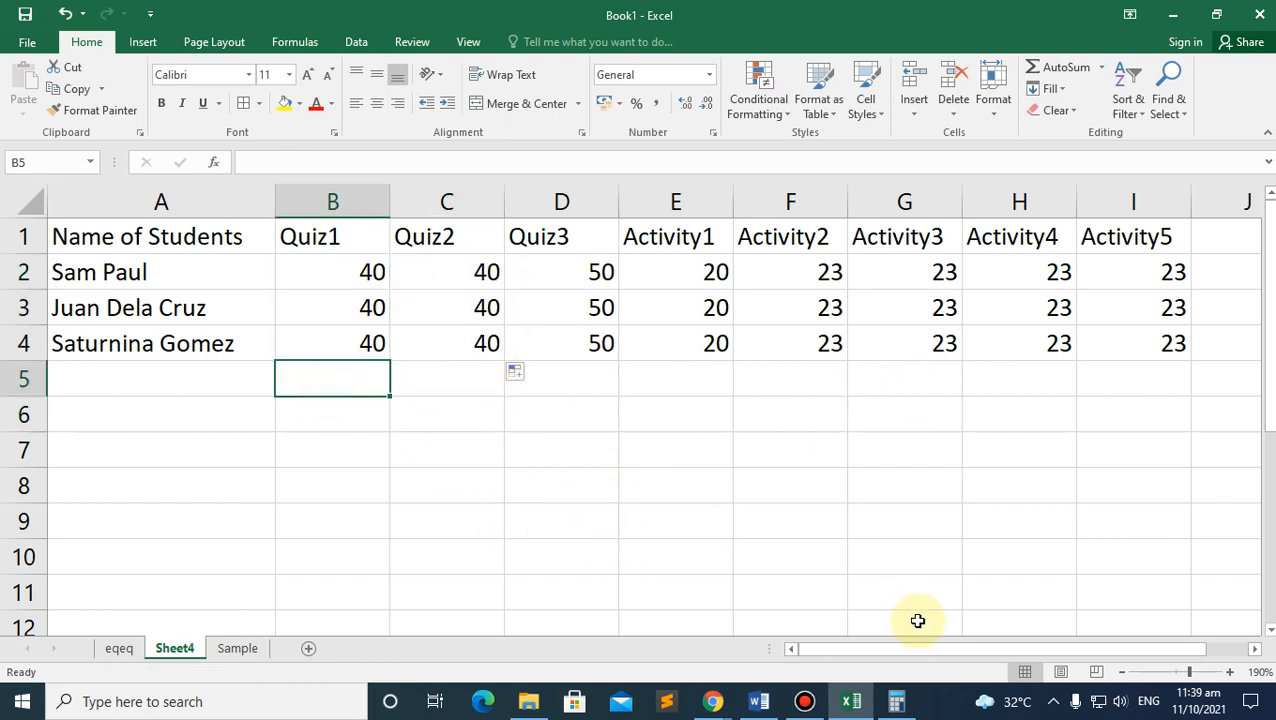
pyautogui.moveTo(908, 650); pyautogui.dragTo(863, 648)
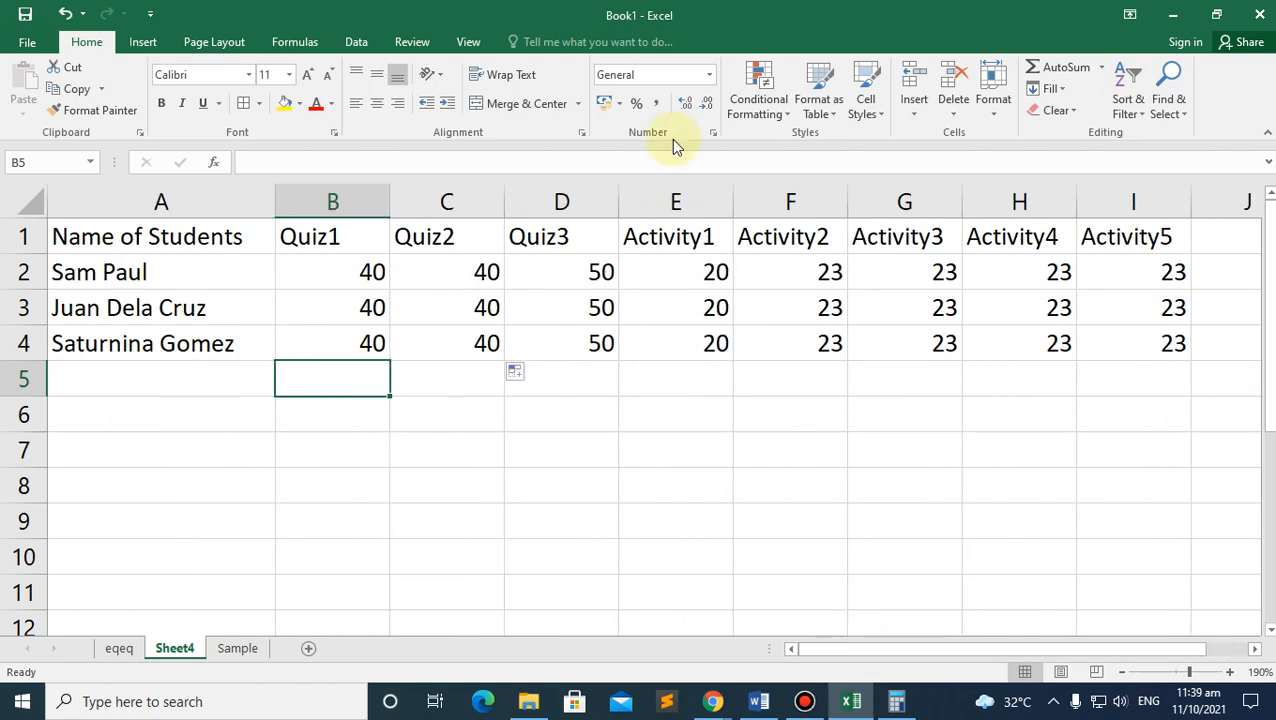
# Step: Insert a new column E before Activity1 headed 'Total'
pyautogui.rightClick(638, 200)
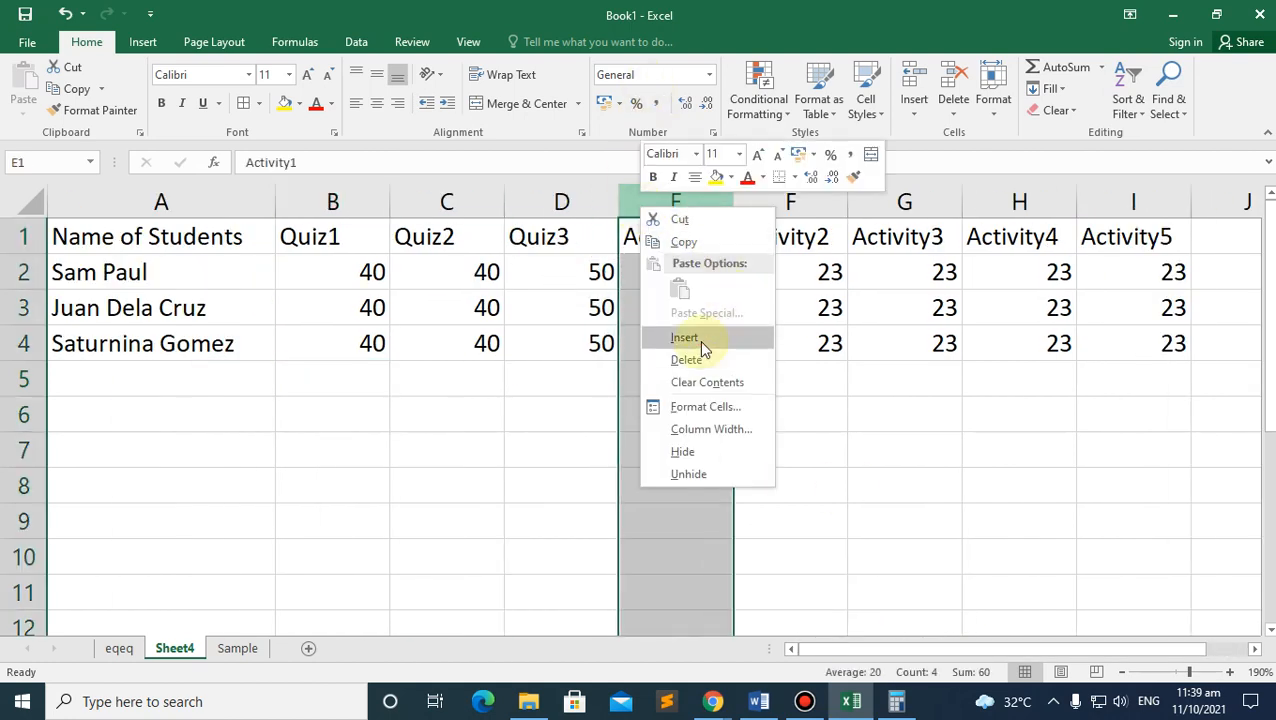
pyautogui.click(699, 340)
pyautogui.click(658, 248)
pyautogui.write('Total')
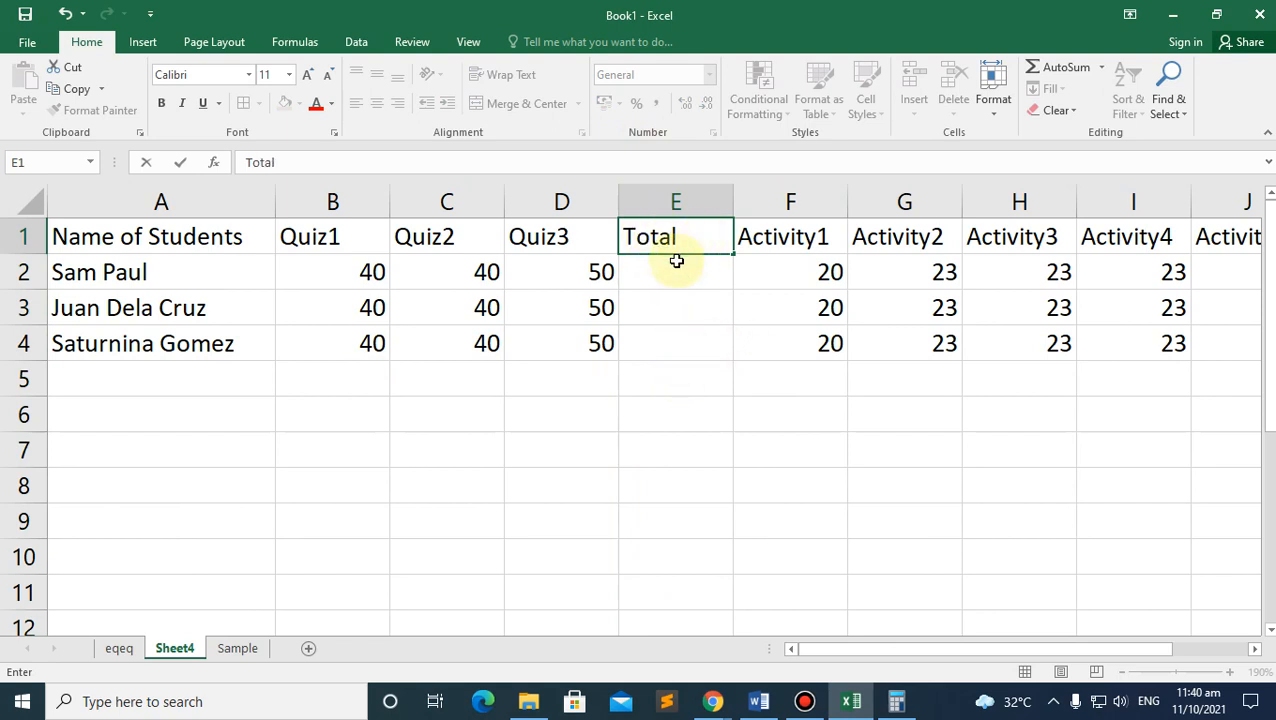
pyautogui.click(718, 379)
pyautogui.click(676, 250)
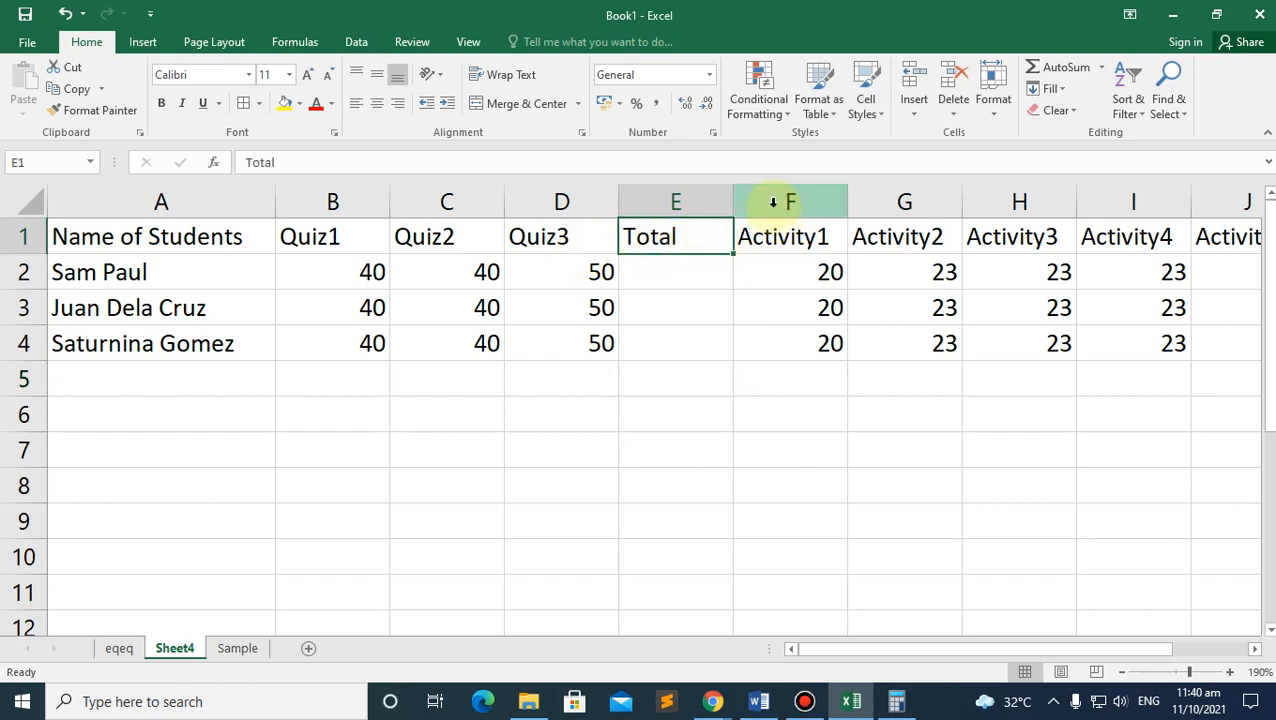
pyautogui.click(686, 275)
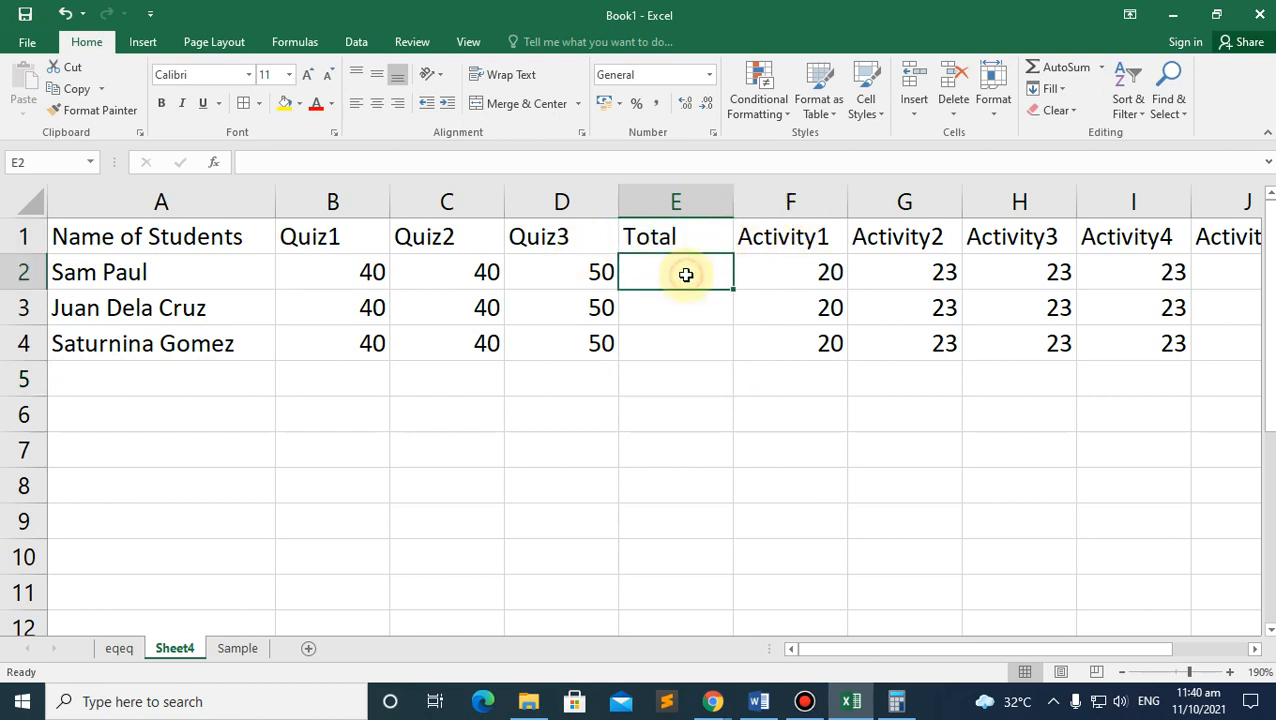
pyautogui.click(333, 272)
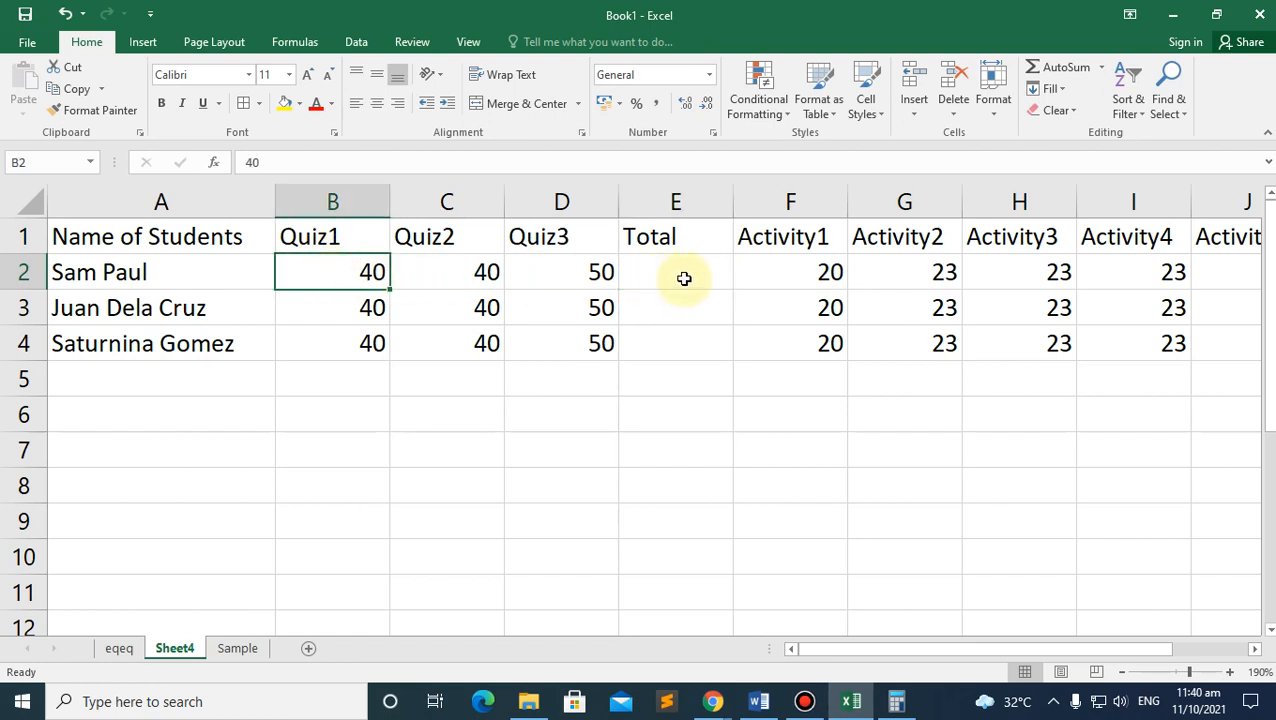
pyautogui.moveTo(333, 272); pyautogui.dragTo(684, 278)
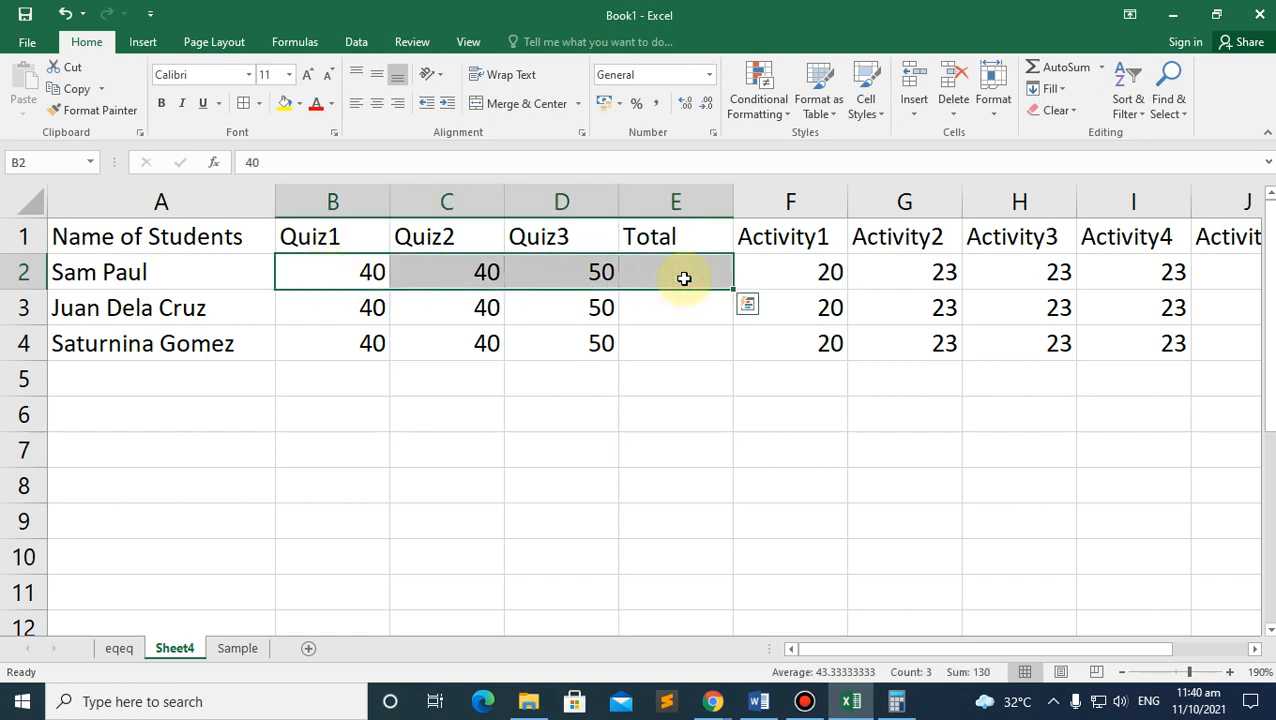
pyautogui.click(1066, 72)
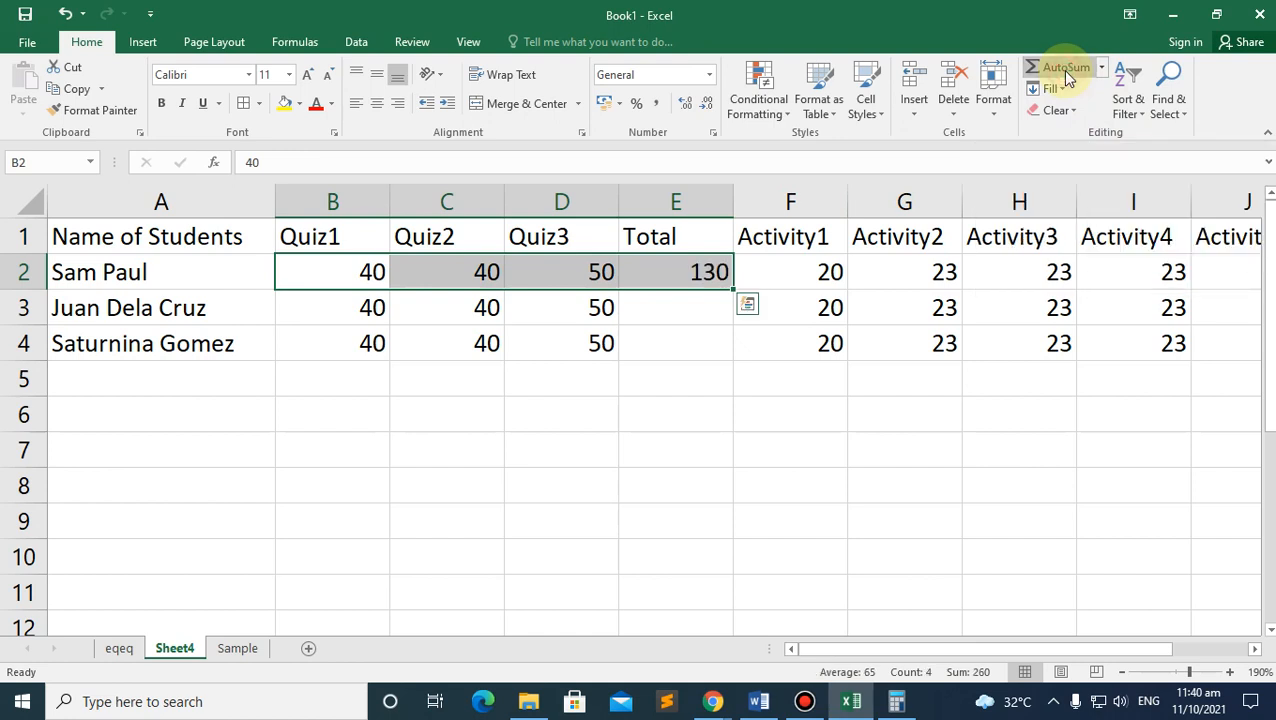
pyautogui.click(695, 276)
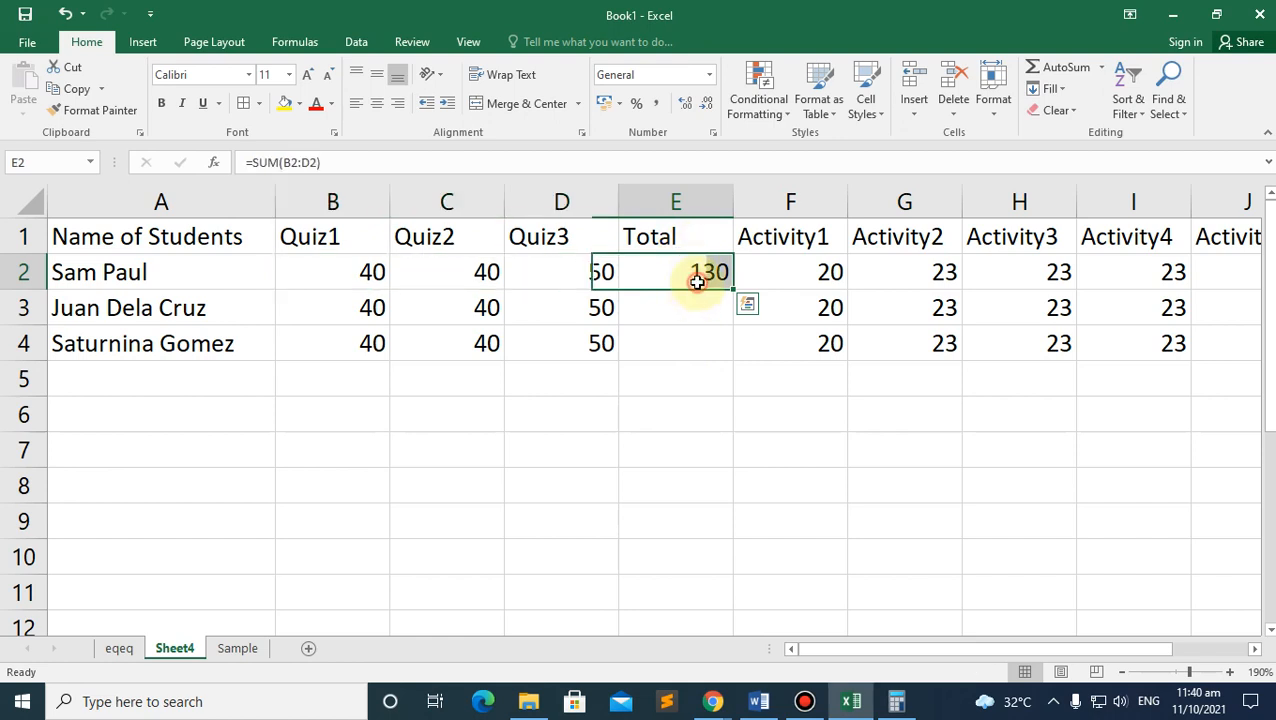
# Step: Change the first student's Quiz1 to 38 and Quiz2 to 43, bringing the total to 131
pyautogui.click(357, 316)
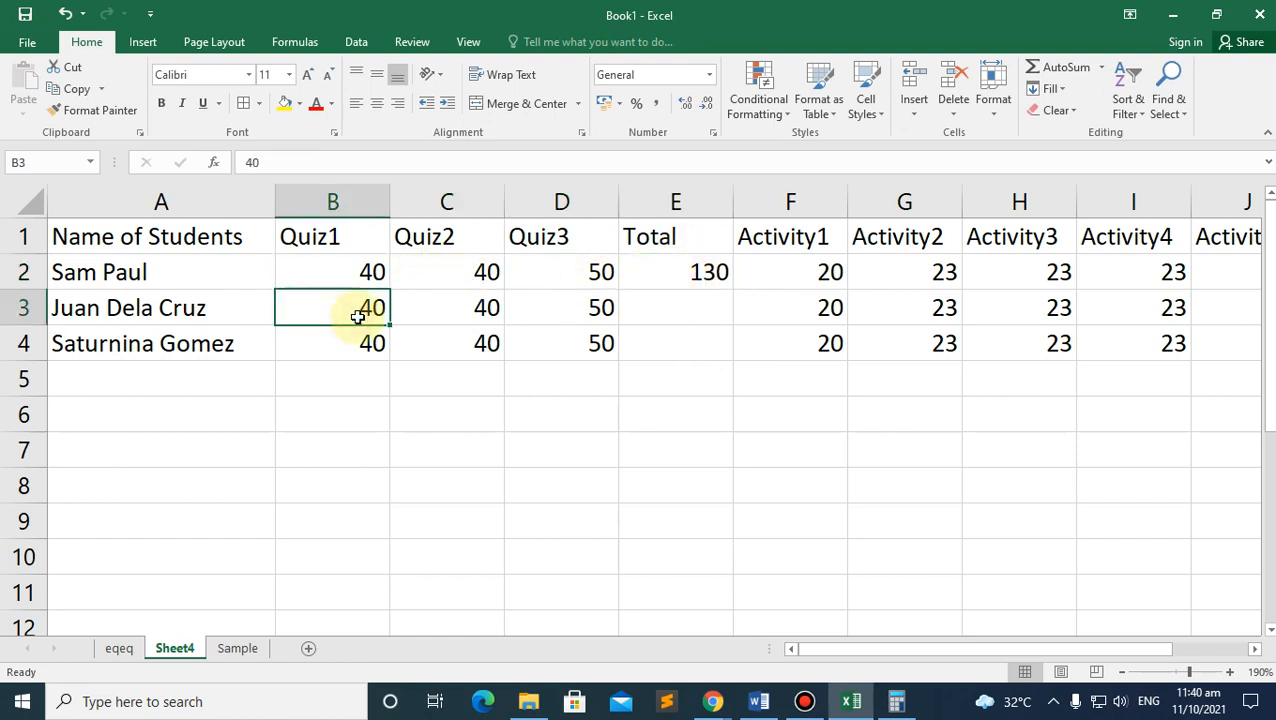
pyautogui.click(362, 270)
pyautogui.write('38')
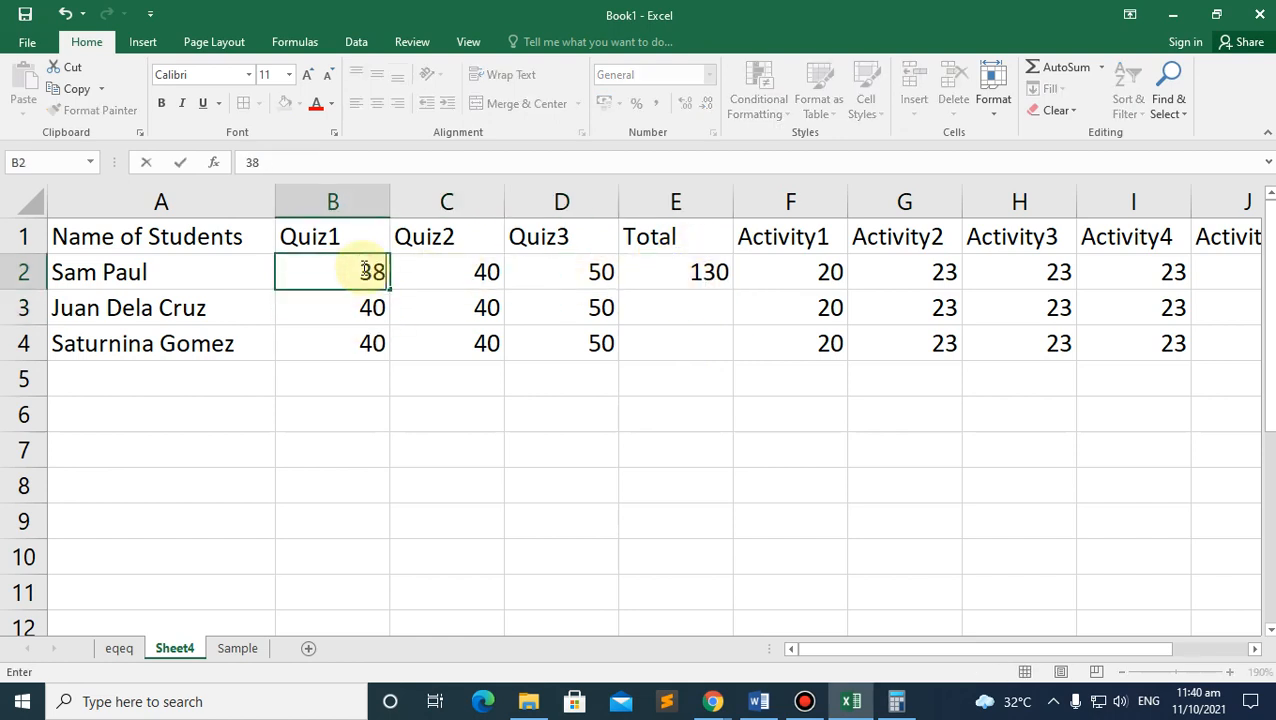
pyautogui.press('Return')
pyautogui.click(691, 270)
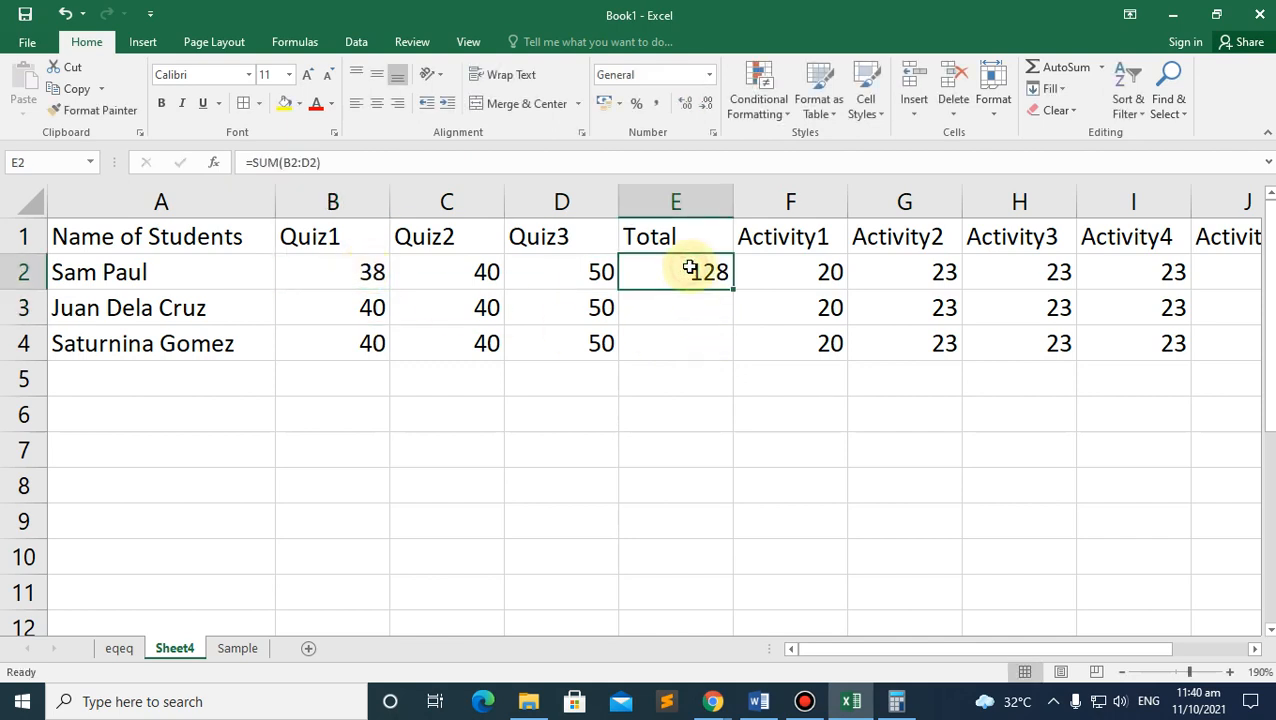
pyautogui.click(487, 272)
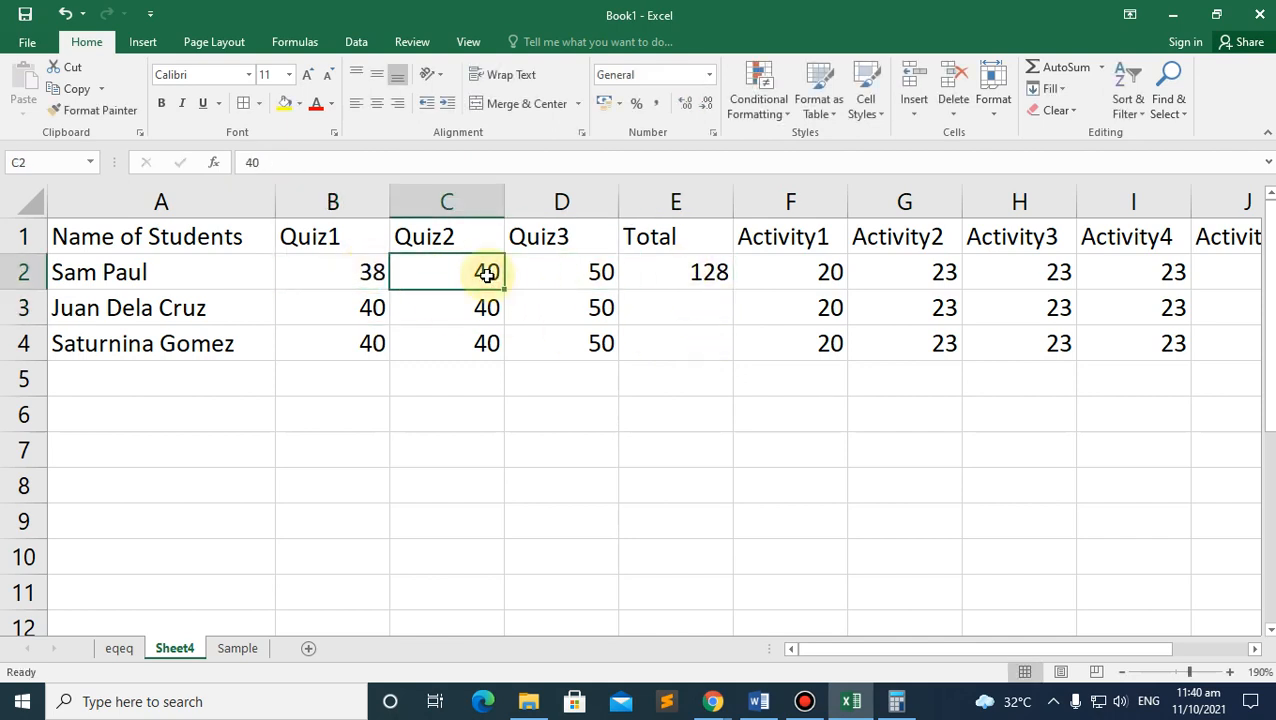
pyautogui.write('4')
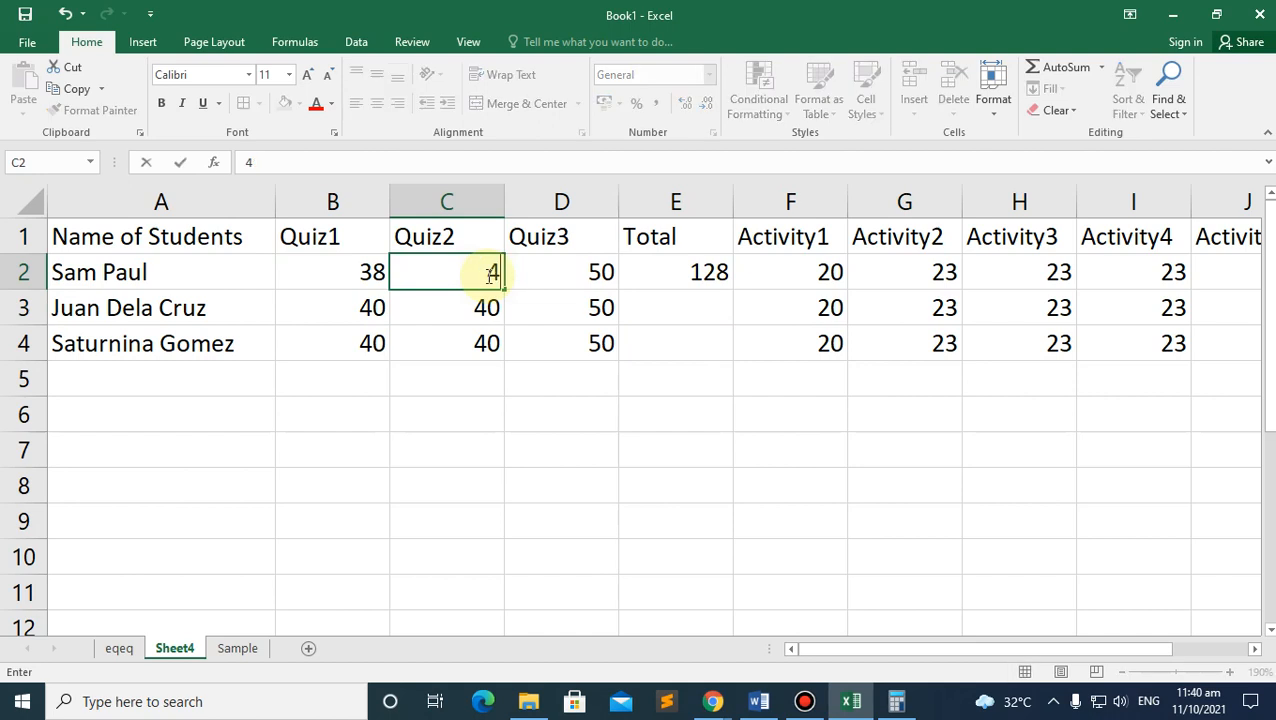
pyautogui.write('3')
pyautogui.press('Return')
pyautogui.click(683, 274)
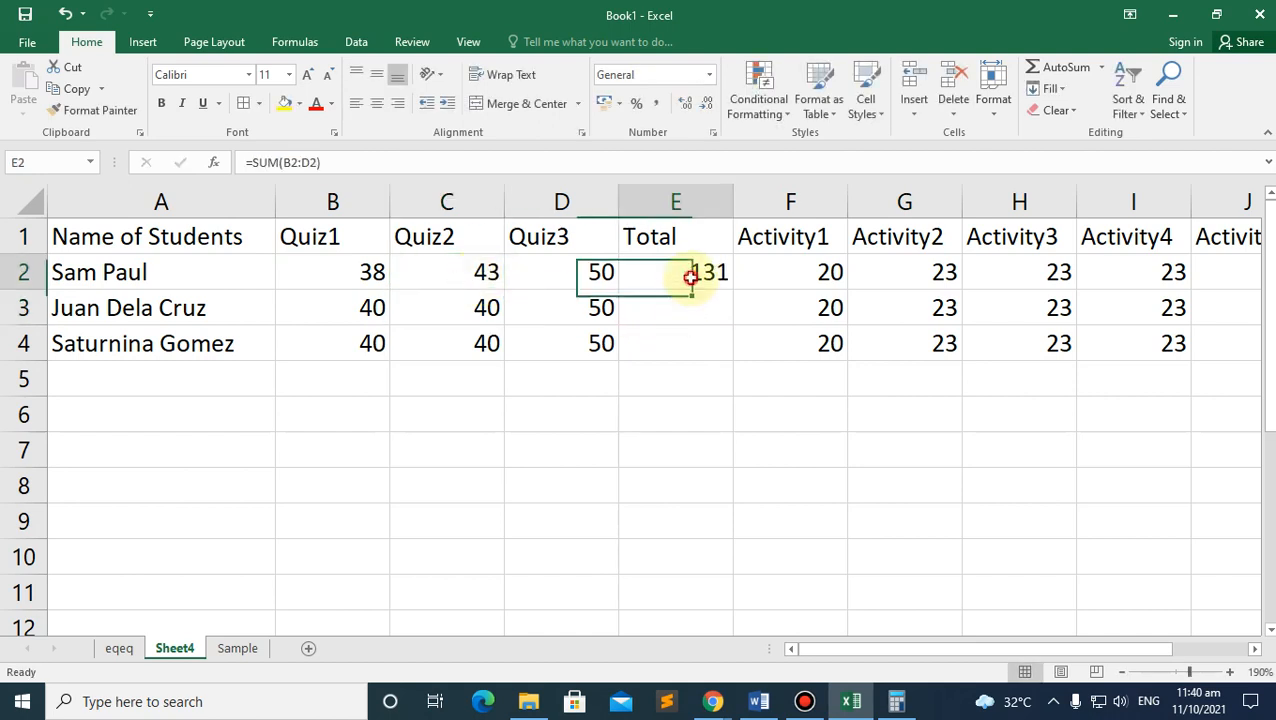
# Step: AutoSum the other two students' quiz scores into their Total cells
pyautogui.click(575, 273)
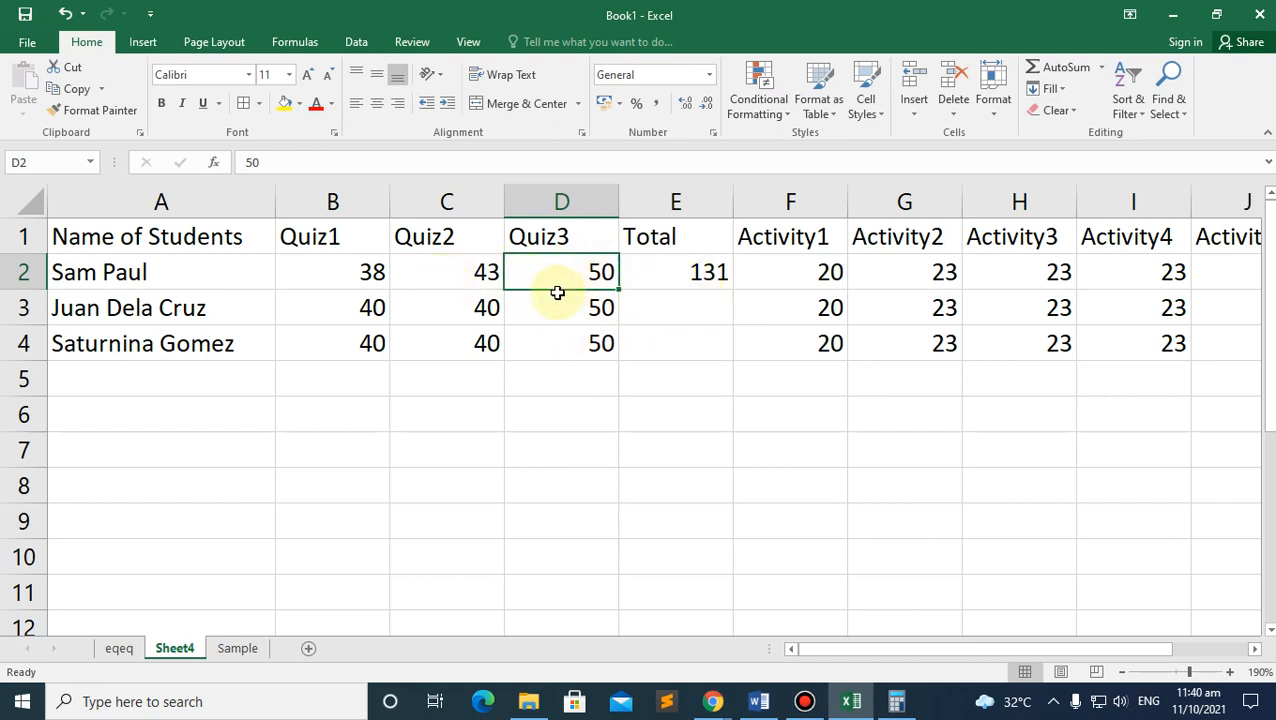
pyautogui.click(372, 303)
pyautogui.moveTo(371, 307); pyautogui.dragTo(666, 342)
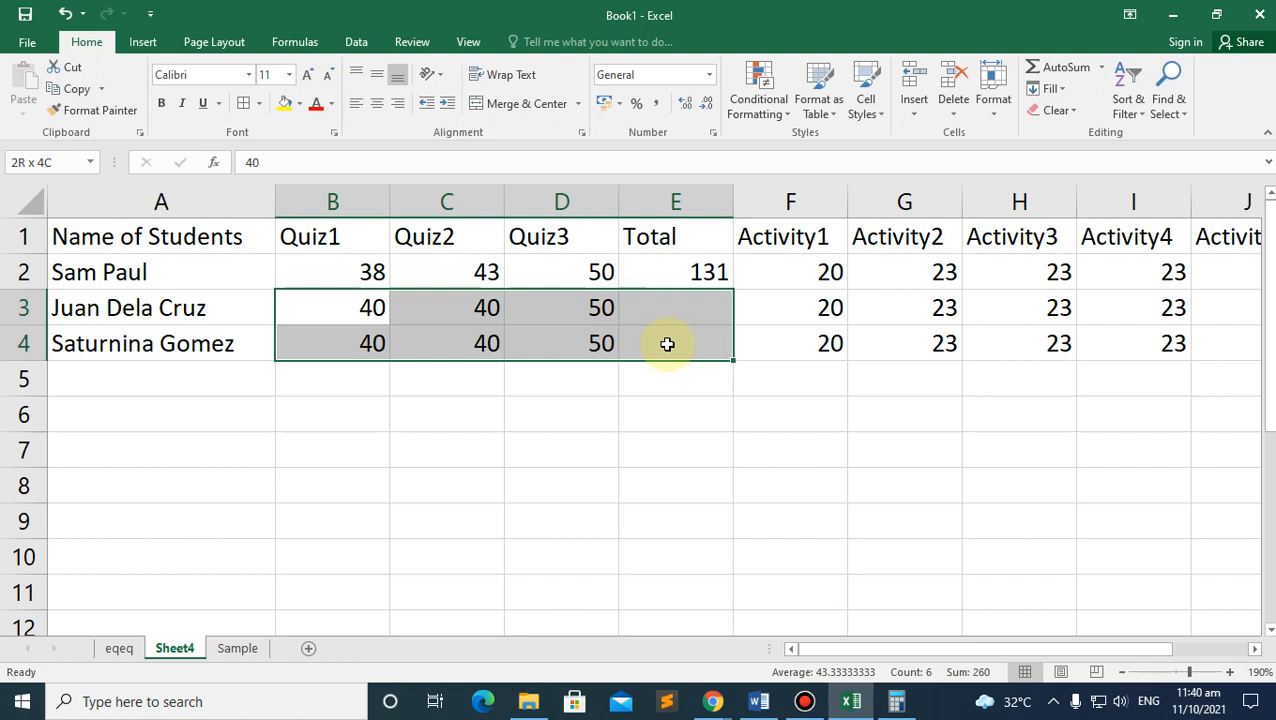
pyautogui.click(1045, 64)
pyautogui.click(648, 422)
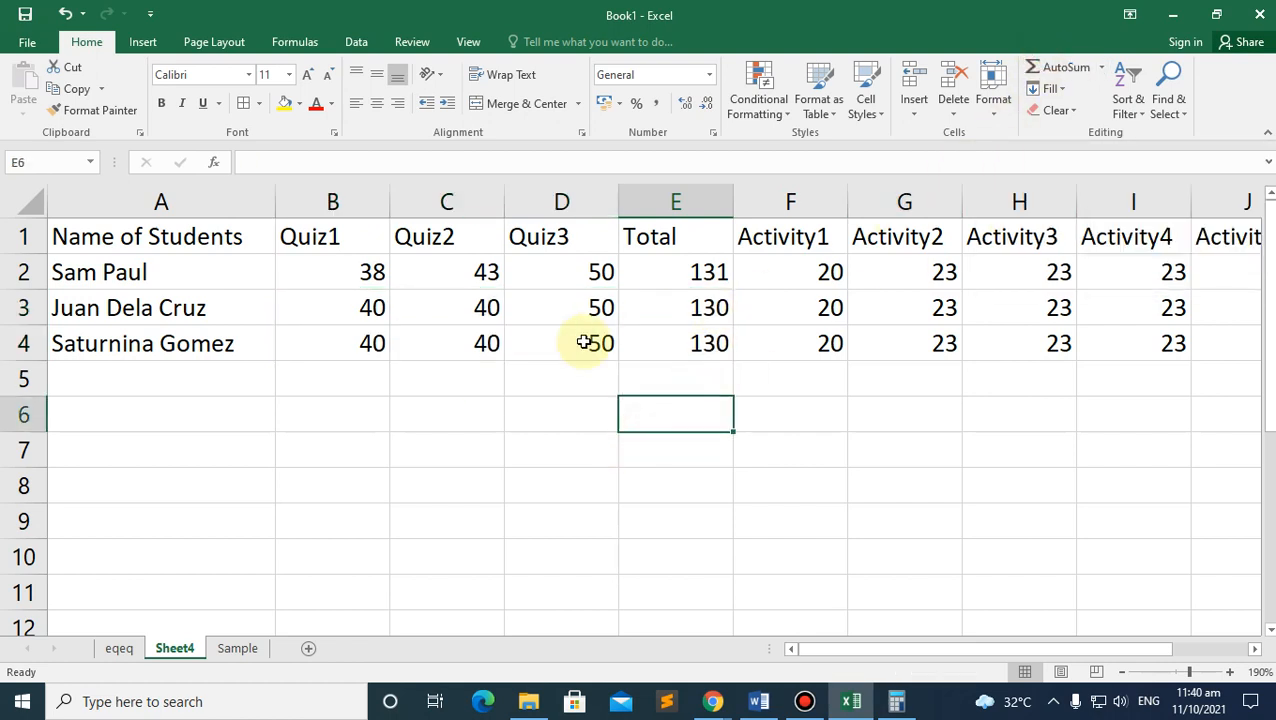
# Step: Change the last student's Quiz3 score to 41, making that total 121
pyautogui.click(584, 342)
pyautogui.write('41')
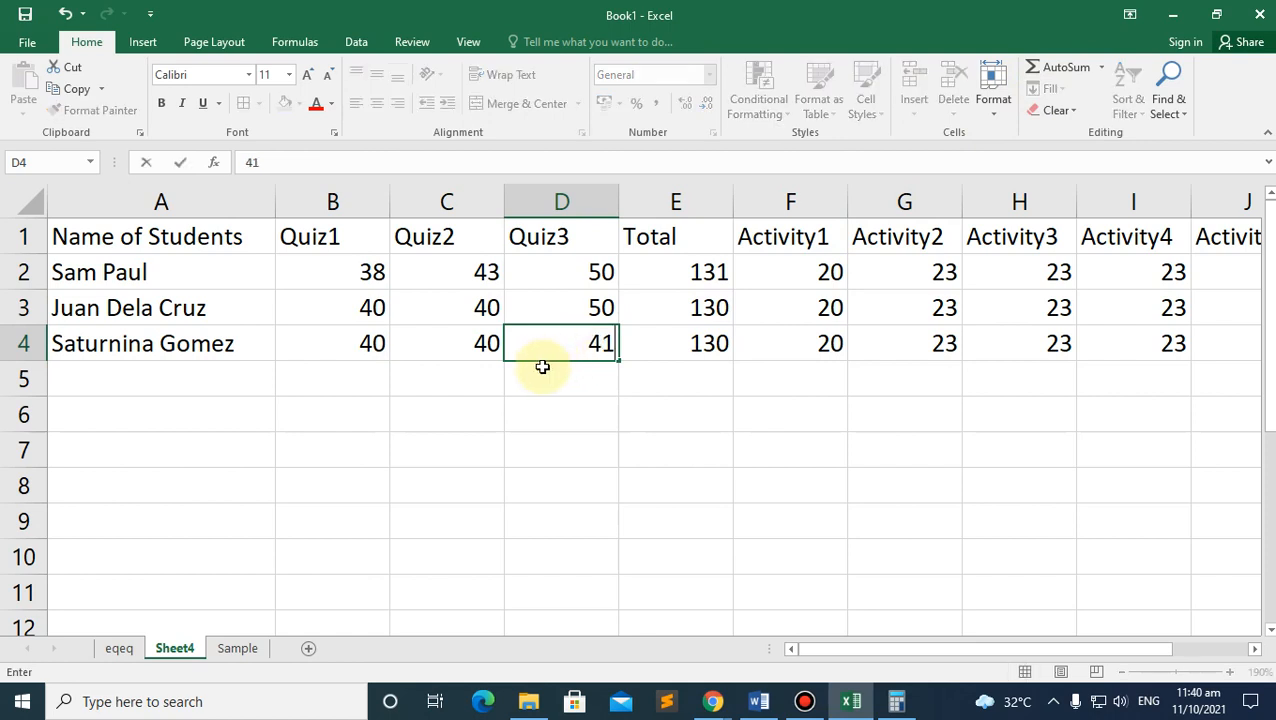
pyautogui.press('Return')
pyautogui.click(680, 310)
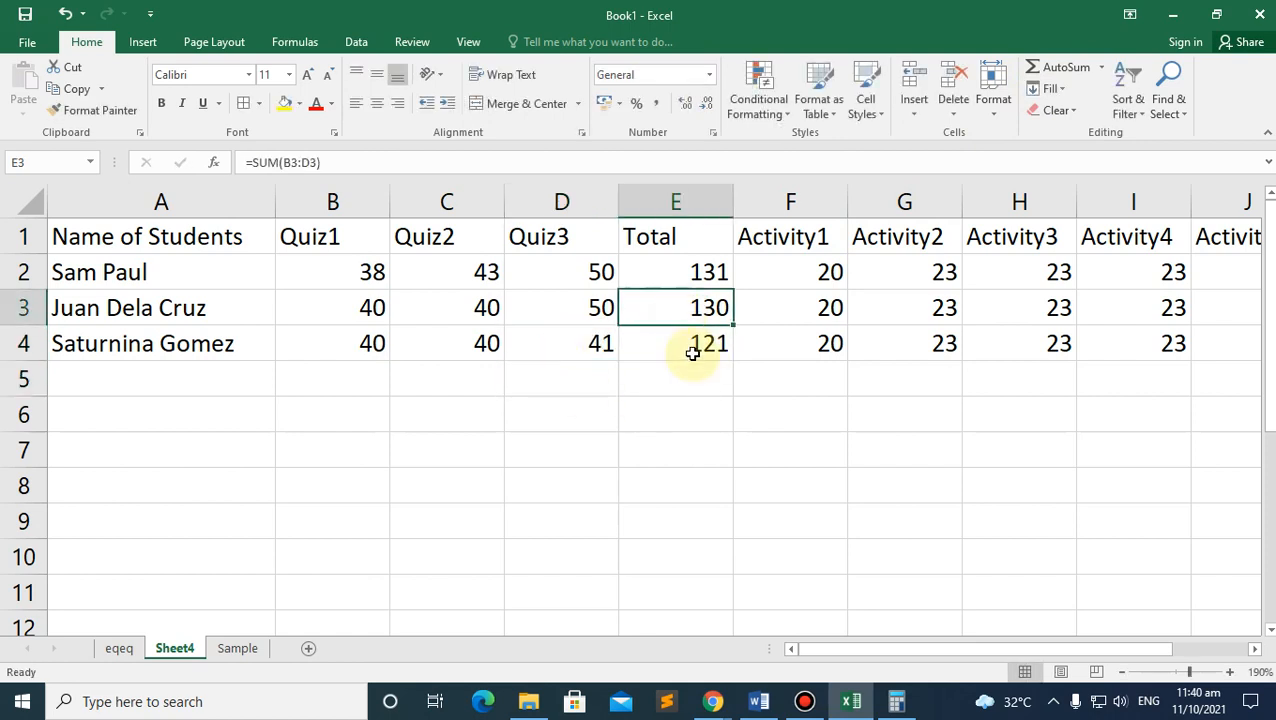
pyautogui.click(692, 345)
pyautogui.click(698, 278)
pyautogui.click(701, 352)
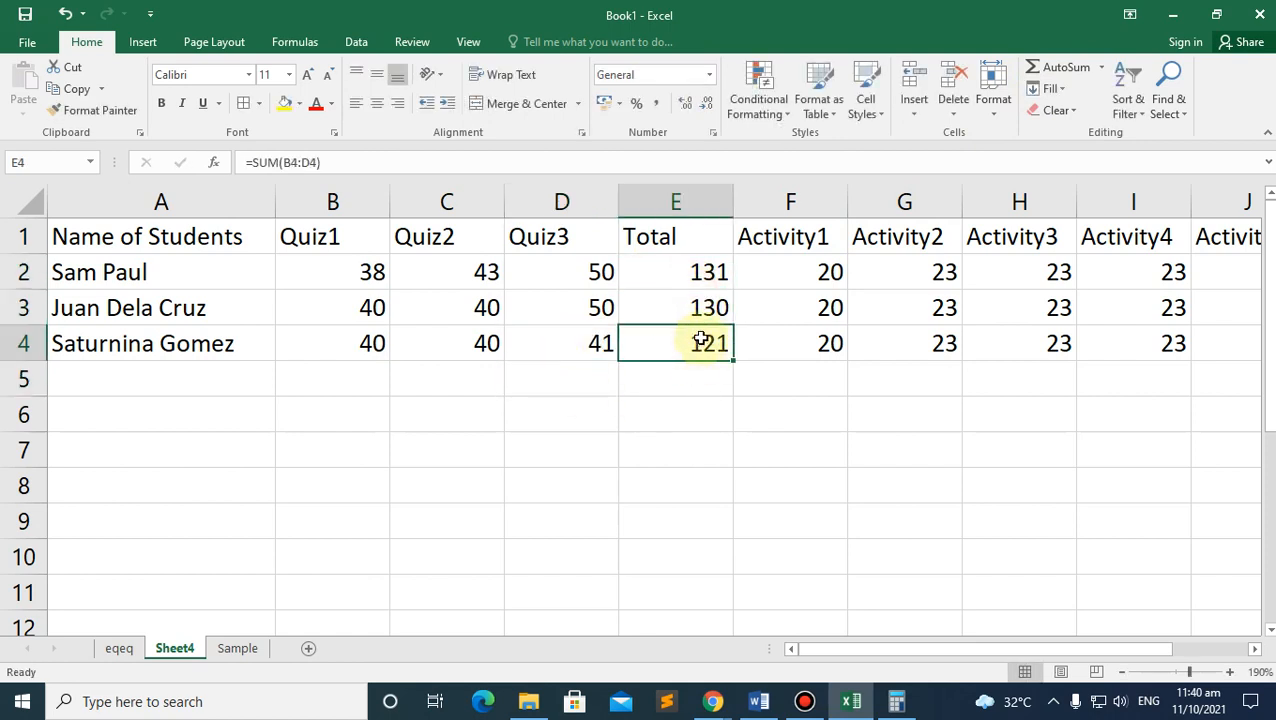
pyautogui.click(688, 305)
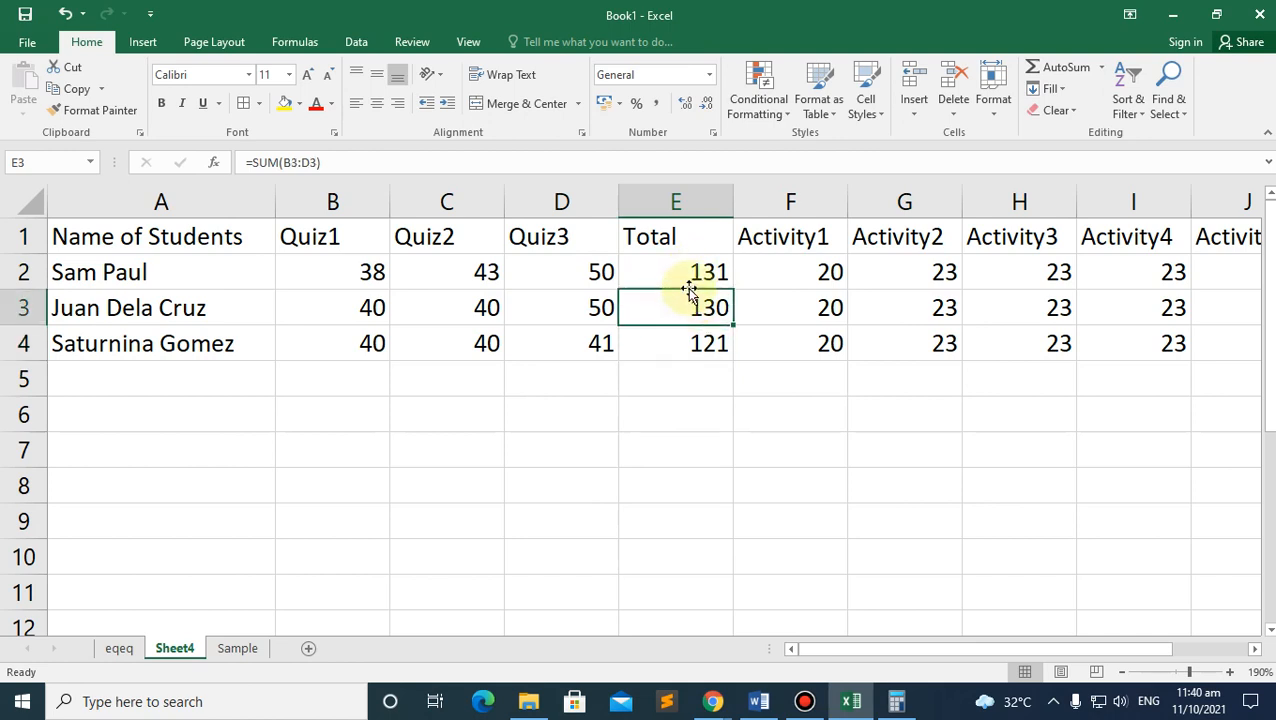
pyautogui.click(692, 350)
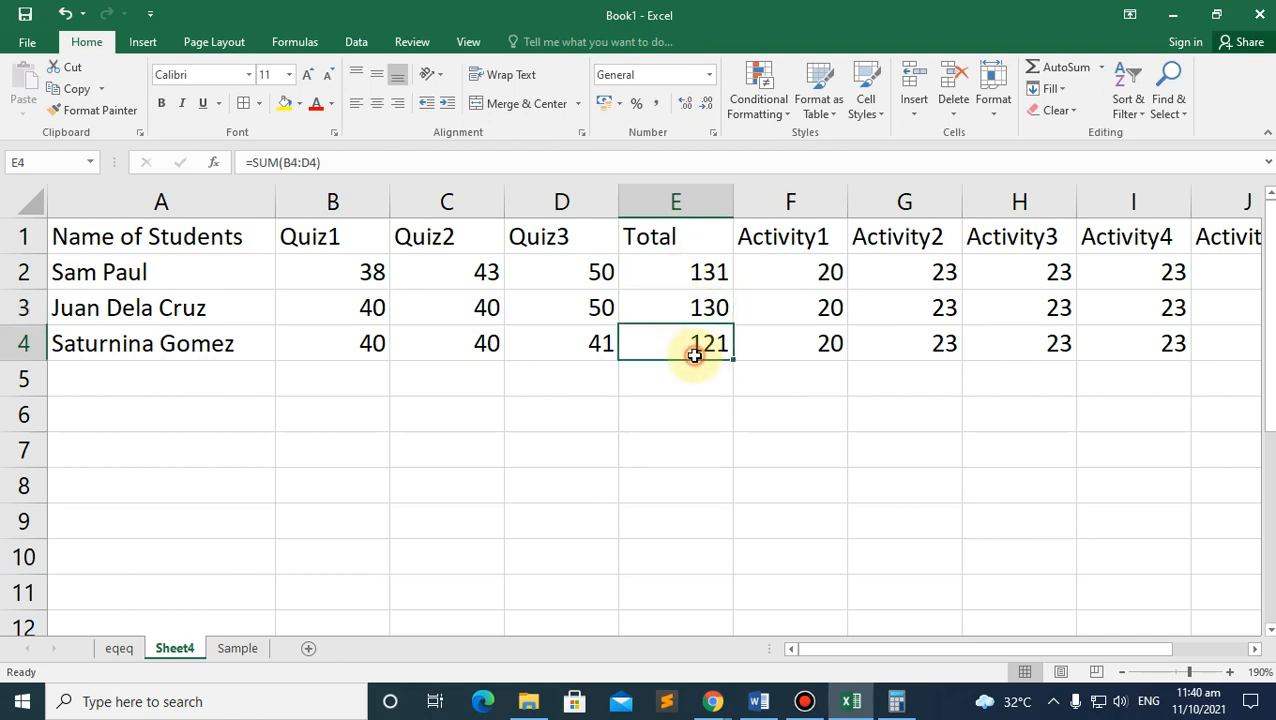
# Step: Browse the AutoSum function list without choosing, then select the student rows
pyautogui.click(1103, 70)
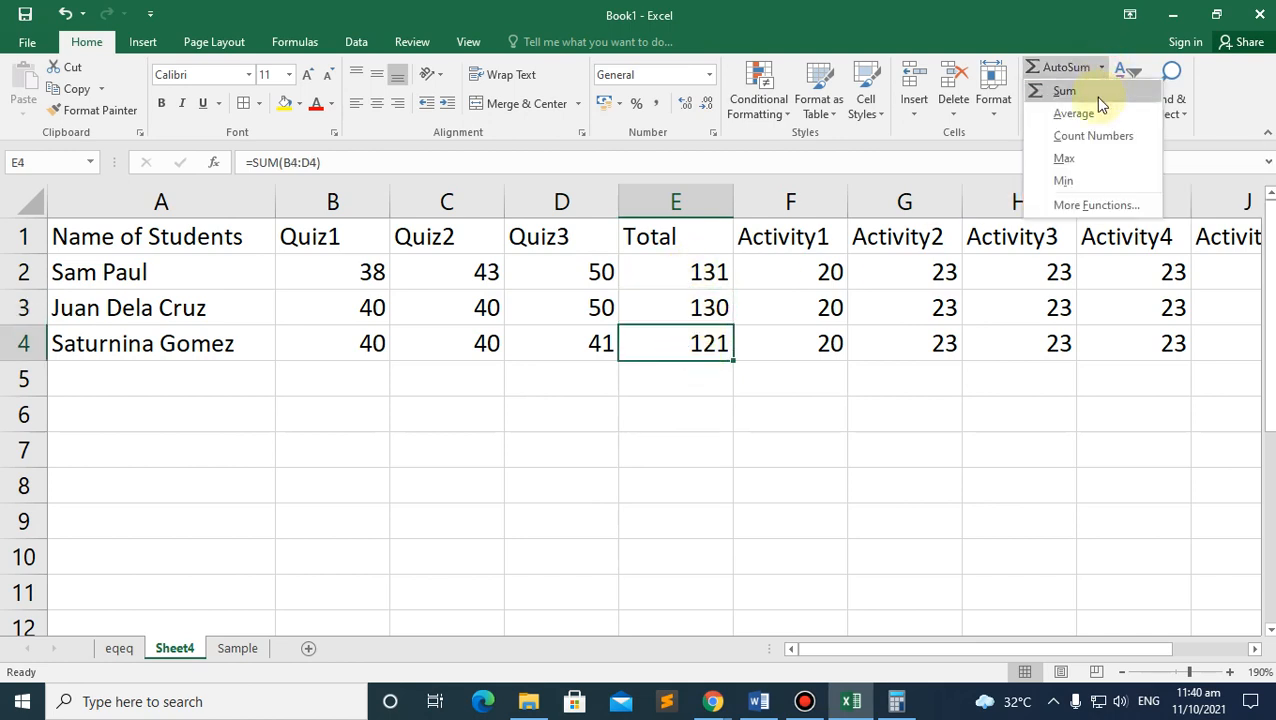
pyautogui.click(701, 407)
pyautogui.moveTo(85, 278); pyautogui.dragTo(1180, 366)
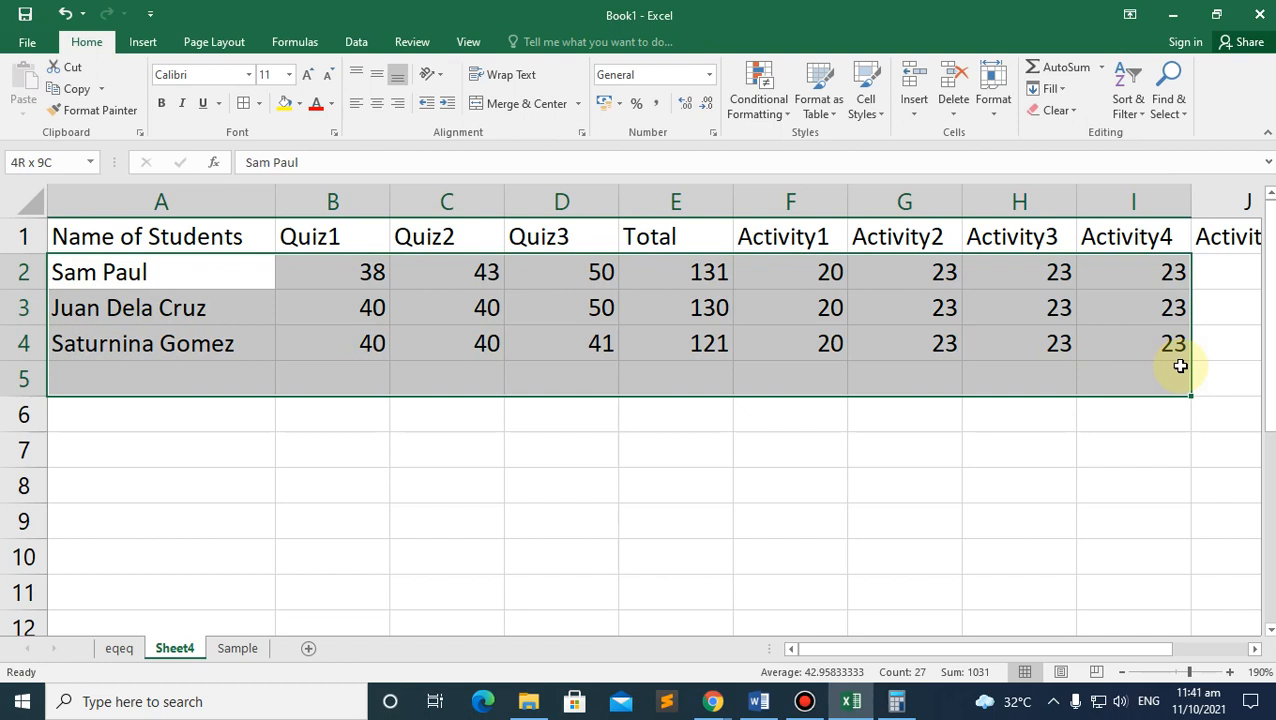
# Step: Type the label 'Count Number' in A6 below the names
pyautogui.click(1145, 445)
pyautogui.click(1091, 379)
pyautogui.click(331, 412)
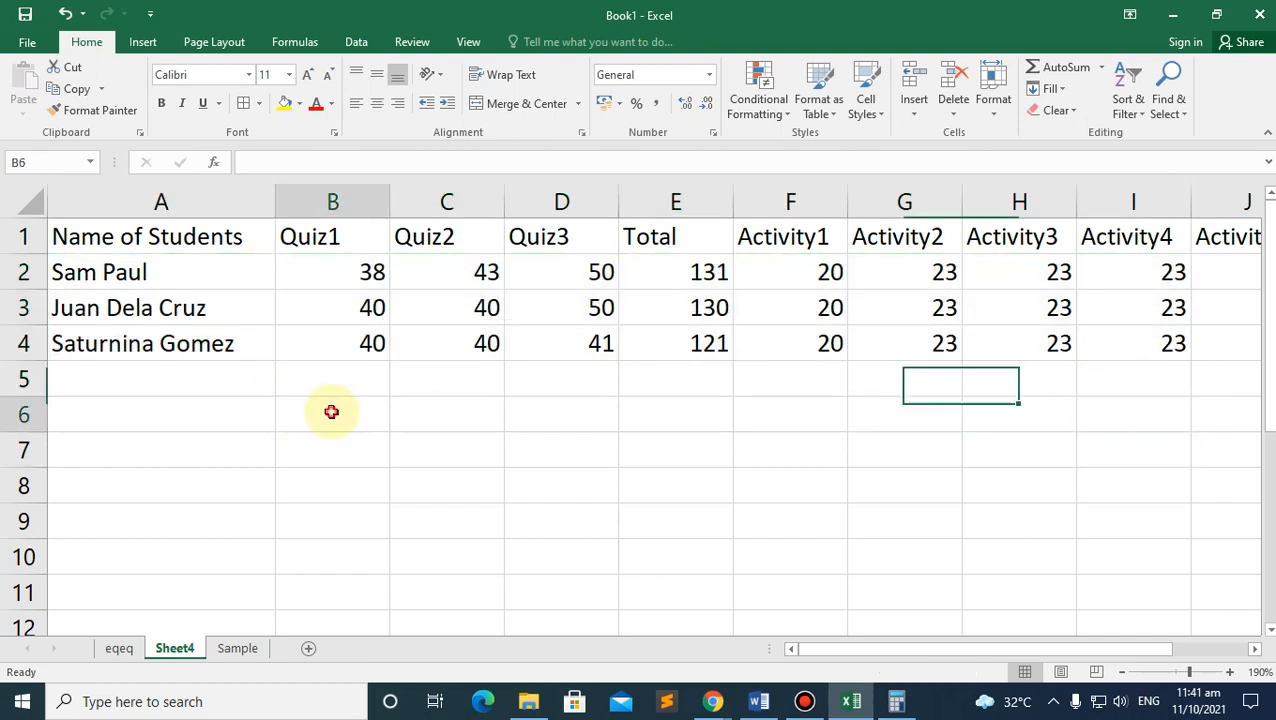
pyautogui.click(191, 421)
pyautogui.write('C')
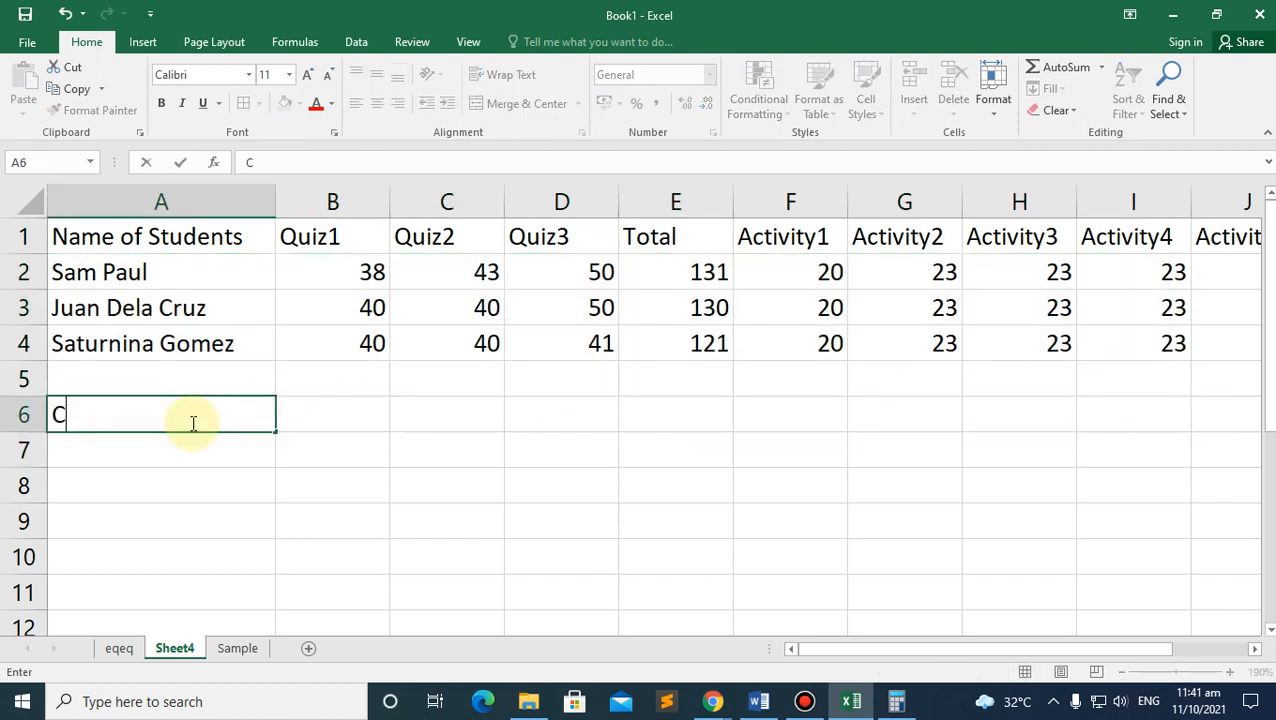
pyautogui.write('ount Number:')
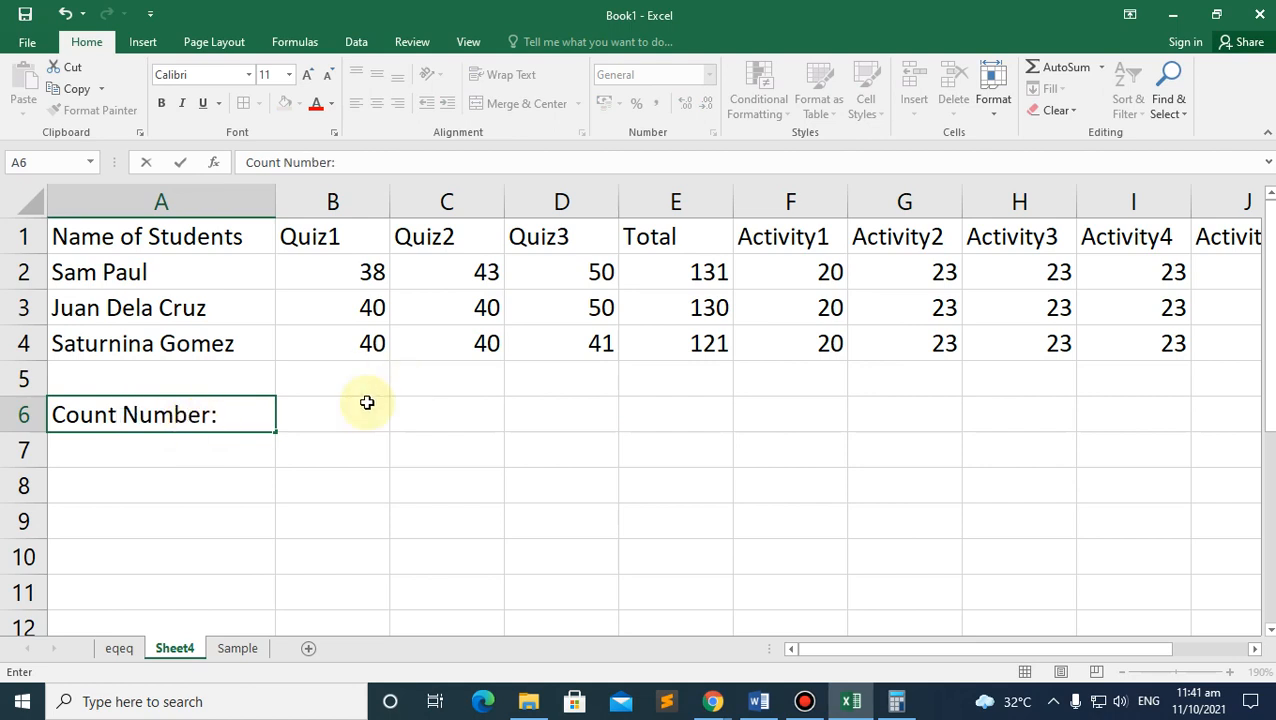
pyautogui.click(327, 420)
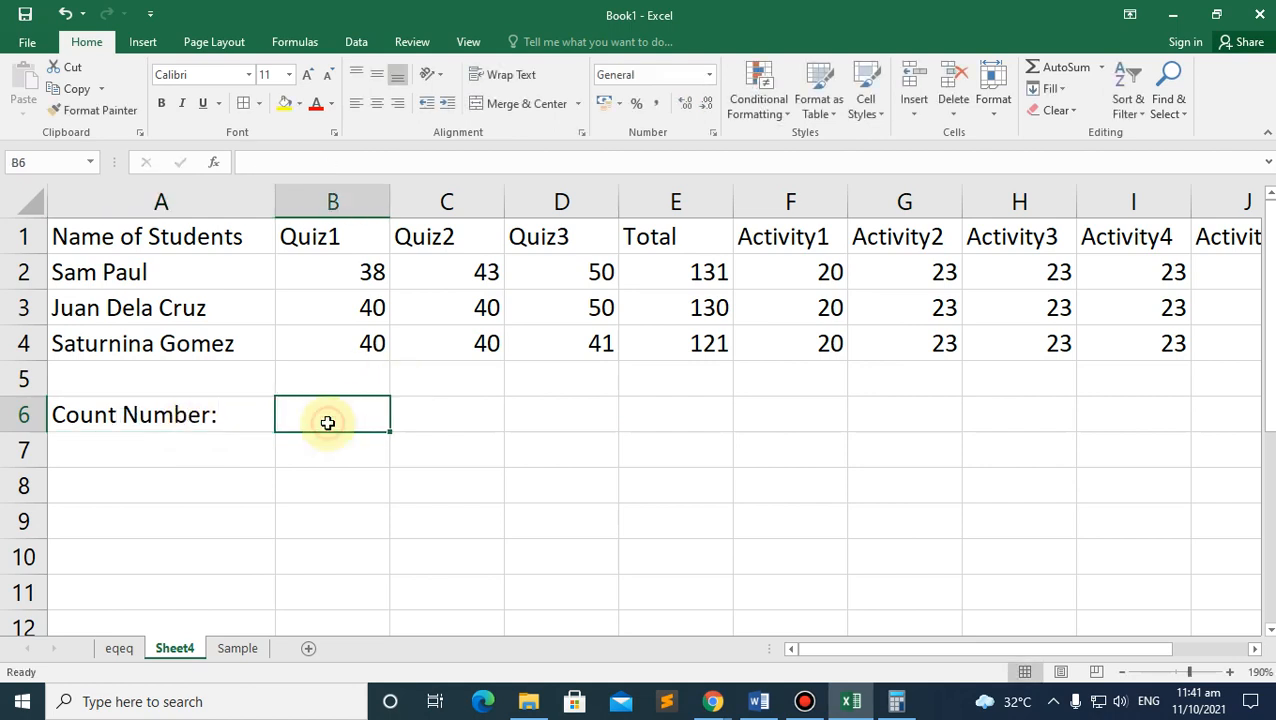
# Step: Insert a Count Numbers formula in B6 over A1:I4, returning 24
pyautogui.click(1102, 67)
pyautogui.click(1087, 140)
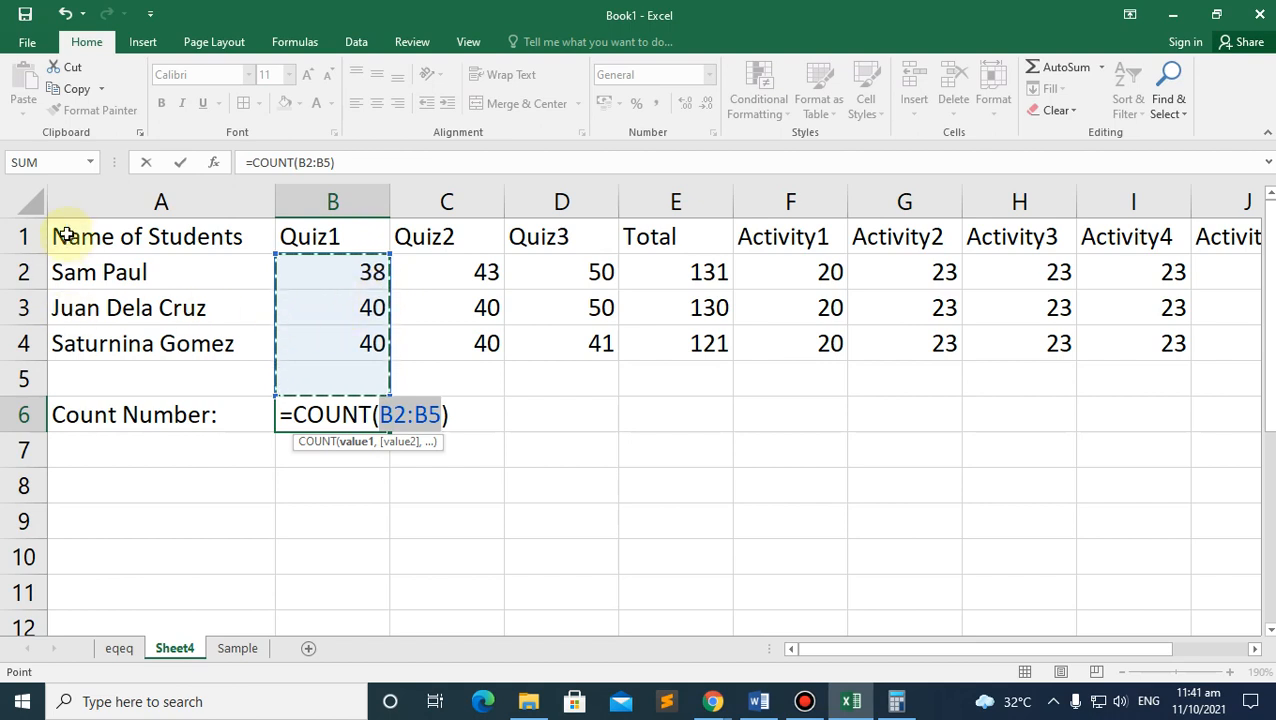
pyautogui.moveTo(64, 234); pyautogui.dragTo(1163, 354)
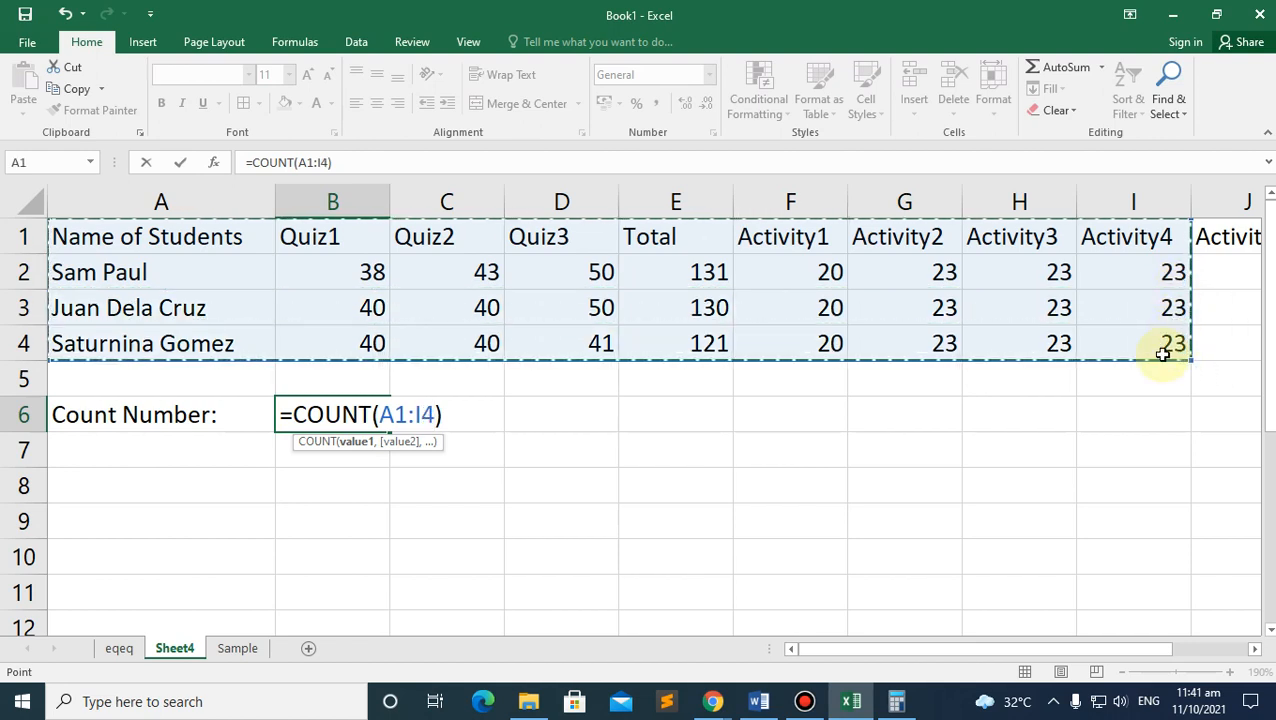
pyautogui.press('Return')
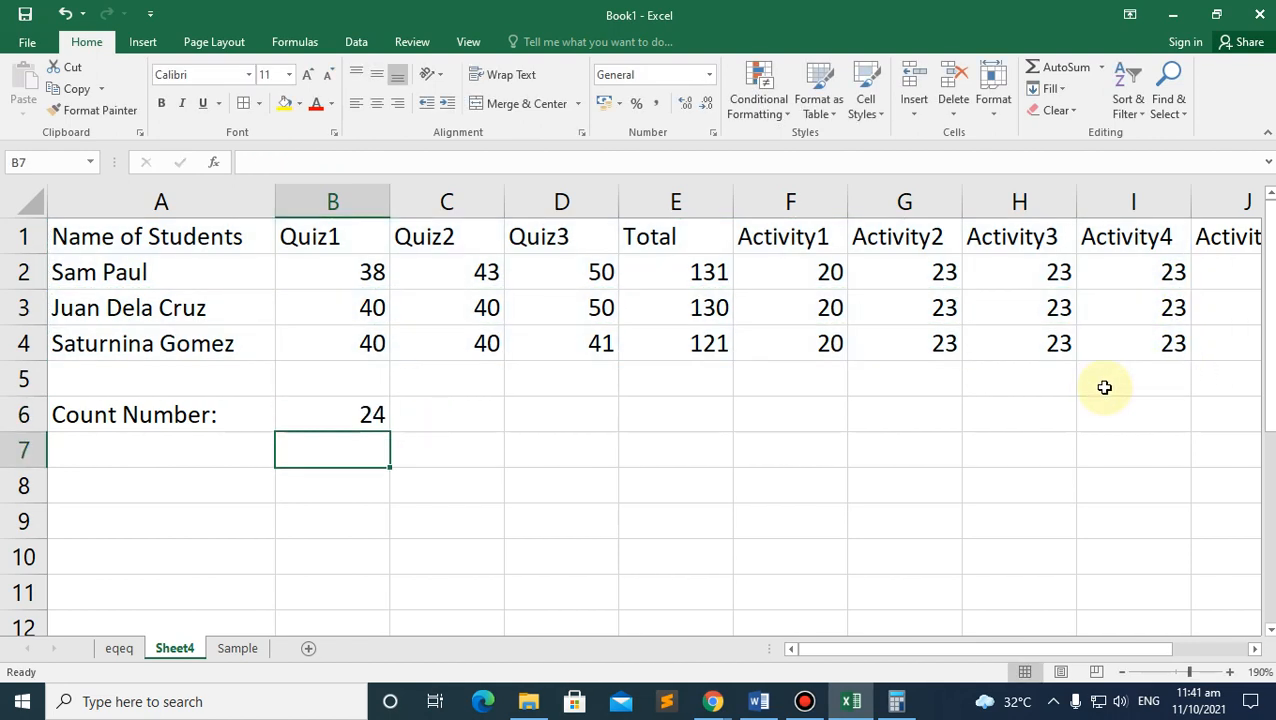
pyautogui.click(373, 415)
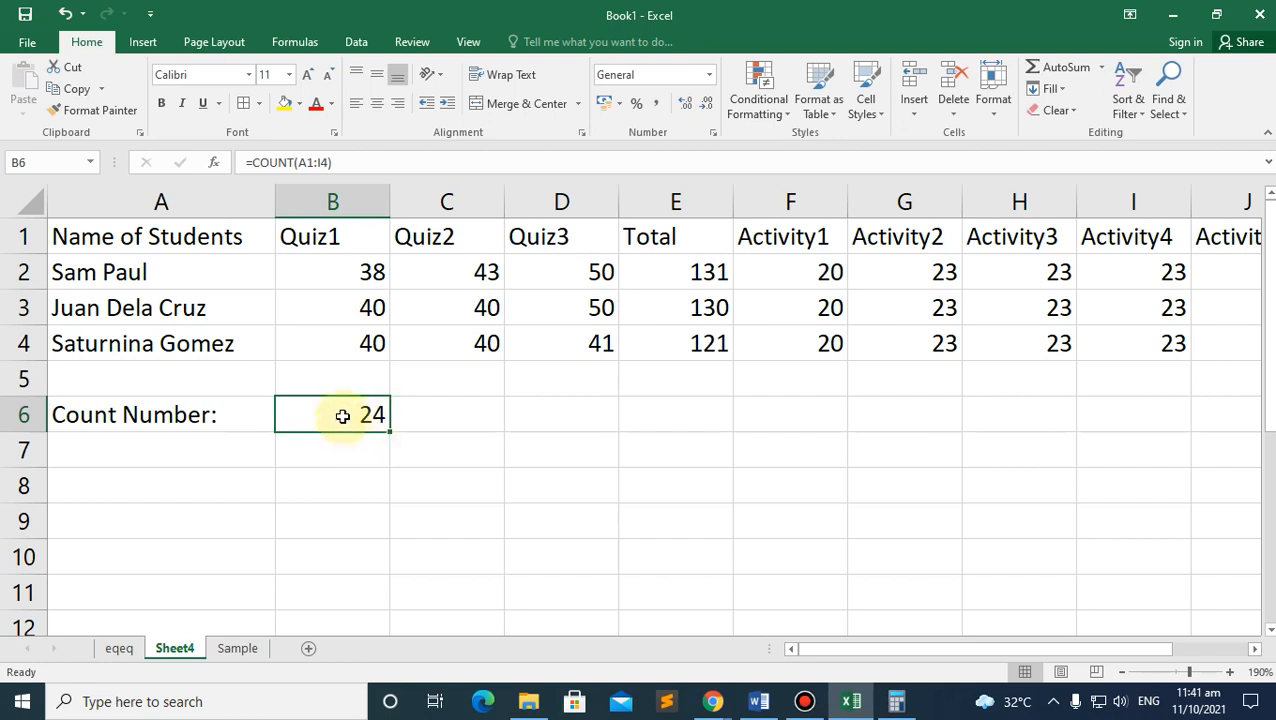
# Step: Review the first student's scores, the count formula and the Quiz1 heading, leaving them unchanged
pyautogui.click(358, 266)
pyautogui.click(333, 236)
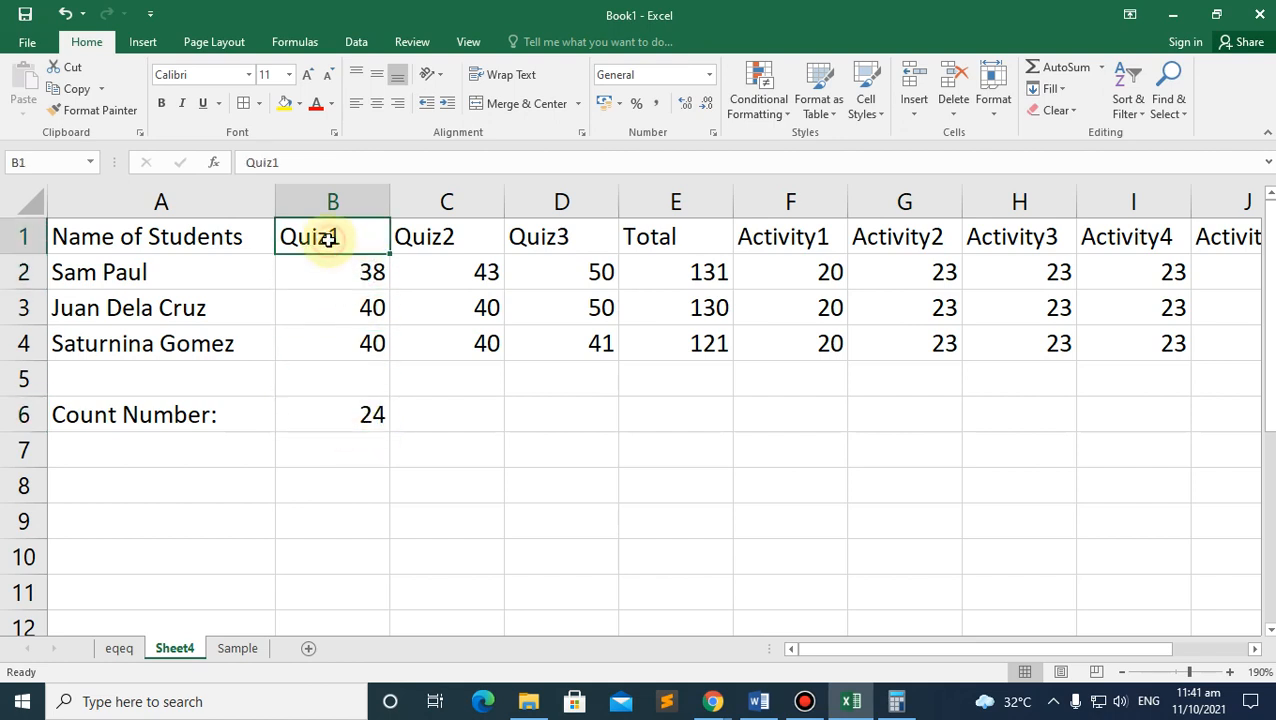
pyautogui.click(366, 274)
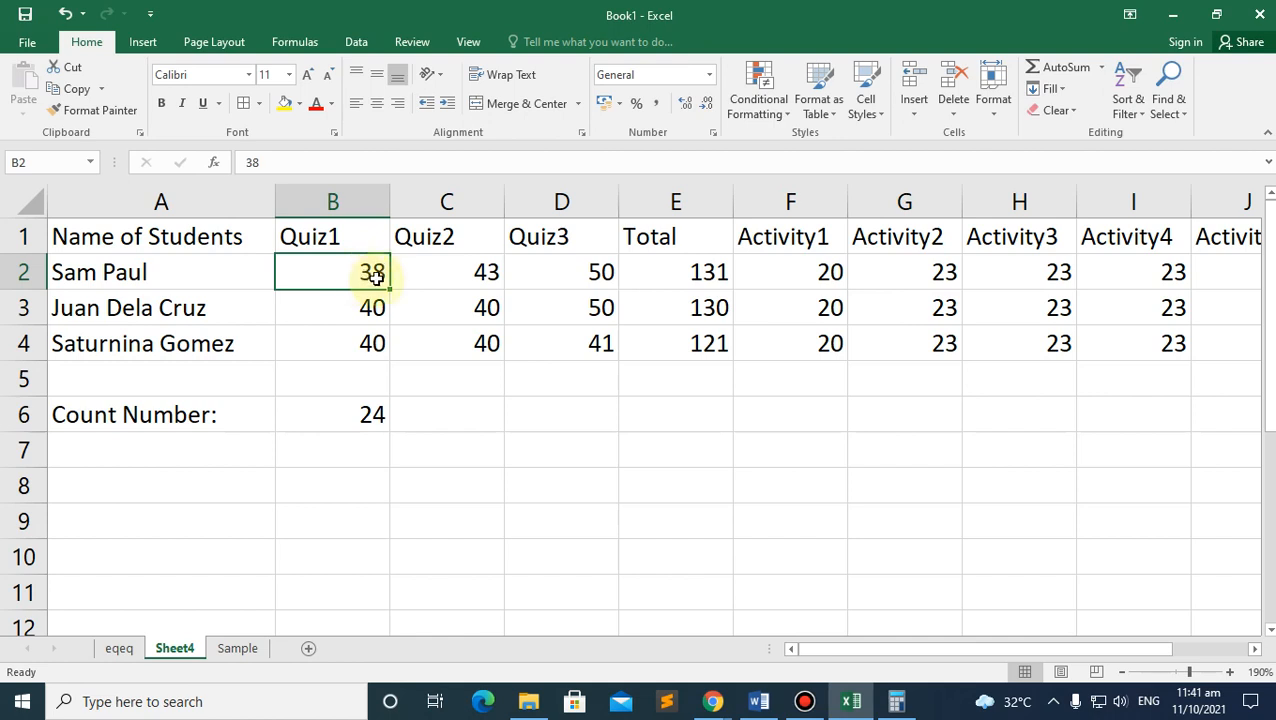
pyautogui.click(484, 273)
pyautogui.click(601, 273)
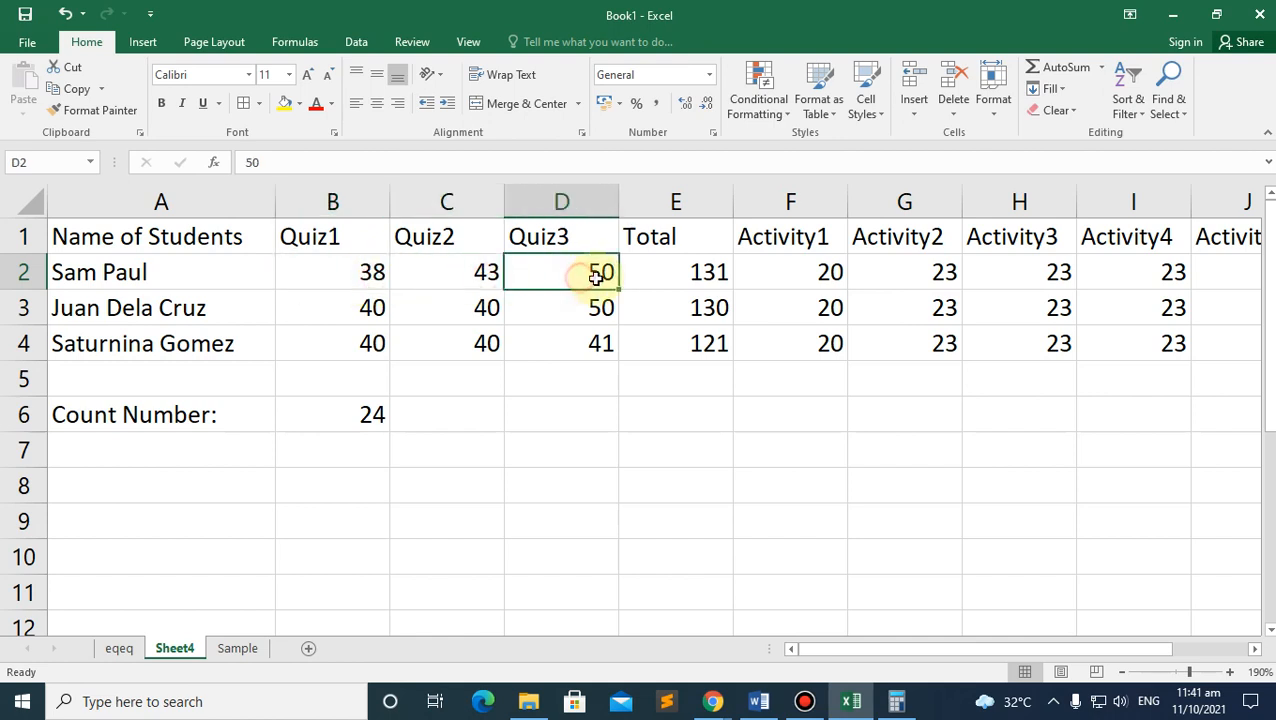
pyautogui.click(706, 276)
pyautogui.click(816, 279)
pyautogui.click(917, 274)
pyautogui.click(1057, 274)
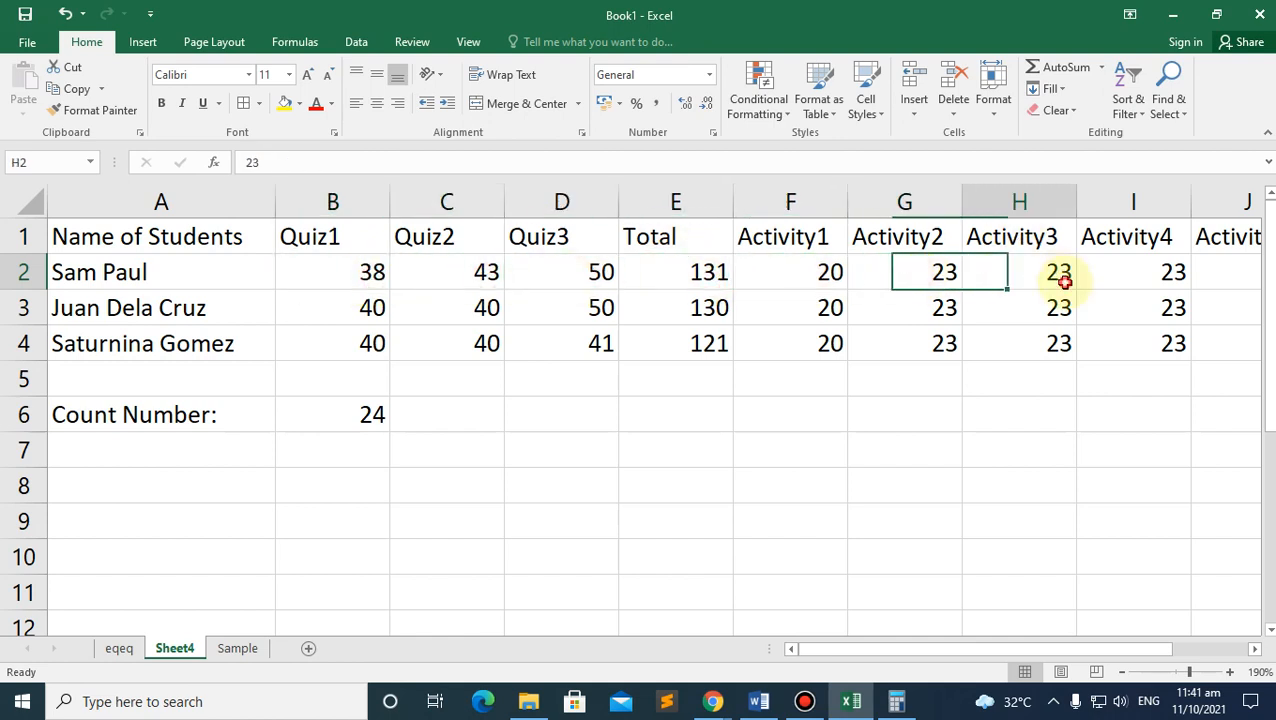
pyautogui.click(1145, 279)
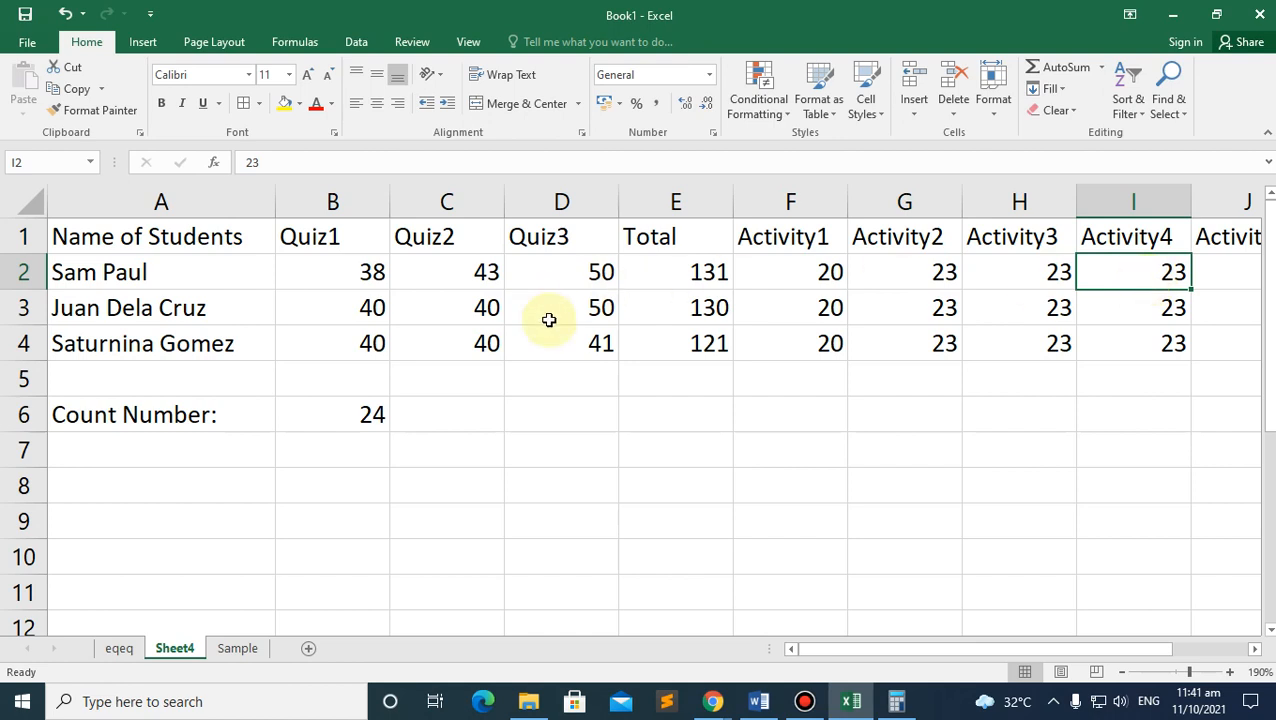
pyautogui.click(362, 410)
pyautogui.click(330, 237)
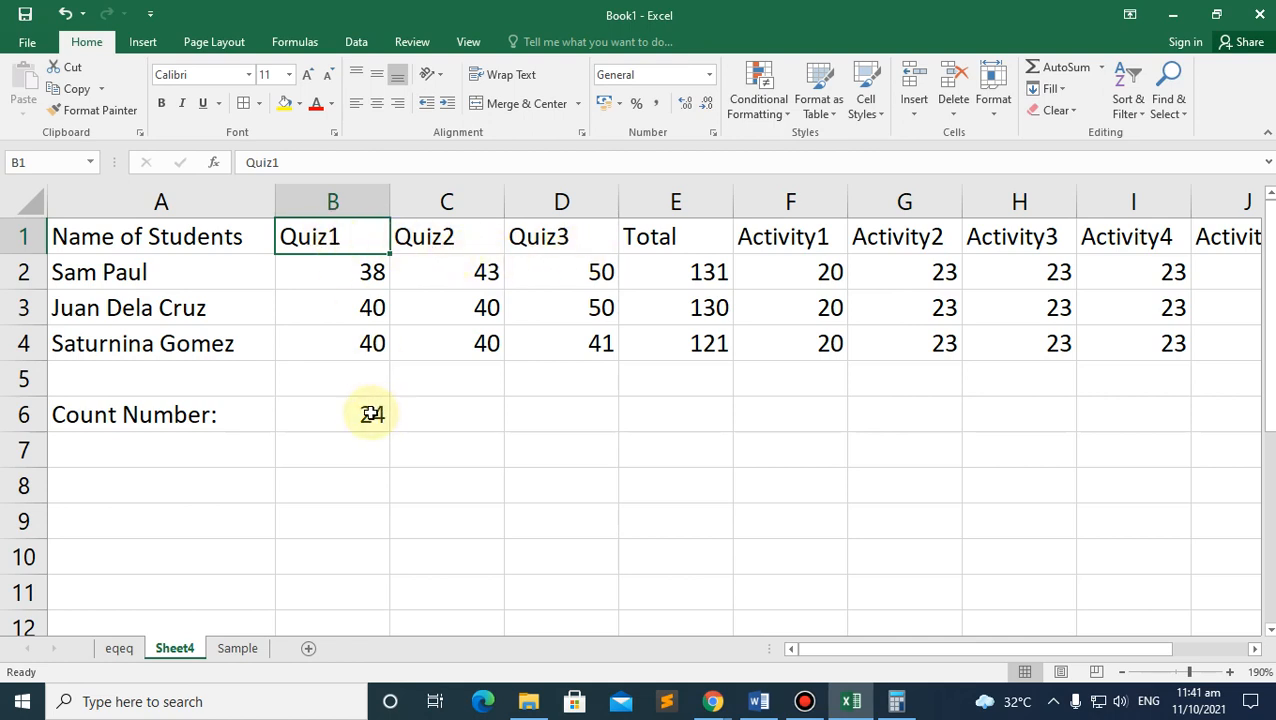
pyautogui.doubleClick(318, 240)
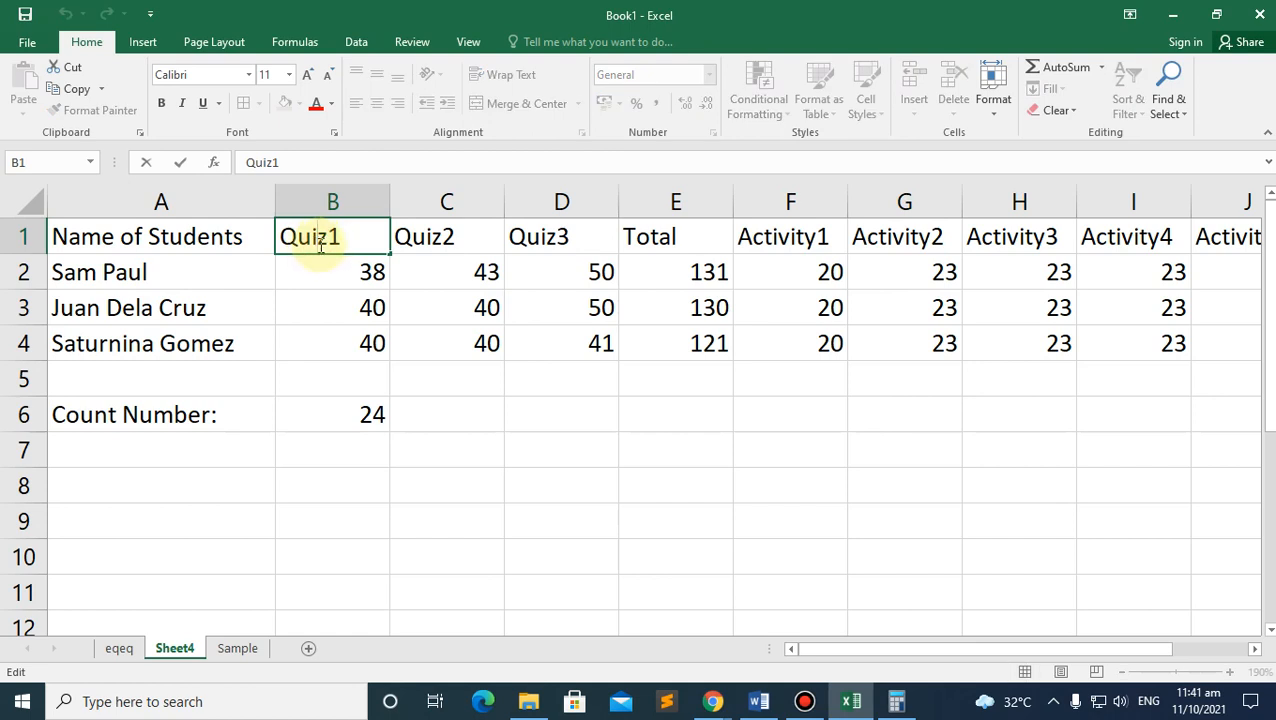
pyautogui.click(368, 274)
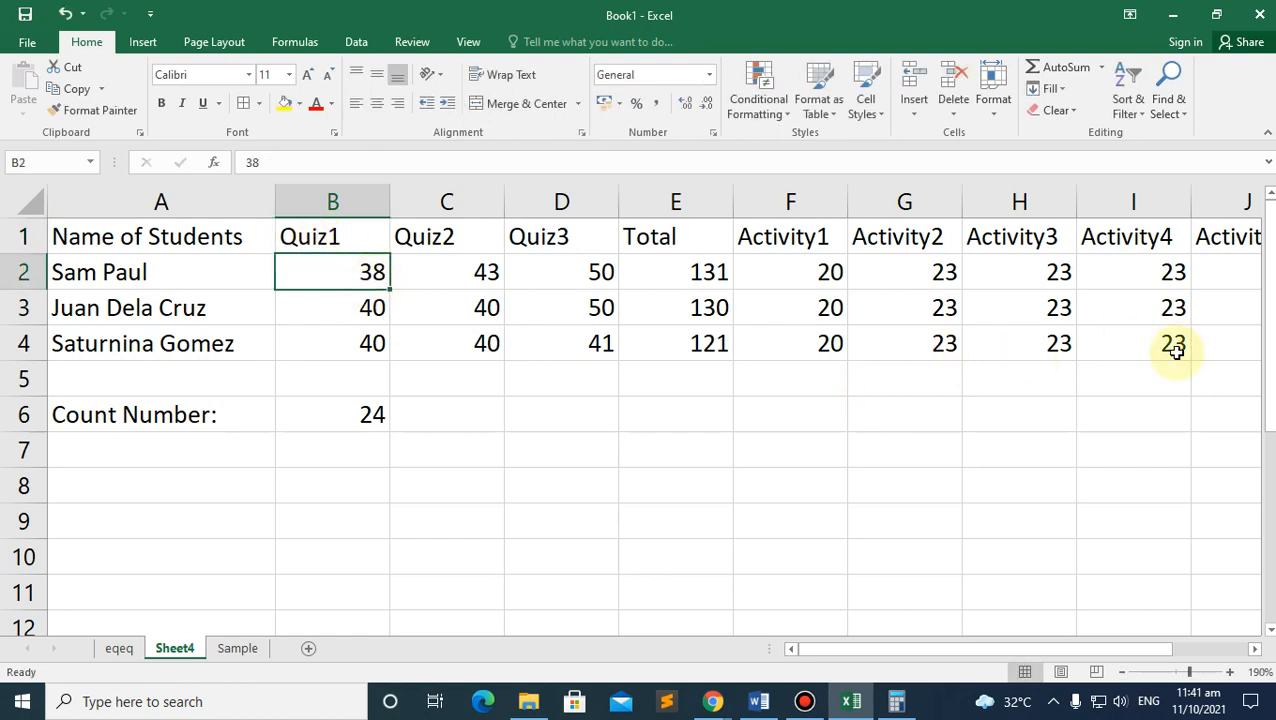
# Step: Make H4 read 23.0 using Comma Style with one decimal place, then select B6
pyautogui.doubleClick(1062, 344)
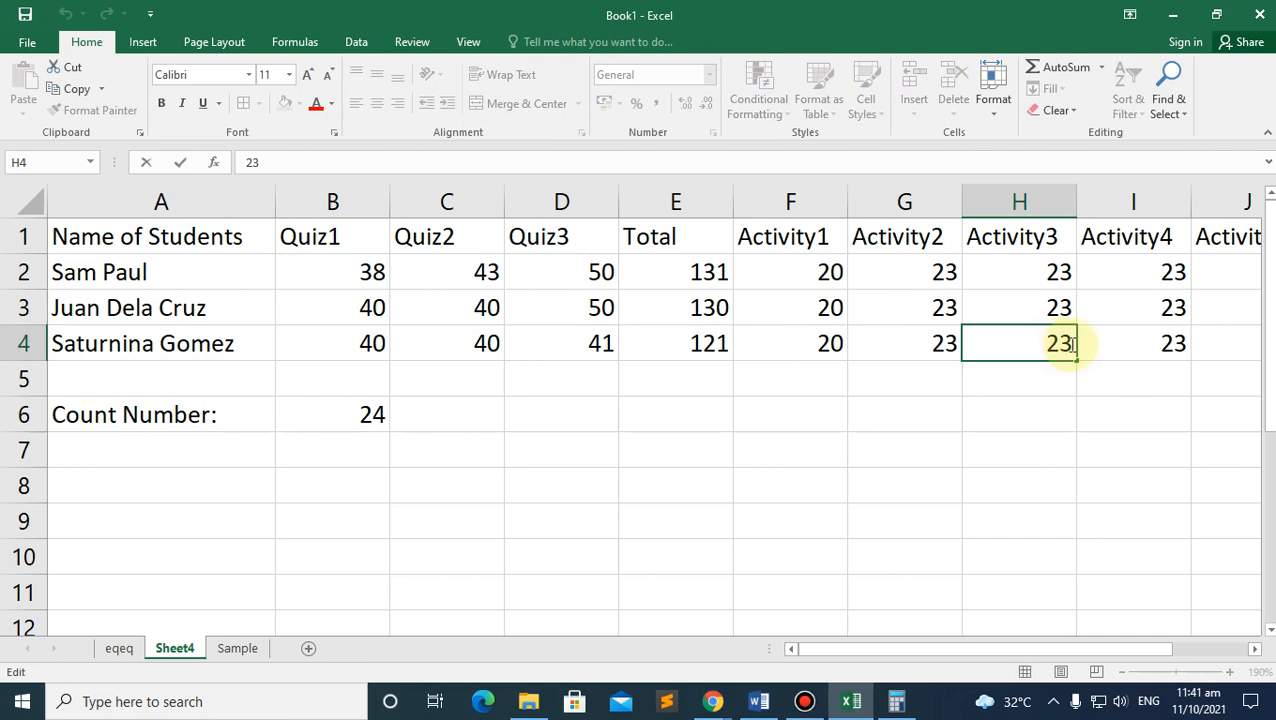
pyautogui.write('.0')
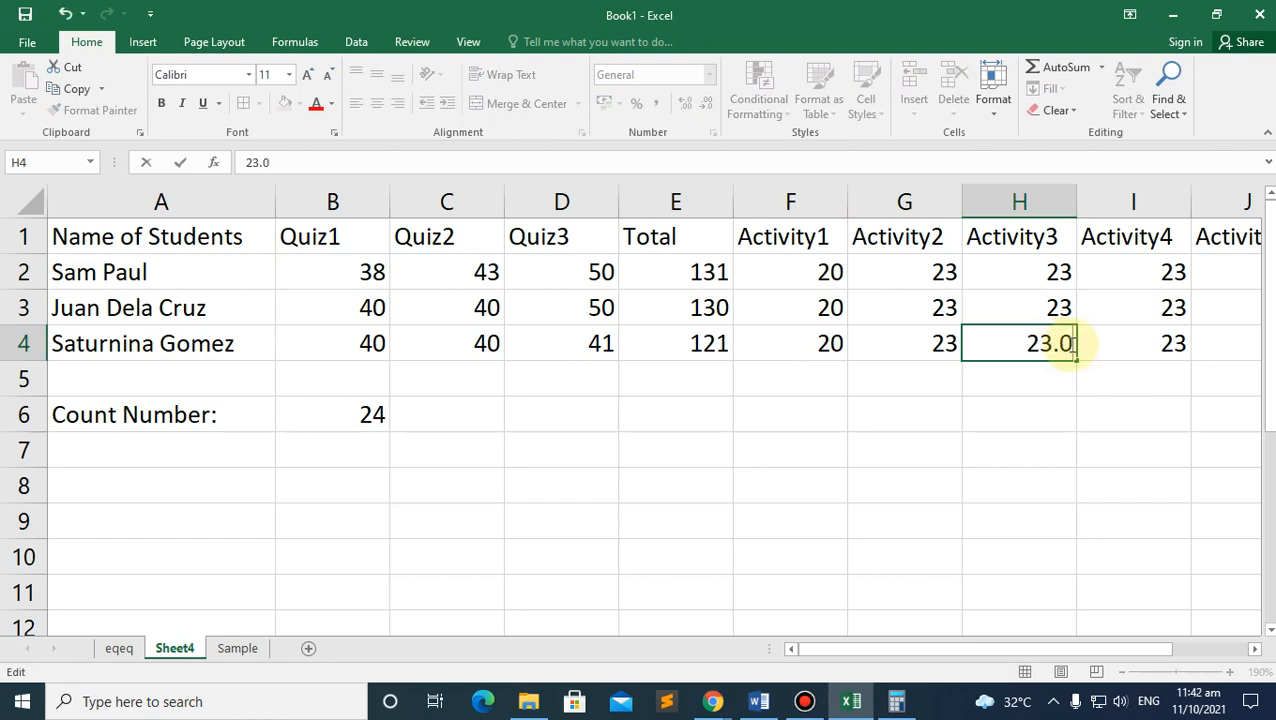
pyautogui.press('Return')
pyautogui.click(1062, 342)
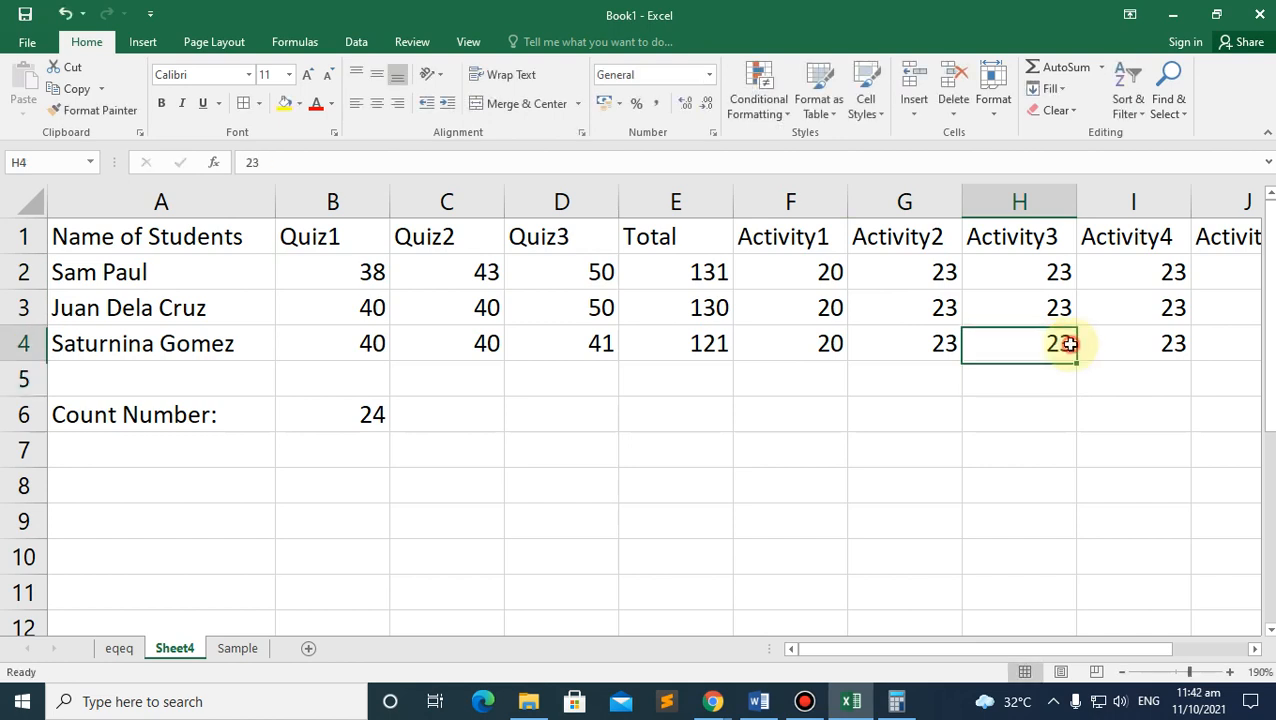
pyautogui.click(656, 103)
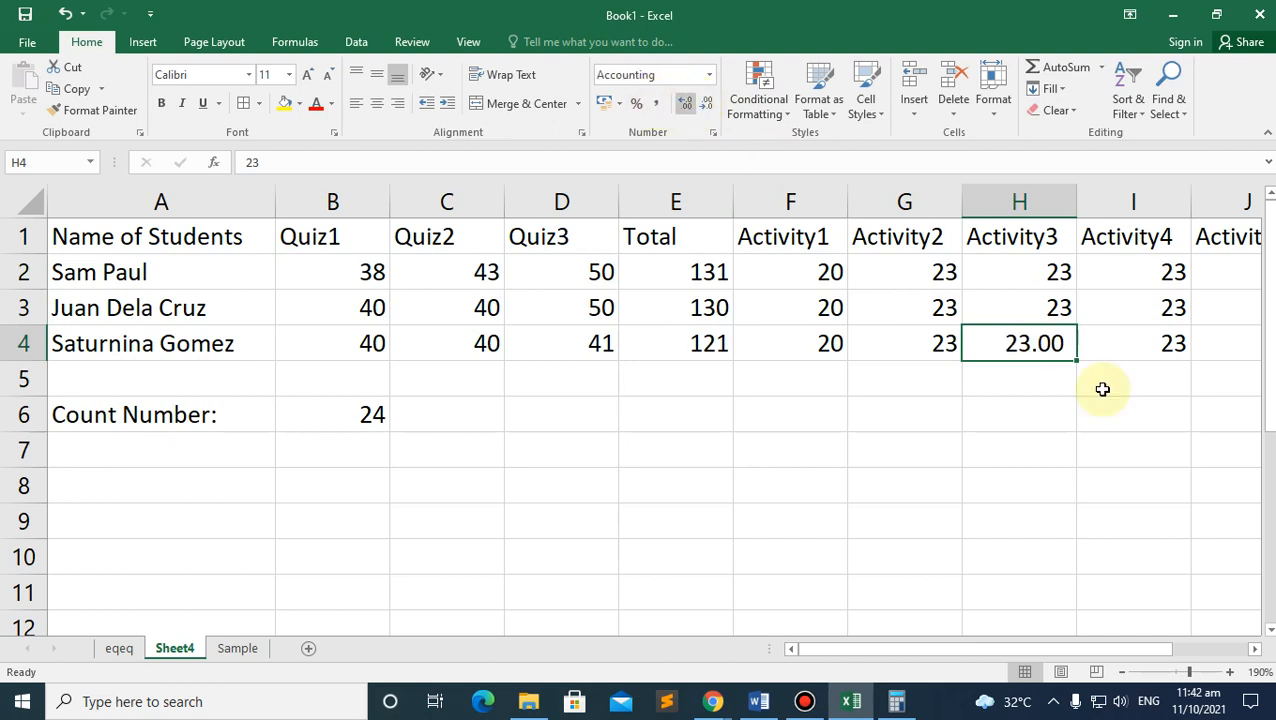
pyautogui.click(998, 388)
pyautogui.click(1025, 344)
pyautogui.click(685, 103)
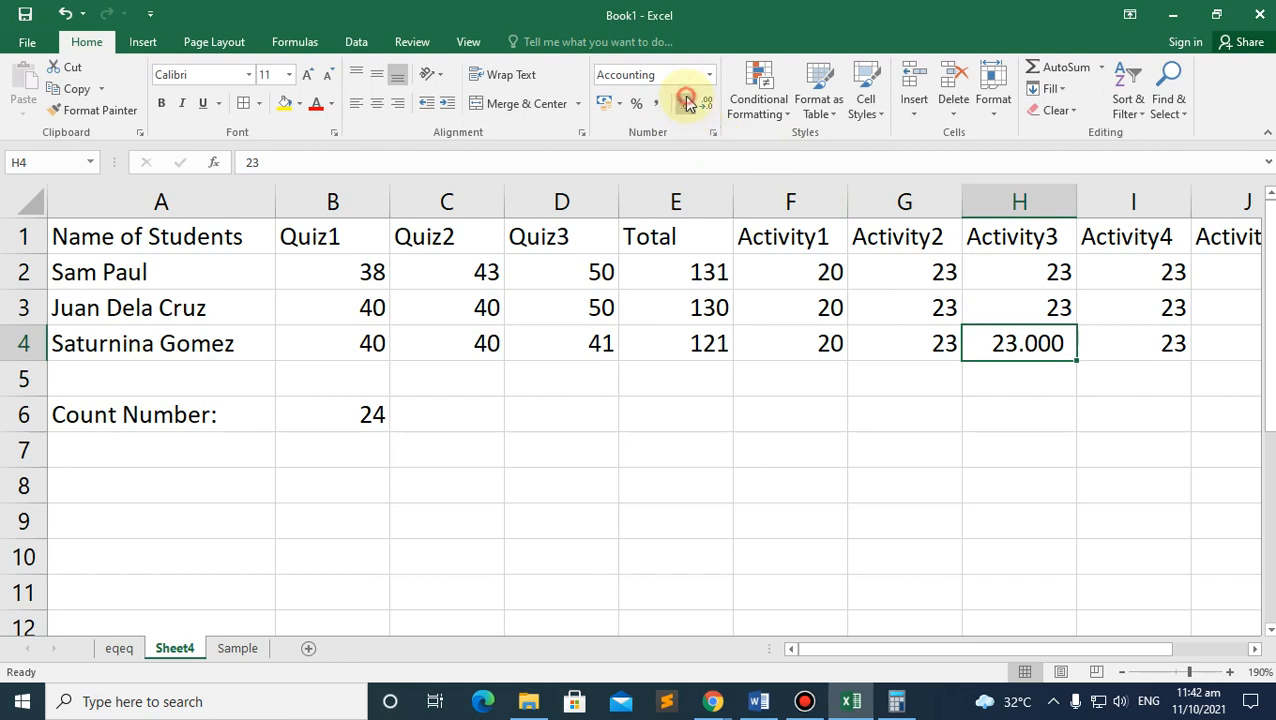
pyautogui.click(707, 104)
pyautogui.click(707, 104)
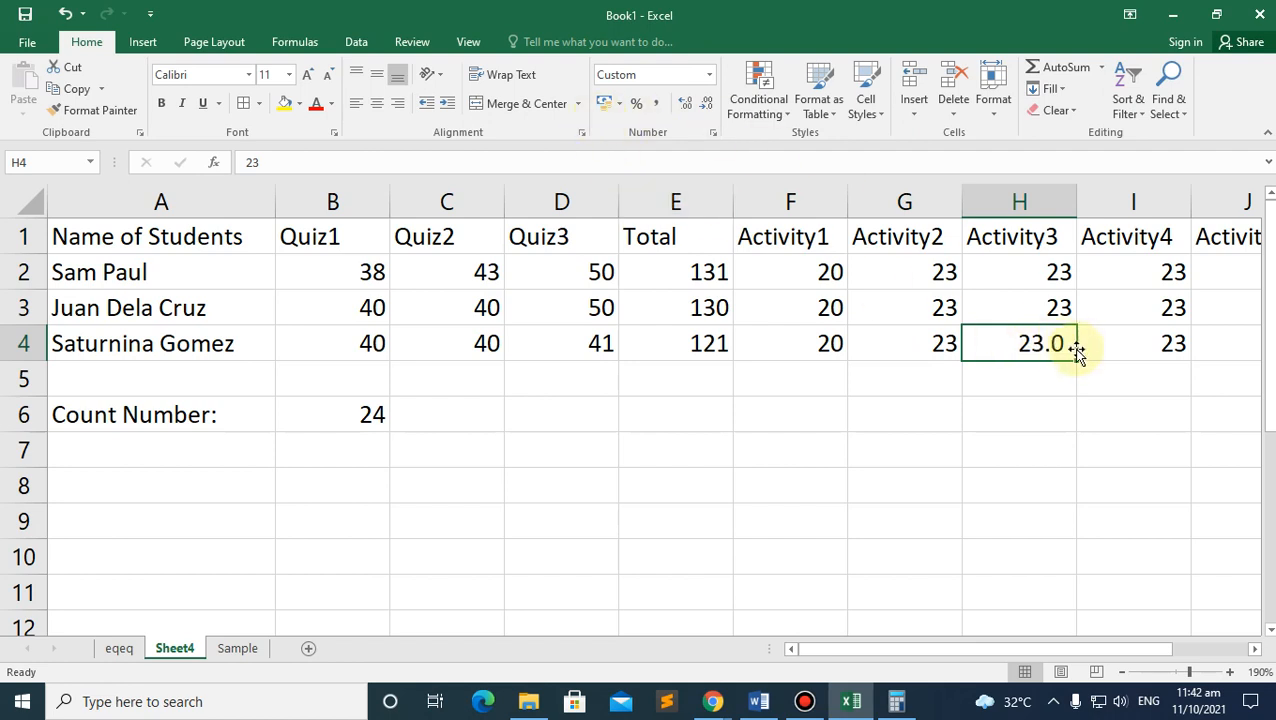
pyautogui.click(355, 414)
pyautogui.click(716, 700)
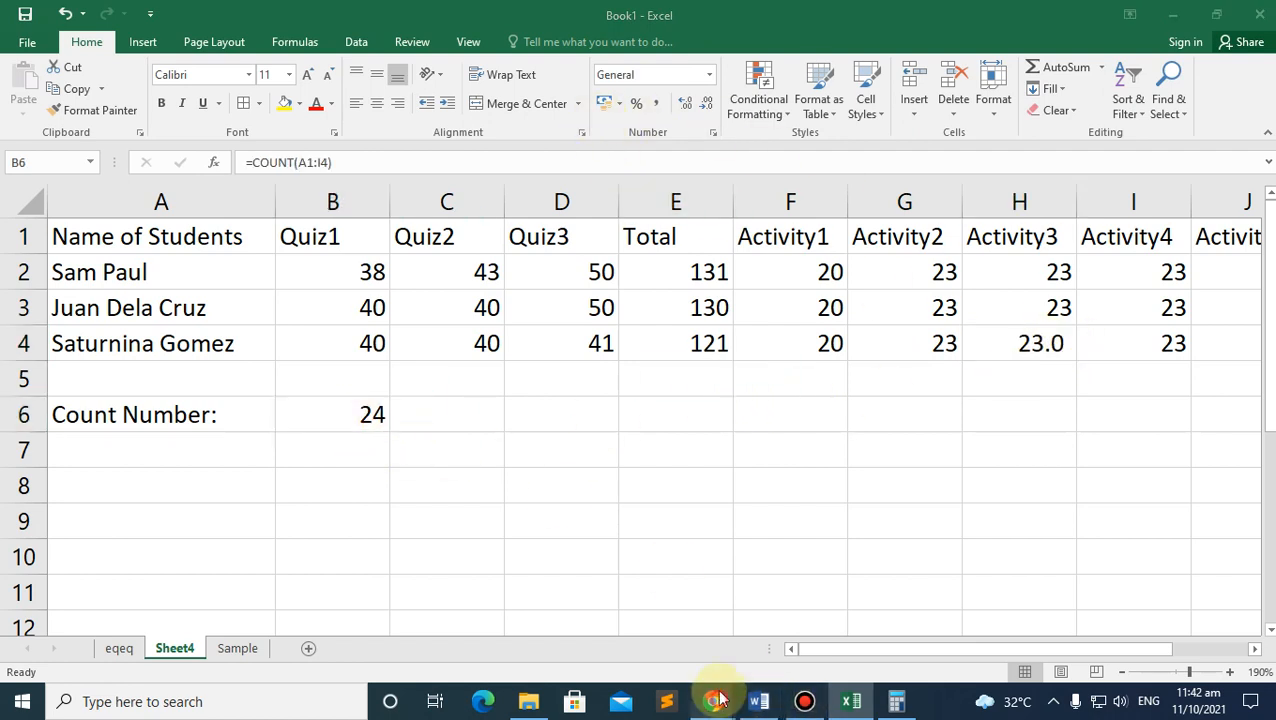
# Step: Switch to the Chrome meeting presentation and back to the Excel workbook
pyautogui.click(607, 600)
pyautogui.click(345, 18)
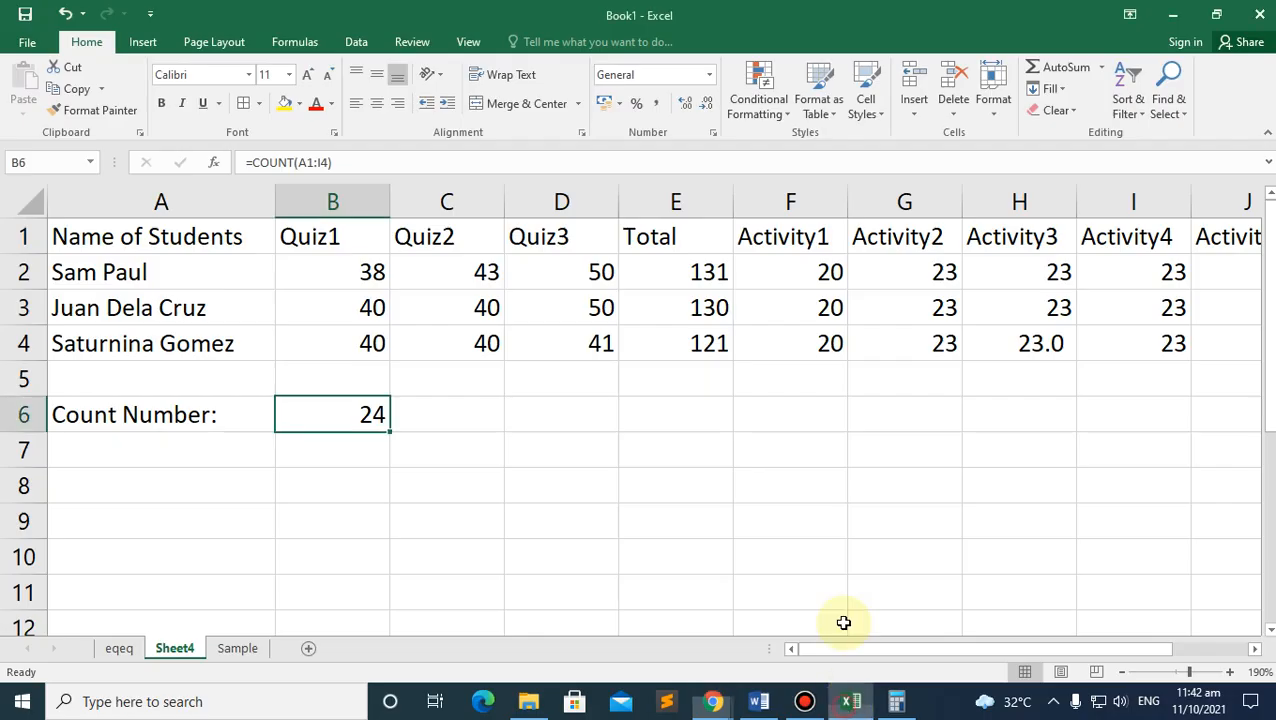
pyautogui.click(851, 701)
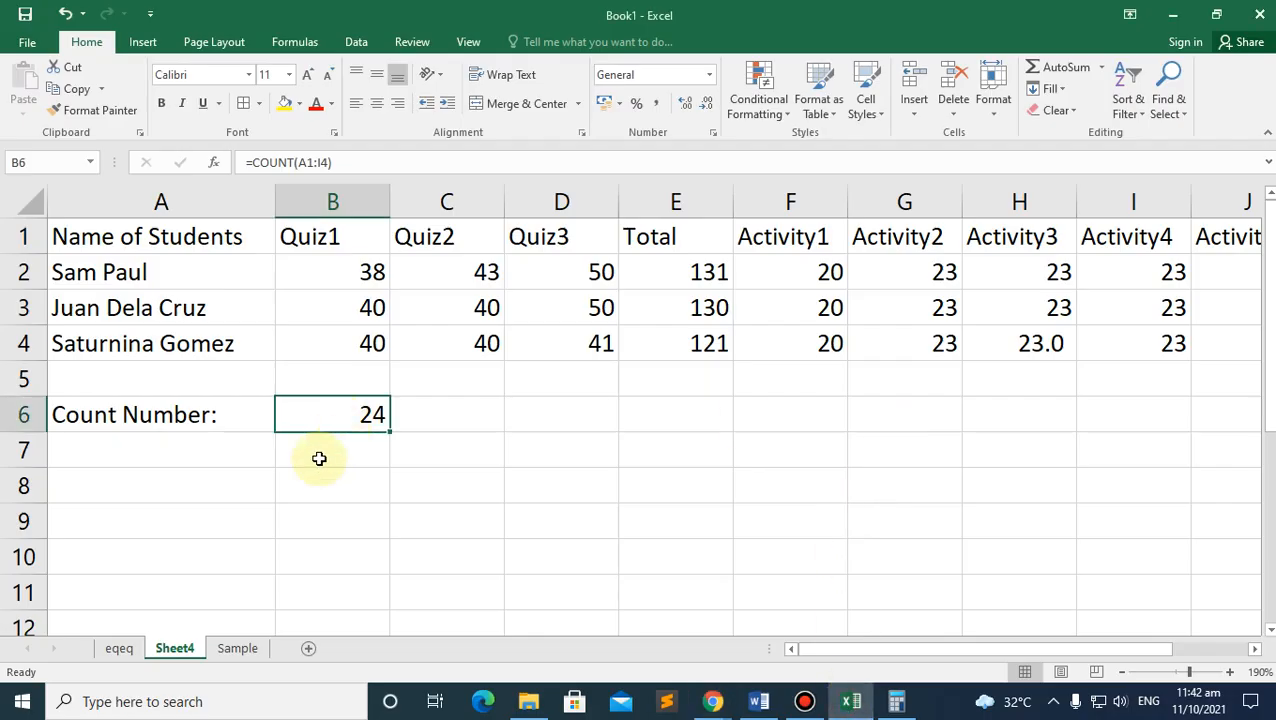
# Step: Enter an empty =SUM() in B6 and dismiss the resulting formula error
pyautogui.click(1060, 67)
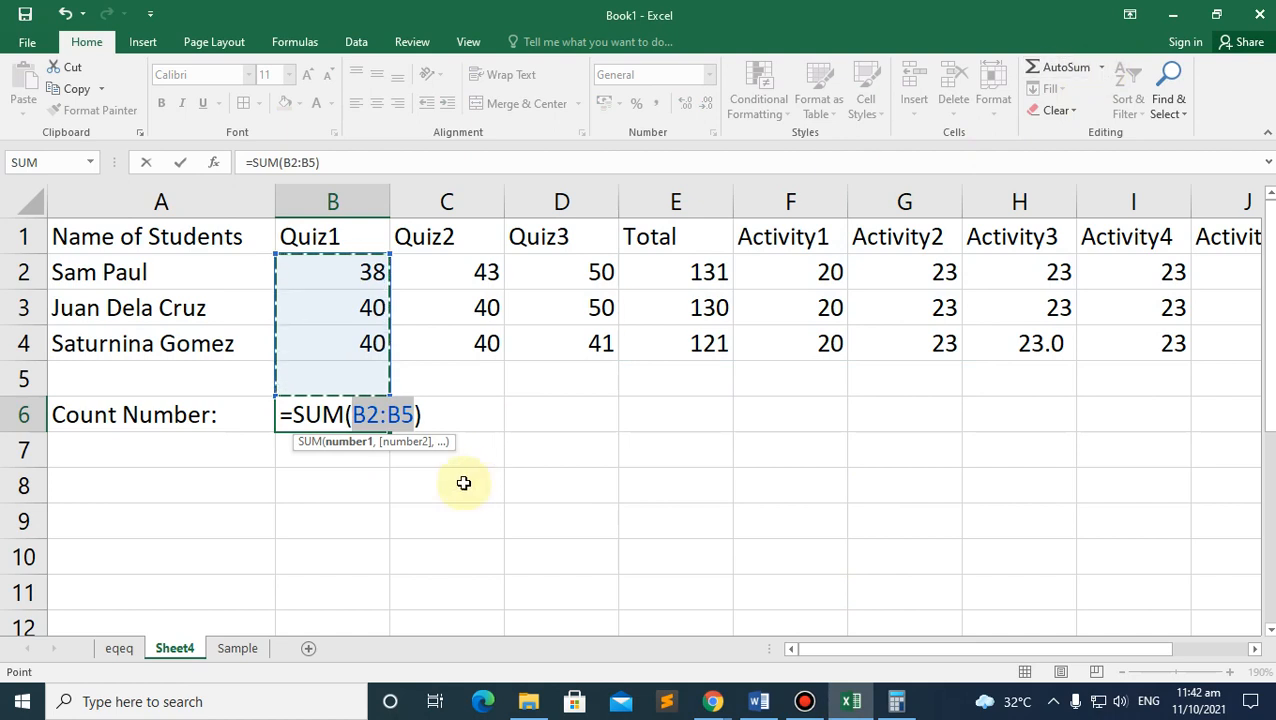
pyautogui.click(385, 478)
pyautogui.press('BackSpace')
pyautogui.press('BackSpace')
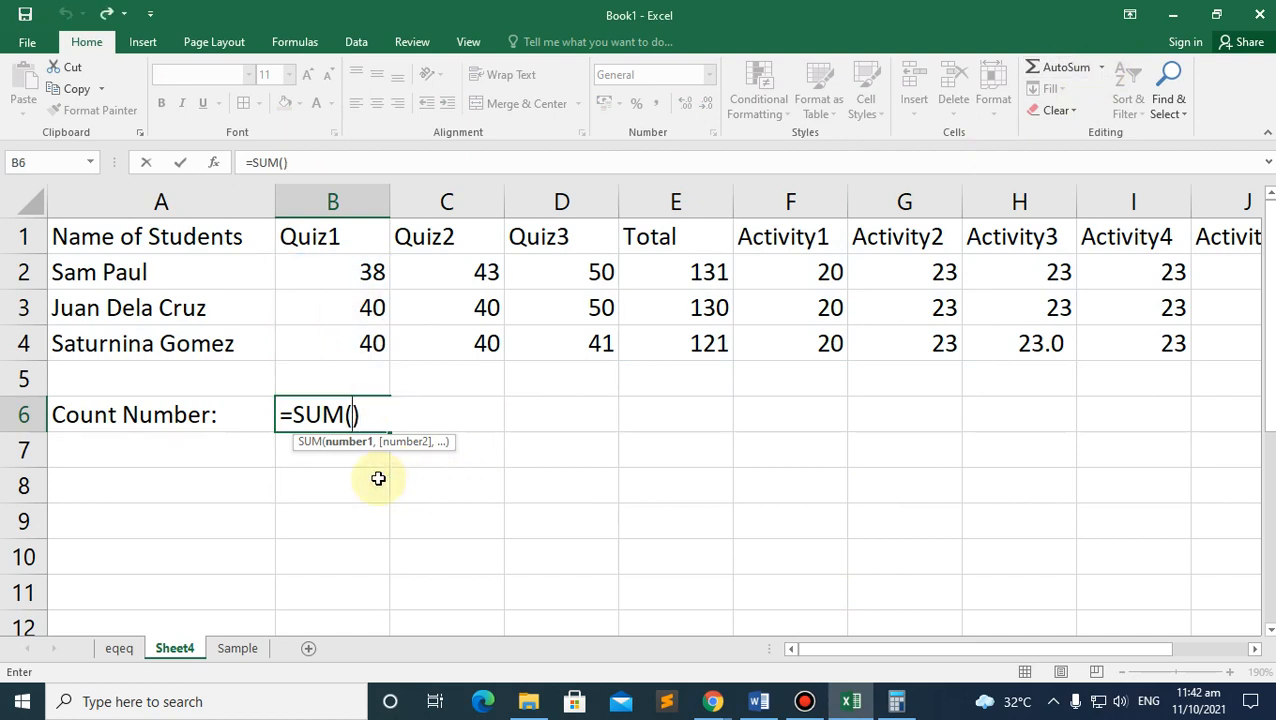
pyautogui.press('Return')
pyautogui.click(610, 445)
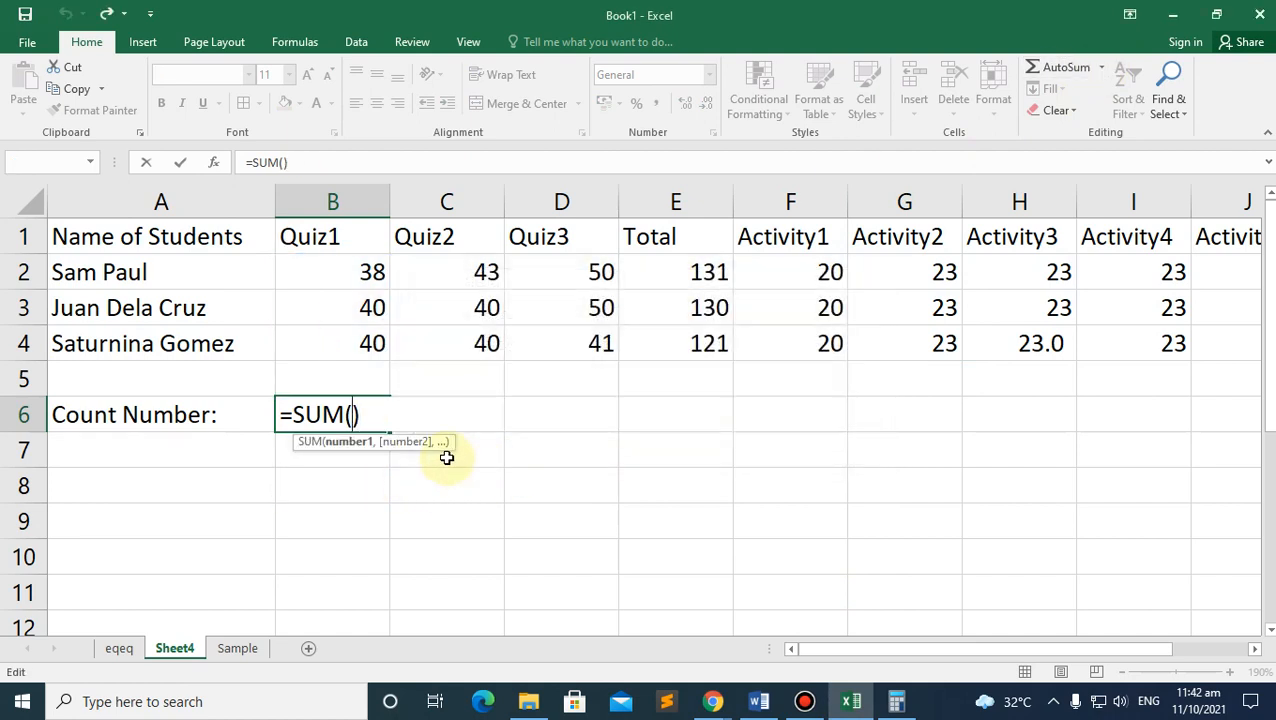
# Step: Commit SUM with B4 in B6, then undo it to restore the count of 24
pyautogui.click(376, 345)
pyautogui.press('Return')
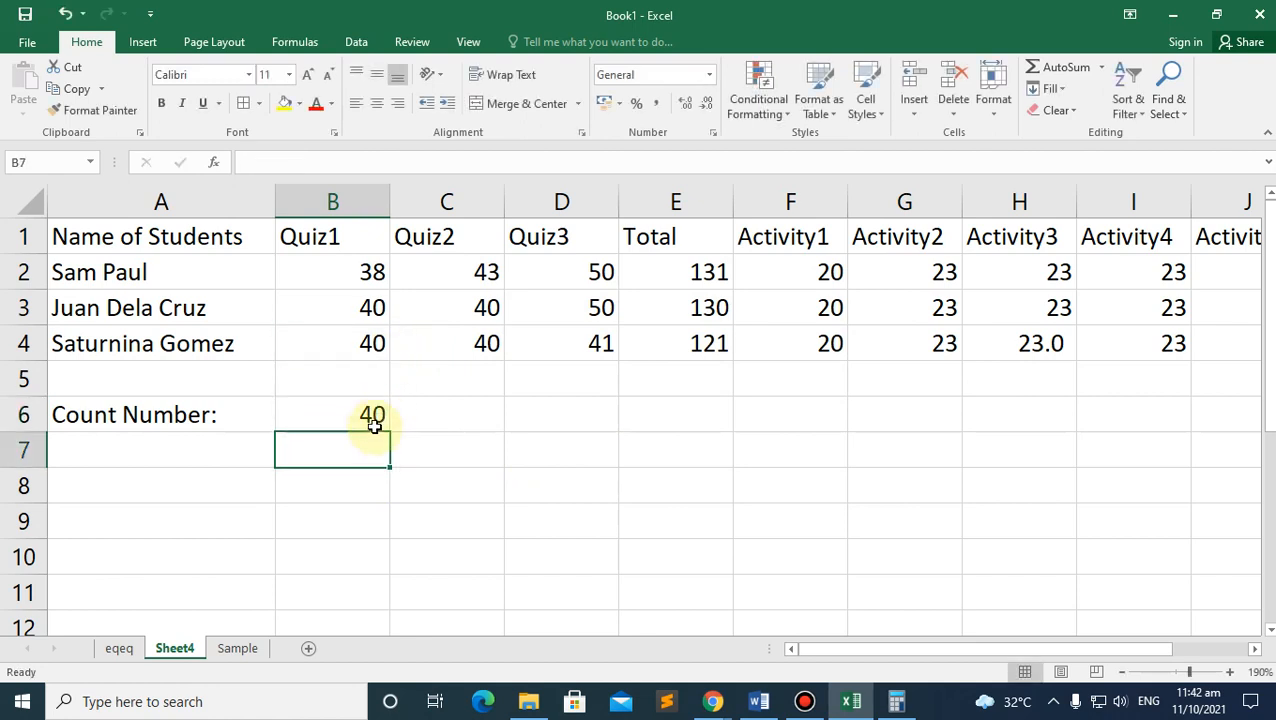
pyautogui.hotkey('ctrl', 'z')
# Step: Label A7 'Average:' and, after selecting the Quiz1 scores, select B7
pyautogui.click(125, 450)
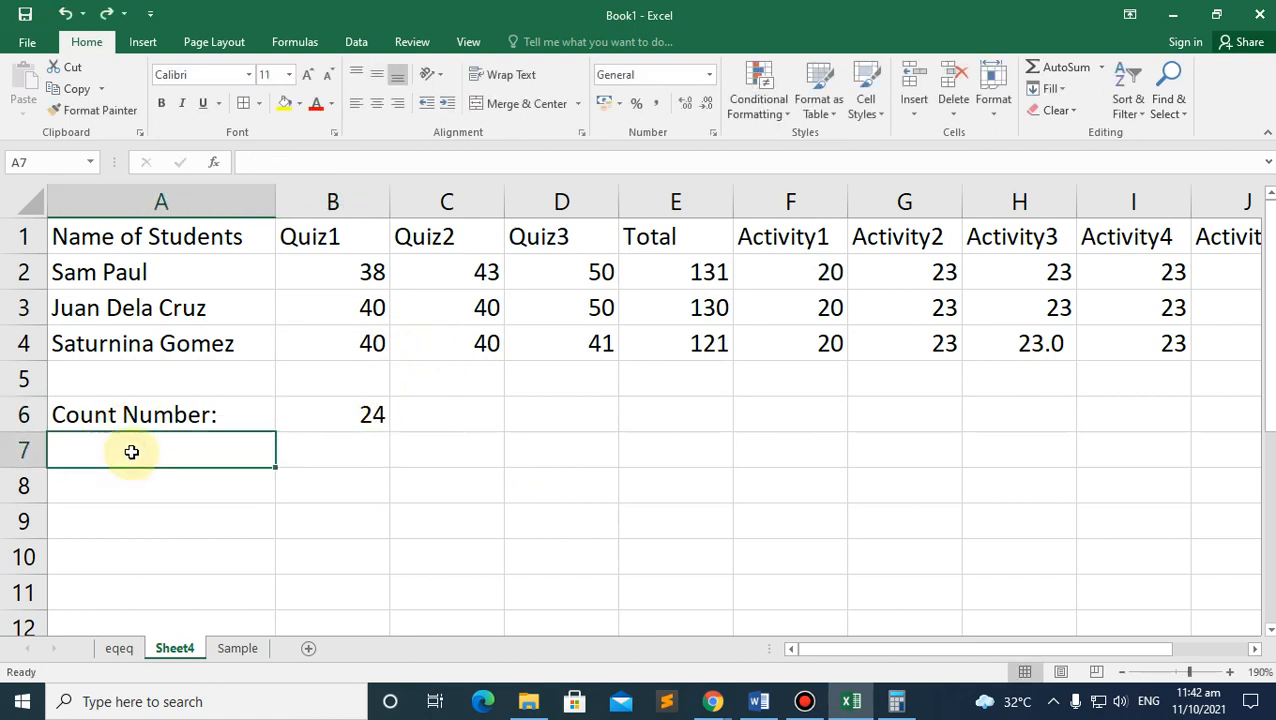
pyautogui.write('Average:')
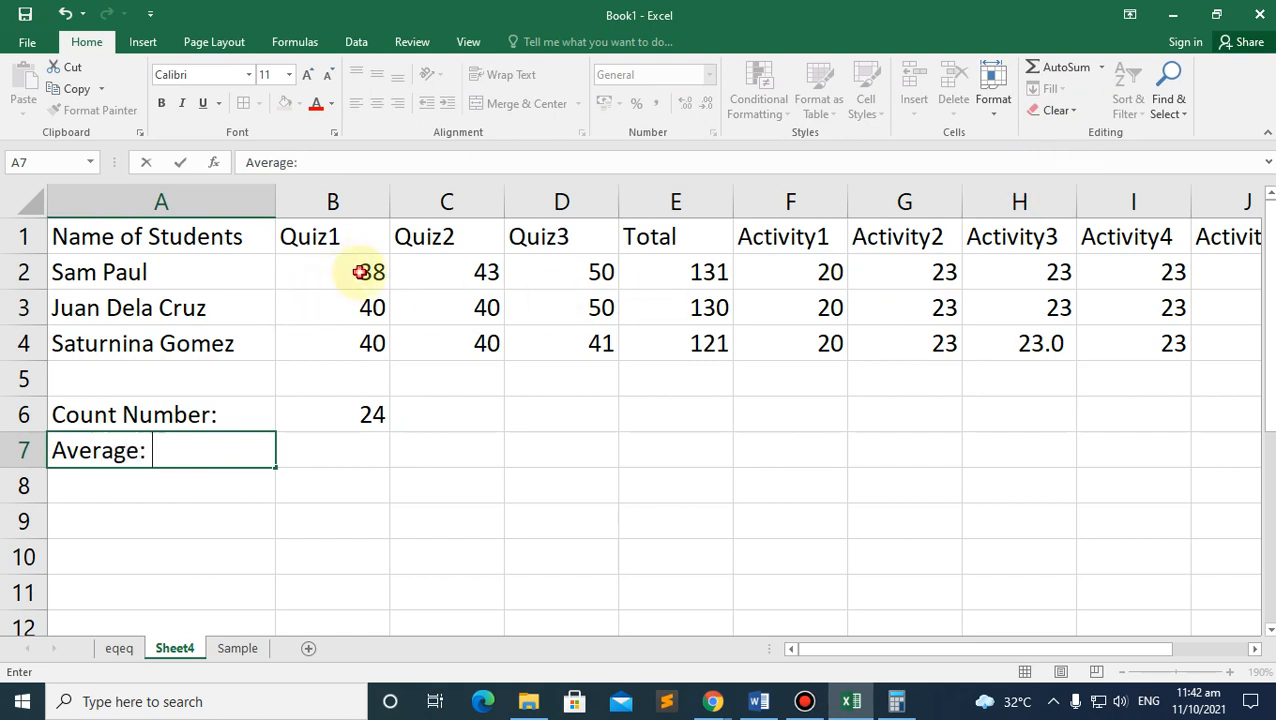
pyautogui.moveTo(360, 272); pyautogui.dragTo(370, 336)
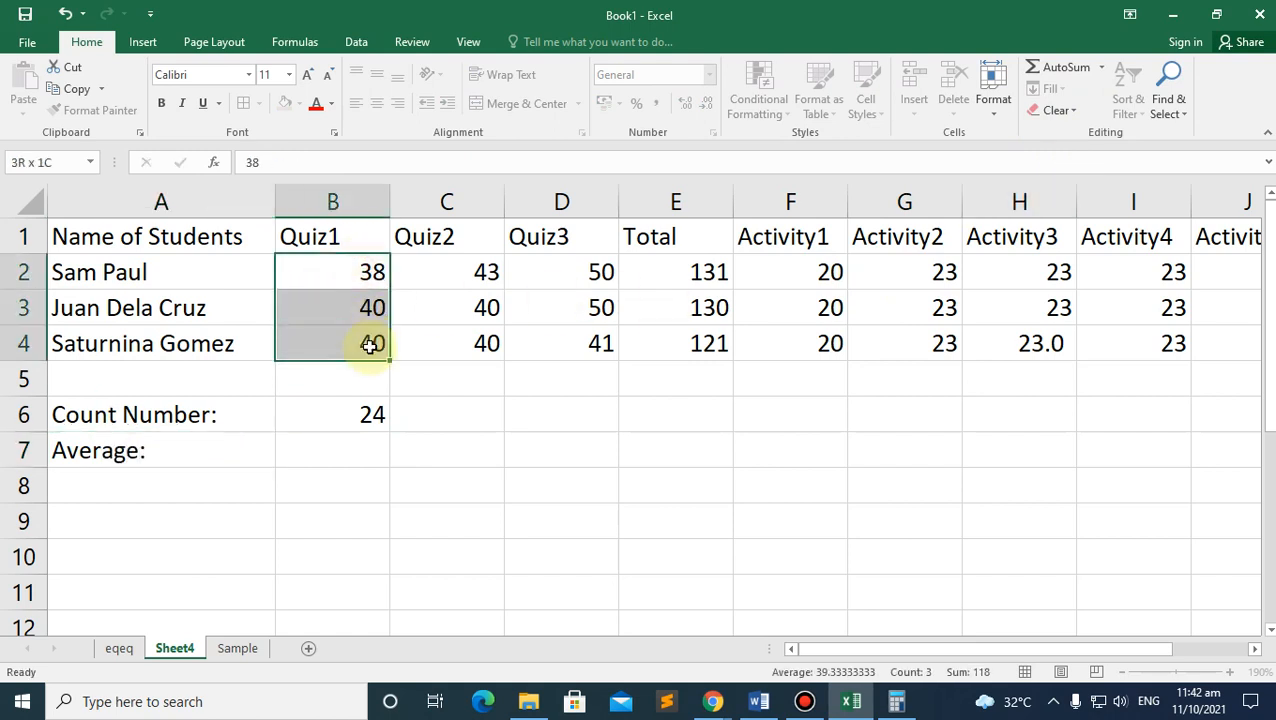
pyautogui.click(462, 266)
pyautogui.moveTo(342, 276); pyautogui.dragTo(473, 310)
pyautogui.click(342, 275)
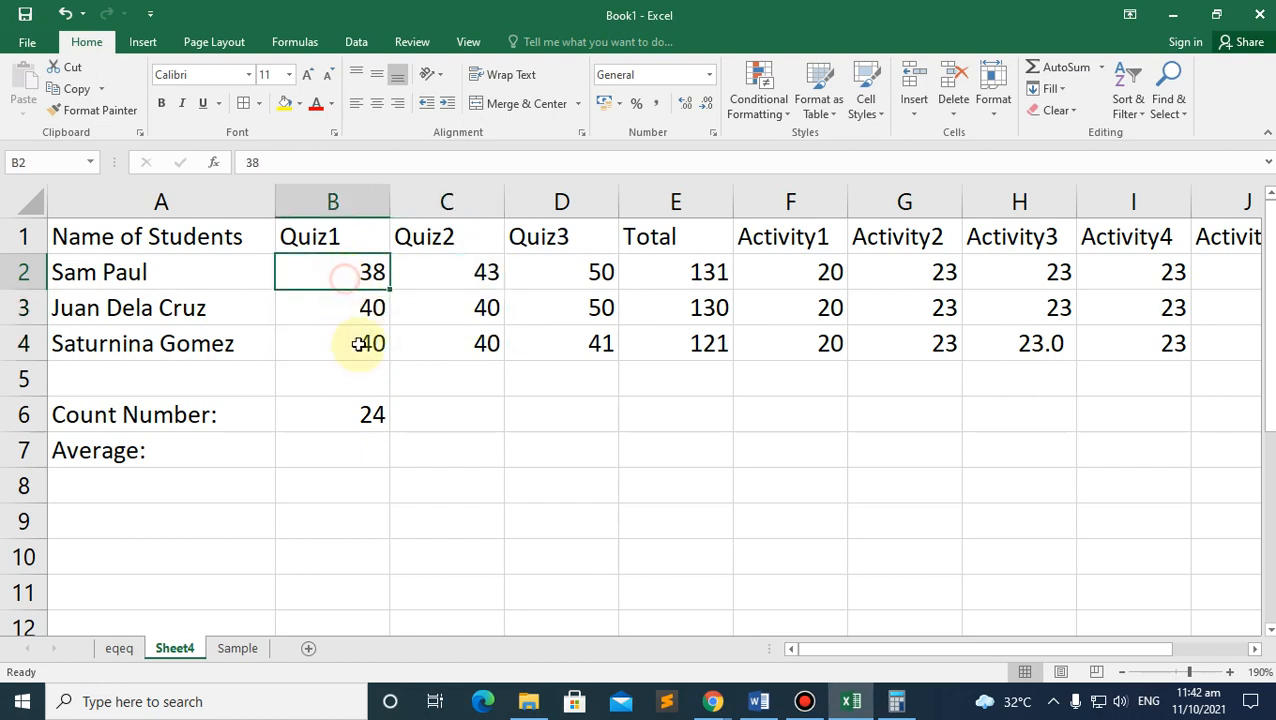
pyautogui.moveTo(360, 343); pyautogui.dragTo(354, 347)
pyautogui.click(327, 450)
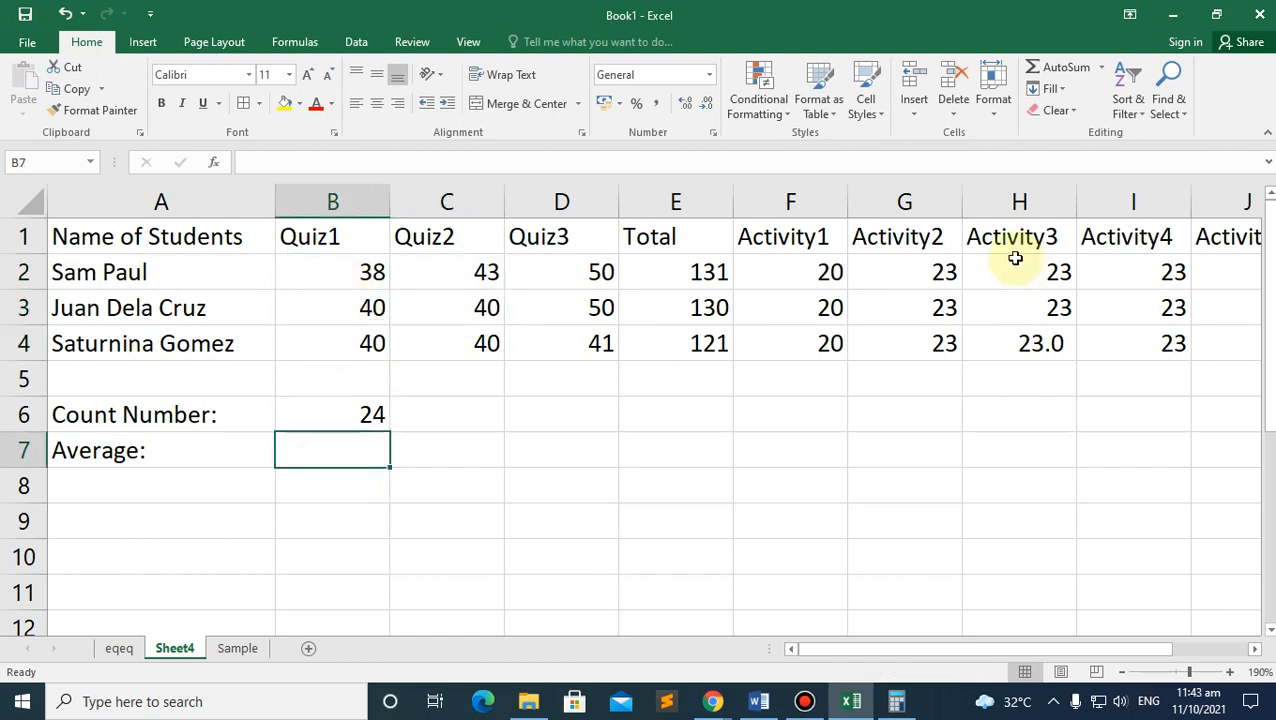
# Step: Start an AVERAGE formula in B7 over the Quiz1 range B2:B4
pyautogui.click(1101, 67)
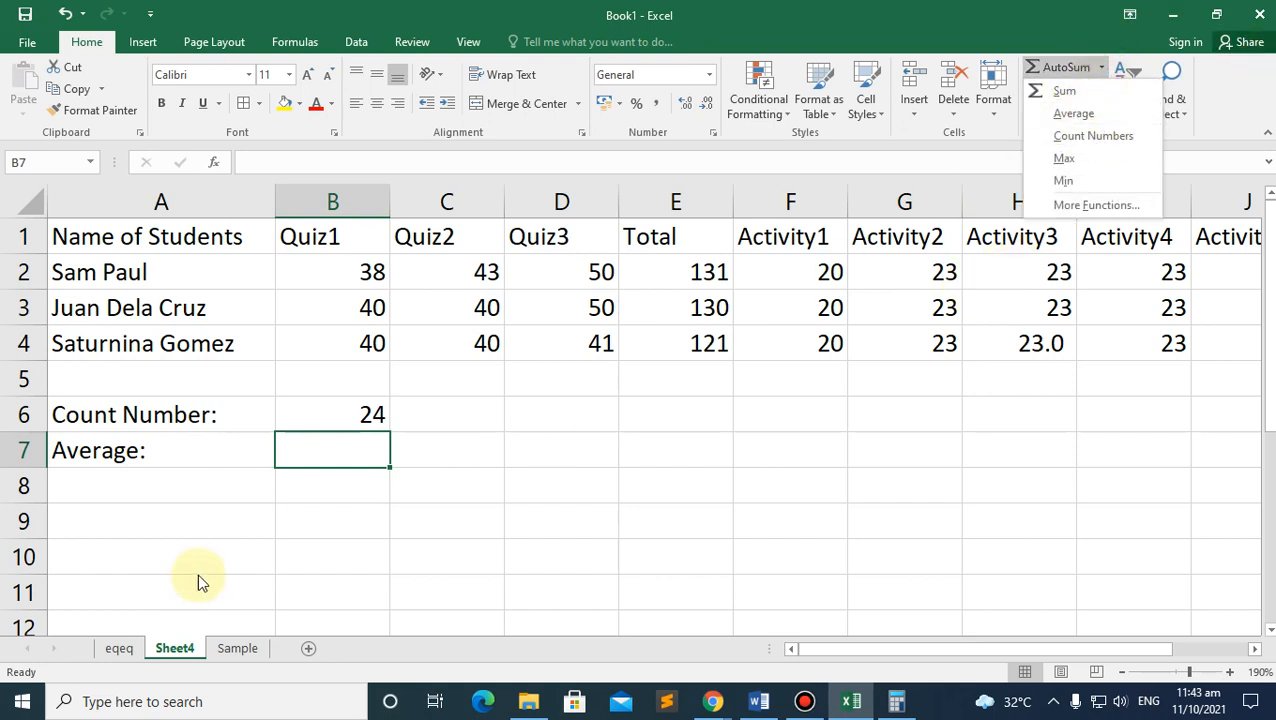
pyautogui.click(300, 441)
pyautogui.write('=')
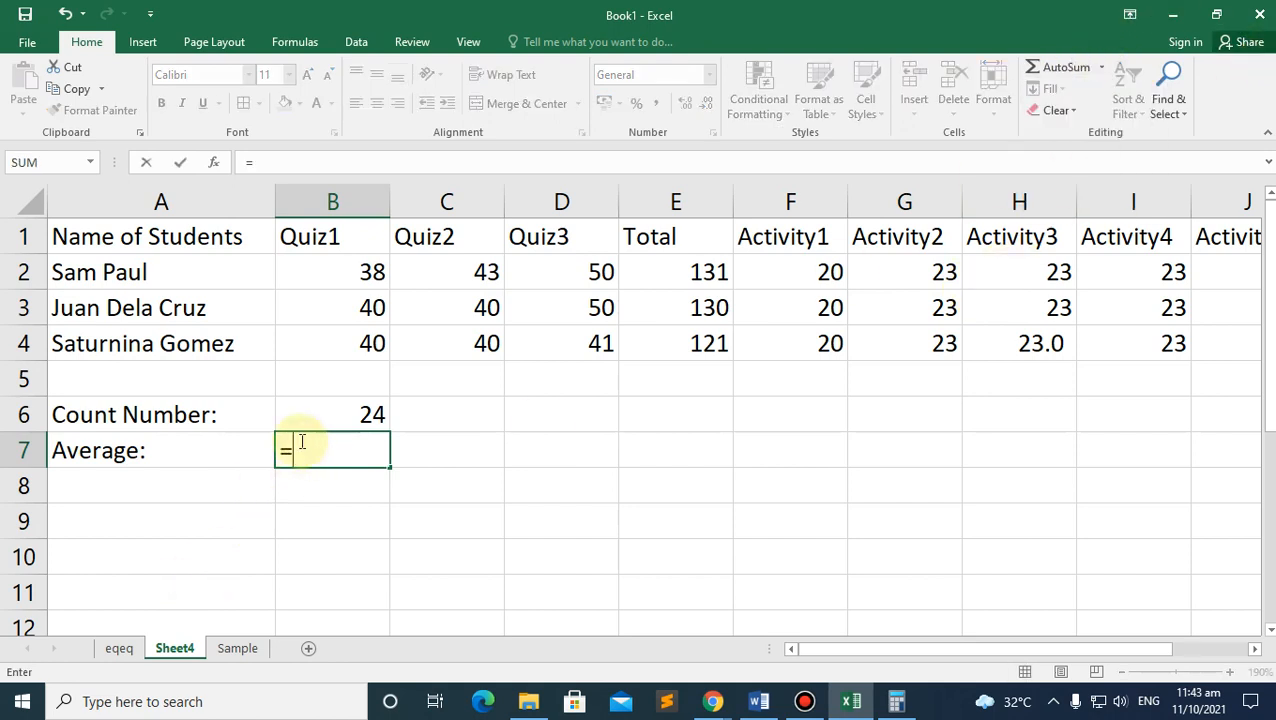
pyautogui.write('ave')
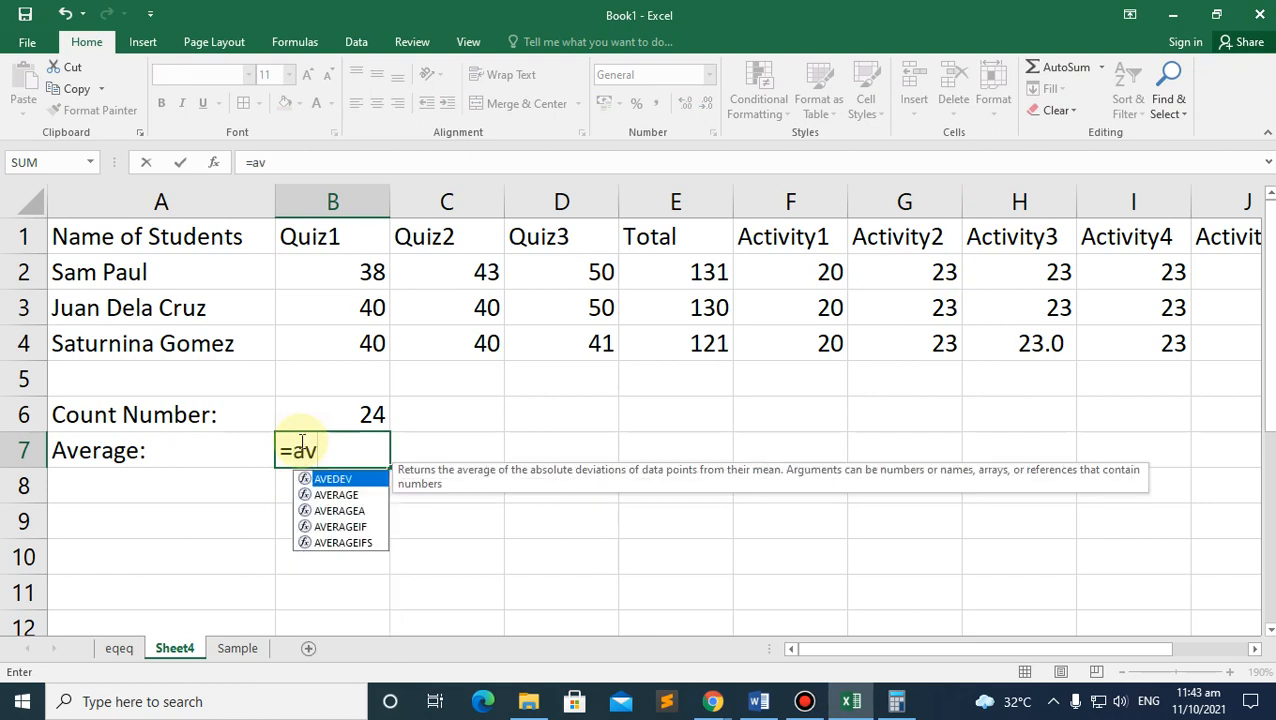
pyautogui.click(341, 497)
pyautogui.doubleClick(339, 495)
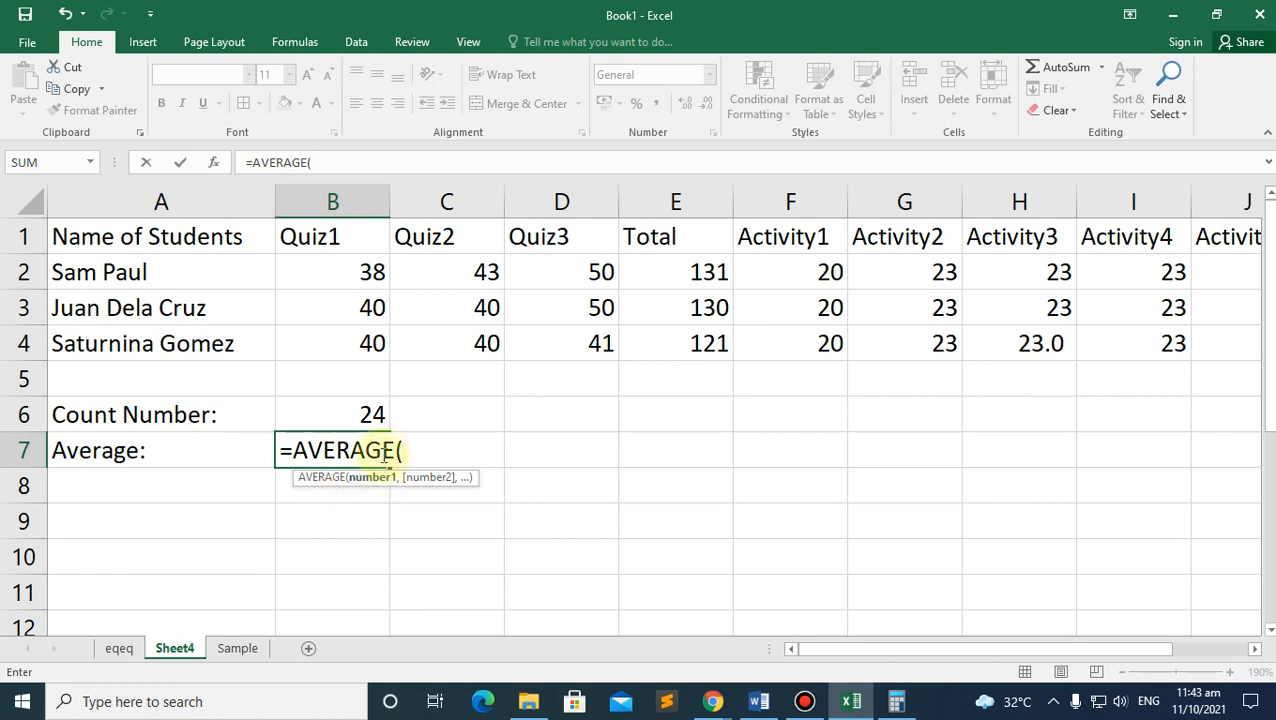
pyautogui.click(358, 270)
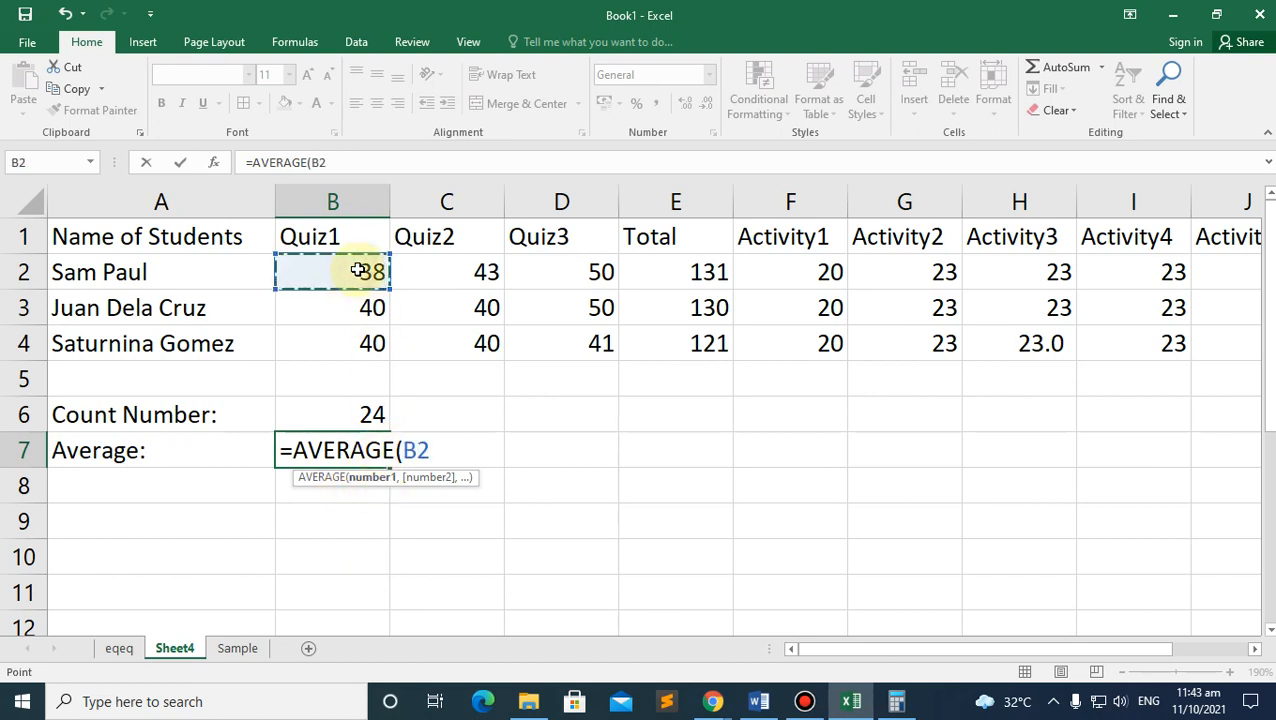
pyautogui.moveTo(355, 302); pyautogui.dragTo(349, 348)
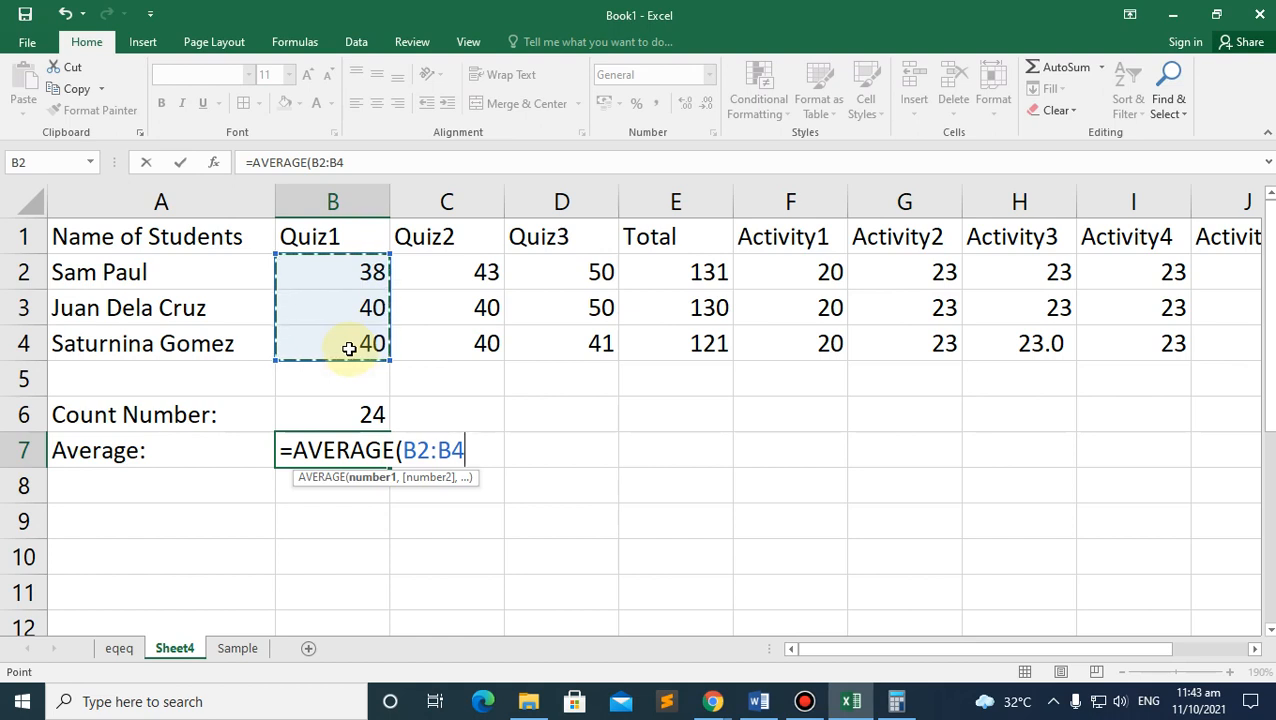
# Step: Add C4, C3, D3, D2 and E4 to the AVERAGE, giving 52.375
pyautogui.write(',')
pyautogui.click(468, 352)
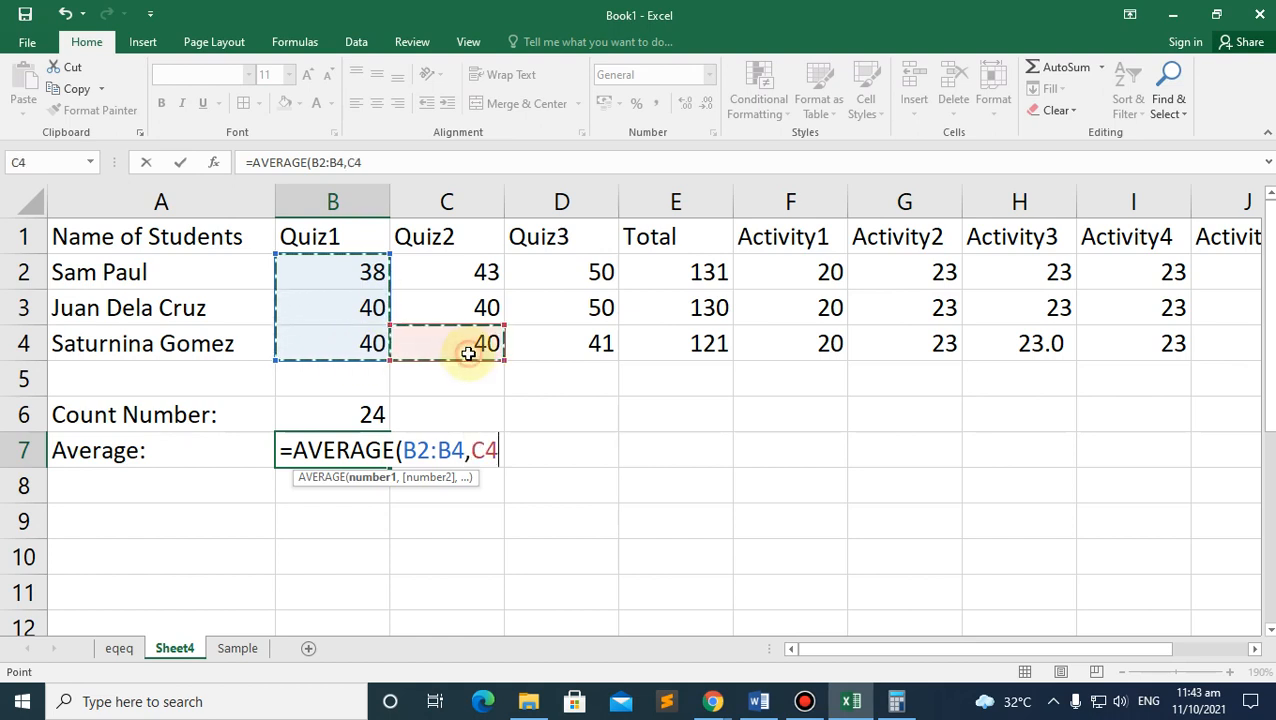
pyautogui.write(',')
pyautogui.click(460, 307)
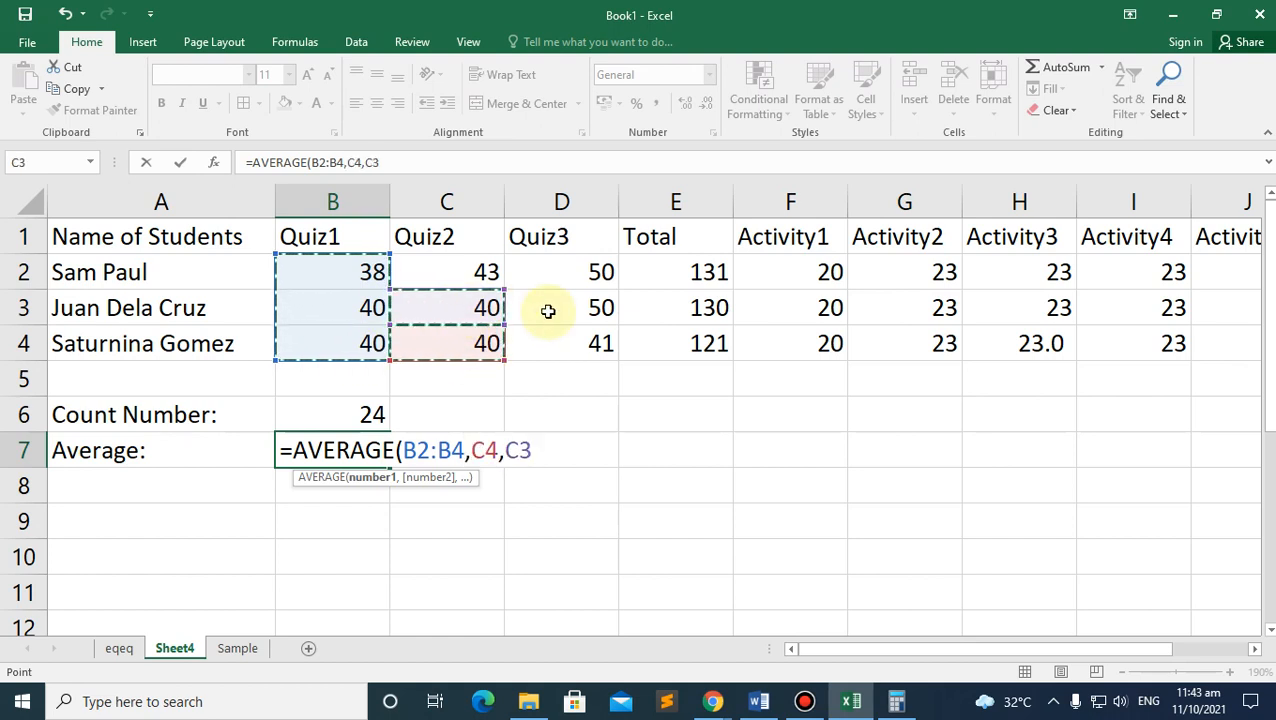
pyautogui.write(',')
pyautogui.click(540, 302)
pyautogui.write(',')
pyautogui.click(546, 273)
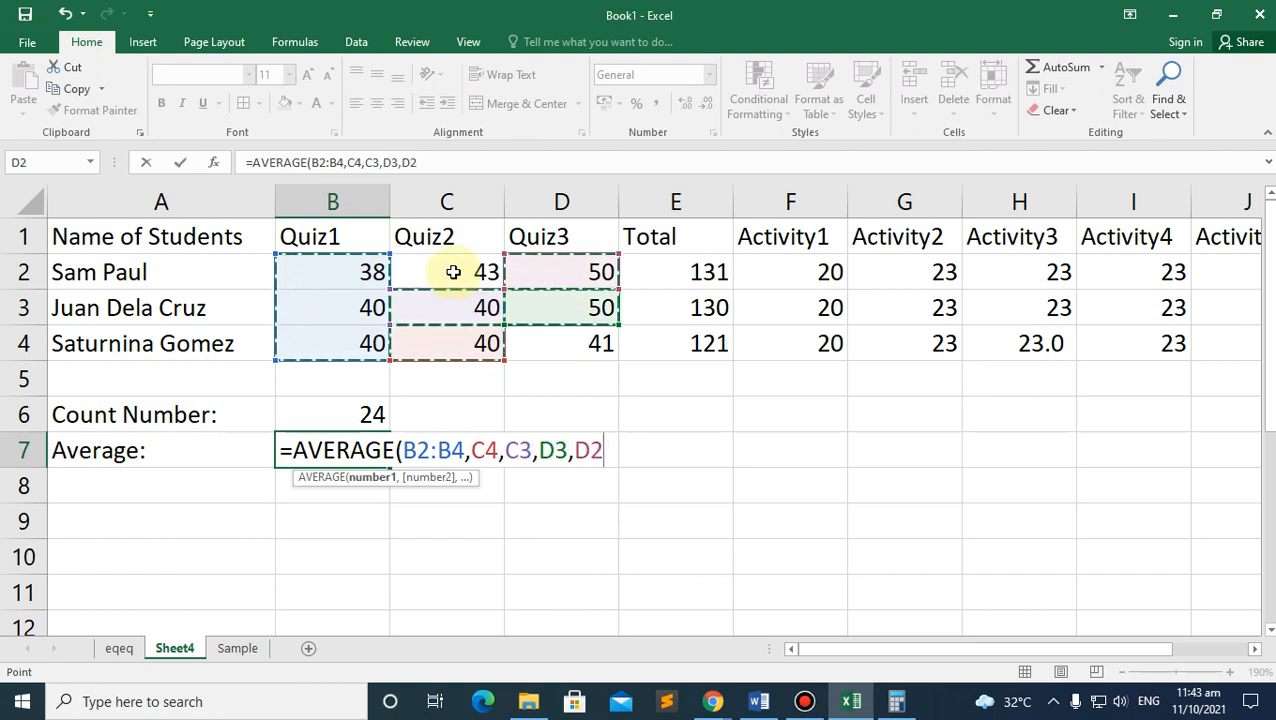
pyautogui.write(',')
pyautogui.click(710, 343)
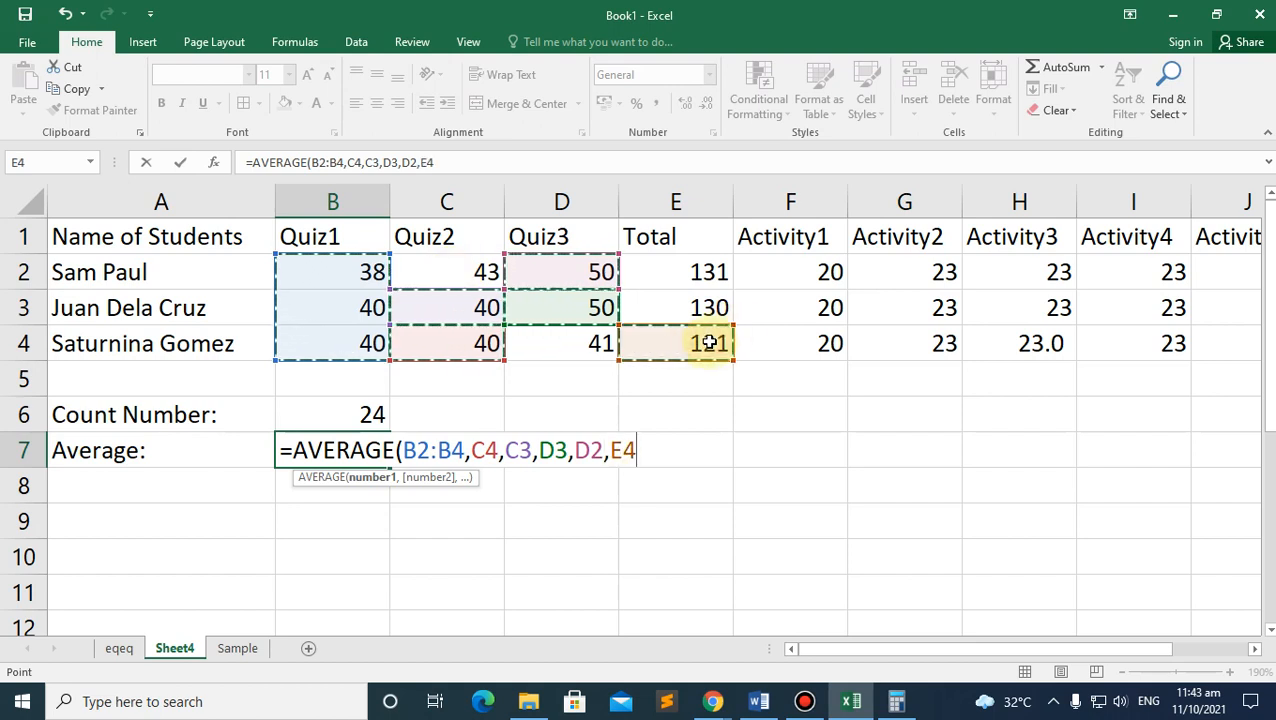
pyautogui.write(')')
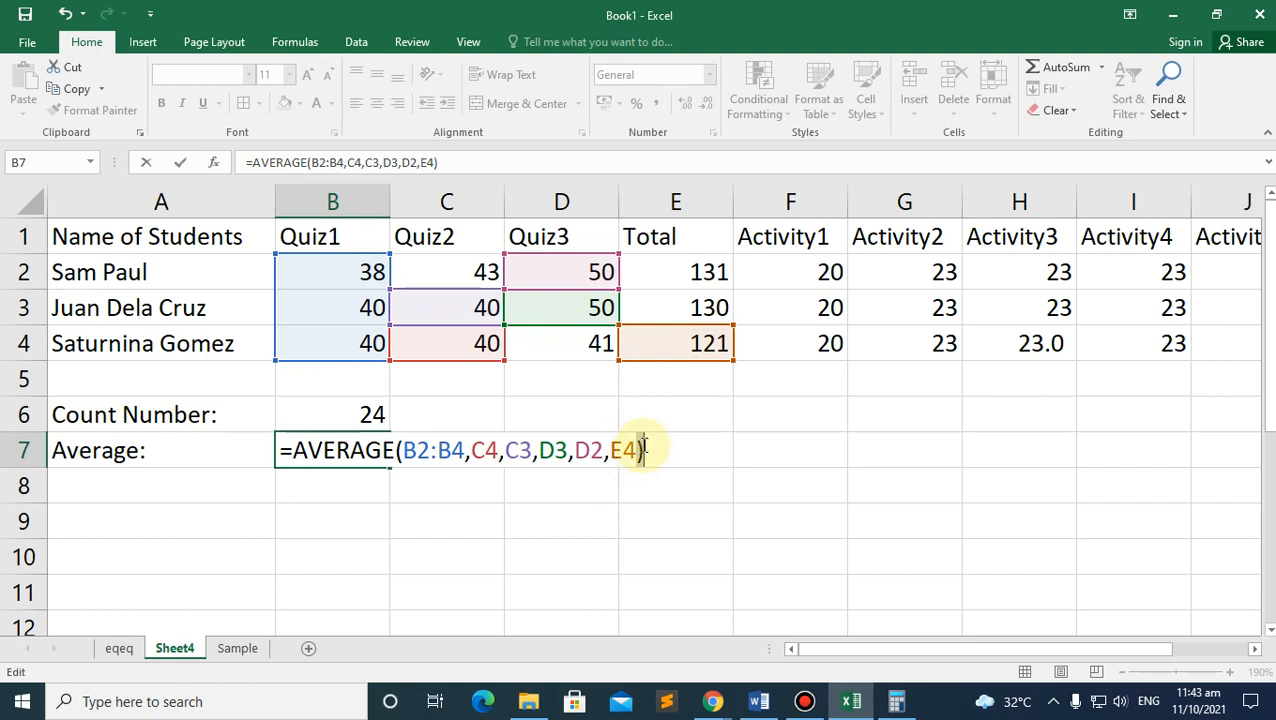
pyautogui.press('Return')
pyautogui.click(300, 444)
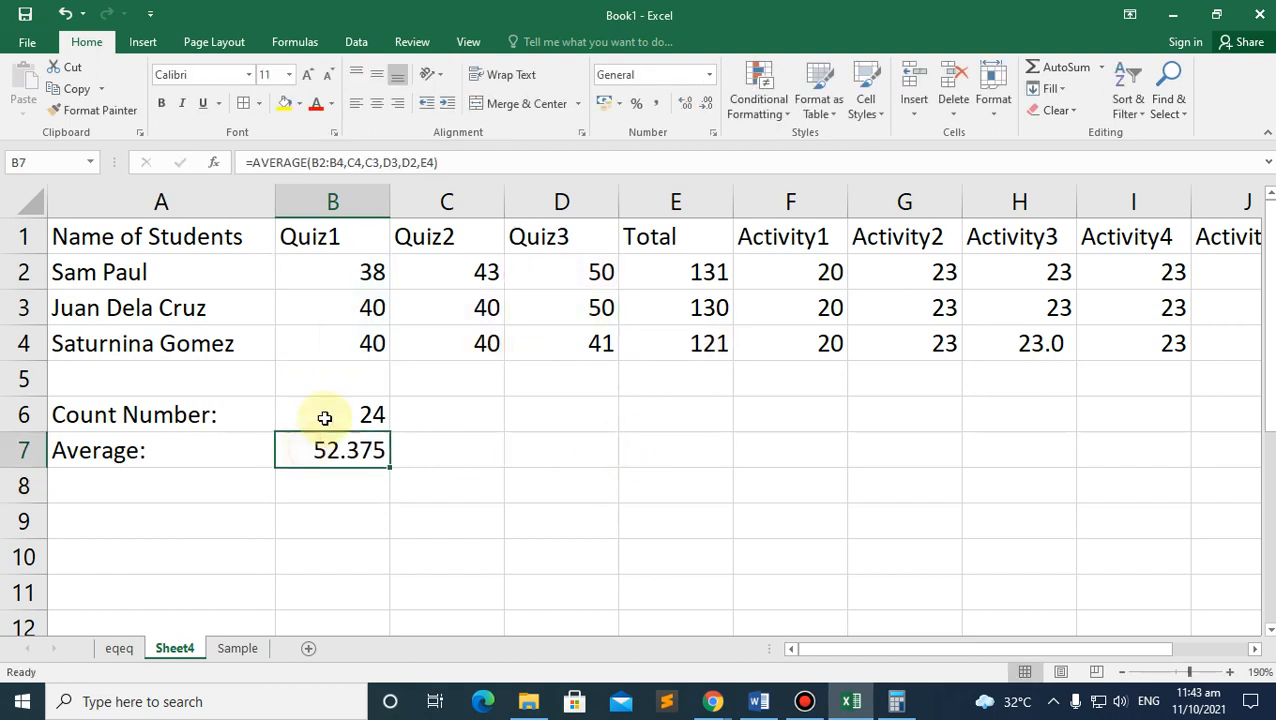
pyautogui.click(353, 272)
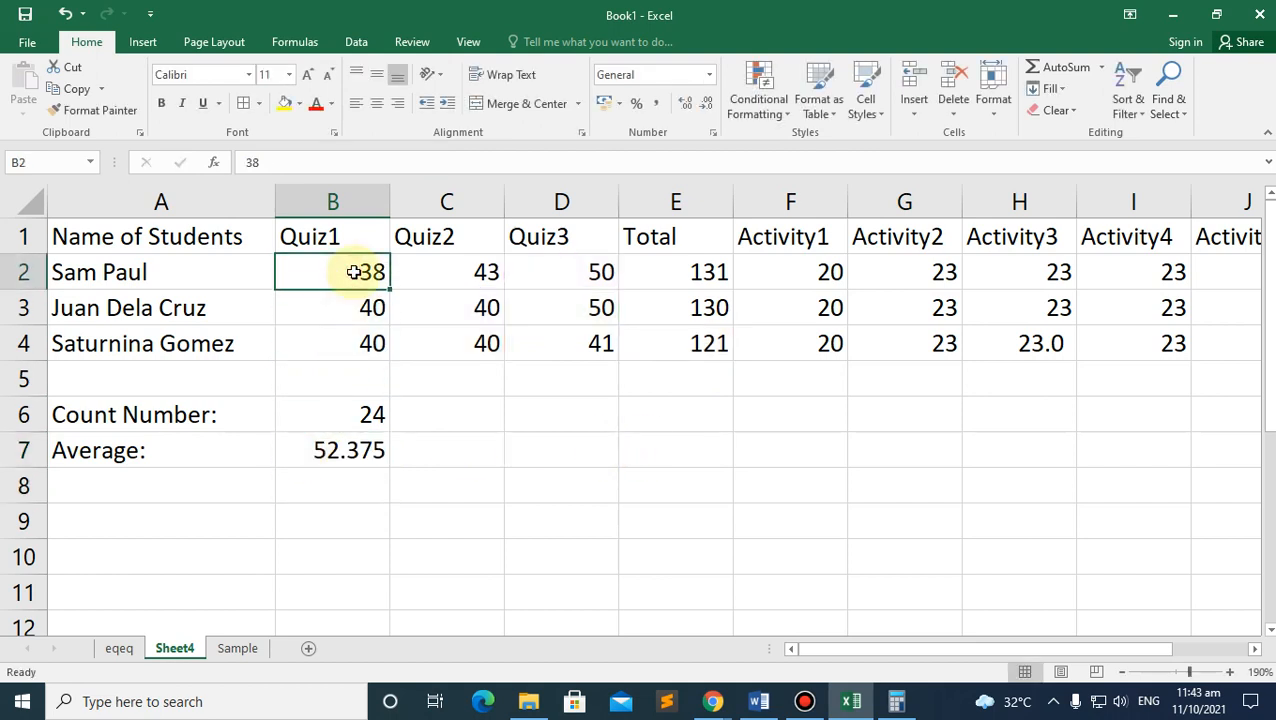
pyautogui.moveTo(353, 272); pyautogui.dragTo(372, 341)
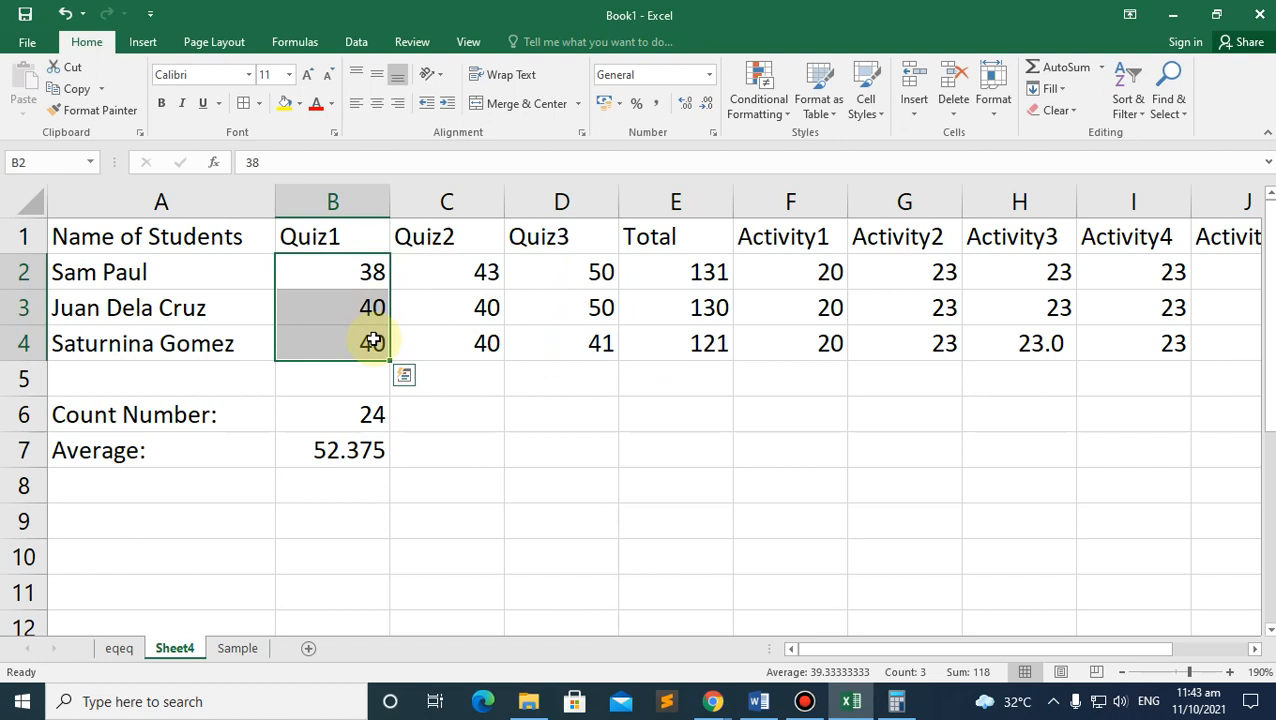
pyautogui.click(364, 455)
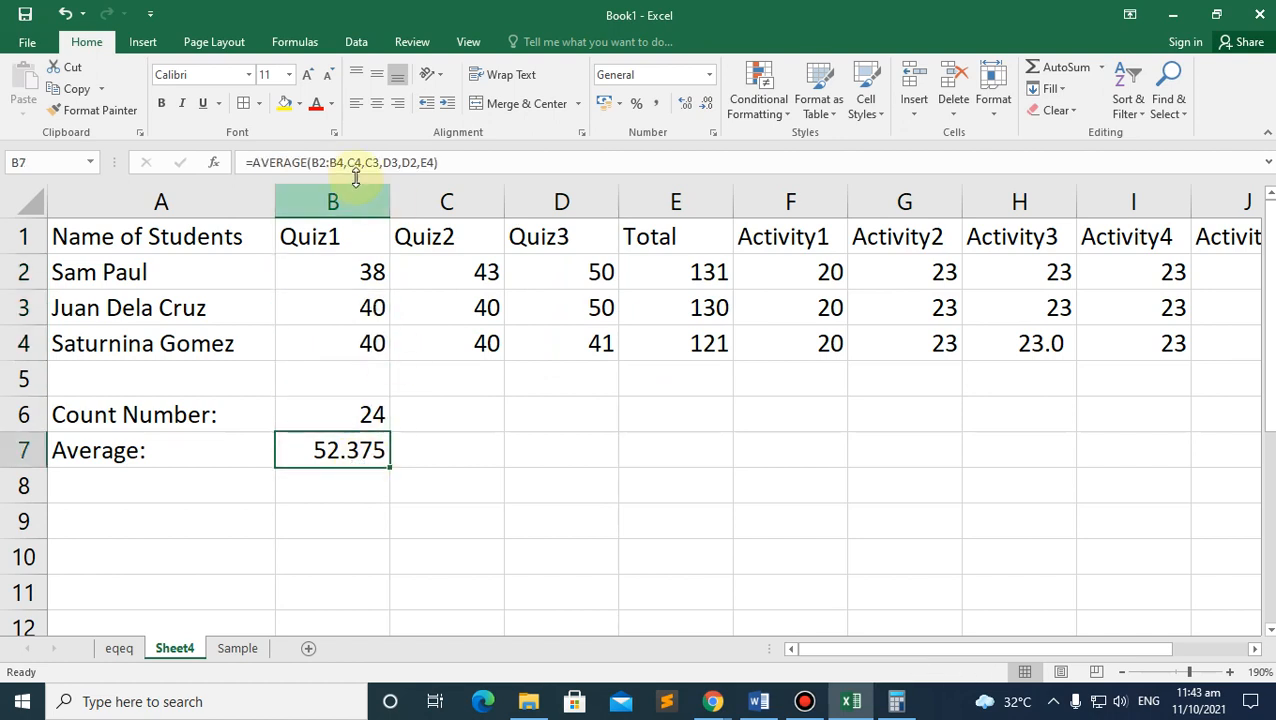
pyautogui.click(330, 162)
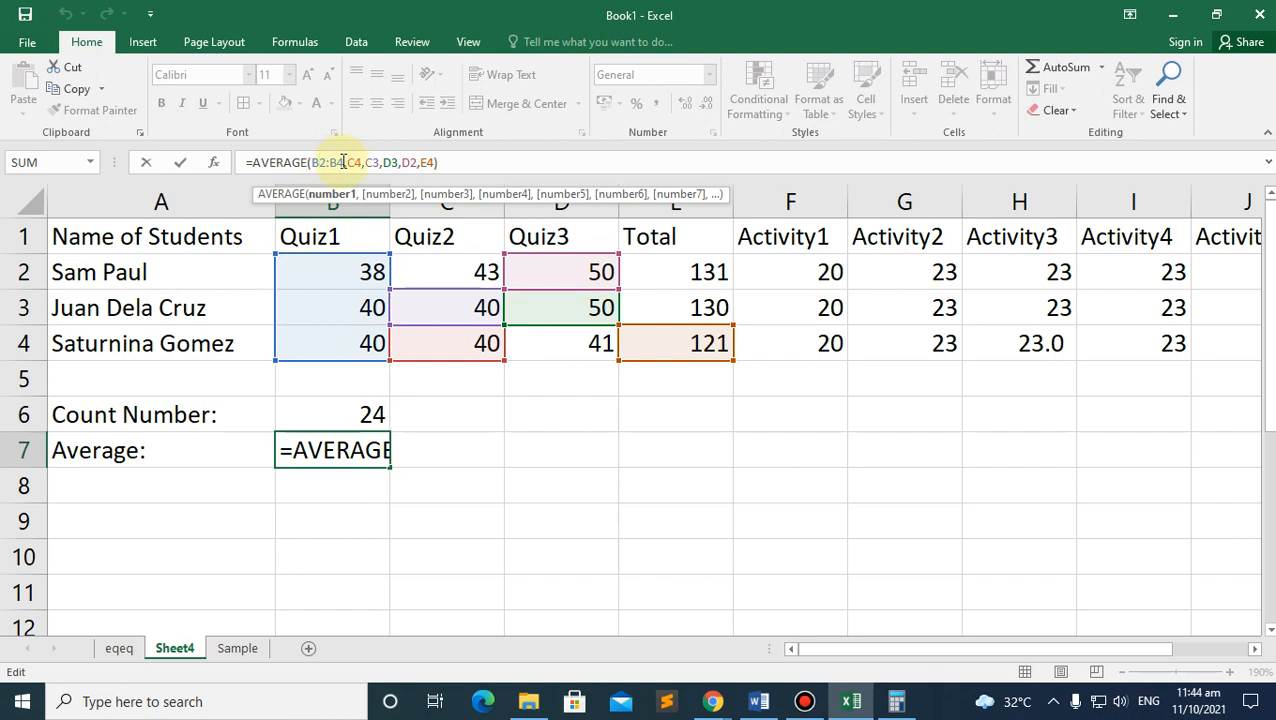
pyautogui.moveTo(342, 162); pyautogui.dragTo(309, 162)
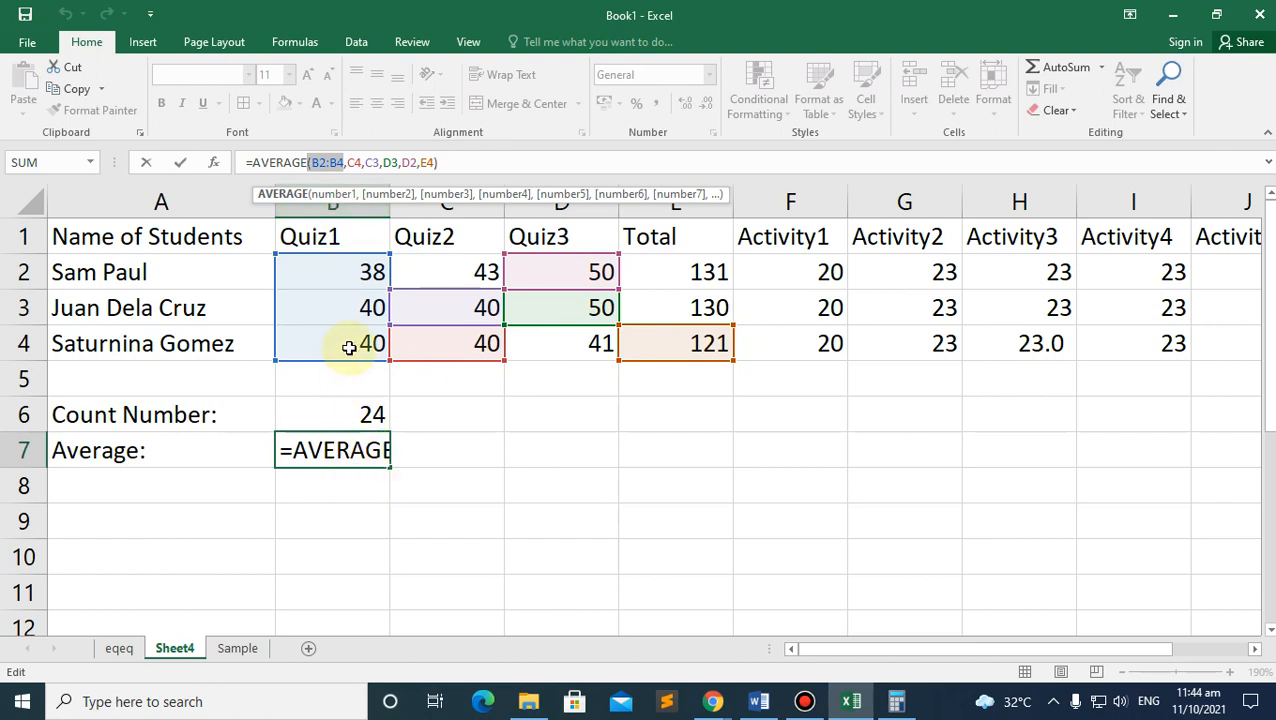
pyautogui.click(333, 163)
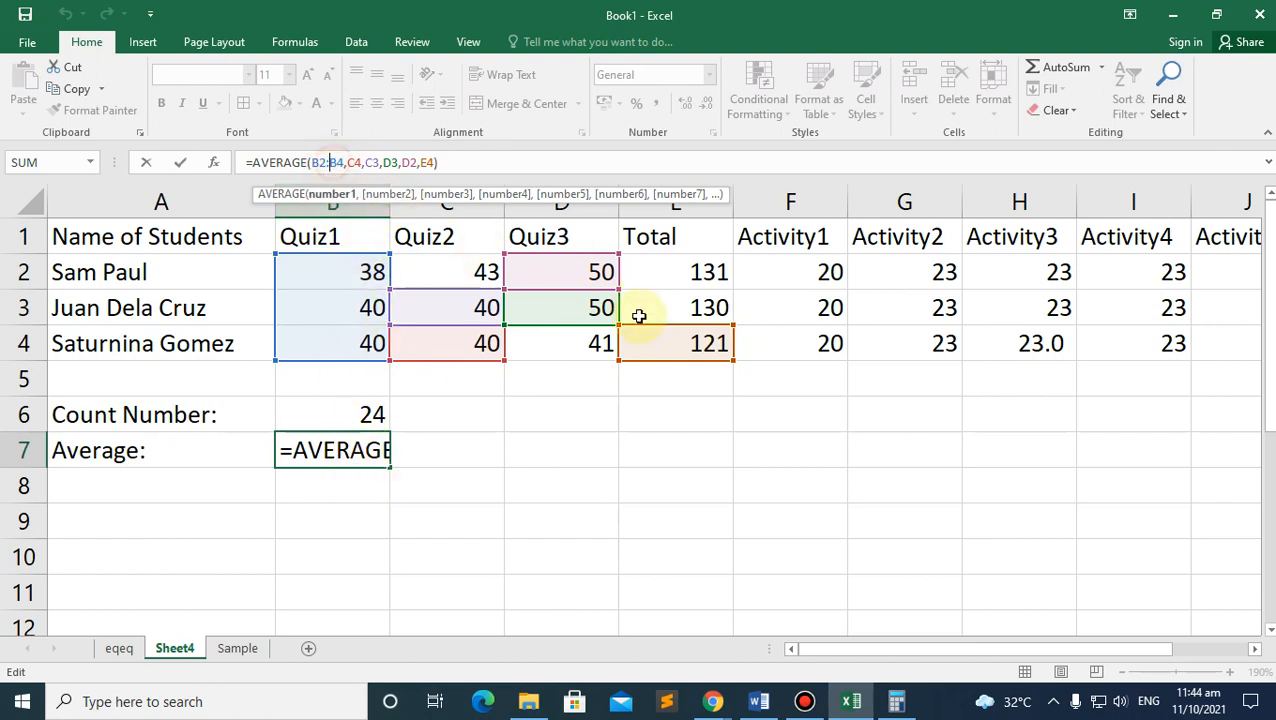
pyautogui.click(529, 456)
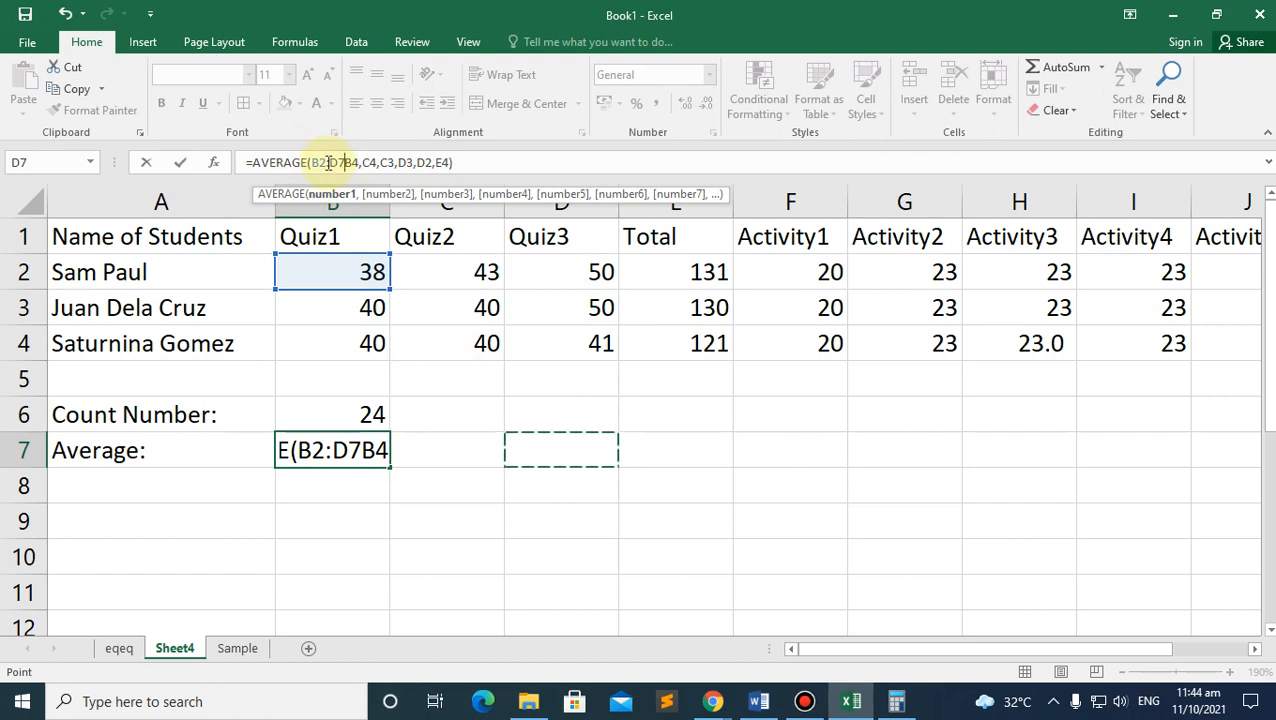
pyautogui.hotkey('ctrl', 'z')
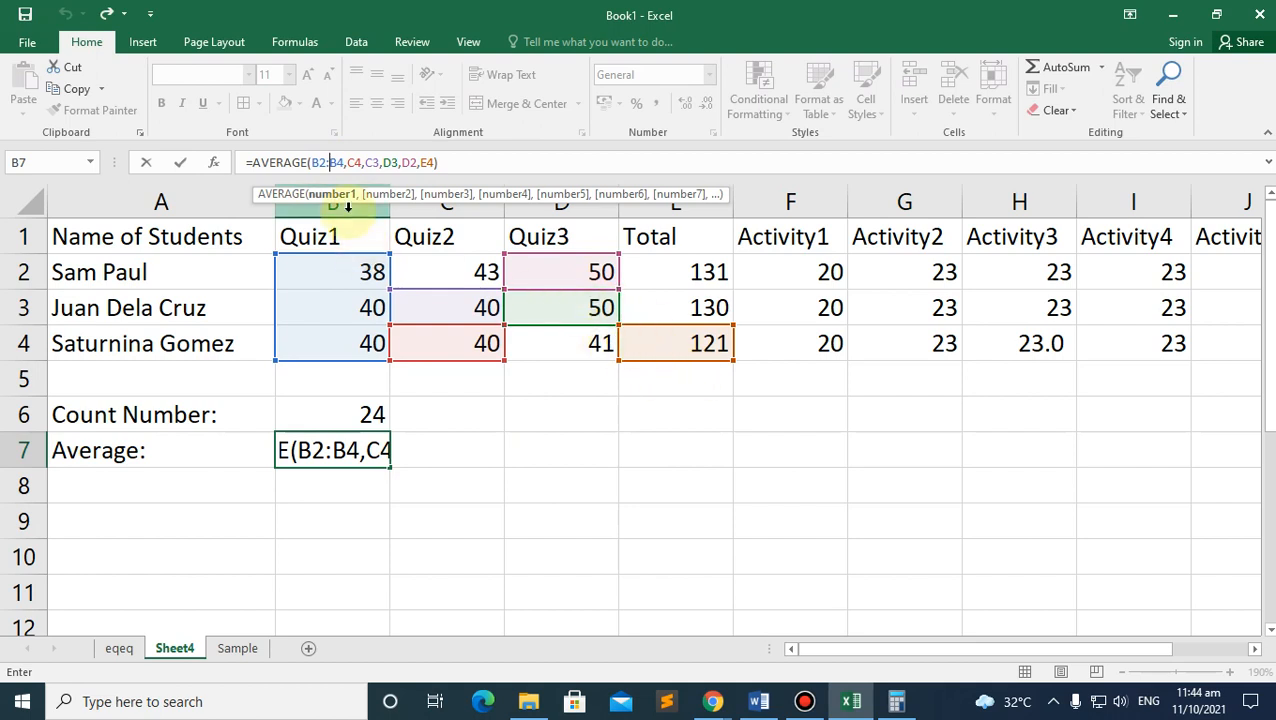
pyautogui.press('Return')
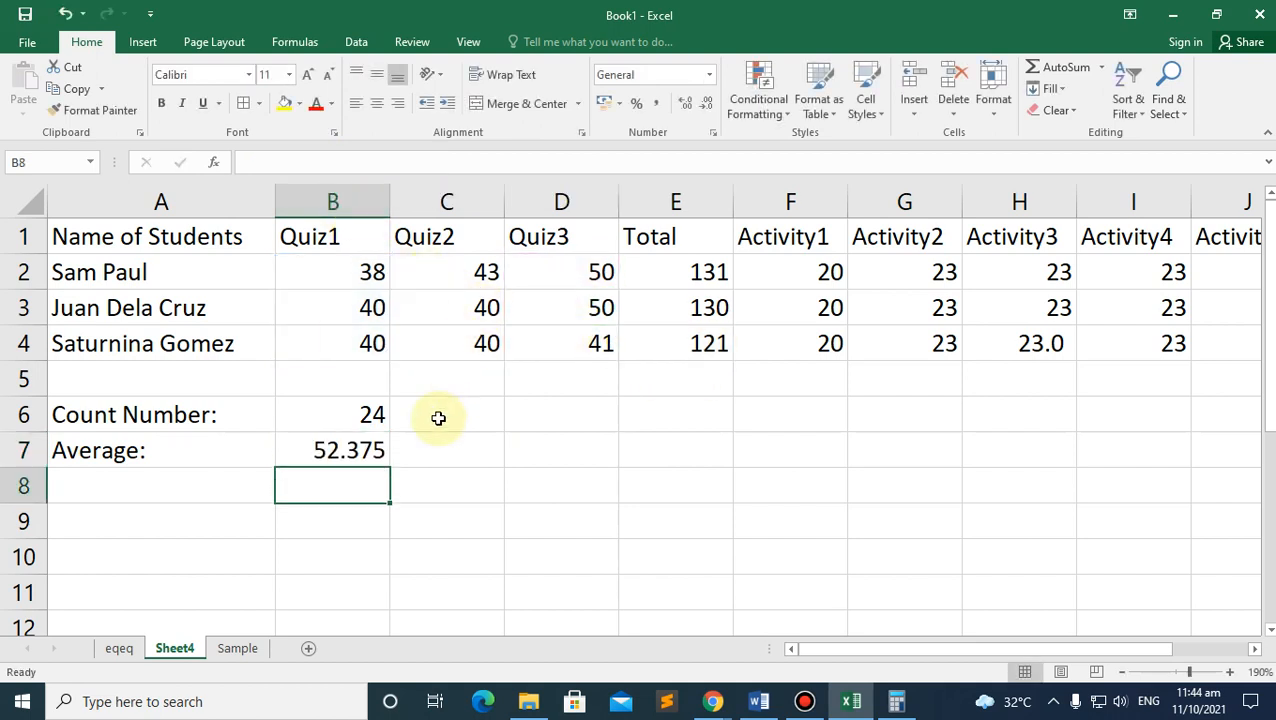
pyautogui.click(311, 444)
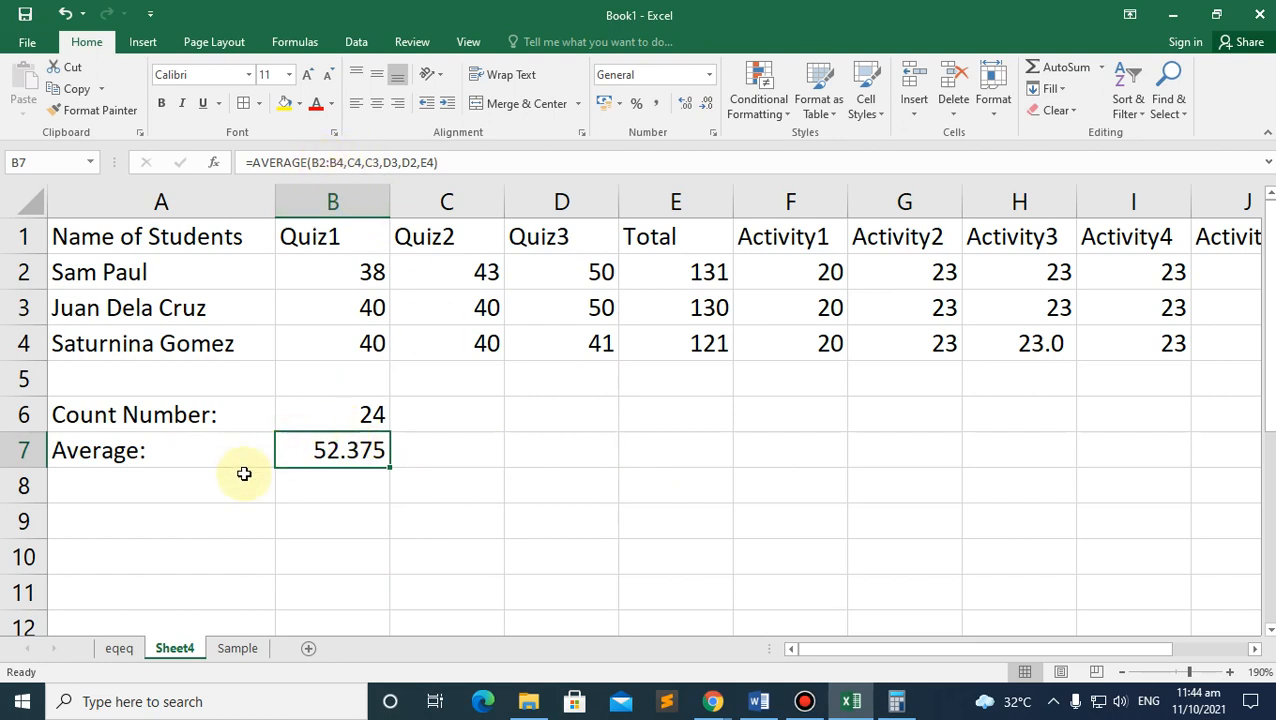
pyautogui.click(1101, 68)
pyautogui.click(1084, 162)
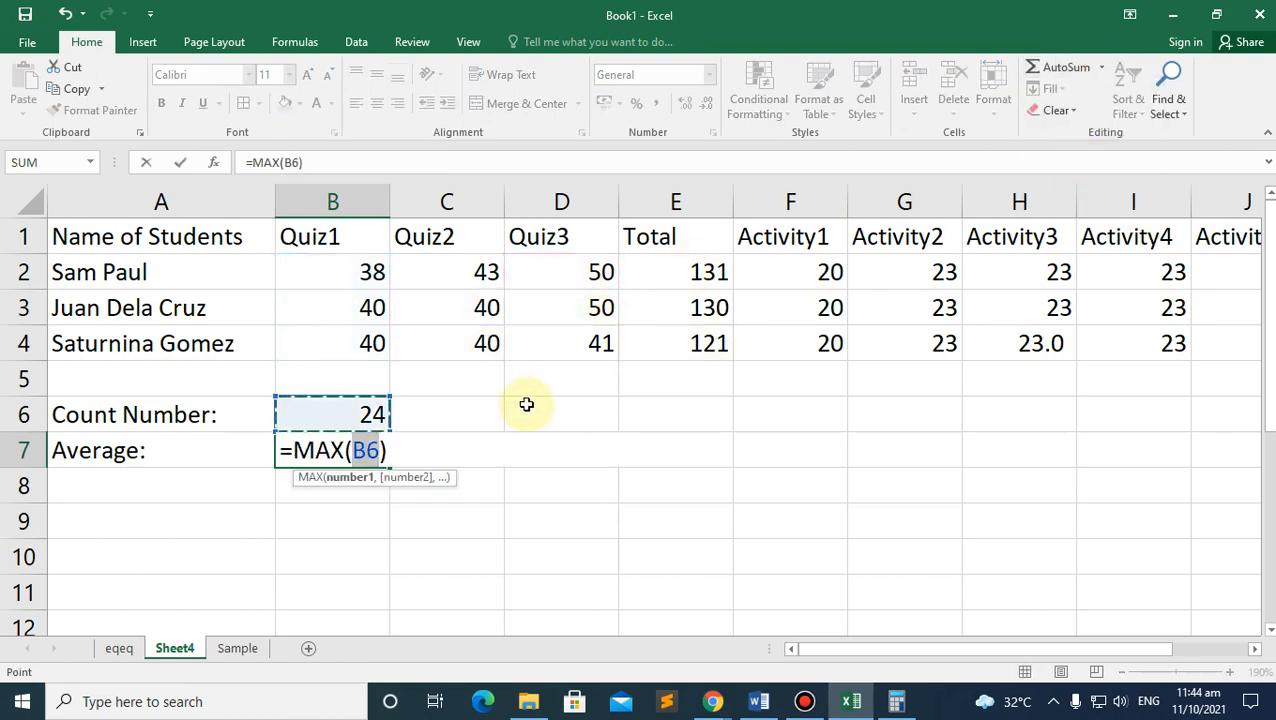
pyautogui.press('BackSpace')
pyautogui.write('1')
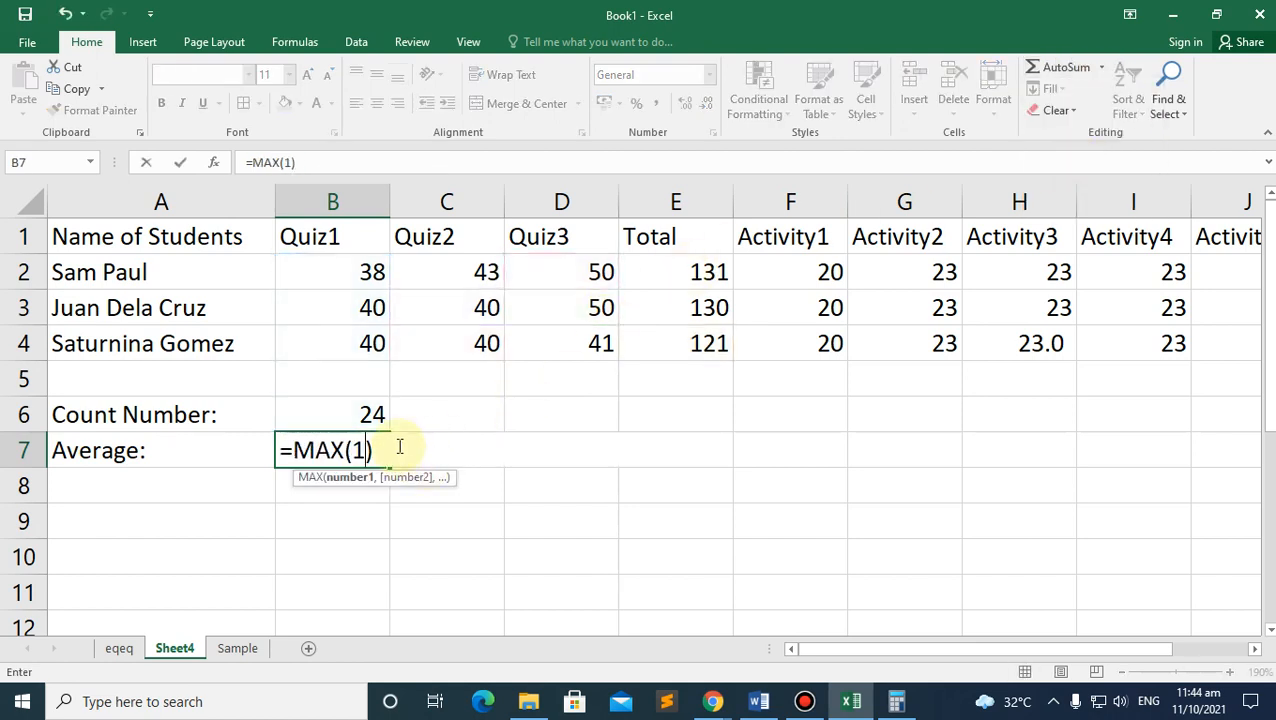
pyautogui.press('Return')
pyautogui.click(384, 447)
pyautogui.hotkey('ctrl', 'z')
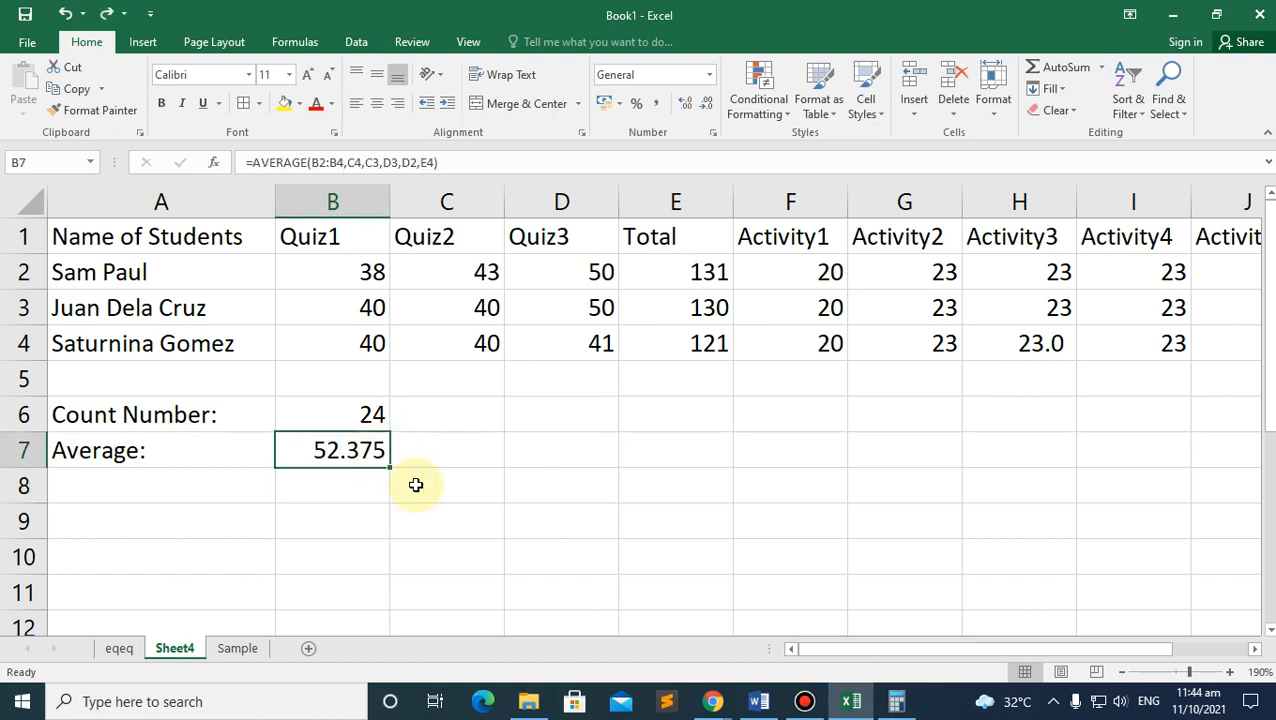
pyautogui.click(359, 507)
pyautogui.click(221, 496)
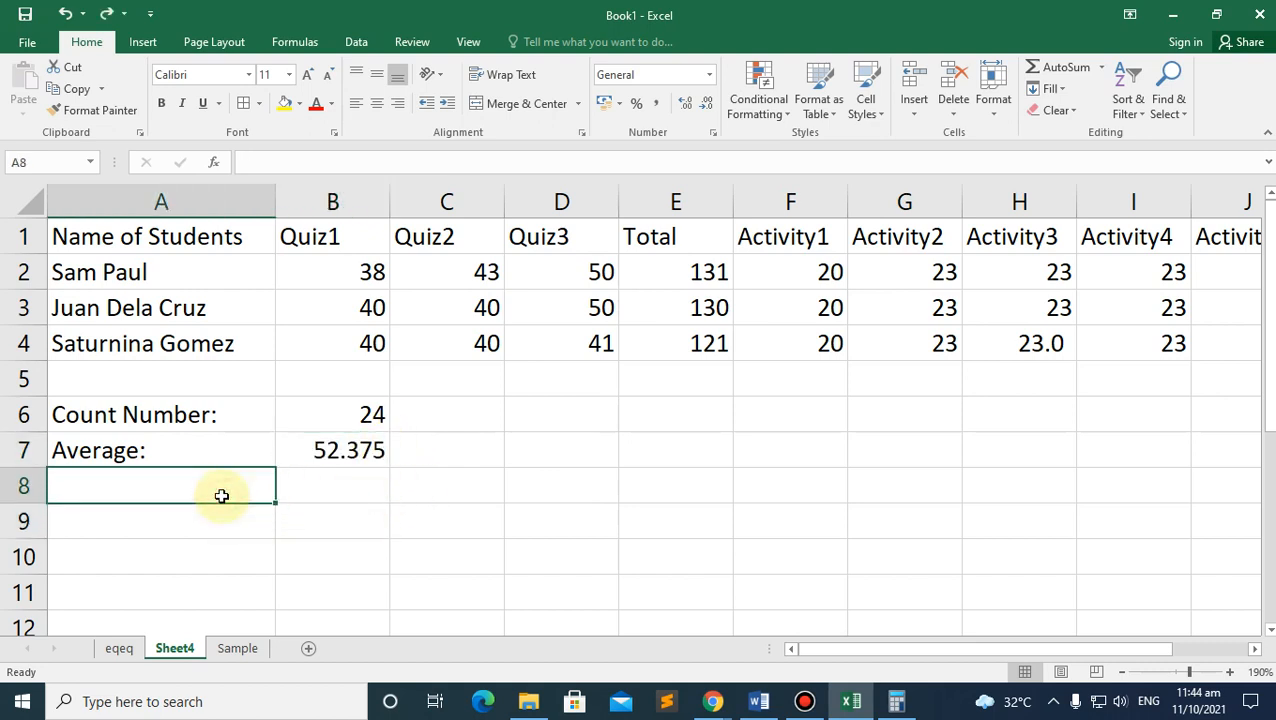
# Step: Label A8 'Max:' and pick B8 after previewing the grades B2:I4
pyautogui.write('Max:')
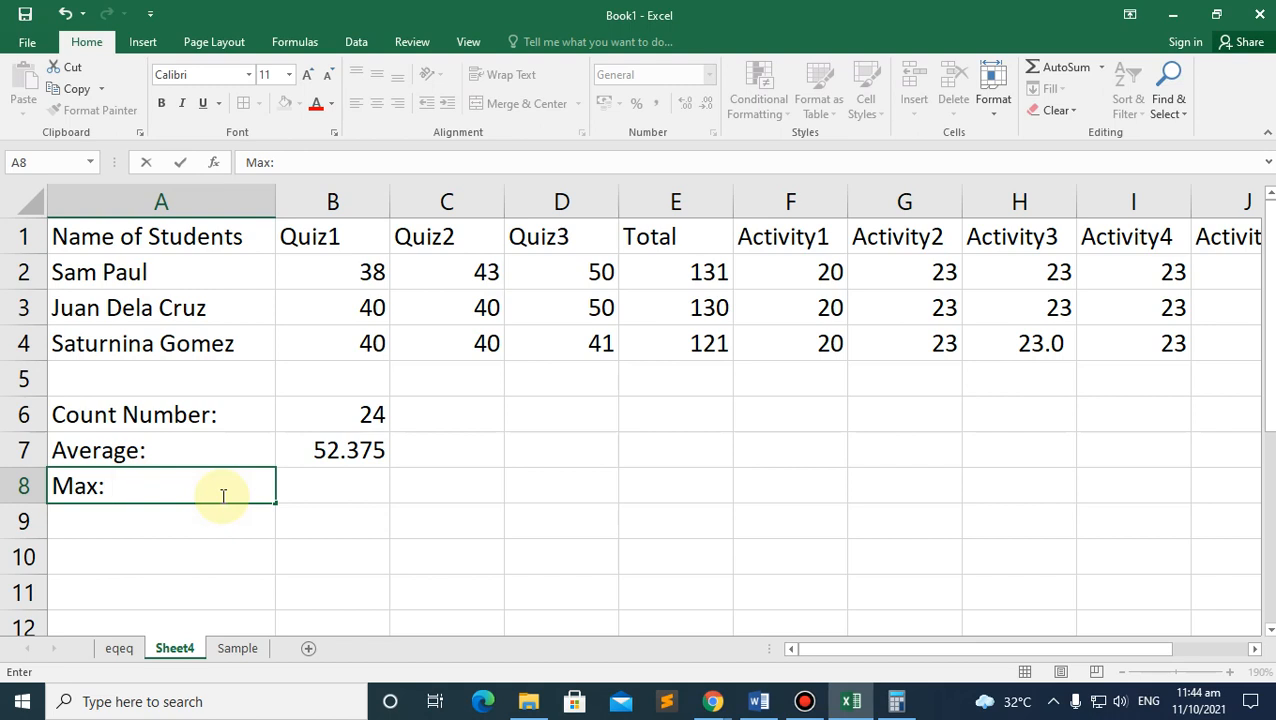
pyautogui.click(280, 487)
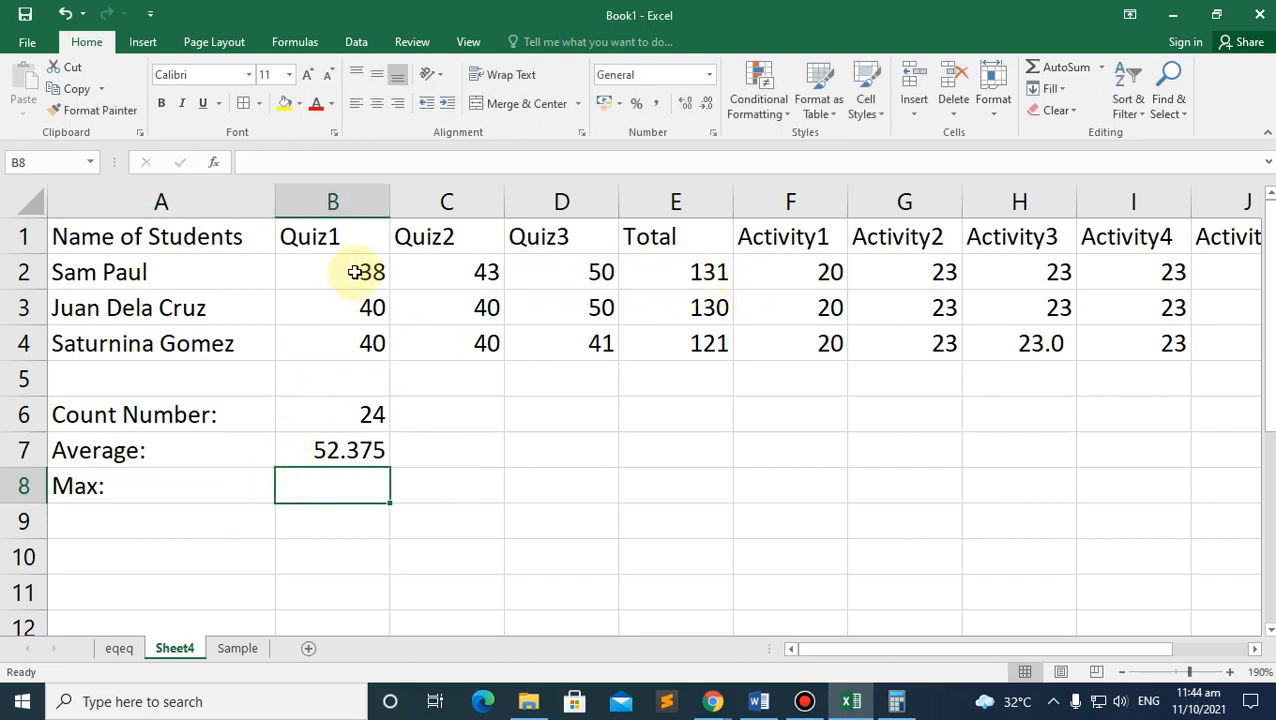
pyautogui.moveTo(352, 273); pyautogui.dragTo(1175, 338)
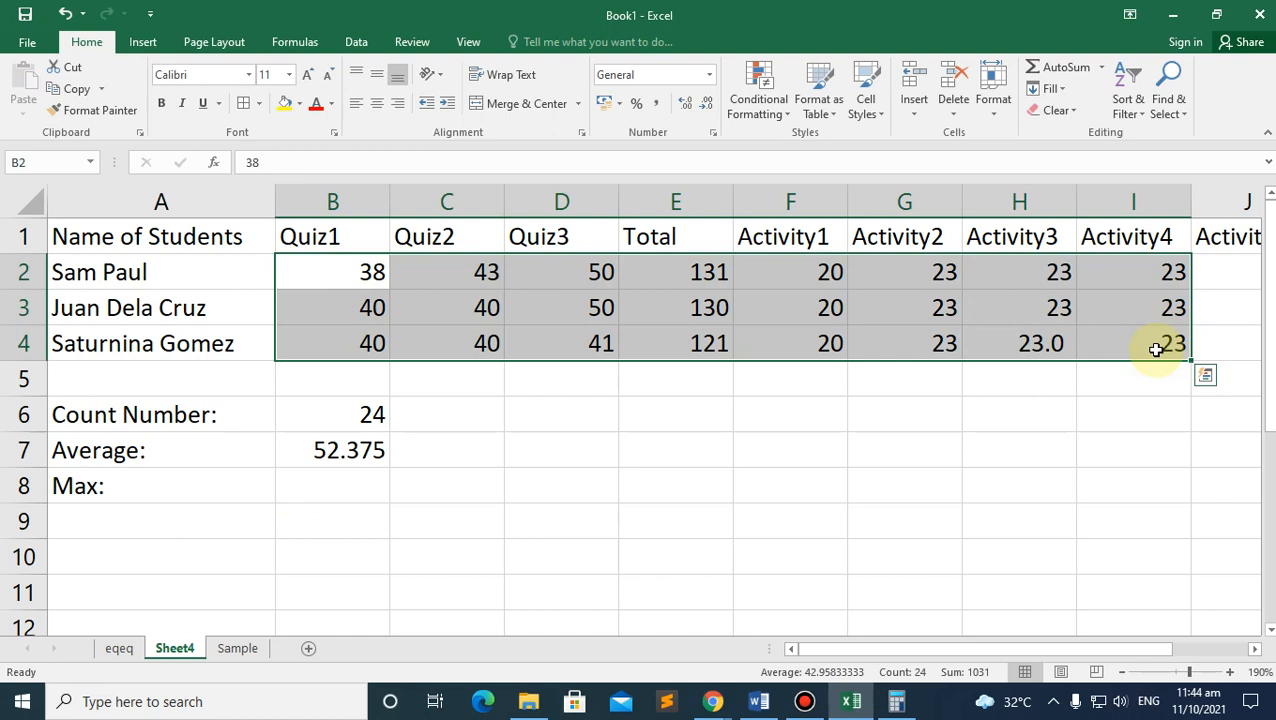
pyautogui.click(356, 483)
# Step: Enter =MAX(B2:I4) in B8, returning 131, and review its range
pyautogui.write('=max')
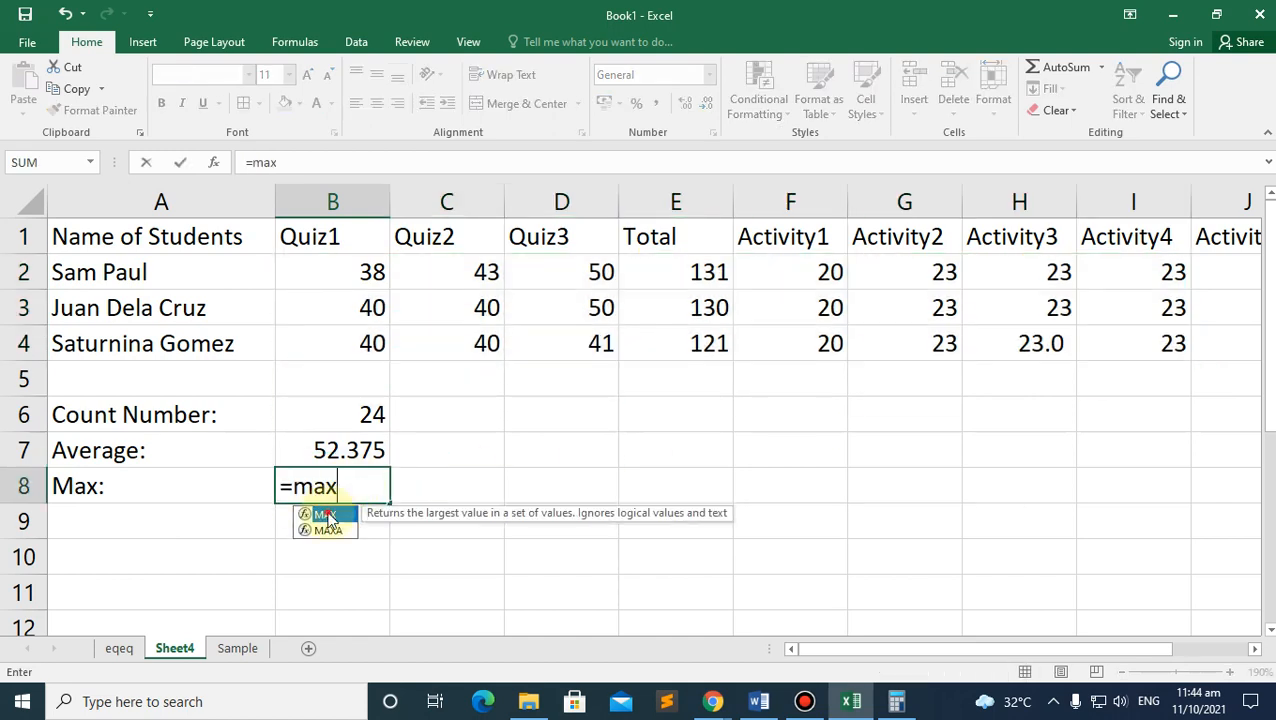
pyautogui.doubleClick(303, 513)
pyautogui.moveTo(362, 272); pyautogui.dragTo(1131, 342)
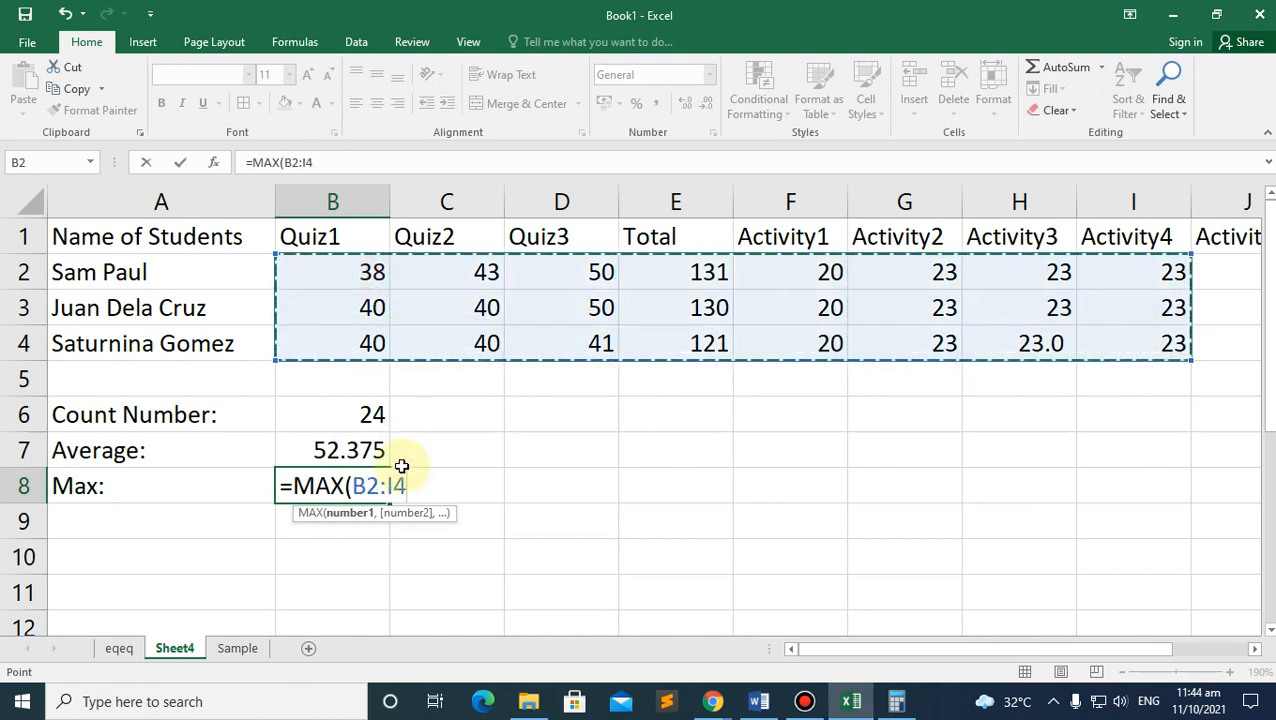
pyautogui.write(')')
pyautogui.press('Return')
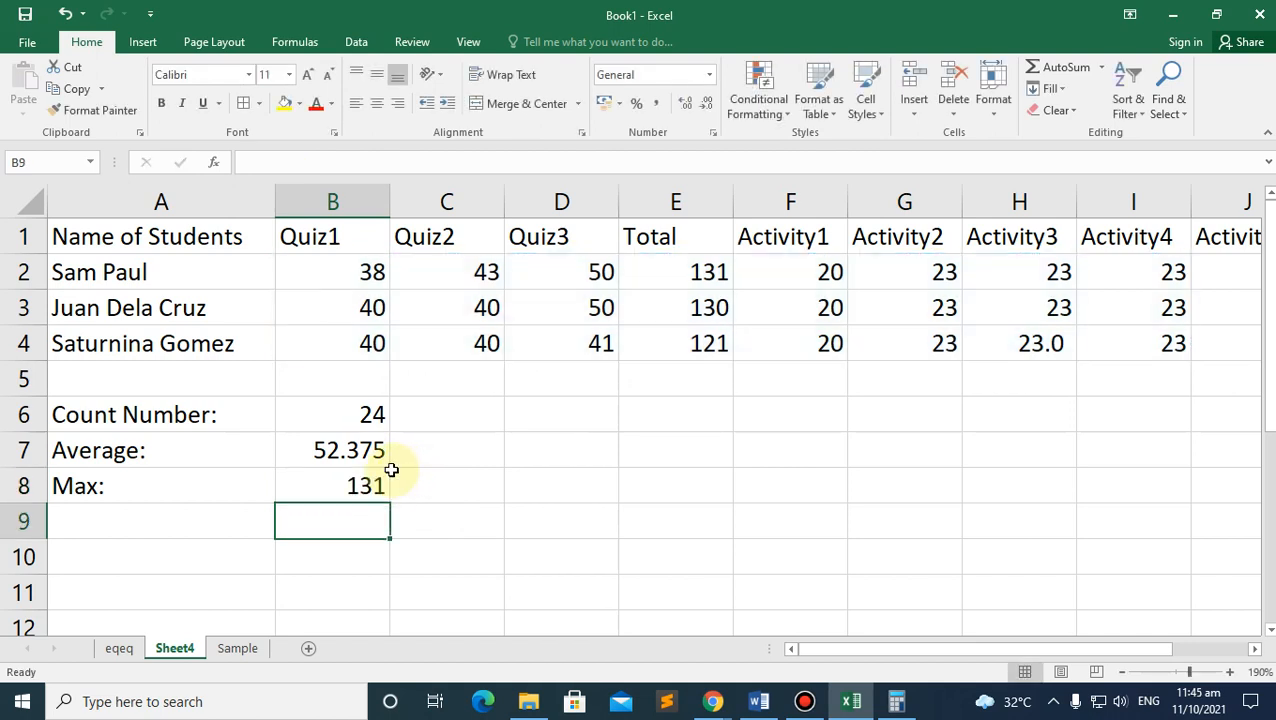
pyautogui.click(362, 488)
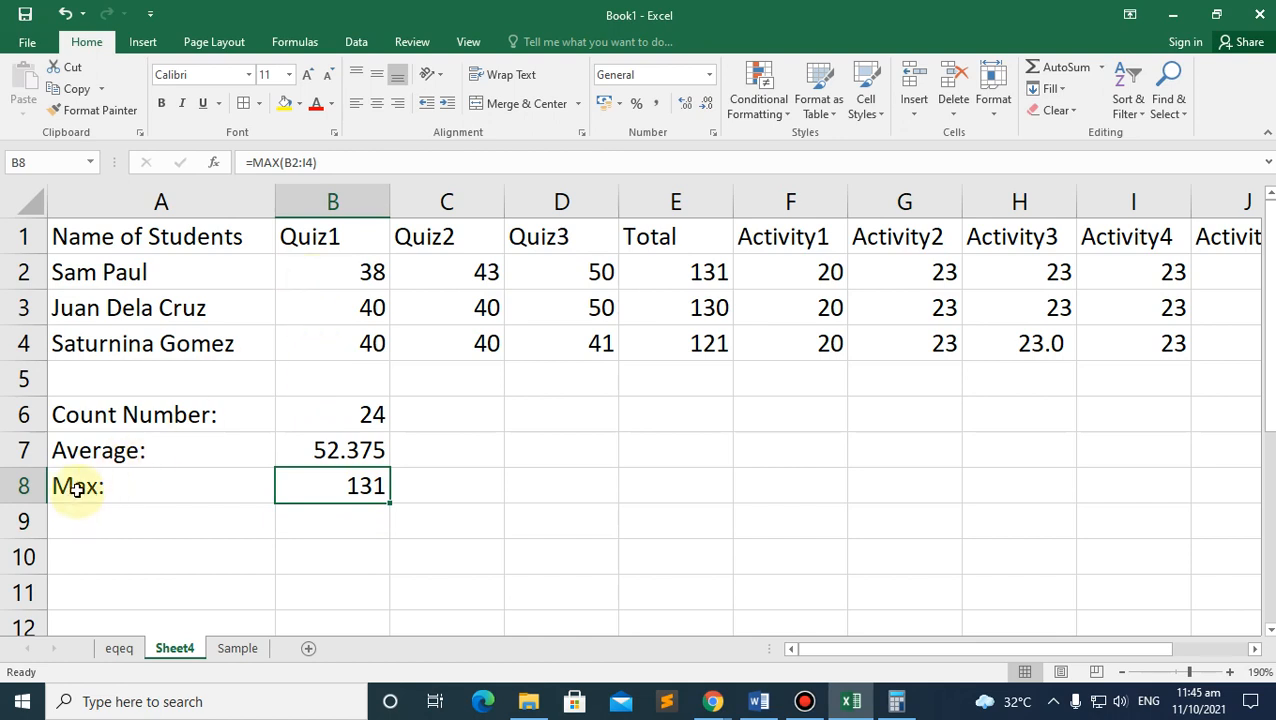
pyautogui.doubleClick(362, 489)
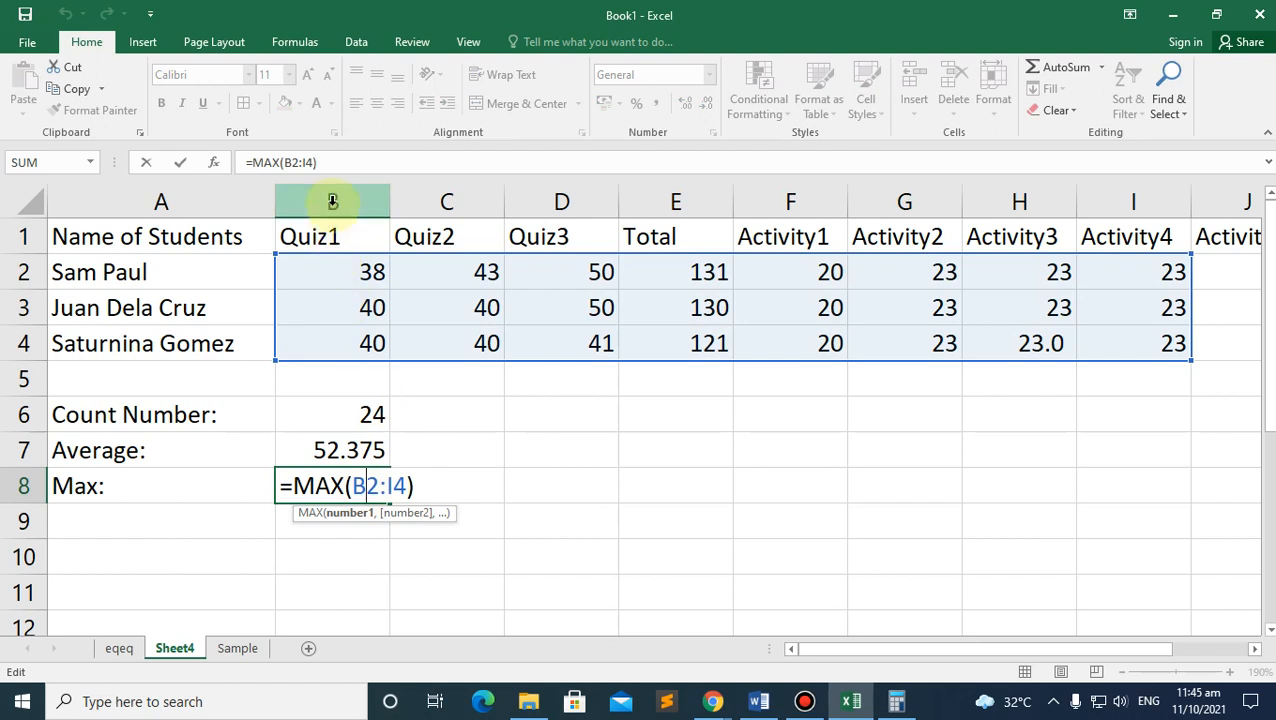
pyautogui.click(336, 276)
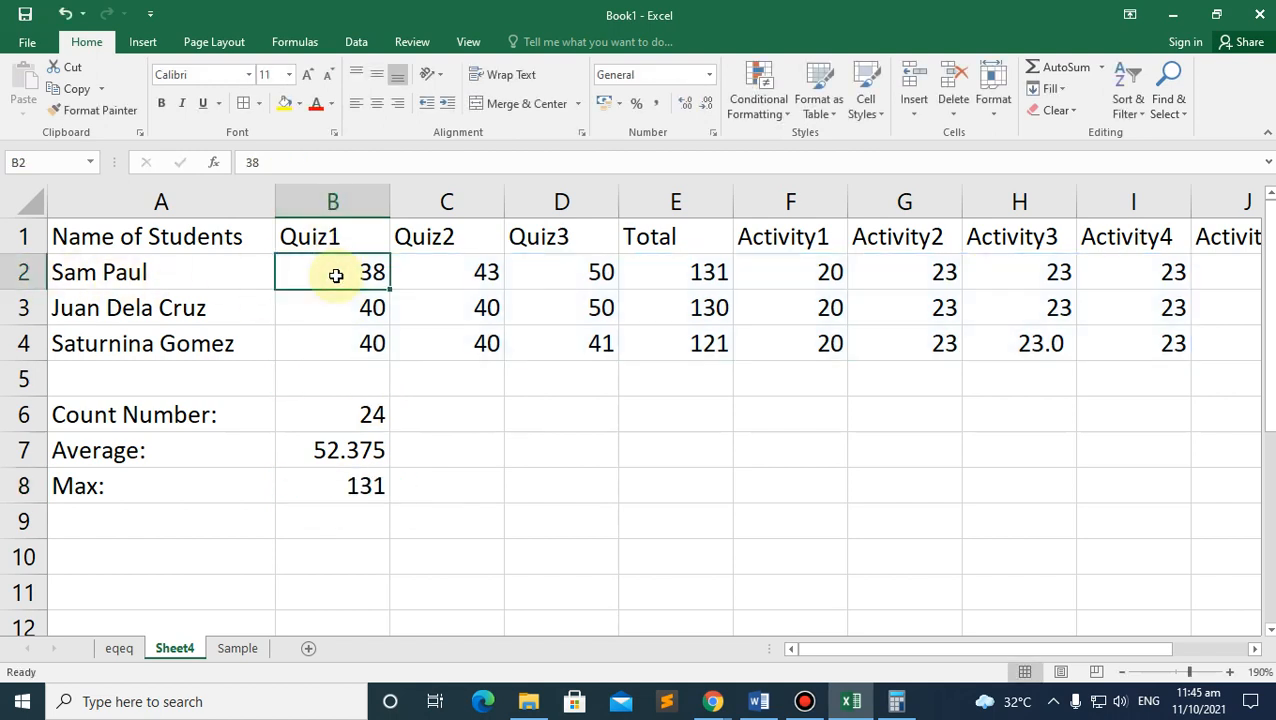
pyautogui.doubleClick(334, 488)
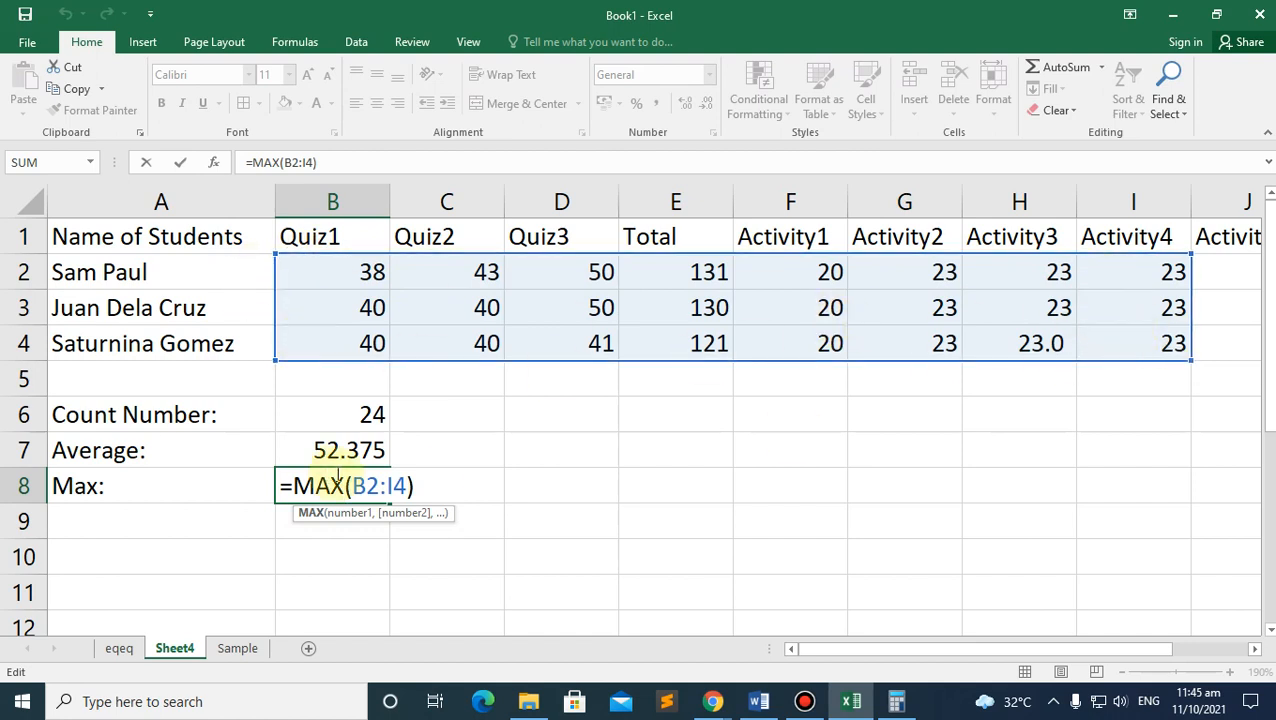
# Step: Commit =MAX(B2:I4) in B8 and change the Quiz3 score in D3 to 500
pyautogui.press('Return')
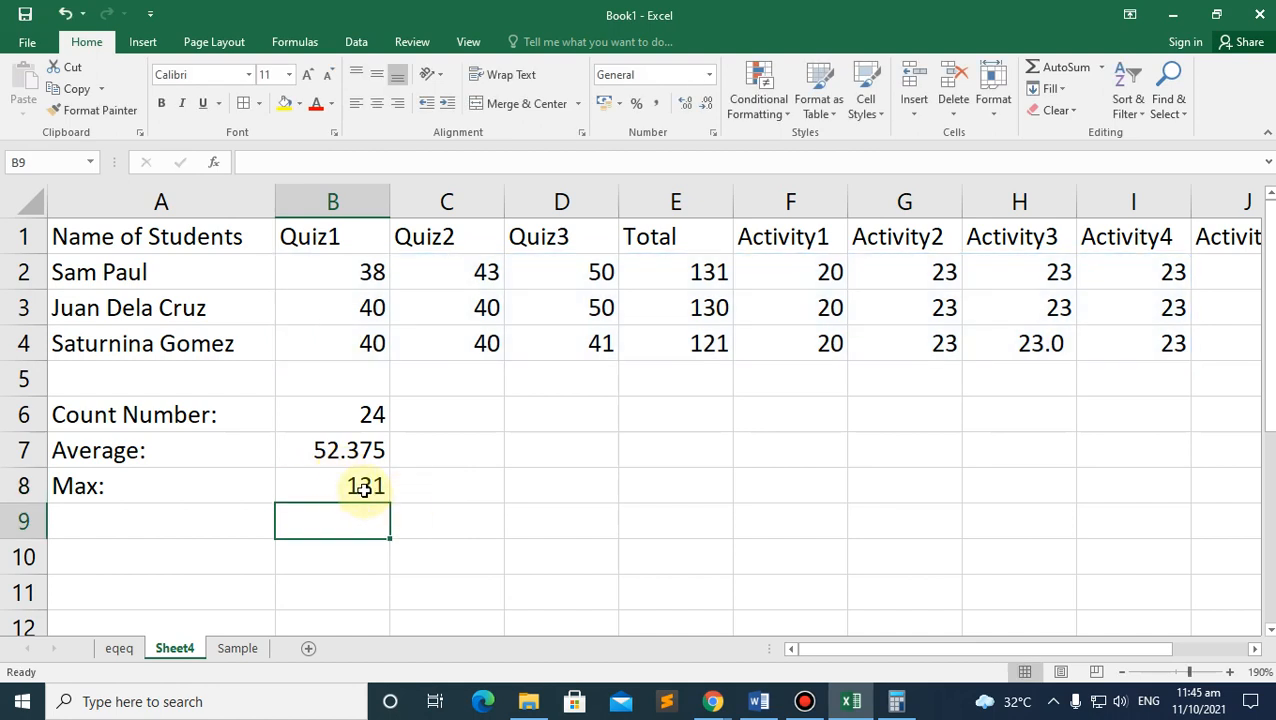
pyautogui.click(598, 309)
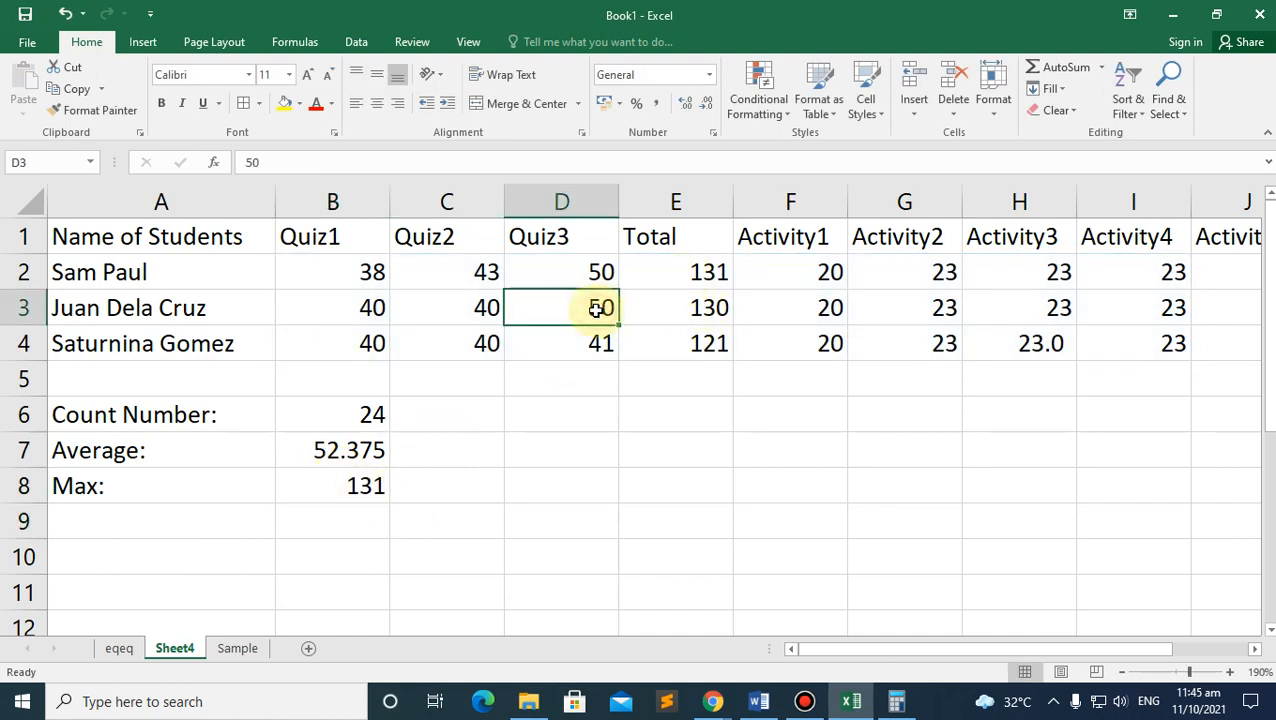
pyautogui.write('500')
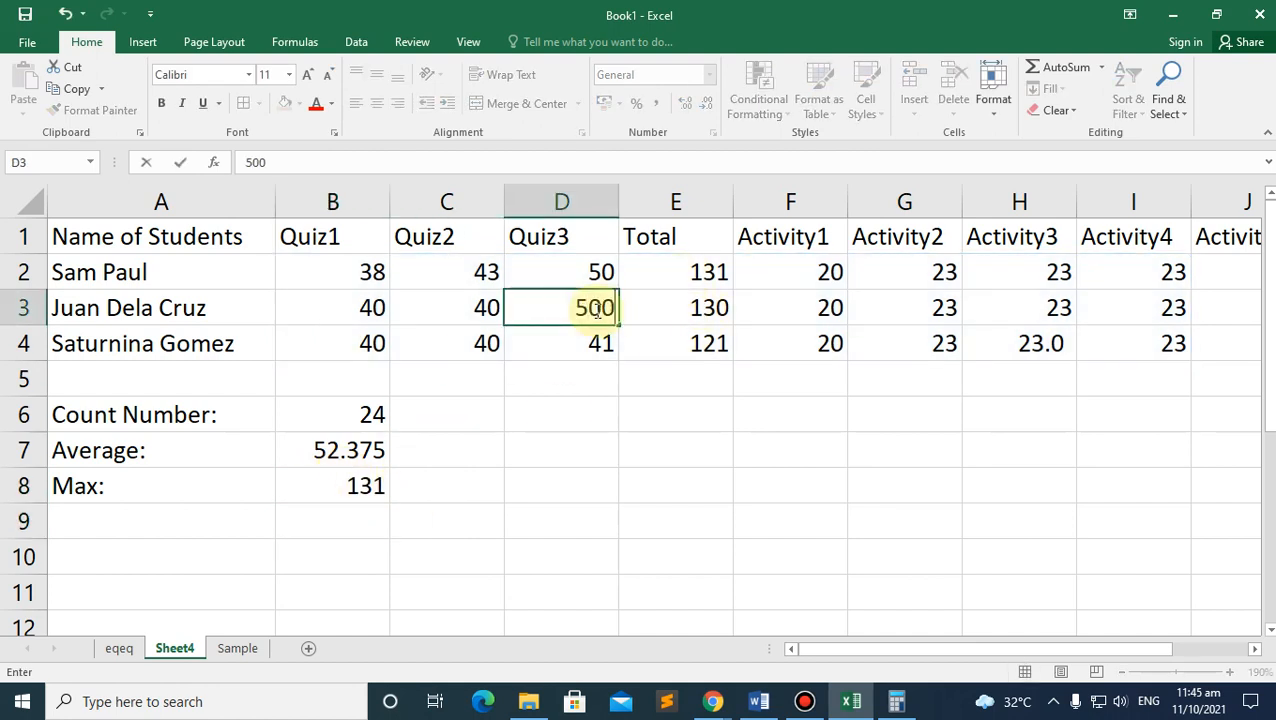
pyautogui.press('Return')
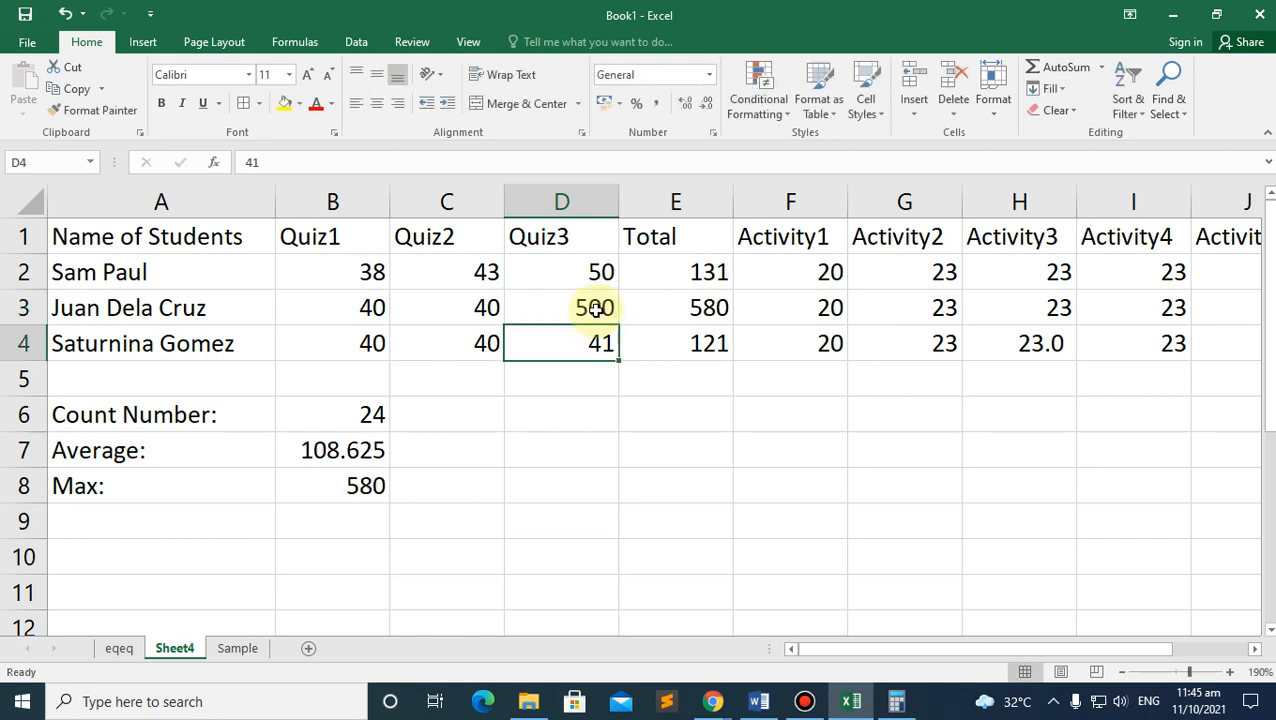
# Step: Check D3's new value and the SUM formula in E3
pyautogui.click(731, 306)
pyautogui.doubleClick(590, 313)
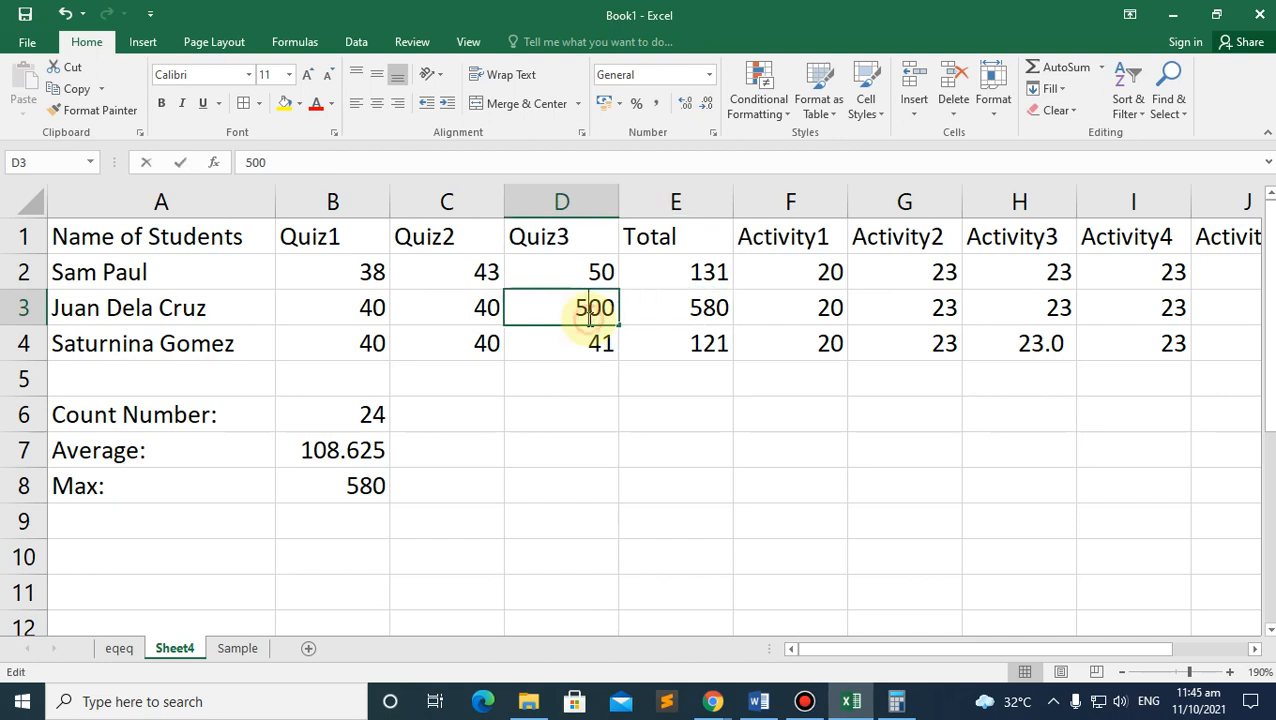
pyautogui.click(683, 308)
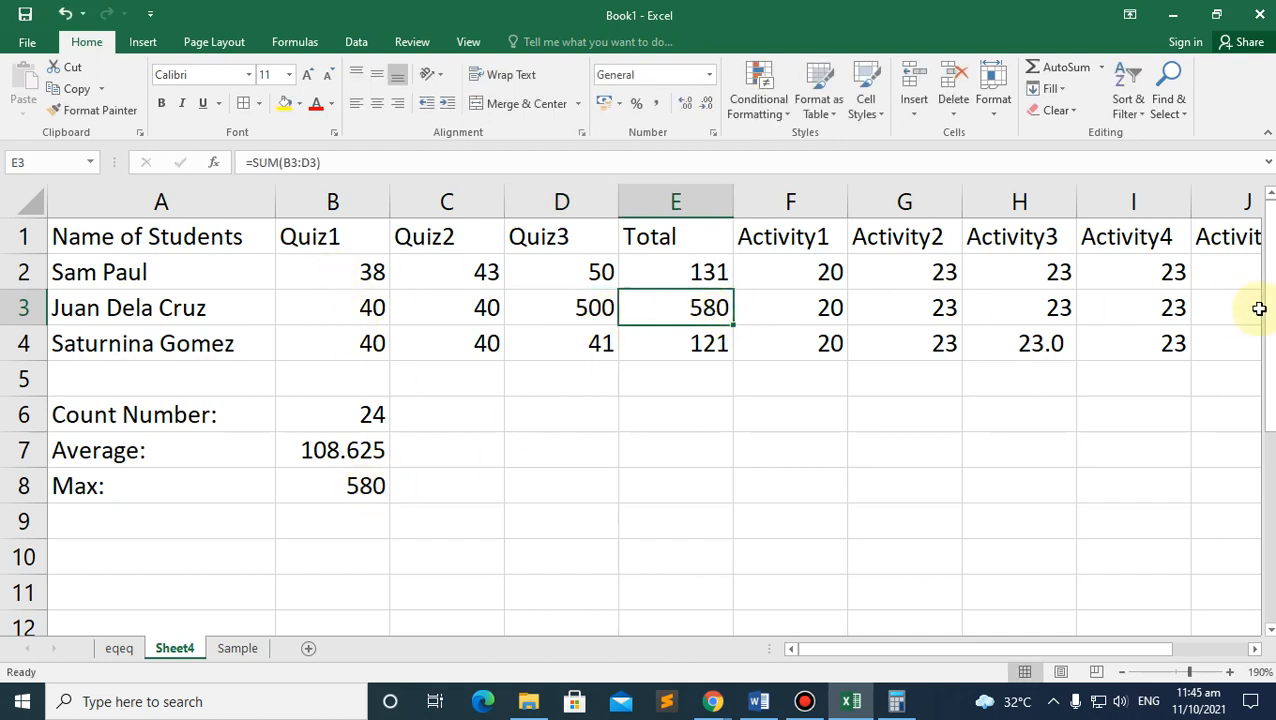
# Step: Label A9 'Min:' and enter =MIN(B2:I4) in B9
pyautogui.click(121, 528)
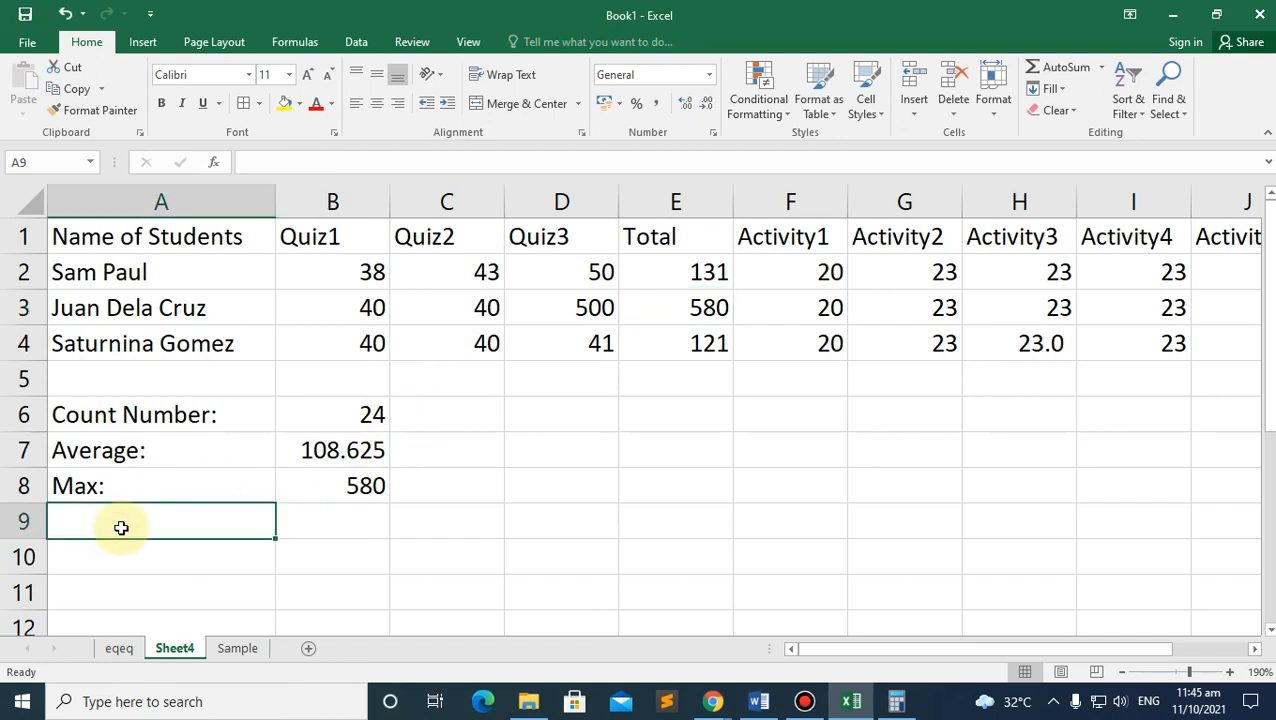
pyautogui.write('Min:')
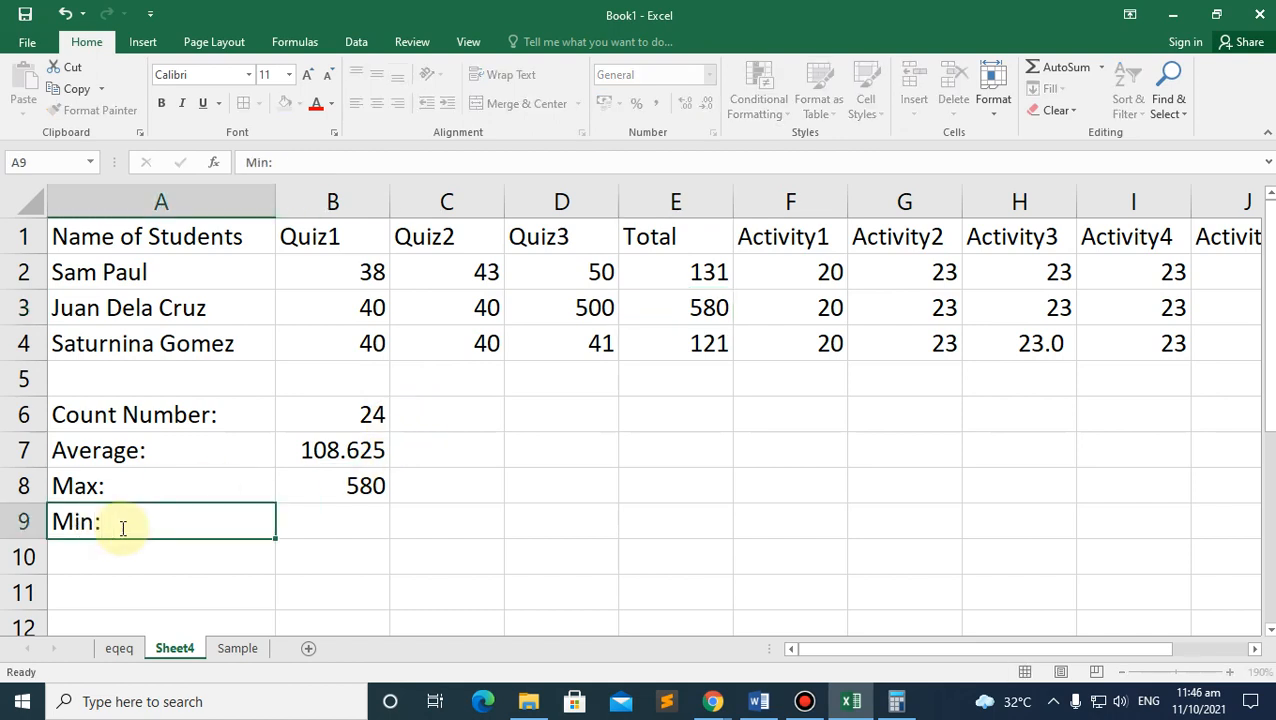
pyautogui.press('Tab')
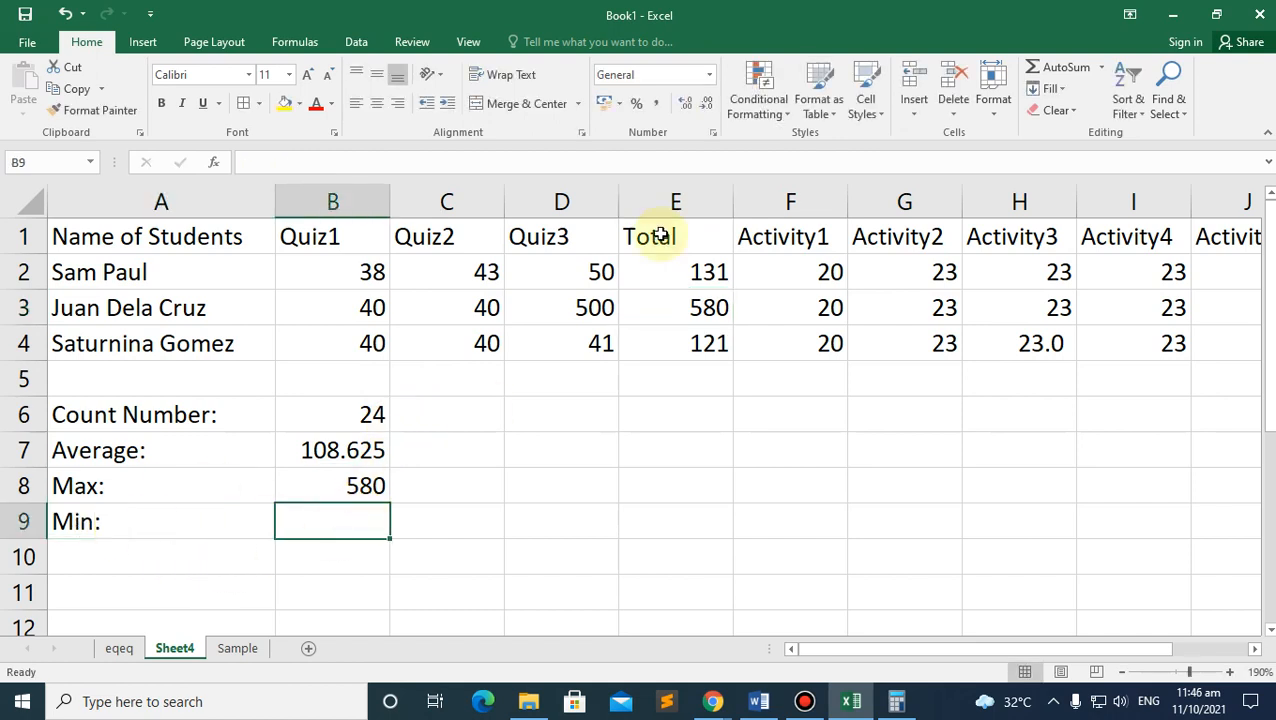
pyautogui.write('=min')
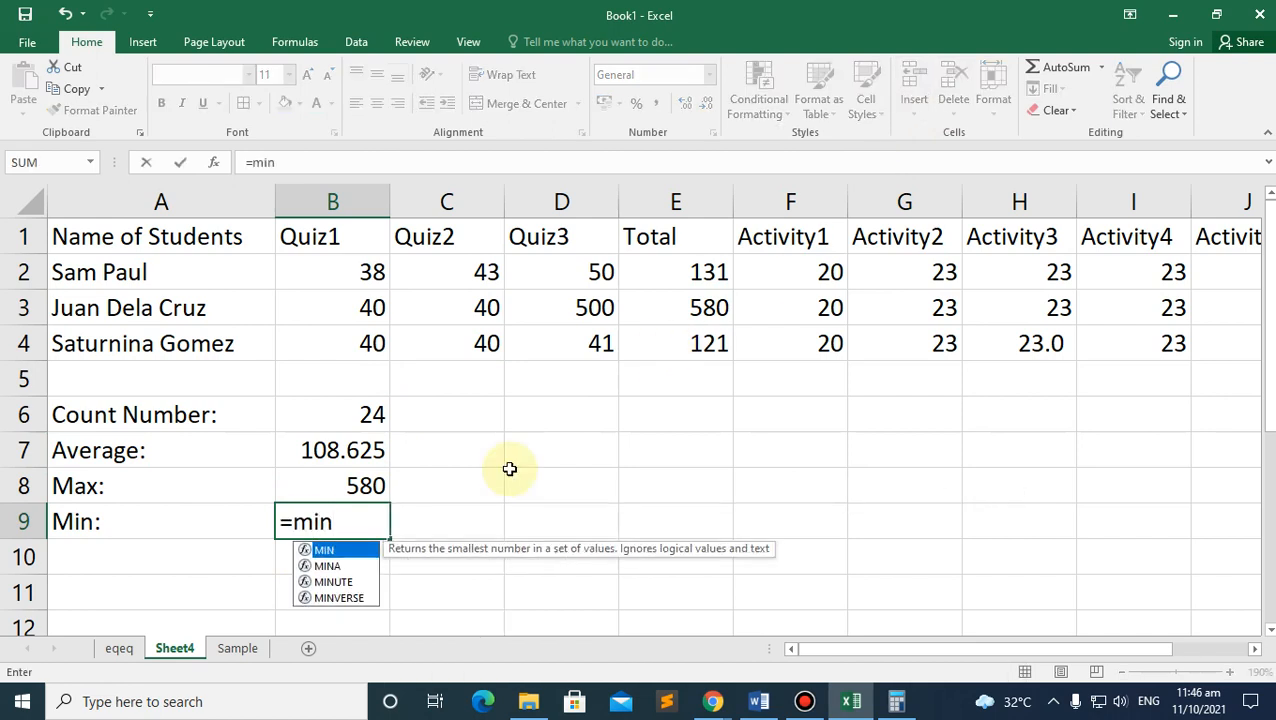
pyautogui.doubleClick(325, 556)
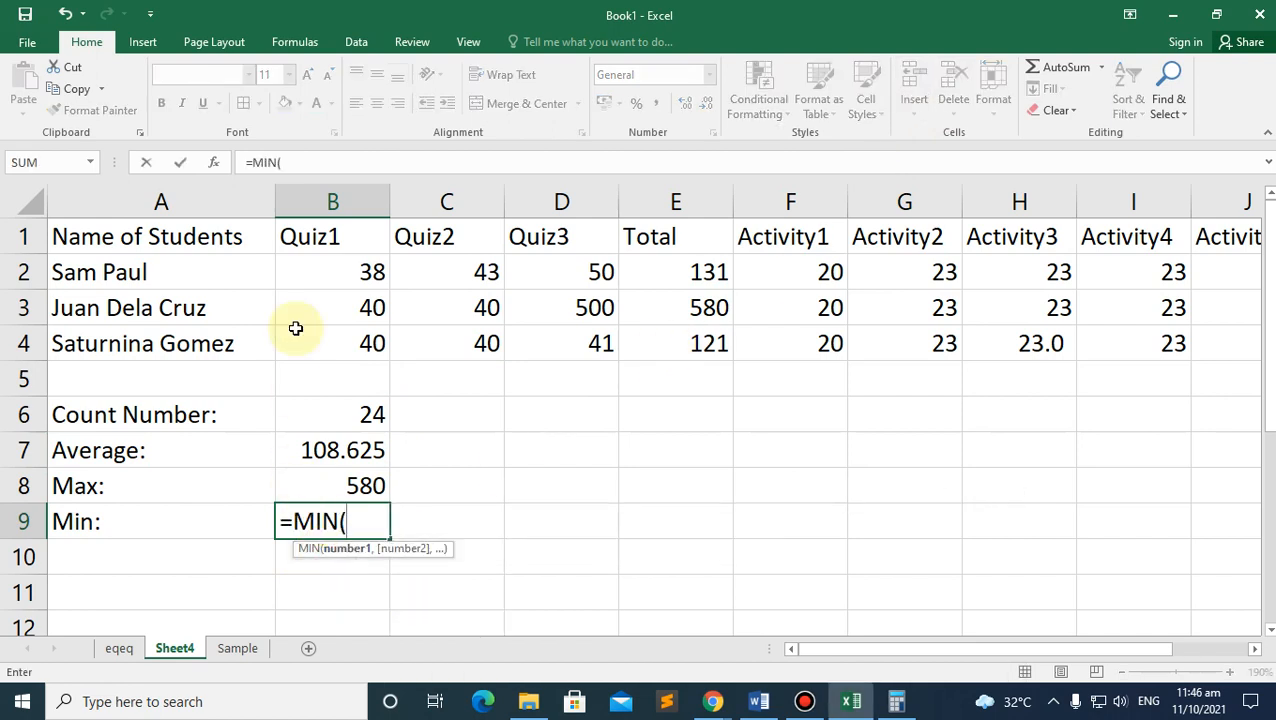
pyautogui.click(370, 482)
pyautogui.moveTo(342, 265); pyautogui.dragTo(1116, 344)
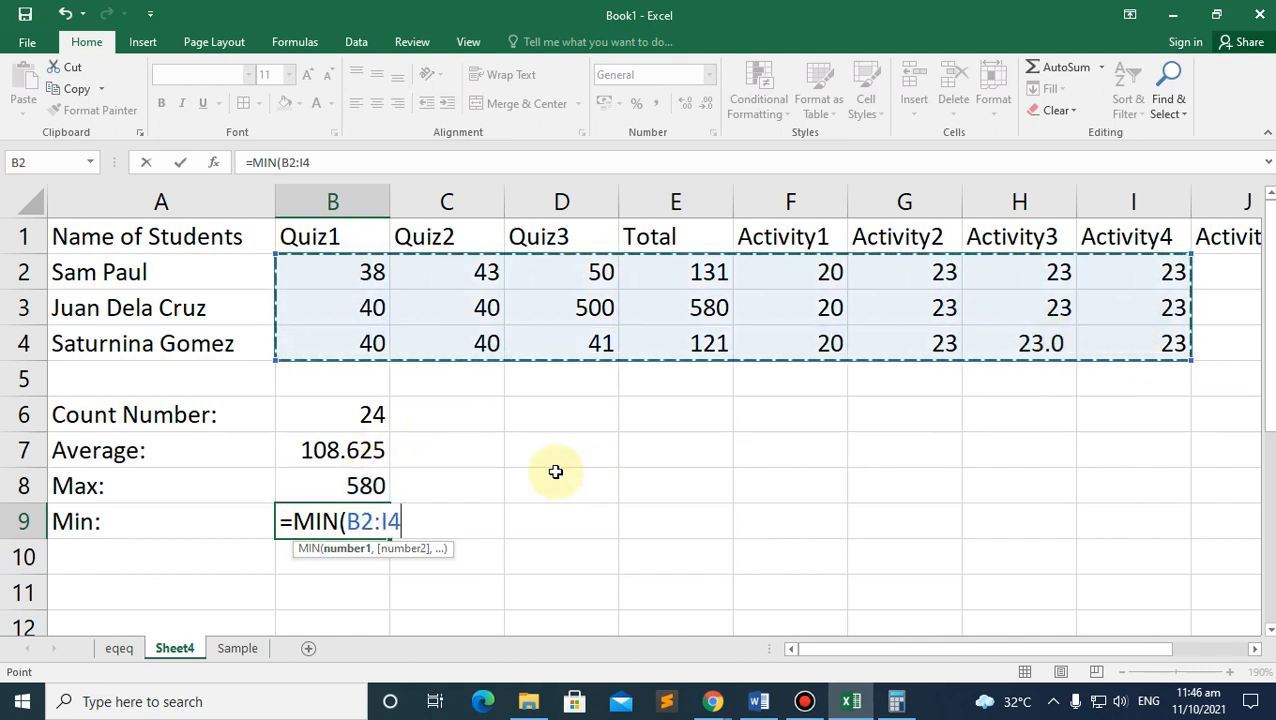
pyautogui.write(')')
pyautogui.press('Return')
pyautogui.click(345, 521)
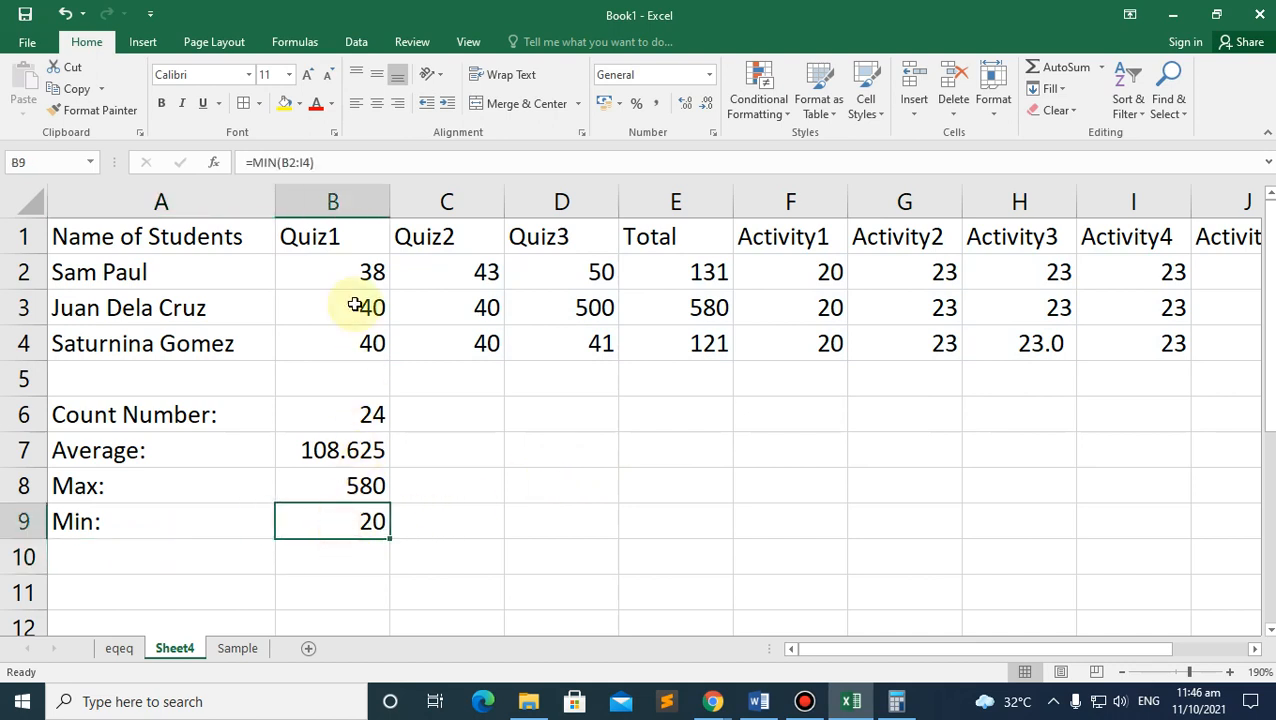
# Step: Change the Activity1 score in F3 to 2, dropping Min to 2, then select A10
pyautogui.click(824, 305)
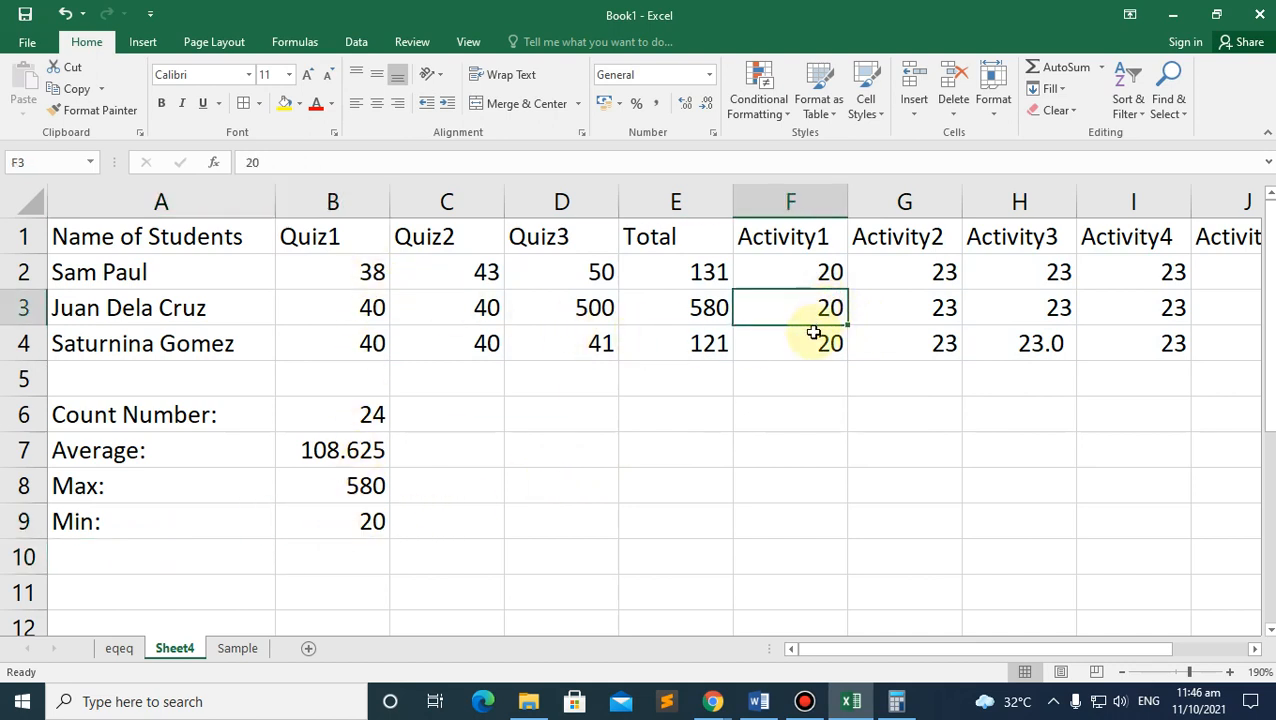
pyautogui.write('2')
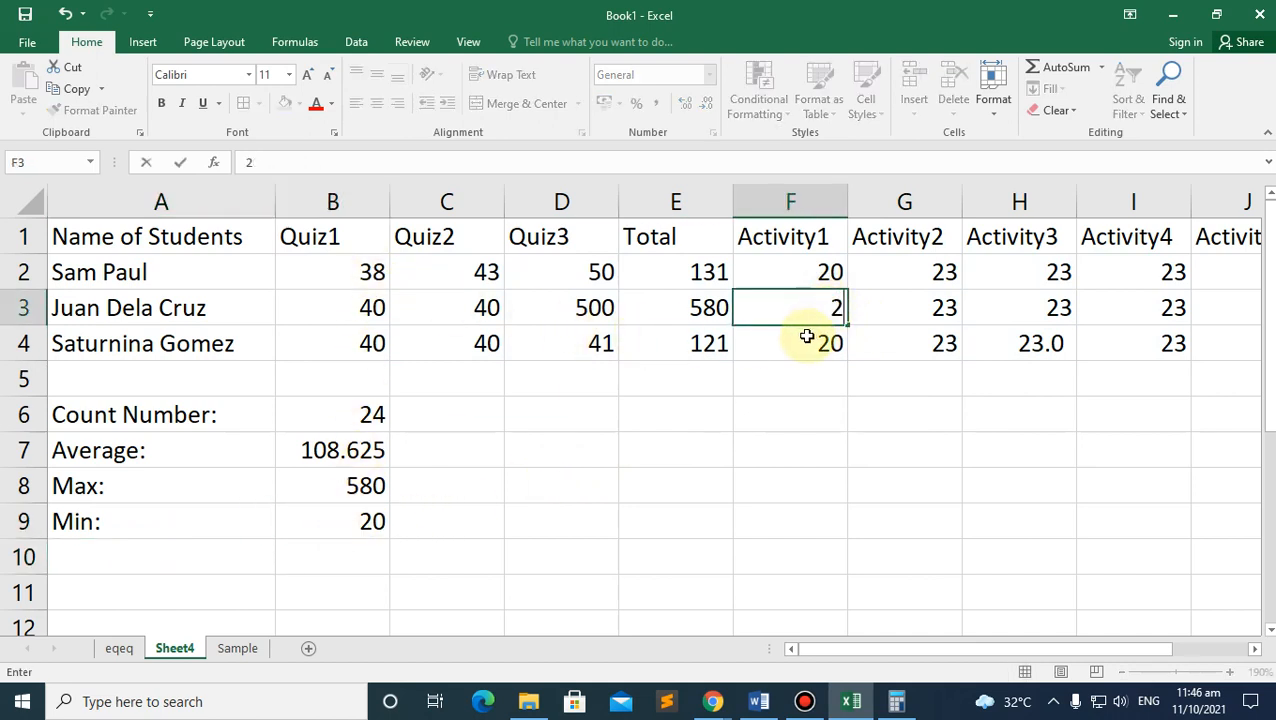
pyautogui.press('Return')
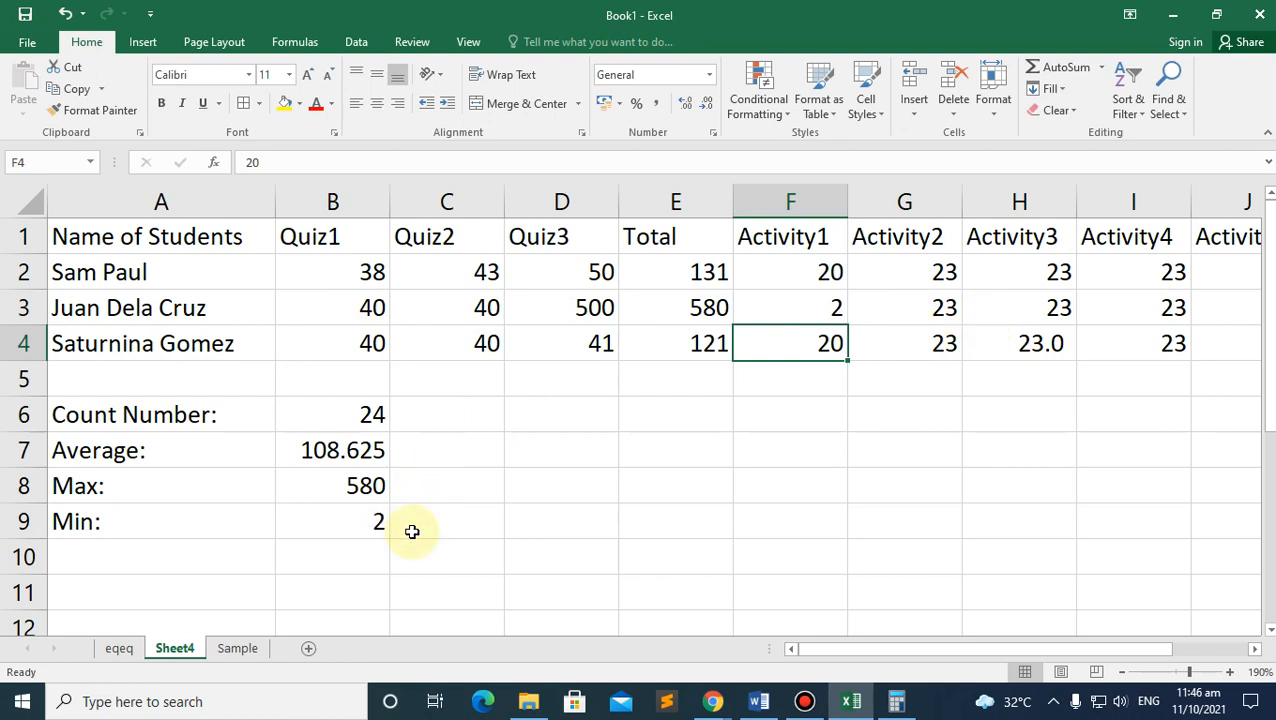
pyautogui.click(712, 701)
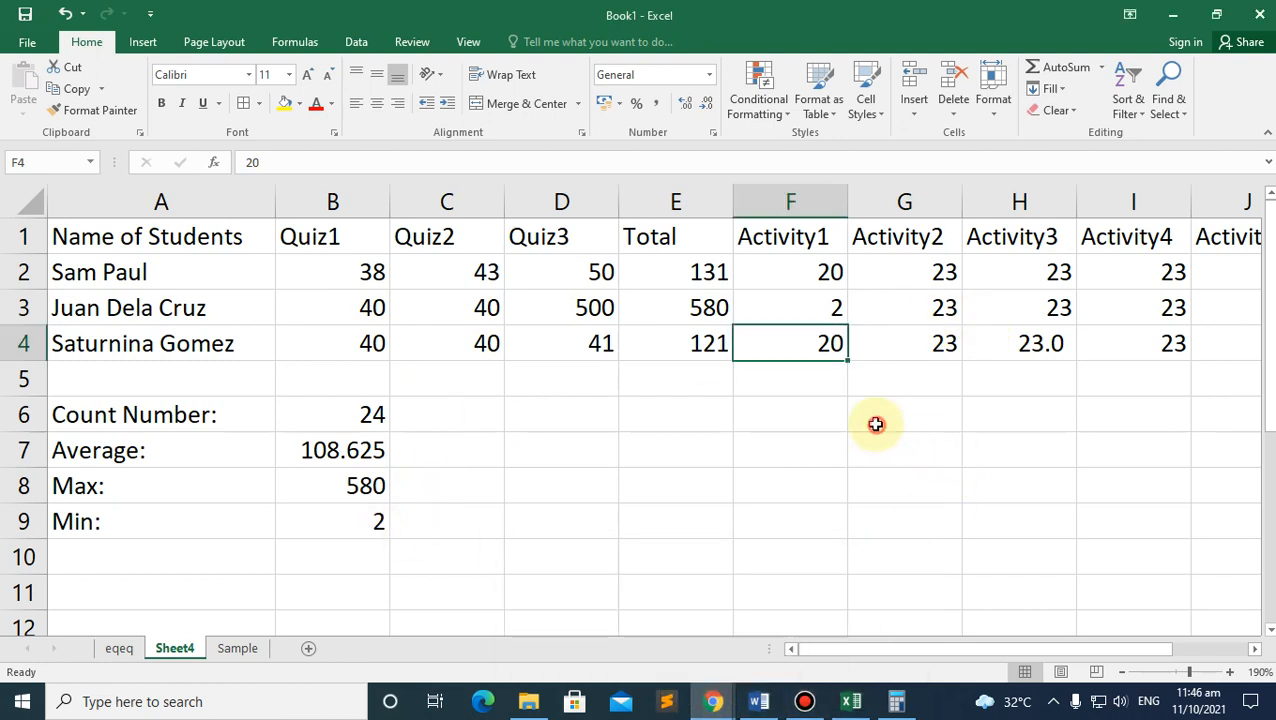
pyautogui.click(110, 557)
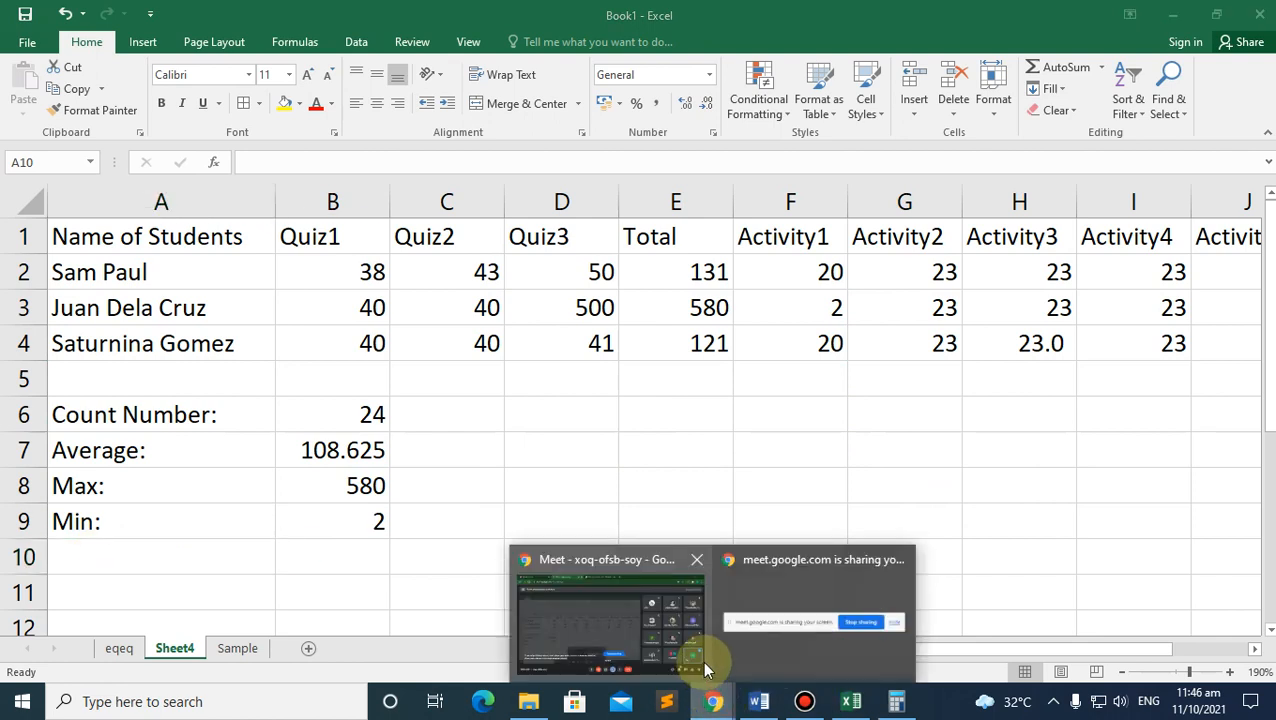
# Step: Start a SUM in A10, discard it, and open the full function list via More Functions
pyautogui.click(1075, 66)
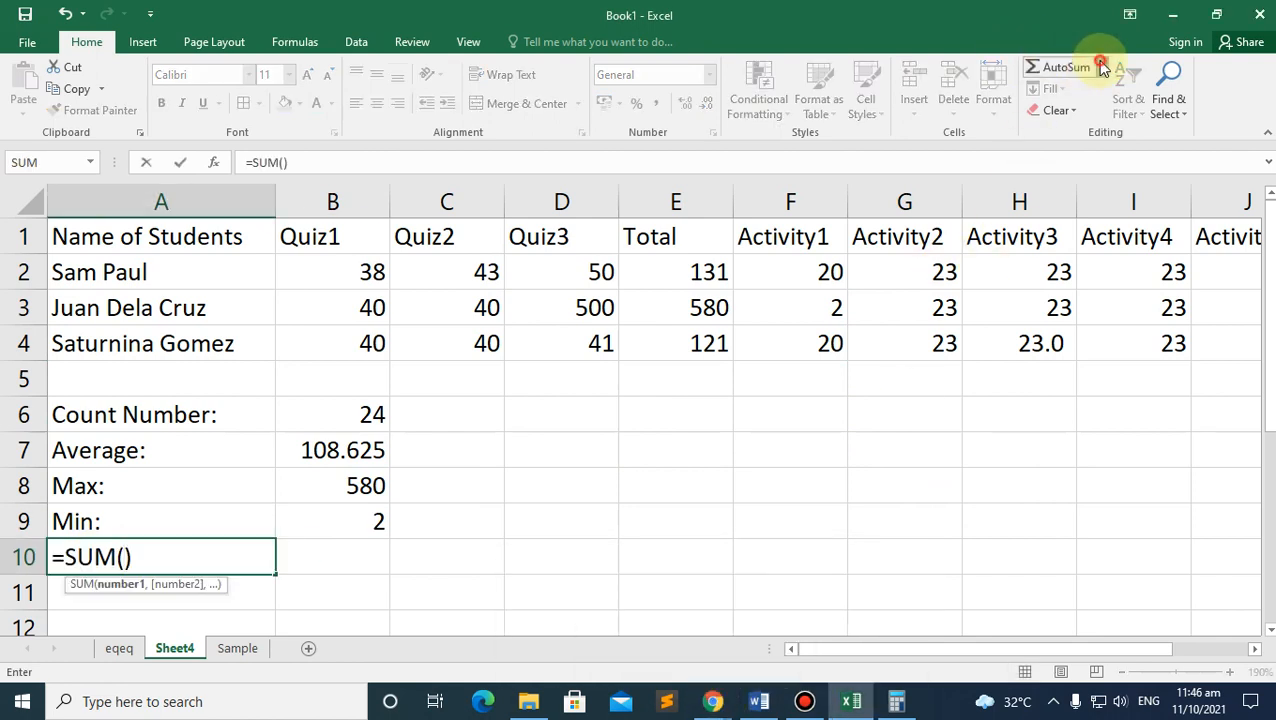
pyautogui.click(1101, 67)
pyautogui.click(1090, 207)
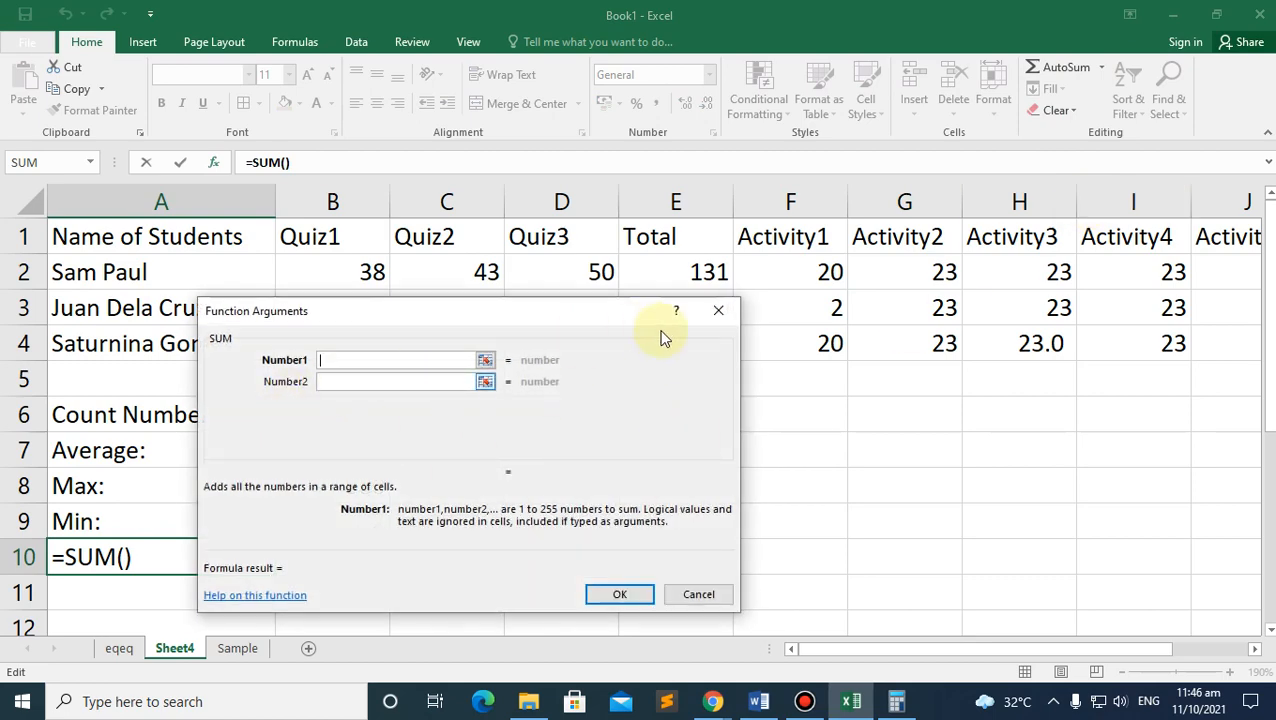
pyautogui.click(718, 310)
pyautogui.click(1101, 67)
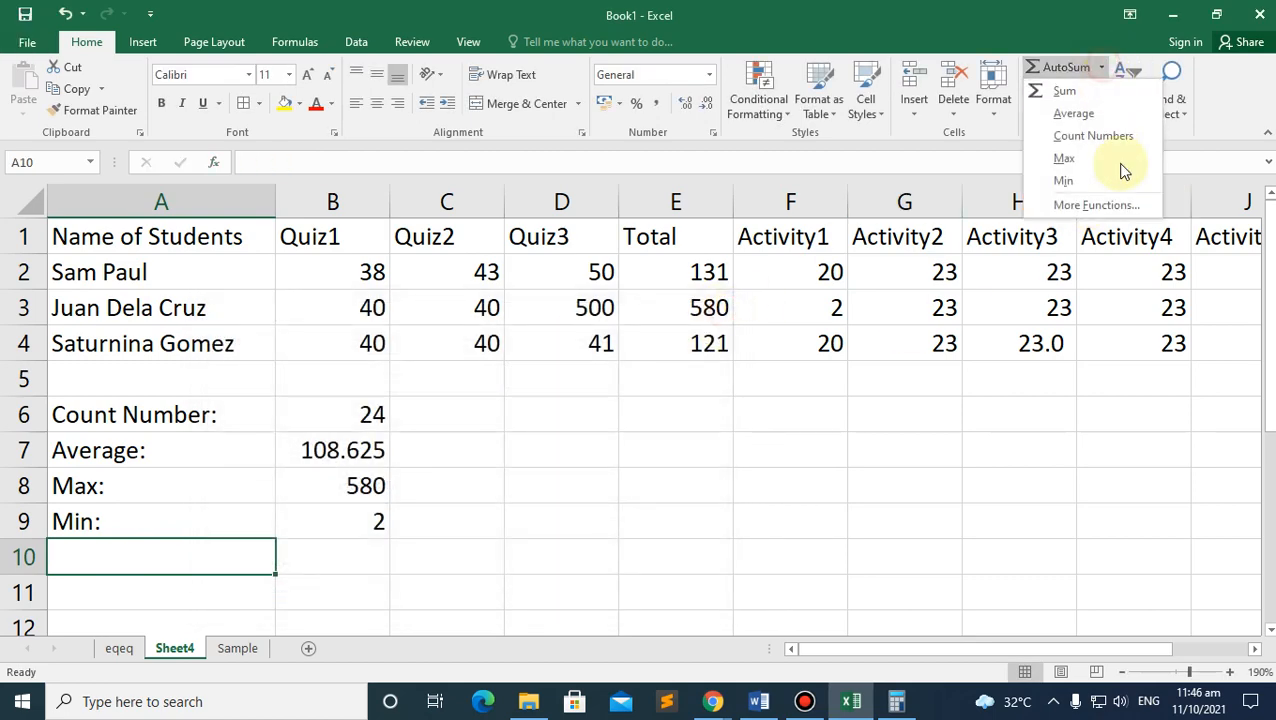
pyautogui.click(1088, 205)
# Step: Preview AVERAGE, IF, COUNT, MAX, SIN, SUMIF, PMT and STDEV, then show the Financial category
pyautogui.click(315, 438)
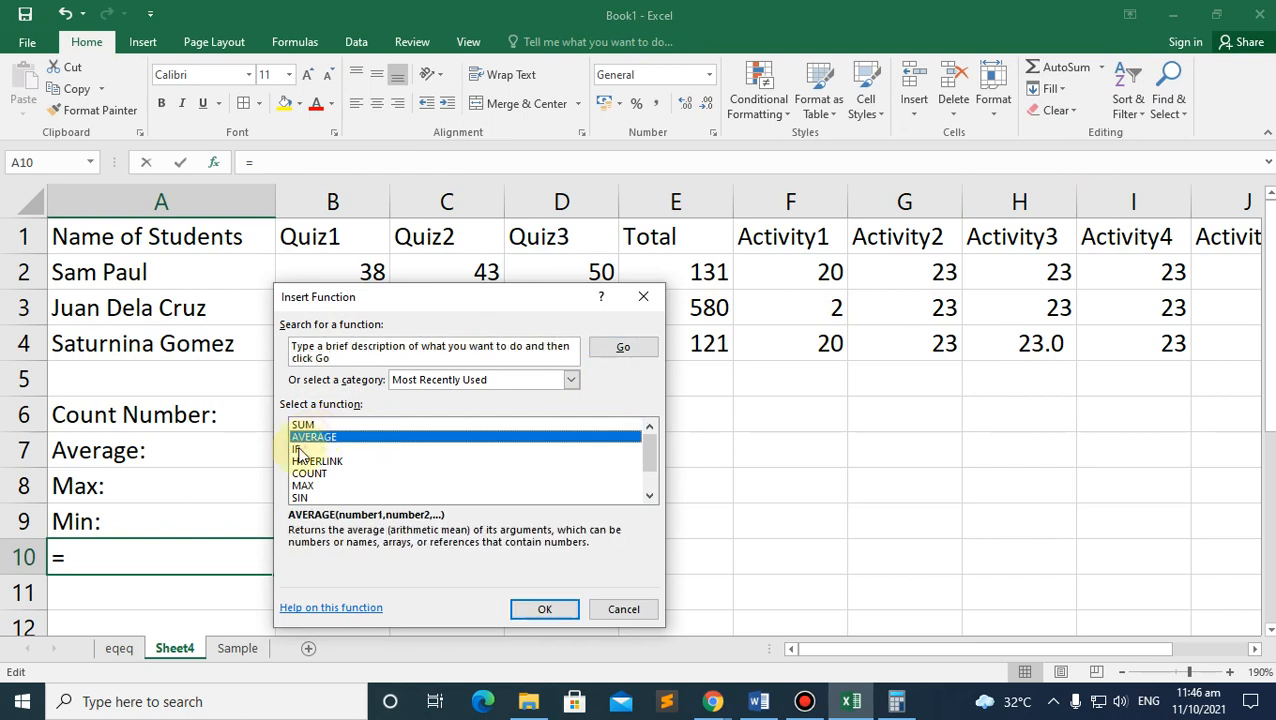
pyautogui.click(298, 449)
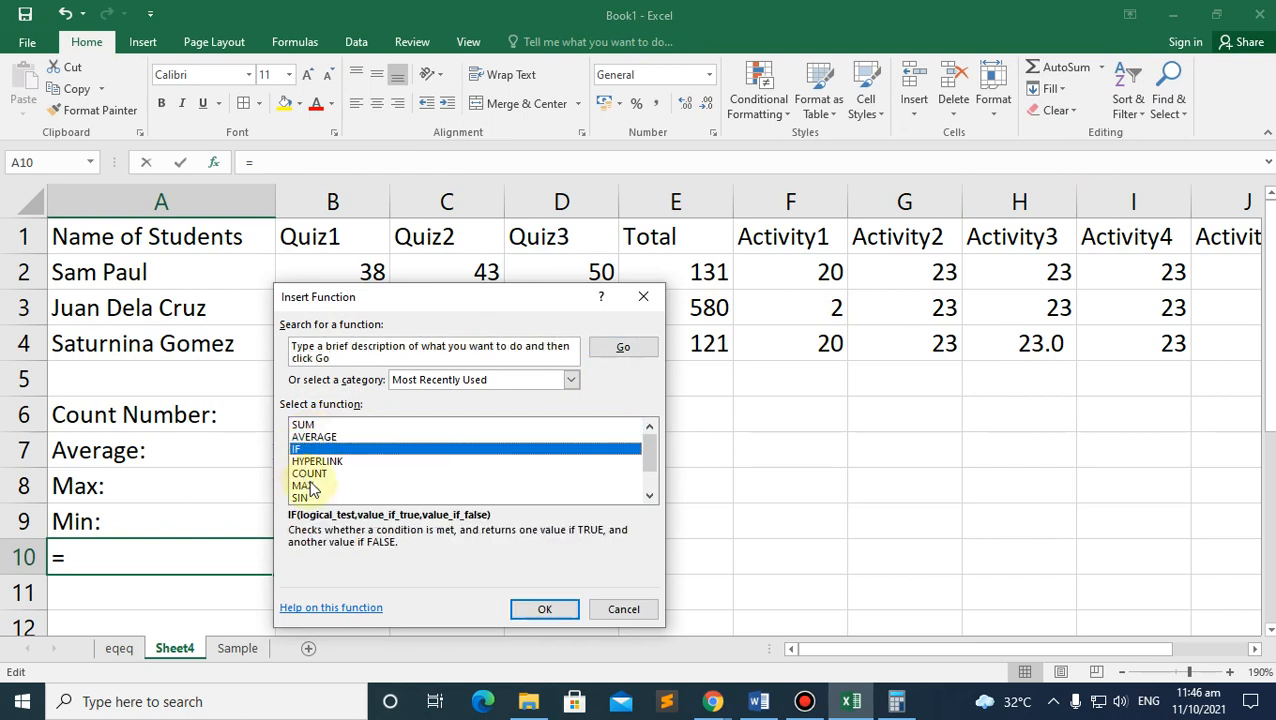
pyautogui.click(316, 475)
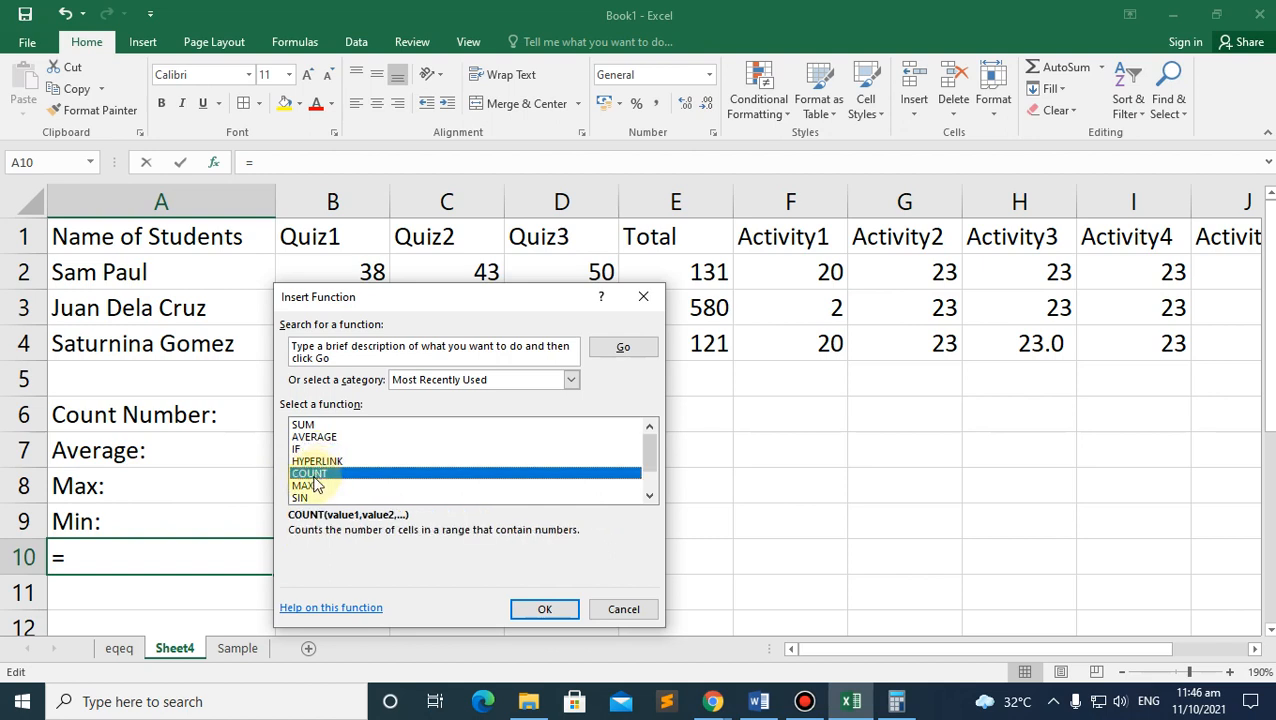
pyautogui.click(305, 486)
pyautogui.click(305, 497)
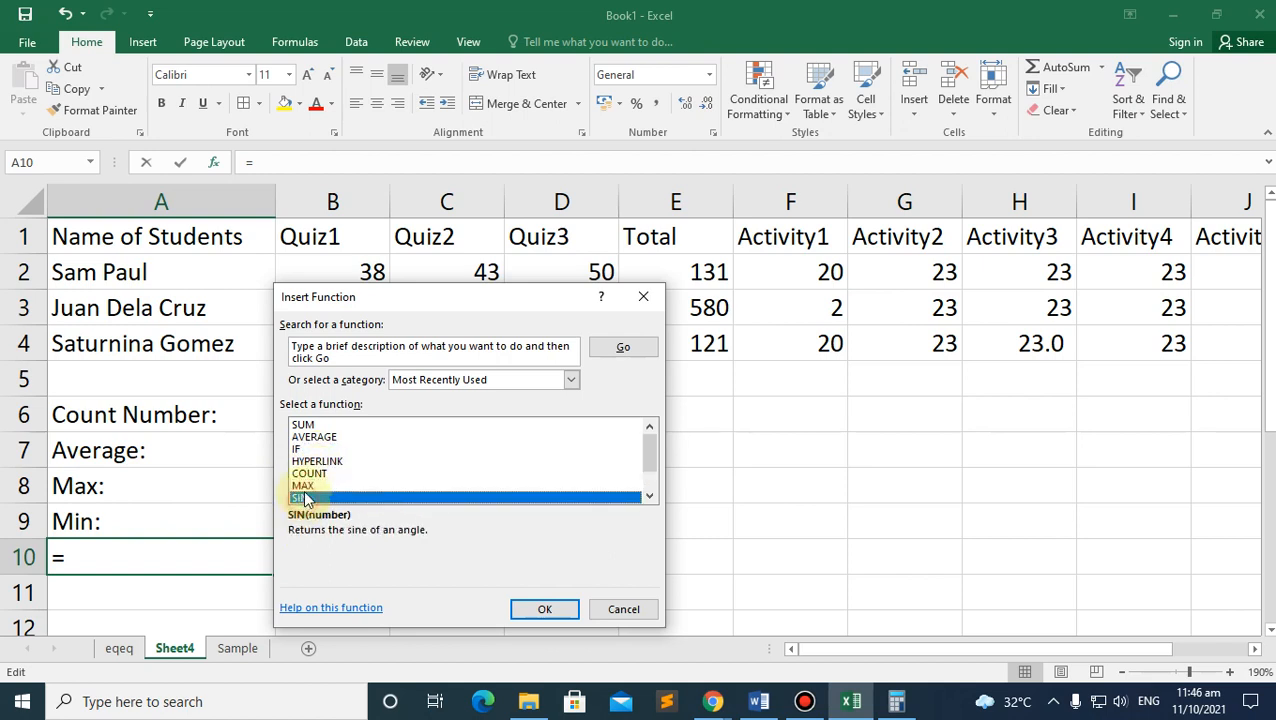
pyautogui.scroll(-1, 302, 475)
pyautogui.click(304, 473)
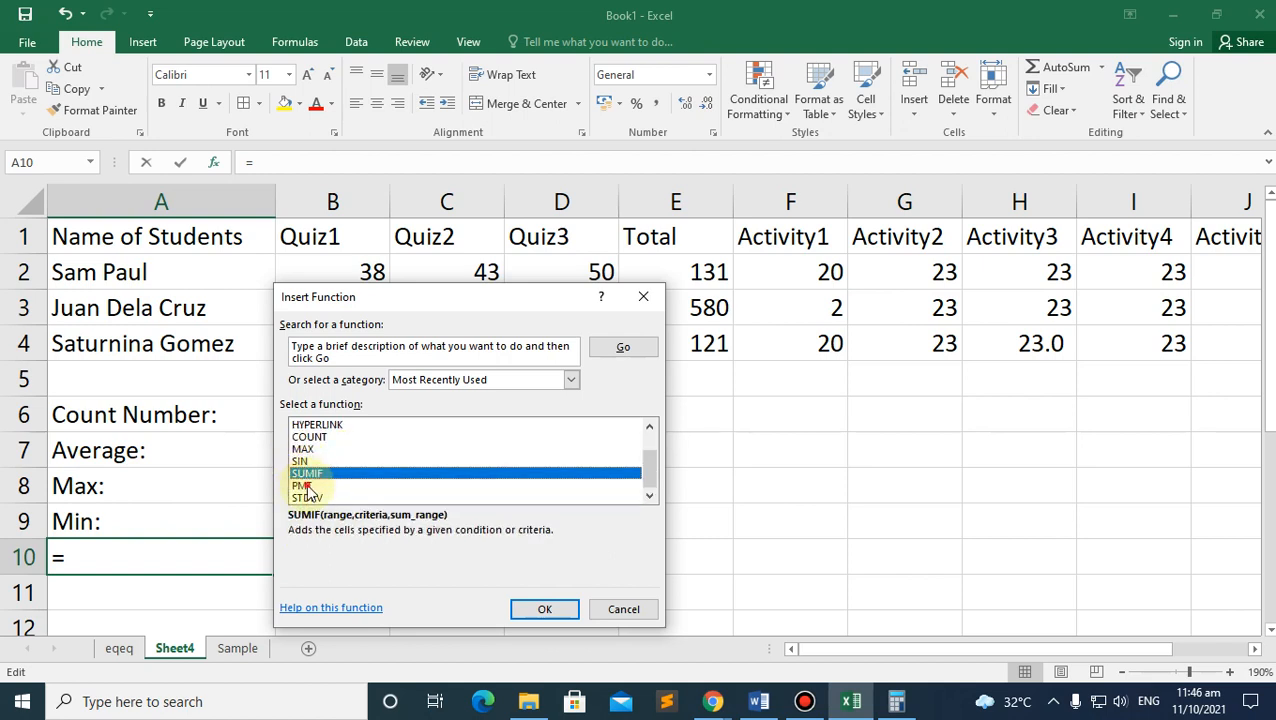
pyautogui.click(305, 485)
pyautogui.click(308, 497)
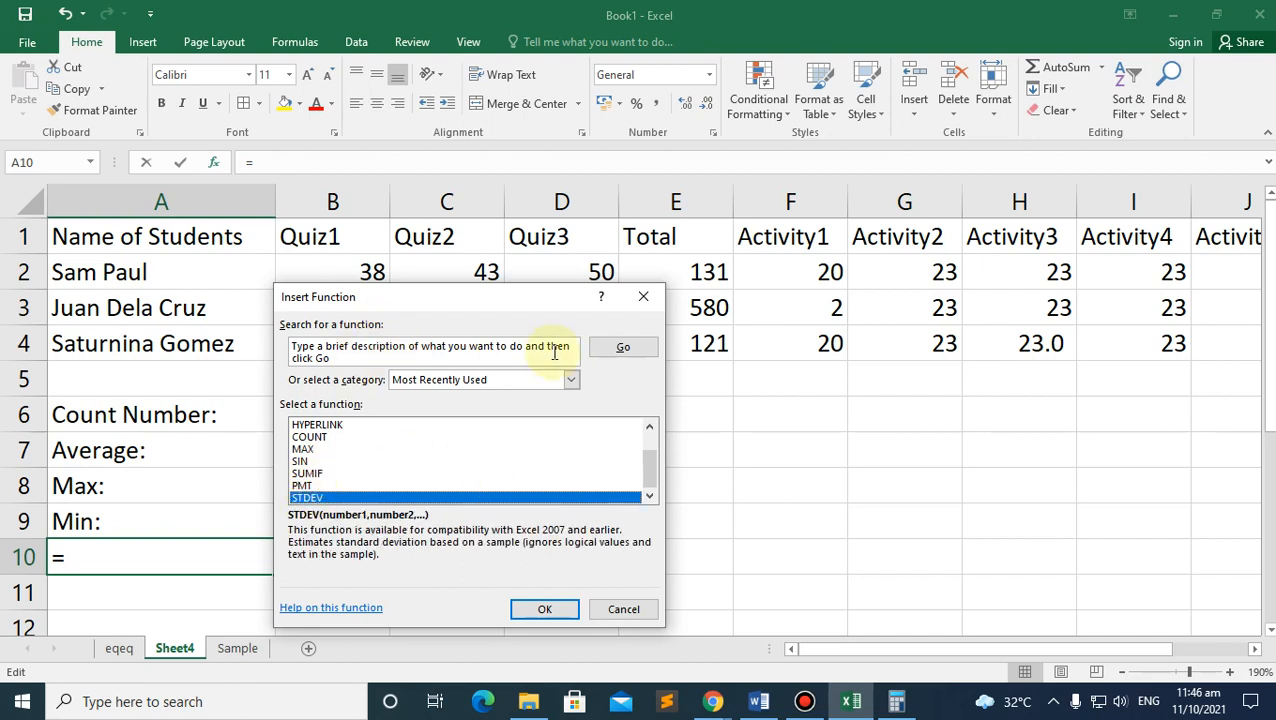
pyautogui.click(570, 380)
pyautogui.click(412, 421)
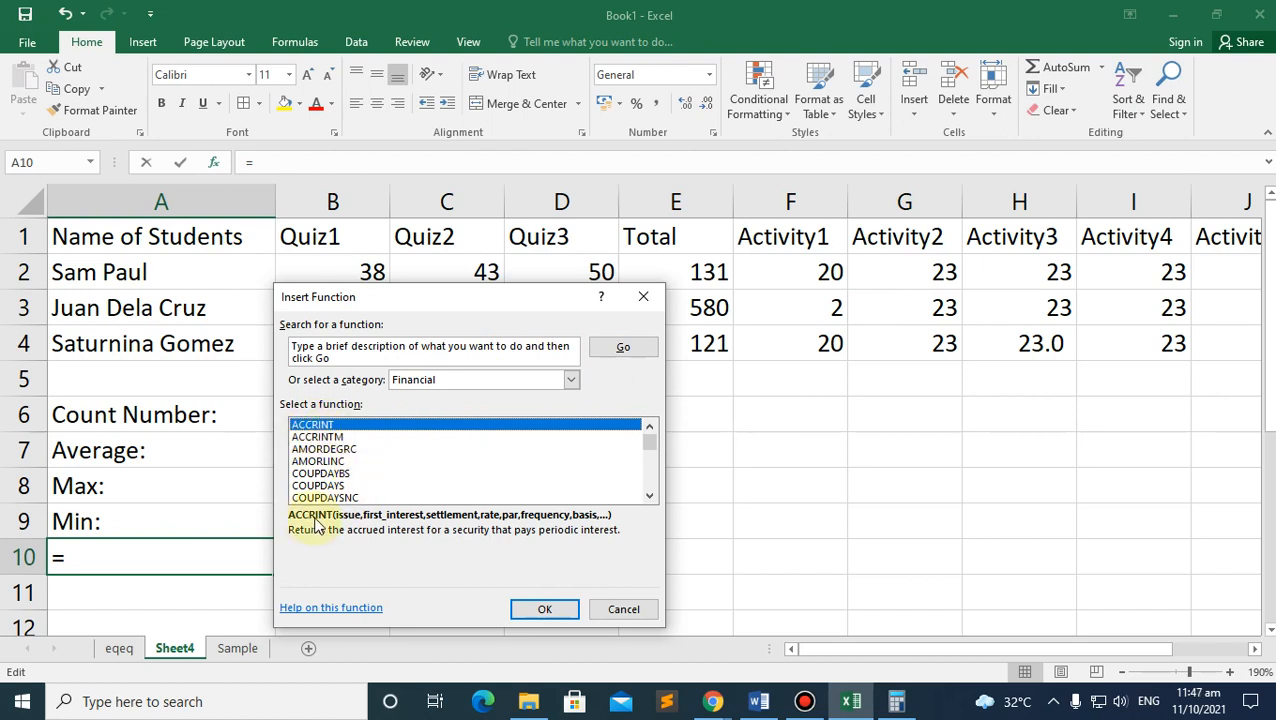
# Step: Browse Financial functions such as AMORDEGRC, ACCRINTM, DB, CUMPRINC and COUPPCD
pyautogui.click(320, 450)
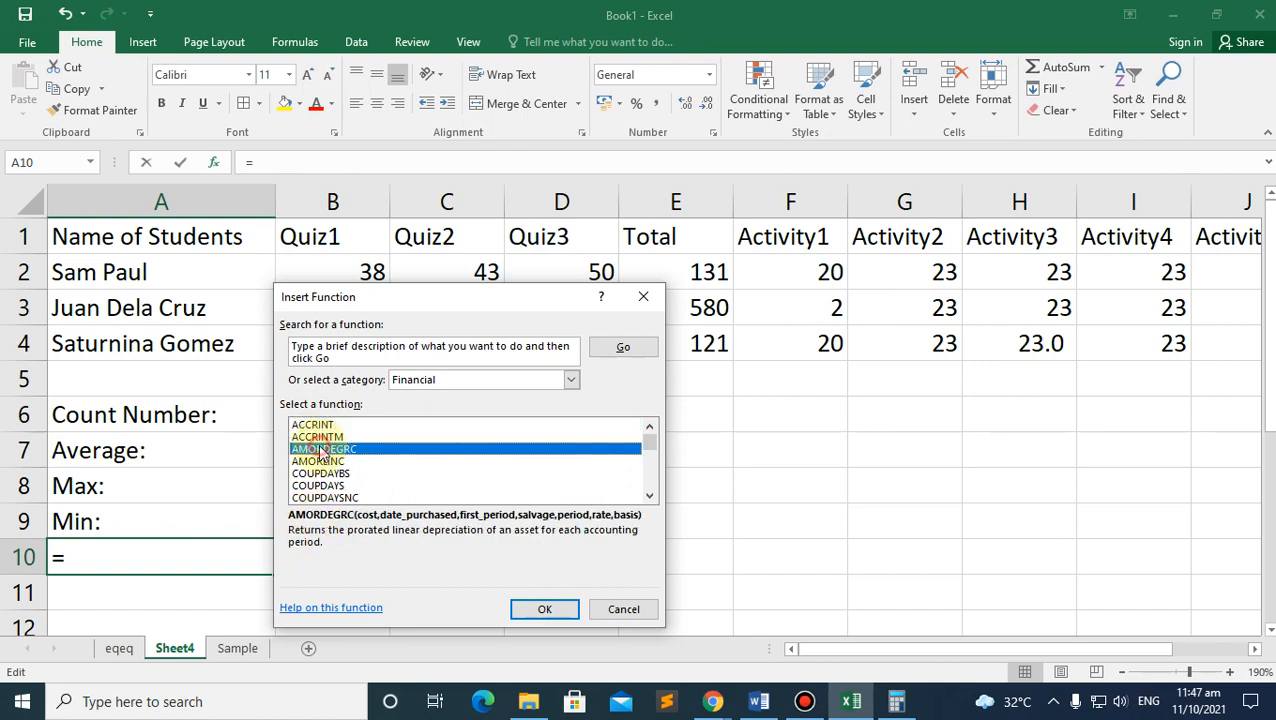
pyautogui.click(316, 438)
pyautogui.scroll(-1, 316, 442)
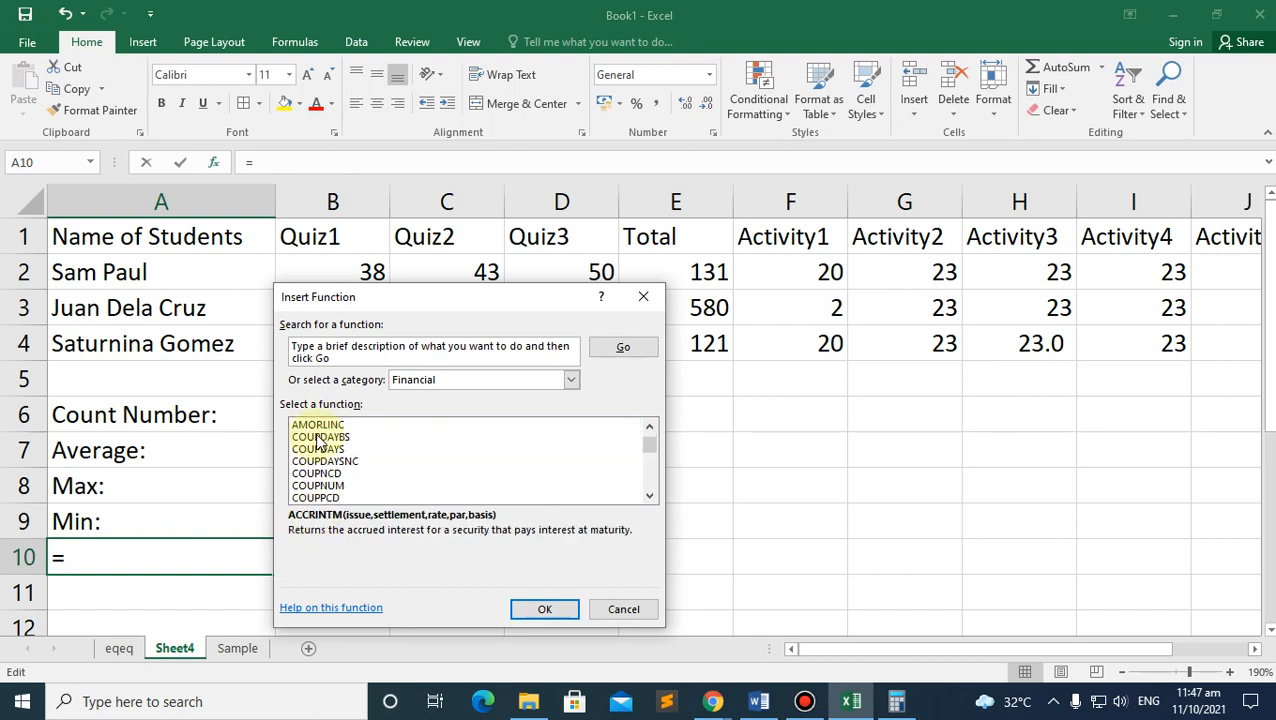
pyautogui.scroll(-2, 316, 442)
pyautogui.click(305, 461)
pyautogui.click(308, 450)
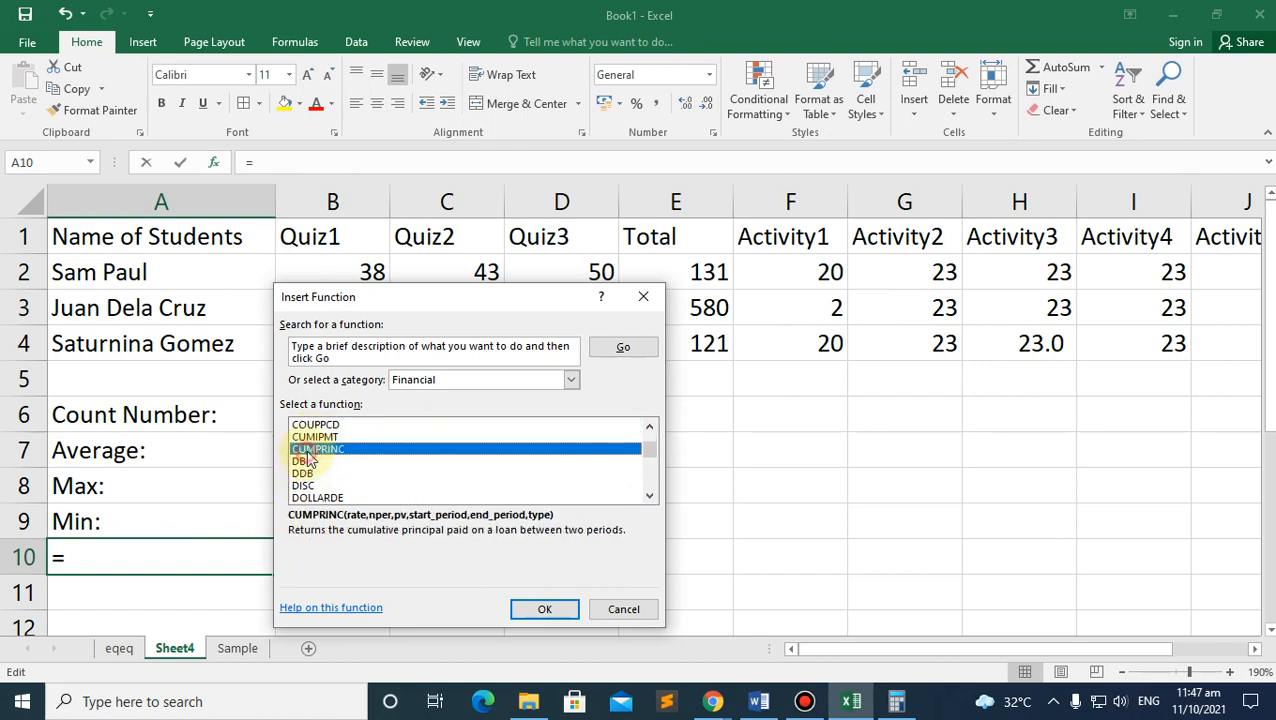
pyautogui.click(310, 425)
pyautogui.scroll(3, 312, 440)
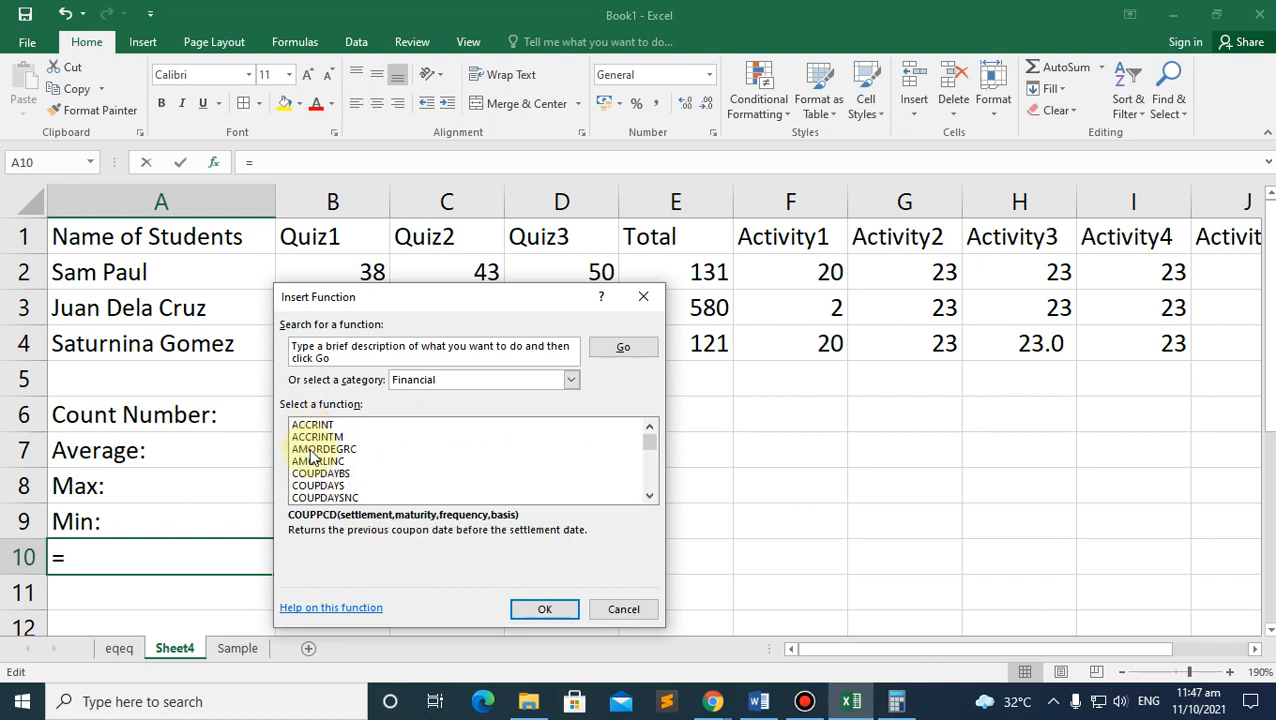
# Step: Switch to the All category and pick a function from the list
pyautogui.click(452, 380)
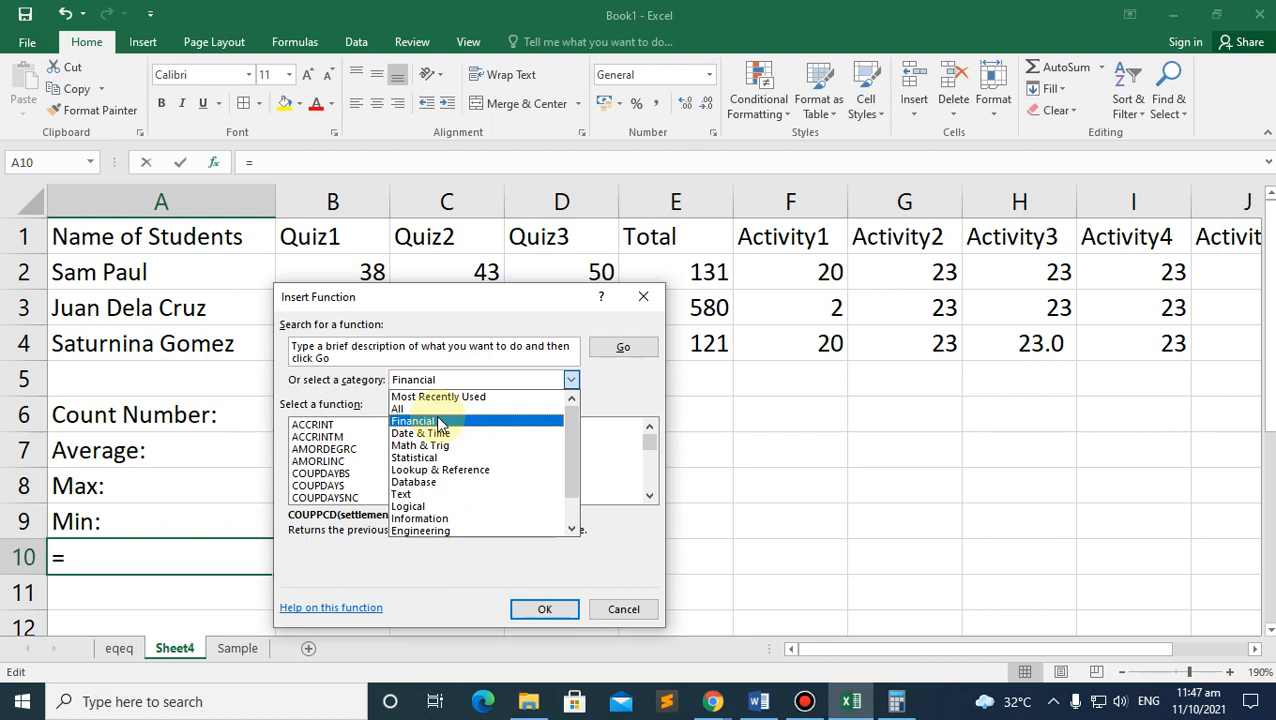
pyautogui.click(416, 414)
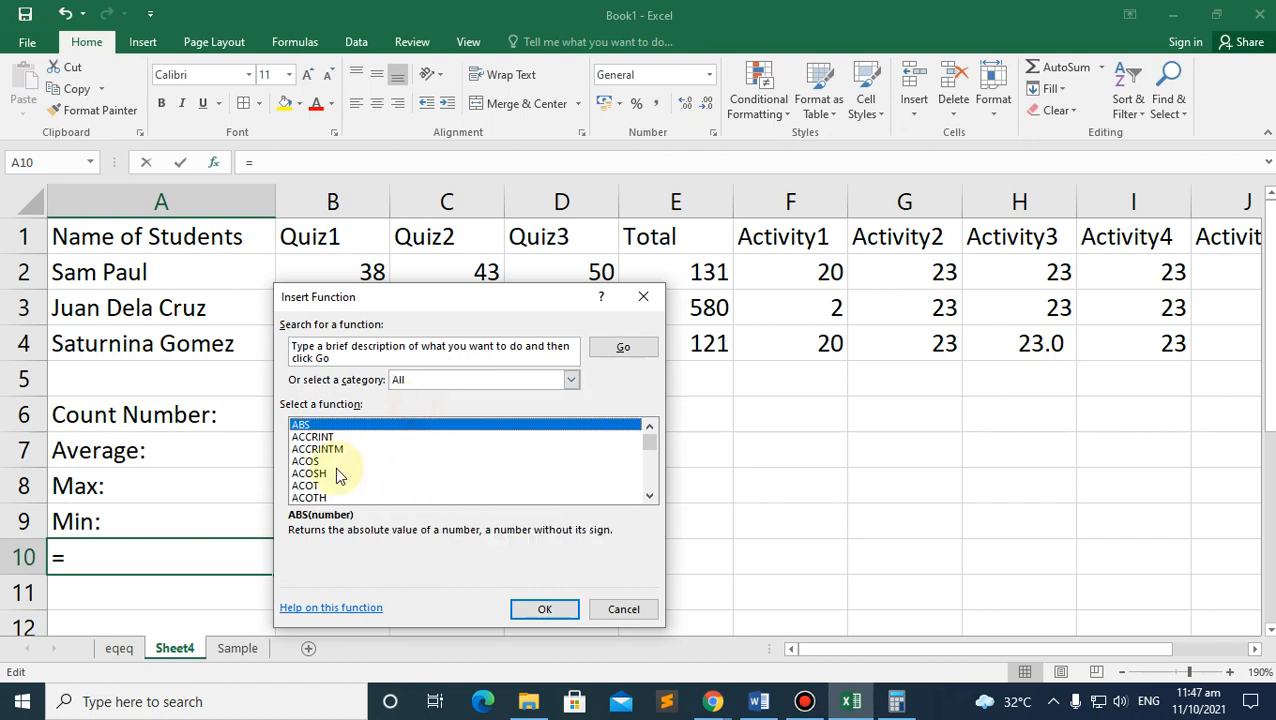
pyautogui.scroll(-7, 336, 468)
pyautogui.scroll(-20, 336, 468)
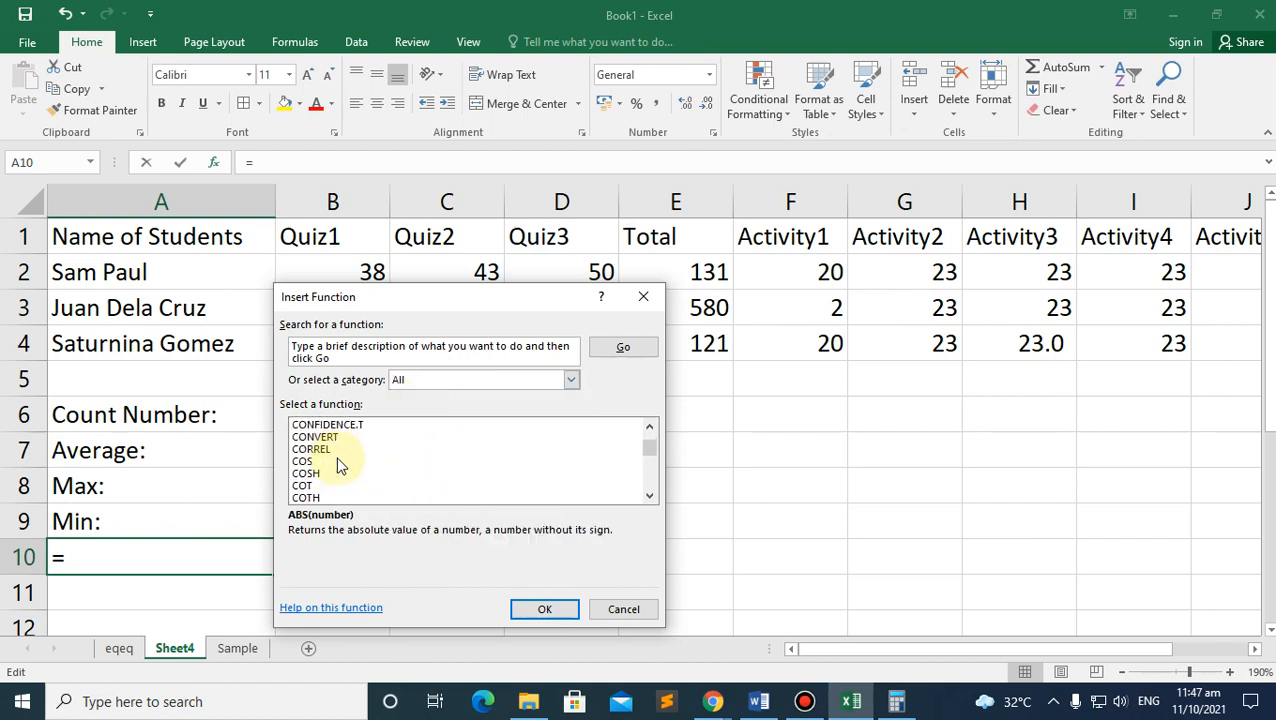
pyautogui.moveTo(649, 452)
pyautogui.mouseDown()
pyautogui.moveTo(638, 492)
pyautogui.moveTo(628, 443)
pyautogui.mouseUp()
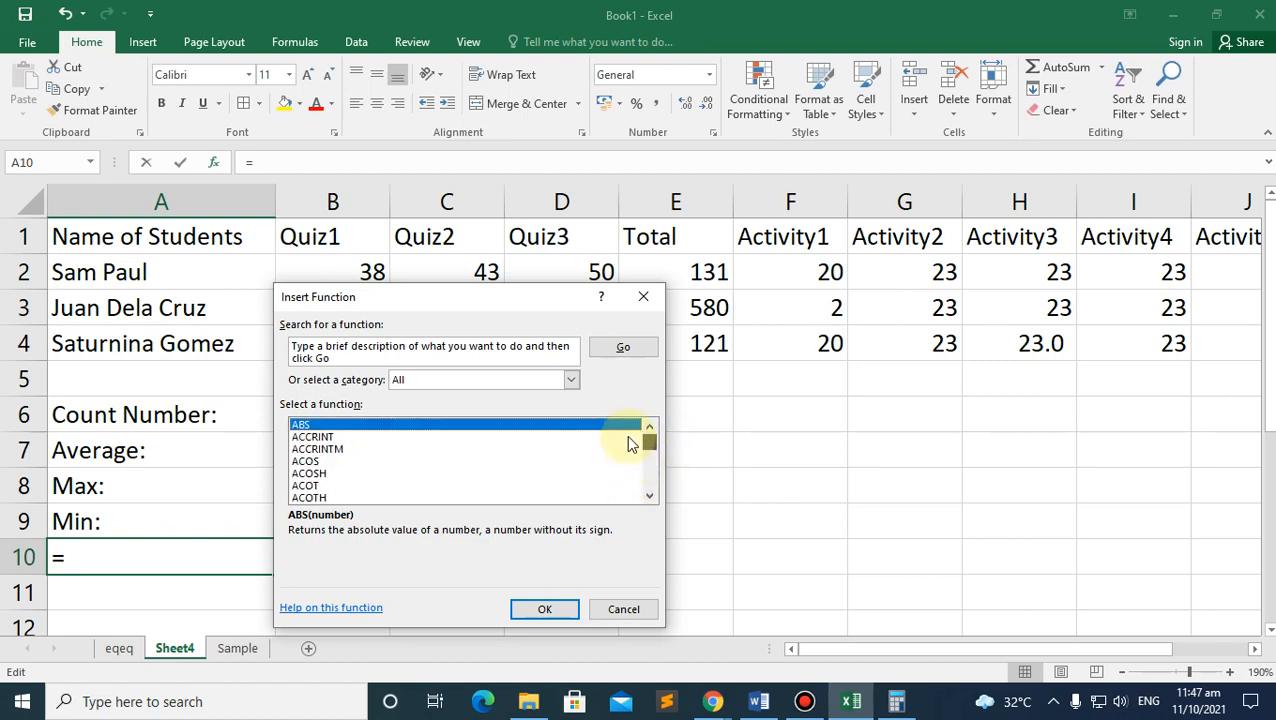
pyautogui.click(345, 437)
# Step: Return to the Financial category, then close the Insert Function dialog without inserting anything
pyautogui.click(433, 380)
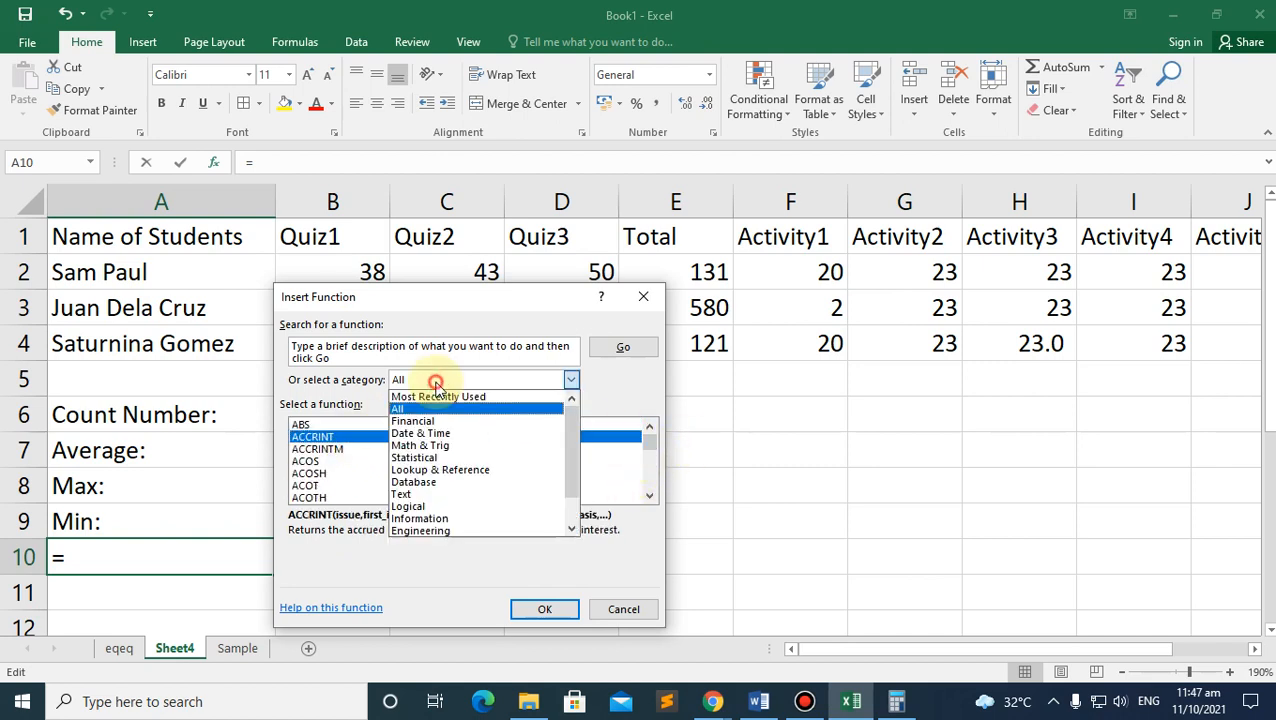
pyautogui.click(435, 423)
pyautogui.scroll(-4, 378, 448)
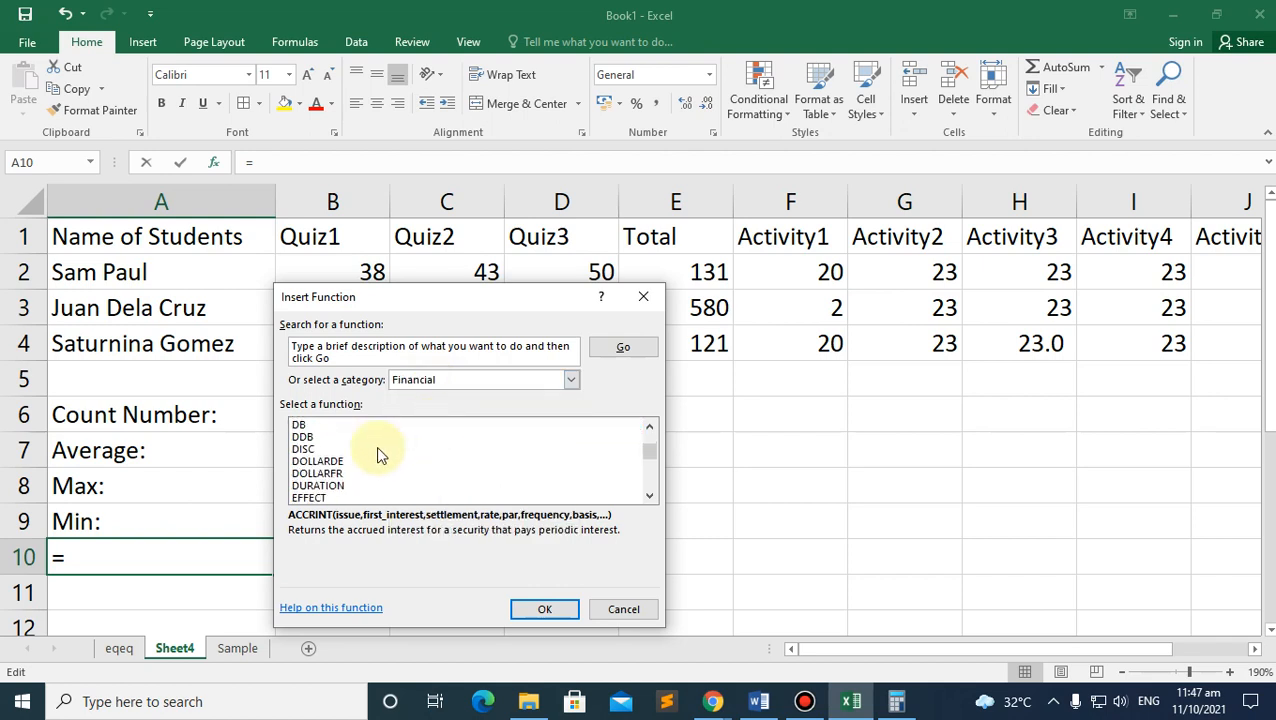
pyautogui.scroll(2, 376, 446)
pyautogui.scroll(1, 309, 459)
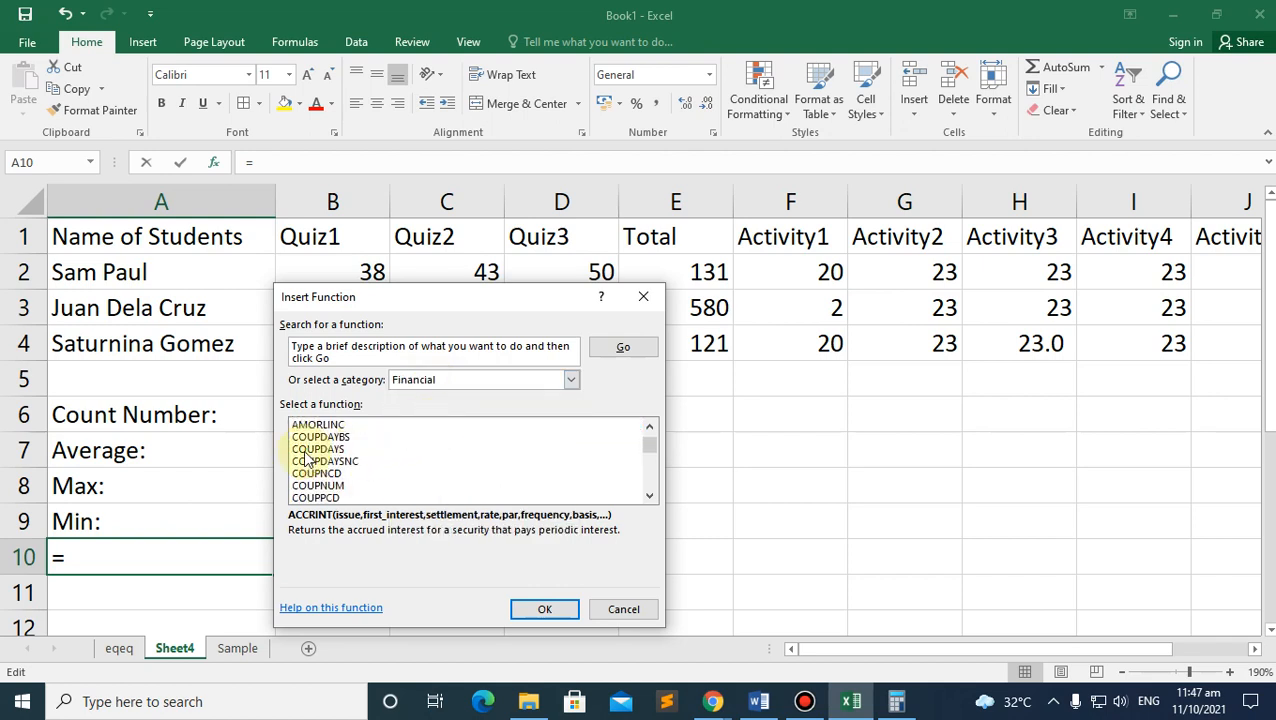
pyautogui.scroll(1, 309, 459)
pyautogui.click(643, 296)
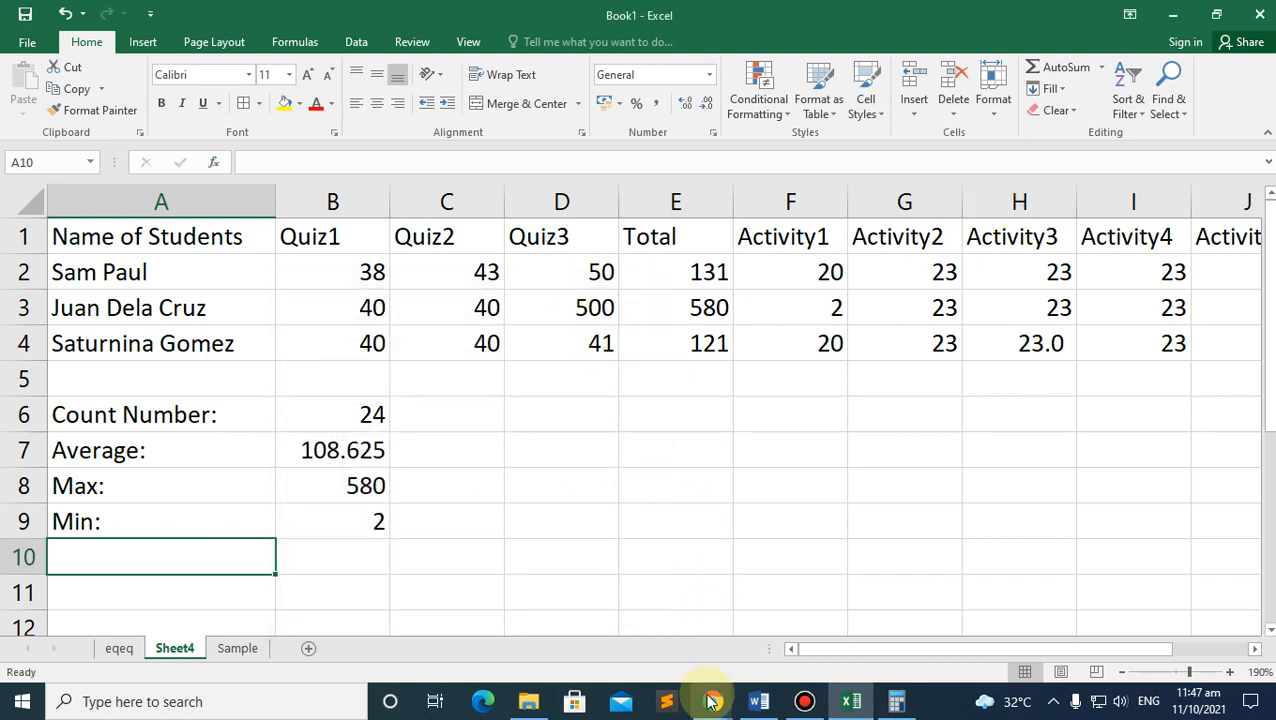
# Step: Type an equals sign into A10 via the formula bar to begin a new formula
pyautogui.moveTo(712, 698)
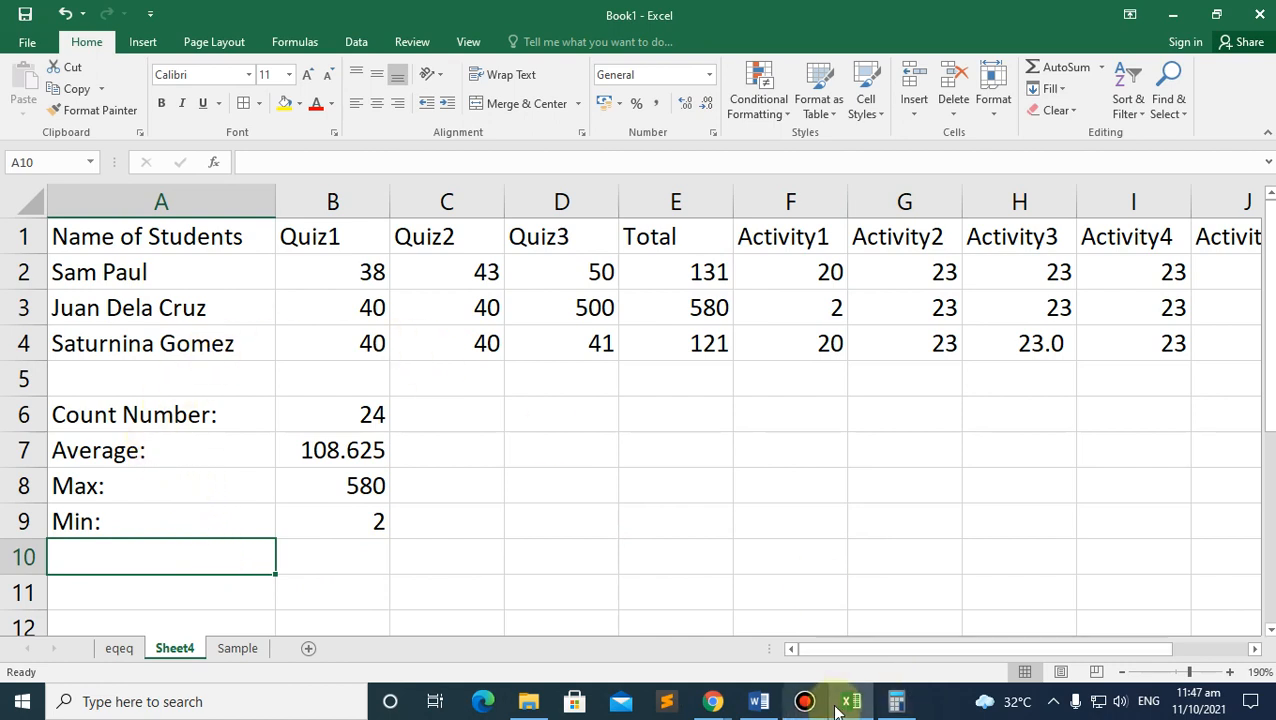
pyautogui.click(334, 163)
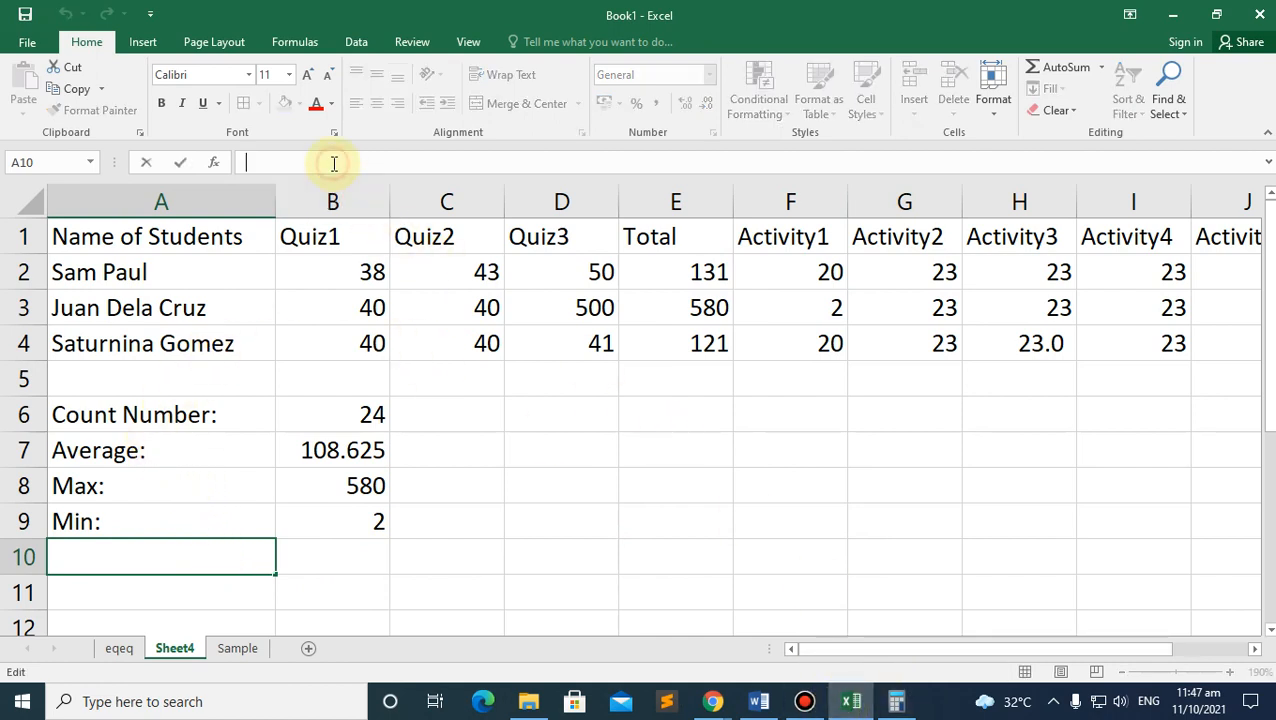
pyautogui.write('=')
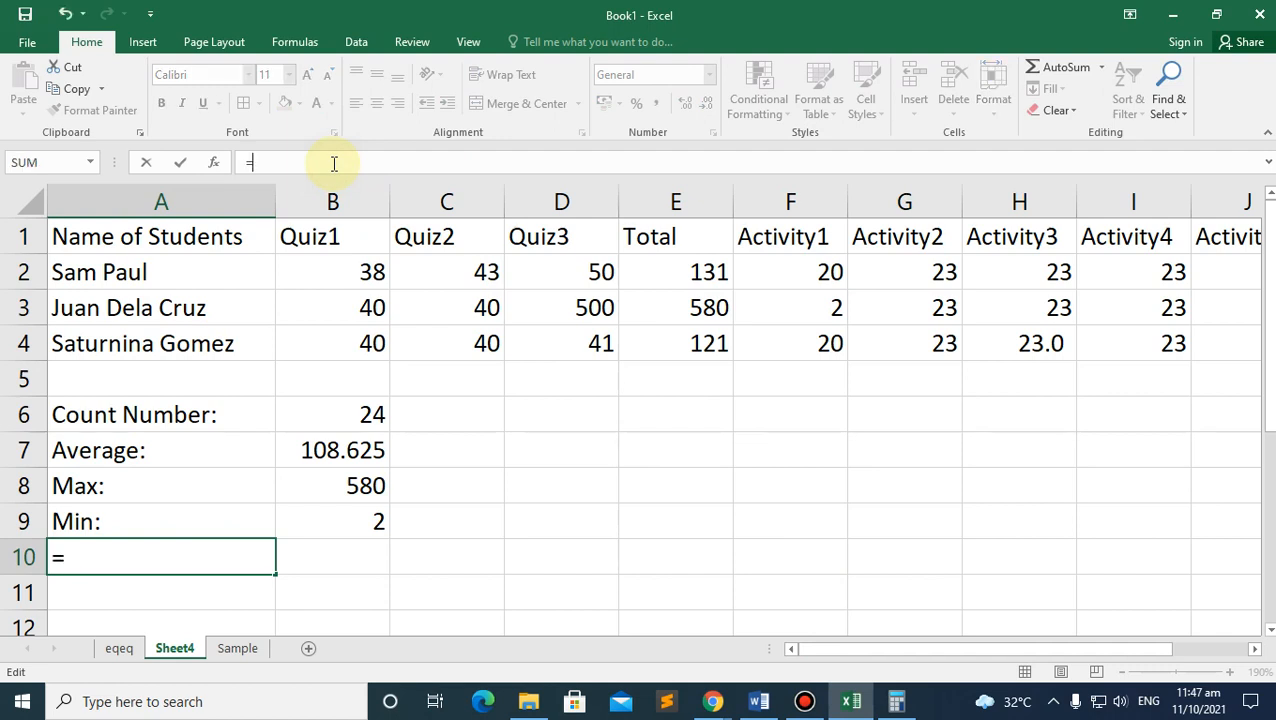
# Step: Build =(B2:I4) in A10, removing the stray C4 reference
pyautogui.click(101, 561)
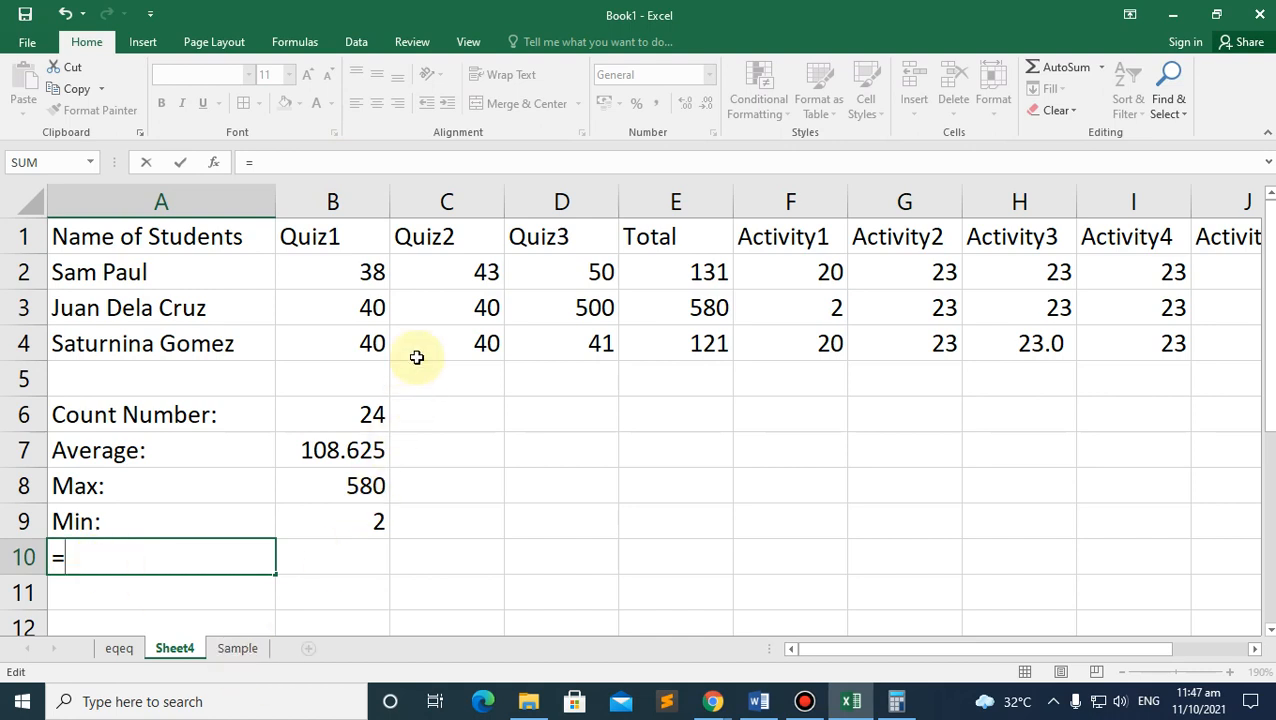
pyautogui.click(464, 338)
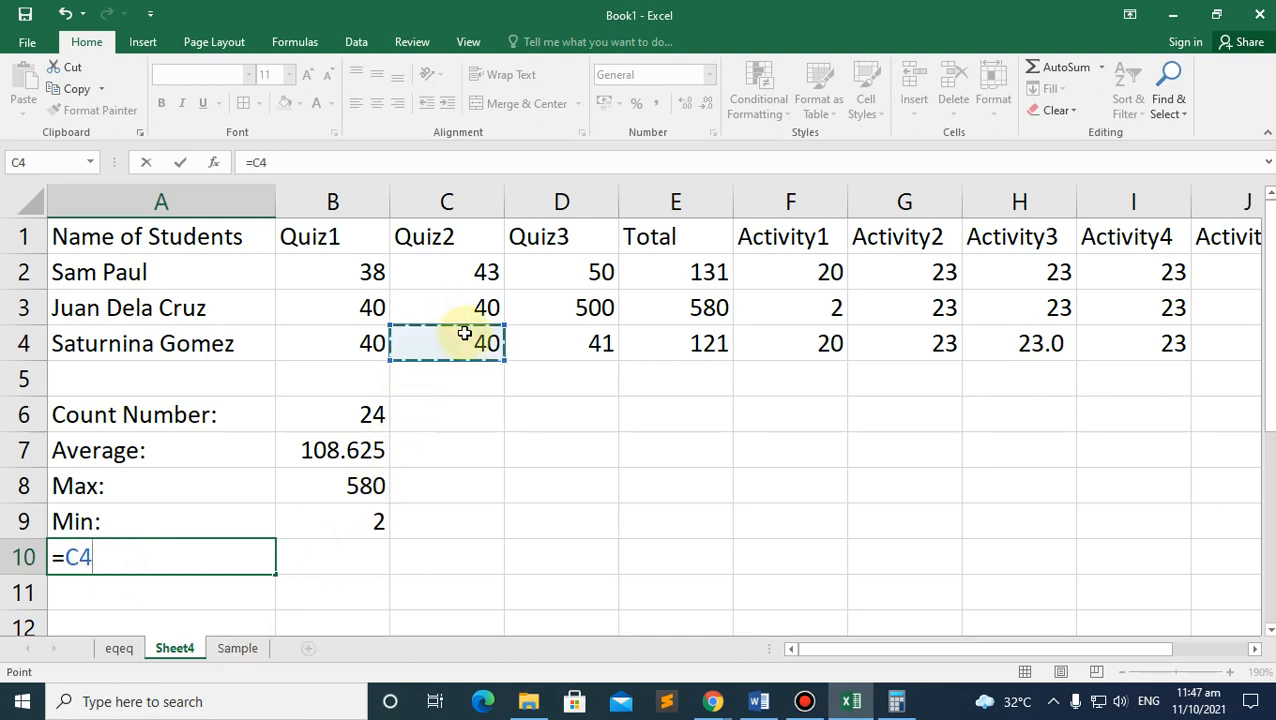
pyautogui.click(70, 556)
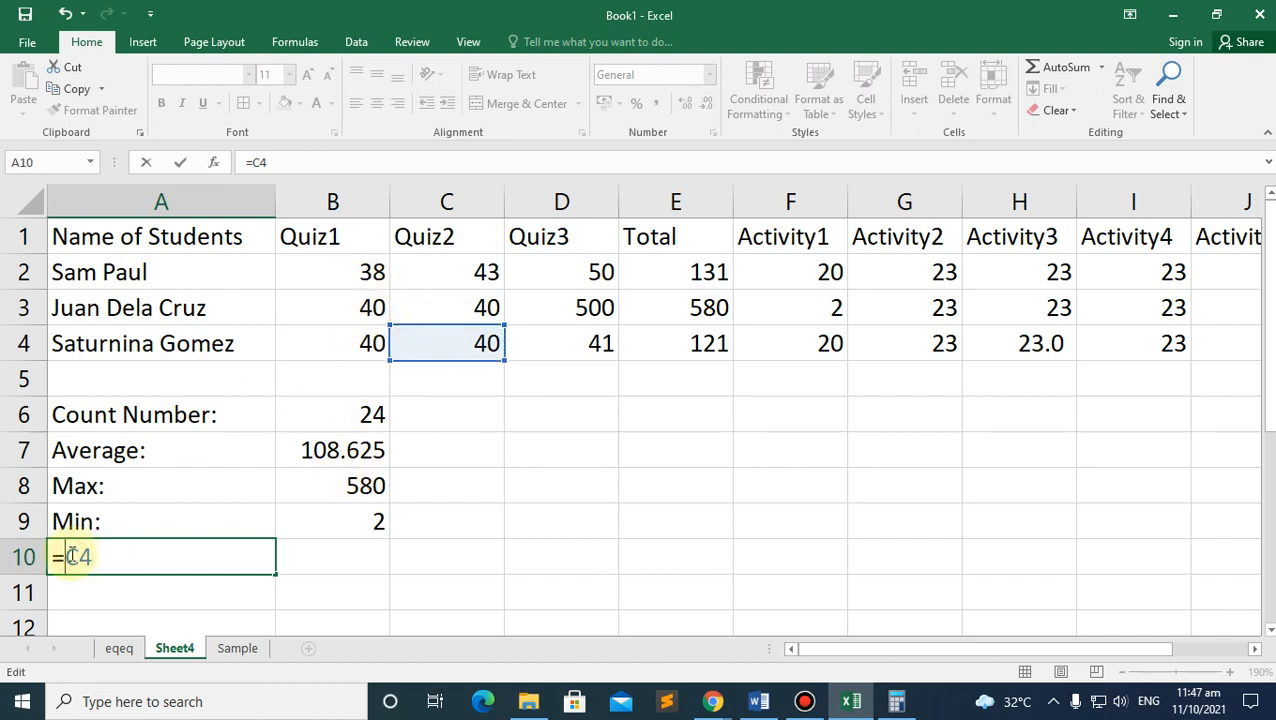
pyautogui.write('(')
pyautogui.moveTo(353, 268); pyautogui.dragTo(1138, 342)
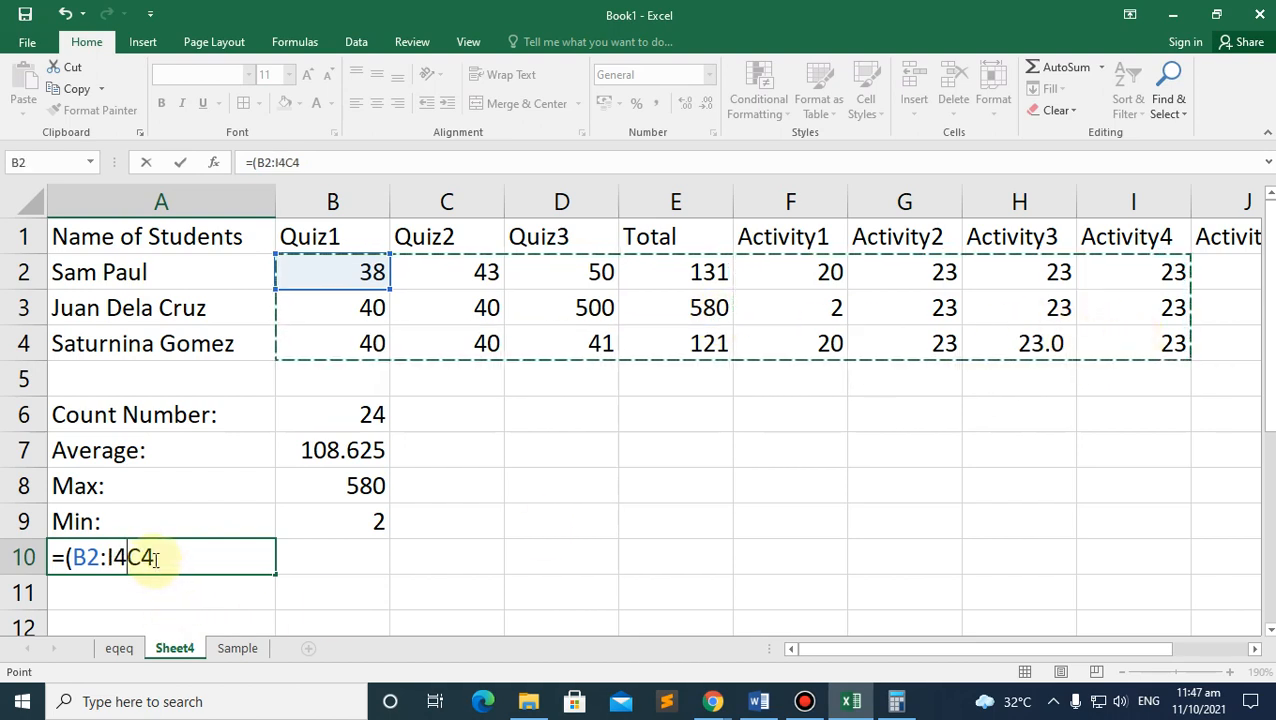
pyautogui.click(155, 558)
pyautogui.press('BackSpace')
pyautogui.press('BackSpace')
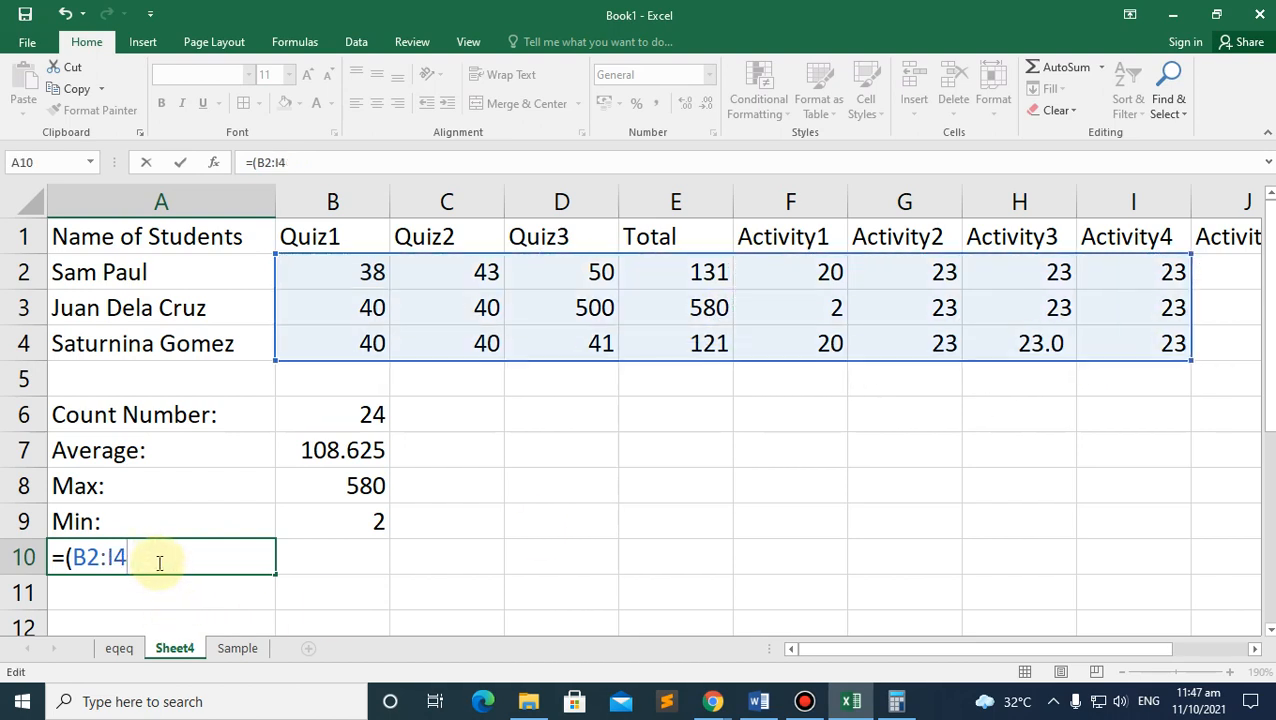
pyautogui.write(')')
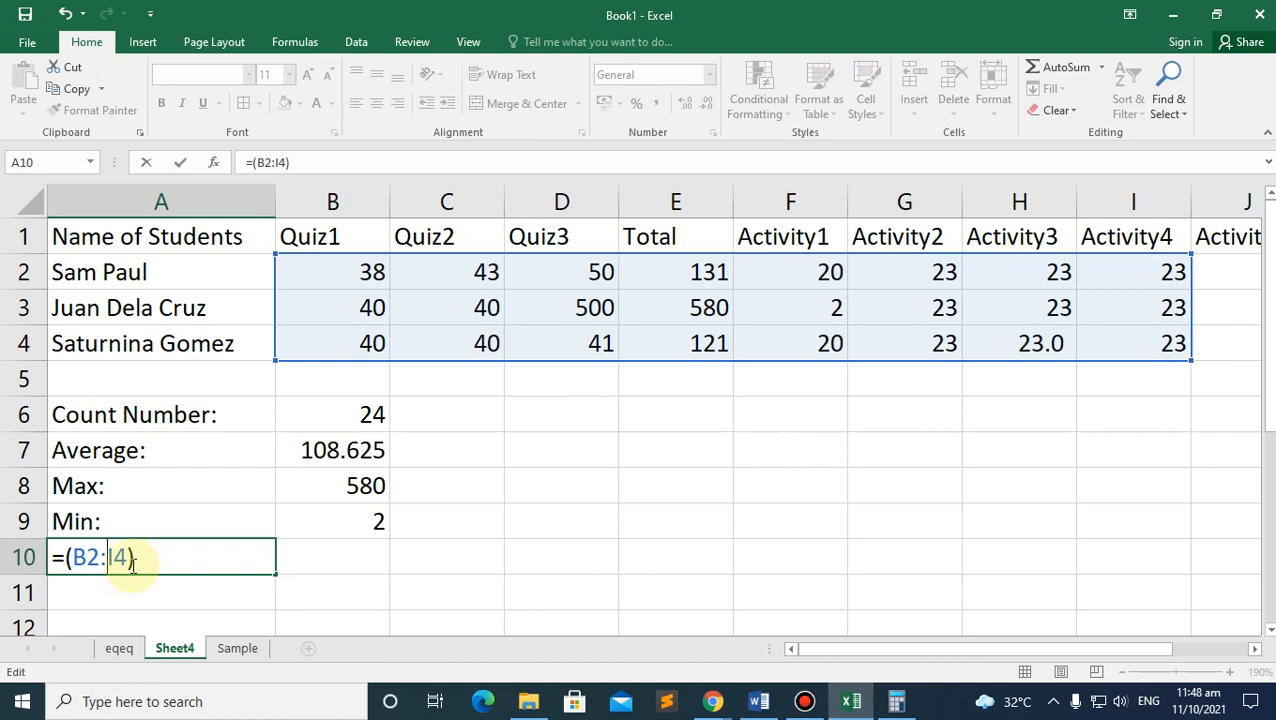
# Step: Trim the formula to =(B2, dismiss the missing-parenthesis warning, and keep editing
pyautogui.press('BackSpace')
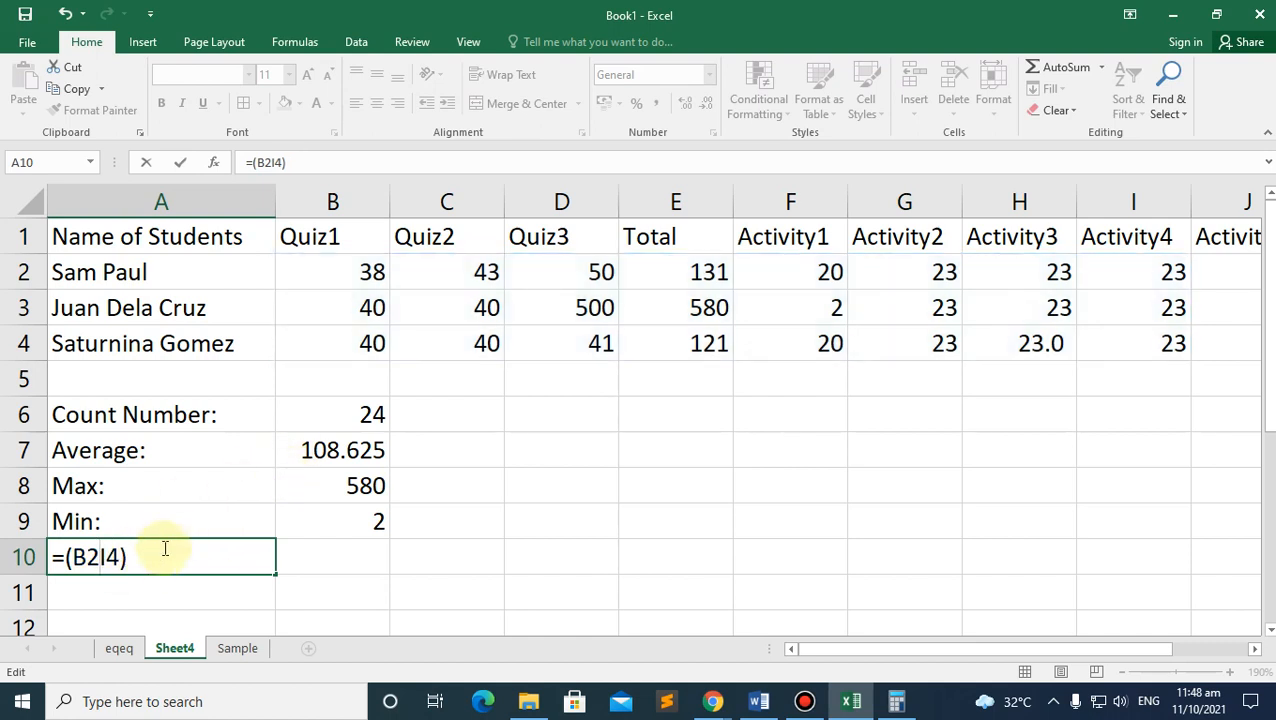
pyautogui.press('BackSpace')
pyautogui.press('BackSpace')
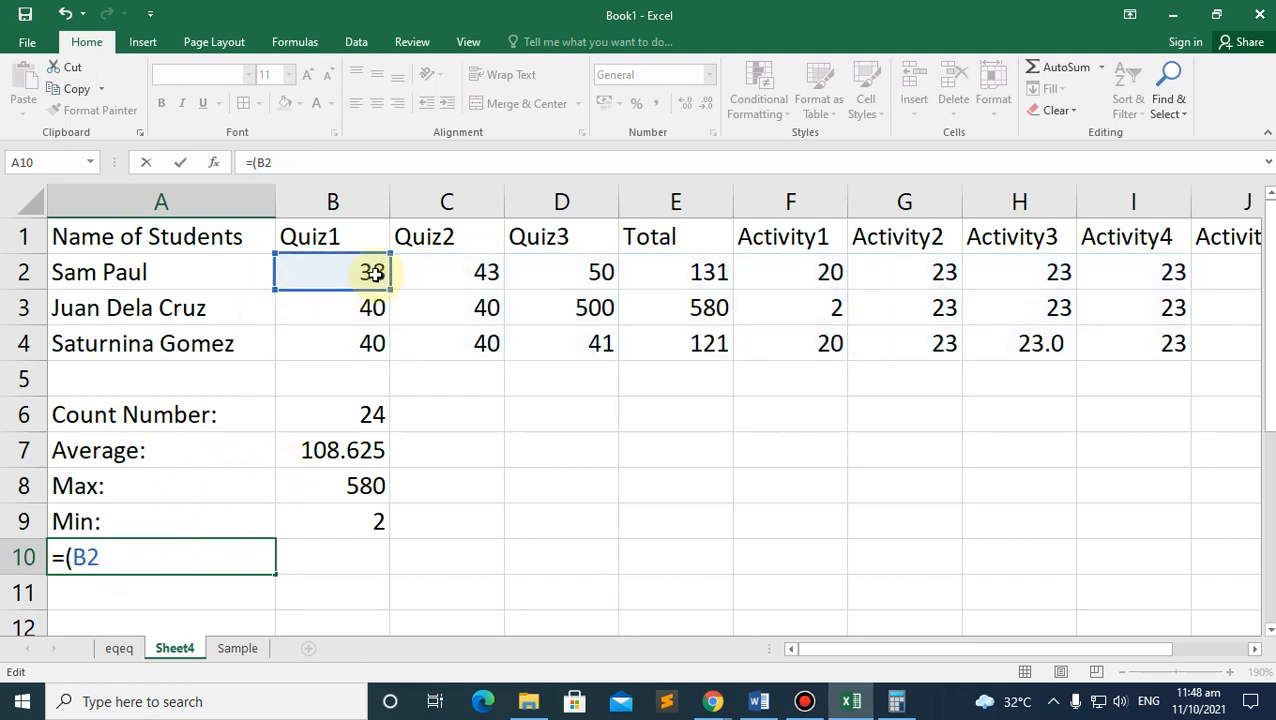
pyautogui.press('Return')
pyautogui.press('Escape')
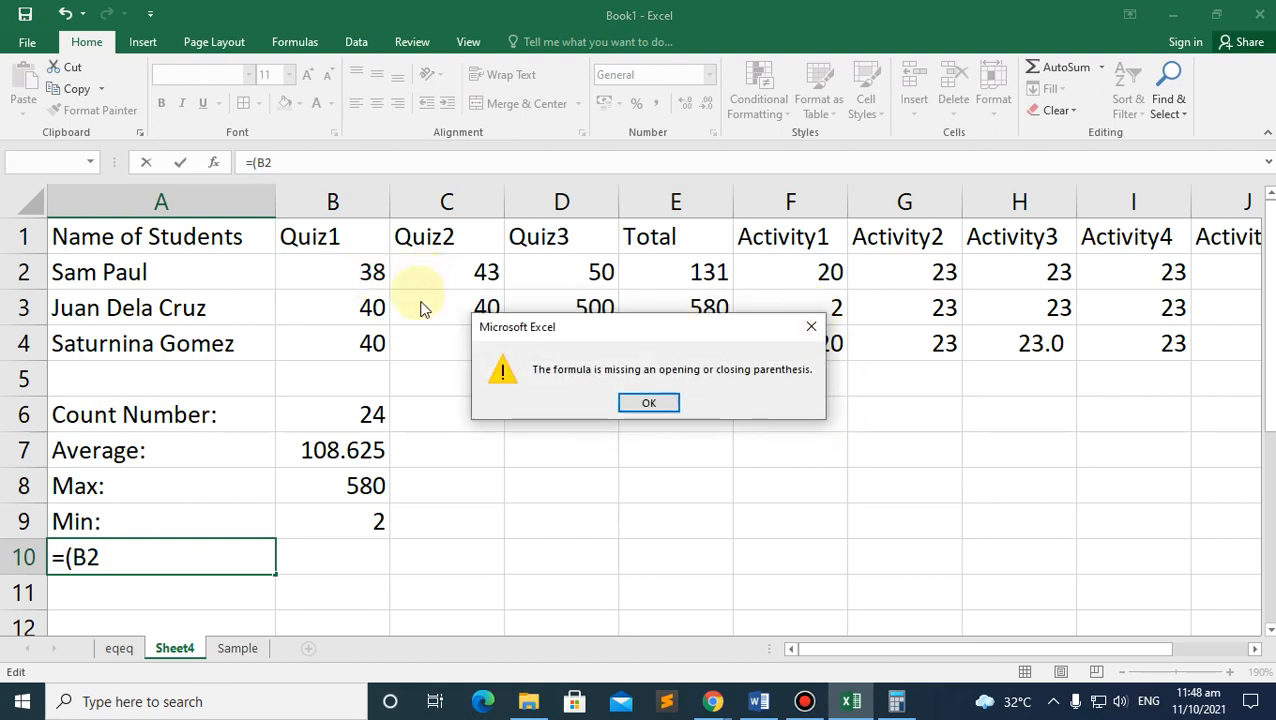
pyautogui.click(655, 402)
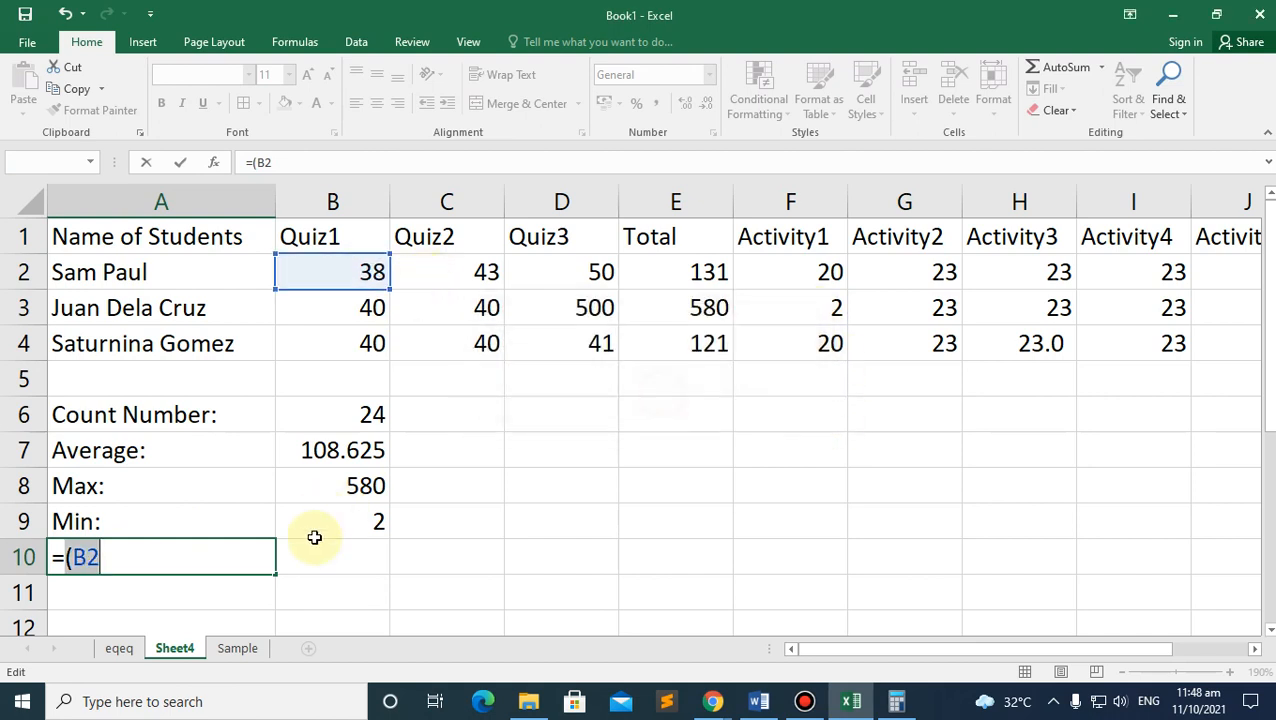
pyautogui.click(126, 563)
# Step: Add references C2 through I2, then all row 3 and row 4 scores, to A10's formula
pyautogui.write(',')
pyautogui.click(466, 273)
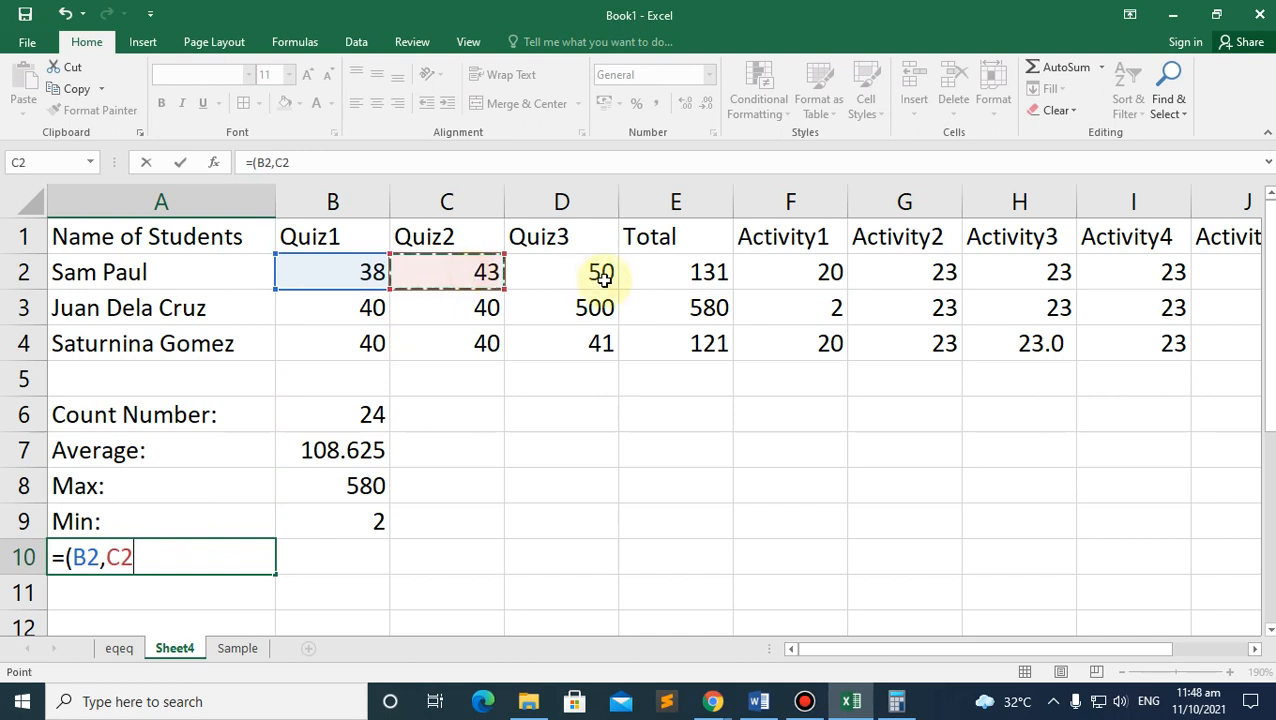
pyautogui.write(',')
pyautogui.click(601, 274)
pyautogui.write(',')
pyautogui.click(695, 273)
pyautogui.write(',')
pyautogui.click(805, 273)
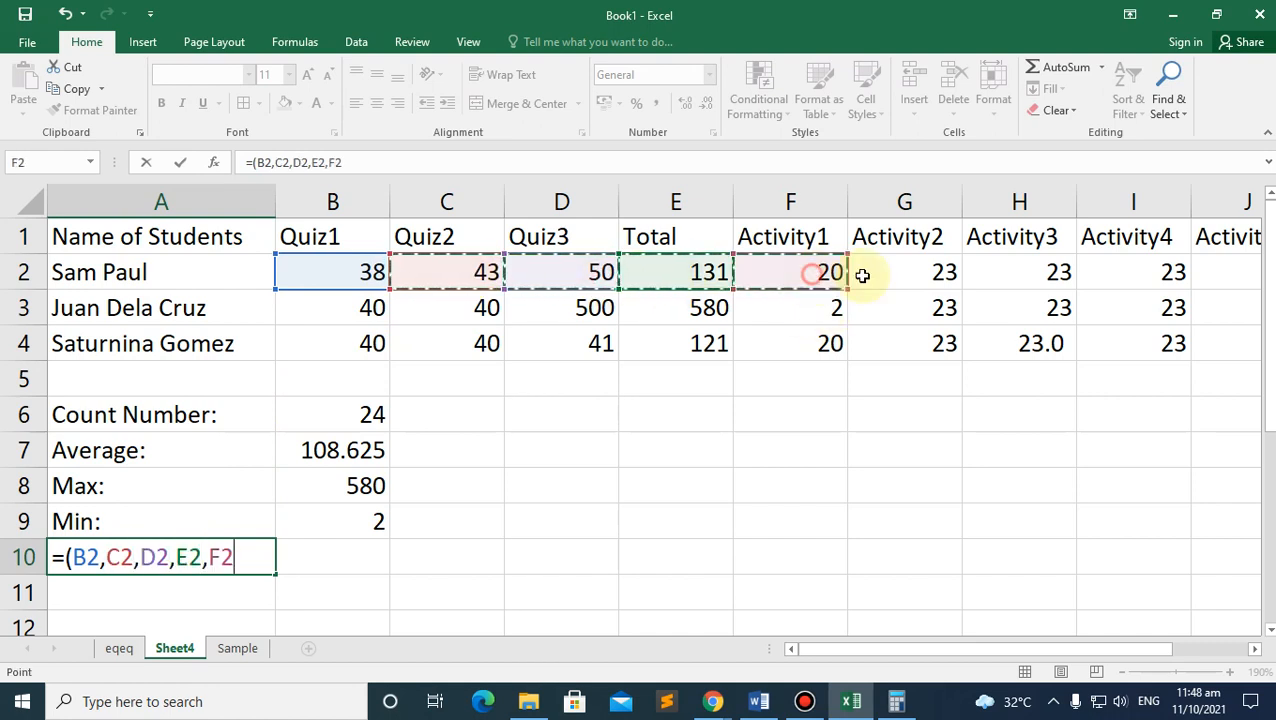
pyautogui.write(',')
pyautogui.click(925, 273)
pyautogui.keyDown('ctrl'); pyautogui.click(1037, 273); pyautogui.keyUp('ctrl')
pyautogui.keyDown('ctrl'); pyautogui.click(1132, 274); pyautogui.keyUp('ctrl')
pyautogui.keyDown('ctrl'); pyautogui.click(1139, 308); pyautogui.keyUp('ctrl')
pyautogui.keyDown('ctrl'); pyautogui.click(1027, 314); pyautogui.keyUp('ctrl')
pyautogui.keyDown('ctrl'); pyautogui.click(900, 313); pyautogui.keyUp('ctrl')
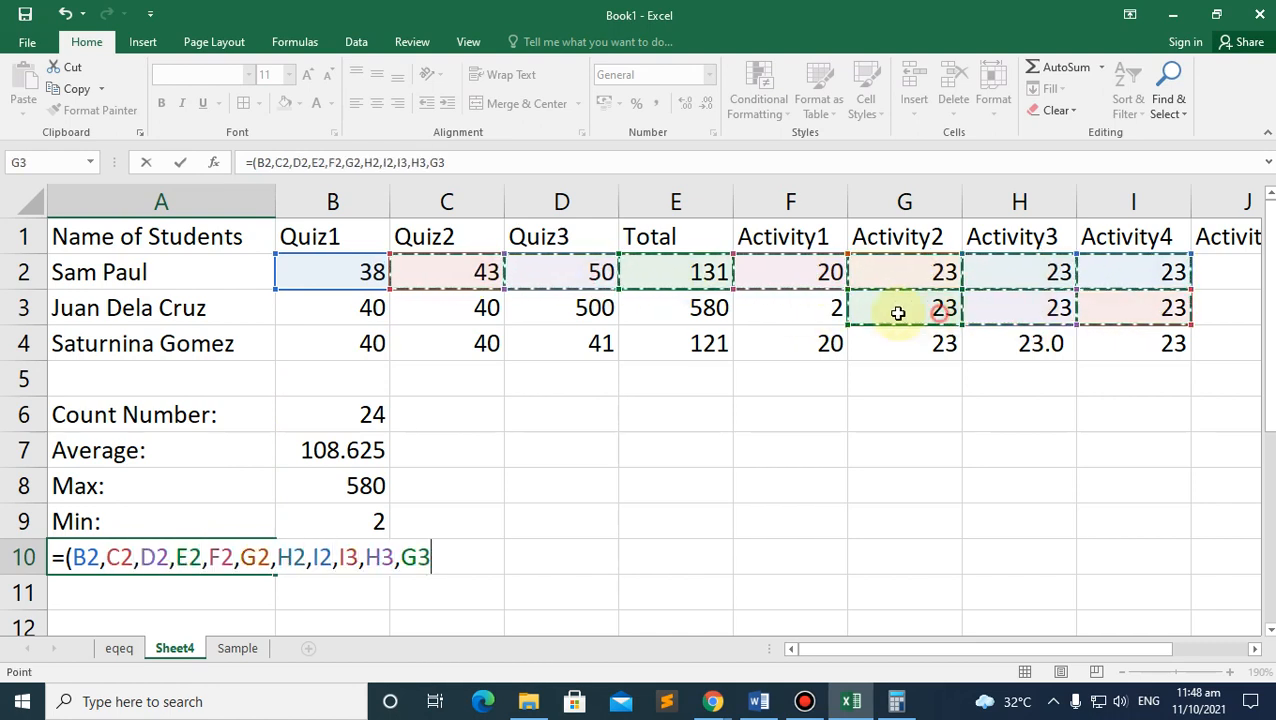
pyautogui.keyDown('ctrl'); pyautogui.click(777, 312); pyautogui.keyUp('ctrl')
pyautogui.keyDown('ctrl'); pyautogui.click(696, 311); pyautogui.keyUp('ctrl')
pyautogui.keyDown('ctrl'); pyautogui.click(588, 309); pyautogui.keyUp('ctrl')
pyautogui.keyDown('ctrl'); pyautogui.click(453, 308); pyautogui.keyUp('ctrl')
pyautogui.keyDown('ctrl'); pyautogui.click(365, 308); pyautogui.keyUp('ctrl')
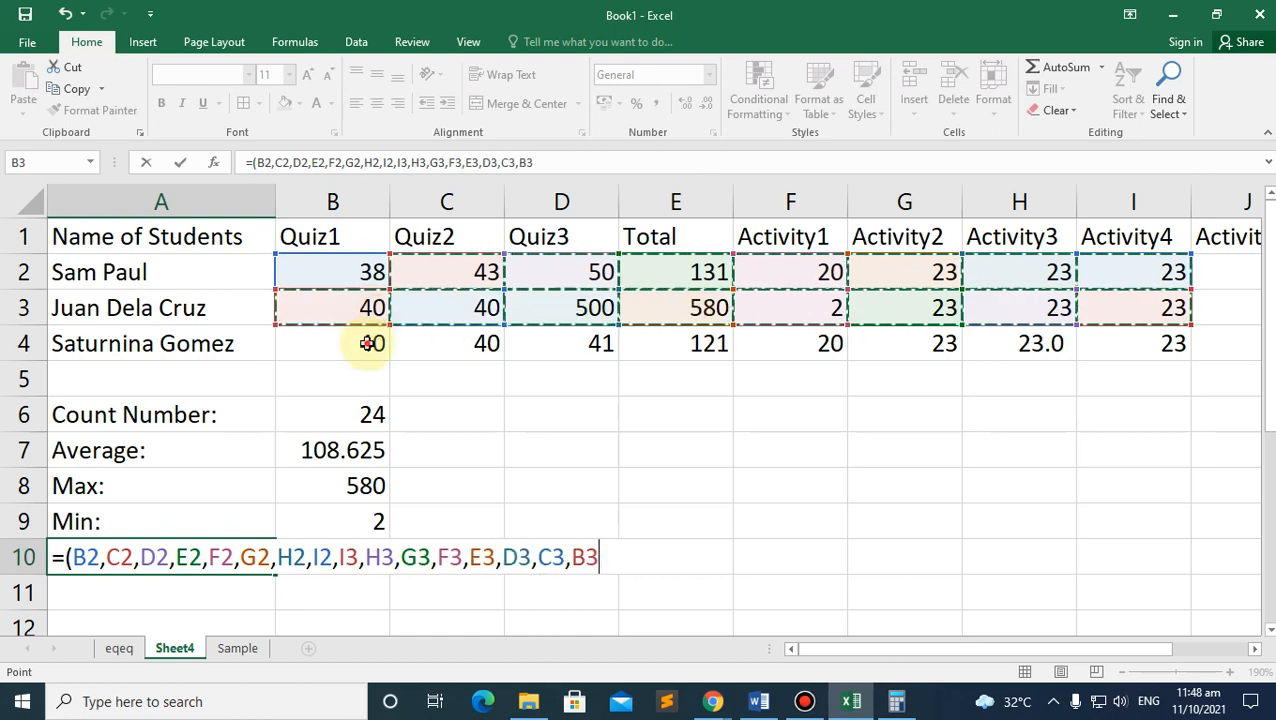
pyautogui.keyDown('ctrl'); pyautogui.click(367, 342); pyautogui.keyUp('ctrl')
pyautogui.keyDown('ctrl'); pyautogui.click(458, 343); pyautogui.keyUp('ctrl')
pyautogui.keyDown('ctrl'); pyautogui.click(540, 343); pyautogui.keyUp('ctrl')
pyautogui.keyDown('ctrl'); pyautogui.click(700, 340); pyautogui.keyUp('ctrl')
pyautogui.keyDown('ctrl'); pyautogui.click(805, 345); pyautogui.keyUp('ctrl')
pyautogui.keyDown('ctrl'); pyautogui.click(937, 344); pyautogui.keyUp('ctrl')
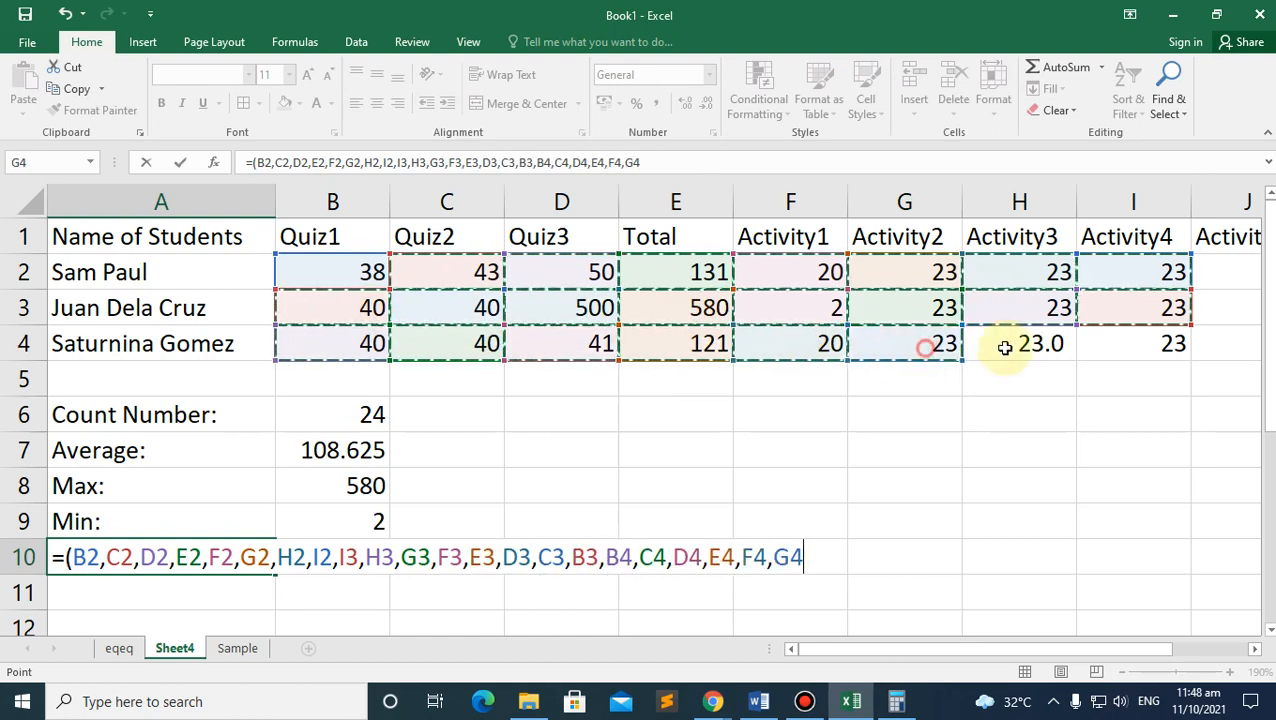
pyautogui.keyDown('ctrl'); pyautogui.click(1042, 343); pyautogui.keyUp('ctrl')
pyautogui.keyDown('ctrl'); pyautogui.click(1156, 341); pyautogui.keyUp('ctrl')
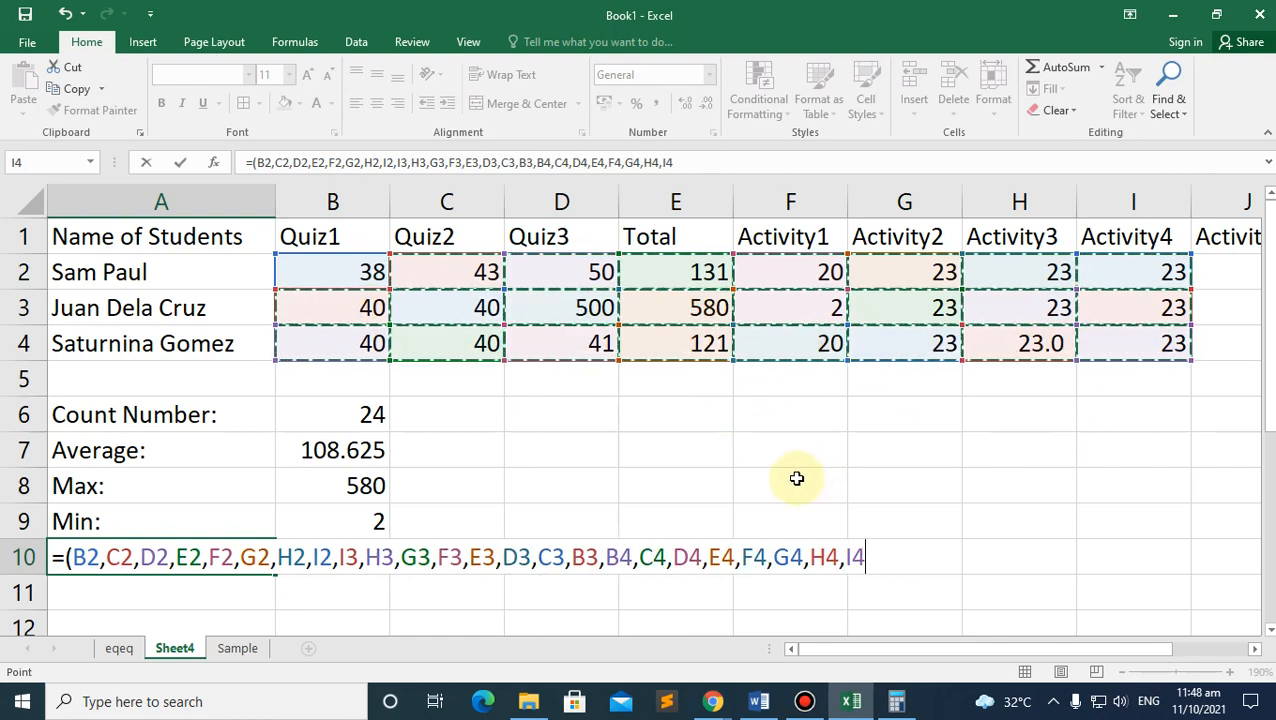
pyautogui.write(')')
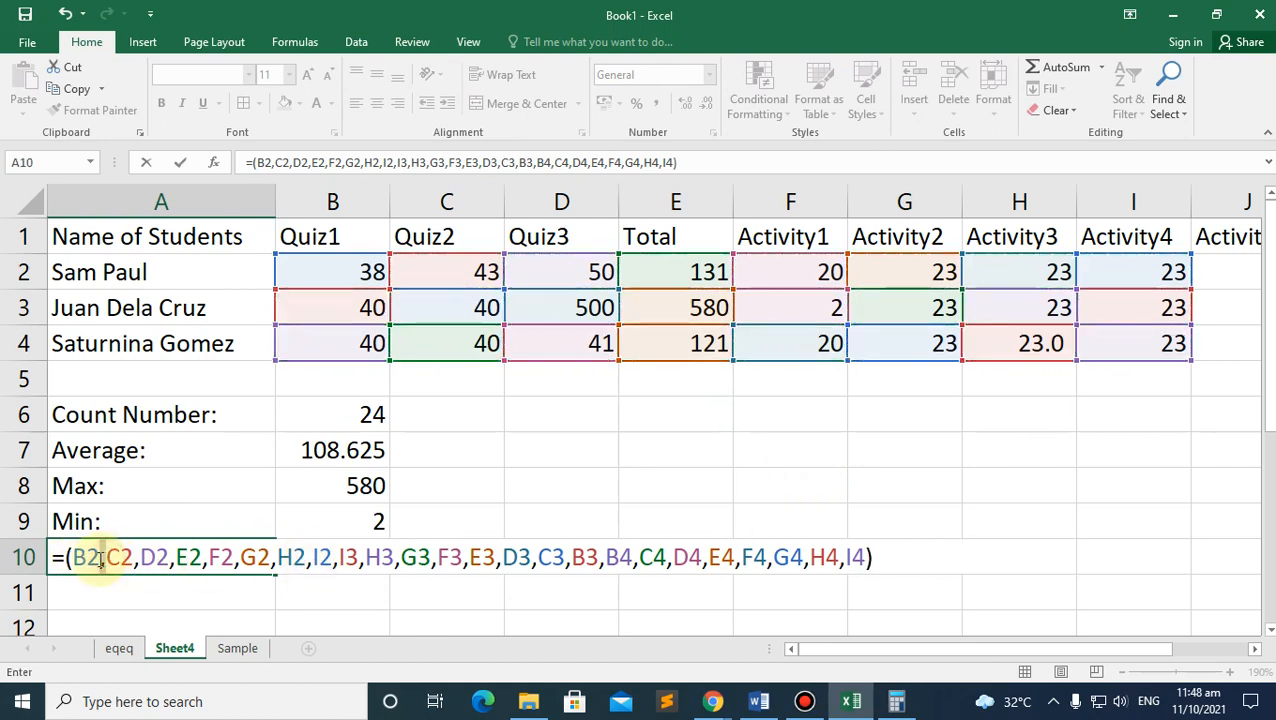
# Step: Replace the commas between B2 and I2 with plus signs
pyautogui.press('Delete')
pyautogui.write('+')
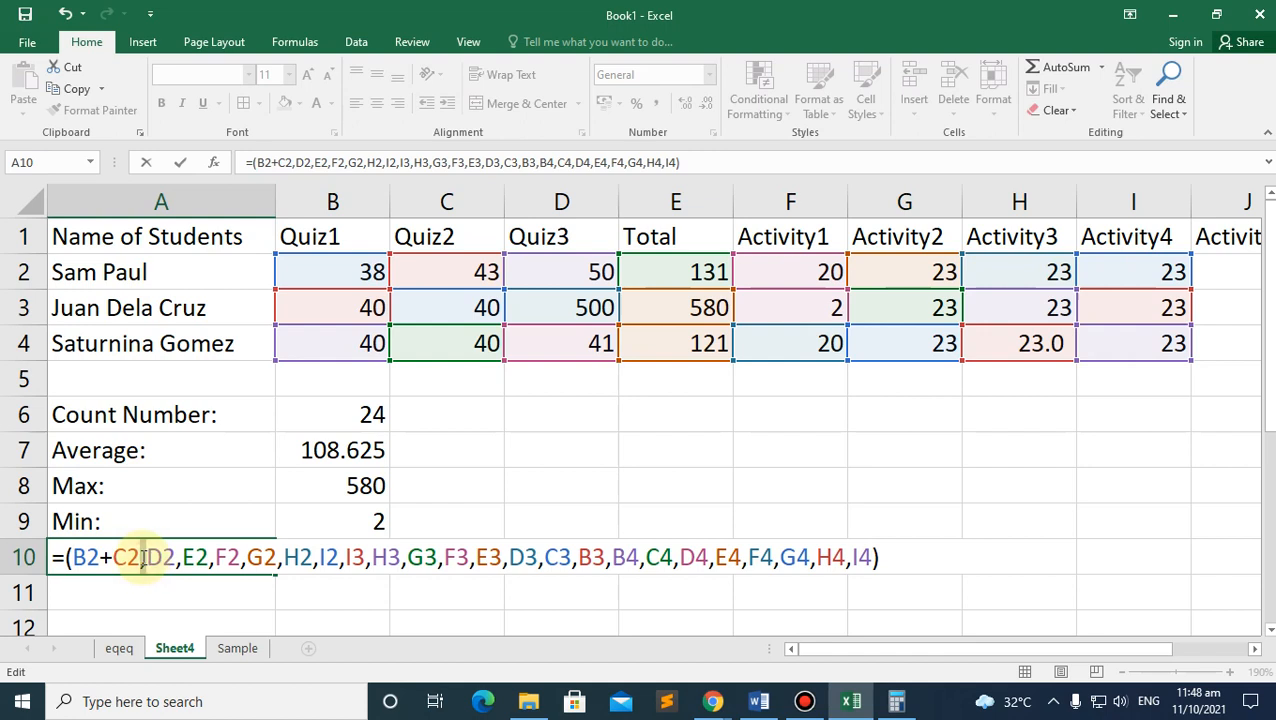
pyautogui.press('Delete')
pyautogui.write('+')
pyautogui.press('Delete')
pyautogui.write('+')
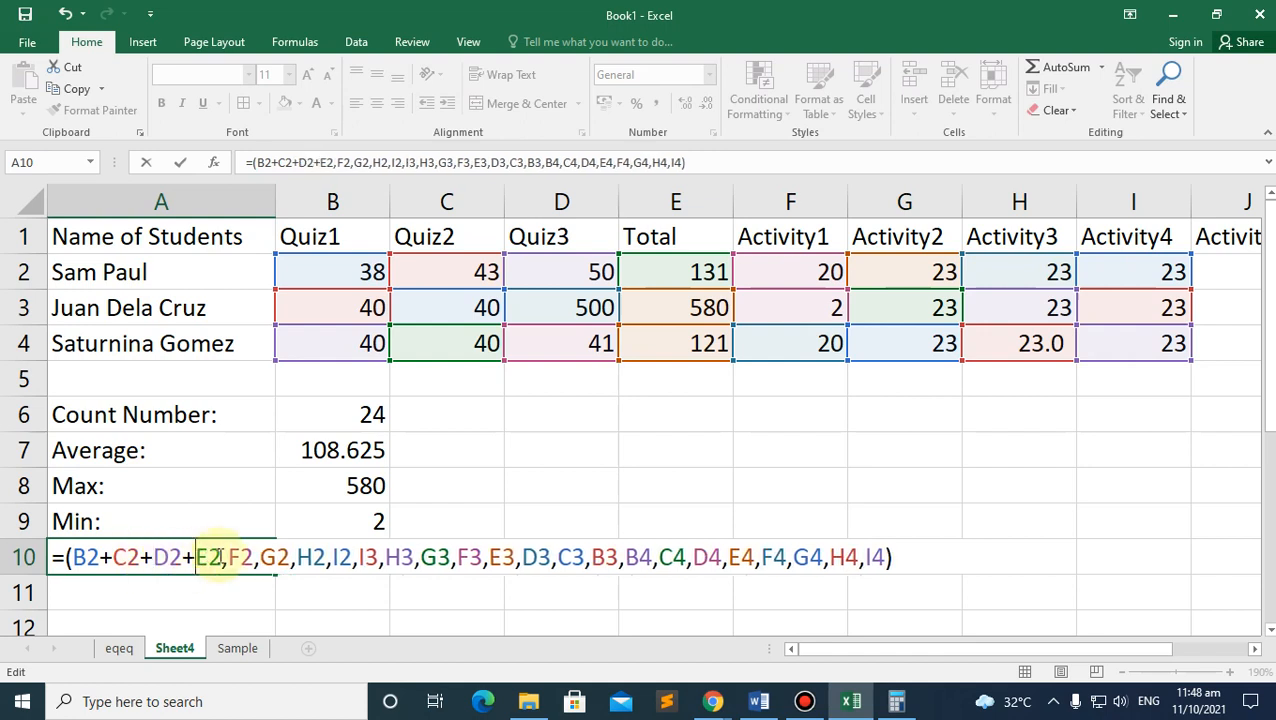
pyautogui.press('Delete')
pyautogui.write('+')
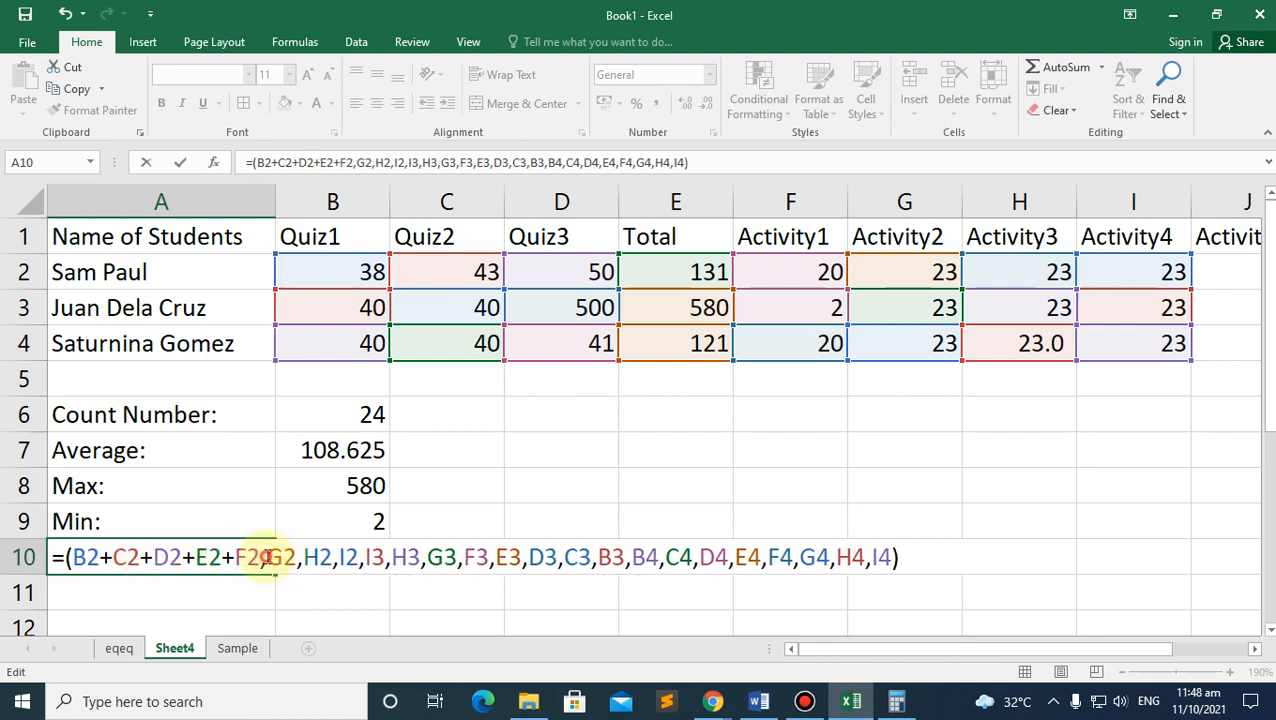
pyautogui.press('Delete')
pyautogui.write('+')
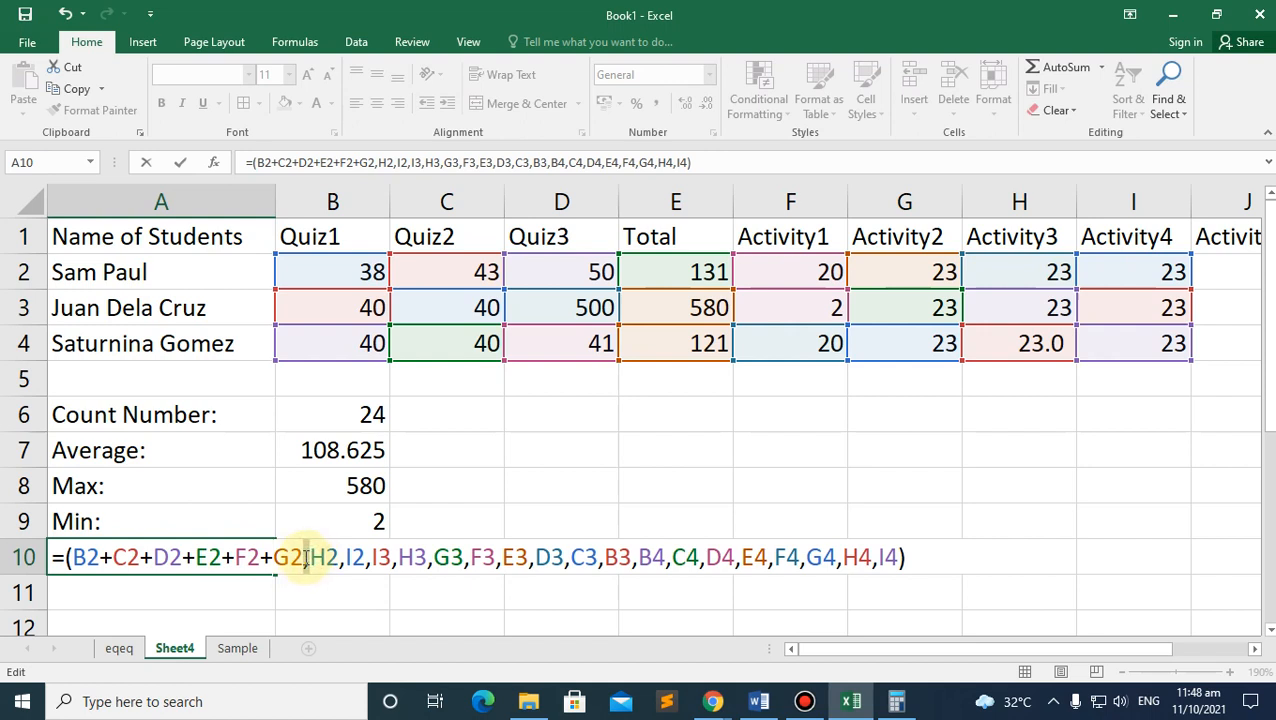
pyautogui.press('Delete')
pyautogui.write('+')
pyautogui.press('Delete')
pyautogui.write('+')
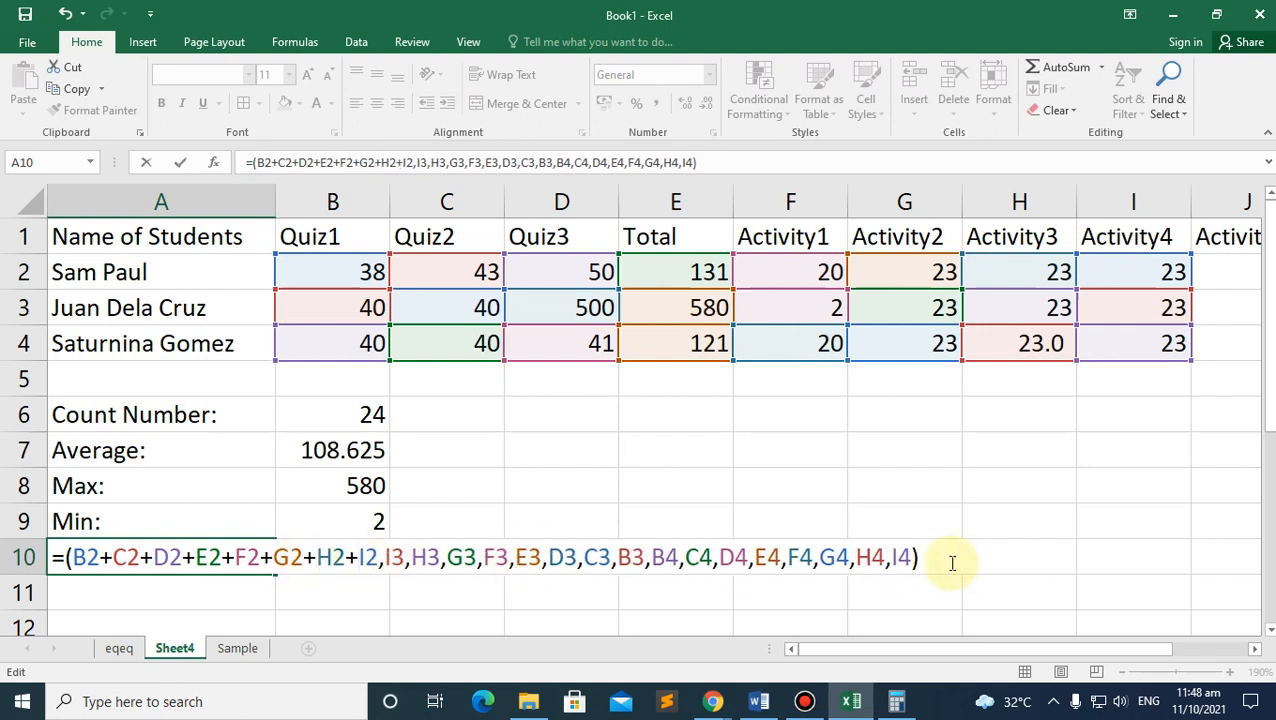
# Step: Delete the row 3 and 4 references and finish =((B2+C2+D2+E2+F2+G2+H2+I2)/8), giving 43.875
pyautogui.moveTo(912, 557); pyautogui.dragTo(409, 560)
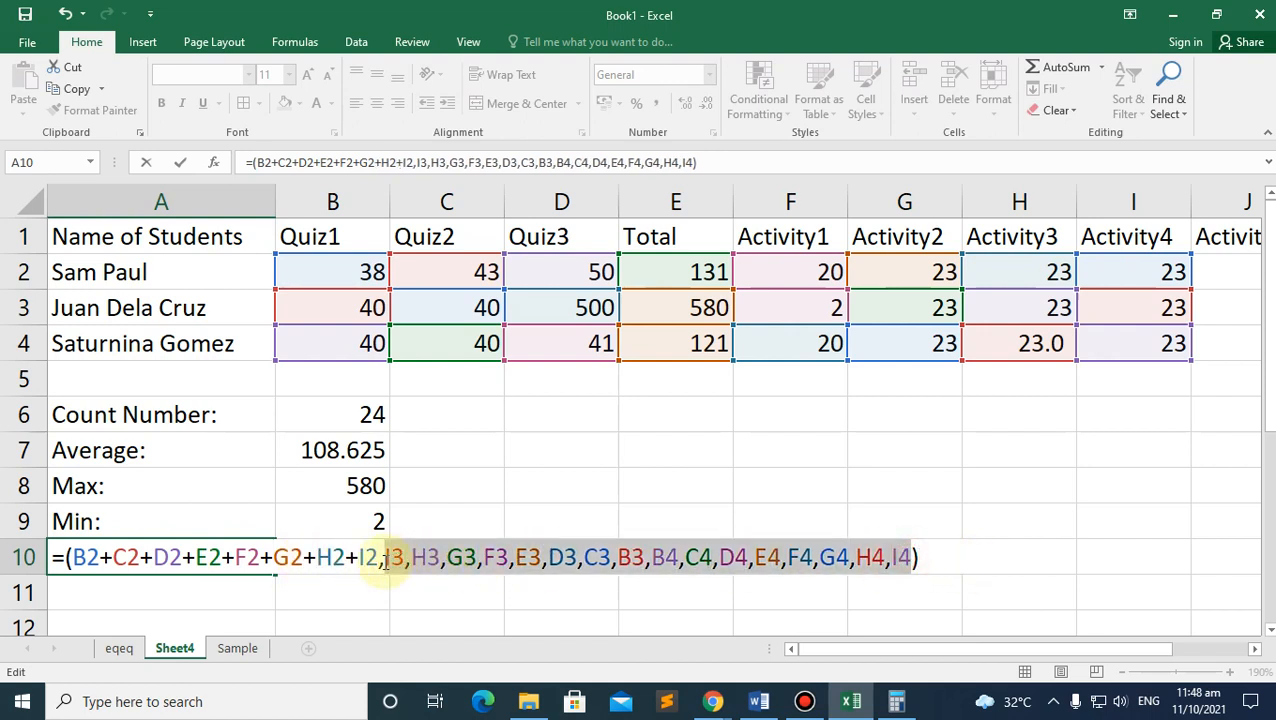
pyautogui.press('Delete')
pyautogui.write(')')
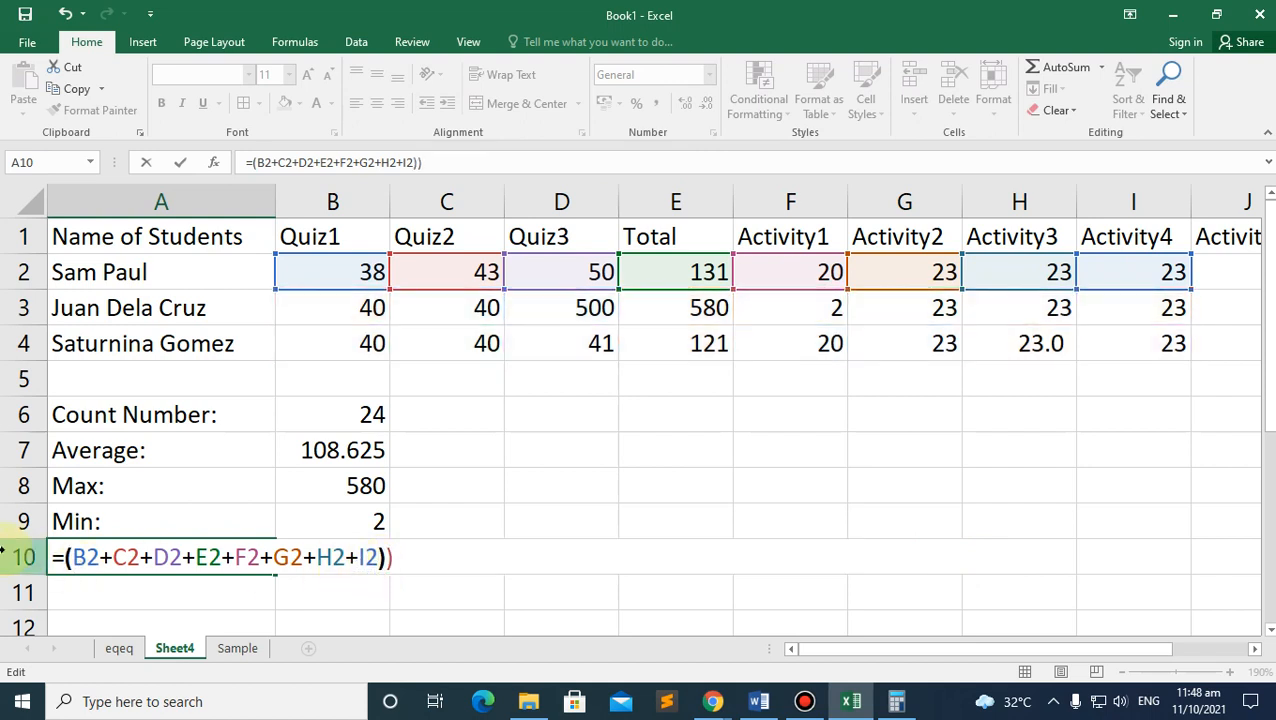
pyautogui.click(76, 557)
pyautogui.write('(')
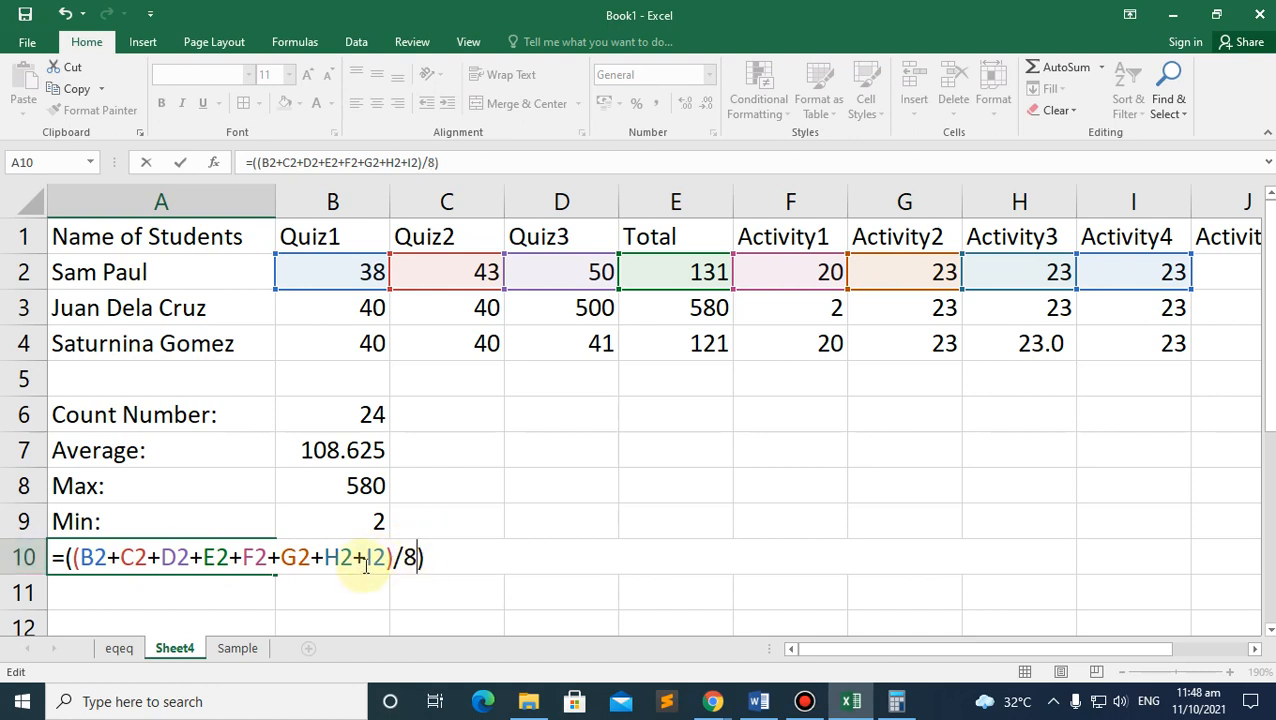
pyautogui.press('Return')
# Step: Compare A10's formula with the Average formula in B7
pyautogui.press('Up')
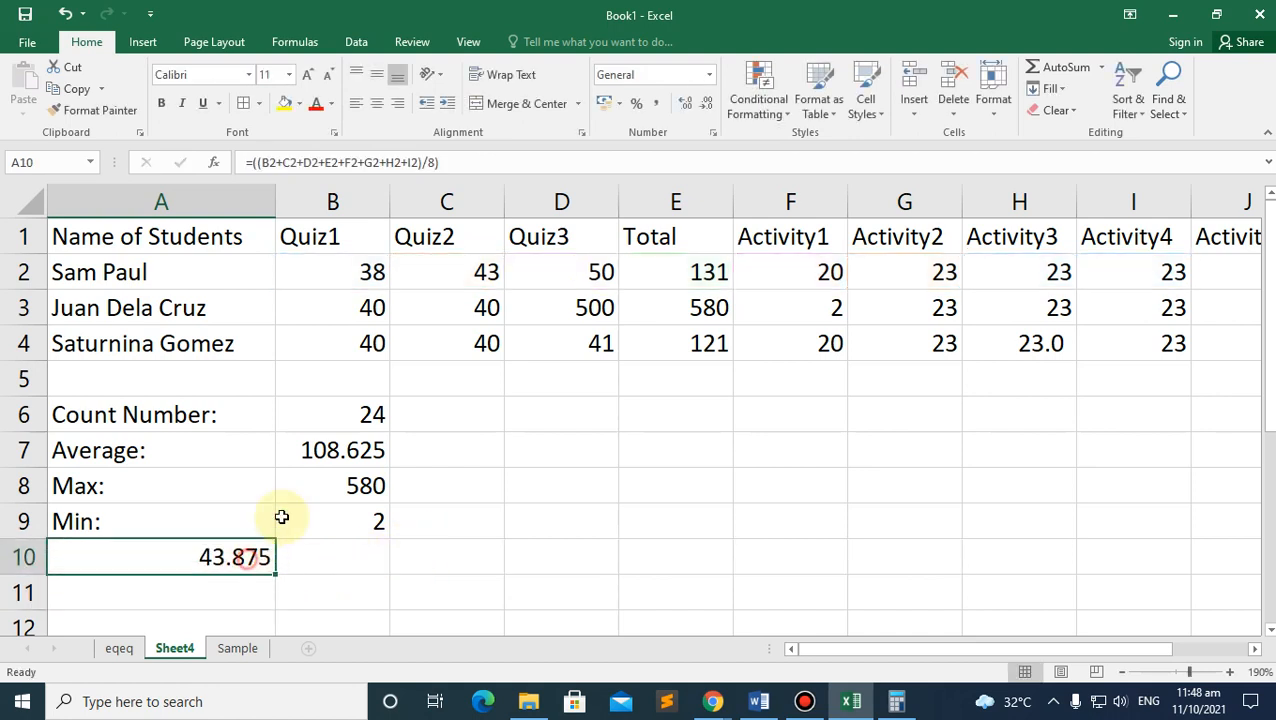
pyautogui.click(317, 454)
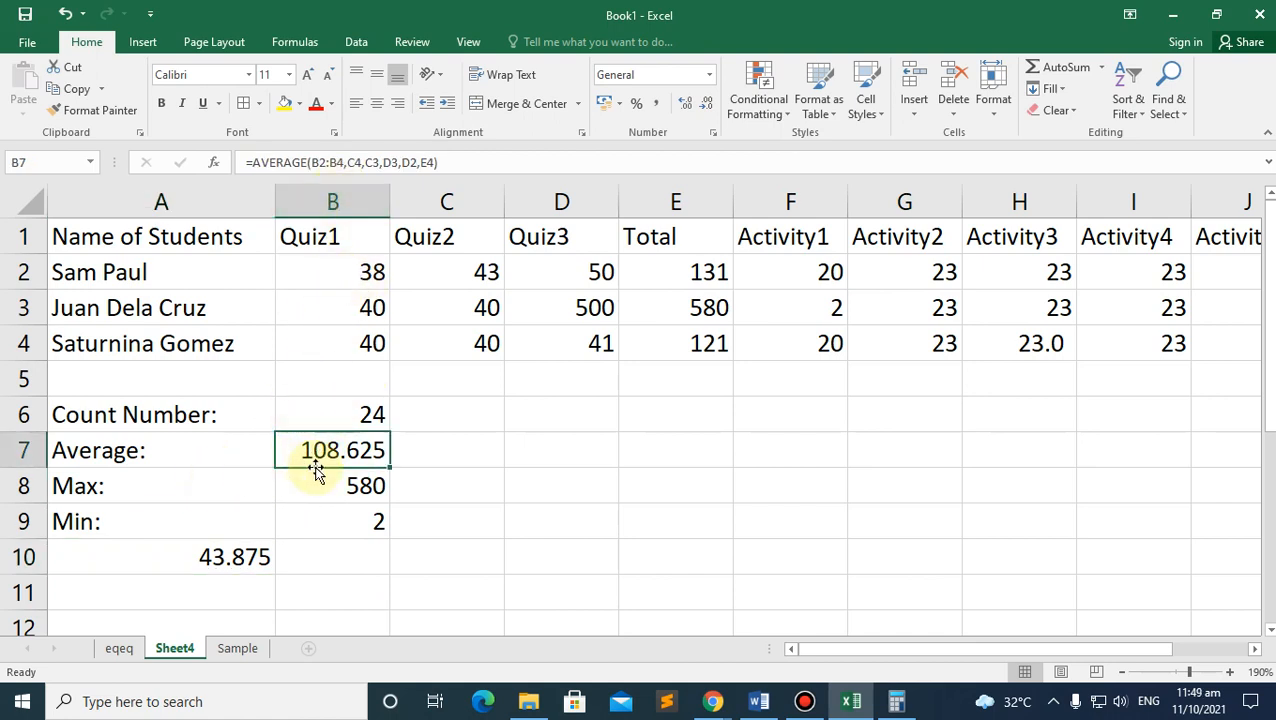
pyautogui.click(224, 575)
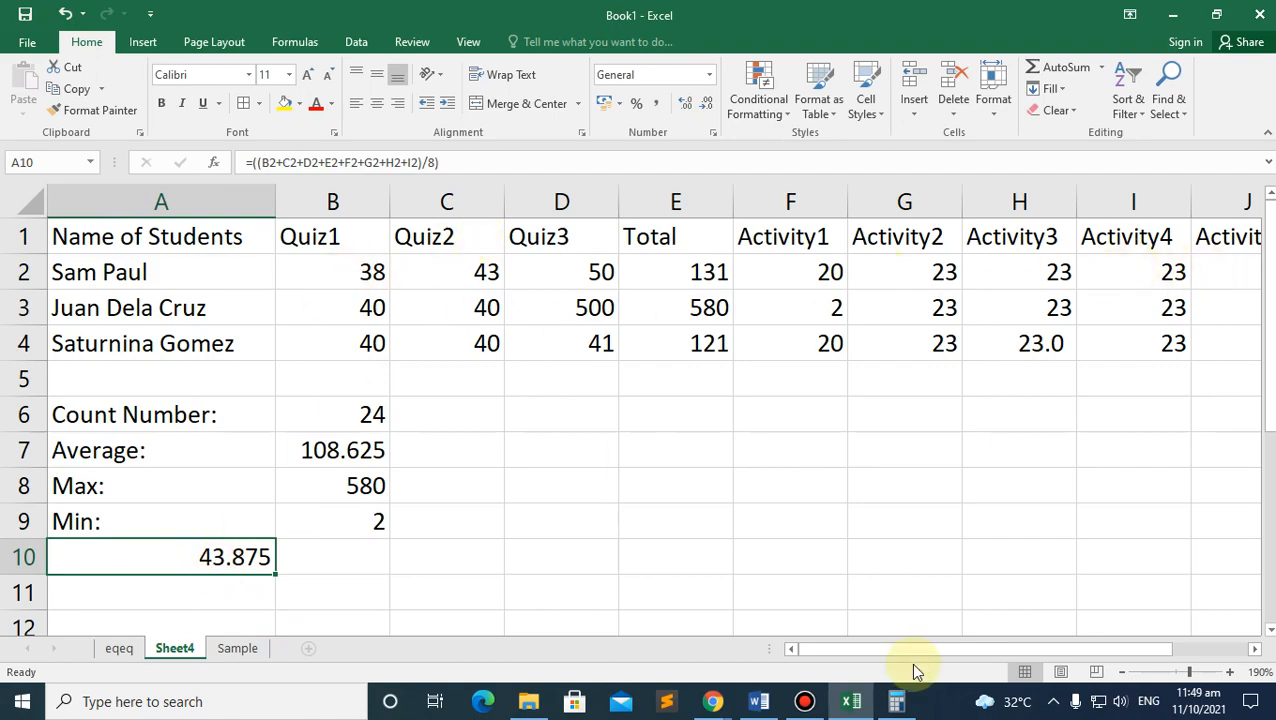
pyautogui.click(722, 709)
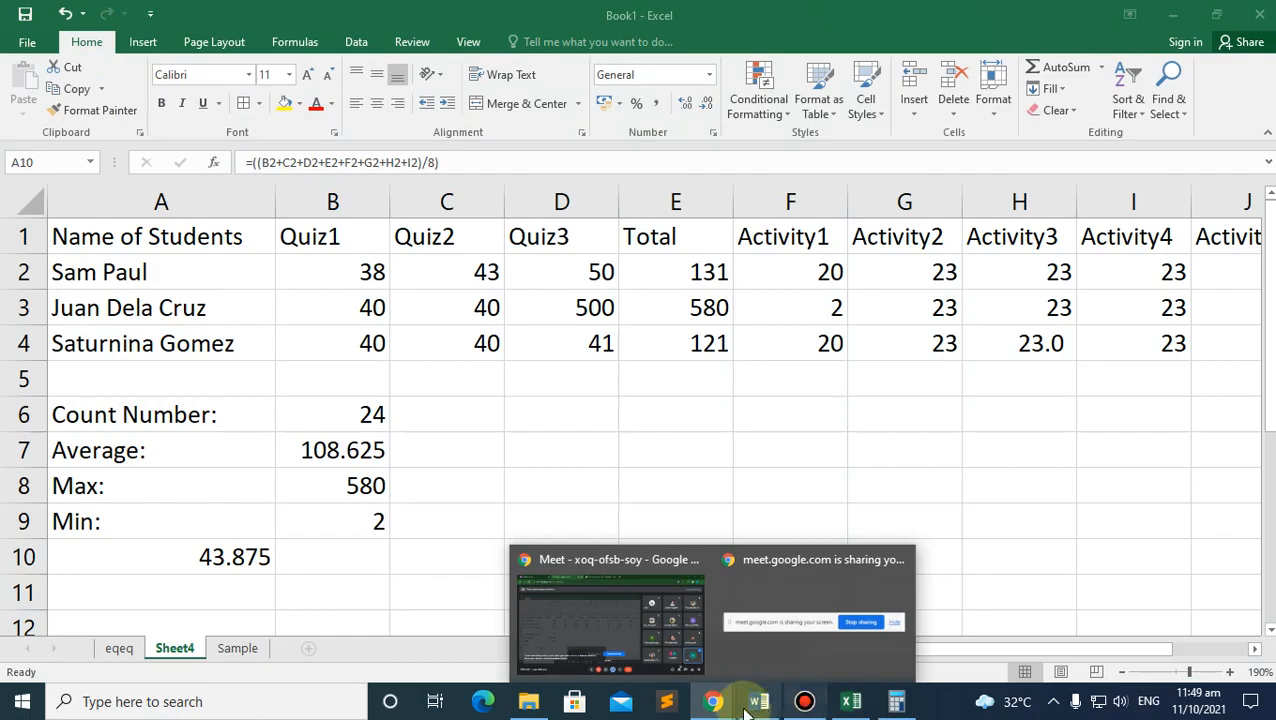
# Step: Open the ICT module PDF and scroll to page 8 on sorting and Find and Replace
pyautogui.click(653, 619)
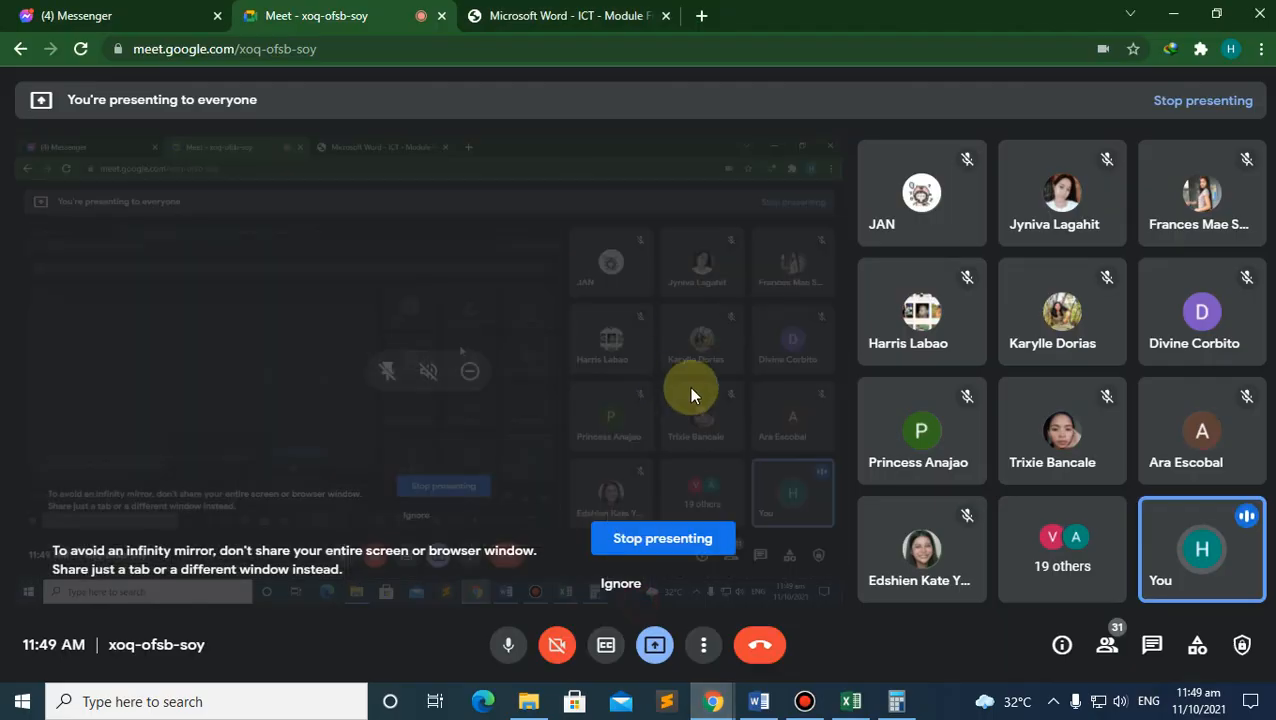
pyautogui.click(596, 30)
pyautogui.scroll(-3, 541, 407)
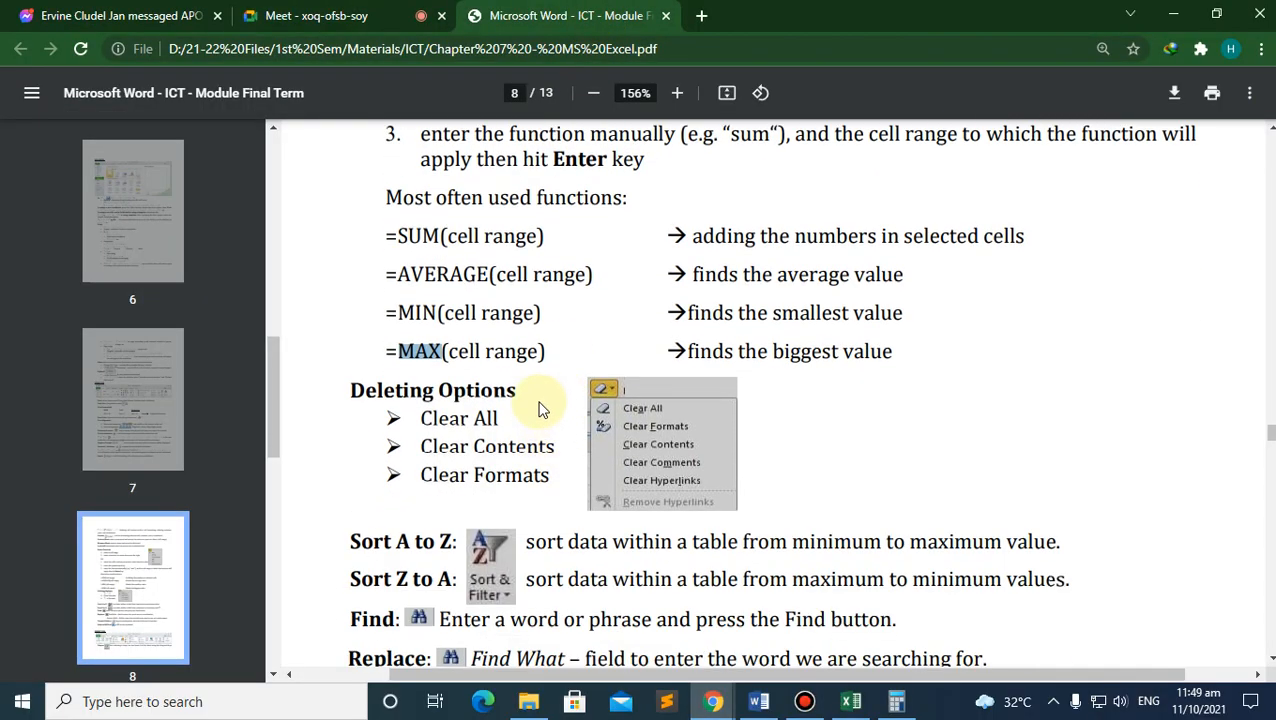
pyautogui.scroll(-1, 444, 368)
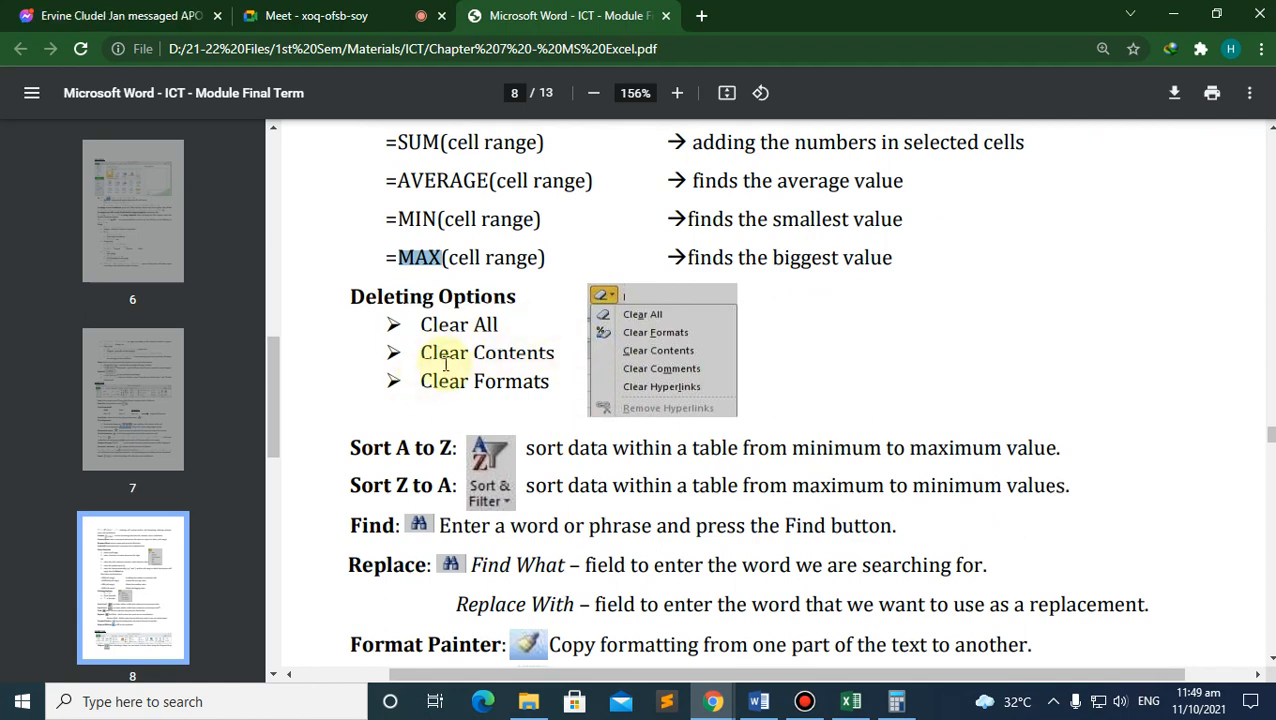
pyautogui.scroll(-3, 443, 360)
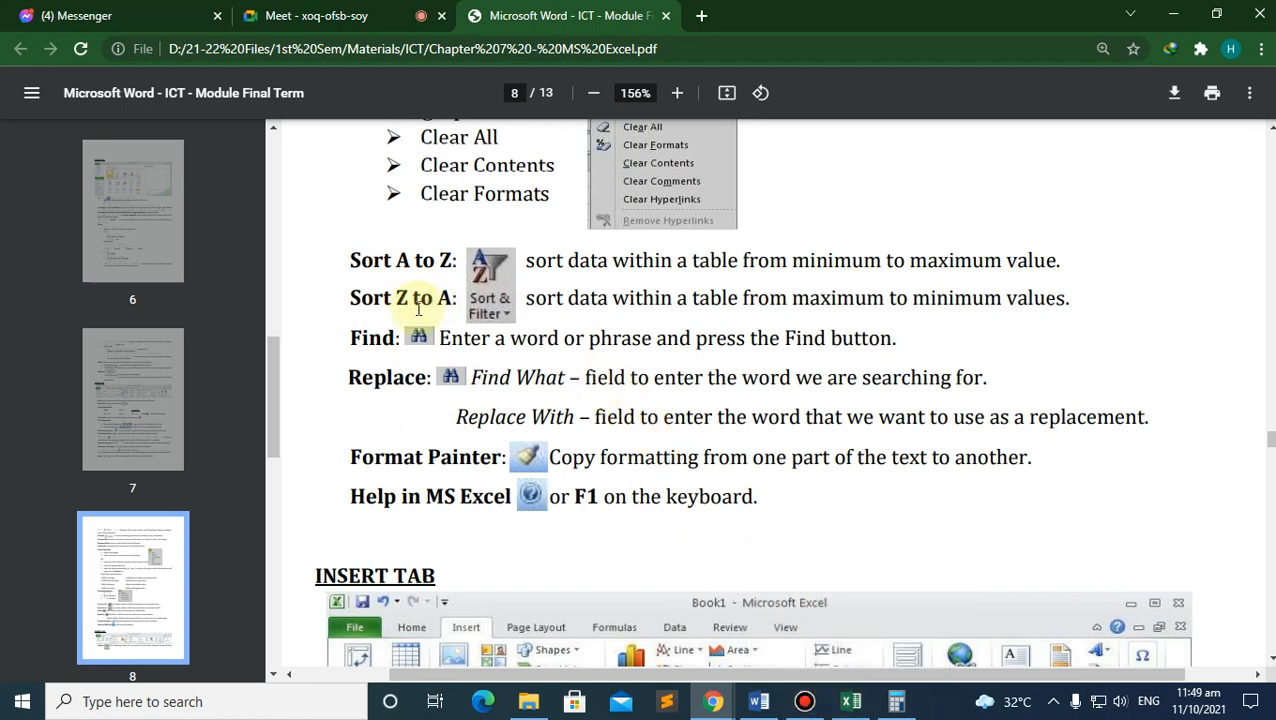
# Step: Clear the Activity5 column contents in J1:J4
pyautogui.click(851, 701)
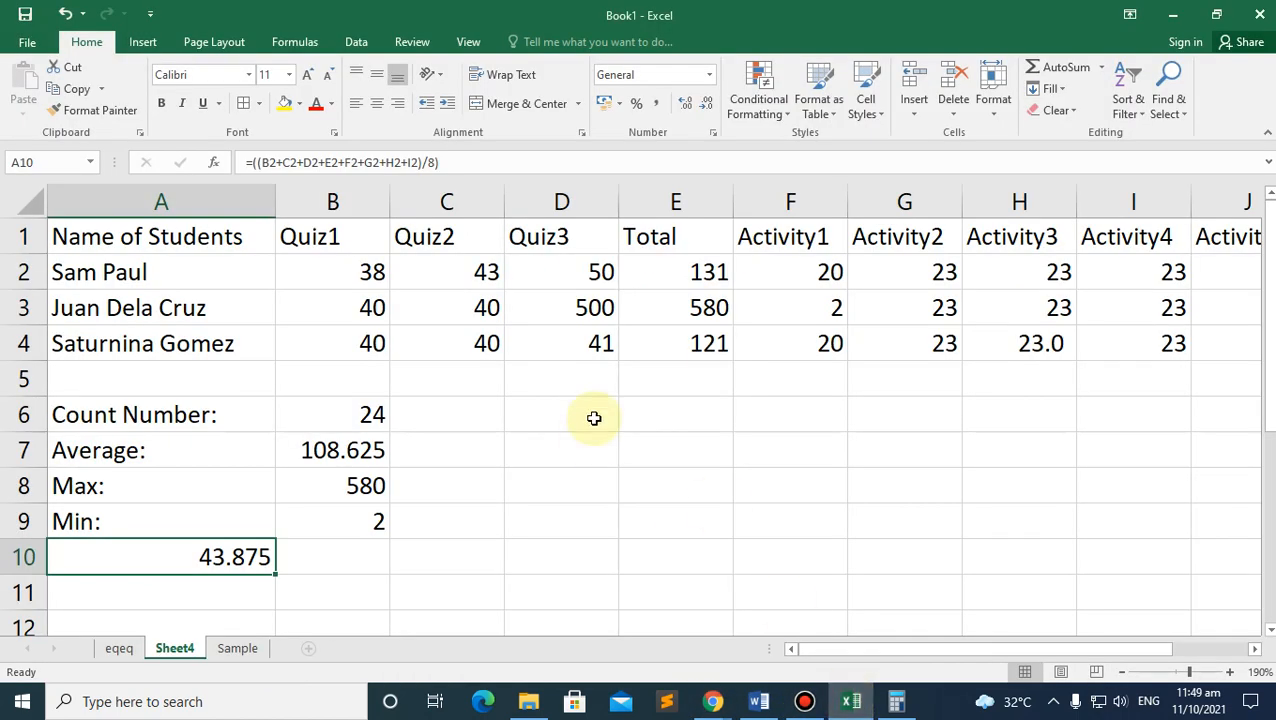
pyautogui.click(104, 270)
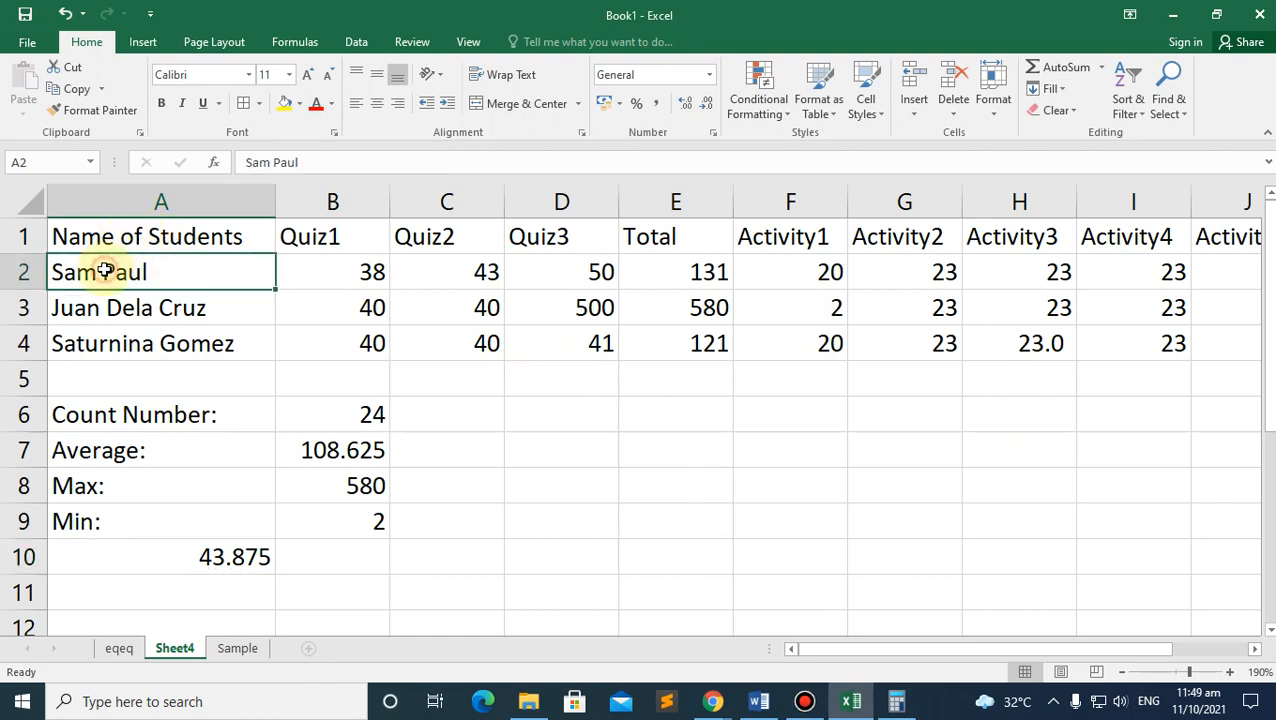
pyautogui.click(95, 420)
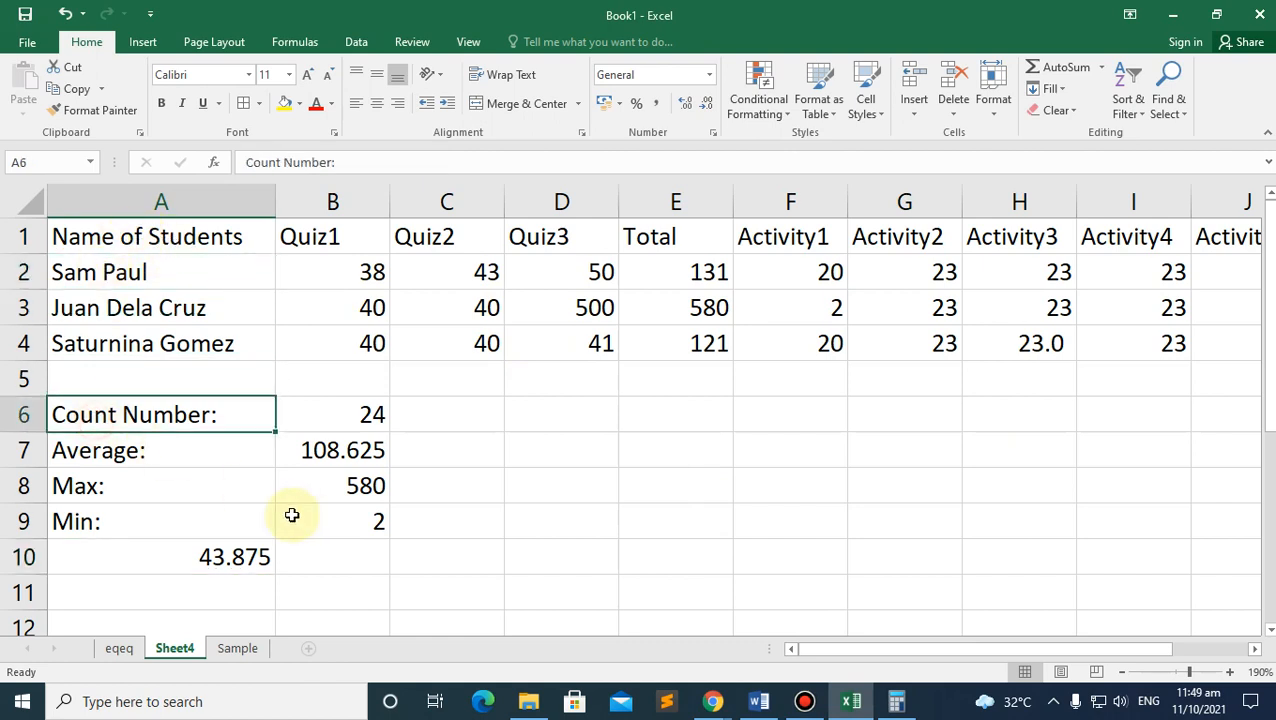
pyautogui.click(106, 272)
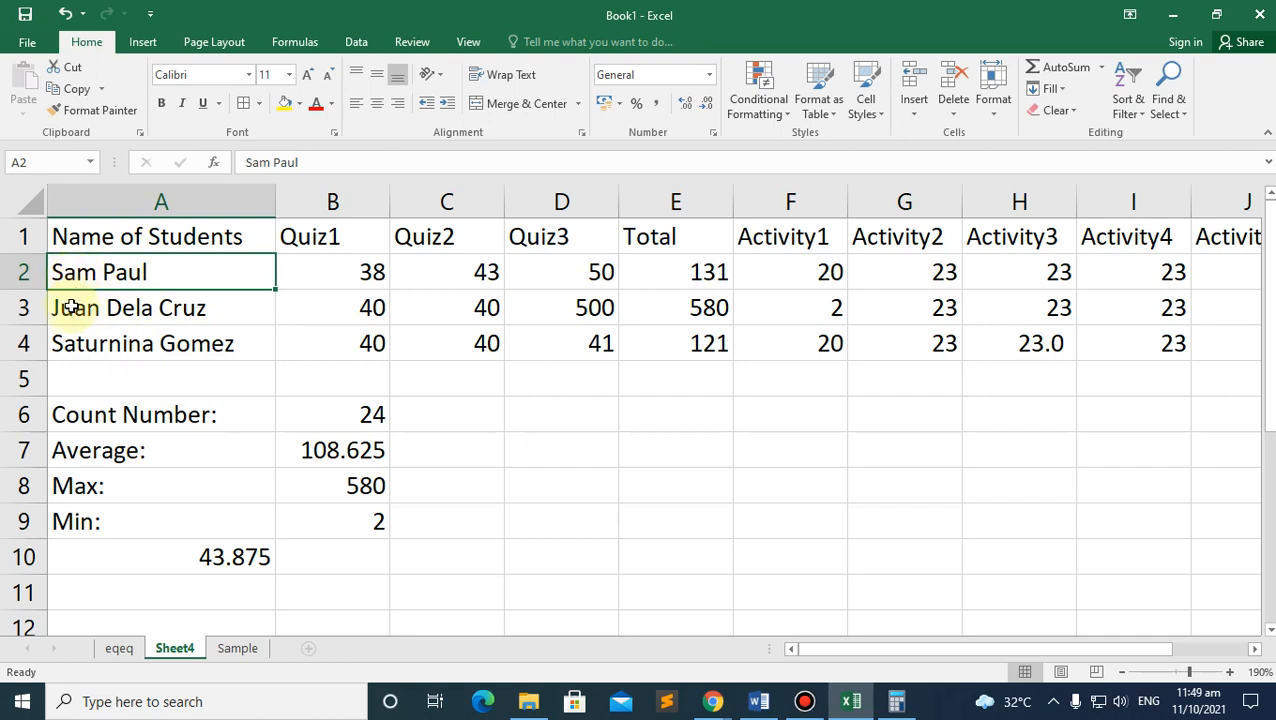
pyautogui.click(70, 345)
pyautogui.click(63, 272)
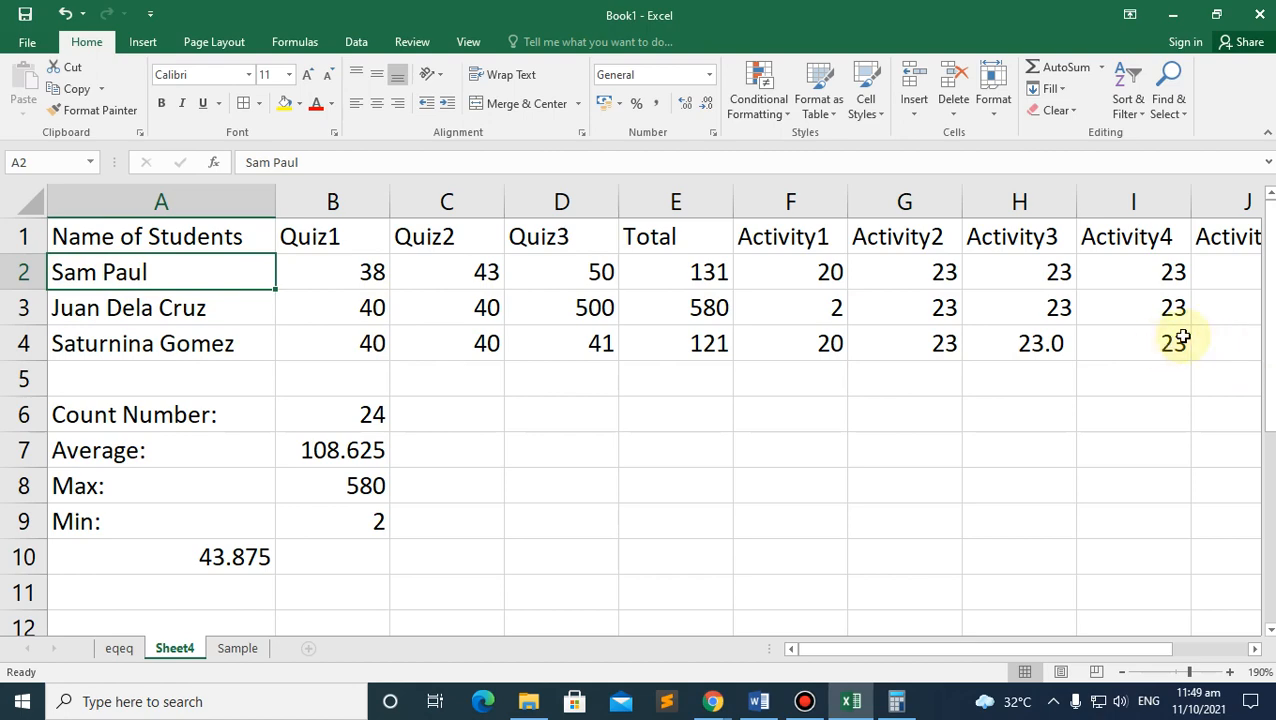
pyautogui.moveTo(1060, 650); pyautogui.dragTo(1190, 645)
pyautogui.moveTo(930, 232); pyautogui.dragTo(920, 362)
pyautogui.press('Delete')
# Step: Sort the student rows A2:I4 alphabetically from A to Z
pyautogui.moveTo(963, 649); pyautogui.dragTo(265, 563)
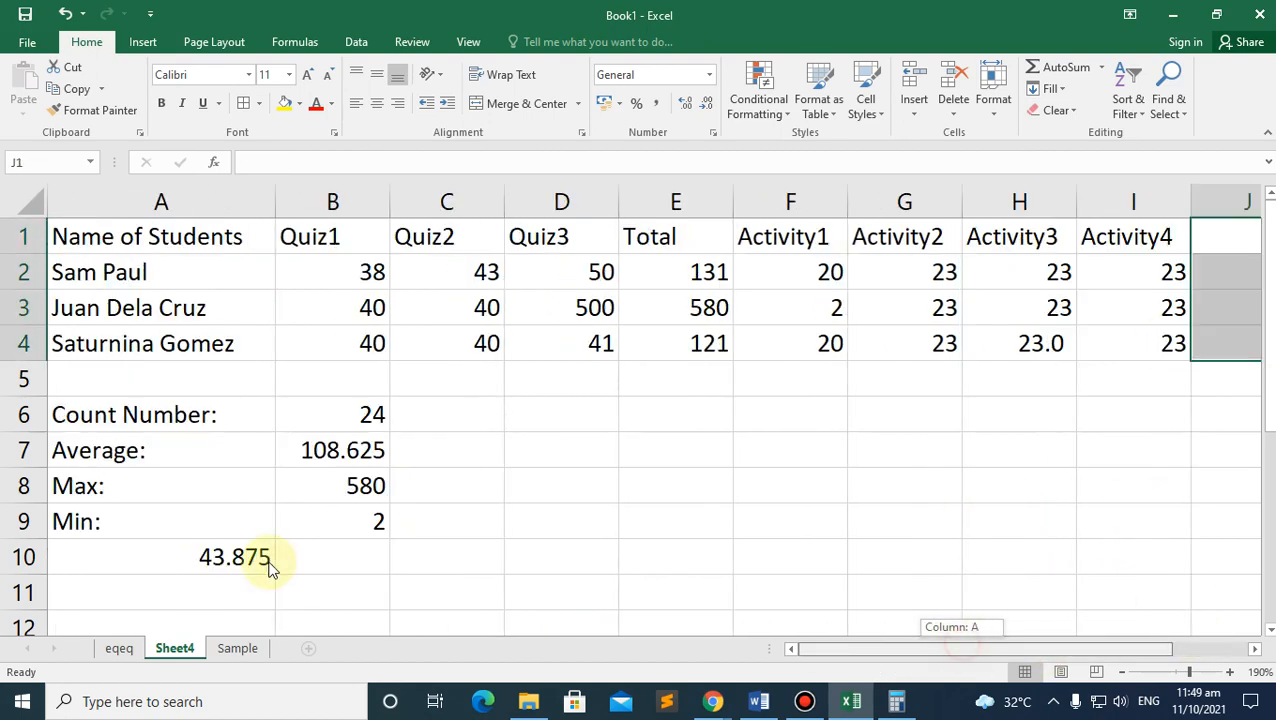
pyautogui.click(77, 274)
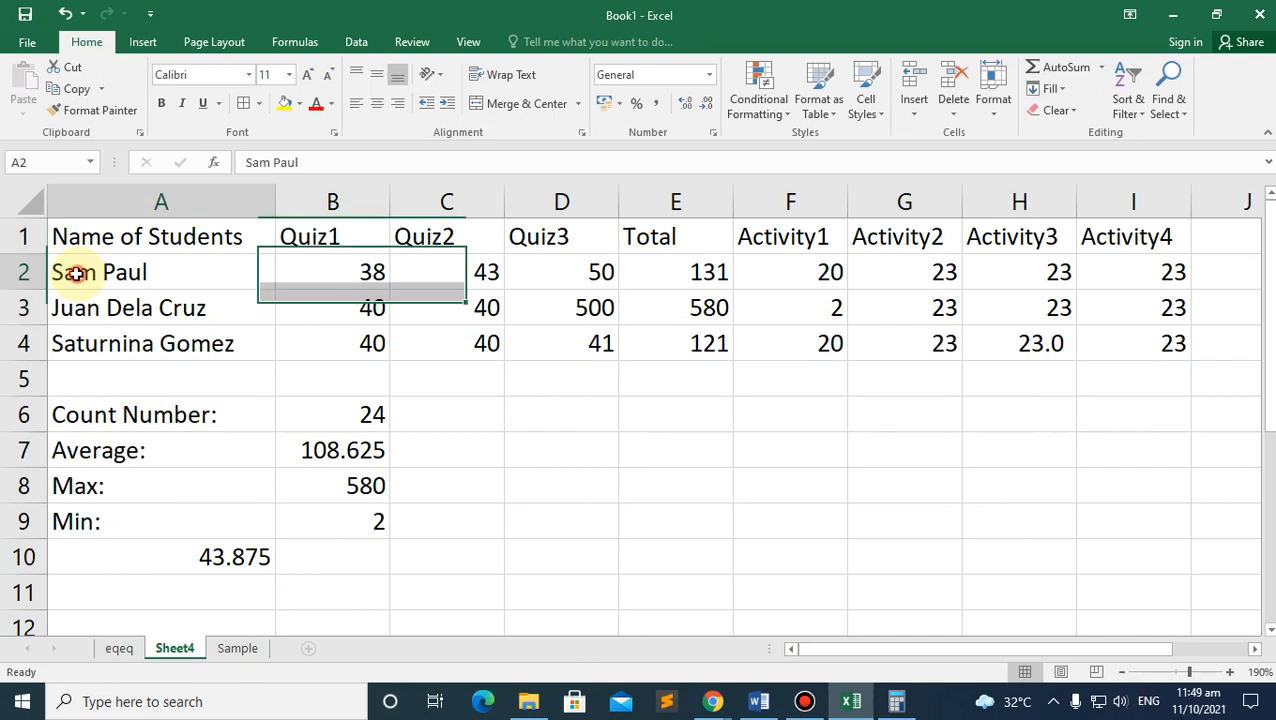
pyautogui.keyDown('shift'); pyautogui.click(1125, 342); pyautogui.keyUp('shift')
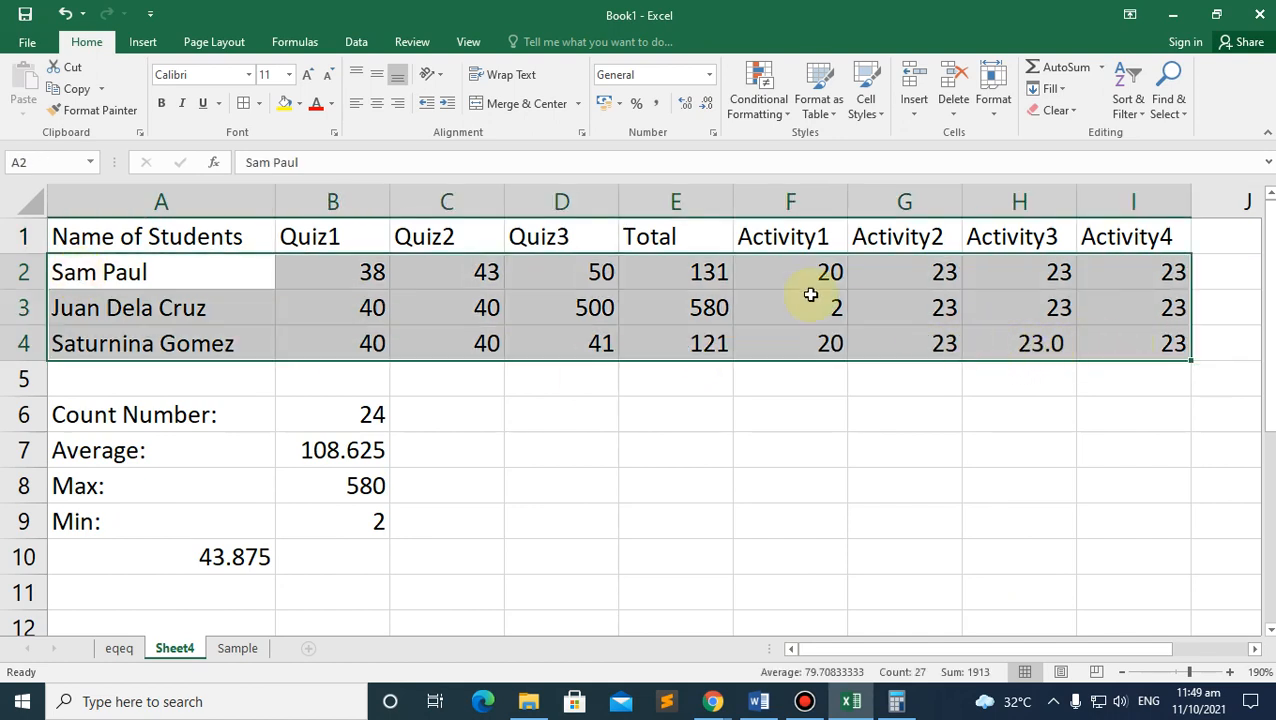
pyautogui.click(1125, 84)
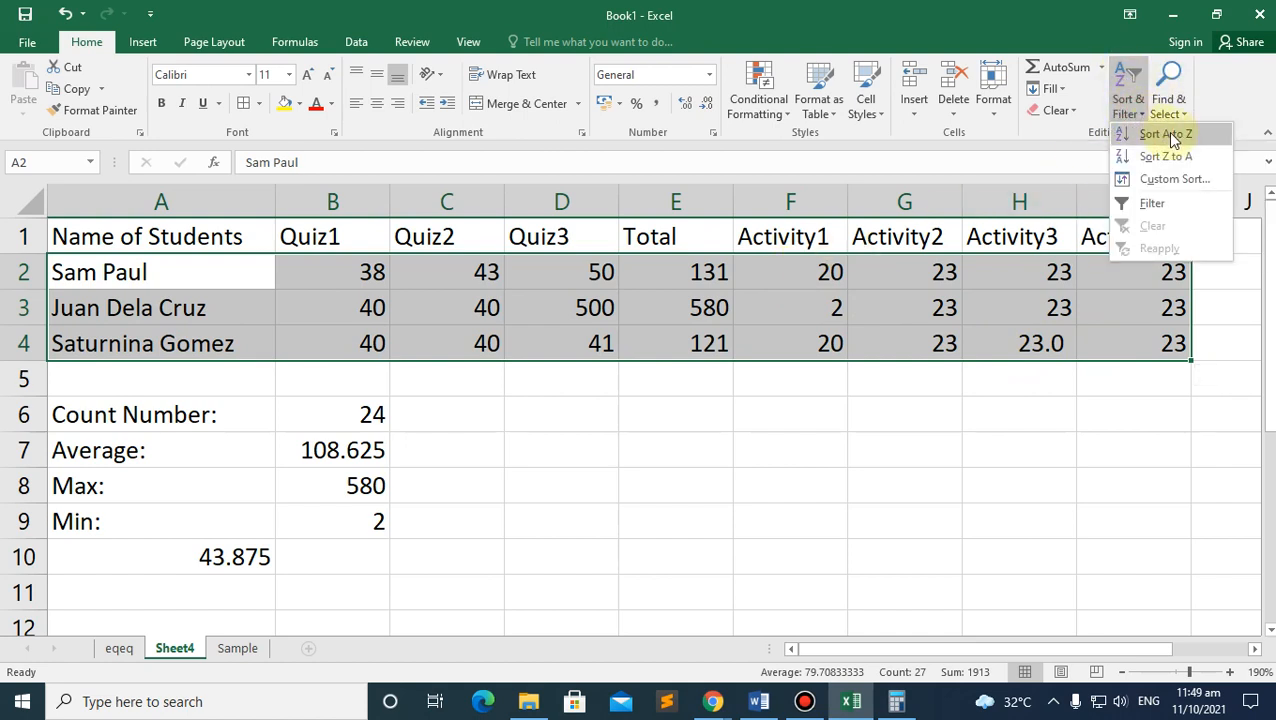
pyautogui.click(1164, 137)
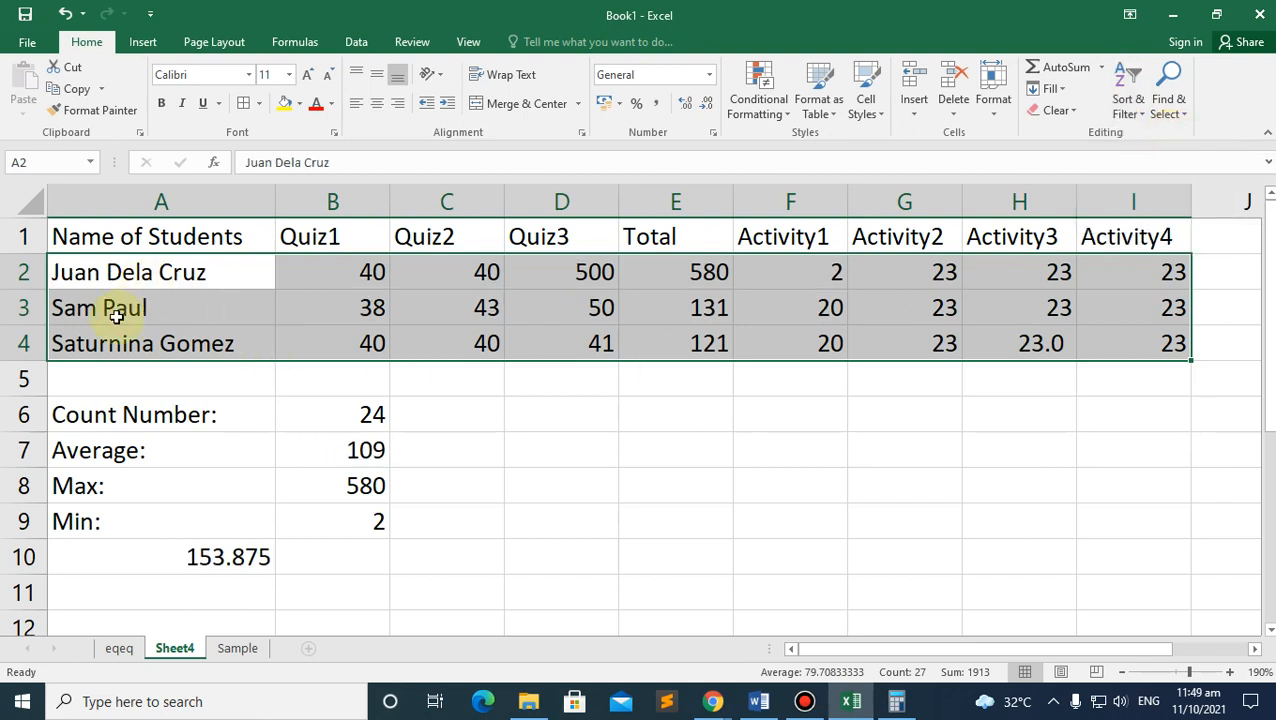
# Step: Re-select A2:I4 and sort the student rows Z to A by name
pyautogui.click(117, 316)
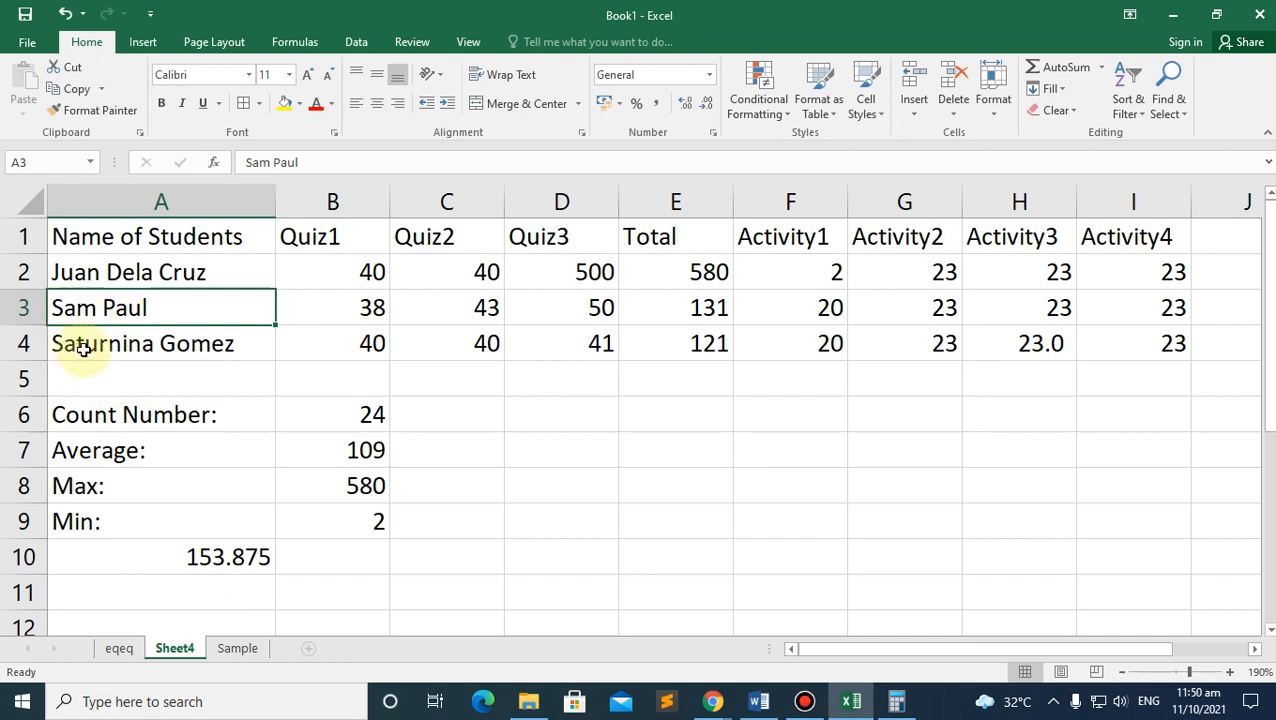
pyautogui.moveTo(94, 276); pyautogui.dragTo(1140, 343)
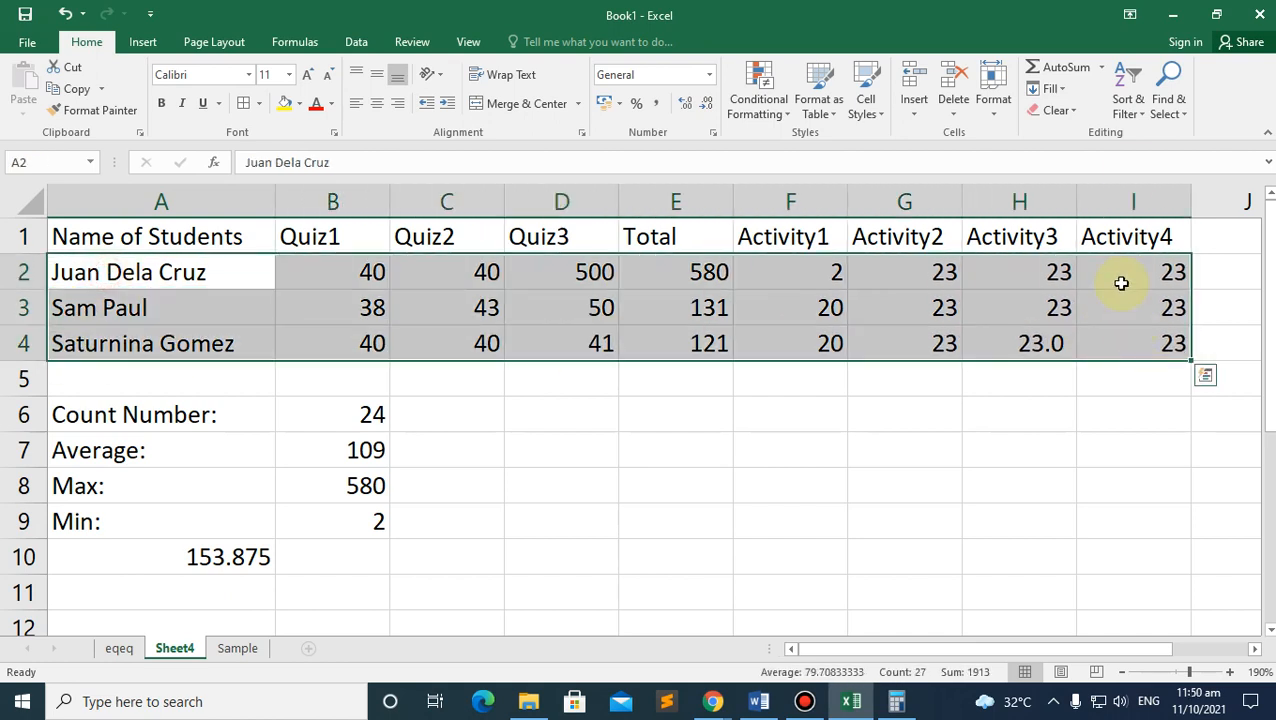
pyautogui.click(1133, 112)
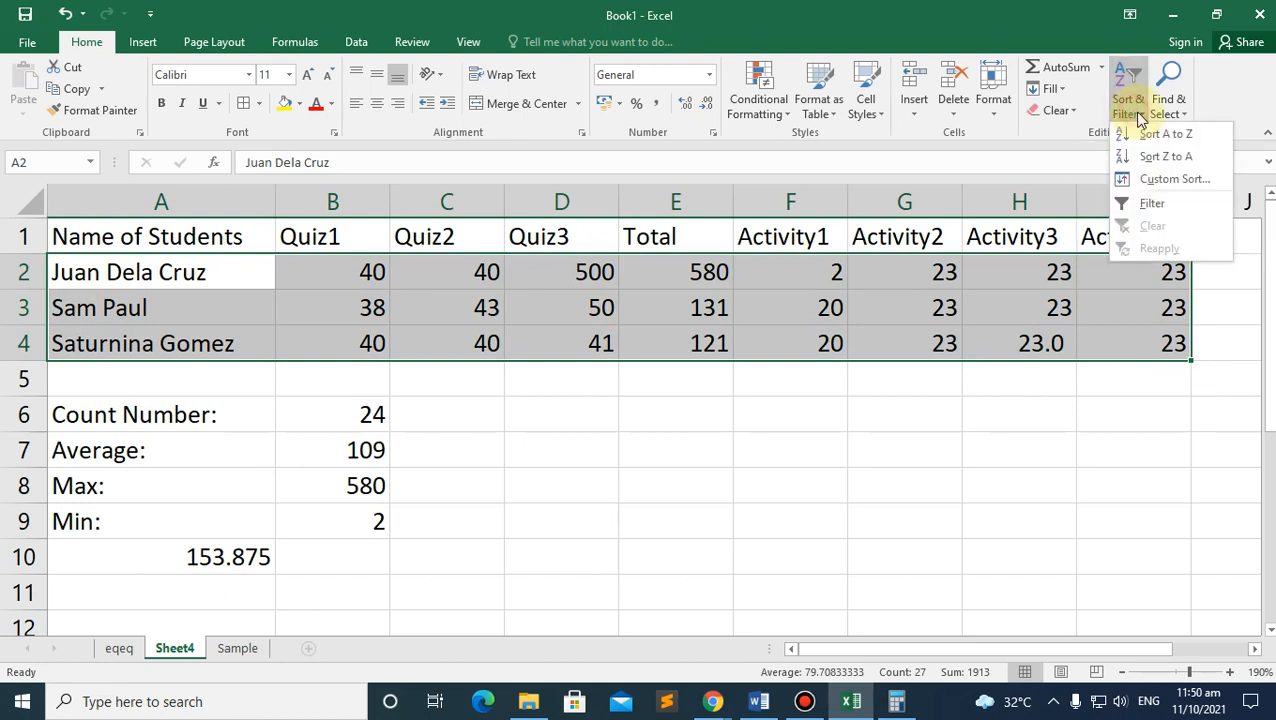
pyautogui.click(1155, 159)
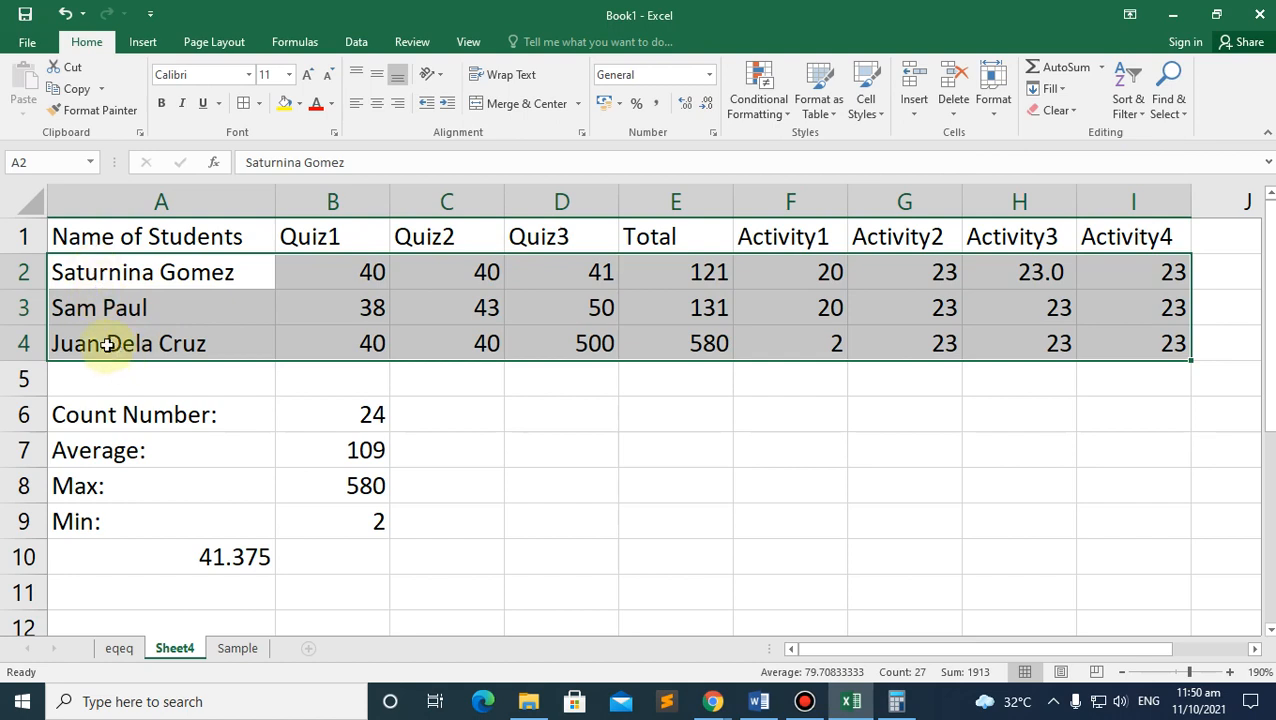
pyautogui.click(1129, 114)
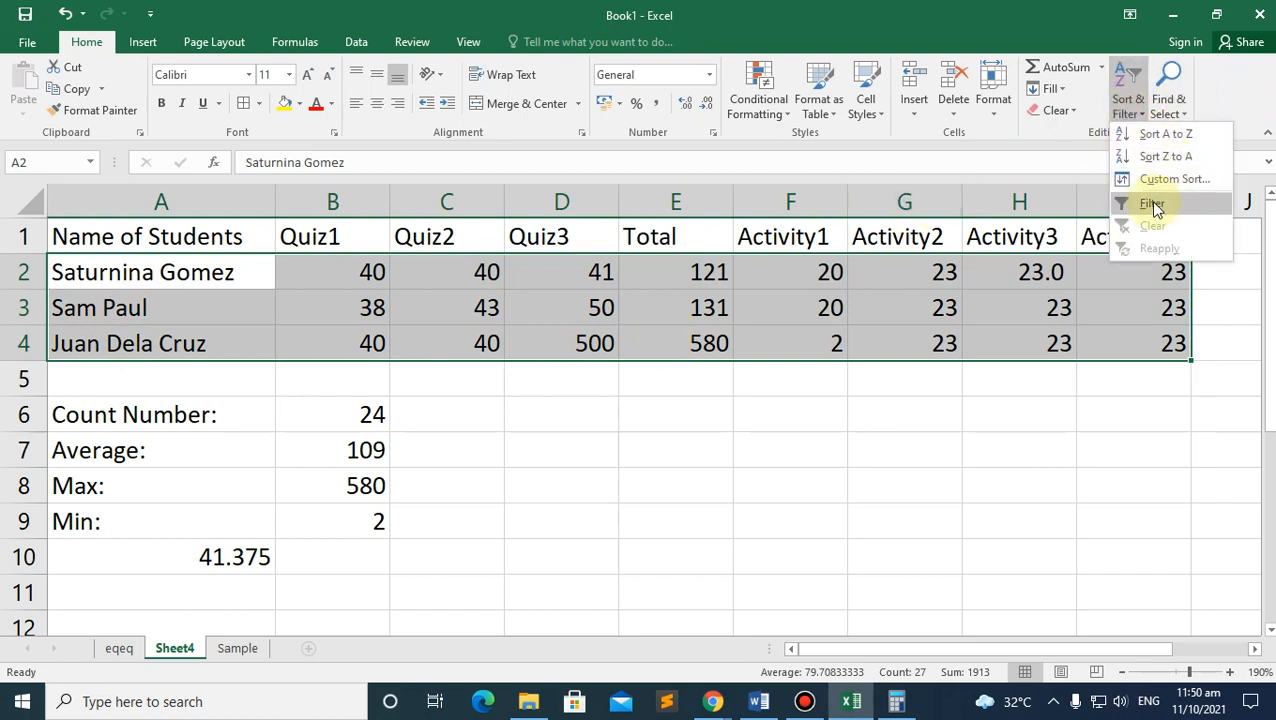
# Step: Turn on AutoFilter for the header row A1:I1
pyautogui.click(128, 237)
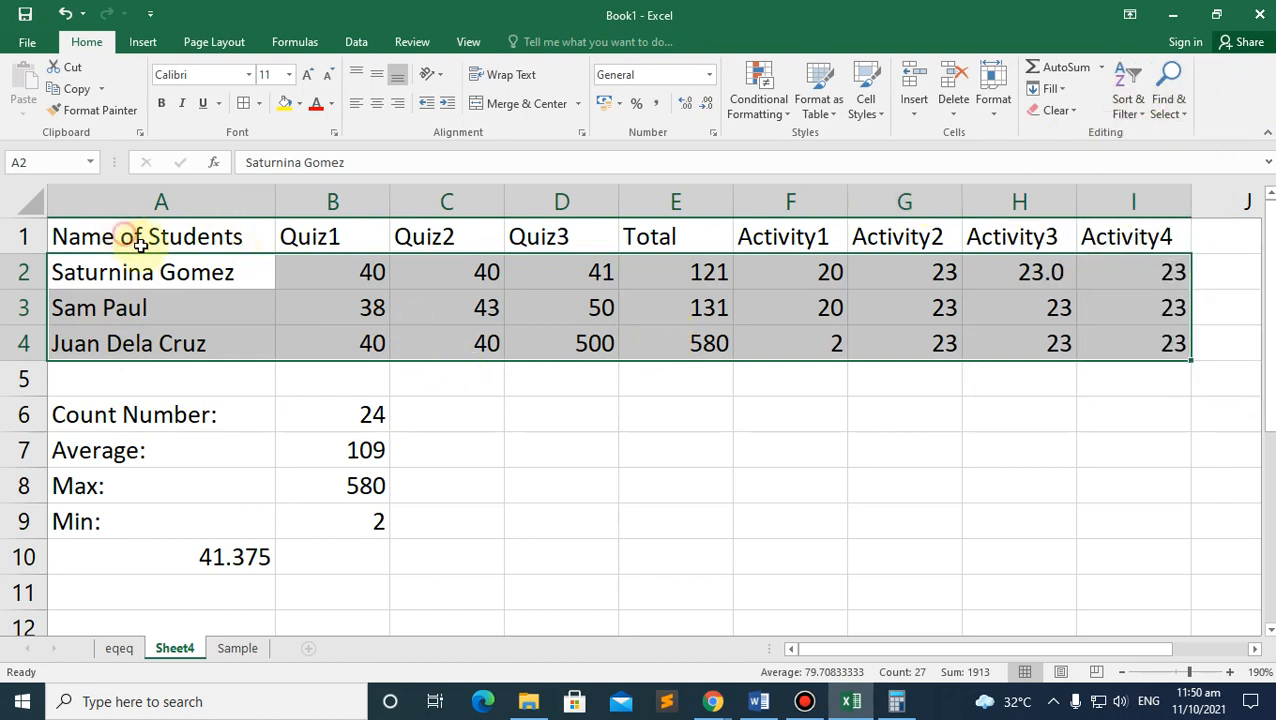
pyautogui.moveTo(140, 243); pyautogui.dragTo(1195, 143)
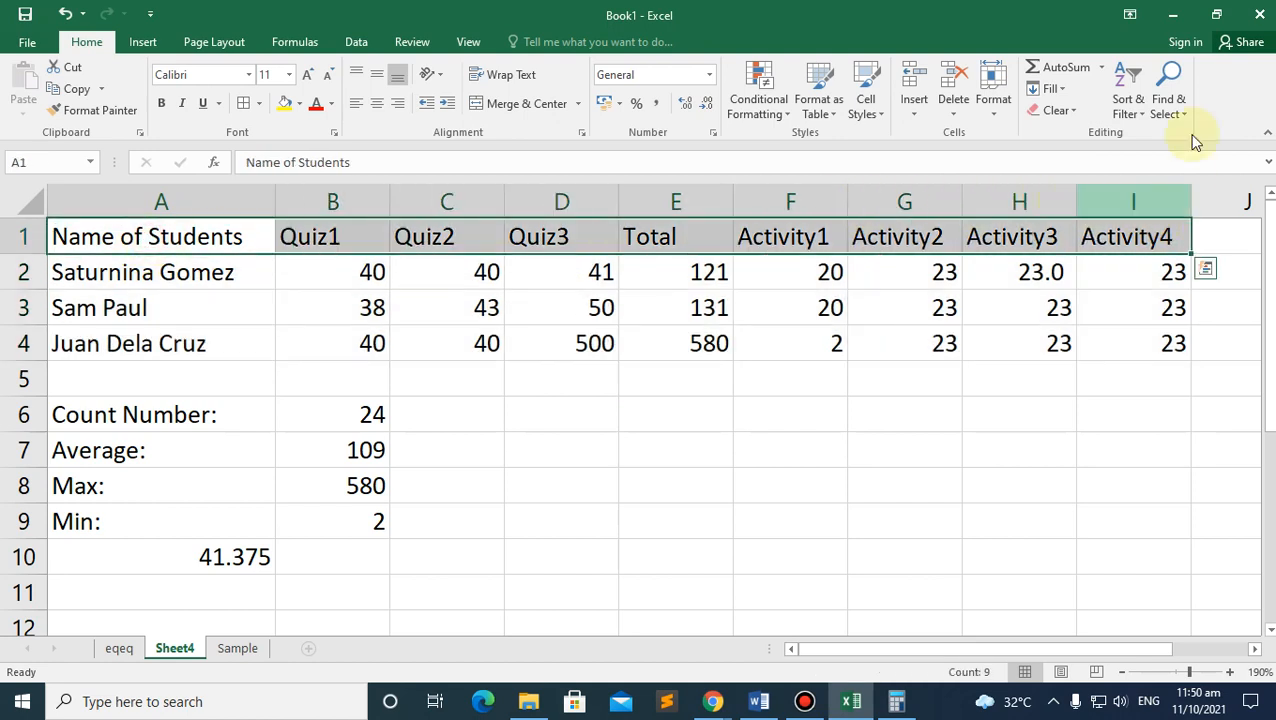
pyautogui.click(1127, 100)
pyautogui.click(1143, 203)
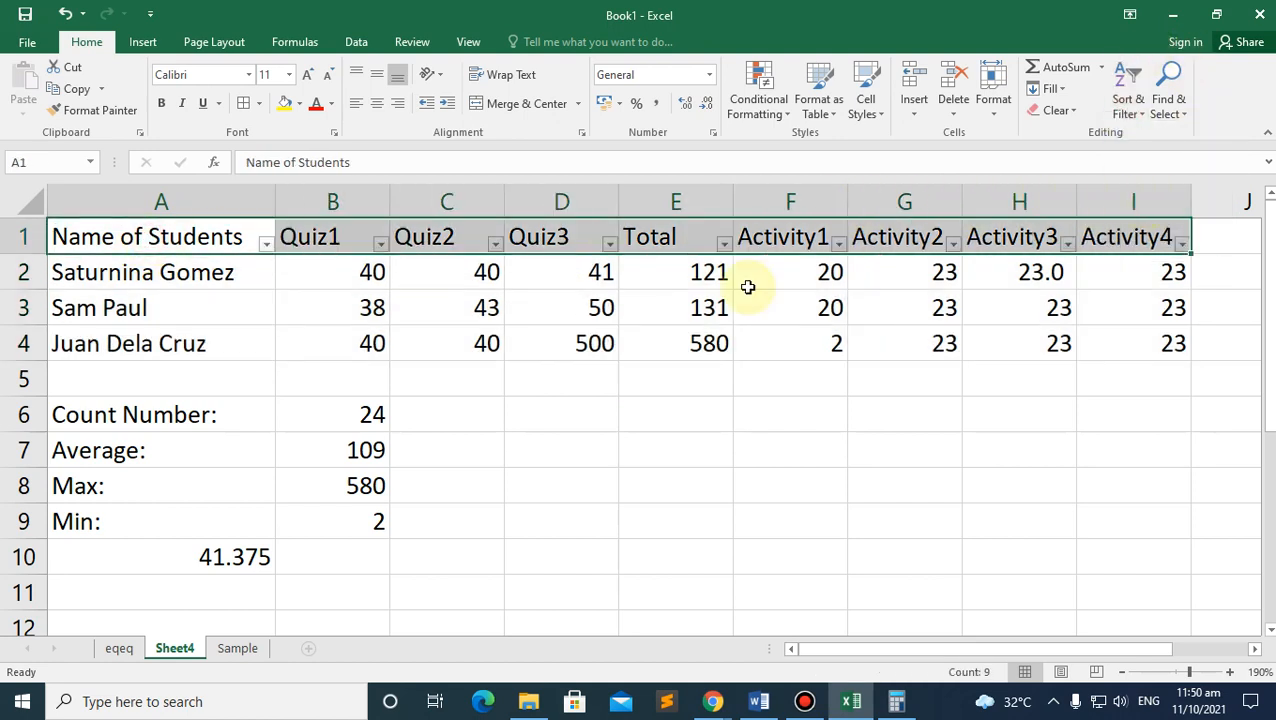
# Step: Filter the Name of Students column to show only the third student
pyautogui.moveTo(90, 272); pyautogui.dragTo(1124, 350)
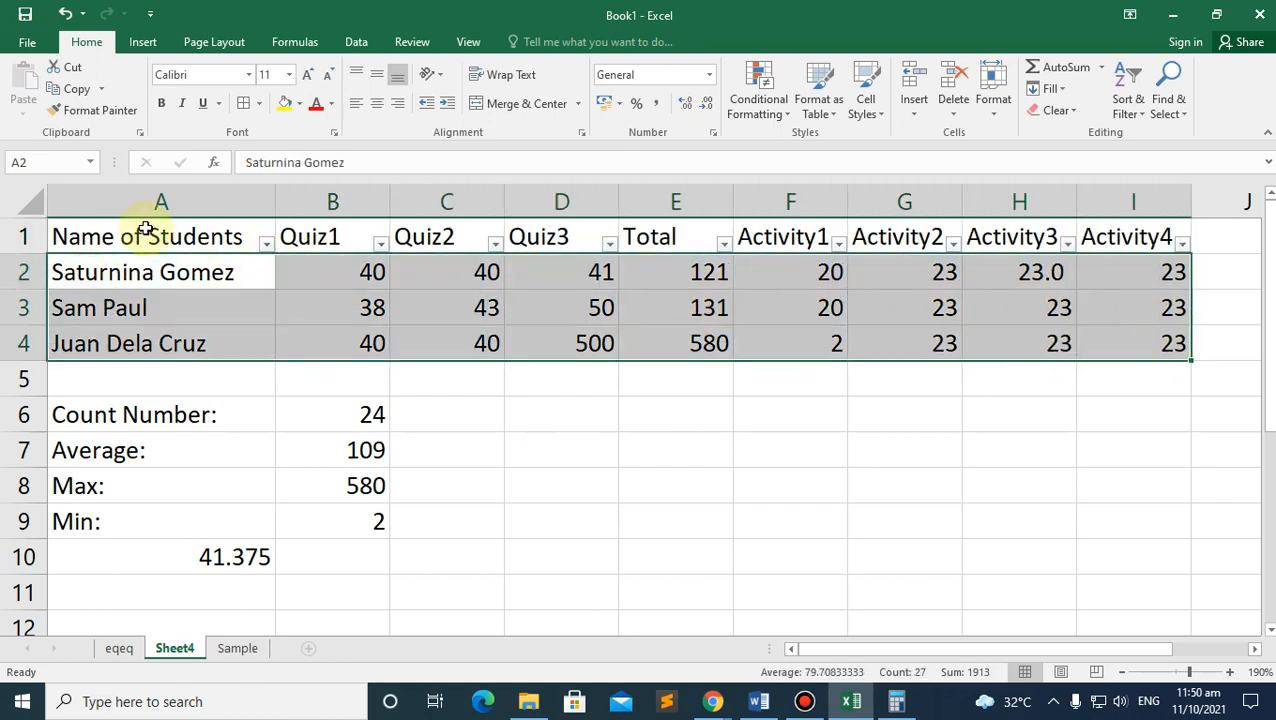
pyautogui.click(145, 230)
pyautogui.moveTo(118, 236); pyautogui.dragTo(1148, 236)
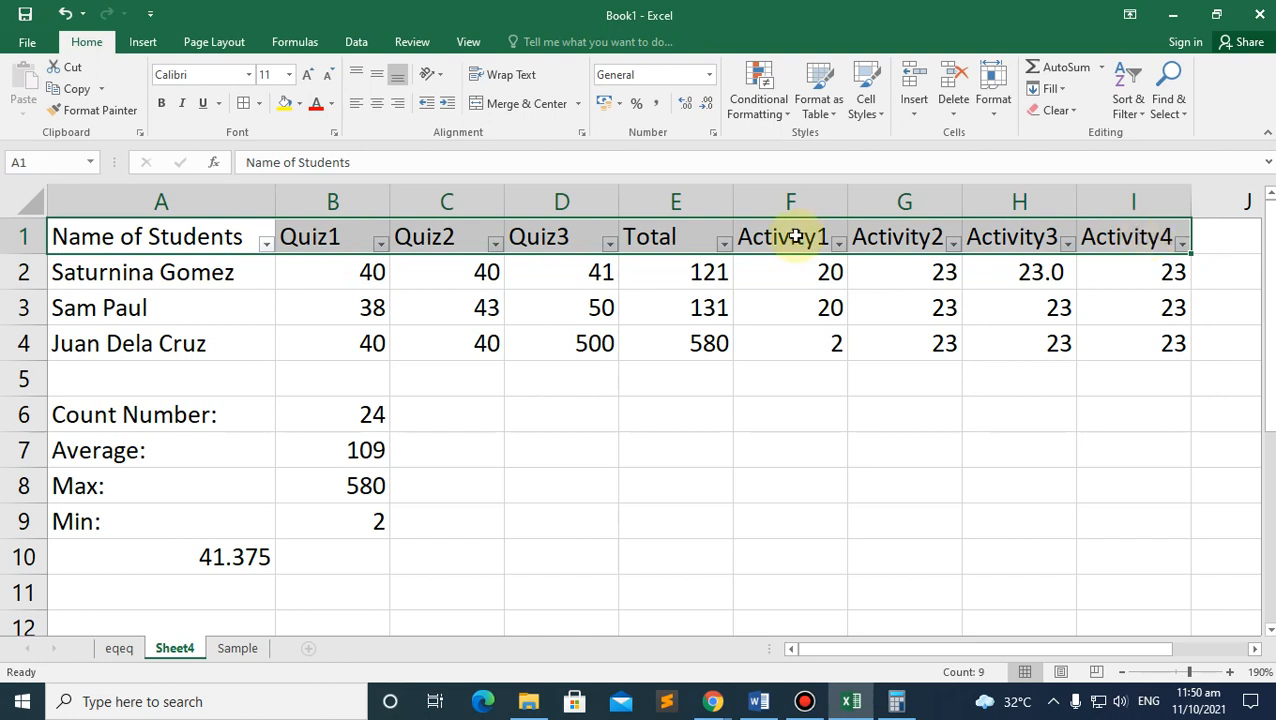
pyautogui.click(302, 300)
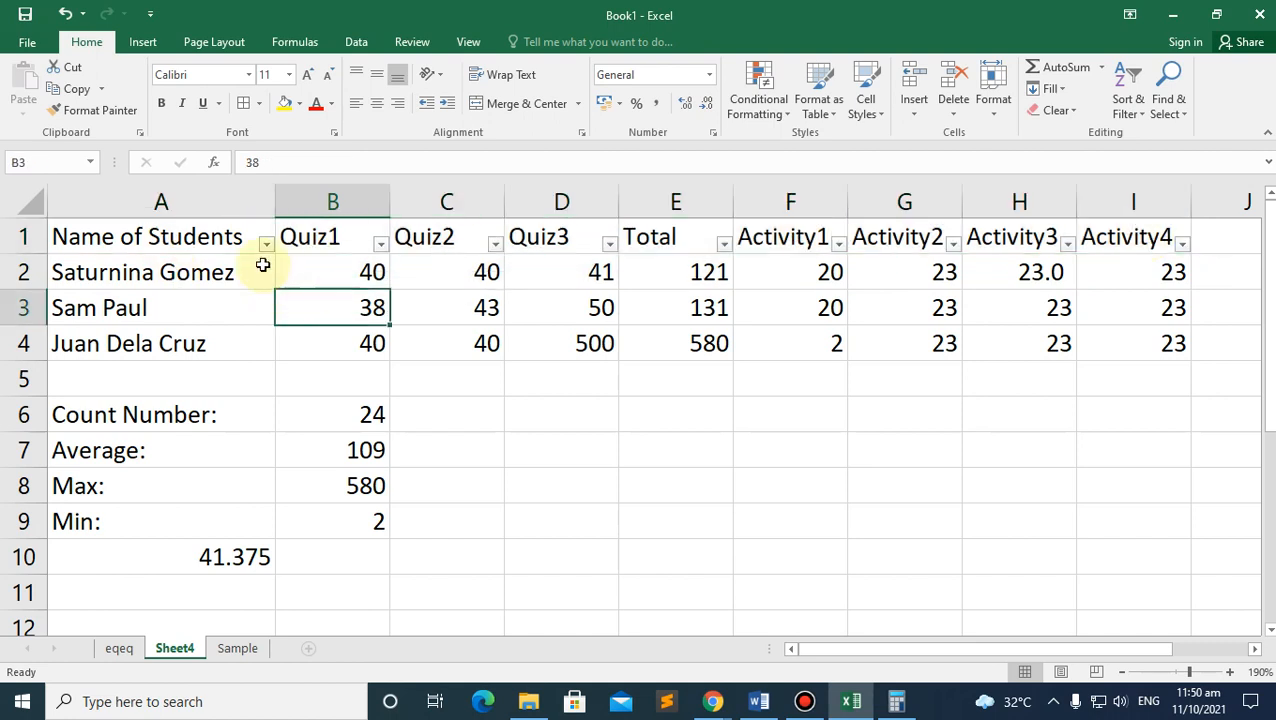
pyautogui.click(266, 245)
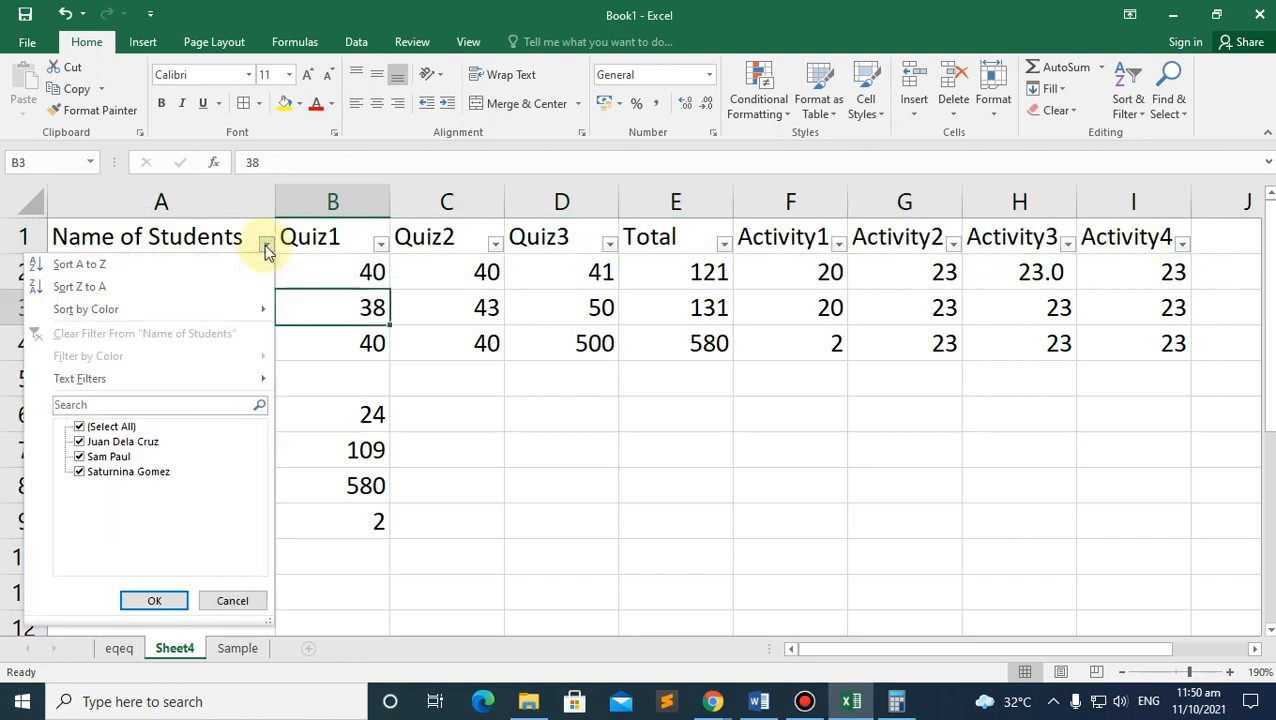
pyautogui.click(79, 427)
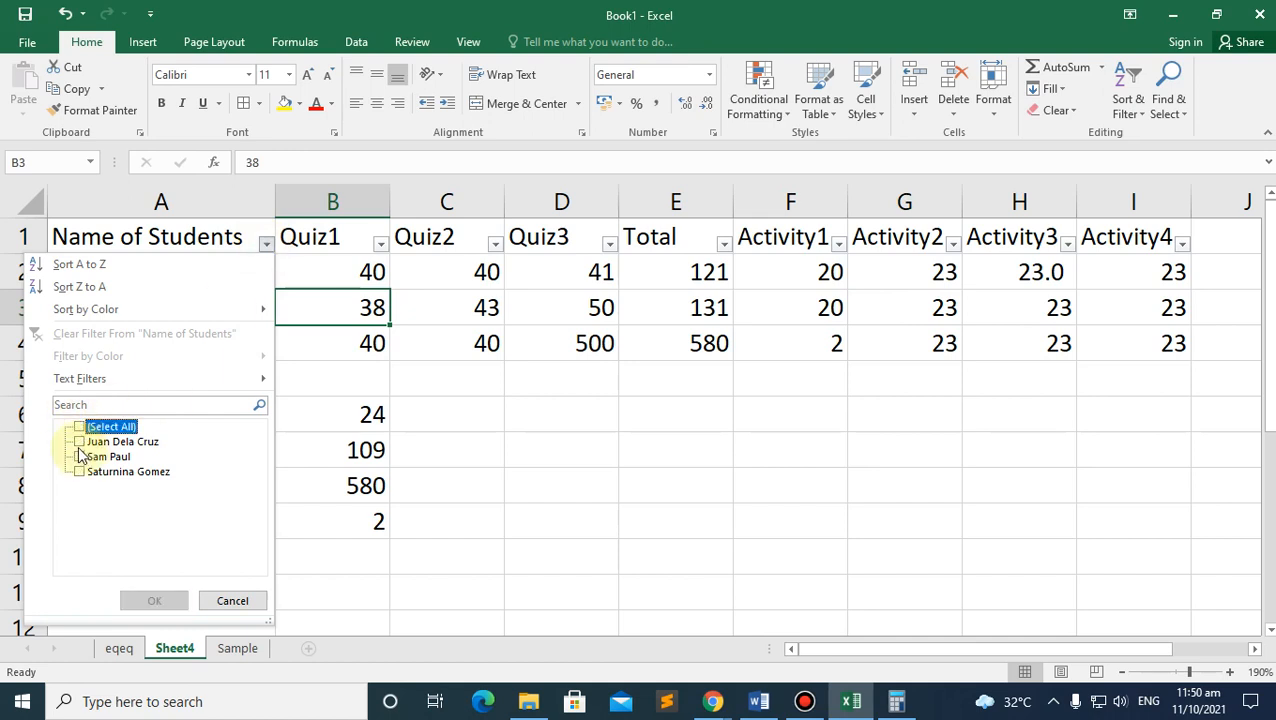
pyautogui.click(79, 441)
pyautogui.click(155, 600)
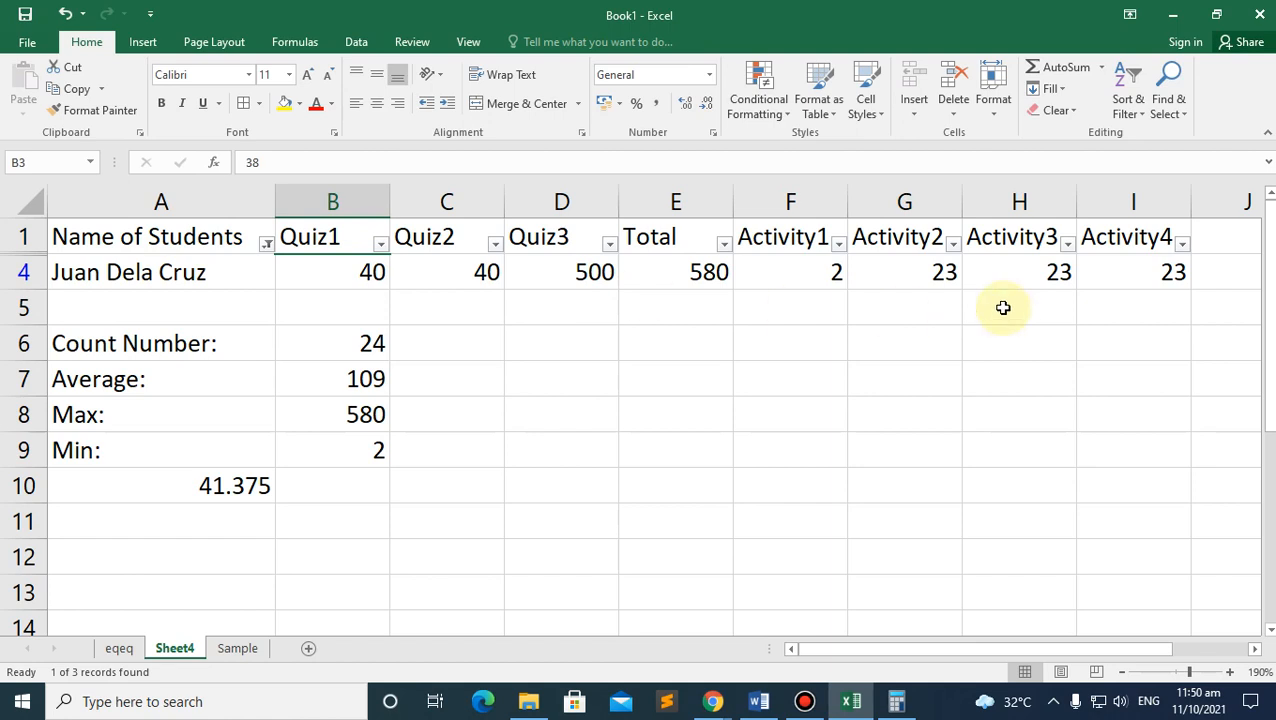
# Step: Try the name filter with the first student, then two students, then restore all names
pyautogui.click(264, 246)
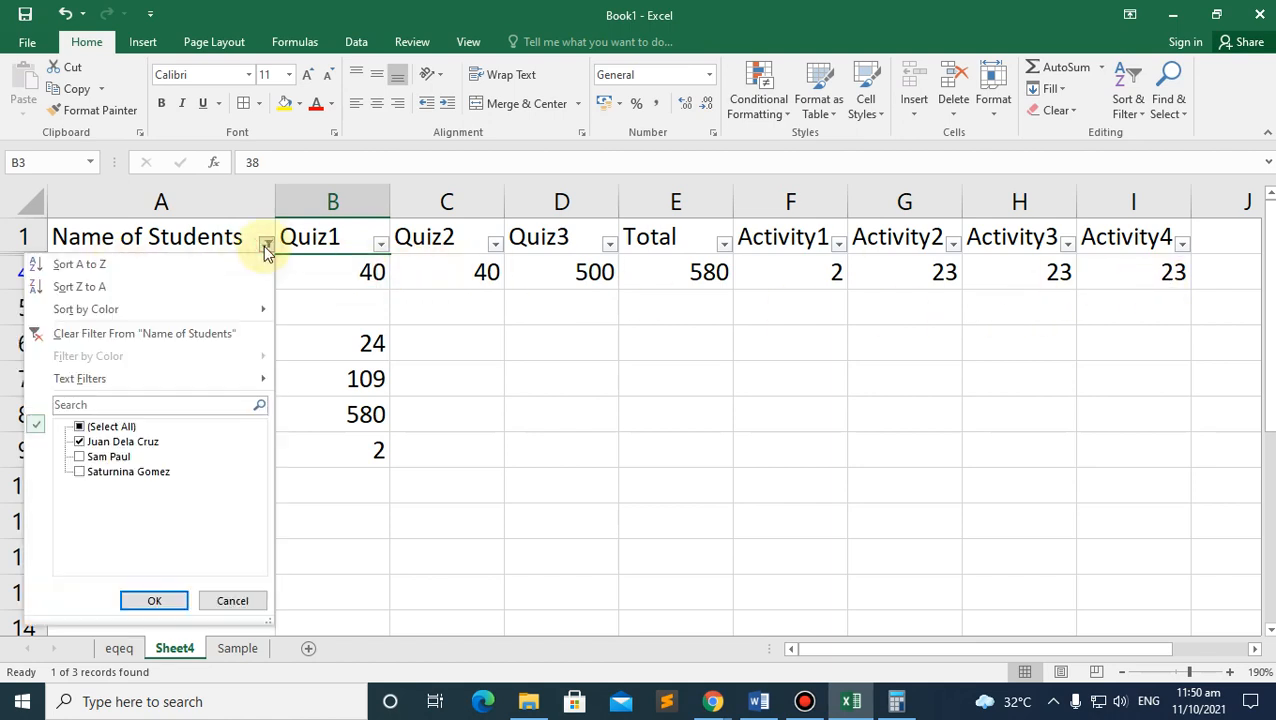
pyautogui.click(90, 472)
pyautogui.click(80, 441)
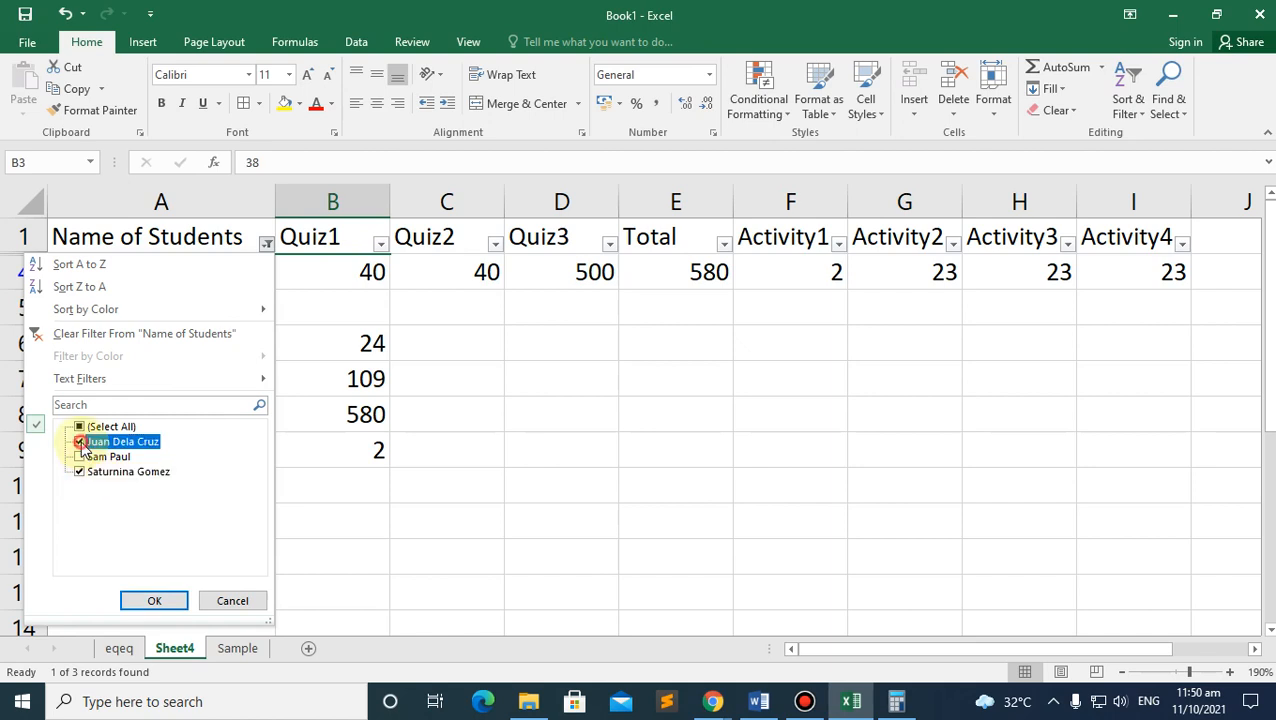
pyautogui.click(165, 598)
pyautogui.click(264, 244)
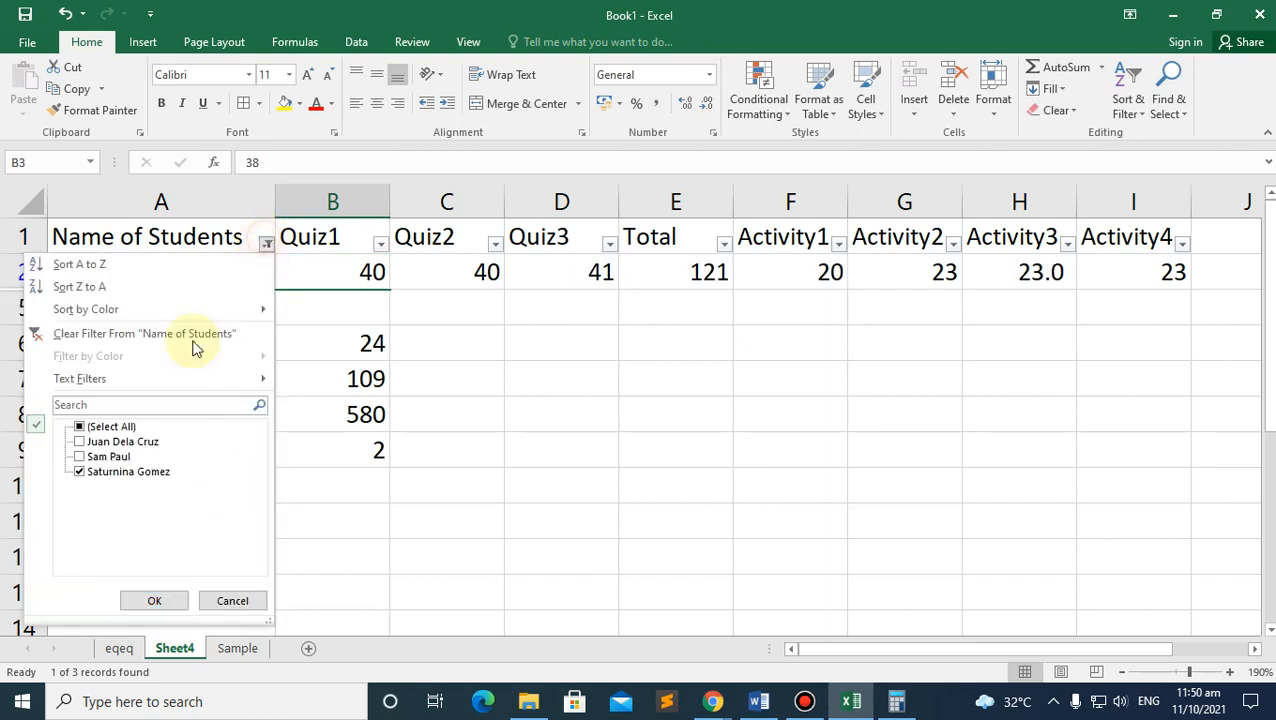
pyautogui.click(92, 457)
pyautogui.click(154, 600)
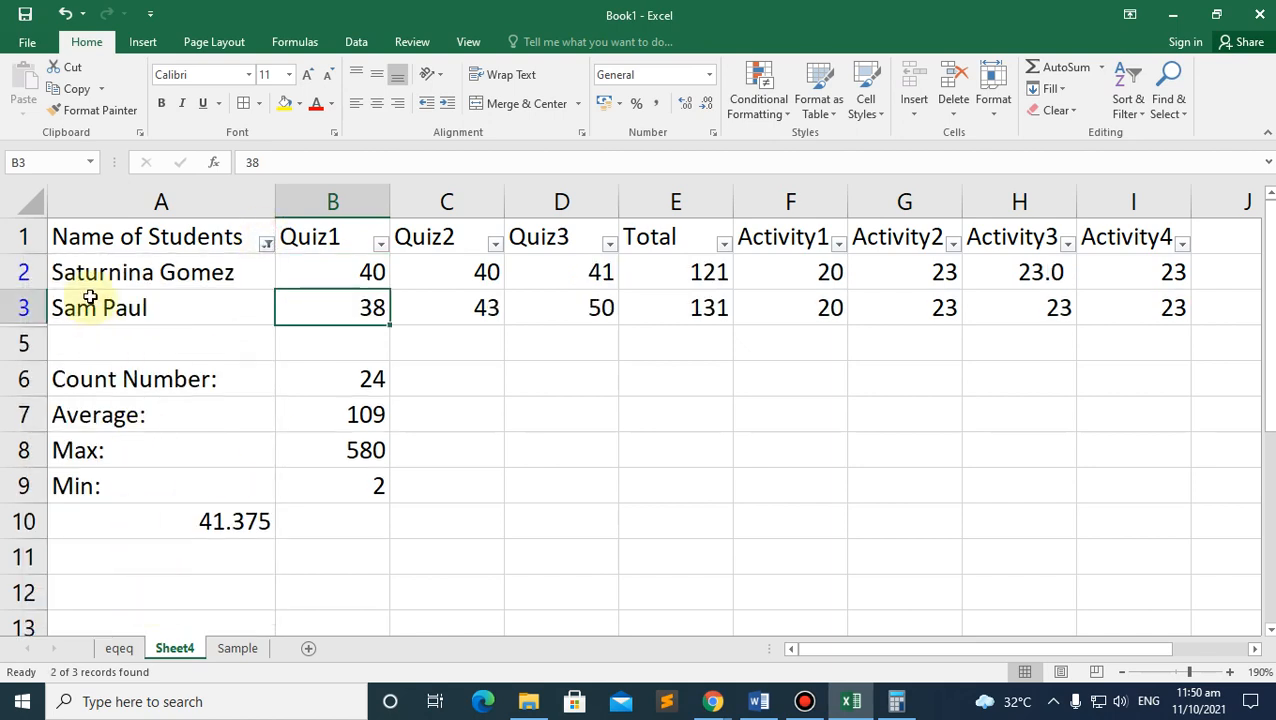
pyautogui.click(266, 244)
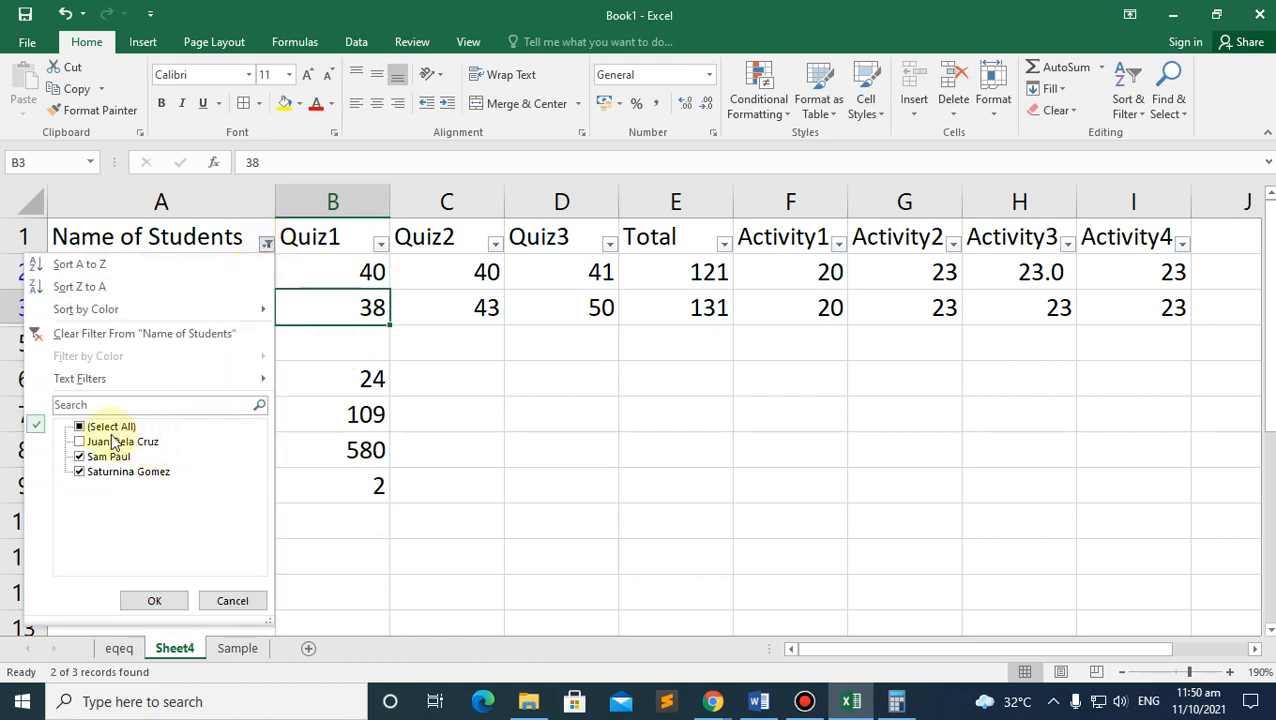
pyautogui.click(110, 426)
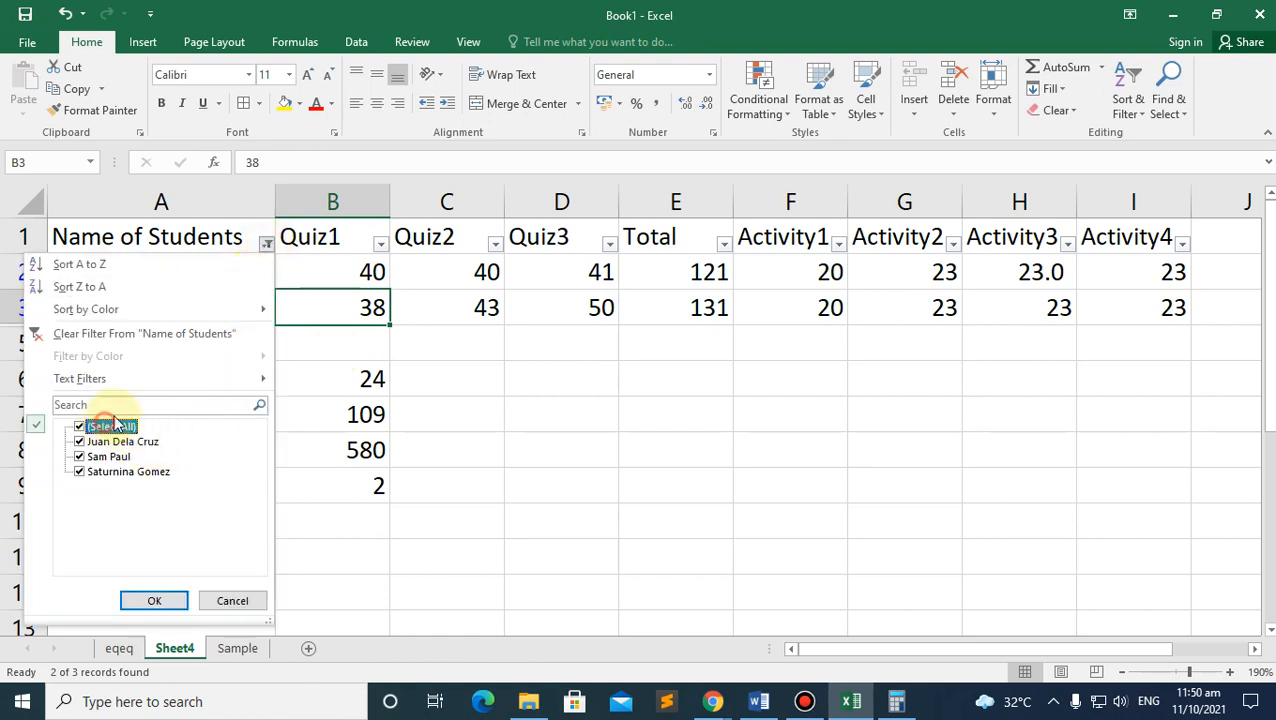
pyautogui.click(172, 600)
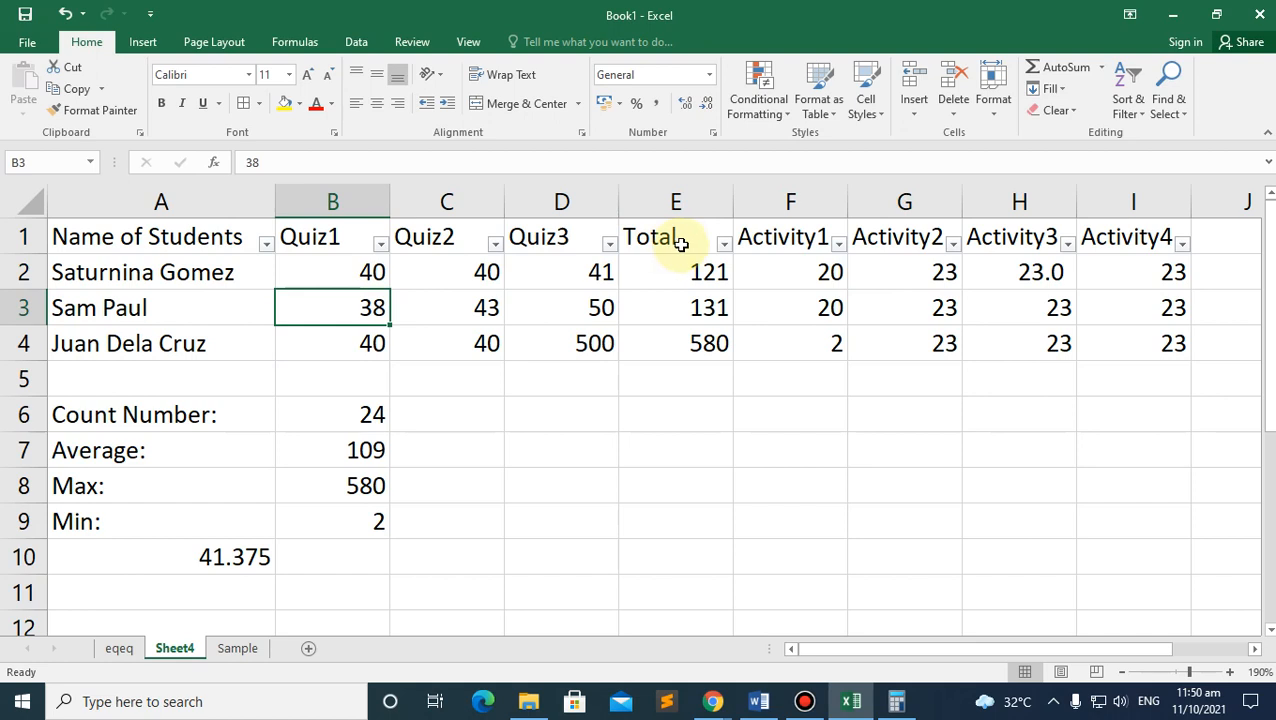
# Step: Filter Activity1 to exclude the value 2, leaving only scores of 20
pyautogui.click(835, 245)
pyautogui.click(652, 441)
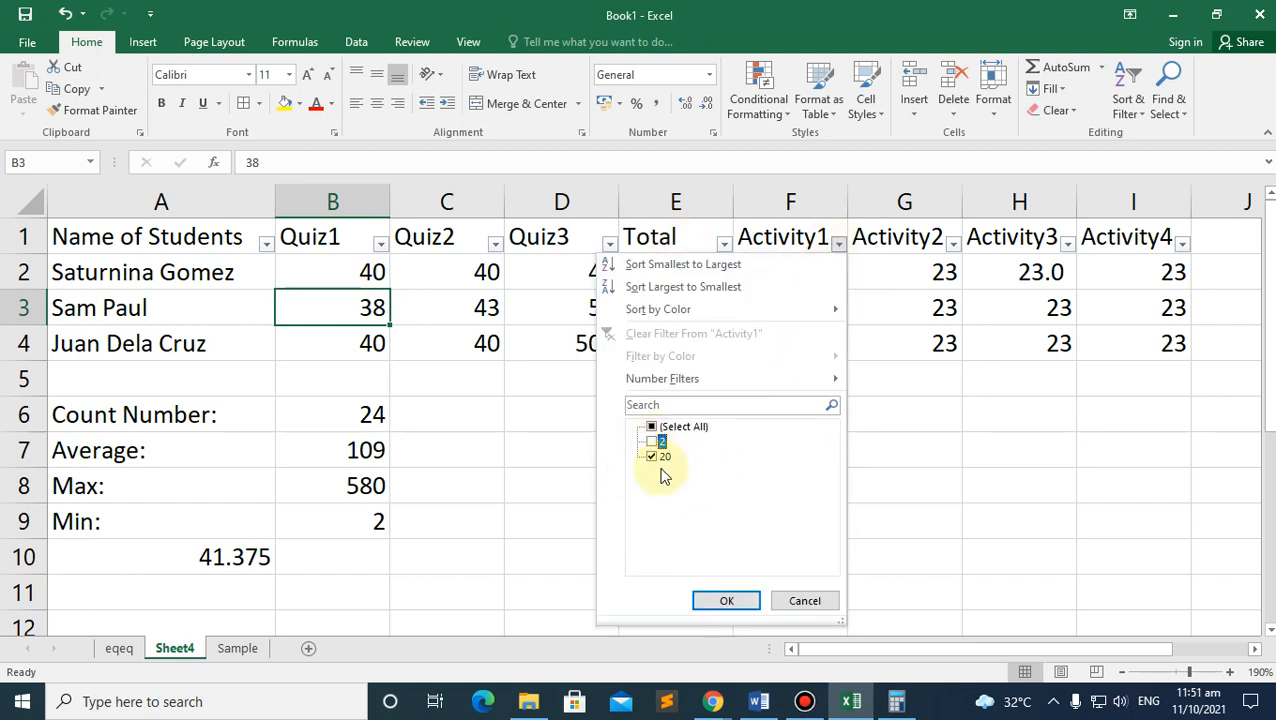
pyautogui.click(728, 603)
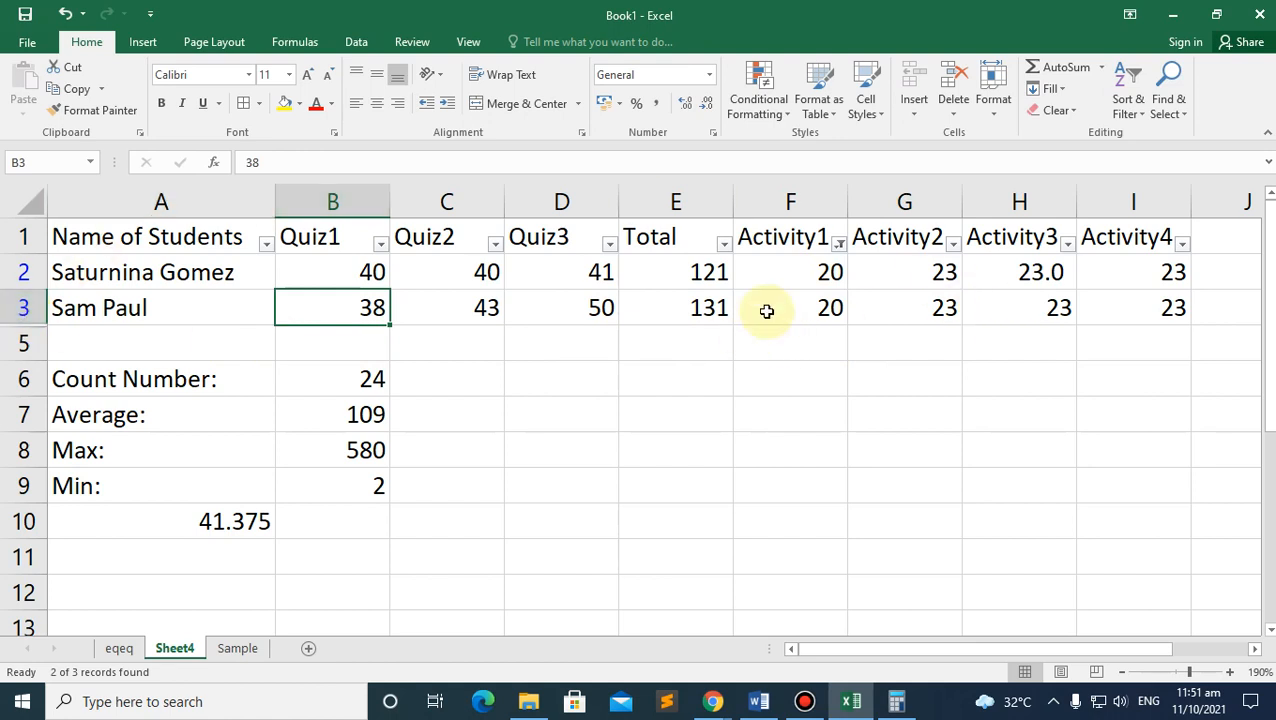
pyautogui.click(713, 703)
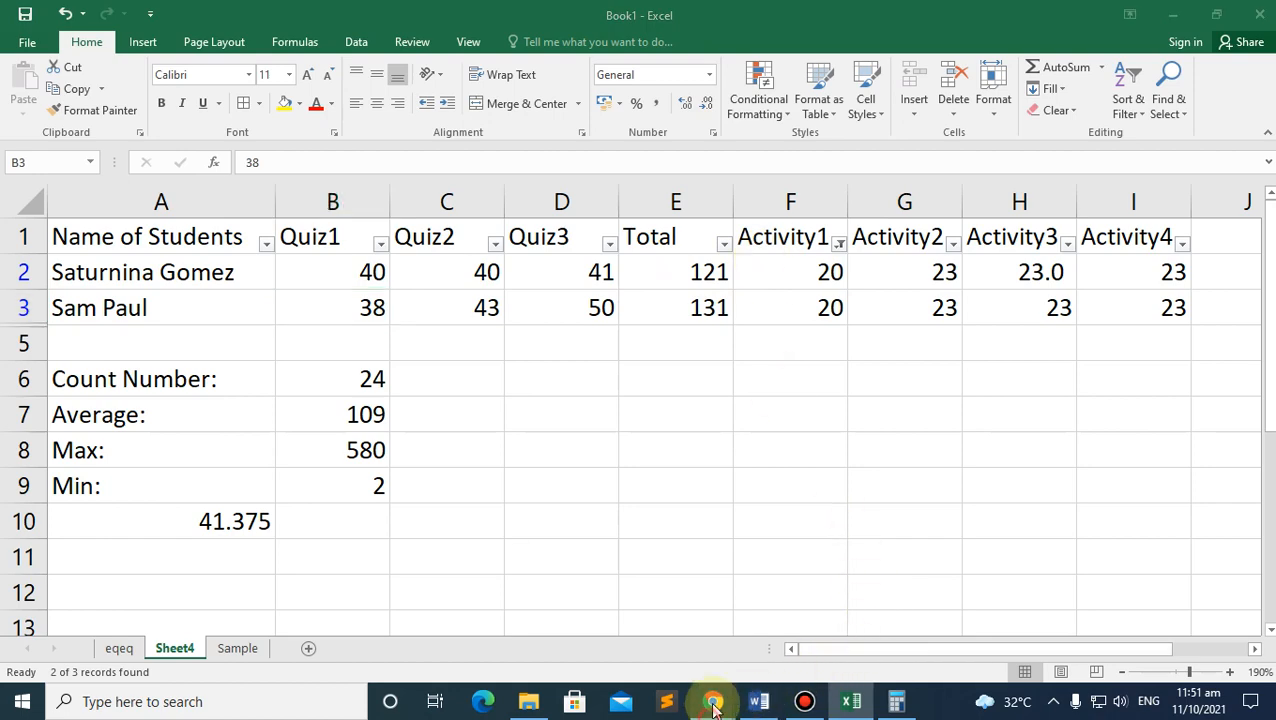
pyautogui.click(644, 635)
pyautogui.scroll(-1, 559, 463)
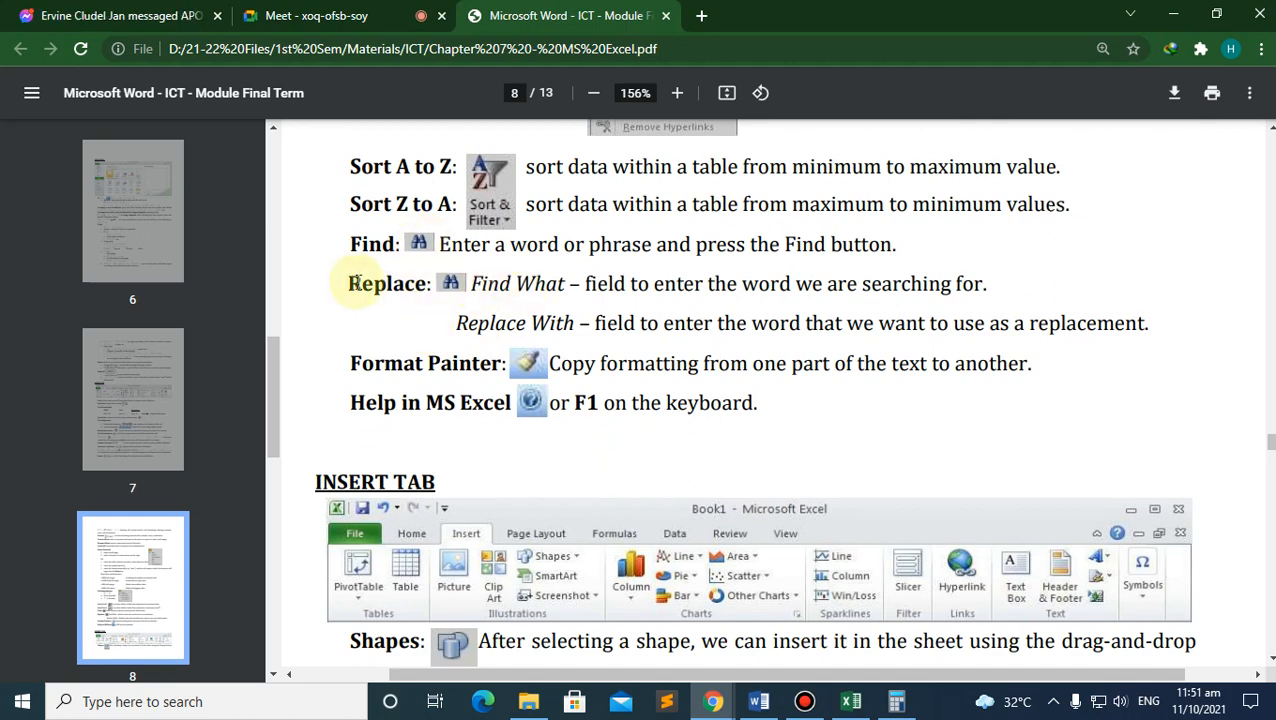
pyautogui.click(851, 701)
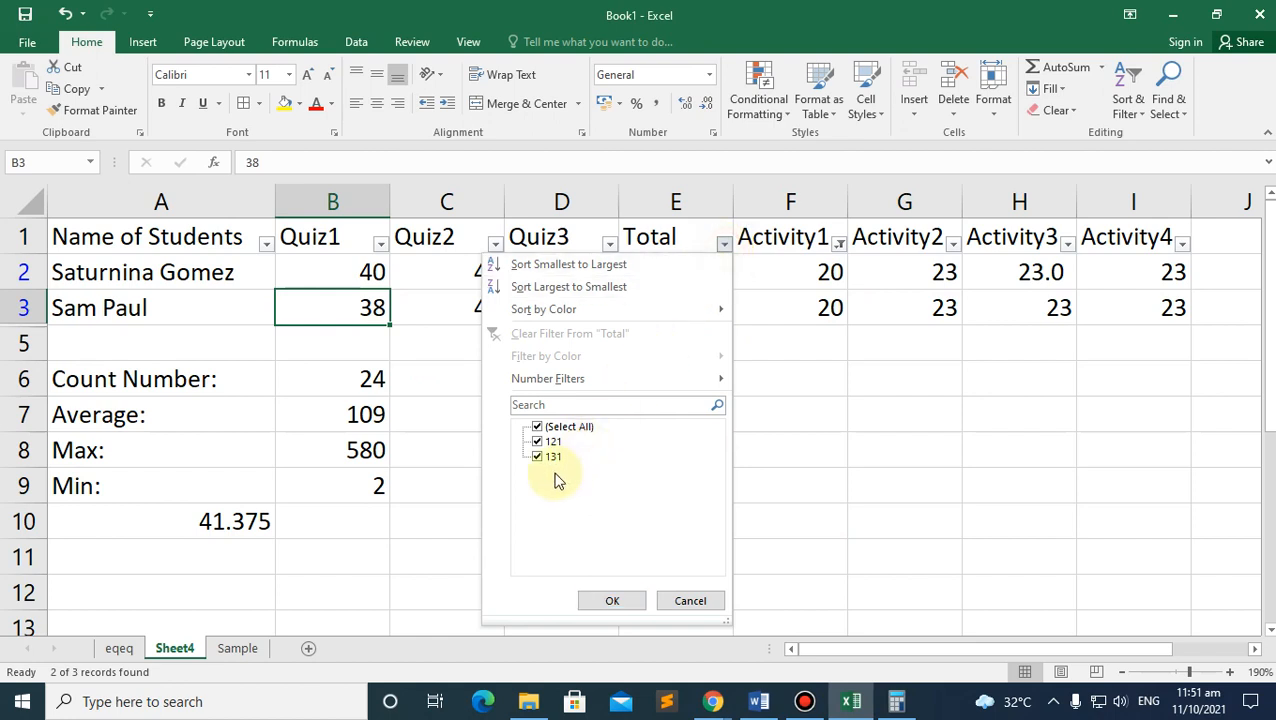
# Step: Reset the Activity1 filter to Select All so all three students show
pyautogui.click(838, 244)
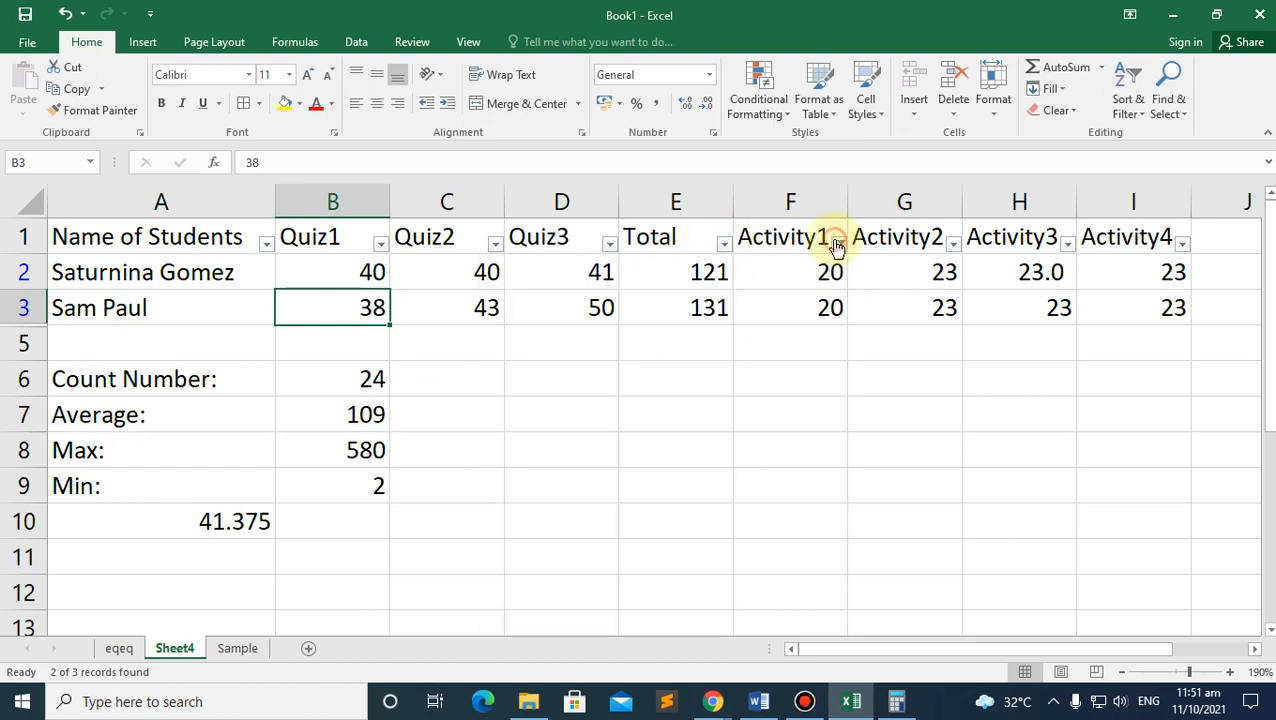
pyautogui.click(838, 244)
pyautogui.click(659, 430)
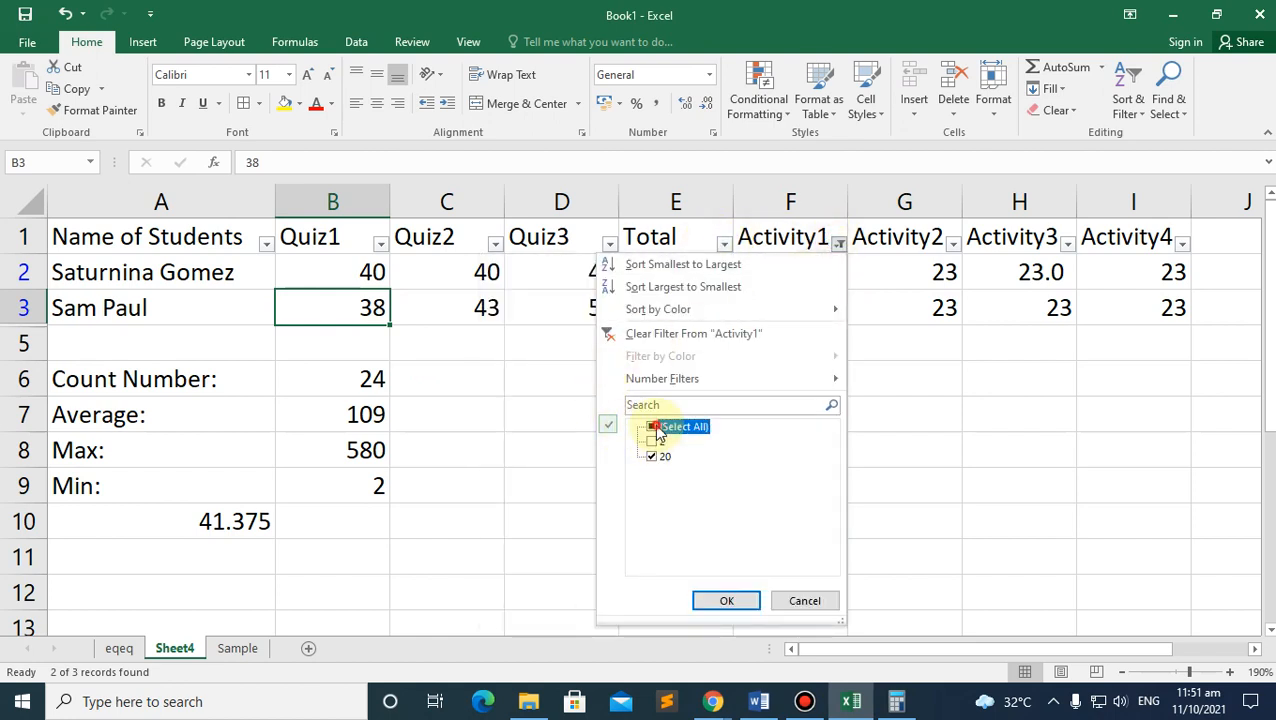
pyautogui.click(740, 598)
# Step: Use Find & Replace to replace every 20 with 26 in Activity1
pyautogui.click(820, 388)
pyautogui.click(808, 205)
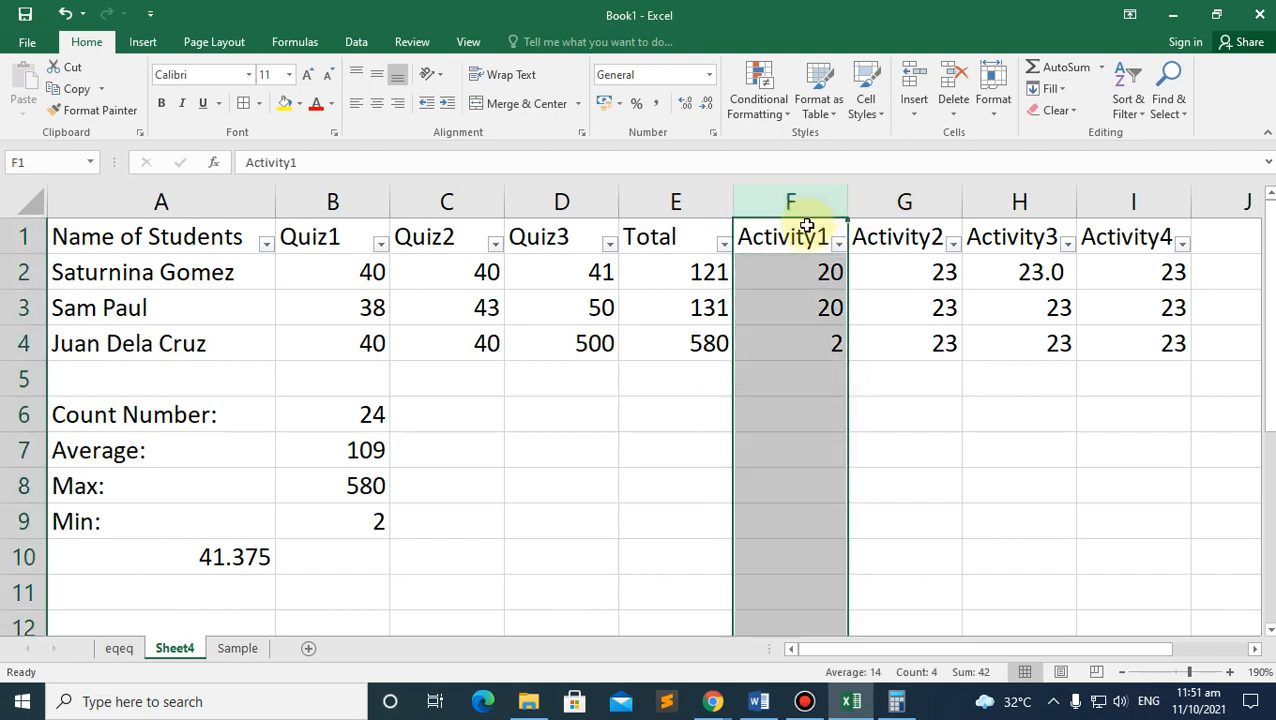
pyautogui.click(808, 308)
pyautogui.click(1168, 112)
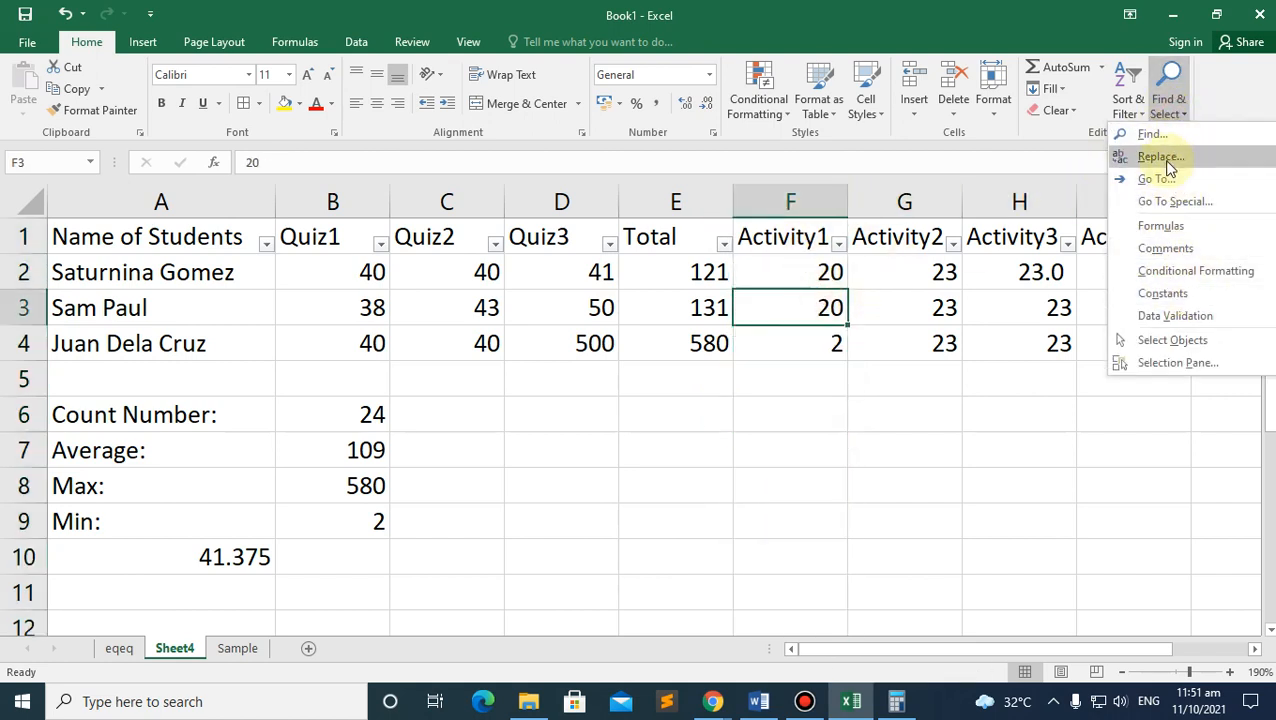
pyautogui.click(1162, 157)
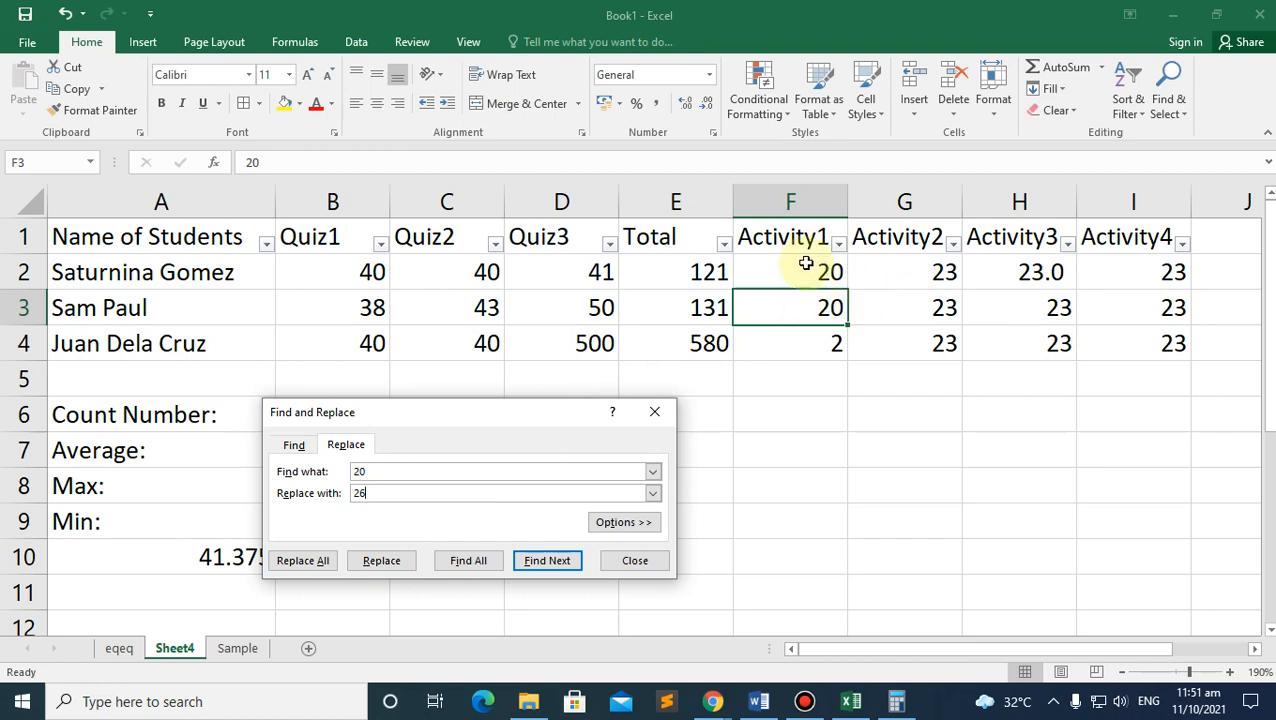
pyautogui.click(298, 564)
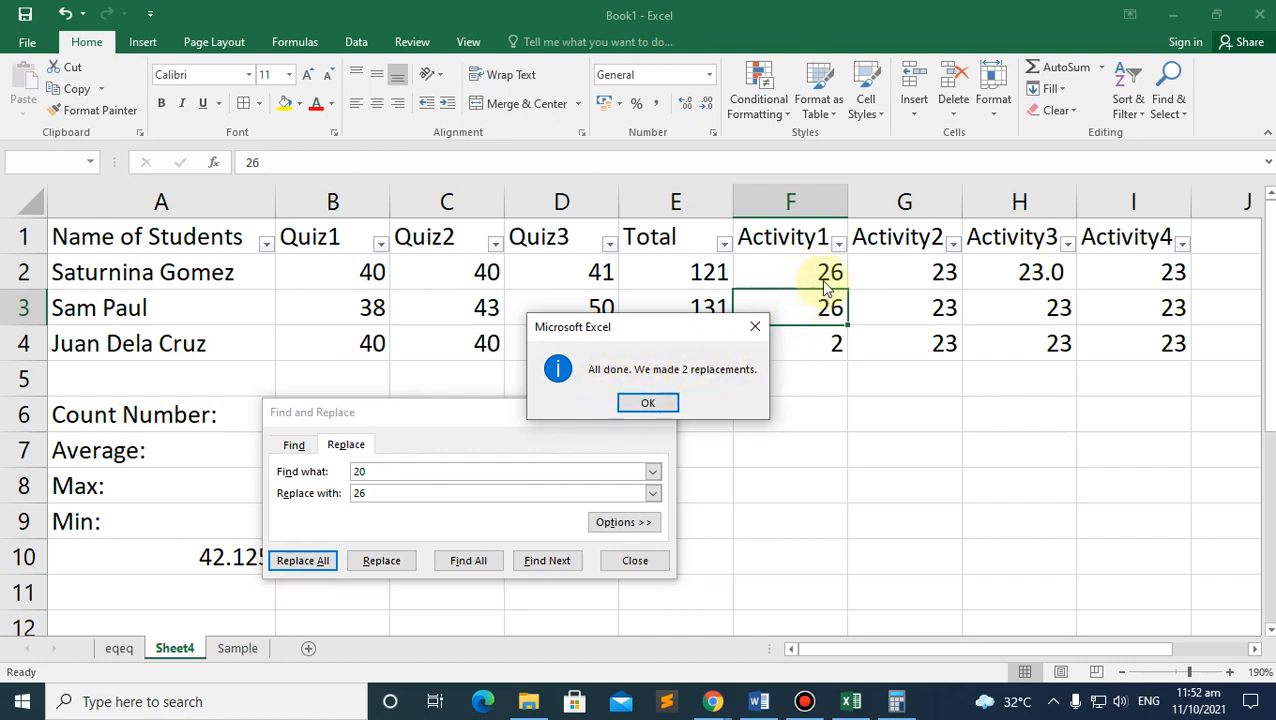
pyautogui.click(649, 404)
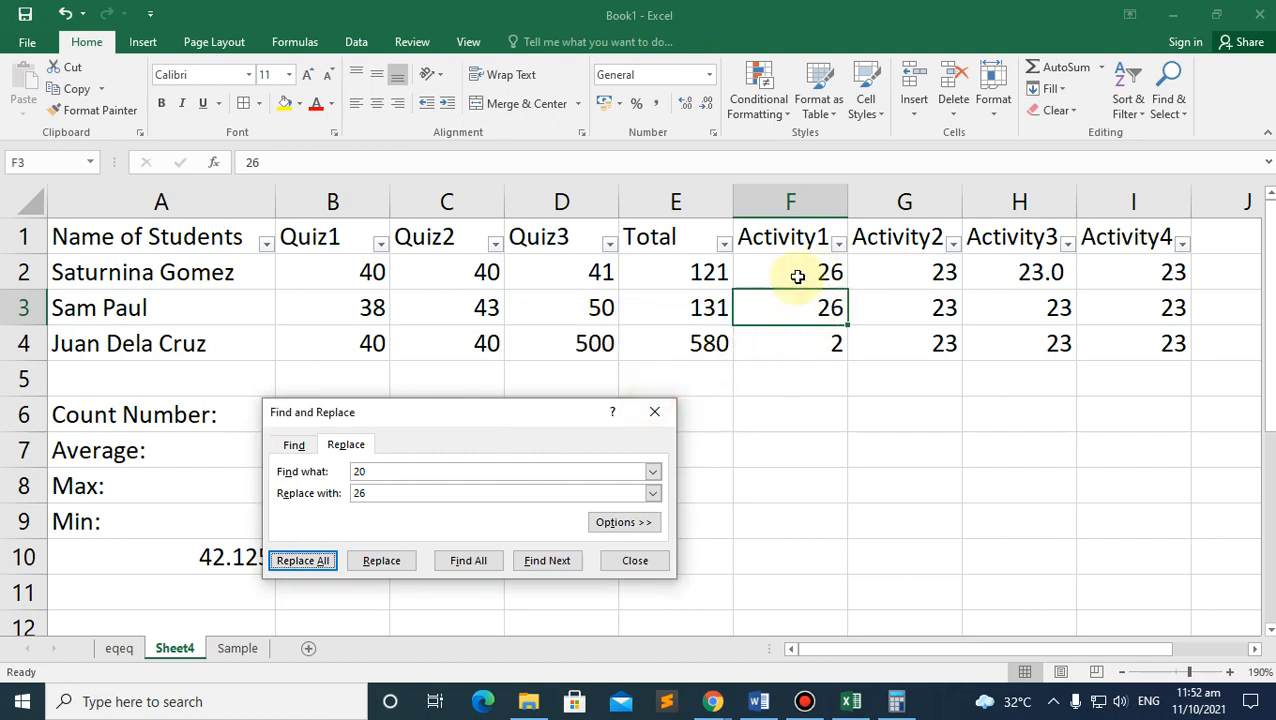
pyautogui.click(636, 561)
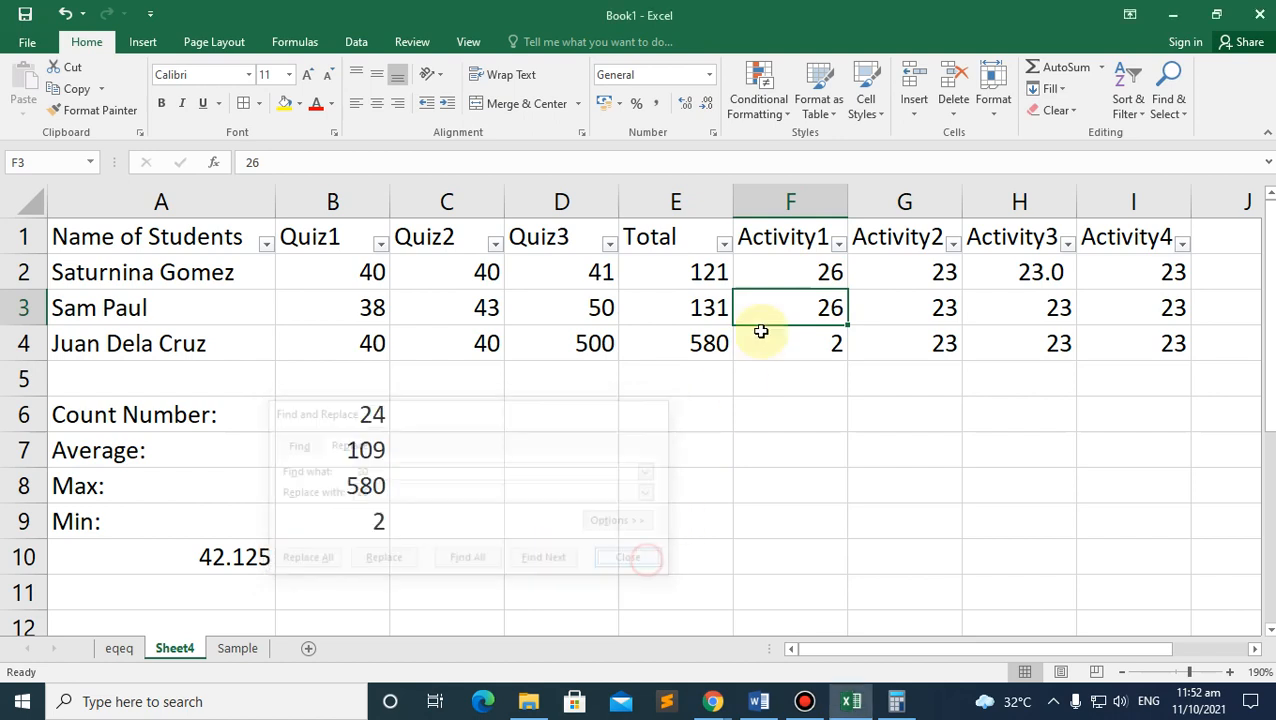
# Step: Glance at the Excel module PDF in the browser and return to the workbook
pyautogui.click(1168, 100)
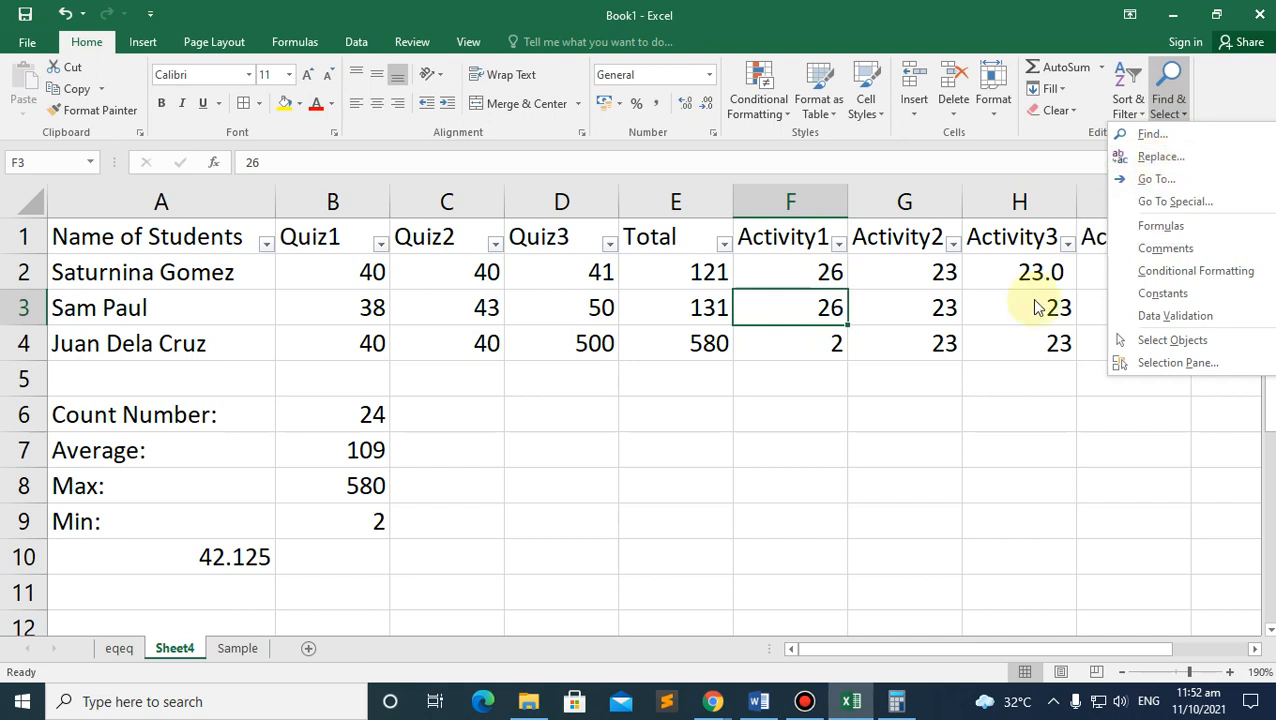
pyautogui.click(846, 401)
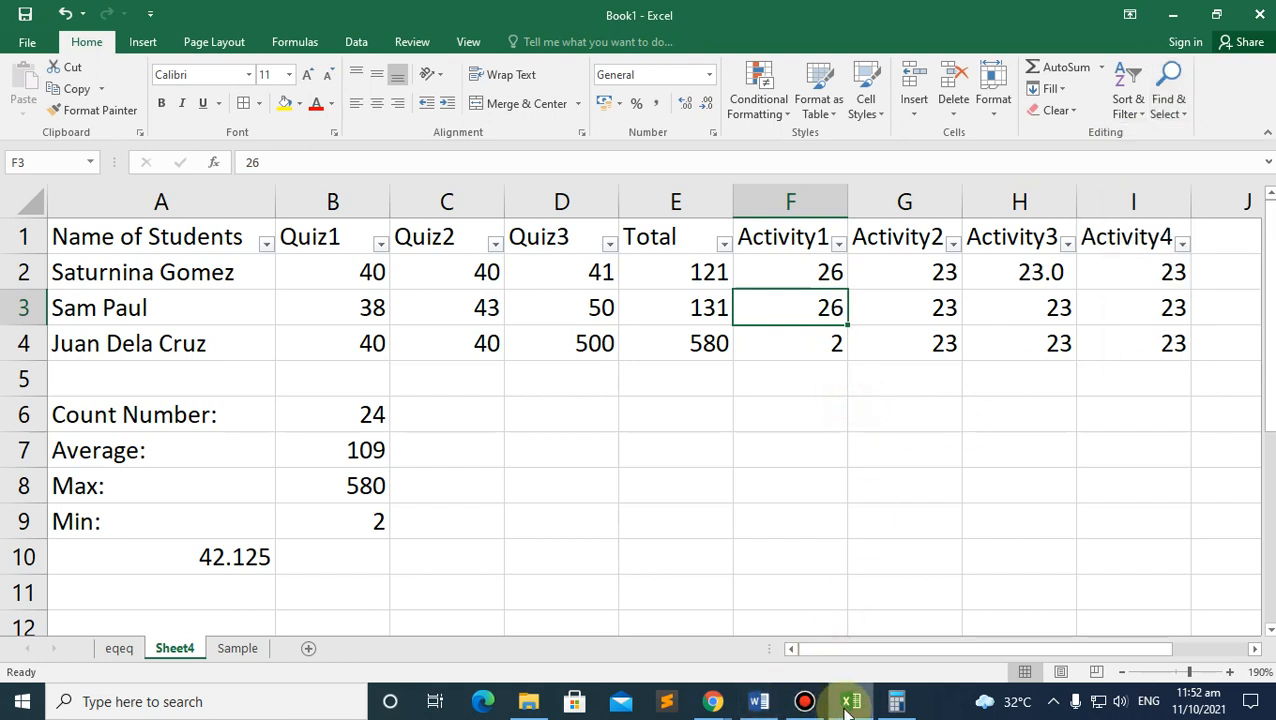
pyautogui.moveTo(733, 705)
pyautogui.click(655, 607)
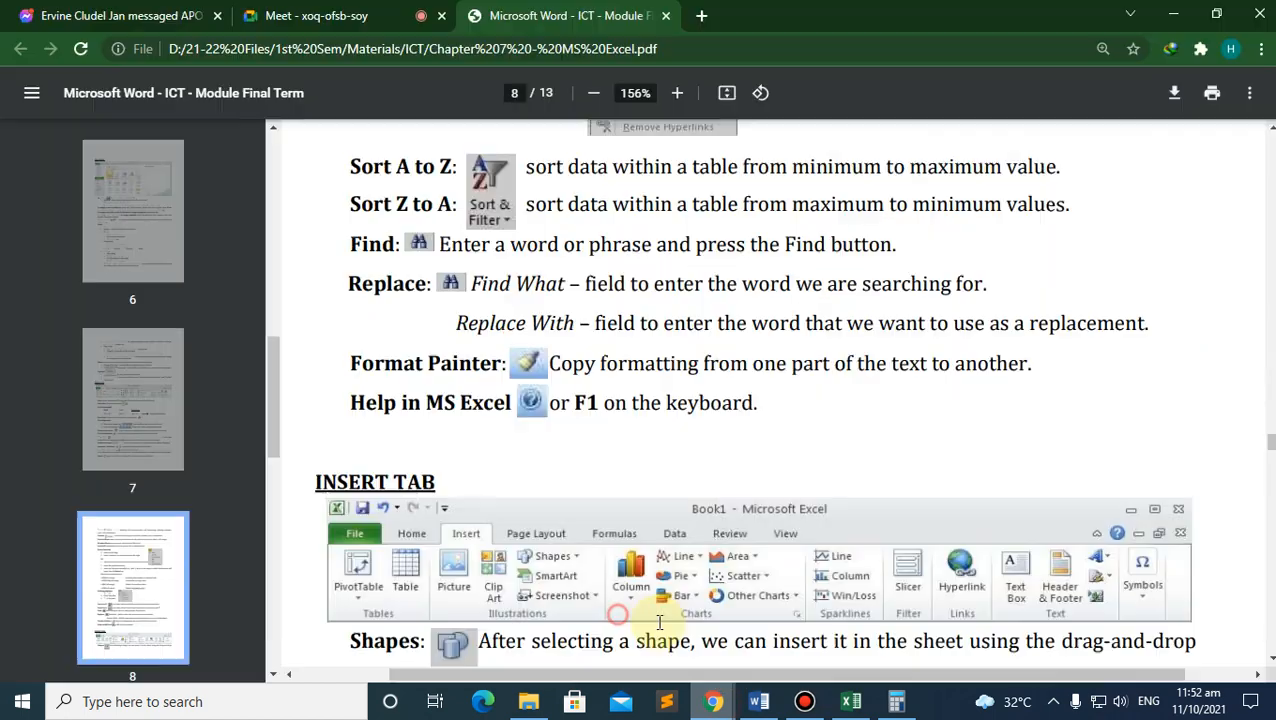
pyautogui.scroll(-3, 420, 427)
pyautogui.scroll(1, 420, 427)
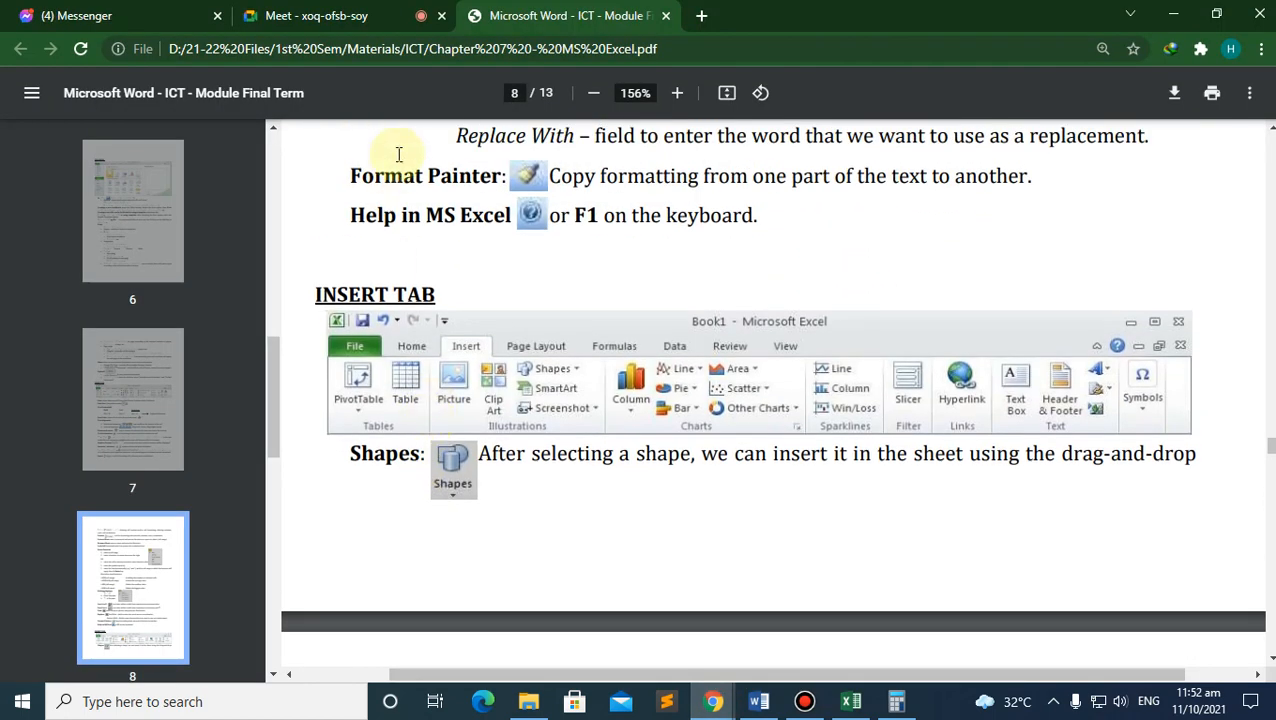
pyautogui.click(849, 701)
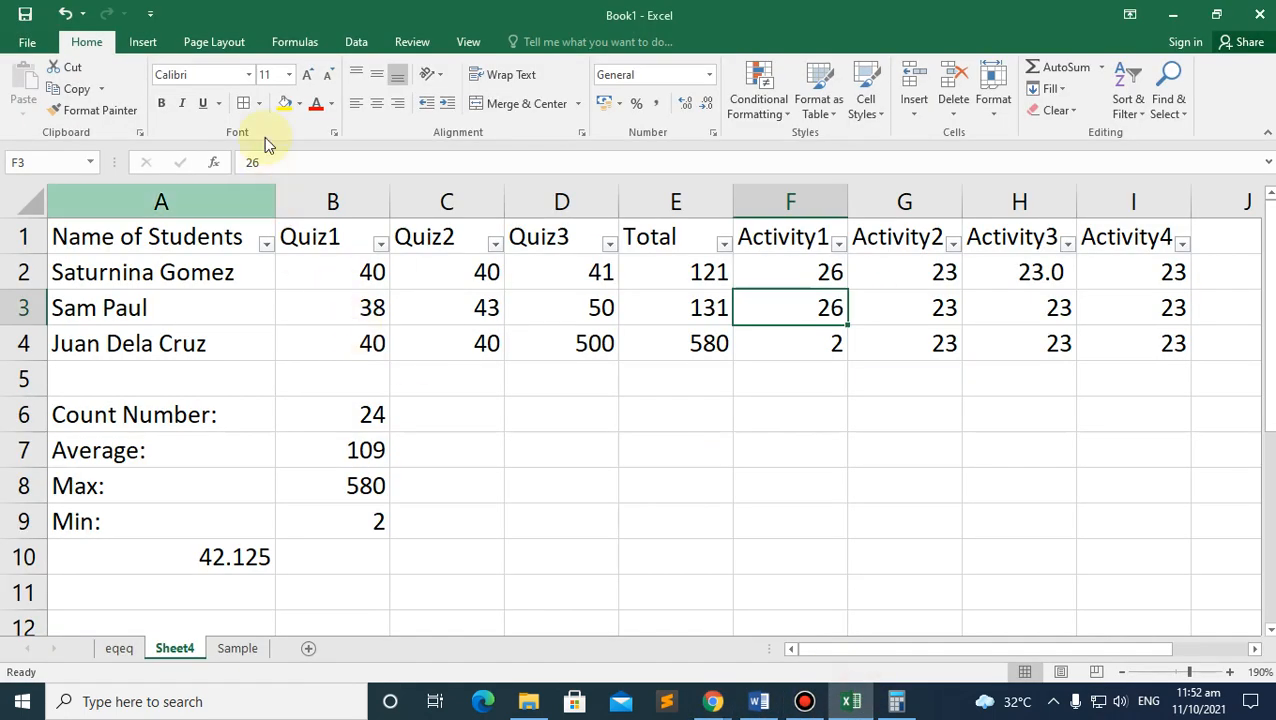
pyautogui.click(142, 44)
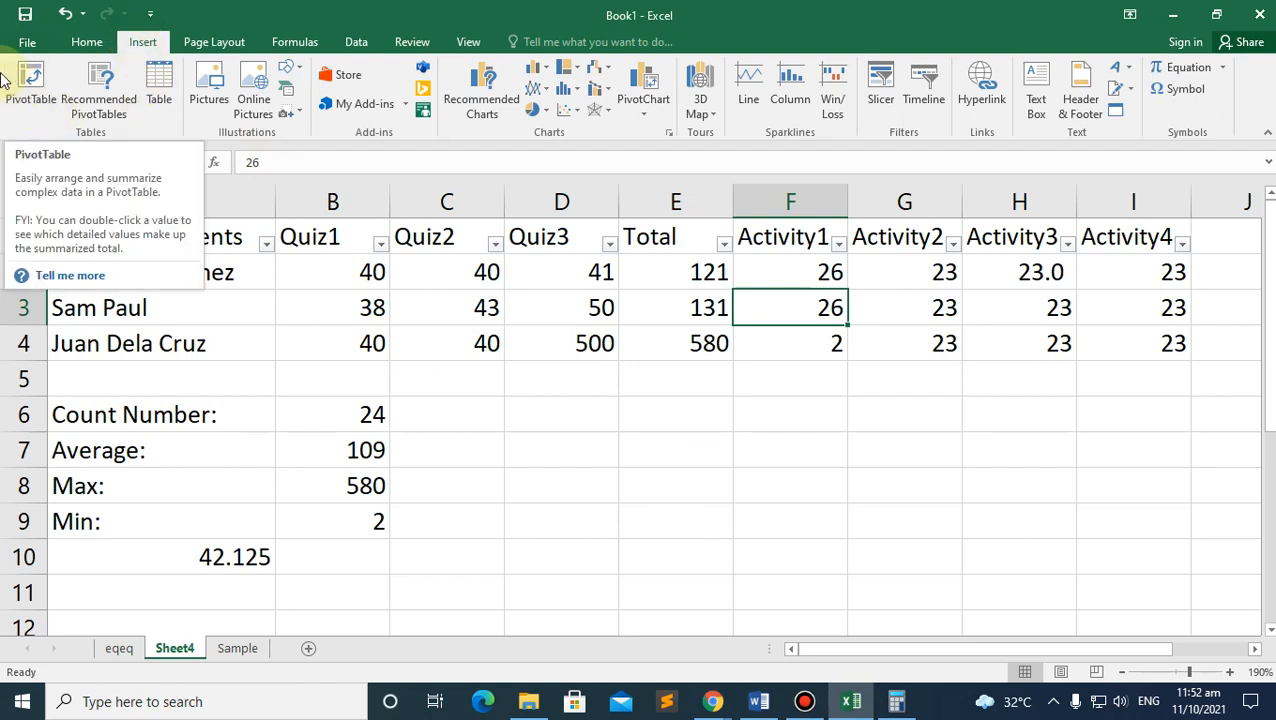
pyautogui.click(30, 100)
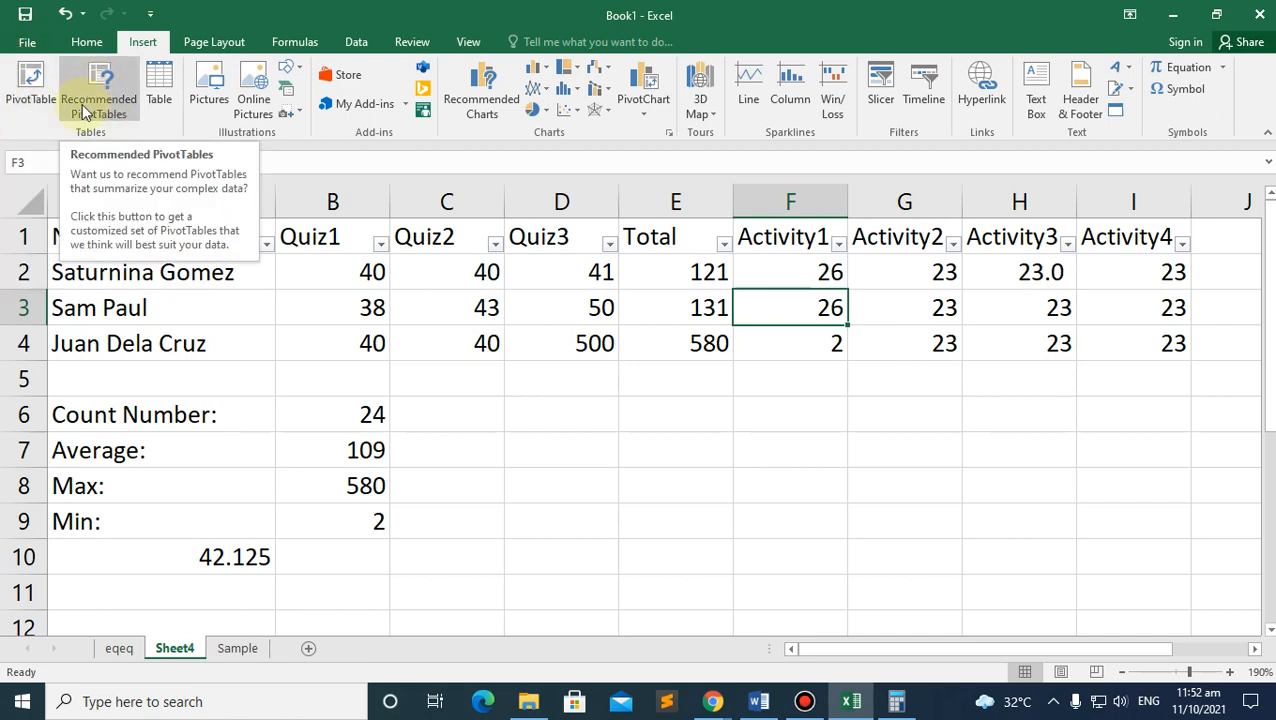
pyautogui.click(160, 90)
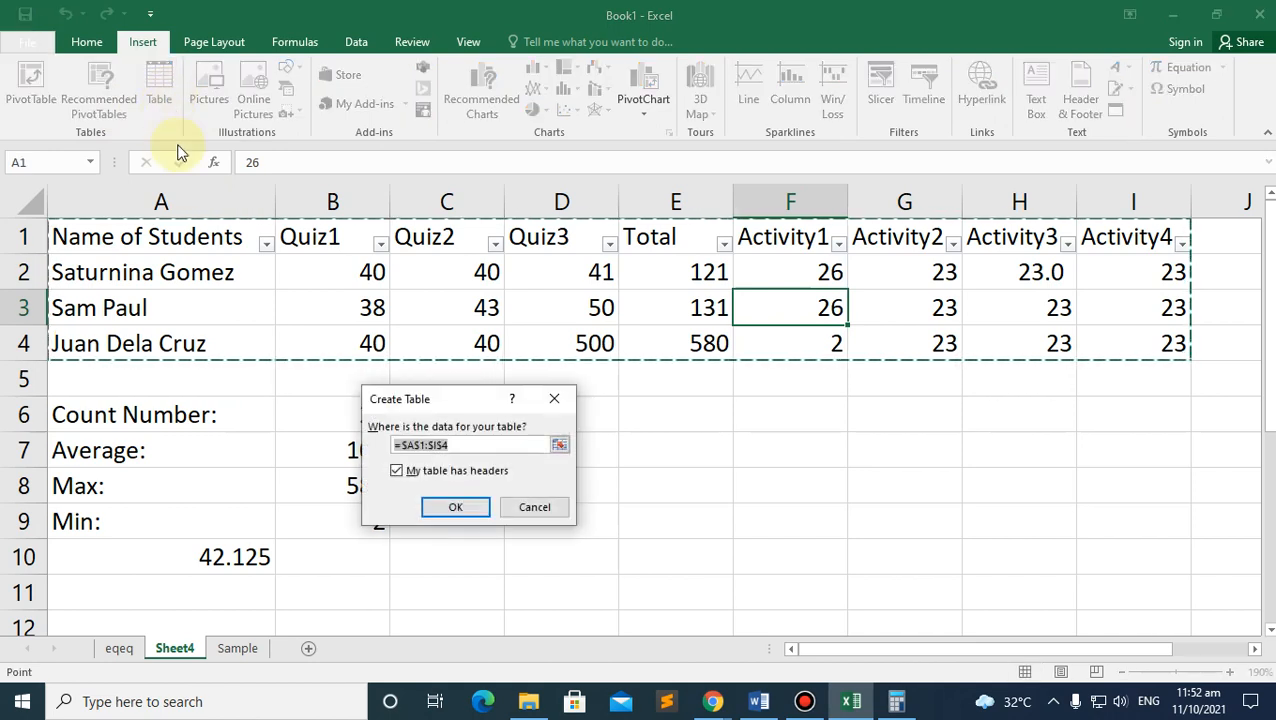
pyautogui.click(456, 508)
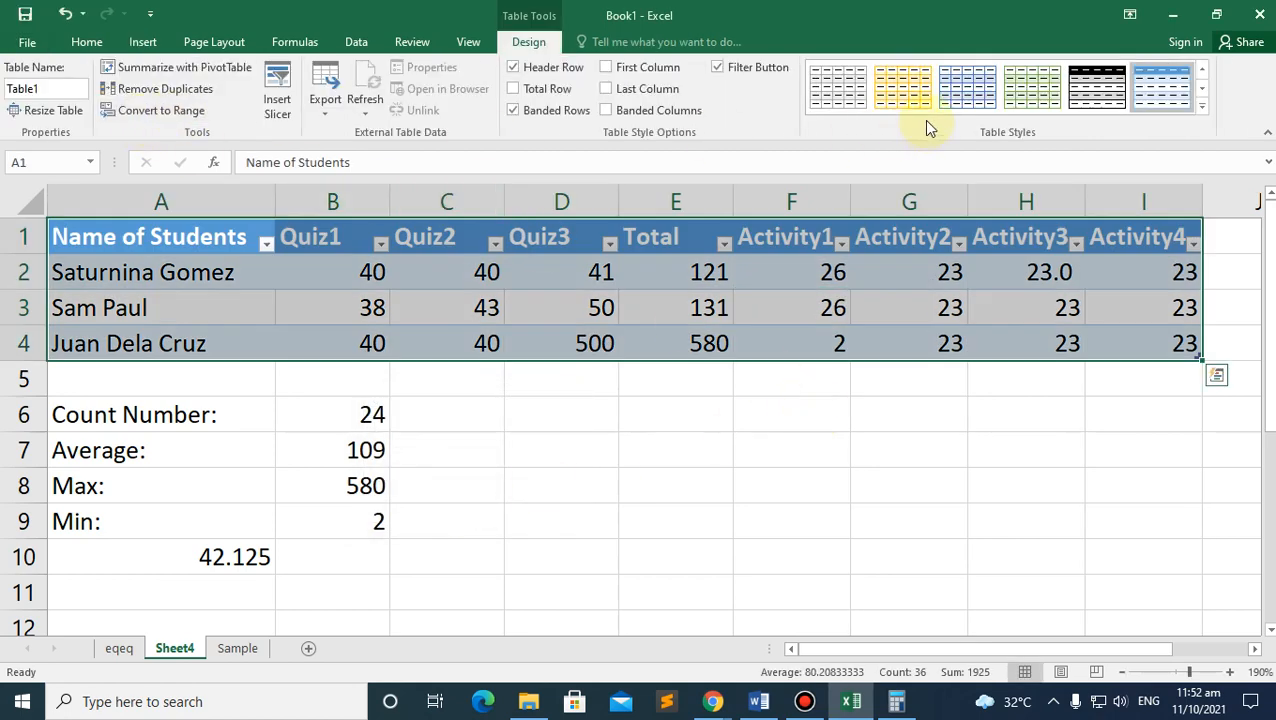
pyautogui.click(655, 461)
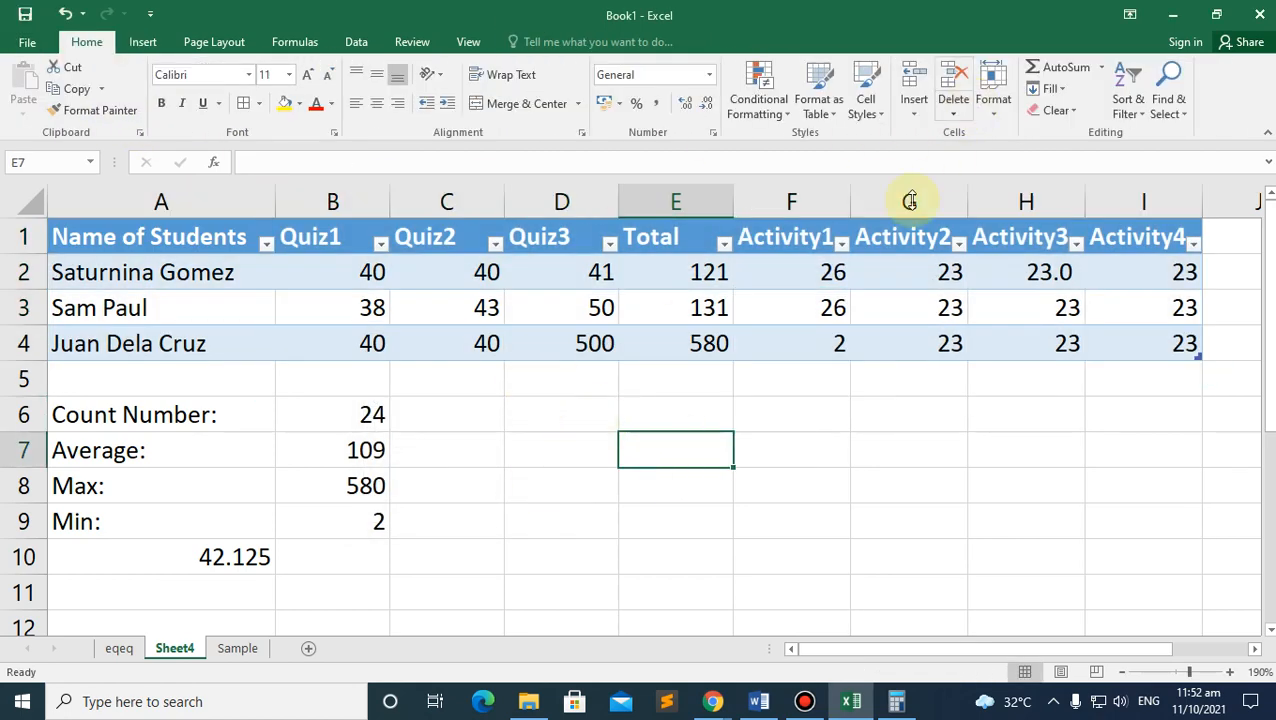
pyautogui.click(203, 226)
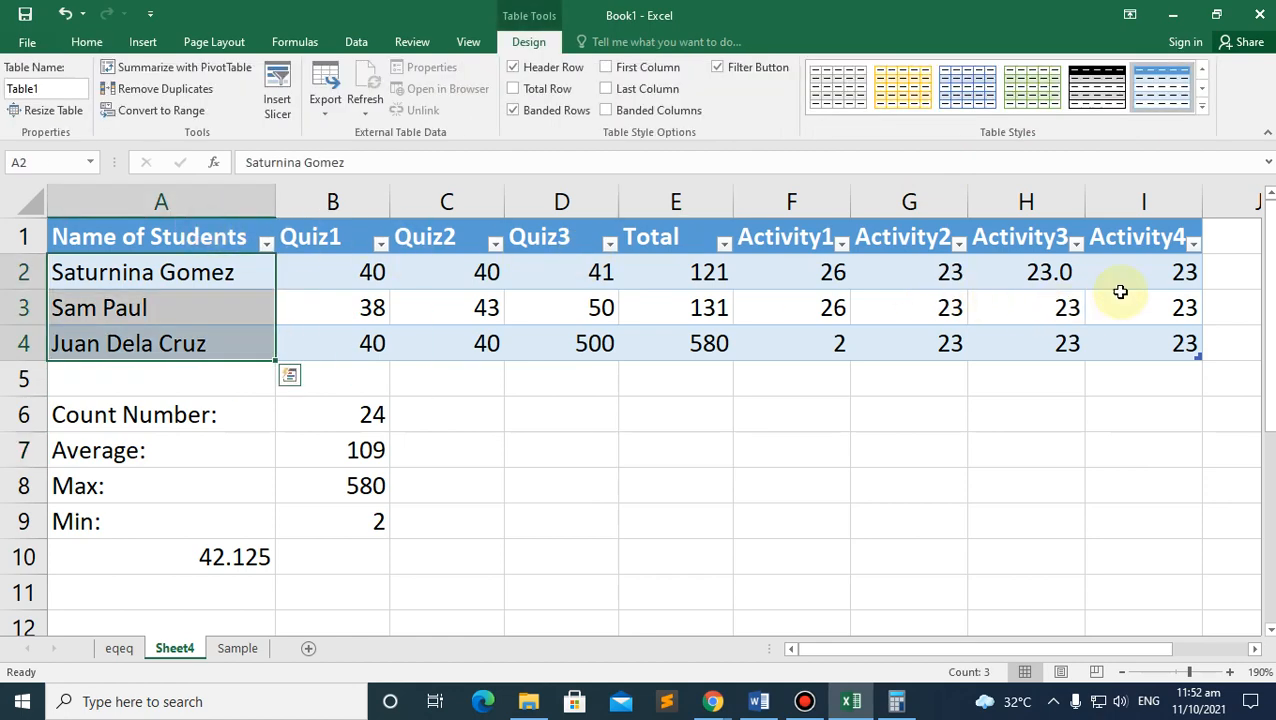
pyautogui.hotkey('ctrl', 'z')
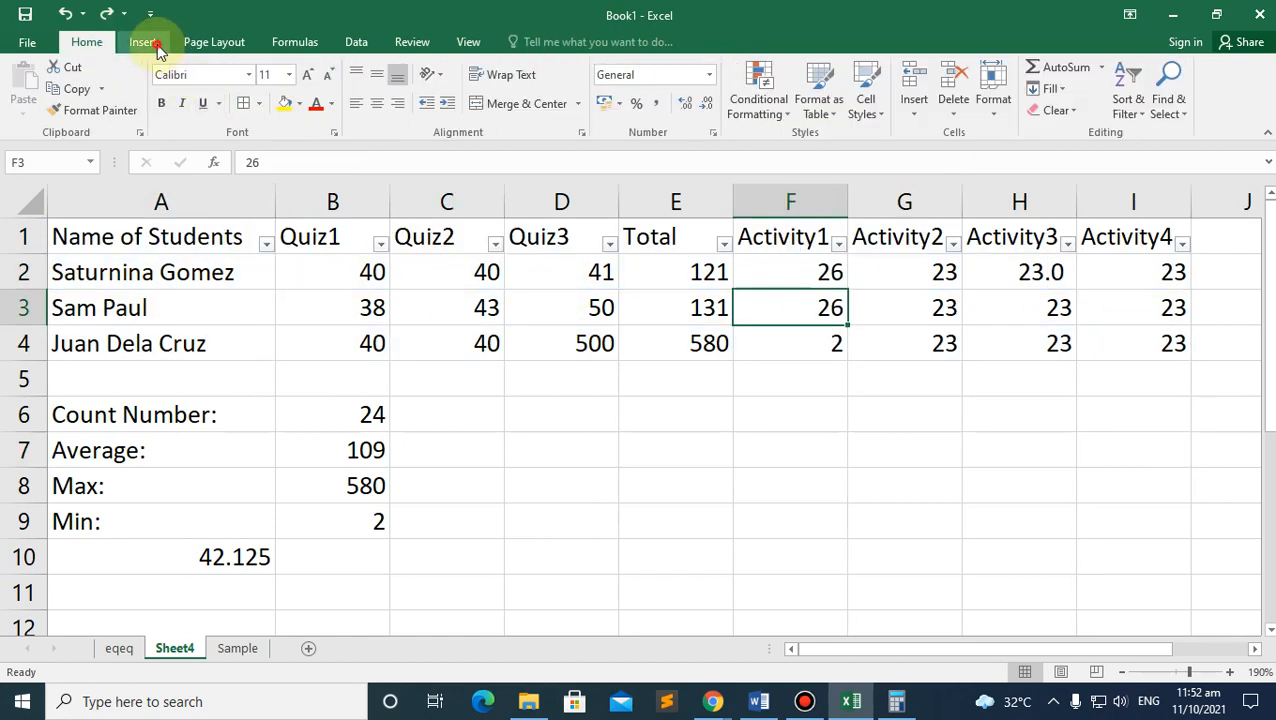
pyautogui.click(152, 43)
pyautogui.click(210, 43)
pyautogui.click(143, 42)
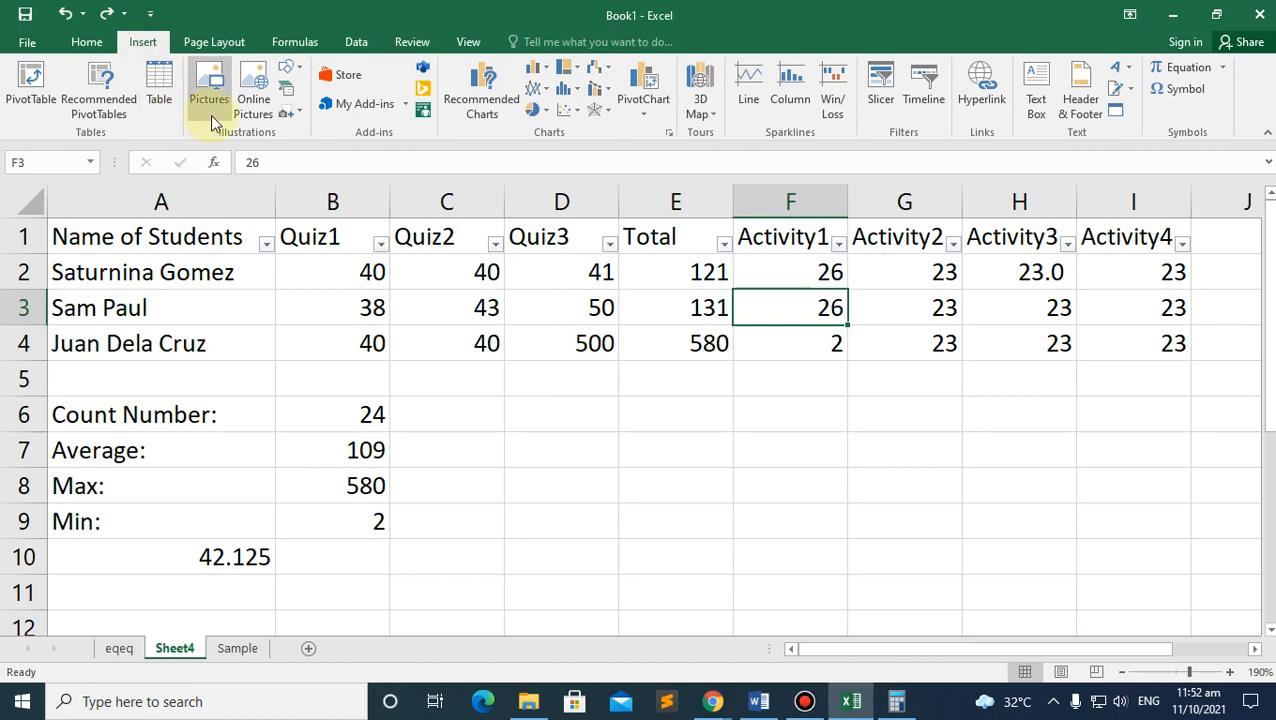
# Step: Insert a PivotTable of the grade data on a new worksheet
pyautogui.click(34, 88)
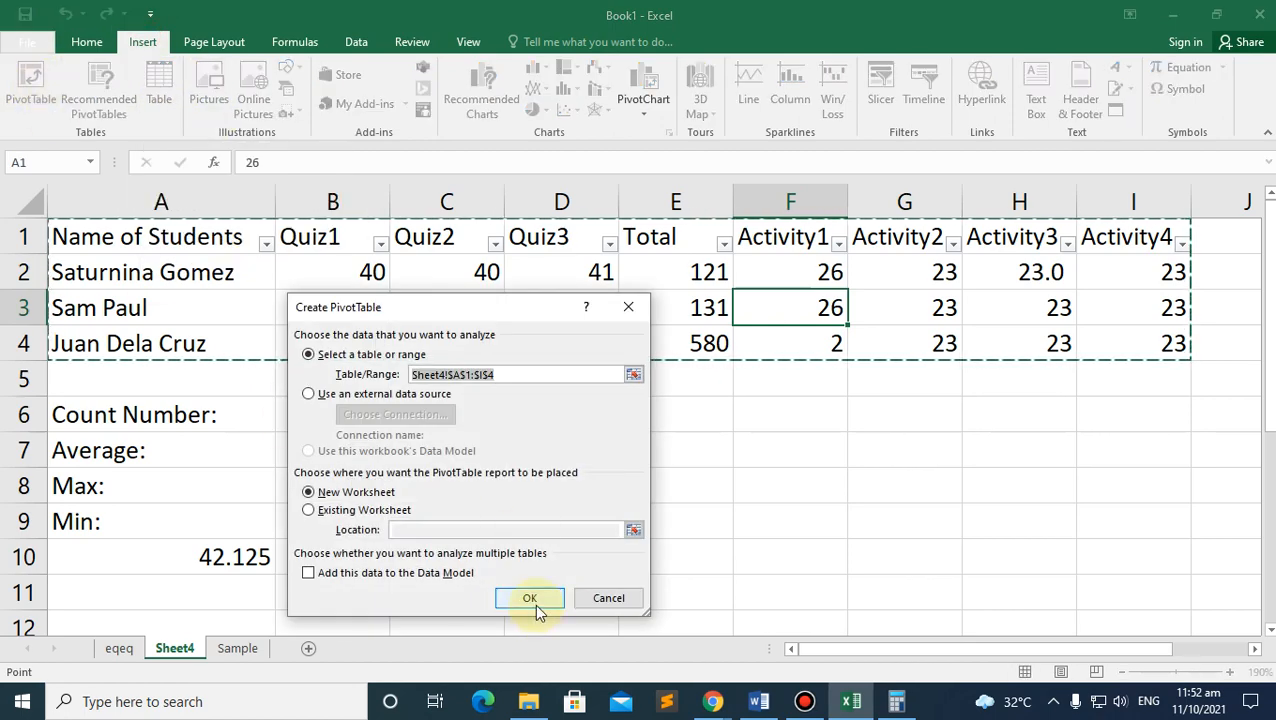
pyautogui.click(532, 599)
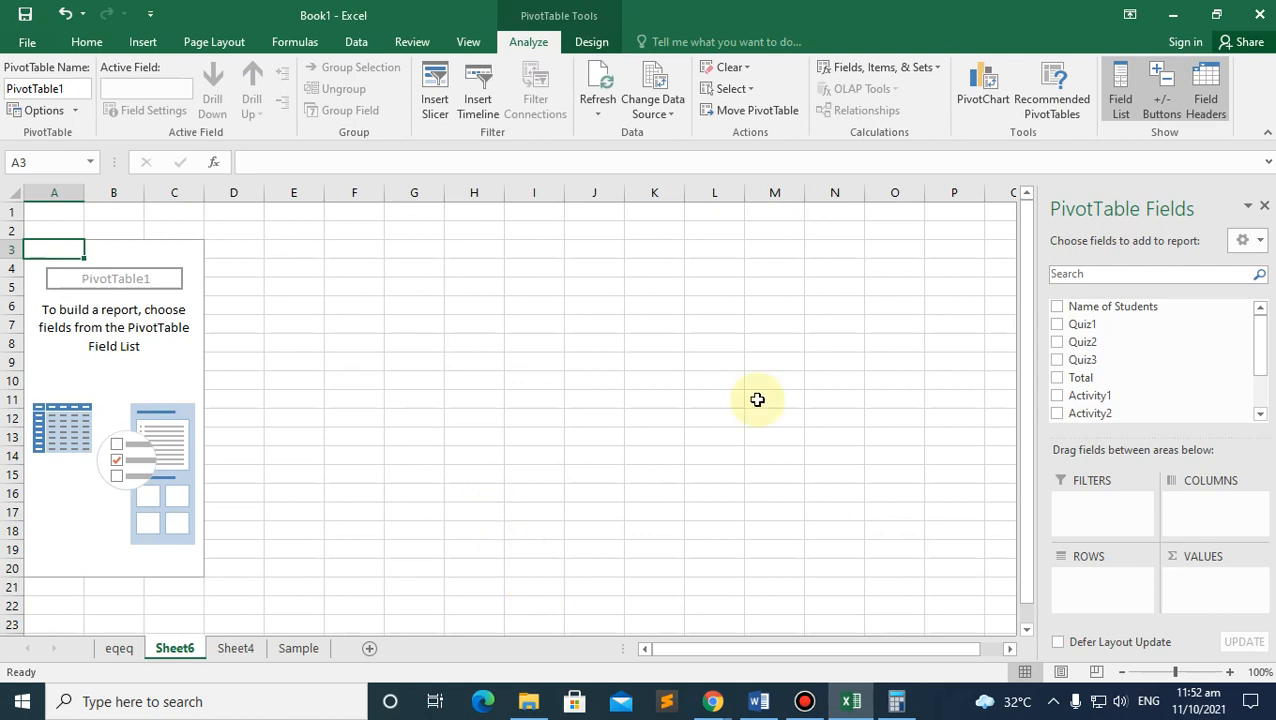
pyautogui.scroll(-3, 937, 313)
pyautogui.scroll(3, 926, 296)
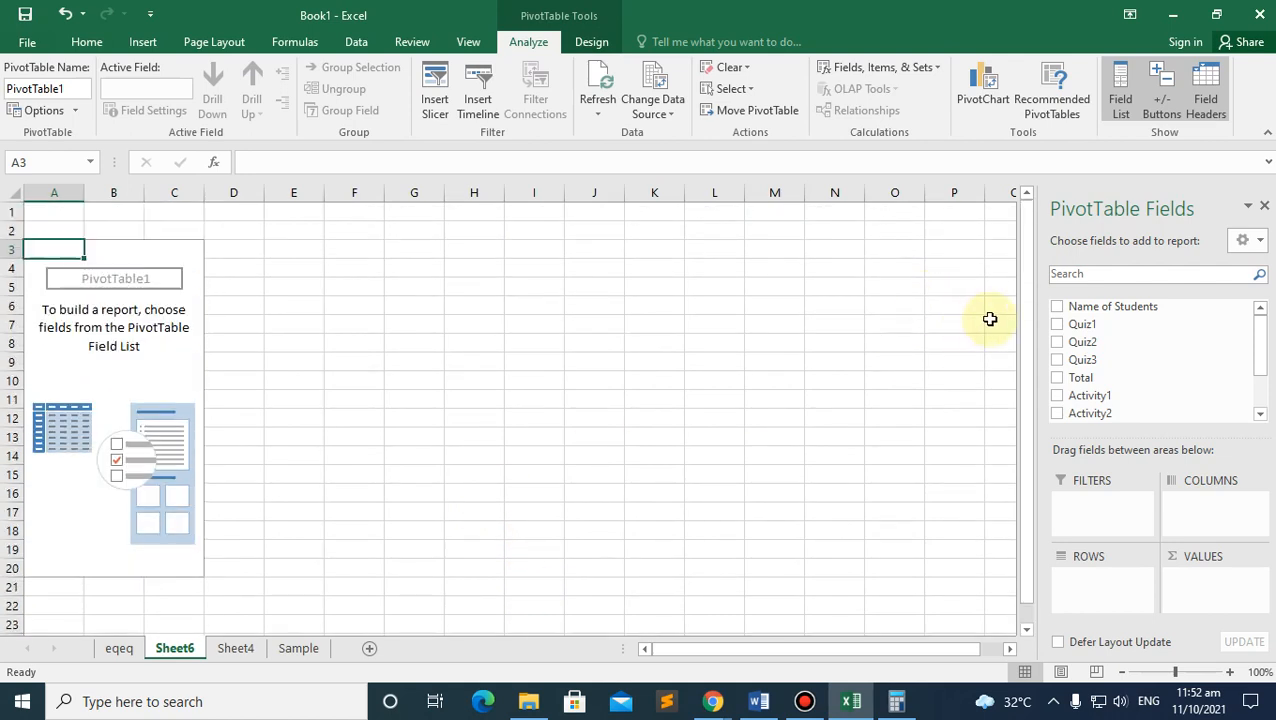
# Step: Add Name of Students as rows plus Quiz1-3, Total and Activity1-4 sums
pyautogui.click(1058, 307)
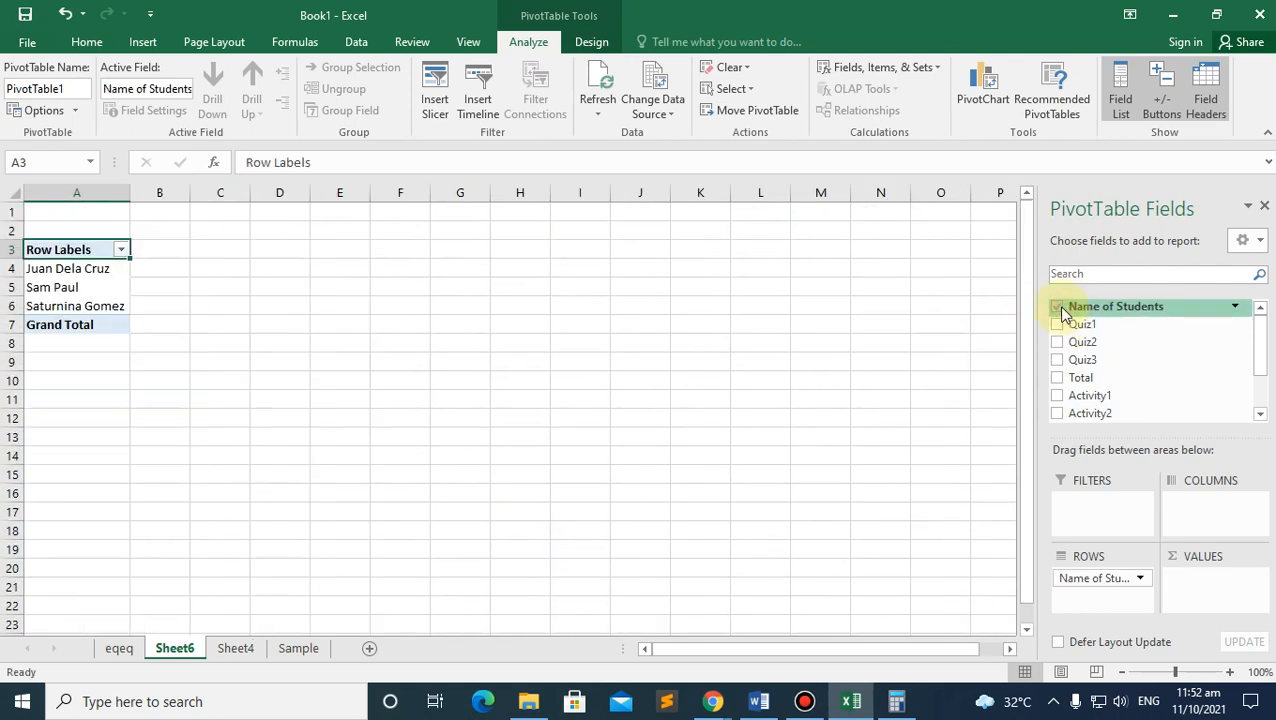
pyautogui.click(1057, 324)
pyautogui.click(1057, 342)
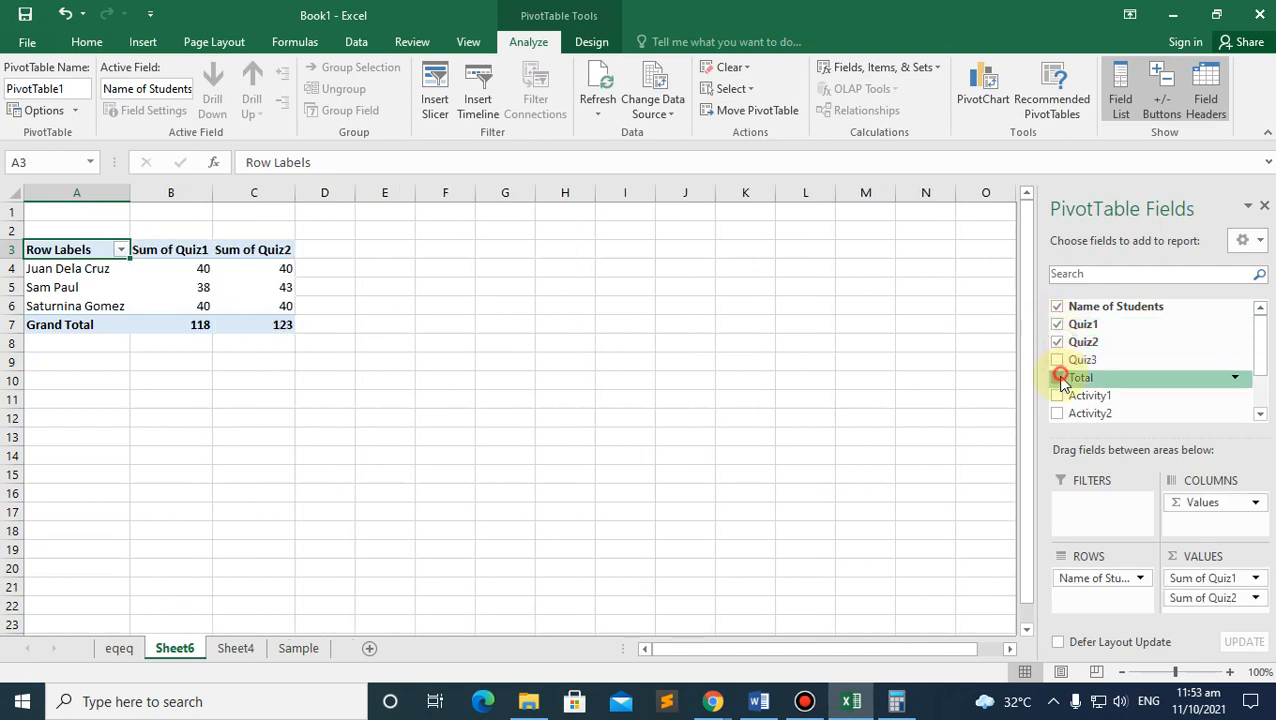
pyautogui.click(1058, 378)
pyautogui.click(1057, 395)
pyautogui.click(1057, 413)
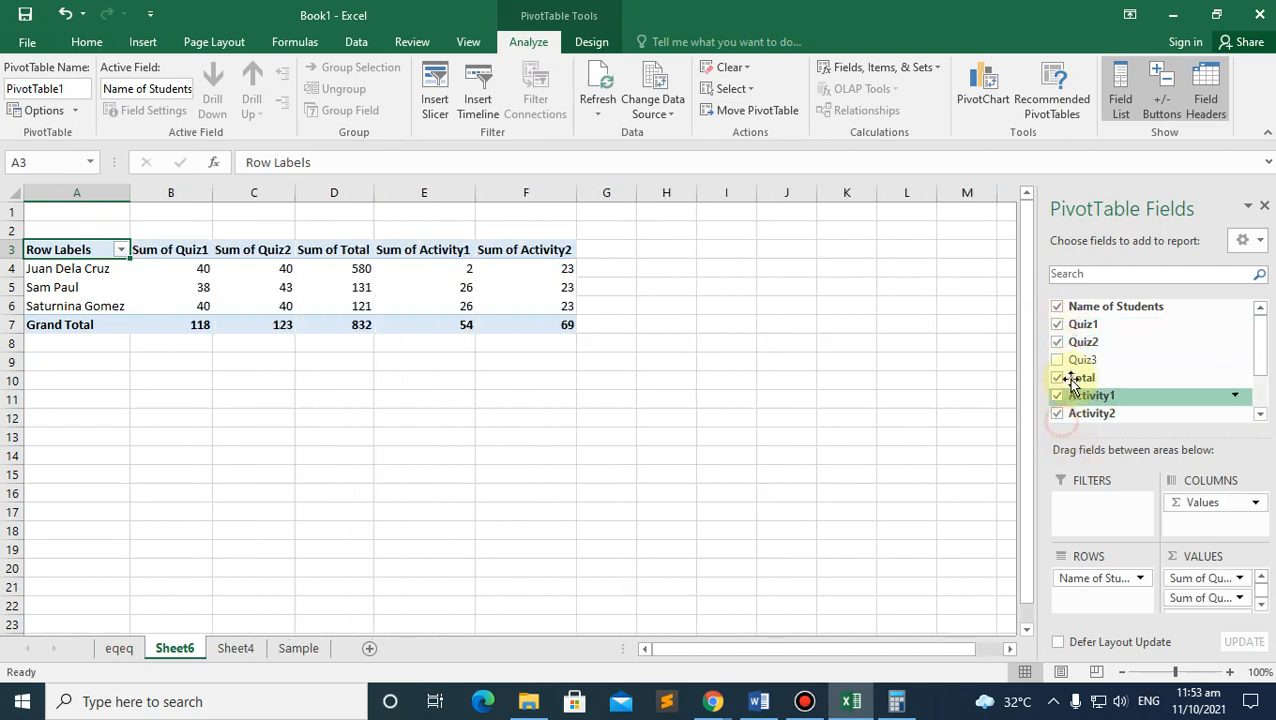
pyautogui.scroll(-2, 1068, 385)
pyautogui.click(1057, 360)
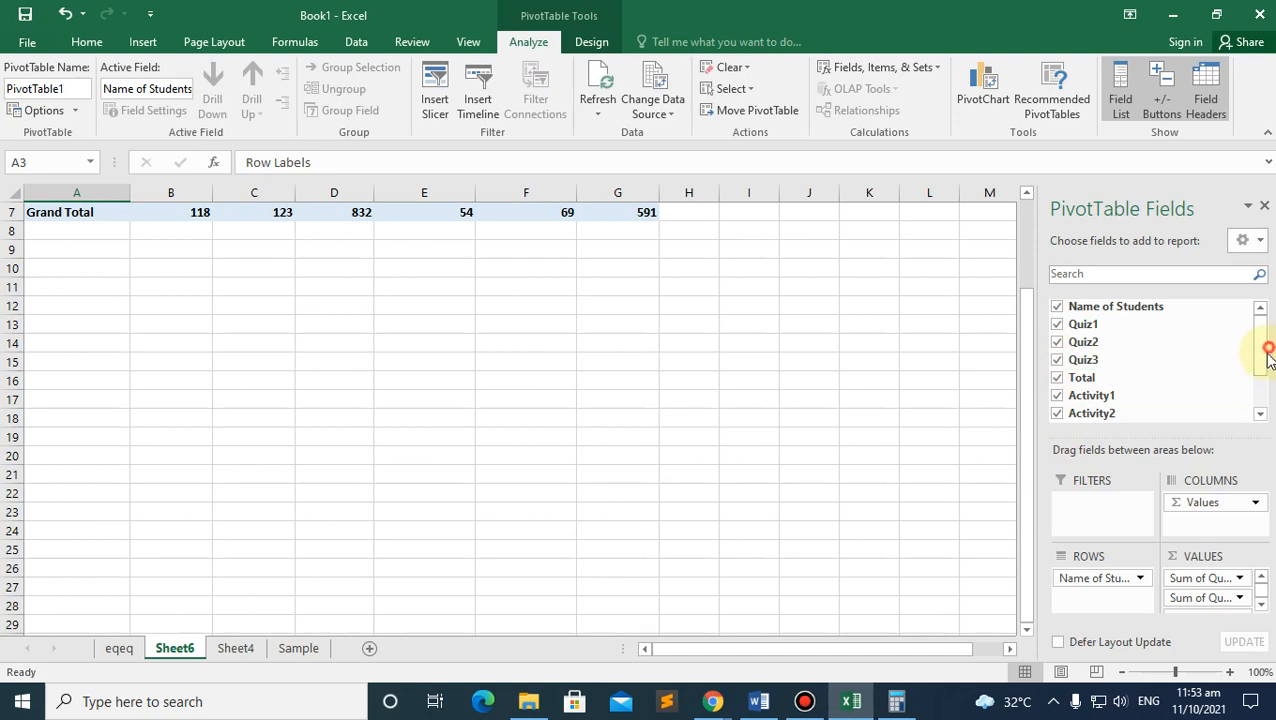
pyautogui.scroll(-2, 1258, 358)
pyautogui.click(1057, 388)
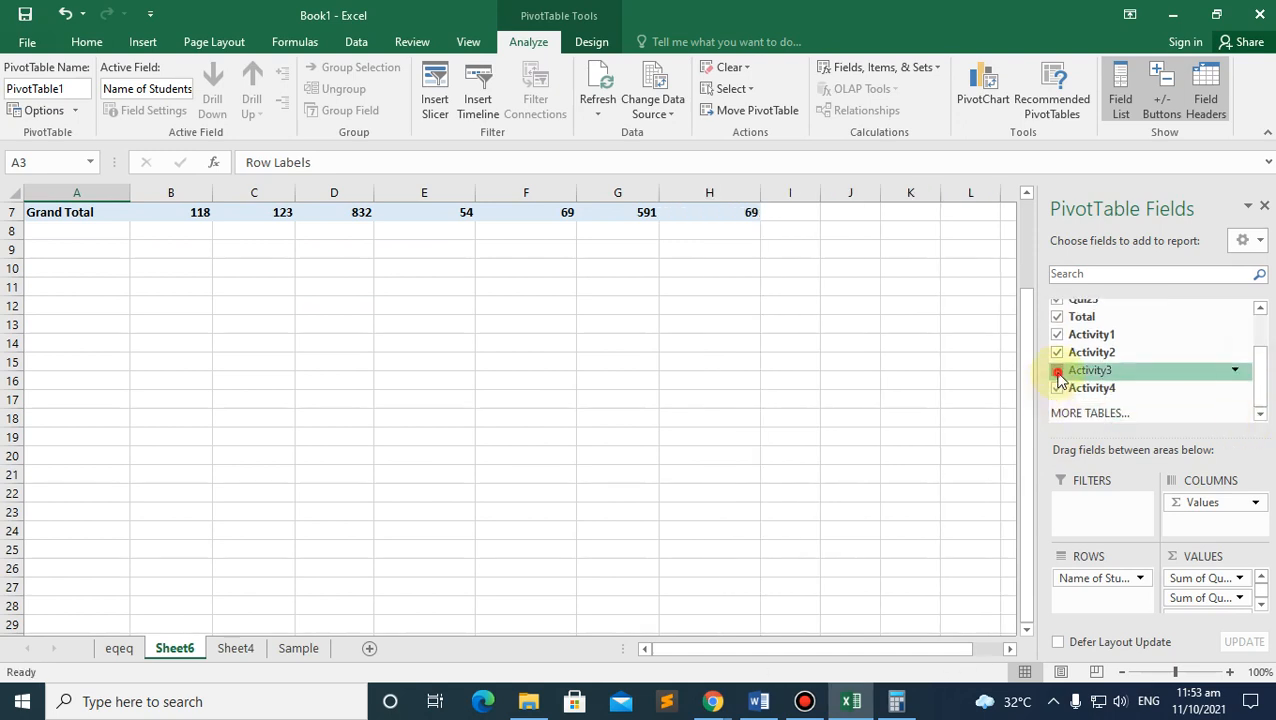
pyautogui.click(1057, 370)
pyautogui.scroll(2, 1263, 365)
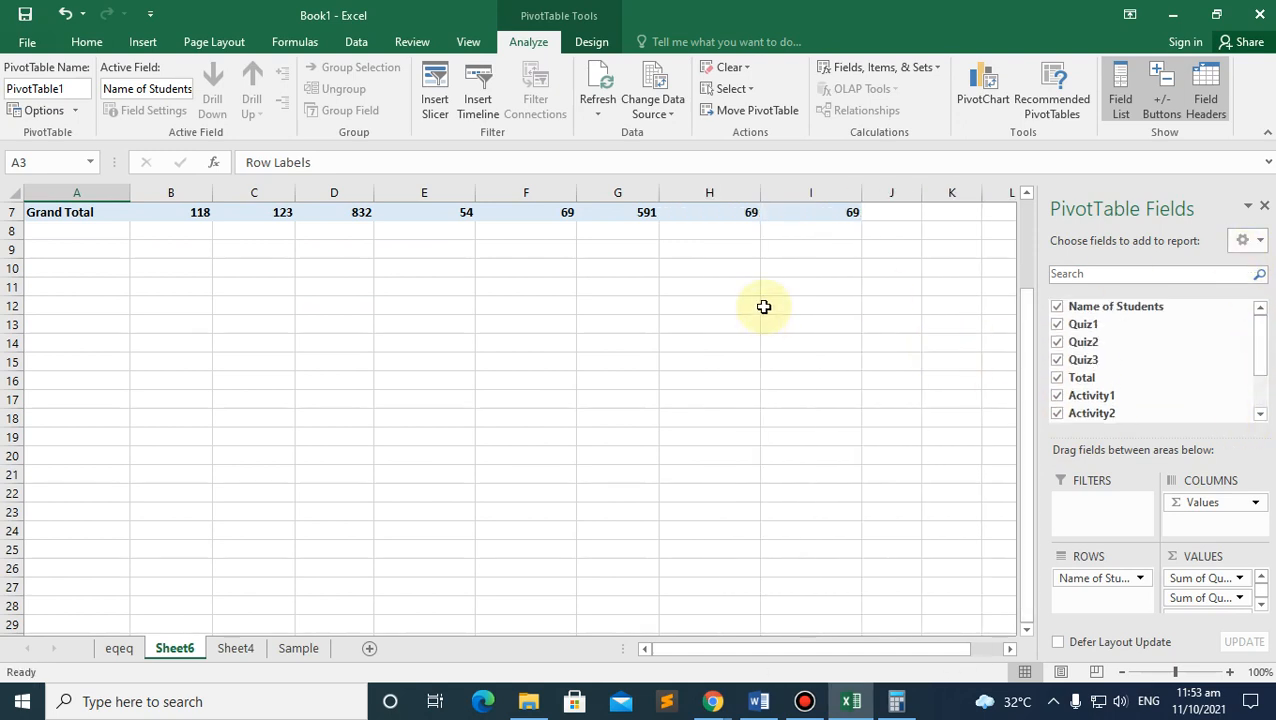
pyautogui.scroll(2, 763, 340)
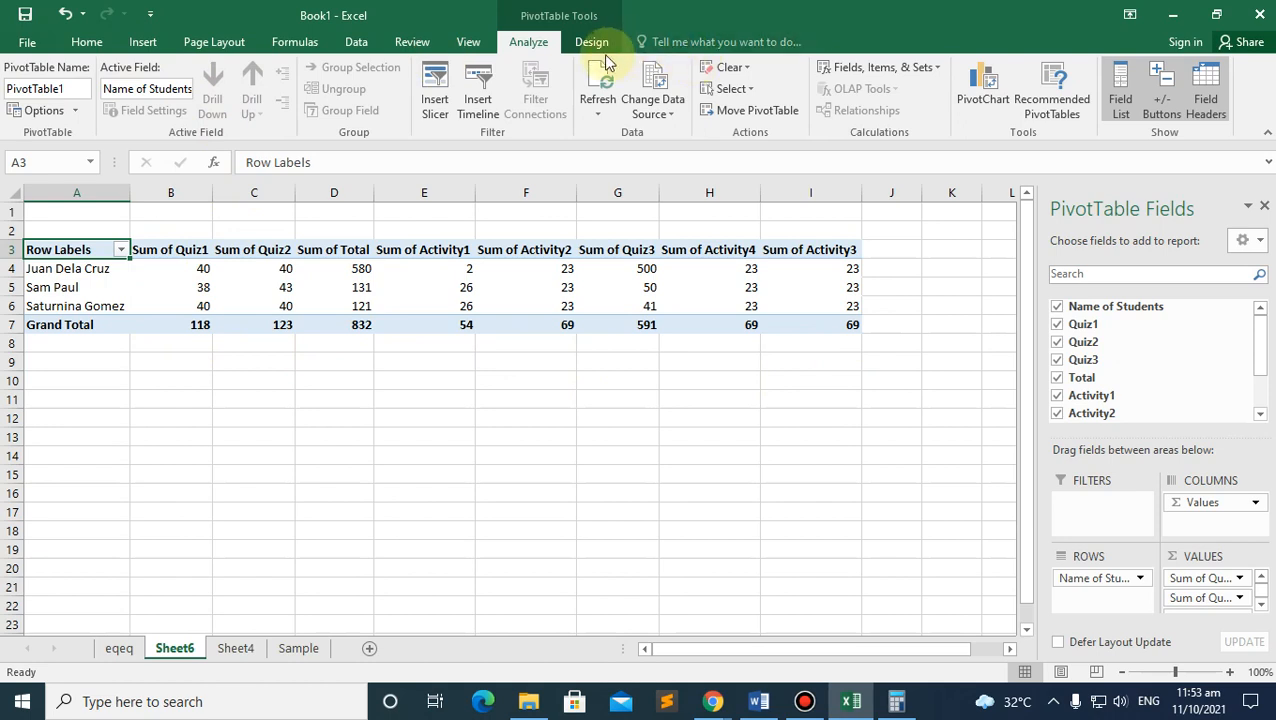
# Step: Close the PivotTable Fields pane and go back to Sheet4
pyautogui.click(143, 45)
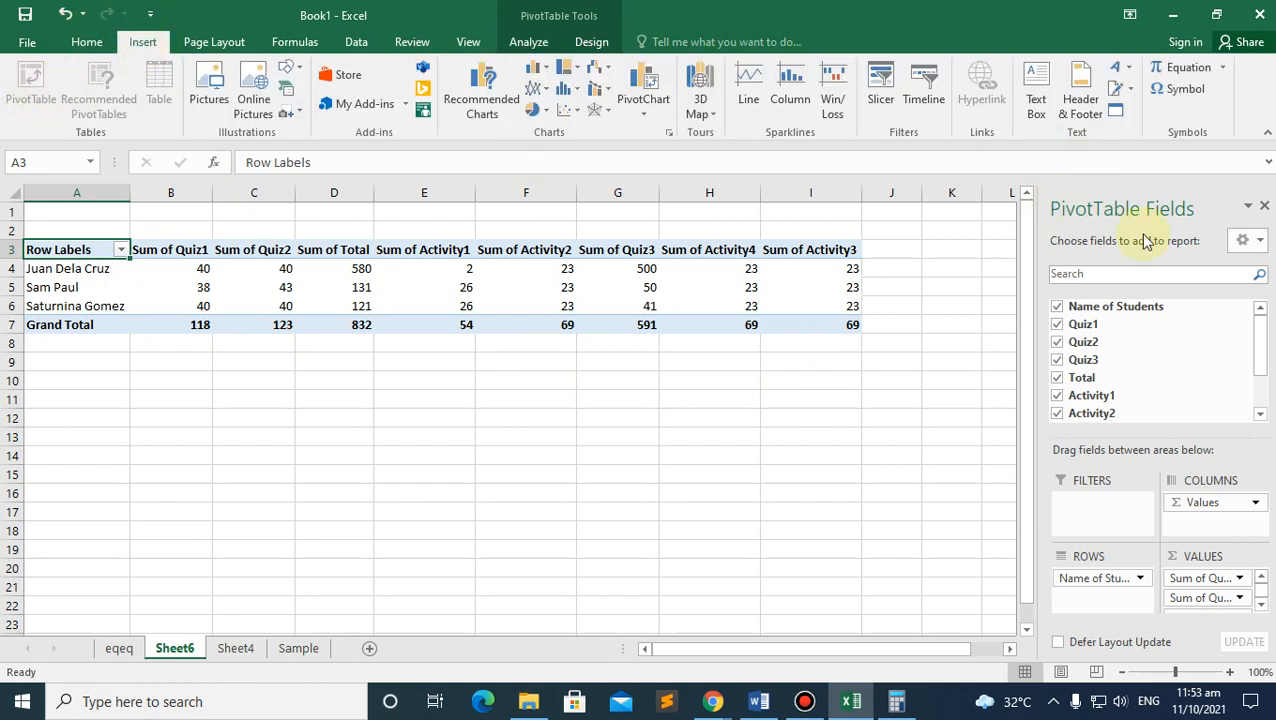
pyautogui.click(1264, 207)
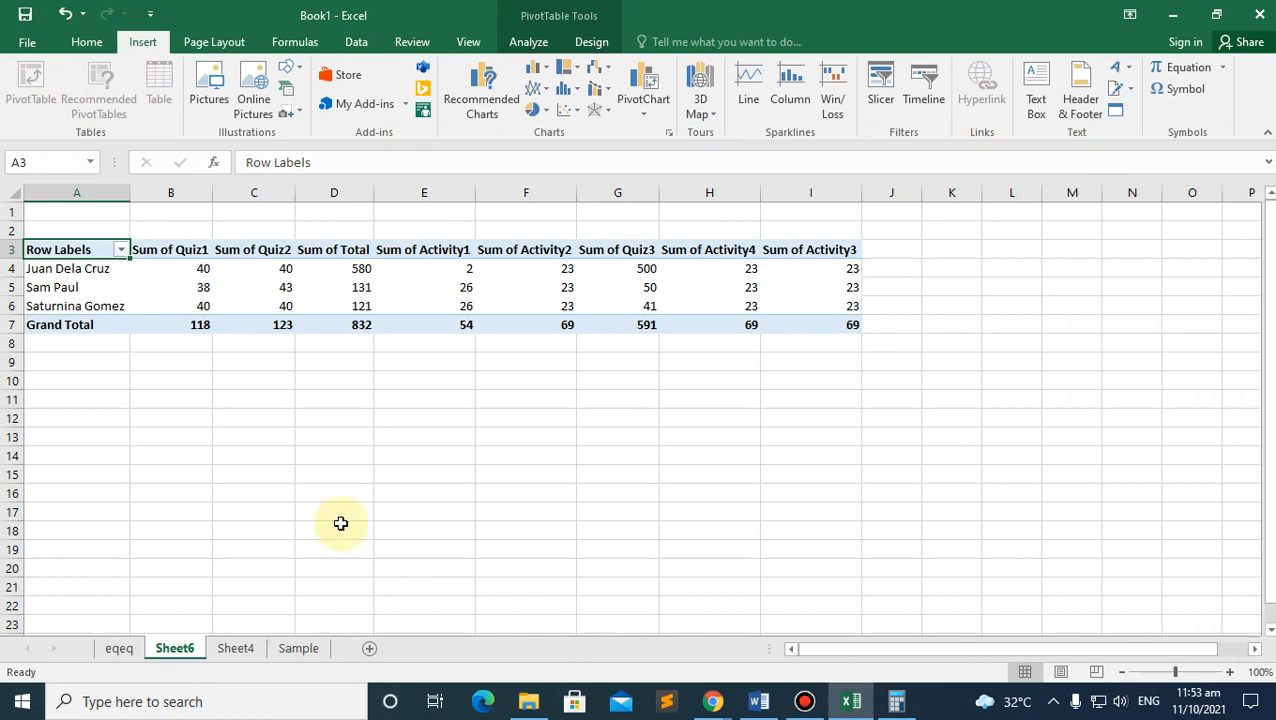
pyautogui.click(236, 648)
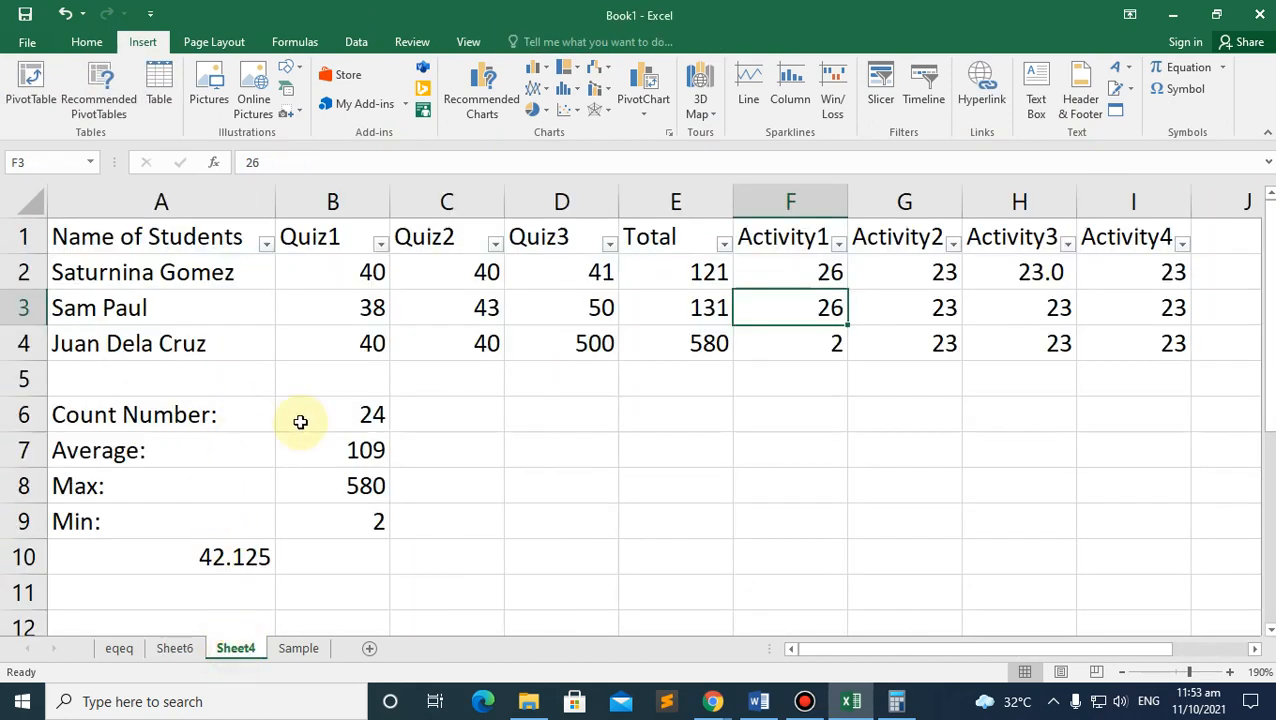
# Step: Insert the 'download' music-note picture onto Sheet4
pyautogui.click(176, 648)
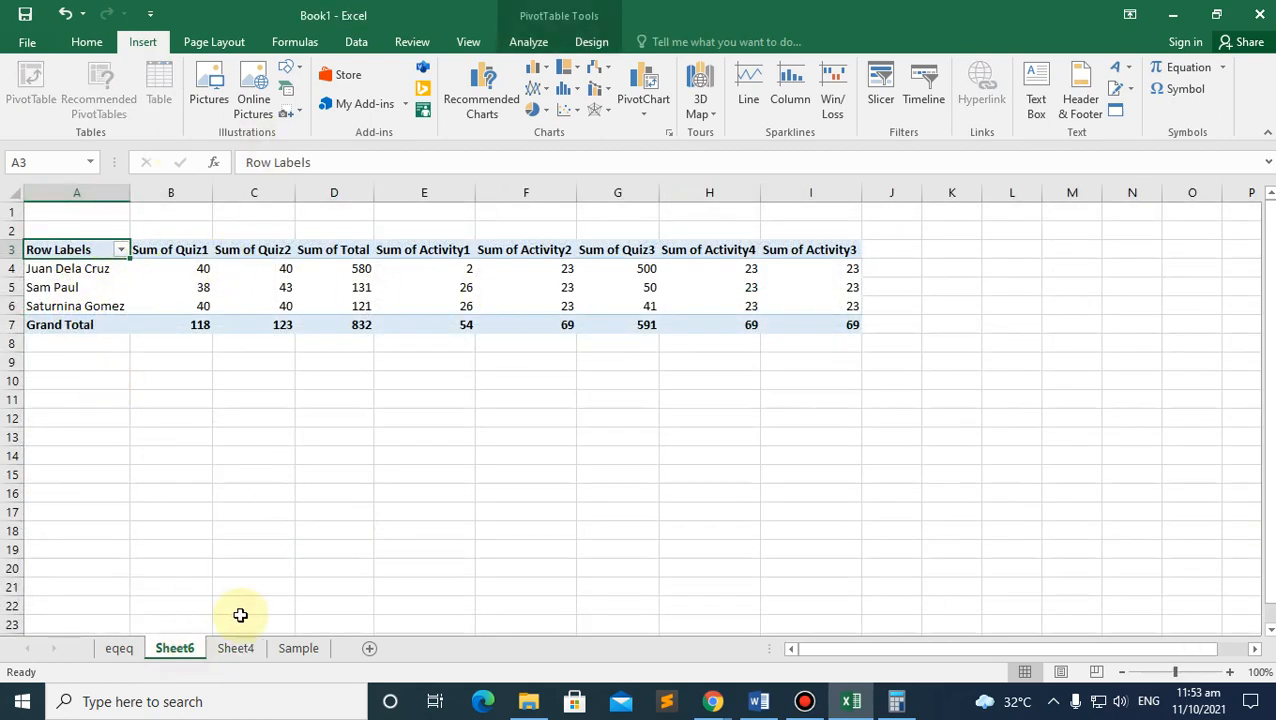
pyautogui.click(236, 648)
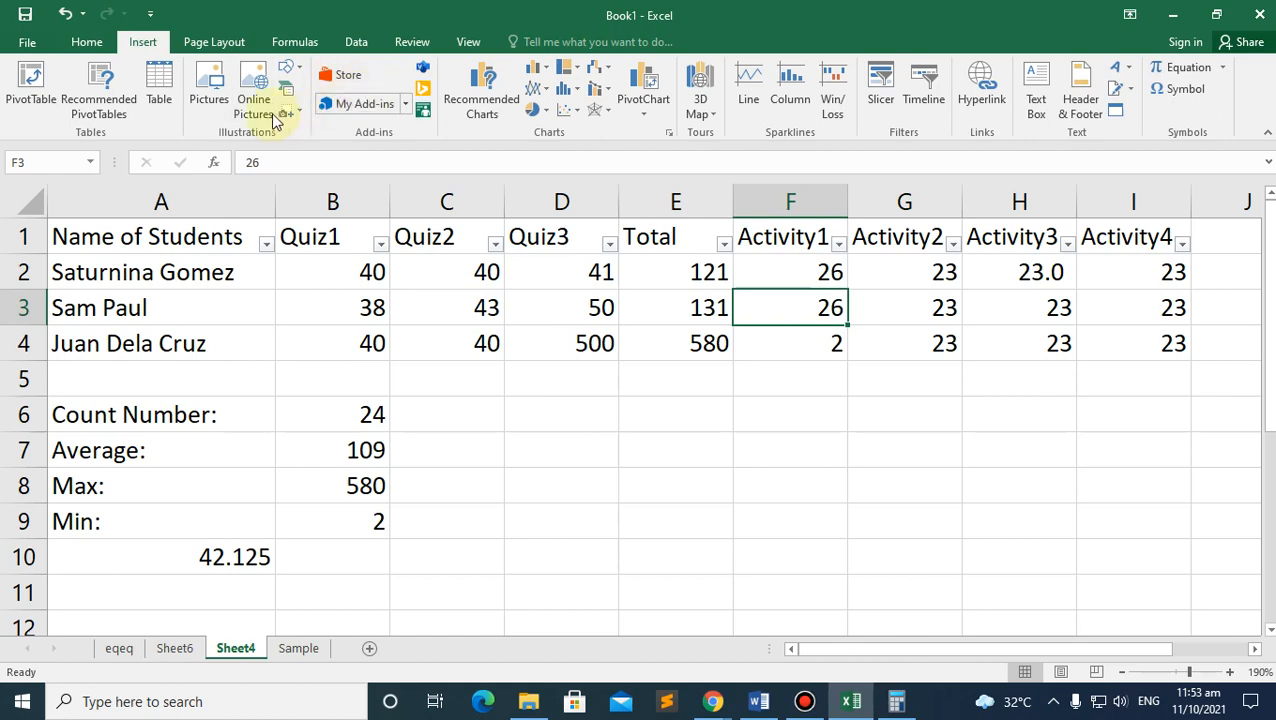
pyautogui.click(209, 92)
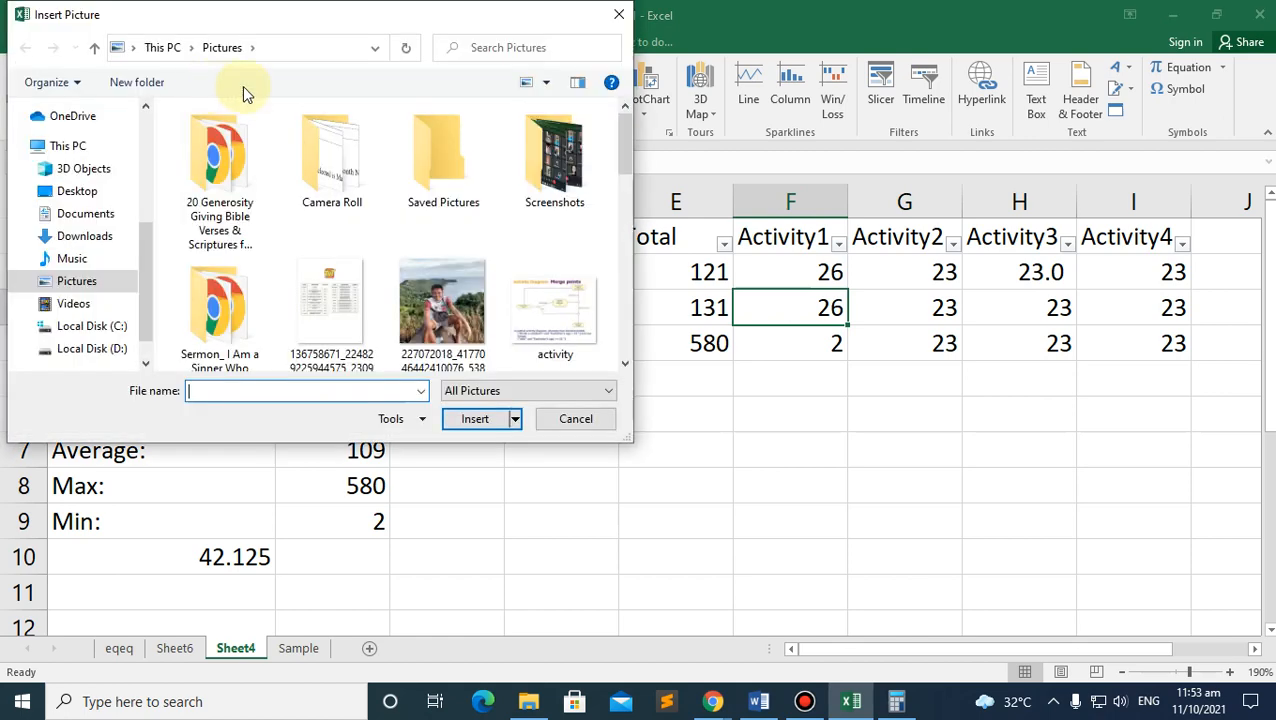
pyautogui.click(555, 310)
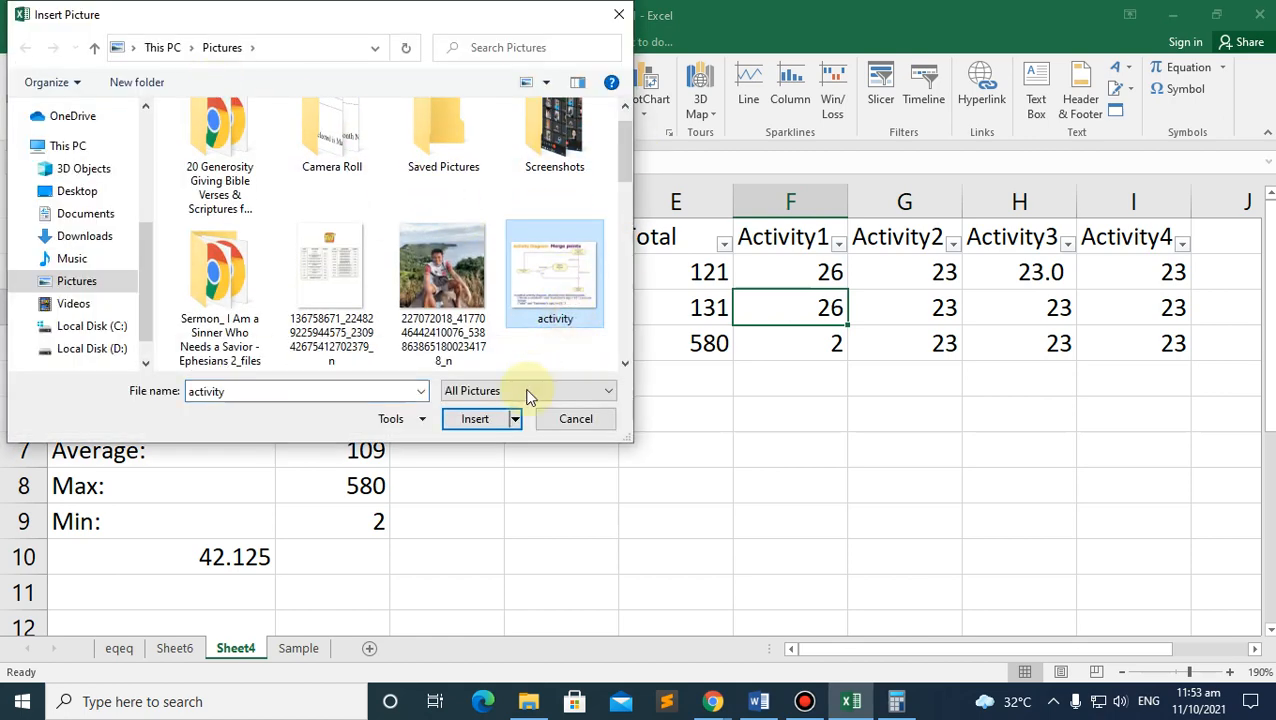
pyautogui.moveTo(621, 143); pyautogui.dragTo(614, 195)
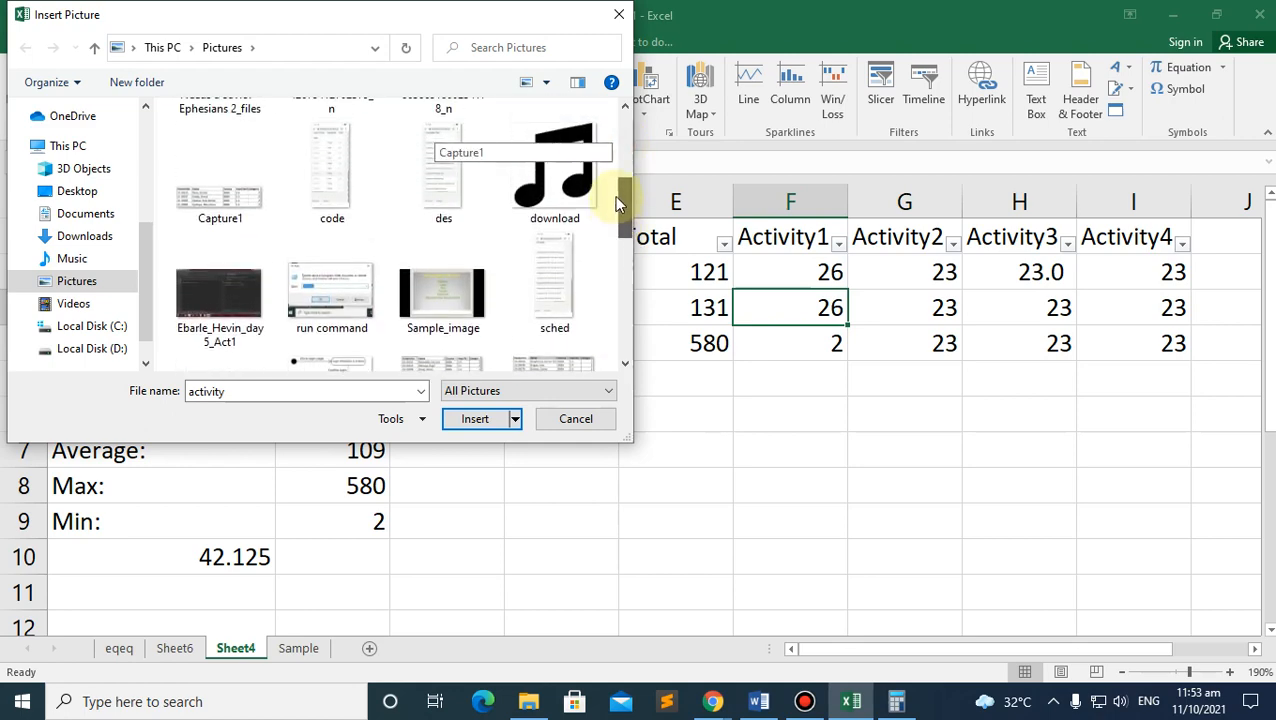
pyautogui.click(548, 190)
pyautogui.click(476, 420)
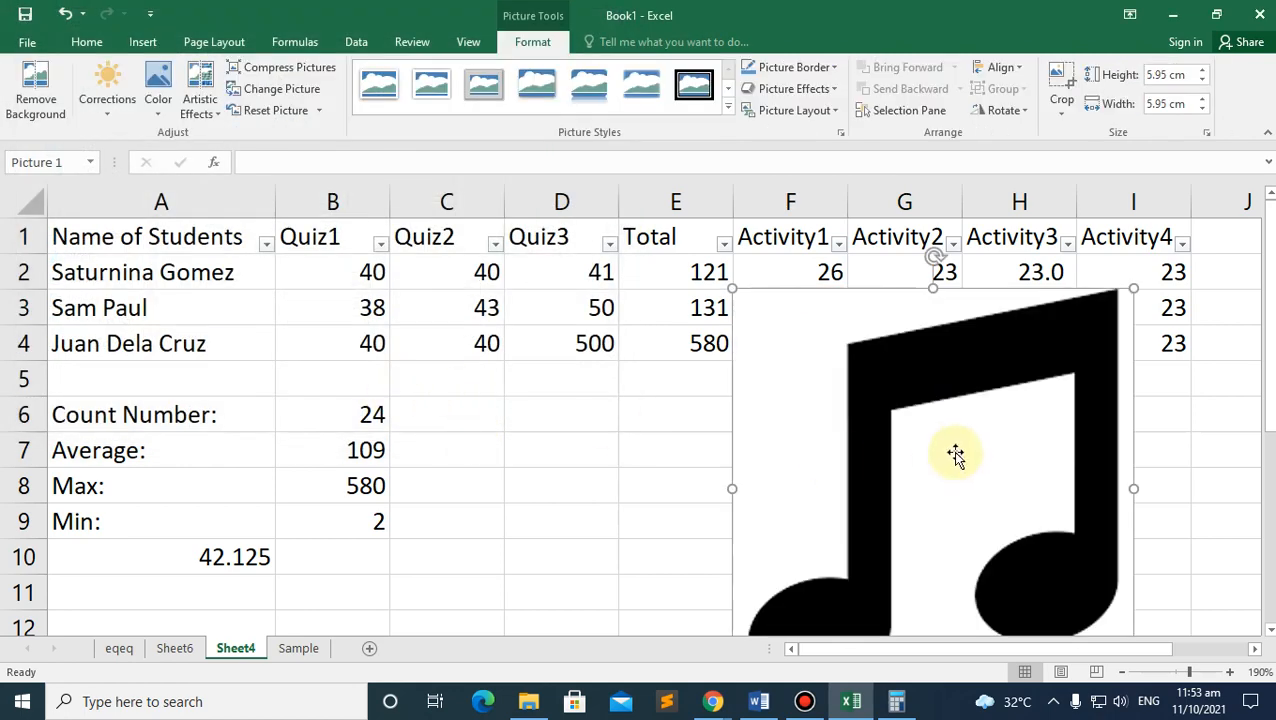
# Step: Shrink the picture to about 3.11 cm square and move it below the Total and Activity1 columns
pyautogui.moveTo(732, 283); pyautogui.dragTo(869, 425)
pyautogui.moveTo(974, 507); pyautogui.dragTo(735, 407)
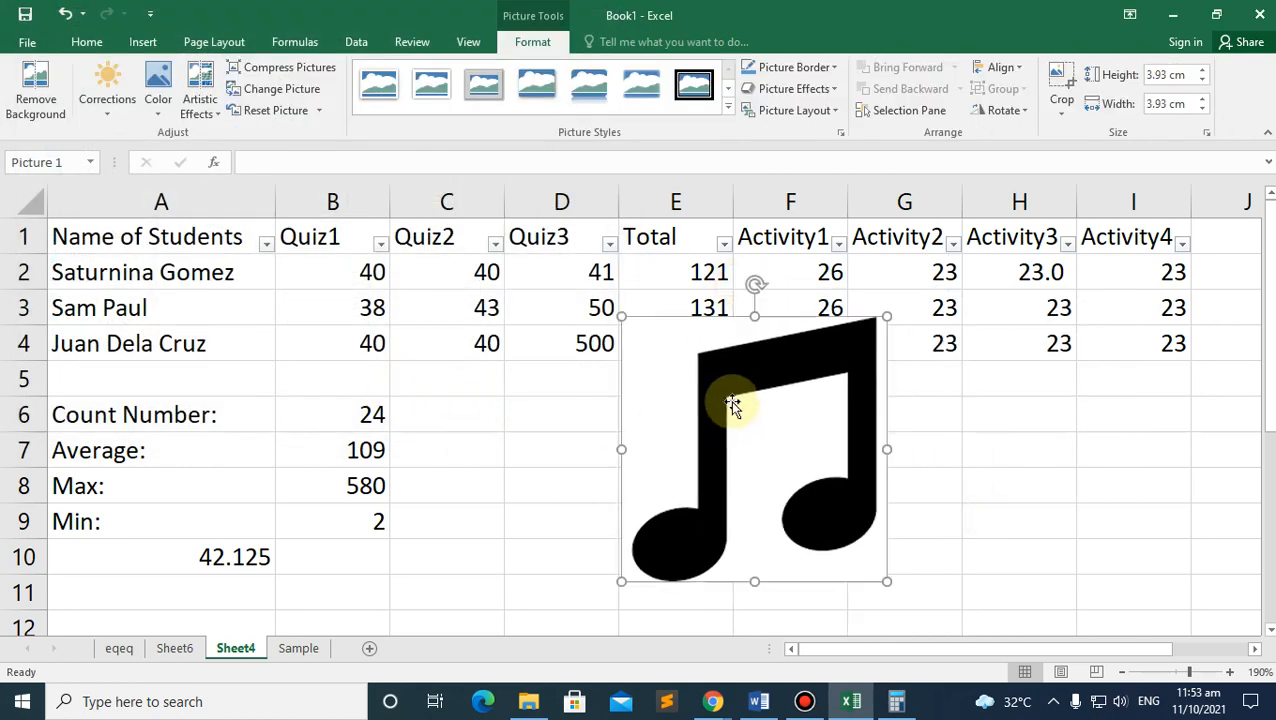
pyautogui.moveTo(621, 313); pyautogui.dragTo(676, 378)
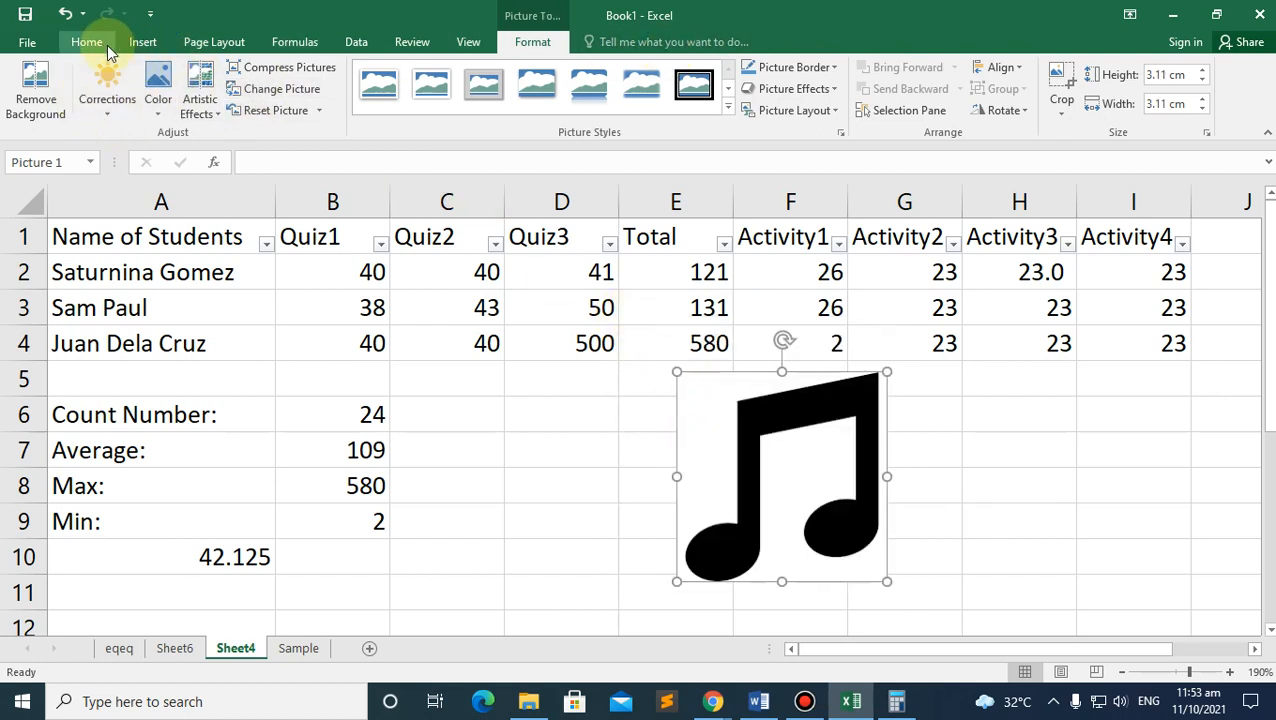
# Step: Browse the Insert shapes gallery and close it without adding a shape
pyautogui.click(141, 44)
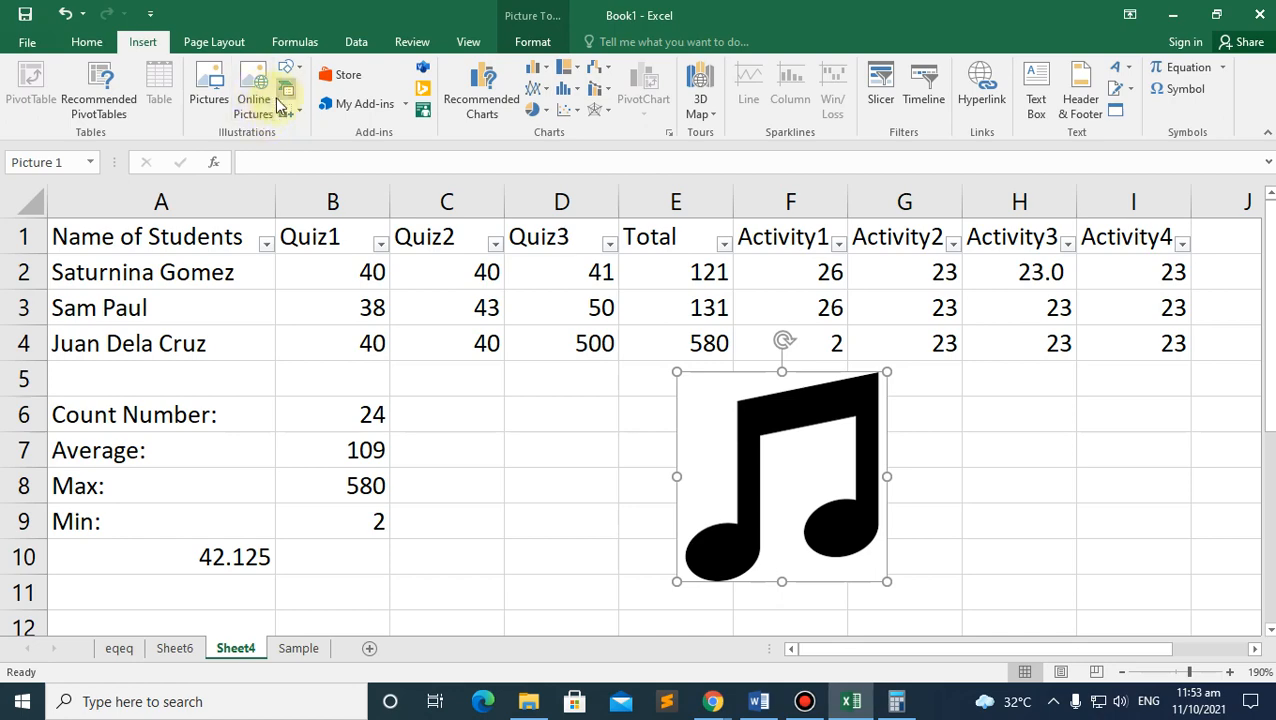
pyautogui.click(290, 72)
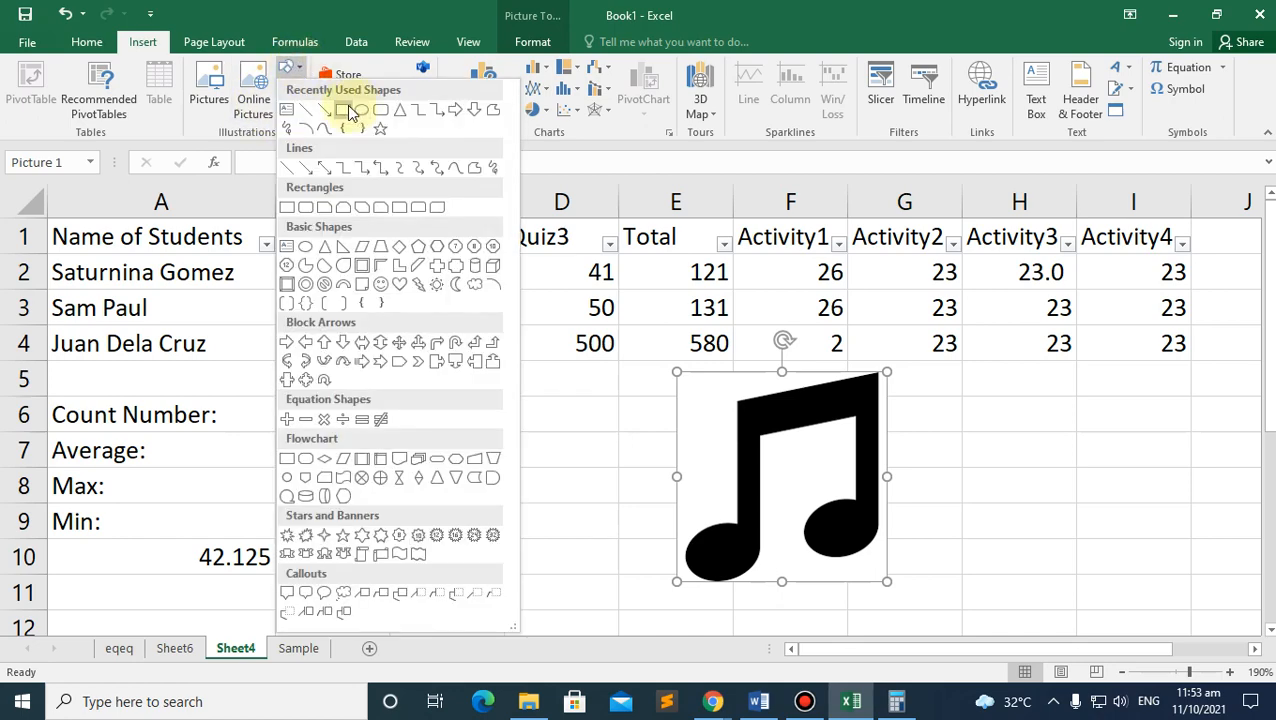
pyautogui.click(356, 42)
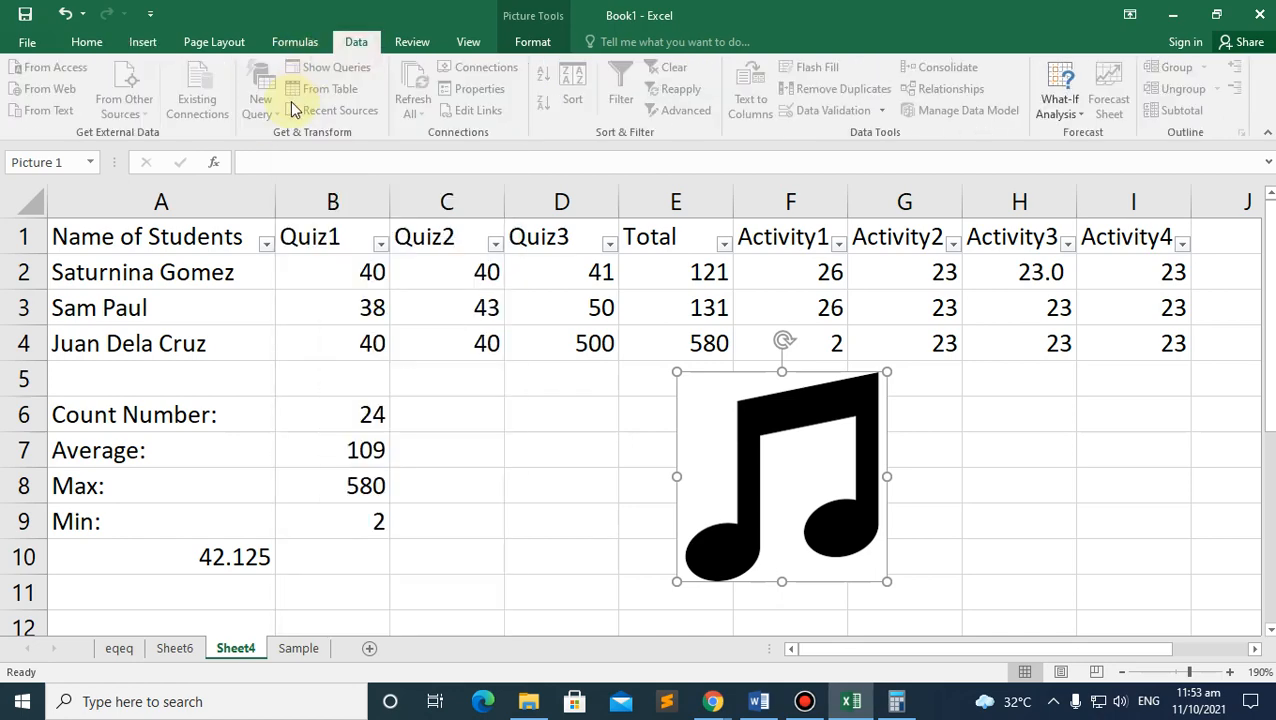
pyautogui.click(142, 42)
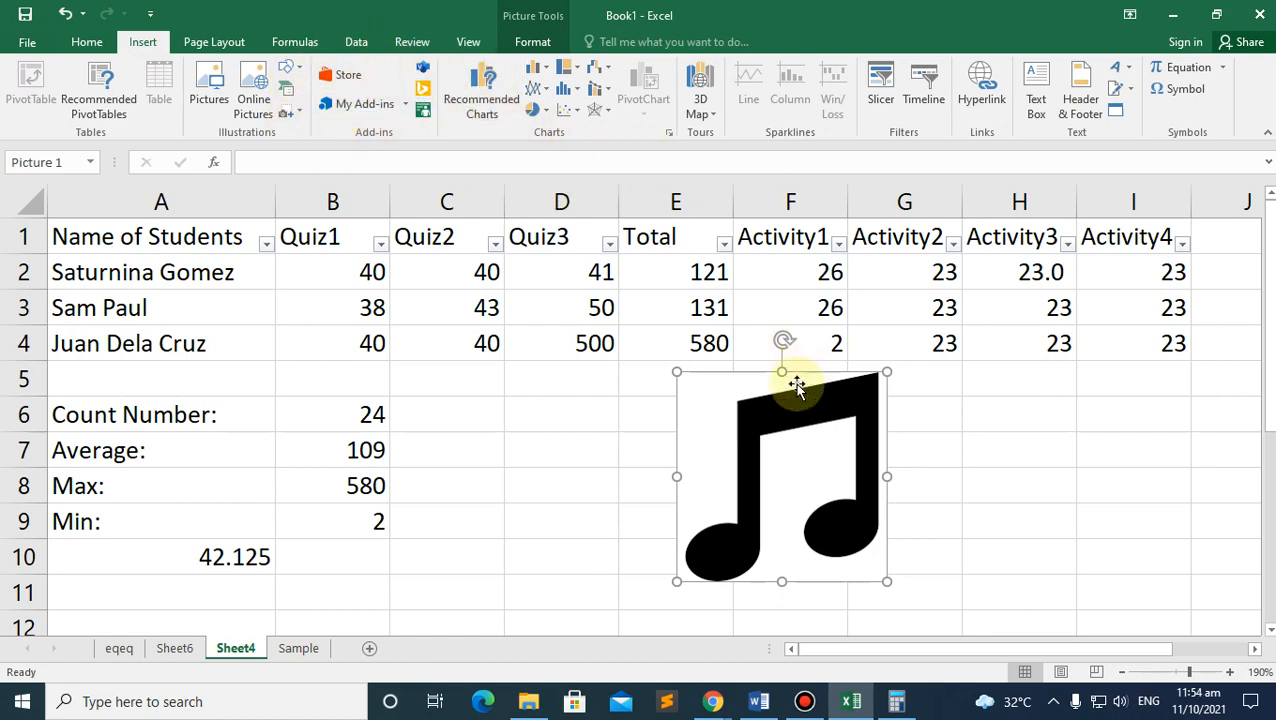
# Step: Delete the music-note picture and clear the 42.125 value from A10
pyautogui.press('Delete')
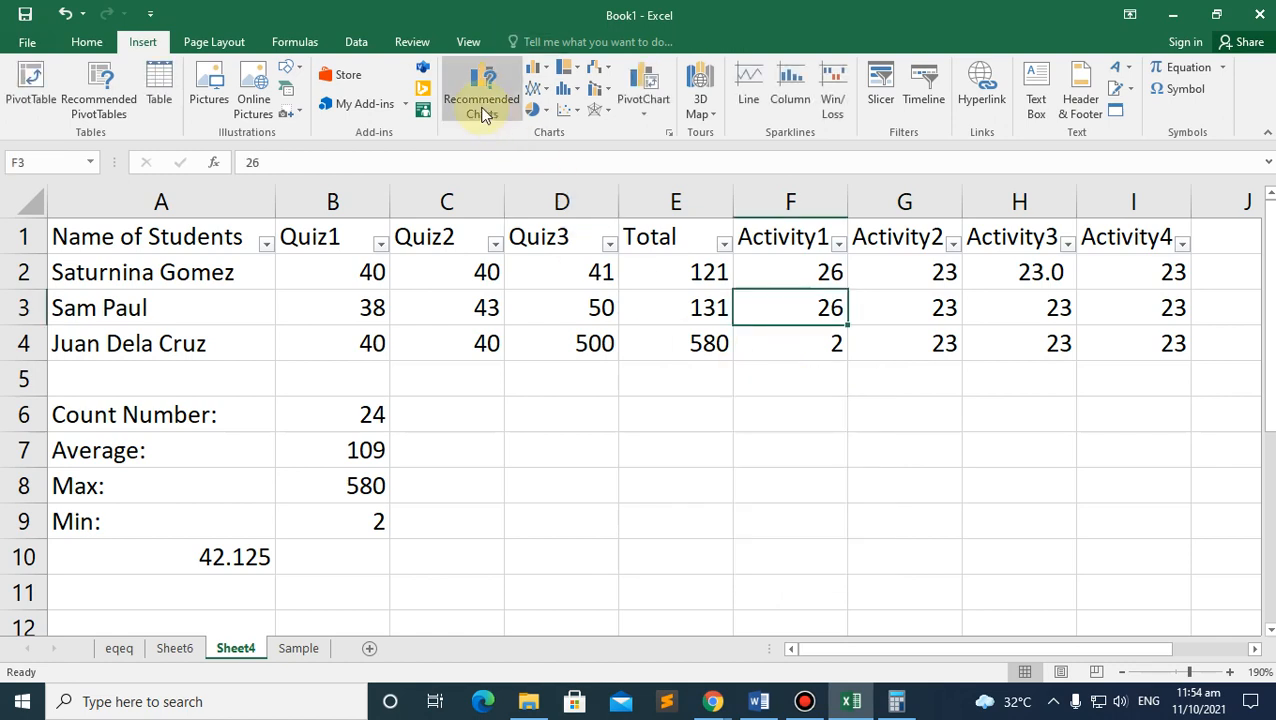
pyautogui.click(540, 69)
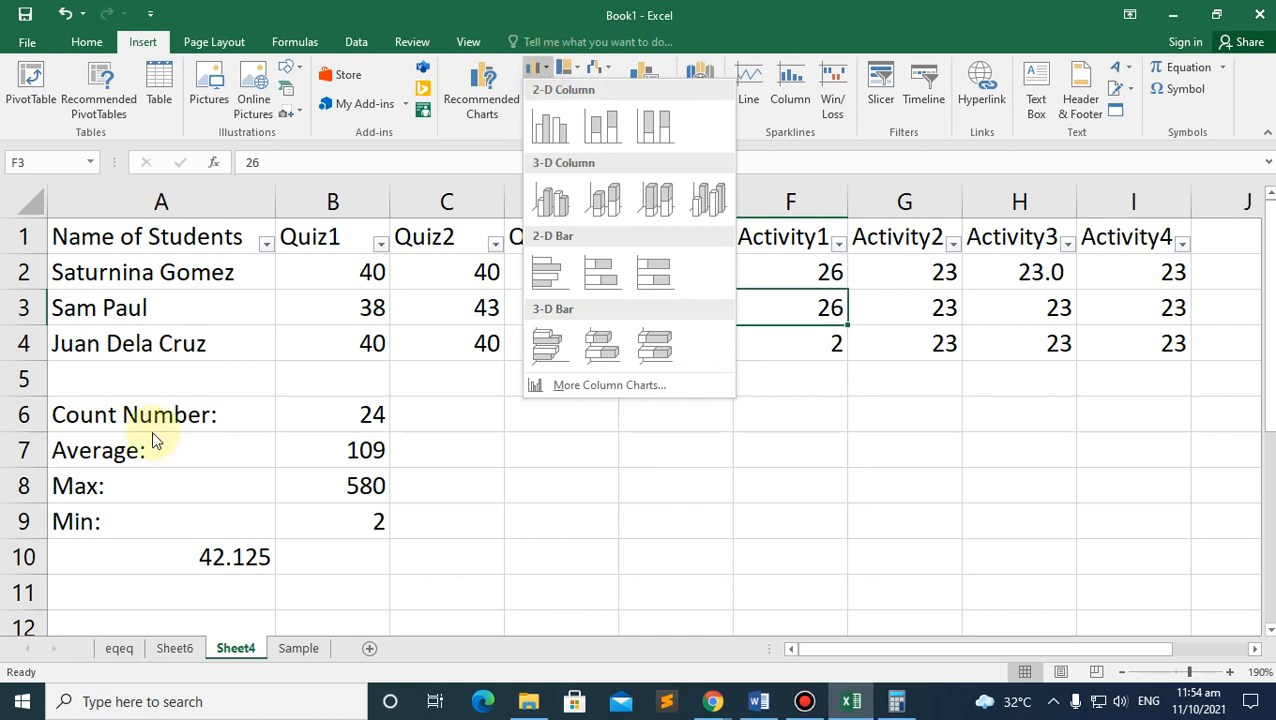
pyautogui.click(88, 413)
pyautogui.click(88, 413)
pyautogui.click(222, 553)
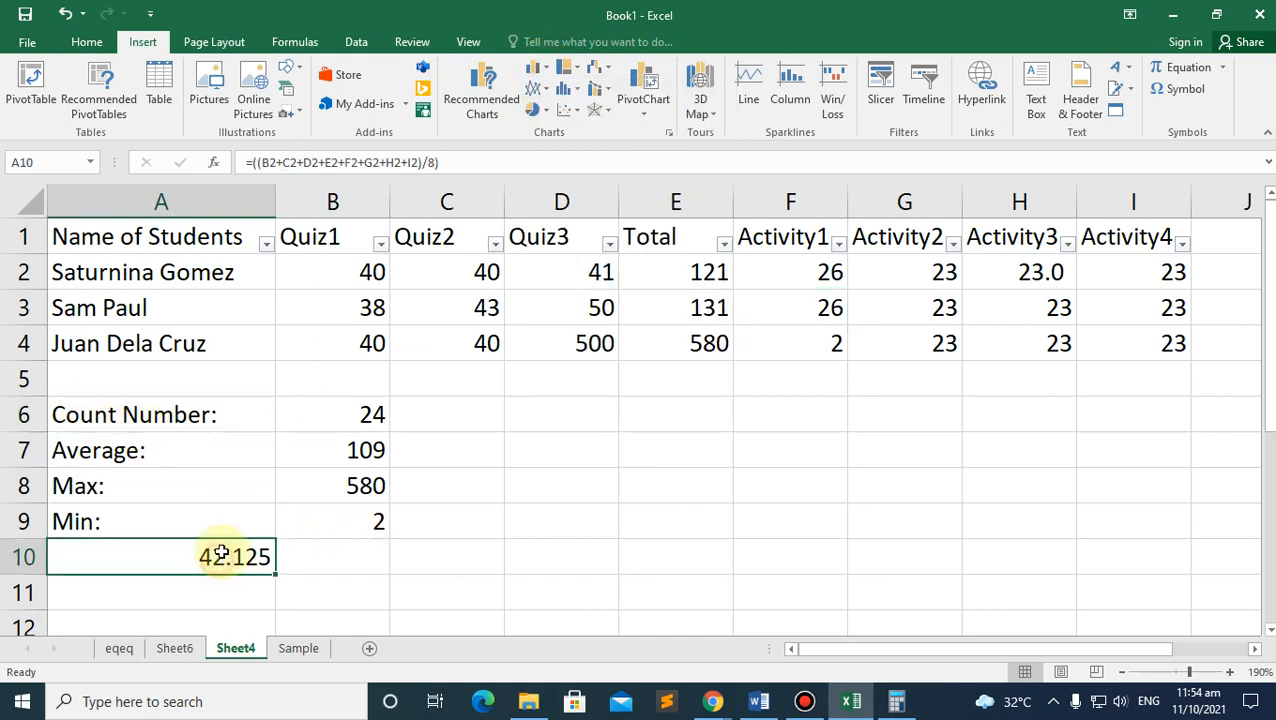
pyautogui.press('Delete')
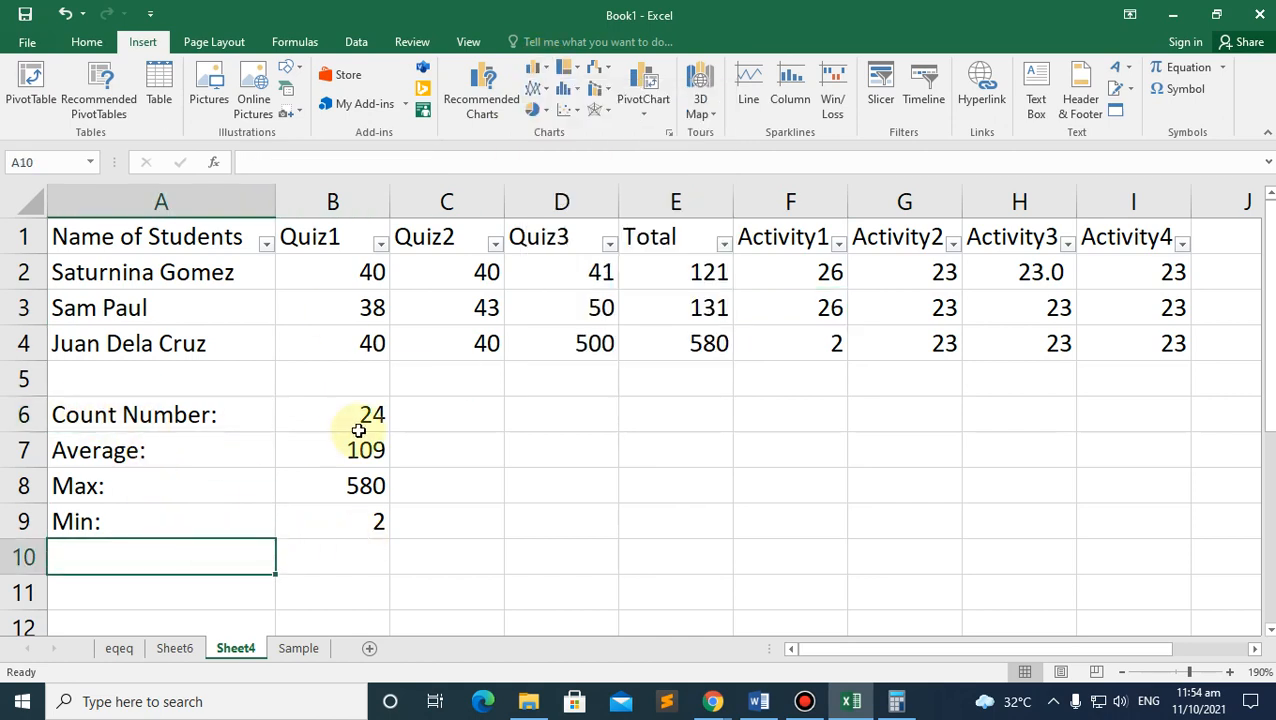
# Step: Insert a line chart with markers of the summary stats
pyautogui.click(533, 86)
pyautogui.click(538, 68)
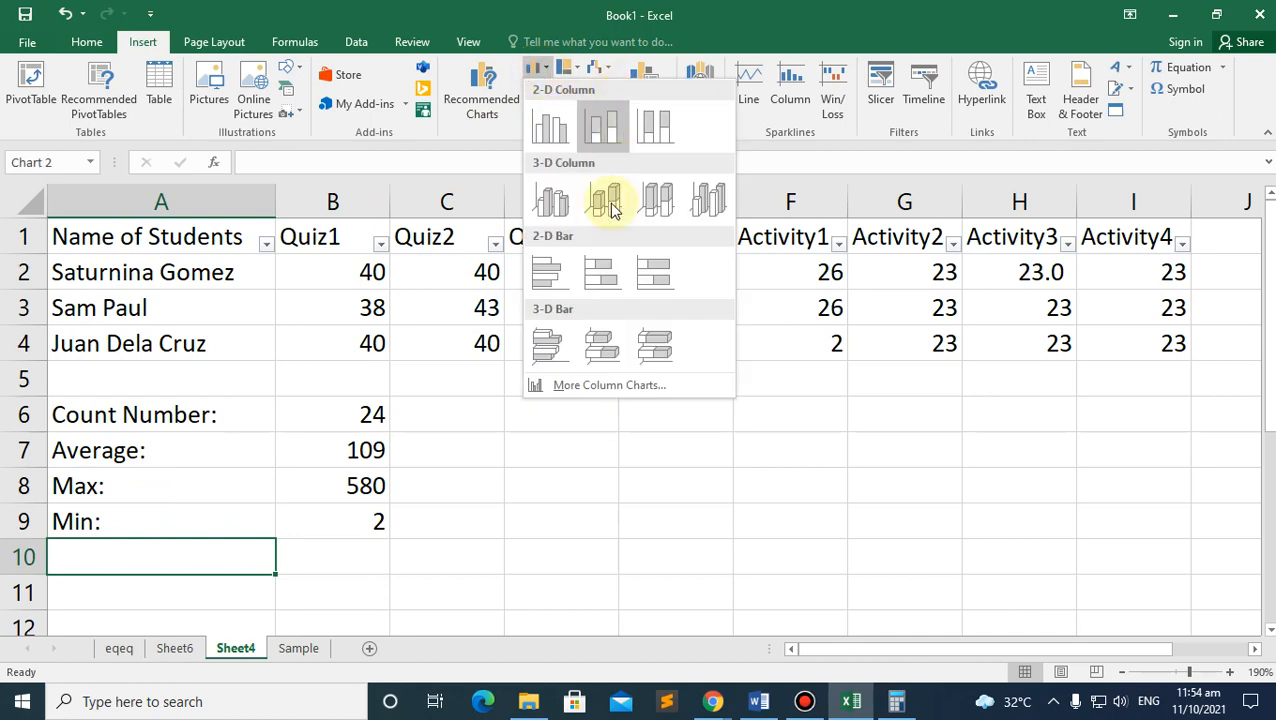
pyautogui.click(493, 85)
pyautogui.click(493, 85)
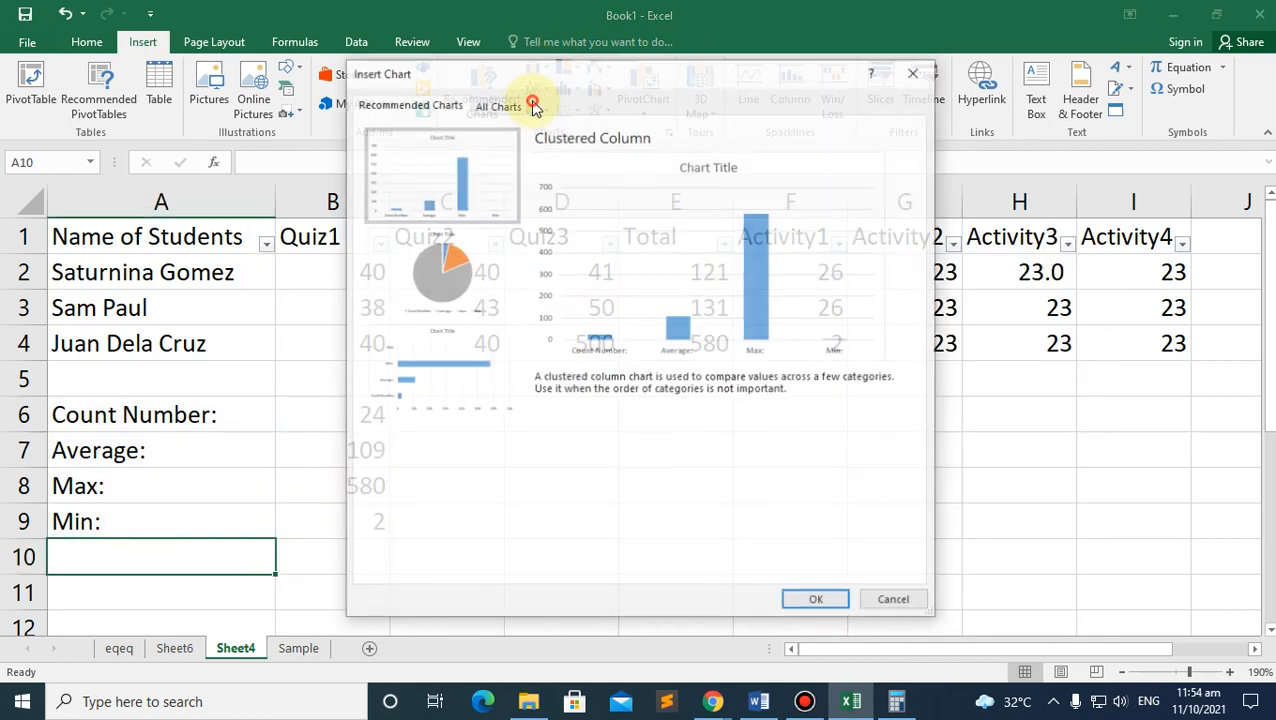
pyautogui.click(912, 70)
pyautogui.click(537, 90)
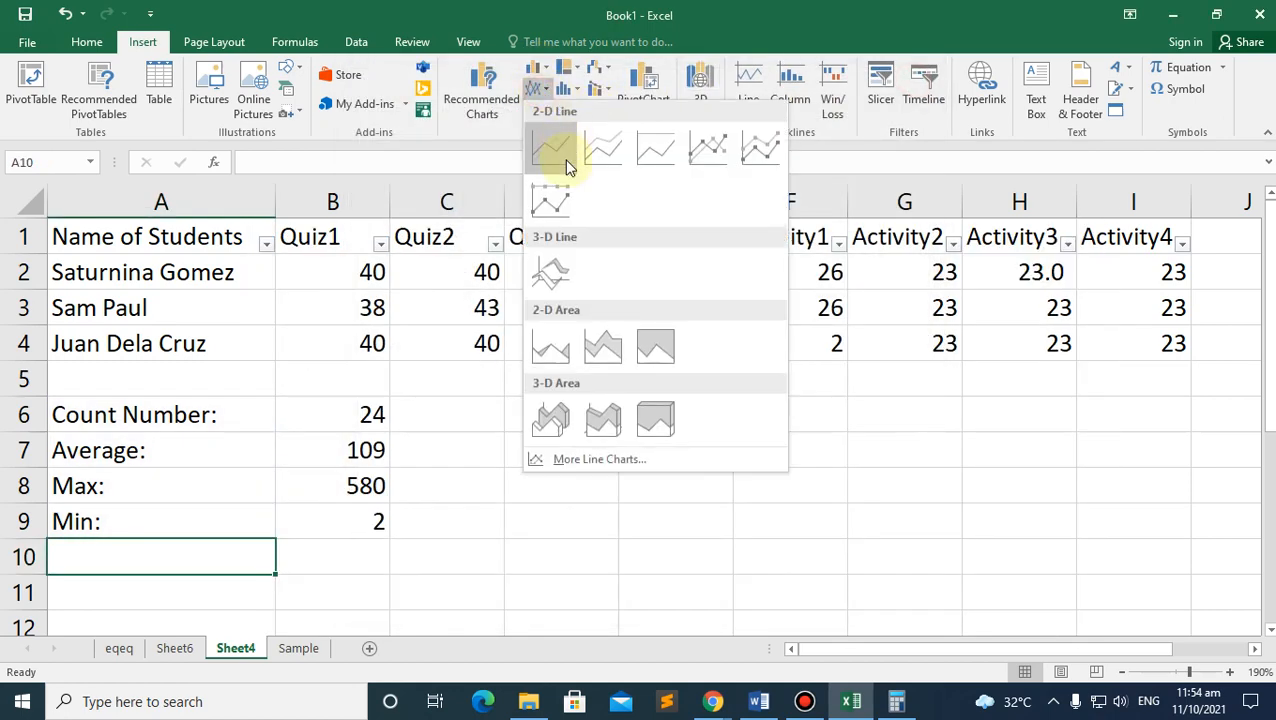
pyautogui.click(684, 152)
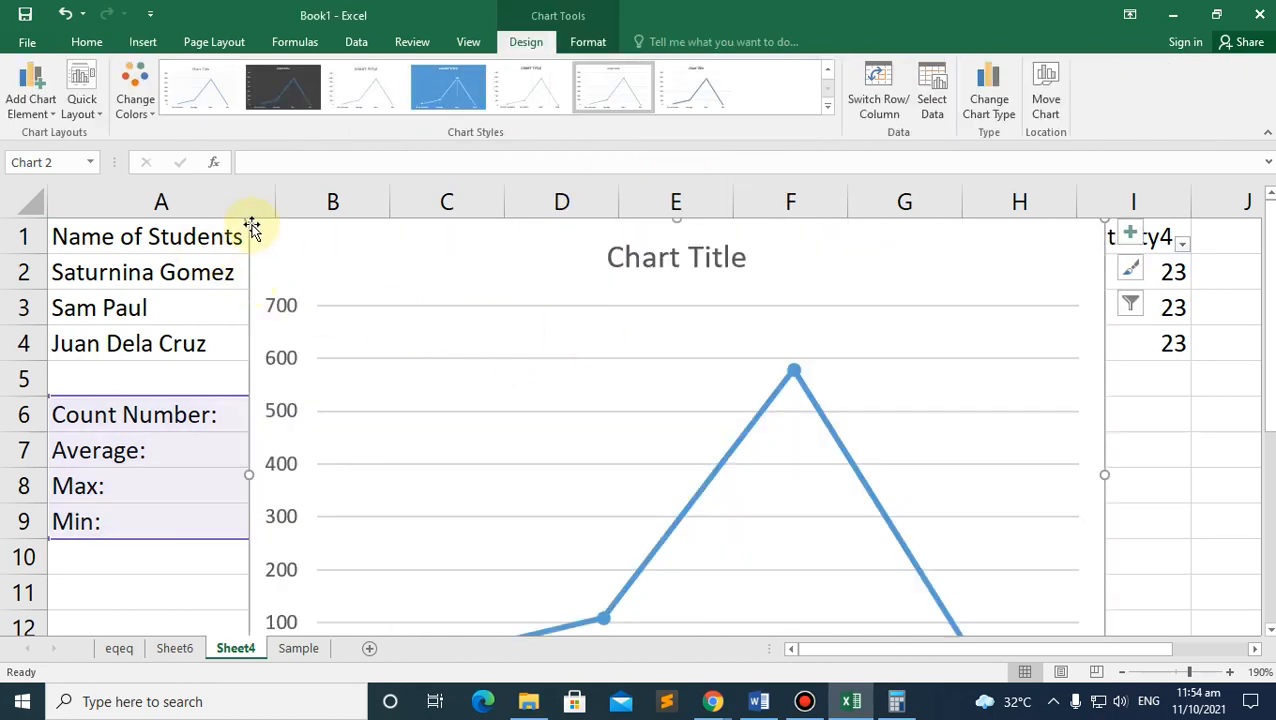
# Step: Move the line chart beside the summary block and inspect its category axis formatting
pyautogui.moveTo(250, 221); pyautogui.dragTo(578, 427)
pyautogui.scroll(-3, 600, 405)
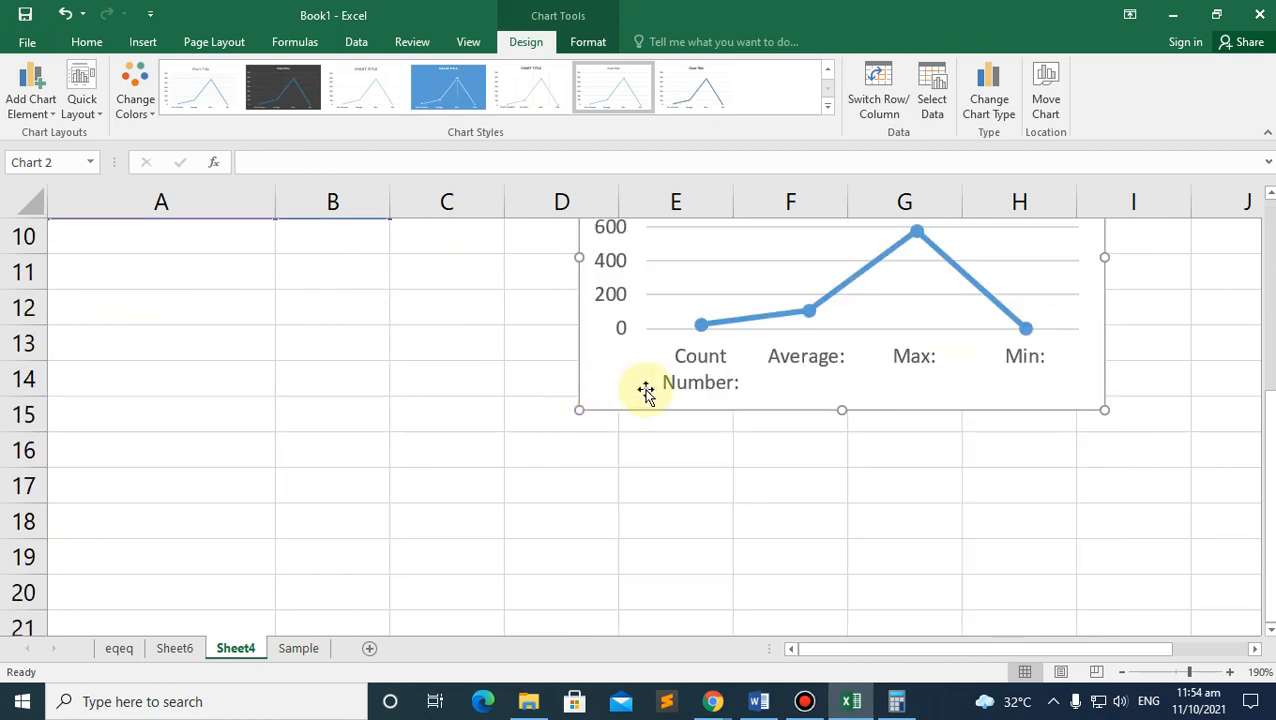
pyautogui.scroll(3, 650, 395)
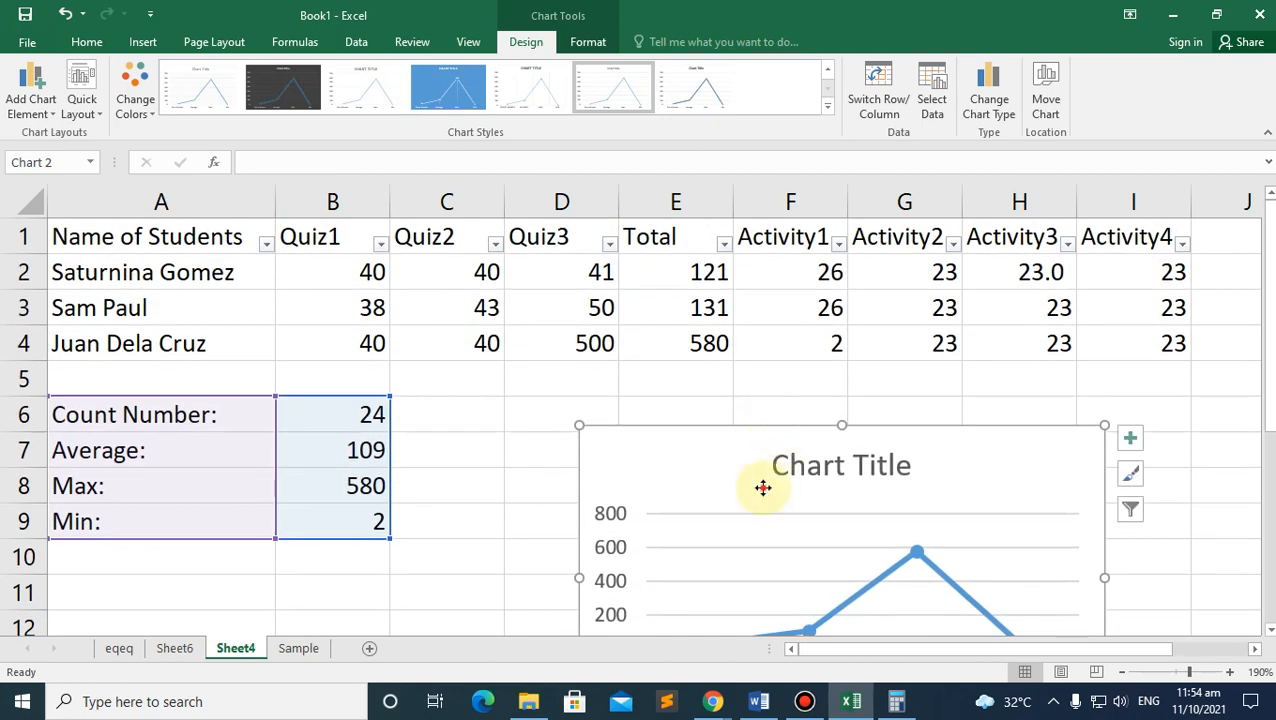
pyautogui.moveTo(763, 487); pyautogui.dragTo(666, 441)
pyautogui.scroll(-1, 666, 447)
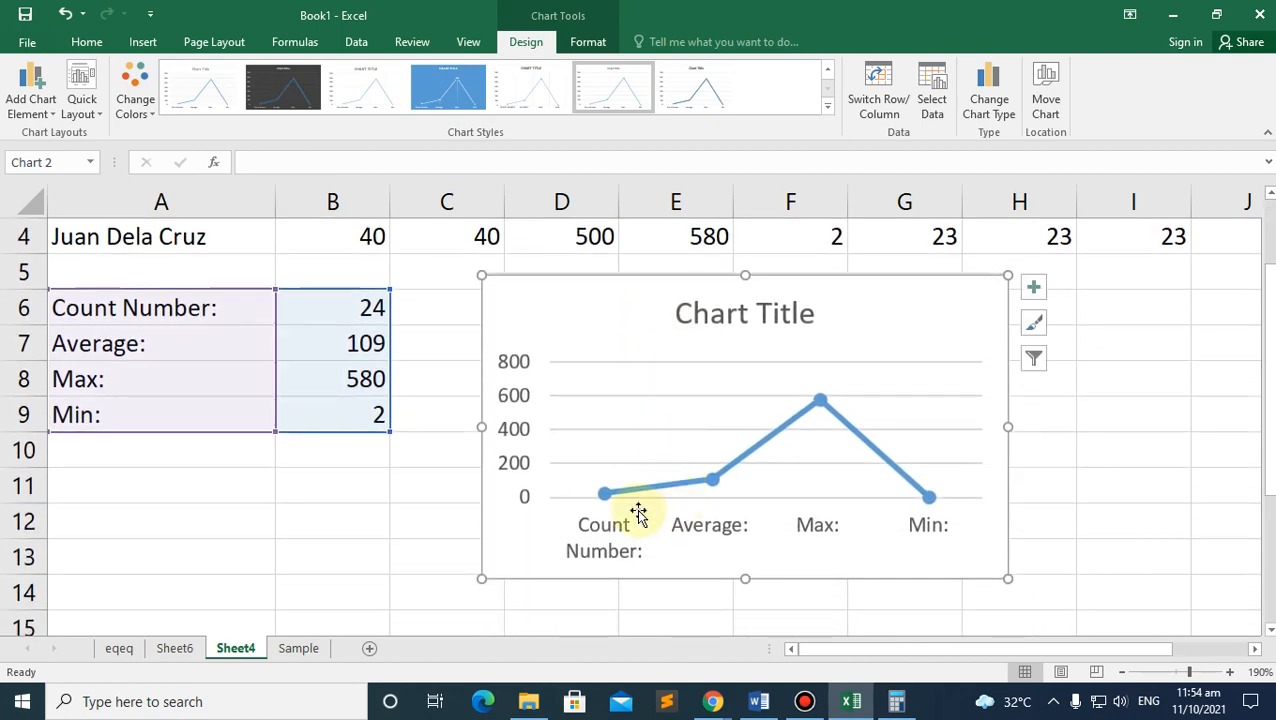
pyautogui.click(612, 522)
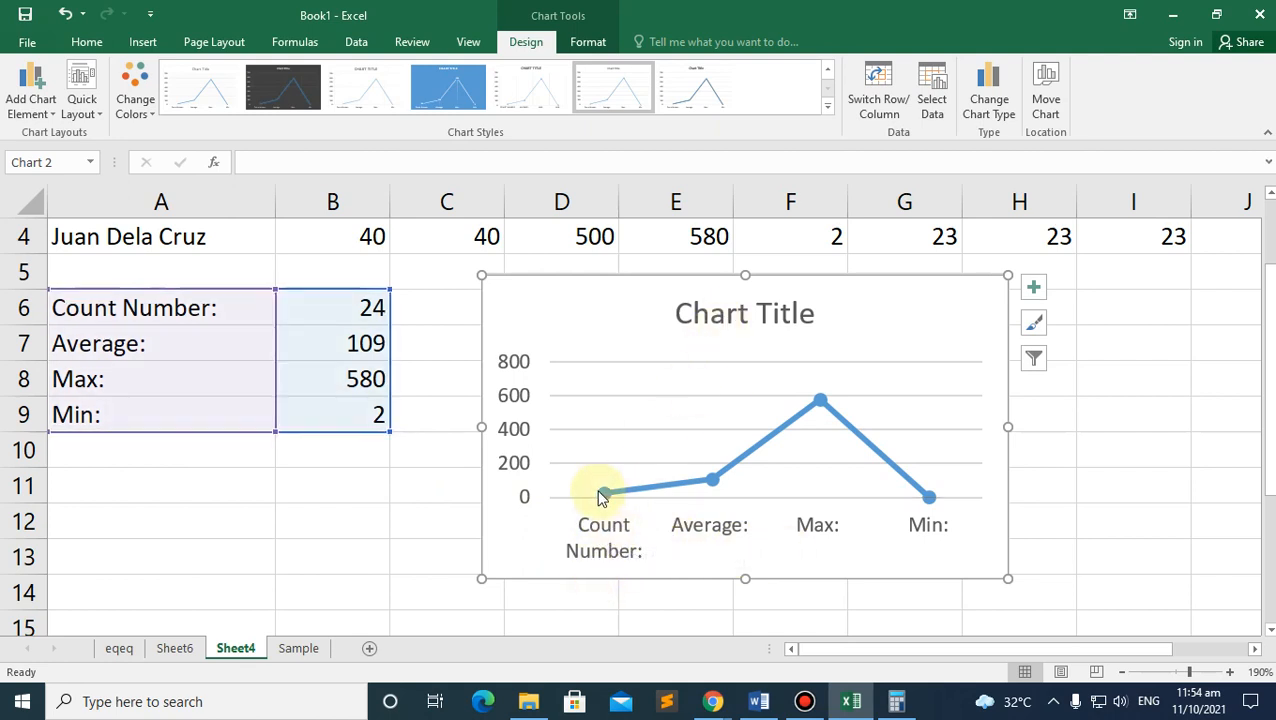
pyautogui.moveTo(600, 495)
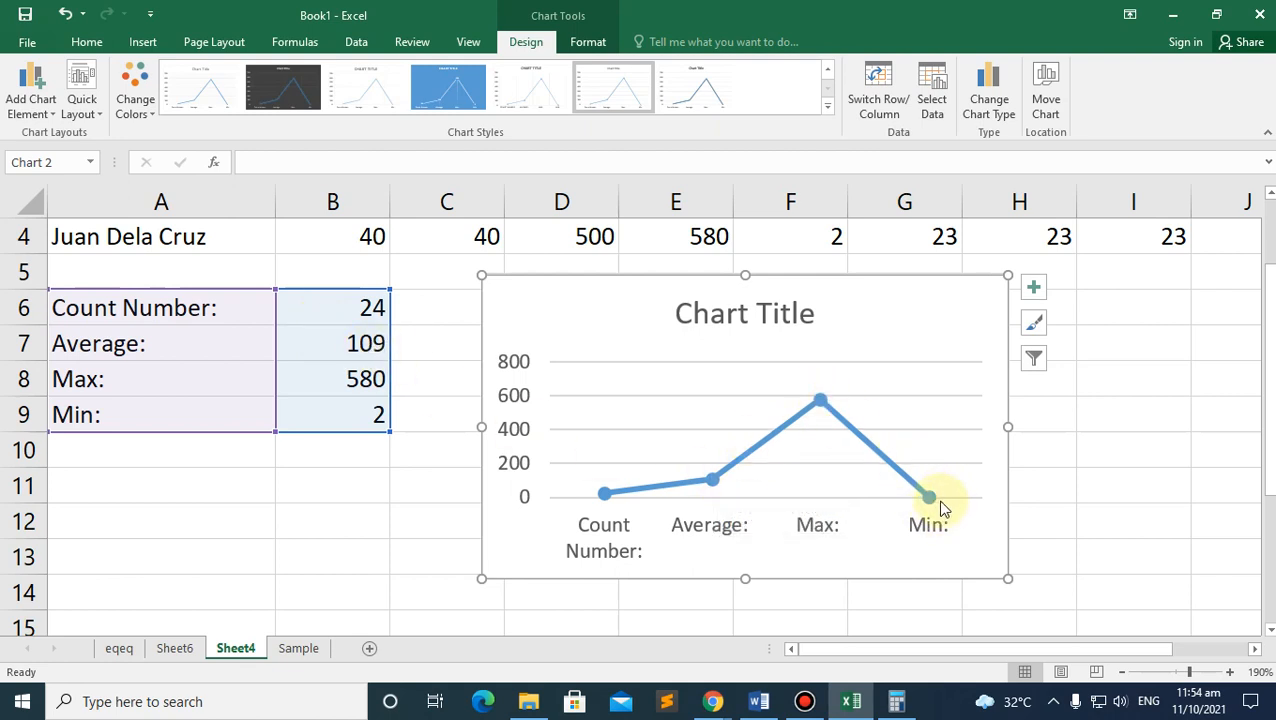
pyautogui.click(640, 548)
pyautogui.doubleClick(630, 550)
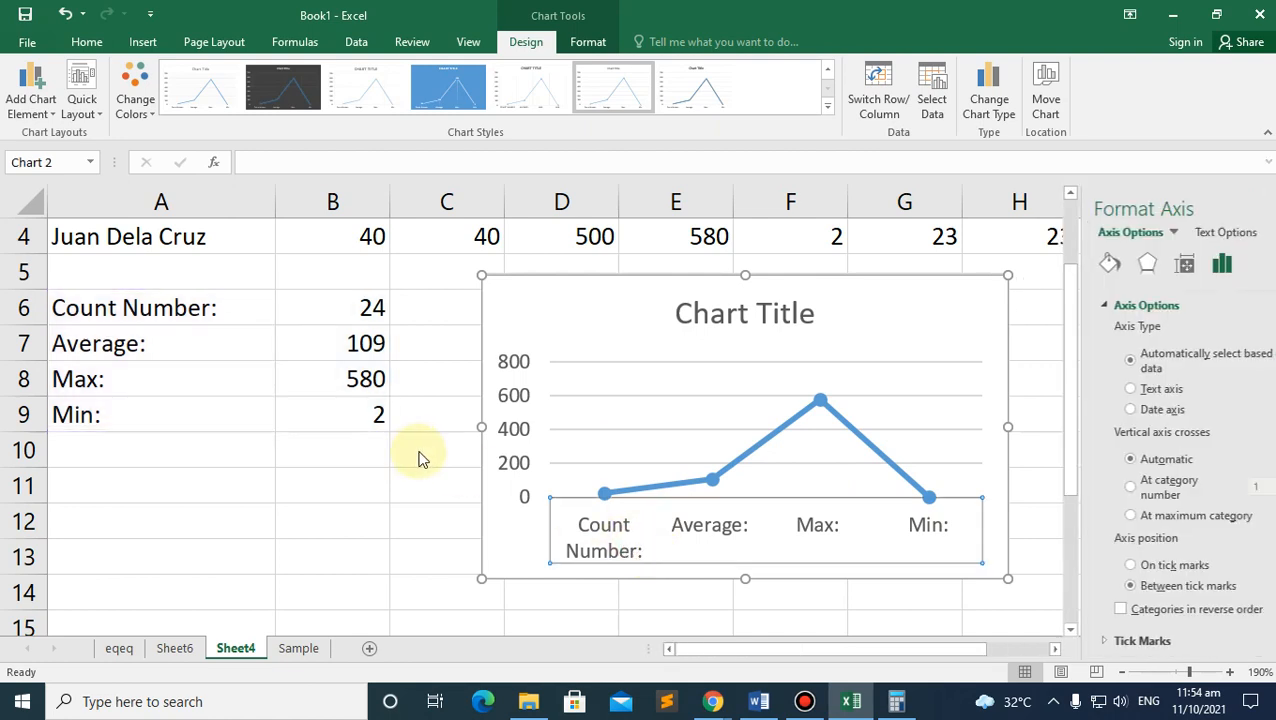
pyautogui.click(1264, 208)
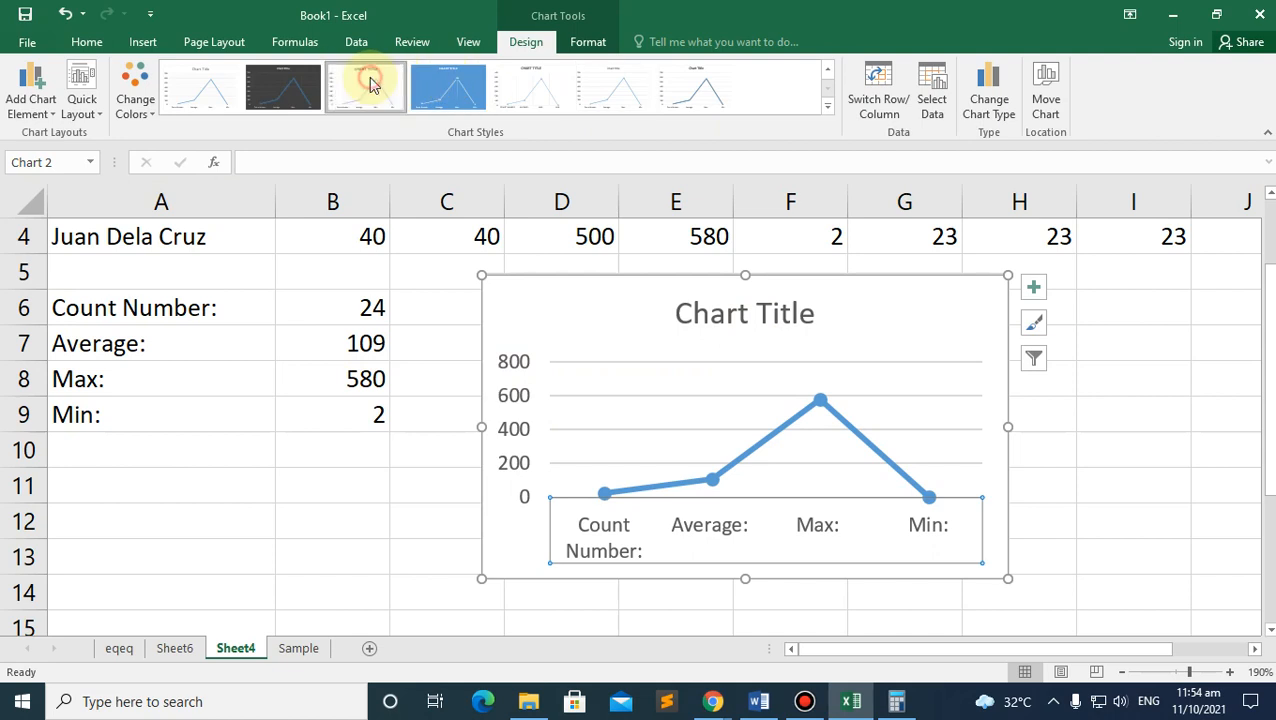
# Step: Apply the blue chart style, delete the category axis labels, then delete the chart
pyautogui.click(452, 86)
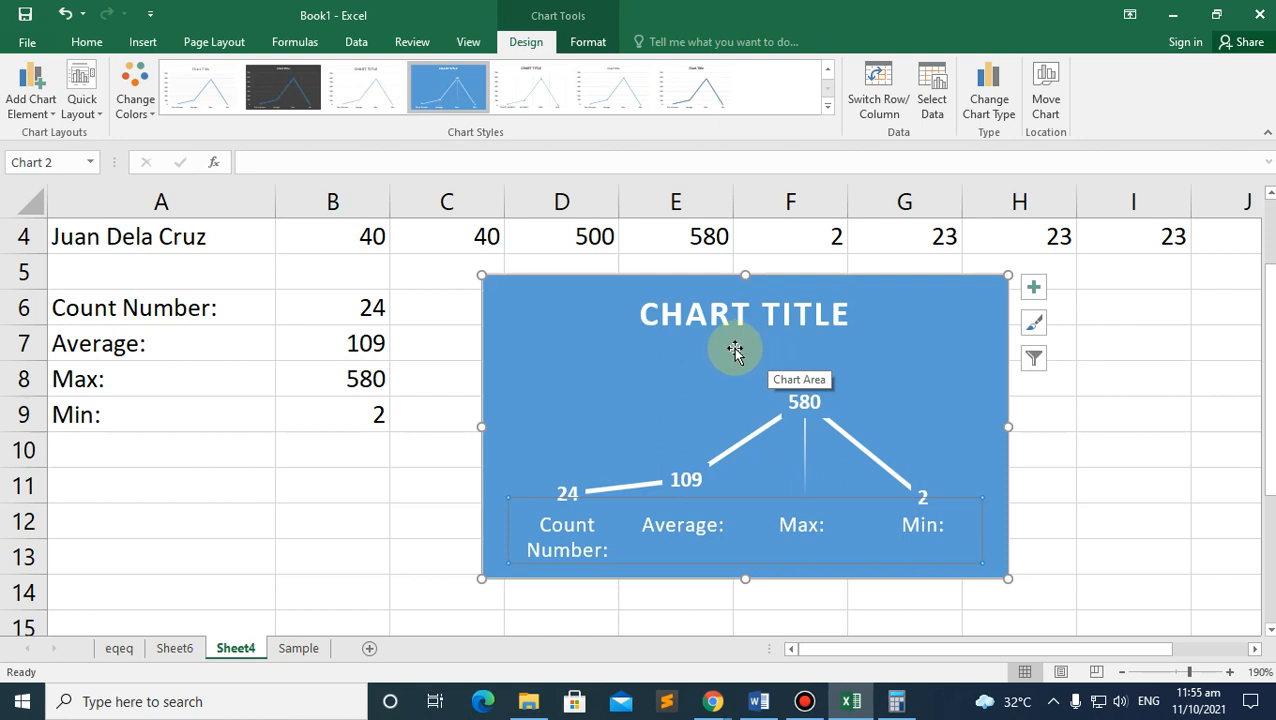
pyautogui.press('Delete')
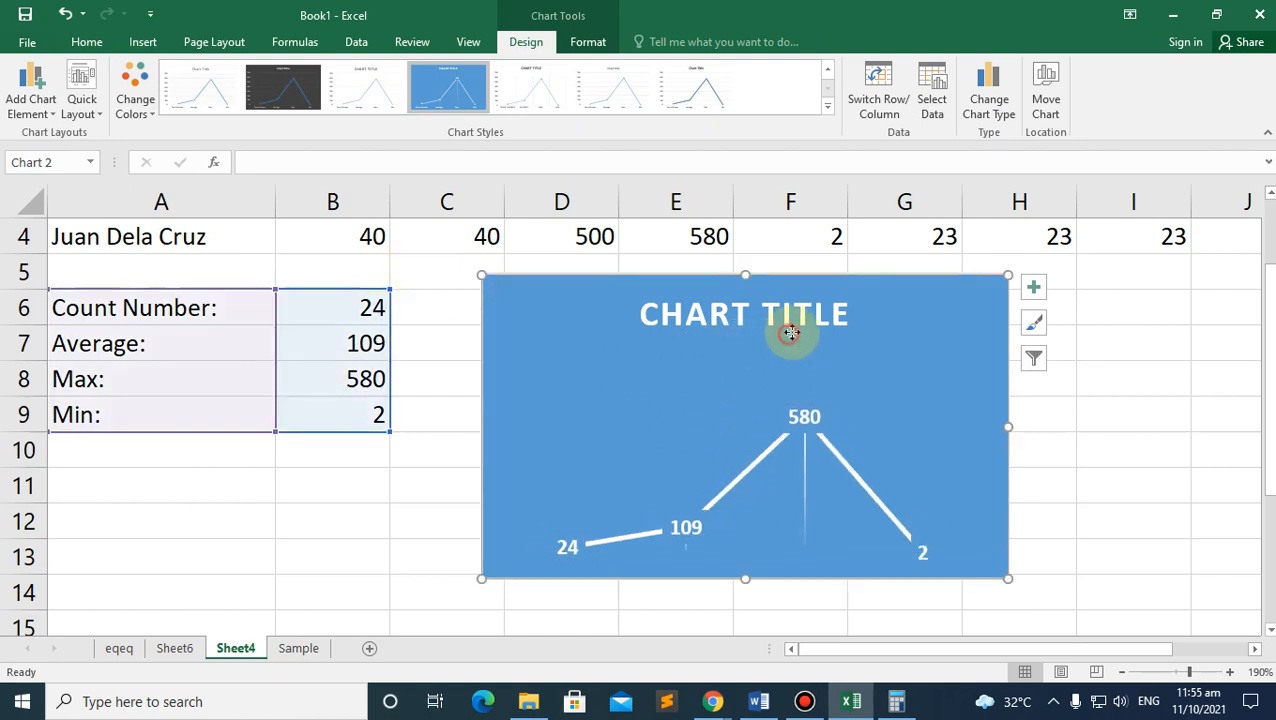
pyautogui.click(790, 333)
pyautogui.click(1000, 285)
pyautogui.press('Delete')
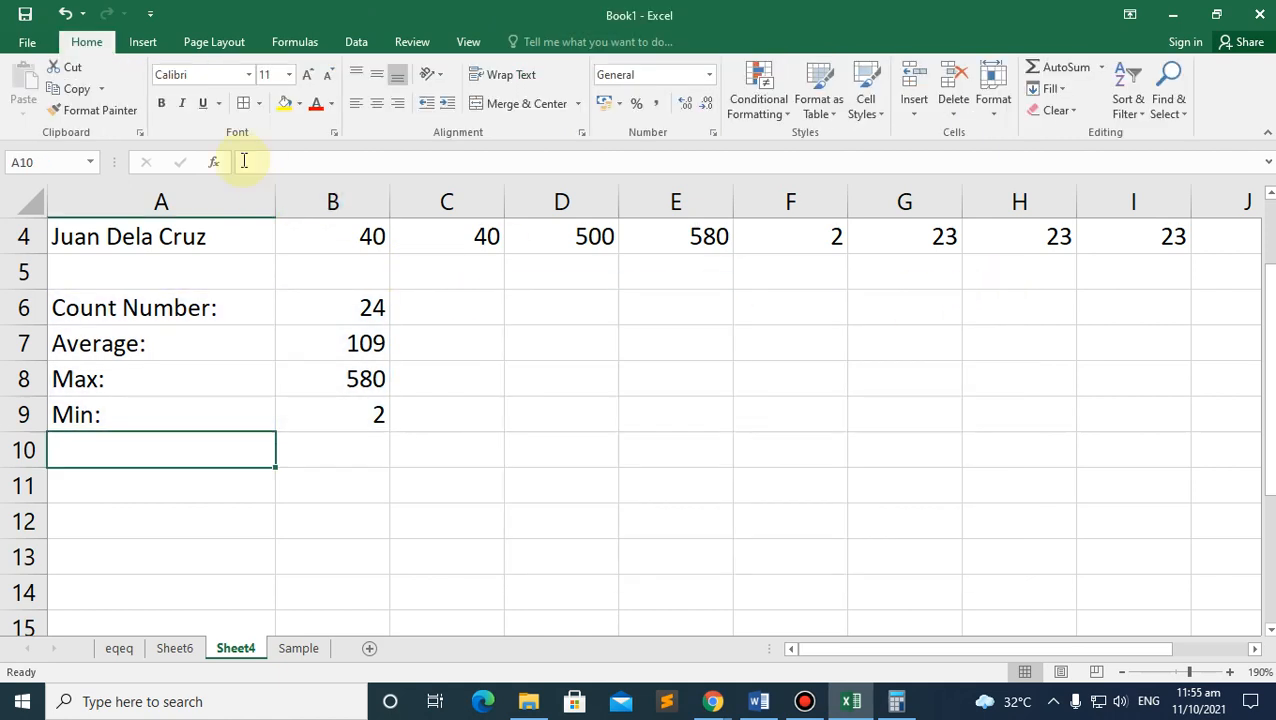
# Step: Switch to the Chrome video meeting tab
pyautogui.click(145, 42)
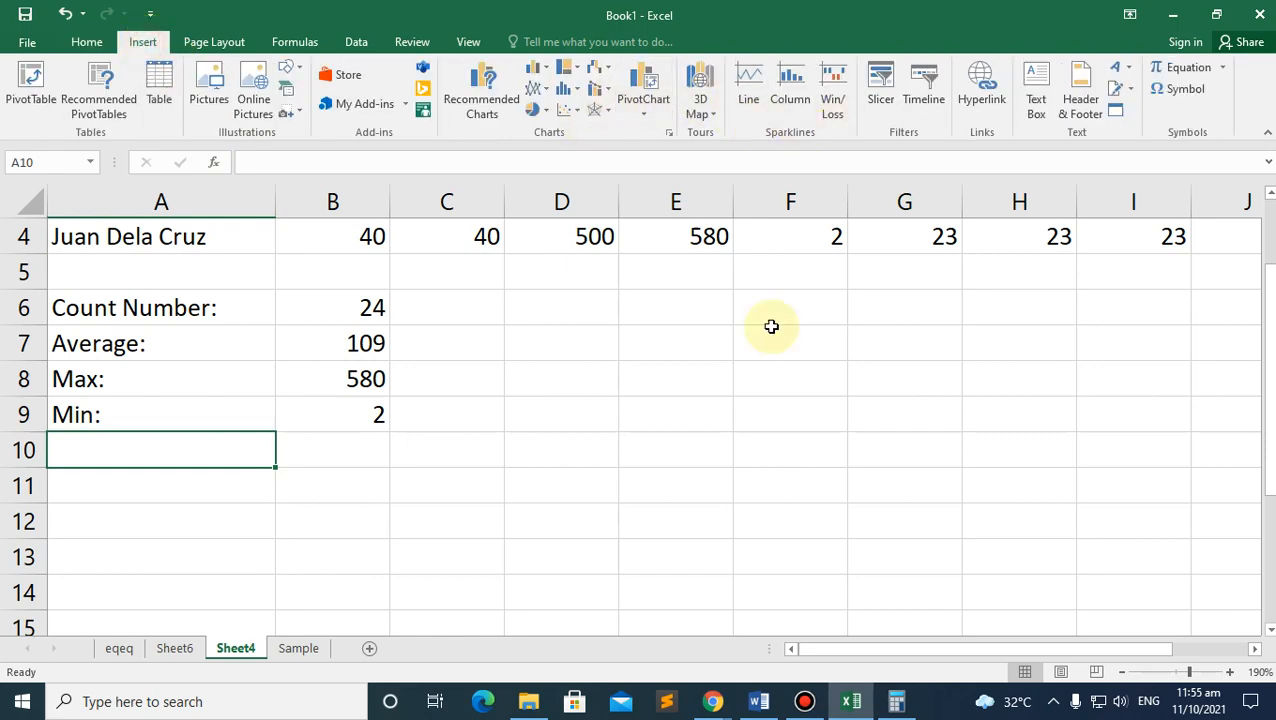
pyautogui.click(675, 650)
pyautogui.click(305, 15)
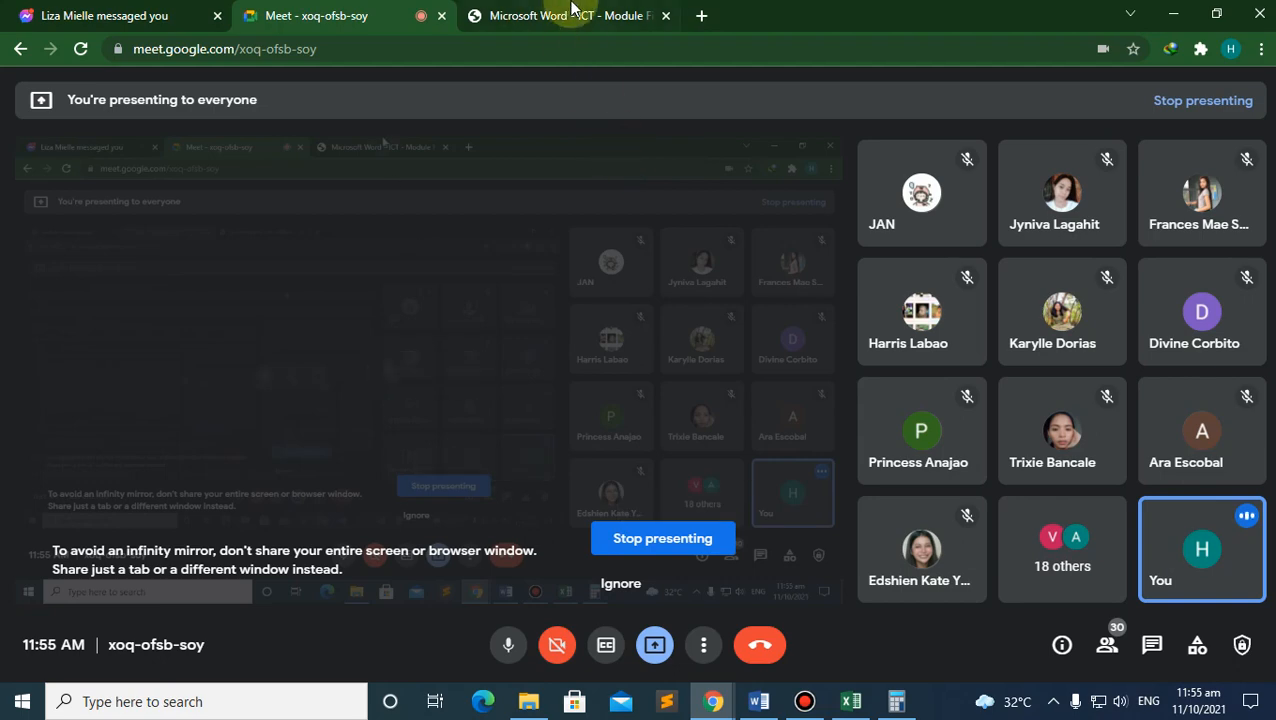
# Step: Scroll the ICT module PDF from page 8 to the Page Layout section, then return to Excel
pyautogui.click(567, 15)
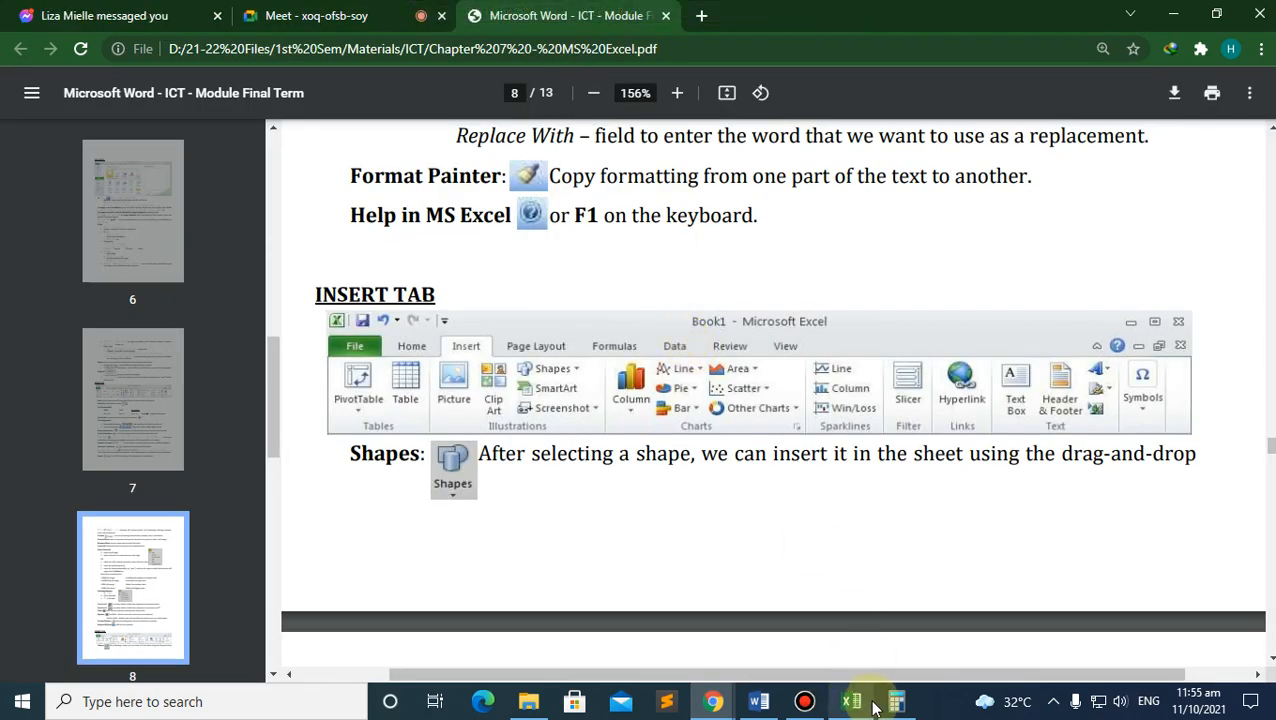
pyautogui.click(851, 701)
pyautogui.click(712, 701)
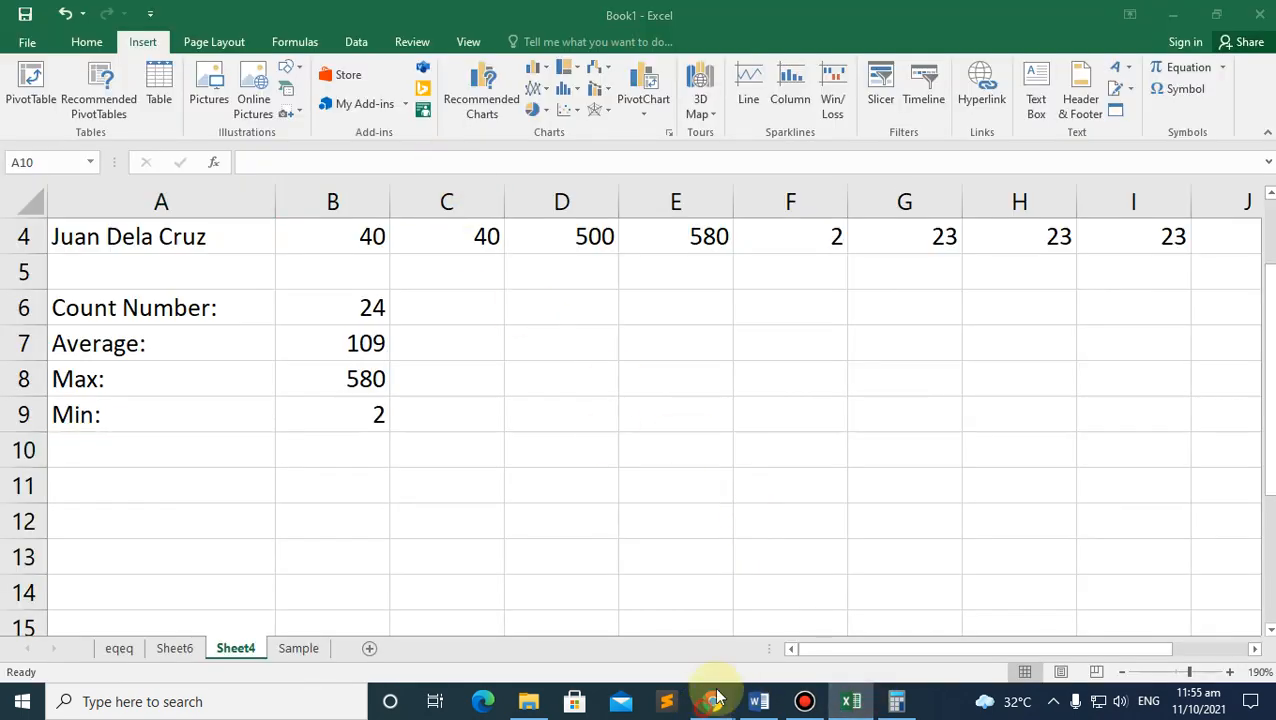
pyautogui.scroll(-5, 623, 466)
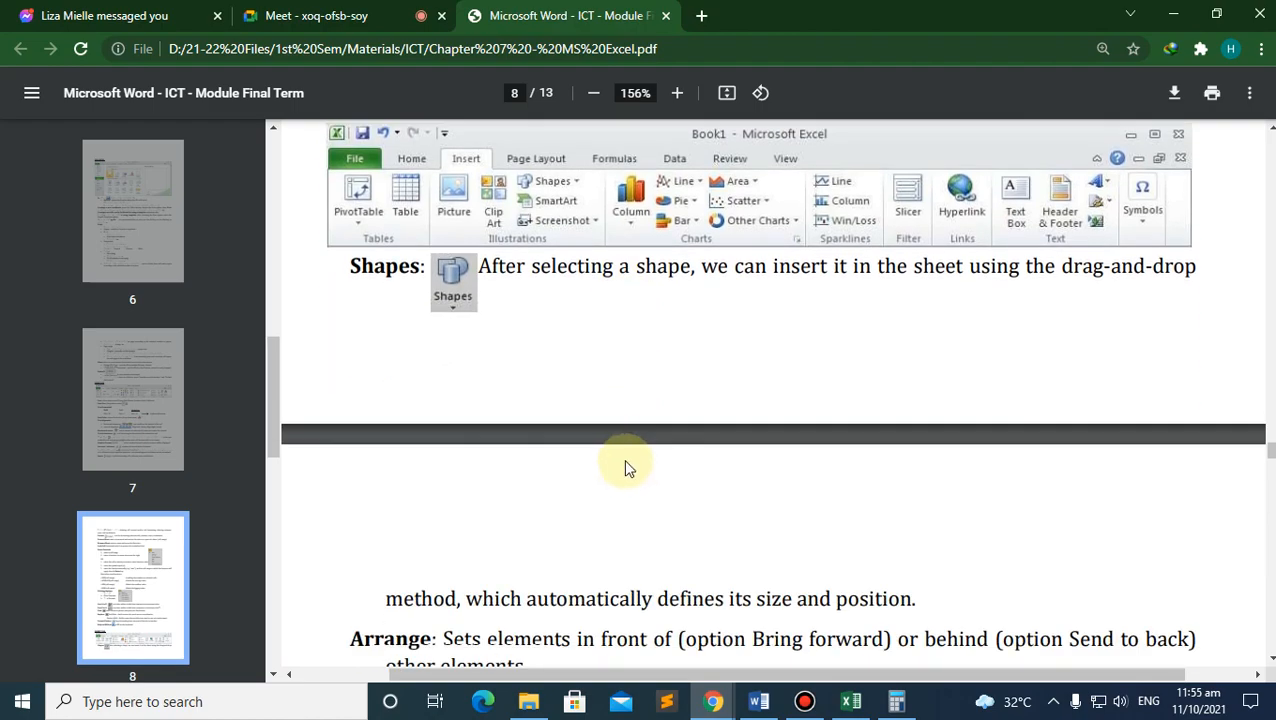
pyautogui.scroll(4, 610, 476)
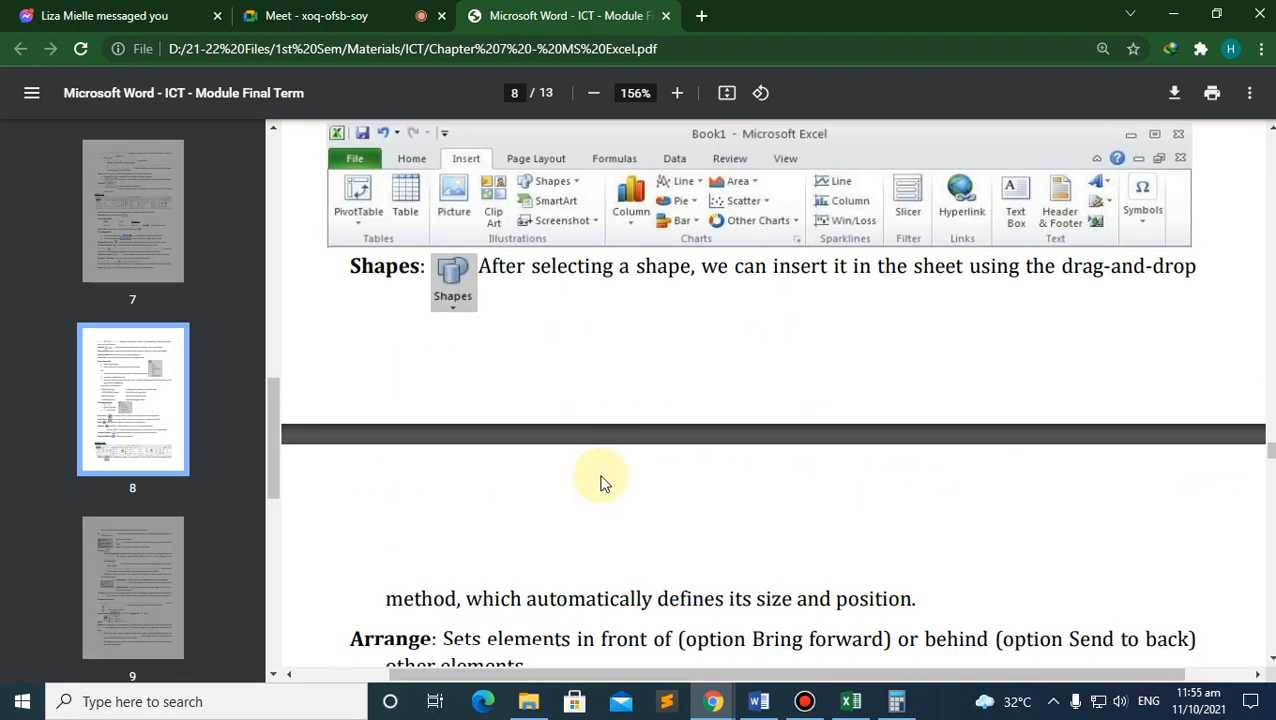
pyautogui.scroll(-7, 596, 472)
pyautogui.scroll(-15, 590, 465)
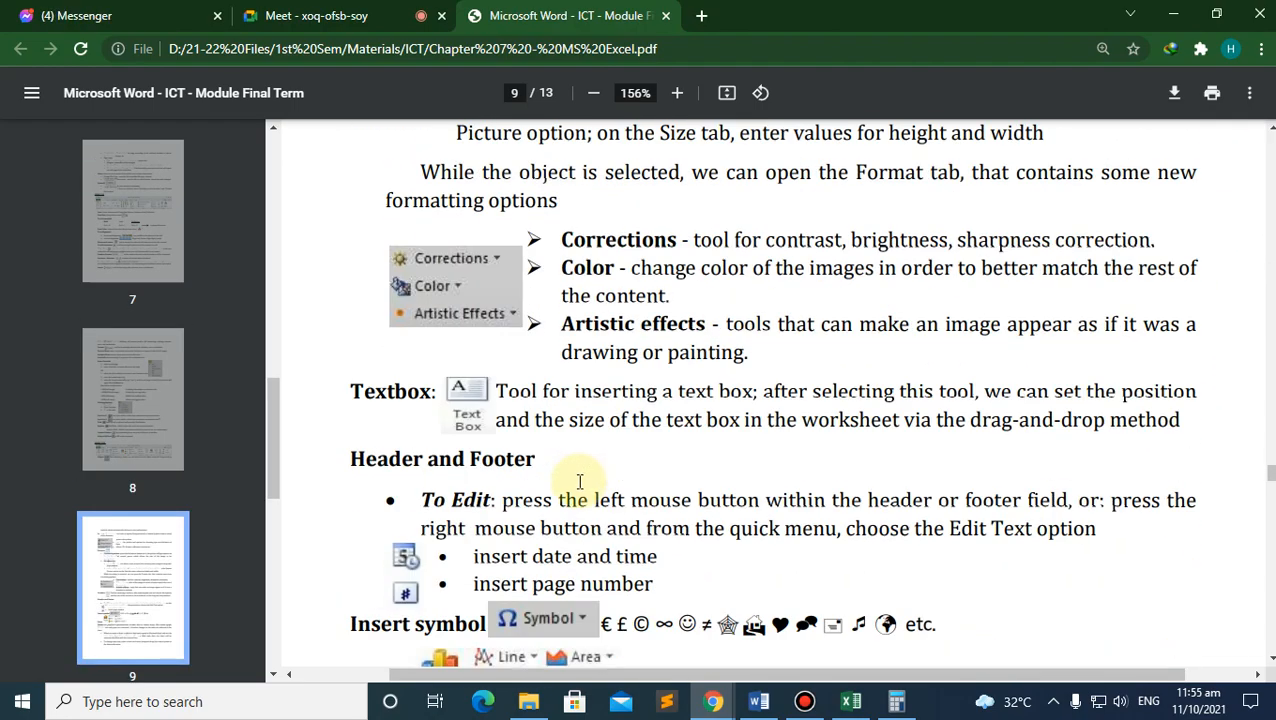
pyautogui.scroll(-5, 575, 477)
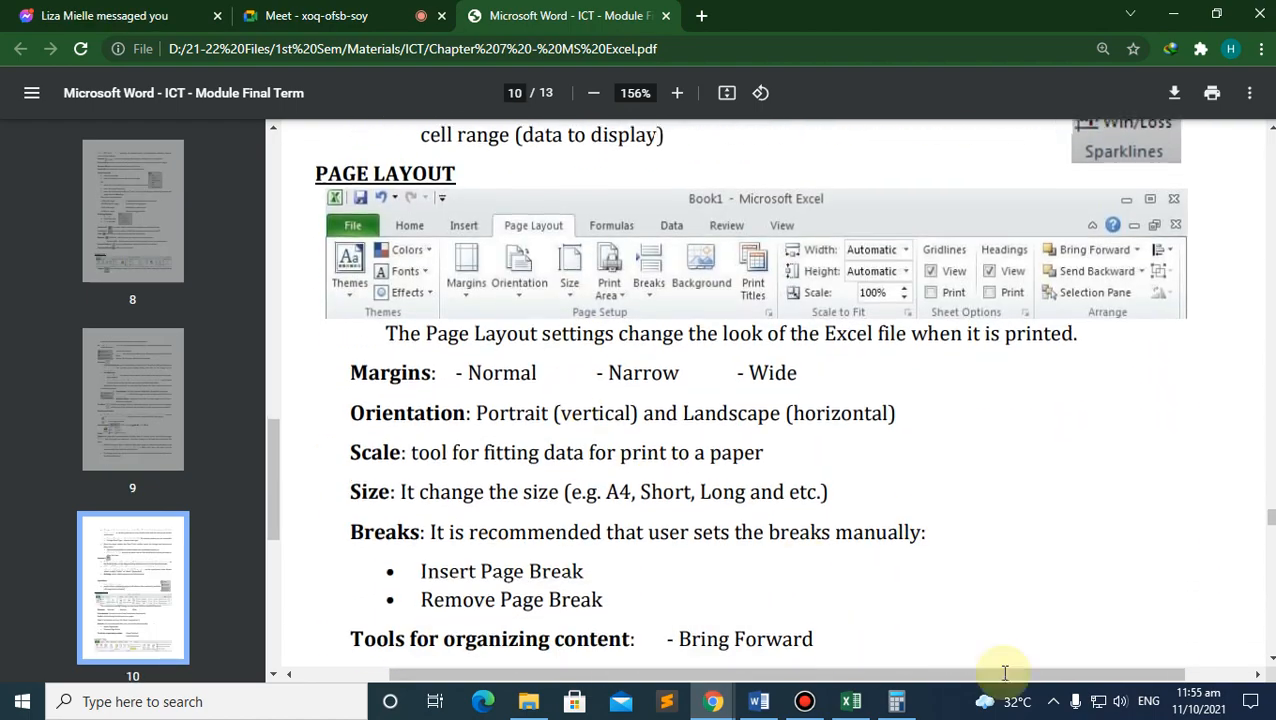
pyautogui.click(848, 705)
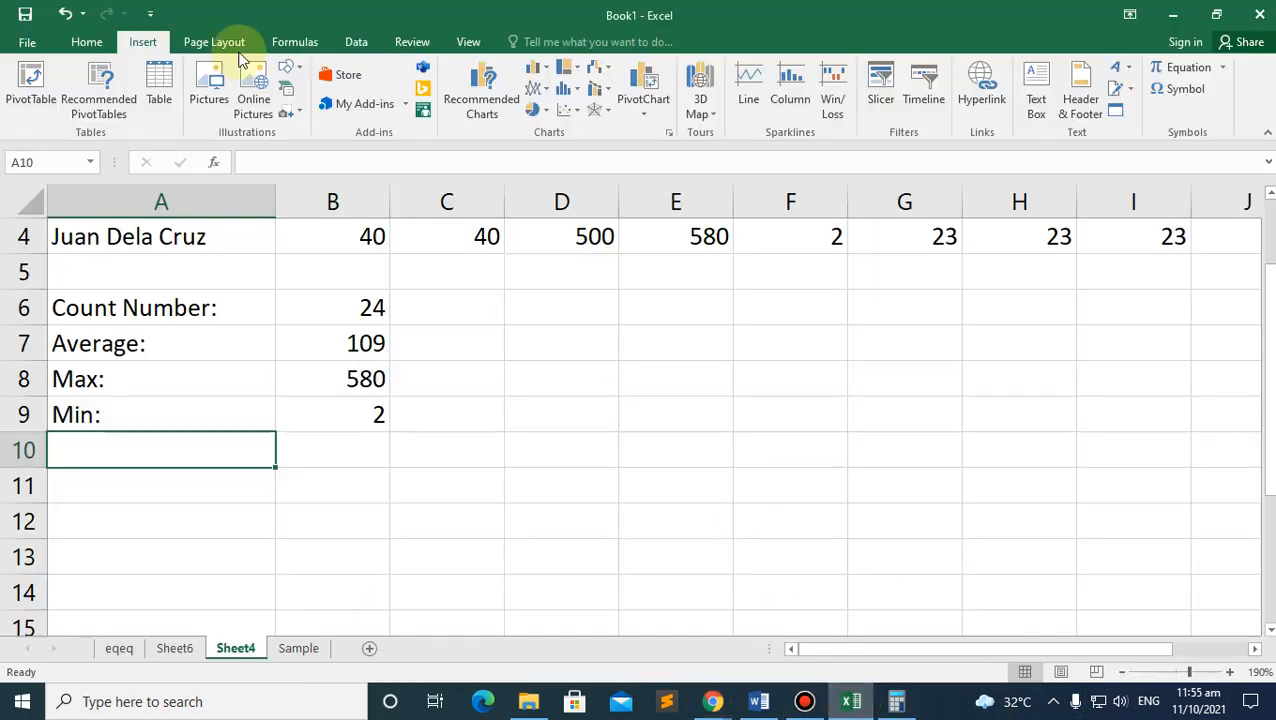
# Step: Look over the page margin presets and set the page orientation to landscape
pyautogui.click(213, 41)
pyautogui.click(147, 106)
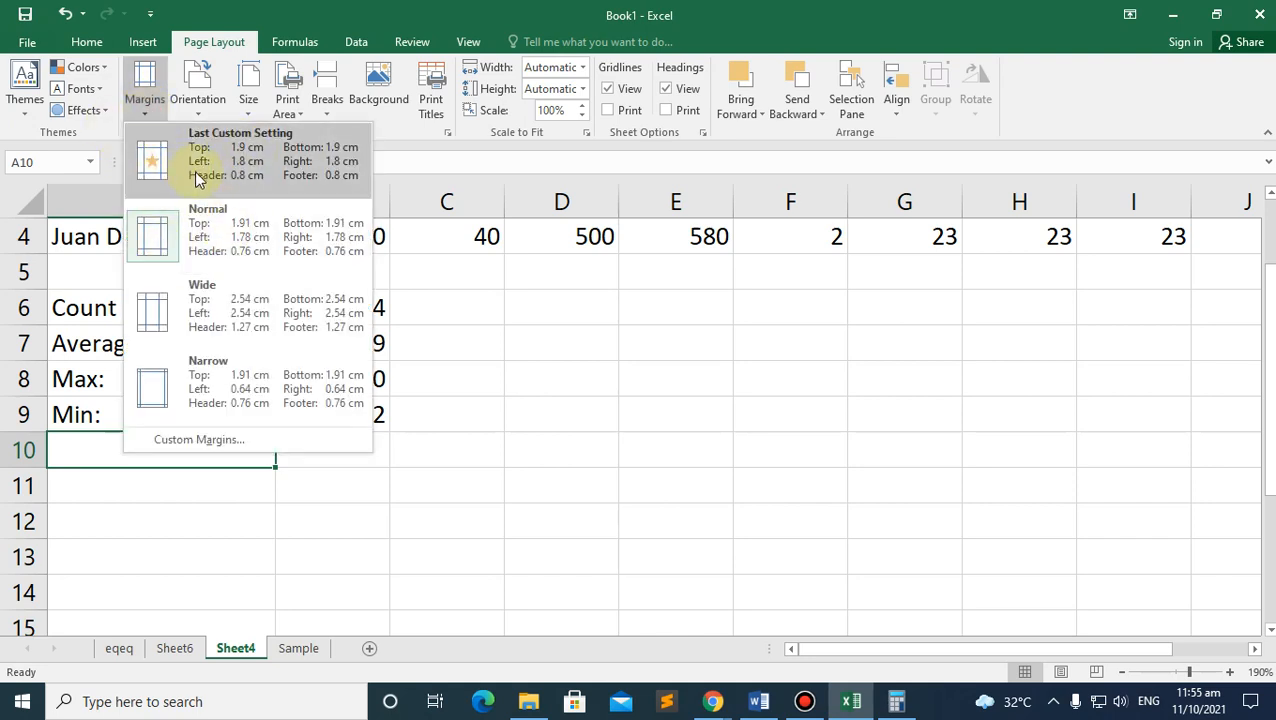
pyautogui.click(388, 130)
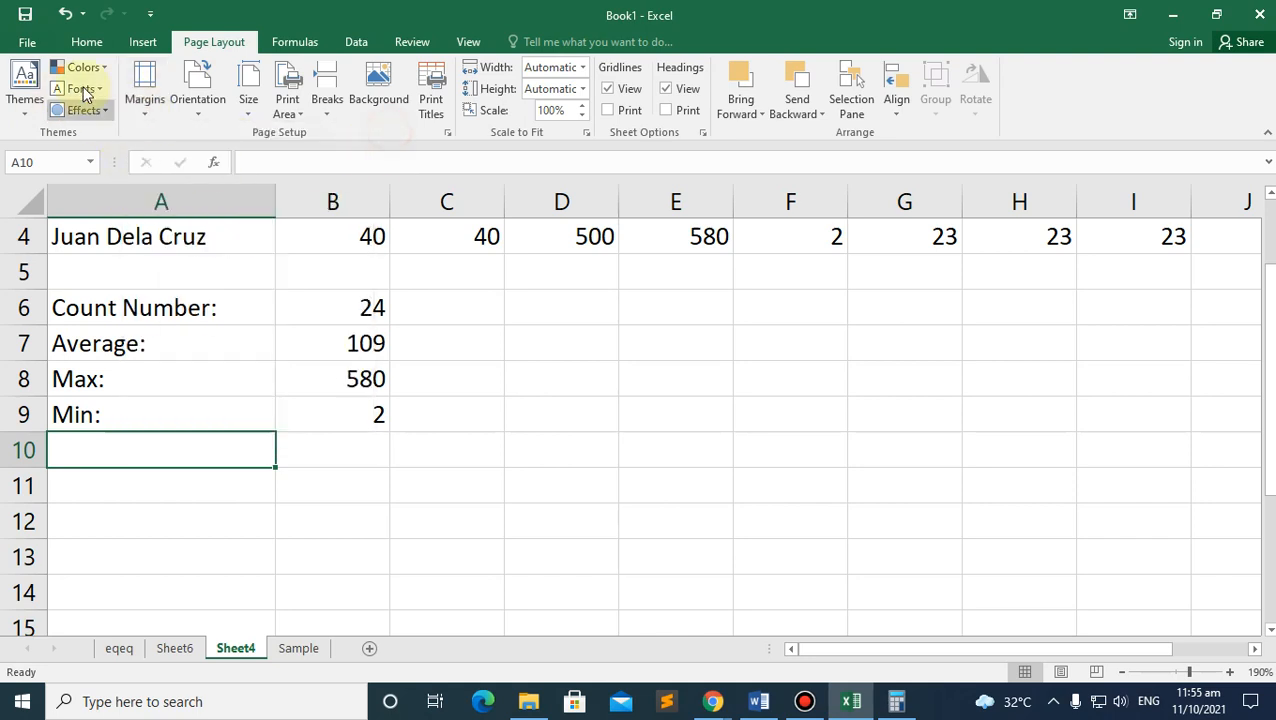
pyautogui.click(147, 108)
pyautogui.click(196, 100)
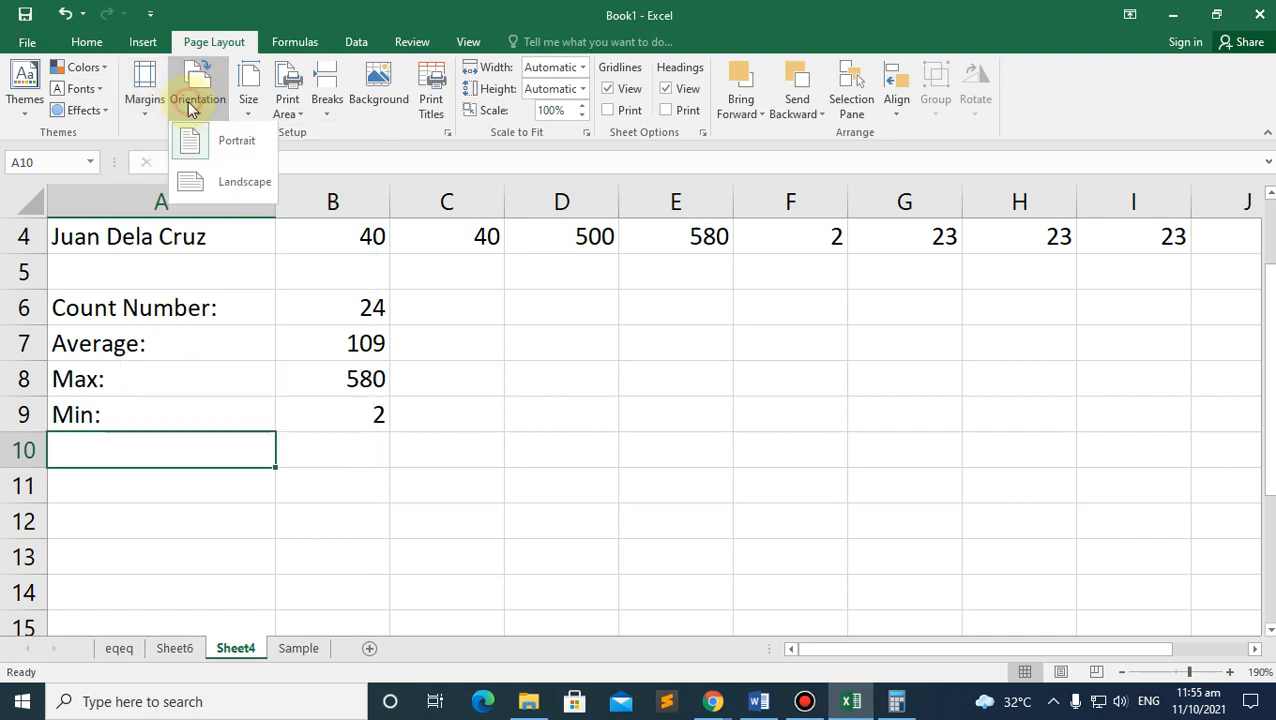
pyautogui.click(239, 189)
pyautogui.click(249, 105)
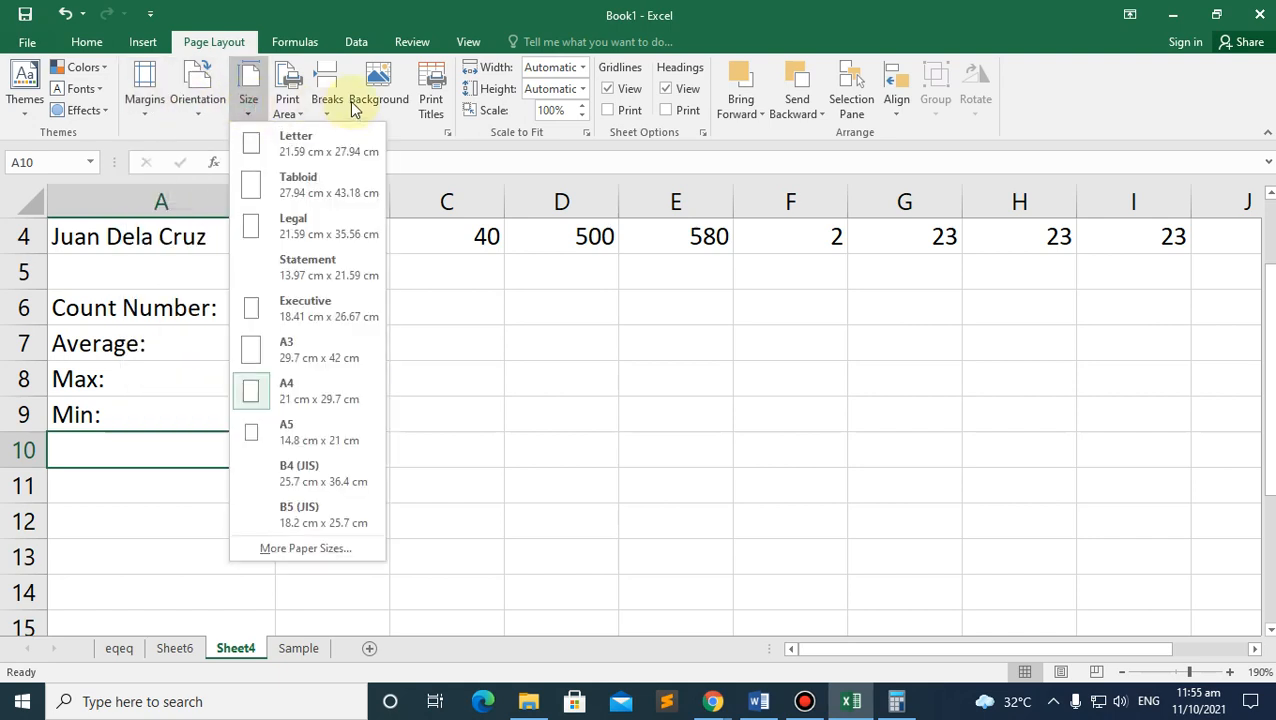
# Step: Browse the Formulas, Data and Review commands, ending on the View tab's freeze settings
pyautogui.click(300, 41)
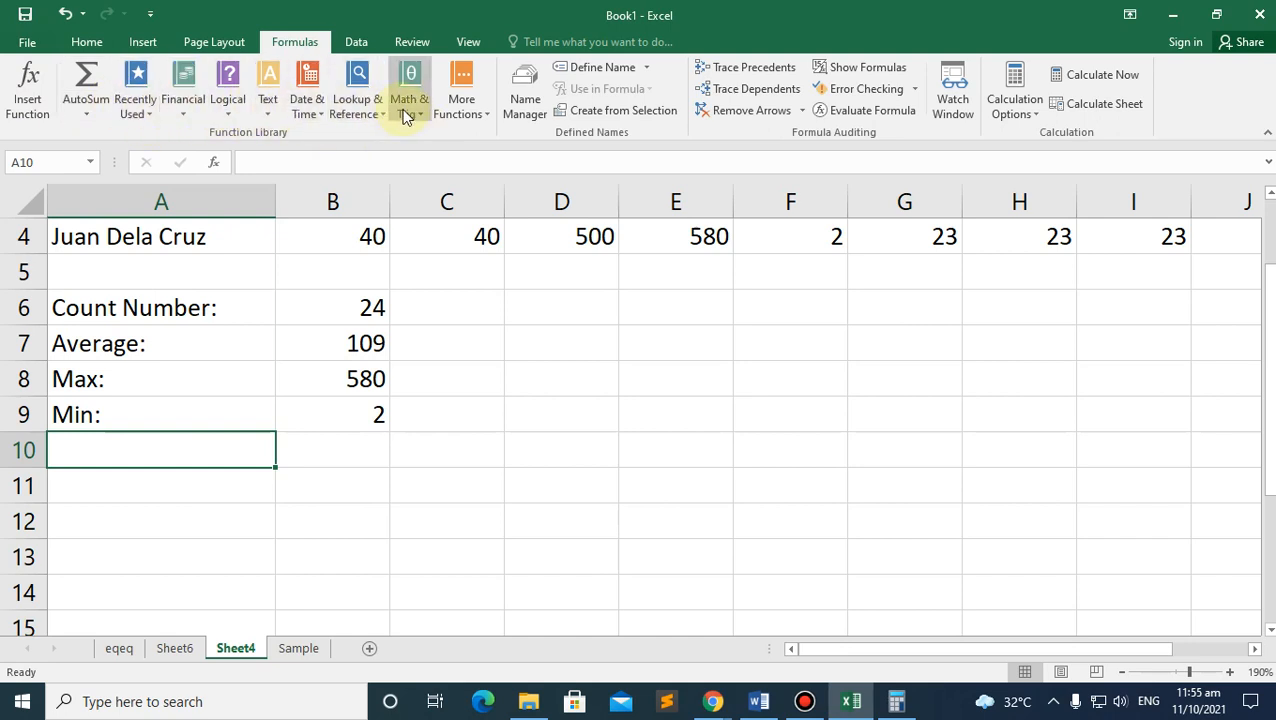
pyautogui.click(354, 44)
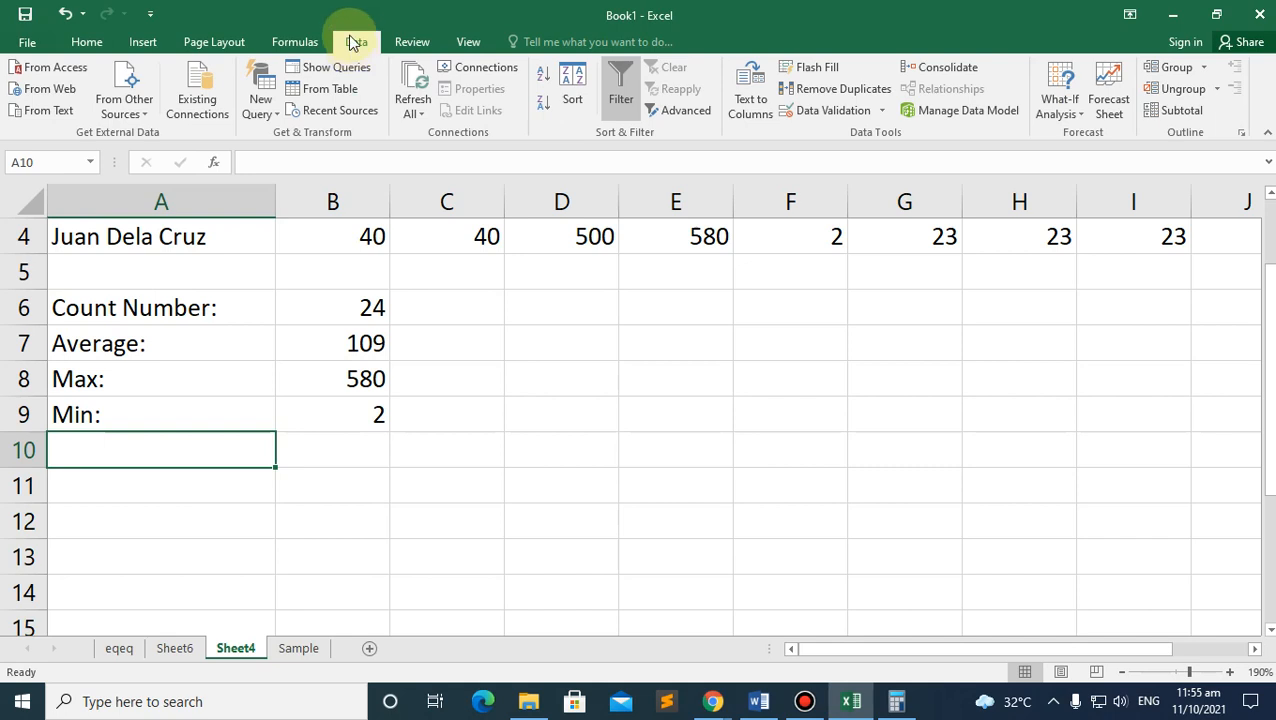
pyautogui.click(412, 44)
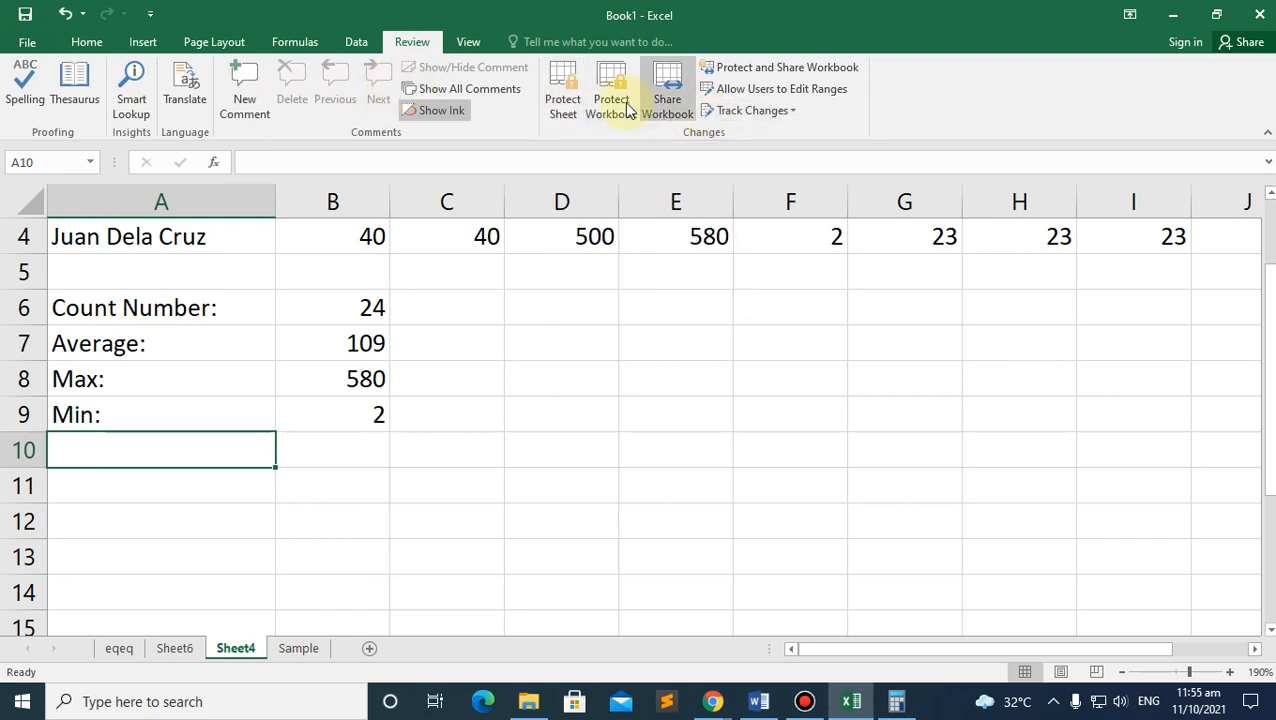
pyautogui.click(464, 40)
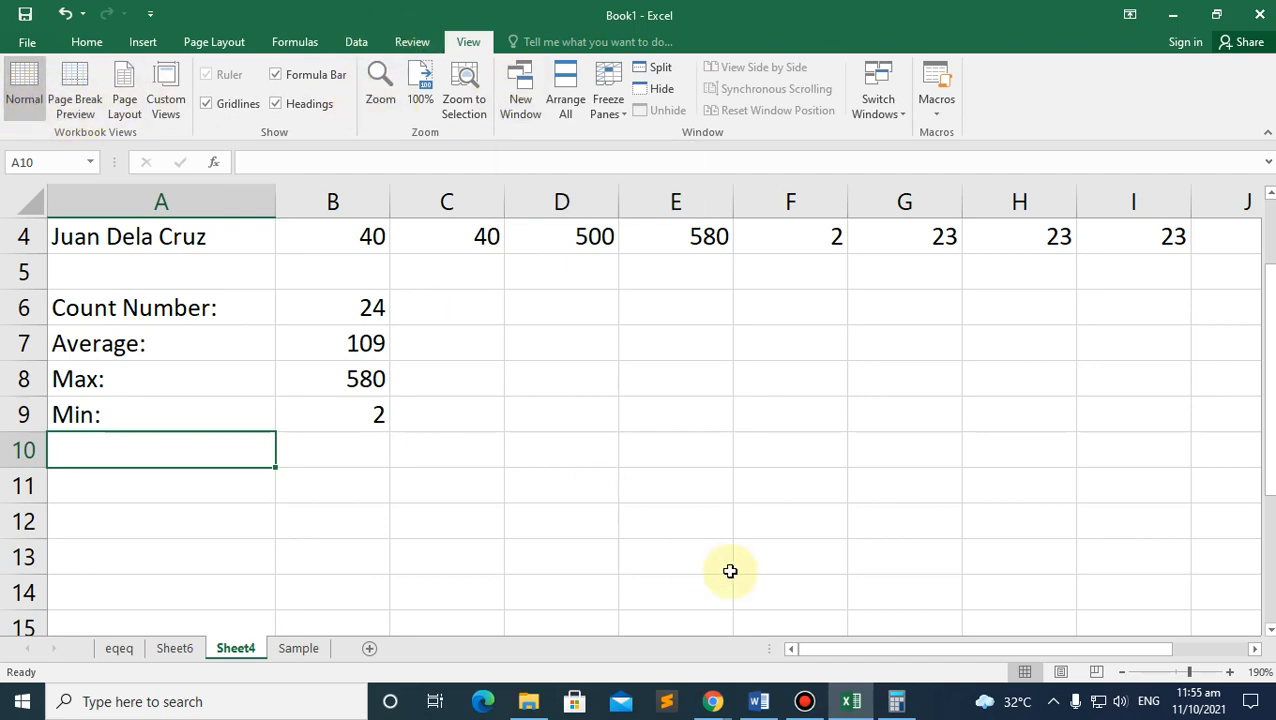
# Step: Read the Freeze Panes notes in the Excel module PDF, then return to the workbook
pyautogui.moveTo(712, 703)
pyautogui.click(649, 636)
pyautogui.scroll(-10, 578, 420)
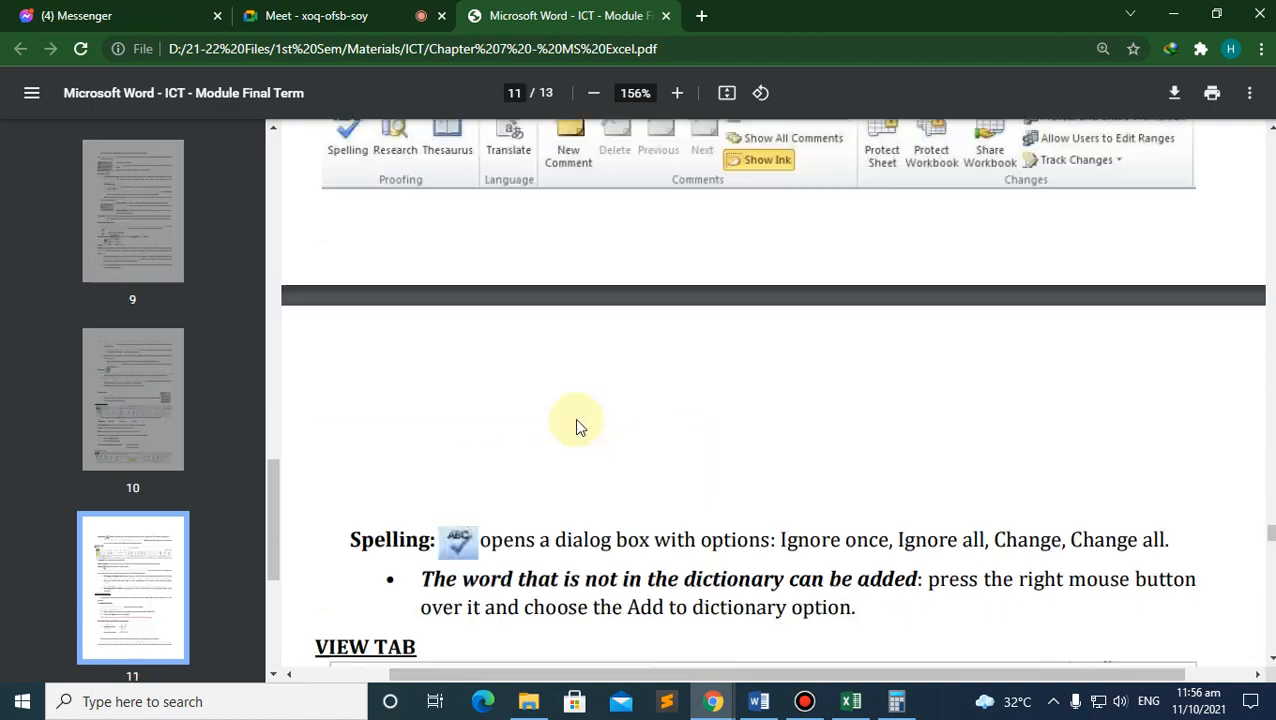
pyautogui.scroll(-2, 578, 414)
pyautogui.scroll(-6, 578, 414)
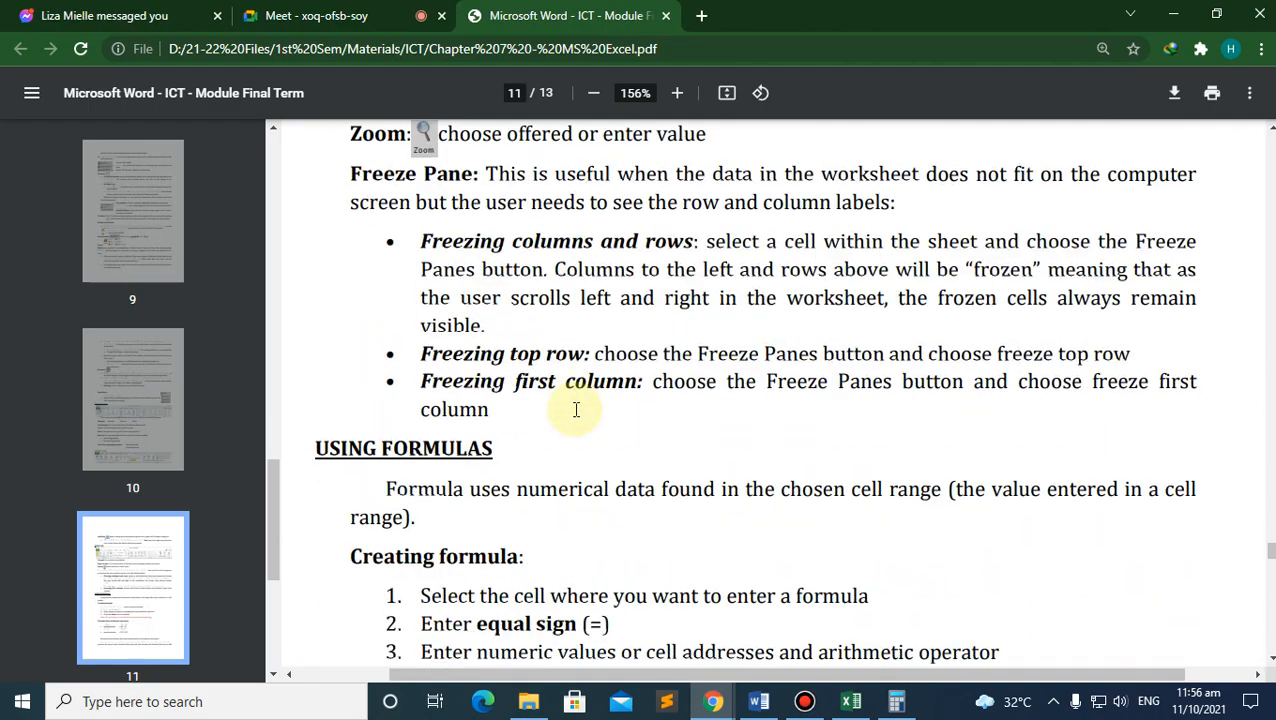
pyautogui.scroll(3, 570, 416)
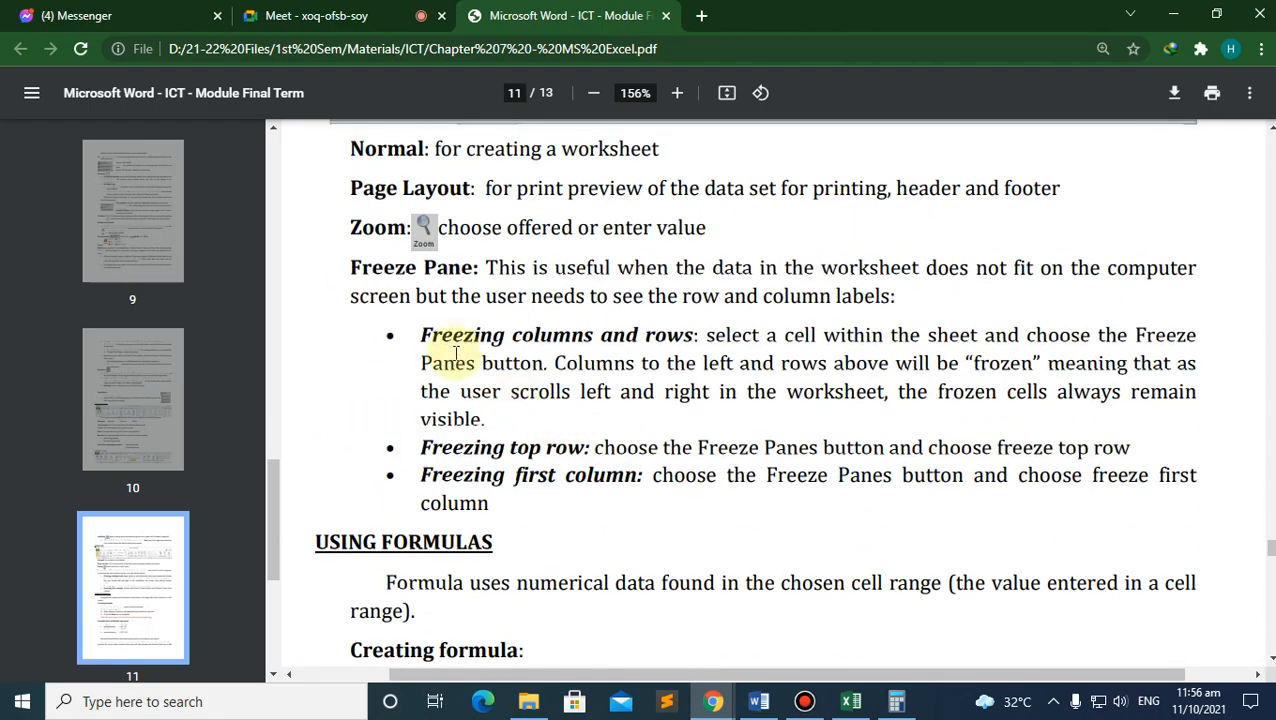
pyautogui.click(851, 701)
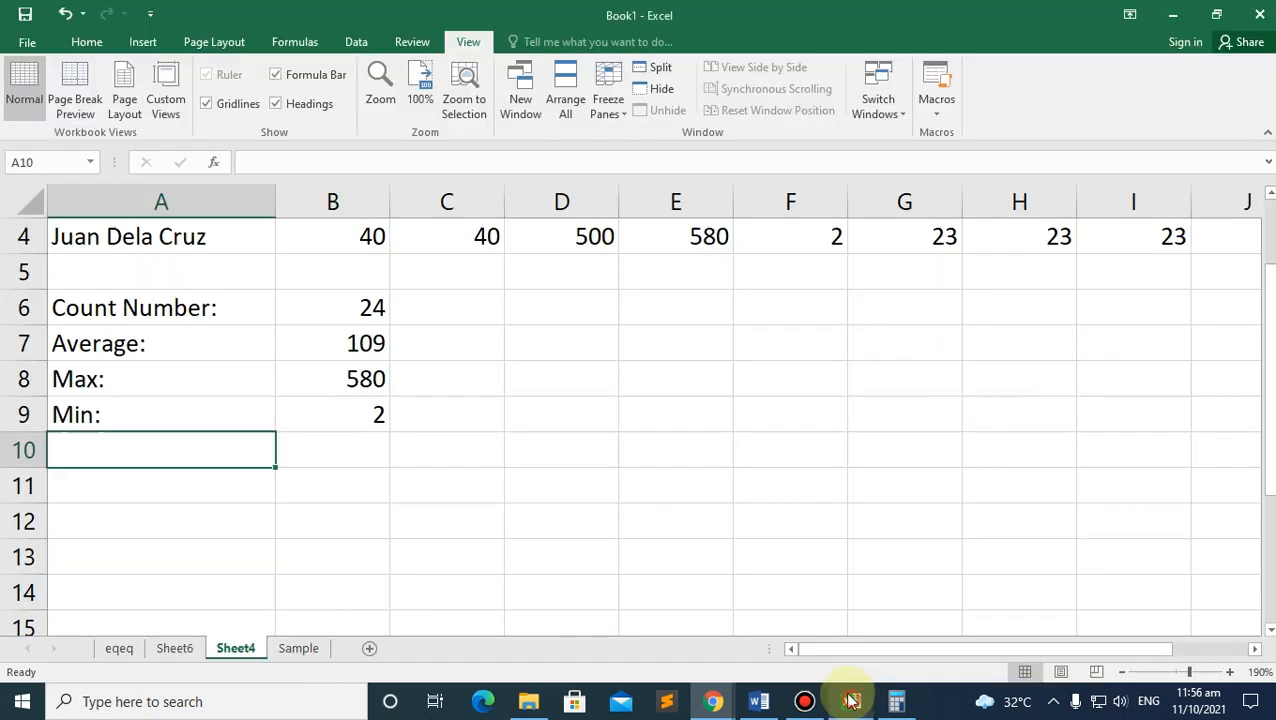
pyautogui.scroll(1, 226, 398)
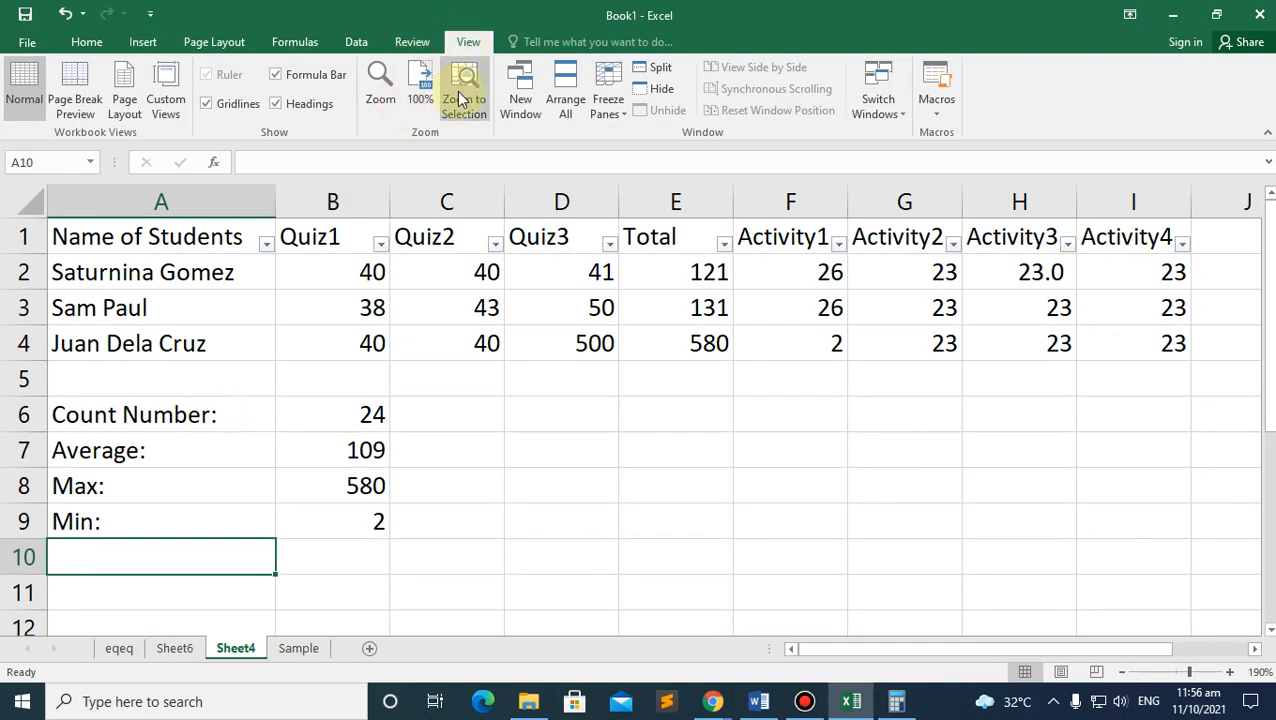
pyautogui.click(600, 114)
pyautogui.click(465, 245)
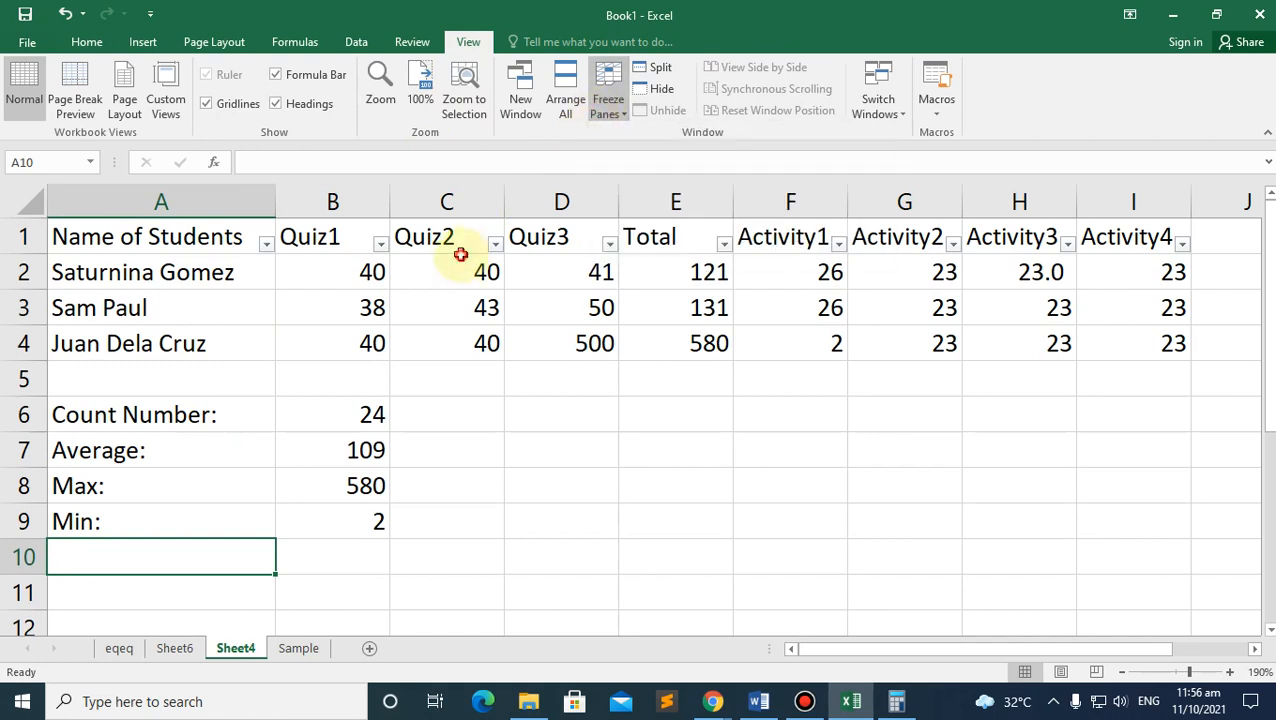
pyautogui.click(83, 250)
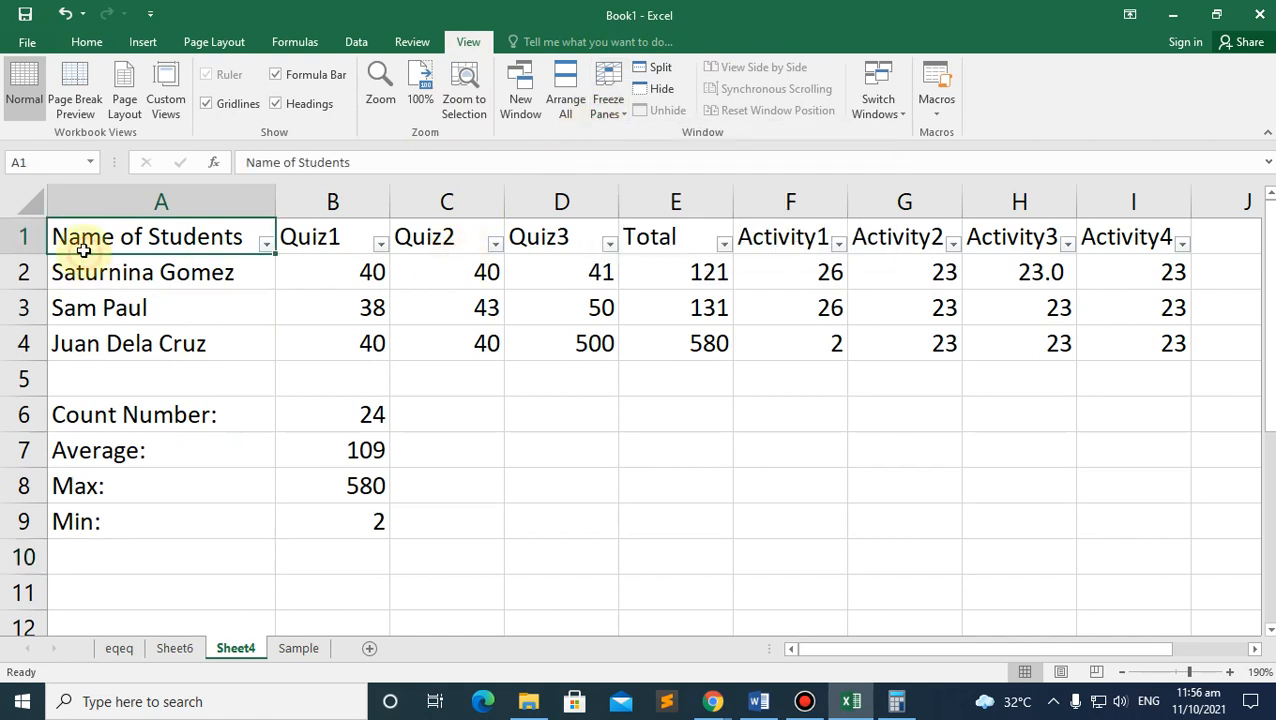
pyautogui.keyDown('shift'); pyautogui.click(1162, 239); pyautogui.keyUp('shift')
pyautogui.click(135, 273)
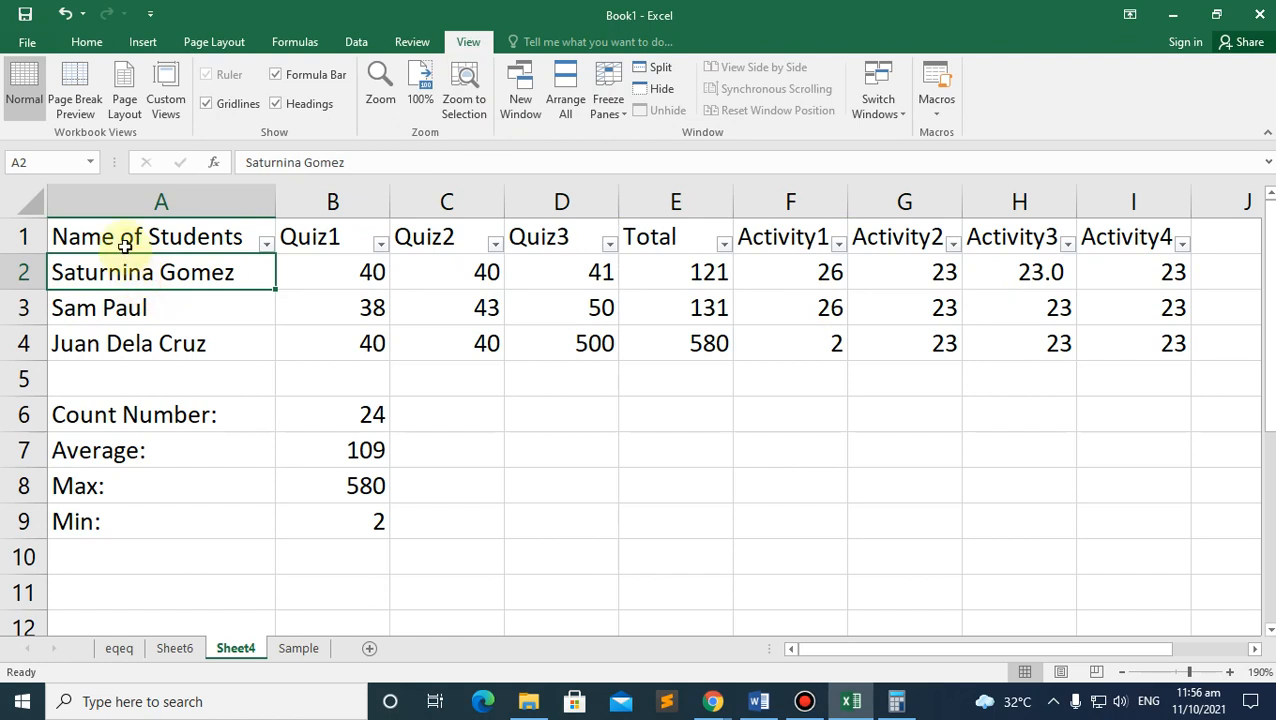
pyautogui.click(125, 245)
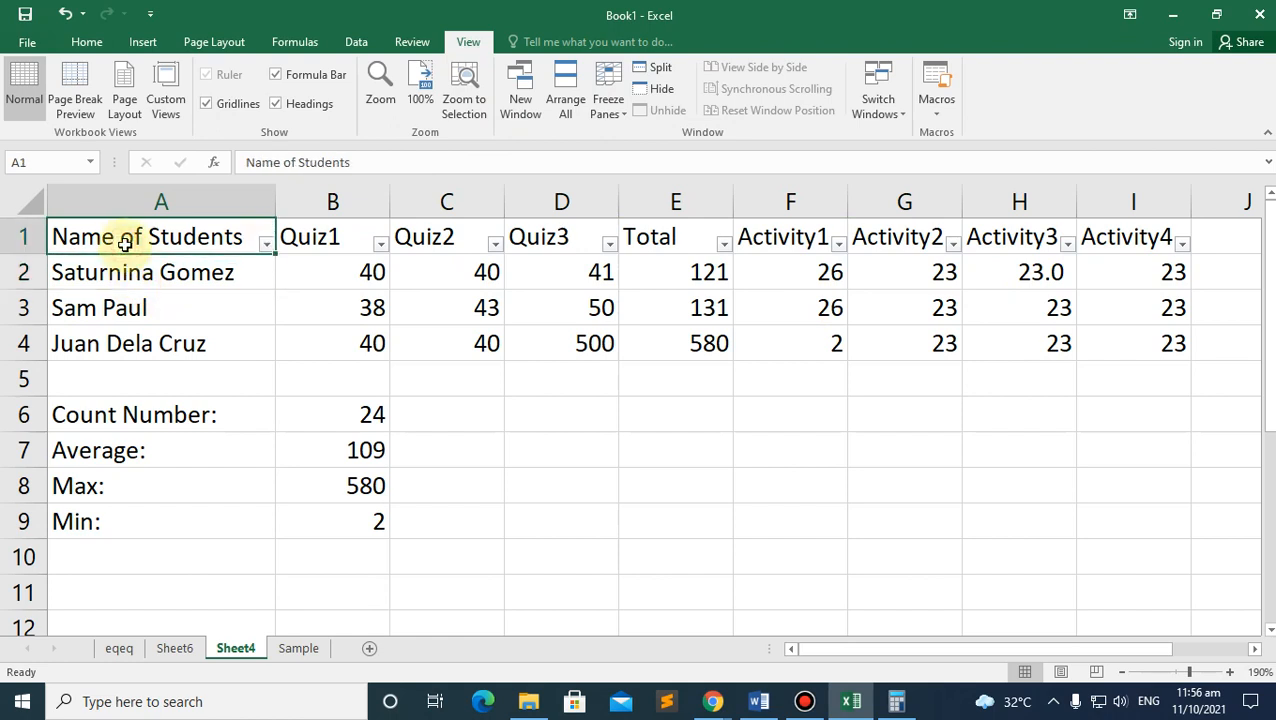
pyautogui.keyDown('shift'); pyautogui.click(1105, 243); pyautogui.keyUp('shift')
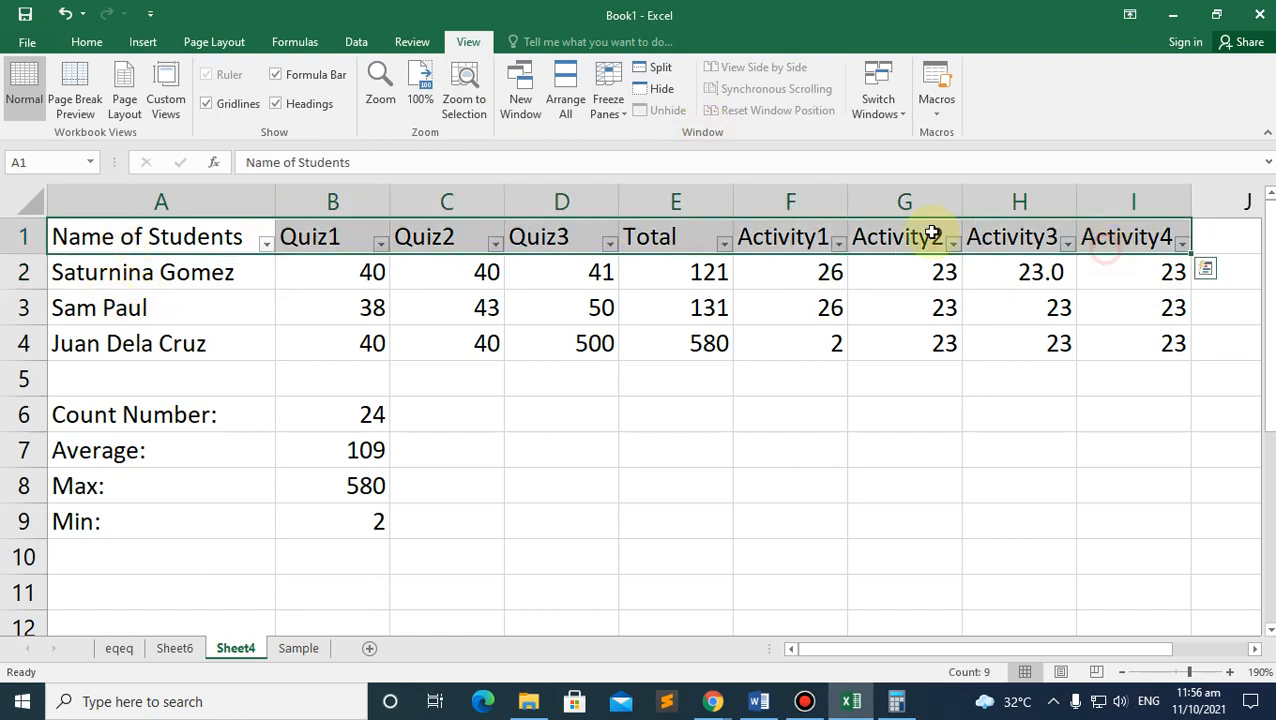
pyautogui.click(612, 106)
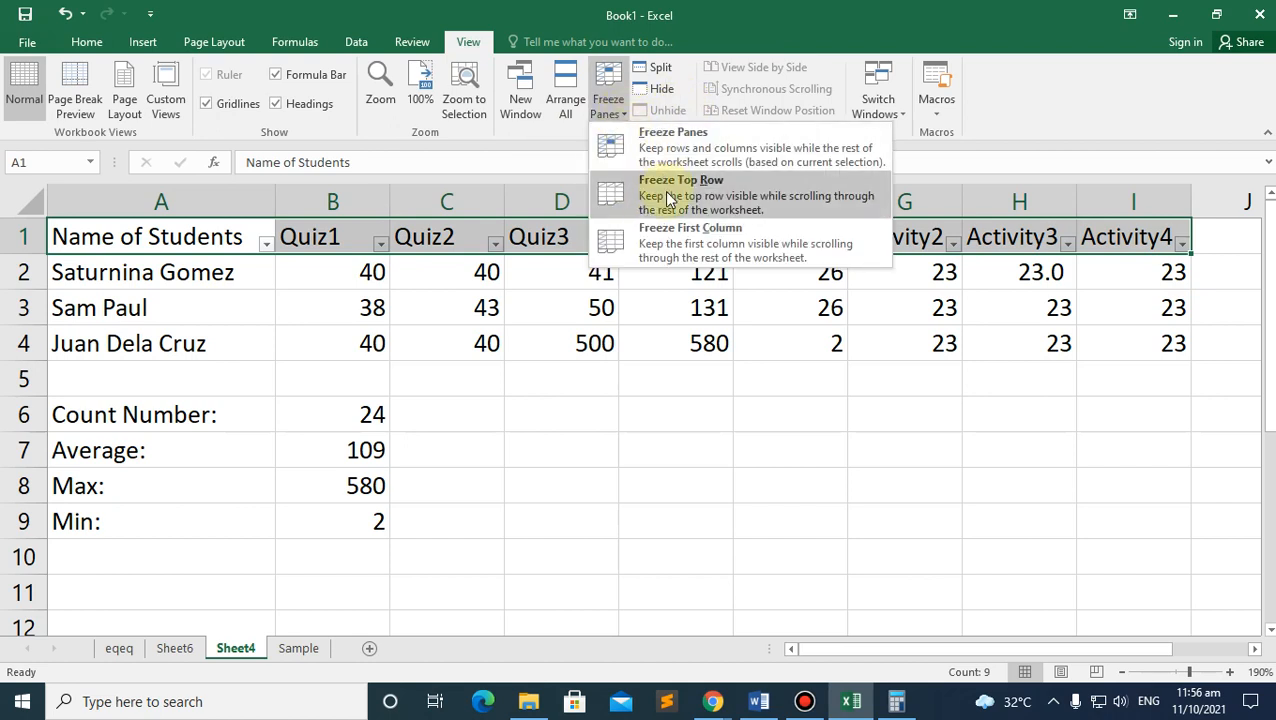
pyautogui.click(129, 237)
pyautogui.keyDown('shift'); pyautogui.click(1139, 328); pyautogui.keyUp('shift')
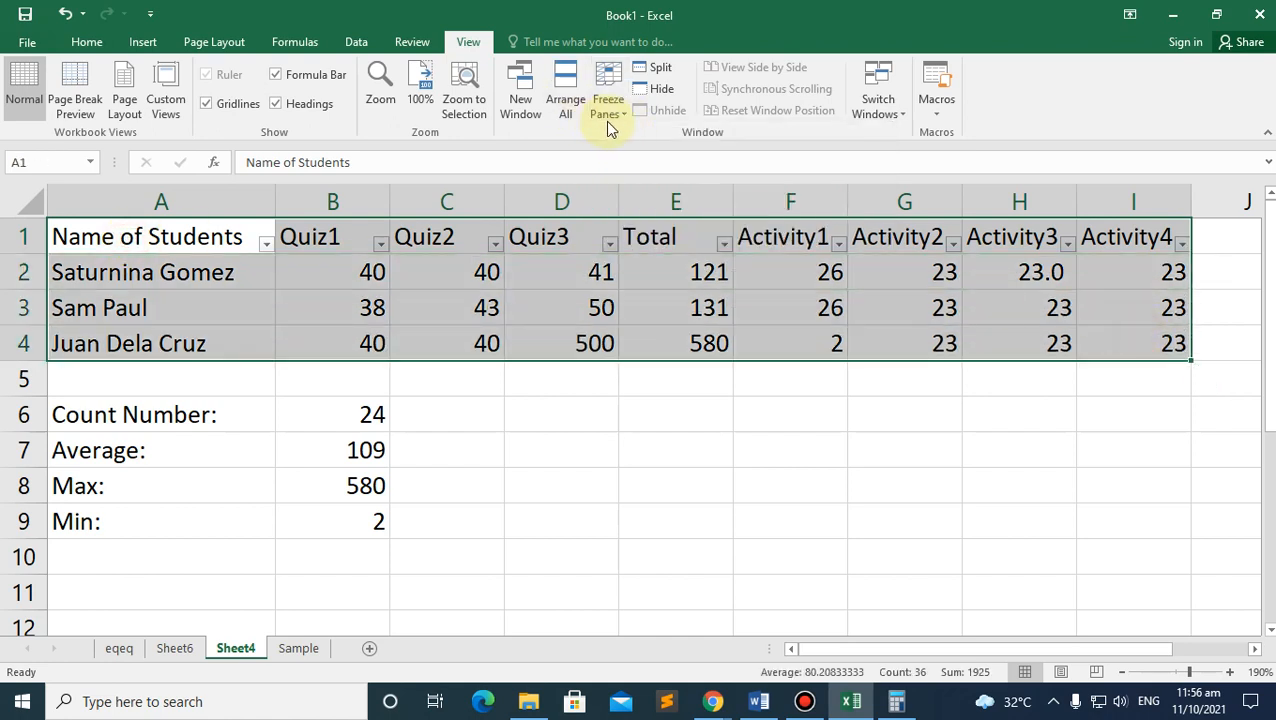
pyautogui.click(628, 382)
pyautogui.click(613, 117)
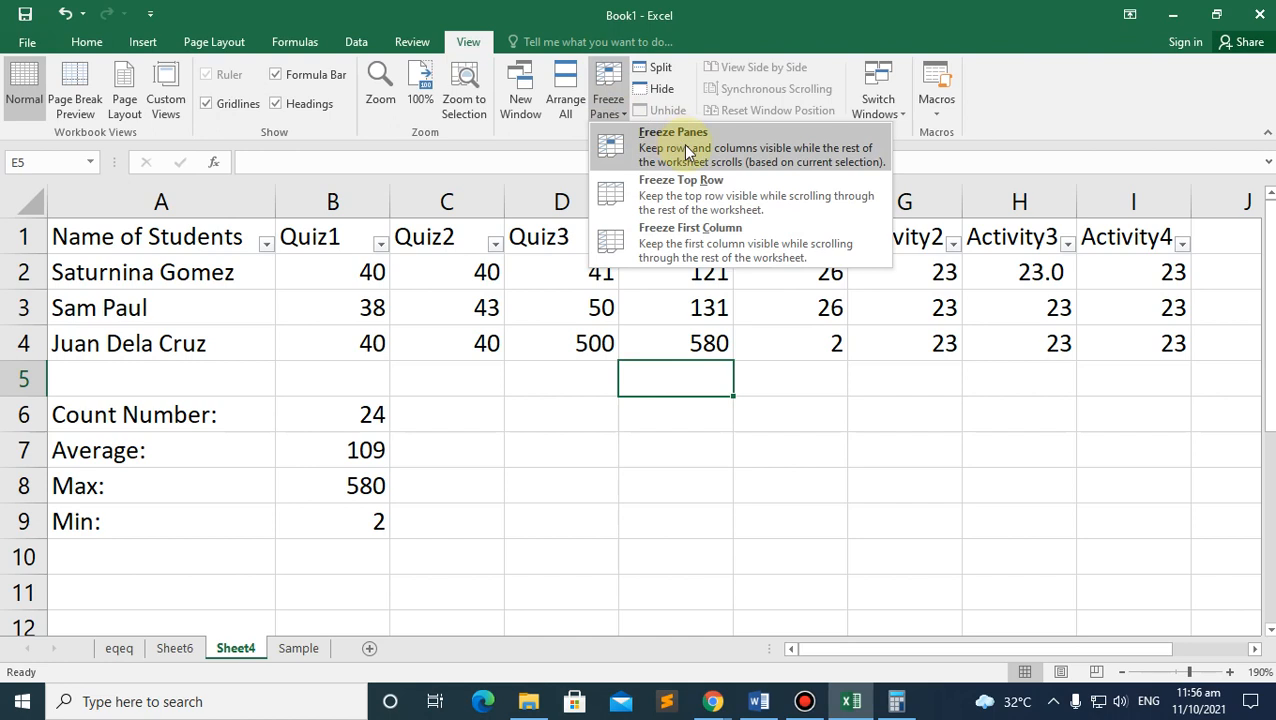
pyautogui.click(693, 197)
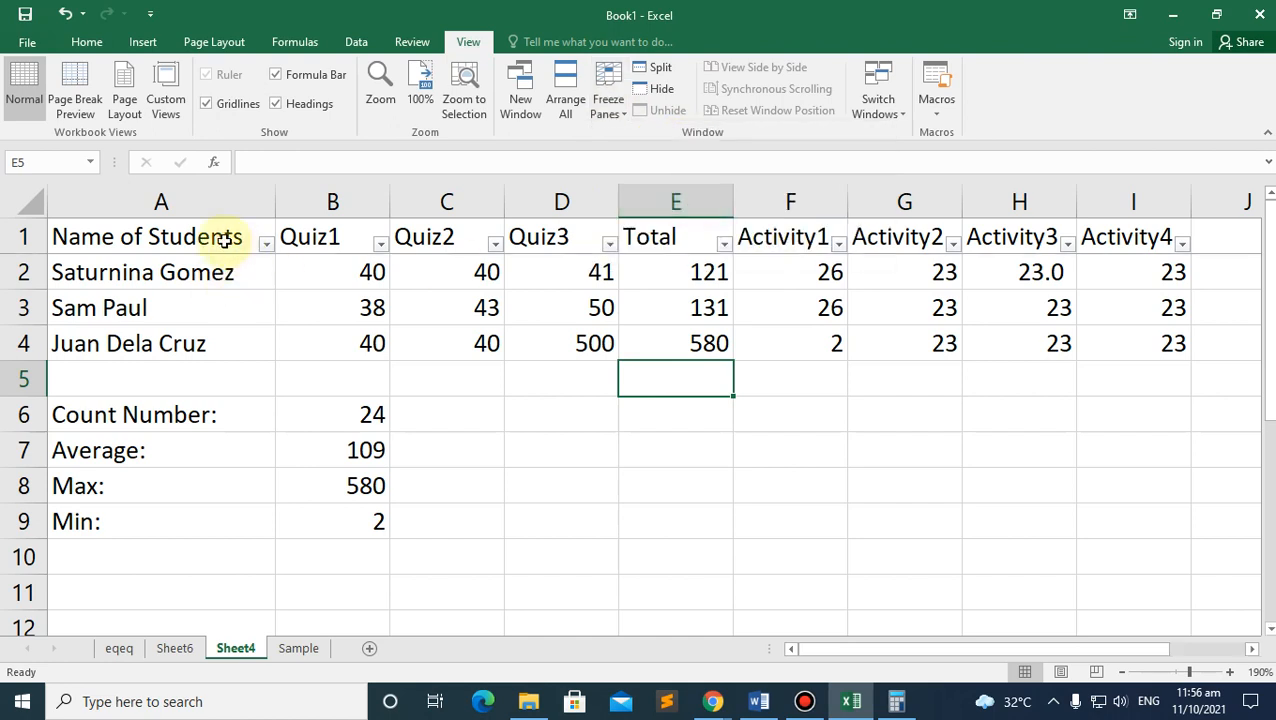
pyautogui.scroll(-4, 869, 335)
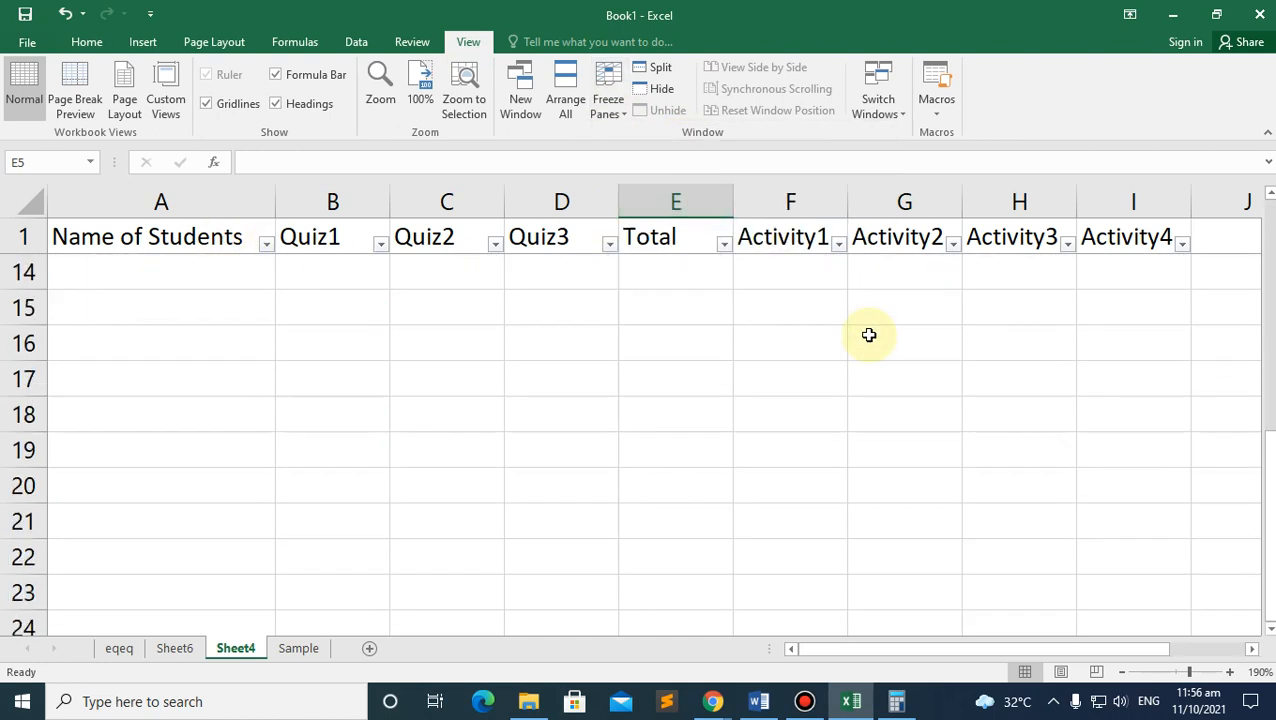
pyautogui.click(118, 240)
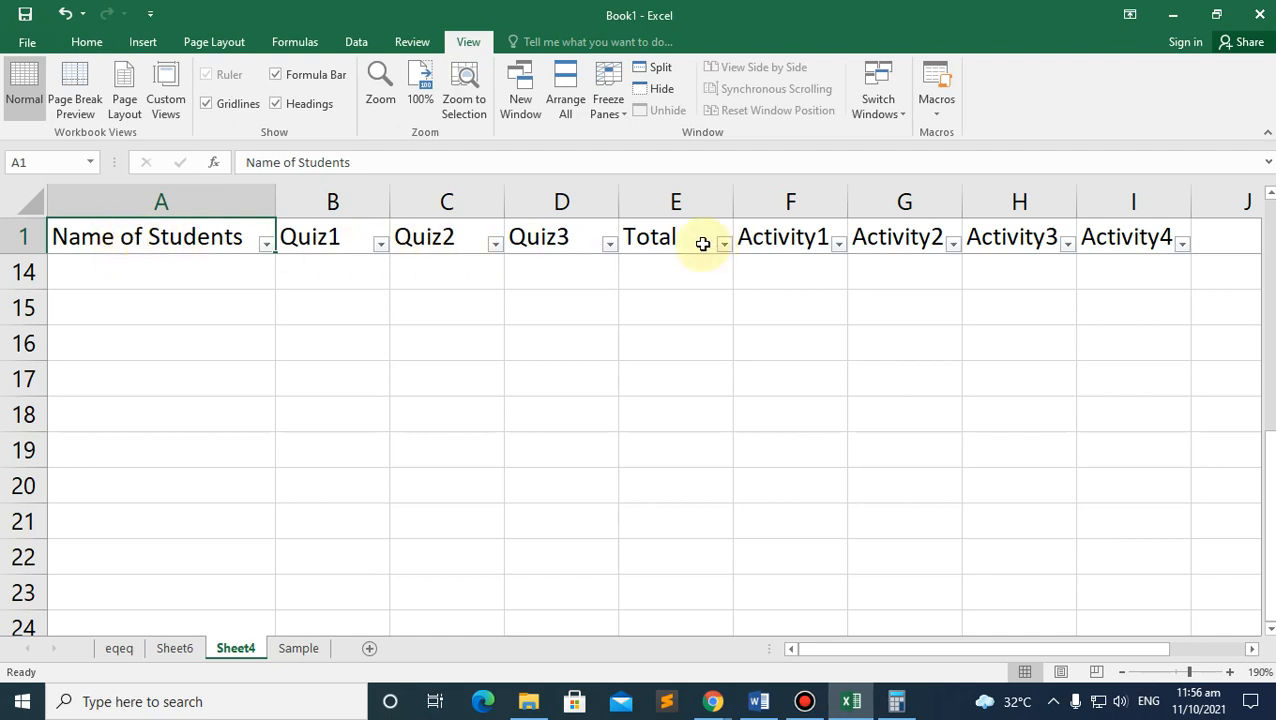
pyautogui.scroll(-4, 876, 354)
pyautogui.scroll(-20, 876, 354)
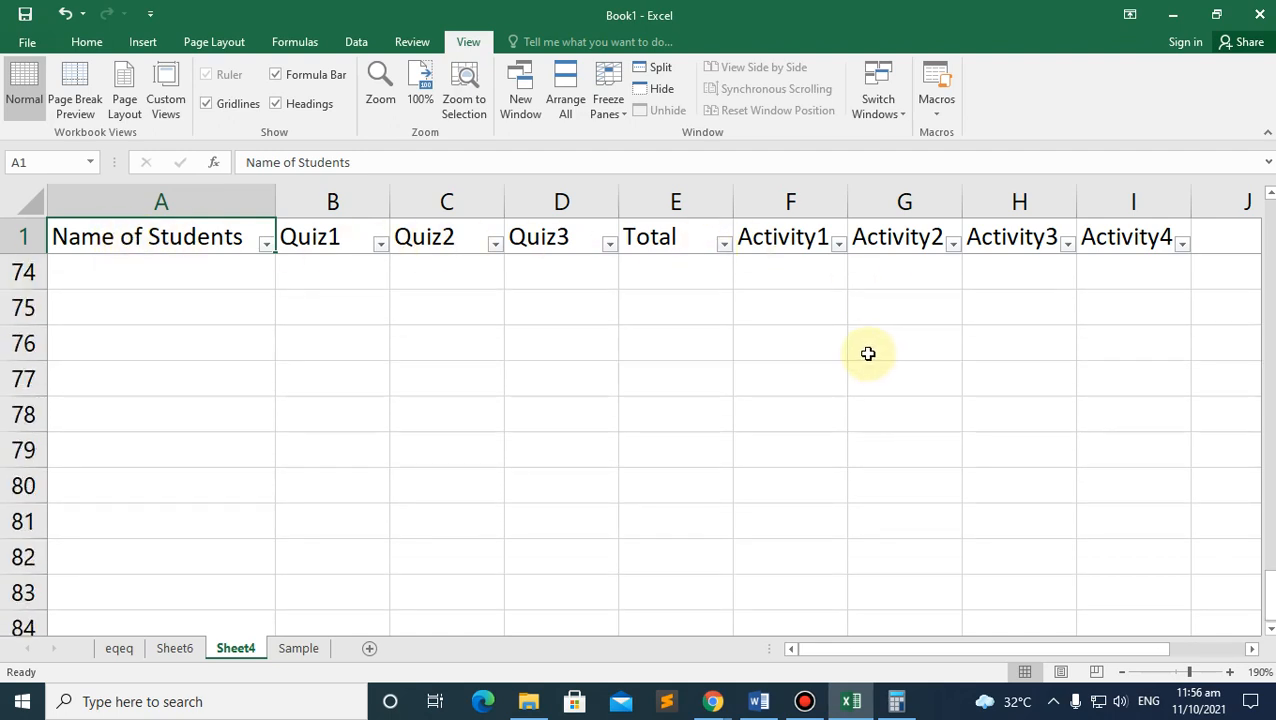
pyautogui.scroll(5, 862, 353)
pyautogui.scroll(20, 862, 353)
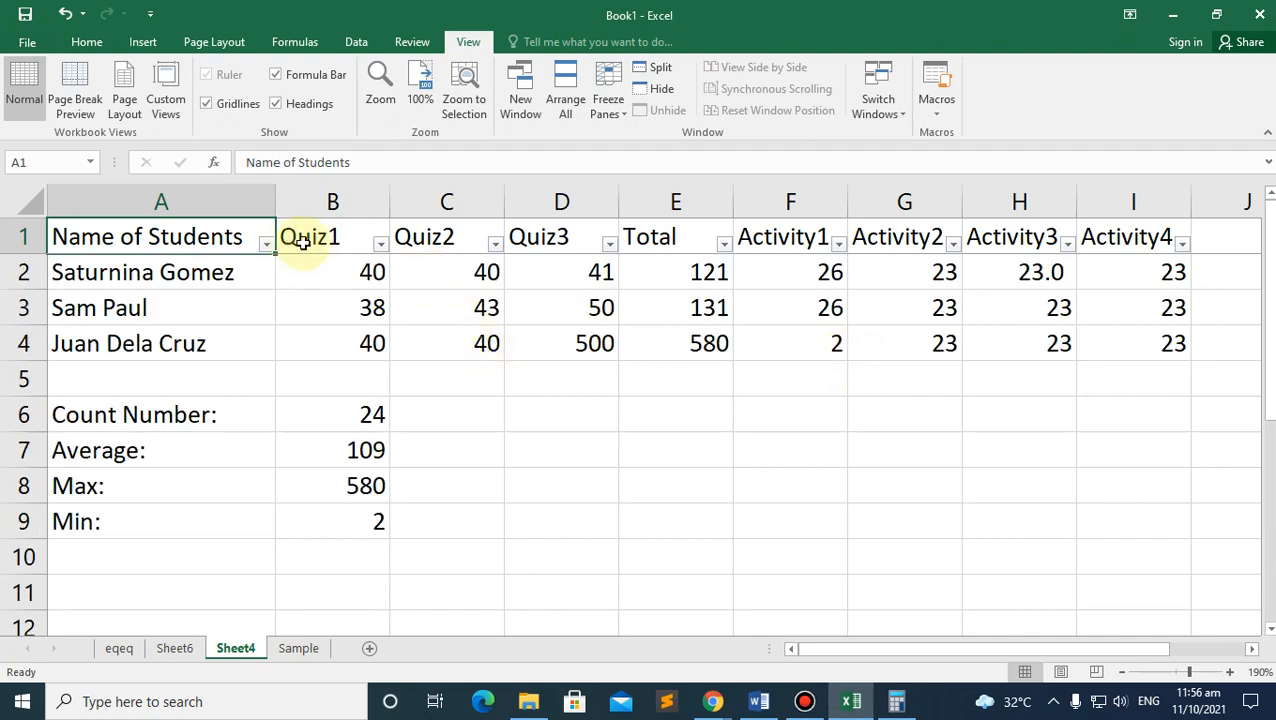
pyautogui.scroll(-19, 1031, 320)
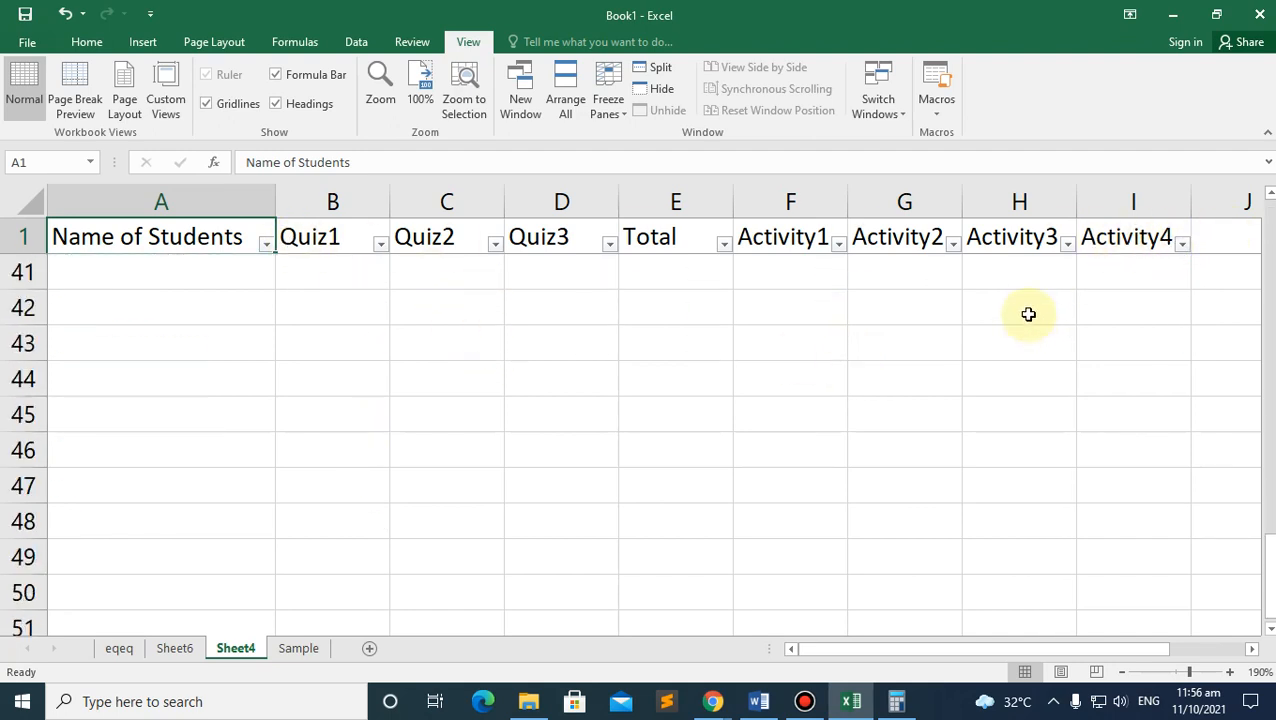
pyautogui.scroll(8, 1012, 313)
pyautogui.scroll(-15, 1012, 313)
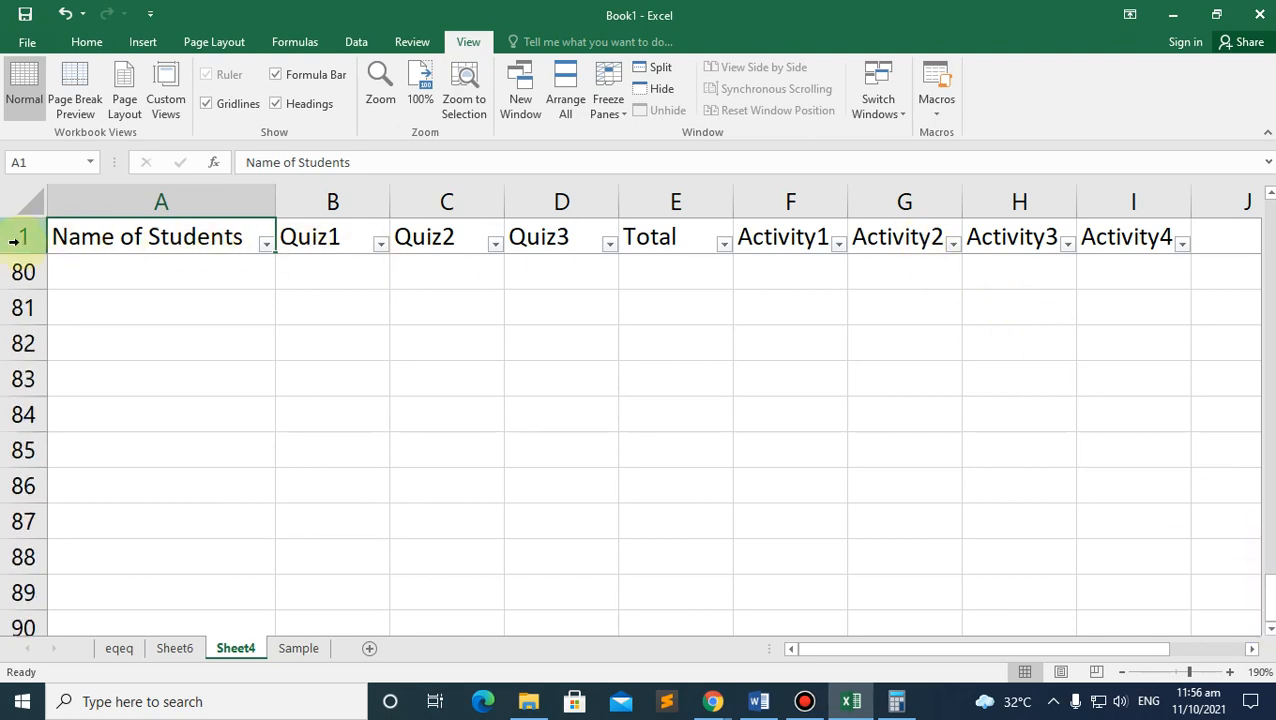
pyautogui.moveTo(1265, 590); pyautogui.dragTo(1265, 205)
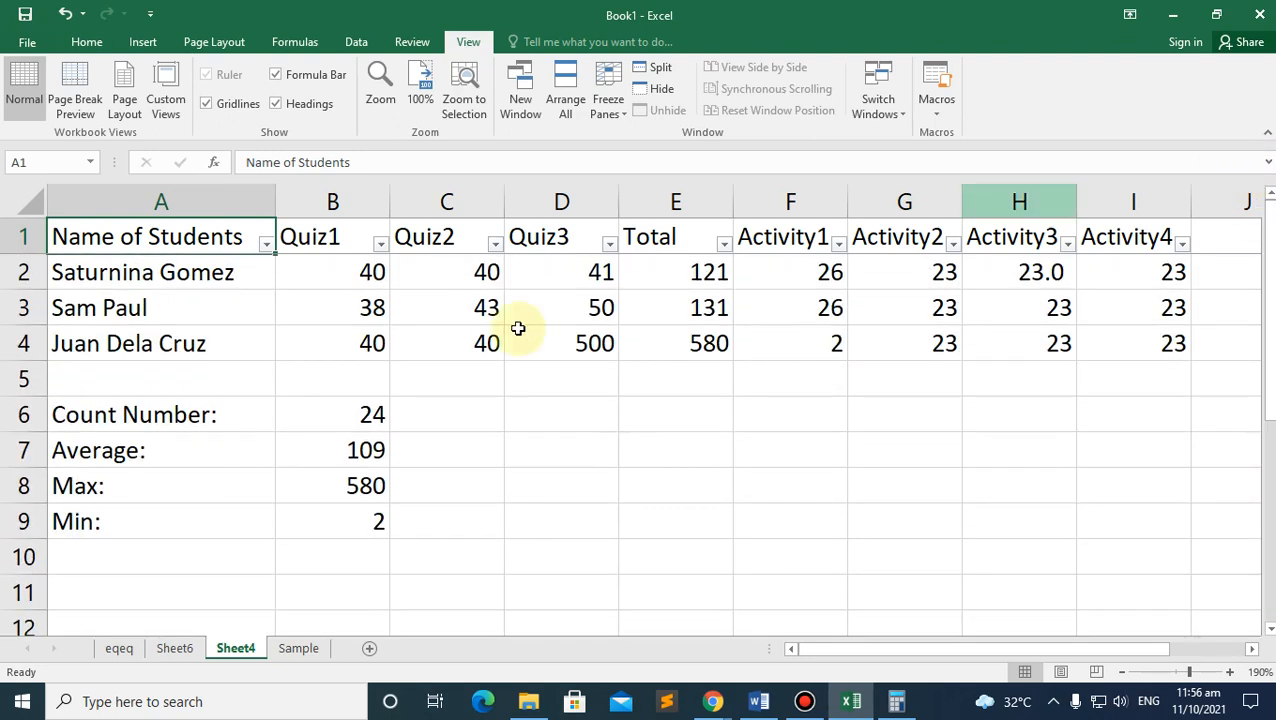
pyautogui.click(148, 289)
pyautogui.click(158, 242)
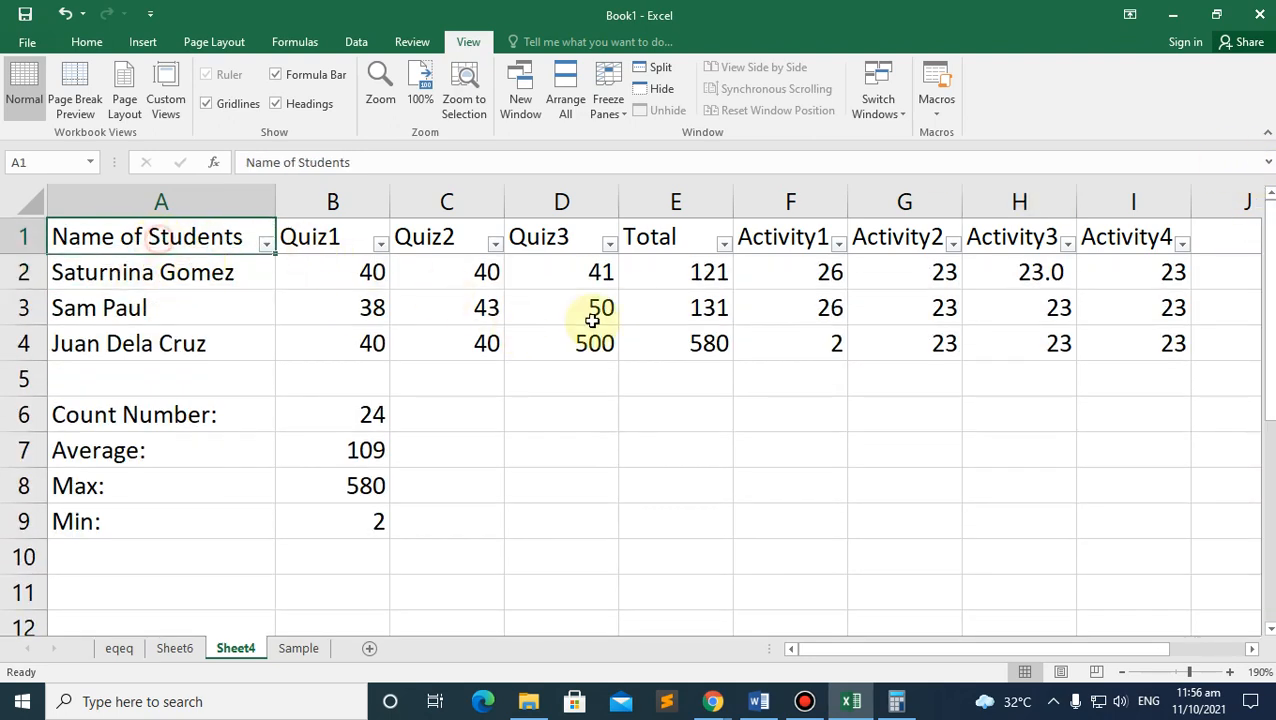
pyautogui.keyDown('shift'); pyautogui.click(1173, 272); pyautogui.keyUp('shift')
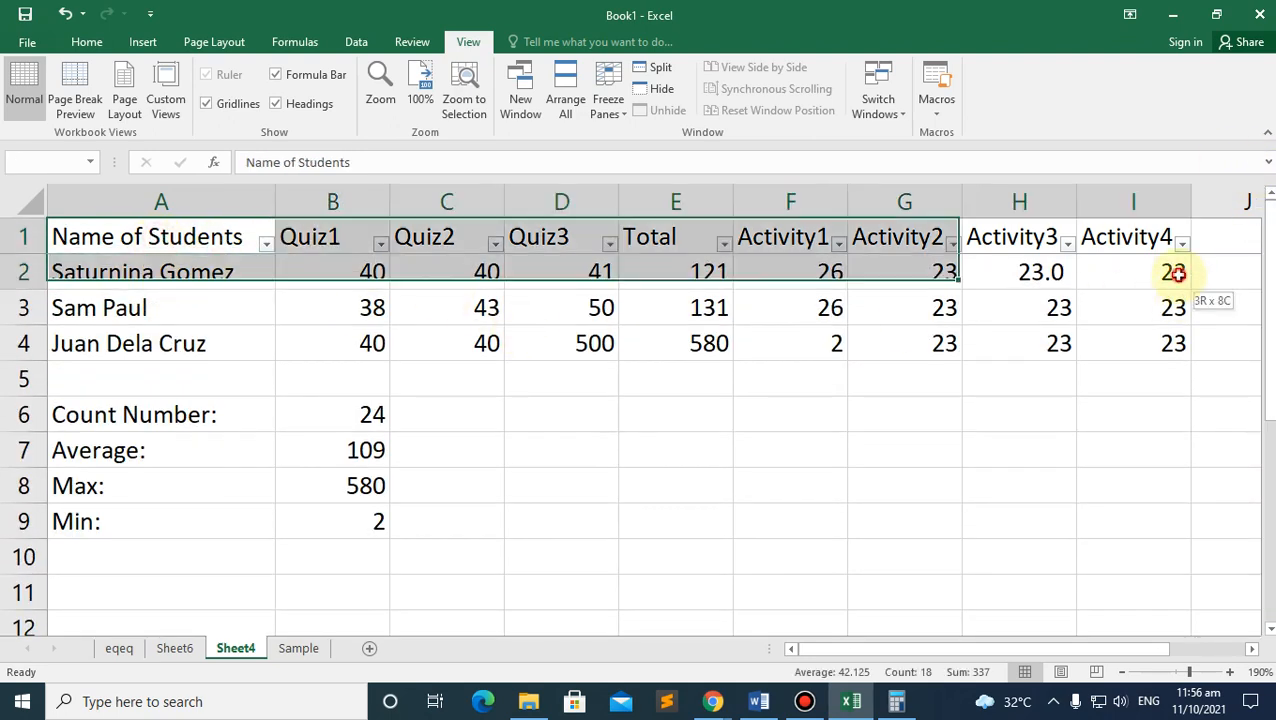
pyautogui.click(600, 118)
pyautogui.click(598, 122)
pyautogui.click(596, 108)
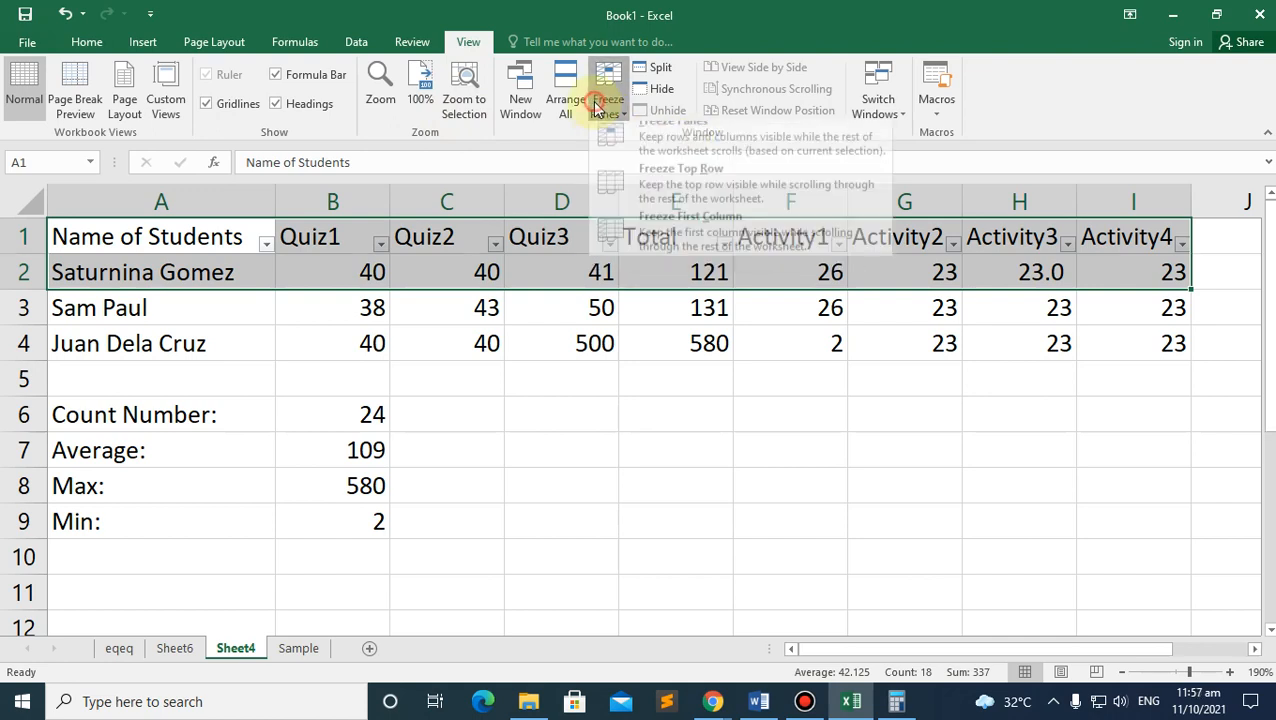
pyautogui.click(697, 157)
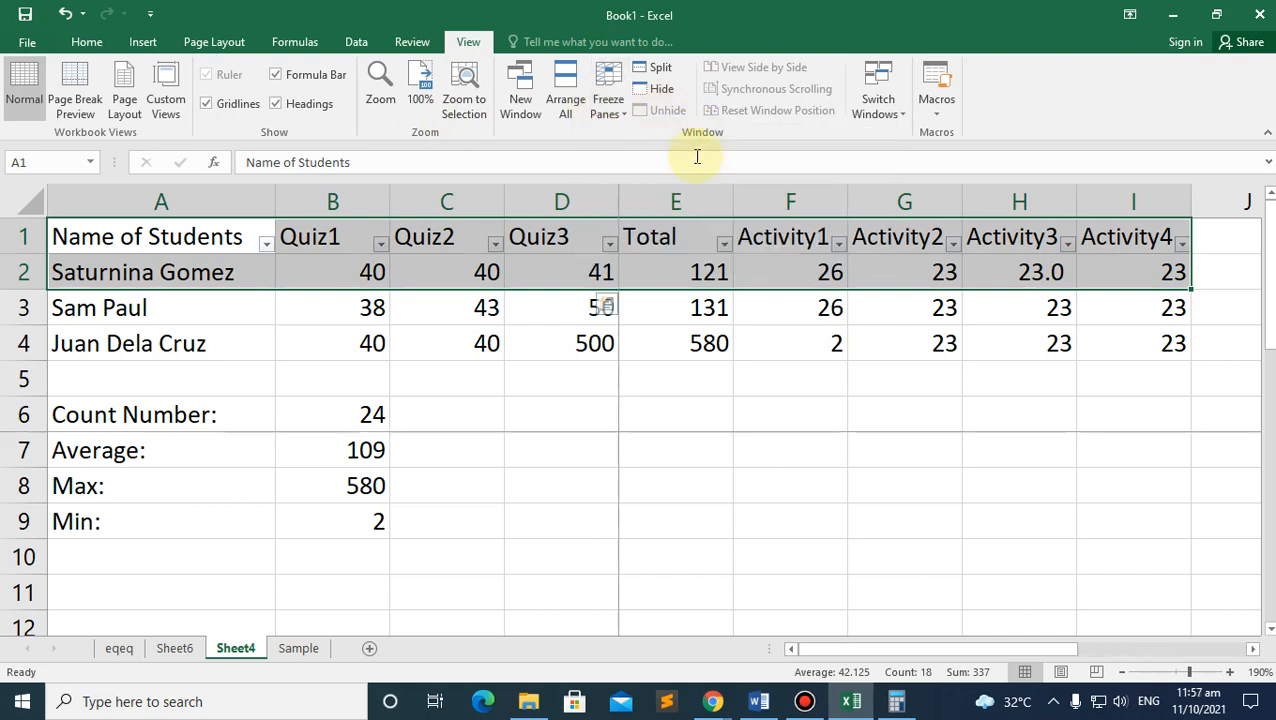
pyautogui.click(493, 506)
pyautogui.click(649, 416)
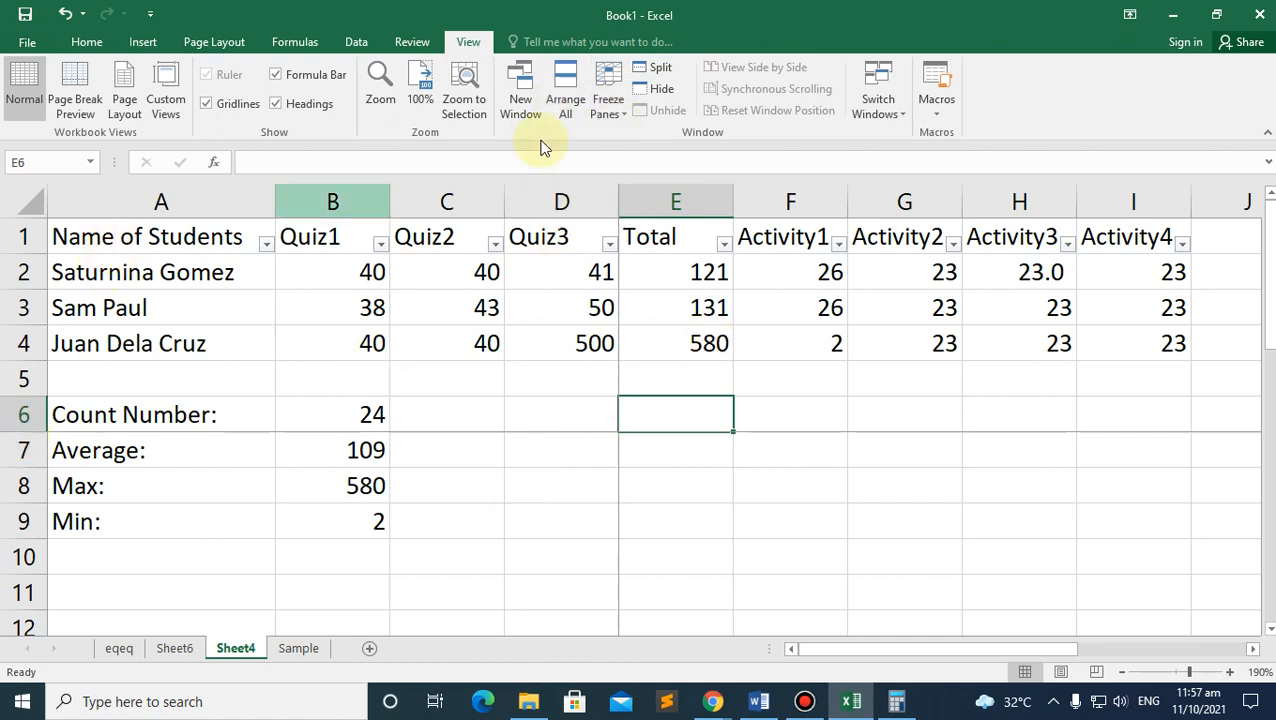
pyautogui.click(618, 105)
pyautogui.click(630, 145)
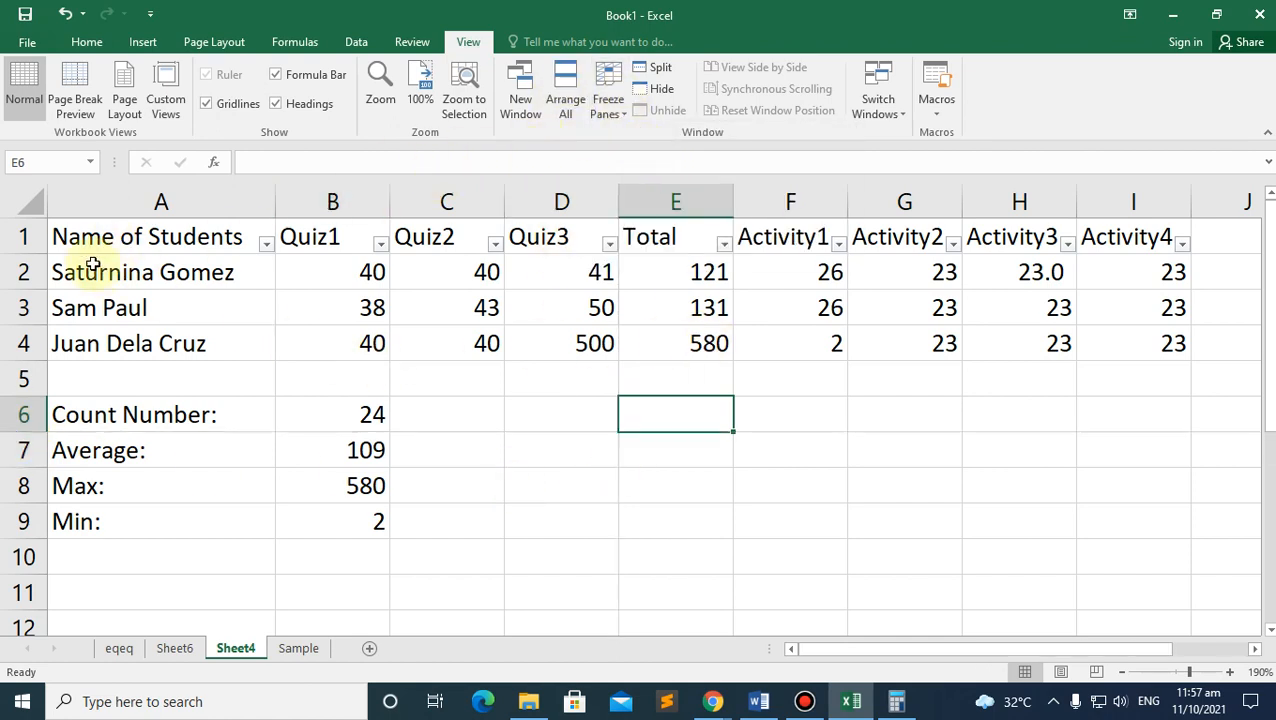
pyautogui.moveTo(79, 236); pyautogui.dragTo(1131, 270)
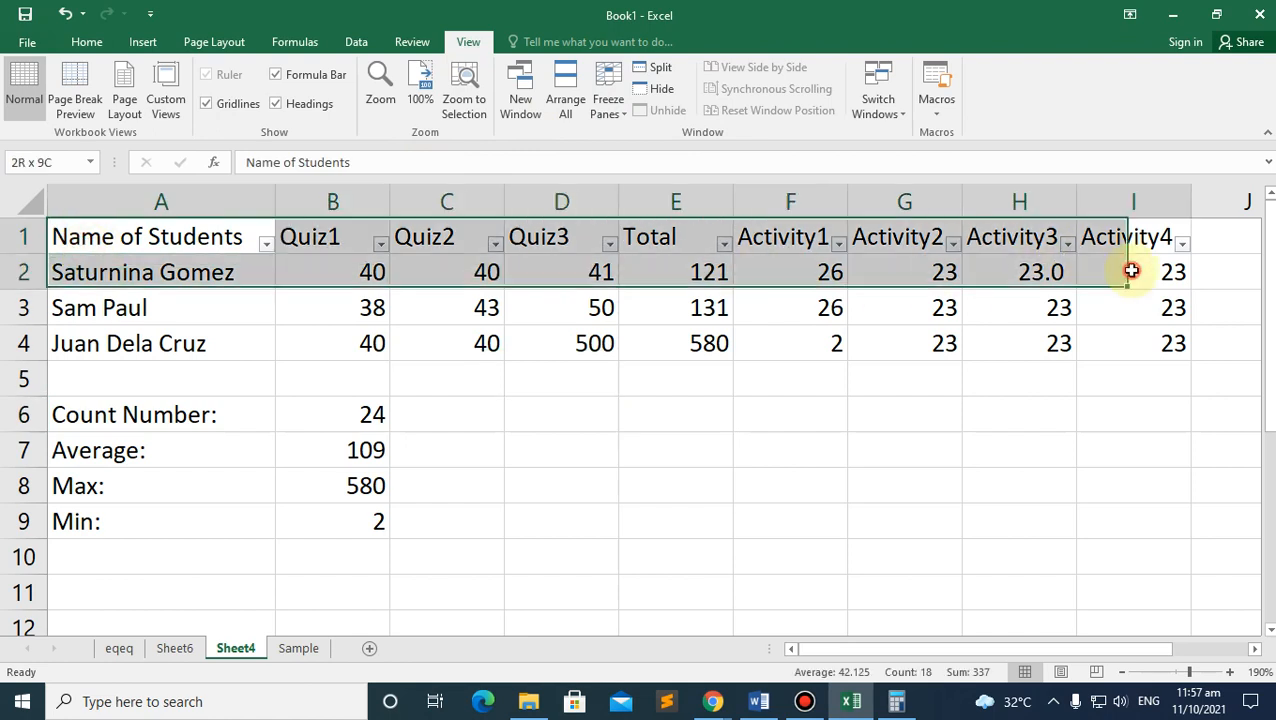
pyautogui.click(610, 108)
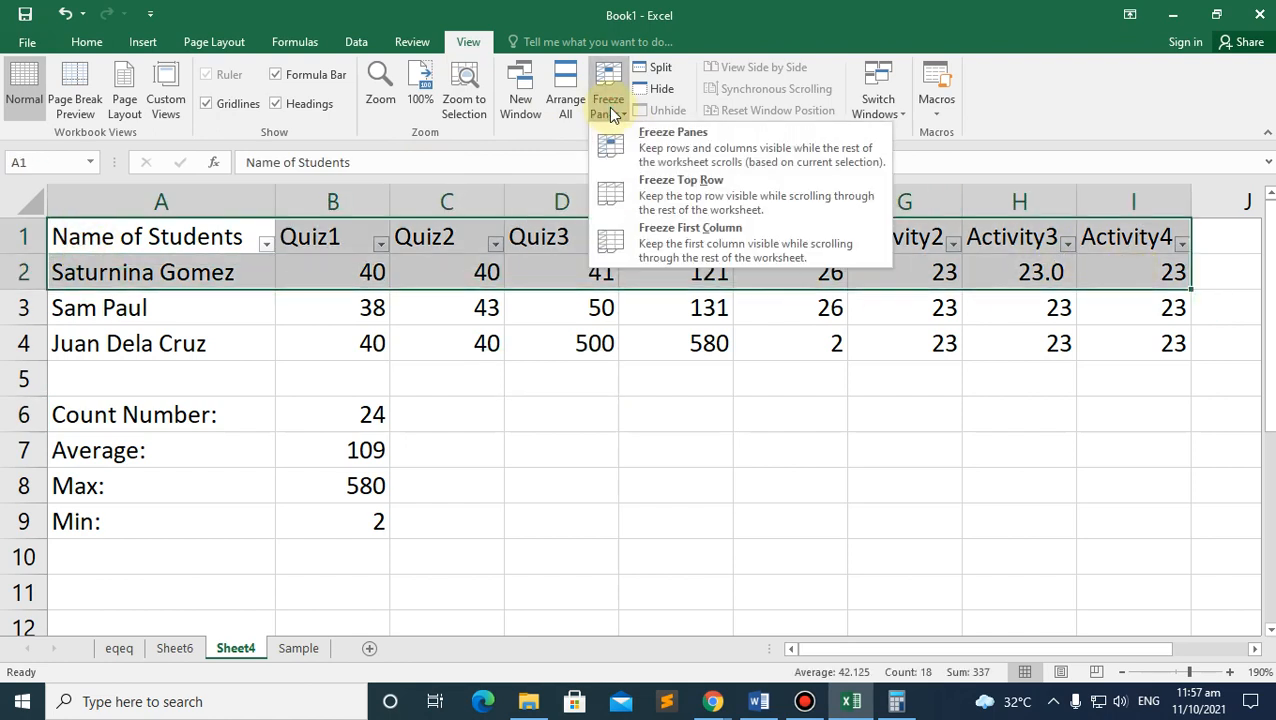
pyautogui.click(737, 208)
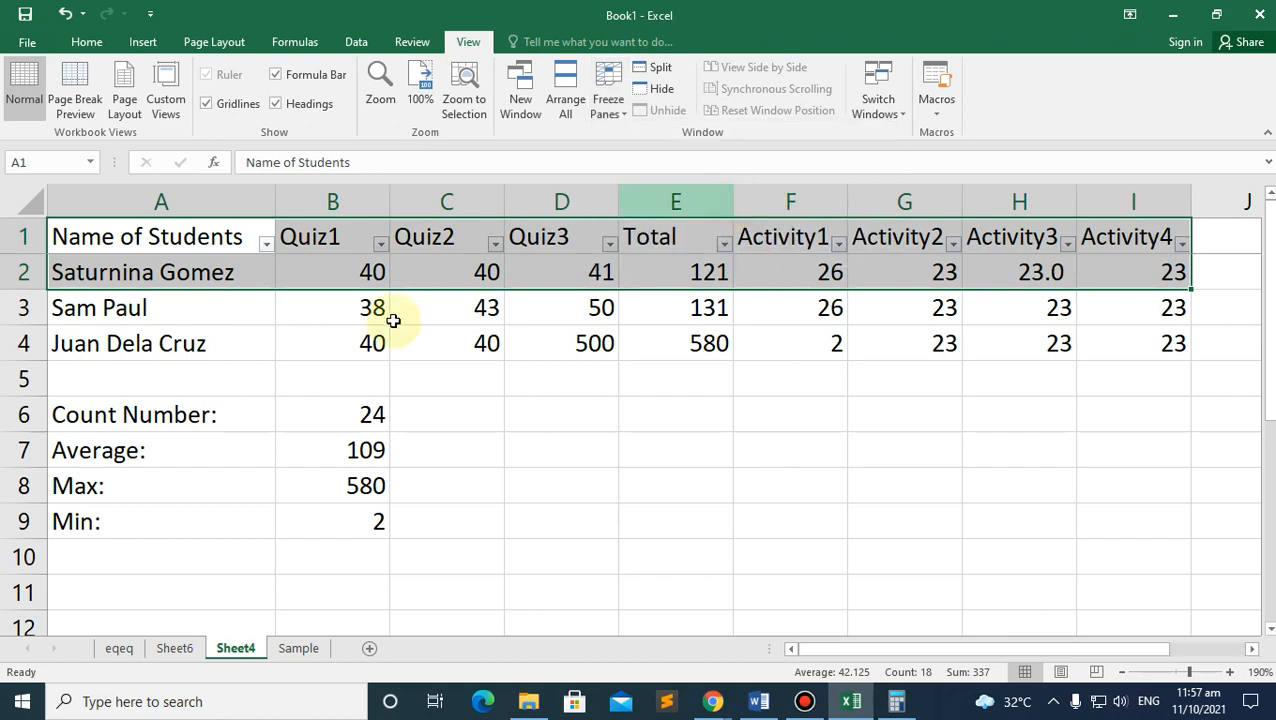
pyautogui.click(322, 296)
pyautogui.click(251, 245)
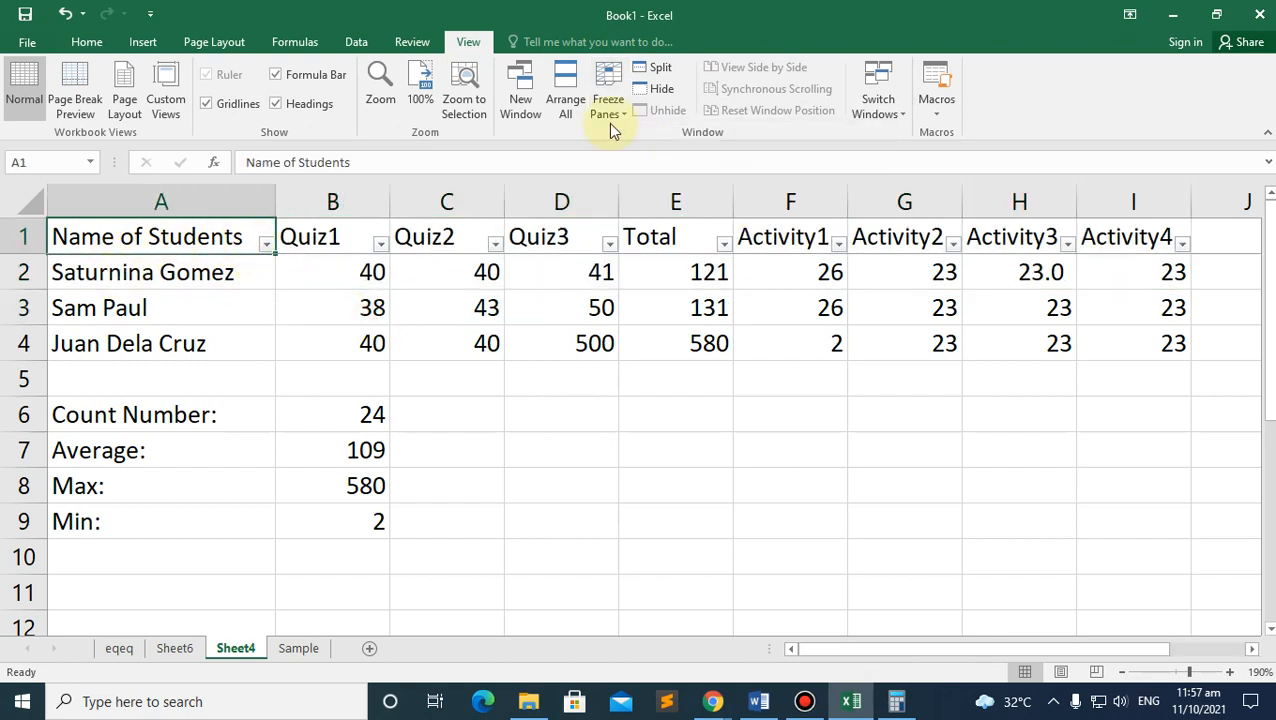
pyautogui.scroll(-3, 1058, 312)
pyautogui.scroll(3, 1056, 312)
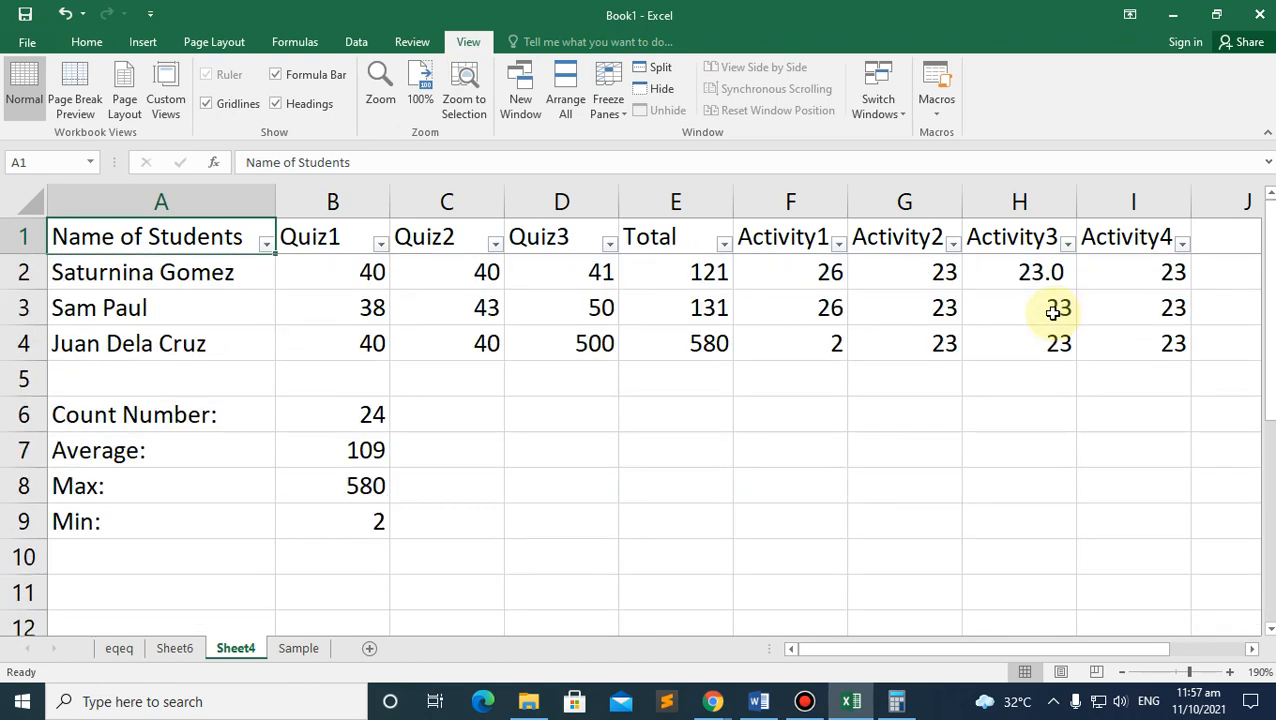
pyautogui.moveTo(163, 272); pyautogui.dragTo(601, 285)
pyautogui.click(86, 314)
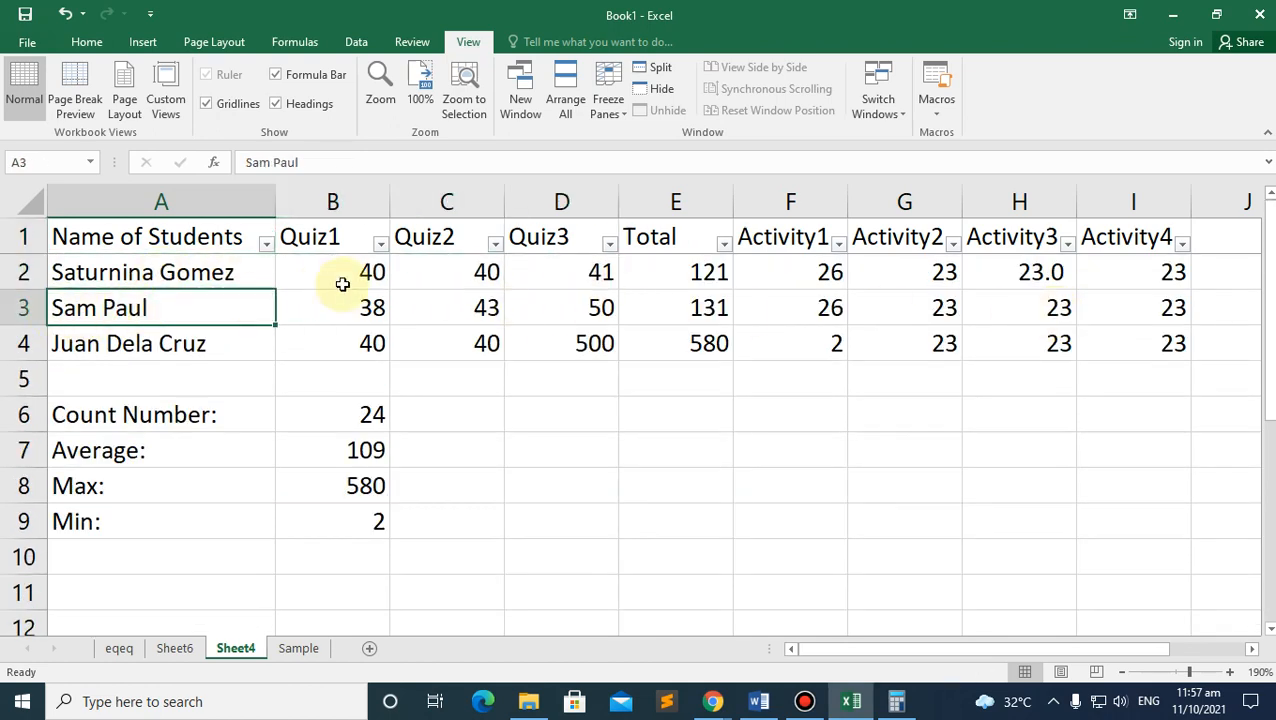
pyautogui.click(608, 102)
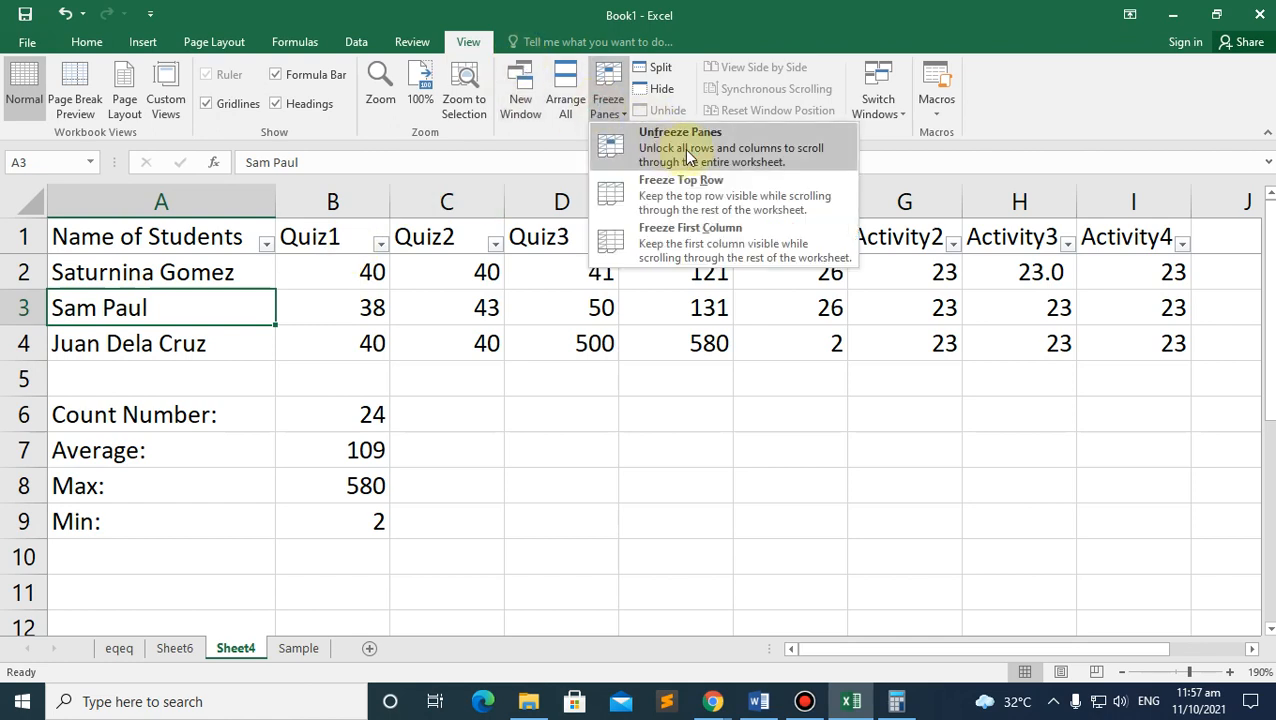
pyautogui.click(104, 245)
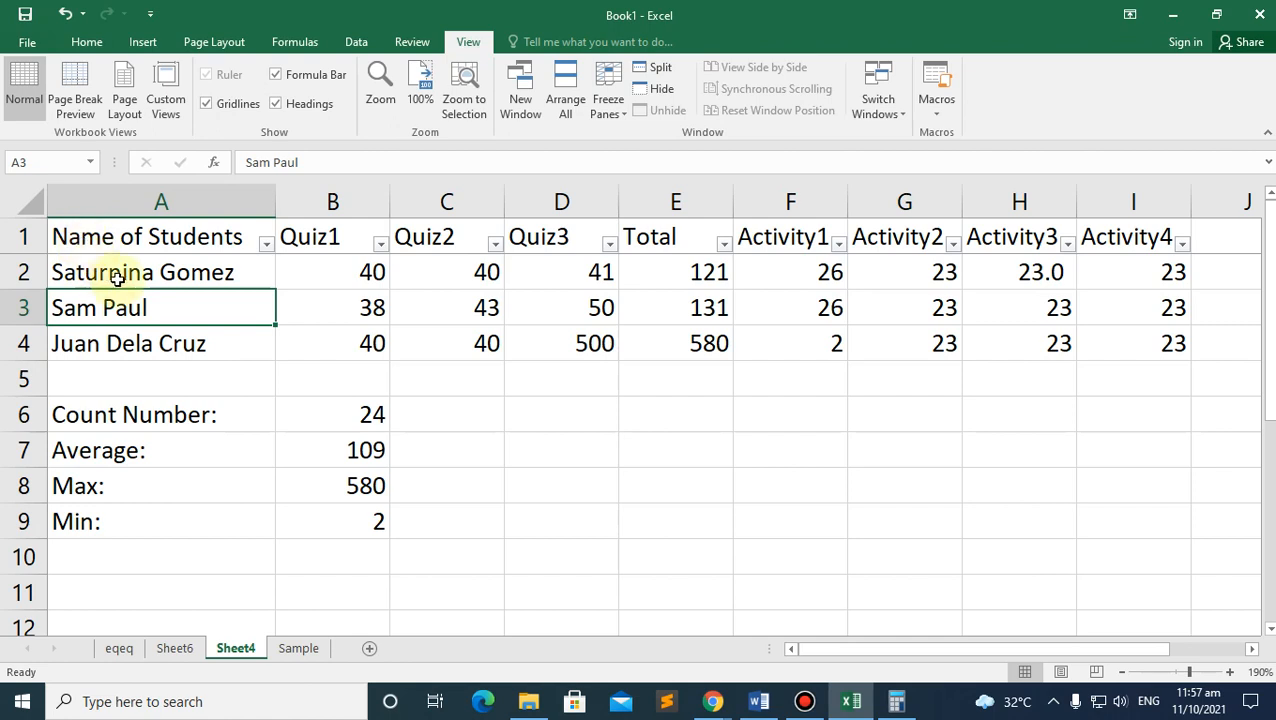
pyautogui.scroll(-8, 580, 295)
pyautogui.scroll(8, 560, 293)
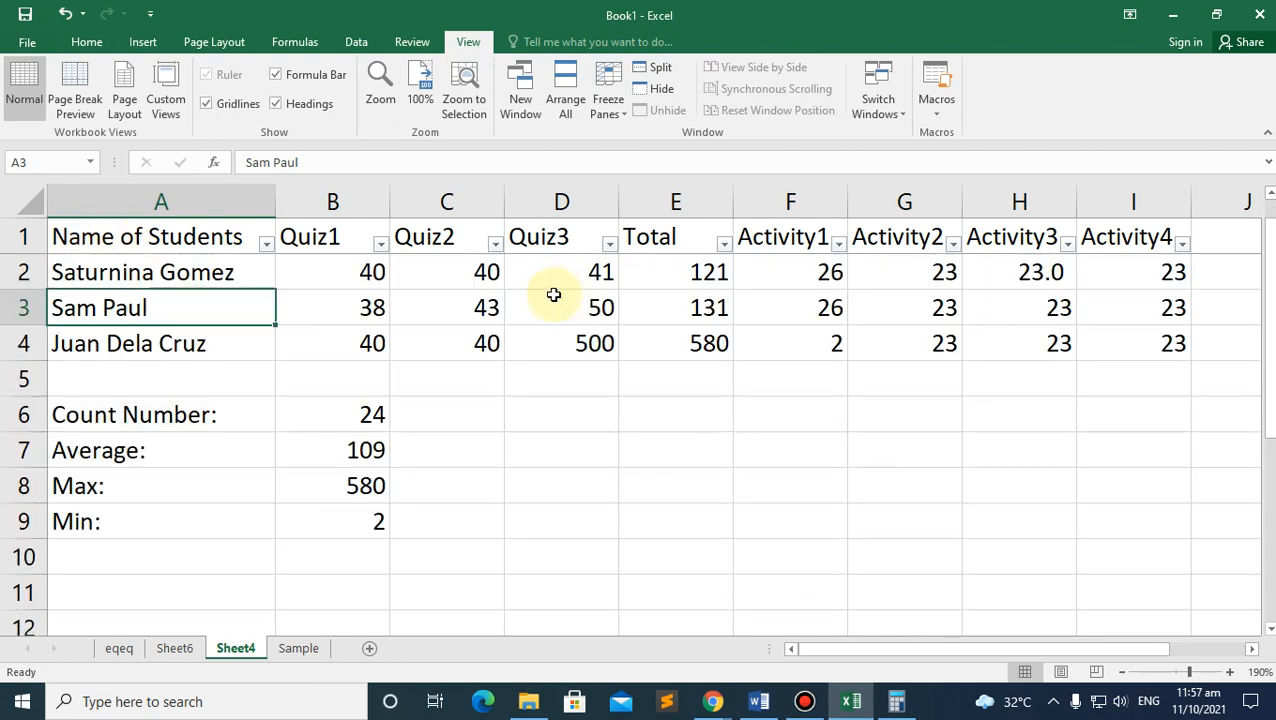
pyautogui.click(85, 336)
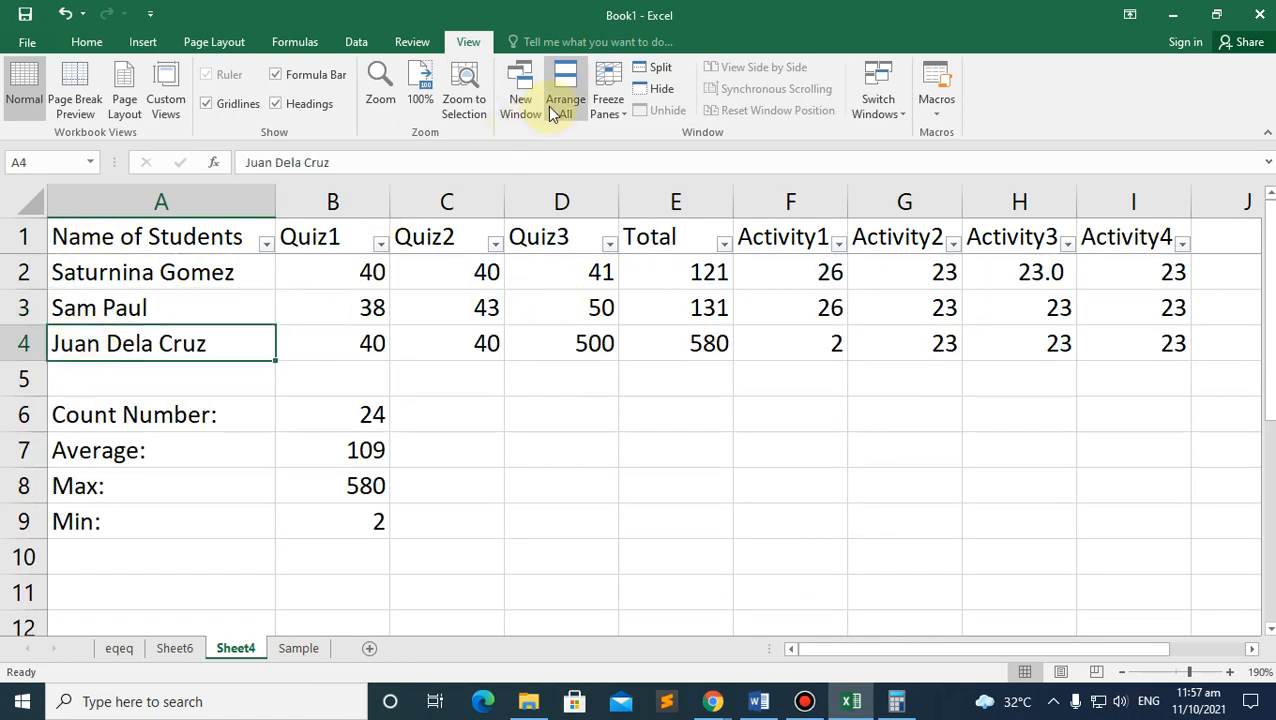
# Step: Scroll the course module PDF to its Auto Fill section
pyautogui.moveTo(718, 701)
pyautogui.click(601, 638)
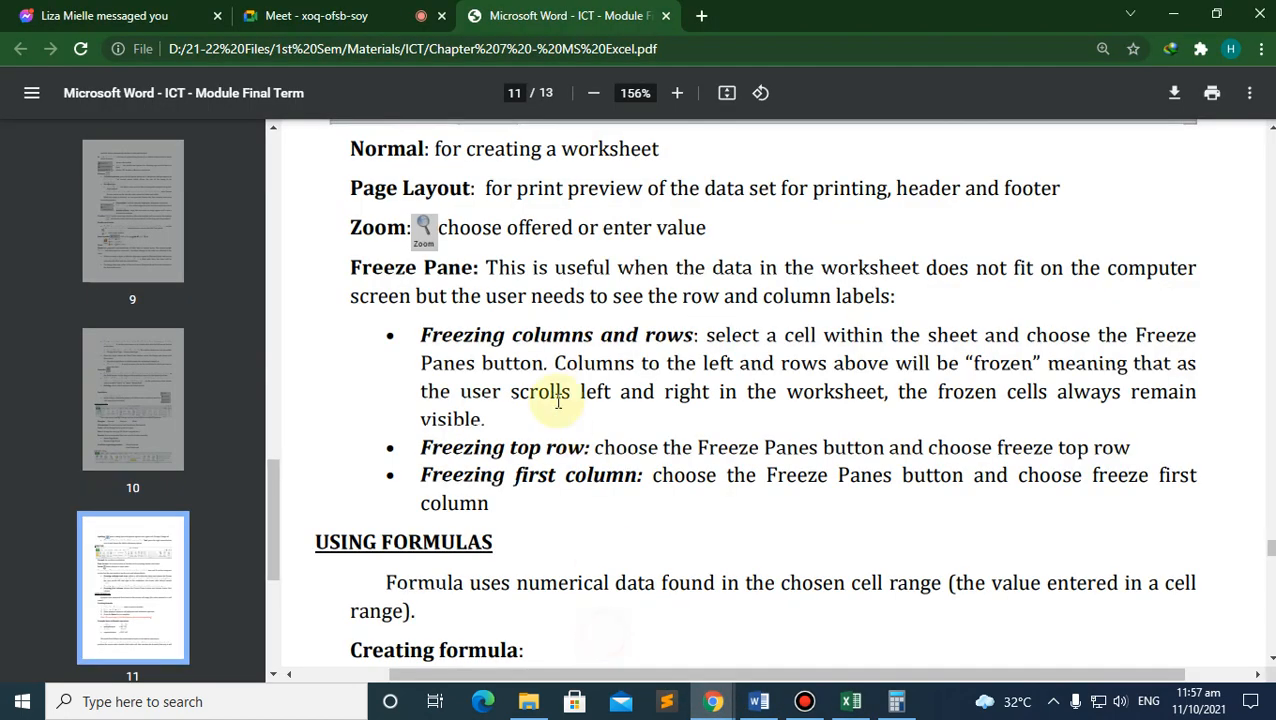
pyautogui.scroll(-3, 561, 320)
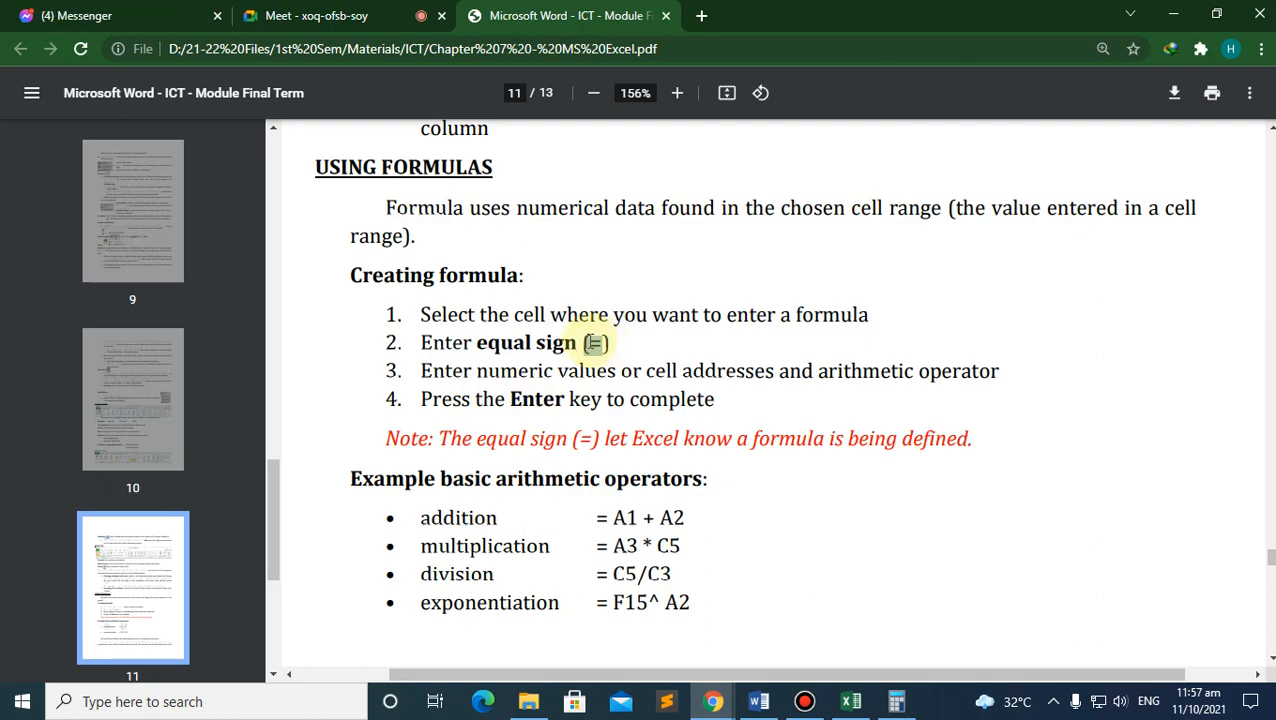
pyautogui.scroll(-10, 590, 388)
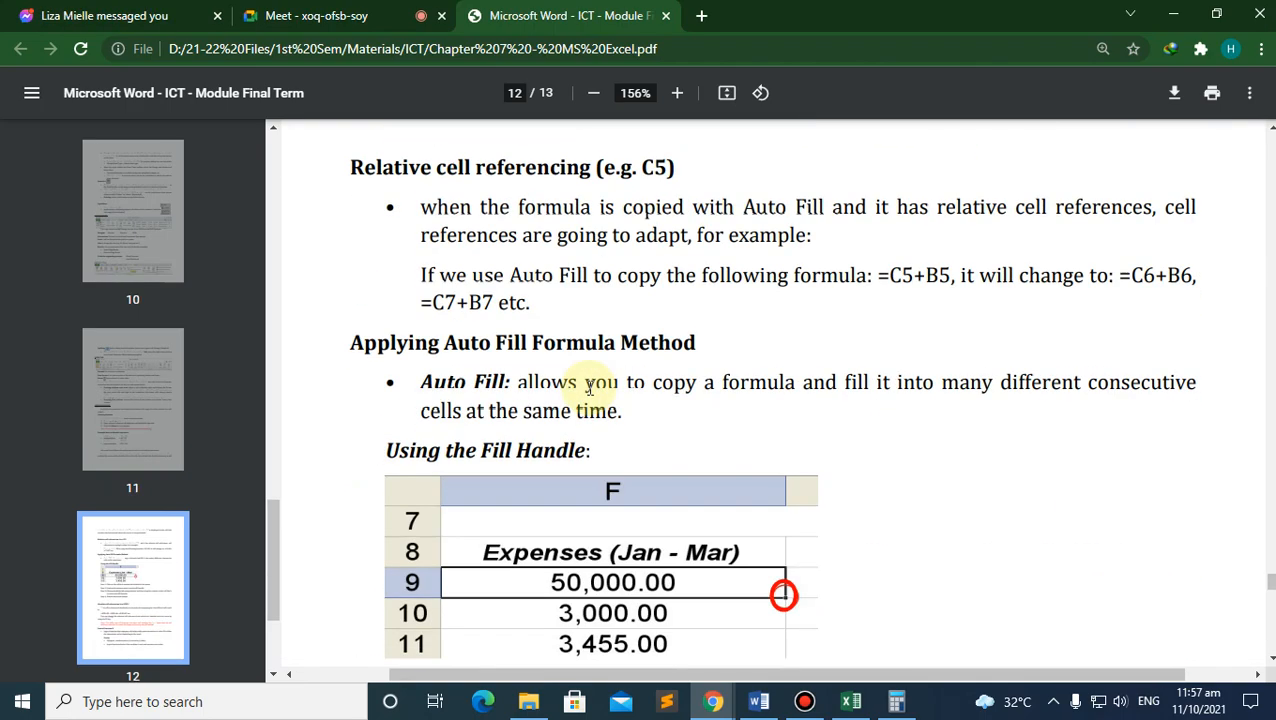
pyautogui.scroll(-4, 588, 388)
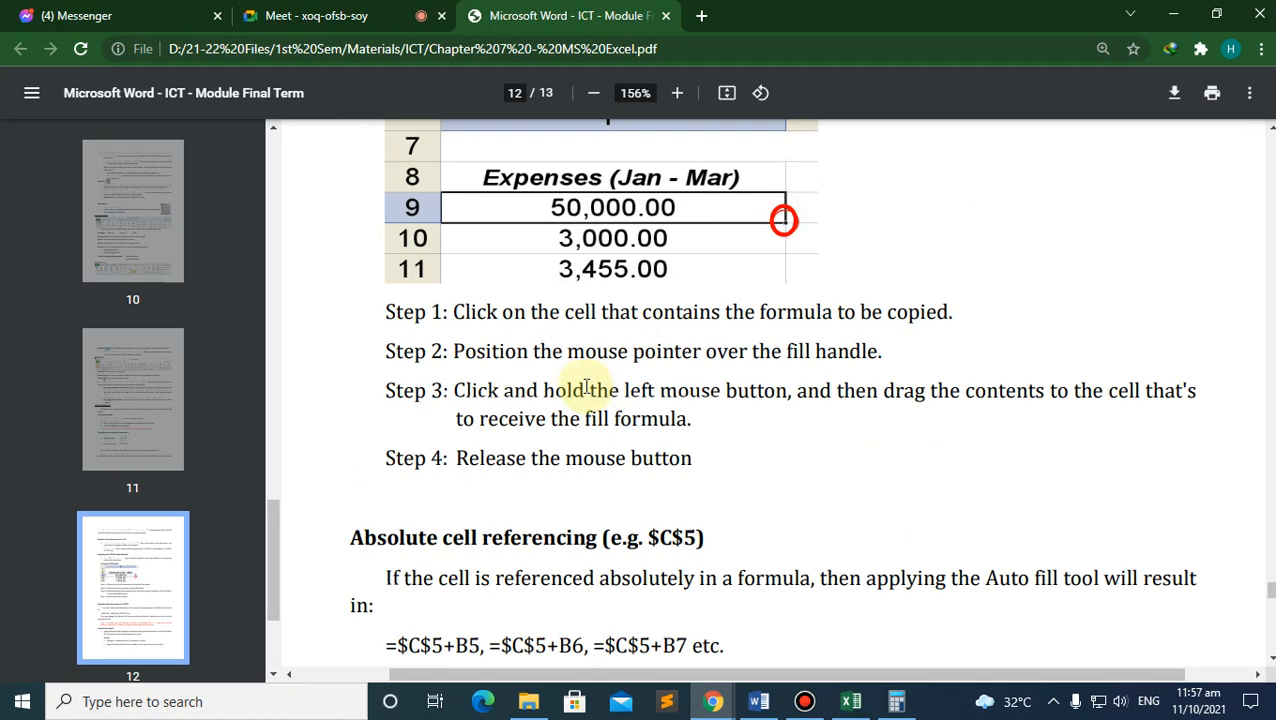
pyautogui.scroll(3, 586, 389)
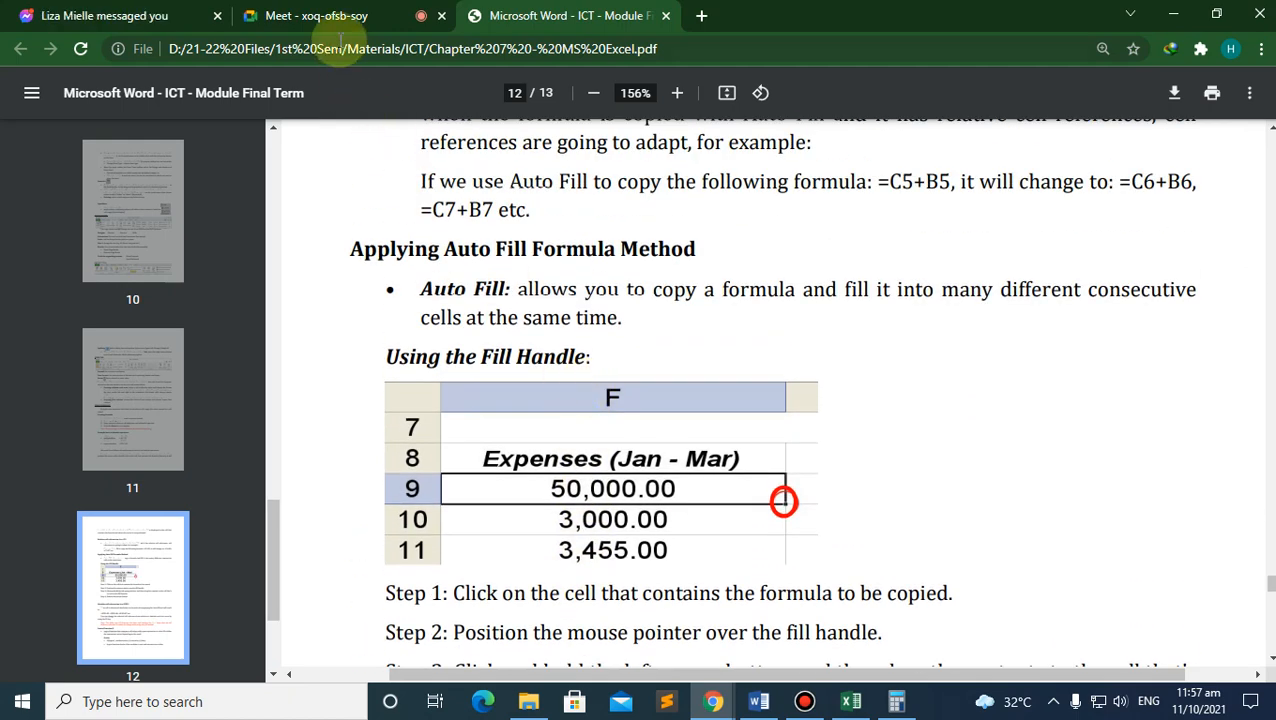
# Step: Unmute the microphone in the video meeting, then go back to the Excel grade sheet
pyautogui.click(316, 15)
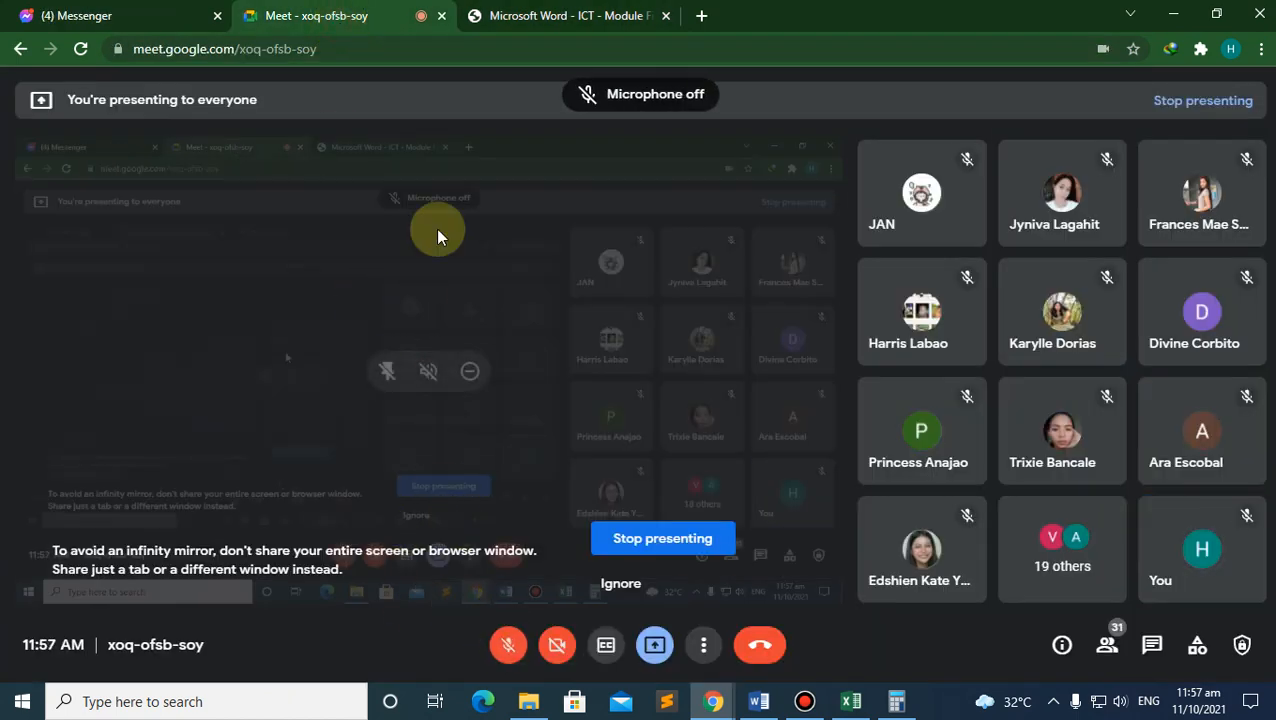
pyautogui.click(508, 646)
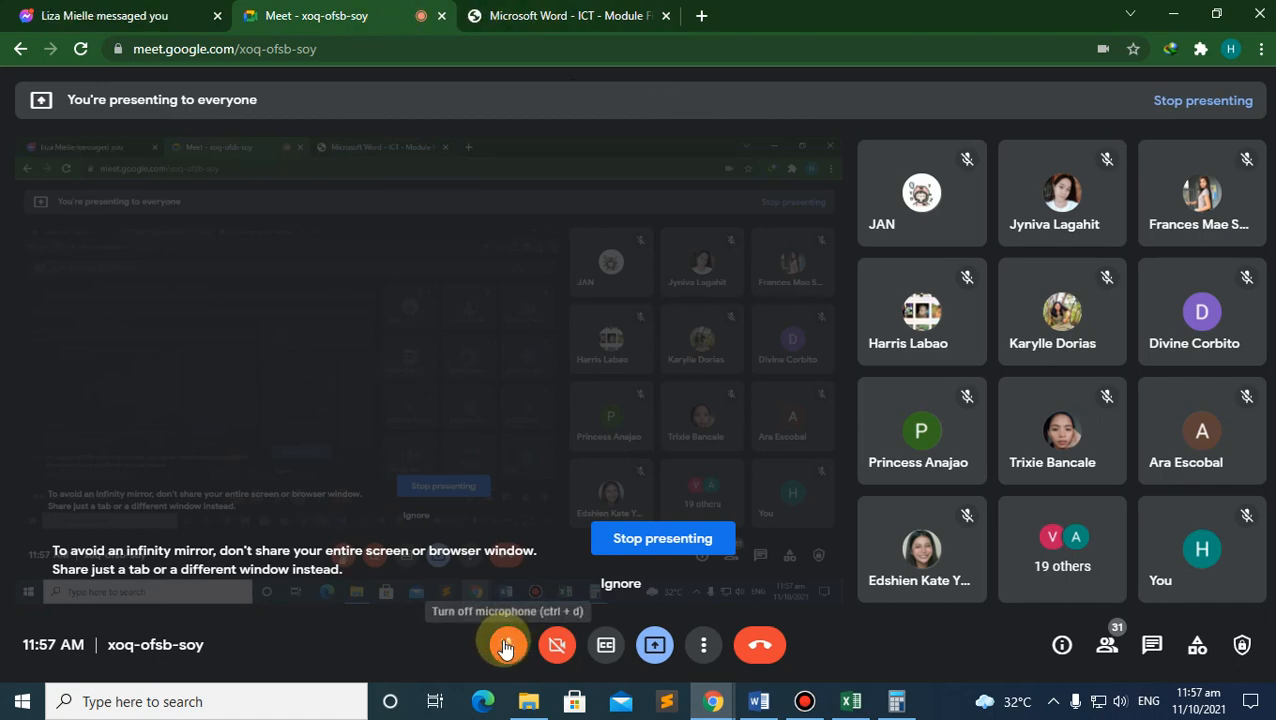
pyautogui.click(519, 12)
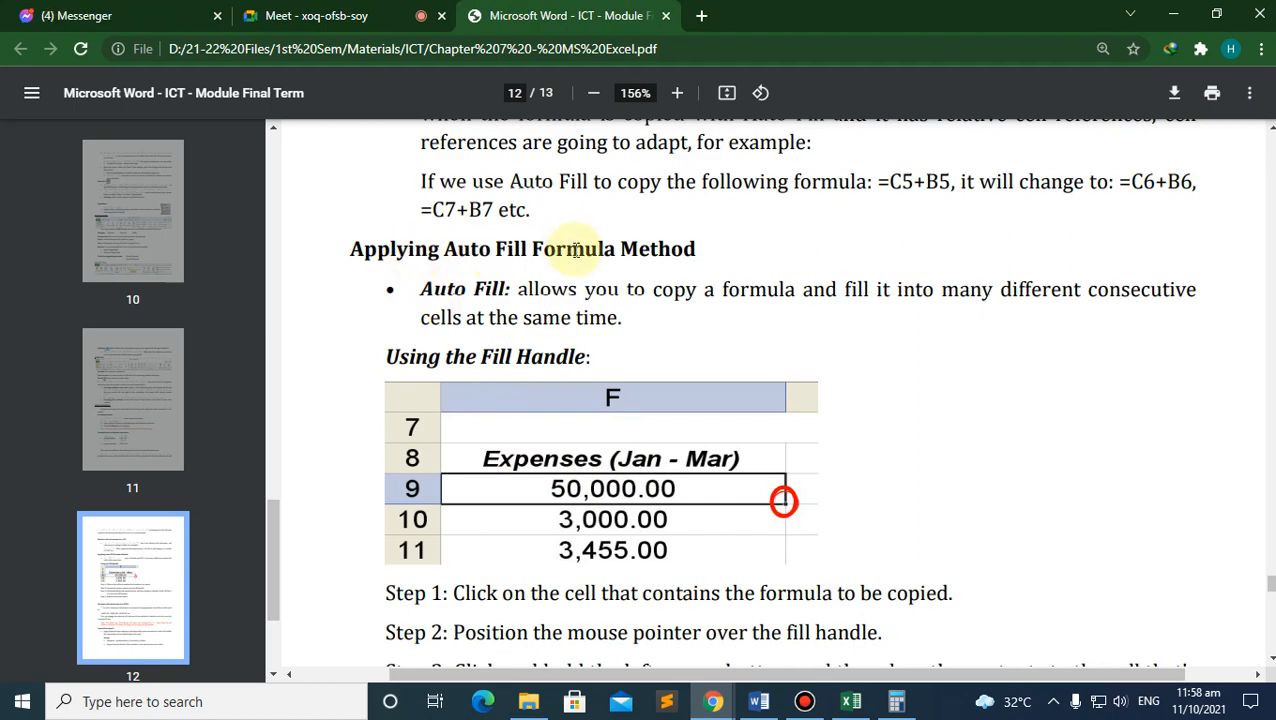
pyautogui.scroll(2, 540, 364)
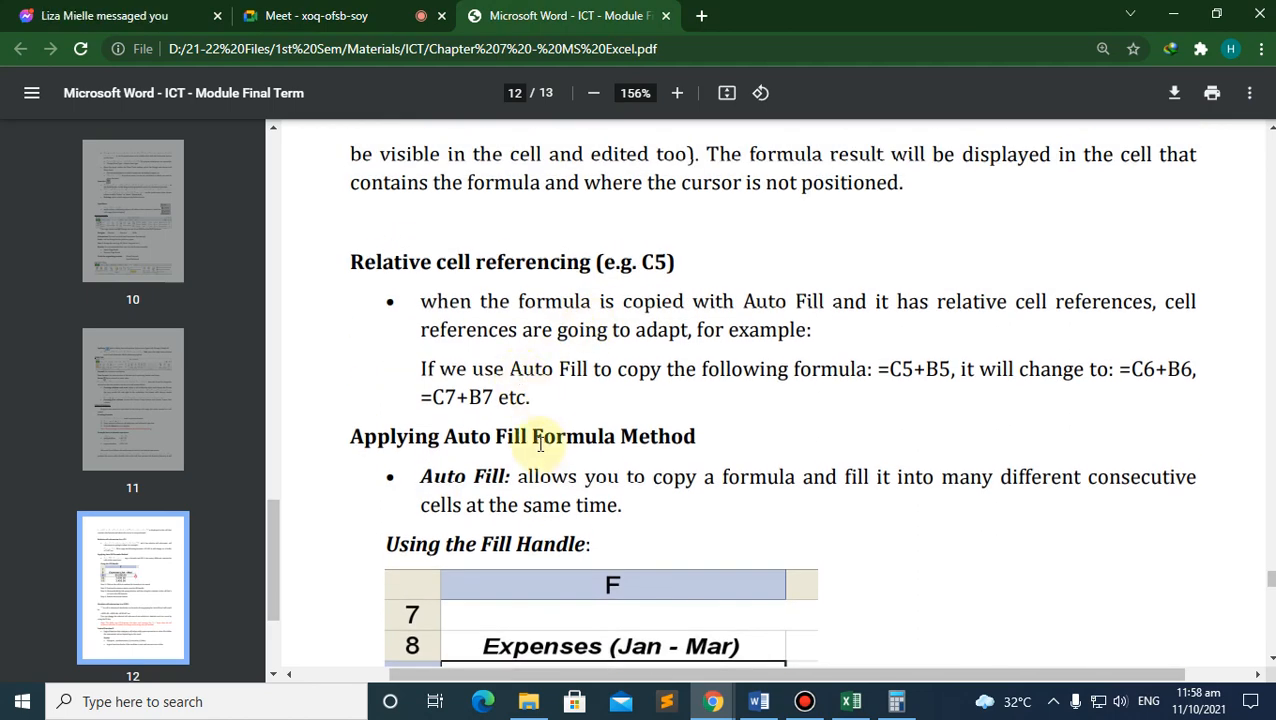
pyautogui.click(851, 703)
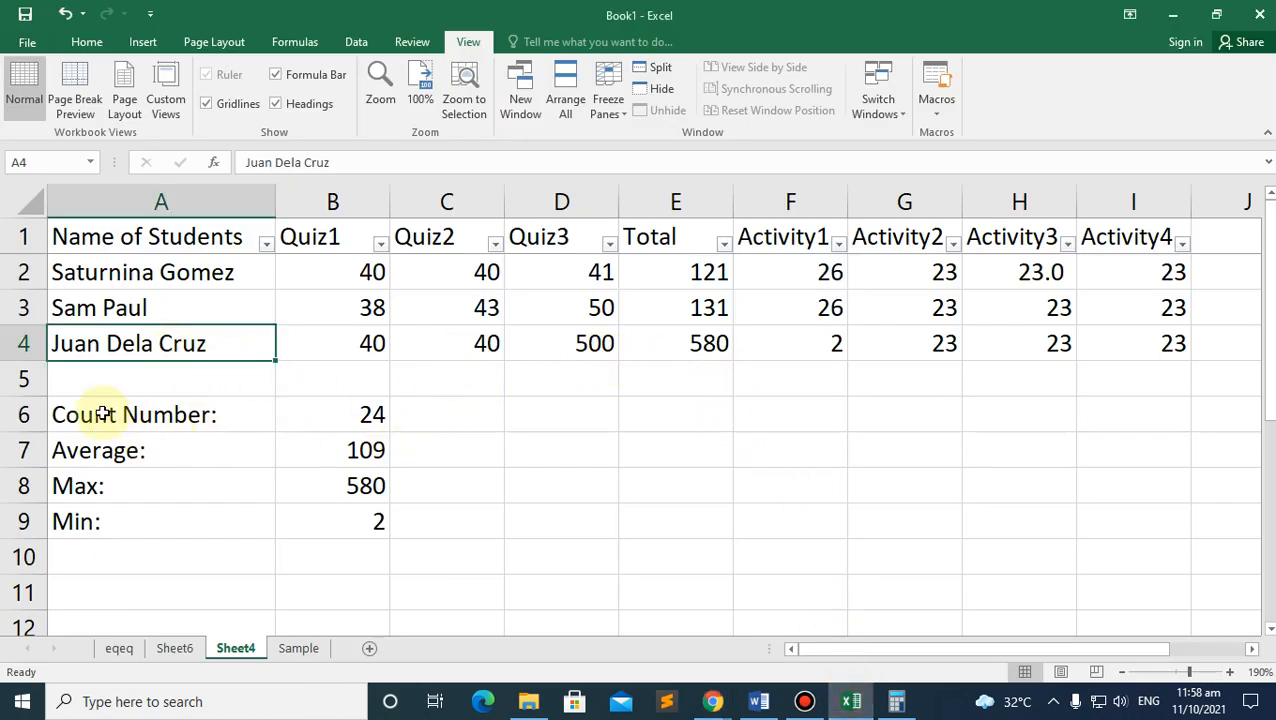
# Step: Add the header 'Total' in cell J1 after Activity4
pyautogui.click(581, 349)
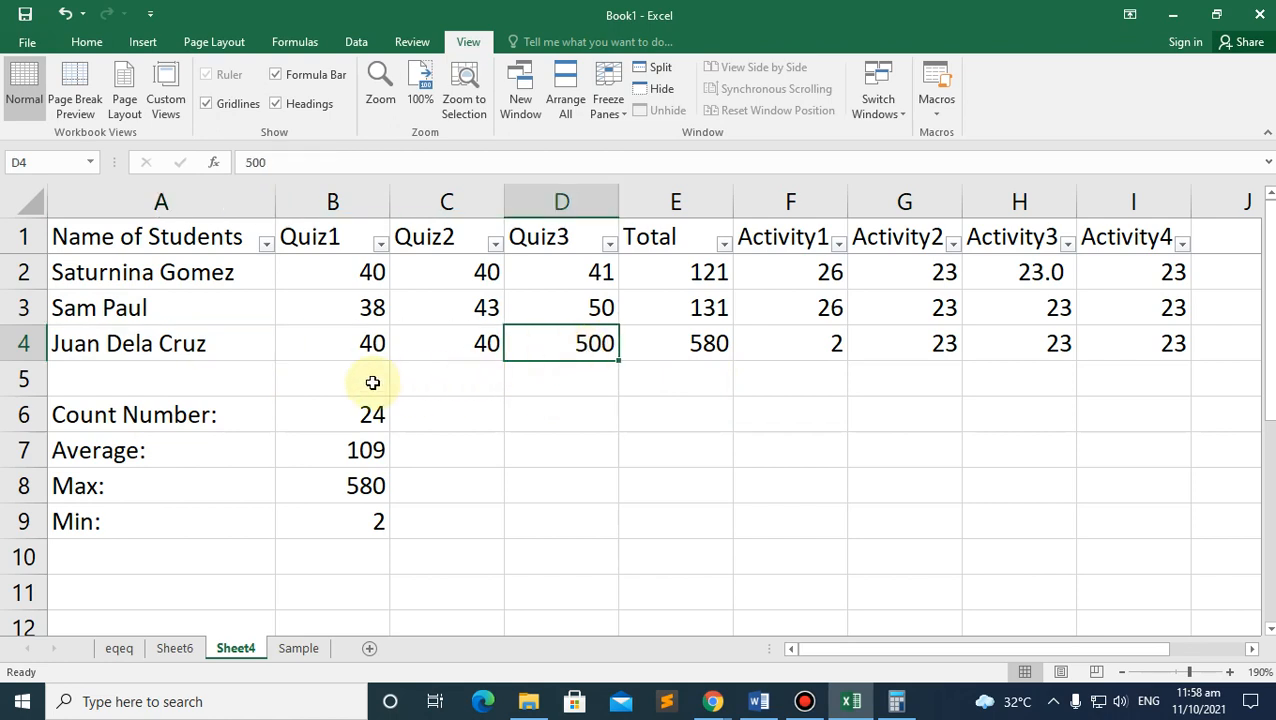
pyautogui.click(1222, 242)
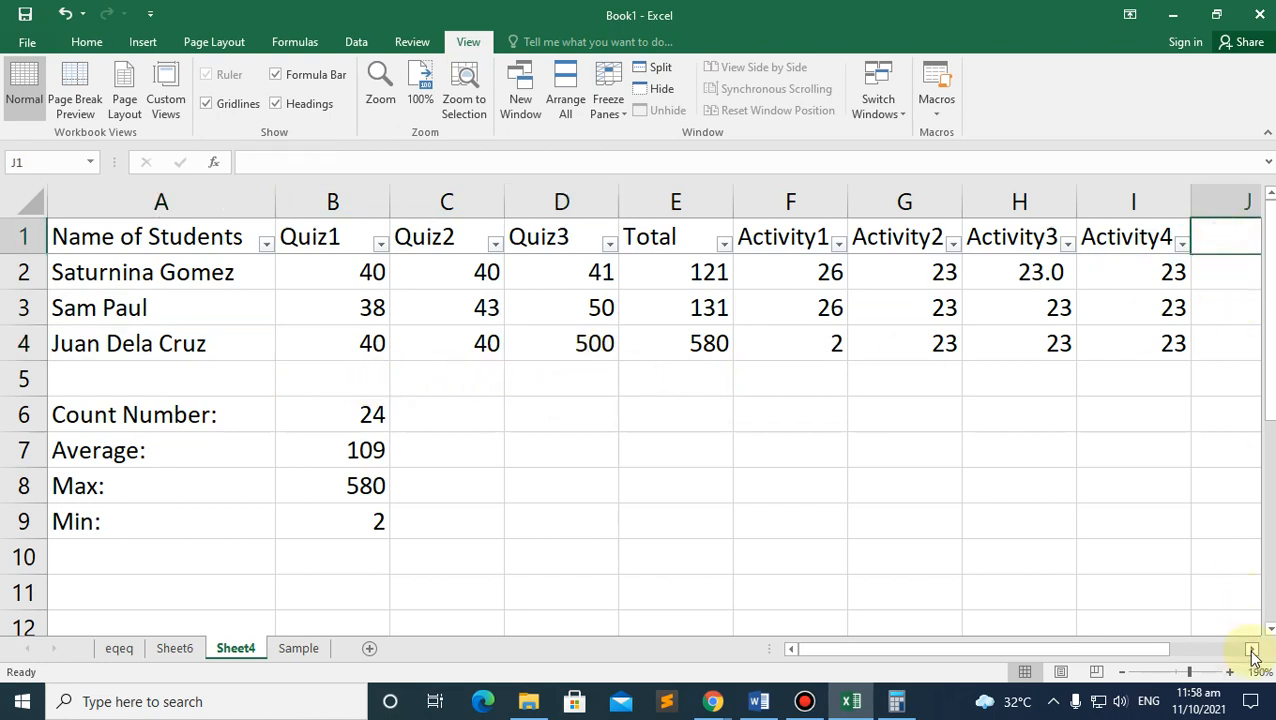
pyautogui.click(1252, 649)
pyautogui.click(1252, 649)
pyautogui.click(920, 242)
pyautogui.write('Total')
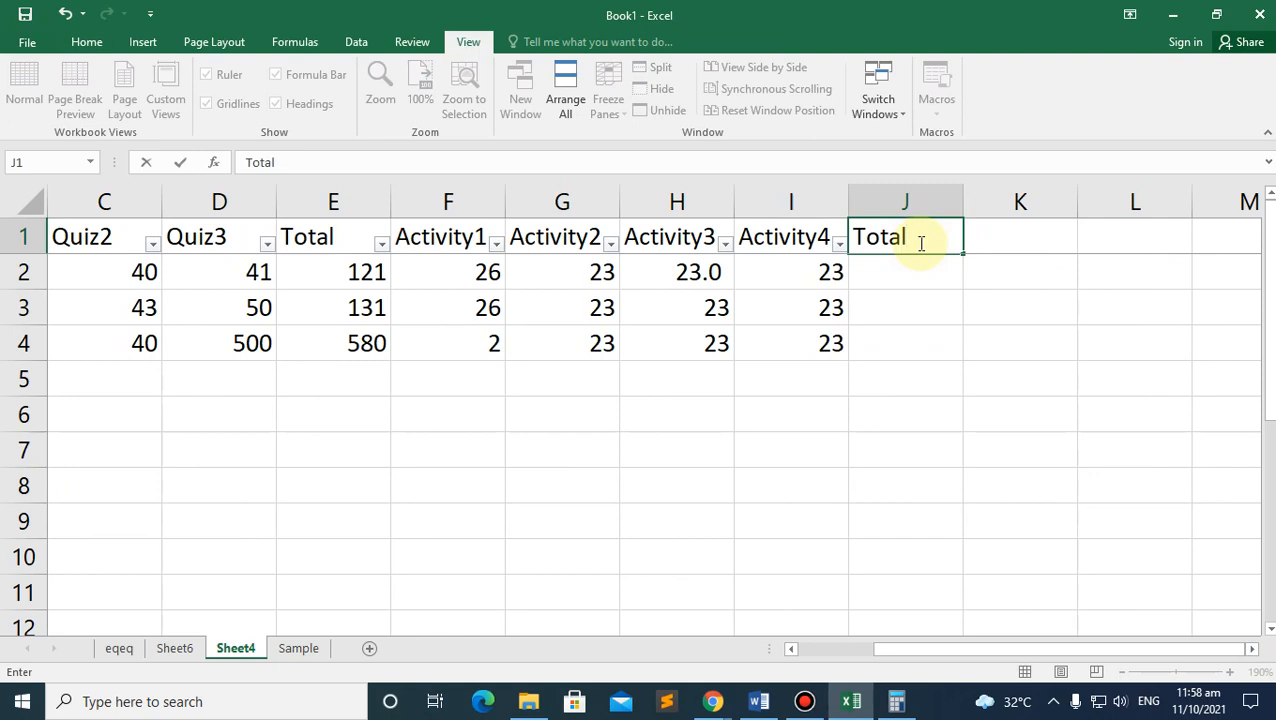
pyautogui.click(891, 276)
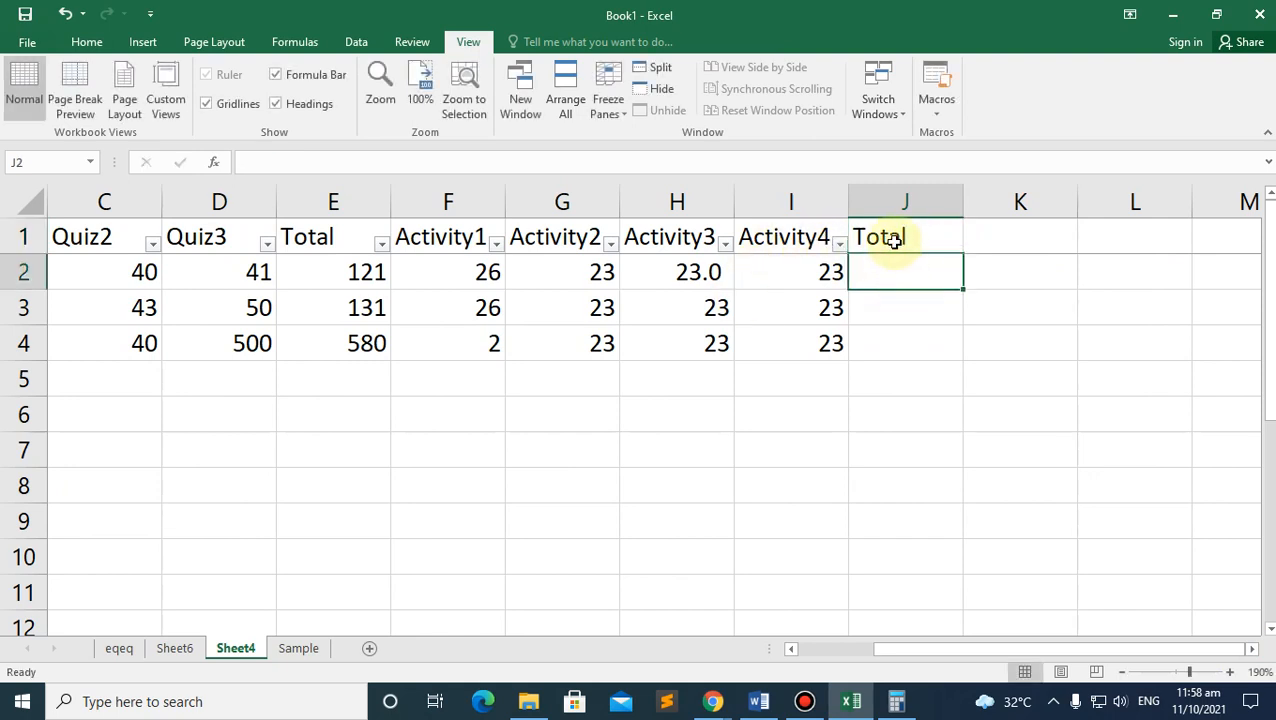
# Step: AutoSum the first student's Activity1–4 scores into J2 as =SUM(F2:I2), giving 95
pyautogui.click(88, 42)
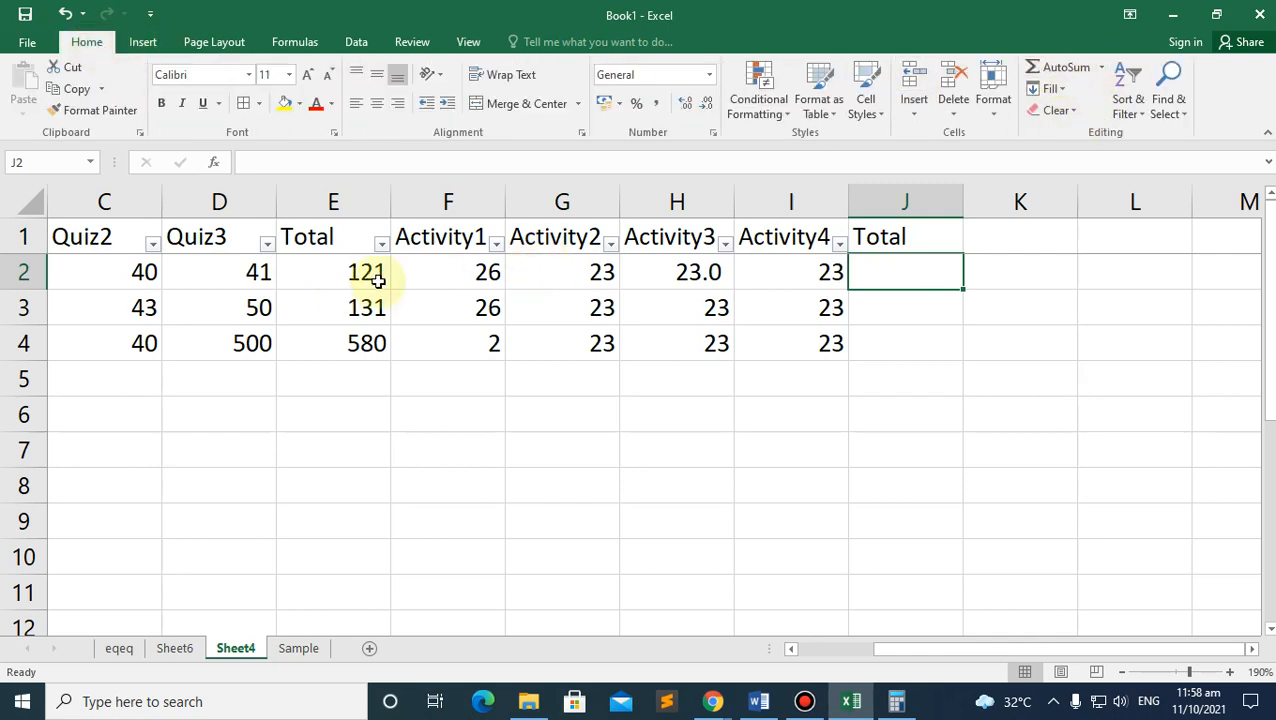
pyautogui.moveTo(461, 268); pyautogui.dragTo(890, 262)
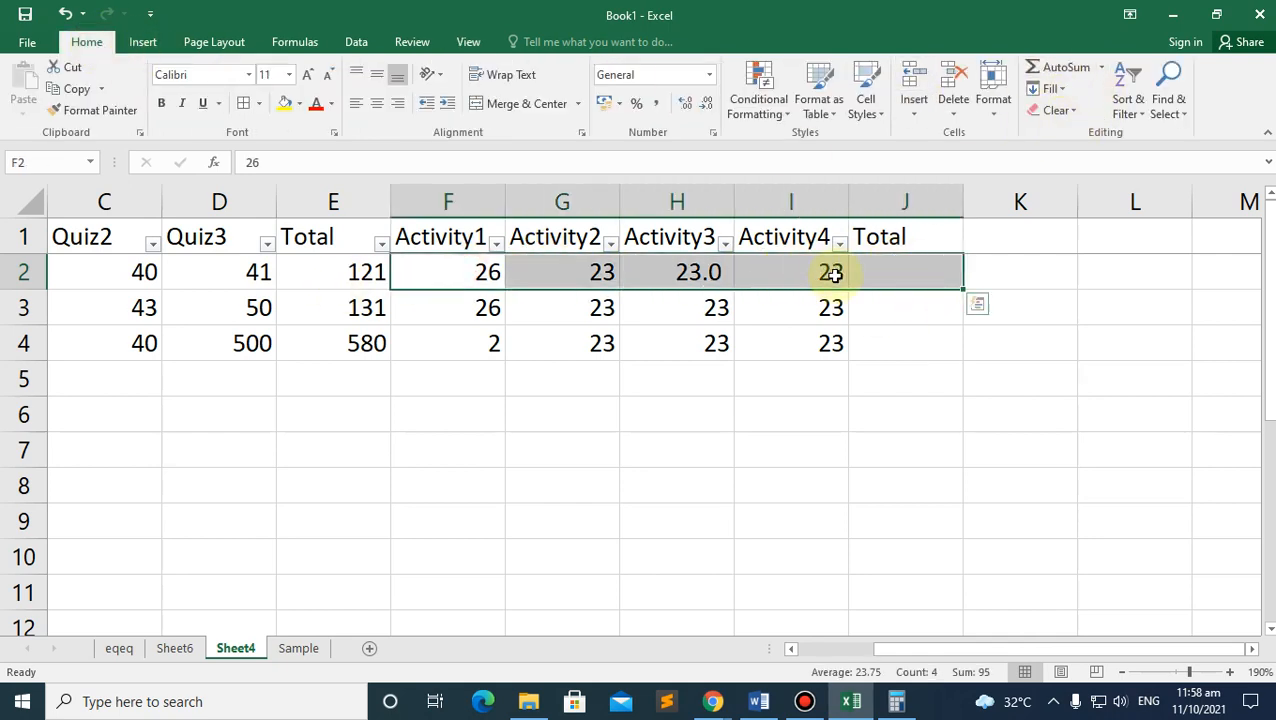
pyautogui.click(1060, 67)
pyautogui.click(914, 271)
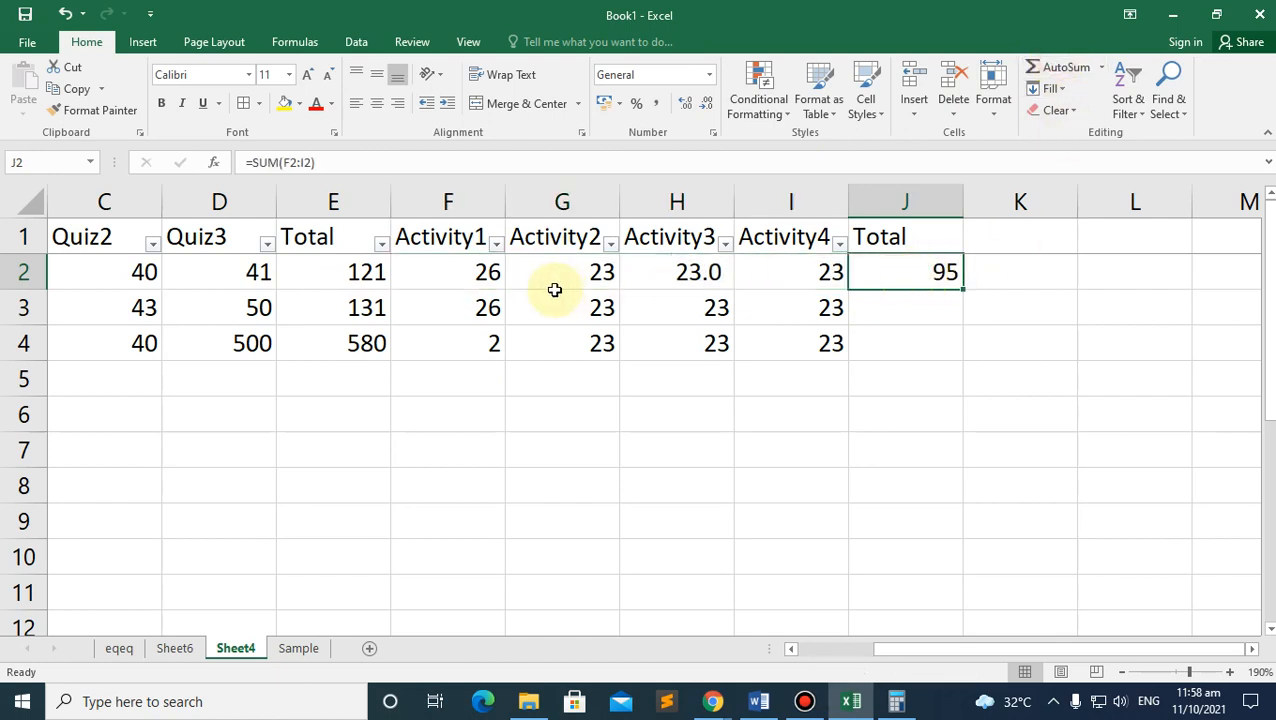
# Step: AutoSum the other two students' activity scores into J3:J4, giving 95 and 71
pyautogui.moveTo(456, 302); pyautogui.dragTo(898, 359)
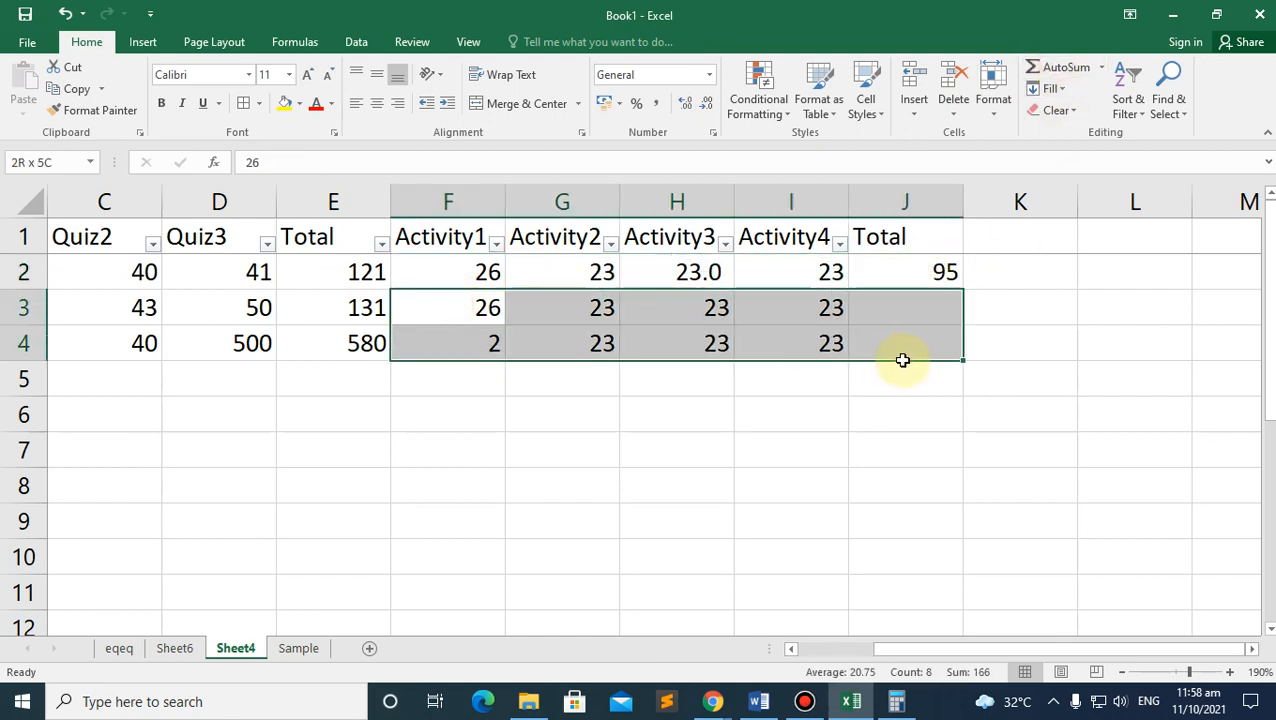
pyautogui.click(1056, 67)
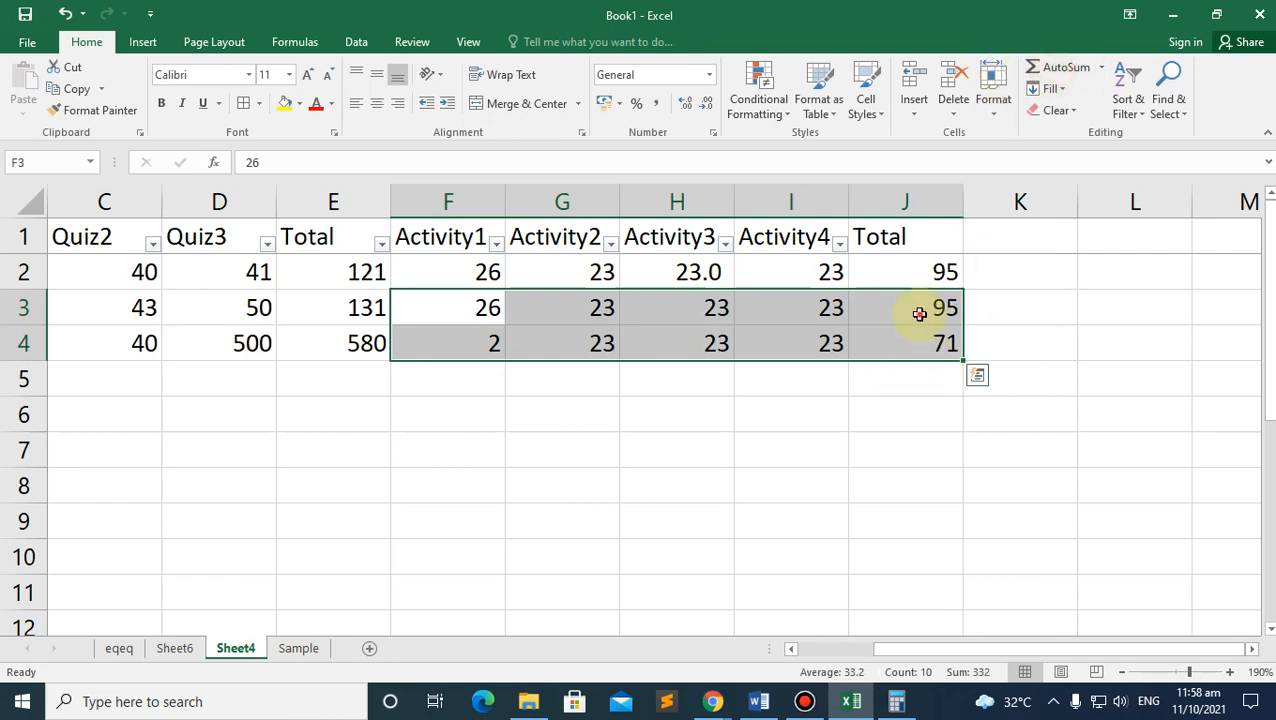
pyautogui.click(919, 313)
pyautogui.hotkey('ctrl', 'z')
pyautogui.click(915, 399)
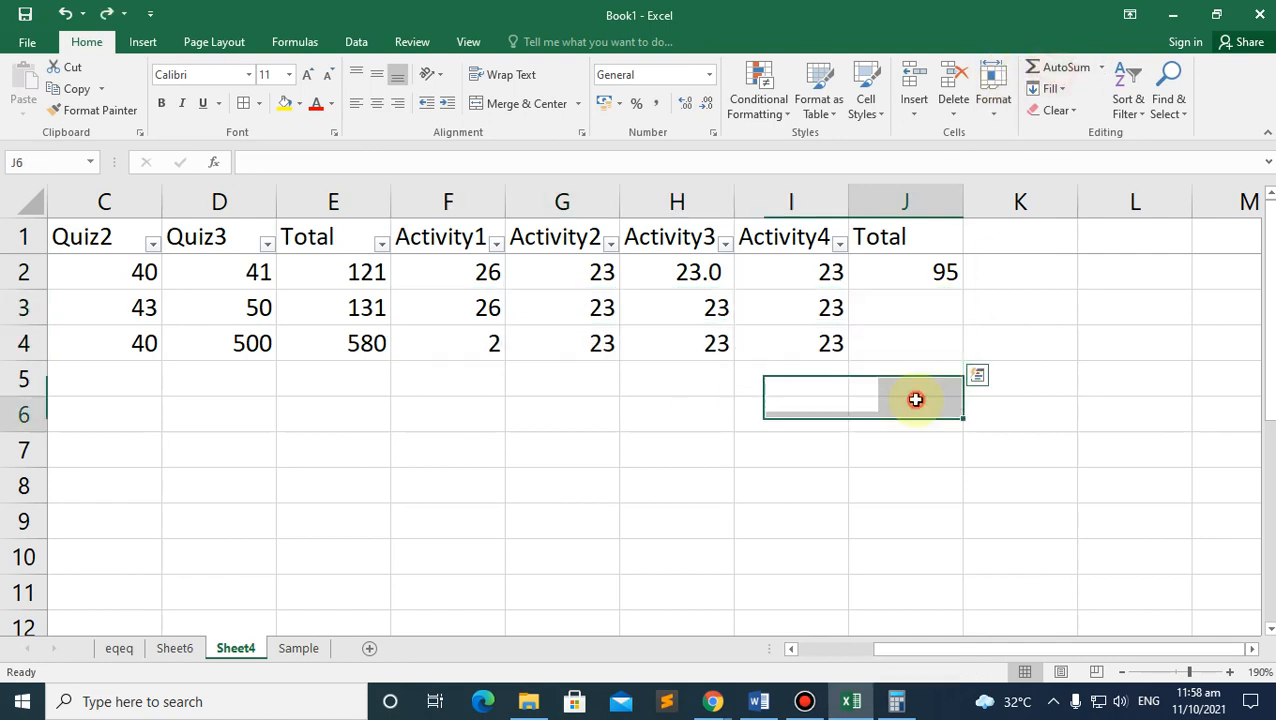
pyautogui.click(917, 274)
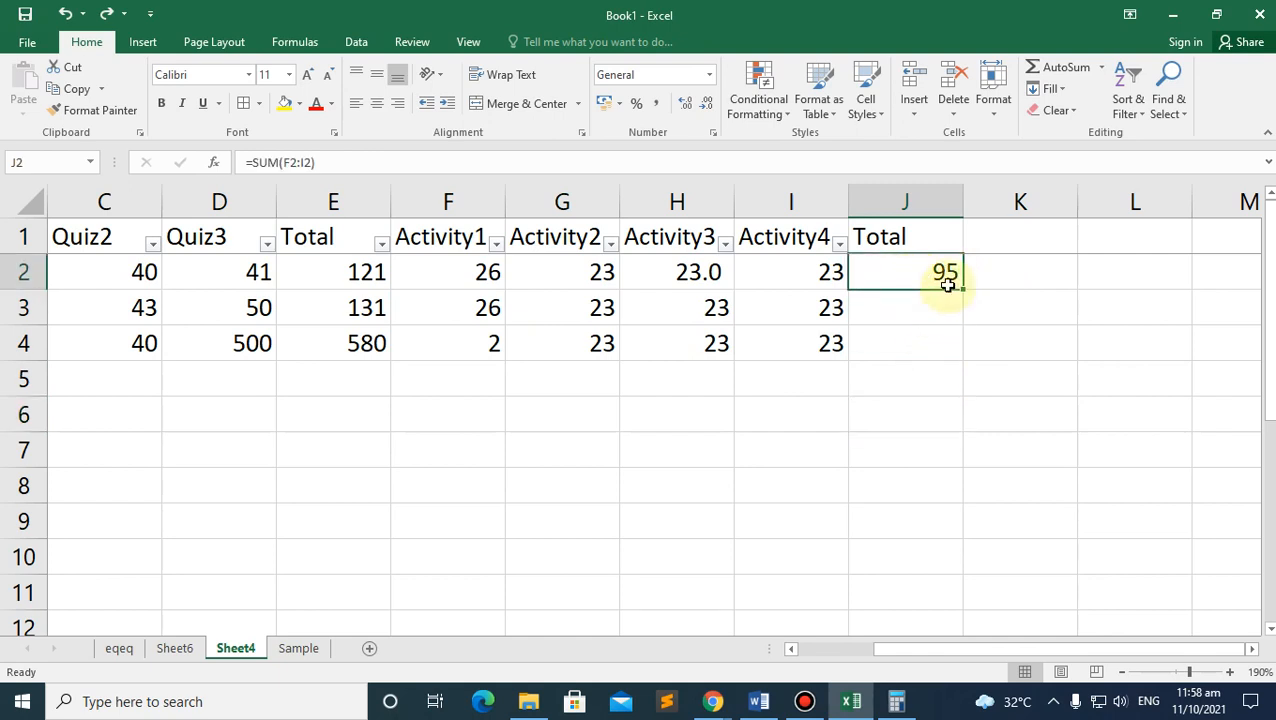
pyautogui.moveTo(470, 316); pyautogui.dragTo(917, 343)
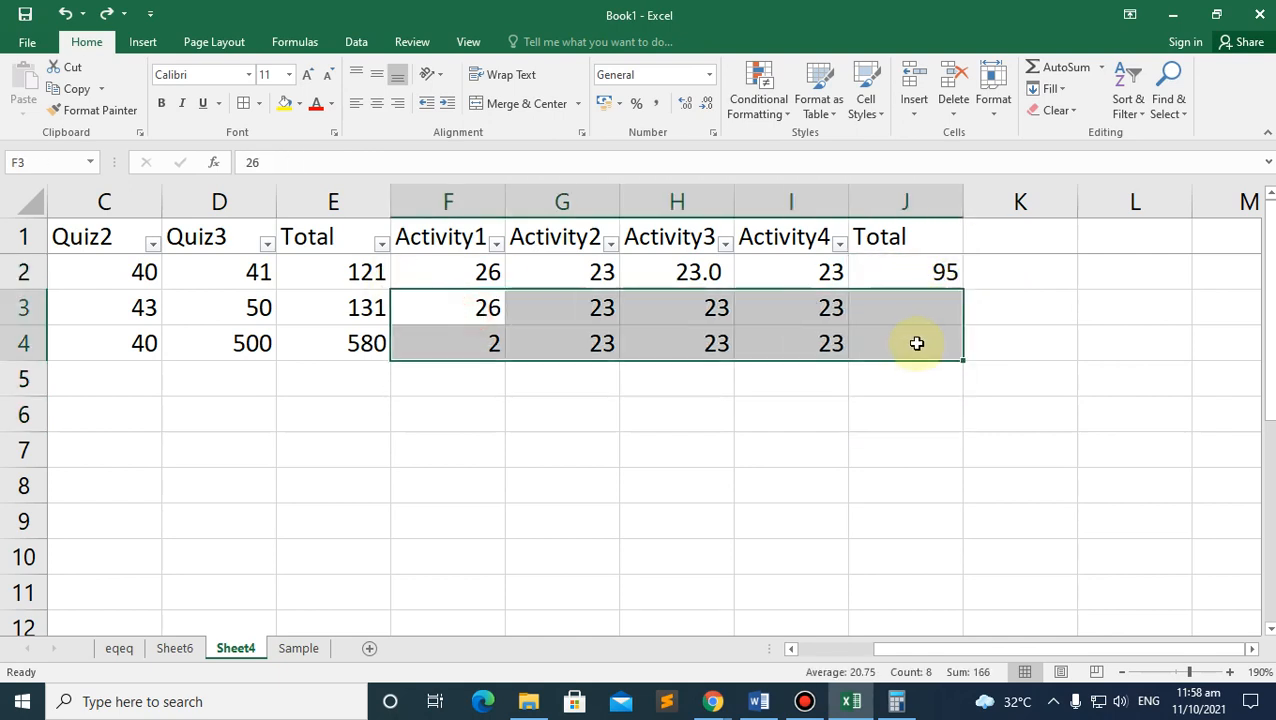
pyautogui.click(1058, 66)
pyautogui.click(1040, 272)
pyautogui.click(1007, 228)
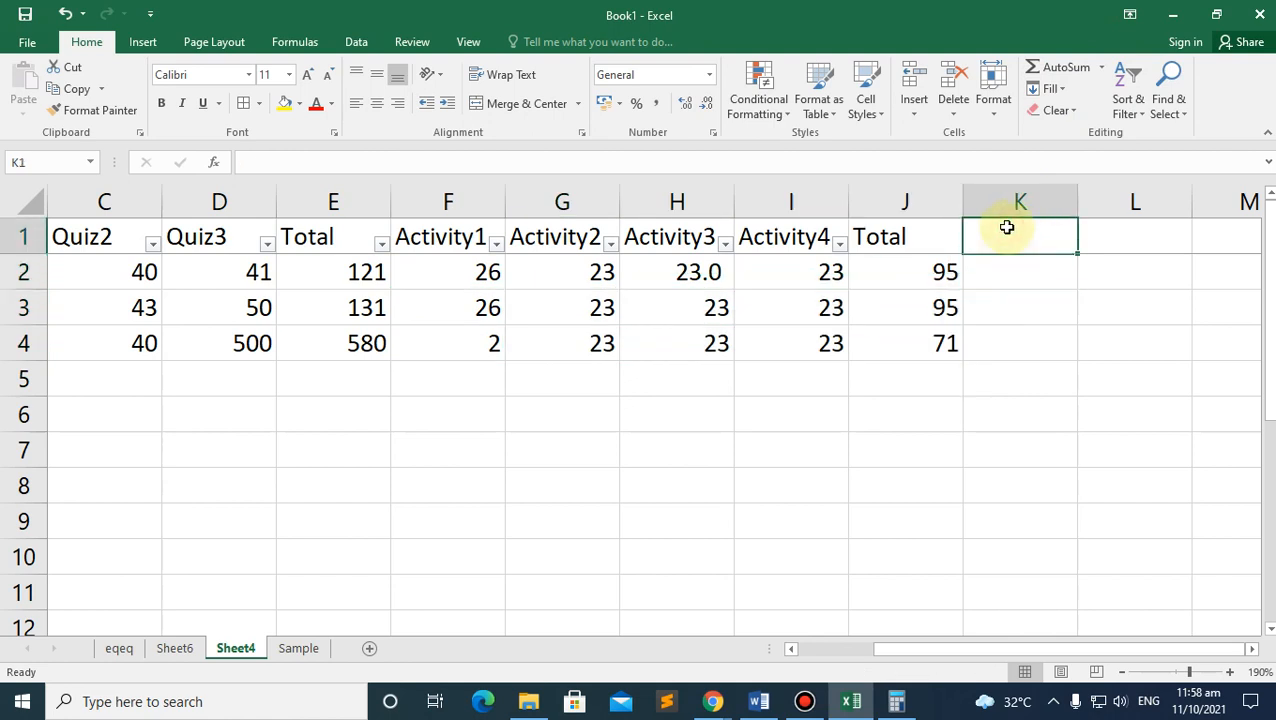
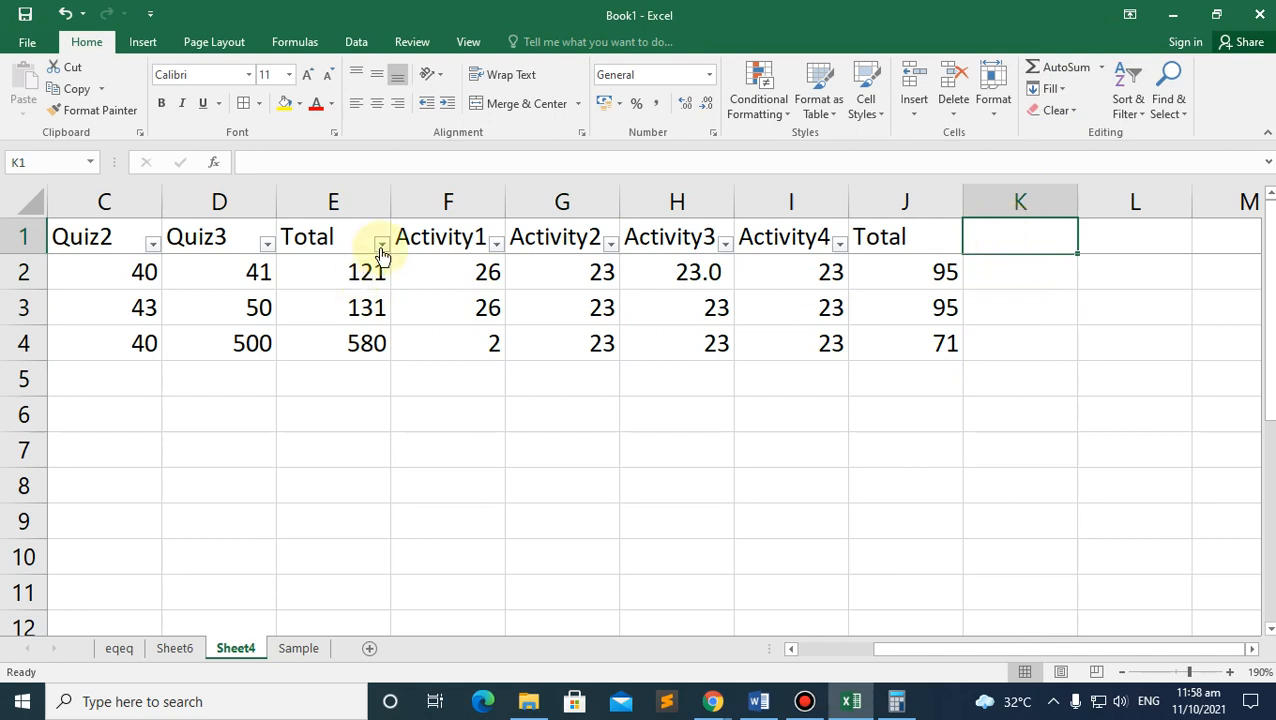
# Step: Insert a blank column before Activity1 and head it 'RowScore' in F1
pyautogui.click(342, 238)
pyautogui.click(413, 190)
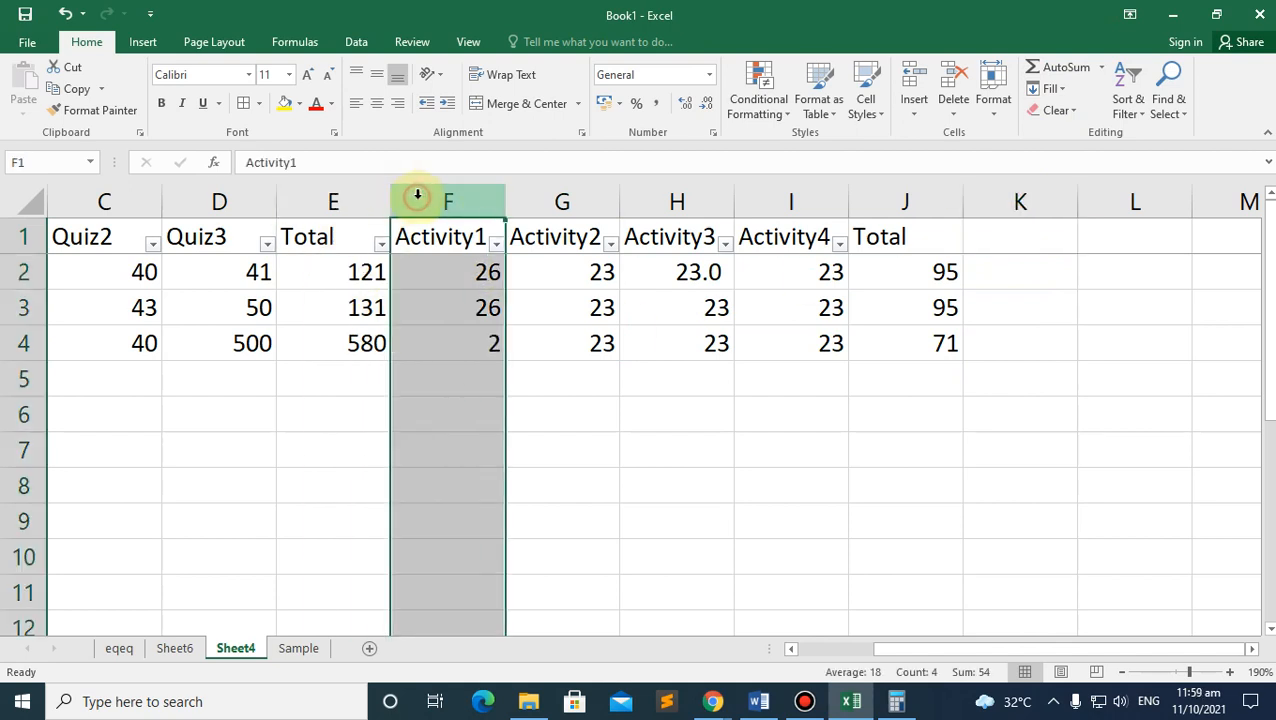
pyautogui.rightClick(419, 198)
pyautogui.click(465, 331)
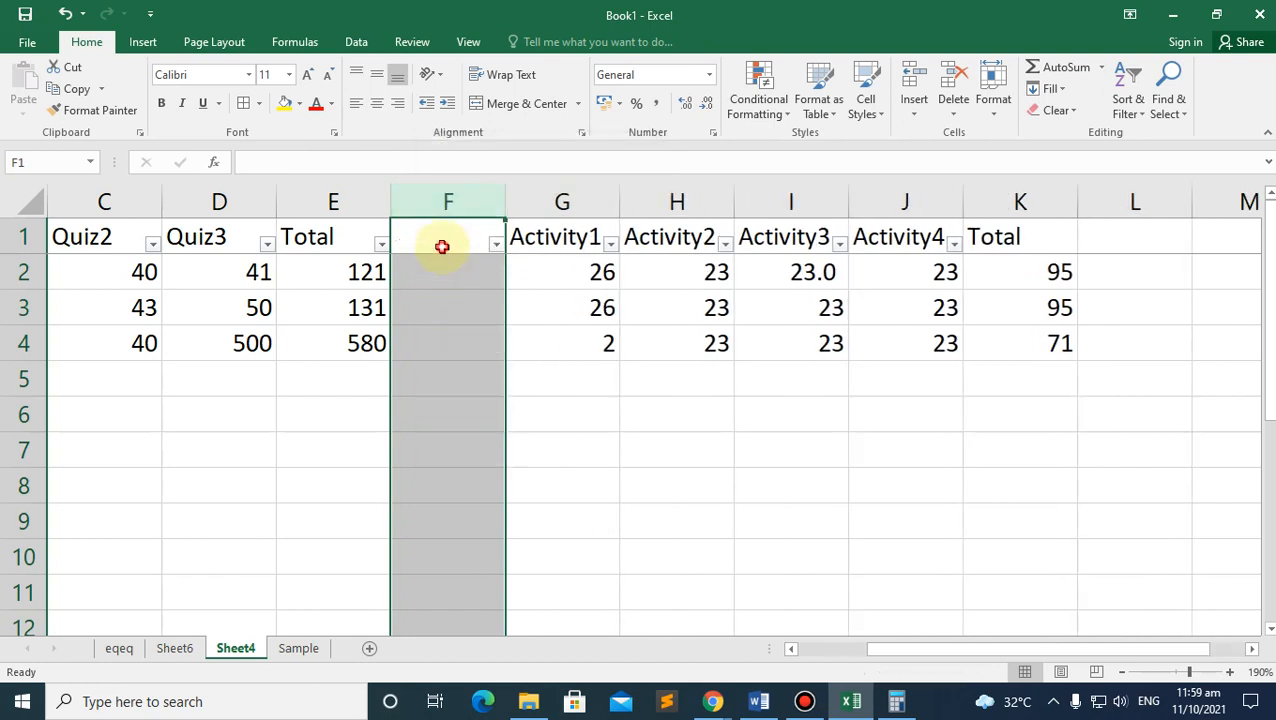
pyautogui.click(441, 245)
pyautogui.write('RowScore')
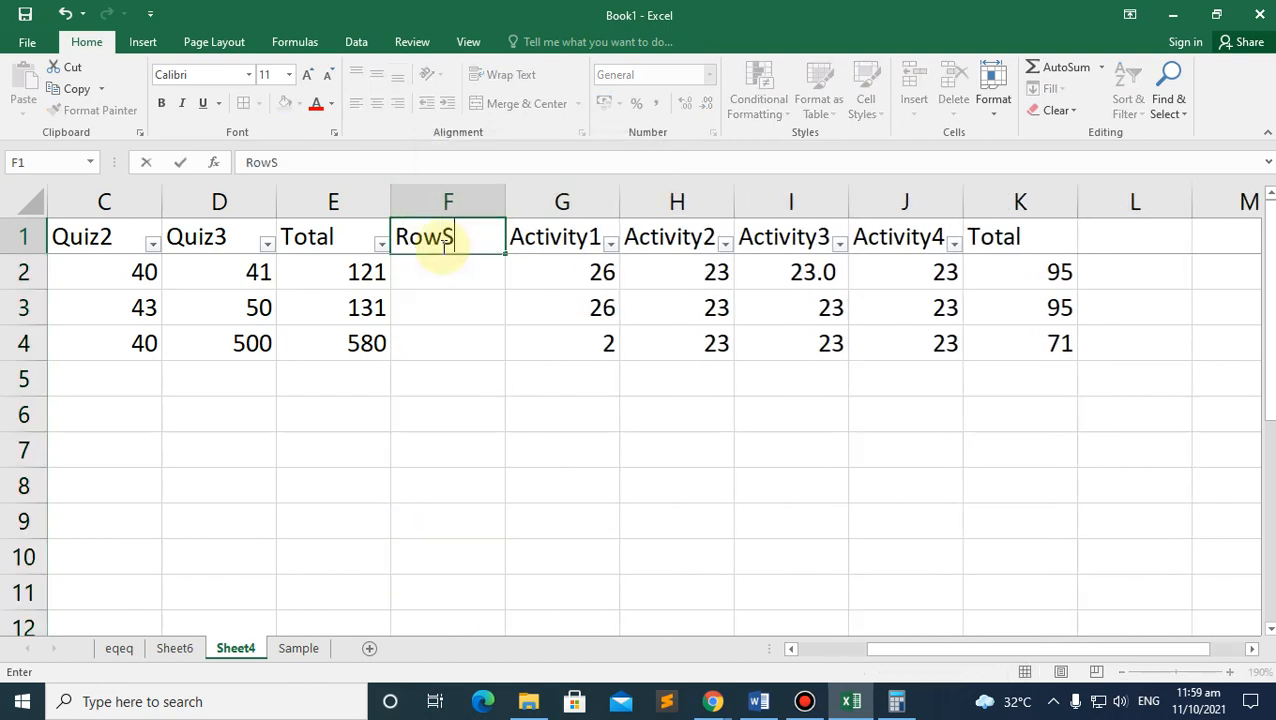
pyautogui.click(486, 276)
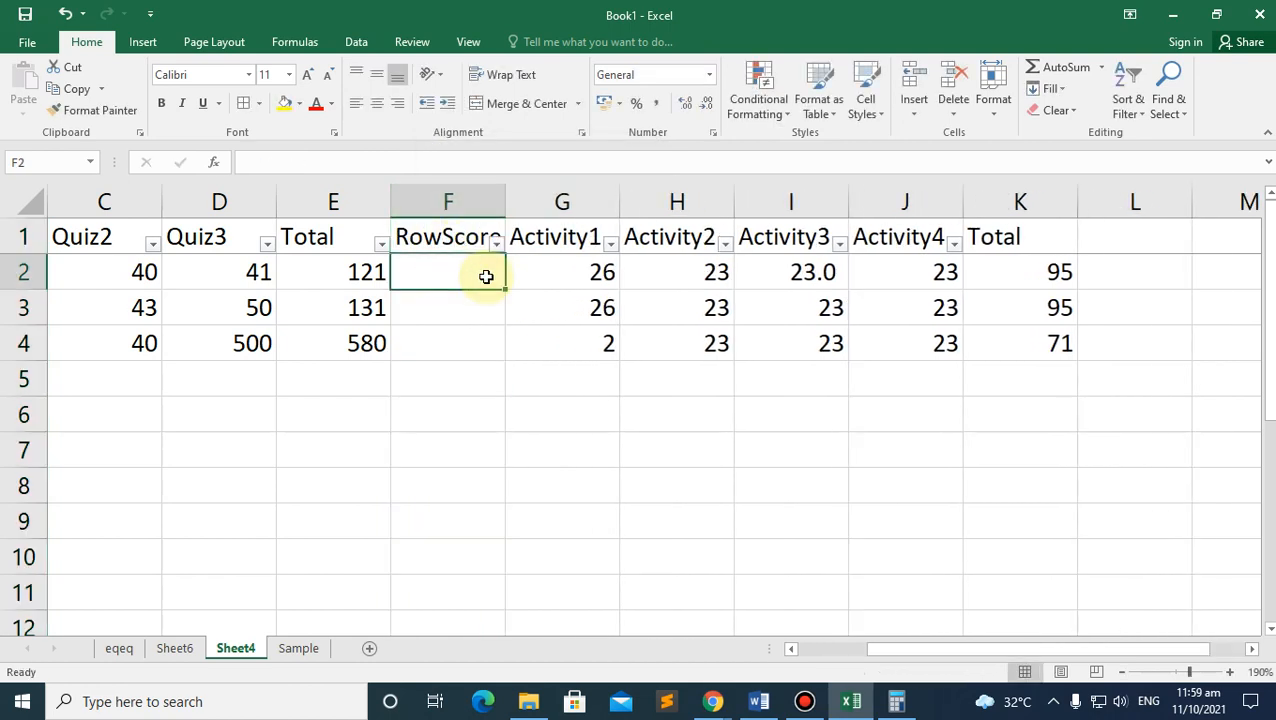
# Step: Start a formula referencing B4, then cancel it with Escape
pyautogui.write('=')
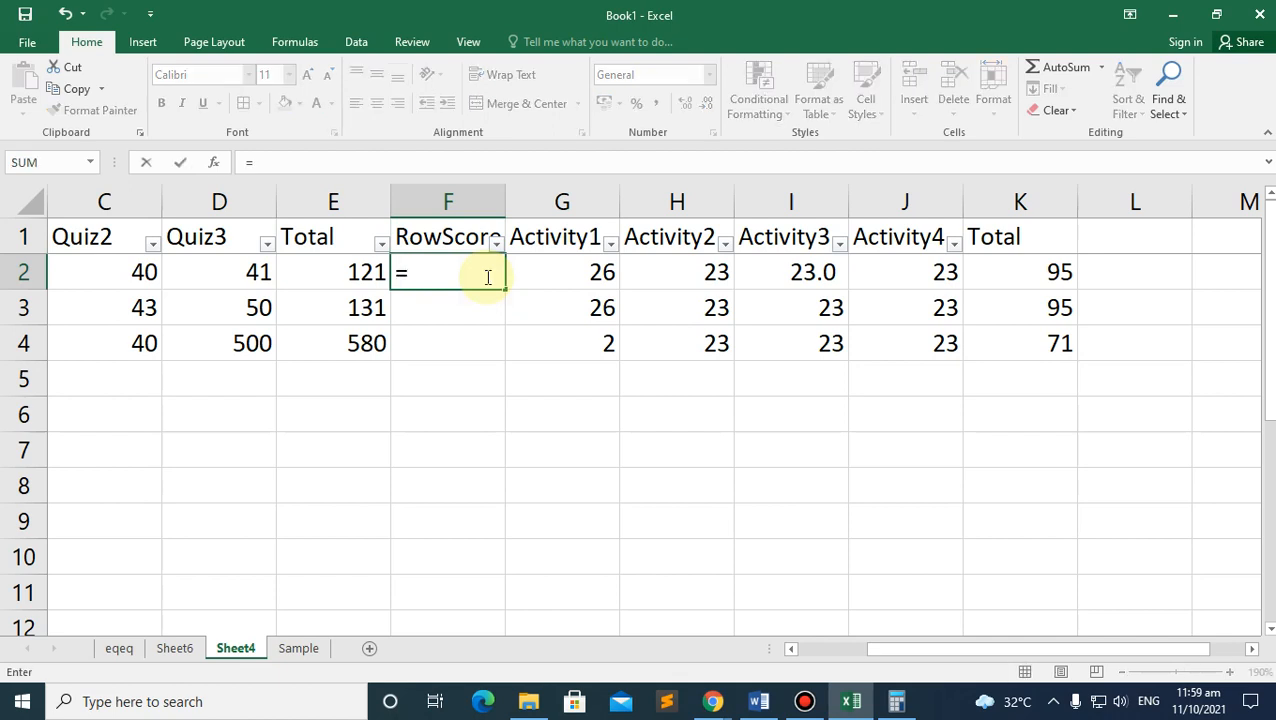
pyautogui.moveTo(948, 650); pyautogui.dragTo(777, 650)
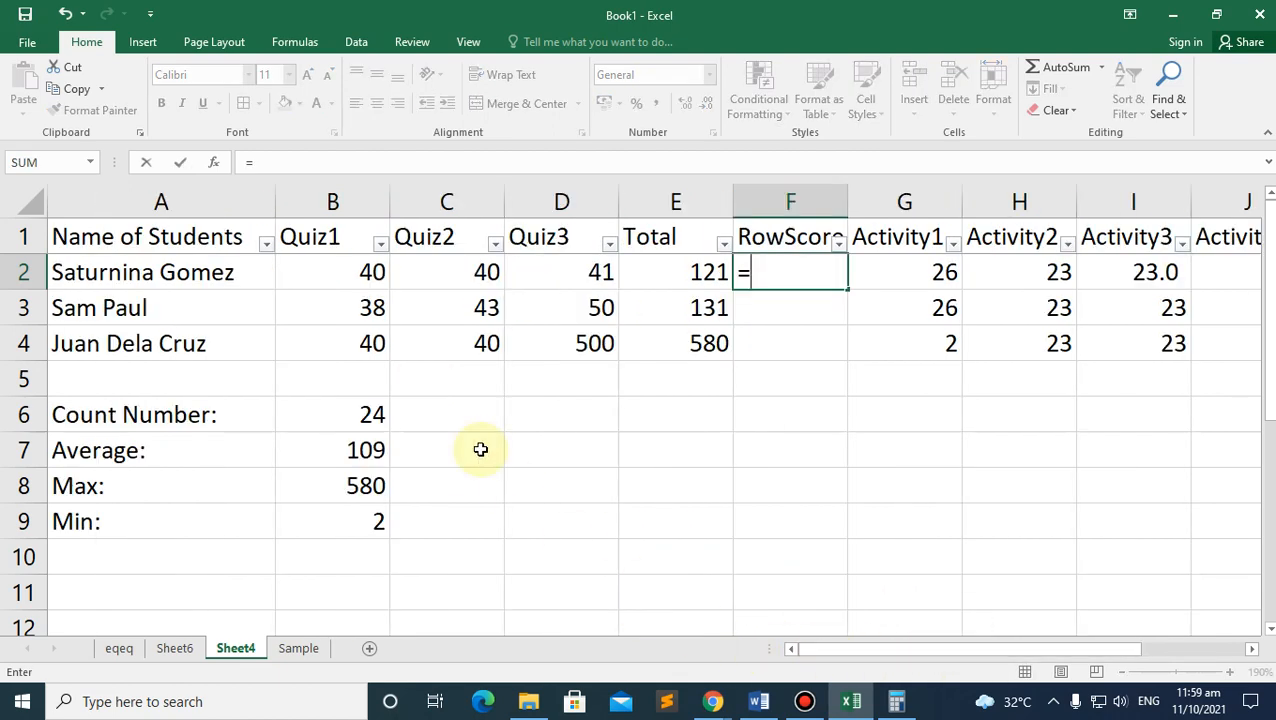
pyautogui.click(333, 341)
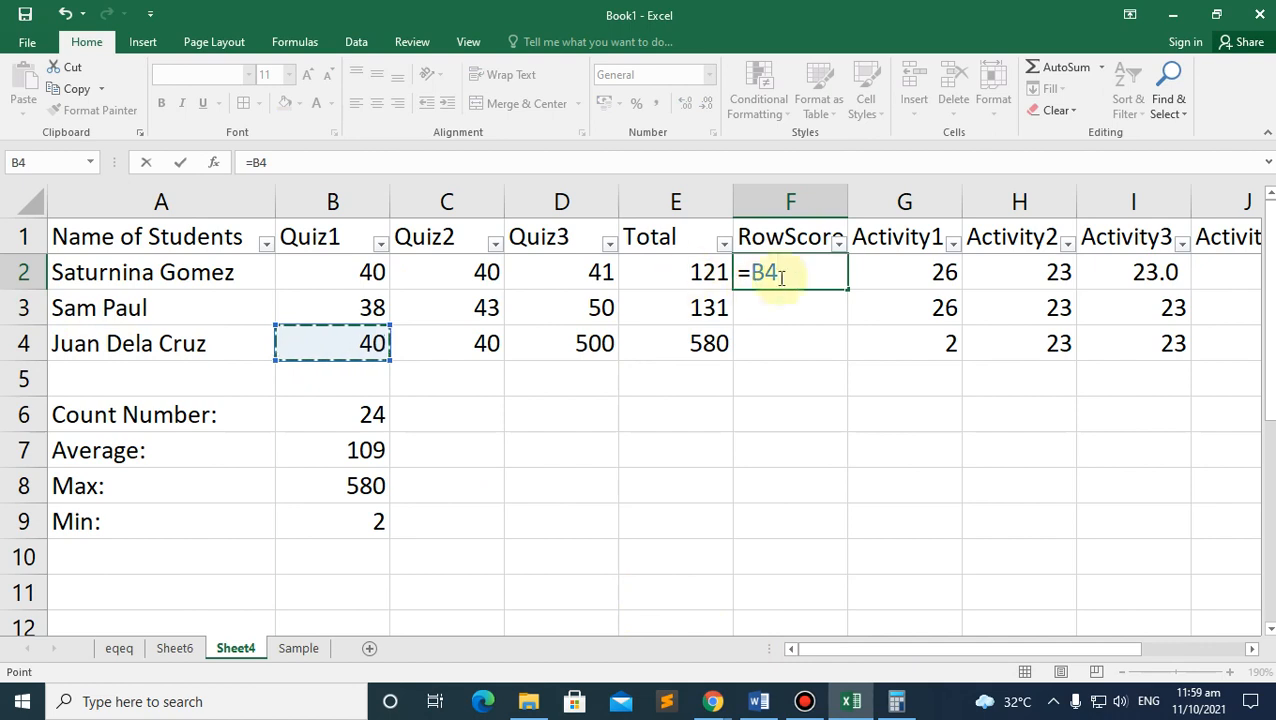
pyautogui.press('Escape')
pyautogui.click(680, 440)
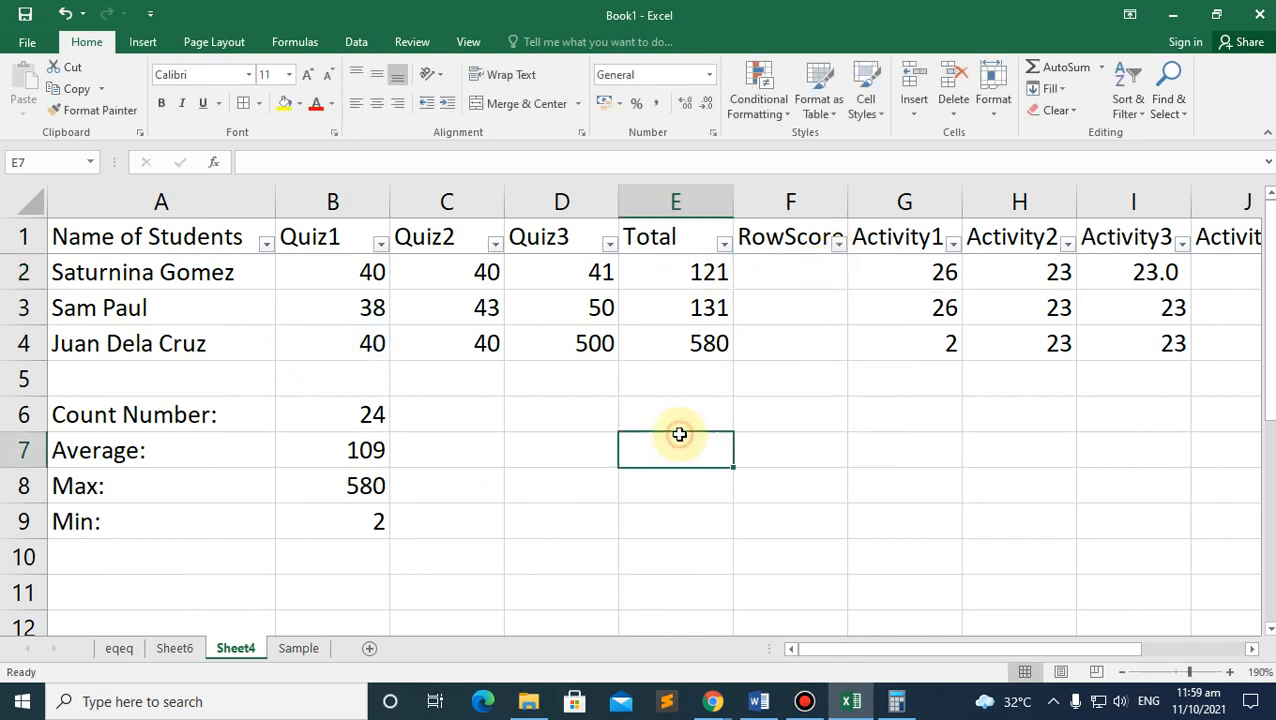
# Step: Insert a blank row above the first student and enter 40, 45, 50 in B2:D2
pyautogui.click(14, 272)
pyautogui.rightClick(14, 272)
pyautogui.click(78, 406)
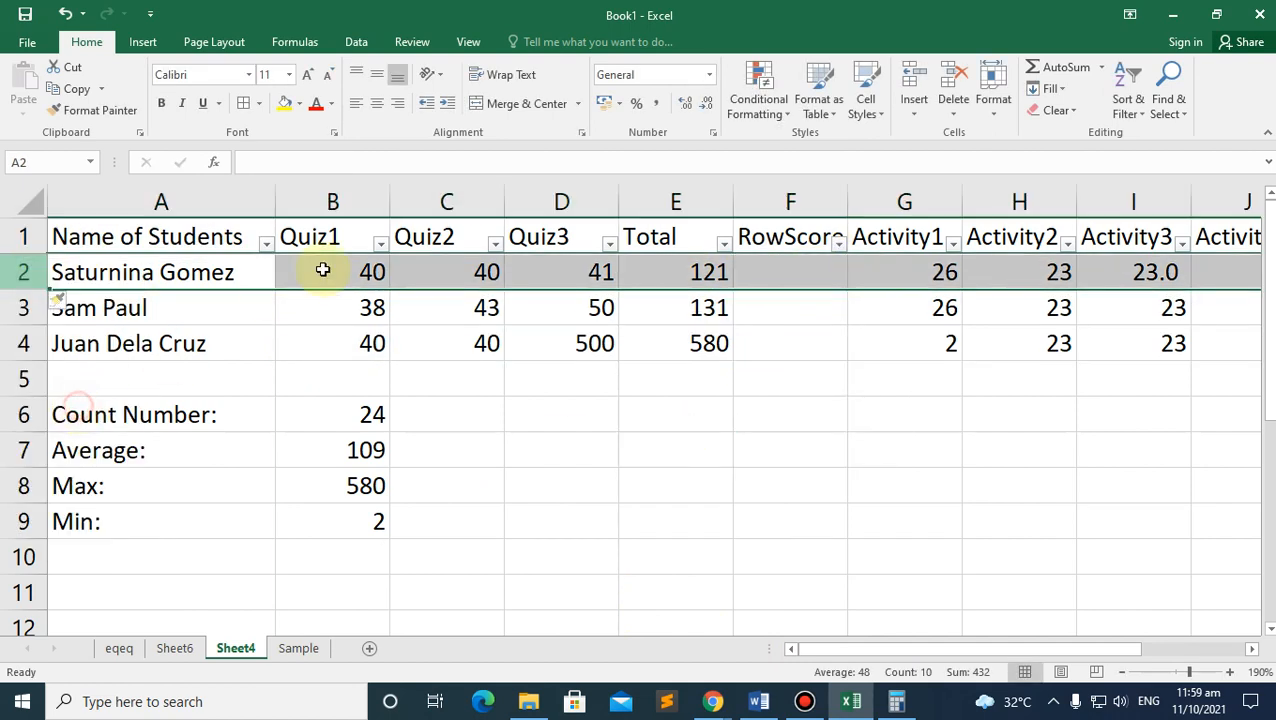
pyautogui.click(322, 270)
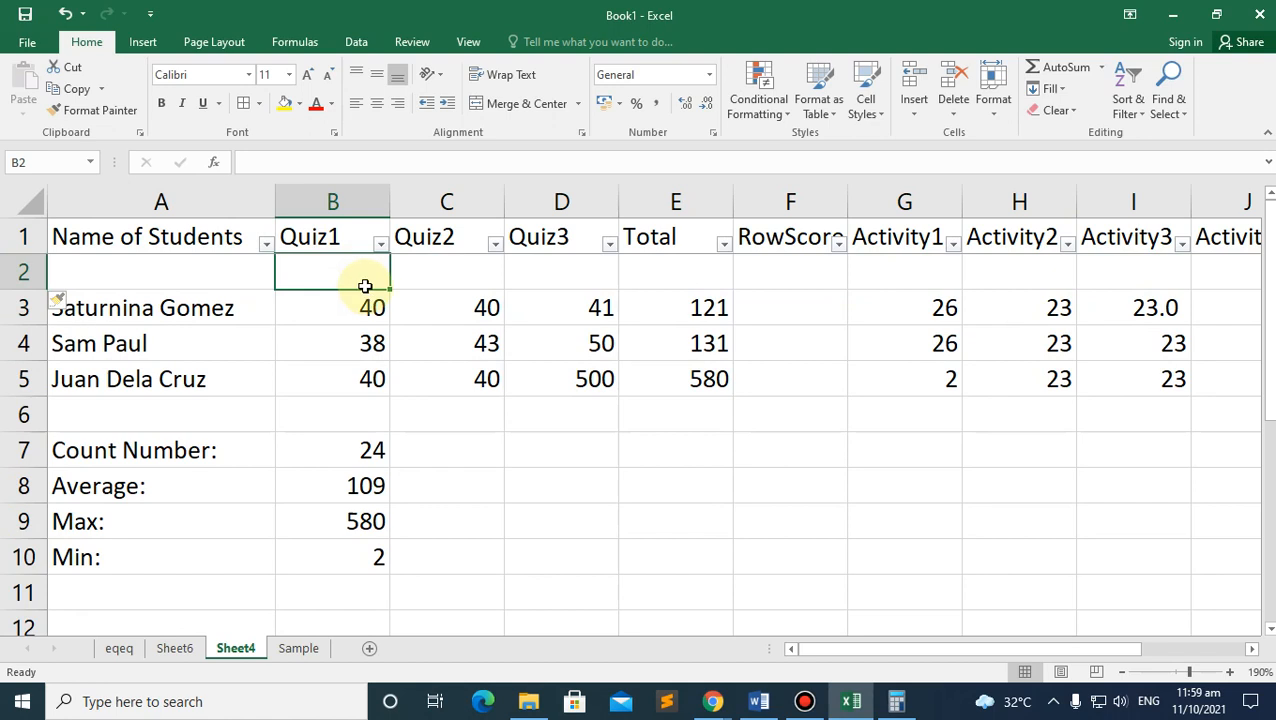
pyautogui.write('40')
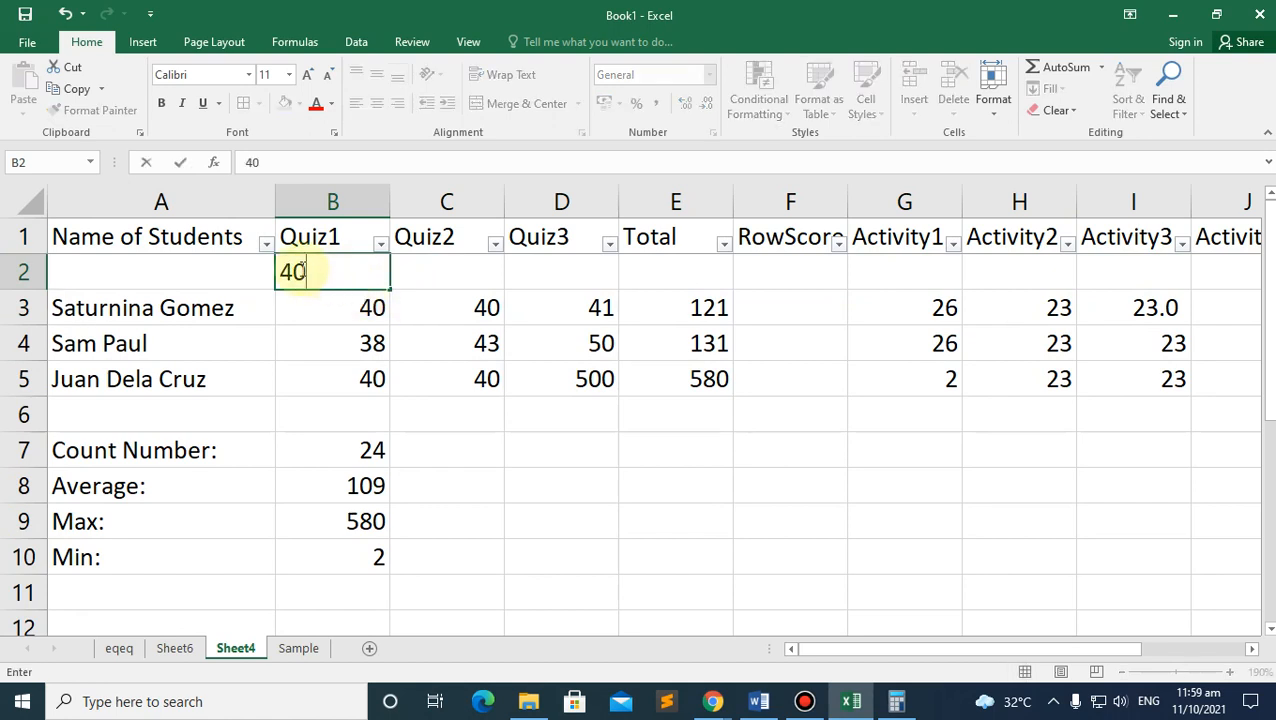
pyautogui.click(450, 271)
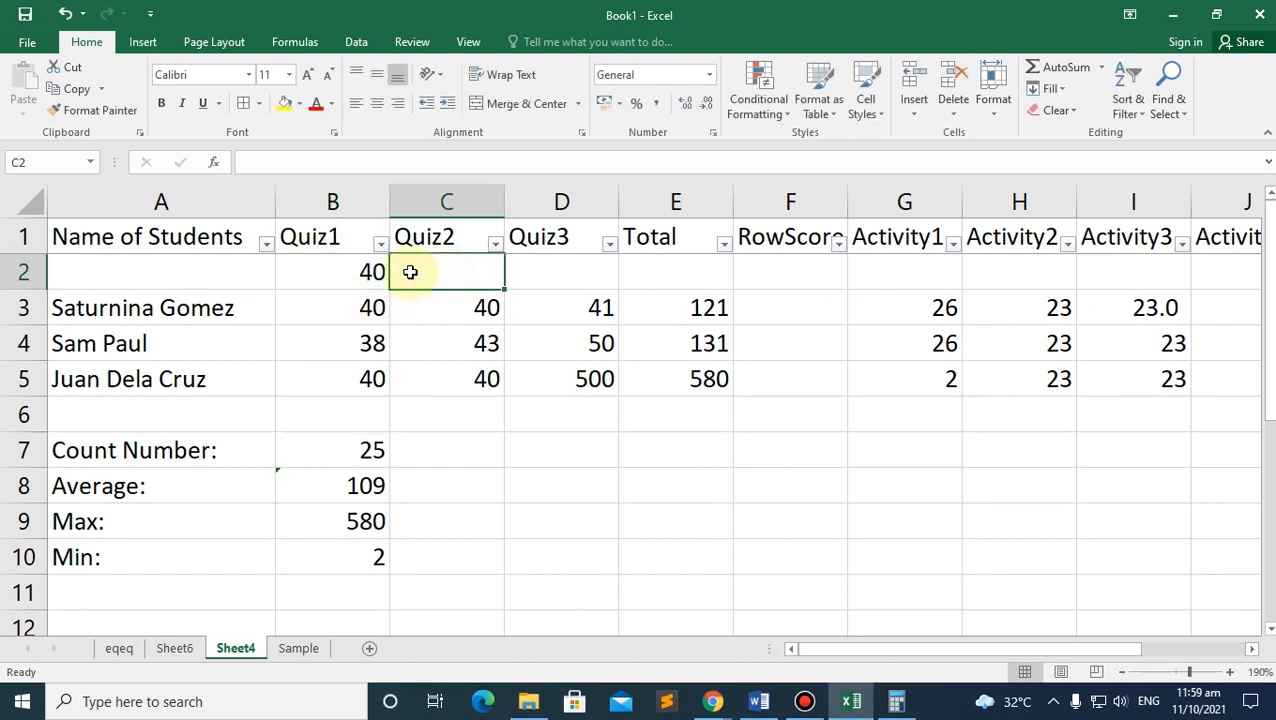
pyautogui.write('45')
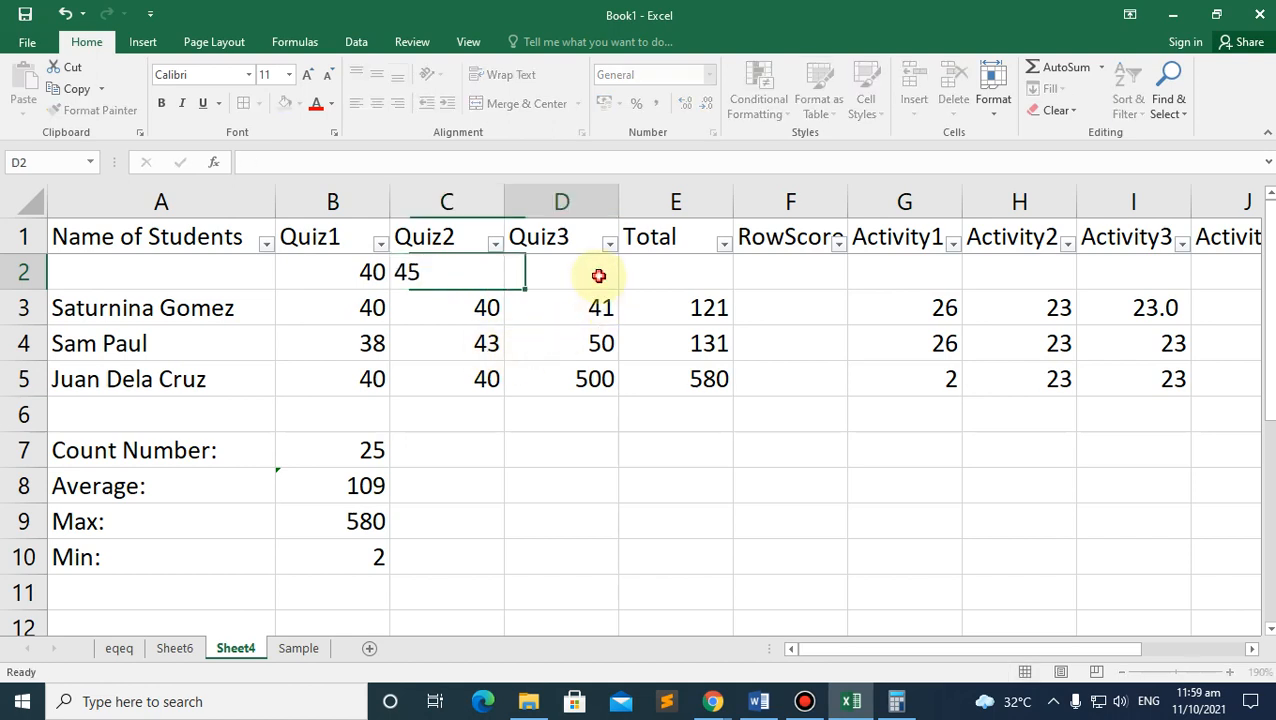
pyautogui.click(598, 276)
pyautogui.write('50')
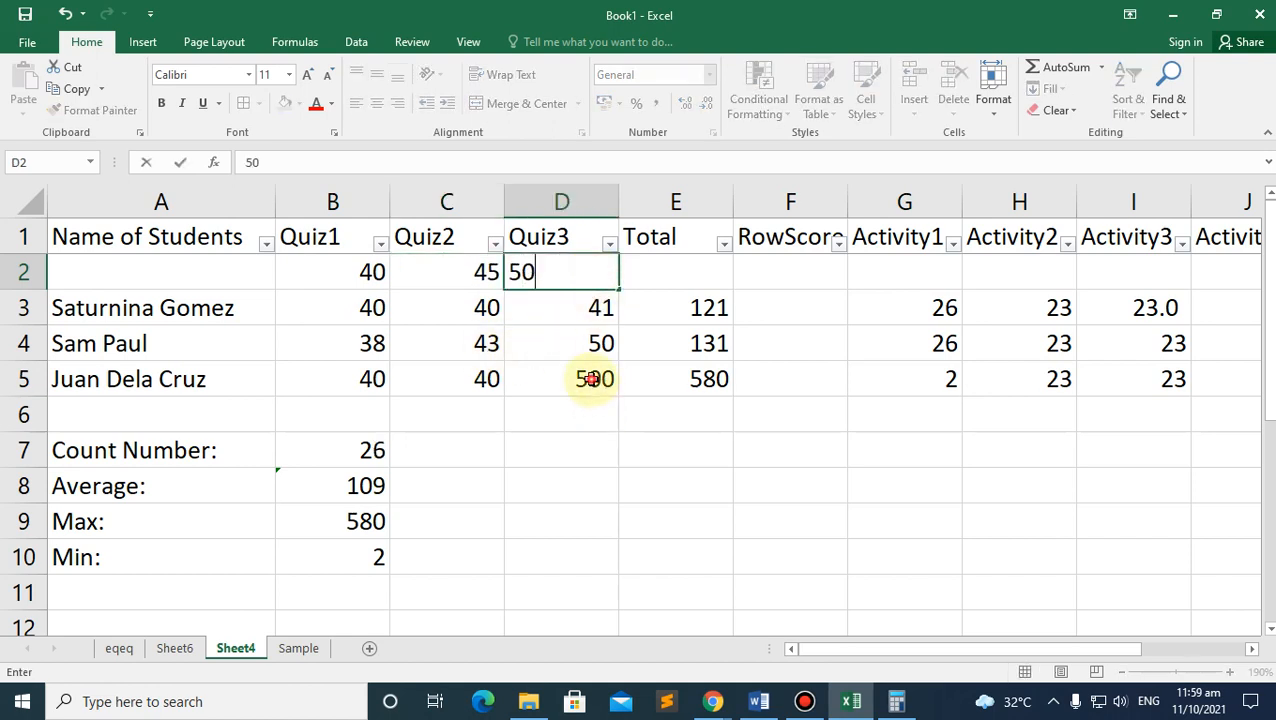
# Step: Correct the 500 Quiz3 score to 49
pyautogui.click(594, 379)
pyautogui.write('49')
pyautogui.click(624, 416)
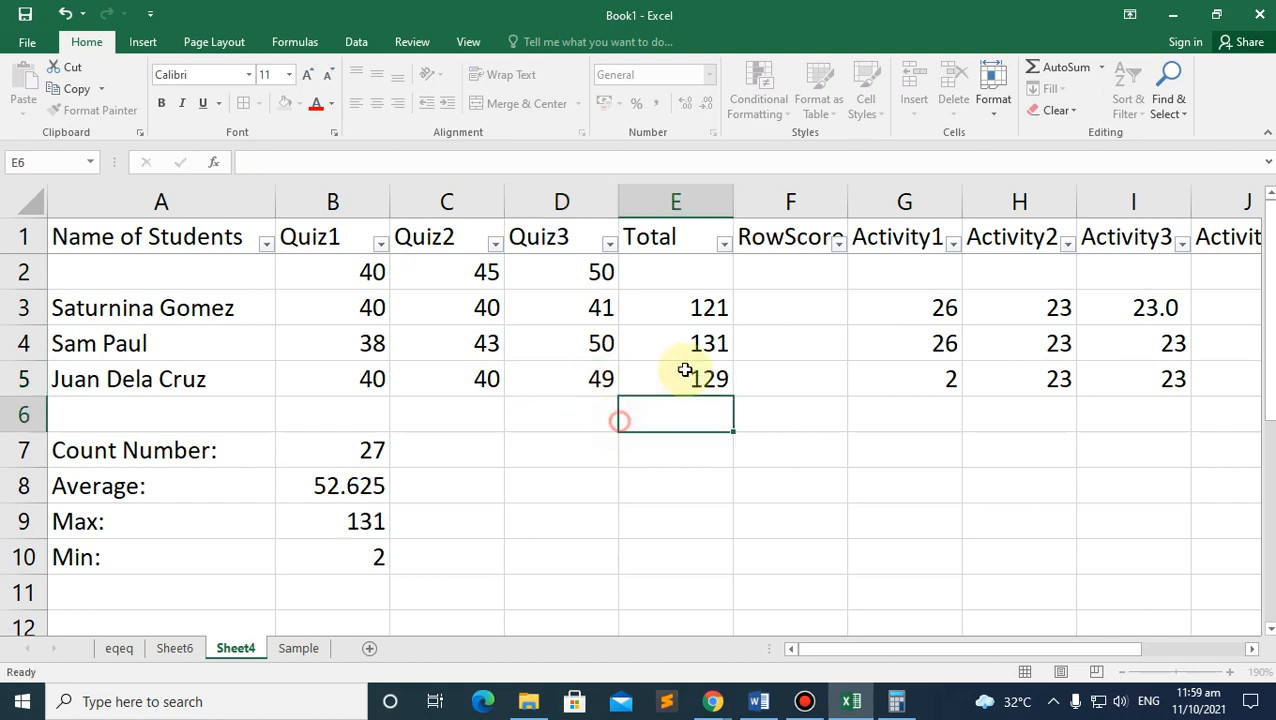
# Step: AutoSum the new row's B2:D2 values into E2, totalling 135, and check the formula
pyautogui.click(688, 263)
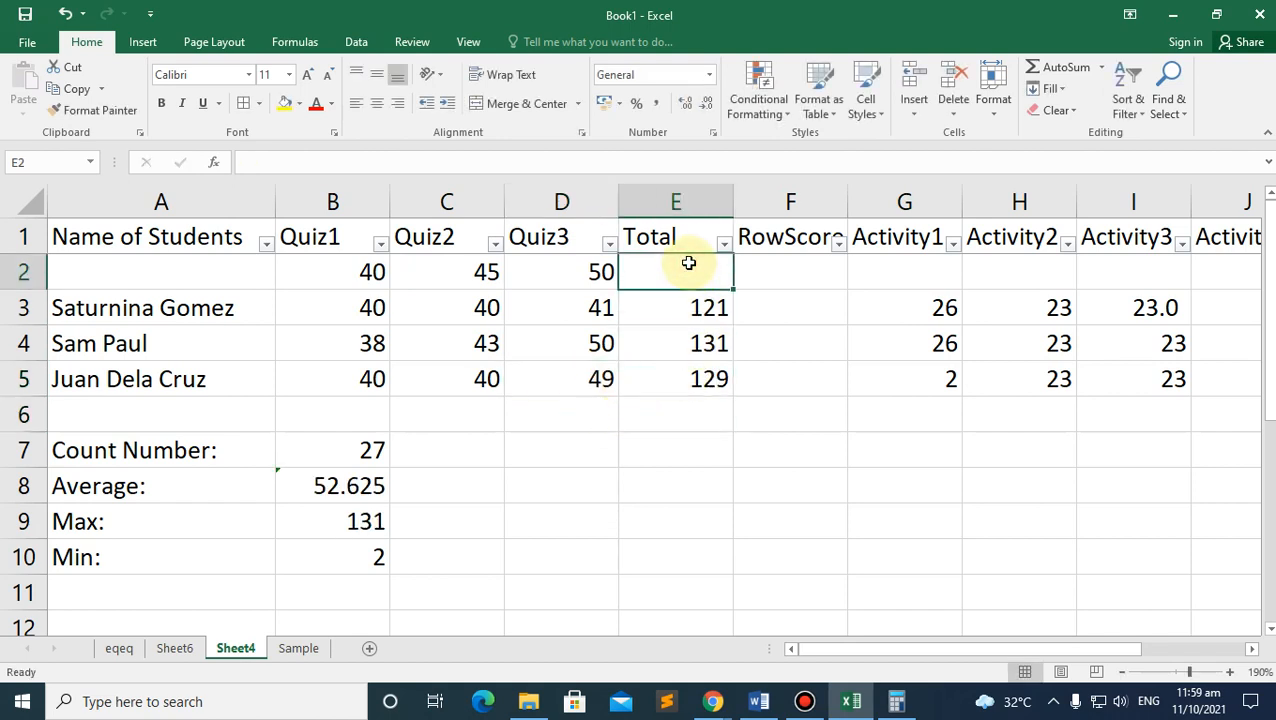
pyautogui.moveTo(370, 272); pyautogui.dragTo(683, 279)
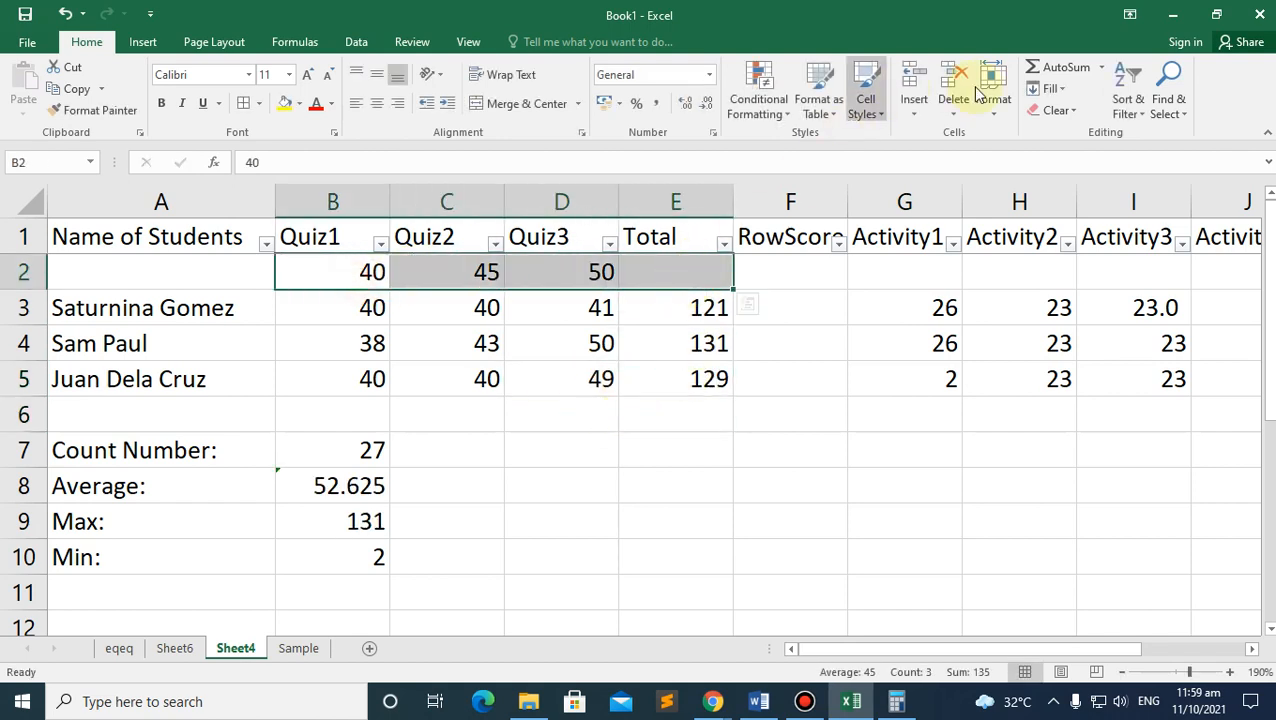
pyautogui.click(1054, 66)
pyautogui.click(783, 272)
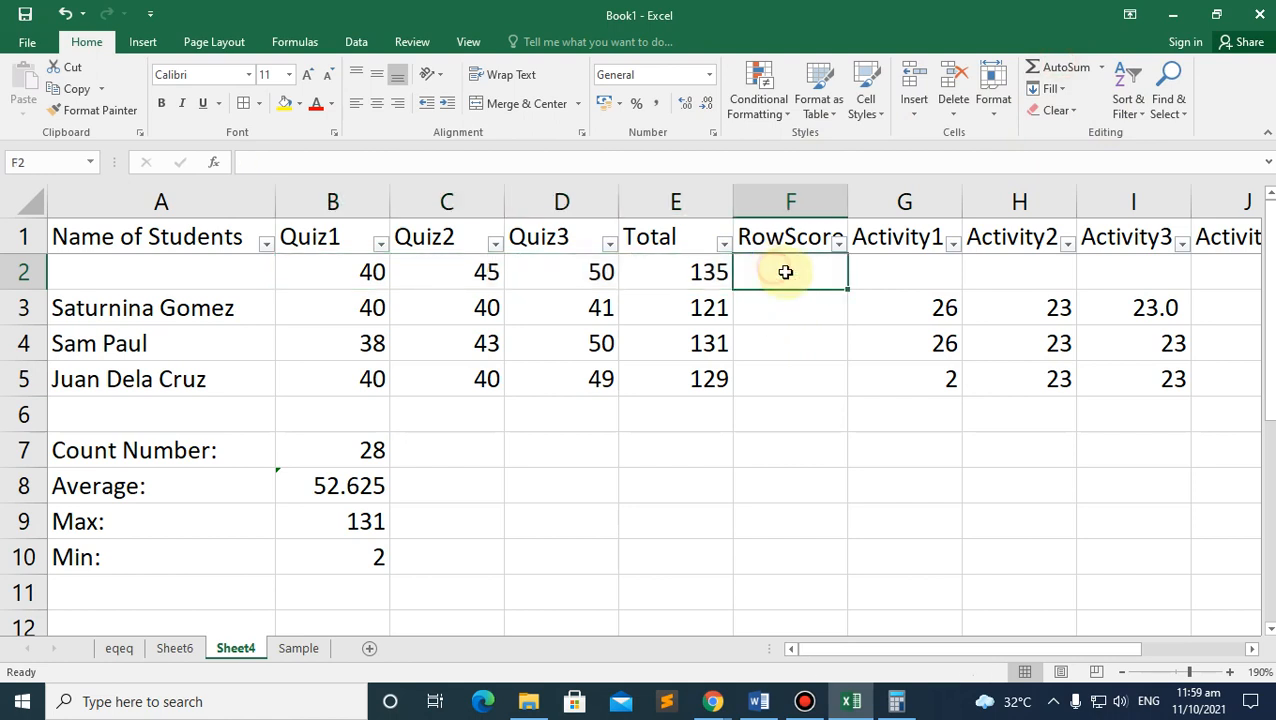
pyautogui.click(903, 279)
pyautogui.click(706, 273)
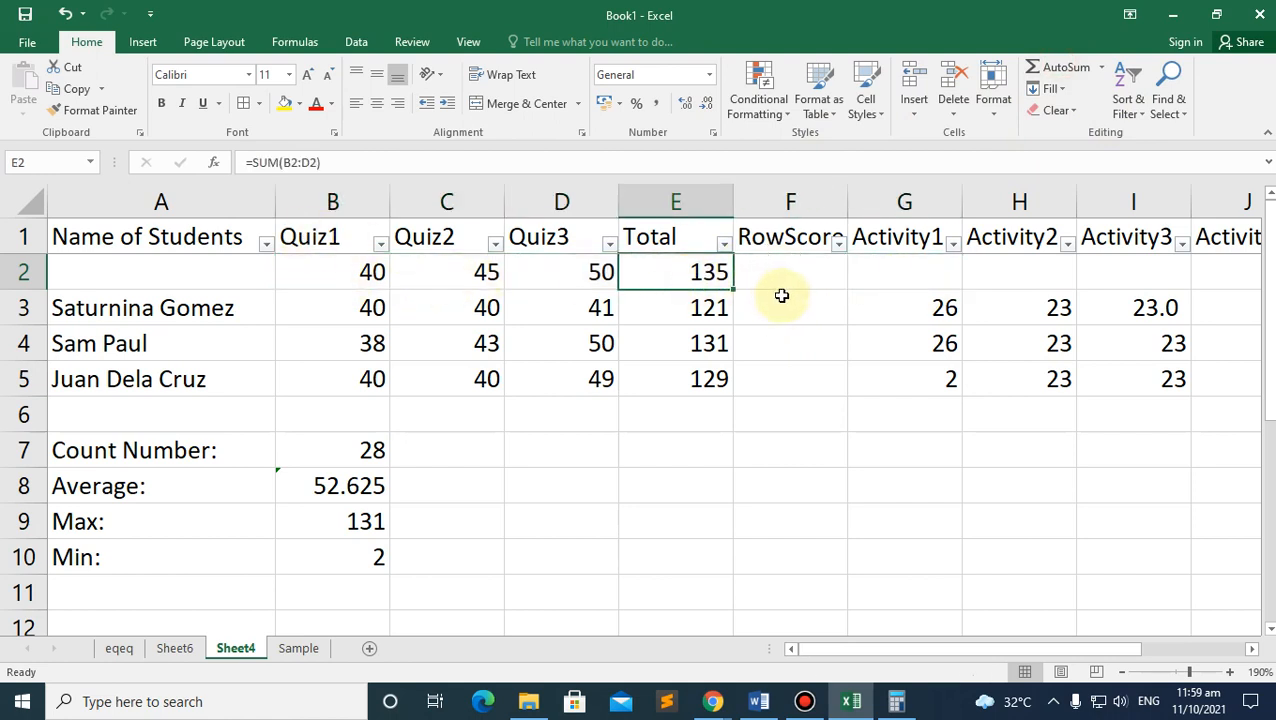
pyautogui.click(769, 260)
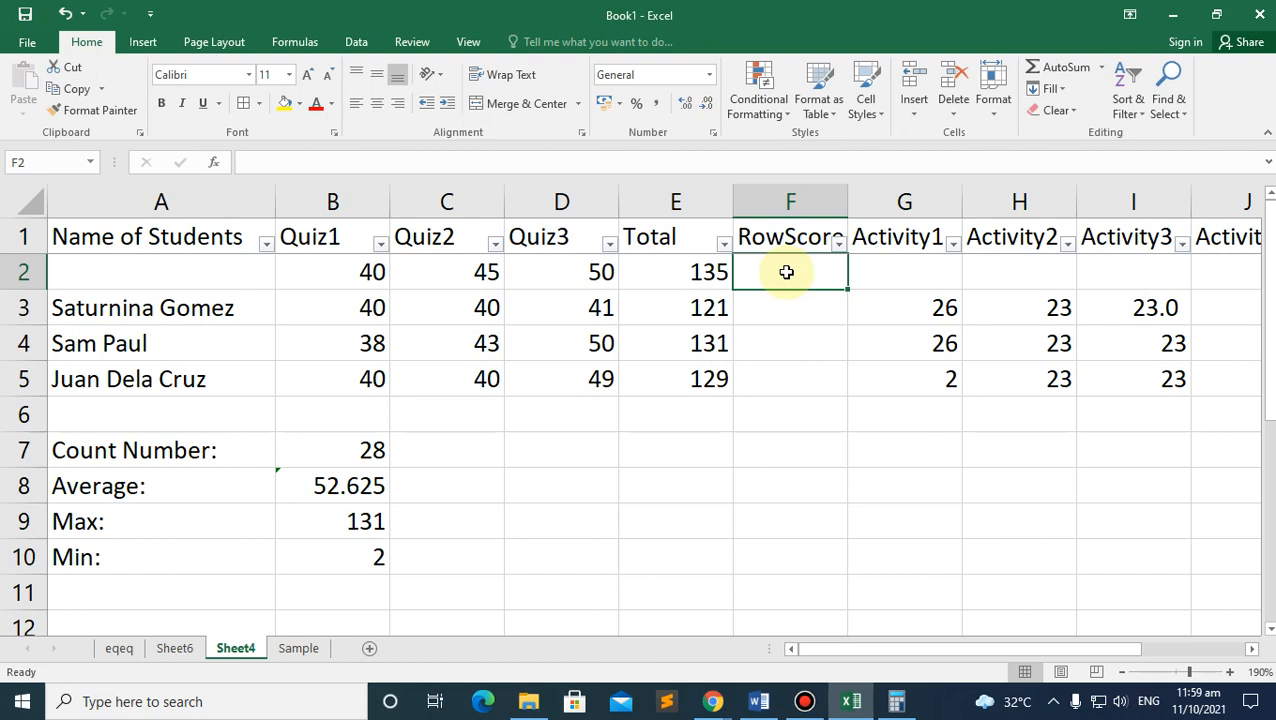
pyautogui.click(776, 313)
# Step: Enter the F3 RowScore formula as (E3/E2)*100 multiplied by 0.2
pyautogui.write('=')
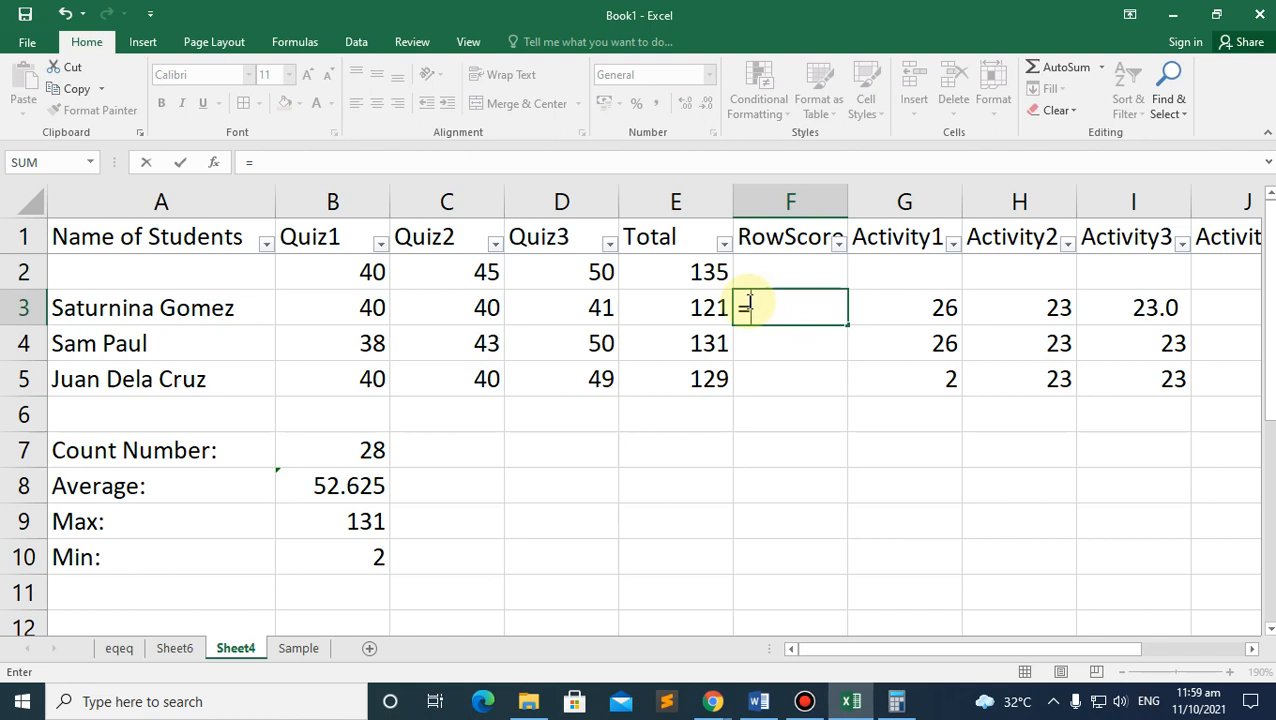
pyautogui.write('(')
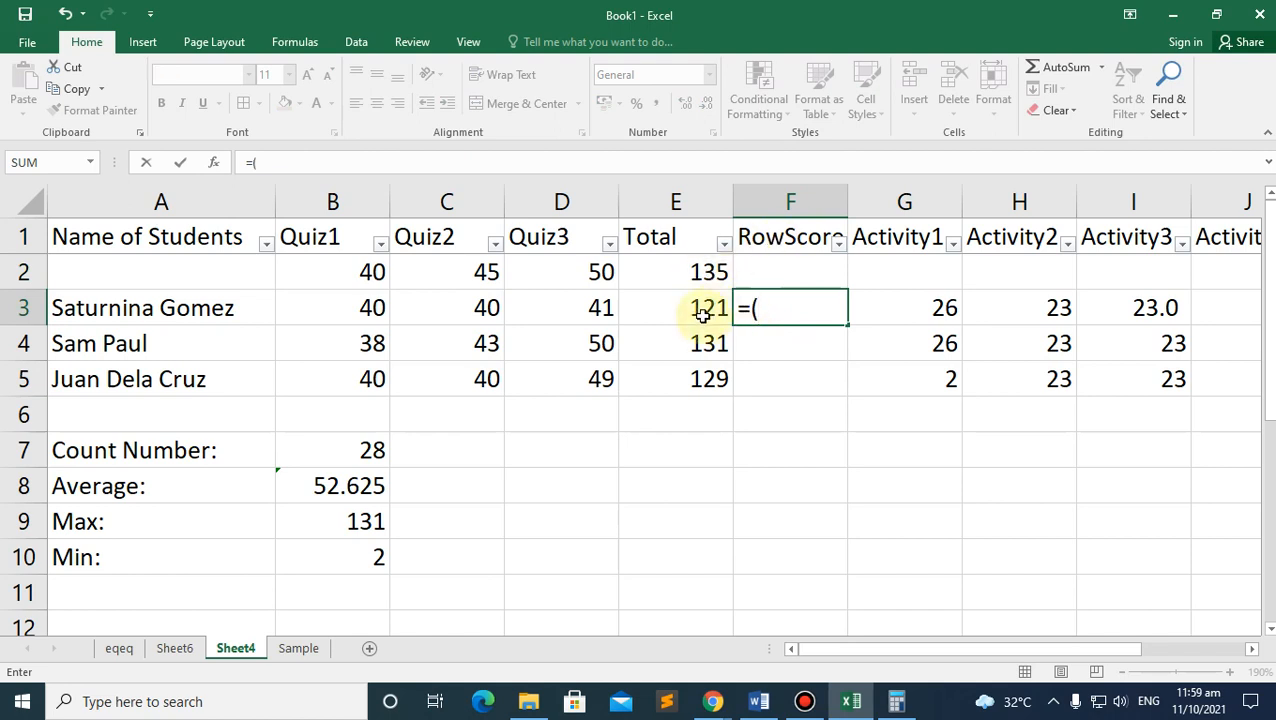
pyautogui.click(703, 310)
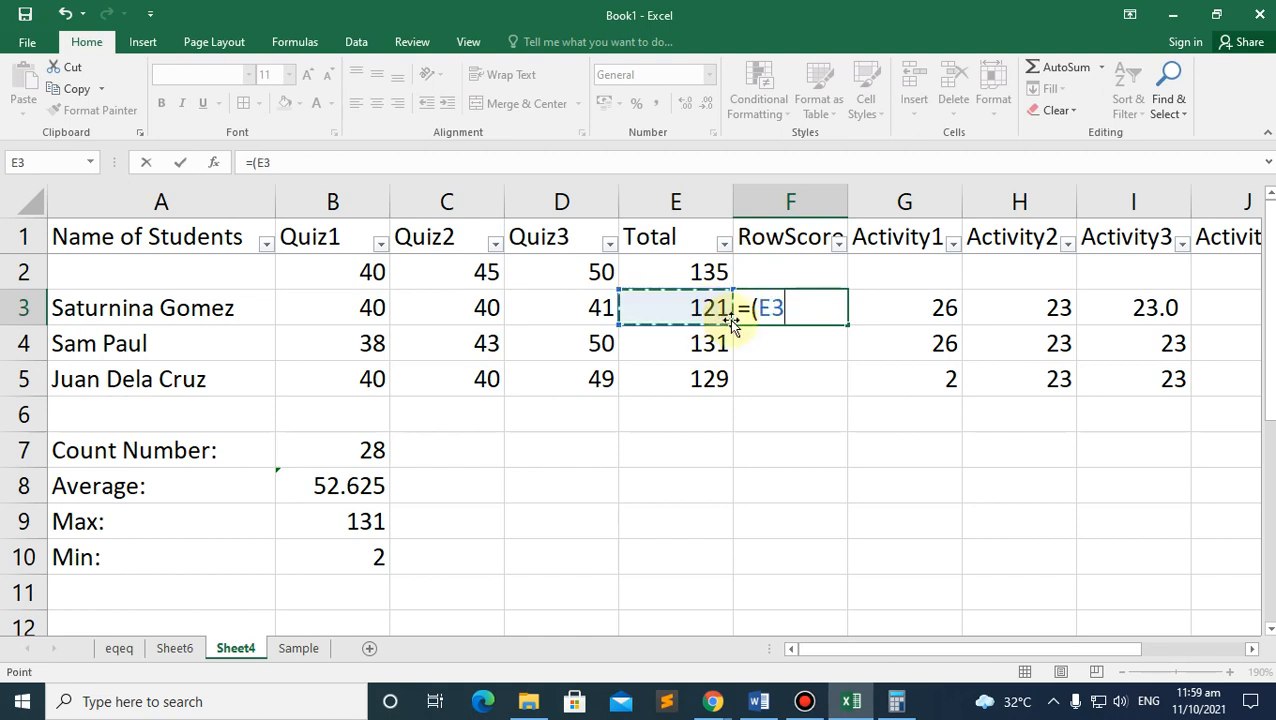
pyautogui.write('/')
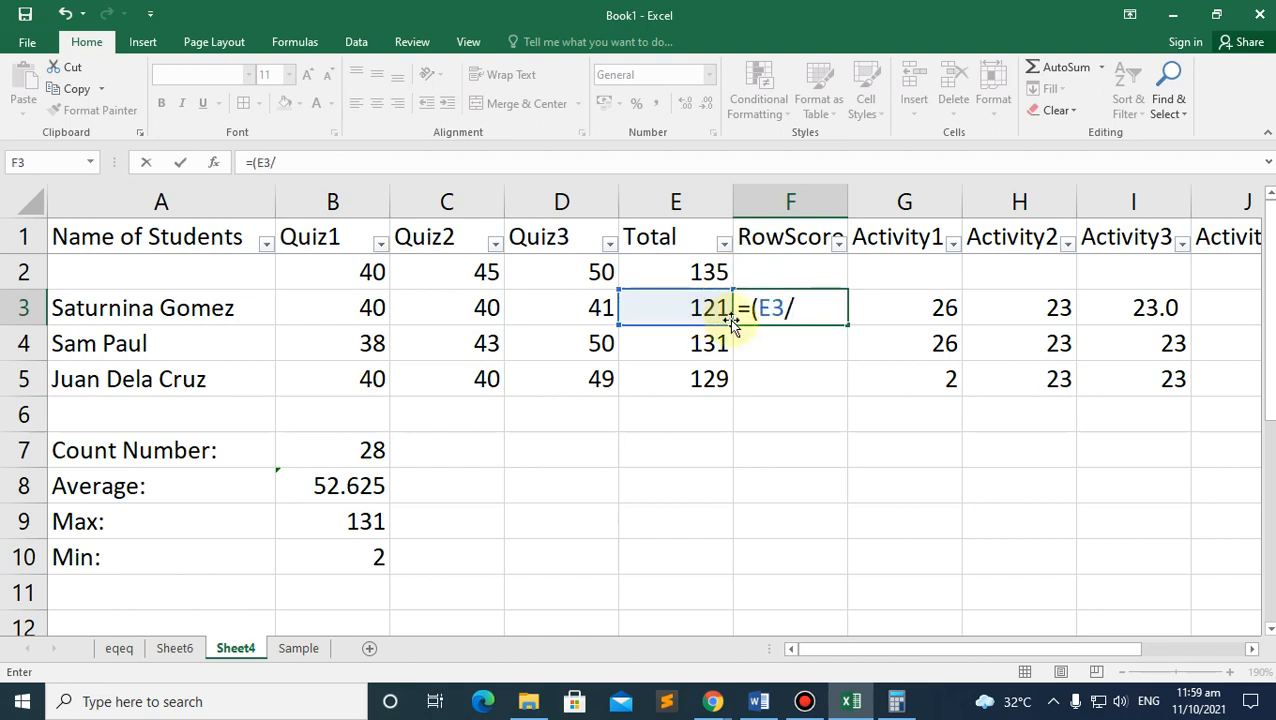
pyautogui.click(706, 270)
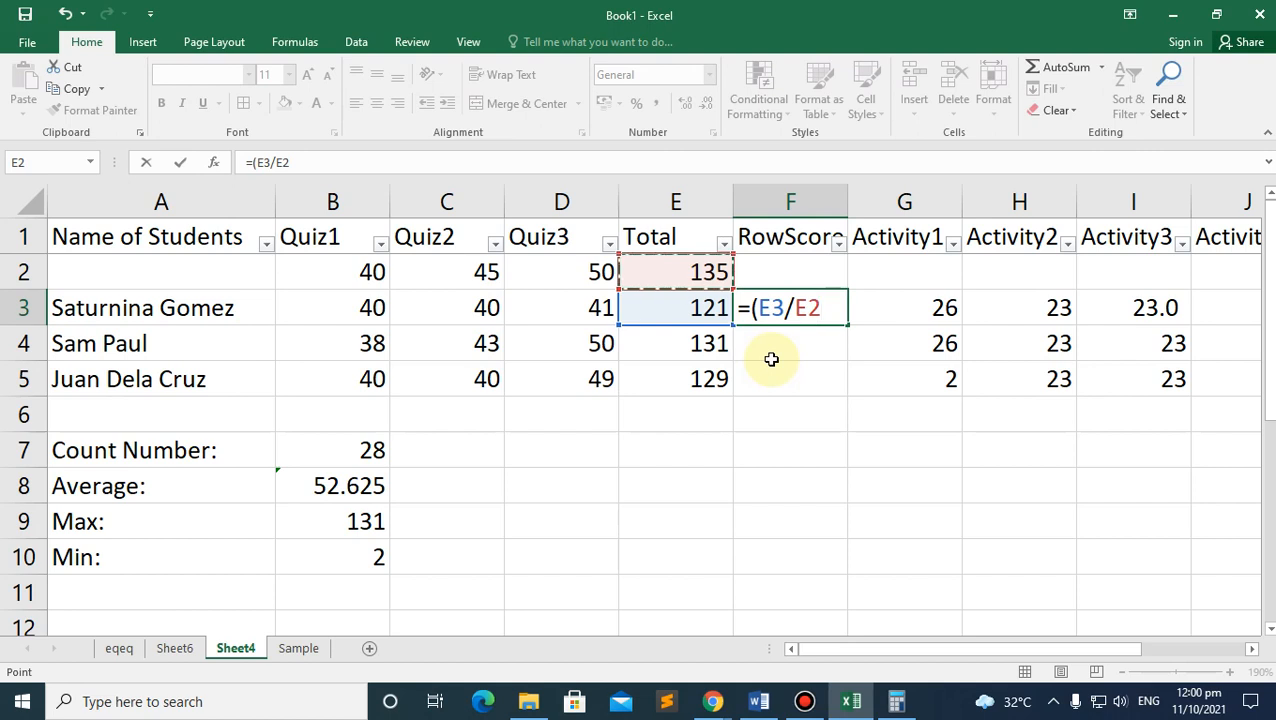
pyautogui.write(')')
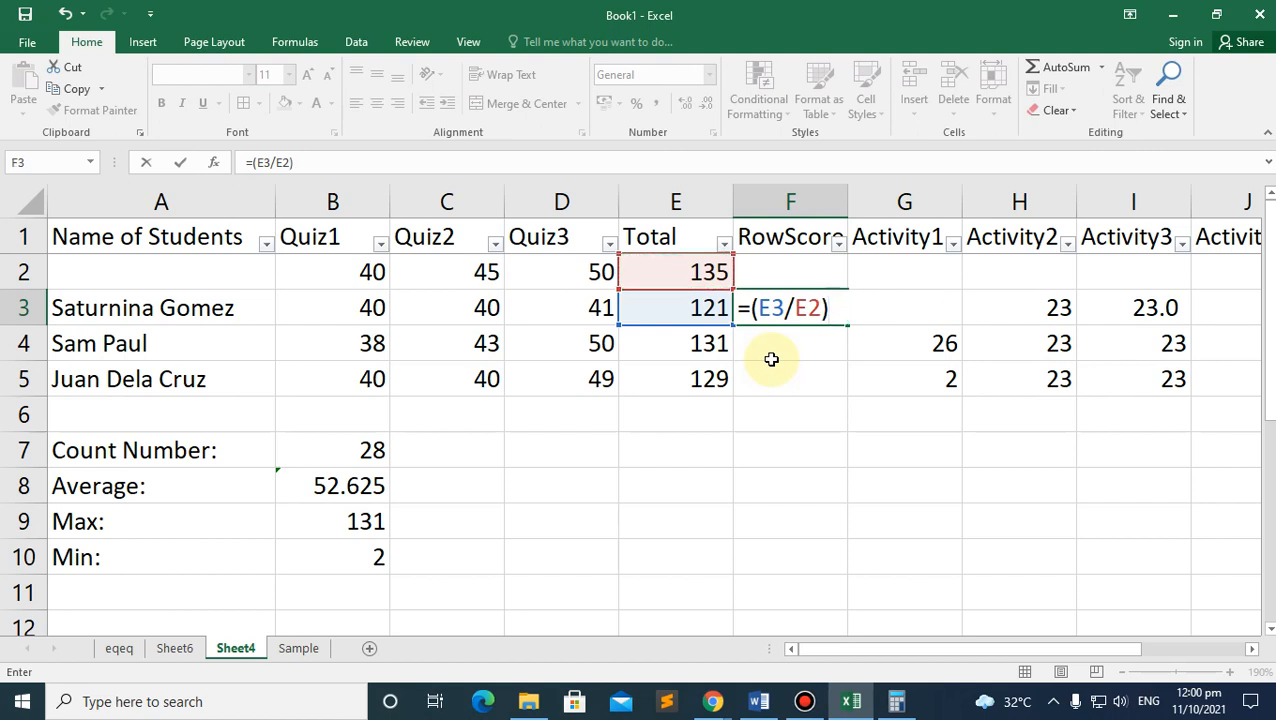
pyautogui.write('*100')
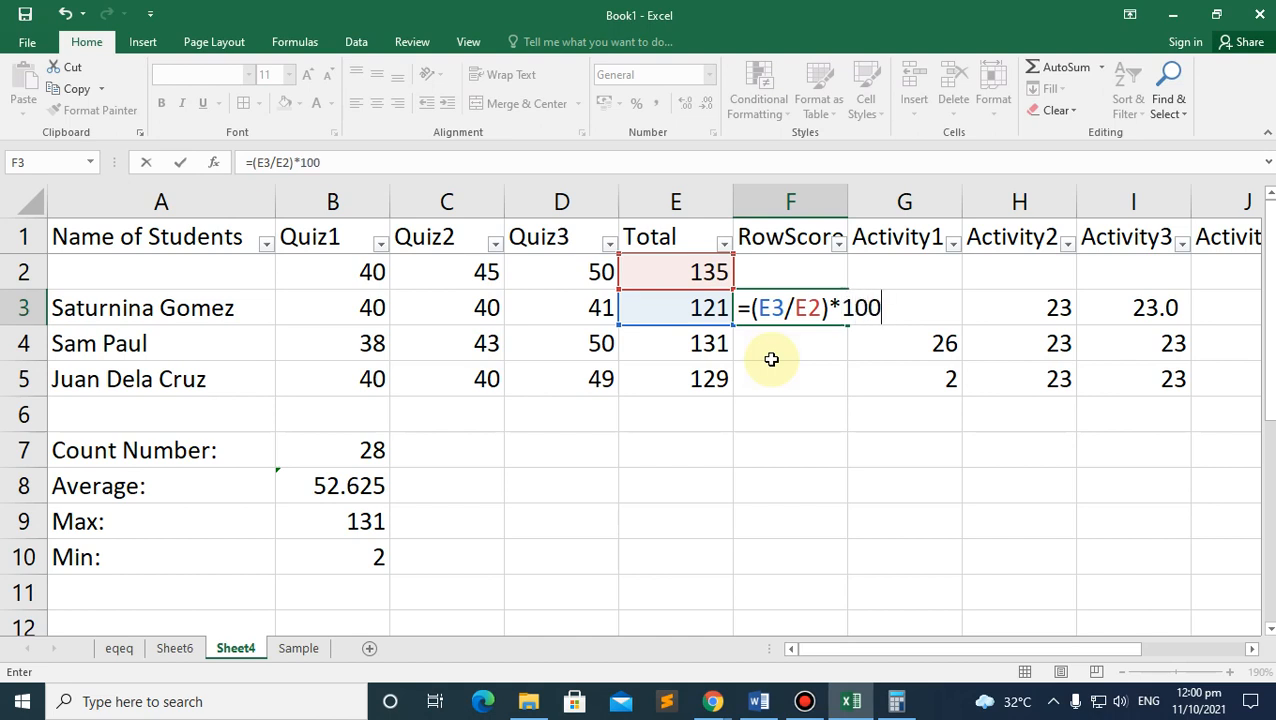
pyautogui.write(')')
pyautogui.click(752, 308)
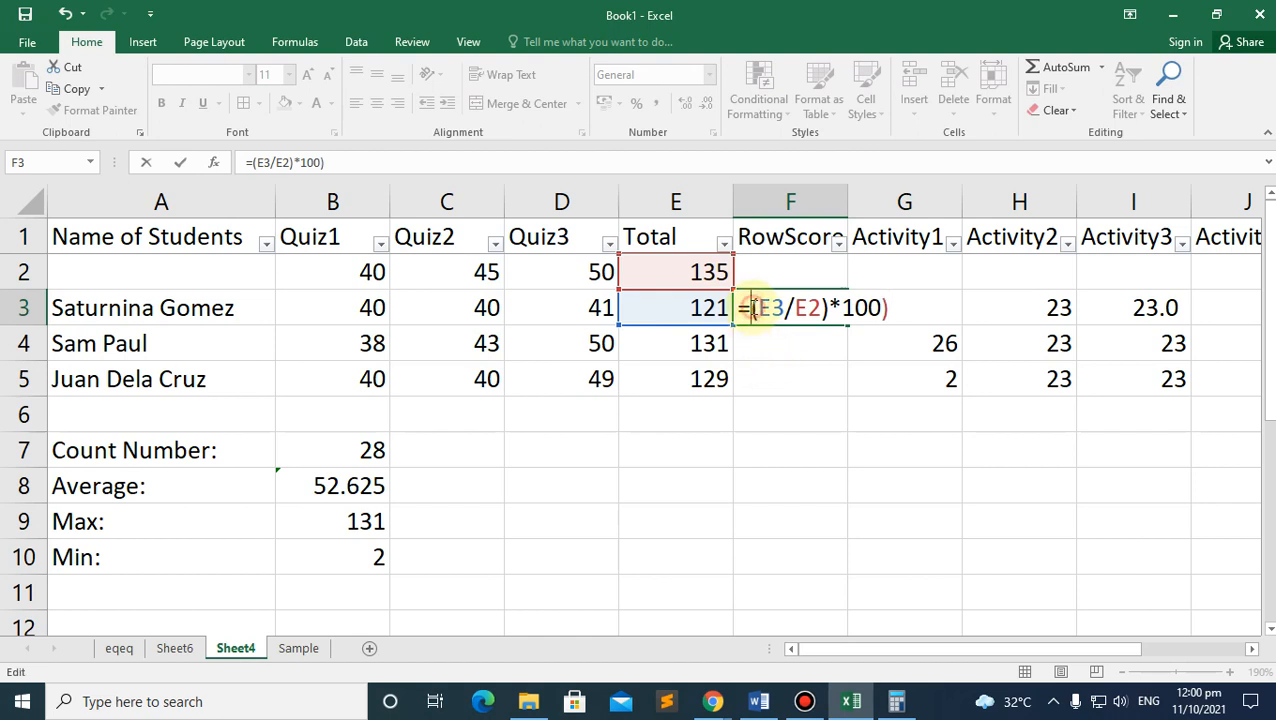
pyautogui.write('(')
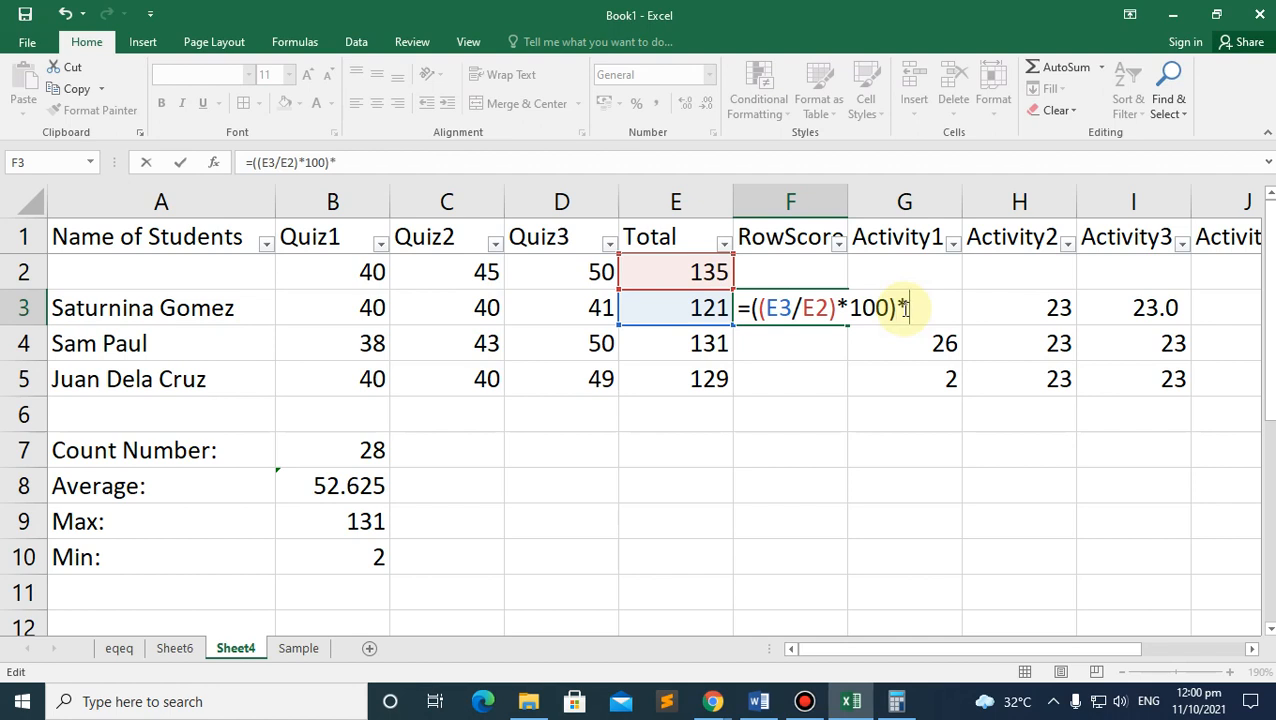
pyautogui.write('0.2')
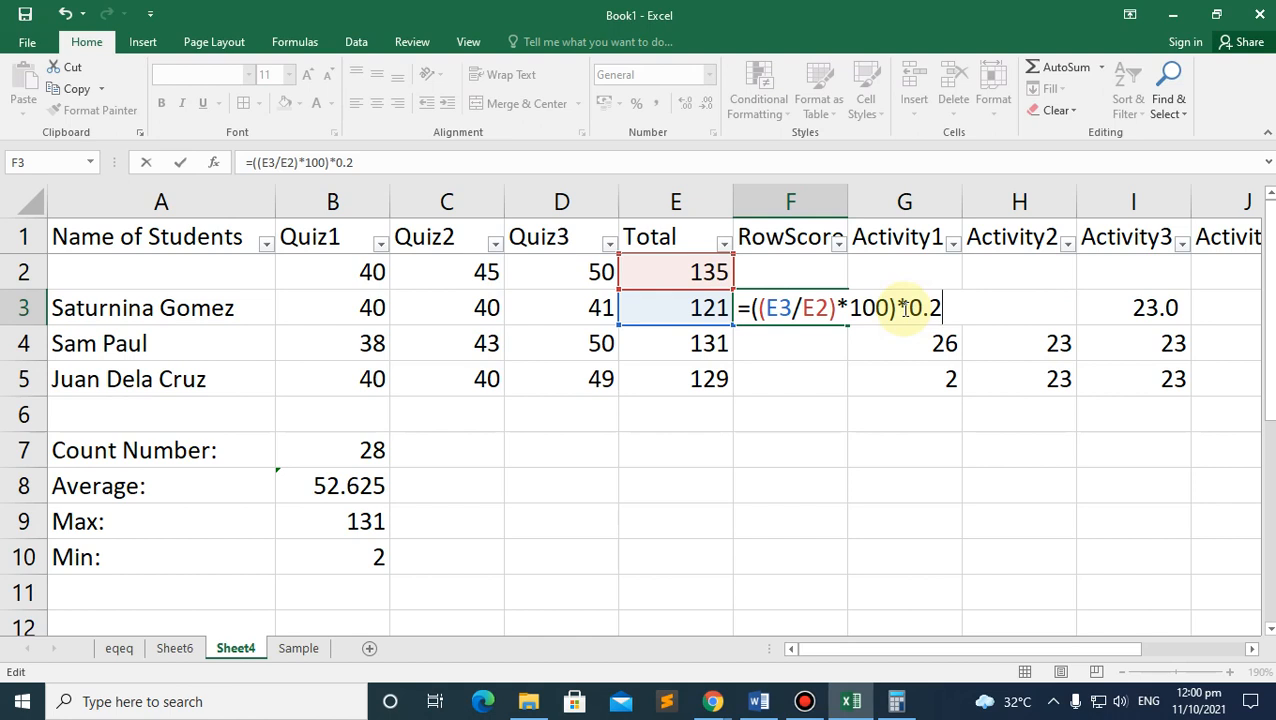
pyautogui.press('Return')
# Step: Change the F3 multiplier to 0.20, review the (E3/E2)*100 part, and confirm 17.92593
pyautogui.click(785, 310)
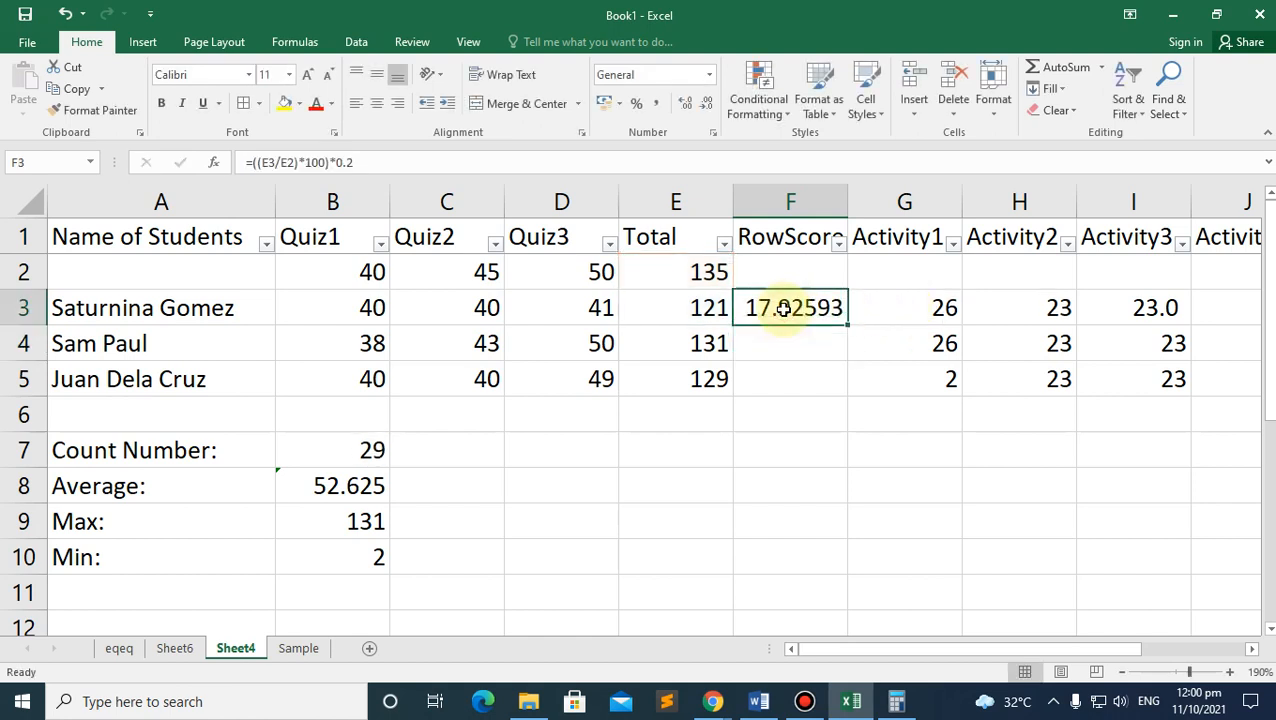
pyautogui.click(360, 162)
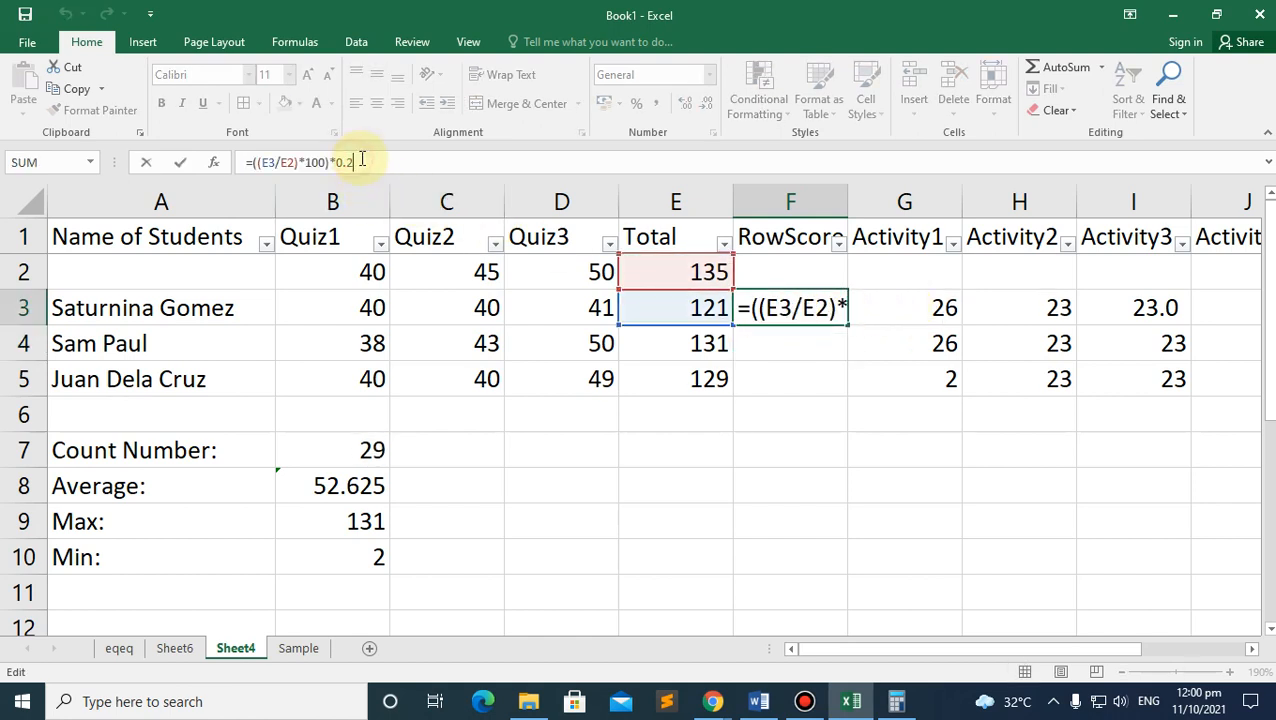
pyautogui.write('0')
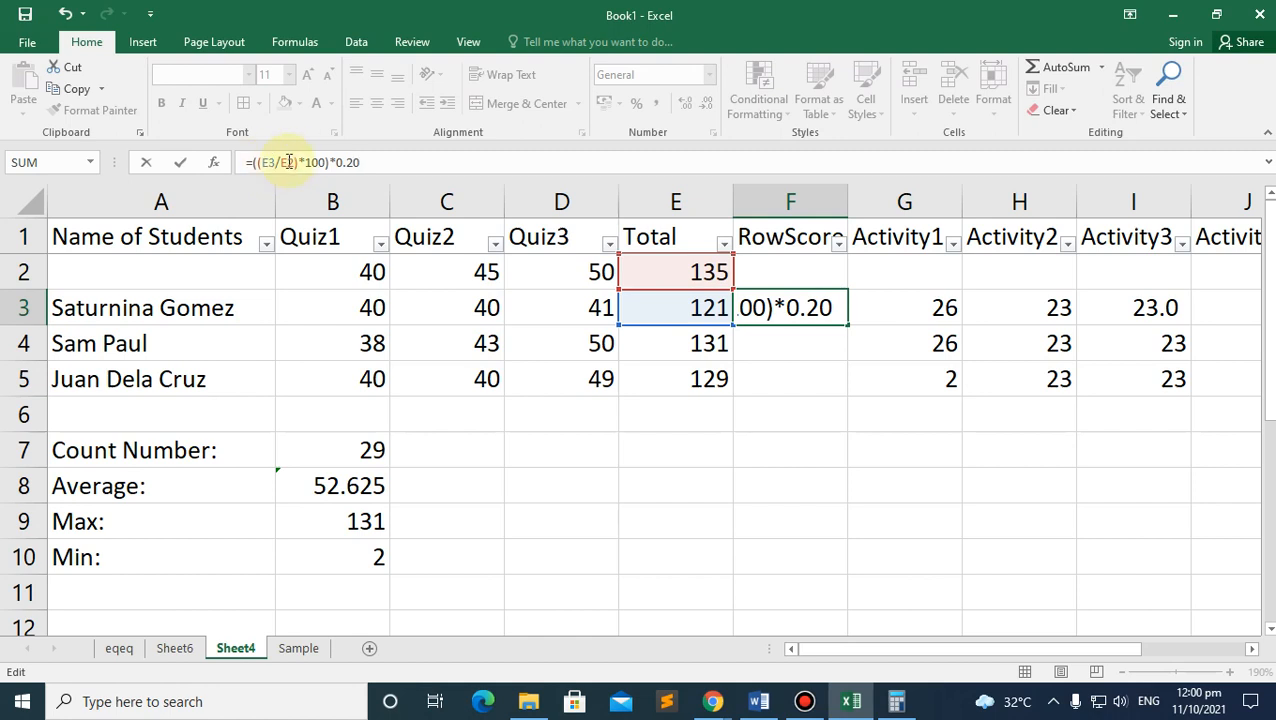
pyautogui.doubleClick(348, 162)
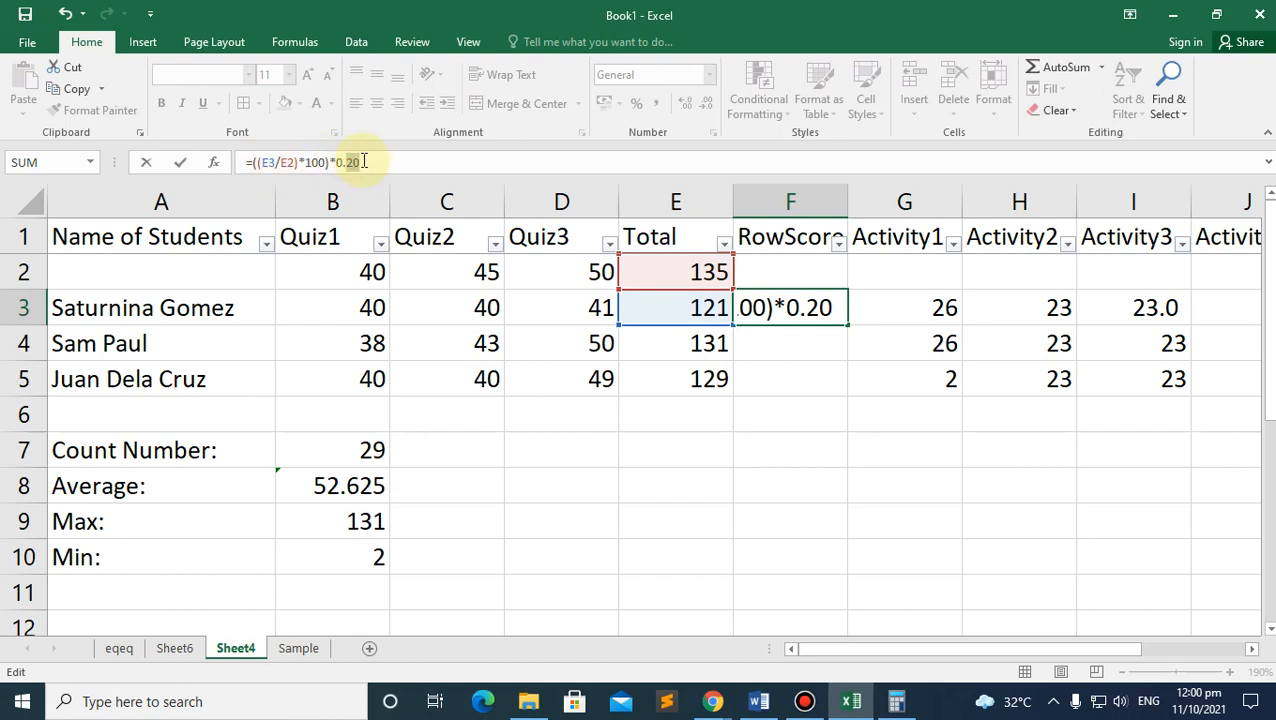
pyautogui.moveTo(326, 162); pyautogui.dragTo(254, 162)
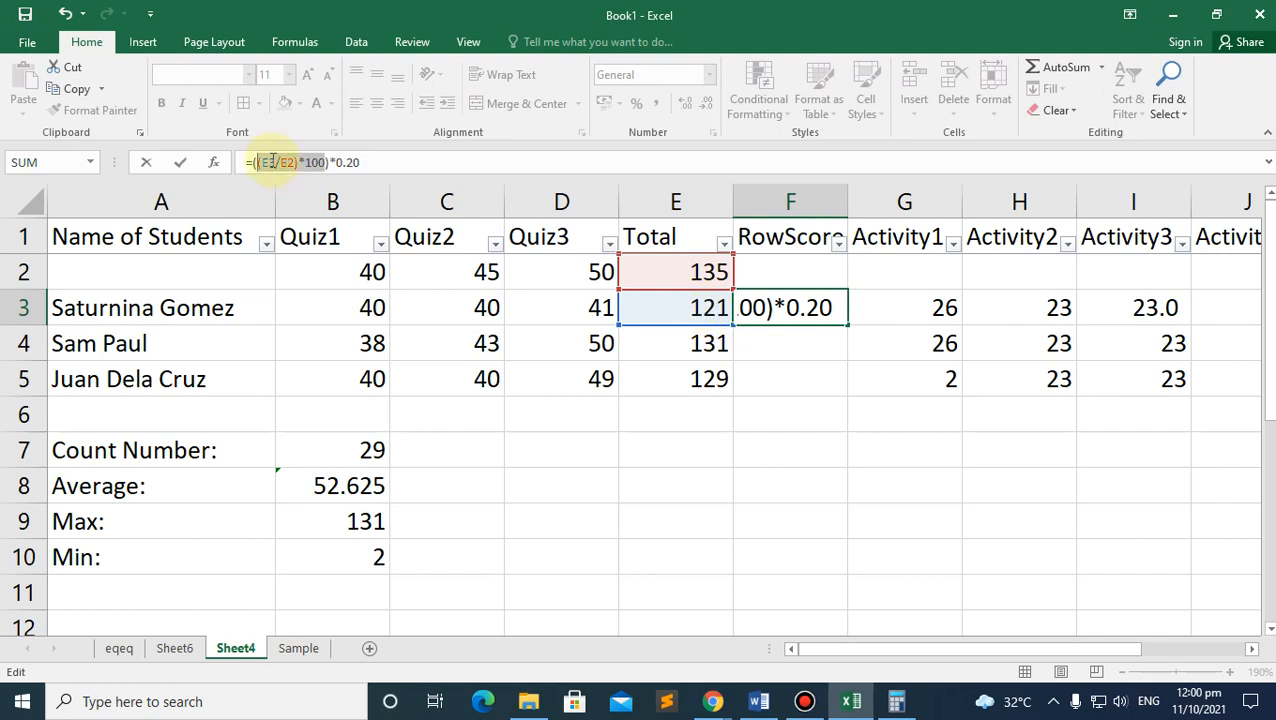
pyautogui.moveTo(272, 162); pyautogui.dragTo(330, 165)
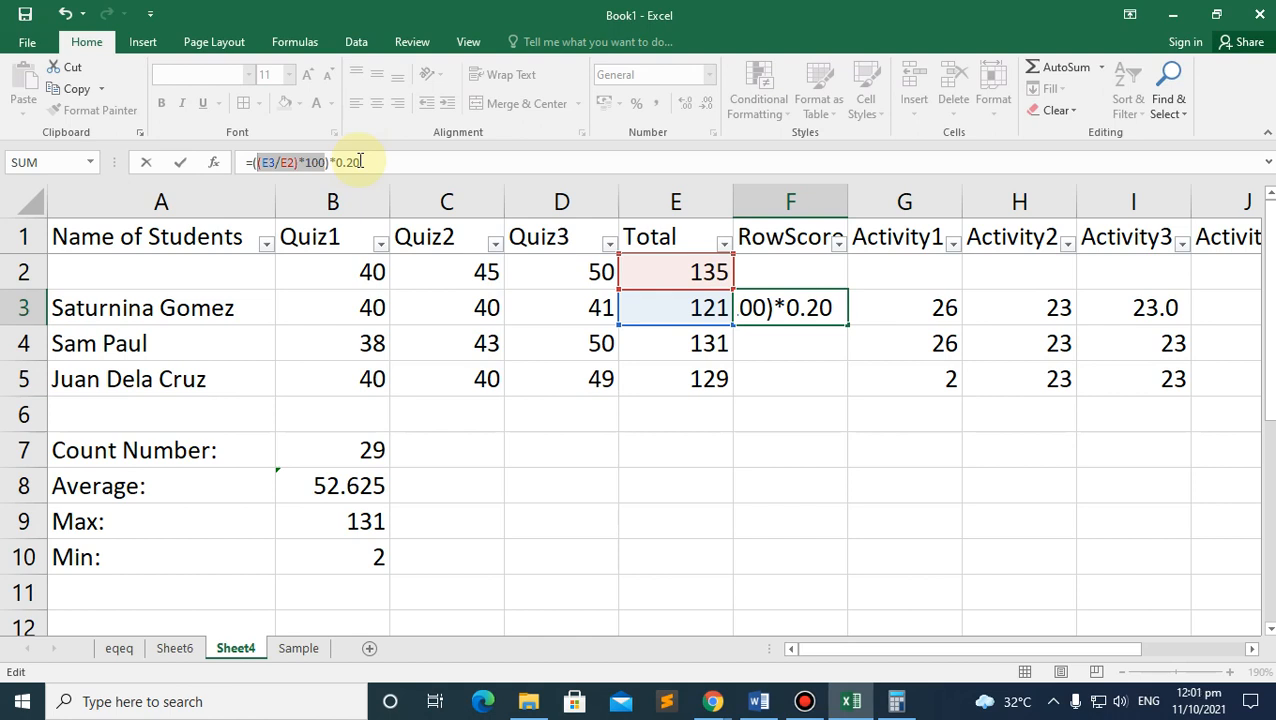
pyautogui.click(780, 308)
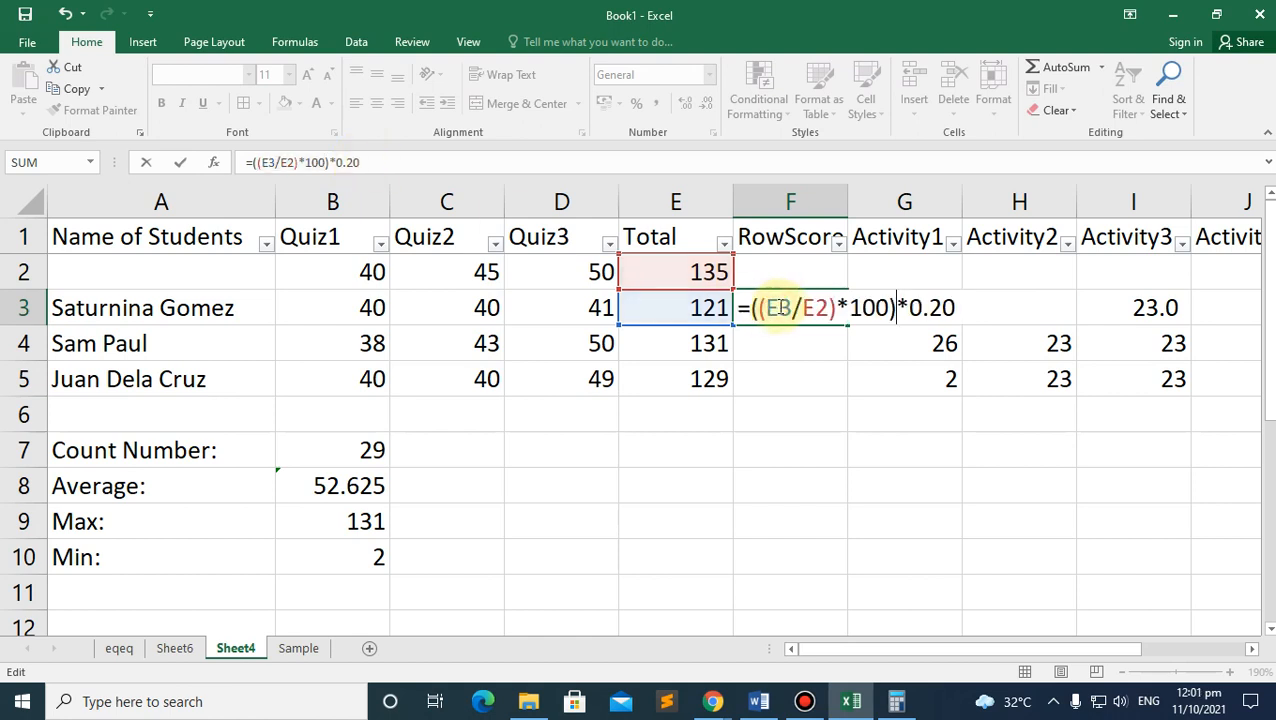
pyautogui.press('Return')
pyautogui.click(780, 305)
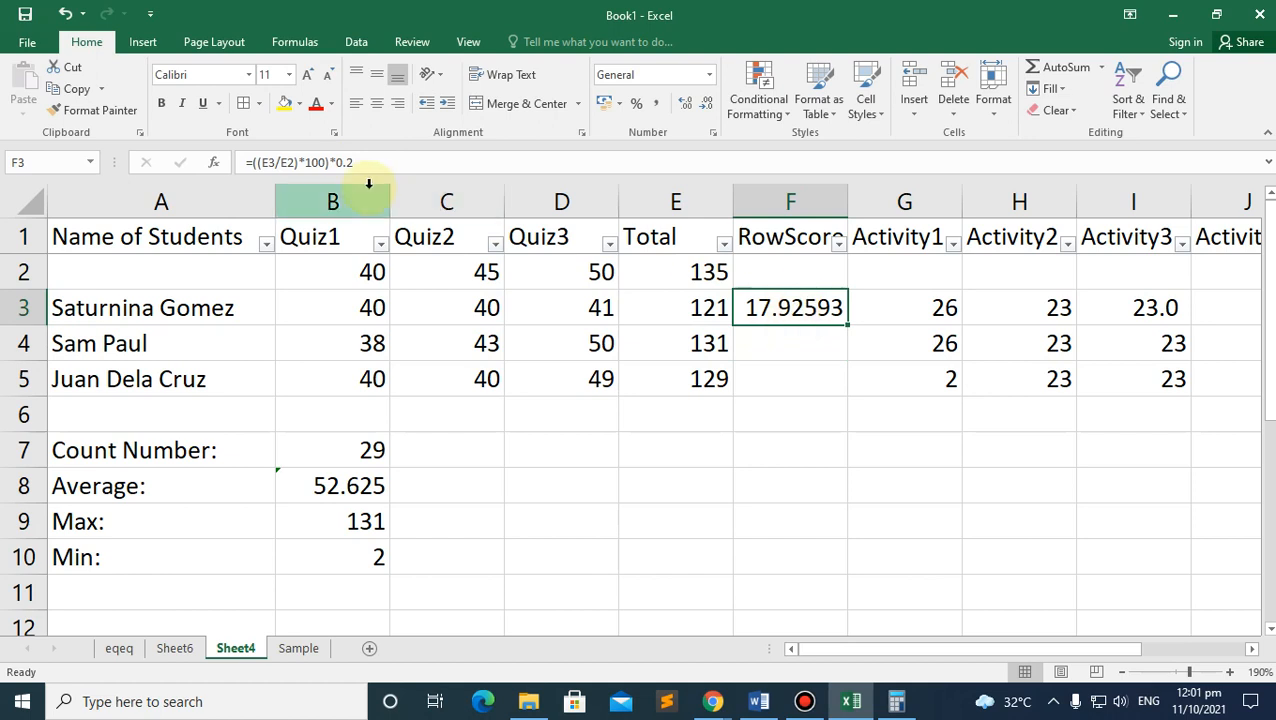
# Step: Adjust F3's decimal places down to one so it reads 17.9
pyautogui.click(686, 106)
pyautogui.click(707, 106)
pyautogui.click(707, 106)
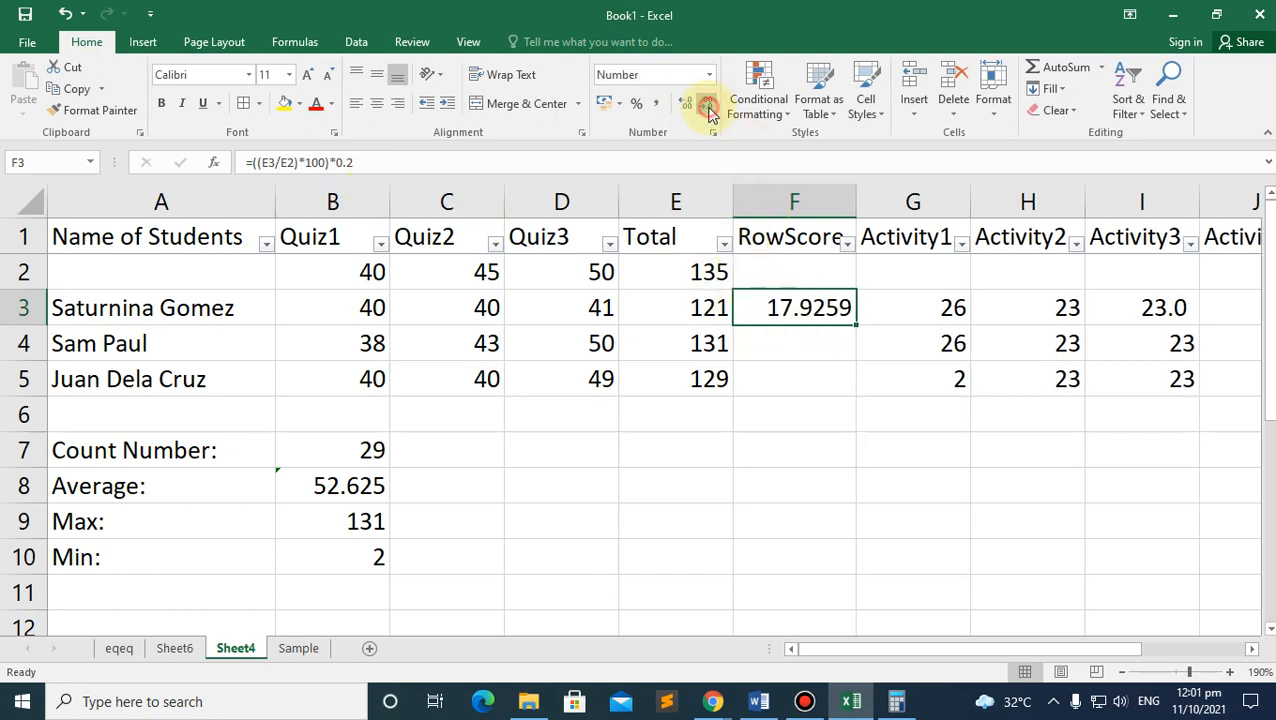
pyautogui.click(708, 108)
pyautogui.click(708, 108)
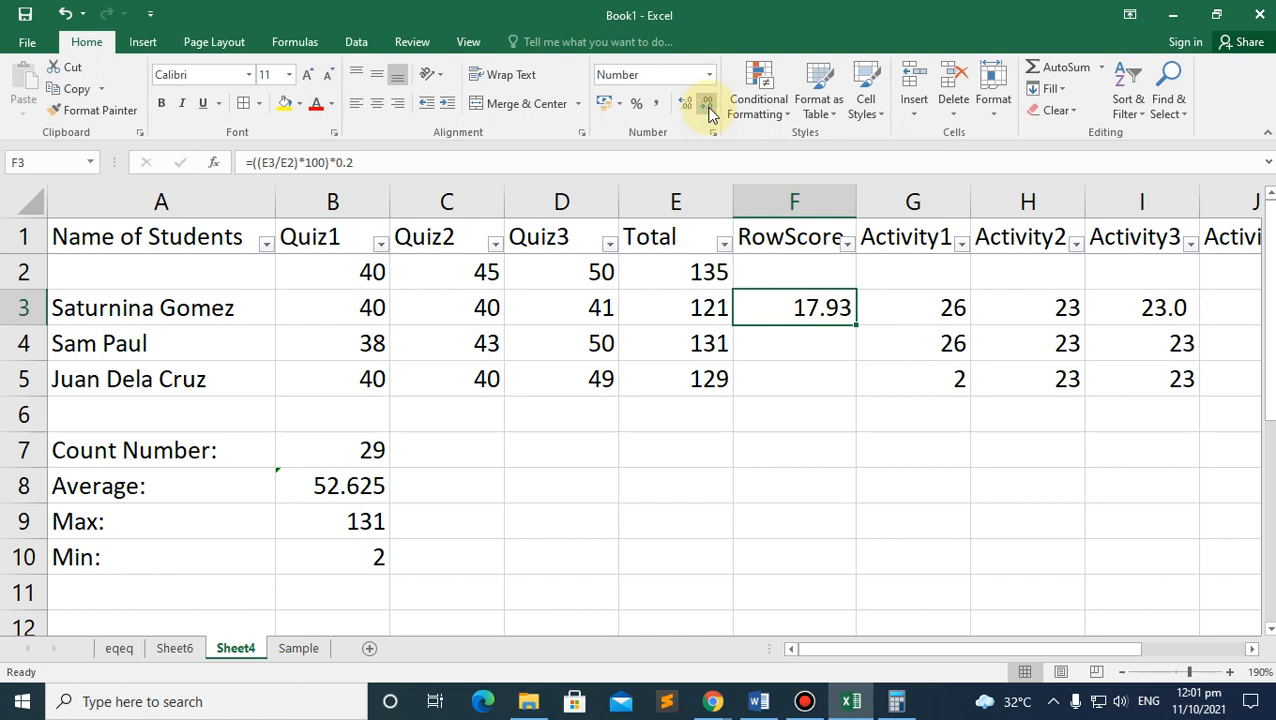
pyautogui.click(708, 108)
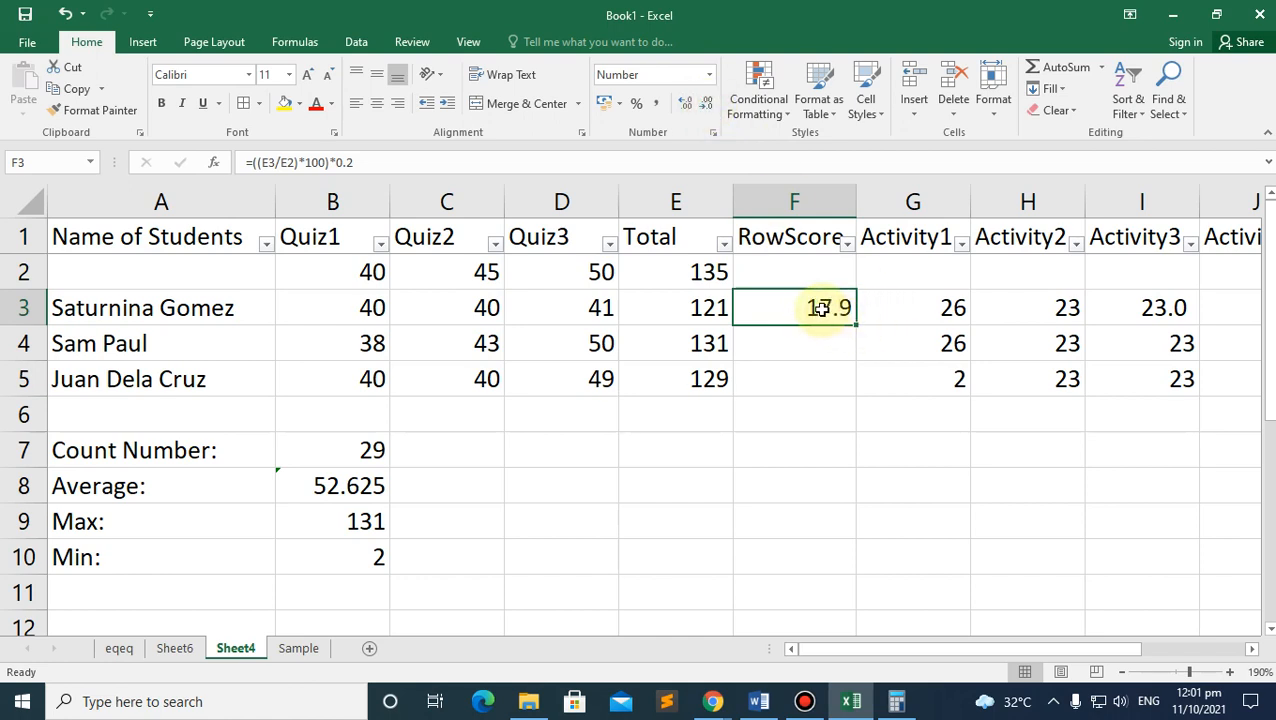
# Step: Select the whole F3 formula text in the formula bar
pyautogui.click(780, 351)
pyautogui.click(795, 308)
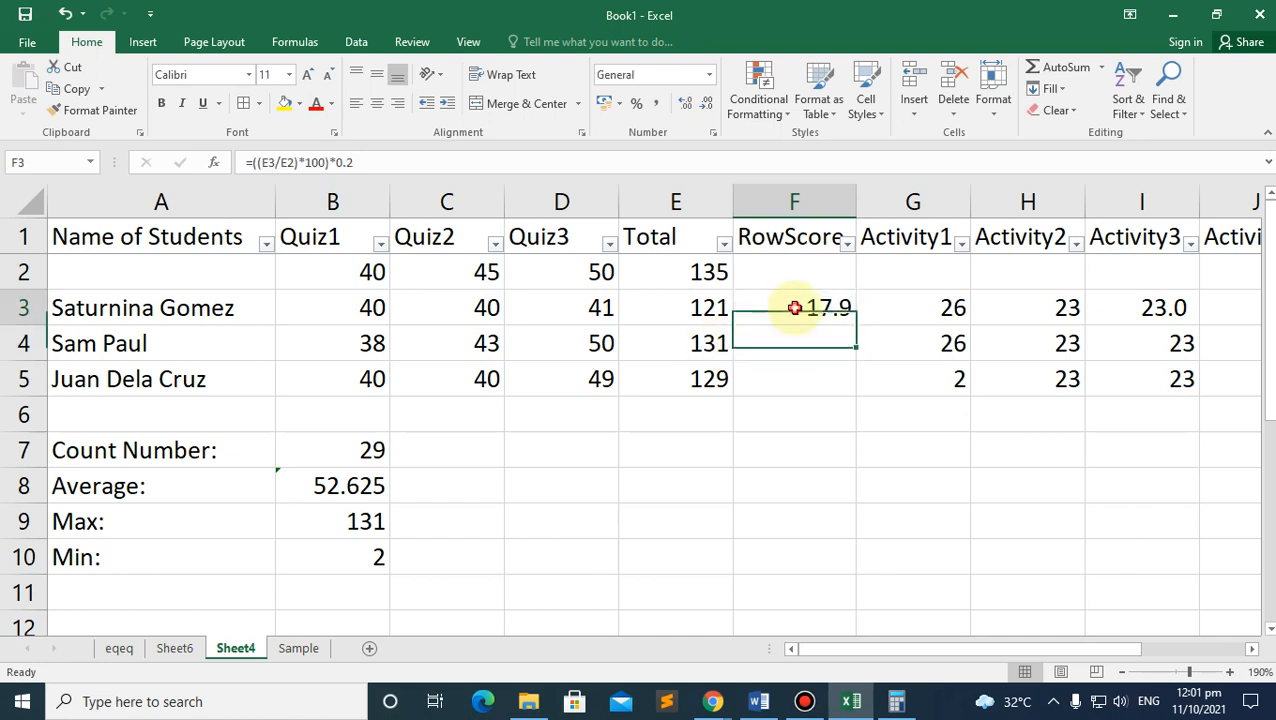
pyautogui.moveTo(365, 162); pyautogui.dragTo(171, 162)
pyautogui.hotkey('ctrl', 'c')
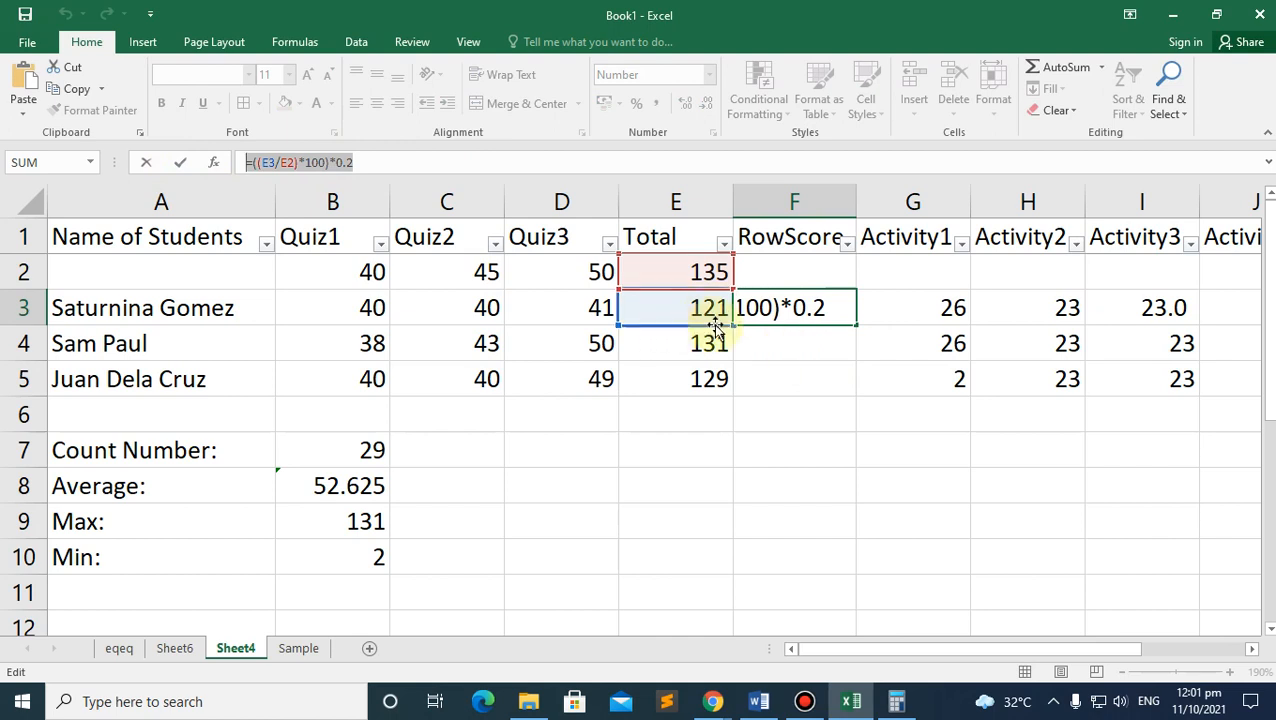
pyautogui.click(797, 344)
pyautogui.click(296, 163)
pyautogui.hotkey('ctrl', 'v')
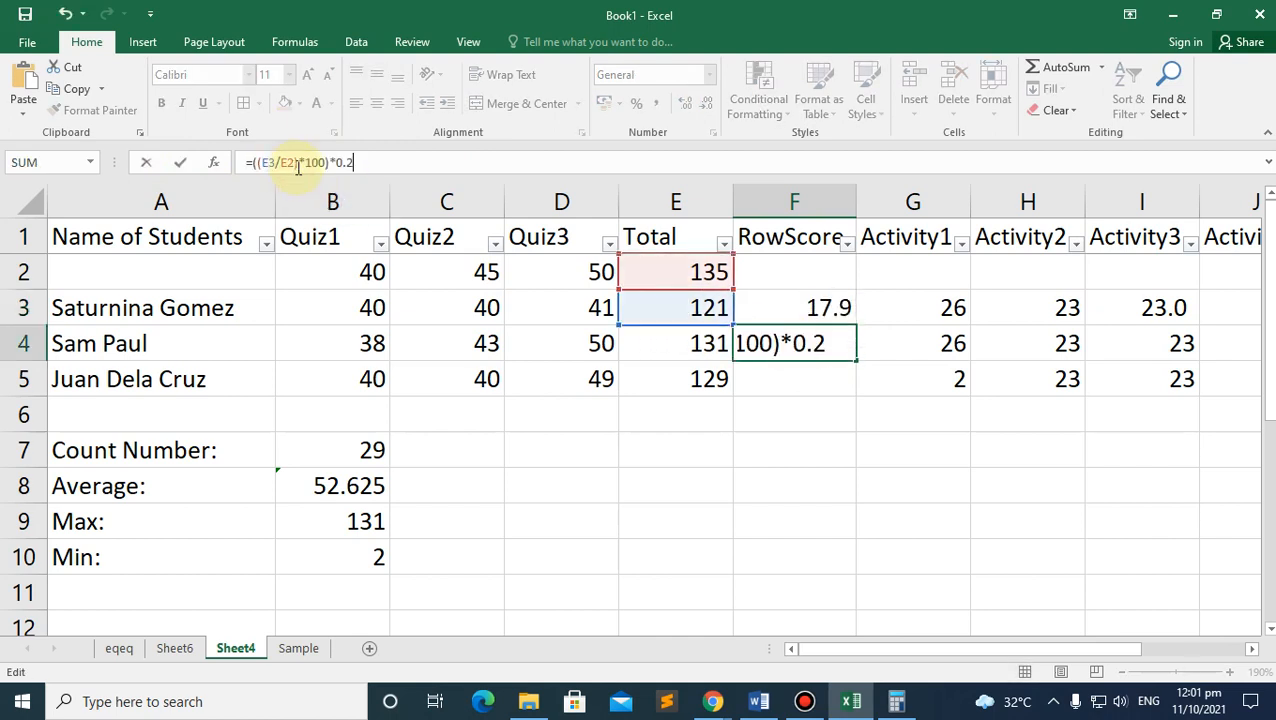
pyautogui.press('Return')
pyautogui.click(812, 348)
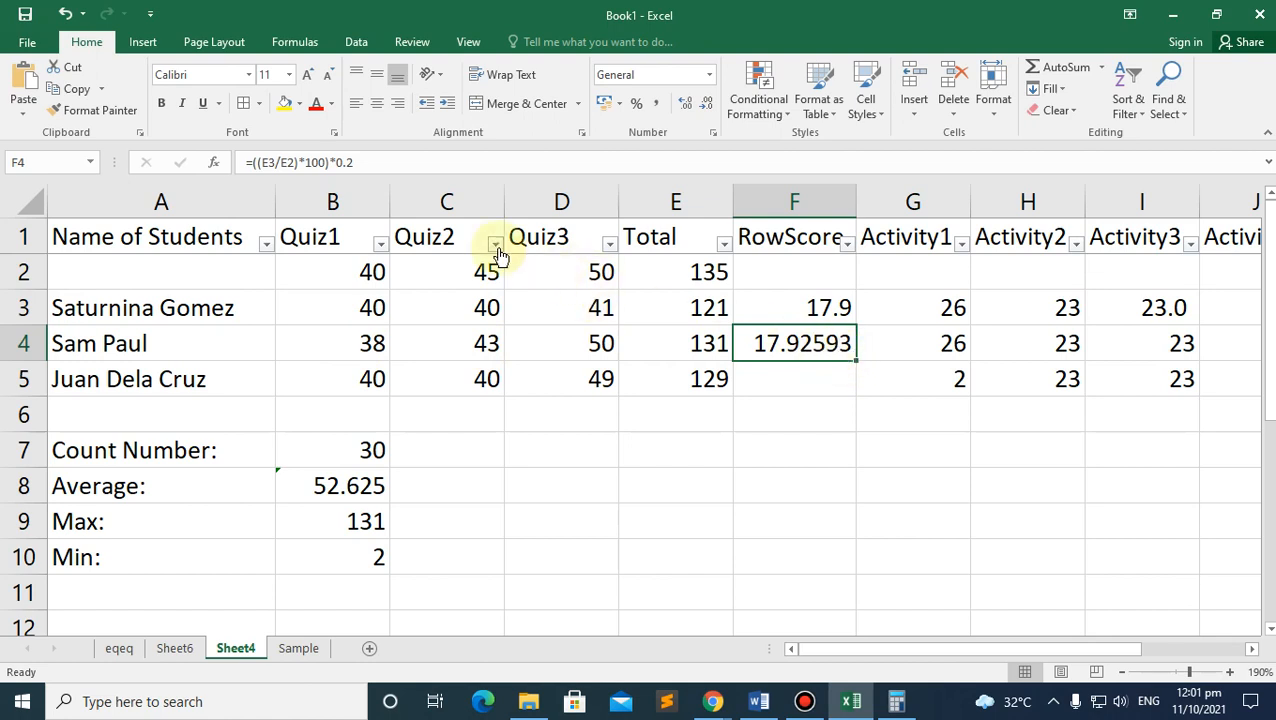
pyautogui.click(295, 161)
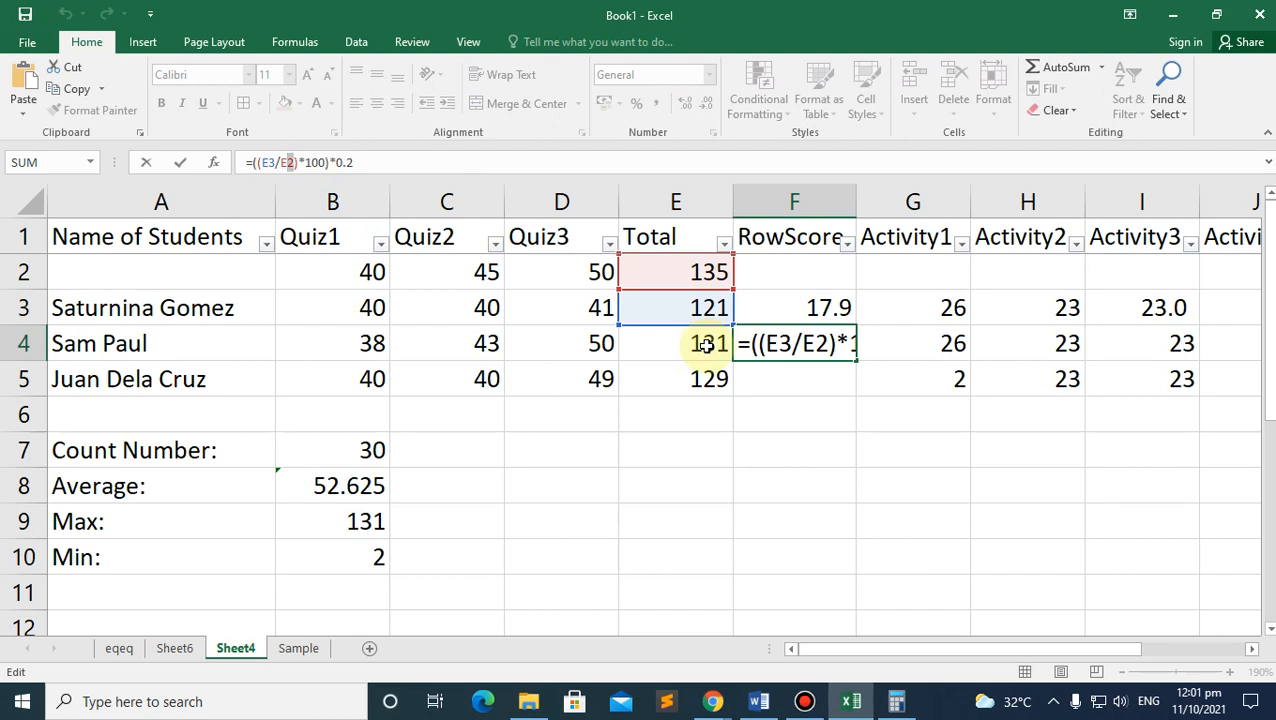
pyautogui.press('BackSpace')
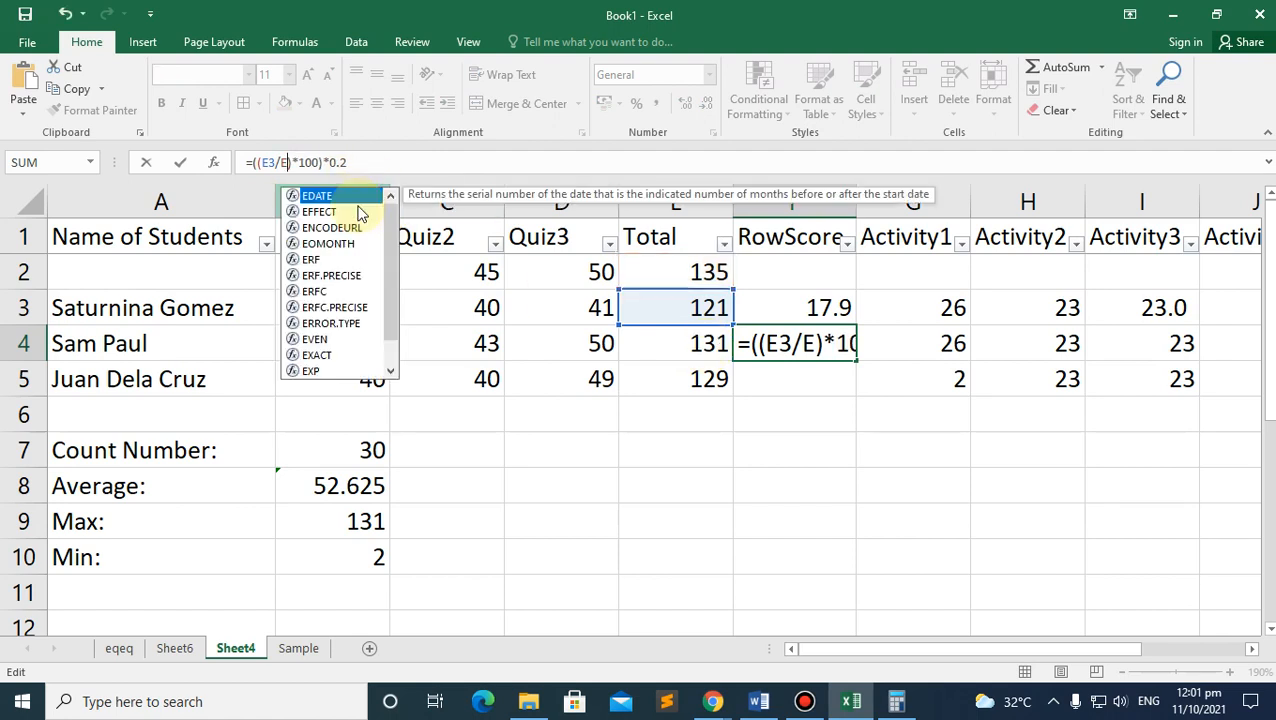
pyautogui.write('3')
pyautogui.press('Return')
pyautogui.click(838, 345)
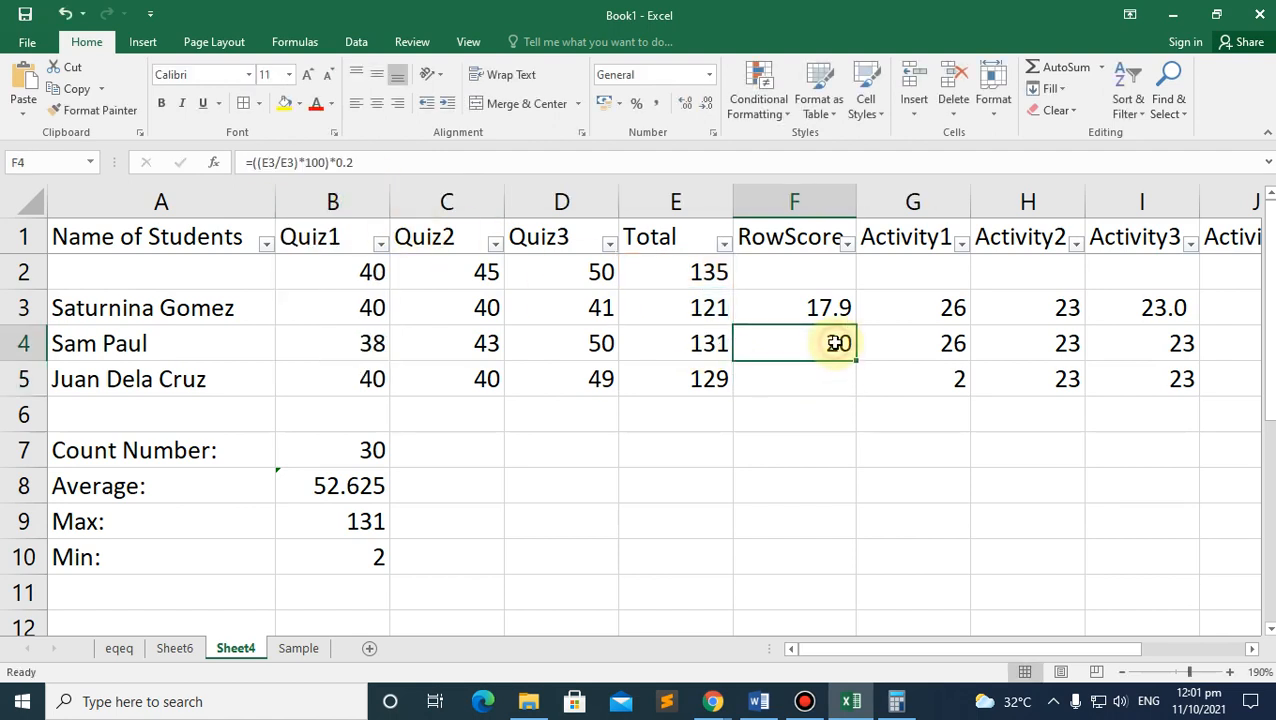
pyautogui.click(697, 347)
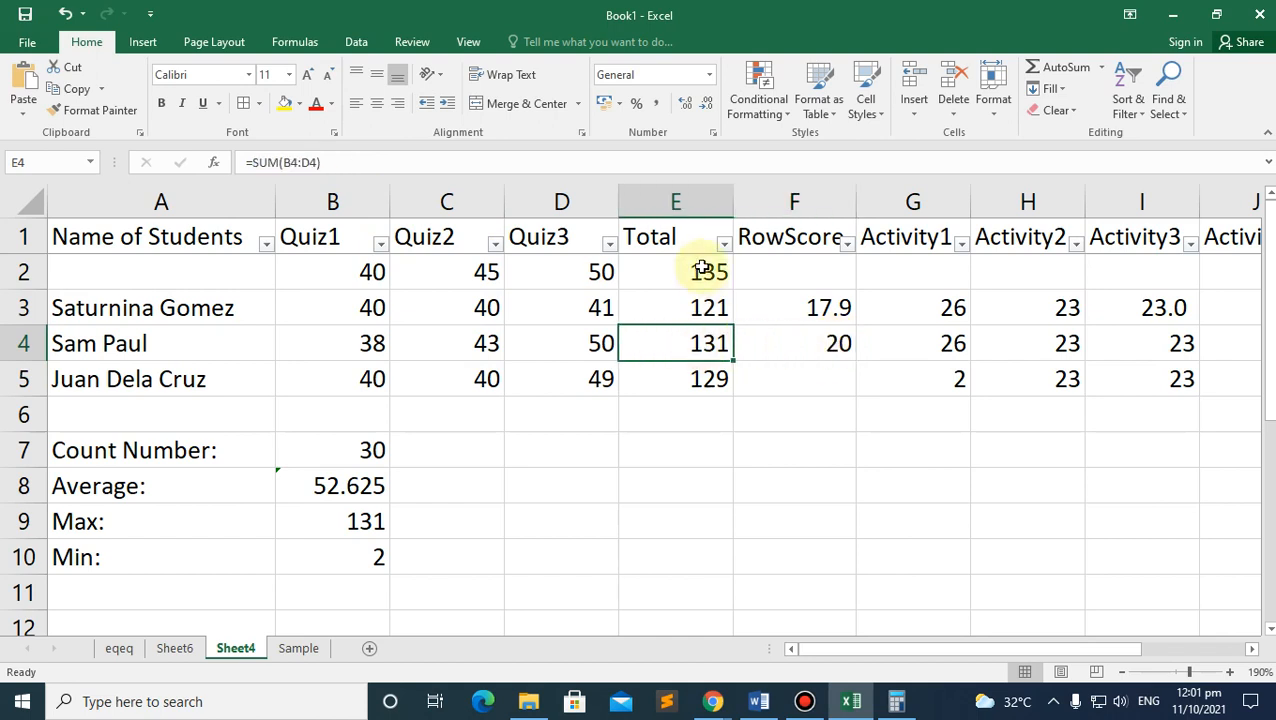
pyautogui.click(830, 343)
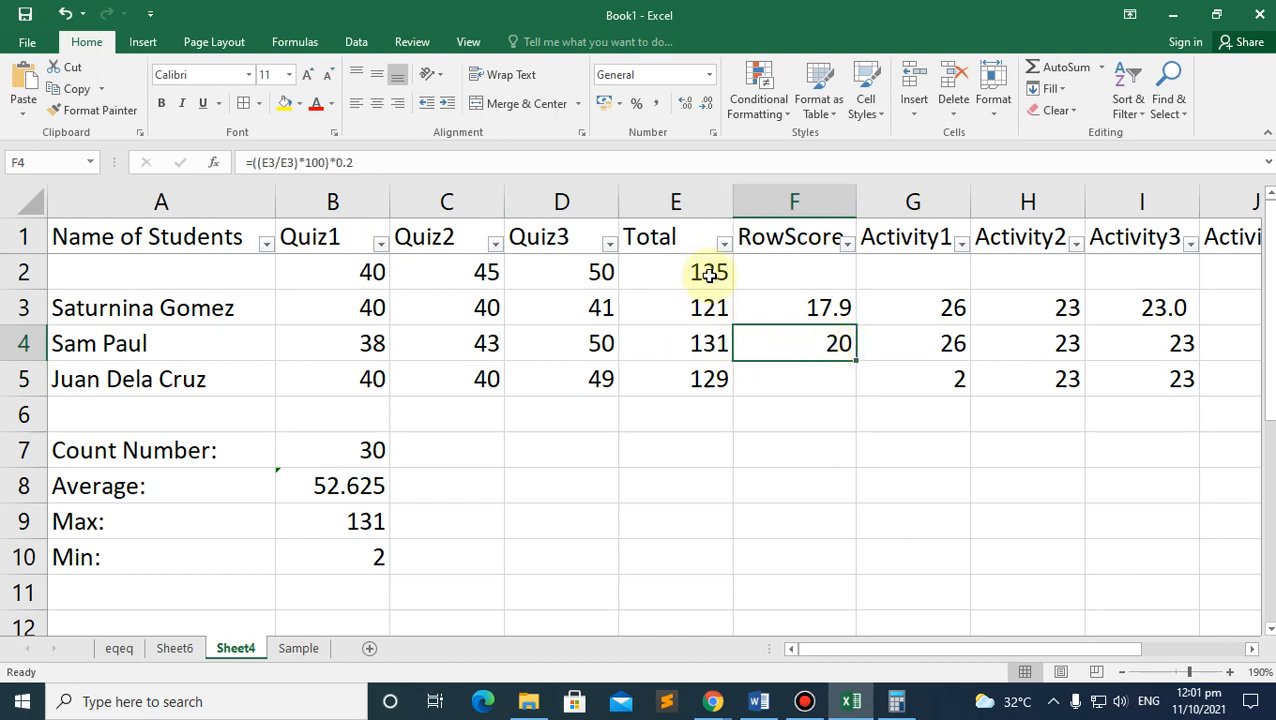
pyautogui.click(706, 346)
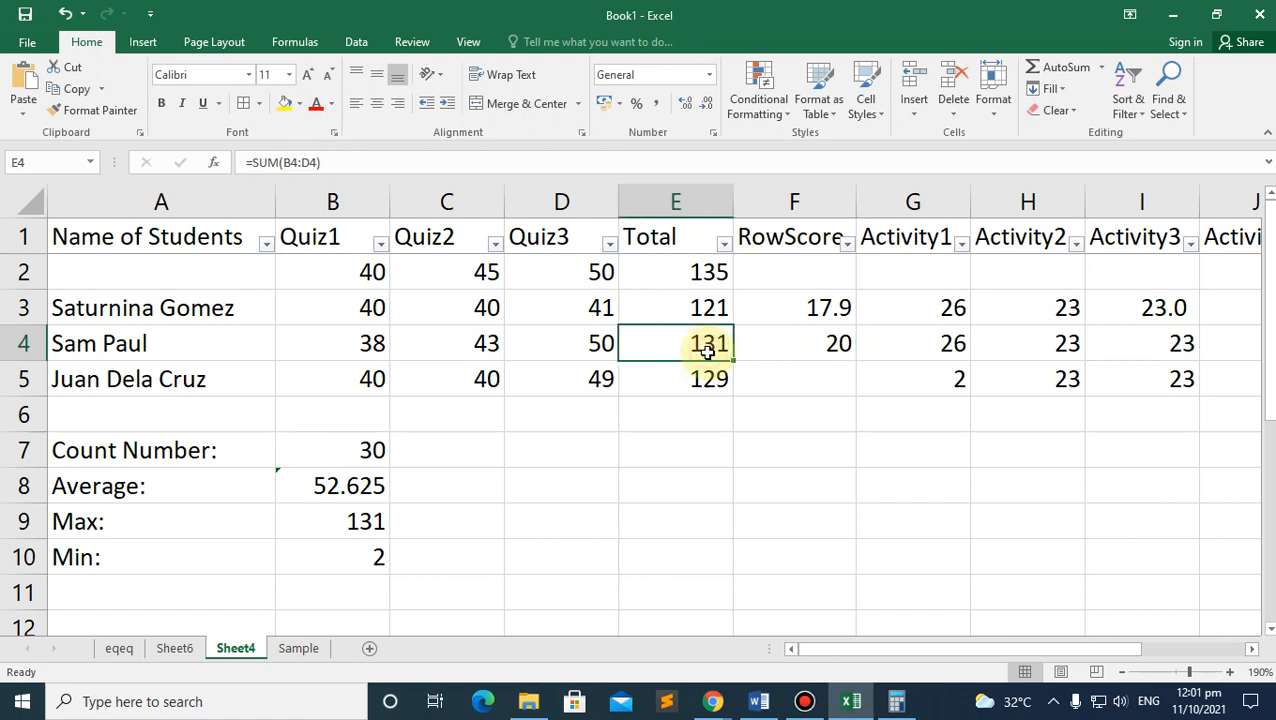
pyautogui.click(832, 352)
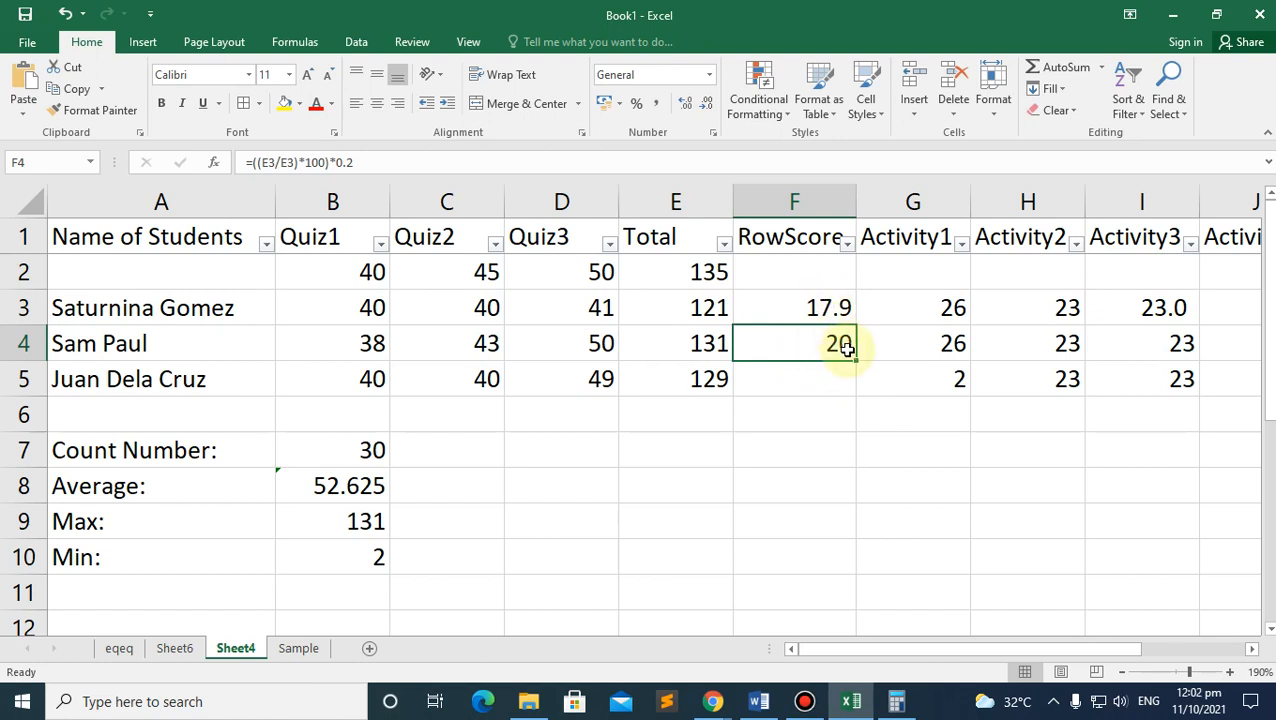
pyautogui.press('Delete')
pyautogui.click(795, 307)
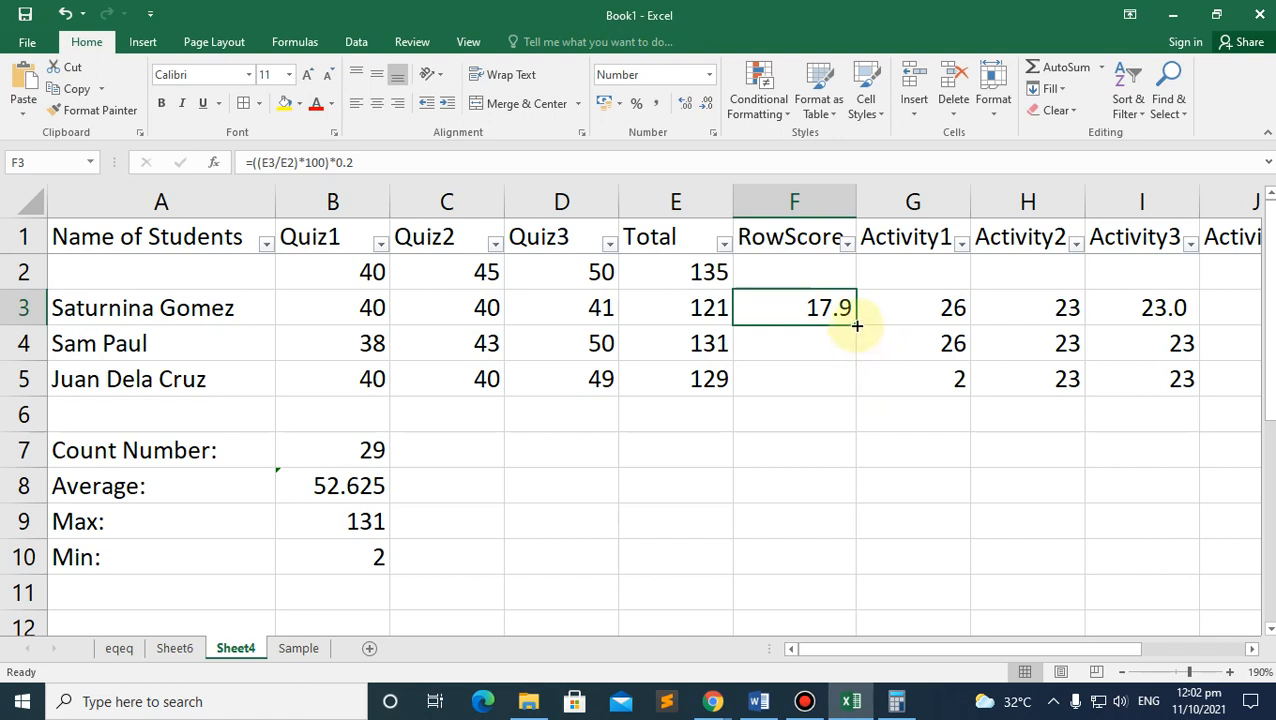
# Step: Fill the F3 RowScore formula down through F5
pyautogui.moveTo(857, 325); pyautogui.dragTo(856, 396)
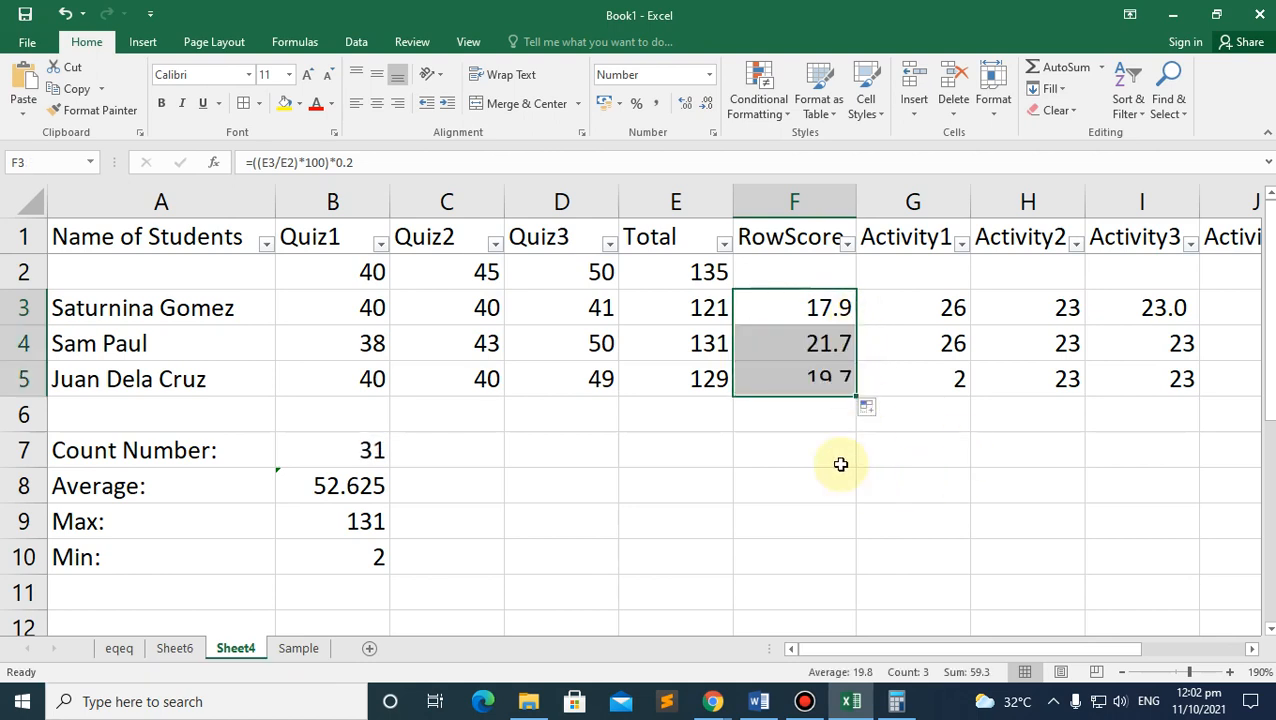
pyautogui.click(820, 420)
pyautogui.click(812, 380)
pyautogui.click(812, 344)
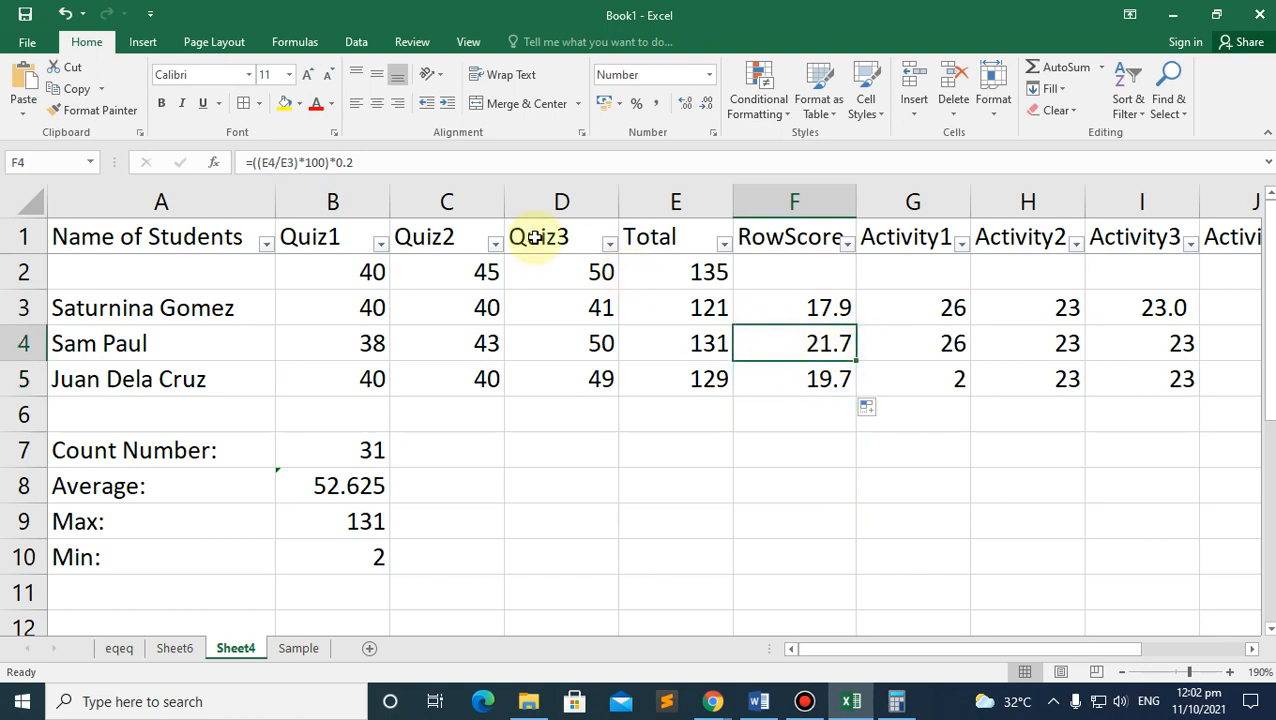
# Step: Change F4's divisor reference from E4 to E2, giving 22.3
pyautogui.click(272, 162)
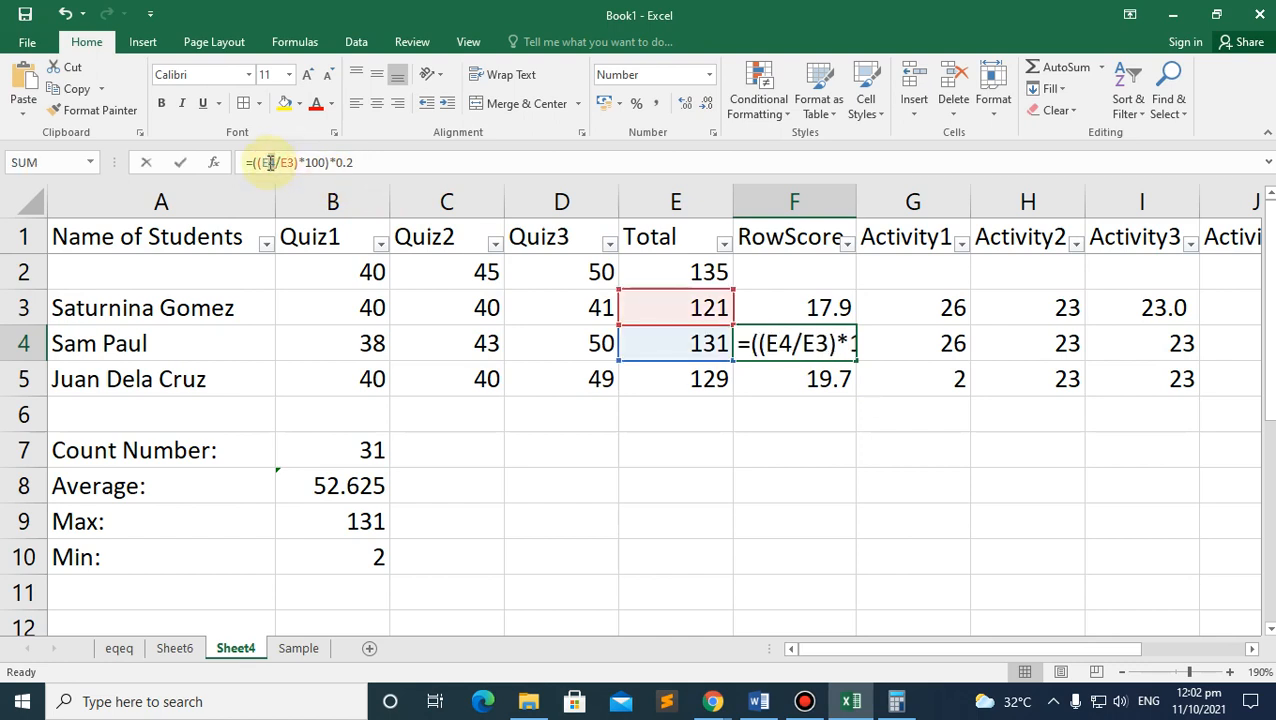
pyautogui.click(270, 162)
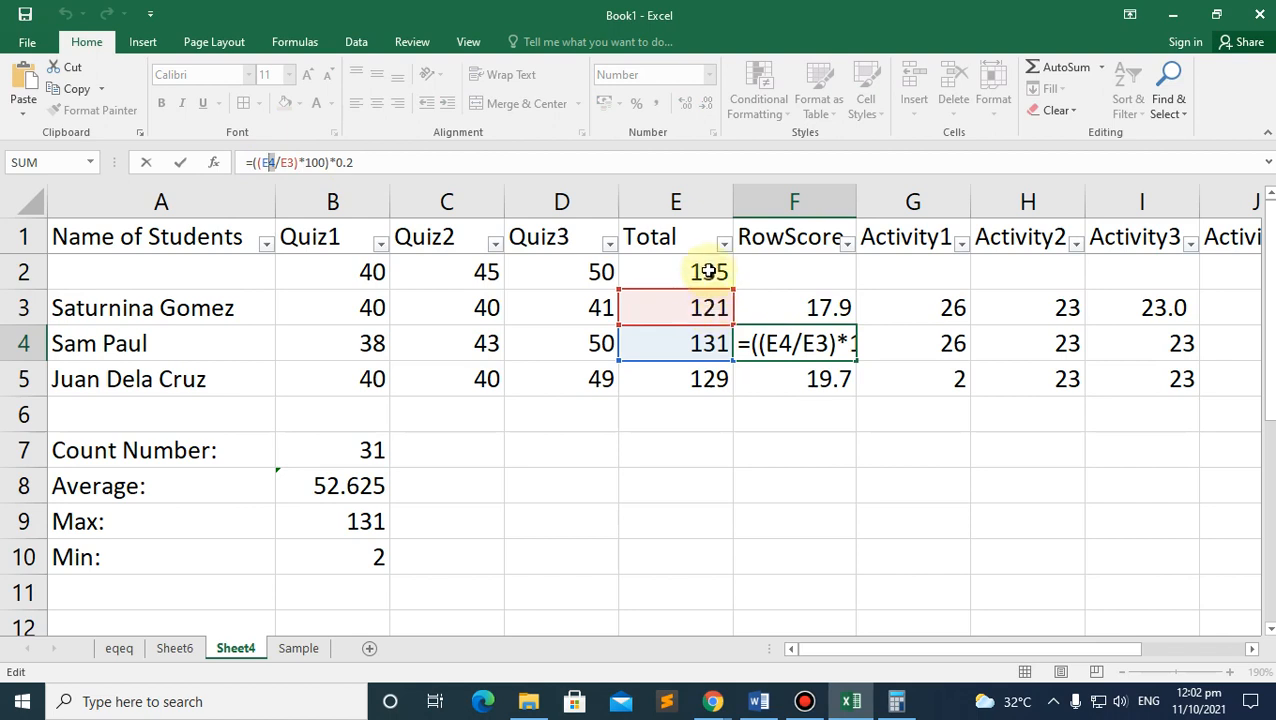
pyautogui.write('2')
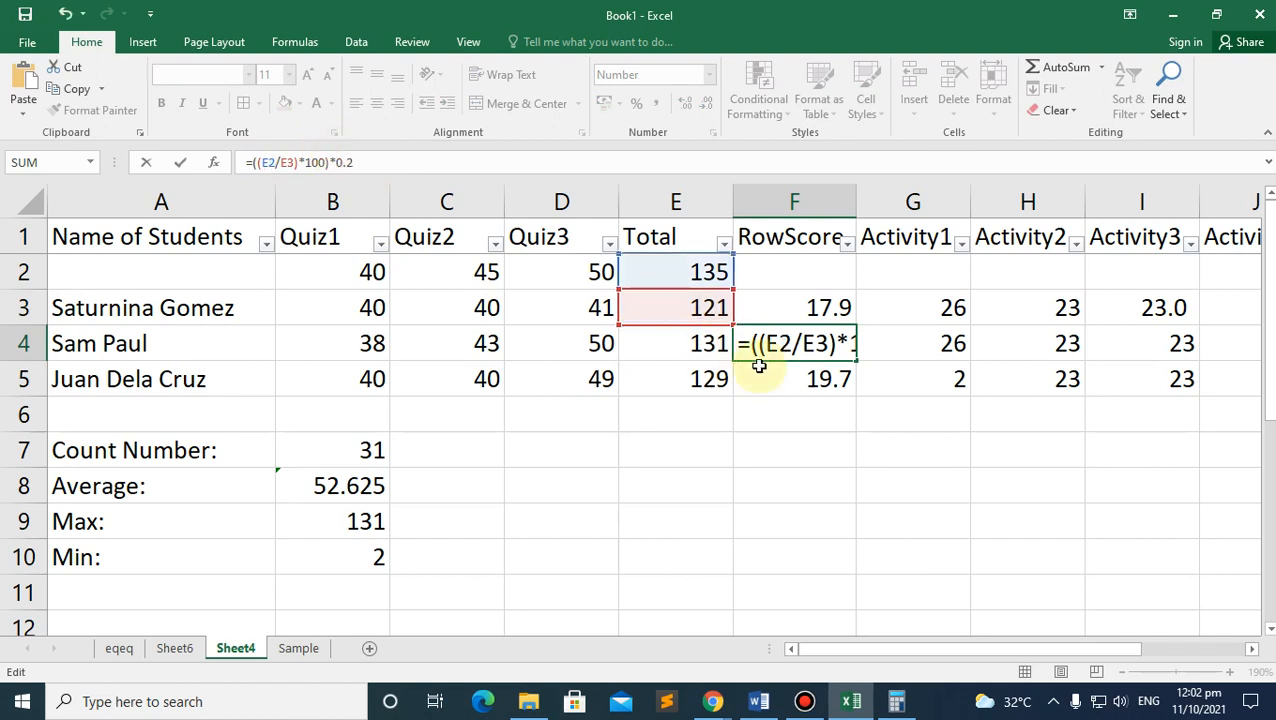
pyautogui.press('Return')
pyautogui.click(830, 338)
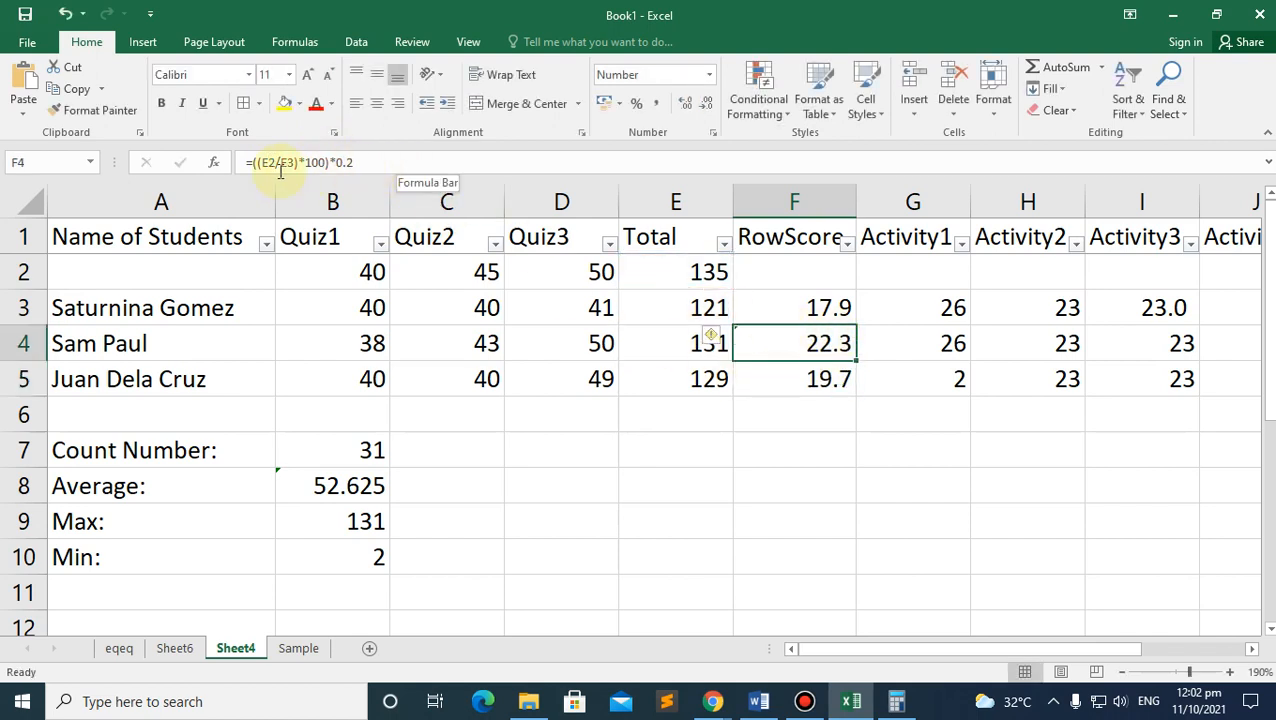
pyautogui.click(789, 305)
pyautogui.click(269, 162)
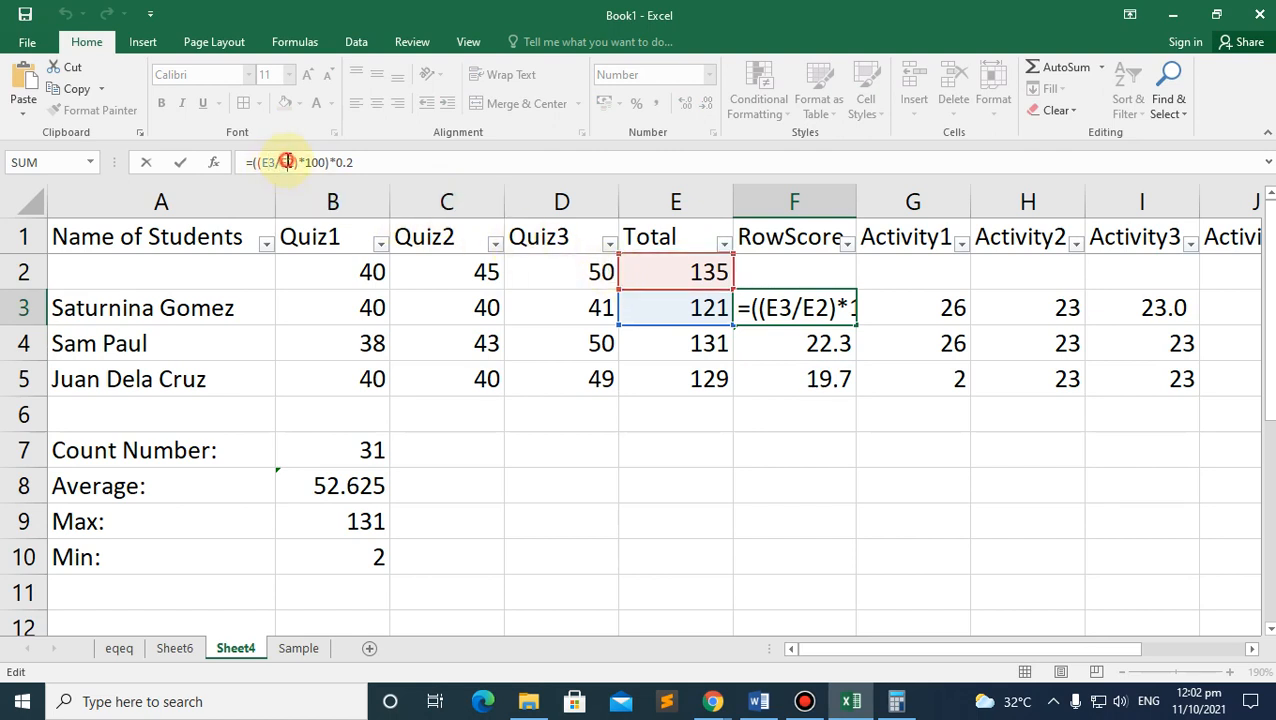
pyautogui.click(287, 162)
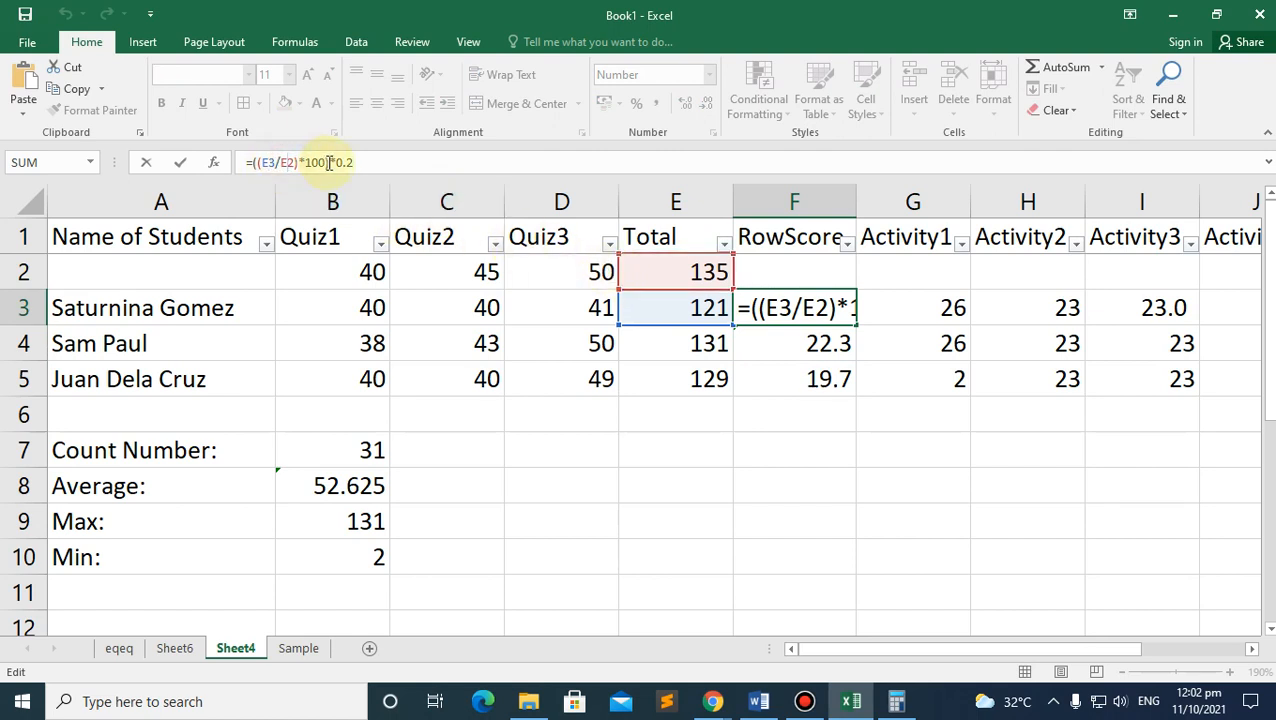
pyautogui.write('$')
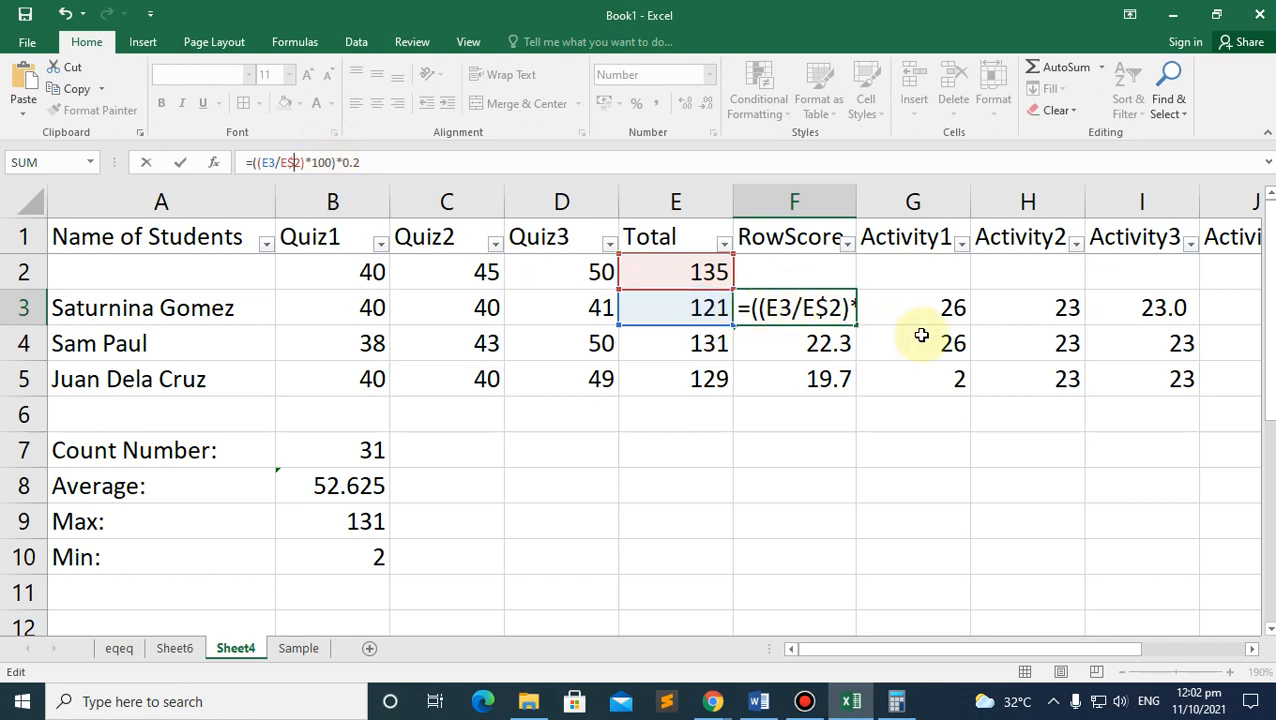
pyautogui.press('Return')
pyautogui.press('Delete')
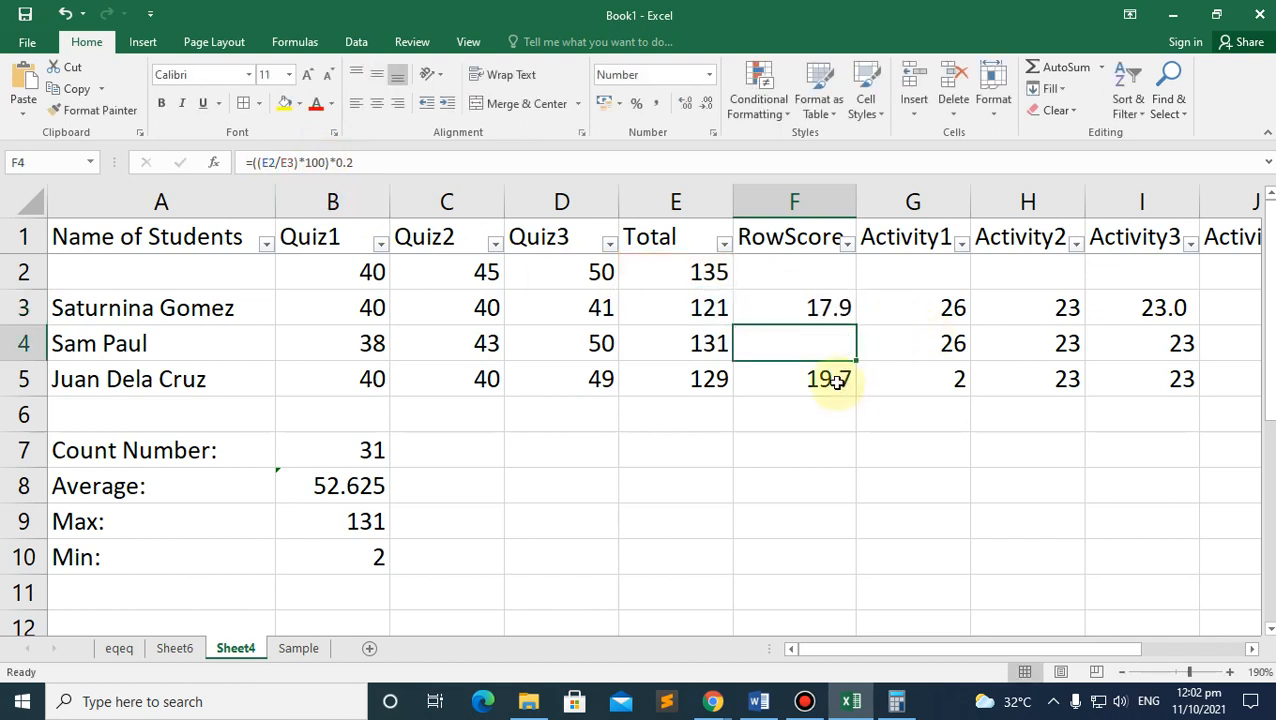
pyautogui.click(830, 385)
pyautogui.press('Delete')
pyautogui.click(835, 310)
pyautogui.moveTo(858, 328); pyautogui.dragTo(846, 390)
pyautogui.click(830, 343)
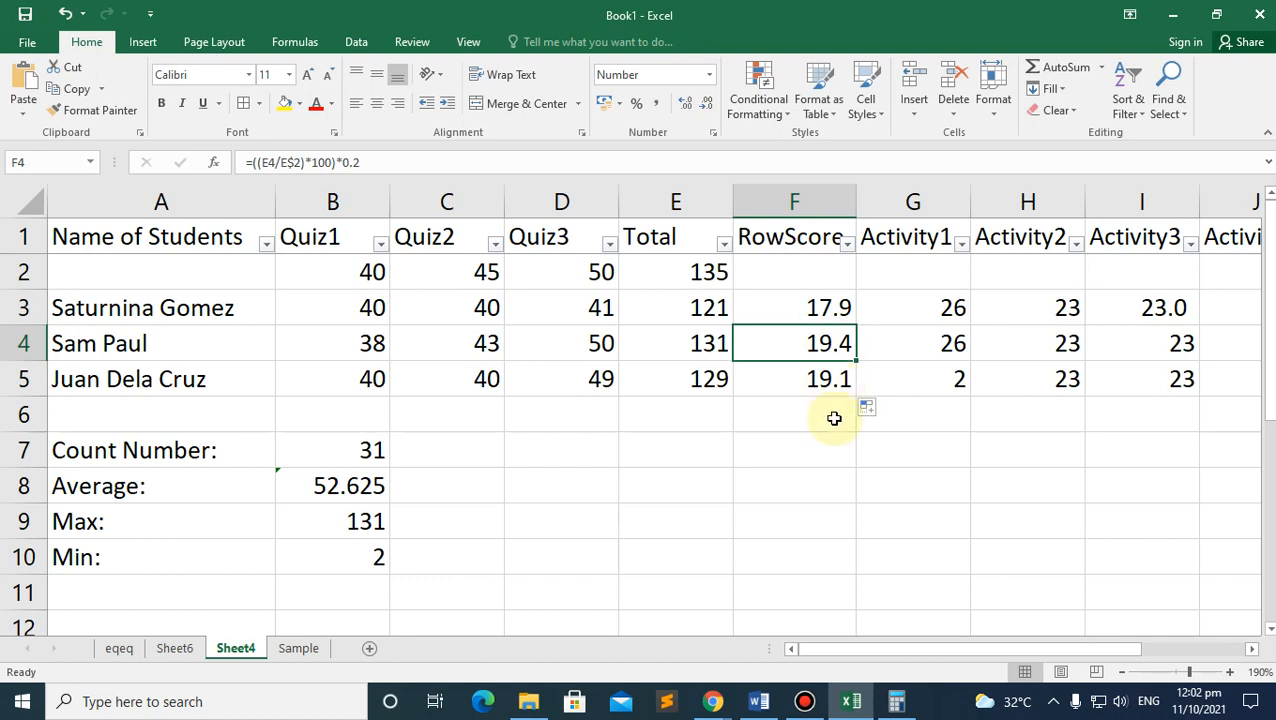
pyautogui.click(830, 421)
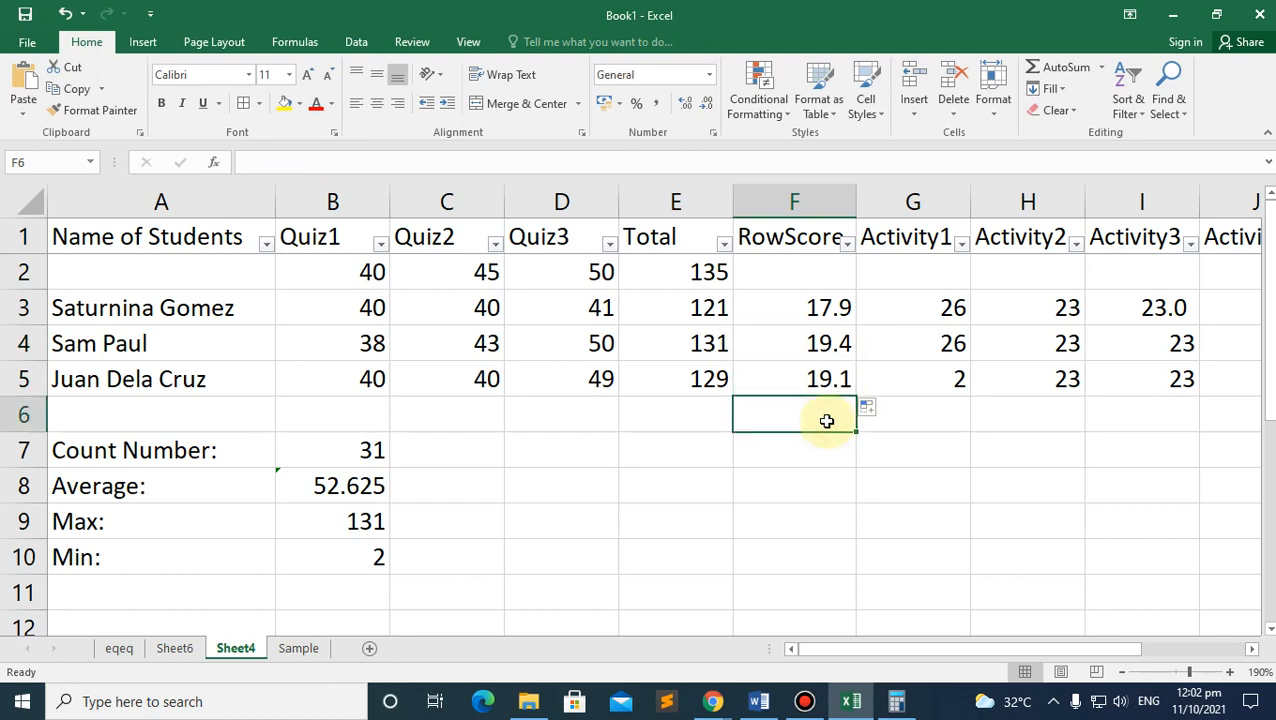
pyautogui.click(822, 310)
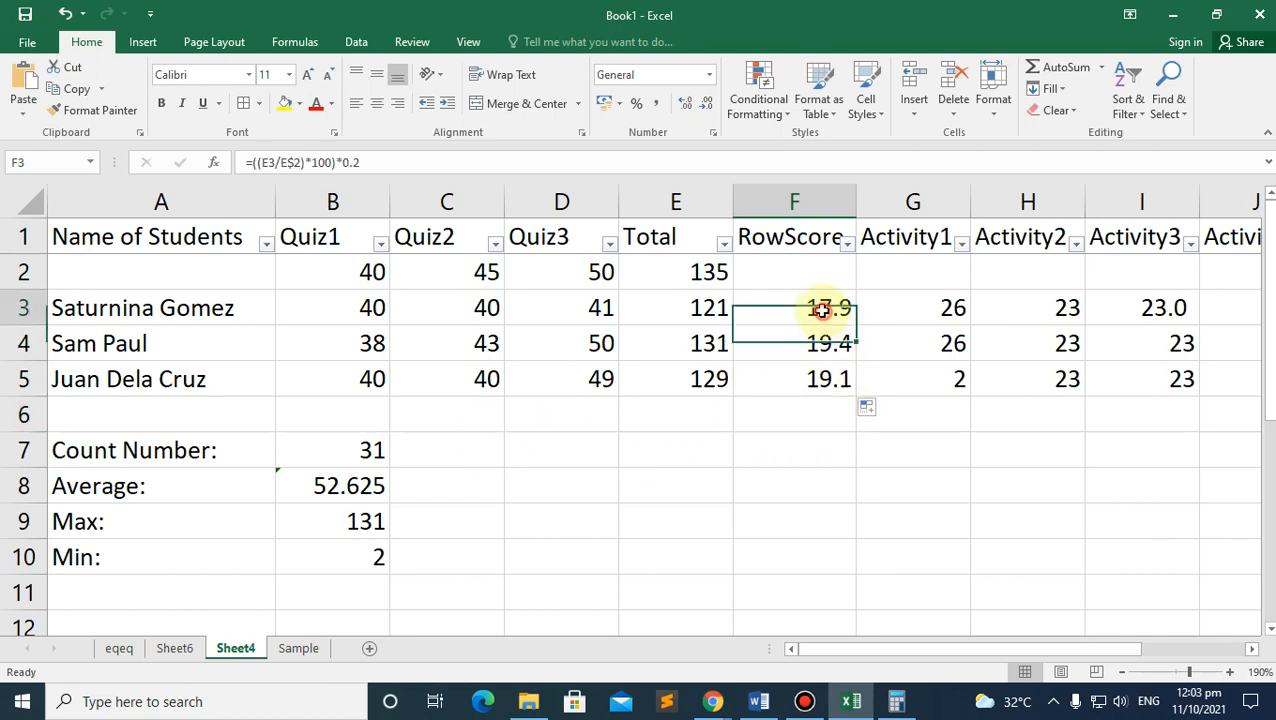
# Step: Inspect the F5 RowScore formula's references and confirm it unchanged
pyautogui.click(791, 388)
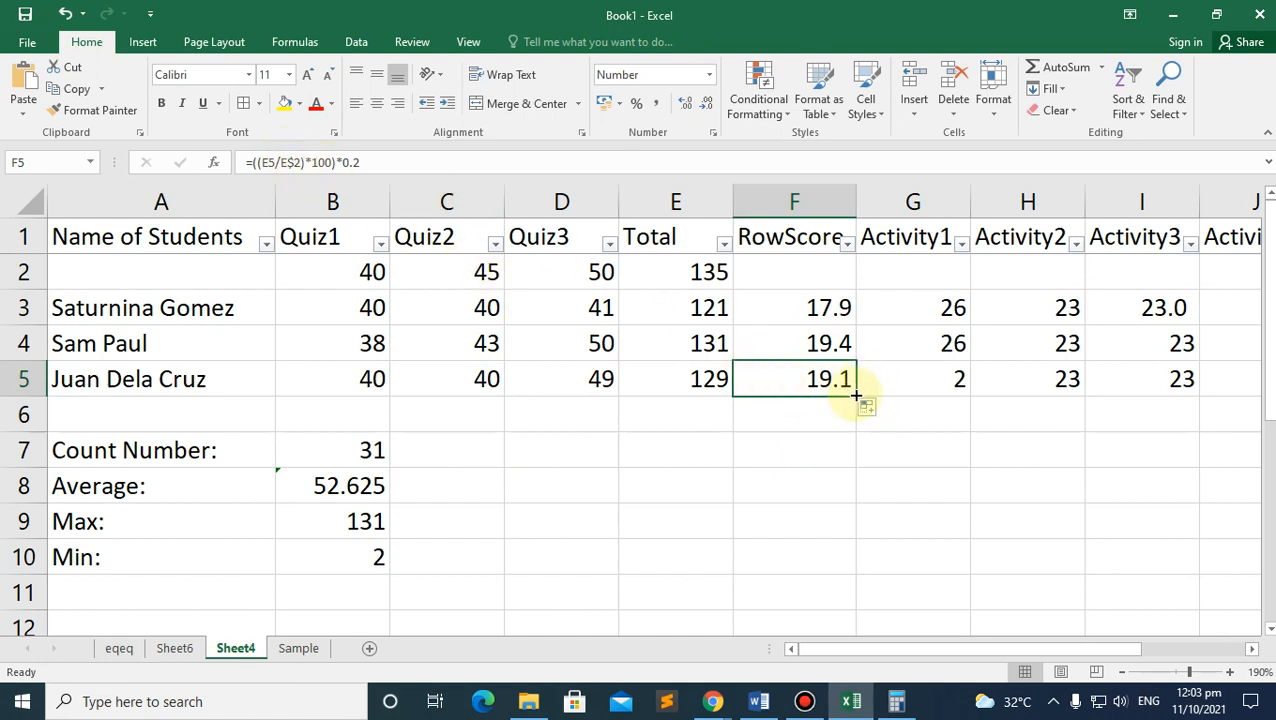
pyautogui.click(268, 162)
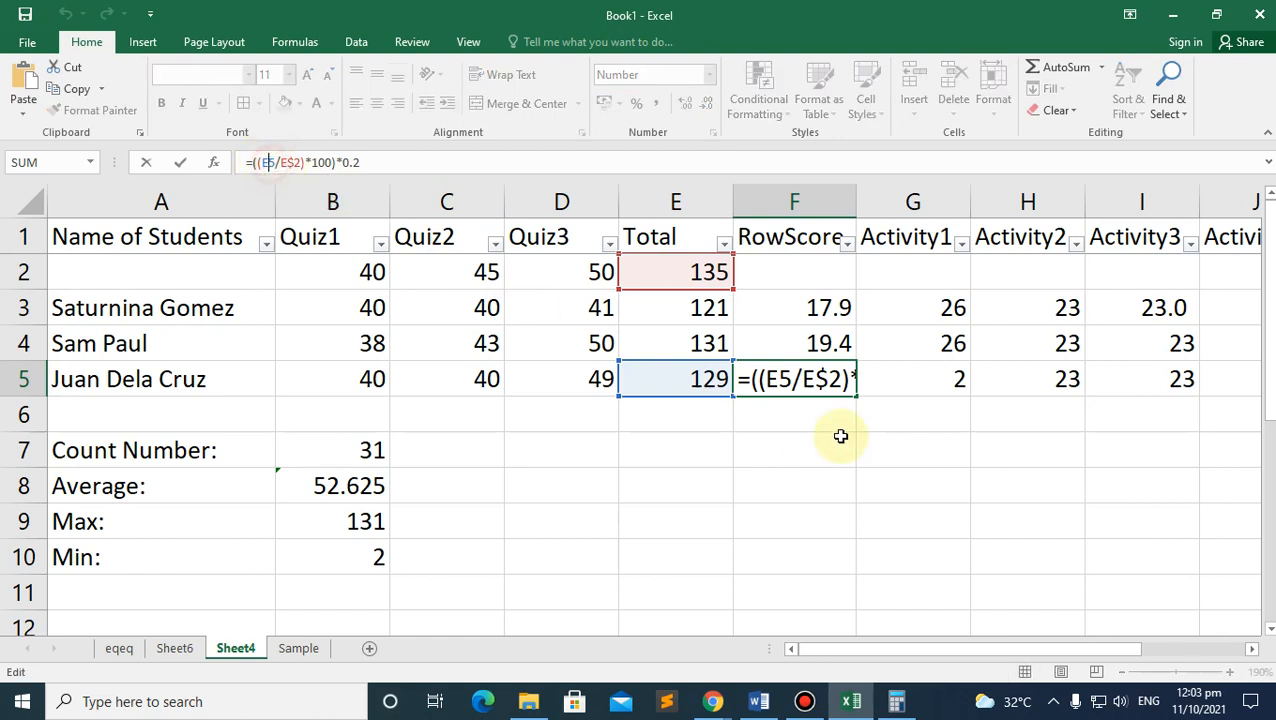
pyautogui.click(828, 384)
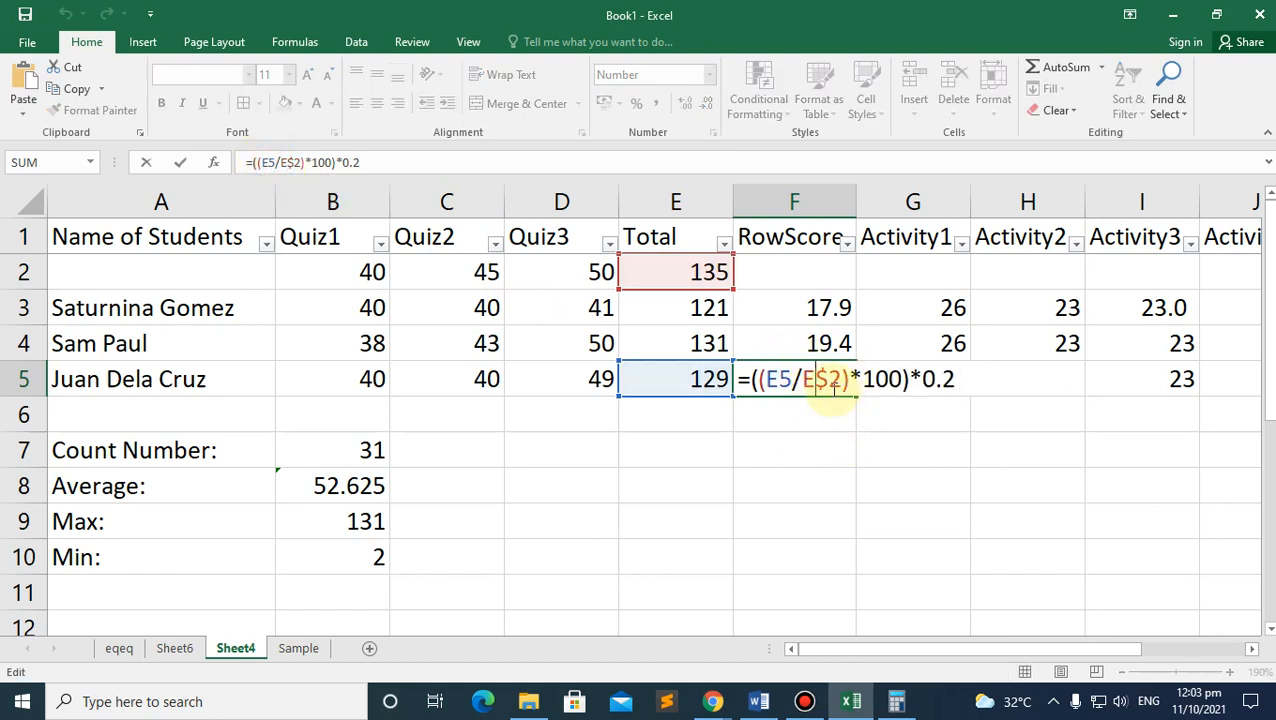
pyautogui.press('Return')
pyautogui.click(818, 378)
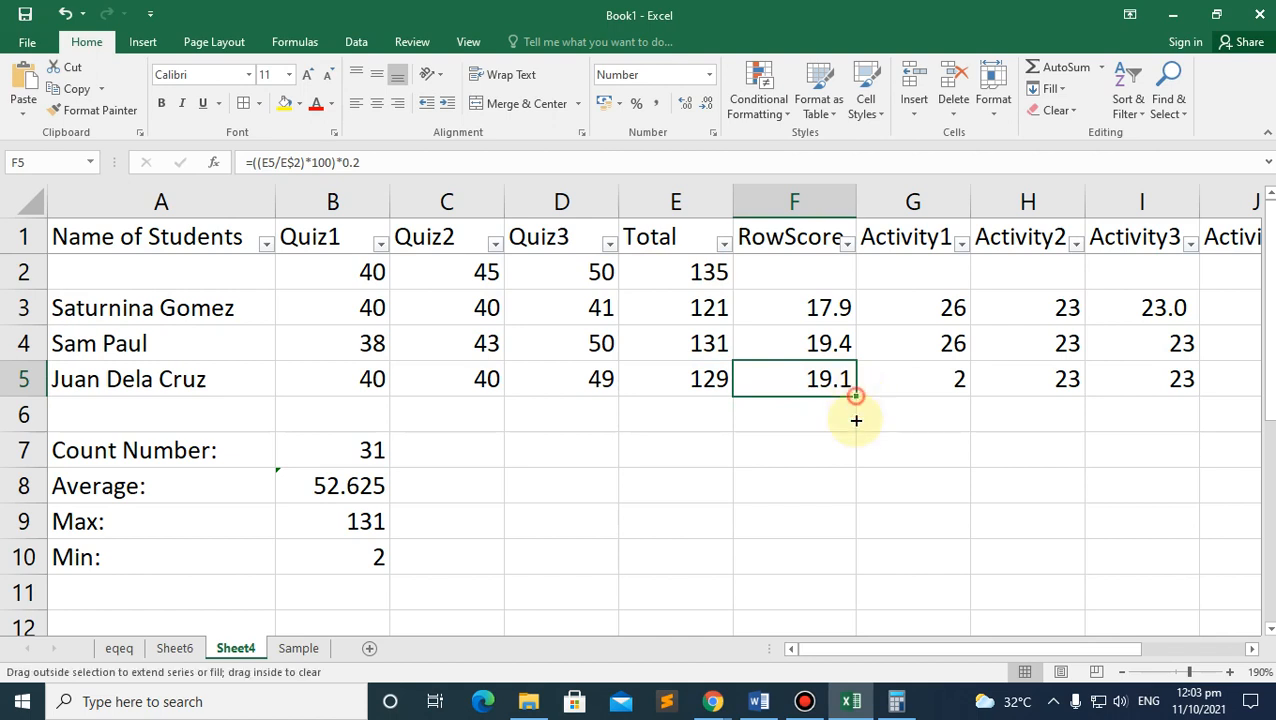
# Step: Copy the F5 formula down into F6:F7 and examine F6's fixed E$2 reference
pyautogui.moveTo(856, 420); pyautogui.dragTo(826, 378)
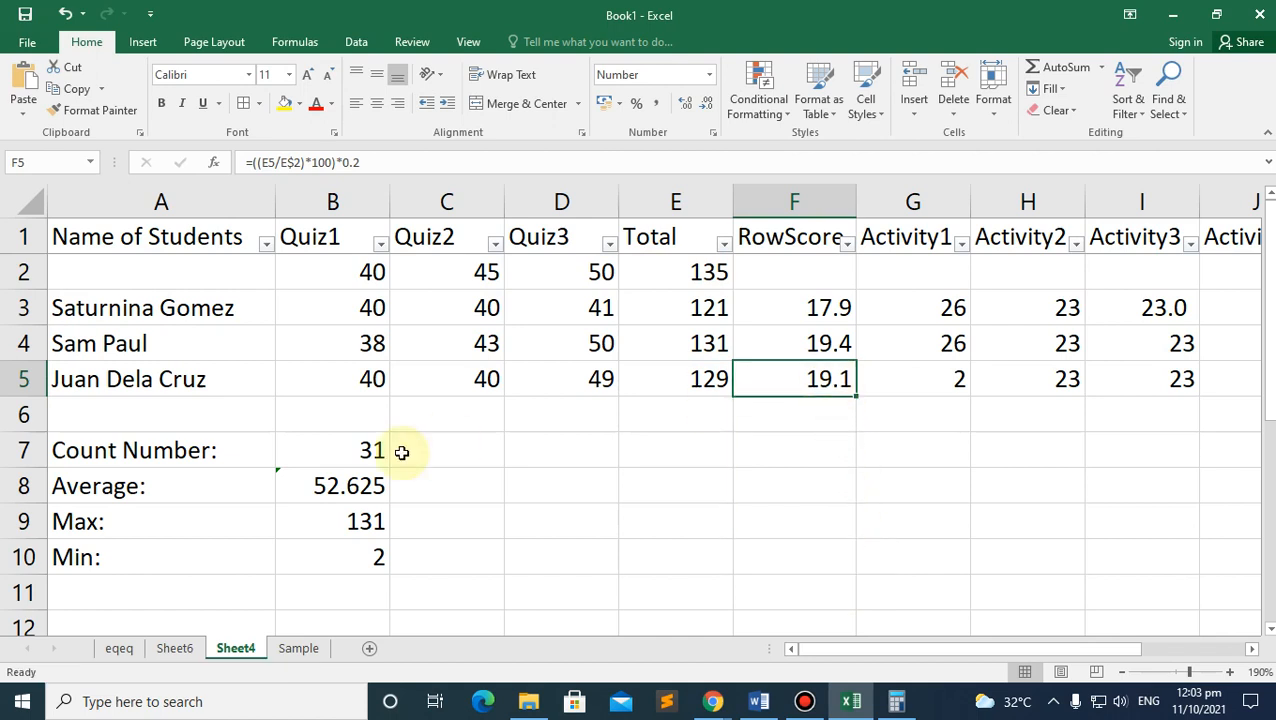
pyautogui.click(75, 379)
pyautogui.click(85, 419)
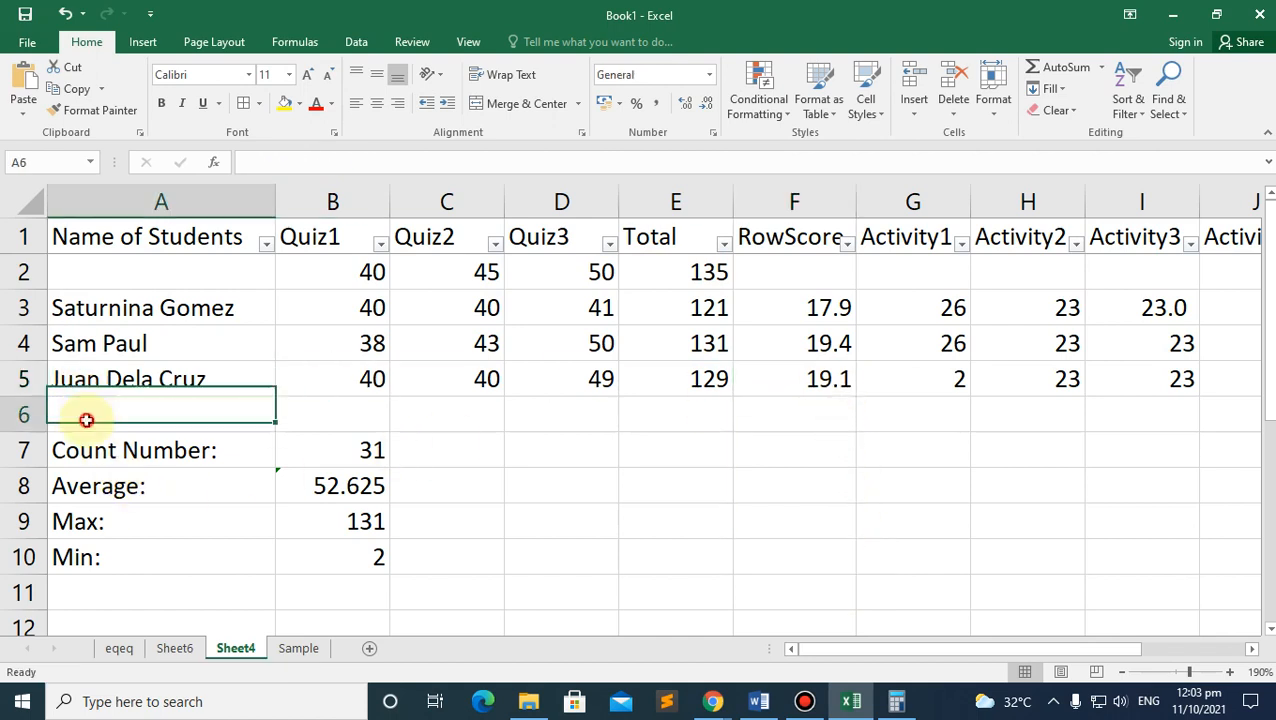
pyautogui.click(828, 376)
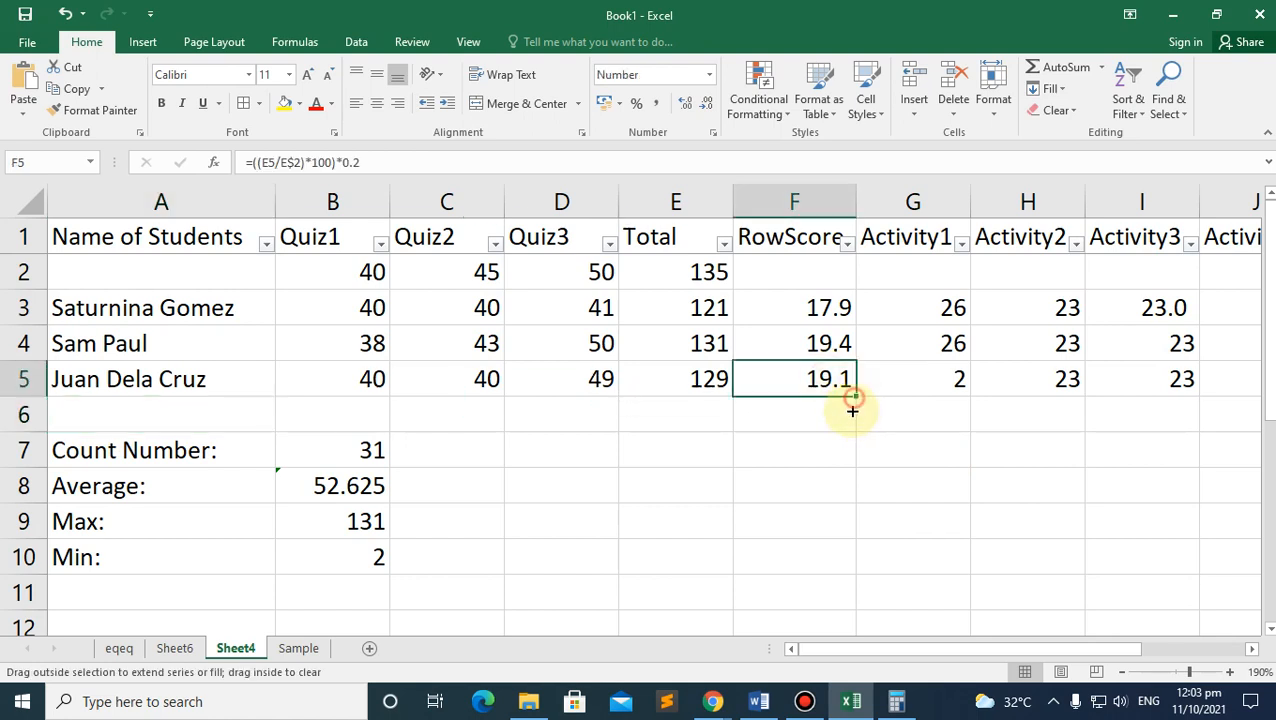
pyautogui.moveTo(849, 404); pyautogui.dragTo(812, 443)
pyautogui.click(806, 413)
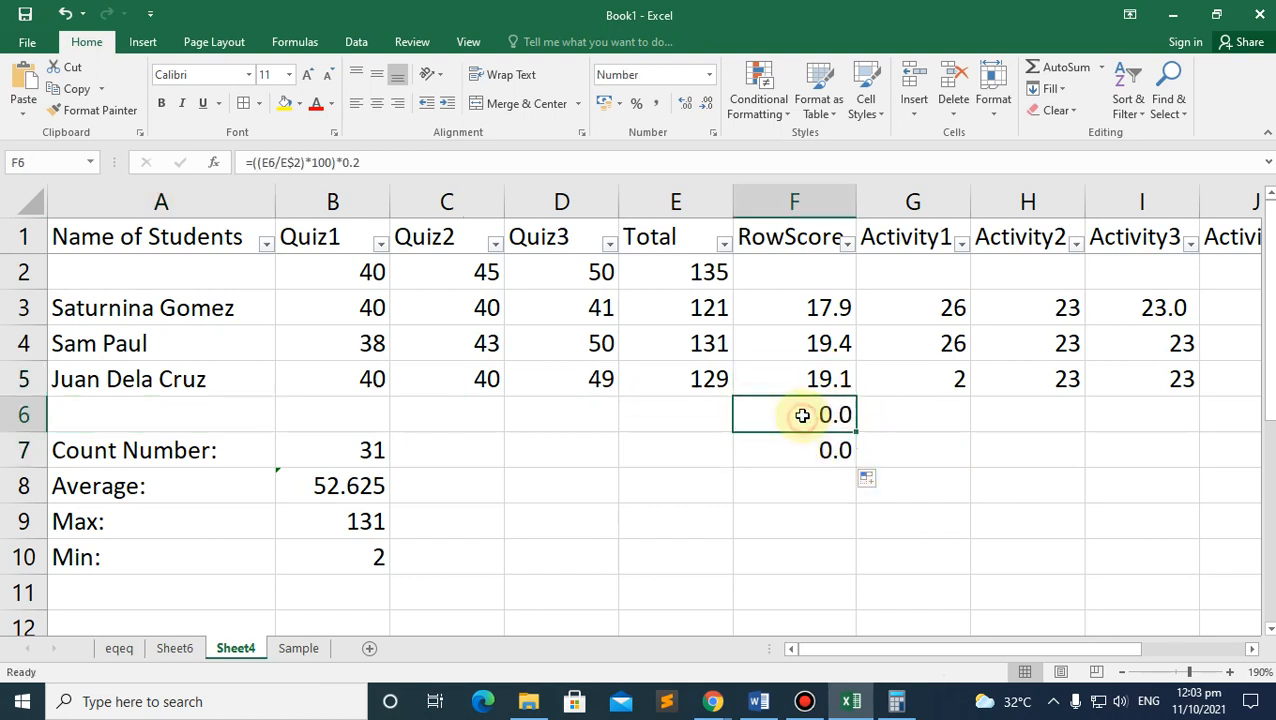
pyautogui.click(277, 160)
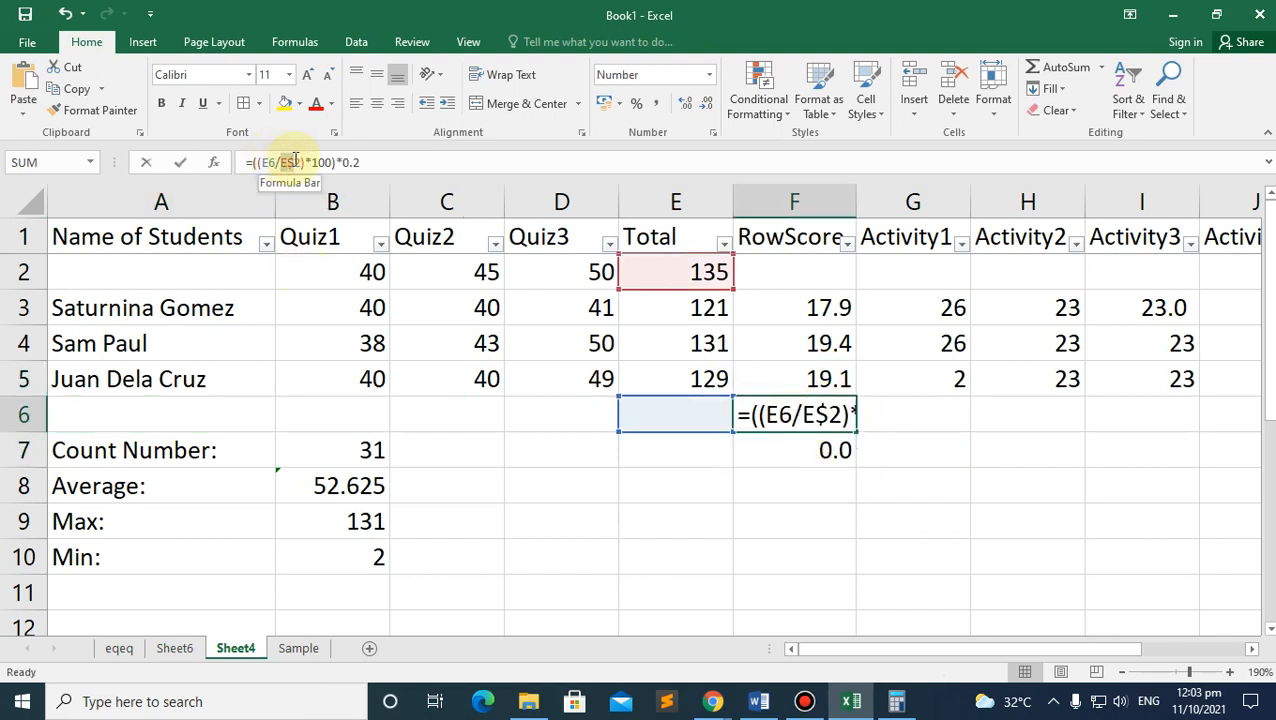
pyautogui.click(297, 162)
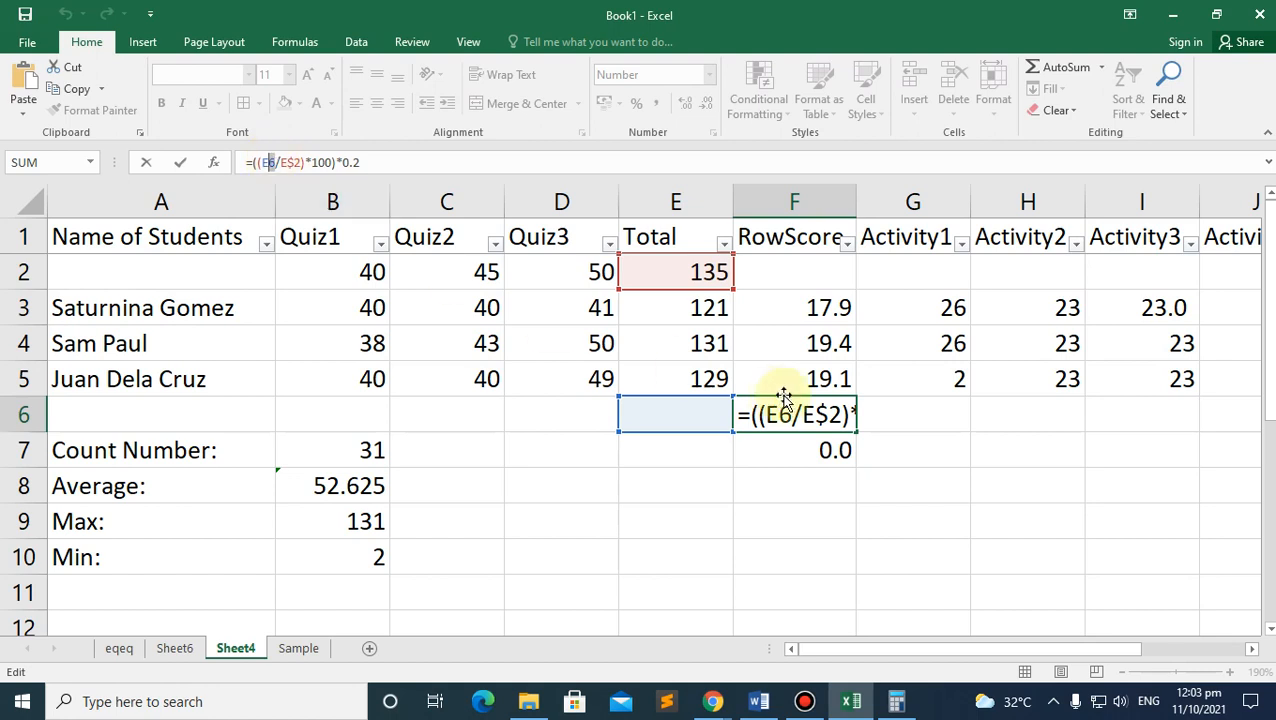
pyautogui.click(830, 449)
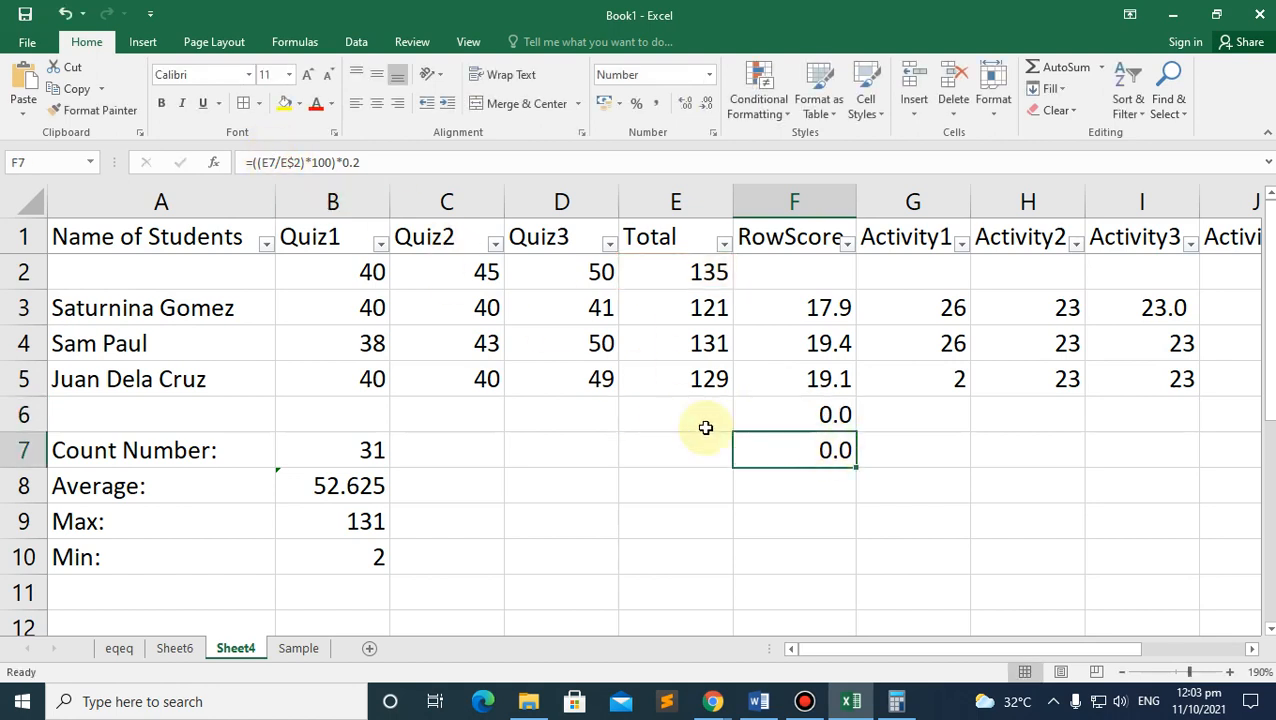
# Step: Clear the trial formulas from F6:F7 and bring up the Excel module PDF in Chrome
pyautogui.click(810, 486)
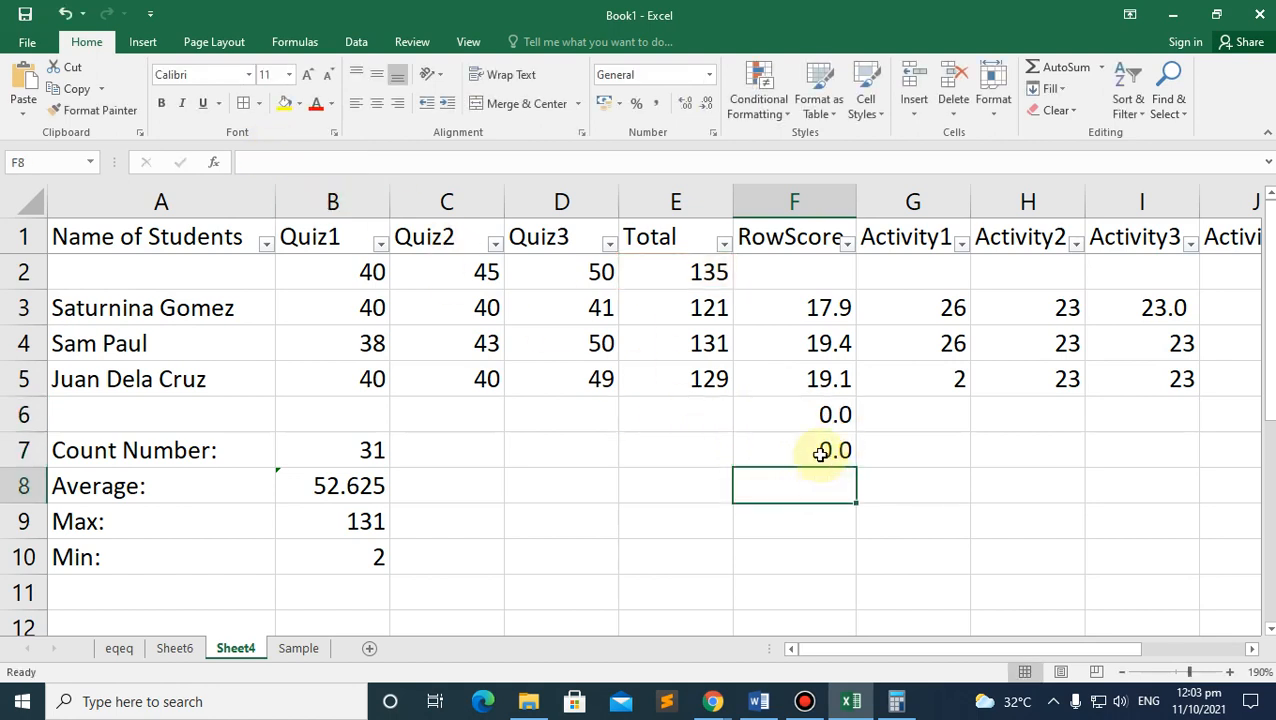
pyautogui.click(806, 450)
pyautogui.keyDown('shift'); pyautogui.click(816, 424); pyautogui.keyUp('shift')
pyautogui.press('Delete')
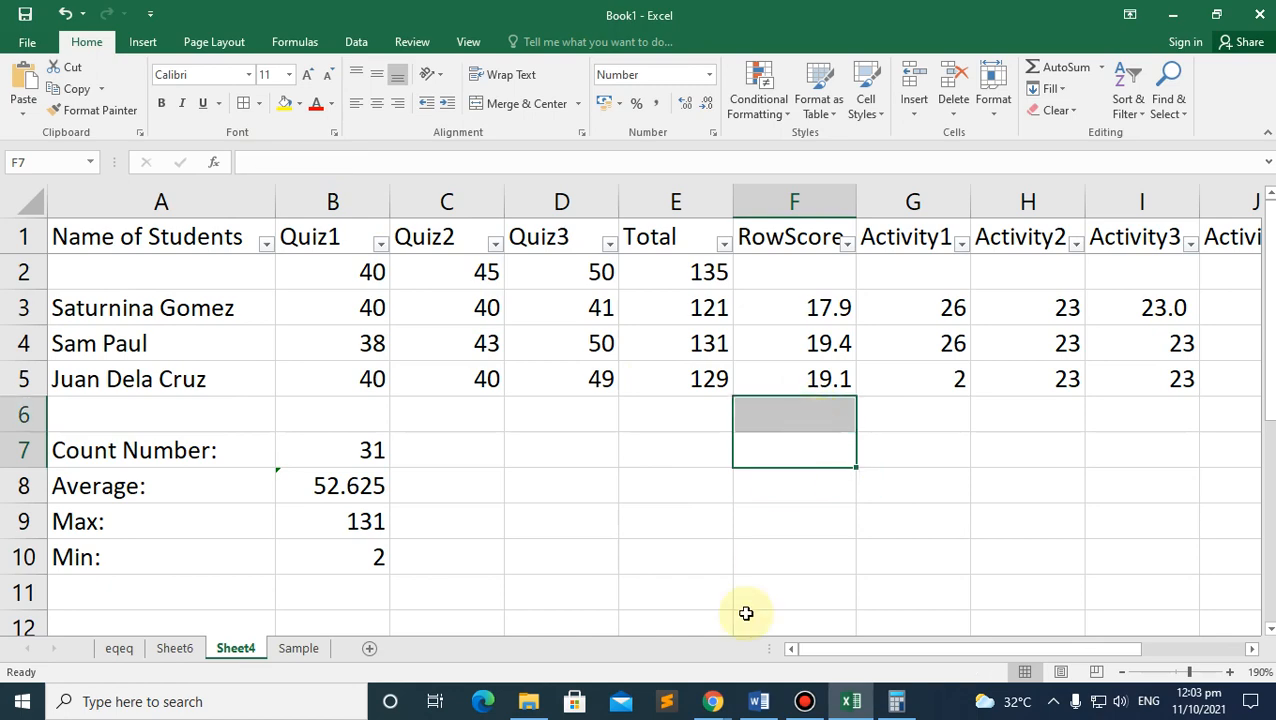
pyautogui.click(718, 702)
pyautogui.click(618, 612)
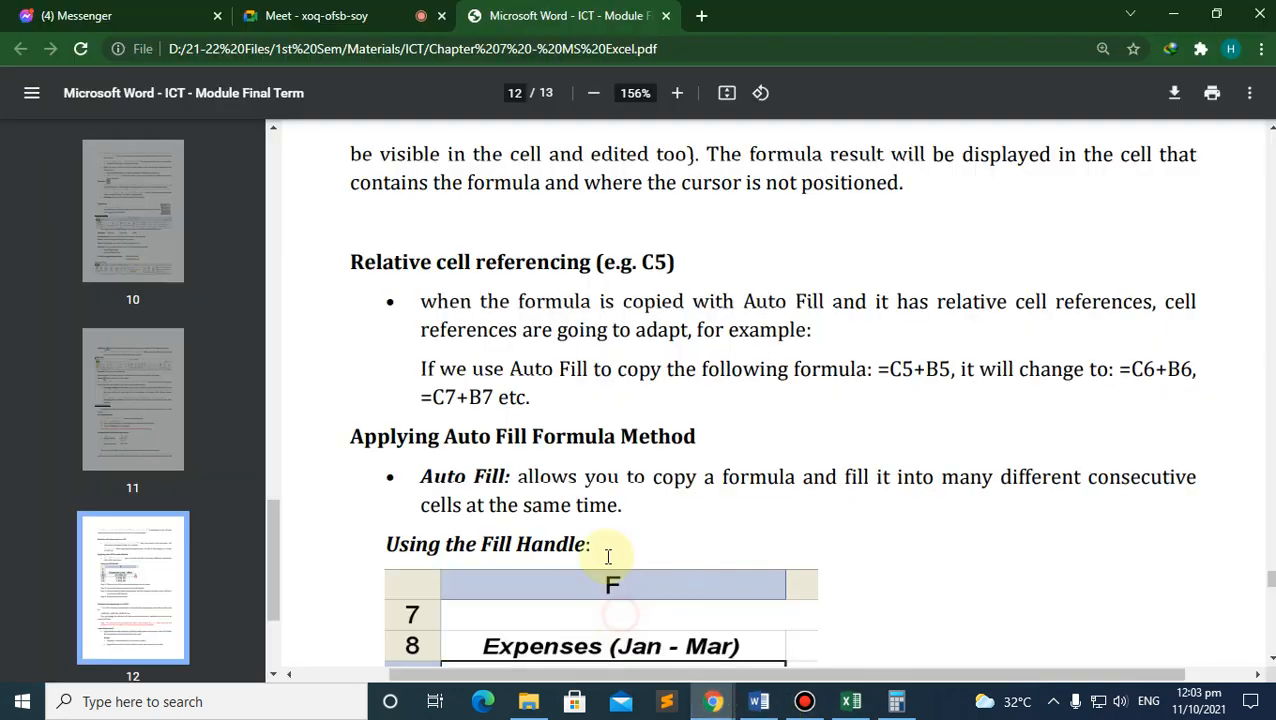
# Step: Scroll the PDF to Absolute cell referencing and highlight $C in its example
pyautogui.scroll(-3, 490, 295)
pyautogui.scroll(-5, 488, 410)
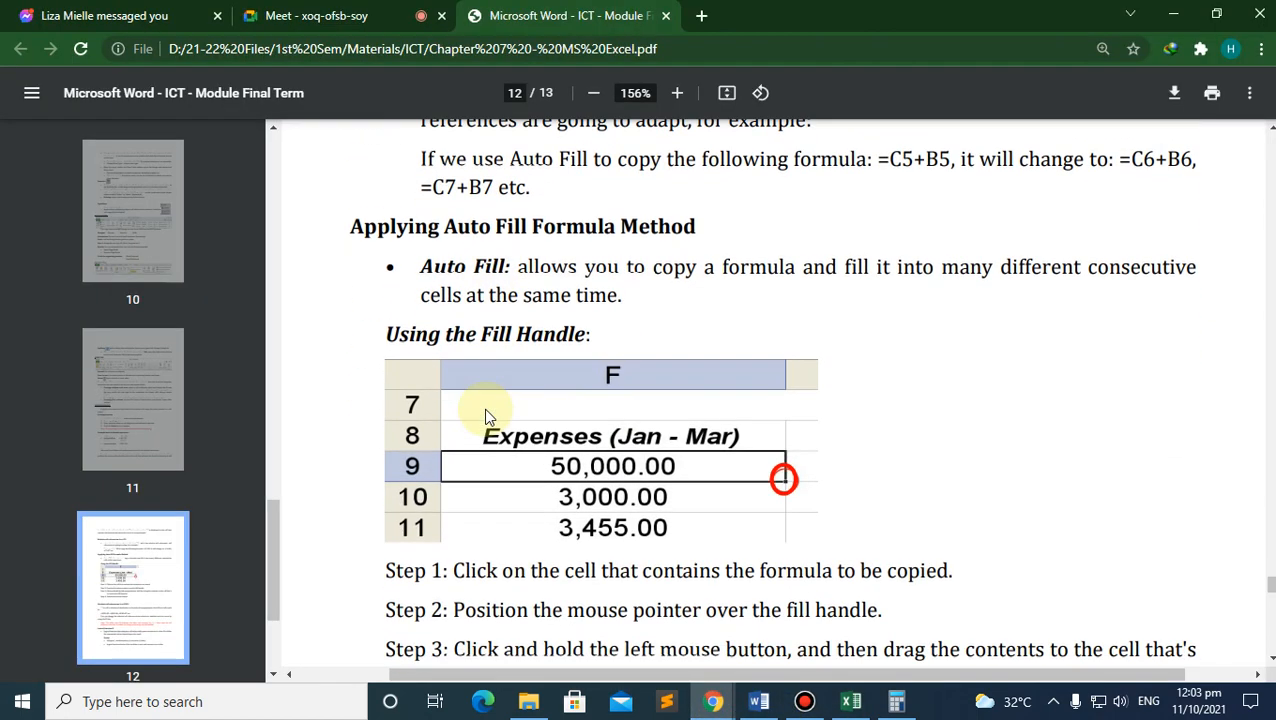
pyautogui.scroll(-1, 488, 415)
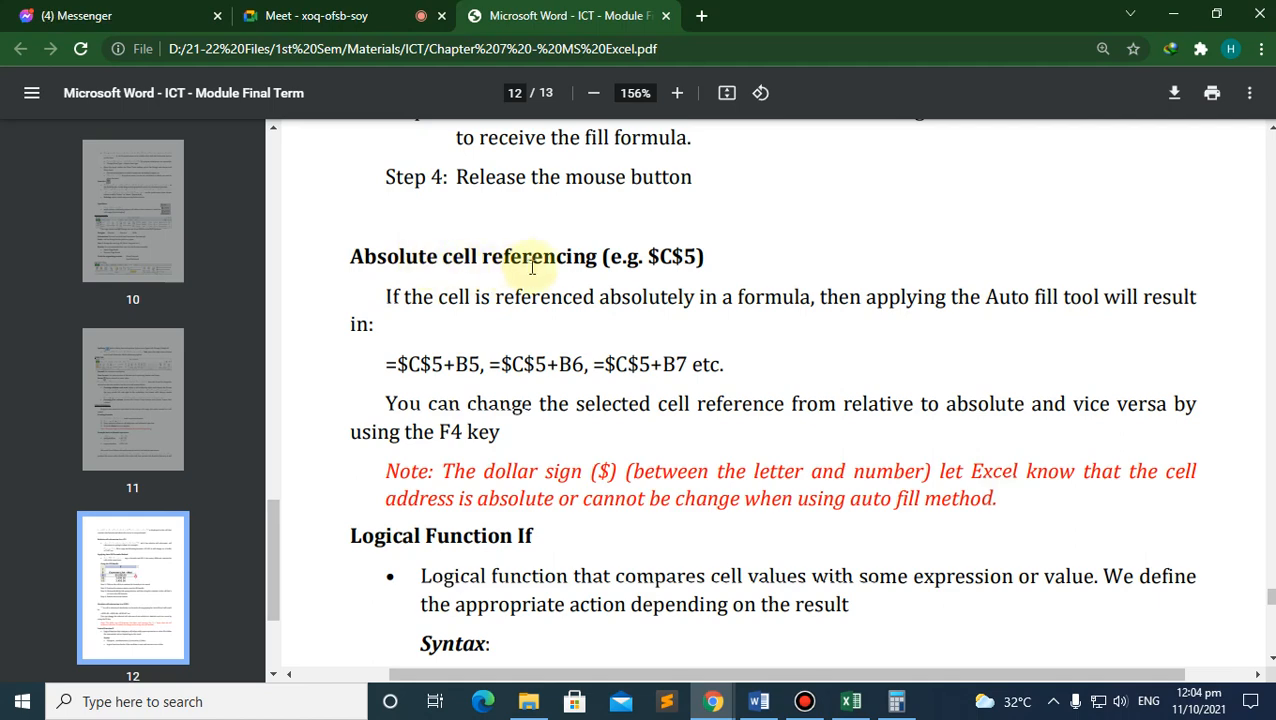
pyautogui.moveTo(663, 258); pyautogui.dragTo(655, 258)
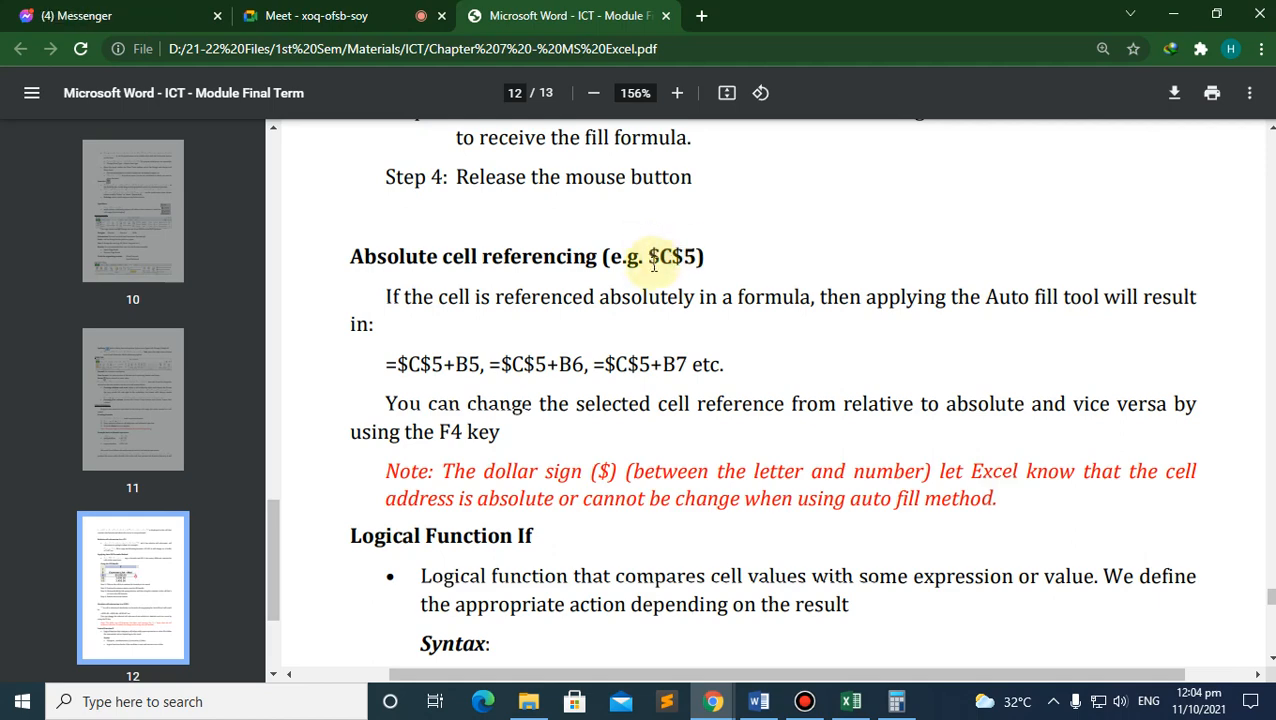
pyautogui.scroll(-5, 674, 278)
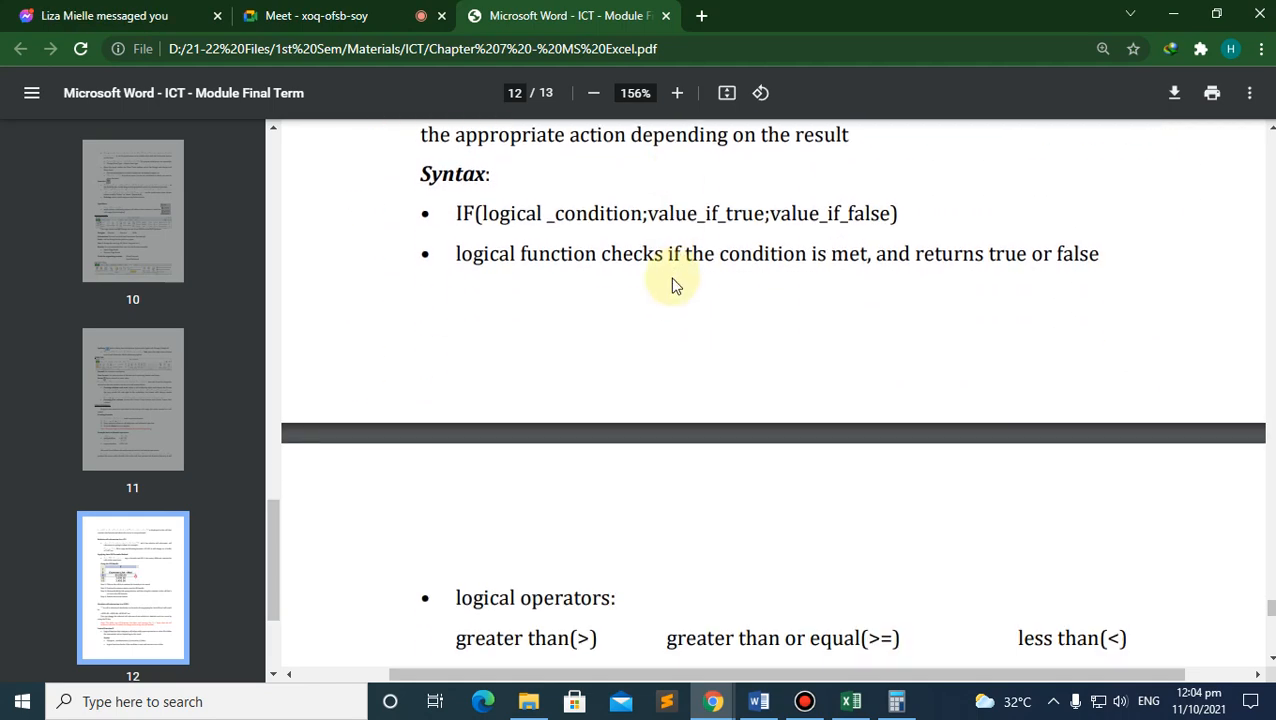
pyautogui.scroll(-5, 674, 285)
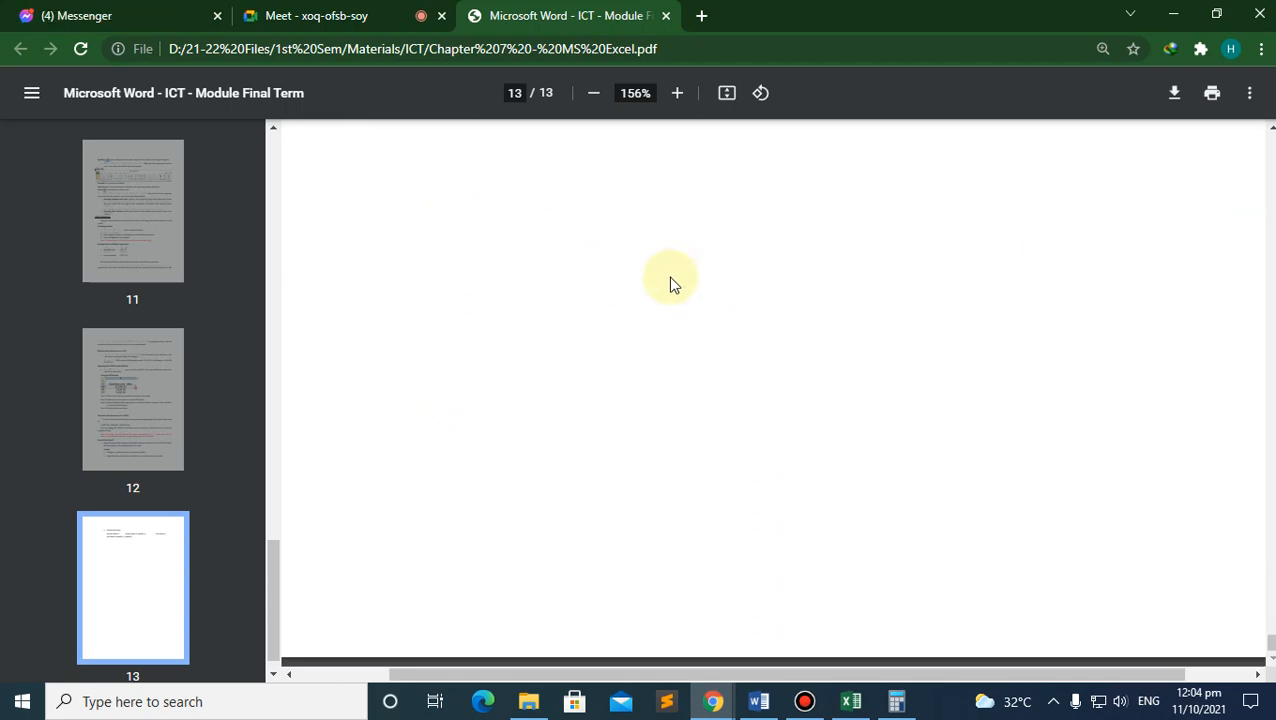
pyautogui.scroll(4, 670, 282)
pyautogui.scroll(10, 666, 296)
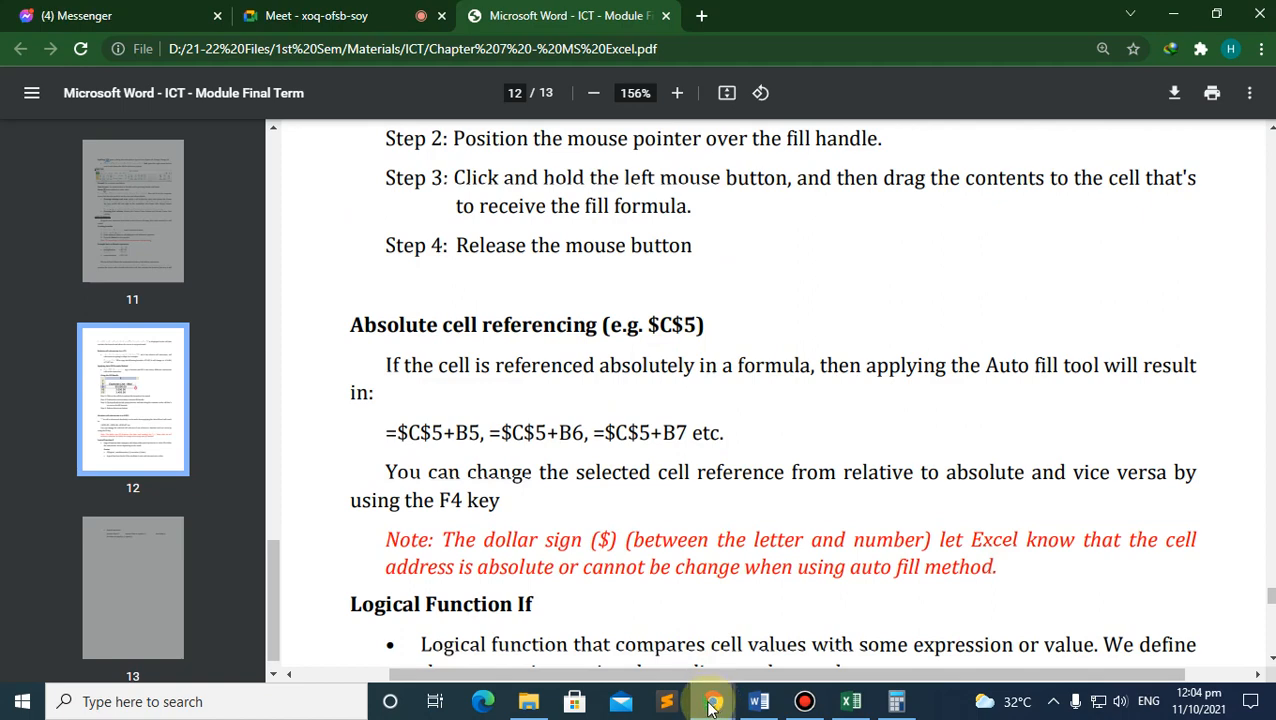
# Step: Open the ICT - Module Final Term document from the ICT materials folder
pyautogui.click(528, 701)
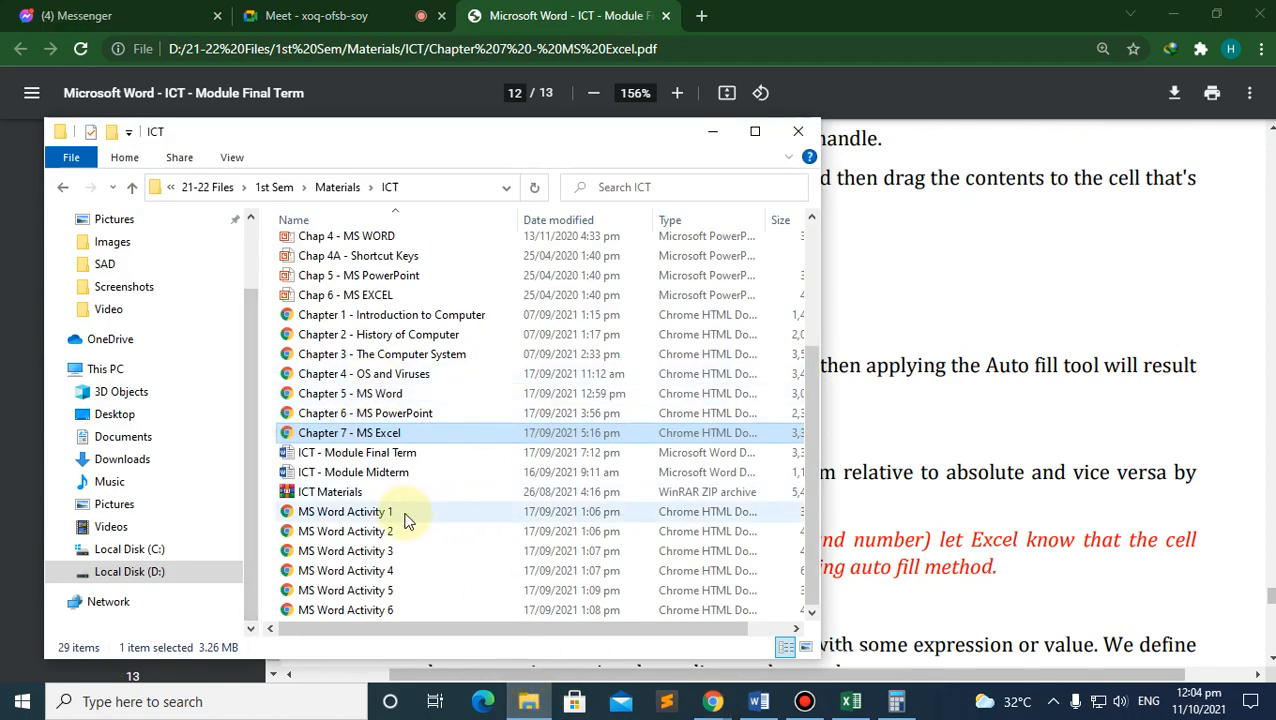
pyautogui.click(381, 455)
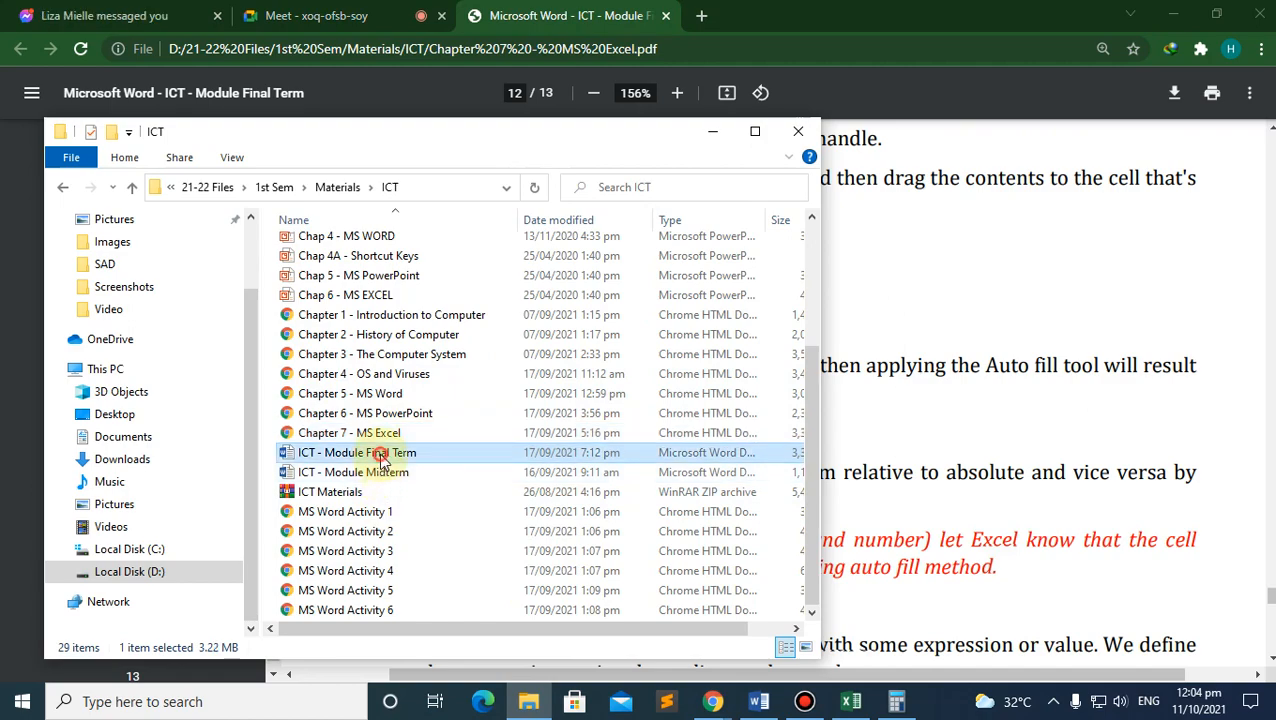
pyautogui.doubleClick(381, 455)
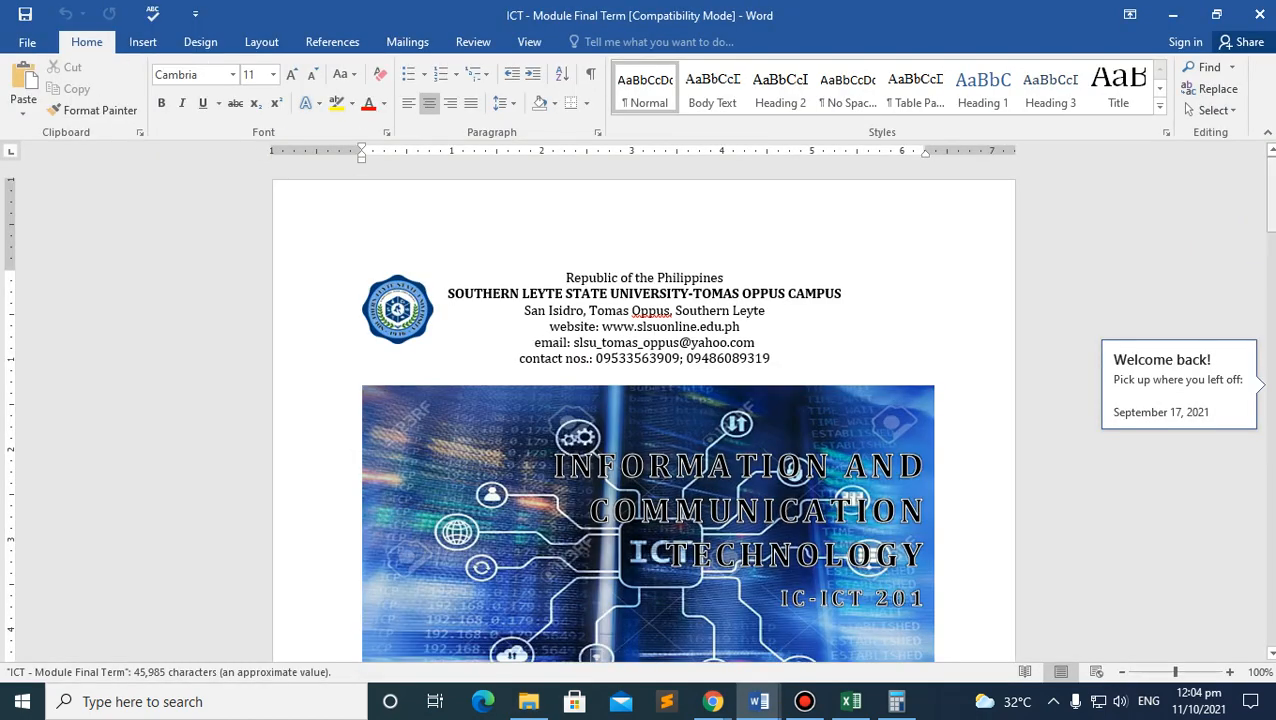
# Step: Scroll through the Word module's activity directions and raw score formulas
pyautogui.moveTo(1271, 198); pyautogui.dragTo(1271, 597)
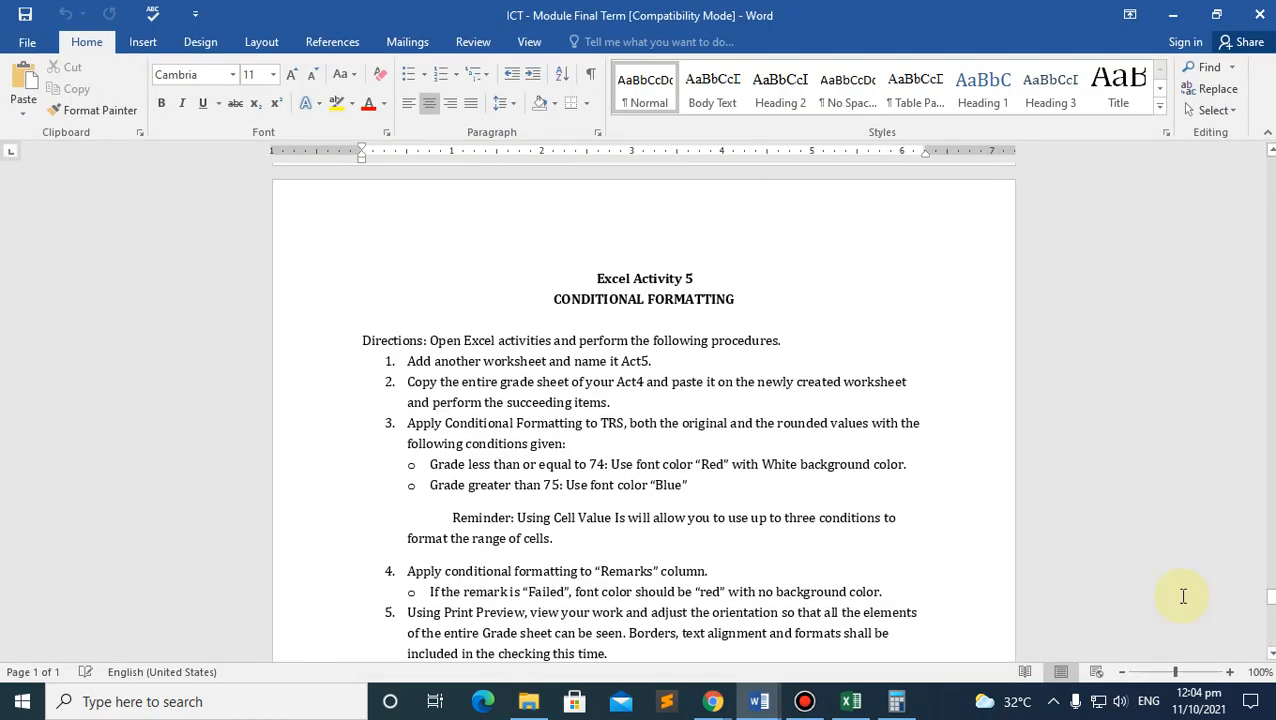
pyautogui.scroll(-9, 816, 420)
pyautogui.scroll(6, 816, 420)
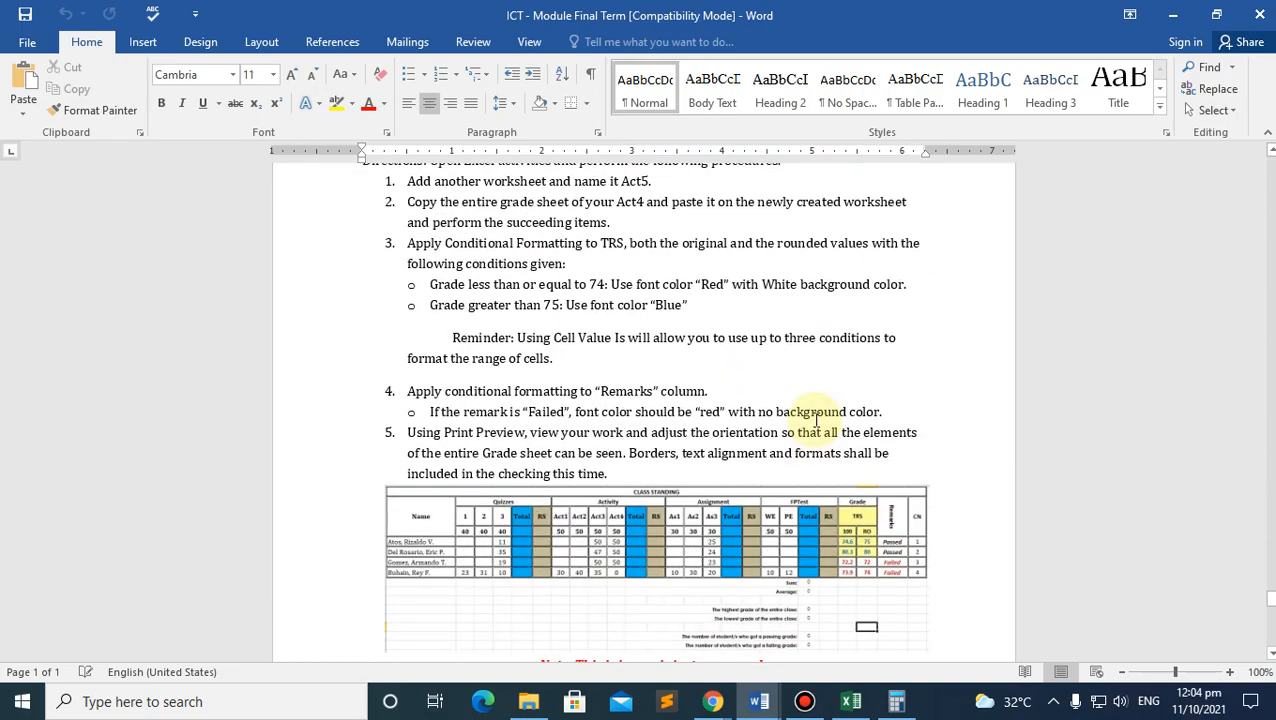
pyautogui.scroll(3, 816, 420)
pyautogui.scroll(-4, 816, 420)
pyautogui.scroll(15, 816, 427)
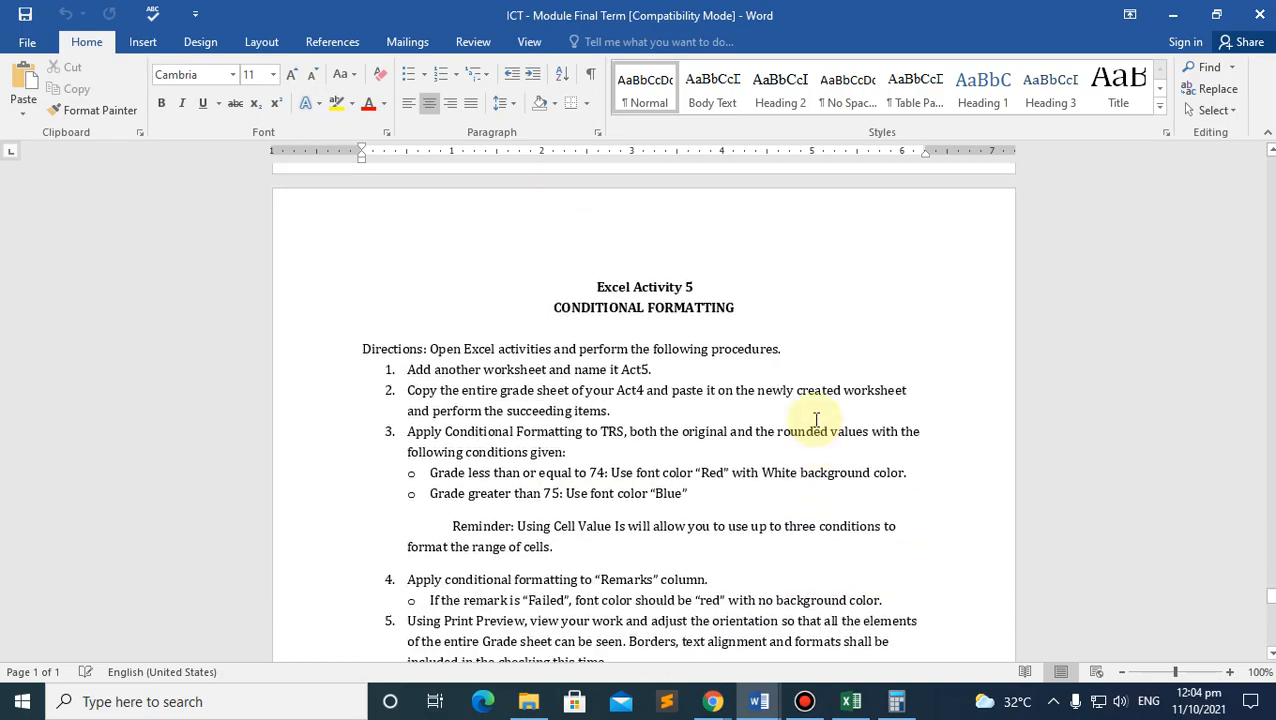
pyautogui.scroll(4, 816, 420)
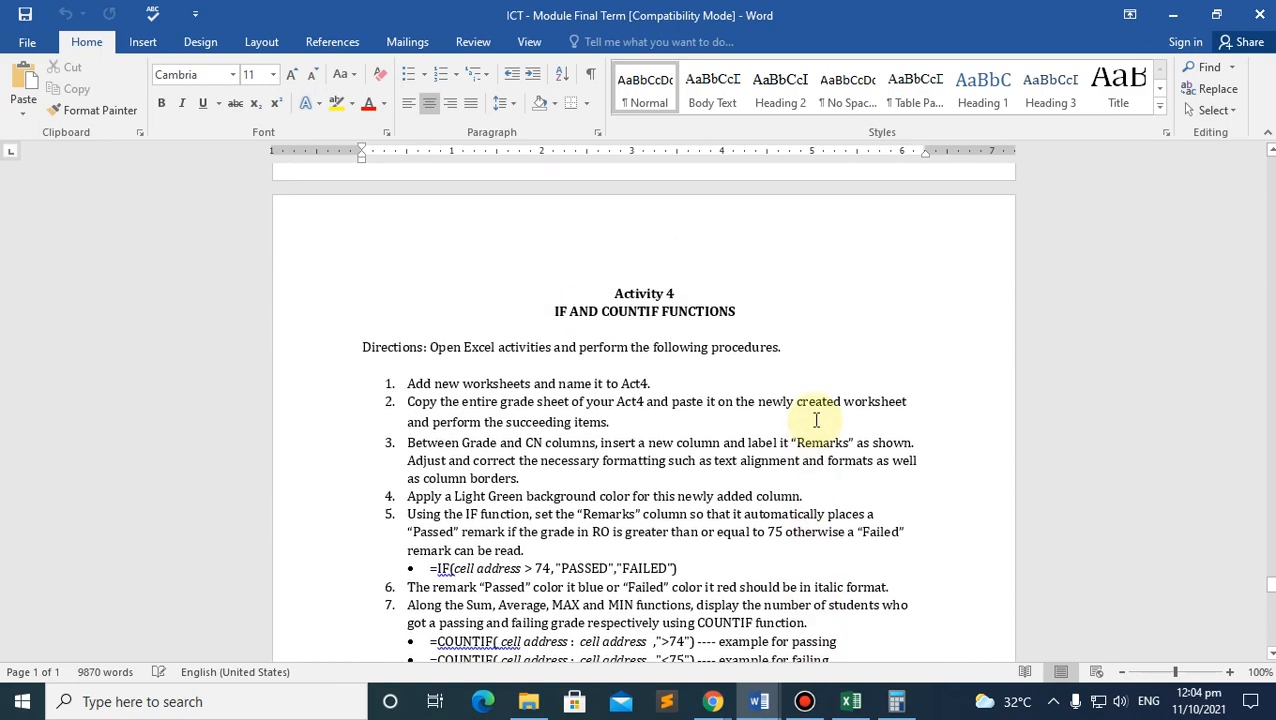
pyautogui.scroll(-5, 816, 420)
pyautogui.scroll(10, 816, 420)
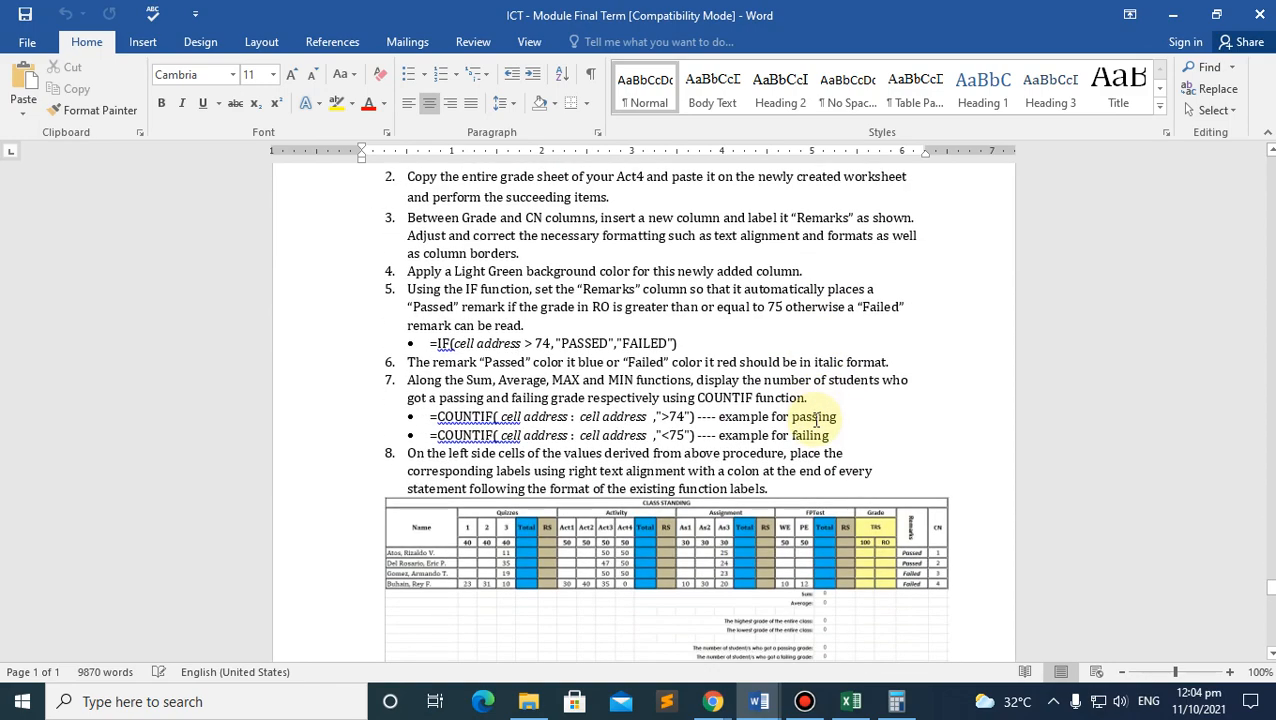
pyautogui.scroll(-10, 815, 419)
pyautogui.scroll(1, 815, 419)
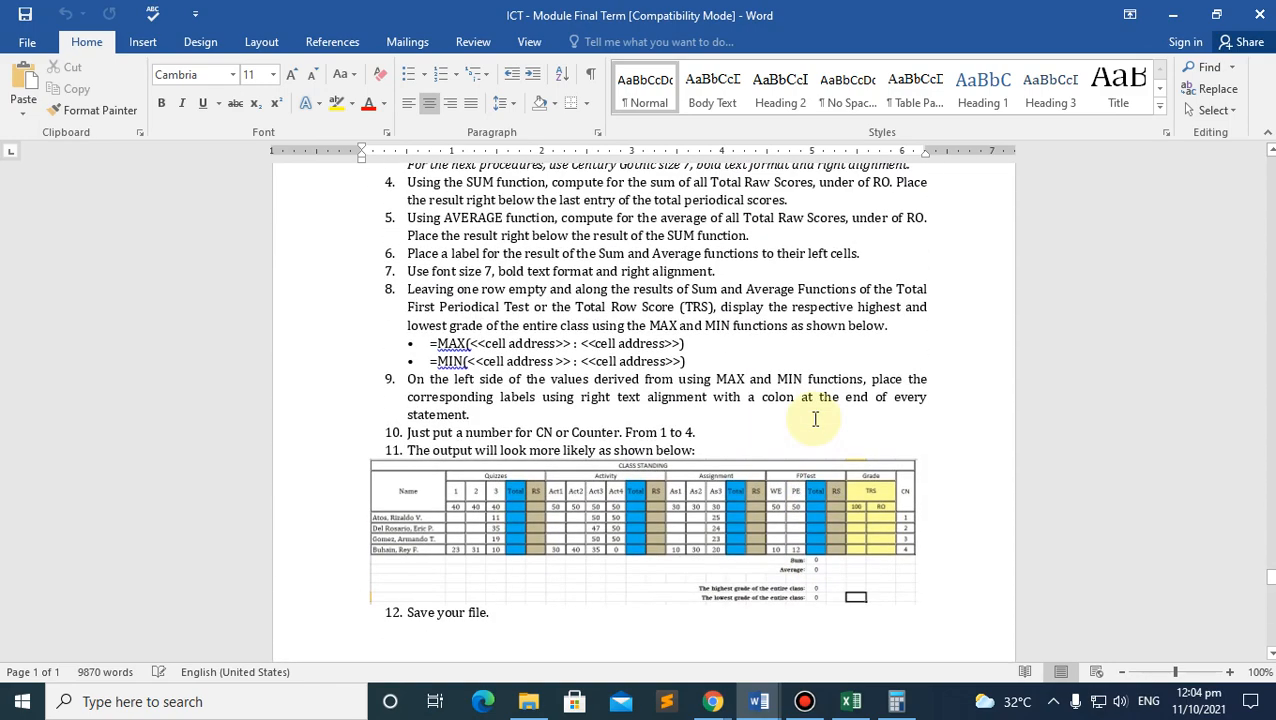
pyautogui.scroll(14, 815, 419)
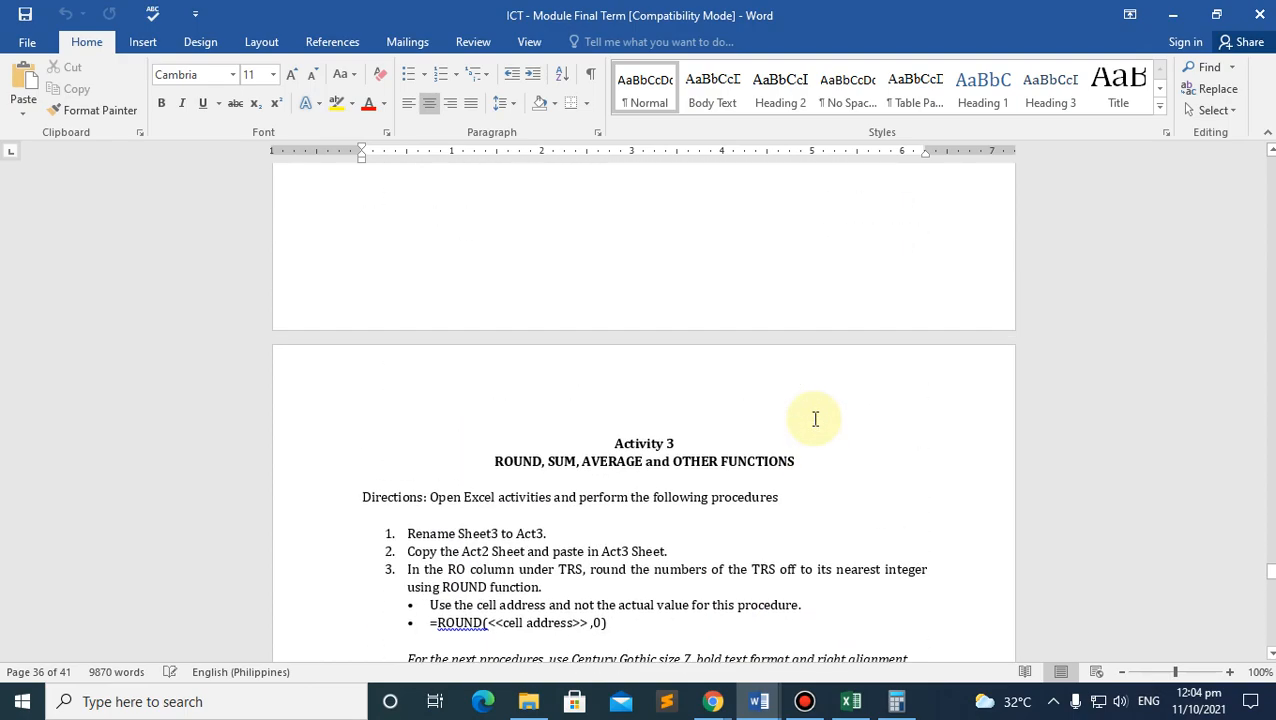
pyautogui.scroll(15, 815, 419)
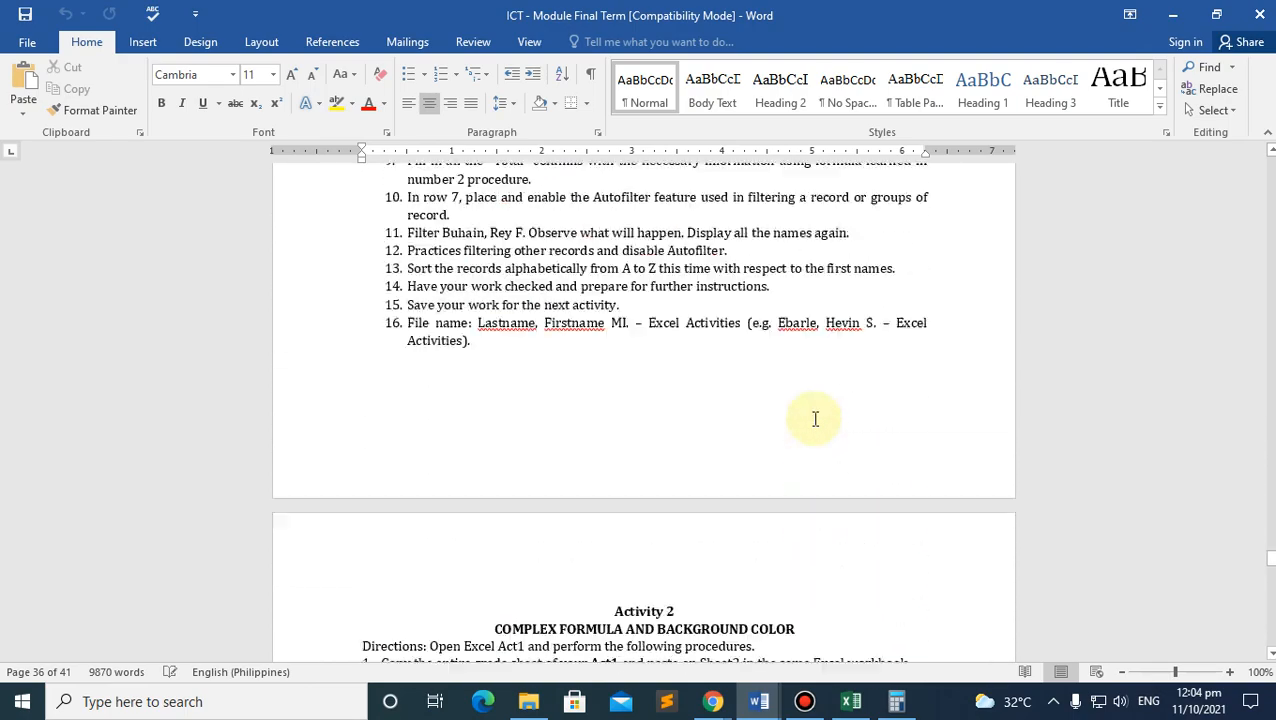
pyautogui.scroll(15, 815, 419)
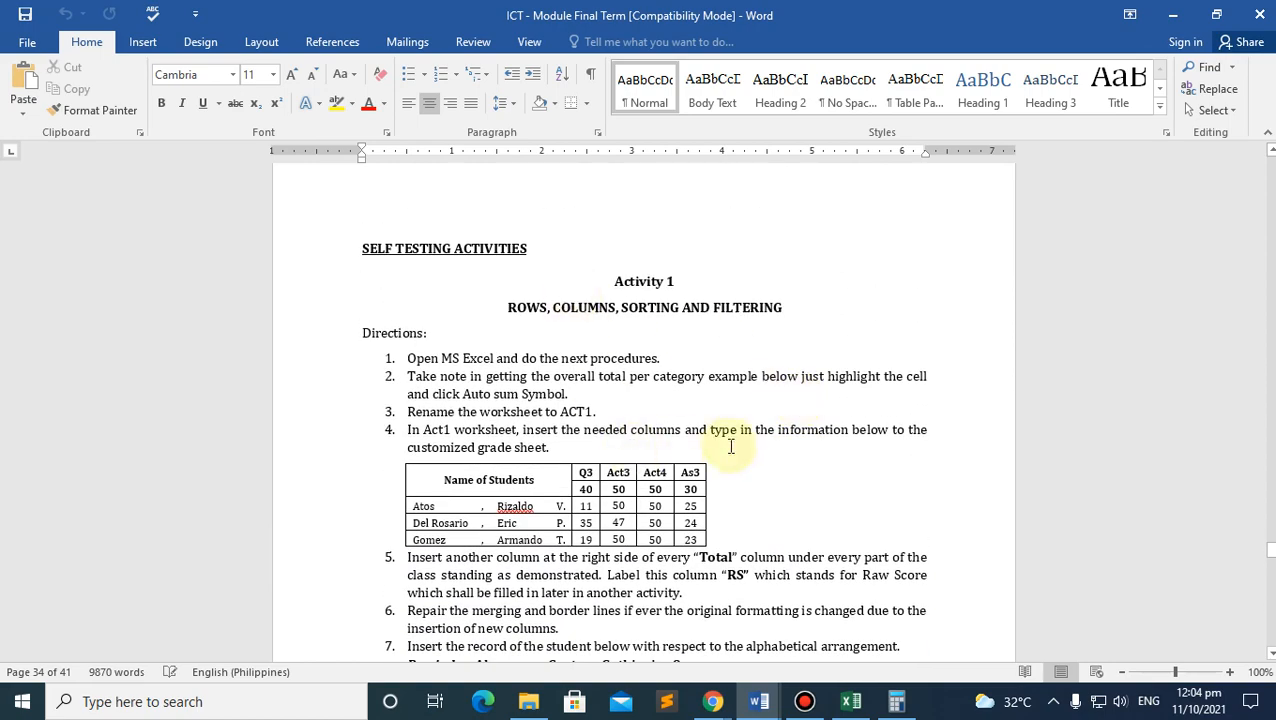
pyautogui.scroll(3, 727, 443)
pyautogui.scroll(-3, 715, 436)
pyautogui.scroll(-3, 713, 433)
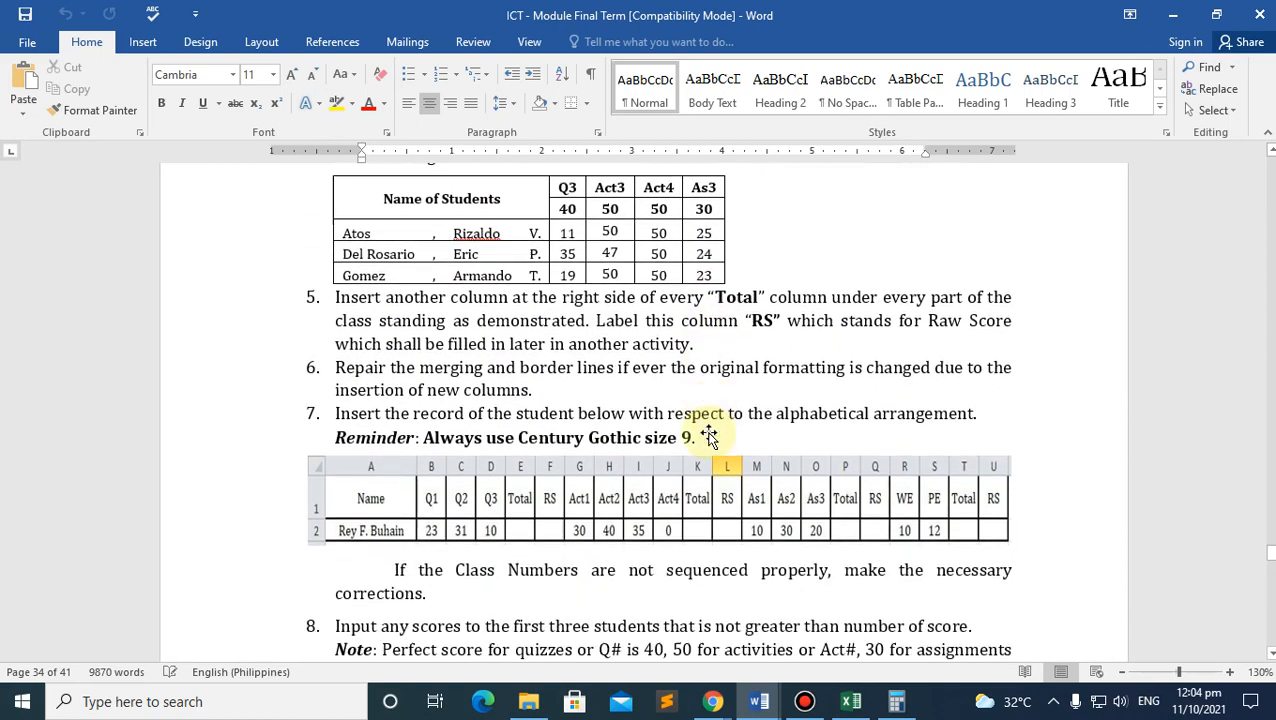
pyautogui.scroll(2, 624, 447)
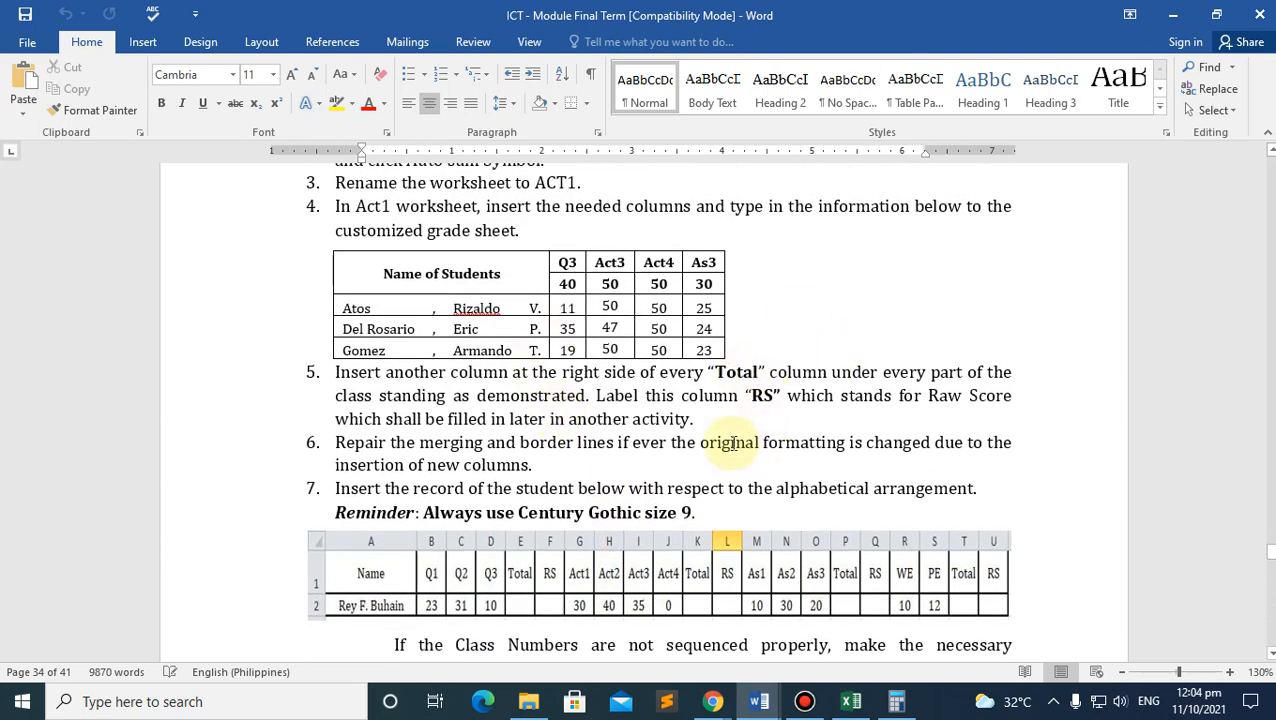
pyautogui.scroll(-8, 736, 442)
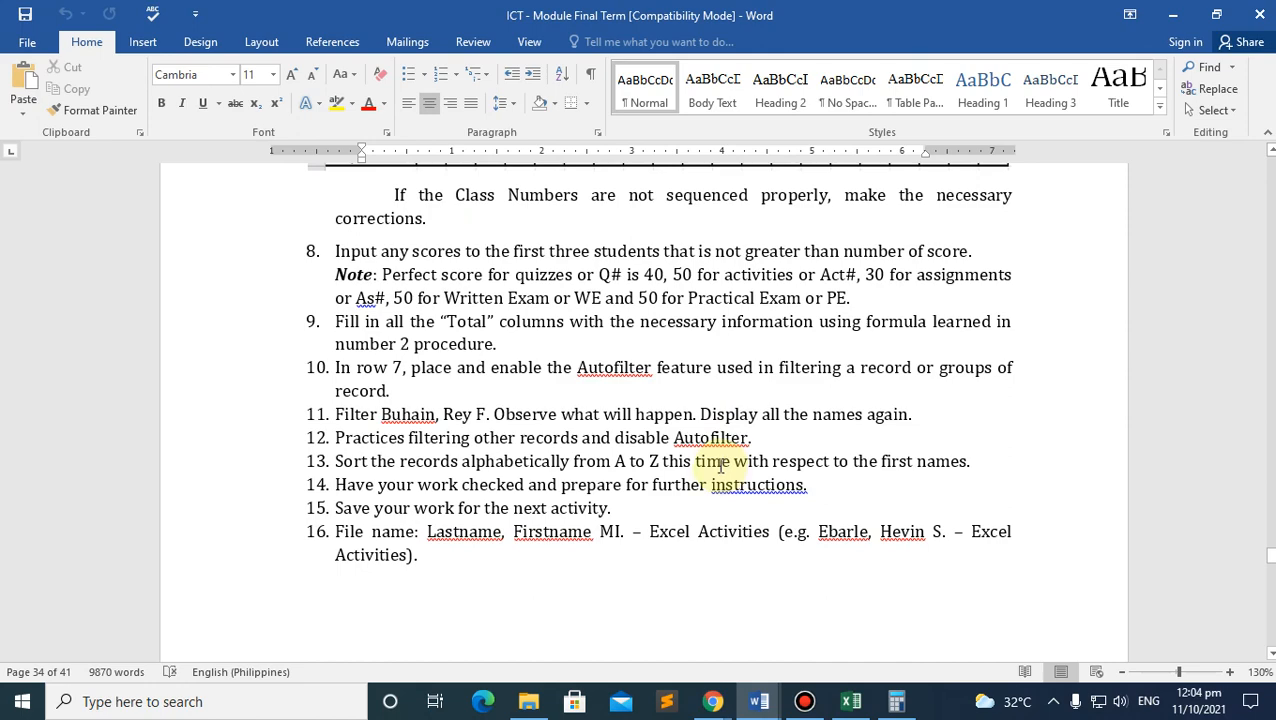
pyautogui.scroll(-10, 718, 463)
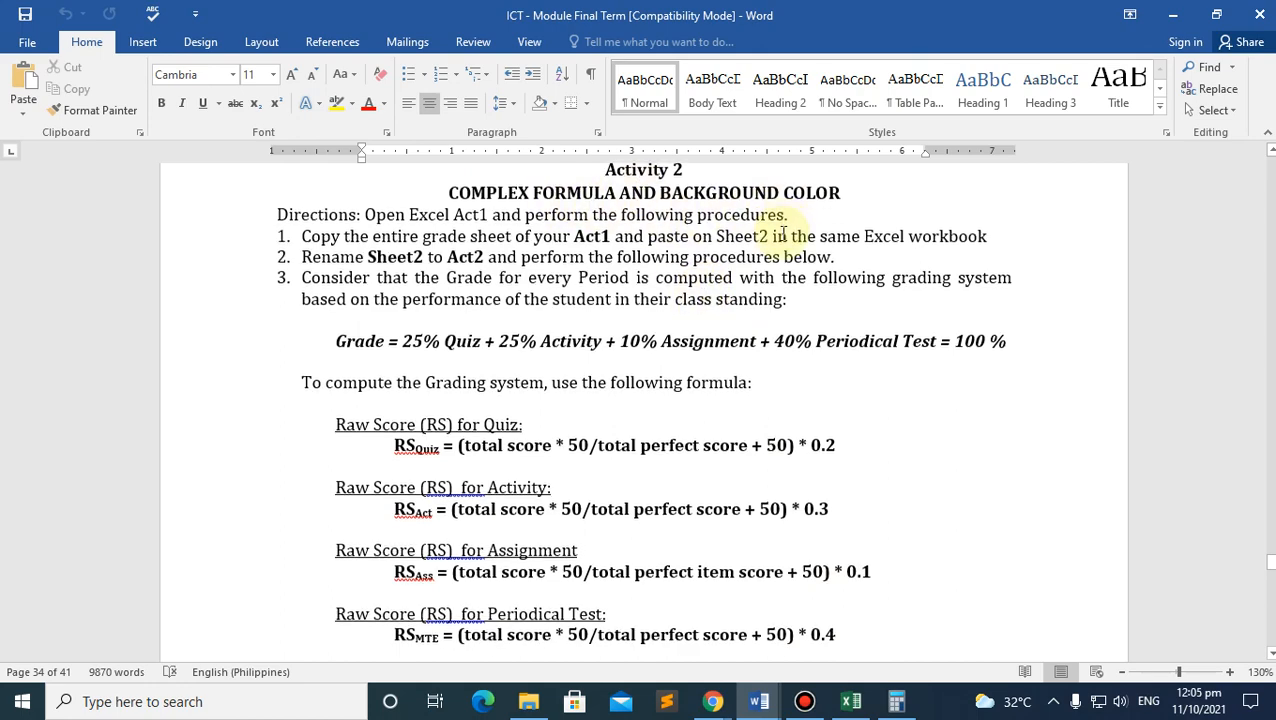
pyautogui.scroll(-2, 470, 376)
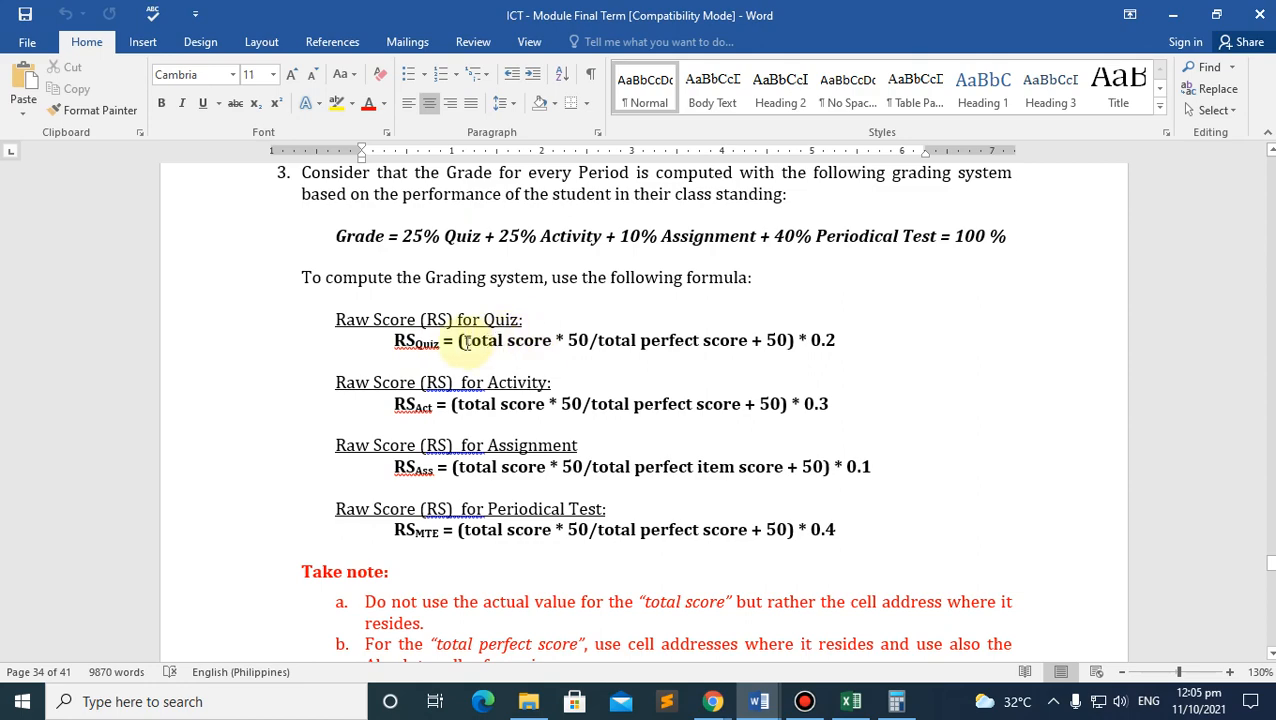
# Step: Highlight the total score part of the RS Quiz formula, then return to Excel
pyautogui.moveTo(463, 342); pyautogui.dragTo(750, 340)
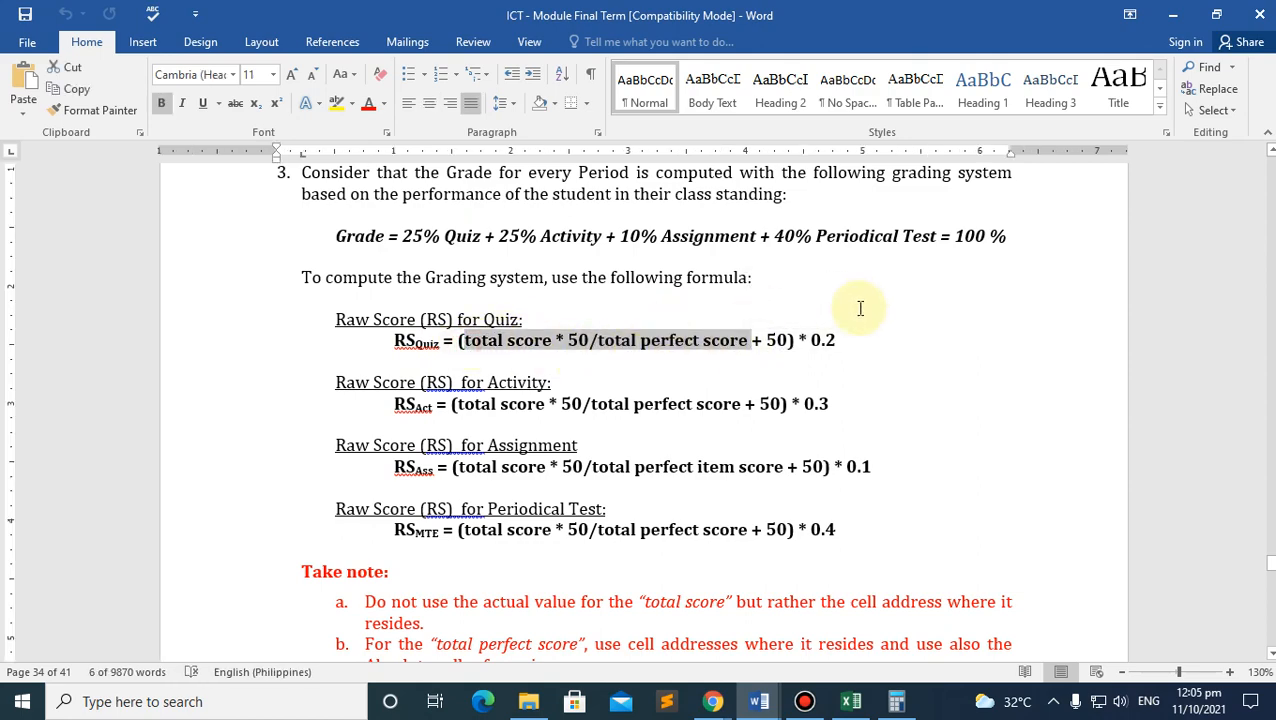
pyautogui.click(760, 410)
pyautogui.click(851, 701)
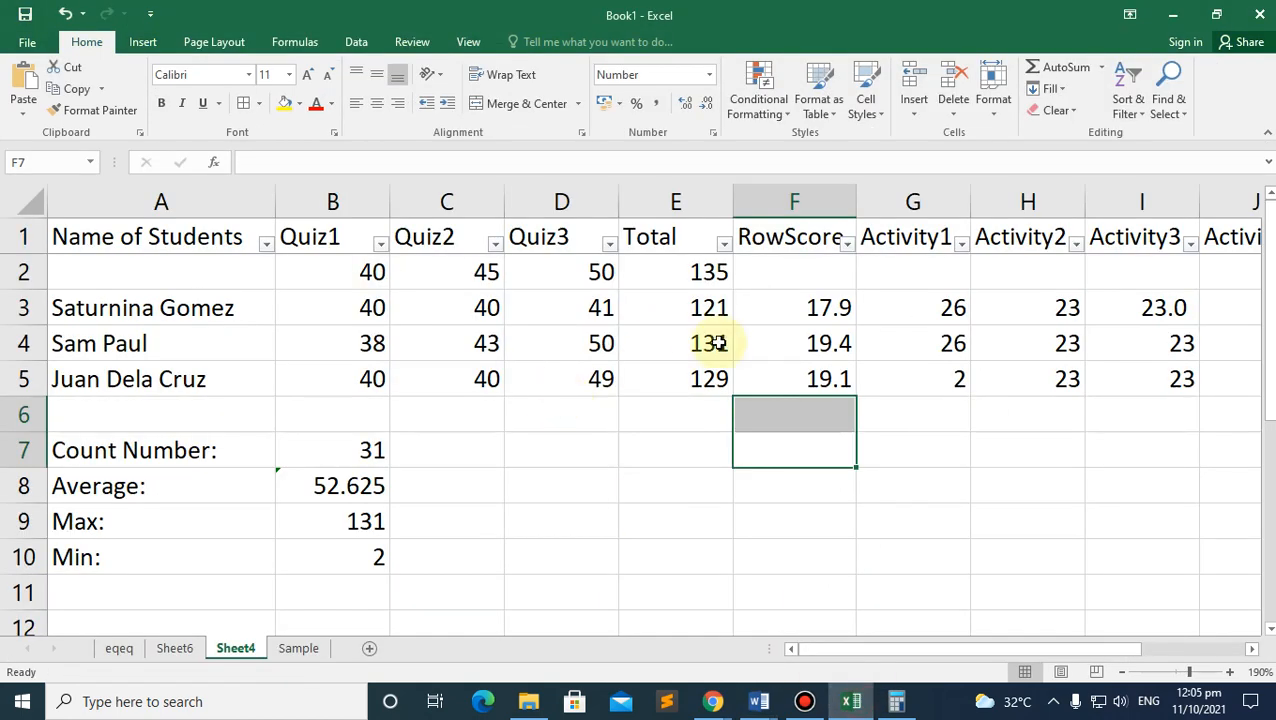
pyautogui.click(676, 284)
pyautogui.click(823, 287)
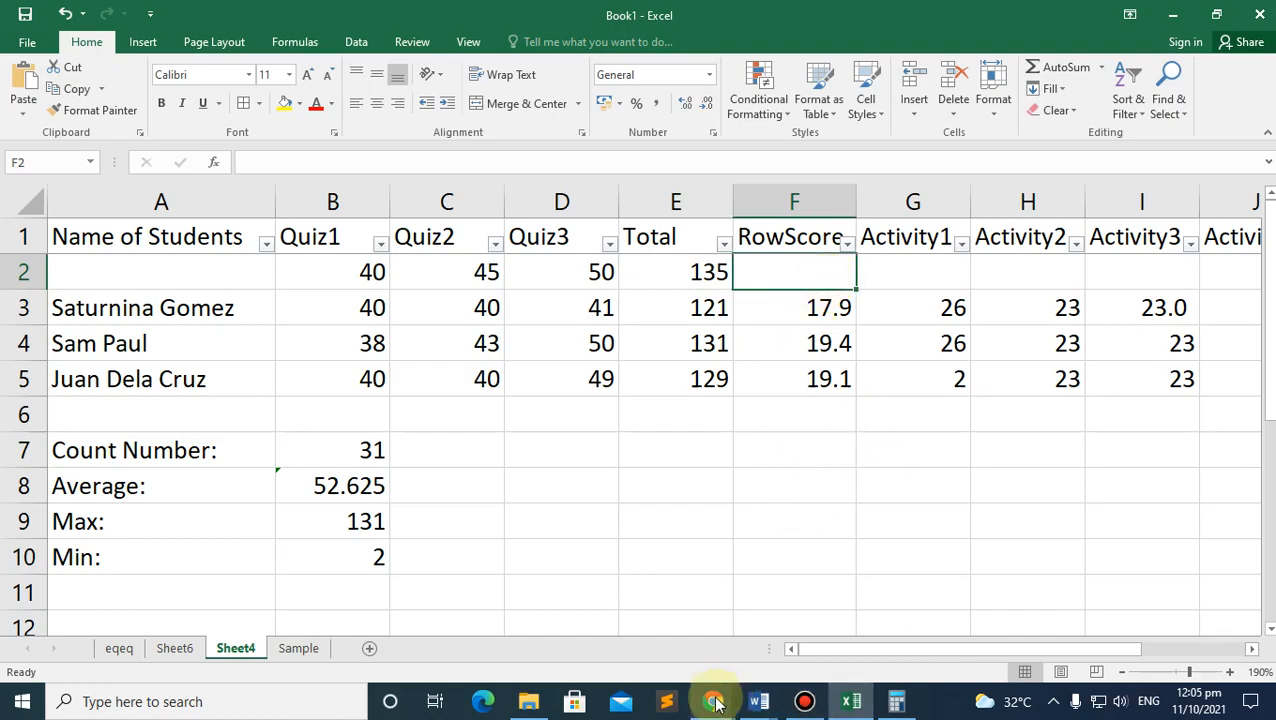
pyautogui.moveTo(712, 699)
pyautogui.click(650, 630)
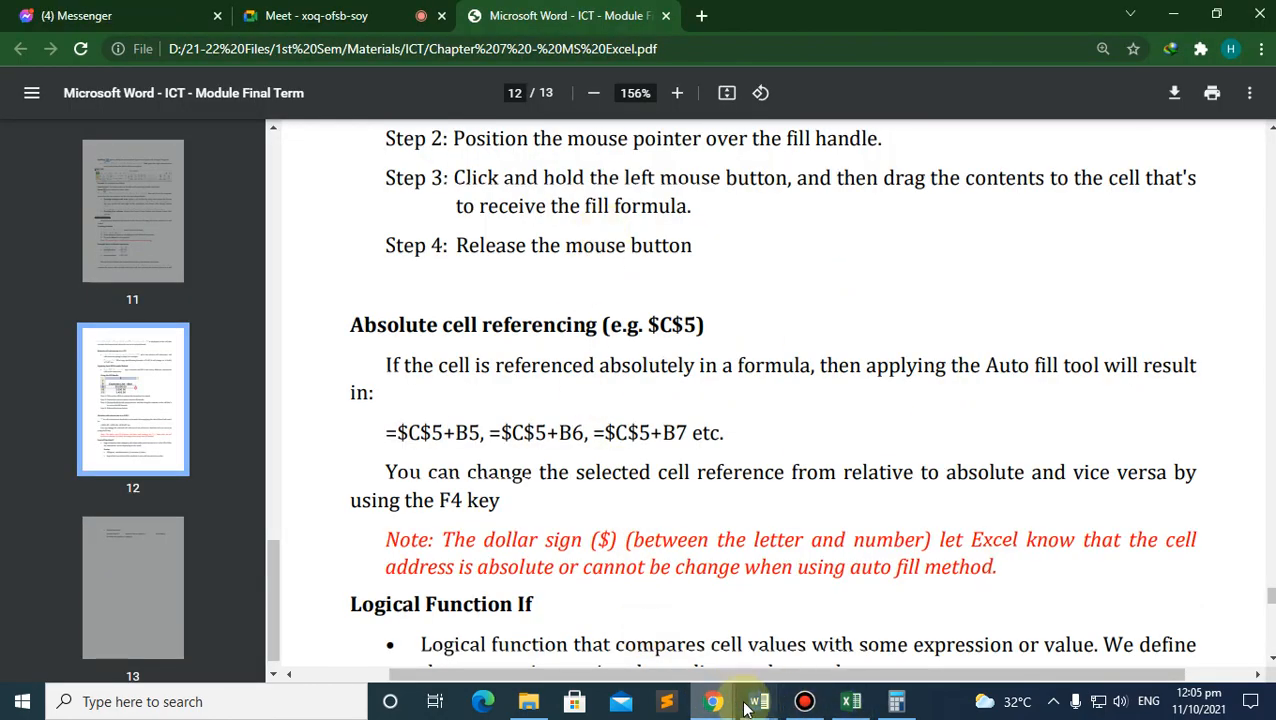
pyautogui.moveTo(758, 700)
pyautogui.click(743, 560)
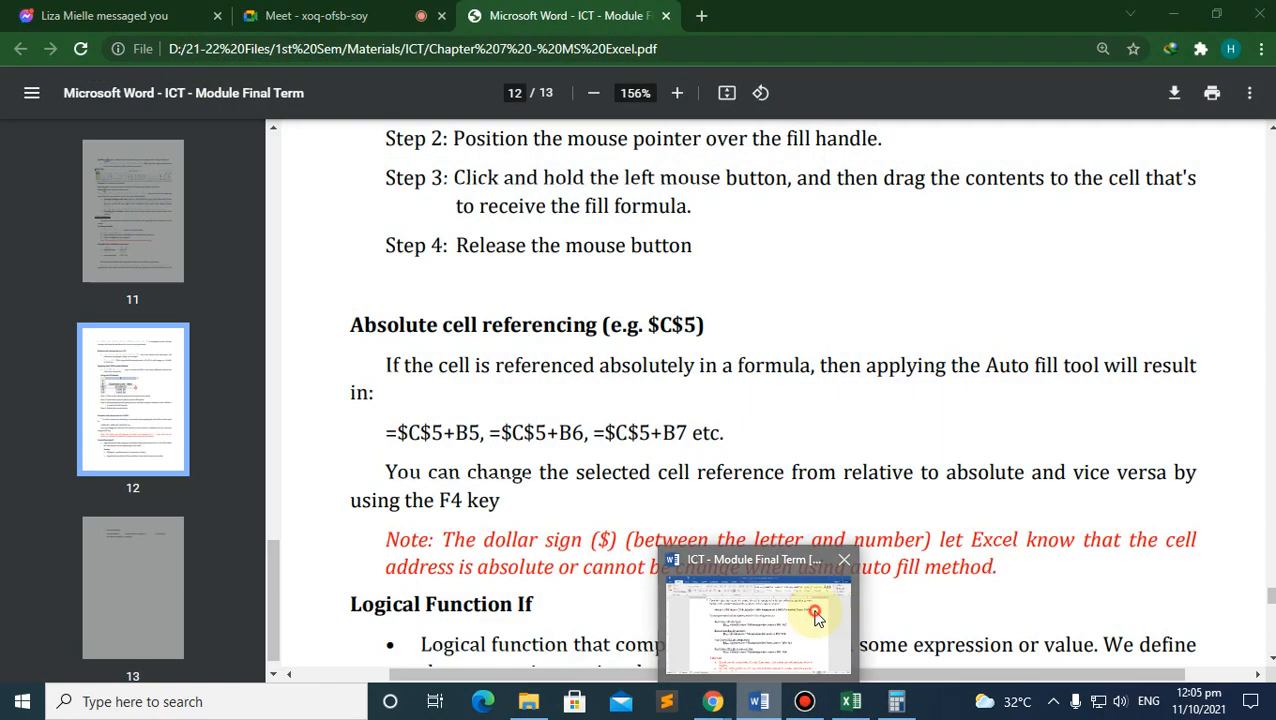
pyautogui.click(745, 625)
pyautogui.scroll(-6, 570, 410)
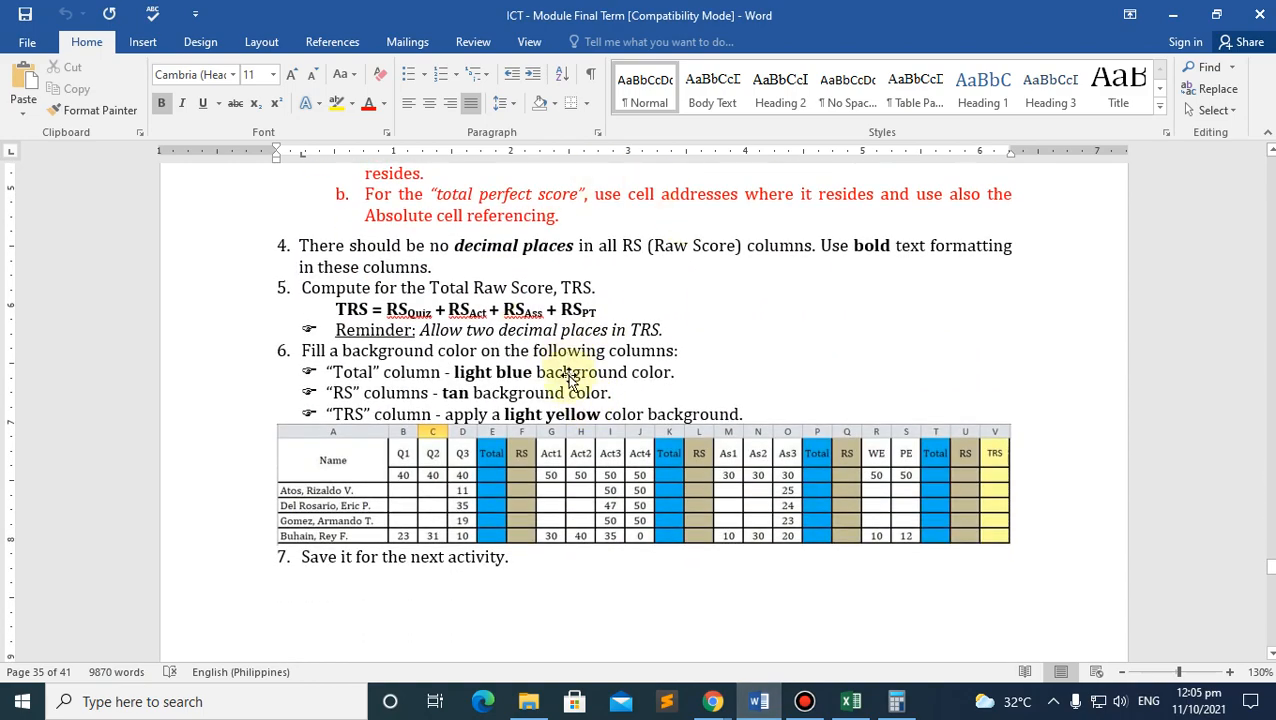
pyautogui.scroll(-5, 566, 376)
pyautogui.scroll(-5, 566, 376)
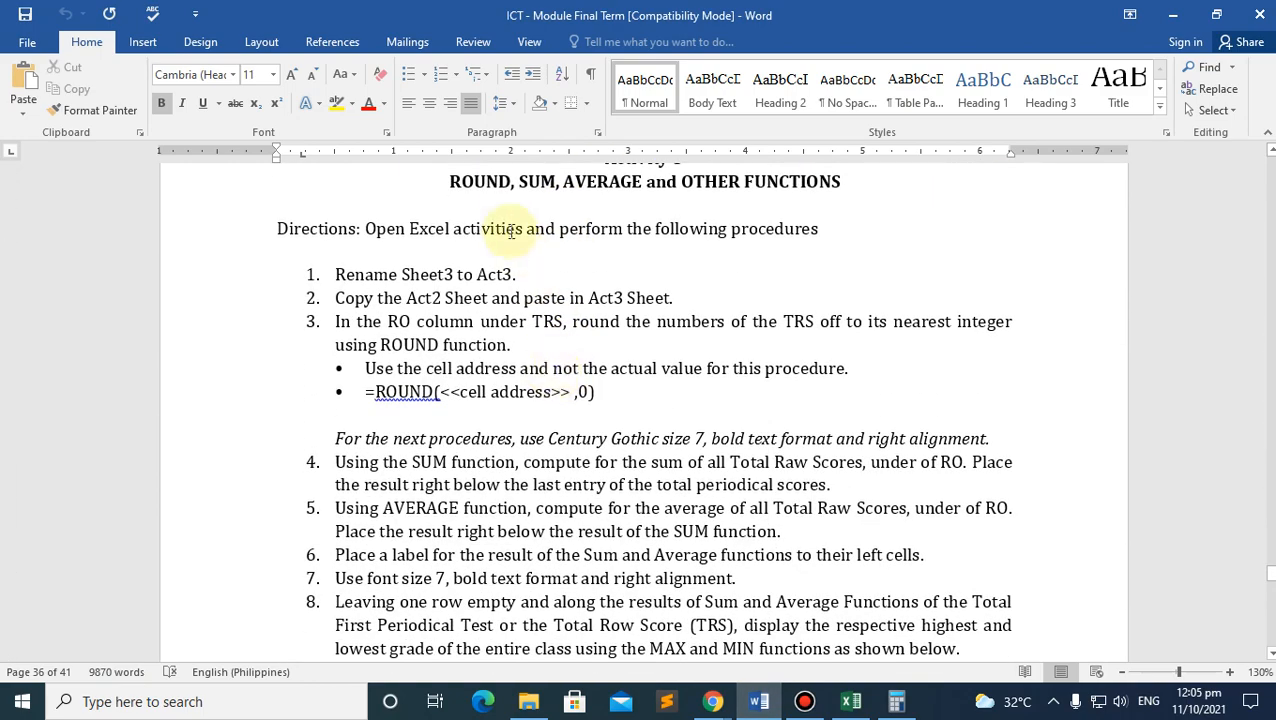
pyautogui.scroll(-5, 777, 202)
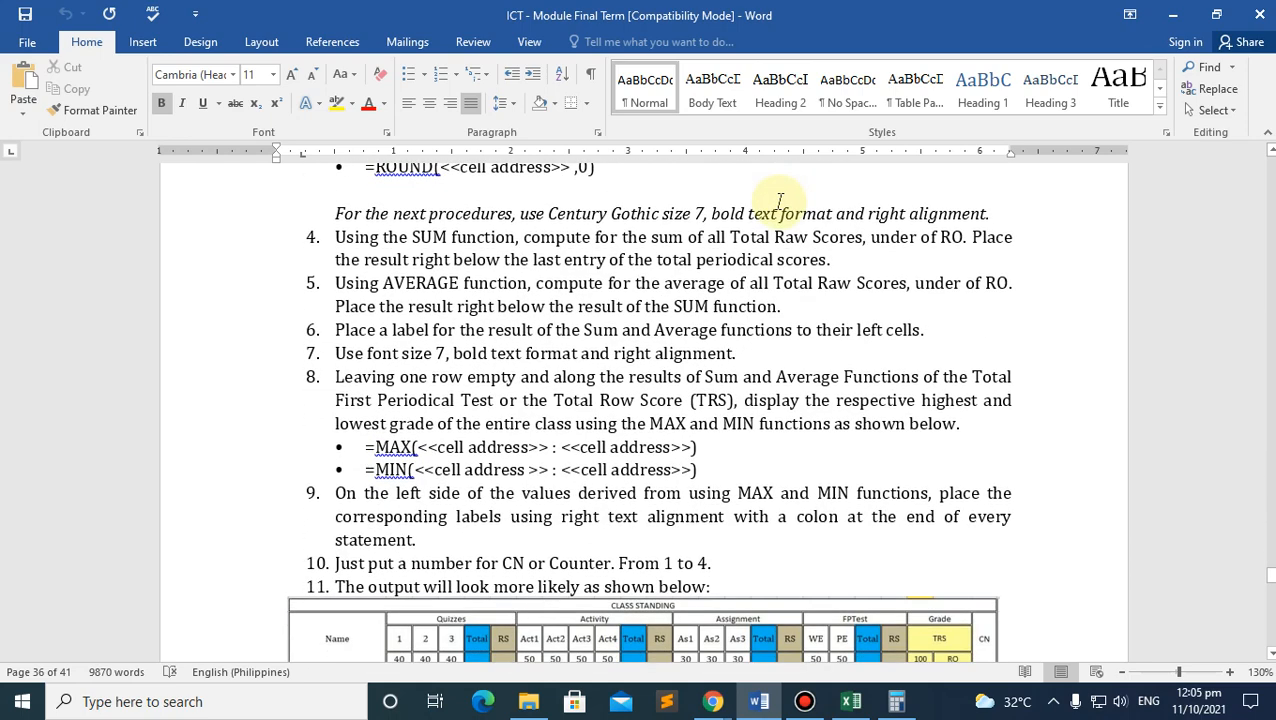
pyautogui.scroll(-2, 777, 202)
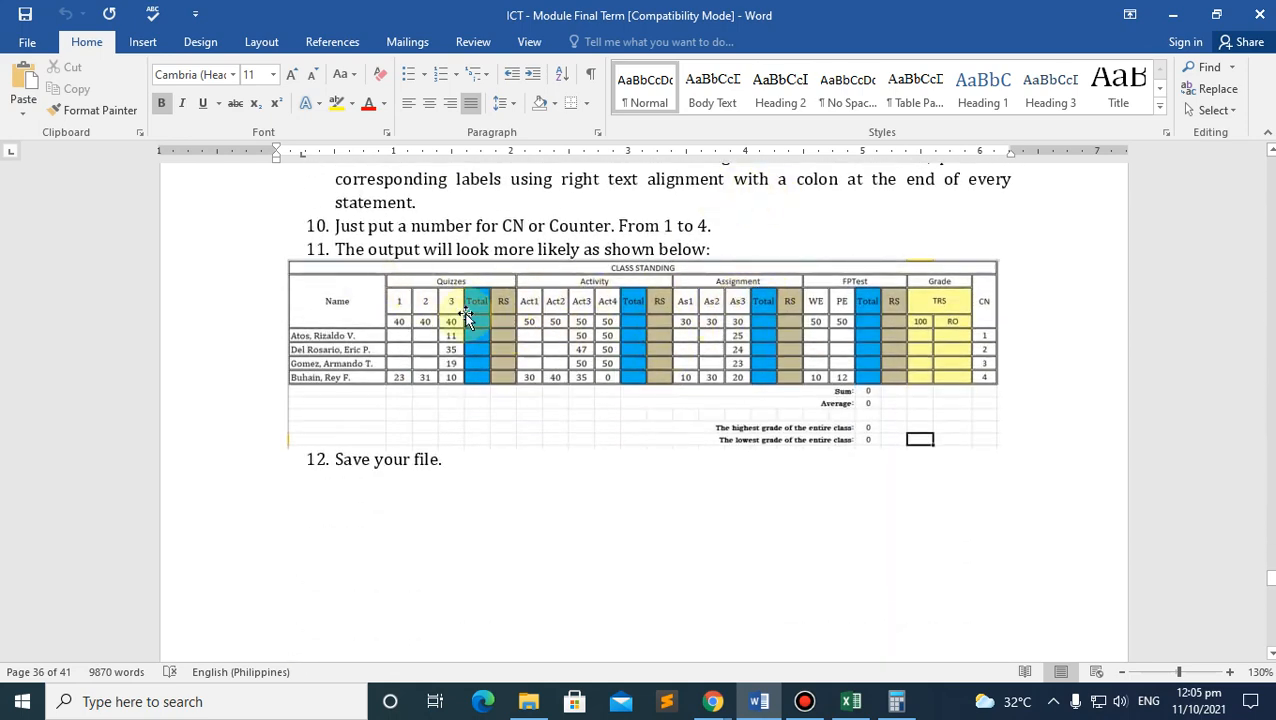
pyautogui.click(850, 701)
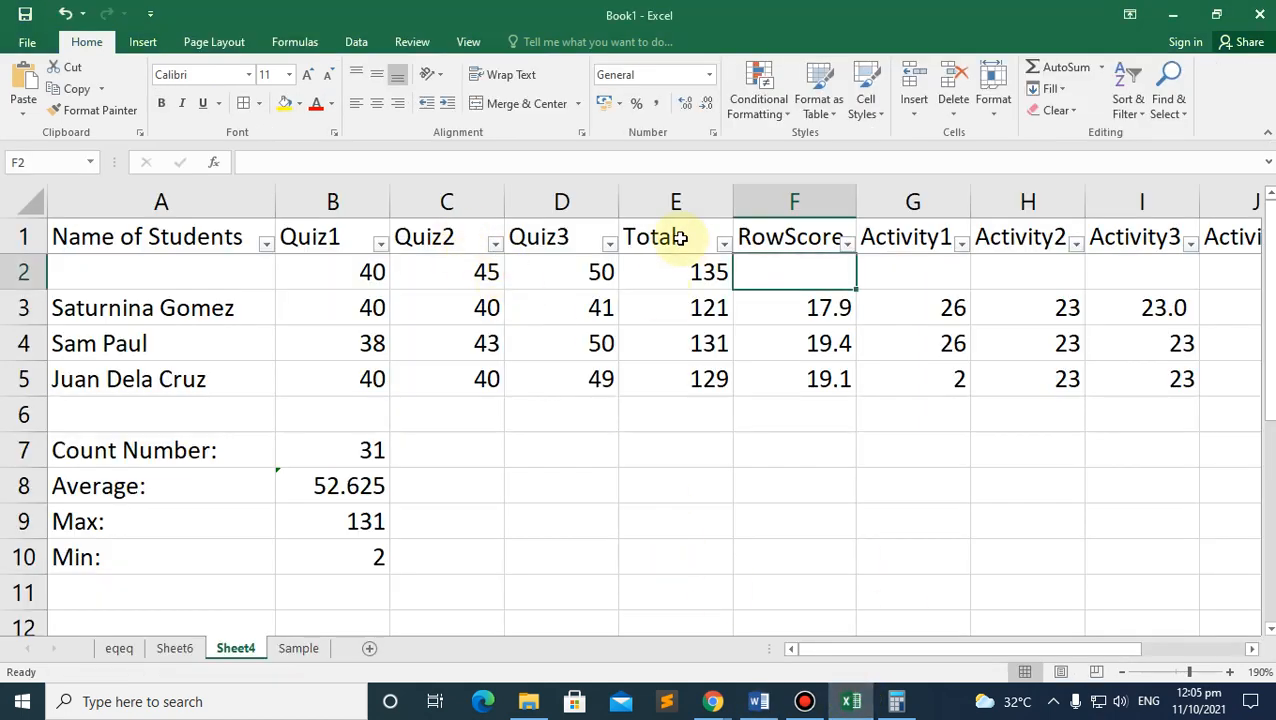
# Step: Apply a yellow Fill Color to the RowScore range F1:F5
pyautogui.click(793, 238)
pyautogui.moveTo(793, 238); pyautogui.dragTo(801, 395)
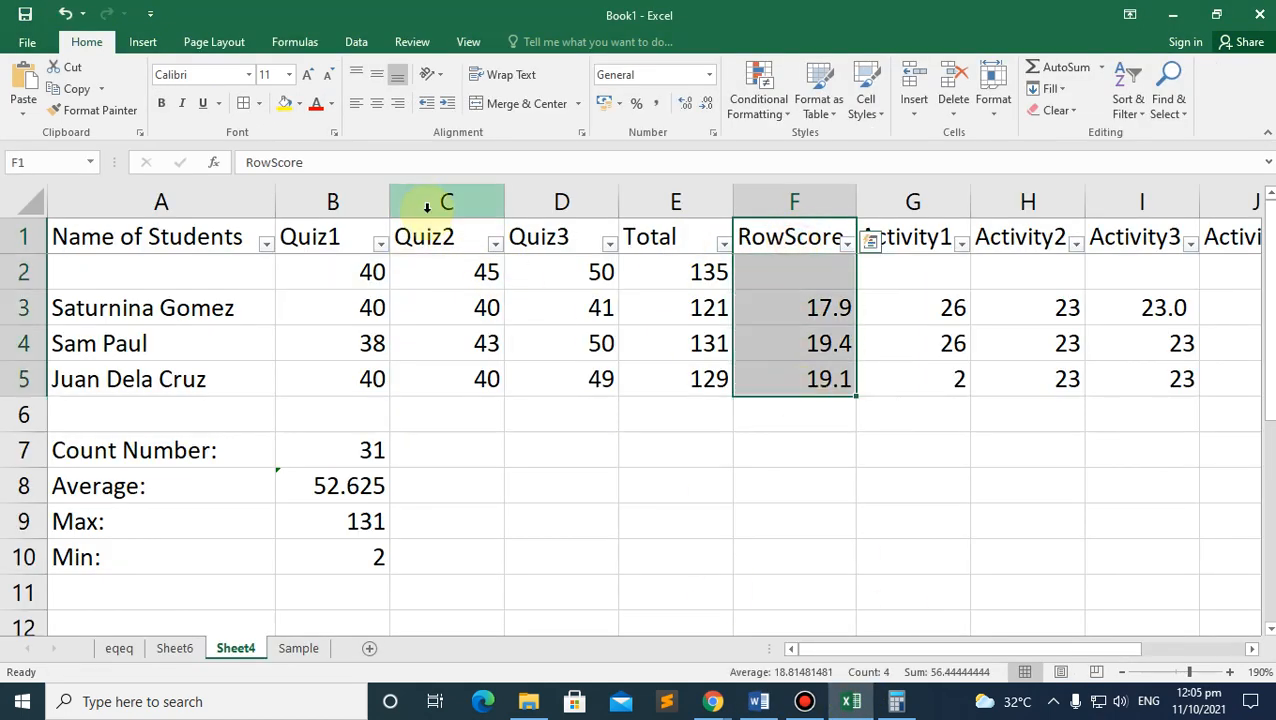
pyautogui.click(289, 106)
pyautogui.click(298, 104)
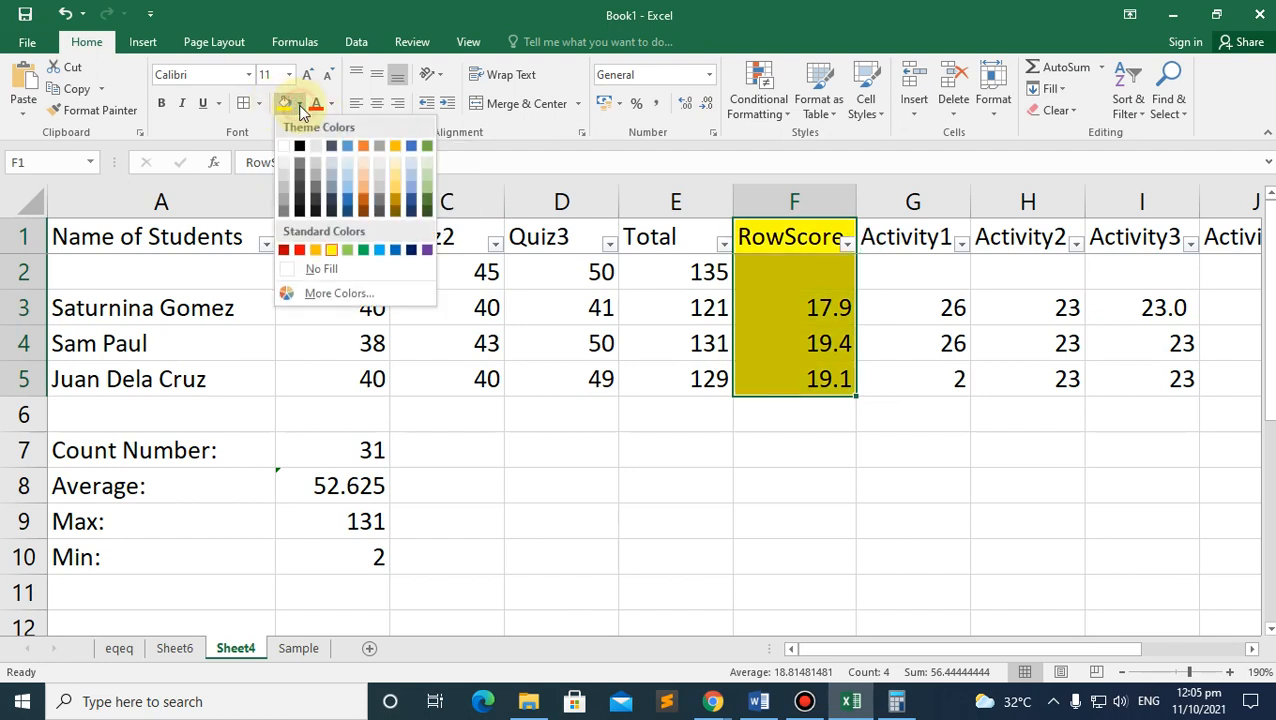
pyautogui.press('Escape')
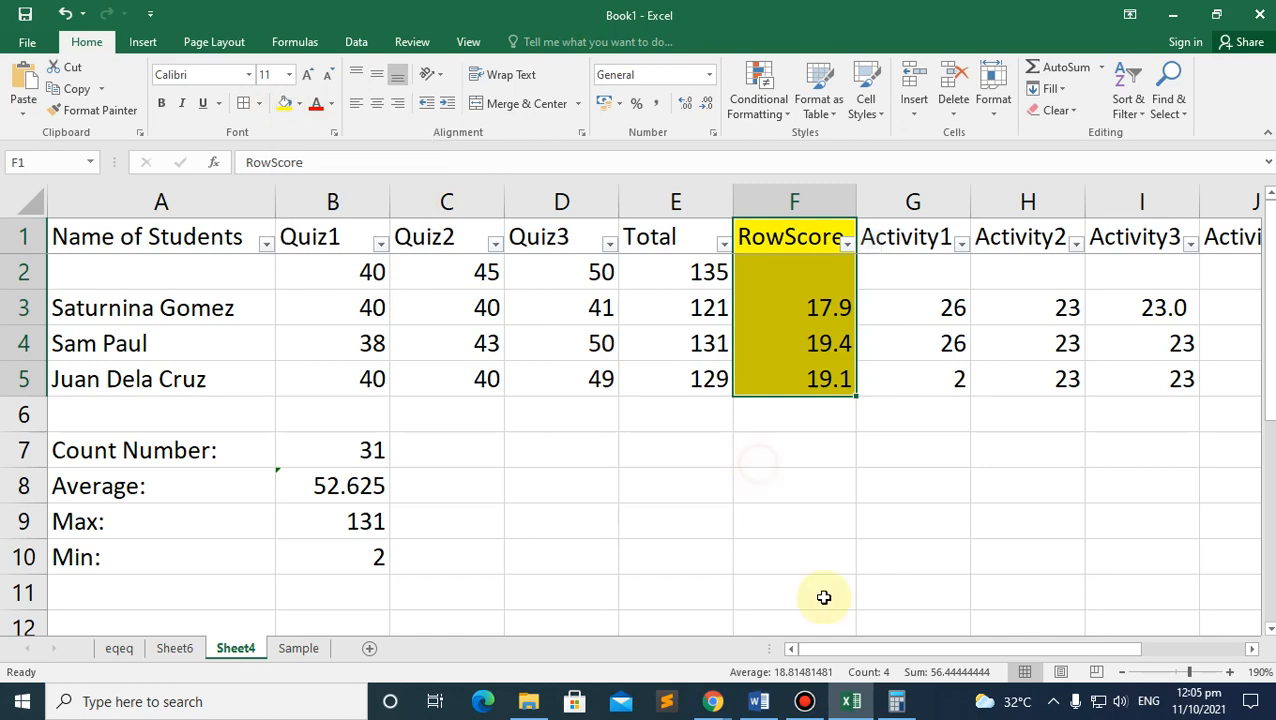
# Step: Compare with the colour-coded sample table in the Word module, then return to Excel
pyautogui.click(720, 700)
pyautogui.click(700, 610)
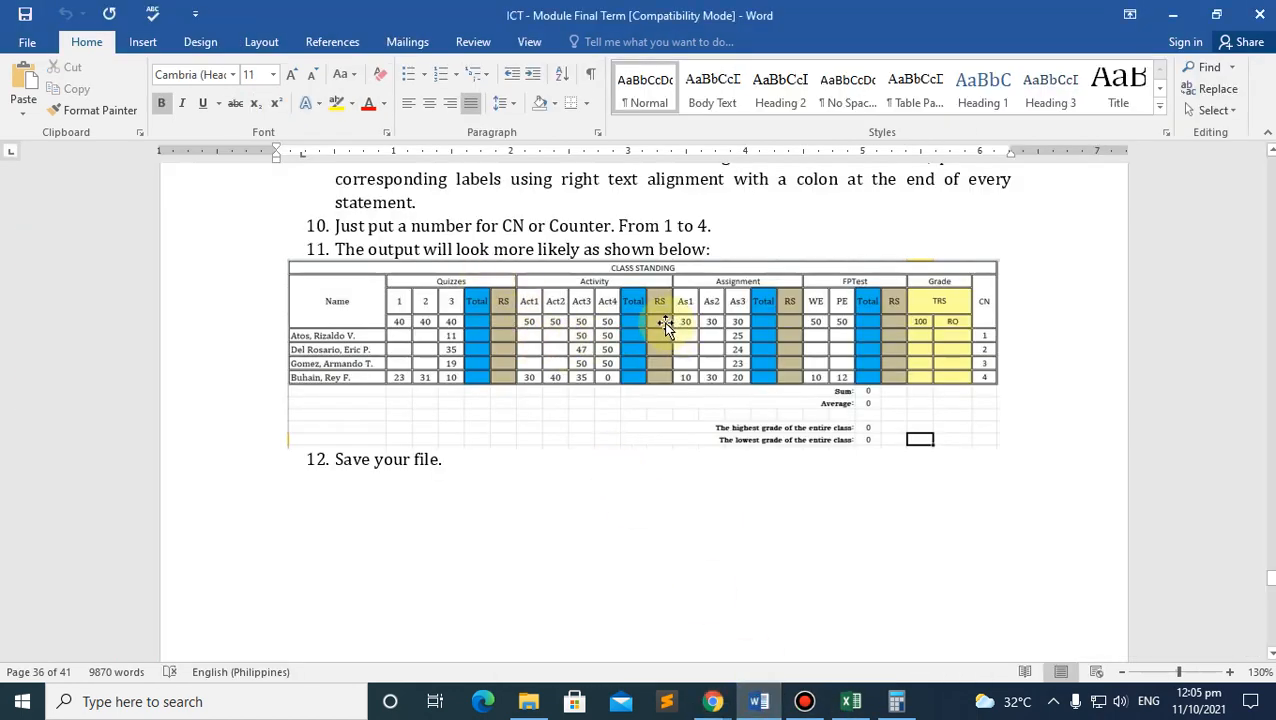
pyautogui.click(941, 324)
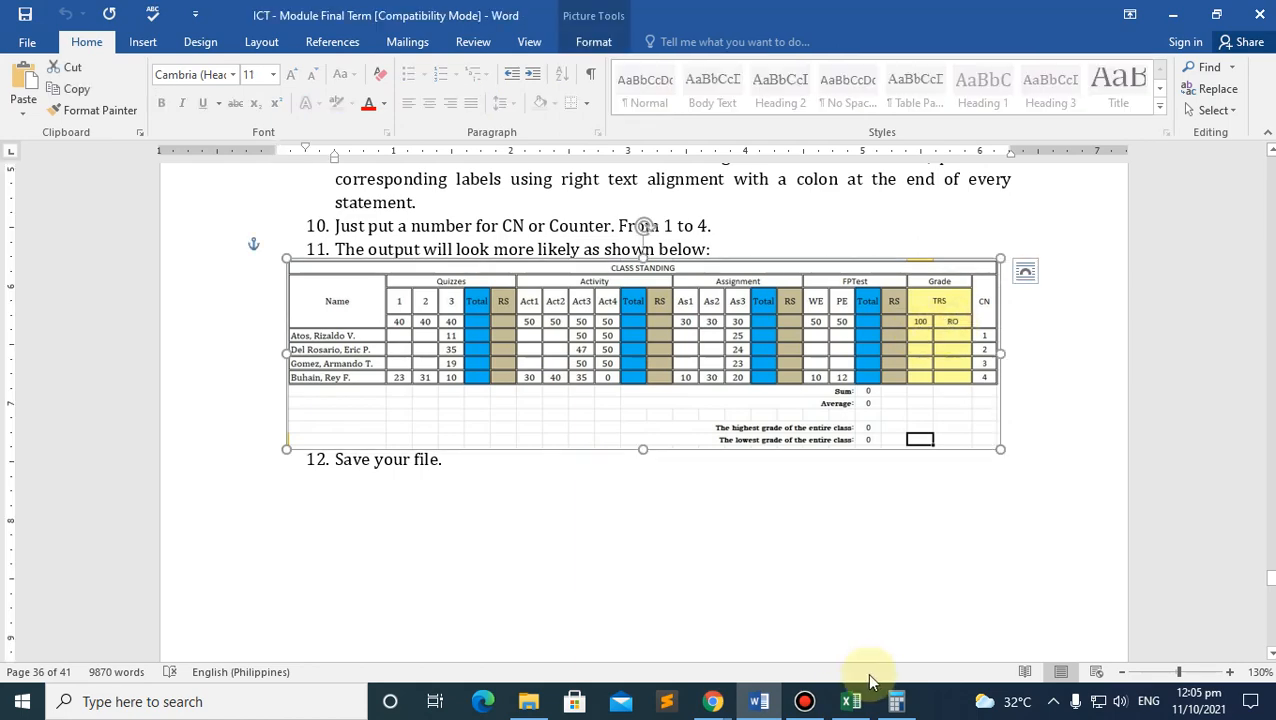
pyautogui.click(851, 701)
pyautogui.click(800, 425)
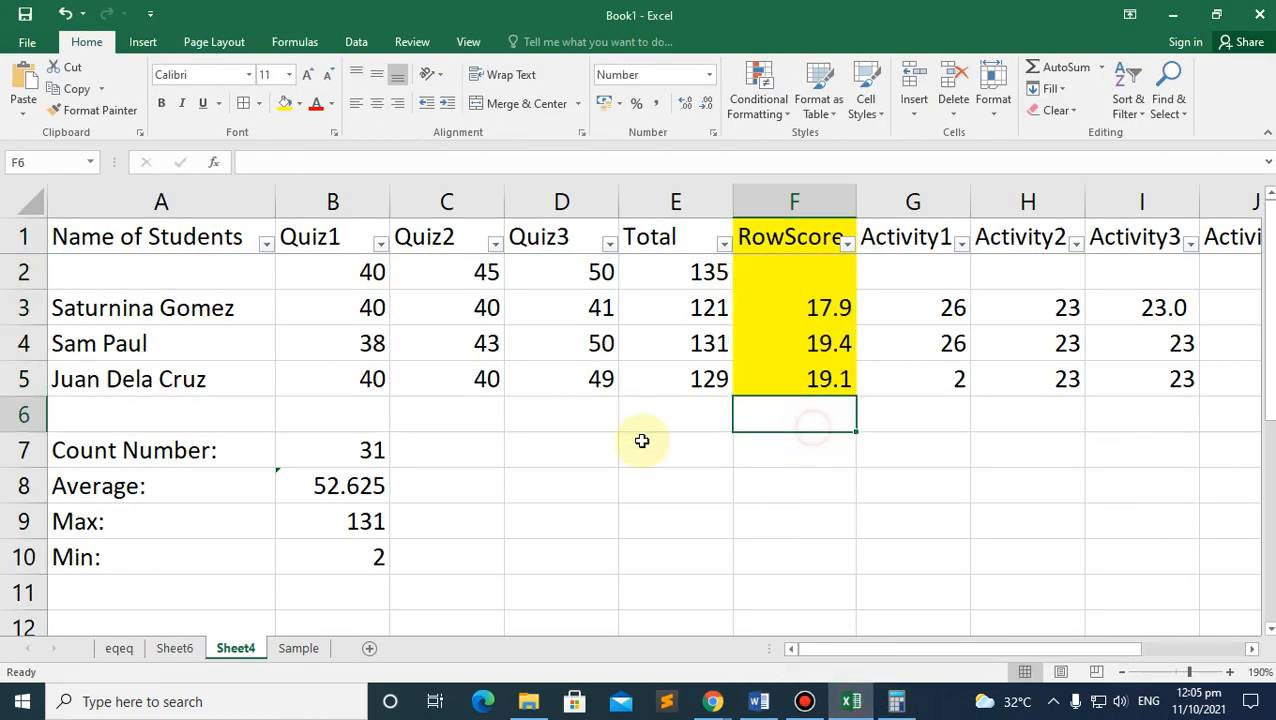
# Step: Enter =ROUND(F3,0) in F6 so it shows the first RowScore rounded to 18.0
pyautogui.write('=')
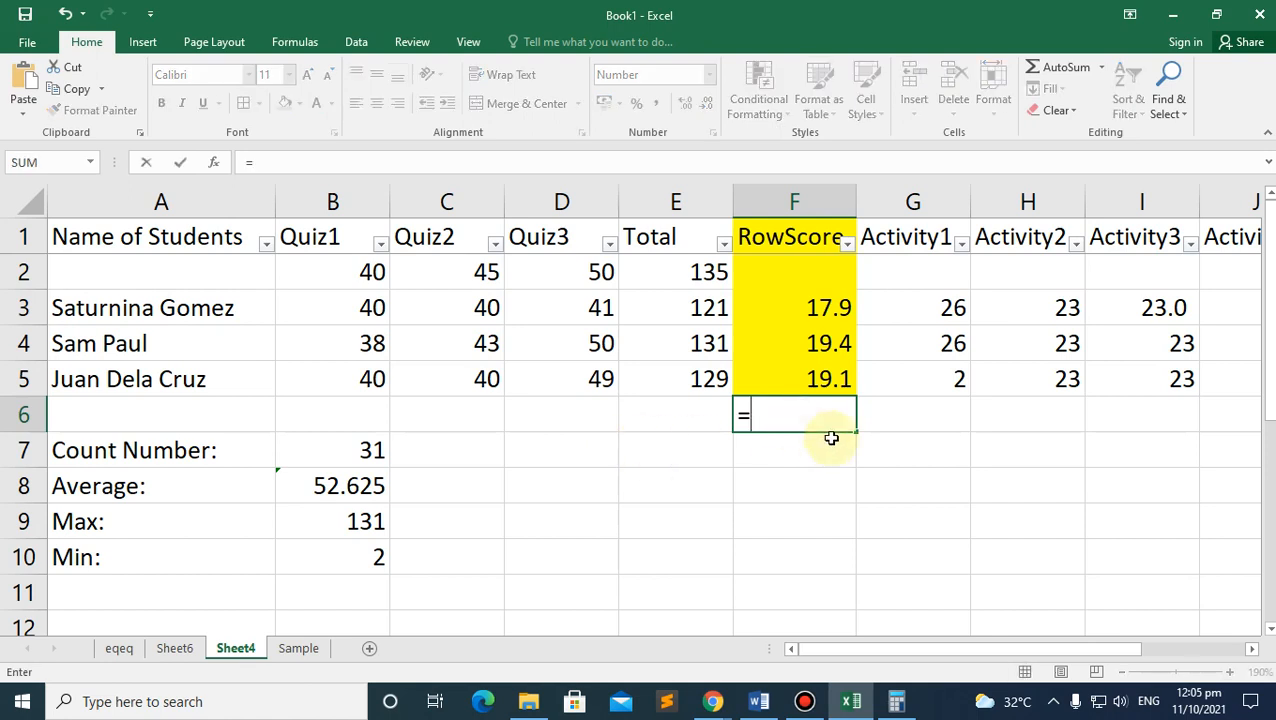
pyautogui.write('roun')
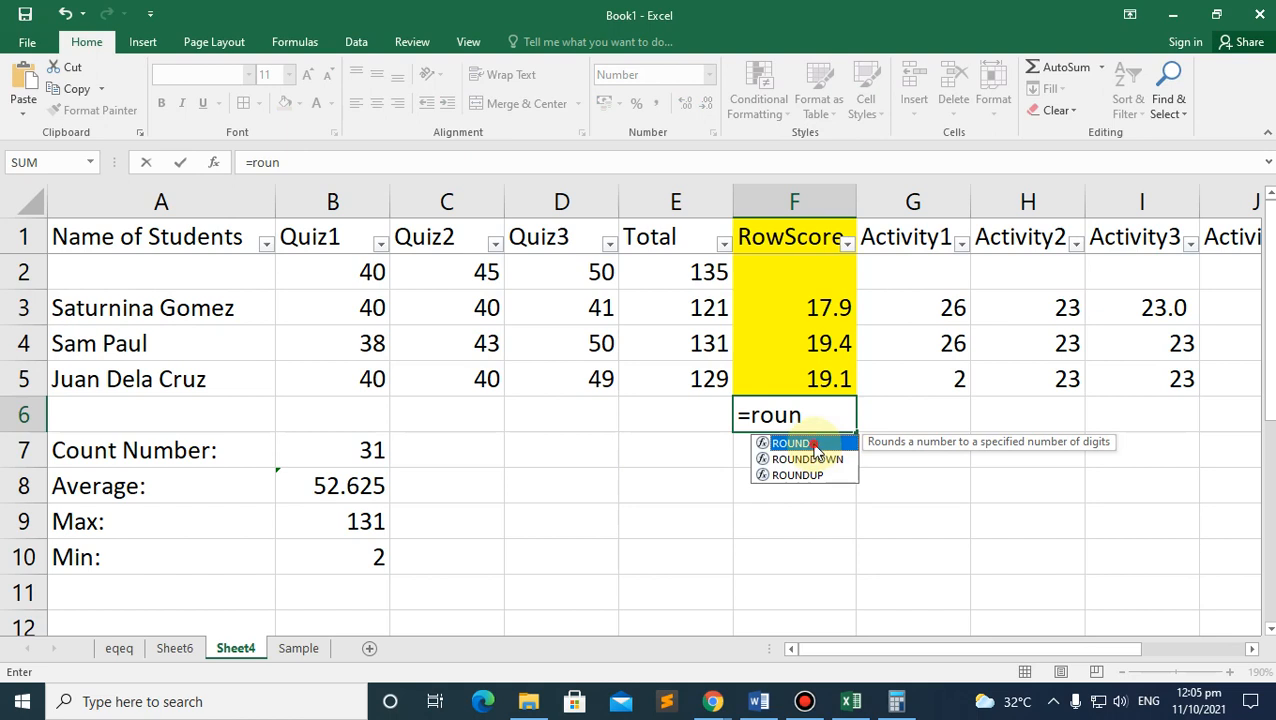
pyautogui.doubleClick(813, 444)
pyautogui.click(824, 306)
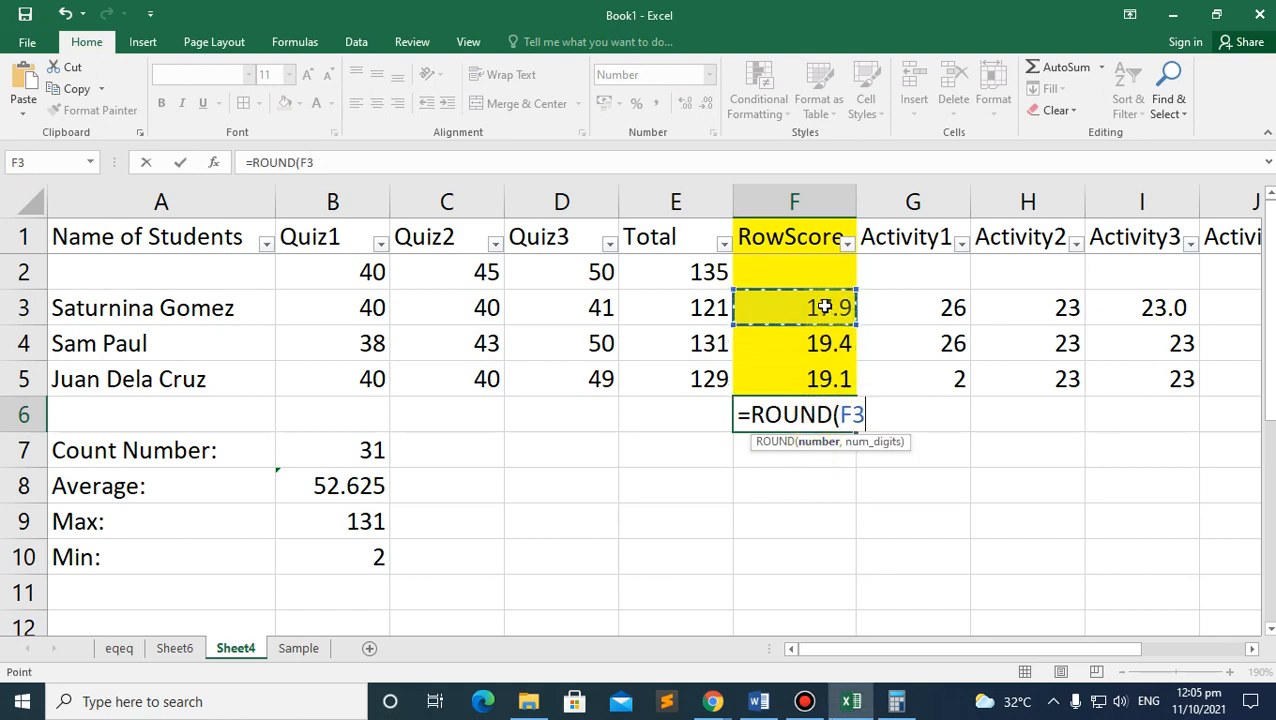
pyautogui.press('Return')
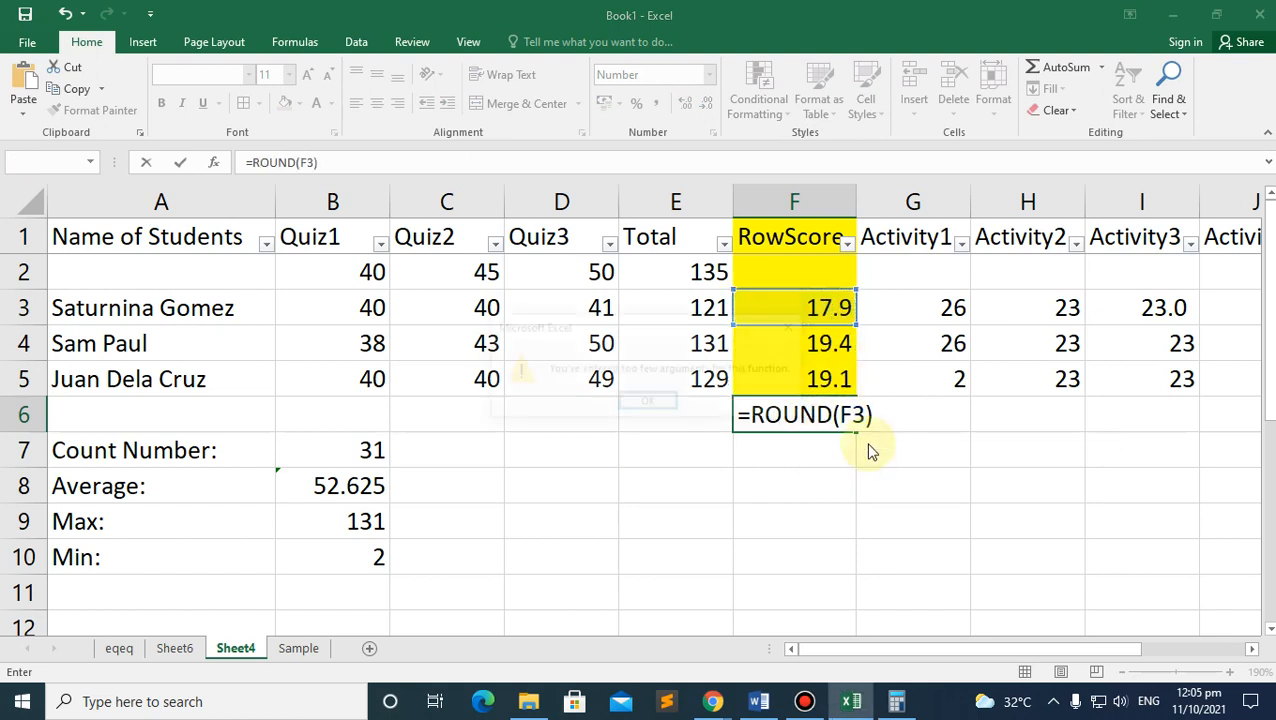
pyautogui.click(649, 403)
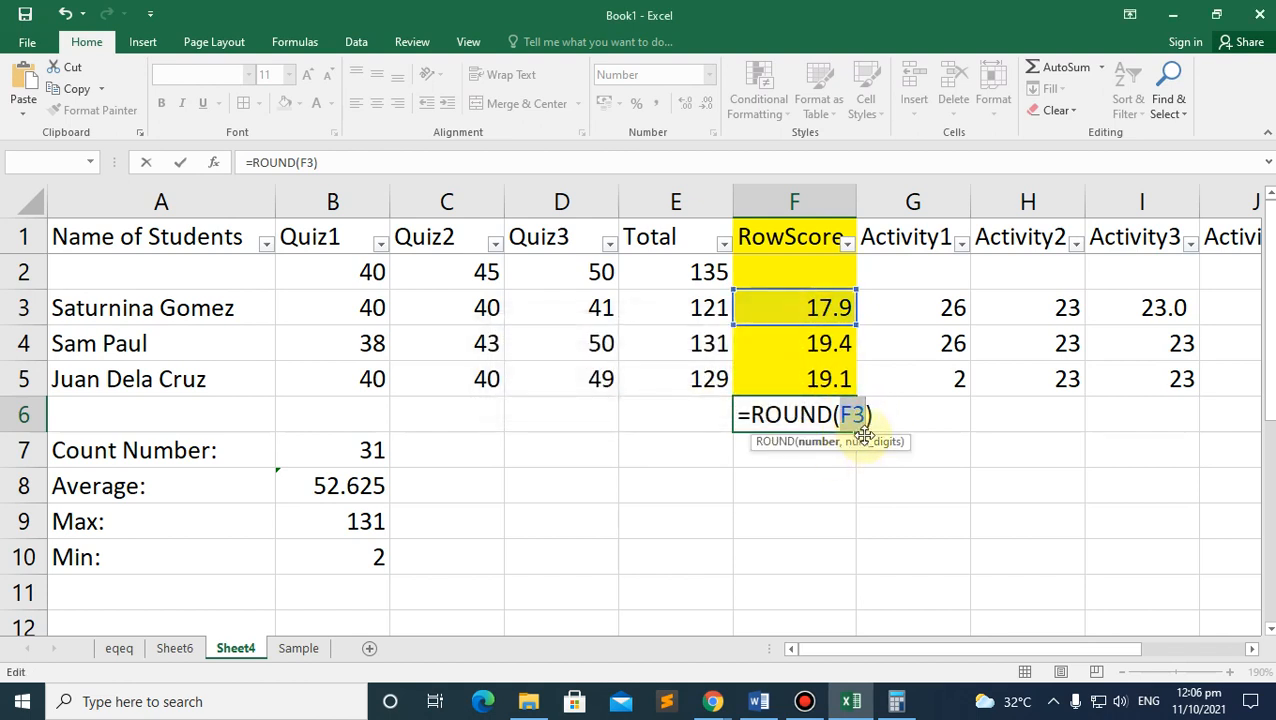
pyautogui.write(',')
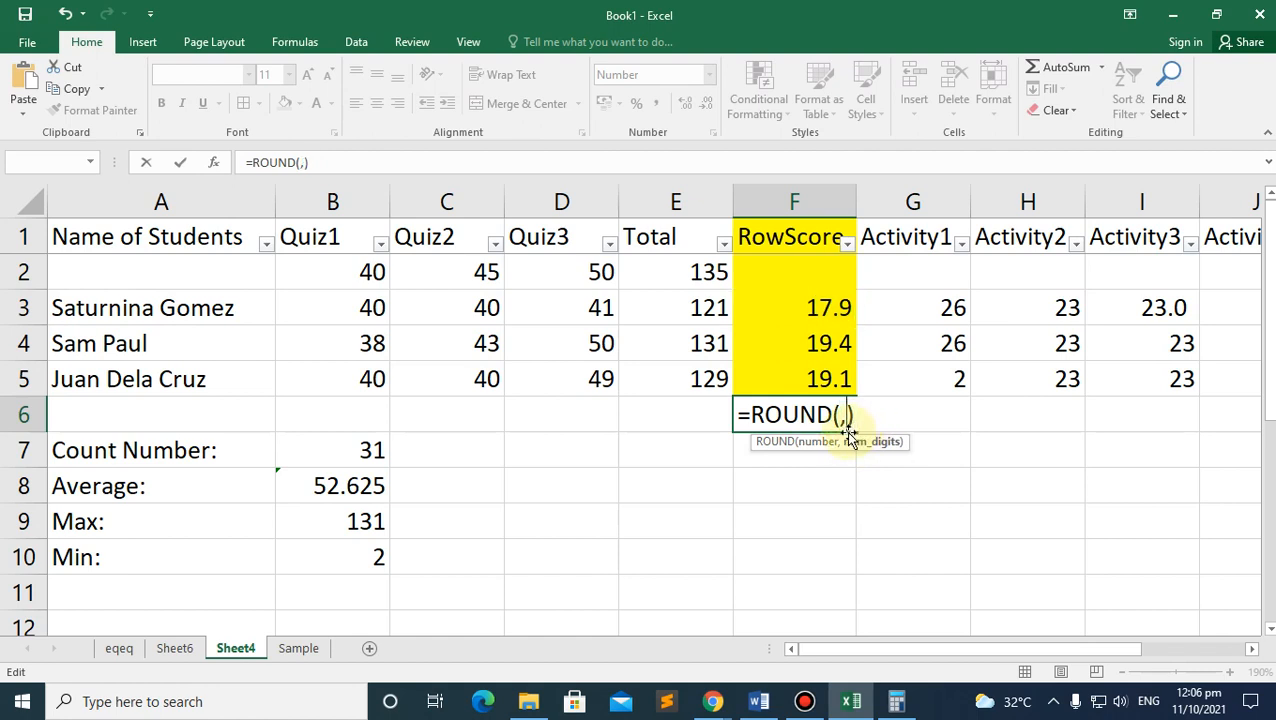
pyautogui.write('0')
pyautogui.press('Return')
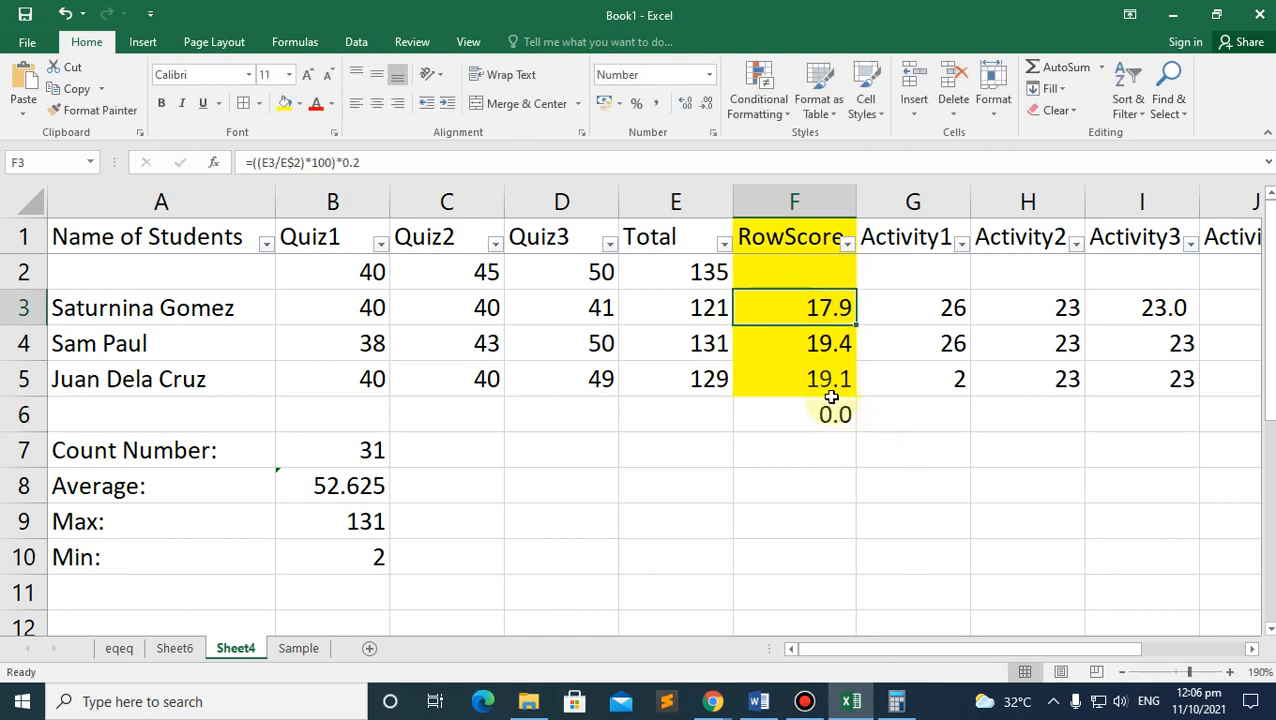
pyautogui.click(830, 414)
pyautogui.click(289, 162)
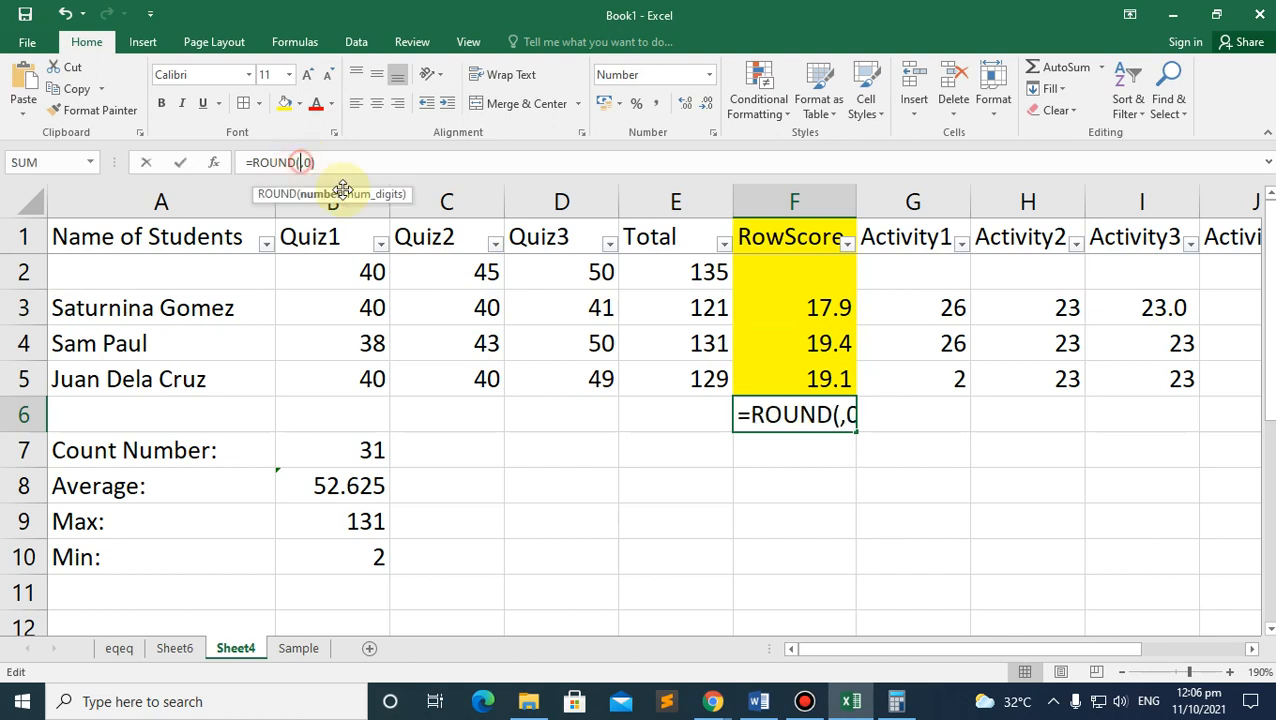
pyautogui.click(806, 316)
pyautogui.press('Return')
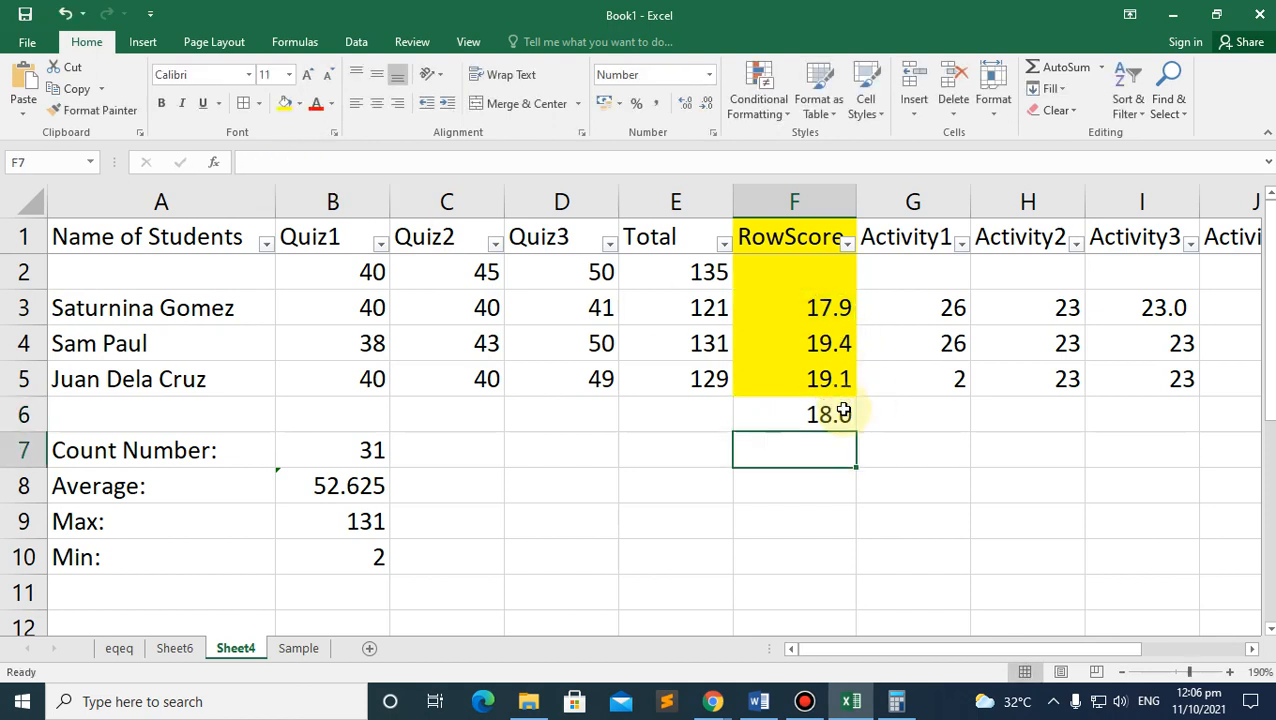
pyautogui.click(822, 413)
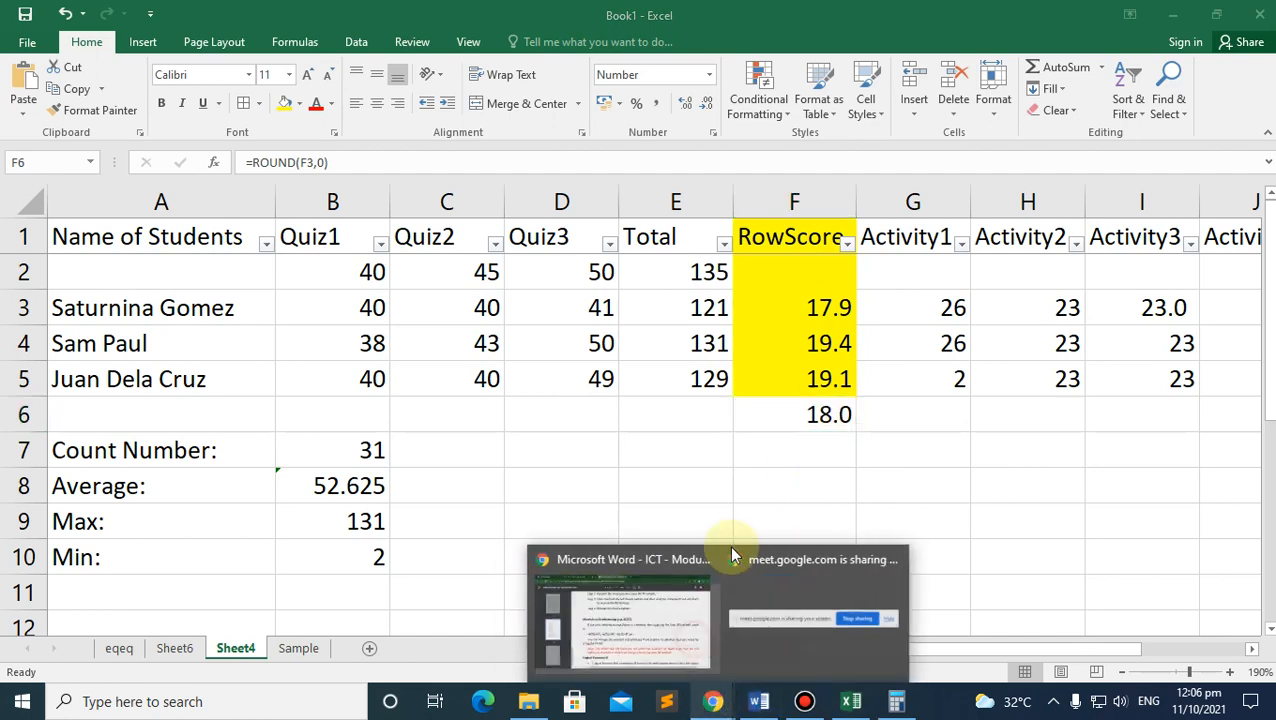
# Step: In Word's module, scroll to item 3's raw-score formulas and highlight 'total' in the Quiz formula
pyautogui.click(763, 635)
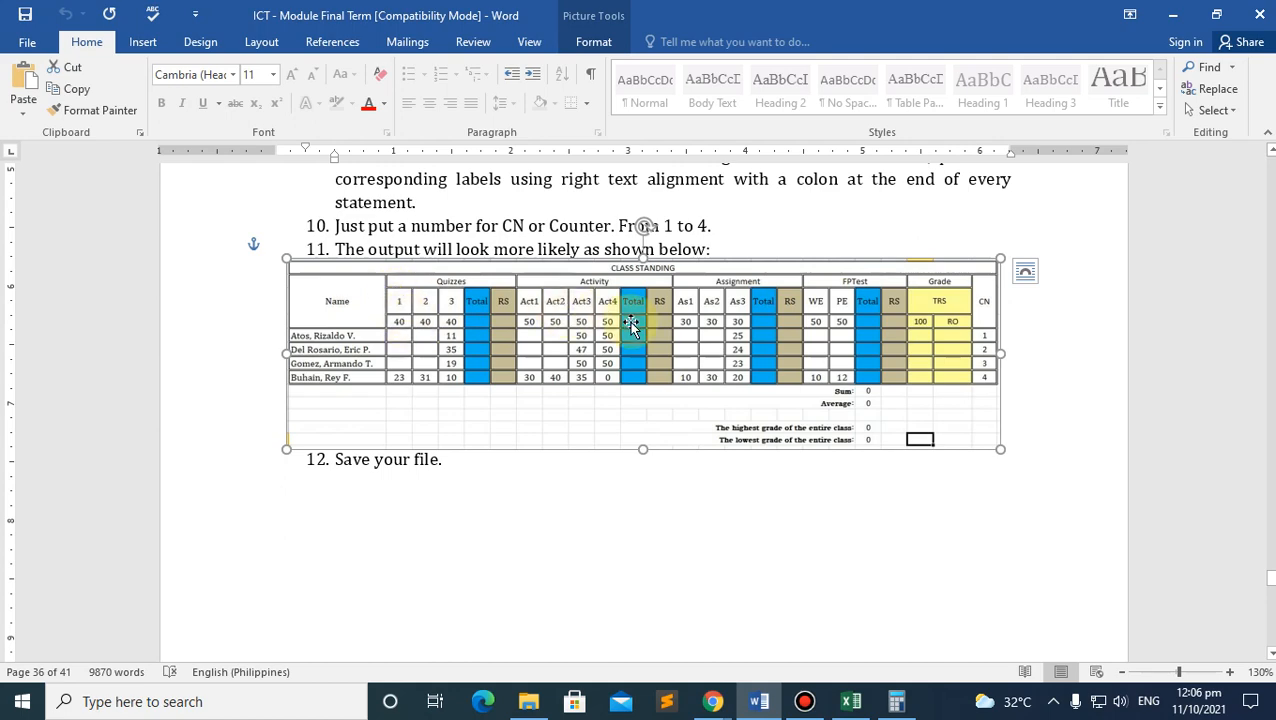
pyautogui.scroll(-3, 782, 437)
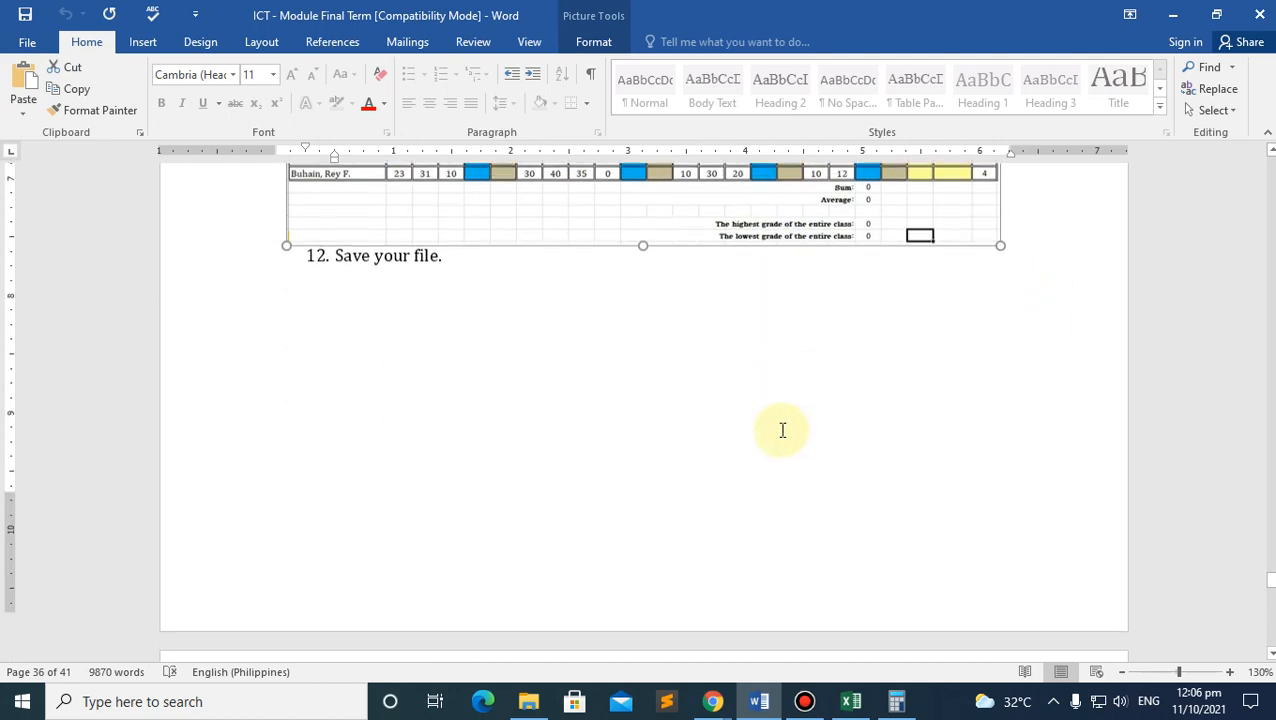
pyautogui.scroll(4, 780, 430)
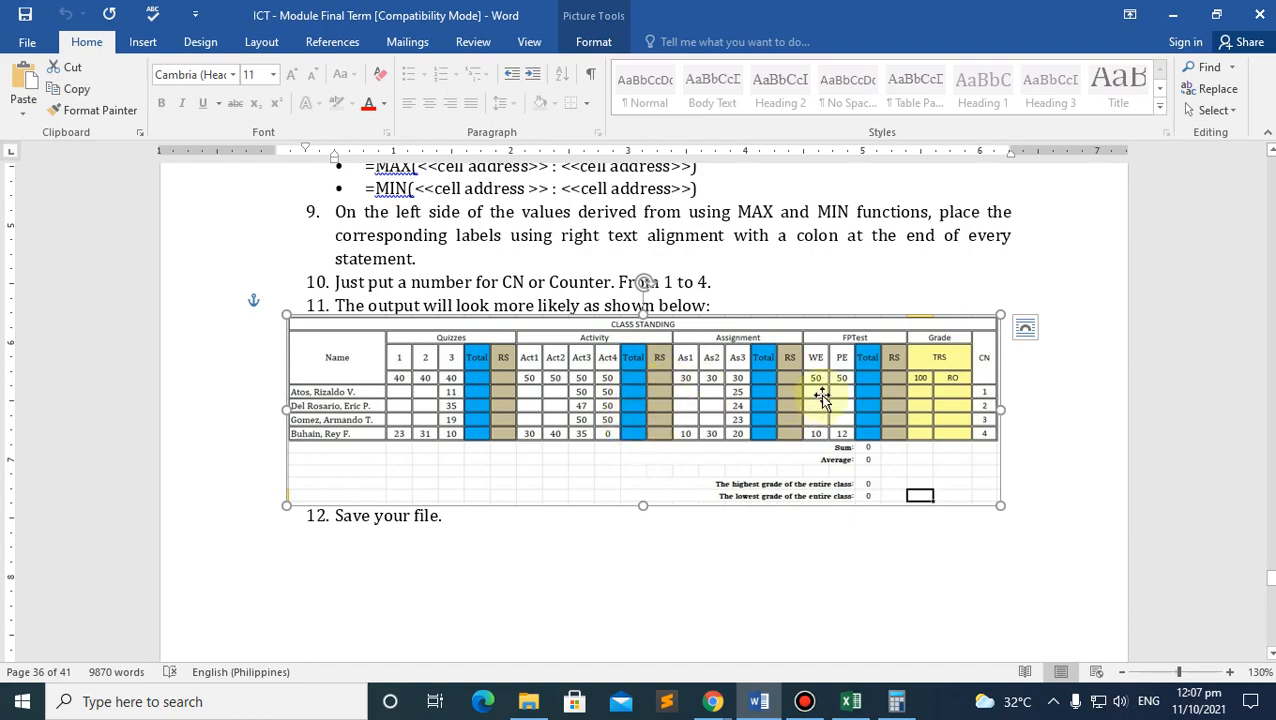
pyautogui.scroll(20, 843, 428)
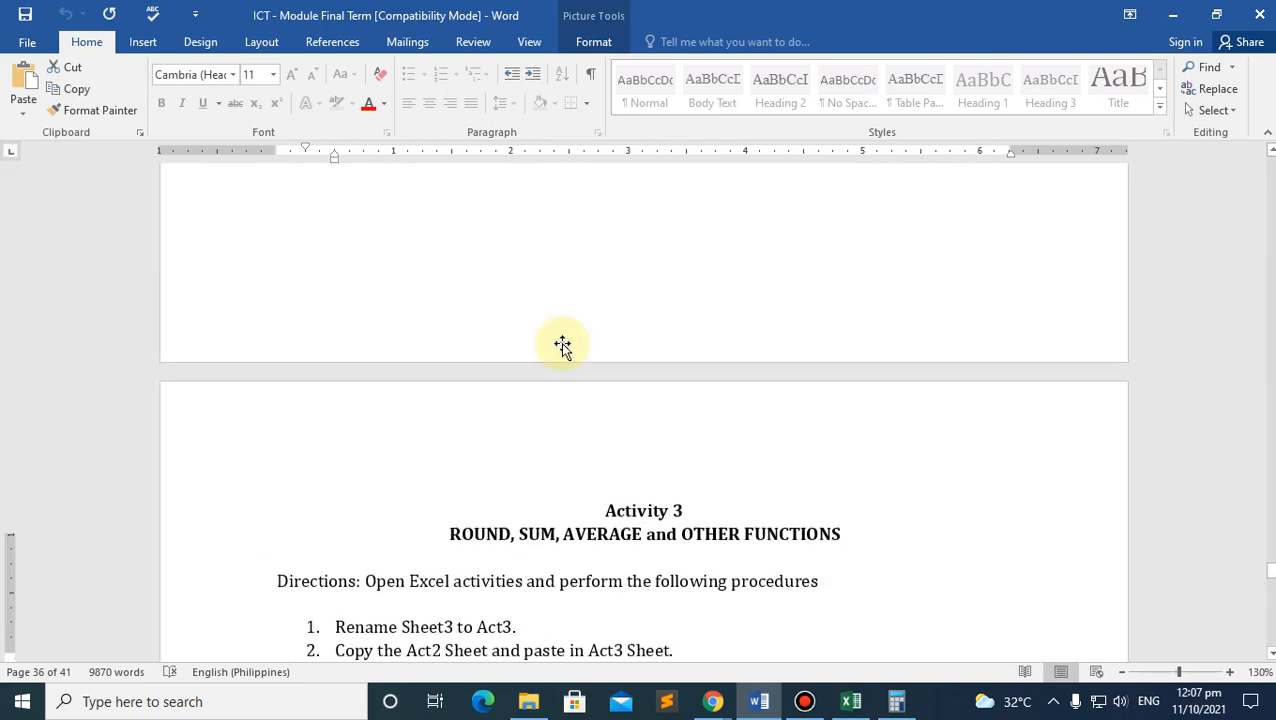
pyautogui.scroll(-3, 568, 398)
pyautogui.scroll(6, 684, 422)
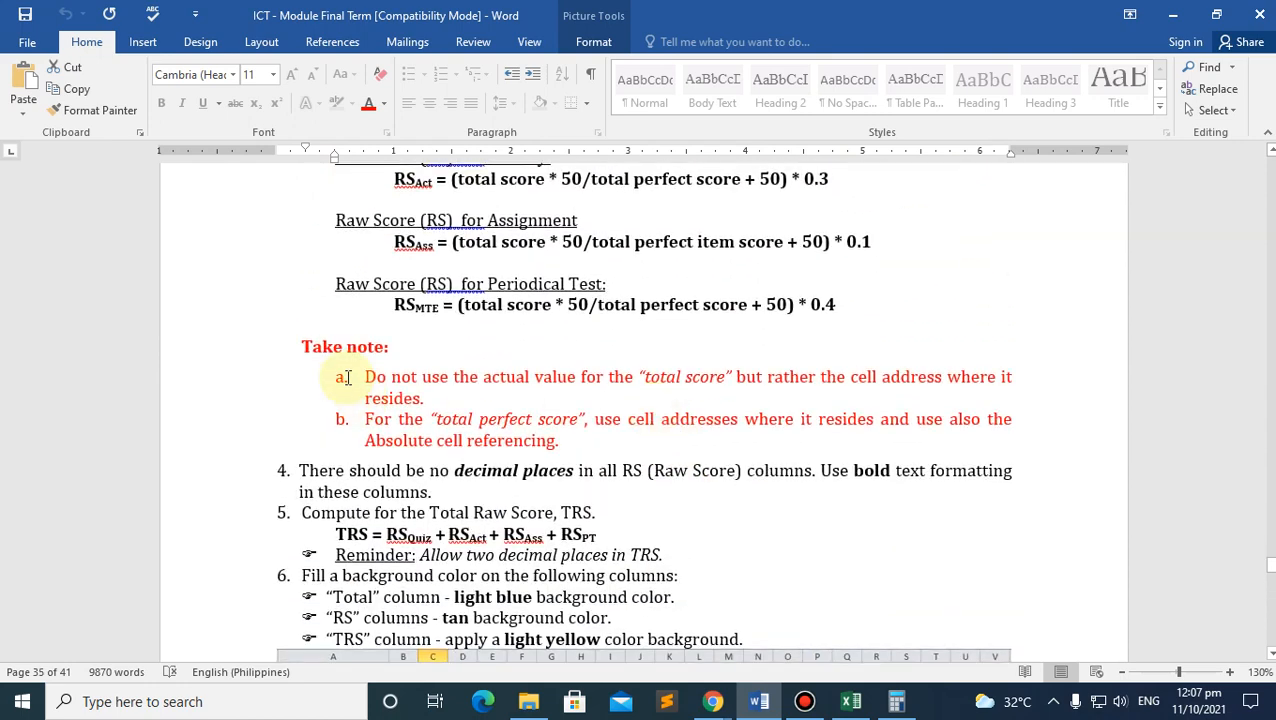
pyautogui.scroll(3, 376, 344)
pyautogui.doubleClick(482, 340)
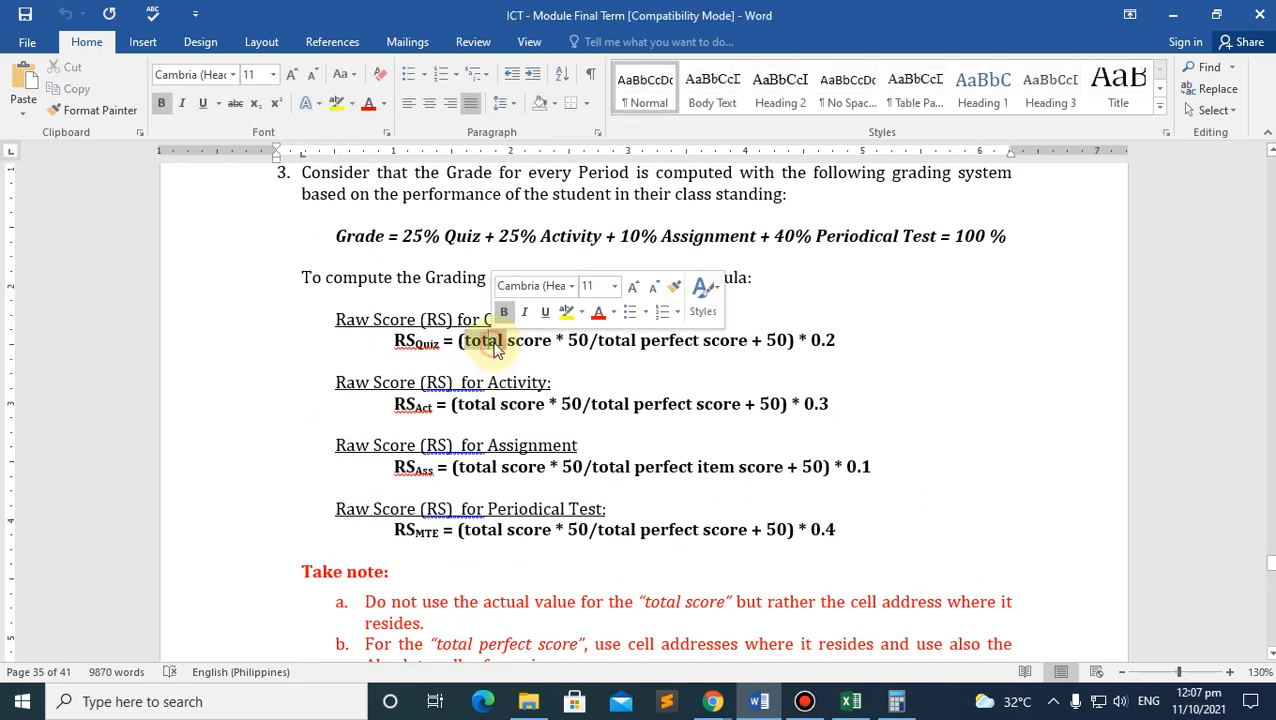
pyautogui.doubleClick(630, 340)
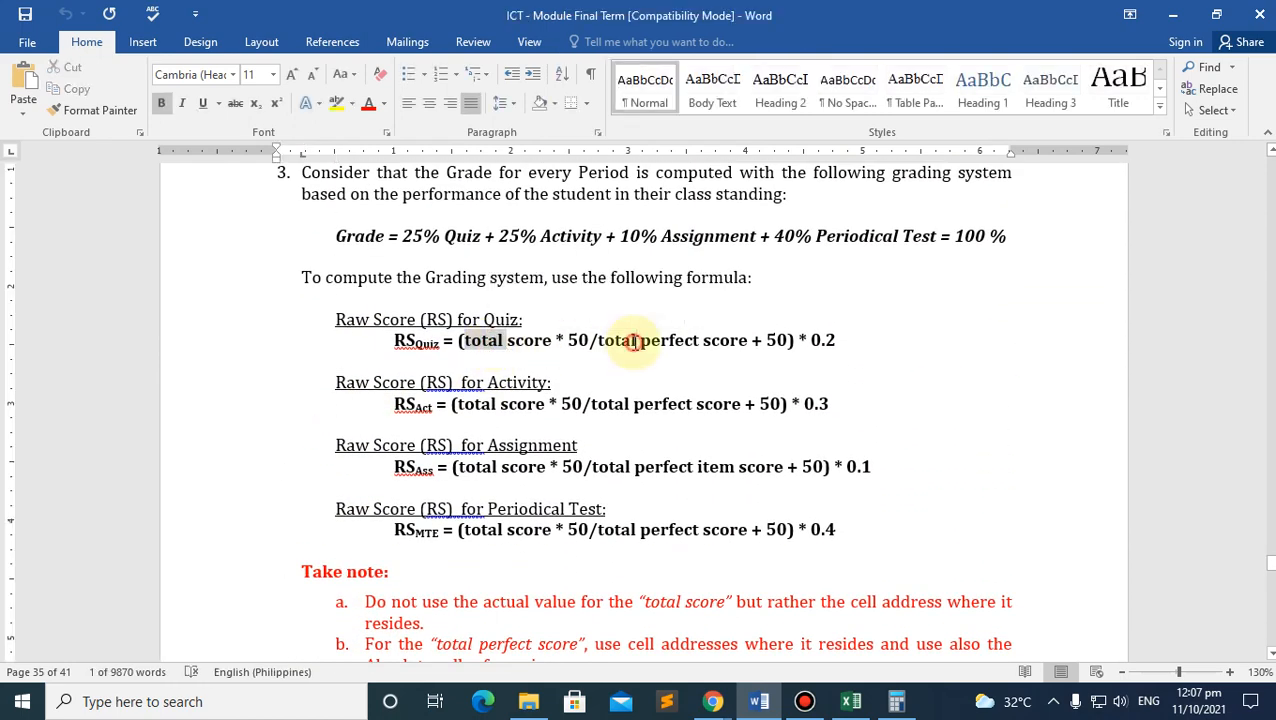
pyautogui.click(748, 340)
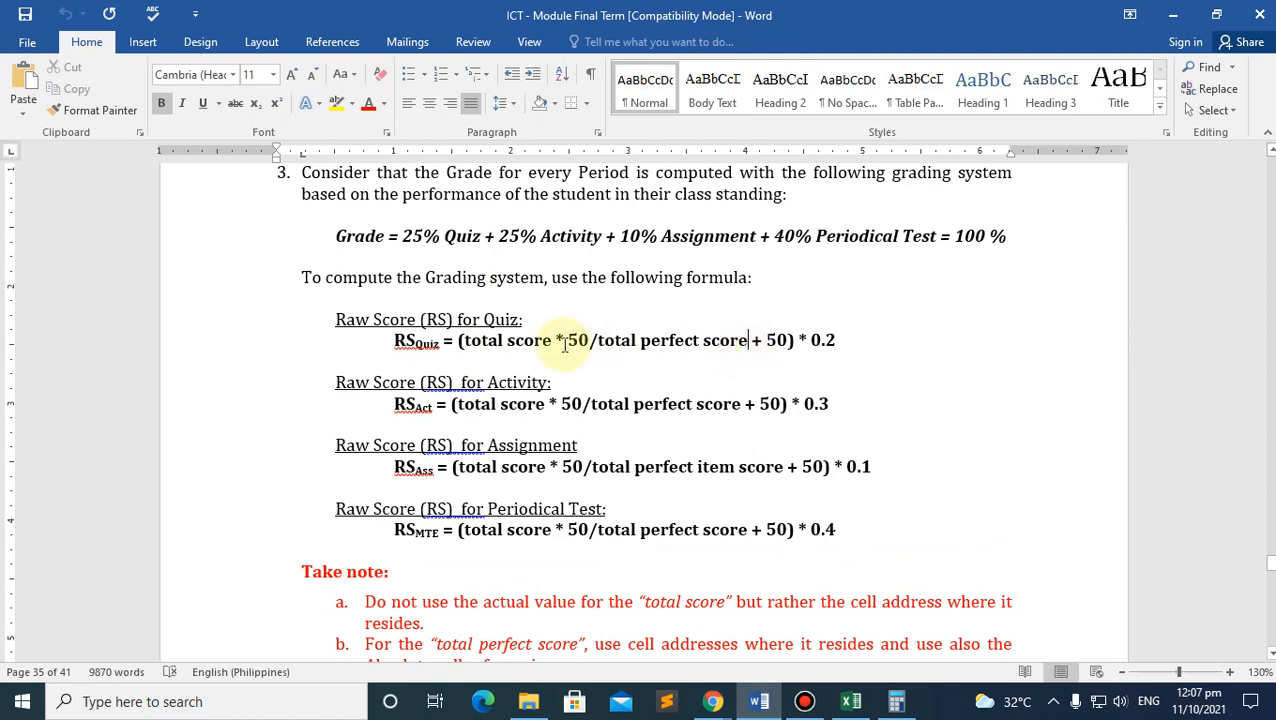
# Step: Back in Excel, check the Total formulas in E2–E5, then select G2 and scroll to the Activity columns
pyautogui.click(850, 701)
pyautogui.click(678, 314)
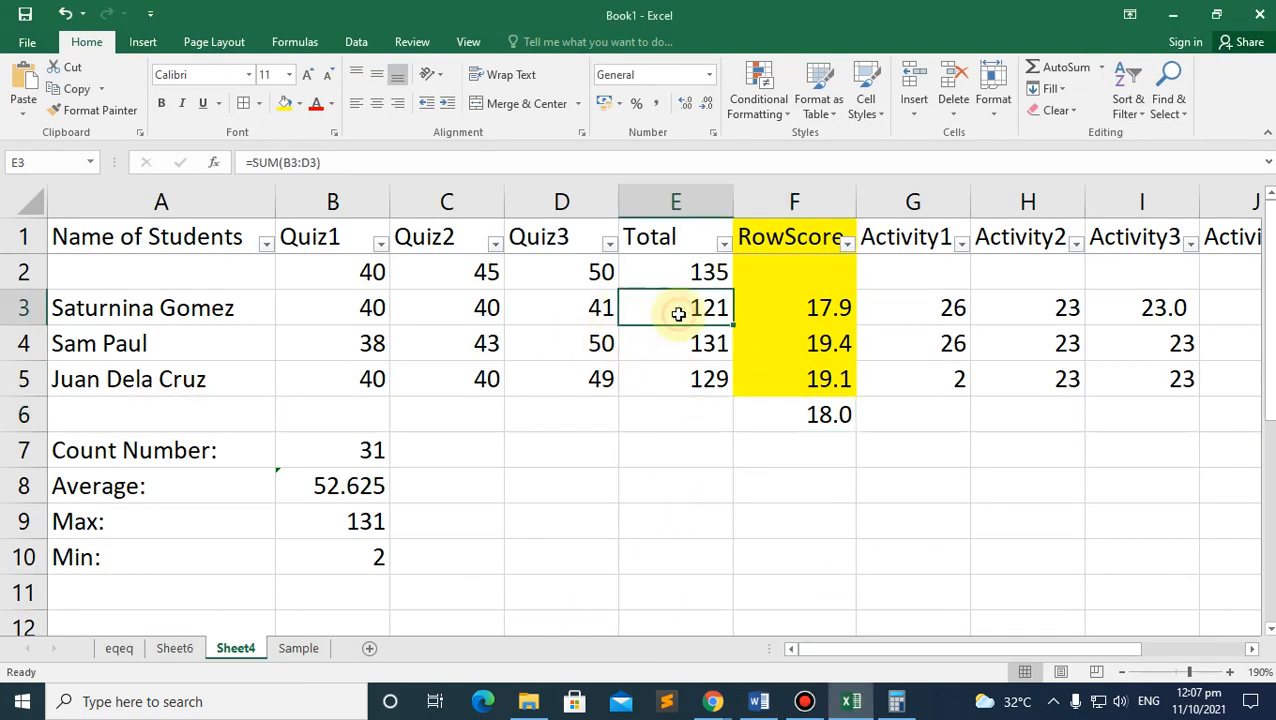
pyautogui.click(700, 343)
pyautogui.click(703, 379)
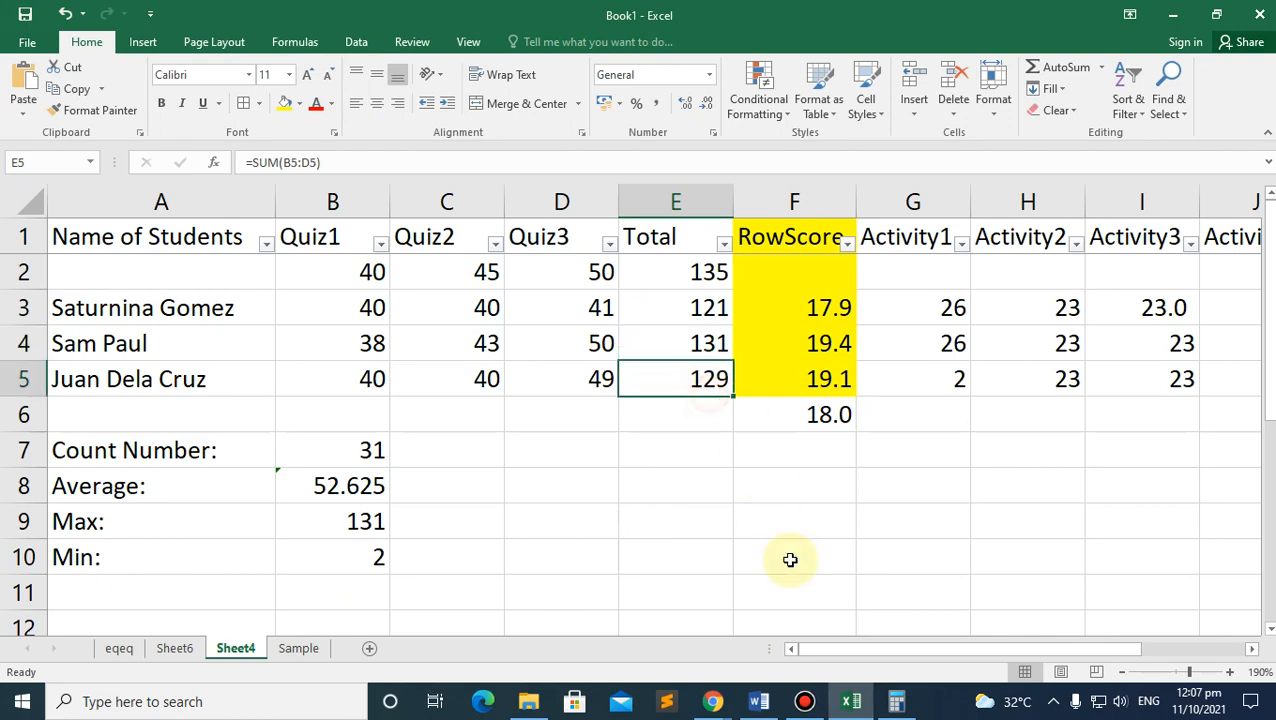
pyautogui.click(759, 701)
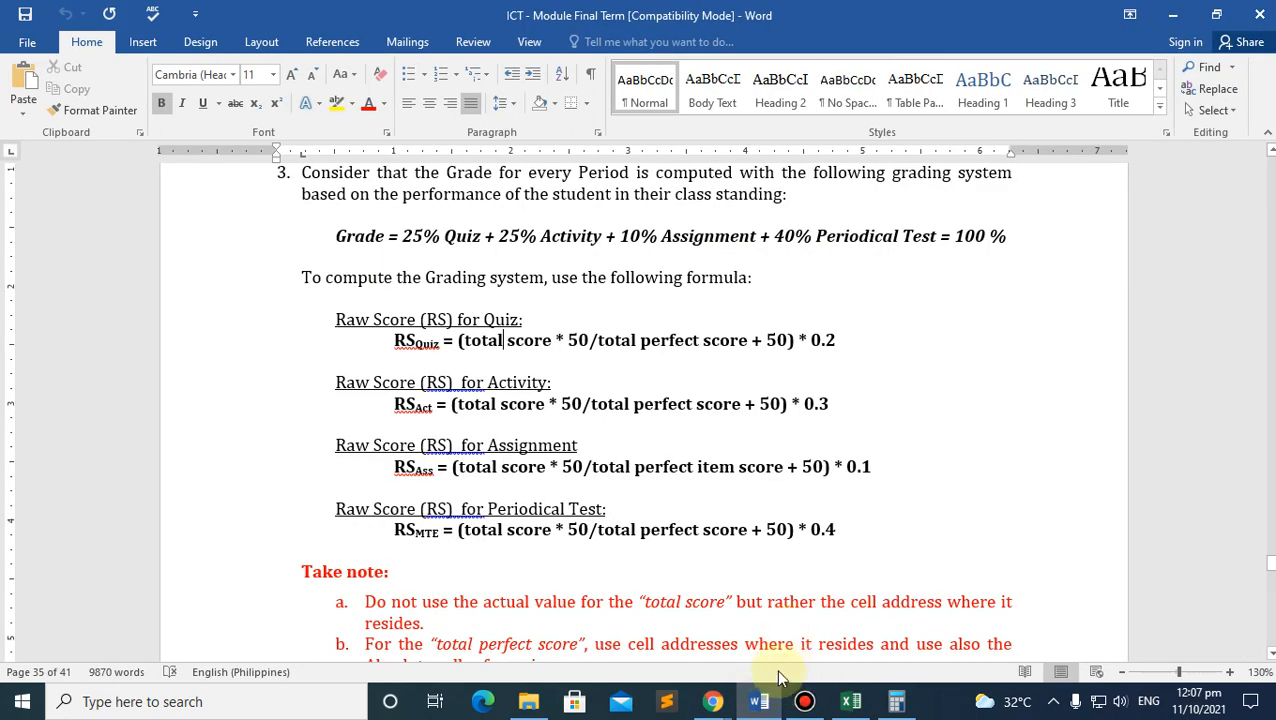
pyautogui.click(851, 701)
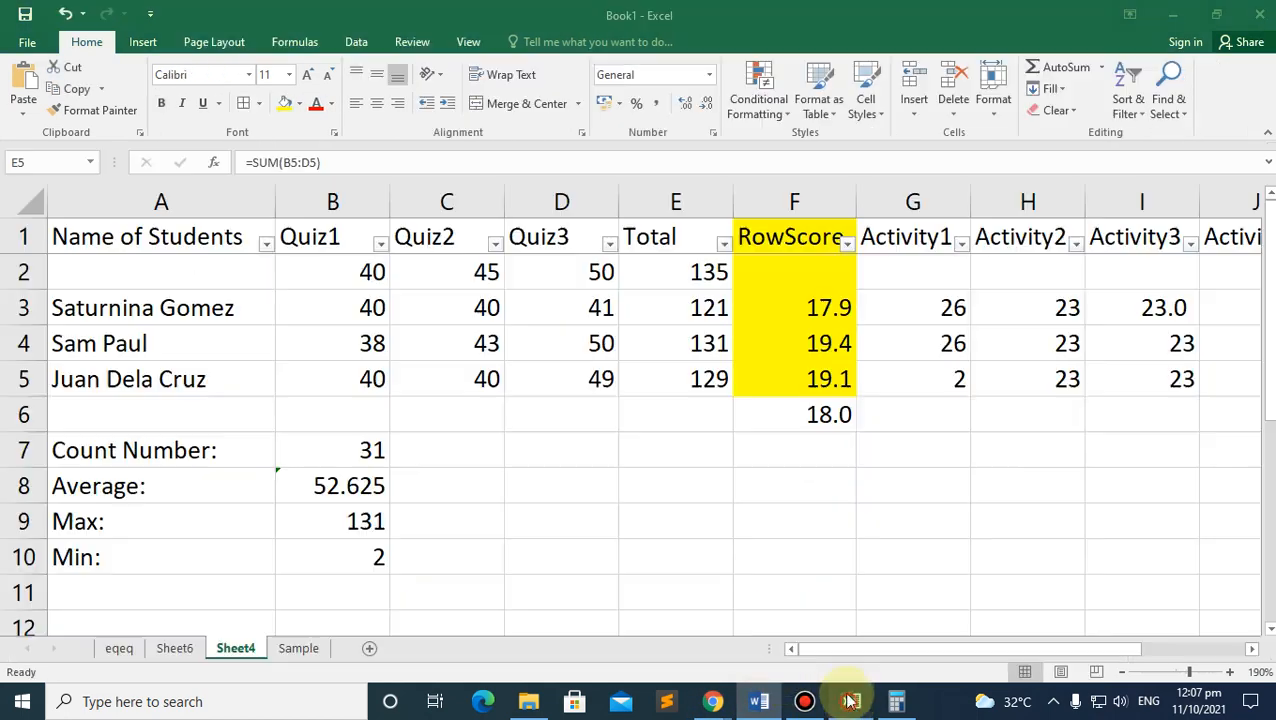
pyautogui.click(688, 275)
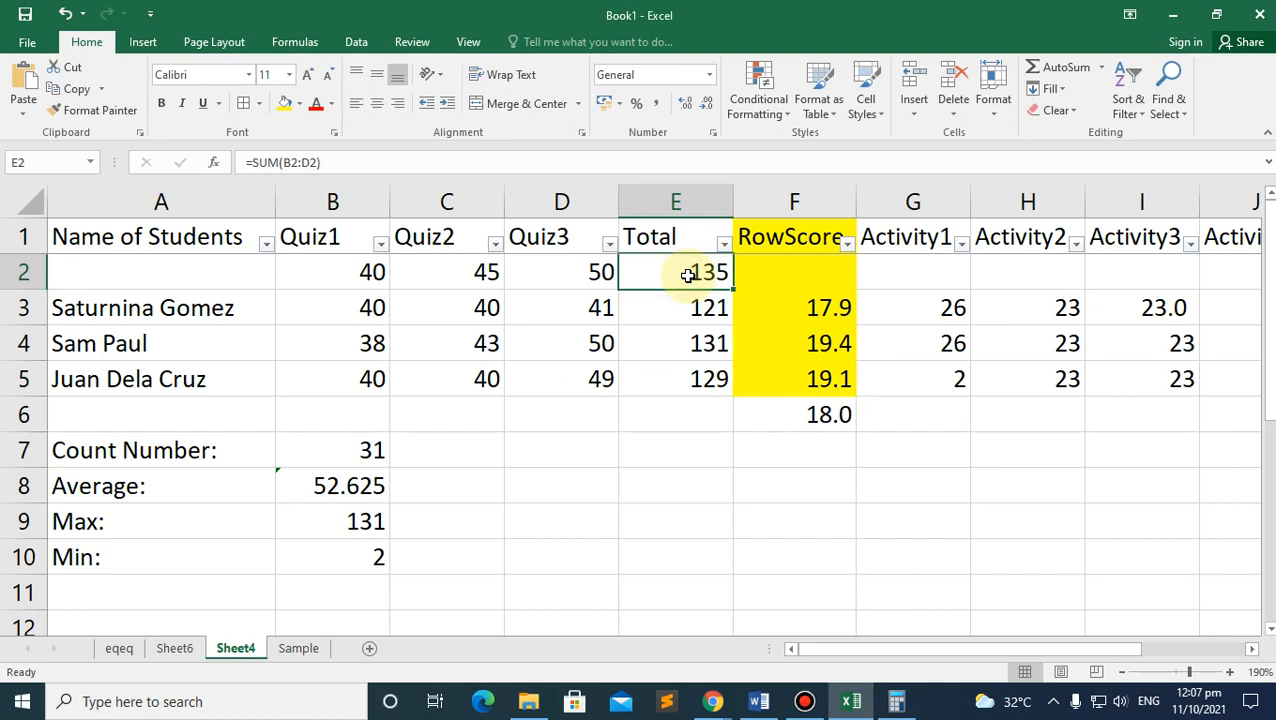
pyautogui.click(896, 284)
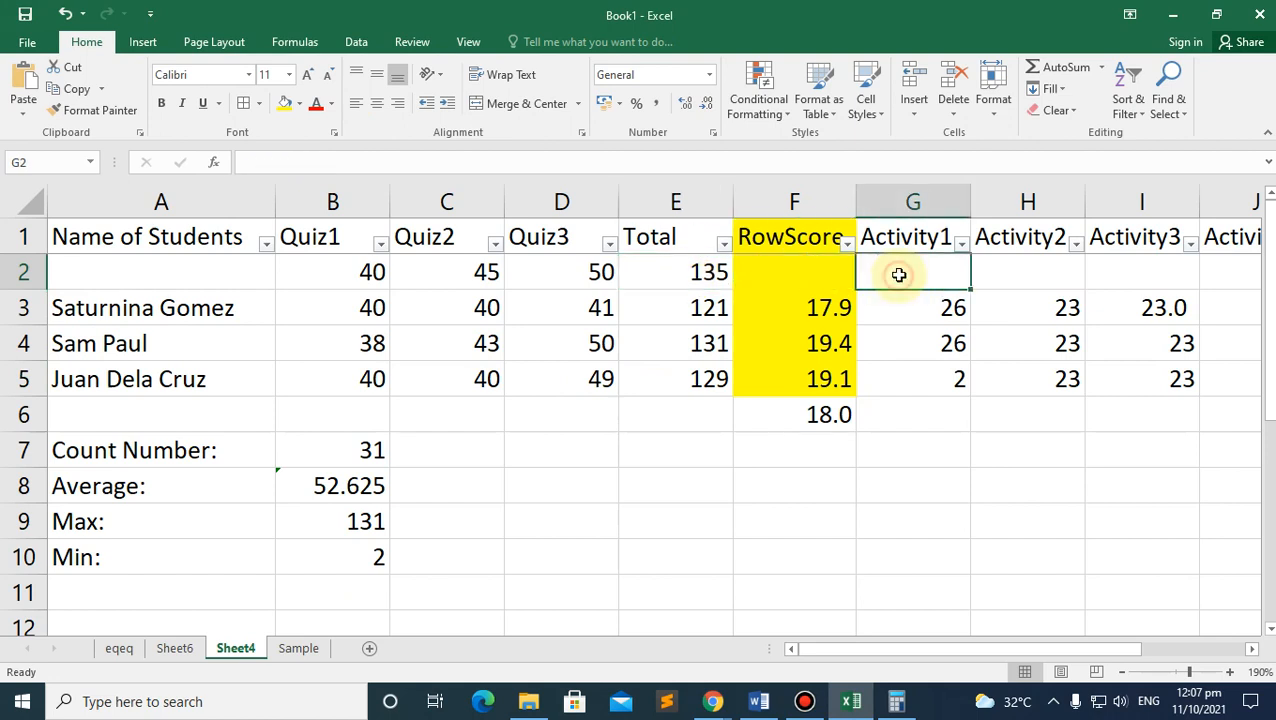
pyautogui.moveTo(926, 648); pyautogui.dragTo(1112, 645)
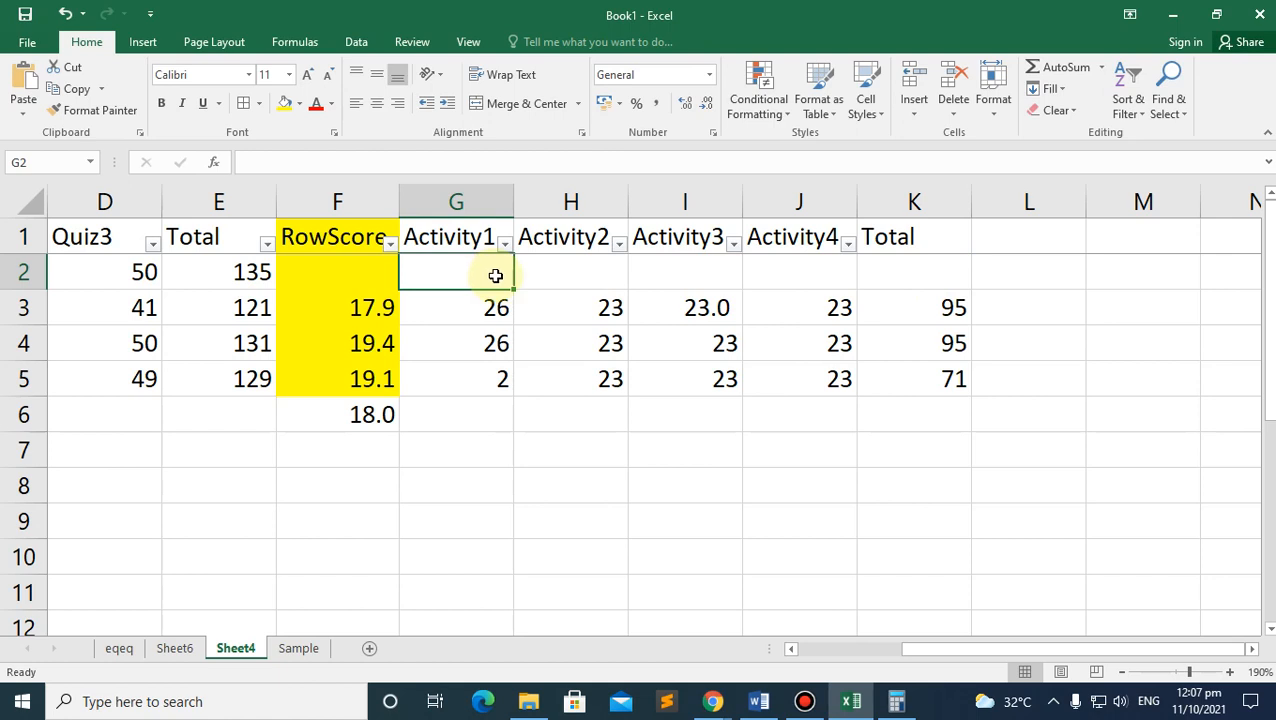
# Step: Enter 30 in G2, fill it across to J2, and clear the stray copy from K2
pyautogui.write('30')
pyautogui.moveTo(513, 289); pyautogui.dragTo(948, 272)
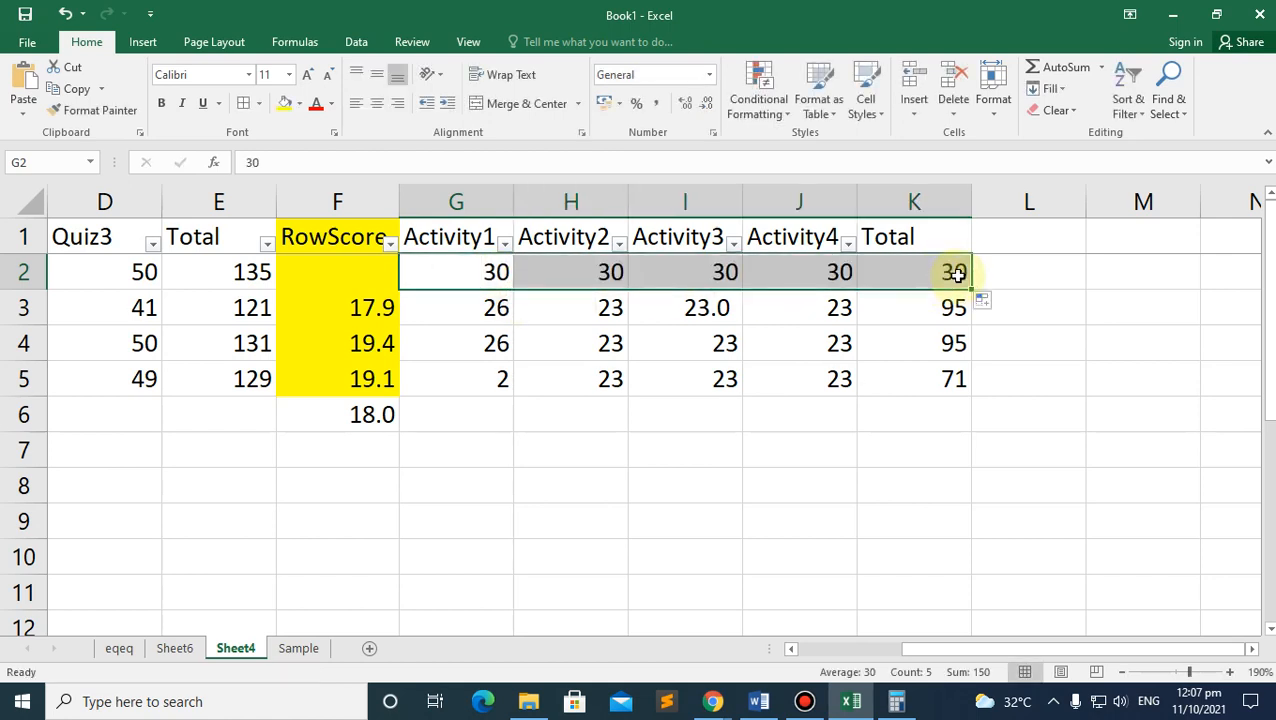
pyautogui.click(943, 300)
pyautogui.click(926, 249)
pyautogui.press('Delete')
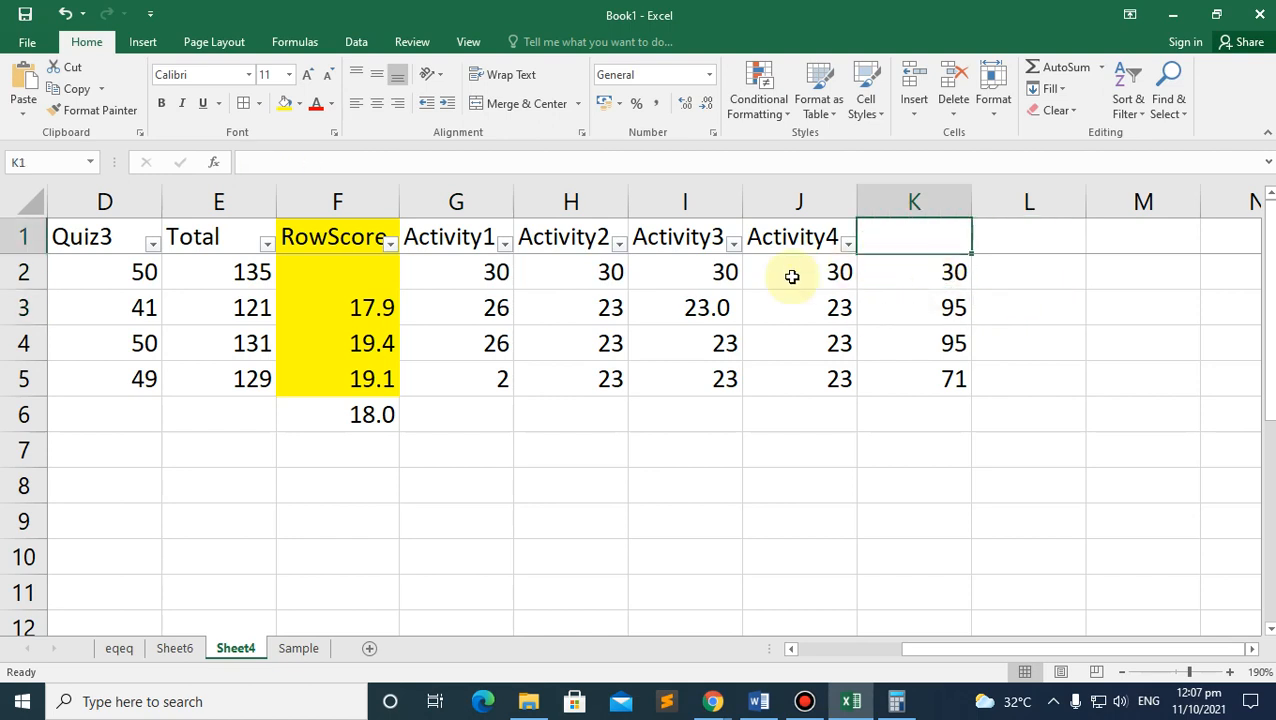
pyautogui.hotkey('ctrl', 'z')
pyautogui.click(906, 272)
pyautogui.press('Delete')
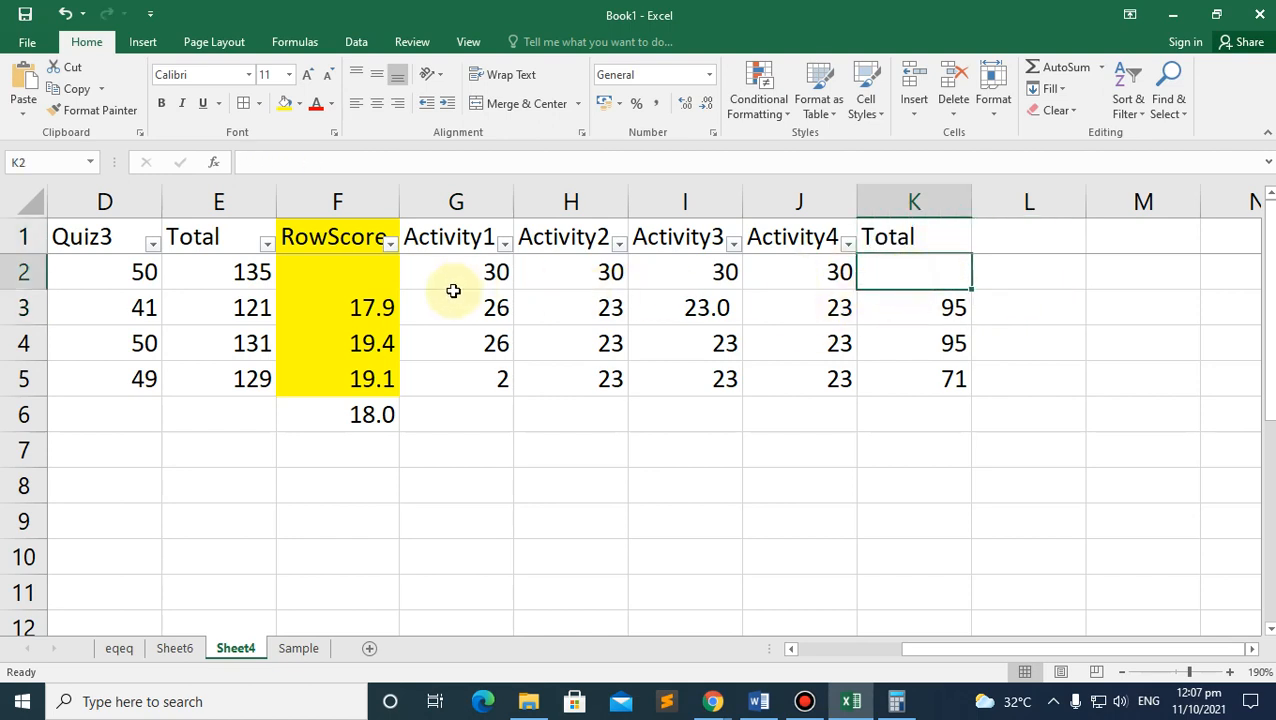
# Step: AutoSum the activity perfect scores into K2 as =SUM(G2:J2), giving 120
pyautogui.moveTo(453, 298); pyautogui.dragTo(832, 275)
pyautogui.moveTo(464, 276); pyautogui.dragTo(920, 285)
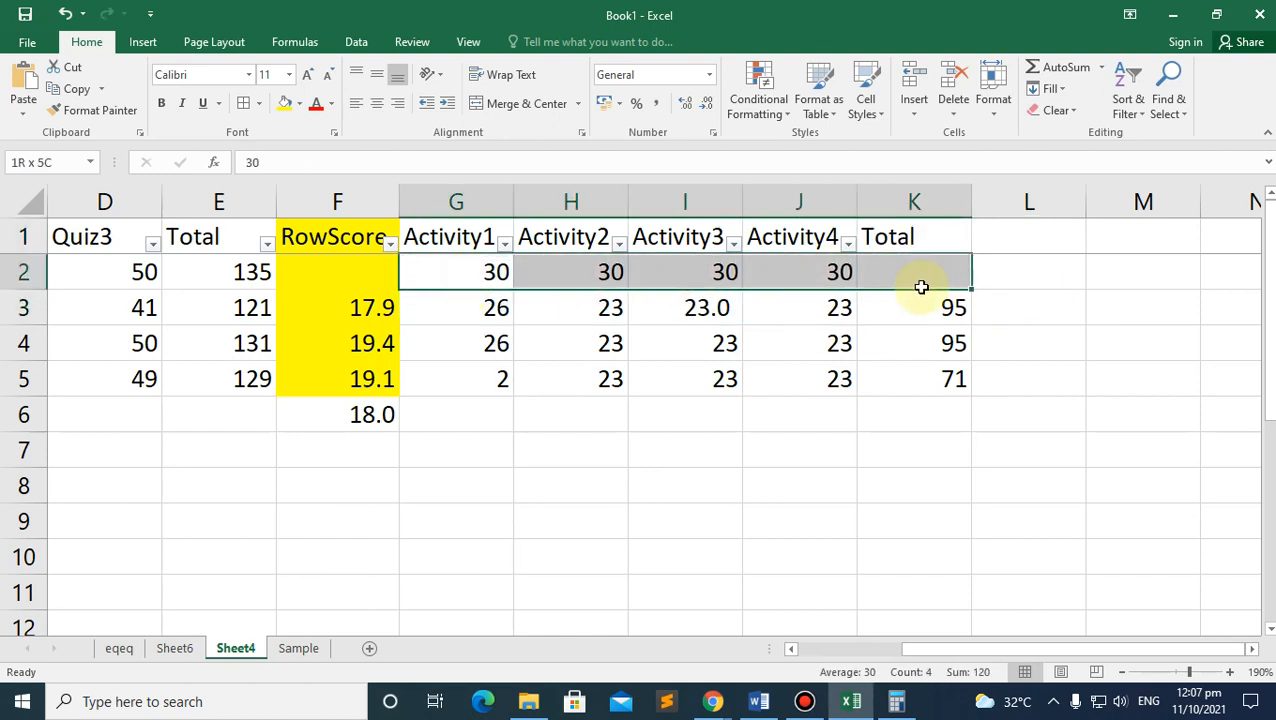
pyautogui.click(1050, 70)
pyautogui.click(1069, 279)
pyautogui.click(906, 265)
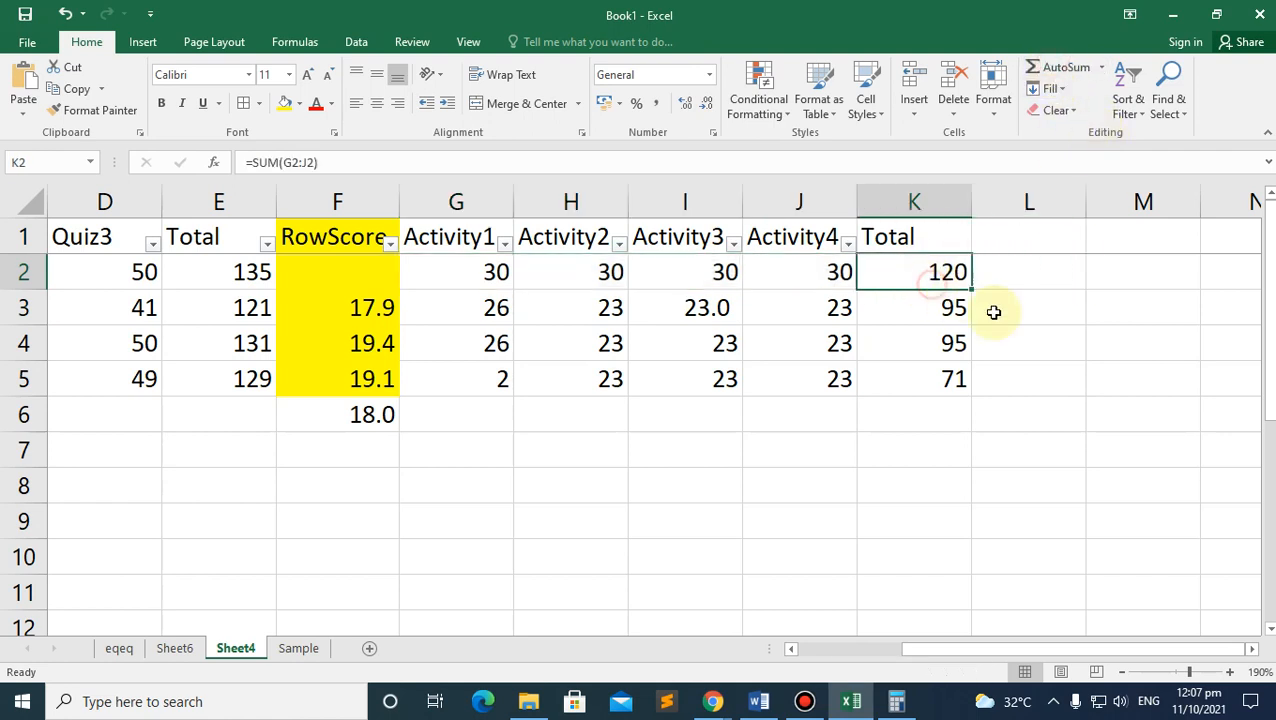
pyautogui.click(943, 305)
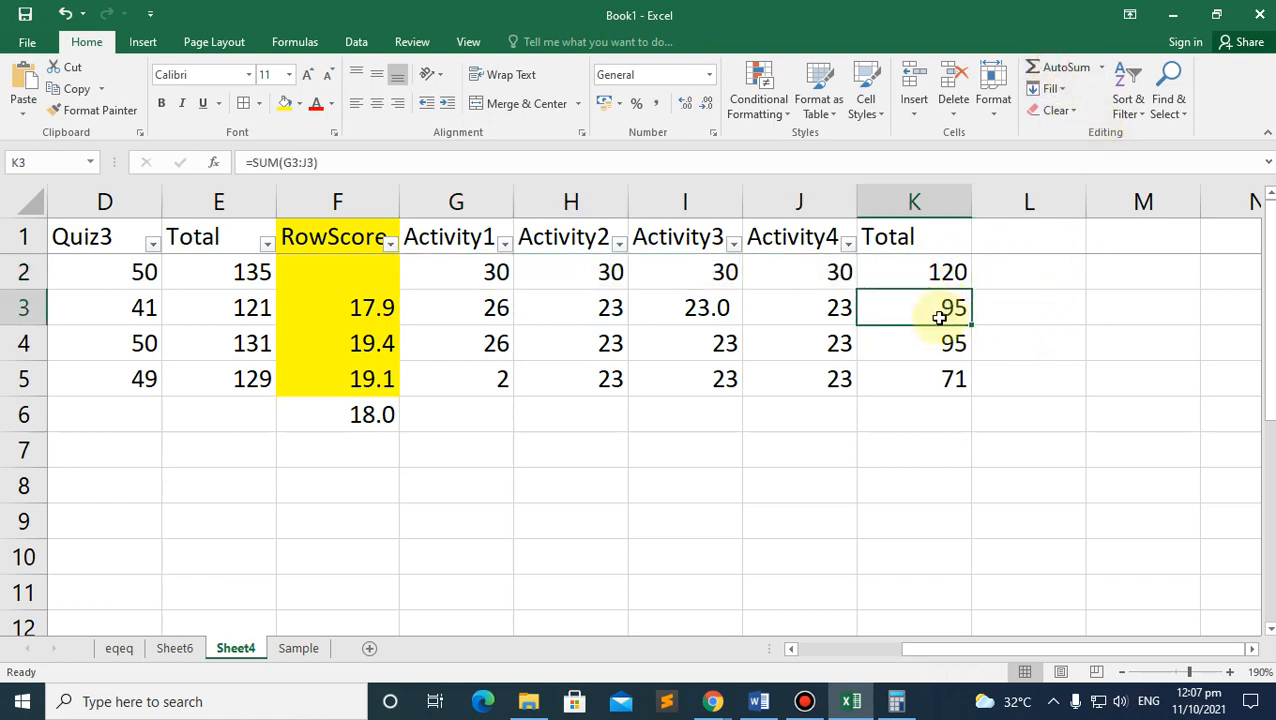
pyautogui.click(927, 271)
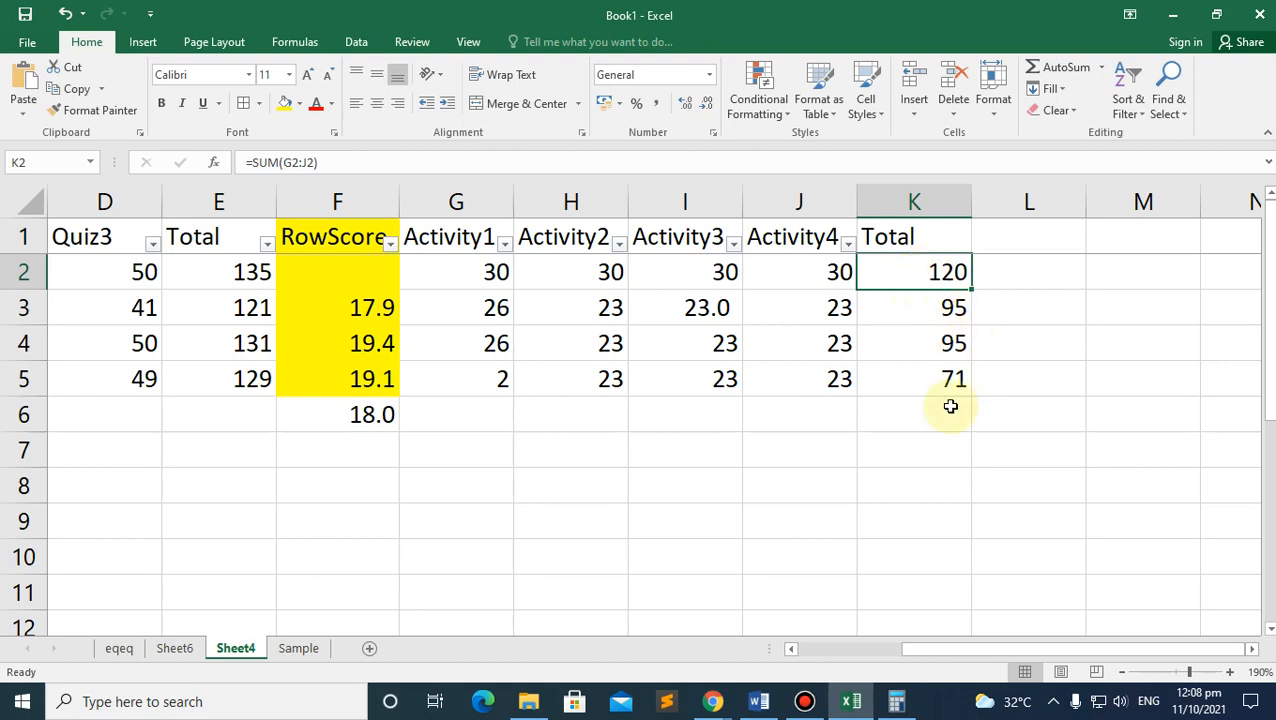
# Step: Scroll Word's module down to Activity 4's IF and COUNTIF steps and its sample Remarks table
pyautogui.click(760, 702)
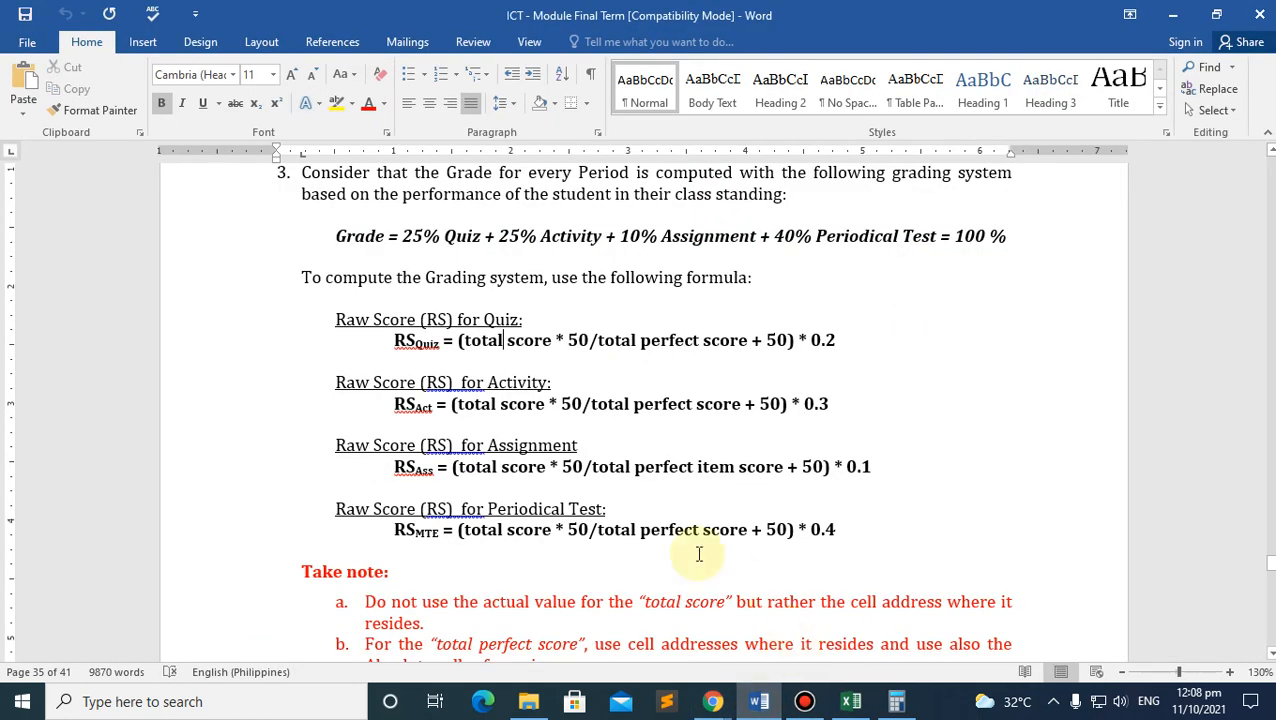
pyautogui.scroll(-15, 700, 550)
pyautogui.scroll(-10, 671, 366)
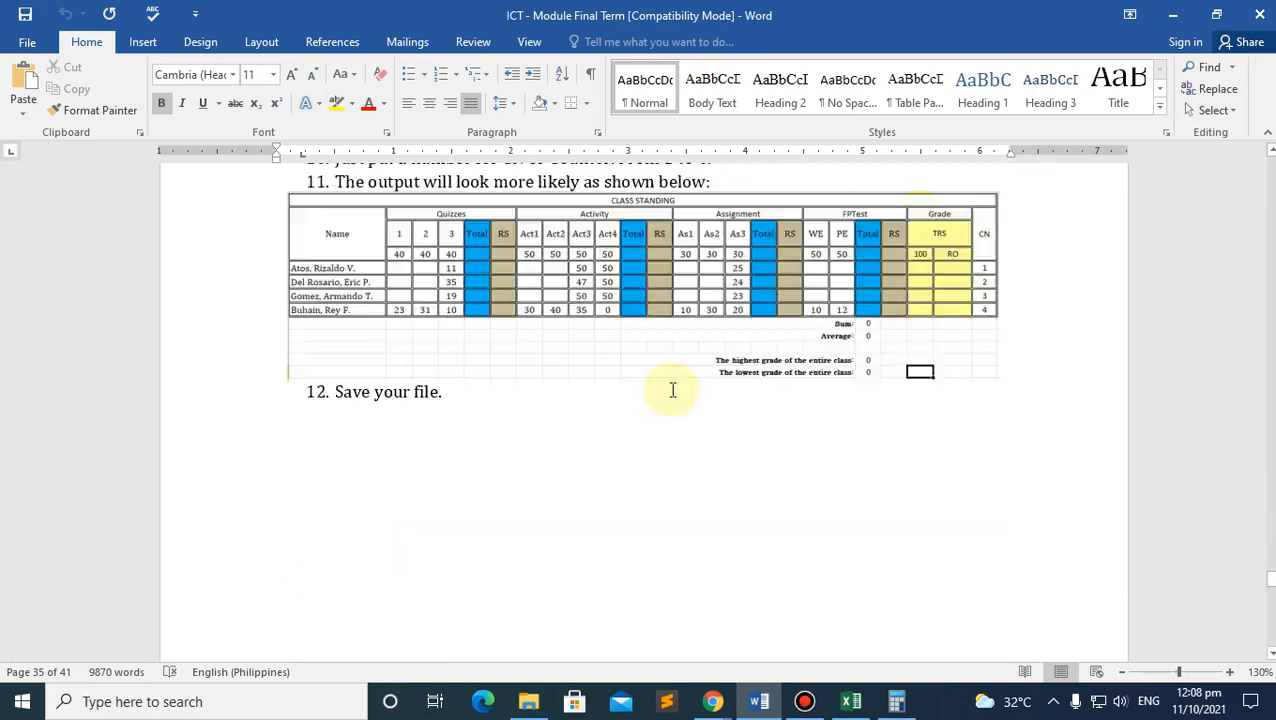
pyautogui.scroll(3, 810, 388)
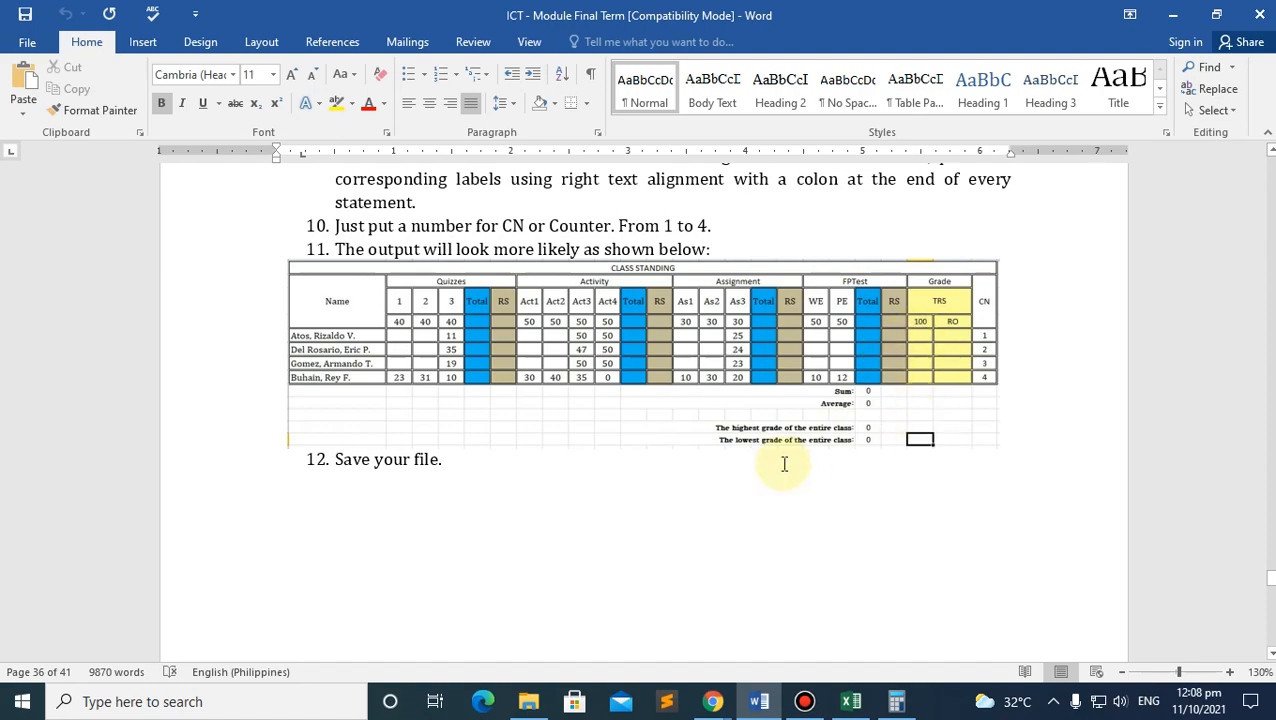
pyautogui.scroll(-10, 780, 460)
pyautogui.scroll(-3, 762, 432)
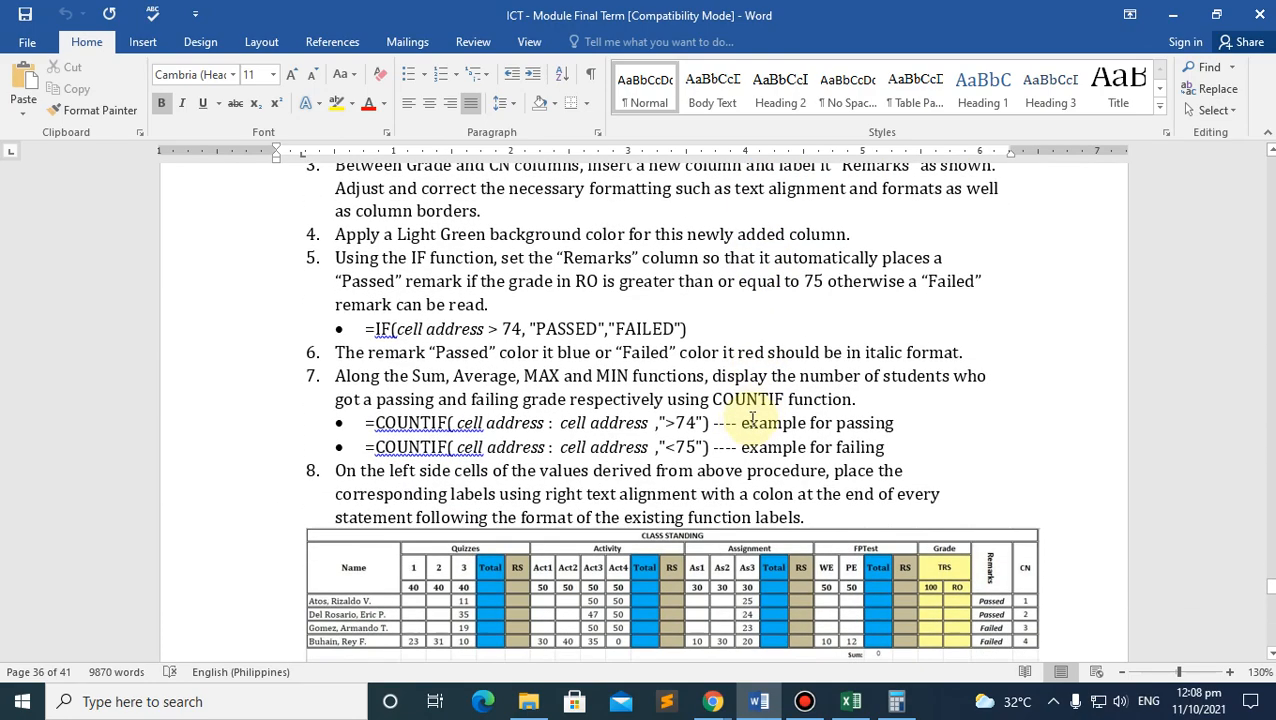
pyautogui.scroll(-5, 745, 423)
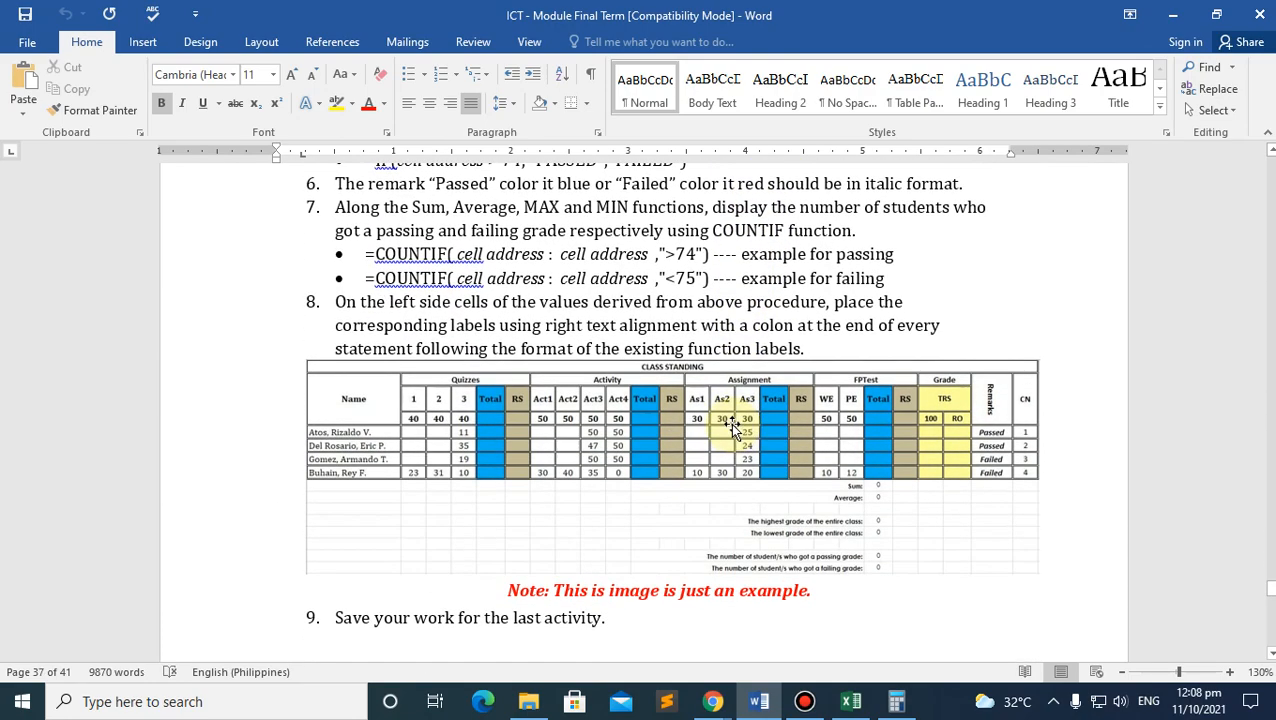
pyautogui.click(851, 701)
# Step: Enter =IF(K3>75,"Ok kaayo!","Way Swerte!") in L3, showing Ok kaayo! for the 95 total
pyautogui.click(1027, 309)
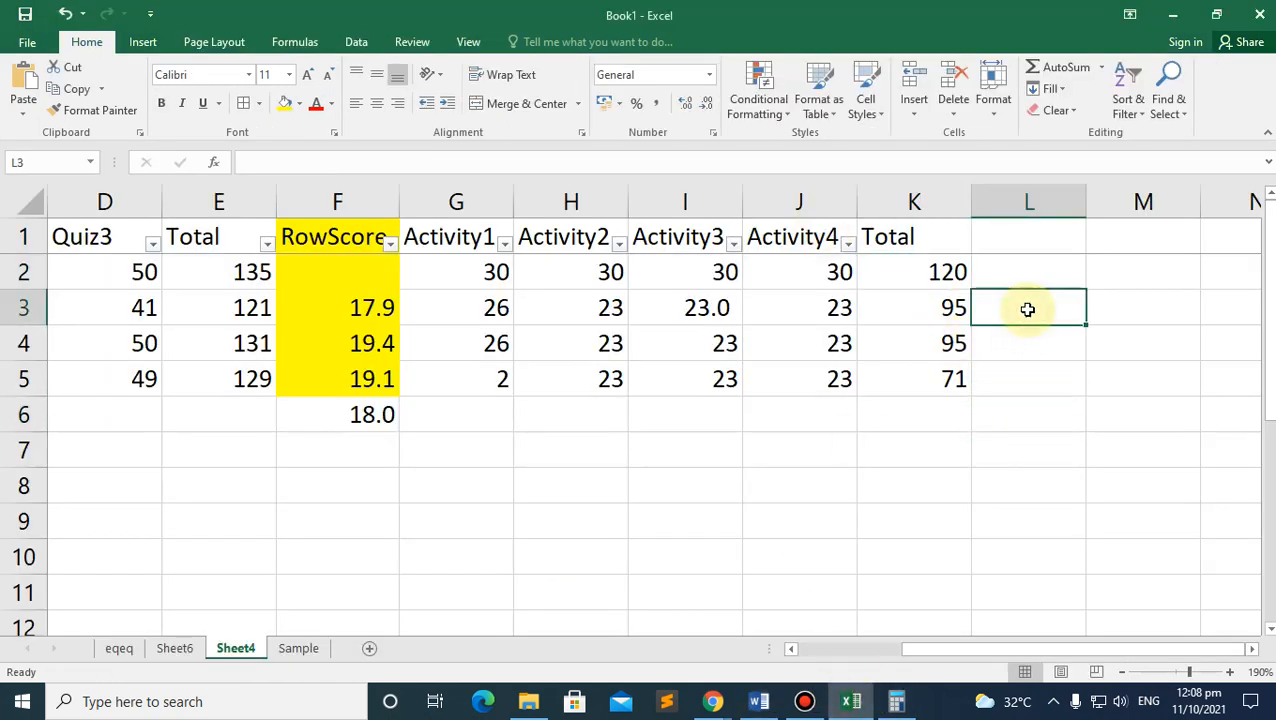
pyautogui.write('=if')
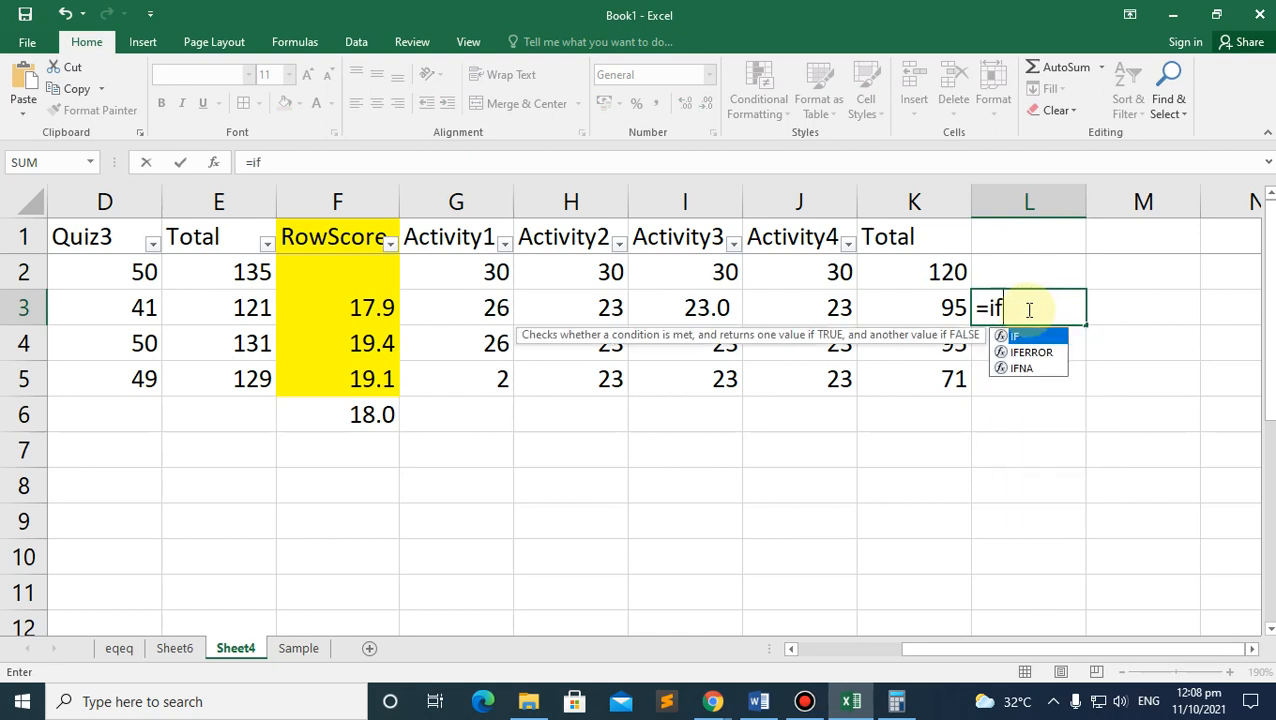
pyautogui.write('()')
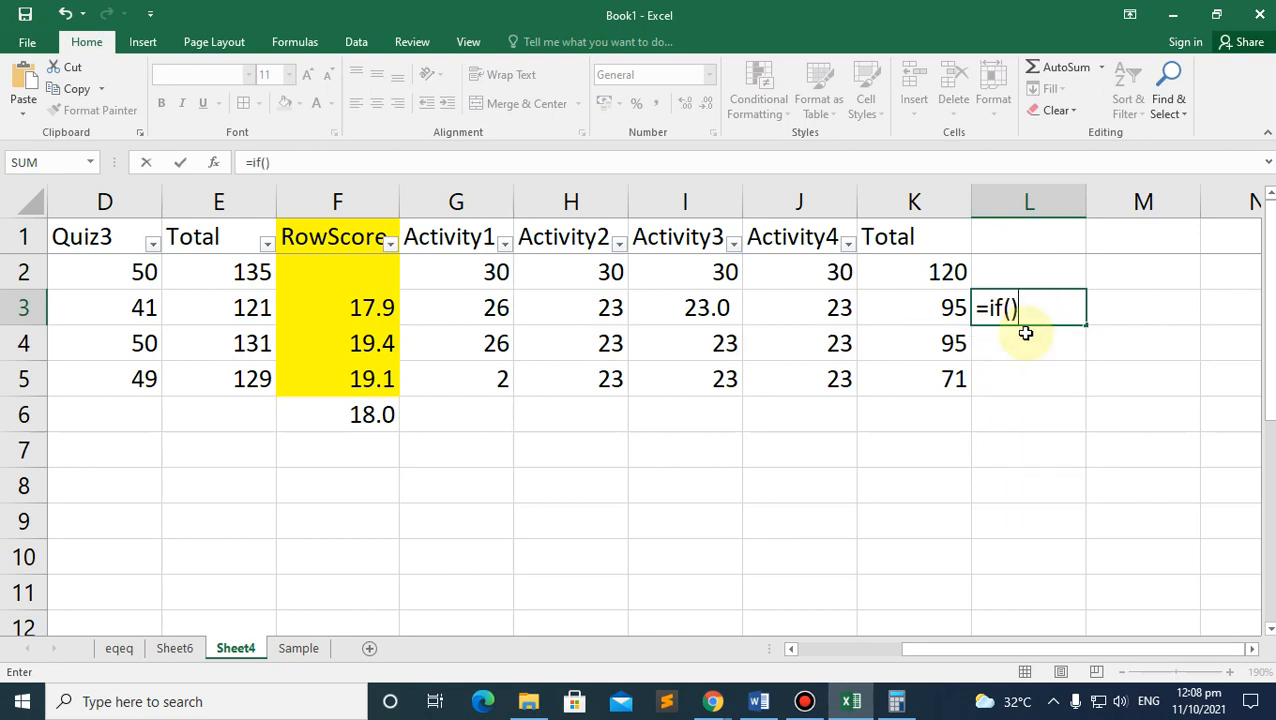
pyautogui.click(1011, 308)
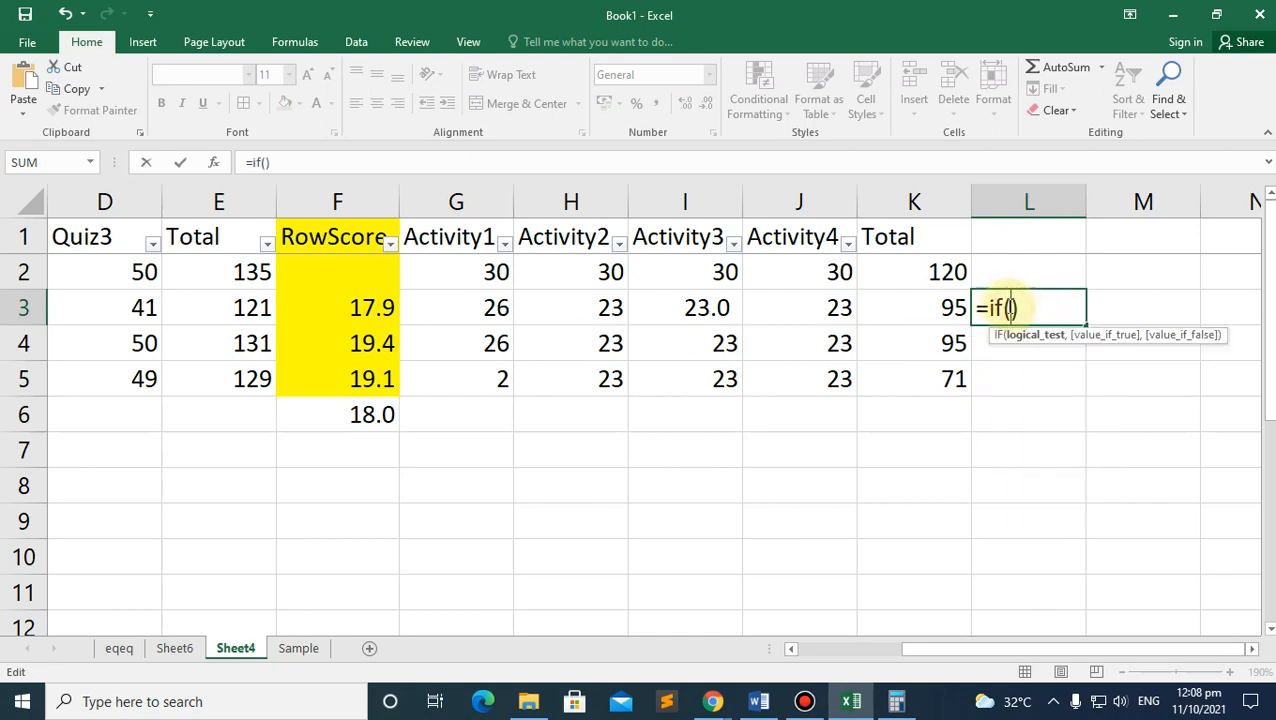
pyautogui.click(948, 308)
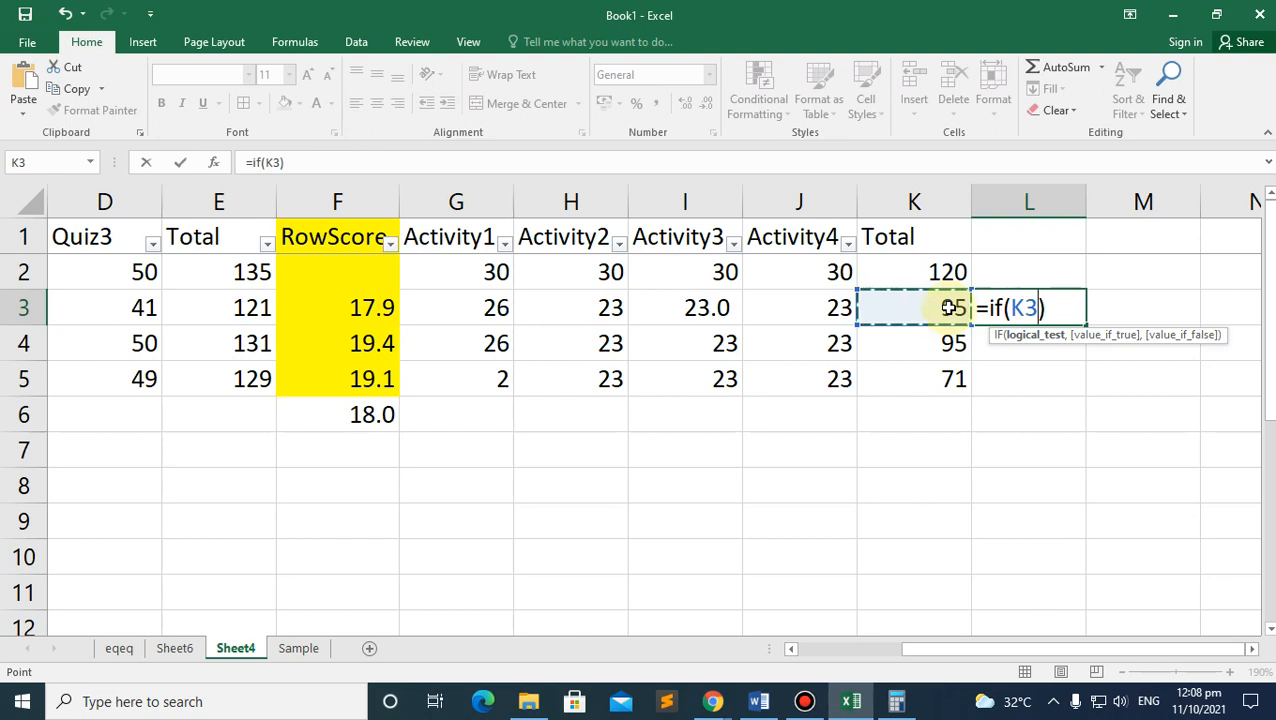
pyautogui.write('>')
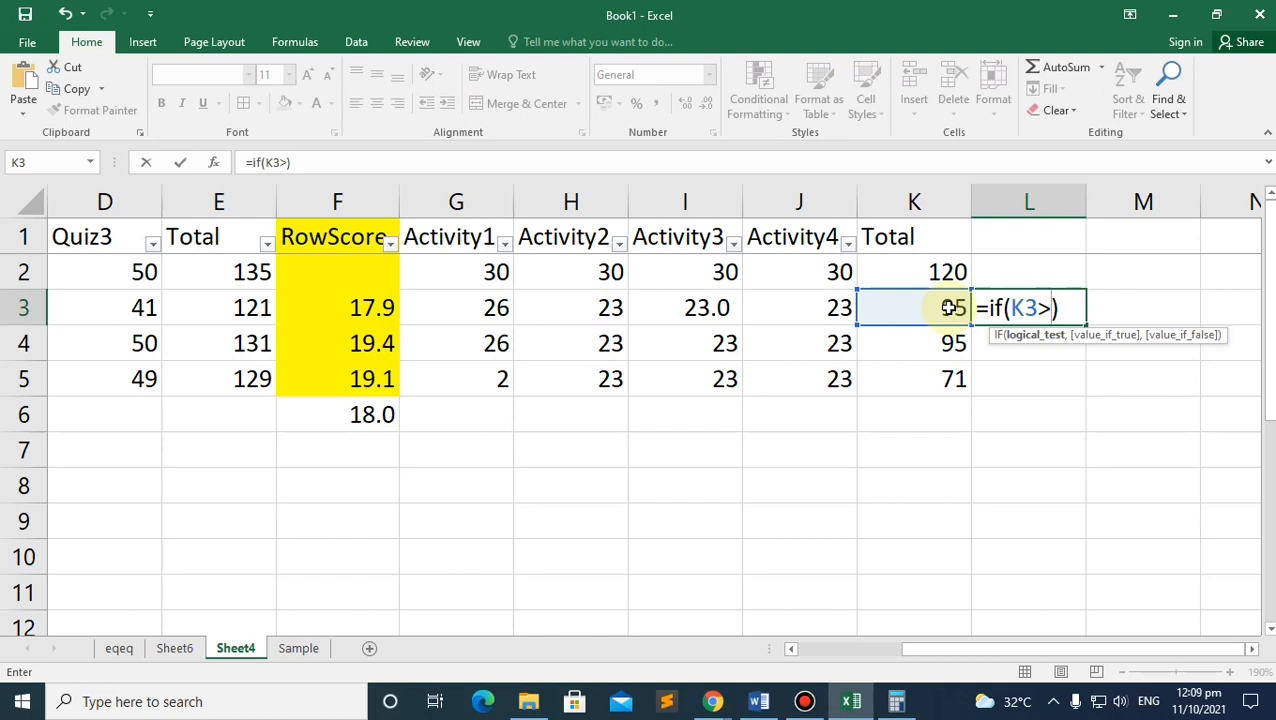
pyautogui.write('75,')
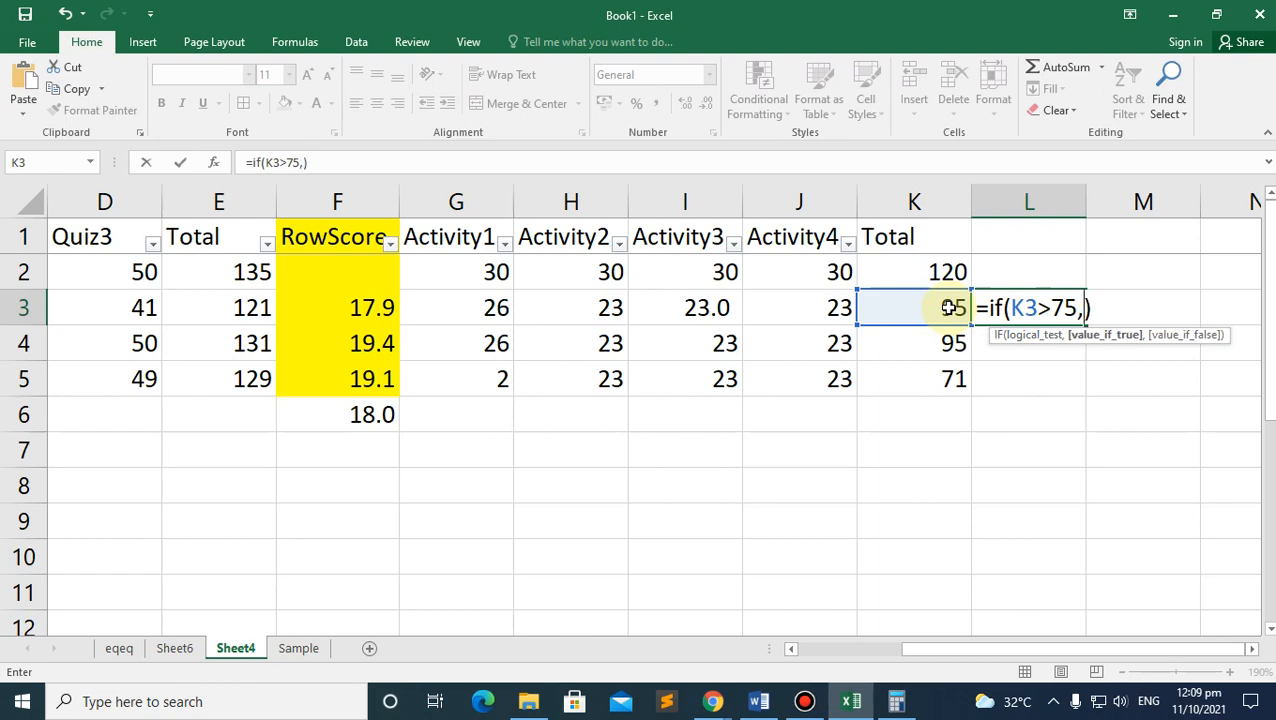
pyautogui.write('""')
pyautogui.click(948, 308)
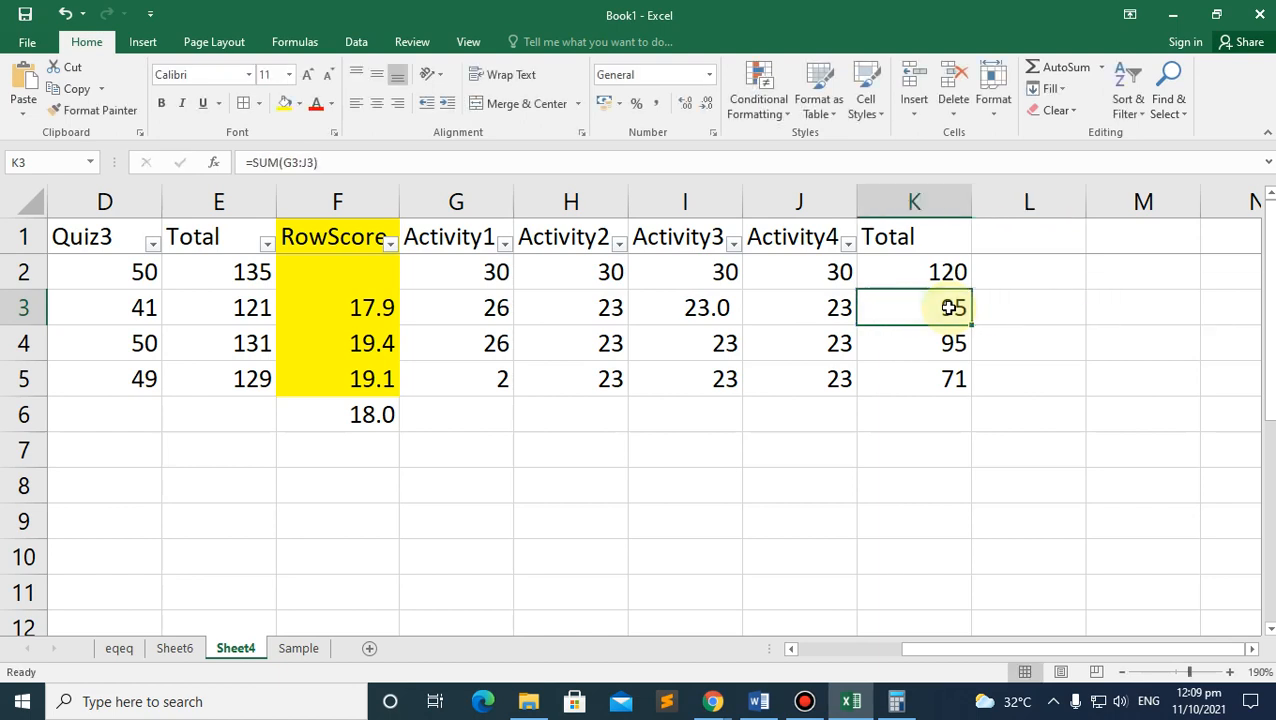
pyautogui.click(1040, 315)
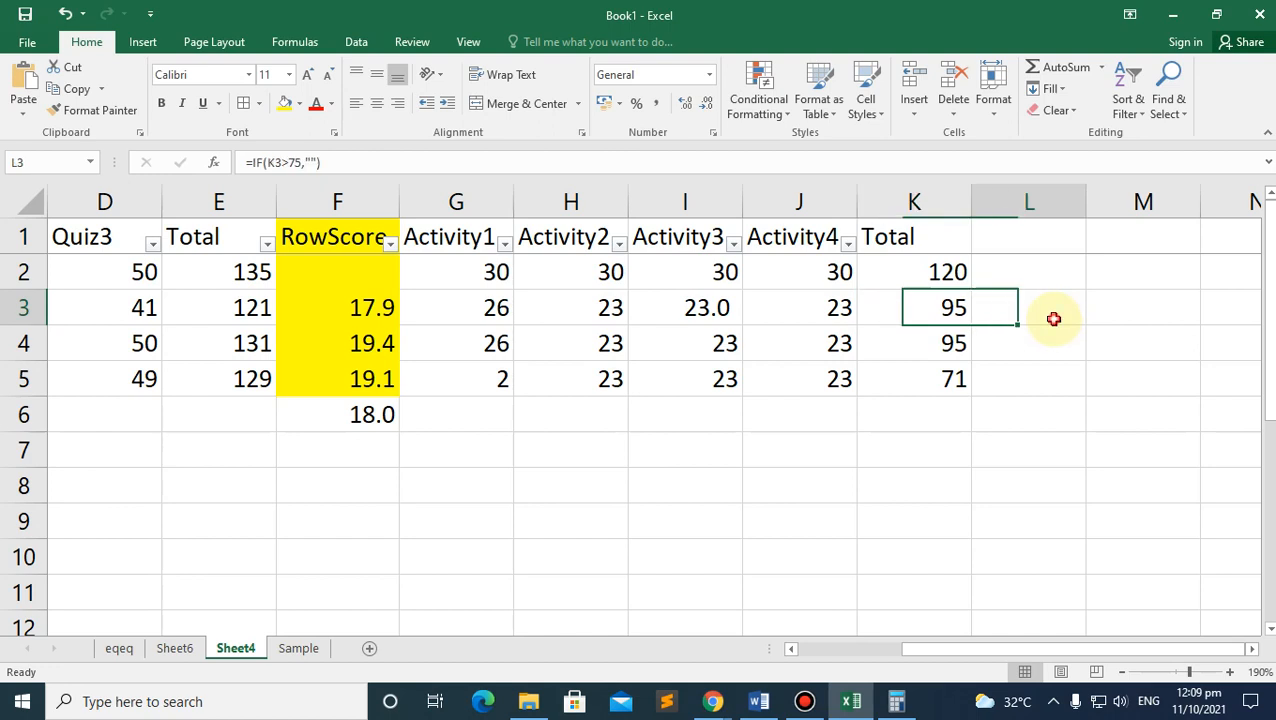
pyautogui.click(311, 163)
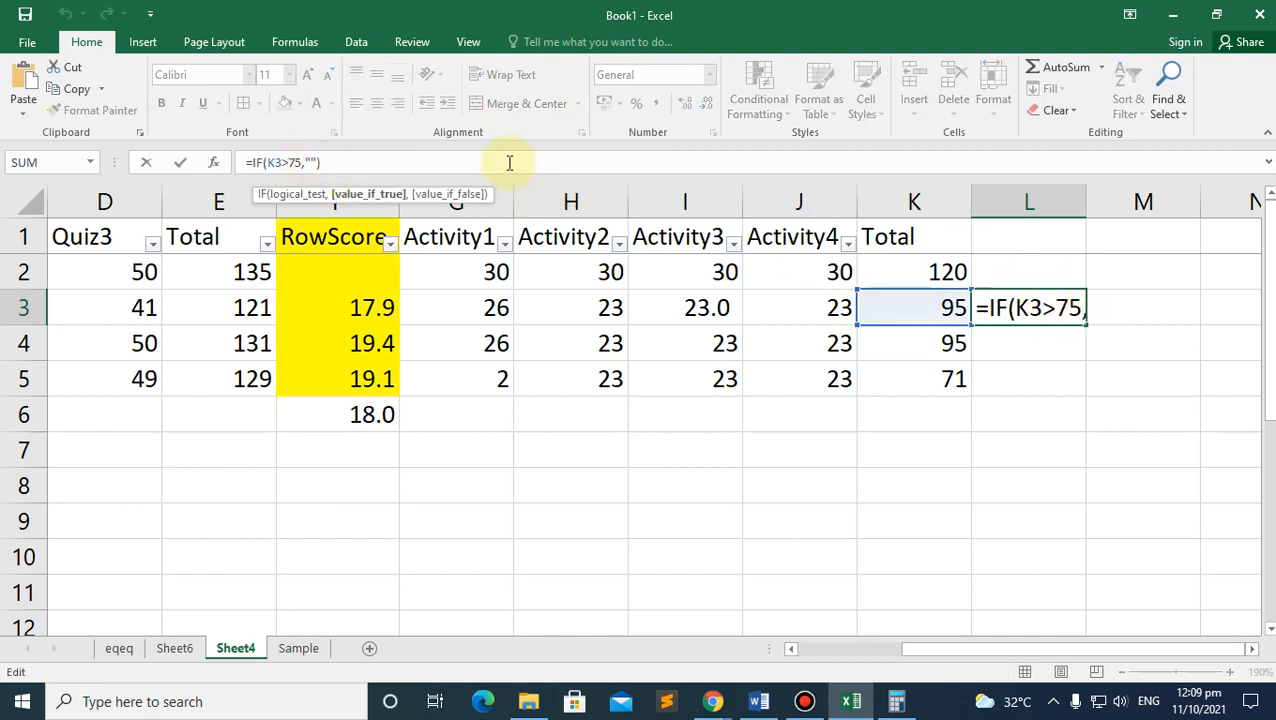
pyautogui.write('Ok kaa')
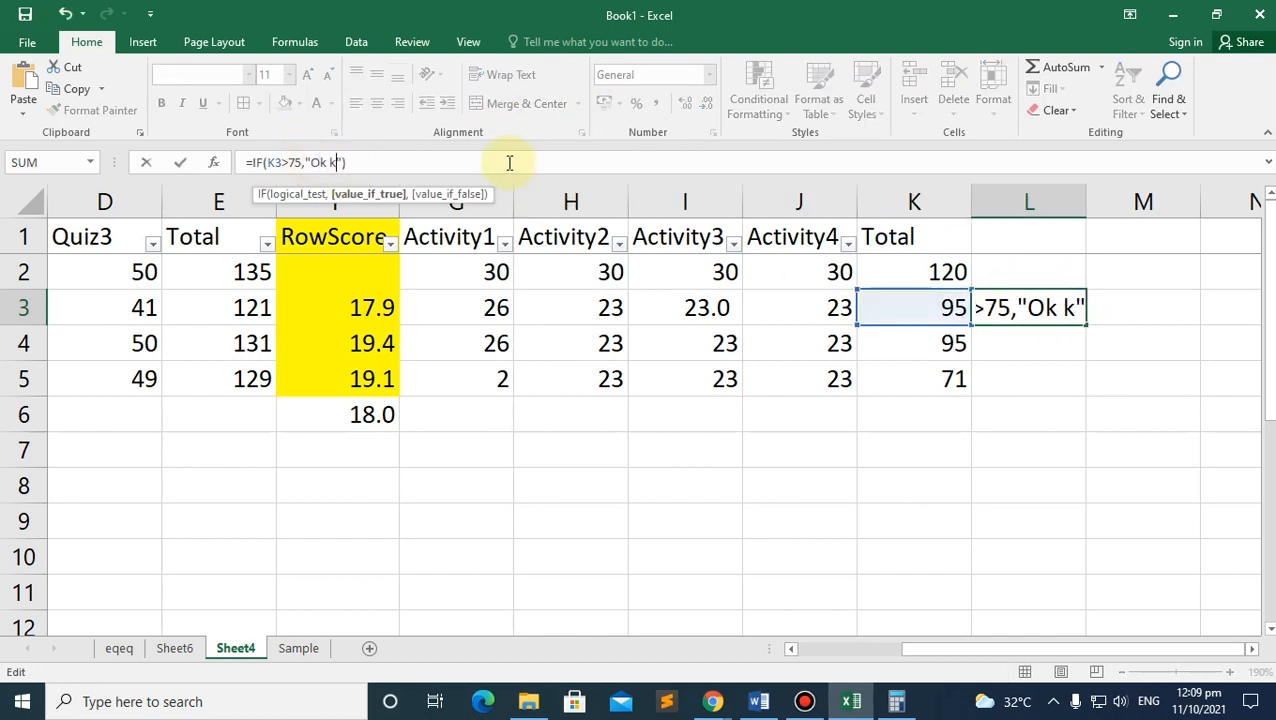
pyautogui.write('yo')
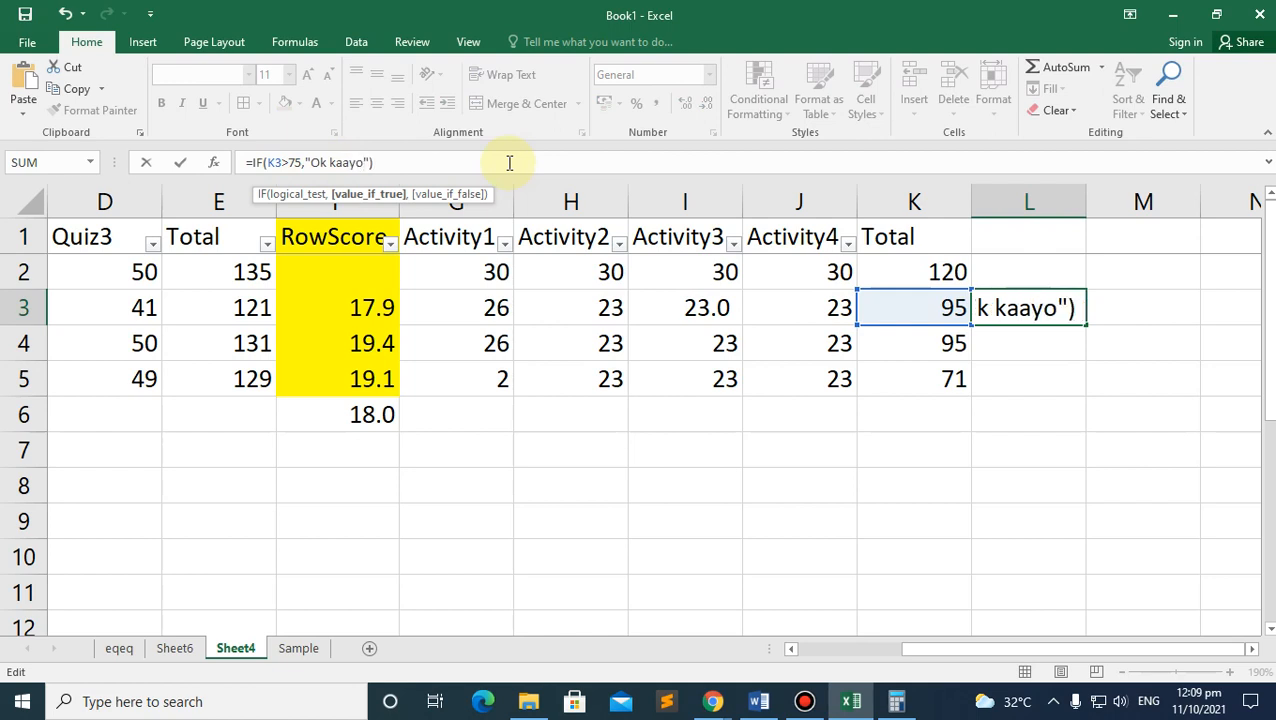
pyautogui.write('!"')
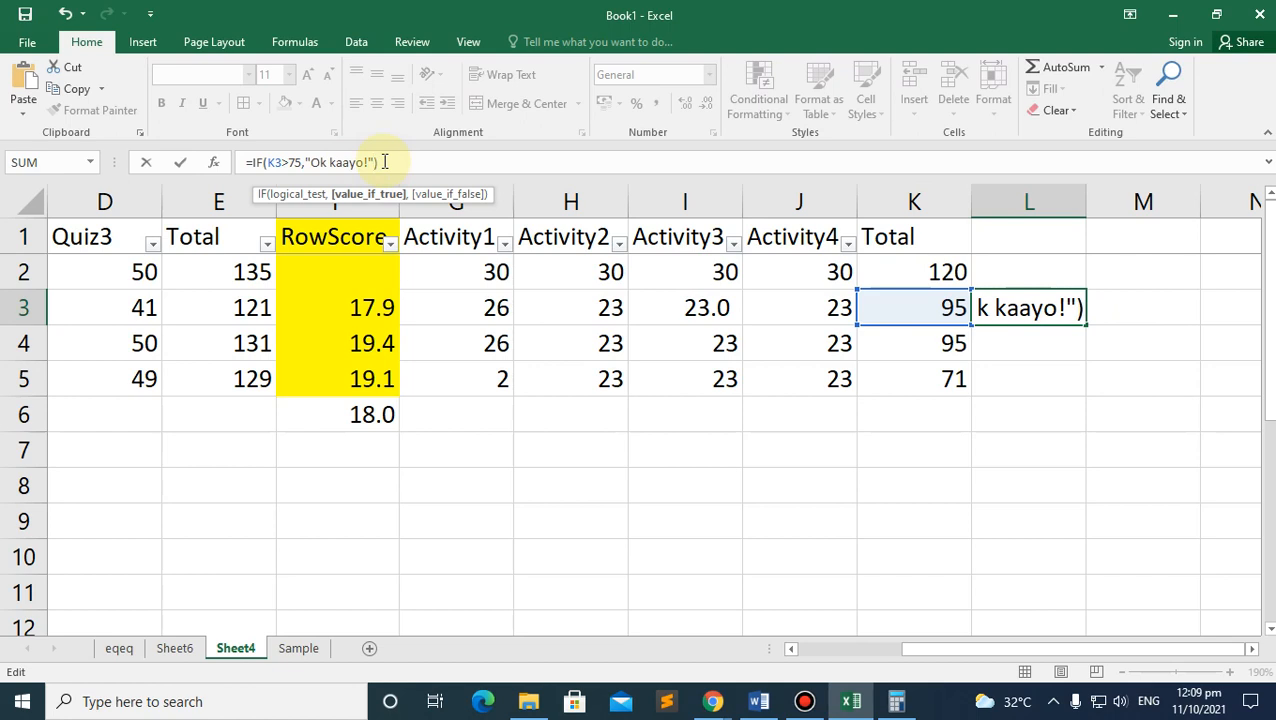
pyautogui.write(',""')
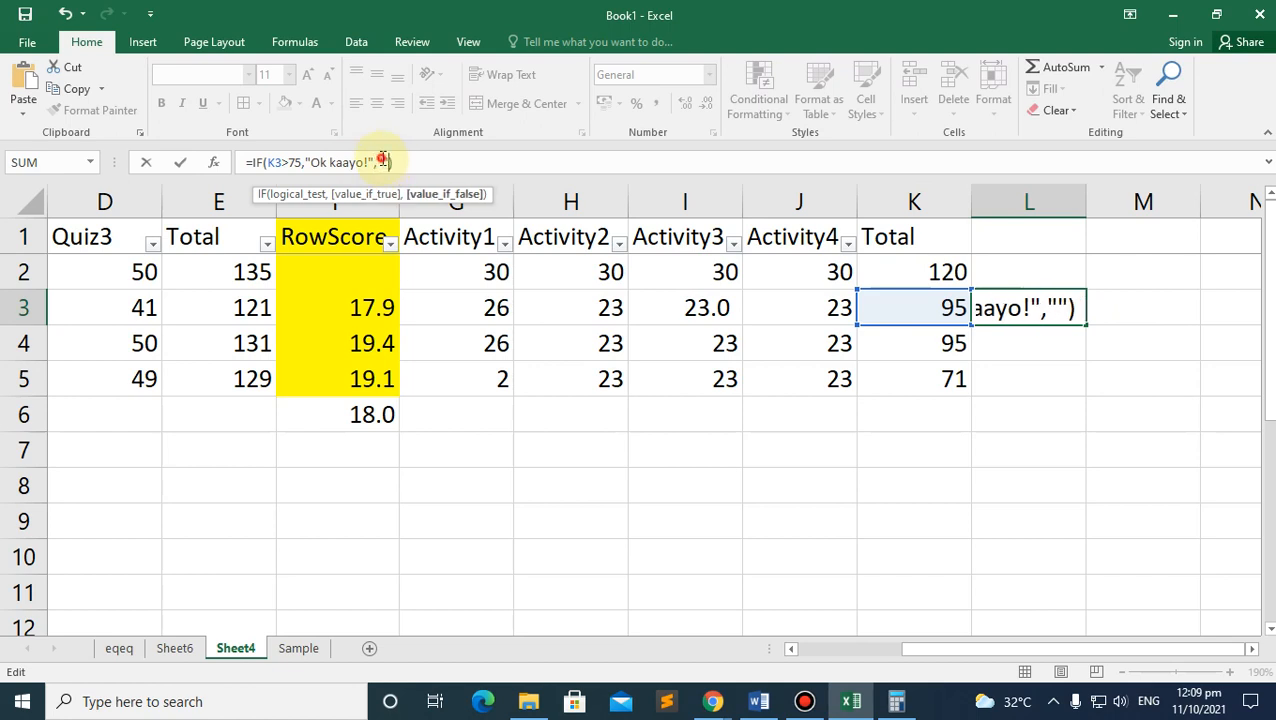
pyautogui.click(382, 160)
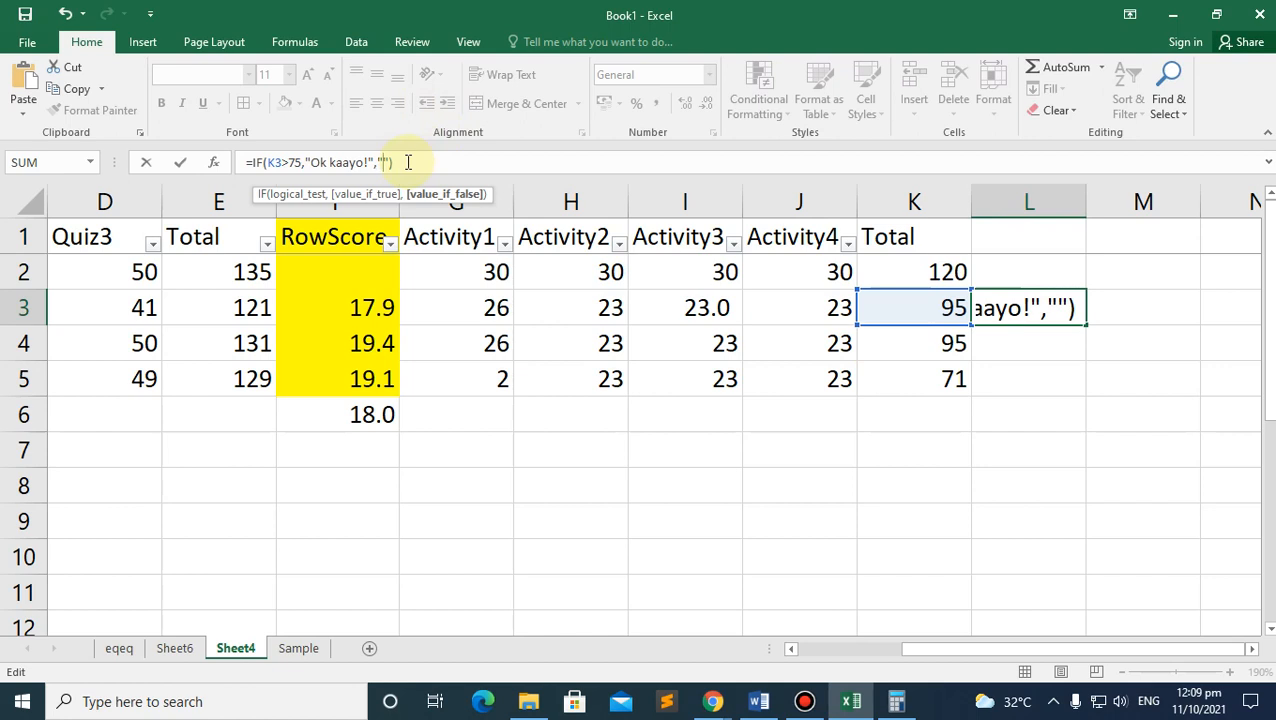
pyautogui.write('Way Swerte')
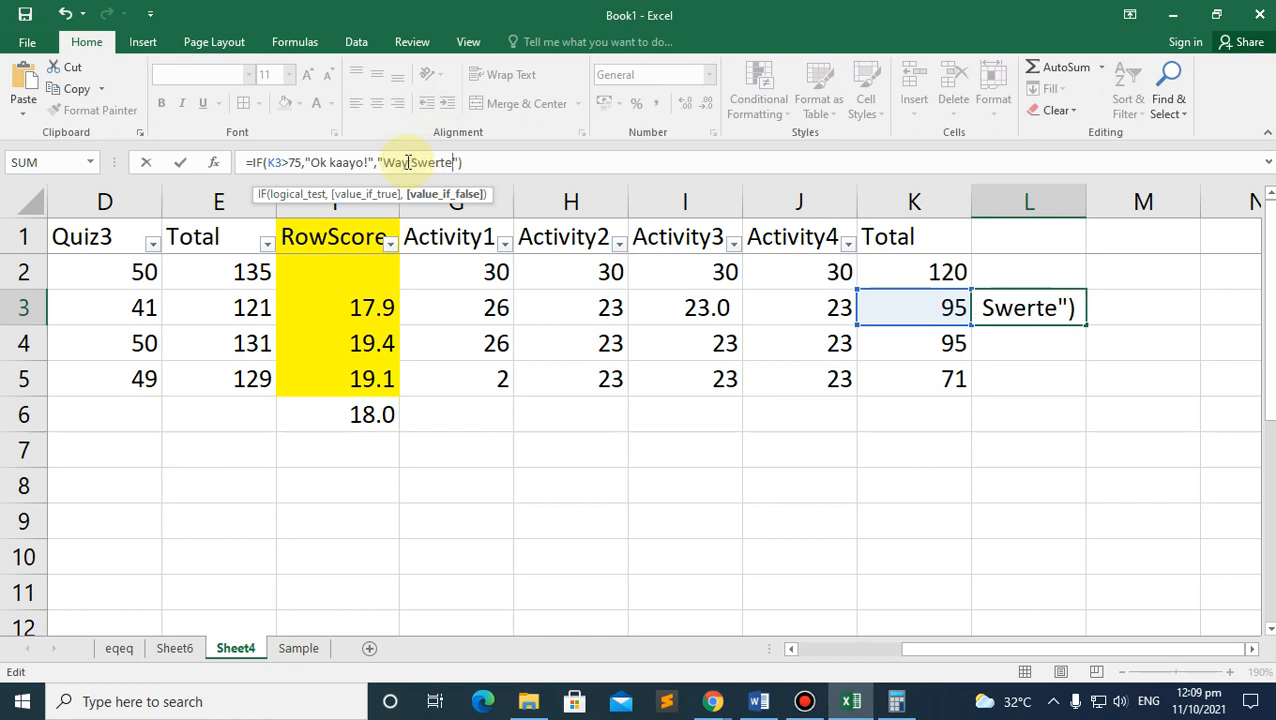
pyautogui.write('!')
pyautogui.press('Return')
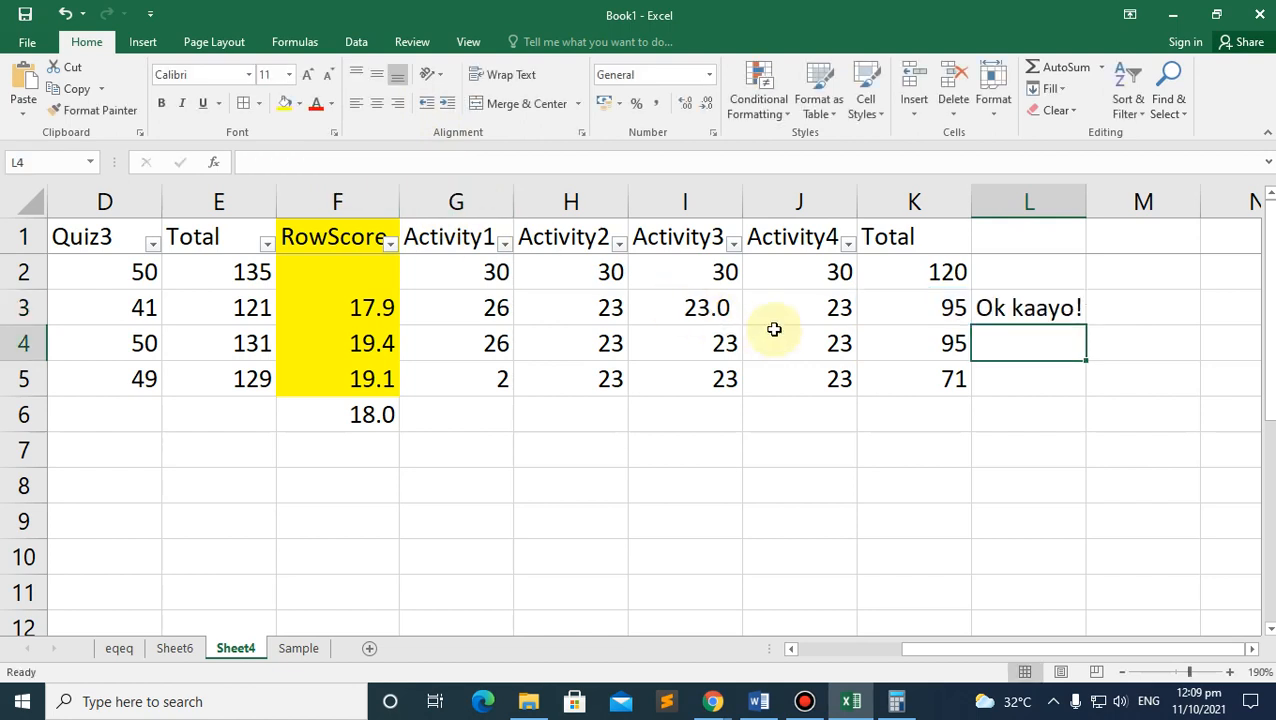
# Step: Fill the L3 remark formula down to L5 and widen column L to fit the remarks
pyautogui.click(1040, 308)
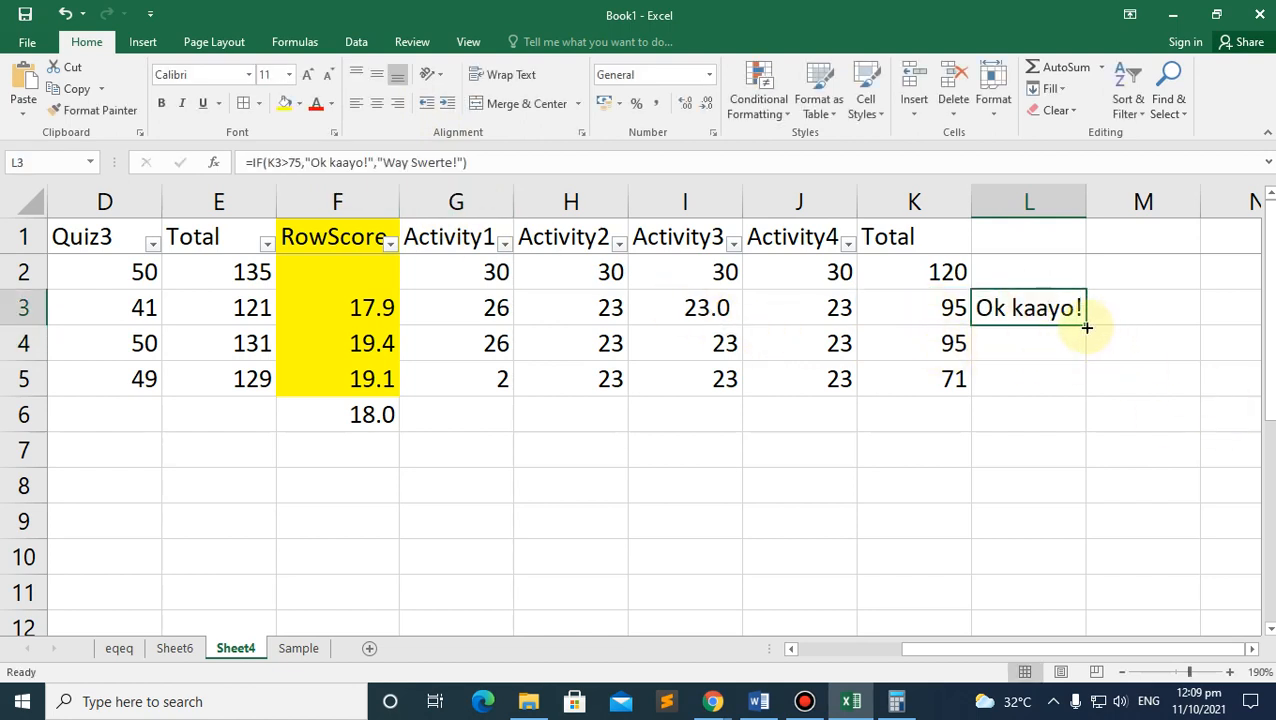
pyautogui.moveTo(1086, 327); pyautogui.dragTo(1088, 392)
pyautogui.click(1008, 424)
pyautogui.moveTo(1087, 193); pyautogui.dragTo(1146, 201)
pyautogui.click(945, 374)
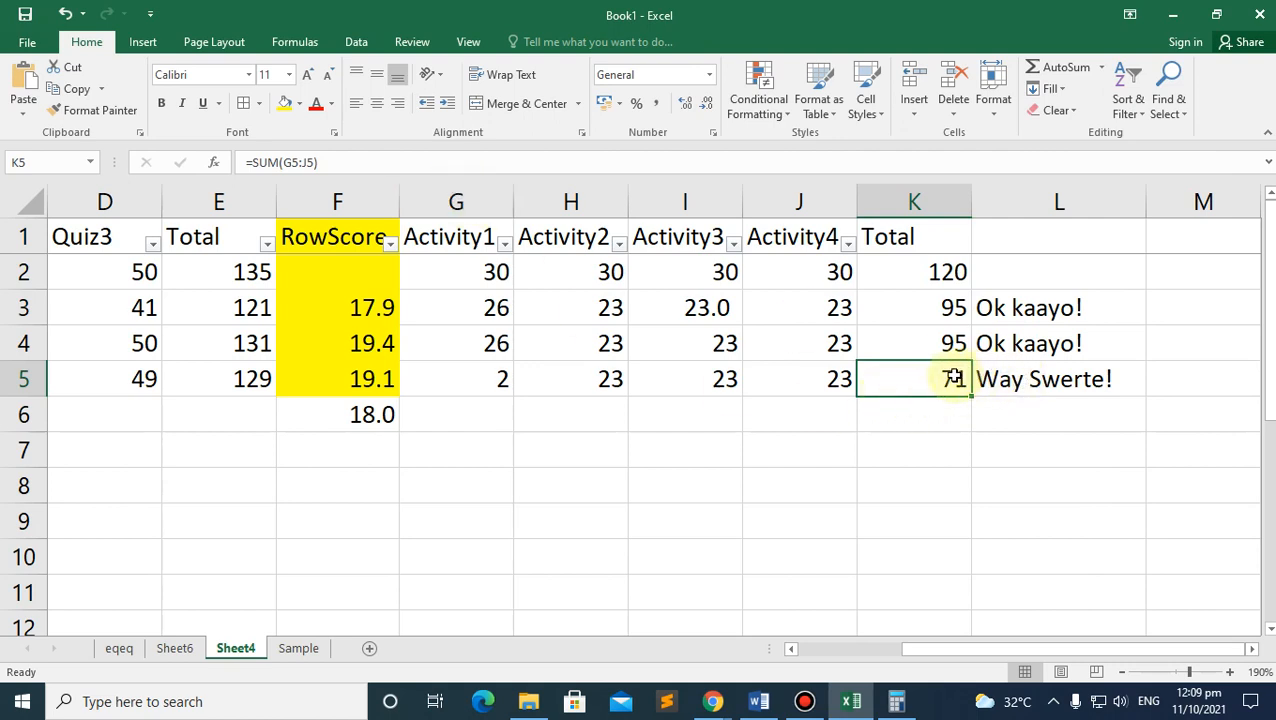
pyautogui.click(1002, 380)
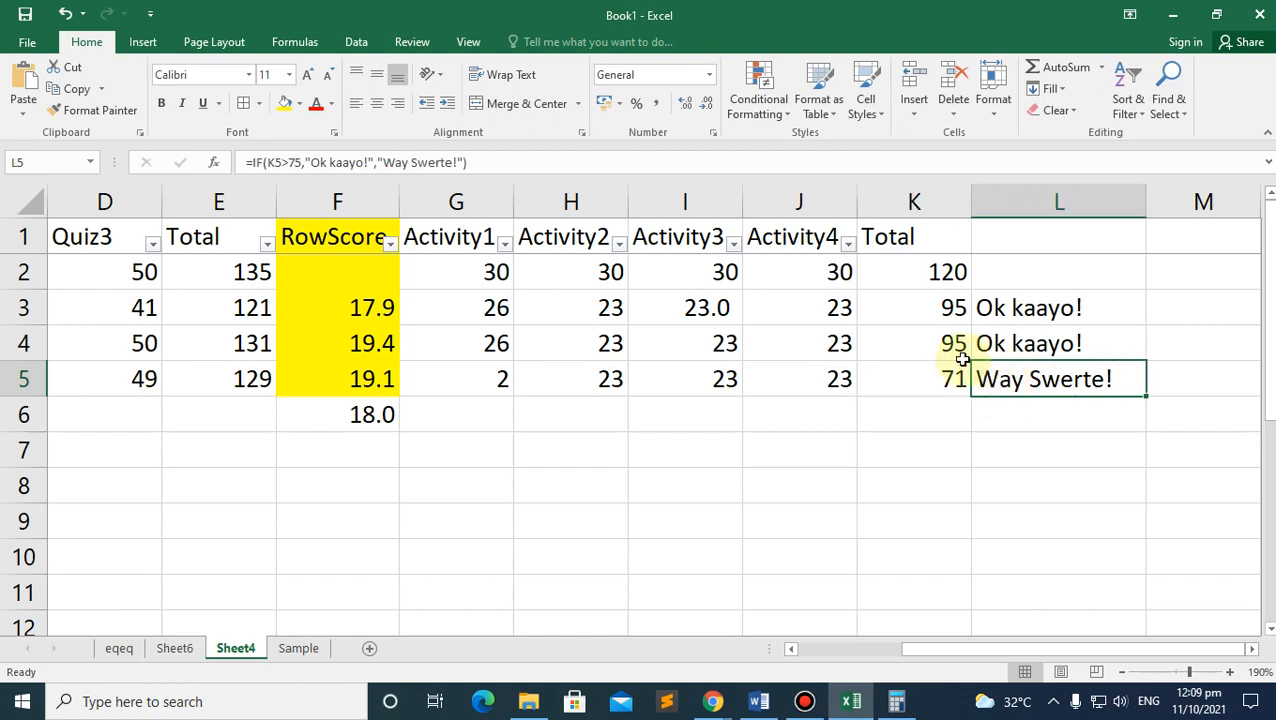
# Step: Change J4 to 1 so K4 drops to 73 and L4 reads Way Swerte!
pyautogui.click(805, 337)
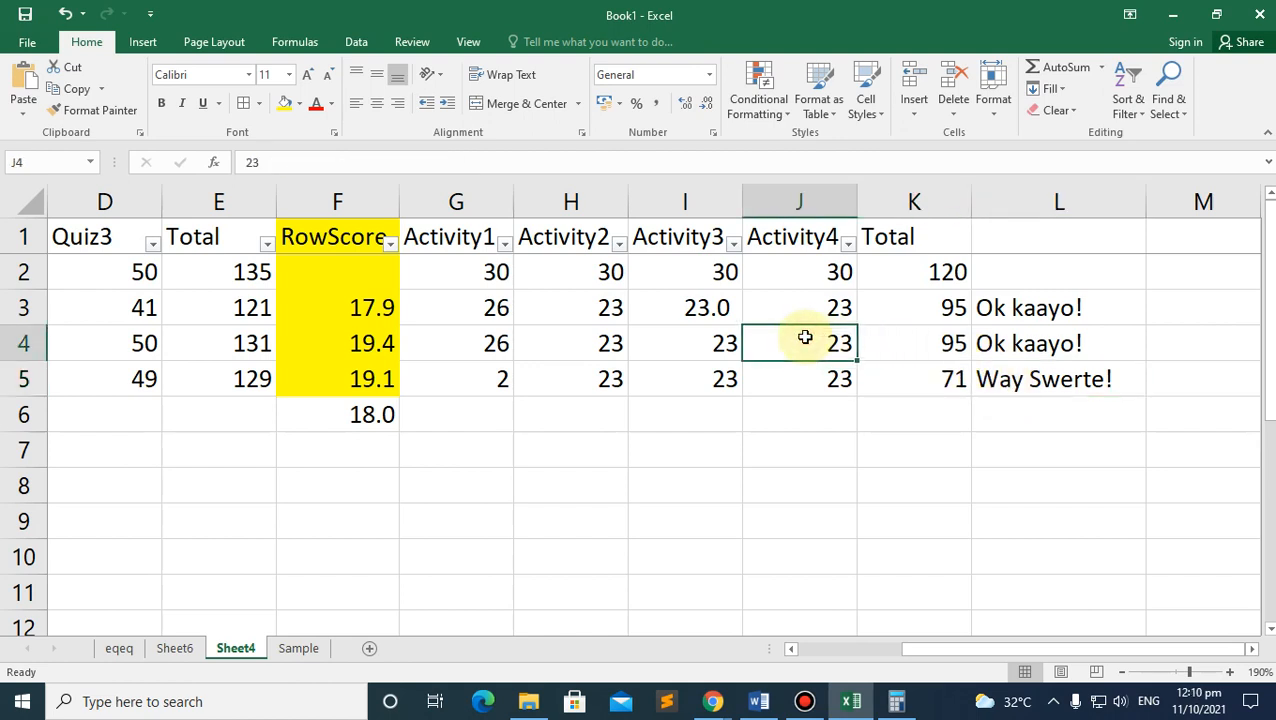
pyautogui.write('1')
pyautogui.press('Return')
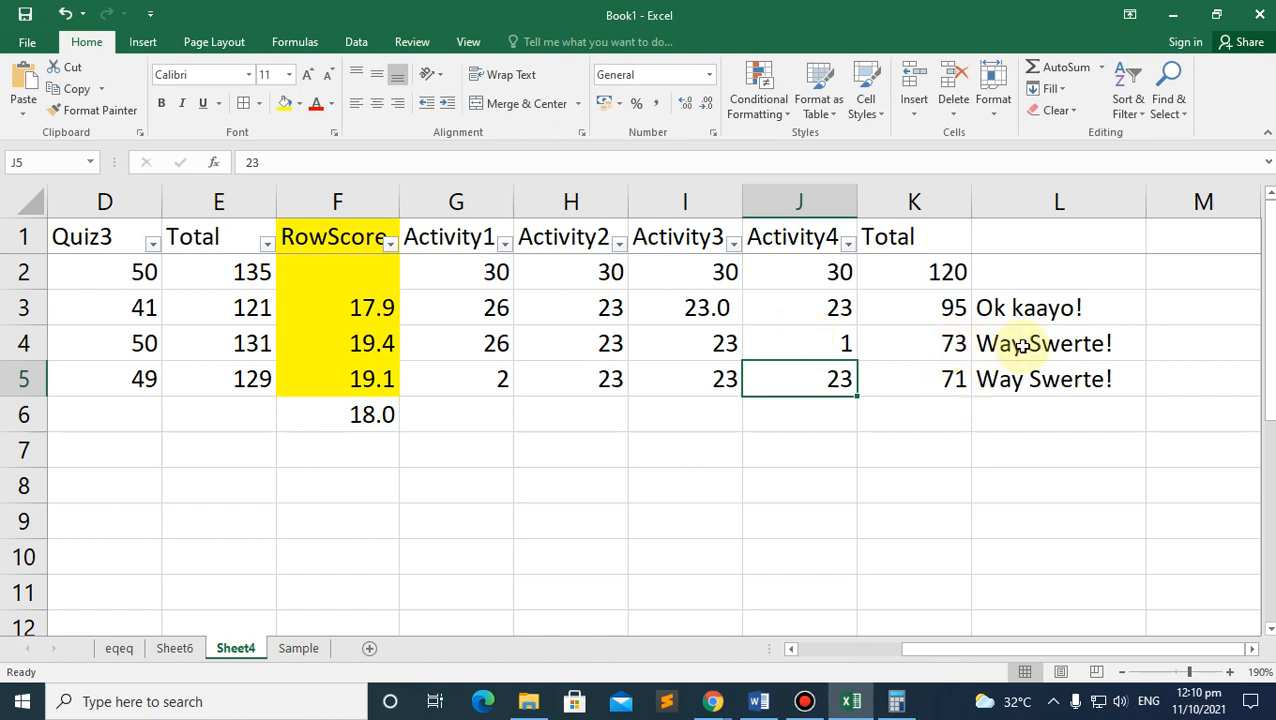
pyautogui.click(1030, 305)
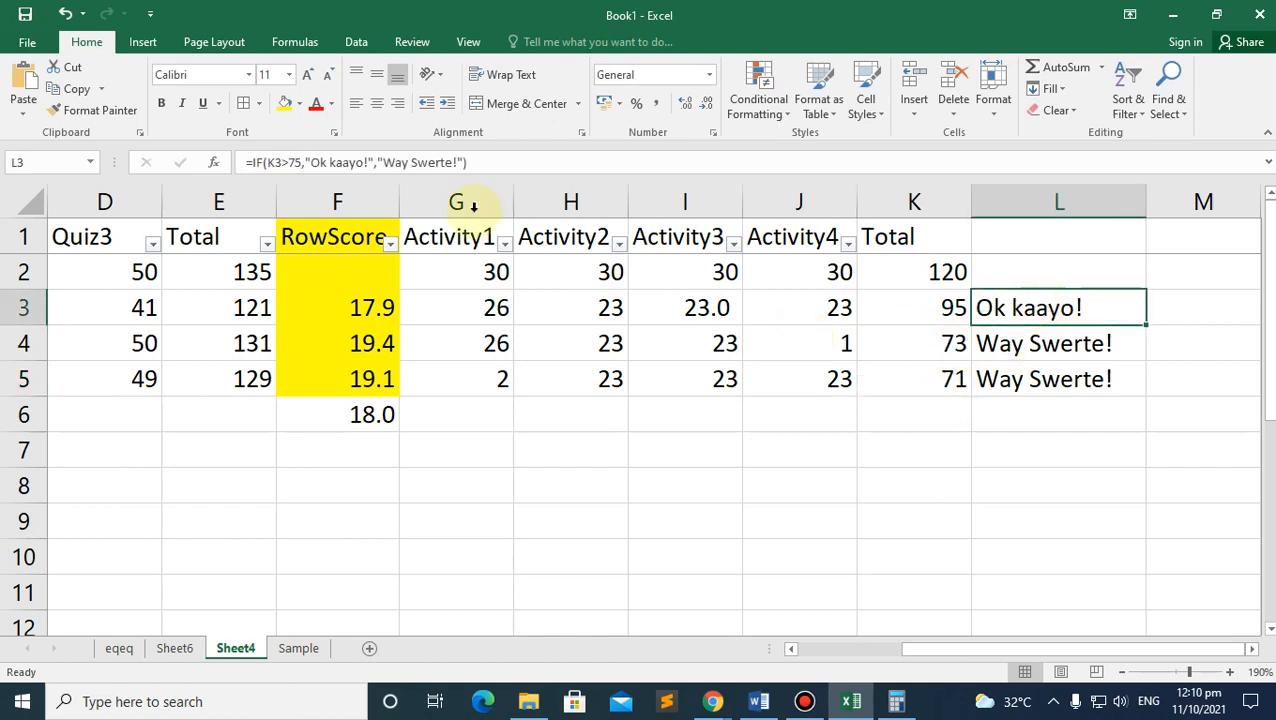
pyautogui.click(330, 162)
# Step: Glance at the module PDF, then show Word's steps 6–8 on remark colours and COUNTIF counts
pyautogui.moveTo(712, 700)
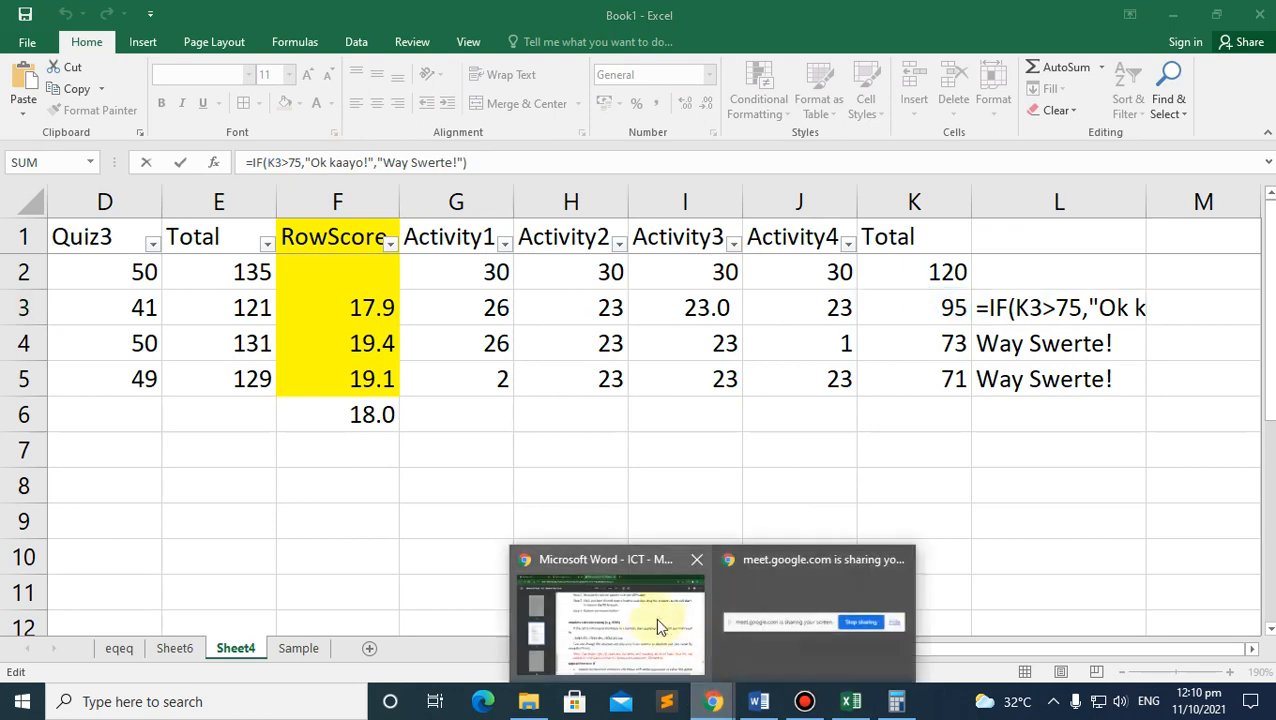
pyautogui.click(648, 615)
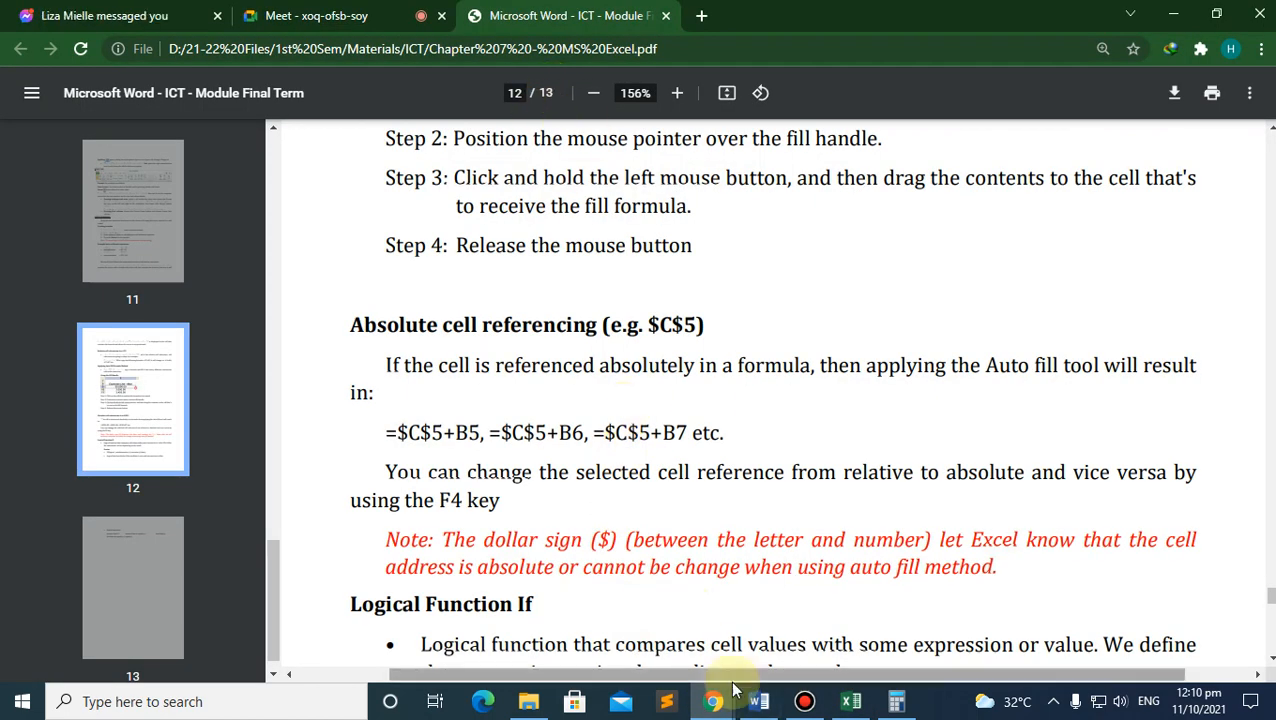
pyautogui.click(762, 703)
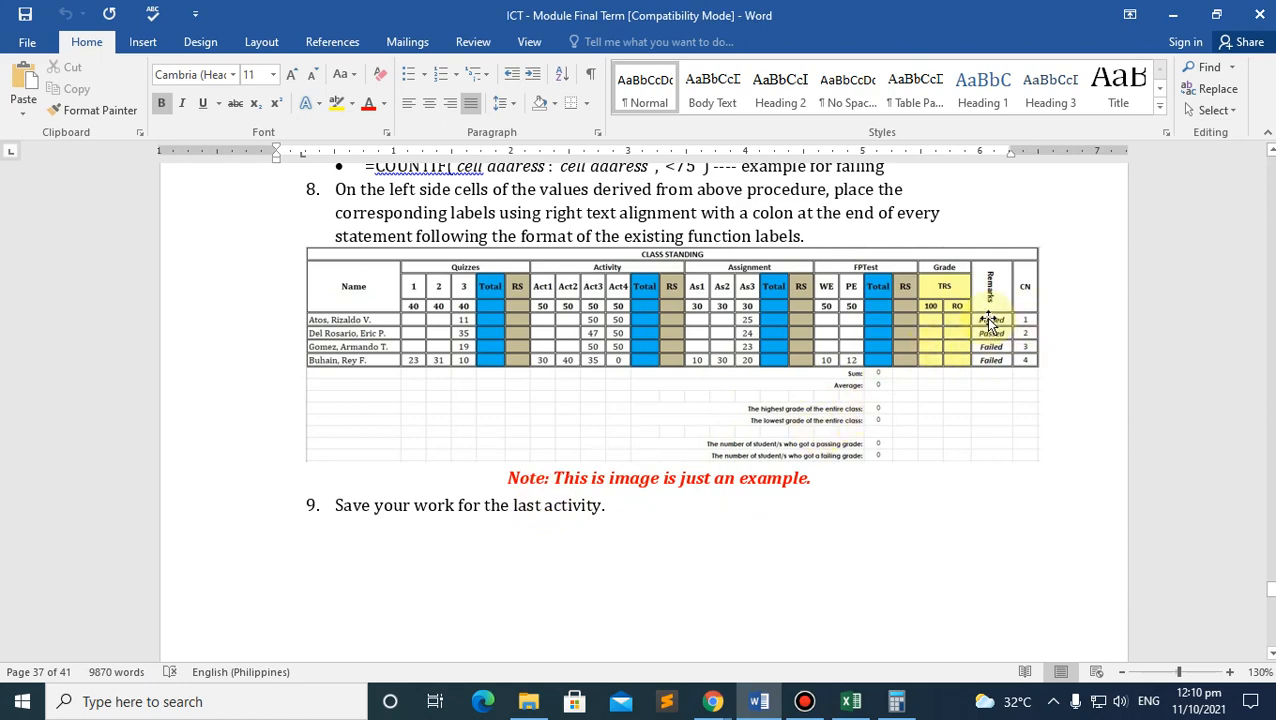
pyautogui.scroll(2, 690, 425)
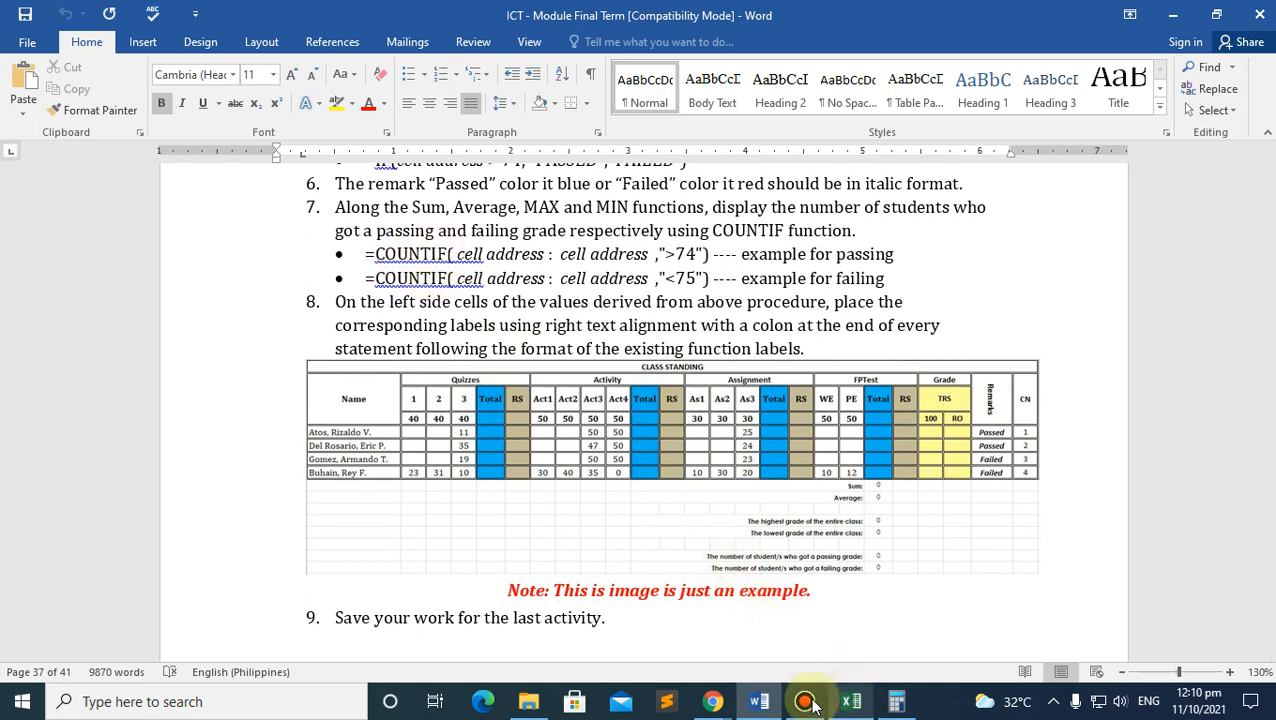
# Step: Return to Excel and start a COUNTIF formula in cell L7
pyautogui.click(851, 701)
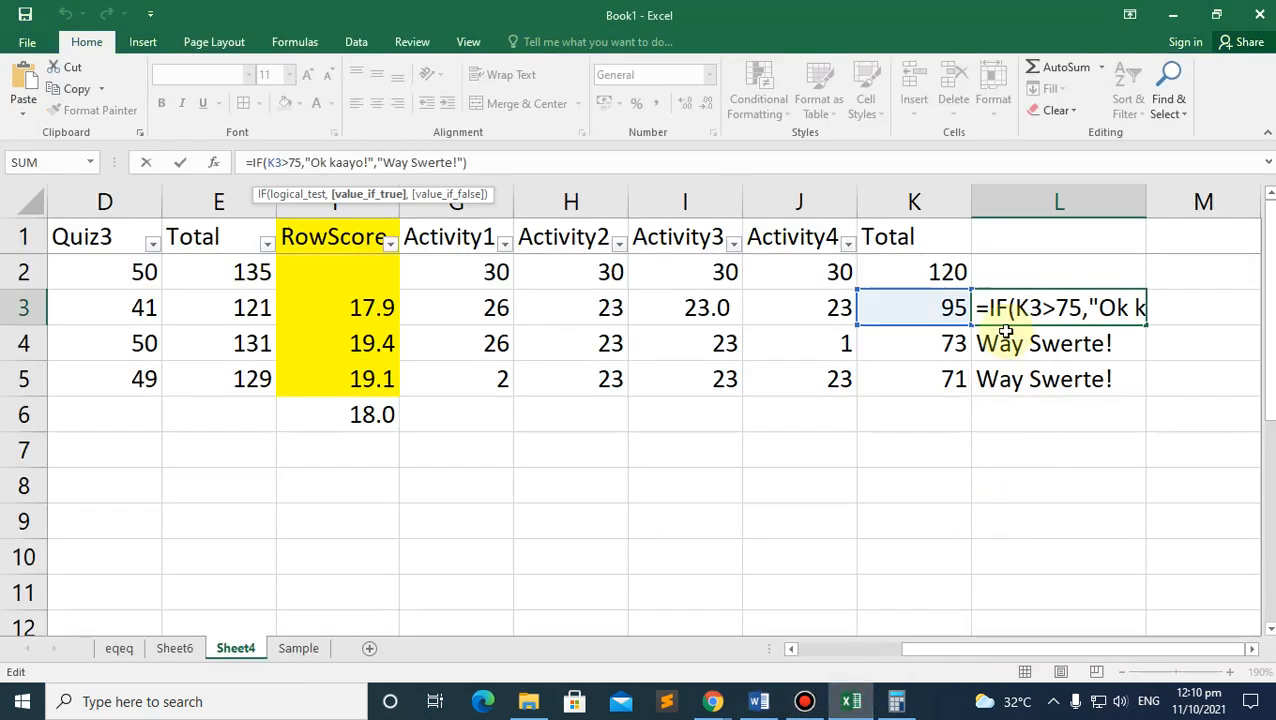
pyautogui.press('Return')
pyautogui.click(896, 449)
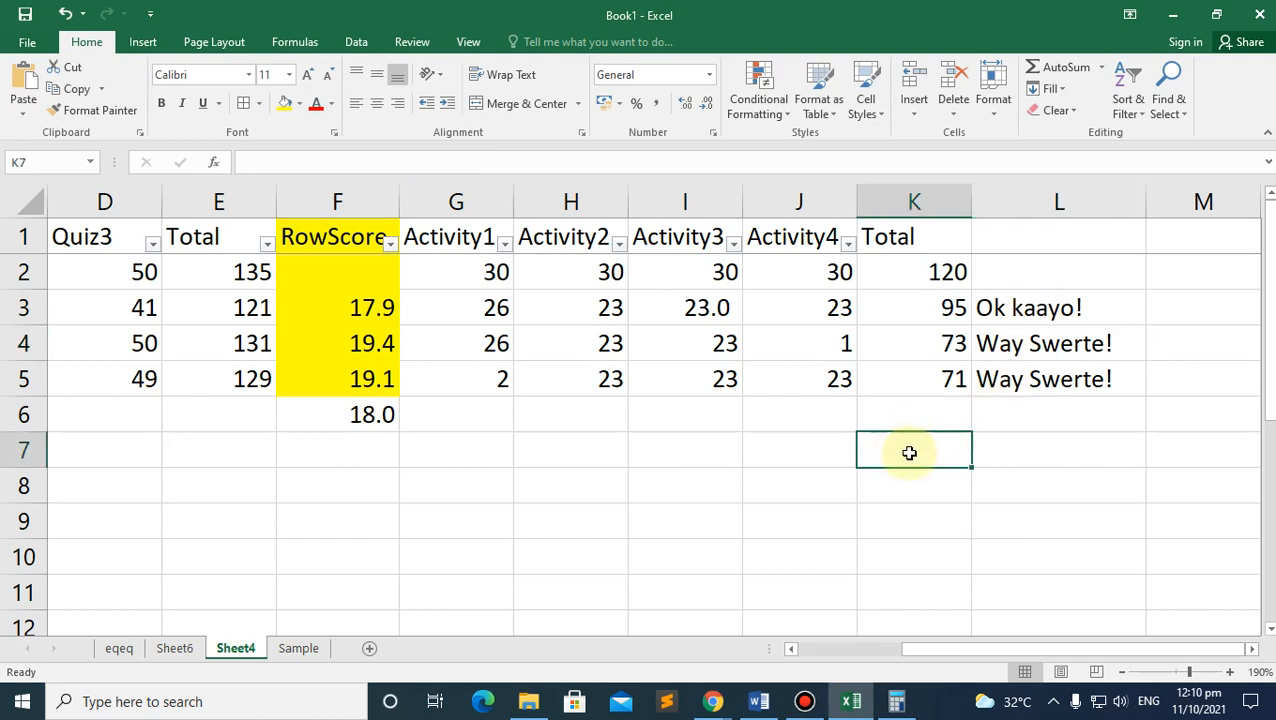
pyautogui.click(1024, 428)
pyautogui.click(1022, 448)
pyautogui.write('Coun')
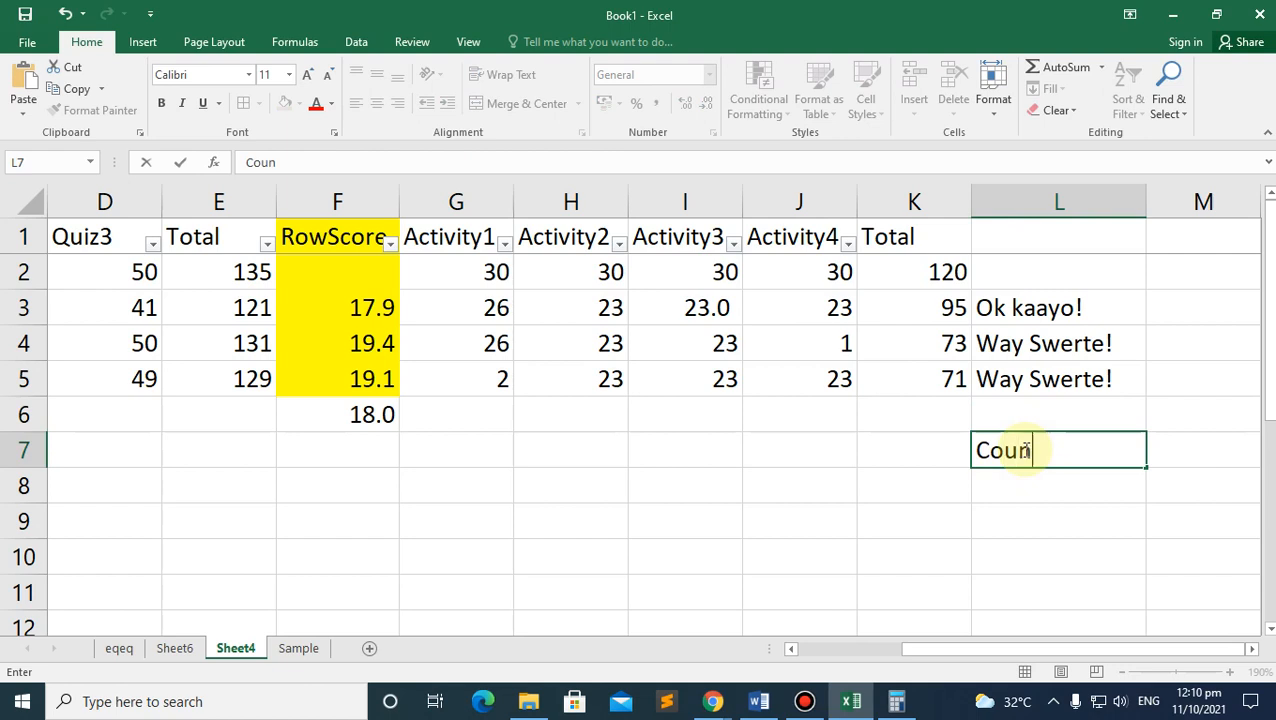
pyautogui.press('BackSpace')
pyautogui.press('BackSpace')
pyautogui.write('=count')
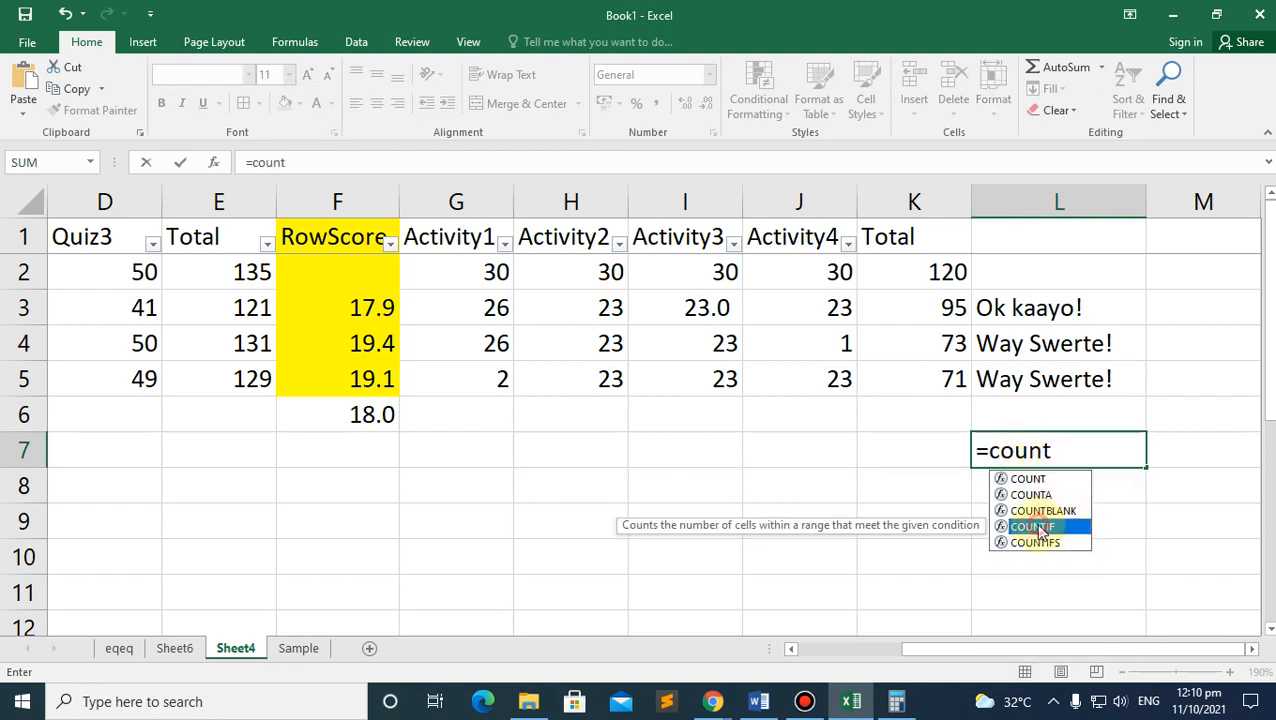
pyautogui.press('Return')
pyautogui.click(1054, 454)
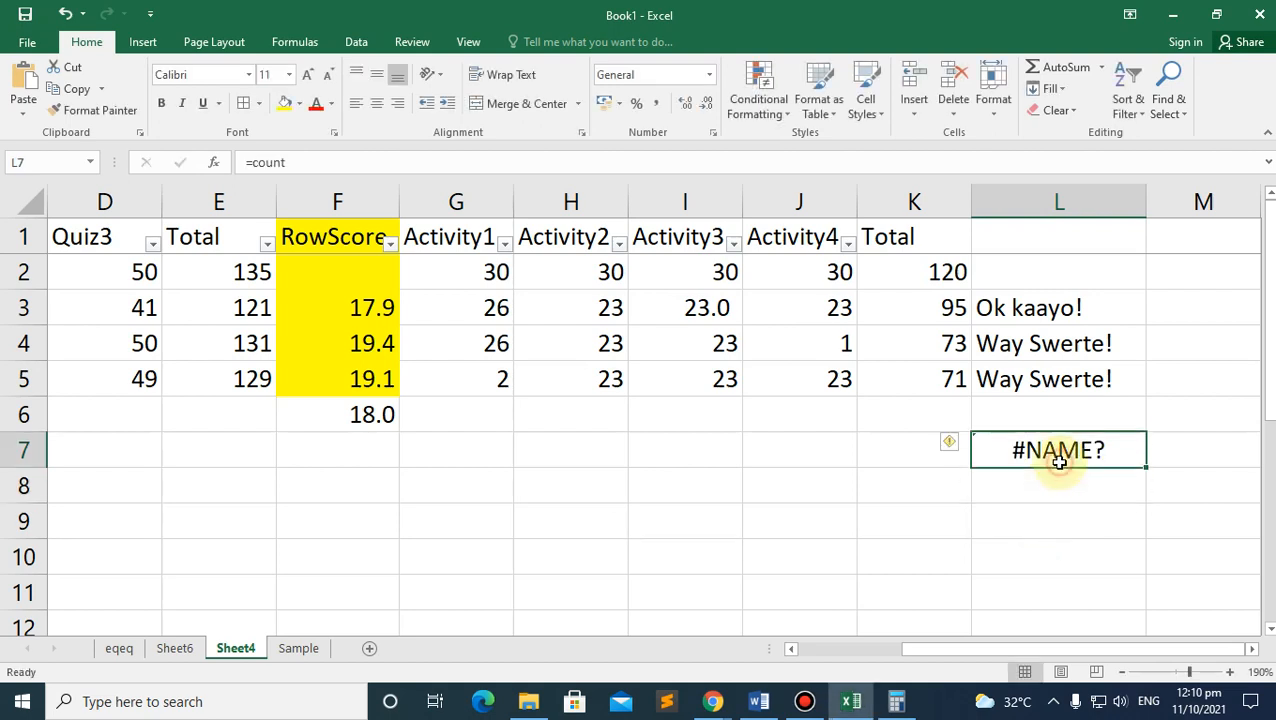
pyautogui.click(313, 163)
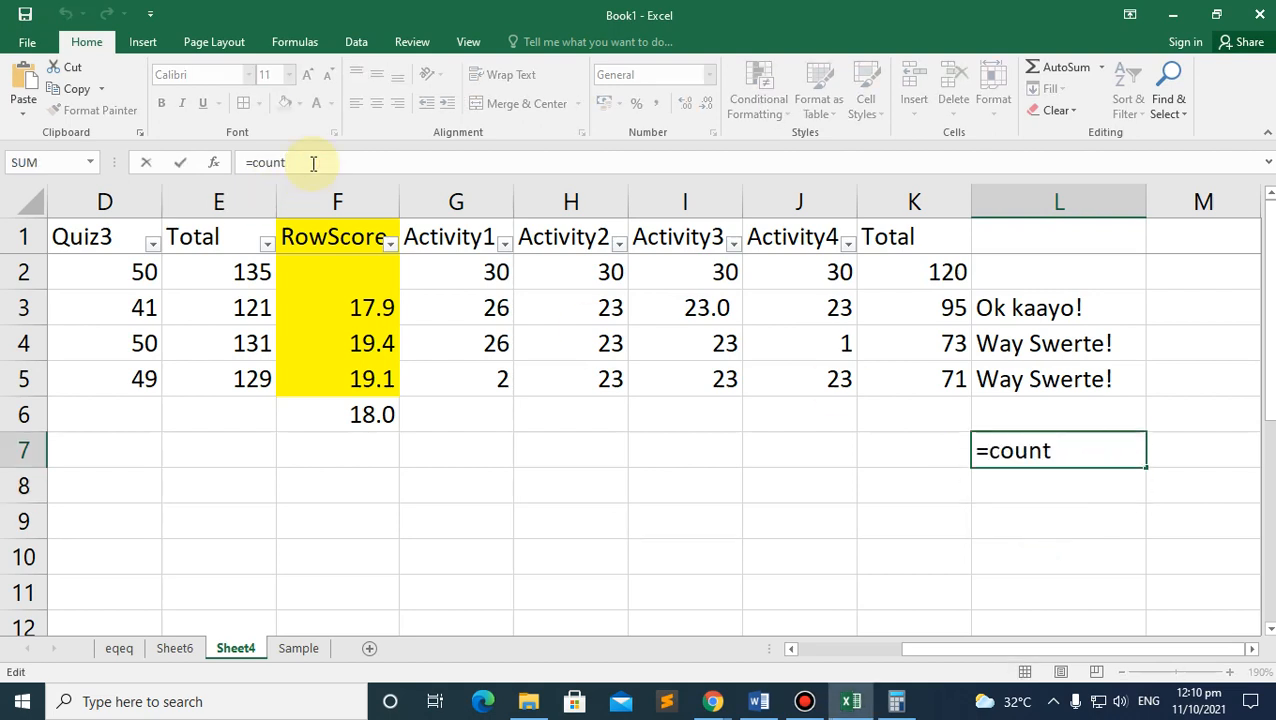
pyautogui.write('if()')
pyautogui.click(295, 162)
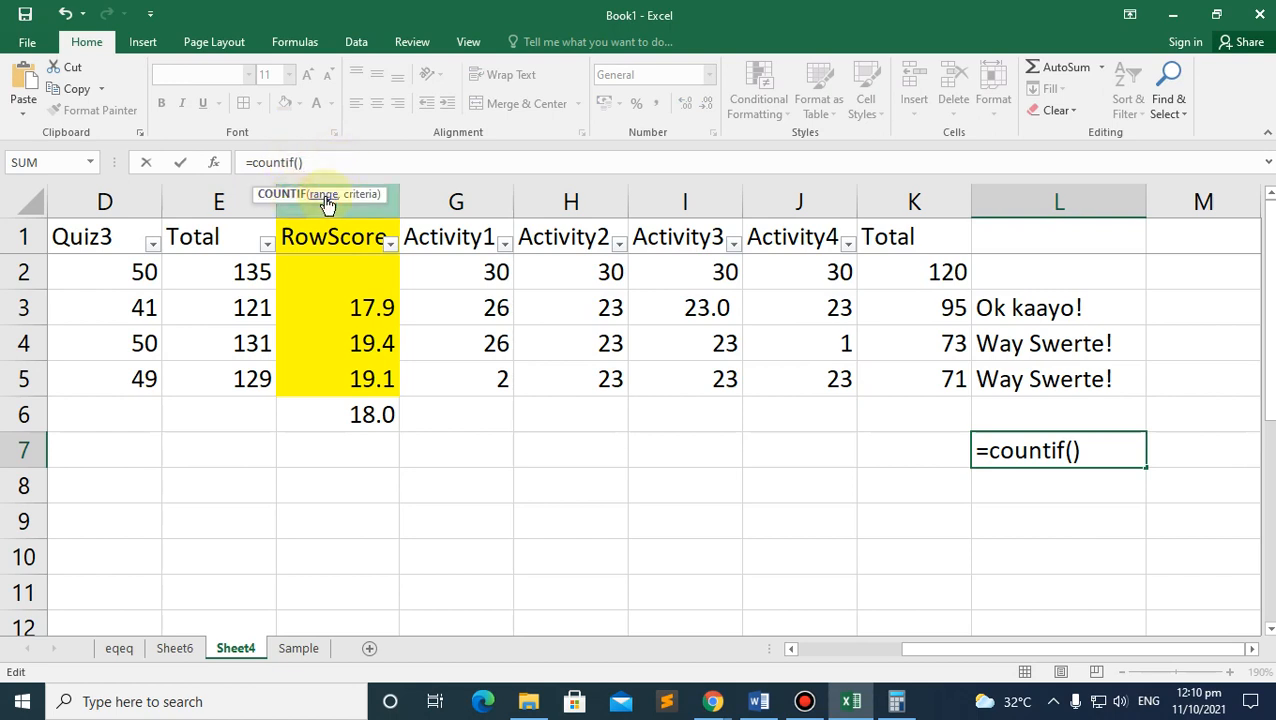
# Step: Complete L7 as =COUNTIF(L3:L5,"Ok kaayo!"), which returns 1
pyautogui.click(988, 312)
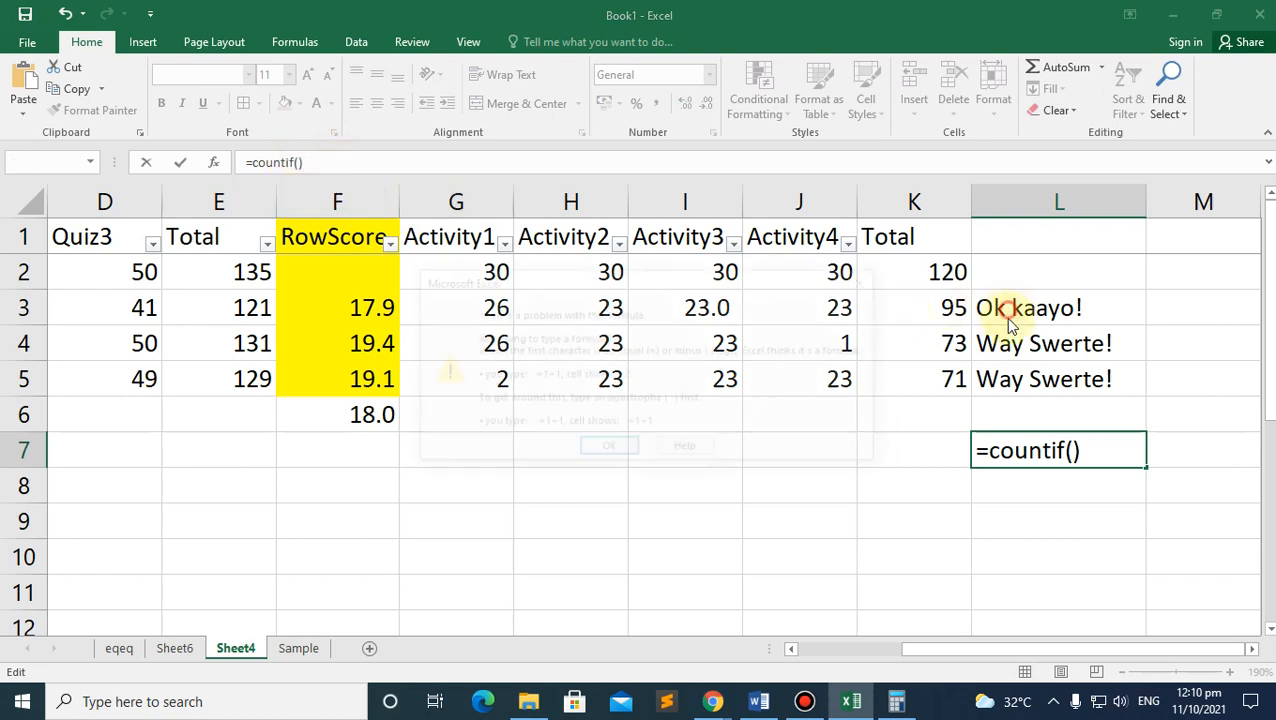
pyautogui.click(604, 449)
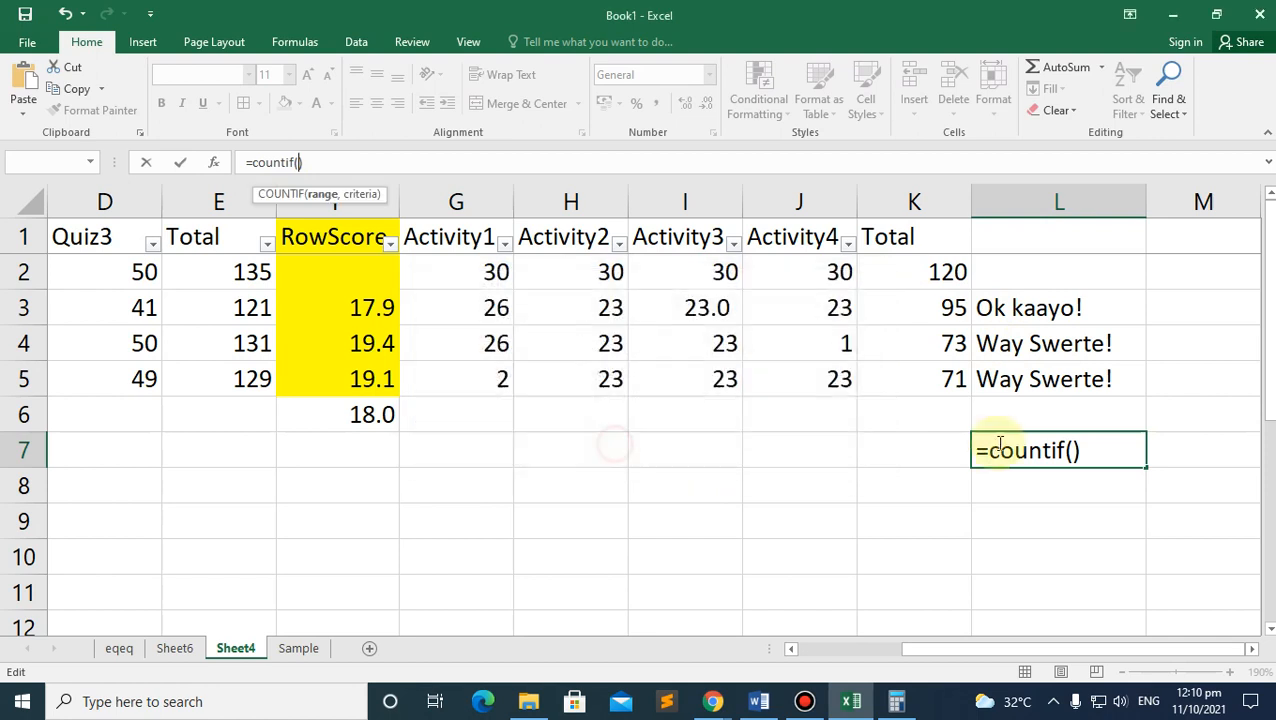
pyautogui.click(1072, 450)
pyautogui.moveTo(1030, 306); pyautogui.dragTo(1046, 384)
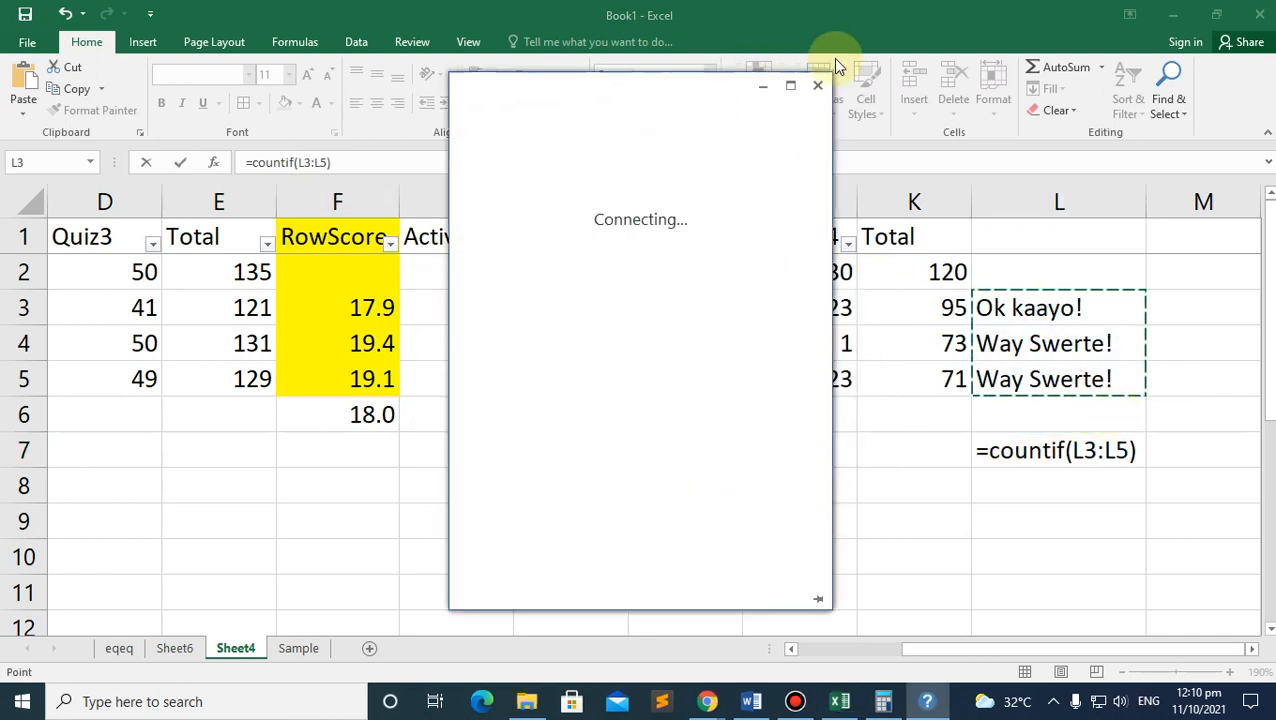
pyautogui.click(818, 87)
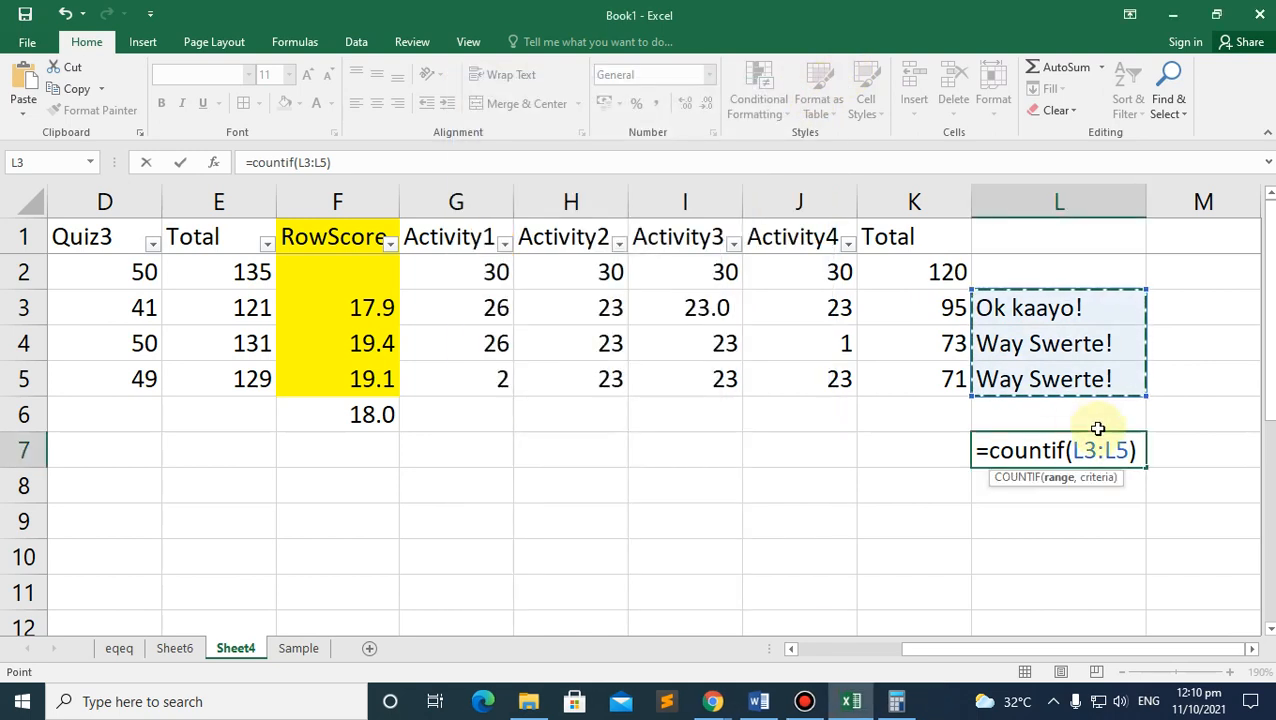
pyautogui.write(',')
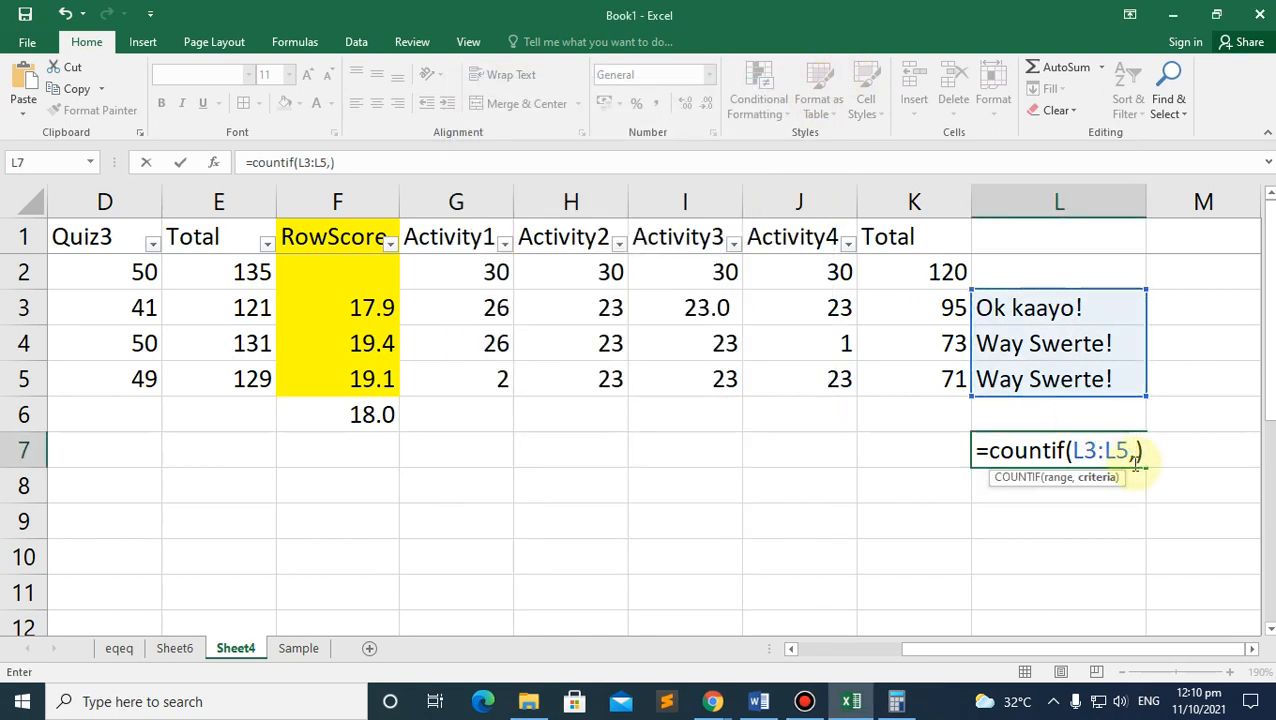
pyautogui.write('""')
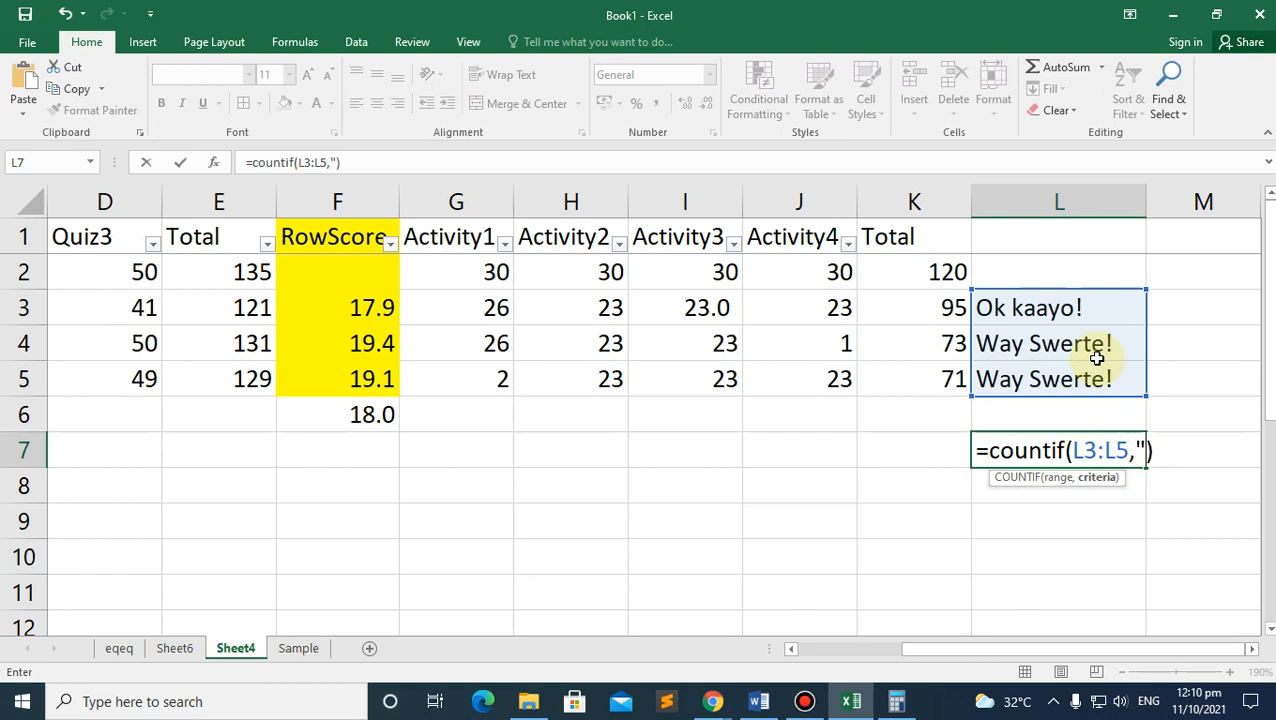
pyautogui.click(1148, 447)
pyautogui.write('Ok Kaa')
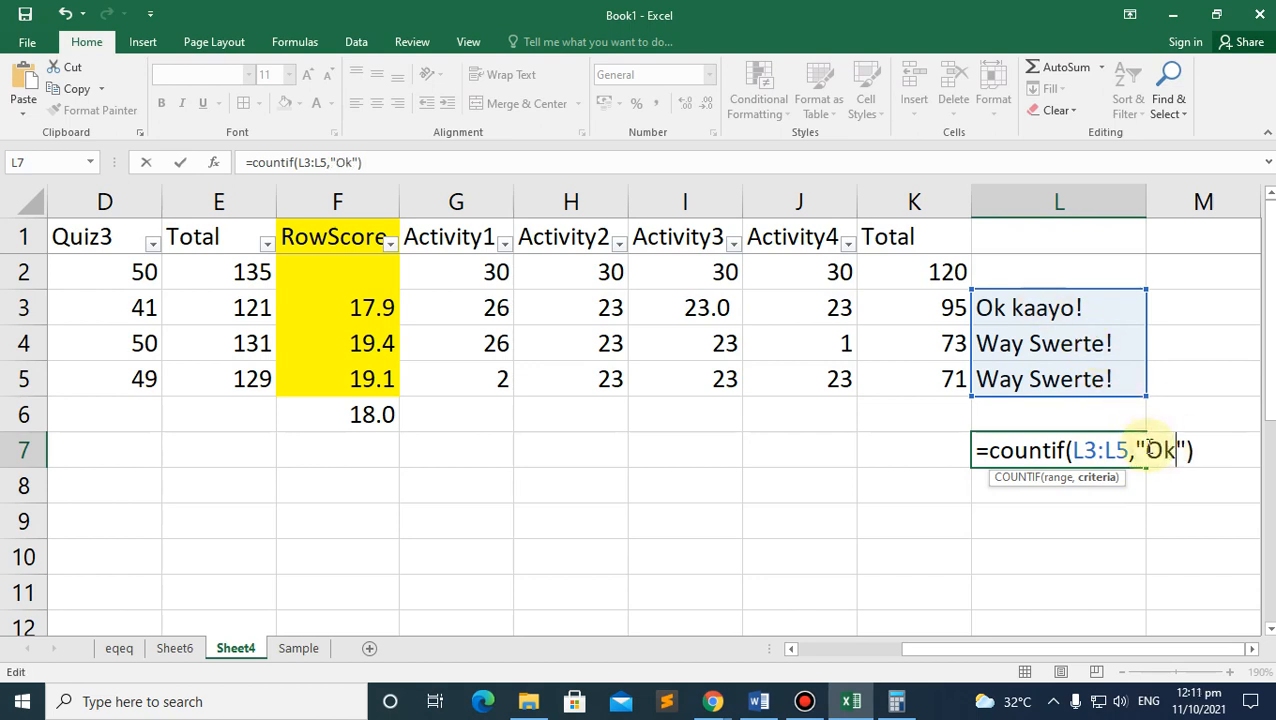
pyautogui.press('BackSpace')
pyautogui.press('BackSpace')
pyautogui.press('BackSpace')
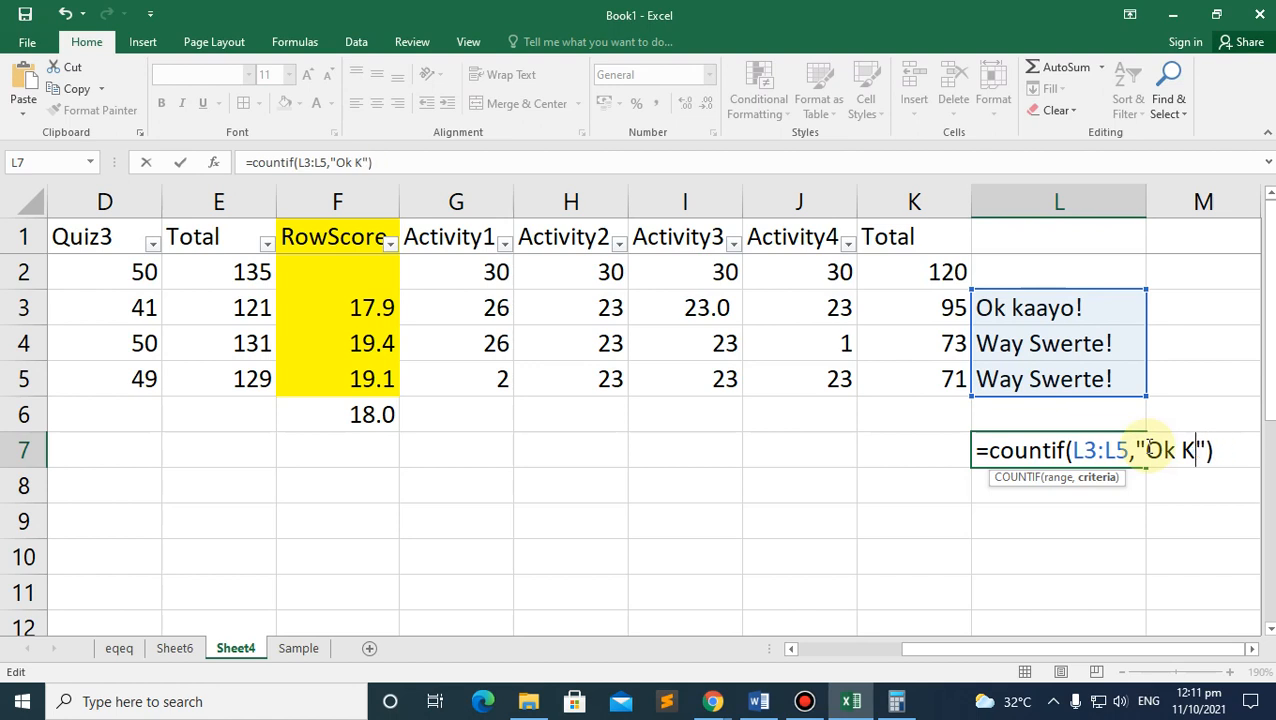
pyautogui.write('kaayo')
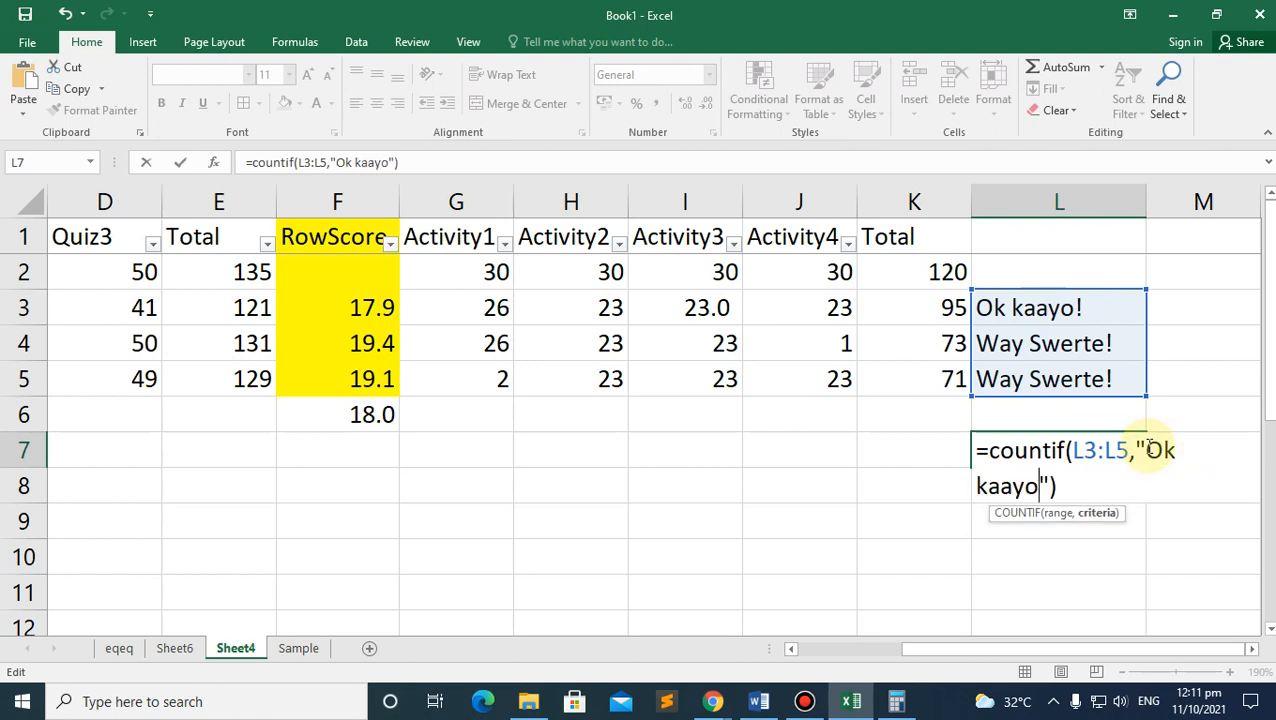
pyautogui.write('!')
pyautogui.press('Return')
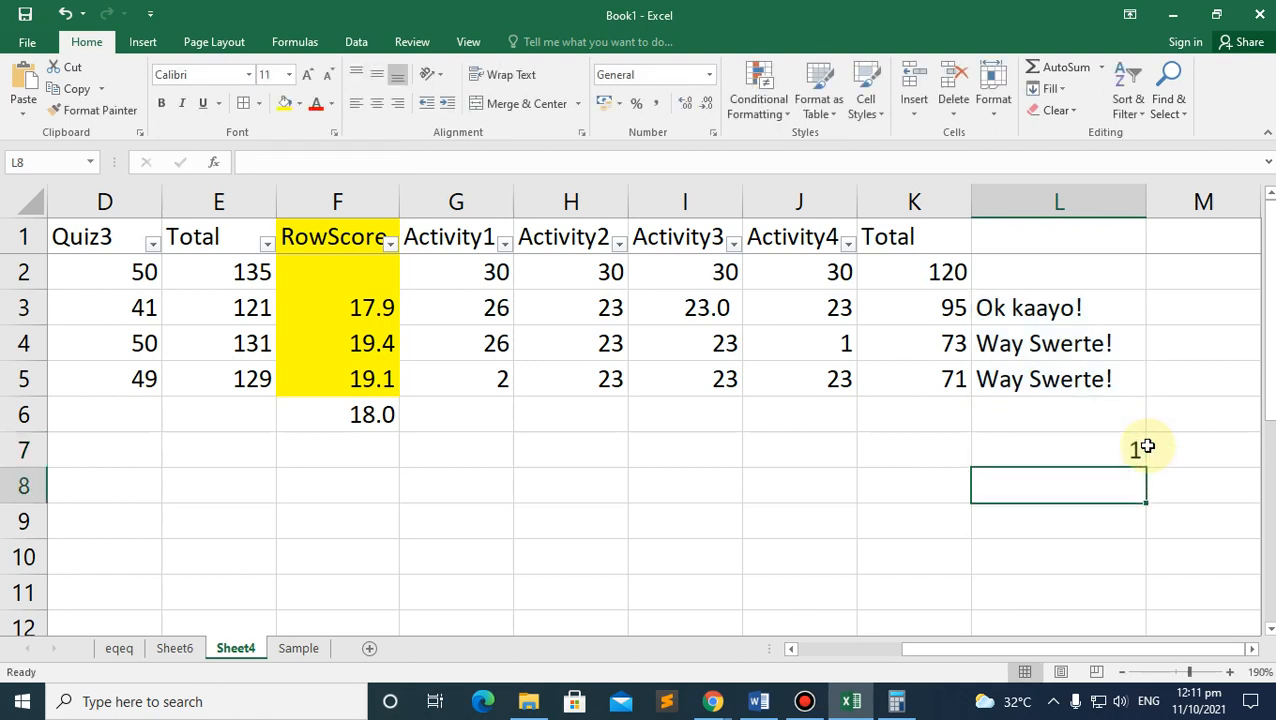
pyautogui.click(1136, 448)
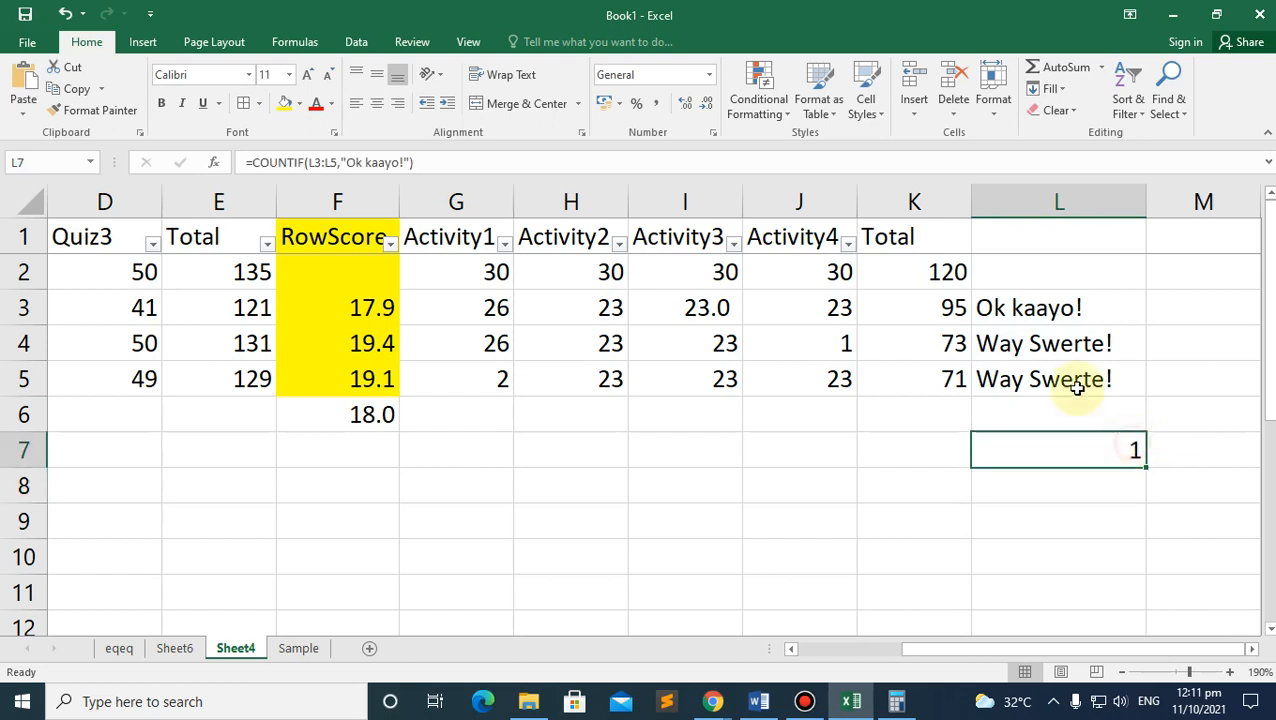
# Step: Copy the count formula into L8 and change its criteria to "Way Swerte!"
pyautogui.click(1098, 486)
pyautogui.click(1090, 449)
pyautogui.moveTo(1146, 467); pyautogui.dragTo(1140, 490)
pyautogui.moveTo(407, 162); pyautogui.dragTo(345, 162)
pyautogui.write('Way Swe')
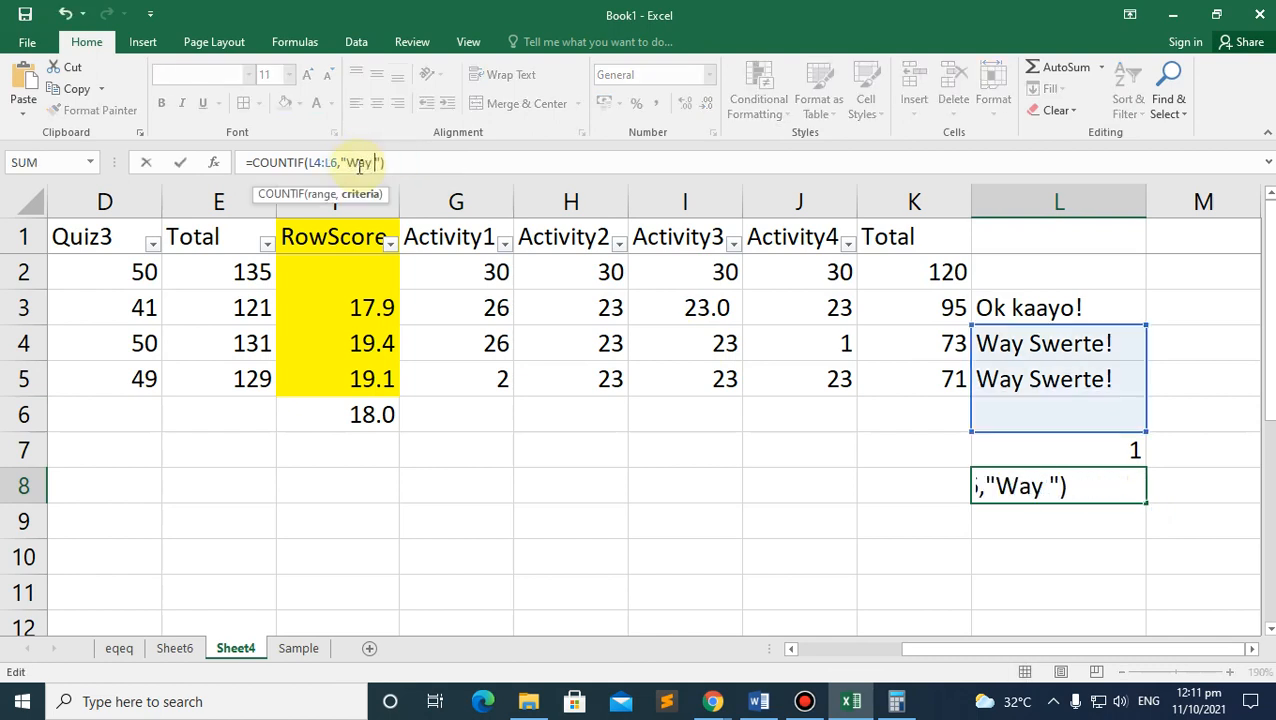
pyautogui.write('rte!')
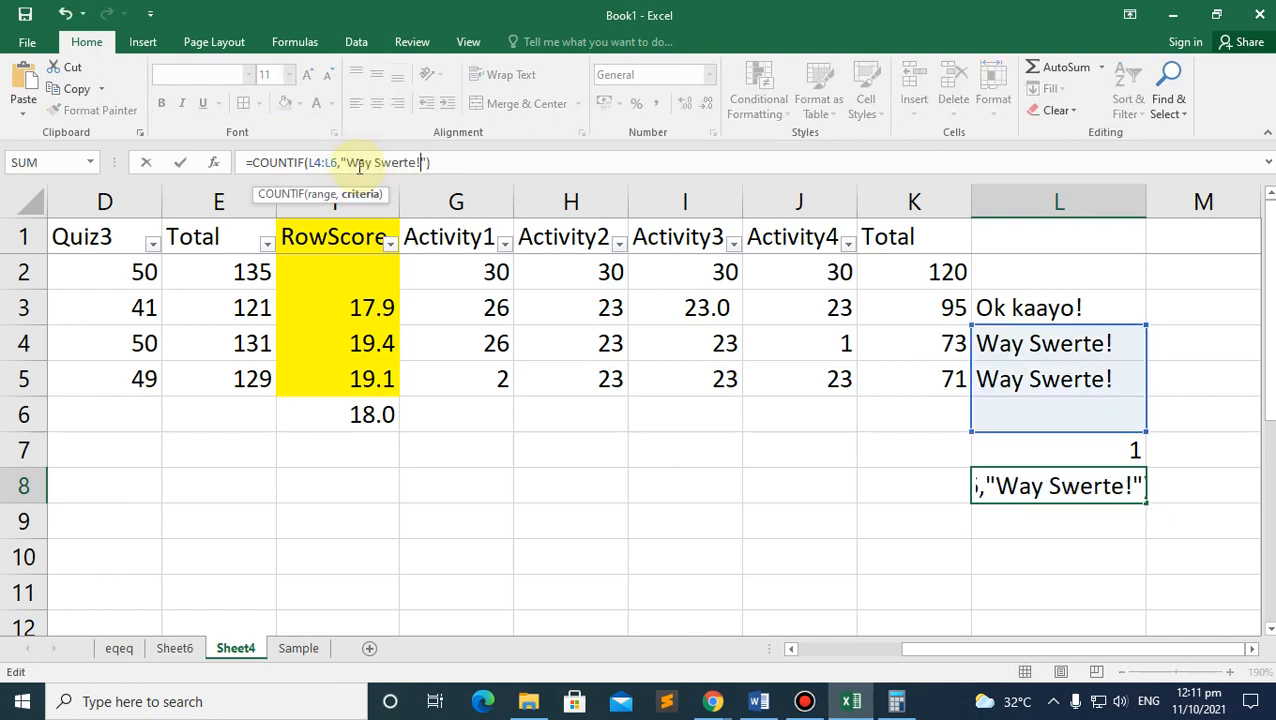
pyautogui.press('Return')
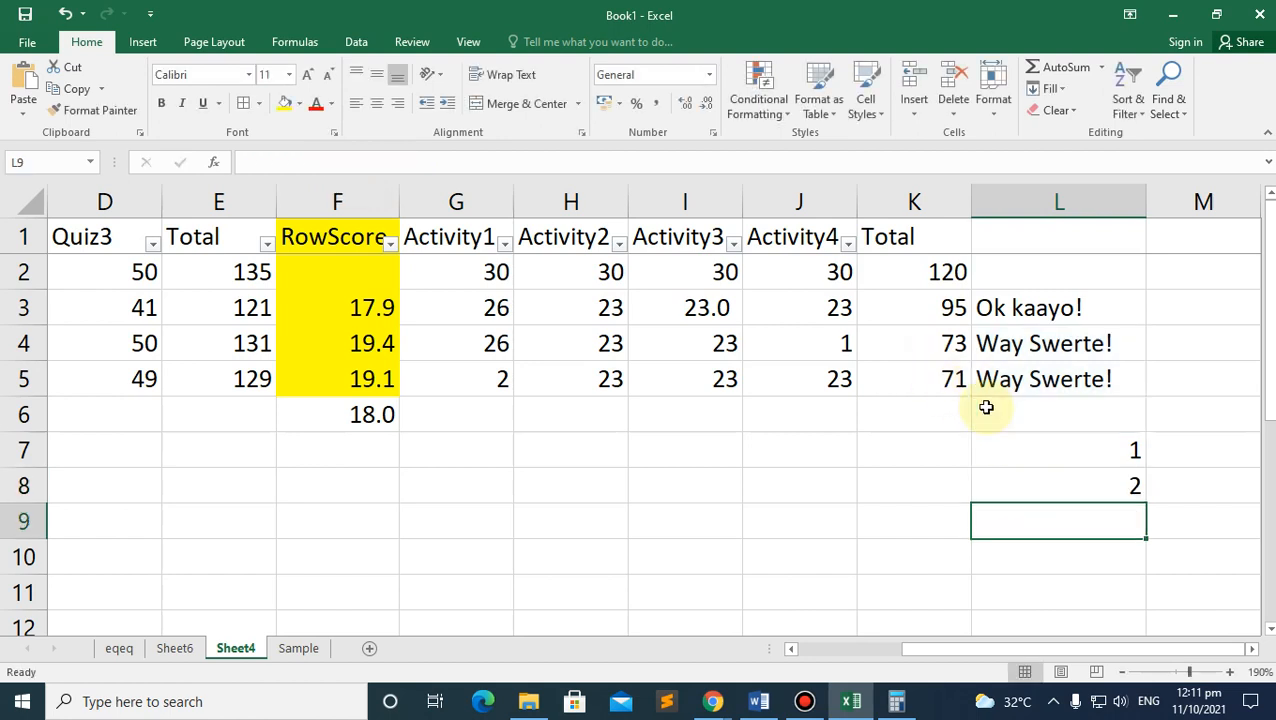
pyautogui.click(1097, 484)
# Step: Change J4 to 23 and G5 to 26 so L7 reads 3 and L8 reads 0
pyautogui.click(826, 354)
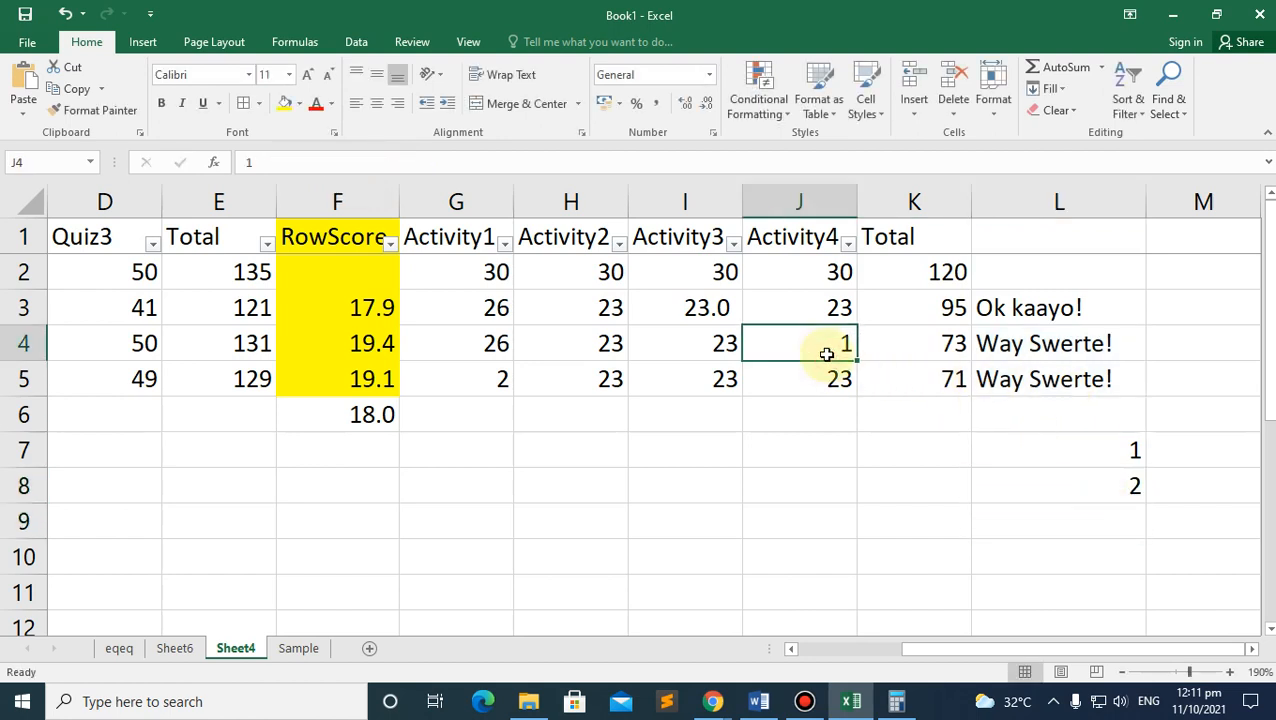
pyautogui.write('23')
pyautogui.press('Return')
pyautogui.click(1117, 456)
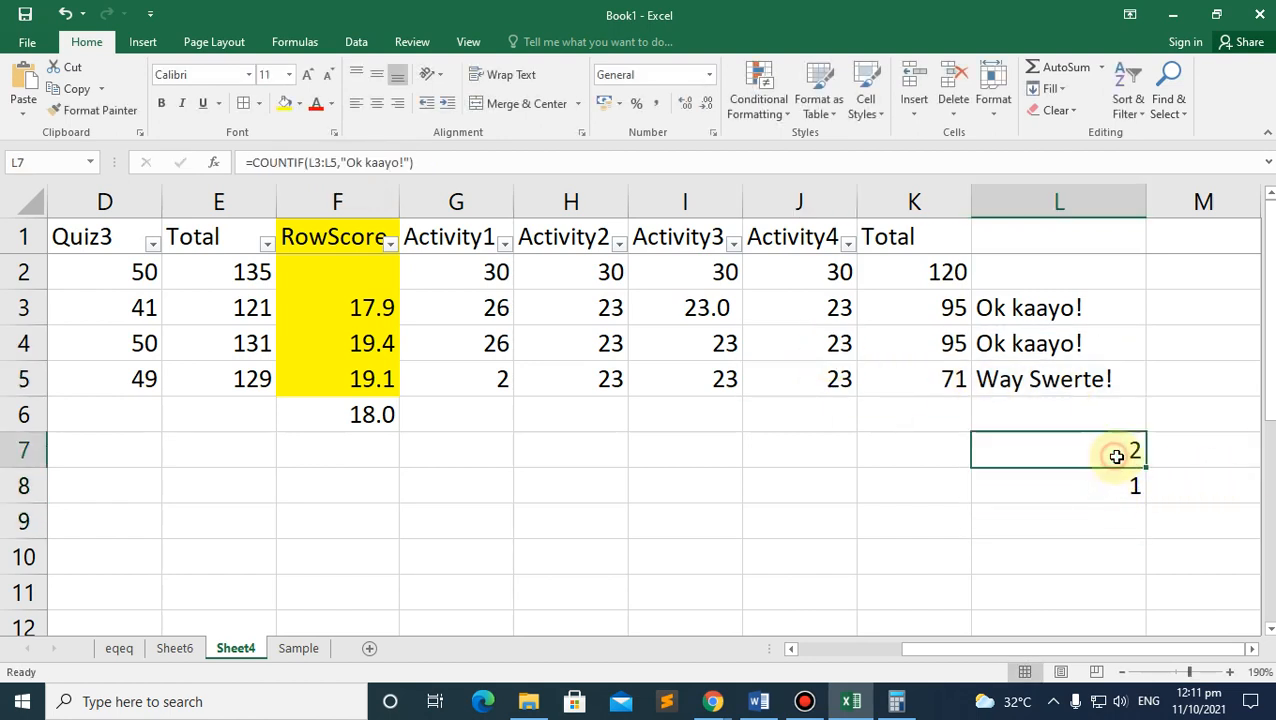
pyautogui.click(842, 377)
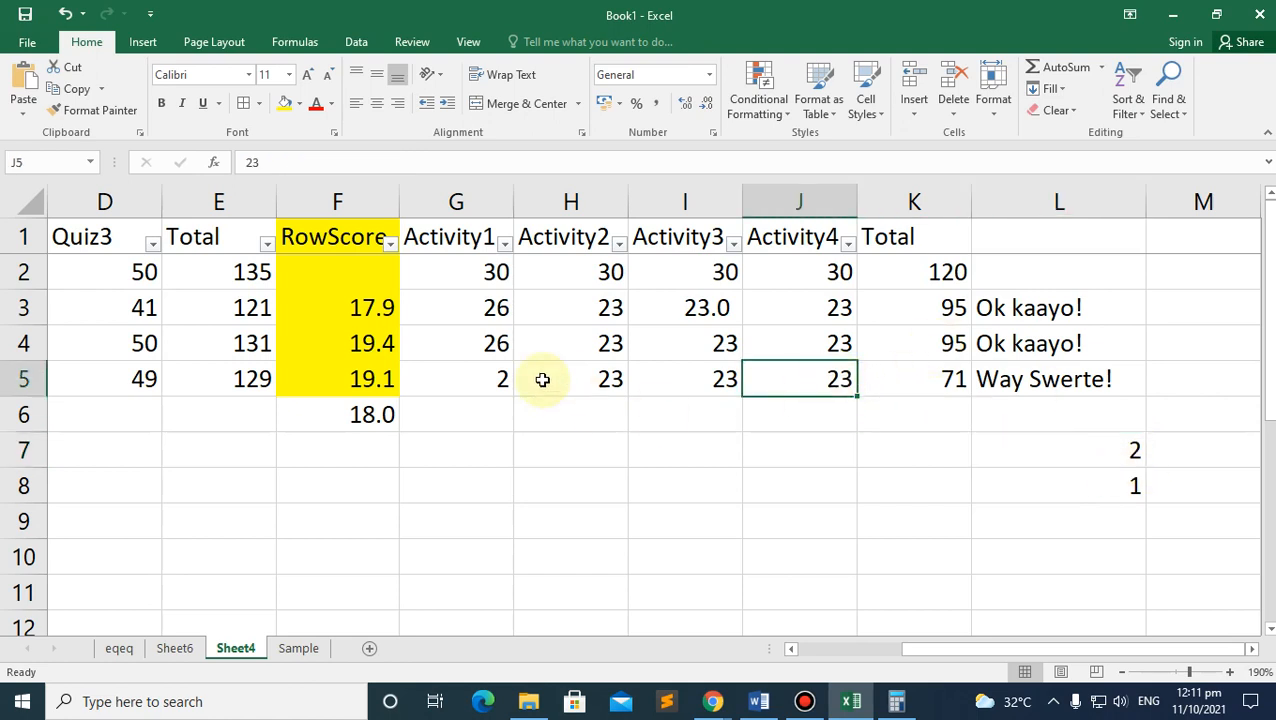
pyautogui.click(470, 378)
pyautogui.write('26')
pyautogui.press('Return')
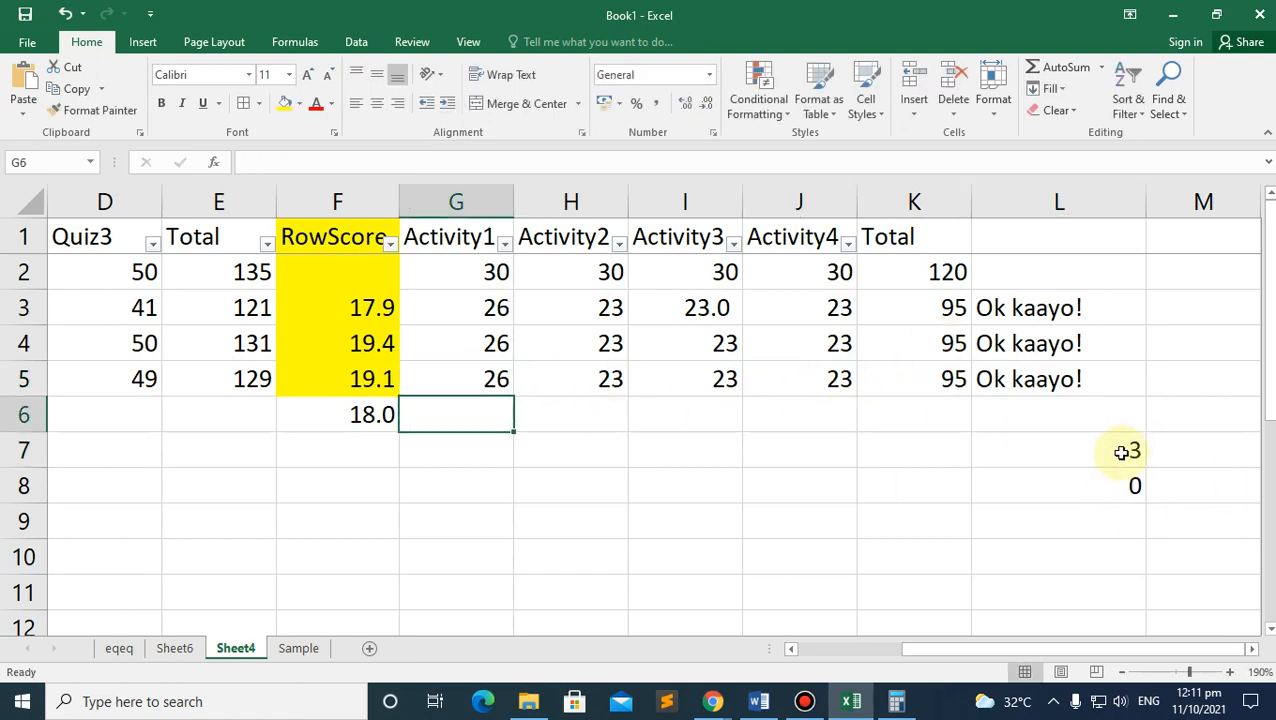
pyautogui.click(1122, 452)
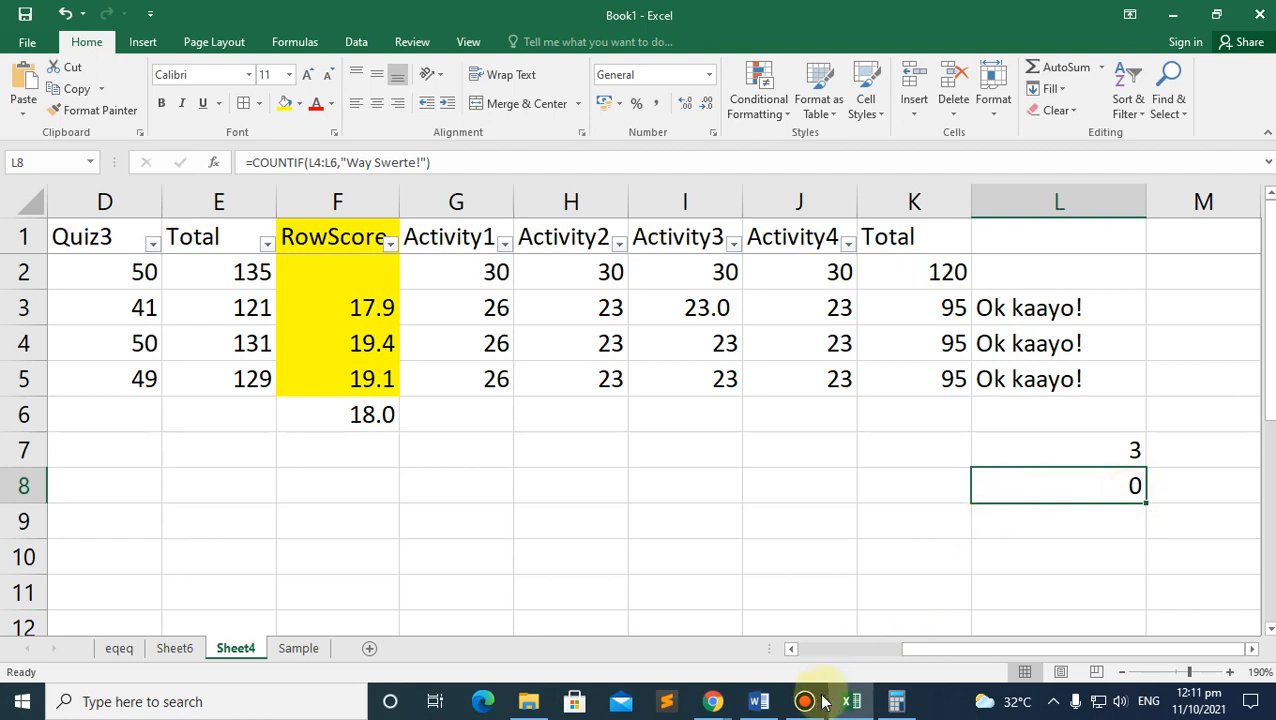
pyautogui.click(1031, 448)
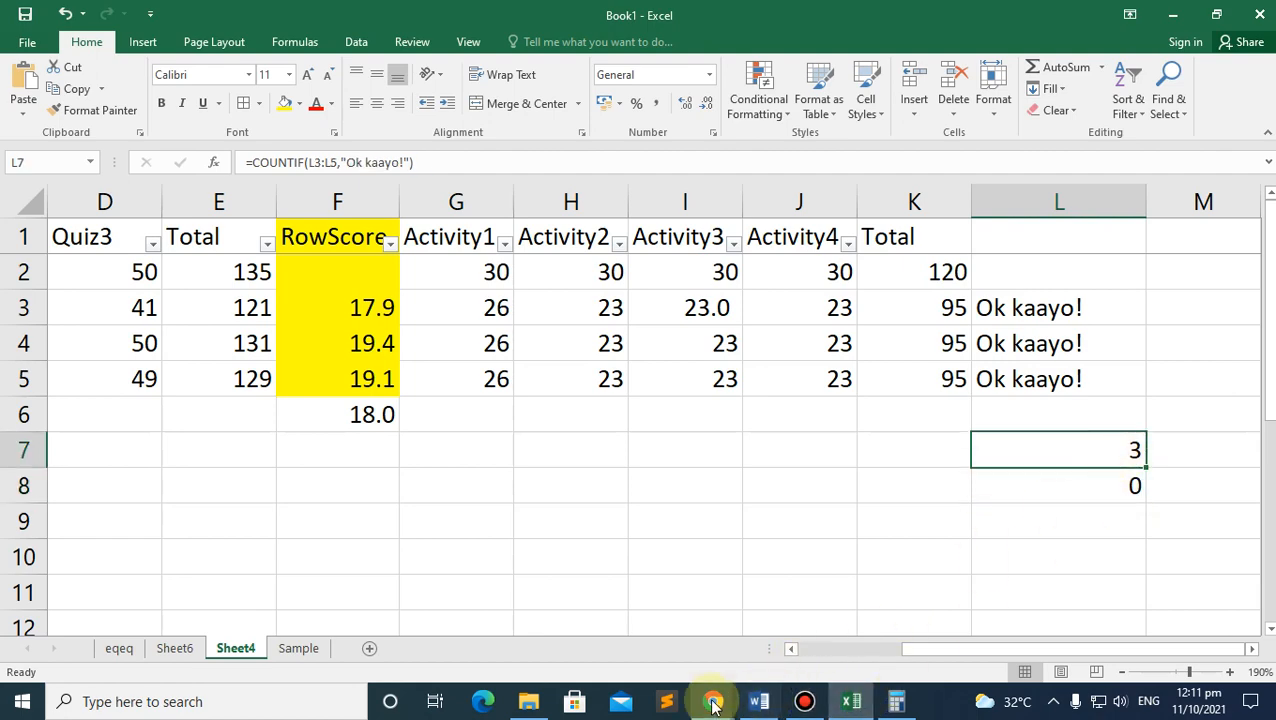
# Step: Scroll the Word Activity 5 instructions down to the example grade table, then return to Excel
pyautogui.click(759, 701)
pyautogui.scroll(-1, 651, 488)
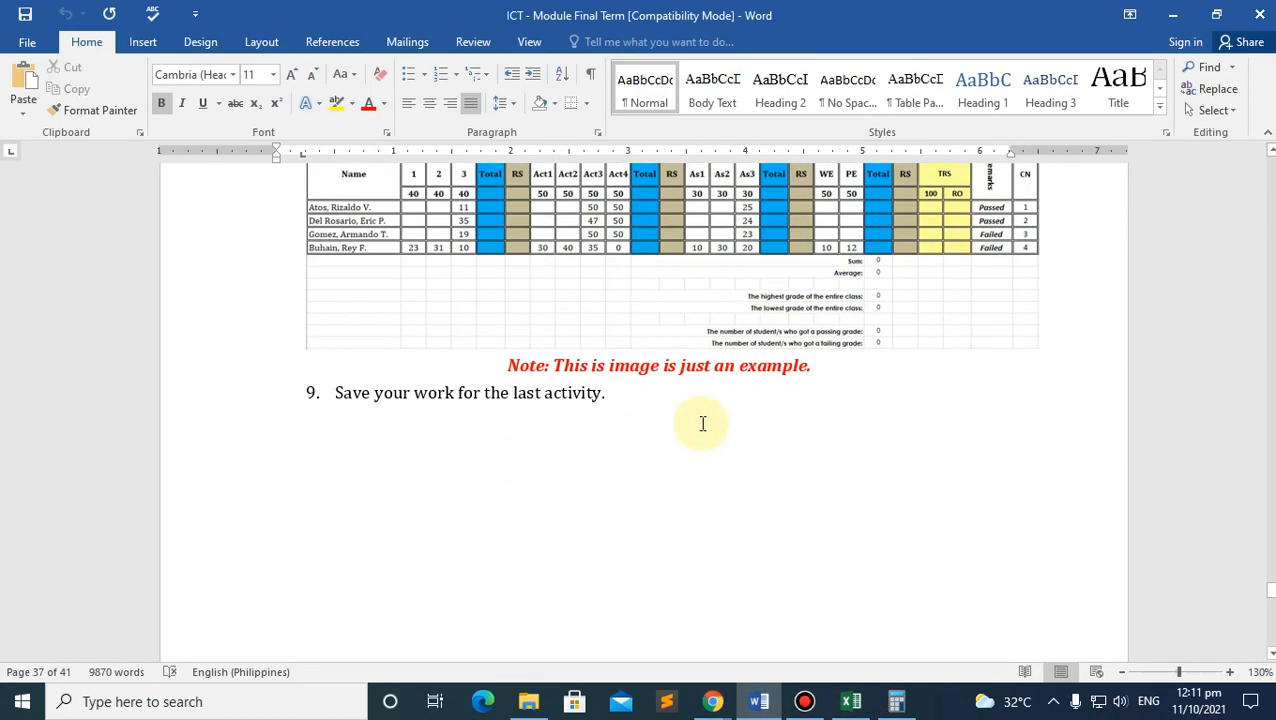
pyautogui.scroll(-15, 706, 370)
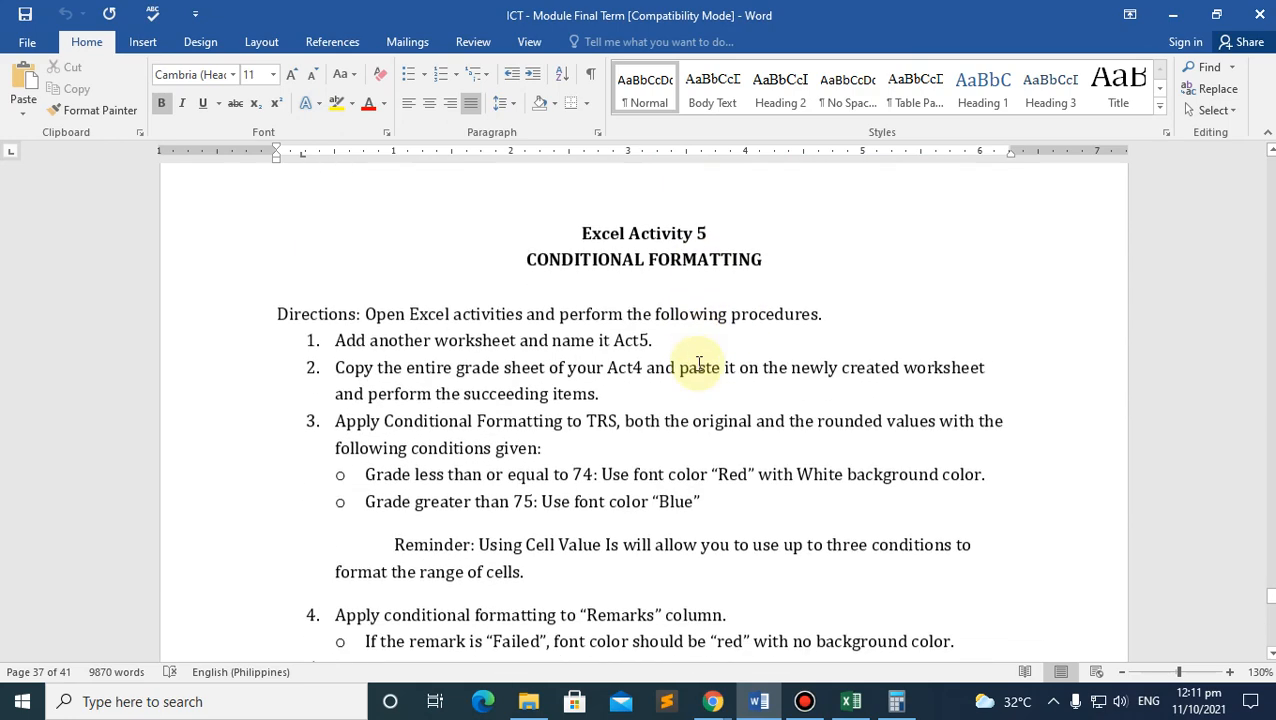
pyautogui.scroll(-6, 688, 356)
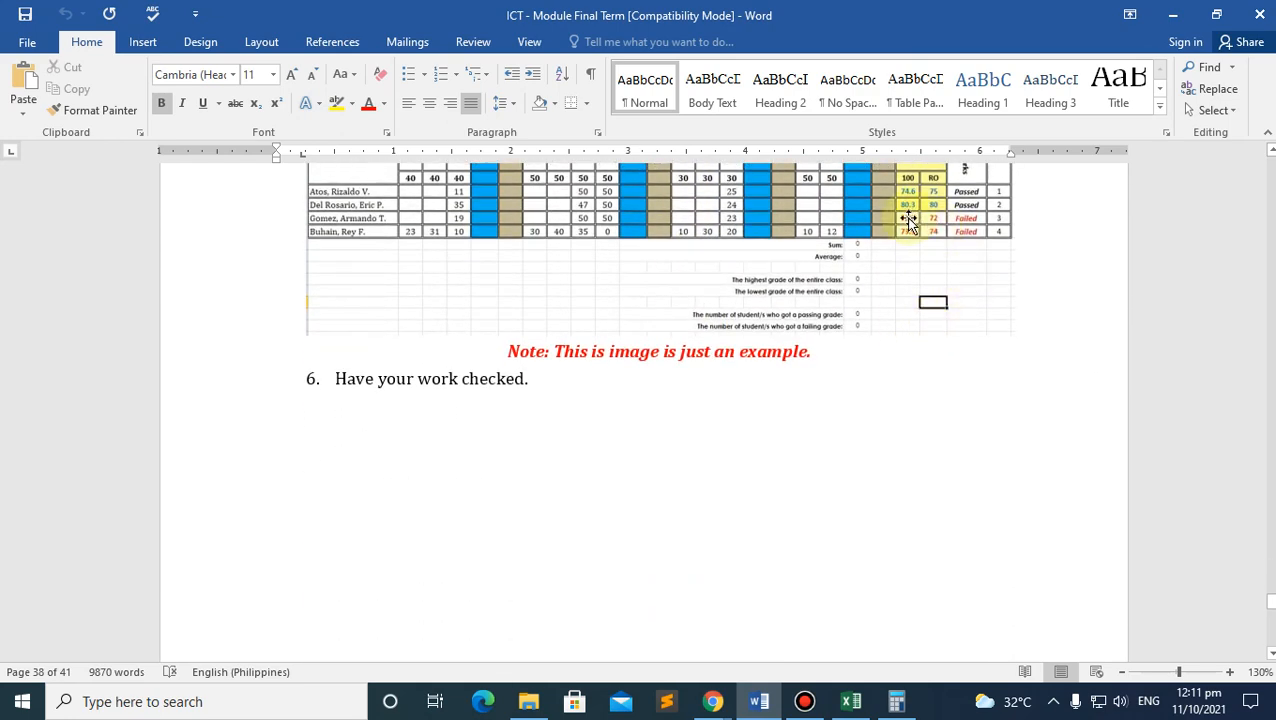
pyautogui.click(851, 703)
# Step: Select the remark in L3 and start a new formula-based conditional formatting rule
pyautogui.click(1005, 307)
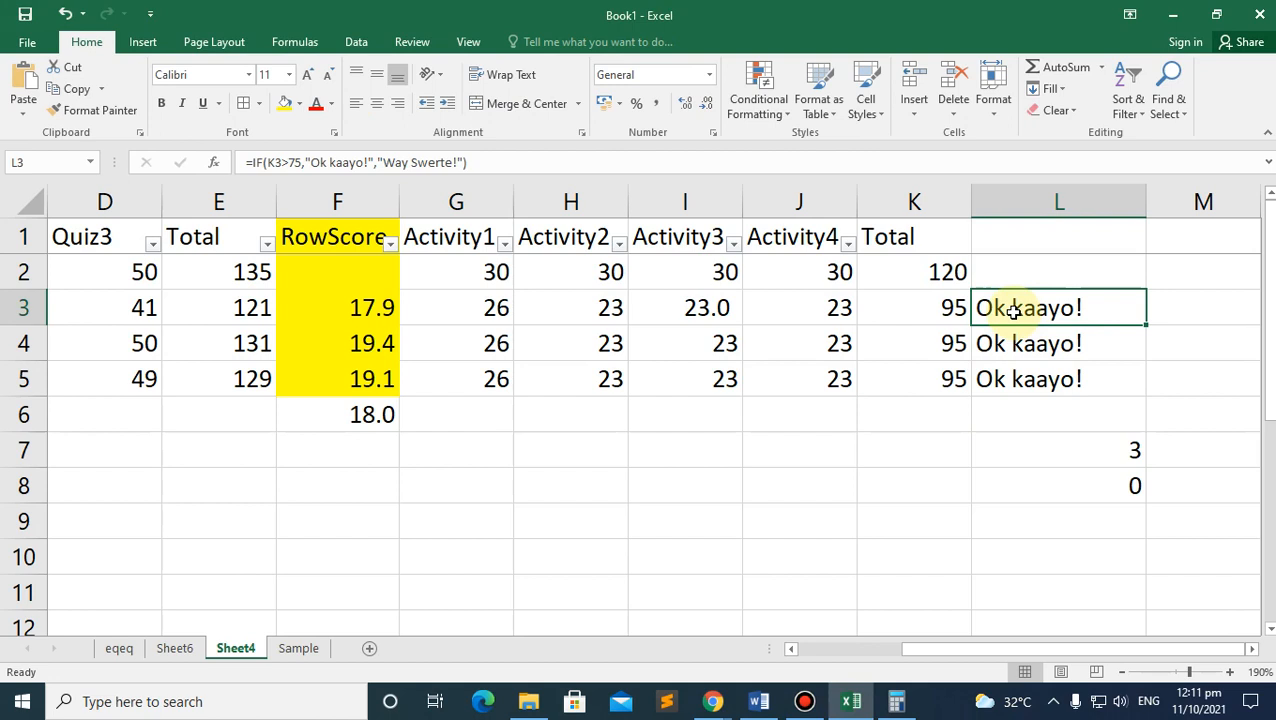
pyautogui.rightClick(1013, 311)
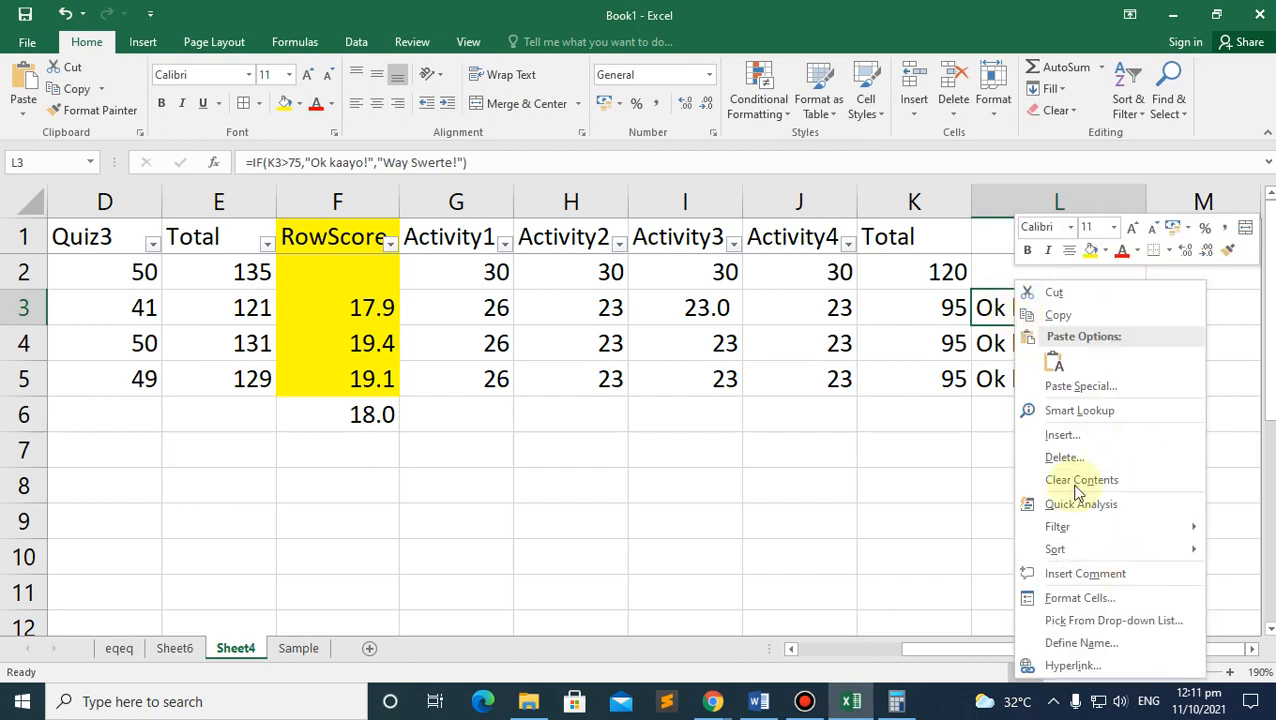
pyautogui.click(941, 482)
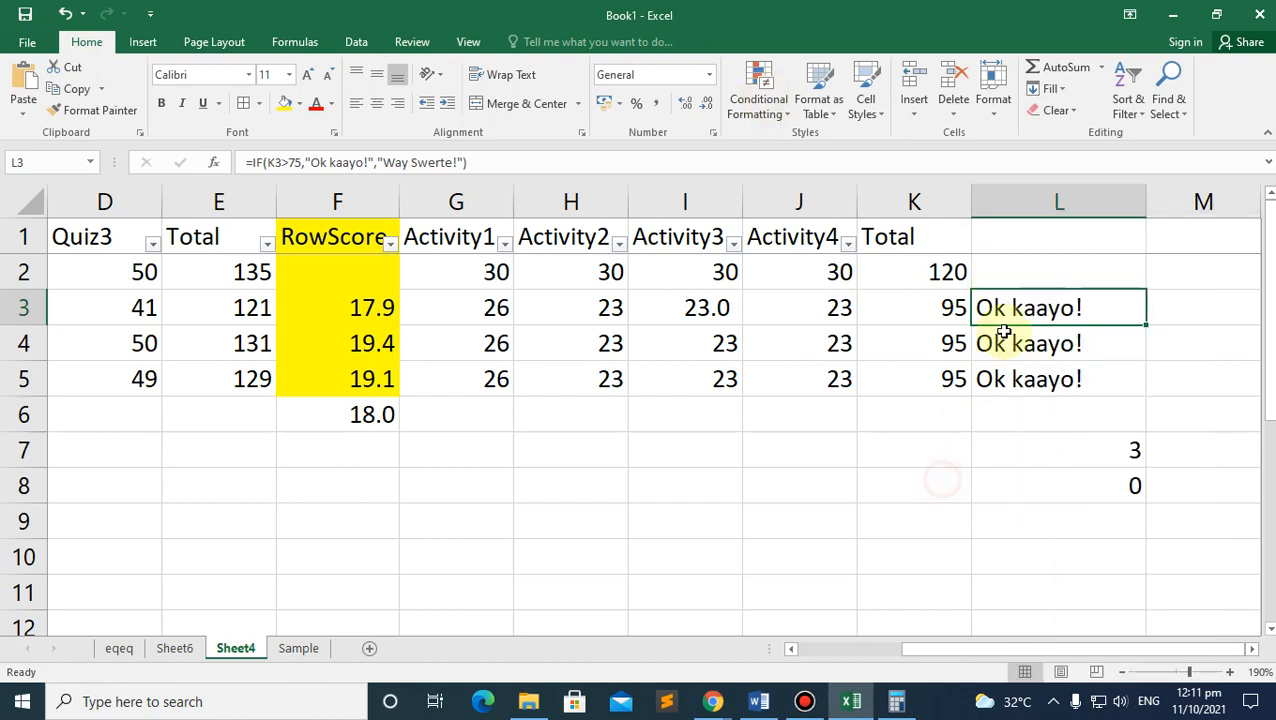
pyautogui.click(770, 120)
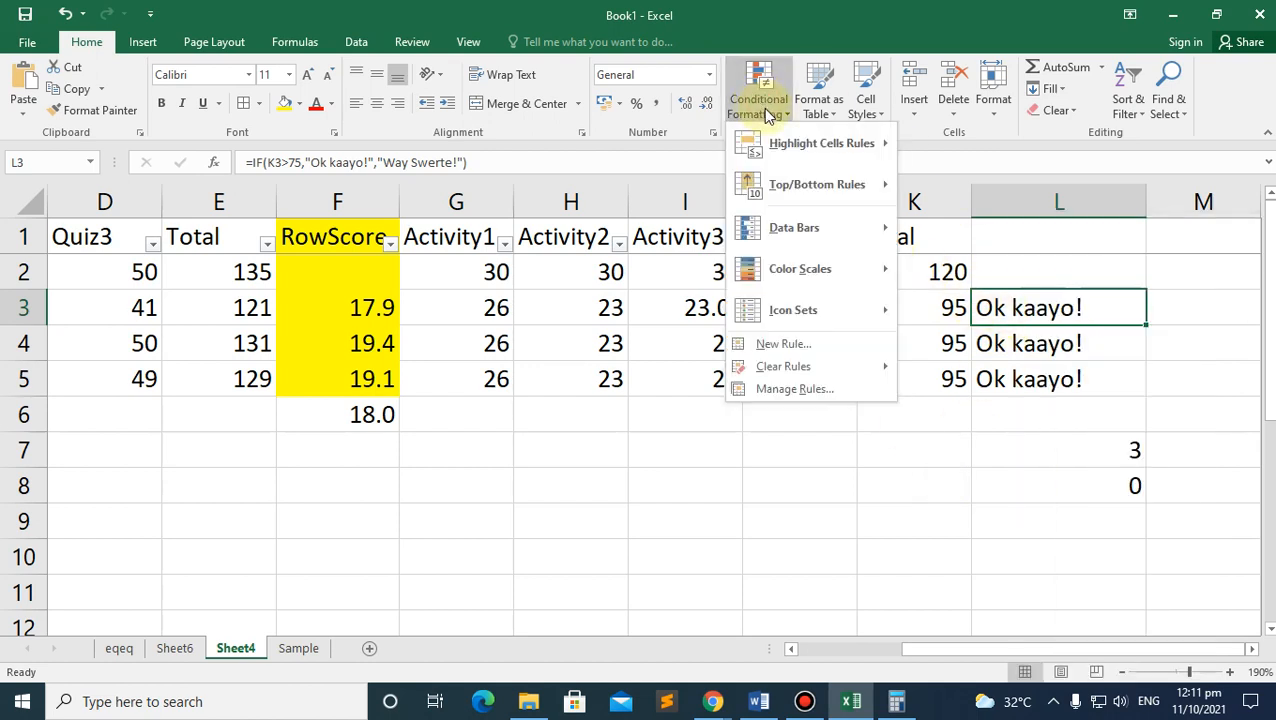
pyautogui.click(772, 343)
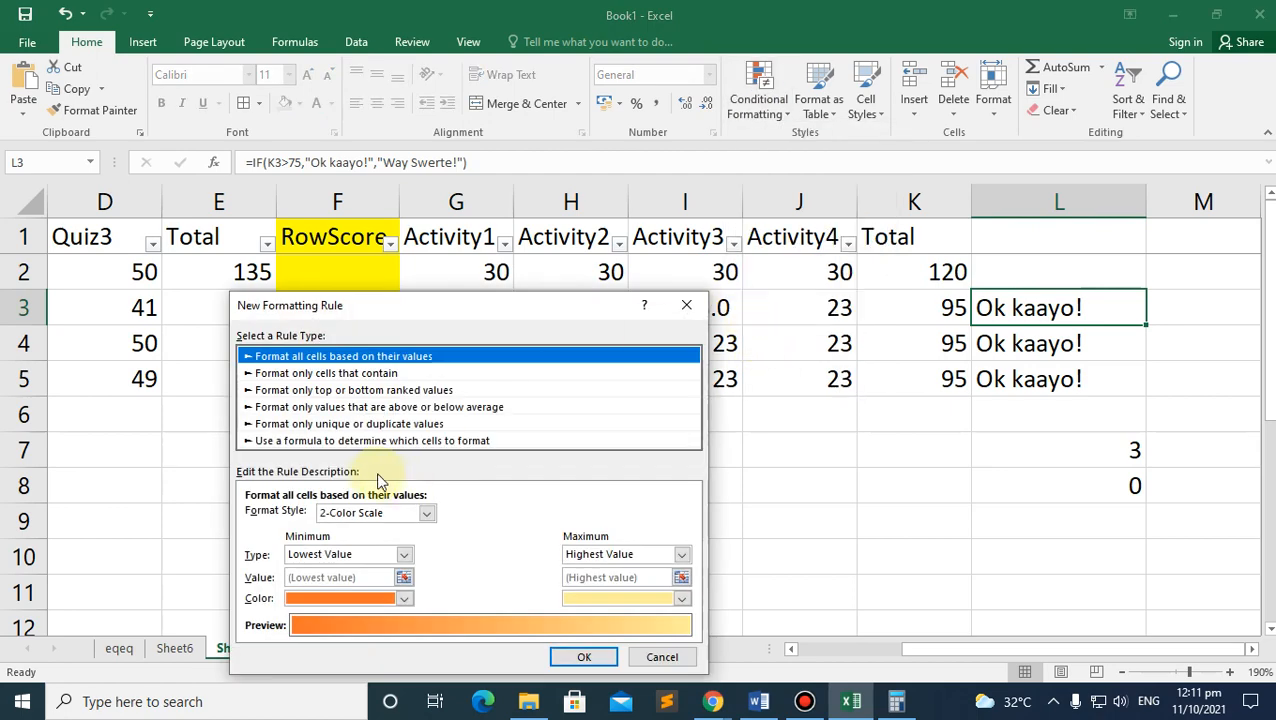
pyautogui.click(325, 441)
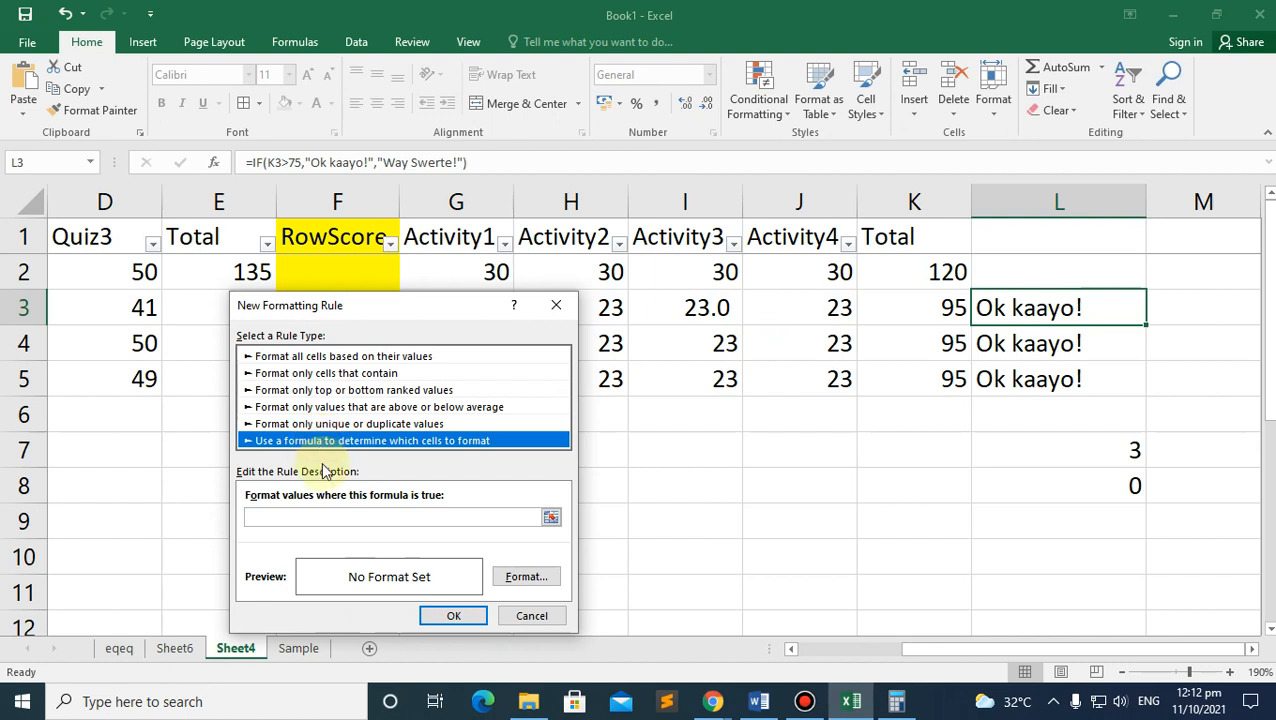
pyautogui.click(380, 510)
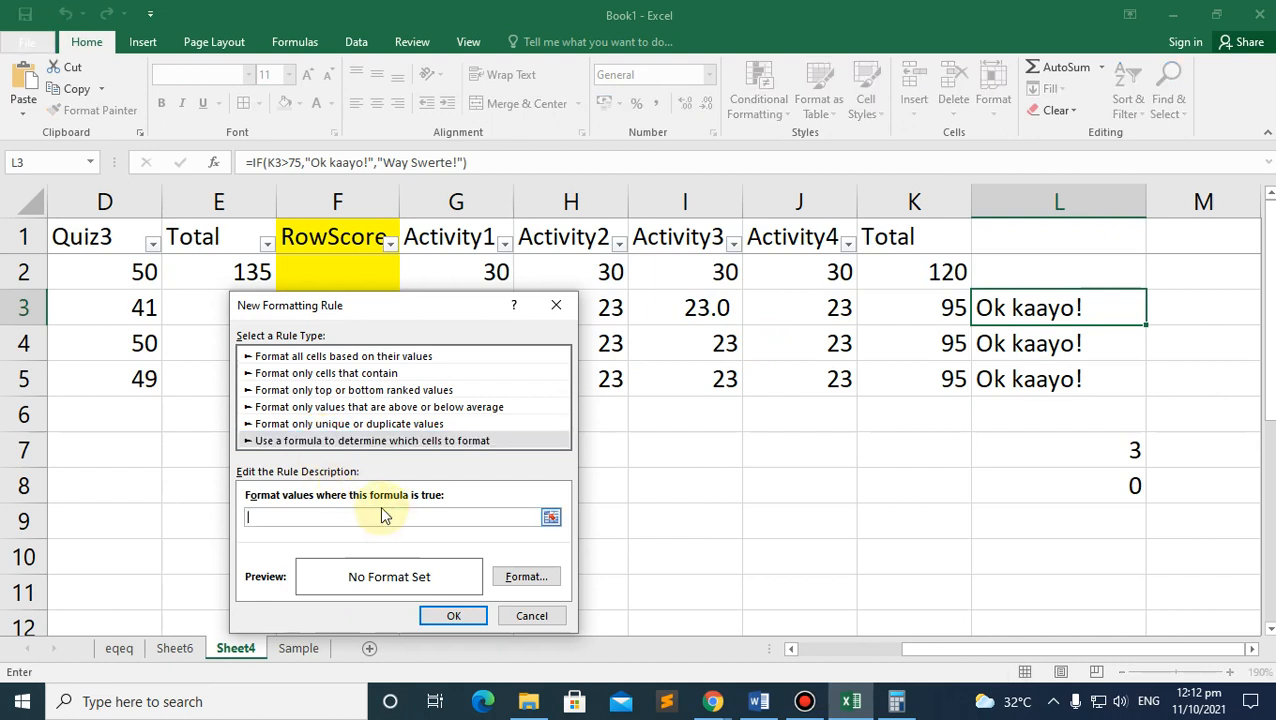
# Step: Make the rule =$K$3>75 show L3's remark in bold blue
pyautogui.click(927, 310)
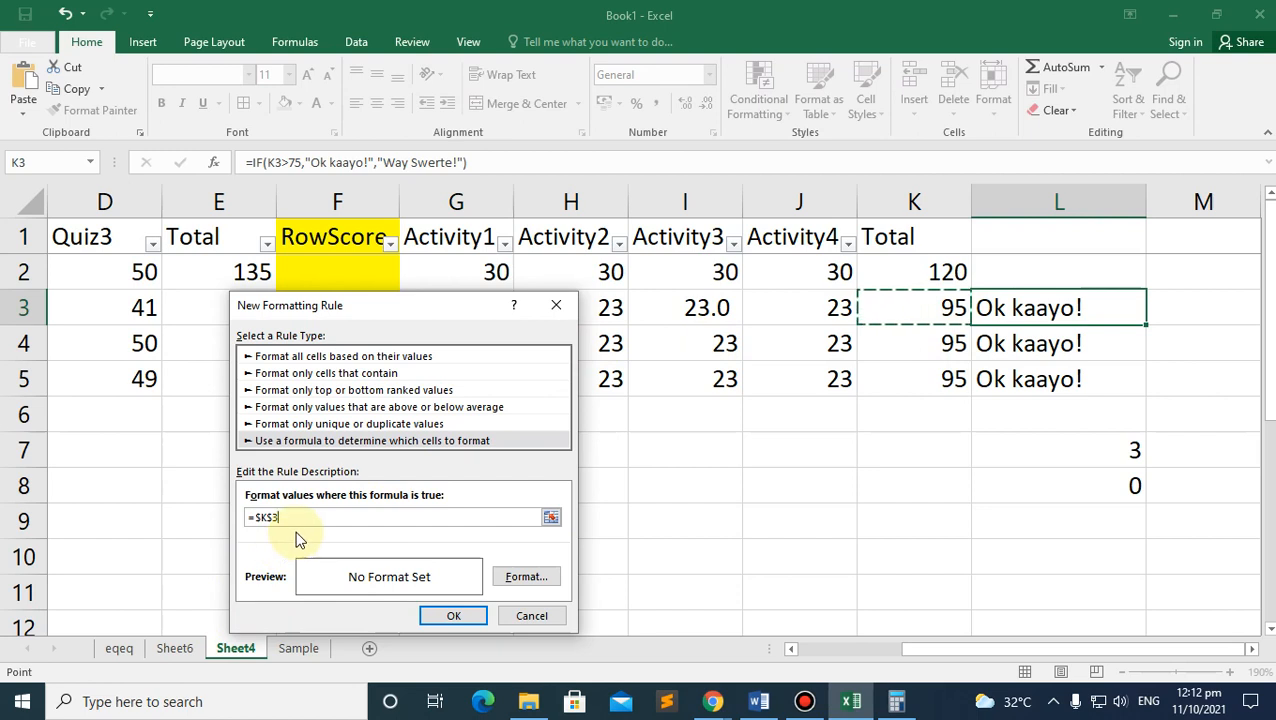
pyautogui.click(524, 577)
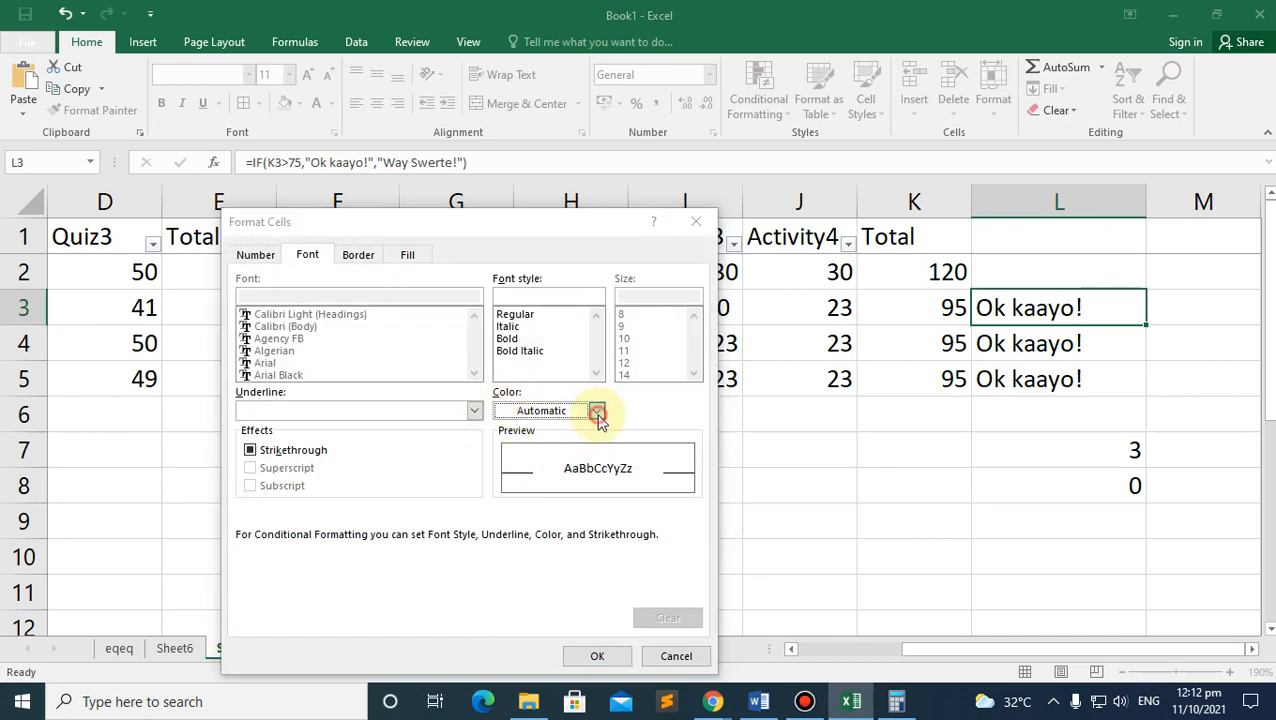
pyautogui.click(596, 411)
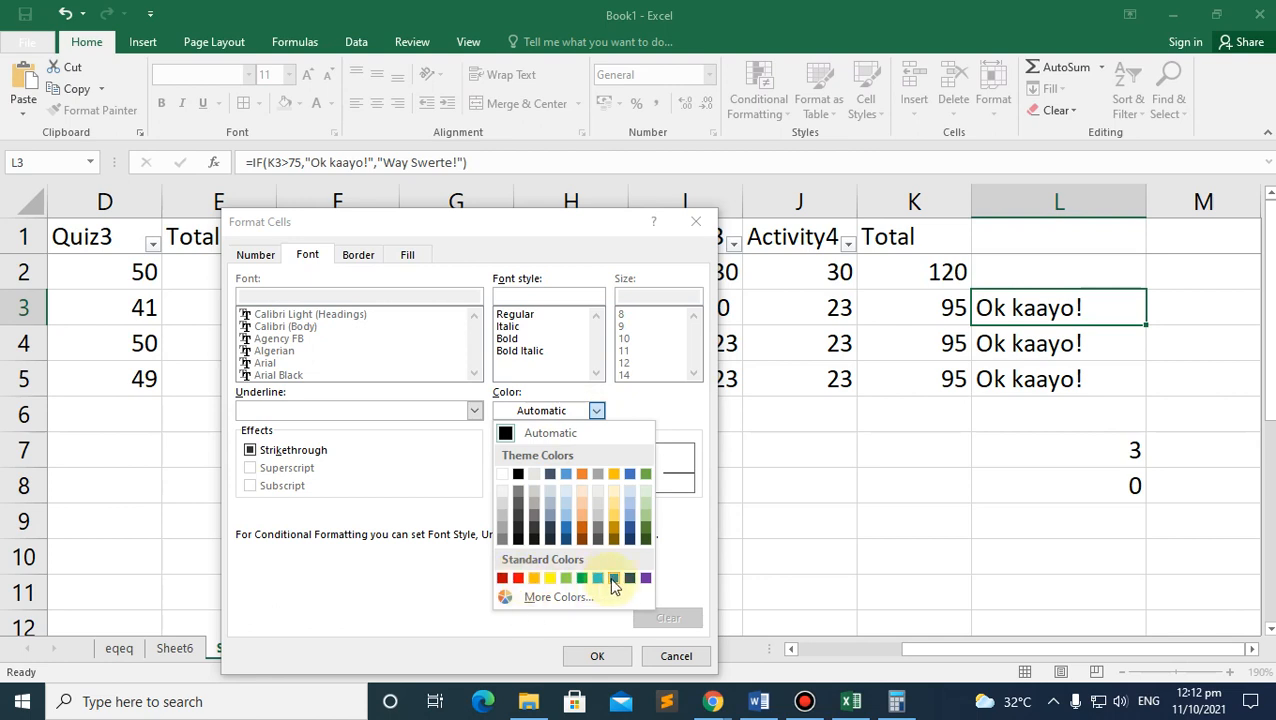
pyautogui.click(613, 579)
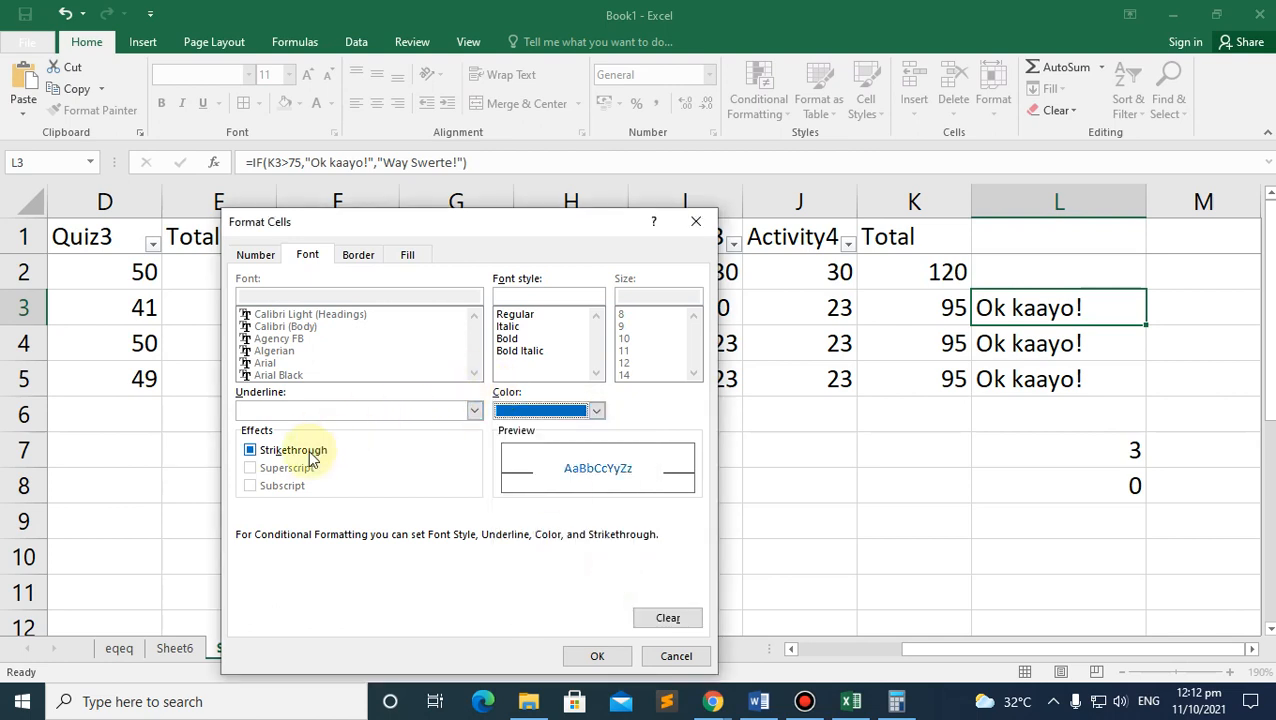
pyautogui.click(506, 340)
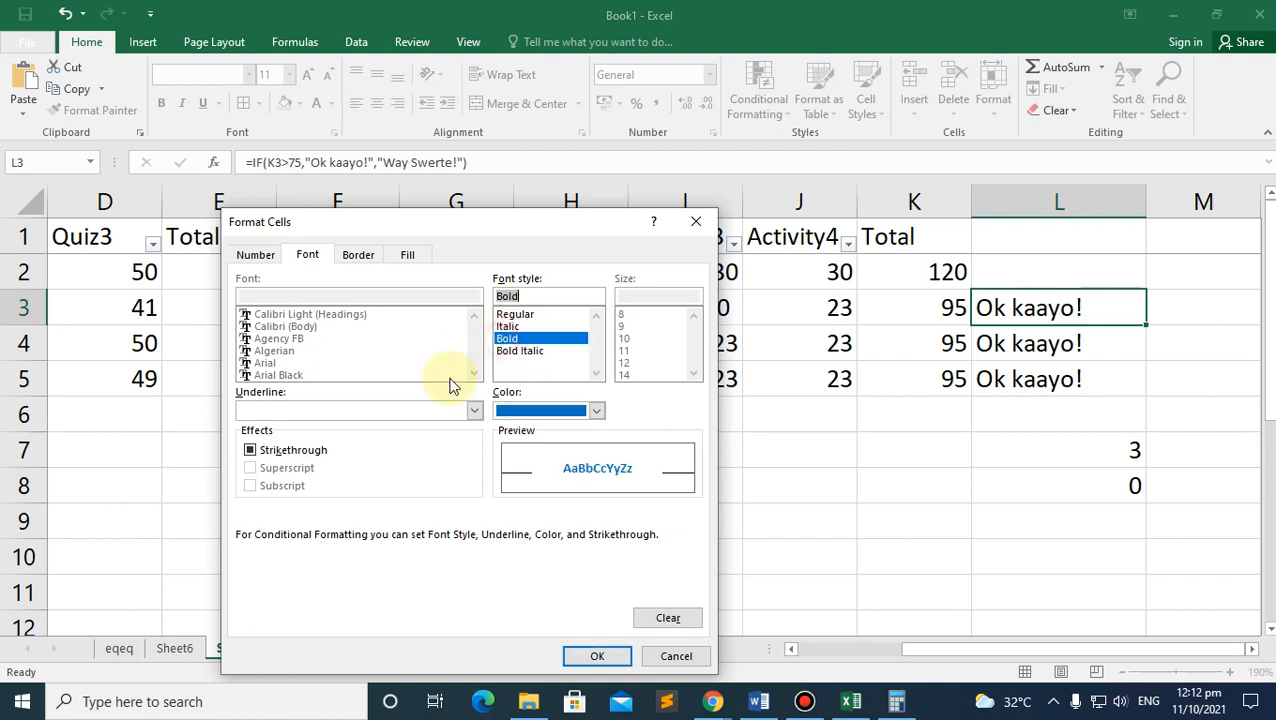
pyautogui.click(597, 656)
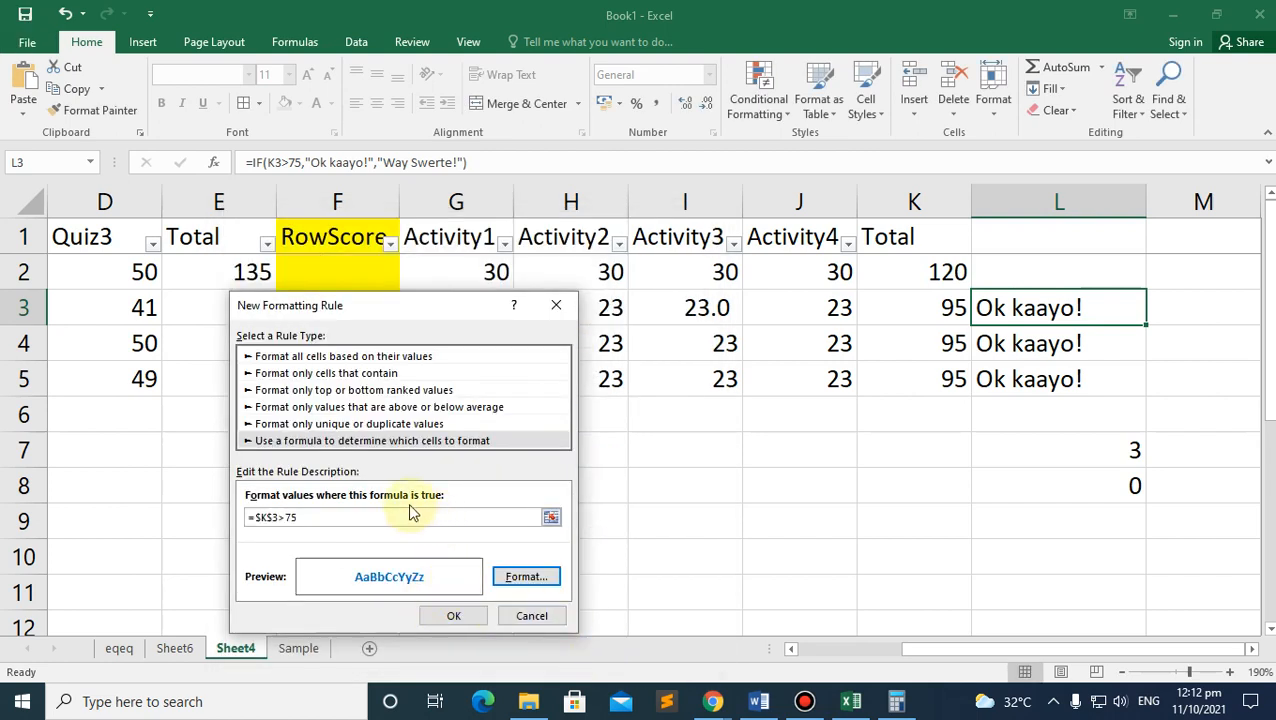
pyautogui.click(451, 615)
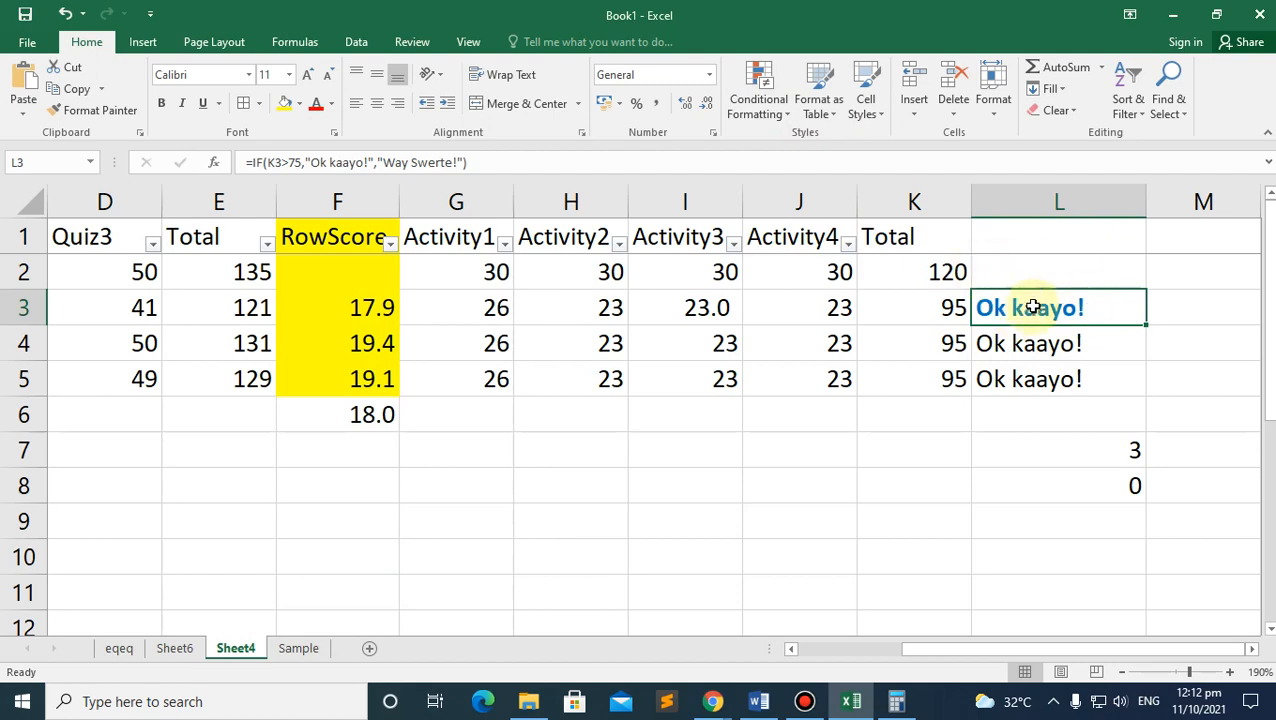
pyautogui.click(757, 112)
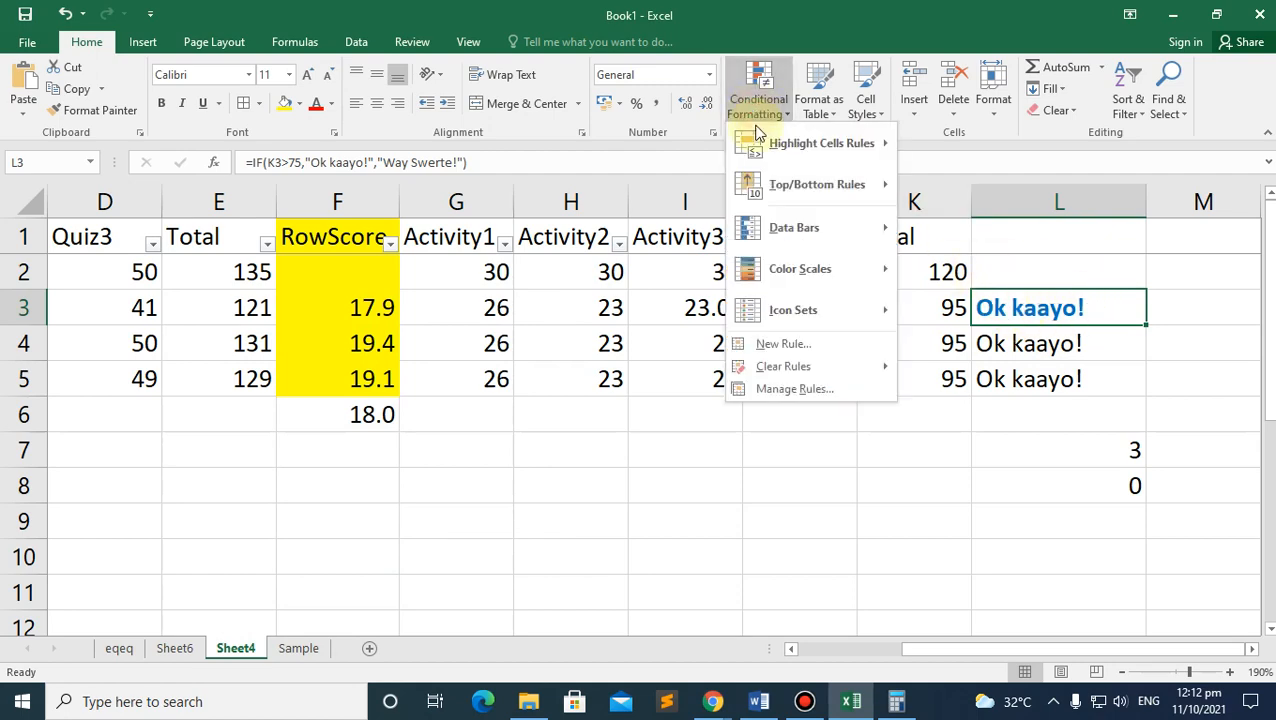
# Step: Add a formula rule =$K$3<75 that makes L3's remark bold red
pyautogui.click(783, 345)
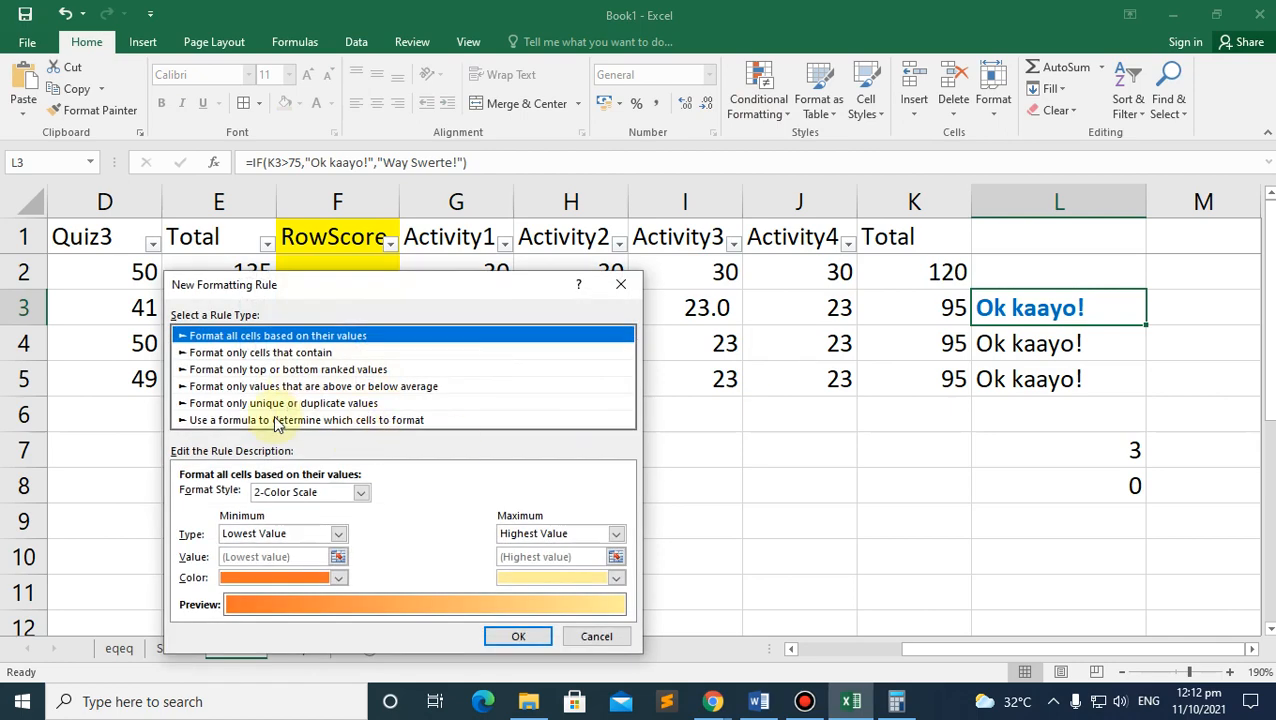
pyautogui.click(278, 420)
pyautogui.click(306, 494)
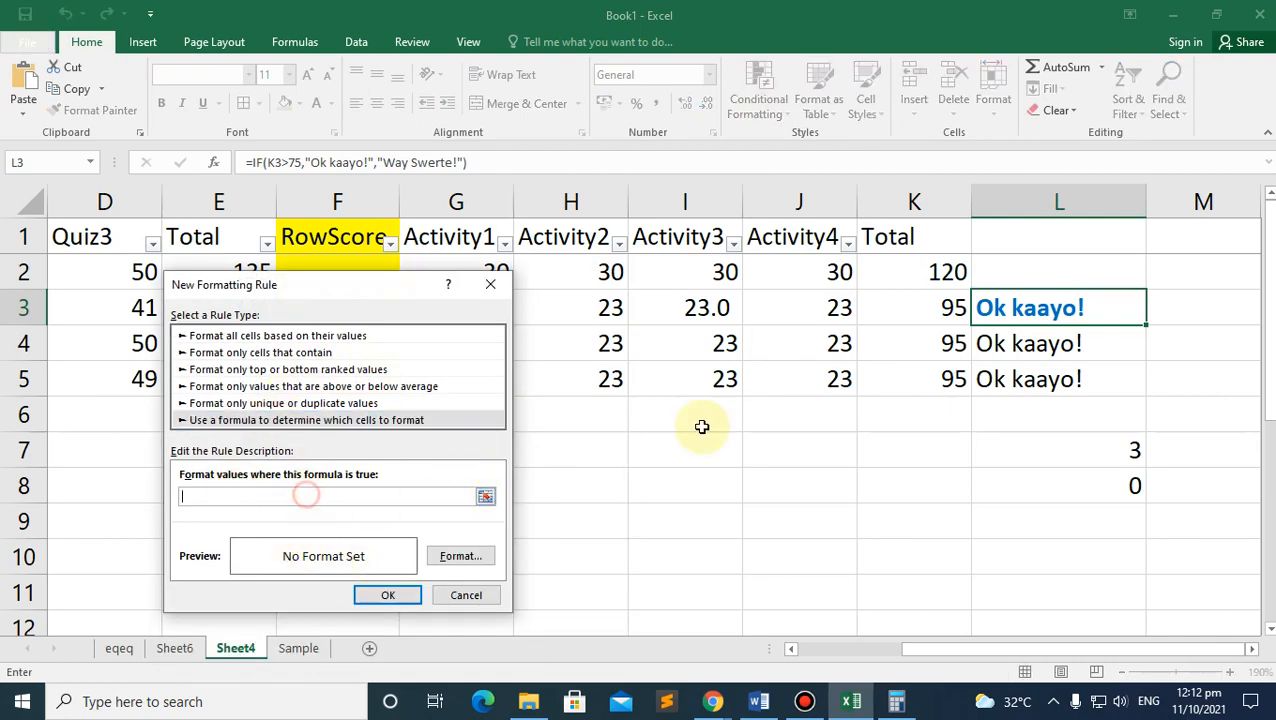
pyautogui.click(945, 308)
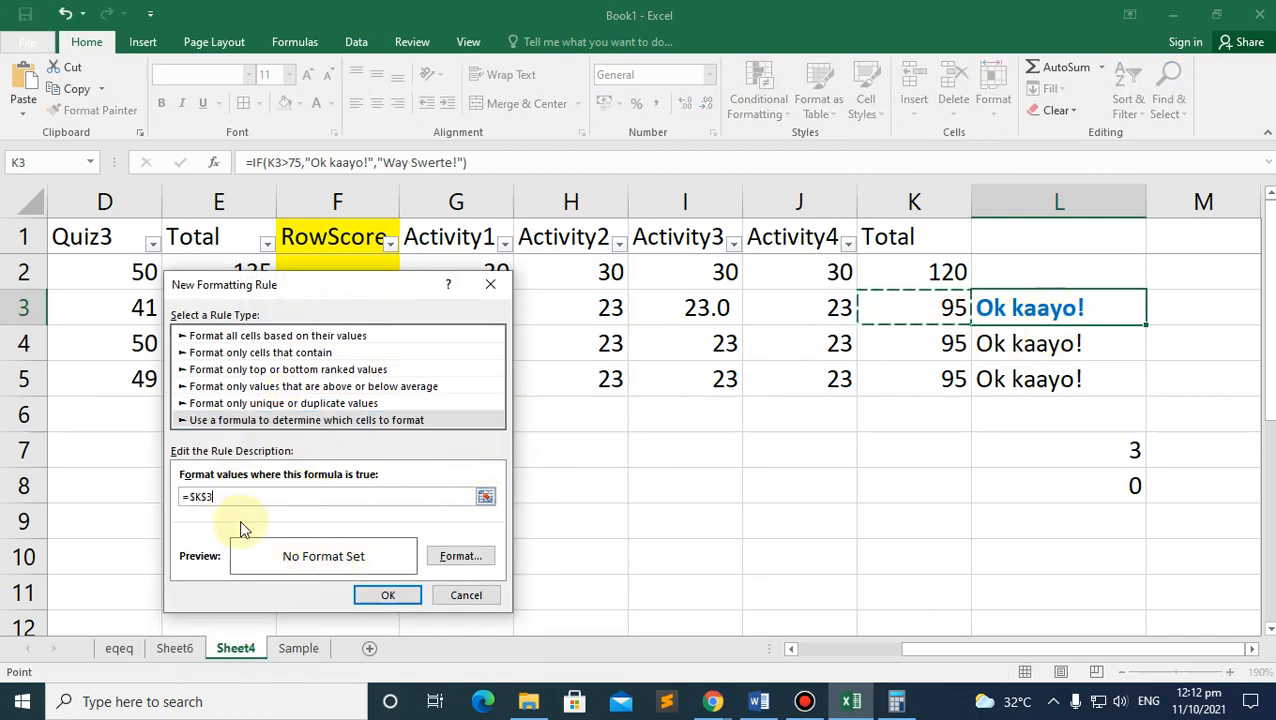
pyautogui.write('<75')
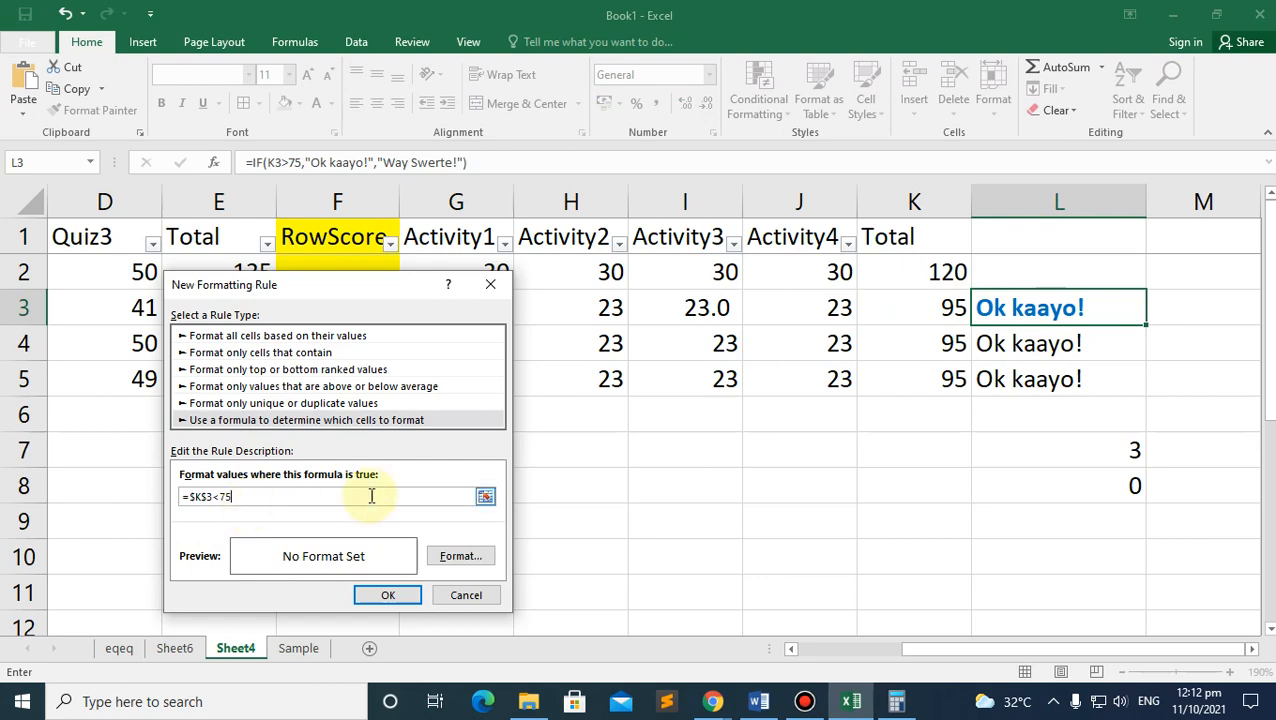
pyautogui.click(460, 556)
pyautogui.click(490, 398)
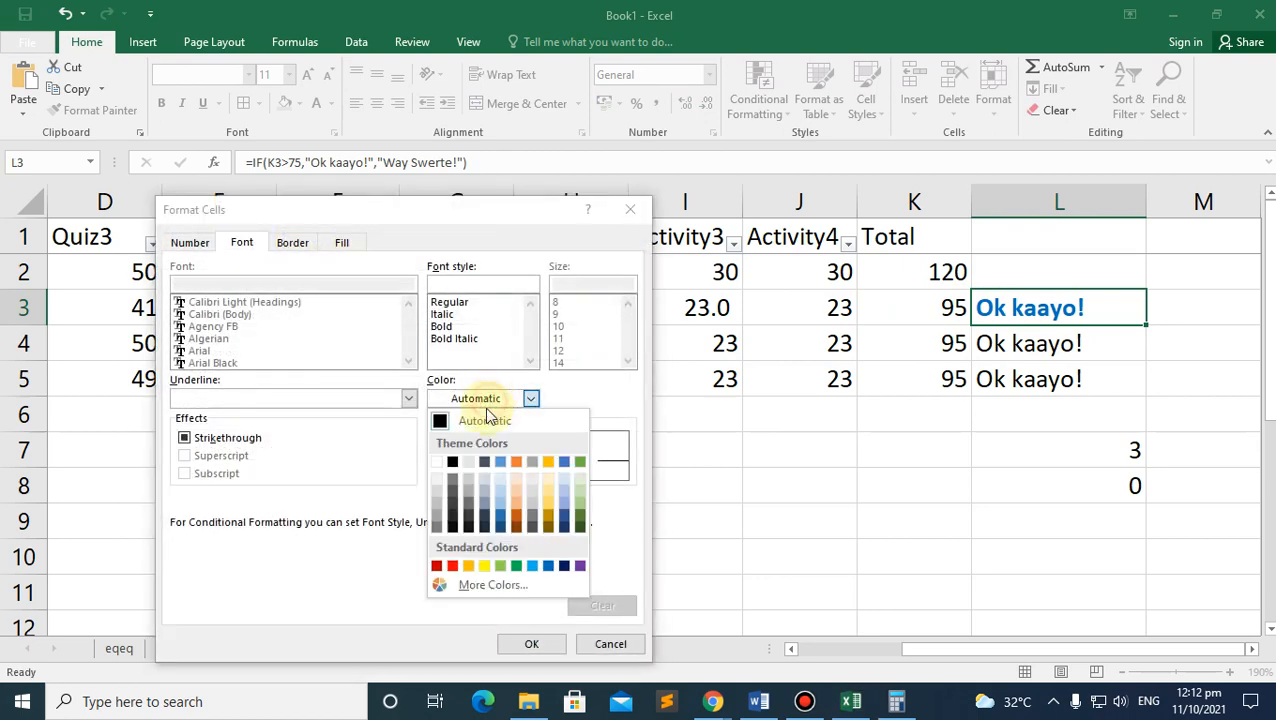
pyautogui.click(452, 566)
pyautogui.click(442, 327)
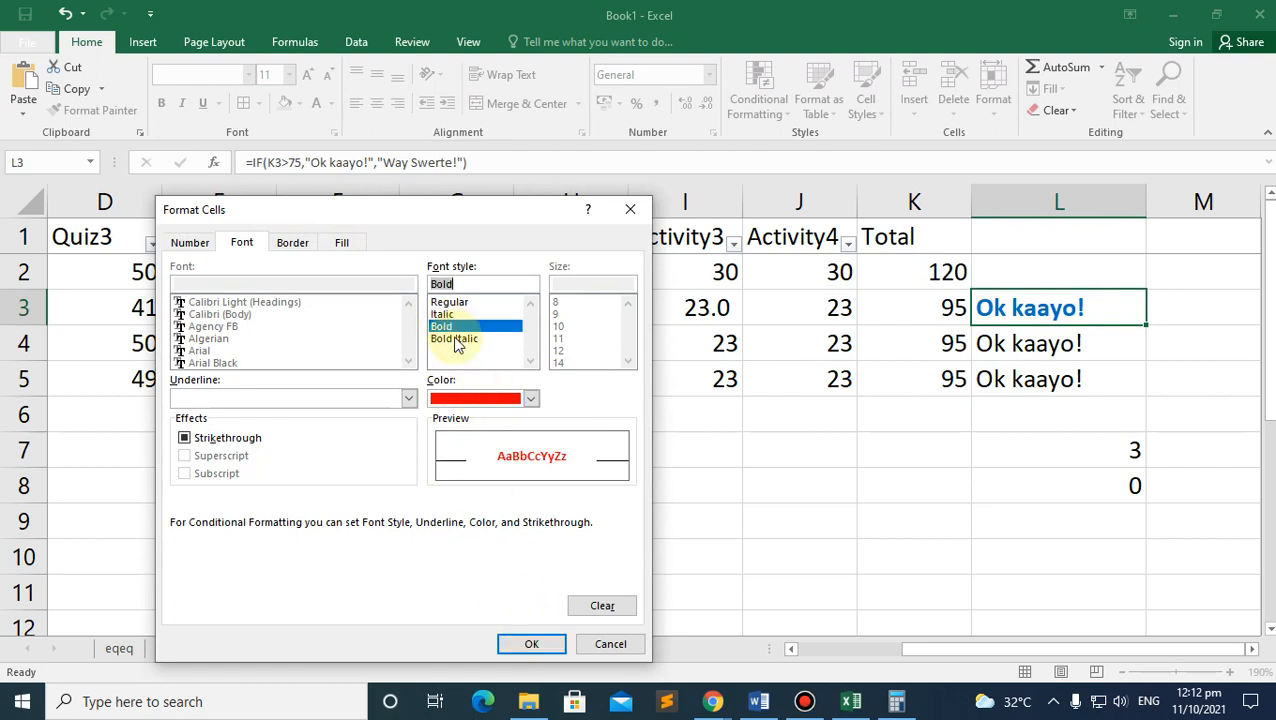
pyautogui.click(531, 644)
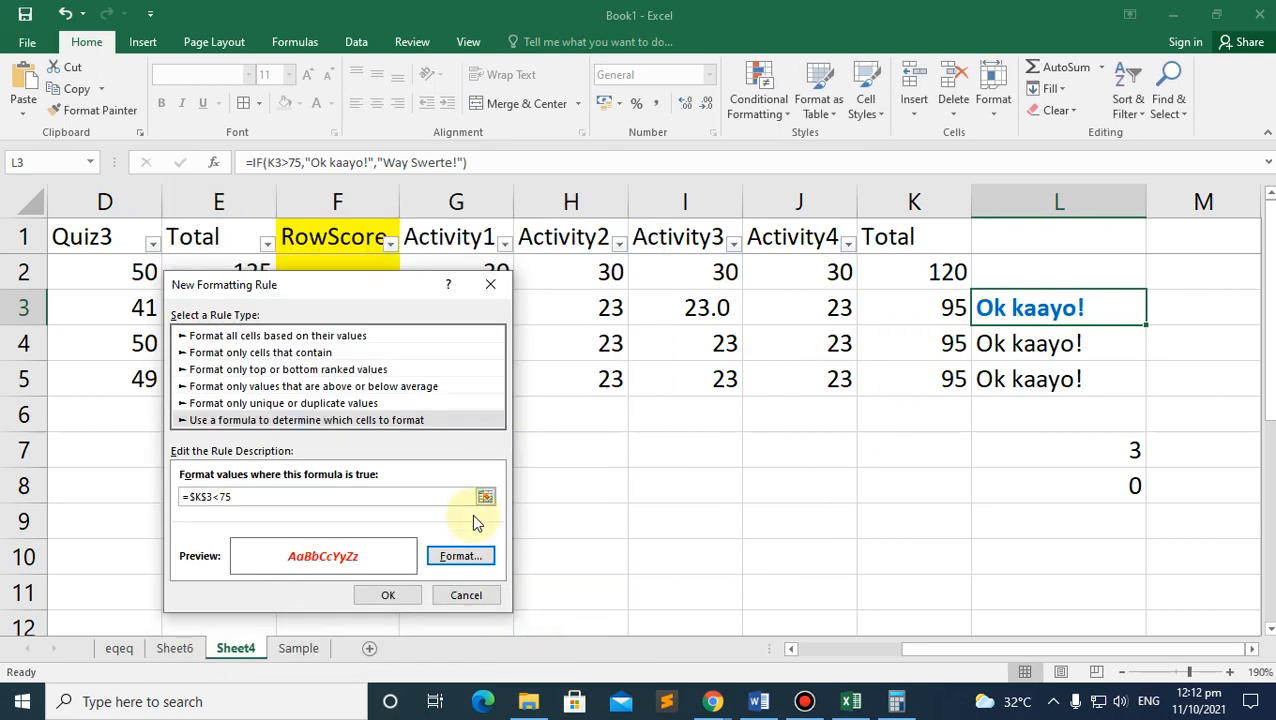
pyautogui.click(388, 595)
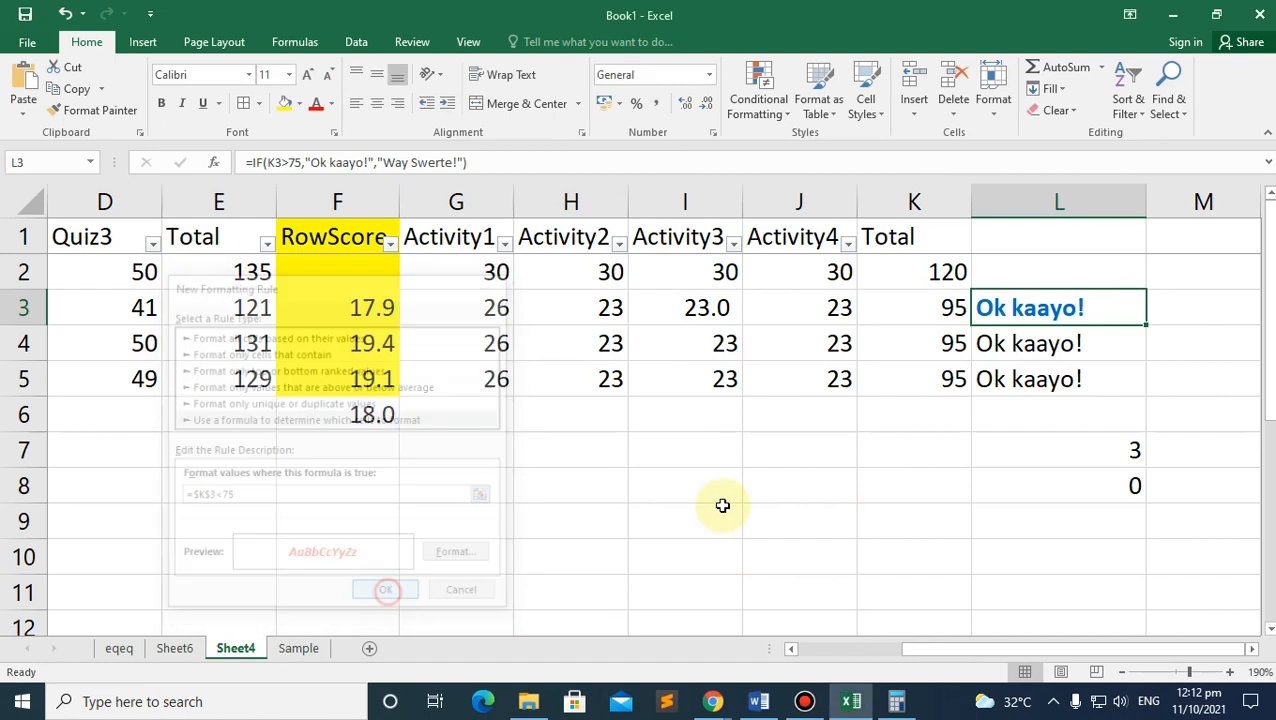
# Step: Open Manage Rules to view both the blue and red rules on L3
pyautogui.rightClick(1033, 307)
pyautogui.click(1000, 305)
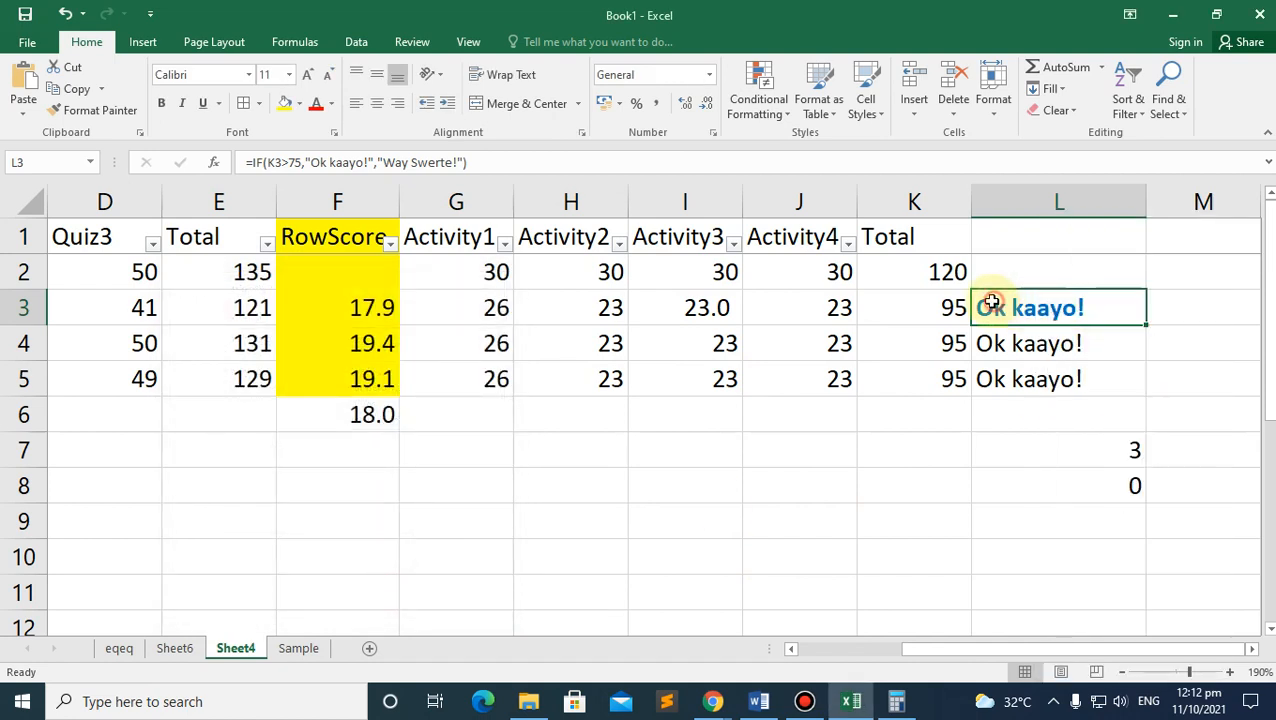
pyautogui.click(778, 115)
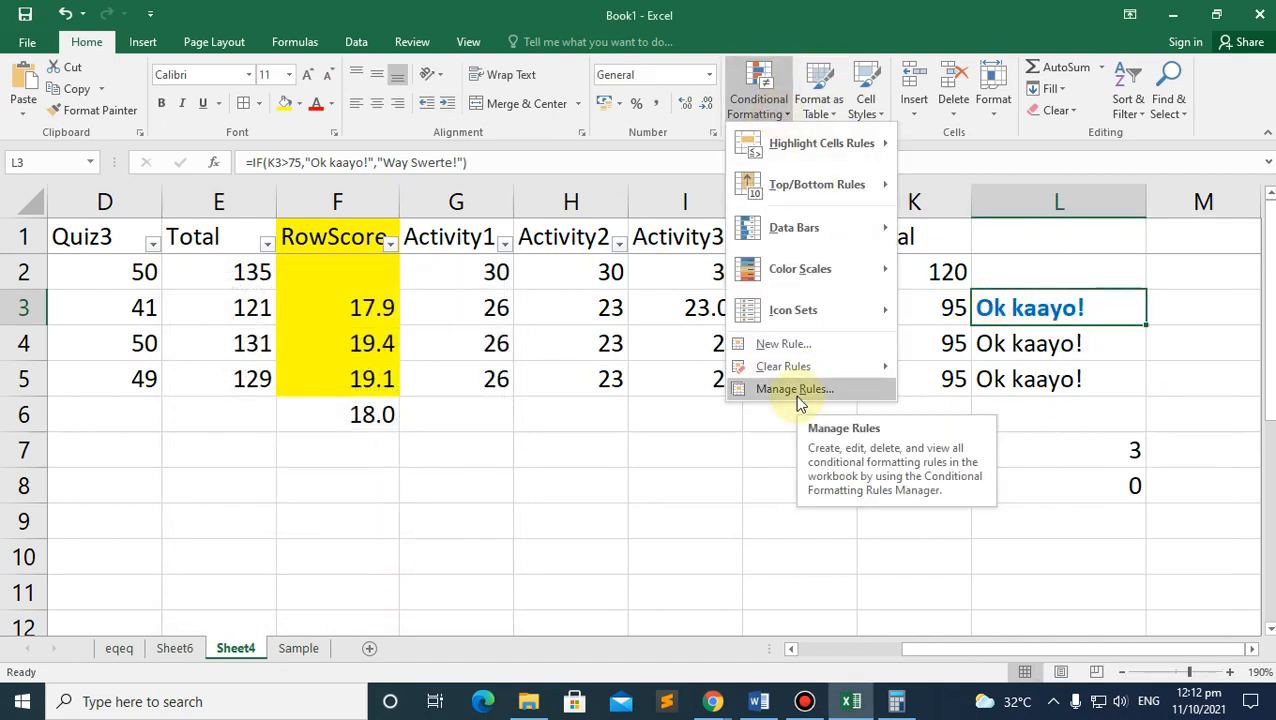
pyautogui.click(795, 394)
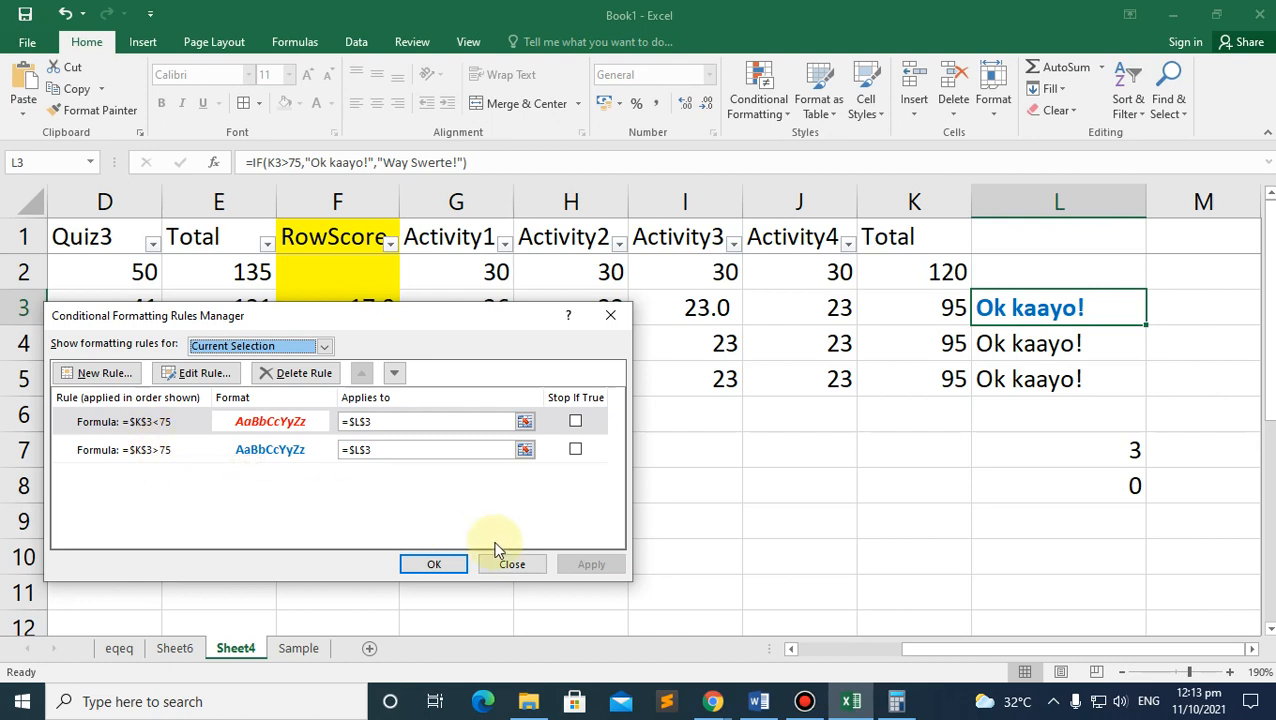
# Step: Enter 2 as the Activity4 score in J3 so K3 totals 74
pyautogui.click(428, 562)
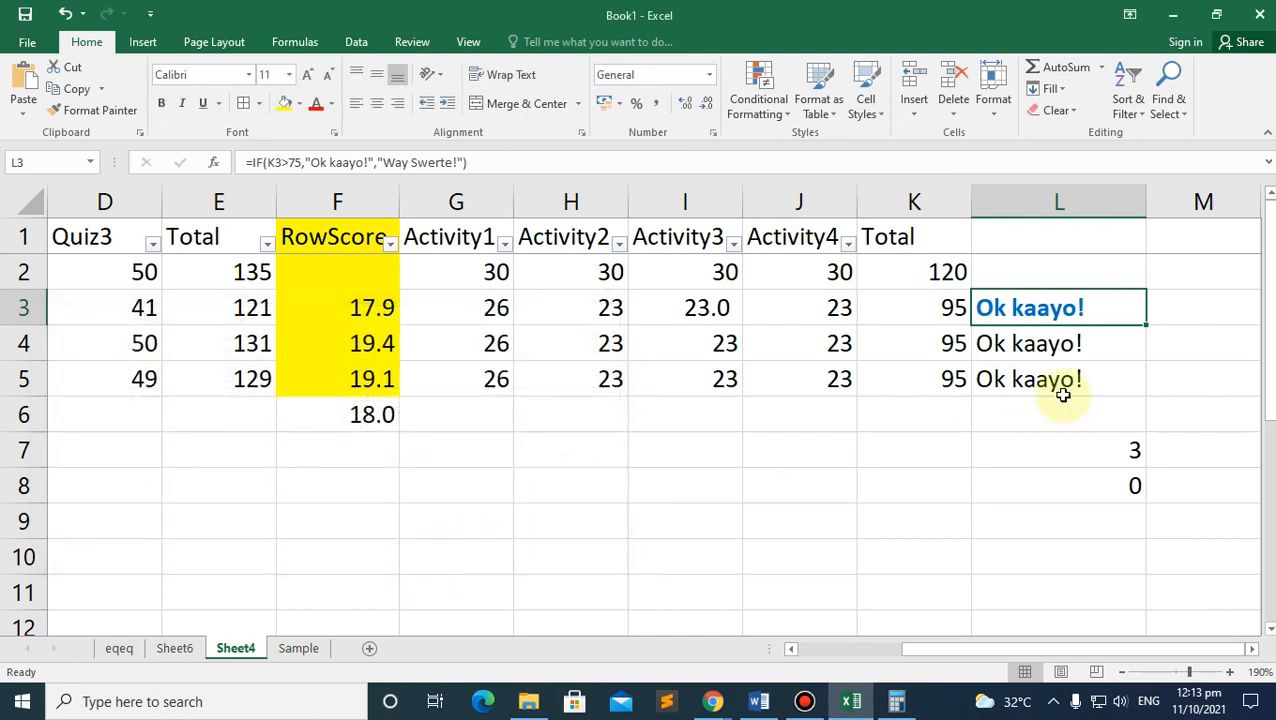
pyautogui.click(926, 319)
pyautogui.click(725, 313)
pyautogui.click(799, 315)
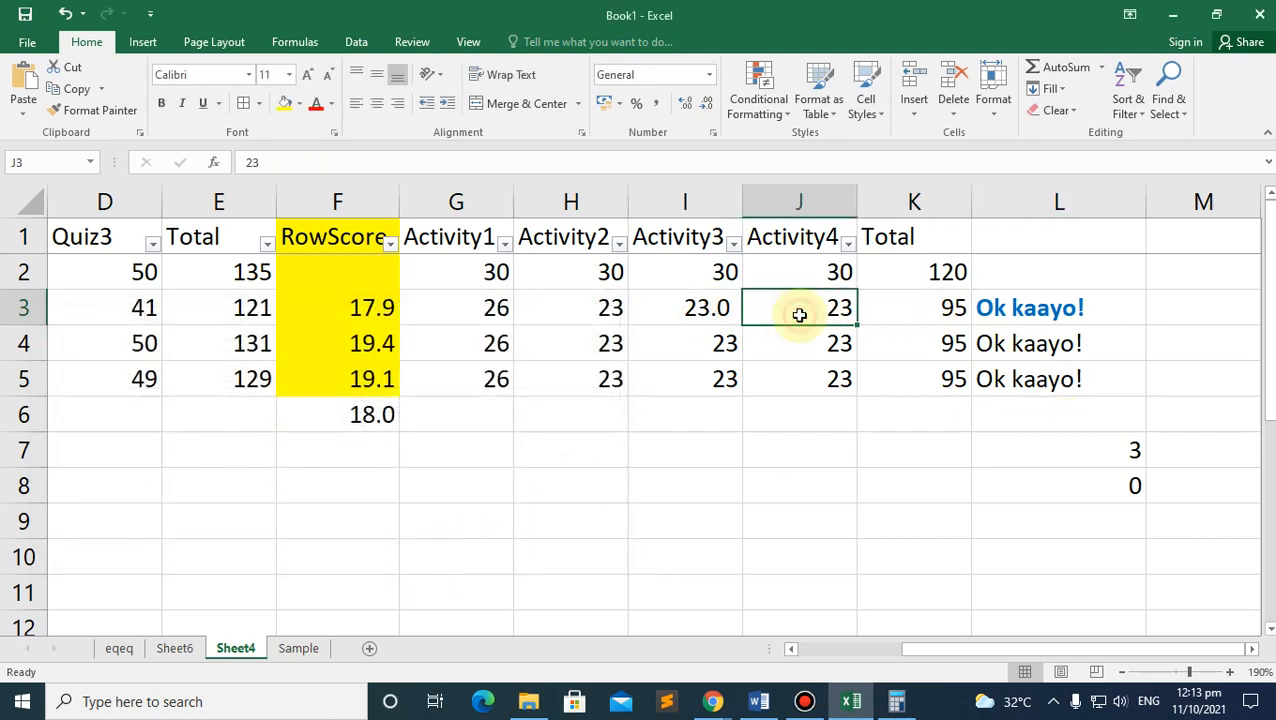
pyautogui.write('2')
pyautogui.press('Return')
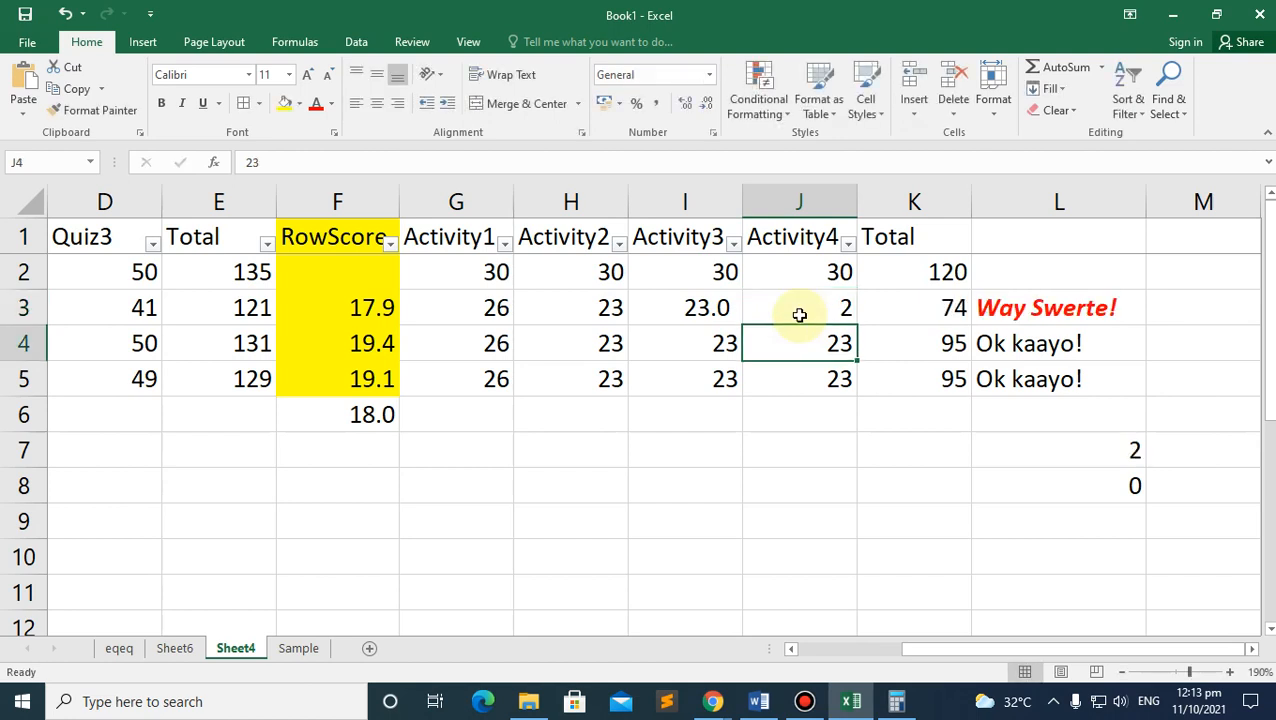
pyautogui.click(1062, 307)
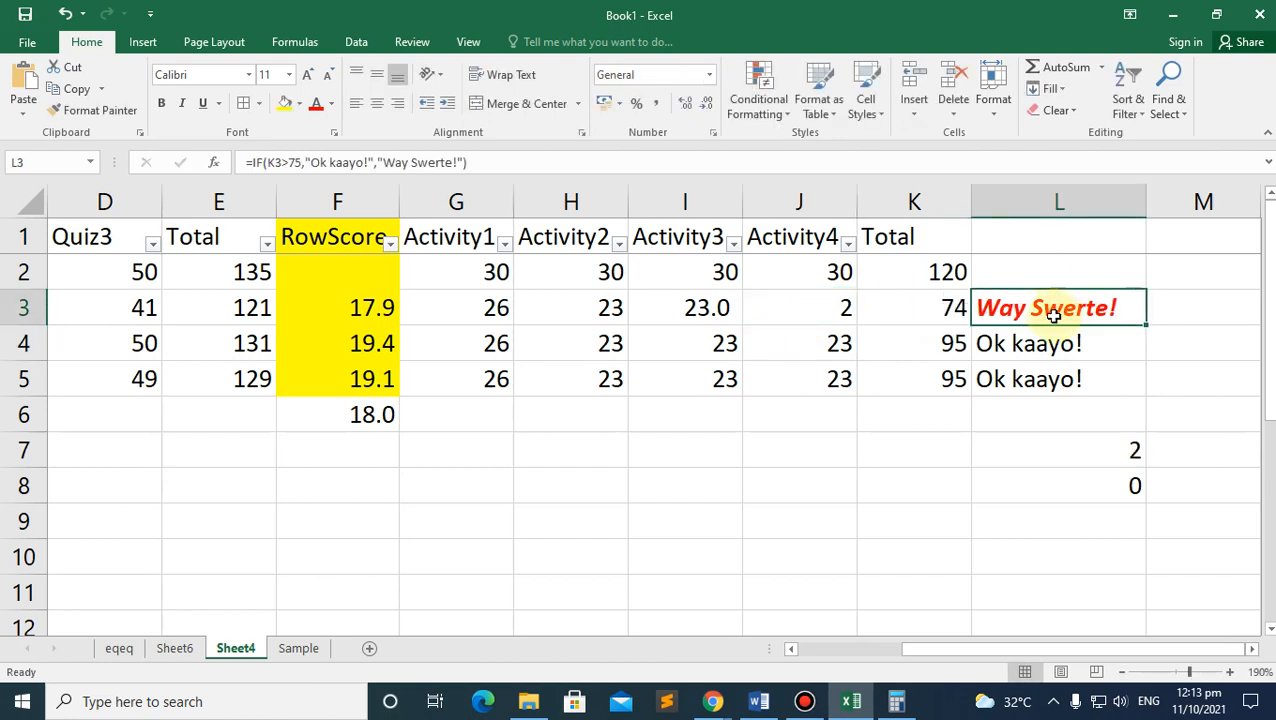
# Step: Fill L3's remark down to L5 and inspect the below-75 rule in Manage Rules
pyautogui.moveTo(1147, 325); pyautogui.dragTo(1149, 386)
pyautogui.click(898, 424)
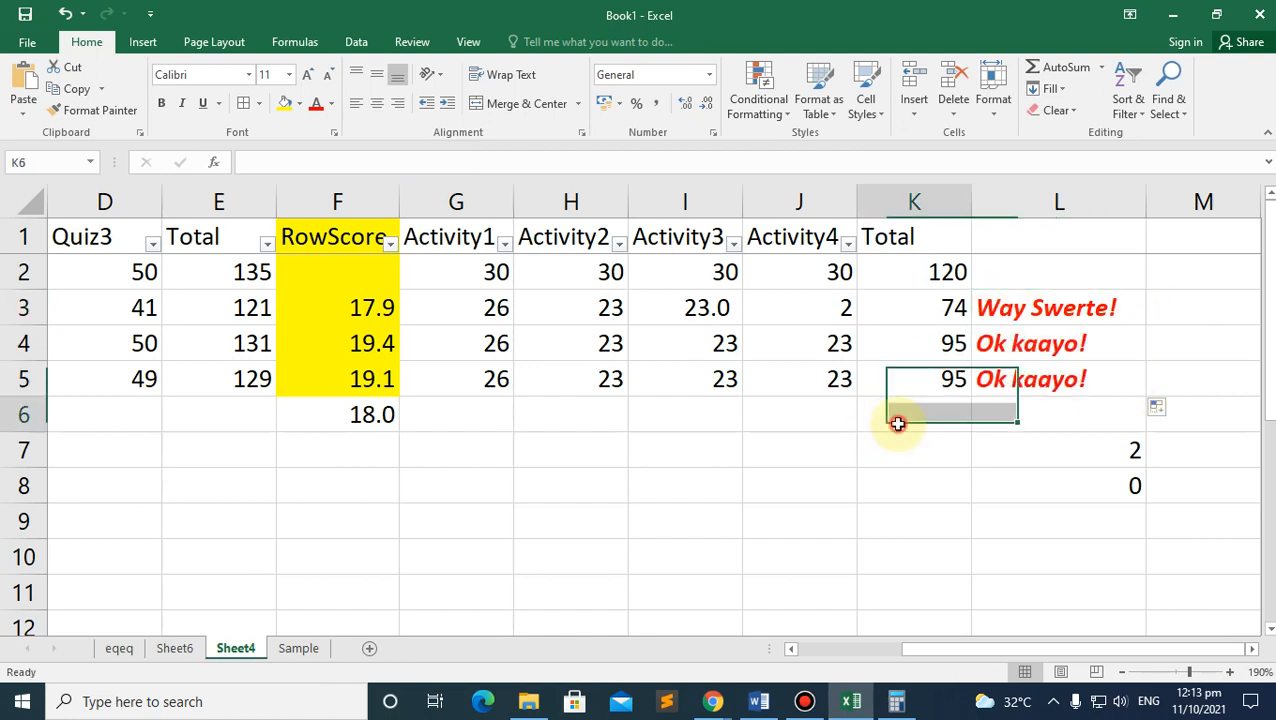
pyautogui.click(1049, 309)
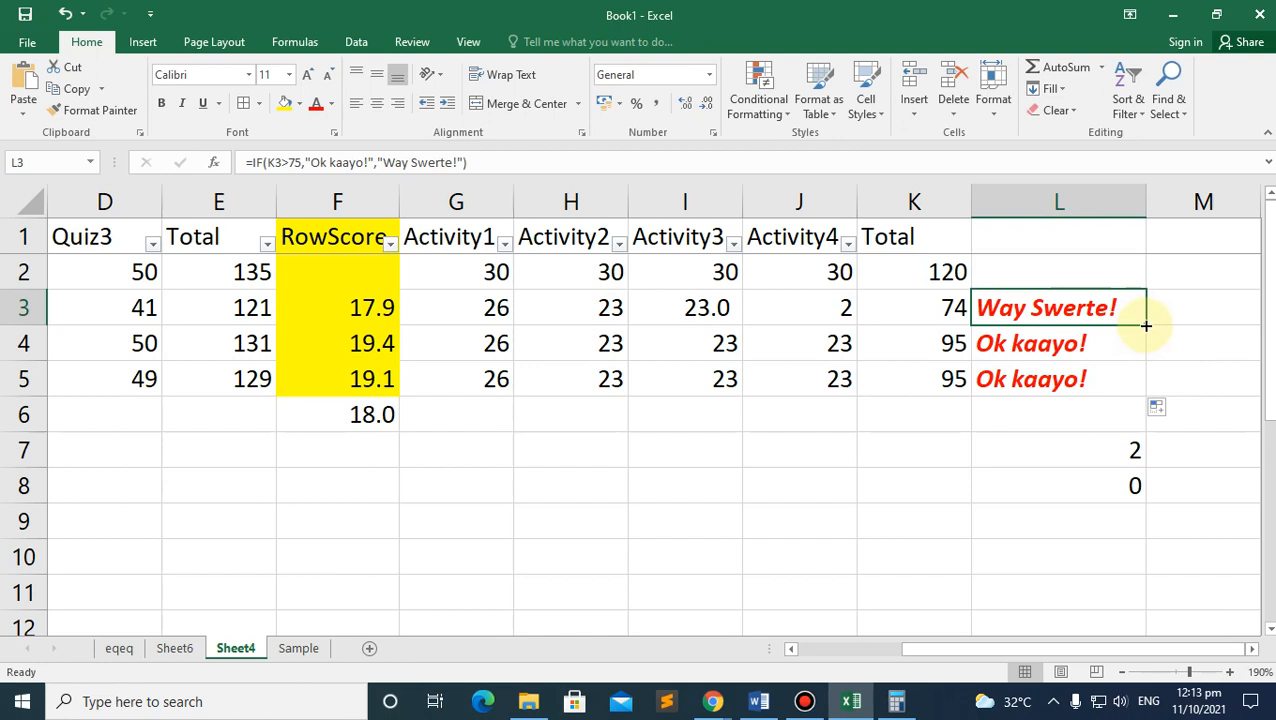
pyautogui.moveTo(1146, 325); pyautogui.dragTo(1150, 385)
pyautogui.click(1000, 336)
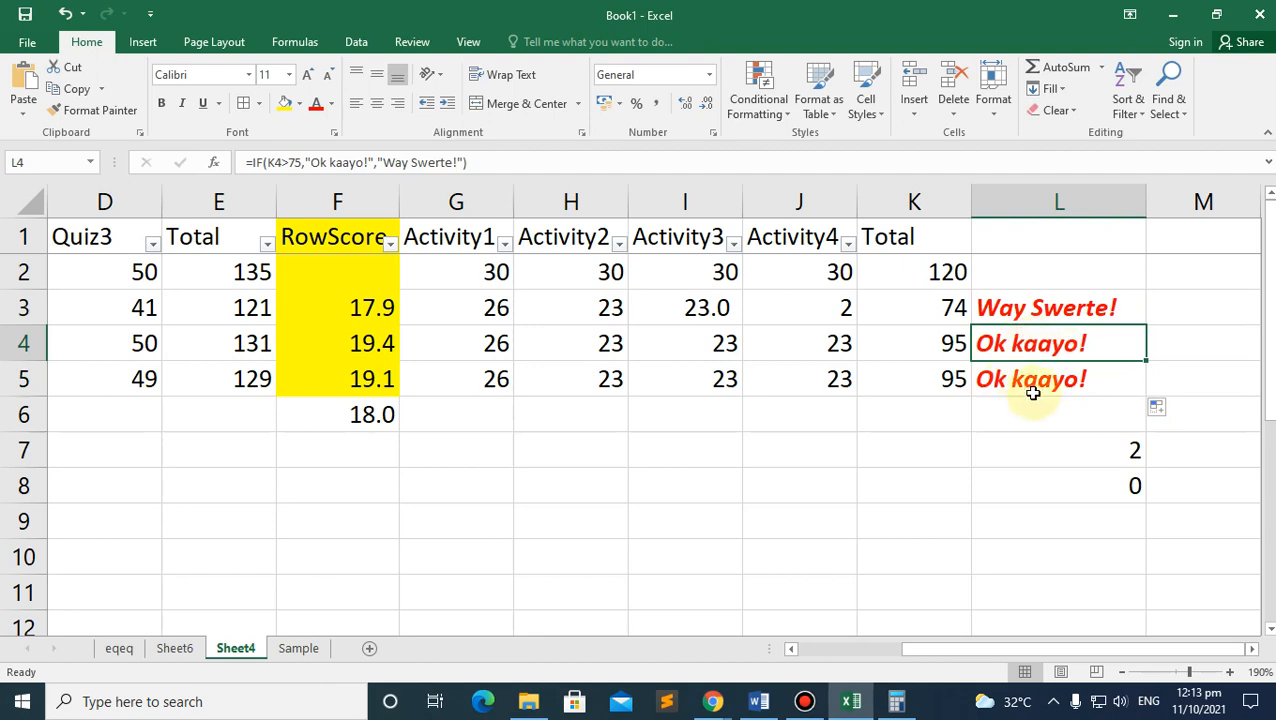
pyautogui.click(750, 127)
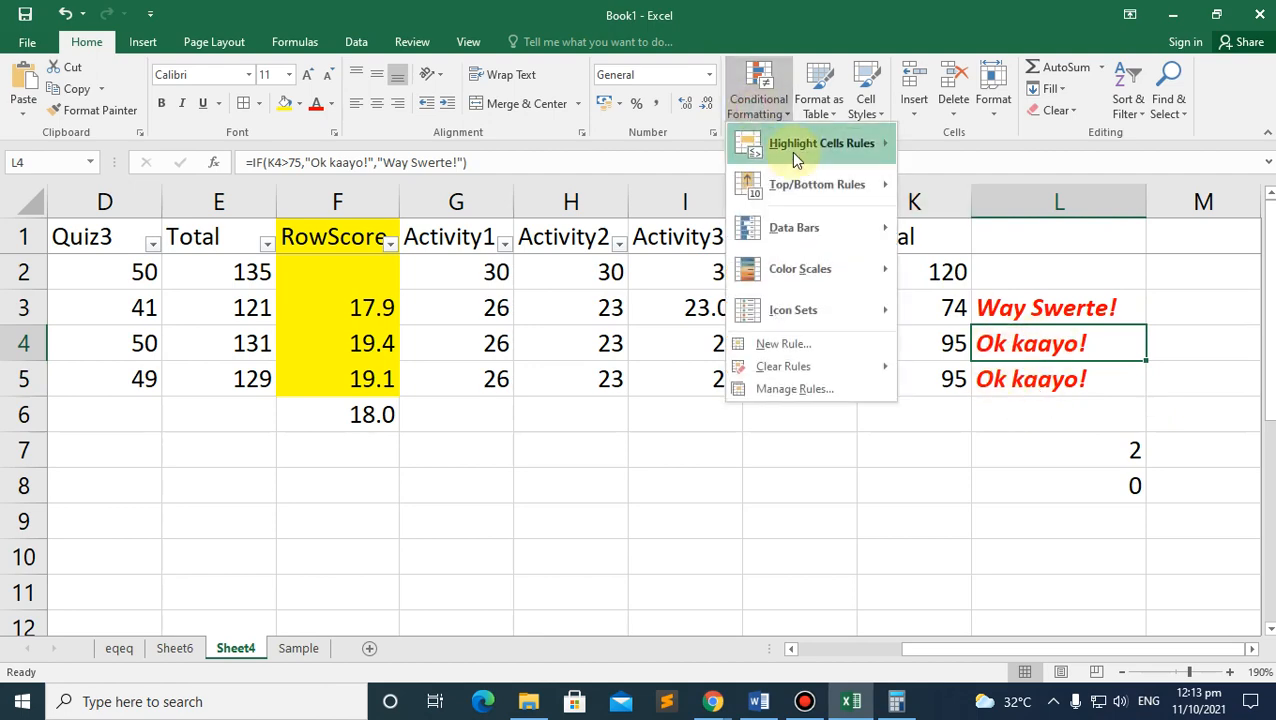
pyautogui.click(800, 389)
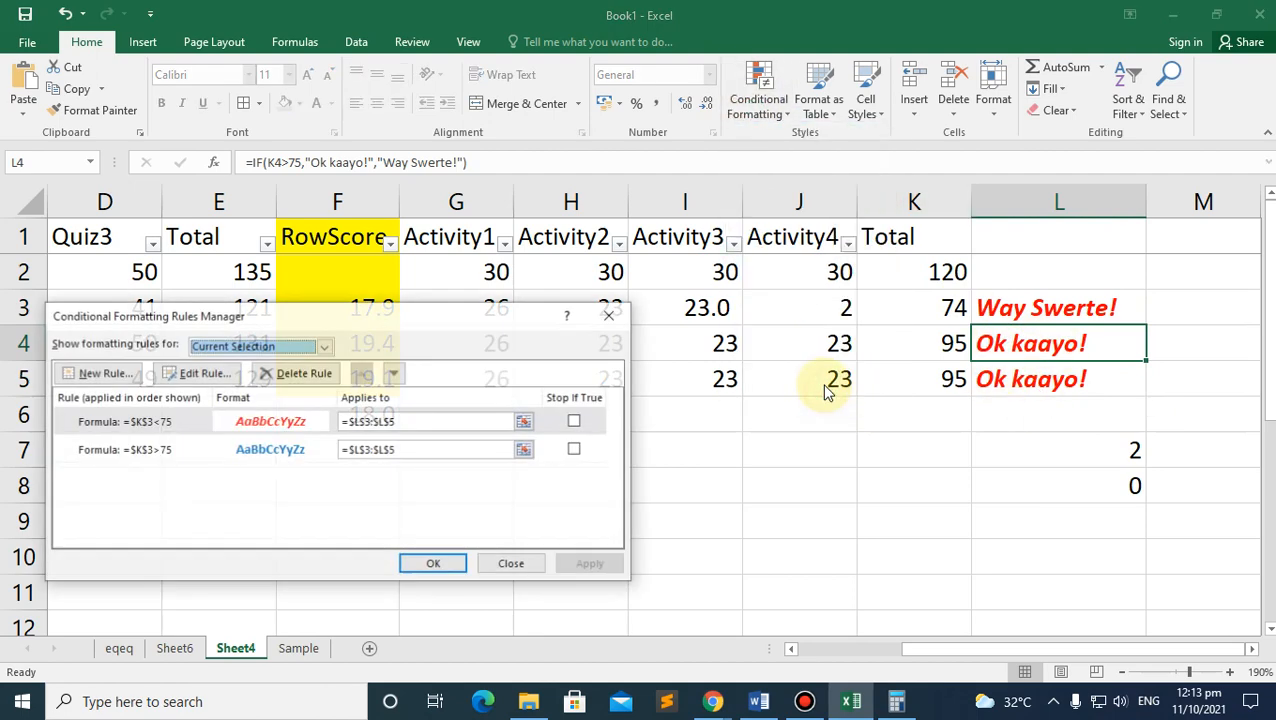
pyautogui.click(141, 424)
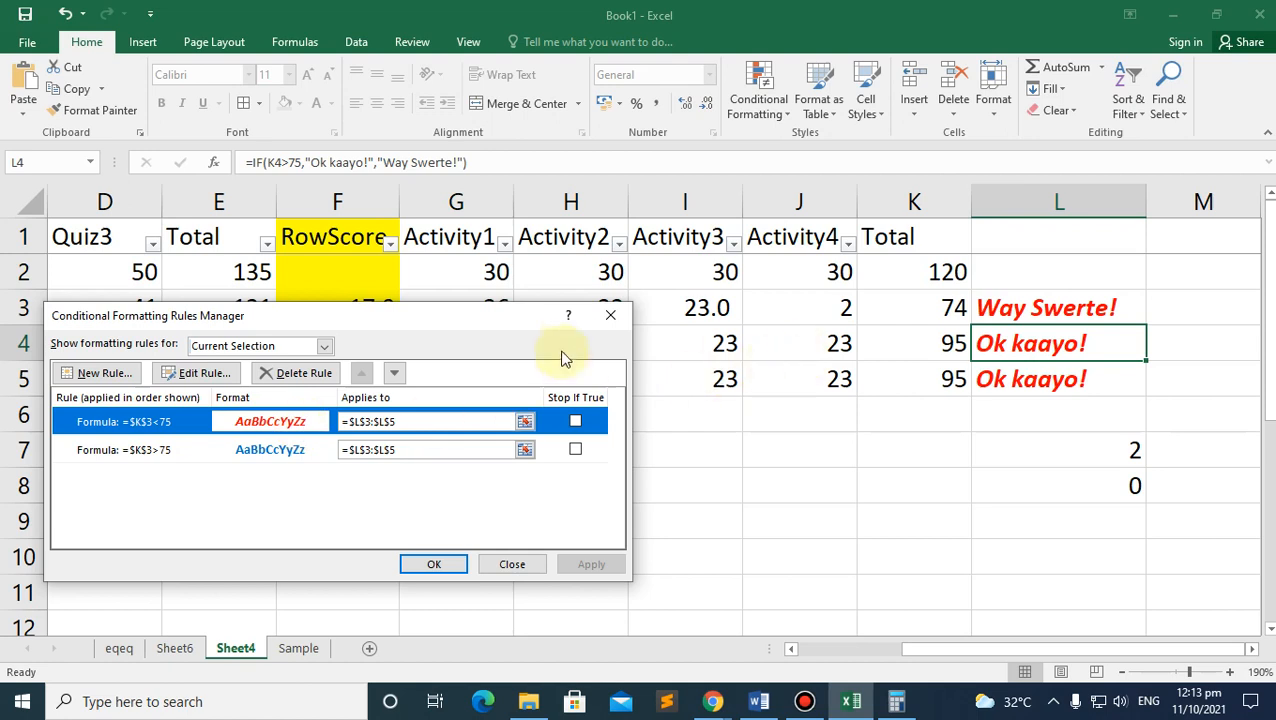
pyautogui.click(610, 317)
# Step: Clear the remarks in L4 and L5, then undo both deletions
pyautogui.click(942, 308)
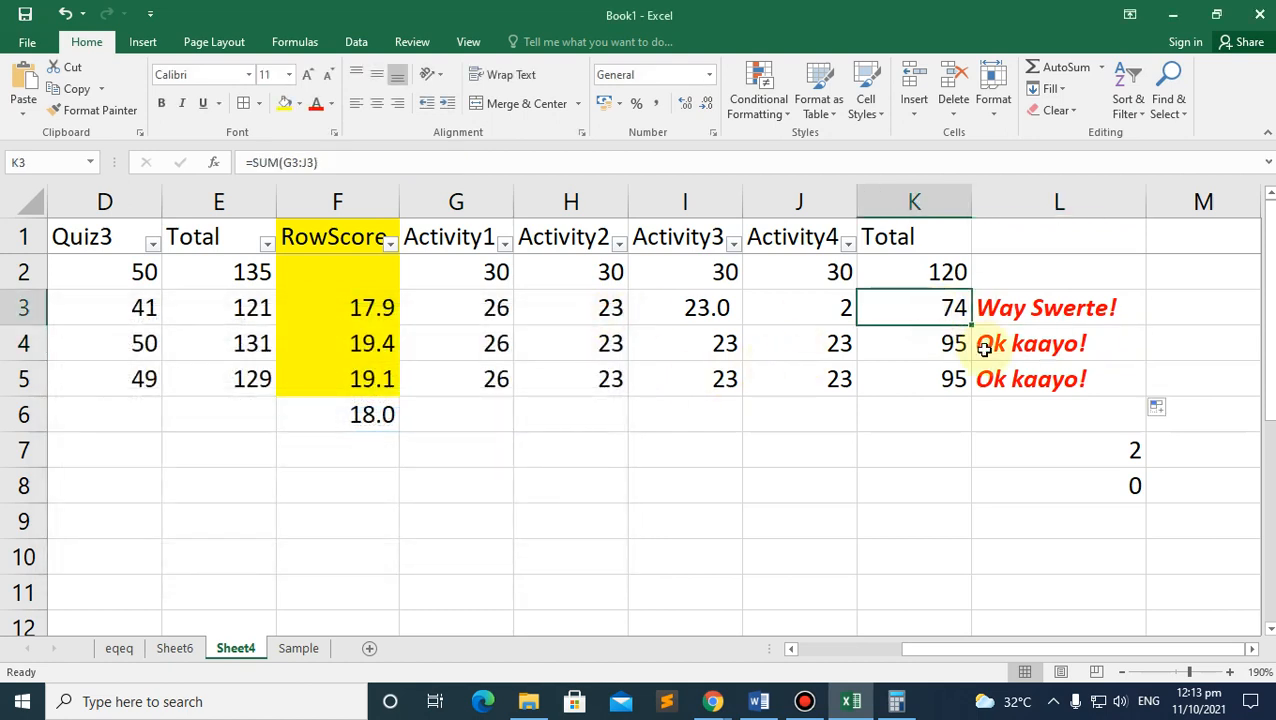
pyautogui.click(950, 350)
pyautogui.click(1052, 347)
pyautogui.press('Delete')
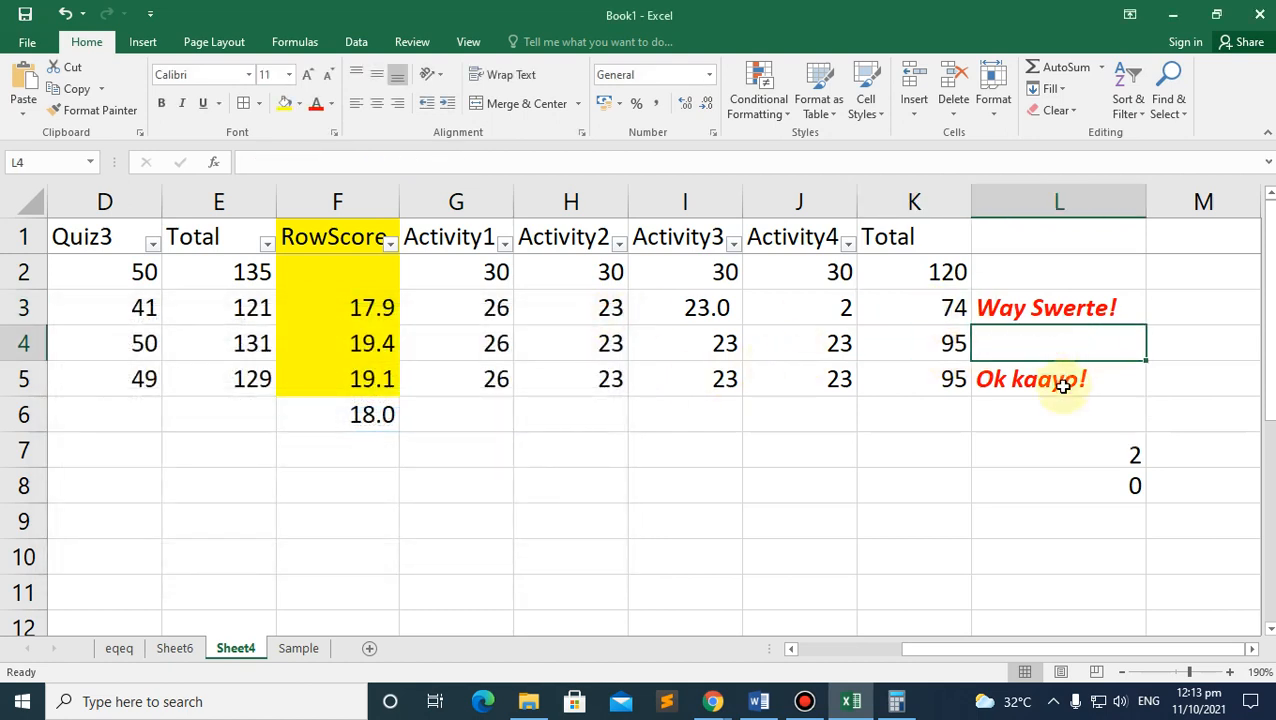
pyautogui.click(1060, 380)
pyautogui.press('Delete')
pyautogui.hotkey('ctrl', 'z')
pyautogui.hotkey('ctrl', 'z')
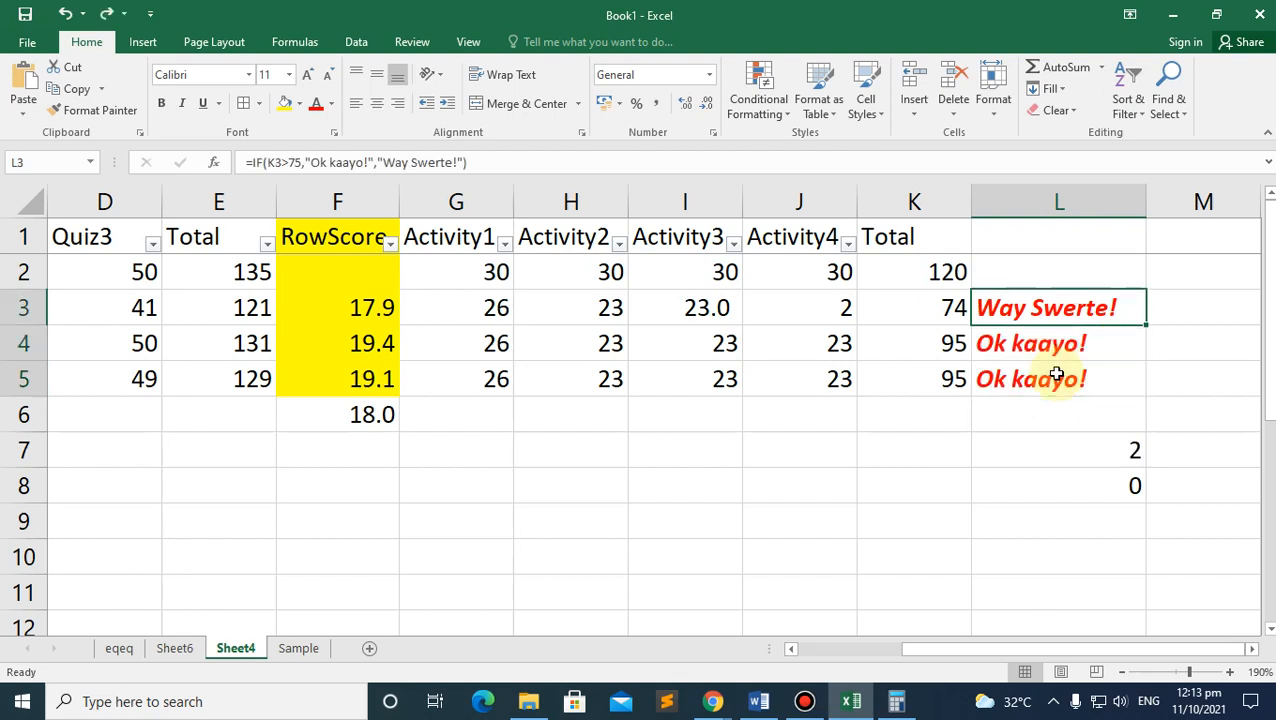
pyautogui.hotkey('ctrl', 'z')
pyautogui.click(1020, 445)
pyautogui.click(1025, 358)
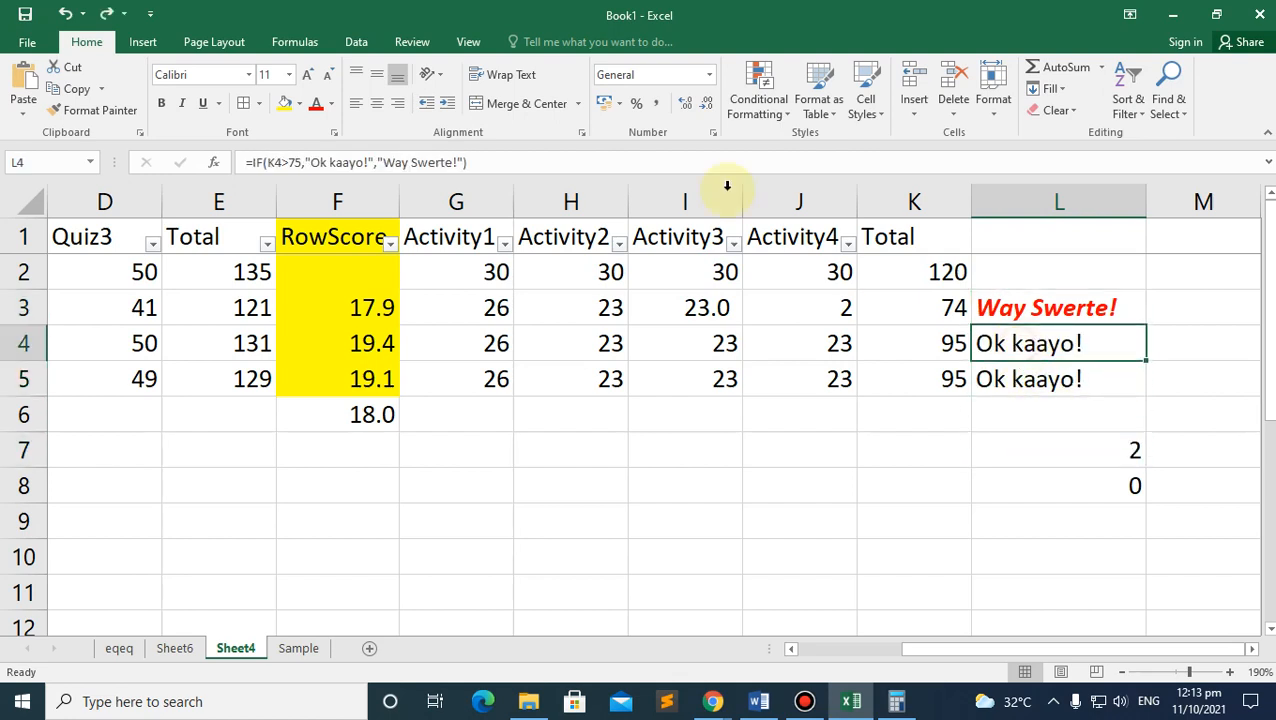
# Step: Start a new formula rule for L4 with the condition =$K$4>75
pyautogui.click(758, 108)
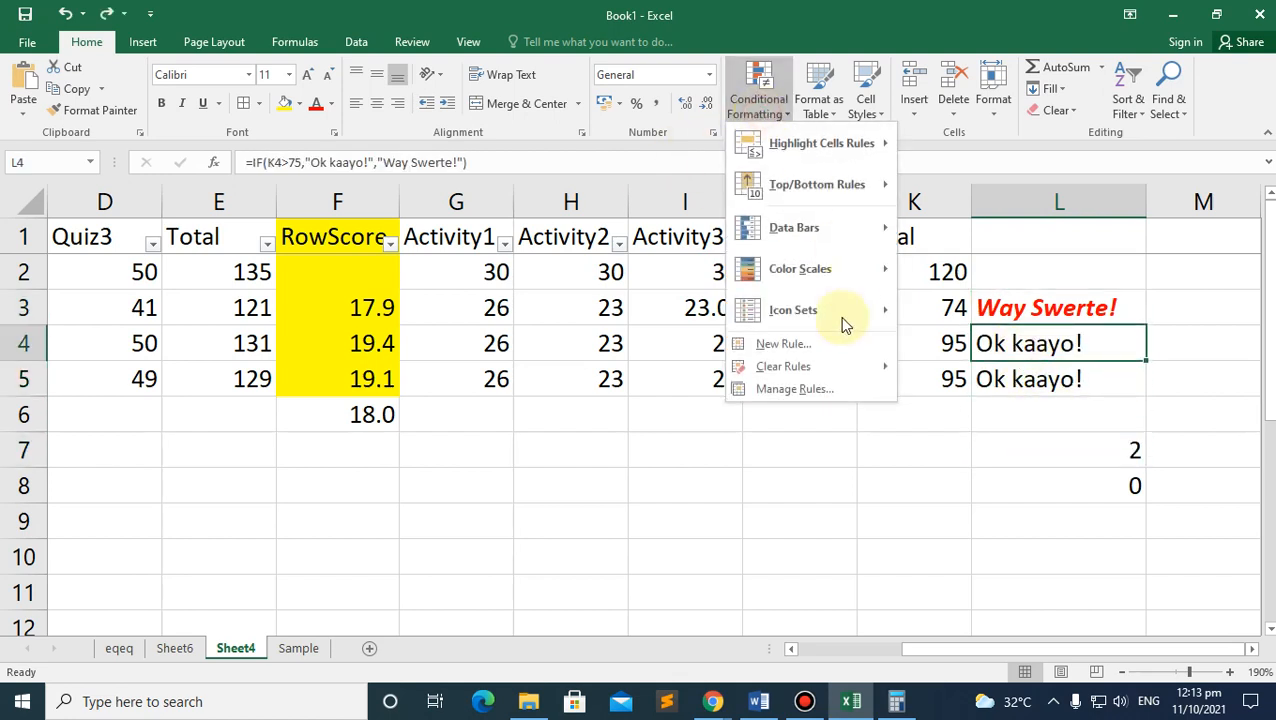
pyautogui.click(790, 344)
pyautogui.click(211, 400)
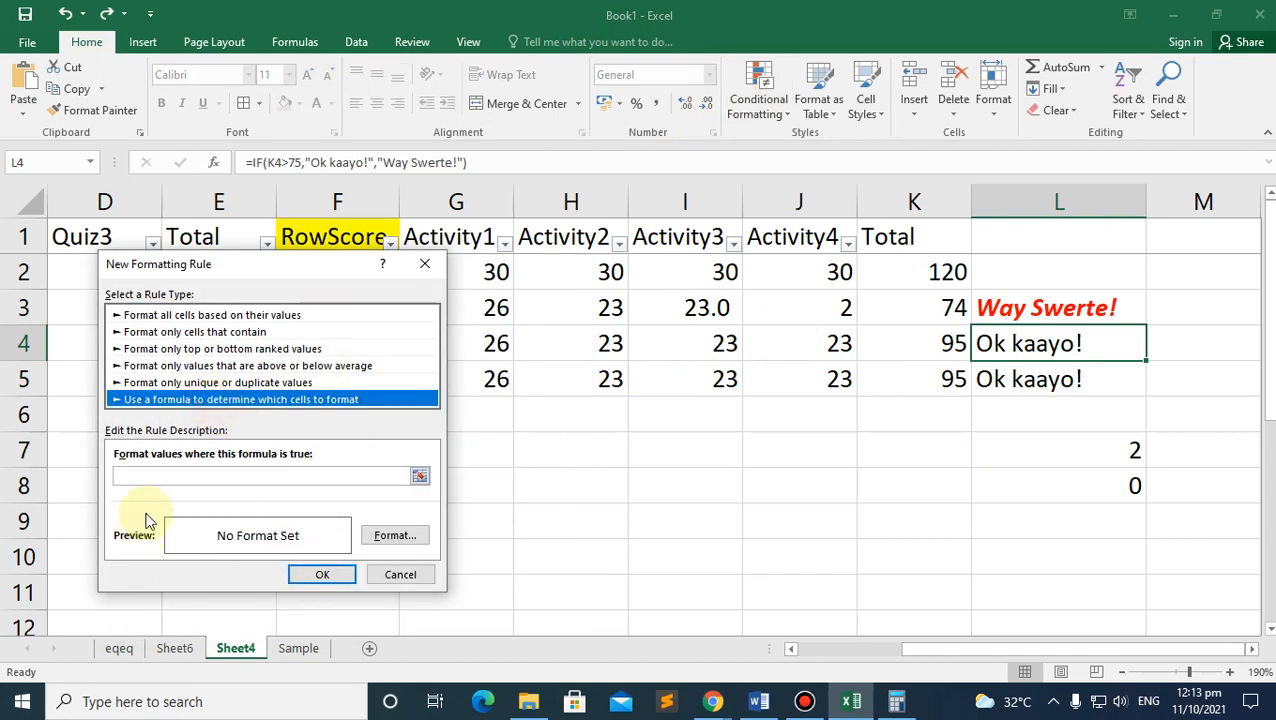
pyautogui.click(255, 475)
pyautogui.click(965, 344)
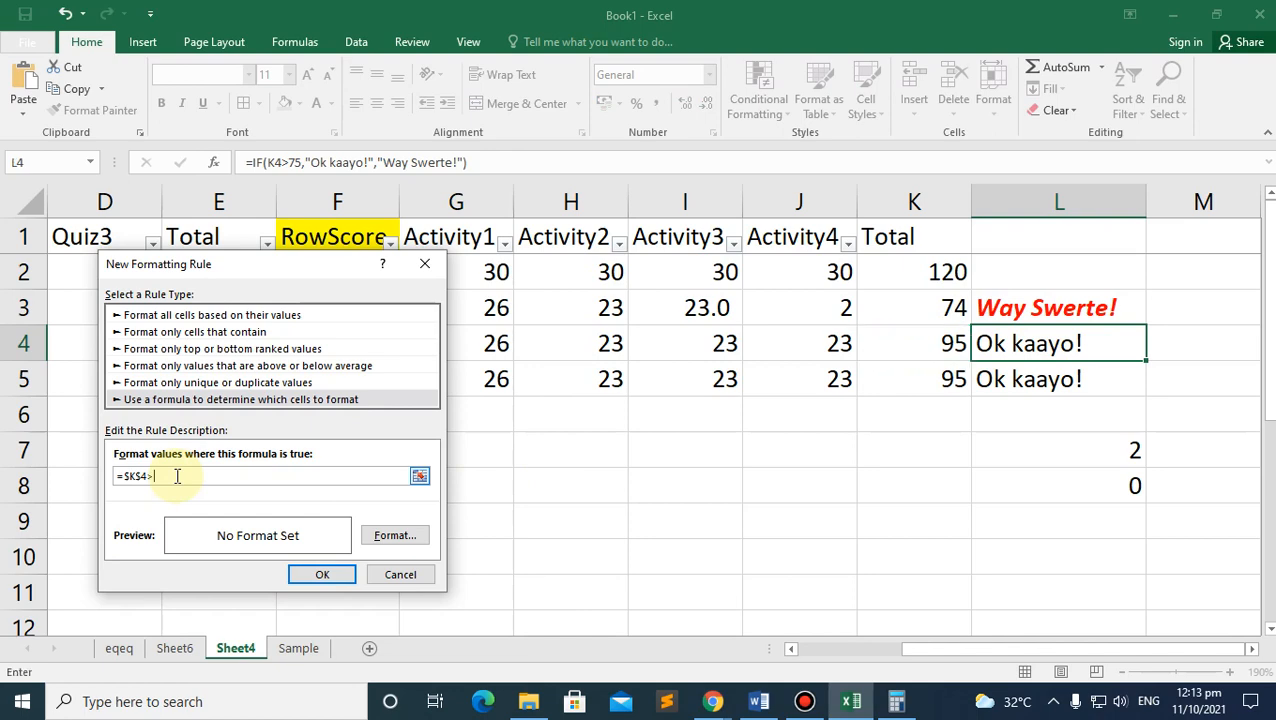
# Step: Give the L4 rule a bold blue font and apply it
pyautogui.click(395, 535)
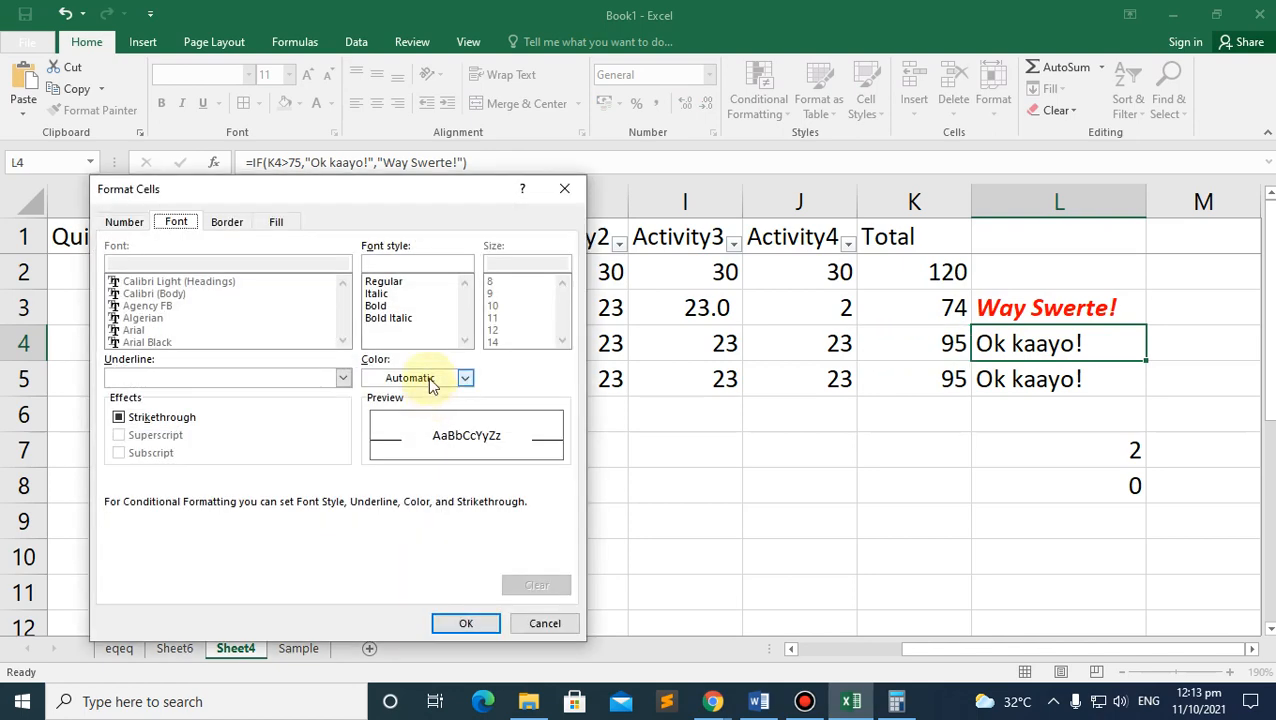
pyautogui.click(465, 377)
pyautogui.click(483, 545)
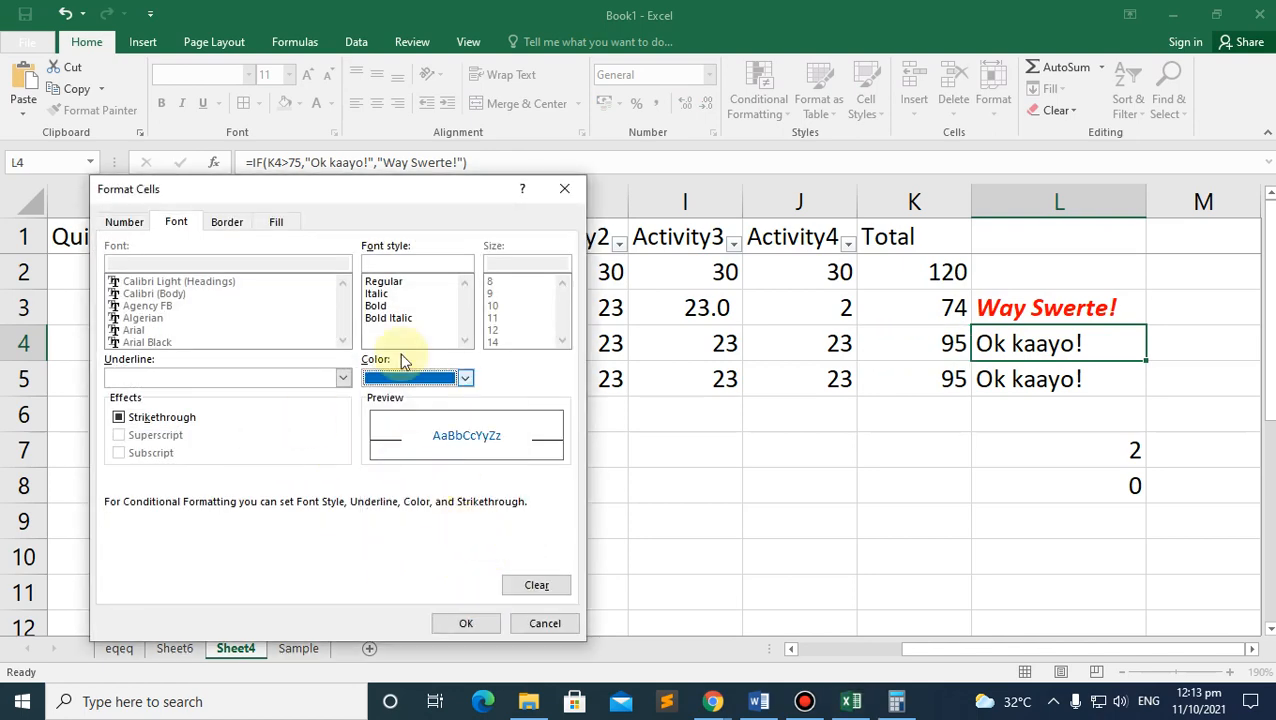
pyautogui.click(385, 306)
pyautogui.click(466, 623)
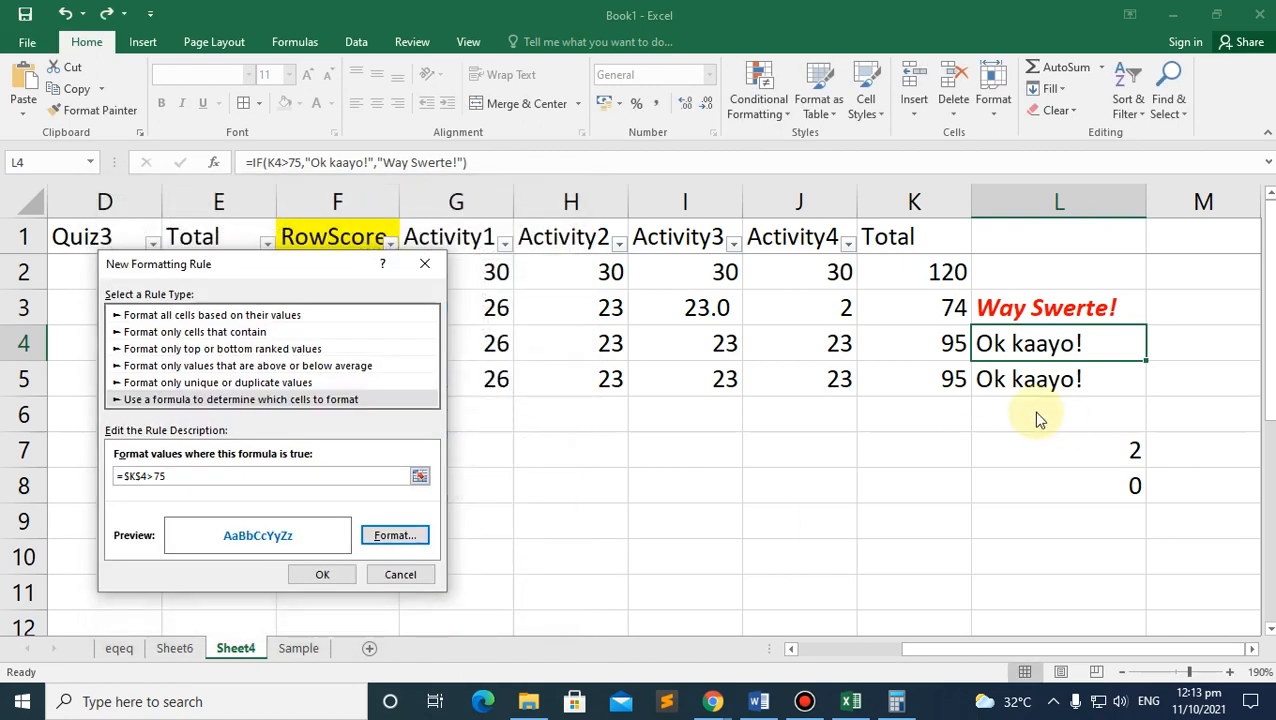
pyautogui.click(316, 575)
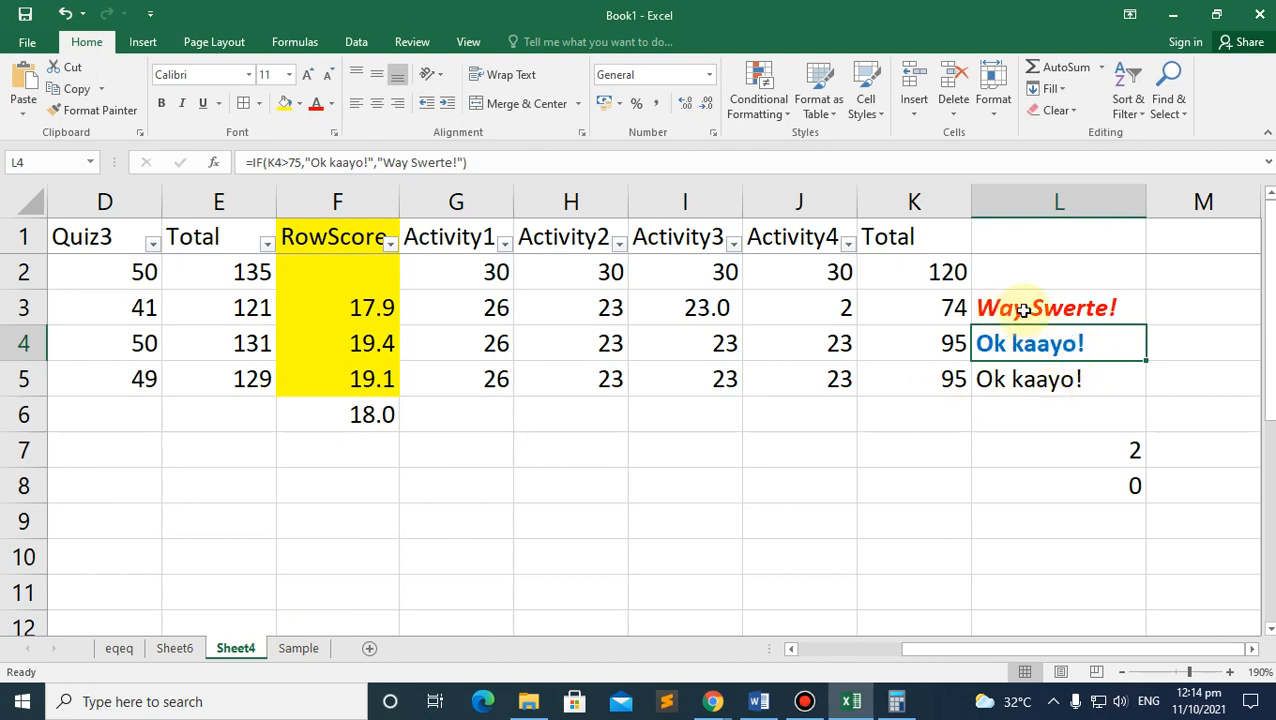
pyautogui.click(995, 378)
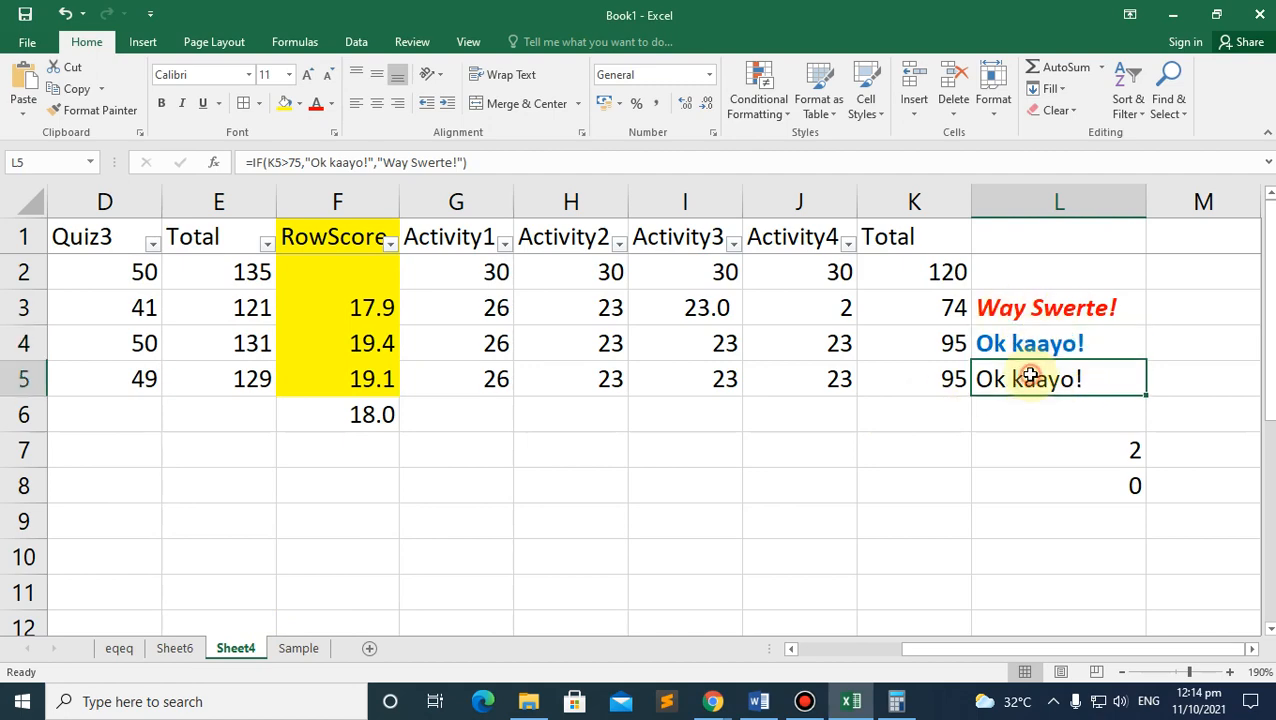
pyautogui.click(780, 695)
# Step: Glance at the Word instructions, then check the remarks in L4 to L6 in Excel
pyautogui.scroll(3, 806, 364)
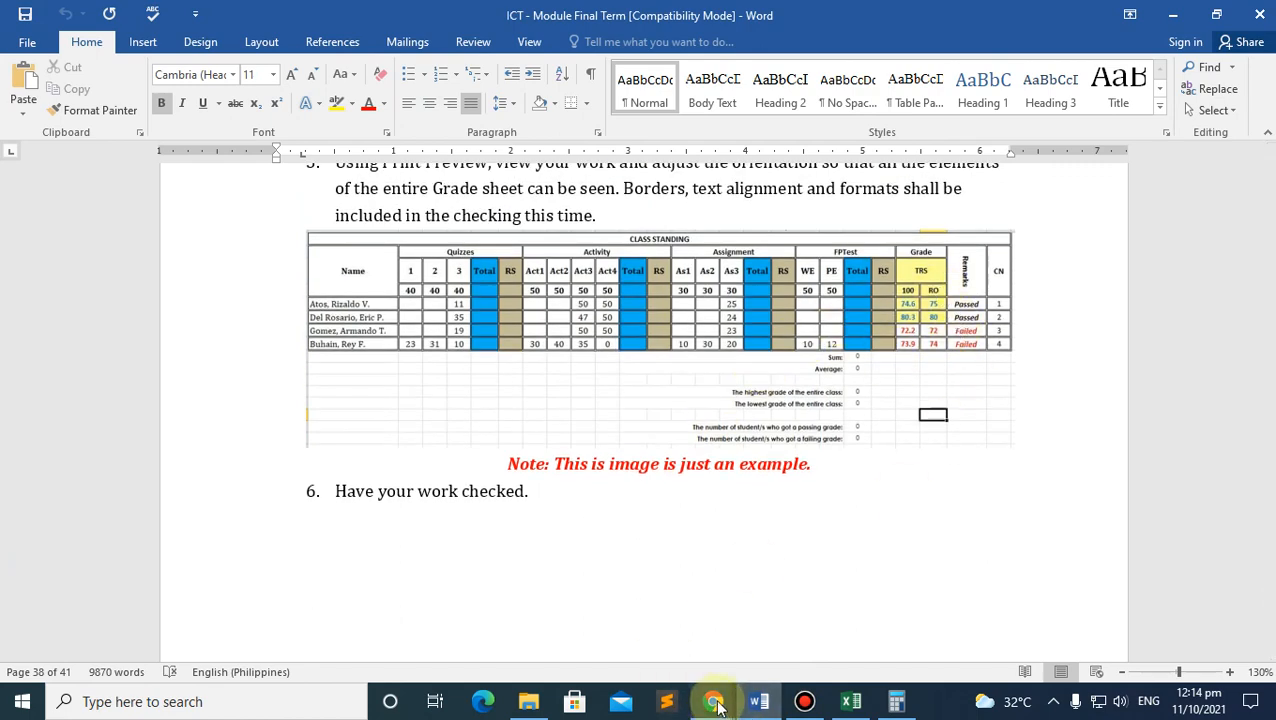
pyautogui.moveTo(712, 701)
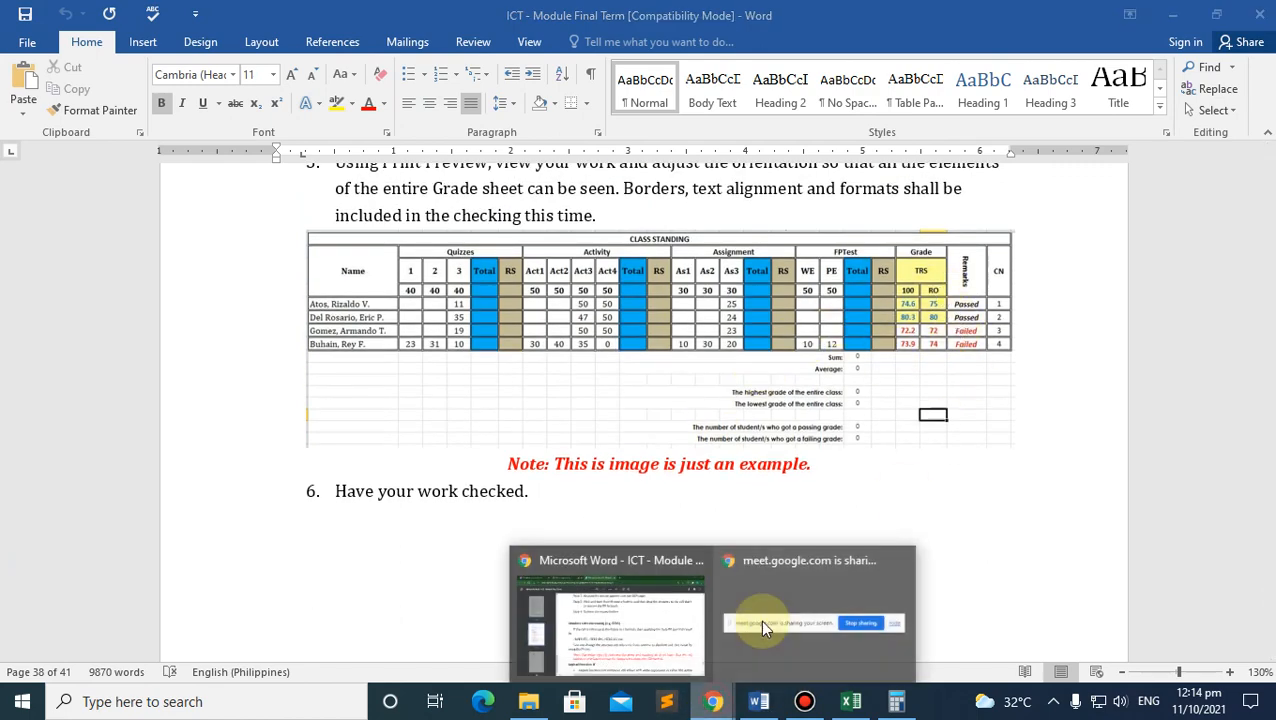
pyautogui.click(851, 701)
pyautogui.click(1028, 407)
pyautogui.click(1020, 378)
pyautogui.click(1000, 340)
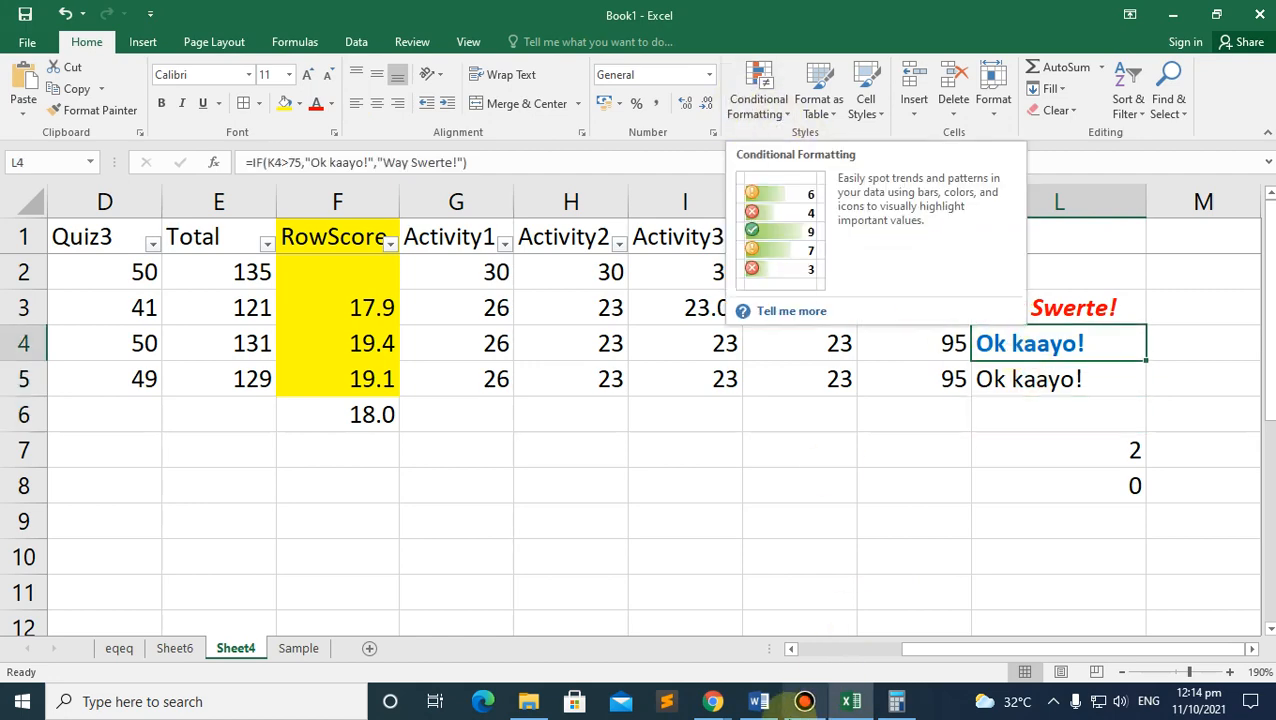
pyautogui.click(748, 701)
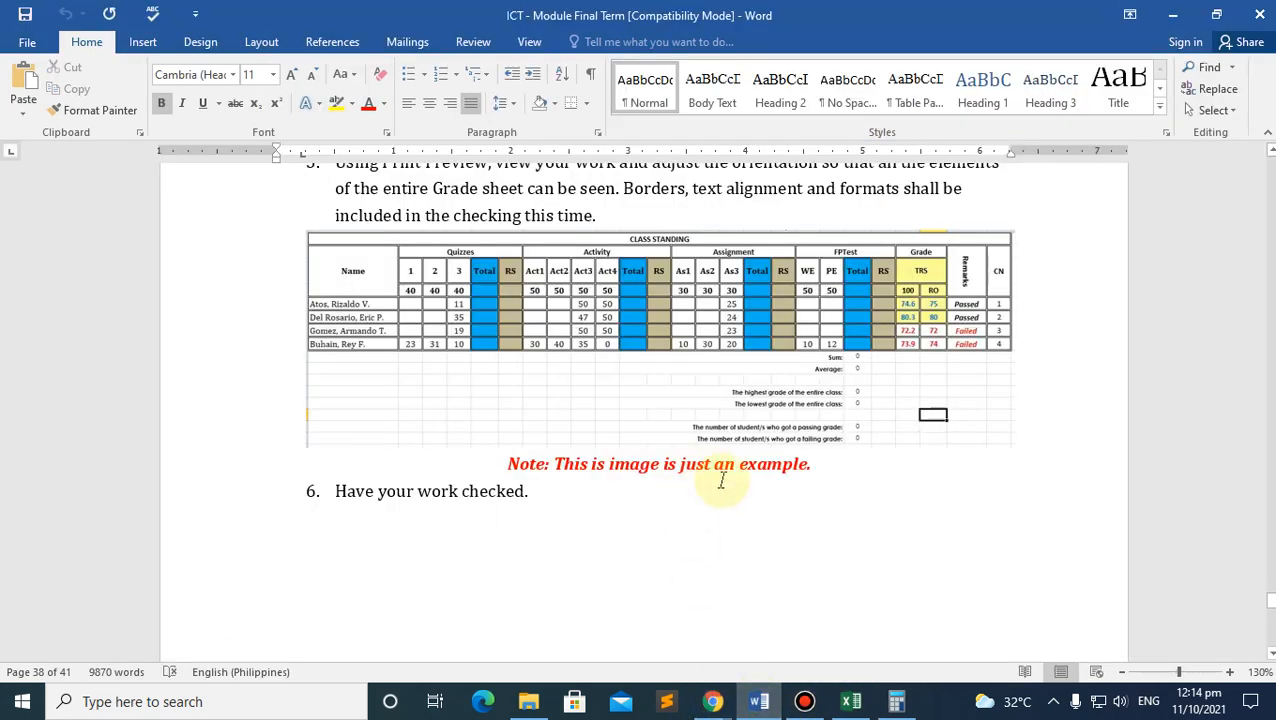
# Step: Scroll to the example grade table in Word, then bring up the module PDF in Chrome
pyautogui.scroll(-8, 720, 521)
pyautogui.scroll(10, 698, 527)
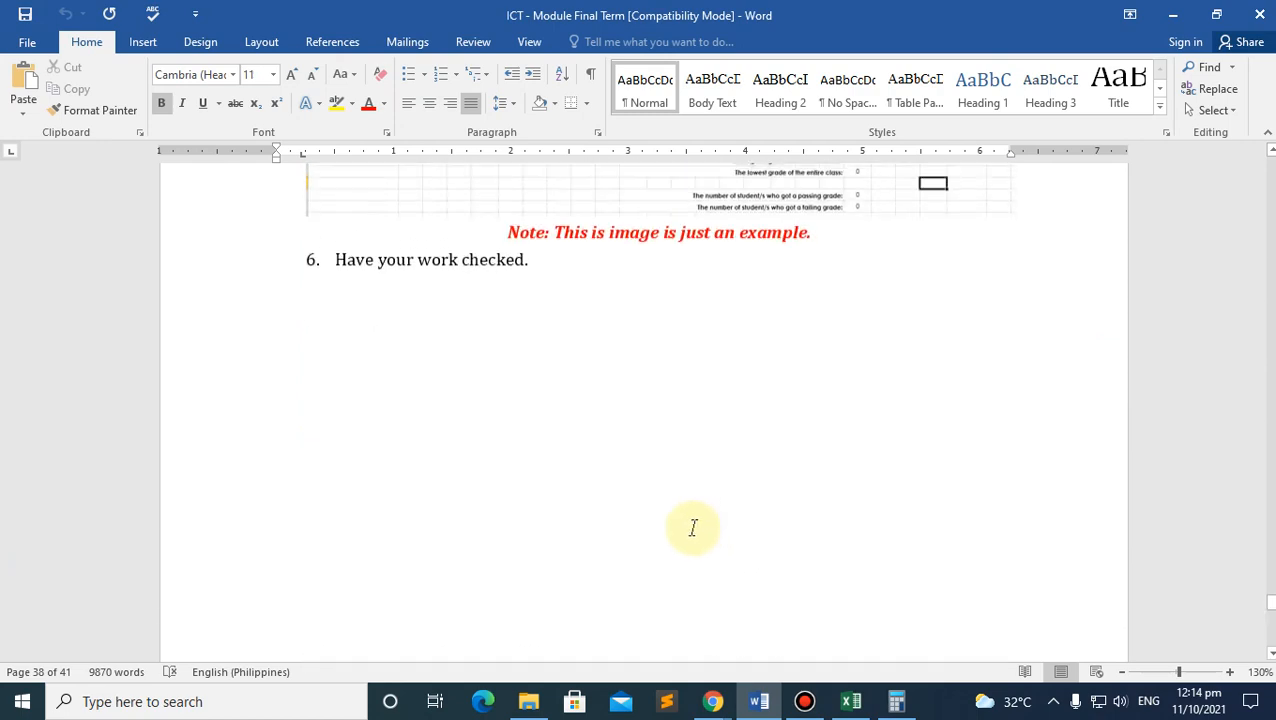
pyautogui.scroll(-1, 680, 528)
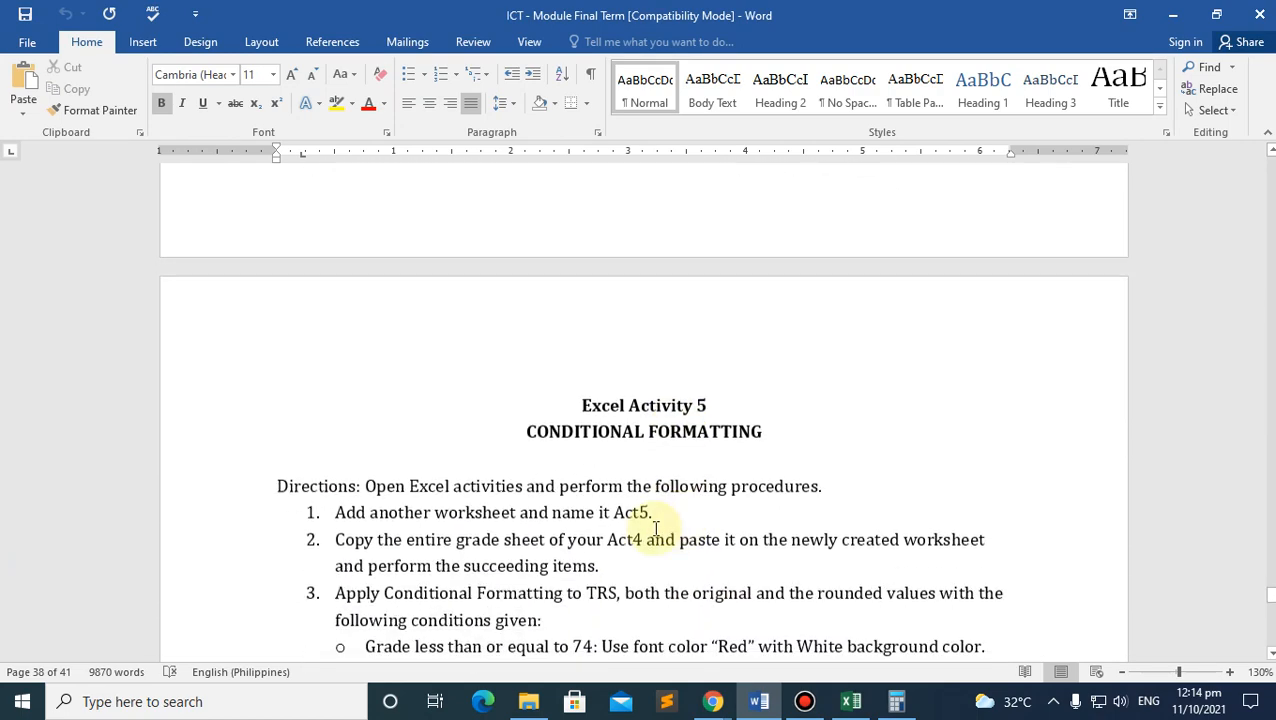
pyautogui.scroll(-8, 706, 510)
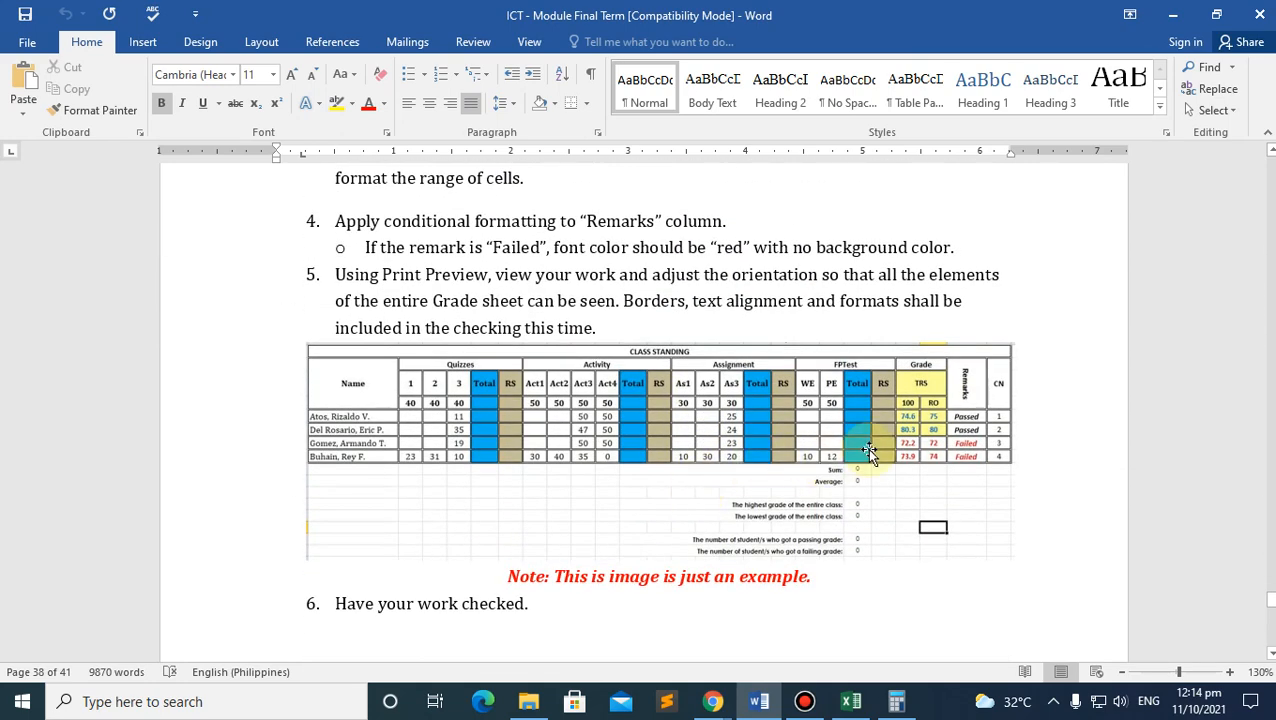
pyautogui.click(916, 425)
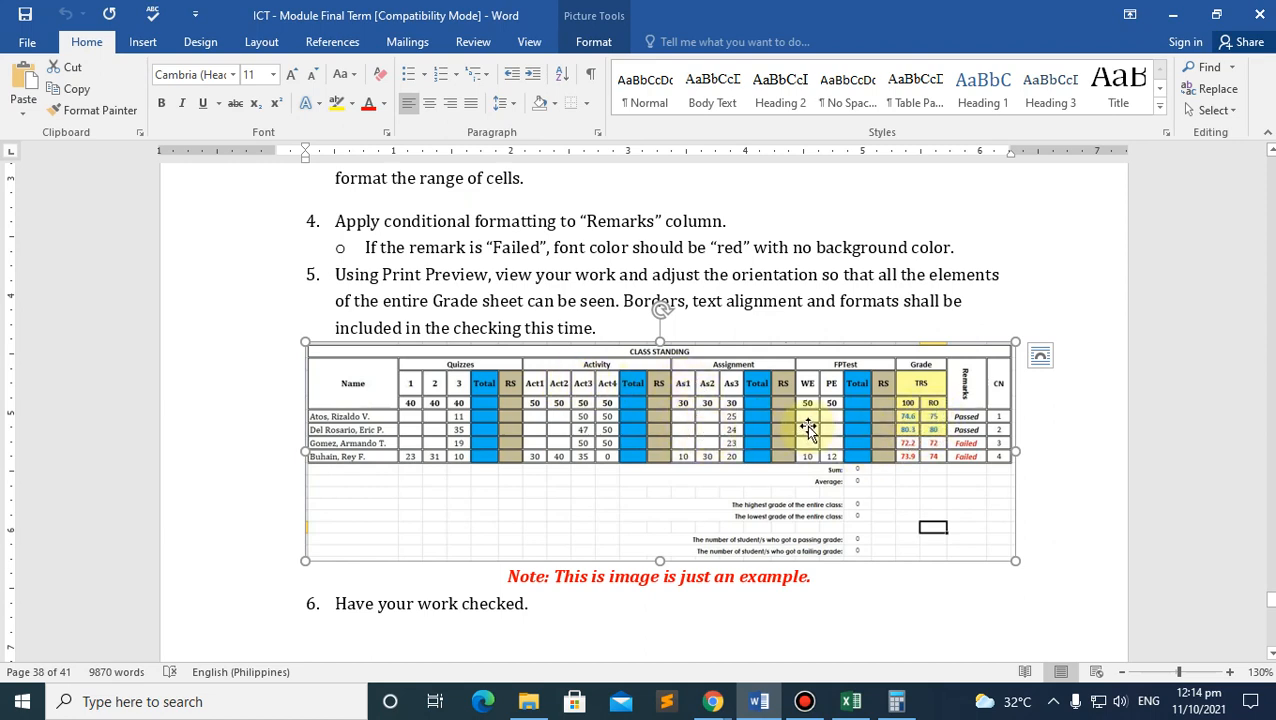
pyautogui.scroll(-3, 840, 427)
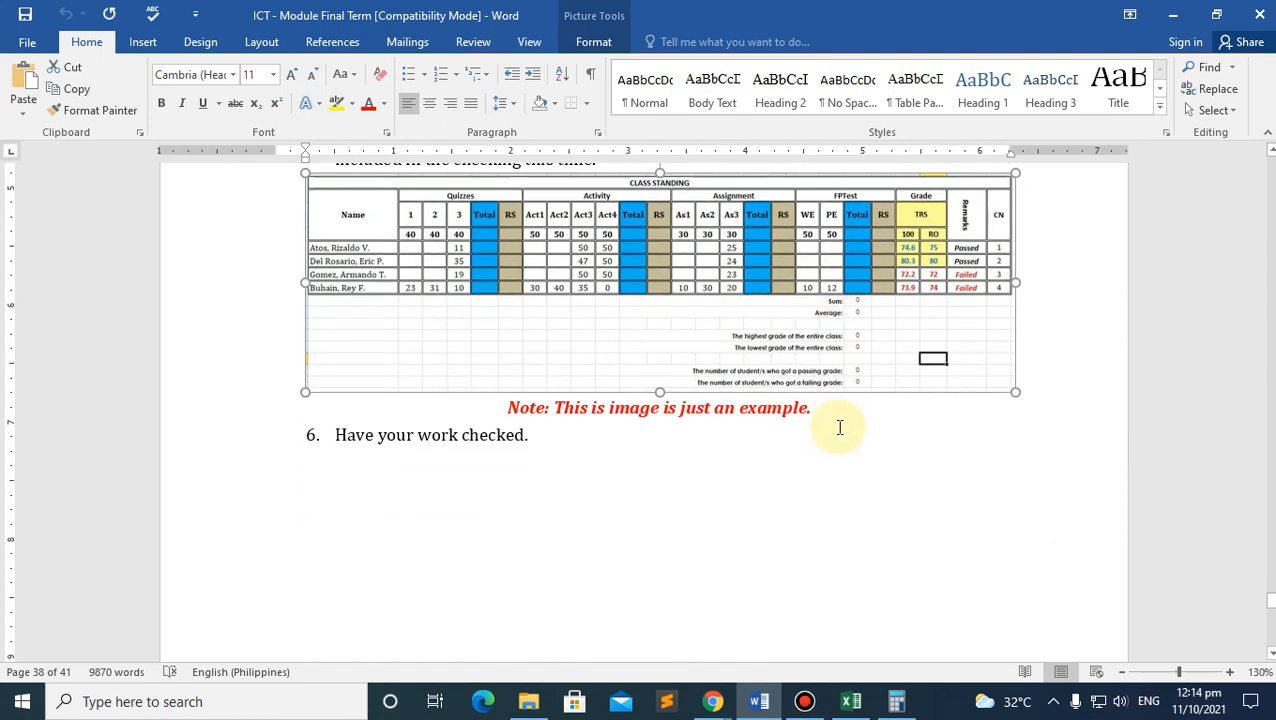
pyautogui.moveTo(713, 700)
pyautogui.click(625, 600)
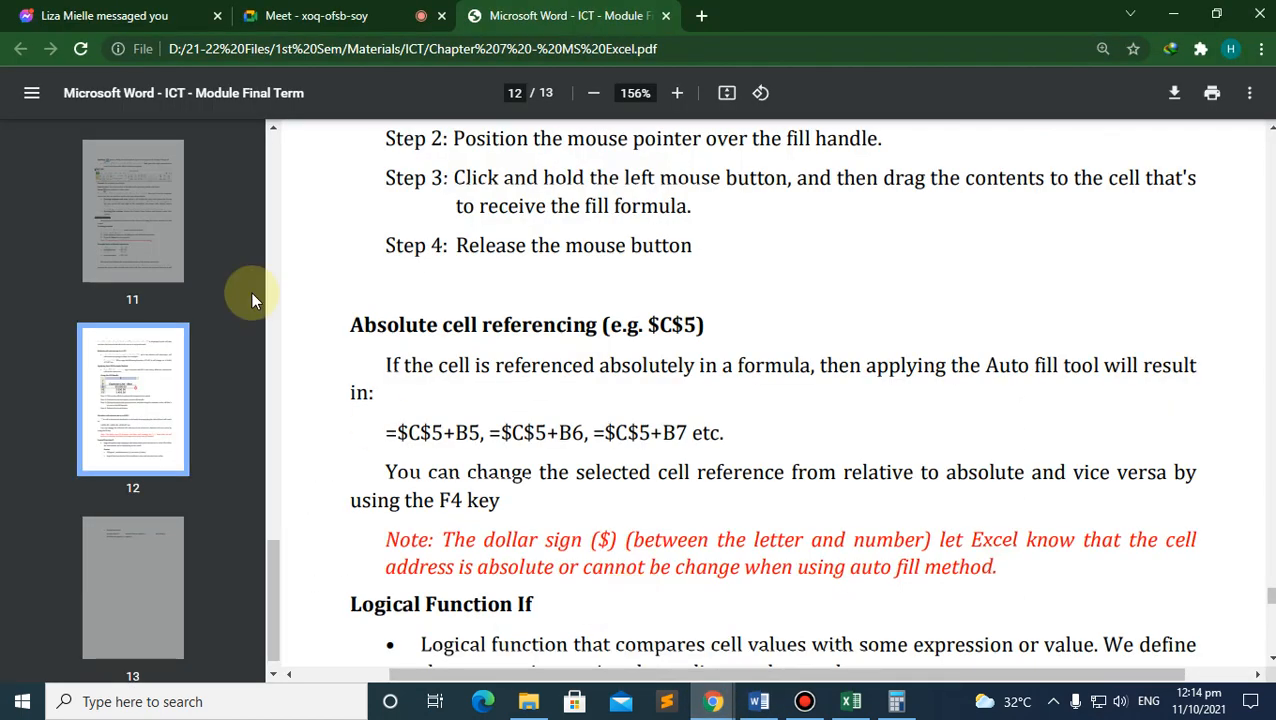
# Step: In Google Meet, stop presenting, toggle the microphone off and on, and turn the camera on
pyautogui.click(322, 15)
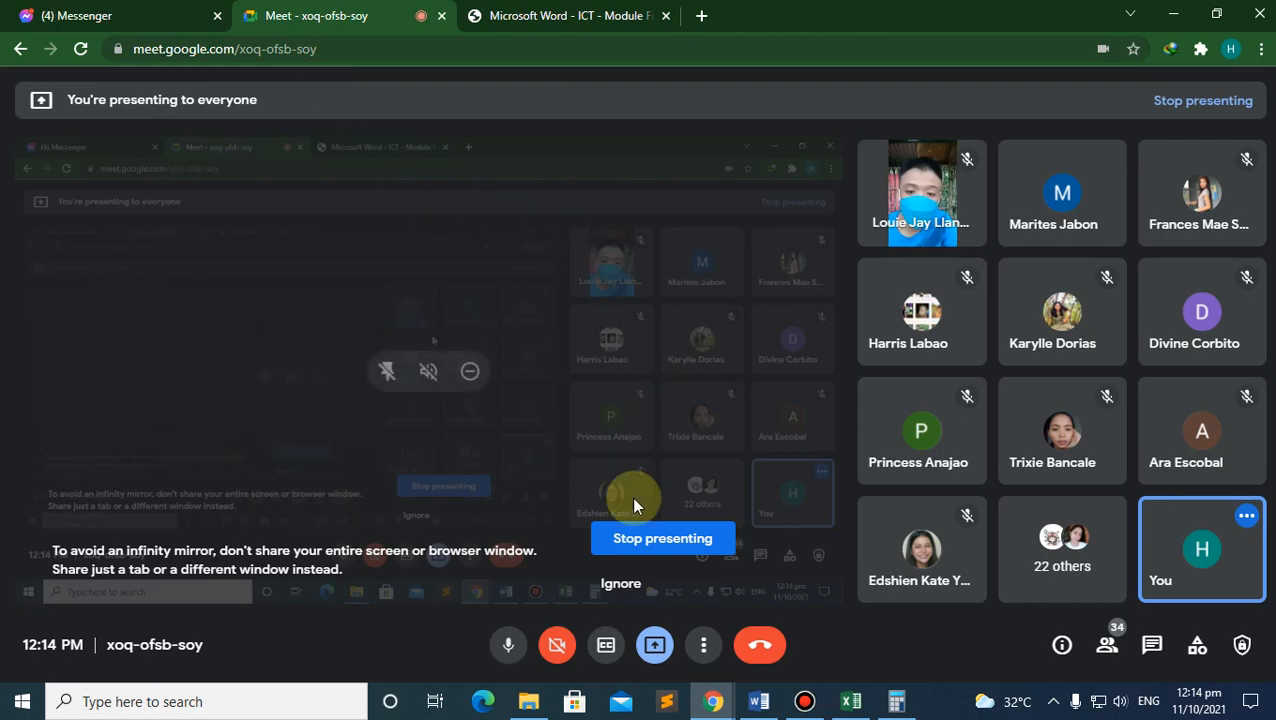
pyautogui.click(655, 641)
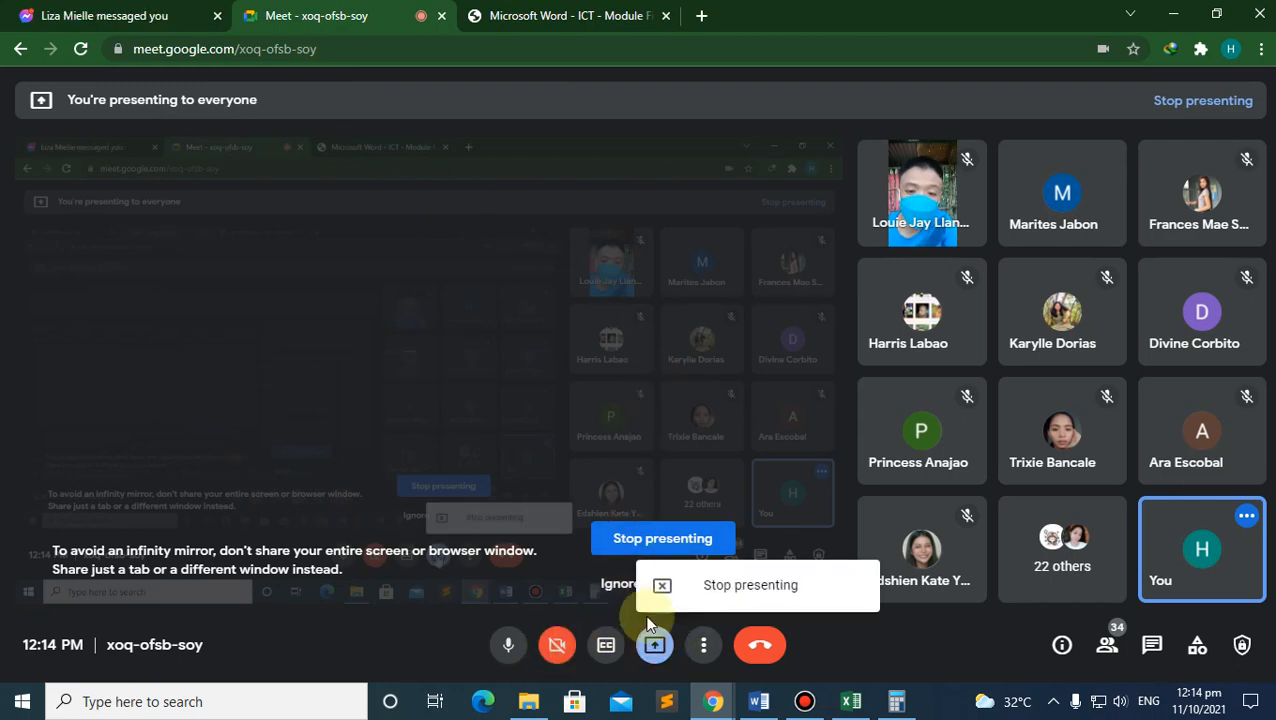
pyautogui.click(730, 587)
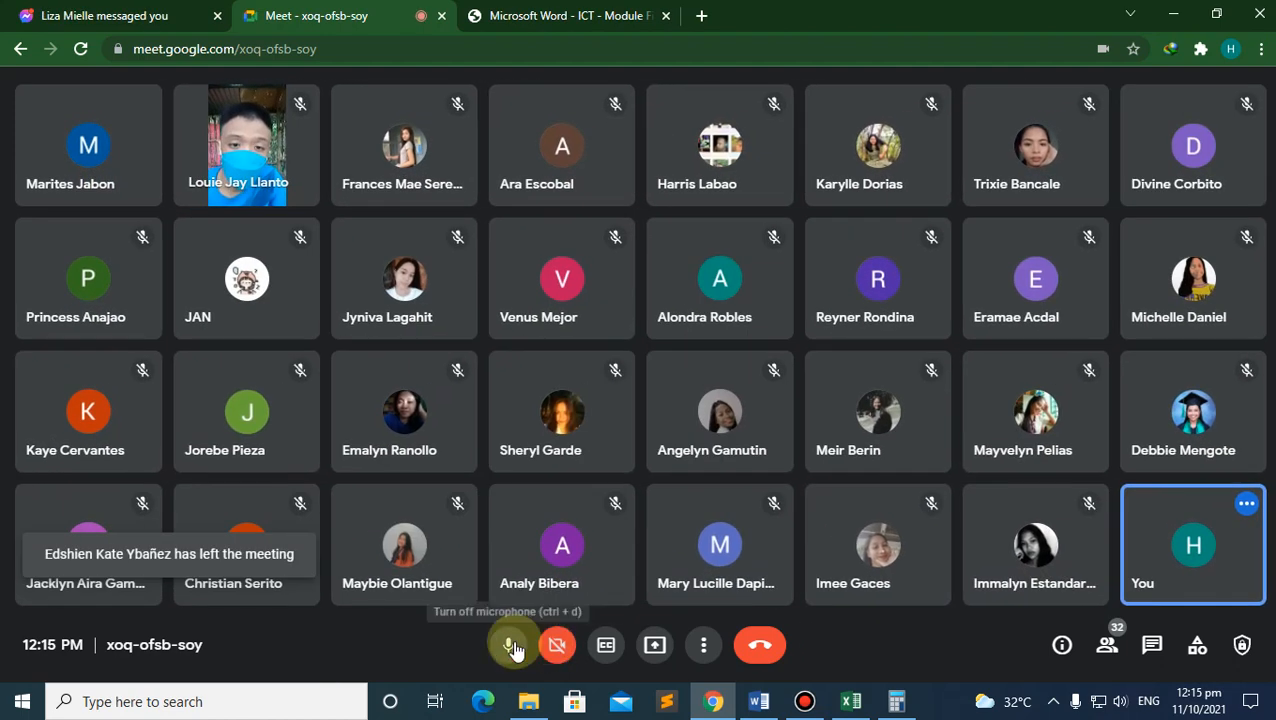
pyautogui.click(511, 647)
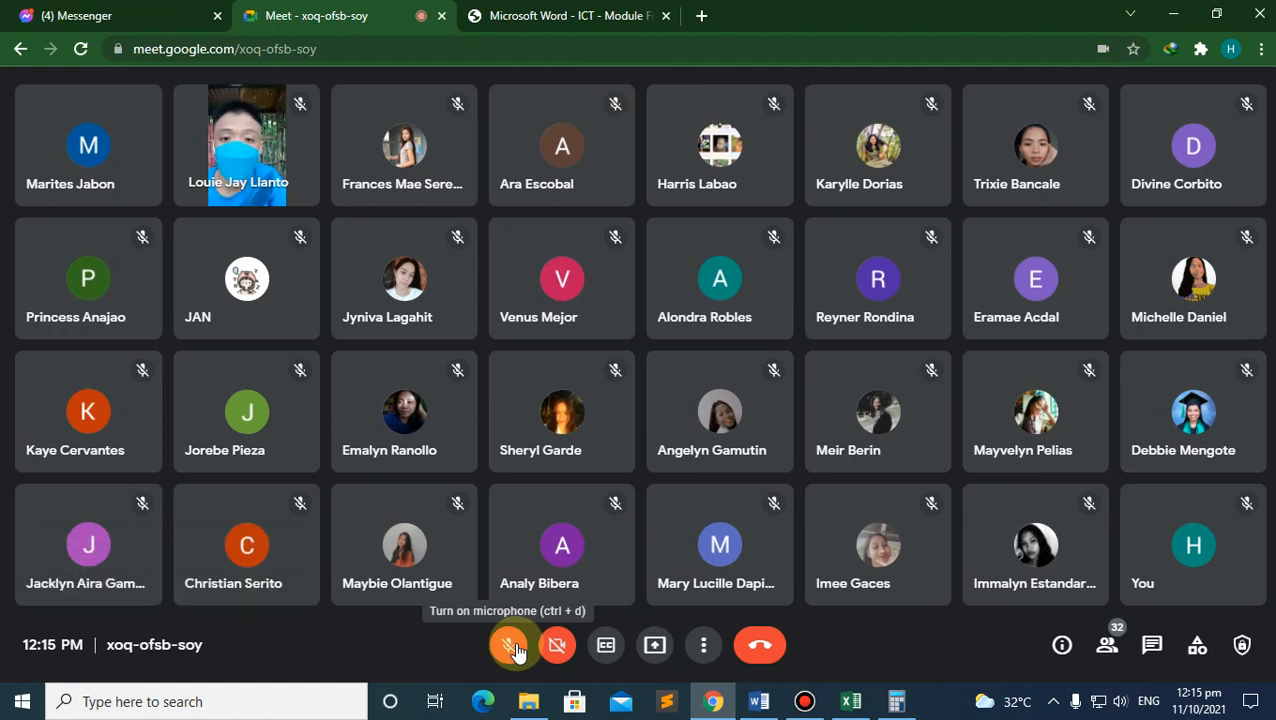
pyautogui.click(510, 646)
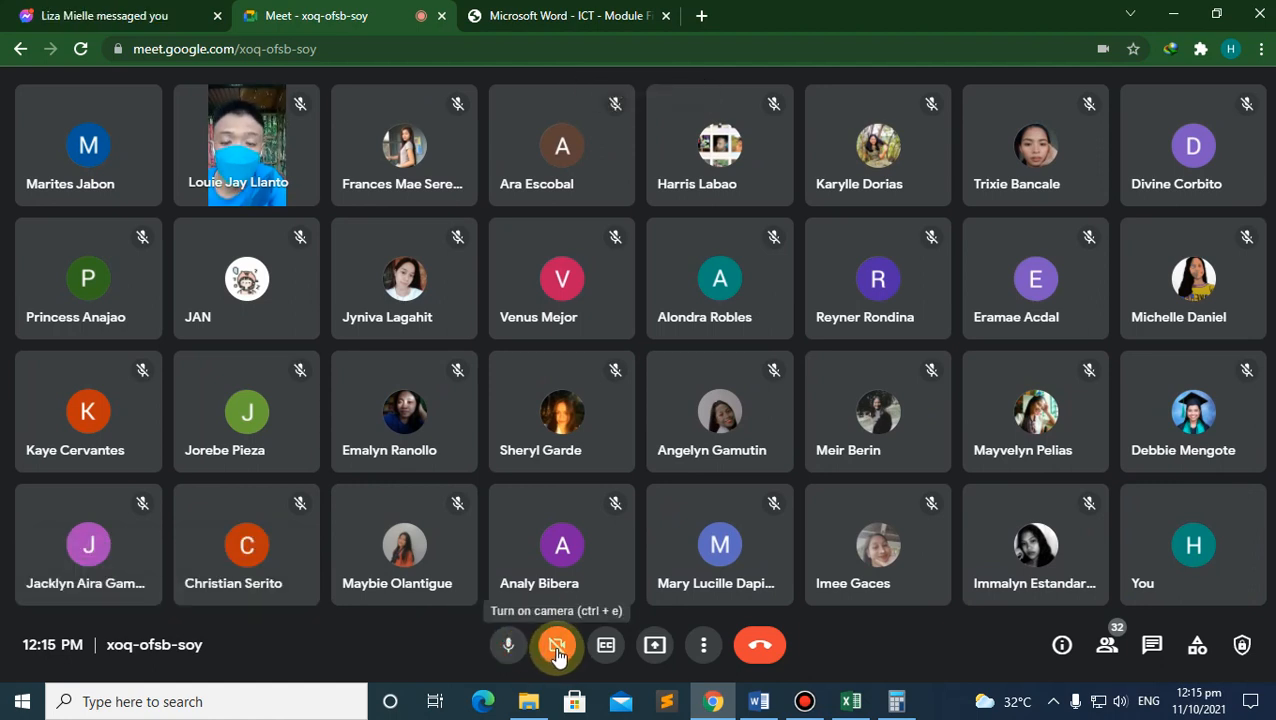
pyautogui.click(557, 650)
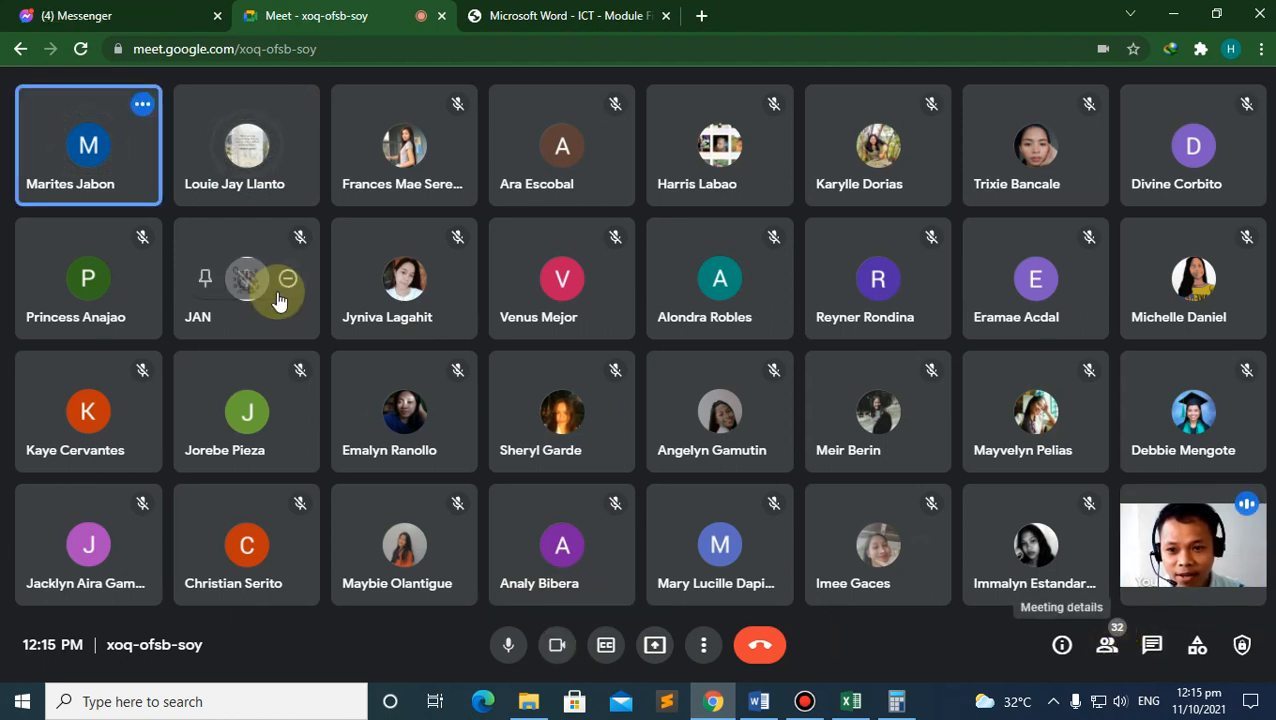
# Step: Browse the meeting participants list, close it, and return to the Excel workbook
pyautogui.click(1106, 645)
pyautogui.scroll(-5, 1072, 447)
pyautogui.scroll(-8, 1068, 372)
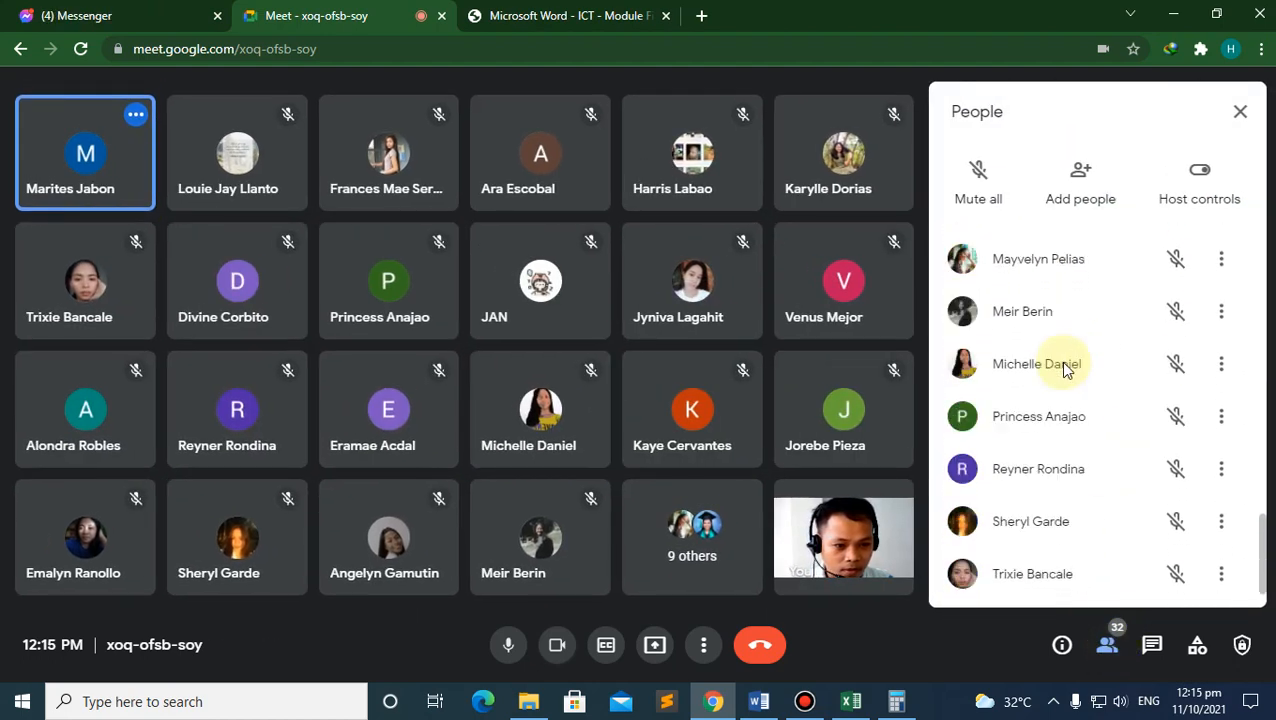
pyautogui.scroll(1, 1072, 378)
pyautogui.scroll(10, 1072, 378)
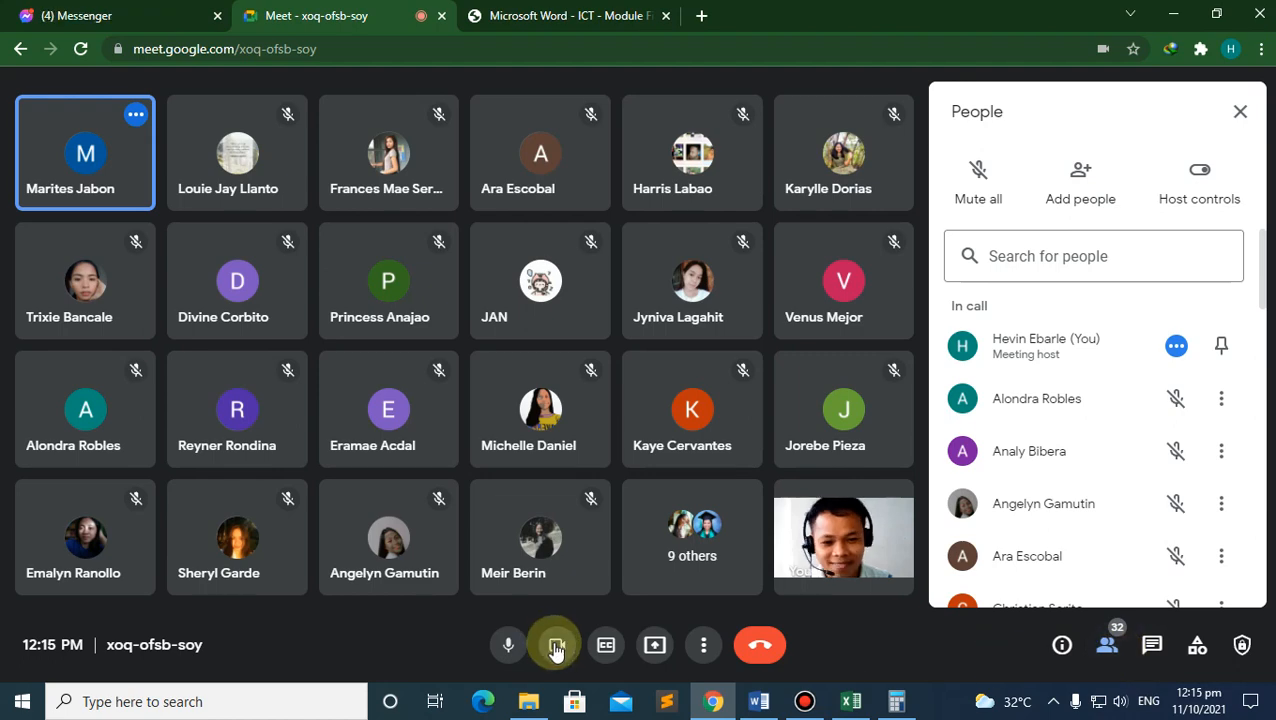
pyautogui.click(1107, 645)
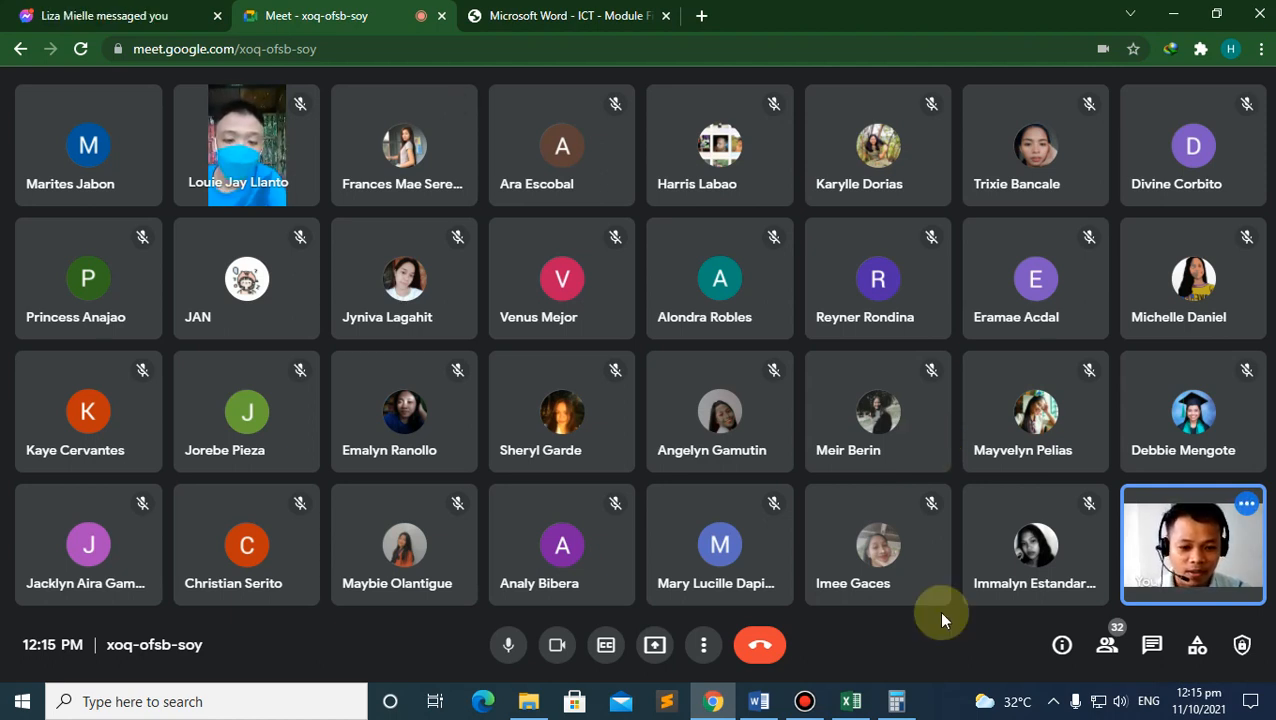
pyautogui.click(850, 702)
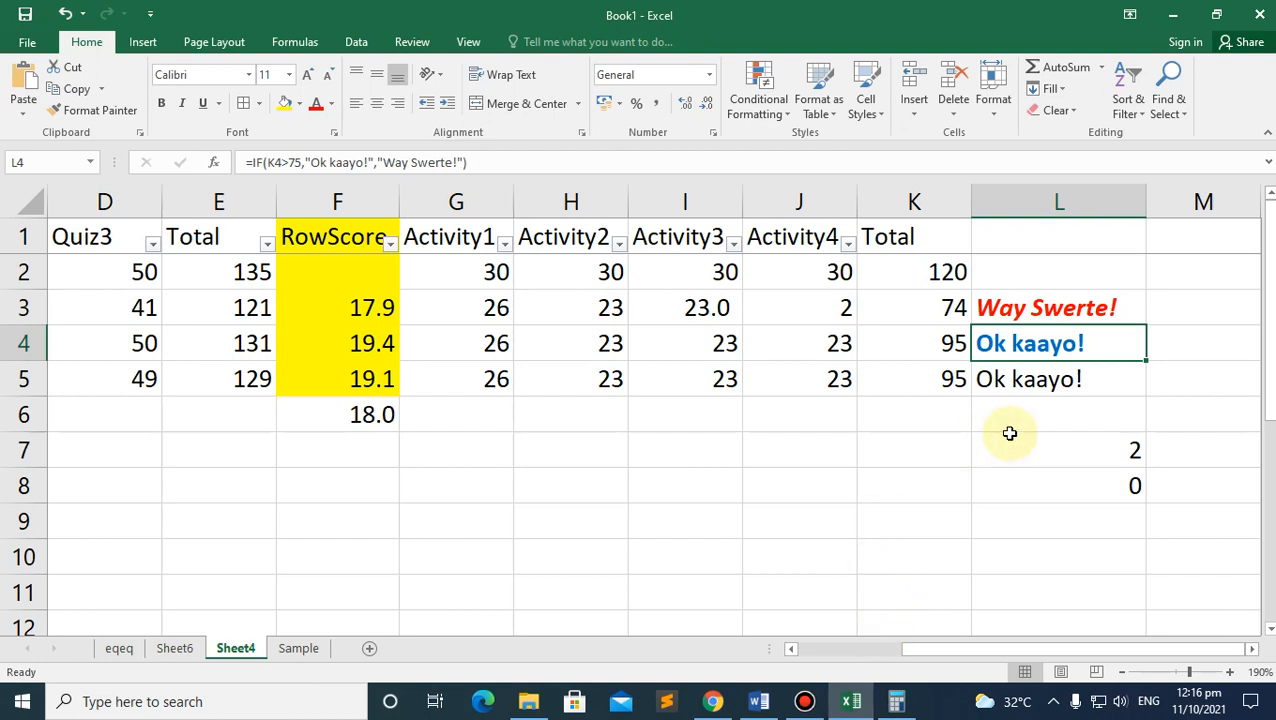
# Step: Close Book1 without saving its changes, then bring up the Bandicam recorder window
pyautogui.click(1270, 8)
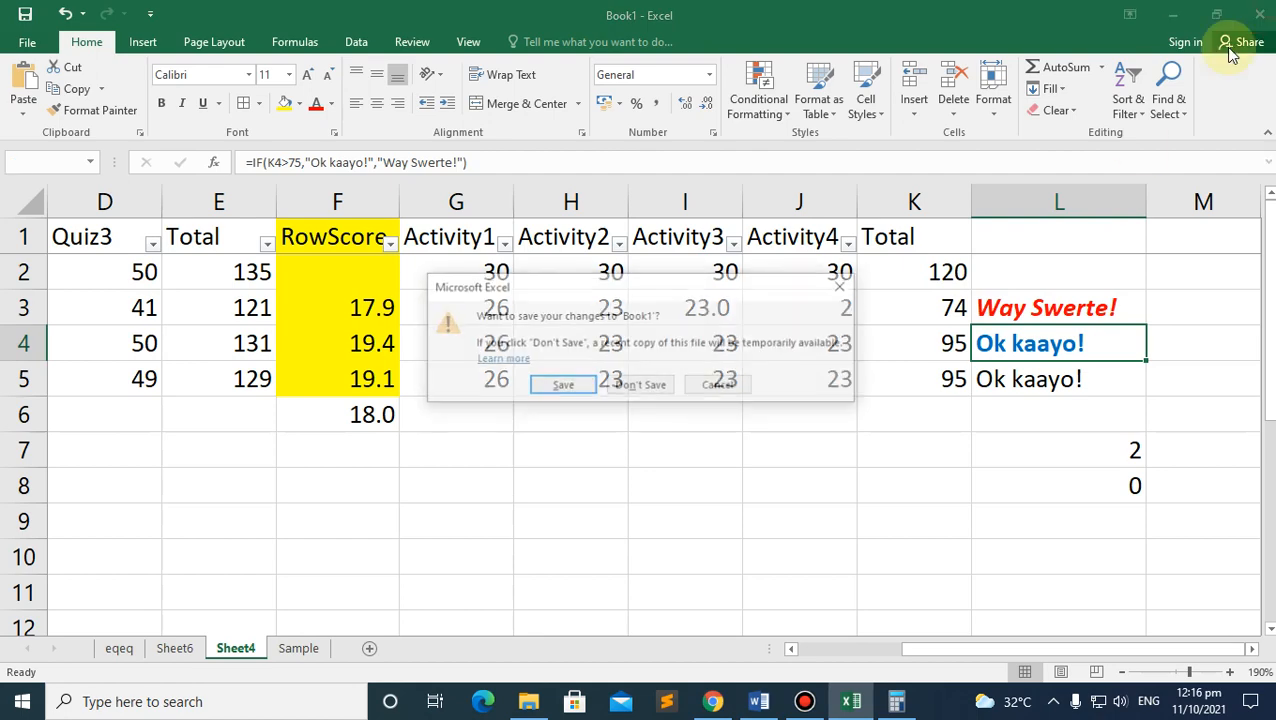
pyautogui.click(580, 386)
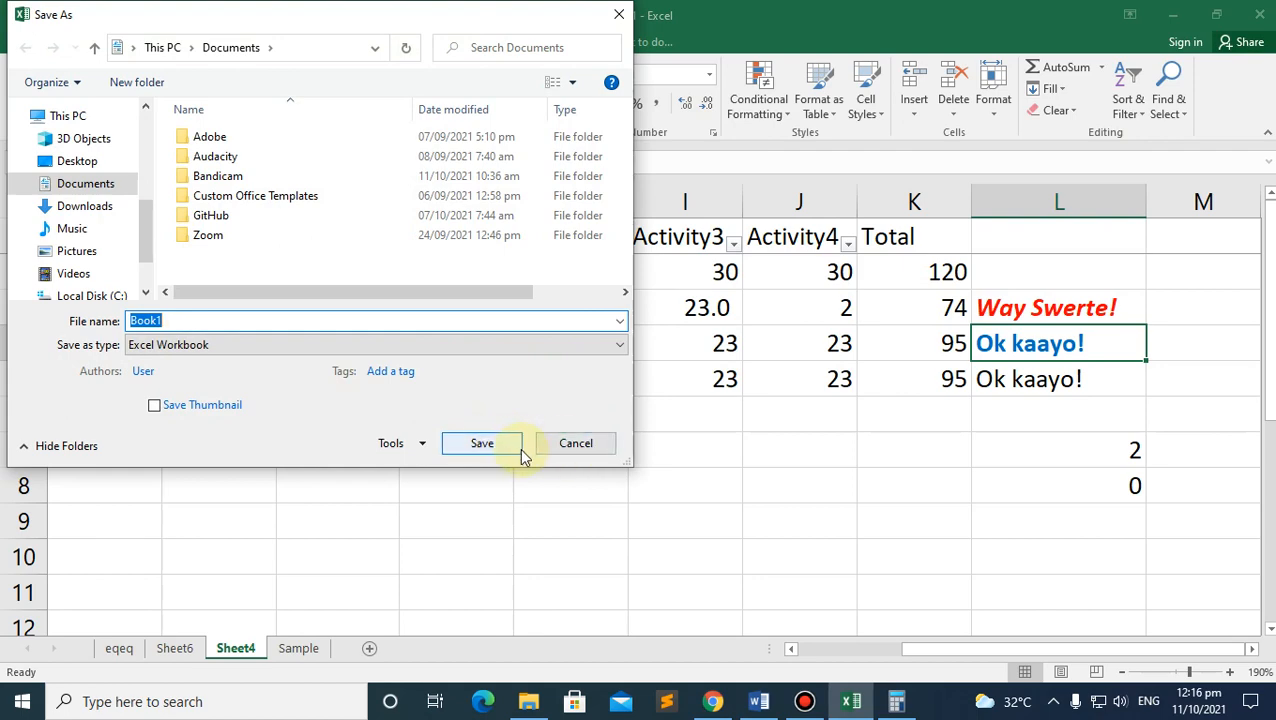
pyautogui.click(572, 446)
pyautogui.click(654, 382)
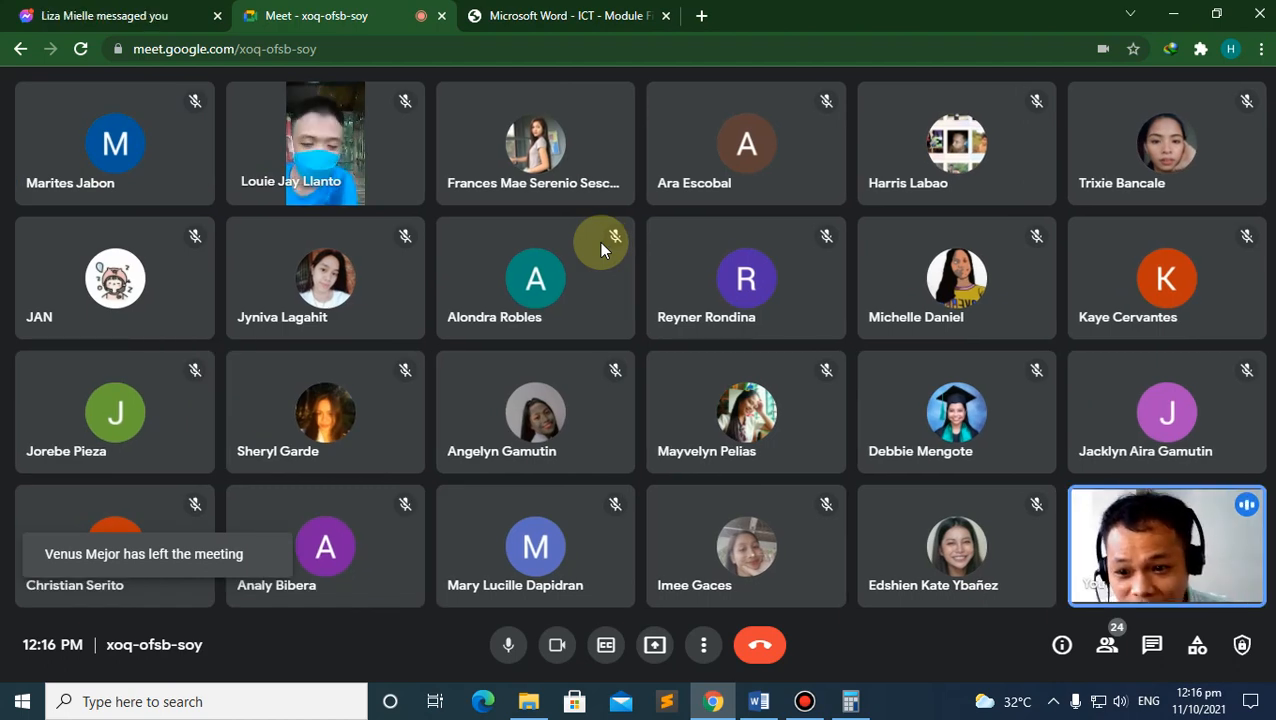
pyautogui.click(805, 699)
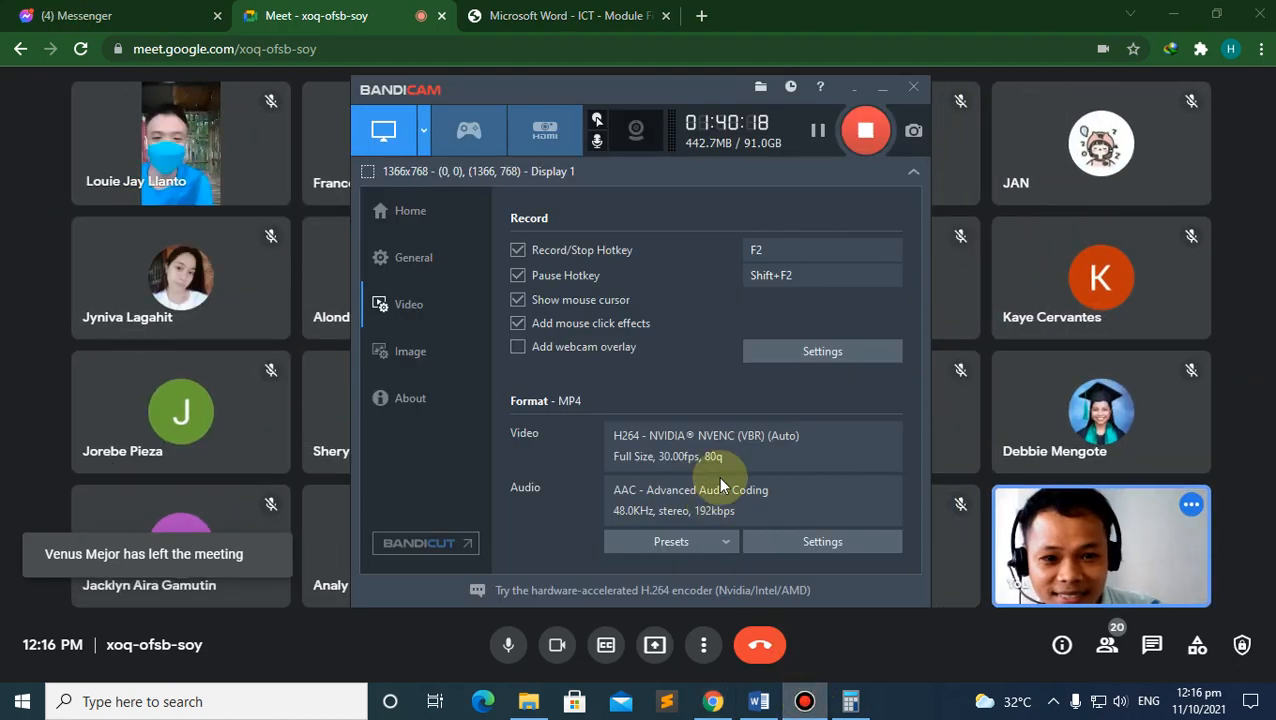